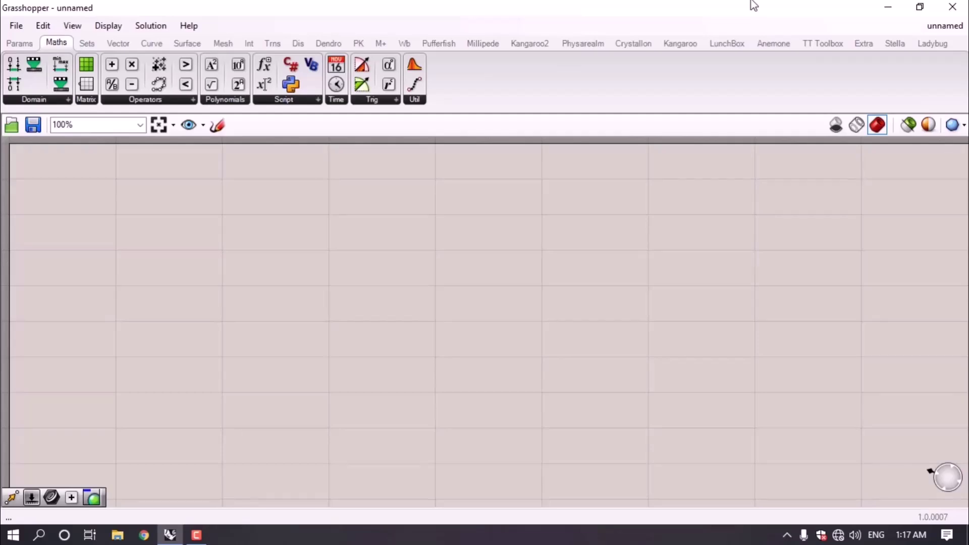
# Look through the component lists in LunchBox's Math, Structure and Panels groups.
pyautogui.click(729, 44)
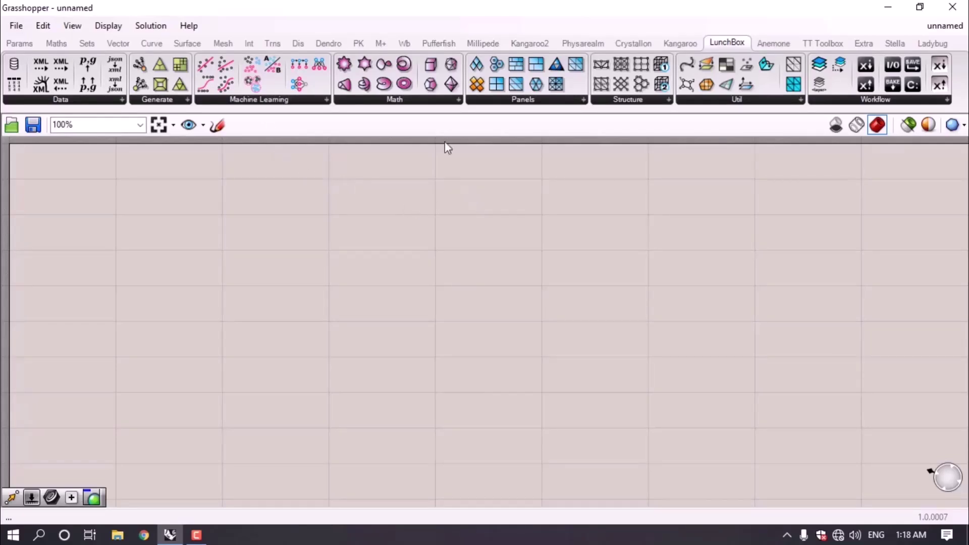
pyautogui.click(427, 101)
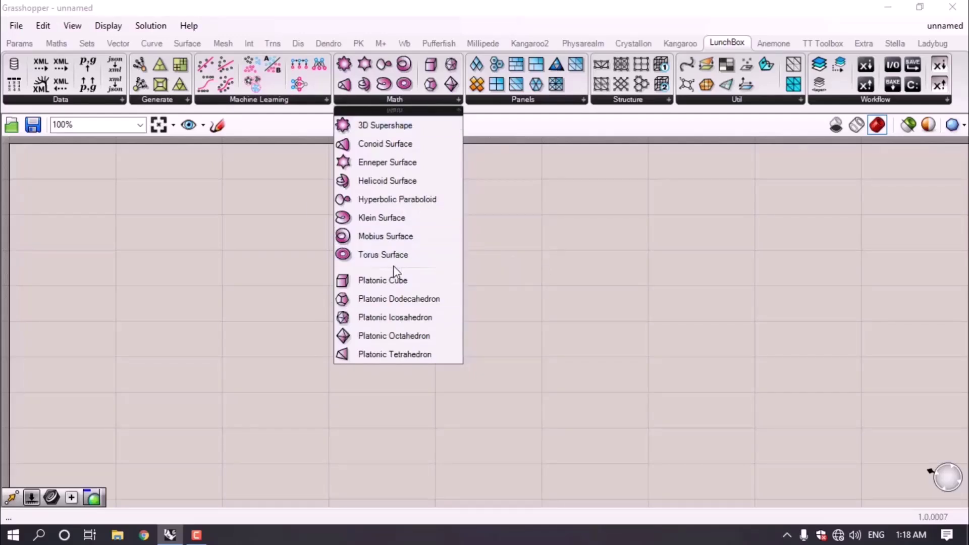
pyautogui.click(637, 101)
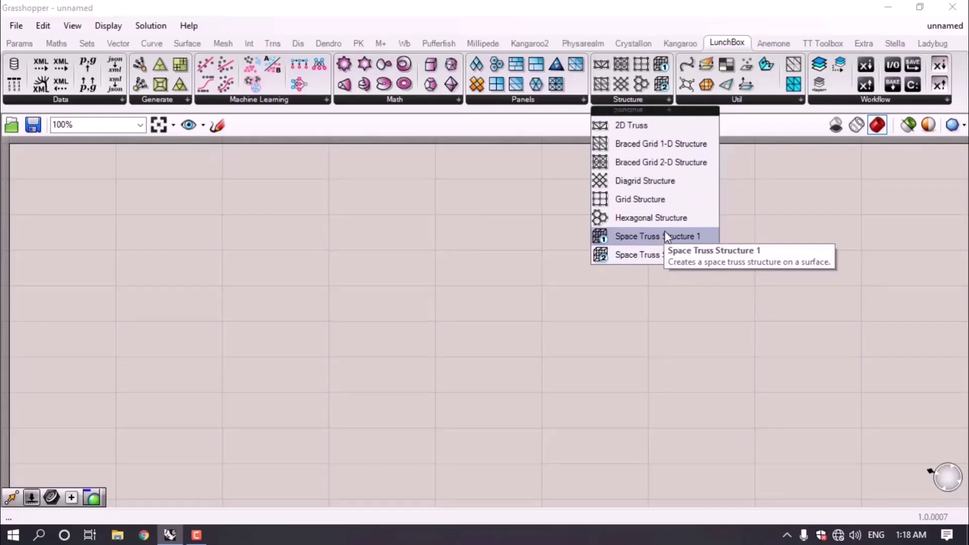
pyautogui.click(538, 102)
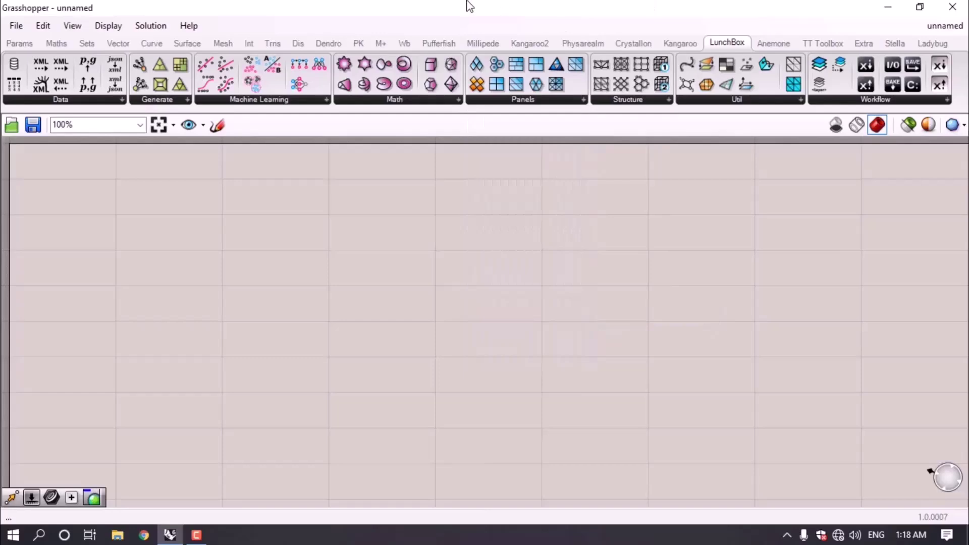
# Arrange the Grasshopper window beside the Rhino viewport and add LunchBox's Enneper Surface component to the canvas.
pyautogui.moveTo(467, 4); pyautogui.dragTo(955, 264)
pyautogui.click(679, 105)
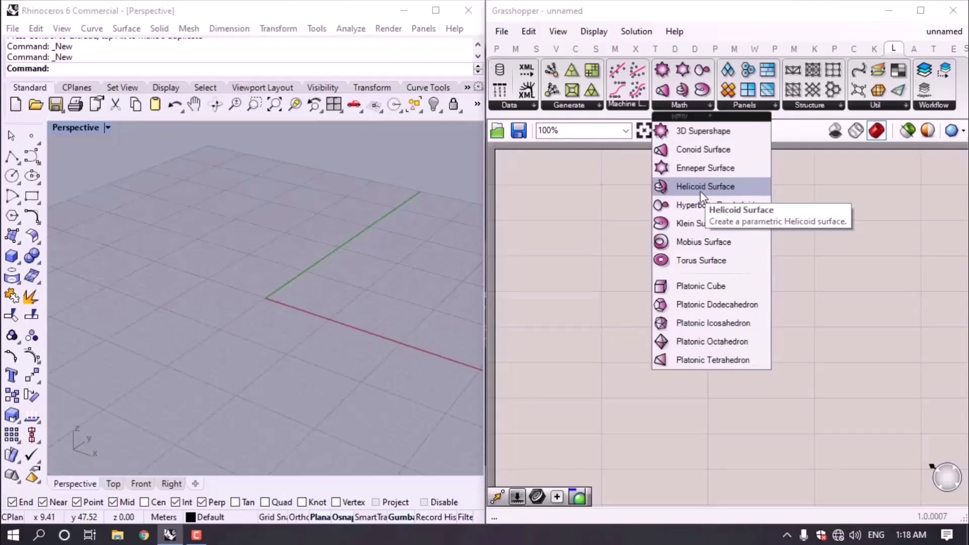
pyautogui.moveTo(699, 167); pyautogui.dragTo(705, 223)
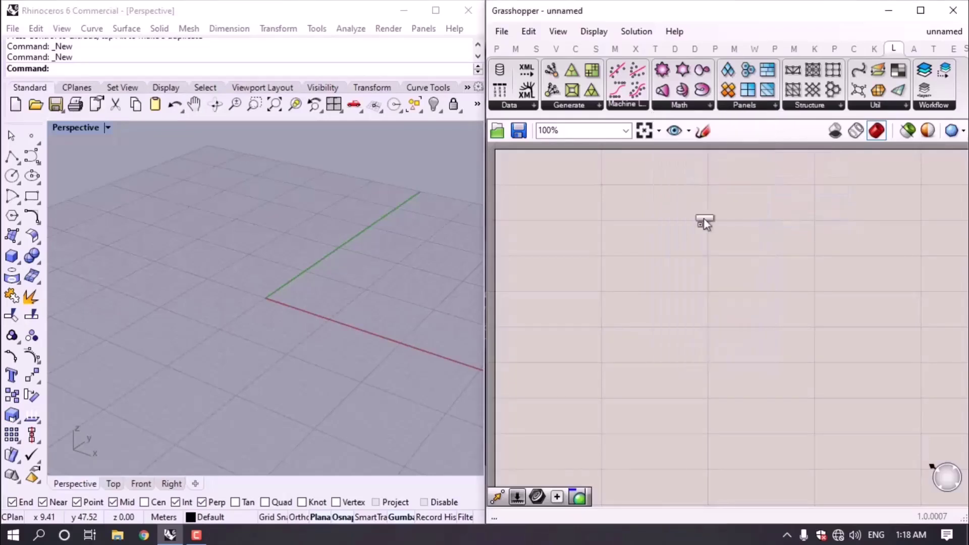
pyautogui.click(708, 241)
pyautogui.moveTo(363, 302); pyautogui.dragTo(197, 323, button='right')
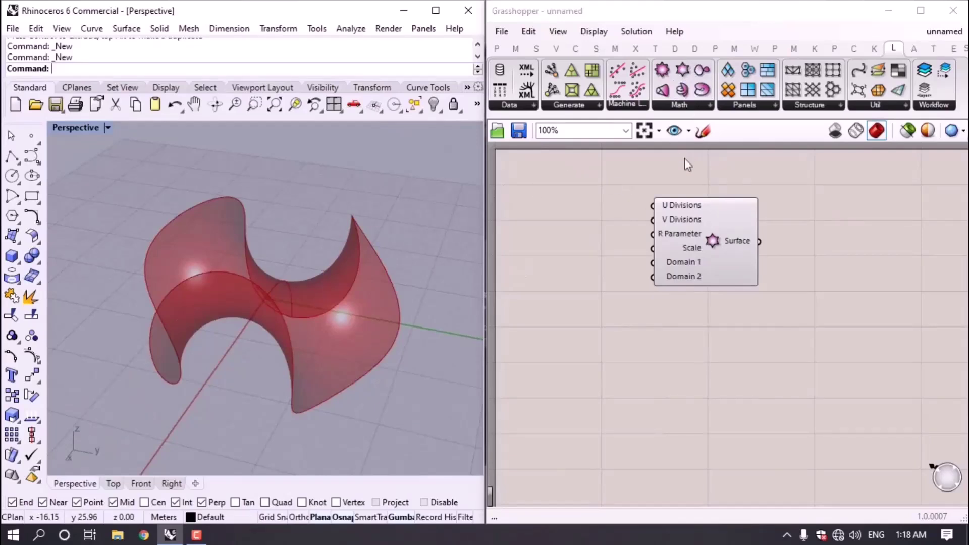
pyautogui.moveTo(264, 298); pyautogui.dragTo(400, 313, button='right')
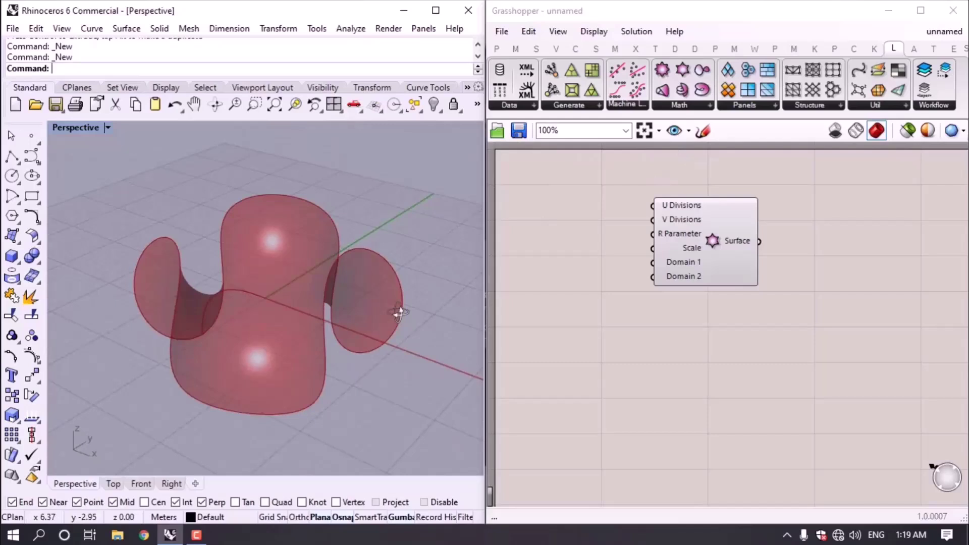
pyautogui.moveTo(398, 313); pyautogui.dragTo(457, 273, button='right')
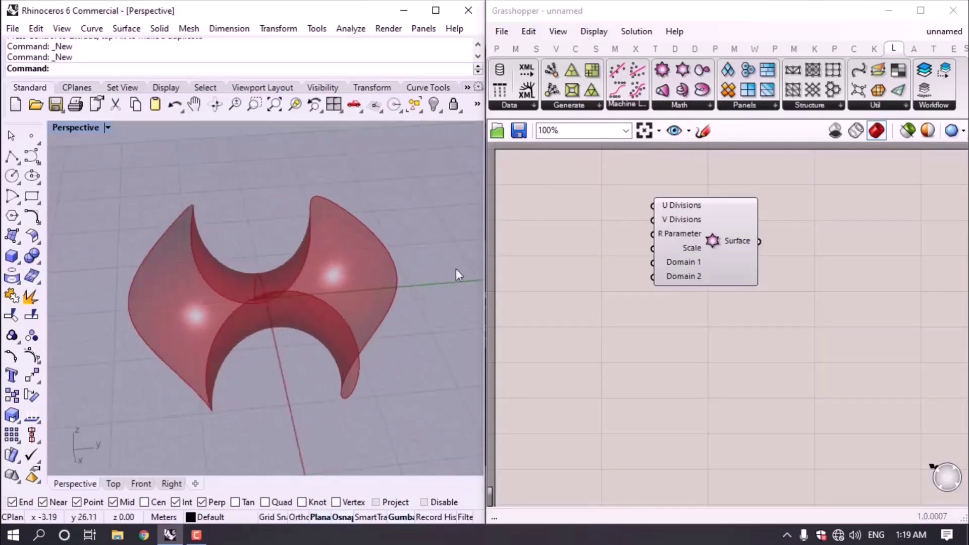
pyautogui.moveTo(411, 318)
pyautogui.mouseDown(button='right')
pyautogui.moveTo(337, 282)
pyautogui.moveTo(97, 256)
pyautogui.moveTo(106, 203)
pyautogui.moveTo(307, 290)
pyautogui.moveTo(394, 314)
pyautogui.mouseUp(button='right')
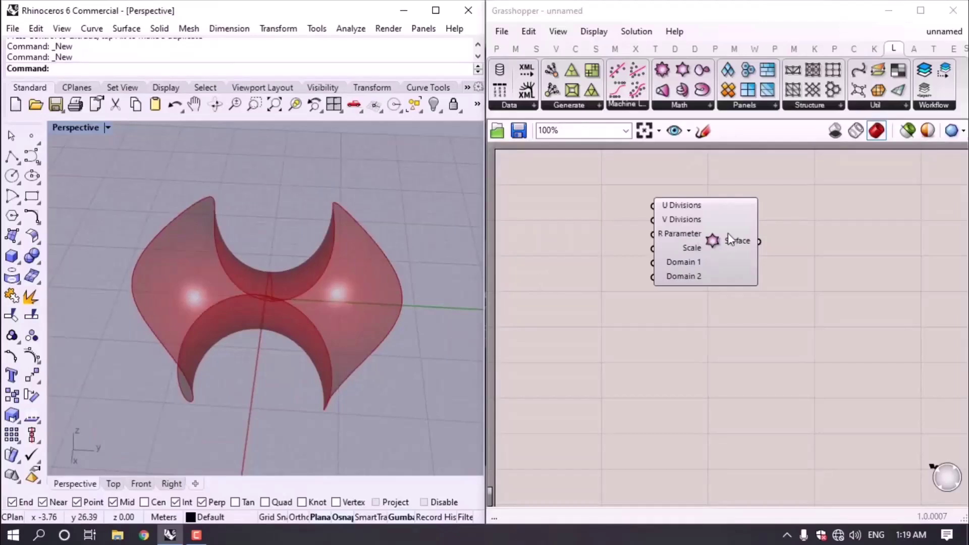
# Bake the Enneper surface into Rhino and set the Perspective viewport's display mode to Rendered.
pyautogui.click(734, 232)
pyautogui.press('space')
pyautogui.click(764, 257)
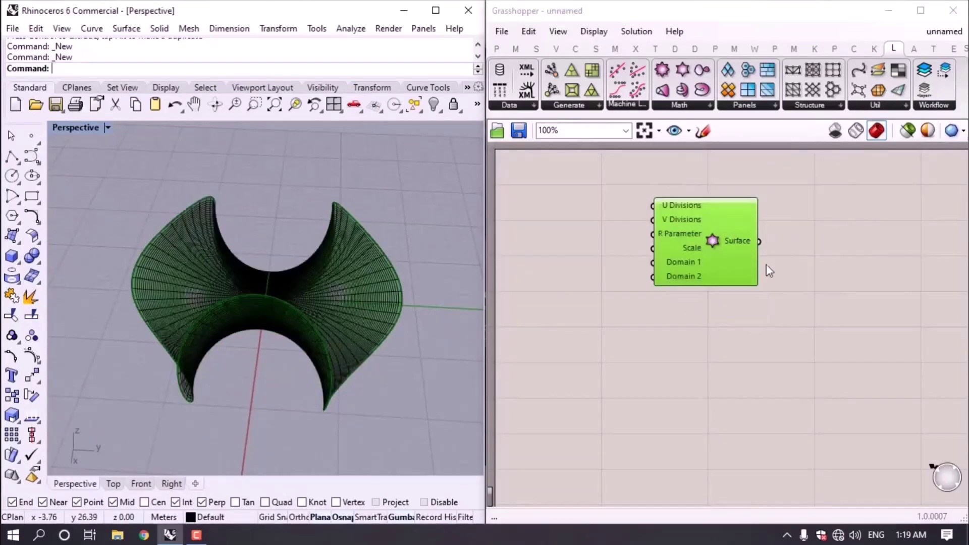
pyautogui.middleClick(298, 238)
pyautogui.click(333, 232)
# Delete the baked Enneper surface from Rhino and set the viewport's display mode to Shaded.
pyautogui.moveTo(298, 294); pyautogui.dragTo(228, 272, button='right')
pyautogui.click(227, 273)
pyautogui.press('Delete')
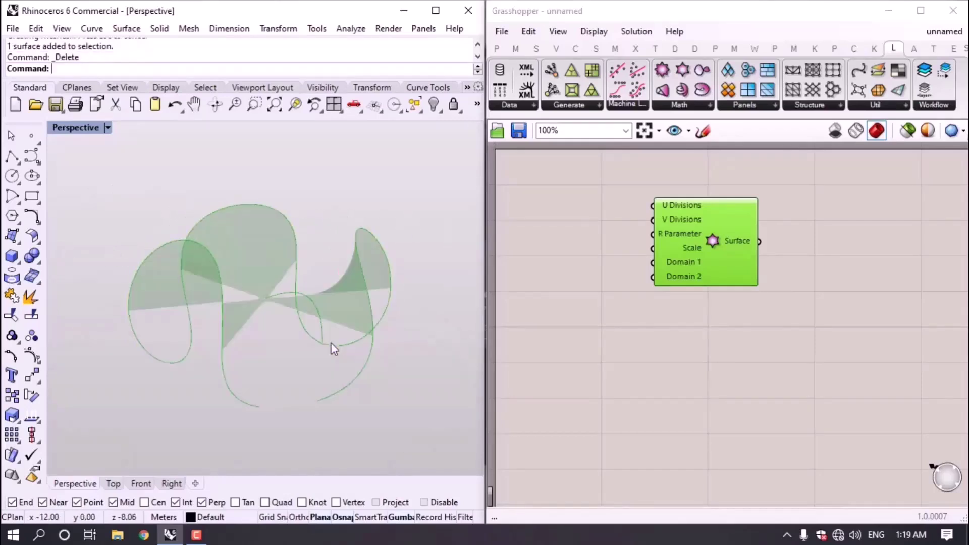
pyautogui.middleClick(370, 251)
pyautogui.click(374, 240)
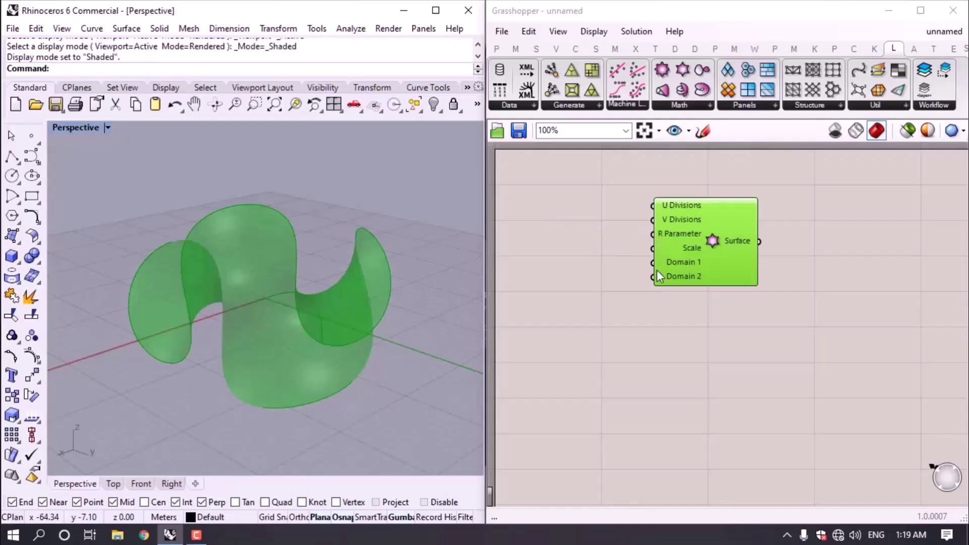
# Add a number slider of 2.5 and connect it to the Enneper Surface component's R Parameter input.
pyautogui.doubleClick(604, 220)
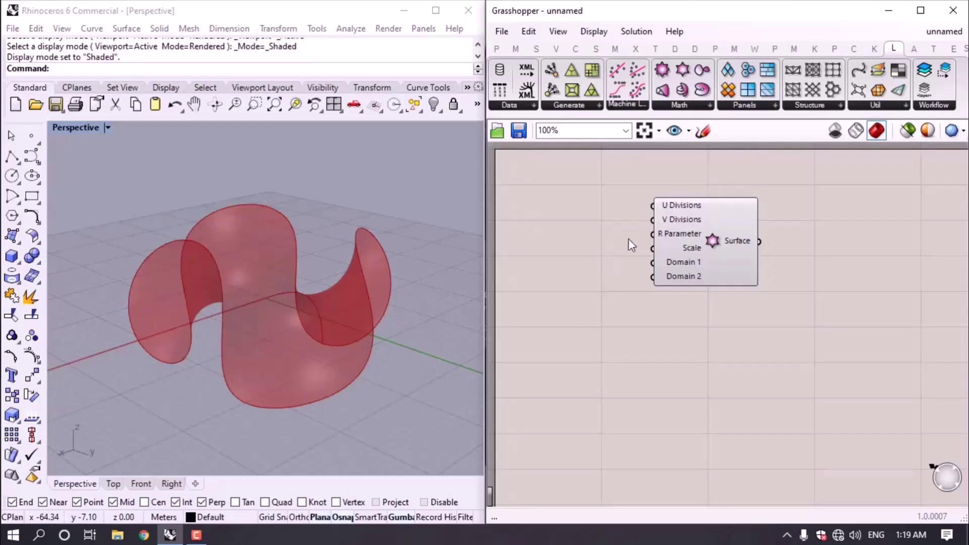
pyautogui.doubleClick(580, 244)
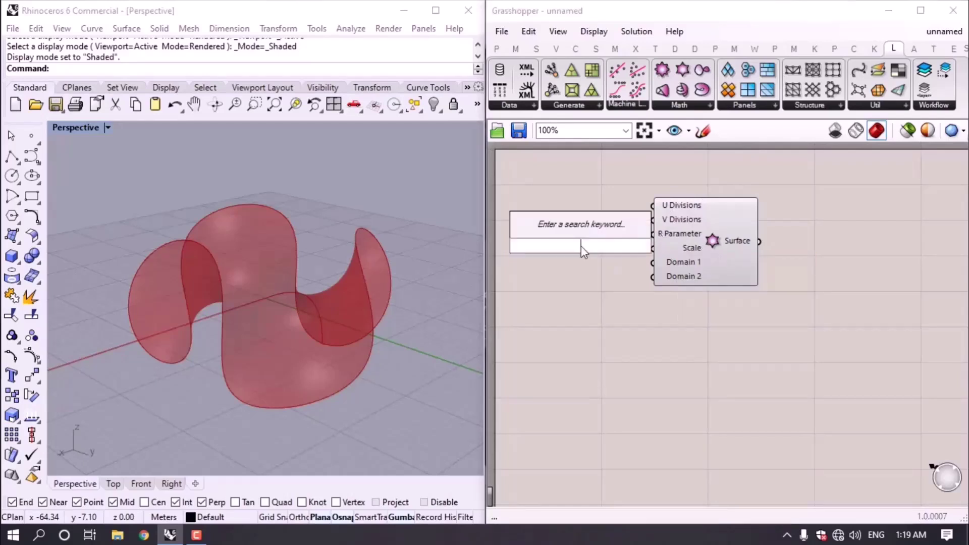
pyautogui.write('2.5')
pyautogui.press('Return')
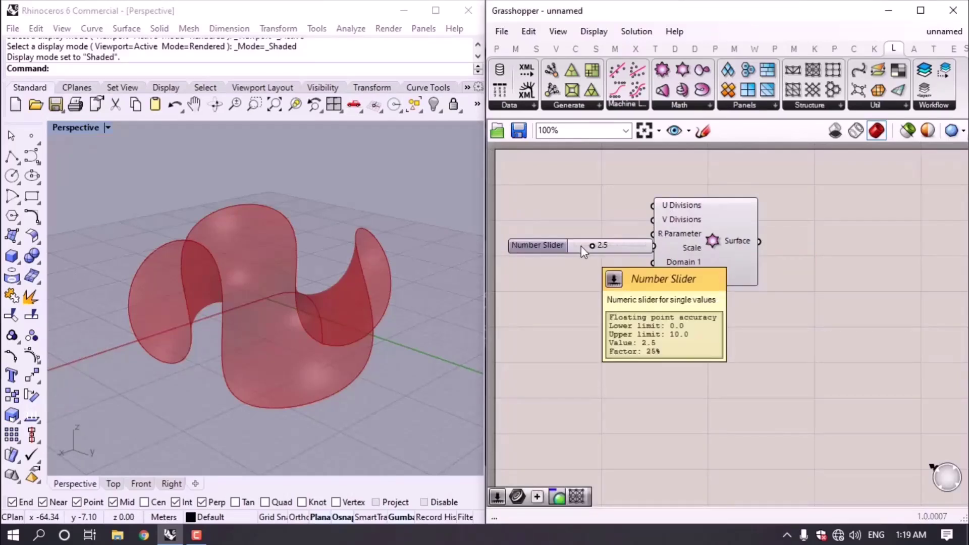
pyautogui.moveTo(631, 249); pyautogui.dragTo(652, 234)
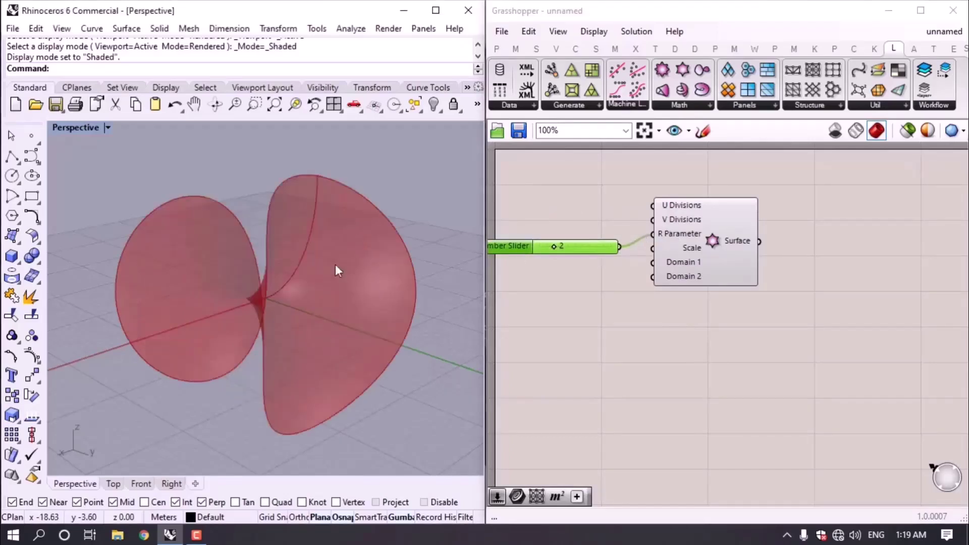
# Try R Parameter values of 8 and 5 with the slider, and delete the slider.
pyautogui.moveTo(337, 271); pyautogui.dragTo(167, 303, button='right')
pyautogui.moveTo(553, 246); pyautogui.dragTo(596, 249)
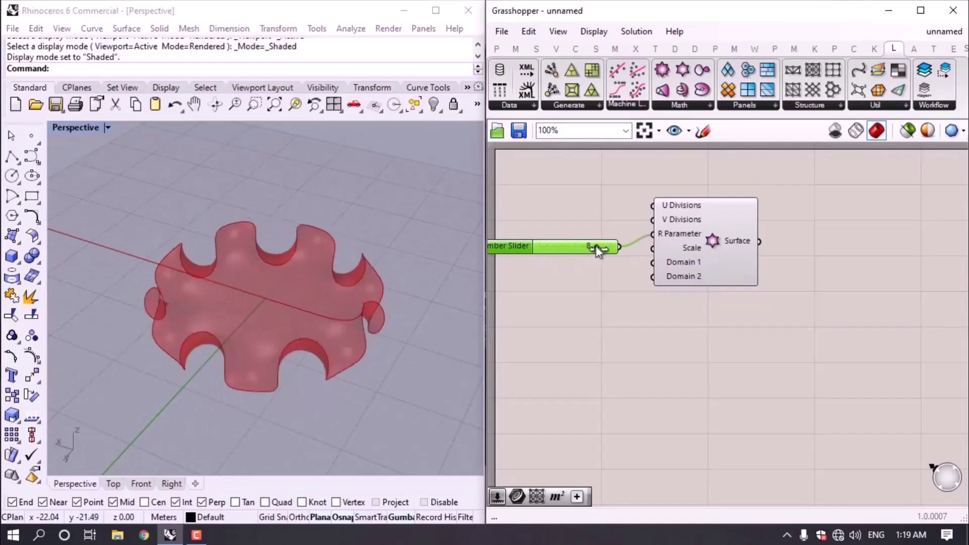
pyautogui.moveTo(350, 285); pyautogui.dragTo(359, 317, button='right')
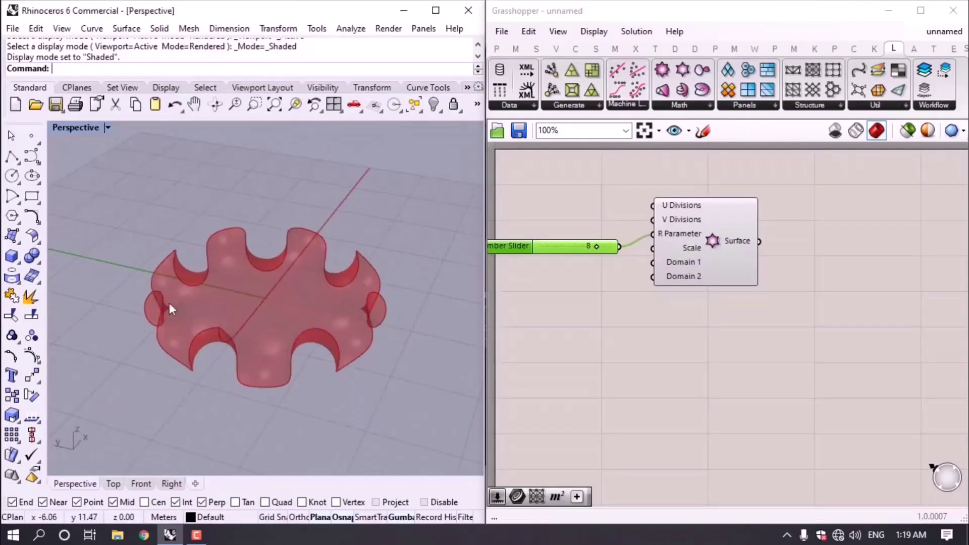
pyautogui.moveTo(597, 246); pyautogui.dragTo(577, 247)
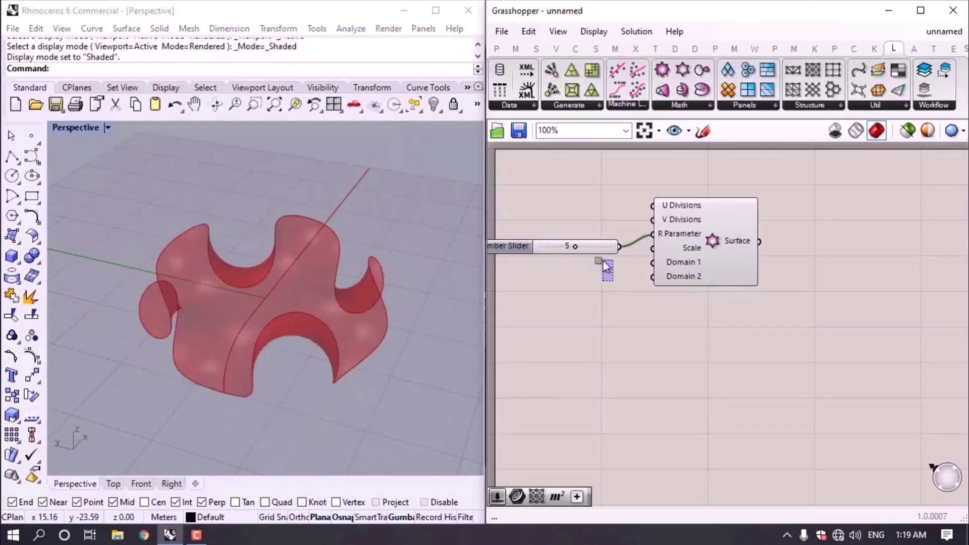
pyautogui.press('Delete')
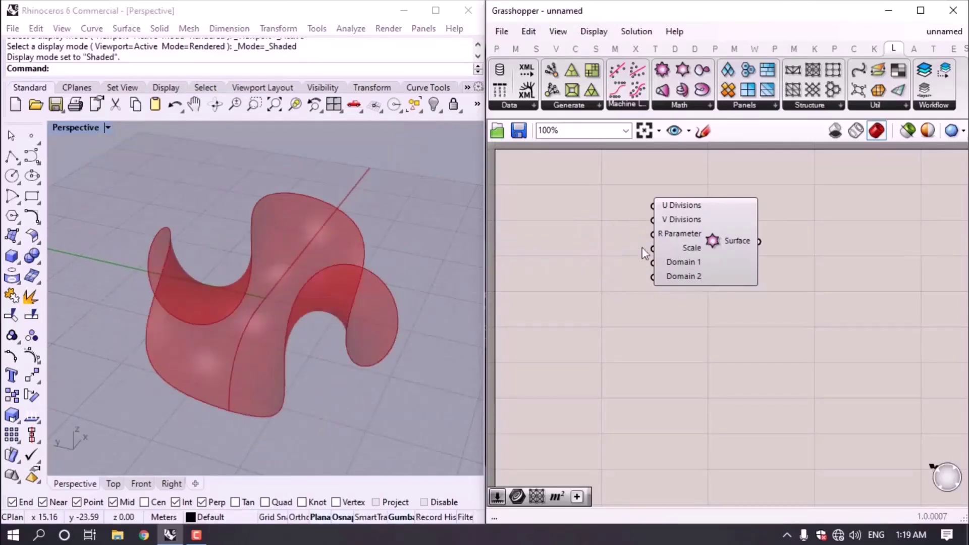
# Add a panel containing "0 to pi" and connect it to the Enneper Surface component's Domain 2 input.
pyautogui.moveTo(612, 284); pyautogui.dragTo(631, 287, button='right')
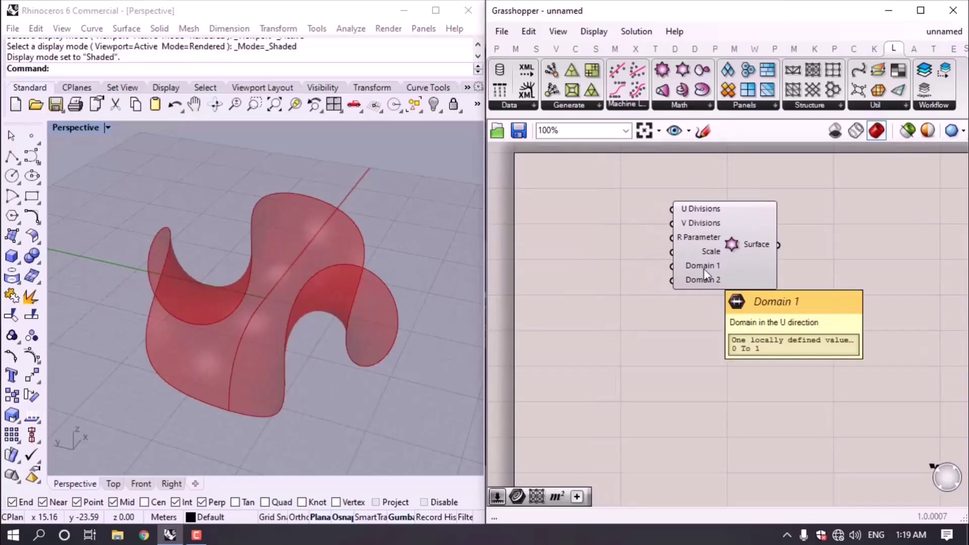
pyautogui.doubleClick(614, 268)
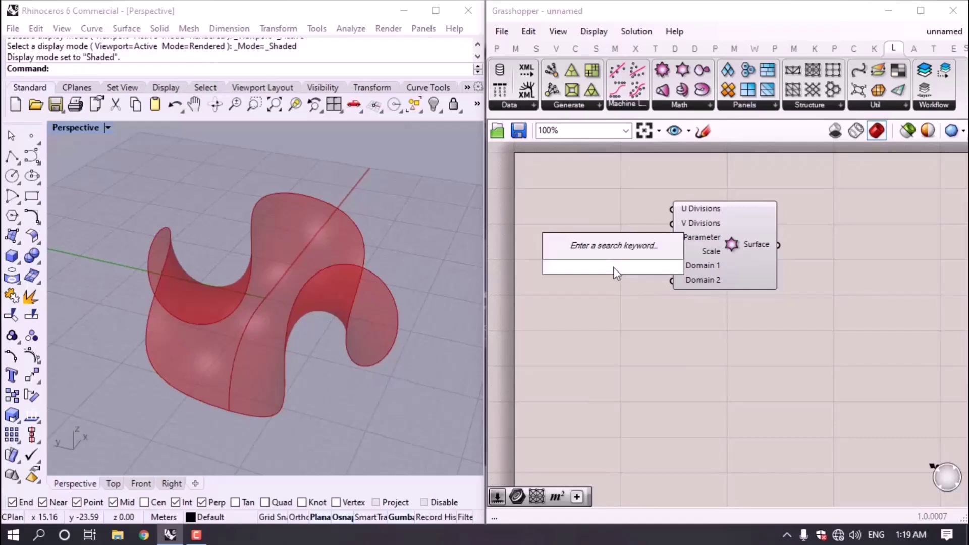
pyautogui.write('//')
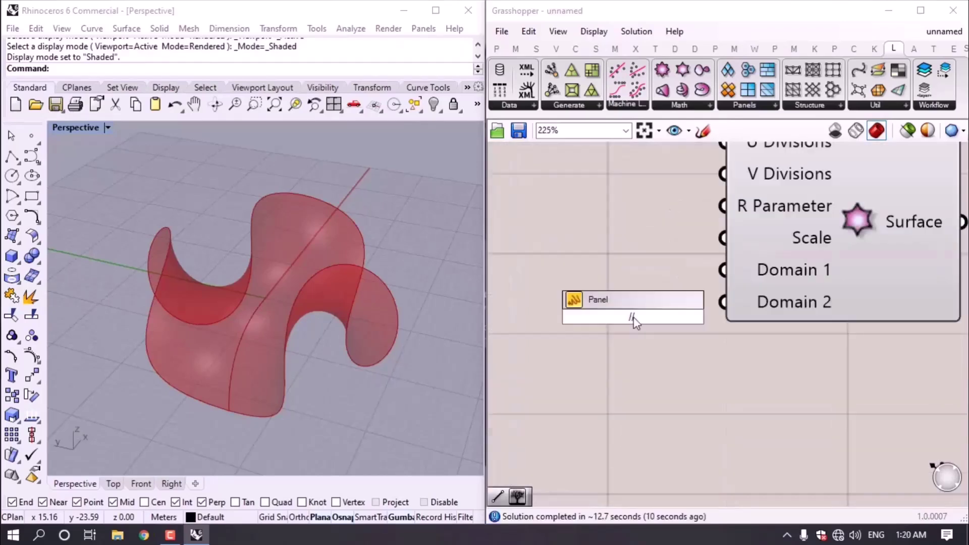
pyautogui.write('0 to pi')
pyautogui.press('Return')
pyautogui.scroll(2, 670, 316)
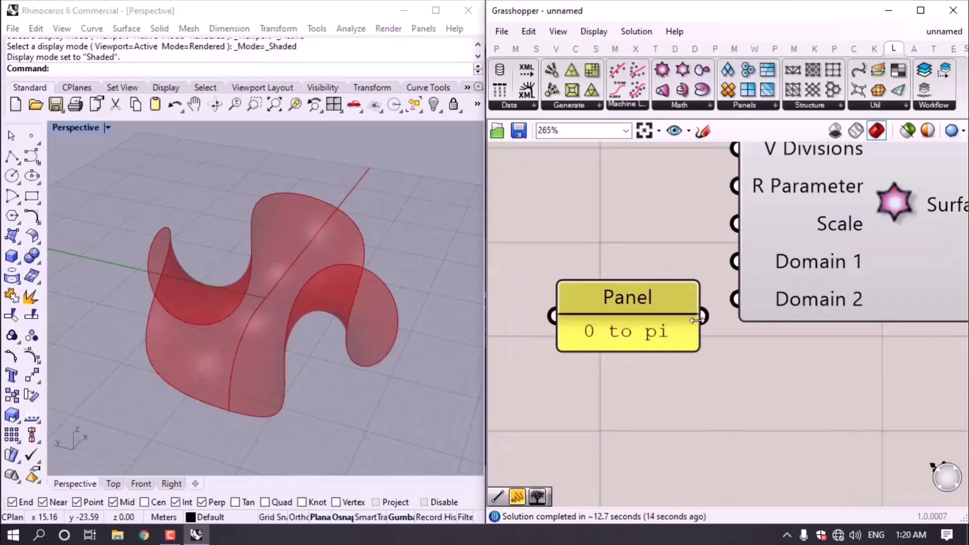
pyautogui.moveTo(697, 319); pyautogui.dragTo(736, 299)
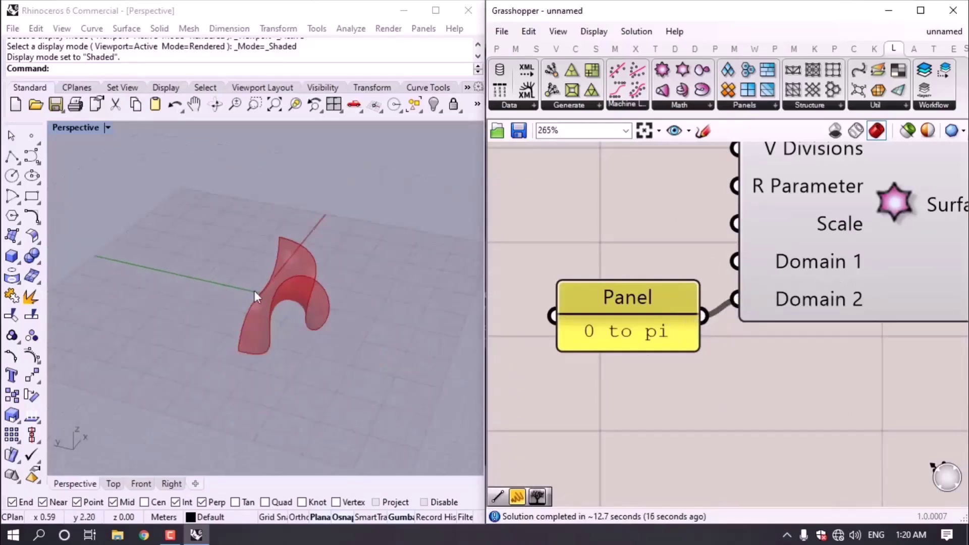
pyautogui.moveTo(254, 291); pyautogui.dragTo(414, 298, button='right')
# Delete the domain panel and the Enneper Surface component from the canvas.
pyautogui.moveTo(741, 421); pyautogui.dragTo(590, 337)
pyautogui.press('Delete')
pyautogui.scroll(-4, 798, 323)
pyautogui.moveTo(848, 248); pyautogui.dragTo(754, 312, button='right')
pyautogui.click(754, 312)
pyautogui.press('Delete')
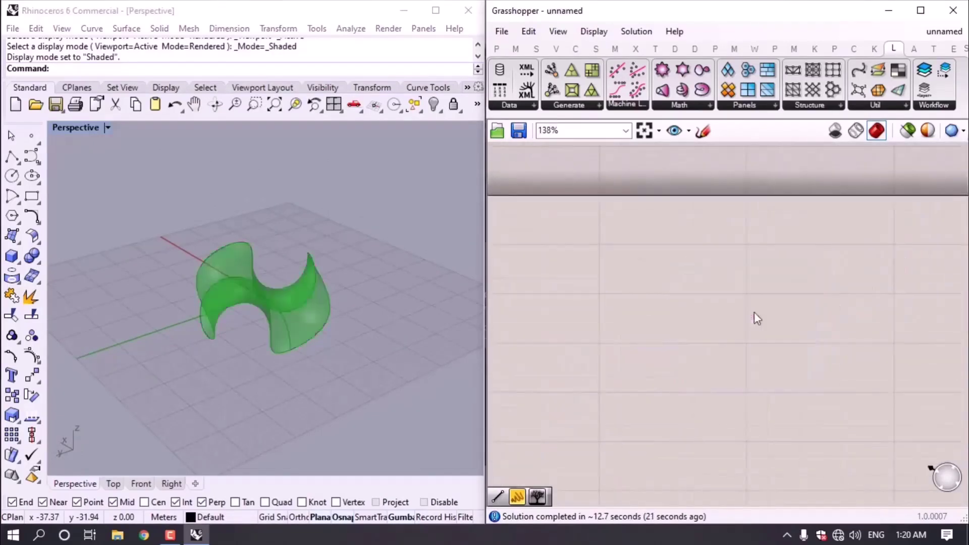
# Add LunchBox's Mobius Surface component to the canvas and view its shape in Rhino.
pyautogui.click(681, 104)
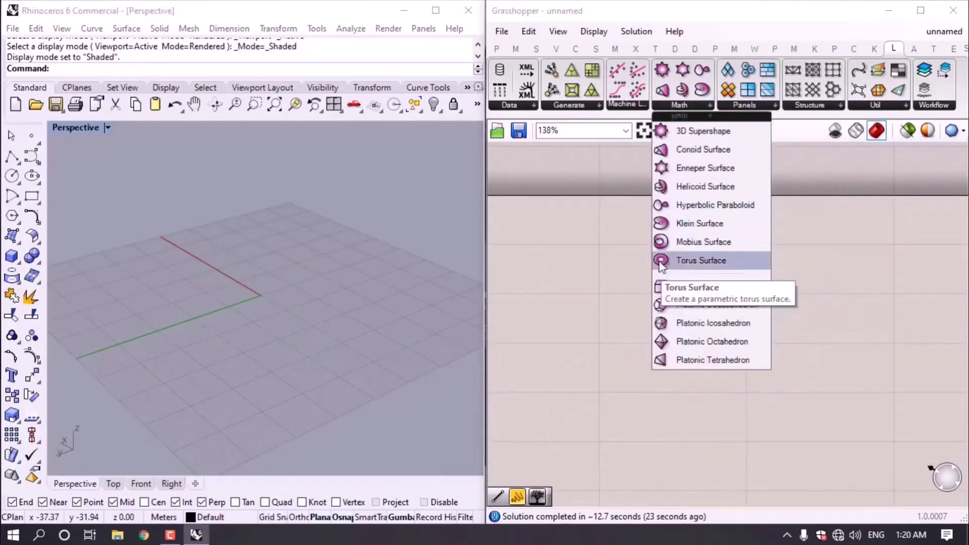
pyautogui.moveTo(703, 242); pyautogui.dragTo(741, 292)
pyautogui.moveTo(171, 323); pyautogui.dragTo(237, 313, button='right')
# Add a Klein Surface component to preview its shape, and delete both the Mobius and Klein components.
pyautogui.click(678, 105)
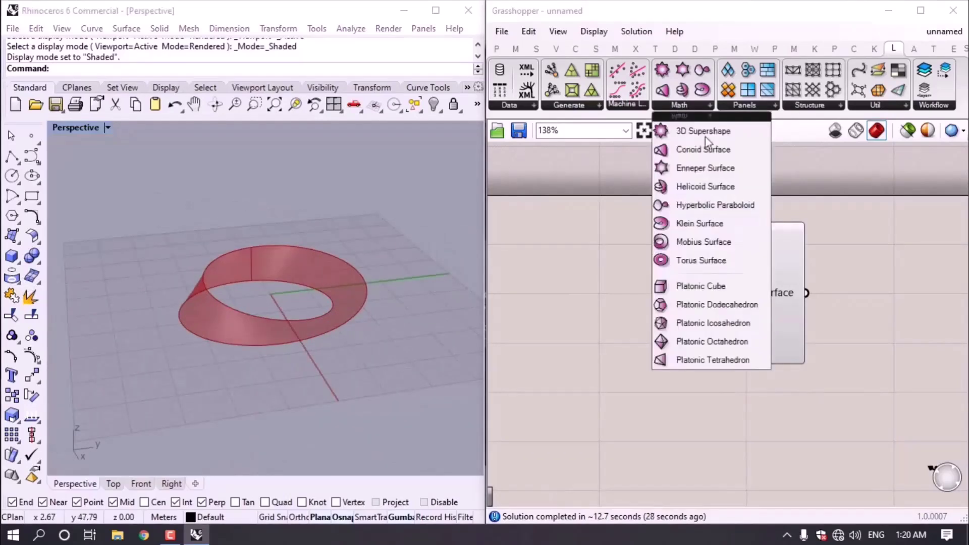
pyautogui.moveTo(688, 223); pyautogui.dragTo(714, 413)
pyautogui.click(734, 295)
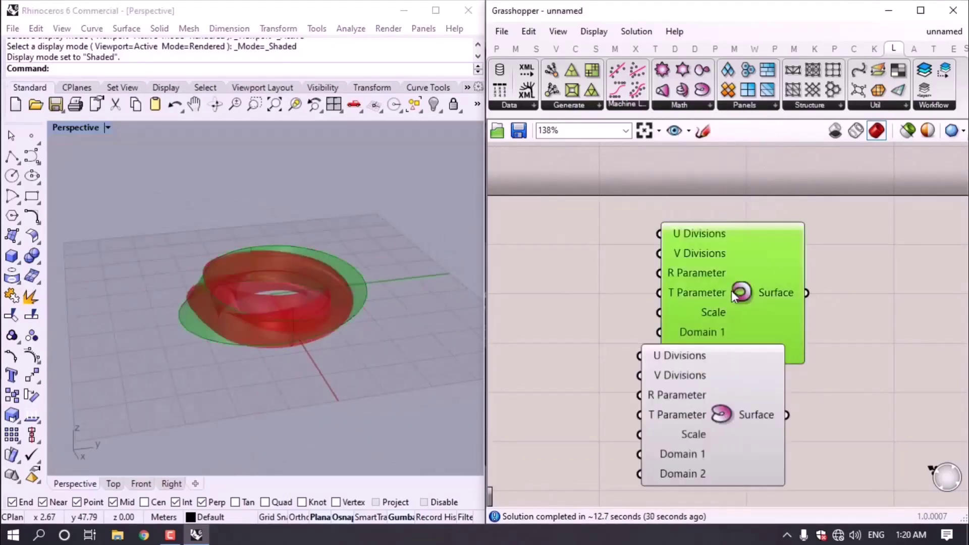
pyautogui.press('Delete')
pyautogui.moveTo(396, 350); pyautogui.dragTo(134, 327, button='right')
pyautogui.click(731, 413)
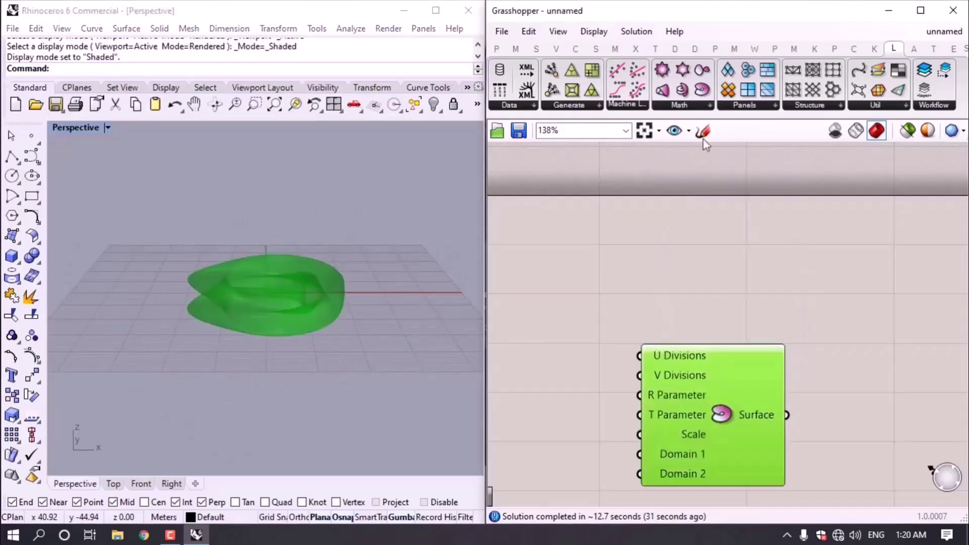
pyautogui.press('Delete')
# Preview LunchBox's Torus Surface component on the canvas and delete it.
pyautogui.click(678, 105)
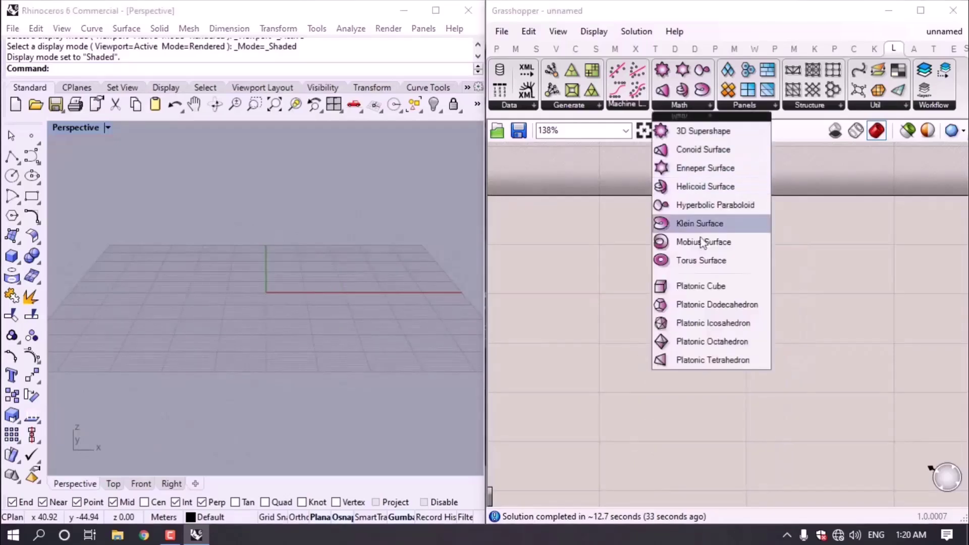
pyautogui.moveTo(696, 260); pyautogui.dragTo(712, 272)
pyautogui.moveTo(379, 266); pyautogui.dragTo(121, 303, button='right')
pyautogui.click(696, 260)
pyautogui.press('Delete')
# Preview LunchBox's Platonic Octahedron component on the canvas and delete it.
pyautogui.click(678, 105)
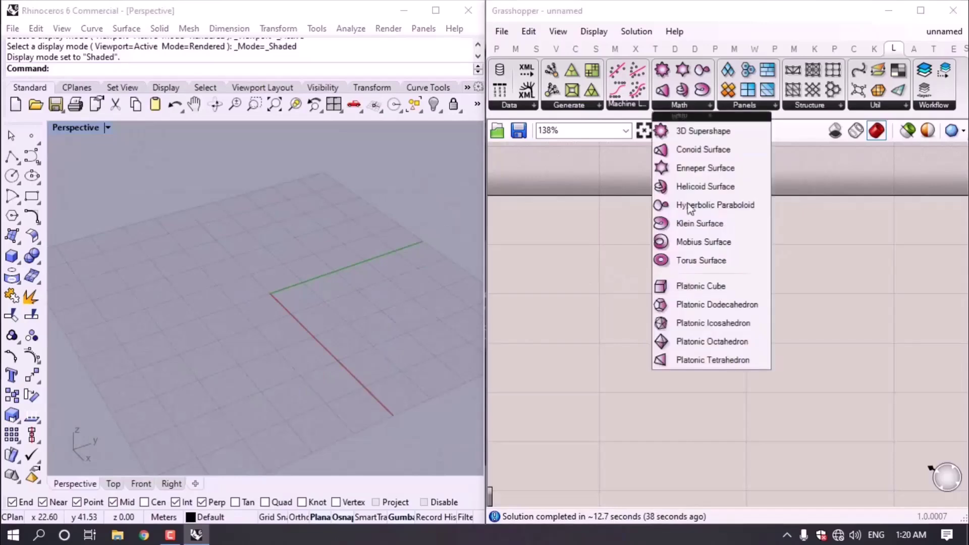
pyautogui.moveTo(704, 305)
pyautogui.mouseDown()
pyautogui.moveTo(697, 335)
pyautogui.moveTo(697, 311)
pyautogui.mouseUp()
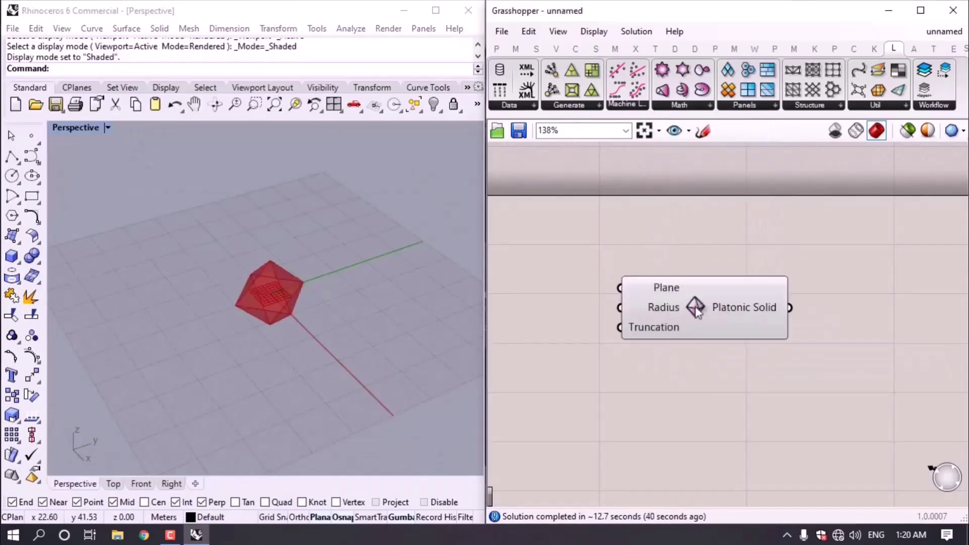
pyautogui.moveTo(343, 275); pyautogui.dragTo(462, 277, button='right')
pyautogui.click(696, 305)
pyautogui.press('Delete')
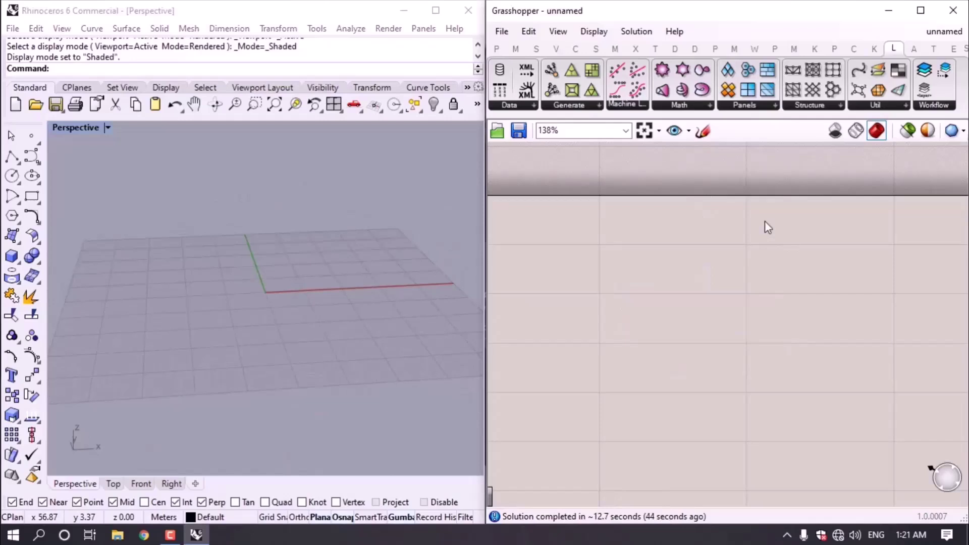
# Add LunchBox's 2D Truss component to the Grasshopper canvas.
pyautogui.click(817, 112)
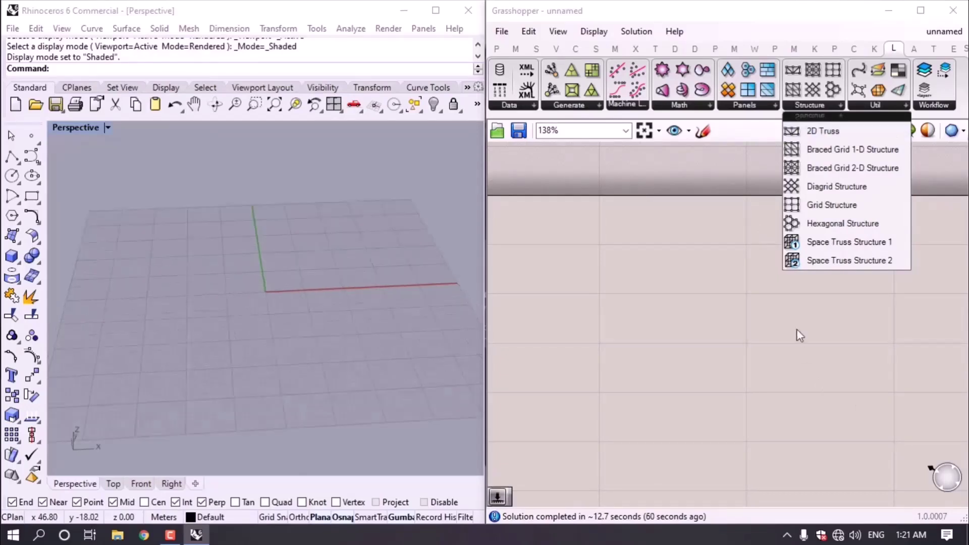
pyautogui.click(826, 132)
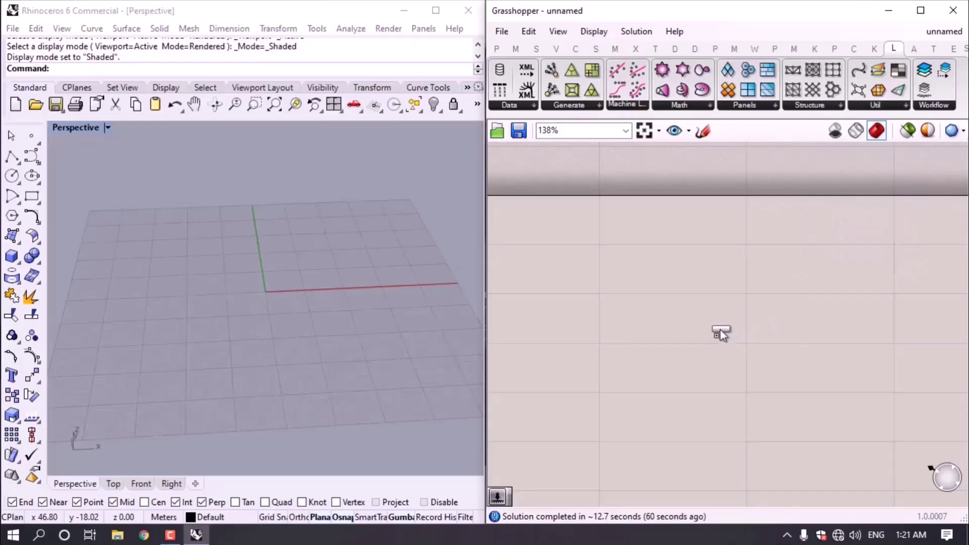
pyautogui.click(742, 307)
pyautogui.scroll(2, 701, 292)
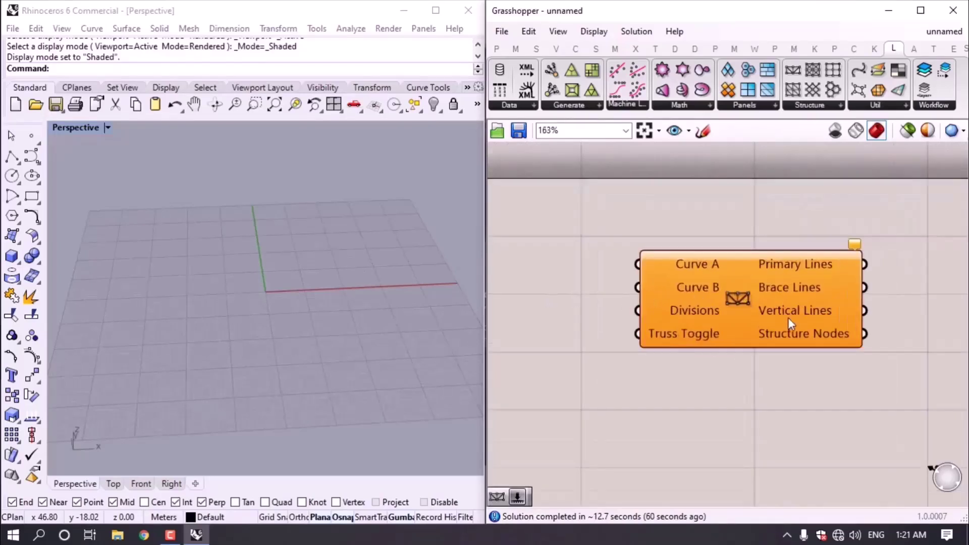
# Draw an interpolated curve through three points in Rhino's Perspective view, roughly parallel to the red axis.
pyautogui.moveTo(329, 277); pyautogui.dragTo(268, 328, button='right')
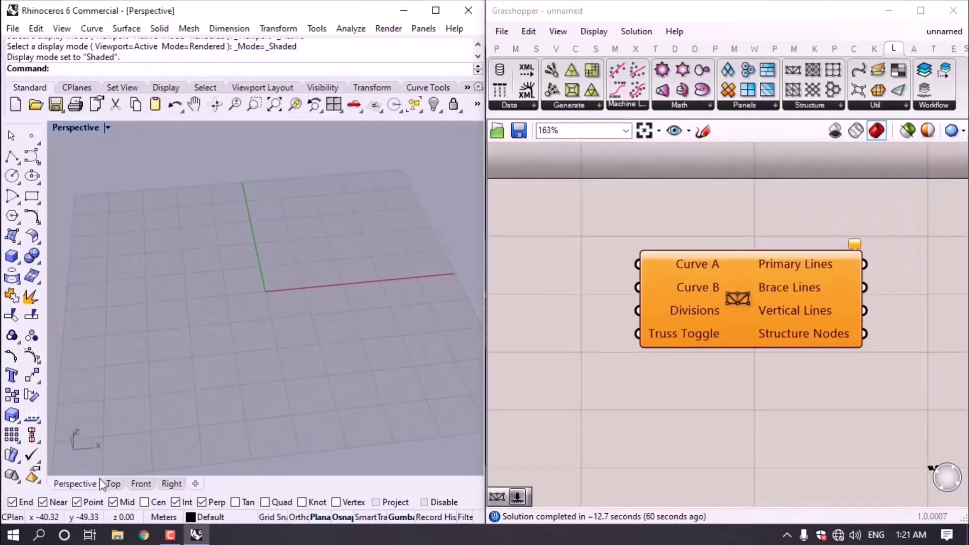
pyautogui.middleClick(179, 322)
pyautogui.click(146, 325)
pyautogui.click(138, 310)
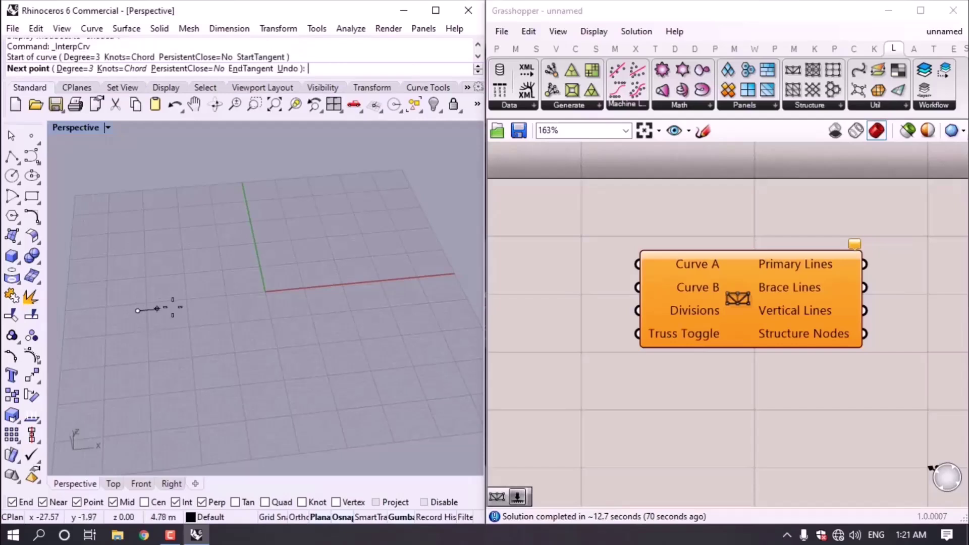
pyautogui.click(248, 300)
pyautogui.click(346, 296)
pyautogui.press('Return')
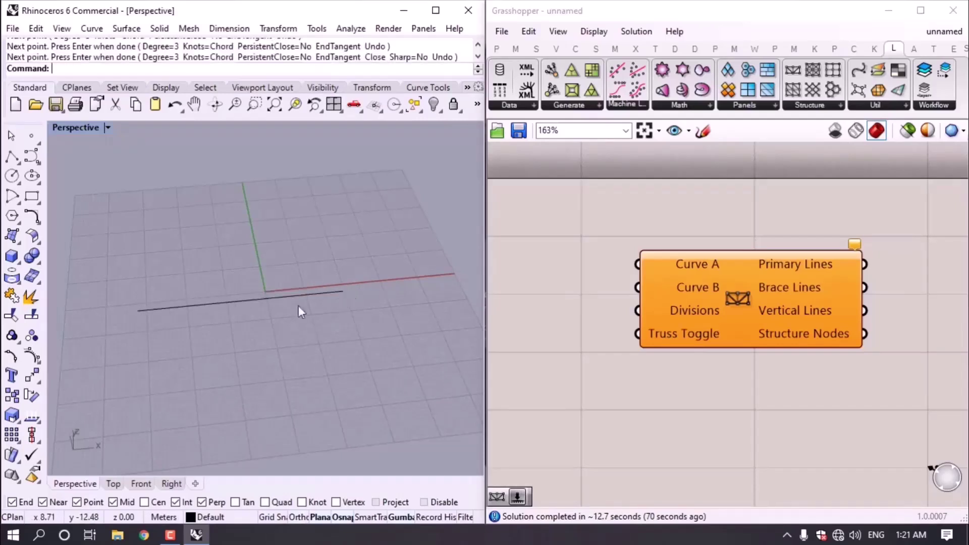
# Duplicate the drawn curve parallel to itself, offset across the ground plane along the green axis.
pyautogui.moveTo(299, 305); pyautogui.dragTo(314, 317, button='right')
pyautogui.keyDown('alt'); pyautogui.moveTo(221, 273); pyautogui.dragTo(189, 220); pyautogui.keyUp('alt')
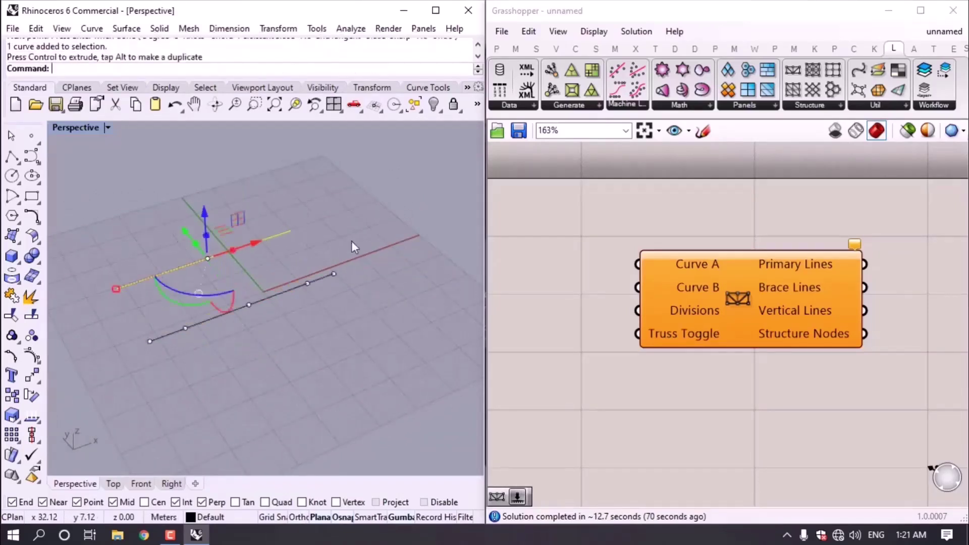
pyautogui.click(351, 241)
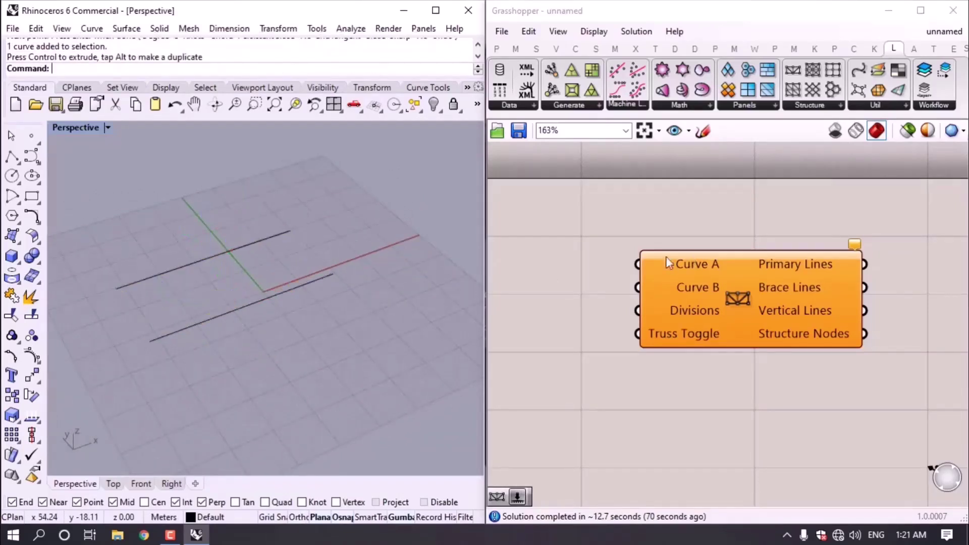
# Add two Curve parameters to the canvas and reference one of the two Rhino curves in each.
pyautogui.click(499, 48)
pyautogui.moveTo(546, 71); pyautogui.dragTo(552, 323)
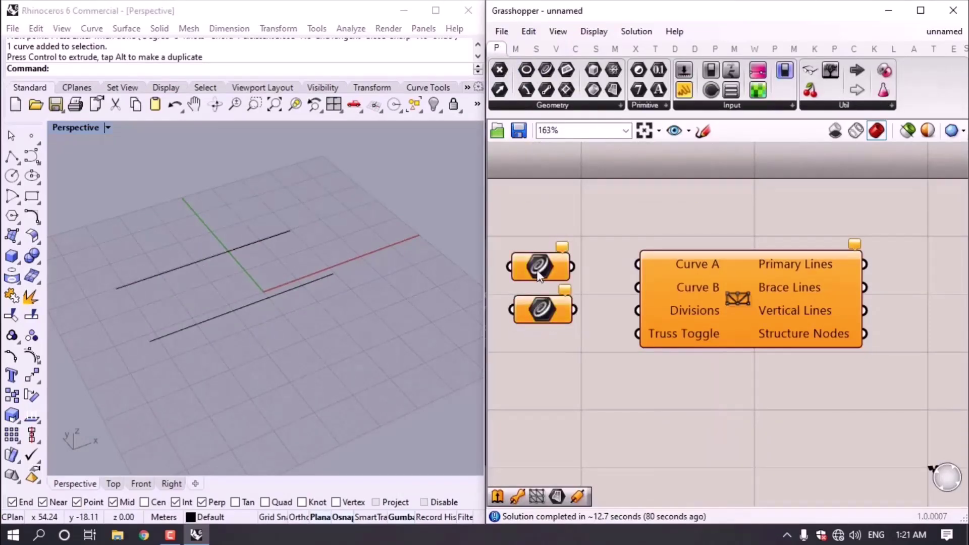
pyautogui.rightClick(538, 274)
pyautogui.click(590, 411)
pyautogui.click(298, 287)
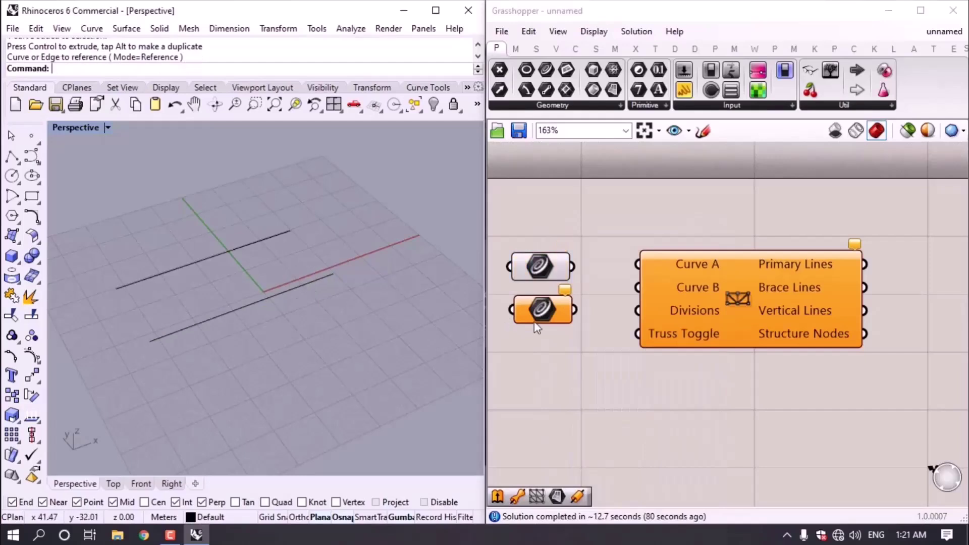
pyautogui.rightClick(534, 318)
pyautogui.click(591, 412)
pyautogui.click(265, 242)
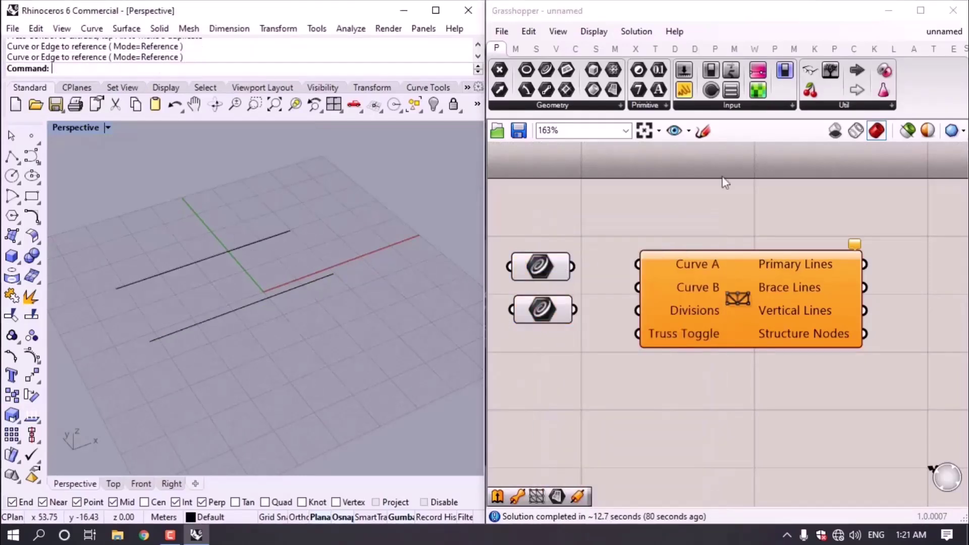
# Connect the two Curve parameters to the Curve A and Curve B inputs of the 2D Truss.
pyautogui.click(892, 48)
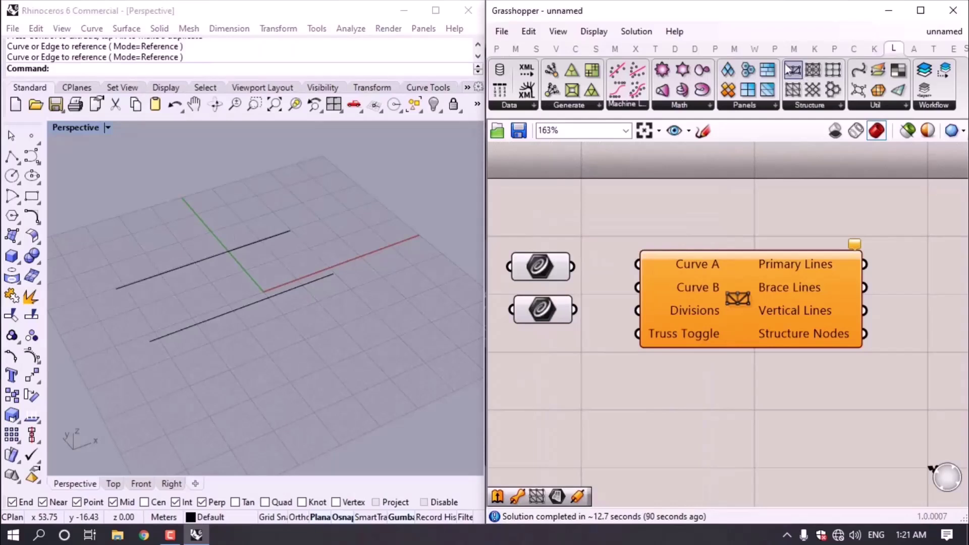
pyautogui.moveTo(575, 266); pyautogui.dragTo(637, 264)
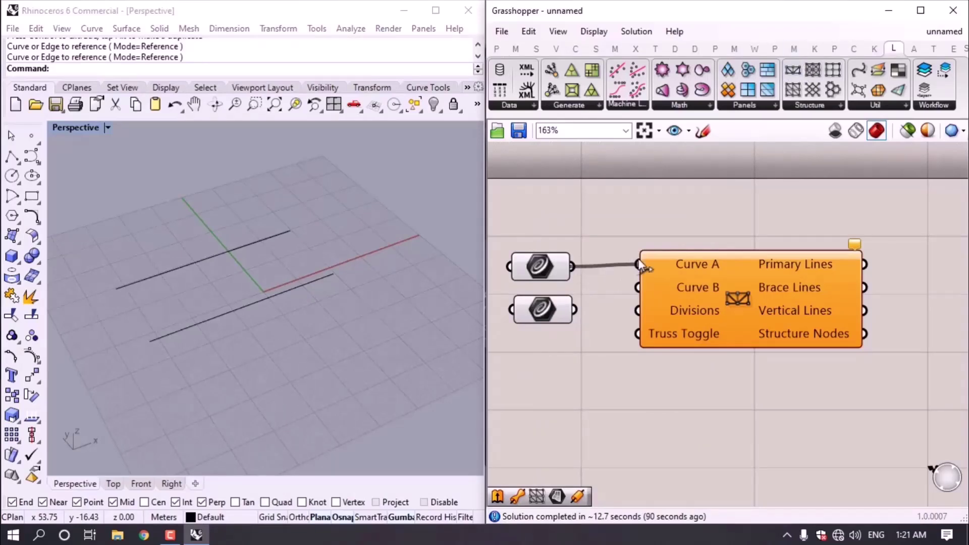
pyautogui.moveTo(576, 309); pyautogui.dragTo(637, 287)
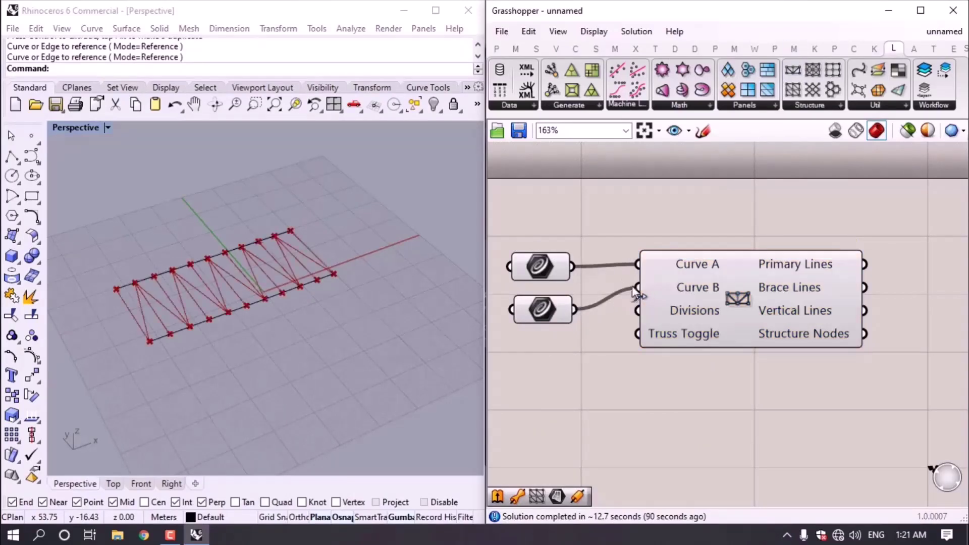
# Reshape the truss's two source curves by moving their control points vertically in Rhino.
pyautogui.moveTo(277, 320); pyautogui.dragTo(235, 309, button='right')
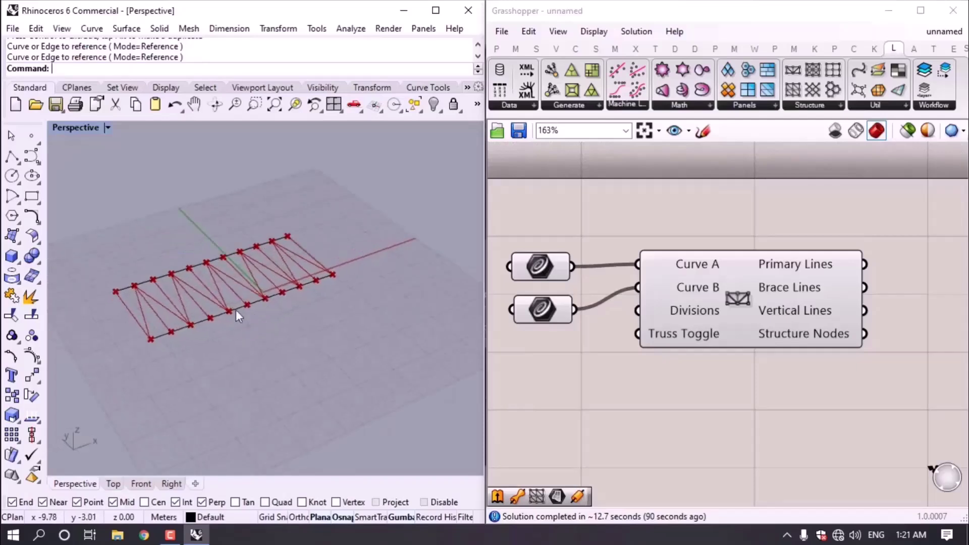
pyautogui.click(235, 309)
pyautogui.moveTo(200, 404); pyautogui.dragTo(286, 193)
pyautogui.moveTo(286, 192); pyautogui.dragTo(187, 314, button='right')
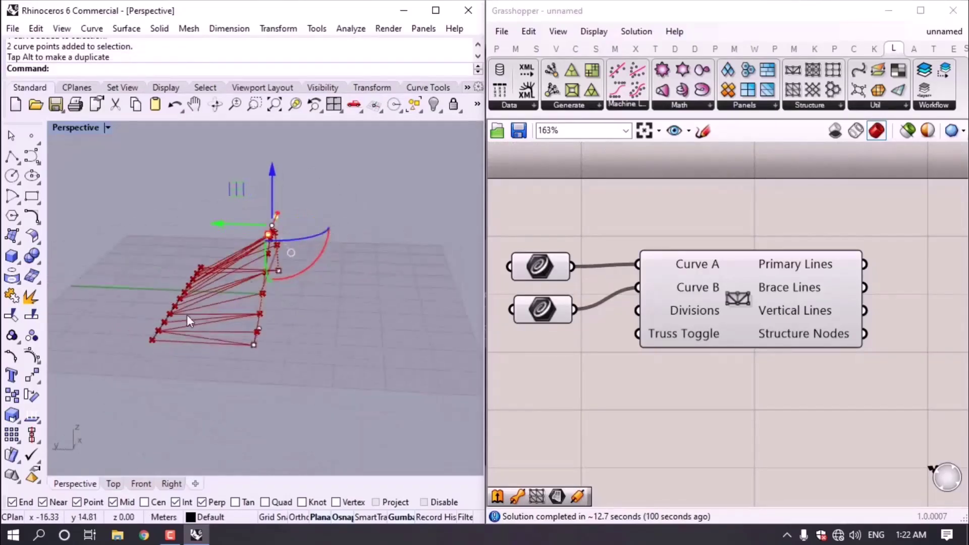
pyautogui.click(179, 303)
pyautogui.moveTo(119, 235); pyautogui.dragTo(183, 237)
pyautogui.moveTo(334, 295); pyautogui.dragTo(432, 294, button='right')
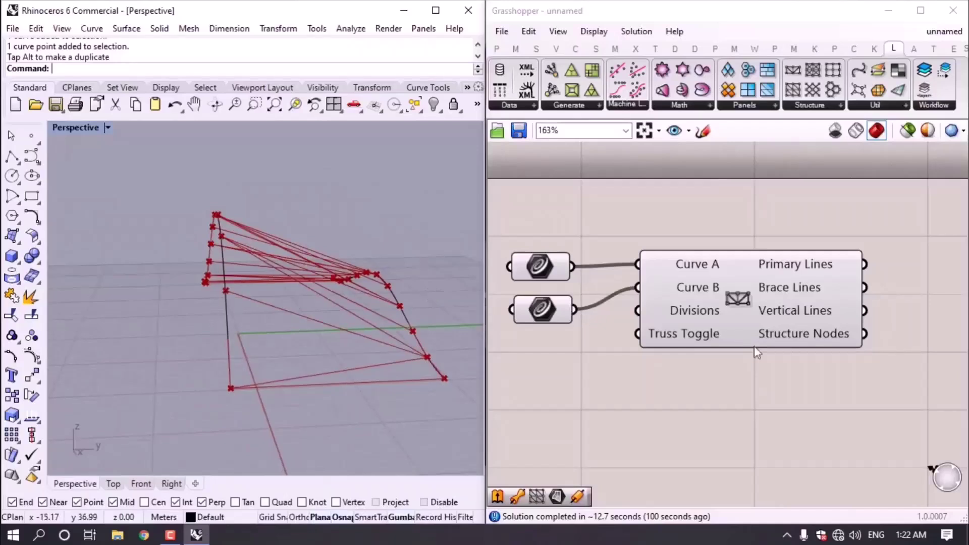
# Create a number slider with value 11 and connect it to the truss's Divisions input.
pyautogui.moveTo(715, 301); pyautogui.dragTo(665, 278, button='right')
pyautogui.moveTo(665, 278); pyautogui.dragTo(754, 300)
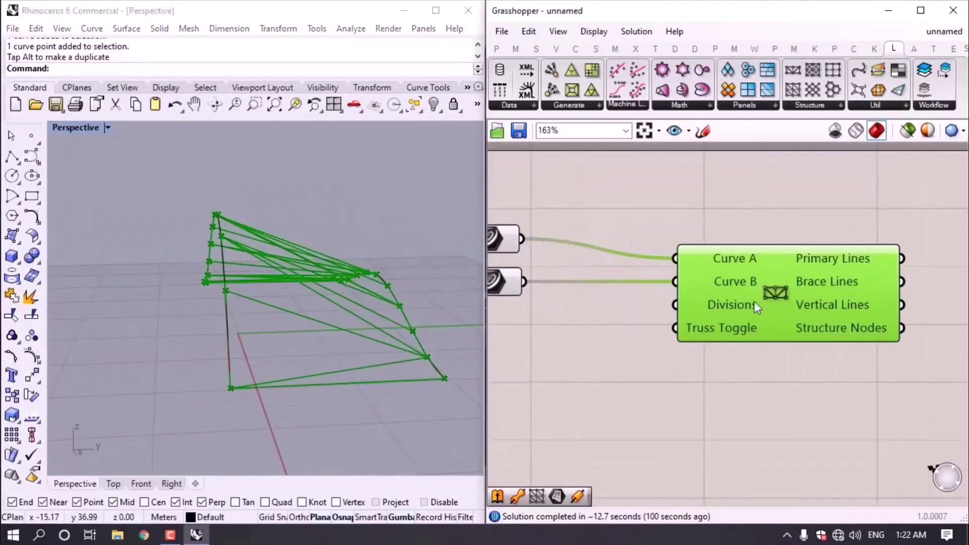
pyautogui.doubleClick(604, 333)
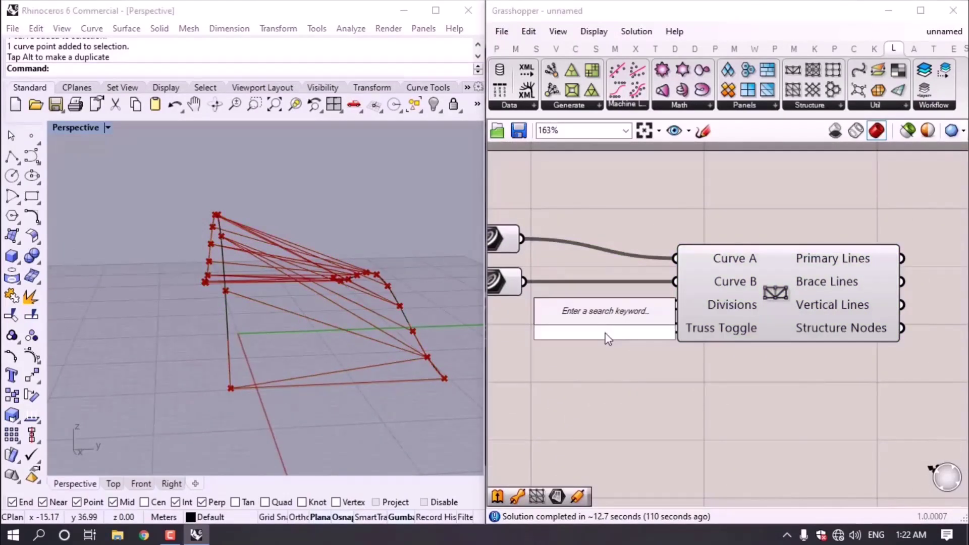
pyautogui.write('11')
pyautogui.press('Return')
pyautogui.moveTo(607, 338); pyautogui.dragTo(797, 268, button='right')
pyautogui.moveTo(798, 268); pyautogui.dragTo(661, 288)
pyautogui.moveTo(783, 282); pyautogui.dragTo(868, 236)
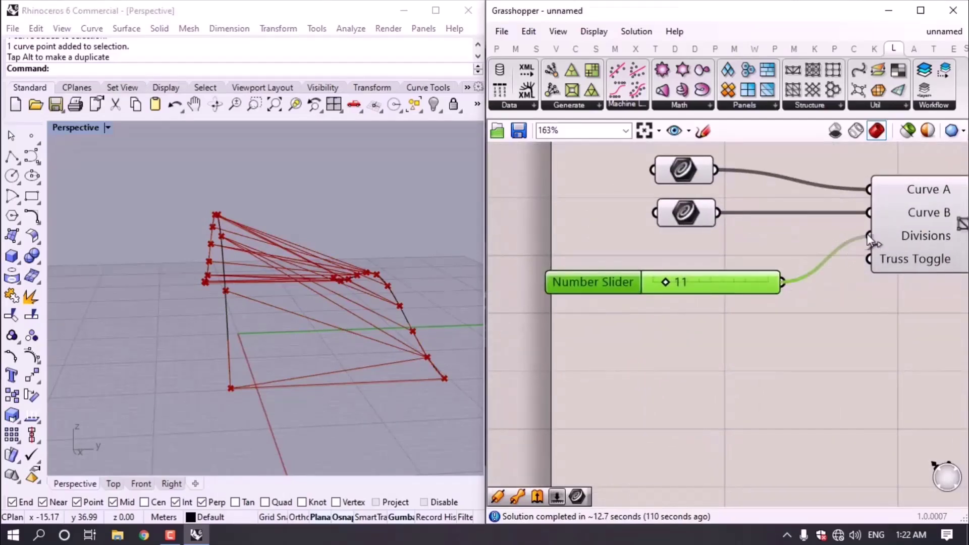
# Set the Divisions slider to 10.
pyautogui.moveTo(292, 276); pyautogui.dragTo(179, 334, button='right')
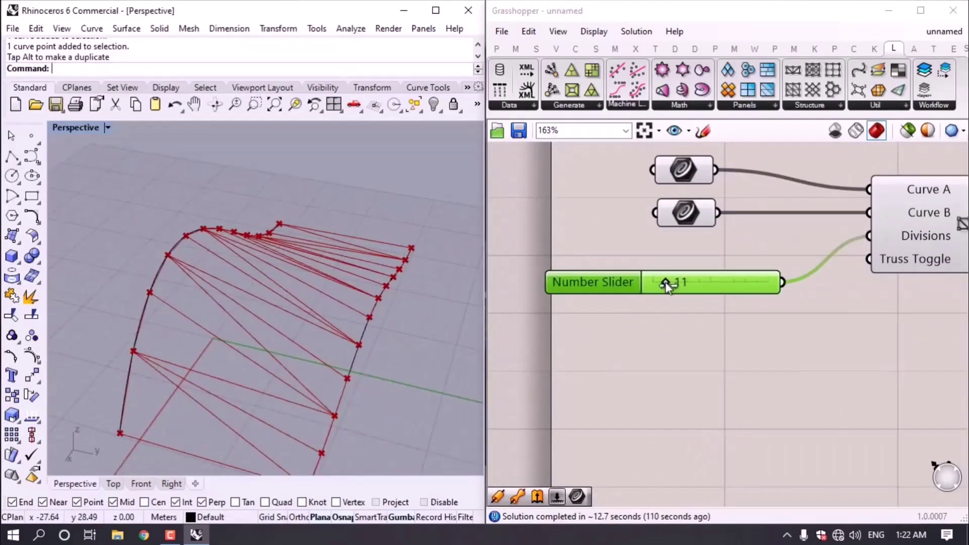
pyautogui.moveTo(665, 282)
pyautogui.mouseDown()
pyautogui.moveTo(676, 285)
pyautogui.moveTo(665, 283)
pyautogui.mouseUp()
pyautogui.click(687, 303)
# Add a number slider ranging from 0 to 2, set to 0, and place it below the Divisions slider.
pyautogui.moveTo(917, 265); pyautogui.dragTo(775, 277, button='right')
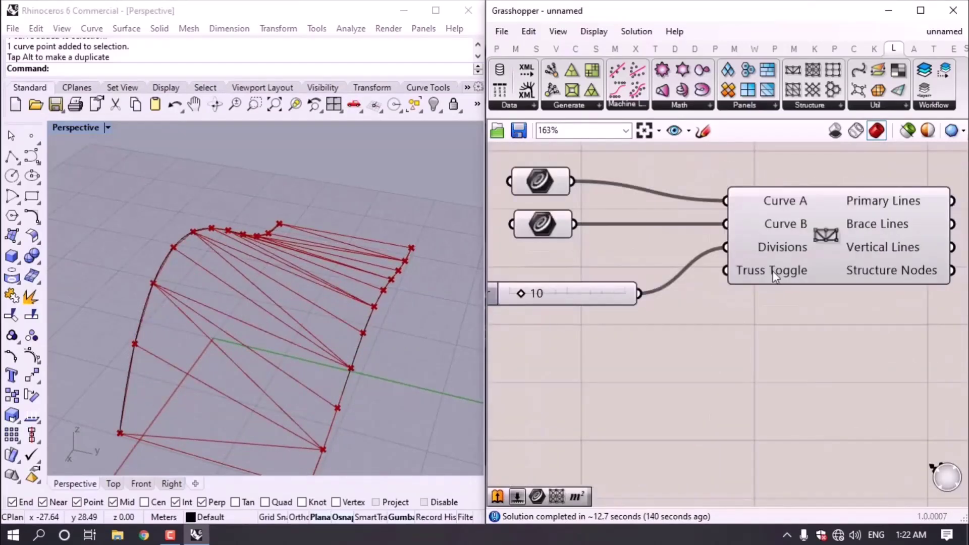
pyautogui.moveTo(733, 275)
pyautogui.doubleClick(697, 345)
pyautogui.write('0')
pyautogui.press('Return')
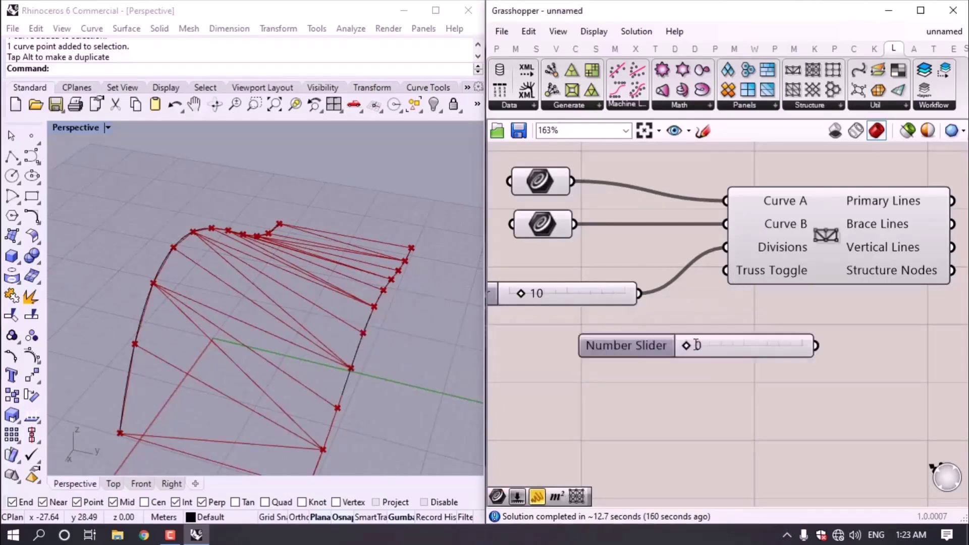
pyautogui.moveTo(709, 353); pyautogui.dragTo(594, 359)
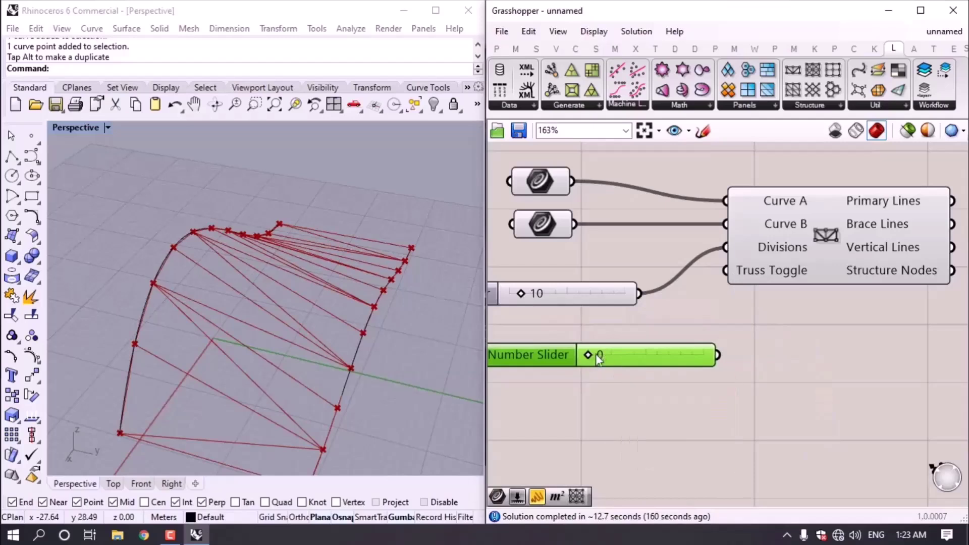
# Show the truss in Rhino's Top view and connect the 0 slider to the Truss Toggle input.
pyautogui.moveTo(387, 383); pyautogui.dragTo(170, 222)
pyautogui.scroll(-6, 234, 262)
pyautogui.moveTo(234, 261); pyautogui.dragTo(320, 236, button='right')
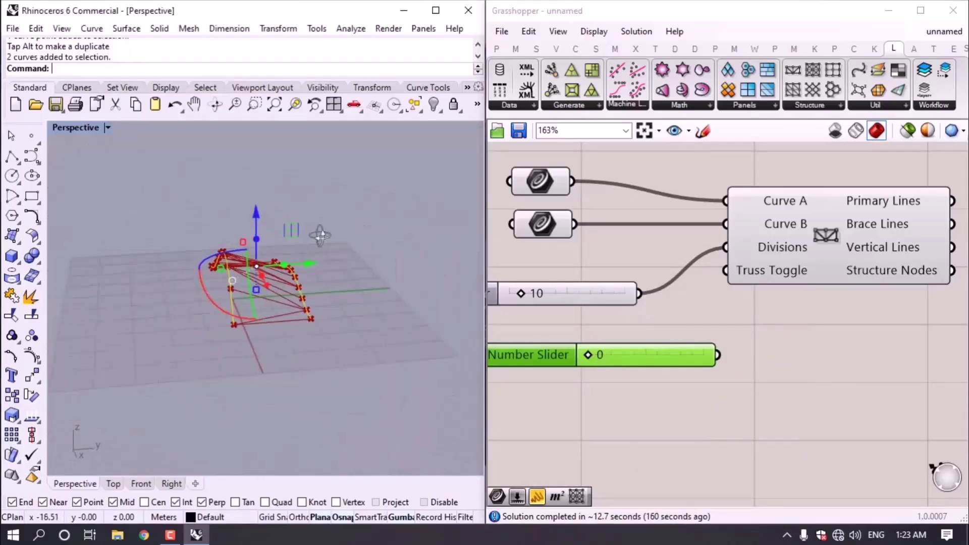
pyautogui.click(113, 483)
pyautogui.scroll(-5, 216, 360)
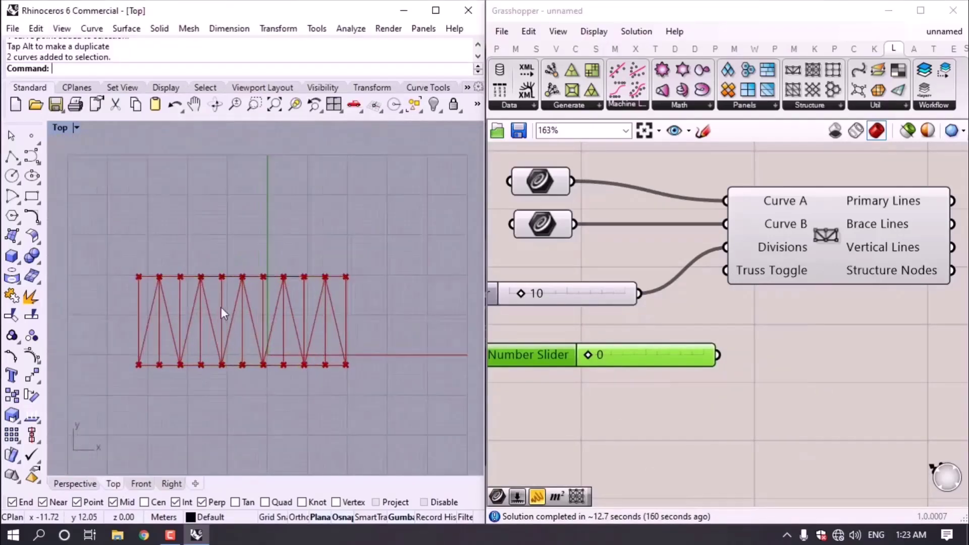
pyautogui.scroll(2, 202, 315)
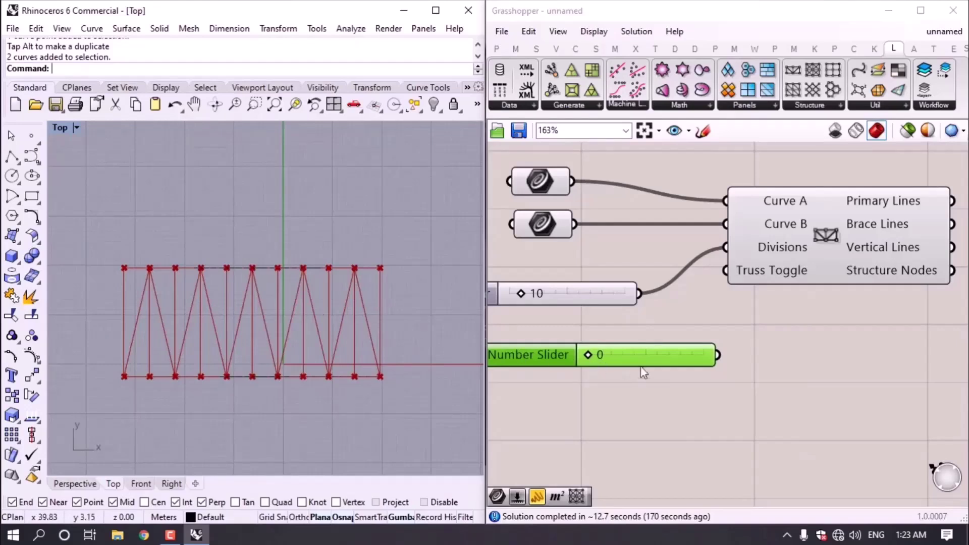
pyautogui.moveTo(717, 355); pyautogui.dragTo(725, 270)
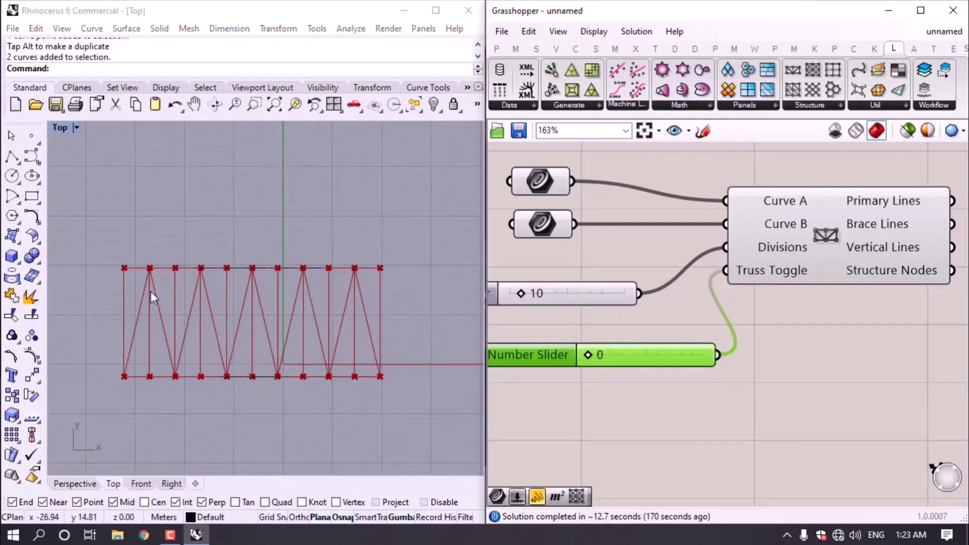
# Try Truss Toggle values 1 and 2 to compare the bracing patterns, and return the slider to 0.
pyautogui.scroll(2, 588, 354)
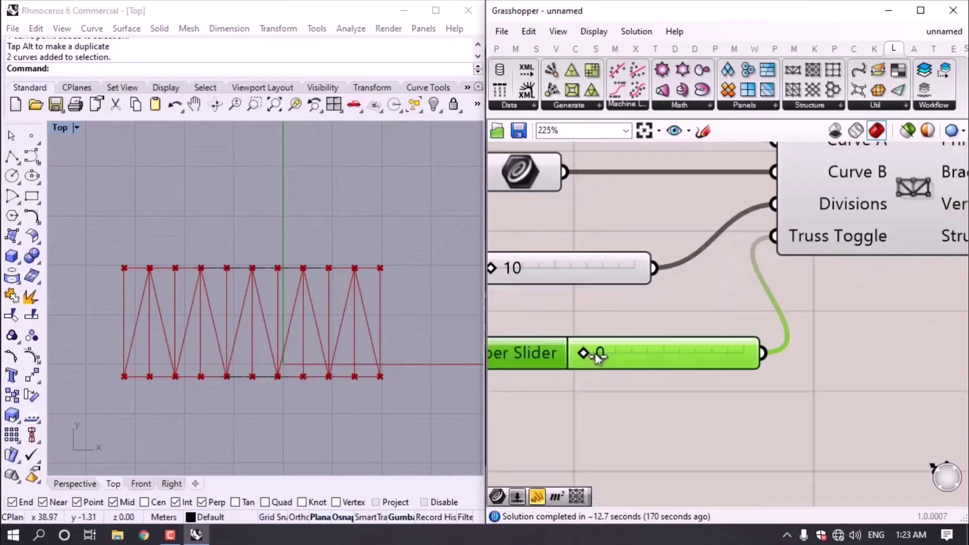
pyautogui.moveTo(619, 353); pyautogui.dragTo(663, 353)
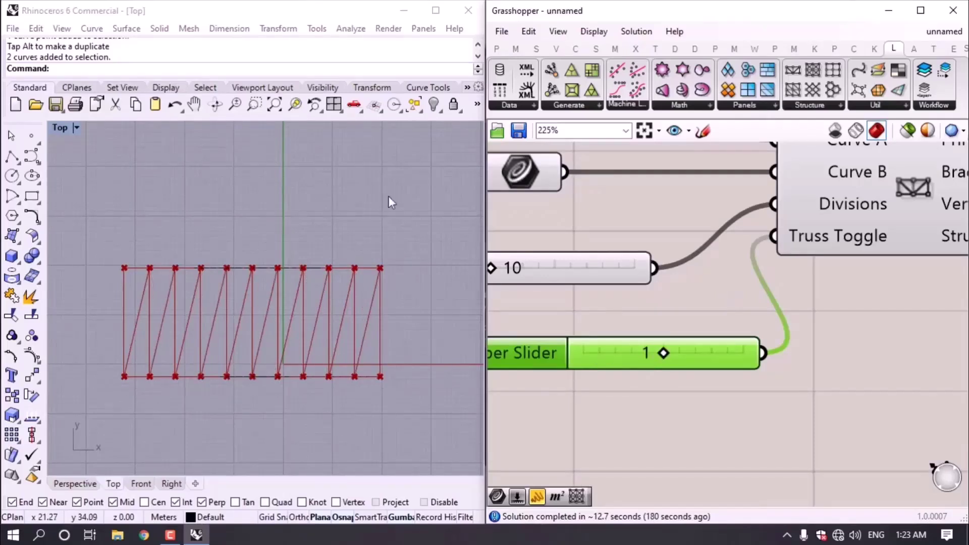
pyautogui.moveTo(665, 355); pyautogui.dragTo(718, 352)
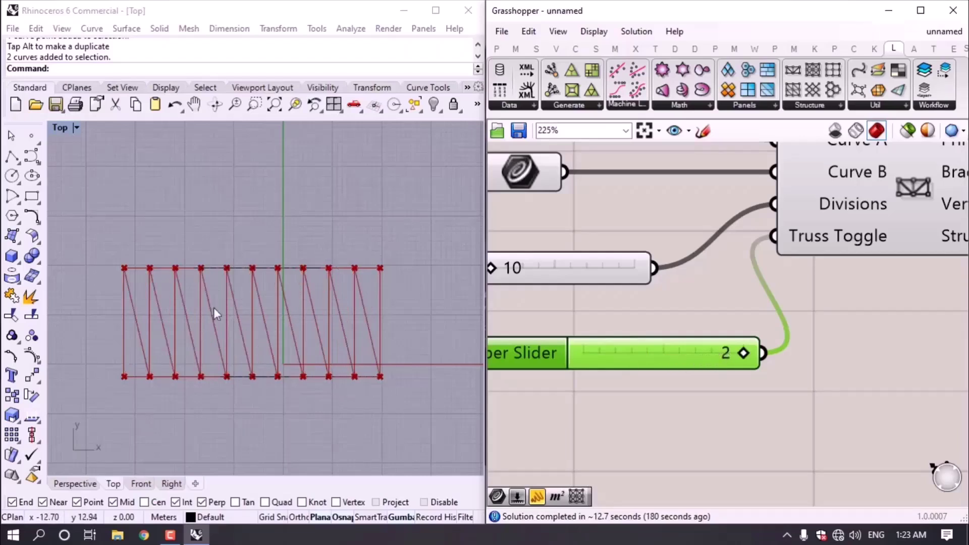
pyautogui.moveTo(737, 352); pyautogui.dragTo(583, 353)
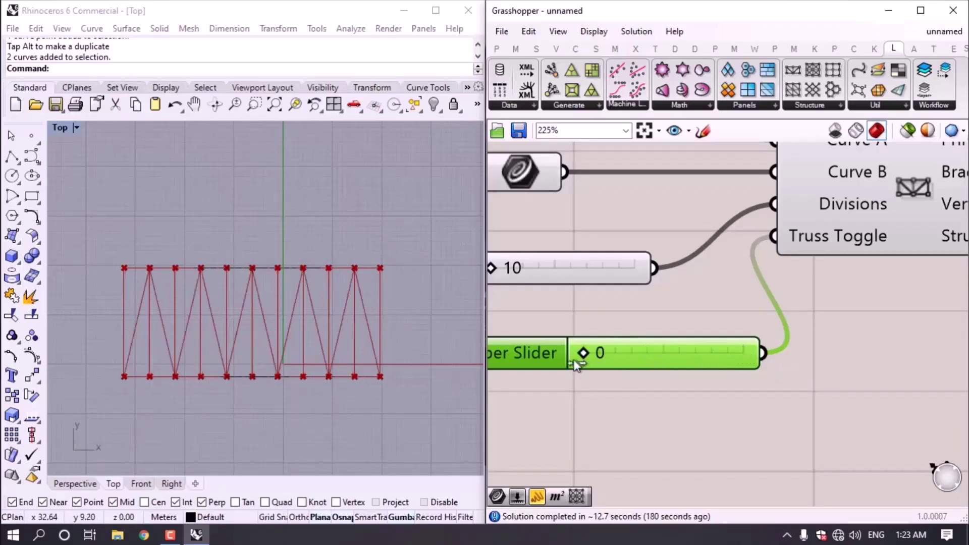
# Show the truss in Perspective view, add a Pipe component and feed its Curve input from Vertical Lines, followed by Brace Lines.
pyautogui.click(75, 483)
pyautogui.moveTo(192, 403); pyautogui.dragTo(194, 307, button='right')
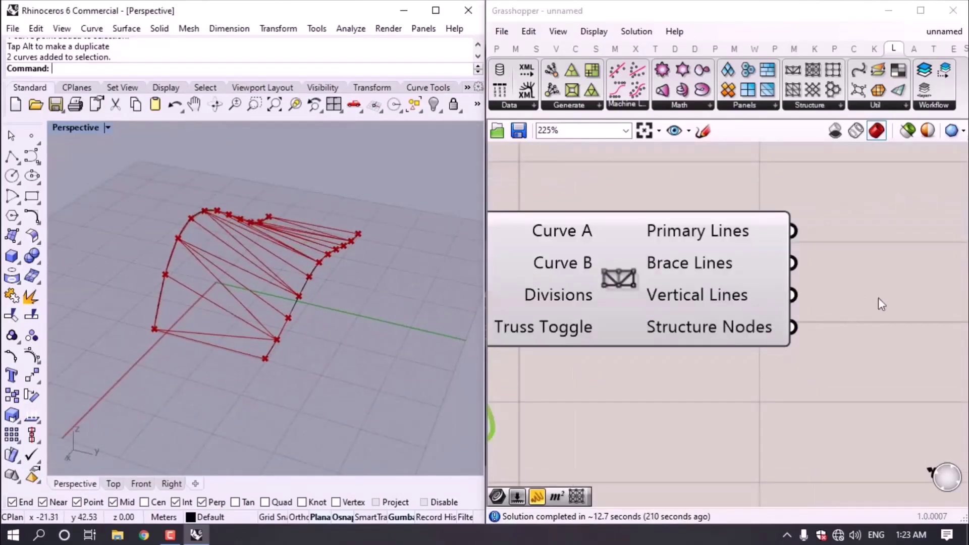
pyautogui.moveTo(385, 303); pyautogui.dragTo(174, 253, button='right')
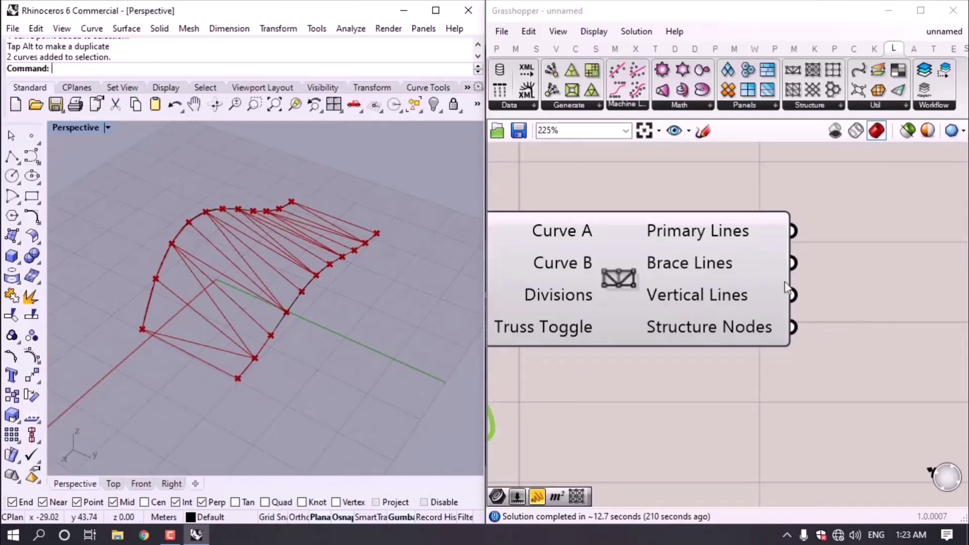
pyautogui.moveTo(734, 263); pyautogui.dragTo(676, 271, button='right')
pyautogui.doubleClick(774, 300)
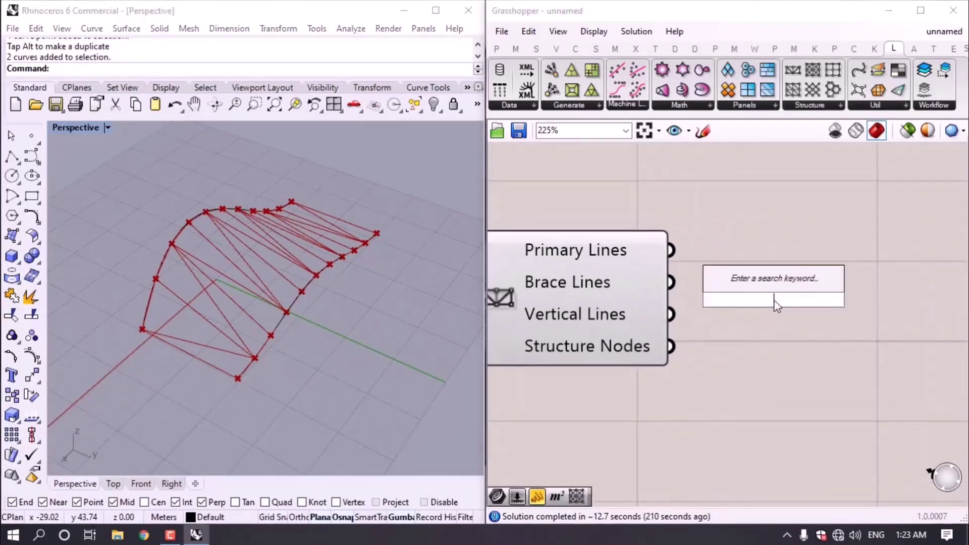
pyautogui.write('pip')
pyautogui.press('Return')
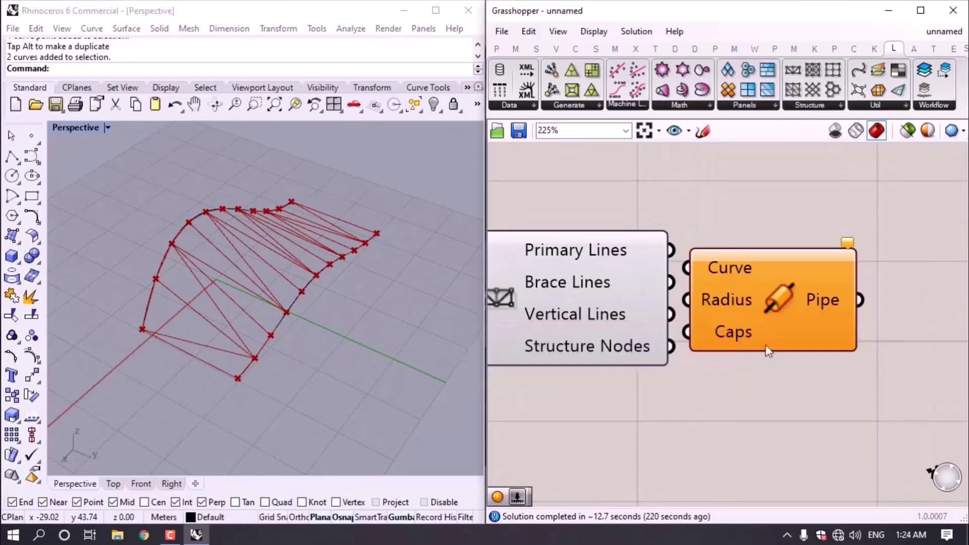
pyautogui.moveTo(767, 350); pyautogui.dragTo(837, 416)
pyautogui.moveTo(670, 314); pyautogui.dragTo(758, 331)
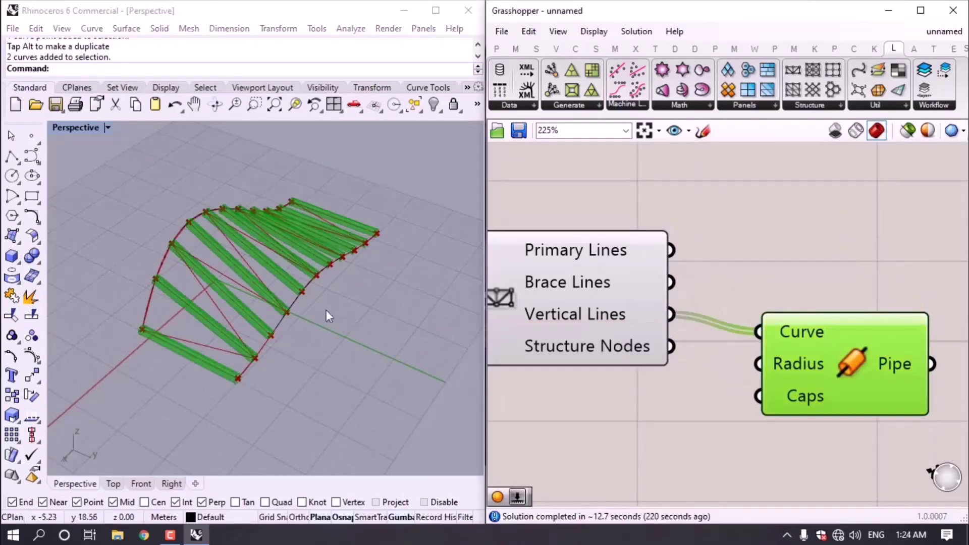
pyautogui.moveTo(672, 282); pyautogui.dragTo(772, 331)
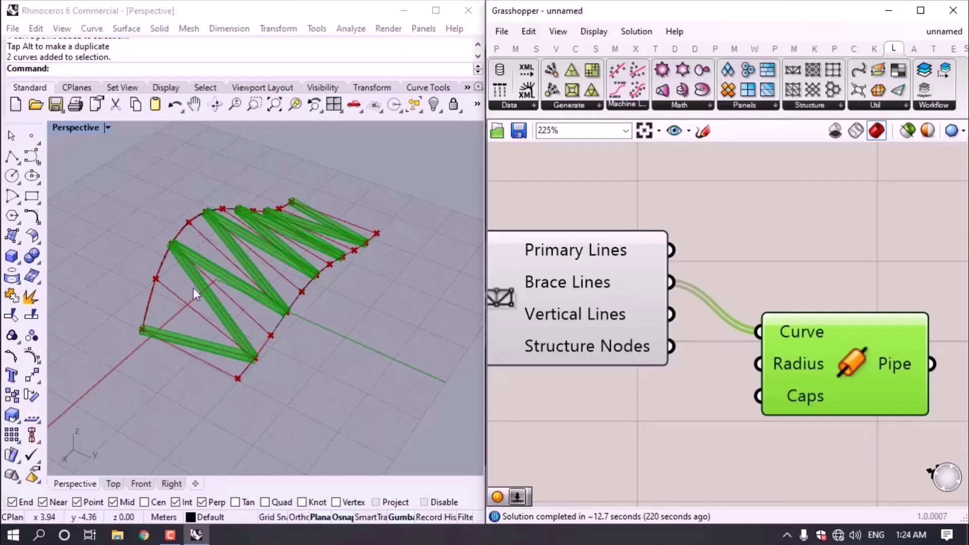
# Connect a new 0.25 number slider to the Pipe's Radius input and switch its Curve input to the truss's Primary Lines.
pyautogui.doubleClick(679, 409)
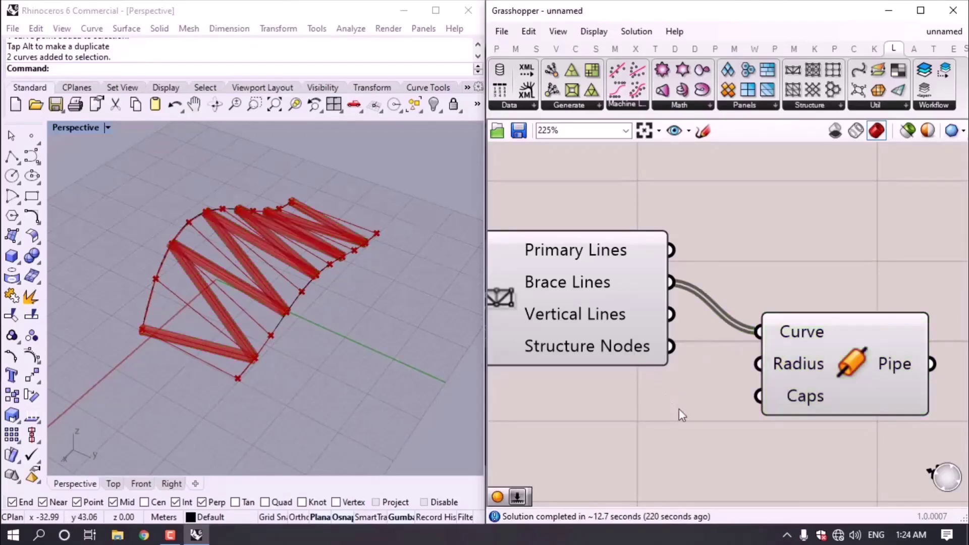
pyautogui.write('0.25')
pyautogui.press('Return')
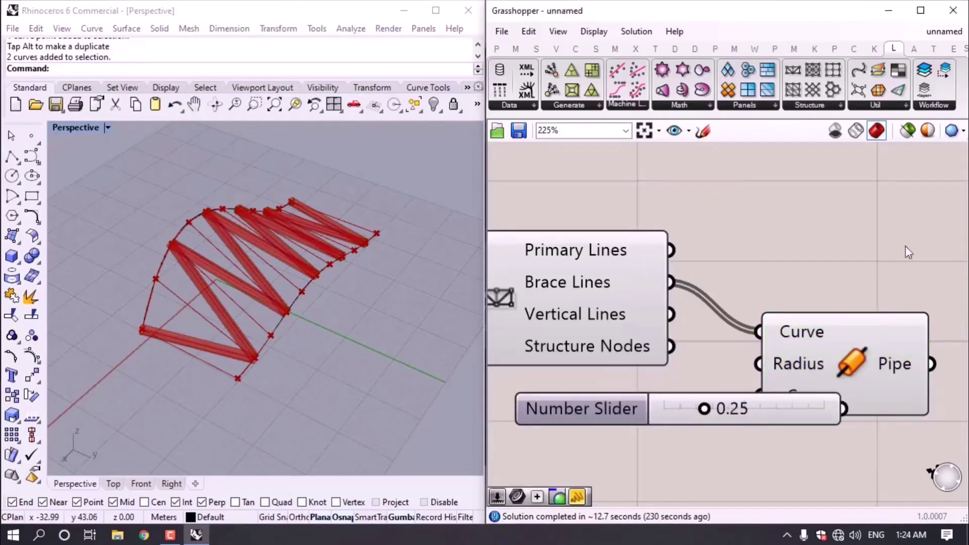
pyautogui.moveTo(759, 410); pyautogui.dragTo(651, 405)
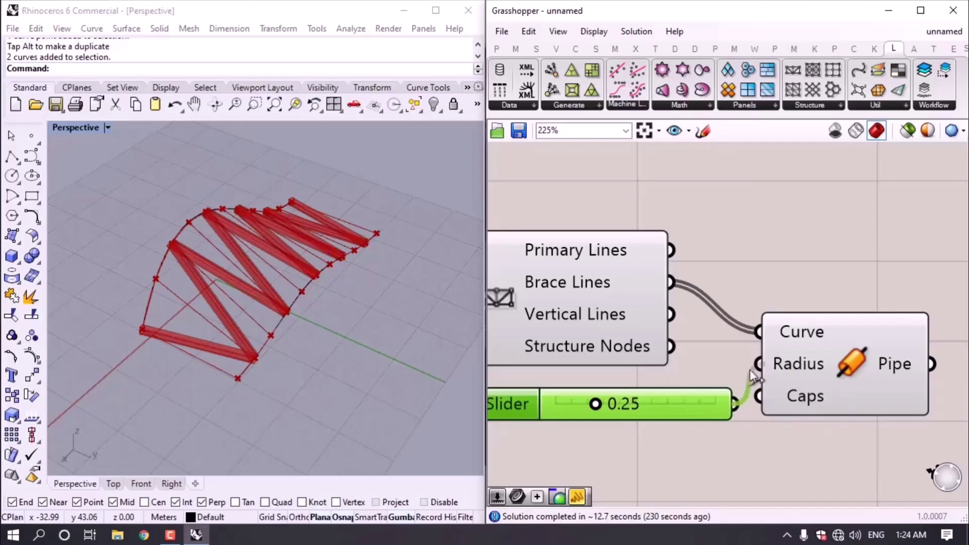
pyautogui.moveTo(750, 369); pyautogui.dragTo(756, 364)
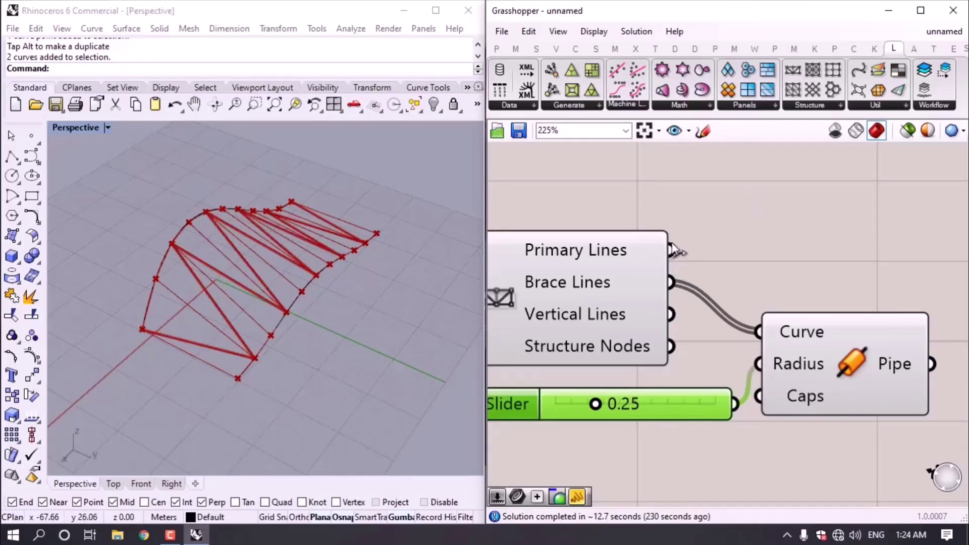
pyautogui.moveTo(673, 249); pyautogui.dragTo(759, 331)
pyautogui.click(718, 199)
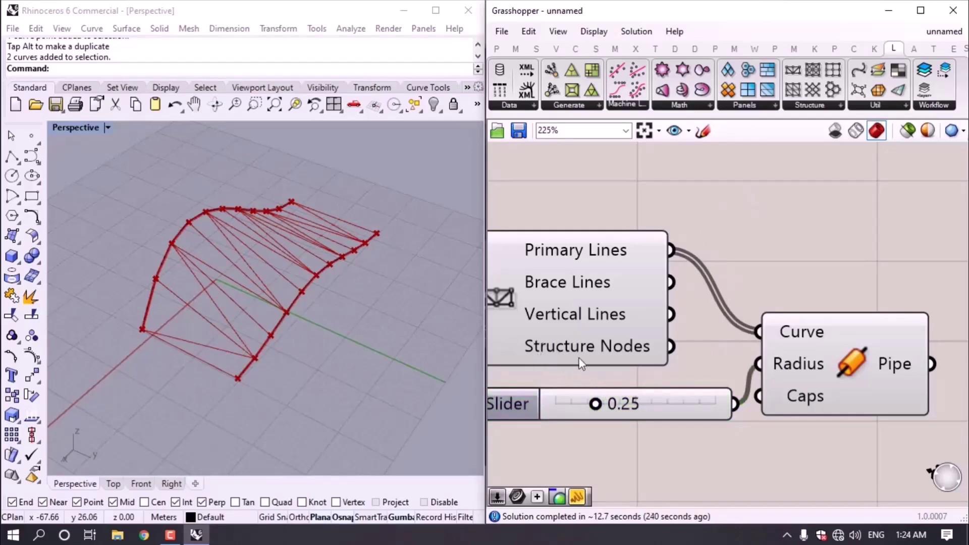
# Add a Sphere component and connect the truss's Structure Nodes output to its Base input.
pyautogui.doubleClick(842, 234)
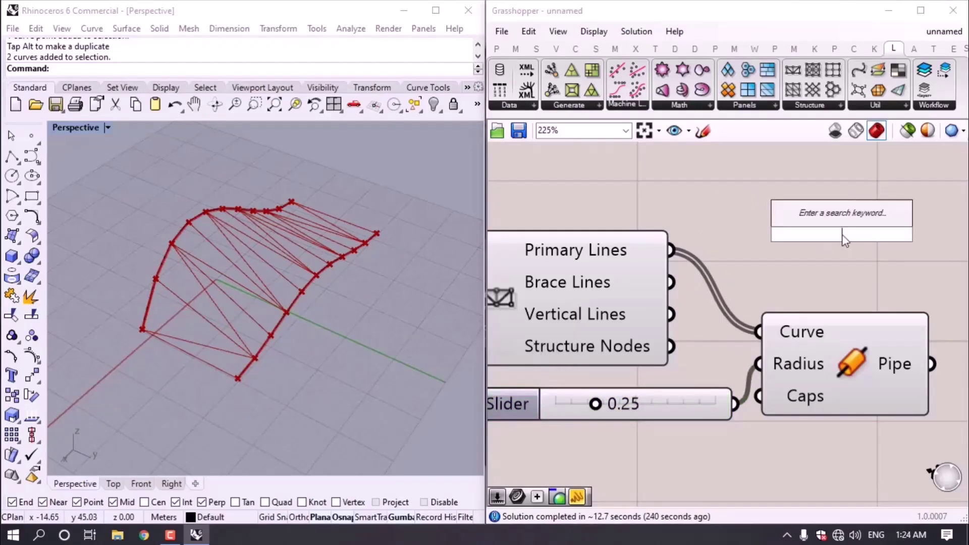
pyautogui.write('sph')
pyautogui.press('Return')
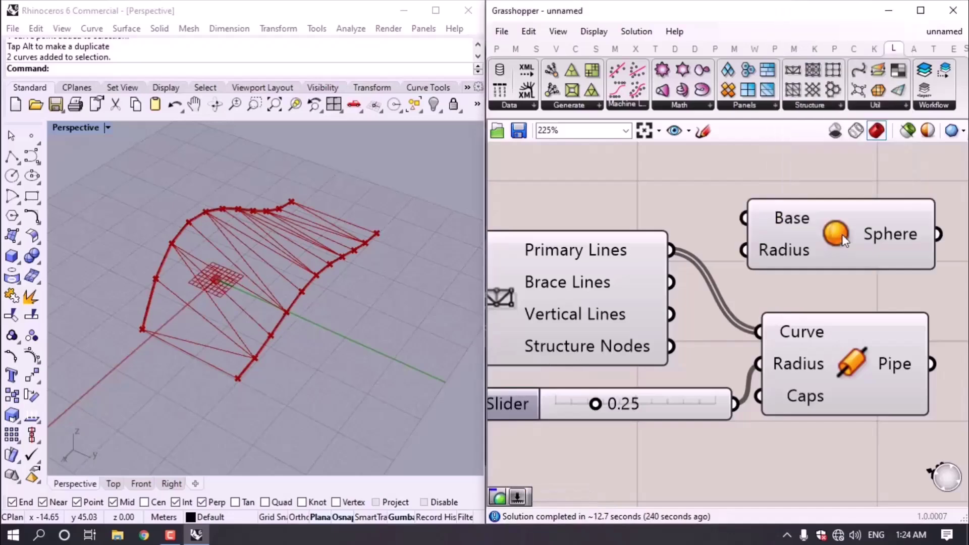
pyautogui.moveTo(671, 346); pyautogui.dragTo(743, 219)
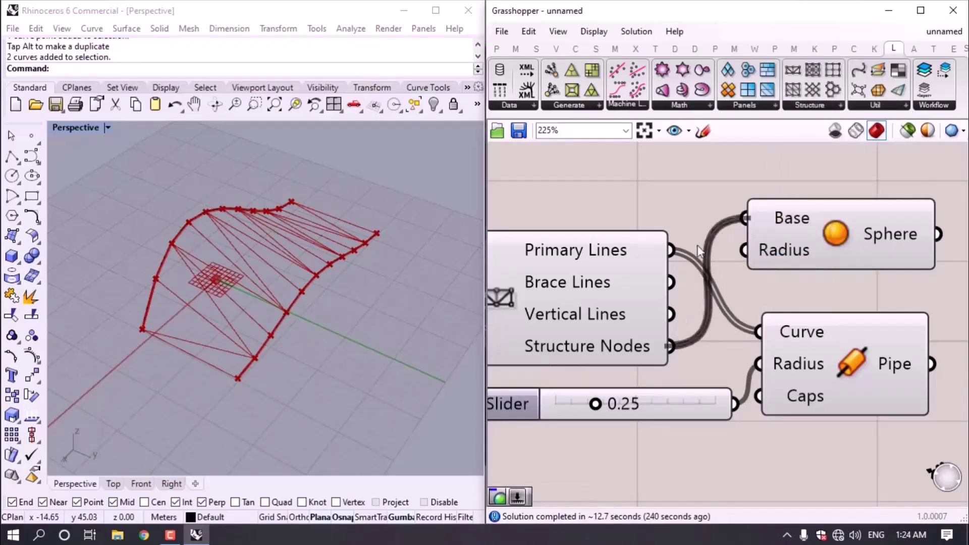
pyautogui.moveTo(307, 349); pyautogui.dragTo(239, 304, button='right')
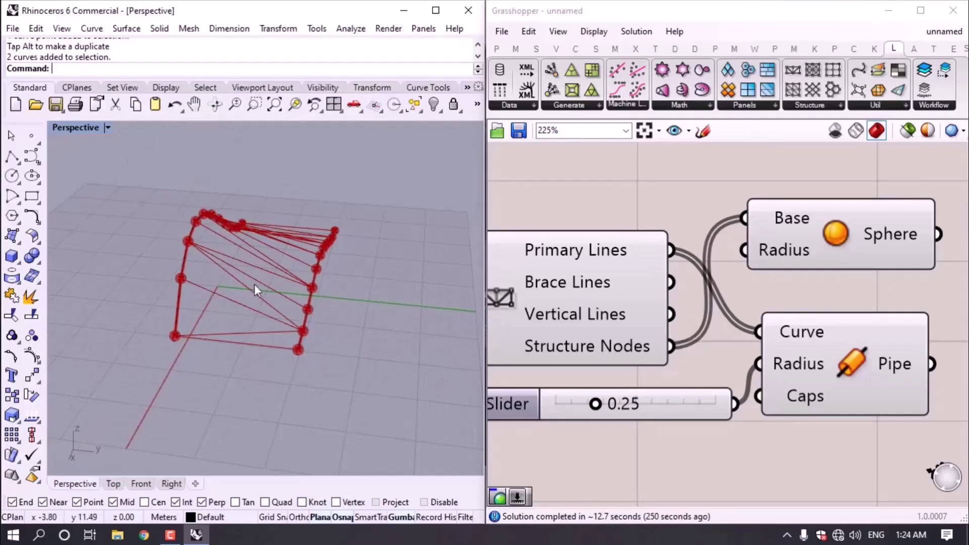
# Delete the truss component together with its sliders, Pipe and Sphere, keeping only the two Curve parameters.
pyautogui.moveTo(610, 323); pyautogui.dragTo(962, 283, button='right')
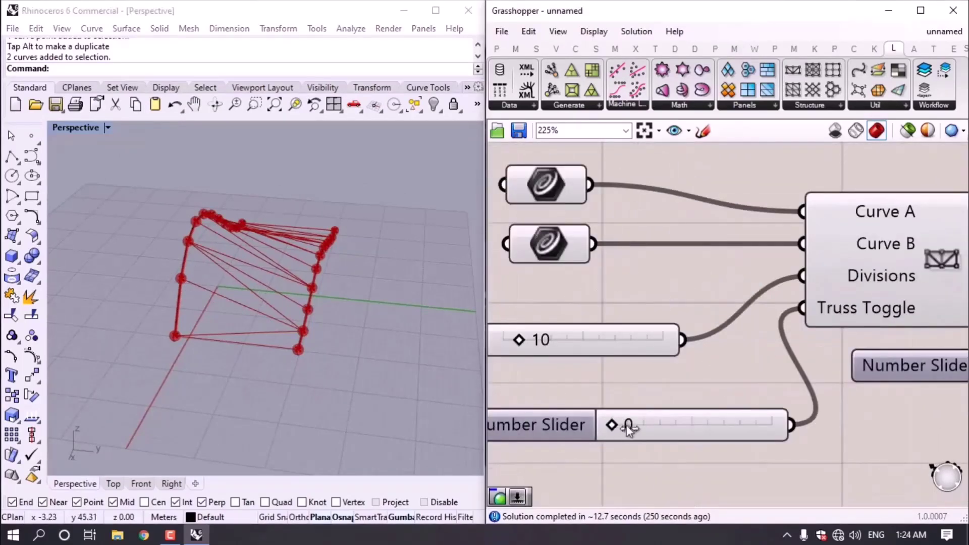
pyautogui.moveTo(627, 427)
pyautogui.mouseDown()
pyautogui.moveTo(781, 426)
pyautogui.moveTo(620, 426)
pyautogui.mouseUp()
pyautogui.scroll(-5, 720, 275)
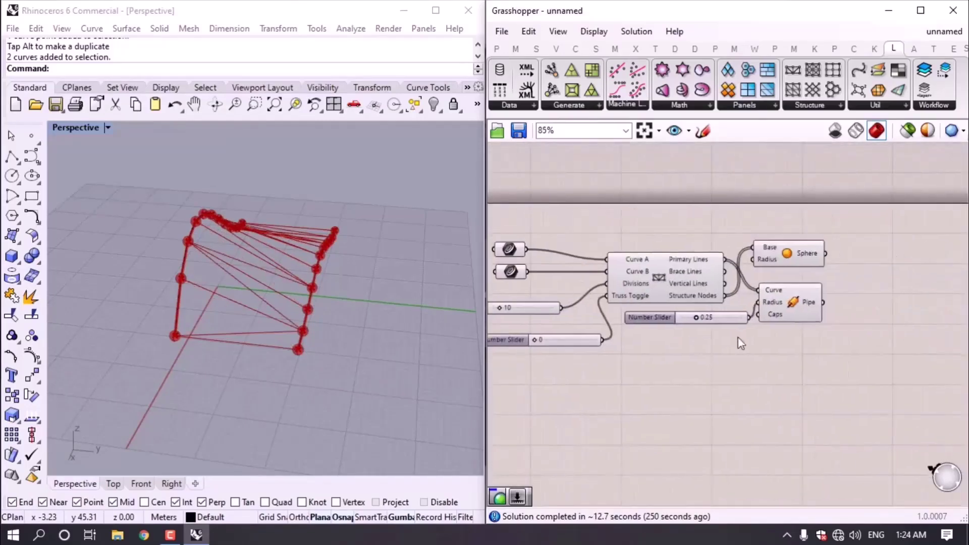
pyautogui.moveTo(810, 374); pyautogui.dragTo(540, 233)
pyautogui.press('Delete')
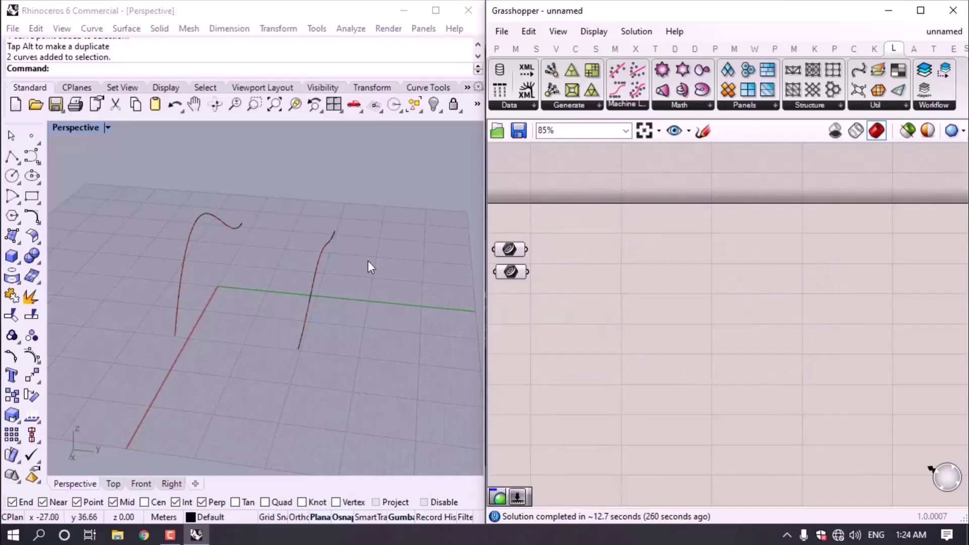
# Place LunchBox's Braced Grid 2-D Structure component on the canvas and add Bifocals to label the components.
pyautogui.moveTo(792, 197); pyautogui.dragTo(780, 234, button='right')
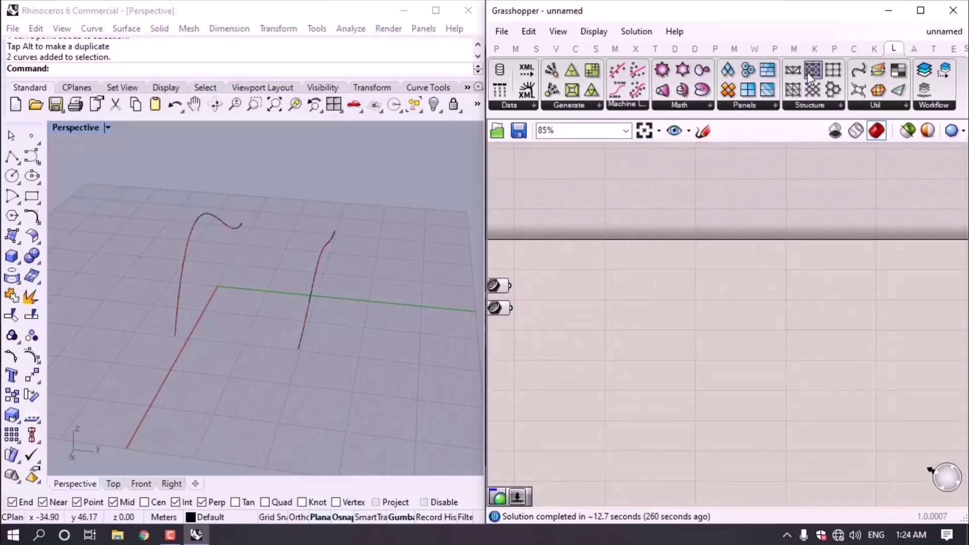
pyautogui.moveTo(807, 71); pyautogui.dragTo(616, 320)
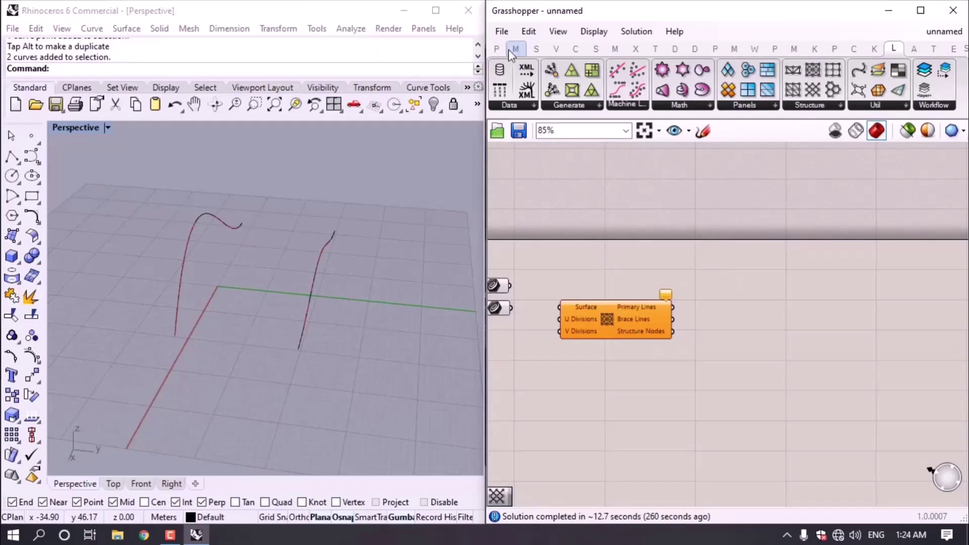
pyautogui.doubleClick(586, 226)
pyautogui.write('bif')
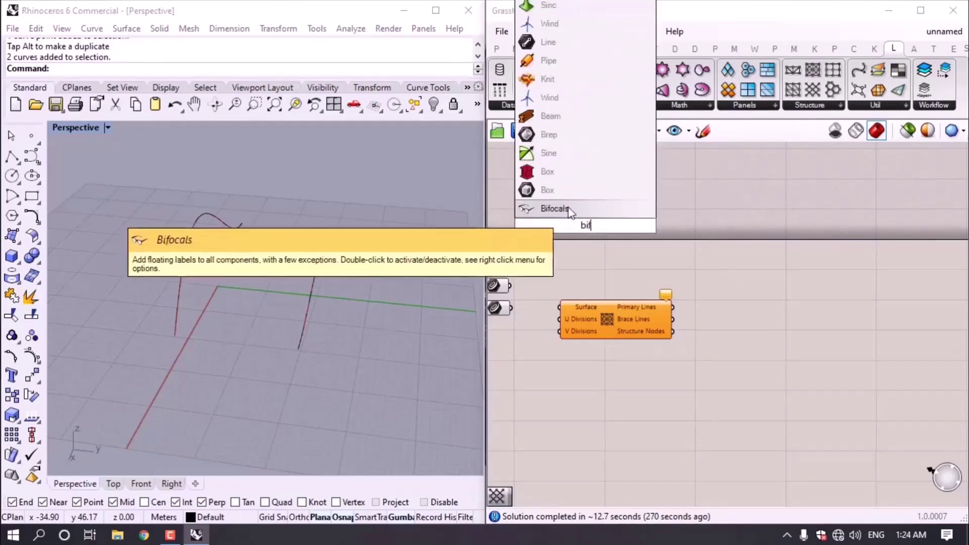
pyautogui.press('Return')
pyautogui.scroll(2, 612, 303)
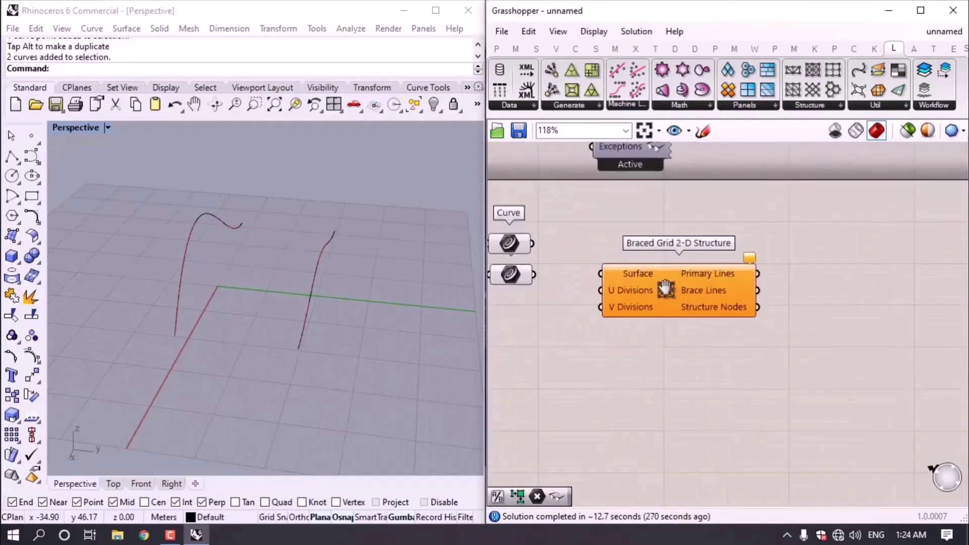
pyautogui.moveTo(641, 281); pyautogui.dragTo(739, 332)
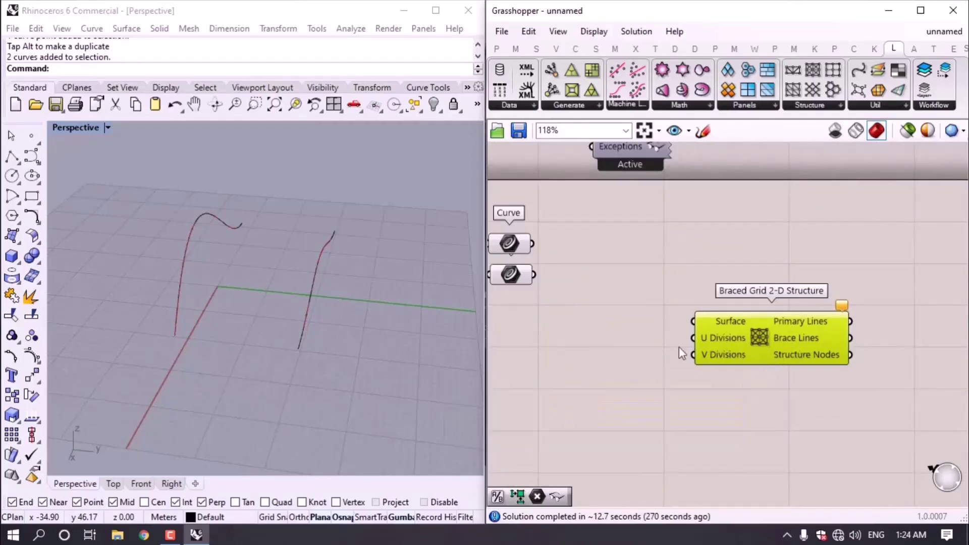
# Add an Extrude component before the braced grid and connect the lower Curve parameter to its Base input.
pyautogui.click(321, 268)
pyautogui.moveTo(321, 269); pyautogui.dragTo(204, 268, button='right')
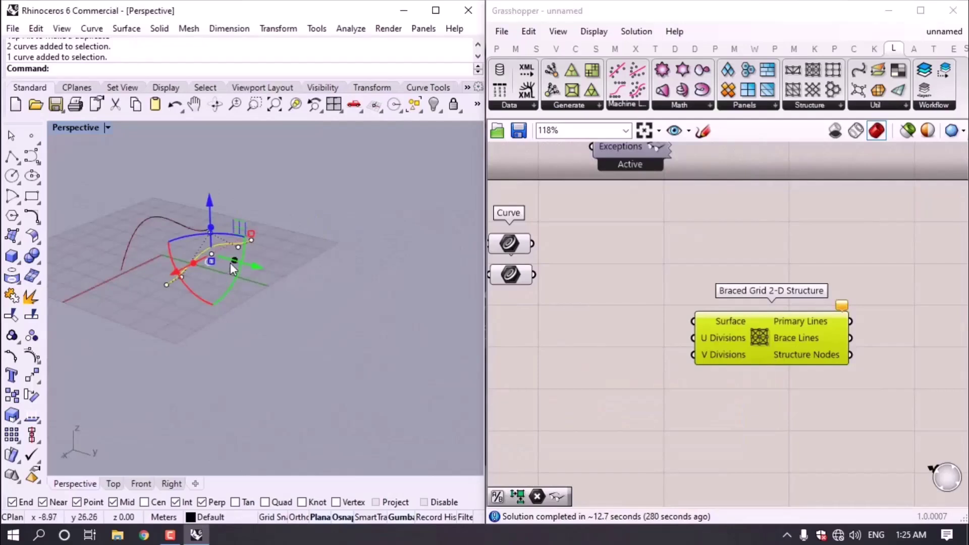
pyautogui.click(514, 285)
pyautogui.click(514, 303)
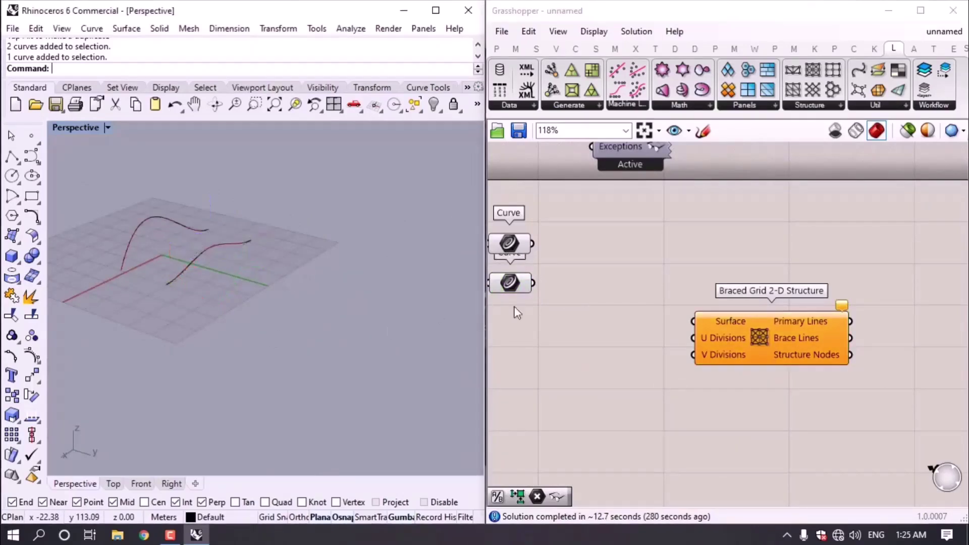
pyautogui.doubleClick(565, 304)
pyautogui.write('extrude')
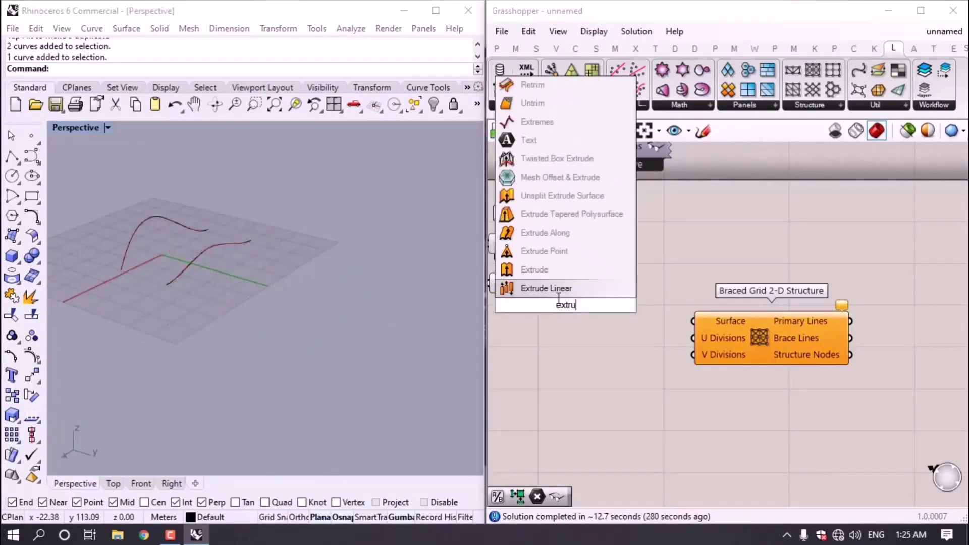
pyautogui.press('Return')
pyautogui.moveTo(558, 297); pyautogui.dragTo(621, 310)
pyautogui.moveTo(533, 283); pyautogui.dragTo(568, 309)
# Add a Unit Y vector, connect it to the Extrude Direction input, and spread the components apart horizontally.
pyautogui.doubleClick(531, 340)
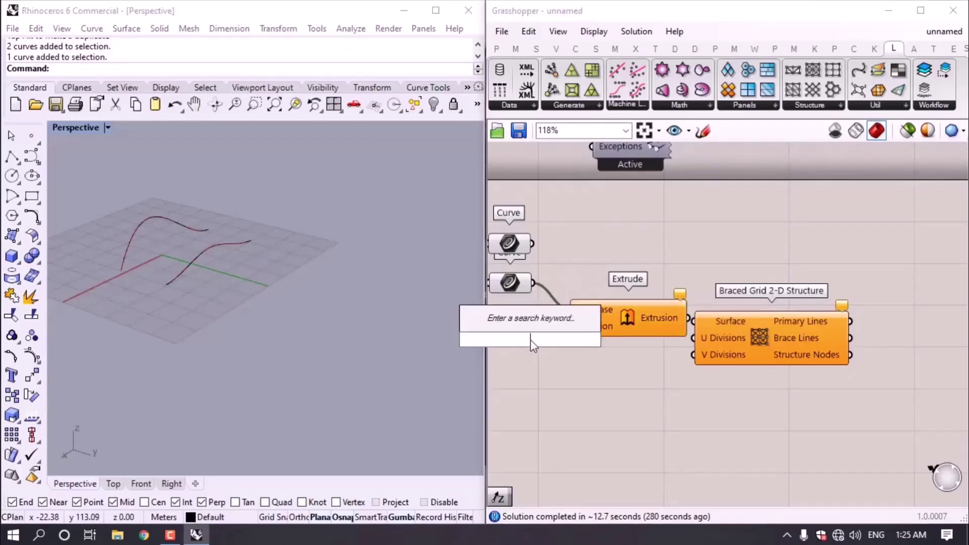
pyautogui.write('y')
pyautogui.press('Return')
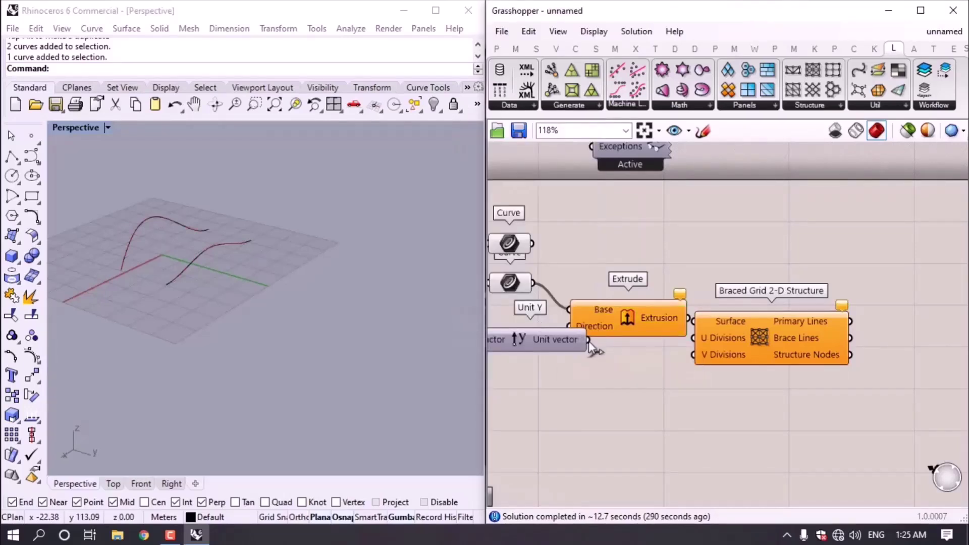
pyautogui.moveTo(588, 340); pyautogui.dragTo(577, 328)
pyautogui.keyDown('alt'); pyautogui.moveTo(562, 376); pyautogui.dragTo(697, 381); pyautogui.keyUp('alt')
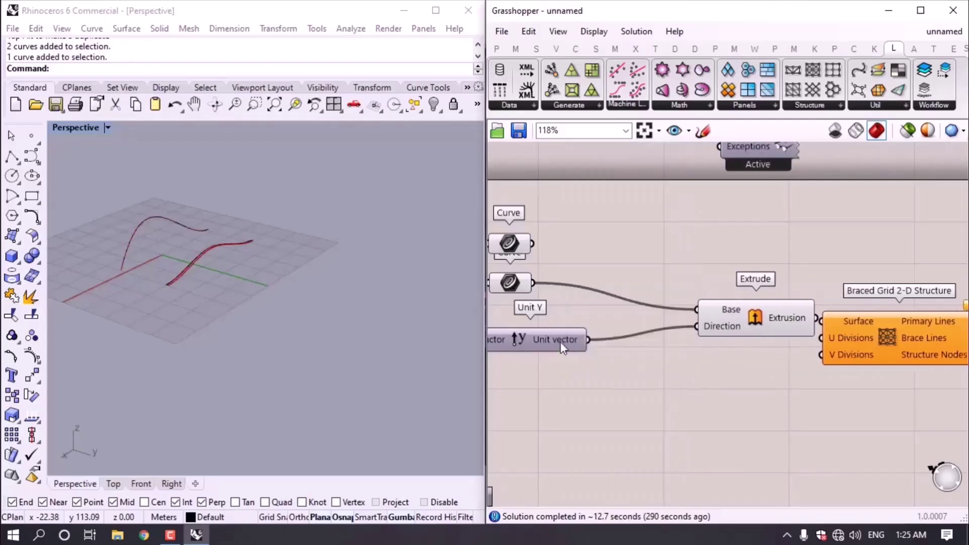
pyautogui.moveTo(560, 341); pyautogui.dragTo(628, 340)
pyautogui.keyDown('alt'); pyautogui.moveTo(851, 392); pyautogui.dragTo(939, 392); pyautogui.keyUp('alt')
# Add a number slider starting at 25, connect it to the Unit Y Factor input and set it to 36.
pyautogui.moveTo(938, 391); pyautogui.dragTo(853, 389, button='right')
pyautogui.scroll(-2, 757, 381)
pyautogui.moveTo(646, 376); pyautogui.dragTo(818, 325, button='right')
pyautogui.click(707, 329)
pyautogui.doubleClick(707, 330)
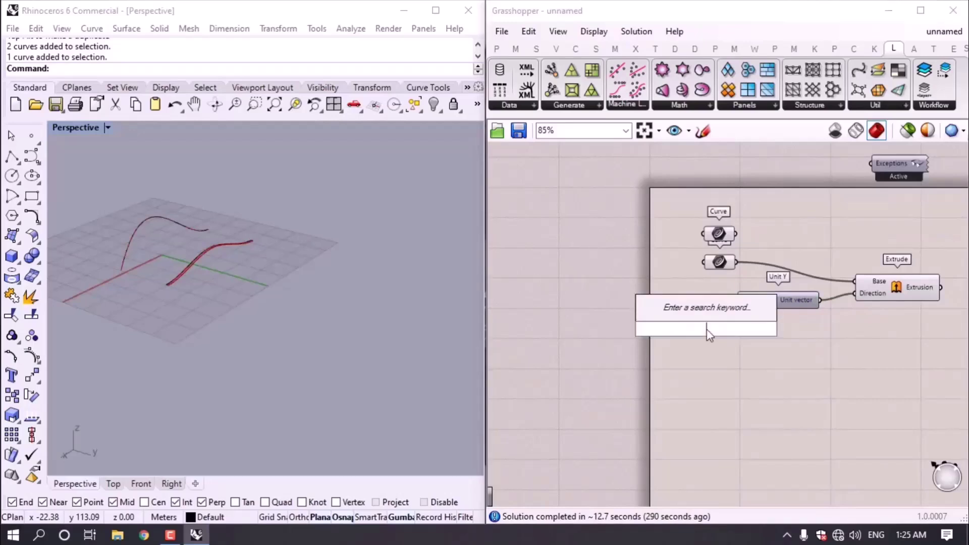
pyautogui.write('25')
pyautogui.press('Return')
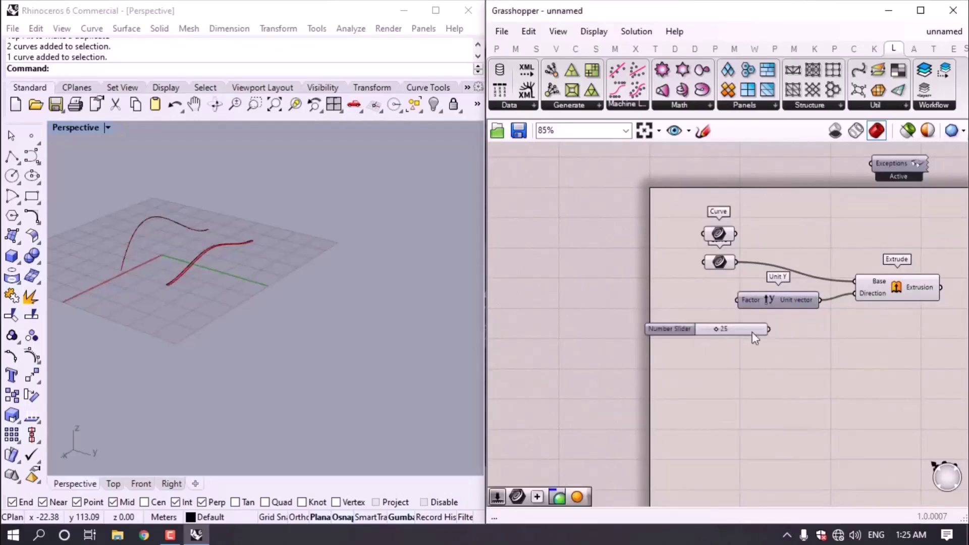
pyautogui.moveTo(739, 302); pyautogui.dragTo(725, 329)
pyautogui.moveTo(229, 280); pyautogui.dragTo(298, 343, button='right')
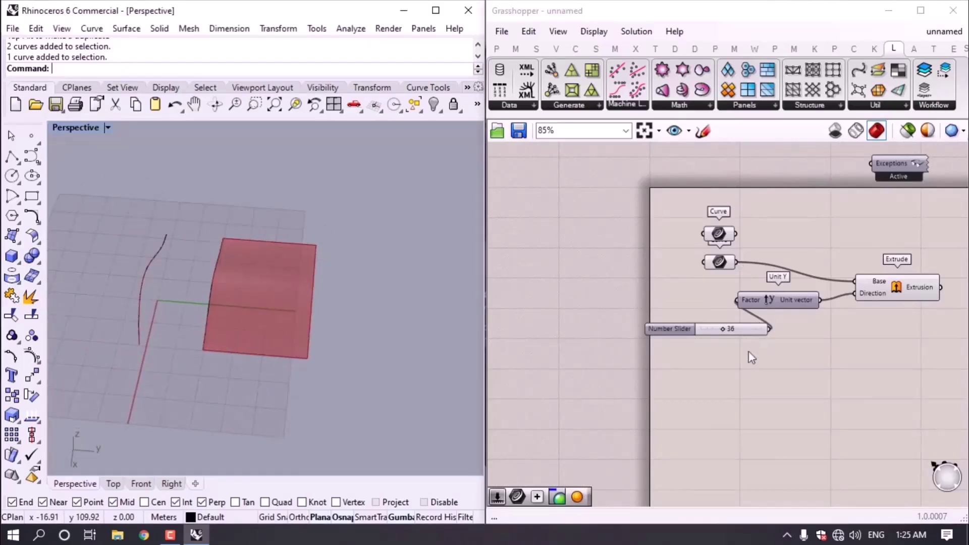
pyautogui.keyDown('alt'); pyautogui.moveTo(752, 364); pyautogui.dragTo(803, 356); pyautogui.keyUp('alt')
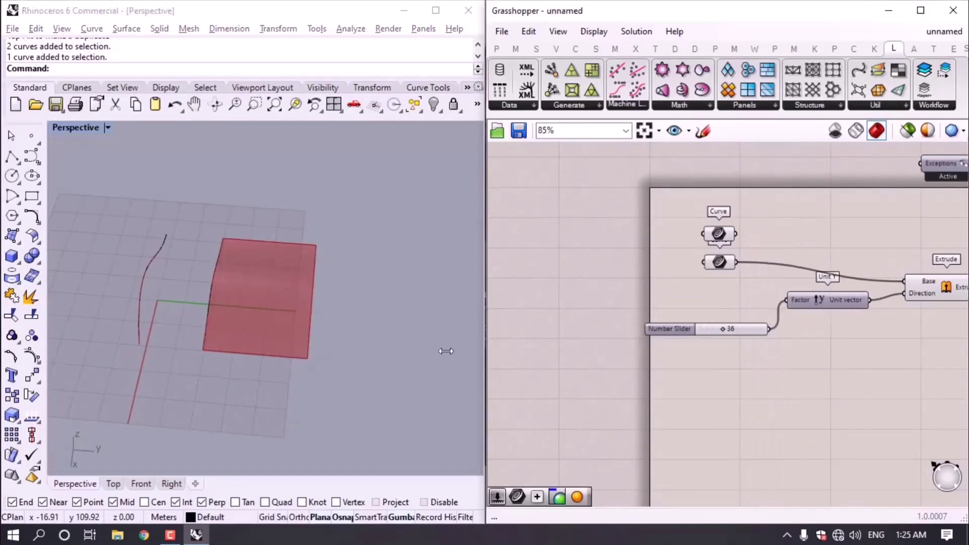
# Connect the Extrusion output to the braced grid's Surface input and inspect the structure in the Perspective view.
pyautogui.moveTo(773, 229); pyautogui.dragTo(456, 237, button='right')
pyautogui.scroll(2, 742, 338)
pyautogui.moveTo(648, 281); pyautogui.dragTo(740, 281)
pyautogui.scroll(4, 293, 307)
pyautogui.moveTo(286, 324); pyautogui.dragTo(213, 281, button='right')
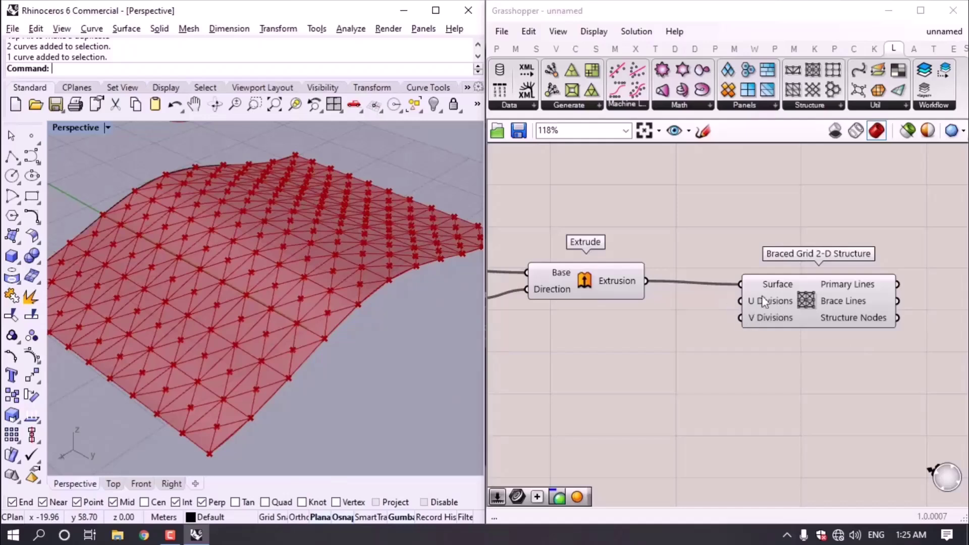
pyautogui.moveTo(454, 333); pyautogui.dragTo(324, 362, button='right')
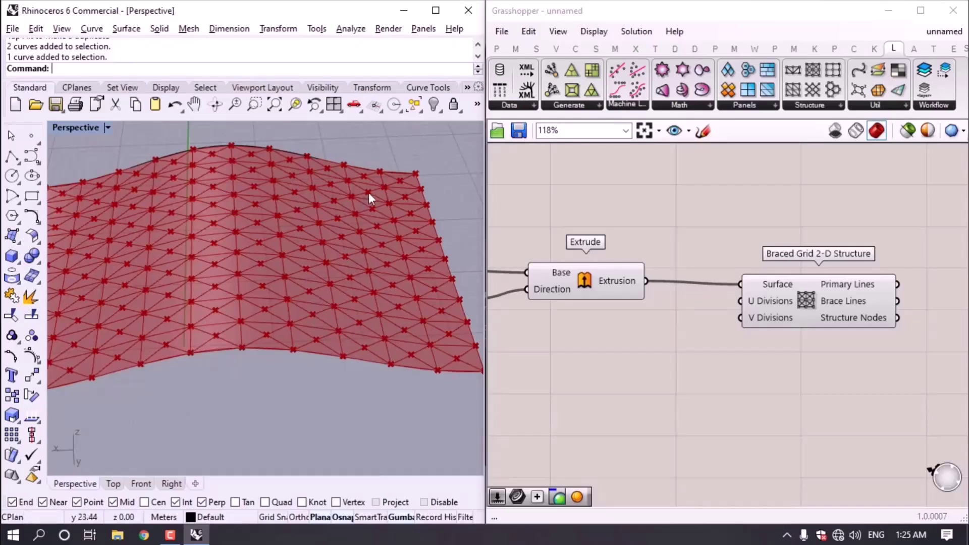
# Add a number slider starting at 12, connect it to the braced grid's V Divisions input and adjust its value.
pyautogui.doubleClick(677, 348)
pyautogui.write('number slider')
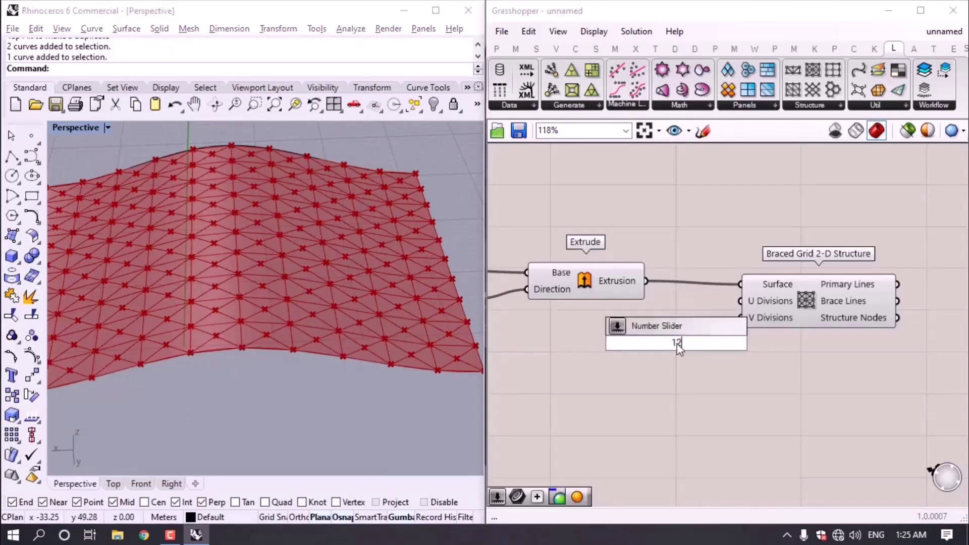
pyautogui.press('Return')
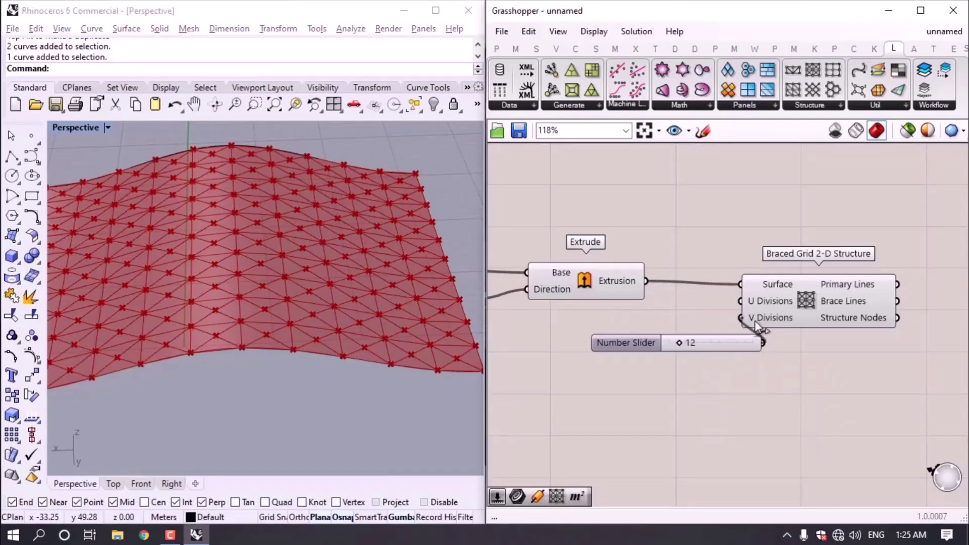
pyautogui.moveTo(679, 343)
pyautogui.mouseDown()
pyautogui.moveTo(695, 348)
pyautogui.moveTo(673, 344)
pyautogui.moveTo(687, 344)
pyautogui.mouseUp()
# Replace the 2-D braced grid and its slider with a Grid Structure component fed by the Extrusion output, and inspect it in Perspective.
pyautogui.moveTo(772, 372); pyautogui.dragTo(722, 295)
pyautogui.press('Delete')
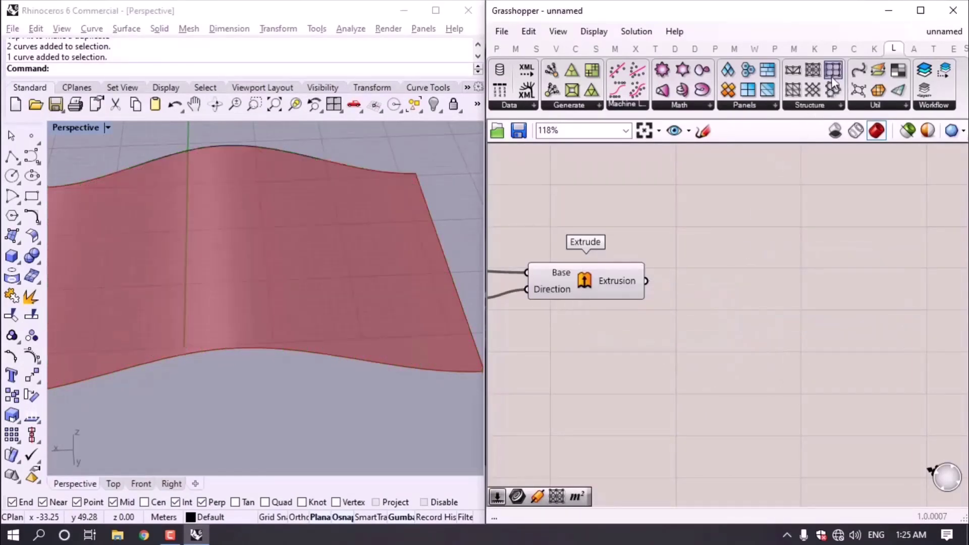
pyautogui.moveTo(832, 81); pyautogui.dragTo(737, 295)
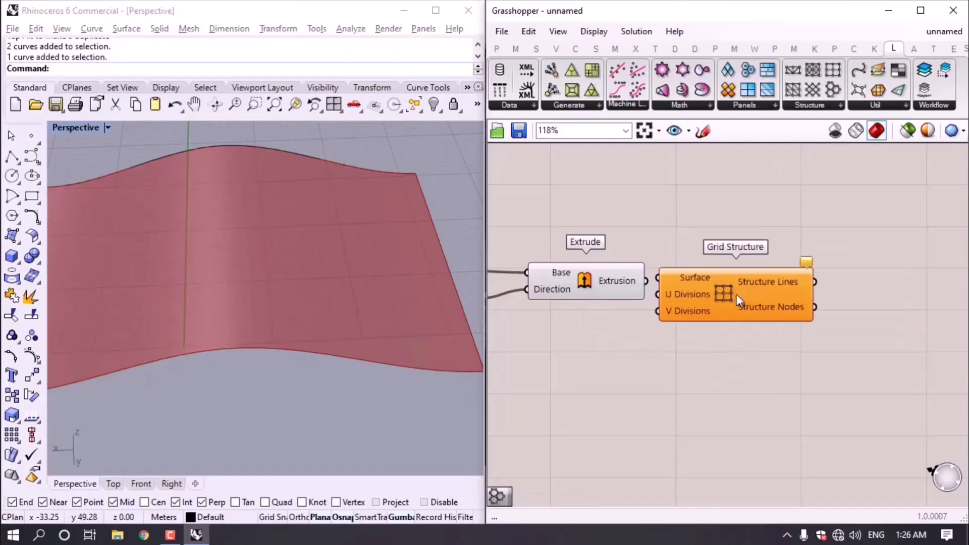
pyautogui.moveTo(647, 281); pyautogui.dragTo(692, 295)
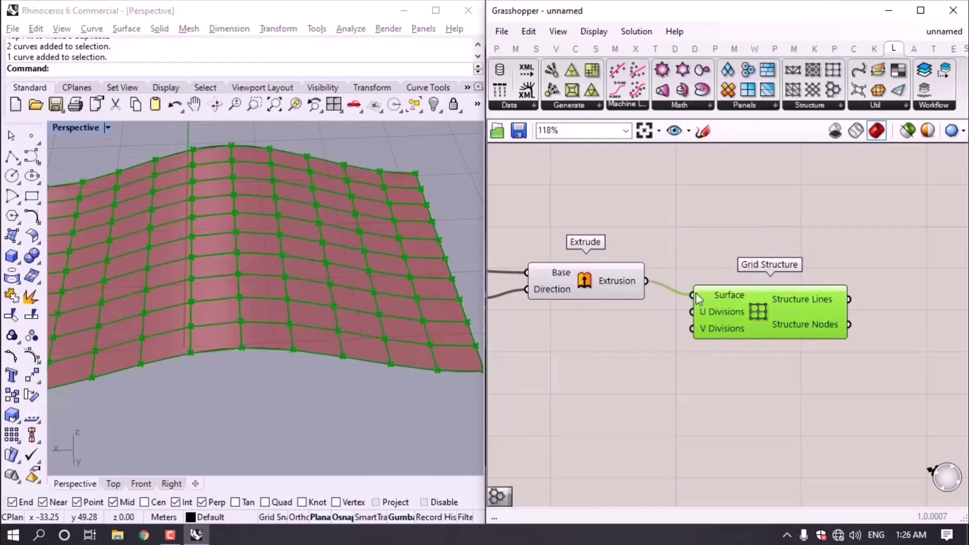
pyautogui.moveTo(303, 283); pyautogui.dragTo(437, 341, button='right')
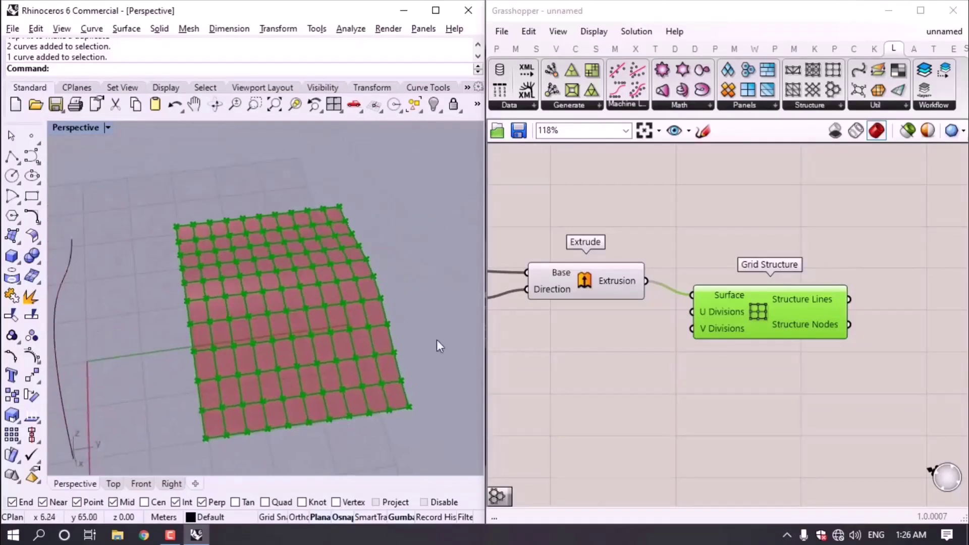
# Replace the Grid Structure with a Braced Grid 1-D Structure whose Surface input comes from the Extrusion output.
pyautogui.moveTo(803, 96); pyautogui.dragTo(767, 207)
pyautogui.moveTo(646, 280); pyautogui.dragTo(691, 188)
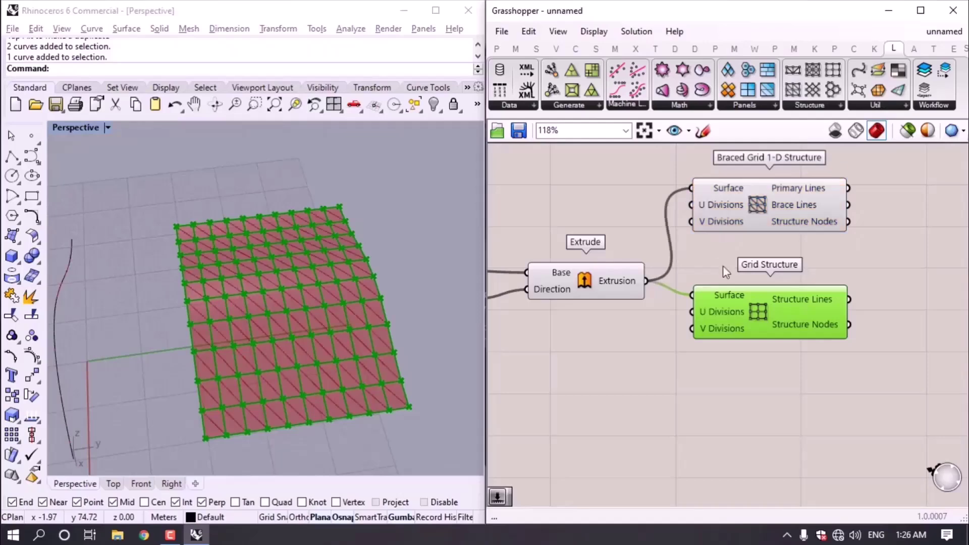
pyautogui.press('Delete')
pyautogui.moveTo(386, 300); pyautogui.dragTo(341, 308, button='right')
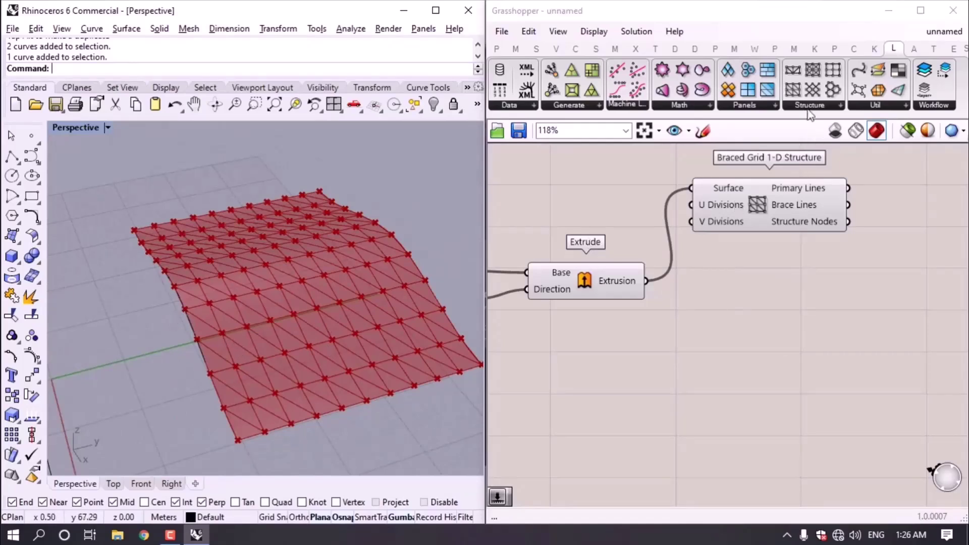
# Replace the 1-D braced grid with a Diagrid Structure connected to the Extrusion output and inspect its pattern.
pyautogui.moveTo(810, 93); pyautogui.dragTo(763, 325)
pyautogui.click(764, 194)
pyautogui.press('Delete')
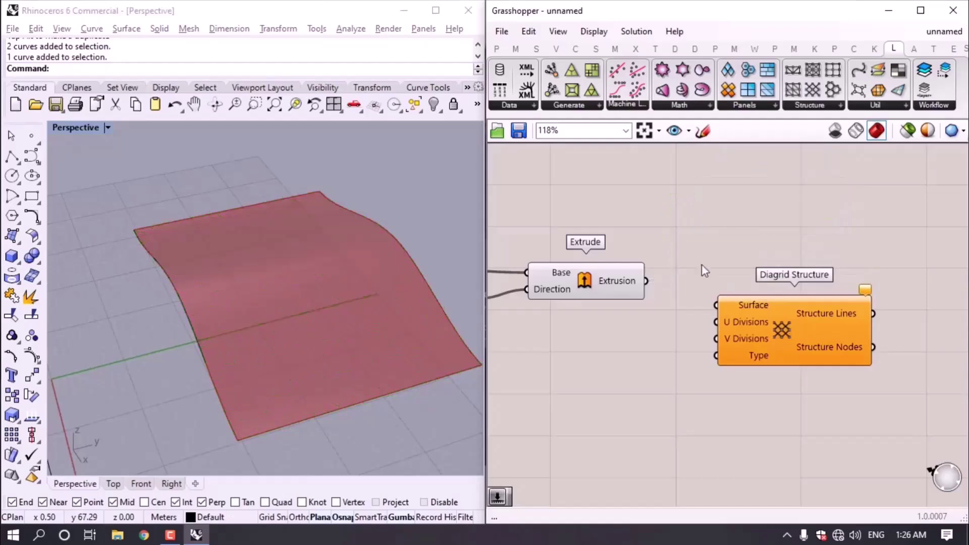
pyautogui.moveTo(646, 281); pyautogui.dragTo(718, 304)
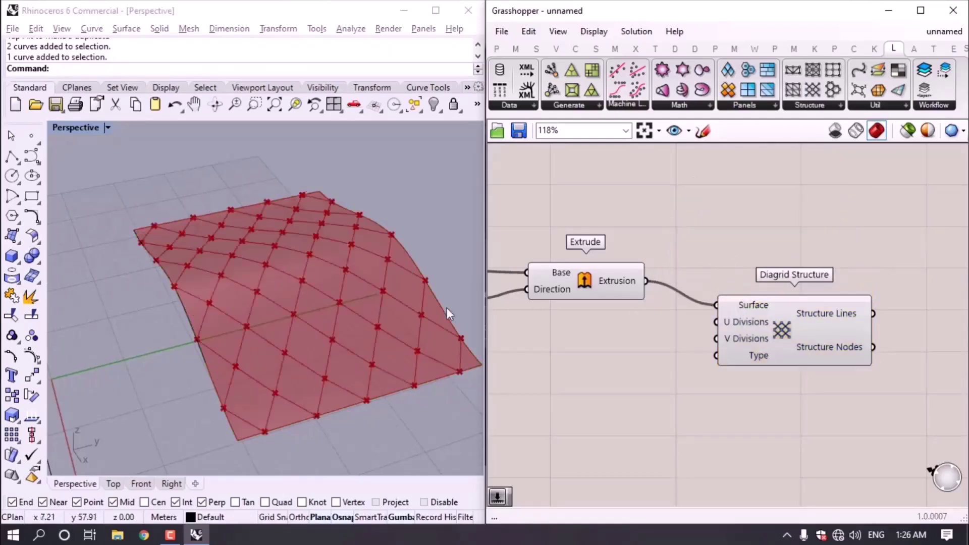
pyautogui.moveTo(334, 370); pyautogui.dragTo(299, 341, button='right')
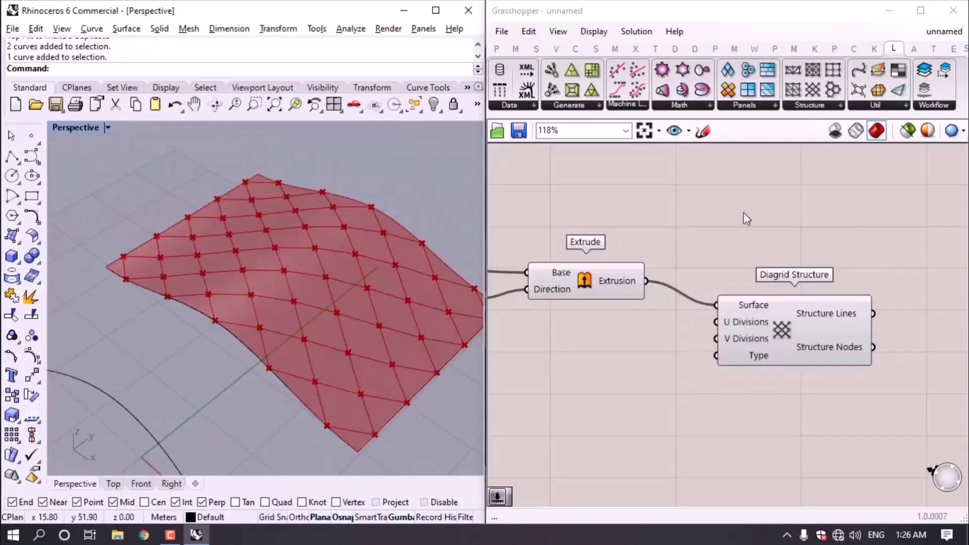
# Replace the Diagrid Structure with a Hexagonal Structure connected to the Extrusion output and examine the hexagons up close.
pyautogui.moveTo(833, 90); pyautogui.dragTo(754, 244)
pyautogui.moveTo(647, 280); pyautogui.dragTo(719, 192)
pyautogui.click(787, 323)
pyautogui.press('Delete')
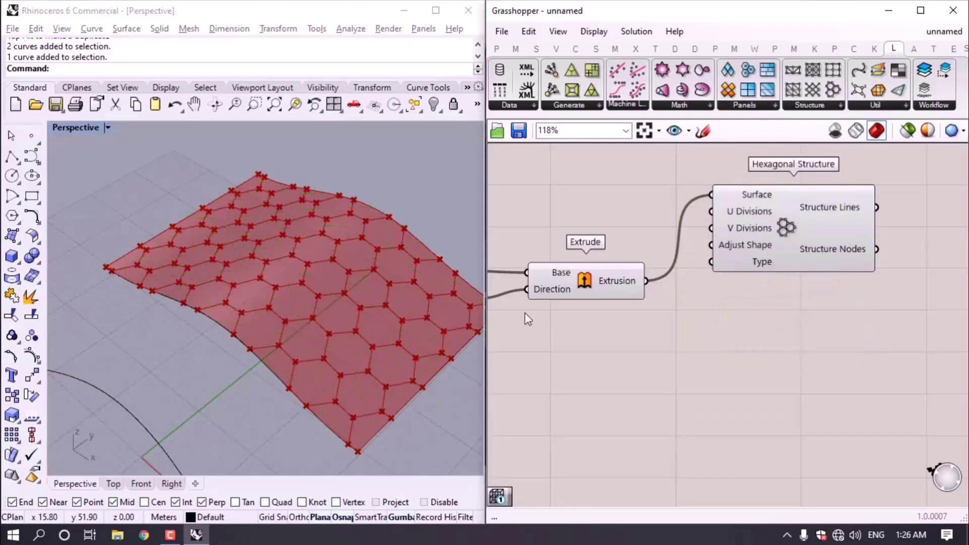
pyautogui.scroll(2, 340, 288)
pyautogui.moveTo(340, 288); pyautogui.dragTo(235, 281, button='right')
pyautogui.scroll(3, 238, 277)
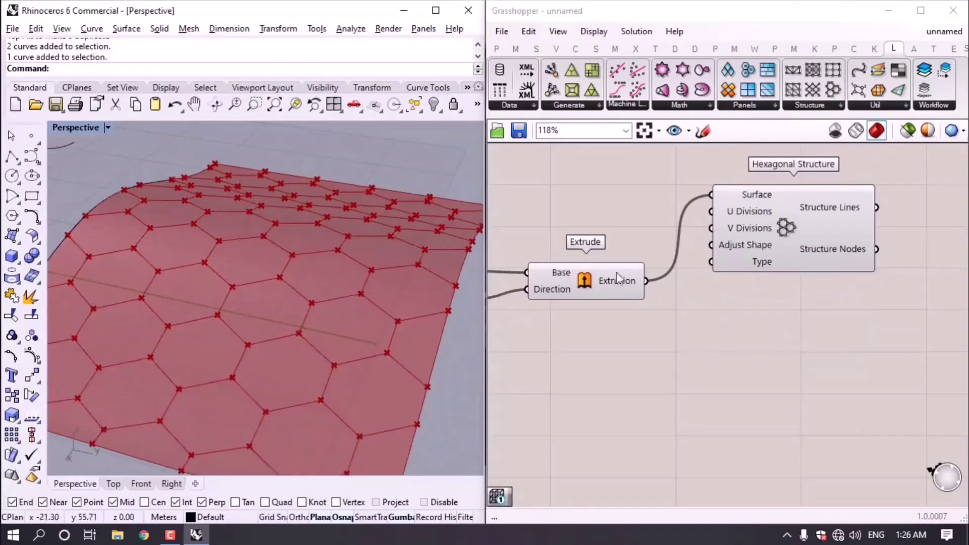
pyautogui.moveTo(618, 278); pyautogui.dragTo(531, 253, button='right')
pyautogui.moveTo(212, 323); pyautogui.dragTo(442, 323, button='right')
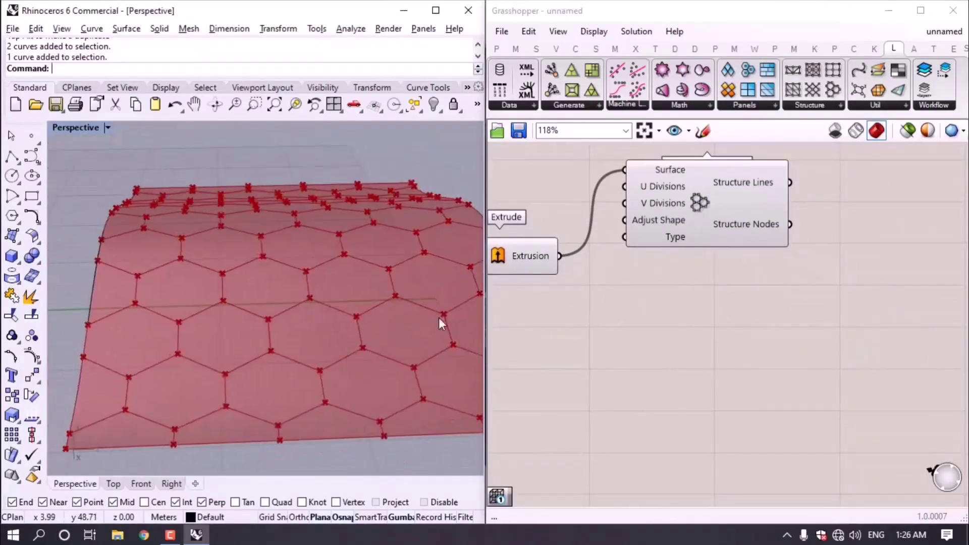
# Move the Hexagonal Structure clear of Extrude, add a number slider of 0.25 and connect it to the Adjust Shape input.
pyautogui.moveTo(674, 215); pyautogui.dragTo(705, 248)
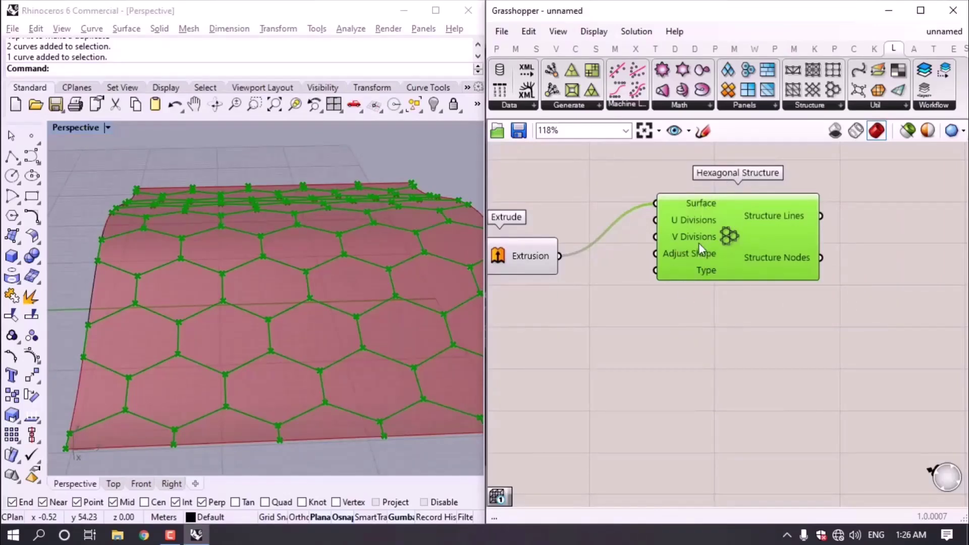
pyautogui.moveTo(673, 255)
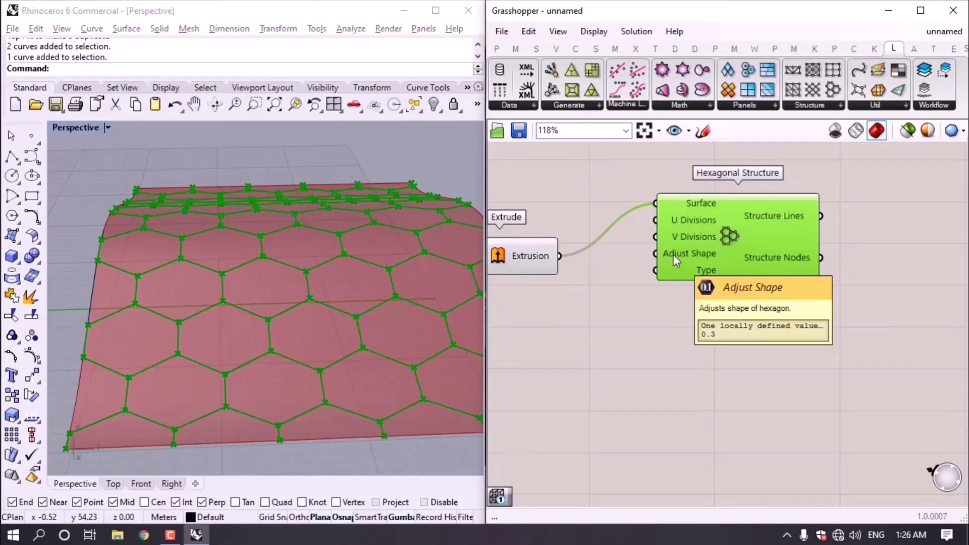
pyautogui.doubleClick(607, 306)
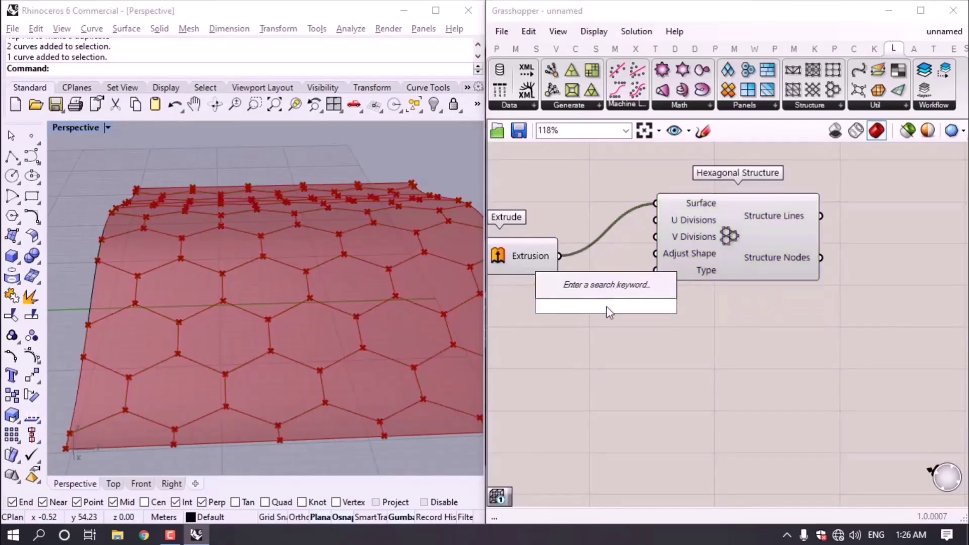
pyautogui.write('number slider')
pyautogui.press('Return')
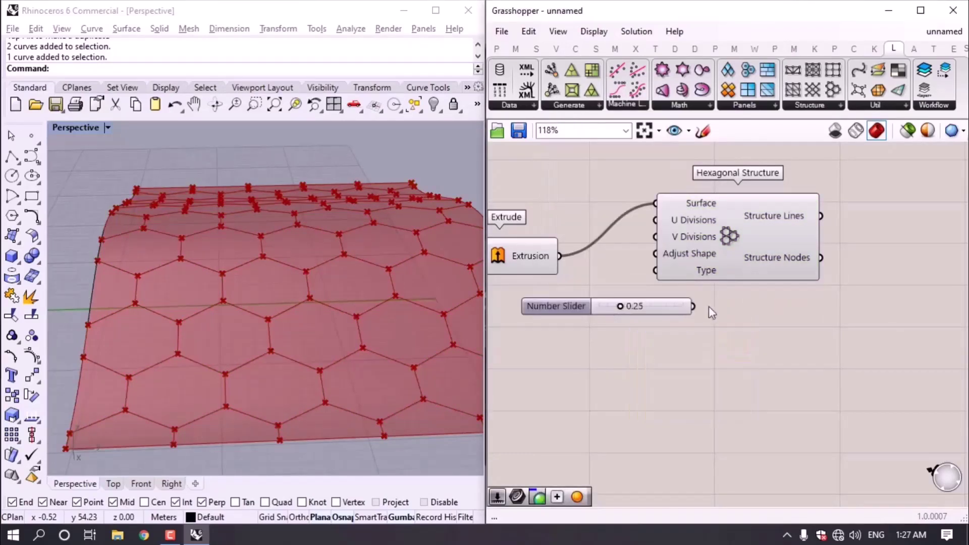
pyautogui.moveTo(694, 306); pyautogui.dragTo(655, 254)
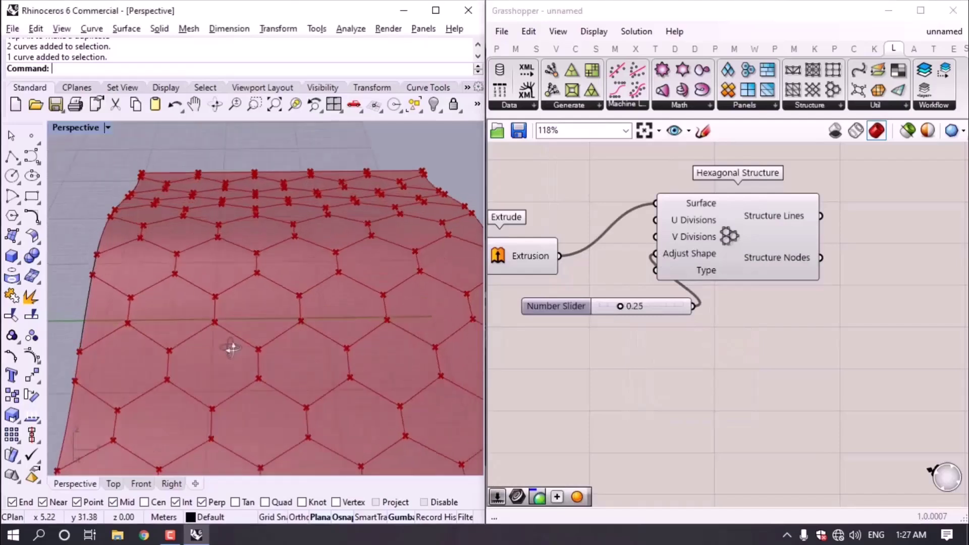
# Test the hexagon shape by setting the Adjust Shape slider to 0.00, to 1.00, and back to a low value.
pyautogui.moveTo(621, 308); pyautogui.dragTo(583, 305)
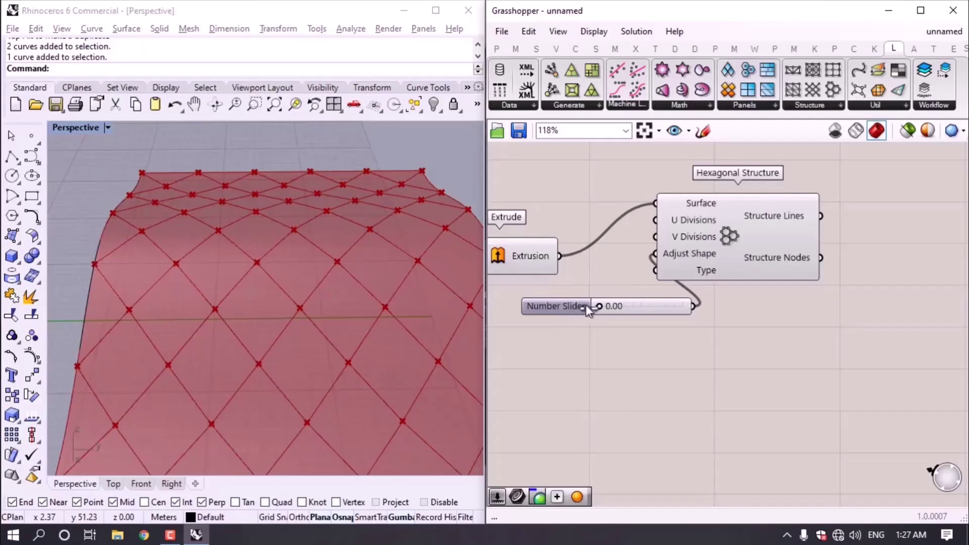
pyautogui.moveTo(587, 309); pyautogui.dragTo(720, 308)
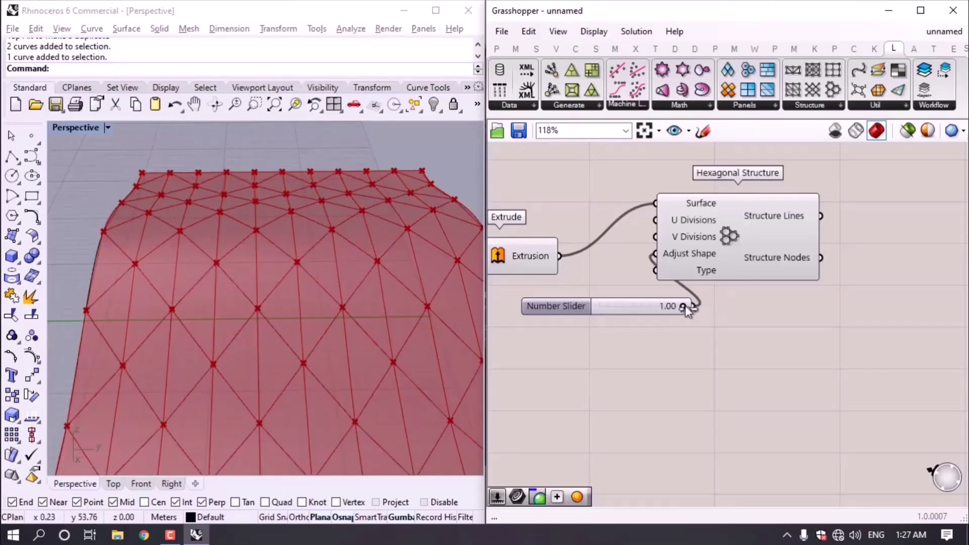
pyautogui.moveTo(682, 305); pyautogui.dragTo(617, 306)
# Replace the Hexagonal Structure and its slider with a Space Truss Structure 1 component, connecting the Extrusion output to its Surface input.
pyautogui.moveTo(699, 325); pyautogui.dragTo(644, 220)
pyautogui.press('Delete')
pyautogui.click(817, 105)
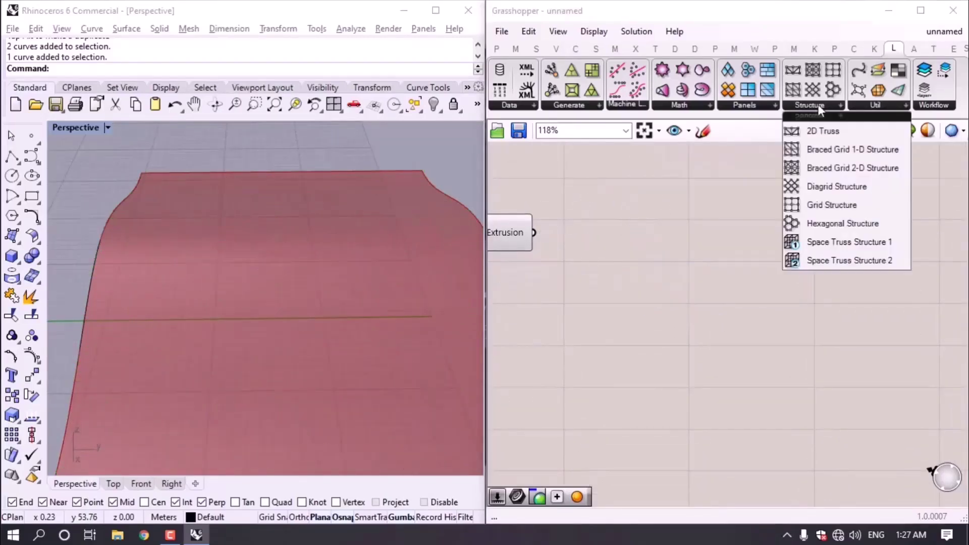
pyautogui.scroll(-3, 817, 104)
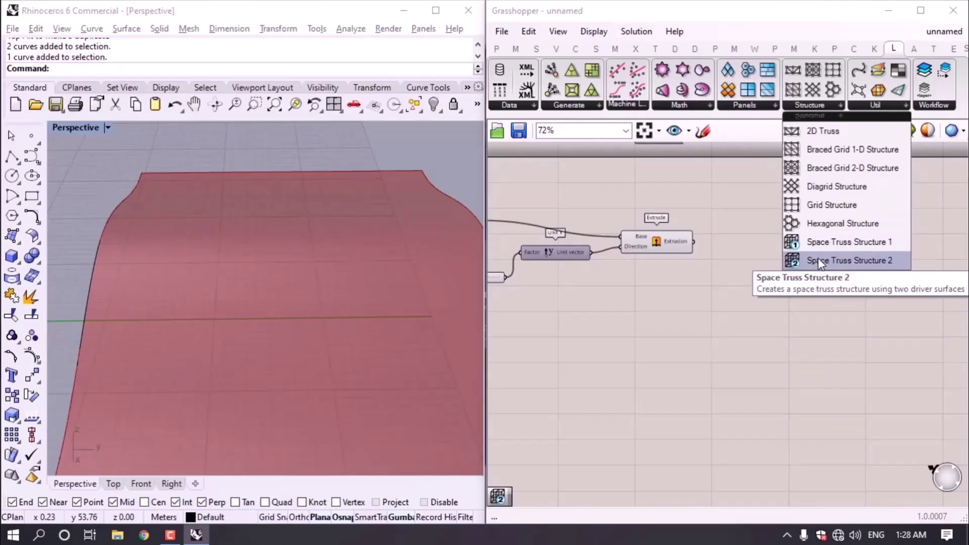
pyautogui.moveTo(807, 242); pyautogui.dragTo(771, 262)
pyautogui.scroll(3, 708, 241)
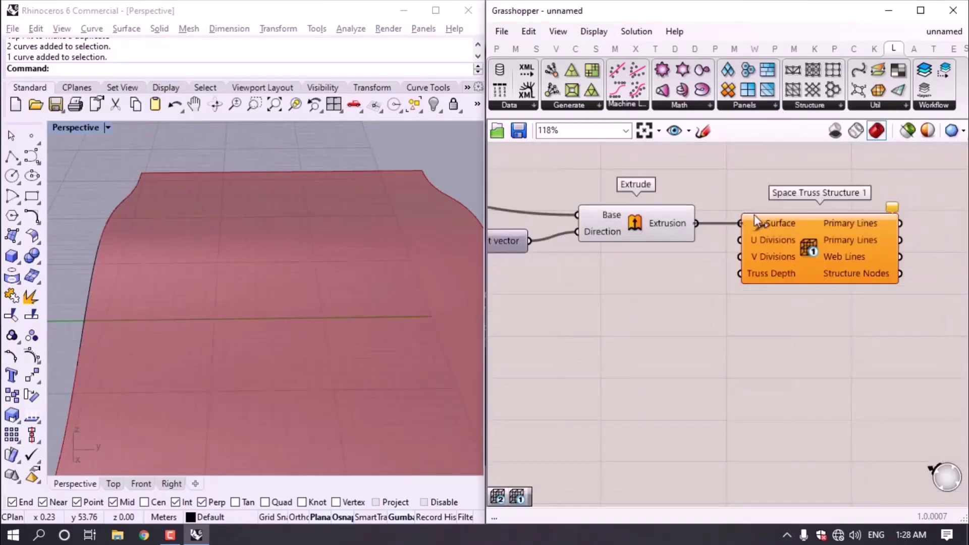
pyautogui.moveTo(754, 214); pyautogui.dragTo(800, 259)
pyautogui.moveTo(183, 337); pyautogui.dragTo(84, 276, button='right')
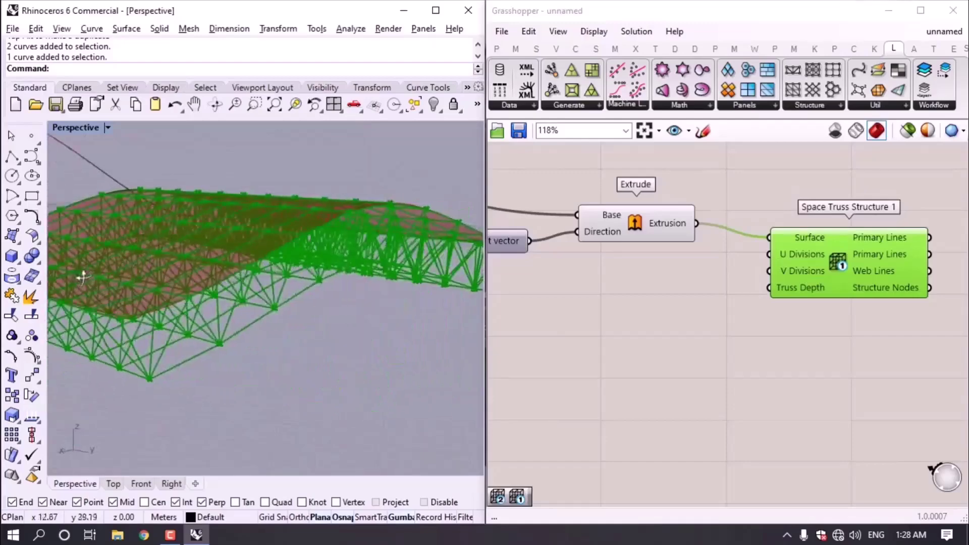
# Add a number slider starting at 1.25, connect it to the space truss's Truss Depth input and set it to 2.85.
pyautogui.scroll(1, 794, 253)
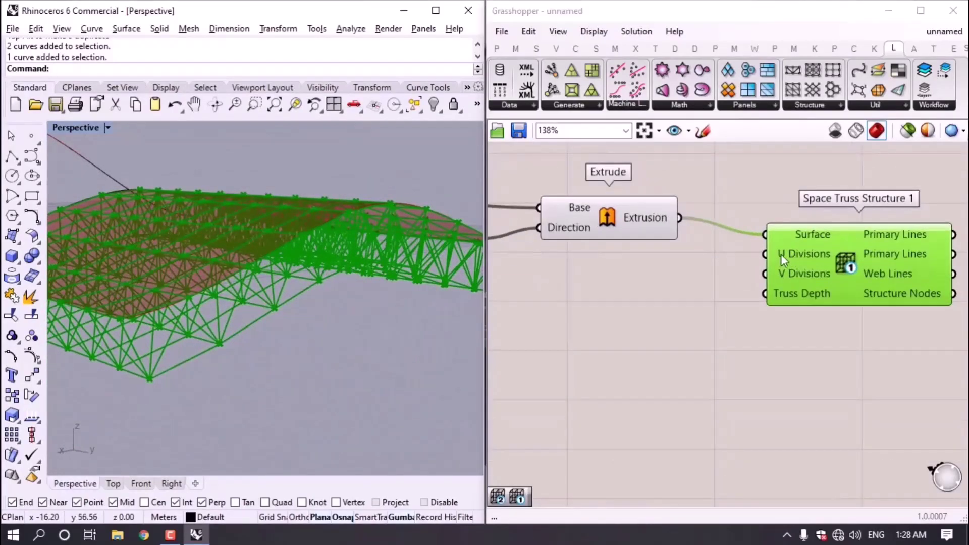
pyautogui.moveTo(226, 217); pyautogui.dragTo(356, 284, button='right')
pyautogui.scroll(1, 793, 304)
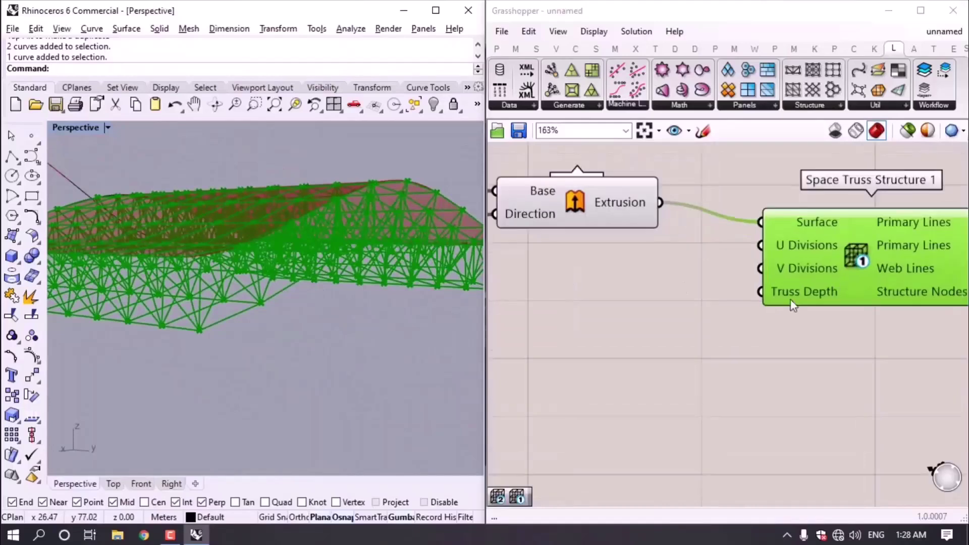
pyautogui.doubleClick(683, 318)
pyautogui.write('1.25')
pyautogui.press('Return')
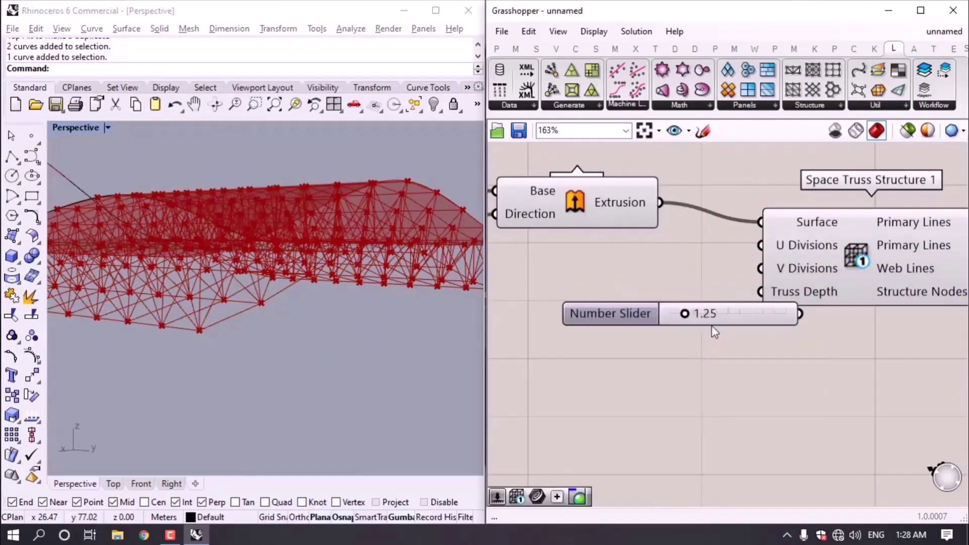
pyautogui.moveTo(712, 325); pyautogui.dragTo(619, 320)
pyautogui.moveTo(704, 309); pyautogui.dragTo(760, 292)
pyautogui.moveTo(262, 253); pyautogui.dragTo(222, 258, button='right')
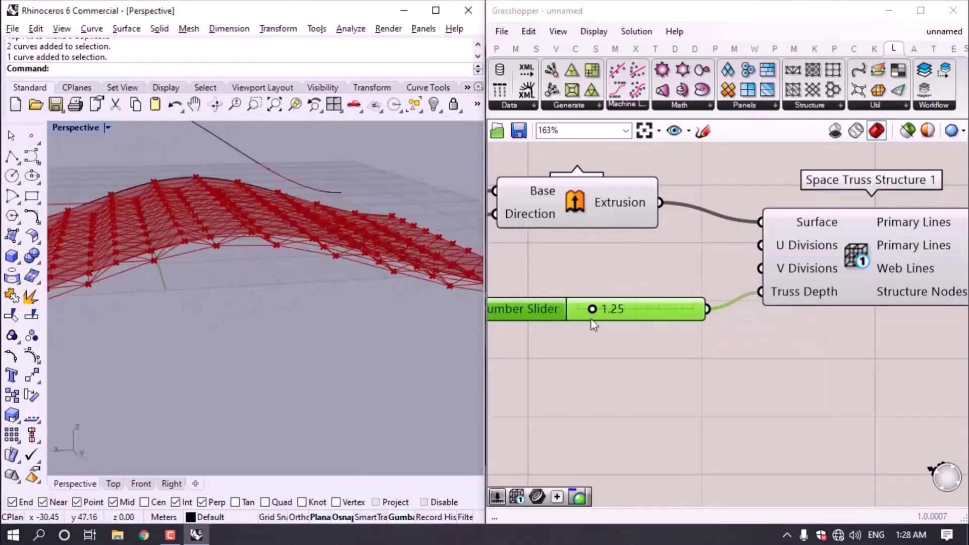
pyautogui.moveTo(594, 313)
pyautogui.mouseDown()
pyautogui.moveTo(645, 312)
pyautogui.moveTo(612, 316)
pyautogui.mouseUp()
pyautogui.moveTo(268, 283)
pyautogui.mouseDown(button='right')
pyautogui.moveTo(255, 270)
pyautogui.moveTo(268, 290)
pyautogui.mouseUp(button='right')
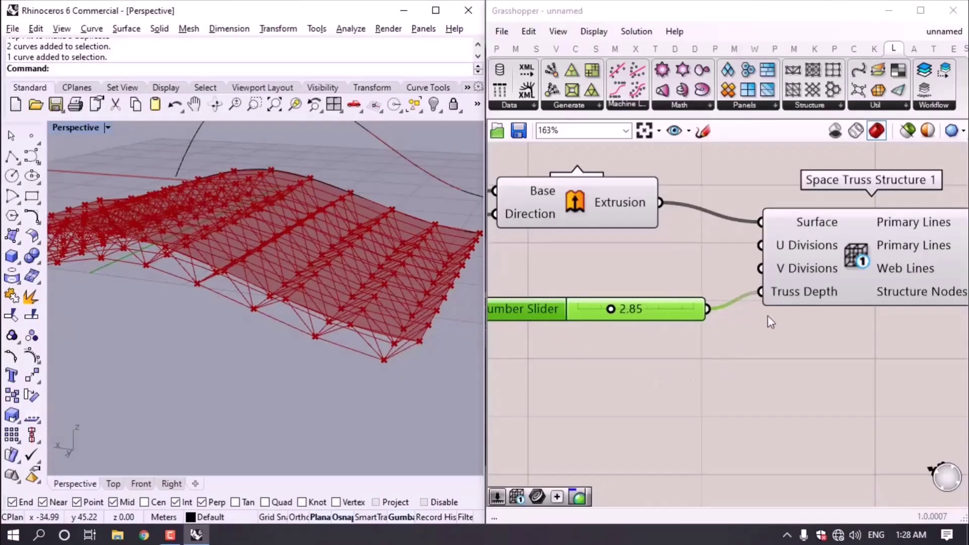
# Apply the expression -x to the Truss Depth input and inspect the space truss in the Perspective view.
pyautogui.rightClick(775, 292)
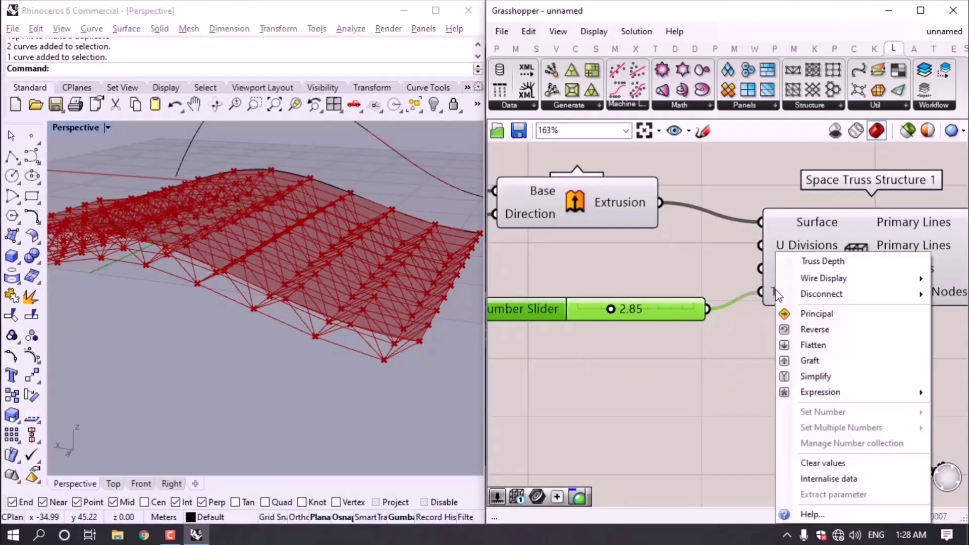
pyautogui.moveTo(821, 401)
pyautogui.click(727, 410)
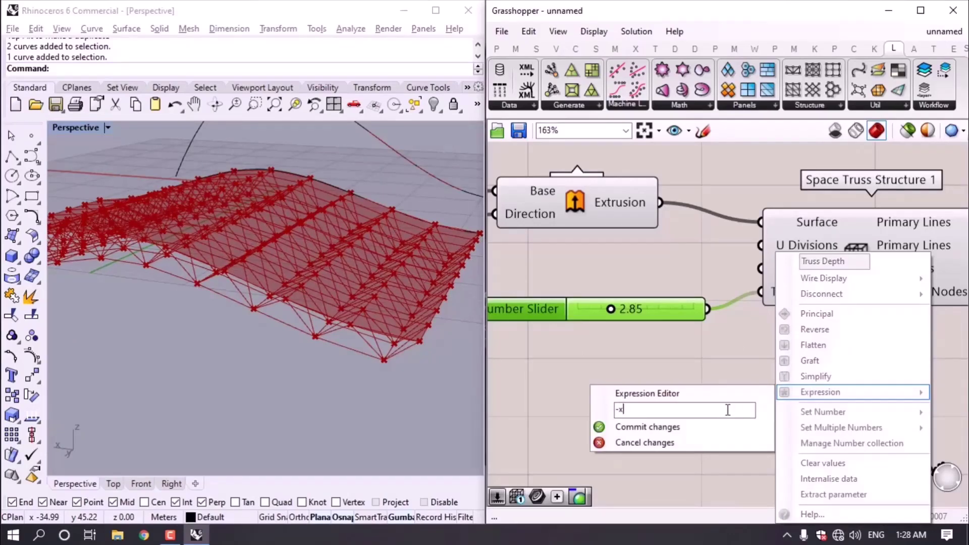
pyautogui.click(707, 426)
pyautogui.moveTo(353, 272); pyautogui.dragTo(108, 281, button='right')
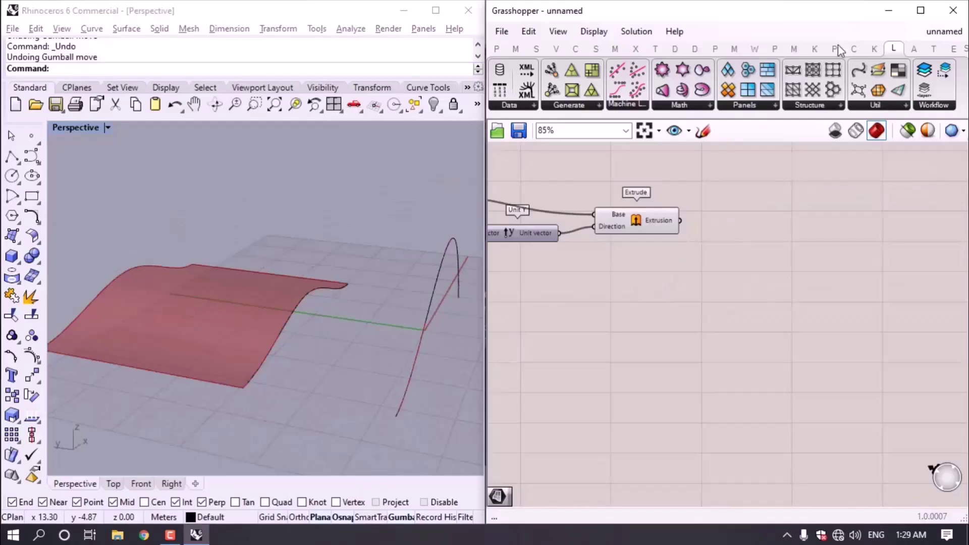
# Add a Space Truss Structure 2 component and a Move component next to the Extrude component.
pyautogui.click(808, 105)
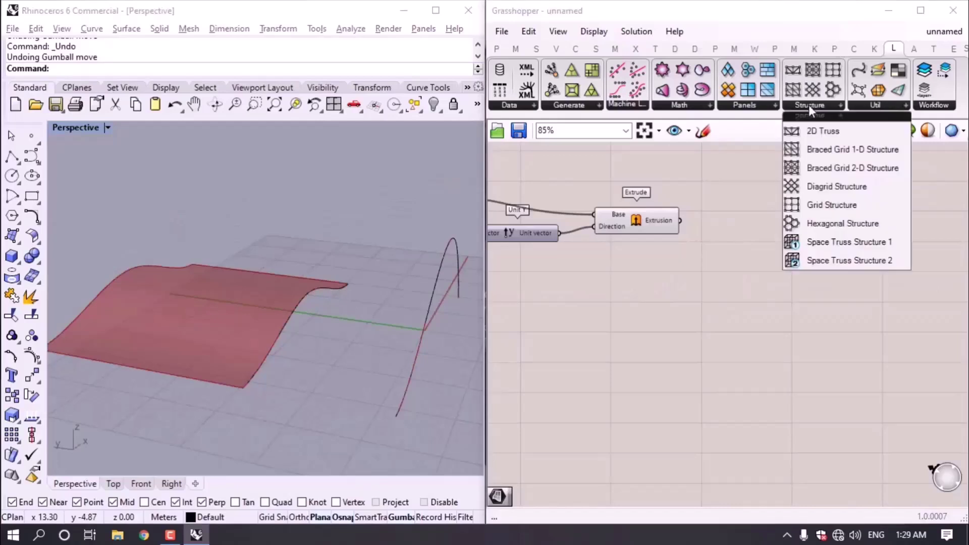
pyautogui.click(819, 261)
pyautogui.click(745, 270)
pyautogui.click(651, 224)
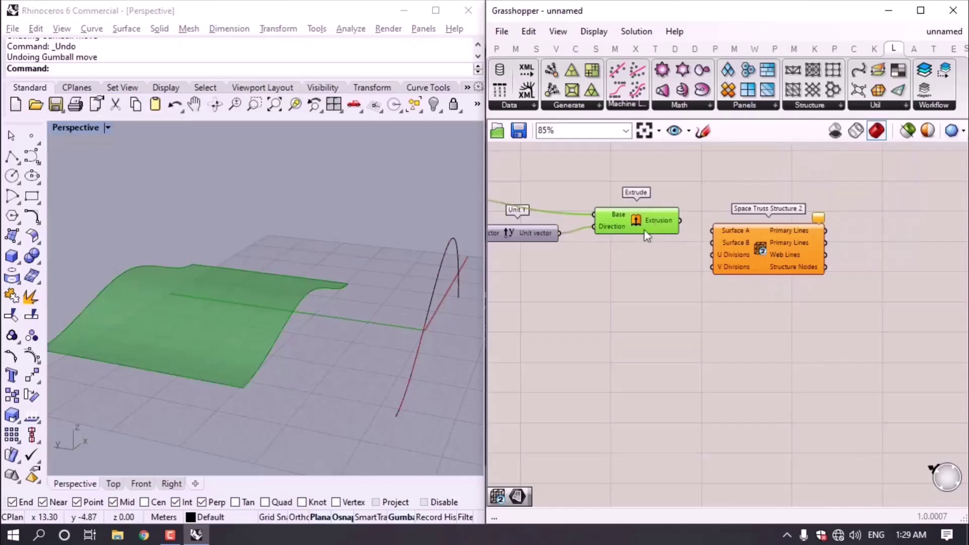
pyautogui.doubleClick(673, 309)
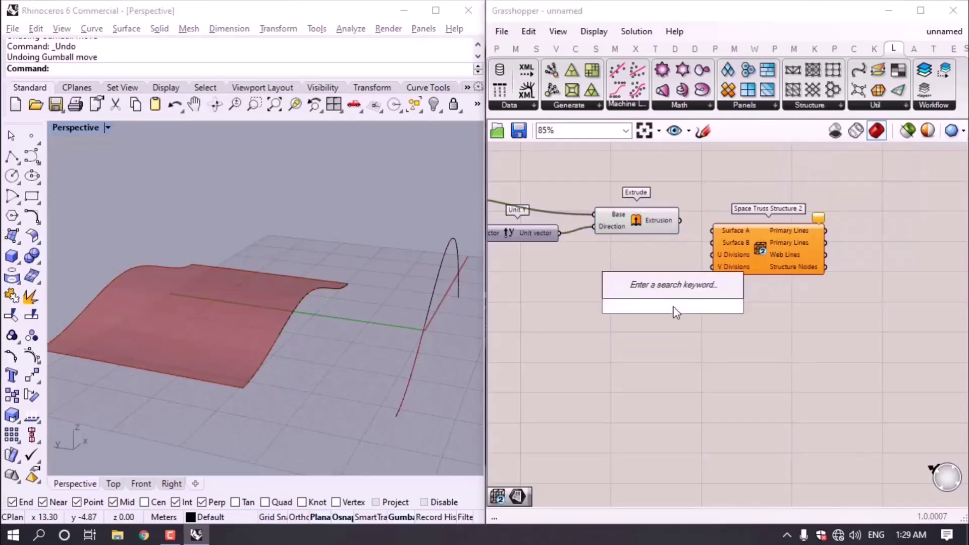
pyautogui.write('move')
pyautogui.press('Return')
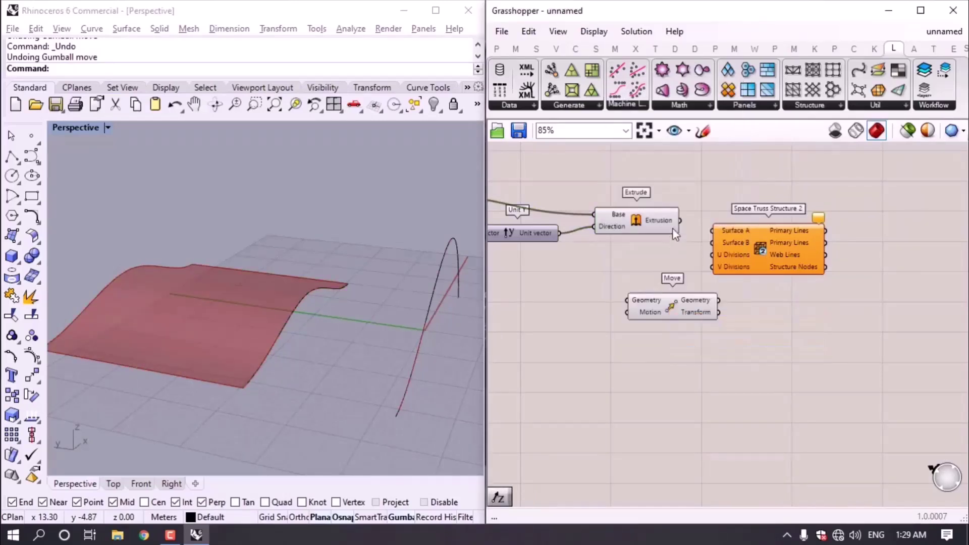
# Connect Extrusion to Move's Geometry input and to Surface A, feed the moved geometry to Surface B, and inspect the space truss.
pyautogui.moveTo(679, 221); pyautogui.dragTo(627, 300)
pyautogui.moveTo(358, 344); pyautogui.dragTo(283, 303, button='right')
pyautogui.moveTo(681, 221); pyautogui.dragTo(788, 245)
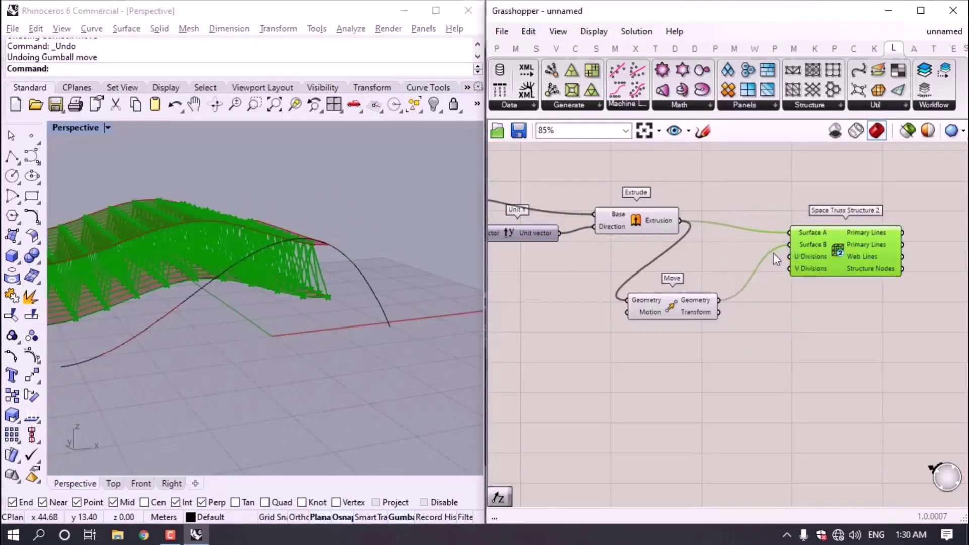
pyautogui.moveTo(204, 329); pyautogui.dragTo(354, 273, button='right')
pyautogui.scroll(3, 852, 290)
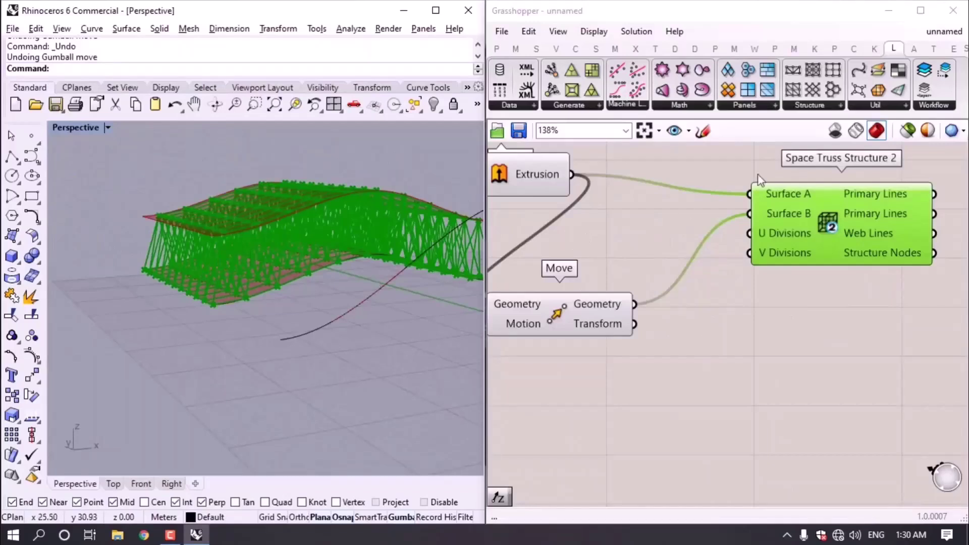
pyautogui.moveTo(771, 236)
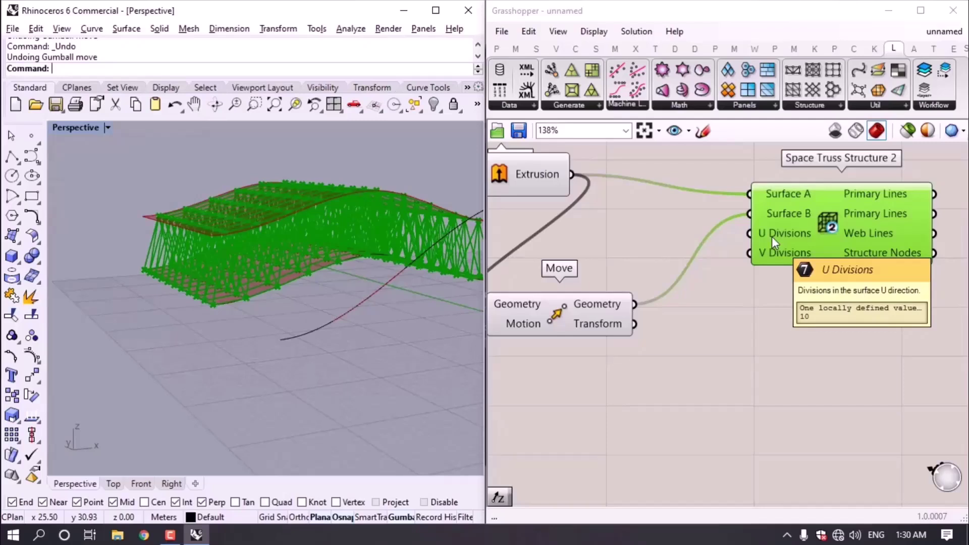
pyautogui.click(761, 345)
pyautogui.moveTo(761, 345); pyautogui.dragTo(753, 335, button='right')
pyautogui.scroll(-3, 754, 333)
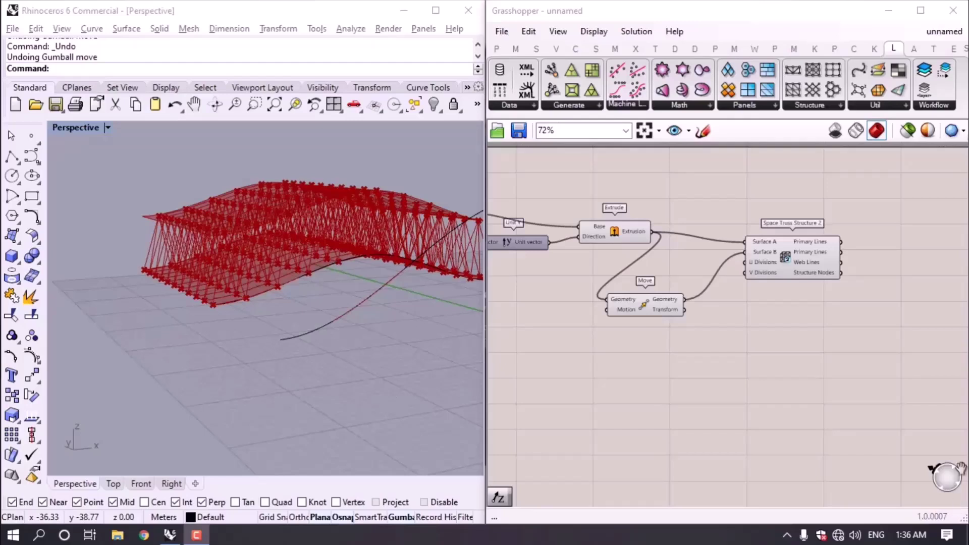
pyautogui.click(799, 447)
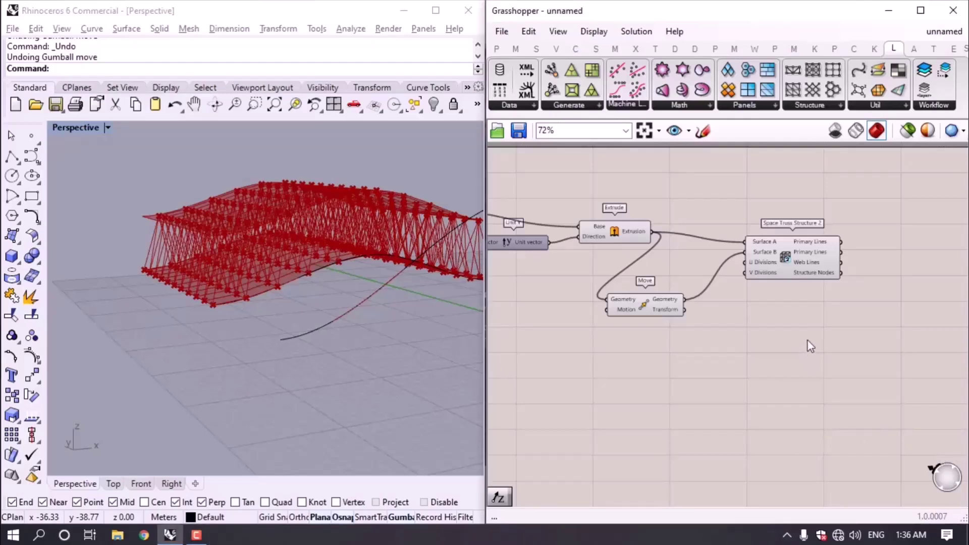
# Delete the Move and Space Truss Structure 2 components from the definition.
pyautogui.scroll(-3, 656, 283)
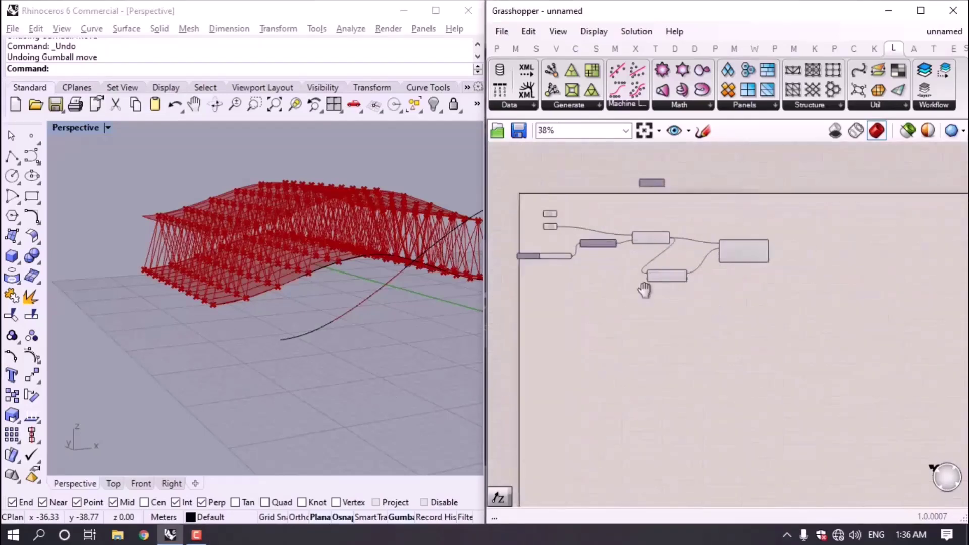
pyautogui.scroll(2, 734, 268)
pyautogui.moveTo(764, 338); pyautogui.dragTo(579, 258)
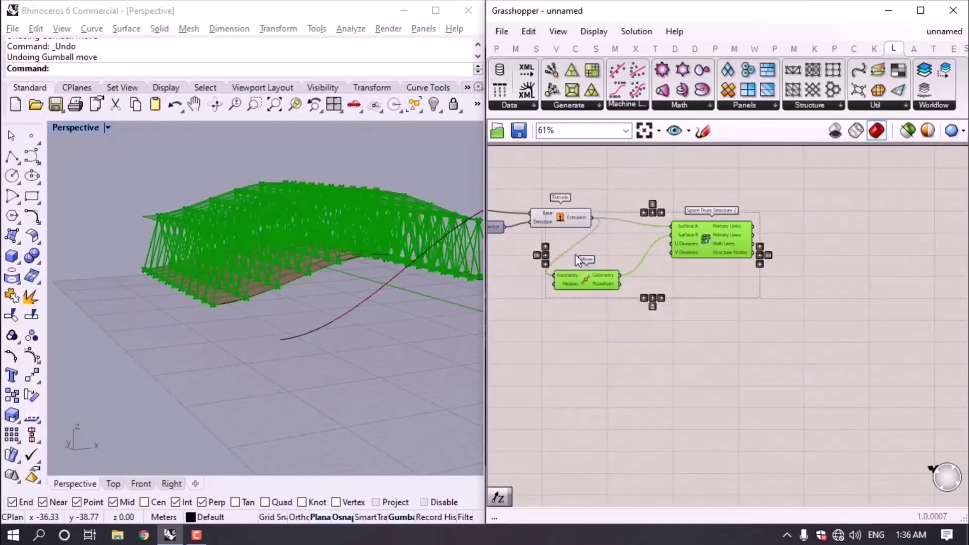
pyautogui.press('Delete')
pyautogui.moveTo(593, 258); pyautogui.dragTo(643, 296, button='right')
# Hide the two source curves in the Perspective view.
pyautogui.moveTo(220, 217); pyautogui.dragTo(220, 233, button='right')
pyautogui.moveTo(399, 344); pyautogui.dragTo(290, 267)
pyautogui.hotkey('ctrl', 'h')
pyautogui.moveTo(244, 216); pyautogui.dragTo(318, 326, button='right')
# Delete the unconnected Curve component above the one feeding the extrusion.
pyautogui.moveTo(581, 298); pyautogui.dragTo(790, 307, button='right')
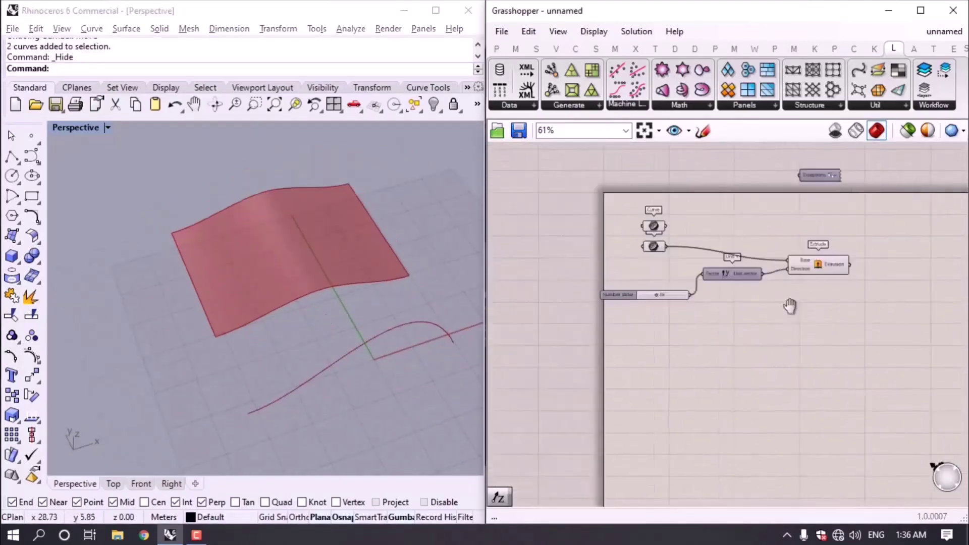
pyautogui.scroll(1, 670, 234)
pyautogui.moveTo(659, 231); pyautogui.dragTo(657, 231)
pyautogui.press('Delete')
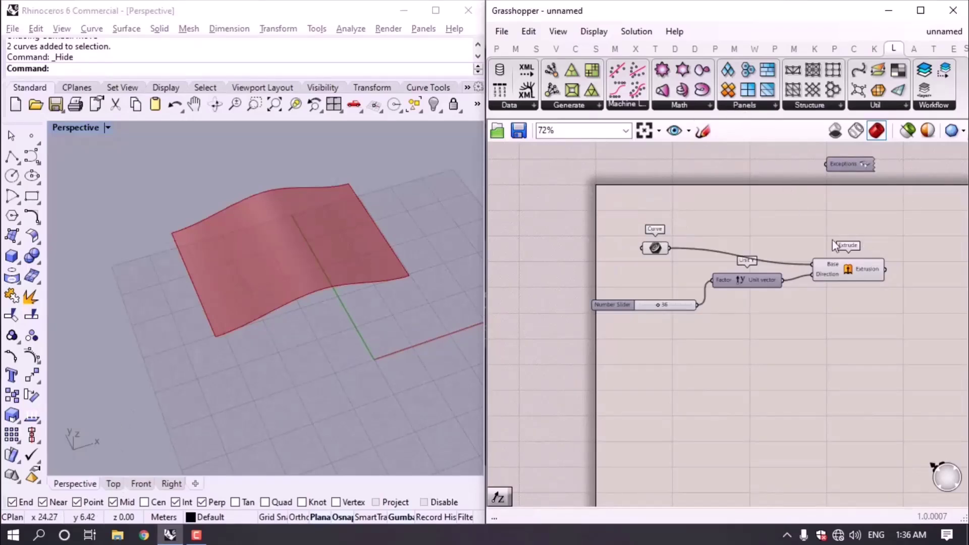
# Add a Diamond Panels component, connect the Extrusion output to its Surface input, and inspect the panels on the surface.
pyautogui.moveTo(836, 245); pyautogui.dragTo(679, 286, button='right')
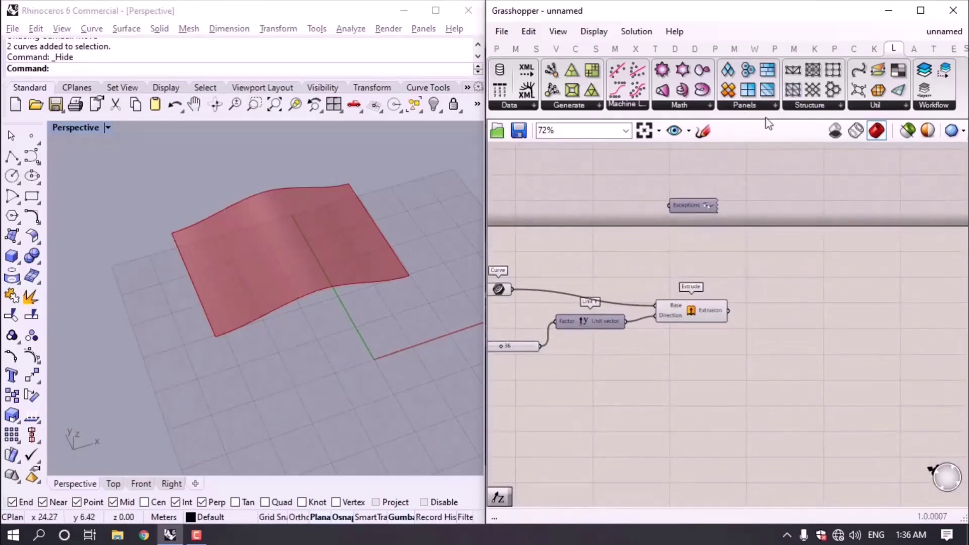
pyautogui.click(769, 108)
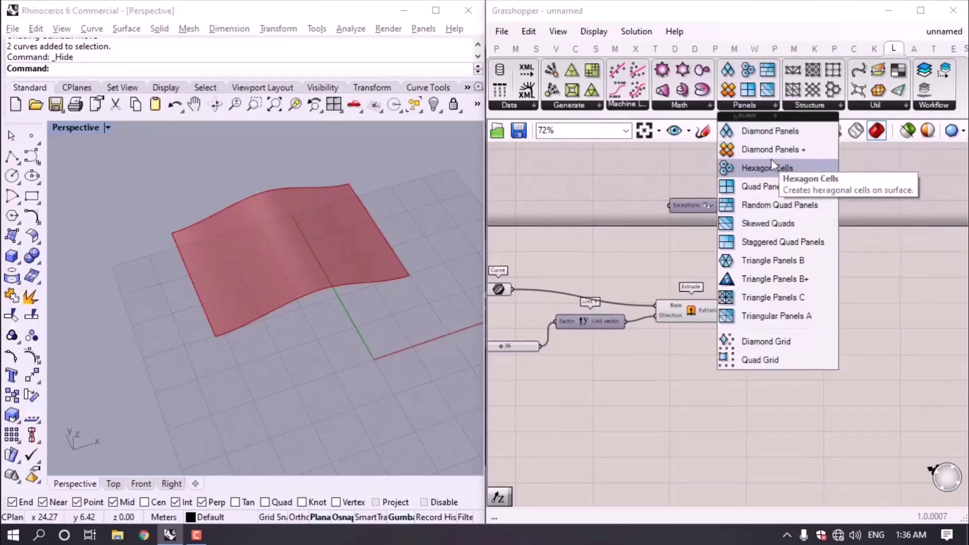
pyautogui.click(781, 135)
pyautogui.click(745, 313)
pyautogui.scroll(4, 744, 313)
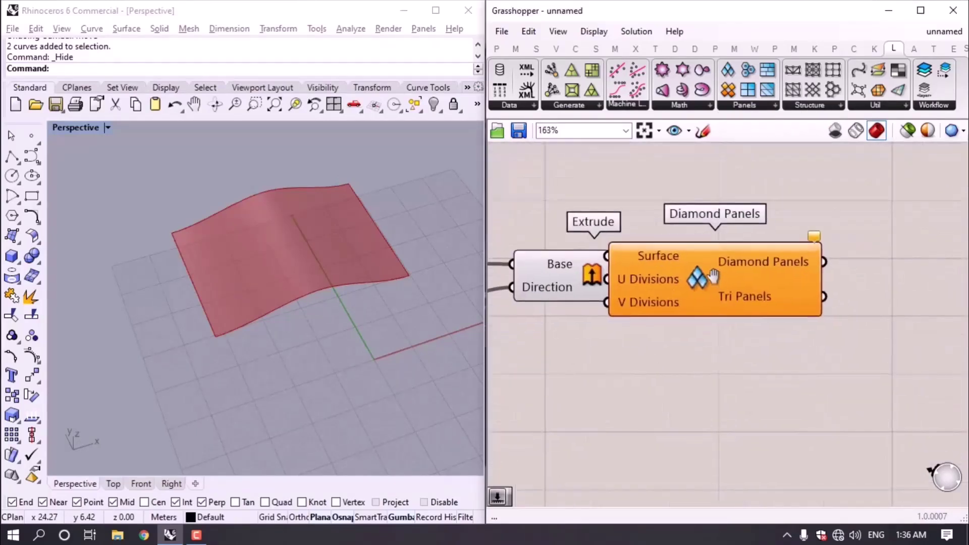
pyautogui.moveTo(725, 285); pyautogui.dragTo(725, 286)
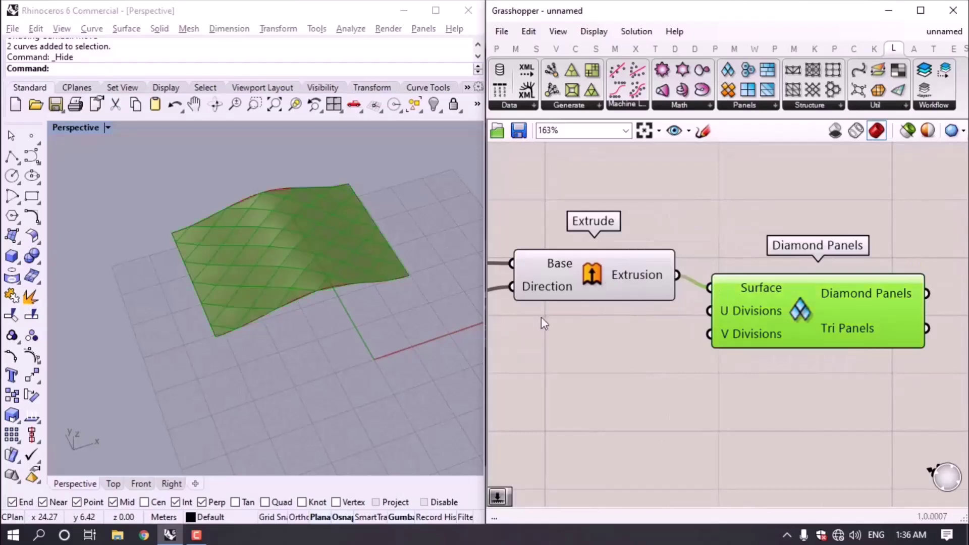
pyautogui.moveTo(333, 303); pyautogui.dragTo(385, 249, button='right')
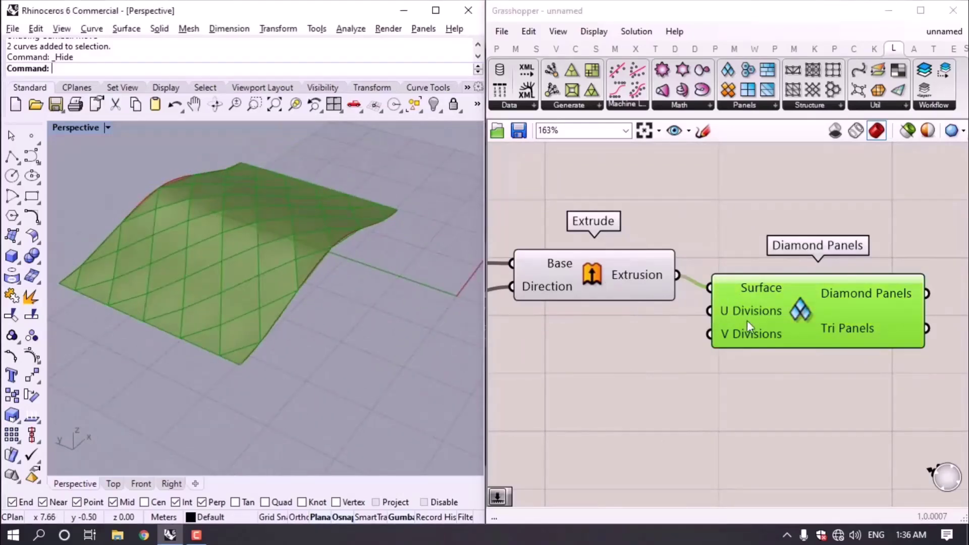
pyautogui.scroll(1, 747, 320)
pyautogui.moveTo(449, 290); pyautogui.dragTo(401, 309, button='right')
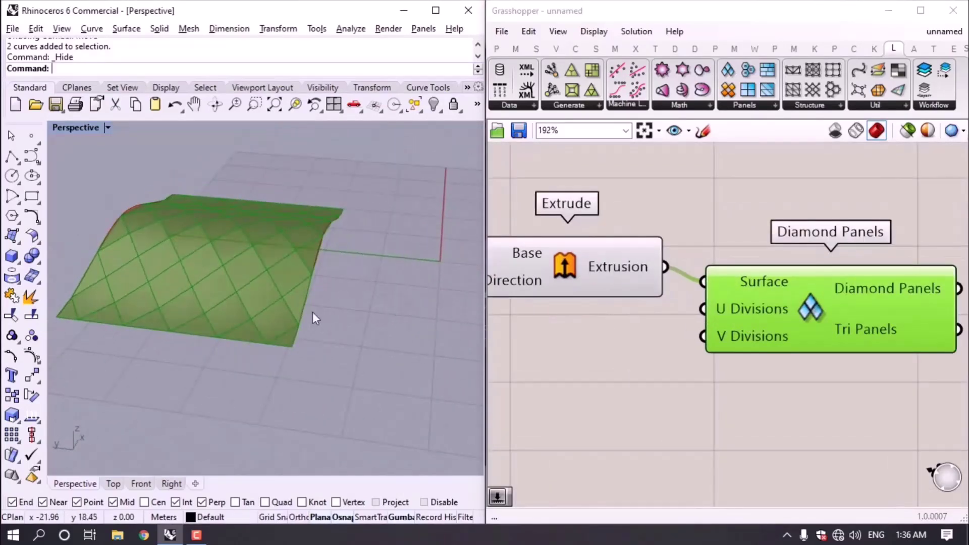
pyautogui.click(723, 368)
pyautogui.scroll(5, 285, 335)
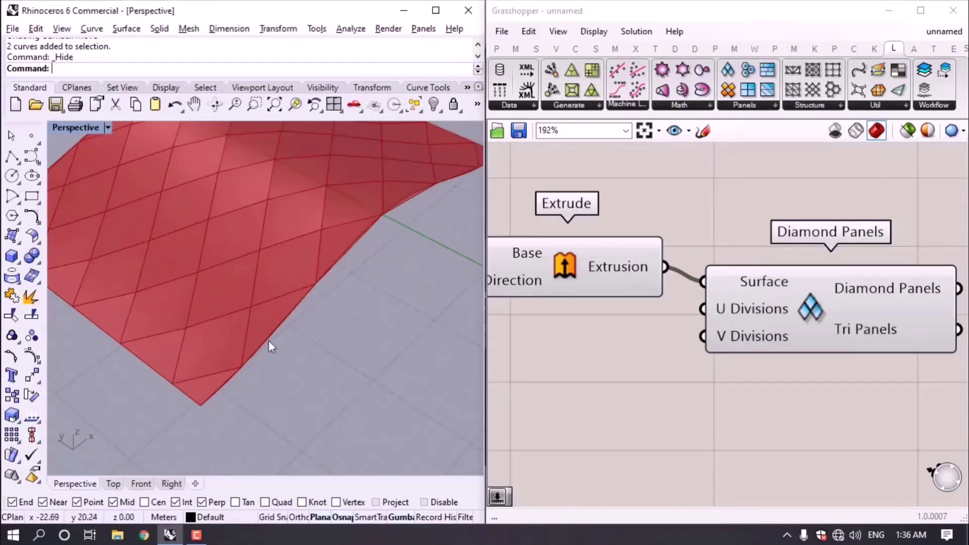
# Add a Surface component and connect the Diamond Panels output to it to isolate the full diamond panels.
pyautogui.moveTo(820, 354); pyautogui.dragTo(608, 391, button='right')
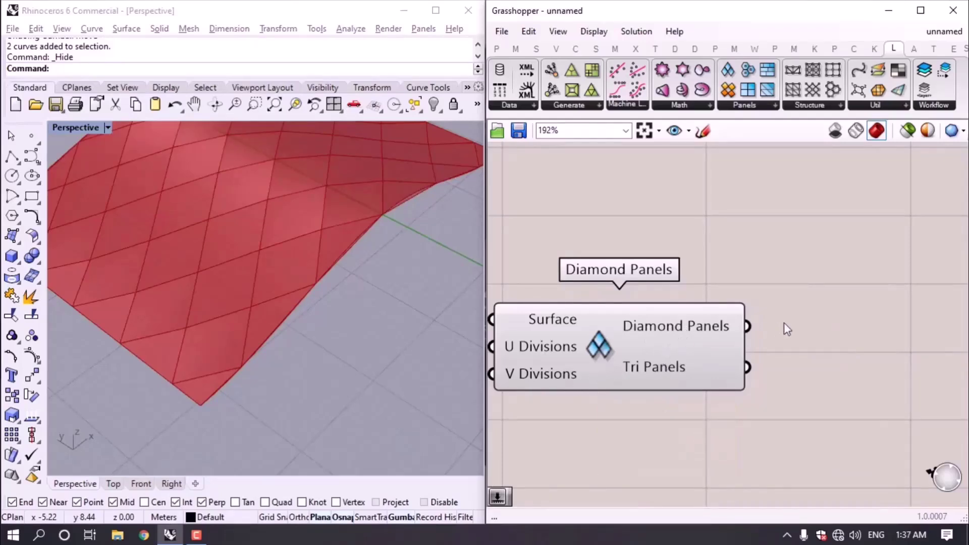
pyautogui.scroll(-3, 784, 324)
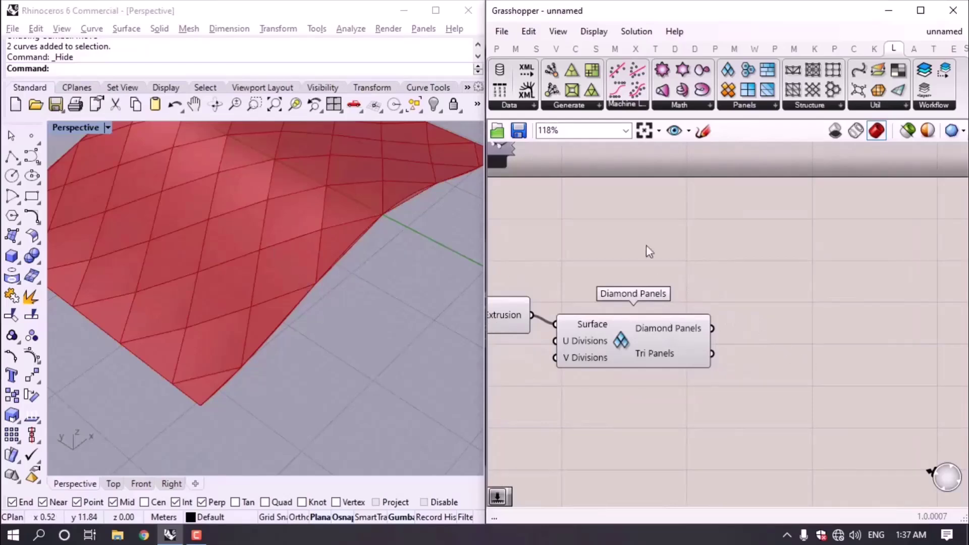
pyautogui.doubleClick(743, 336)
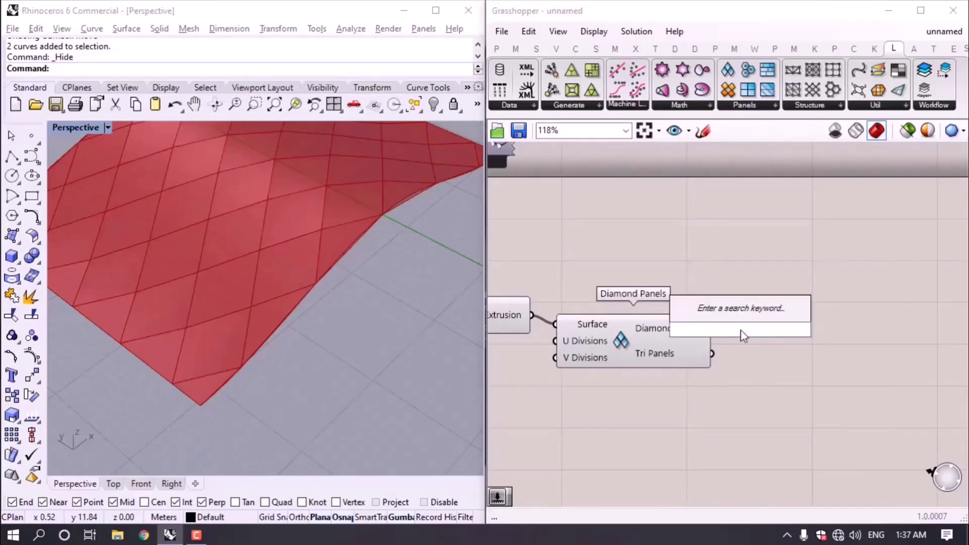
pyautogui.write('srf')
pyautogui.press('Return')
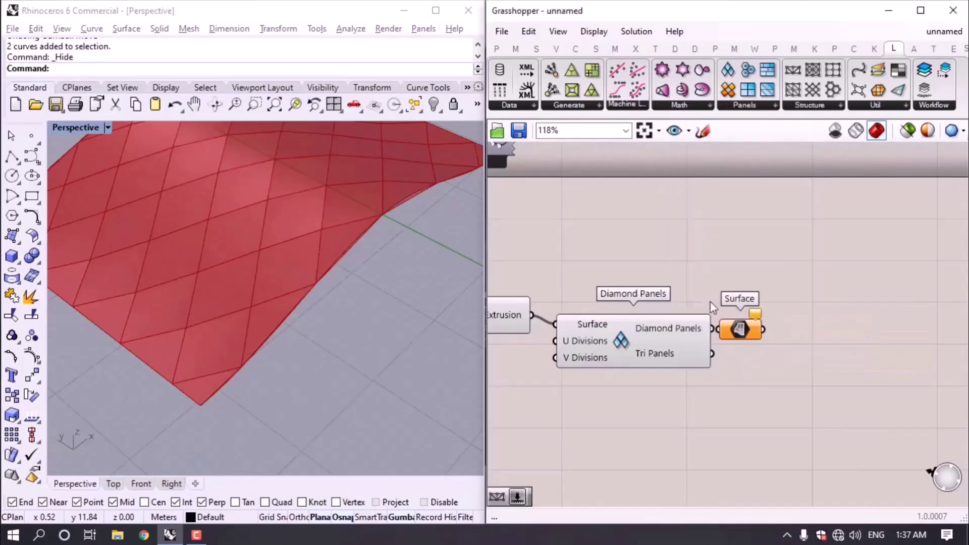
pyautogui.moveTo(712, 328)
pyautogui.mouseDown()
pyautogui.moveTo(733, 336)
pyautogui.moveTo(797, 279)
pyautogui.mouseUp()
pyautogui.moveTo(311, 317); pyautogui.dragTo(177, 244, button='right')
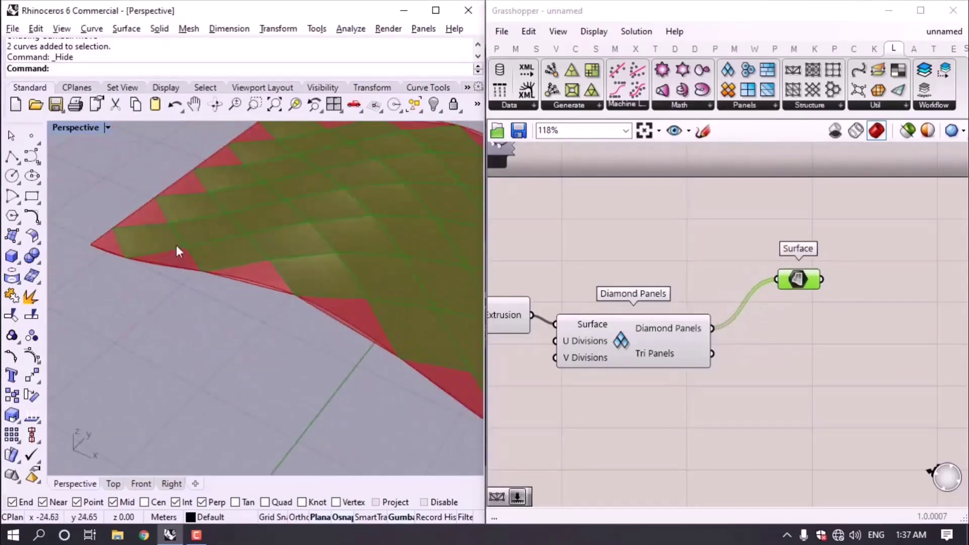
pyautogui.moveTo(262, 301); pyautogui.dragTo(249, 278, button='right')
pyautogui.scroll(-3, 242, 290)
# Connect the Tri Panels output to the Surface component in place of Diamond Panels and inspect the edge triangles.
pyautogui.click(714, 357)
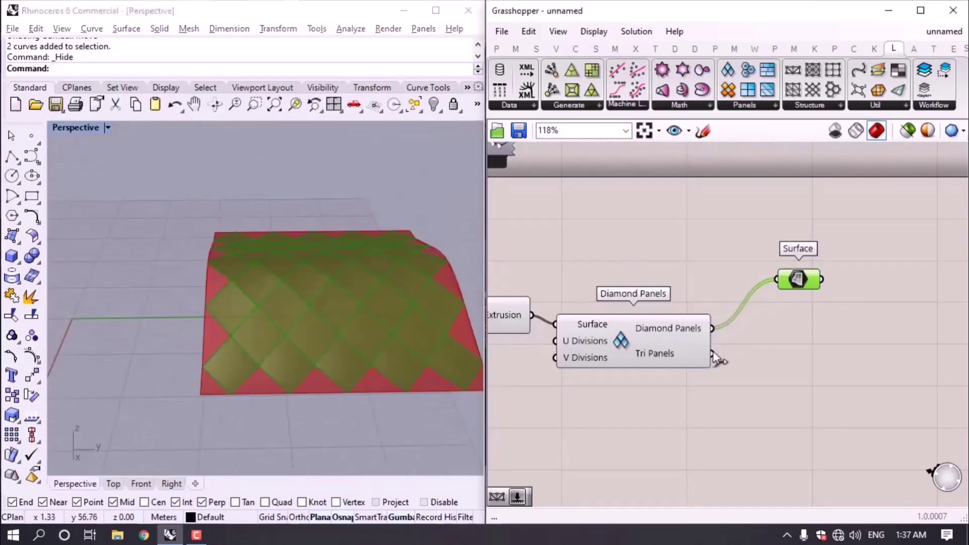
pyautogui.moveTo(715, 358); pyautogui.dragTo(777, 280)
pyautogui.moveTo(450, 298); pyautogui.dragTo(370, 328, button='right')
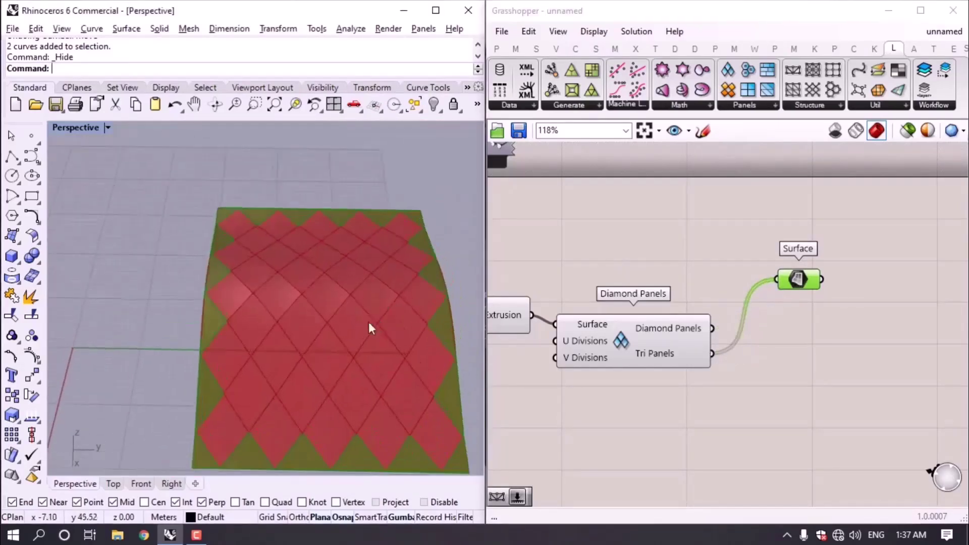
# Replace the Surface component with a Curve component, connect the Diamond Panels output to it, and inspect the panel outlines.
pyautogui.moveTo(848, 319); pyautogui.dragTo(775, 256)
pyautogui.press('Delete')
pyautogui.doubleClick(770, 338)
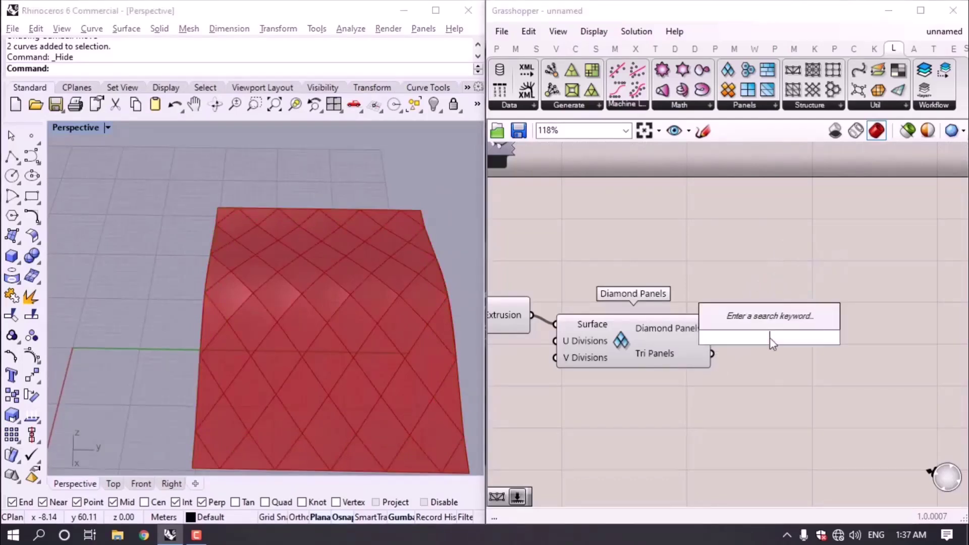
pyautogui.write('crv')
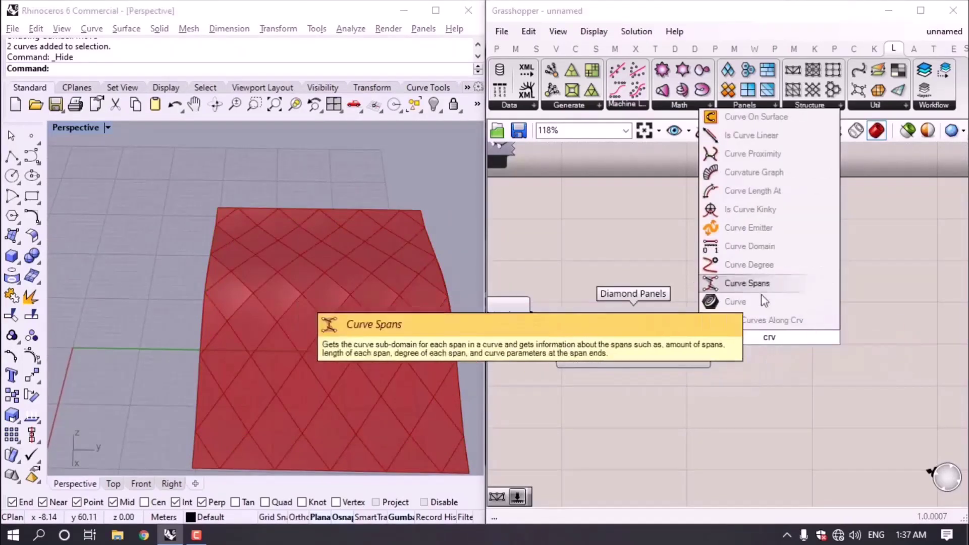
pyautogui.click(743, 304)
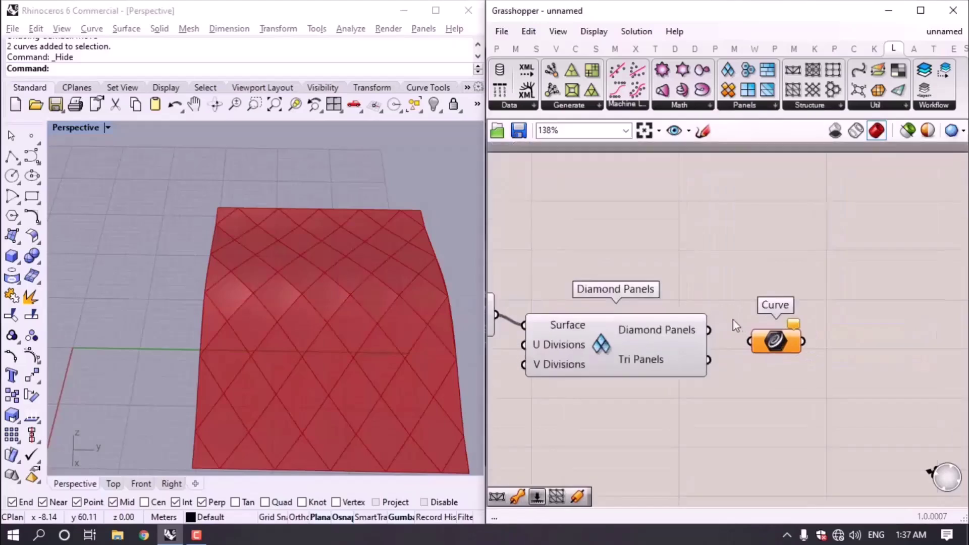
pyautogui.scroll(2, 733, 319)
pyautogui.moveTo(703, 333); pyautogui.dragTo(788, 313)
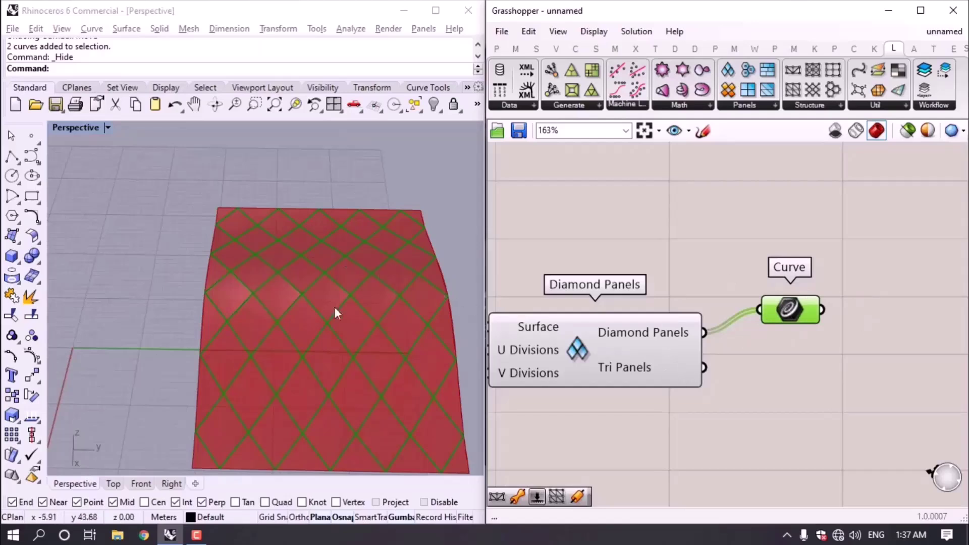
pyautogui.moveTo(323, 329); pyautogui.dragTo(292, 353, button='right')
# Delete the Diamond Panels and Curve components, leaving the extruded surface.
pyautogui.click(801, 426)
pyautogui.moveTo(818, 414); pyautogui.dragTo(630, 249)
pyautogui.press('Delete')
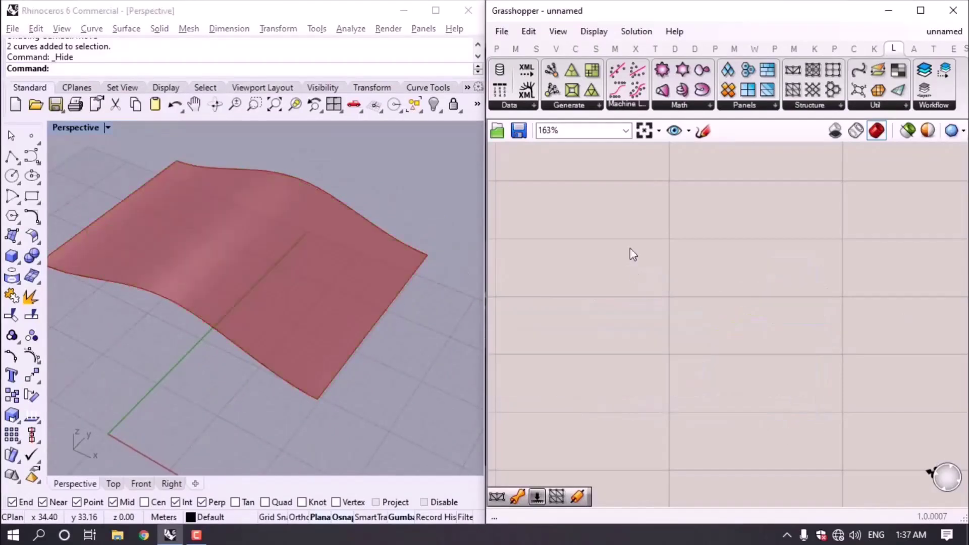
# Add a Hexagon Cells component beside the Extrude component and list the available LunchBox panel components.
pyautogui.click(748, 105)
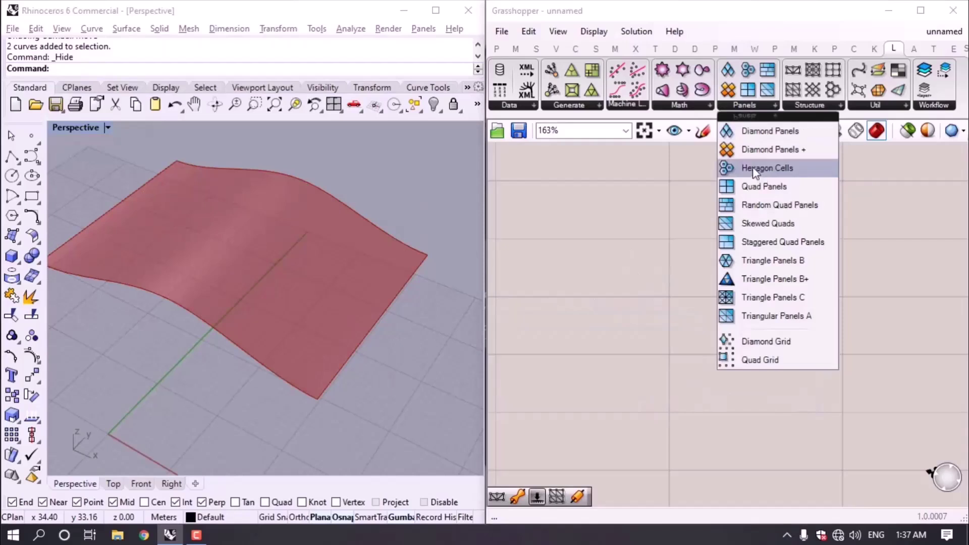
pyautogui.moveTo(756, 169); pyautogui.dragTo(538, 280)
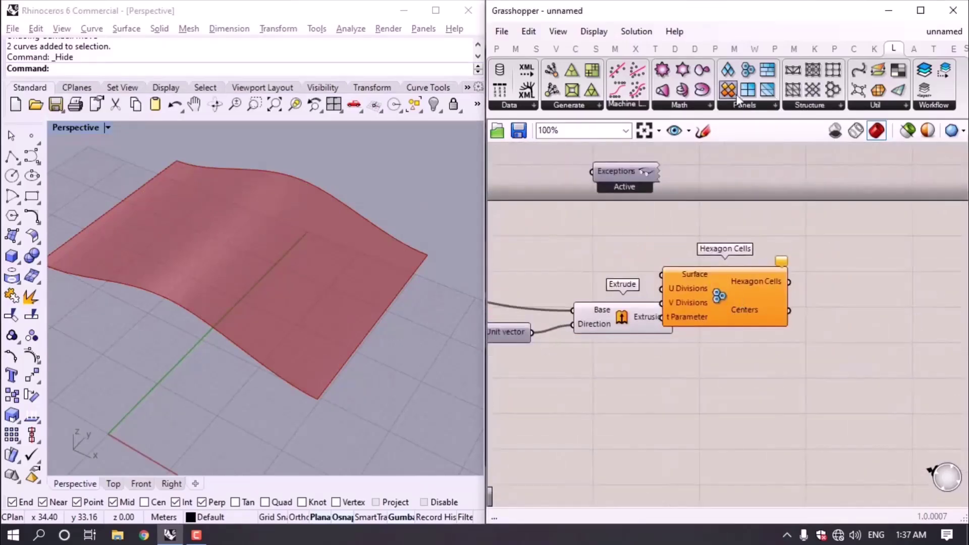
pyautogui.click(749, 105)
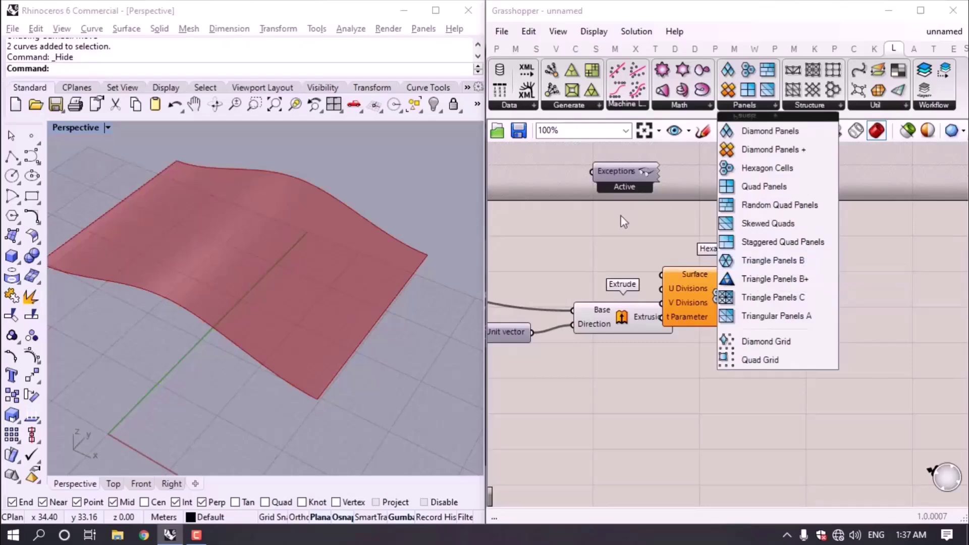
# Move Hexagon Cells clear of Extrude, connect the Extrusion output to its Surface input, and inspect the hexagon pattern.
pyautogui.click(689, 302)
pyautogui.moveTo(686, 317); pyautogui.dragTo(795, 328, button='right')
pyautogui.scroll(4, 750, 333)
pyautogui.scroll(1, 750, 333)
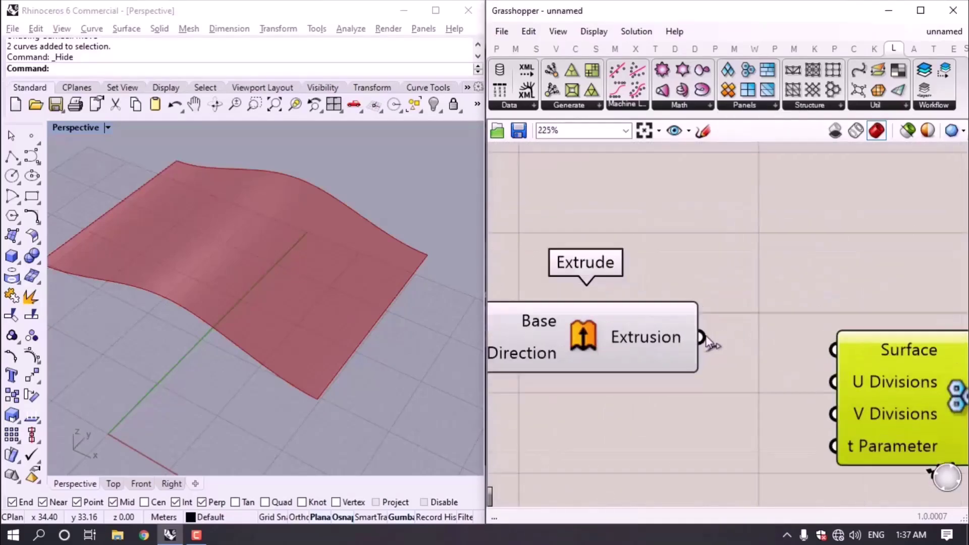
pyautogui.moveTo(707, 337); pyautogui.dragTo(834, 350)
pyautogui.moveTo(282, 227); pyautogui.dragTo(244, 288, button='right')
pyautogui.moveTo(303, 275); pyautogui.dragTo(275, 308, button='right')
pyautogui.moveTo(767, 454); pyautogui.dragTo(599, 328, button='right')
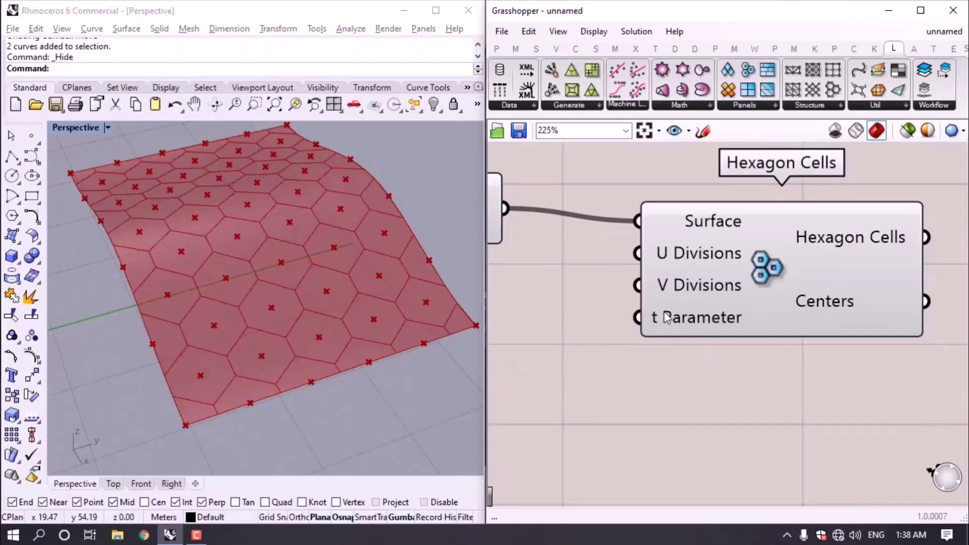
# Add a 0.25 number slider, connect it to the t Parameter of Hexagon Cells, and vary its value.
pyautogui.doubleClick(544, 355)
pyautogui.write('number slider')
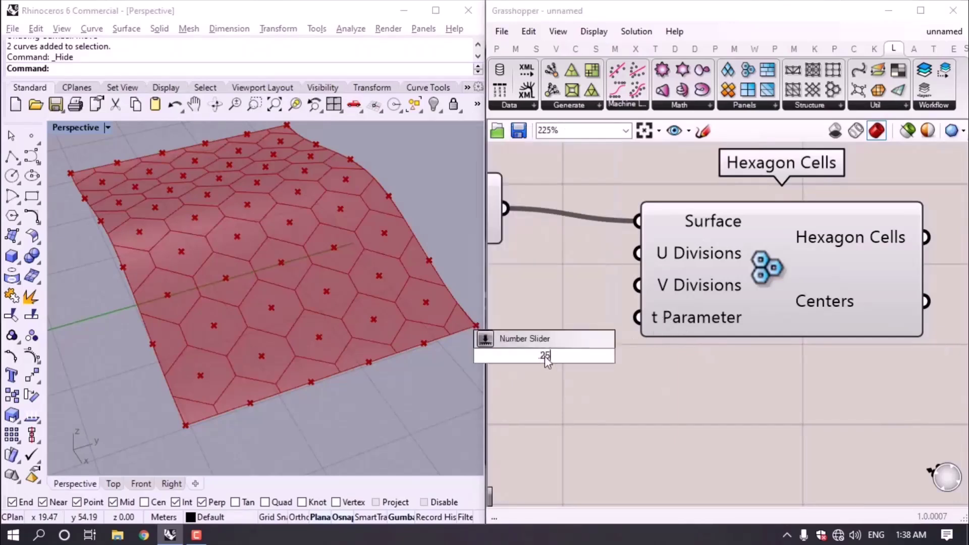
pyautogui.press('Return')
pyautogui.moveTo(712, 359); pyautogui.dragTo(635, 317)
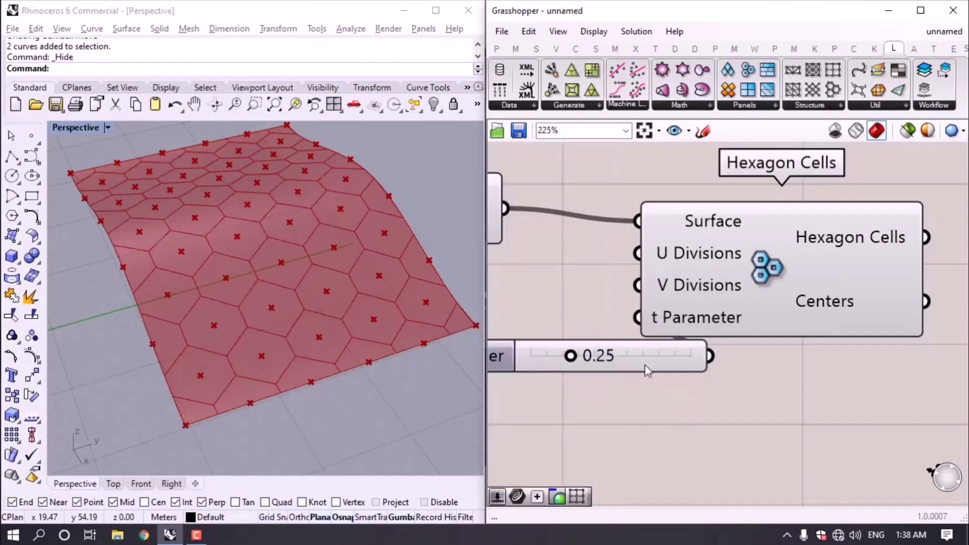
pyautogui.moveTo(655, 360); pyautogui.dragTo(785, 364, button='right')
pyautogui.moveTo(785, 363); pyautogui.dragTo(659, 376)
pyautogui.moveTo(585, 376); pyautogui.dragTo(616, 376)
# Replace Hexagon Cells and its slider with a Quad Panels component fed by the Extrusion output, and inspect the panels.
pyautogui.moveTo(872, 443); pyautogui.dragTo(606, 287)
pyautogui.press('Delete')
pyautogui.click(770, 107)
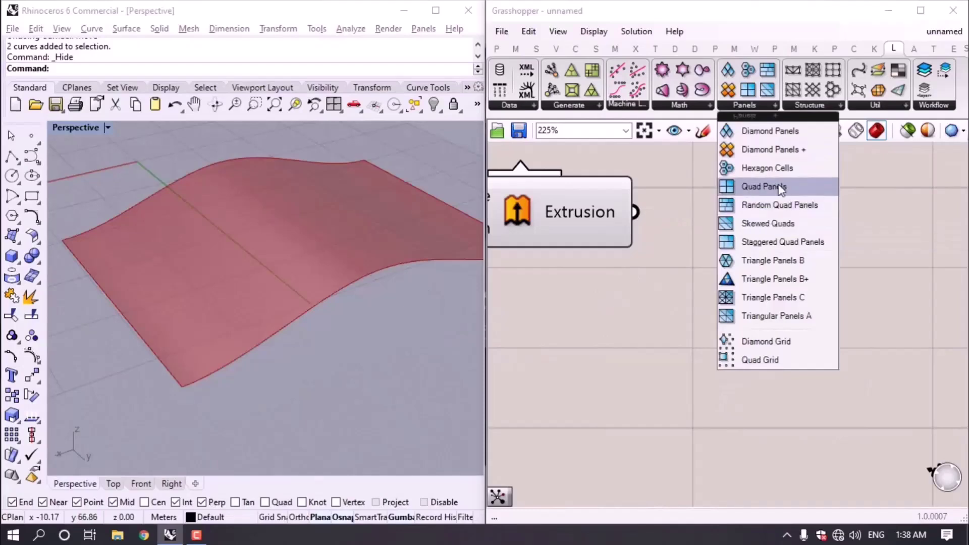
pyautogui.moveTo(764, 186); pyautogui.dragTo(758, 254)
pyautogui.scroll(-2, 731, 254)
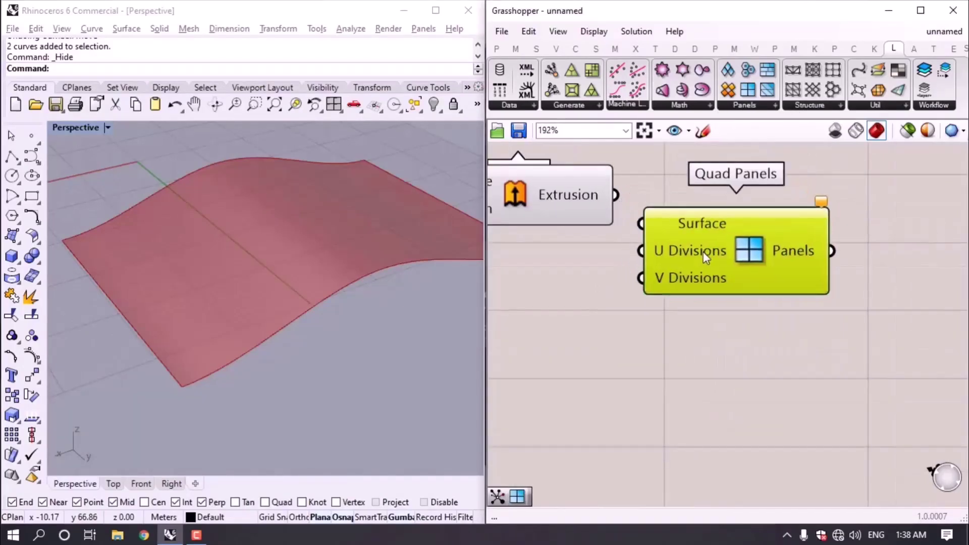
pyautogui.moveTo(646, 230); pyautogui.dragTo(644, 231)
pyautogui.moveTo(288, 277); pyautogui.dragTo(311, 318, button='right')
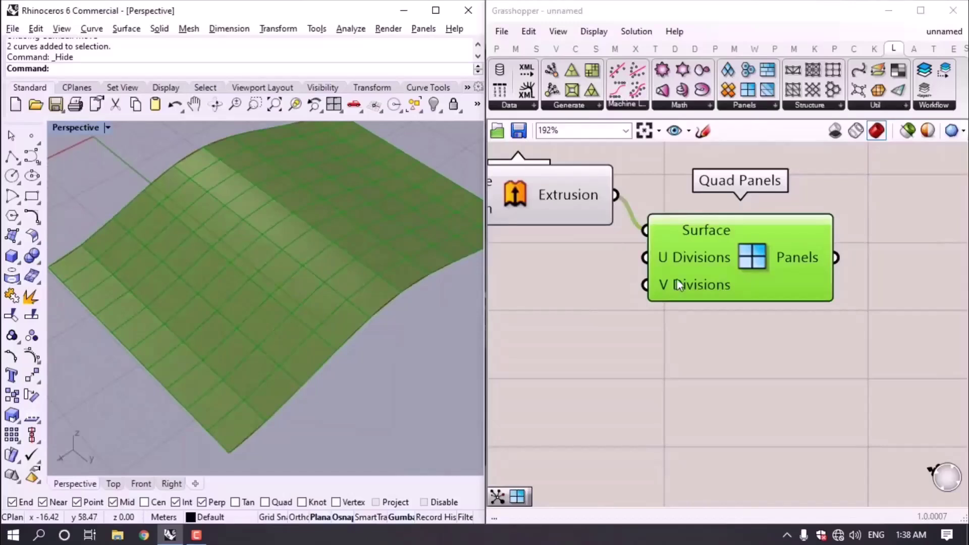
# Replace Quad Panels with a Random Quad Panels component whose Surface input takes the Extrusion output.
pyautogui.click(753, 105)
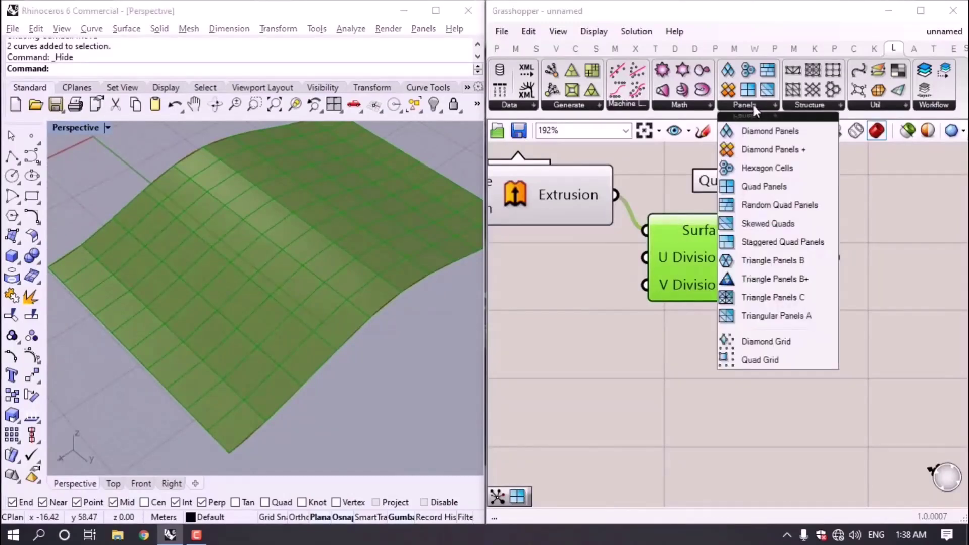
pyautogui.click(769, 206)
pyautogui.click(688, 398)
pyautogui.moveTo(615, 195); pyautogui.dragTo(584, 349)
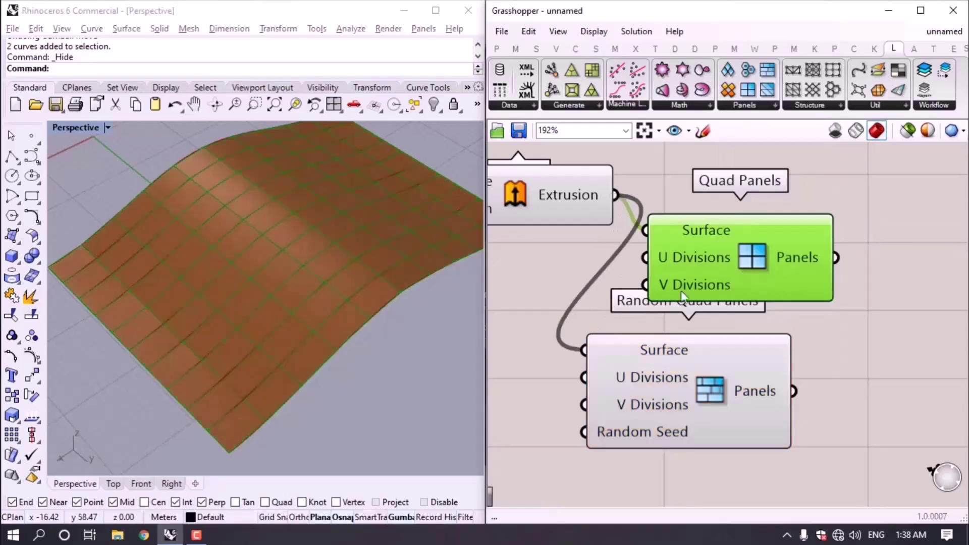
pyautogui.press('Delete')
pyautogui.moveTo(372, 305); pyautogui.dragTo(160, 328, button='right')
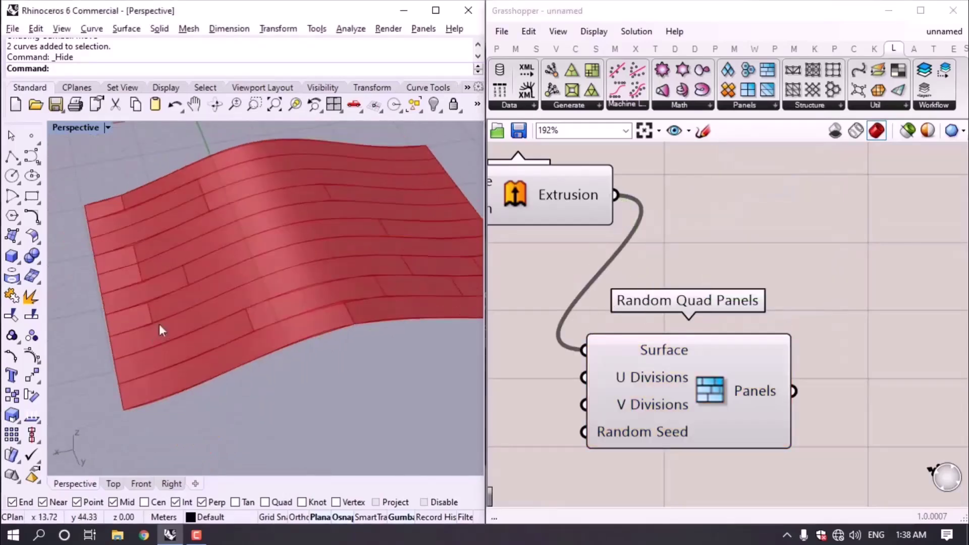
pyautogui.moveTo(641, 389); pyautogui.dragTo(745, 343)
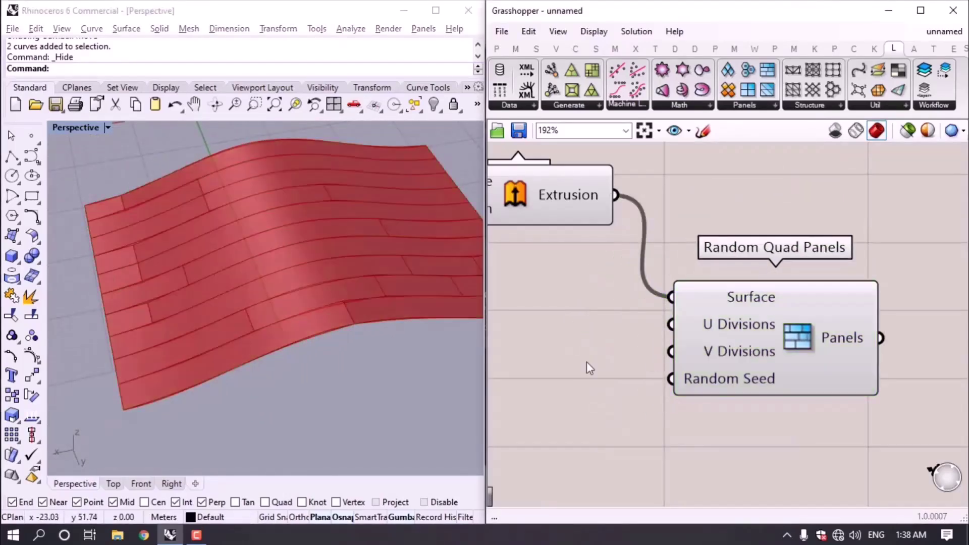
# Add a number slider with value 16 and connect it to the U Divisions of Random Quad Panels.
pyautogui.doubleClick(586, 361)
pyautogui.write('16')
pyautogui.press('Return')
pyautogui.moveTo(587, 361); pyautogui.dragTo(546, 349)
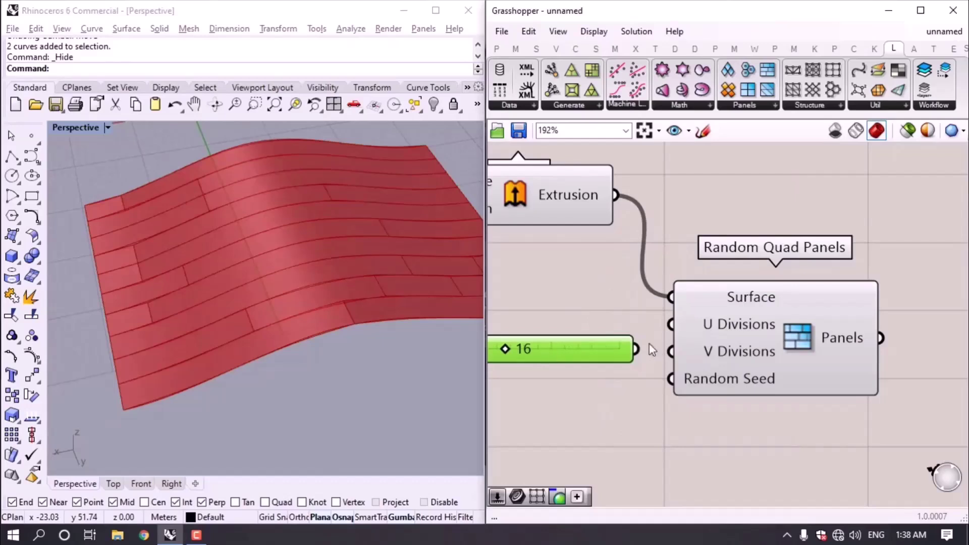
pyautogui.moveTo(656, 332); pyautogui.dragTo(670, 324)
# Duplicate the slider, connect the copy to V Divisions, set it to 25, and inspect the staggered panel pattern.
pyautogui.keyDown('alt'); pyautogui.moveTo(586, 350); pyautogui.dragTo(670, 352); pyautogui.keyUp('alt')
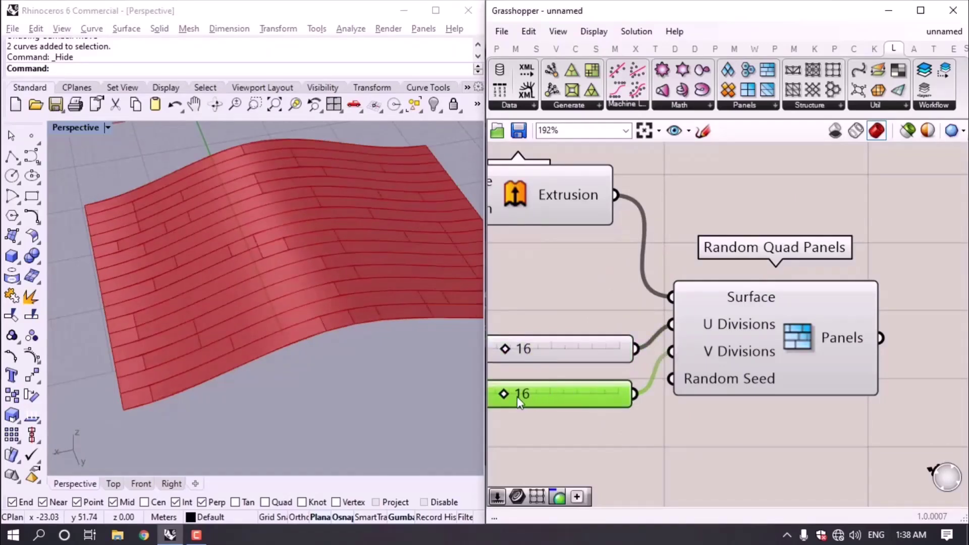
pyautogui.moveTo(517, 396)
pyautogui.mouseDown()
pyautogui.moveTo(505, 395)
pyautogui.moveTo(517, 399)
pyautogui.mouseUp()
pyautogui.moveTo(315, 308); pyautogui.dragTo(303, 266, button='right')
pyautogui.moveTo(379, 232); pyautogui.dragTo(452, 299, button='right')
pyautogui.scroll(-2, 904, 190)
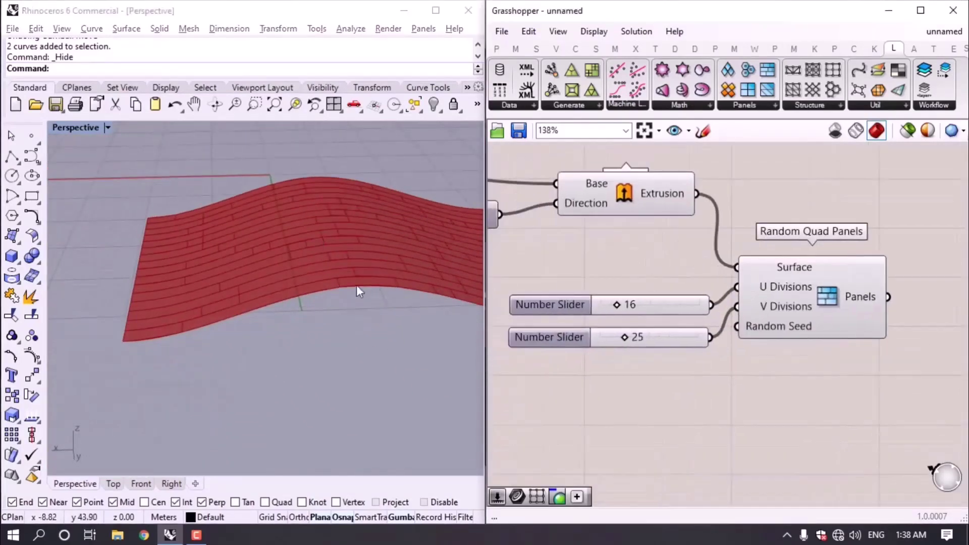
pyautogui.moveTo(356, 287); pyautogui.dragTo(322, 330, button='right')
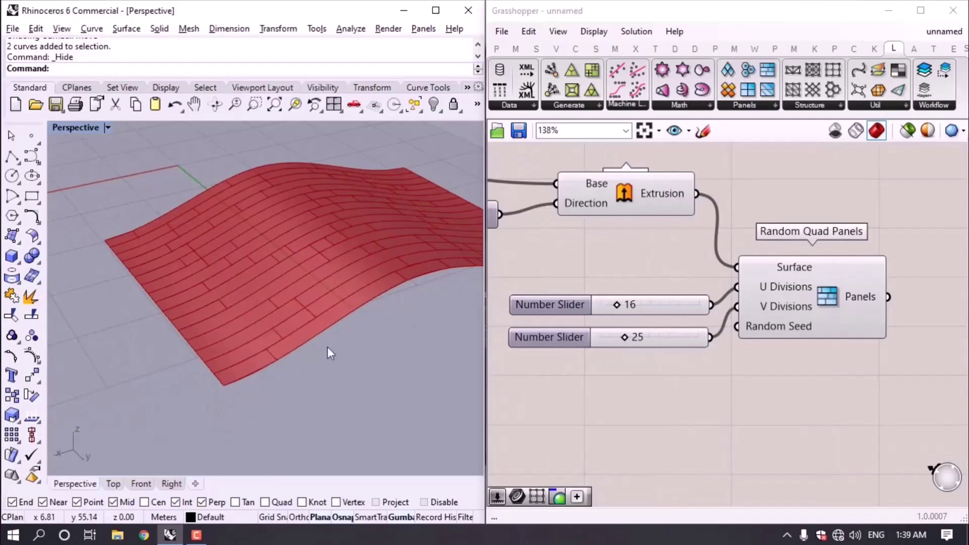
pyautogui.moveTo(281, 304); pyautogui.dragTo(273, 348, button='right')
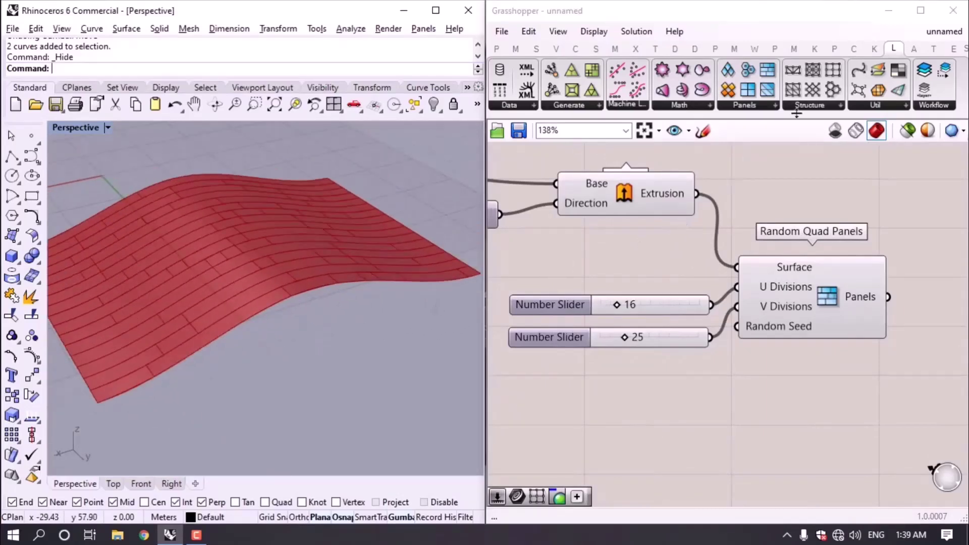
# Replace Random Quad Panels with a Skewed Quads component connected to the Extrusion output, and inspect the skewed panels.
pyautogui.click(749, 107)
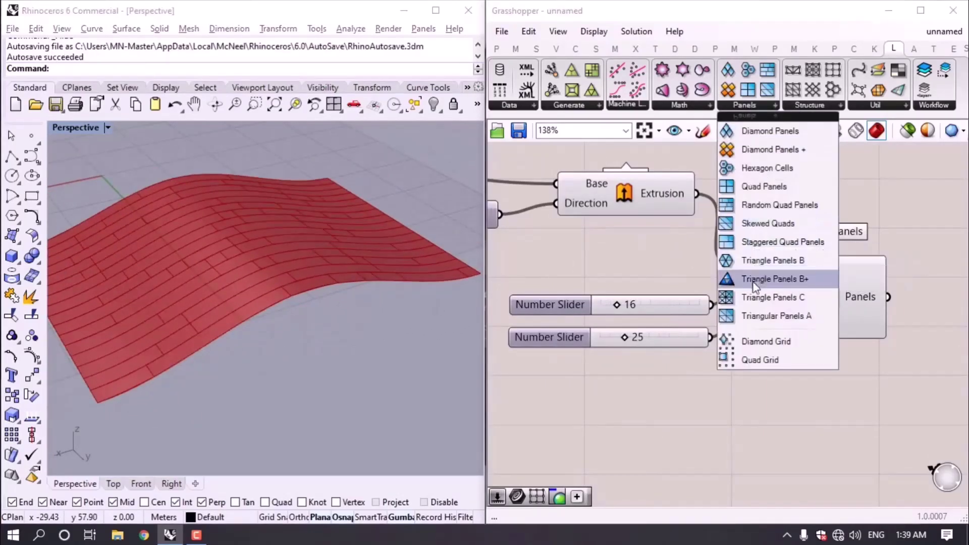
pyautogui.click(760, 238)
pyautogui.click(789, 365)
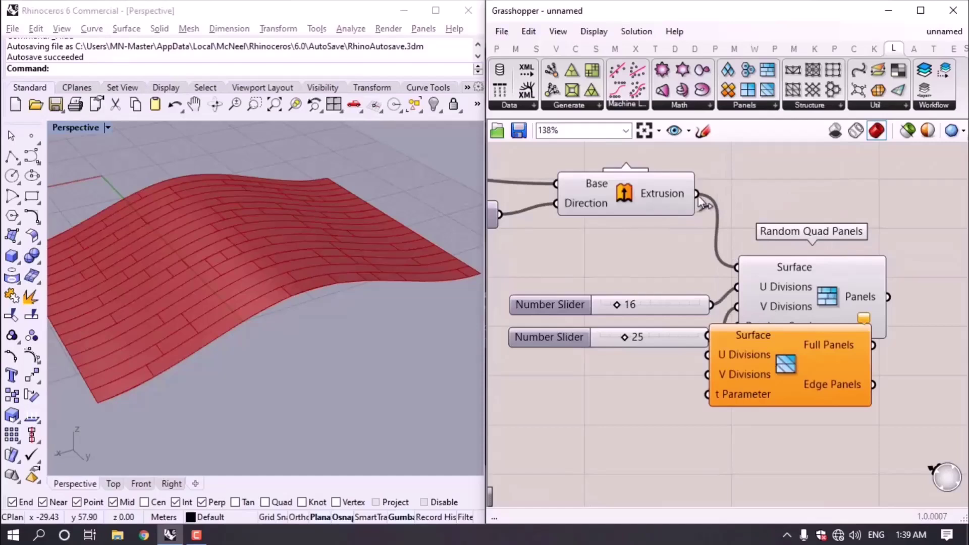
pyautogui.moveTo(697, 195); pyautogui.dragTo(723, 329)
pyautogui.click(803, 285)
pyautogui.press('Delete')
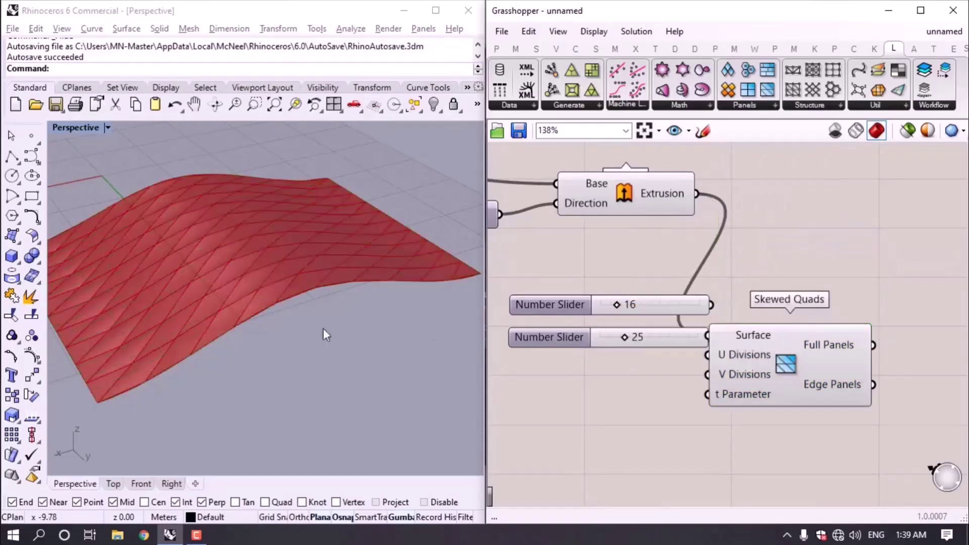
pyautogui.moveTo(322, 328); pyautogui.dragTo(243, 358, button='right')
# Replace Skewed Quads with a Staggered Quad Panels component connected to the Extrusion output, and inspect the result.
pyautogui.click(761, 105)
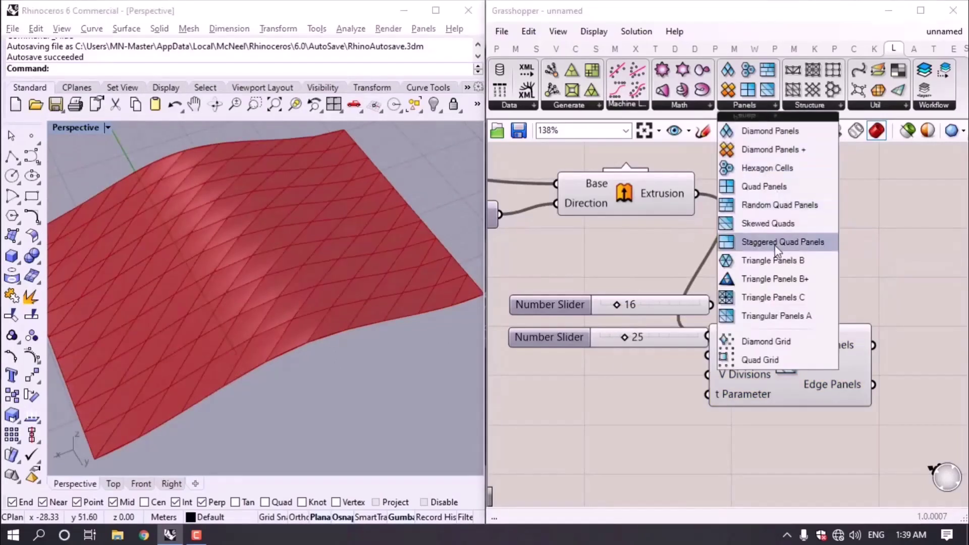
pyautogui.click(760, 241)
pyautogui.click(777, 226)
pyautogui.moveTo(697, 194); pyautogui.dragTo(760, 229)
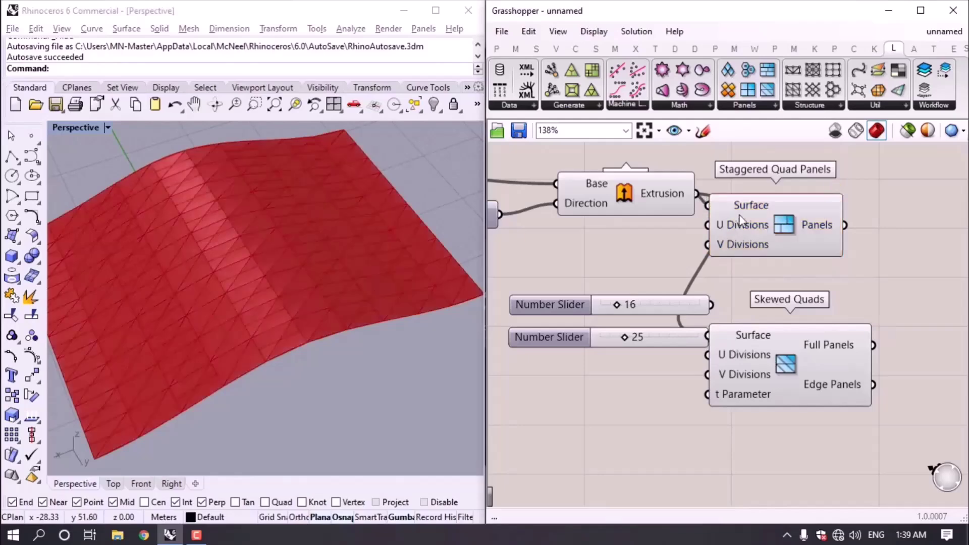
pyautogui.click(796, 337)
pyautogui.press('Delete')
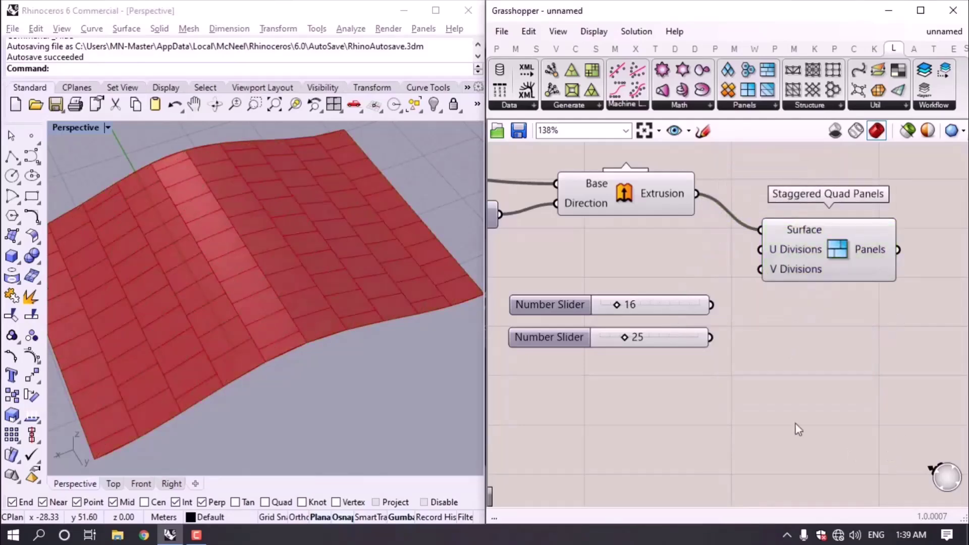
pyautogui.moveTo(469, 282); pyautogui.dragTo(295, 333, button='right')
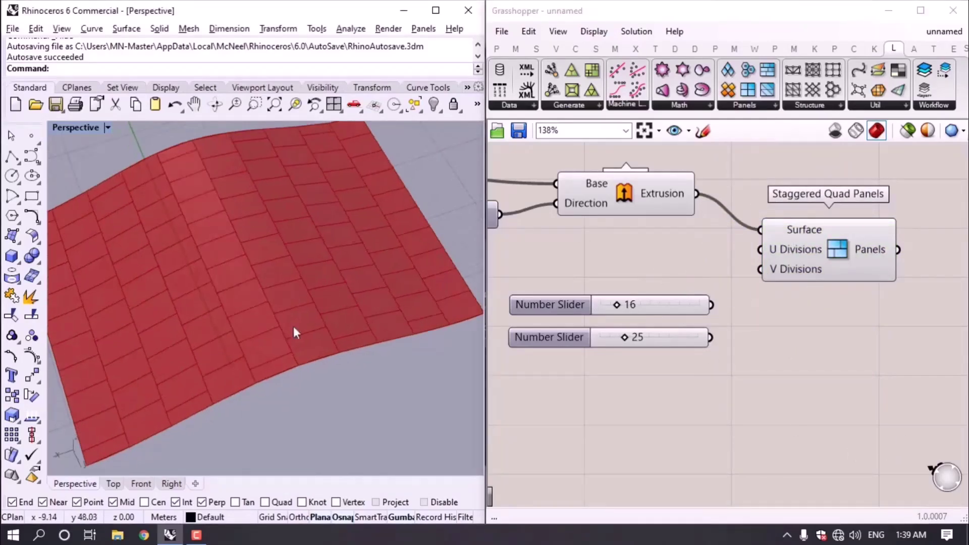
pyautogui.moveTo(246, 259); pyautogui.dragTo(333, 195, button='right')
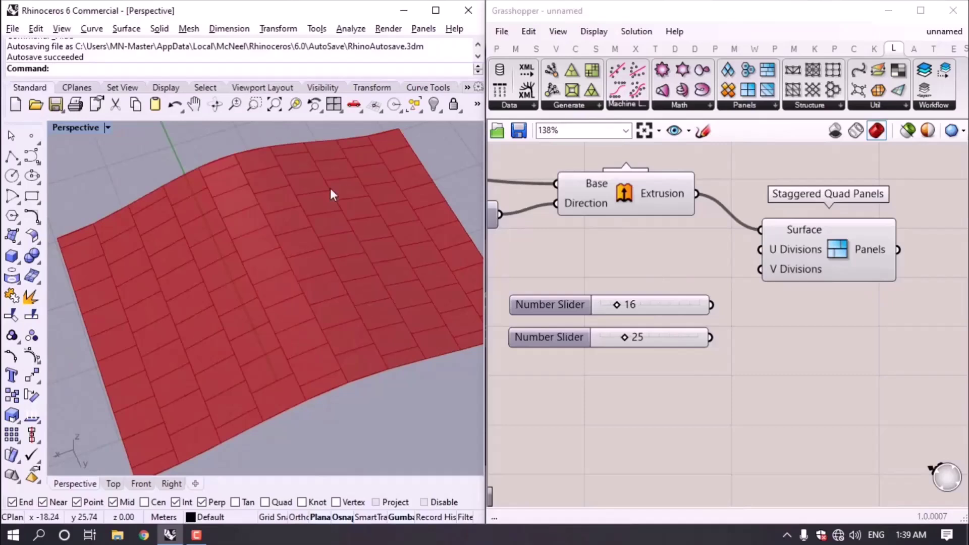
# Preview Triangle Panels B on the Extrusion output in place of Staggered Quad Panels, and delete both panel components.
pyautogui.click(744, 105)
pyautogui.moveTo(763, 263); pyautogui.dragTo(804, 323)
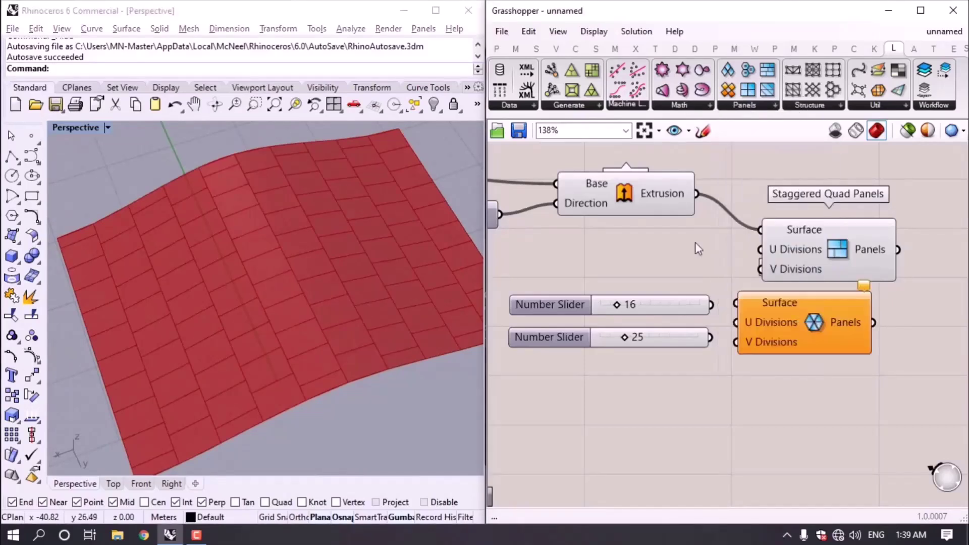
pyautogui.moveTo(697, 194); pyautogui.dragTo(736, 303)
pyautogui.click(826, 249)
pyautogui.press('Delete')
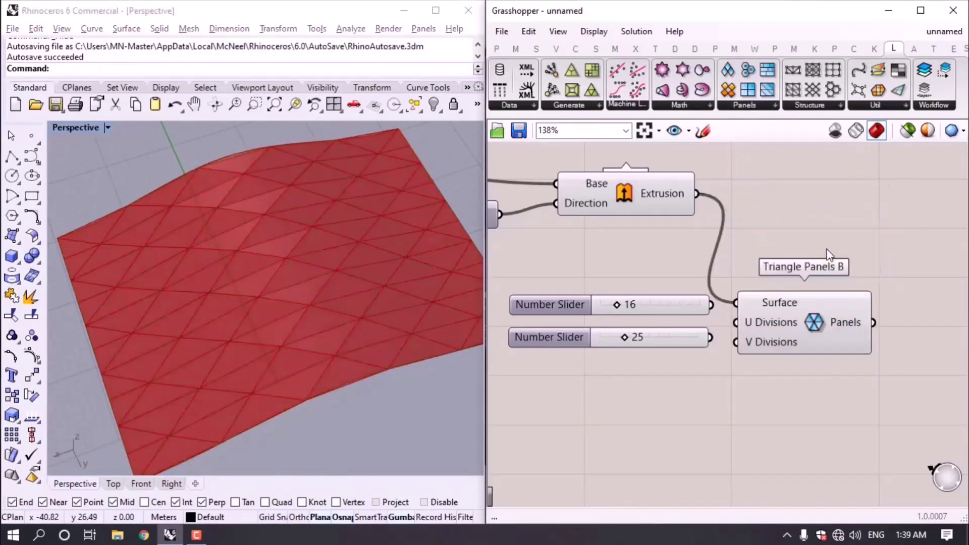
pyautogui.click(806, 253)
pyautogui.press('Delete')
# Test another triangular panel component on the Extrusion output, and delete it together with the two number sliders.
pyautogui.click(774, 105)
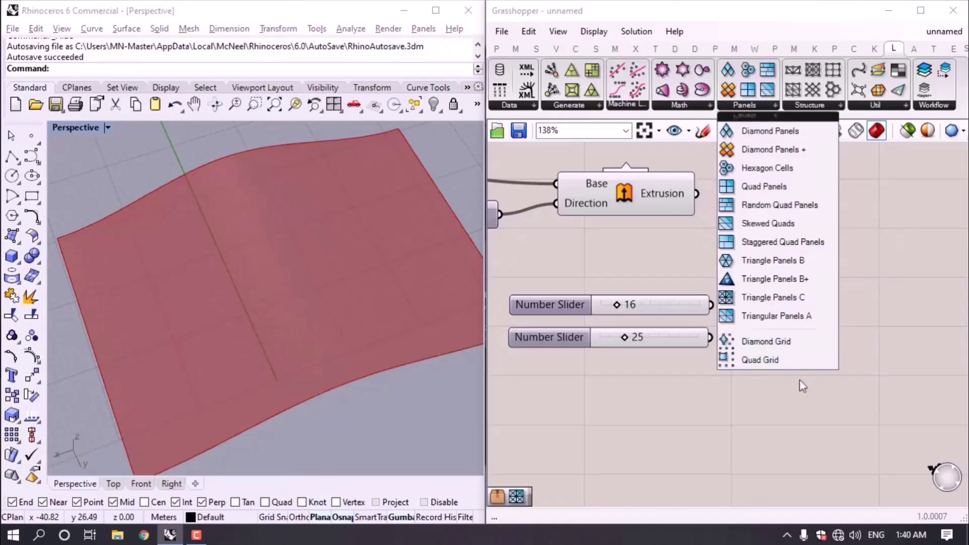
pyautogui.moveTo(796, 316); pyautogui.dragTo(766, 301)
pyautogui.moveTo(697, 194); pyautogui.dragTo(818, 235)
pyautogui.click(845, 259)
pyautogui.press('Delete')
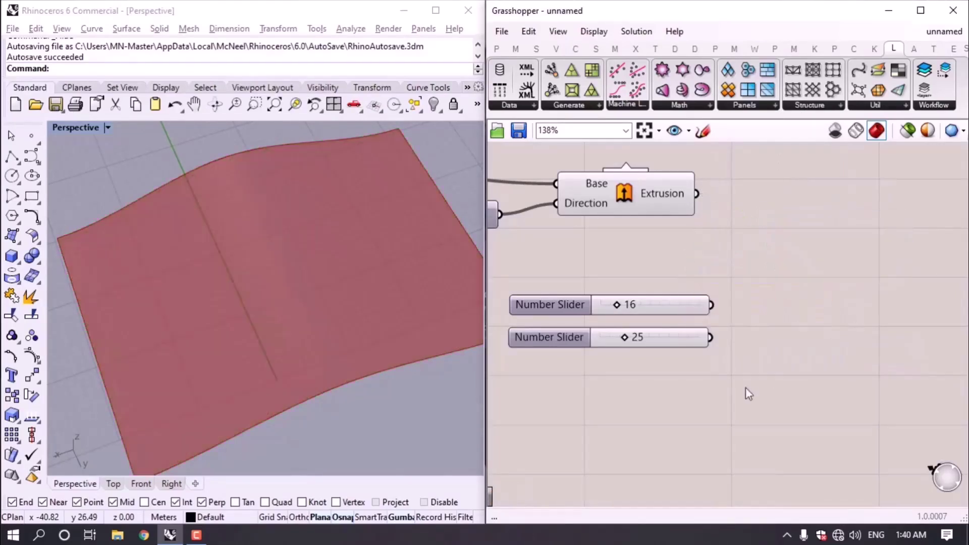
pyautogui.moveTo(746, 387); pyautogui.dragTo(640, 266)
pyautogui.press('Delete')
# Add a Quad Panels component beside Extrude and connect the Extrusion output to its Surface input.
pyautogui.moveTo(749, 239); pyautogui.dragTo(785, 301, button='right')
pyautogui.click(758, 106)
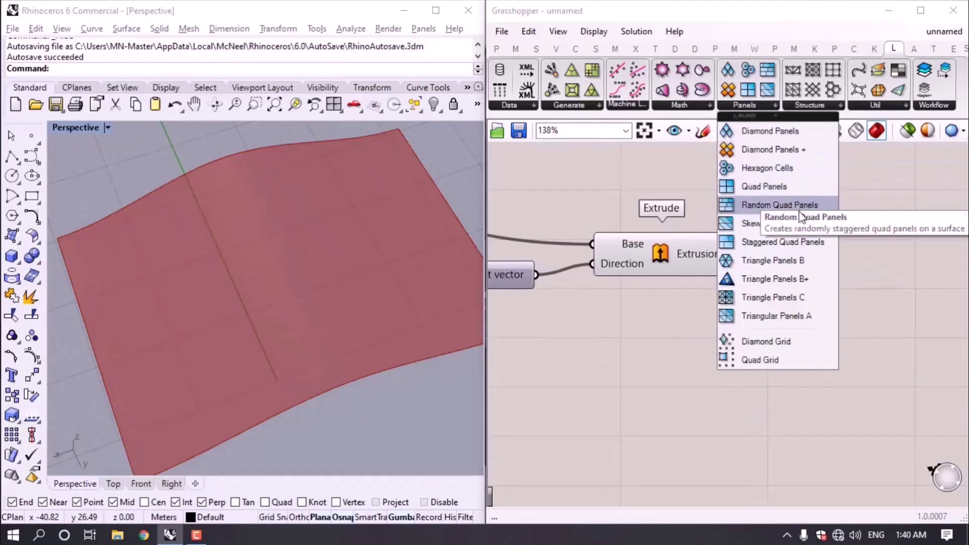
pyautogui.click(757, 189)
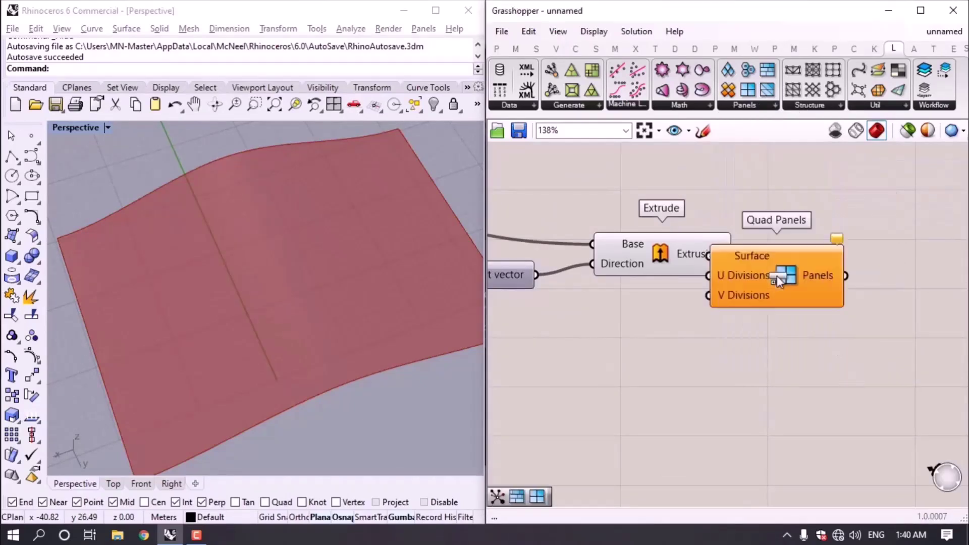
pyautogui.click(756, 272)
pyautogui.moveTo(733, 254); pyautogui.dragTo(762, 288)
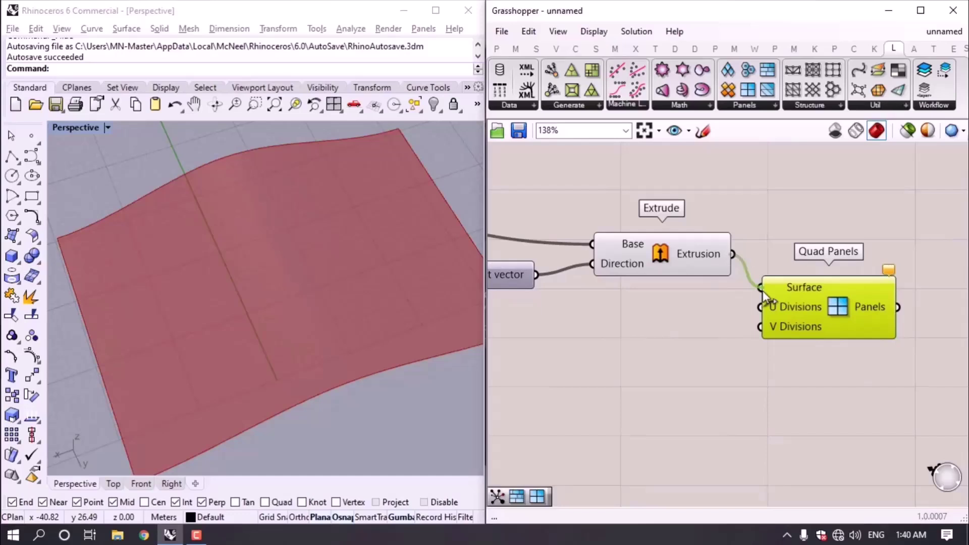
pyautogui.click(713, 371)
pyautogui.moveTo(829, 404); pyautogui.dragTo(652, 364, button='right')
# Add a Panel Frame component from the LunchBox Generate components beside Quad Panels.
pyautogui.click(584, 108)
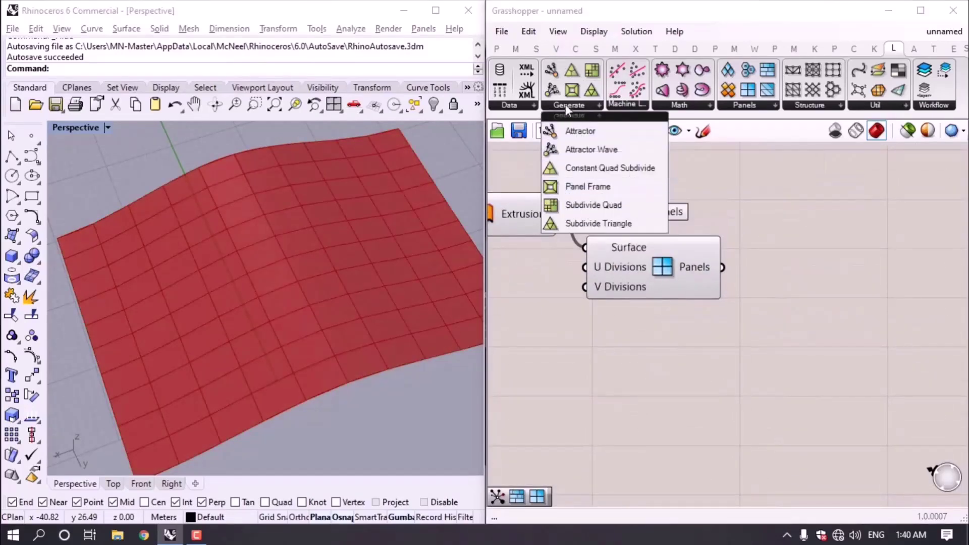
pyautogui.click(585, 187)
pyautogui.click(831, 299)
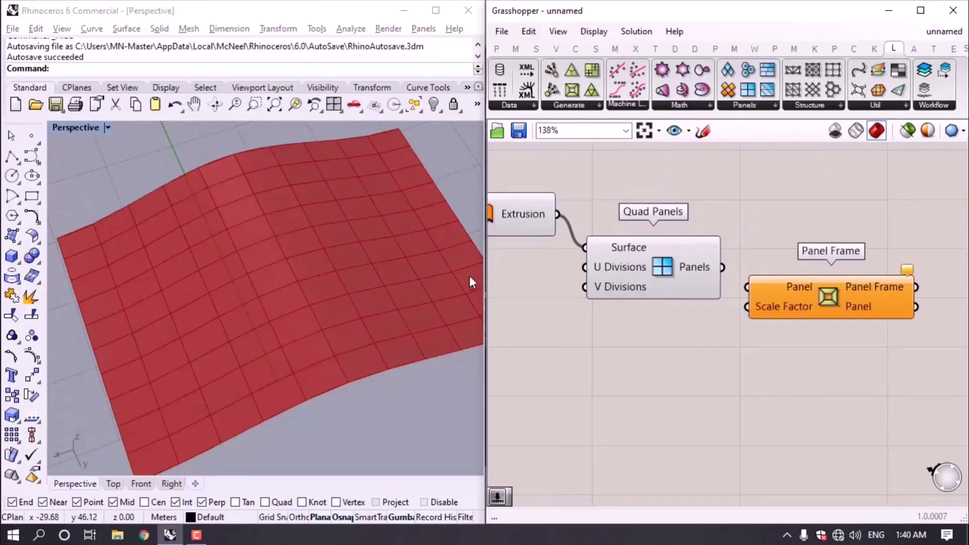
# Hide the Extrude and Quad Panels previews and connect the Panels output to Panel Frame's Panel input.
pyautogui.click(523, 219)
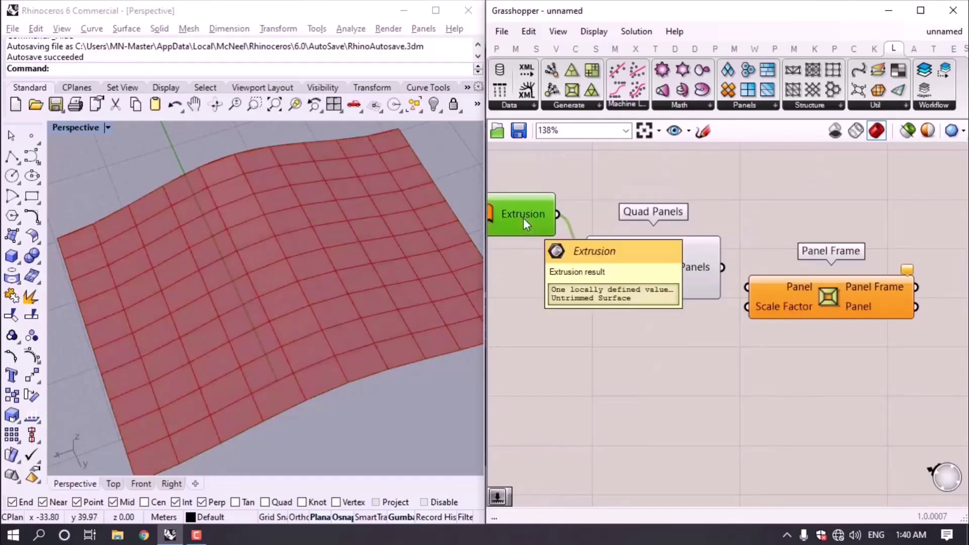
pyautogui.click(726, 328)
pyautogui.click(687, 272)
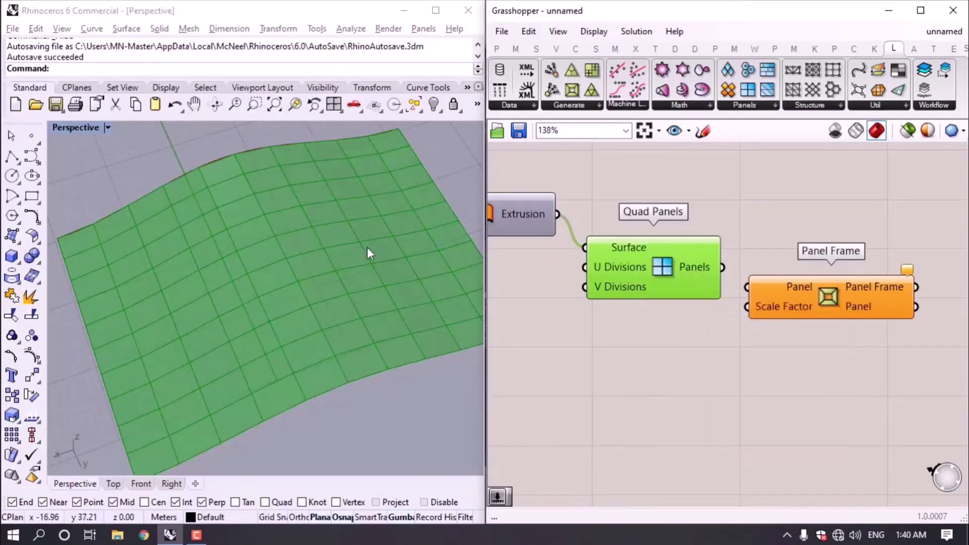
pyautogui.hotkey('ctrl', 'q')
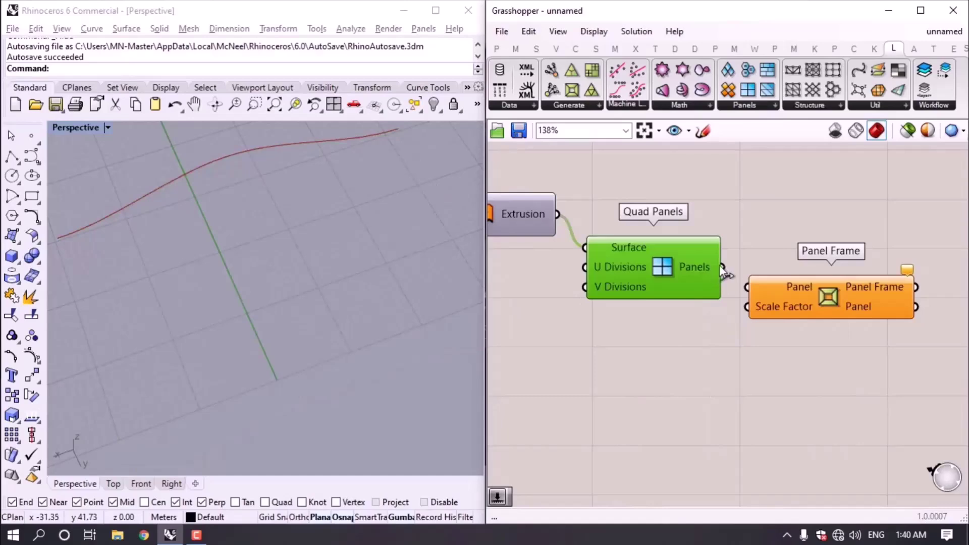
pyautogui.moveTo(723, 269); pyautogui.dragTo(748, 286)
pyautogui.moveTo(270, 329); pyautogui.dragTo(342, 288, button='right')
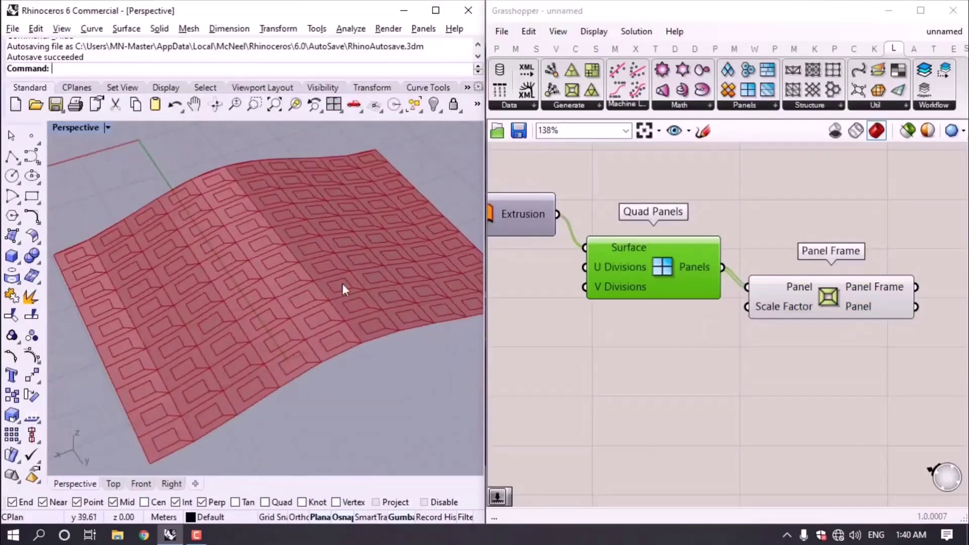
# Add two Custom Preview components and feed one Geometry input from the Panel Frame output and the other from the Panel output.
pyautogui.moveTo(904, 371); pyautogui.dragTo(760, 346, button='right')
pyautogui.doubleClick(826, 348)
pyautogui.write('cus')
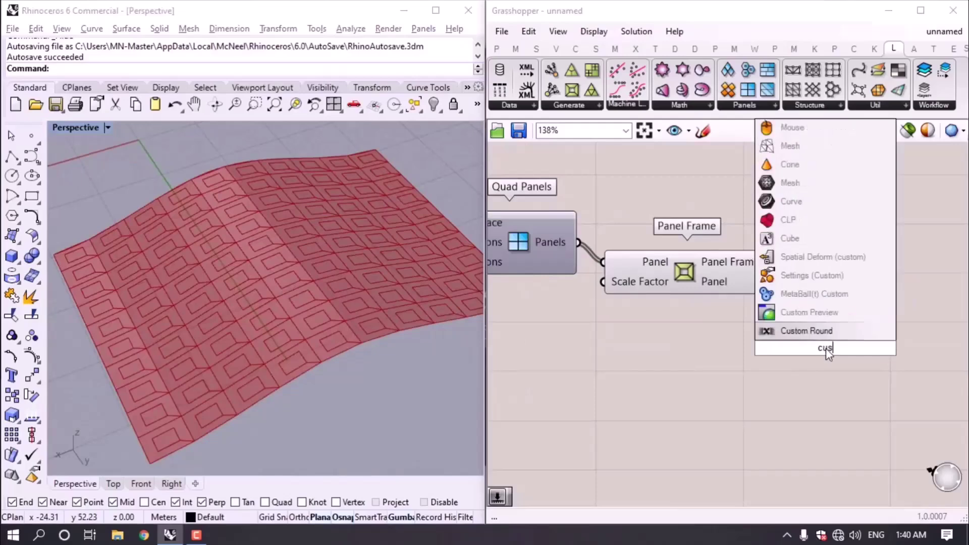
pyautogui.click(809, 312)
pyautogui.moveTo(777, 273); pyautogui.dragTo(709, 247, button='right')
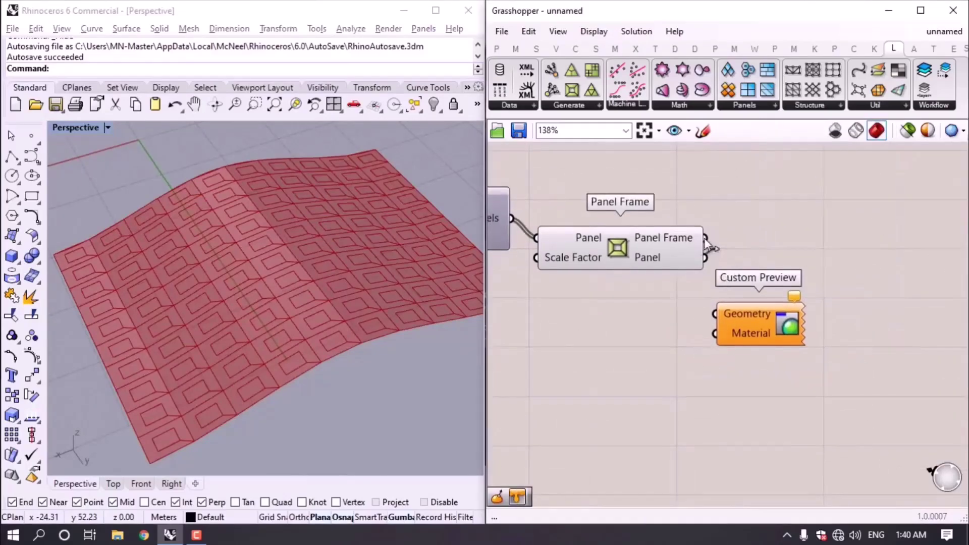
pyautogui.moveTo(705, 238); pyautogui.dragTo(715, 313)
pyautogui.moveTo(747, 322); pyautogui.dragTo(827, 424)
pyautogui.scroll(2, 696, 247)
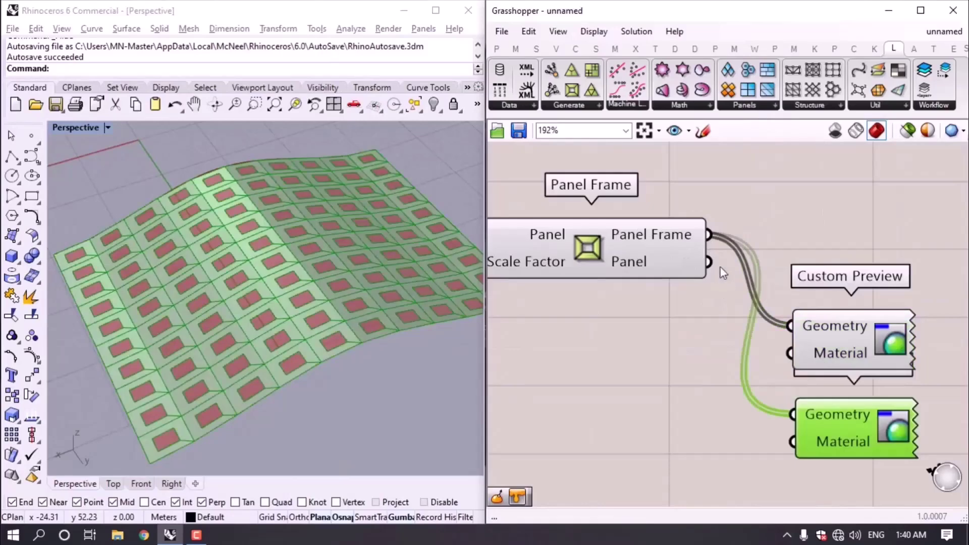
pyautogui.moveTo(709, 262); pyautogui.dragTo(792, 414)
# Add a Colour Swatch and connect it to the Material input of the Custom Preview that shows the inner panels.
pyautogui.click(736, 446)
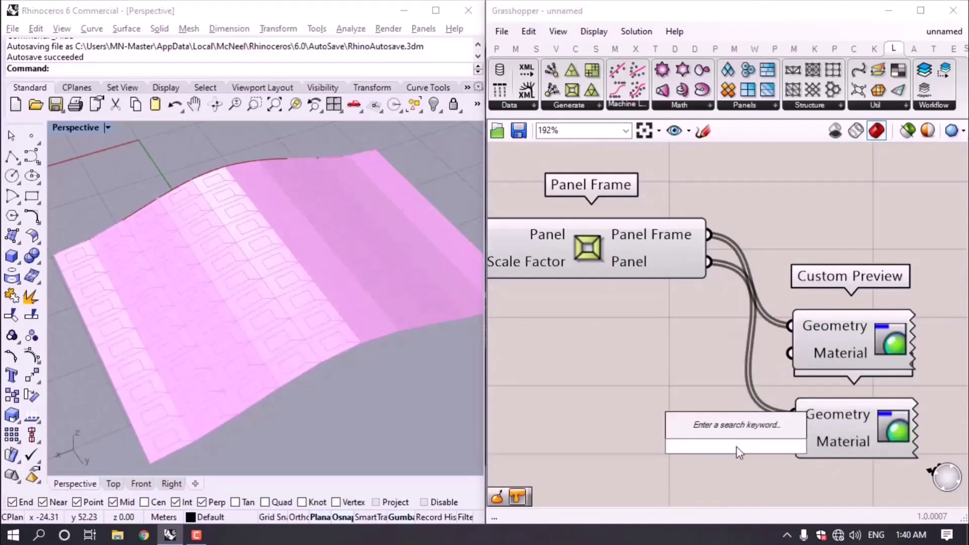
pyautogui.write('sw')
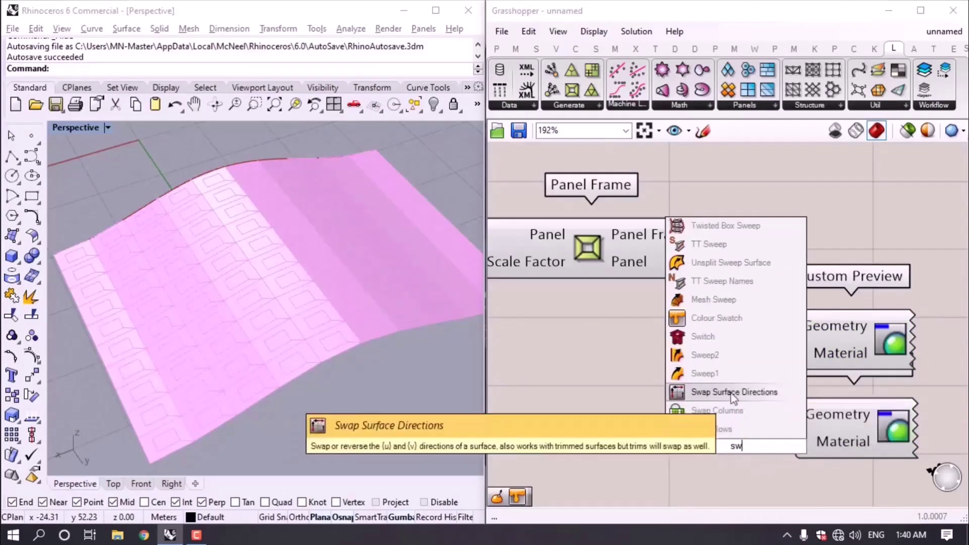
pyautogui.click(716, 317)
pyautogui.moveTo(737, 449); pyautogui.dragTo(737, 348, button='right')
pyautogui.moveTo(735, 348); pyautogui.dragTo(625, 361)
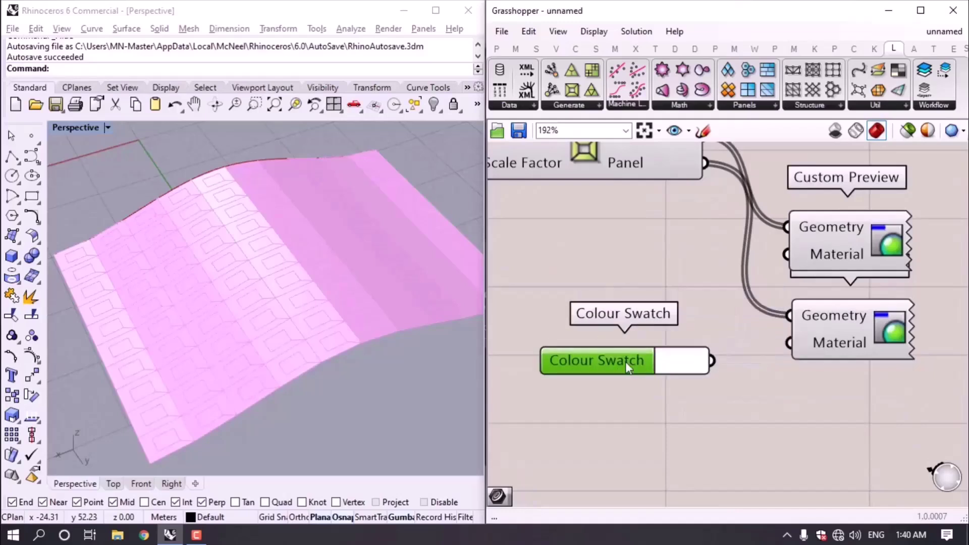
pyautogui.moveTo(713, 362); pyautogui.dragTo(789, 343)
# Set the Colour Swatch to a semi-transparent blue with hue 192°, saturation 57 and value 71.
pyautogui.click(691, 361)
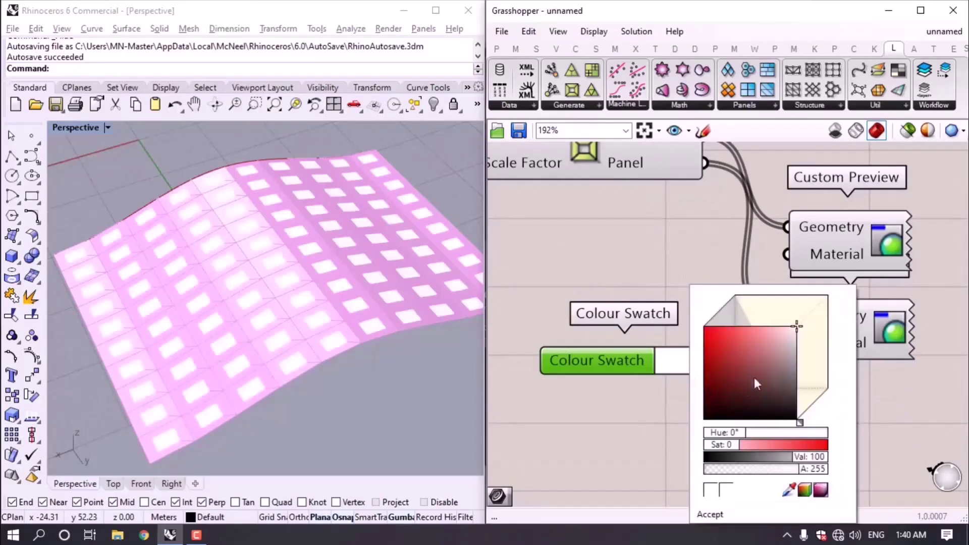
pyautogui.moveTo(800, 423); pyautogui.dragTo(817, 407)
pyautogui.click(760, 336)
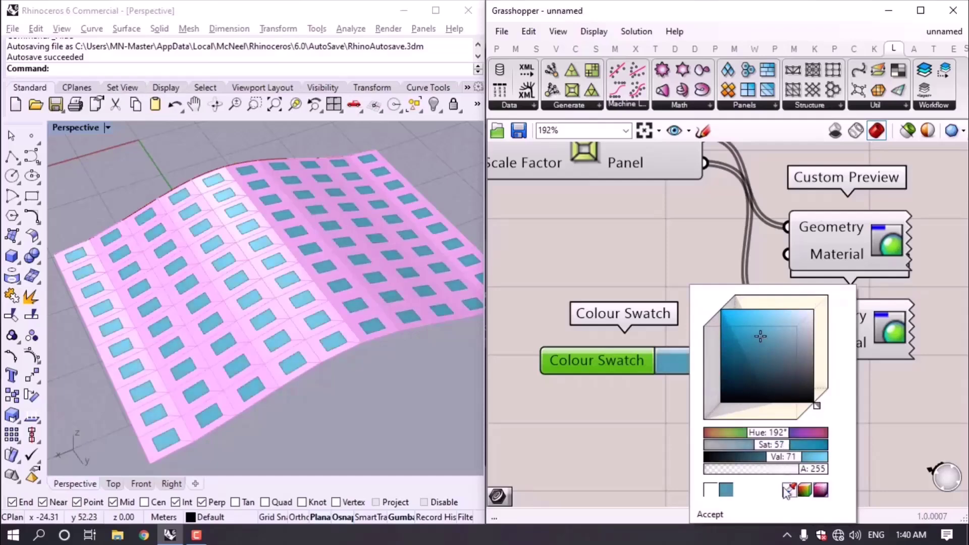
pyautogui.moveTo(803, 472); pyautogui.dragTo(759, 469)
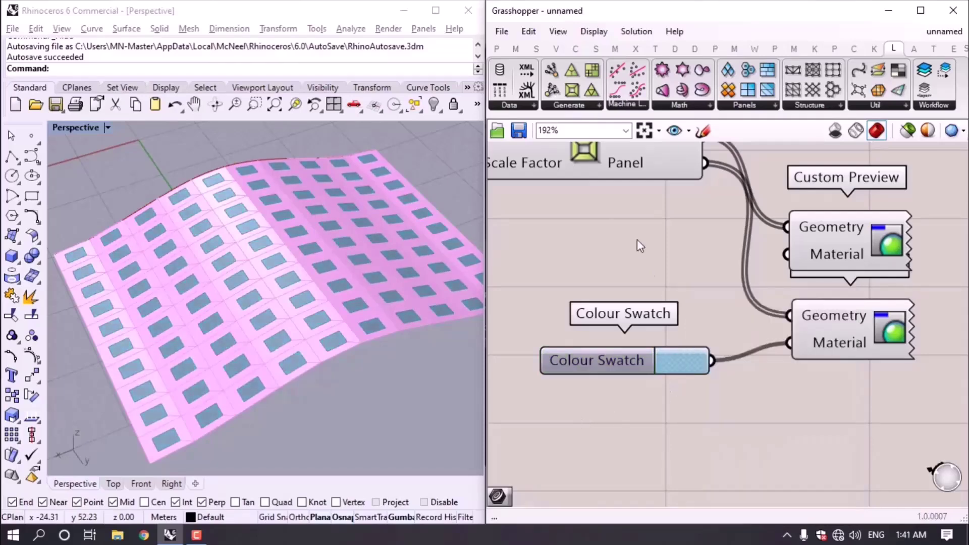
# Hide the Panel Frame component's own preview and inspect the coloured frames and panels on the surface.
pyautogui.click(591, 159)
pyautogui.click(594, 271)
pyautogui.moveTo(283, 243); pyautogui.dragTo(58, 207, button='right')
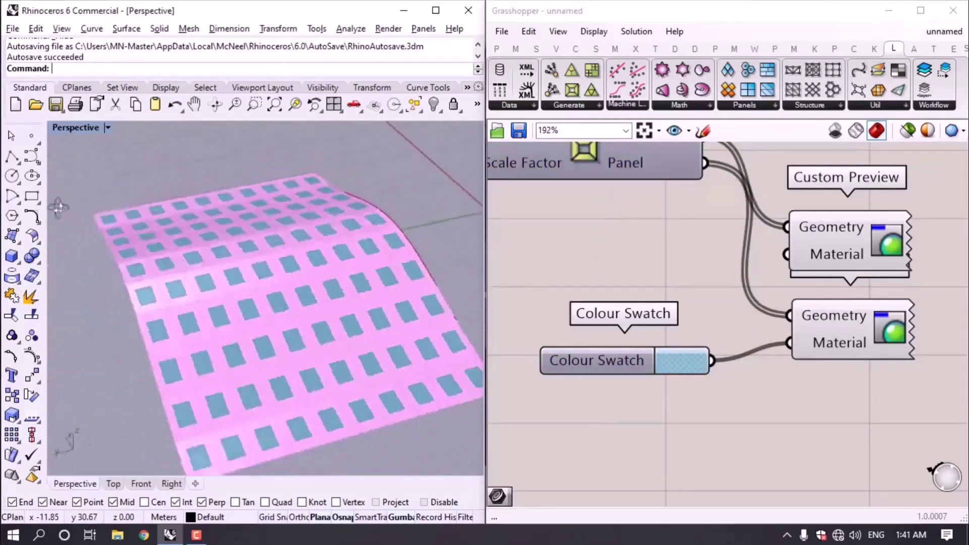
pyautogui.scroll(2, 686, 356)
pyautogui.moveTo(297, 288); pyautogui.dragTo(424, 262, button='right')
pyautogui.click(703, 223)
pyautogui.scroll(-5, 696, 329)
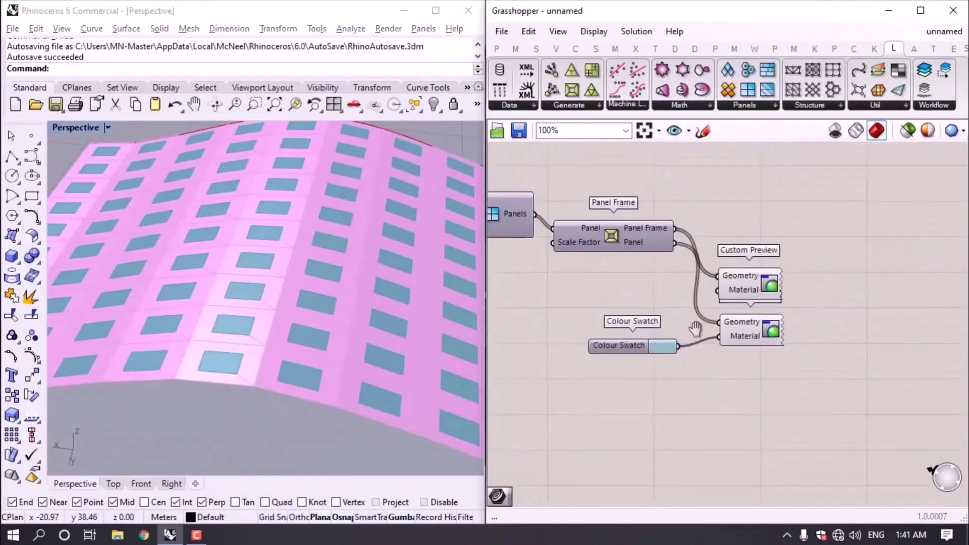
pyautogui.scroll(-4, 776, 381)
# Add an Enneper Surface component from the LunchBox Math components below the existing definition.
pyautogui.moveTo(853, 400); pyautogui.dragTo(651, 280)
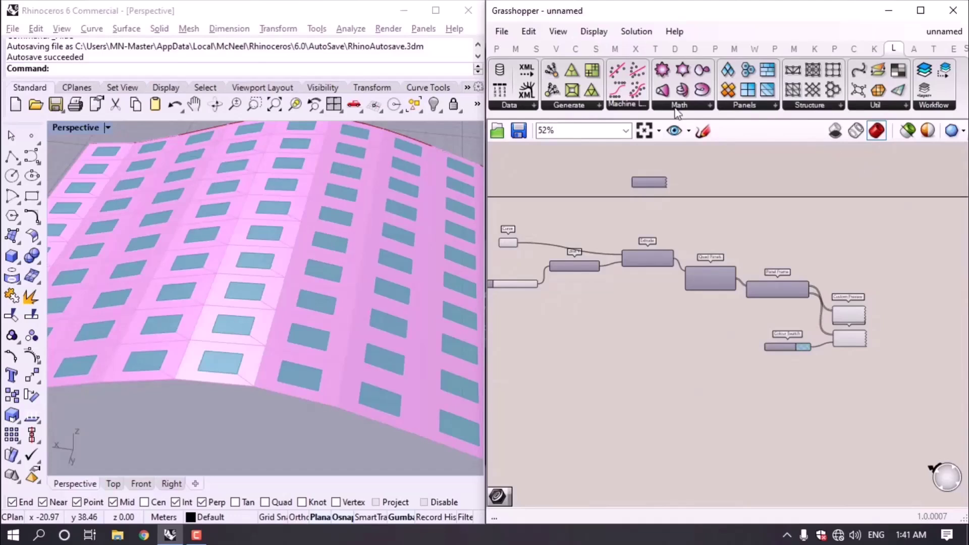
pyautogui.click(701, 106)
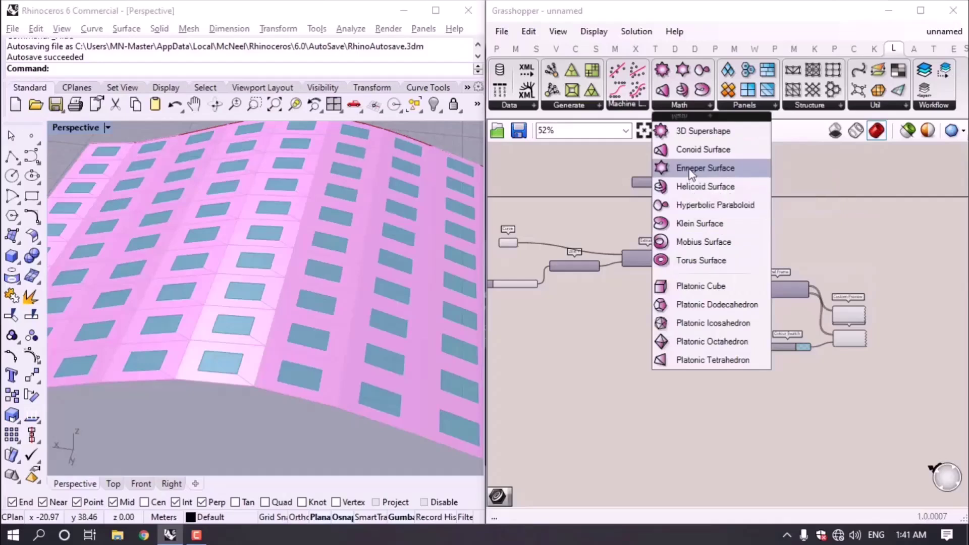
pyautogui.moveTo(690, 171); pyautogui.dragTo(674, 320)
pyautogui.scroll(3, 731, 318)
pyautogui.scroll(-3, 757, 263)
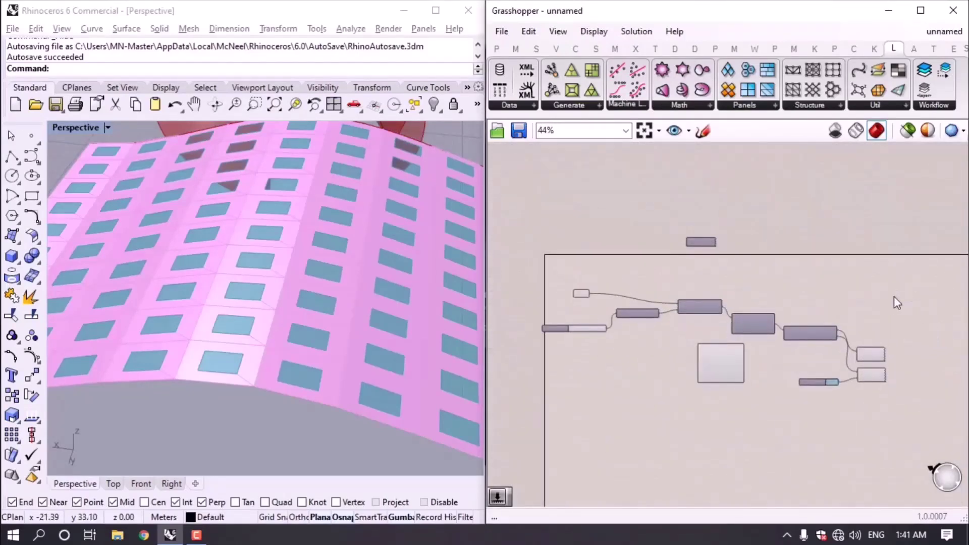
# Delete the whole extrusion and panel definition, keeping the Enneper Surface and the separate component above it.
pyautogui.hotkey('ctrl', 'a')
pyautogui.keyDown('ctrl'); pyautogui.click(727, 363); pyautogui.keyUp('ctrl')
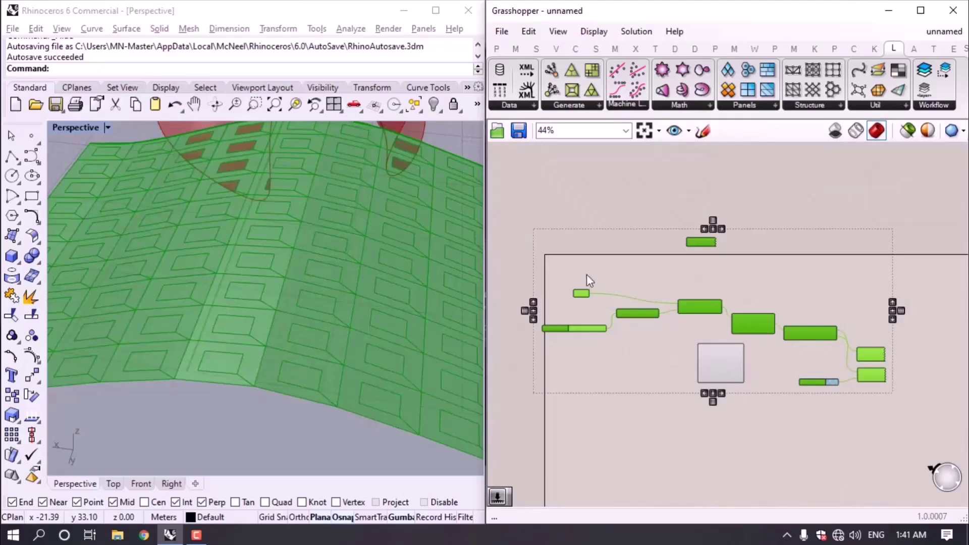
pyautogui.keyDown('ctrl'); pyautogui.moveTo(762, 251); pyautogui.dragTo(639, 228); pyautogui.keyUp('ctrl')
pyautogui.press('Delete')
pyautogui.scroll(1, 776, 318)
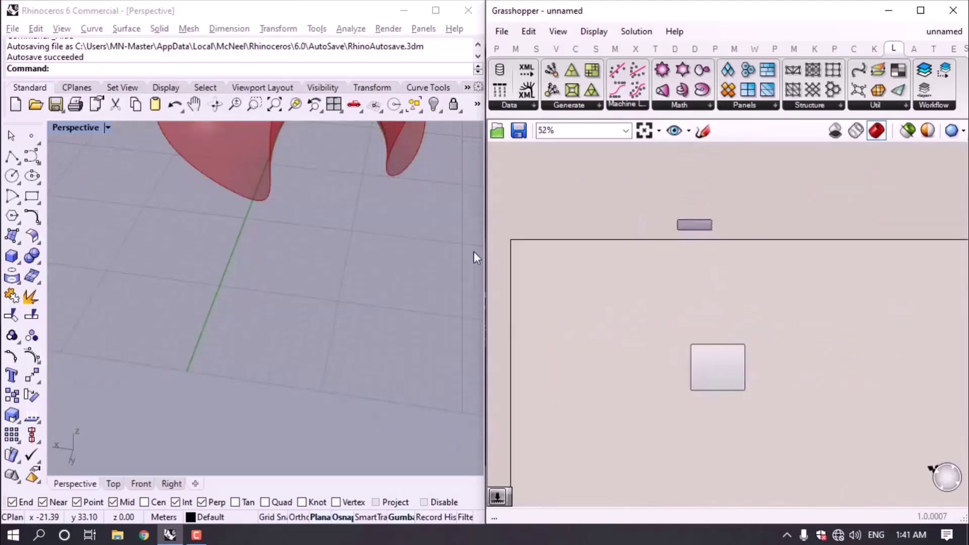
pyautogui.keyDown('shift'); pyautogui.moveTo(329, 202); pyautogui.dragTo(285, 326, button='right'); pyautogui.keyUp('shift')
# Add a Diamond Panels component and connect the Enneper Surface output to its Surface input.
pyautogui.click(772, 106)
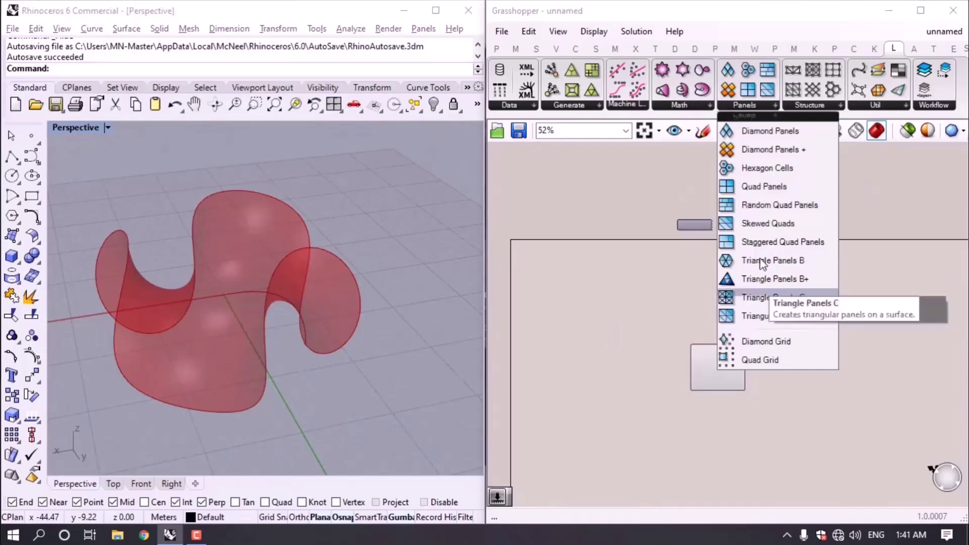
pyautogui.click(754, 132)
pyautogui.click(832, 398)
pyautogui.scroll(7, 783, 389)
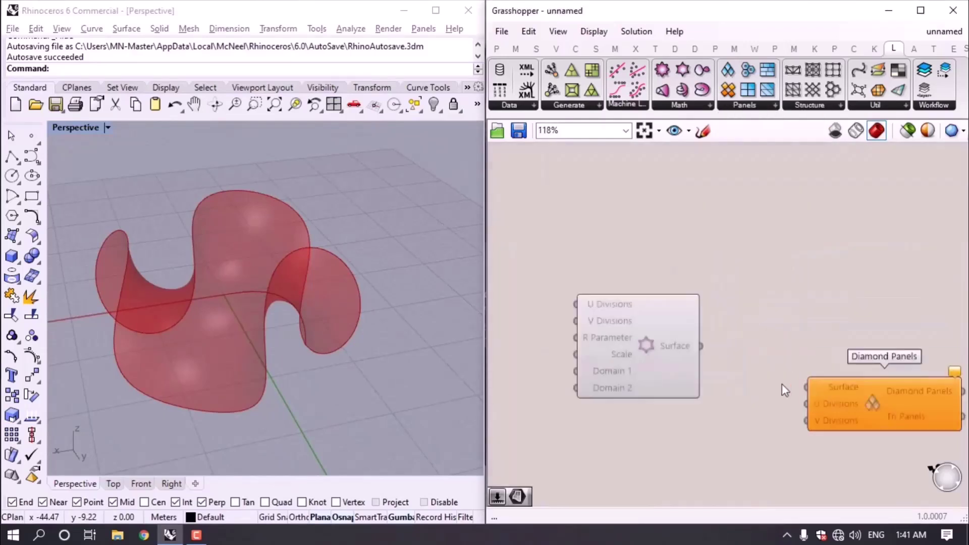
pyautogui.moveTo(579, 292); pyautogui.dragTo(735, 351)
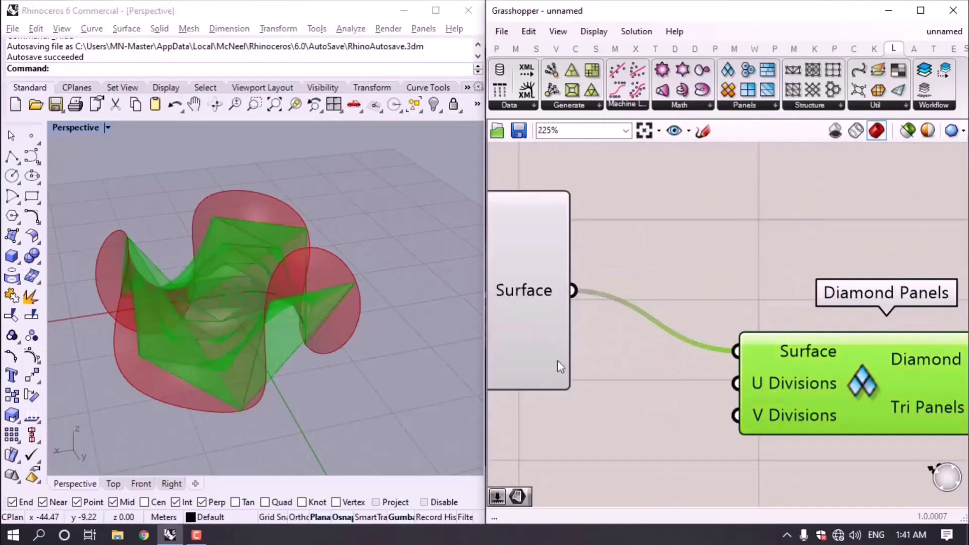
# Add a number slider set to 16 for Diamond Panels' U Divisions and connect a copy of it to V Divisions.
pyautogui.doubleClick(661, 407)
pyautogui.write('Number Slider')
pyautogui.press('Return')
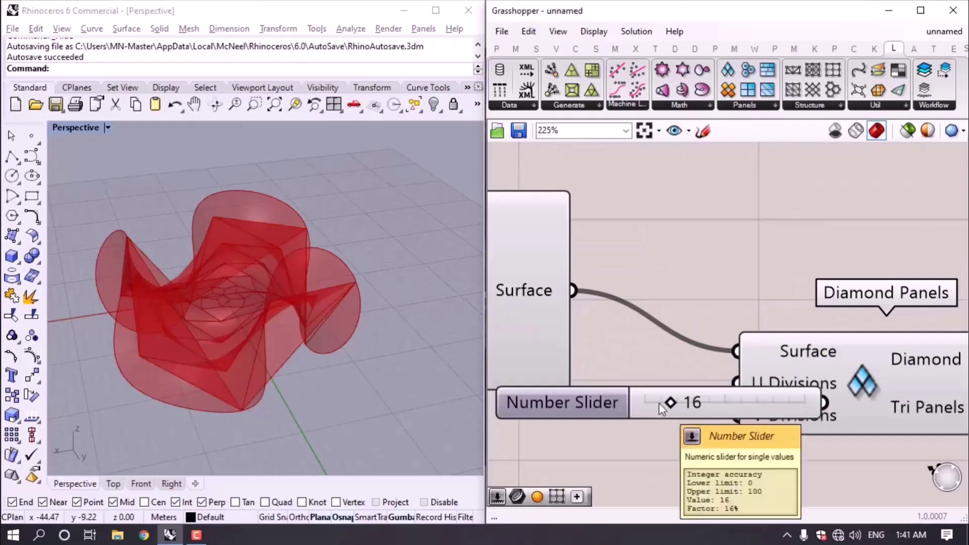
pyautogui.moveTo(689, 411); pyautogui.dragTo(628, 454)
pyautogui.moveTo(712, 378); pyautogui.dragTo(736, 384)
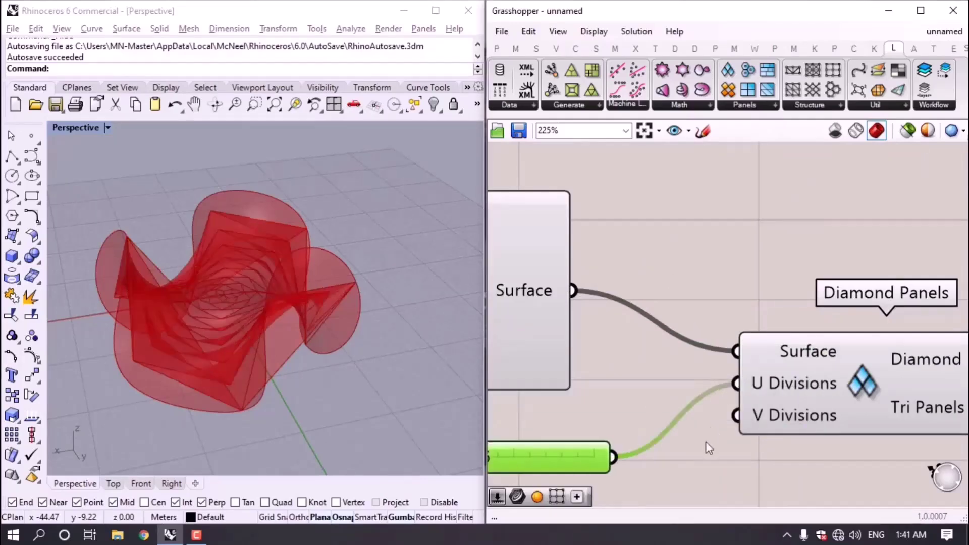
pyautogui.moveTo(705, 441); pyautogui.dragTo(727, 318, button='right')
pyautogui.keyDown('alt'); pyautogui.moveTo(603, 336); pyautogui.dragTo(757, 292); pyautogui.keyUp('alt')
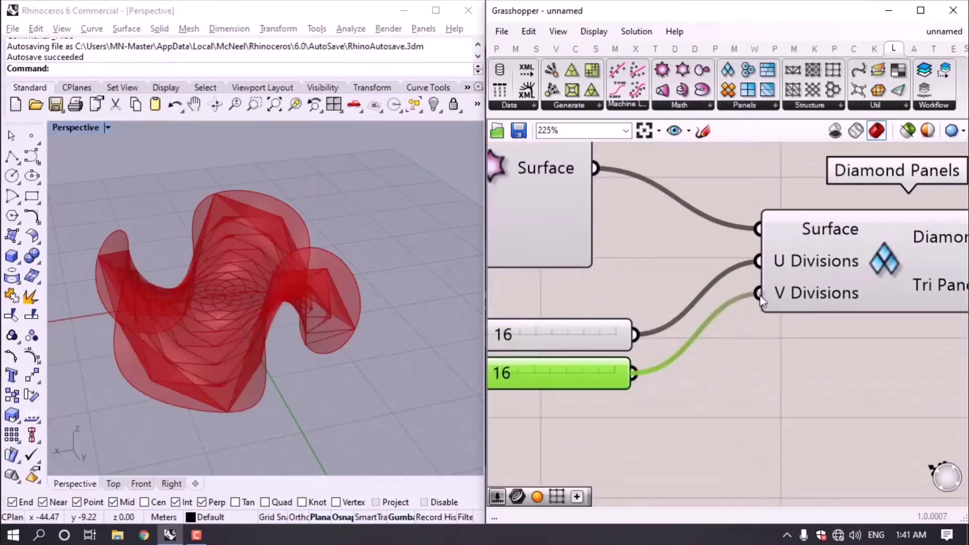
# Set the V Divisions slider to 82 and hide the Enneper Surface preview.
pyautogui.moveTo(687, 378); pyautogui.dragTo(774, 328, button='right')
pyautogui.moveTo(573, 328); pyautogui.dragTo(674, 328)
pyautogui.scroll(-3, 807, 317)
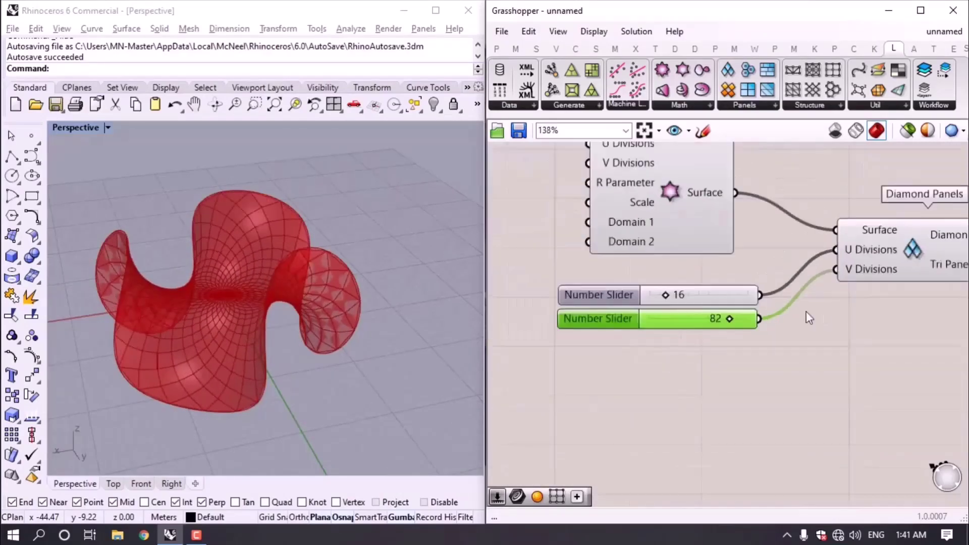
pyautogui.moveTo(712, 220); pyautogui.dragTo(731, 264, button='right')
pyautogui.click(729, 258)
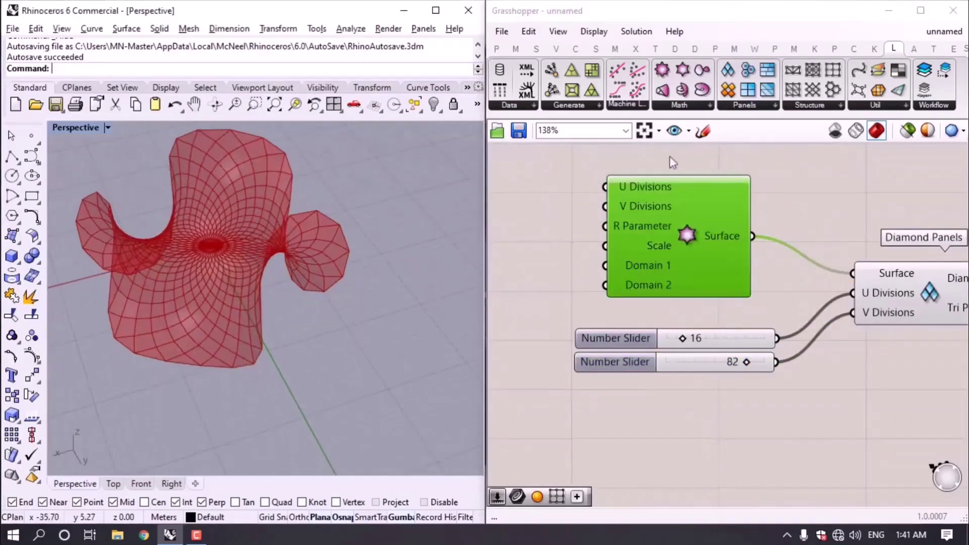
# Add a Panel Frame component, connect the Diamond Panels output to its Panel input, and hide the Diamond Panels preview.
pyautogui.moveTo(572, 89); pyautogui.dragTo(882, 272)
pyautogui.scroll(-4, 898, 171)
pyautogui.moveTo(786, 243); pyautogui.dragTo(812, 271)
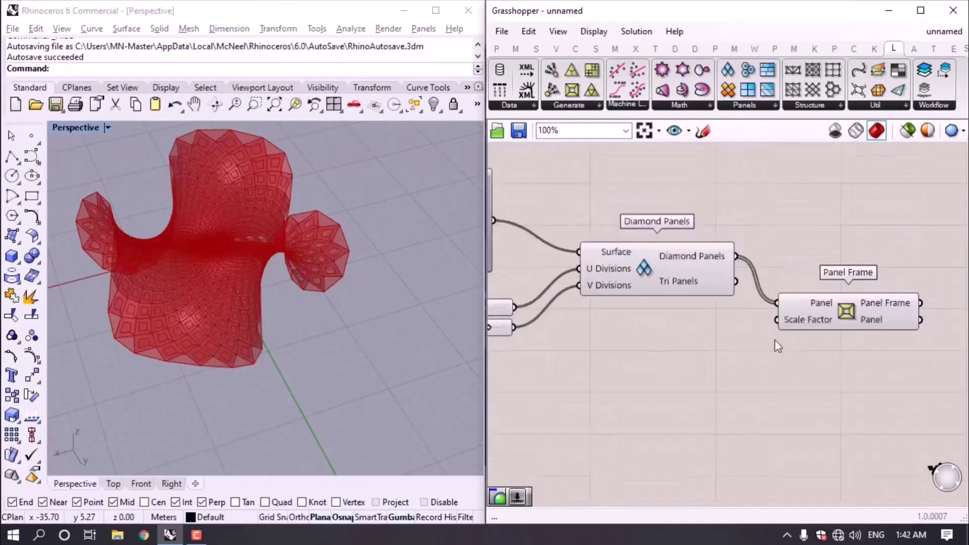
pyautogui.scroll(2, 774, 340)
pyautogui.click(726, 323)
# Bake the Panel Frame output into Rhino with the default attributes.
pyautogui.moveTo(226, 227); pyautogui.dragTo(182, 233, button='right')
pyautogui.scroll(5, 709, 364)
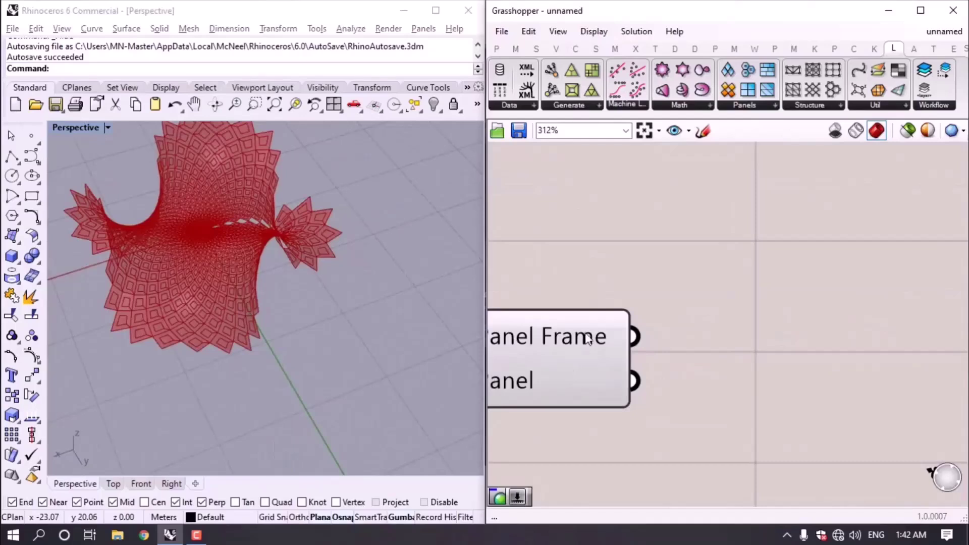
pyautogui.scroll(-5, 353, 323)
pyautogui.moveTo(342, 296); pyautogui.dragTo(229, 249, button='right')
pyautogui.scroll(2, 309, 320)
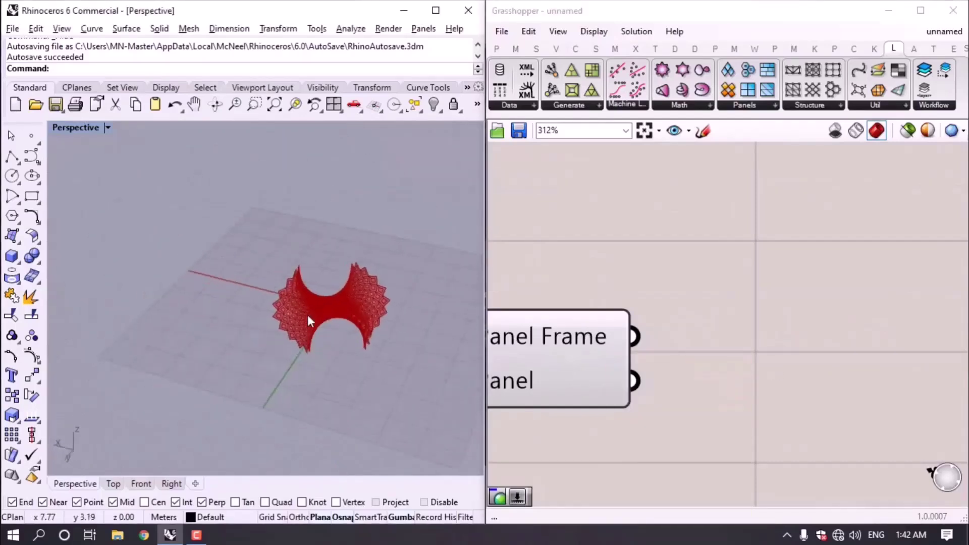
pyautogui.moveTo(309, 321); pyautogui.dragTo(277, 281, button='right')
pyautogui.scroll(2, 575, 333)
pyautogui.moveTo(567, 327); pyautogui.dragTo(637, 291, button='right')
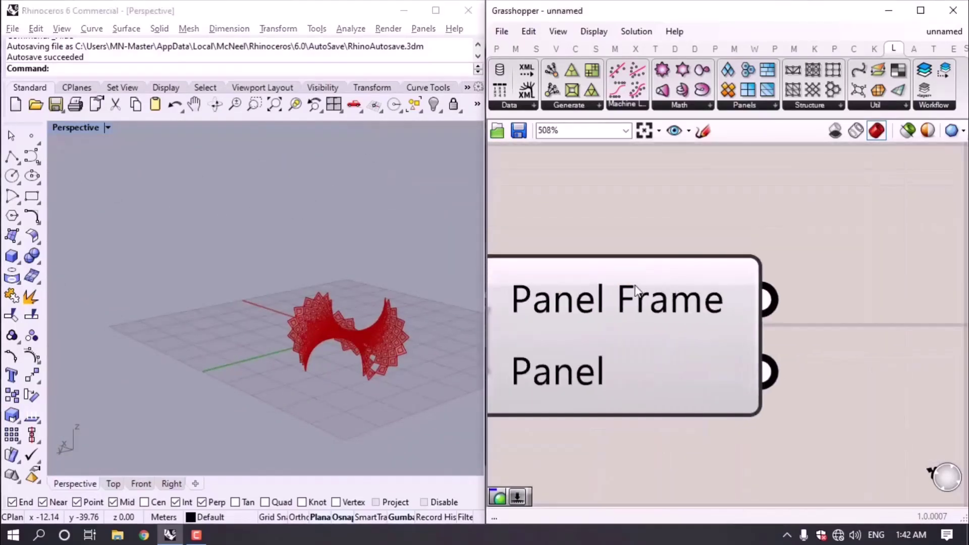
pyautogui.rightClick(637, 291)
pyautogui.click(663, 311)
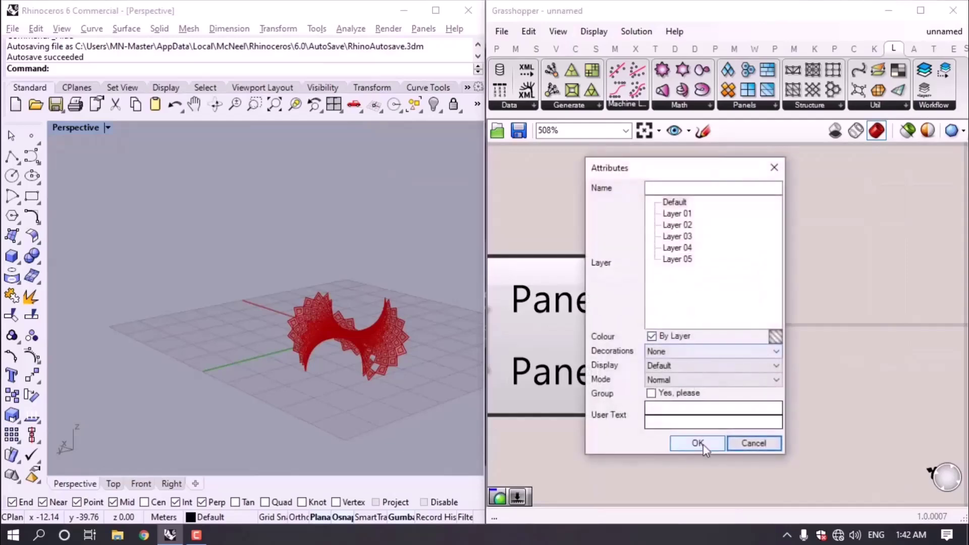
pyautogui.click(698, 443)
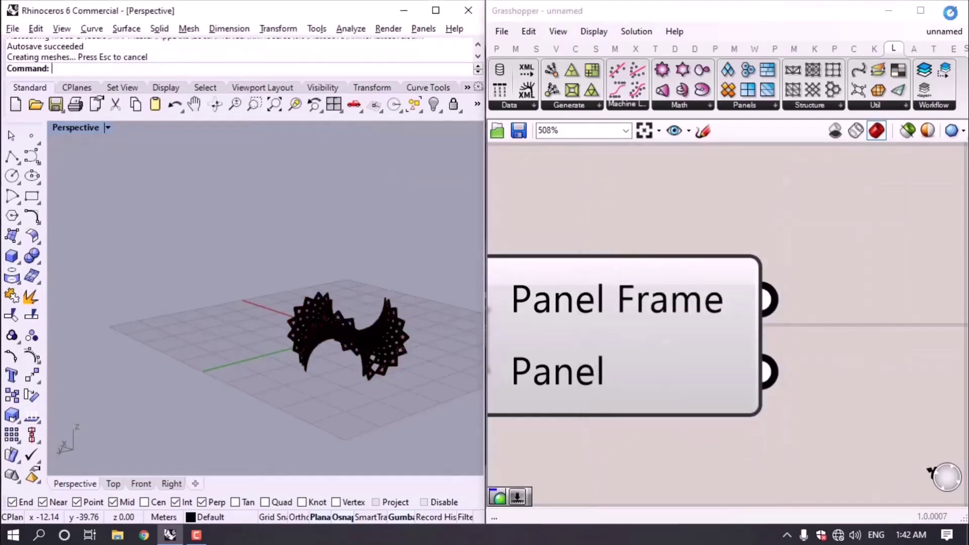
# Close the Grasshopper window and switch Rhino's Perspective viewport to the Rendered display mode.
pyautogui.click(952, 11)
pyautogui.hotkey('ctrl', 'alt', 'r')
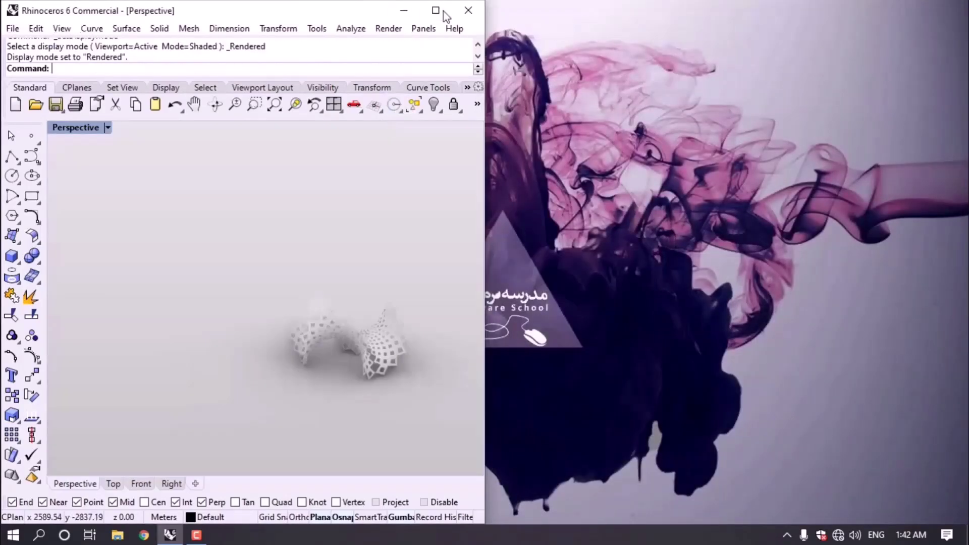
# Maximize the Rhino window and set the Rendered display mode's background to Use Application Settings.
pyautogui.click(444, 14)
pyautogui.moveTo(579, 394); pyautogui.dragTo(621, 333, button='right')
pyautogui.scroll(5, 507, 340)
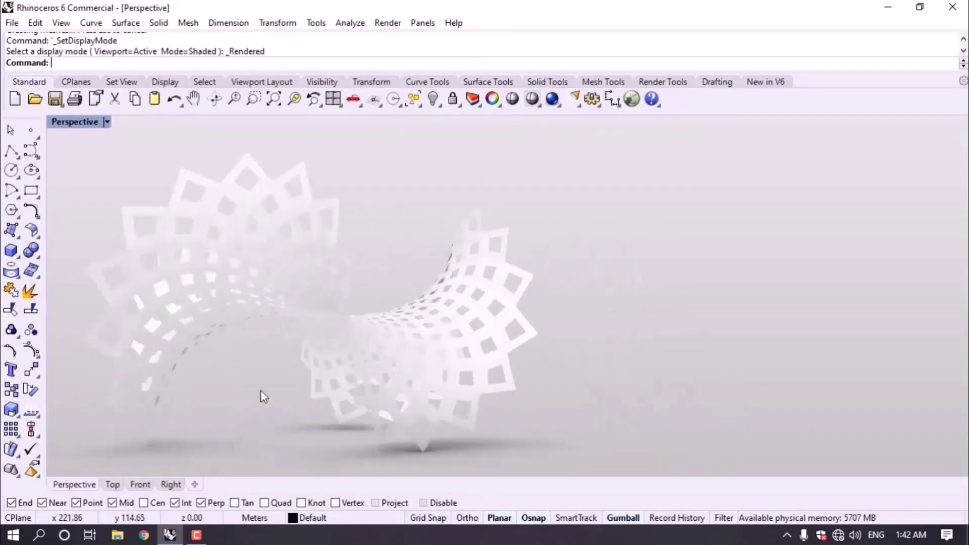
pyautogui.moveTo(260, 390); pyautogui.dragTo(488, 343, button='right')
pyautogui.press('F3')
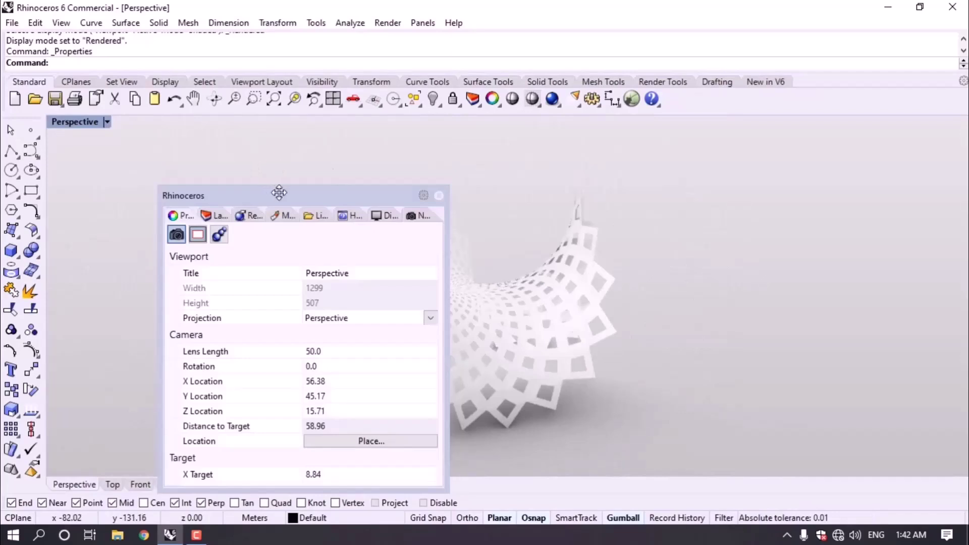
pyautogui.moveTo(279, 192); pyautogui.dragTo(953, 180)
pyautogui.click(913, 130)
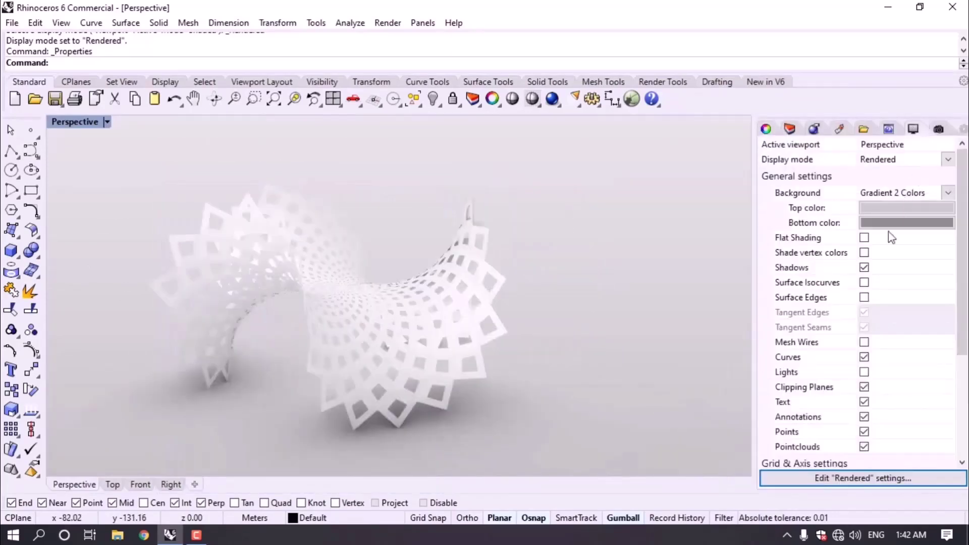
pyautogui.click(947, 198)
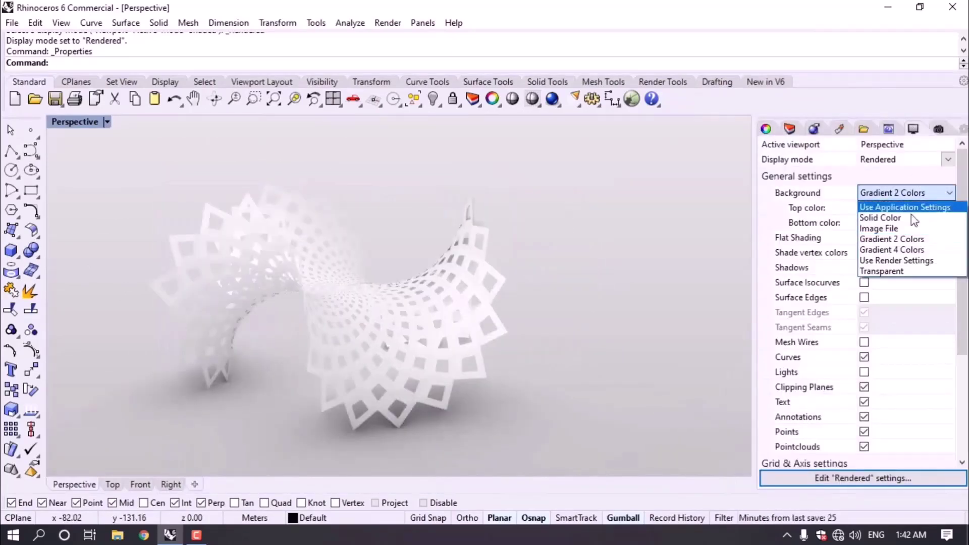
pyautogui.click(897, 205)
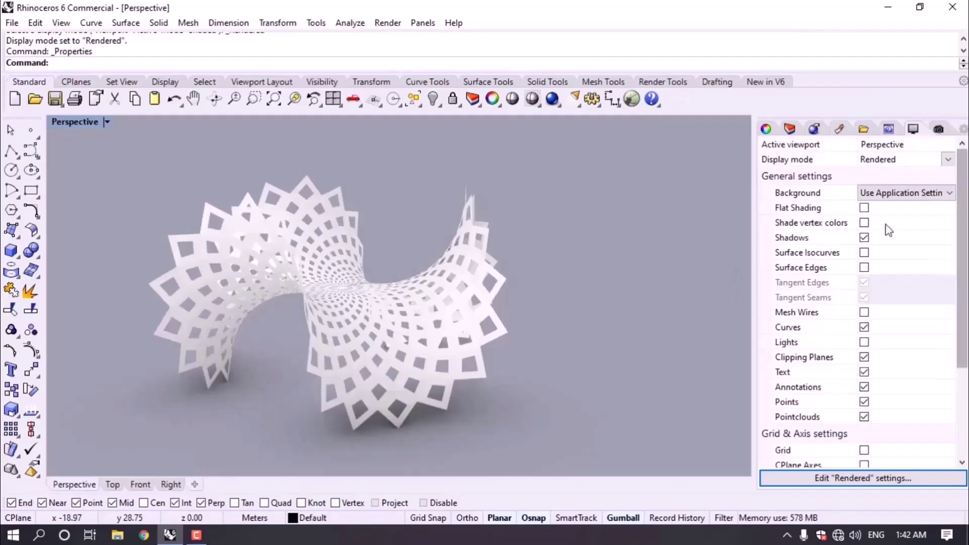
# Turn on Surface Edges for the Rendered display mode and close the display settings.
pyautogui.click(865, 267)
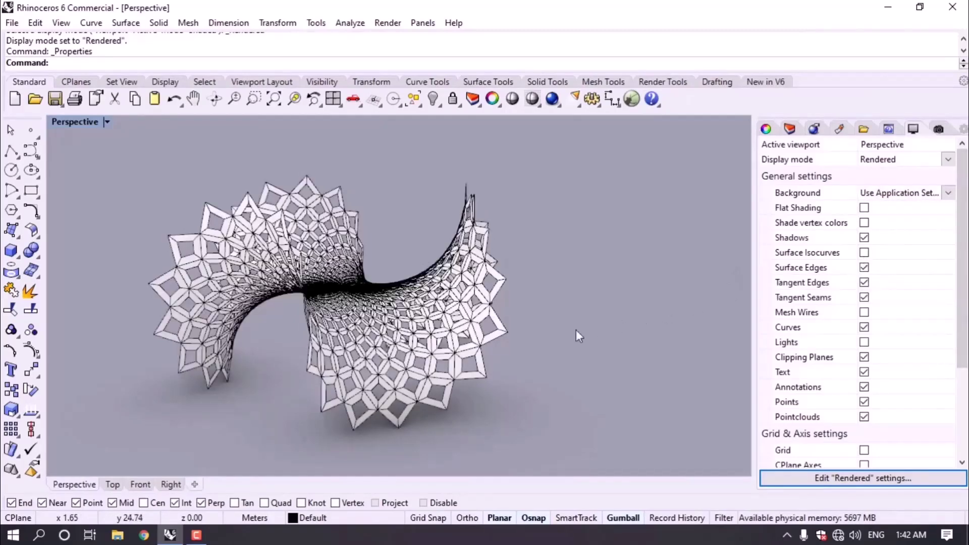
pyautogui.moveTo(495, 389)
pyautogui.mouseDown(button='right')
pyautogui.moveTo(303, 367)
pyautogui.moveTo(567, 335)
pyautogui.moveTo(567, 353)
pyautogui.moveTo(483, 396)
pyautogui.mouseUp(button='right')
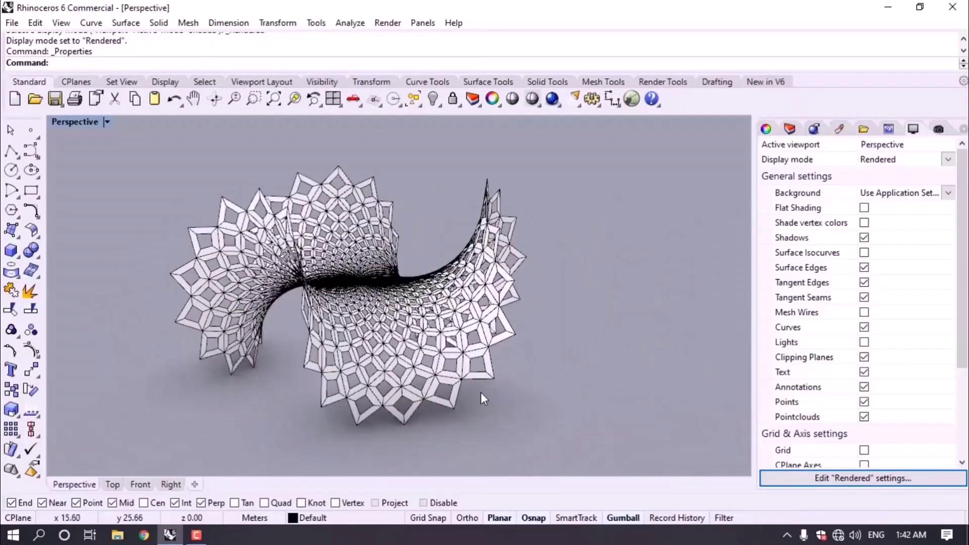
pyautogui.moveTo(862, 117); pyautogui.dragTo(659, 235)
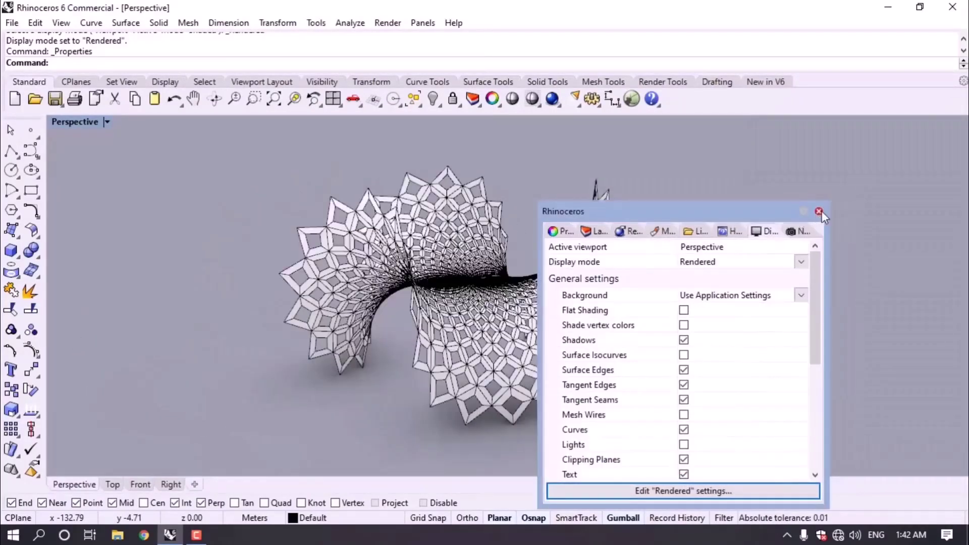
pyautogui.click(818, 210)
# Snap Rhino to half the screen, reopen Grasshopper beside it, and shift the Panel Frame component slightly upward.
pyautogui.press('super+Left')
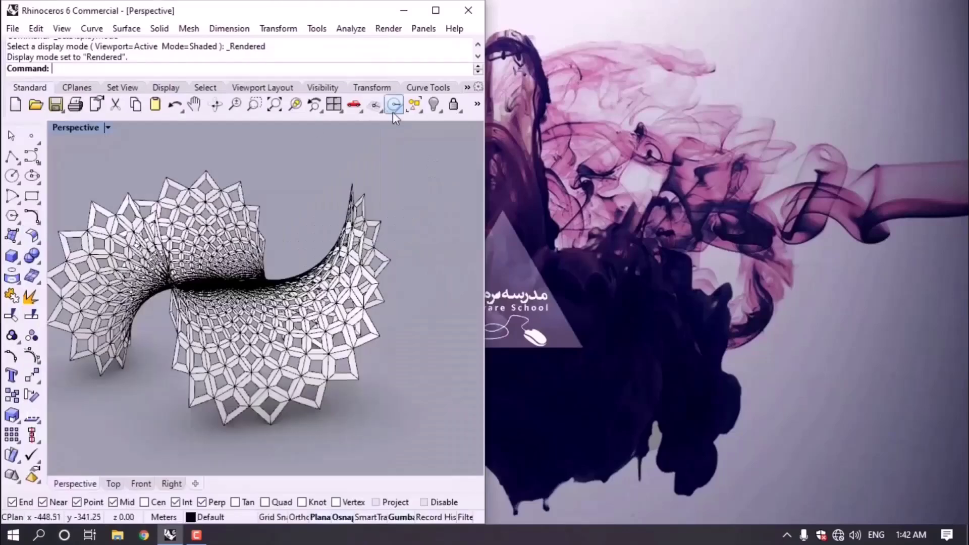
pyautogui.click(477, 105)
pyautogui.click(481, 263)
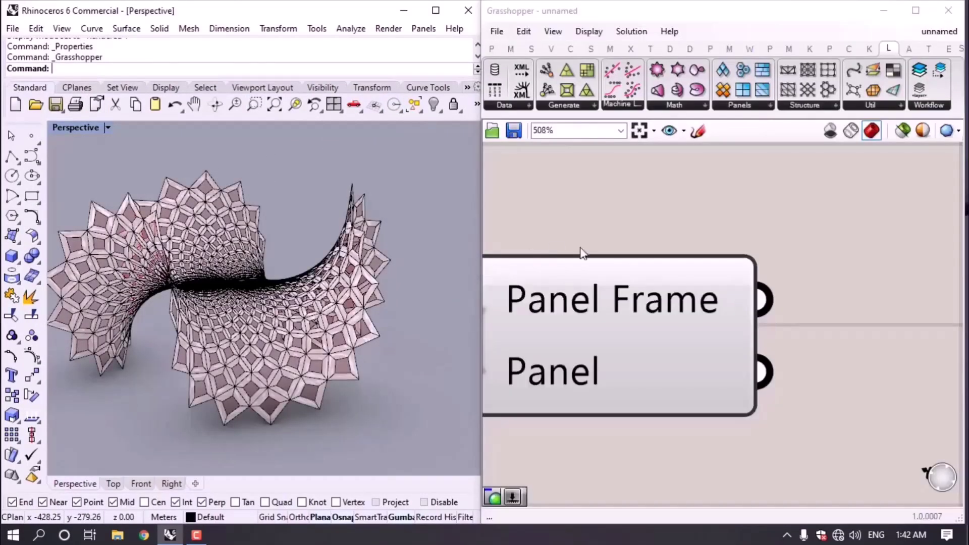
pyautogui.scroll(-6, 581, 252)
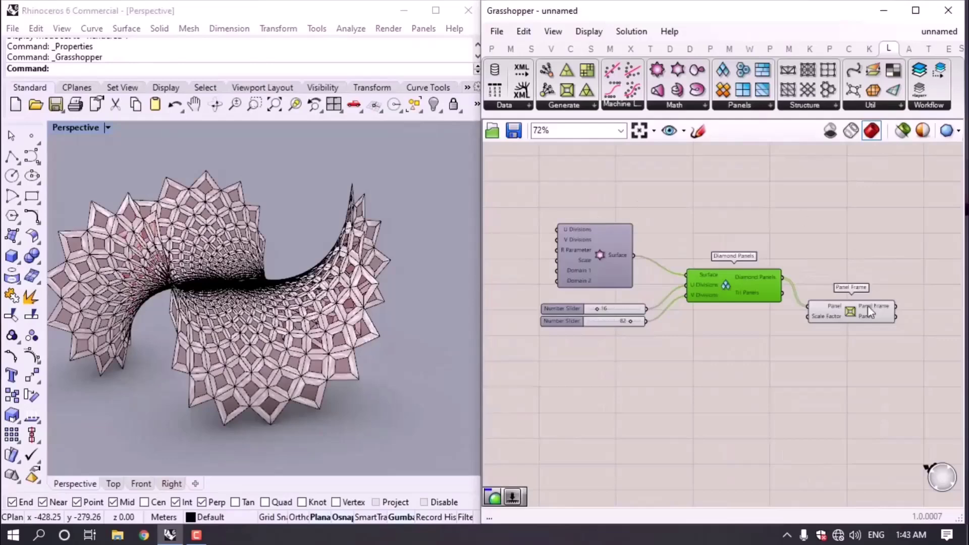
pyautogui.moveTo(868, 304); pyautogui.dragTo(857, 294)
pyautogui.click(843, 335)
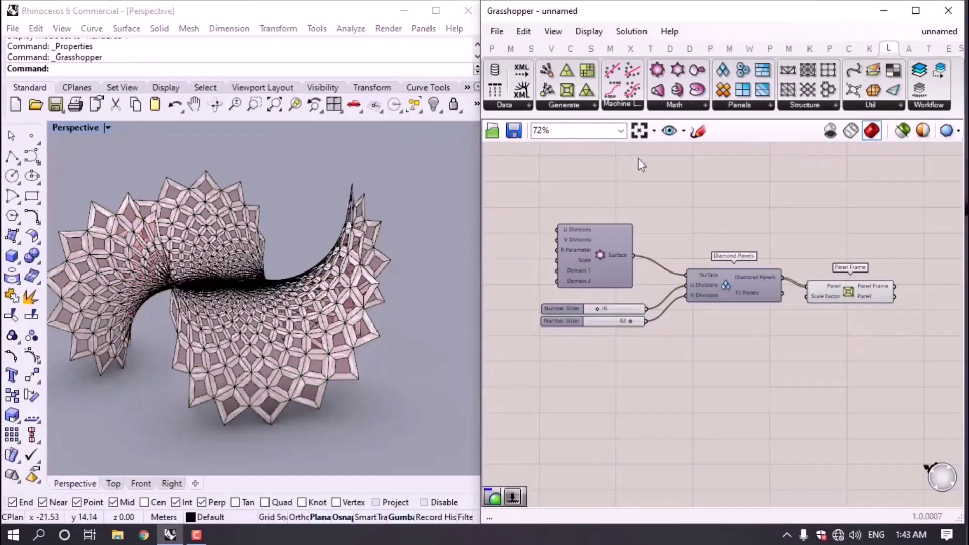
# Delete all baked diamond frame polysurfaces from the Rhino model.
pyautogui.moveTo(158, 320); pyautogui.dragTo(303, 344, button='right')
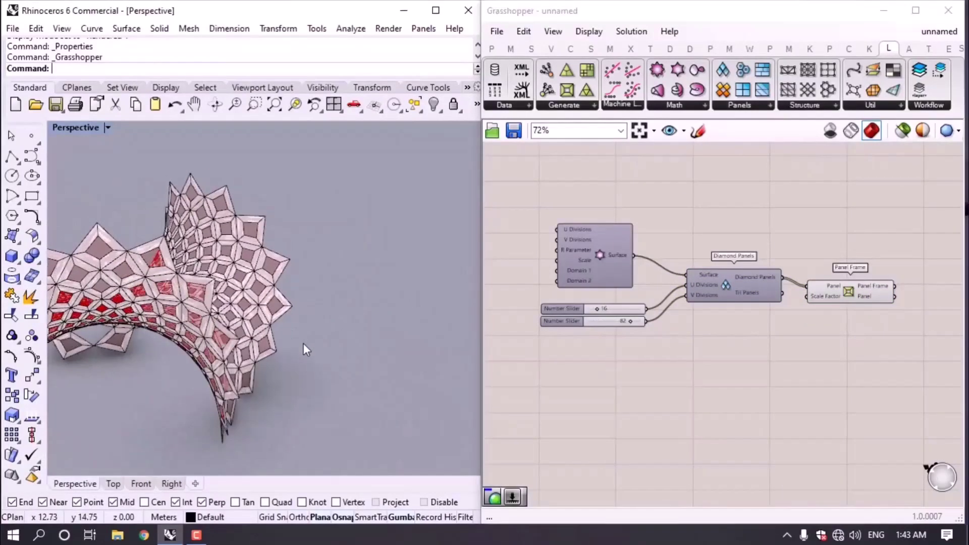
pyautogui.hotkey('ctrl', 'a')
pyautogui.press('Delete')
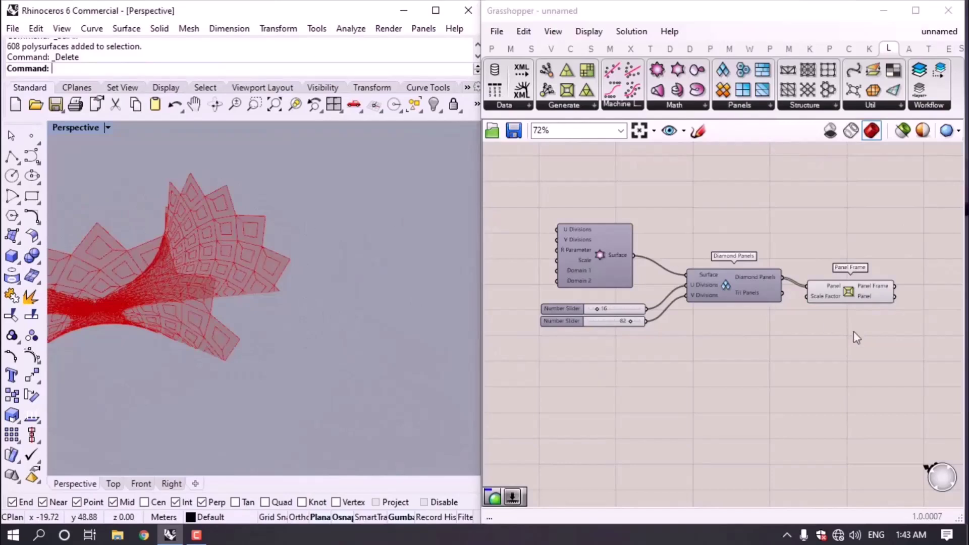
# Hide the Panel Frame preview and delete the Enneper Surface, Diamond Panels and Panel Frame components with their sliders.
pyautogui.moveTo(853, 331); pyautogui.dragTo(800, 231)
pyautogui.hotkey('ctrl', 'q')
pyautogui.click(822, 235)
pyautogui.scroll(-3, 821, 237)
pyautogui.moveTo(816, 258); pyautogui.dragTo(790, 333, button='right')
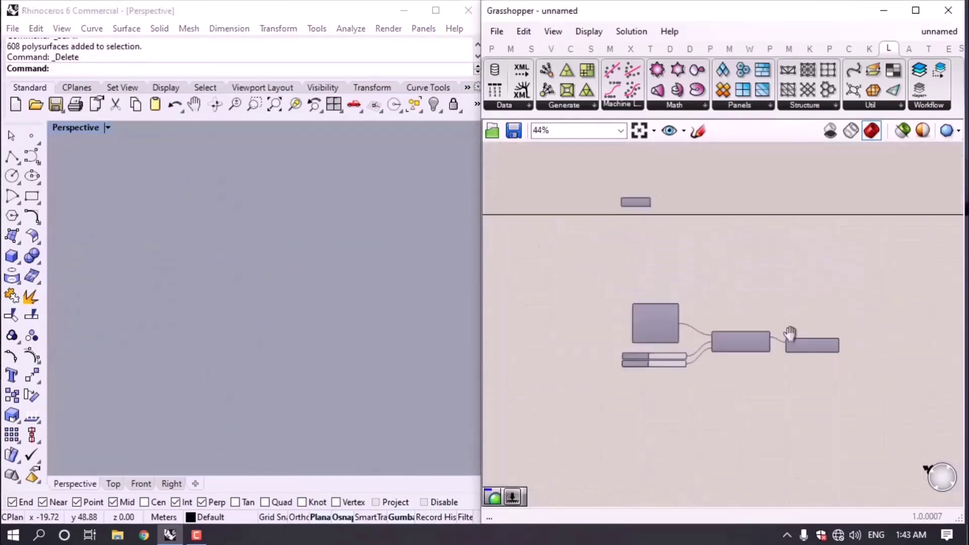
pyautogui.moveTo(853, 384); pyautogui.dragTo(504, 285)
pyautogui.press('Delete')
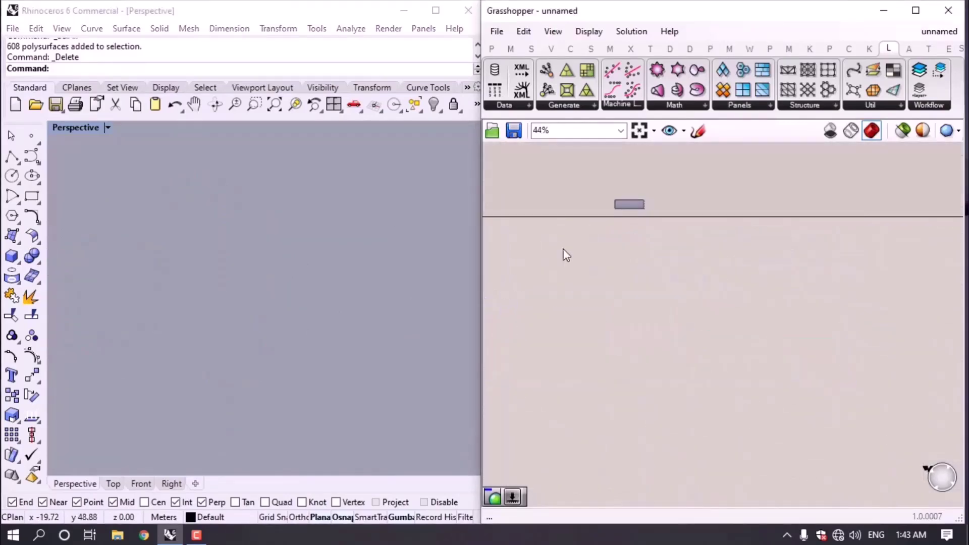
# Switch the Perspective viewport to the Shaded display mode and bring the empty Grasshopper canvas into working position.
pyautogui.hotkey('ctrl', 'alt', 's')
pyautogui.scroll(3, 710, 228)
pyautogui.moveTo(708, 232)
pyautogui.mouseDown()
pyautogui.moveTo(482, 270)
pyautogui.moveTo(498, 238)
pyautogui.mouseUp()
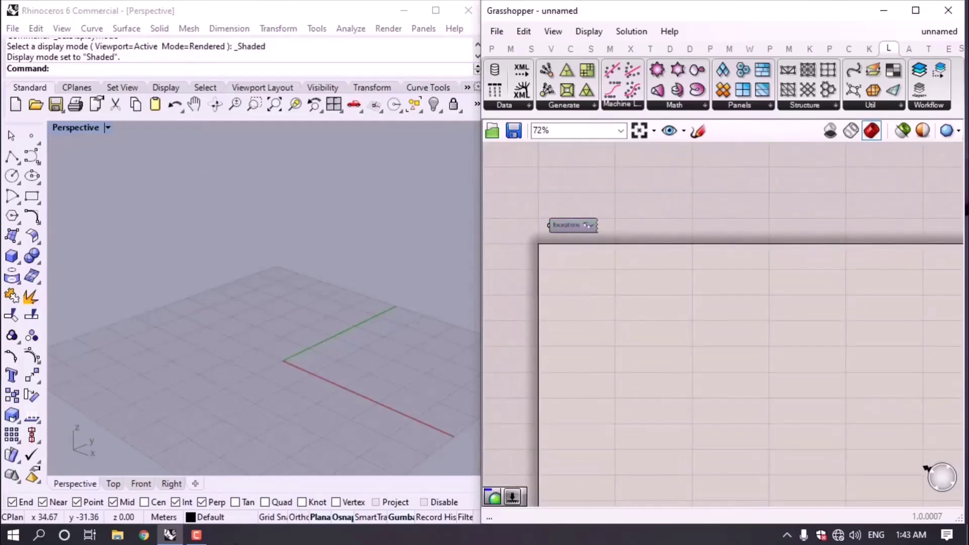
pyautogui.moveTo(279, 365); pyautogui.dragTo(276, 364, button='right')
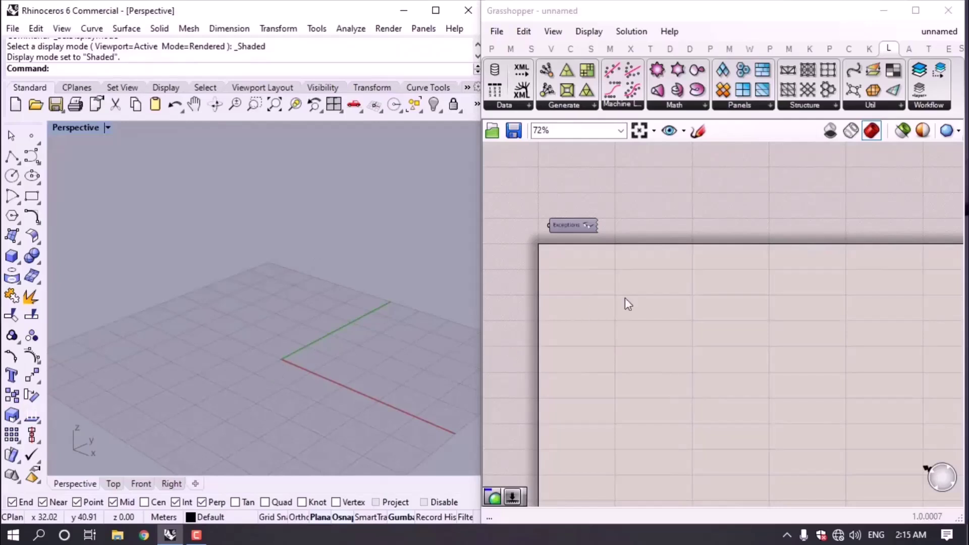
# Add a Circle component from the primitive curves to the Grasshopper canvas.
pyautogui.click(492, 49)
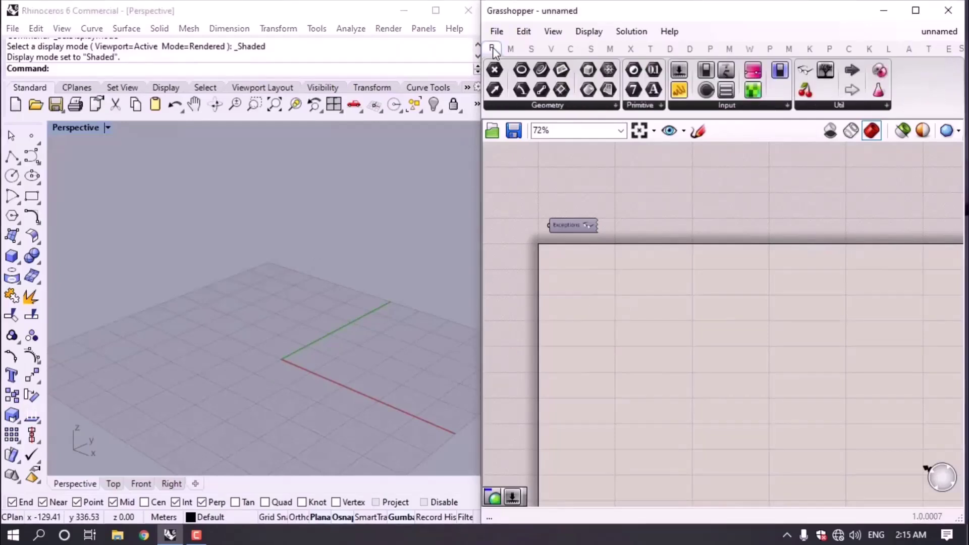
pyautogui.click(570, 49)
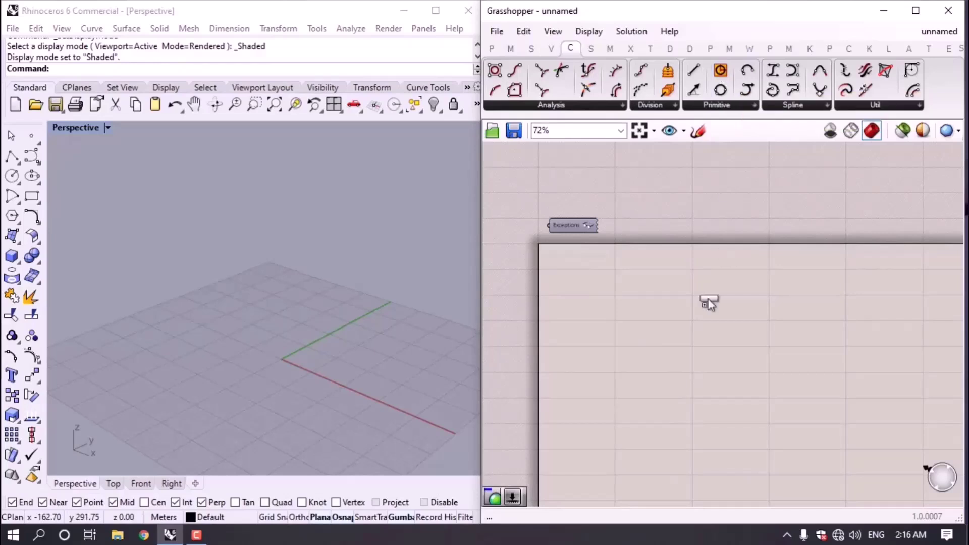
pyautogui.moveTo(708, 303); pyautogui.dragTo(665, 284)
pyautogui.scroll(5, 570, 323)
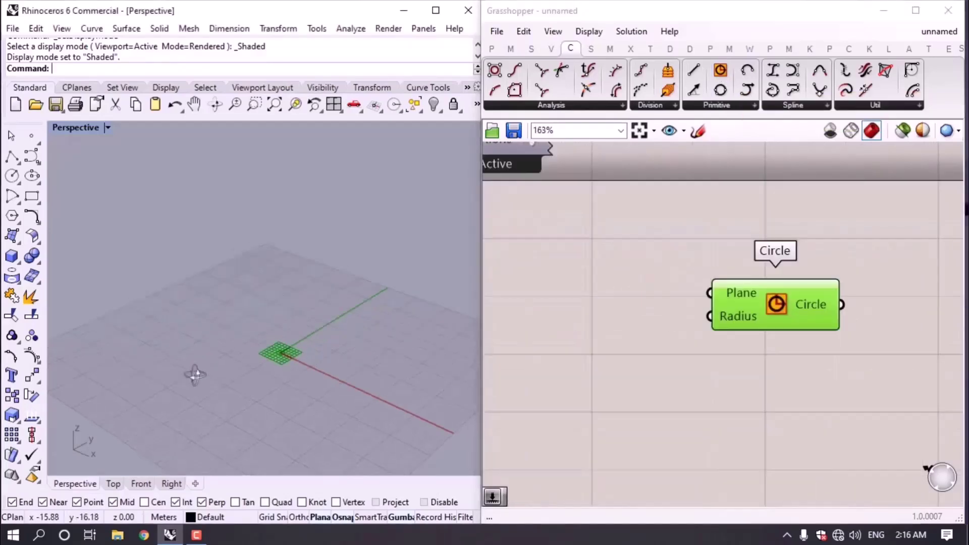
pyautogui.scroll(4, 305, 362)
# Add a Number Slider set to 6.5 and connect it to the Circle's Radius input.
pyautogui.doubleClick(655, 329)
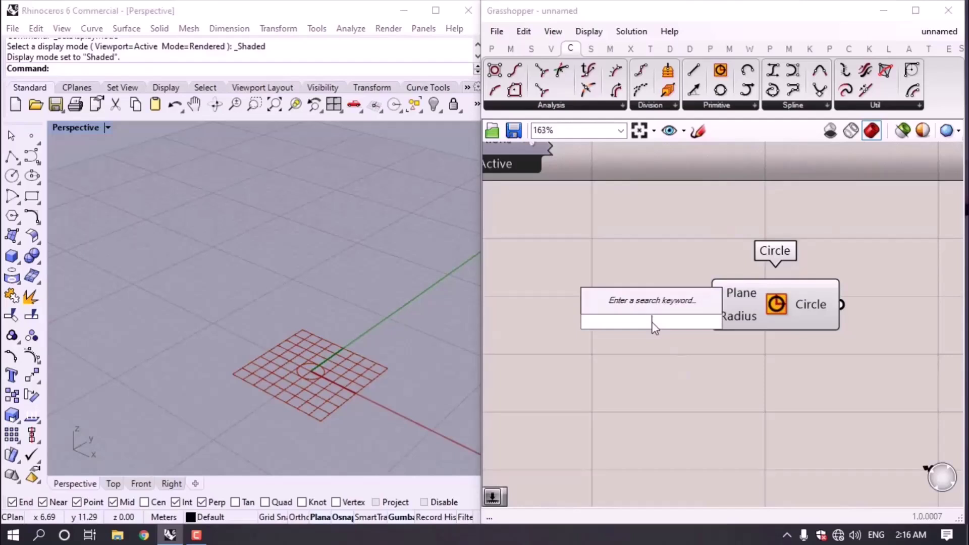
pyautogui.write('Number Slider')
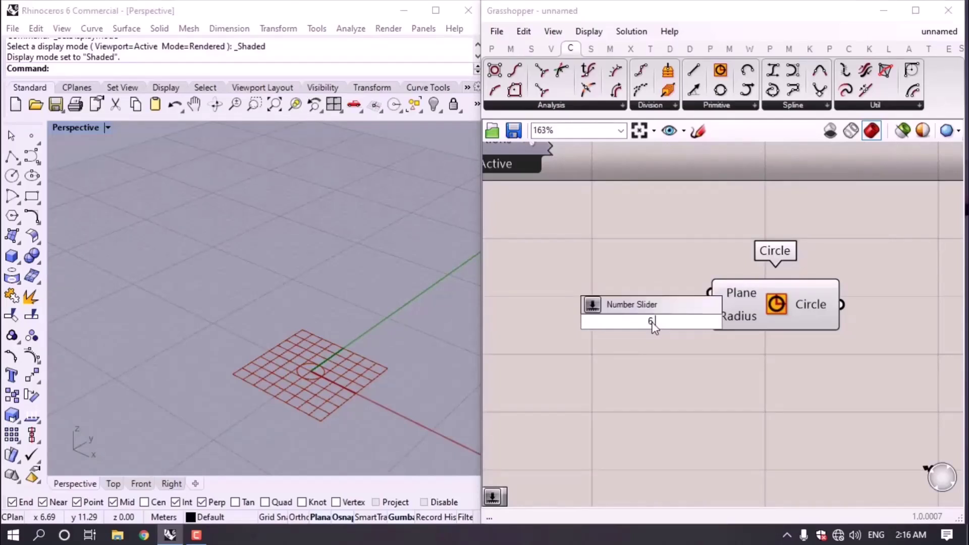
pyautogui.press('Return')
pyautogui.moveTo(631, 322); pyautogui.dragTo(524, 339)
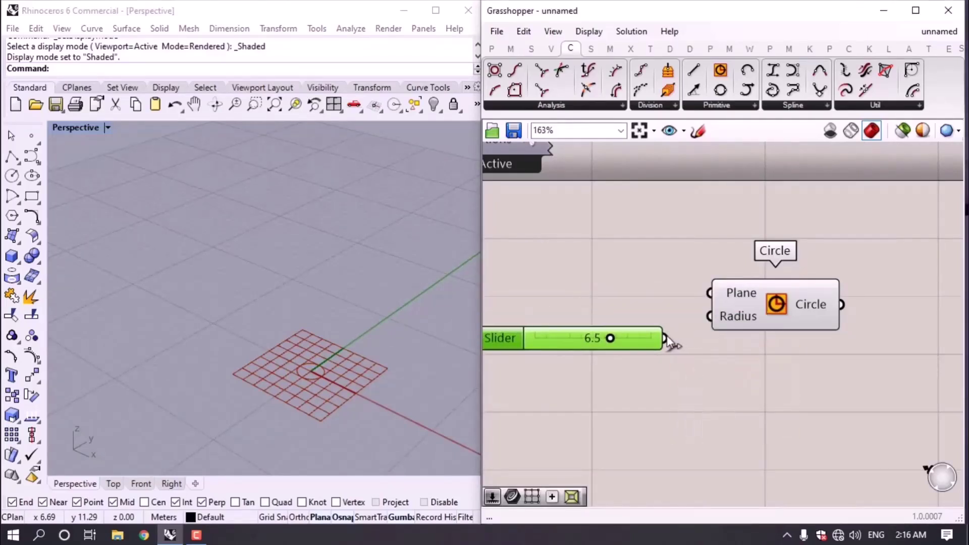
pyautogui.moveTo(664, 338); pyautogui.dragTo(710, 315)
pyautogui.scroll(-5, 312, 371)
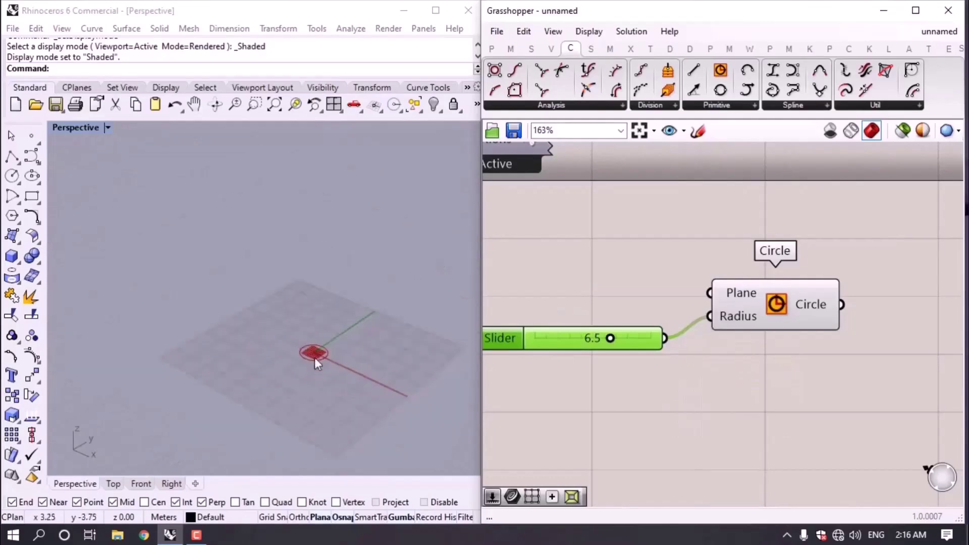
pyautogui.scroll(1, 317, 363)
# Add a Move component and connect the Circle output to its Geometry input.
pyautogui.moveTo(796, 381); pyautogui.dragTo(677, 377, button='right')
pyautogui.doubleClick(819, 390)
pyautogui.write('mo')
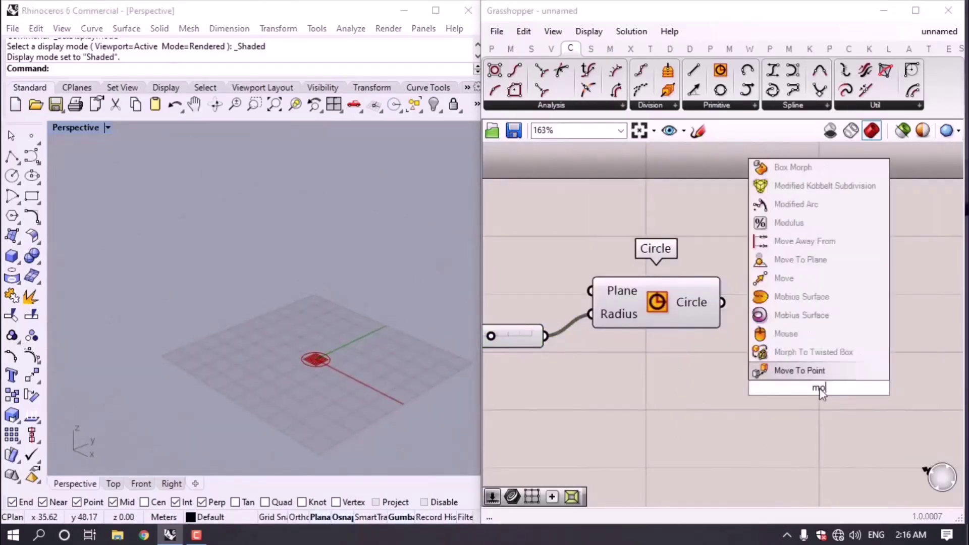
pyautogui.write('ve')
pyautogui.press('Return')
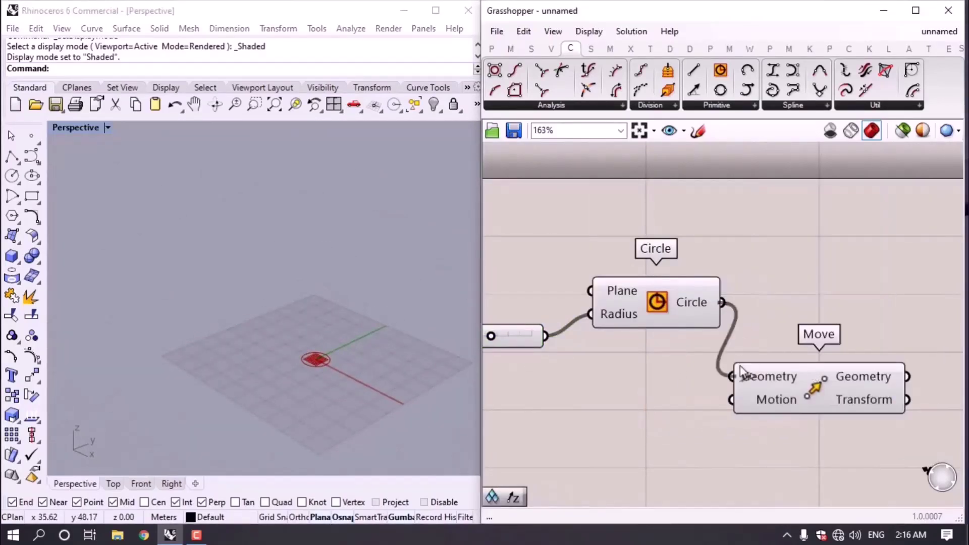
pyautogui.moveTo(740, 368); pyautogui.dragTo(807, 305)
# Add a Unit Z component below the Circle and connect its vector to the Move component's Motion input.
pyautogui.click(768, 380)
pyautogui.doubleClick(768, 380)
pyautogui.write('z')
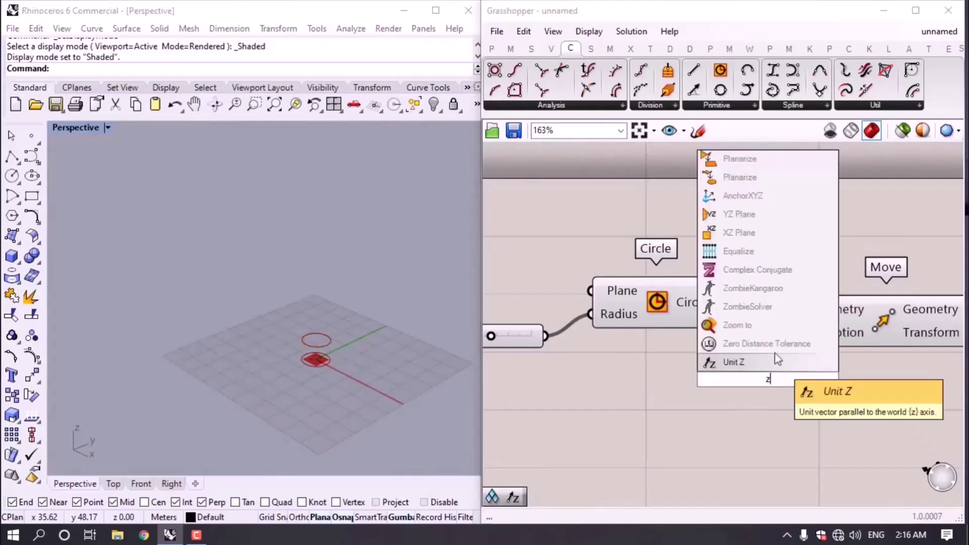
pyautogui.click(774, 359)
pyautogui.moveTo(853, 391); pyautogui.dragTo(799, 332)
pyautogui.moveTo(795, 379); pyautogui.dragTo(718, 389)
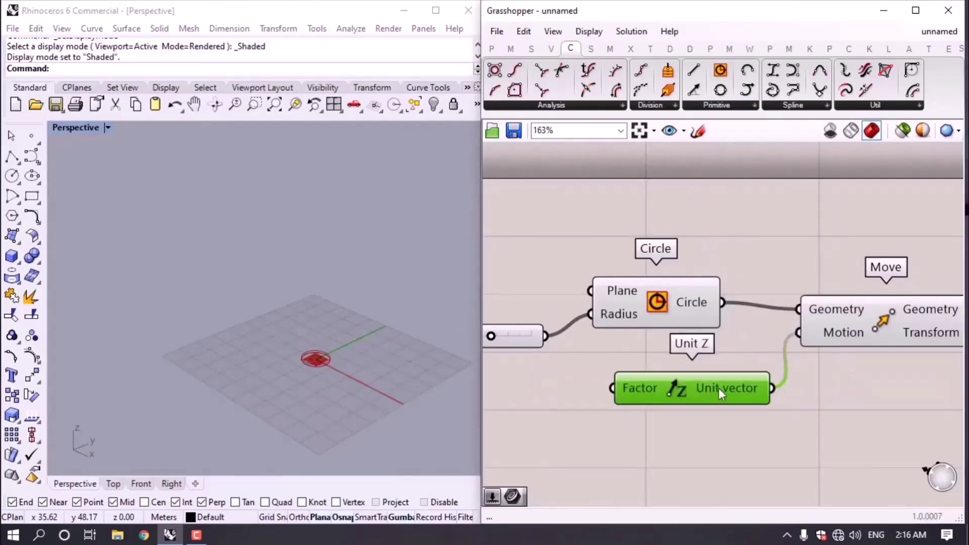
# Add a Number Slider with value 12, connect it to the Unit Z Factor input, and raise the slider to 21.
pyautogui.scroll(-3, 661, 395)
pyautogui.click(613, 399)
pyautogui.doubleClick(613, 399)
pyautogui.write('12')
pyautogui.press('Return')
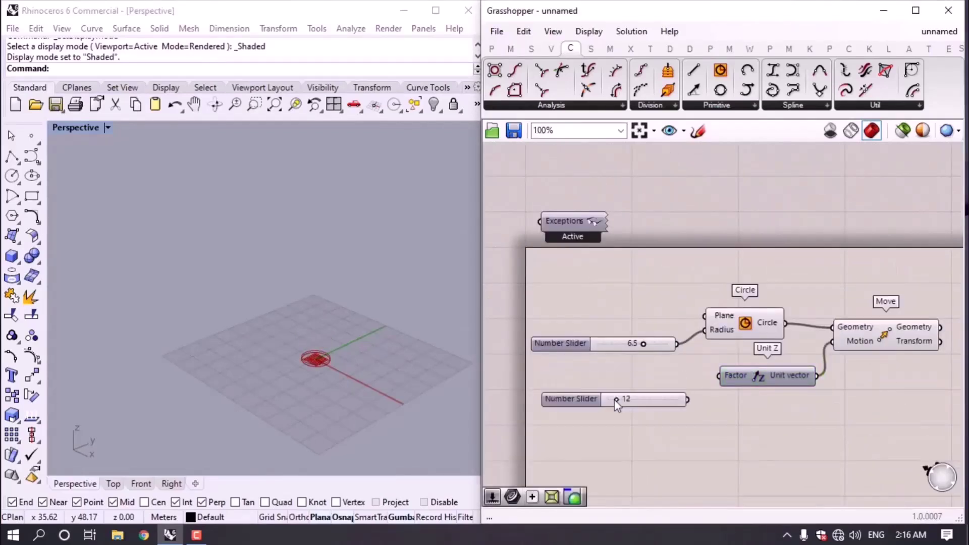
pyautogui.moveTo(687, 399); pyautogui.dragTo(719, 377)
pyautogui.scroll(2, 273, 339)
pyautogui.scroll(2, 670, 447)
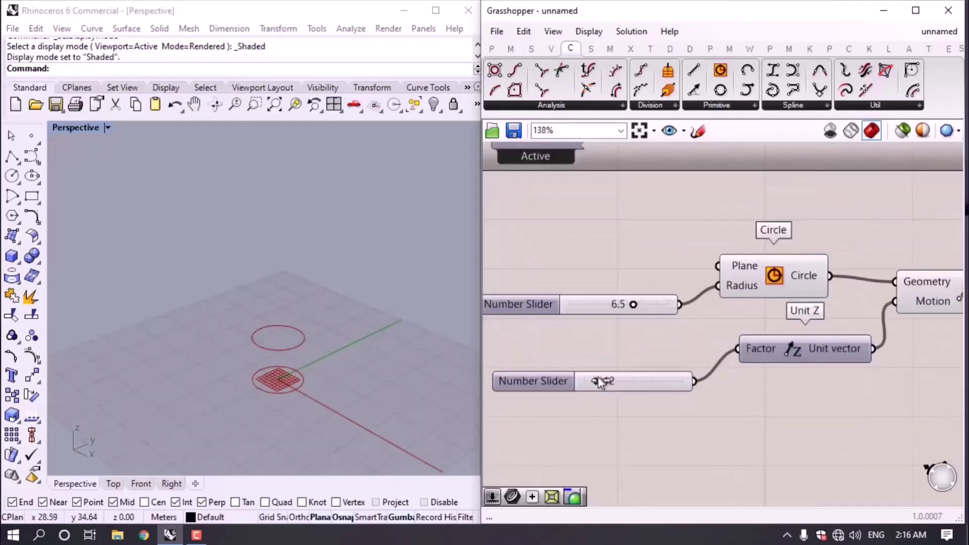
pyautogui.moveTo(599, 382); pyautogui.dragTo(609, 384)
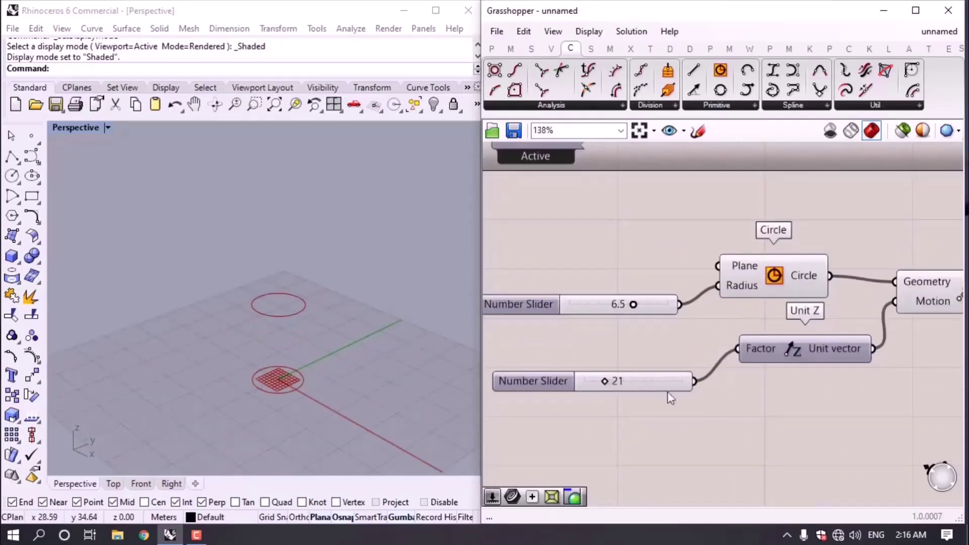
# Duplicate the Move, Unit Z and height slider, and connect the first Move's Geometry output to the copy's Geometry input.
pyautogui.scroll(-4, 670, 399)
pyautogui.moveTo(671, 399); pyautogui.dragTo(588, 387, button='right')
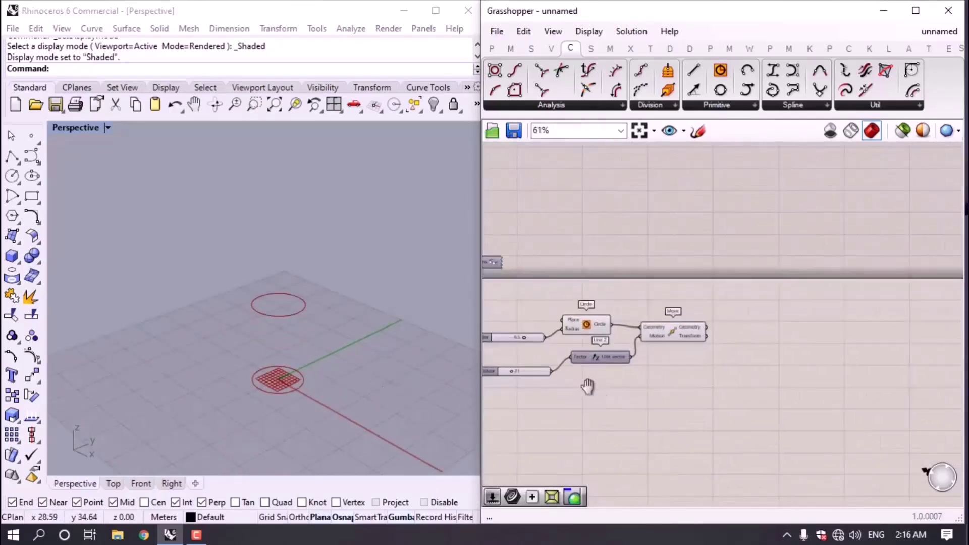
pyautogui.click(679, 337)
pyautogui.keyDown('shift'); pyautogui.moveTo(684, 377); pyautogui.dragTo(522, 353); pyautogui.keyUp('shift')
pyautogui.moveTo(670, 328); pyautogui.dragTo(838, 383)
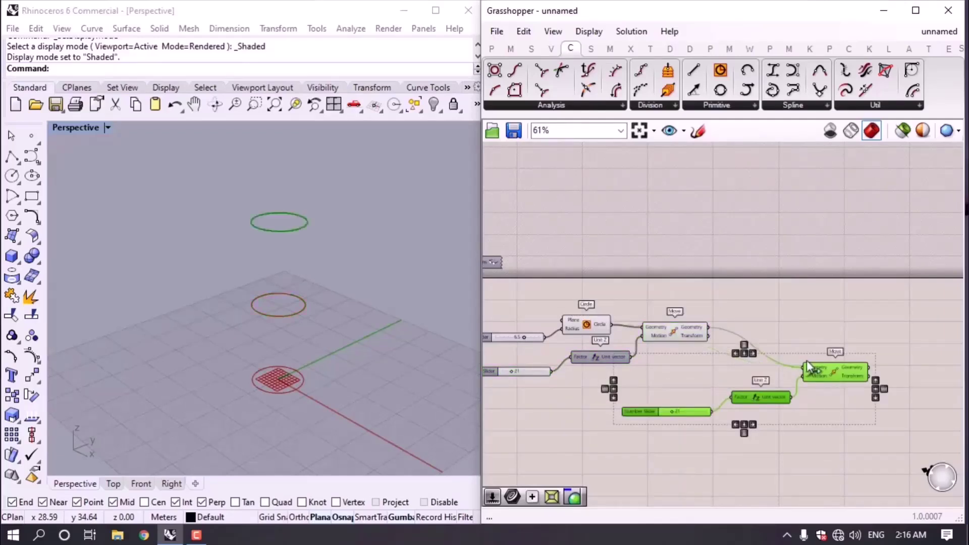
pyautogui.moveTo(317, 244); pyautogui.dragTo(260, 225, button='right')
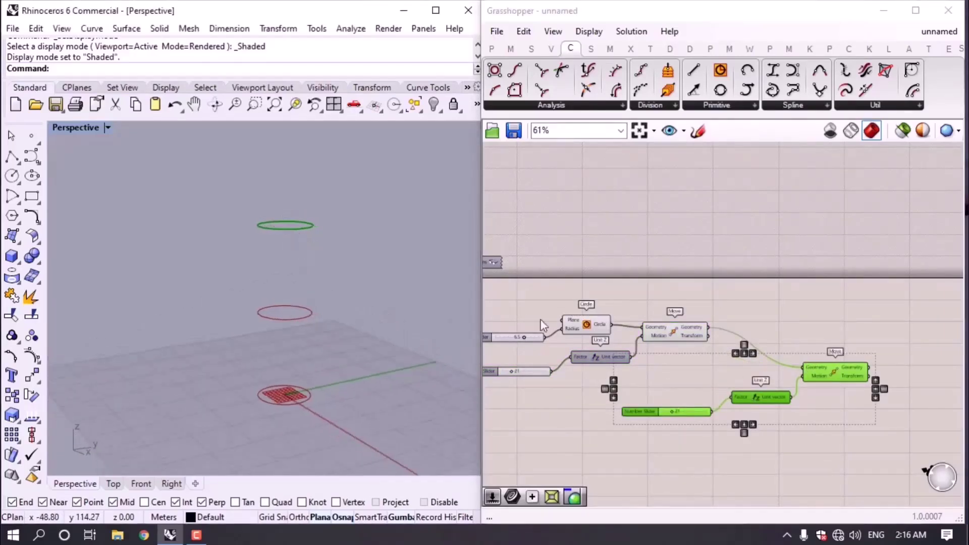
# Set the second Unit Z height slider to 27.
pyautogui.scroll(3, 682, 395)
pyautogui.scroll(-2, 682, 394)
pyautogui.moveTo(682, 394); pyautogui.dragTo(730, 391, button='right')
pyautogui.click(729, 391)
pyautogui.scroll(4, 714, 409)
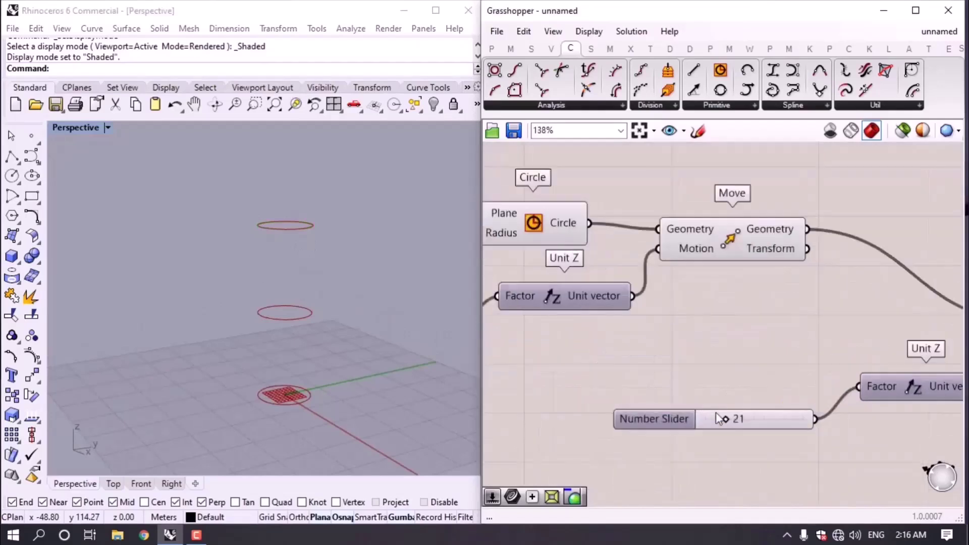
pyautogui.moveTo(726, 423); pyautogui.dragTo(737, 423)
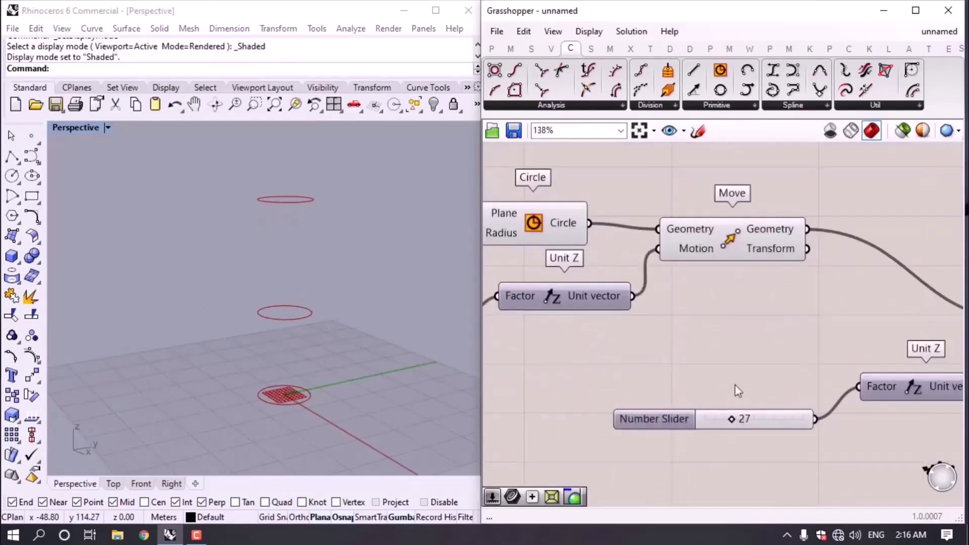
# Add a Scale component and connect the first Move's Geometry output to its Geometry input.
pyautogui.scroll(-3, 672, 402)
pyautogui.moveTo(625, 356); pyautogui.dragTo(638, 353)
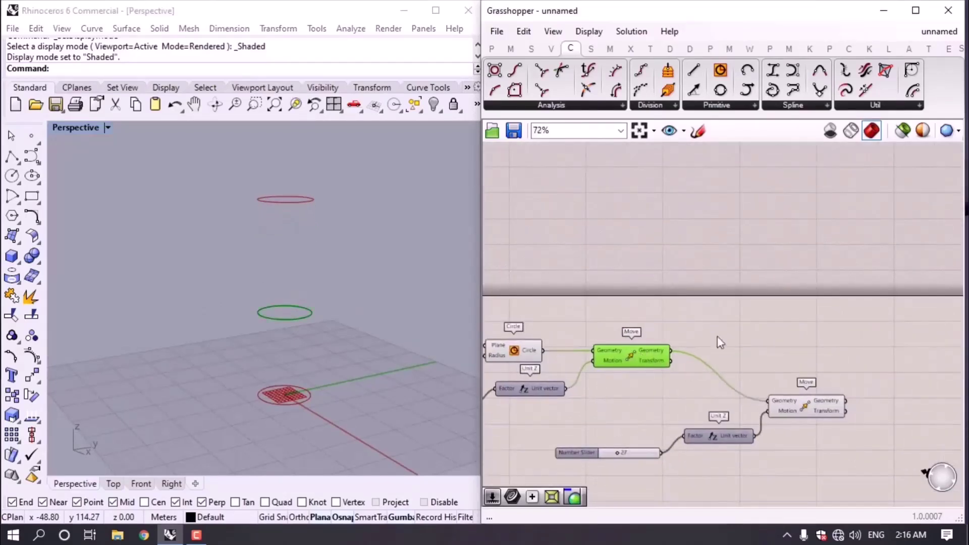
pyautogui.doubleClick(755, 326)
pyautogui.write('sca')
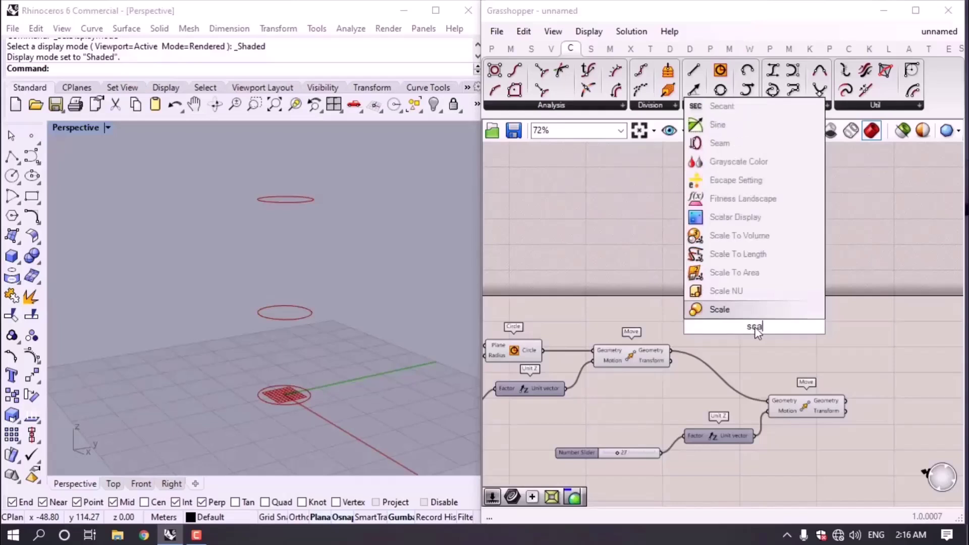
pyautogui.press('Return')
pyautogui.scroll(3, 755, 326)
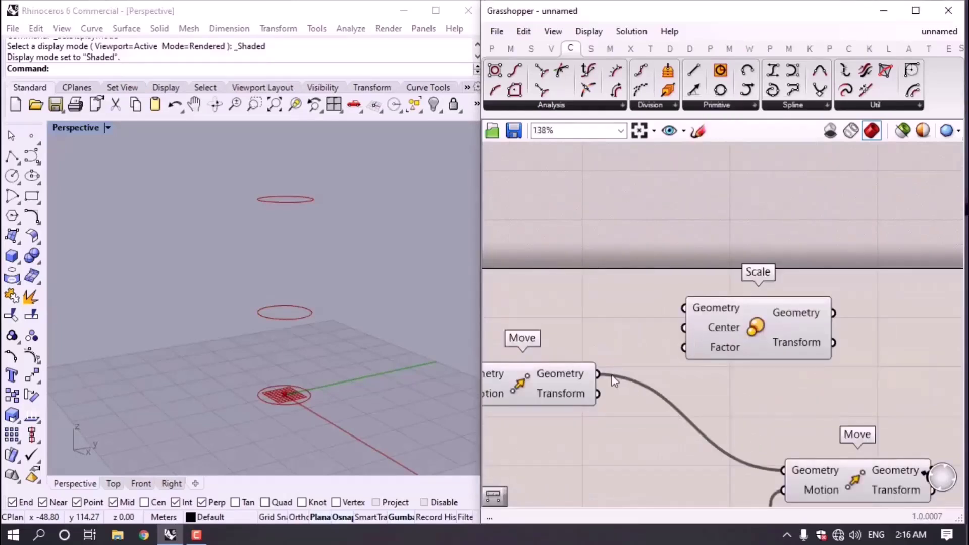
pyautogui.moveTo(598, 373); pyautogui.dragTo(683, 308)
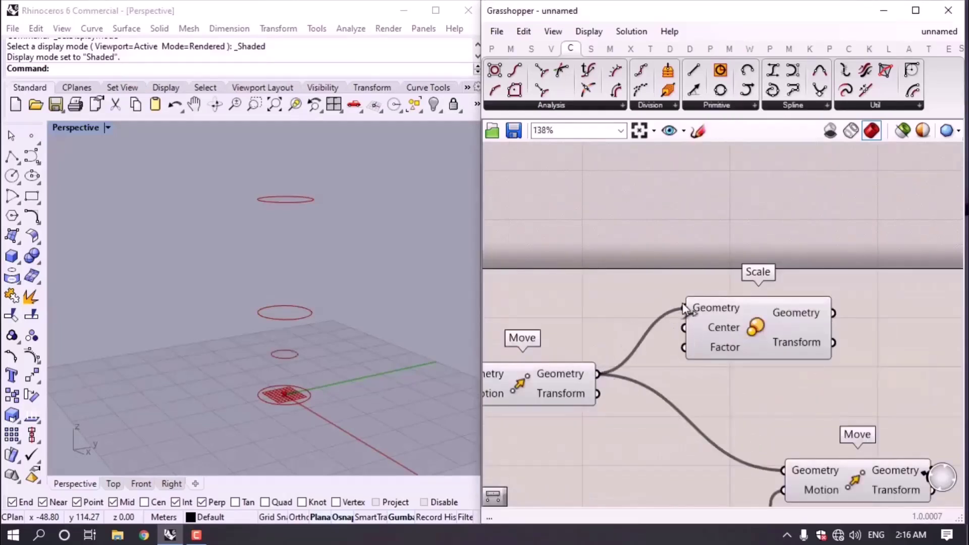
# Add an Area component fed by the first Move's Geometry and connect its Centroid to the Scale component's Center input.
pyautogui.doubleClick(604, 331)
pyautogui.write('area')
pyautogui.press('Return')
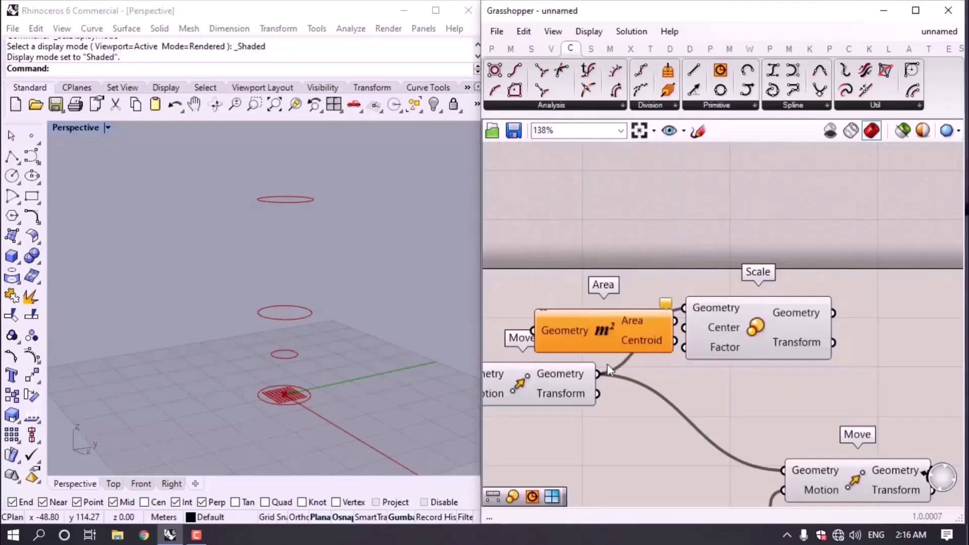
pyautogui.moveTo(745, 328); pyautogui.dragTo(822, 314)
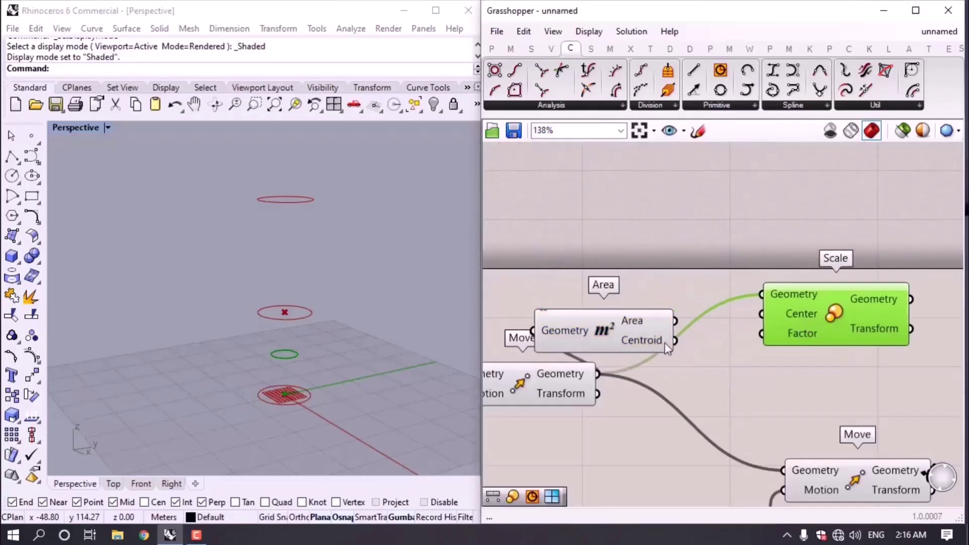
pyautogui.click(711, 363)
# Add a Number Slider with value 1.5 and connect it to the Scale component's Factor input.
pyautogui.doubleClick(710, 362)
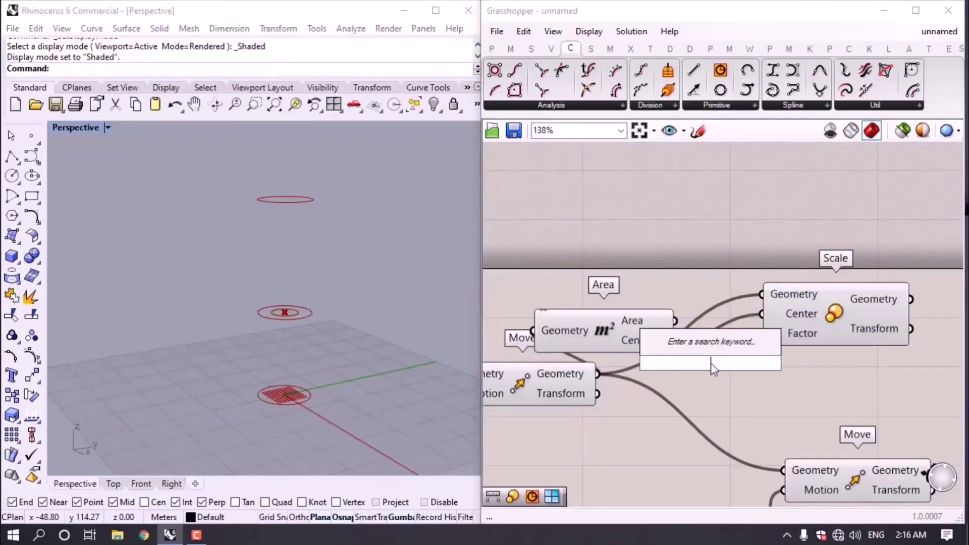
pyautogui.write('1.5')
pyautogui.press('Return')
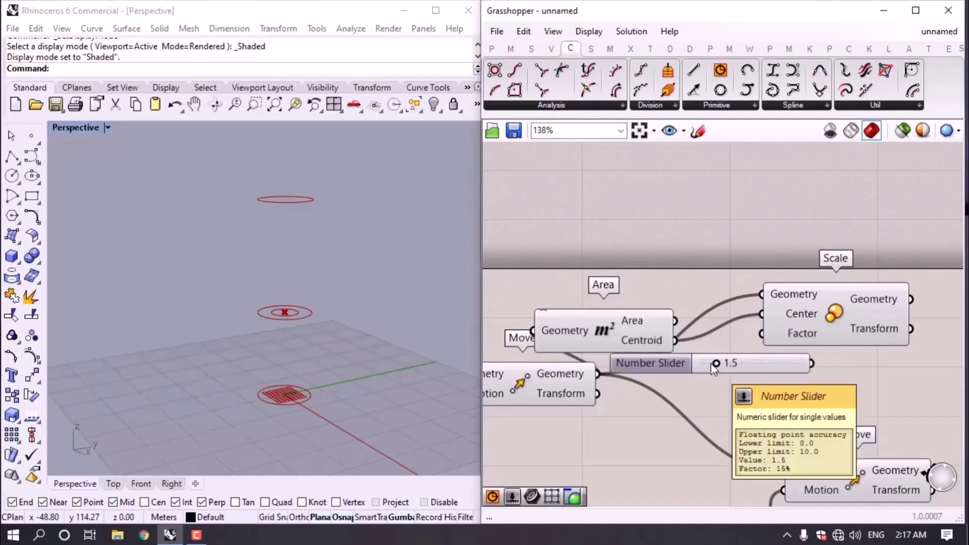
pyautogui.moveTo(768, 358); pyautogui.dragTo(757, 334)
pyautogui.scroll(-3, 787, 310)
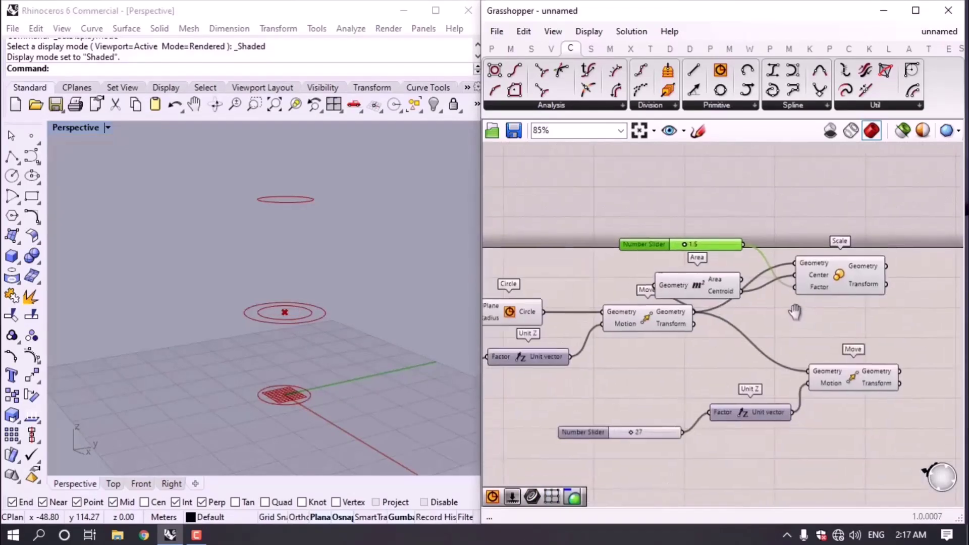
# Add a Loft component and connect the Circle, Scale and second Move geometry outputs to its Curves input.
pyautogui.click(528, 315)
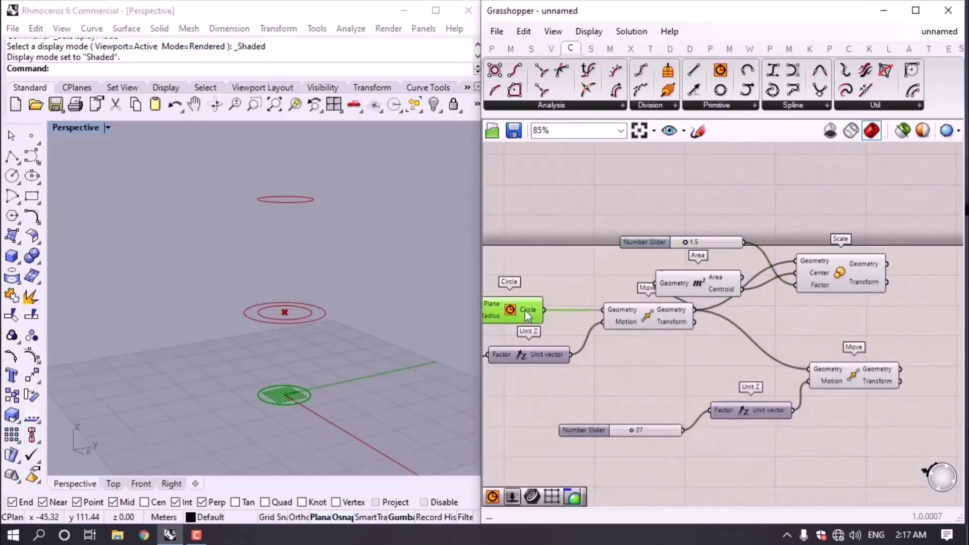
pyautogui.keyDown('shift'); pyautogui.click(842, 272); pyautogui.keyUp('shift')
pyautogui.keyDown('shift'); pyautogui.click(863, 376); pyautogui.keyUp('shift')
pyautogui.keyDown('shift'); pyautogui.click(752, 410); pyautogui.keyUp('shift')
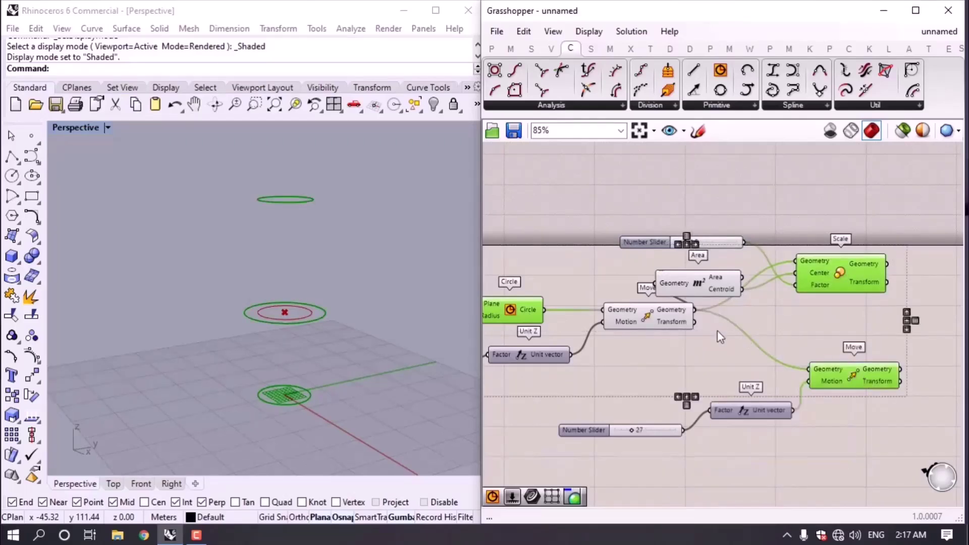
pyautogui.click(717, 330)
pyautogui.scroll(-3, 717, 330)
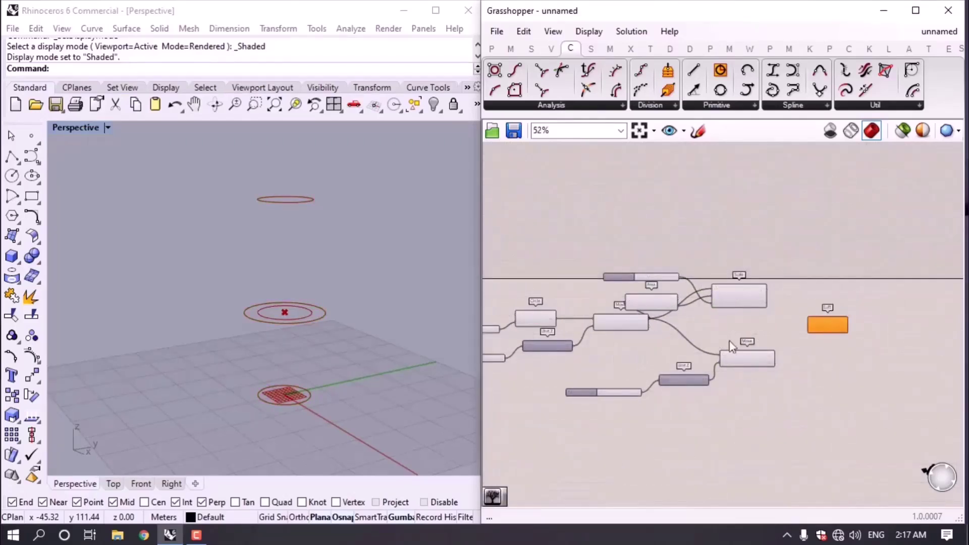
pyautogui.scroll(3, 560, 326)
pyautogui.moveTo(736, 335); pyautogui.dragTo(859, 337)
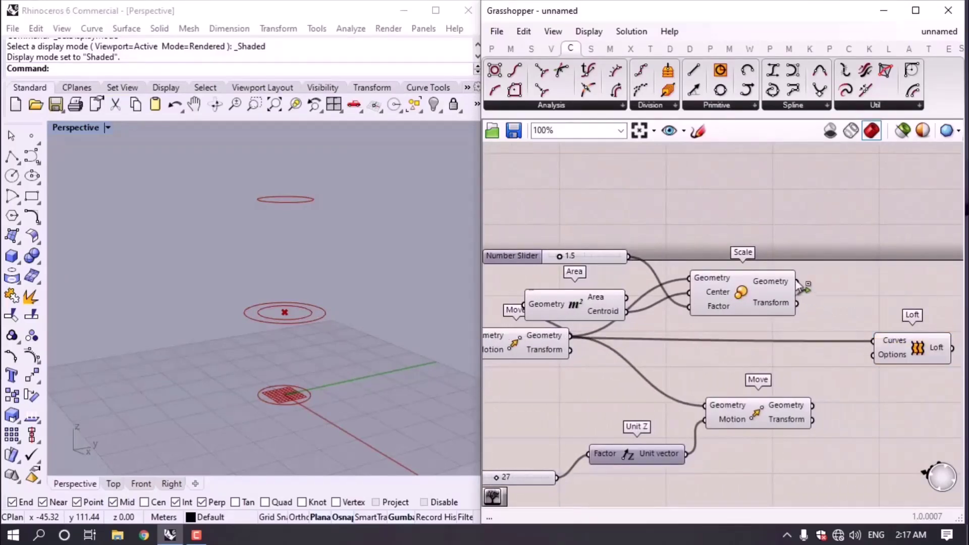
pyautogui.keyDown('shift'); pyautogui.moveTo(803, 286); pyautogui.dragTo(873, 341); pyautogui.keyUp('shift')
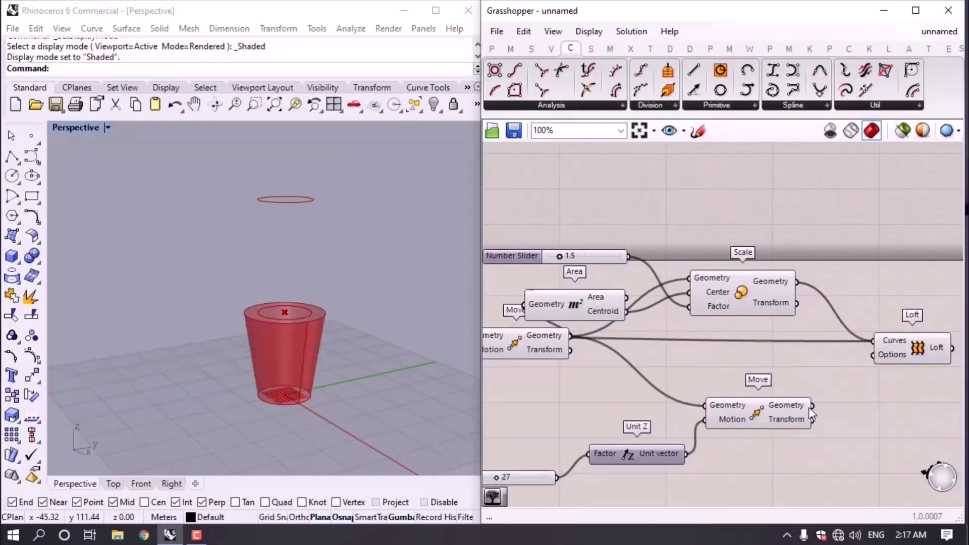
pyautogui.keyDown('shift'); pyautogui.moveTo(810, 406); pyautogui.dragTo(872, 341); pyautogui.keyUp('shift')
# Turn off the preview of all components feeding the Loft so only the lofted surface is displayed.
pyautogui.moveTo(273, 313); pyautogui.dragTo(320, 346, button='right')
pyautogui.scroll(-5, 684, 333)
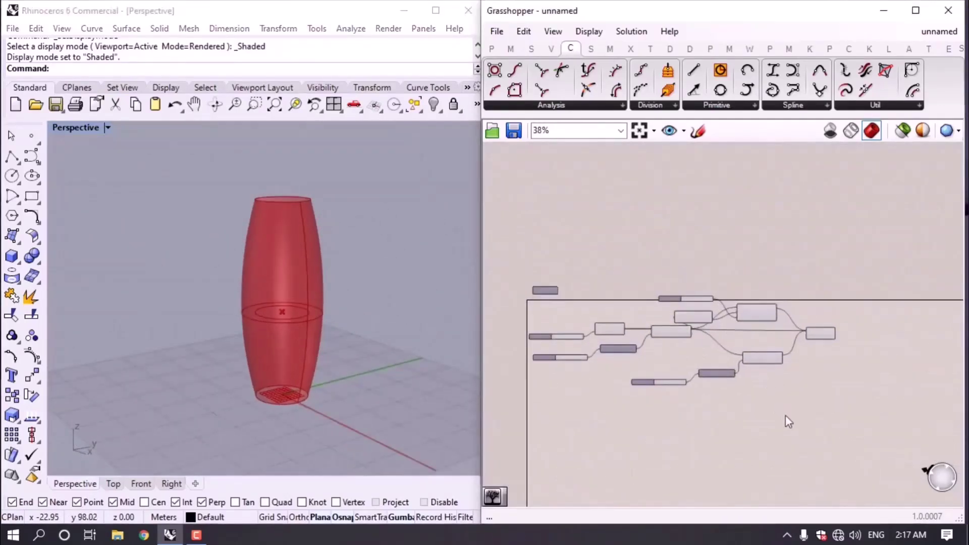
pyautogui.moveTo(788, 421); pyautogui.dragTo(494, 311)
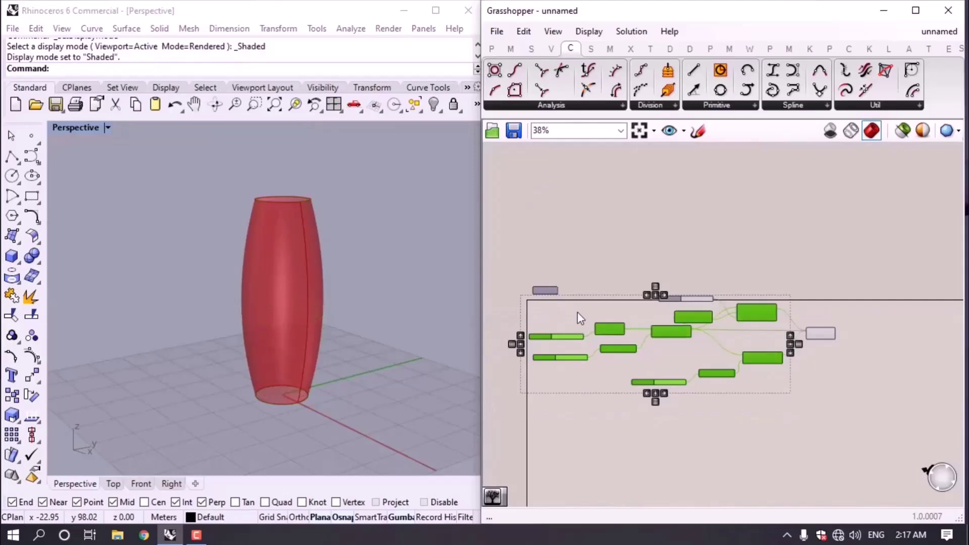
# Raise the Scale Factor slider to 2.4 to widen the middle of the loft.
pyautogui.scroll(5, 714, 322)
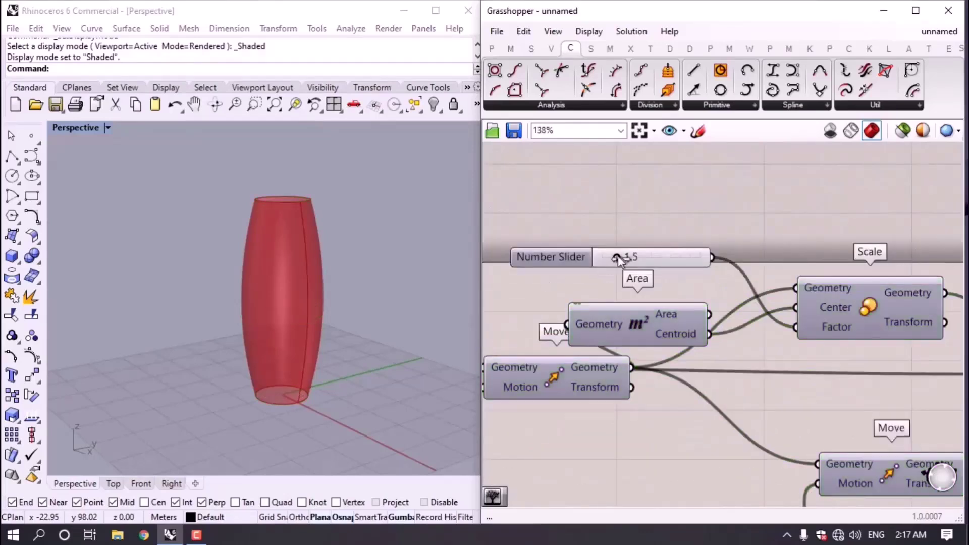
pyautogui.moveTo(617, 258); pyautogui.dragTo(629, 257)
pyautogui.scroll(-3, 678, 248)
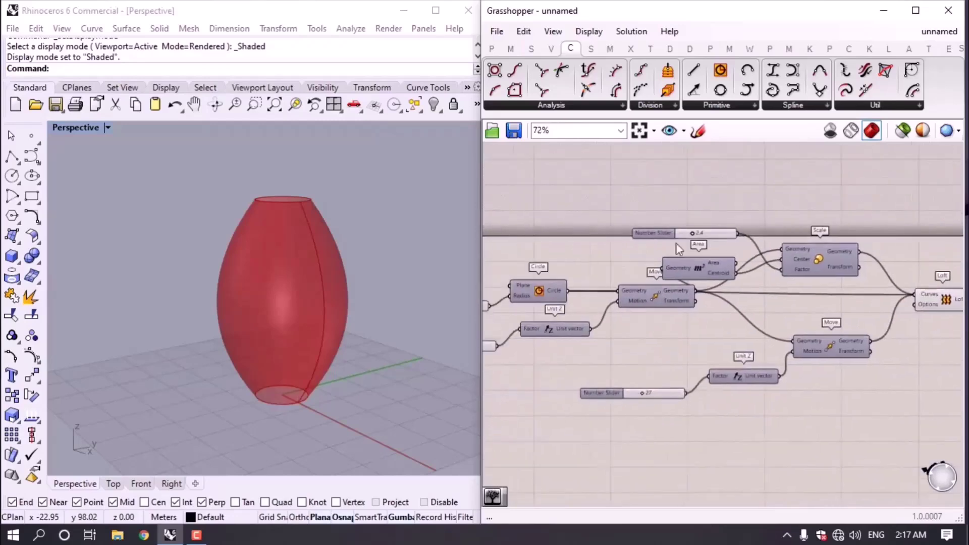
# Slightly reduce the Circle's radius slider to make the lofted form narrower.
pyautogui.scroll(3, 653, 374)
pyautogui.moveTo(616, 386); pyautogui.dragTo(762, 372, button='right')
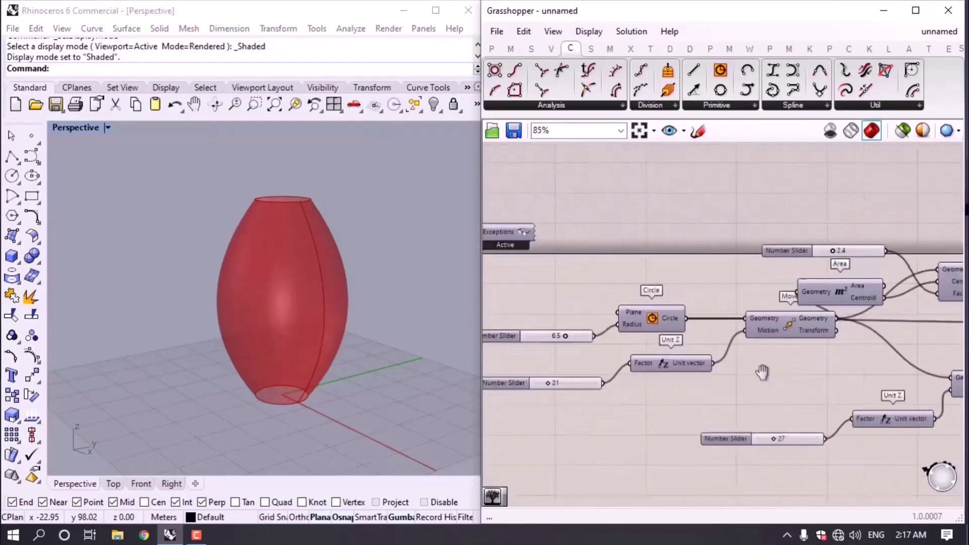
pyautogui.scroll(1, 649, 399)
pyautogui.moveTo(652, 341); pyautogui.dragTo(641, 348)
pyautogui.scroll(-3, 749, 446)
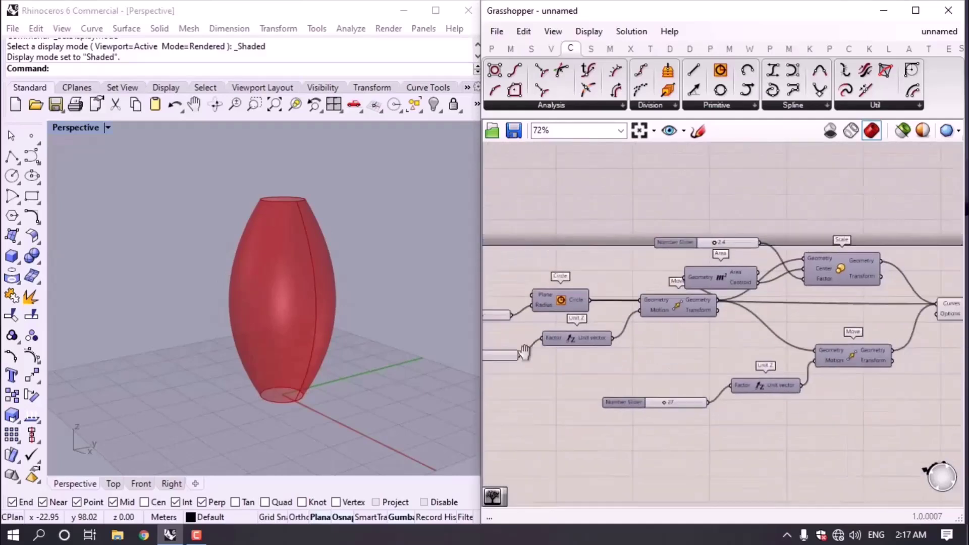
# Add a LunchBox Hexagon Cells component beside the Loft and connect the Loft output to its Surface input.
pyautogui.moveTo(825, 353); pyautogui.dragTo(717, 354, button='right')
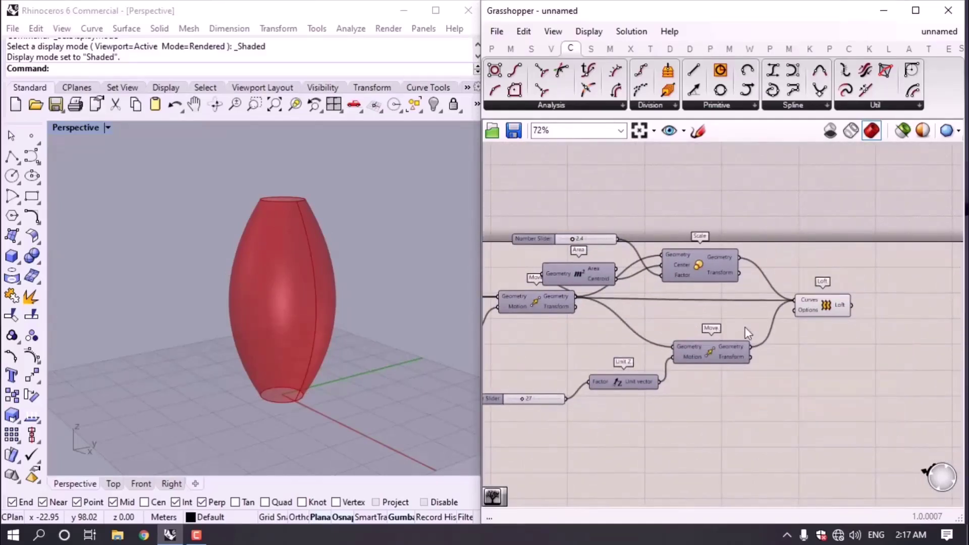
pyautogui.moveTo(790, 386); pyautogui.dragTo(682, 383, button='right')
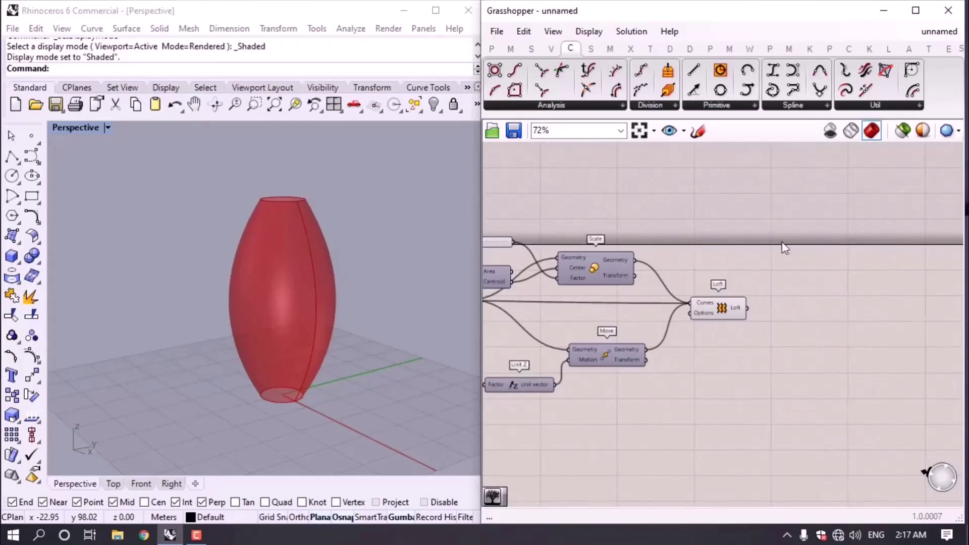
pyautogui.click(889, 46)
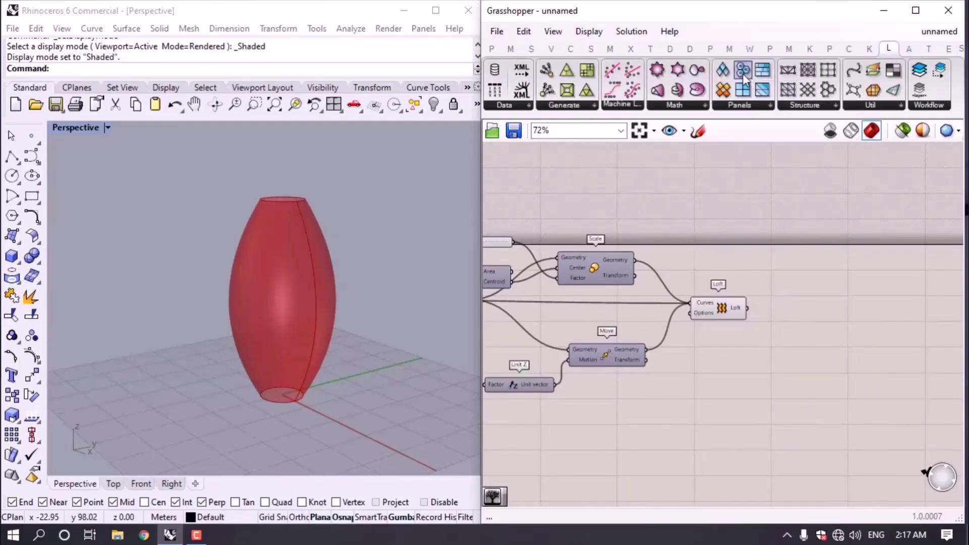
pyautogui.moveTo(744, 75); pyautogui.dragTo(813, 325)
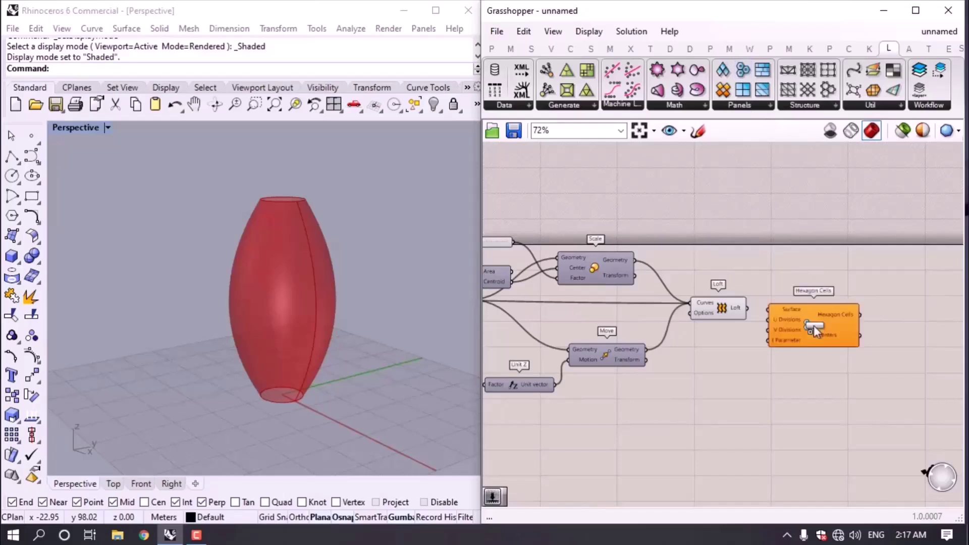
pyautogui.scroll(3, 893, 376)
pyautogui.moveTo(684, 268); pyautogui.dragTo(685, 263)
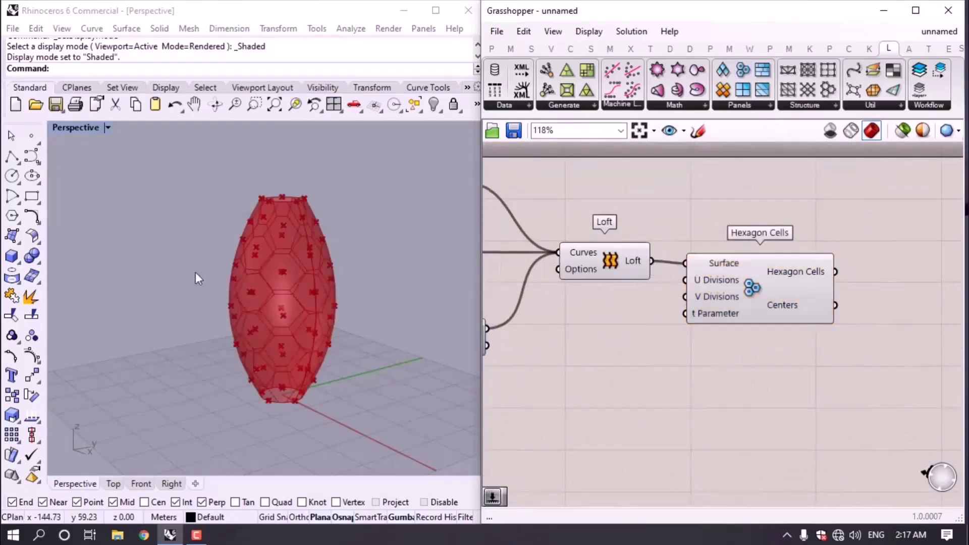
pyautogui.moveTo(195, 274); pyautogui.dragTo(217, 290, button='right')
pyautogui.moveTo(728, 305); pyautogui.dragTo(777, 332)
# Add a Number Slider with value 12 and connect it to the Hexagon Cells U Divisions input.
pyautogui.click(648, 340)
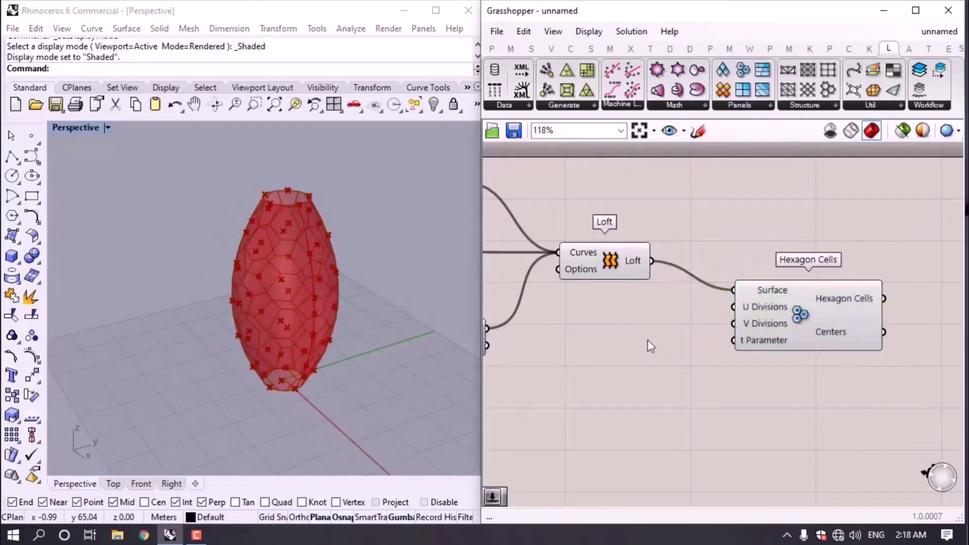
pyautogui.doubleClick(647, 338)
pyautogui.write('12')
pyautogui.press('Return')
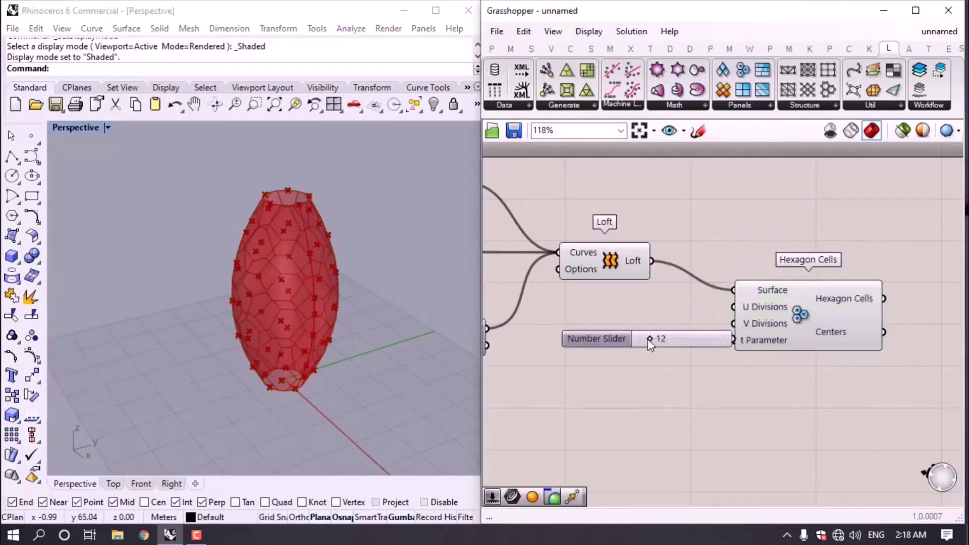
pyautogui.moveTo(732, 339); pyautogui.dragTo(732, 307)
# Duplicate the U Divisions slider, connect the copy to the V Divisions input, and set it to 14.
pyautogui.scroll(3, 725, 321)
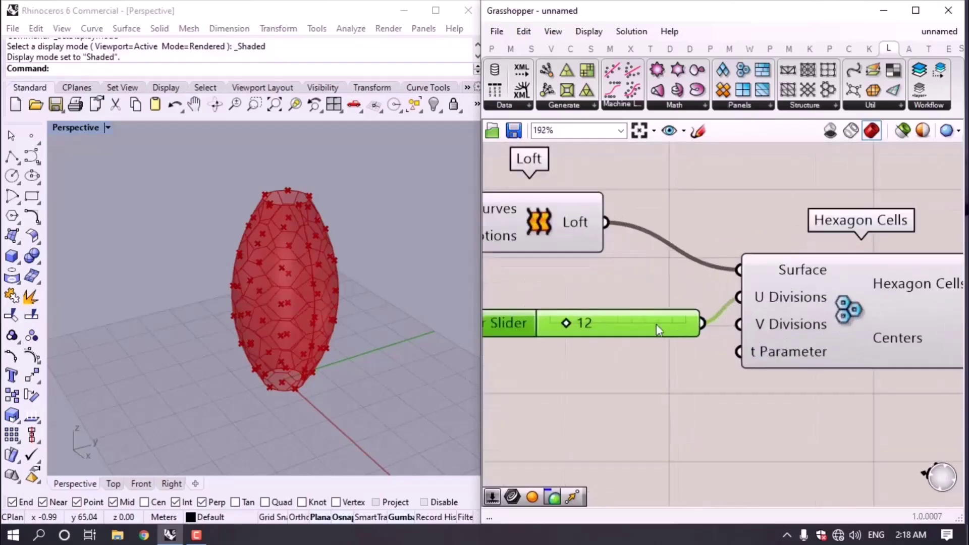
pyautogui.keyDown('alt'); pyautogui.moveTo(652, 356); pyautogui.dragTo(738, 324); pyautogui.keyUp('alt')
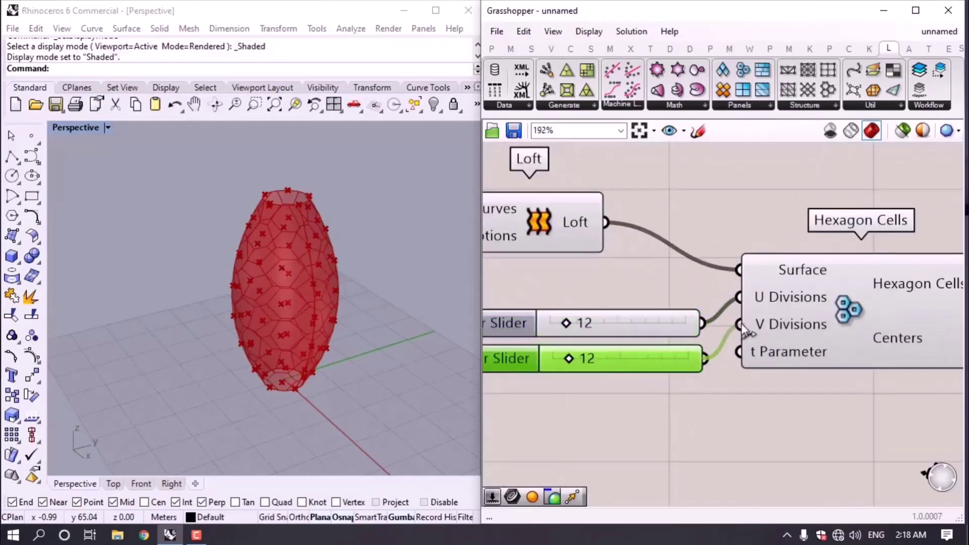
pyautogui.moveTo(568, 360); pyautogui.dragTo(568, 359)
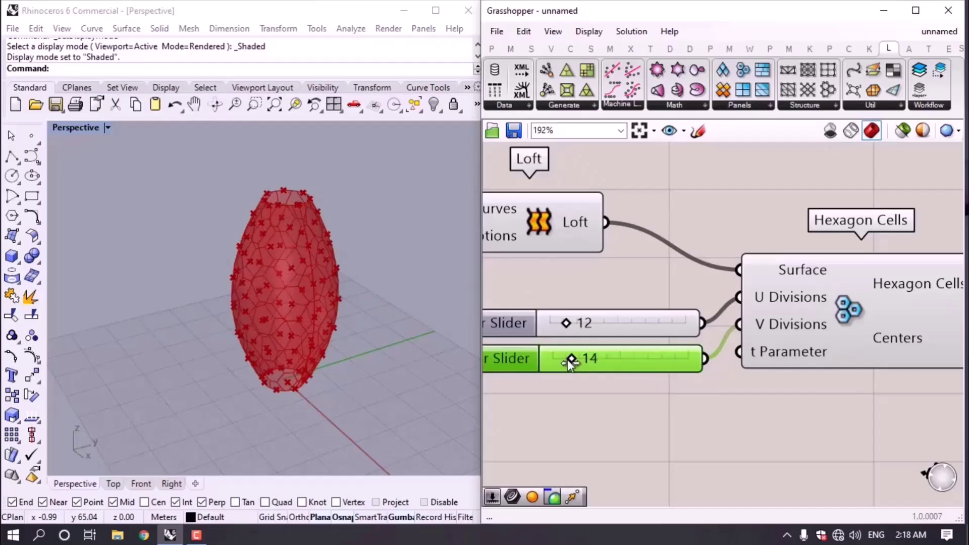
pyautogui.click(594, 403)
pyautogui.scroll(-1, 596, 403)
pyautogui.moveTo(293, 281); pyautogui.dragTo(129, 249, button='right')
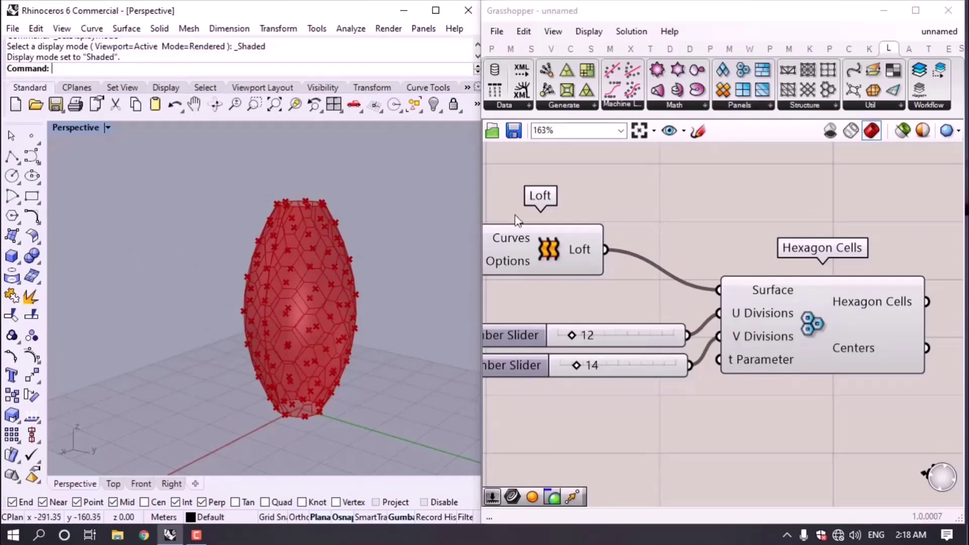
# Add a Scale component beside Hexagon Cells, connecting the Hexagon Cells output to Geometry and Centers to Center.
pyautogui.scroll(-4, 790, 356)
pyautogui.doubleClick(791, 356)
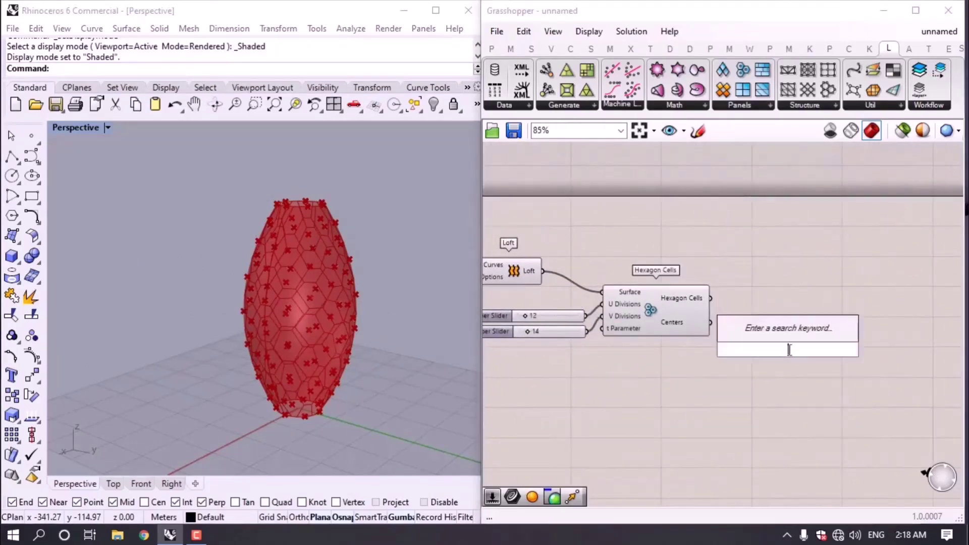
pyautogui.write('scale')
pyautogui.press('Return')
pyautogui.scroll(1, 747, 348)
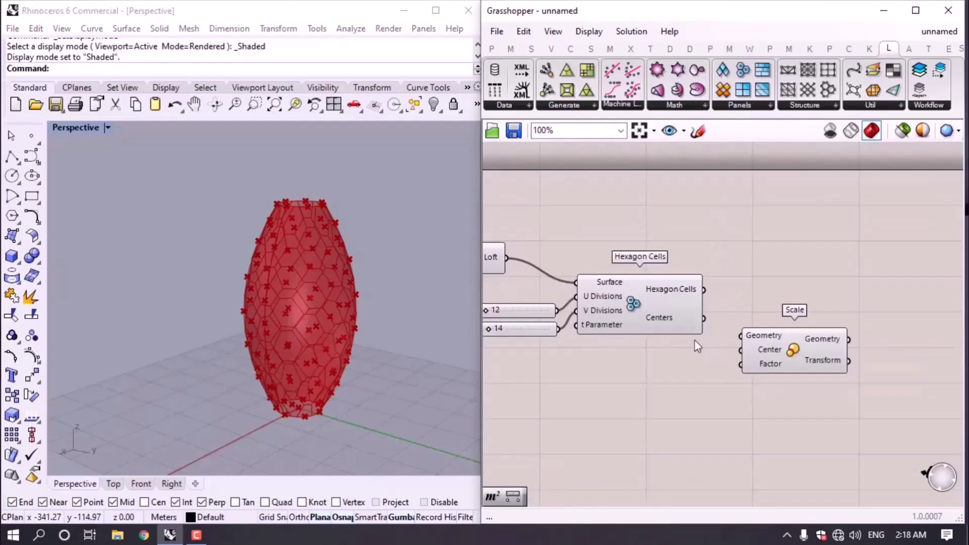
pyautogui.click(697, 301)
pyautogui.moveTo(703, 289); pyautogui.dragTo(752, 357)
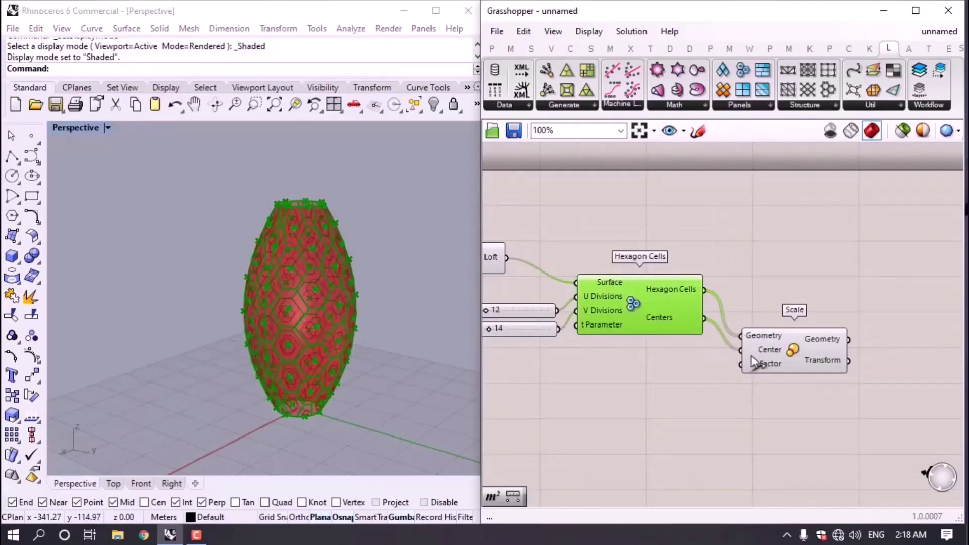
pyautogui.click(719, 218)
pyautogui.moveTo(669, 340)
pyautogui.mouseDown(button='right')
pyautogui.moveTo(824, 358)
pyautogui.moveTo(666, 346)
pyautogui.mouseUp(button='right')
pyautogui.click(815, 346)
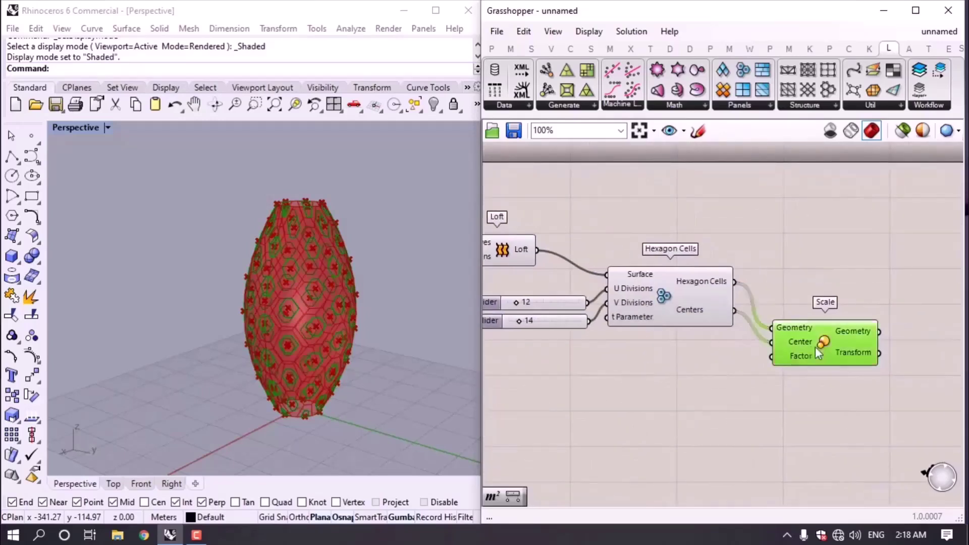
# Add a Panel below Hexagon Cells containing the values 1, .65 and .25, with each line treated as a separate item.
pyautogui.scroll(2, 790, 373)
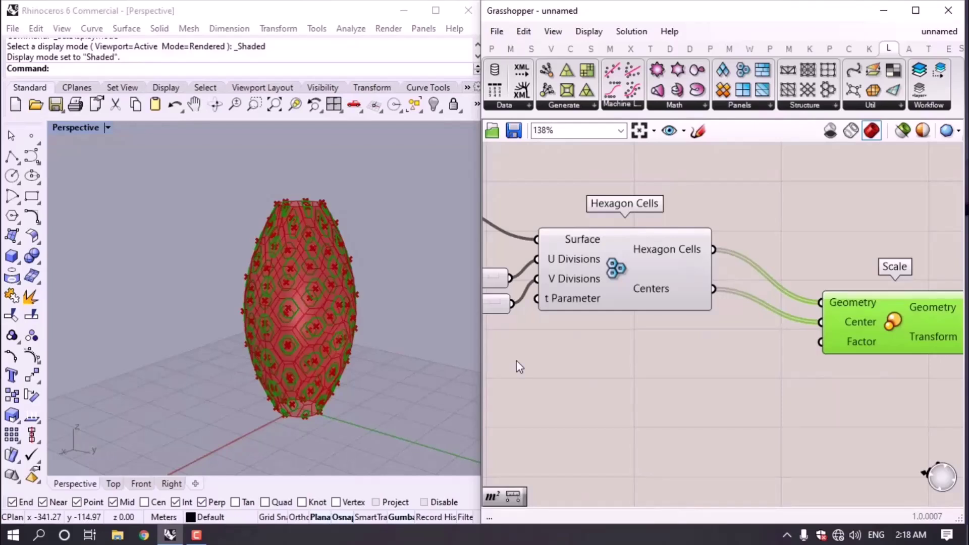
pyautogui.doubleClick(698, 373)
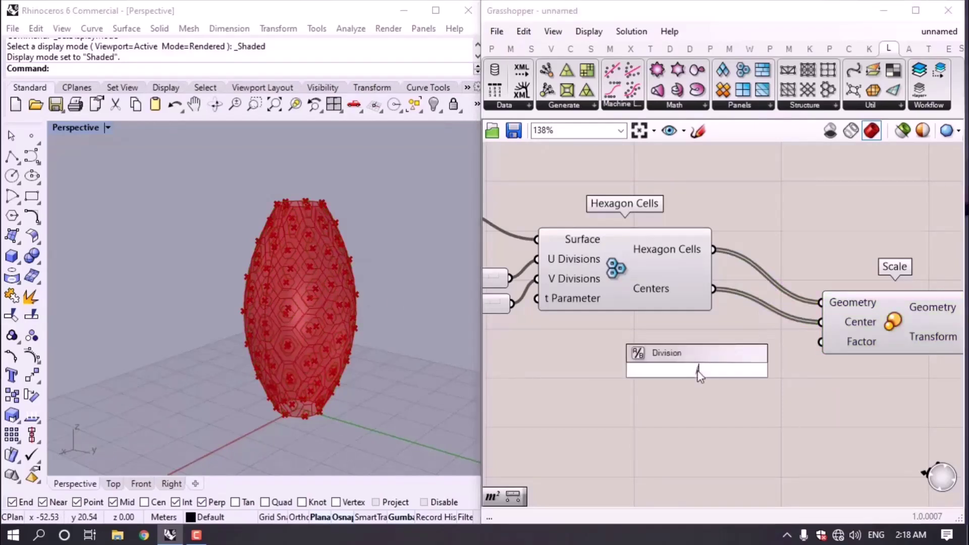
pyautogui.write('//')
pyautogui.press('Return')
pyautogui.doubleClick(700, 376)
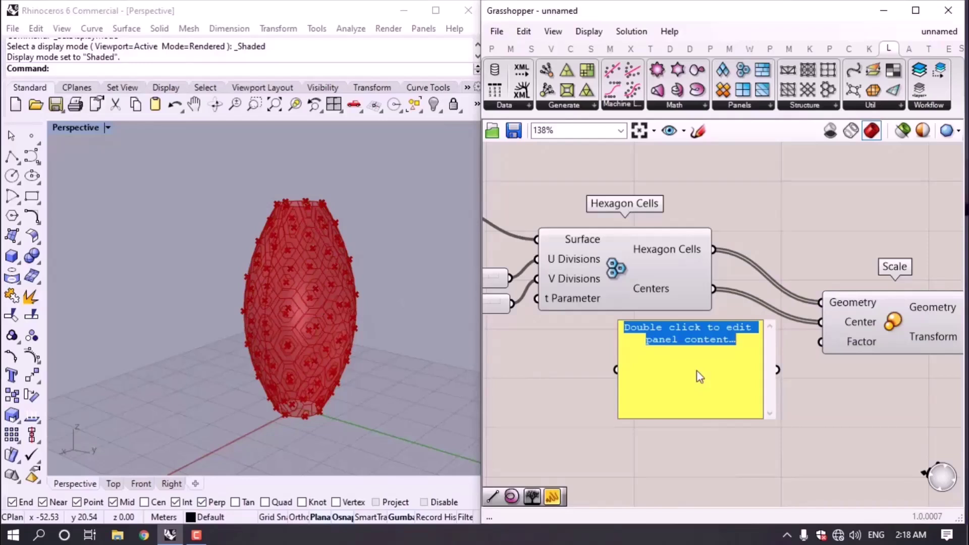
pyautogui.write('1')
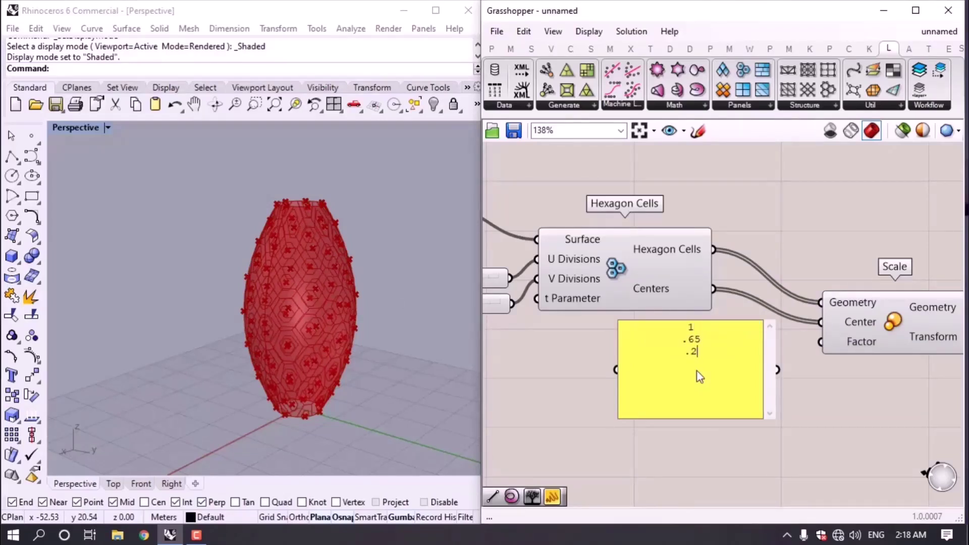
pyautogui.write(' .65 .25')
pyautogui.click(816, 456)
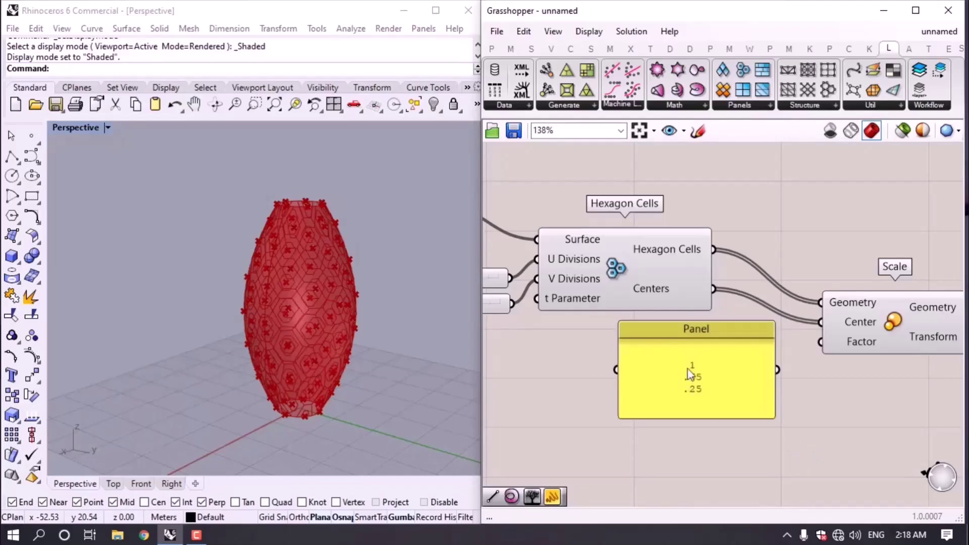
pyautogui.rightClick(687, 358)
pyautogui.click(735, 222)
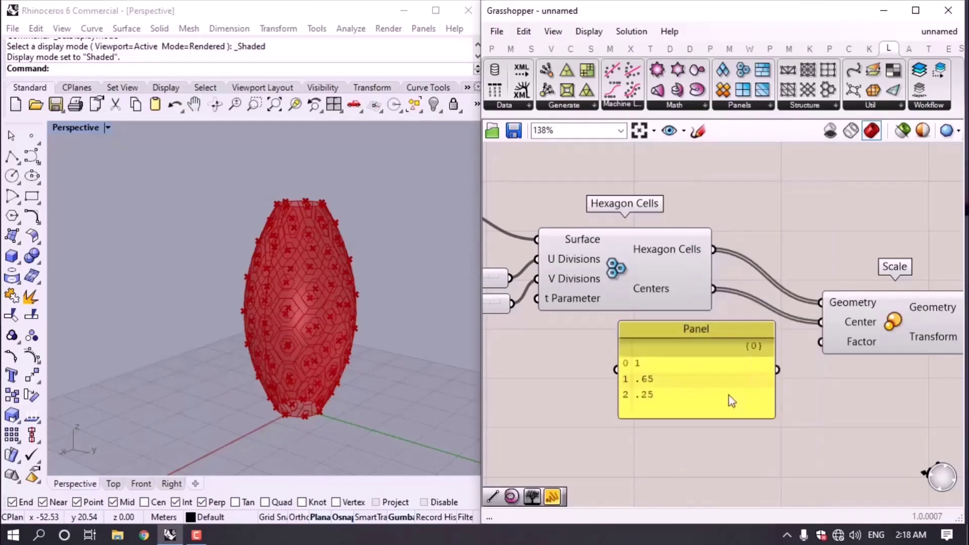
# Shrink and reposition the Panel, and connect its output to the Scale component's Factor input.
pyautogui.moveTo(765, 398); pyautogui.dragTo(680, 401)
pyautogui.click(759, 424)
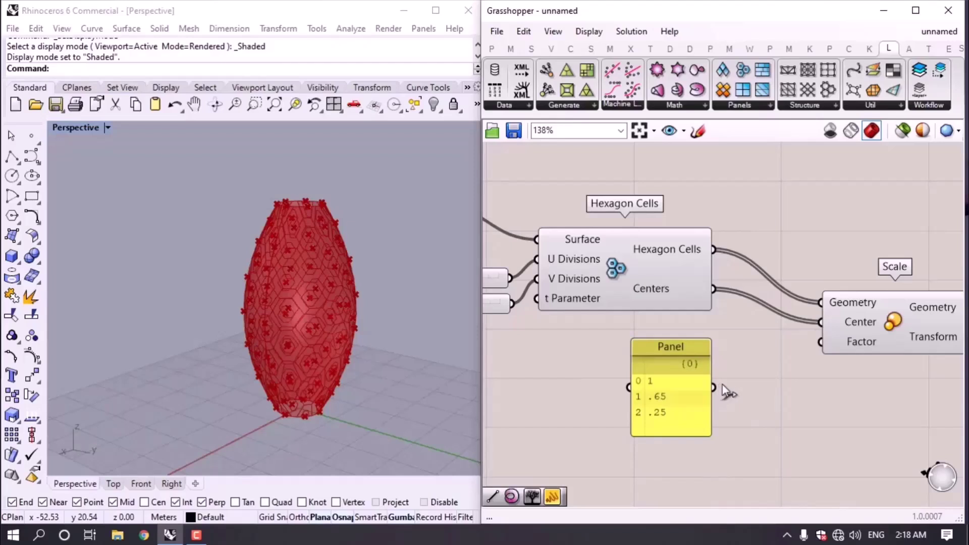
pyautogui.click(694, 399)
pyautogui.moveTo(713, 387); pyautogui.dragTo(824, 344)
# Examine the scaled hexagon cells up close around the lower part of the lofted form in the Perspective viewport.
pyautogui.scroll(5, 353, 379)
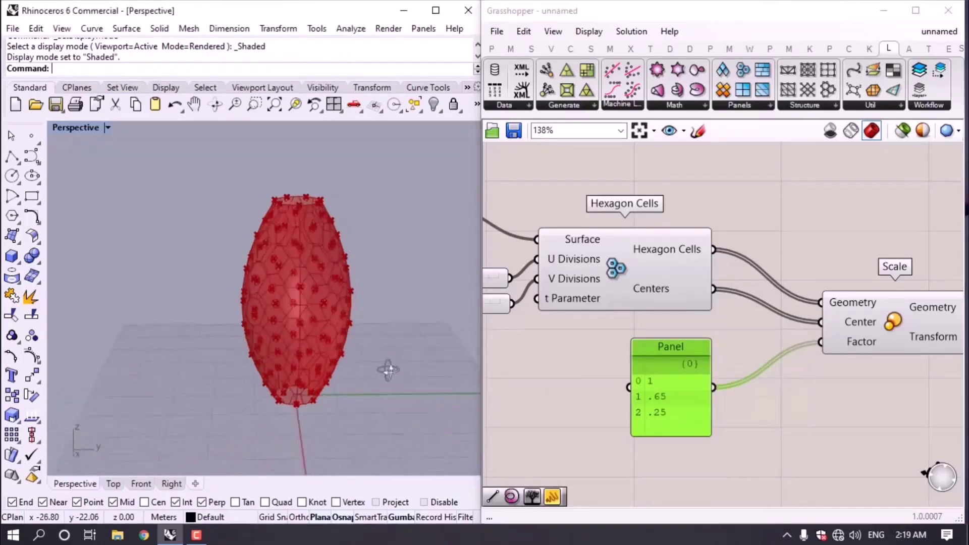
pyautogui.scroll(-5, 316, 422)
pyautogui.moveTo(316, 422); pyautogui.dragTo(281, 433, button='right')
pyautogui.scroll(5, 281, 432)
pyautogui.scroll(3, 220, 440)
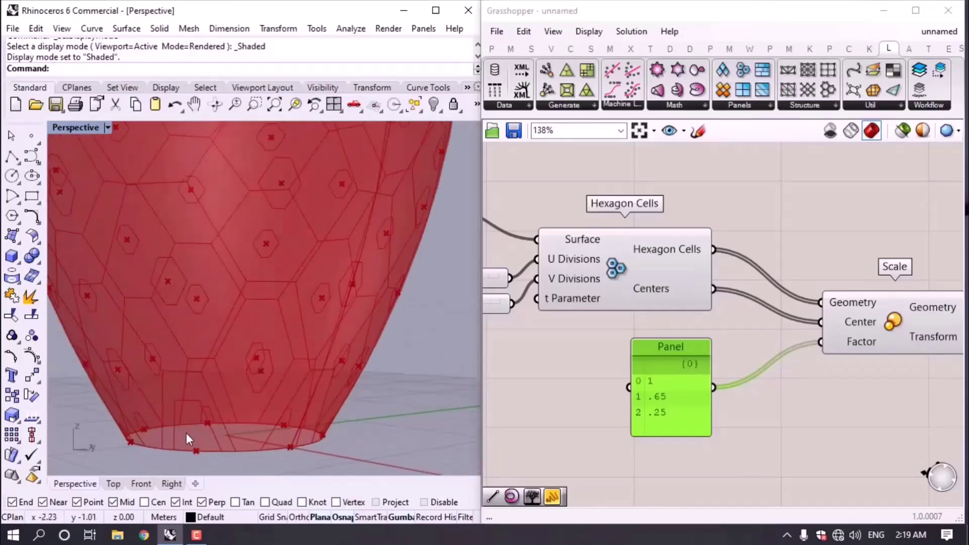
pyautogui.moveTo(200, 428); pyautogui.dragTo(253, 322, button='right')
pyautogui.moveTo(238, 420); pyautogui.dragTo(251, 414, button='right')
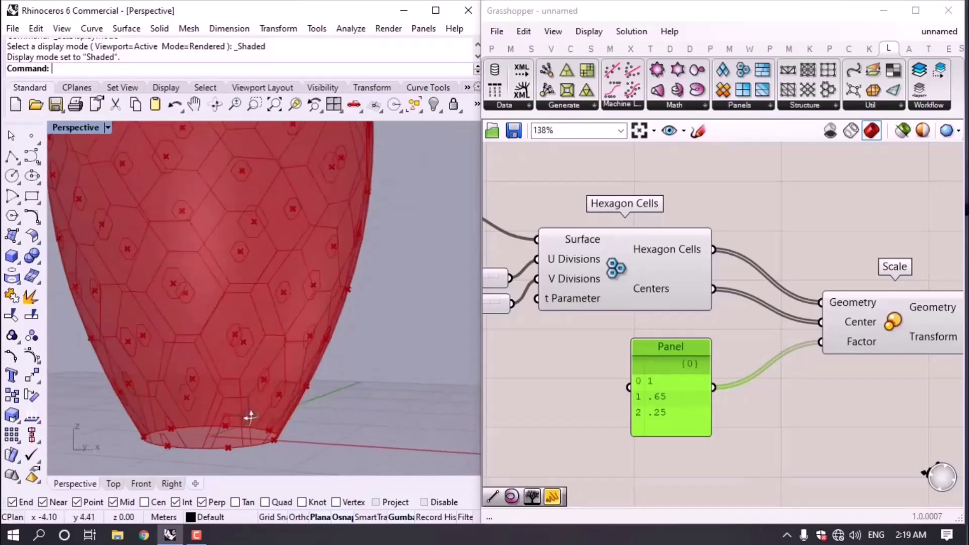
pyautogui.moveTo(150, 426); pyautogui.dragTo(216, 413, button='right')
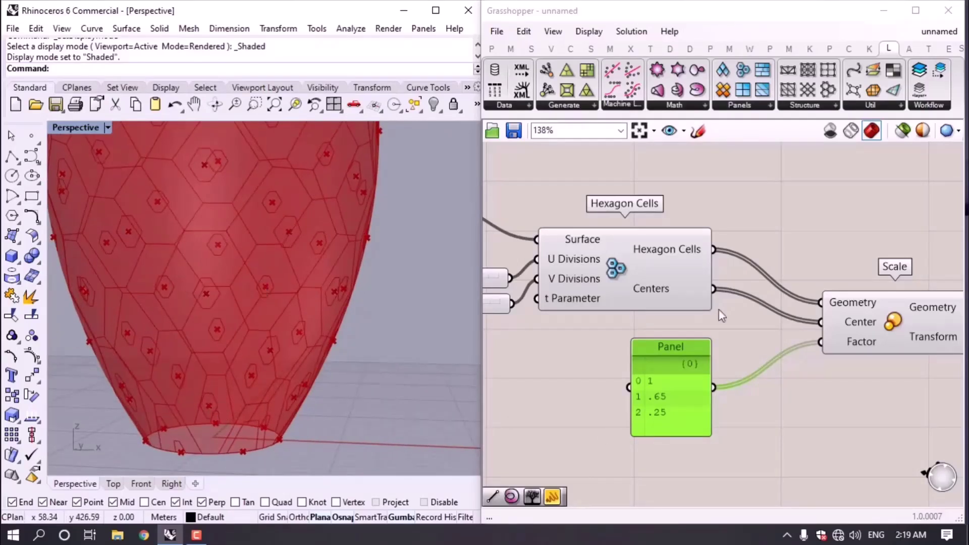
# Inspect the data of the Hexagon Cells and Centers outputs and compare it with the Panel's scale factors.
pyautogui.moveTo(795, 319); pyautogui.dragTo(697, 331, button='right')
pyautogui.scroll(-2, 695, 277)
pyautogui.moveTo(695, 277); pyautogui.dragTo(776, 271, button='right')
pyautogui.moveTo(671, 261); pyautogui.dragTo(623, 241, button='right')
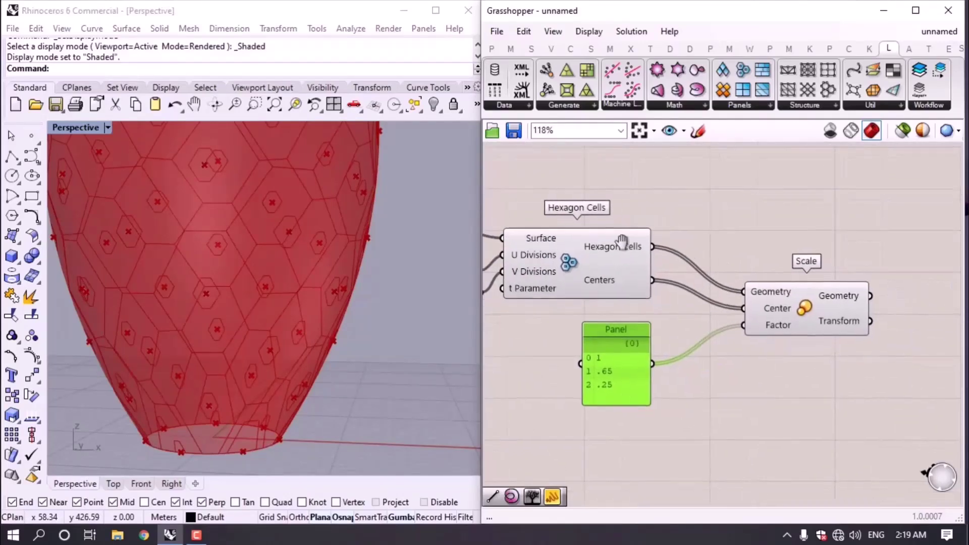
pyautogui.moveTo(604, 248)
pyautogui.moveTo(614, 281)
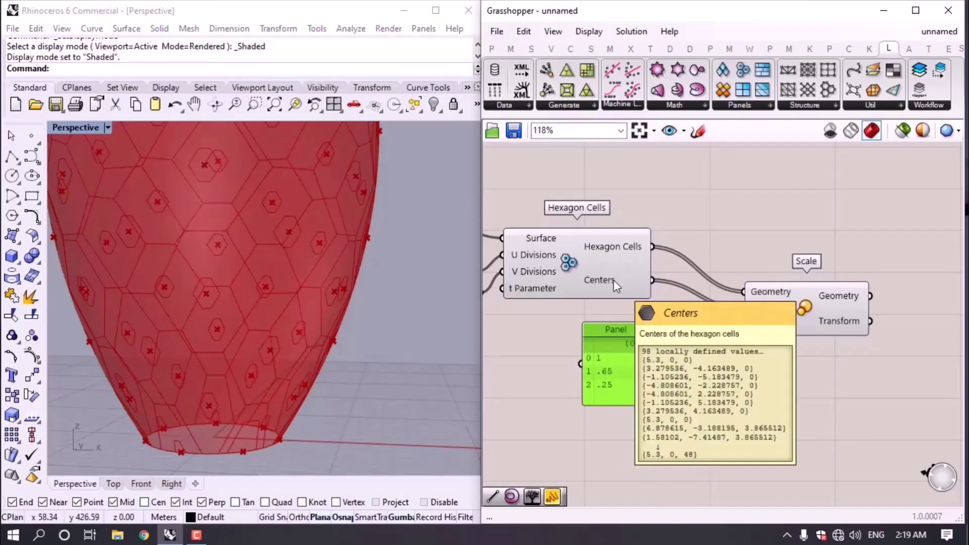
pyautogui.moveTo(618, 358)
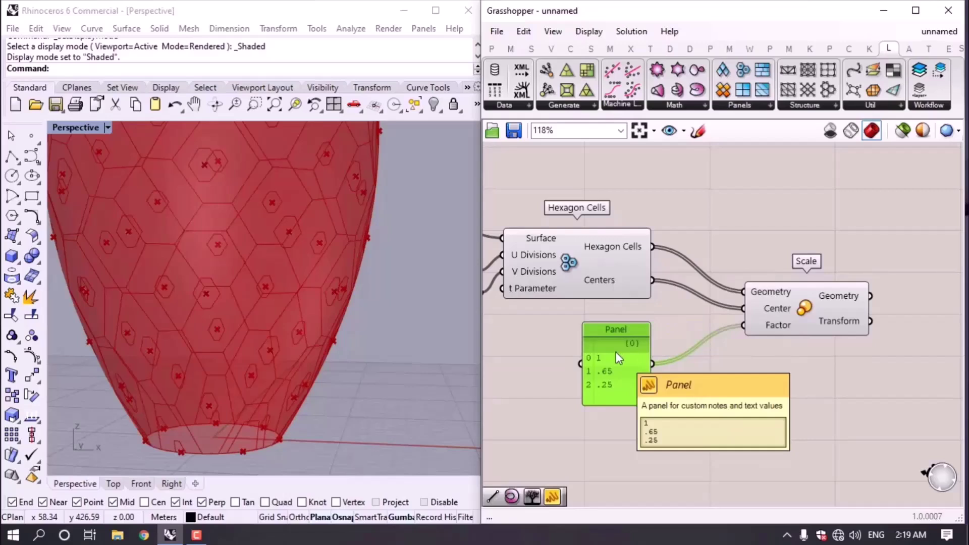
# Start a canvas sketch near Scale with a row of five short strokes, a row of five crosses and a row of three circles.
pyautogui.click(697, 130)
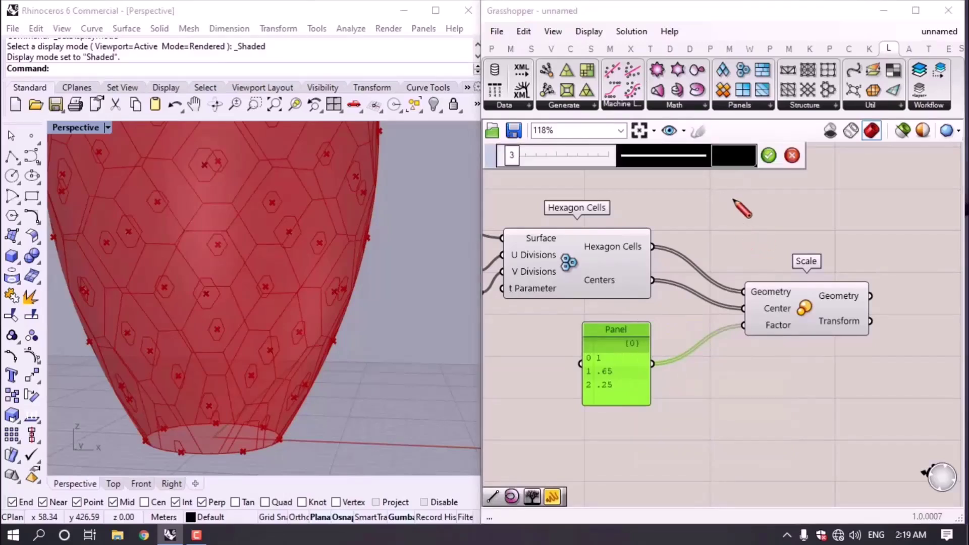
pyautogui.moveTo(728, 191)
pyautogui.mouseDown()
pyautogui.moveTo(729, 202)
pyautogui.moveTo(816, 203)
pyautogui.mouseUp()
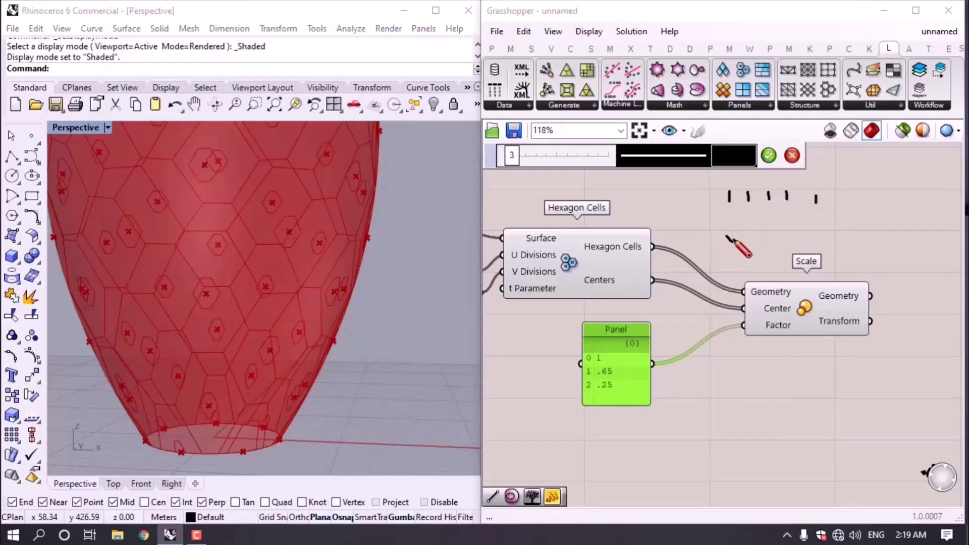
pyautogui.moveTo(727, 236); pyautogui.dragTo(823, 241)
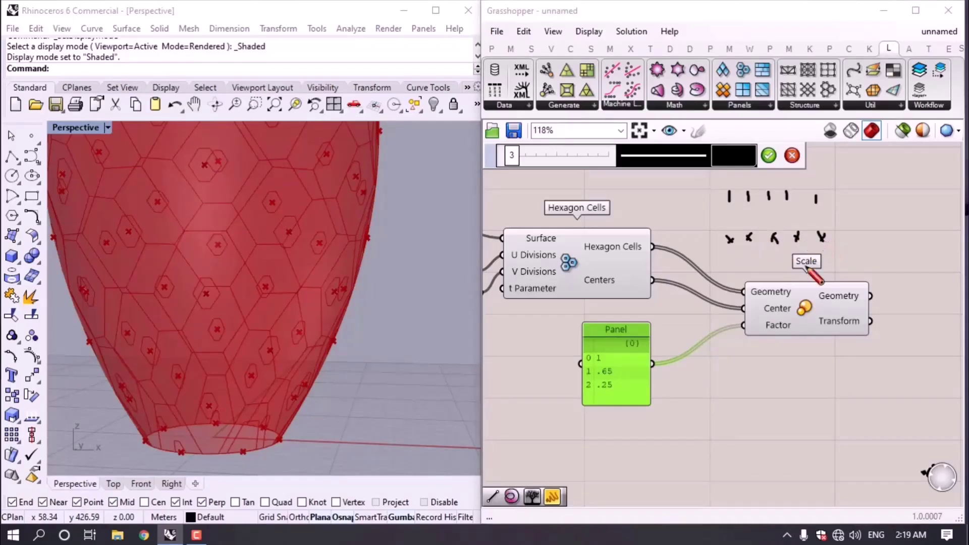
pyautogui.moveTo(730, 328)
pyautogui.mouseDown()
pyautogui.moveTo(738, 316)
pyautogui.moveTo(736, 332)
pyautogui.moveTo(728, 327)
pyautogui.moveTo(775, 327)
pyautogui.moveTo(781, 315)
pyautogui.moveTo(820, 323)
pyautogui.mouseUp()
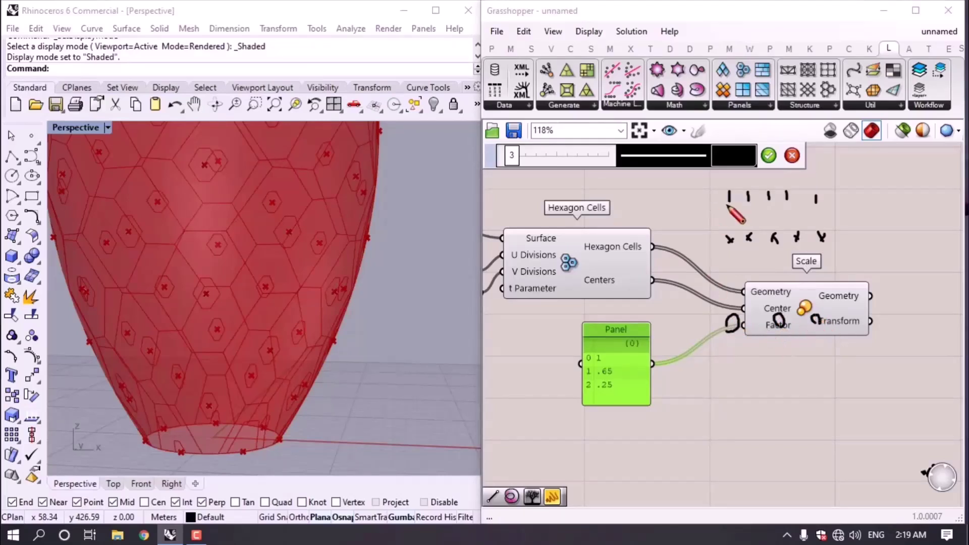
# Sketch lines from the strokes through the crosses to the circles, underline .25 in the Panel, and finish the sketch.
pyautogui.moveTo(729, 195); pyautogui.dragTo(734, 329)
pyautogui.moveTo(748, 194)
pyautogui.mouseDown()
pyautogui.moveTo(748, 237)
pyautogui.moveTo(782, 318)
pyautogui.mouseUp()
pyautogui.moveTo(767, 195); pyautogui.dragTo(806, 308)
pyautogui.moveTo(786, 194); pyautogui.dragTo(809, 297)
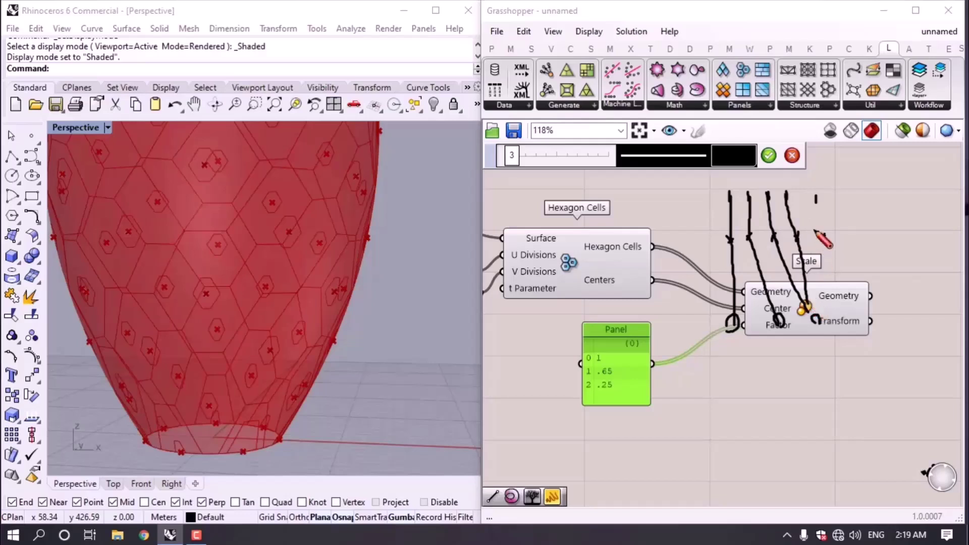
pyautogui.moveTo(817, 203)
pyautogui.mouseDown()
pyautogui.moveTo(825, 275)
pyautogui.moveTo(807, 304)
pyautogui.mouseUp()
pyautogui.moveTo(837, 203); pyautogui.dragTo(841, 297)
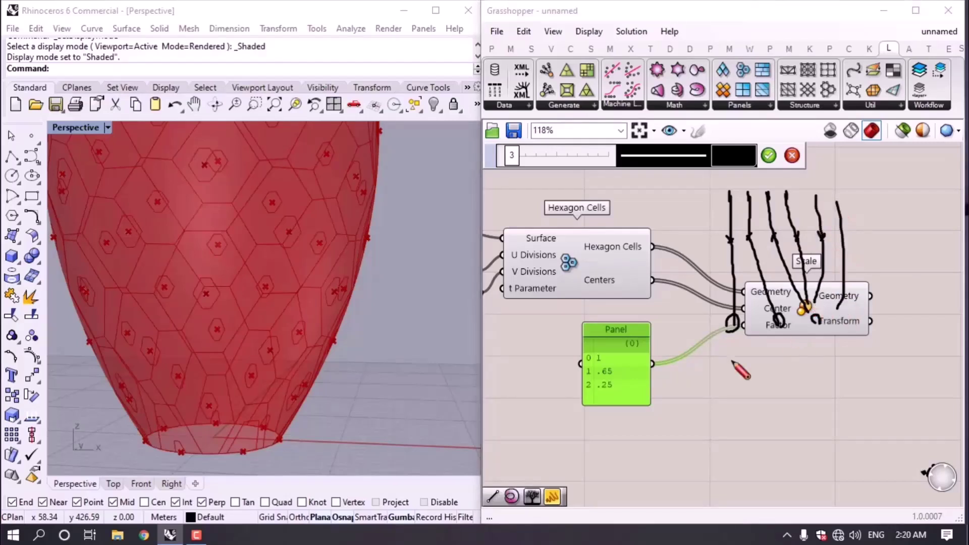
pyautogui.moveTo(584, 396); pyautogui.dragTo(614, 389)
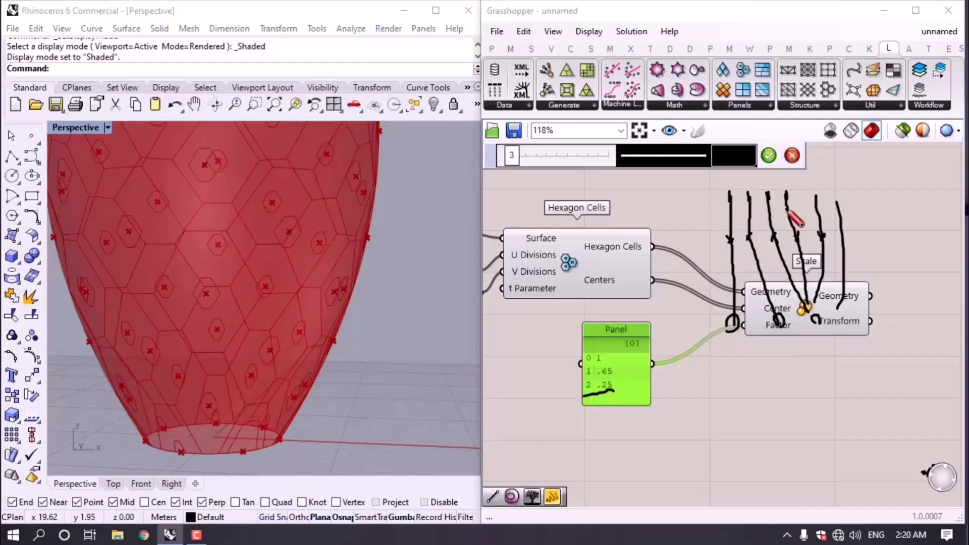
pyautogui.click(767, 163)
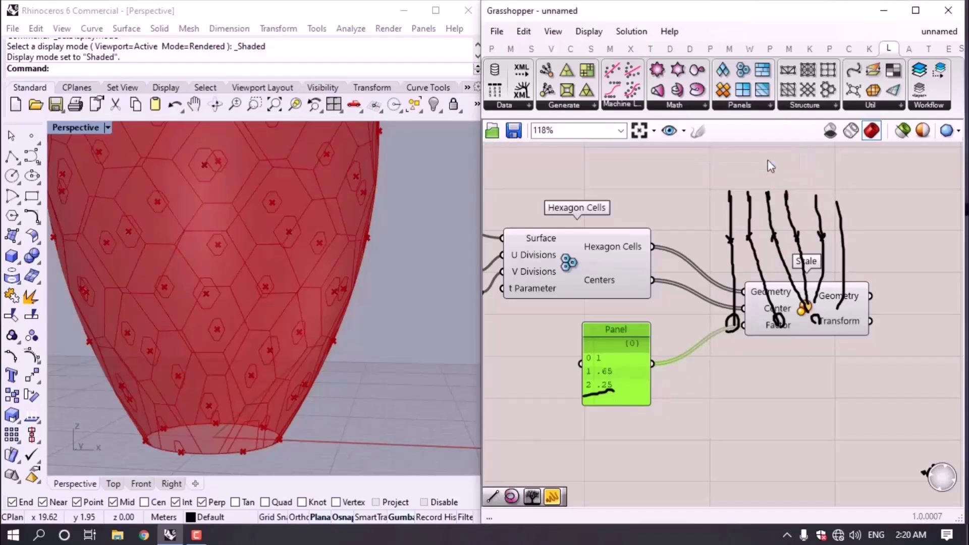
# Start a second canvas sketch in red and draw a box around each of the three circles.
pyautogui.moveTo(753, 305); pyautogui.dragTo(701, 282, button='right')
pyautogui.click(699, 131)
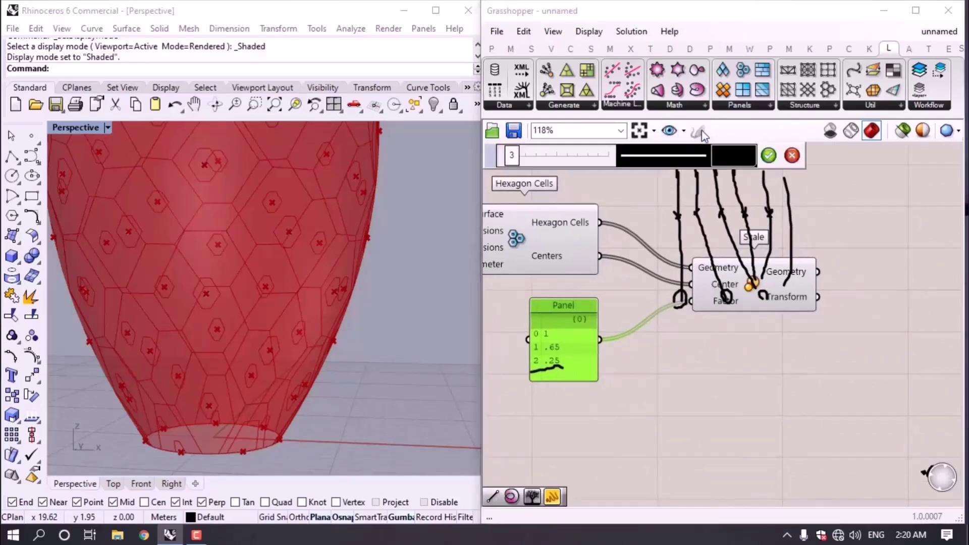
pyautogui.click(744, 160)
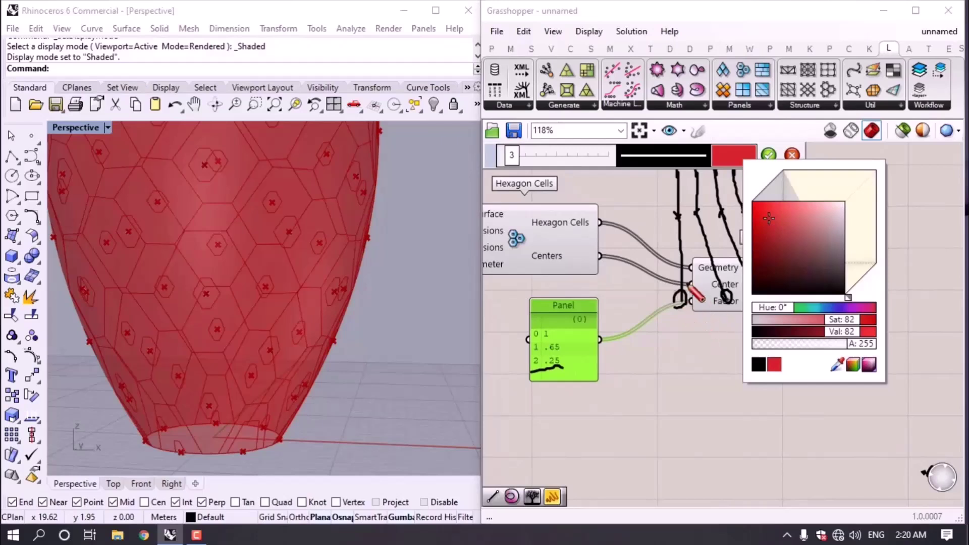
pyautogui.click(666, 289)
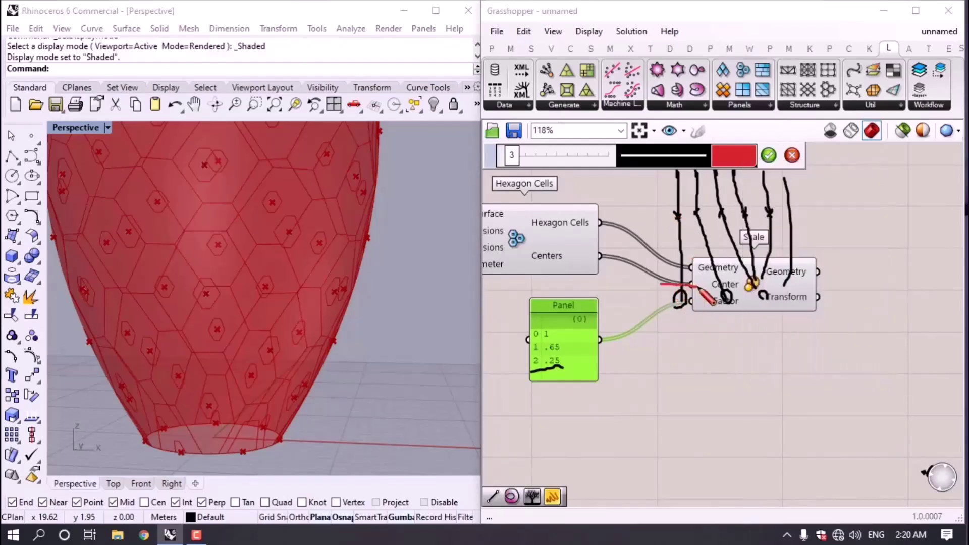
pyautogui.moveTo(697, 287)
pyautogui.mouseDown()
pyautogui.moveTo(702, 327)
pyautogui.moveTo(665, 306)
pyautogui.moveTo(679, 286)
pyautogui.mouseUp()
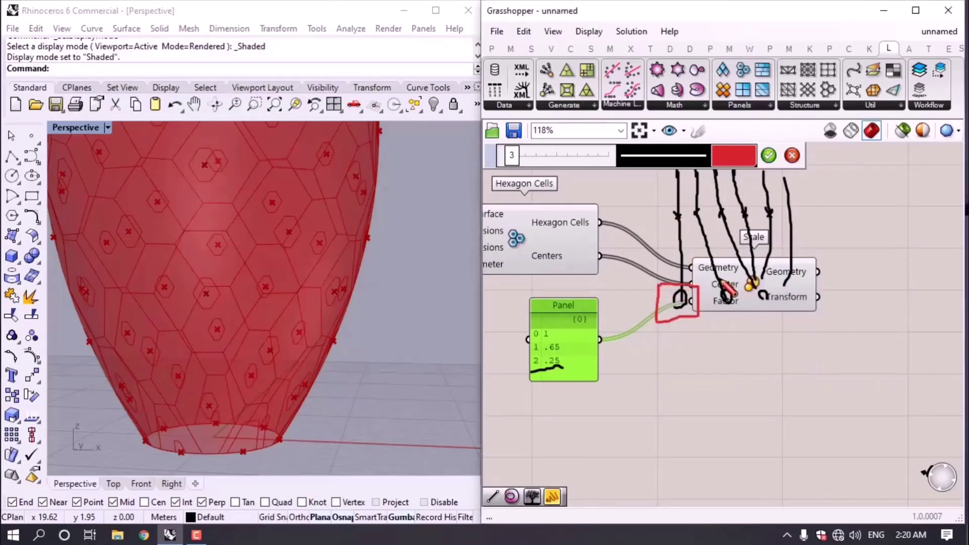
pyautogui.moveTo(740, 283)
pyautogui.mouseDown()
pyautogui.moveTo(741, 312)
pyautogui.moveTo(708, 303)
pyautogui.moveTo(758, 280)
pyautogui.moveTo(770, 303)
pyautogui.moveTo(758, 312)
pyautogui.moveTo(752, 283)
pyautogui.mouseUp()
pyautogui.scroll(-1, 693, 257)
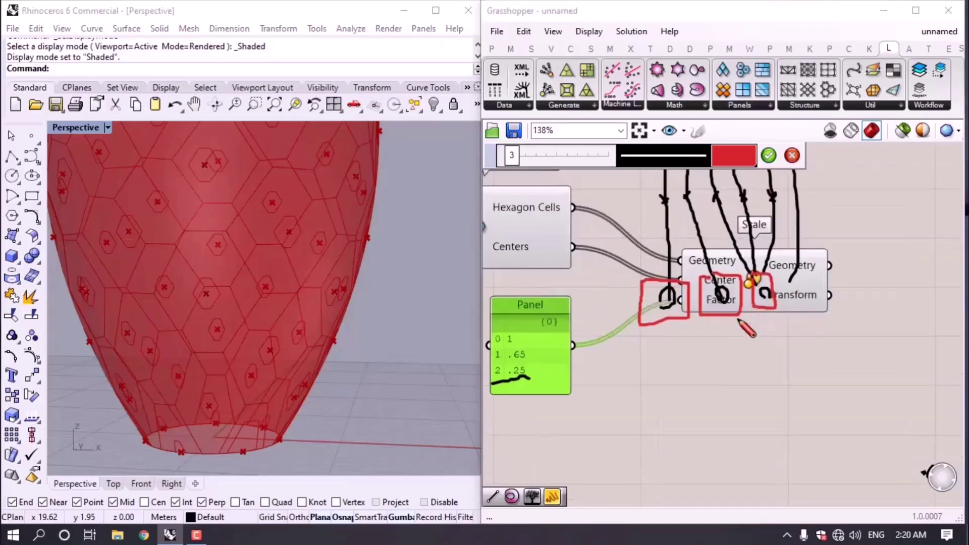
# Sketch red lines linking the first strokes of the upper row to the first boxed circle.
pyautogui.moveTo(679, 191); pyautogui.dragTo(681, 253)
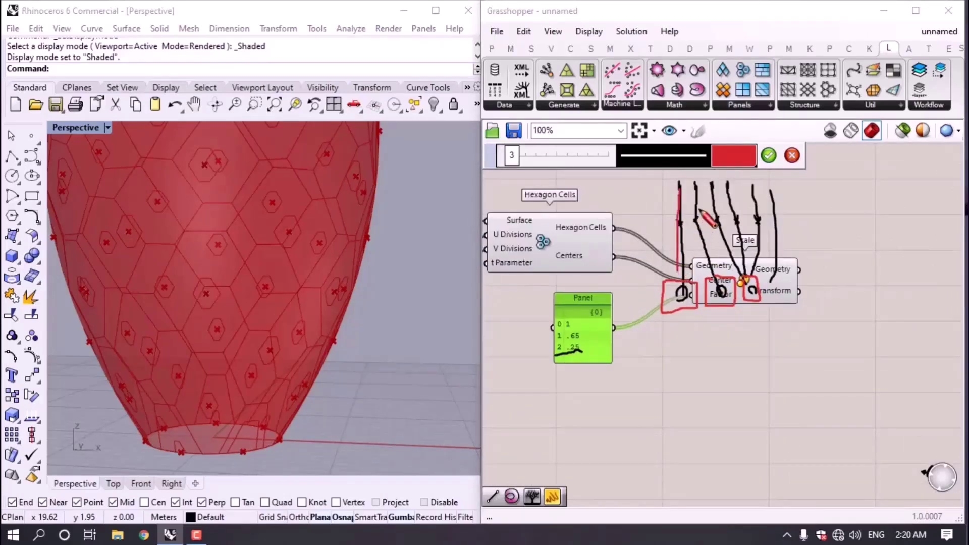
pyautogui.moveTo(698, 188)
pyautogui.mouseDown()
pyautogui.moveTo(692, 273)
pyautogui.moveTo(713, 188)
pyautogui.moveTo(690, 275)
pyautogui.mouseUp()
pyautogui.moveTo(725, 186)
pyautogui.mouseDown()
pyautogui.moveTo(719, 255)
pyautogui.moveTo(683, 276)
pyautogui.mouseUp()
# Change the current sketch colour to green and draw lines from the first two strokes to the second boxed circle.
pyautogui.click(733, 156)
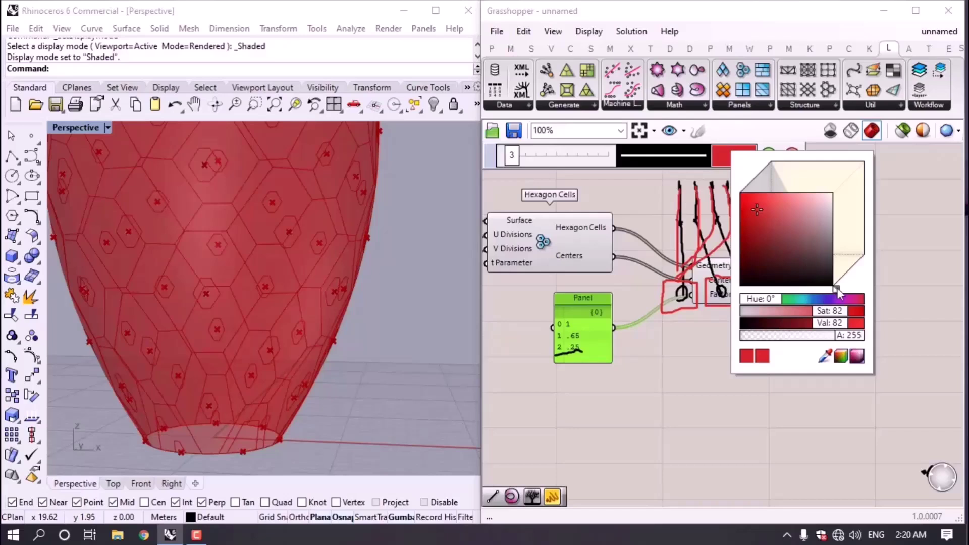
pyautogui.moveTo(836, 292); pyautogui.dragTo(850, 282)
pyautogui.click(697, 253)
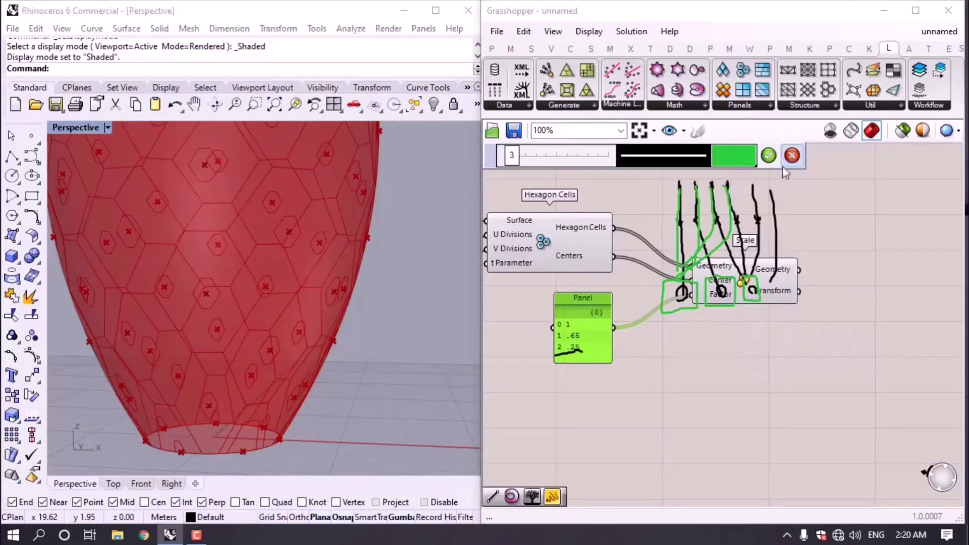
pyautogui.moveTo(708, 261); pyautogui.dragTo(694, 187)
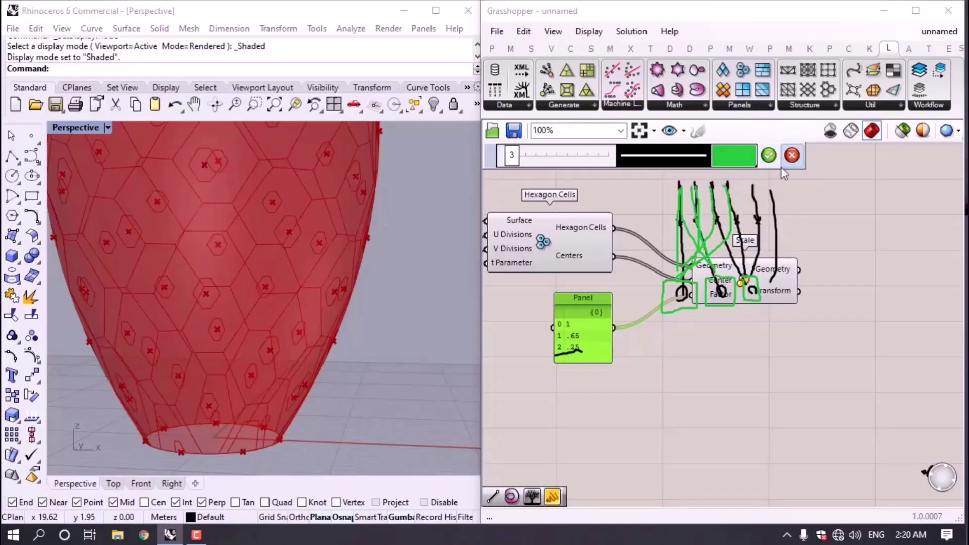
# Discard the current green sketch and delete the remaining sketch drawn over the Scale component.
pyautogui.click(792, 155)
pyautogui.moveTo(808, 227)
pyautogui.mouseDown()
pyautogui.moveTo(735, 200)
pyautogui.moveTo(682, 200)
pyautogui.mouseUp()
pyautogui.press('Delete')
# Add a Graft Tree component beside the Panel and wire the Panel through it into the Factor input of Scale.
pyautogui.moveTo(677, 197); pyautogui.dragTo(677, 236, button='right')
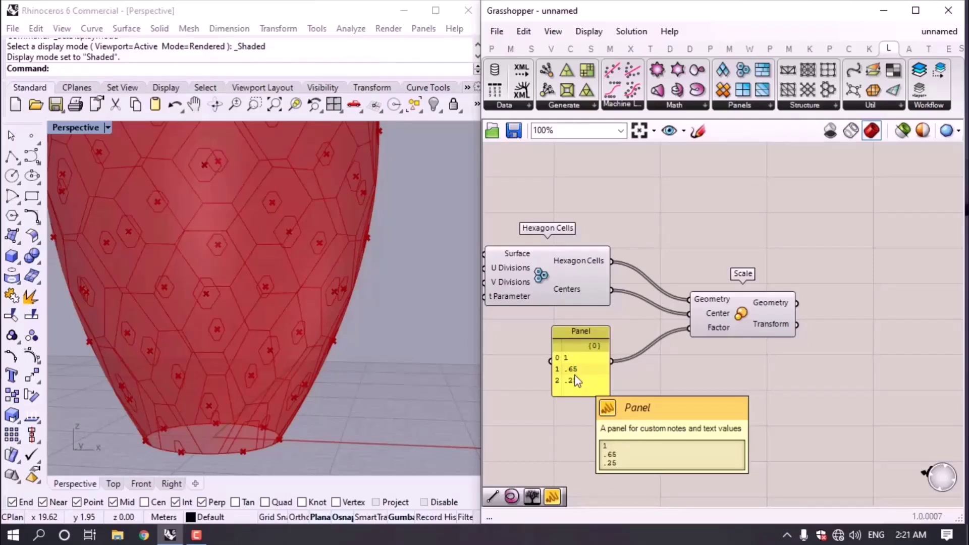
pyautogui.moveTo(647, 376); pyautogui.dragTo(707, 322, button='right')
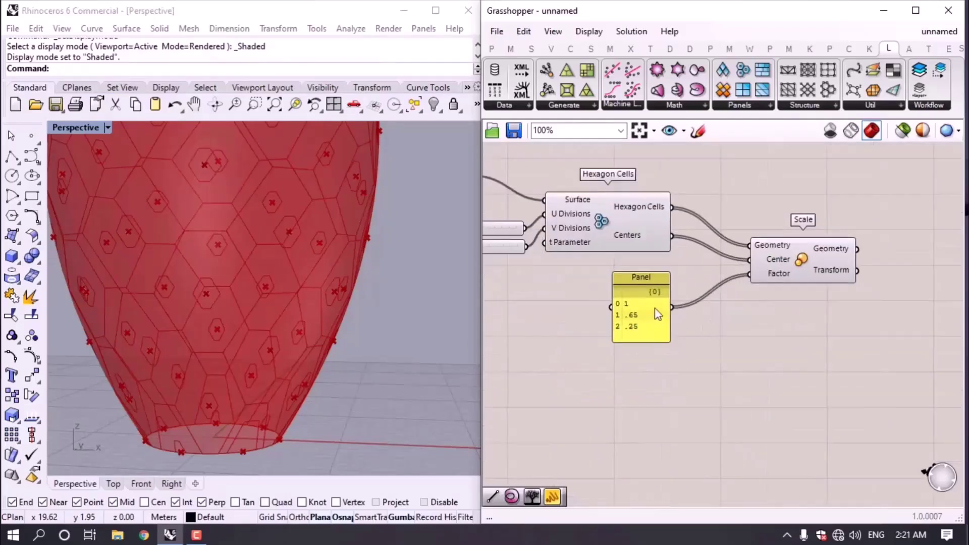
pyautogui.moveTo(655, 313); pyautogui.dragTo(624, 331)
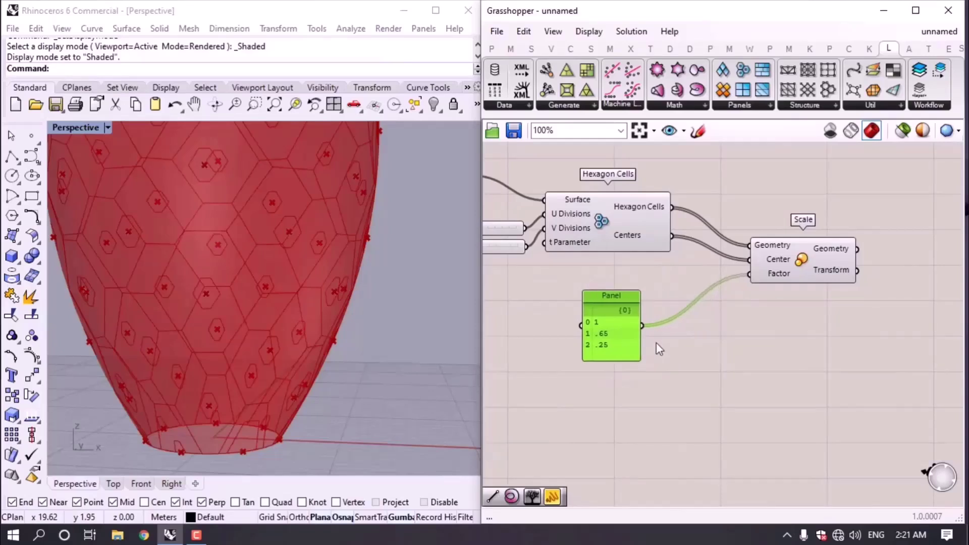
pyautogui.doubleClick(680, 357)
pyautogui.write('gra')
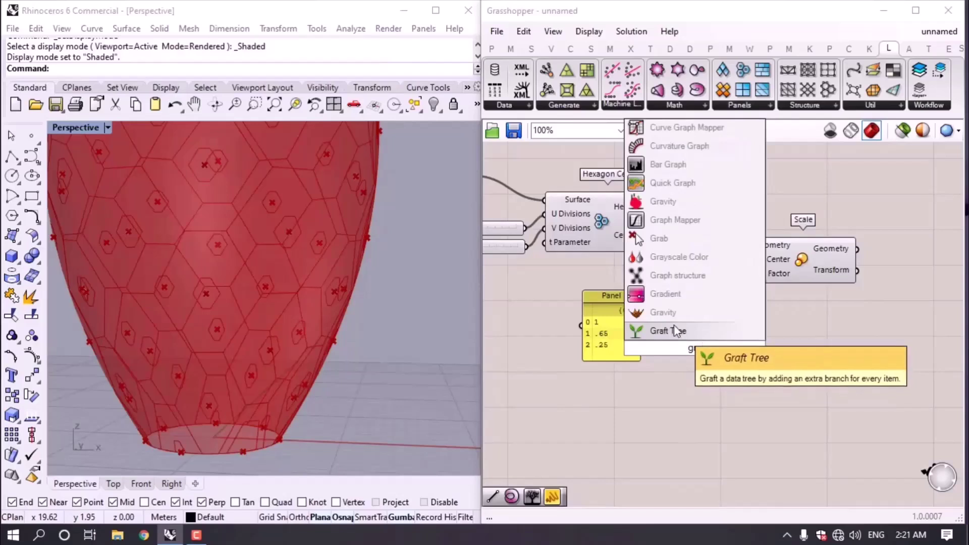
pyautogui.click(674, 327)
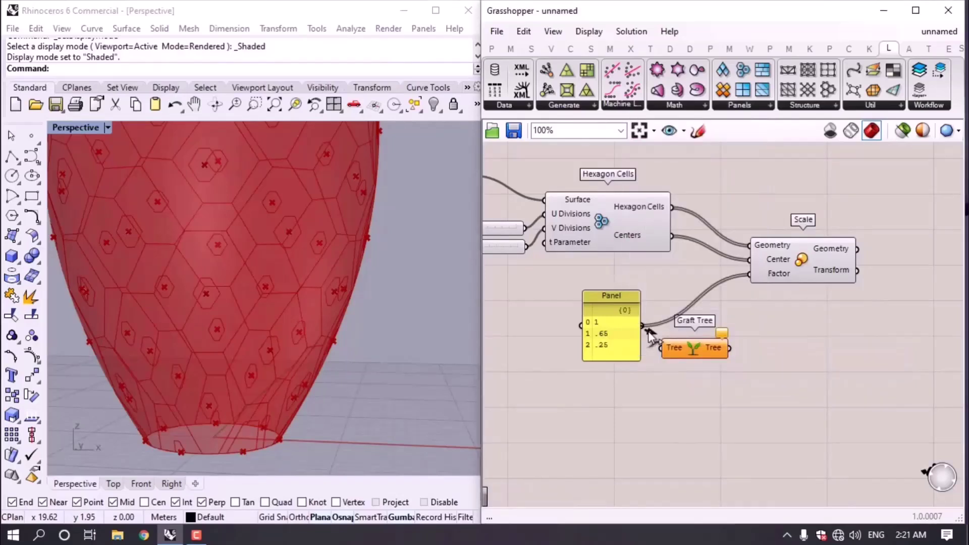
pyautogui.moveTo(649, 332); pyautogui.dragTo(661, 349)
pyautogui.moveTo(729, 349); pyautogui.dragTo(748, 275)
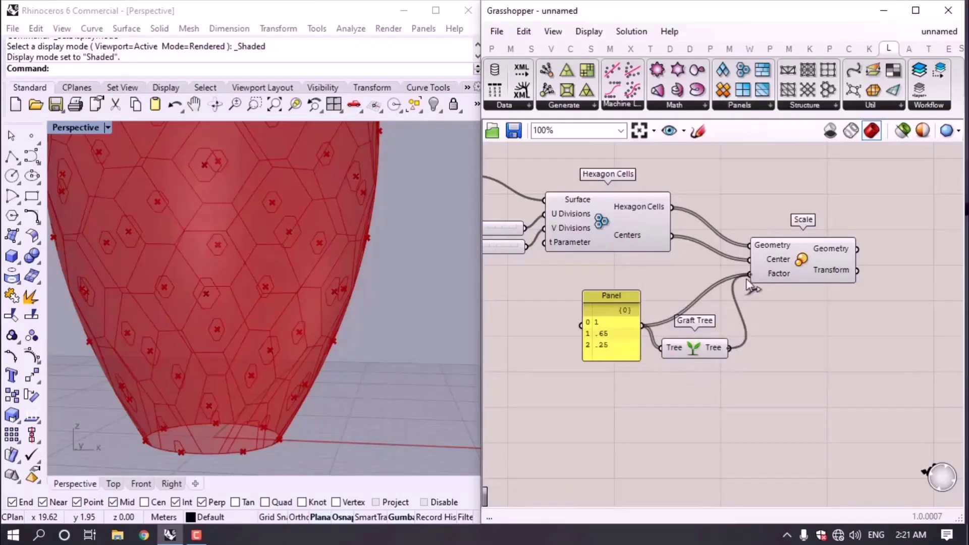
# Turn off the preview of Hexagon Cells and inspect the scaled hexagons on the surface from several angles.
pyautogui.moveTo(375, 328); pyautogui.dragTo(218, 352, button='right')
pyautogui.click(650, 208)
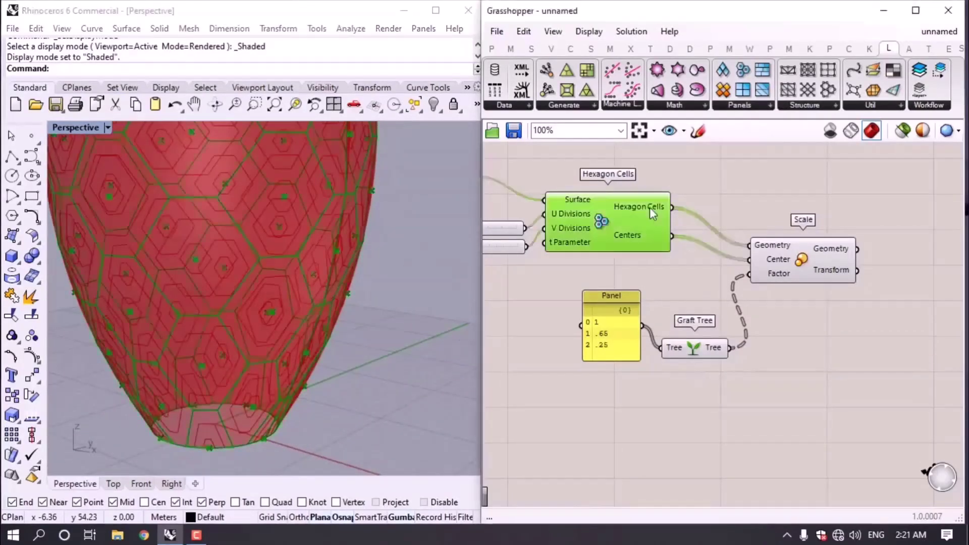
pyautogui.middleClick(592, 239)
pyautogui.click(636, 193)
pyautogui.scroll(-4, 323, 320)
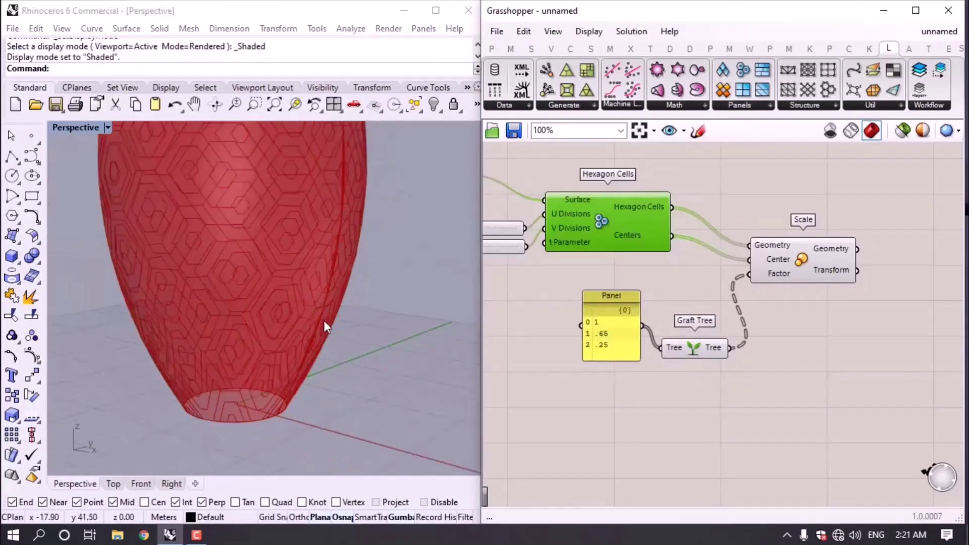
pyautogui.moveTo(323, 320); pyautogui.dragTo(441, 362, button='right')
pyautogui.scroll(5, 328, 193)
pyautogui.moveTo(328, 193); pyautogui.dragTo(212, 211, button='right')
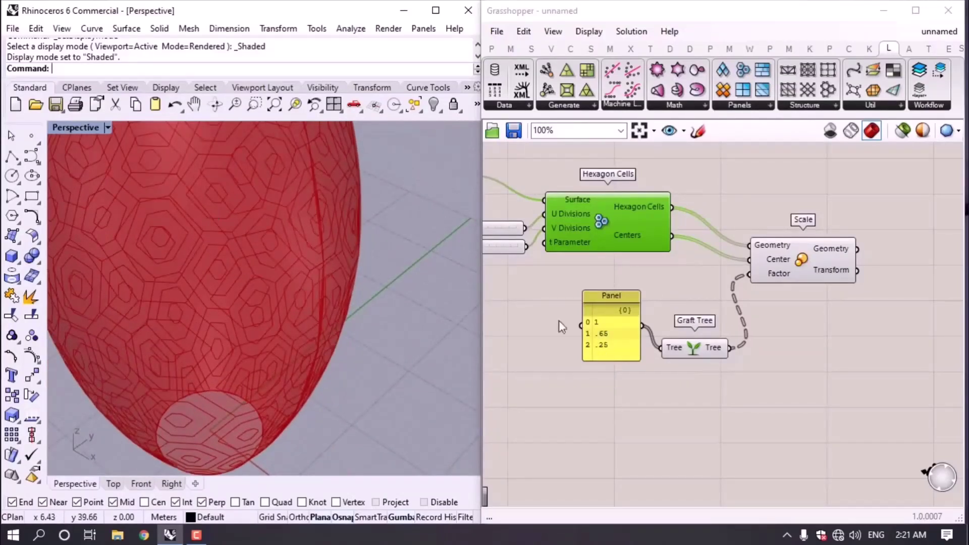
# Draw a long, narrow horizontal rectangle in the Top view of Rhino, on empty space beside the vase.
pyautogui.click(113, 484)
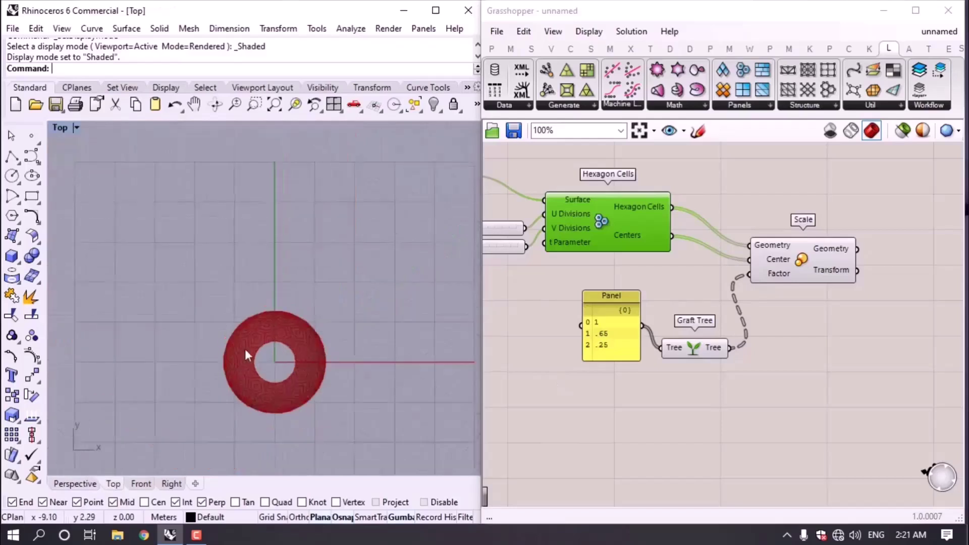
pyautogui.moveTo(310, 335); pyautogui.dragTo(133, 350, button='right')
pyautogui.click(32, 195)
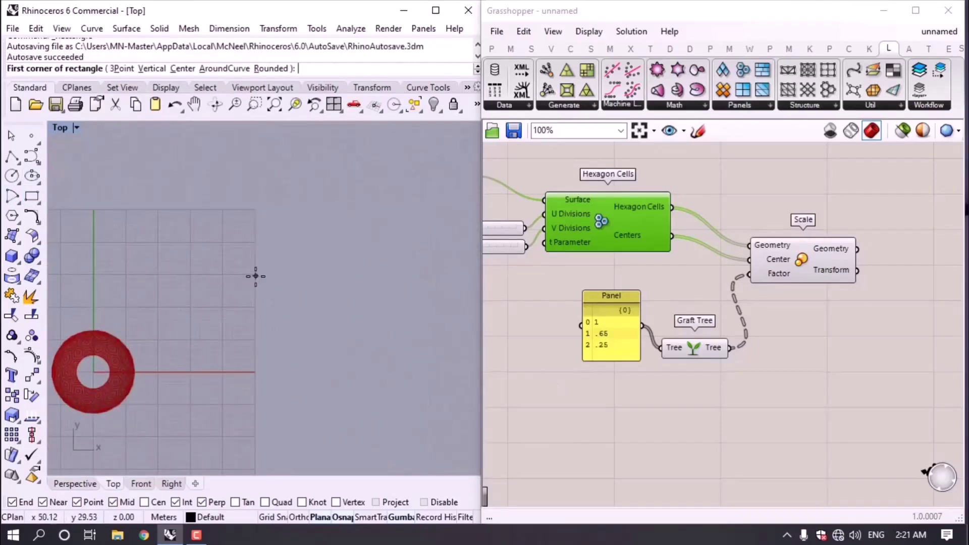
pyautogui.scroll(2, 255, 275)
pyautogui.click(128, 258)
pyautogui.click(406, 298)
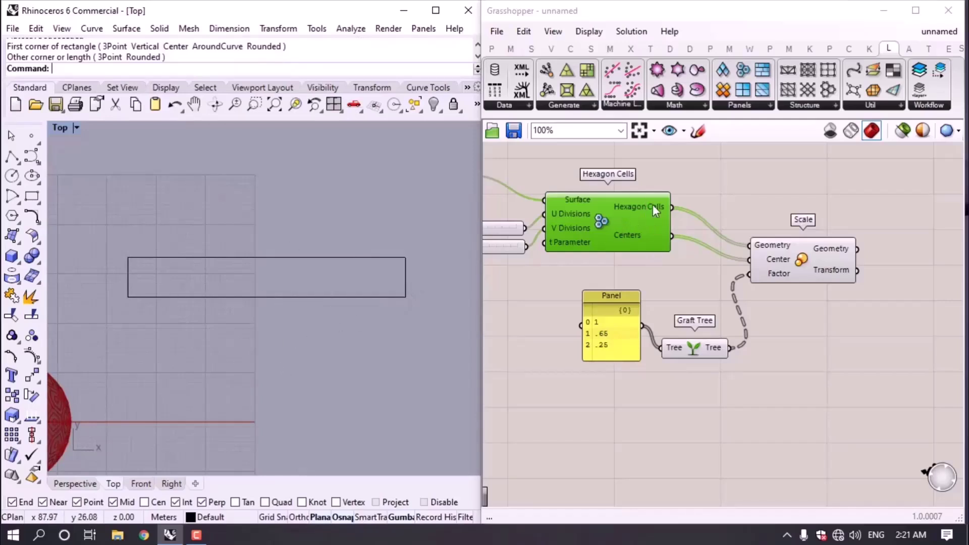
# Draw a small inscribed six-sided polygon inside the left end of the rectangle.
pyautogui.click(12, 175)
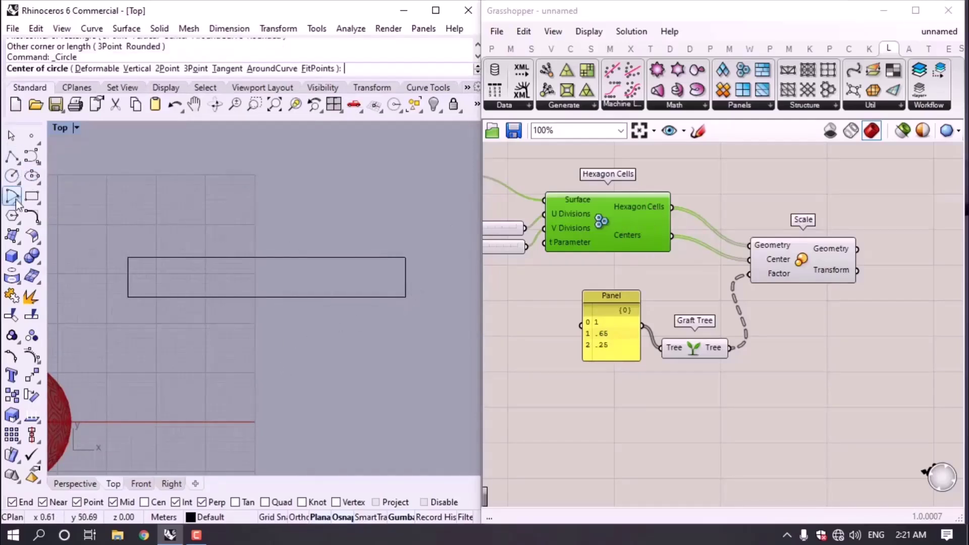
pyautogui.click(12, 216)
pyautogui.scroll(4, 148, 266)
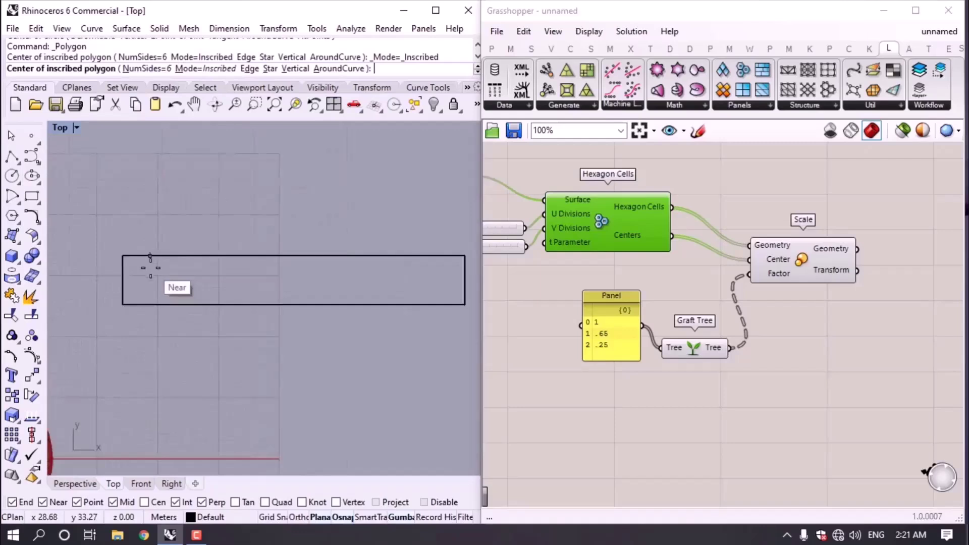
pyautogui.click(131, 303)
pyautogui.click(149, 302)
# Array the hexagon linearly into 9 items, spaced horizontally along the rectangle.
pyautogui.click(150, 303)
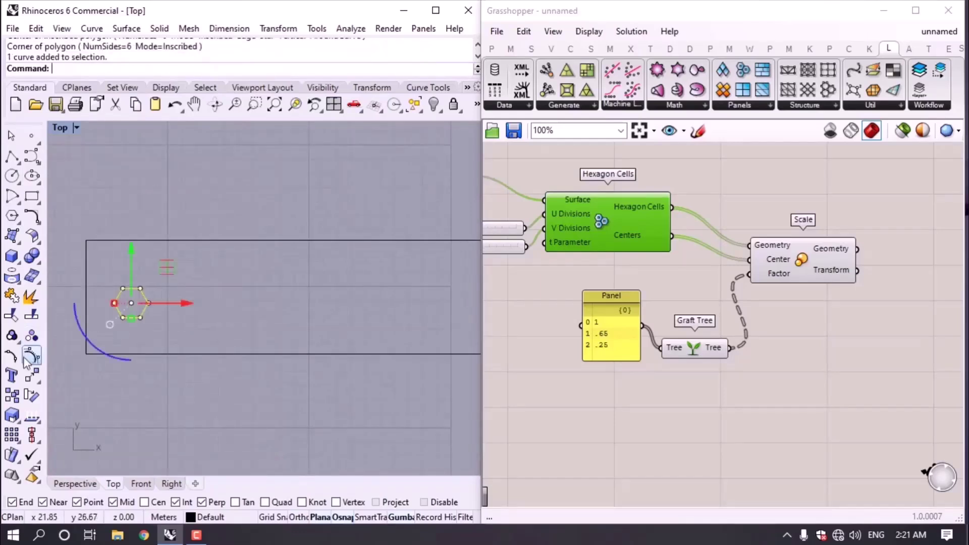
pyautogui.click(19, 442)
pyautogui.click(132, 441)
pyautogui.scroll(-2, 278, 283)
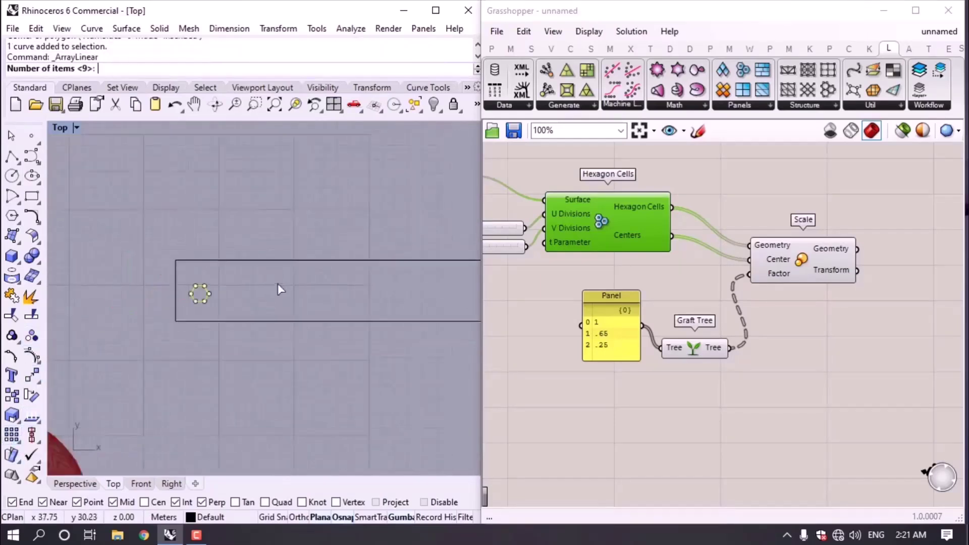
pyautogui.moveTo(278, 283); pyautogui.dragTo(191, 294, button='right')
pyautogui.press('Return')
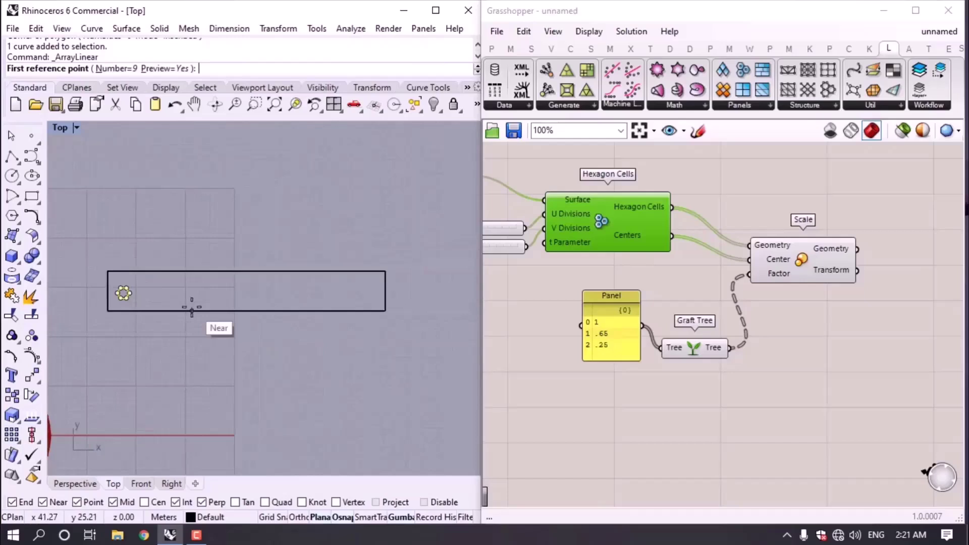
pyautogui.click(123, 292)
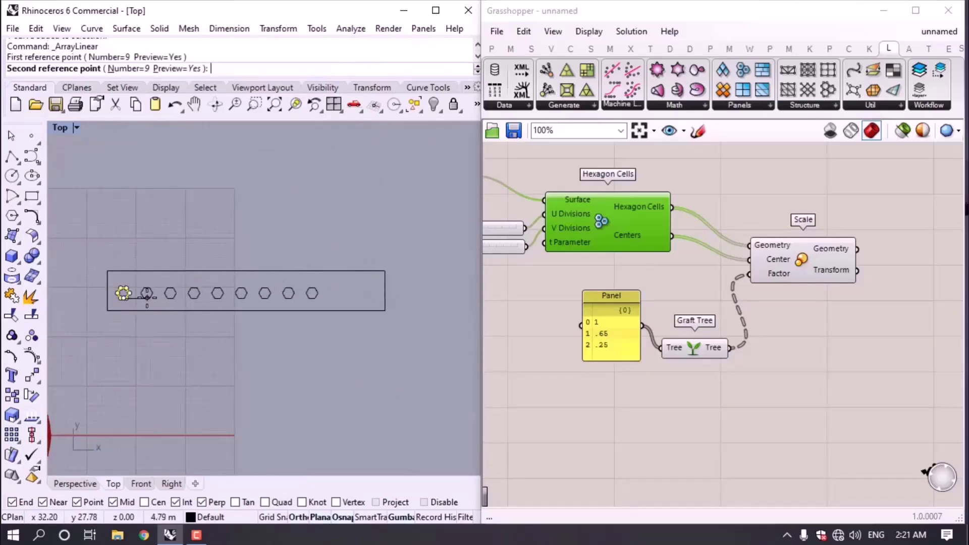
pyautogui.click(154, 293)
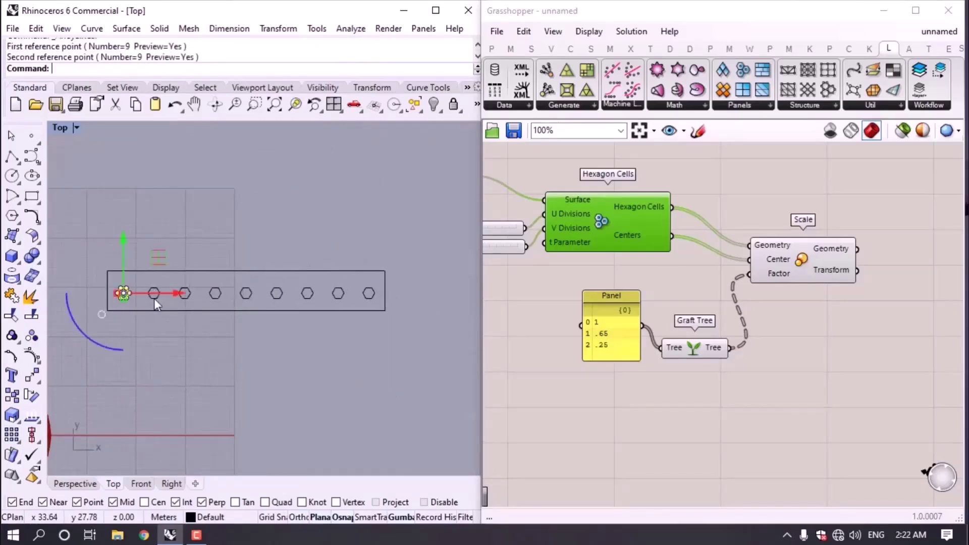
# Place a point below the first hexagon and array it linearly into 9 items, one beneath each hexagon.
pyautogui.moveTo(122, 233); pyautogui.dragTo(119, 192, button='right')
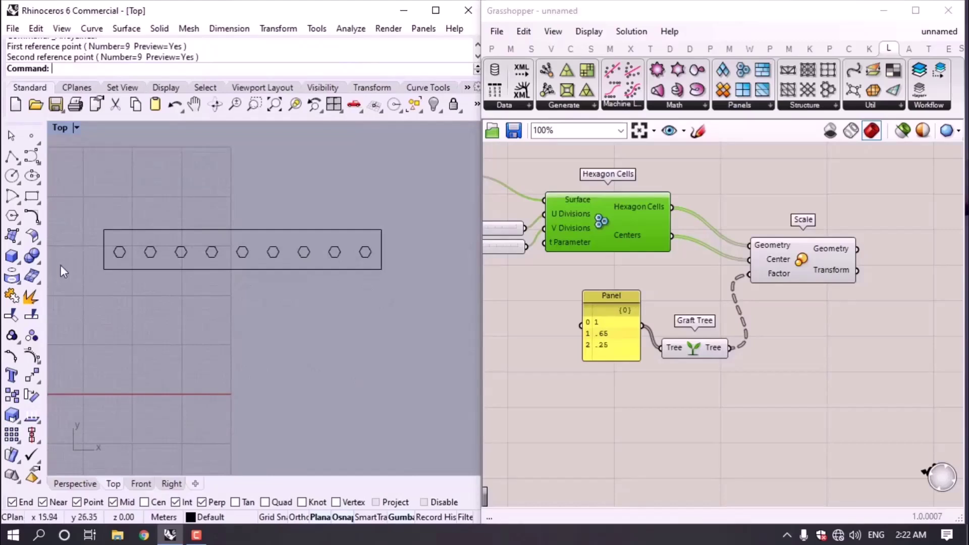
pyautogui.click(31, 135)
pyautogui.click(119, 308)
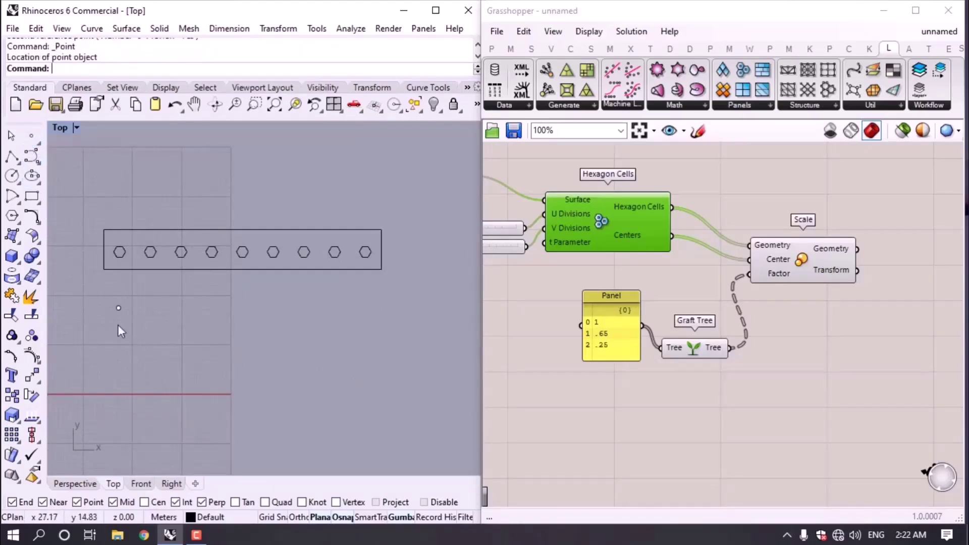
pyautogui.click(119, 308)
pyautogui.click(12, 435)
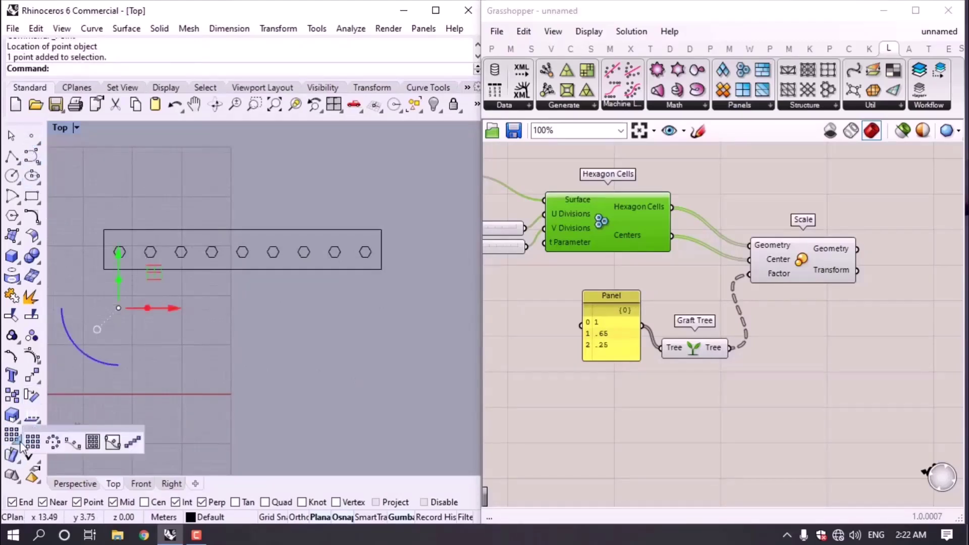
pyautogui.click(133, 444)
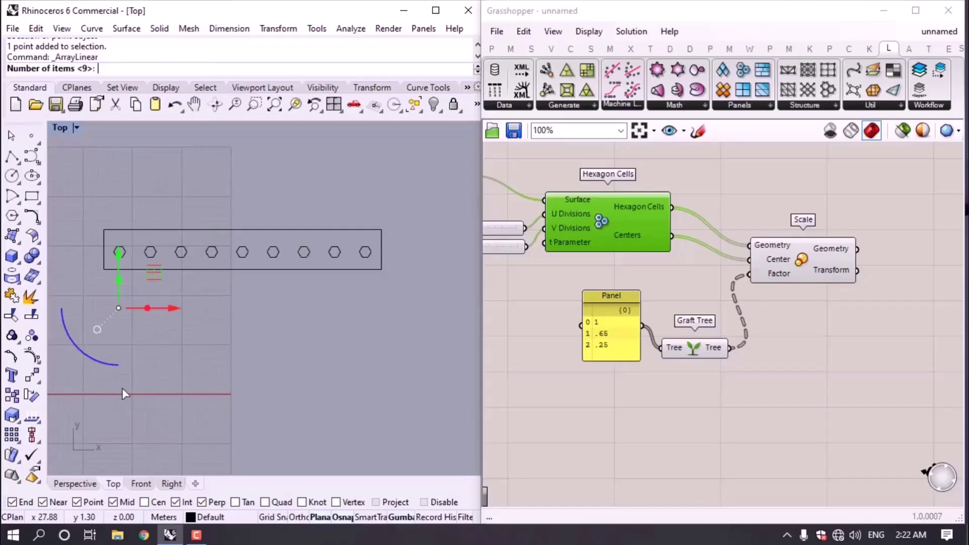
pyautogui.press('Return')
pyautogui.click(113, 314)
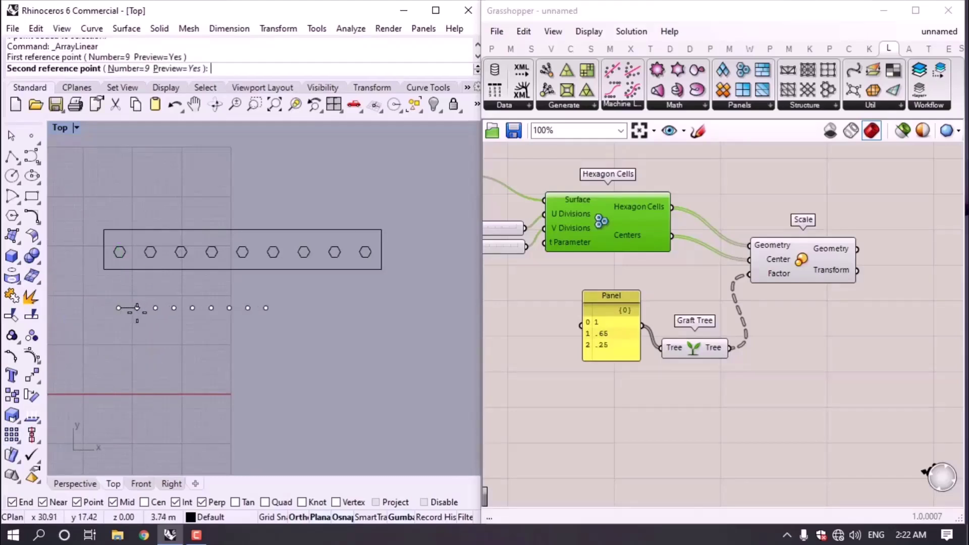
pyautogui.click(150, 307)
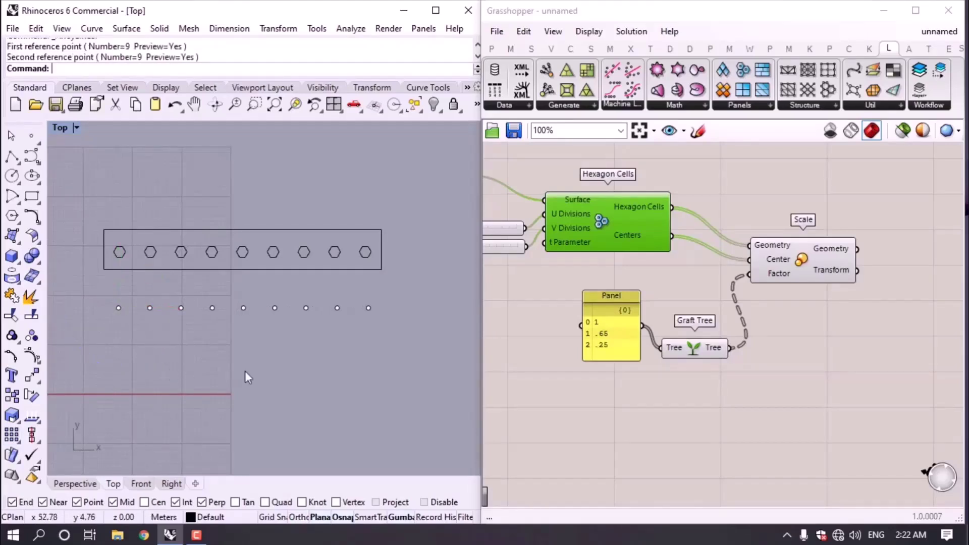
# Draw a short horizontal line below the first points and copy it twice to the right for a row of three lines.
pyautogui.moveTo(244, 370); pyautogui.dragTo(243, 329, button='right')
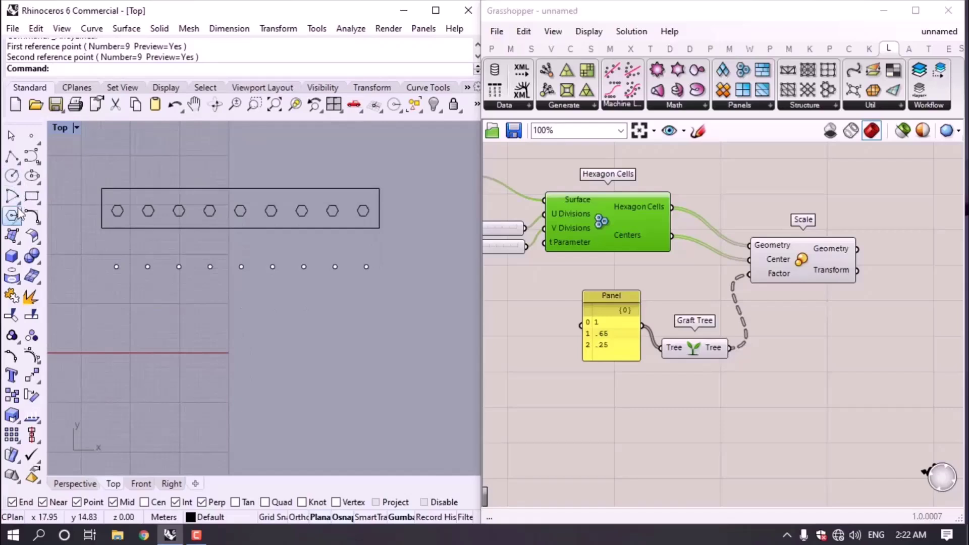
pyautogui.click(12, 157)
pyautogui.click(117, 324)
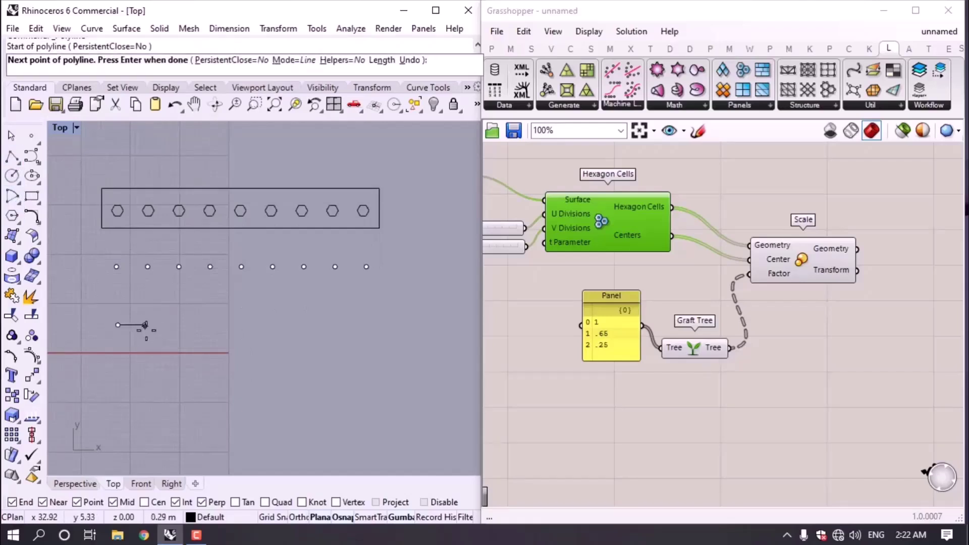
pyautogui.press('Return')
pyautogui.click(131, 325)
pyautogui.moveTo(176, 324); pyautogui.dragTo(290, 324)
pyautogui.moveTo(289, 324); pyautogui.dragTo(385, 320)
pyautogui.click(223, 198)
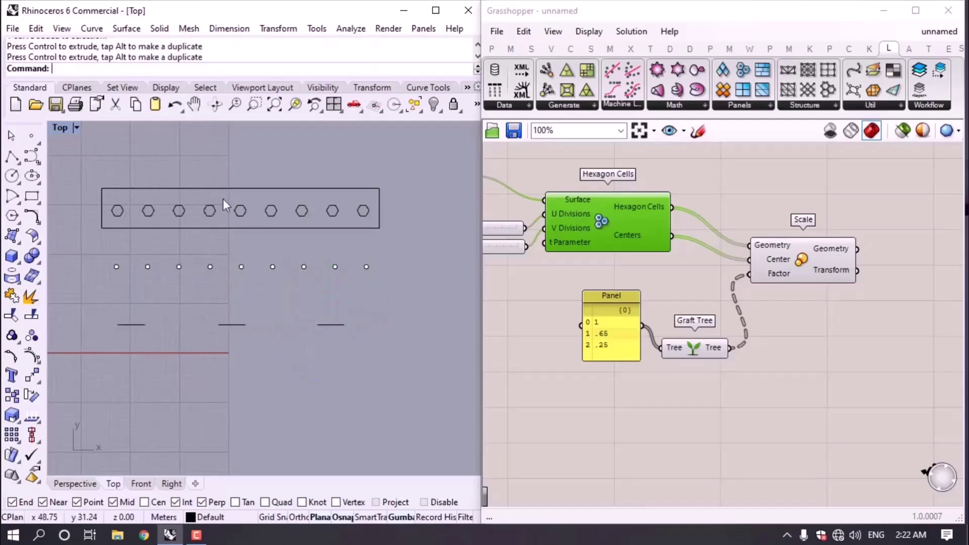
# Copy the rectangle straight down so that it encloses the row of points.
pyautogui.click(99, 191)
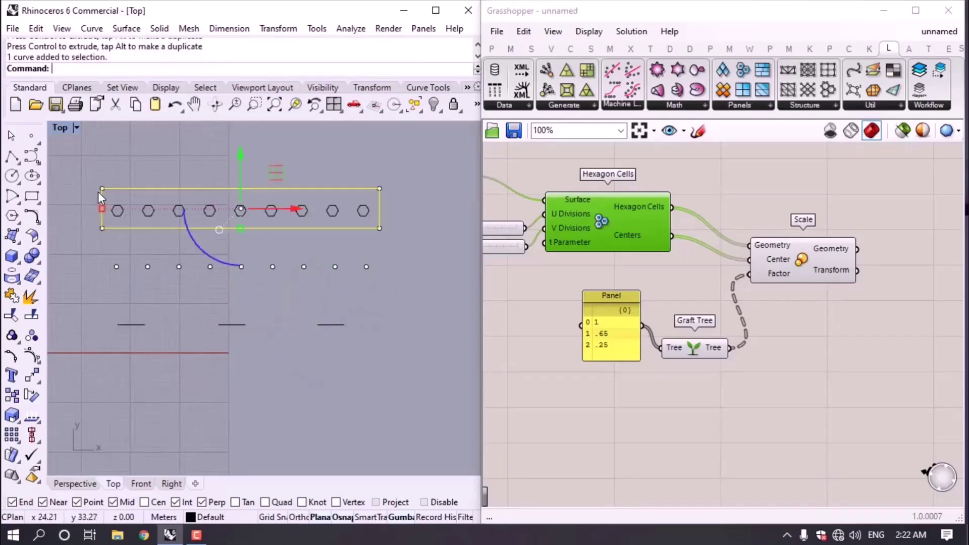
pyautogui.moveTo(236, 153); pyautogui.dragTo(226, 213)
pyautogui.click(217, 160)
# Make Layer 01 current and draw a polyline from the first hexagon through the first point to the first short line.
pyautogui.click(227, 517)
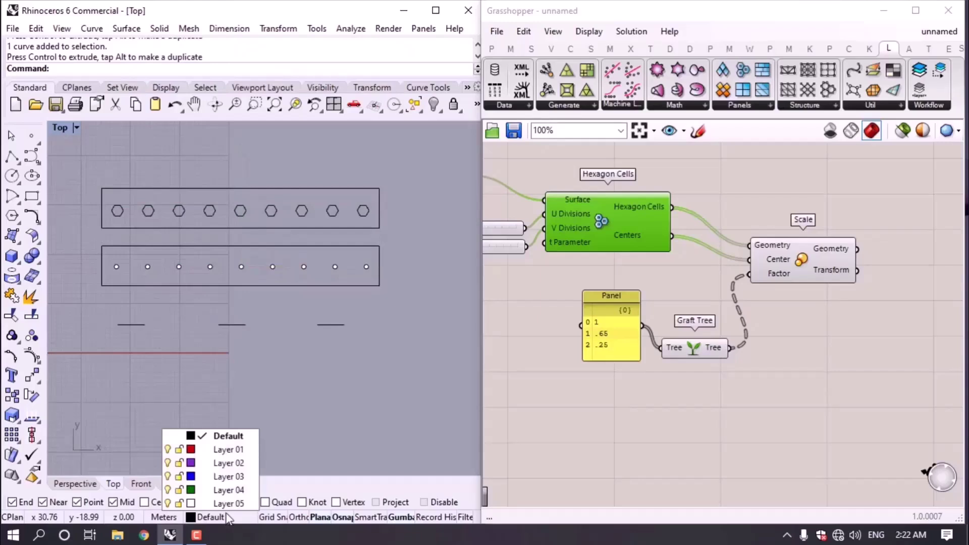
pyautogui.click(229, 450)
pyautogui.click(12, 156)
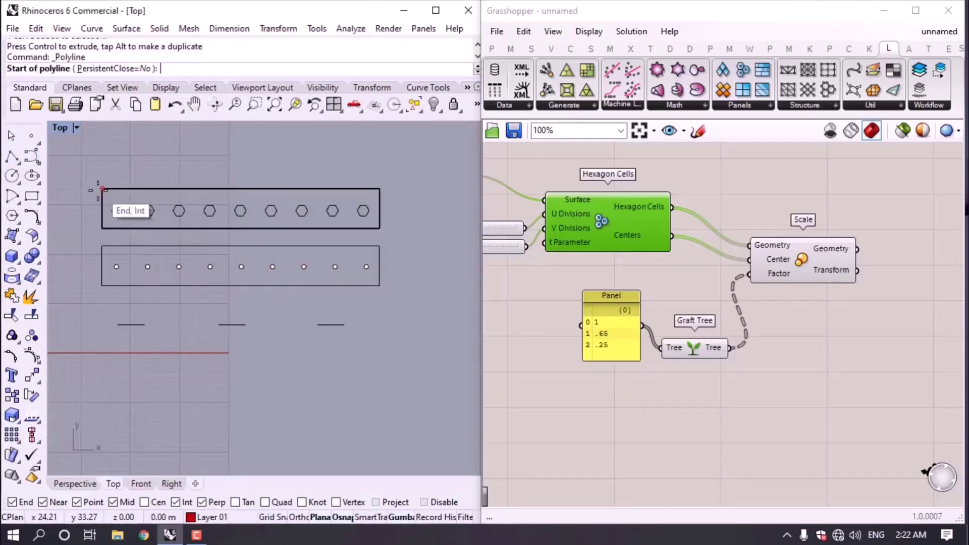
pyautogui.click(117, 214)
pyautogui.click(117, 266)
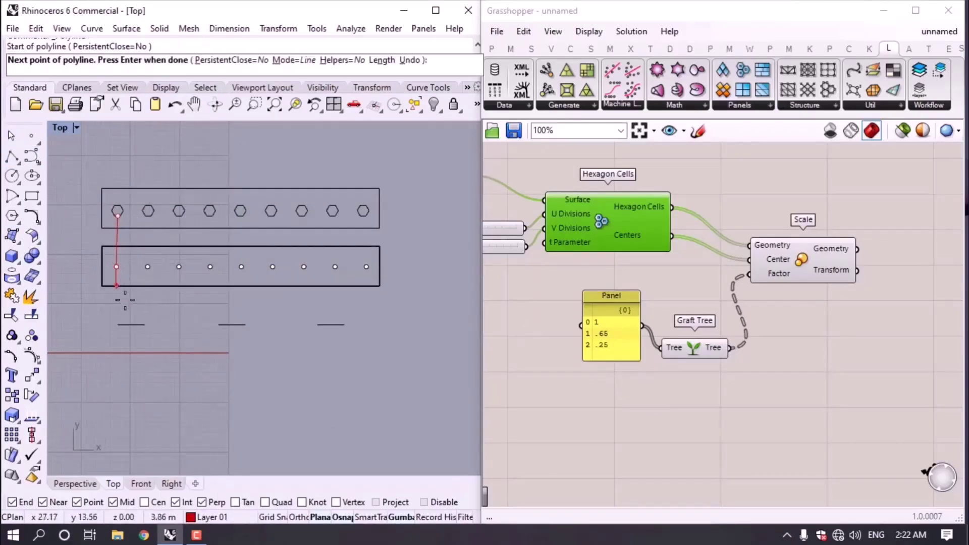
pyautogui.click(130, 323)
pyautogui.press('Return')
# Draw a polyline from the second hexagon through the second point to the middle of the second short line.
pyautogui.scroll(3, 115, 192)
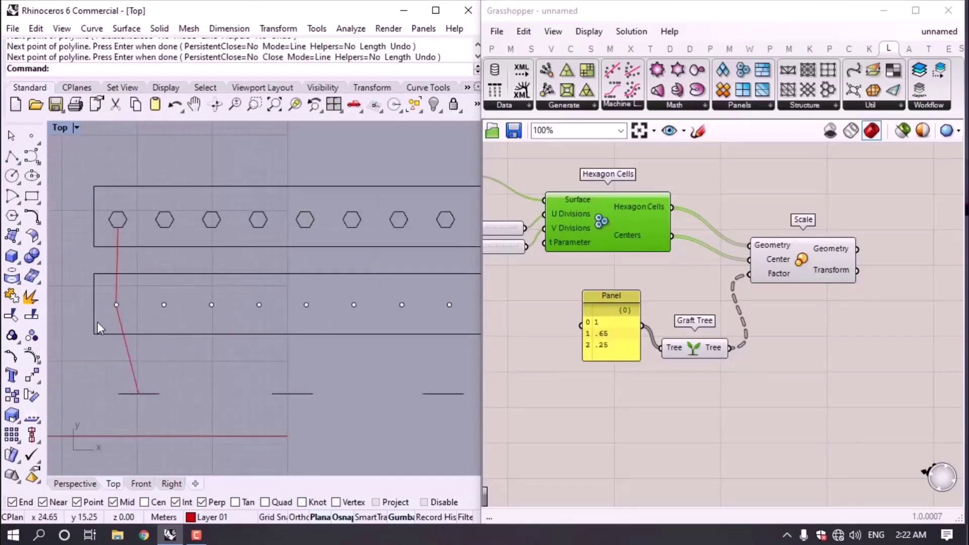
pyautogui.press('Return')
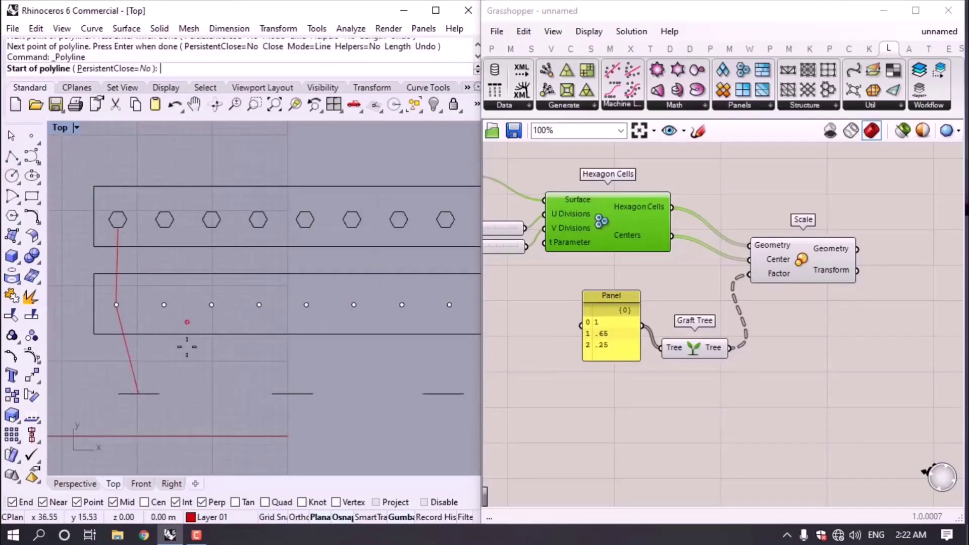
pyautogui.click(164, 227)
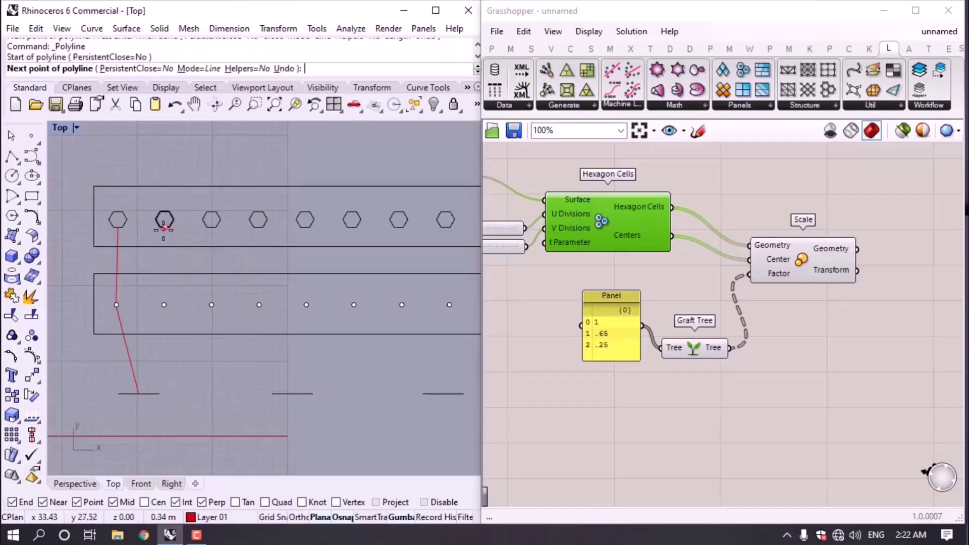
pyautogui.click(164, 305)
pyautogui.click(292, 394)
pyautogui.press('Return')
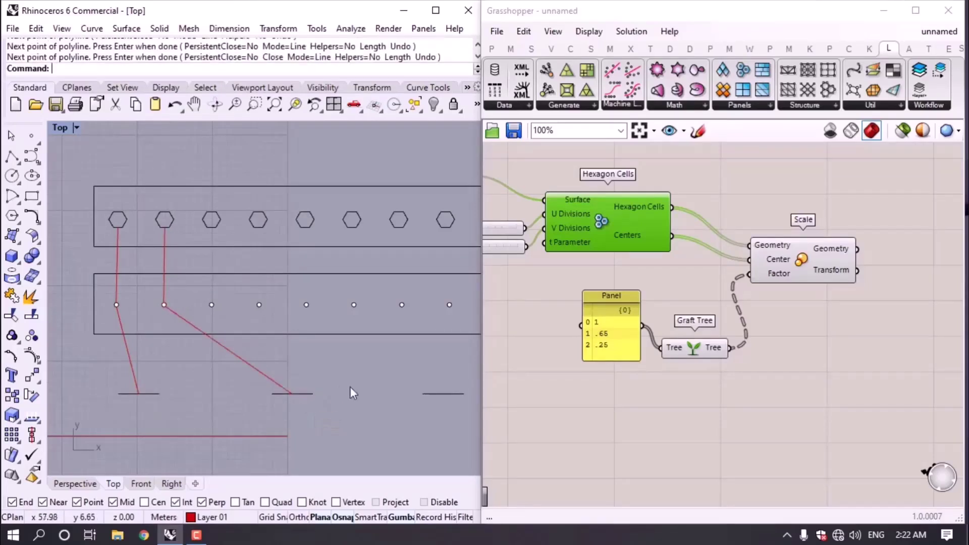
# Draw a polyline from the third hexagon through the third point to the middle of the third short line.
pyautogui.moveTo(305, 297); pyautogui.dragTo(255, 299, button='right')
pyautogui.press('Return')
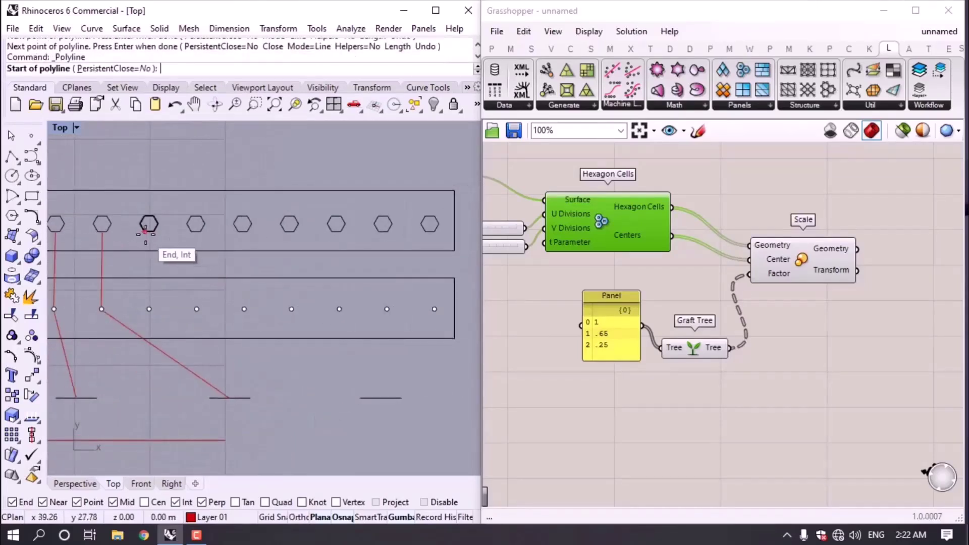
pyautogui.click(148, 233)
pyautogui.click(149, 309)
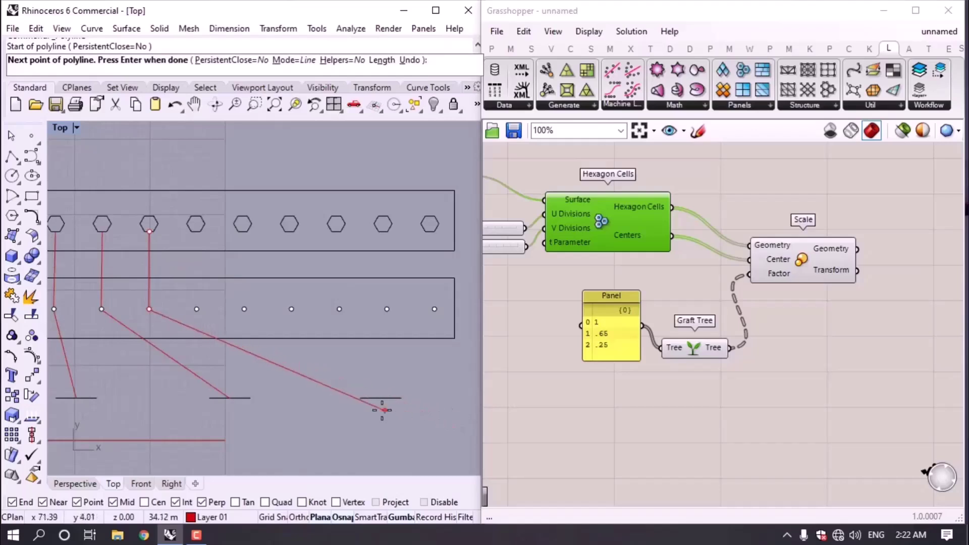
pyautogui.click(380, 398)
pyautogui.press('Return')
# Draw a polyline from the fourth hexagon through the fourth point to the middle of the third short line.
pyautogui.press('Return')
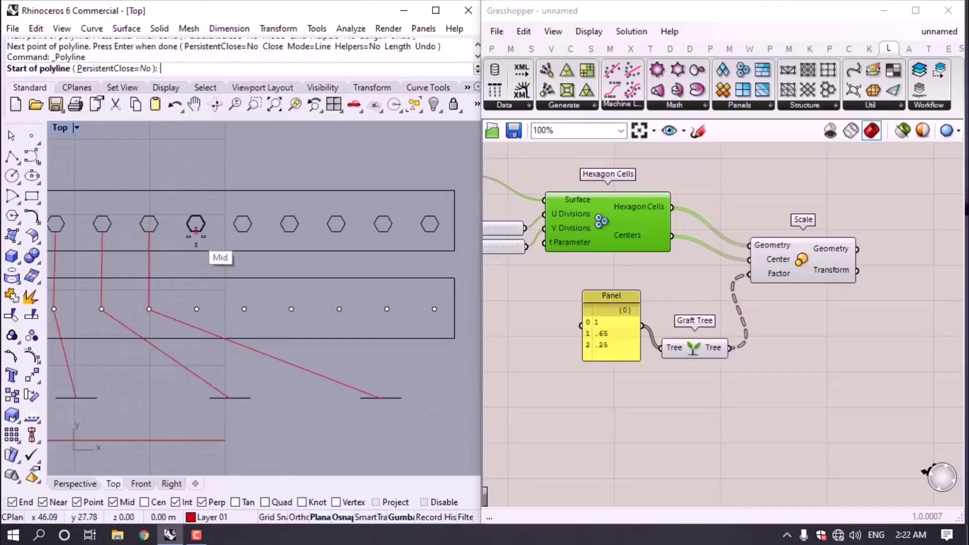
pyautogui.click(197, 232)
pyautogui.click(197, 309)
pyautogui.click(381, 398)
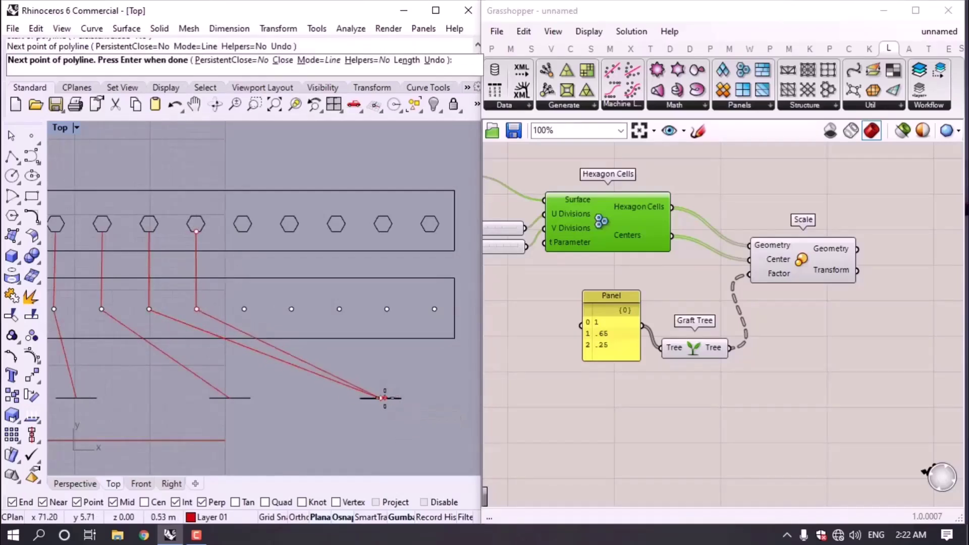
pyautogui.press('Return')
# Start another polyline at the bottom edge of the fifth hexagon.
pyautogui.press('Return')
pyautogui.click(243, 232)
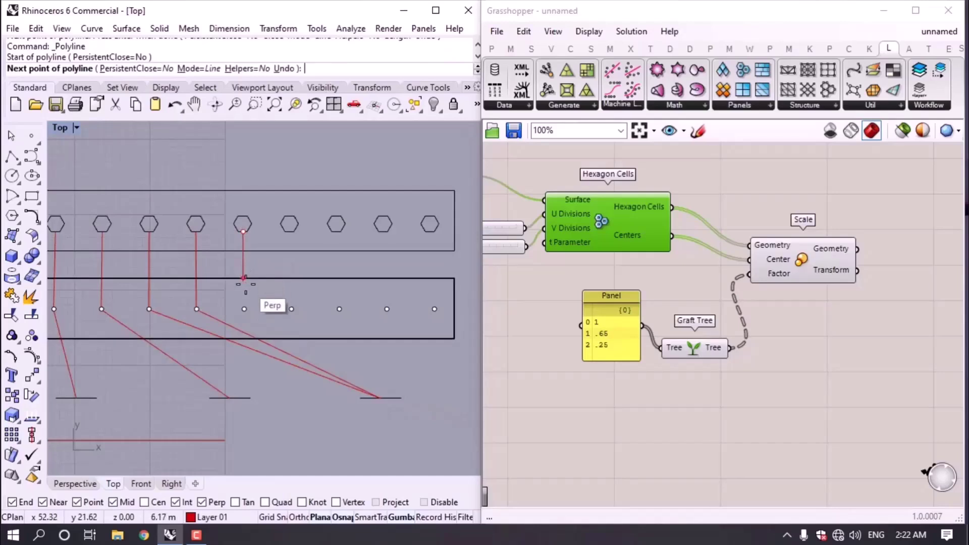
# Draw polylines from the fifth and sixth hexagons through their matching centre points to the third short line of the diagram.
pyautogui.click(244, 309)
pyautogui.click(380, 398)
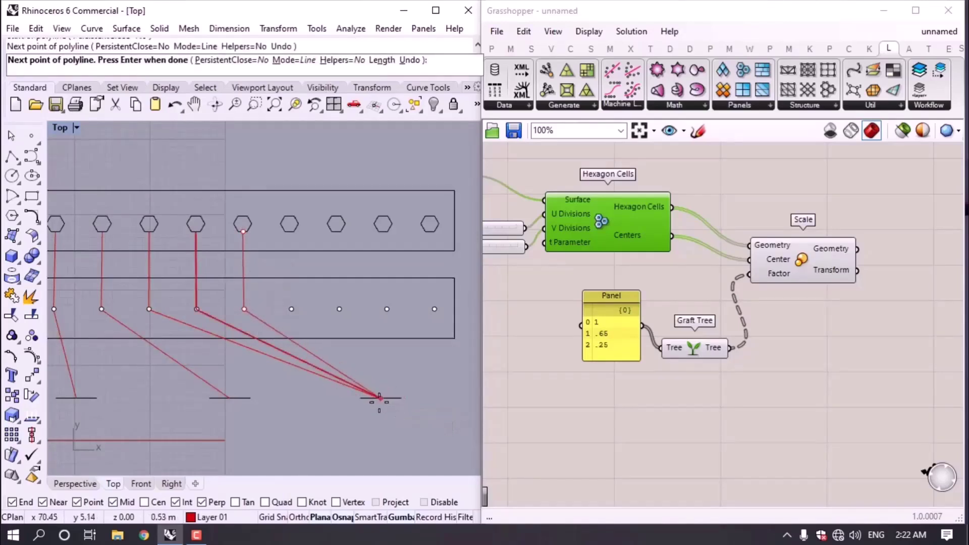
pyautogui.press('Return')
pyautogui.press('Return')
pyautogui.click(289, 231)
pyautogui.click(291, 309)
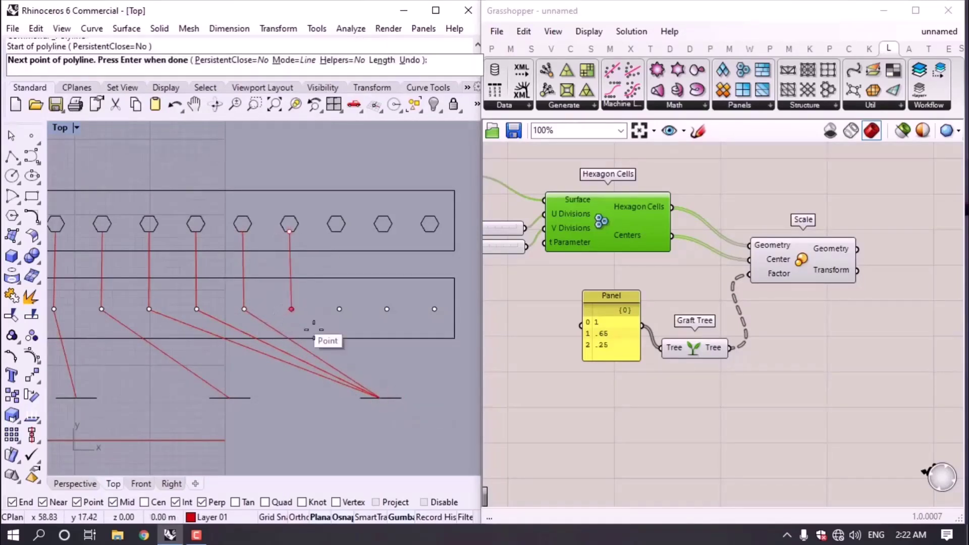
pyautogui.click(369, 396)
pyautogui.press('Return')
pyautogui.scroll(-5, 379, 398)
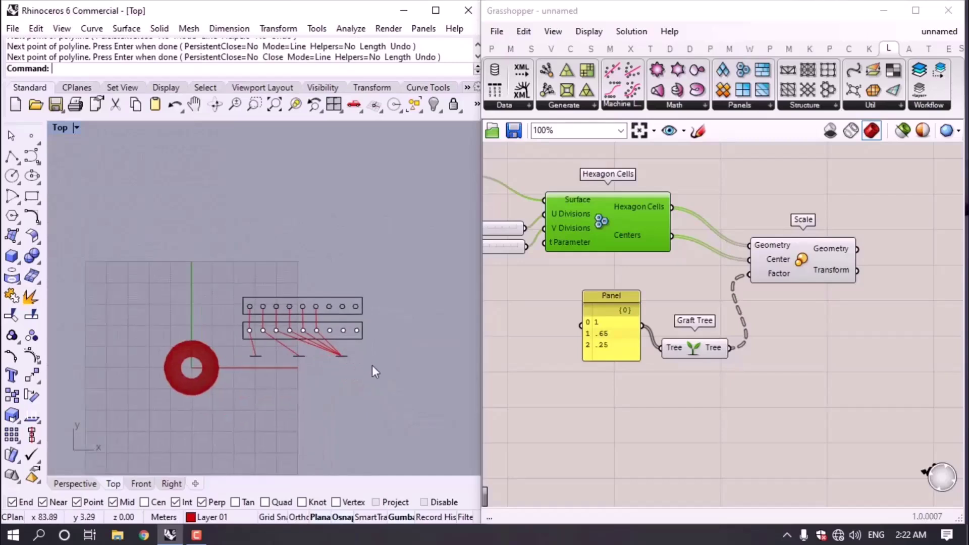
# Copy the whole matching diagram alongside the original and delete the red connecting polylines from the copy.
pyautogui.moveTo(244, 307); pyautogui.dragTo(245, 308)
pyautogui.moveTo(362, 335); pyautogui.dragTo(250, 314, button='right')
pyautogui.moveTo(249, 315); pyautogui.dragTo(406, 311)
pyautogui.press('Escape')
pyautogui.scroll(4, 399, 348)
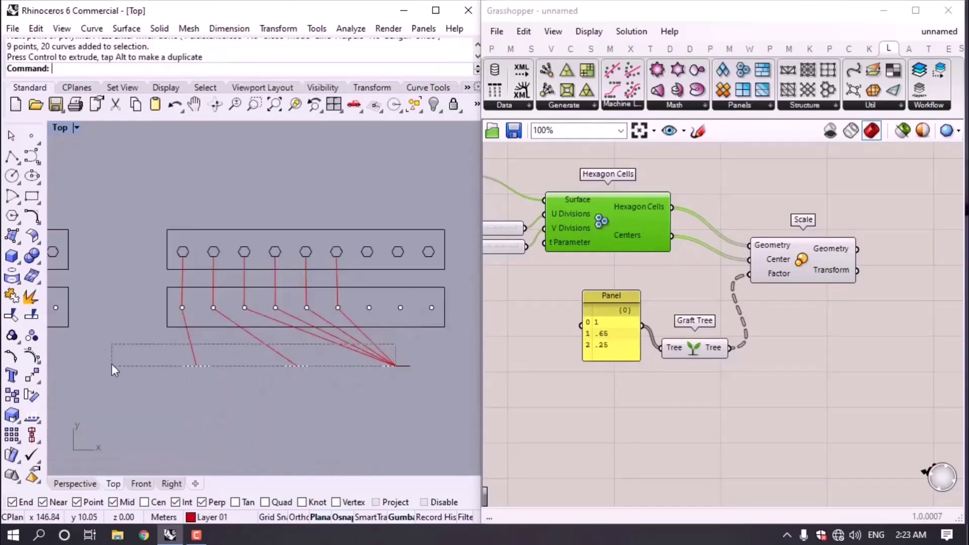
pyautogui.moveTo(111, 365); pyautogui.dragTo(113, 361)
pyautogui.press('Delete')
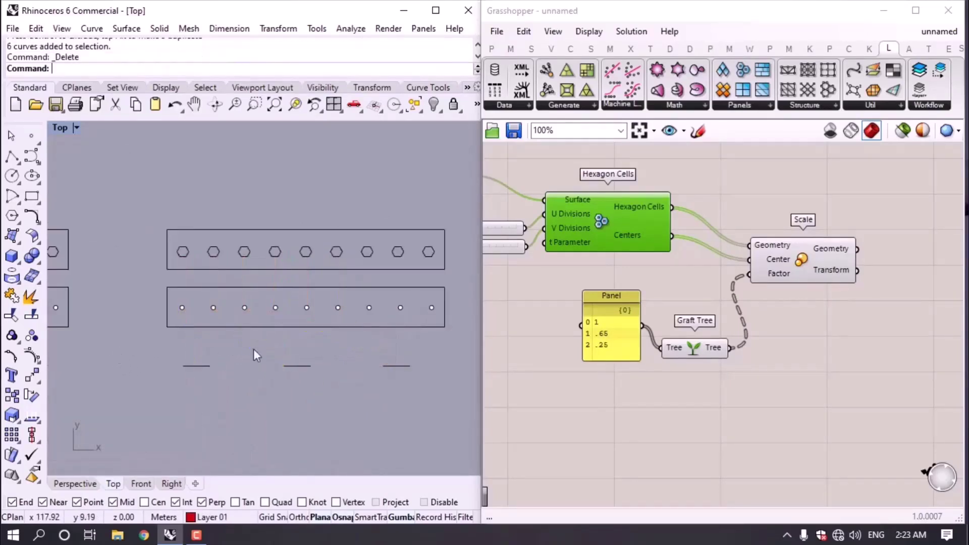
# Draw three separate rectangles, one around each short line below the copied diagram.
pyautogui.click(32, 198)
pyautogui.click(170, 344)
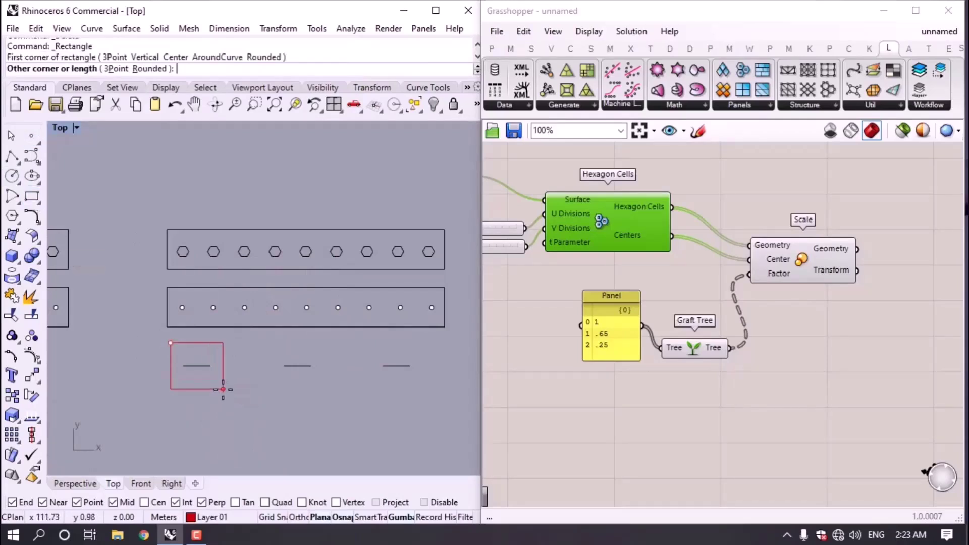
pyautogui.click(223, 390)
pyautogui.rightClick(247, 355)
pyautogui.click(251, 344)
pyautogui.click(327, 391)
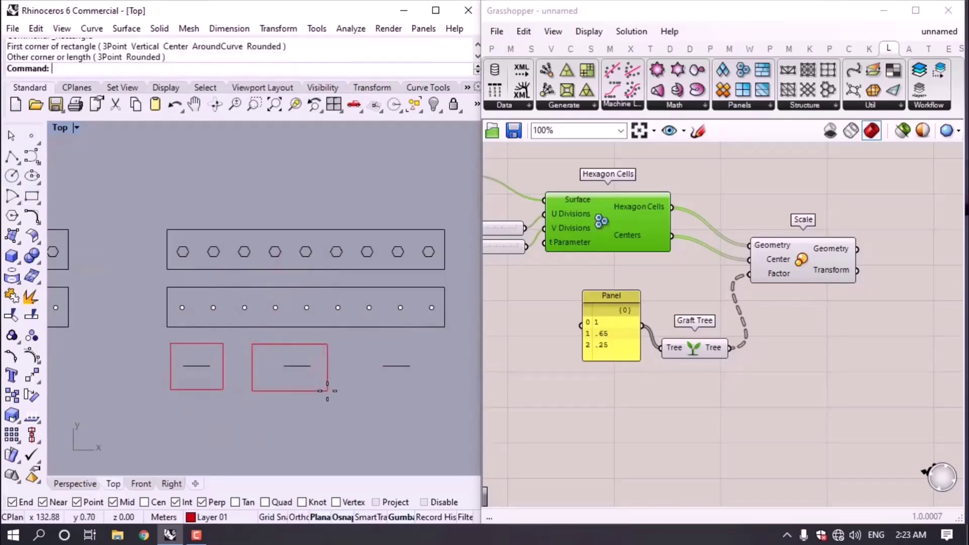
pyautogui.rightClick(361, 350)
pyautogui.click(359, 339)
pyautogui.click(425, 390)
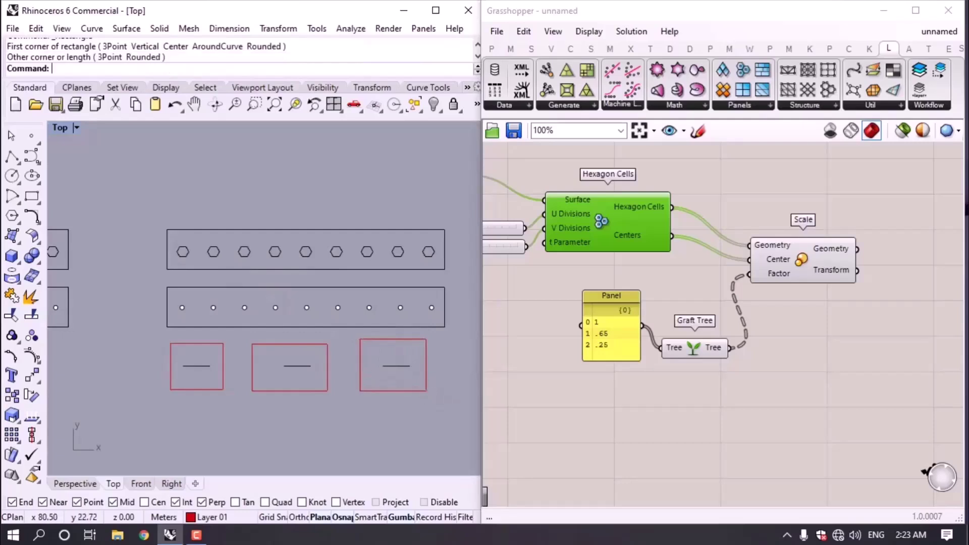
# On Layer 03, draw a polyline from the copied diagram's first hexagon through its centre point to the first short line.
pyautogui.click(12, 156)
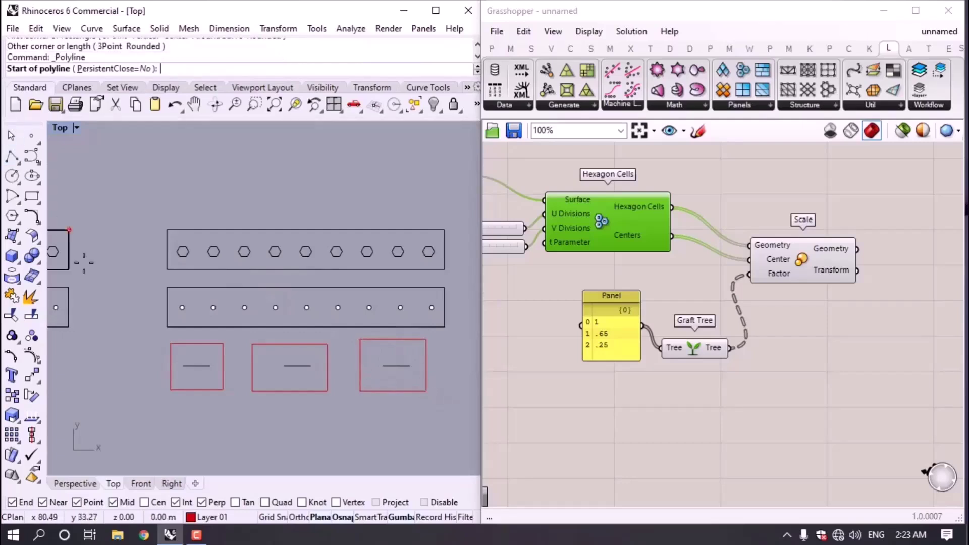
pyautogui.click(225, 517)
pyautogui.click(222, 474)
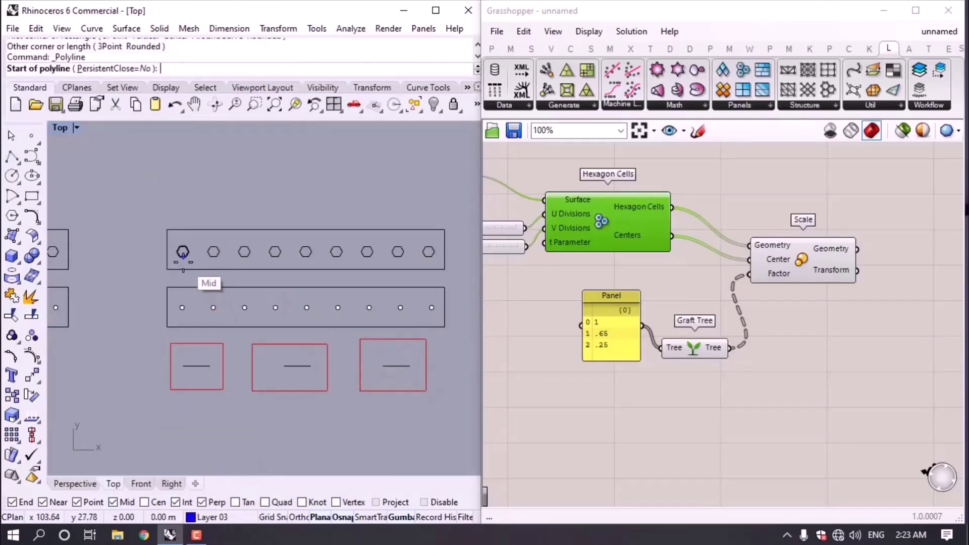
pyautogui.click(182, 256)
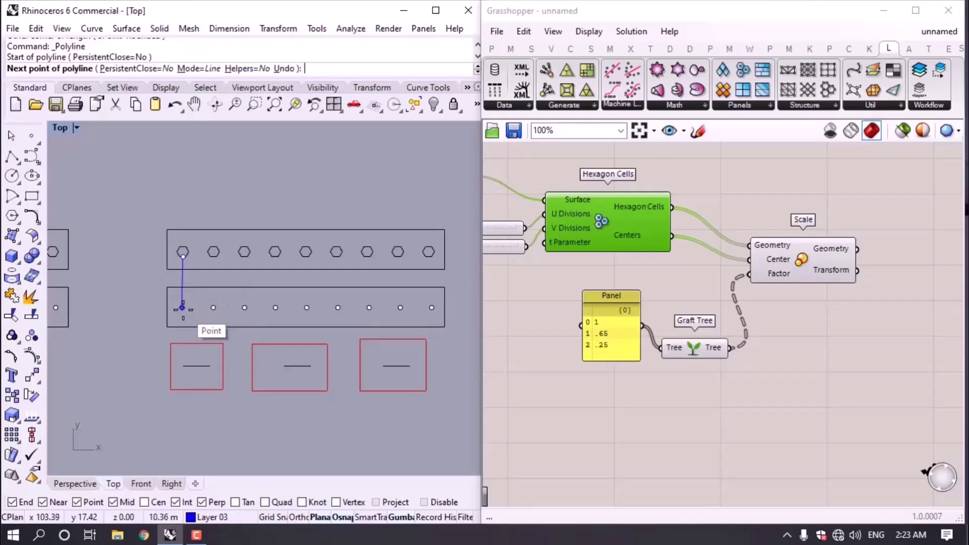
pyautogui.click(183, 308)
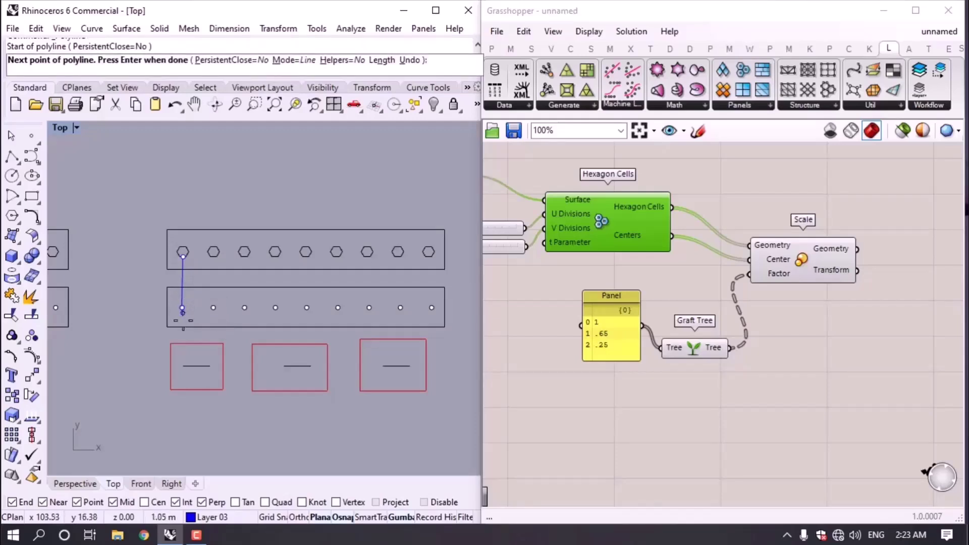
pyautogui.click(196, 366)
pyautogui.press('Return')
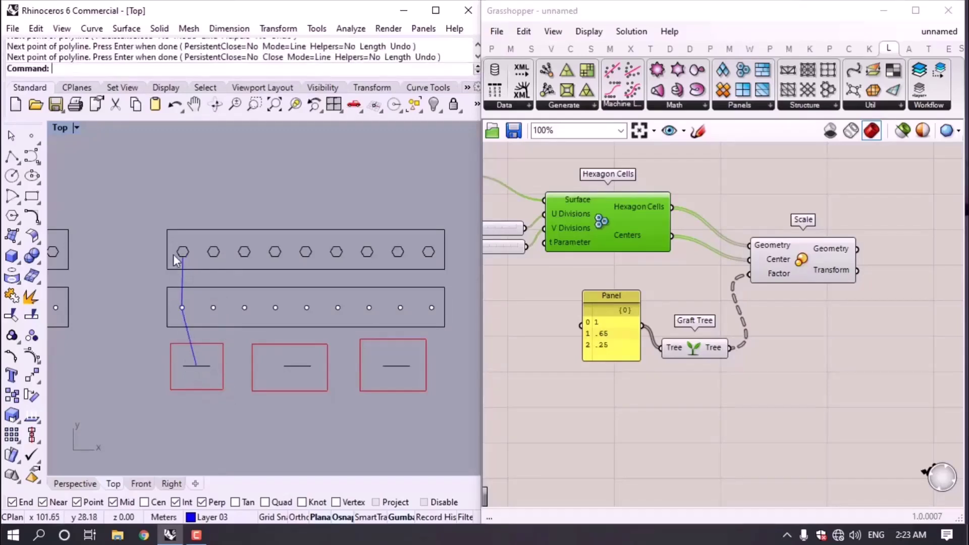
# Connect the second and third hexagons through their centre points to the first short line with polylines on Layer 03.
pyautogui.press('Return')
pyautogui.scroll(6, 212, 252)
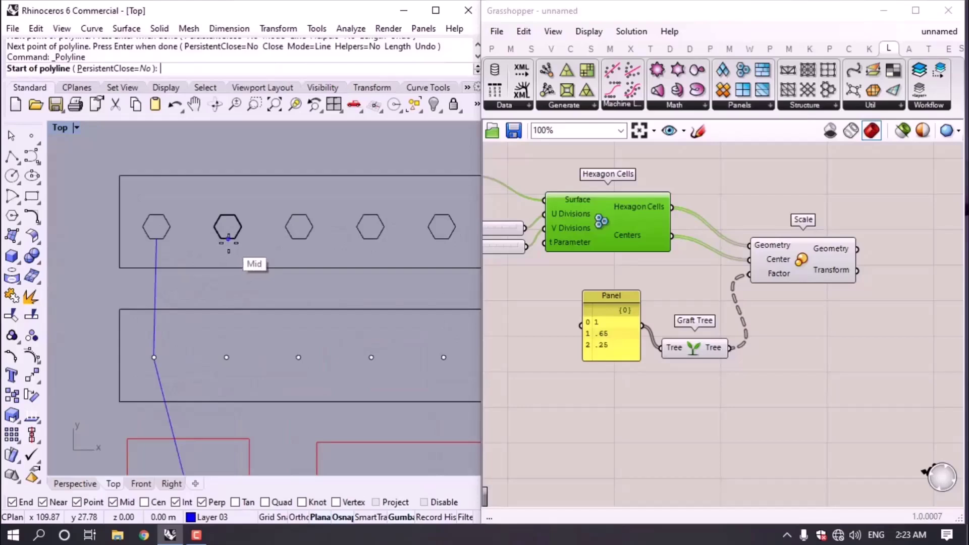
pyautogui.click(228, 236)
pyautogui.click(226, 357)
pyautogui.scroll(-4, 226, 354)
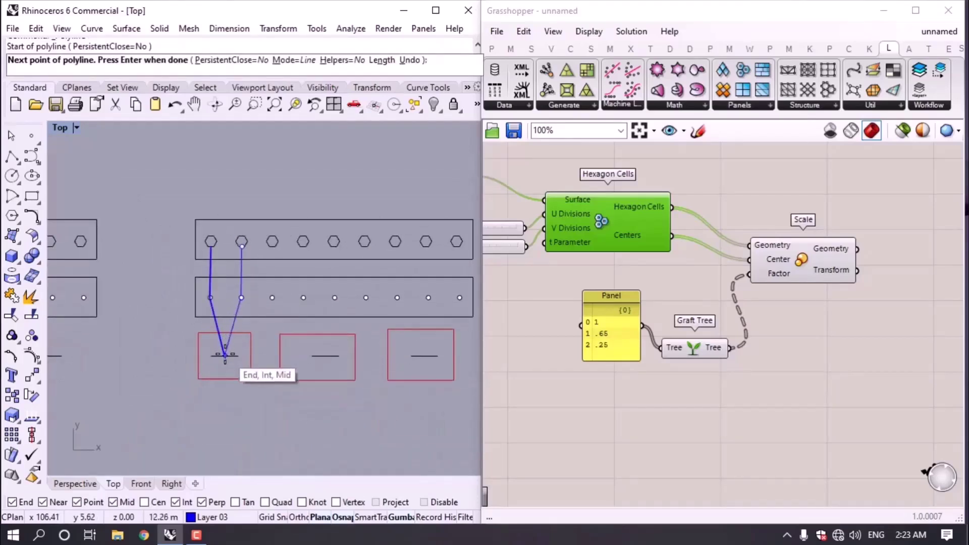
pyautogui.click(225, 355)
pyautogui.press('Return')
pyautogui.press('Return')
pyautogui.click(272, 246)
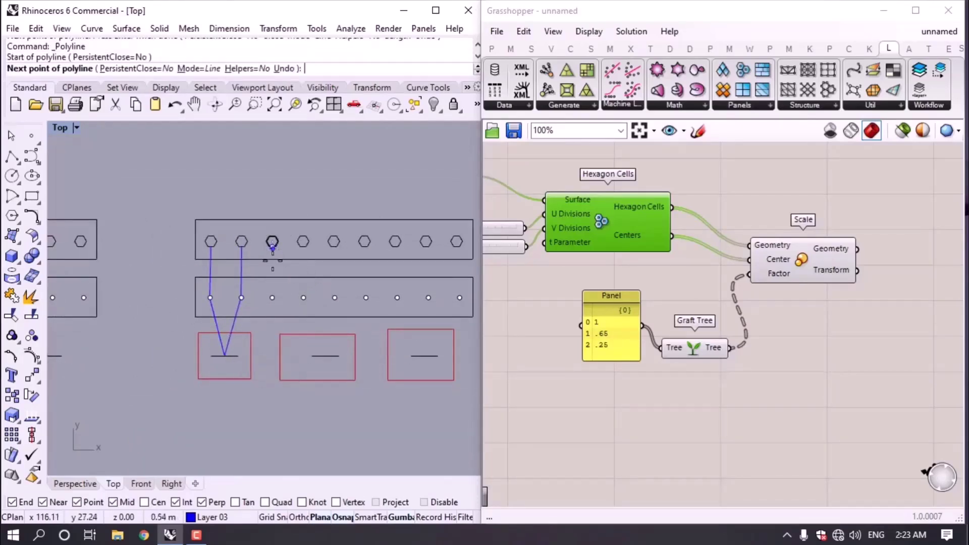
pyautogui.click(272, 298)
pyautogui.click(225, 355)
pyautogui.press('Return')
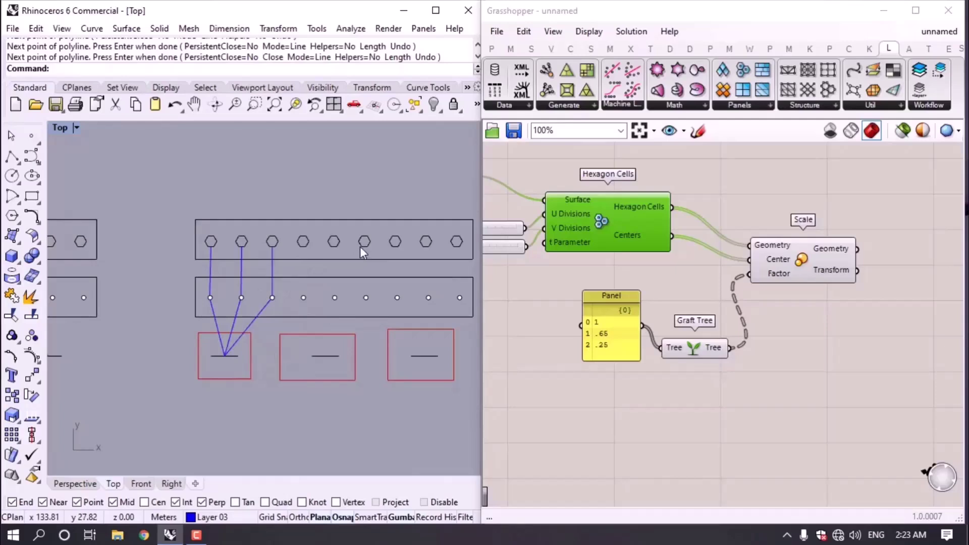
# On Layer 04, draw a polyline from the first hexagon through its centre point to the second short line.
pyautogui.moveTo(360, 249); pyautogui.dragTo(336, 247, button='right')
pyautogui.press('Return')
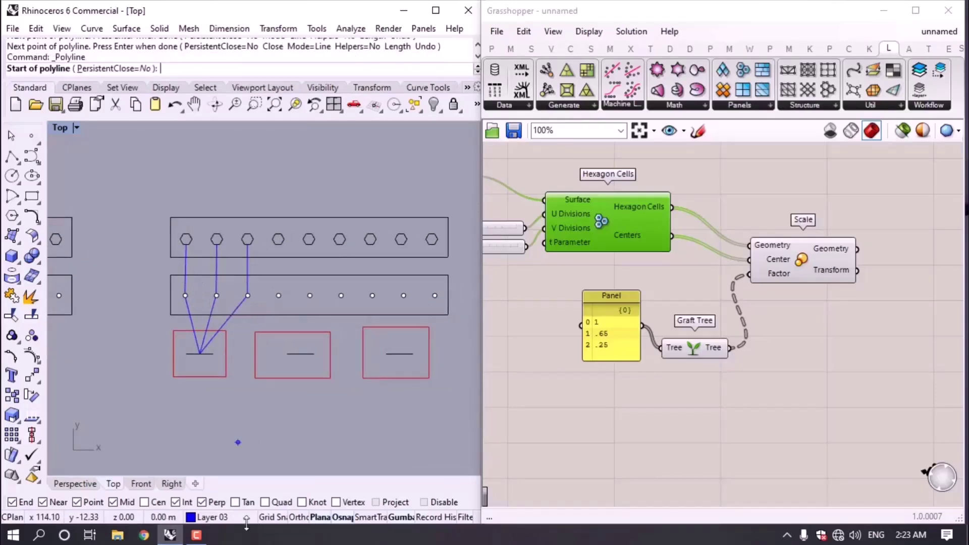
pyautogui.click(211, 517)
pyautogui.click(224, 490)
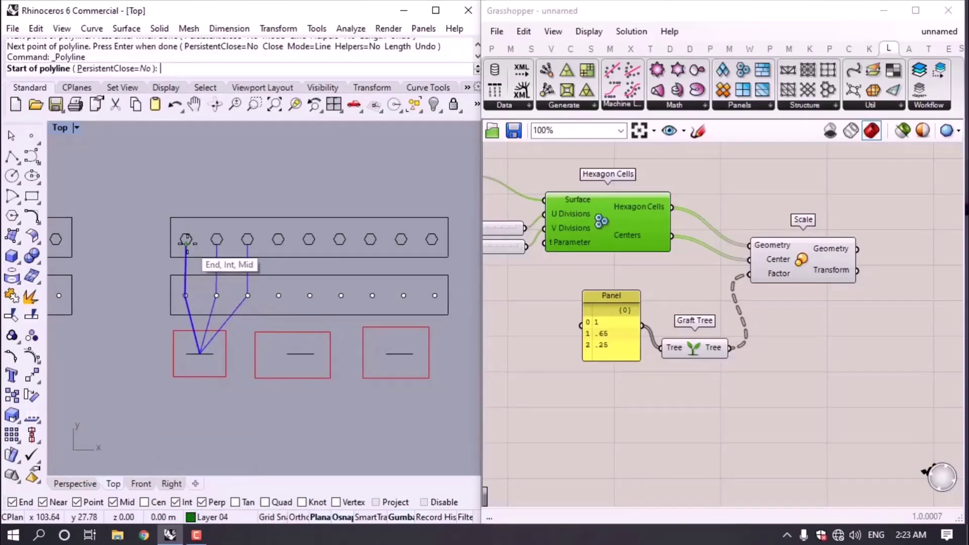
pyautogui.click(186, 245)
pyautogui.click(185, 296)
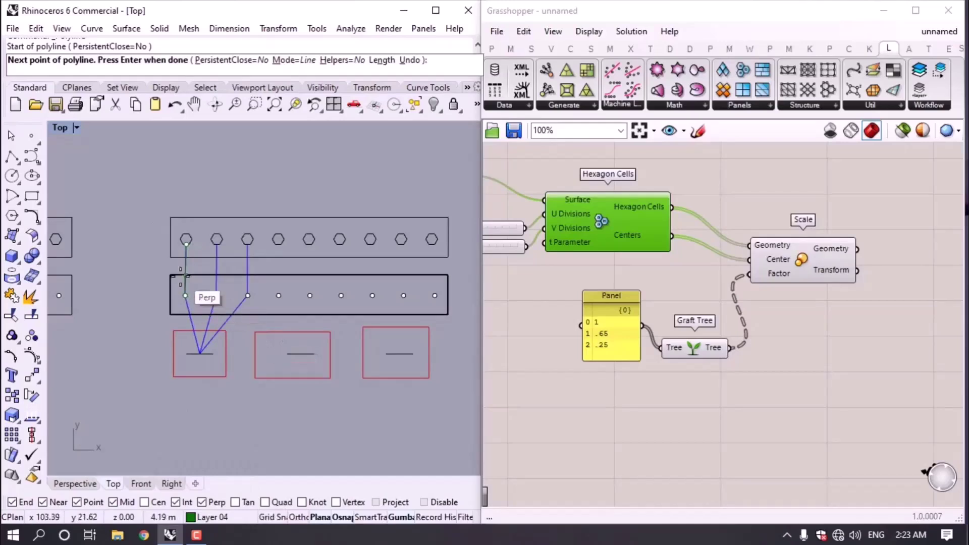
pyautogui.press('Return')
pyautogui.press('Return')
pyautogui.scroll(5, 193, 253)
pyautogui.click(170, 232)
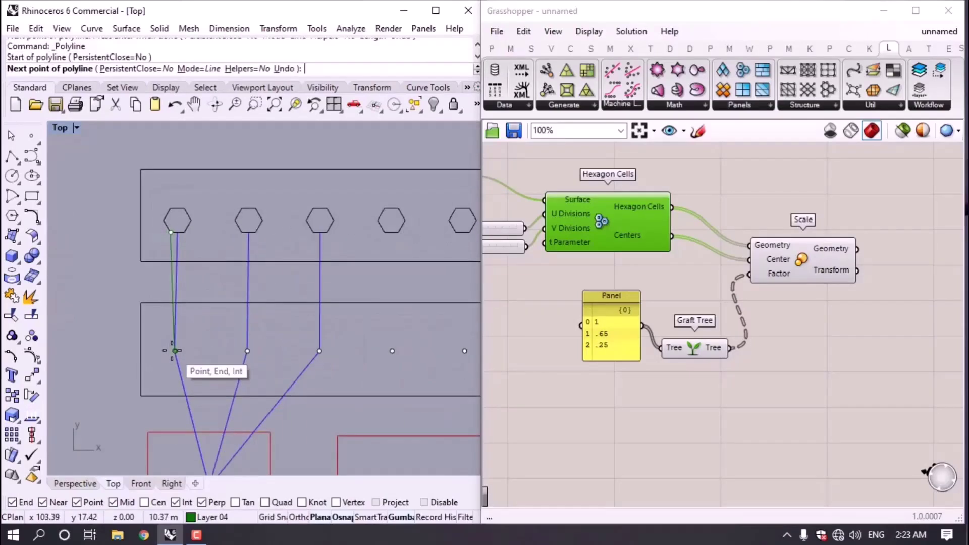
pyautogui.click(175, 351)
pyautogui.press('Down')
pyautogui.press('Right')
pyautogui.click(318, 390)
pyautogui.press('Return')
# Connect the second and third hexagons through their centre points to the second short line with polylines on Layer 04.
pyautogui.press('Return')
pyautogui.scroll(-5, 191, 293)
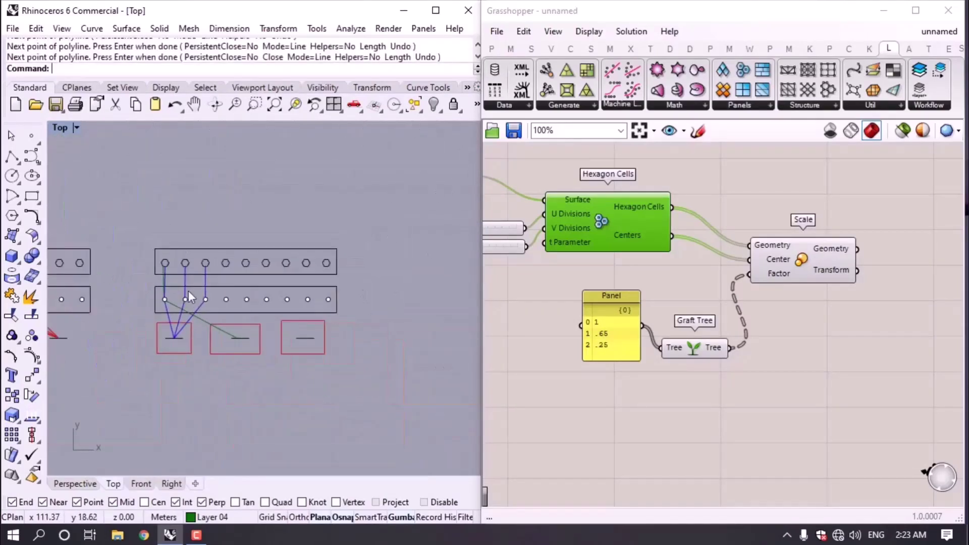
pyautogui.scroll(4, 195, 281)
pyautogui.click(188, 266)
pyautogui.click(196, 362)
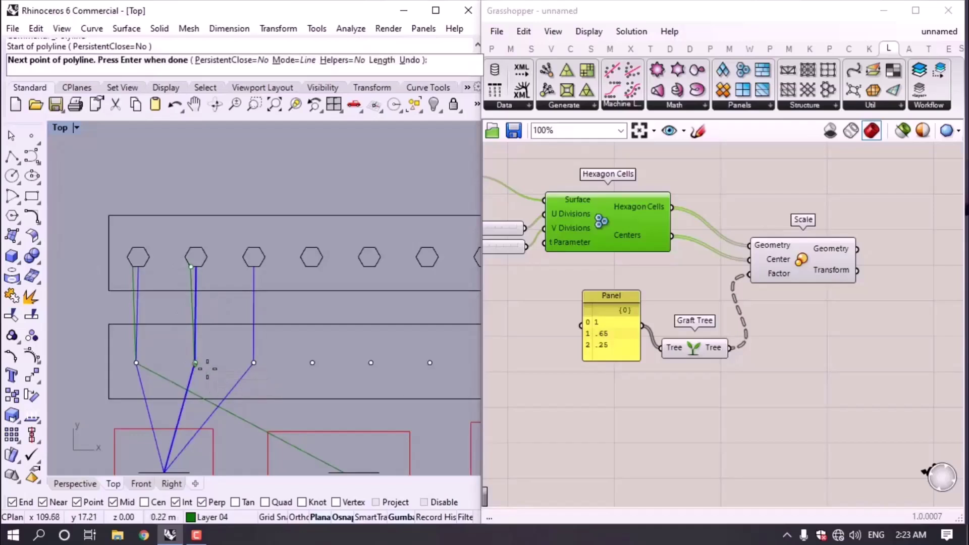
pyautogui.scroll(-2, 345, 419)
pyautogui.click(352, 454)
pyautogui.press('Return')
pyautogui.press('Return')
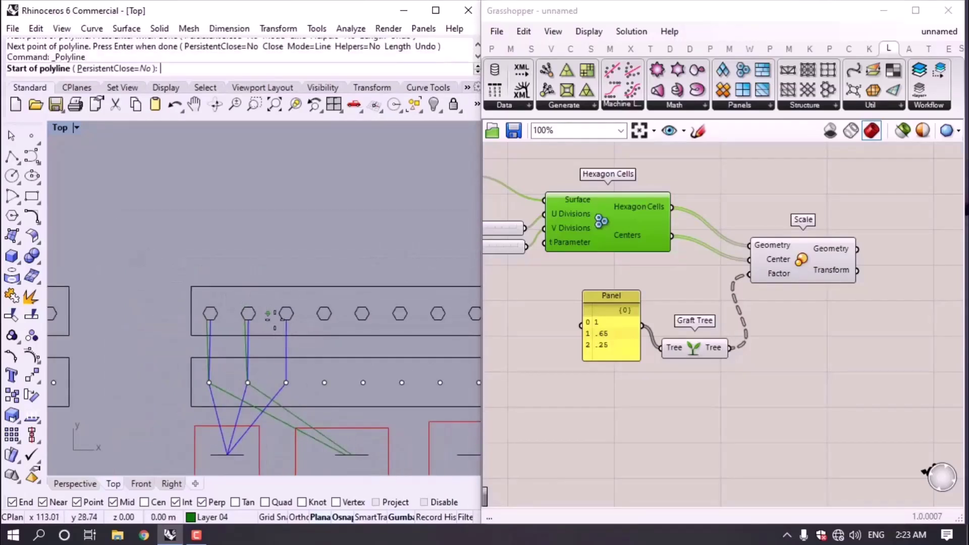
pyautogui.click(283, 319)
pyautogui.click(286, 382)
pyautogui.click(352, 454)
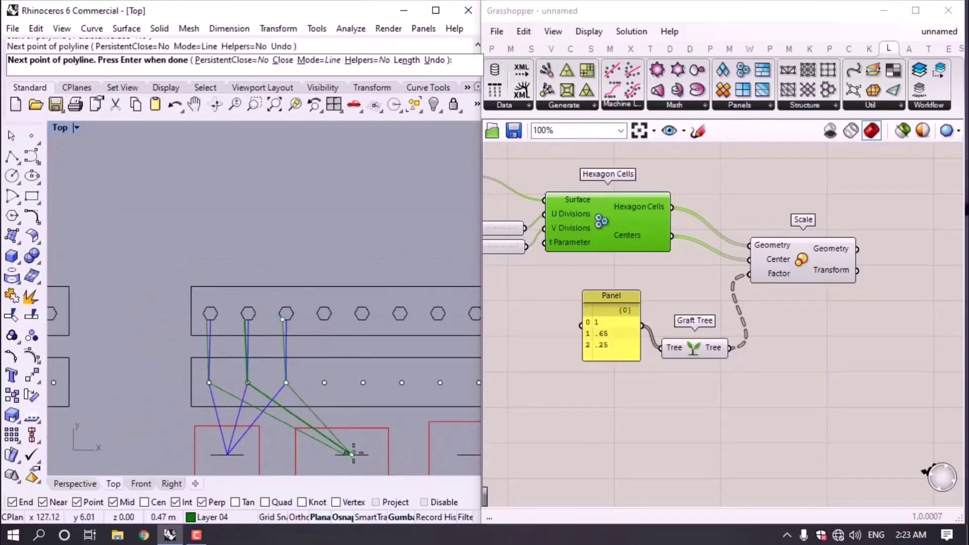
pyautogui.press('Return')
pyautogui.scroll(-3, 313, 401)
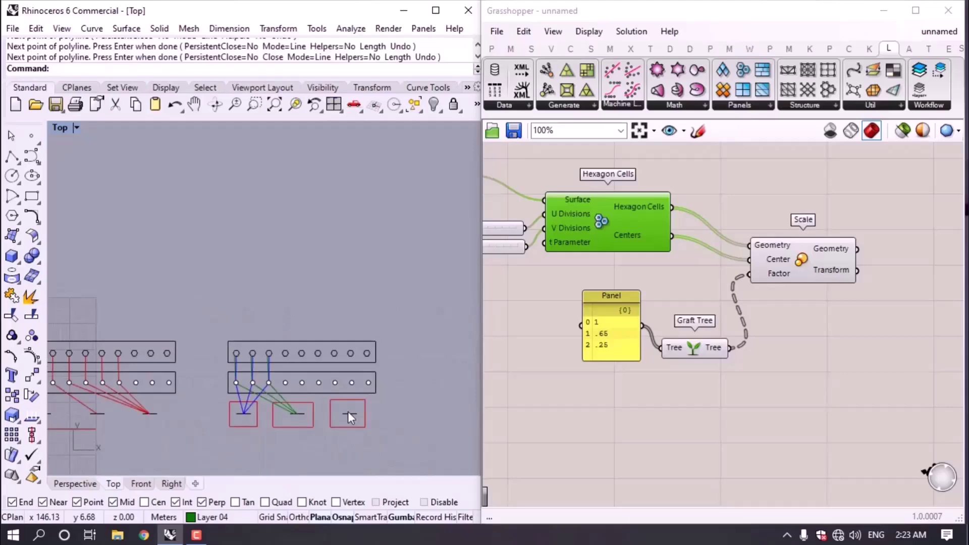
# Delete both matching diagrams, including all their points and curves, from the Top view.
pyautogui.scroll(-2, 396, 396)
pyautogui.moveTo(202, 434); pyautogui.dragTo(202, 428)
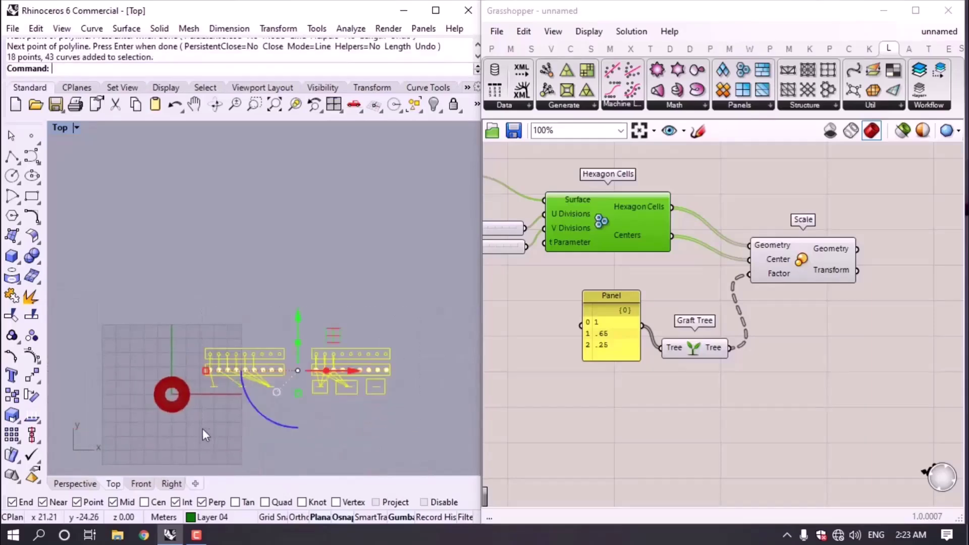
pyautogui.press('Delete')
# Examine the nested scaled hexagons on the curved surface in the Perspective view.
pyautogui.click(76, 483)
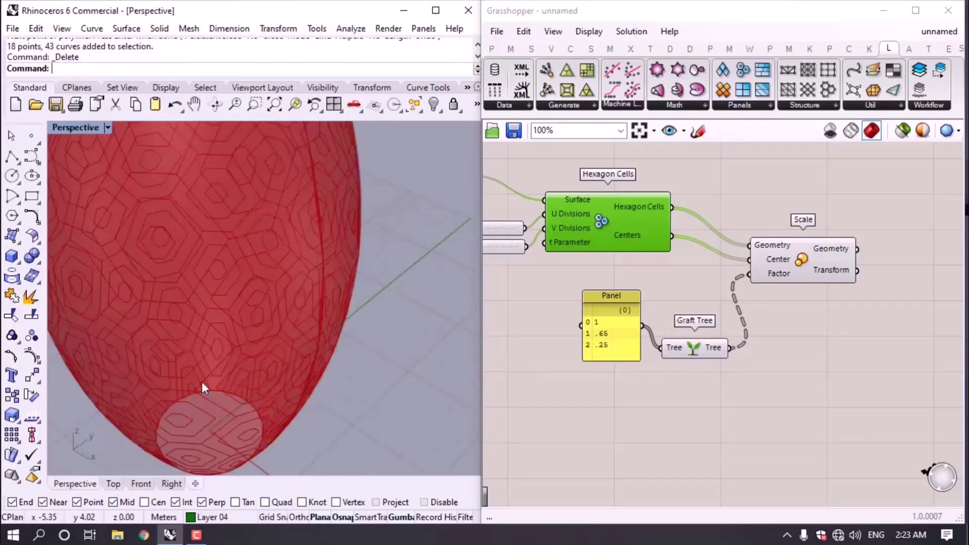
pyautogui.scroll(2, 589, 319)
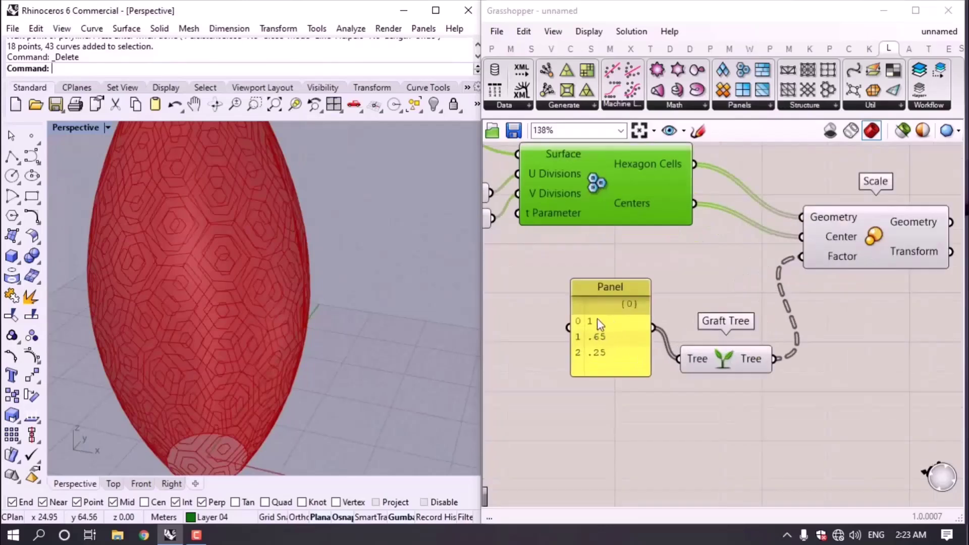
pyautogui.moveTo(255, 333); pyautogui.dragTo(231, 337, button='right')
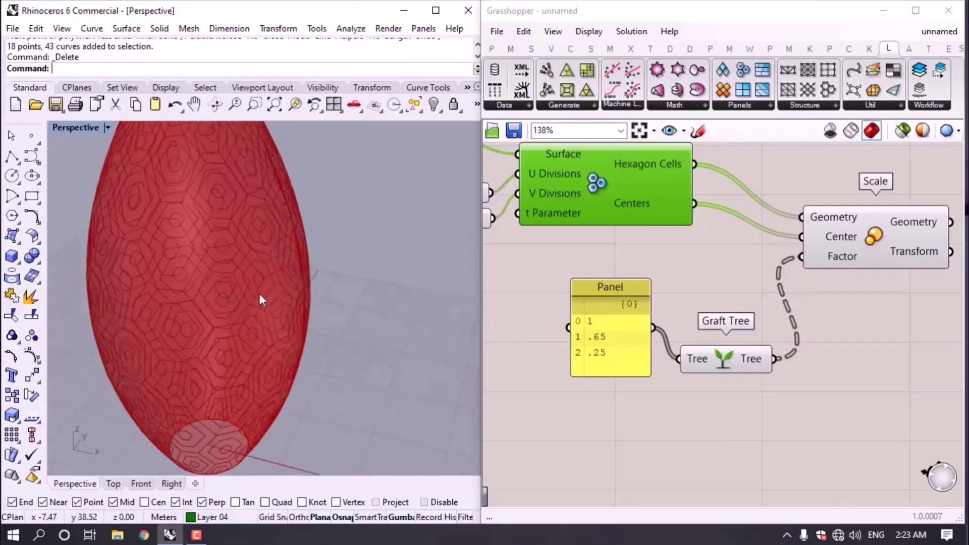
pyautogui.scroll(5, 308, 361)
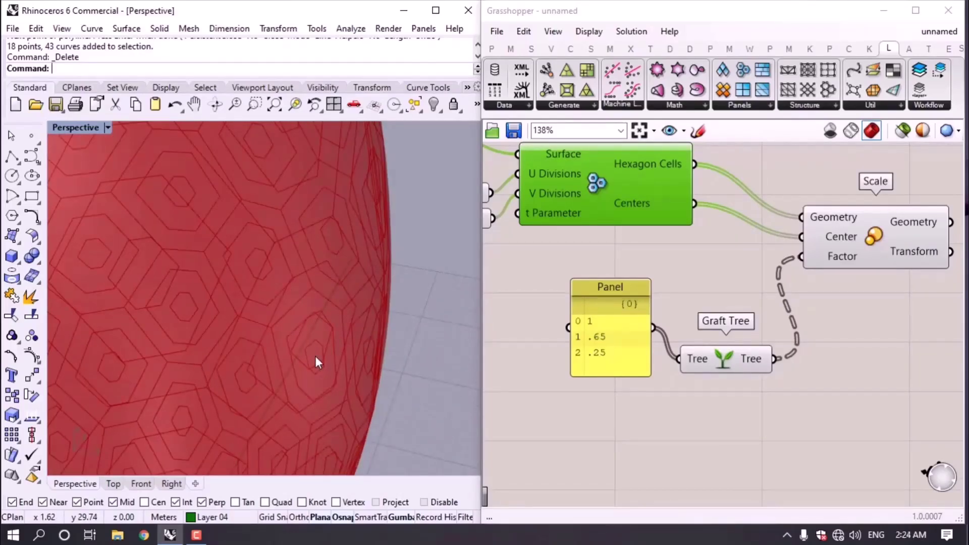
pyautogui.scroll(-5, 319, 365)
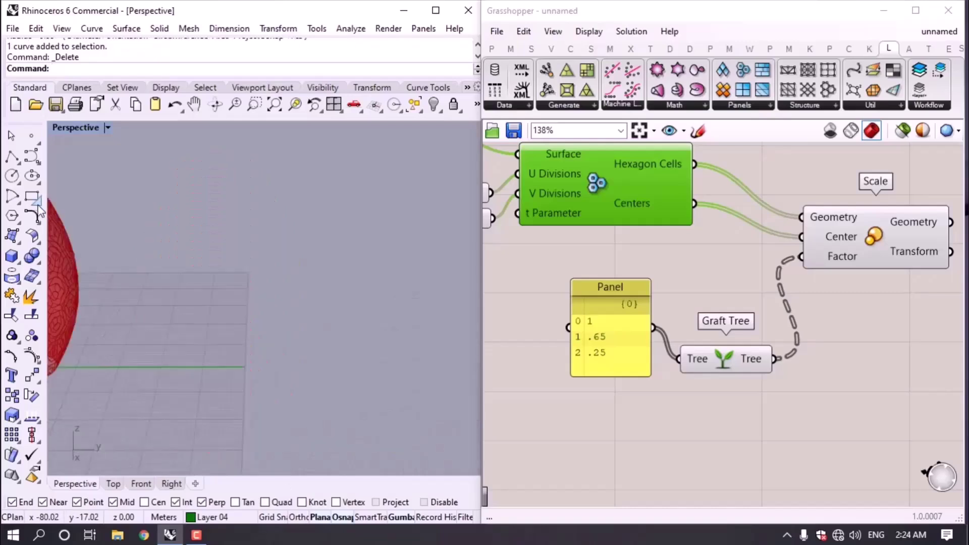
# Draw a deformable rectangular plane on the ground beside the red hexagon-patterned surface in the Perspective view.
pyautogui.click(31, 196)
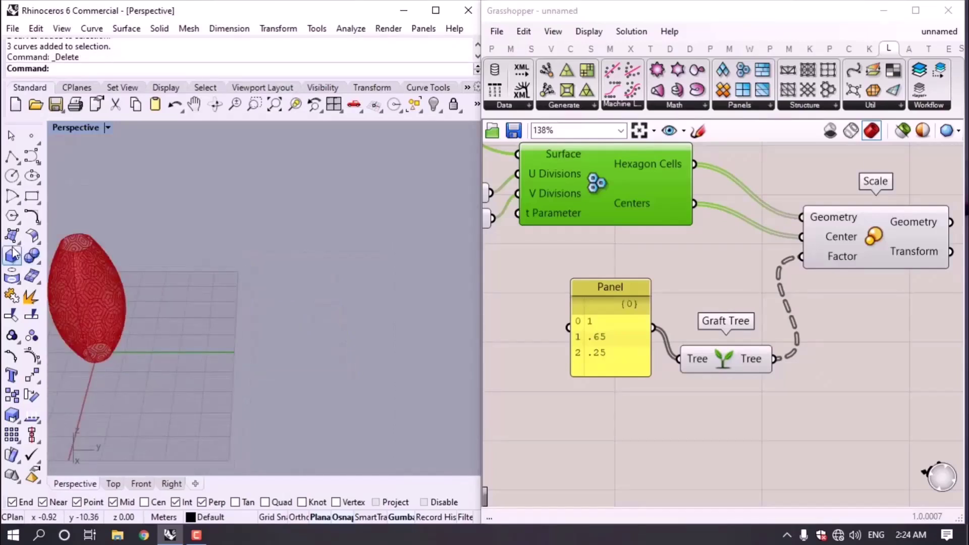
pyautogui.click(18, 242)
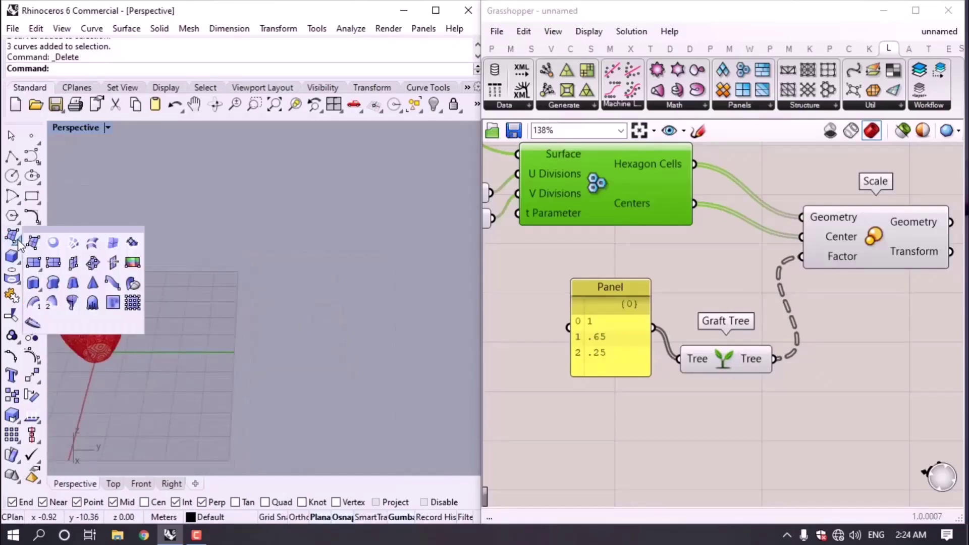
pyautogui.click(38, 268)
pyautogui.click(34, 289)
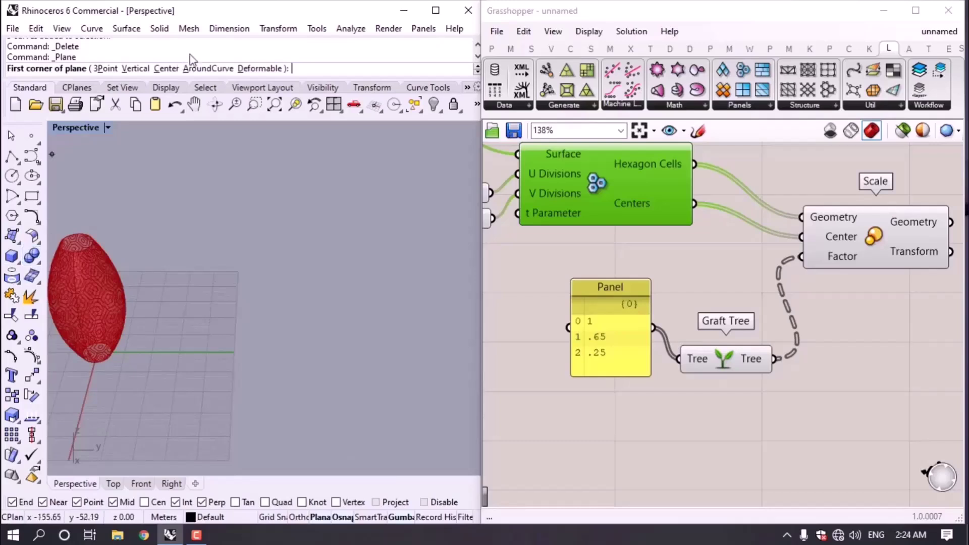
pyautogui.click(211, 331)
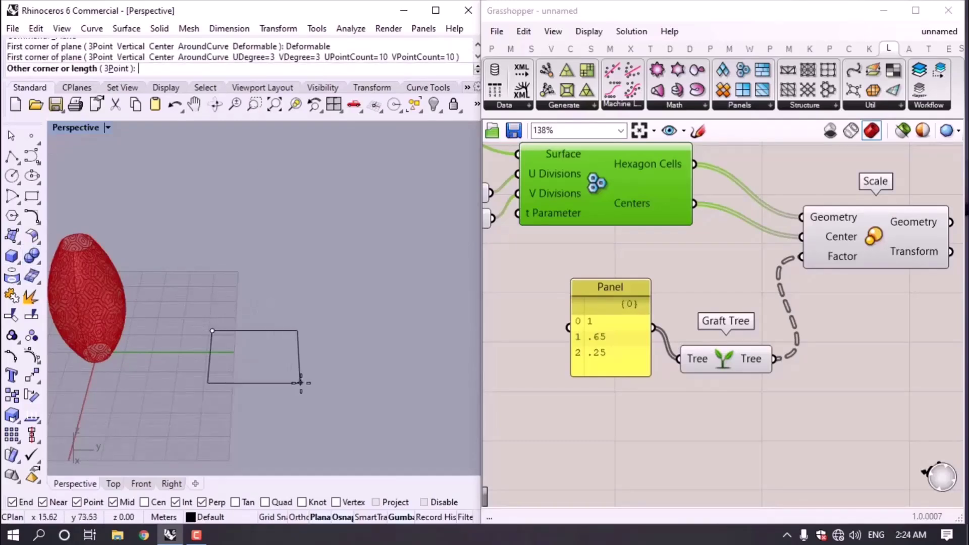
pyautogui.click(330, 401)
pyautogui.click(269, 372)
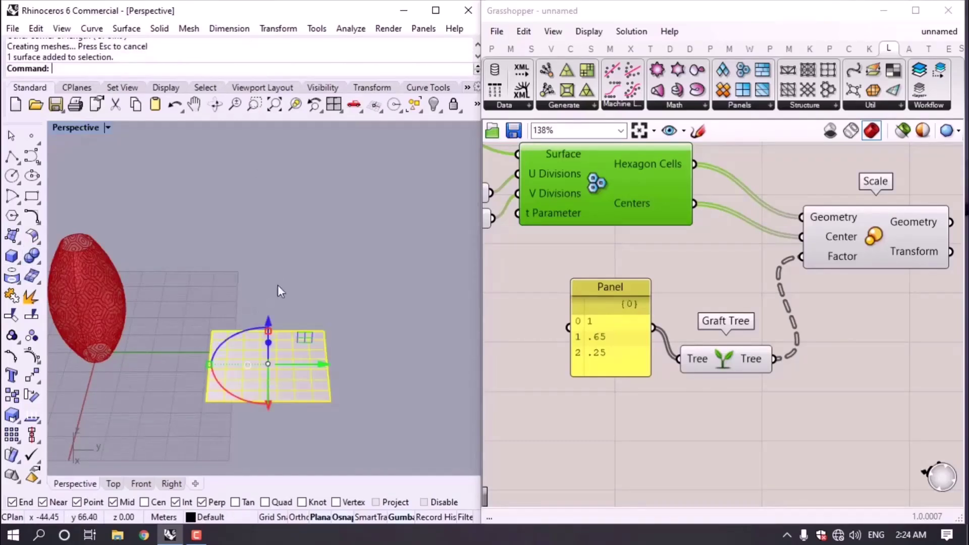
pyautogui.click(210, 280)
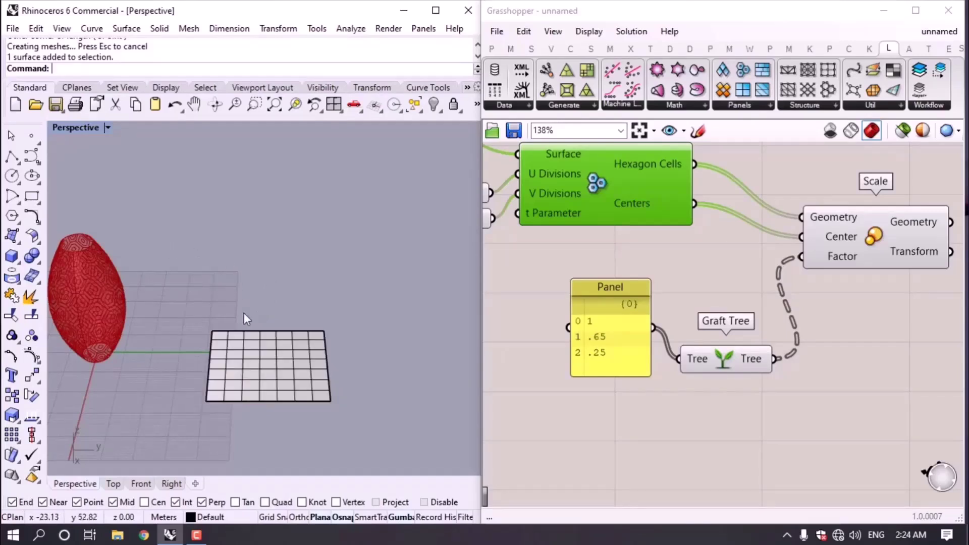
# Start SoftEditSrf on the plane from a base point near its middle and set the U distance to 20.
pyautogui.write('SoftEditSrf')
pyautogui.press('Return')
pyautogui.click(268, 368)
pyautogui.scroll(3, 267, 365)
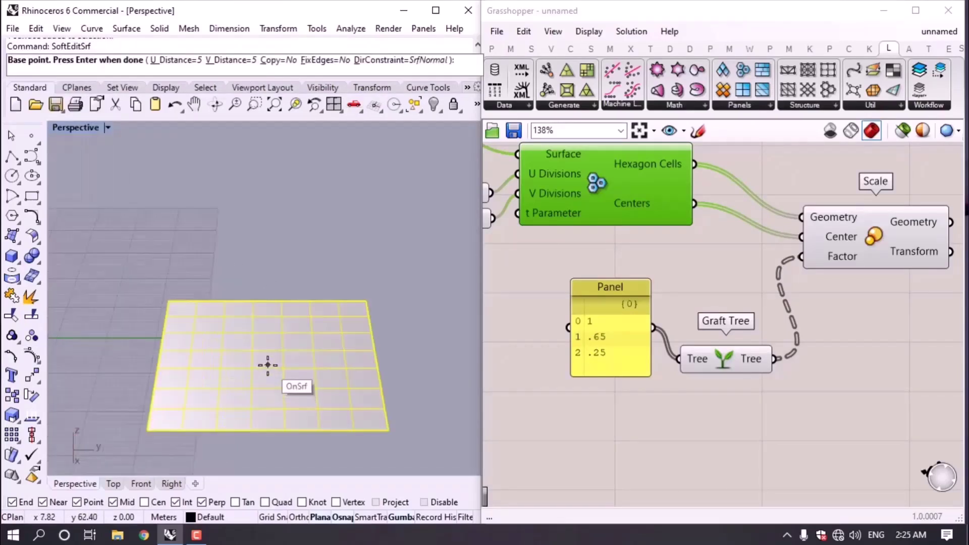
pyautogui.click(252, 350)
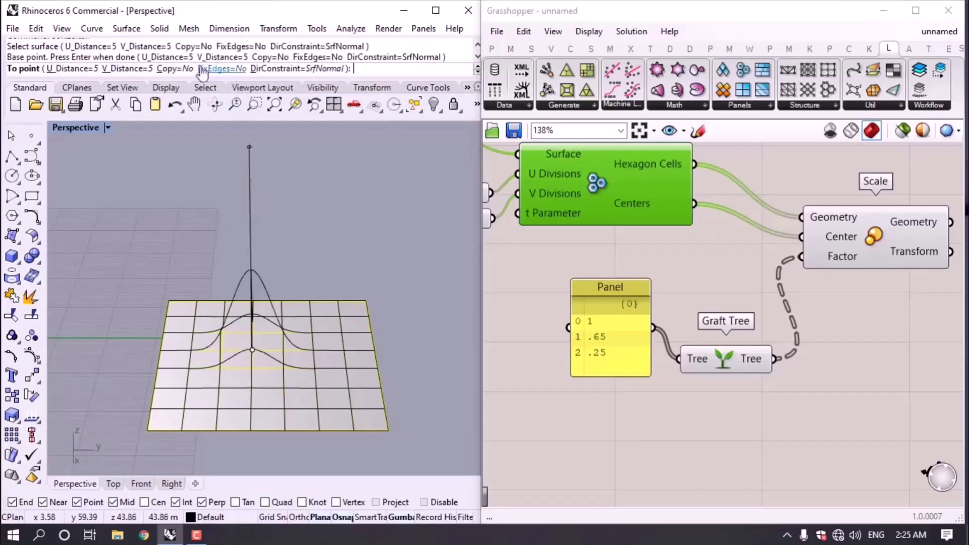
pyautogui.click(89, 71)
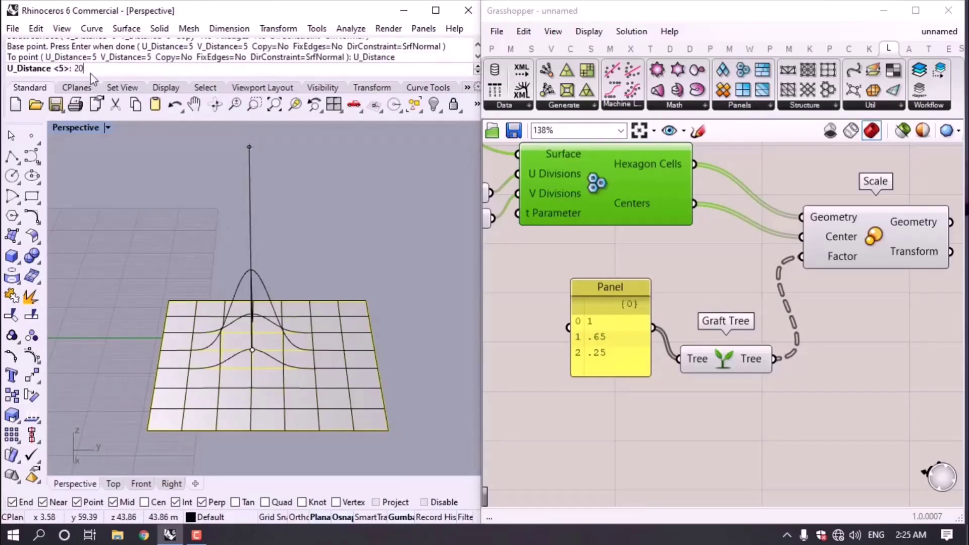
pyautogui.write('20')
pyautogui.press('Return')
# Set the V distance to 30 and pull the plane's middle upward into a smooth bump, finishing the soft edit.
pyautogui.click(132, 69)
pyautogui.write('20')
pyautogui.press('Return')
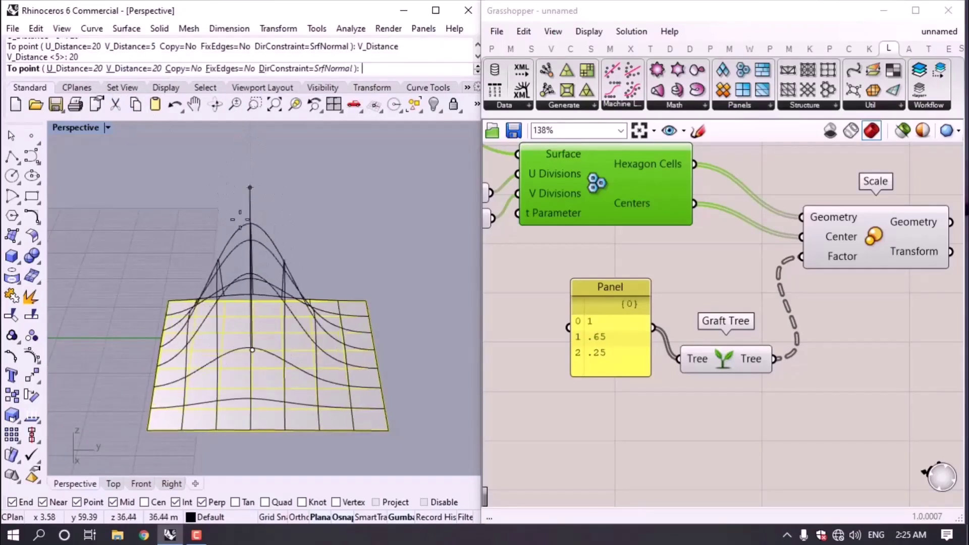
pyautogui.click(138, 68)
pyautogui.write('30')
pyautogui.press('Return')
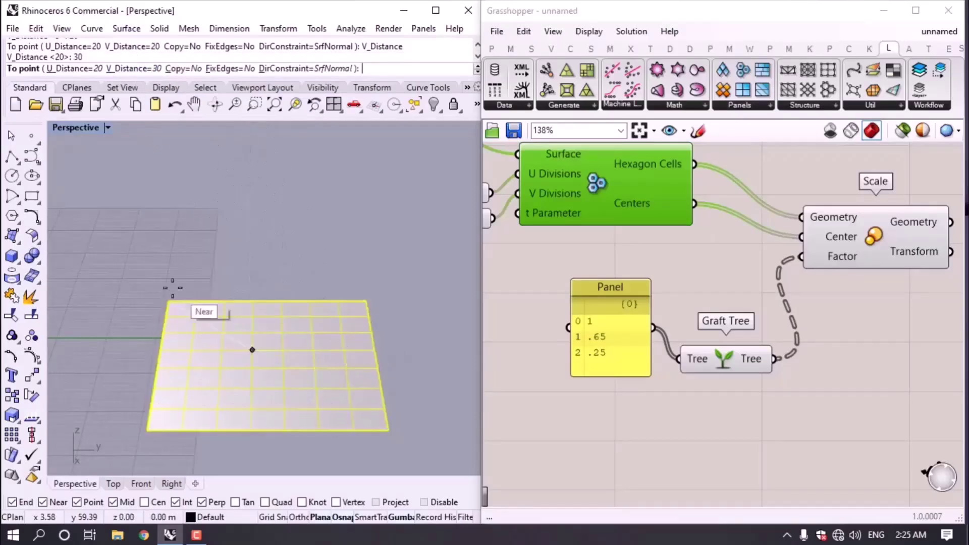
pyautogui.click(146, 298)
pyautogui.moveTo(100, 338); pyautogui.dragTo(125, 308, button='right')
pyautogui.click(258, 370)
pyautogui.click(277, 378)
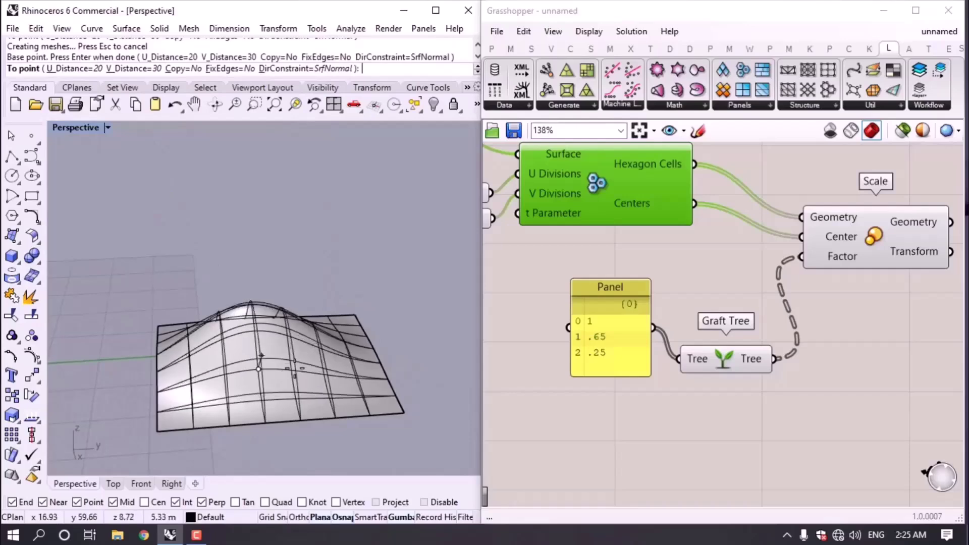
pyautogui.moveTo(394, 328); pyautogui.dragTo(75, 295, button='right')
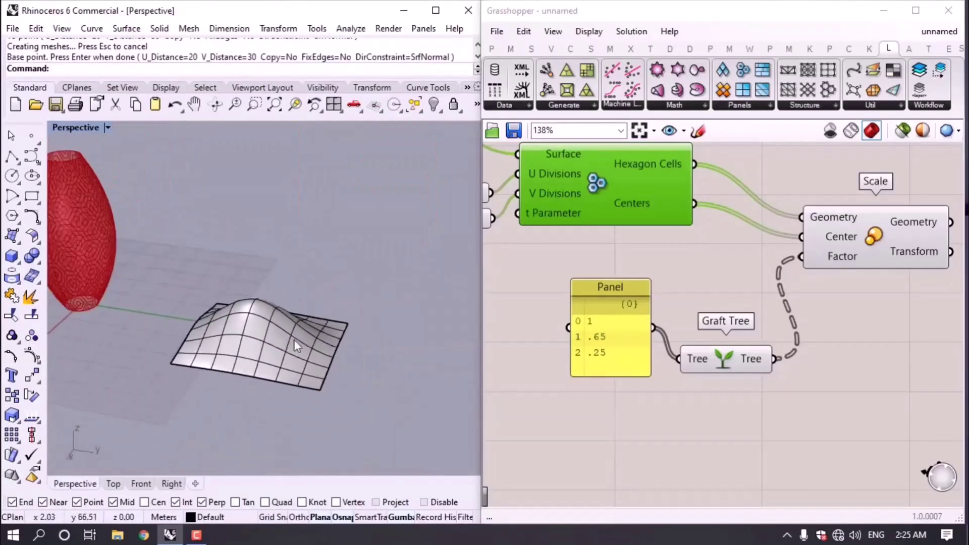
# Reference the bumped surface in a new Surface parameter below the factor panel and hide the original in Rhino.
pyautogui.click(491, 48)
pyautogui.moveTo(564, 74); pyautogui.dragTo(611, 408)
pyautogui.moveTo(645, 450); pyautogui.dragTo(624, 251, button='right')
pyautogui.click(595, 210)
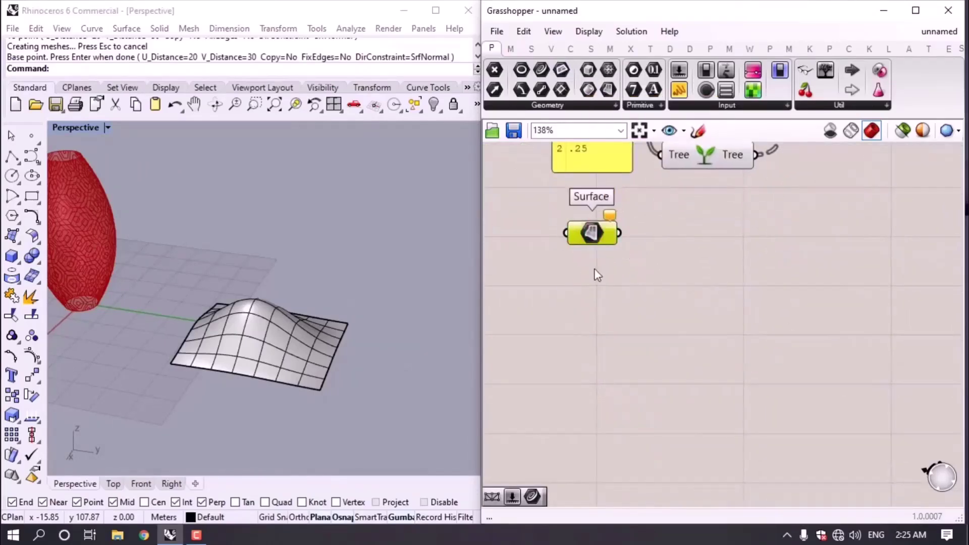
pyautogui.rightClick(596, 211)
pyautogui.click(643, 427)
pyautogui.click(240, 332)
pyautogui.press('Return')
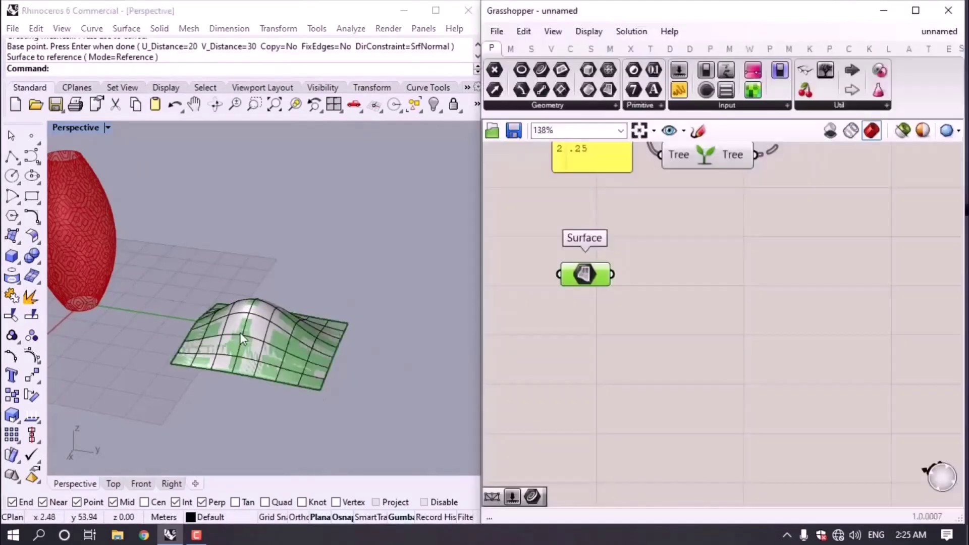
pyautogui.click(311, 338)
pyautogui.hotkey('ctrl', 'h')
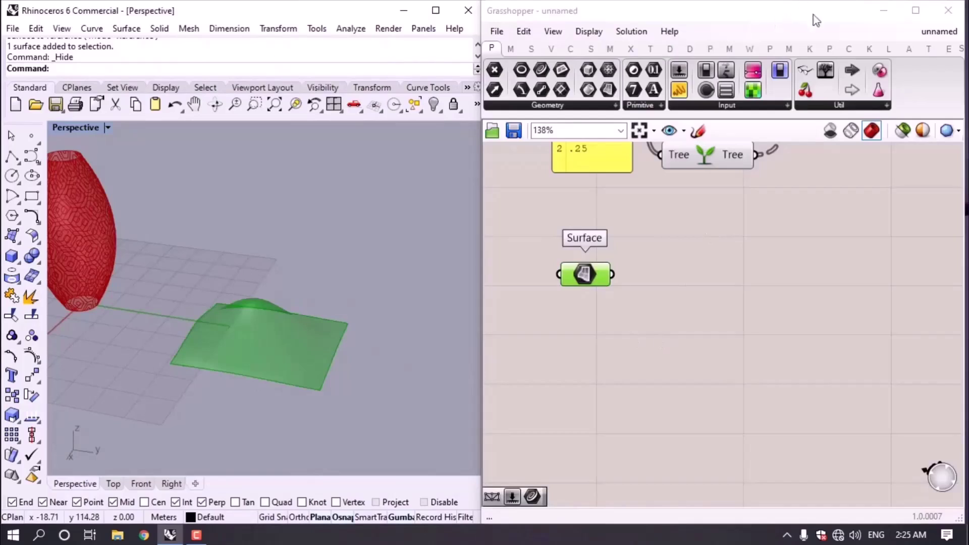
# Add a LunchBox Hexagon Cells component beside the new Surface parameter and feed the surface into it.
pyautogui.click(888, 49)
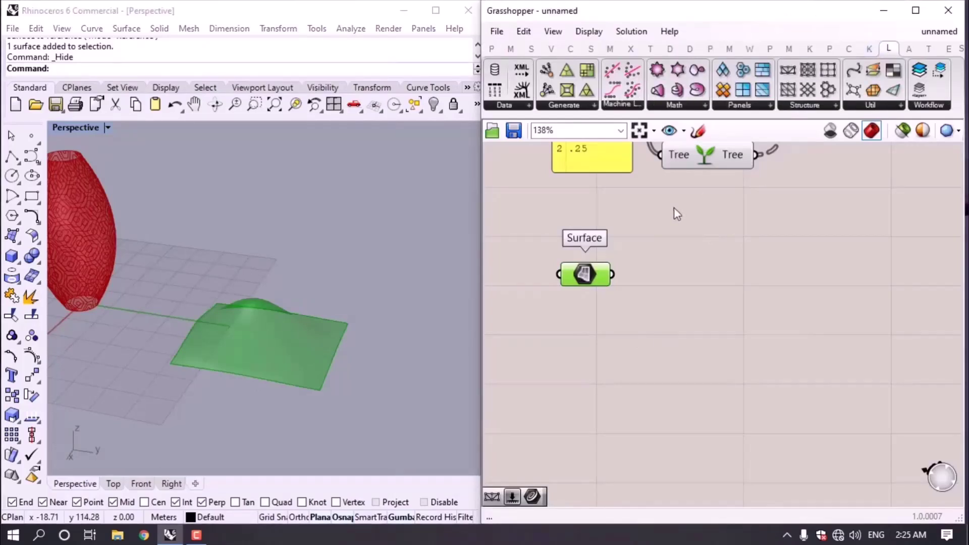
pyautogui.moveTo(674, 211); pyautogui.dragTo(679, 235, button='right')
pyautogui.moveTo(756, 71); pyautogui.dragTo(692, 305)
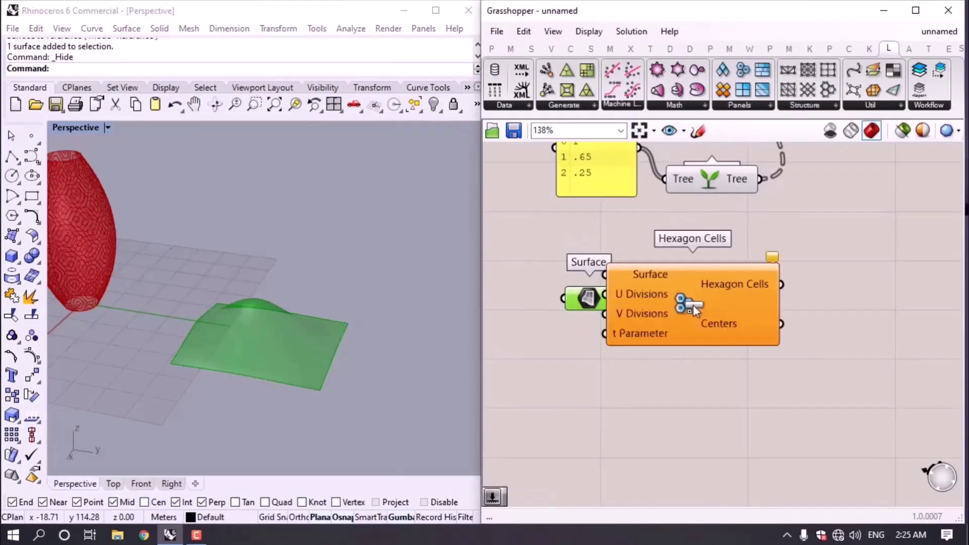
pyautogui.scroll(3, 634, 310)
pyautogui.moveTo(605, 295); pyautogui.dragTo(700, 305)
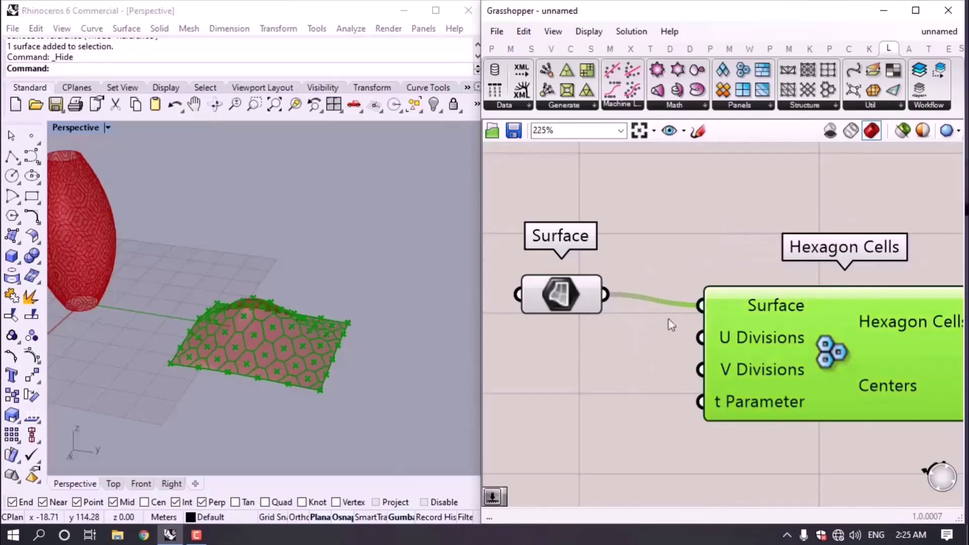
# Examine how the hexagon cells and their centre points sit on the bumped surface in the Perspective view.
pyautogui.moveTo(274, 381); pyautogui.dragTo(296, 329, button='right')
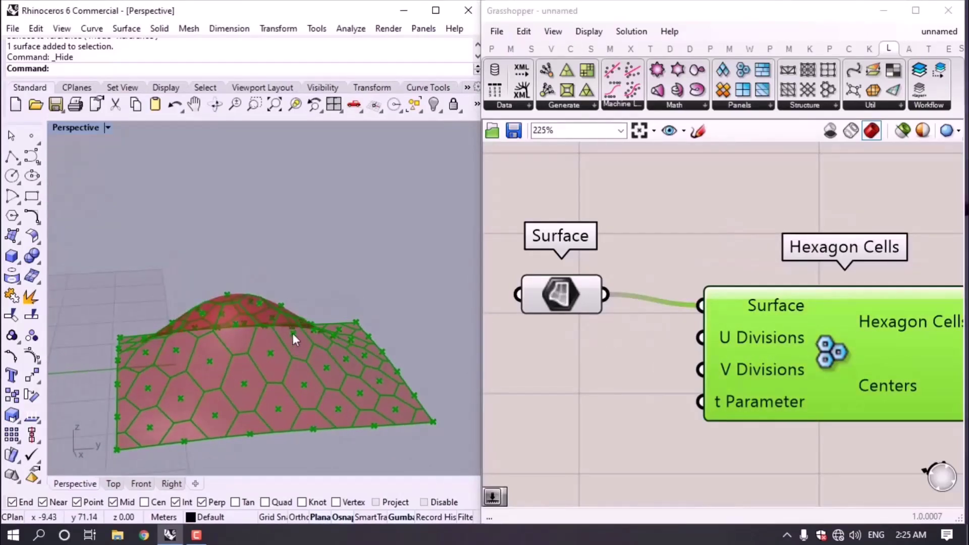
pyautogui.scroll(3, 292, 333)
pyautogui.moveTo(292, 338)
pyautogui.mouseDown(button='right')
pyautogui.moveTo(190, 305)
pyautogui.moveTo(210, 341)
pyautogui.moveTo(309, 335)
pyautogui.moveTo(283, 346)
pyautogui.moveTo(281, 328)
pyautogui.mouseUp(button='right')
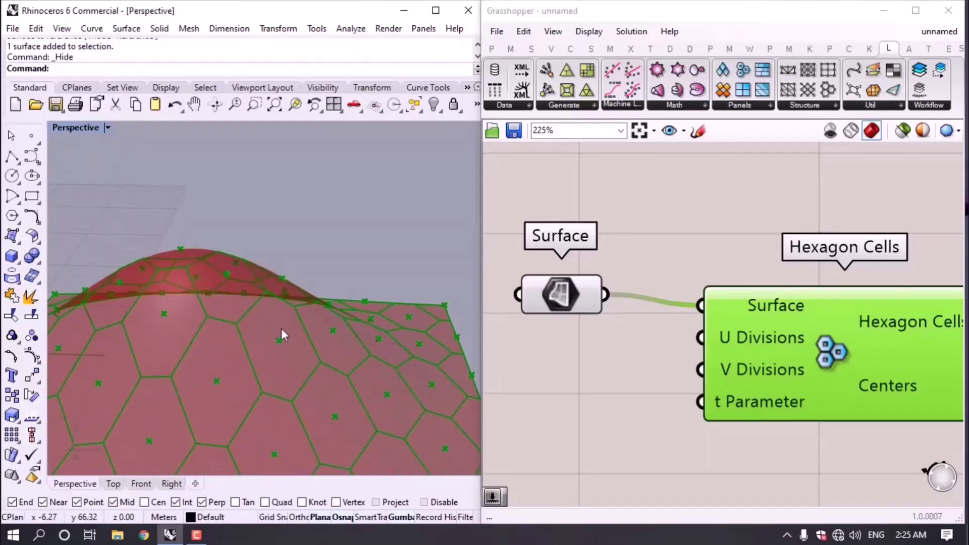
pyautogui.scroll(-5, 272, 367)
pyautogui.moveTo(271, 366); pyautogui.dragTo(368, 392, button='right')
pyautogui.moveTo(430, 253); pyautogui.dragTo(381, 307, button='right')
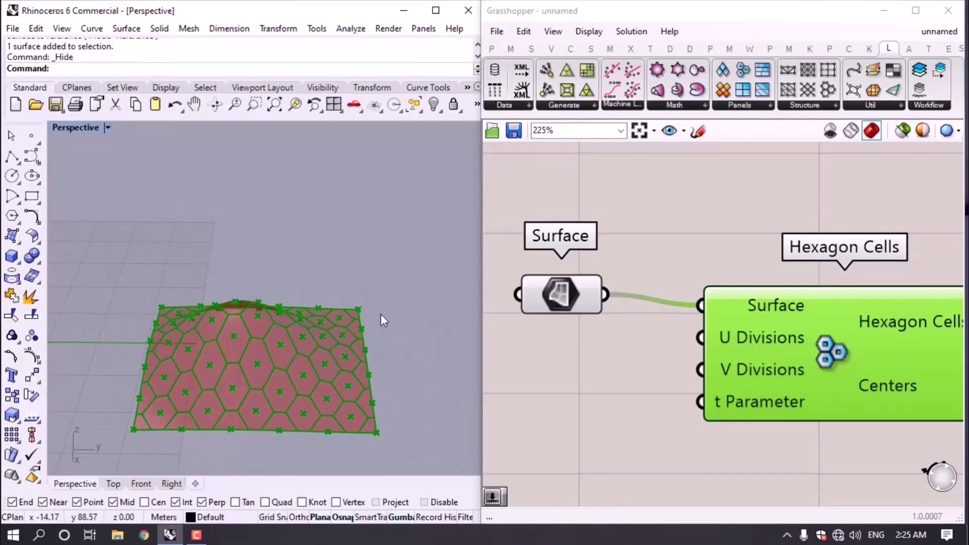
# Add a Surface Closest Point component, feeding the referenced surface into Surface and the Hexagon Cells centres into Point.
pyautogui.scroll(-2, 621, 360)
pyautogui.click(855, 325)
pyautogui.doubleClick(856, 324)
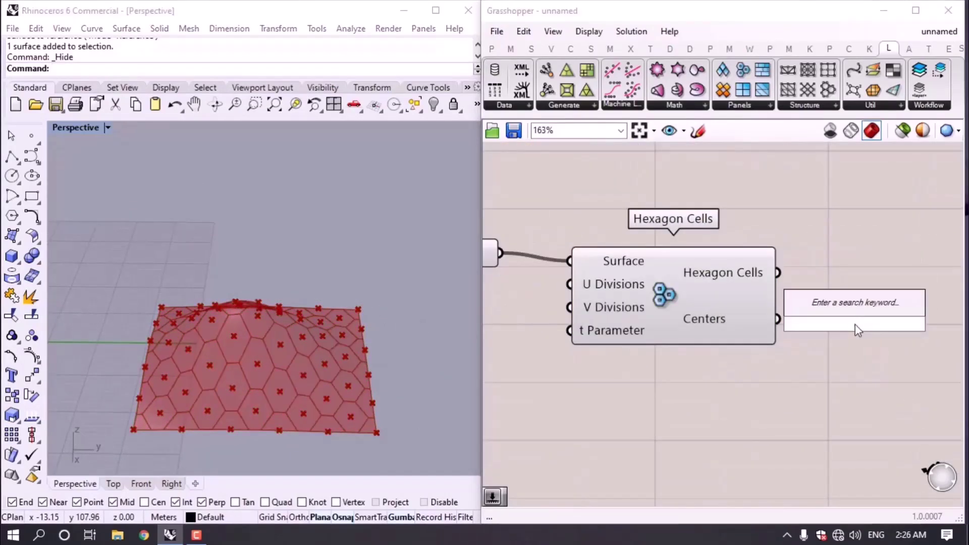
pyautogui.write('surface')
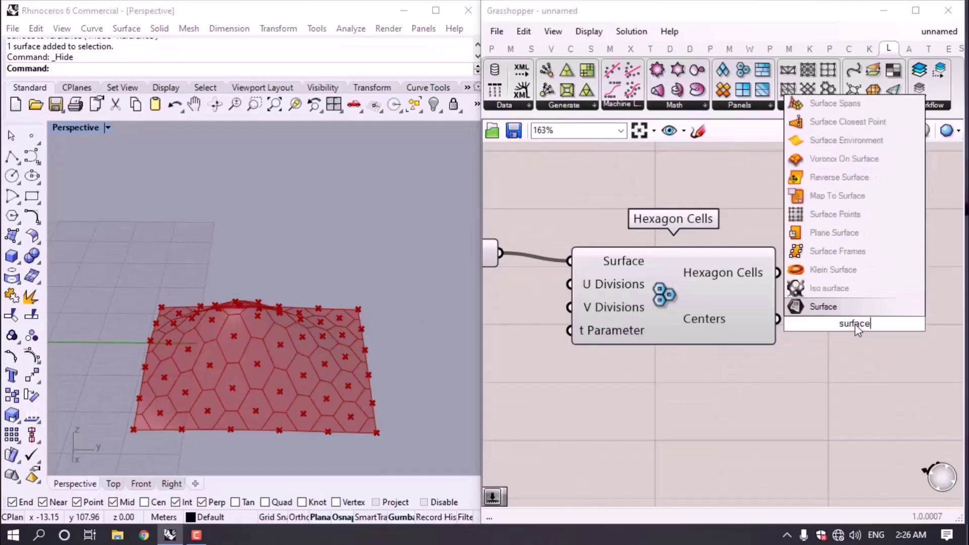
pyautogui.write(' c')
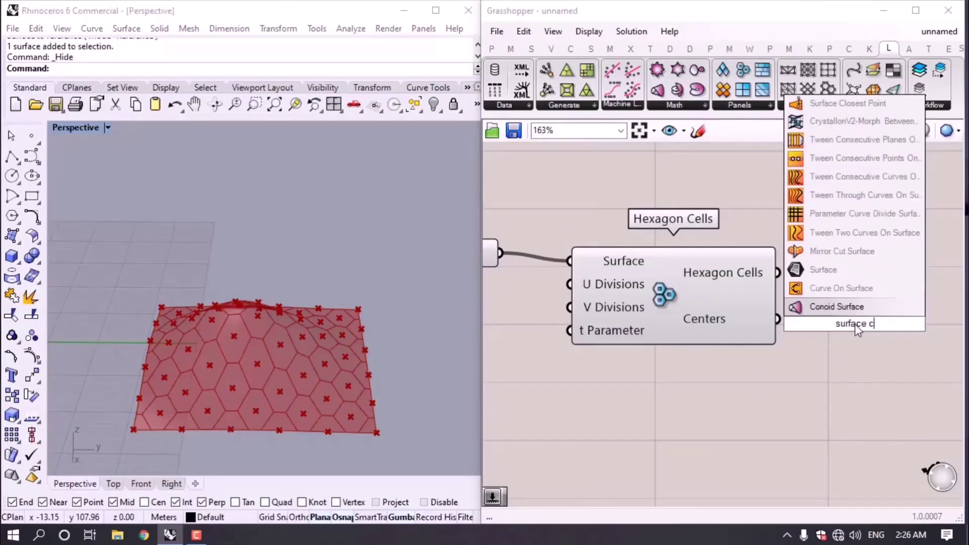
pyautogui.click(834, 108)
pyautogui.scroll(-3, 853, 328)
pyautogui.moveTo(738, 311); pyautogui.dragTo(783, 304)
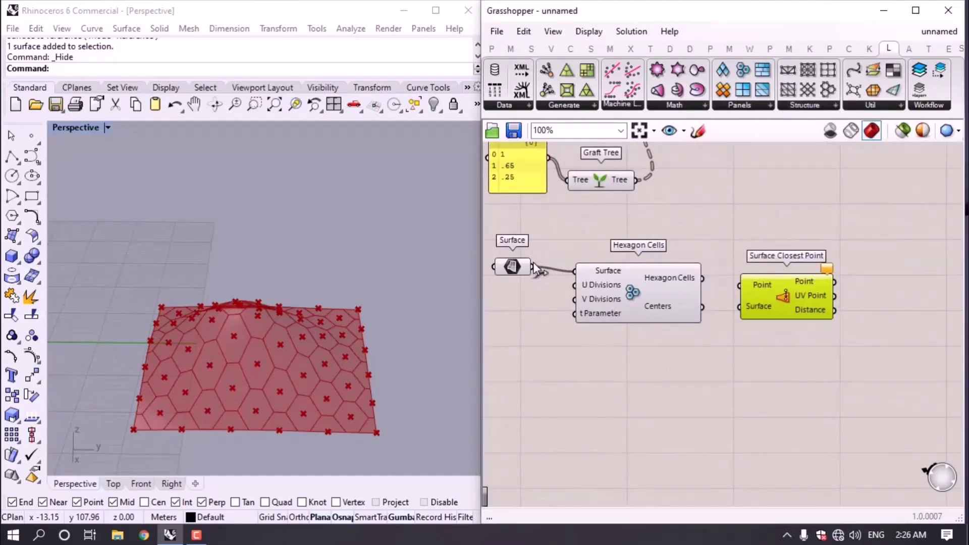
pyautogui.moveTo(533, 266); pyautogui.dragTo(829, 217)
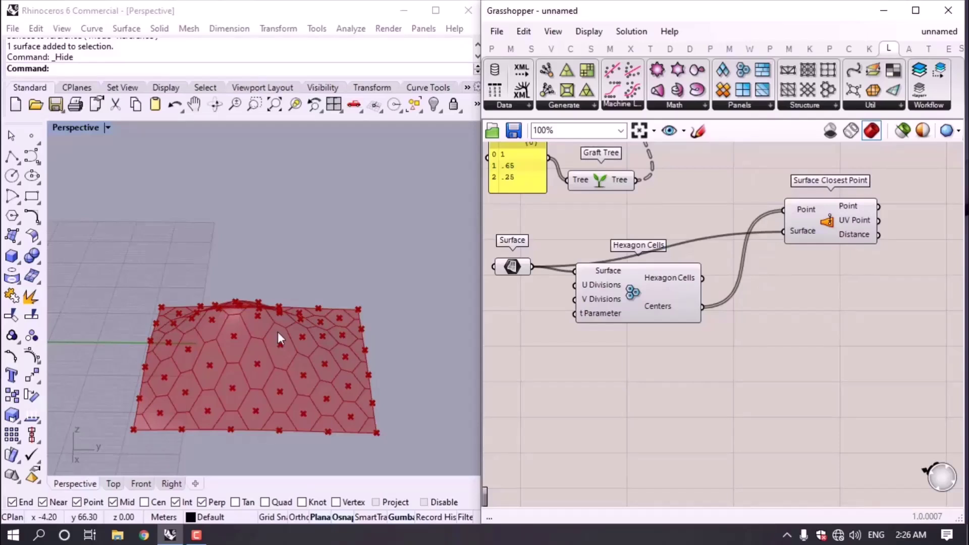
# Spread the Surface Closest Point and Hexagon Cells components slightly apart and select the Surface parameter feeding both.
pyautogui.scroll(2, 290, 360)
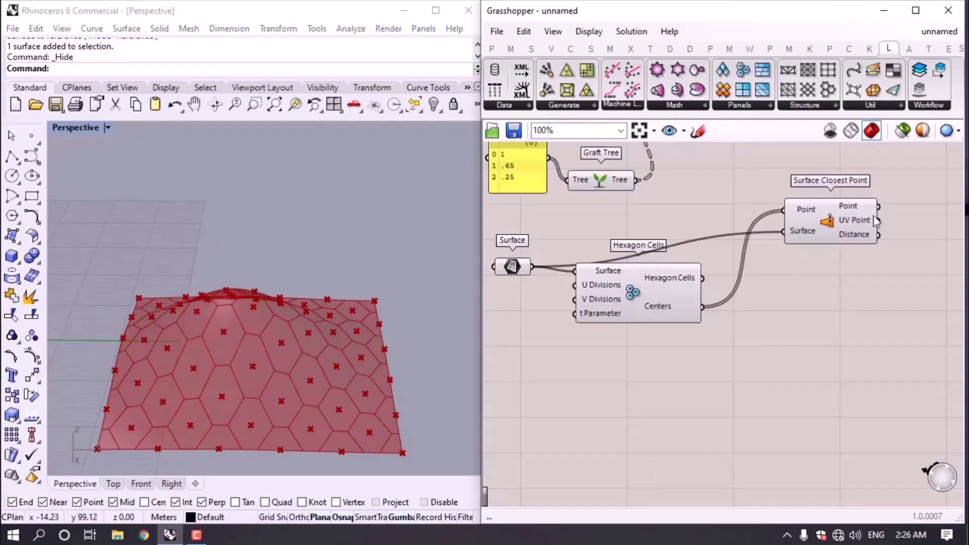
pyautogui.moveTo(850, 218); pyautogui.dragTo(841, 217)
pyautogui.click(829, 282)
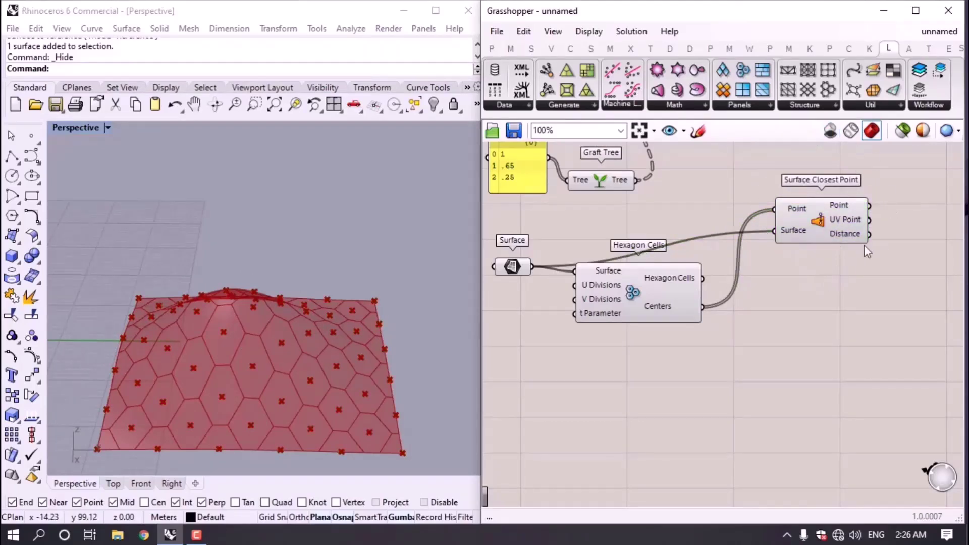
pyautogui.moveTo(864, 244); pyautogui.dragTo(801, 265, button='right')
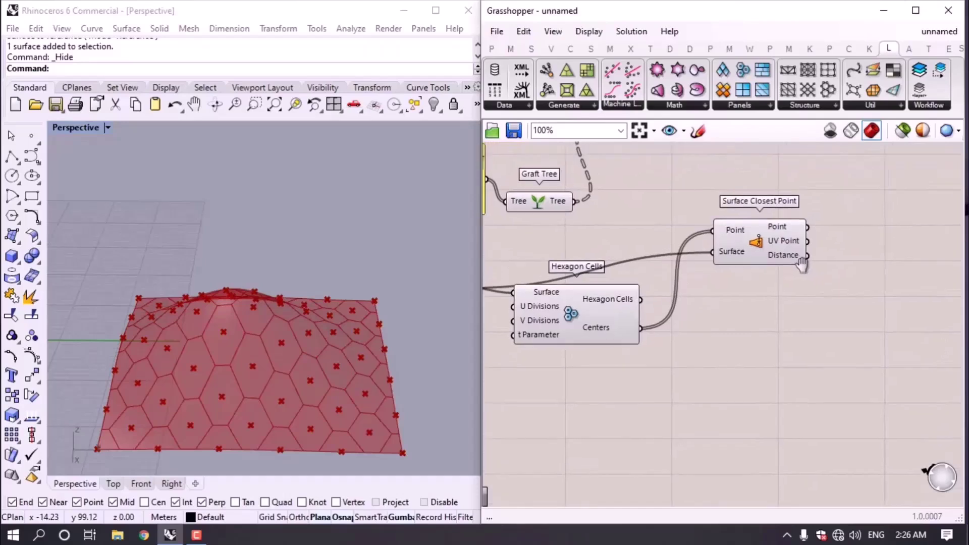
pyautogui.moveTo(605, 306); pyautogui.dragTo(618, 330)
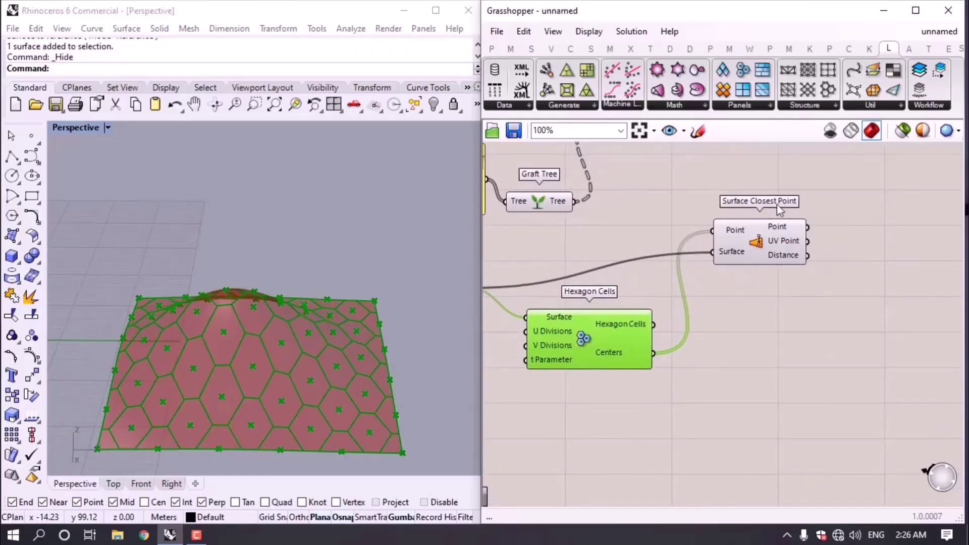
pyautogui.moveTo(553, 311); pyautogui.dragTo(631, 308, button='right')
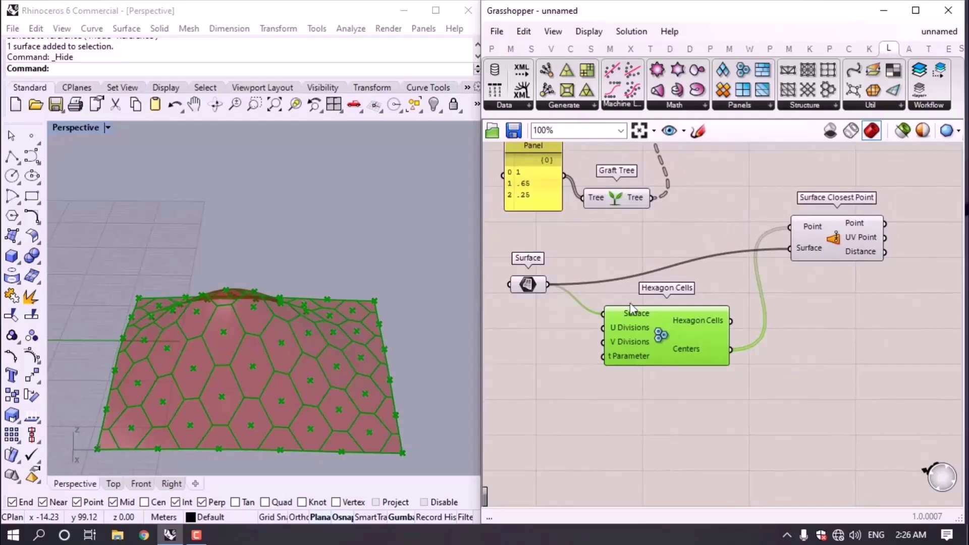
pyautogui.click(543, 286)
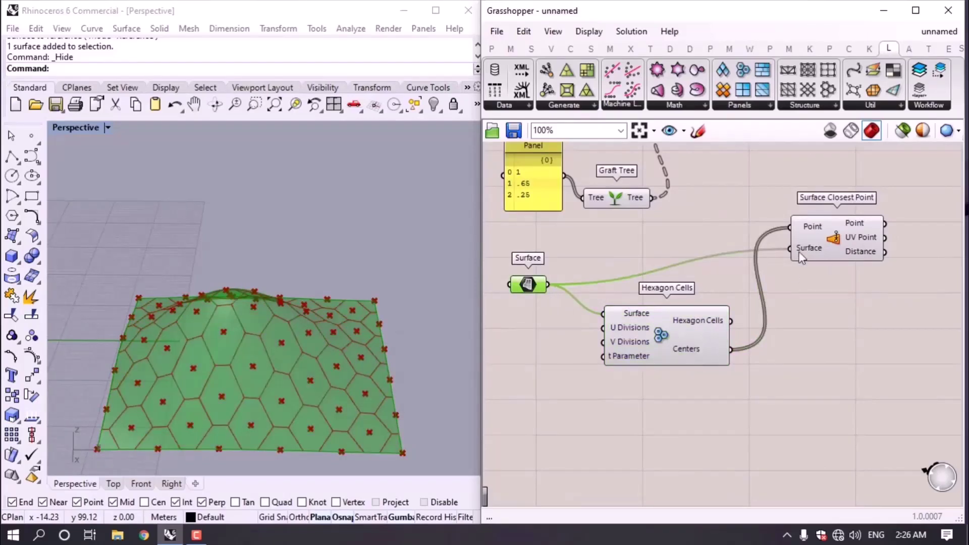
pyautogui.moveTo(801, 259); pyautogui.dragTo(736, 292, button='right')
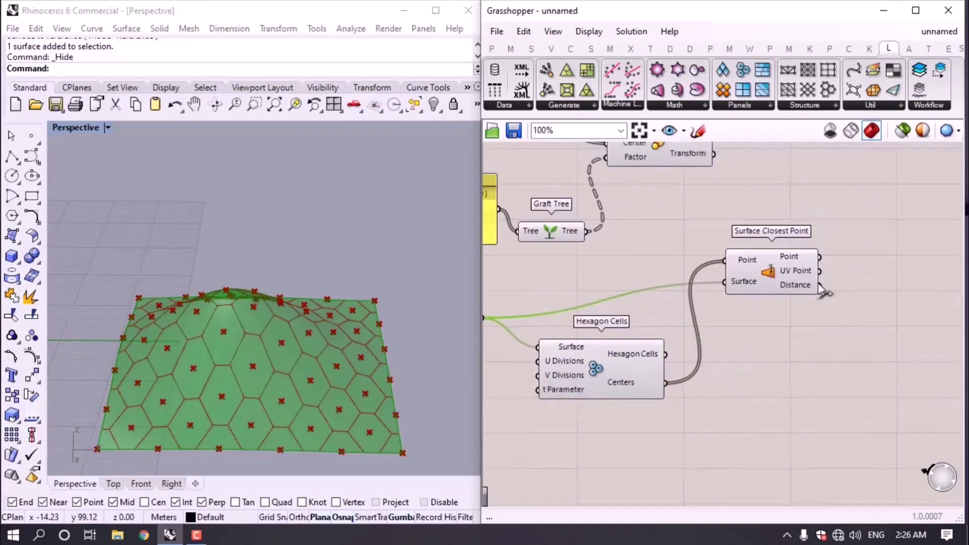
pyautogui.moveTo(805, 284); pyautogui.dragTo(760, 289, button='right')
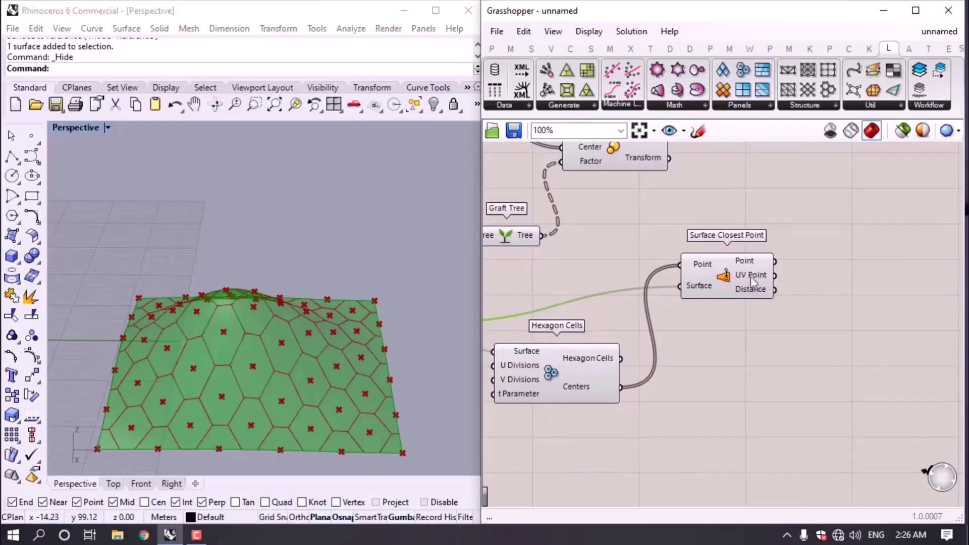
# Add an Evaluate Surface component, feeding the referenced surface into Surface and the Surface Closest Point UV Point into Point.
pyautogui.doubleClick(842, 315)
pyautogui.write('su')
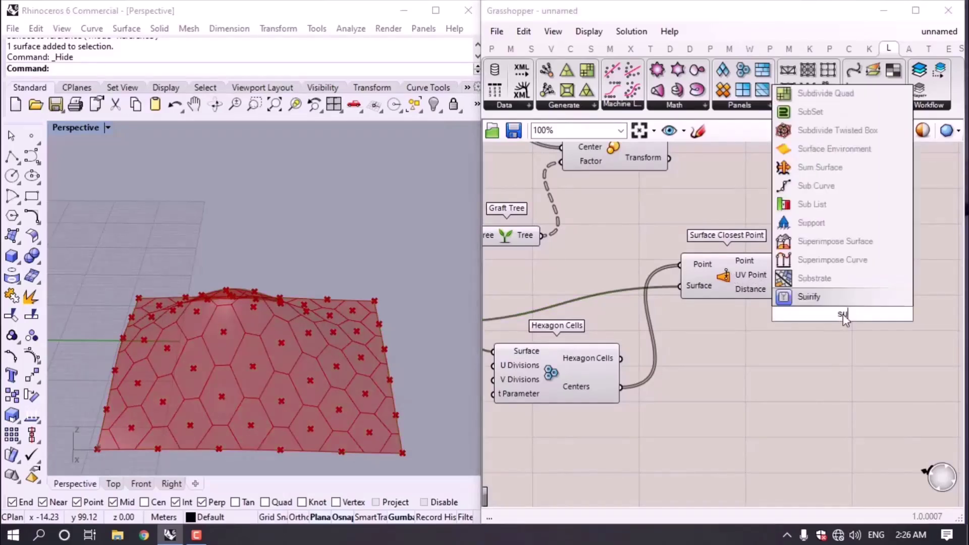
pyautogui.press('BackSpace')
pyautogui.press('BackSpace')
pyautogui.write('eva')
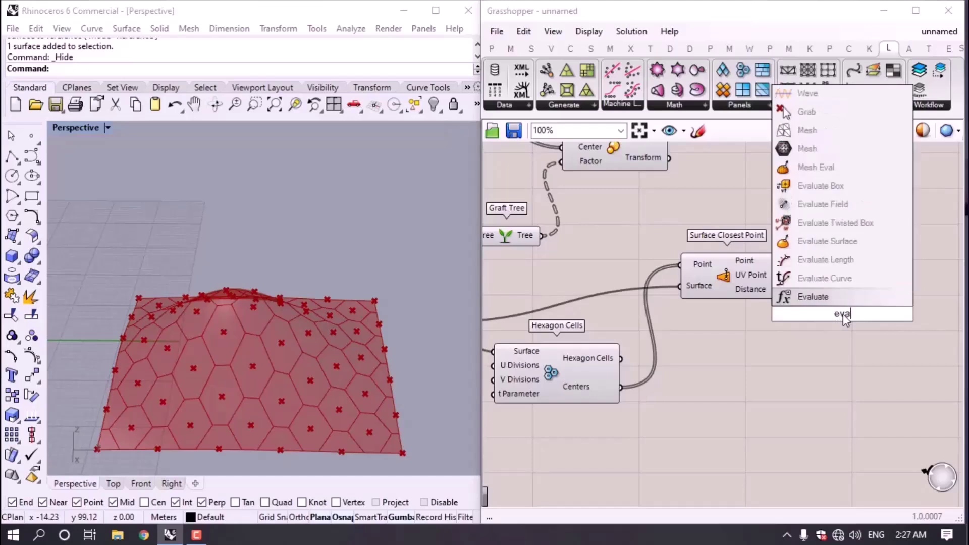
pyautogui.click(836, 244)
pyautogui.moveTo(630, 346); pyautogui.dragTo(774, 347, button='right')
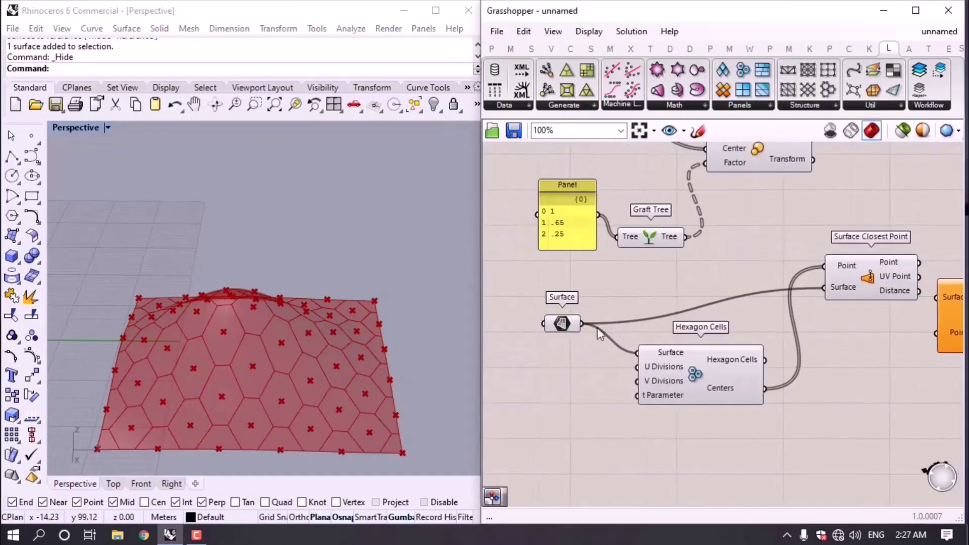
pyautogui.moveTo(582, 323); pyautogui.dragTo(860, 333)
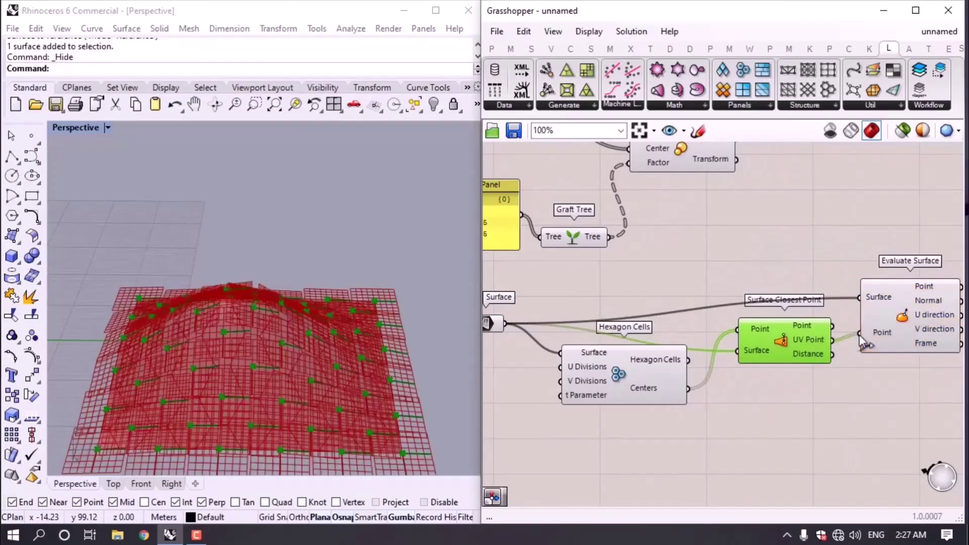
pyautogui.moveTo(267, 353); pyautogui.dragTo(259, 319, button='right')
pyautogui.scroll(5, 250, 340)
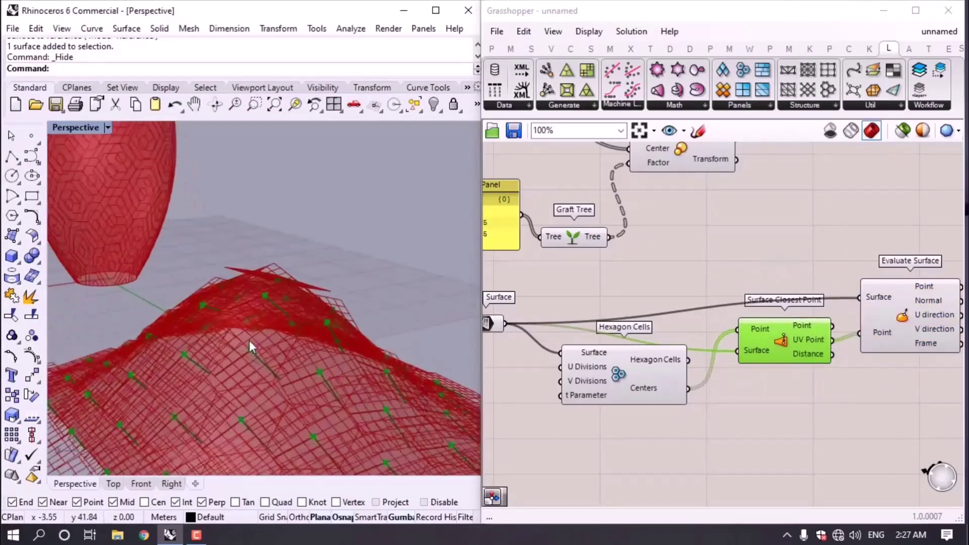
pyautogui.moveTo(227, 372); pyautogui.dragTo(371, 346, button='right')
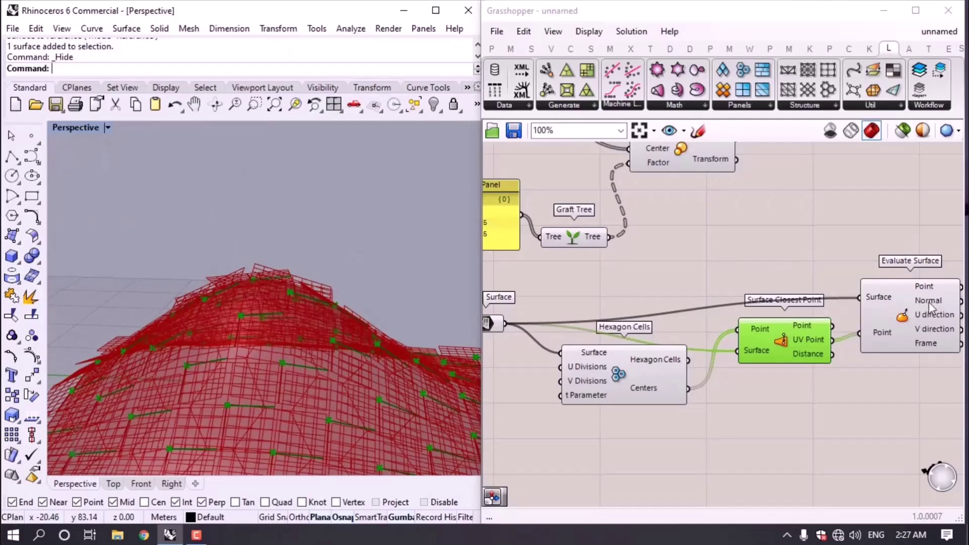
# Add a Move component beyond Evaluate Surface and feed the Hexagon Cells output into its Geometry.
pyautogui.moveTo(931, 308); pyautogui.dragTo(770, 327, button='right')
pyautogui.moveTo(826, 315)
pyautogui.scroll(-4, 834, 287)
pyautogui.scroll(3, 808, 355)
pyautogui.moveTo(809, 356); pyautogui.dragTo(770, 339, button='right')
pyautogui.click(811, 337)
pyautogui.doubleClick(811, 337)
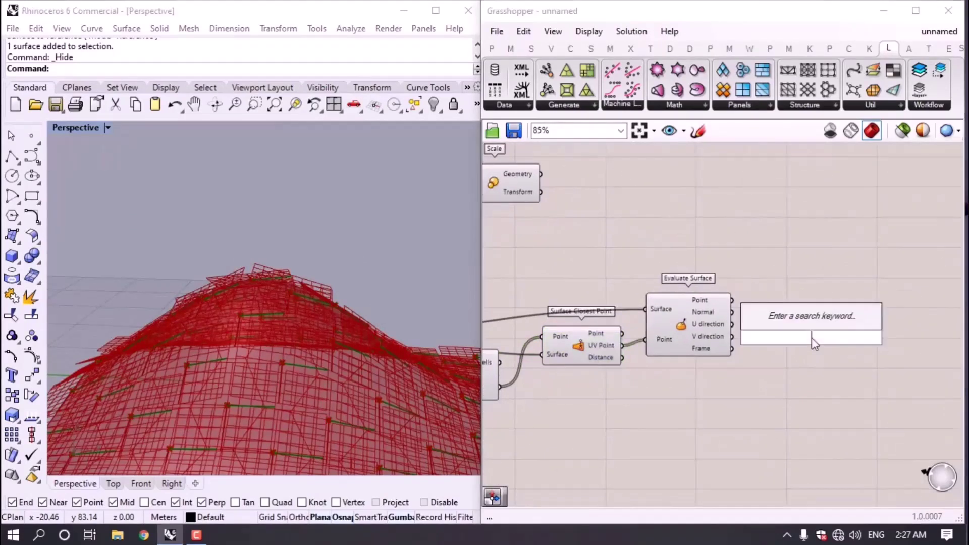
pyautogui.write('move')
pyautogui.press('Return')
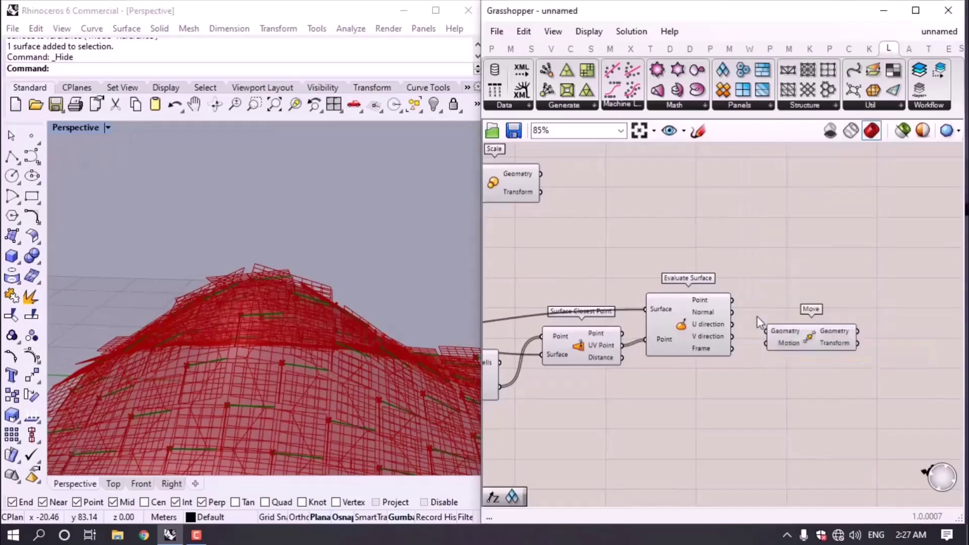
pyautogui.scroll(-3, 681, 347)
pyautogui.scroll(3, 576, 373)
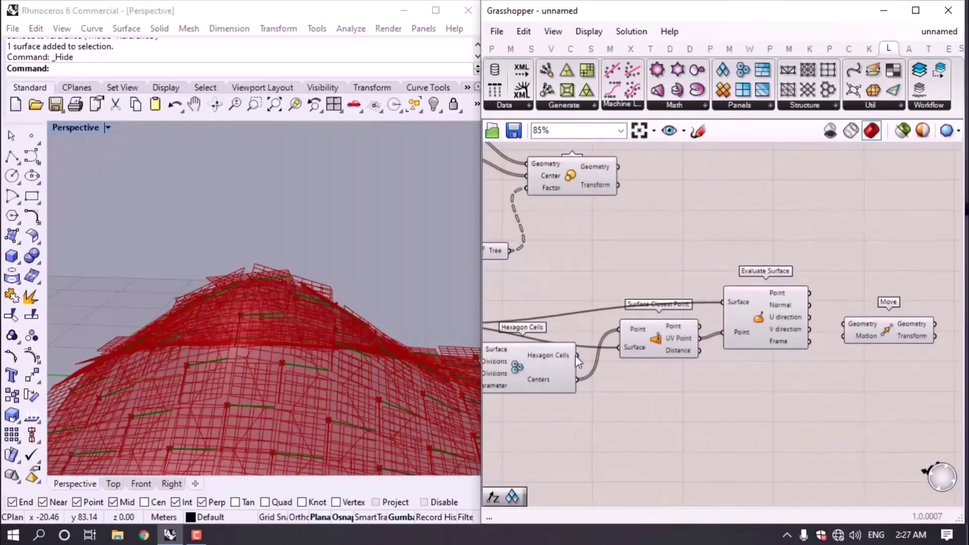
pyautogui.moveTo(716, 349); pyautogui.dragTo(868, 253)
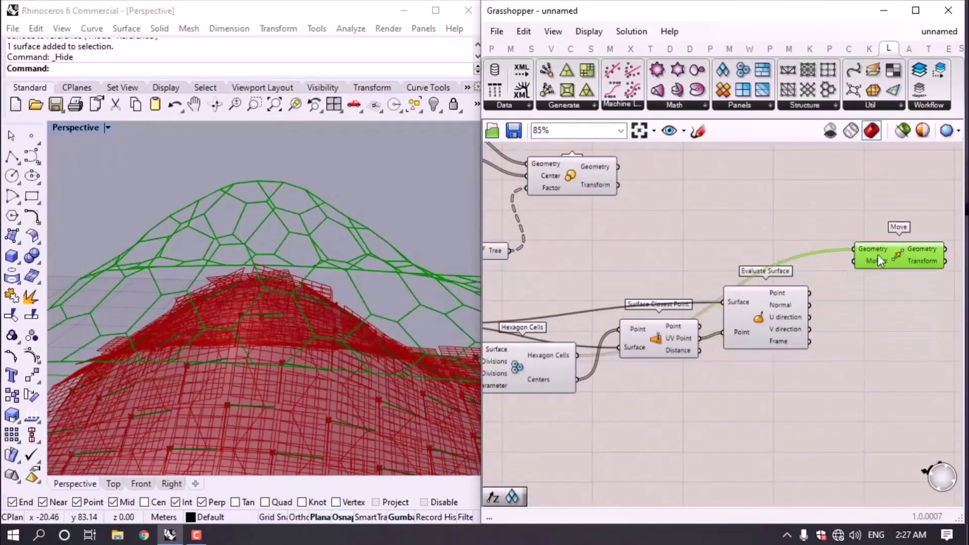
# Add a Multiplication component, feeding the Evaluate Surface Normal into A and its Result into the Move component's Motion.
pyautogui.moveTo(808, 304); pyautogui.dragTo(849, 267)
pyautogui.moveTo(831, 302); pyautogui.dragTo(840, 324)
pyautogui.doubleClick(839, 324)
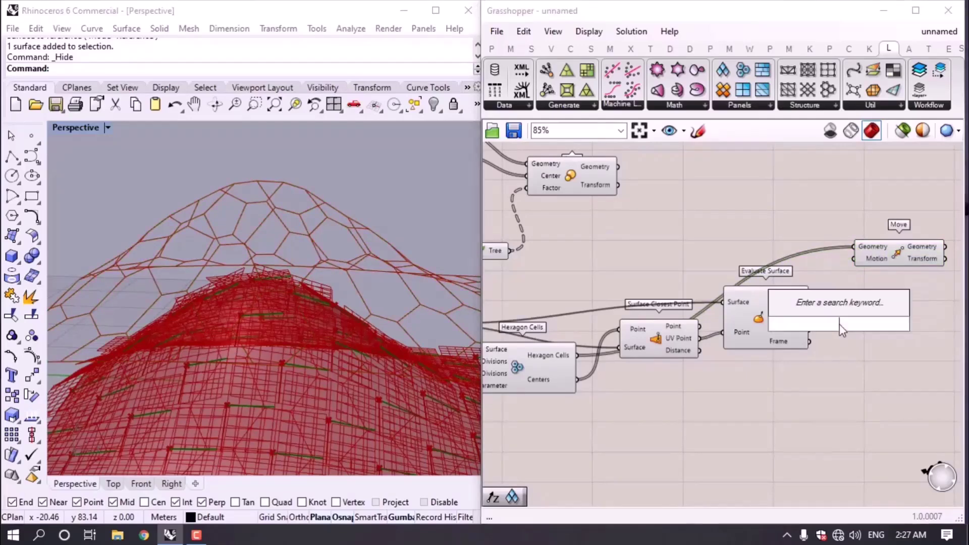
pyautogui.write('multiplication')
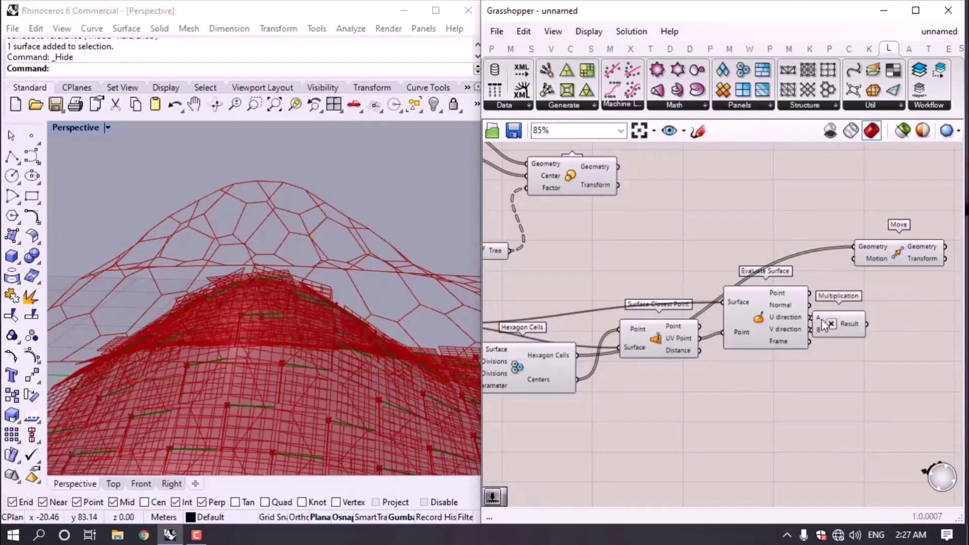
pyautogui.click(858, 337)
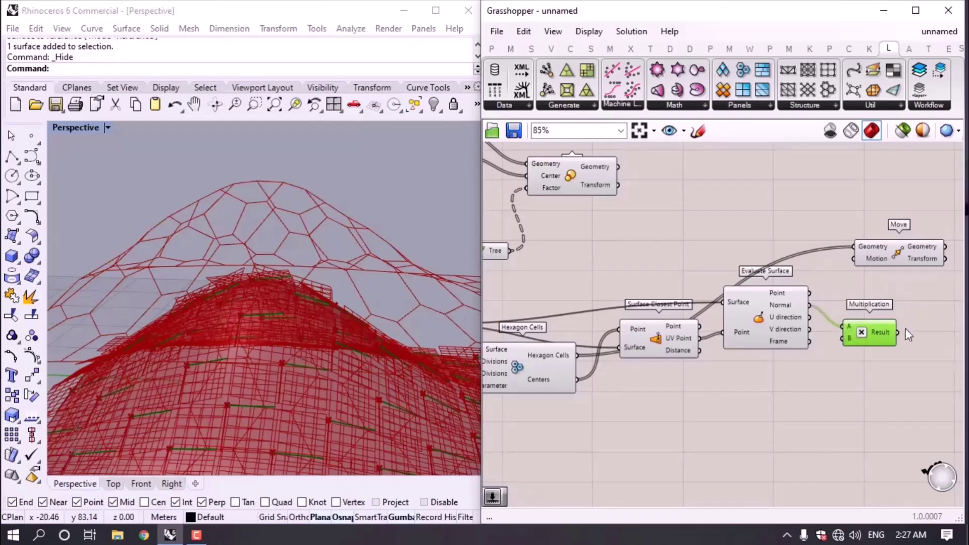
pyautogui.moveTo(898, 332); pyautogui.dragTo(854, 259)
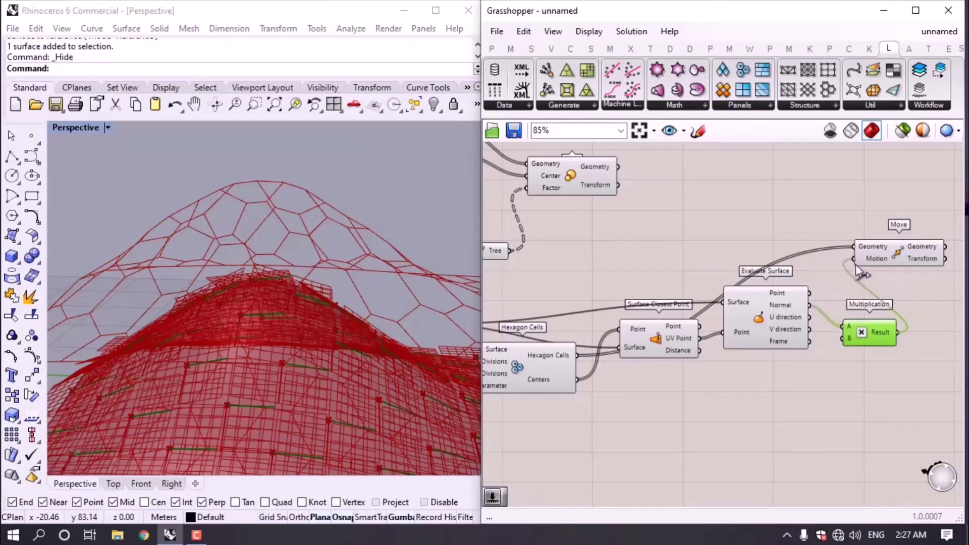
# Add a Number Slider set to 1.25 and feed it into input B of the Multiplication.
pyautogui.doubleClick(781, 397)
pyautogui.write('1.25')
pyautogui.press('Return')
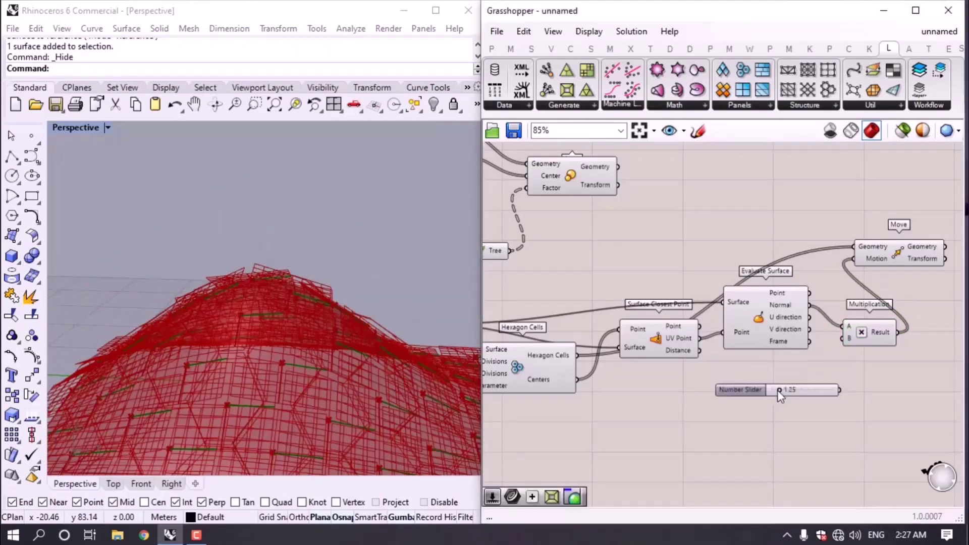
pyautogui.moveTo(854, 359); pyautogui.dragTo(847, 338)
# Turn off the preview of Evaluate Surface and inspect the hexagon cells offset from the bumped surface.
pyautogui.click(763, 298)
pyautogui.middleClick(763, 293)
pyautogui.click(802, 254)
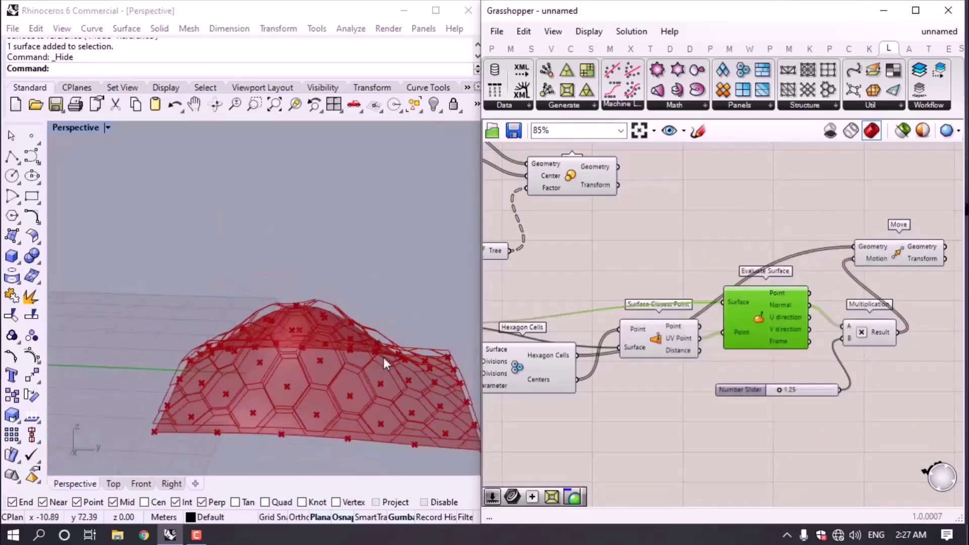
pyautogui.moveTo(383, 358); pyautogui.dragTo(307, 333, button='right')
pyautogui.scroll(3, 787, 367)
pyautogui.moveTo(774, 404)
pyautogui.mouseDown()
pyautogui.moveTo(828, 403)
pyautogui.moveTo(767, 402)
pyautogui.mouseUp()
pyautogui.moveTo(422, 368); pyautogui.dragTo(363, 348, button='right')
pyautogui.scroll(-5, 728, 347)
# Move all components of the bumped-surface definition below the vase definition and turn off their preview.
pyautogui.moveTo(832, 369); pyautogui.dragTo(529, 307)
pyautogui.keyDown('ctrl'); pyautogui.moveTo(665, 313); pyautogui.dragTo(601, 278); pyautogui.keyUp('ctrl')
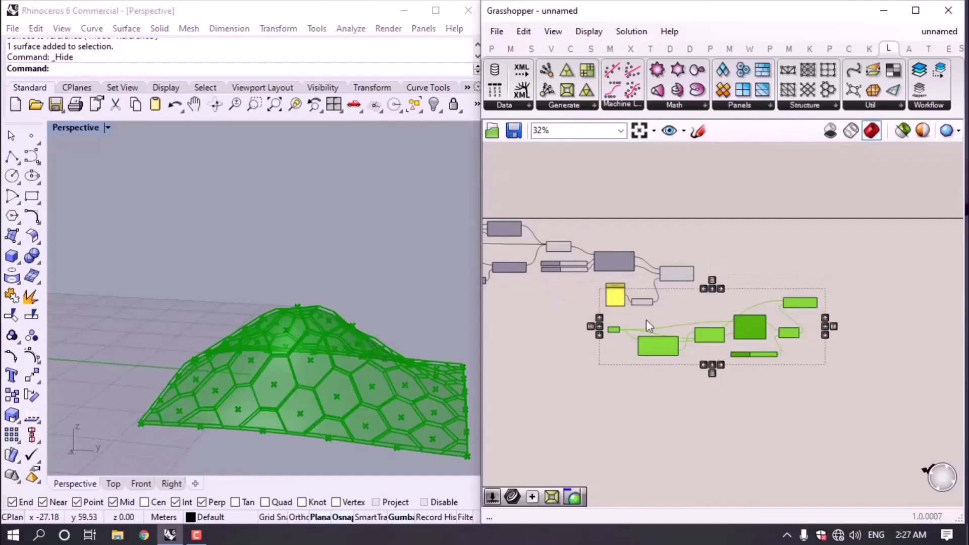
pyautogui.moveTo(656, 340); pyautogui.dragTo(535, 387)
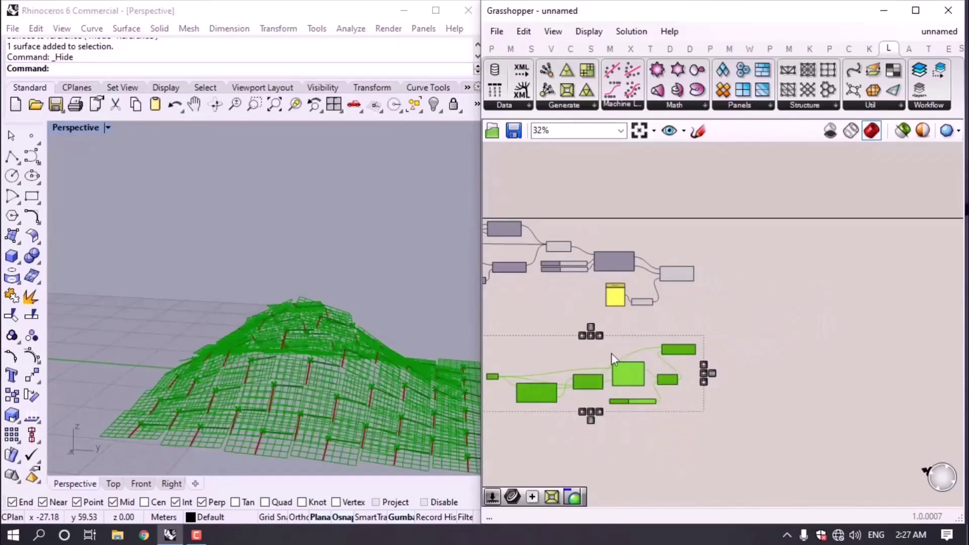
pyautogui.middleClick(648, 362)
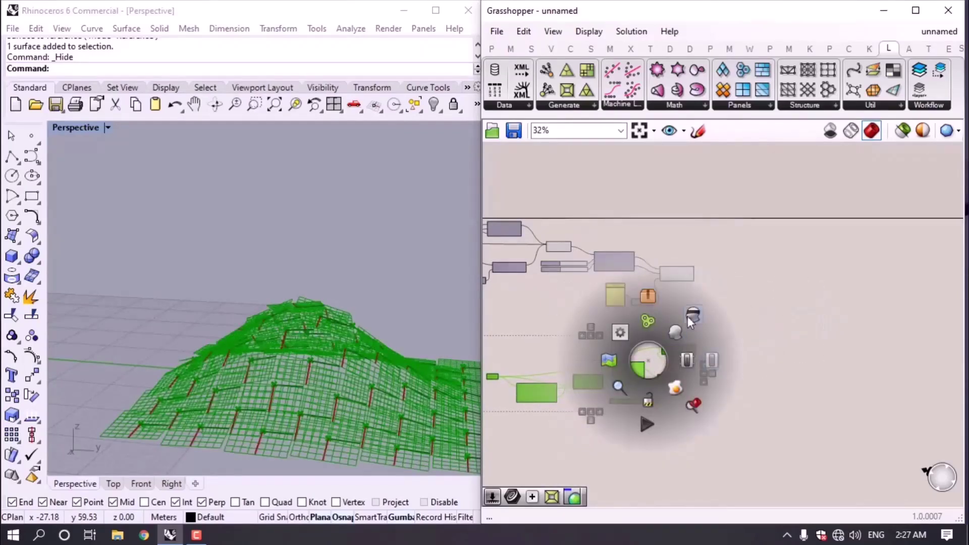
pyautogui.click(712, 359)
# Add a Surface Closest Point to the vase definition, feeding the Hexagon Cells Centers into Point and the Loft into Surface.
pyautogui.scroll(4, 704, 377)
pyautogui.click(694, 361)
pyautogui.hotkey('ctrl', 'e')
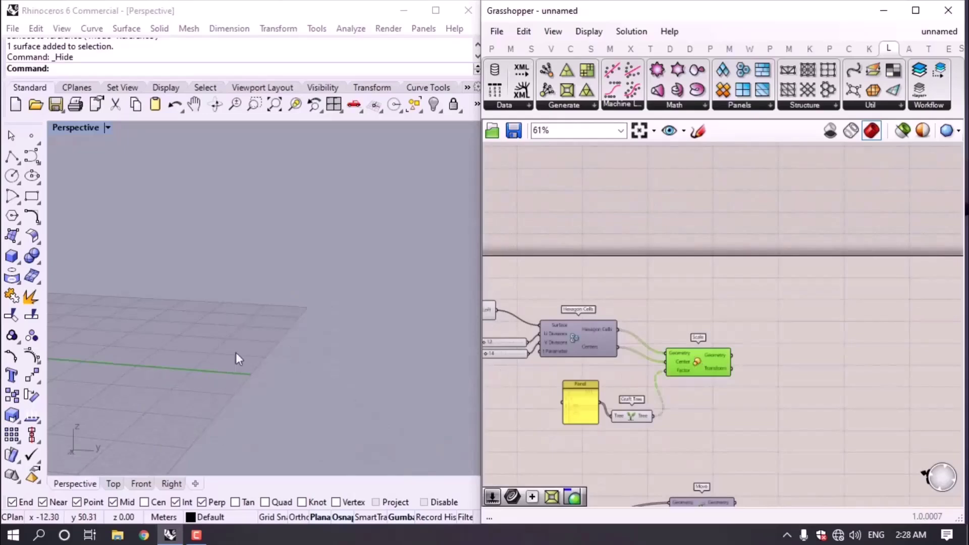
pyautogui.click(750, 379)
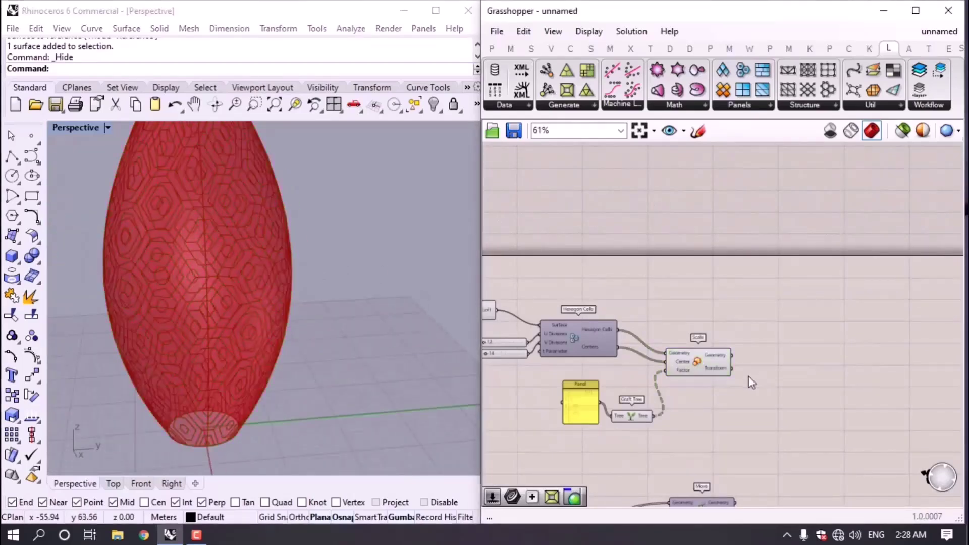
pyautogui.scroll(3, 586, 331)
pyautogui.click(579, 357)
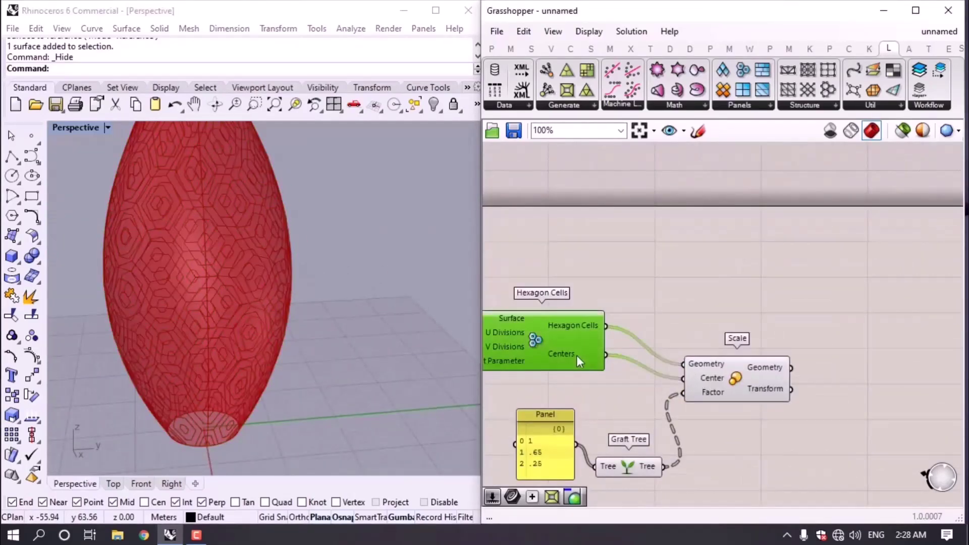
pyautogui.click(686, 301)
pyautogui.doubleClick(686, 301)
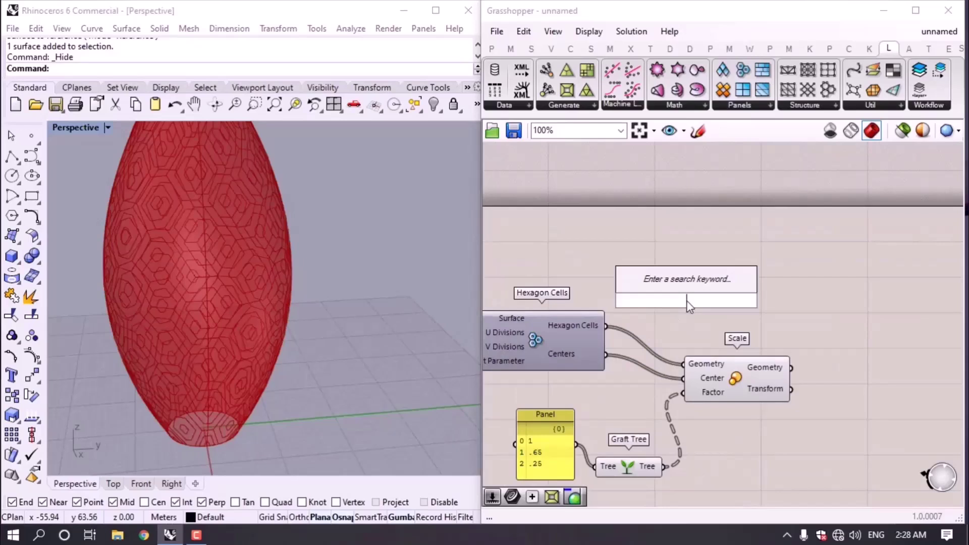
pyautogui.write('surface c')
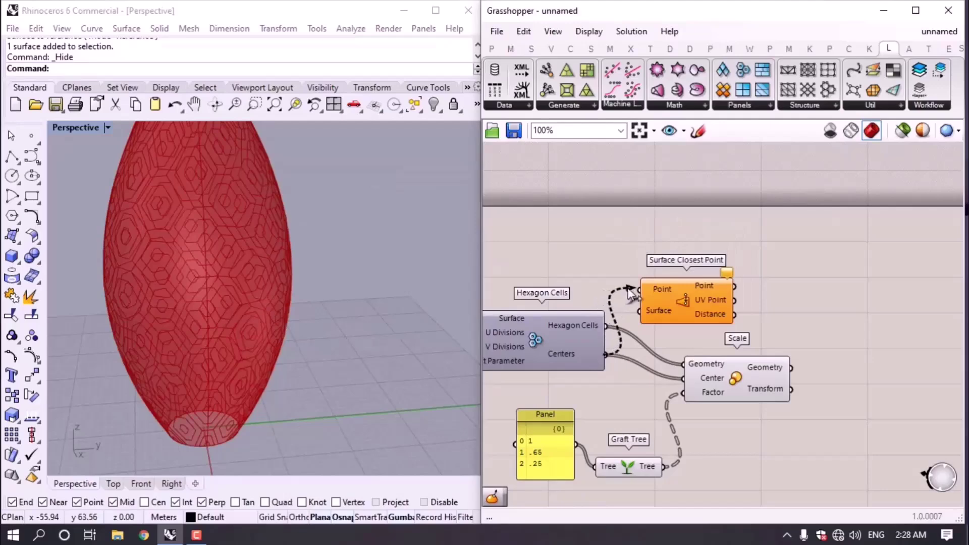
pyautogui.scroll(-3, 630, 288)
pyautogui.moveTo(668, 294); pyautogui.dragTo(786, 294, button='right')
pyautogui.scroll(3, 661, 286)
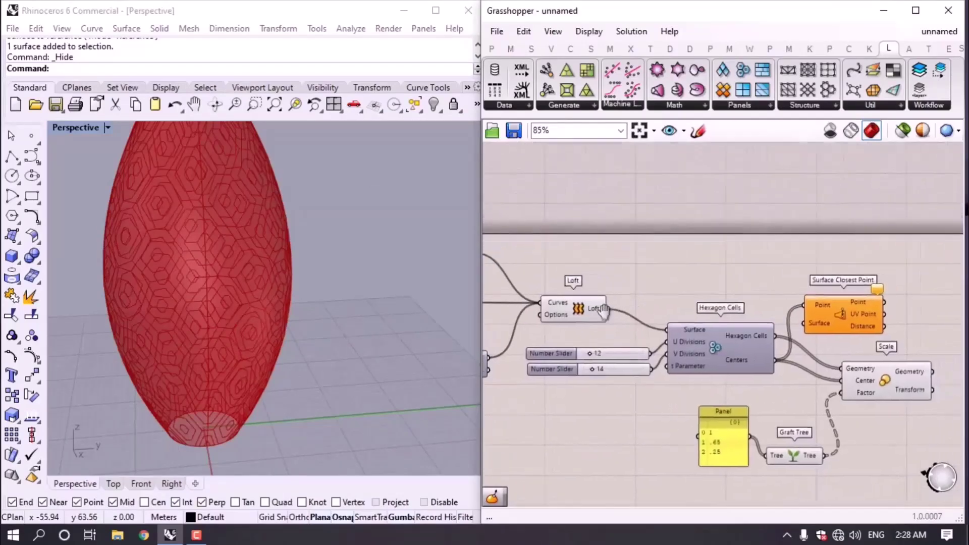
pyautogui.moveTo(606, 309); pyautogui.dragTo(830, 298)
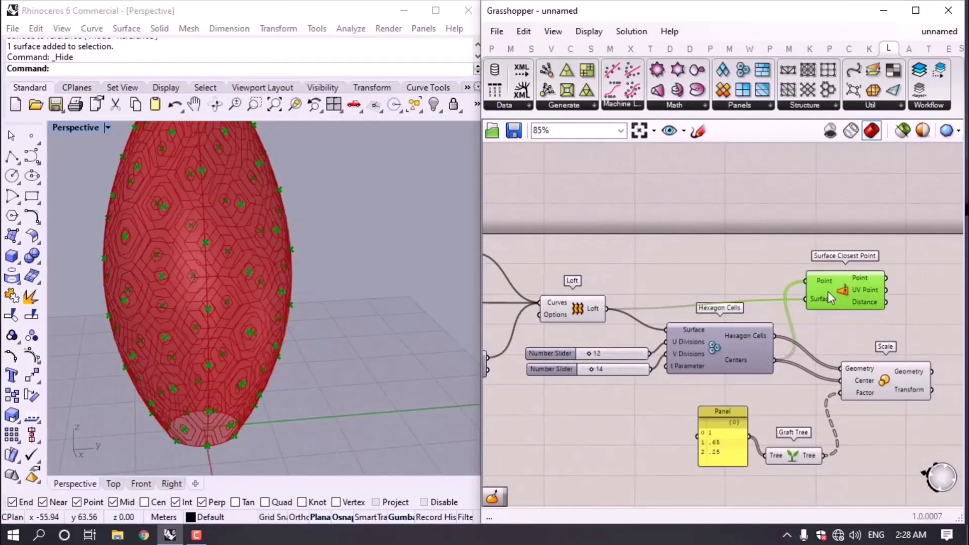
# Add an Evaluate Surface component to the vase definition, feeding the Loft into Surface and the closest points' UV Point into Point.
pyautogui.moveTo(916, 307); pyautogui.dragTo(761, 321, button='right')
pyautogui.doubleClick(764, 322)
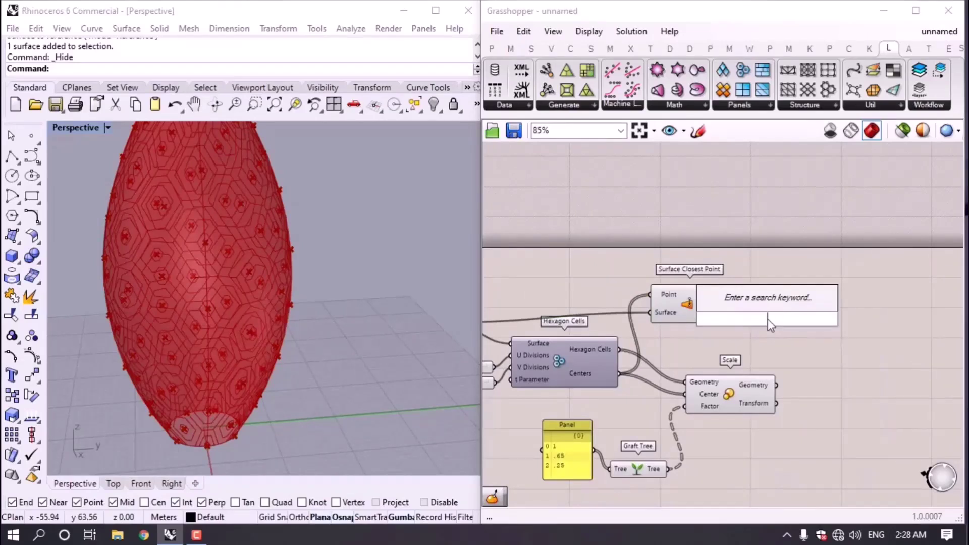
pyautogui.write('eva')
pyautogui.click(756, 246)
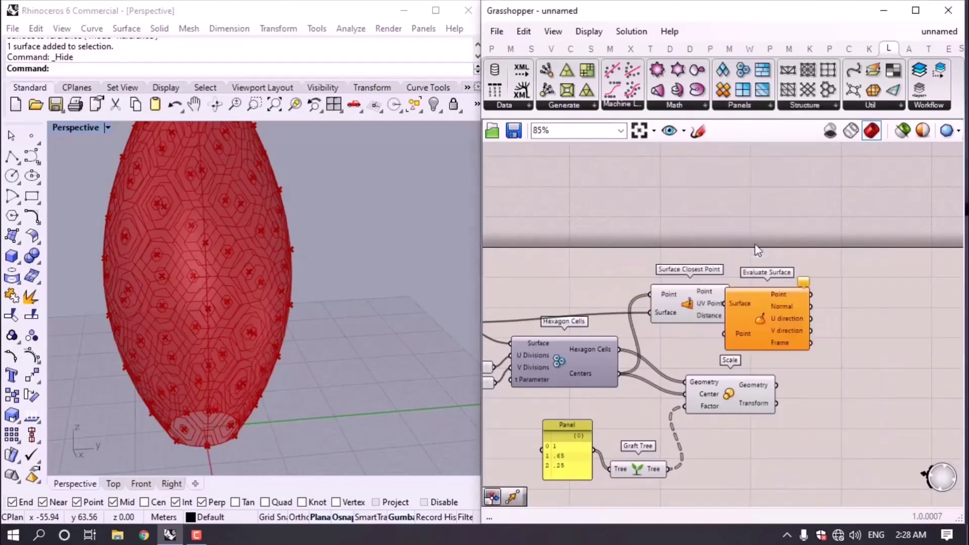
pyautogui.moveTo(652, 311); pyautogui.dragTo(815, 316, button='right')
pyautogui.moveTo(616, 329); pyautogui.dragTo(889, 310)
pyautogui.moveTo(904, 322); pyautogui.dragTo(761, 326, button='right')
pyautogui.moveTo(761, 326); pyautogui.dragTo(792, 292)
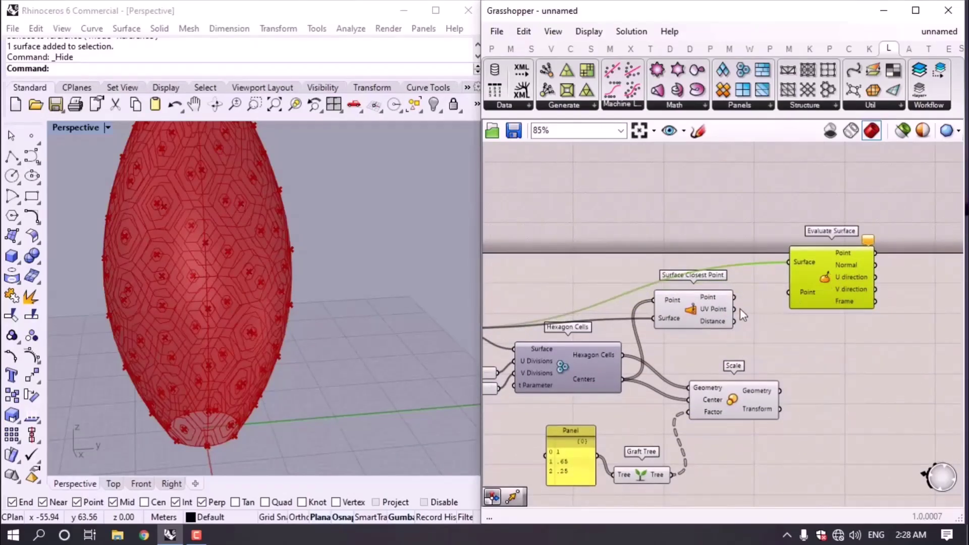
pyautogui.scroll(5, 212, 274)
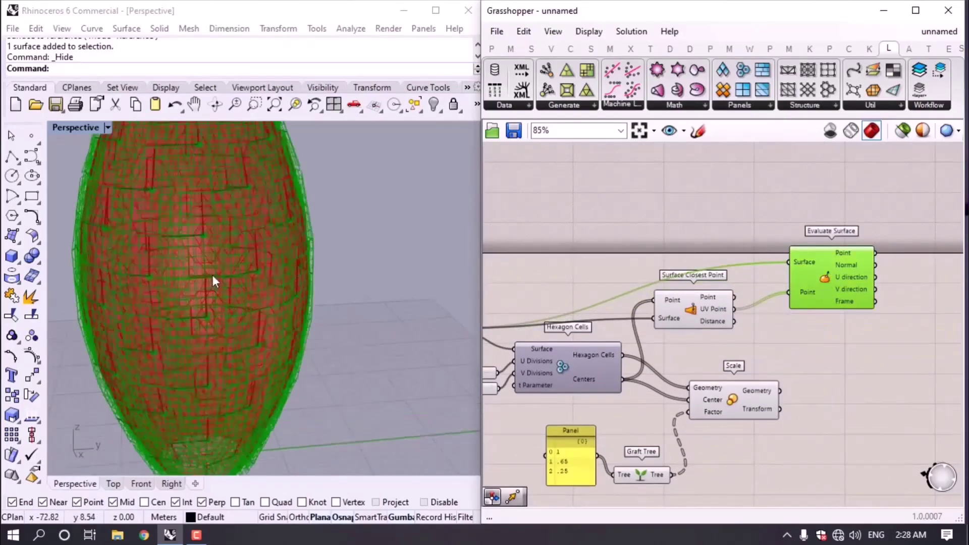
pyautogui.moveTo(282, 275); pyautogui.dragTo(206, 235, button='right')
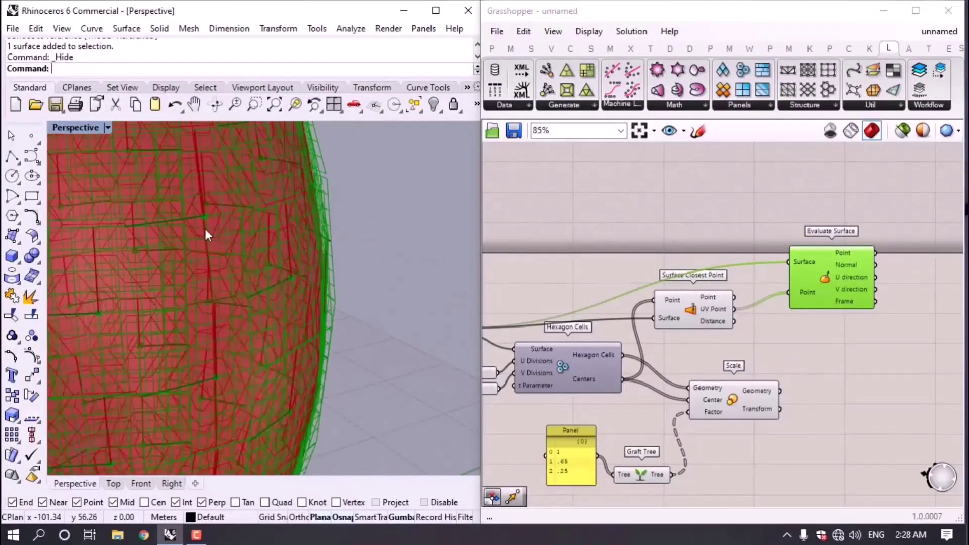
# Shift the Scale component slightly further away from Hexagon Cells and clear the selection.
pyautogui.moveTo(611, 368); pyautogui.dragTo(507, 325, button='right')
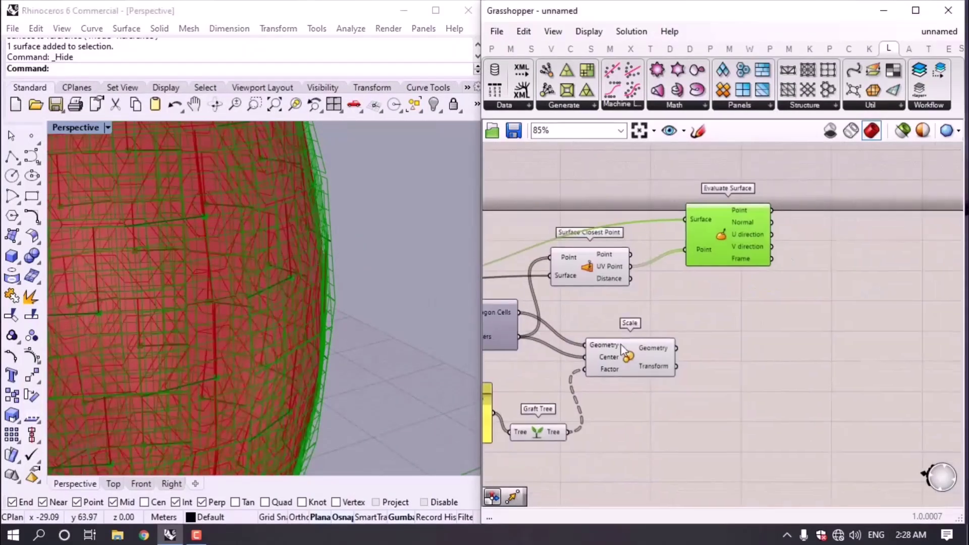
pyautogui.click(651, 355)
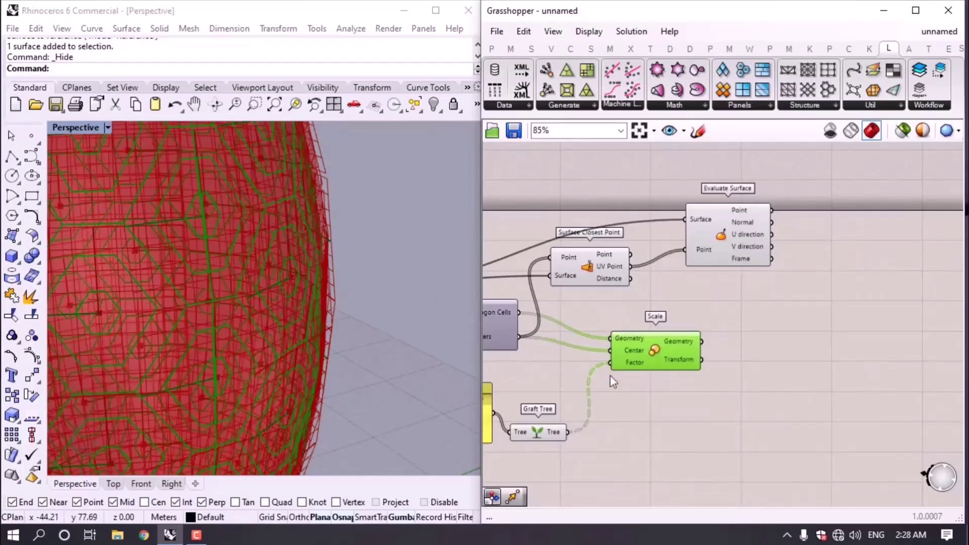
pyautogui.scroll(-2, 593, 378)
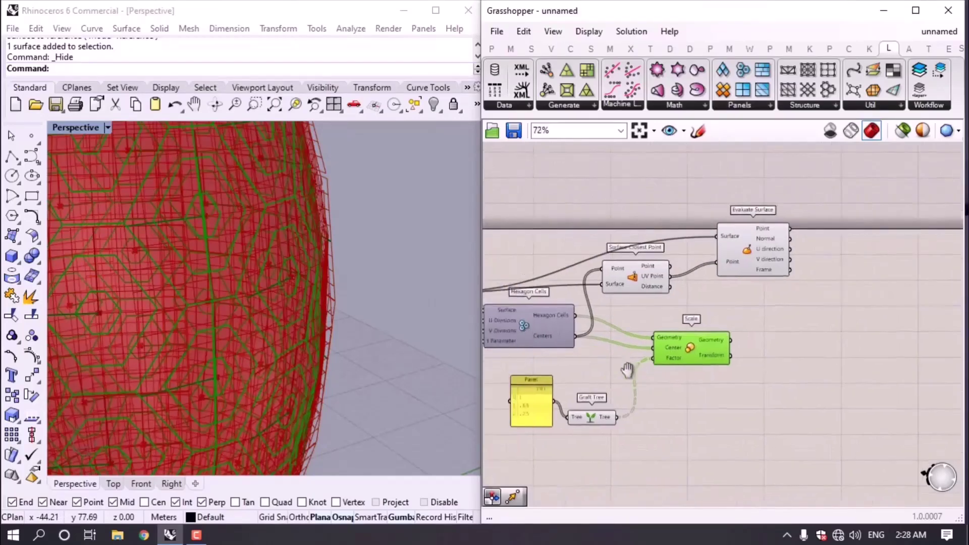
pyautogui.click(760, 315)
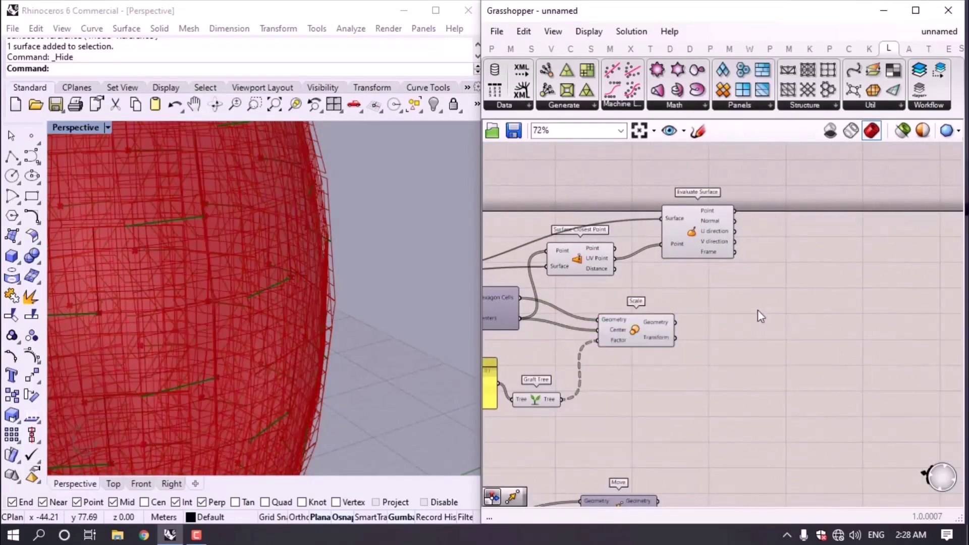
# Add a Param Viewer fed by the Scale component's Geometry output and place it to the right of Scale.
pyautogui.press('Escape')
pyautogui.doubleClick(757, 313)
pyautogui.write('para')
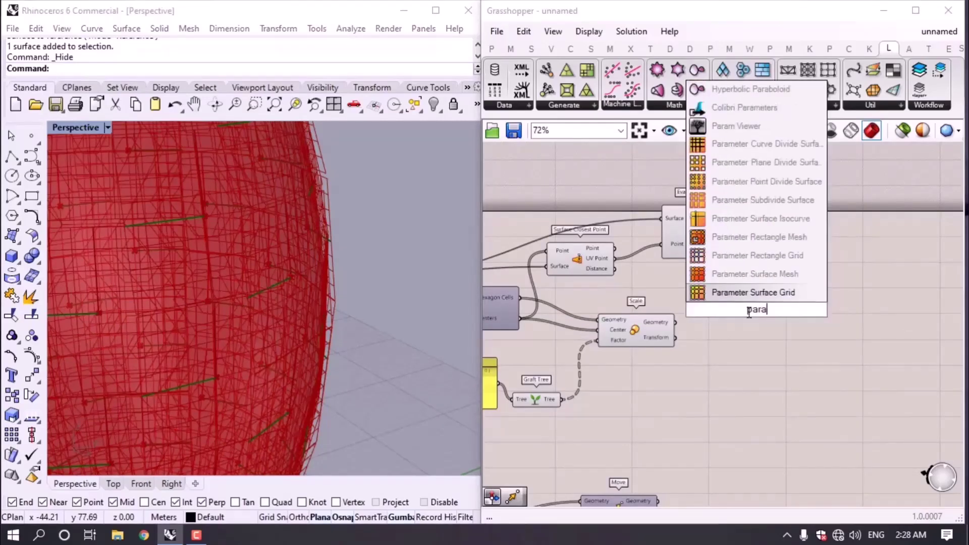
pyautogui.click(735, 125)
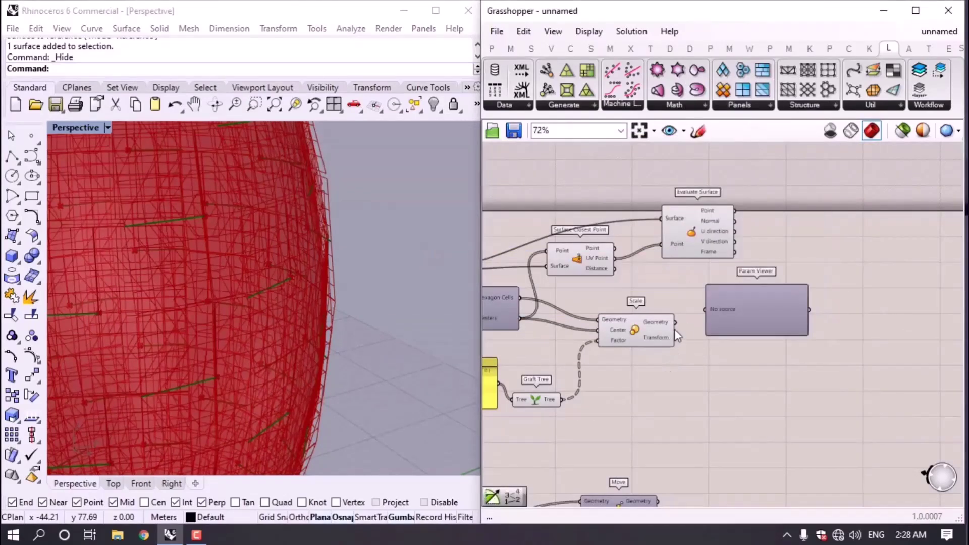
pyautogui.moveTo(703, 322); pyautogui.dragTo(707, 311)
pyautogui.scroll(3, 747, 311)
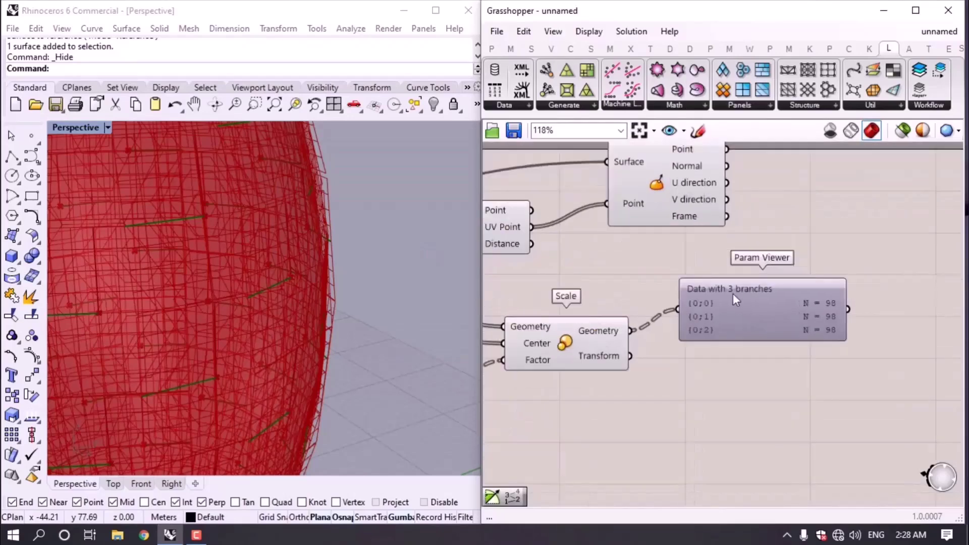
pyautogui.scroll(-1, 817, 313)
pyautogui.moveTo(686, 337); pyautogui.dragTo(793, 374)
pyautogui.click(692, 340)
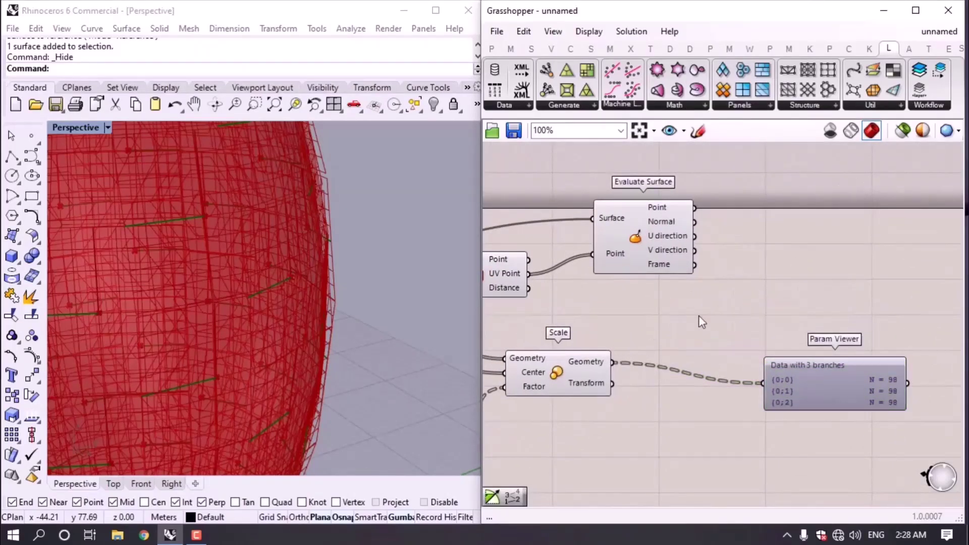
# Add a Move component above the Param Viewer and feed the Scale's Geometry output into its Geometry input.
pyautogui.doubleClick(702, 322)
pyautogui.write('move')
pyautogui.press('Return')
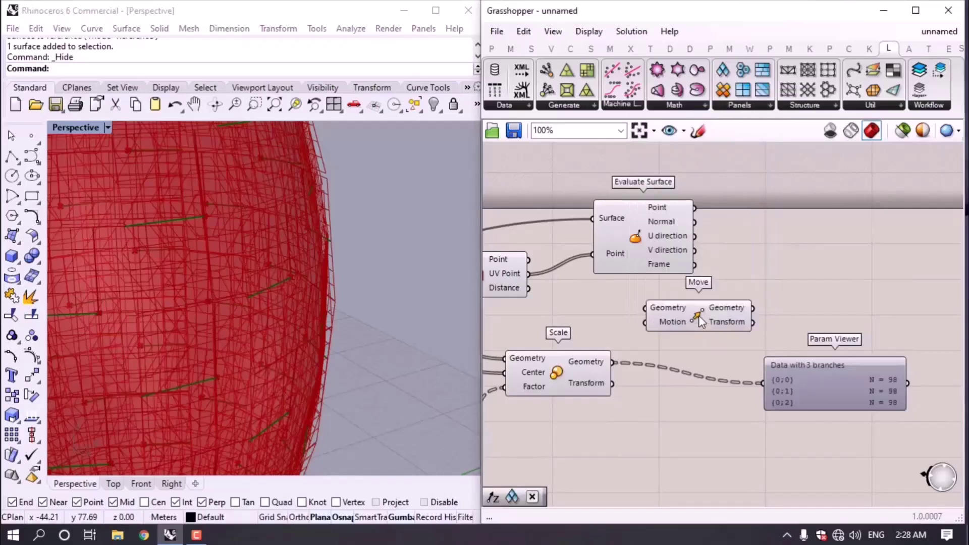
pyautogui.moveTo(698, 316); pyautogui.dragTo(783, 335)
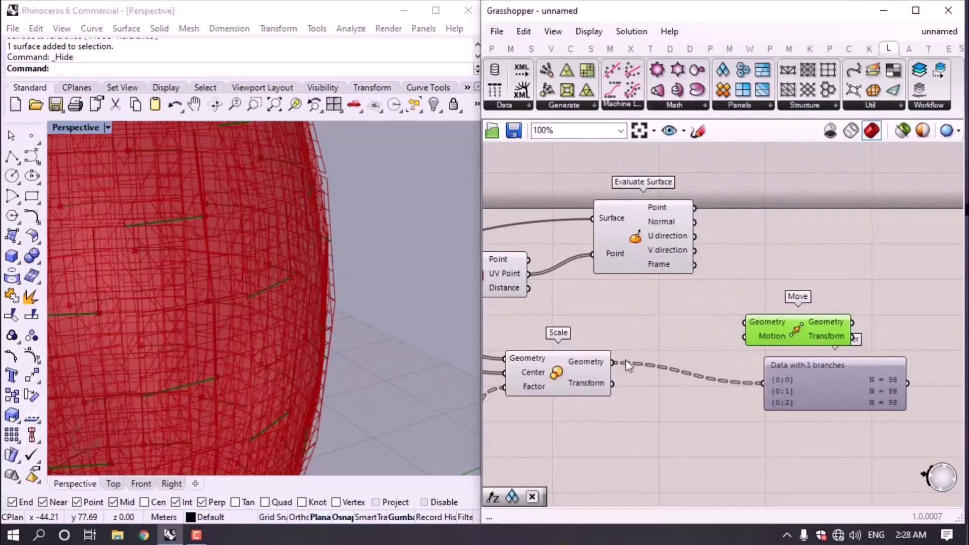
pyautogui.moveTo(612, 363); pyautogui.dragTo(812, 309)
pyautogui.click(741, 296)
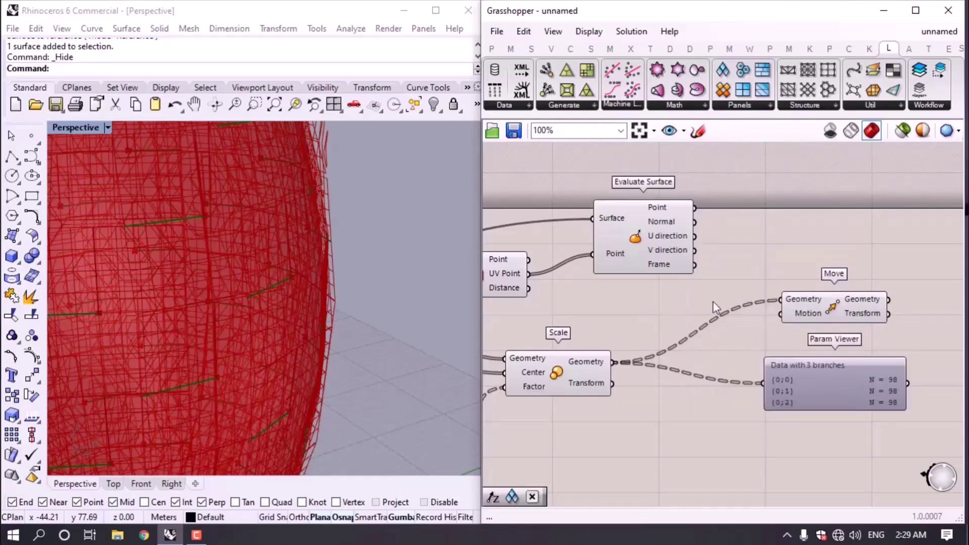
# Add a Multiplication component, feeding the Evaluate Surface Normal into A and its Result into the Move's Motion input.
pyautogui.doubleClick(717, 284)
pyautogui.write('multi')
pyautogui.press('Return')
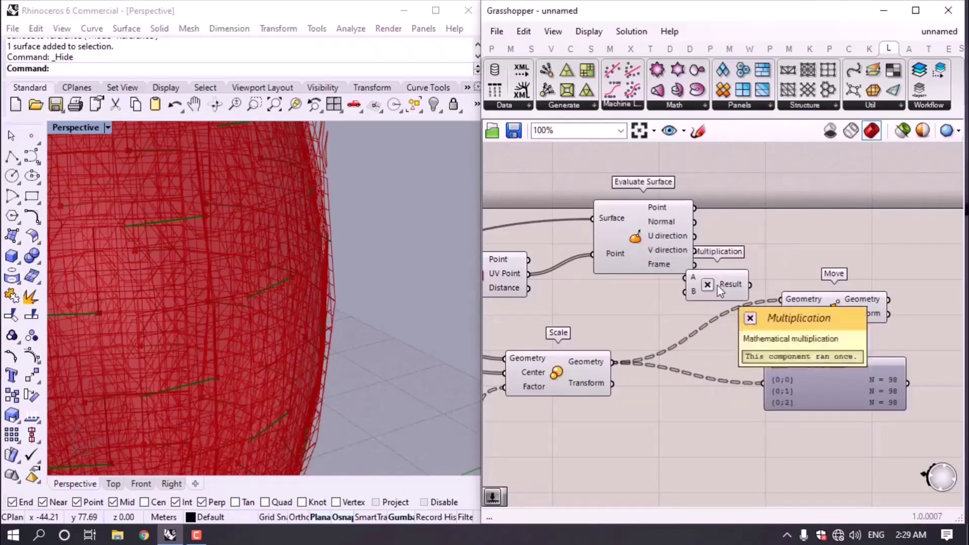
pyautogui.moveTo(717, 280); pyautogui.dragTo(761, 261)
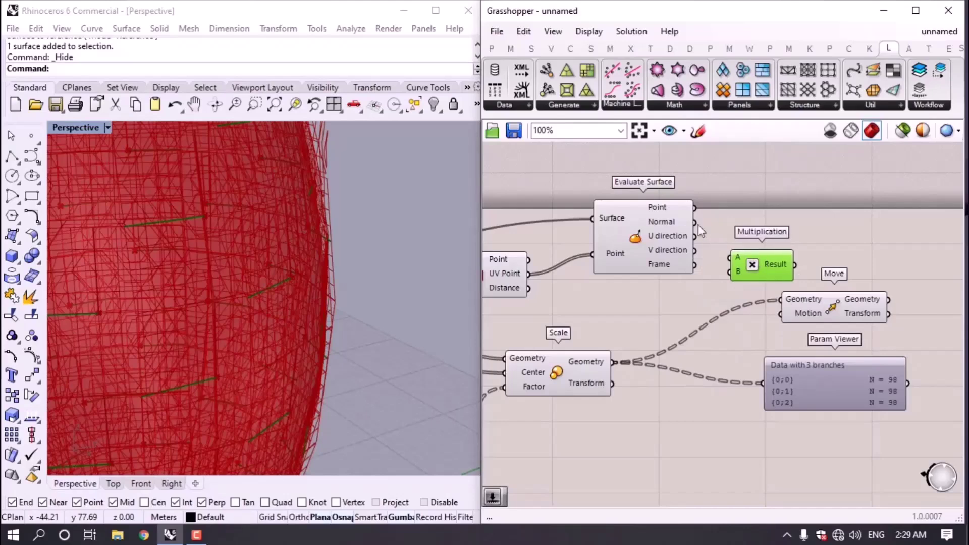
pyautogui.moveTo(698, 226); pyautogui.dragTo(731, 258)
pyautogui.moveTo(788, 265); pyautogui.dragTo(781, 313)
pyautogui.moveTo(777, 364); pyautogui.dragTo(782, 303, button='right')
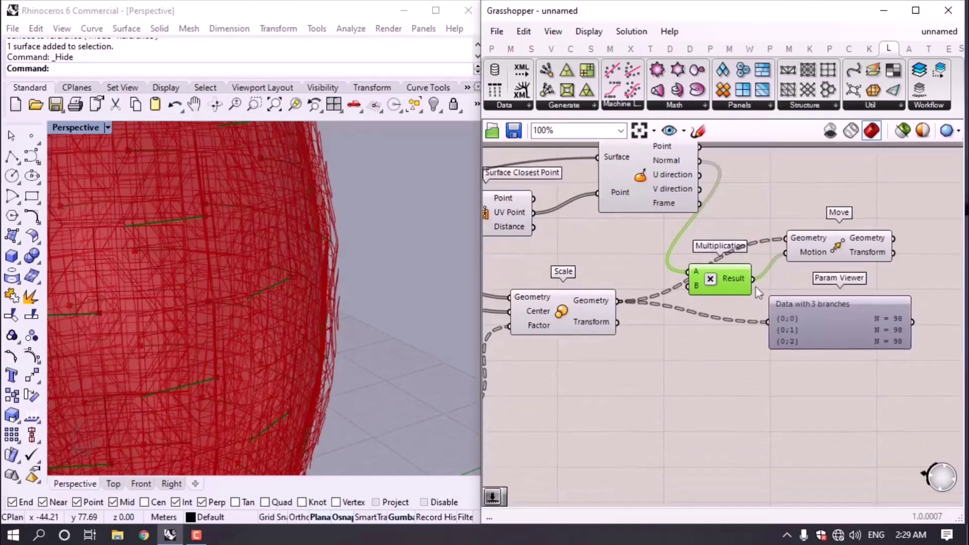
pyautogui.moveTo(723, 284); pyautogui.dragTo(723, 353)
# Add a Gene Pool component below the Scale and Multiplication components.
pyautogui.scroll(1, 714, 349)
pyautogui.doubleClick(653, 375)
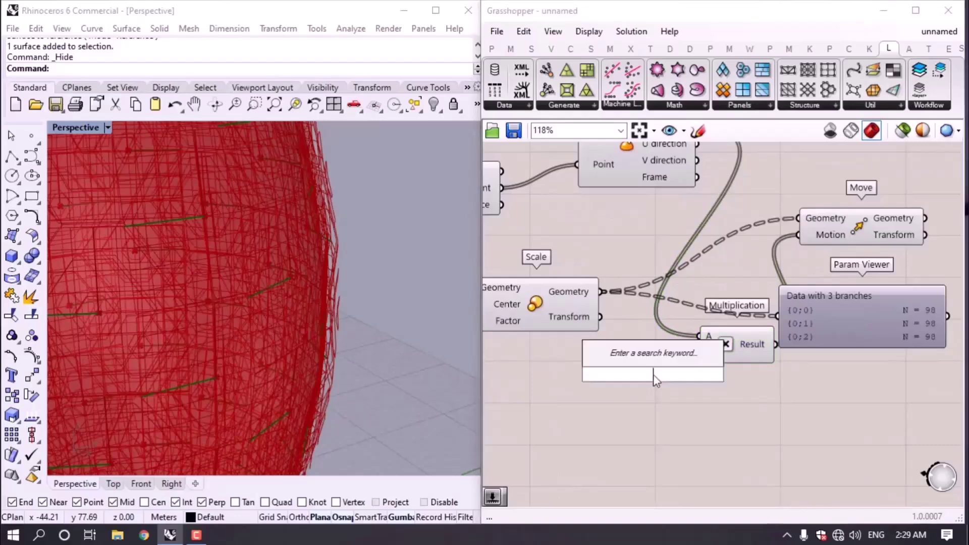
pyautogui.moveTo(620, 248); pyautogui.dragTo(595, 272, button='right')
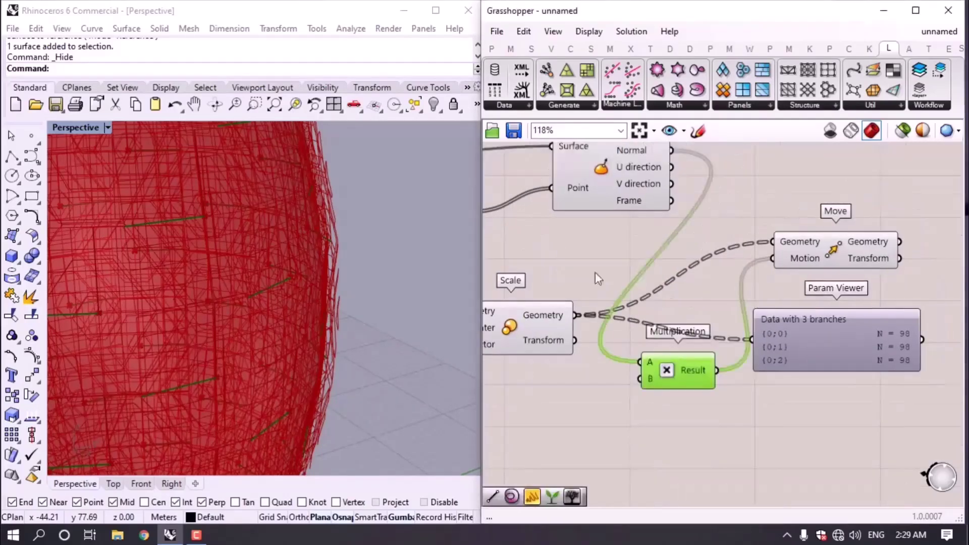
pyautogui.doubleClick(586, 472)
pyautogui.write('ge')
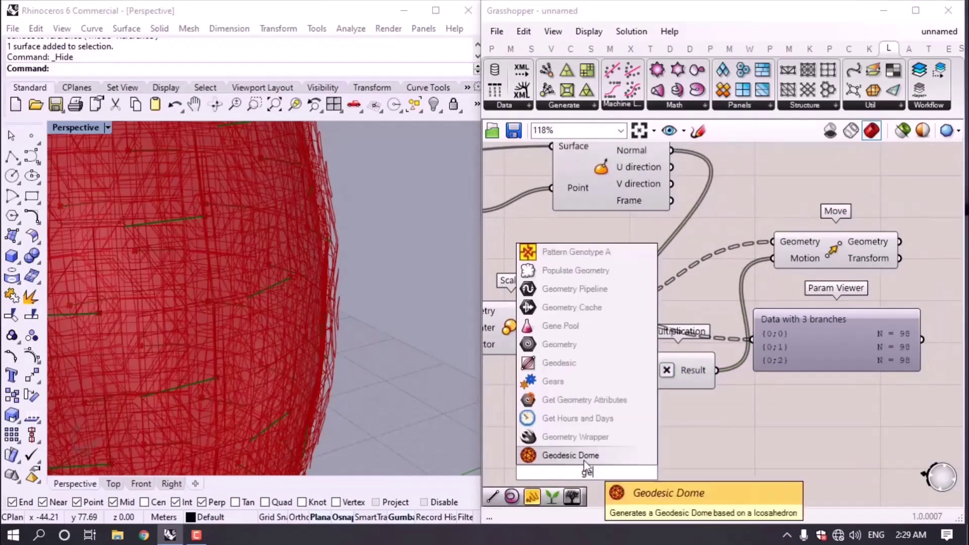
pyautogui.click(560, 326)
# Configure the Gene Pool with a gene count of 3, a minimum of -3 and a maximum of 3.
pyautogui.moveTo(627, 468); pyautogui.dragTo(670, 393, button='right')
pyautogui.doubleClick(670, 391)
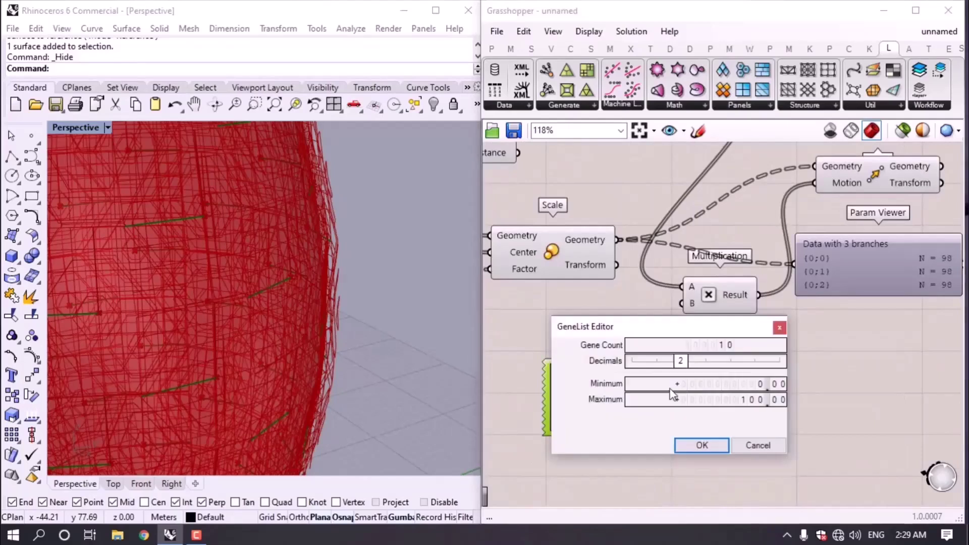
pyautogui.doubleClick(725, 349)
pyautogui.write('3')
pyautogui.press('Return')
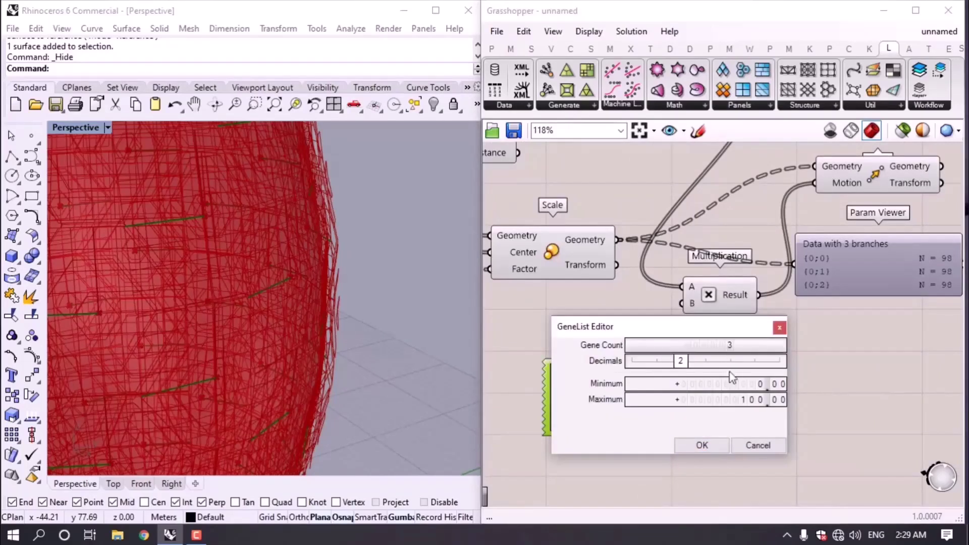
pyautogui.doubleClick(743, 402)
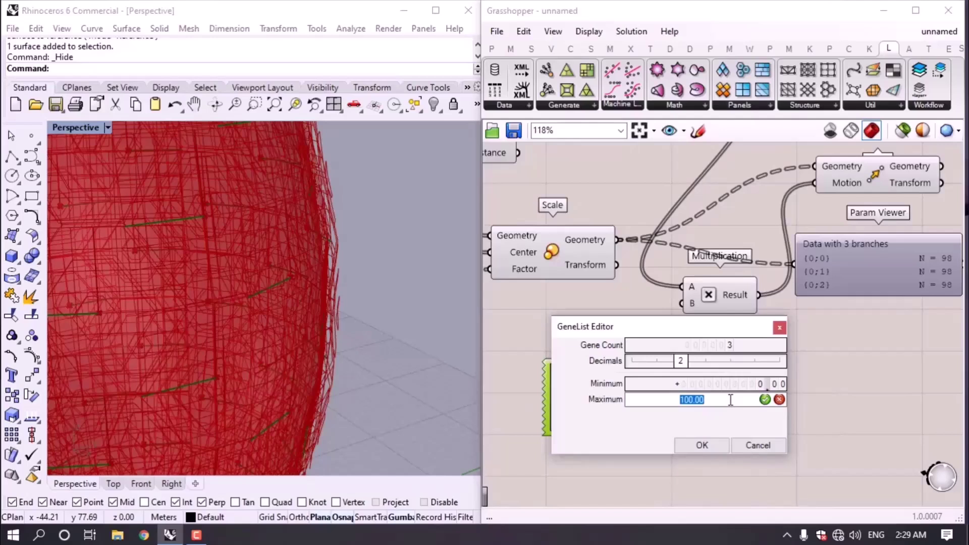
pyautogui.write('3')
pyautogui.press('Return')
pyautogui.doubleClick(738, 387)
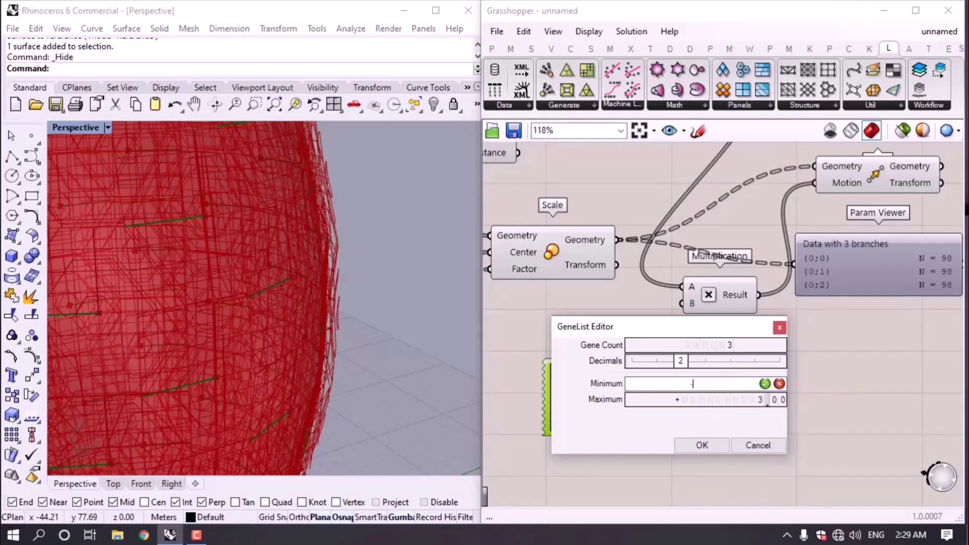
pyautogui.write('-3')
pyautogui.press('Return')
pyautogui.click(714, 443)
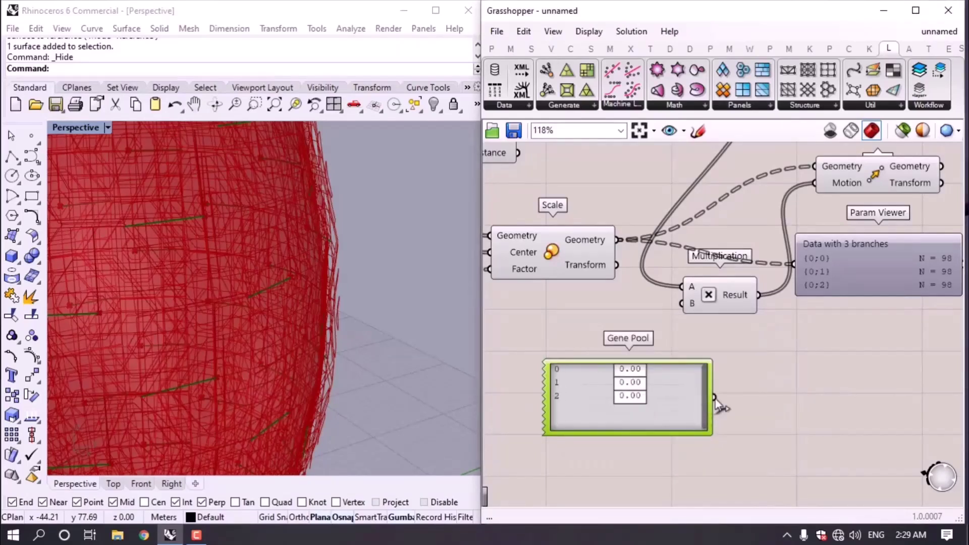
# Feed the Gene Pool into the Multiplication's B input and set its genes to -1.81, -0.27 and 1.99.
pyautogui.moveTo(715, 397); pyautogui.dragTo(687, 315)
pyautogui.scroll(3, 679, 348)
pyautogui.moveTo(627, 363); pyautogui.dragTo(591, 370)
pyautogui.moveTo(625, 409); pyautogui.dragTo(618, 382)
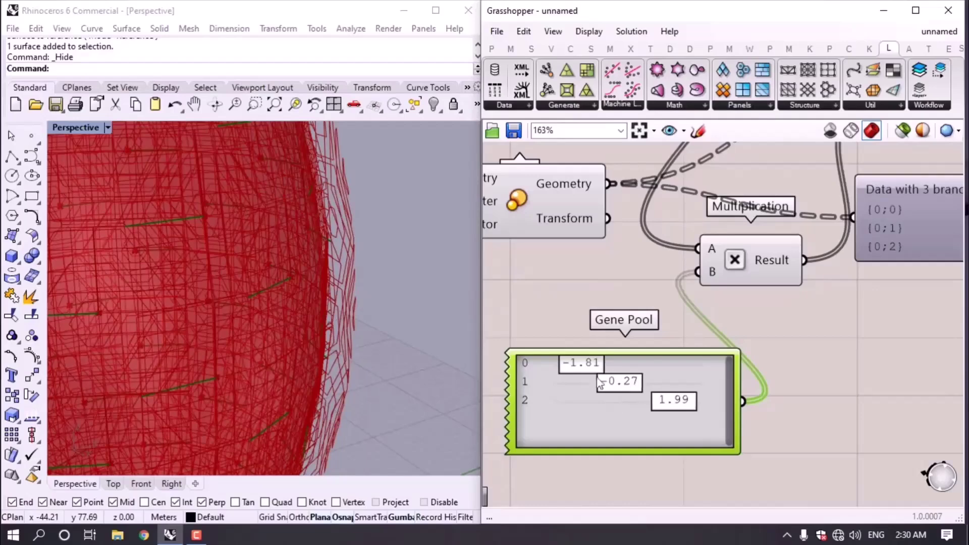
pyautogui.scroll(-5, 305, 279)
pyautogui.moveTo(167, 261); pyautogui.dragTo(178, 254, button='right')
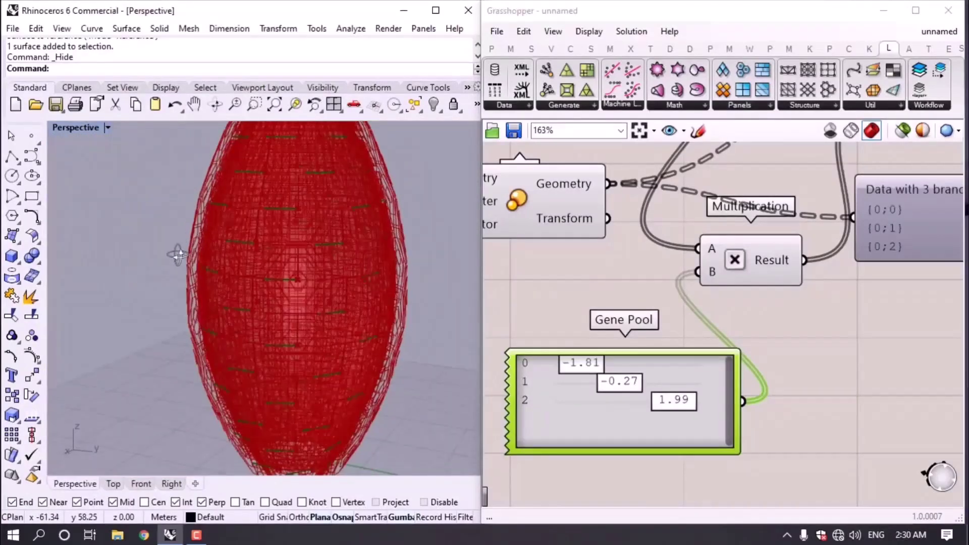
pyautogui.scroll(-3, 605, 271)
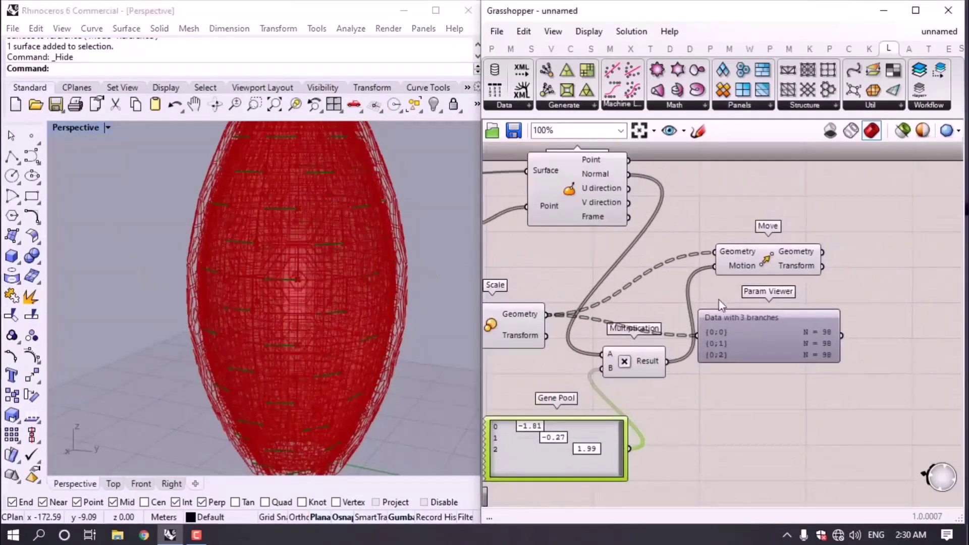
# Duplicate the Param Viewer below the original and feed it only the Multiplication's Result.
pyautogui.moveTo(718, 291); pyautogui.dragTo(752, 341)
pyautogui.moveTo(637, 337); pyautogui.dragTo(633, 335)
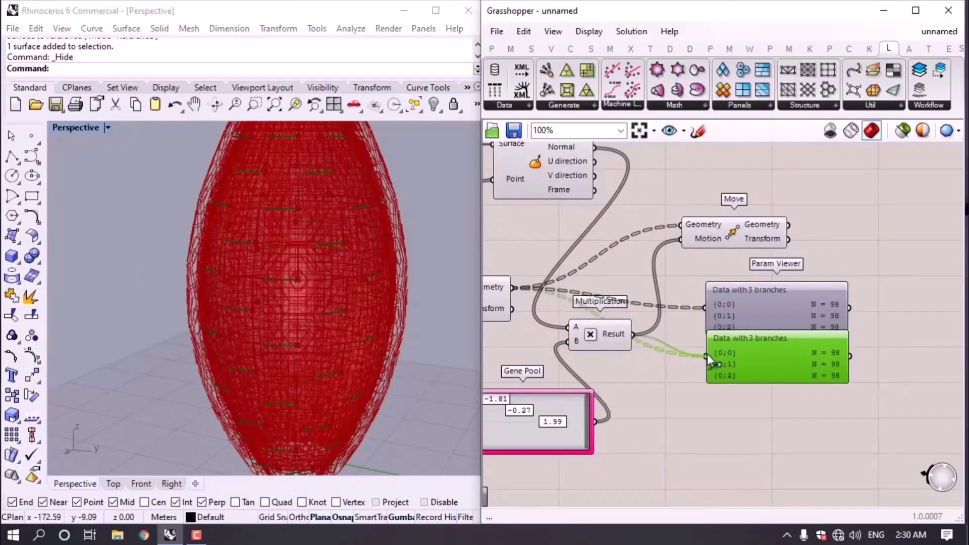
pyautogui.scroll(1, 807, 376)
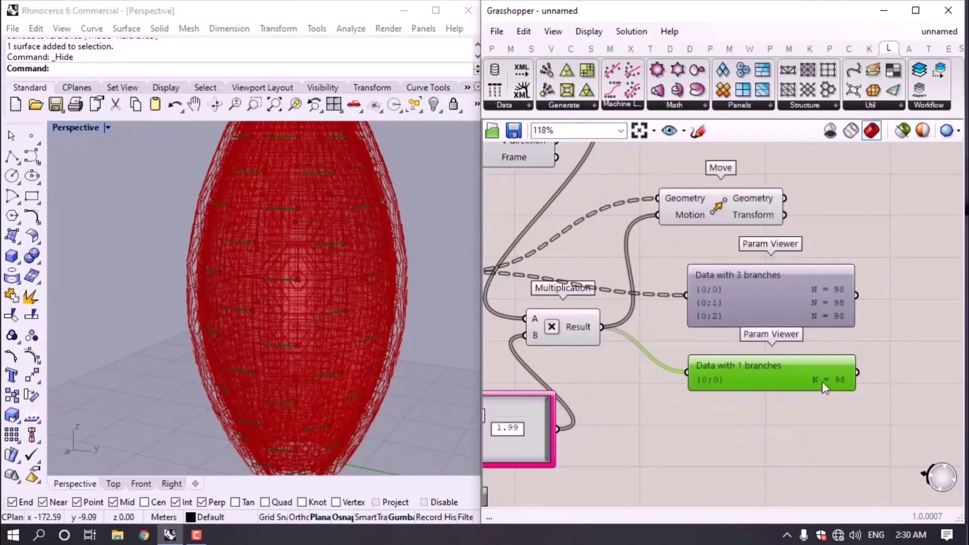
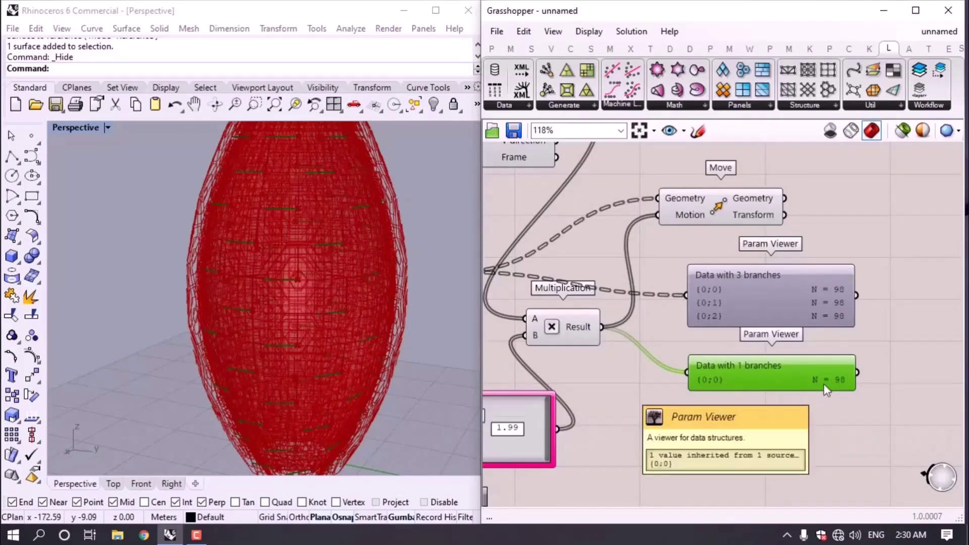
# Try grafting the Multiplication's Result output and inspect the effect on the vase's hexagons.
pyautogui.moveTo(612, 333); pyautogui.dragTo(695, 371, button='right')
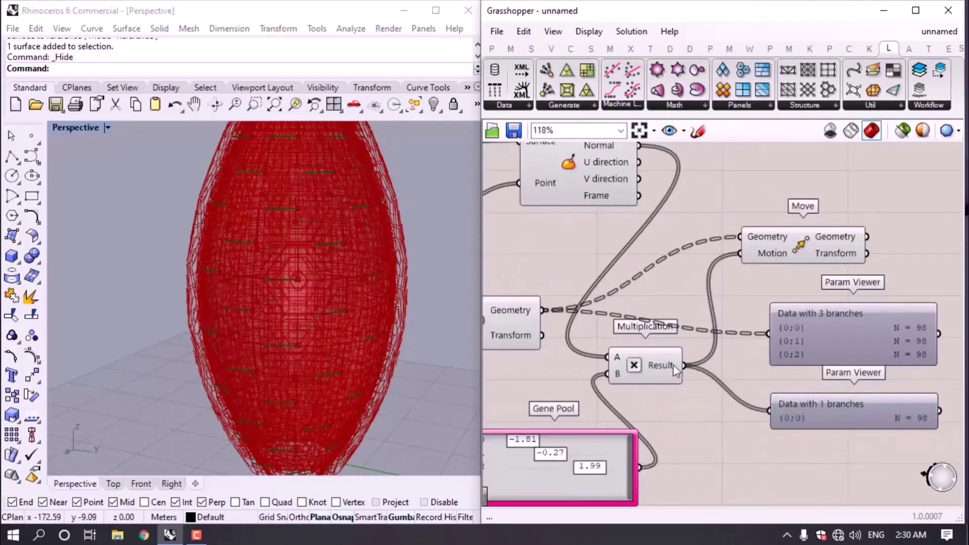
pyautogui.rightClick(675, 368)
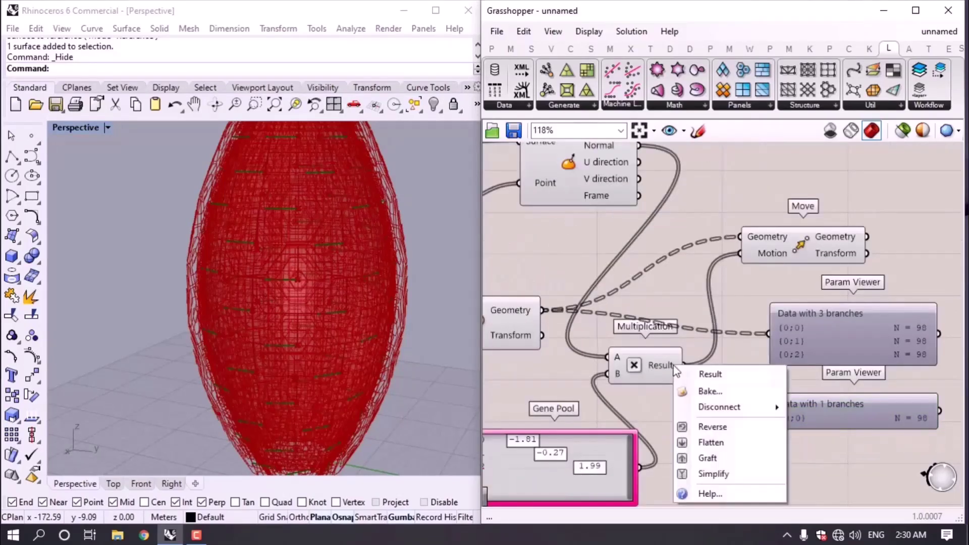
pyautogui.click(714, 455)
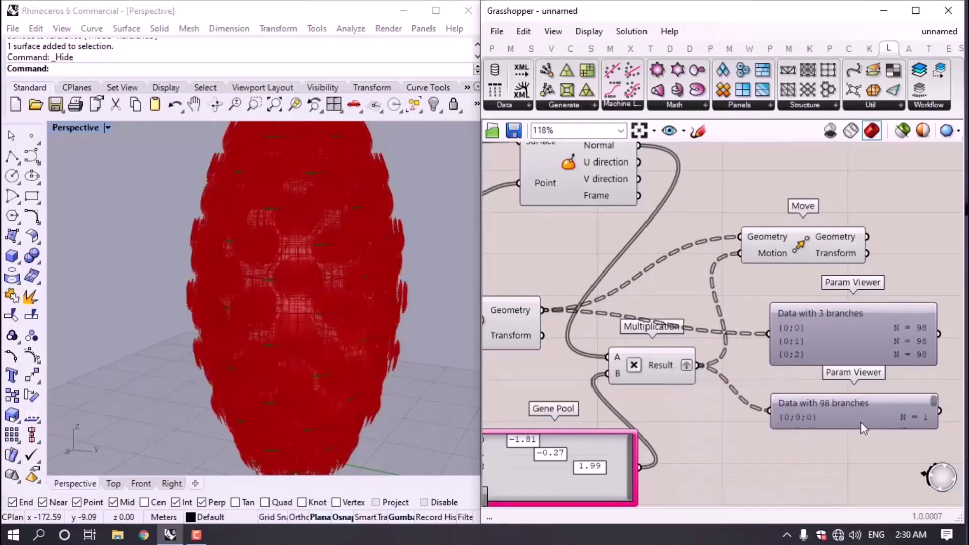
pyautogui.moveTo(861, 422); pyautogui.dragTo(855, 412, button='right')
pyautogui.moveTo(354, 237); pyautogui.dragTo(248, 210, button='right')
pyautogui.scroll(8, 333, 233)
pyautogui.click(722, 410)
# Shift the Gene Pool nearer the Scale's Graft Tree and insert a new Graft Tree between it and the Multiplication's B input.
pyautogui.scroll(-3, 721, 411)
pyautogui.scroll(-1, 705, 430)
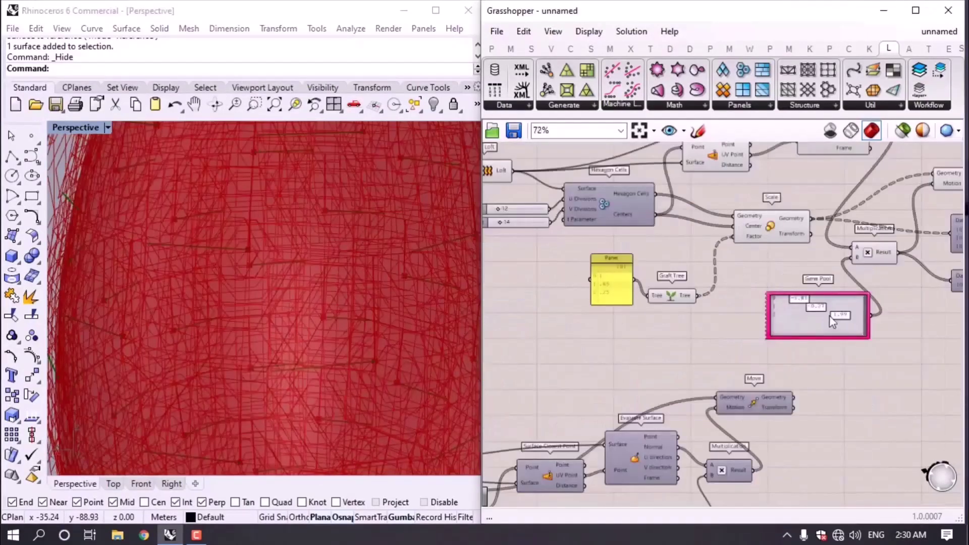
pyautogui.moveTo(838, 315); pyautogui.dragTo(650, 344)
pyautogui.scroll(2, 777, 328)
pyautogui.doubleClick(730, 356)
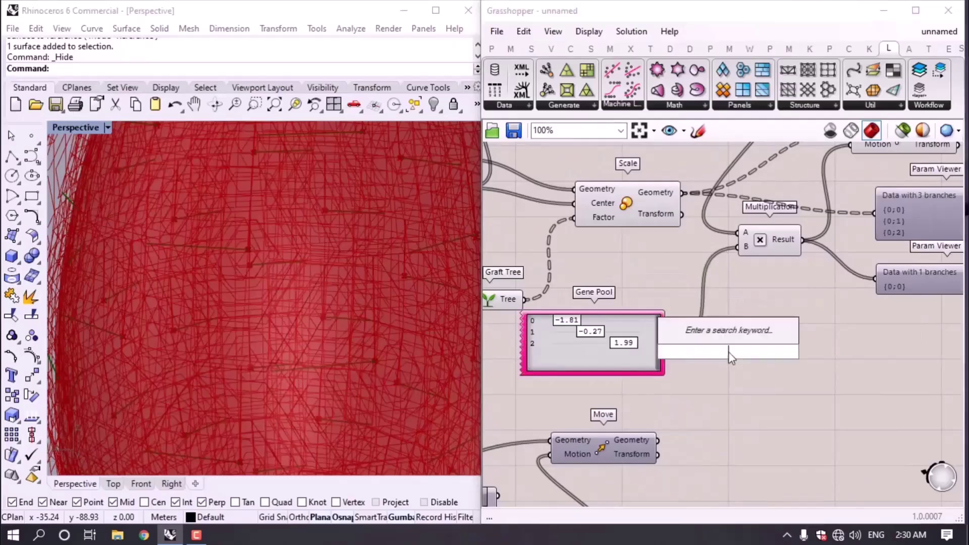
pyautogui.write('graft')
pyautogui.press('Return')
pyautogui.moveTo(683, 343); pyautogui.dragTo(693, 351)
pyautogui.scroll(1, 581, 339)
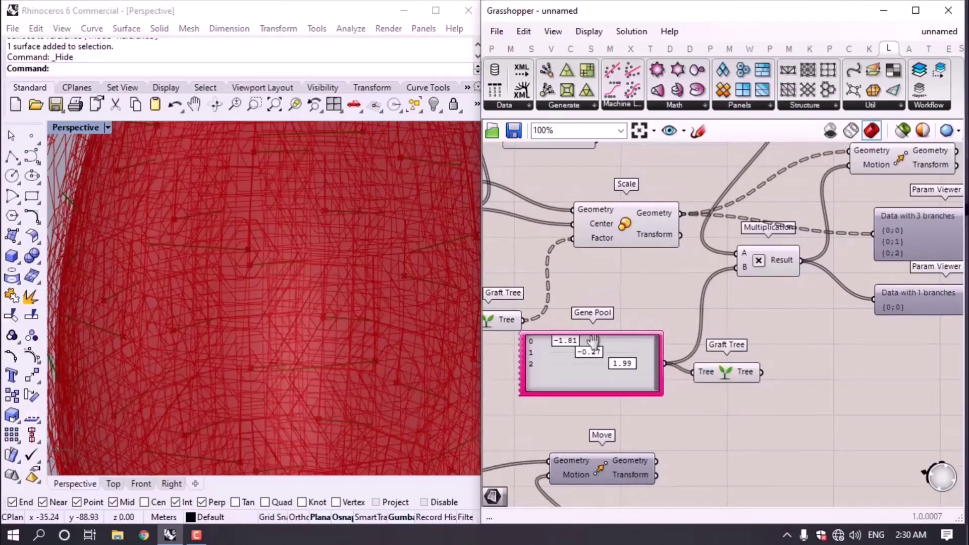
pyautogui.moveTo(552, 355); pyautogui.dragTo(540, 381, button='right')
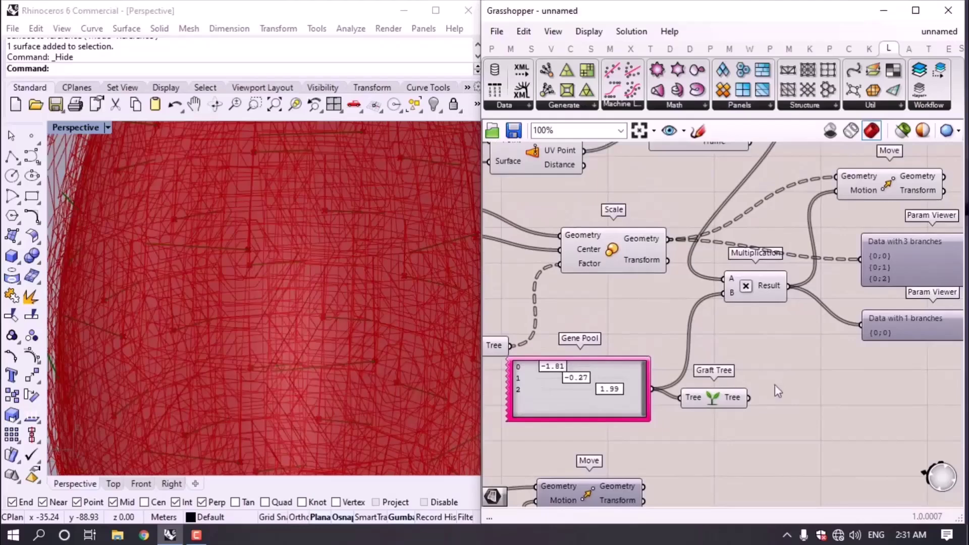
pyautogui.moveTo(750, 398); pyautogui.dragTo(726, 293)
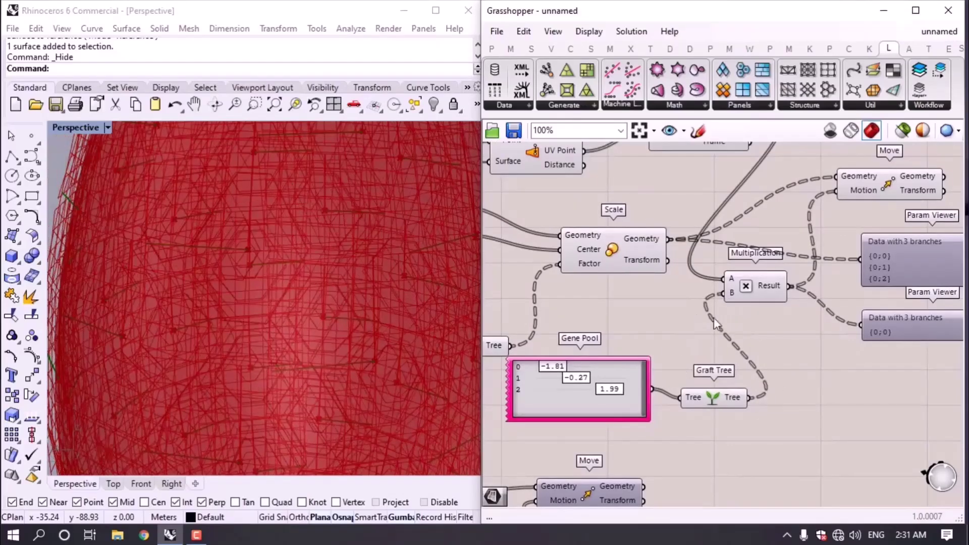
# Turn off the preview of all vase components from Hexagon Cells through Evaluate Surface and Multiplication, leaving Loft and Move previewed.
pyautogui.scroll(-4, 717, 323)
pyautogui.moveTo(815, 415); pyautogui.dragTo(571, 218)
pyautogui.middleClick(680, 216)
pyautogui.click(727, 171)
pyautogui.scroll(3, 298, 324)
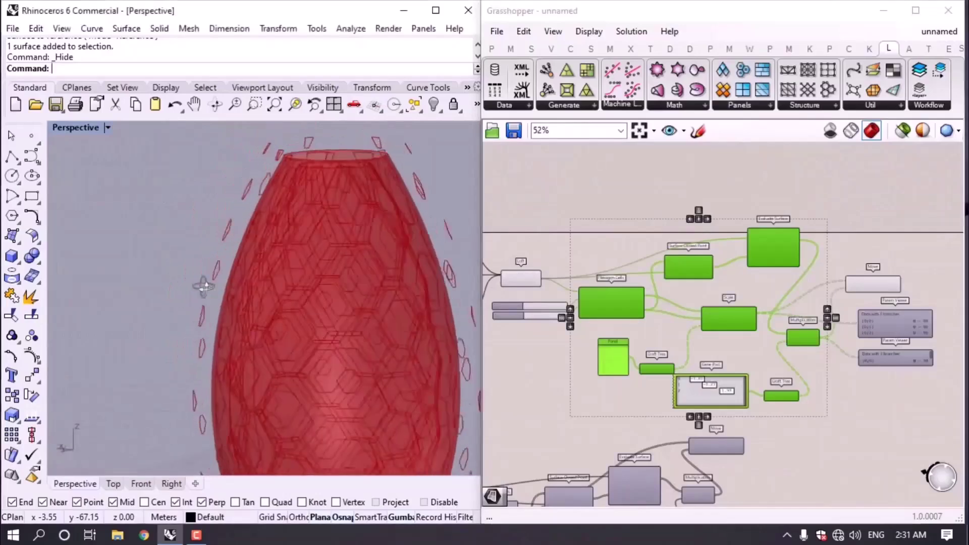
# Set the Gene Pool's third value to 0.27.
pyautogui.scroll(5, 720, 395)
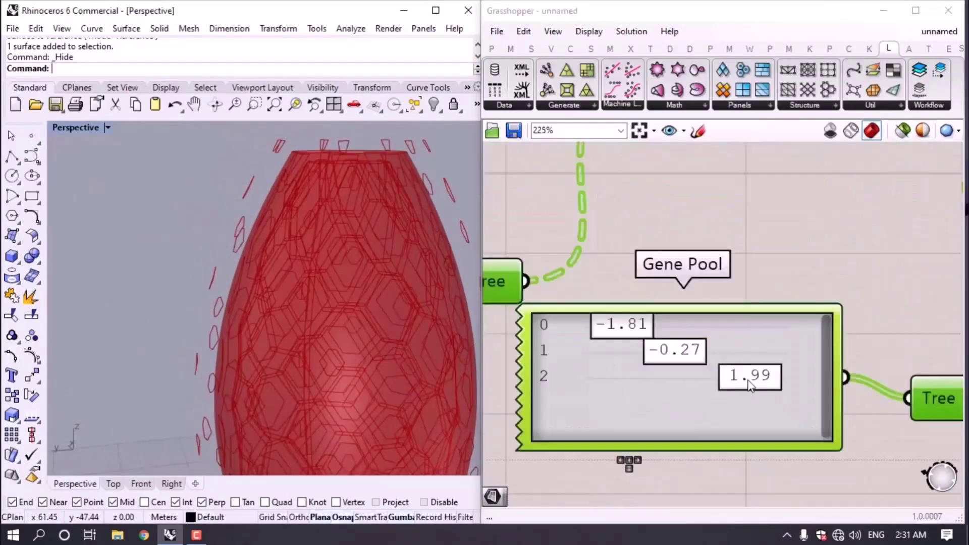
pyautogui.moveTo(746, 383); pyautogui.dragTo(692, 384)
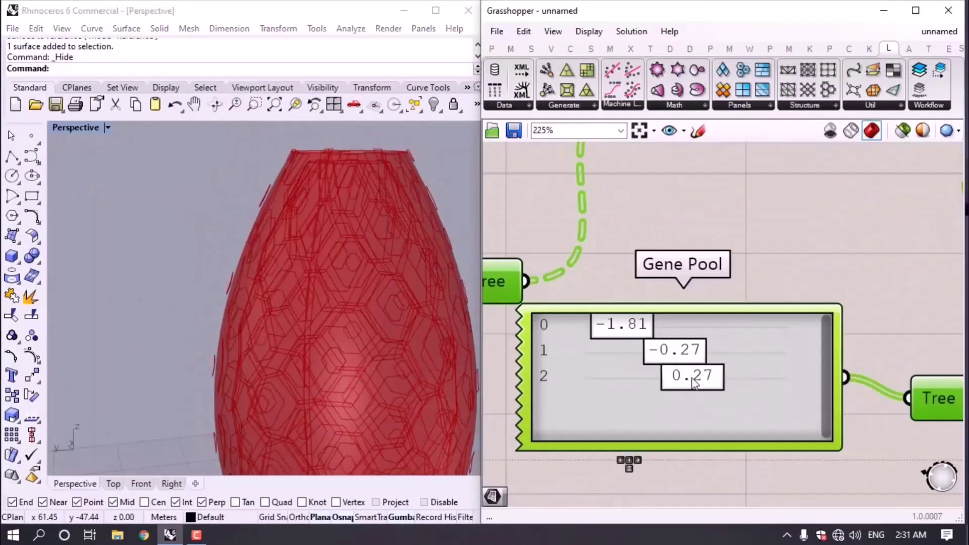
# Set the Gene Pool's first value to -0.94 and turn off the preview of the vase's Loft surface.
pyautogui.moveTo(638, 330); pyautogui.dragTo(665, 330)
pyautogui.scroll(-6, 757, 290)
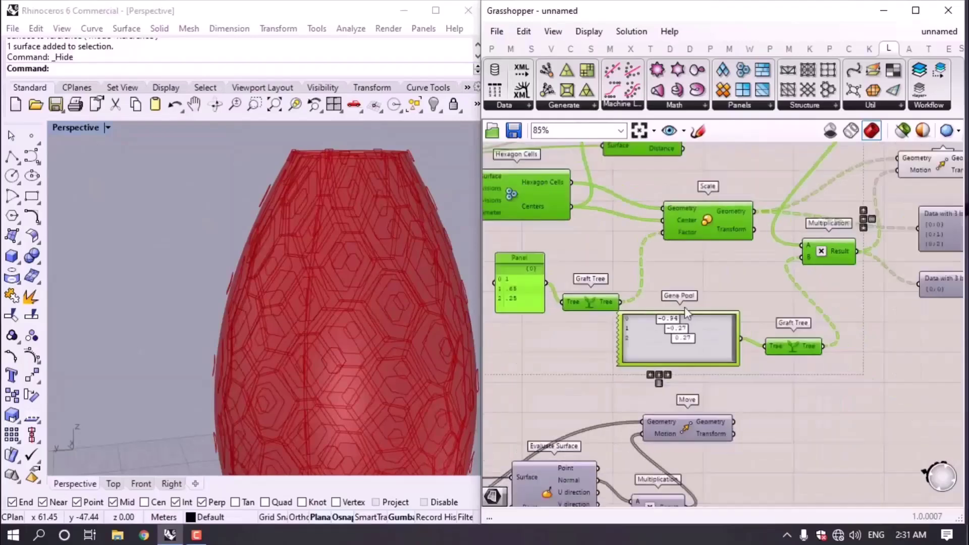
pyautogui.moveTo(695, 232); pyautogui.dragTo(656, 271)
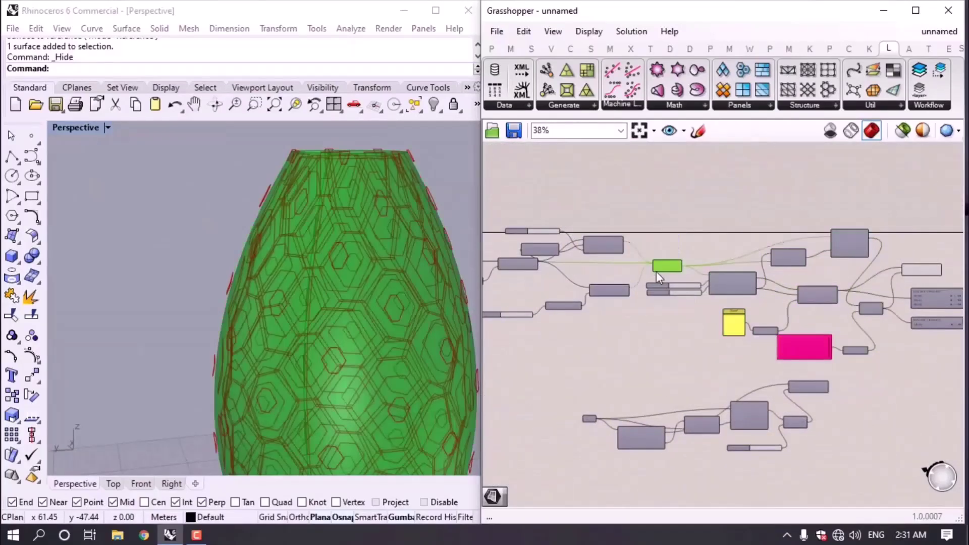
pyautogui.click(656, 271)
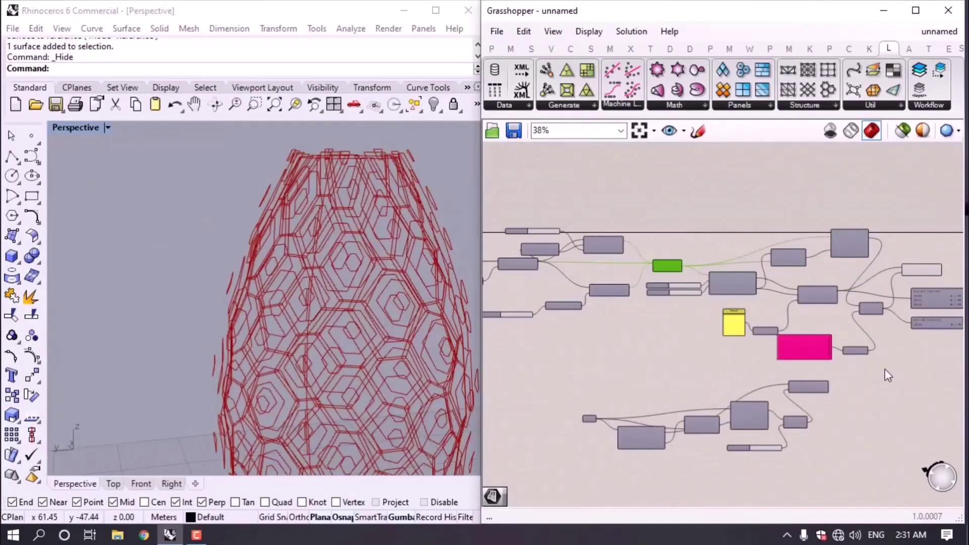
# Enlarge the Param Viewer on the Multiplication's Result to reveal all its branches, and nudge the Multiplication closer to it.
pyautogui.moveTo(824, 383); pyautogui.dragTo(776, 381, button='right')
pyautogui.scroll(5, 775, 381)
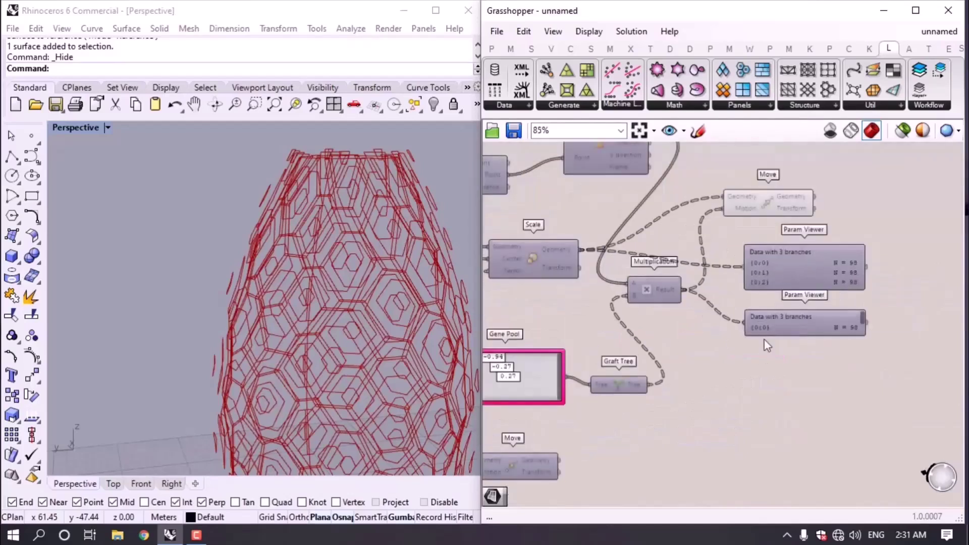
pyautogui.moveTo(750, 338); pyautogui.dragTo(793, 343, button='right')
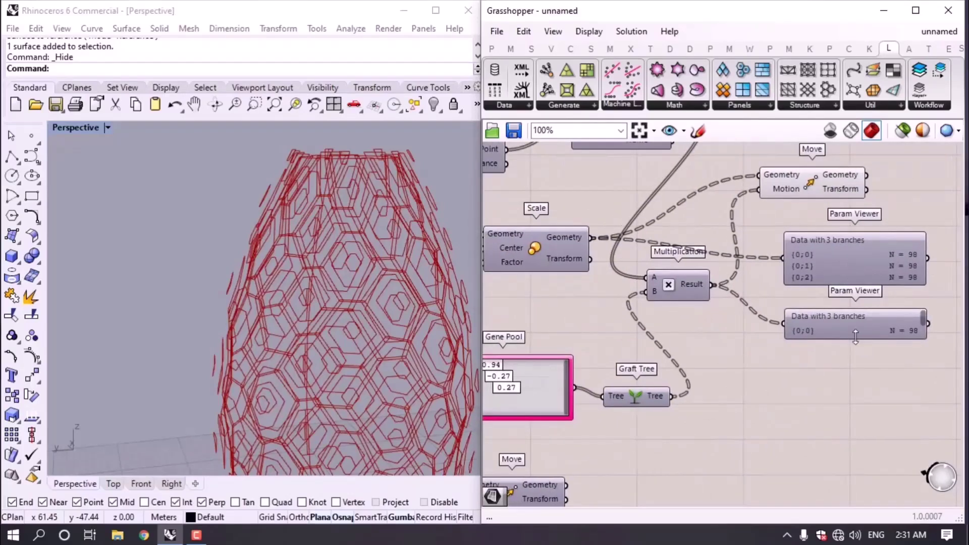
pyautogui.moveTo(858, 339); pyautogui.dragTo(857, 369)
pyautogui.moveTo(671, 287); pyautogui.dragTo(687, 283)
# Reposition the Move component and connect a copy of the Param Viewer to its Geometry output.
pyautogui.moveTo(830, 345); pyautogui.dragTo(719, 406, button='right')
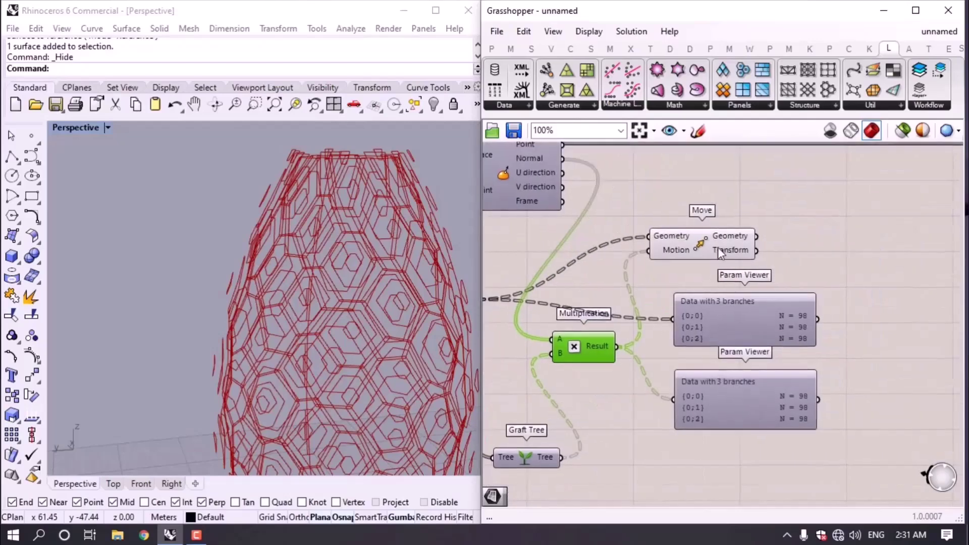
pyautogui.moveTo(719, 245); pyautogui.dragTo(732, 226)
pyautogui.click(820, 239)
pyautogui.moveTo(823, 240); pyautogui.dragTo(772, 264, button='right')
pyautogui.keyDown('alt'); pyautogui.moveTo(715, 347); pyautogui.dragTo(854, 217); pyautogui.keyUp('alt')
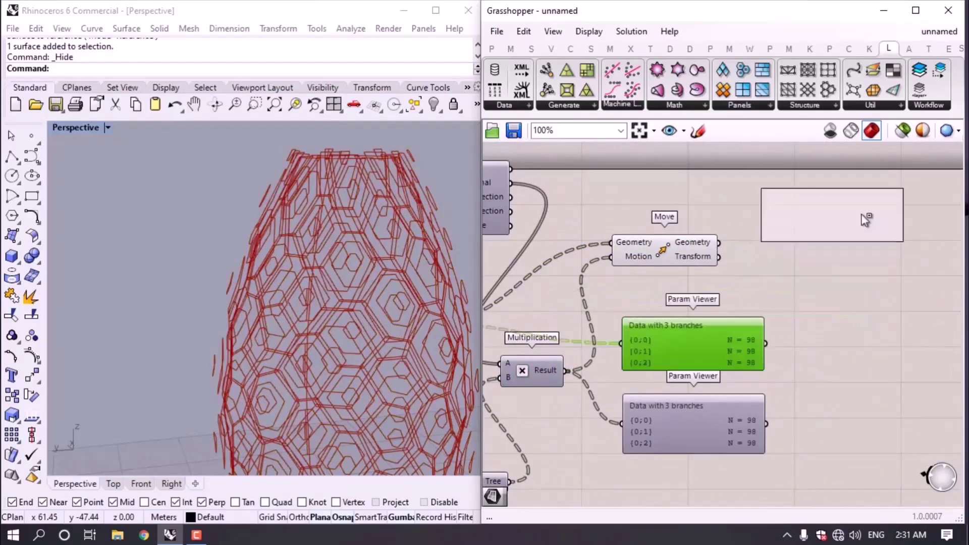
pyautogui.moveTo(719, 242); pyautogui.dragTo(760, 214)
pyautogui.scroll(2, 806, 222)
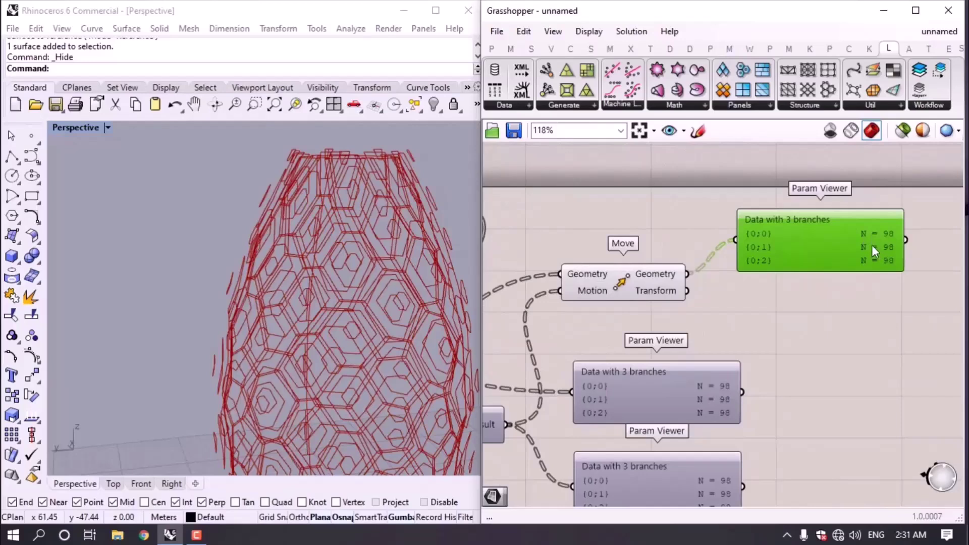
# Insert a Flip Matrix component between the Move's Geometry output and its Param Viewer.
pyautogui.moveTo(875, 251); pyautogui.dragTo(755, 271, button='right')
pyautogui.doubleClick(713, 316)
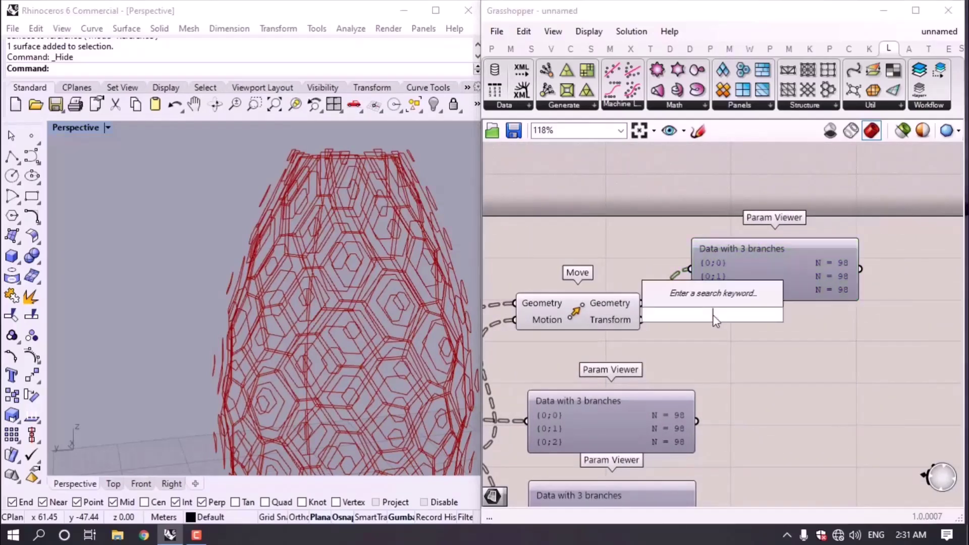
pyautogui.write('fli')
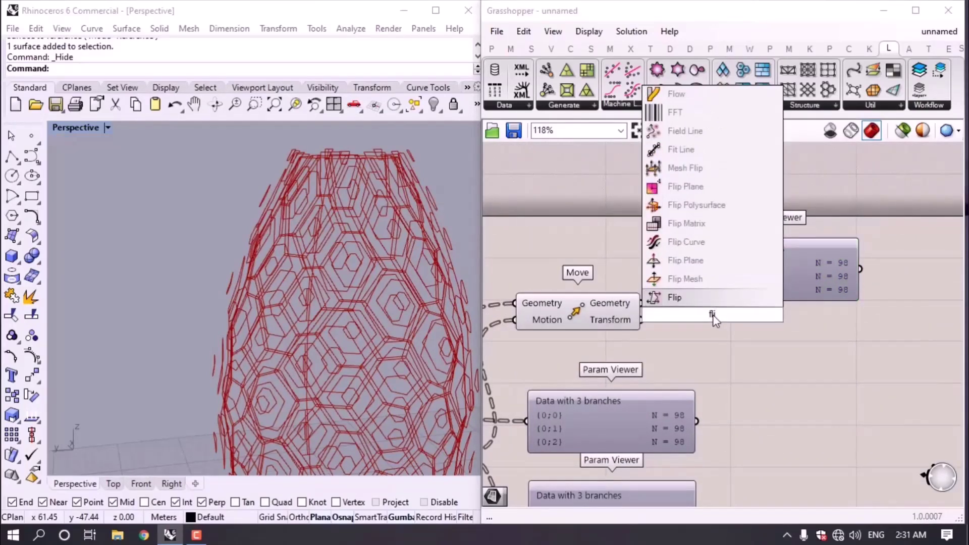
pyautogui.click(687, 223)
pyautogui.moveTo(642, 304); pyautogui.dragTo(598, 238)
pyautogui.moveTo(686, 262); pyautogui.dragTo(686, 262)
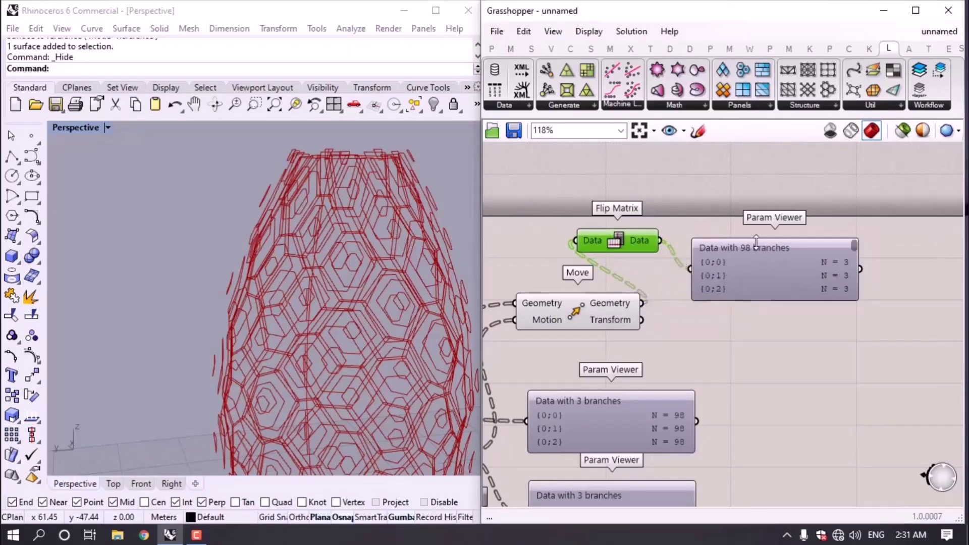
# Add a Loft component and feed its Curves input from the Flip Matrix's Data output.
pyautogui.doubleClick(762, 318)
pyautogui.write('lo')
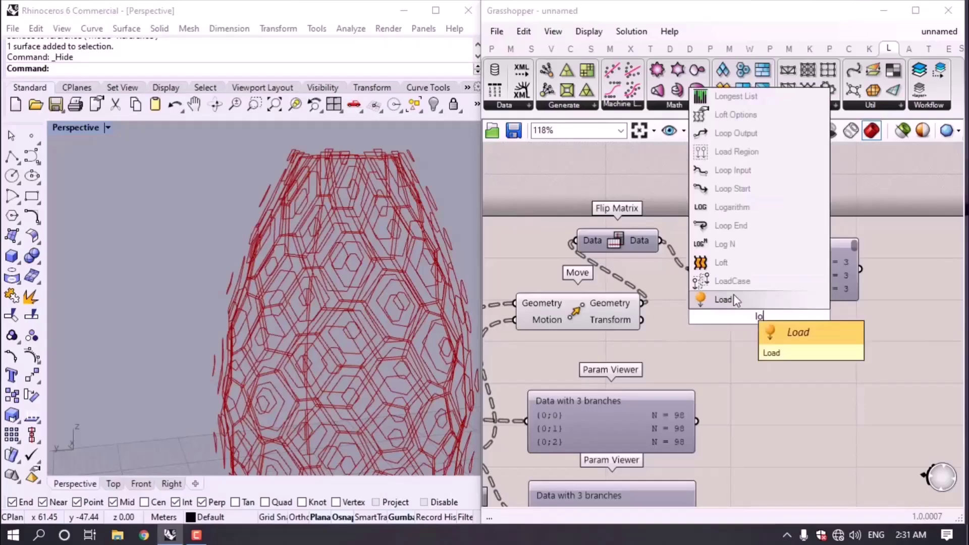
pyautogui.click(732, 265)
pyautogui.moveTo(661, 241); pyautogui.dragTo(772, 343)
pyautogui.scroll(5, 387, 172)
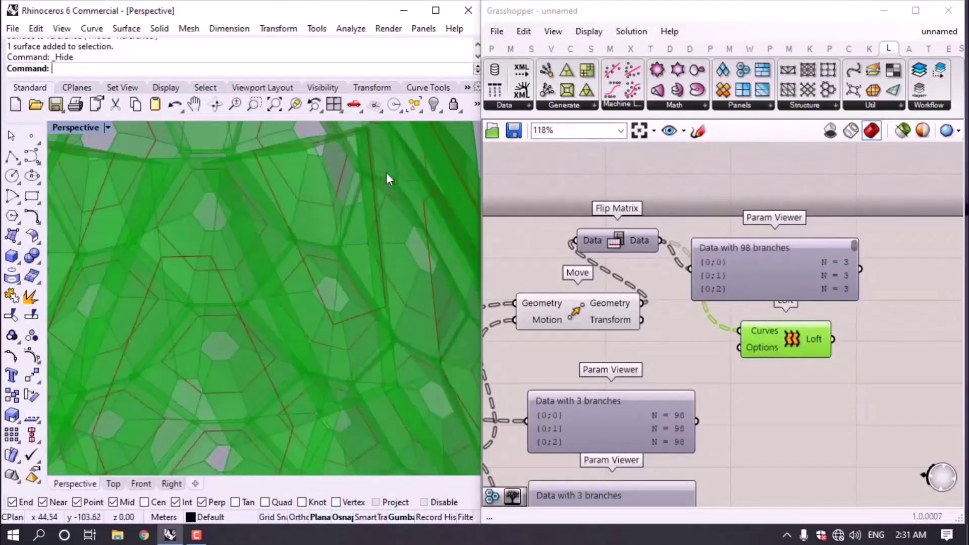
pyautogui.moveTo(386, 172); pyautogui.dragTo(253, 202, button='right')
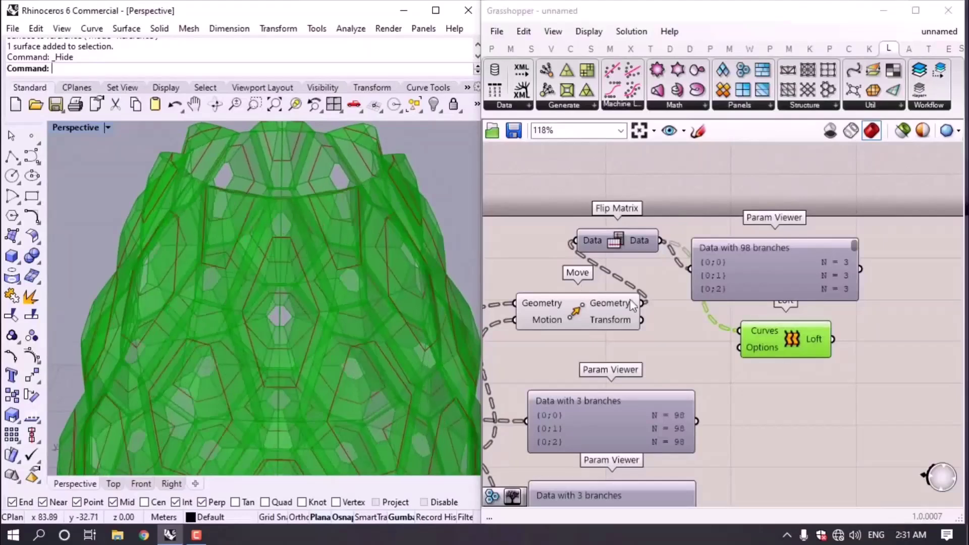
# Set the new Loft's loft type to Straight in its Options input and commit the change.
pyautogui.scroll(2, 762, 355)
pyautogui.click(762, 358)
pyautogui.rightClick(762, 358)
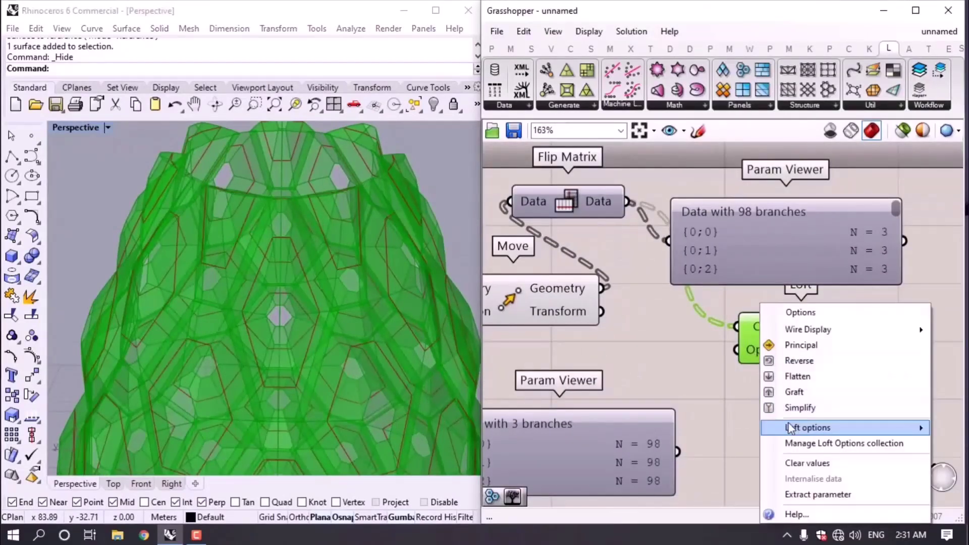
pyautogui.moveTo(790, 427)
pyautogui.click(734, 447)
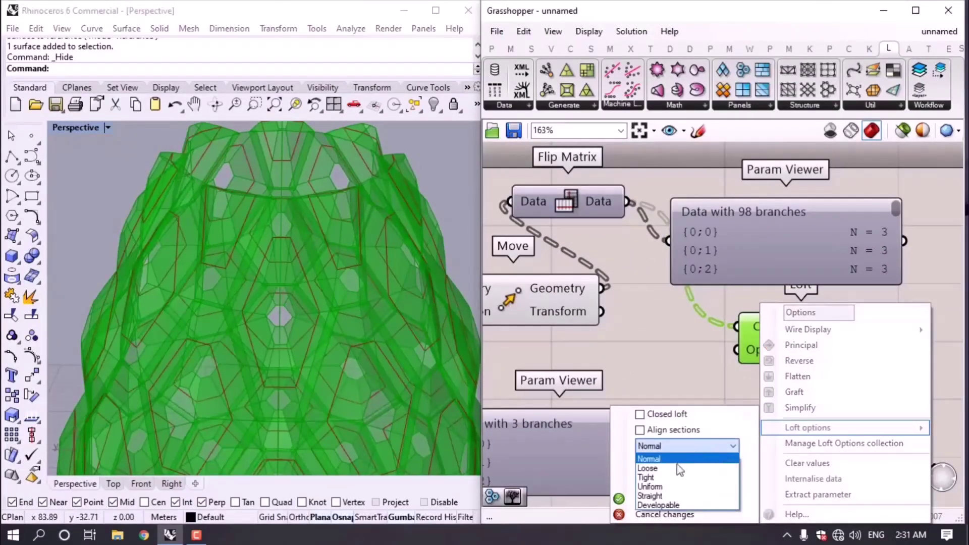
pyautogui.click(674, 495)
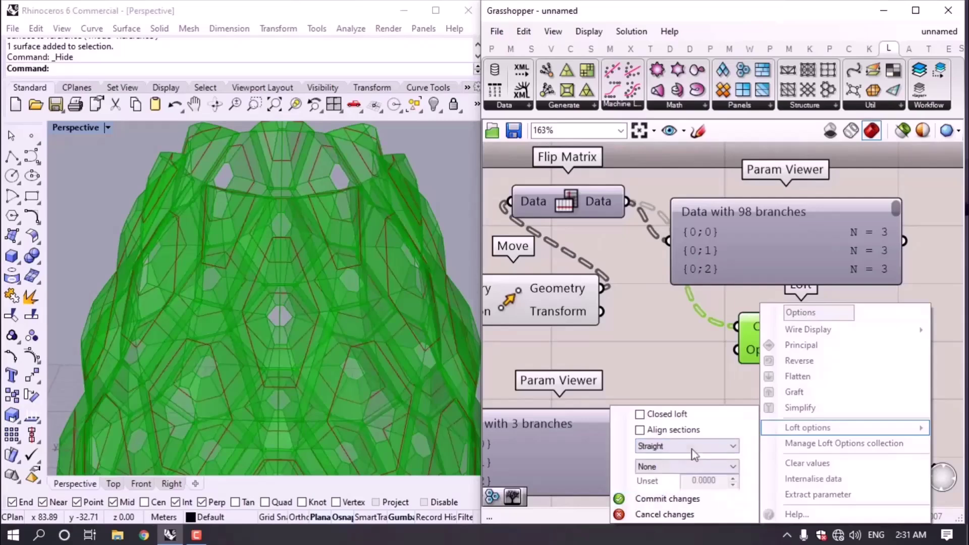
pyautogui.click(669, 498)
pyautogui.click(754, 407)
# Turn off the preview of the Move component that feeds the Flip Matrix and inspect the lofted cells.
pyautogui.scroll(-1, 755, 408)
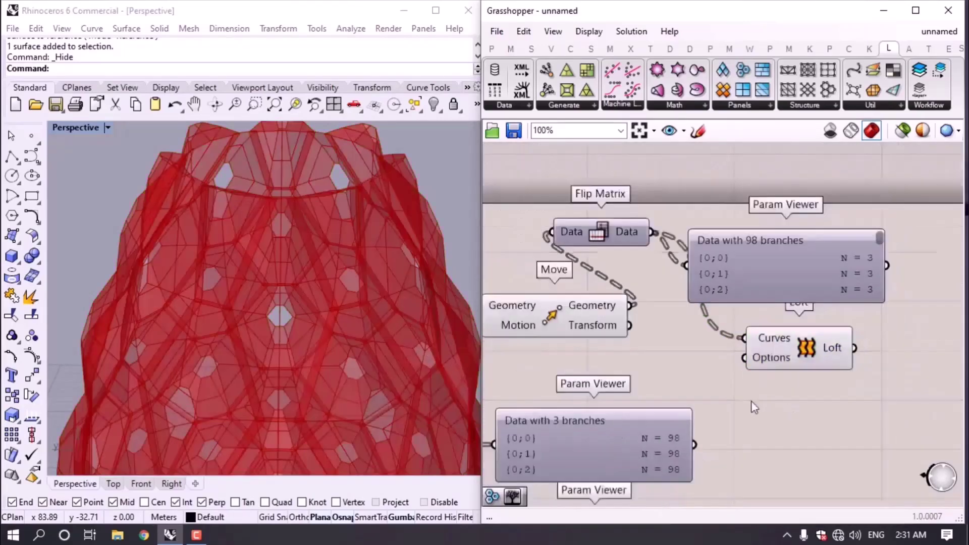
pyautogui.scroll(-2, 751, 403)
pyautogui.moveTo(712, 384); pyautogui.dragTo(648, 340)
pyautogui.middleClick(644, 337)
pyautogui.click(692, 290)
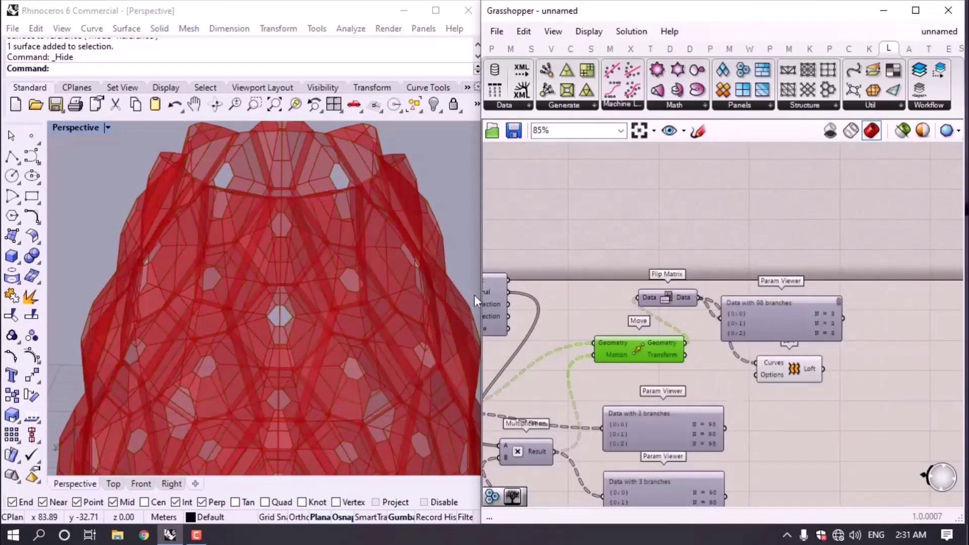
pyautogui.scroll(-5, 353, 258)
pyautogui.scroll(2, 320, 255)
pyautogui.moveTo(319, 255)
pyautogui.mouseDown(button='right')
pyautogui.moveTo(315, 281)
pyautogui.moveTo(217, 257)
pyautogui.moveTo(296, 277)
pyautogui.moveTo(356, 256)
pyautogui.moveTo(316, 270)
pyautogui.mouseUp(button='right')
pyautogui.scroll(4, 327, 339)
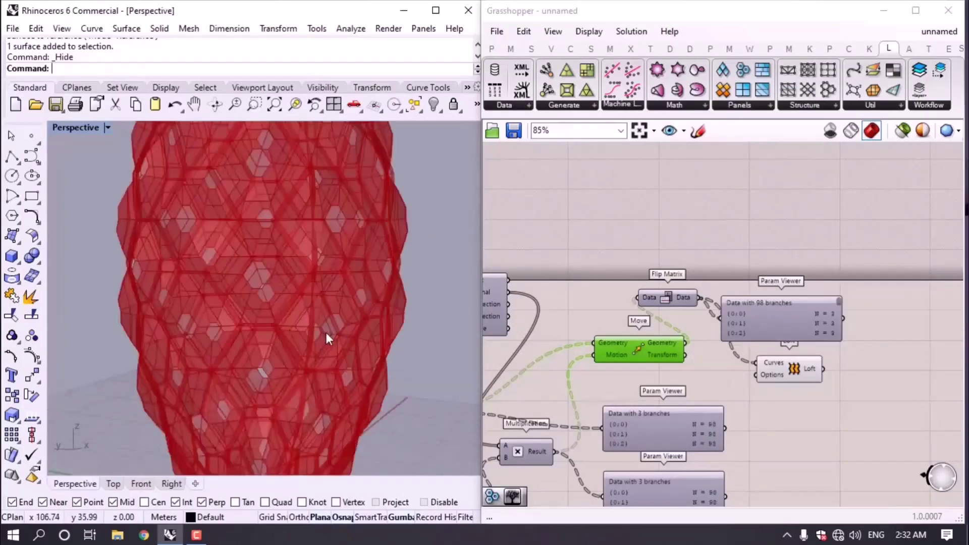
pyautogui.scroll(-2, 327, 339)
pyautogui.scroll(1, 811, 385)
# Shift the Flip Matrix's Param Viewer clear of the Loft and connect a new Custom Preview to the Loft output.
pyautogui.click(667, 310)
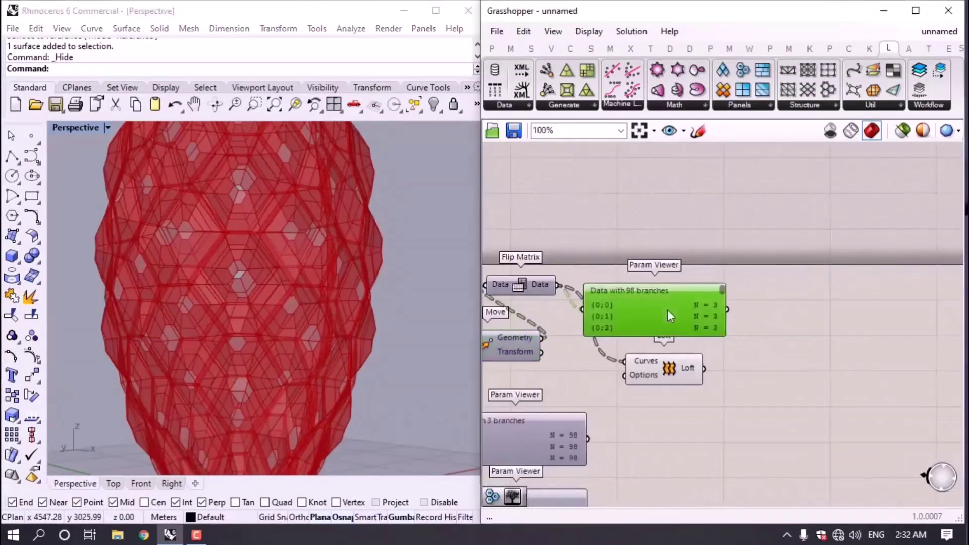
pyautogui.moveTo(667, 310); pyautogui.dragTo(686, 254)
pyautogui.doubleClick(754, 369)
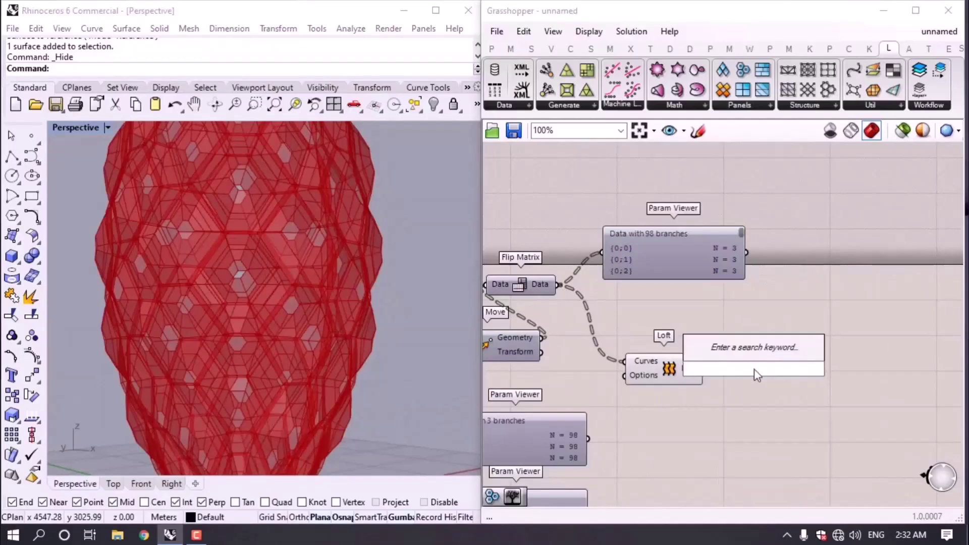
pyautogui.write('cus')
pyautogui.click(747, 334)
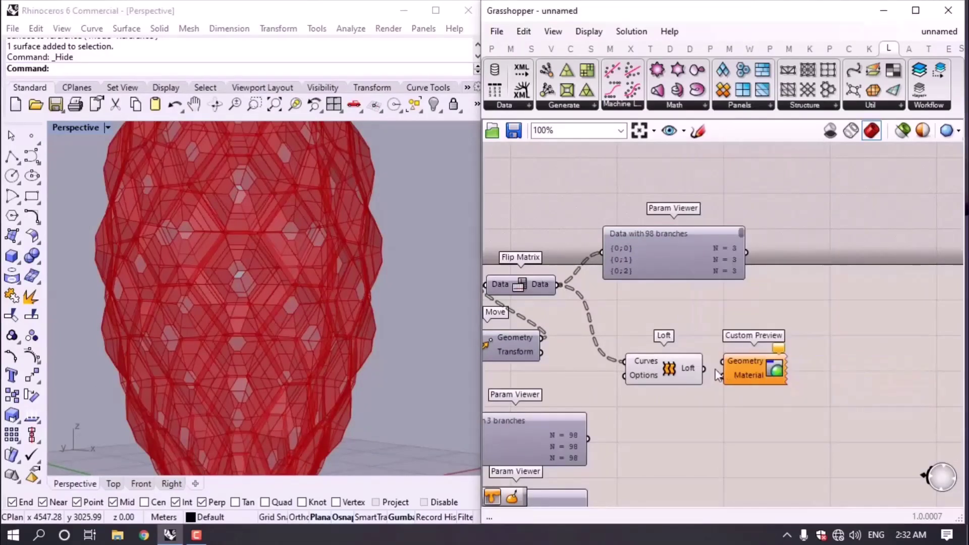
pyautogui.moveTo(705, 369); pyautogui.dragTo(722, 362)
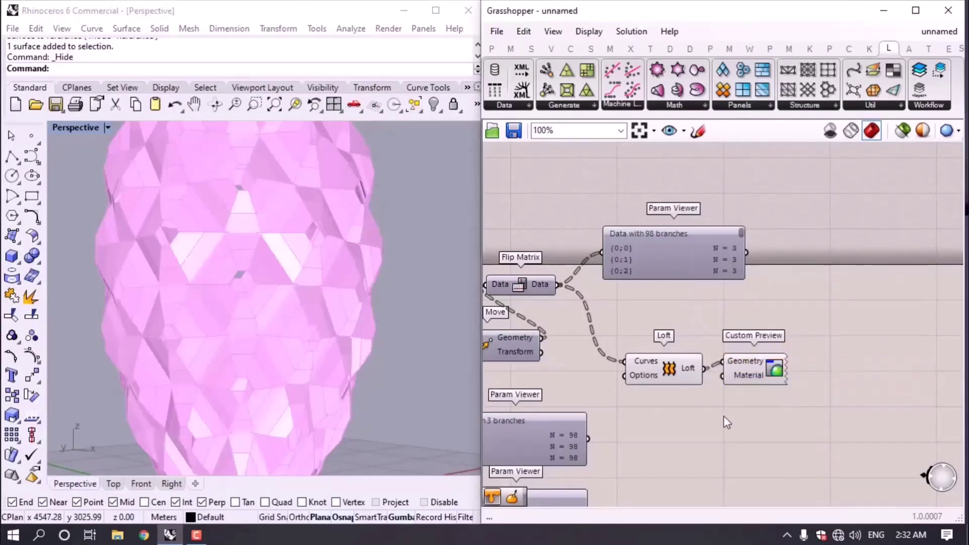
# Add a Panel containing blue and connect it to the Custom Preview's Material input.
pyautogui.doubleClick(716, 419)
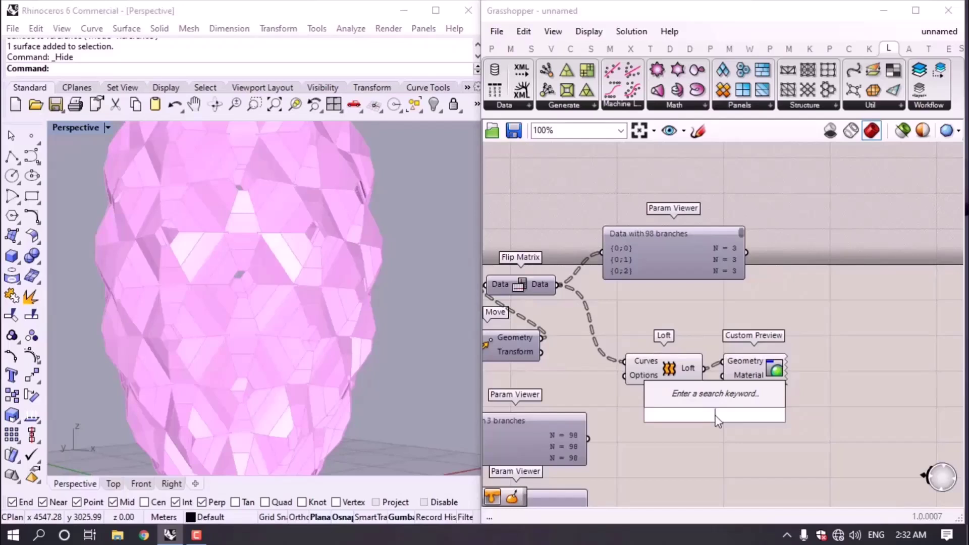
pyautogui.write('//blue')
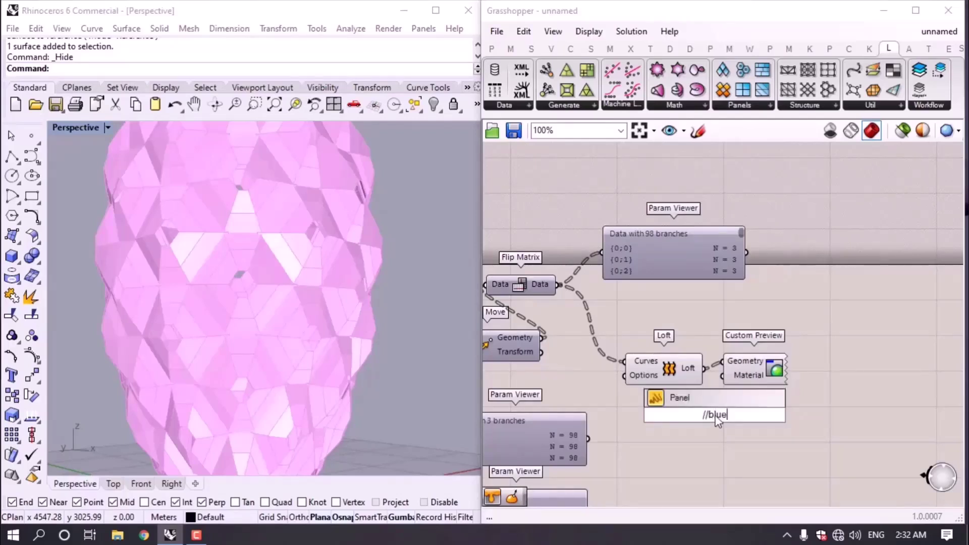
pyautogui.press('Return')
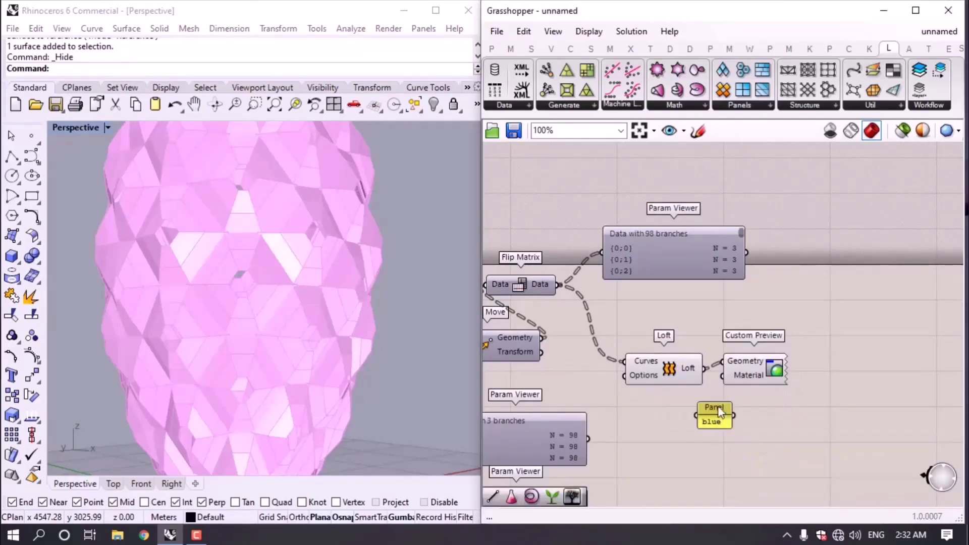
# Bake the Custom Preview's geometry into the Rhino document.
pyautogui.click(758, 365)
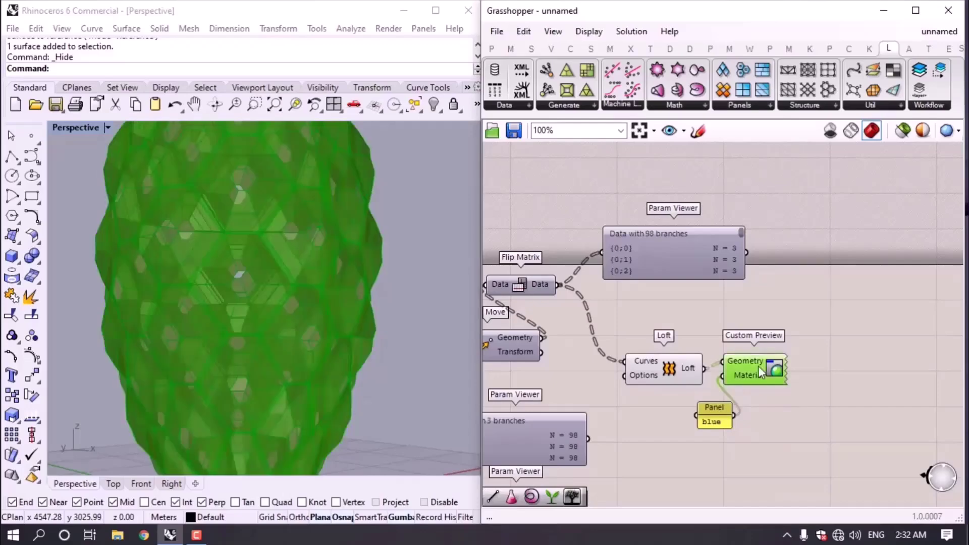
pyautogui.middleClick(758, 365)
pyautogui.click(791, 392)
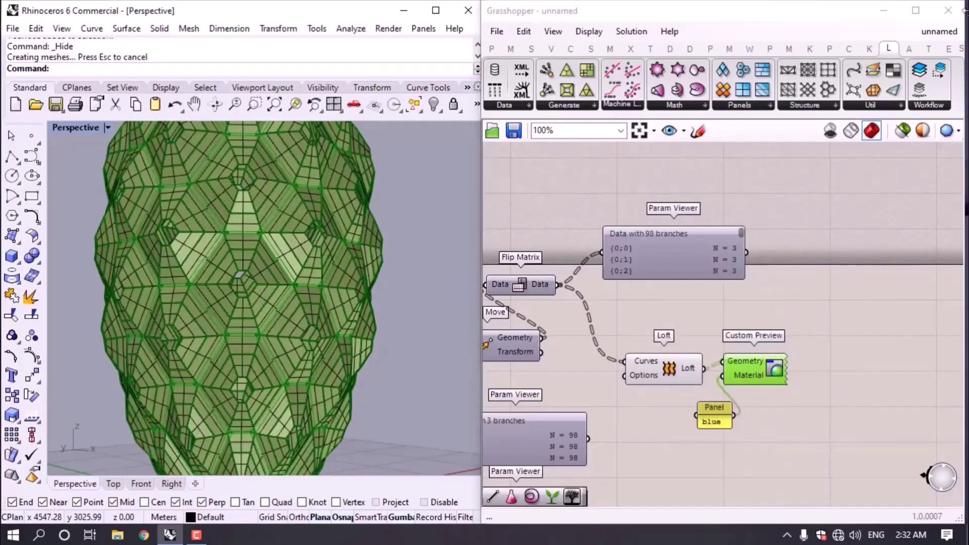
# Close the Grasshopper window, maximize Rhino and show the baked vase in Rendered display mode.
pyautogui.click(948, 11)
pyautogui.click(436, 10)
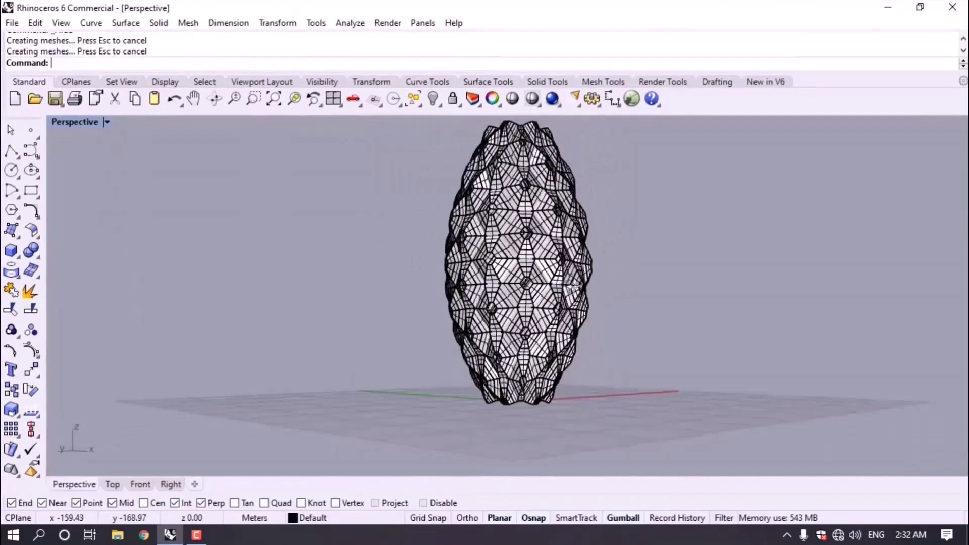
pyautogui.scroll(-5, 619, 308)
pyautogui.hotkey('ctrl', 'alt', 'r')
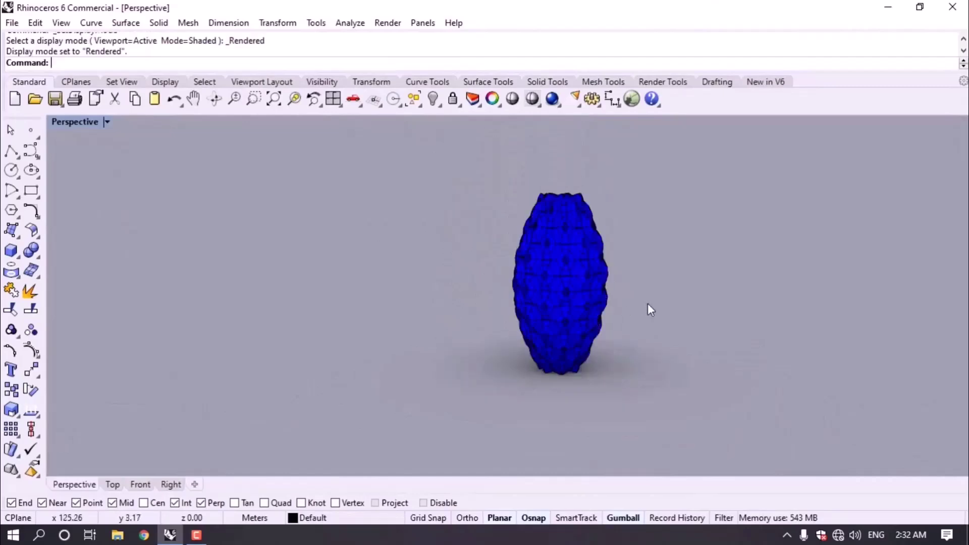
pyautogui.scroll(5, 525, 273)
pyautogui.moveTo(526, 272); pyautogui.dragTo(573, 281, button='right')
# Delete all baked polysurfaces and reopen the Grasshopper definition beside the restored Rhino window.
pyautogui.hotkey('ctrl', 'a')
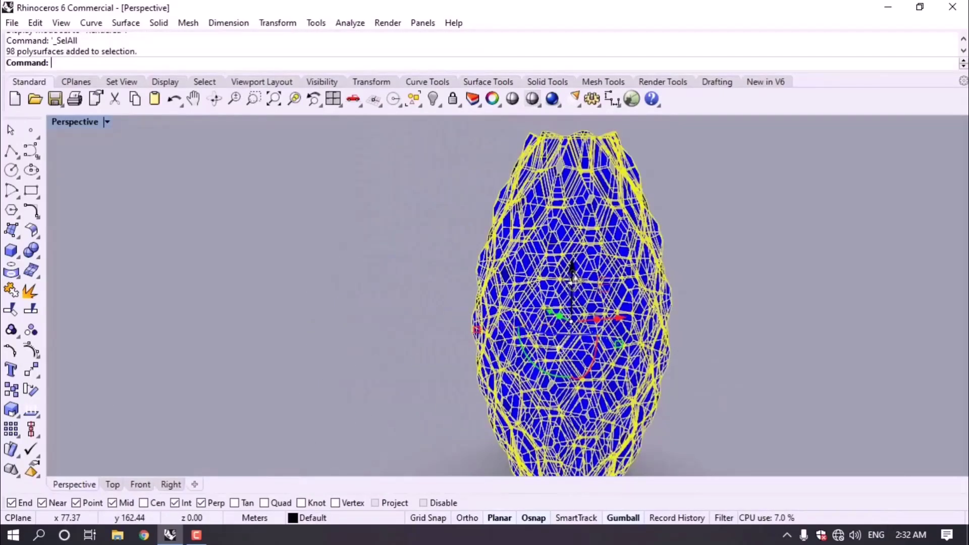
pyautogui.press('Delete')
pyautogui.click(630, 98)
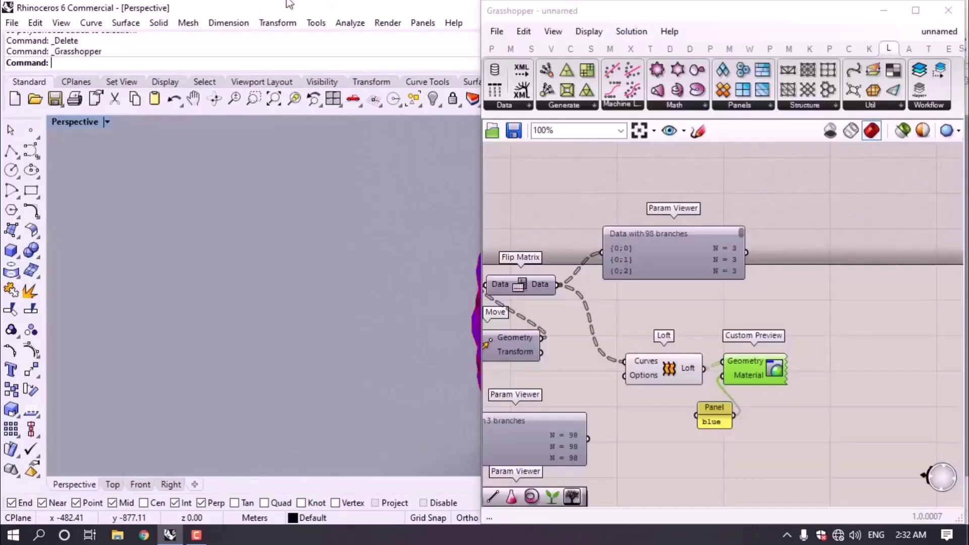
pyautogui.doubleClick(289, 4)
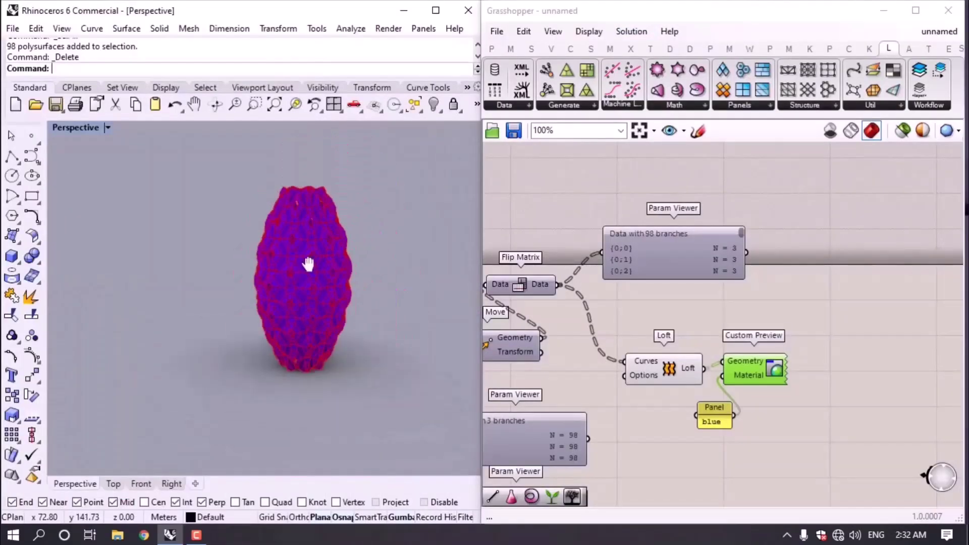
pyautogui.moveTo(308, 263); pyautogui.dragTo(305, 291, button='right')
pyautogui.scroll(-5, 670, 319)
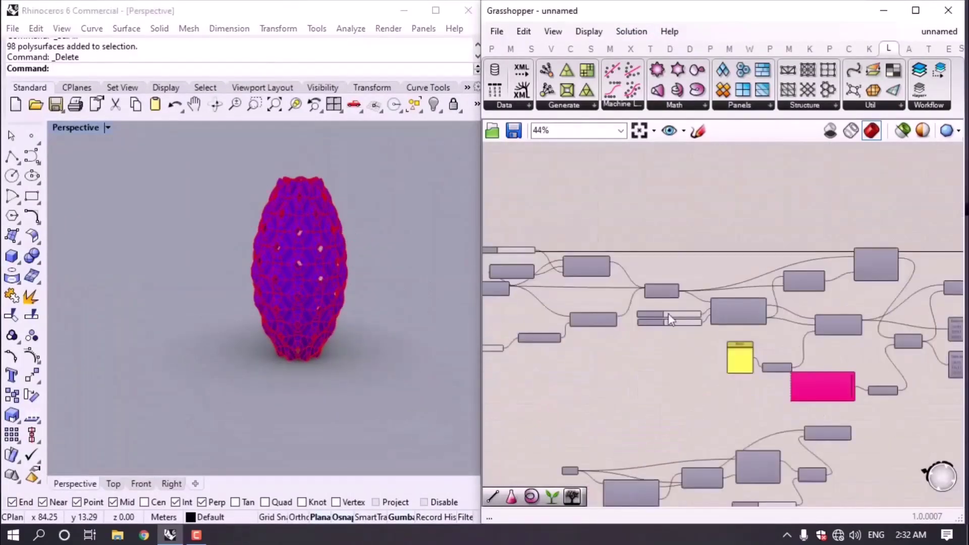
# Set the Circle's radius slider to 5.5 and the slider of the first Unit Z factor to 43.
pyautogui.moveTo(670, 319); pyautogui.dragTo(843, 300, button='right')
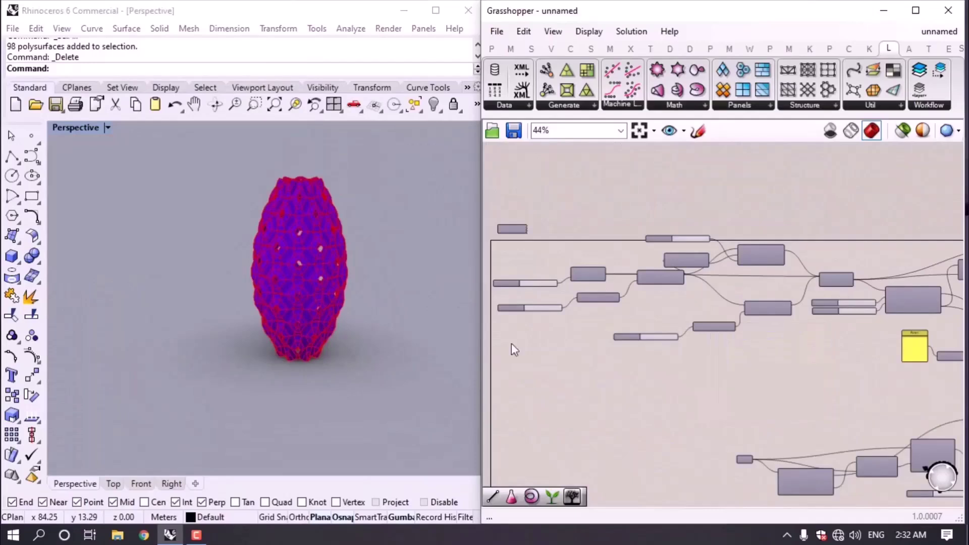
pyautogui.scroll(5, 282, 232)
pyautogui.scroll(3, 580, 296)
pyautogui.scroll(6, 550, 283)
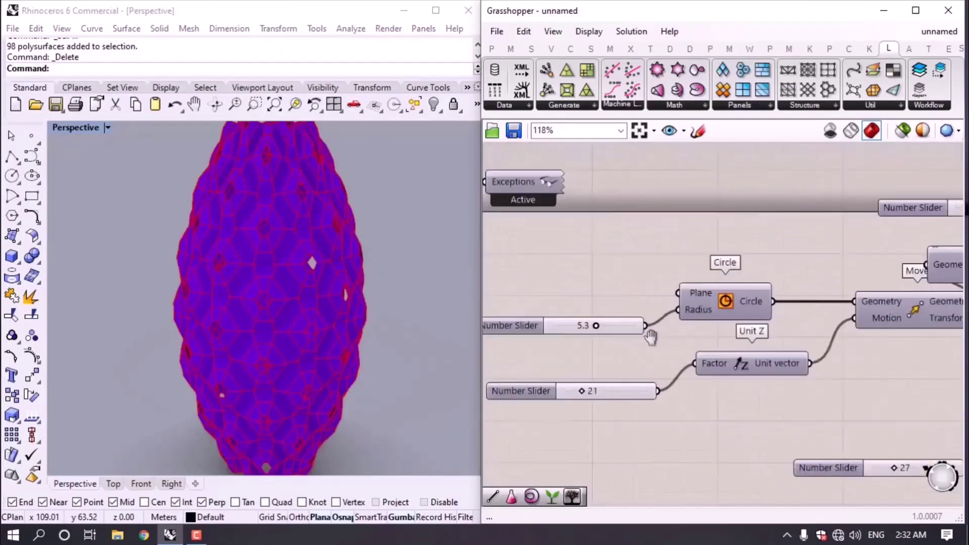
pyautogui.scroll(-5, 313, 419)
pyautogui.scroll(2, 573, 329)
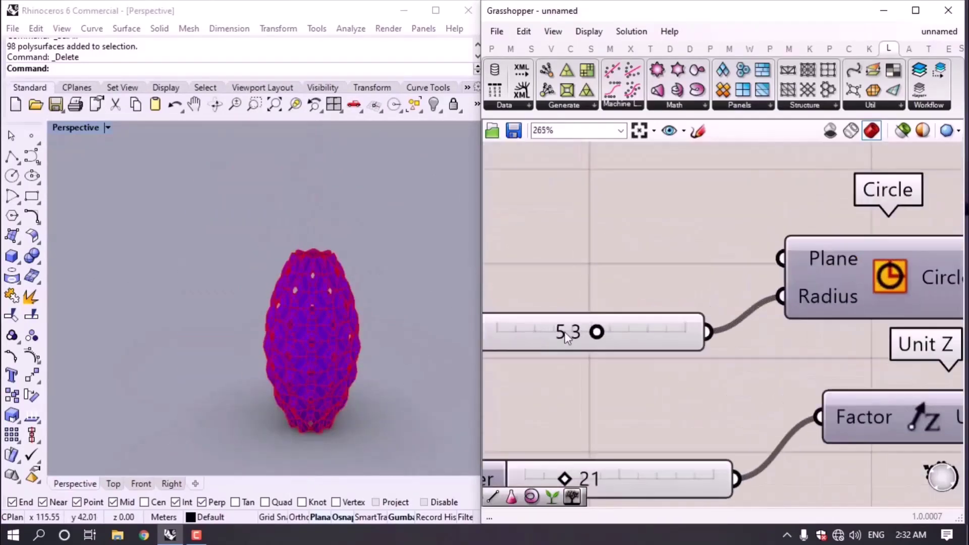
pyautogui.moveTo(570, 328); pyautogui.dragTo(600, 331)
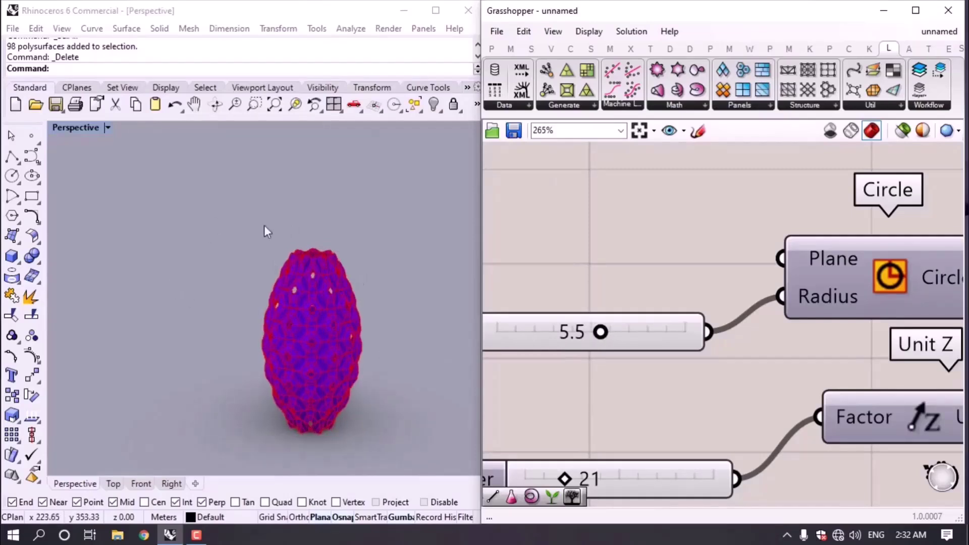
pyautogui.scroll(-2, 581, 333)
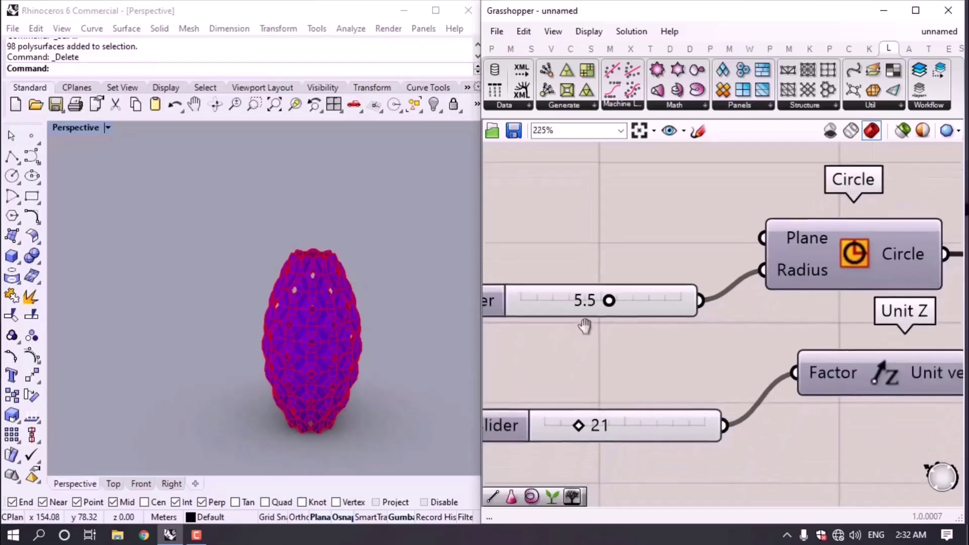
pyautogui.moveTo(612, 409); pyautogui.dragTo(645, 409)
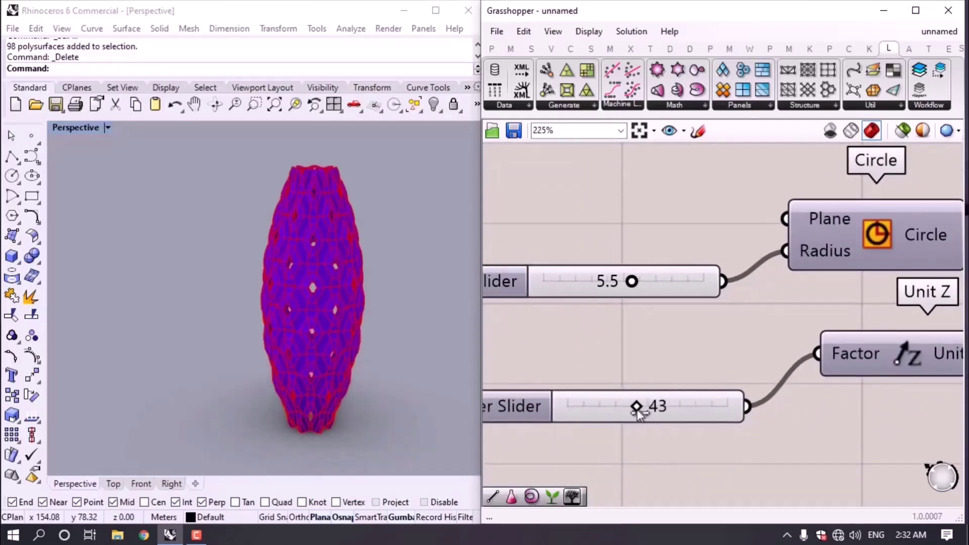
# Raise the slider feeding the factor of the Scale component beside Area to 5.2.
pyautogui.scroll(-5, 645, 410)
pyautogui.moveTo(645, 410); pyautogui.dragTo(625, 418, button='right')
pyautogui.scroll(3, 628, 304)
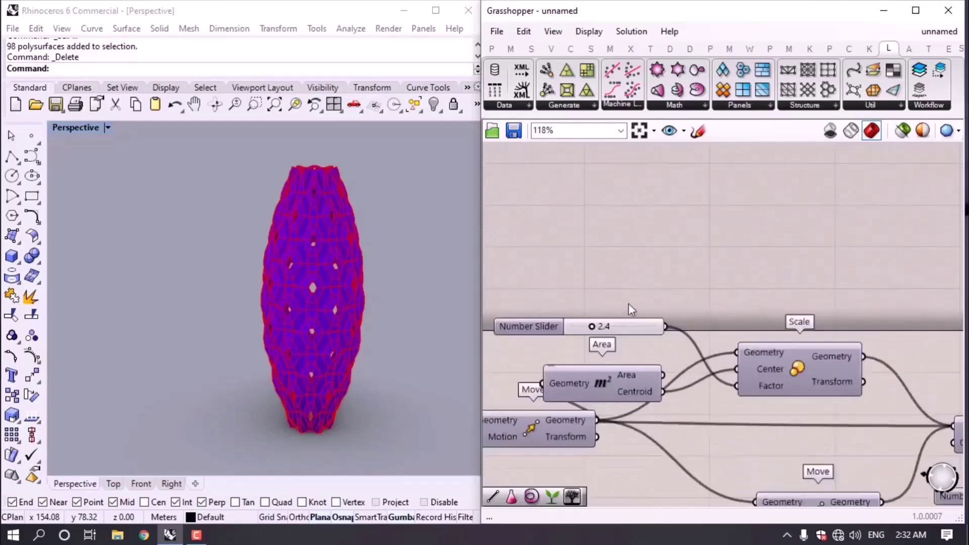
pyautogui.moveTo(581, 330); pyautogui.dragTo(618, 330)
pyautogui.scroll(-4, 727, 438)
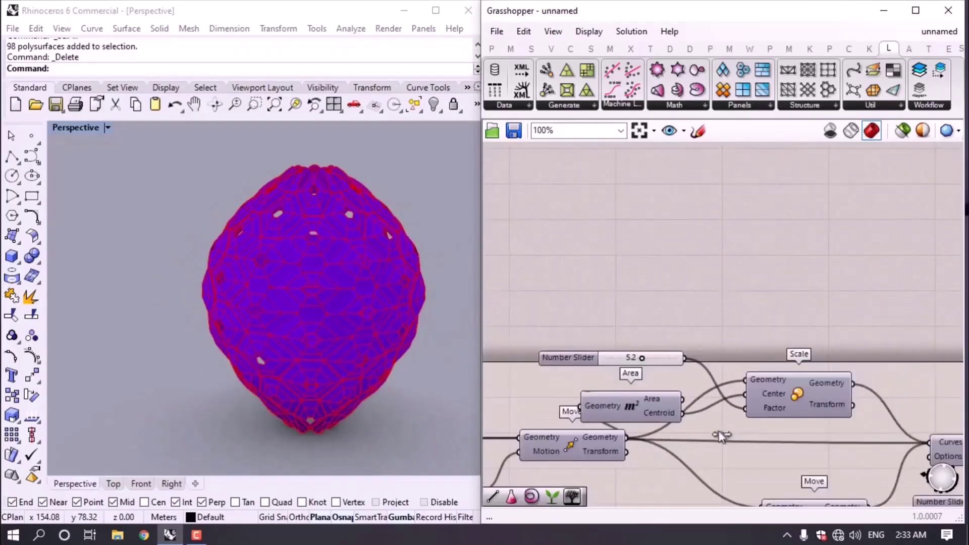
pyautogui.moveTo(749, 442); pyautogui.dragTo(561, 207, button='right')
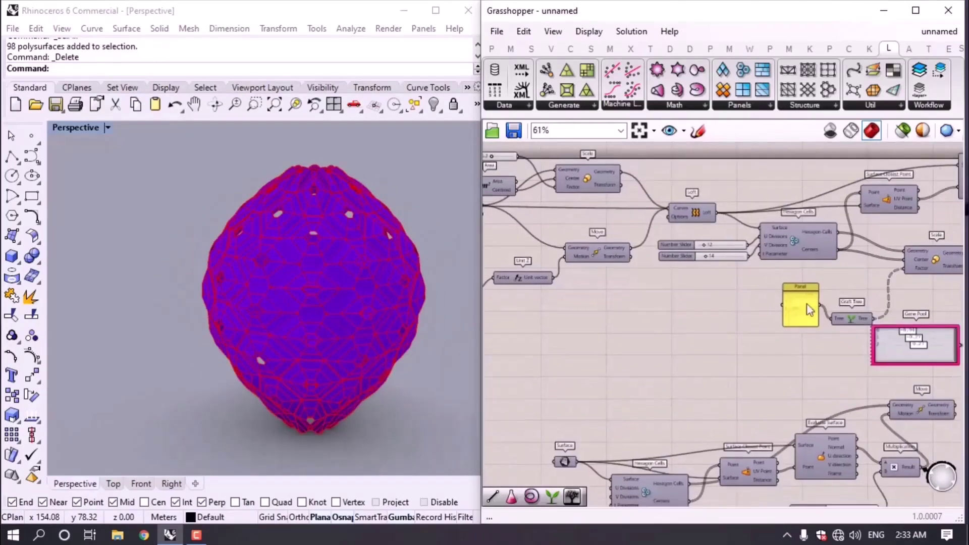
pyautogui.scroll(1, 802, 308)
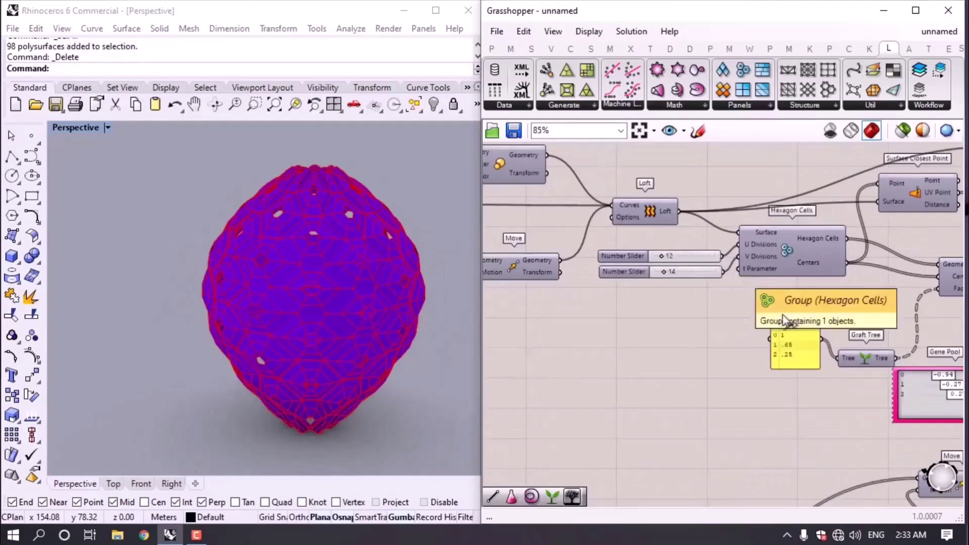
pyautogui.scroll(2, 679, 232)
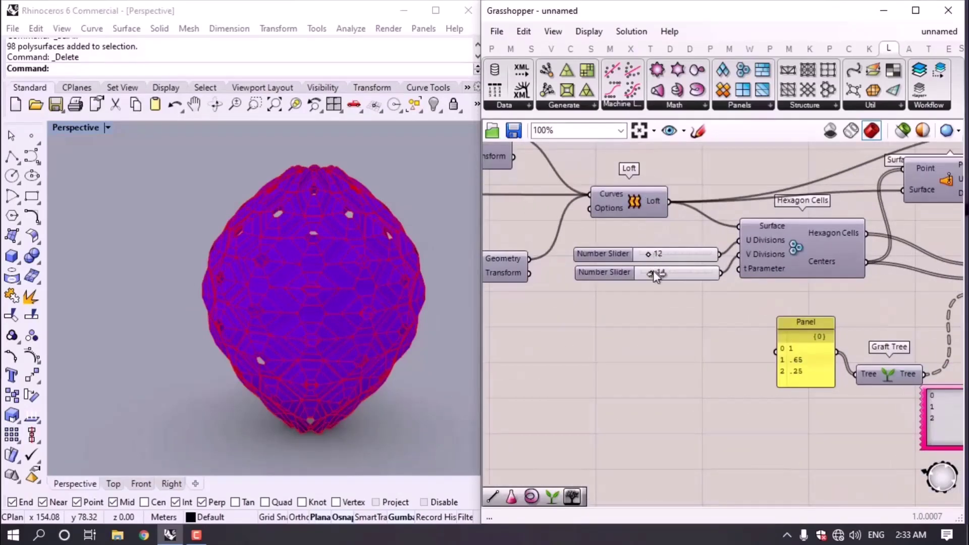
# Set the slider feeding the factor of the Scale component beside Area to 2.5.
pyautogui.scroll(-3, 651, 282)
pyautogui.moveTo(646, 298); pyautogui.dragTo(691, 307, button='right')
pyautogui.scroll(5, 691, 307)
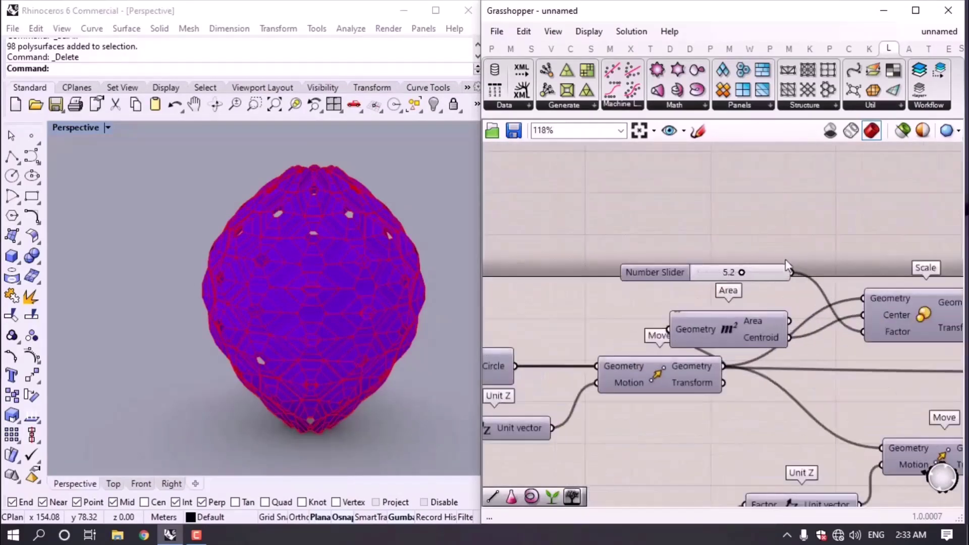
pyautogui.doubleClick(754, 275)
pyautogui.write('2.5')
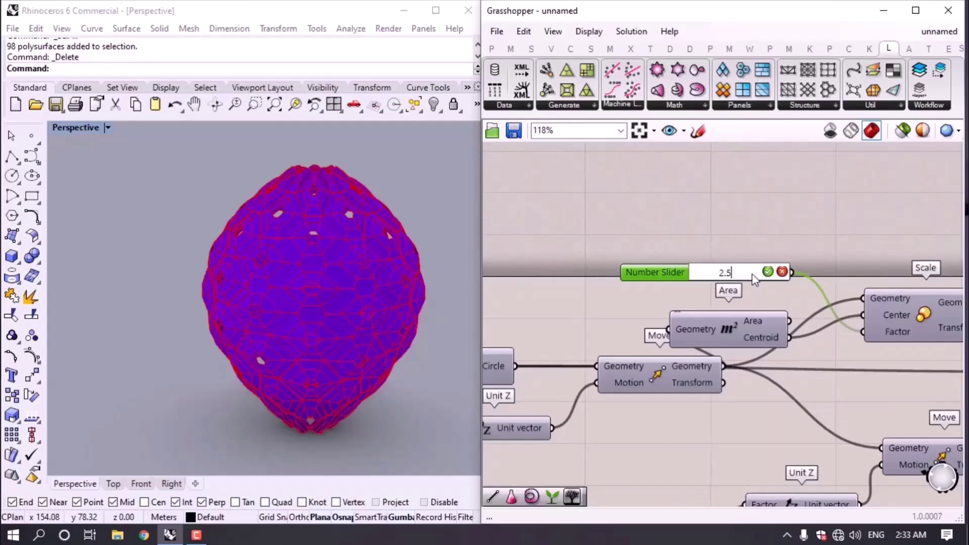
pyautogui.press('Return')
# Set the Circle's radius slider to 4.5.
pyautogui.scroll(-3, 771, 333)
pyautogui.moveTo(485, 337); pyautogui.dragTo(676, 338, button='right')
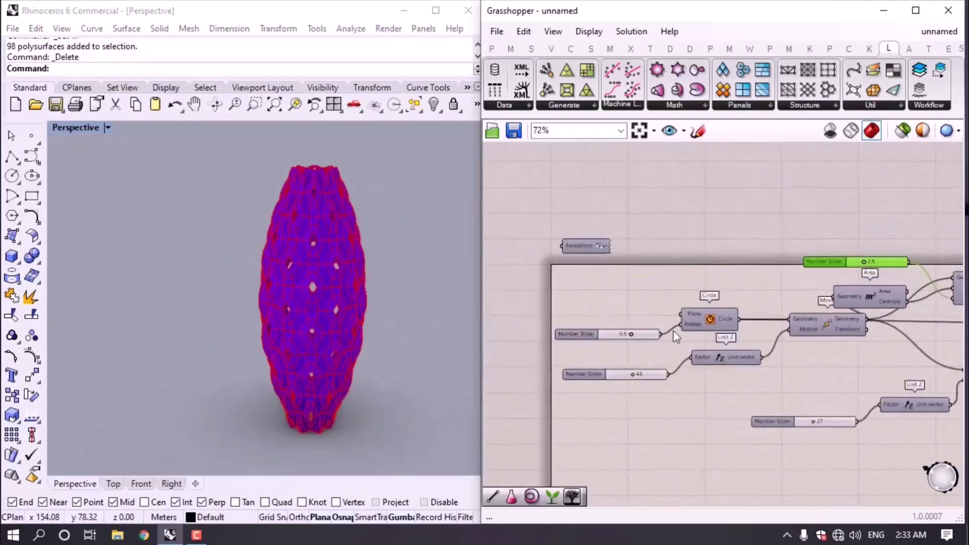
pyautogui.scroll(3, 676, 337)
pyautogui.doubleClick(648, 335)
pyautogui.write('4.5')
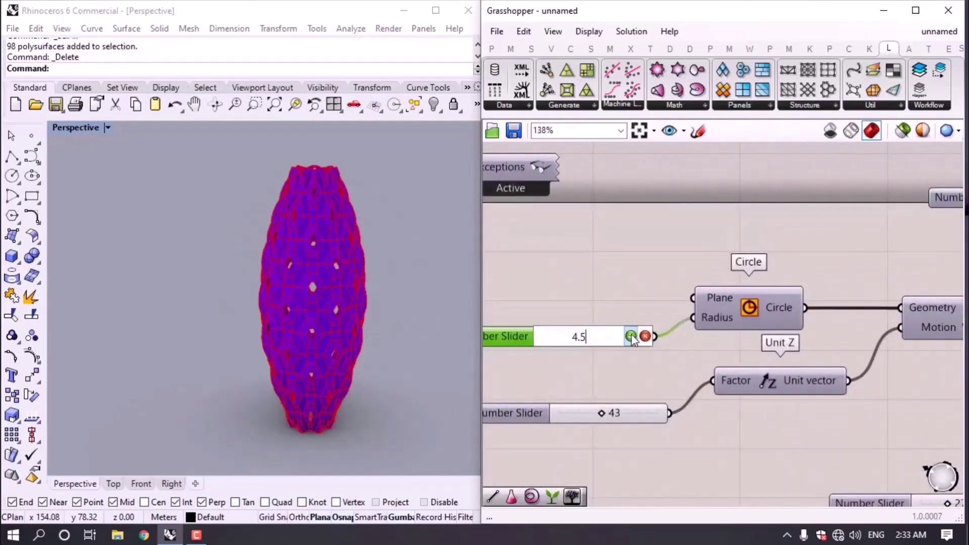
pyautogui.click(631, 336)
# Lower the slider feeding the second Move's Unit Z factor to 23.
pyautogui.scroll(-3, 651, 353)
pyautogui.scroll(2, 828, 353)
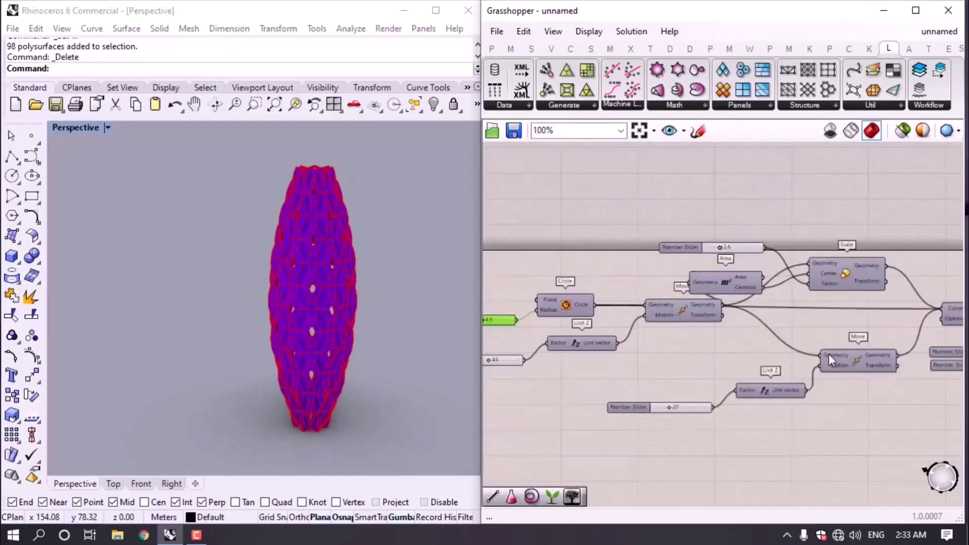
pyautogui.moveTo(799, 332); pyautogui.dragTo(821, 324, button='right')
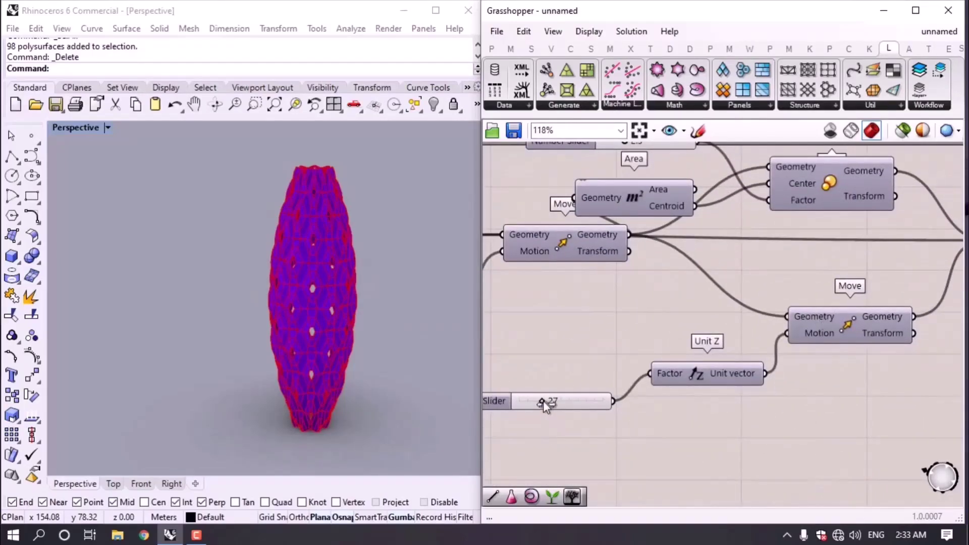
pyautogui.moveTo(555, 402)
pyautogui.mouseDown()
pyautogui.moveTo(568, 403)
pyautogui.moveTo(541, 403)
pyautogui.mouseUp()
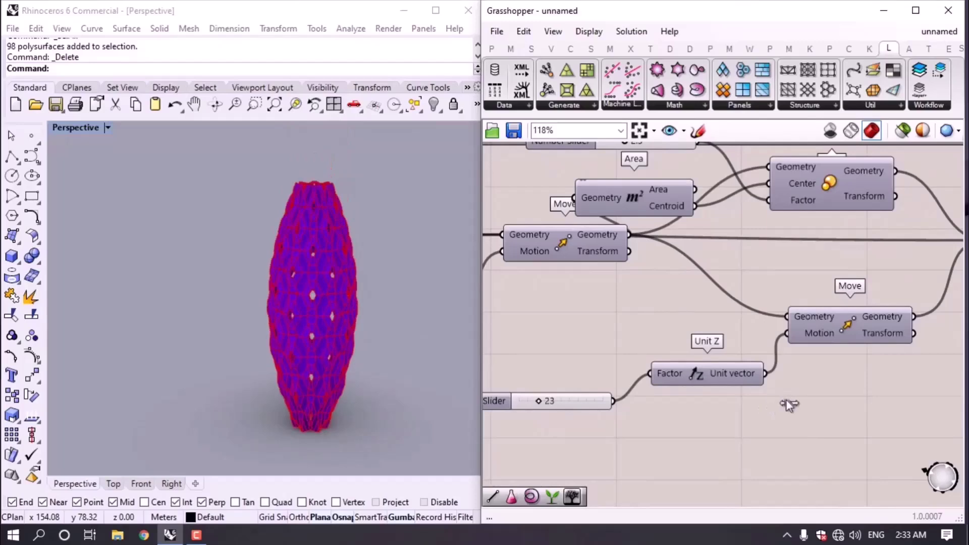
# Examine the scale-factor Panel, the Gene Pool and the final Loft with its Custom Preview, and view the vase from another angle.
pyautogui.scroll(-2, 791, 405)
pyautogui.moveTo(793, 354); pyautogui.dragTo(719, 346, button='right')
pyautogui.scroll(4, 858, 444)
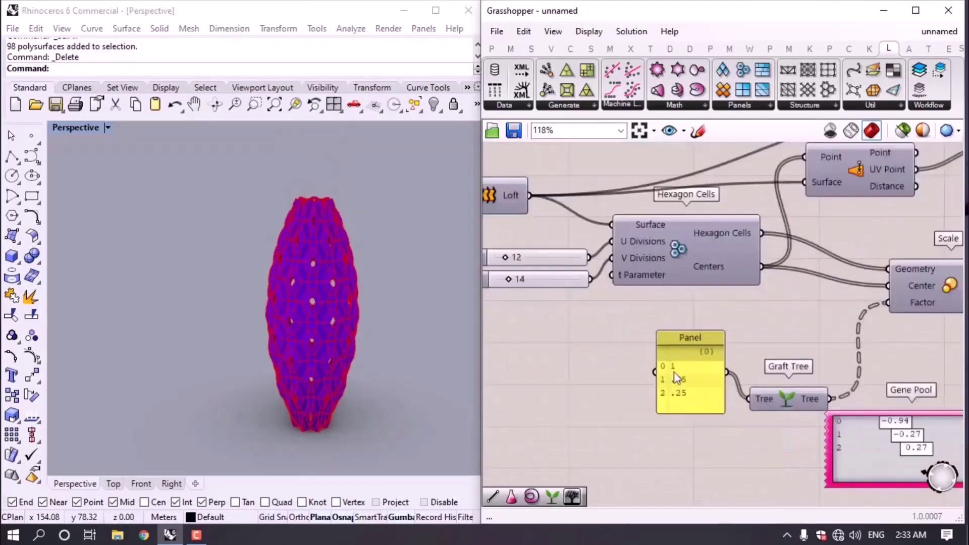
pyautogui.scroll(3, 305, 290)
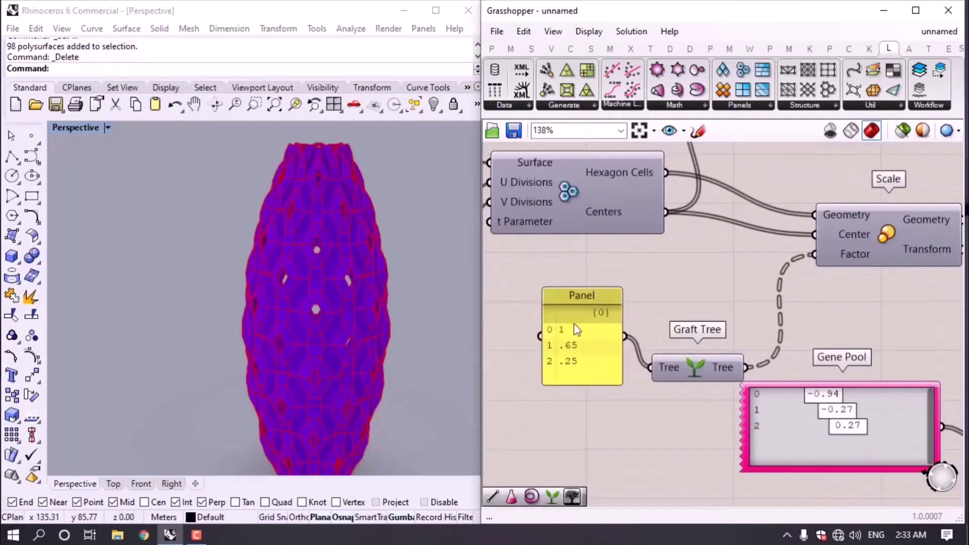
pyautogui.moveTo(820, 396); pyautogui.dragTo(713, 357, button='right')
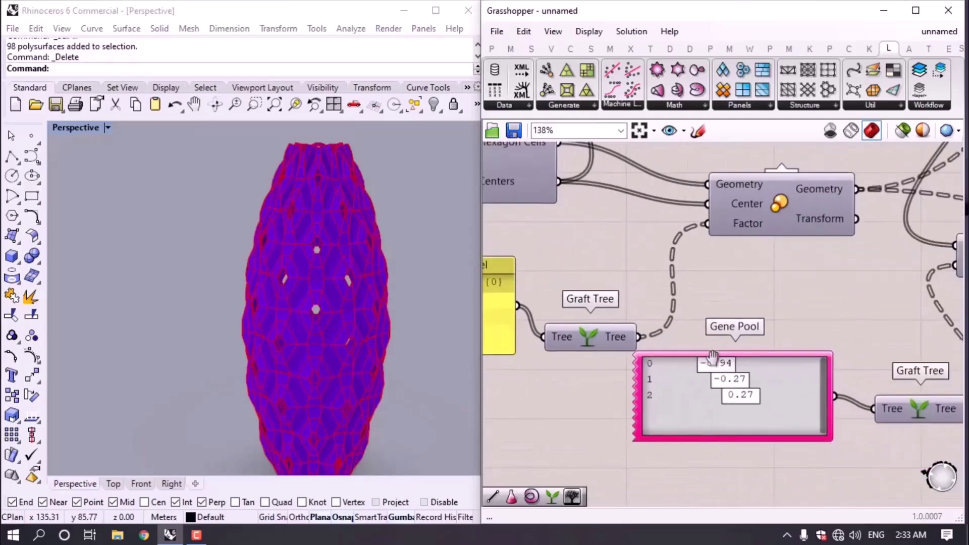
pyautogui.scroll(-2, 771, 386)
pyautogui.scroll(-5, 771, 387)
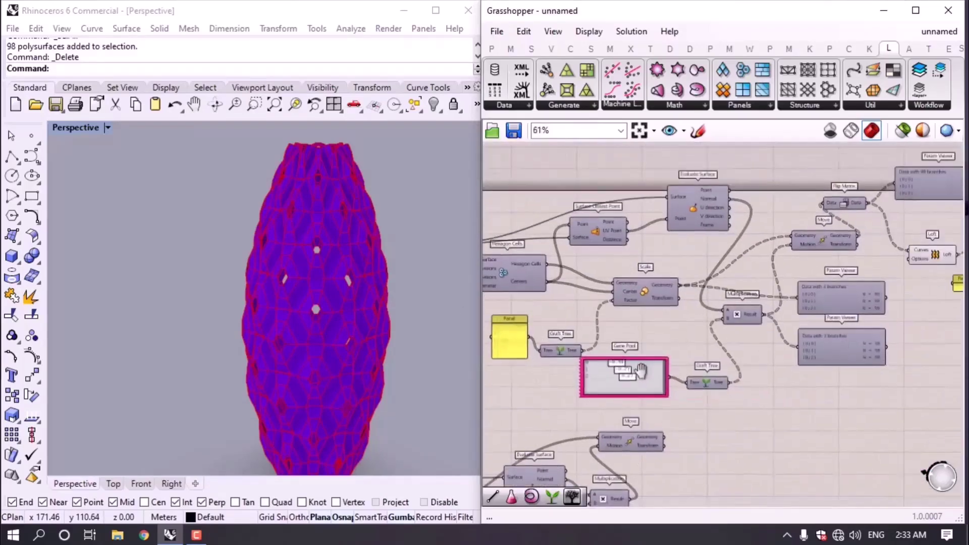
pyautogui.moveTo(729, 361)
pyautogui.mouseDown(button='right')
pyautogui.moveTo(595, 392)
pyautogui.moveTo(673, 422)
pyautogui.moveTo(668, 410)
pyautogui.moveTo(733, 373)
pyautogui.mouseUp(button='right')
pyautogui.scroll(5, 778, 273)
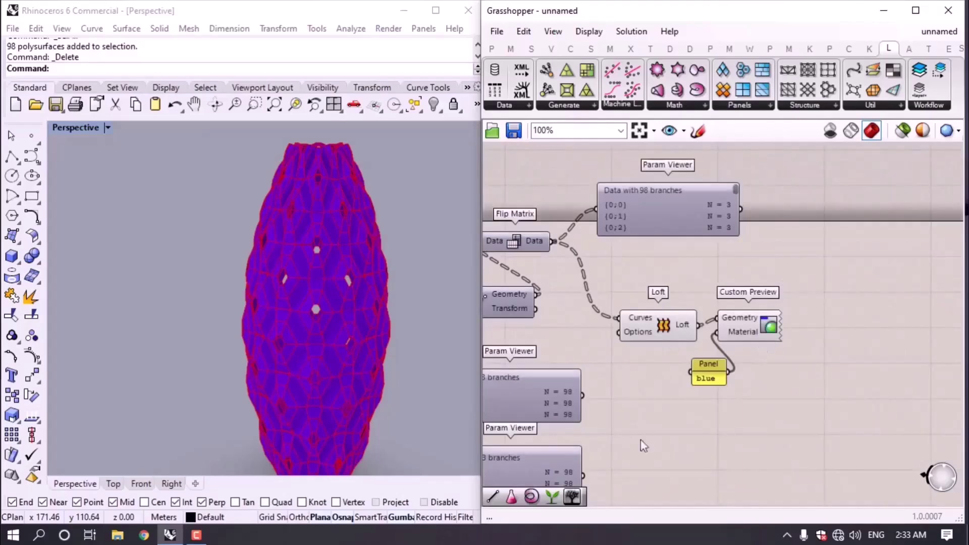
pyautogui.moveTo(370, 314); pyautogui.dragTo(123, 266, button='right')
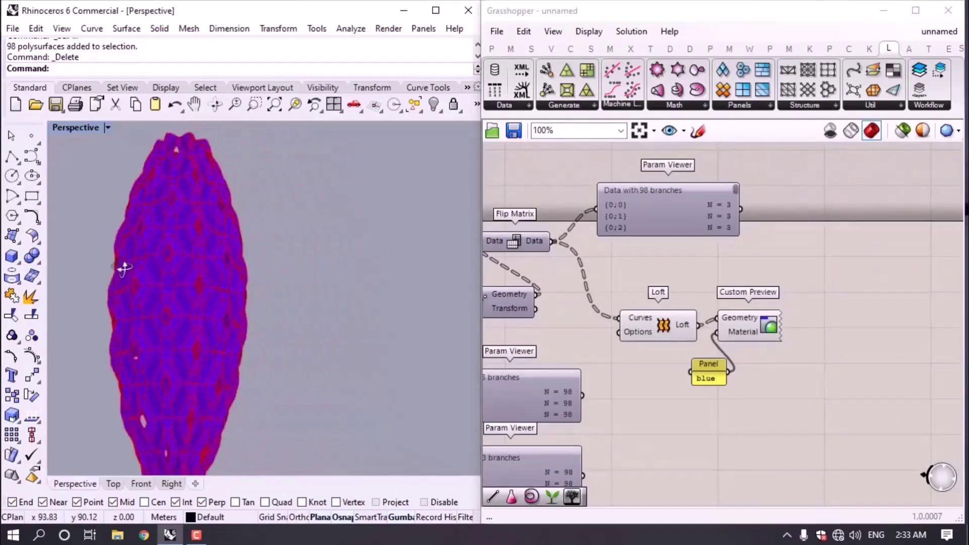
pyautogui.scroll(-3, 755, 362)
pyautogui.moveTo(756, 362); pyautogui.dragTo(781, 359, button='right')
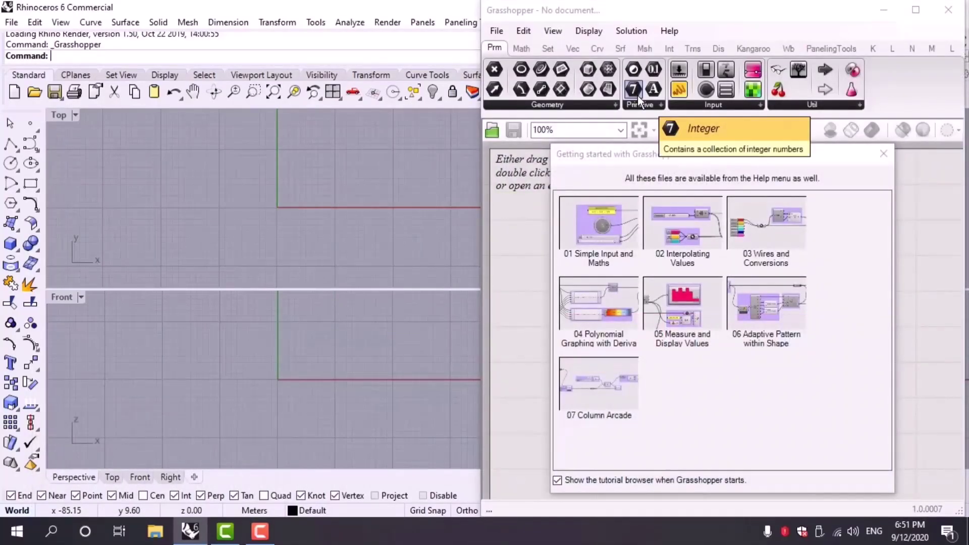
# Close the Grasshopper tutorial browser and place an Exceptions component on the new canvas.
pyautogui.click(884, 154)
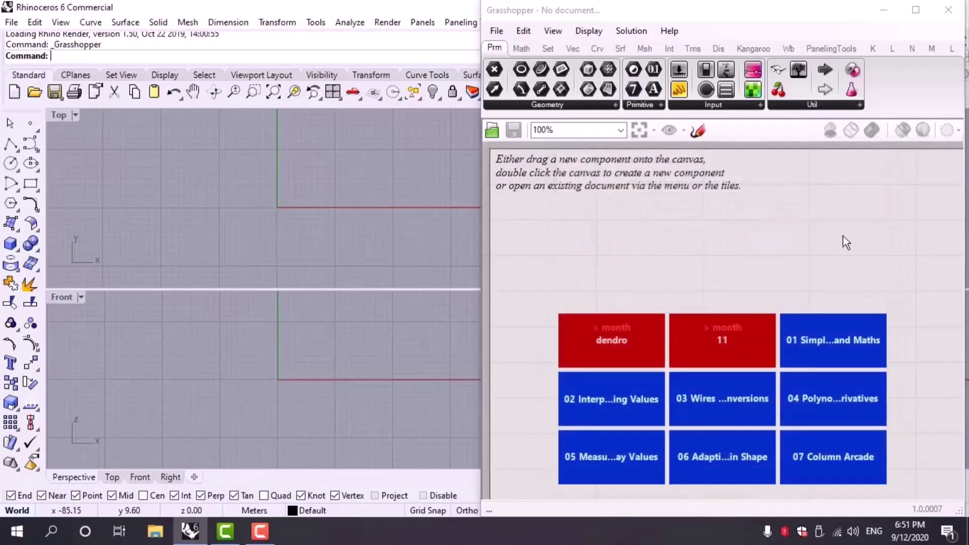
pyautogui.moveTo(777, 70); pyautogui.dragTo(539, 224)
pyautogui.moveTo(560, 291); pyautogui.dragTo(617, 292, button='right')
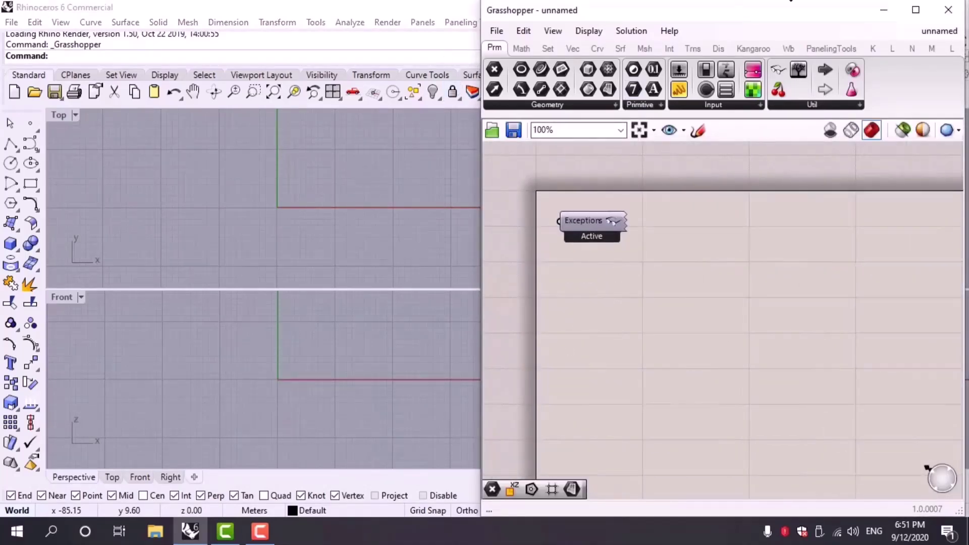
# Fit the Rhino window beside Grasshopper and maximize the Perspective viewport.
pyautogui.doubleClick(141, 6)
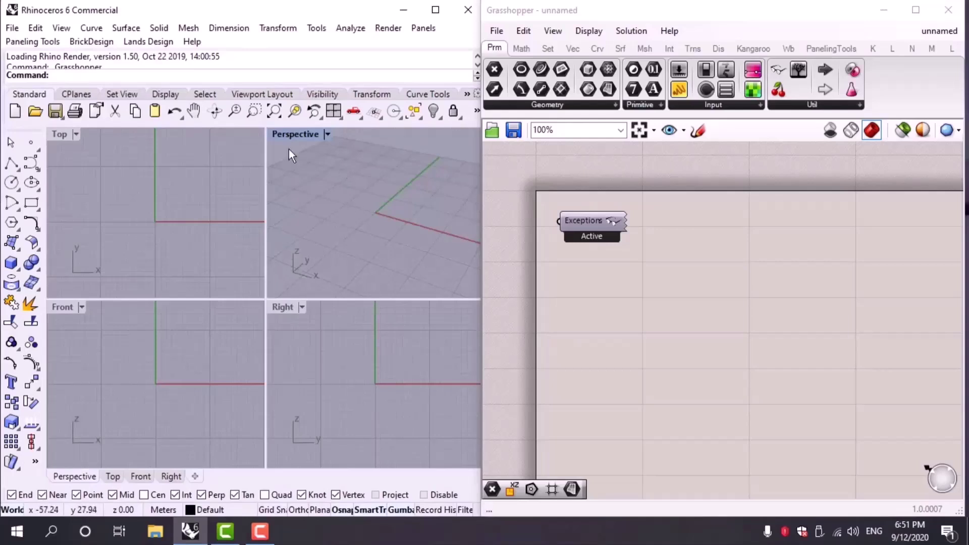
pyautogui.doubleClick(292, 133)
pyautogui.moveTo(783, 346); pyautogui.dragTo(753, 344, button='right')
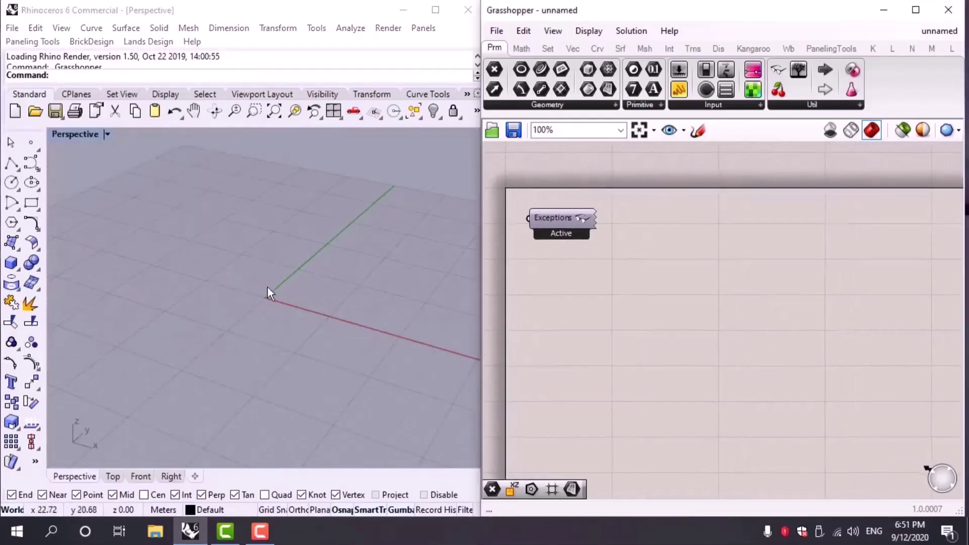
pyautogui.moveTo(268, 289); pyautogui.dragTo(262, 258, button='right')
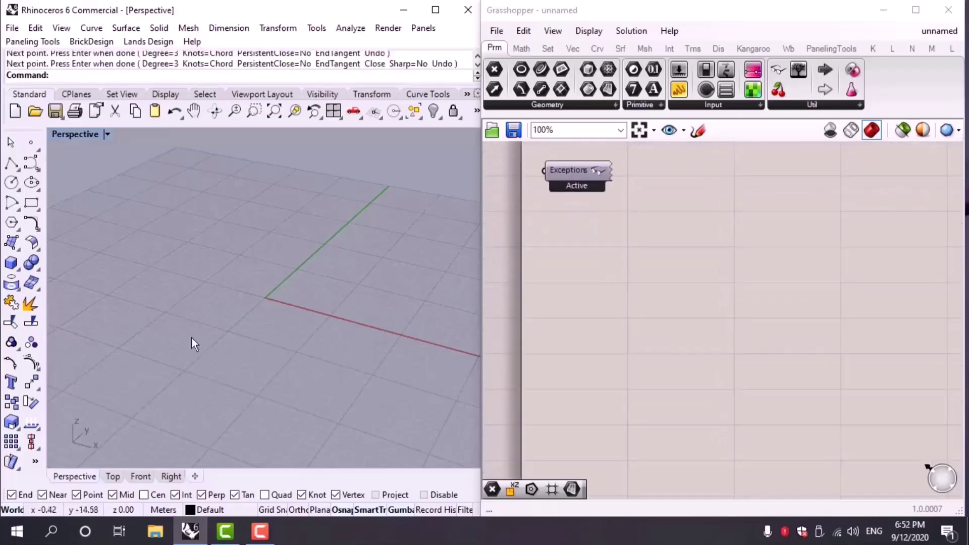
# Draw an open interpolated curve through three points on the ground plane, arching past the origin in the Perspective viewport.
pyautogui.moveTo(192, 338); pyautogui.dragTo(168, 296, button='right')
pyautogui.click(38, 169)
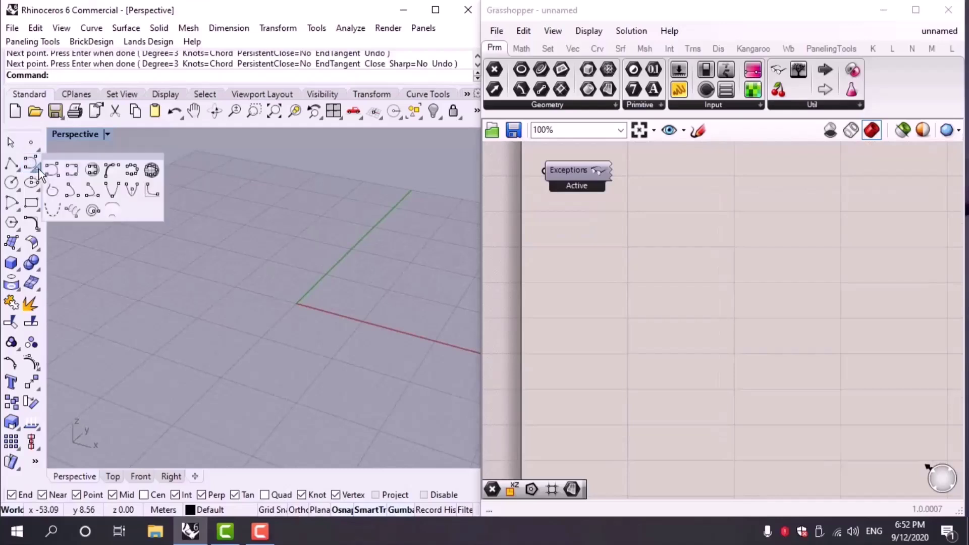
pyautogui.click(73, 170)
pyautogui.click(154, 385)
pyautogui.click(228, 311)
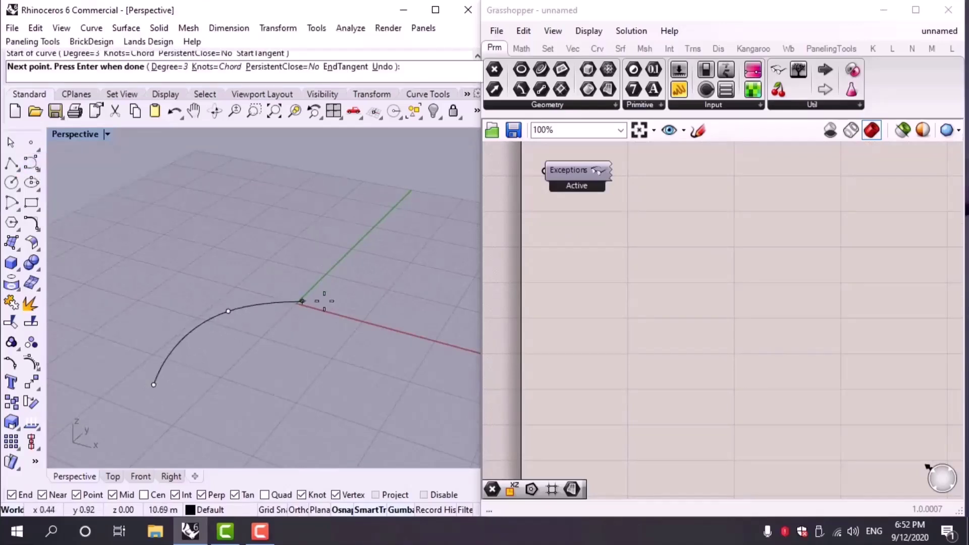
pyautogui.click(367, 305)
pyautogui.press('Return')
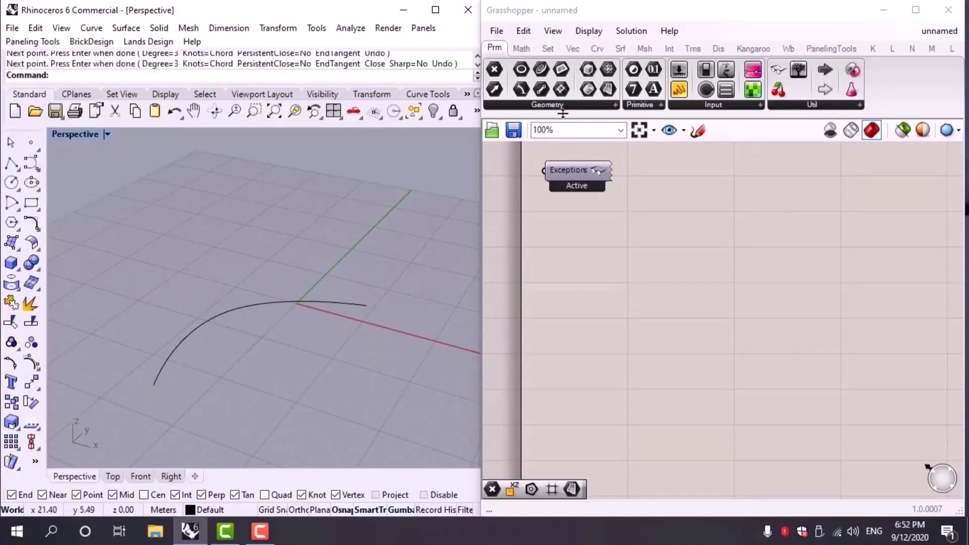
# Add a Curve parameter to the Grasshopper canvas and reference the interpolated Rhino curve in it.
pyautogui.moveTo(541, 72); pyautogui.dragTo(670, 264)
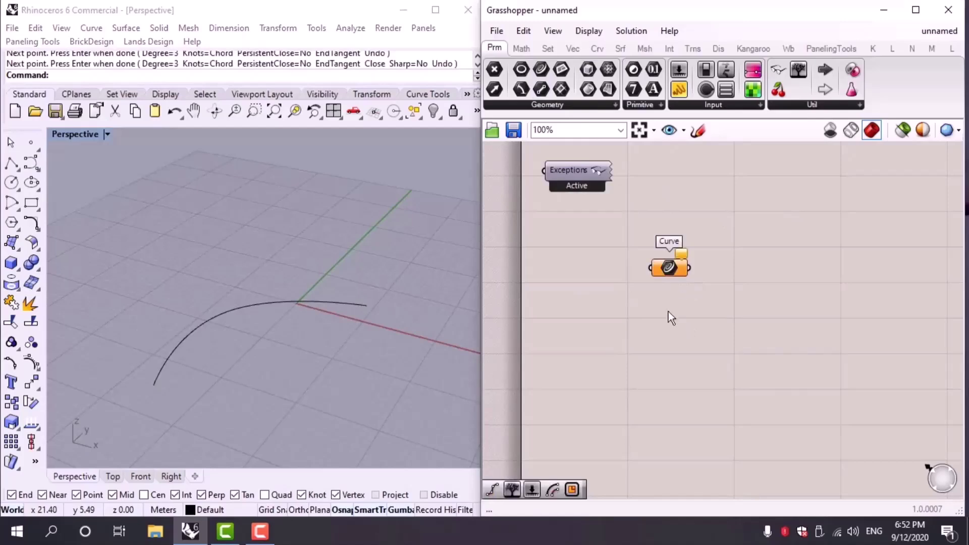
pyautogui.rightClick(666, 270)
pyautogui.click(707, 404)
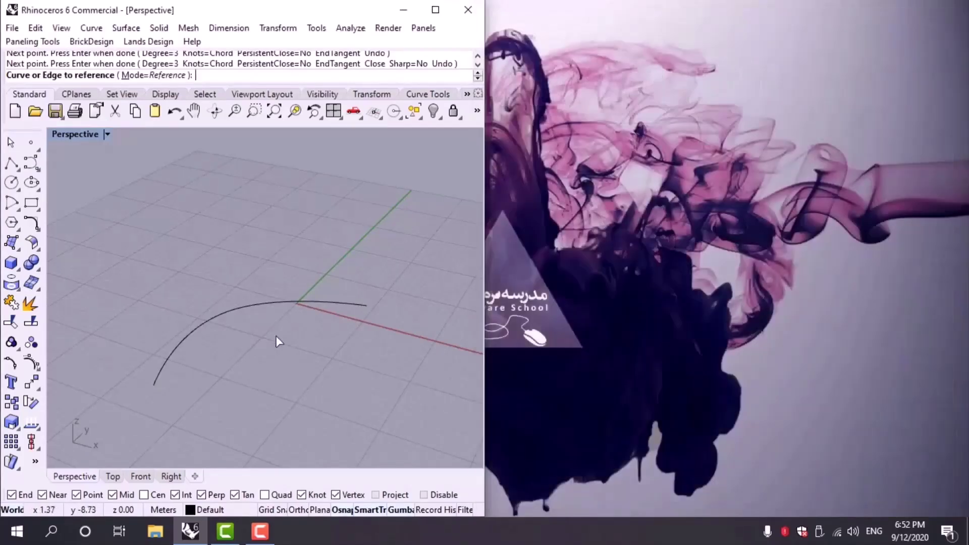
pyautogui.click(273, 305)
# Add an Extrude component beside the Curve parameter, with the curve wired into its Base input.
pyautogui.doubleClick(768, 268)
pyautogui.write('extrude')
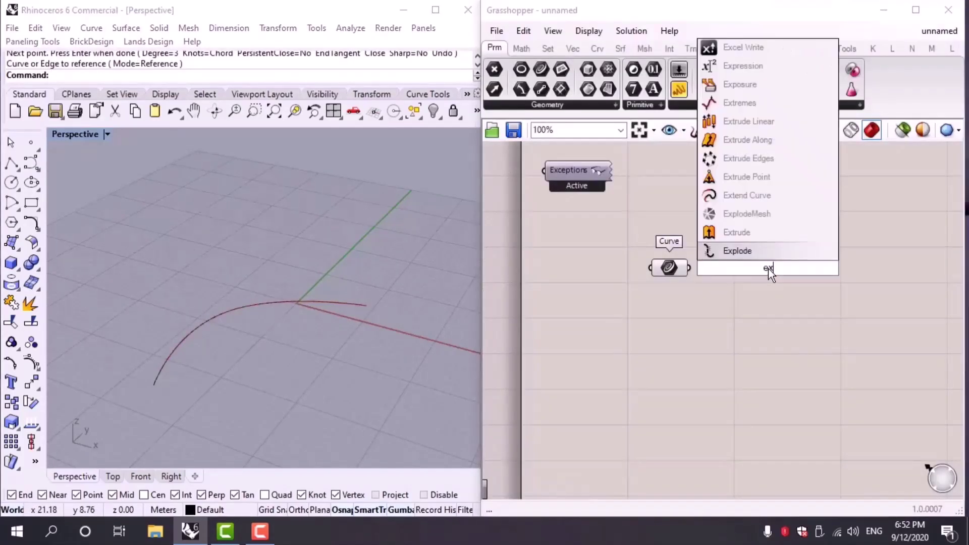
pyautogui.click(727, 216)
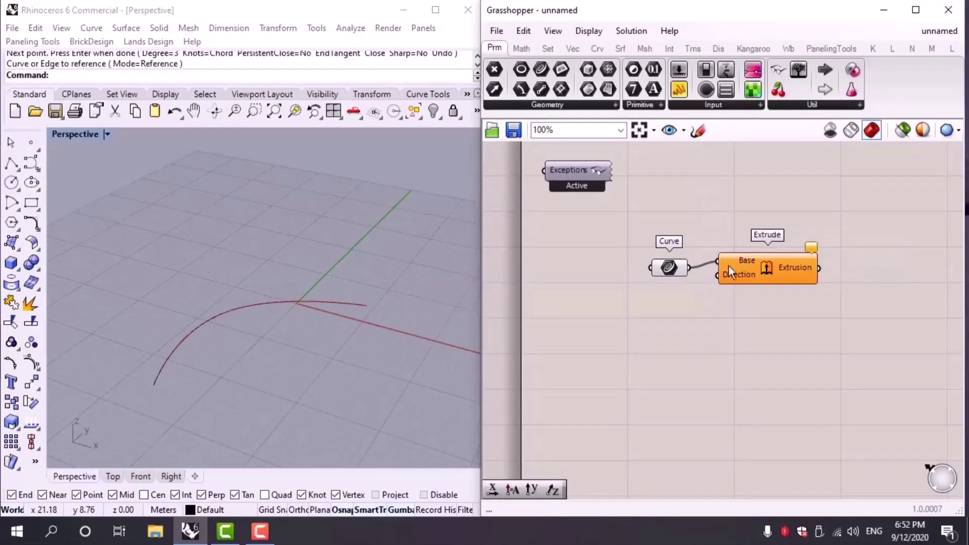
pyautogui.moveTo(728, 265); pyautogui.dragTo(763, 293)
pyautogui.moveTo(708, 350); pyautogui.dragTo(705, 347, button='right')
pyautogui.scroll(3, 705, 347)
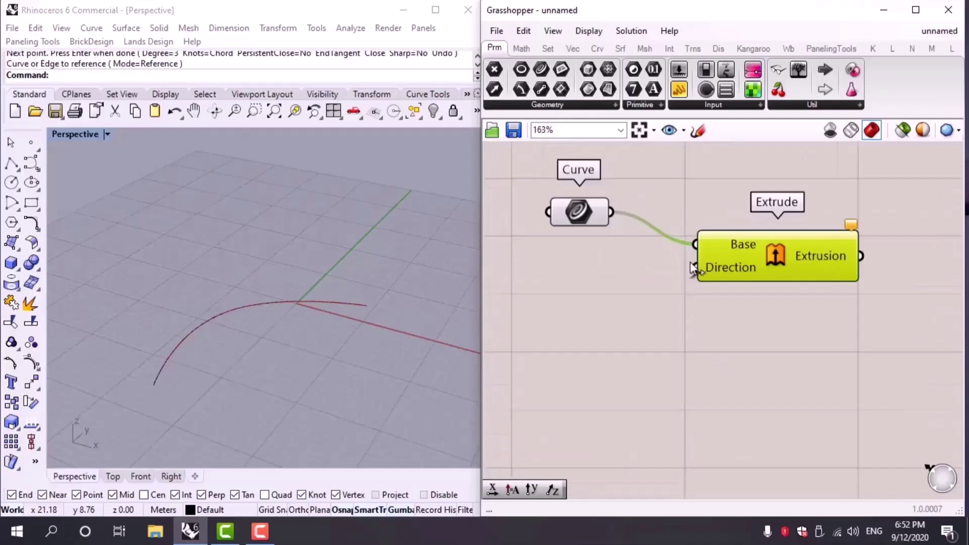
# Add a Unit Z component, wire its vector into Extrude's Direction, and space the two components apart.
pyautogui.doubleClick(635, 307)
pyautogui.write('z')
pyautogui.click(600, 289)
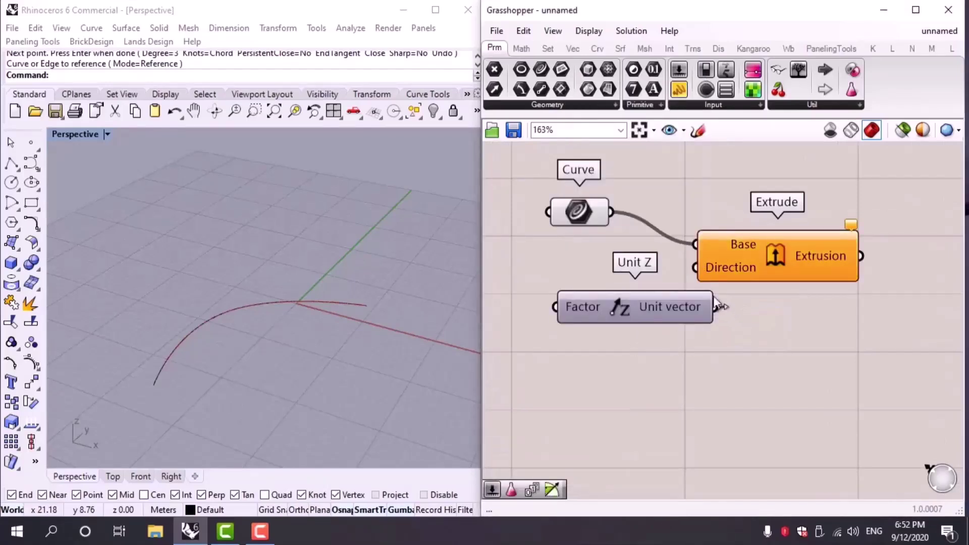
pyautogui.moveTo(717, 306); pyautogui.dragTo(696, 268)
pyautogui.moveTo(768, 259); pyautogui.dragTo(898, 244)
pyautogui.moveTo(640, 313); pyautogui.dragTo(706, 301)
# Create a number slider set to 32 and wire it into the Unit Z Factor to control the extrusion height.
pyautogui.doubleClick(560, 360)
pyautogui.write('32')
pyautogui.press('Return')
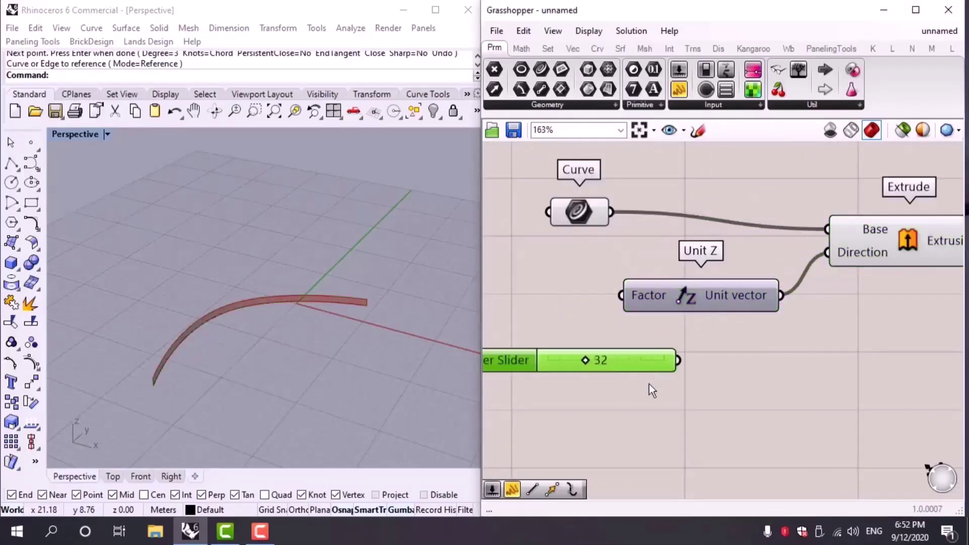
pyautogui.click(649, 384)
pyautogui.moveTo(679, 360); pyautogui.dragTo(620, 295)
pyautogui.scroll(-3, 349, 326)
pyautogui.moveTo(349, 325); pyautogui.dragTo(310, 293, button='right')
pyautogui.moveTo(694, 436); pyautogui.dragTo(597, 415, button='right')
pyautogui.scroll(-3, 598, 416)
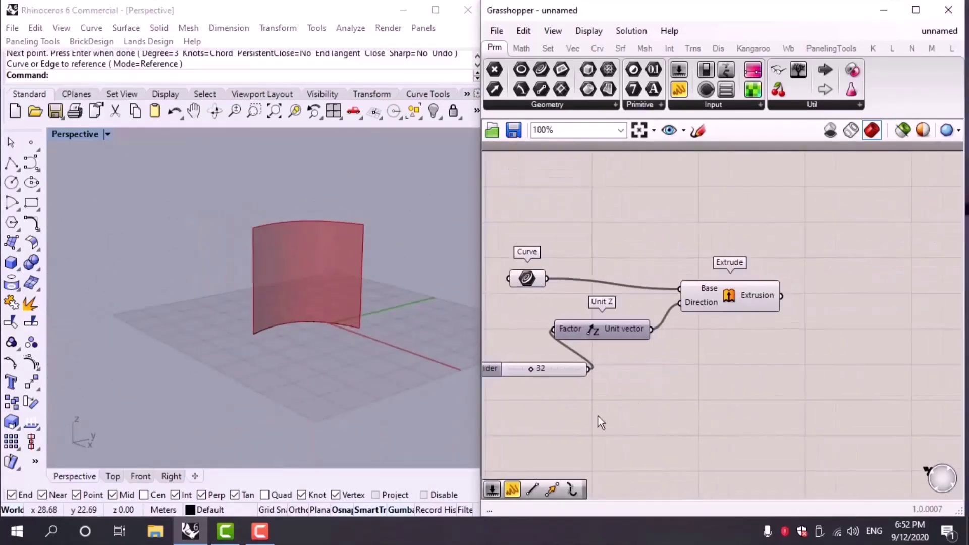
# Rearrange the slider, Unit Z and Extrude components so the slider lines up with Unit Z and the wires run straight.
pyautogui.moveTo(731, 385); pyautogui.dragTo(597, 268)
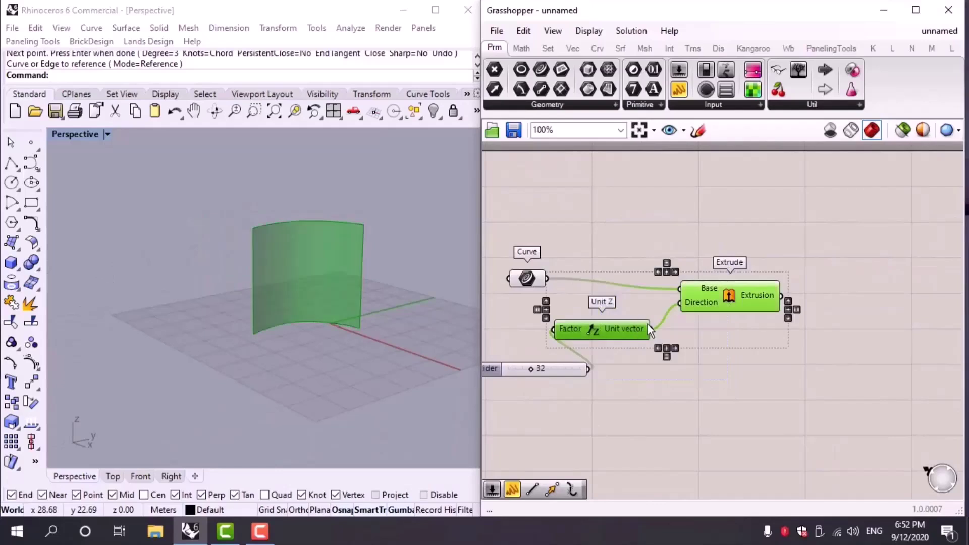
pyautogui.moveTo(600, 329); pyautogui.dragTo(660, 318)
pyautogui.moveTo(564, 367); pyautogui.dragTo(564, 317)
pyautogui.click(750, 392)
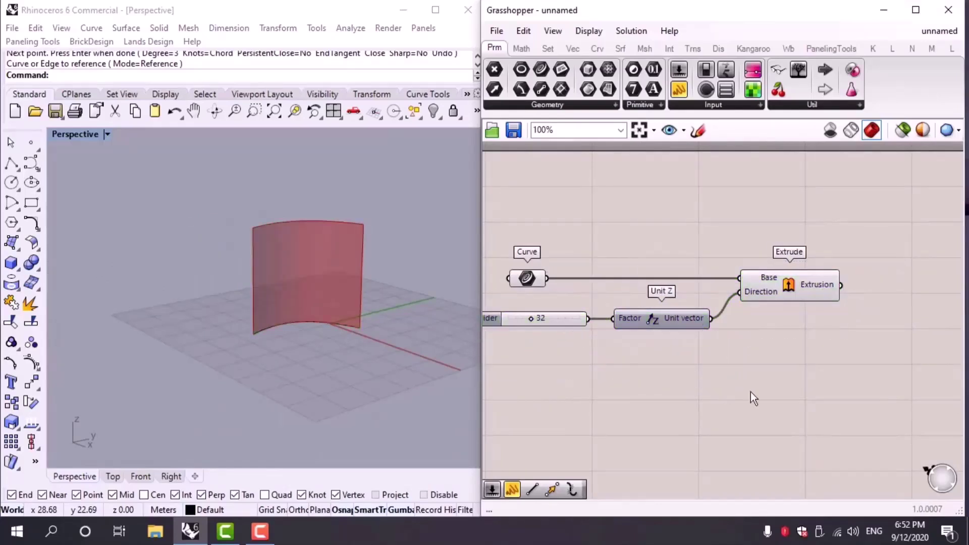
pyautogui.moveTo(101, 325); pyautogui.dragTo(195, 283, button='right')
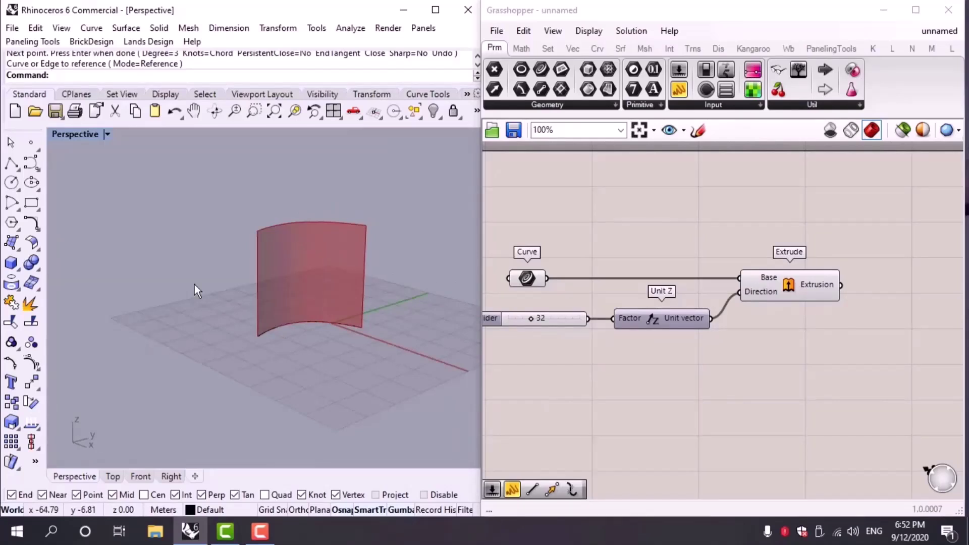
# Add LunchBox's Quad Panels component and wire the extrusion into its Surface input.
pyautogui.moveTo(759, 214); pyautogui.dragTo(675, 215, button='right')
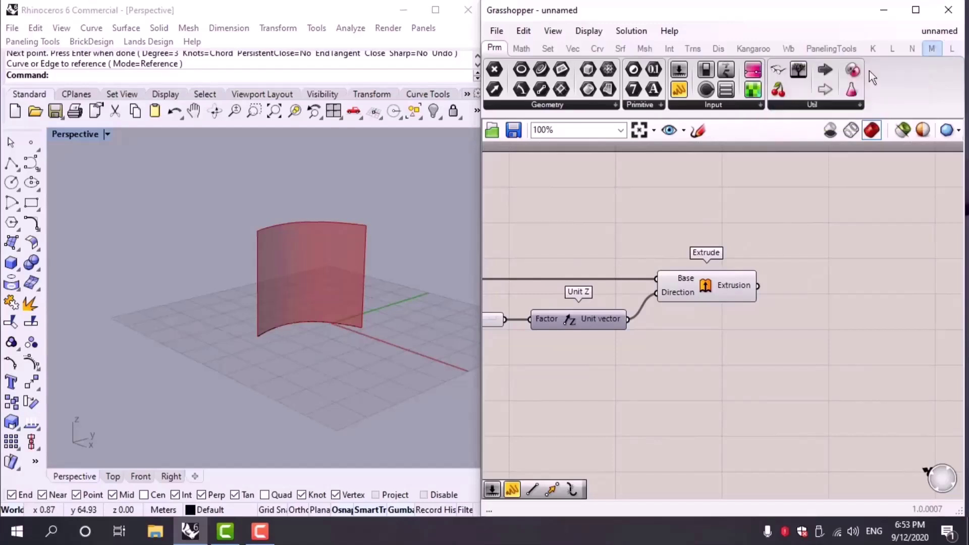
pyautogui.click(891, 48)
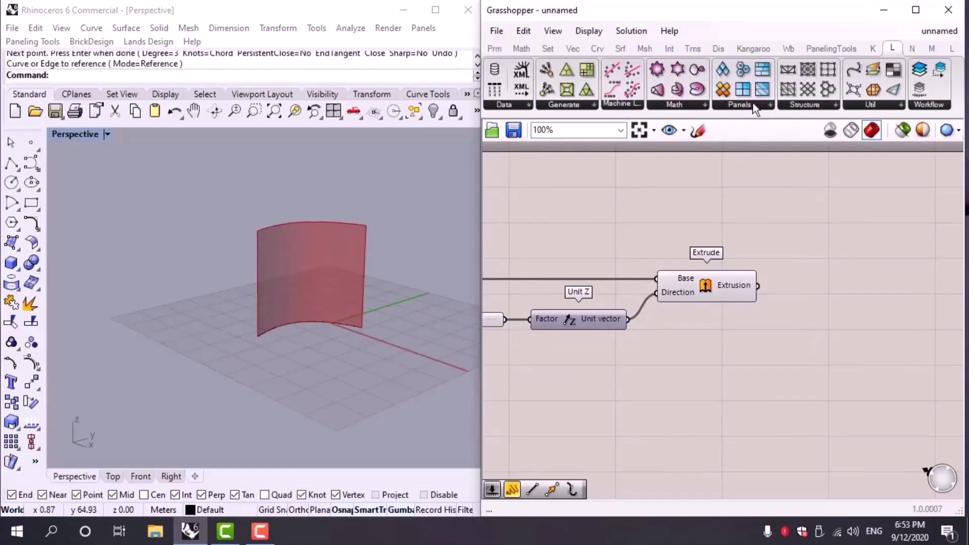
pyautogui.click(754, 105)
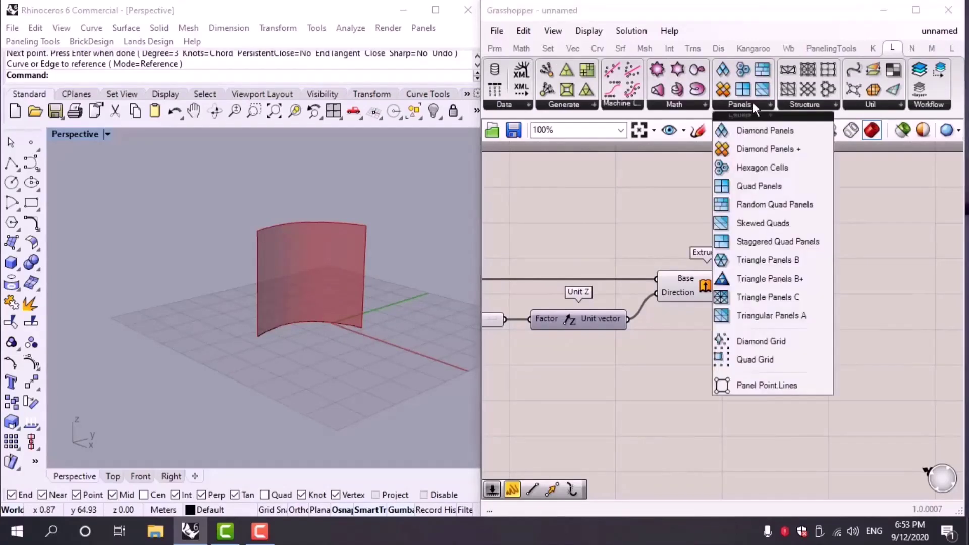
pyautogui.click(759, 186)
pyautogui.click(746, 272)
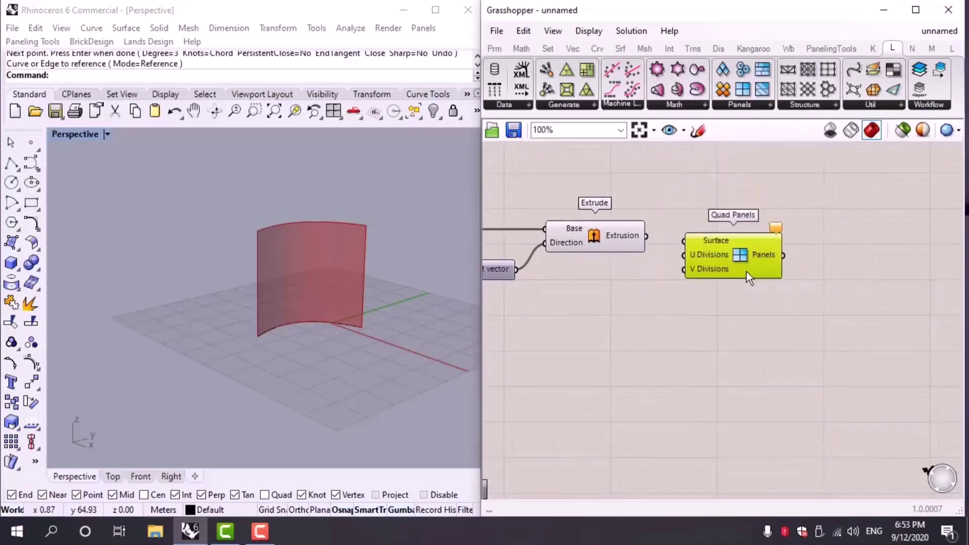
pyautogui.moveTo(747, 271); pyautogui.dragTo(763, 298)
pyautogui.moveTo(647, 236); pyautogui.dragTo(705, 268)
pyautogui.scroll(2, 708, 272)
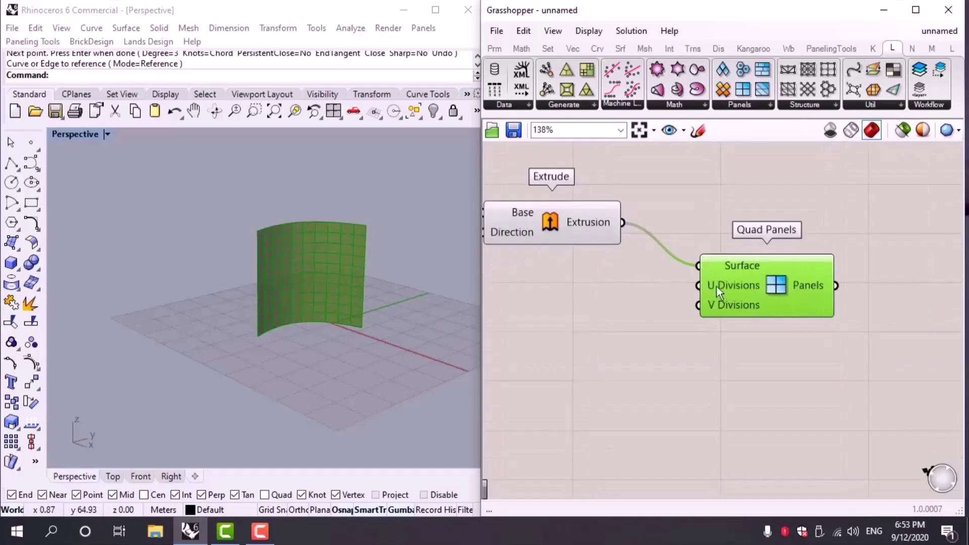
# Create two number sliders set to 14 and wire them into the U Divisions and V Divisions of Quad Panels.
pyautogui.moveTo(704, 289)
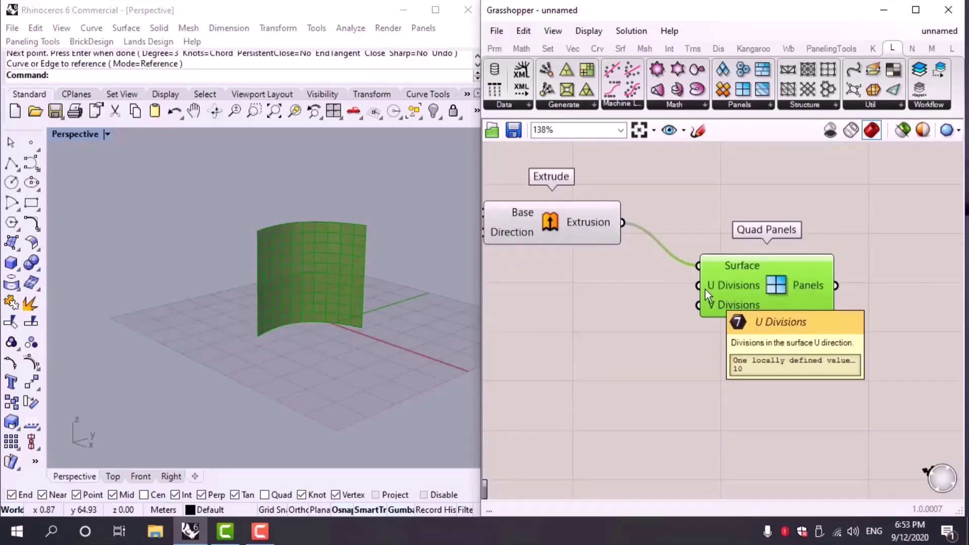
pyautogui.moveTo(444, 302); pyautogui.dragTo(270, 371, button='right')
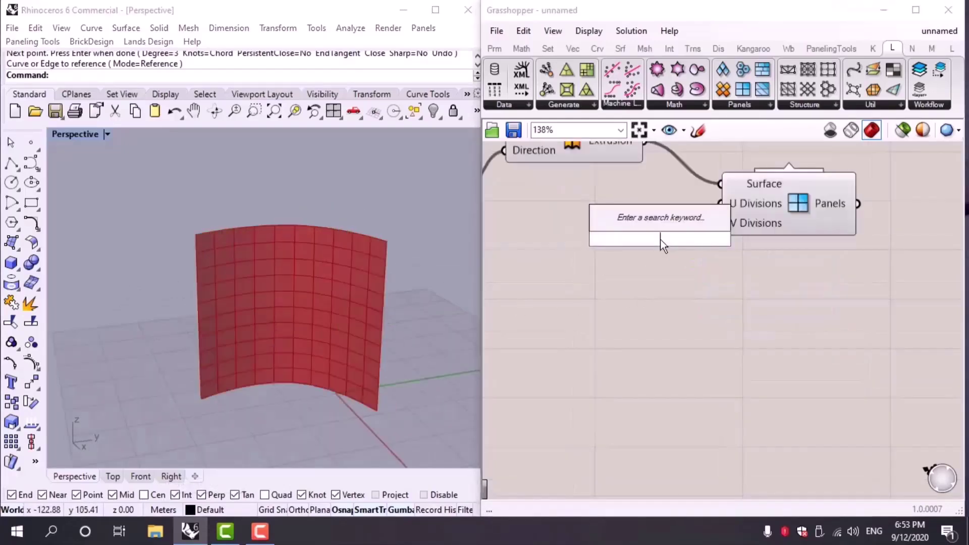
pyautogui.write('14')
pyautogui.press('Return')
pyautogui.moveTo(713, 243); pyautogui.dragTo(597, 250)
pyautogui.click(686, 255)
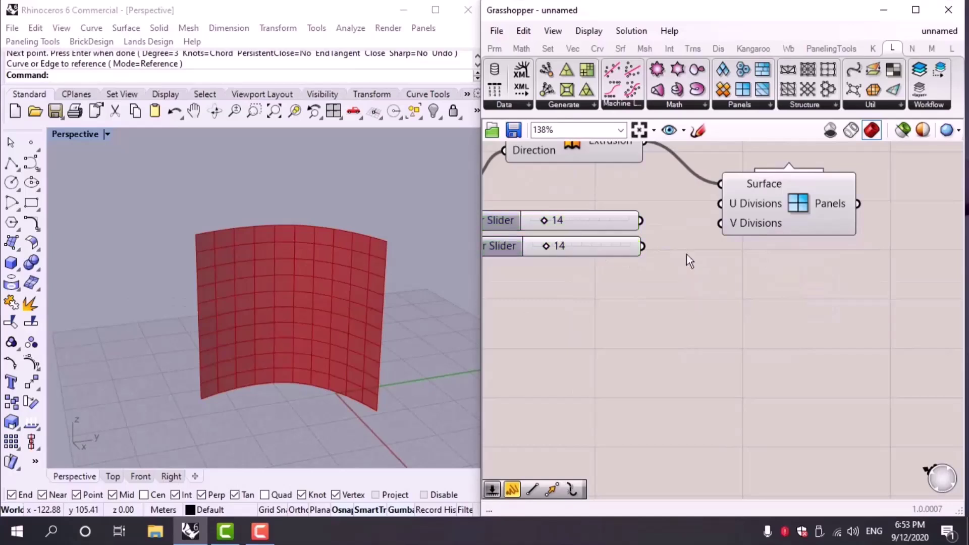
pyautogui.moveTo(639, 220); pyautogui.dragTo(721, 203)
pyautogui.moveTo(643, 246); pyautogui.dragTo(720, 223)
pyautogui.moveTo(237, 288); pyautogui.dragTo(176, 306, button='right')
# Add a Panel Frame component, wire the quad panels into its Panel input, and inspect the framed surface up close.
pyautogui.moveTo(814, 299); pyautogui.dragTo(673, 350, button='right')
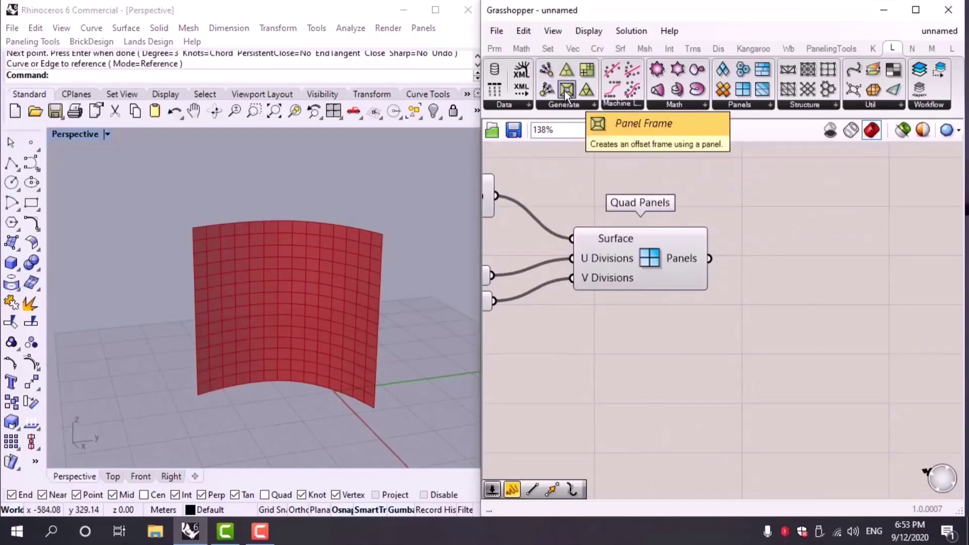
pyautogui.moveTo(562, 90); pyautogui.dragTo(786, 276)
pyautogui.moveTo(748, 329); pyautogui.dragTo(674, 214, button='right')
pyautogui.scroll(3, 674, 214)
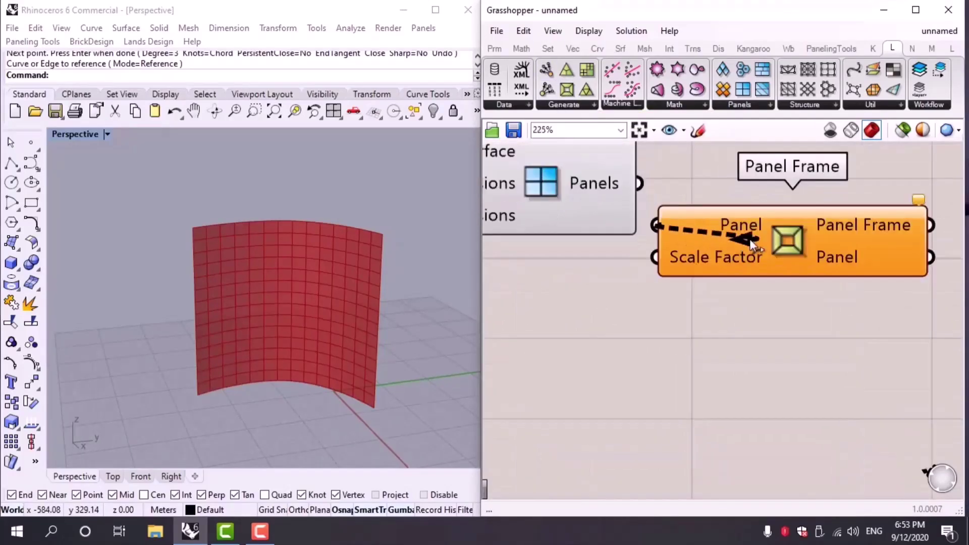
pyautogui.moveTo(655, 219); pyautogui.dragTo(656, 223)
pyautogui.moveTo(723, 279); pyautogui.dragTo(567, 253, button='right')
pyautogui.moveTo(661, 206); pyautogui.dragTo(764, 224)
pyautogui.click(671, 311)
pyautogui.scroll(5, 314, 256)
pyautogui.moveTo(313, 256); pyautogui.dragTo(184, 346, button='right')
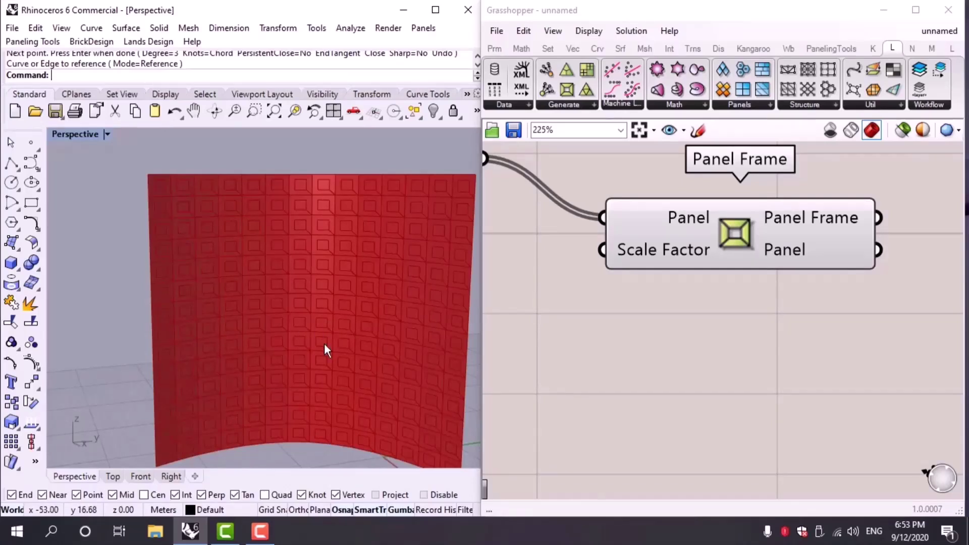
pyautogui.scroll(-3, 324, 348)
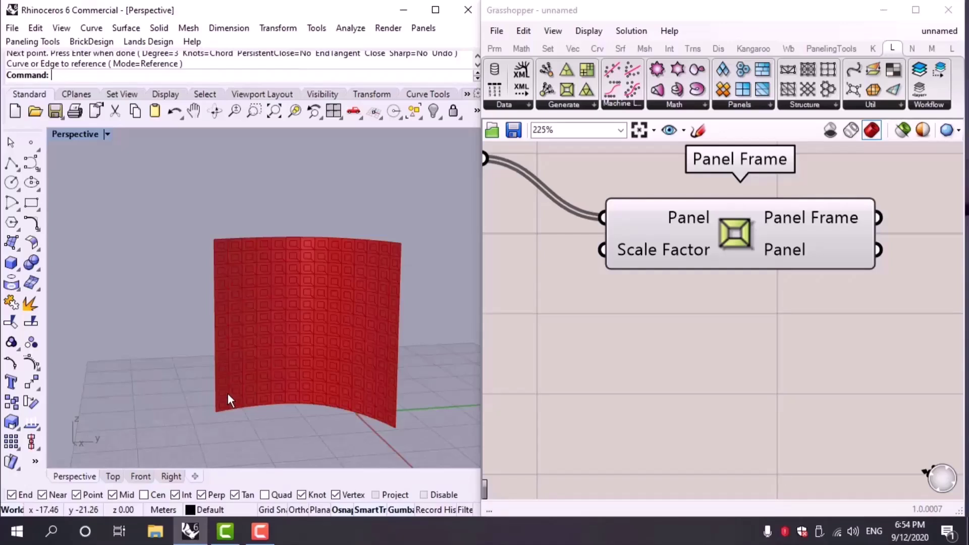
pyautogui.moveTo(298, 303); pyautogui.dragTo(272, 376, button='right')
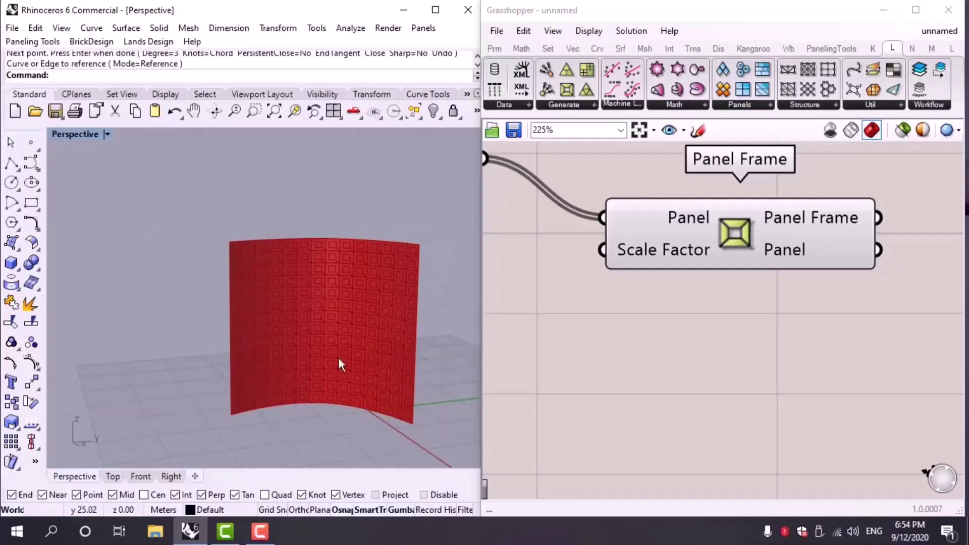
# Add an Evaluate Surface component below Quad Panels and wire the extrusion into its Surface input.
pyautogui.moveTo(704, 323); pyautogui.dragTo(739, 323, button='right')
pyautogui.scroll(-4, 652, 338)
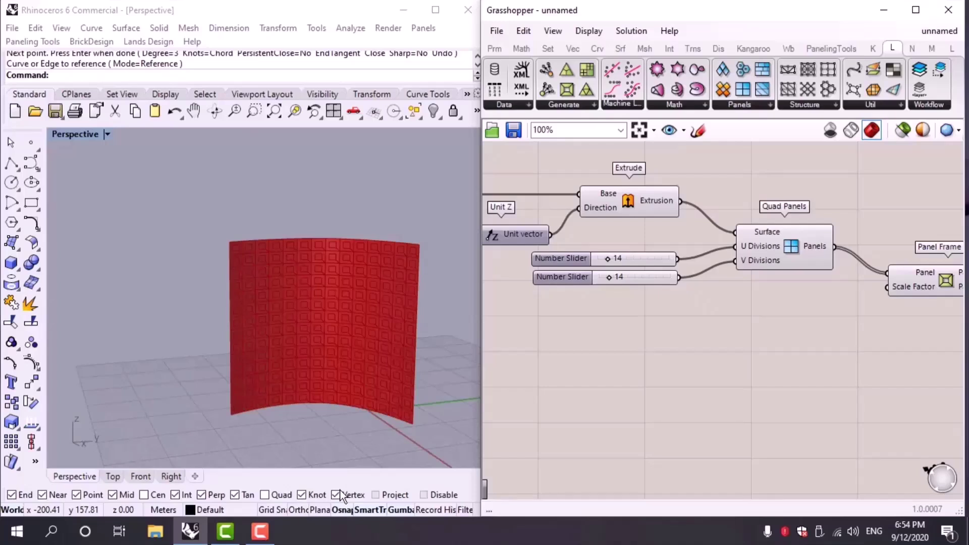
pyautogui.doubleClick(741, 326)
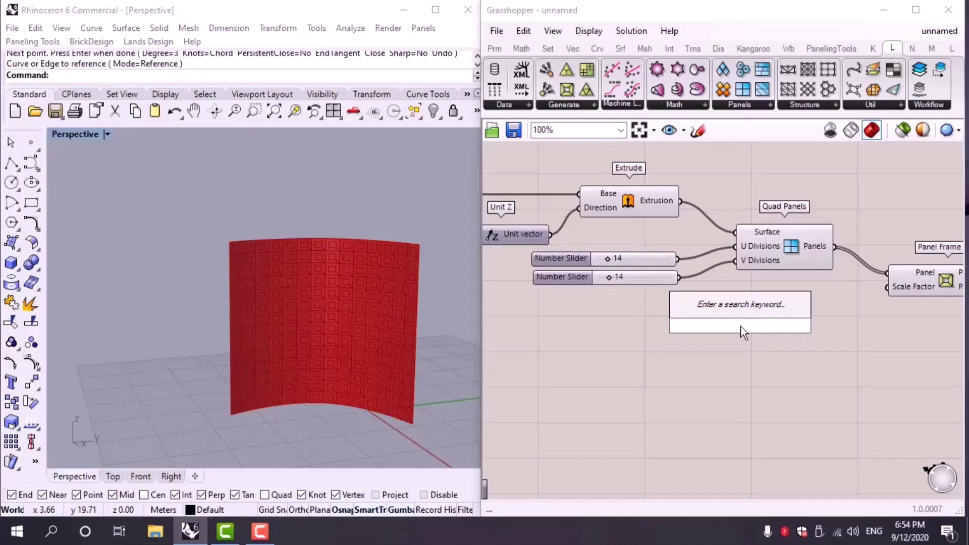
pyautogui.write('eva')
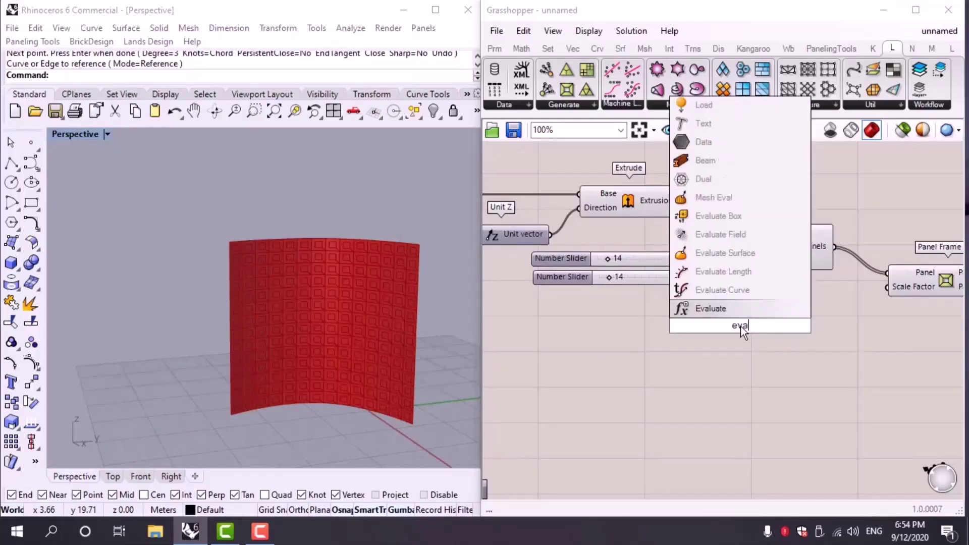
pyautogui.click(733, 259)
pyautogui.moveTo(703, 365); pyautogui.dragTo(660, 296, button='right')
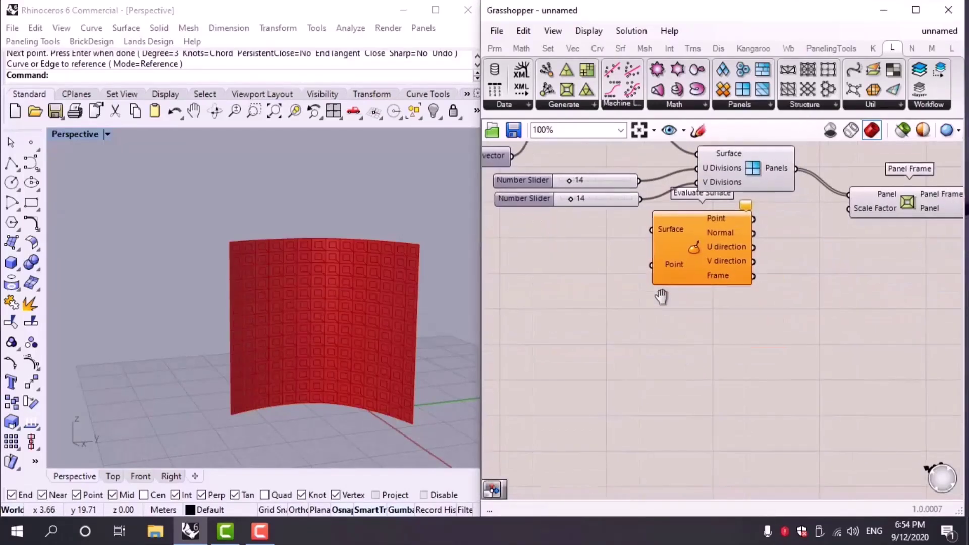
pyautogui.moveTo(682, 290); pyautogui.dragTo(709, 349)
pyautogui.scroll(-2, 578, 360)
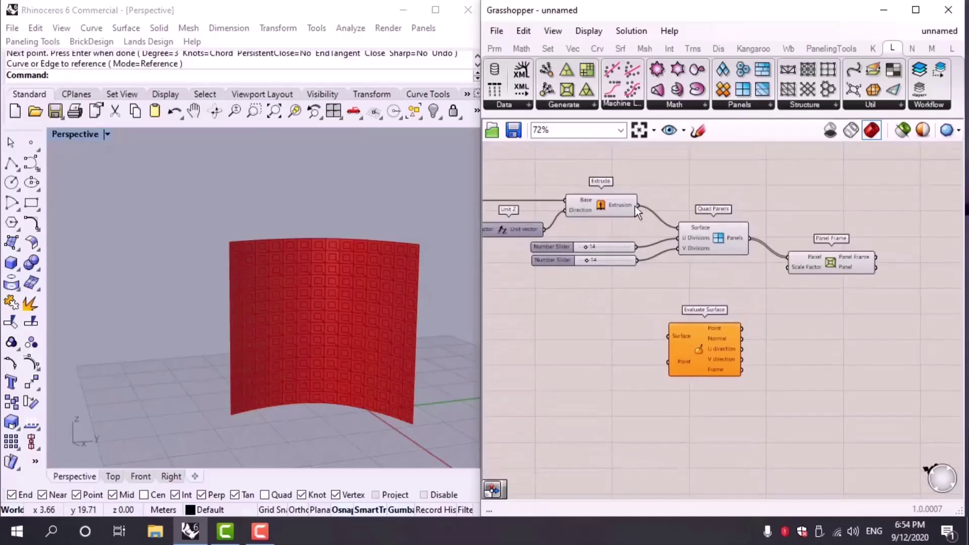
pyautogui.moveTo(637, 205); pyautogui.dragTo(664, 328)
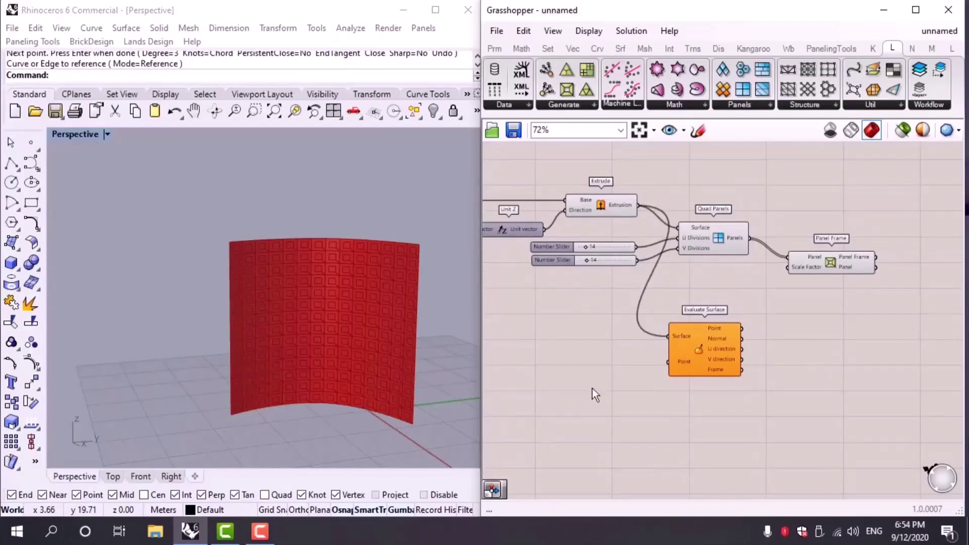
# Turn off the preview of Quad Panels and Panel Frame so only the extruded surface is displayed.
pyautogui.scroll(2, 594, 393)
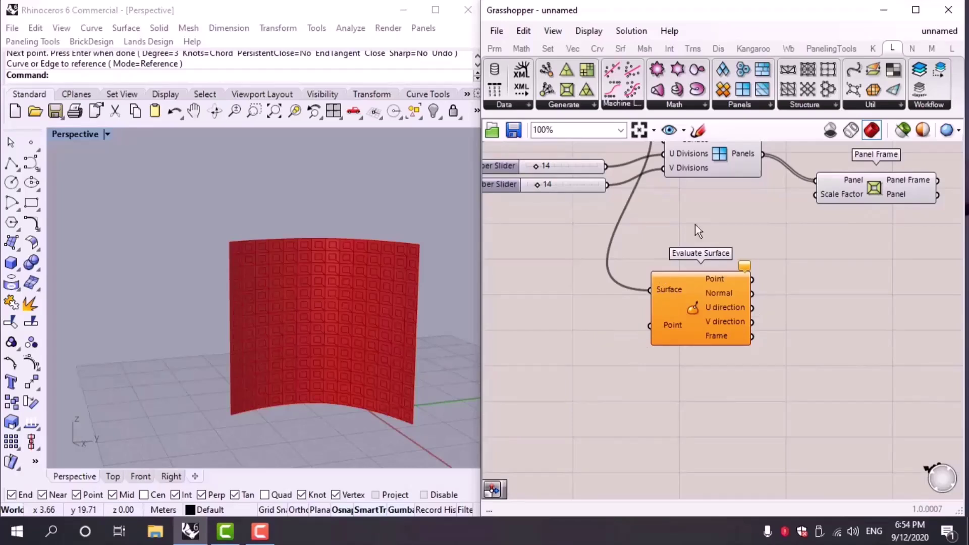
pyautogui.moveTo(873, 250); pyautogui.dragTo(764, 358, button='right')
pyautogui.moveTo(763, 357); pyautogui.dragTo(621, 271)
pyautogui.middleClick(677, 314)
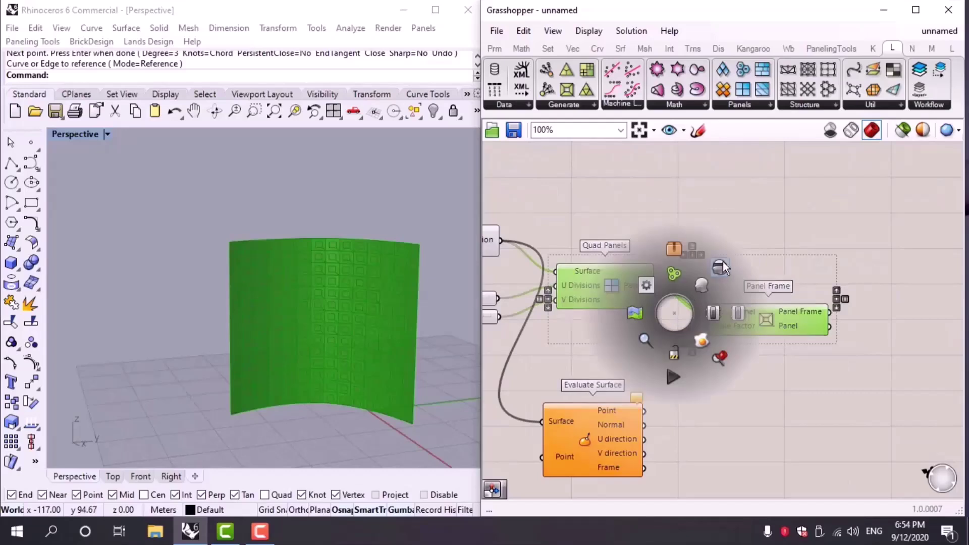
pyautogui.click(677, 280)
pyautogui.moveTo(638, 402); pyautogui.dragTo(742, 361, button='right')
pyautogui.click(742, 361)
pyautogui.moveTo(685, 340); pyautogui.dragTo(700, 352)
pyautogui.click(783, 398)
pyautogui.moveTo(783, 398); pyautogui.dragTo(699, 350, button='right')
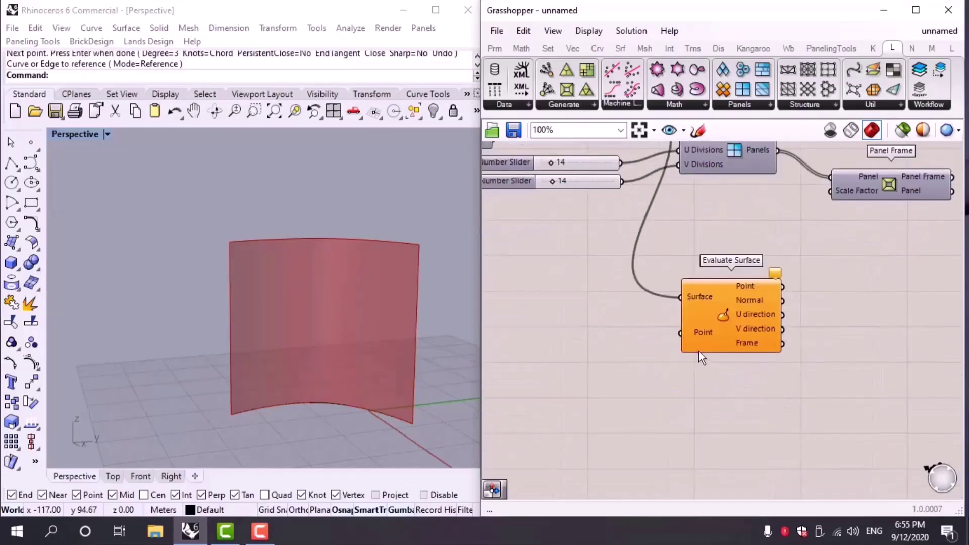
pyautogui.scroll(1, 690, 290)
pyautogui.scroll(-2, 679, 267)
pyautogui.moveTo(679, 267); pyautogui.dragTo(652, 353, button='right')
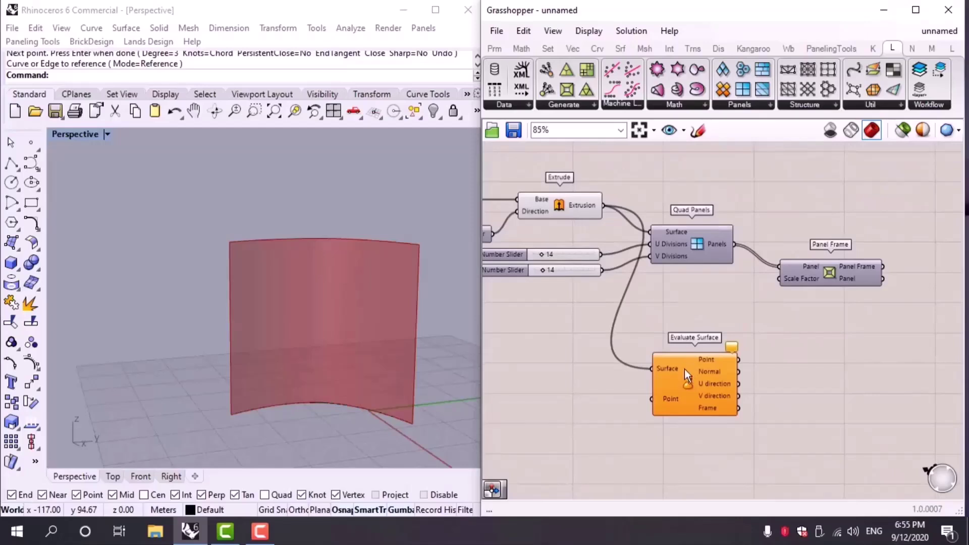
pyautogui.scroll(2, 684, 368)
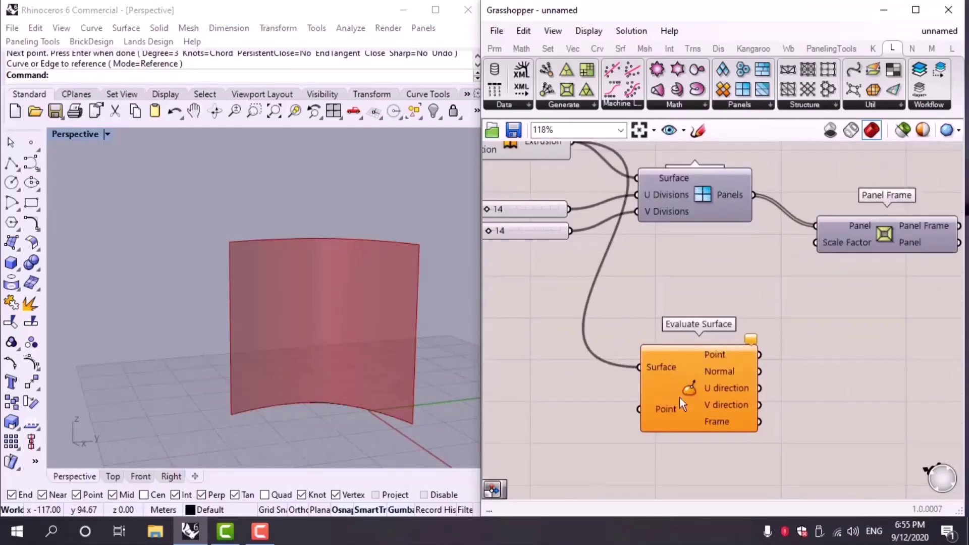
# Add a panel containing 15,20 and wire it into the Point input of Evaluate Surface.
pyautogui.moveTo(679, 397); pyautogui.dragTo(711, 338, button='right')
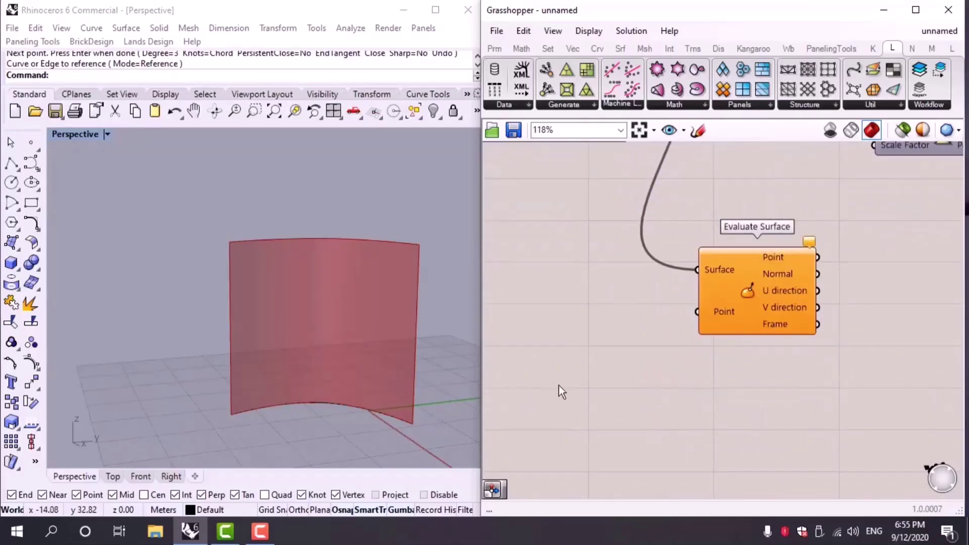
pyautogui.doubleClick(583, 362)
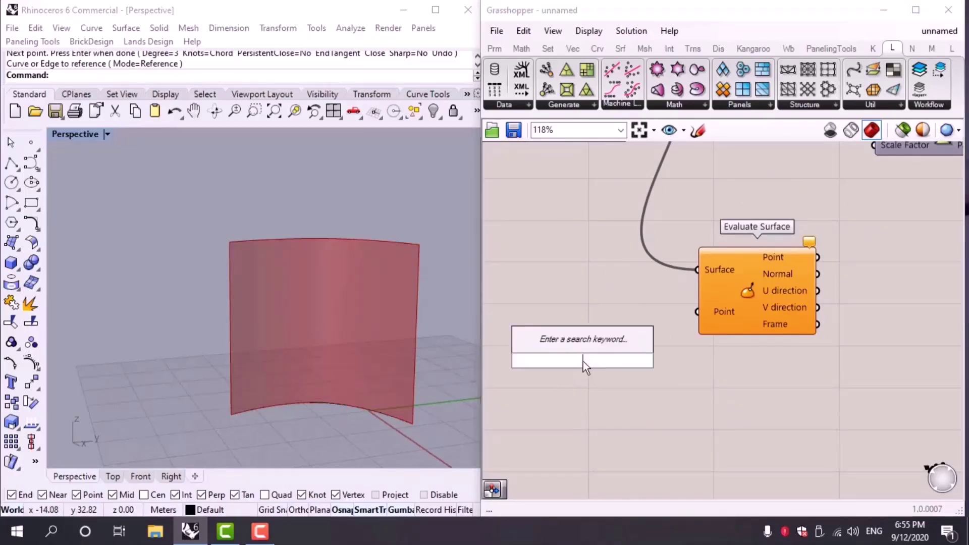
pyautogui.write('//')
pyautogui.press('Return')
pyautogui.doubleClick(583, 361)
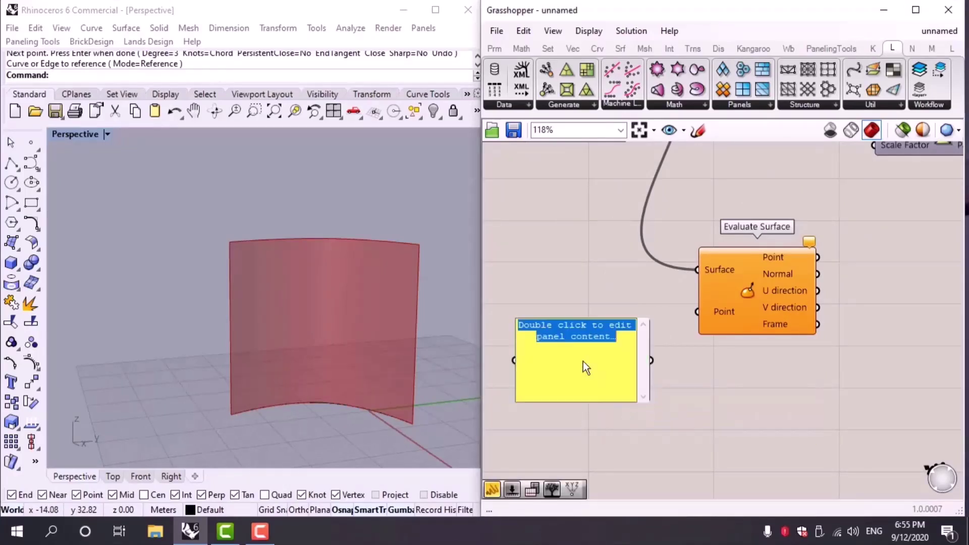
pyautogui.write('15,2')
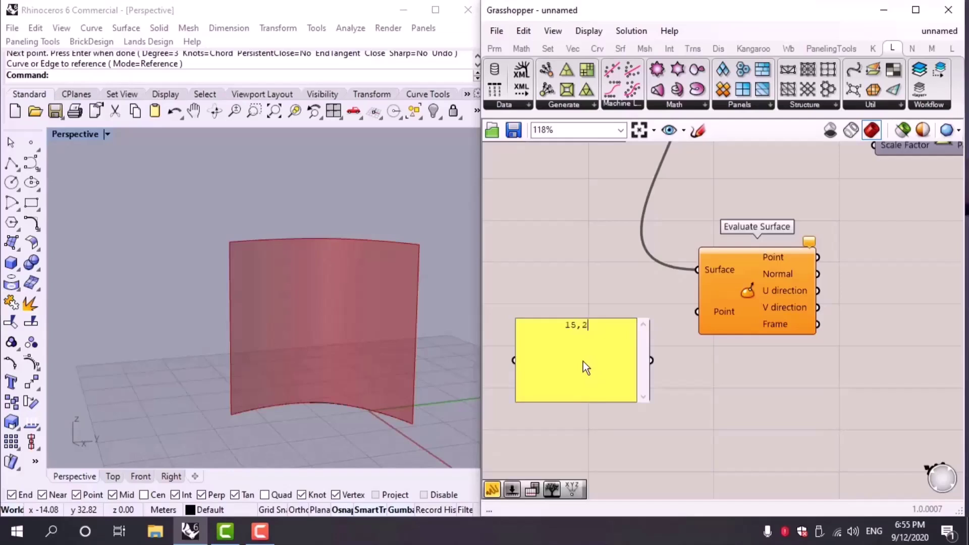
pyautogui.write('0')
pyautogui.click(579, 273)
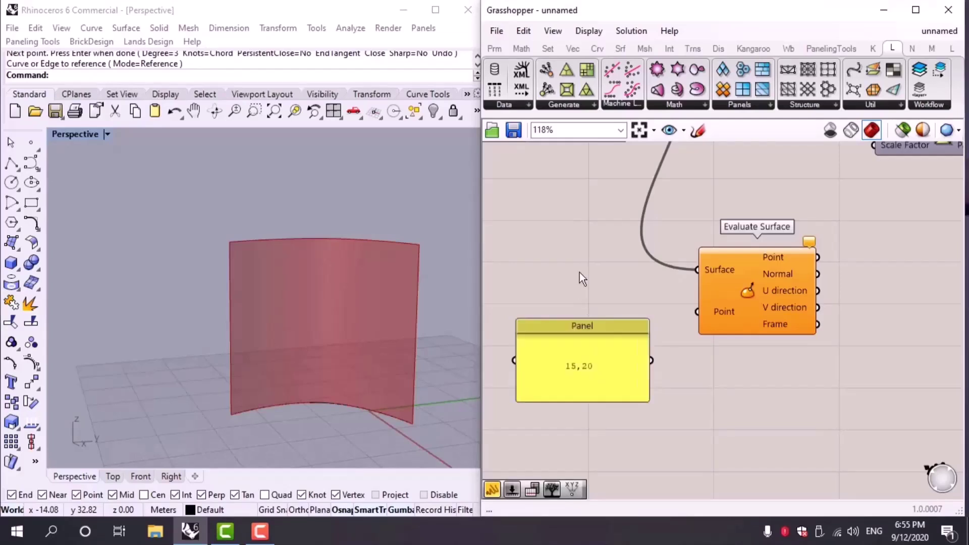
pyautogui.moveTo(652, 361); pyautogui.dragTo(699, 310)
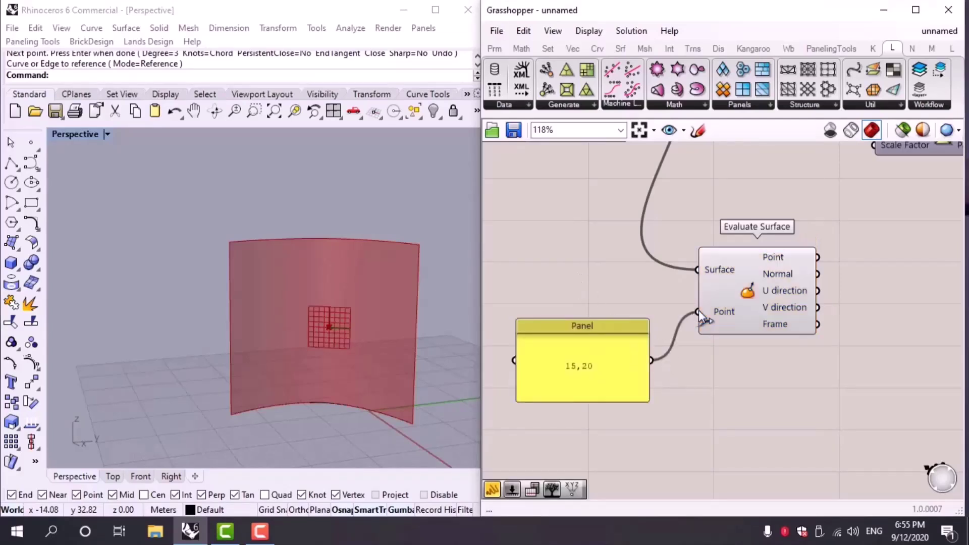
# Add a Construct Point component and wire its Point output into the Point input of Evaluate Surface, replacing the panel connection.
pyautogui.moveTo(435, 357); pyautogui.dragTo(363, 356, button='right')
pyautogui.moveTo(637, 372); pyautogui.dragTo(701, 317, button='right')
pyautogui.moveTo(353, 353); pyautogui.dragTo(269, 406, button='right')
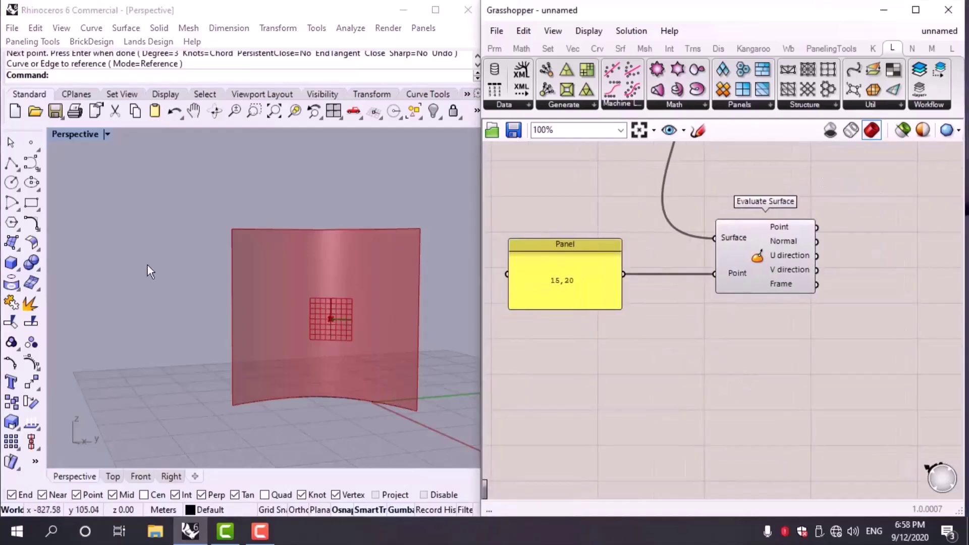
pyautogui.moveTo(150, 271); pyautogui.dragTo(355, 323, button='right')
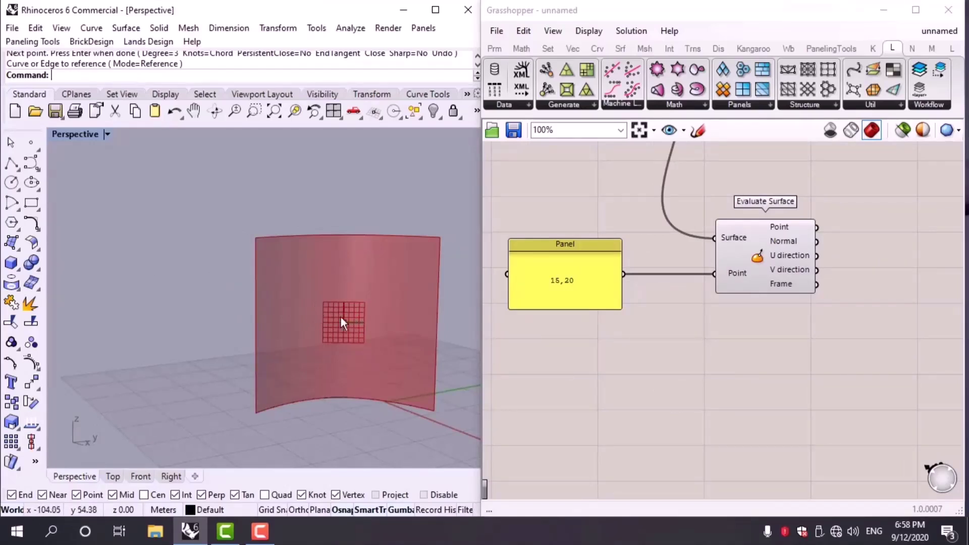
pyautogui.doubleClick(549, 394)
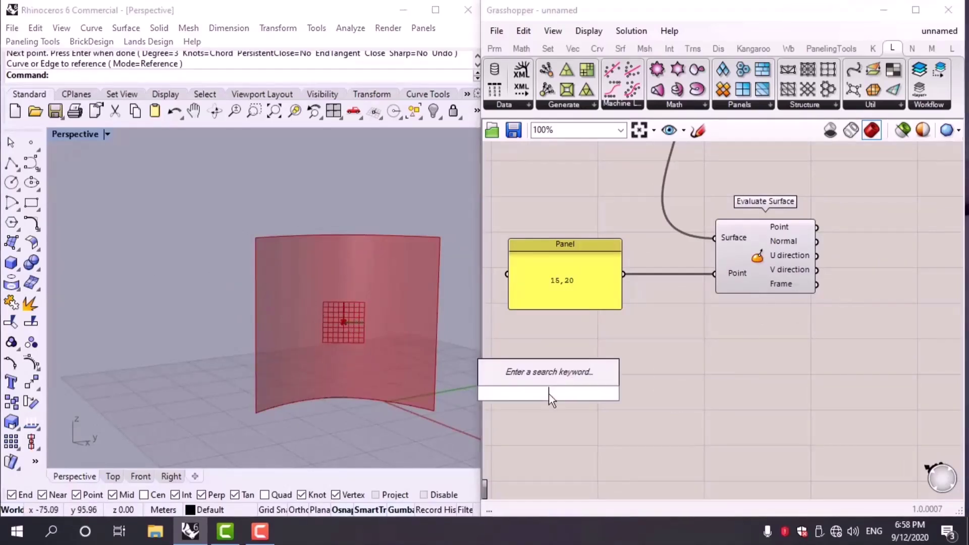
pyautogui.write('xy')
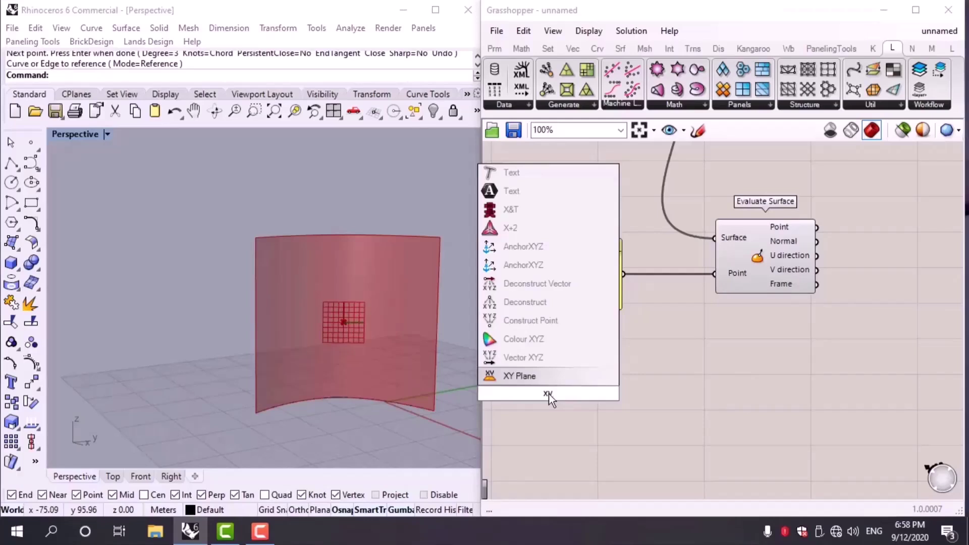
pyautogui.click(550, 322)
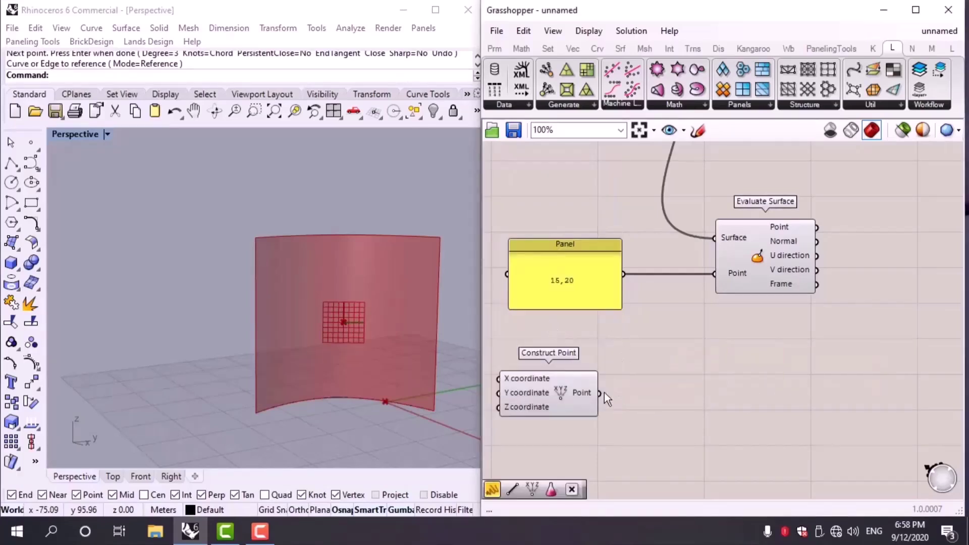
pyautogui.moveTo(603, 392); pyautogui.dragTo(716, 273)
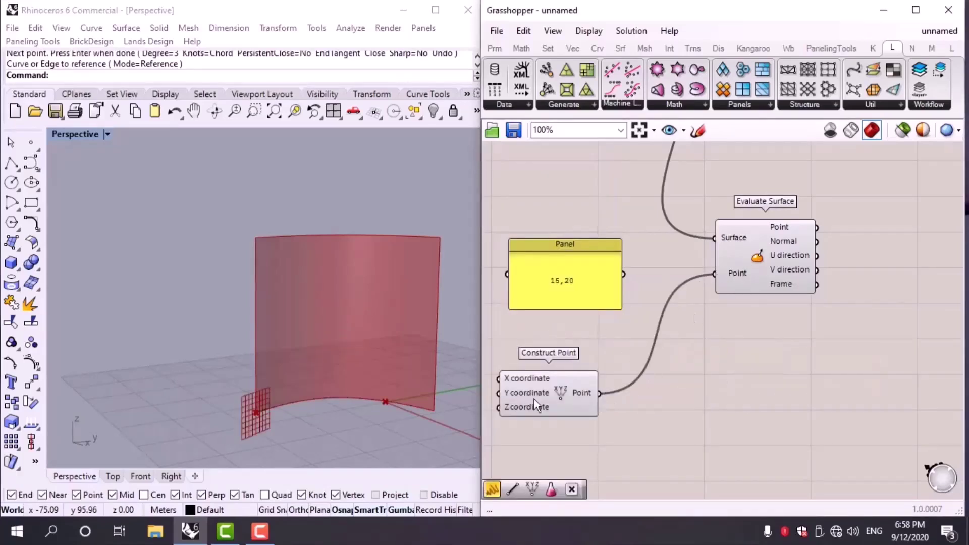
# Create two number sliders set to 12 and wire them into the X and Y coordinates of Construct Point.
pyautogui.moveTo(535, 402); pyautogui.dragTo(628, 397)
pyautogui.doubleClick(541, 419)
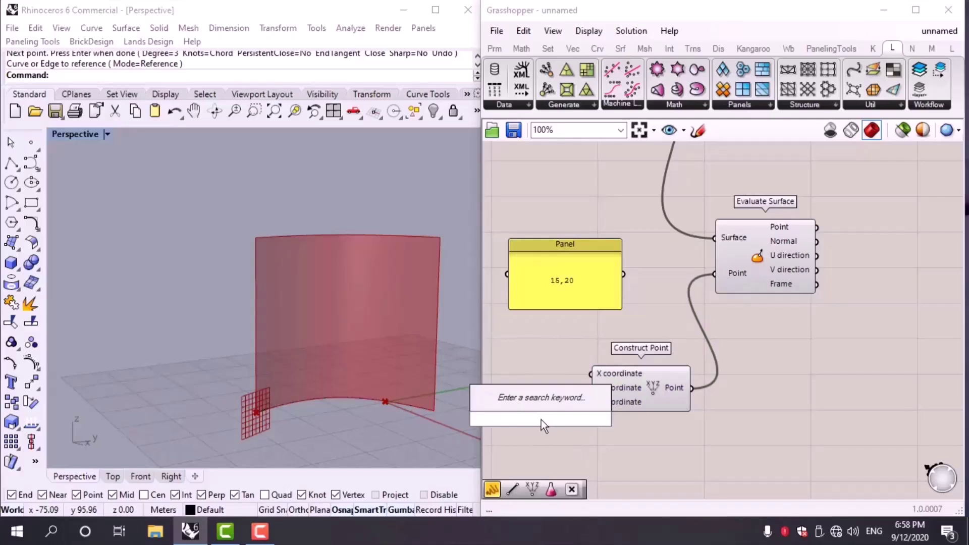
pyautogui.write('12')
pyautogui.press('Return')
pyautogui.scroll(2, 540, 404)
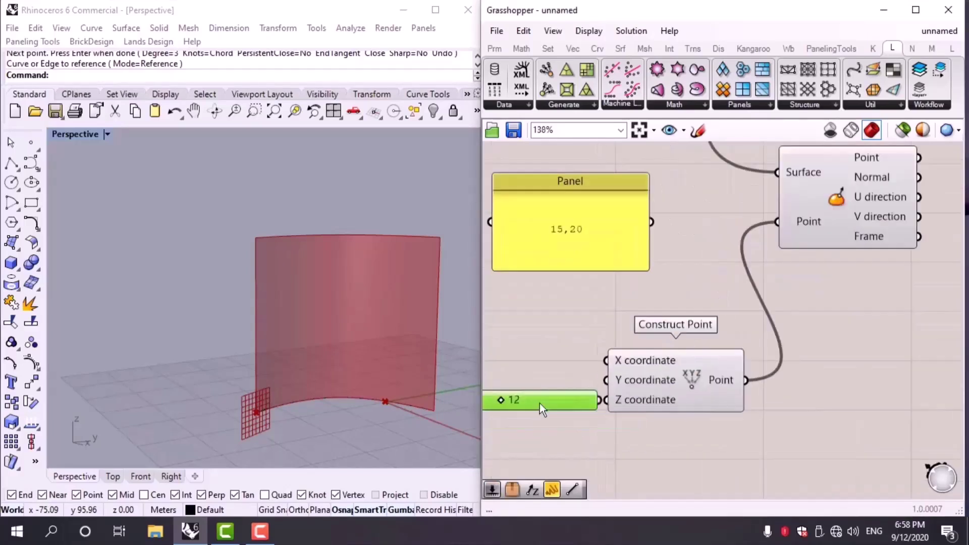
pyautogui.moveTo(540, 404); pyautogui.dragTo(505, 365)
pyautogui.moveTo(563, 361); pyautogui.dragTo(605, 360)
pyautogui.moveTo(529, 368)
pyautogui.mouseDown()
pyautogui.moveTo(526, 394)
pyautogui.moveTo(606, 380)
pyautogui.mouseUp()
pyautogui.scroll(-2, 619, 379)
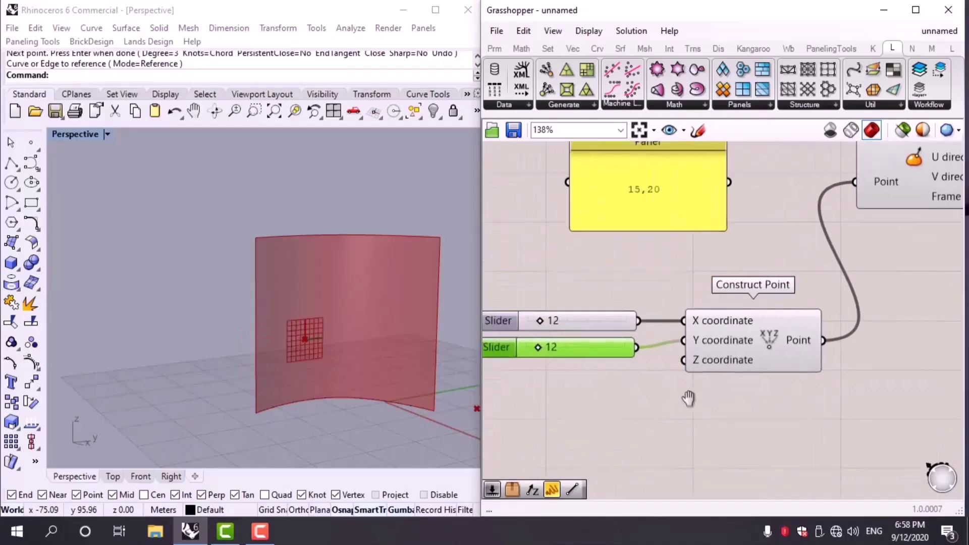
# Turn off the preview of the Construct Point component.
pyautogui.moveTo(769, 413); pyautogui.dragTo(735, 340)
pyautogui.middleClick(734, 340)
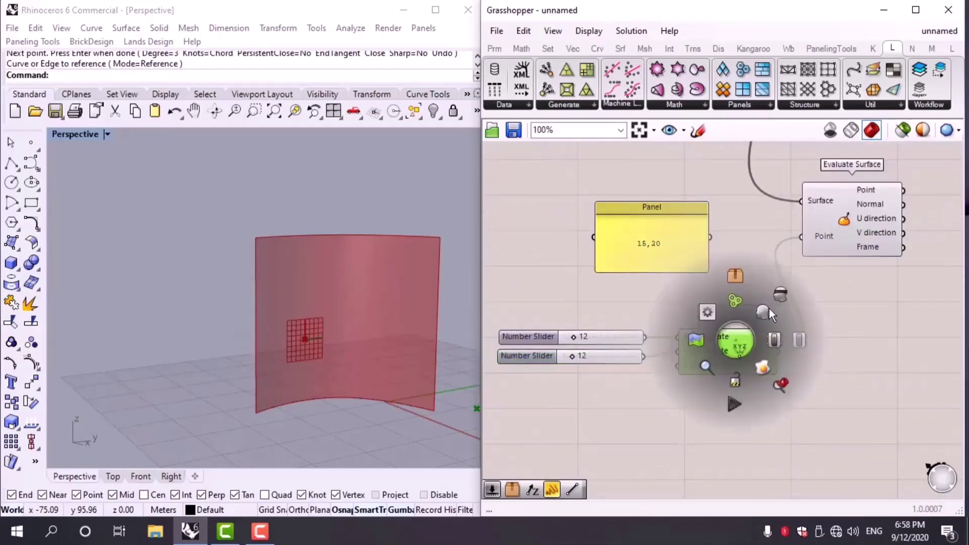
pyautogui.scroll(1, 558, 338)
# Set the X coordinate slider to 13 and the Y coordinate slider to 23 to shift the evaluated frame across the surface.
pyautogui.moveTo(568, 336); pyautogui.dragTo(565, 356)
pyautogui.scroll(3, 580, 356)
pyautogui.moveTo(628, 361); pyautogui.dragTo(606, 389)
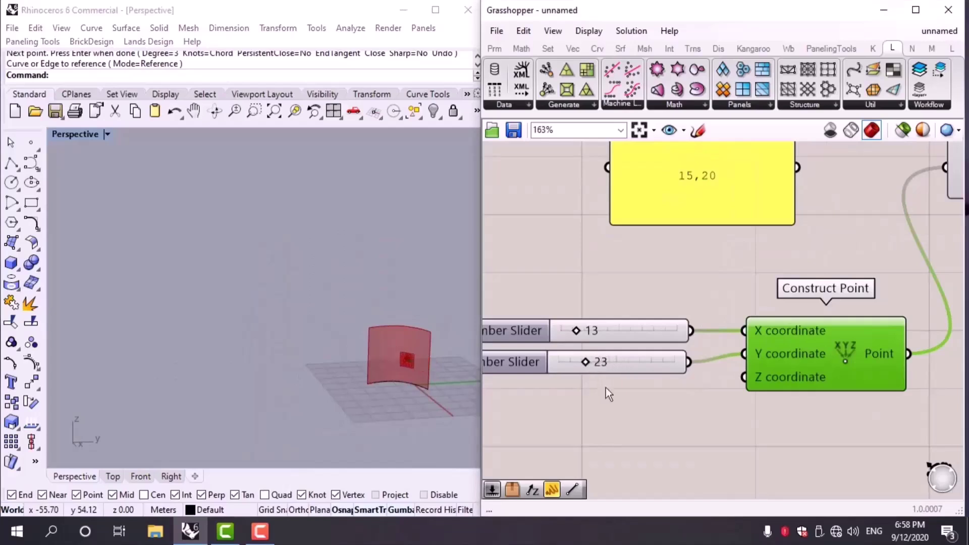
pyautogui.click(634, 376)
pyautogui.moveTo(634, 376); pyautogui.dragTo(571, 333, button='right')
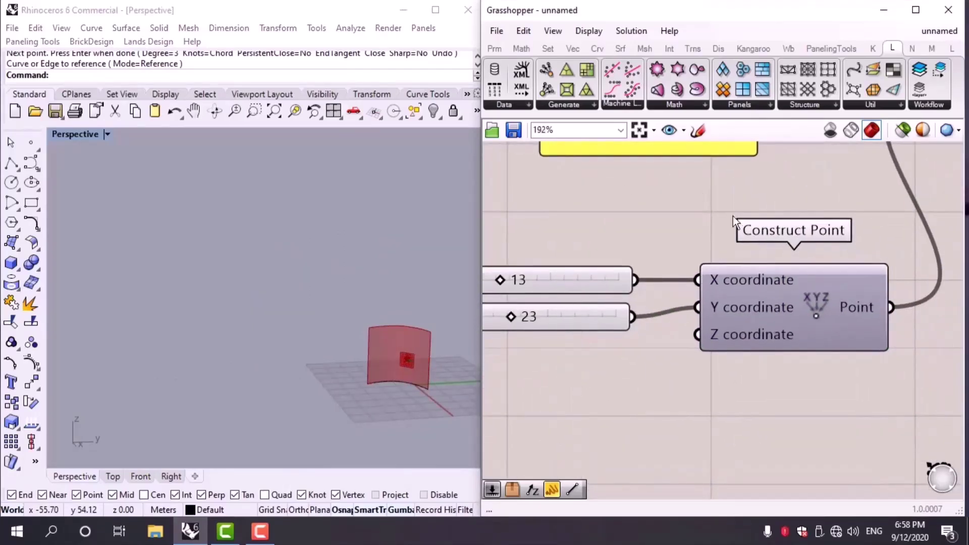
# Raise the X coordinate slider to 31 and on to 32, moving the evaluated frame up to the surface's upper edge.
pyautogui.scroll(2, 568, 334)
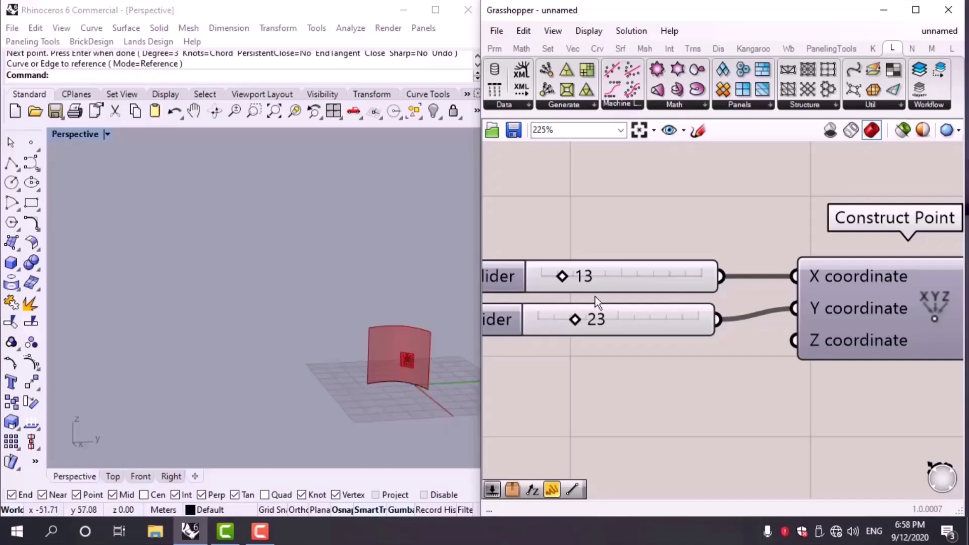
pyautogui.moveTo(562, 277); pyautogui.dragTo(591, 284)
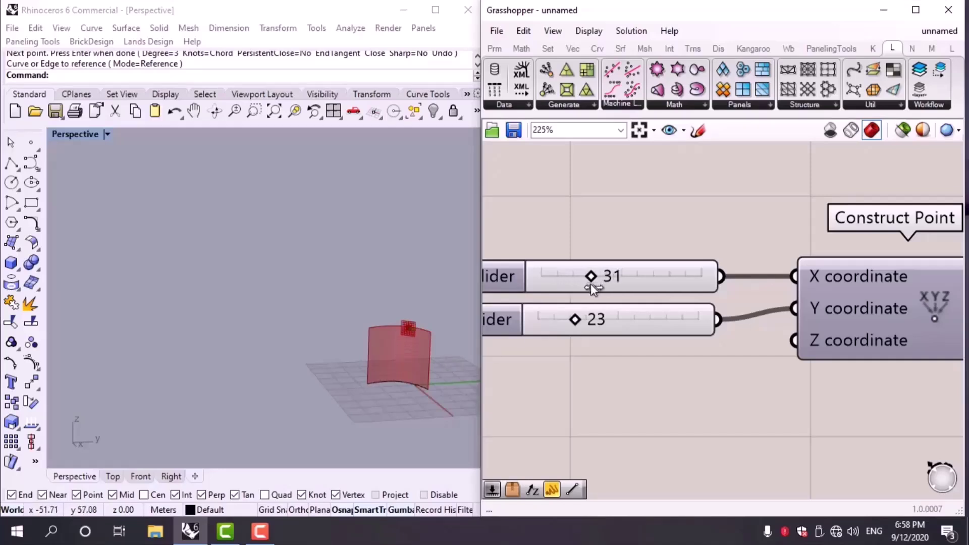
pyautogui.moveTo(670, 197); pyautogui.dragTo(672, 245, button='right')
pyautogui.scroll(7, 372, 367)
pyautogui.scroll(3, 450, 297)
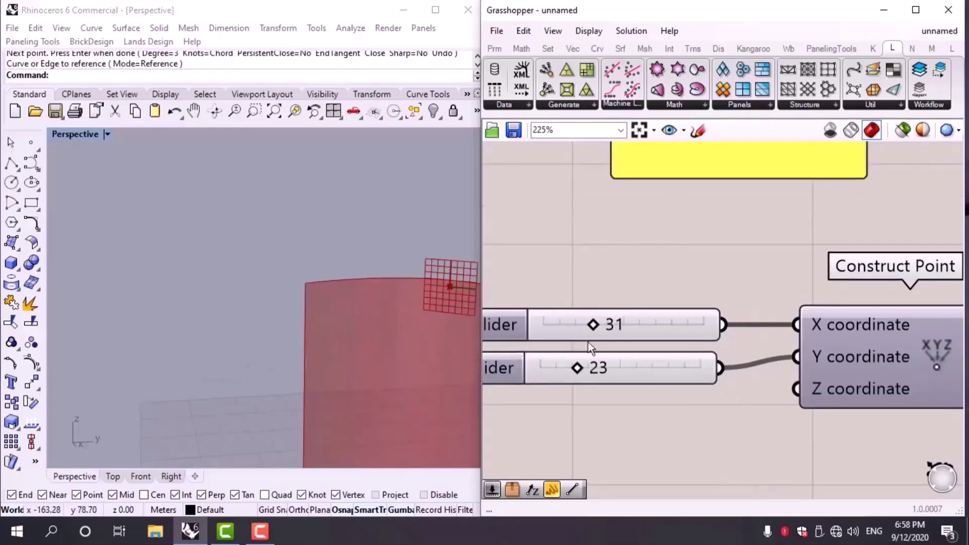
pyautogui.moveTo(592, 326); pyautogui.dragTo(596, 324)
# Compare the extrusion height slider feeding Unit Z with the X coordinate slider of Construct Point.
pyautogui.scroll(-5, 596, 326)
pyautogui.moveTo(648, 250); pyautogui.dragTo(778, 249, button='right')
pyautogui.scroll(4, 646, 227)
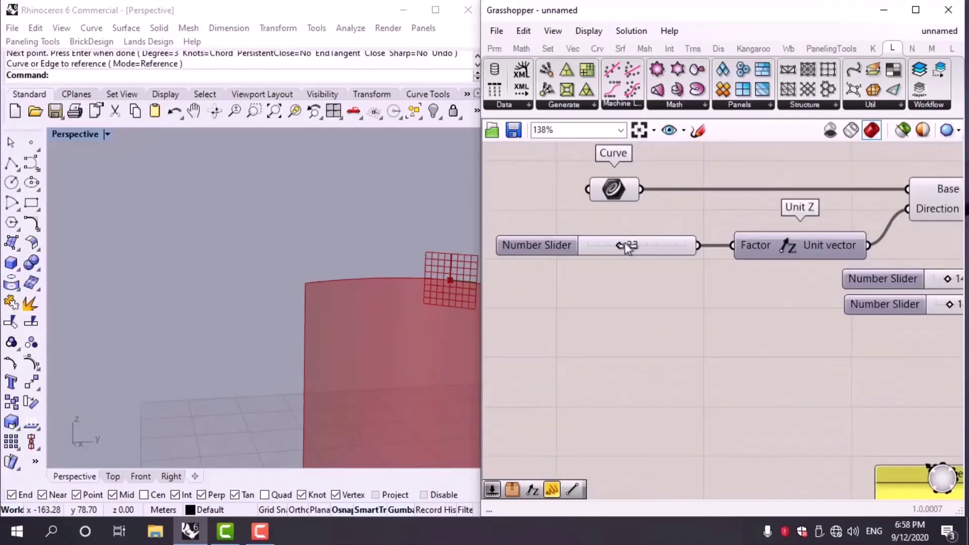
pyautogui.moveTo(625, 242); pyautogui.dragTo(629, 244)
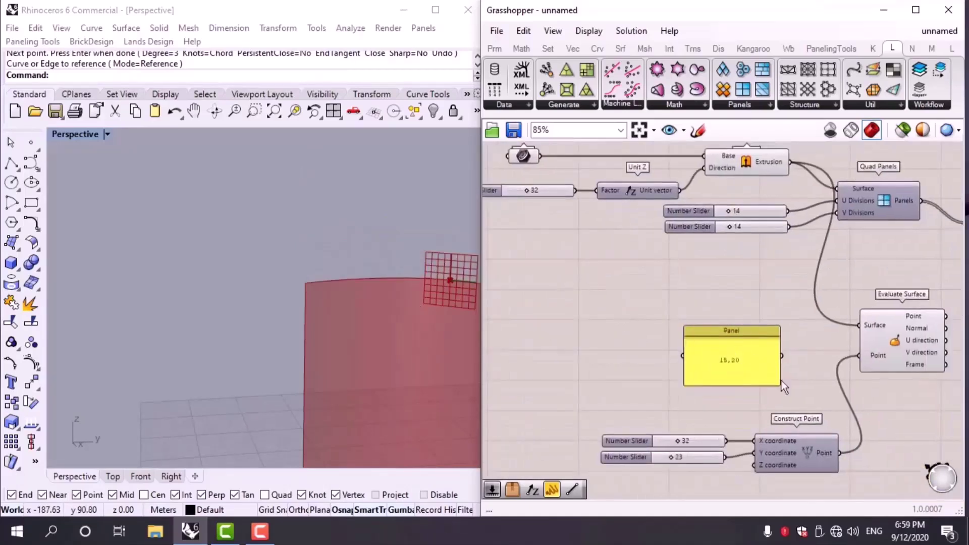
# Delete the Construct Point component, its two coordinate sliders and the 15,20 panel.
pyautogui.moveTo(740, 363); pyautogui.dragTo(640, 293)
pyautogui.press('Delete')
pyautogui.scroll(-2, 783, 317)
pyautogui.scroll(3, 681, 242)
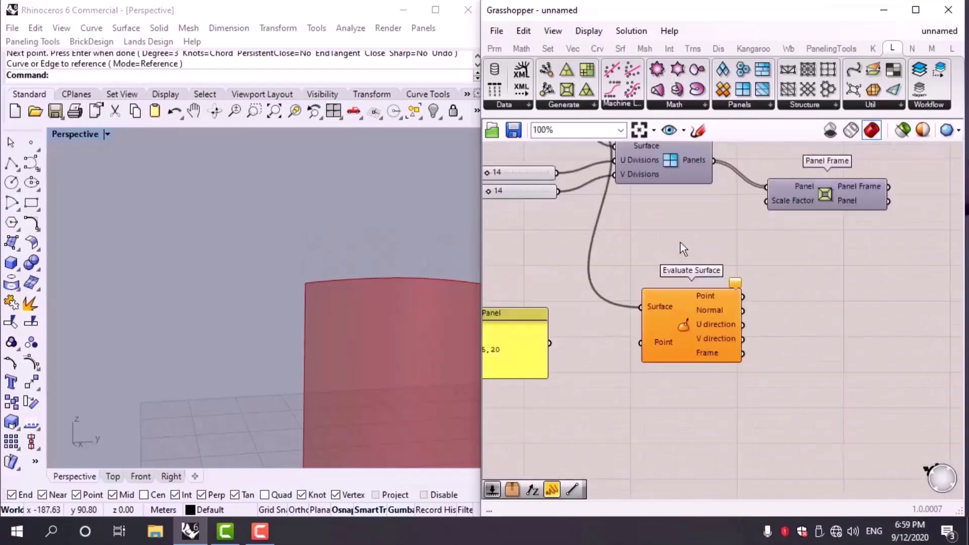
pyautogui.moveTo(684, 249); pyautogui.dragTo(732, 198, button='right')
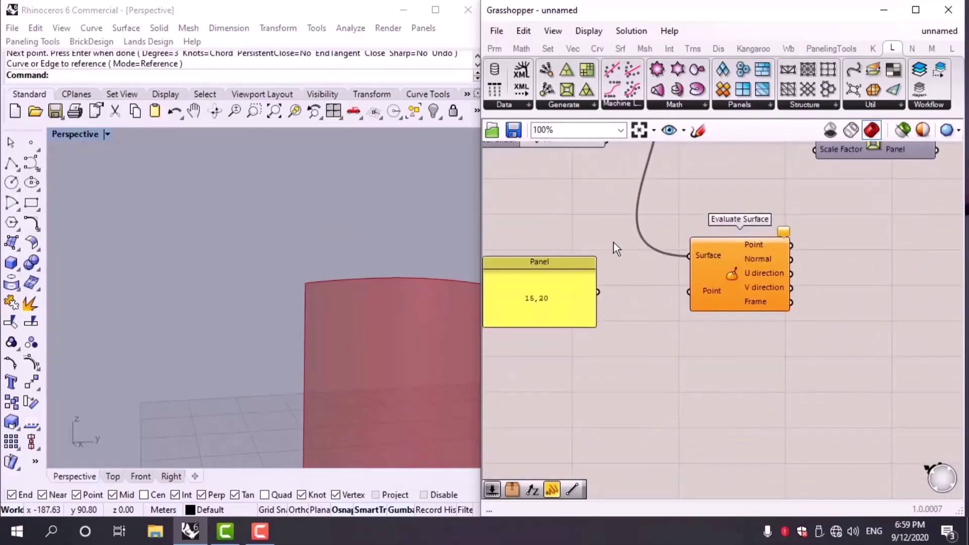
pyautogui.moveTo(537, 298); pyautogui.dragTo(565, 292, button='right')
pyautogui.click(564, 290)
pyautogui.press('Delete')
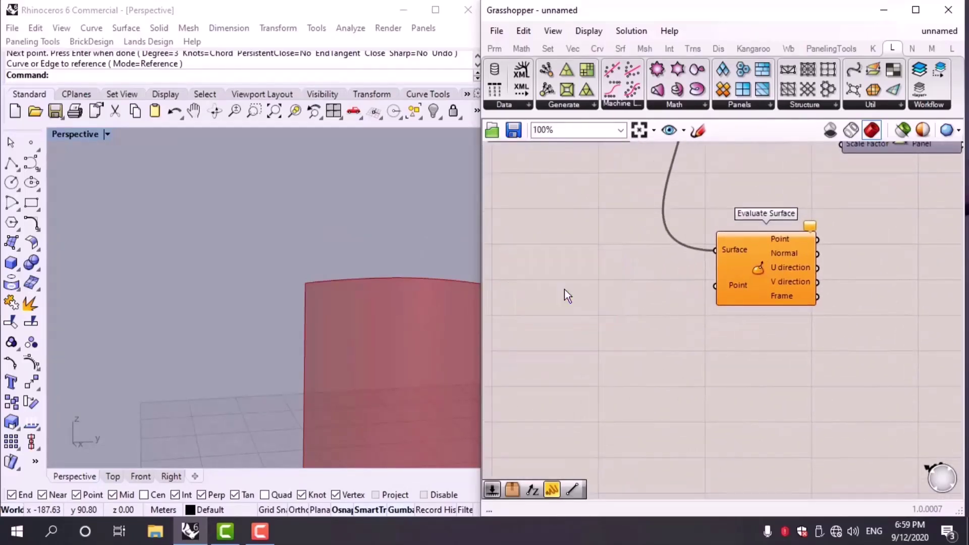
# Reparameterize the Surface input of Evaluate Surface.
pyautogui.moveTo(636, 294); pyautogui.dragTo(636, 261, button='right')
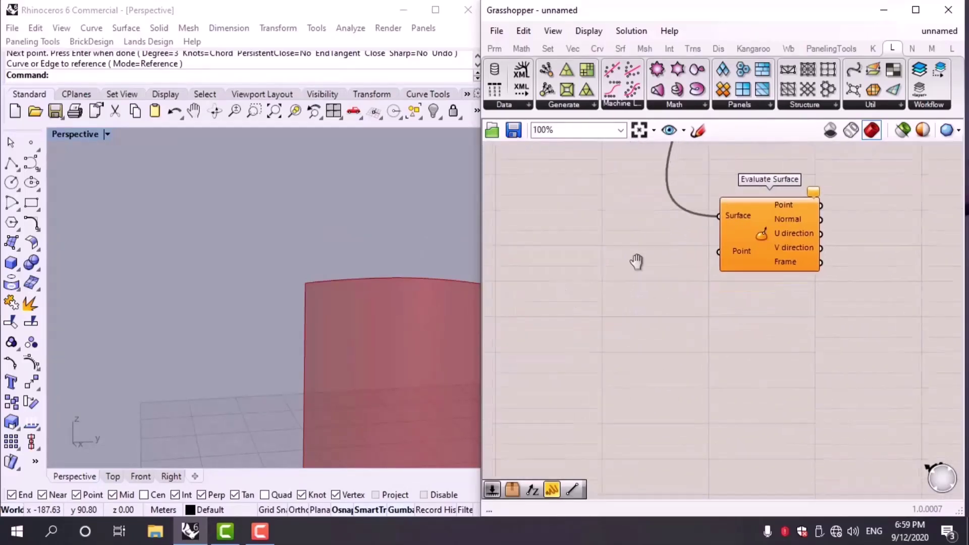
pyautogui.rightClick(735, 214)
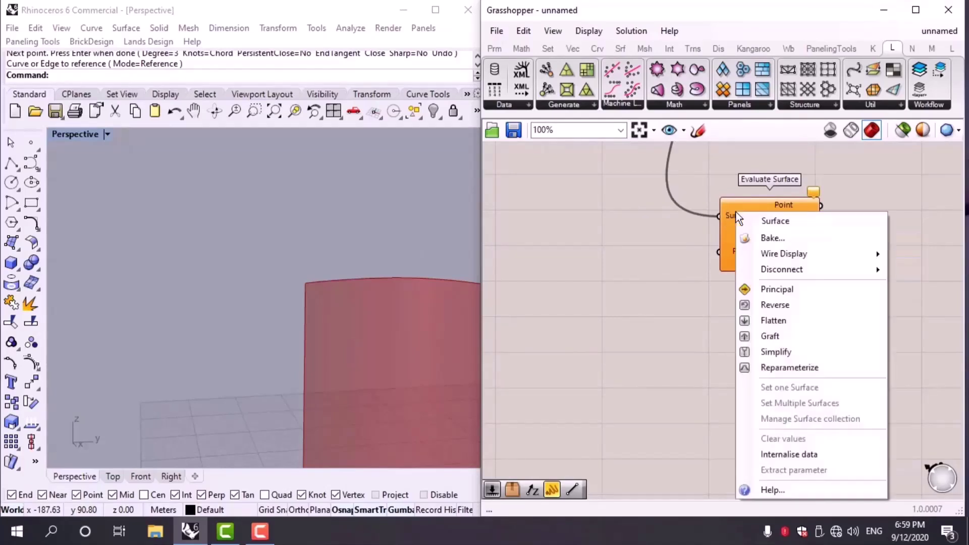
pyautogui.click(759, 371)
pyautogui.scroll(-2, 726, 358)
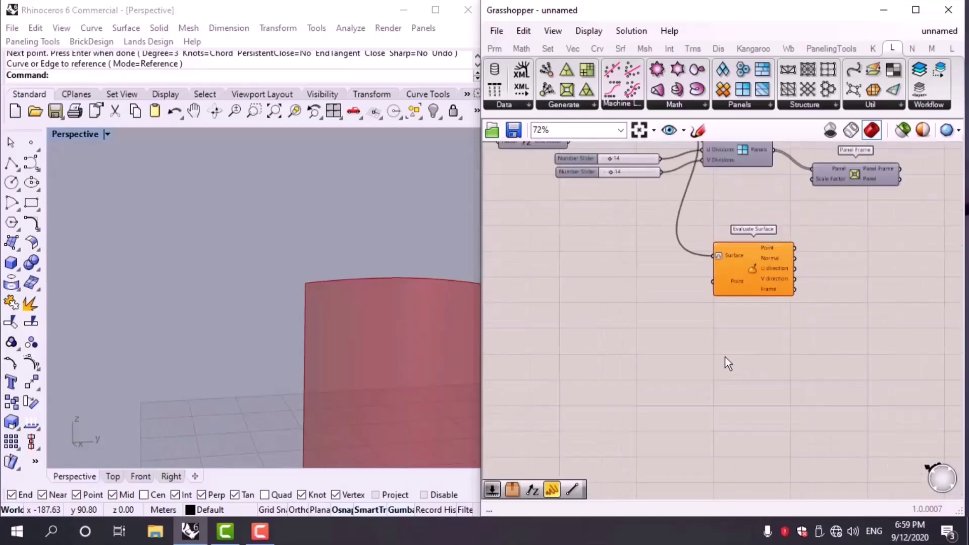
# Add an MD Slider next to Evaluate Surface and check the Reparameterize mark on its Surface input.
pyautogui.scroll(-3, 314, 268)
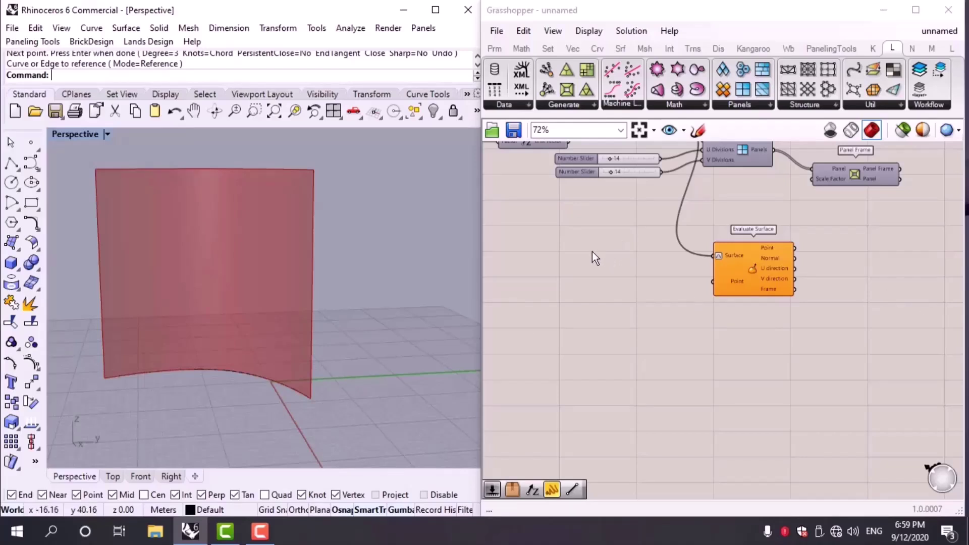
pyautogui.doubleClick(601, 328)
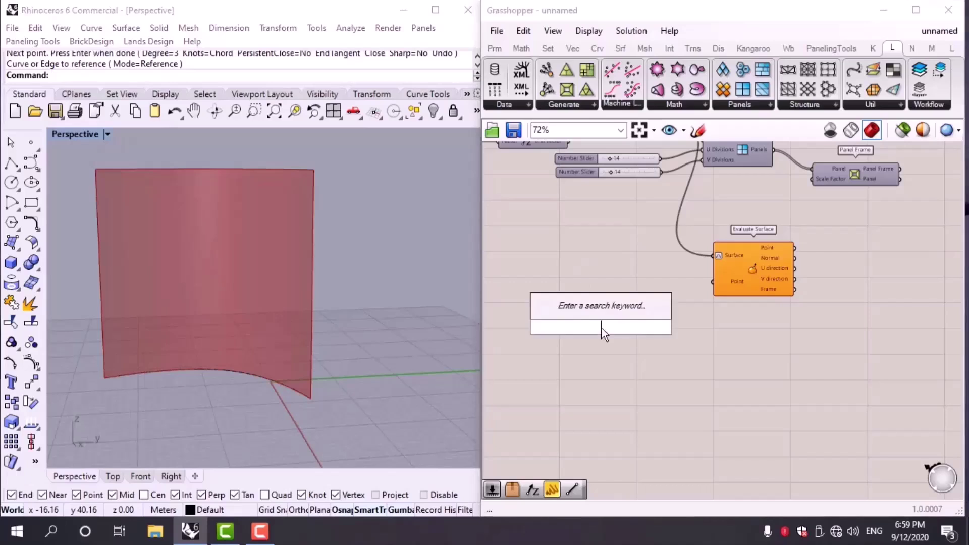
pyautogui.write('md')
pyautogui.click(583, 309)
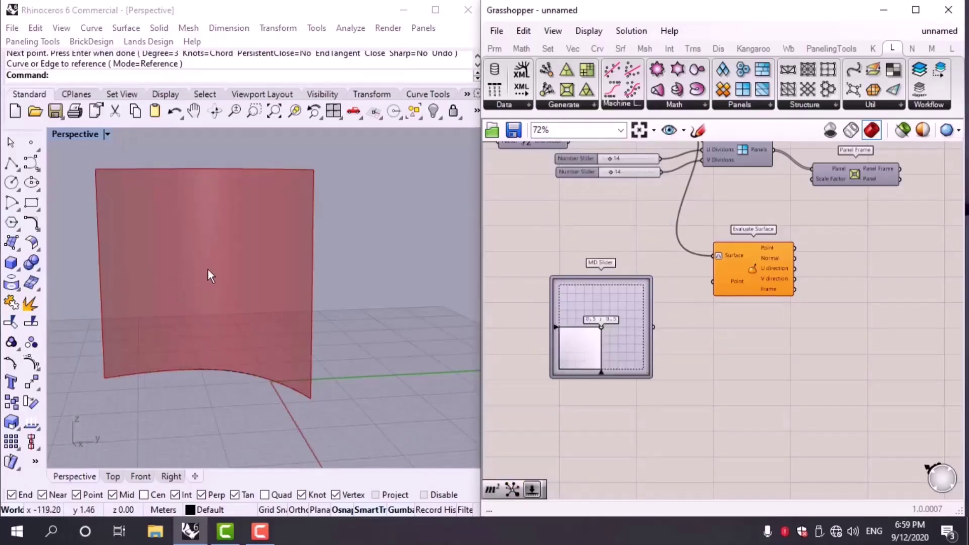
pyautogui.moveTo(747, 331); pyautogui.dragTo(735, 381, button='right')
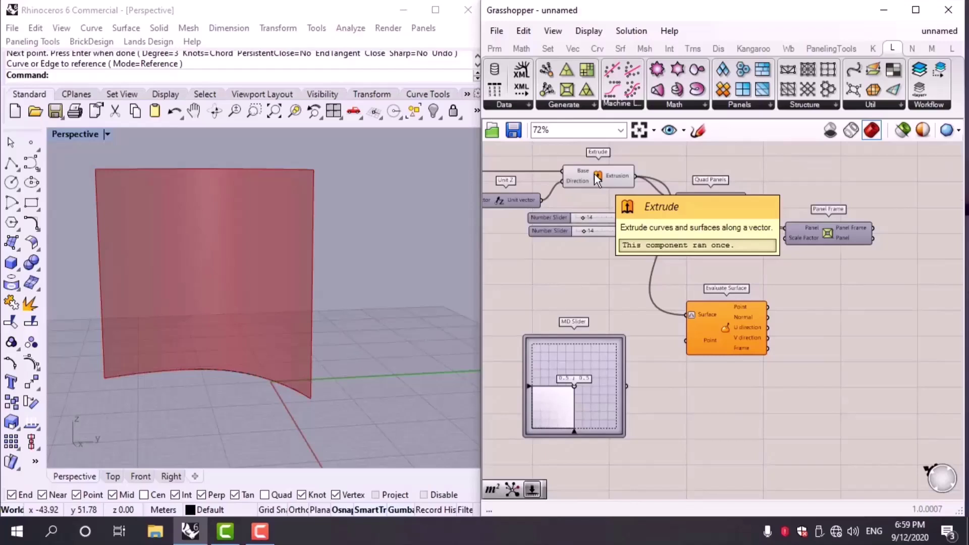
pyautogui.scroll(2, 744, 289)
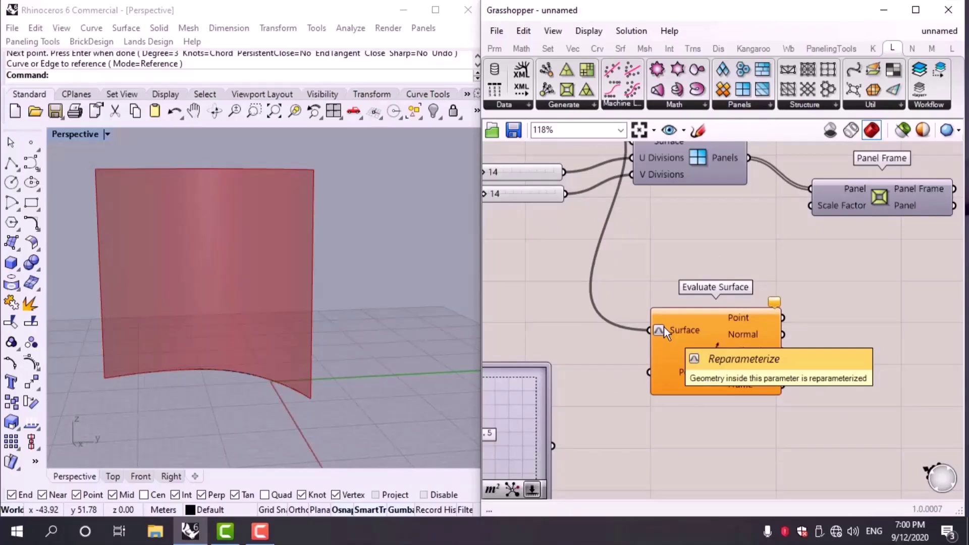
pyautogui.scroll(-1, 664, 326)
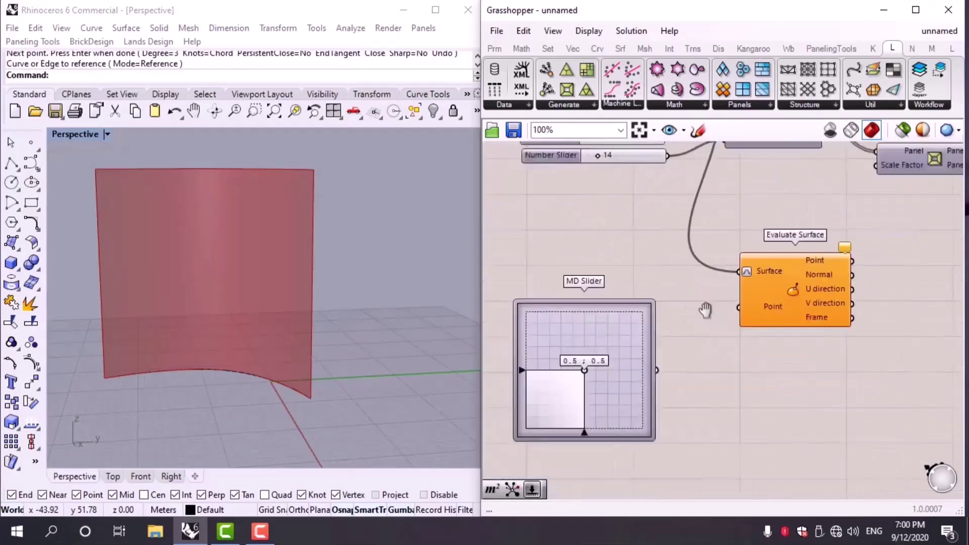
# Wire the MD Slider into the Point input of Evaluate Surface and shift its point off centre.
pyautogui.moveTo(703, 309); pyautogui.dragTo(727, 296, button='right')
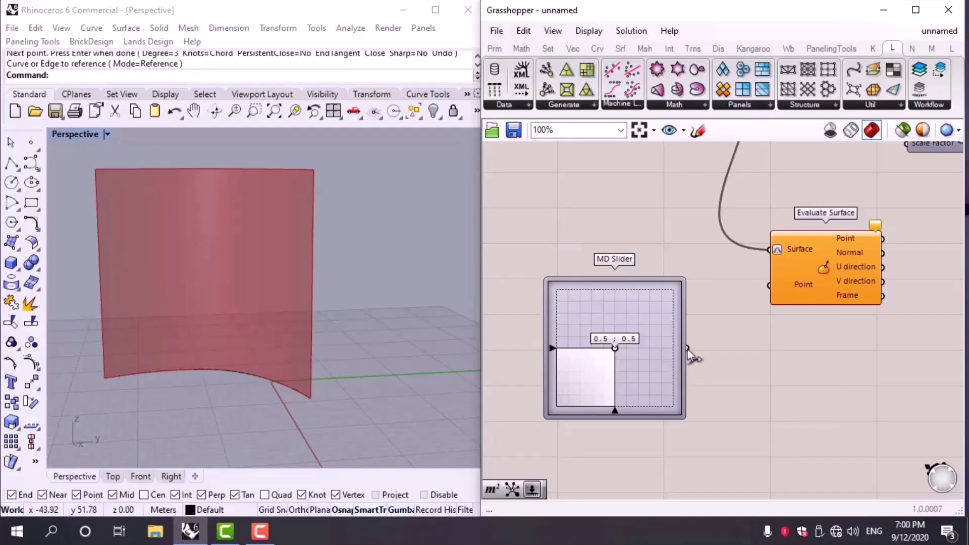
pyautogui.moveTo(687, 347); pyautogui.dragTo(763, 285)
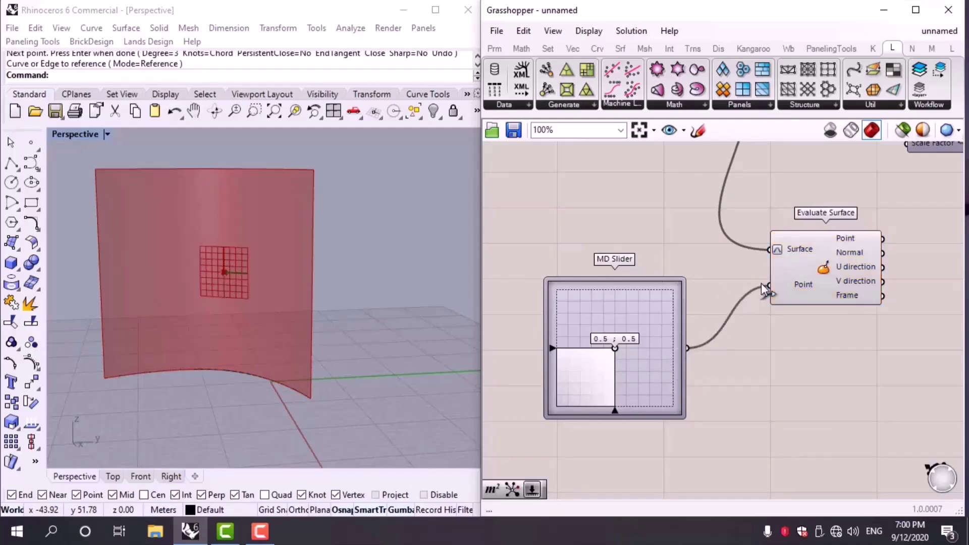
pyautogui.moveTo(614, 347)
pyautogui.mouseDown()
pyautogui.moveTo(562, 385)
pyautogui.moveTo(489, 393)
pyautogui.moveTo(525, 396)
pyautogui.moveTo(555, 418)
pyautogui.moveTo(626, 389)
pyautogui.moveTo(583, 344)
pyautogui.moveTo(651, 326)
pyautogui.moveTo(616, 362)
pyautogui.moveTo(637, 322)
pyautogui.moveTo(555, 348)
pyautogui.moveTo(613, 301)
pyautogui.moveTo(651, 371)
pyautogui.moveTo(632, 346)
pyautogui.mouseUp()
# Duplicate the MD Slider below the original, add it to Evaluate Surface's Point input, and move its point to a different location.
pyautogui.scroll(-3, 751, 379)
pyautogui.moveTo(752, 378); pyautogui.dragTo(760, 324, button='right')
pyautogui.keyDown('alt'); pyautogui.moveTo(696, 279); pyautogui.dragTo(696, 378); pyautogui.keyUp('alt')
pyautogui.scroll(-4, 686, 353)
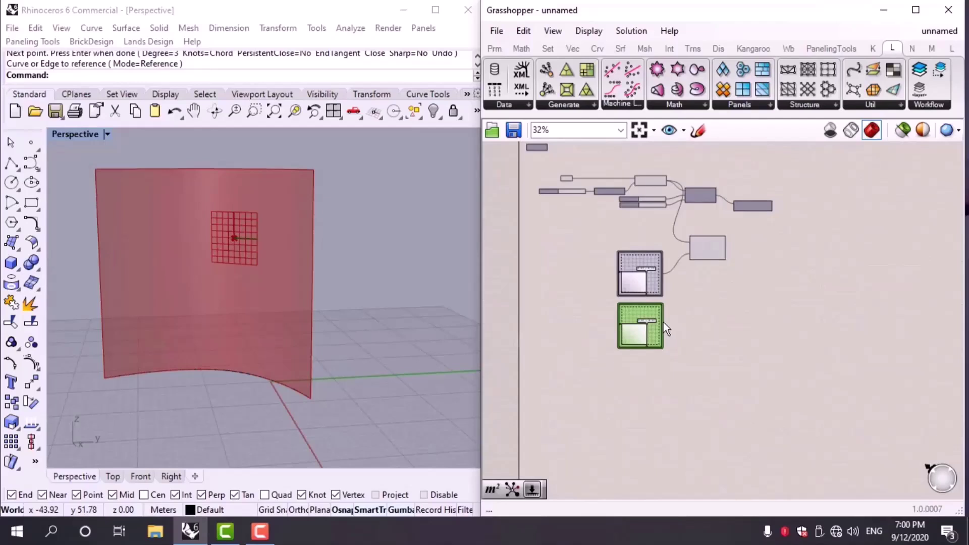
pyautogui.scroll(4, 664, 323)
pyautogui.moveTo(658, 345); pyautogui.dragTo(708, 214)
pyautogui.moveTo(625, 341); pyautogui.dragTo(634, 362)
pyautogui.scroll(-1, 684, 344)
pyautogui.moveTo(147, 289); pyautogui.dragTo(181, 272, button='right')
# Turn on the preview of the Quad Panels and Panel Frame components.
pyautogui.click(839, 255)
pyautogui.scroll(3, 837, 250)
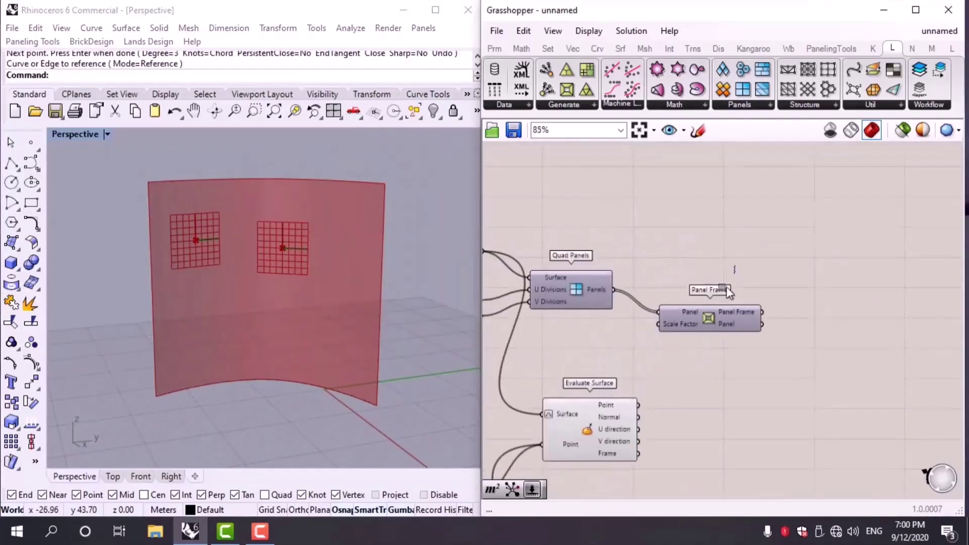
pyautogui.moveTo(698, 223); pyautogui.dragTo(599, 352)
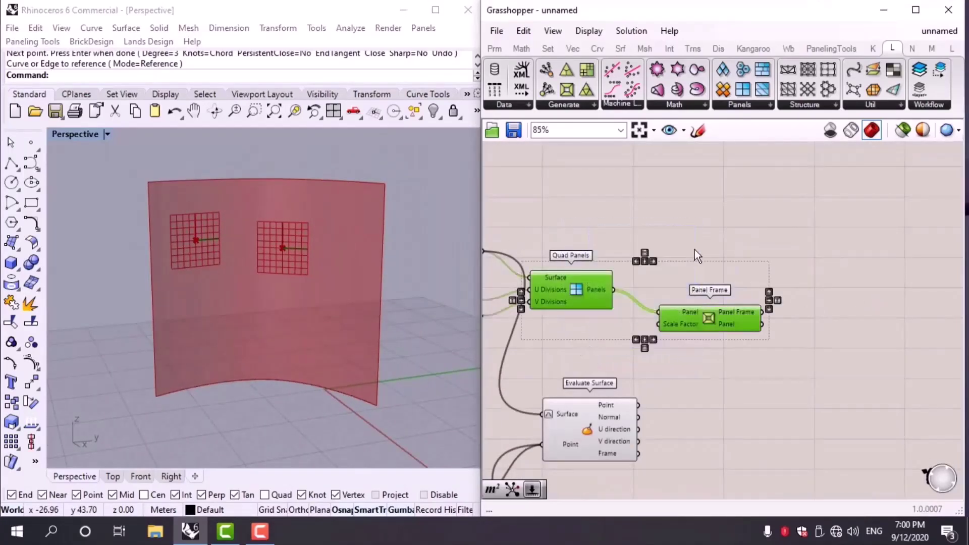
pyautogui.middleClick(694, 250)
pyautogui.click(719, 227)
pyautogui.click(645, 221)
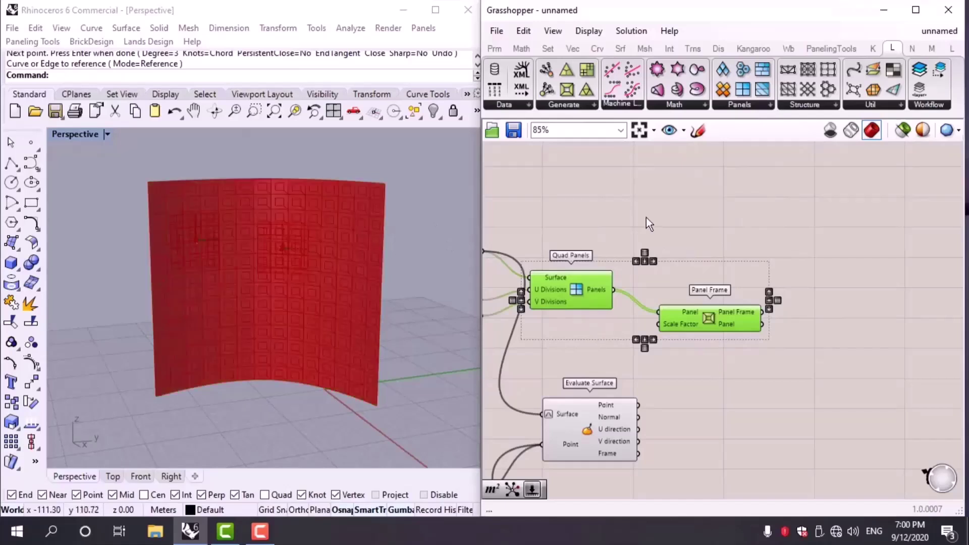
# Check the Evaluate Surface points among the panels and move Panel Frame farther from Quad Panels to free canvas space.
pyautogui.scroll(3, 325, 298)
pyautogui.scroll(-2, 579, 398)
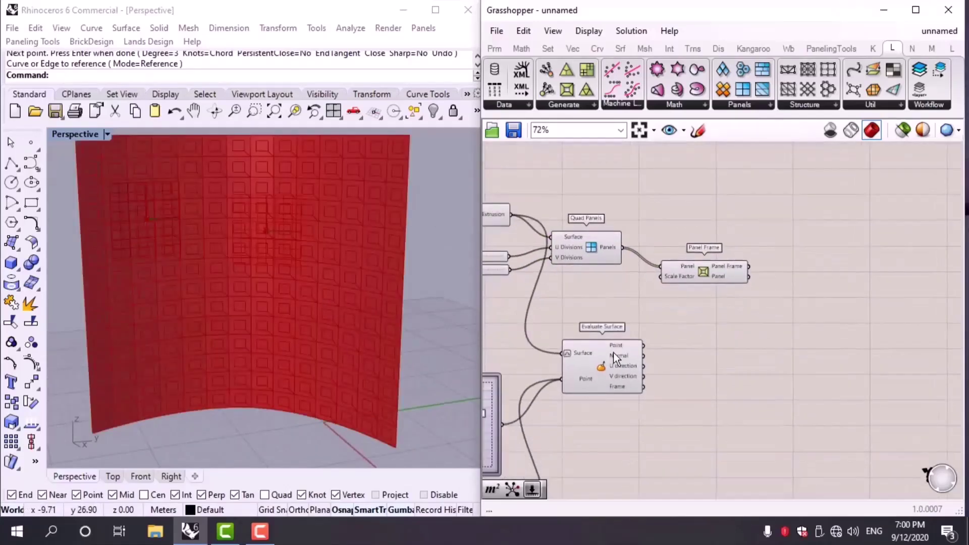
pyautogui.click(613, 352)
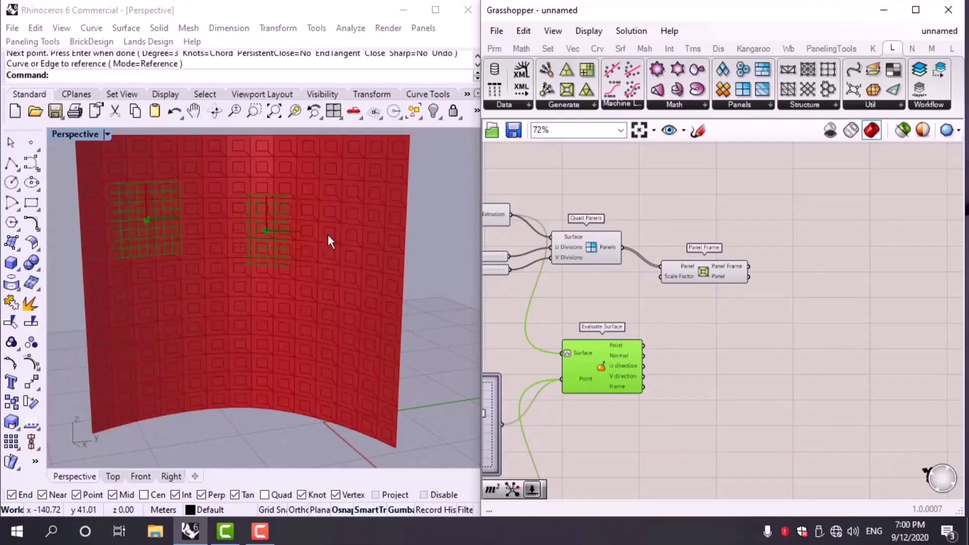
pyautogui.moveTo(694, 264); pyautogui.dragTo(894, 207)
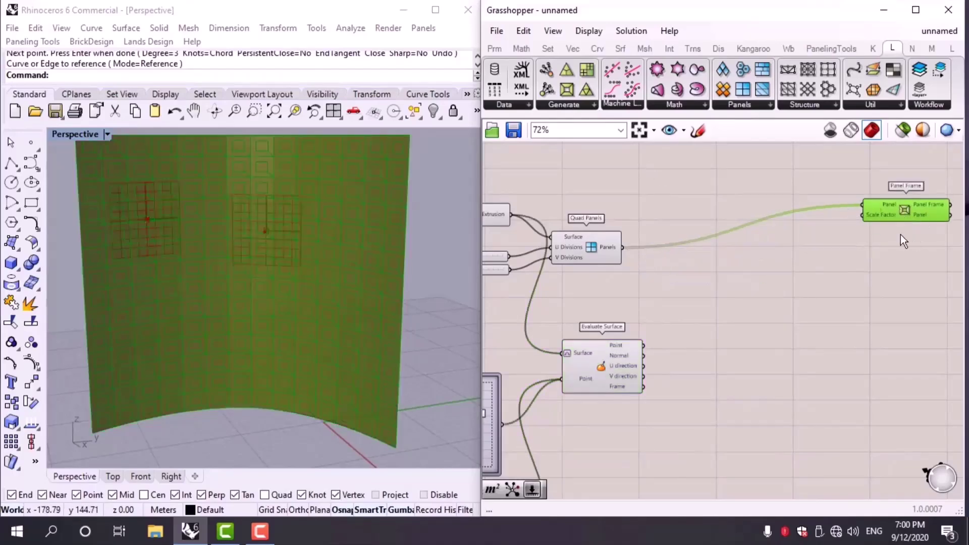
pyautogui.click(701, 288)
pyautogui.moveTo(701, 288); pyautogui.dragTo(656, 256, button='right')
# Add a Closest Point component between Evaluate Surface and Panel Frame.
pyautogui.doubleClick(673, 284)
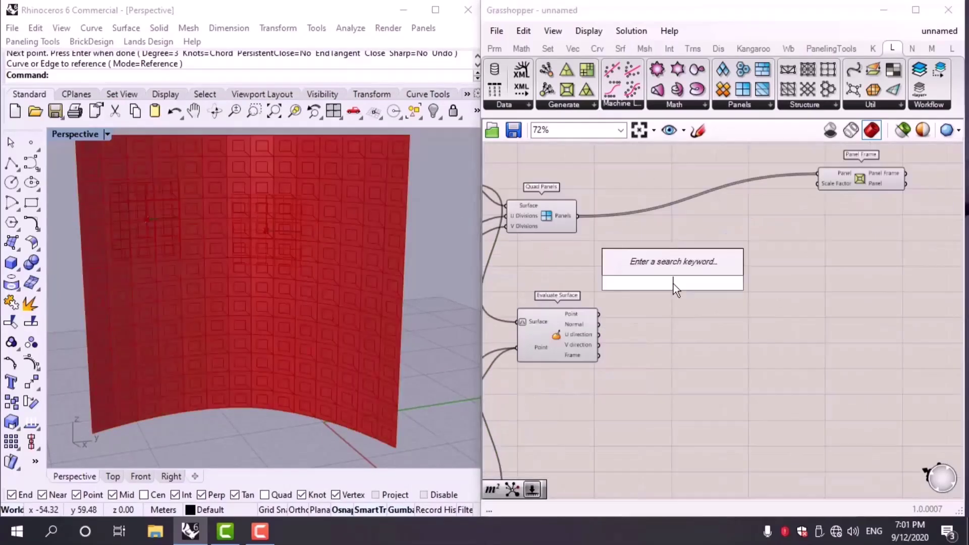
pyautogui.write('cp')
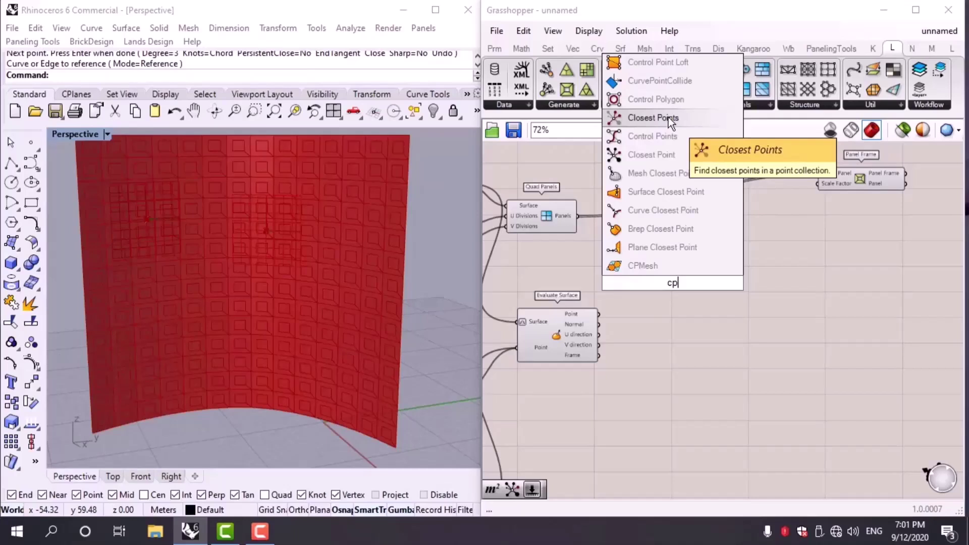
pyautogui.click(639, 154)
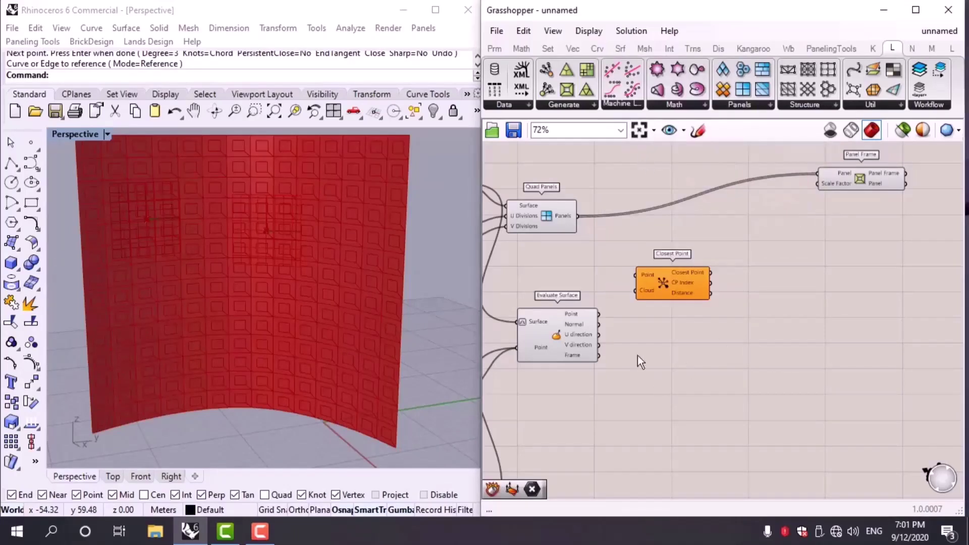
pyautogui.scroll(2, 638, 353)
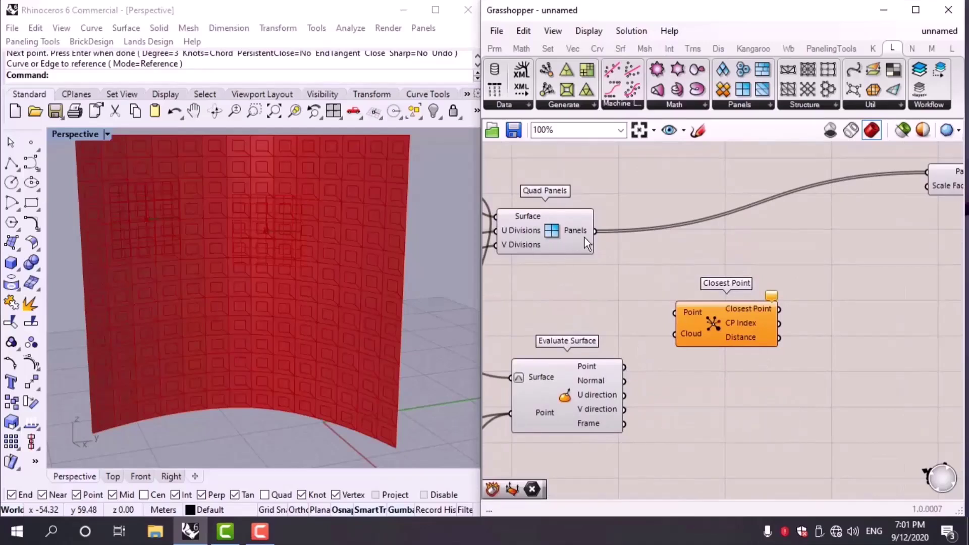
# Add an Area component and feed its Geometry input from the Panels output of Quad Panels.
pyautogui.doubleClick(689, 180)
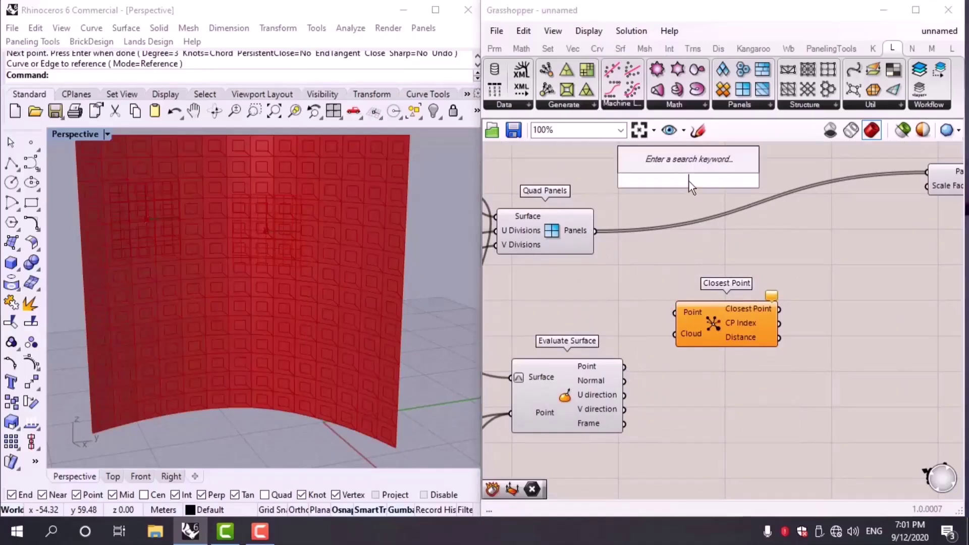
pyautogui.write('are')
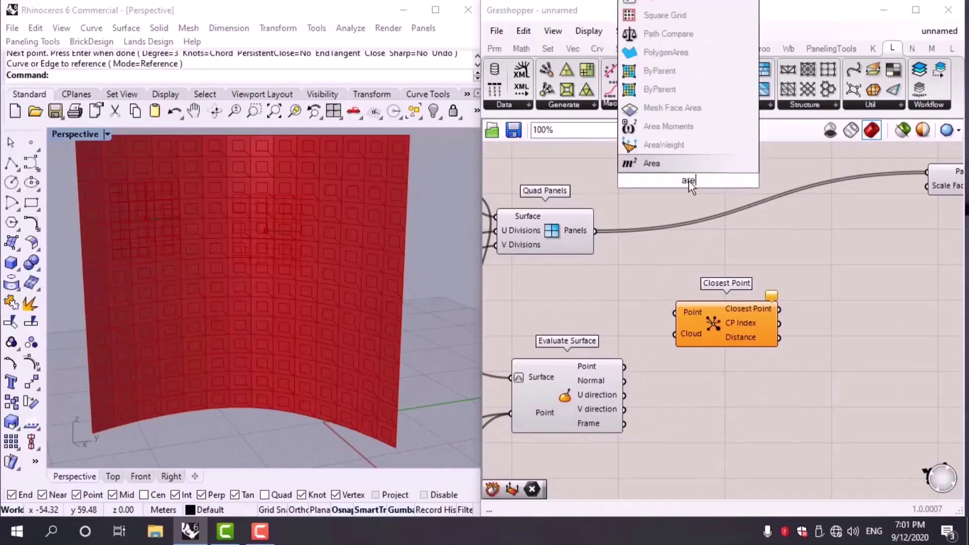
pyautogui.click(658, 164)
pyautogui.moveTo(599, 222); pyautogui.dragTo(637, 180)
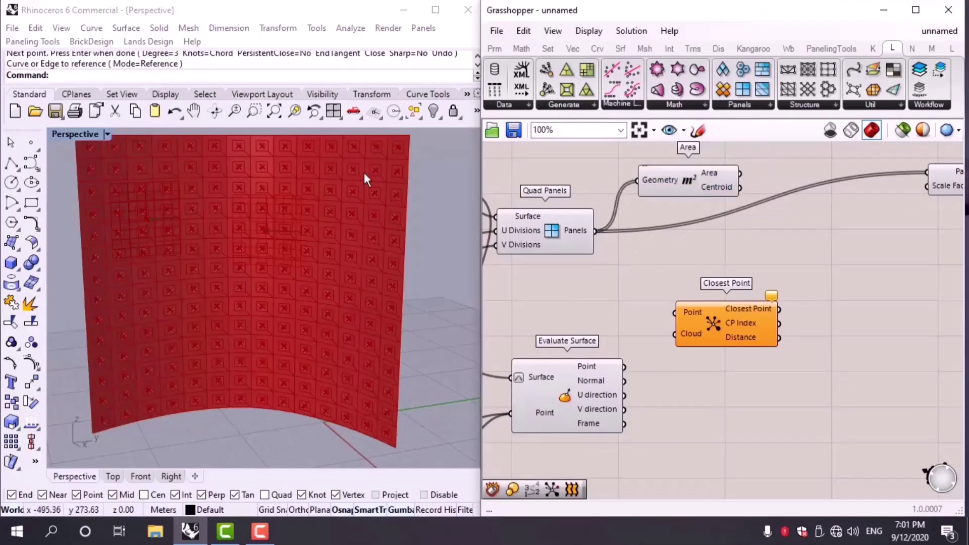
pyautogui.moveTo(364, 172); pyautogui.dragTo(363, 200, button='right')
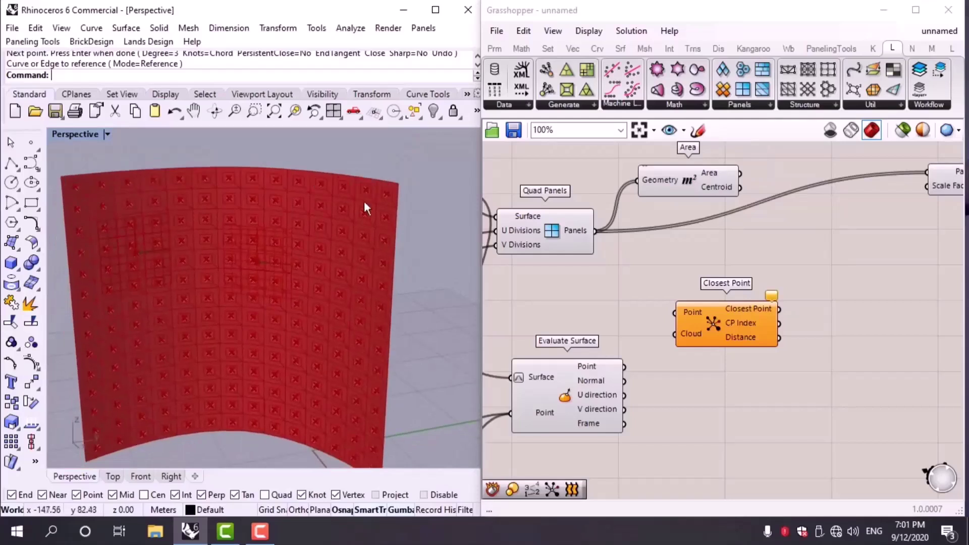
# Connect the Area centroids to Closest Point's Point input and Evaluate Surface's Point output to its Cloud input.
pyautogui.moveTo(740, 187); pyautogui.dragTo(677, 309)
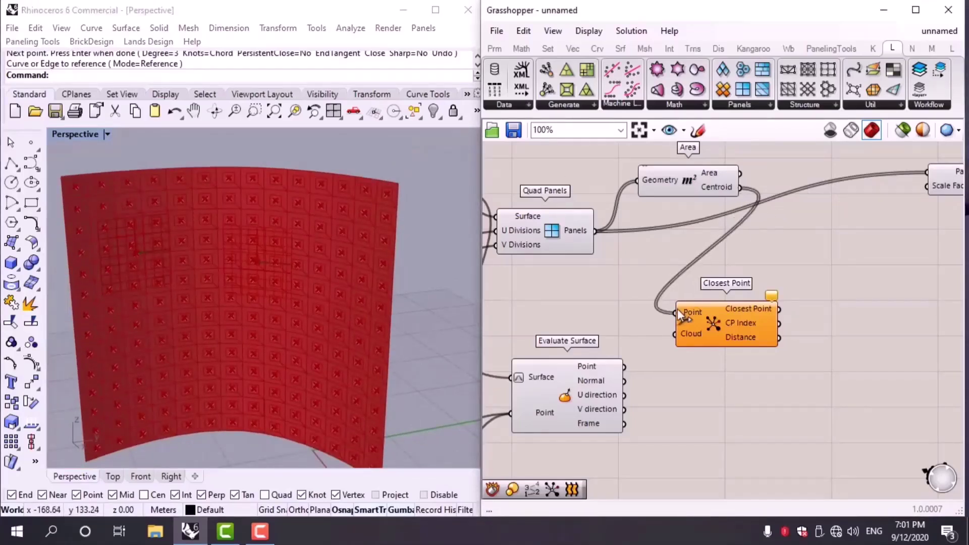
pyautogui.click(574, 377)
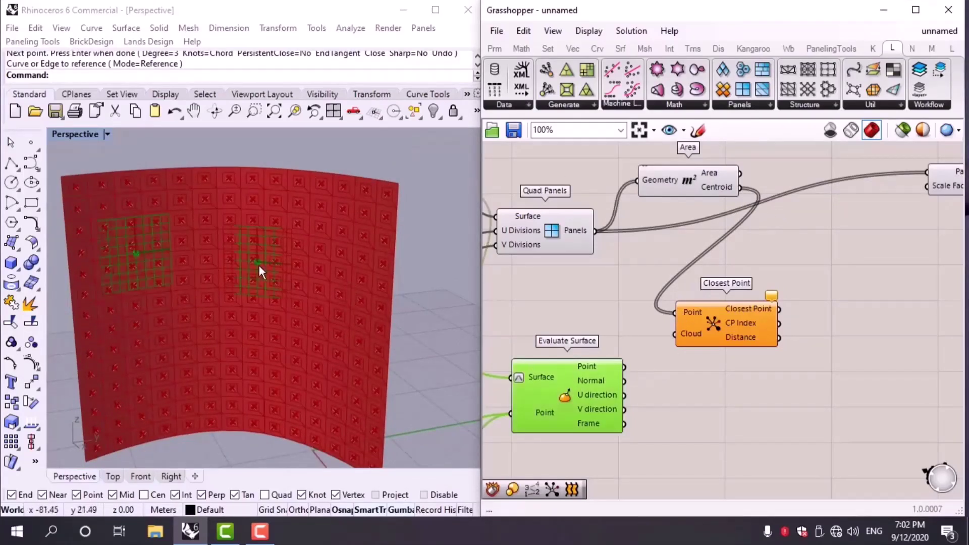
pyautogui.moveTo(624, 366); pyautogui.dragTo(674, 334)
pyautogui.moveTo(754, 336); pyautogui.dragTo(561, 298, button='right')
pyautogui.moveTo(562, 298)
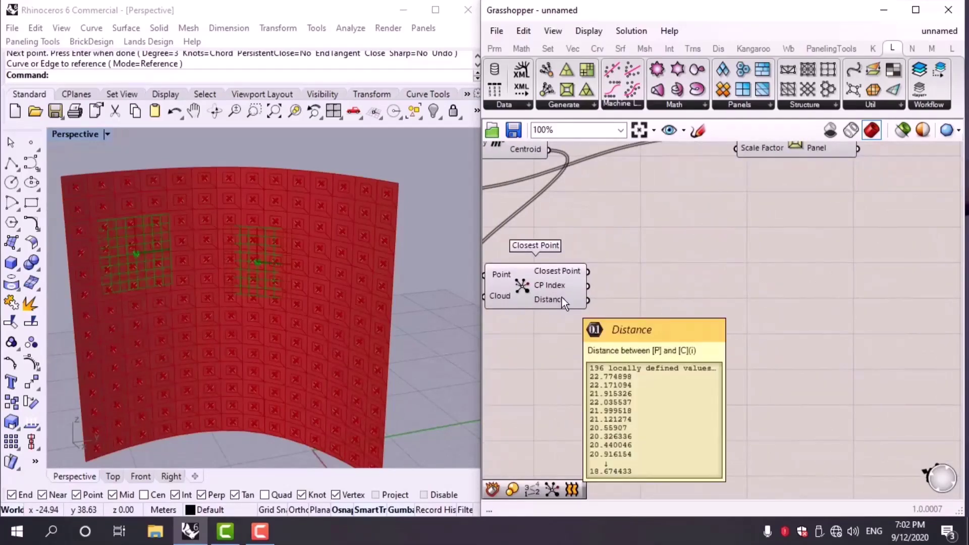
# Add a Remap Numbers component and connect Closest Point's Distance output to its Value input.
pyautogui.doubleClick(637, 311)
pyautogui.write('ream')
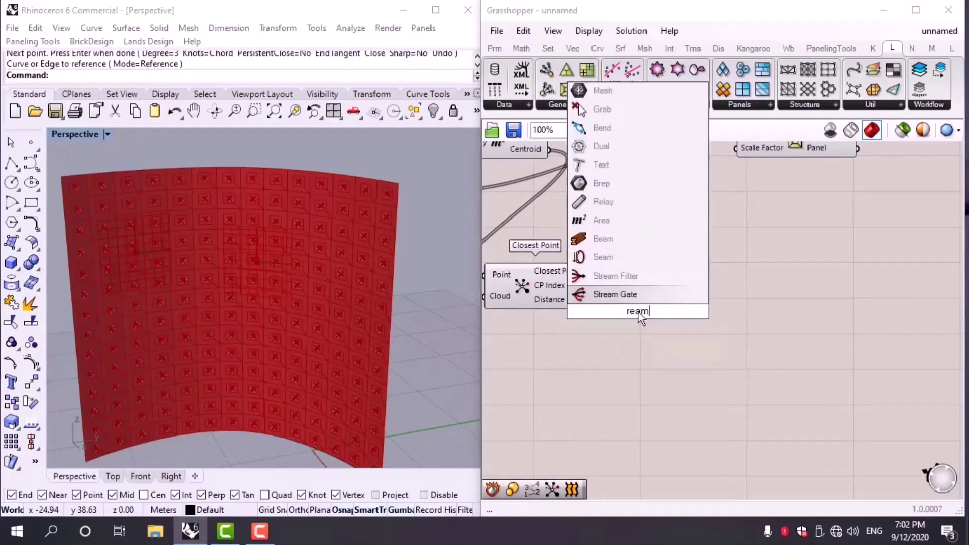
pyautogui.press('BackSpace')
pyautogui.press('BackSpace')
pyautogui.write('map')
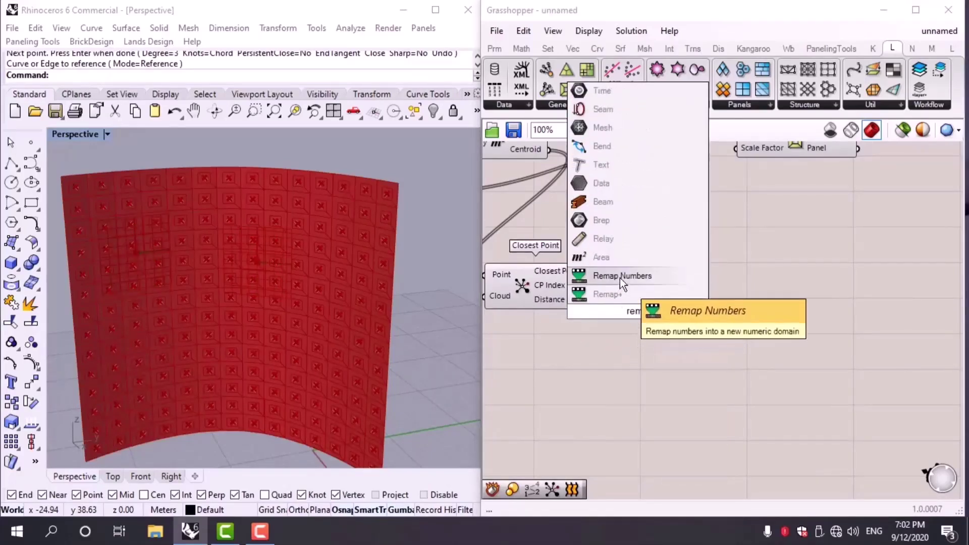
pyautogui.click(619, 278)
pyautogui.moveTo(665, 380); pyautogui.dragTo(627, 315, button='right')
pyautogui.moveTo(595, 249); pyautogui.dragTo(693, 264)
pyautogui.scroll(2, 580, 236)
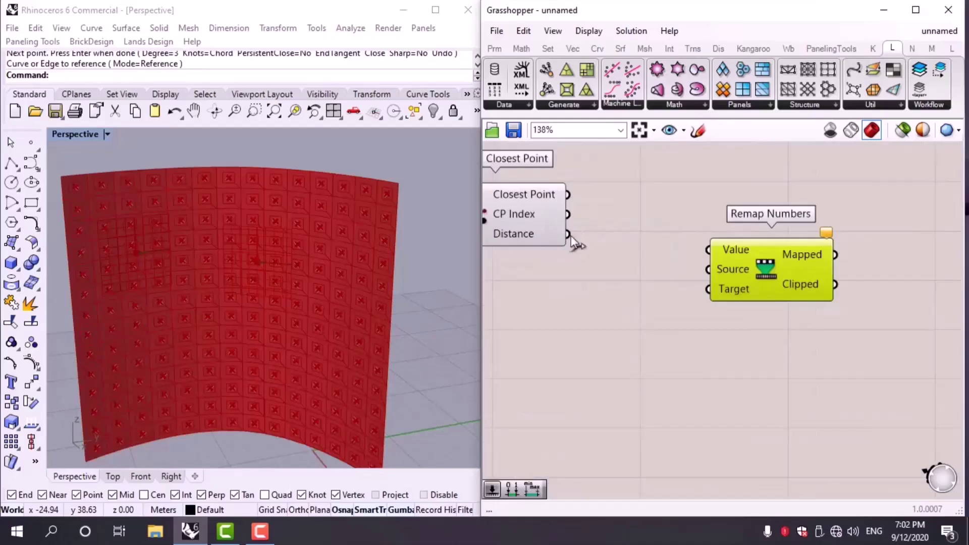
pyautogui.moveTo(569, 234); pyautogui.dragTo(708, 250)
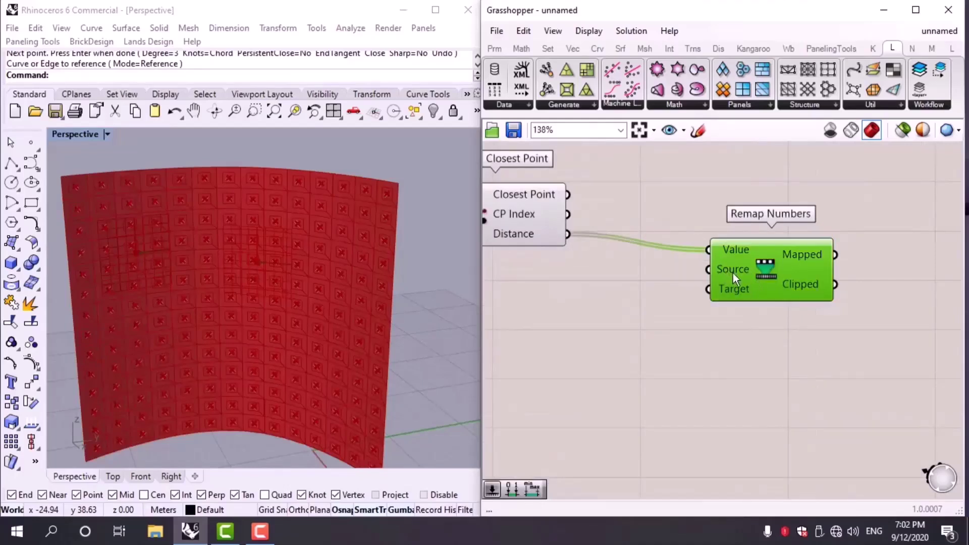
# Add a Bounds component fed by the Distance output and connect its Domain to the Source input of Remap Numbers.
pyautogui.doubleClick(585, 293)
pyautogui.write('boud')
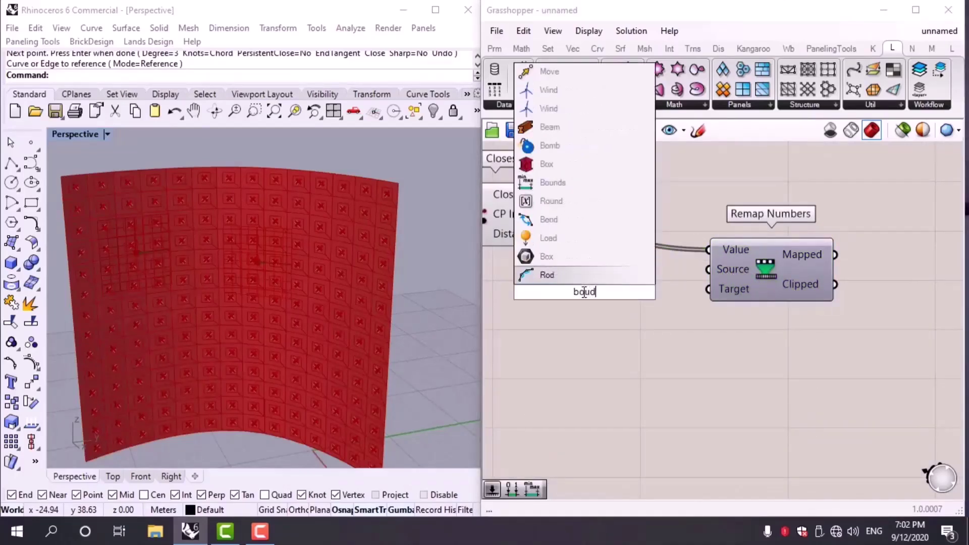
pyautogui.press('BackSpace')
pyautogui.write('n')
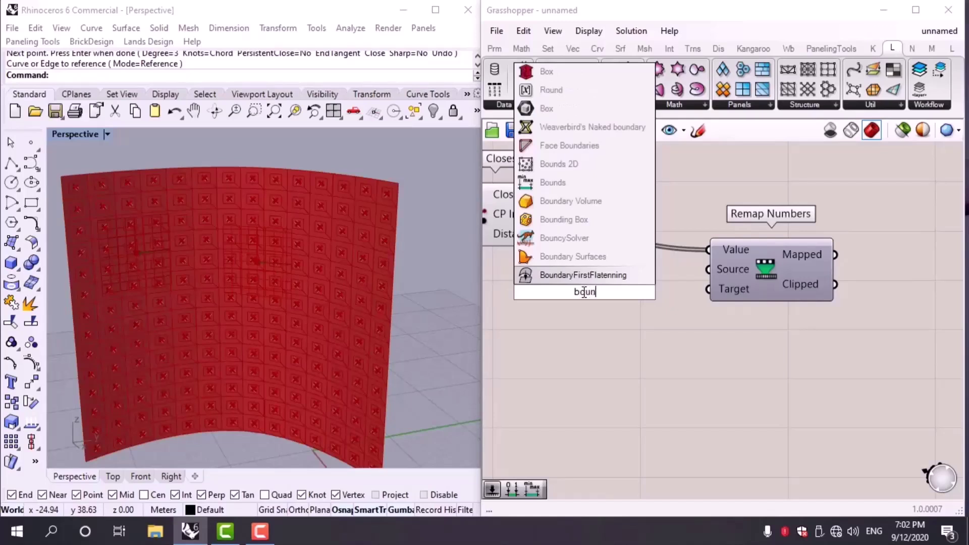
pyautogui.click(561, 183)
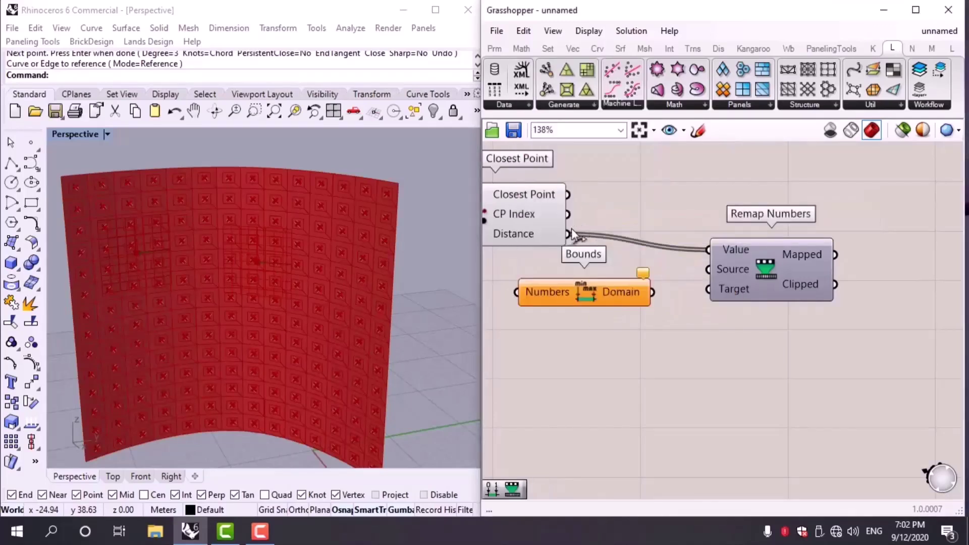
pyautogui.moveTo(569, 233); pyautogui.dragTo(515, 292)
pyautogui.moveTo(652, 292); pyautogui.dragTo(676, 274)
pyautogui.moveTo(795, 339); pyautogui.dragTo(657, 248)
pyautogui.moveTo(761, 322); pyautogui.dragTo(601, 321, button='right')
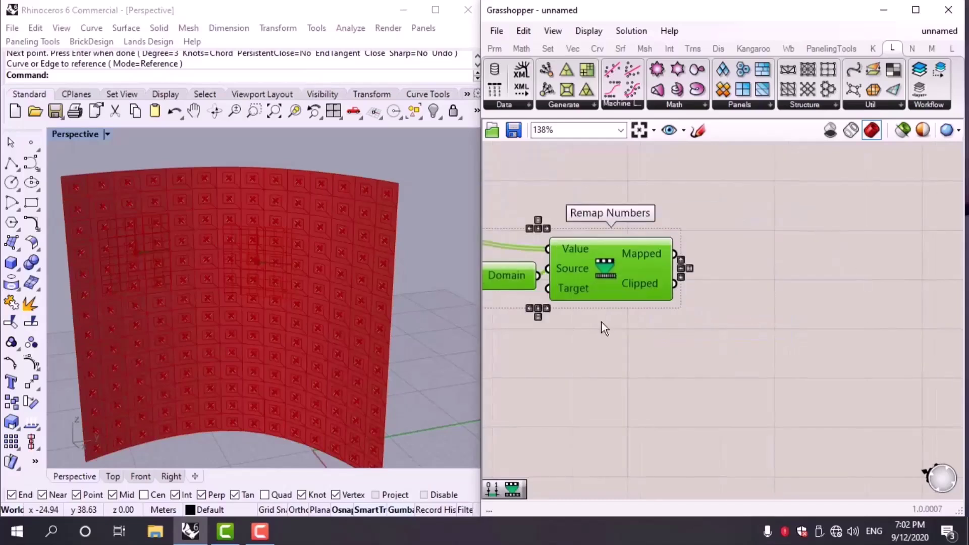
# Add a Graph Mapper and connect the Mapped output of Remap Numbers to its input.
pyautogui.moveTo(637, 353); pyautogui.dragTo(716, 344, button='right')
pyautogui.click(727, 343)
pyautogui.moveTo(780, 330); pyautogui.dragTo(728, 360, button='right')
pyautogui.doubleClick(776, 326)
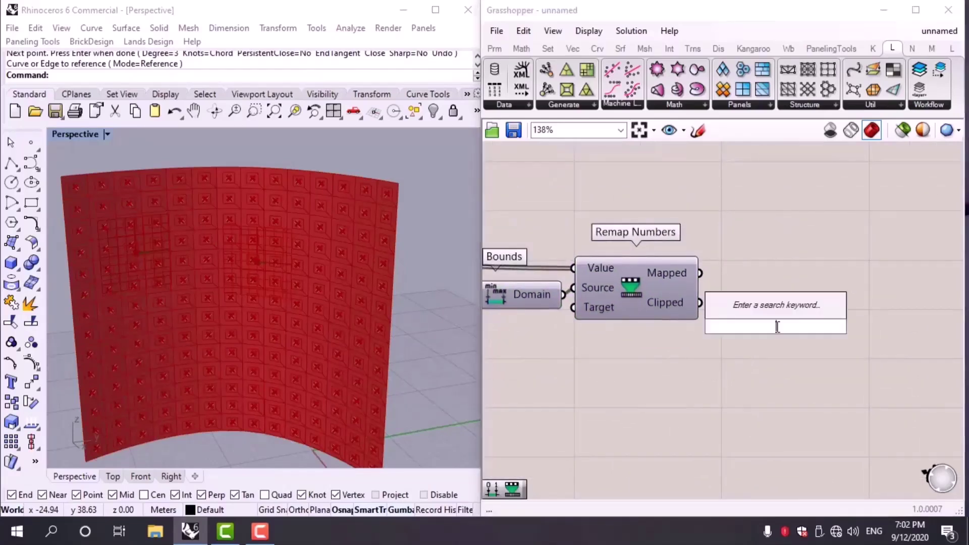
pyautogui.write('gra')
pyautogui.click(756, 235)
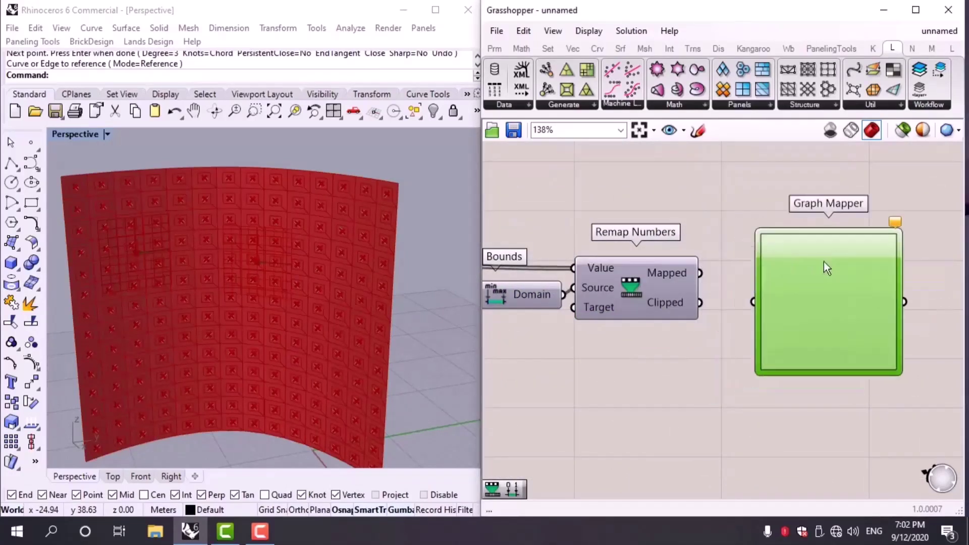
pyautogui.moveTo(701, 273); pyautogui.dragTo(761, 294)
pyautogui.scroll(-4, 768, 295)
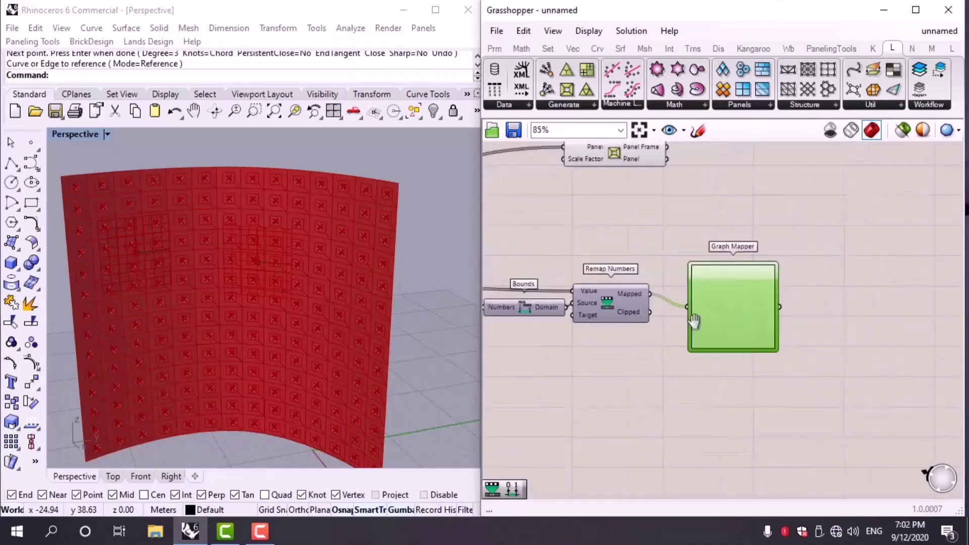
pyautogui.moveTo(768, 303); pyautogui.dragTo(720, 293, button='right')
pyautogui.click(583, 371)
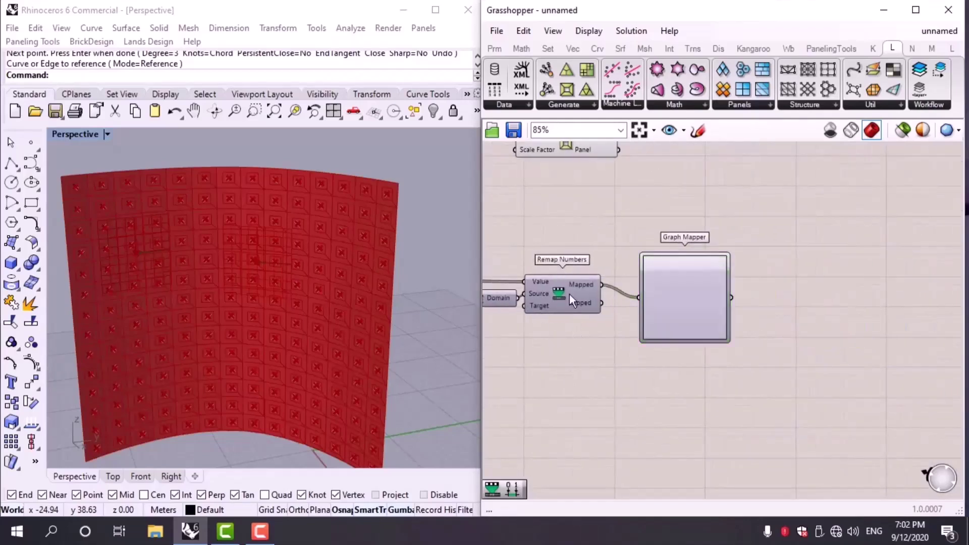
pyautogui.doubleClick(813, 314)
pyautogui.write('re')
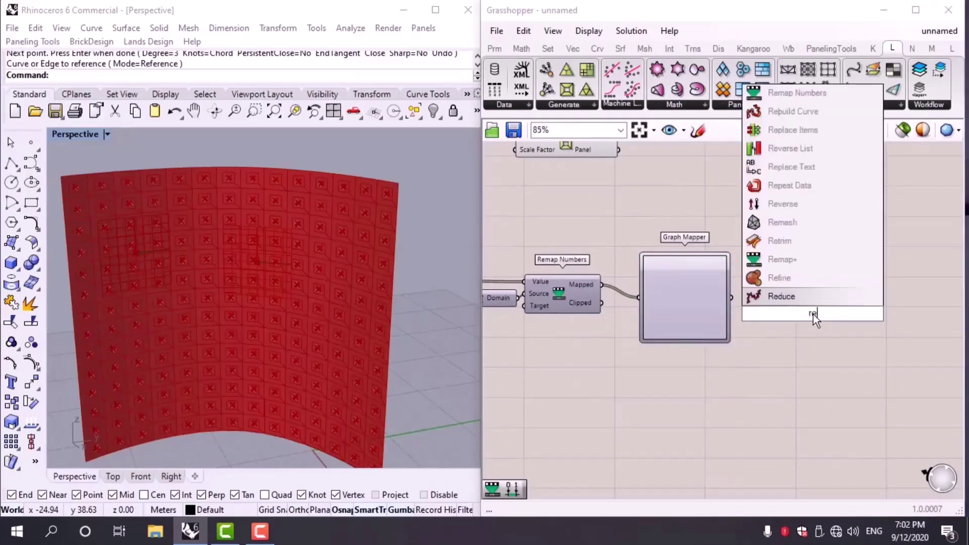
pyautogui.write('map')
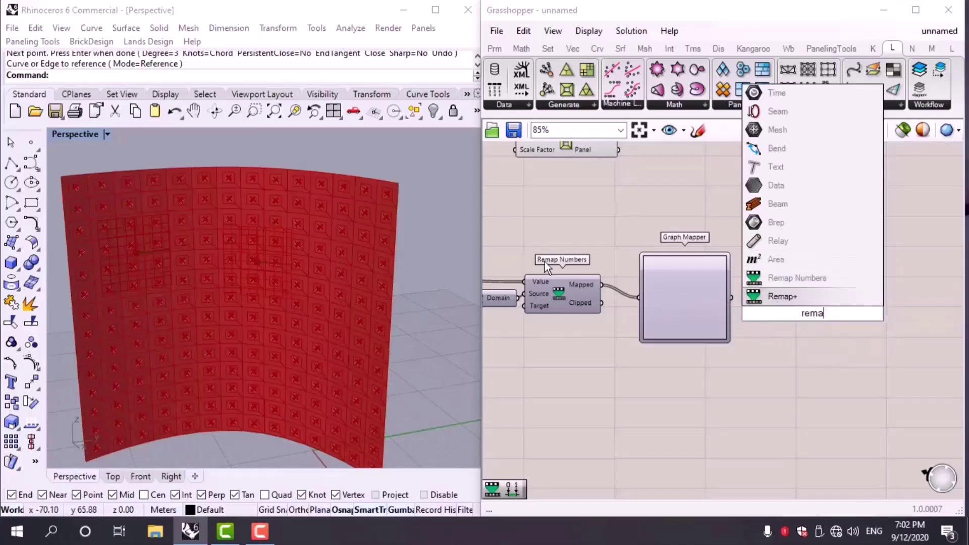
pyautogui.press('Escape')
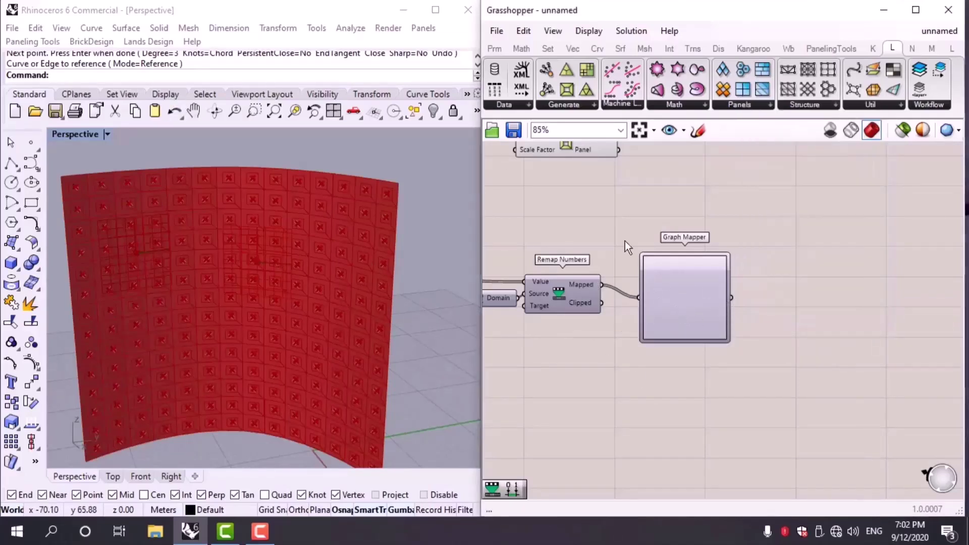
# Move the Panel Frame component closer to Graph Mapper and connect Graph Mapper's output to its Scale Factor input.
pyautogui.scroll(-2, 679, 302)
pyautogui.moveTo(619, 185); pyautogui.dragTo(803, 204)
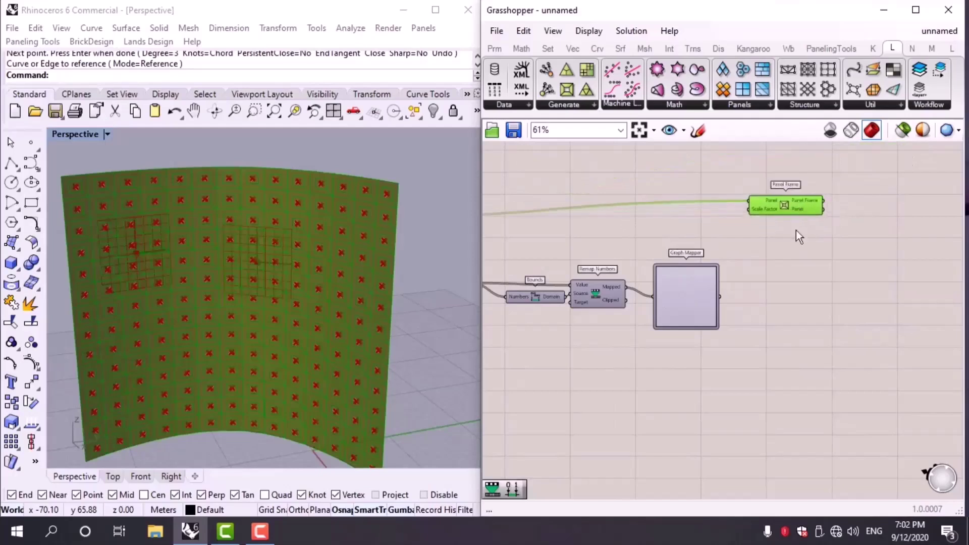
pyautogui.click(796, 231)
pyautogui.scroll(3, 795, 230)
pyautogui.moveTo(698, 354); pyautogui.dragTo(740, 221)
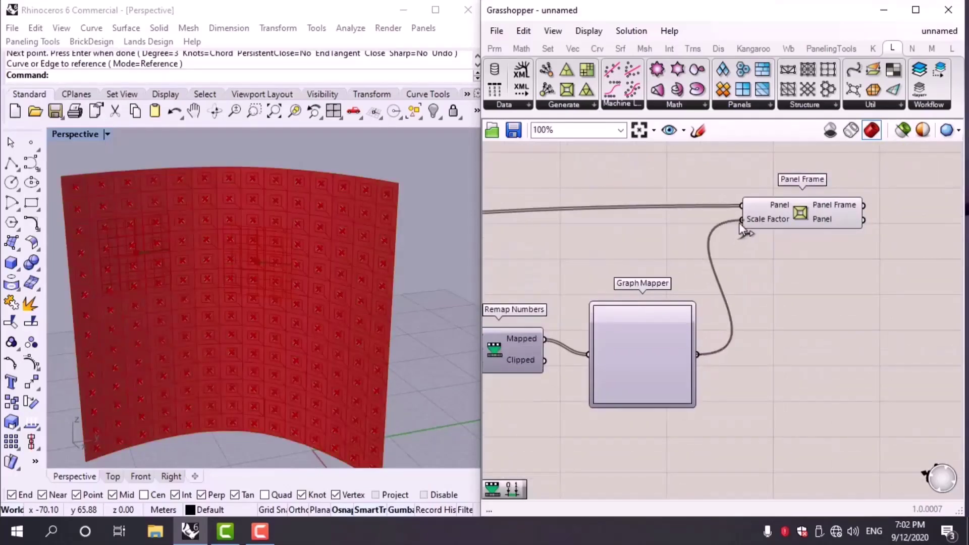
# Set the Graph Mapper's graph type to Bezier.
pyautogui.rightClick(655, 337)
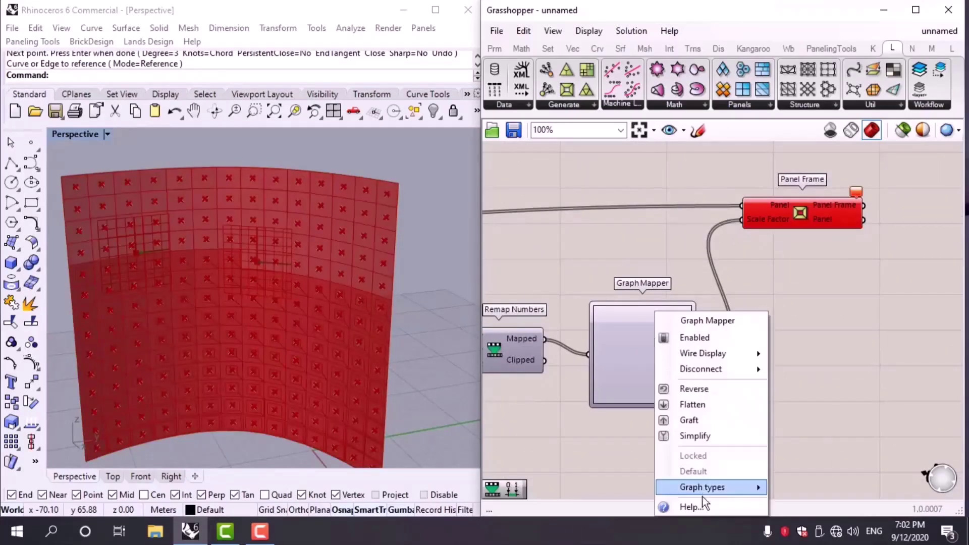
pyautogui.moveTo(704, 487)
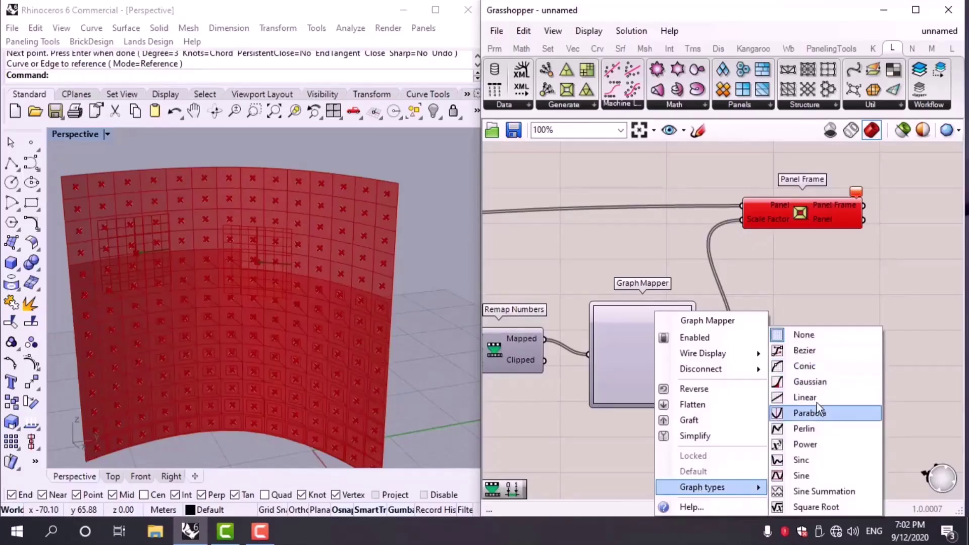
pyautogui.click(804, 397)
pyautogui.scroll(2, 579, 411)
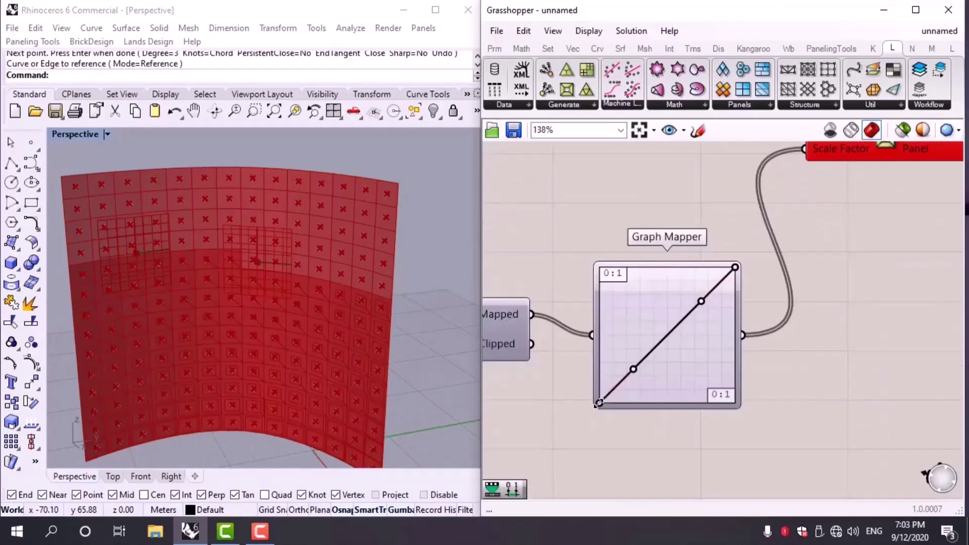
# Select all components upstream of Remap Numbers and turn off their preview.
pyautogui.scroll(-7, 742, 363)
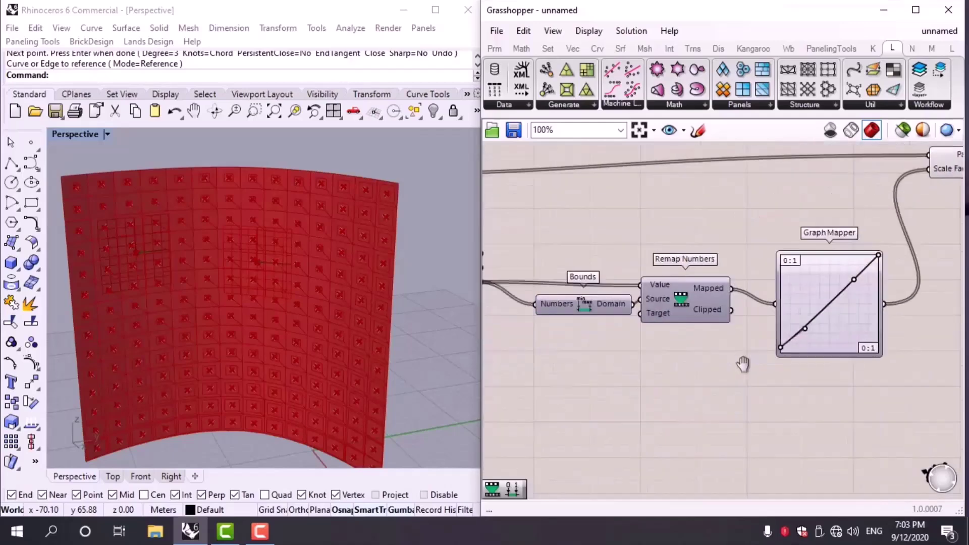
pyautogui.moveTo(716, 358); pyautogui.dragTo(743, 289, button='right')
pyautogui.moveTo(713, 234); pyautogui.dragTo(495, 392)
pyautogui.middleClick(700, 251)
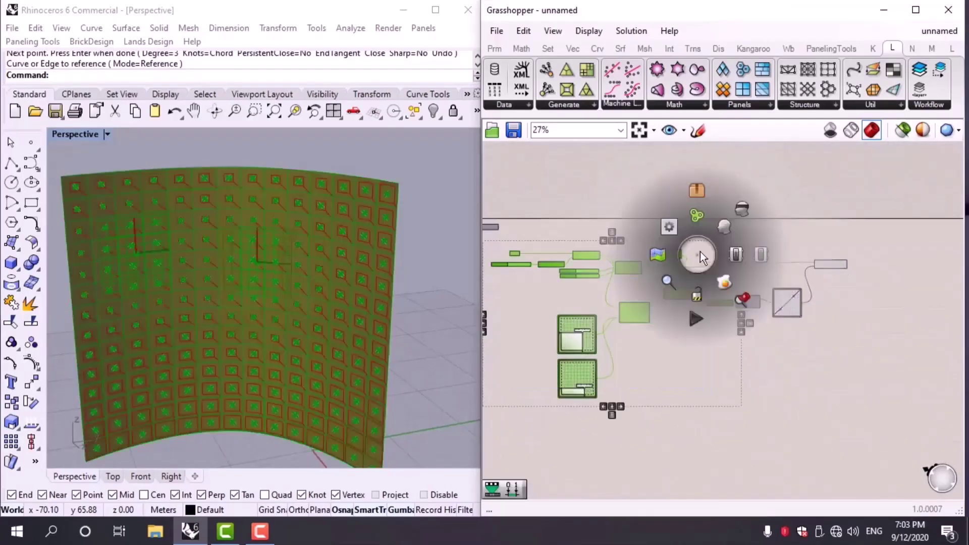
pyautogui.click(740, 209)
pyautogui.scroll(-3, 298, 341)
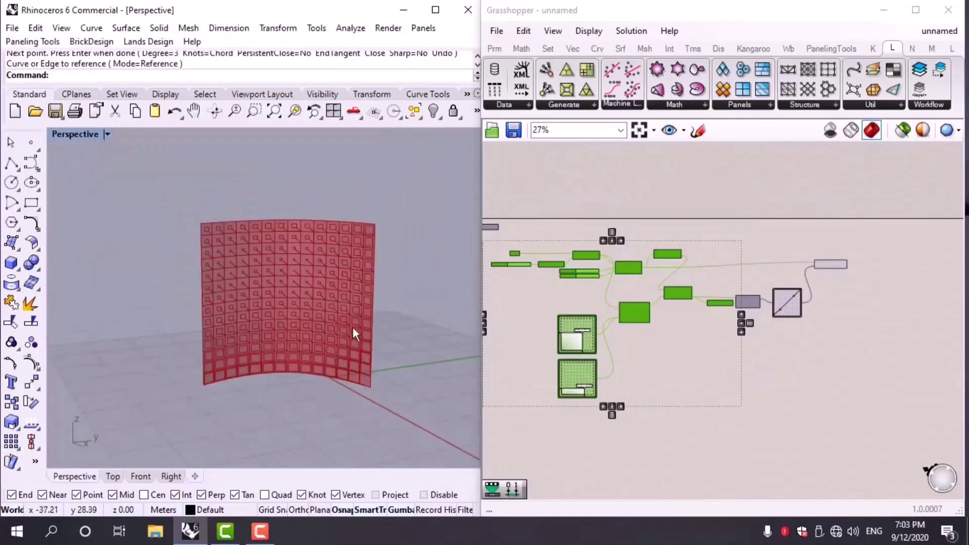
pyautogui.click(714, 452)
# Add two Custom Preview components, one taking the Panel Frame output as Geometry and the other taking the Panel output.
pyautogui.scroll(3, 646, 330)
pyautogui.scroll(1, 648, 328)
pyautogui.scroll(1, 562, 365)
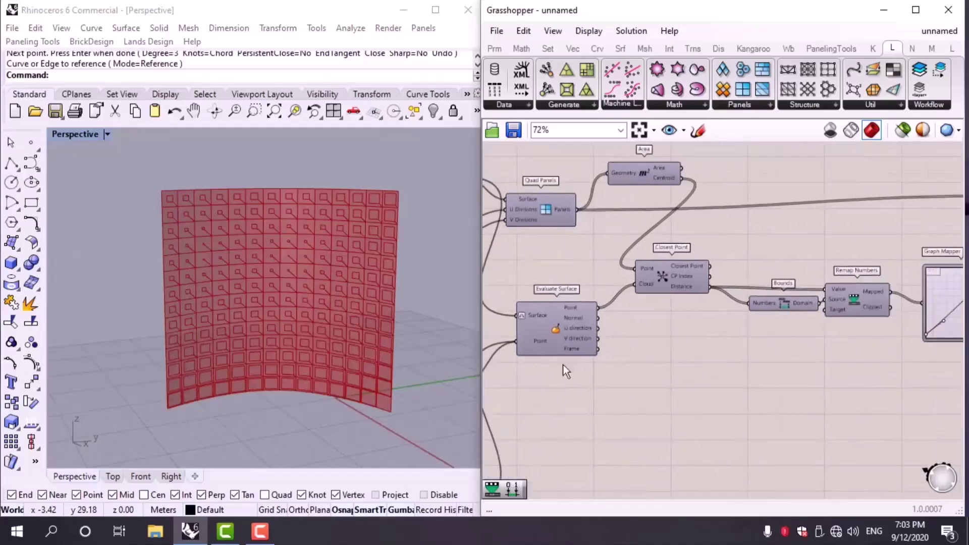
pyautogui.scroll(1, 958, 298)
pyautogui.rightClick(823, 209)
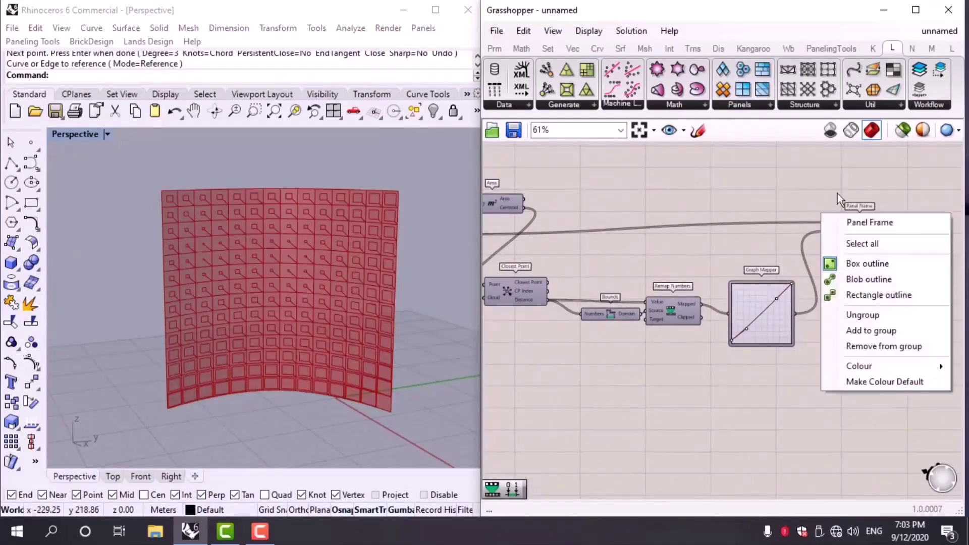
pyautogui.scroll(4, 807, 268)
pyautogui.doubleClick(807, 268)
pyautogui.write('cus')
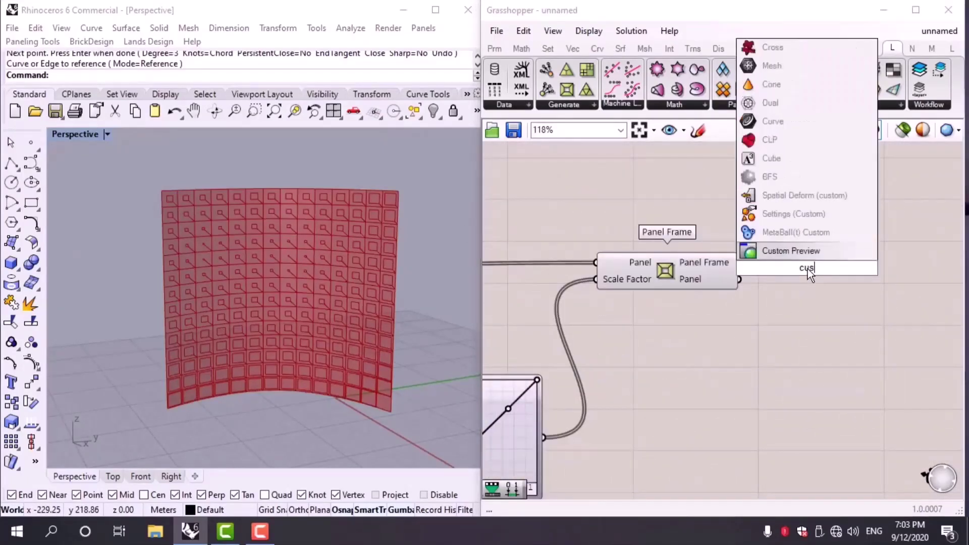
pyautogui.moveTo(750, 302); pyautogui.dragTo(641, 325, button='right')
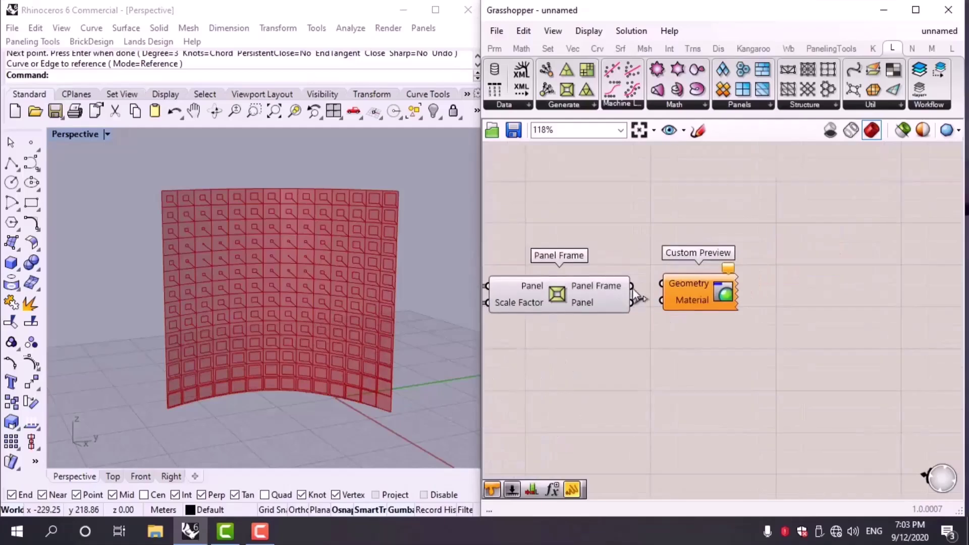
pyautogui.moveTo(660, 285); pyautogui.dragTo(662, 284)
pyautogui.moveTo(698, 281); pyautogui.dragTo(701, 364)
pyautogui.click(675, 348)
# Add a Colour Swatch component below Panel Frame, beside the Custom Preview for the Panel output.
pyautogui.doubleClick(654, 432)
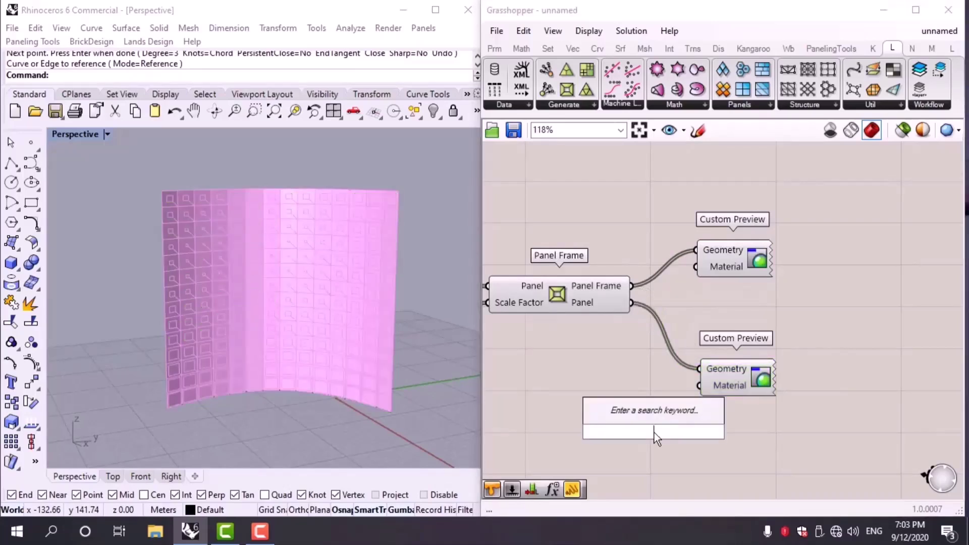
pyautogui.write('swat')
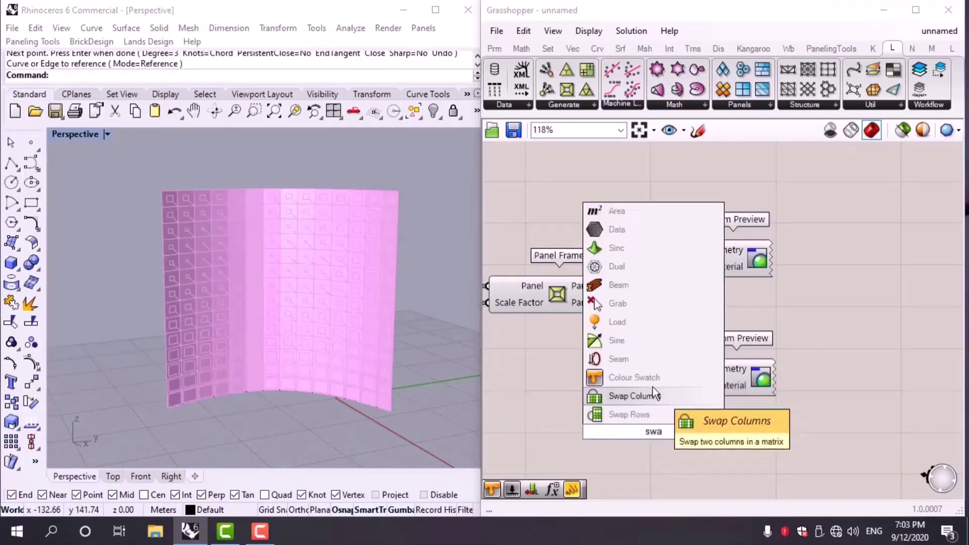
pyautogui.click(652, 384)
pyautogui.scroll(1, 688, 432)
# Set the swatch to translucent blue (hue 209°, saturation 54, value 68, alpha 181) and connect it to the lower Custom Preview's Material input.
pyautogui.click(687, 430)
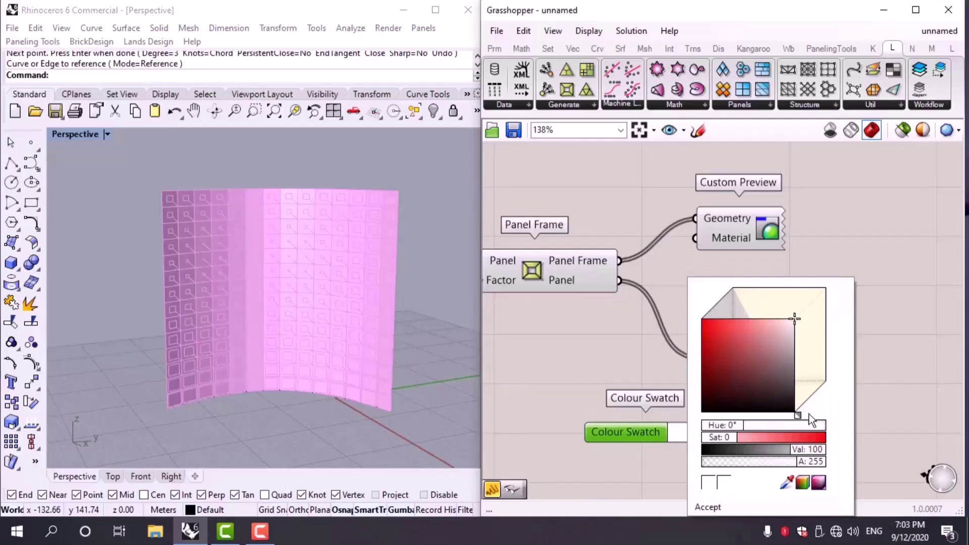
pyautogui.moveTo(810, 421); pyautogui.dragTo(816, 397)
pyautogui.click(764, 331)
pyautogui.click(802, 449)
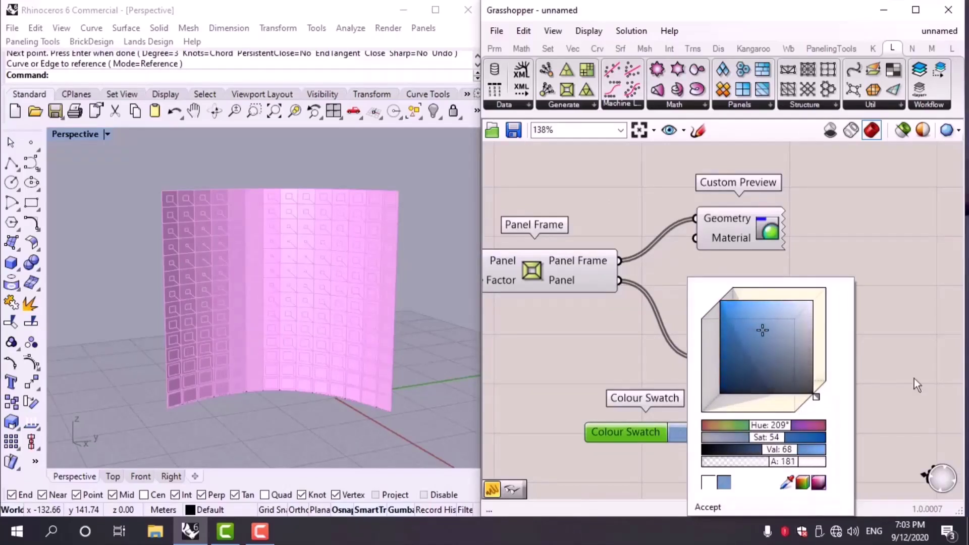
pyautogui.moveTo(709, 430); pyautogui.dragTo(697, 378)
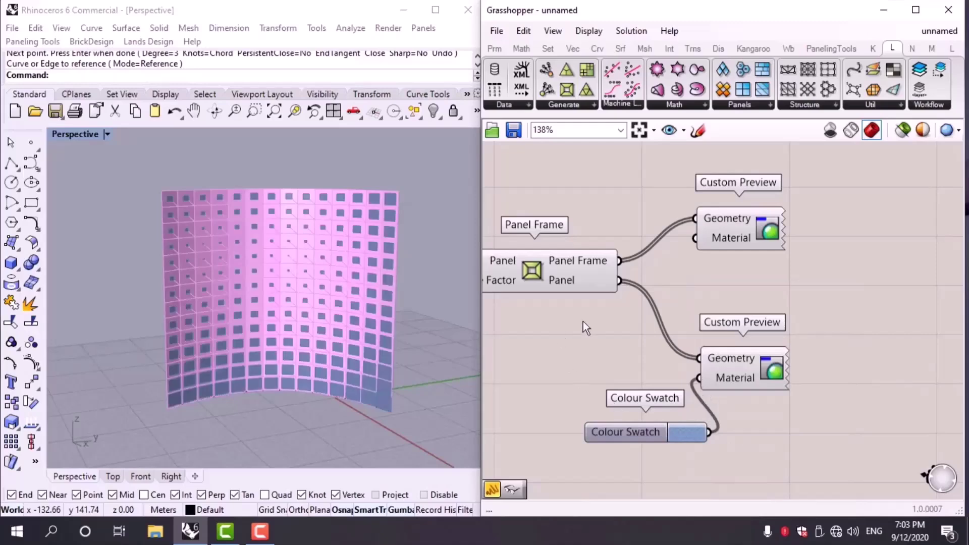
# Turn off the Panel Frame component's preview and turn on the preview of Closest Point.
pyautogui.moveTo(558, 275); pyautogui.dragTo(558, 275)
pyautogui.moveTo(570, 248); pyautogui.dragTo(840, 287, button='right')
pyautogui.middleClick(677, 237)
pyautogui.scroll(-3, 683, 317)
pyautogui.middleClick(634, 303)
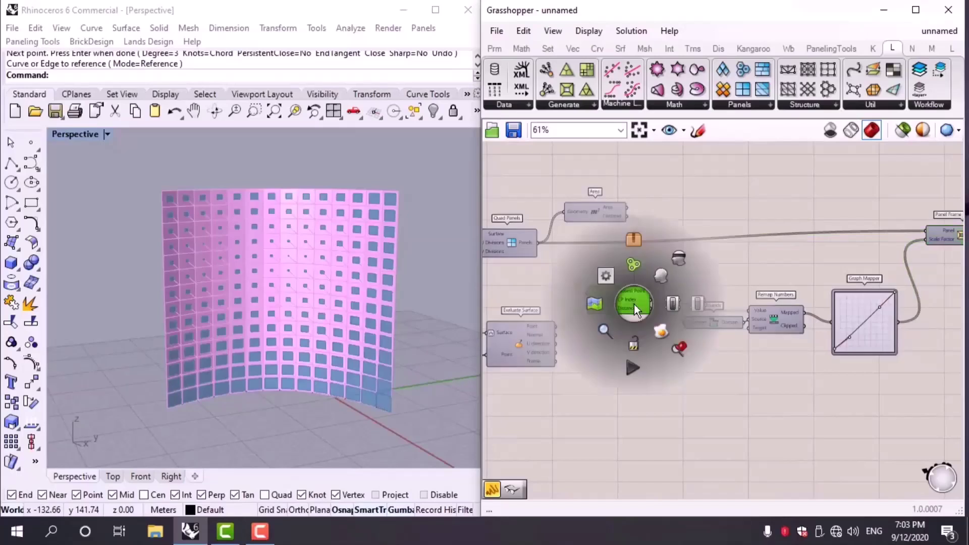
pyautogui.click(662, 274)
# Move the upper MD Slider's point to 0.11 ; 0.71.
pyautogui.moveTo(668, 269); pyautogui.dragTo(594, 259, button='right')
pyautogui.moveTo(568, 305); pyautogui.dragTo(653, 297, button='right')
pyautogui.scroll(1, 624, 301)
pyautogui.moveTo(625, 298); pyautogui.dragTo(577, 283)
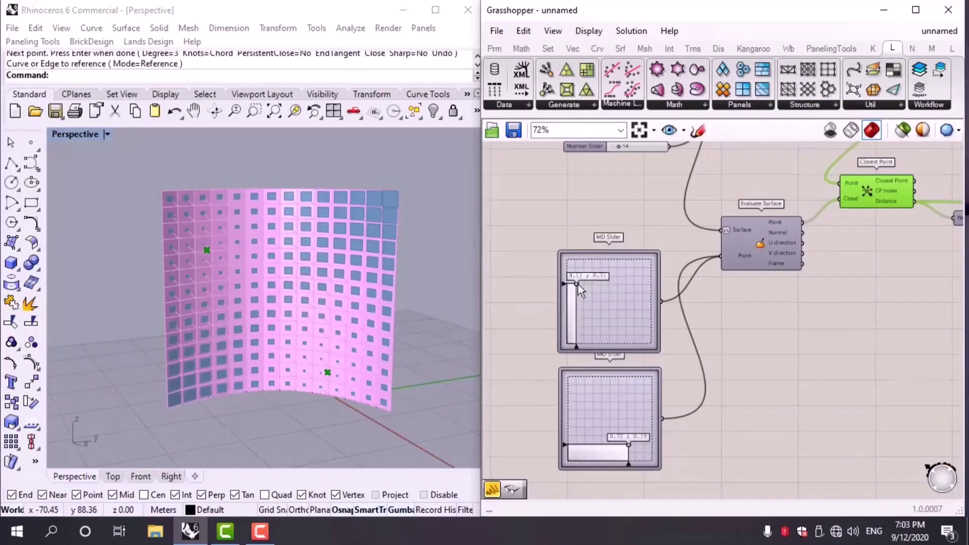
# Bend the Graph Mapper's Bezier curve slightly by shifting its upper handle toward the start of the graph.
pyautogui.scroll(-1, 744, 310)
pyautogui.moveTo(744, 309); pyautogui.dragTo(489, 299, button='right')
pyautogui.scroll(4, 785, 259)
pyautogui.scroll(1, 786, 260)
pyautogui.moveTo(786, 259); pyautogui.dragTo(652, 317, button='right')
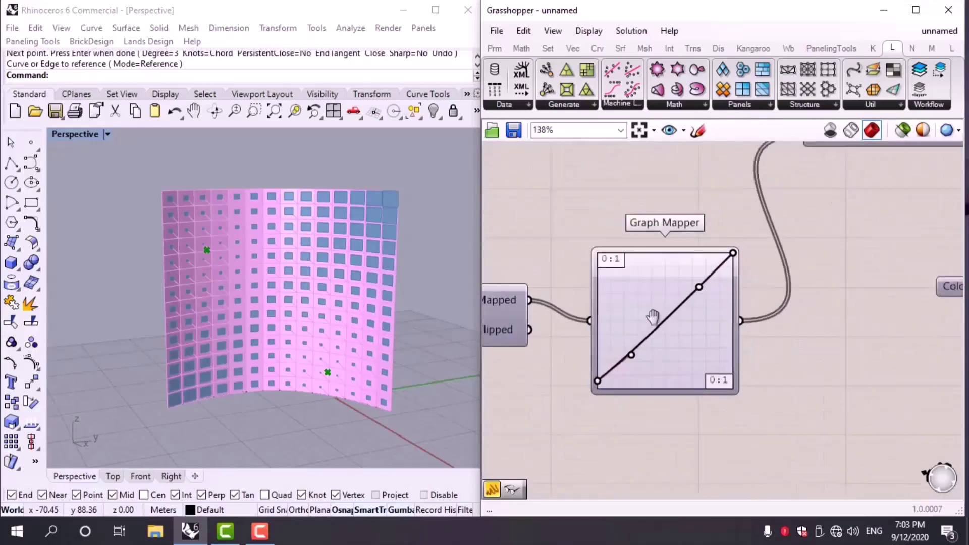
pyautogui.moveTo(694, 286)
pyautogui.mouseDown()
pyautogui.moveTo(660, 262)
pyautogui.moveTo(701, 323)
pyautogui.moveTo(679, 288)
pyautogui.mouseUp()
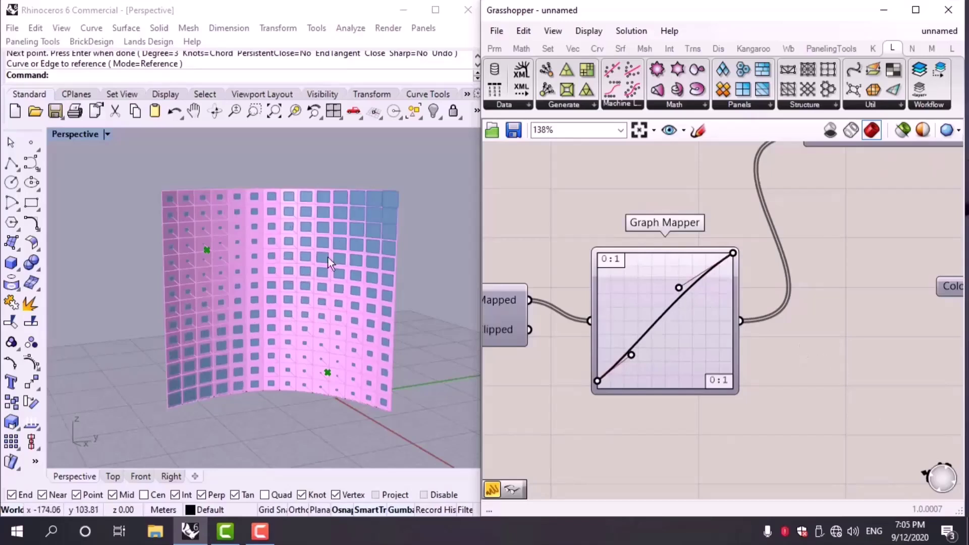
# Change the Graph Mapper's graph type to Sine.
pyautogui.moveTo(577, 294); pyautogui.dragTo(655, 272, button='right')
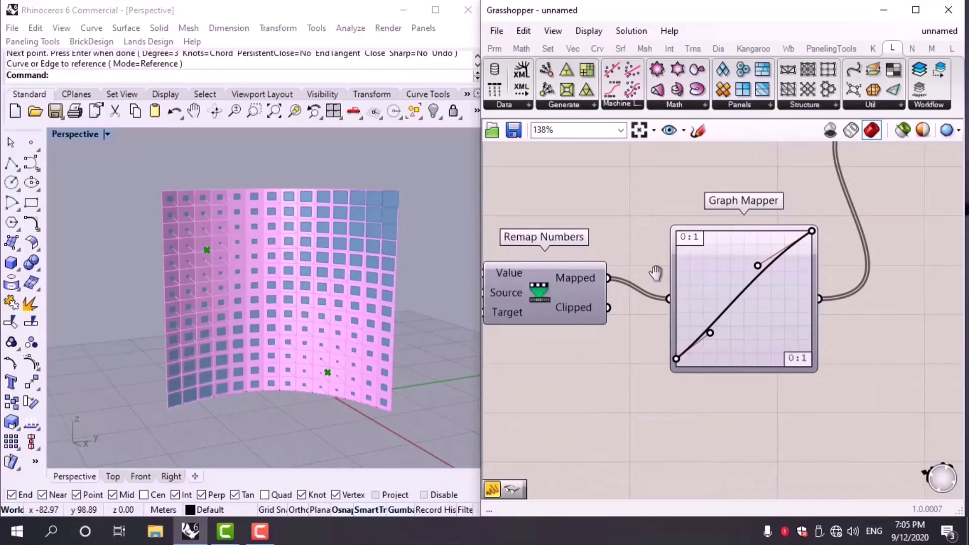
pyautogui.rightClick(731, 259)
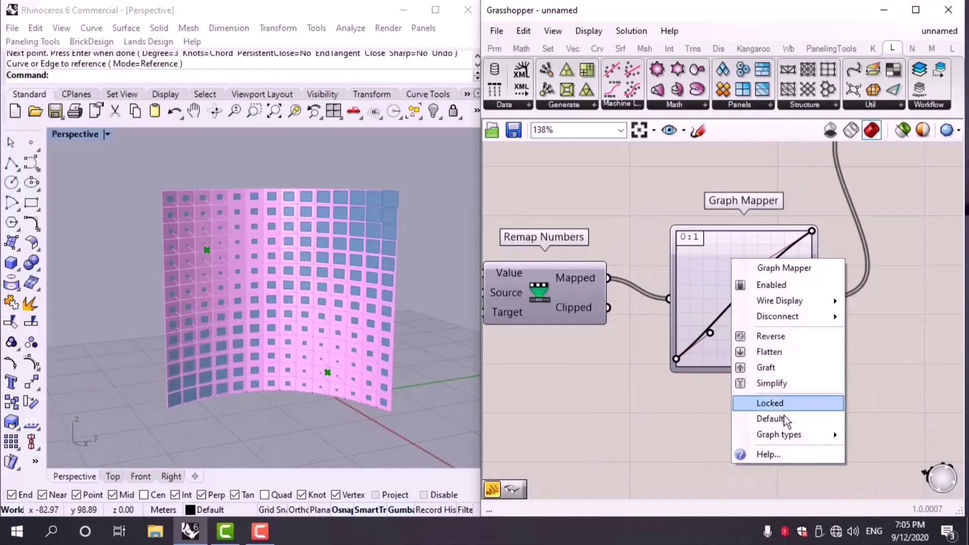
pyautogui.moveTo(788, 432)
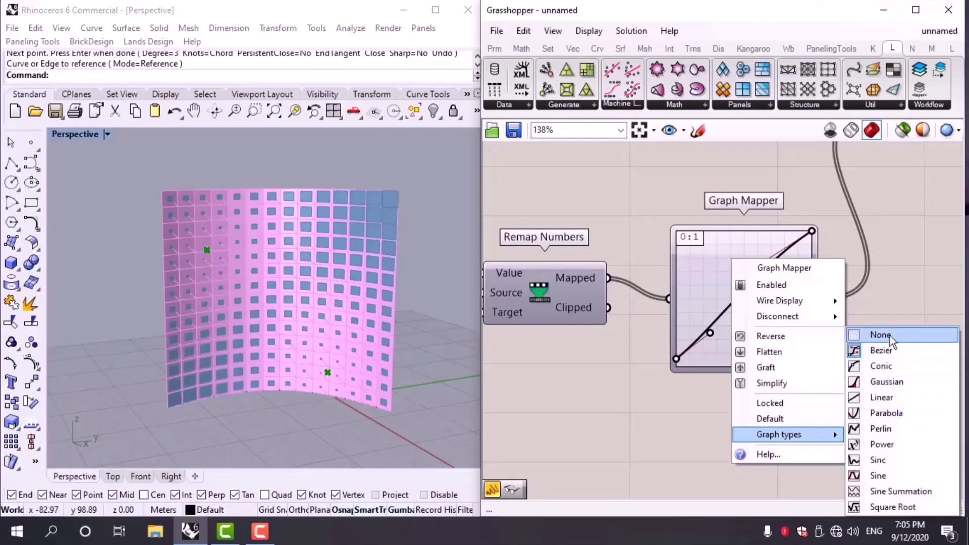
pyautogui.click(878, 476)
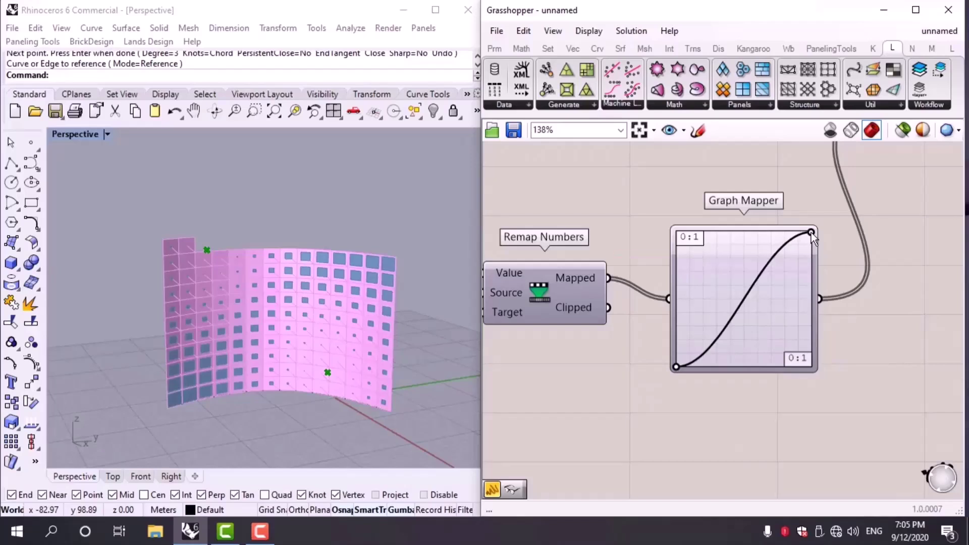
# Reshape the sine curve so it starts slightly above the graph's base and peaks near the top about 40% of the way across.
pyautogui.moveTo(809, 232); pyautogui.dragTo(798, 234)
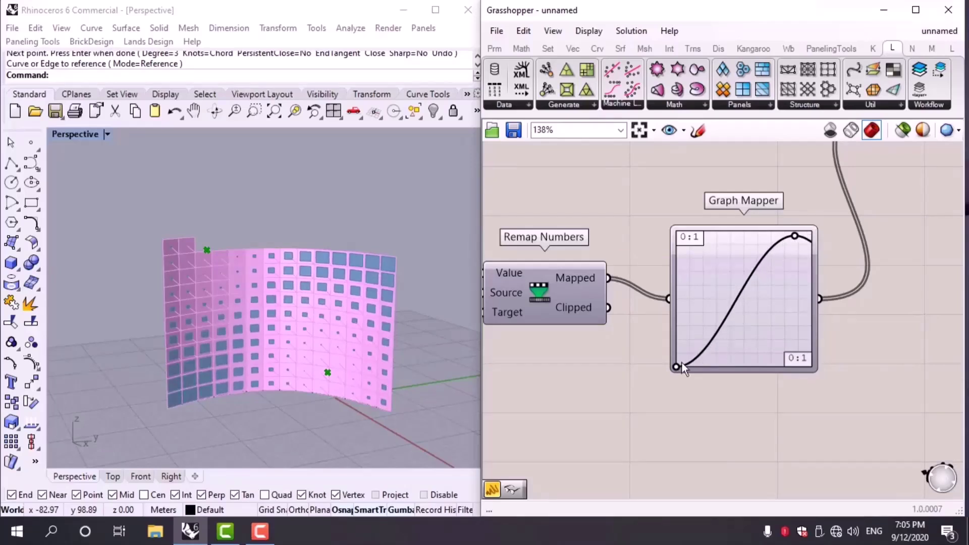
pyautogui.moveTo(676, 367); pyautogui.dragTo(707, 348)
pyautogui.moveTo(771, 286); pyautogui.dragTo(720, 292, button='right')
pyautogui.moveTo(745, 242); pyautogui.dragTo(680, 247)
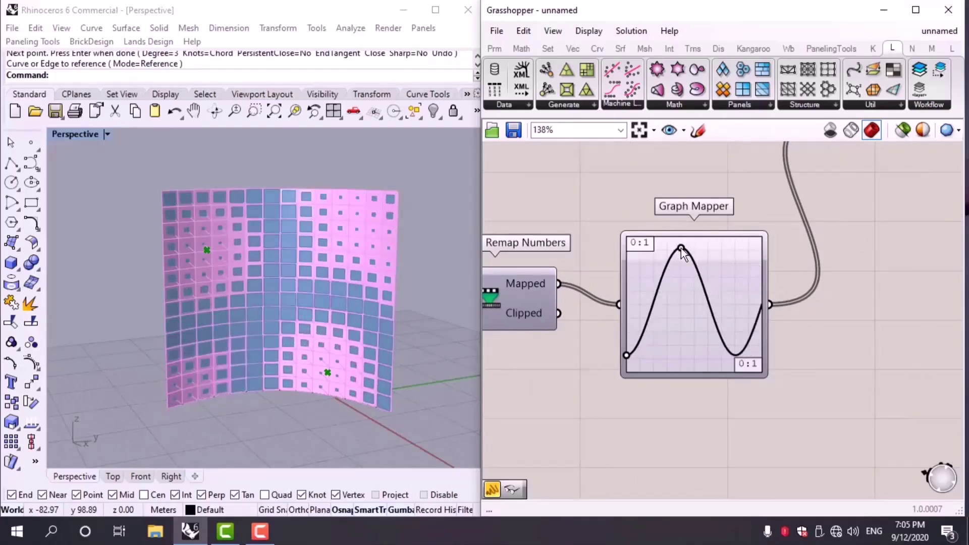
# Set both the U Divisions and V Divisions sliders of Quad Panels to 20.
pyautogui.scroll(-2, 571, 293)
pyautogui.moveTo(571, 293); pyautogui.dragTo(887, 310, button='right')
pyautogui.moveTo(658, 274); pyautogui.dragTo(956, 283, button='right')
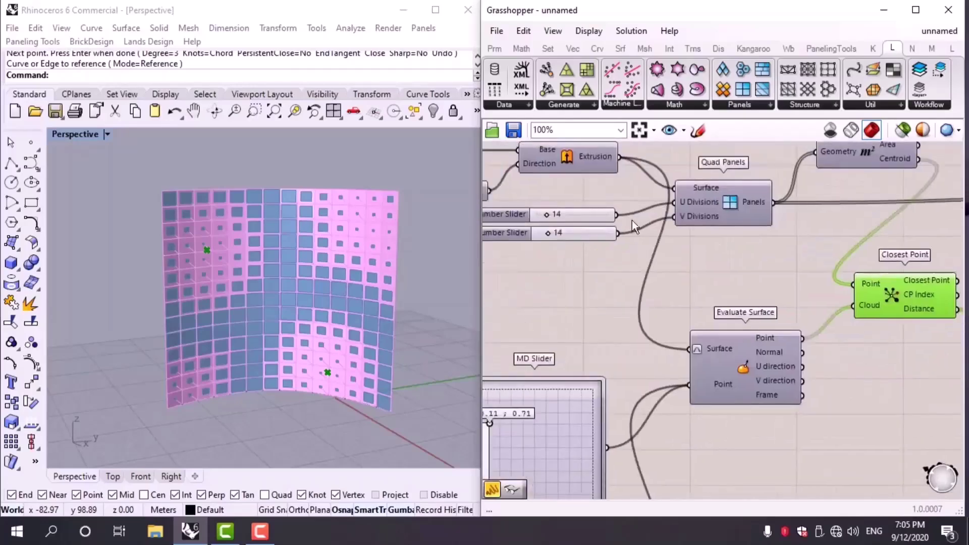
pyautogui.scroll(4, 539, 208)
pyautogui.doubleClick(605, 222)
pyautogui.write('20')
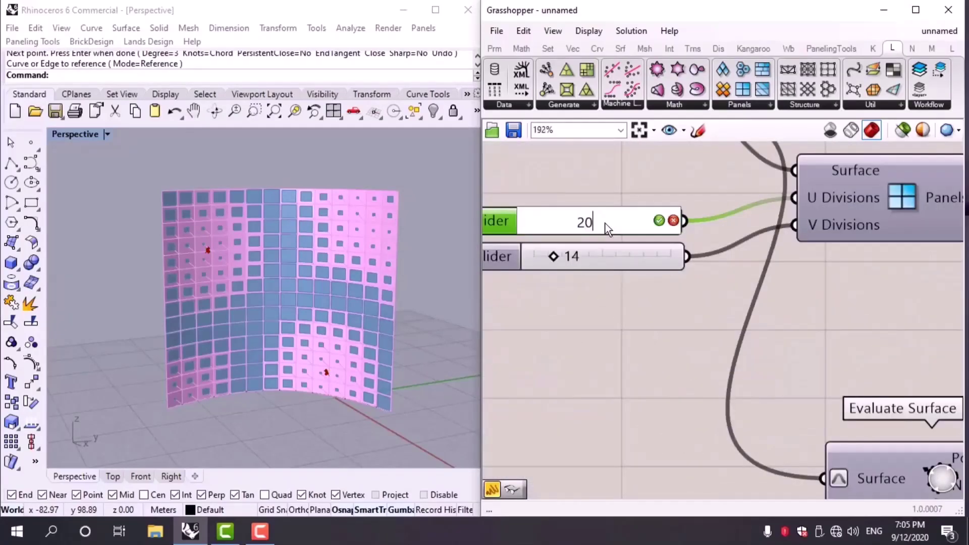
pyautogui.press('Return')
pyautogui.doubleClick(633, 255)
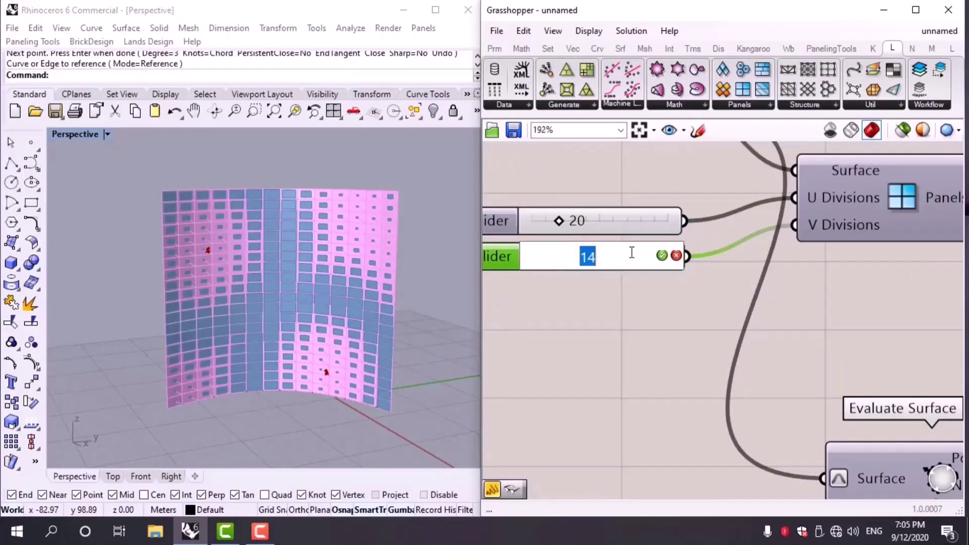
pyautogui.write('20')
pyautogui.press('Return')
# Delete the lower of the two MD Sliders feeding Evaluate Surface.
pyautogui.scroll(-5, 632, 361)
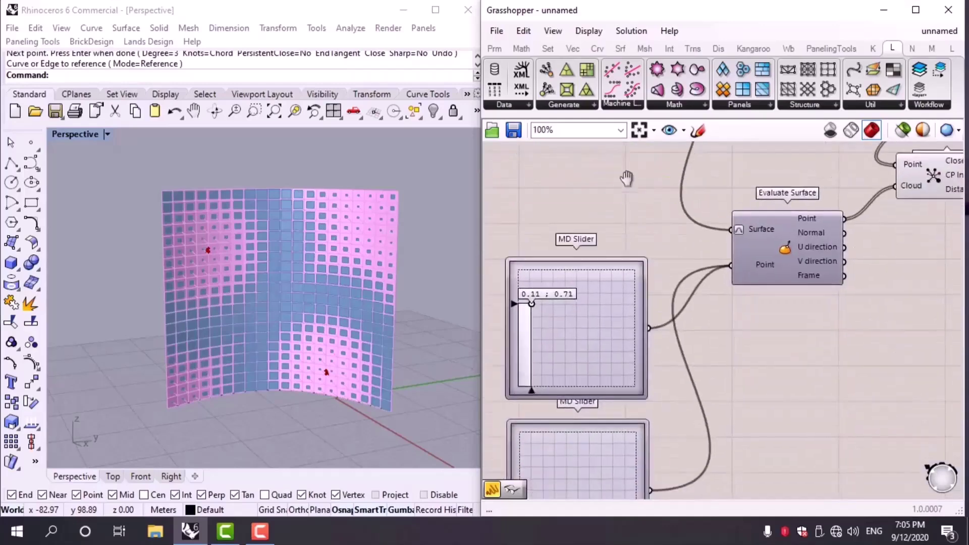
pyautogui.moveTo(616, 292); pyautogui.dragTo(589, 245, button='right')
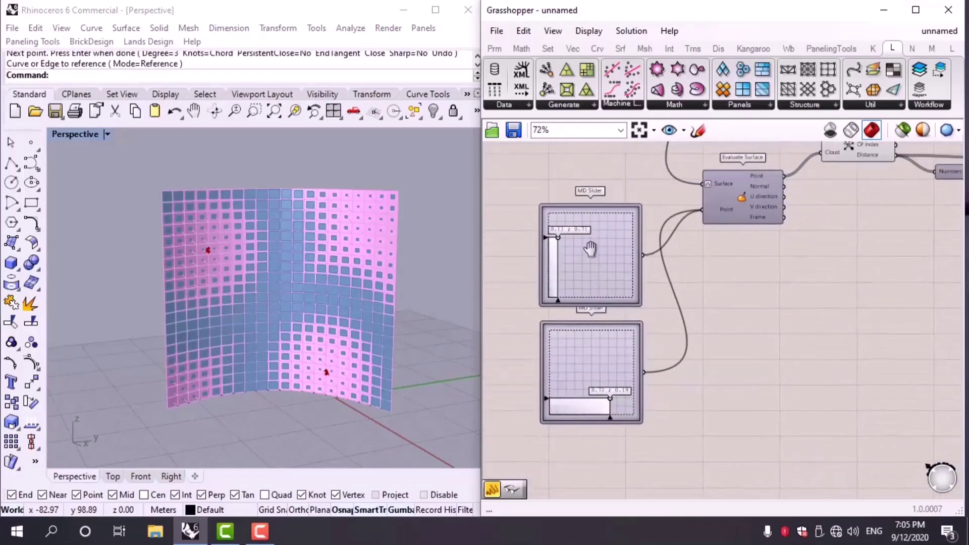
pyautogui.click(590, 246)
pyautogui.scroll(-1, 597, 313)
pyautogui.moveTo(601, 325); pyautogui.dragTo(598, 292, button='right')
pyautogui.click(598, 293)
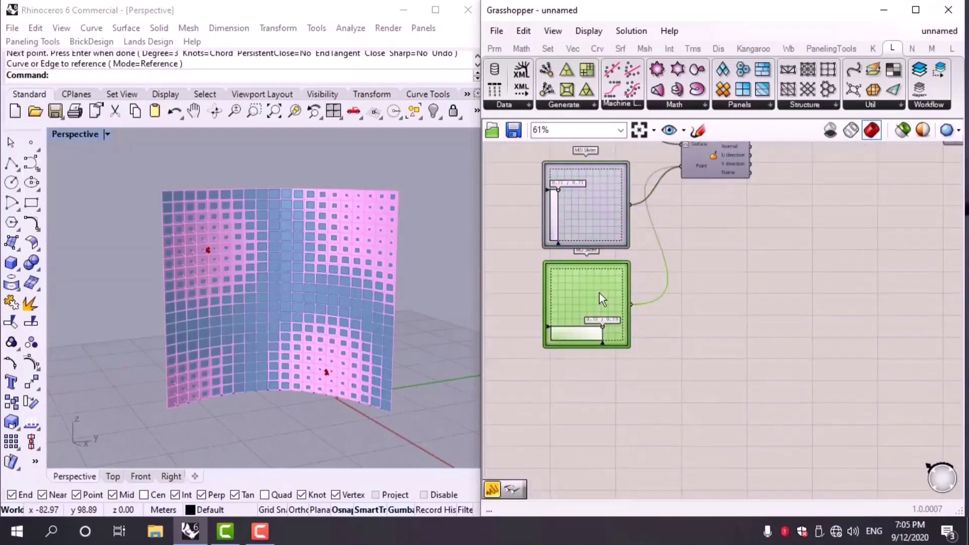
pyautogui.press('Delete')
# Move the remaining MD Slider's point so the attractor sits near the centre of the surface.
pyautogui.scroll(4, 571, 220)
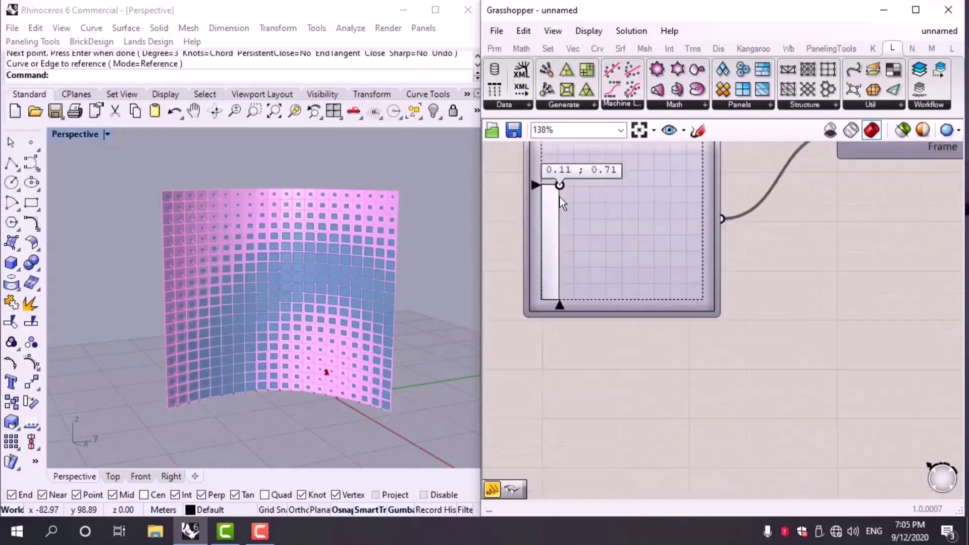
pyautogui.moveTo(545, 238); pyautogui.dragTo(586, 281)
pyautogui.scroll(-5, 596, 280)
pyautogui.moveTo(952, 240); pyautogui.dragTo(724, 277, button='right')
pyautogui.scroll(7, 675, 245)
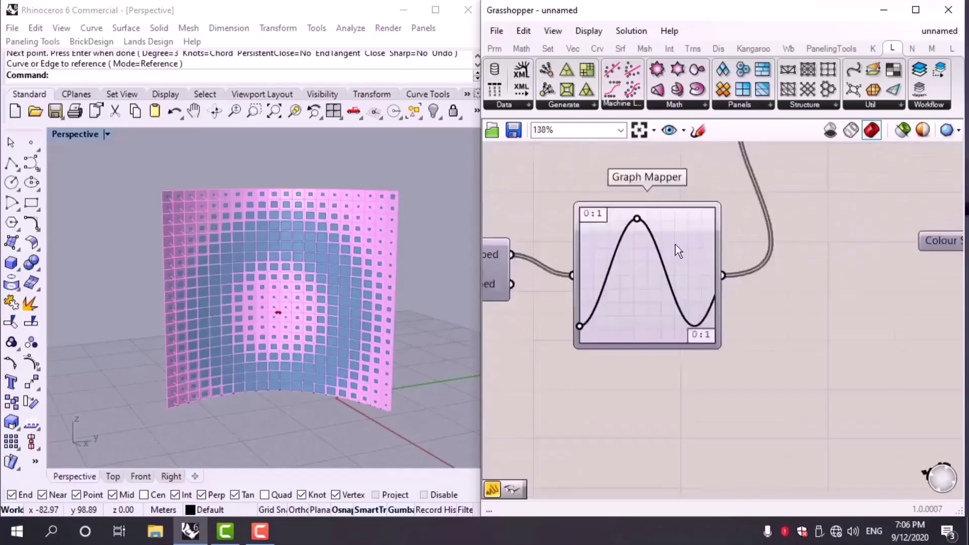
# Compress the Graph Mapper's sine curve by moving its peak handle closer to the start, giving three full peaks across the graph.
pyautogui.moveTo(608, 208); pyautogui.dragTo(559, 217)
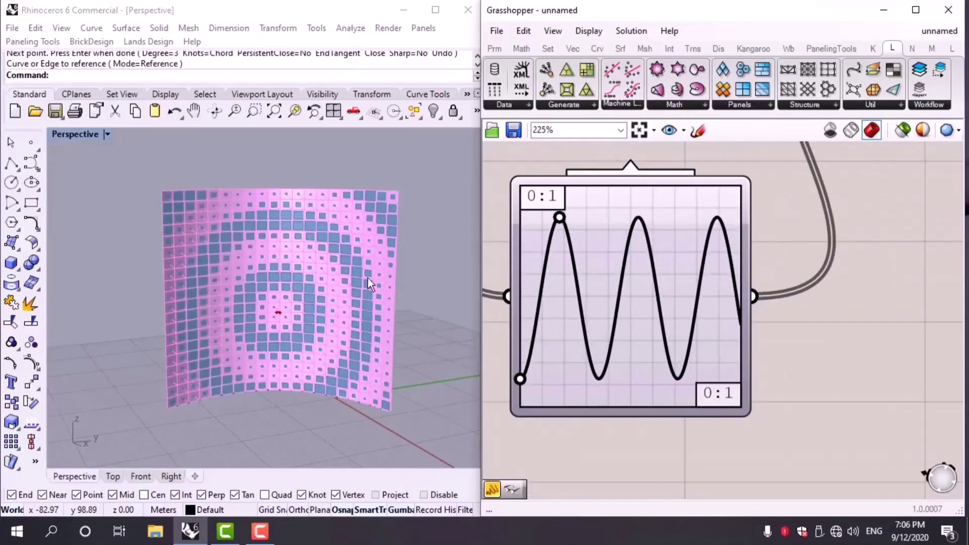
pyautogui.moveTo(367, 278); pyautogui.dragTo(280, 295, button='right')
pyautogui.scroll(3, 280, 295)
pyautogui.scroll(-8, 851, 211)
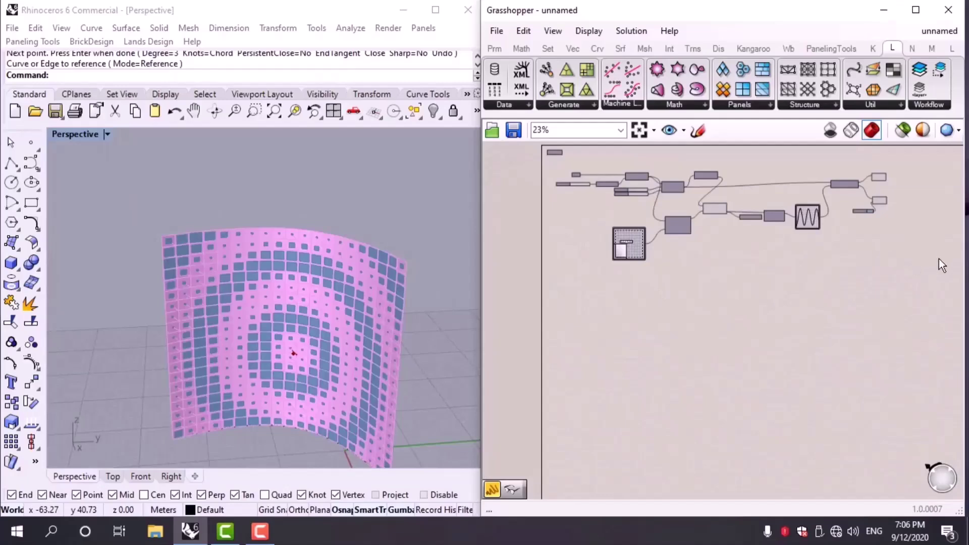
# Turn off the preview of all components in the existing quad panel definition.
pyautogui.moveTo(938, 259); pyautogui.dragTo(515, 168)
pyautogui.middleClick(737, 222)
pyautogui.click(736, 222)
pyautogui.click(782, 171)
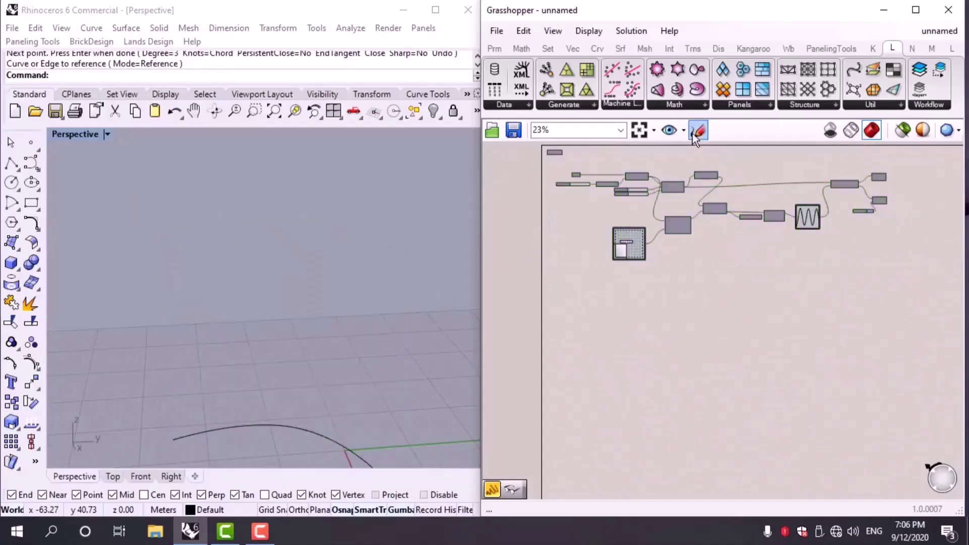
# Add a Klein Surface component in the empty canvas area below the existing definition.
pyautogui.click(681, 103)
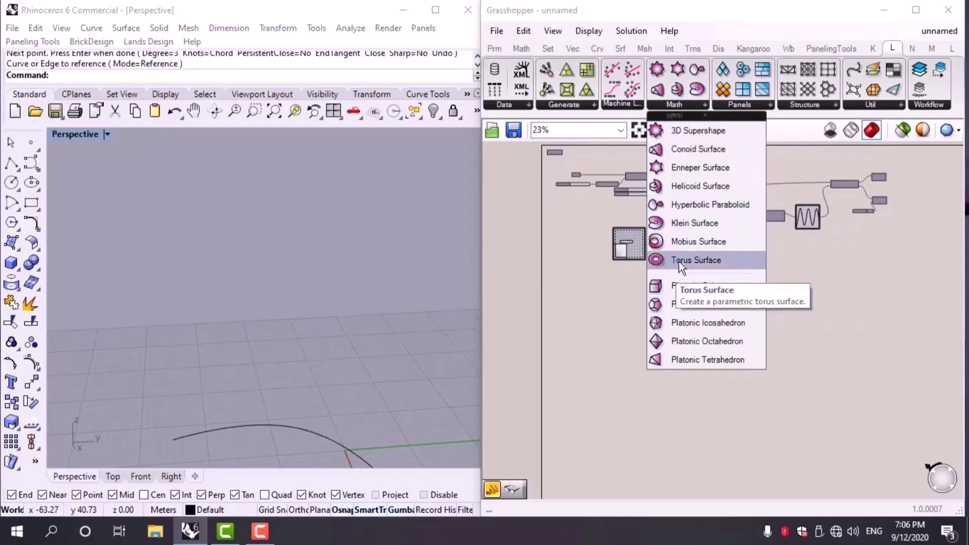
pyautogui.click(689, 226)
pyautogui.click(700, 288)
pyautogui.scroll(3, 701, 288)
pyautogui.scroll(2, 703, 287)
pyautogui.scroll(-5, 294, 404)
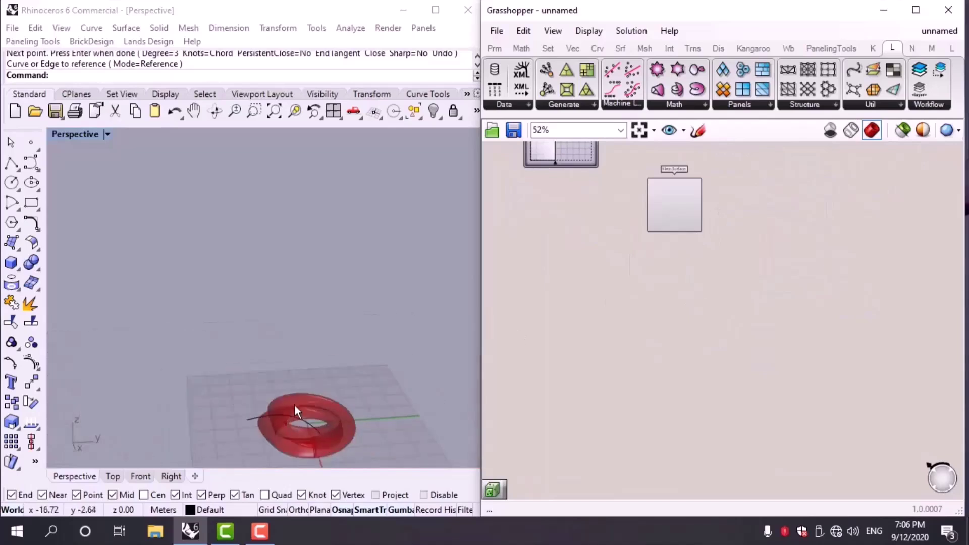
pyautogui.keyDown('shift'); pyautogui.moveTo(295, 406); pyautogui.dragTo(295, 353, button='right'); pyautogui.keyUp('shift')
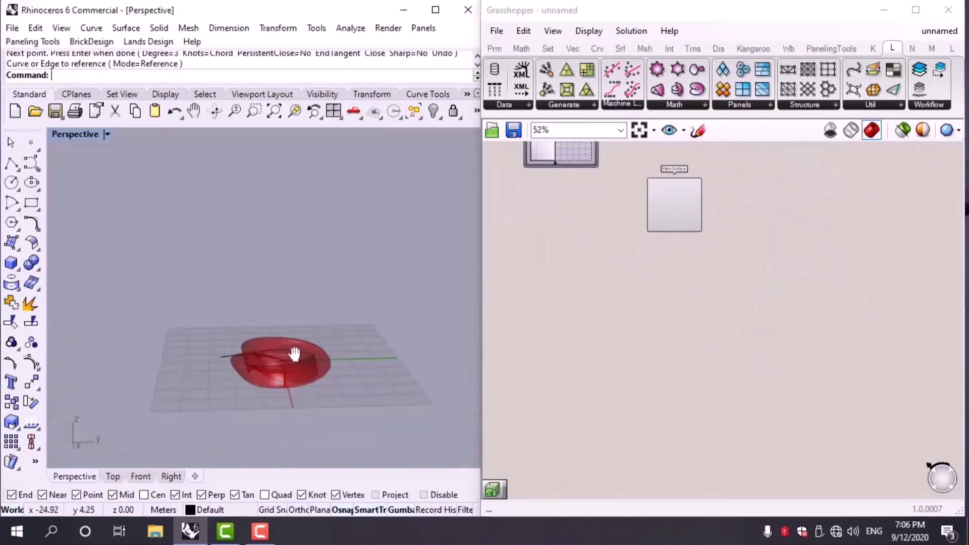
# Add a Triangle Panels B component and feed the Klein Surface output into its Surface input.
pyautogui.click(758, 104)
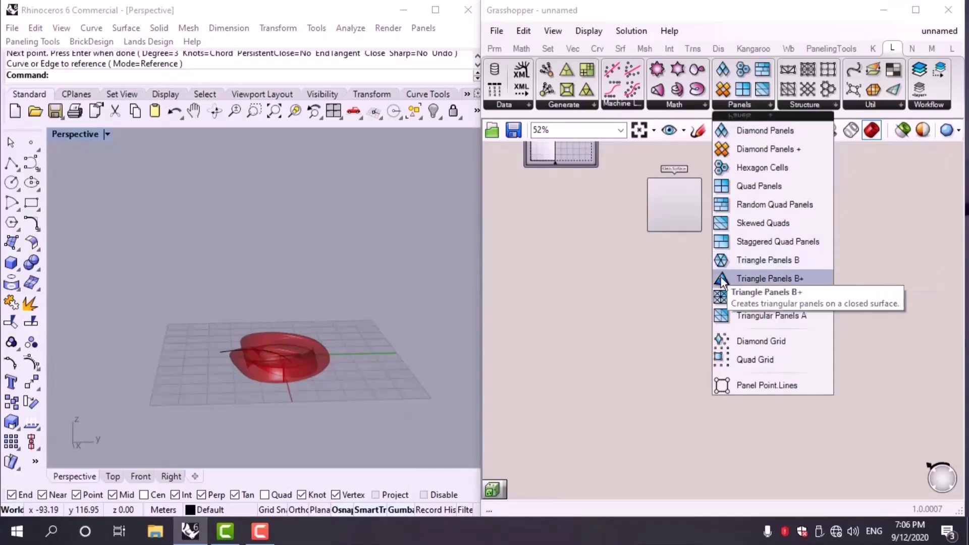
pyautogui.moveTo(737, 261); pyautogui.dragTo(747, 186)
pyautogui.scroll(5, 734, 193)
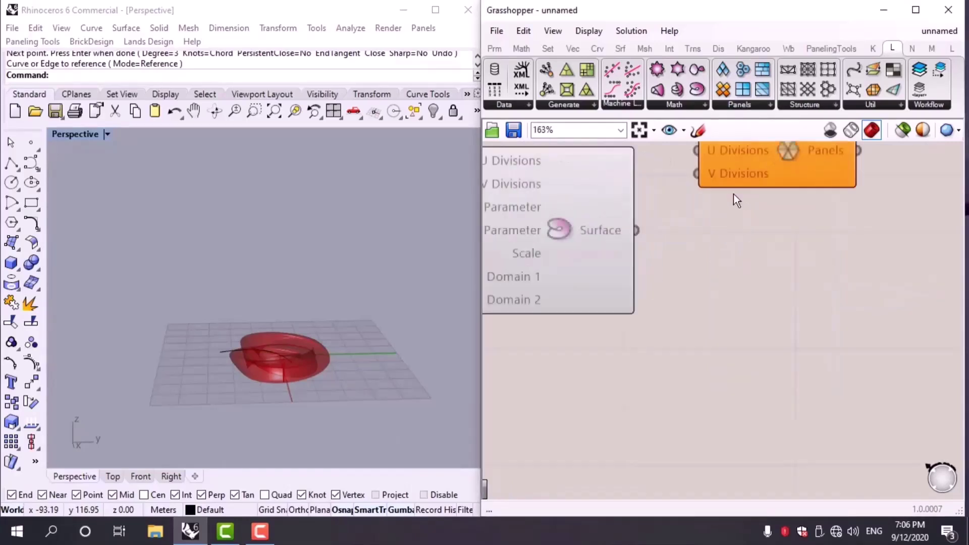
pyautogui.click(755, 288)
pyautogui.moveTo(617, 310); pyautogui.dragTo(828, 318)
# Create two number sliders set to 24 and connect them to the U Divisions and V Divisions of Triangle Panels B.
pyautogui.doubleClick(671, 389)
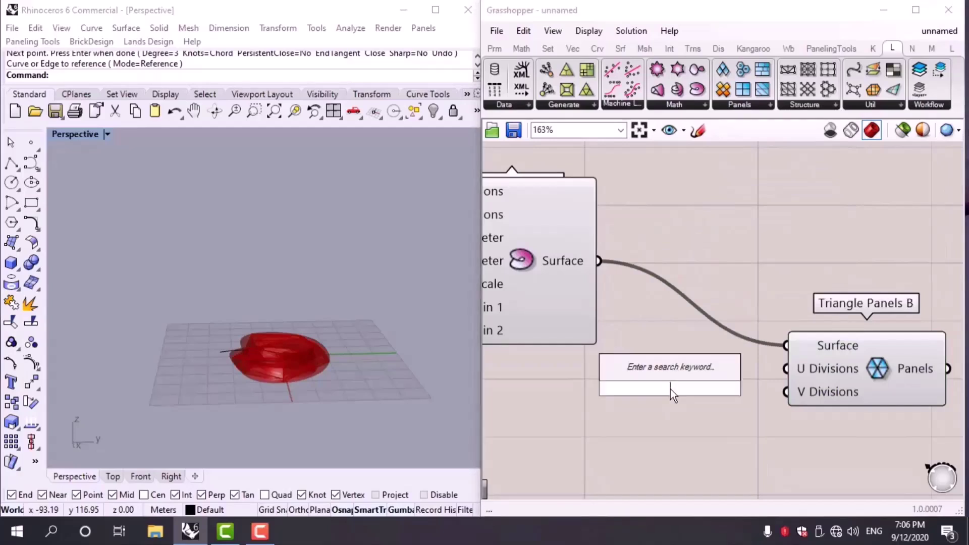
pyautogui.write('24')
pyautogui.press('Return')
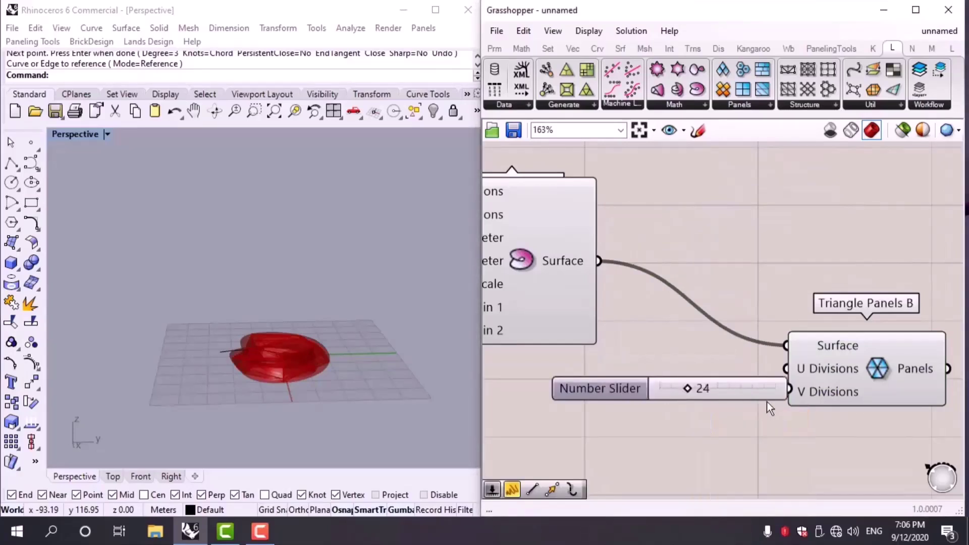
pyautogui.moveTo(704, 389); pyautogui.dragTo(698, 415)
pyautogui.moveTo(735, 379); pyautogui.dragTo(809, 370)
pyautogui.moveTo(735, 415); pyautogui.dragTo(786, 392)
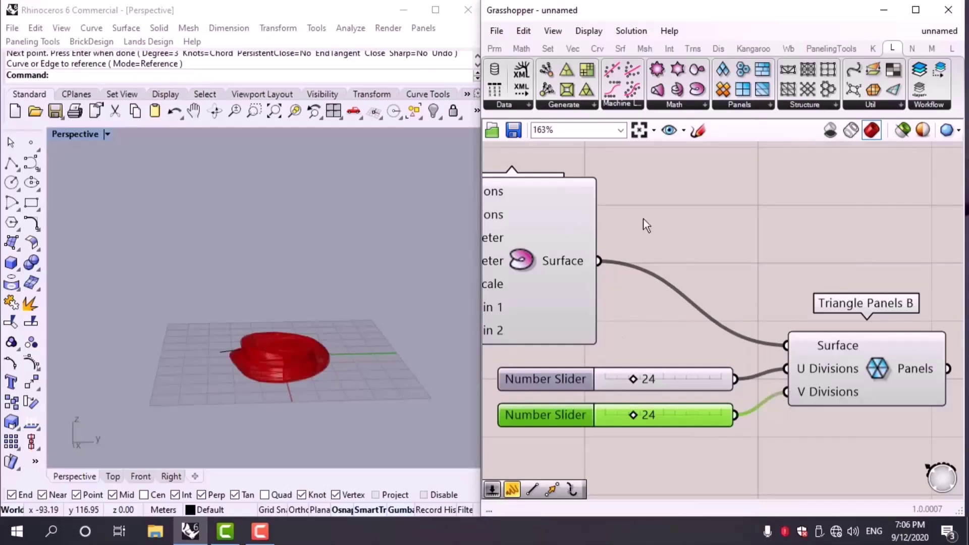
# Turn off the preview of the Klein Surface component.
pyautogui.click(503, 291)
pyautogui.scroll(5, 343, 328)
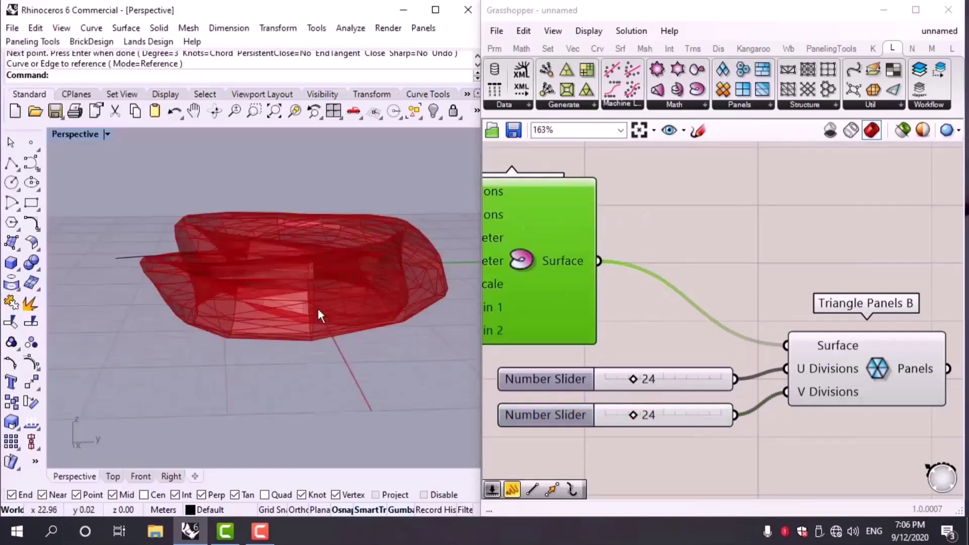
pyautogui.scroll(2, 703, 401)
pyautogui.scroll(1, 704, 402)
# Try U Divisions of 40 and 60 for Triangle Panels B, with V Divisions set to 30.
pyautogui.doubleClick(678, 371)
pyautogui.write('40')
pyautogui.press('Return')
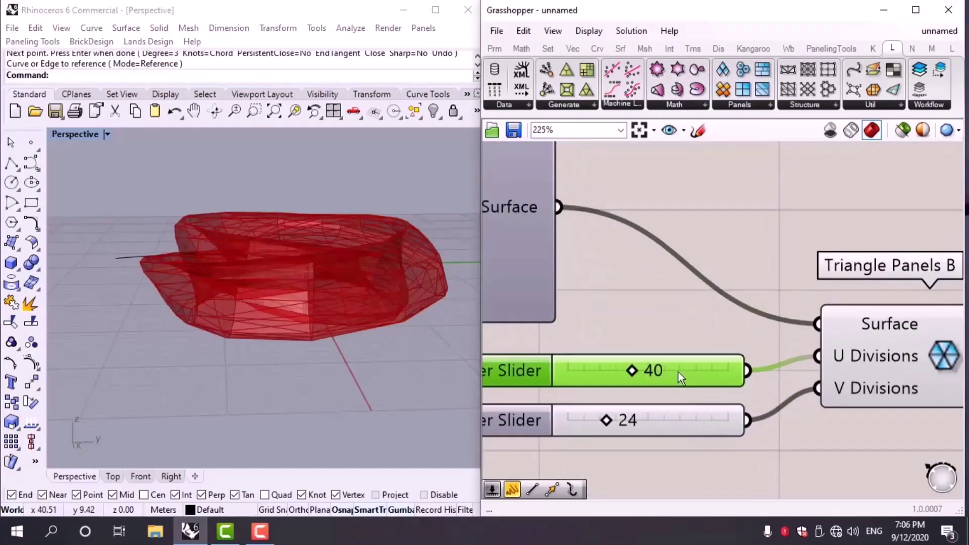
pyautogui.doubleClick(694, 371)
pyautogui.write('60')
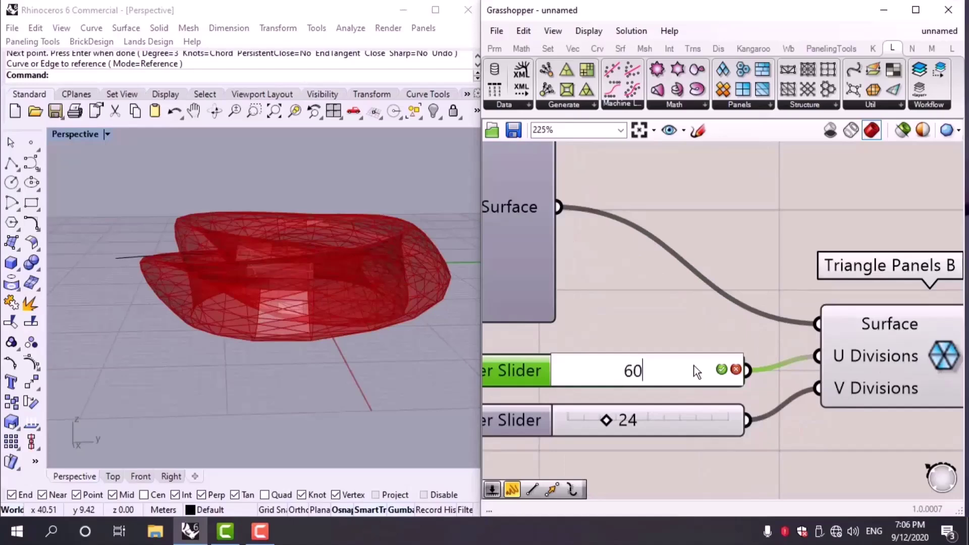
pyautogui.press('Return')
pyautogui.doubleClick(659, 425)
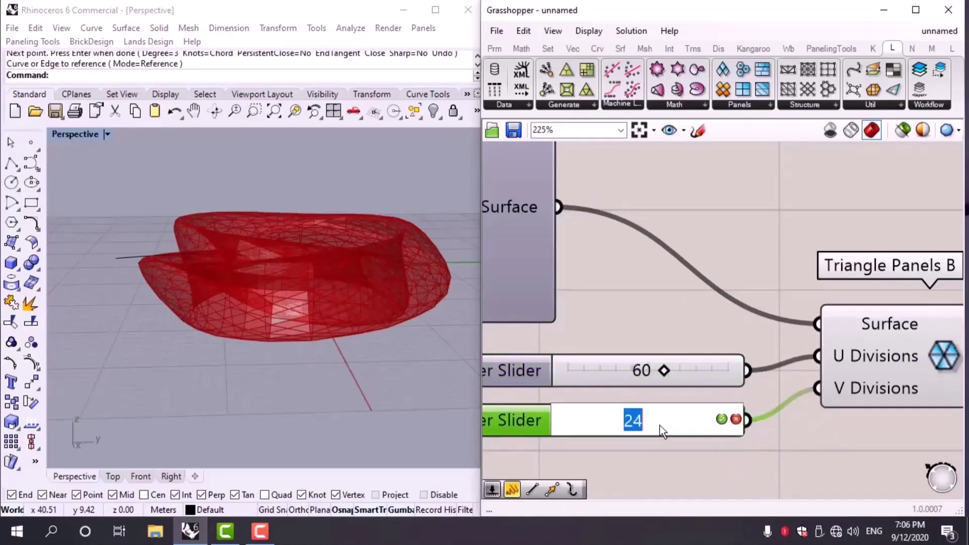
pyautogui.write('30')
pyautogui.press('Return')
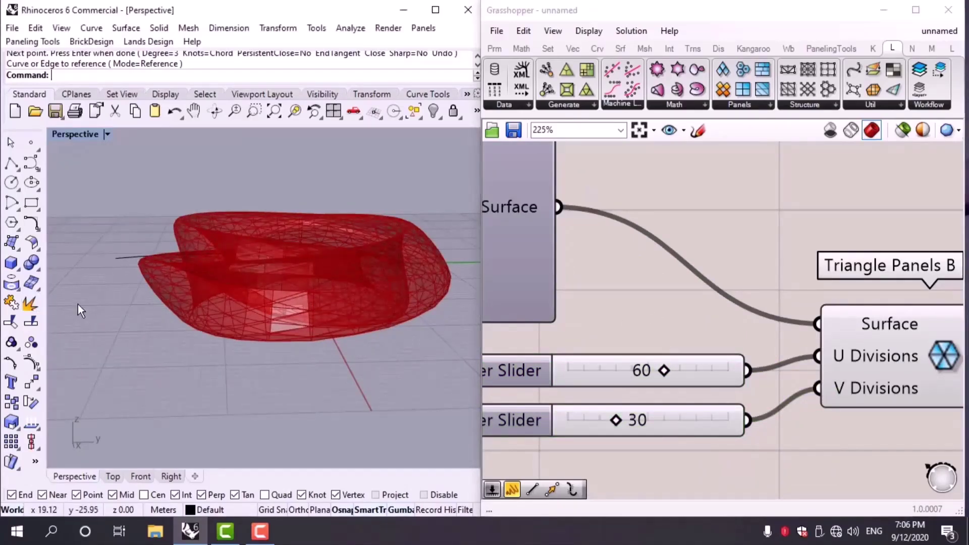
# Add a Panel Frame component and connect the Triangle Panels B output to its Panel input.
pyautogui.moveTo(78, 305); pyautogui.dragTo(103, 338, button='right')
pyautogui.scroll(-2, 752, 257)
pyautogui.moveTo(754, 256); pyautogui.dragTo(693, 201, button='right')
pyautogui.moveTo(573, 97); pyautogui.dragTo(825, 312)
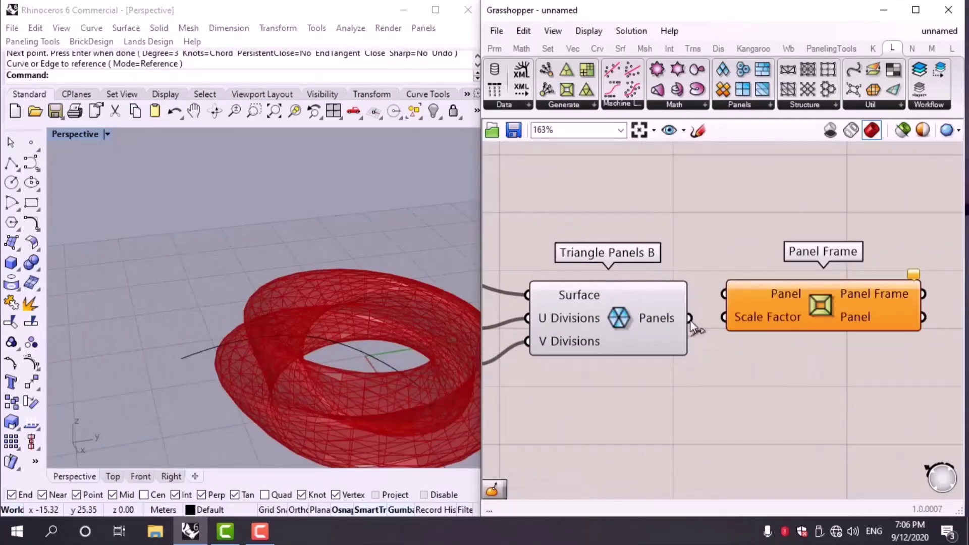
pyautogui.moveTo(719, 299); pyautogui.dragTo(722, 296)
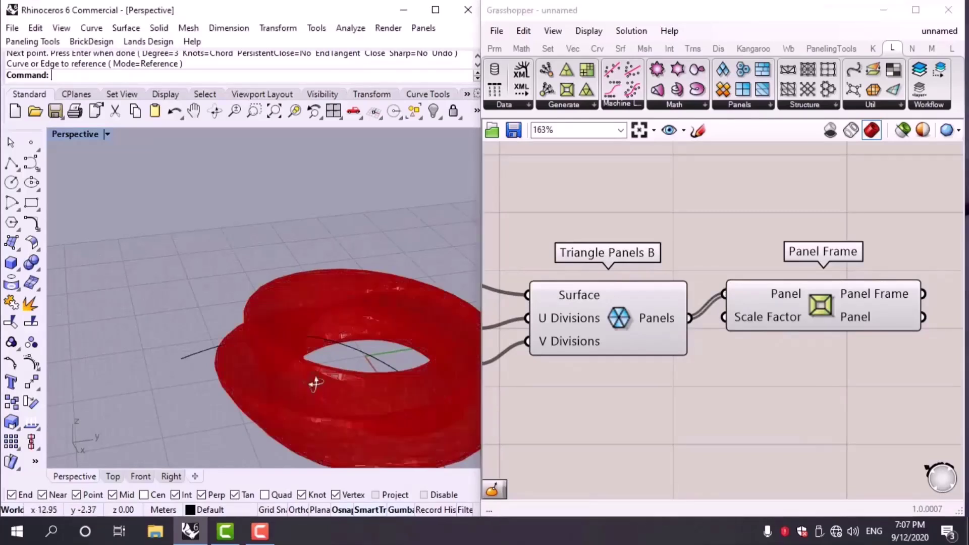
# Move the Panel Frame component farther away from Triangle Panels B to free up canvas space.
pyautogui.scroll(5, 328, 386)
pyautogui.moveTo(313, 385); pyautogui.dragTo(114, 235, button='right')
pyautogui.scroll(2, 235, 310)
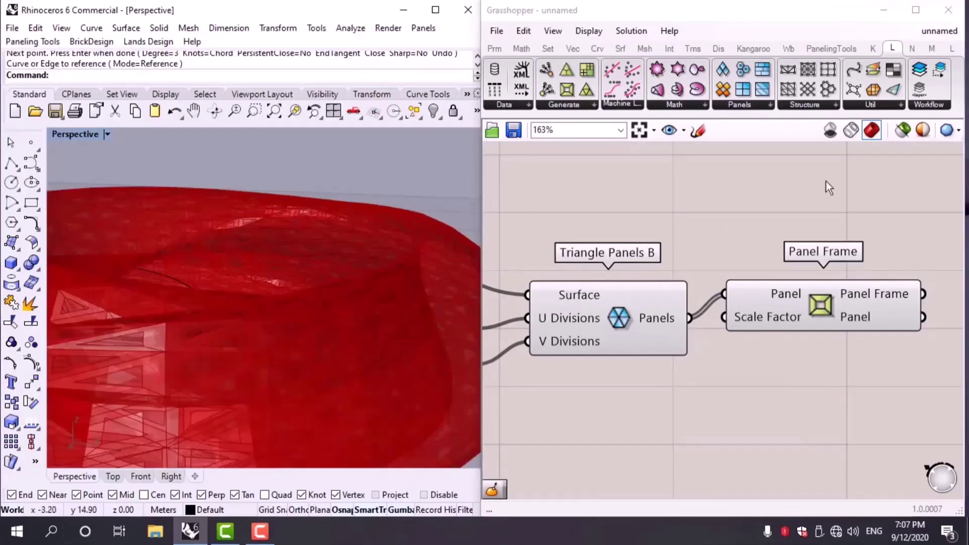
pyautogui.scroll(-3, 528, 346)
pyautogui.scroll(-4, 301, 313)
pyautogui.moveTo(301, 313)
pyautogui.mouseDown(button='right')
pyautogui.moveTo(277, 303)
pyautogui.moveTo(288, 301)
pyautogui.mouseUp(button='right')
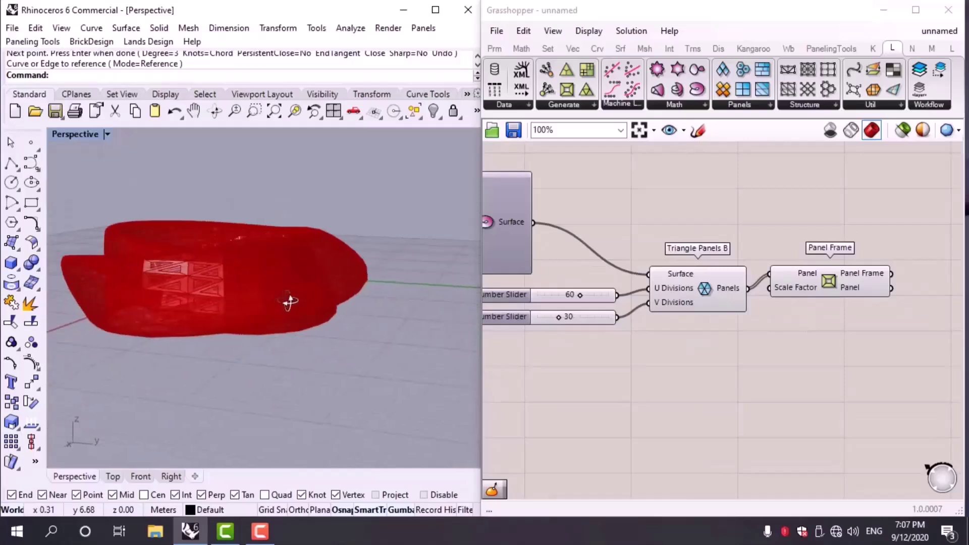
pyautogui.click(674, 403)
pyautogui.moveTo(824, 284); pyautogui.dragTo(831, 291)
pyautogui.click(737, 364)
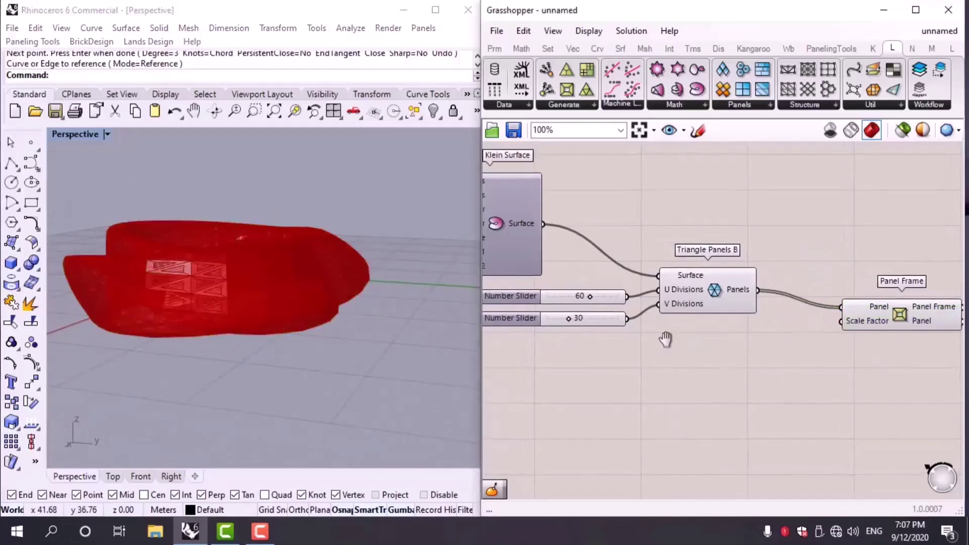
# Set the U Divisions slider of Triangle Panels B to 20.
pyautogui.scroll(-3, 734, 342)
pyautogui.scroll(4, 676, 323)
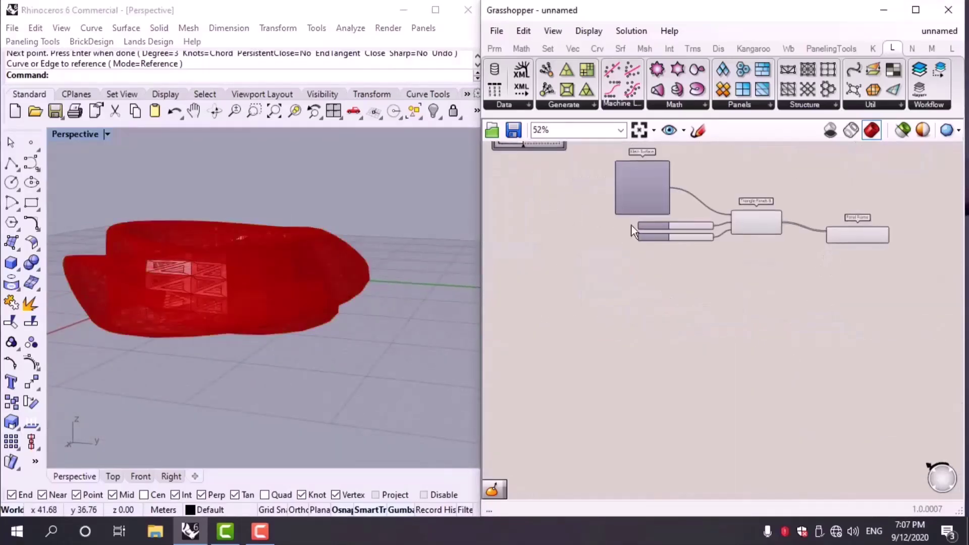
pyautogui.scroll(1, 674, 281)
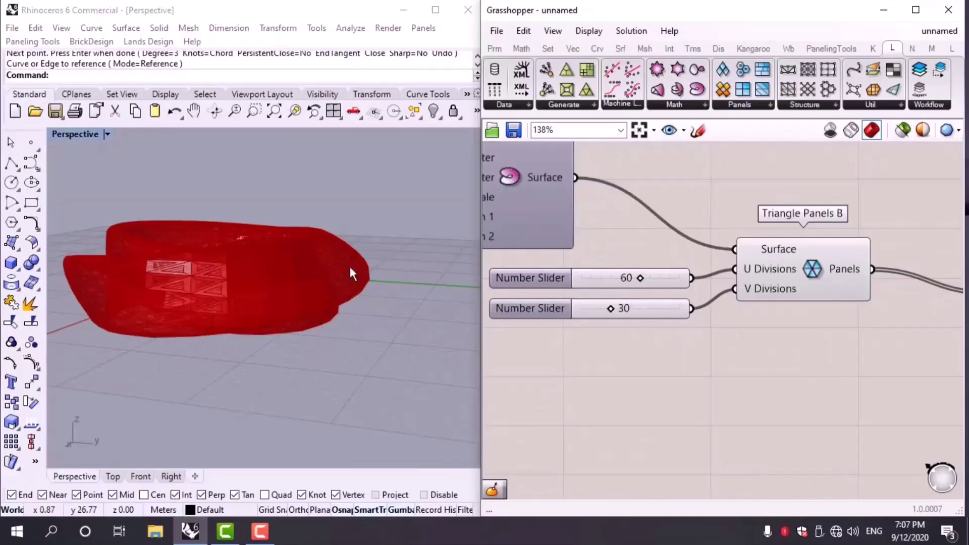
pyautogui.click(674, 278)
pyautogui.doubleClick(656, 278)
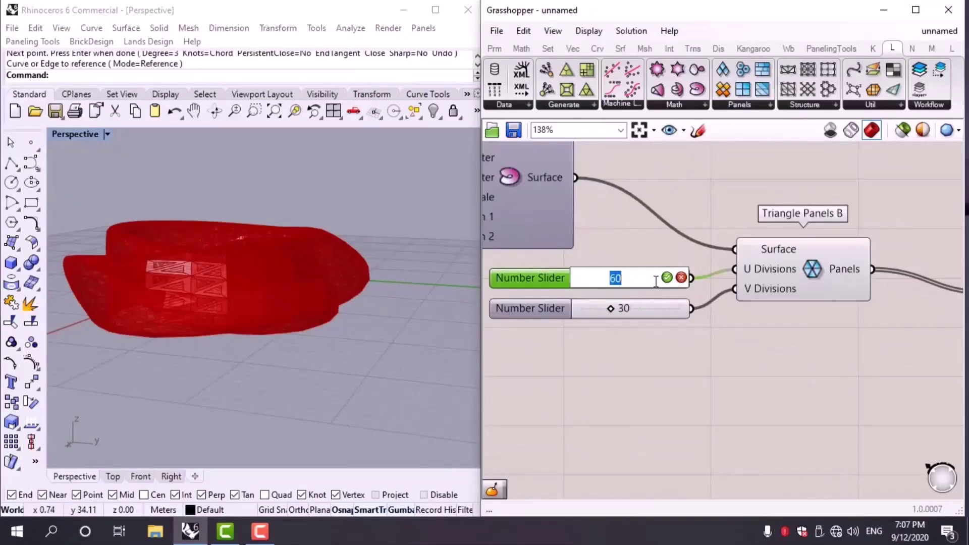
pyautogui.write('2')
pyautogui.press('Return')
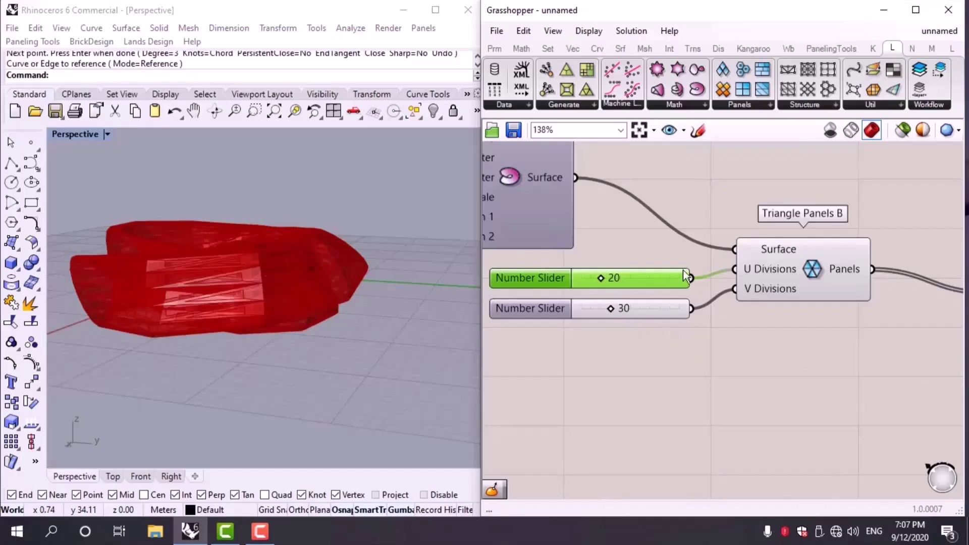
# Set the Triangle Panels B sliders to 12 U Divisions and 6 V Divisions.
pyautogui.doubleClick(644, 277)
pyautogui.write('12')
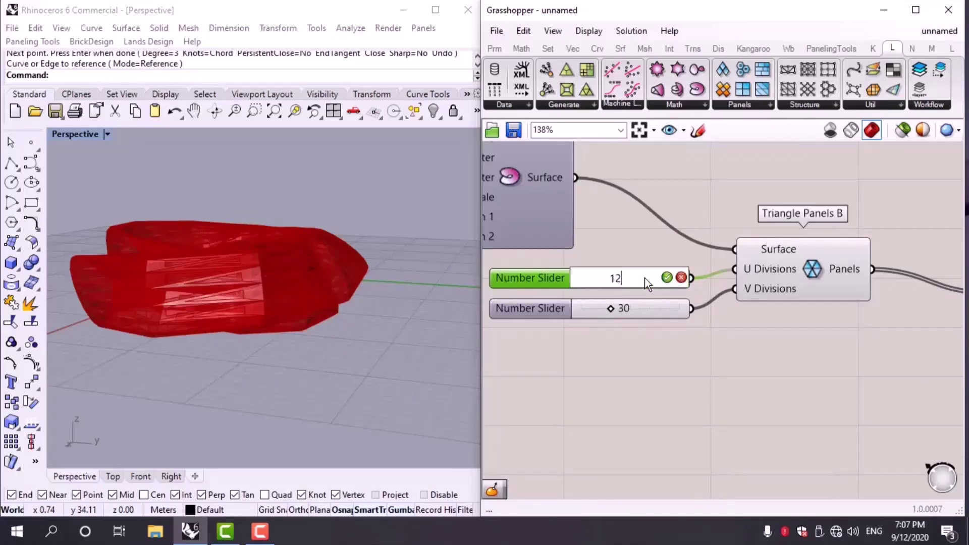
pyautogui.press('Return')
pyautogui.click(642, 306)
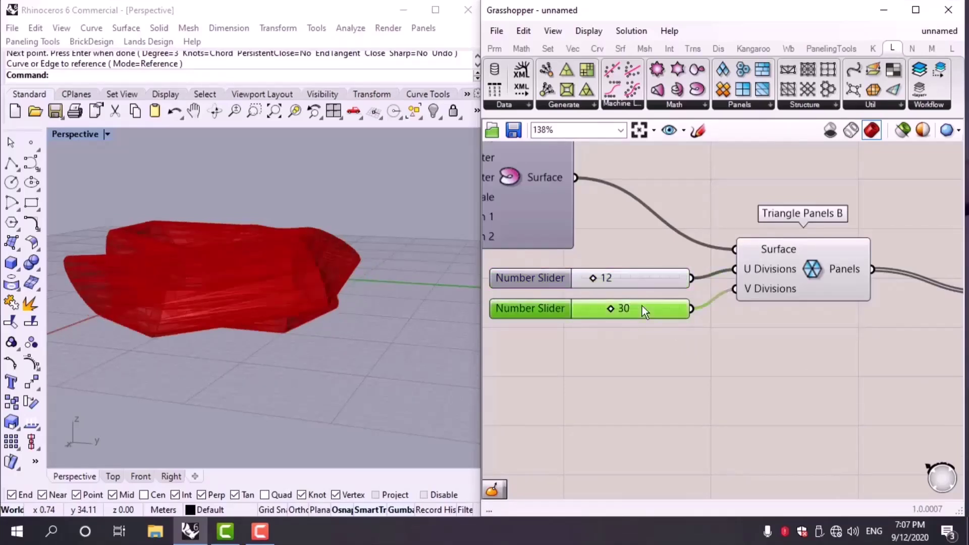
pyautogui.doubleClick(641, 306)
pyautogui.write('6')
pyautogui.press('Return')
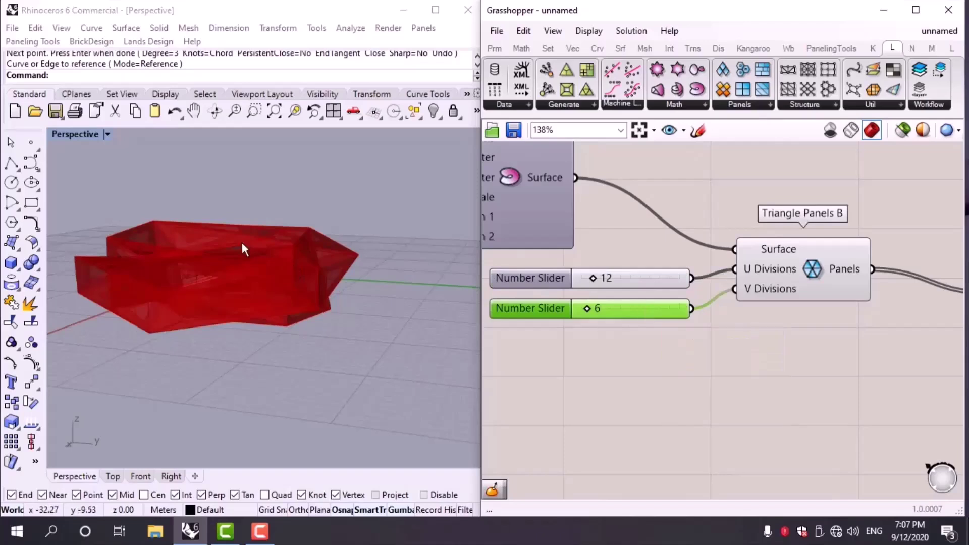
# Add an Evaluate Surface component below the sliders and feed the Klein Surface output into its Surface input.
pyautogui.moveTo(241, 242); pyautogui.dragTo(275, 311, button='right')
pyautogui.scroll(3, 325, 332)
pyautogui.scroll(-5, 325, 291)
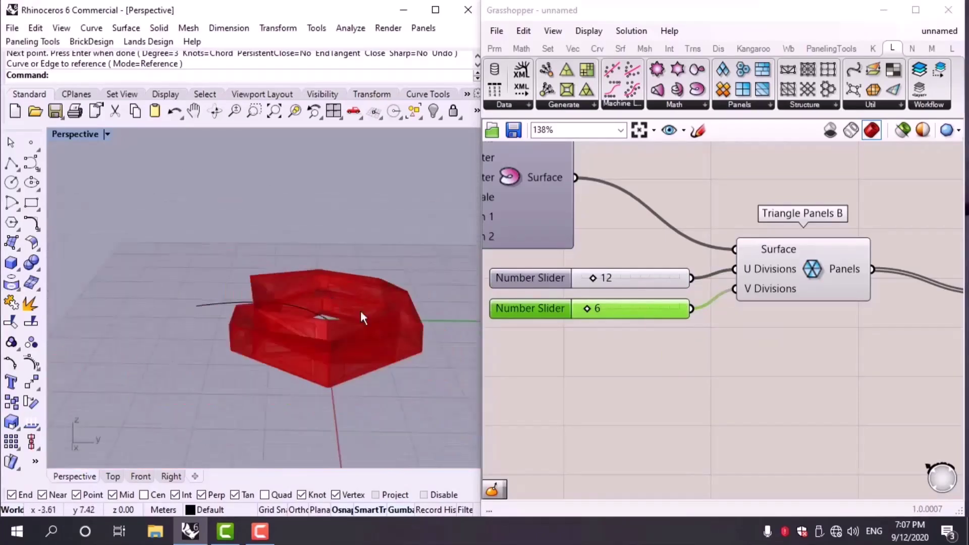
pyautogui.scroll(-2, 698, 316)
pyautogui.moveTo(698, 316); pyautogui.dragTo(707, 311, button='right')
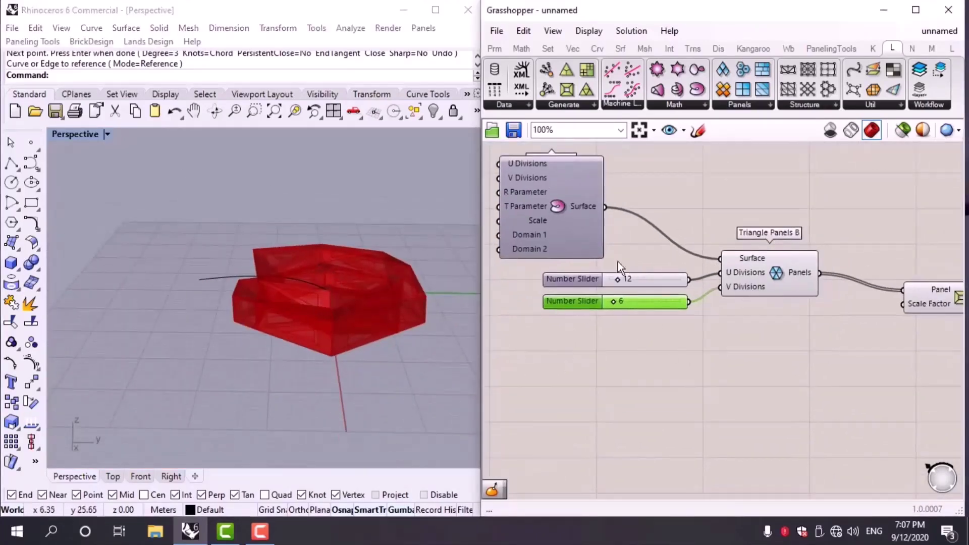
pyautogui.click(634, 382)
pyautogui.doubleClick(634, 382)
pyautogui.write('eva')
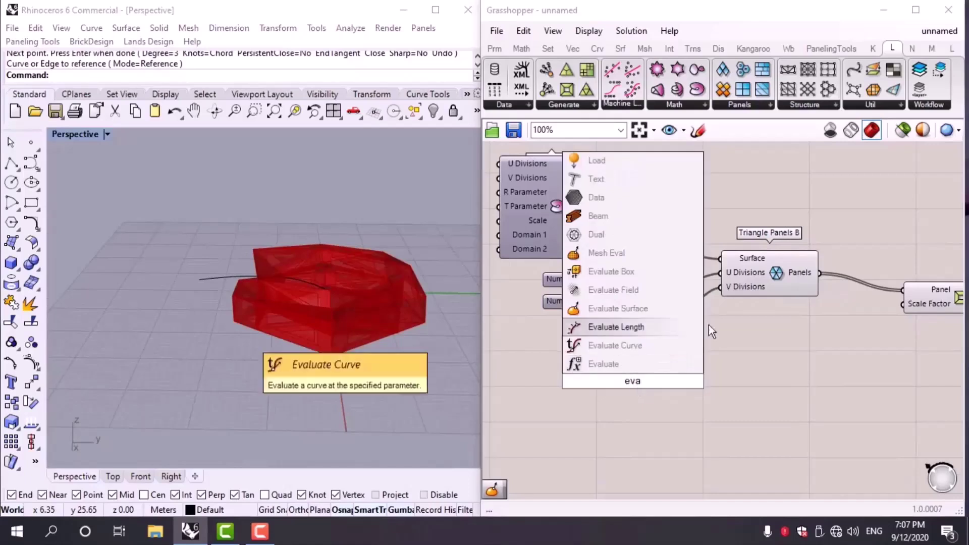
pyautogui.click(664, 308)
pyautogui.moveTo(604, 206); pyautogui.dragTo(584, 373)
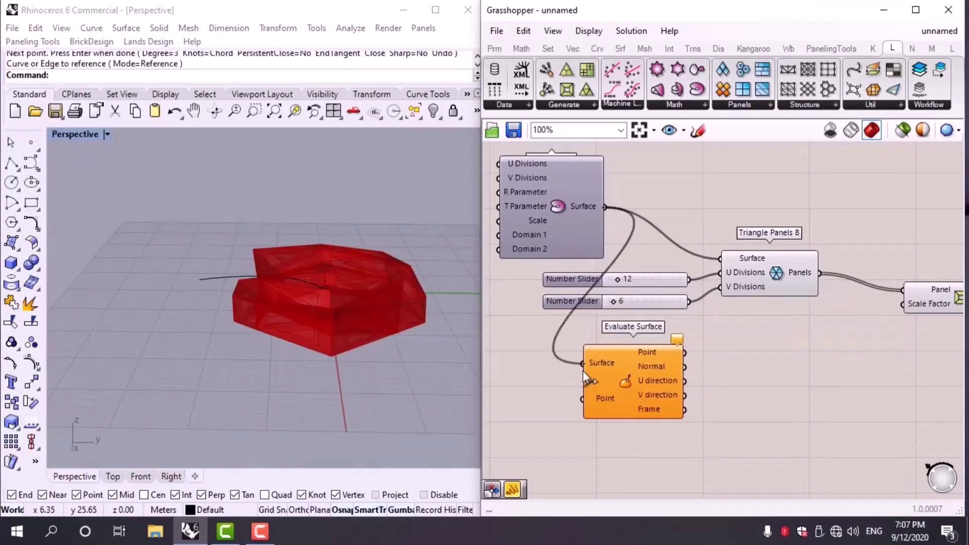
# Reparameterize the Surface input of the new Evaluate Surface component.
pyautogui.scroll(2, 595, 380)
pyautogui.rightClick(622, 323)
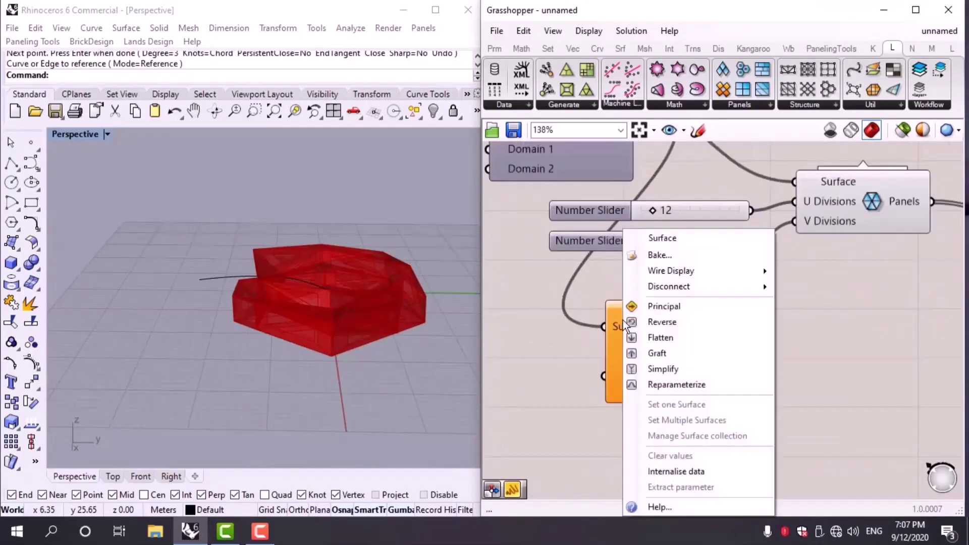
pyautogui.click(683, 385)
# Add an MD Slider and connect it to the Point input of the new Evaluate Surface.
pyautogui.moveTo(572, 429); pyautogui.dragTo(668, 304, button='right')
pyautogui.doubleClick(668, 305)
pyautogui.write('md')
pyautogui.press('Return')
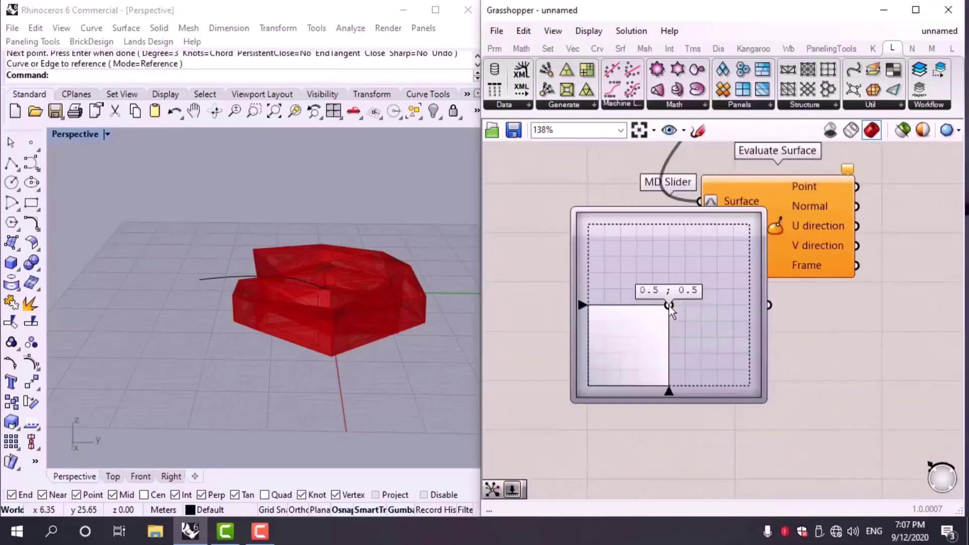
pyautogui.scroll(-3, 668, 305)
pyautogui.moveTo(720, 277); pyautogui.dragTo(713, 225)
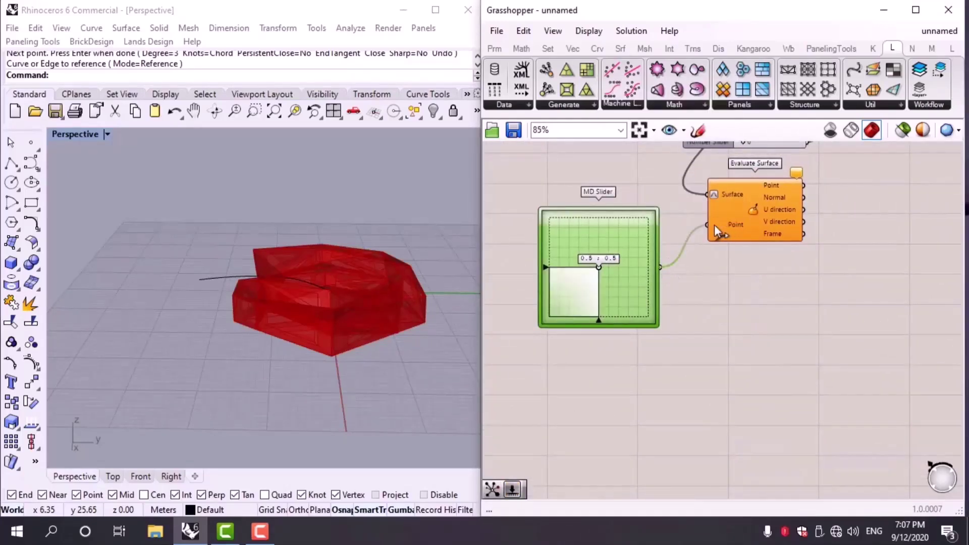
# Move the MD Slider's point low in its grid, just past the horizontal middle, placing the evaluated point on the surface's outer side.
pyautogui.click(799, 201)
pyautogui.moveTo(353, 318); pyautogui.dragTo(292, 378, button='right')
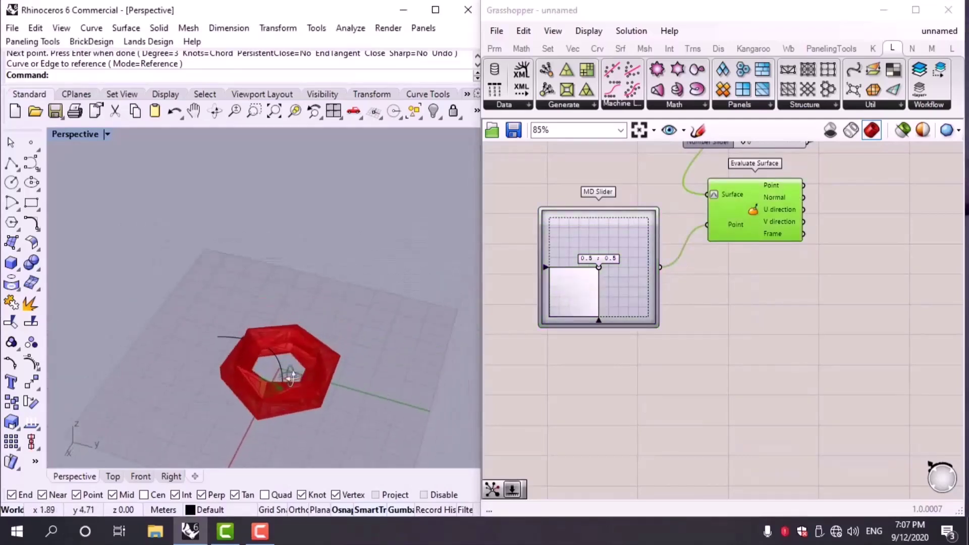
pyautogui.scroll(1, 581, 277)
pyautogui.moveTo(599, 270); pyautogui.dragTo(609, 312)
pyautogui.scroll(-2, 673, 305)
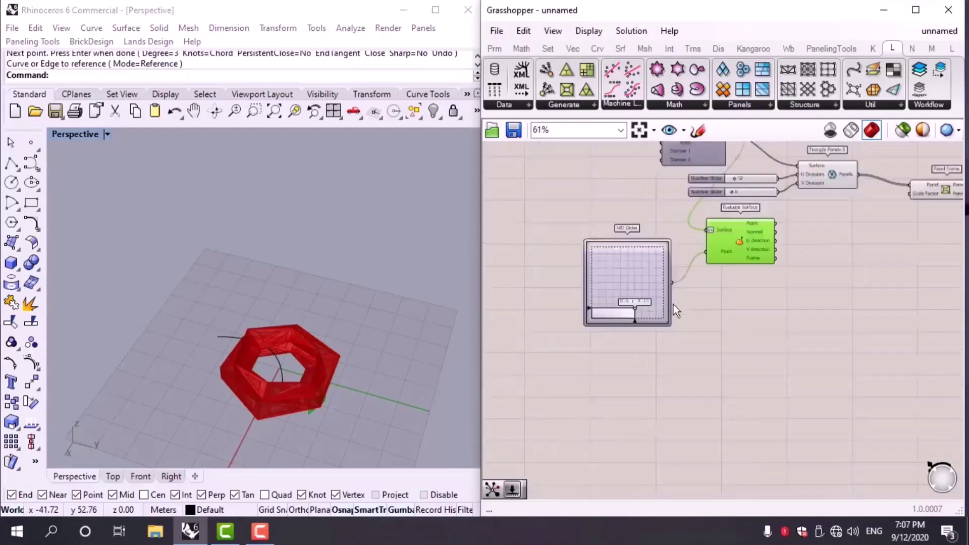
# Open the component search on the canvas just below the new Evaluate Surface.
pyautogui.moveTo(673, 304); pyautogui.dragTo(619, 316, button='right')
pyautogui.click(647, 293)
pyautogui.doubleClick(647, 293)
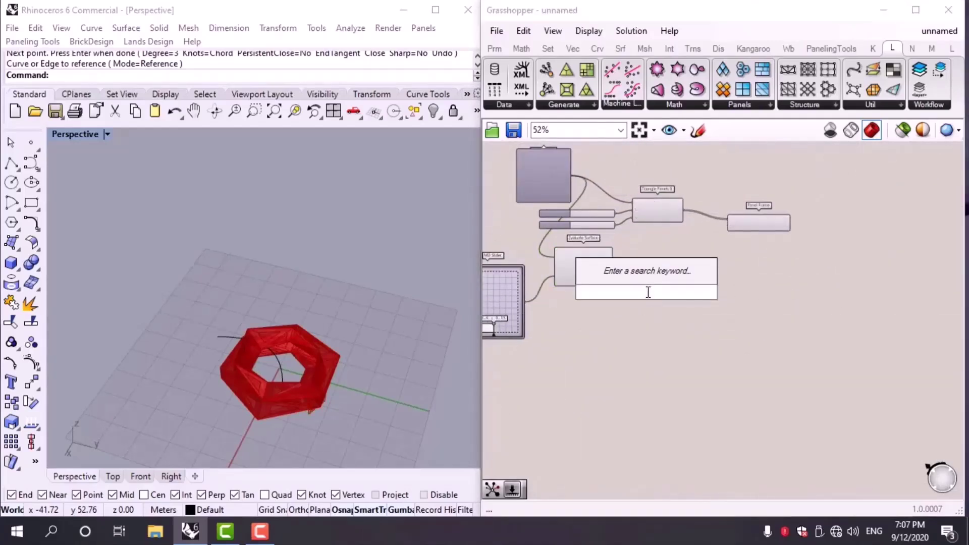
# Add an Area component, connect the Triangle Panels B Panels output to its Geometry input, and move Evaluate Surface below it.
pyautogui.write('area')
pyautogui.press('Return')
pyautogui.scroll(3, 636, 268)
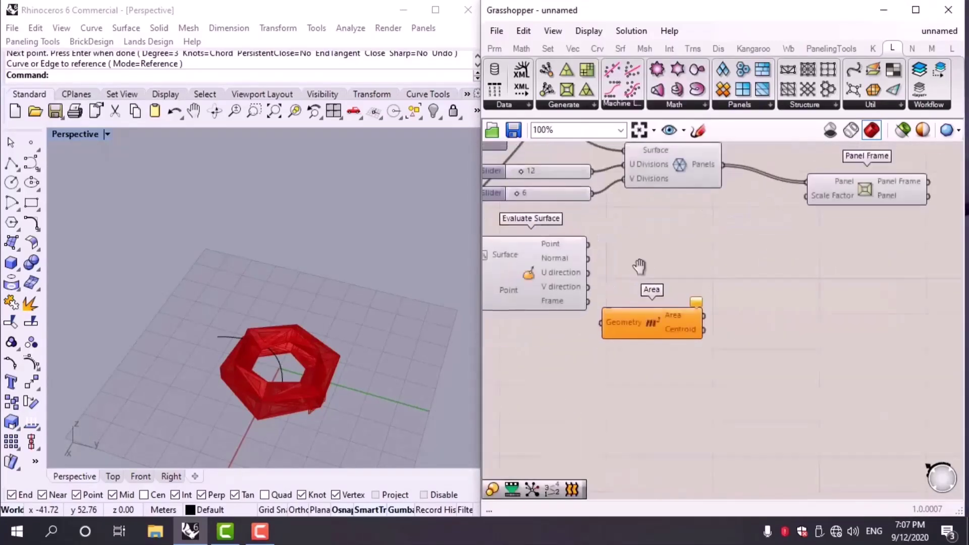
pyautogui.moveTo(639, 267); pyautogui.dragTo(610, 313, button='right')
pyautogui.moveTo(695, 211); pyautogui.dragTo(682, 318)
pyautogui.moveTo(522, 323); pyautogui.dragTo(736, 396)
pyautogui.moveTo(805, 360); pyautogui.dragTo(725, 361, button='right')
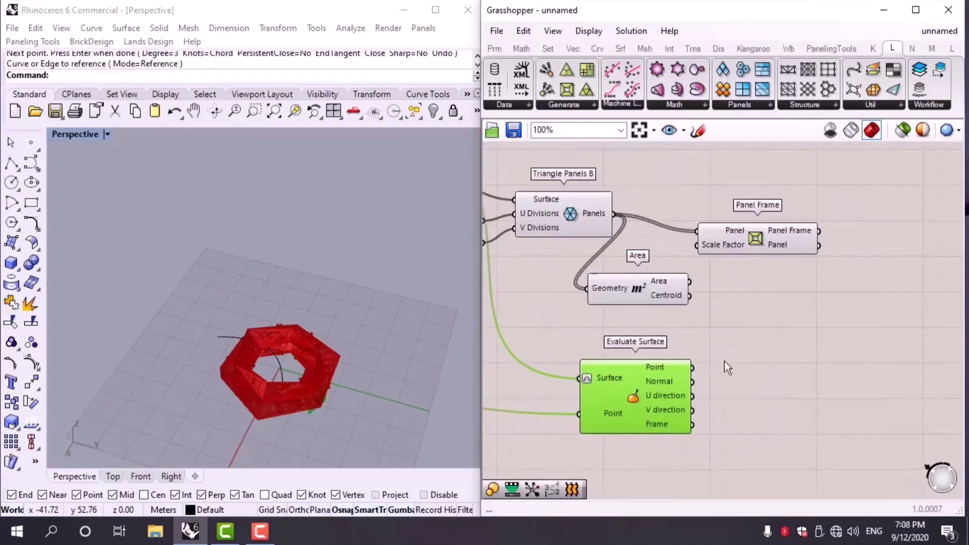
# Add a Closest Point component, feeding the Area Centroid into Point and the Evaluate Surface Point into Cloud.
pyautogui.doubleClick(738, 357)
pyautogui.write('cp')
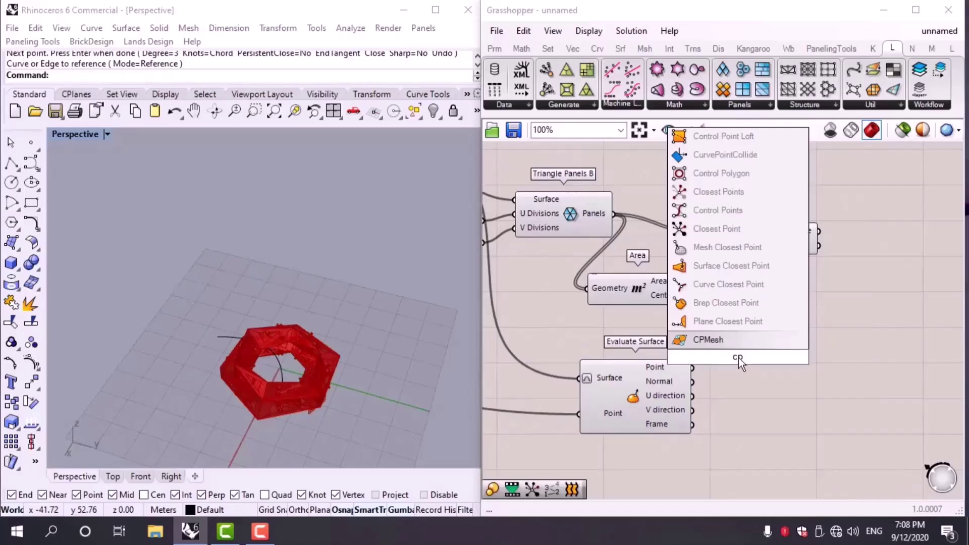
pyautogui.click(722, 229)
pyautogui.moveTo(724, 361); pyautogui.dragTo(653, 300, button='right')
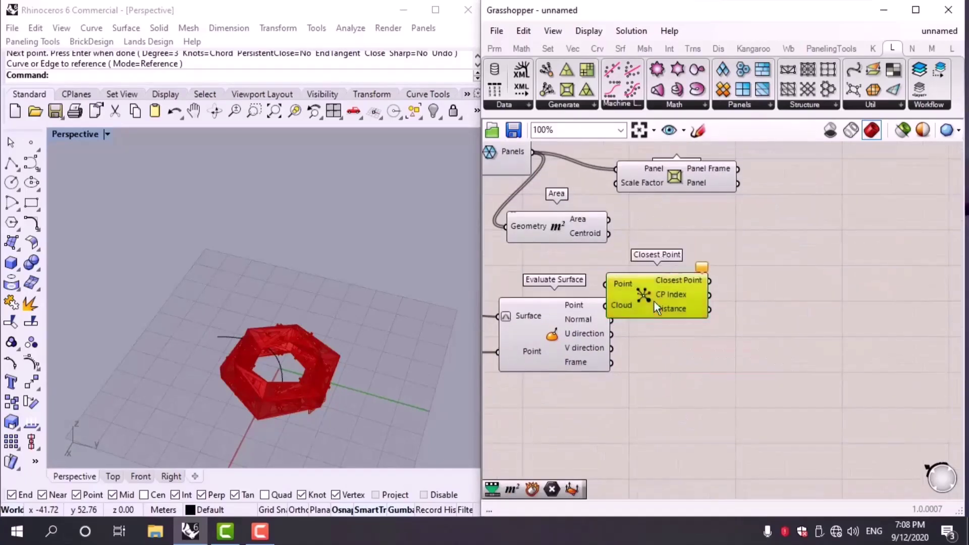
pyautogui.moveTo(653, 301); pyautogui.dragTo(713, 271)
pyautogui.moveTo(610, 233); pyautogui.dragTo(664, 250)
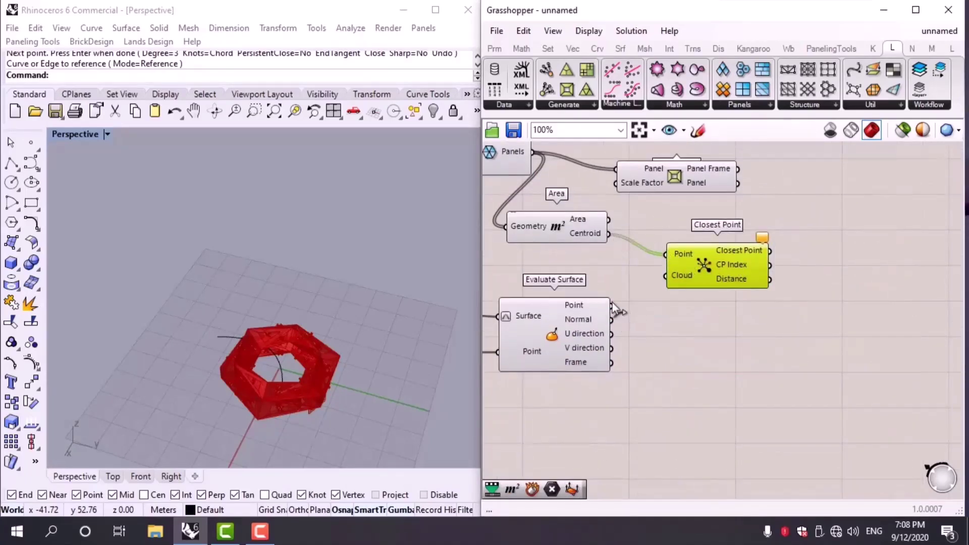
# Add a Remap Numbers component and connect the Closest Point Distance output to its Value input.
pyautogui.moveTo(822, 317); pyautogui.dragTo(784, 321, button='right')
pyautogui.doubleClick(788, 319)
pyautogui.write('r')
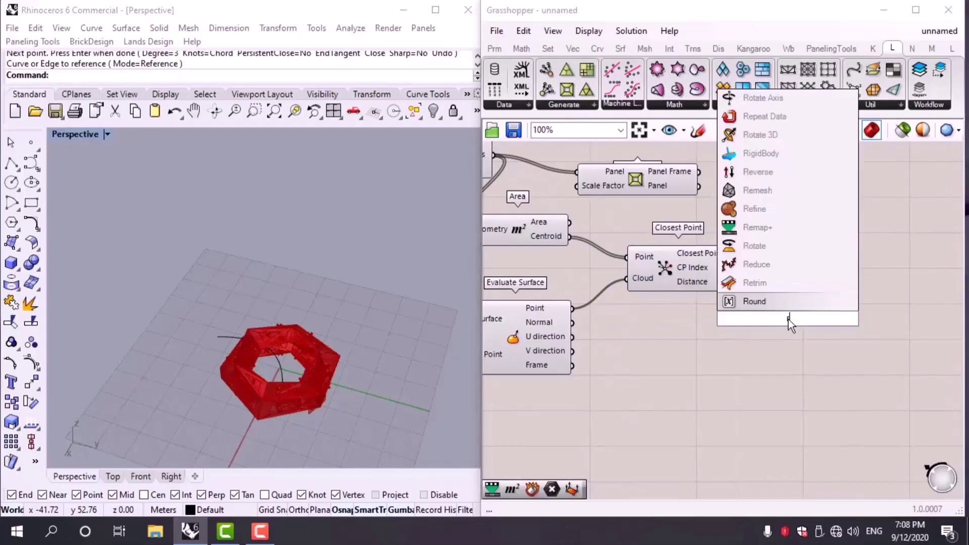
pyautogui.write('ema')
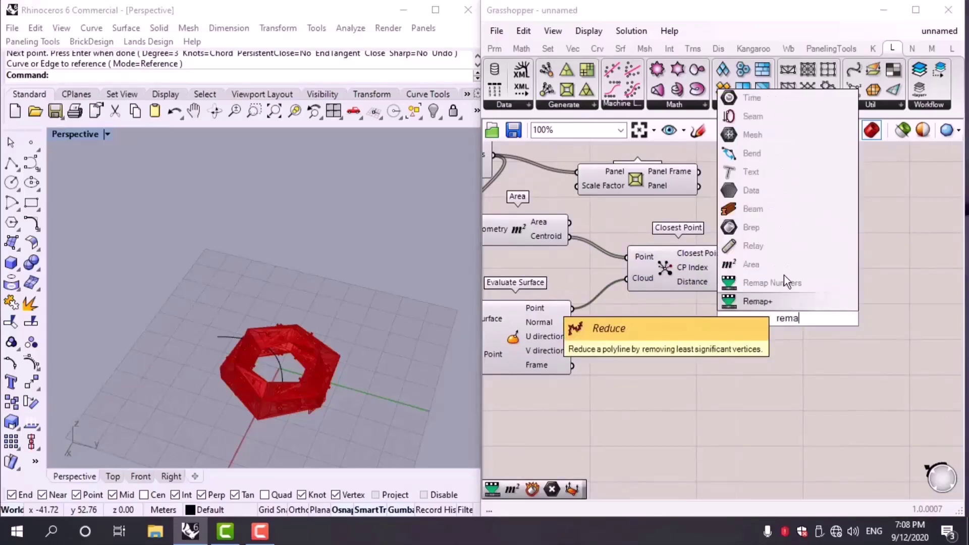
pyautogui.click(783, 283)
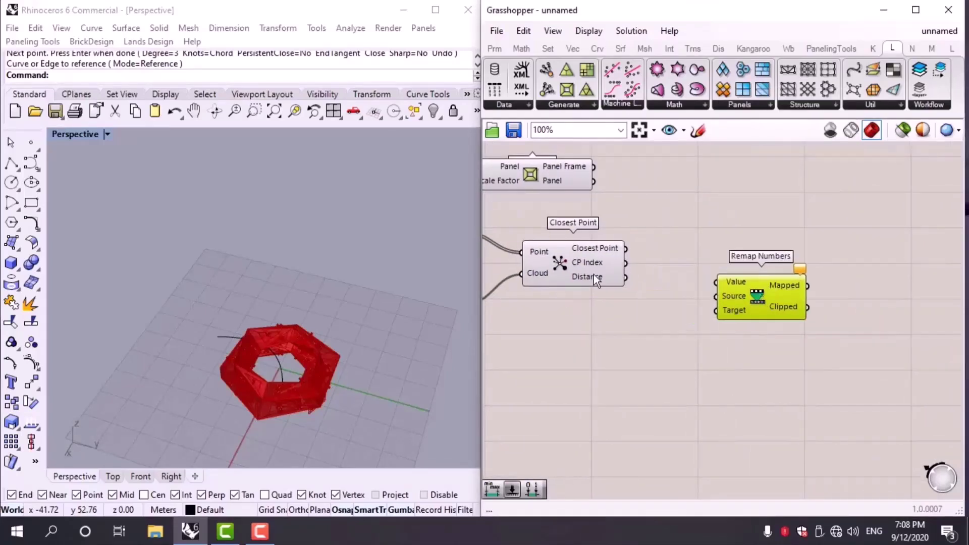
pyautogui.moveTo(625, 277); pyautogui.dragTo(717, 281)
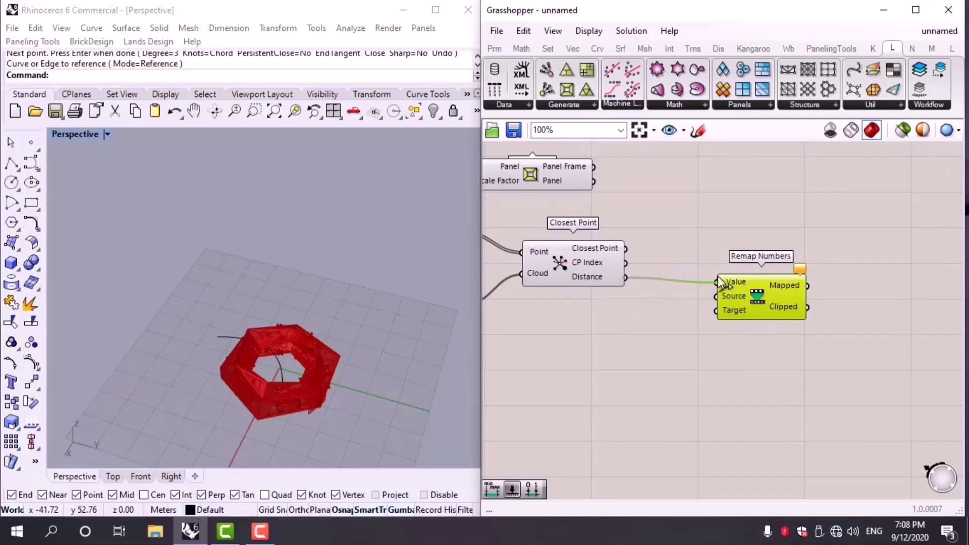
# Add a Bounds component and connect the Closest Point Distance output to its Numbers input.
pyautogui.doubleClick(667, 326)
pyautogui.write('boum')
pyautogui.press('BackSpace')
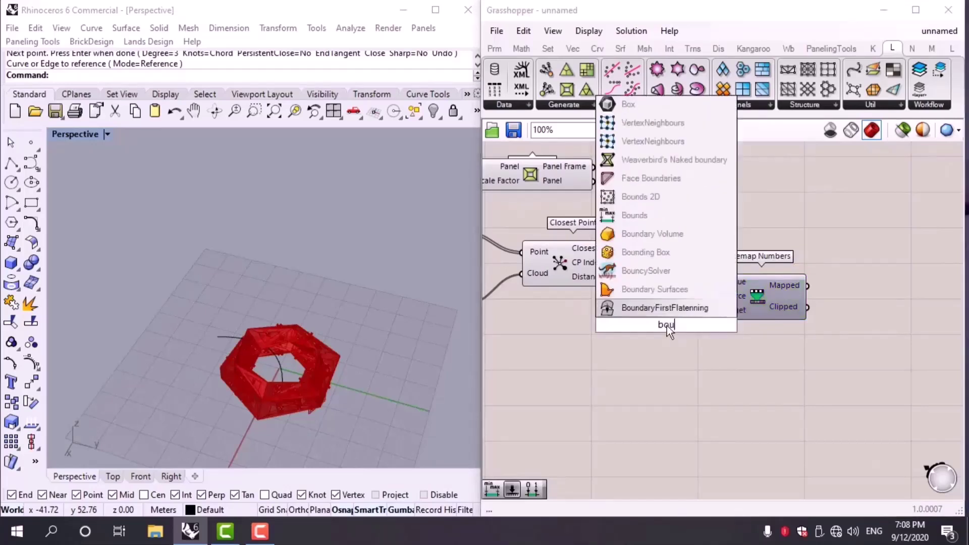
pyautogui.write('nd')
pyautogui.click(639, 228)
pyautogui.scroll(4, 651, 268)
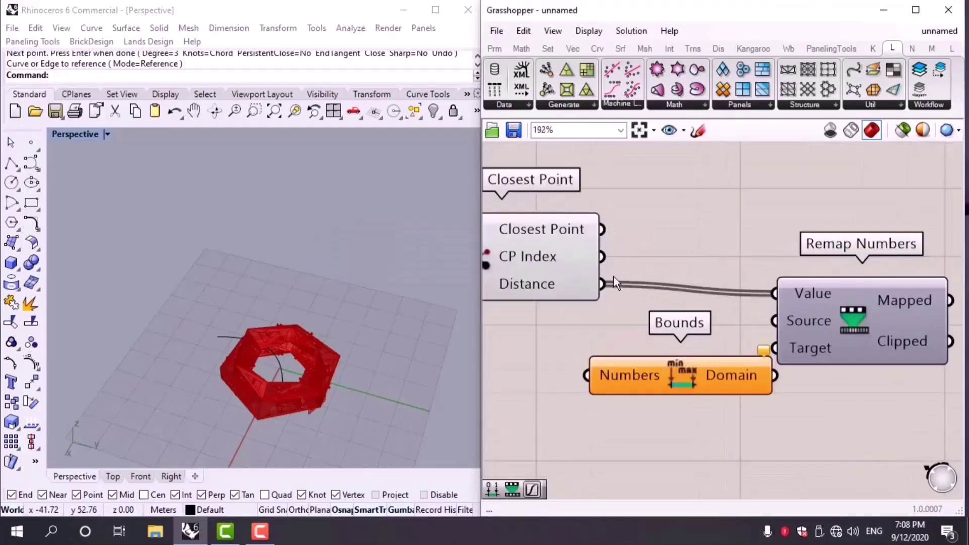
pyautogui.moveTo(606, 281); pyautogui.dragTo(588, 372)
# Move Remap Numbers farther from Bounds and connect the Bounds Domain output to its Source input.
pyautogui.moveTo(846, 403); pyautogui.dragTo(795, 398, button='right')
pyautogui.moveTo(807, 325); pyautogui.dragTo(689, 297, button='right')
pyautogui.click(689, 297)
pyautogui.moveTo(688, 297); pyautogui.dragTo(744, 297)
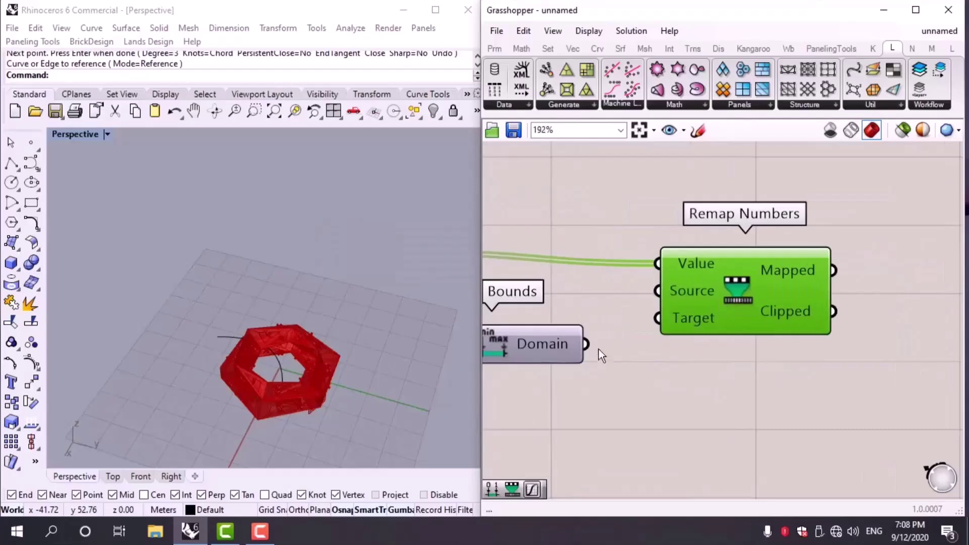
pyautogui.moveTo(585, 343); pyautogui.dragTo(660, 290)
# Move the Bounds component lower so it sits clear of the Distance wire.
pyautogui.scroll(-4, 735, 361)
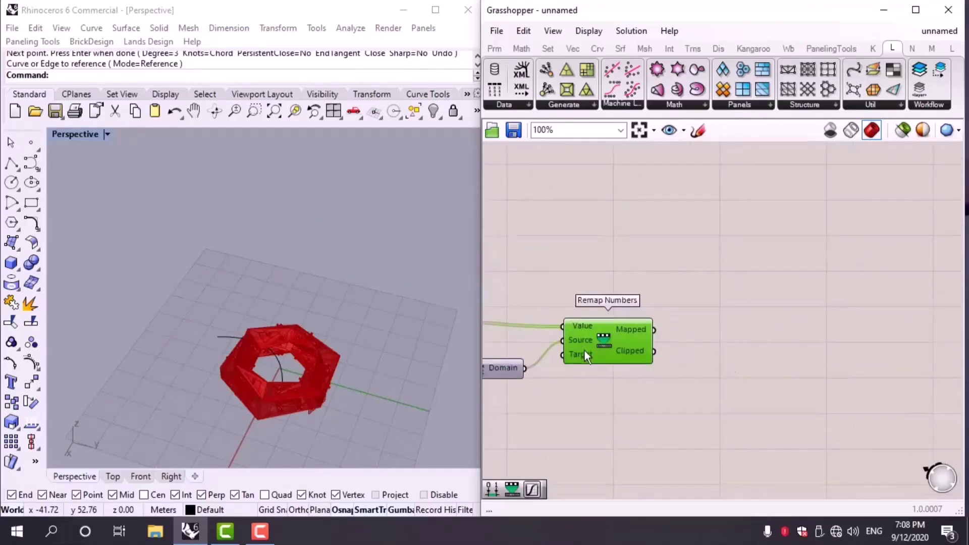
pyautogui.scroll(-2, 584, 349)
pyautogui.moveTo(584, 349); pyautogui.dragTo(680, 309, button='right')
pyautogui.scroll(2, 684, 297)
pyautogui.moveTo(698, 277); pyautogui.dragTo(759, 269, button='right')
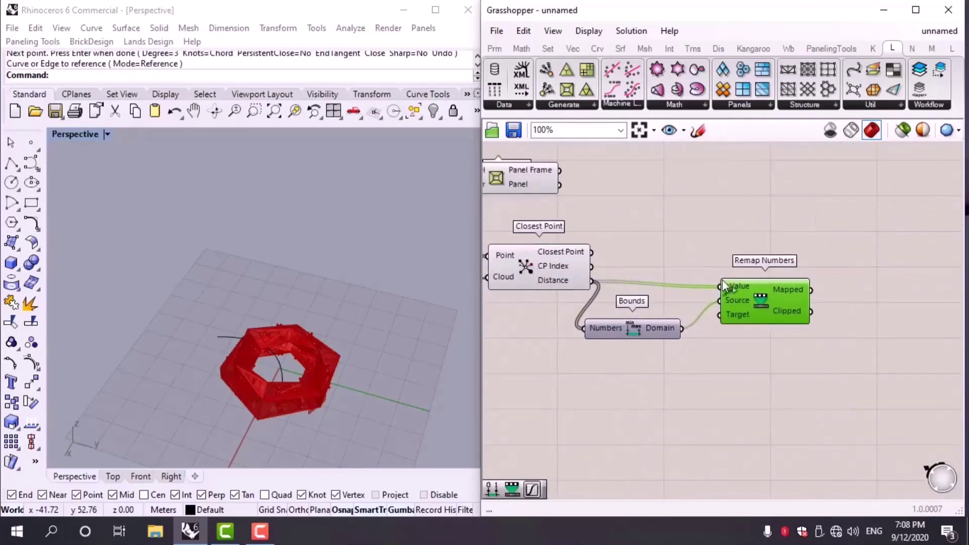
pyautogui.scroll(2, 722, 284)
pyautogui.click(646, 321)
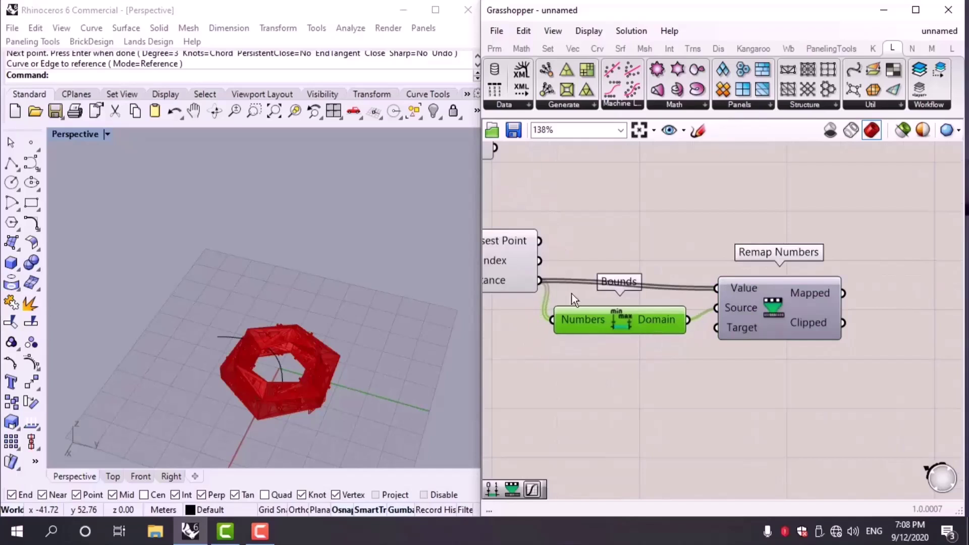
pyautogui.moveTo(611, 325); pyautogui.dragTo(609, 350)
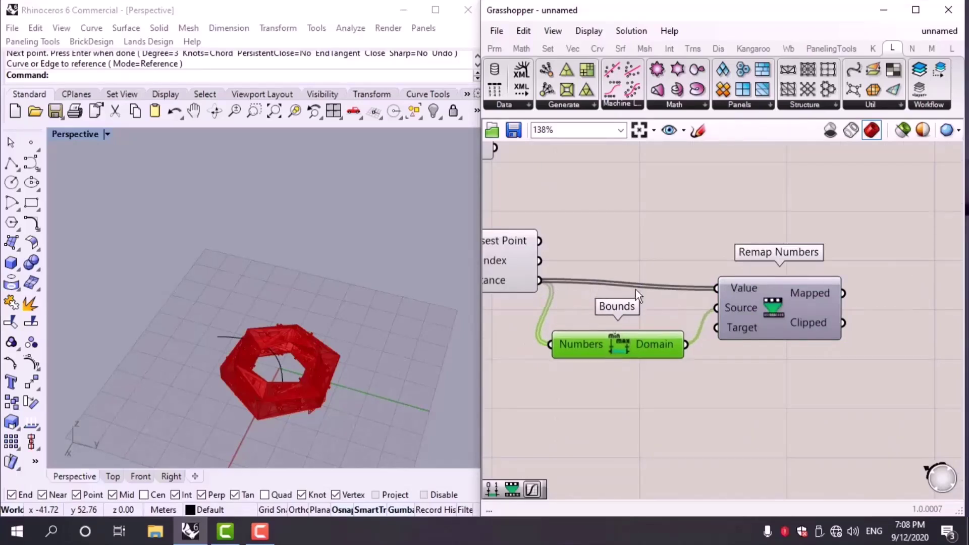
# Add a Graph Mapper and connect the Mapped output of Remap Numbers to its input.
pyautogui.moveTo(753, 320); pyautogui.dragTo(671, 334, button='right')
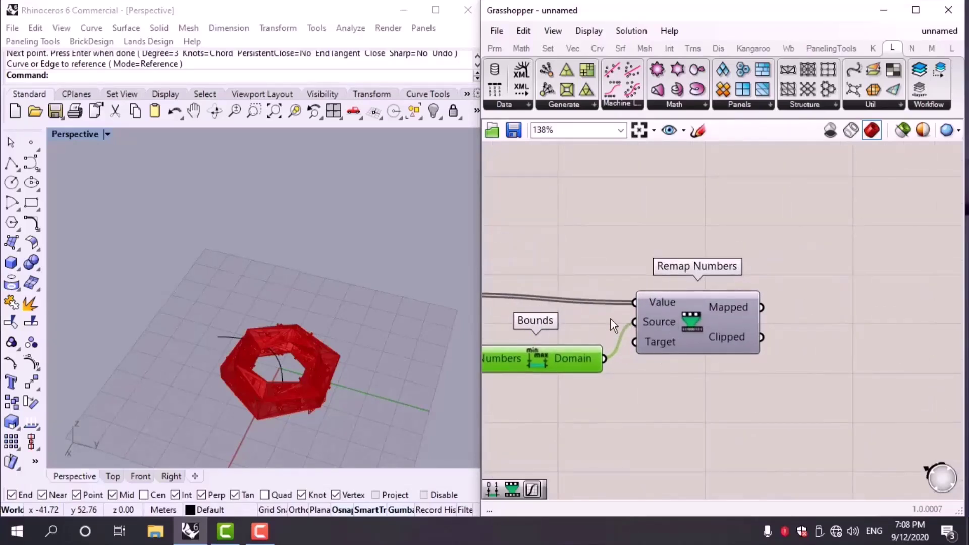
pyautogui.doubleClick(854, 351)
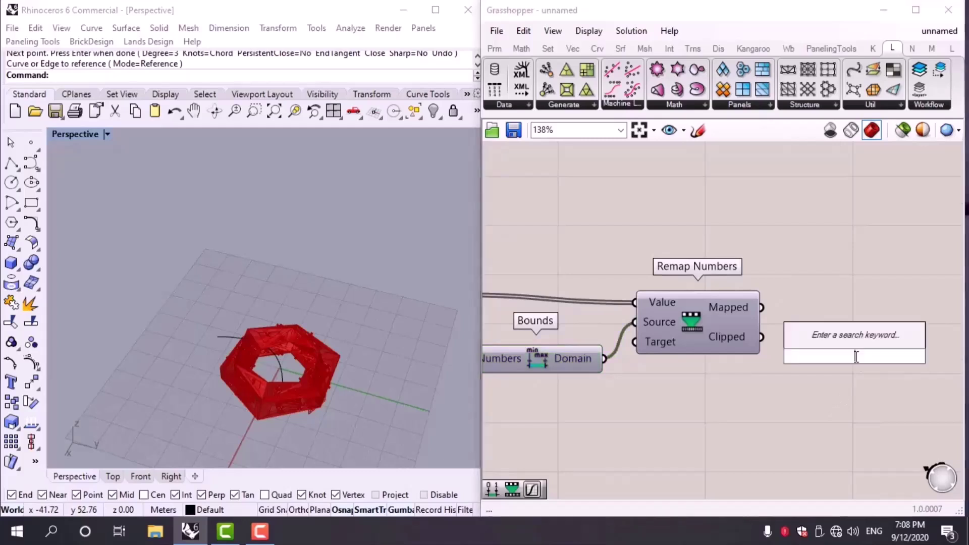
pyautogui.write('gra')
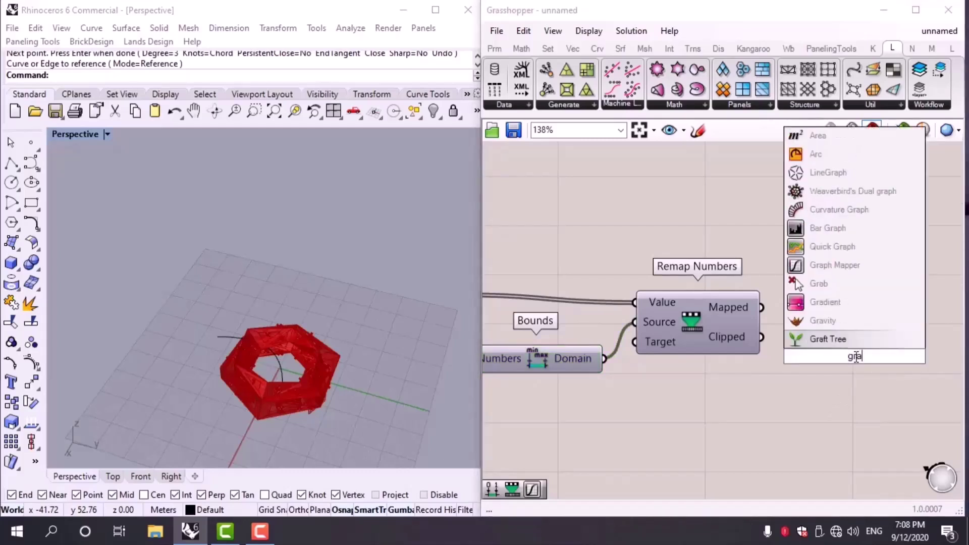
pyautogui.click(817, 264)
pyautogui.moveTo(761, 307); pyautogui.dragTo(780, 356)
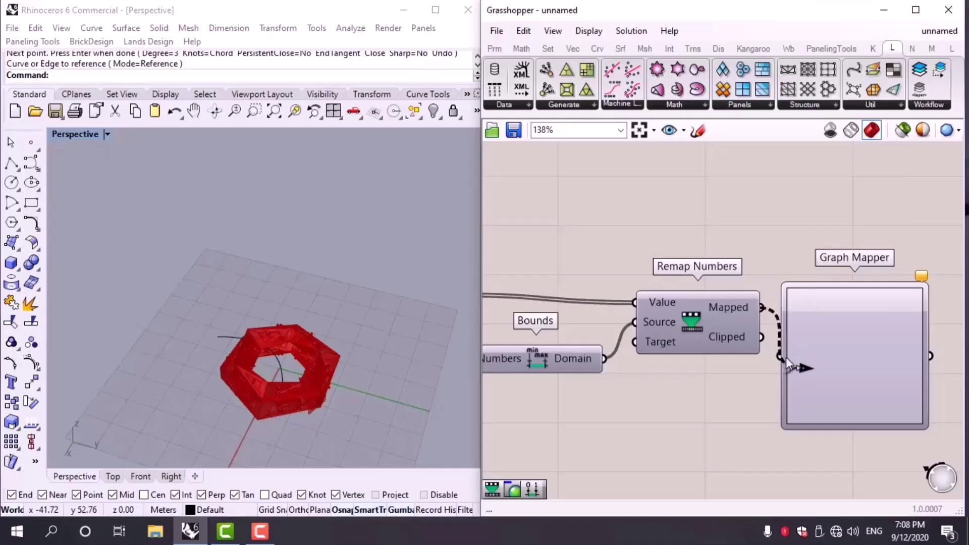
# Move the Panel Frame component past the Graph Mapper at the end of the definition.
pyautogui.scroll(-4, 621, 394)
pyautogui.moveTo(507, 300); pyautogui.dragTo(816, 301)
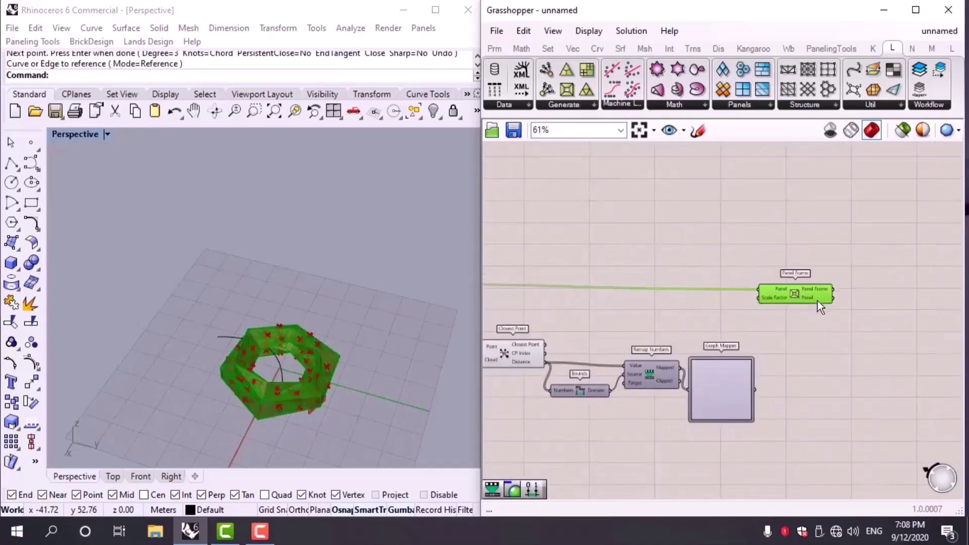
pyautogui.scroll(4, 772, 386)
# Set the Graph Mapper's graph type to Bezier and connect its output to the Panel Frame Scale Factor.
pyautogui.rightClick(661, 394)
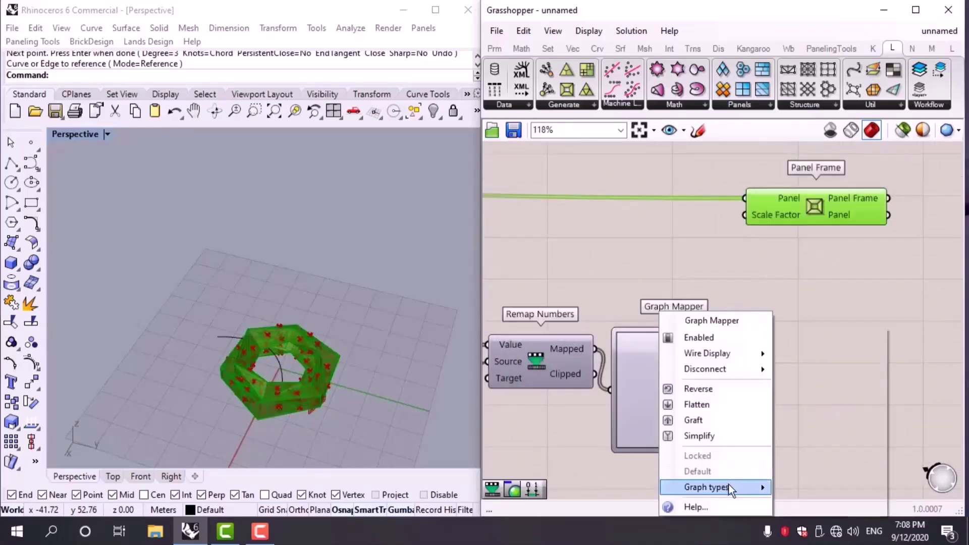
pyautogui.moveTo(728, 486)
pyautogui.click(808, 350)
pyautogui.moveTo(617, 447); pyautogui.dragTo(616, 443)
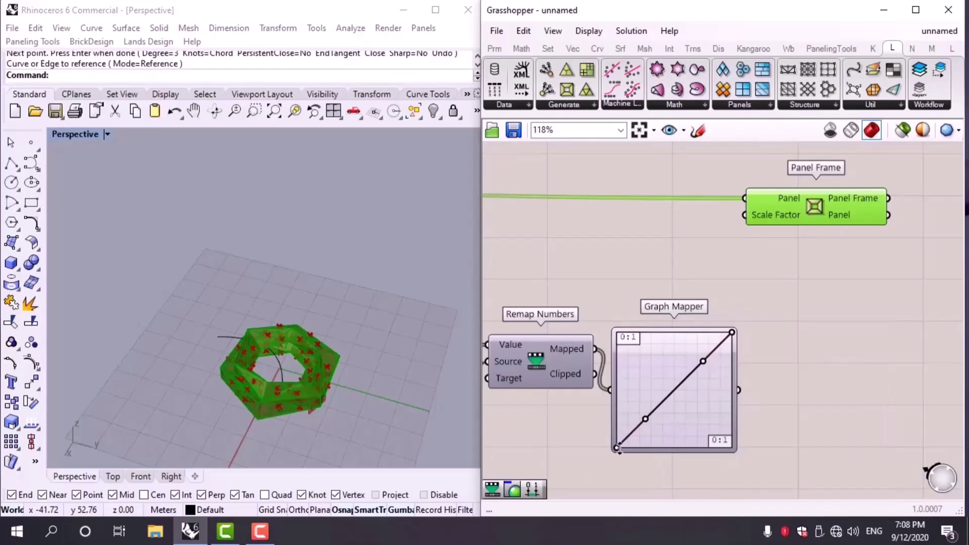
pyautogui.moveTo(740, 393); pyautogui.dragTo(591, 451)
# Turn off the preview of Triangle Panels B, Area, Evaluate Surface, Closest Point and Bounds, leaving the panel frames in view.
pyautogui.scroll(-5, 752, 247)
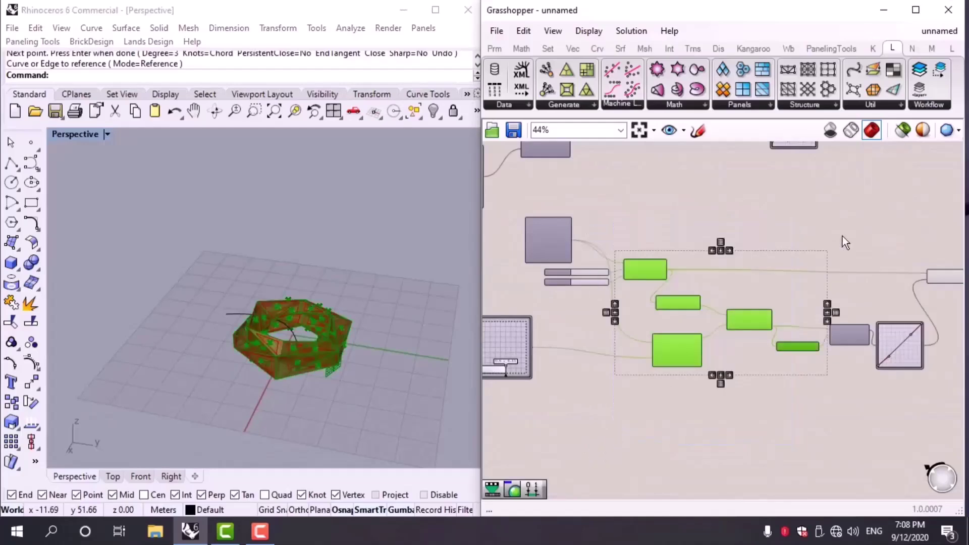
pyautogui.middleClick(848, 233)
pyautogui.click(870, 188)
pyautogui.click(259, 379)
pyautogui.moveTo(259, 378); pyautogui.dragTo(249, 340, button='right')
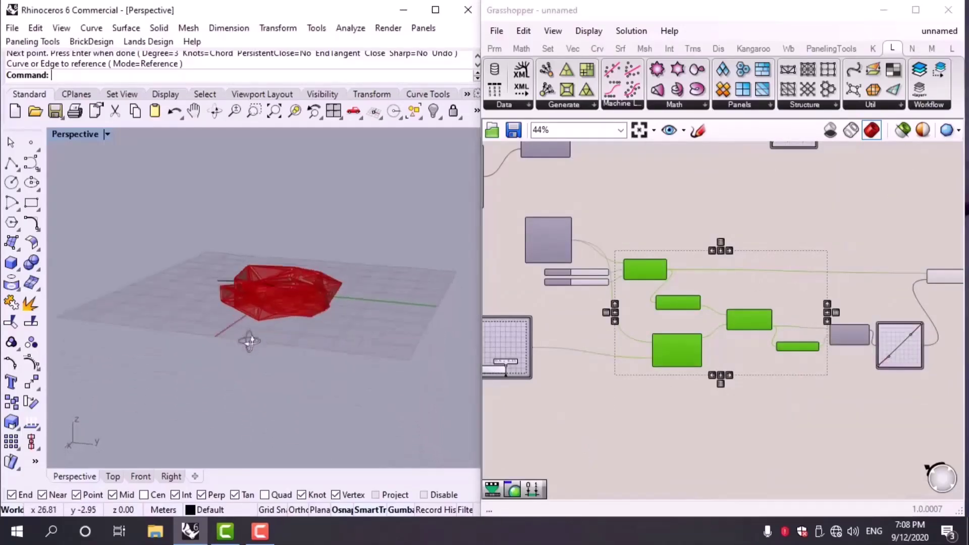
pyautogui.scroll(5, 277, 310)
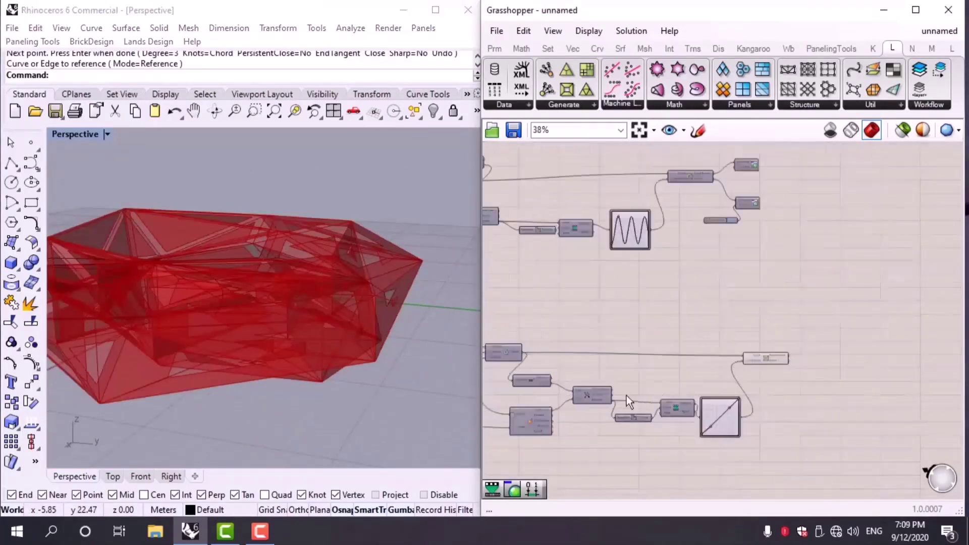
# Set the U Divisions slider of Triangle Panels B to 15.
pyautogui.scroll(3, 831, 316)
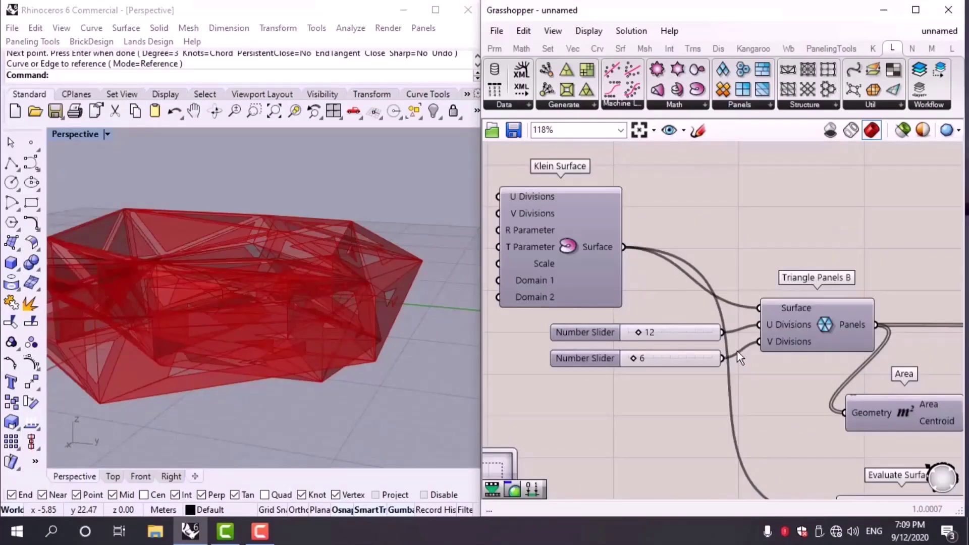
pyautogui.scroll(2, 637, 332)
pyautogui.moveTo(635, 331); pyautogui.dragTo(637, 331)
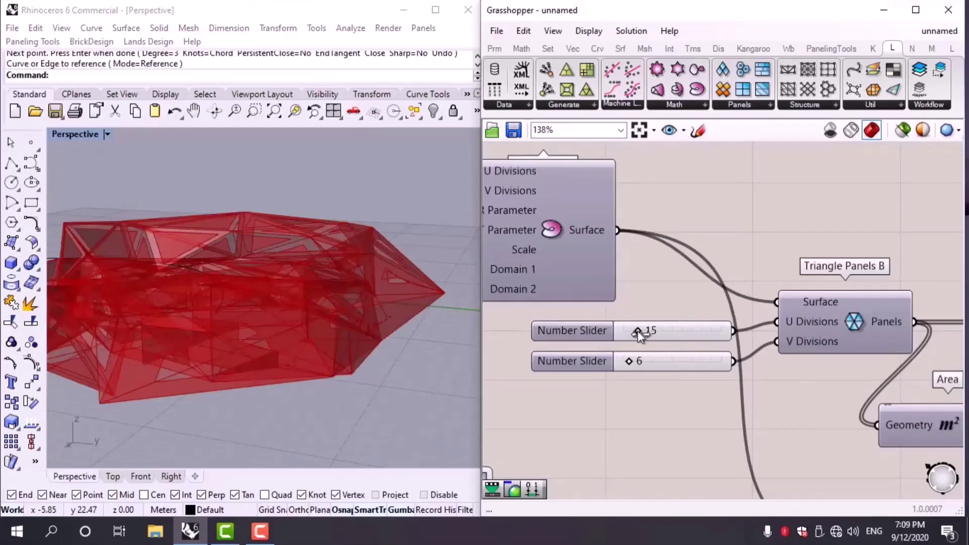
# Lock the Grasshopper solver so that slider changes do not recompute the definition.
pyautogui.scroll(1, 718, 219)
pyautogui.middleClick(718, 219)
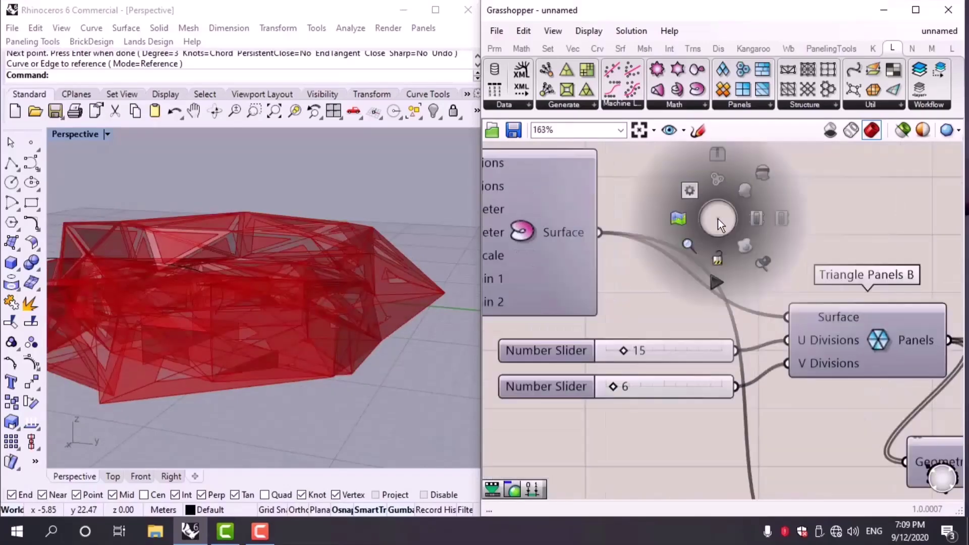
pyautogui.click(716, 256)
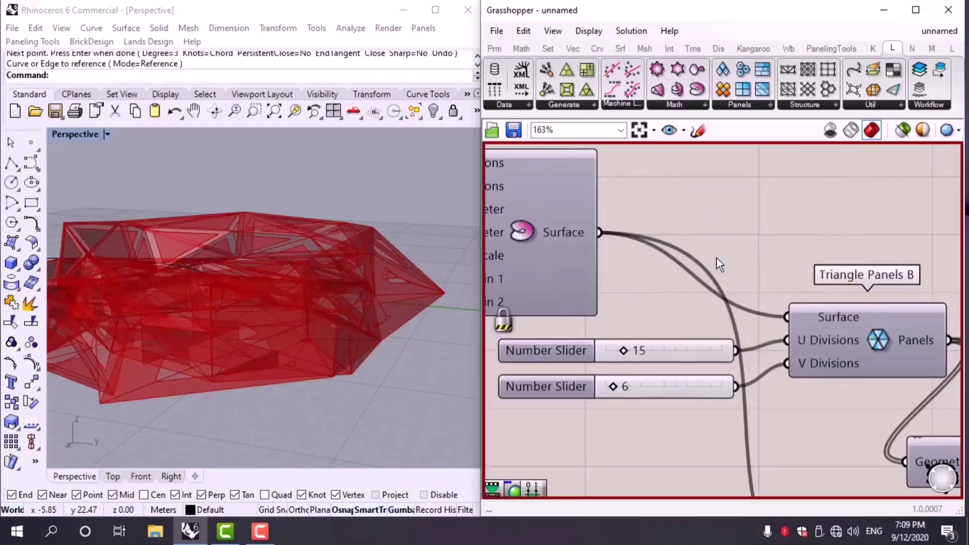
# Set the U Divisions slider of Triangle Panels B to 60.
pyautogui.scroll(-4, 715, 267)
pyautogui.moveTo(728, 316); pyautogui.dragTo(694, 297, button='right')
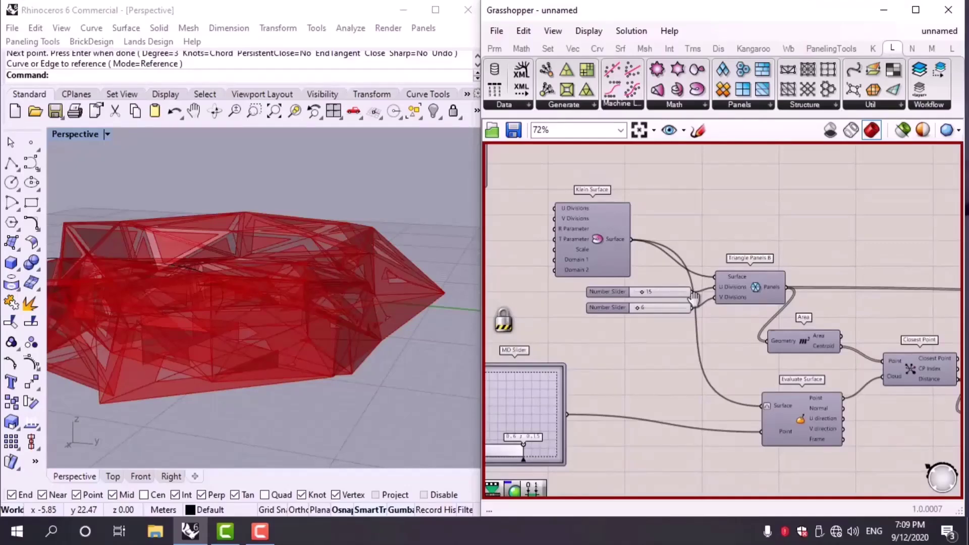
pyautogui.scroll(3, 694, 297)
pyautogui.click(664, 293)
pyautogui.doubleClick(664, 293)
pyautogui.write('60')
pyautogui.press('Return')
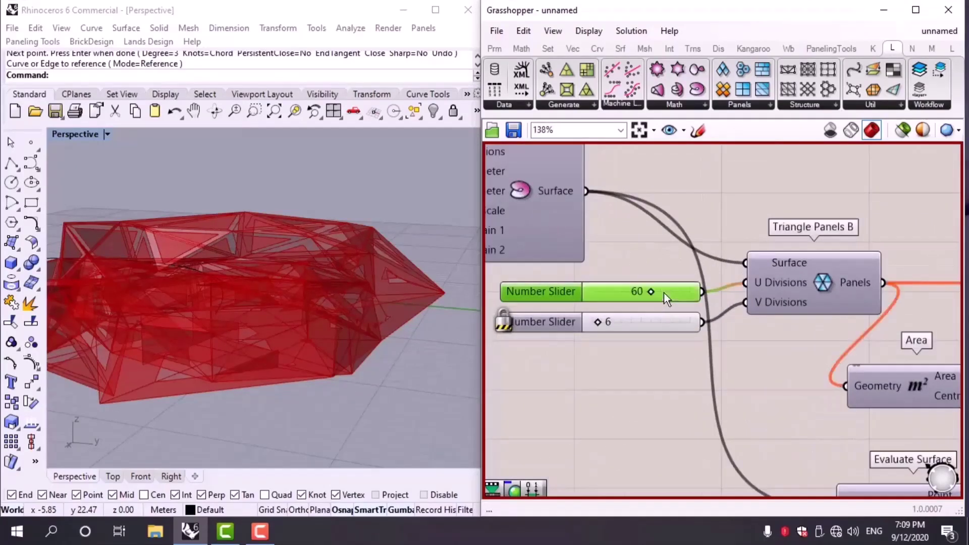
# Set the V Divisions slider of Triangle Panels B to 30.
pyautogui.doubleClick(643, 327)
pyautogui.write('36')
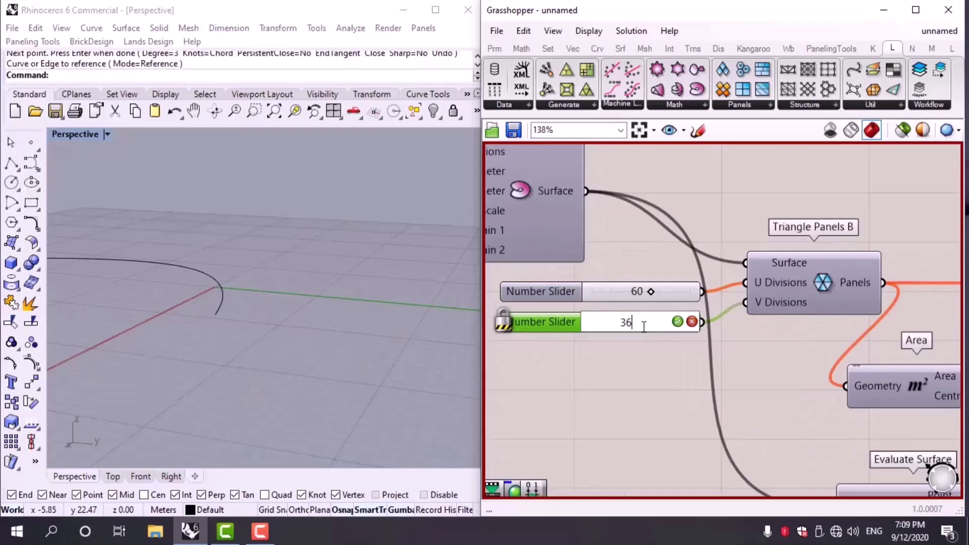
pyautogui.write('0')
pyautogui.press('BackSpace')
pyautogui.press('BackSpace')
pyautogui.write('0')
pyautogui.press('Return')
pyautogui.scroll(1, 644, 328)
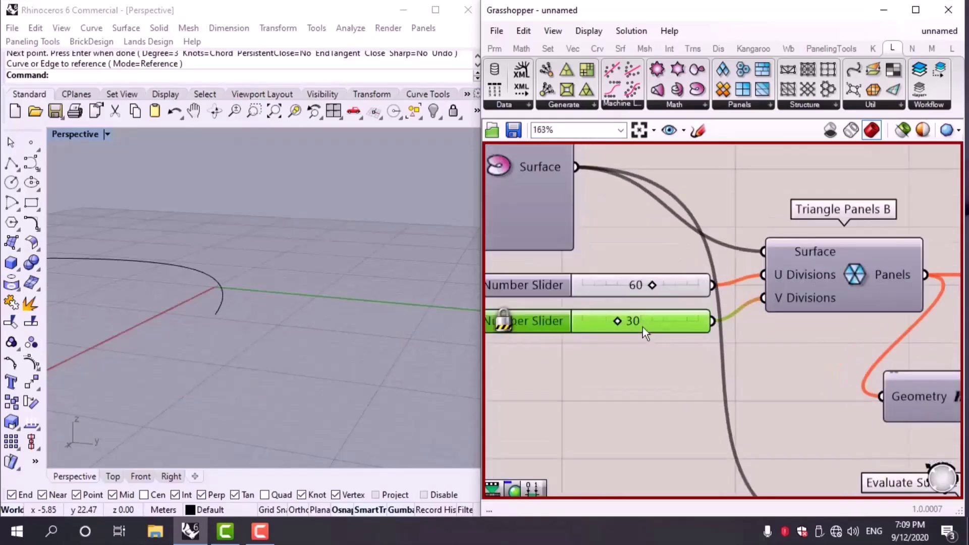
pyautogui.scroll(-5, 643, 327)
pyautogui.moveTo(340, 334); pyautogui.dragTo(181, 304, button='right')
pyautogui.scroll(-3, 840, 371)
pyautogui.moveTo(839, 370); pyautogui.dragTo(778, 339, button='right')
pyautogui.scroll(4, 585, 344)
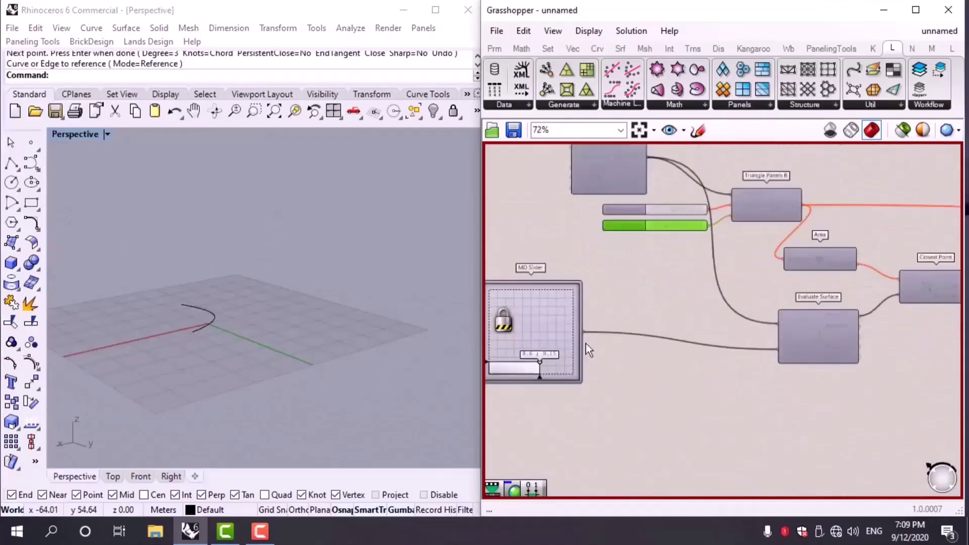
# Wire a second MD Slider into the Point input of Evaluate Surface and move its handle to a low X and high Y.
pyautogui.moveTo(588, 349); pyautogui.dragTo(632, 311, button='right')
pyautogui.moveTo(620, 283); pyautogui.dragTo(828, 309)
pyautogui.scroll(3, 568, 426)
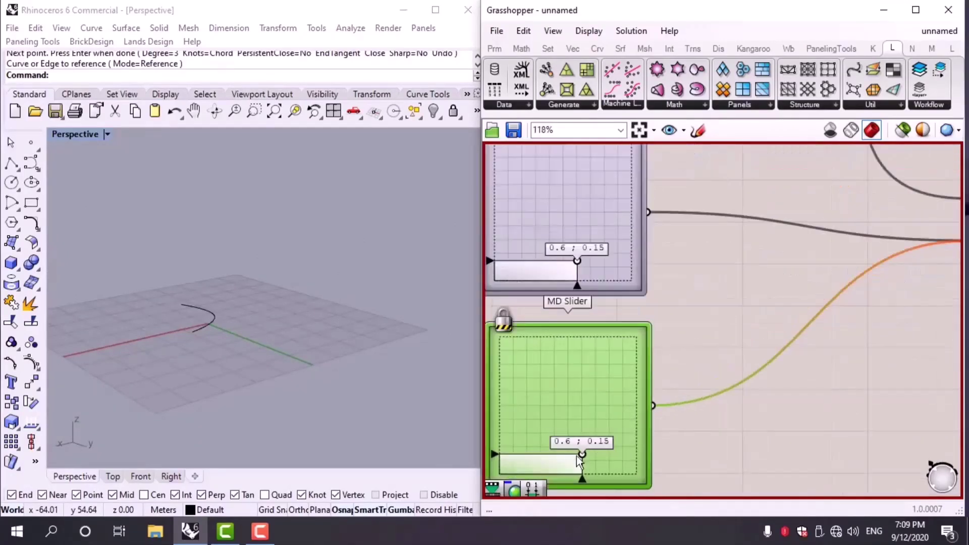
pyautogui.moveTo(576, 456); pyautogui.dragTo(534, 356)
# Reshape the Bezier curve of the lower definition's Graph Mapper by moving its lower handle near the upper-left corner of the graph.
pyautogui.scroll(-4, 885, 288)
pyautogui.moveTo(885, 287); pyautogui.dragTo(744, 303, button='right')
pyautogui.scroll(3, 912, 289)
pyautogui.moveTo(912, 289); pyautogui.dragTo(749, 345, button='right')
pyautogui.scroll(1, 752, 353)
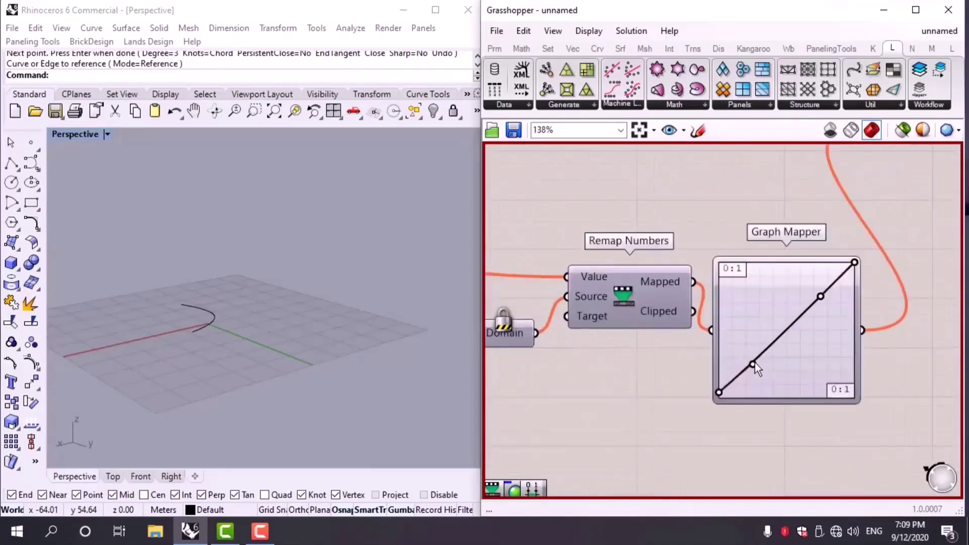
pyautogui.moveTo(752, 364); pyautogui.dragTo(735, 275)
pyautogui.scroll(-5, 745, 350)
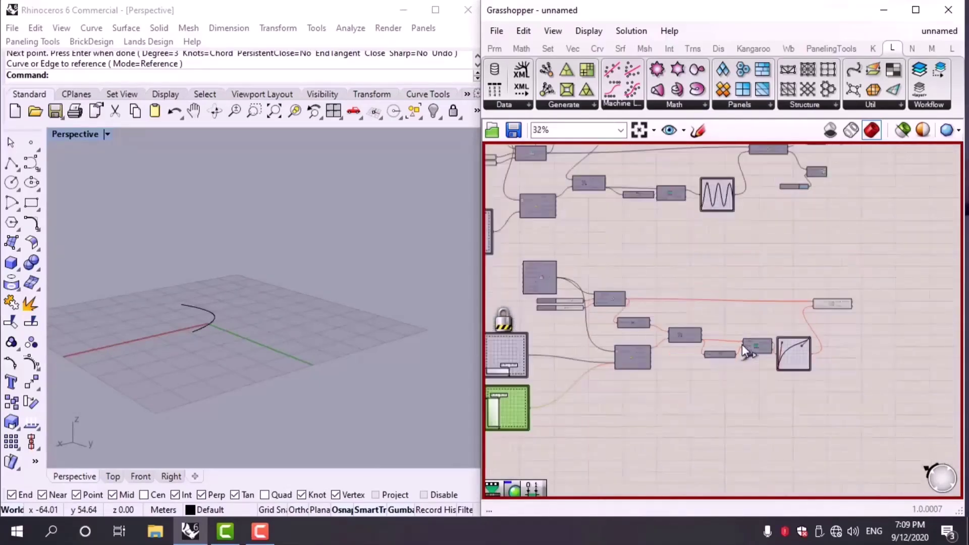
# Enable the Grasshopper solver again and inspect the recomputed triangular panel frames on the Klein surface.
pyautogui.middleClick(746, 283)
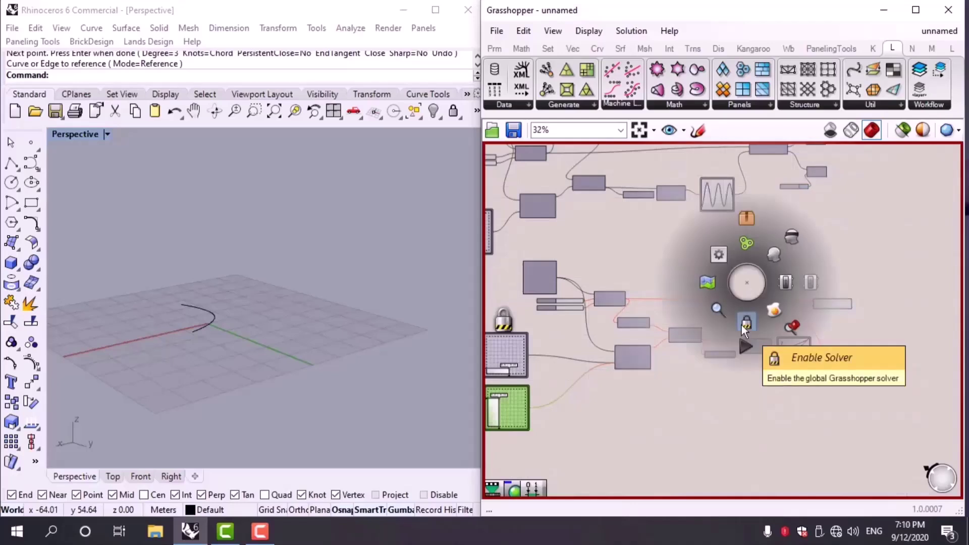
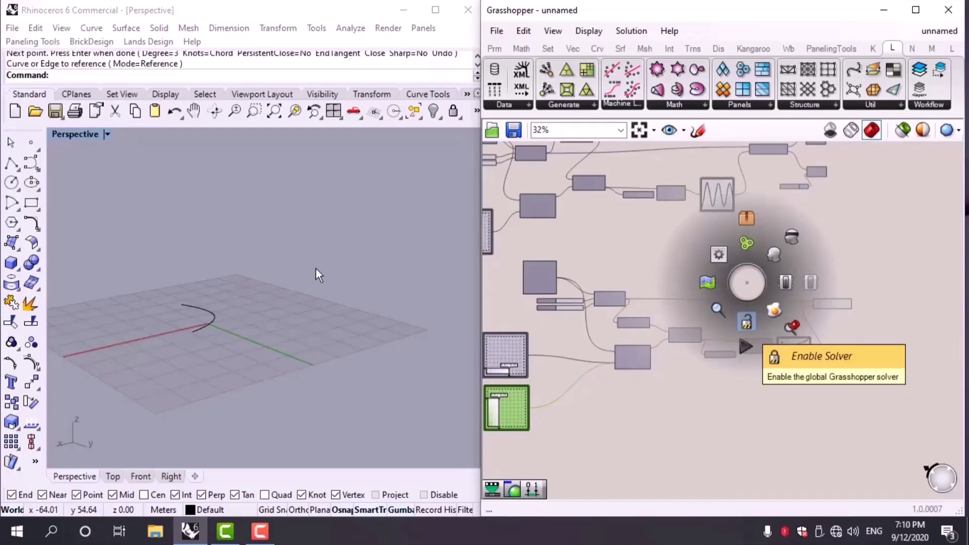
pyautogui.moveTo(612, 341); pyautogui.dragTo(547, 348, button='right')
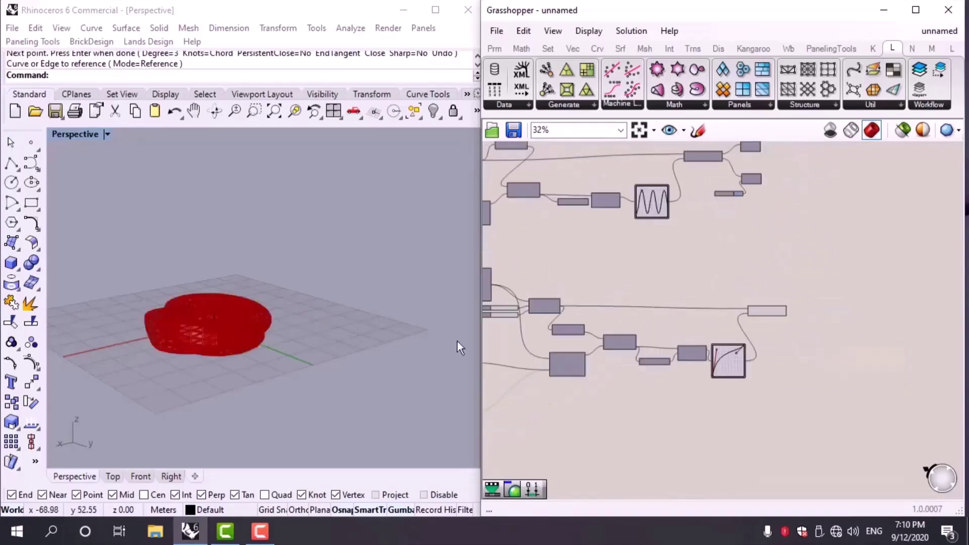
pyautogui.moveTo(217, 313)
pyautogui.mouseDown(button='right')
pyautogui.moveTo(205, 309)
pyautogui.moveTo(233, 315)
pyautogui.mouseUp(button='right')
pyautogui.scroll(3, 286, 333)
pyautogui.scroll(-3, 287, 331)
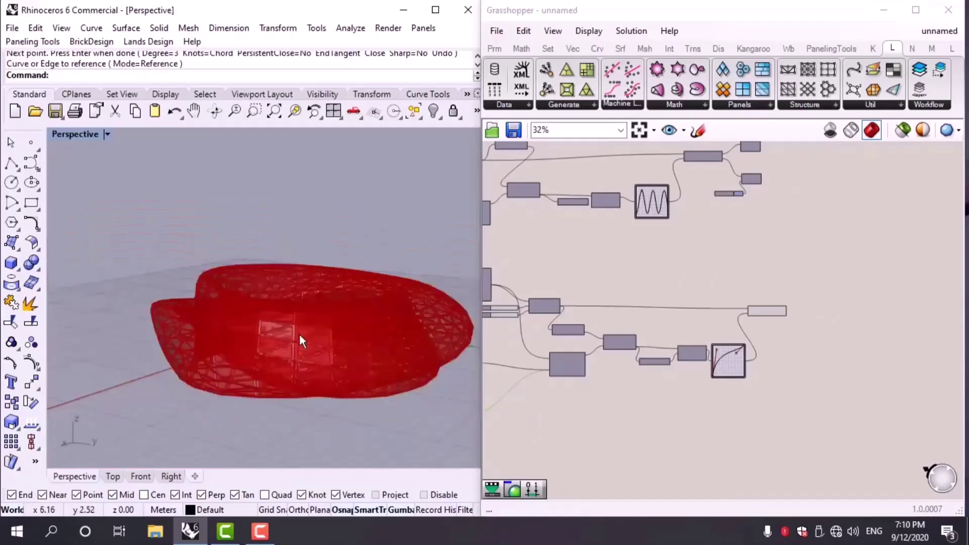
pyautogui.moveTo(301, 339); pyautogui.dragTo(267, 325, button='right')
pyautogui.scroll(5, 786, 328)
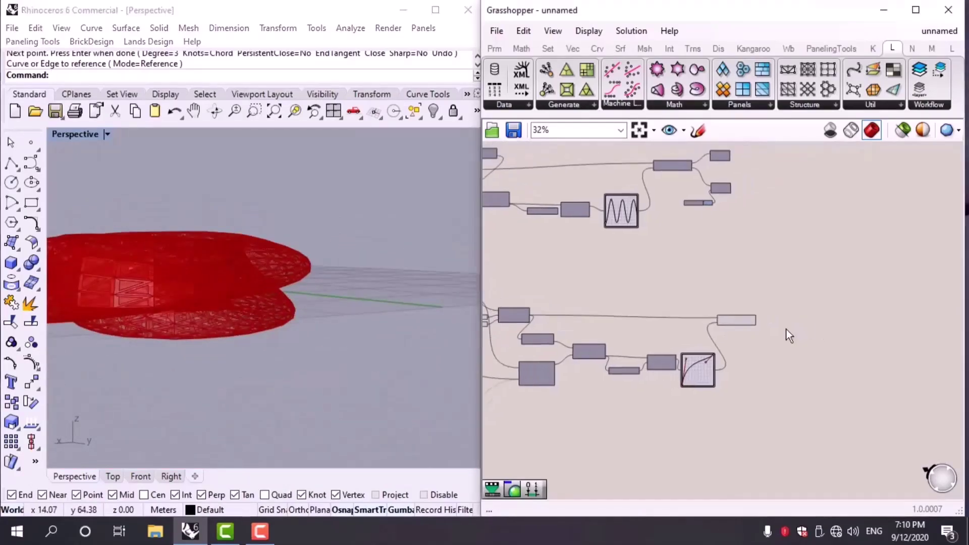
pyautogui.doubleClick(786, 315)
pyautogui.write('c')
pyautogui.press('Escape')
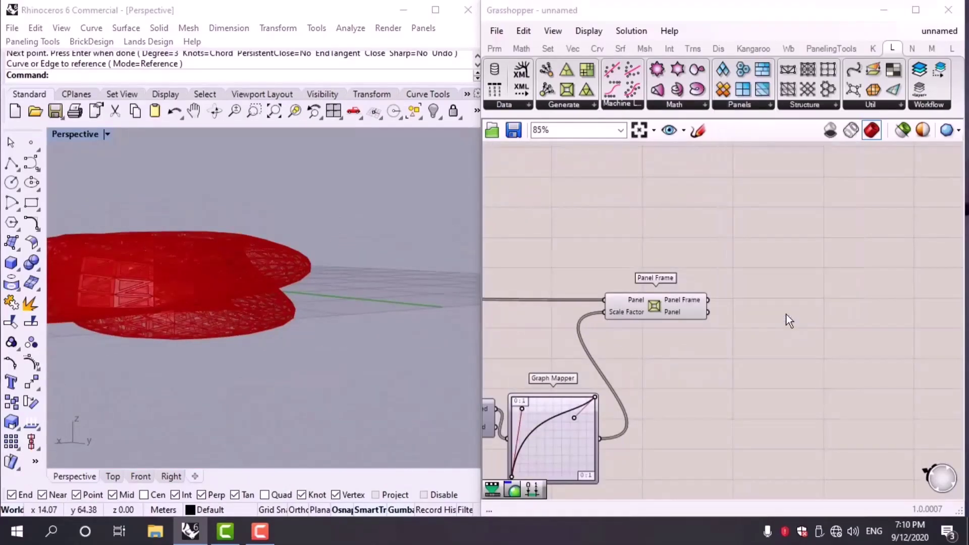
# Duplicate the two Custom Previews with their Colour Swatch and wire the Panel Frame and Panel outputs of the second definition into them.
pyautogui.scroll(-5, 757, 333)
pyautogui.scroll(4, 616, 296)
pyautogui.moveTo(616, 295); pyautogui.dragTo(738, 359, button='right')
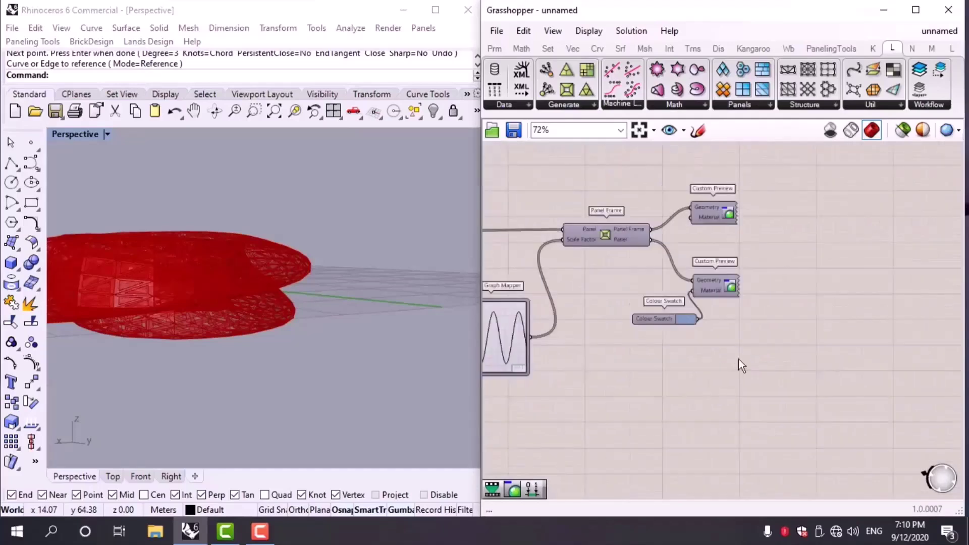
pyautogui.moveTo(737, 359); pyautogui.dragTo(678, 195)
pyautogui.scroll(-5, 676, 194)
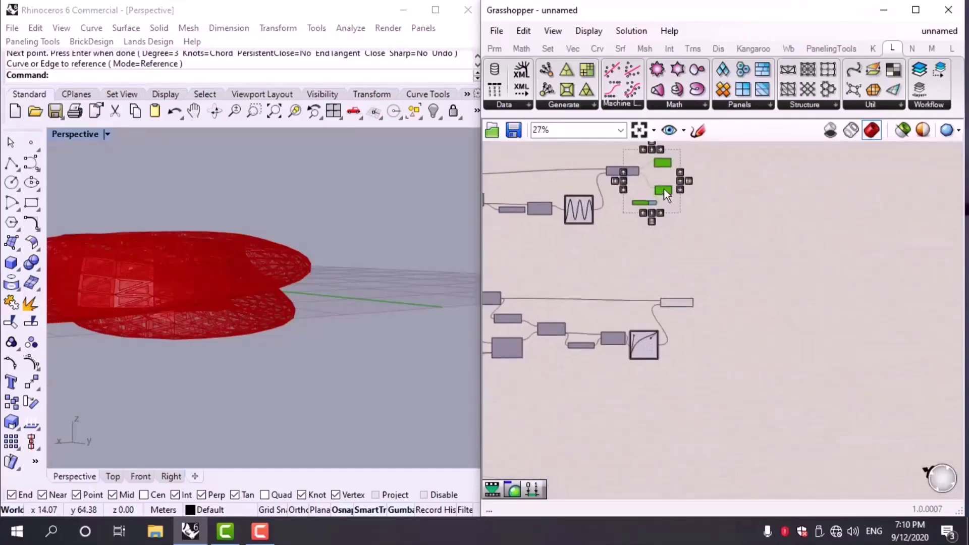
pyautogui.scroll(7, 740, 328)
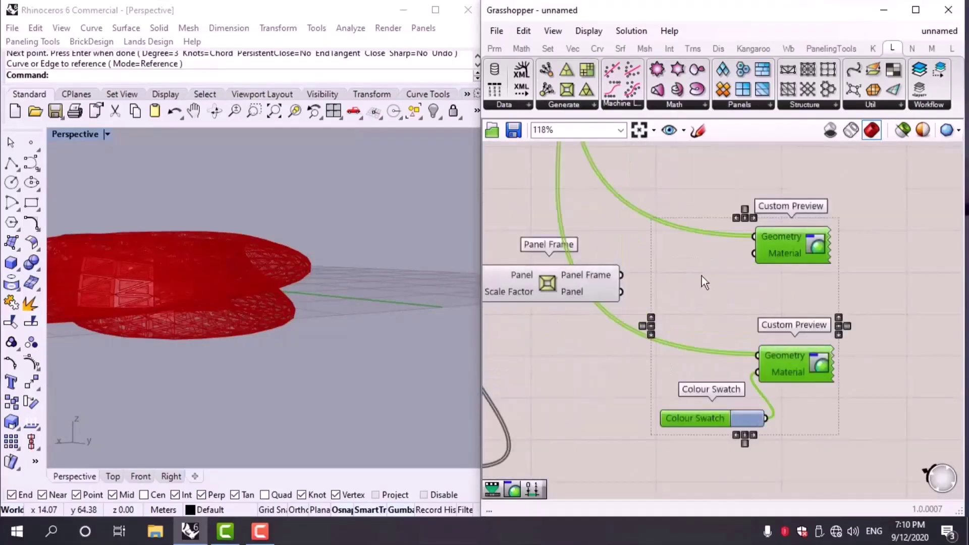
pyautogui.moveTo(621, 274); pyautogui.dragTo(752, 236)
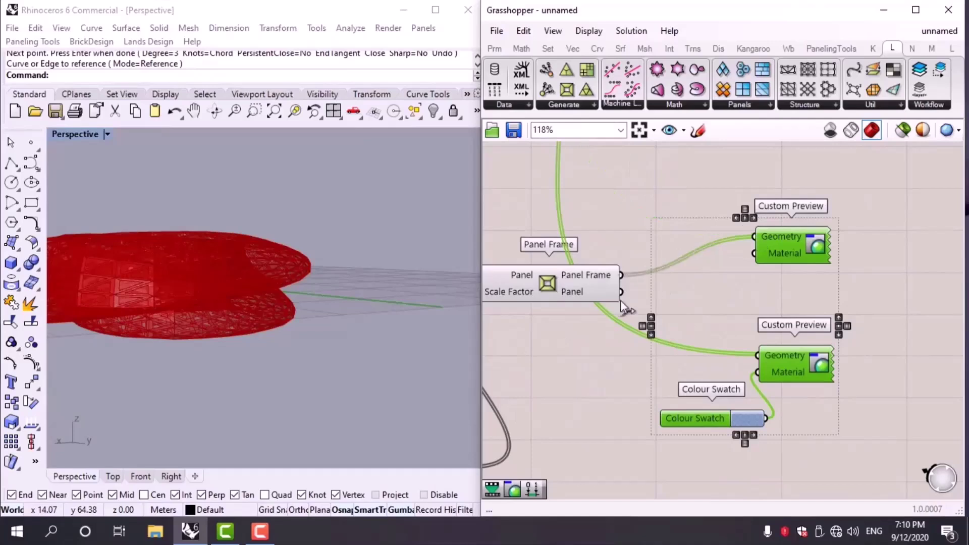
pyautogui.moveTo(622, 291); pyautogui.dragTo(758, 355)
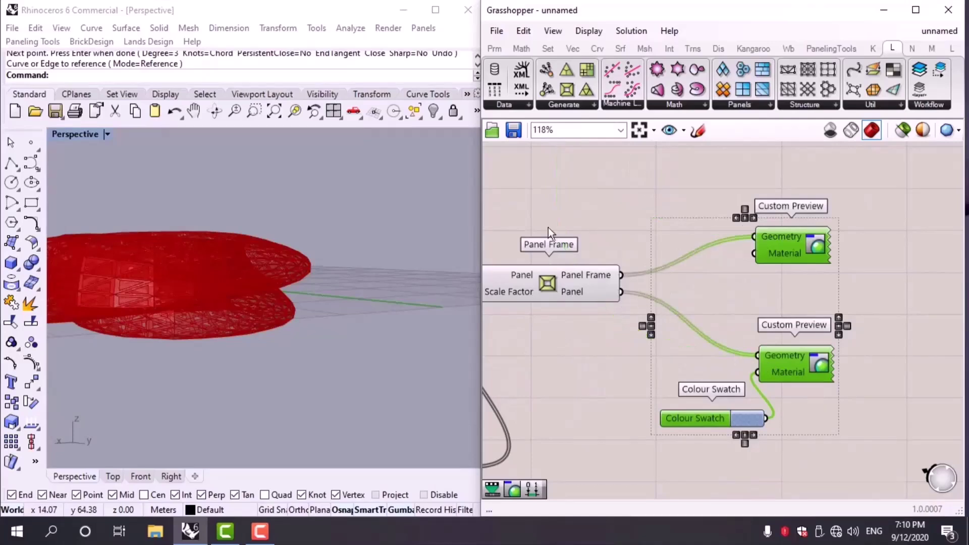
# Turn off the preview of the Panel Frame component and move the lower Custom Preview up, closer to the upper one.
pyautogui.moveTo(597, 243); pyautogui.dragTo(570, 313)
pyautogui.hotkey('ctrl', 'q')
pyautogui.moveTo(887, 205); pyautogui.dragTo(797, 435)
pyautogui.moveTo(800, 369); pyautogui.dragTo(795, 331)
# Bake the panels from the lower Custom Preview and the panel frames from the upper Custom Preview into Rhino.
pyautogui.rightClick(795, 331)
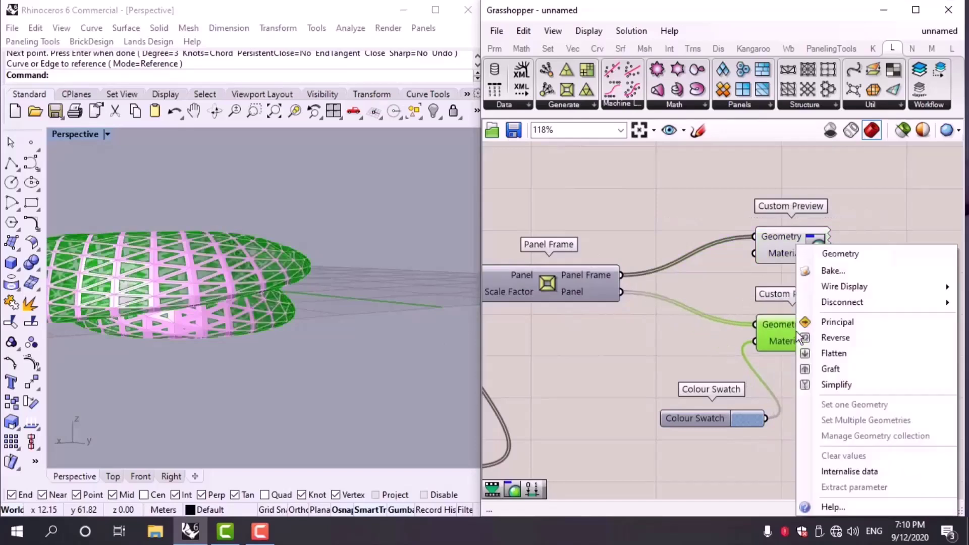
pyautogui.click(836, 272)
pyautogui.click(837, 389)
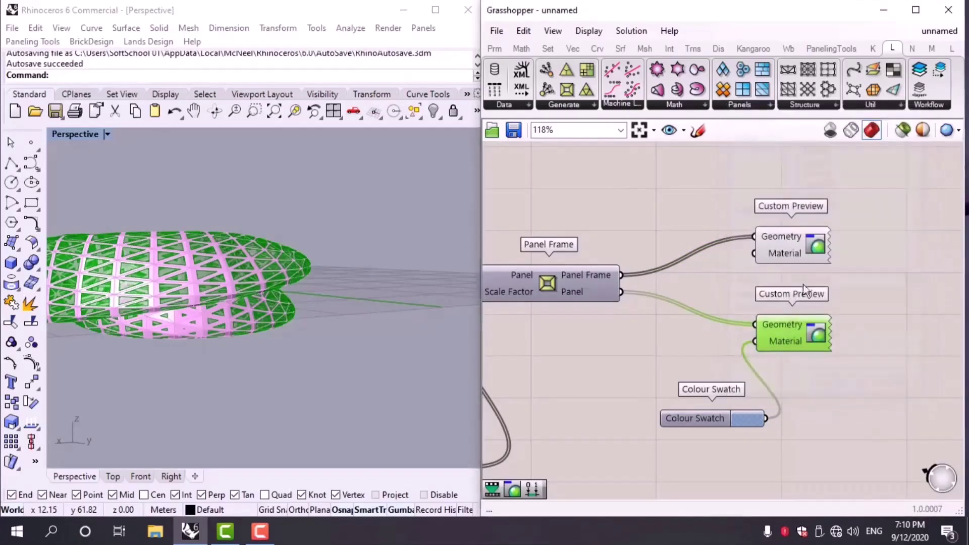
pyautogui.click(802, 259)
pyautogui.press('space')
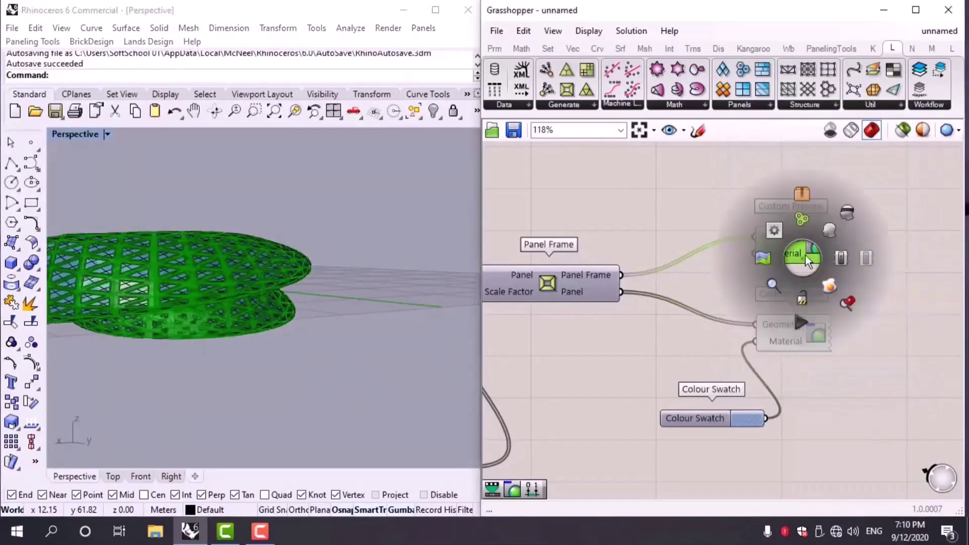
pyautogui.click(830, 287)
# Switch the Perspective viewport to Rendered display and view the panelled Klein surface from several angles.
pyautogui.hotkey('ctrl', 'alt', 'r')
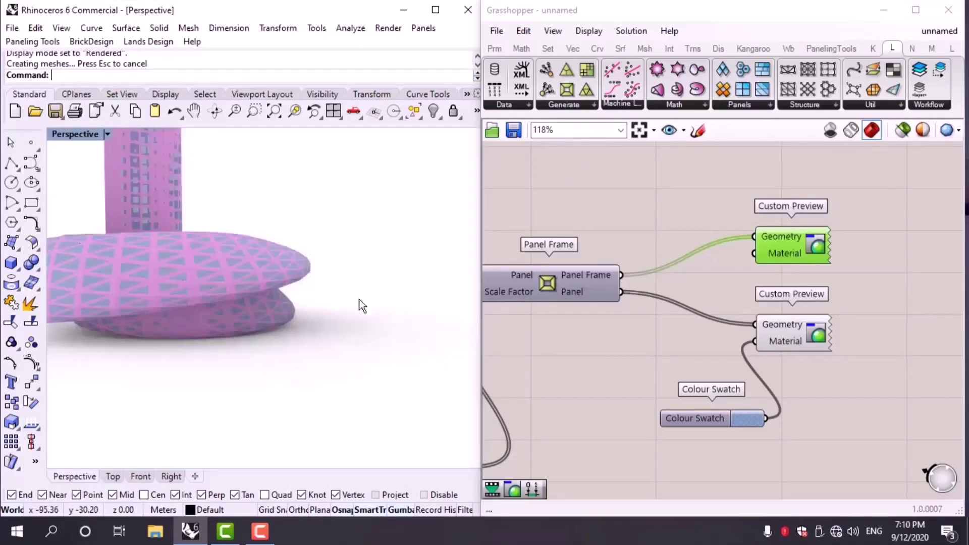
pyautogui.moveTo(362, 302); pyautogui.dragTo(300, 317, button='right')
pyautogui.scroll(3, 303, 317)
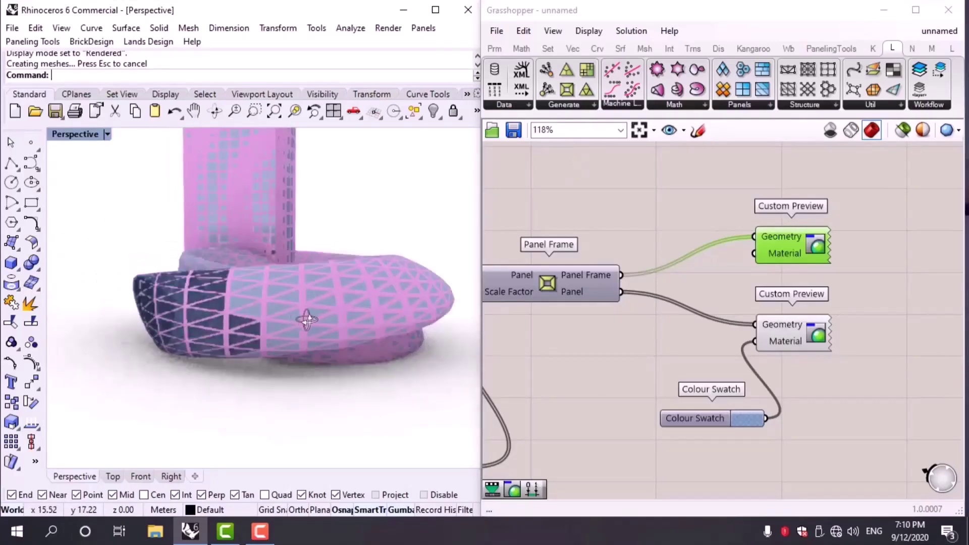
pyautogui.scroll(3, 309, 317)
pyautogui.moveTo(292, 292); pyautogui.dragTo(344, 323, button='right')
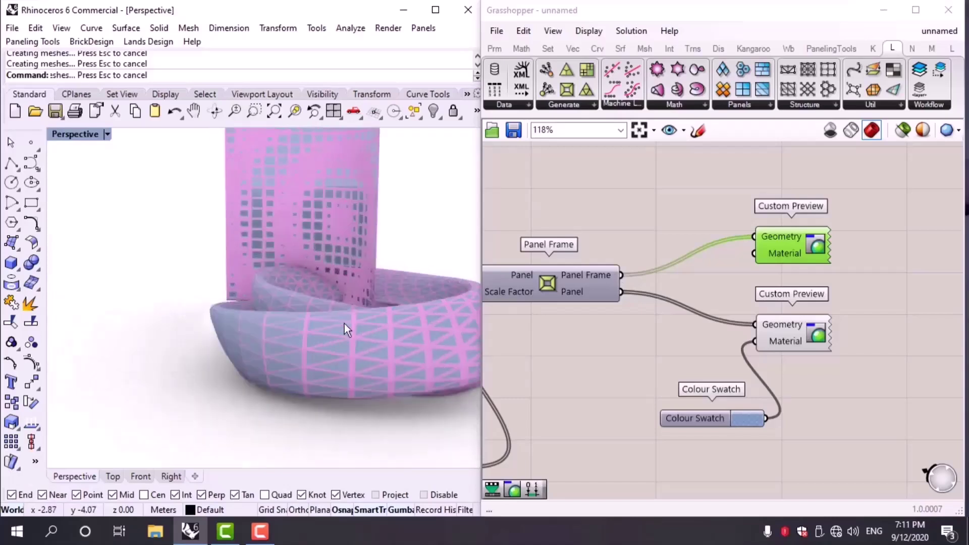
pyautogui.moveTo(440, 226); pyautogui.dragTo(310, 358, button='right')
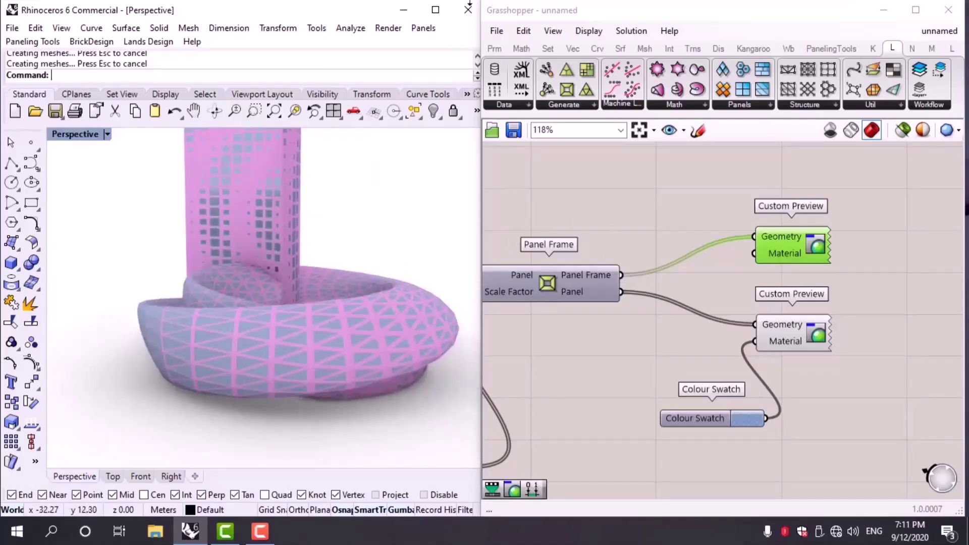
# Create a new Grasshopper document and maximise the Rhino window to view the baked triangular panelling.
pyautogui.click(496, 32)
pyautogui.click(506, 45)
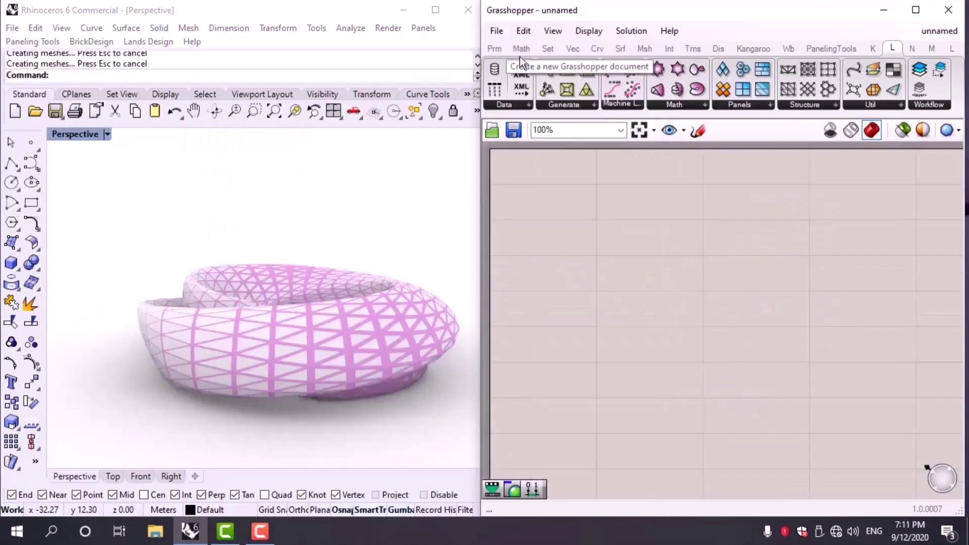
pyautogui.click(435, 10)
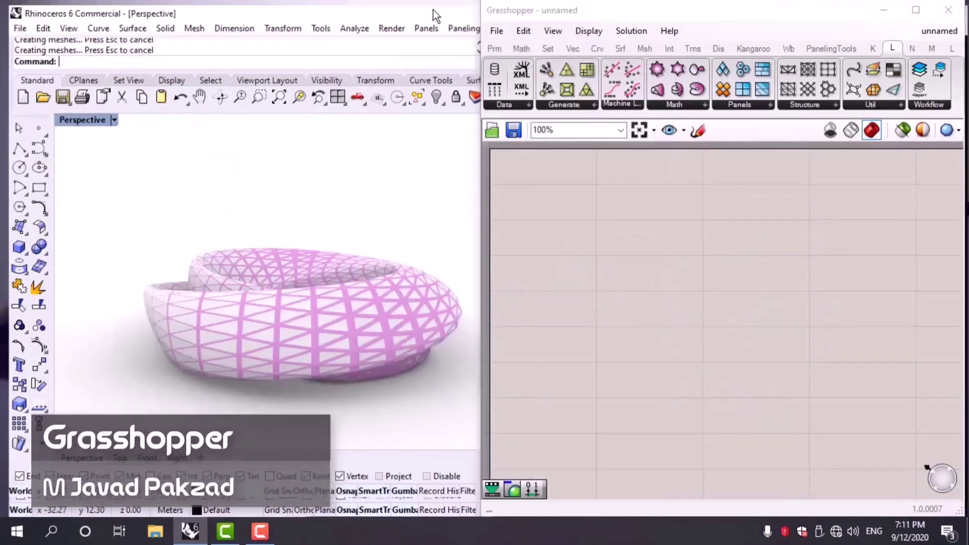
pyautogui.moveTo(411, 363); pyautogui.dragTo(277, 320, button='right')
pyautogui.scroll(-3, 418, 273)
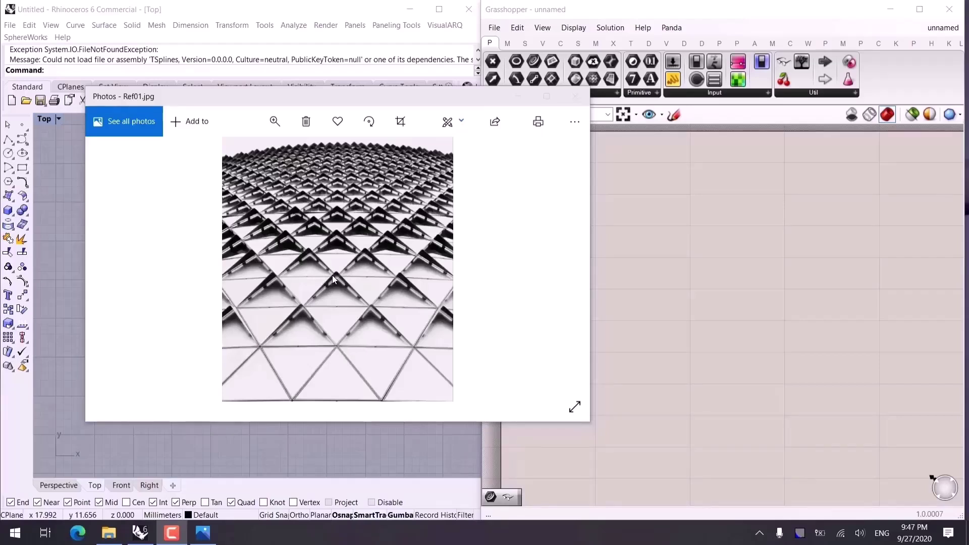
# Put the reference photo away and draw a straight two-point interpolated curve parallel to the X axis in the Top view.
pyautogui.click(329, 3)
pyautogui.scroll(2, 199, 325)
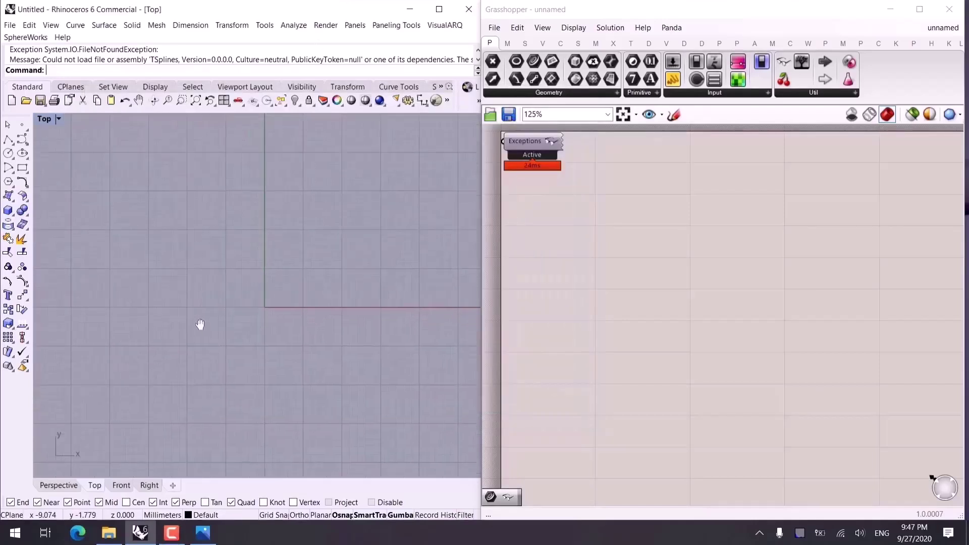
pyautogui.middleClick(152, 282)
pyautogui.click(135, 281)
pyautogui.click(123, 289)
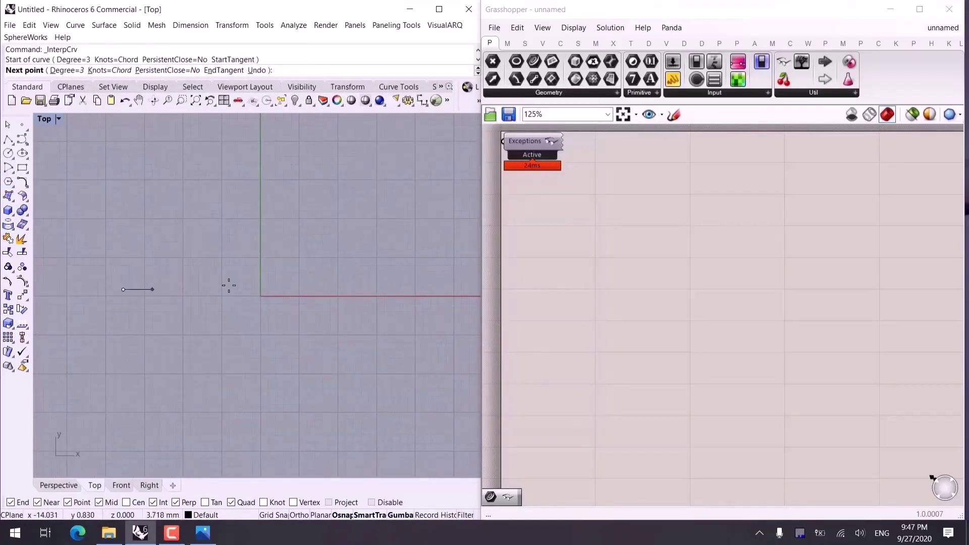
pyautogui.click(365, 289)
pyautogui.press('Return')
pyautogui.click(303, 289)
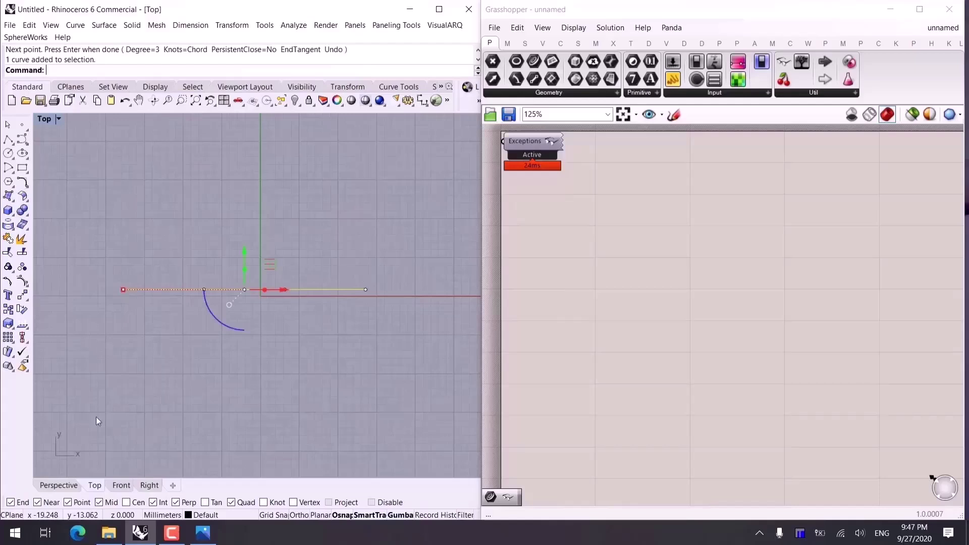
# Extrude the curve vertically with ExtrudeCrv into an upright surface in the Perspective view and set the display mode to Shaded.
pyautogui.click(60, 488)
pyautogui.moveTo(184, 389); pyautogui.dragTo(336, 372, button='right')
pyautogui.write('E')
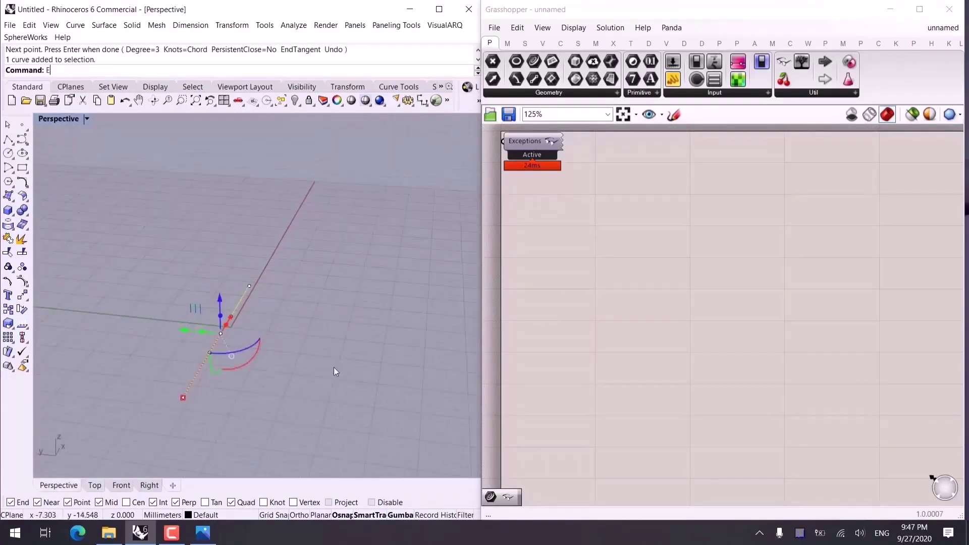
pyautogui.write('xtrudecrv')
pyautogui.press('Return')
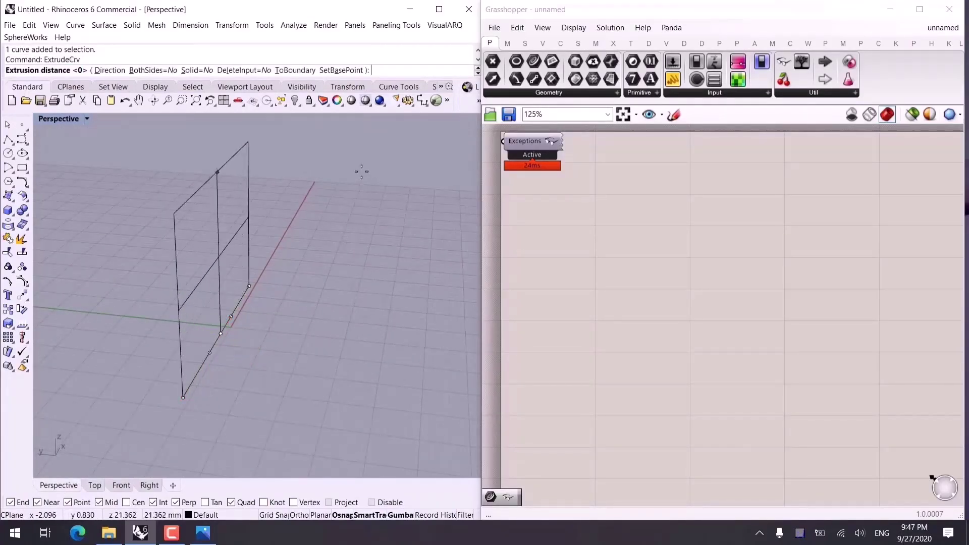
pyautogui.click(340, 143)
pyautogui.moveTo(356, 256)
pyautogui.mouseDown(button='right')
pyautogui.moveTo(328, 242)
pyautogui.moveTo(320, 287)
pyautogui.mouseUp(button='right')
pyautogui.hotkey('ctrl', 'alt', 's')
pyautogui.click(342, 304)
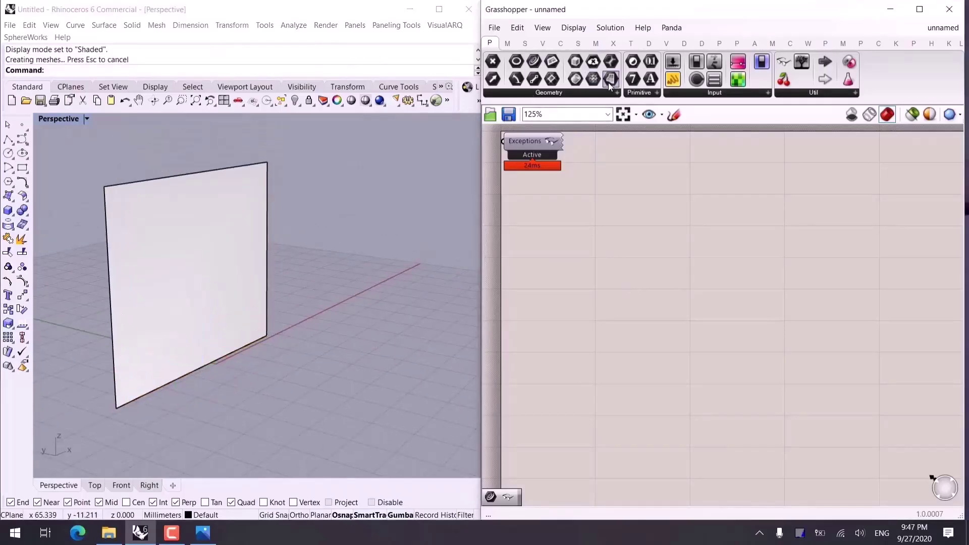
# Add a Surface parameter to the canvas and reference the extruded upright surface in it.
pyautogui.moveTo(611, 86); pyautogui.dragTo(588, 222)
pyautogui.rightClick(588, 222)
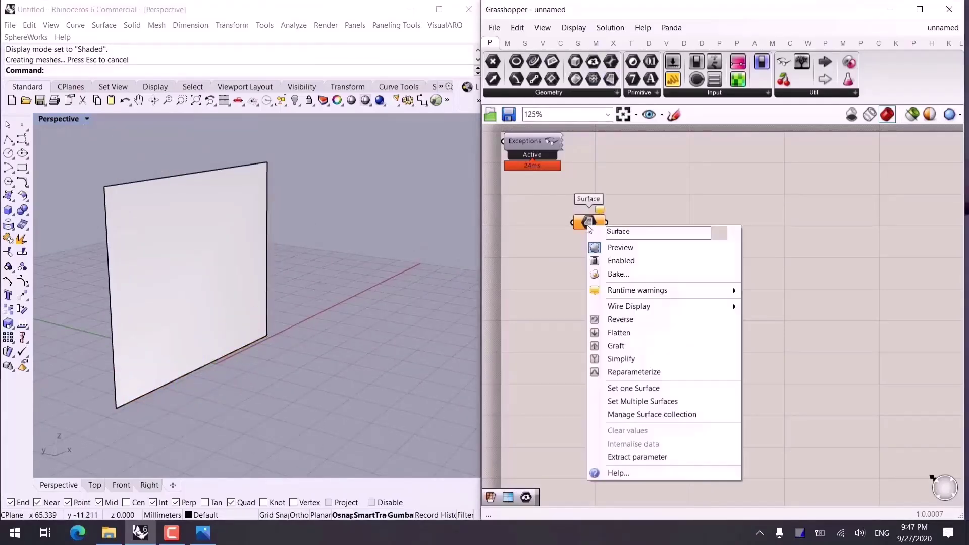
pyautogui.click(640, 393)
pyautogui.click(270, 303)
pyautogui.scroll(2, 274, 336)
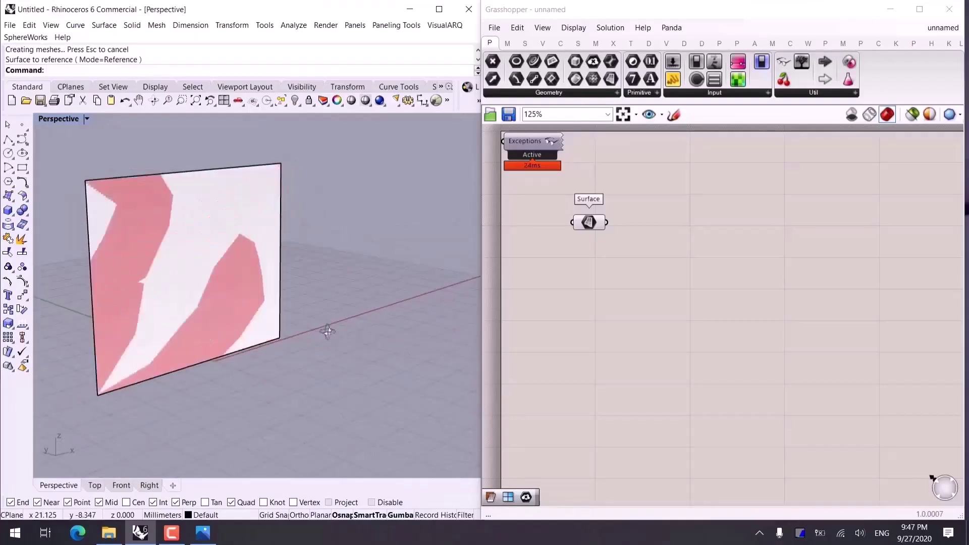
# Hide the original Rhino curve and extrusion so that only the Grasshopper surface preview is displayed.
pyautogui.moveTo(328, 331); pyautogui.dragTo(214, 257)
pyautogui.hotkey('ctrl', 'h')
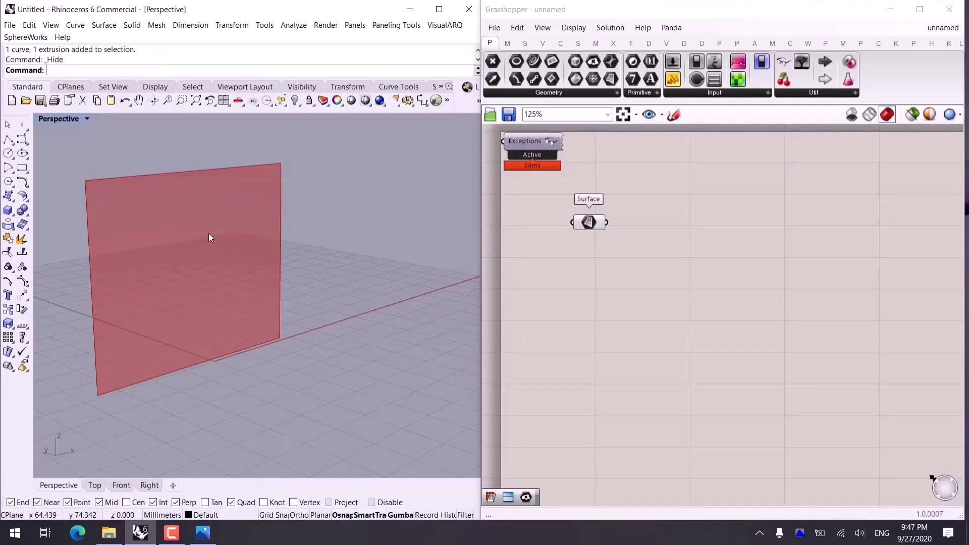
pyautogui.moveTo(251, 247); pyautogui.dragTo(249, 346, button='right')
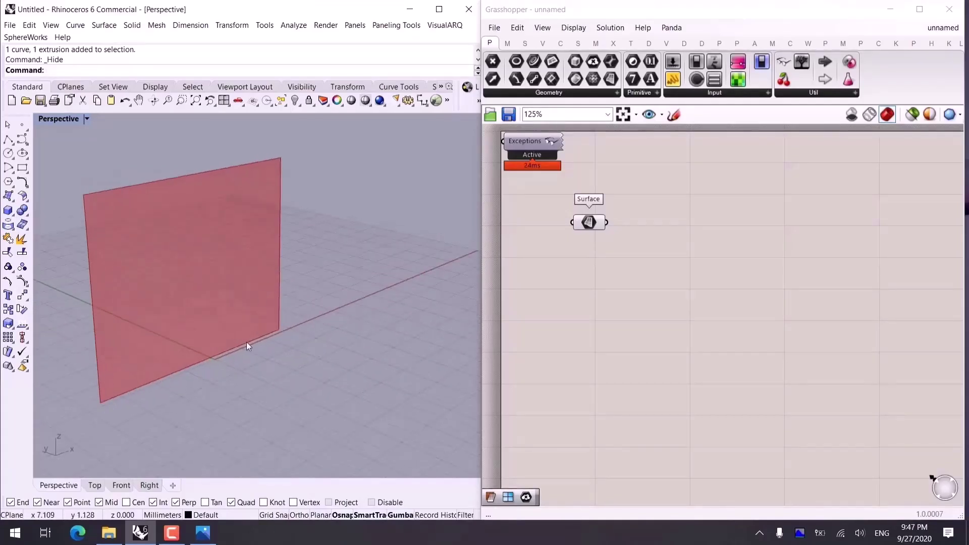
# Bring up the reference photo Ref01.jpg to examine its folded triangular panel pattern.
pyautogui.click(203, 532)
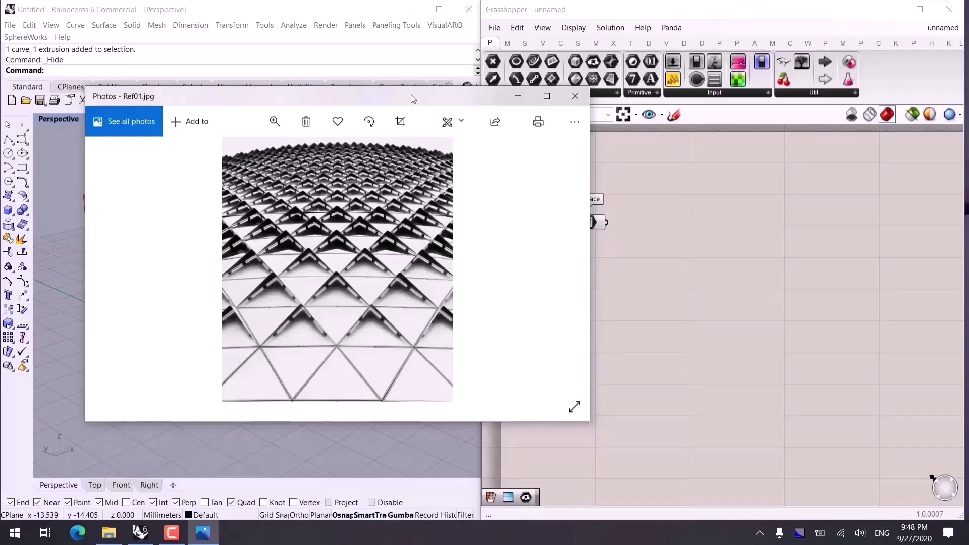
# Browse the LunchBox panel components and compare them with the triangular pattern in Ref01.jpg.
pyautogui.moveTo(411, 94); pyautogui.dragTo(339, 46)
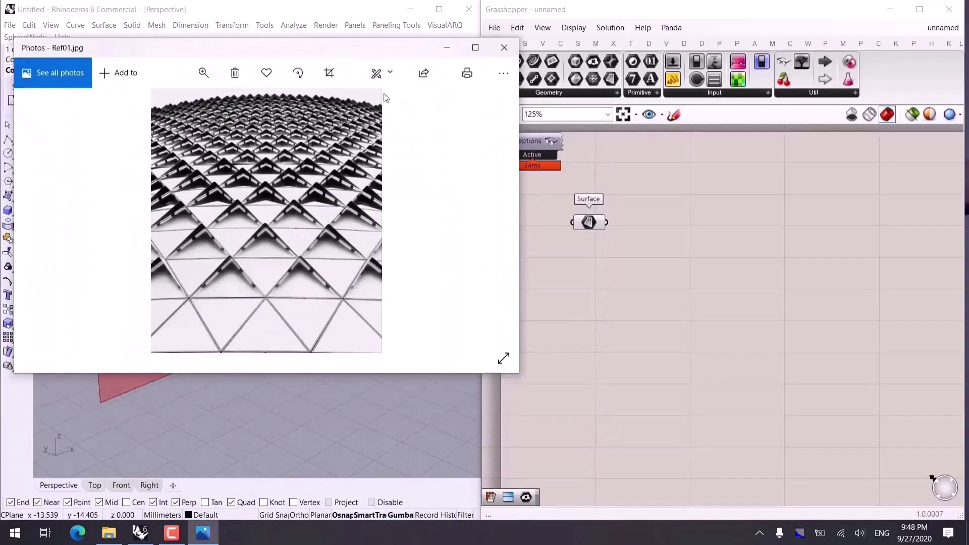
pyautogui.click(960, 45)
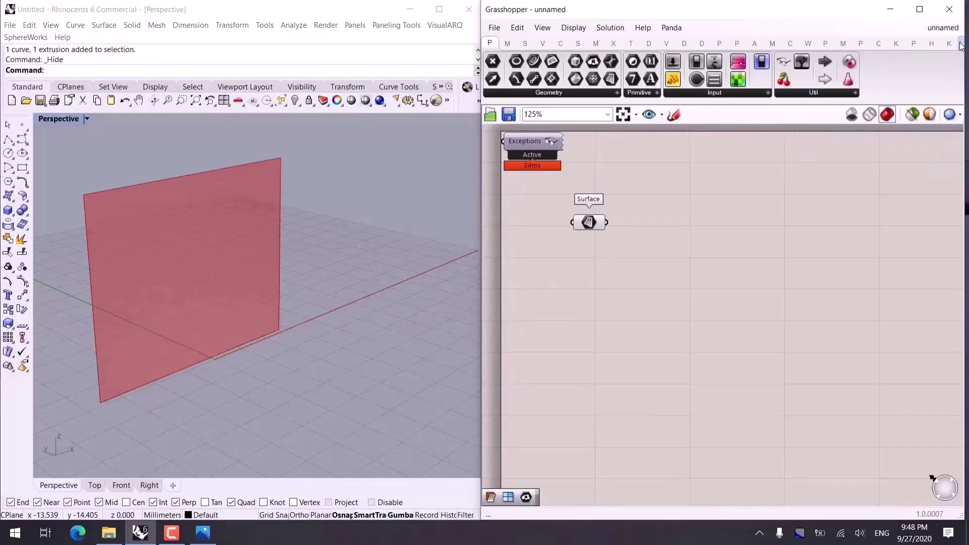
pyautogui.click(961, 44)
pyautogui.rightClick(790, 298)
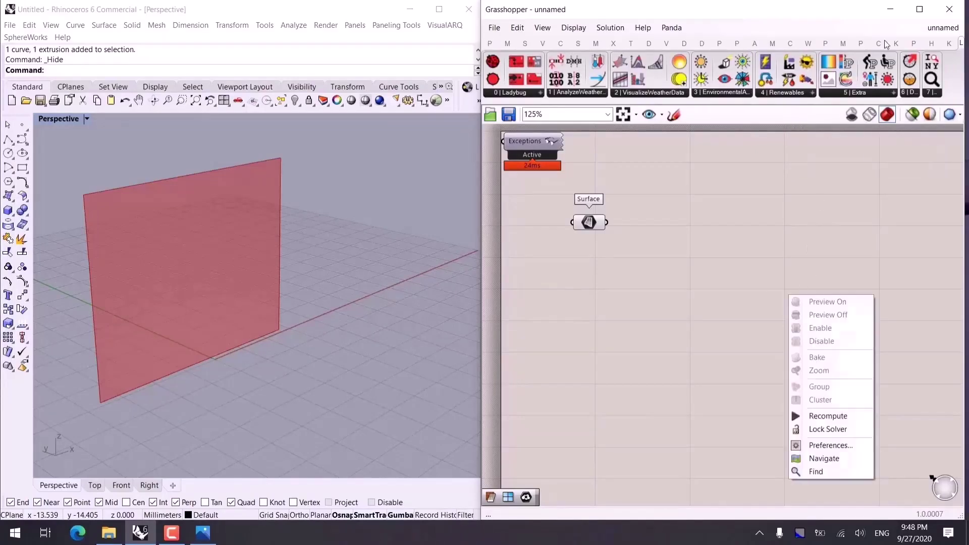
pyautogui.click(919, 9)
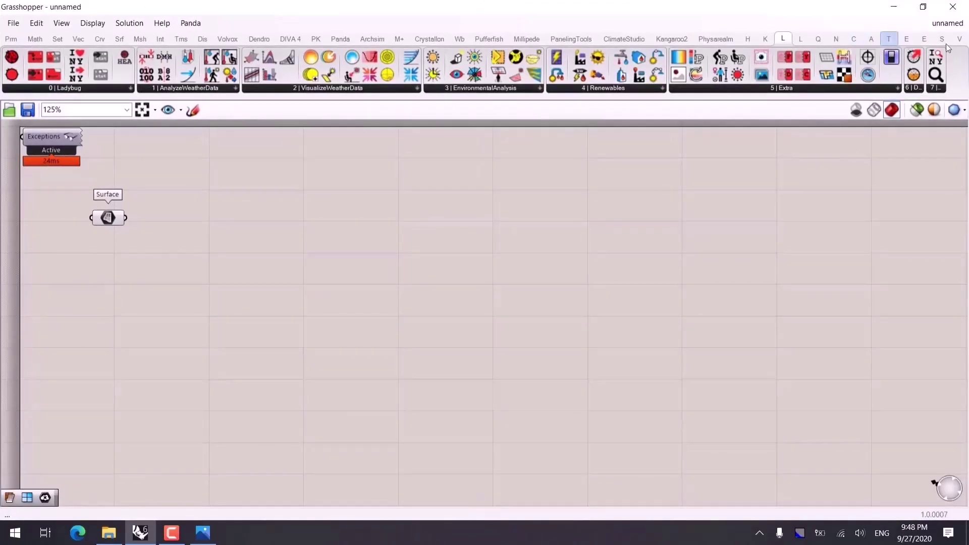
pyautogui.click(805, 35)
pyautogui.click(510, 88)
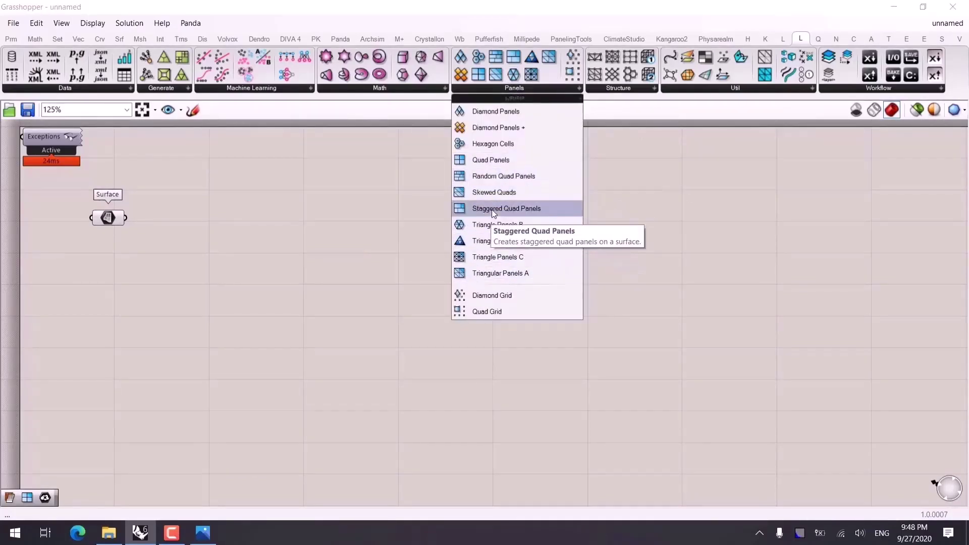
pyautogui.click(203, 532)
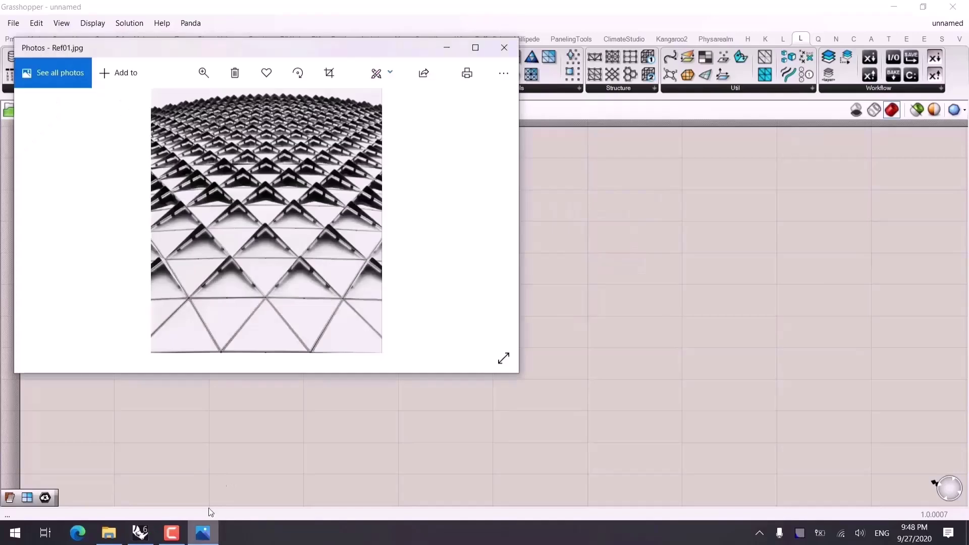
pyautogui.click(573, 151)
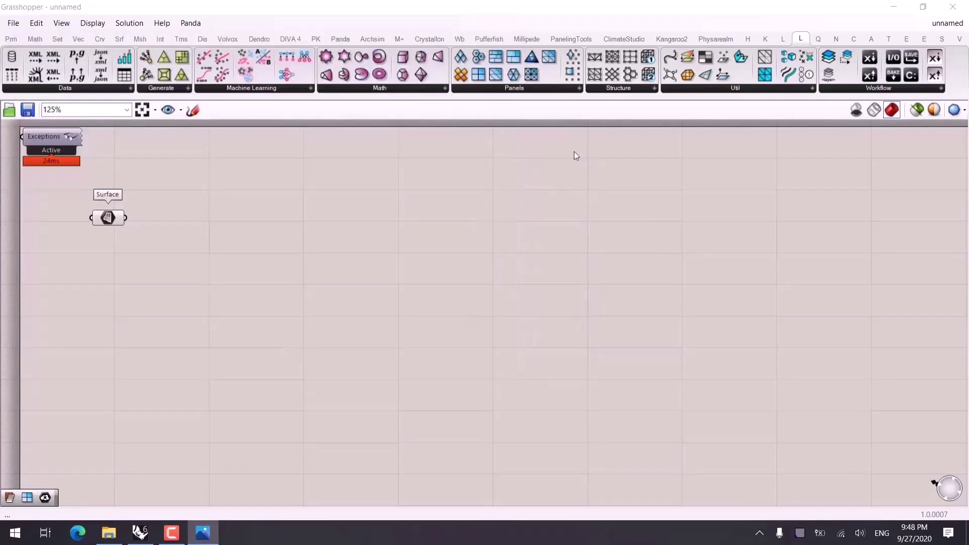
# Add a LunchBox Triangle Panels B component and connect the Surface parameter to its Surface input.
pyautogui.click(509, 87)
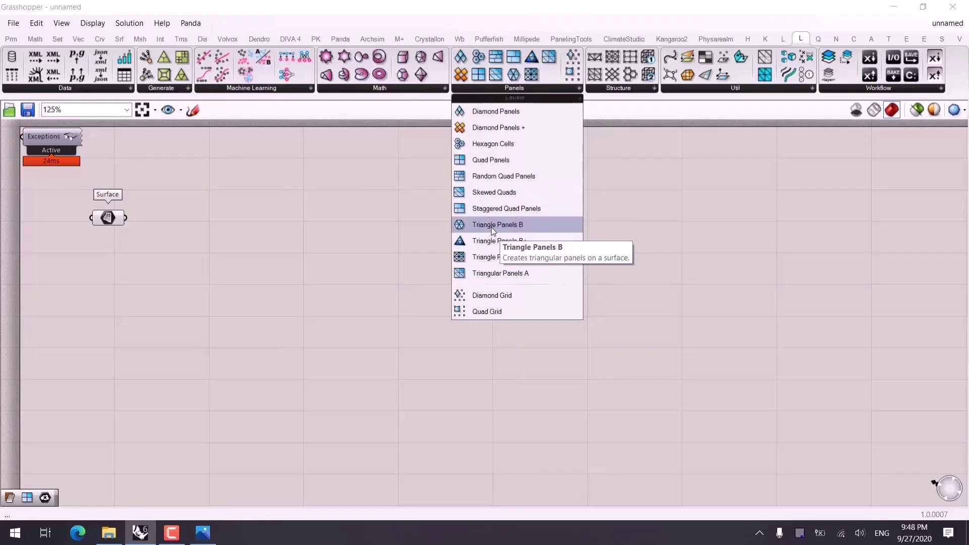
pyautogui.click(506, 223)
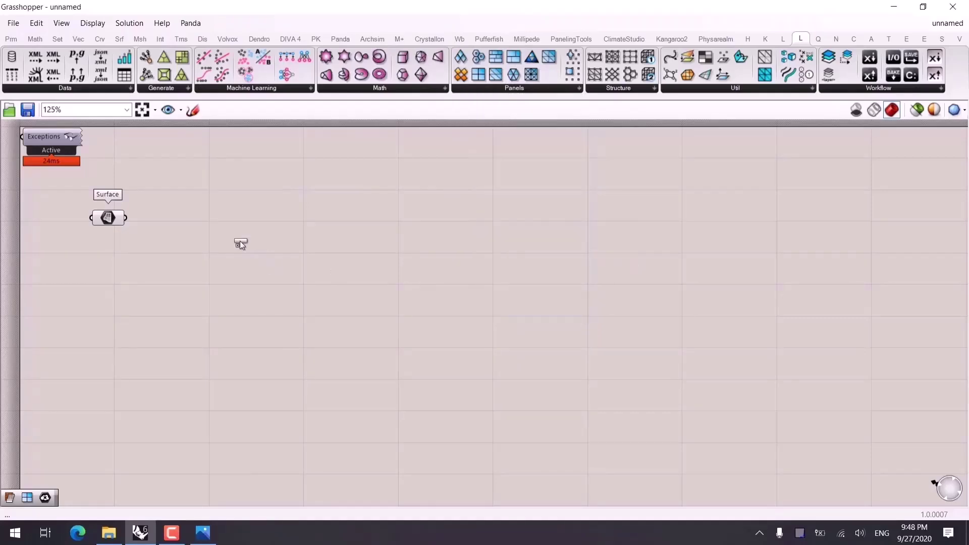
pyautogui.click(242, 241)
pyautogui.doubleClick(353, 5)
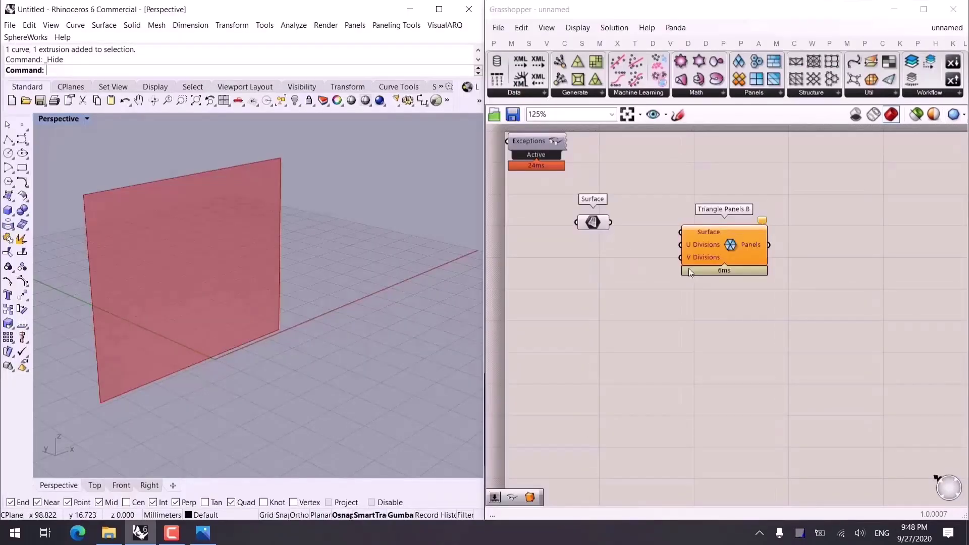
pyautogui.moveTo(597, 224); pyautogui.dragTo(721, 273)
pyautogui.click(196, 331)
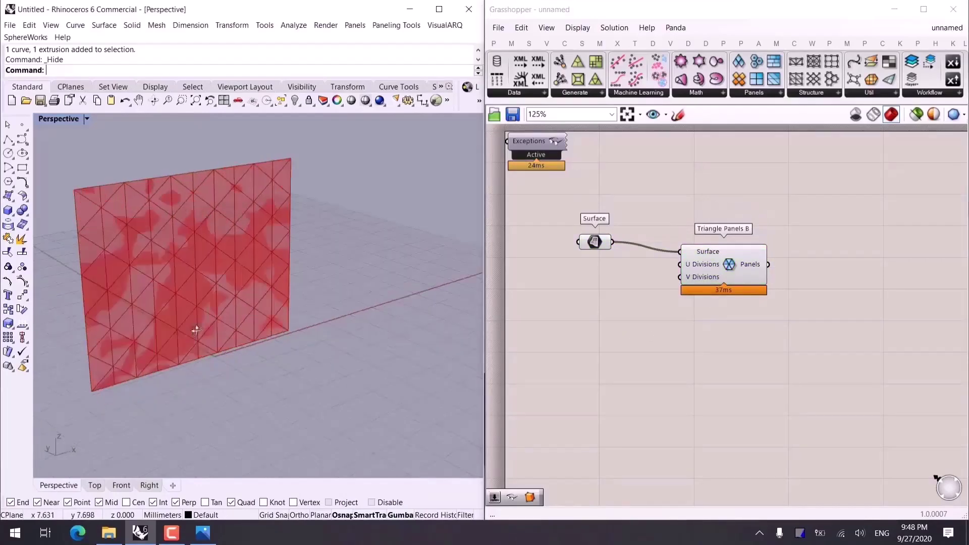
pyautogui.moveTo(195, 330); pyautogui.dragTo(195, 281, button='right')
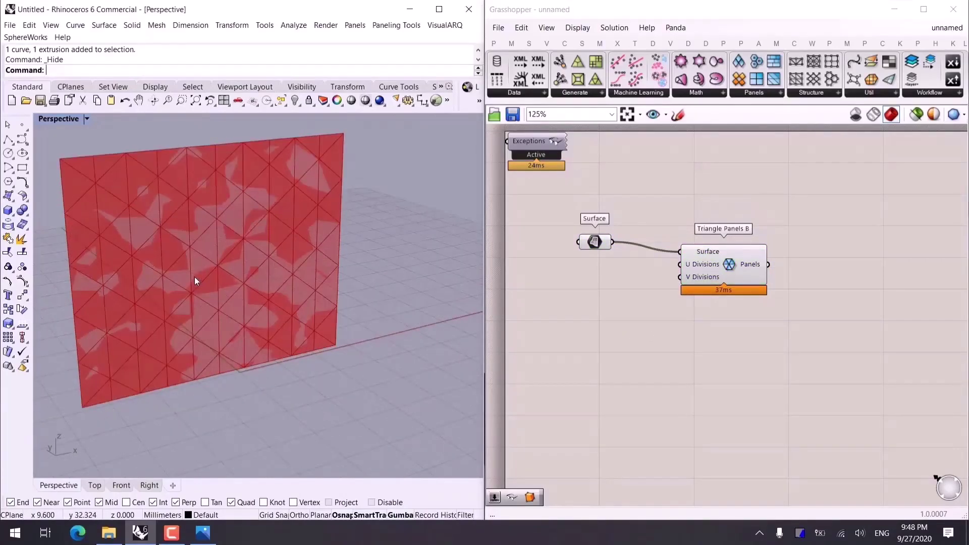
# Compare the orientation of the triangular panels on the surface with the reference photo Ref01.jpg.
pyautogui.click(203, 532)
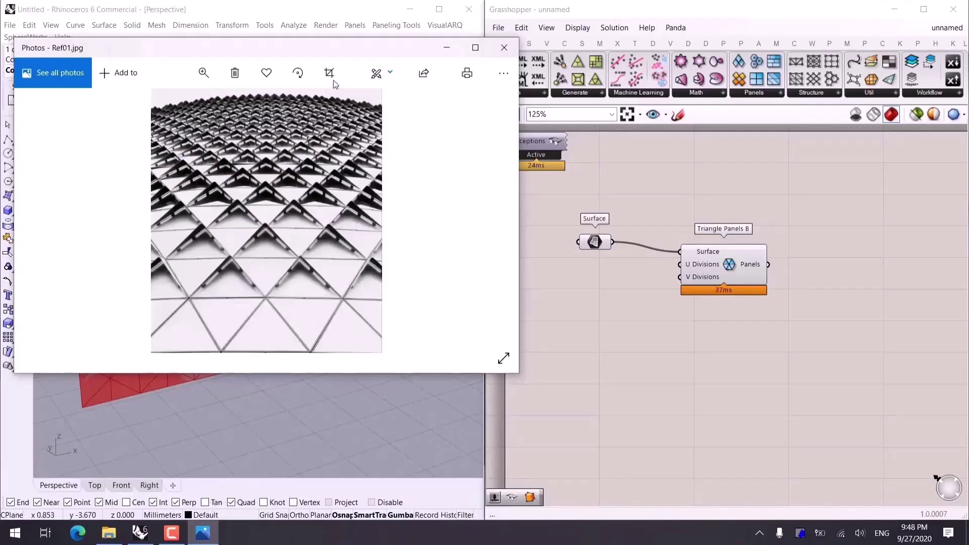
pyautogui.moveTo(302, 56); pyautogui.dragTo(641, 73)
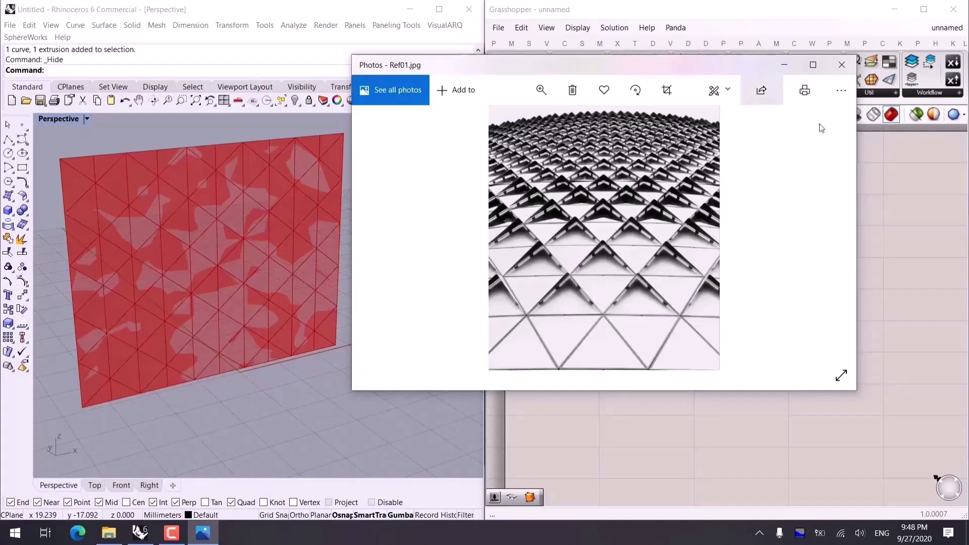
pyautogui.click(784, 65)
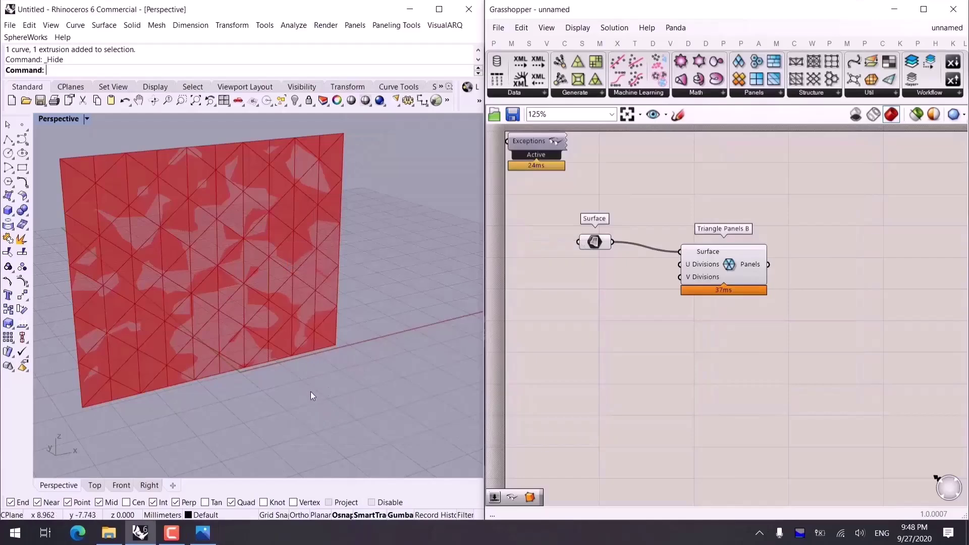
# Show only the hidden upright extrusion again with ShowSelected, leaving the base curve hidden.
pyautogui.hotkey('ctrl', 'shift', 'h')
pyautogui.click(229, 231)
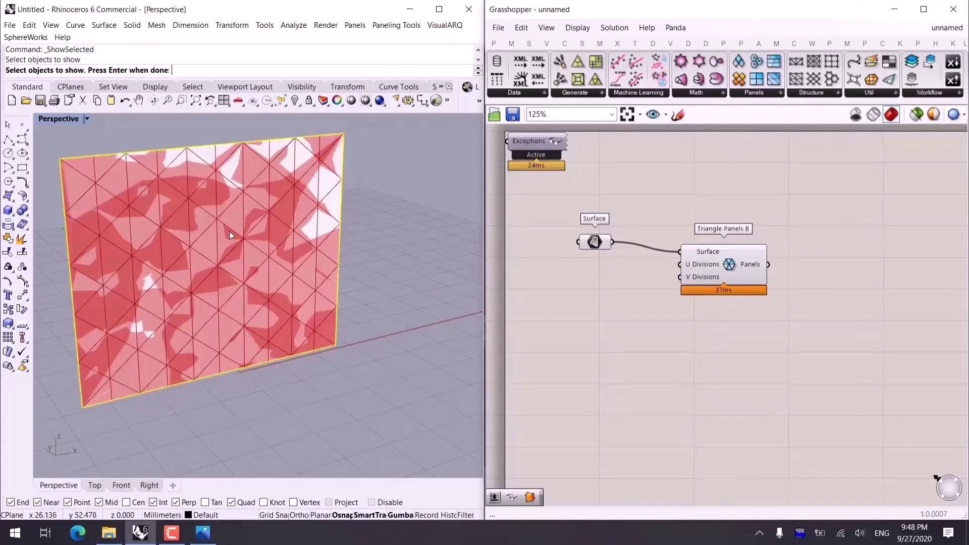
pyautogui.keyDown('shift'); pyautogui.moveTo(277, 310); pyautogui.dragTo(322, 321, button='right'); pyautogui.keyUp('shift')
pyautogui.press('Return')
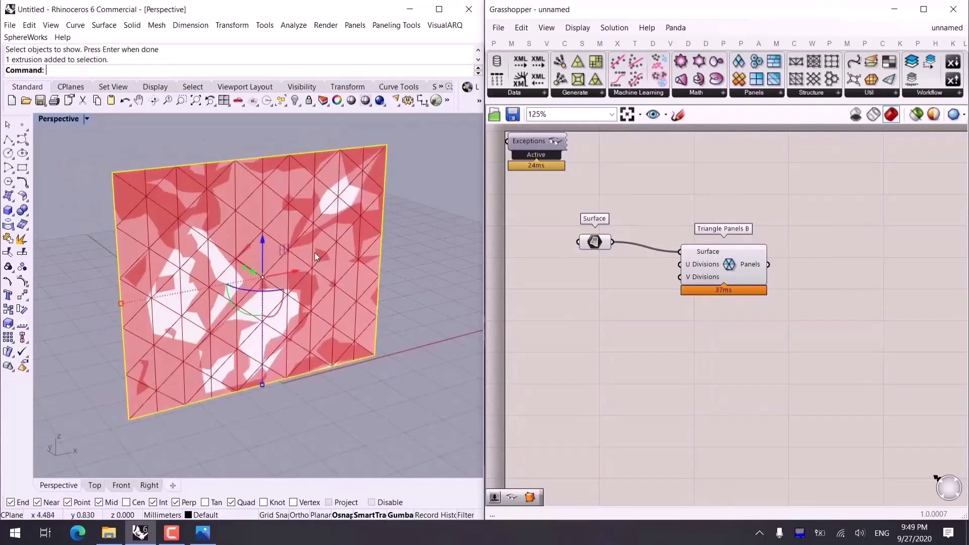
pyautogui.click(376, 412)
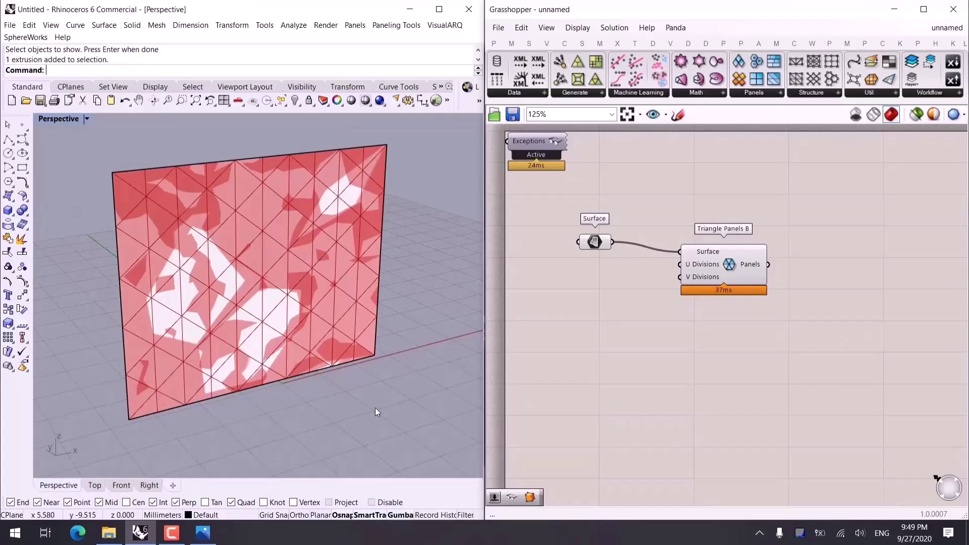
# Swap the U and V directions of the upright surface using the Dir command's SwapUV option.
pyautogui.write('Dir')
pyautogui.press('Return')
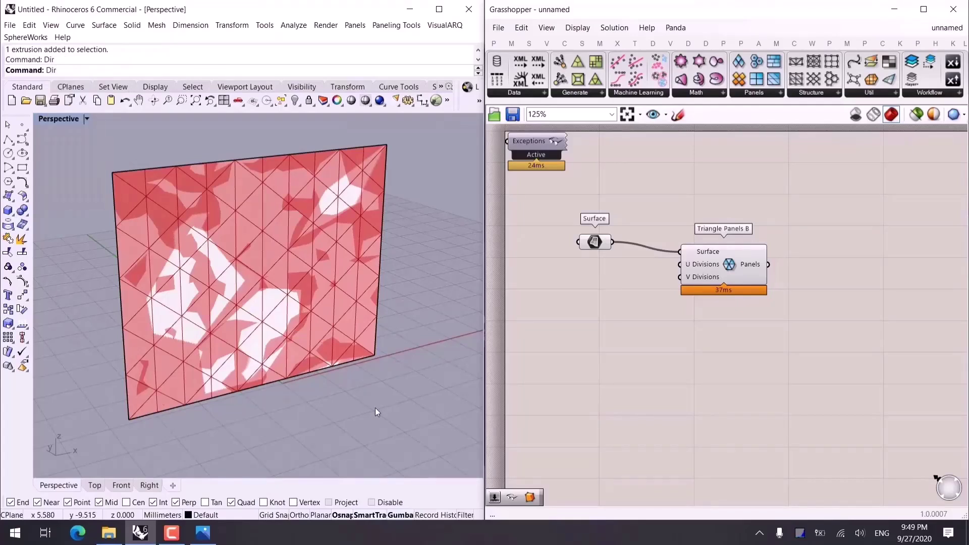
pyautogui.click(256, 244)
pyautogui.press('Return')
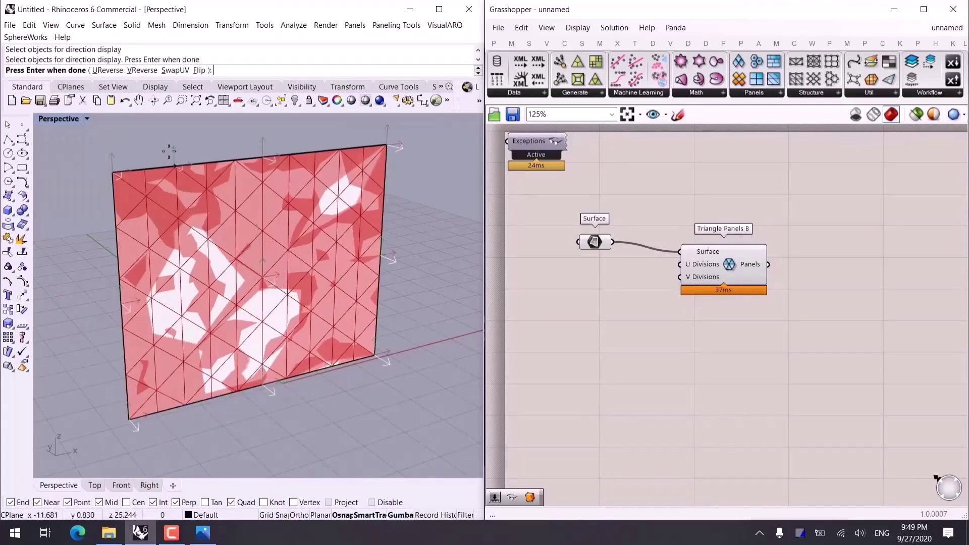
pyautogui.click(173, 70)
pyautogui.press('Return')
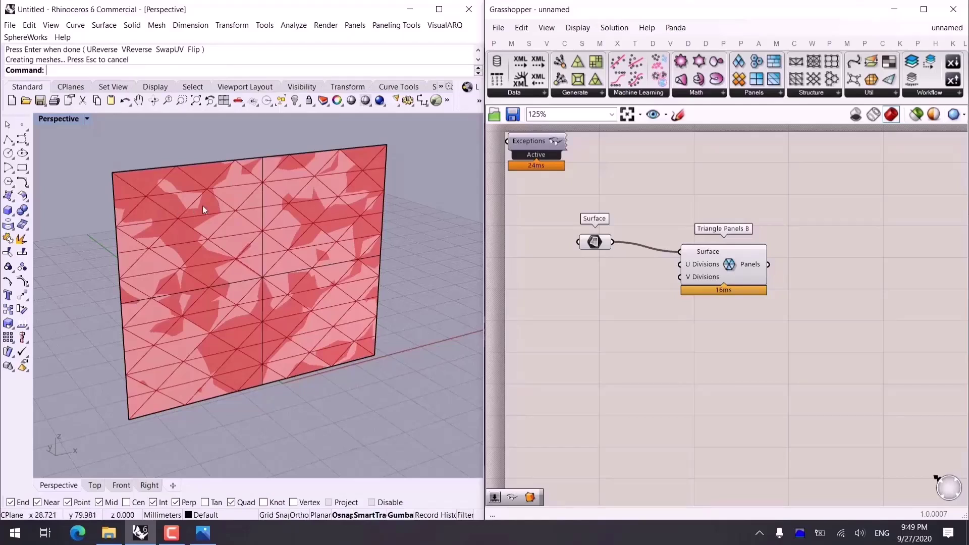
pyautogui.click(872, 93)
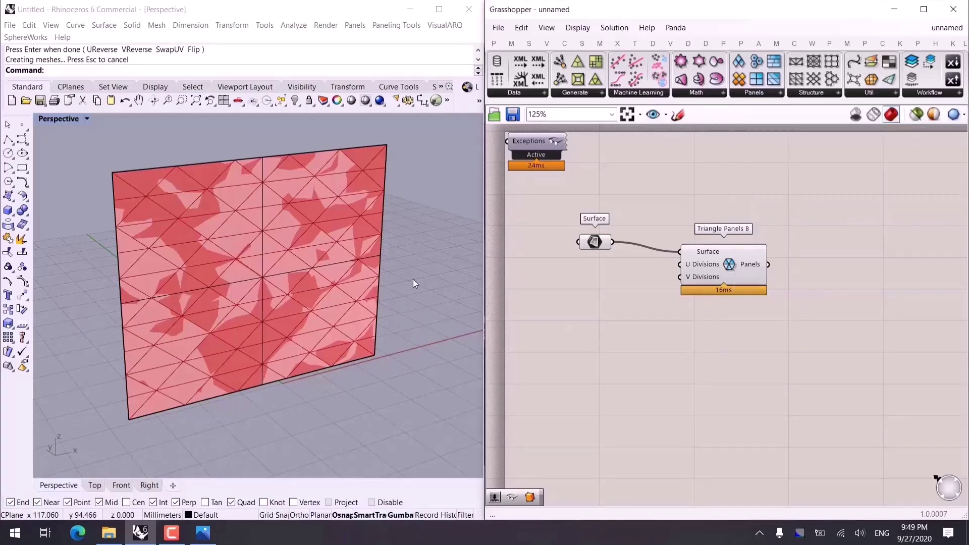
# Hide the upright Rhino surface so that only the Grasshopper panel preview is displayed.
pyautogui.moveTo(412, 279); pyautogui.dragTo(322, 409)
pyautogui.hotkey('ctrl', 'h')
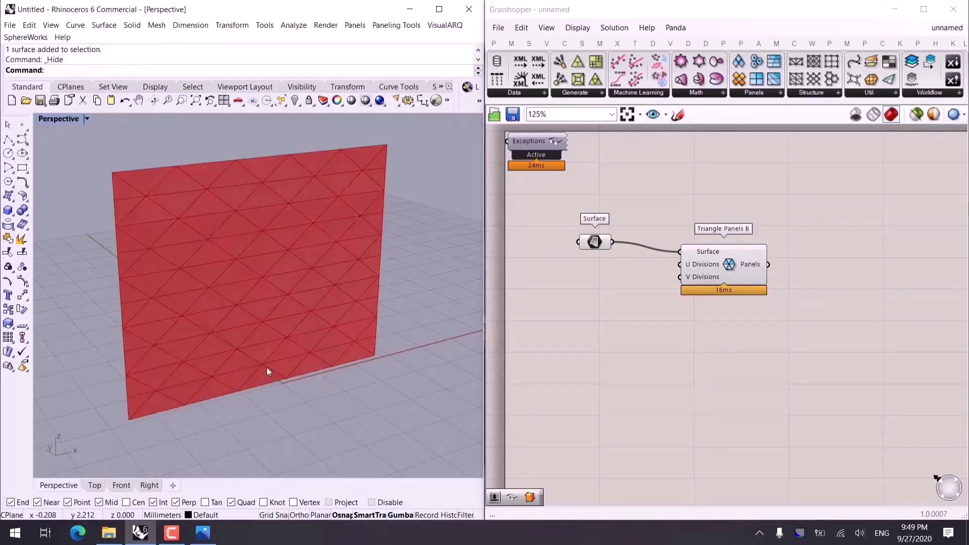
pyautogui.moveTo(266, 367); pyautogui.dragTo(247, 344, button='right')
# Add two number sliders set to 20 and connect them to the U Divisions and V Divisions of Triangle Panels B.
pyautogui.doubleClick(604, 307)
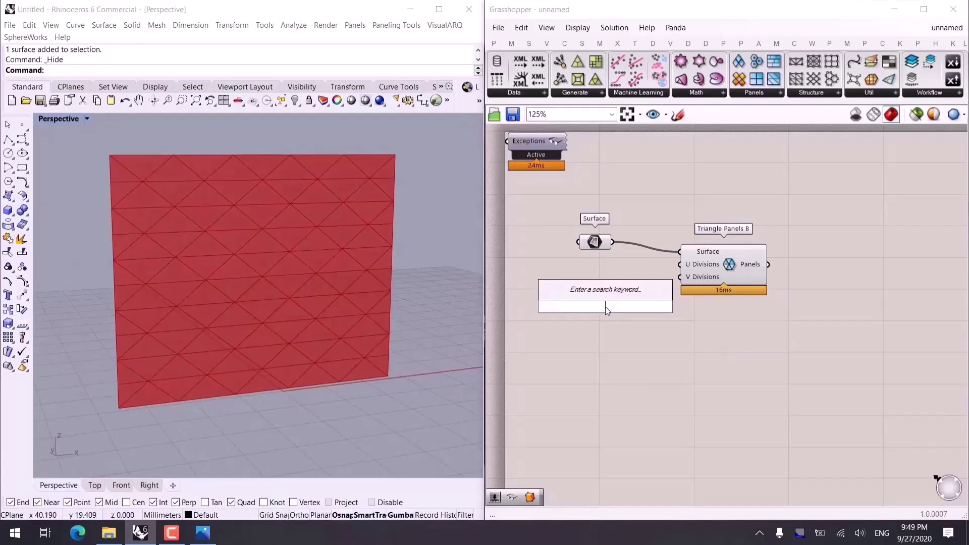
pyautogui.write('20')
pyautogui.press('Return')
pyautogui.moveTo(719, 265); pyautogui.dragTo(772, 263)
pyautogui.moveTo(646, 305)
pyautogui.mouseDown()
pyautogui.moveTo(655, 273)
pyautogui.moveTo(656, 289)
pyautogui.mouseUp()
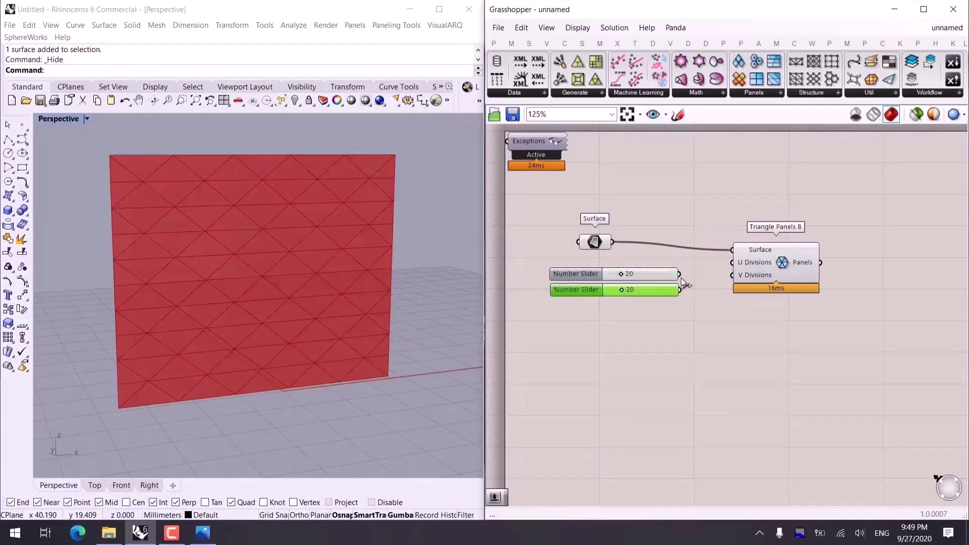
pyautogui.moveTo(731, 267); pyautogui.dragTo(732, 263)
pyautogui.moveTo(681, 292); pyautogui.dragTo(734, 275)
pyautogui.scroll(3, 241, 260)
pyautogui.moveTo(241, 259)
pyautogui.mouseDown(button='right')
pyautogui.moveTo(292, 259)
pyautogui.moveTo(212, 268)
pyautogui.moveTo(231, 264)
pyautogui.mouseUp(button='right')
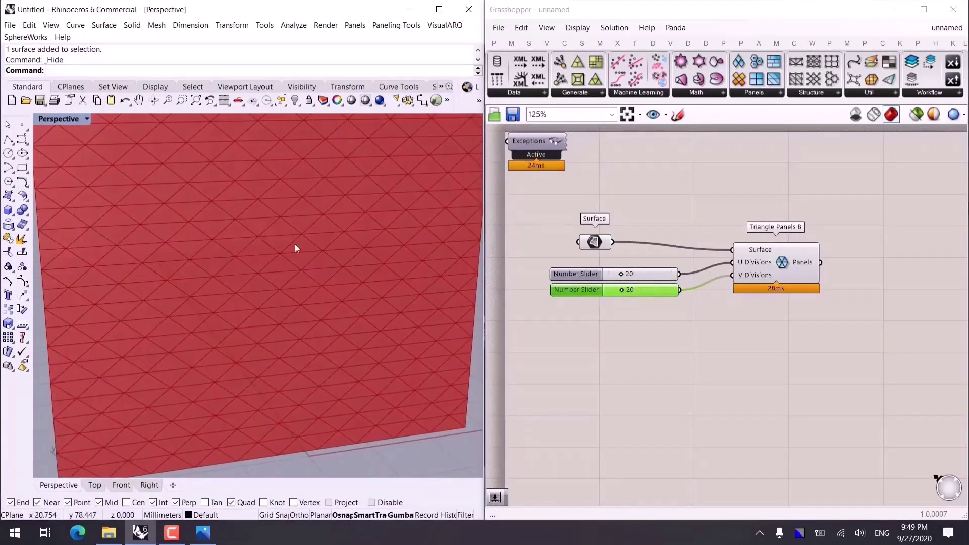
pyautogui.moveTo(297, 249); pyautogui.dragTo(356, 290, button='right')
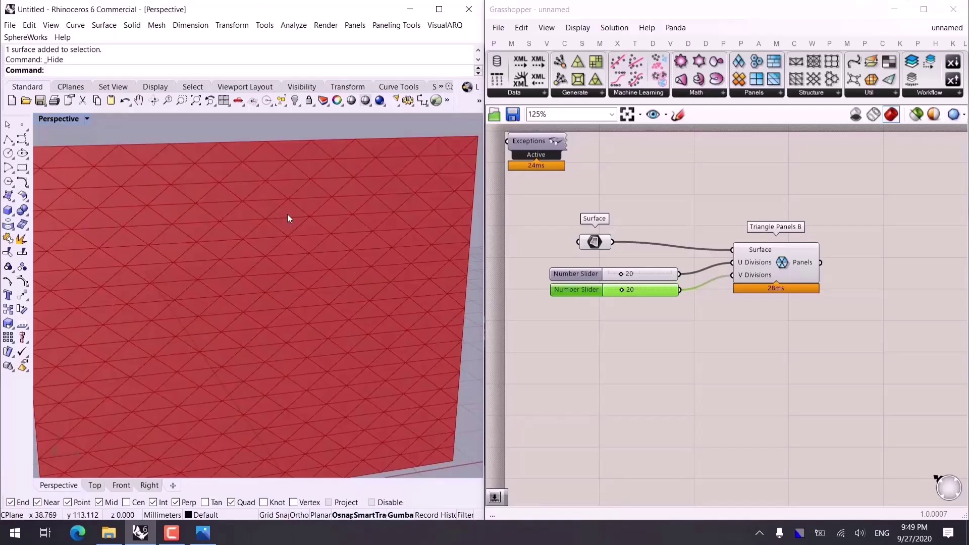
# Set both the U Divisions and V Divisions sliders to 10.
pyautogui.doubleClick(646, 271)
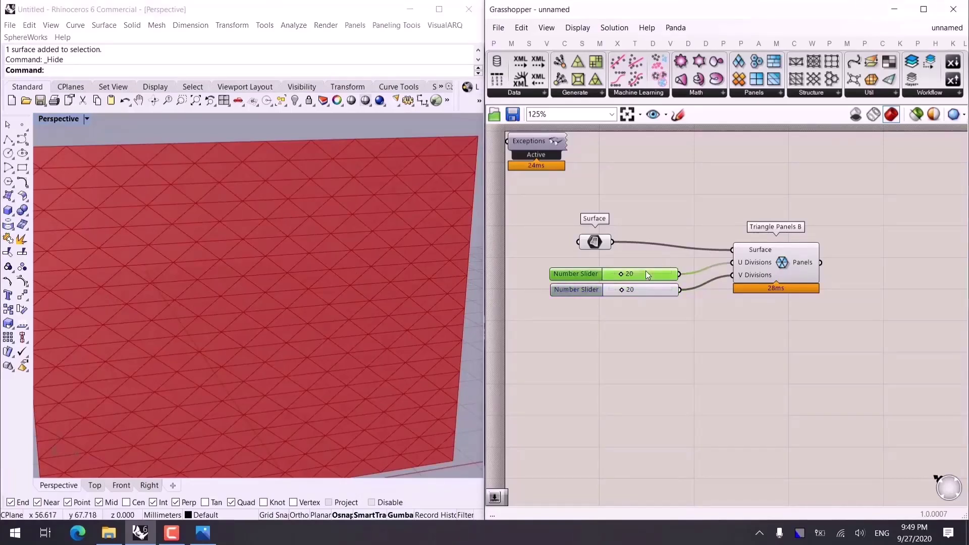
pyautogui.write('10')
pyautogui.click(666, 370)
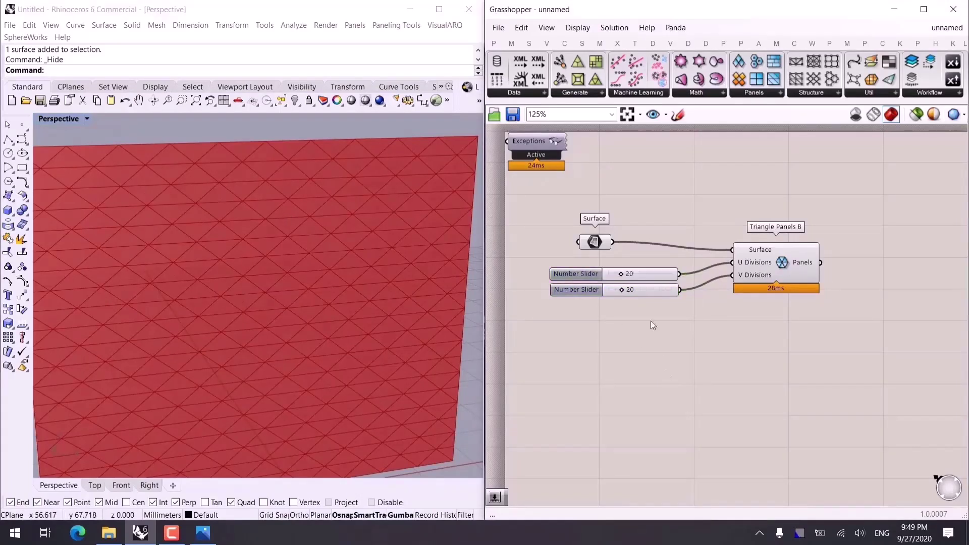
pyautogui.doubleClick(641, 275)
pyautogui.write('10')
pyautogui.press('Return')
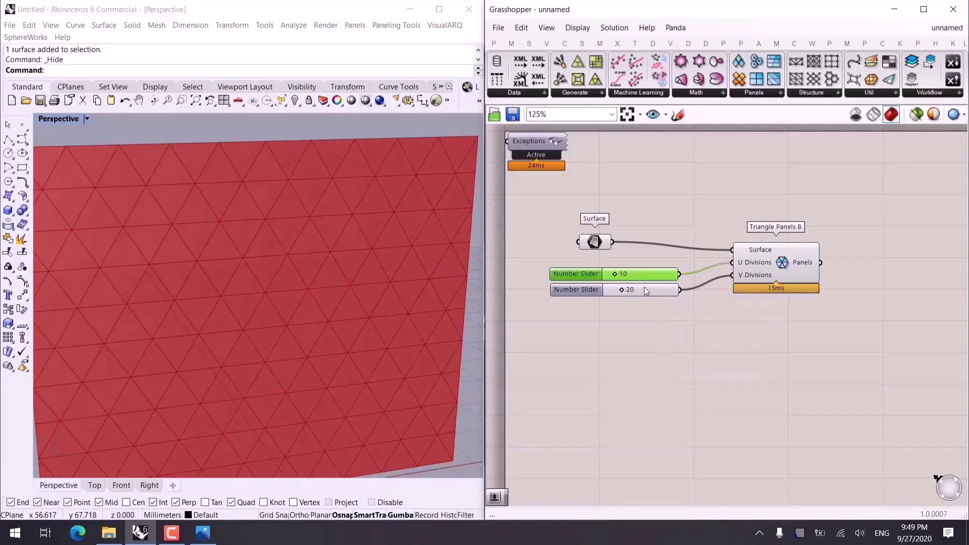
pyautogui.doubleClick(644, 287)
pyautogui.write('10')
pyautogui.press('Return')
pyautogui.scroll(-3, 328, 308)
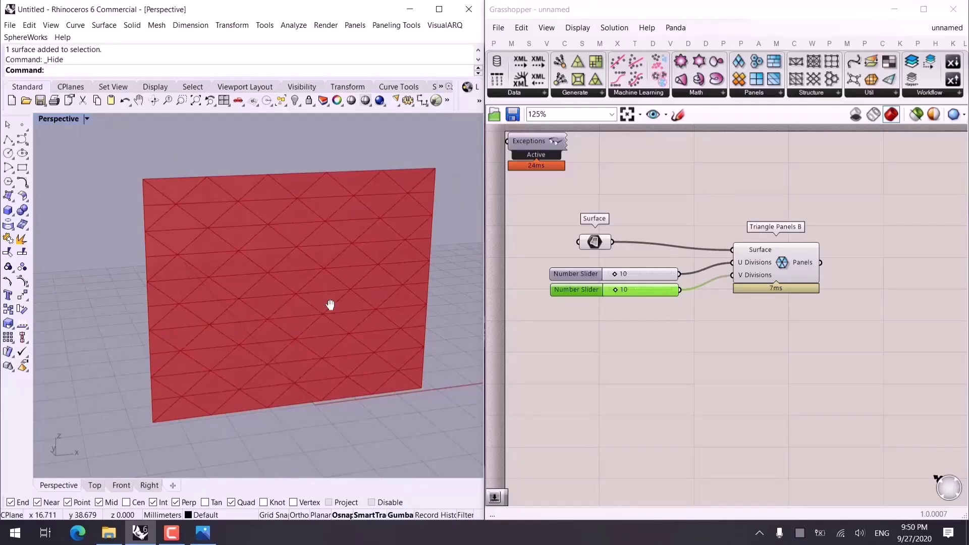
pyautogui.keyDown('shift'); pyautogui.moveTo(330, 305); pyautogui.dragTo(295, 300, button='right'); pyautogui.keyUp('shift')
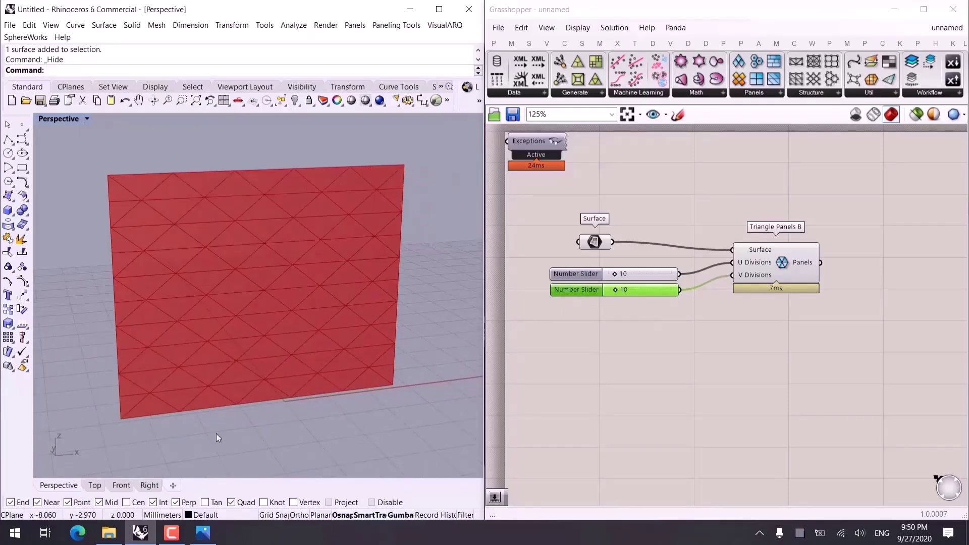
# Check the alternating triangles in the reference photo and add a Dispatch component beside Triangle Panels B.
pyautogui.click(202, 532)
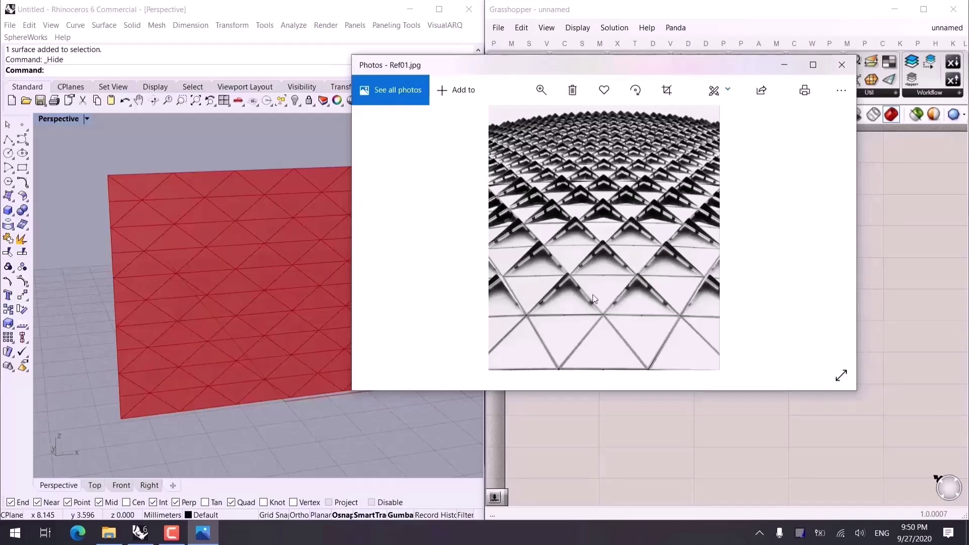
pyautogui.click(925, 256)
pyautogui.doubleClick(816, 294)
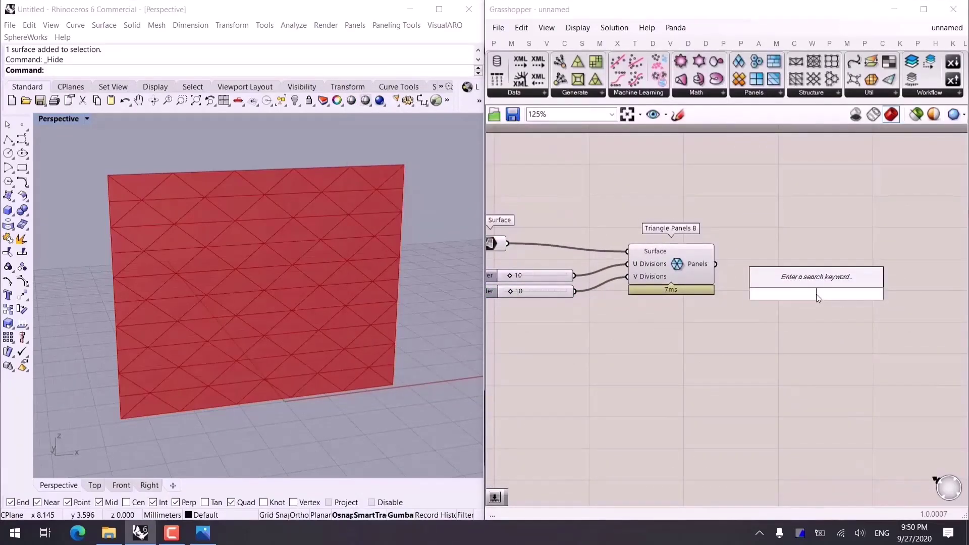
pyautogui.write('dis')
pyautogui.press('Up')
pyautogui.press('Return')
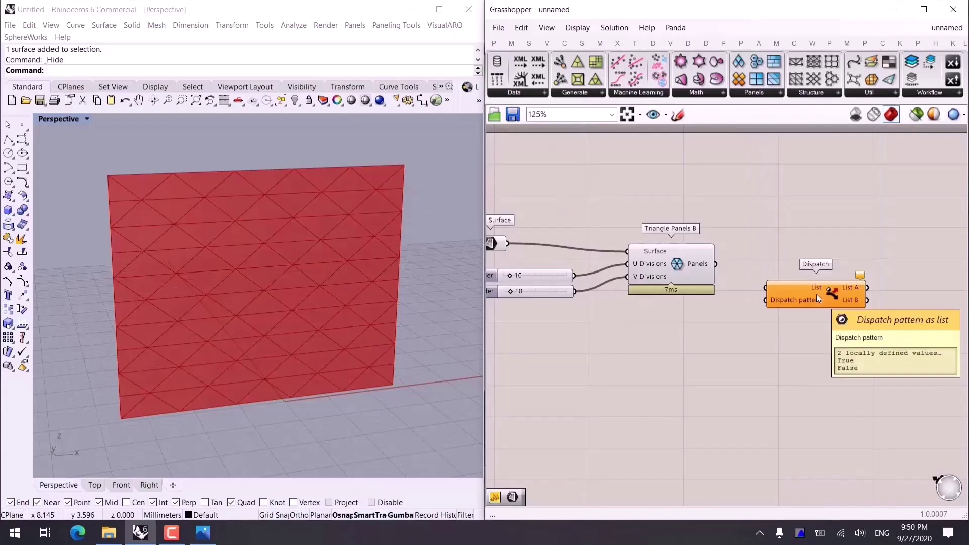
# Connect the Panels output of Triangle Panels B to Dispatch's List input and turn off the Triangle Panels B preview.
pyautogui.scroll(2, 797, 284)
pyautogui.moveTo(794, 299); pyautogui.dragTo(776, 276)
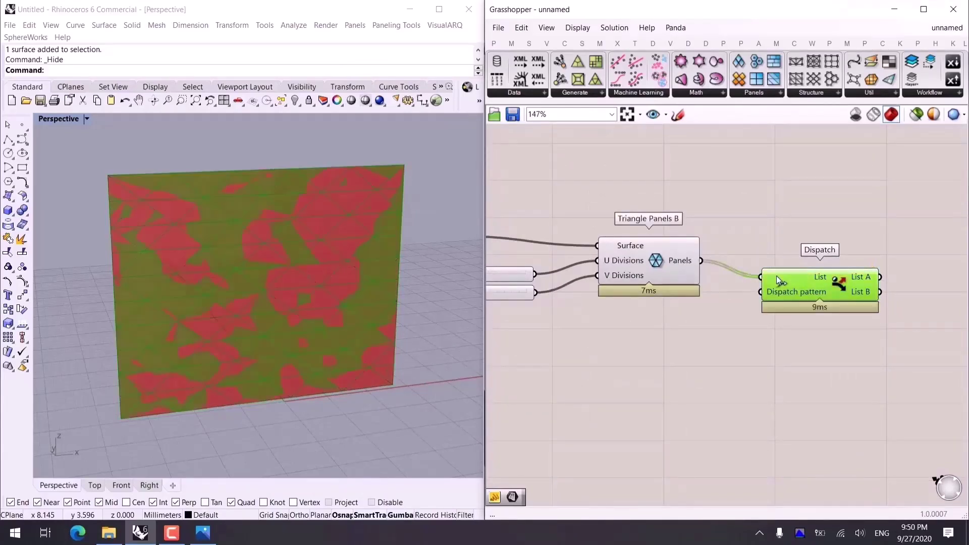
pyautogui.moveTo(615, 221); pyautogui.dragTo(614, 219)
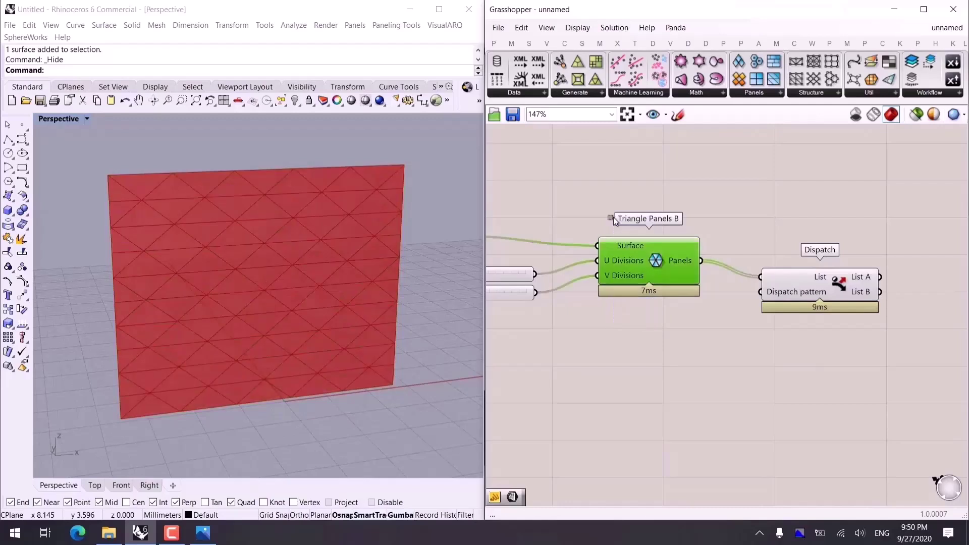
pyautogui.click(785, 218)
pyautogui.moveTo(786, 218); pyautogui.dragTo(692, 187, button='right')
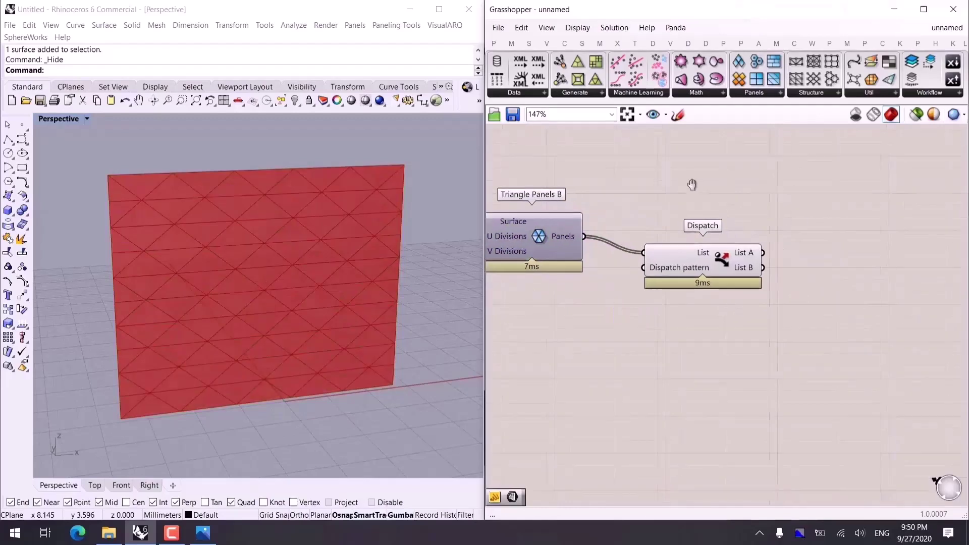
# Add a Surface parameter beside Dispatch and connect List A to it.
pyautogui.click(494, 44)
pyautogui.moveTo(615, 78); pyautogui.dragTo(850, 219)
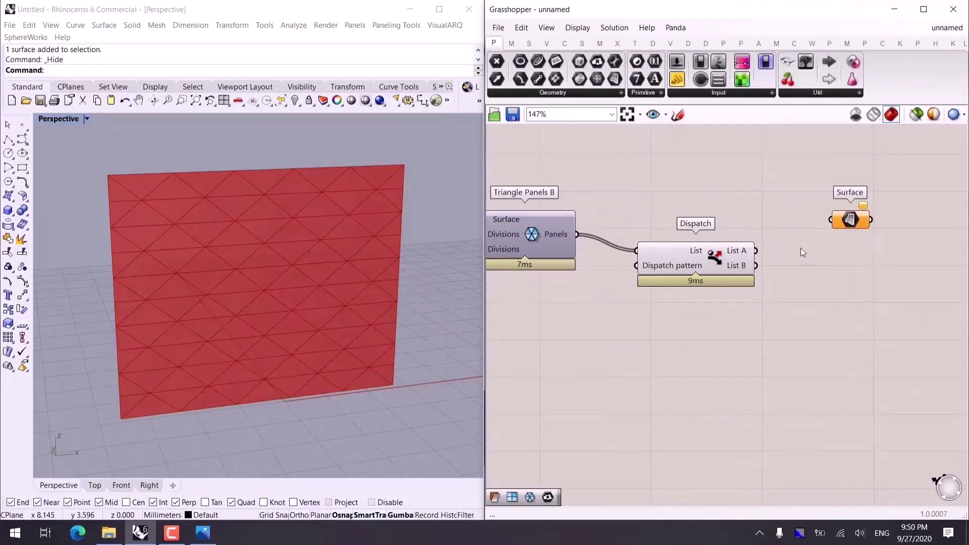
pyautogui.moveTo(756, 250); pyautogui.dragTo(852, 212)
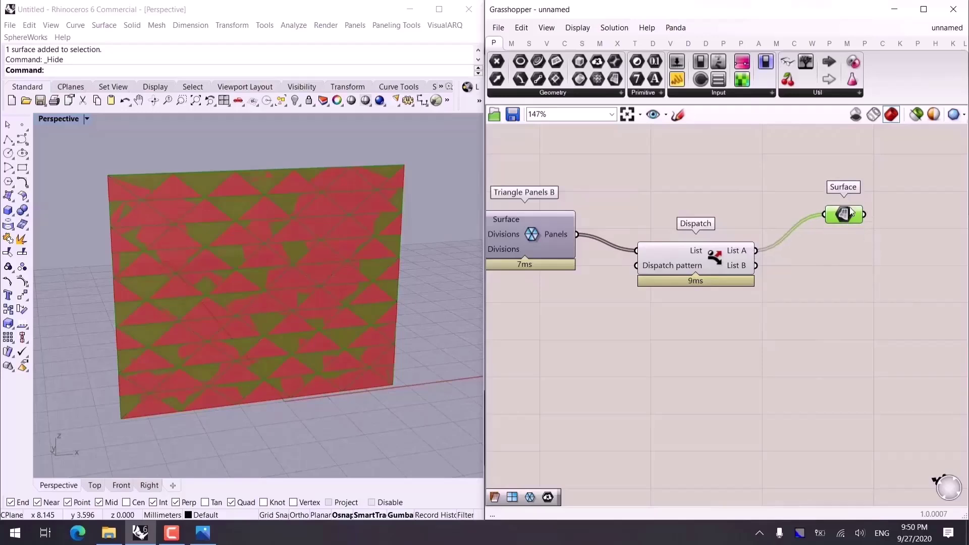
# Turn off the preview of the source Surface parameter and highlight the List A triangles to examine them in the viewport.
pyautogui.moveTo(428, 335); pyautogui.dragTo(443, 320, button='right')
pyautogui.scroll(-3, 725, 292)
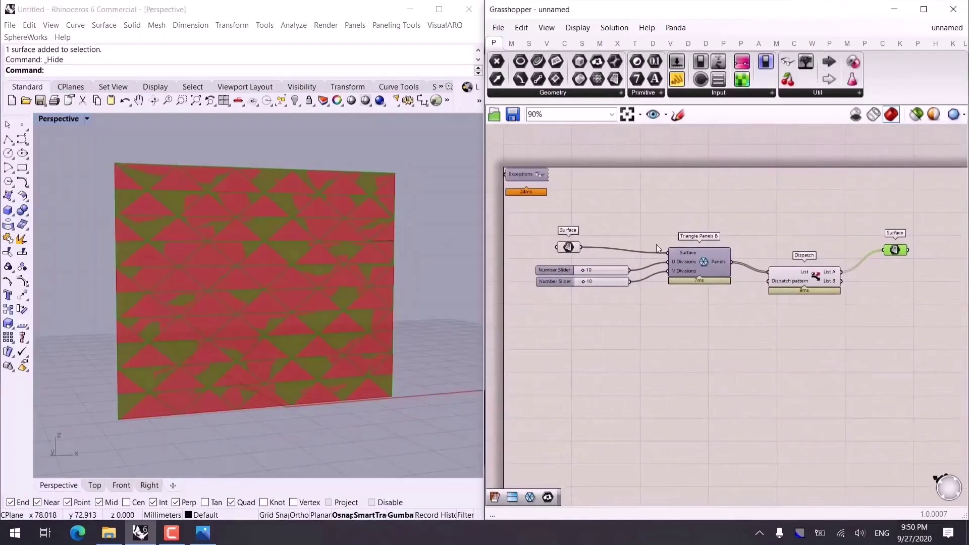
pyautogui.moveTo(634, 204); pyautogui.dragTo(547, 287)
pyautogui.moveTo(595, 247); pyautogui.dragTo(557, 217)
pyautogui.click(616, 316)
pyautogui.moveTo(847, 322); pyautogui.dragTo(810, 289, button='right')
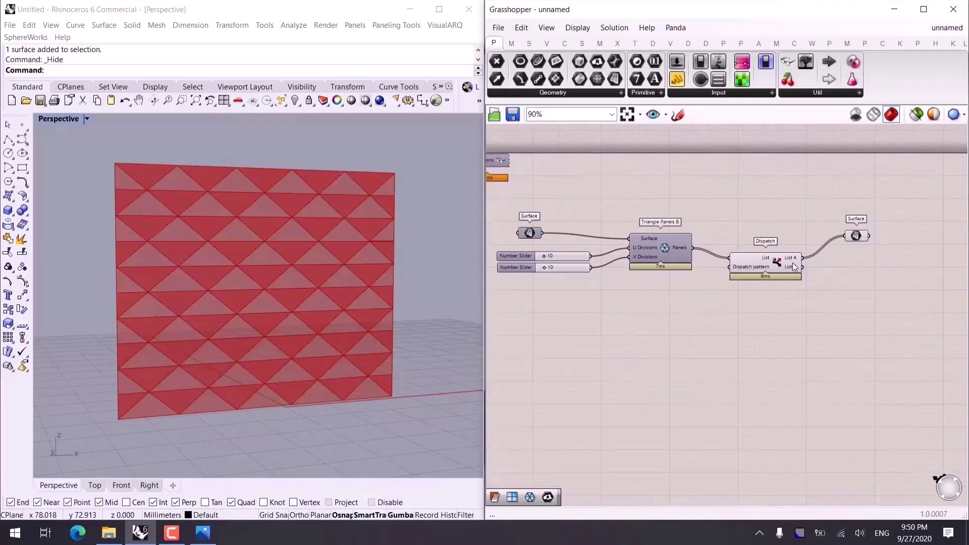
pyautogui.scroll(3, 833, 267)
pyautogui.moveTo(859, 268); pyautogui.dragTo(829, 225, button='right')
pyautogui.click(830, 215)
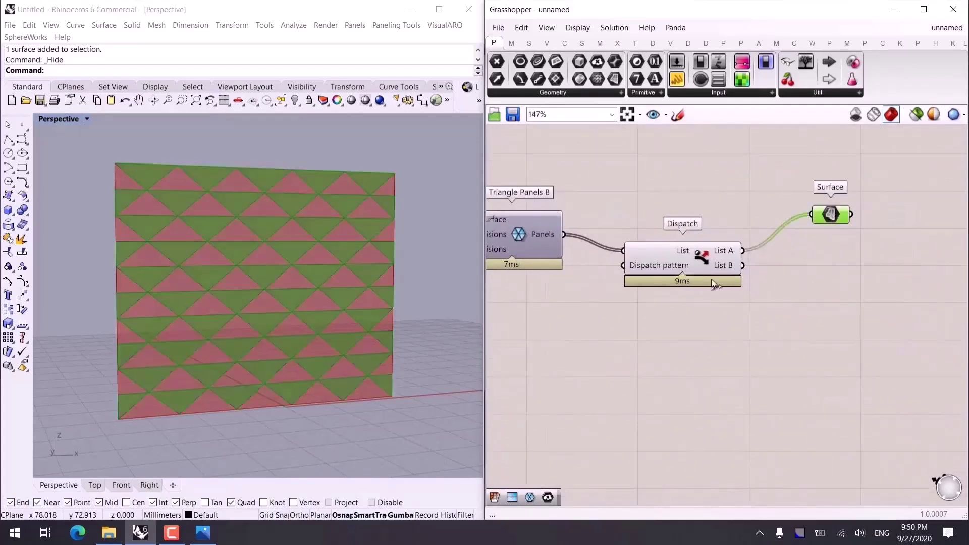
pyautogui.scroll(3, 192, 396)
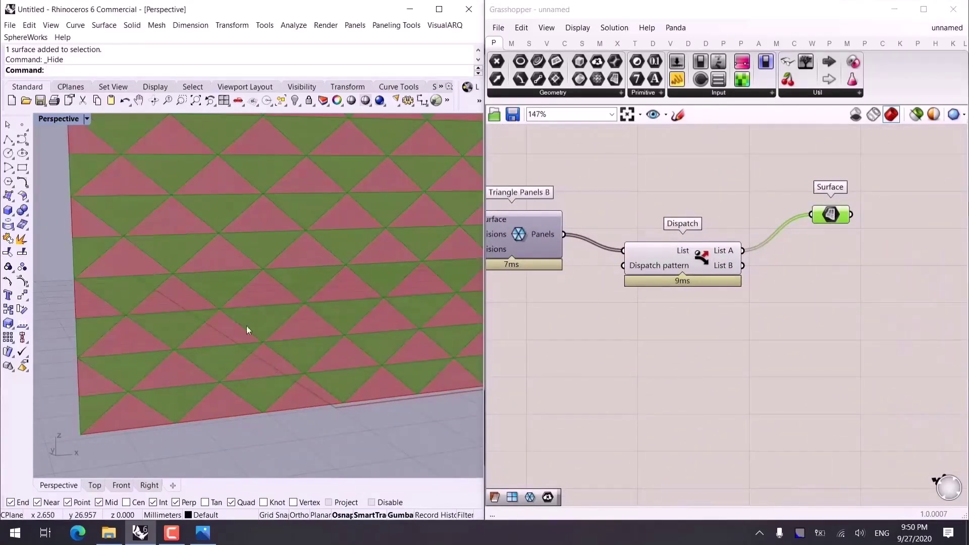
# Rewire the Surface parameter to Dispatch's List B and compare the selected triangles with the Ref01.jpg photo.
pyautogui.moveTo(743, 265); pyautogui.dragTo(811, 214)
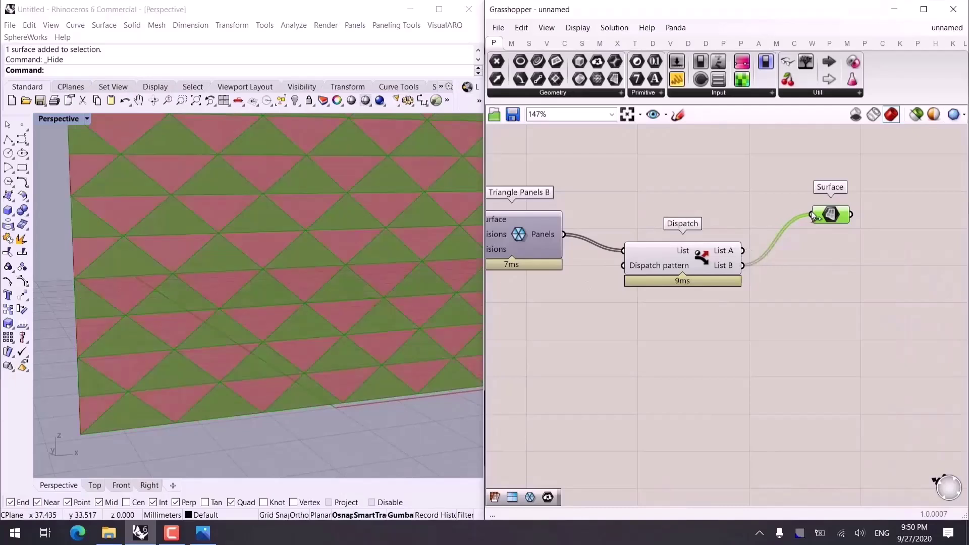
pyautogui.click(202, 535)
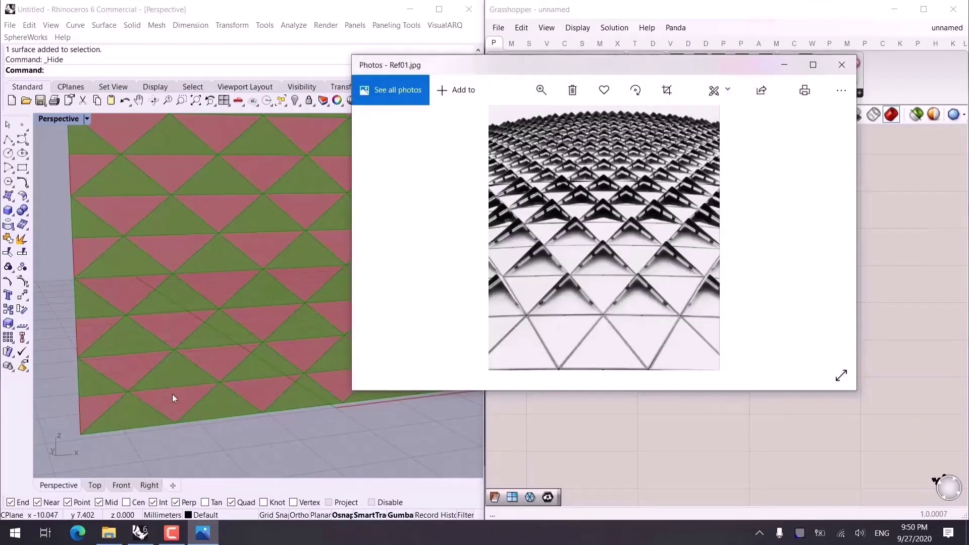
pyautogui.click(906, 376)
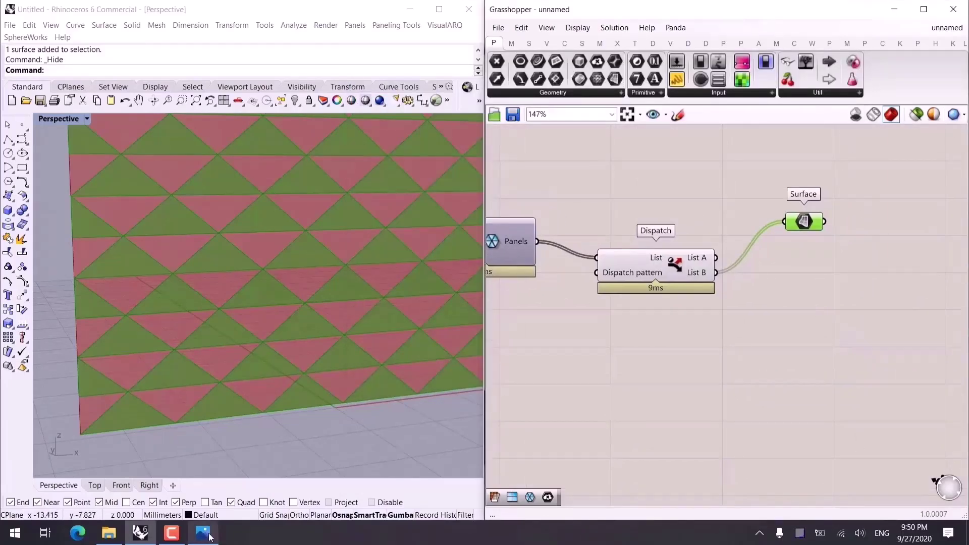
pyautogui.click(792, 247)
pyautogui.click(804, 225)
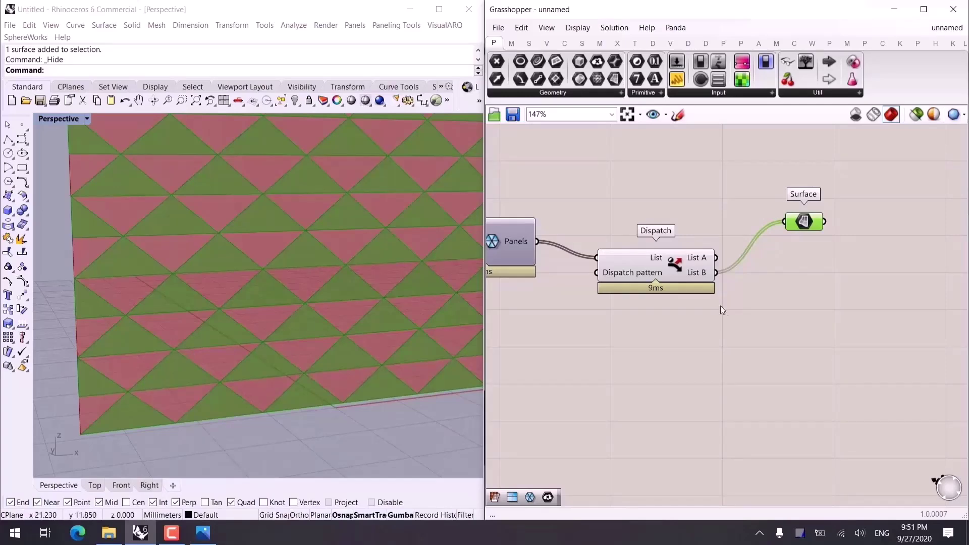
pyautogui.click(232, 283)
pyautogui.moveTo(232, 283); pyautogui.dragTo(267, 288, button='right')
pyautogui.moveTo(665, 301); pyautogui.dragTo(671, 325, button='right')
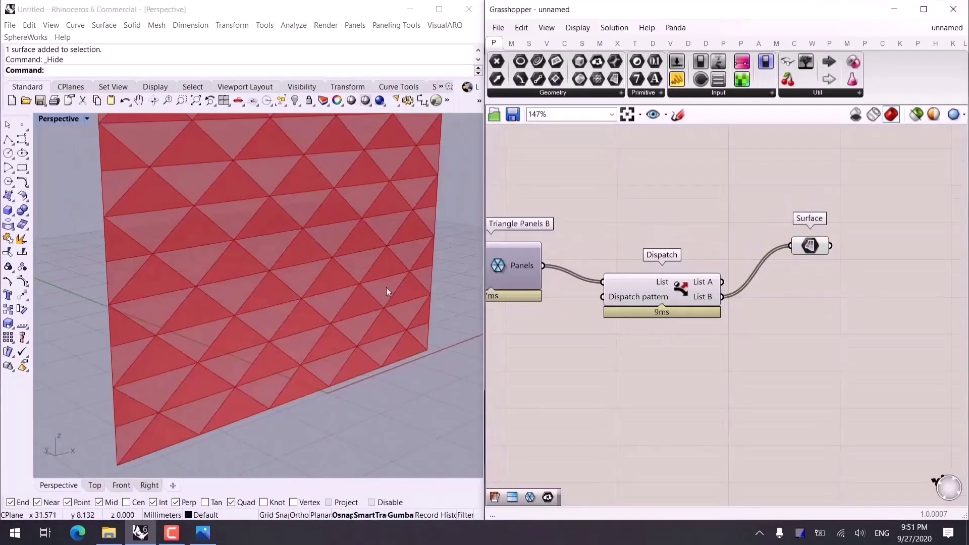
pyautogui.moveTo(386, 286); pyautogui.dragTo(249, 186, button='right')
pyautogui.click(202, 533)
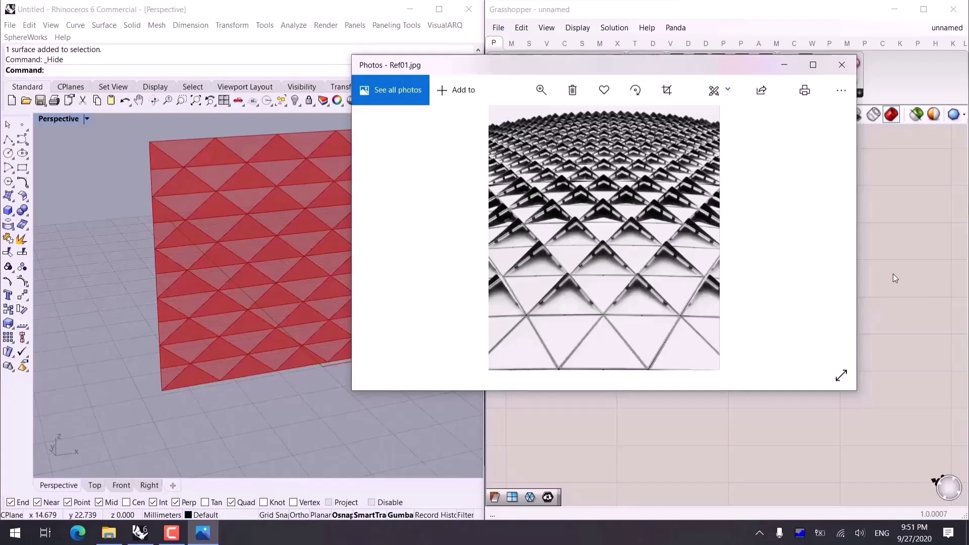
pyautogui.click(933, 243)
# Add a Curve parameter and feed it from the Surface parameter to get the outlines of the List B triangles.
pyautogui.doubleClick(820, 270)
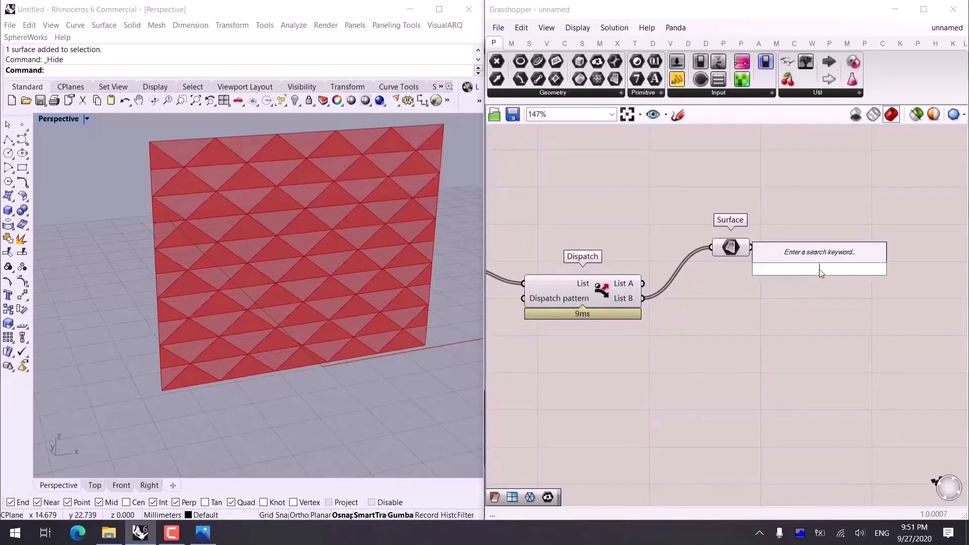
pyautogui.write('curve')
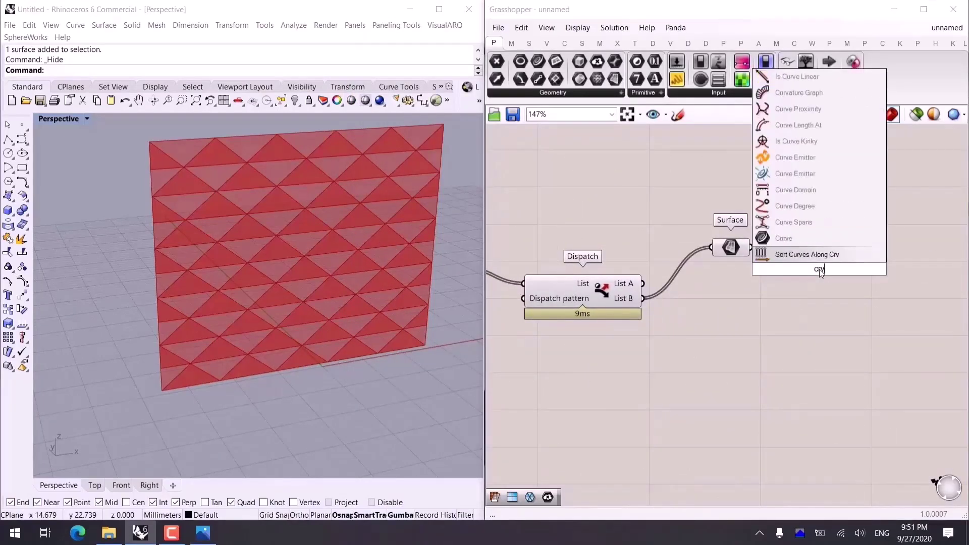
pyautogui.press('Return')
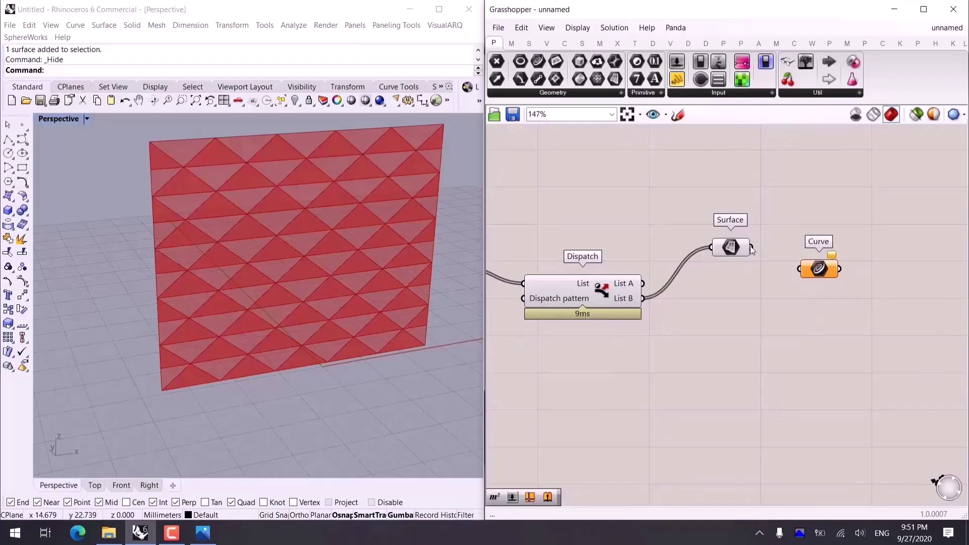
pyautogui.moveTo(752, 248); pyautogui.dragTo(813, 233)
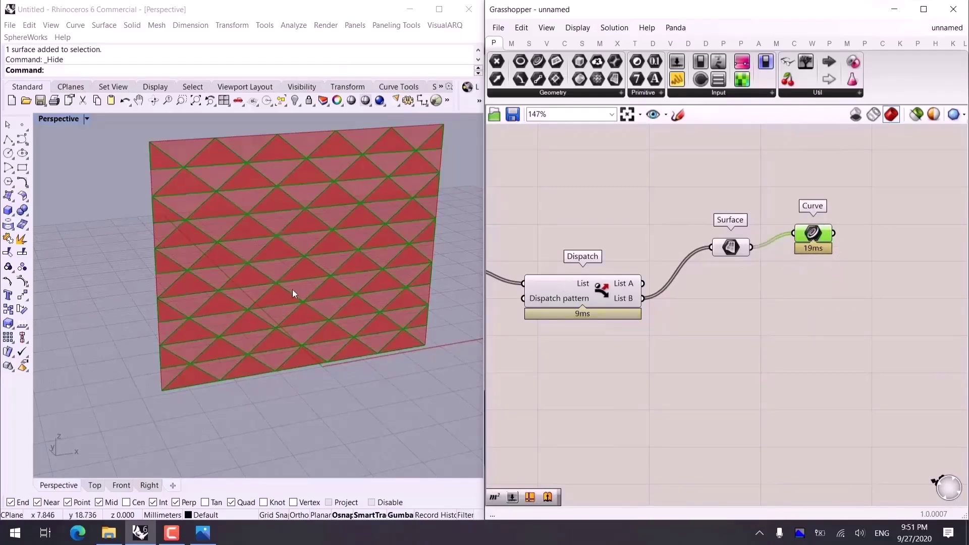
# Add an Explode component and connect the Curve parameter to its Curve input.
pyautogui.moveTo(845, 286); pyautogui.dragTo(706, 310, button='right')
pyautogui.doubleClick(780, 277)
pyautogui.write('ex')
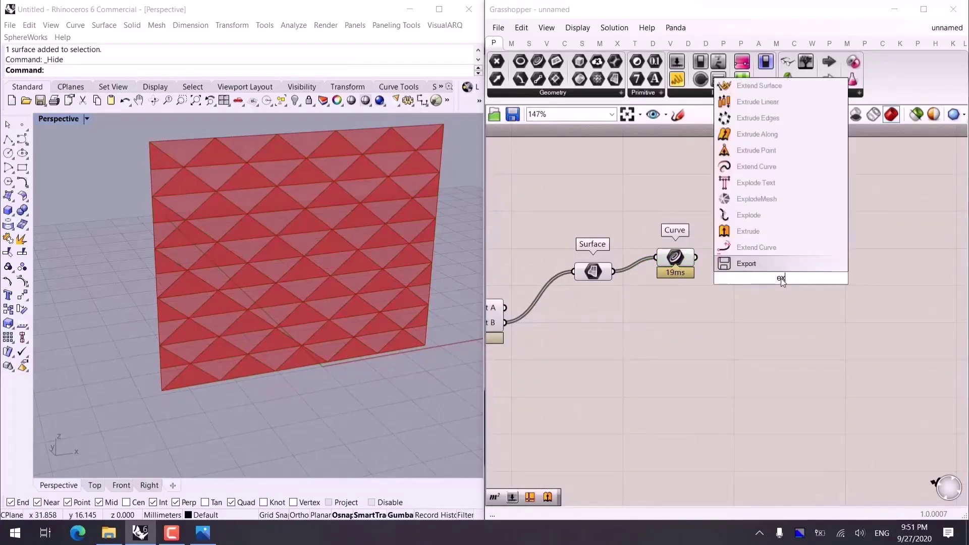
pyautogui.write('plo')
pyautogui.press('Return')
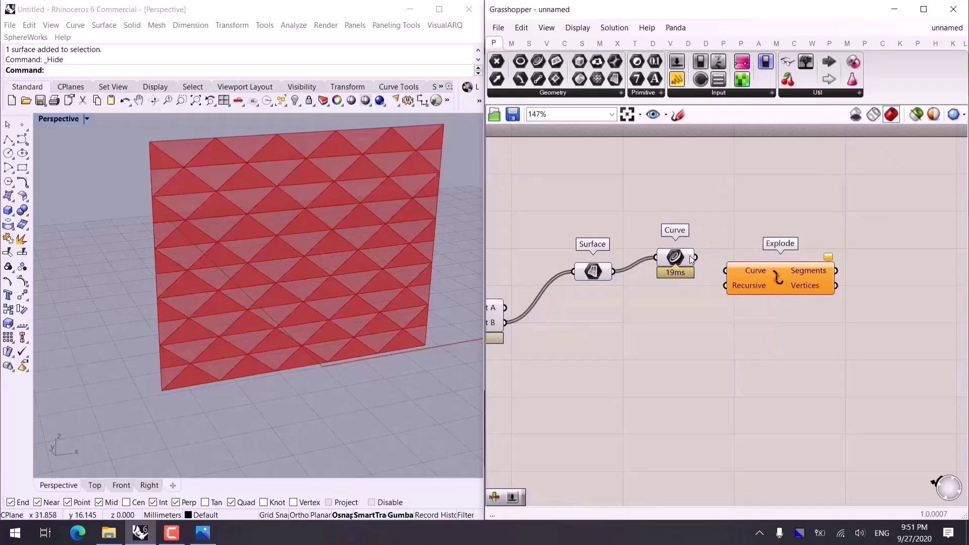
pyautogui.moveTo(696, 257); pyautogui.dragTo(725, 271)
pyautogui.scroll(5, 292, 269)
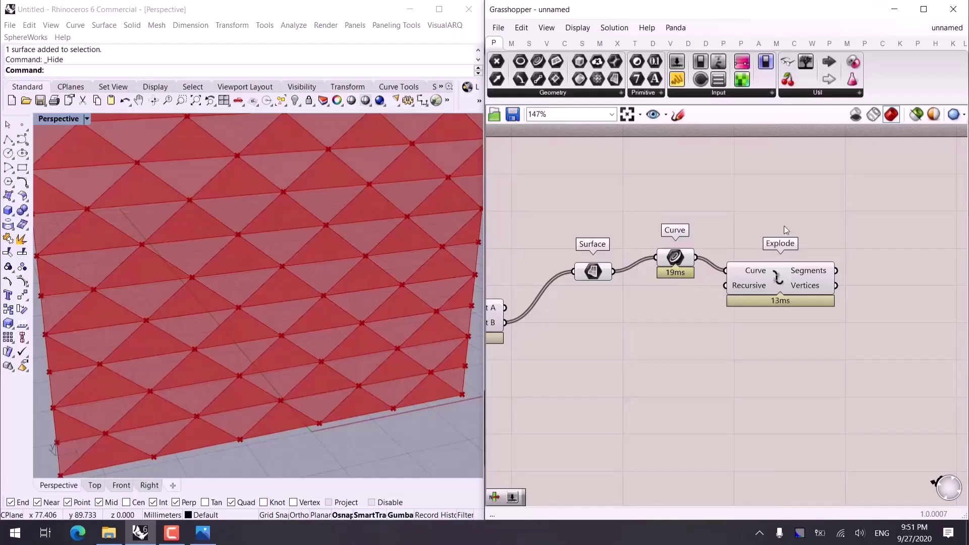
pyautogui.moveTo(671, 270); pyautogui.dragTo(669, 278)
# Add a List Item component and connect Explode's Vertices output to its List input.
pyautogui.moveTo(698, 326); pyautogui.dragTo(601, 331, button='right')
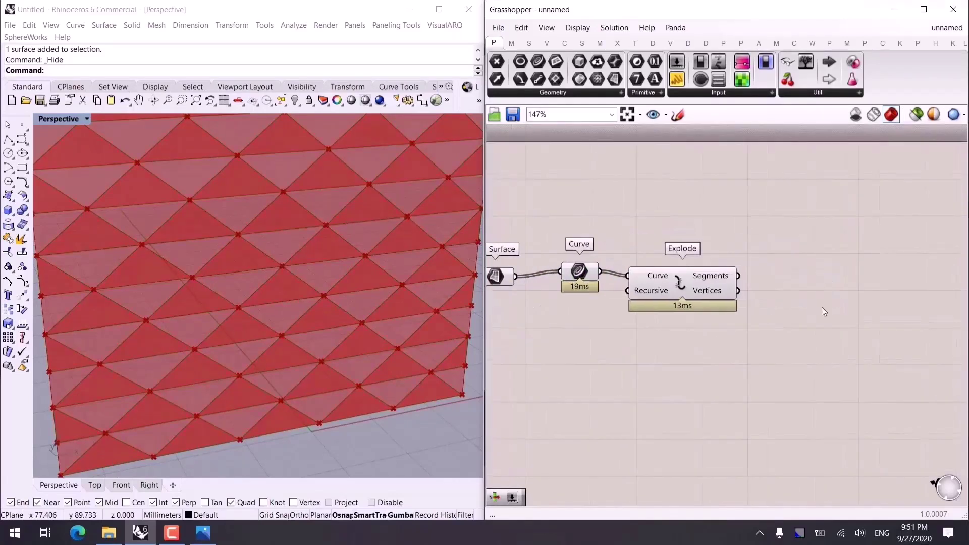
pyautogui.doubleClick(837, 298)
pyautogui.write('list')
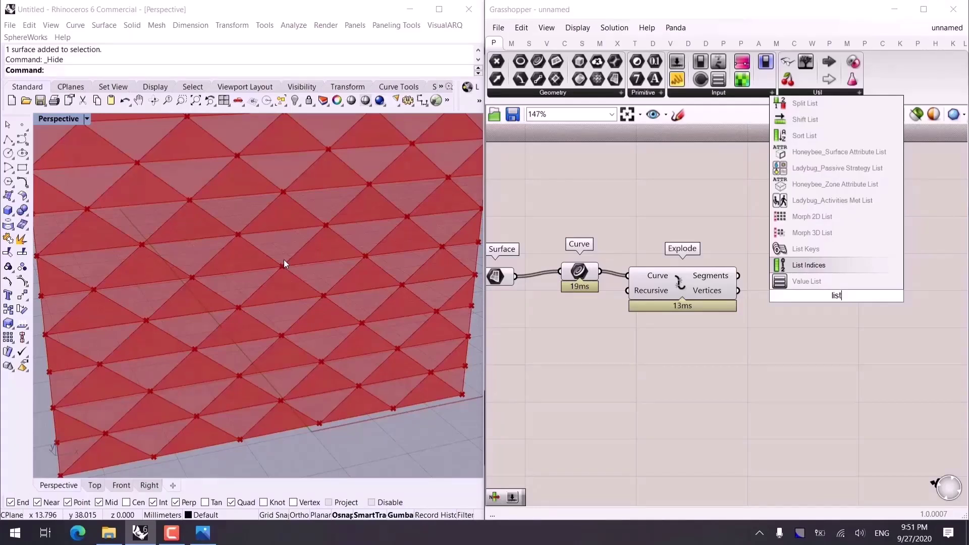
pyautogui.write('ite')
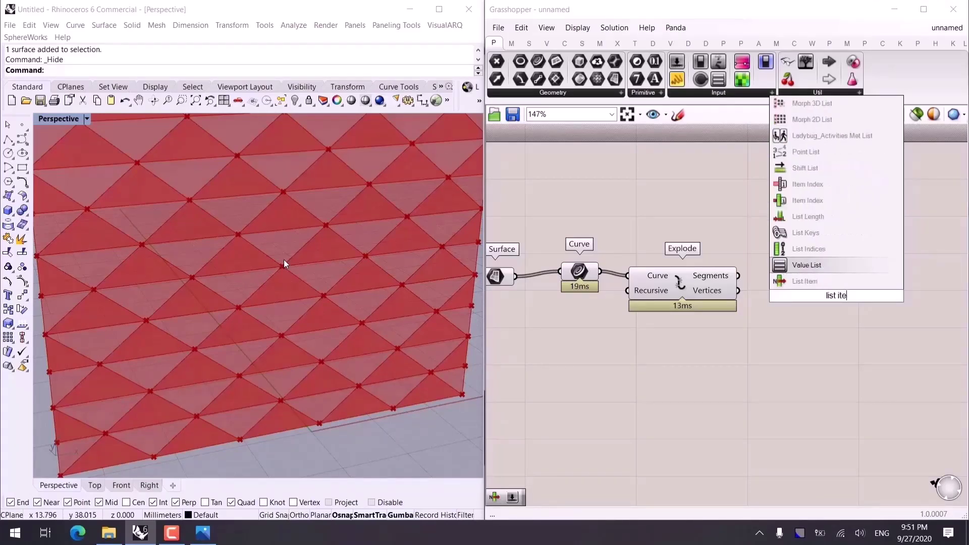
pyautogui.press('Return')
pyautogui.scroll(-5, 288, 237)
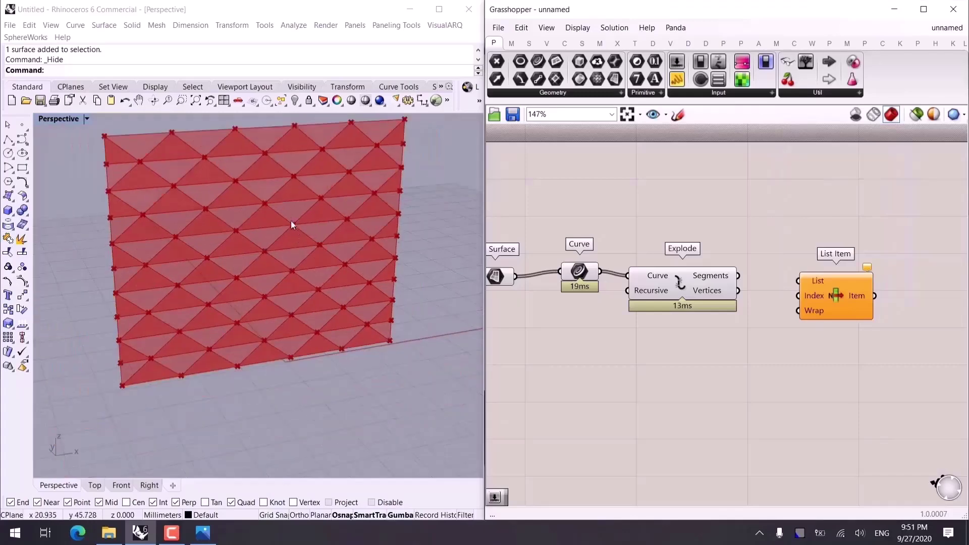
pyautogui.keyDown('shift'); pyautogui.moveTo(291, 220); pyautogui.dragTo(295, 284, button='right'); pyautogui.keyUp('shift')
pyautogui.scroll(4, 179, 212)
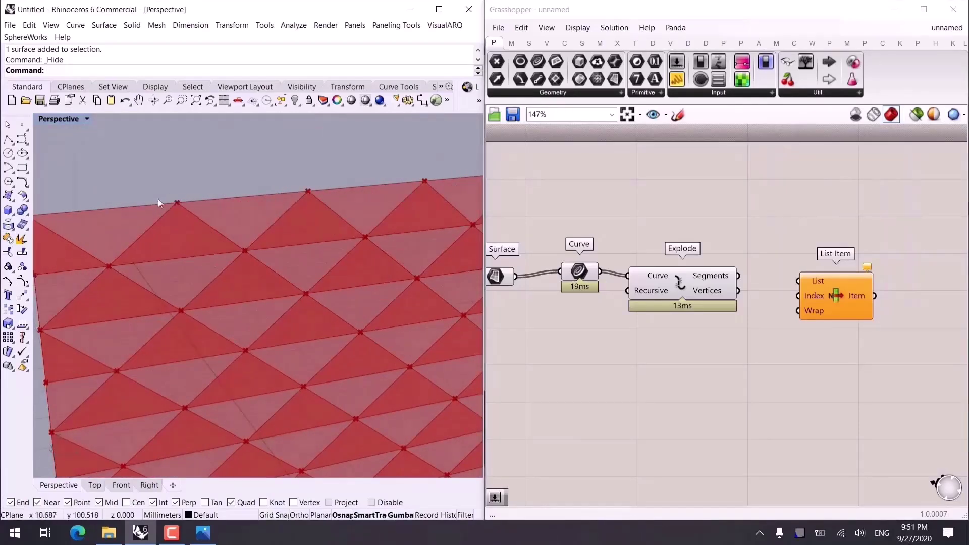
pyautogui.scroll(-2, 186, 225)
pyautogui.scroll(2, 224, 237)
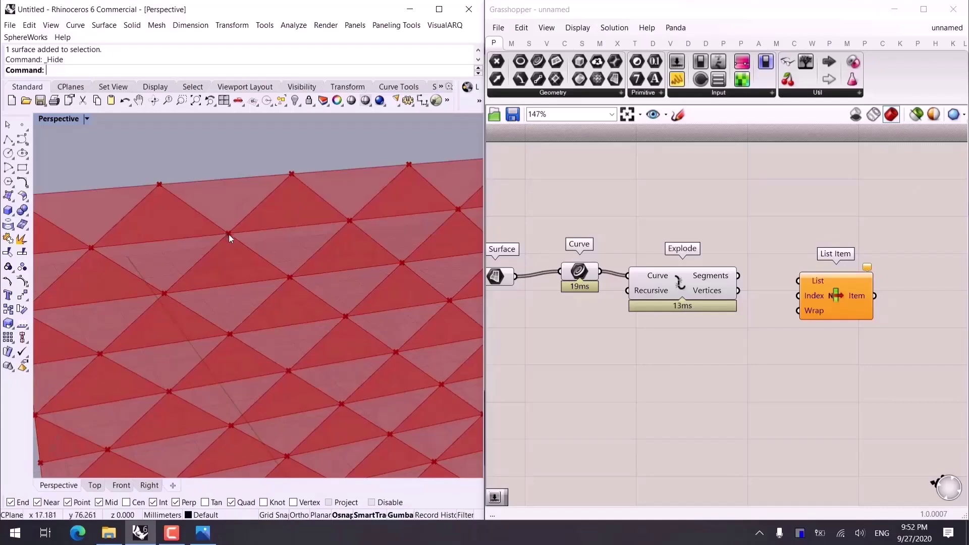
pyautogui.scroll(-3, 229, 235)
pyautogui.scroll(4, 300, 294)
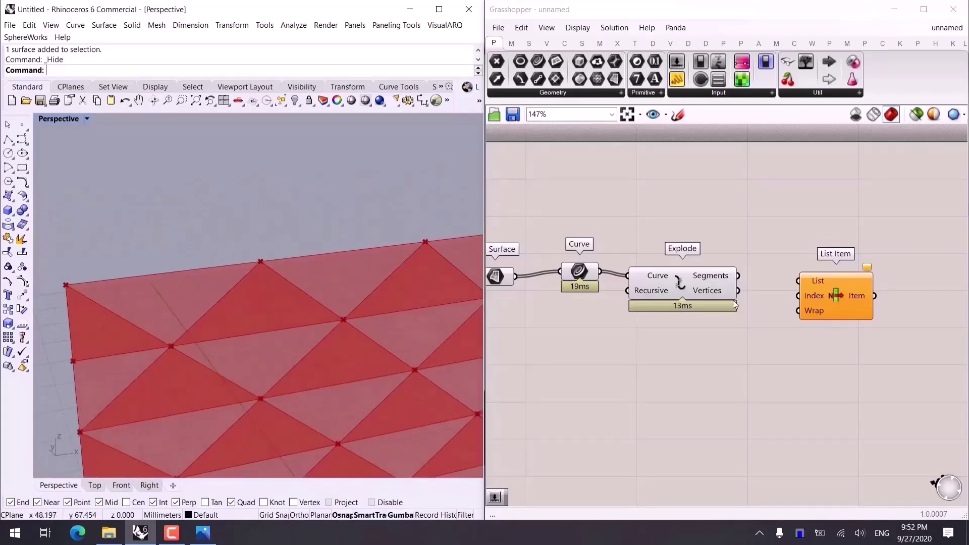
pyautogui.moveTo(738, 291); pyautogui.dragTo(840, 294)
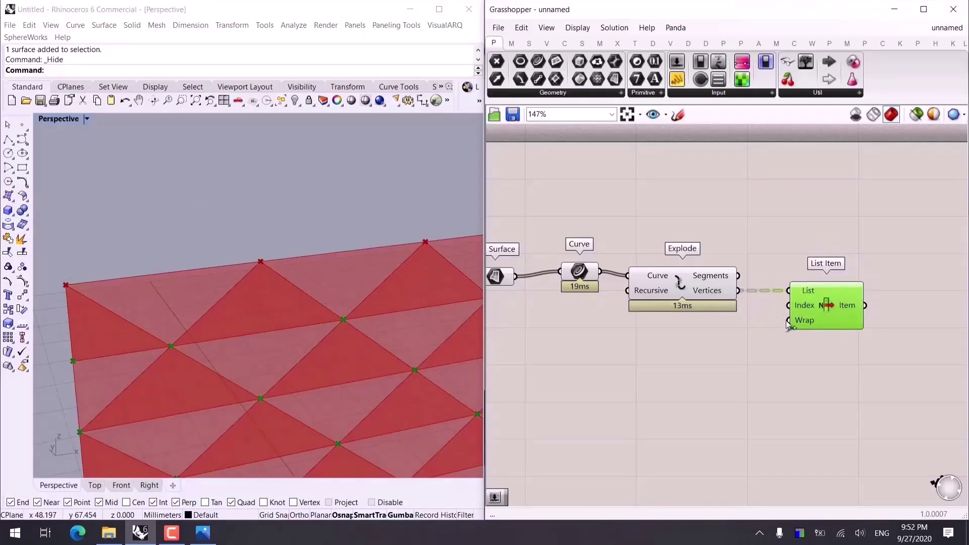
# Add a number slider, connect it to List Item's Index, set it to 1, and highlight the picked vertices.
pyautogui.doubleClick(742, 334)
pyautogui.write('00')
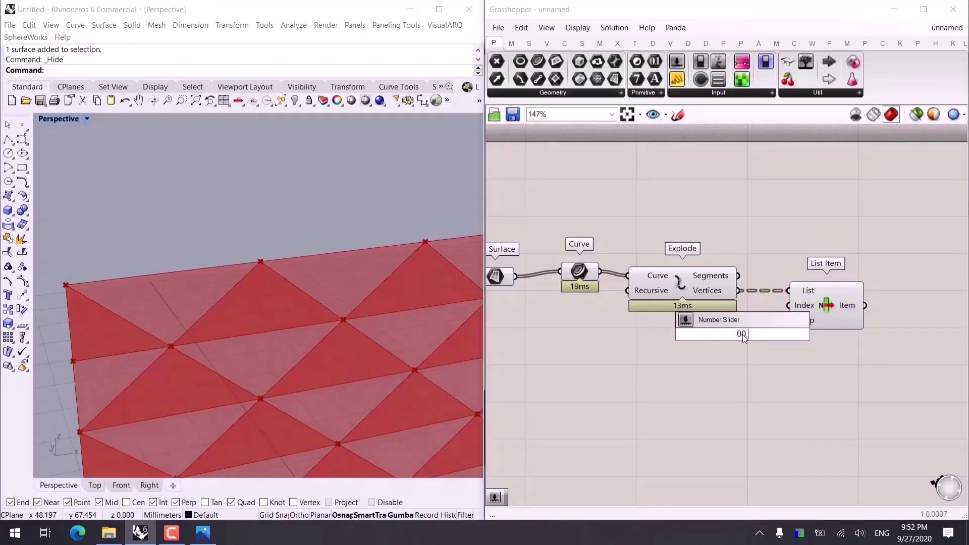
pyautogui.press('Return')
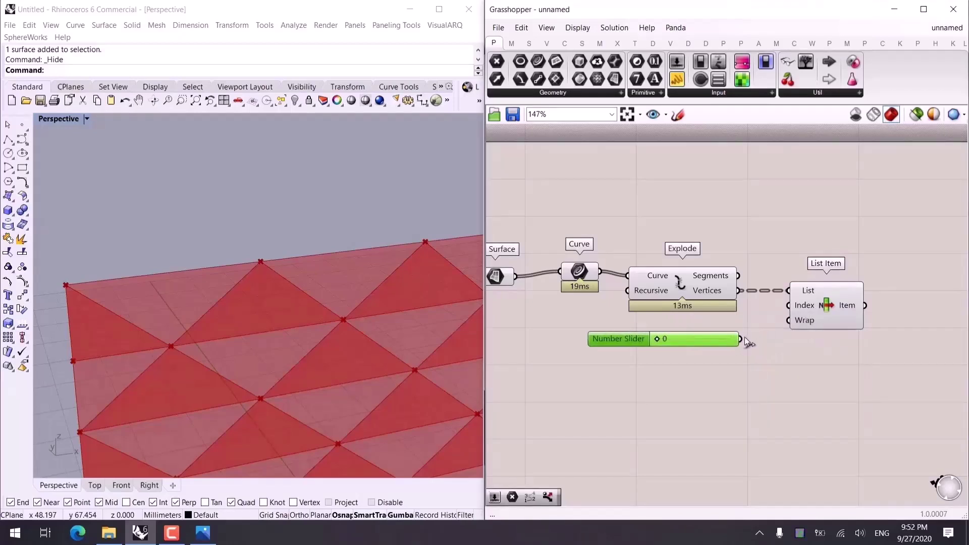
pyautogui.moveTo(740, 339); pyautogui.dragTo(789, 306)
pyautogui.click(828, 295)
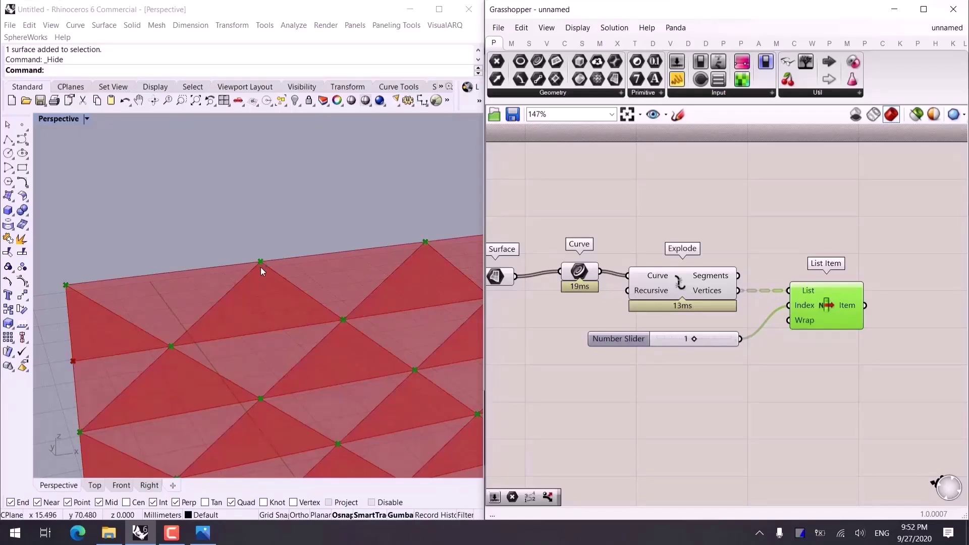
pyautogui.scroll(-4, 261, 262)
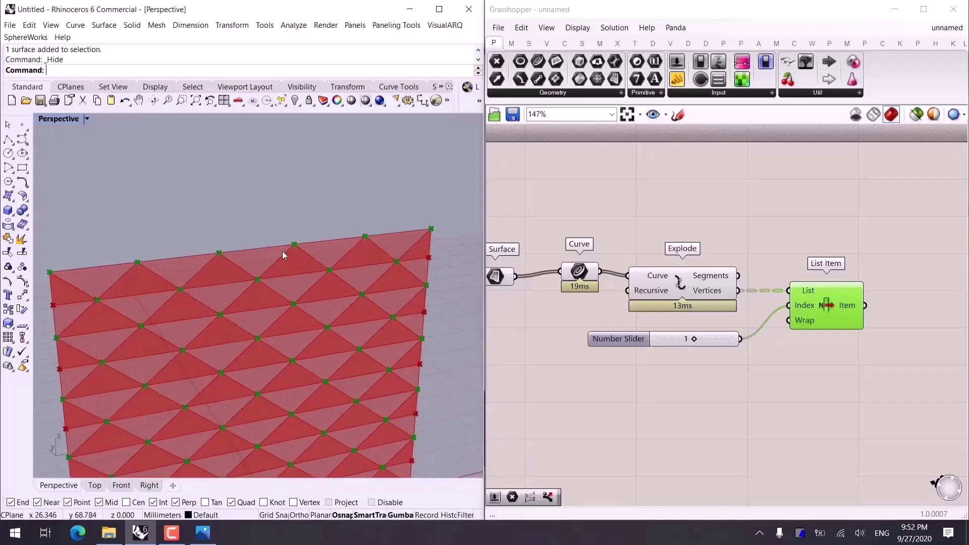
pyautogui.moveTo(641, 364); pyautogui.dragTo(606, 315, button='right')
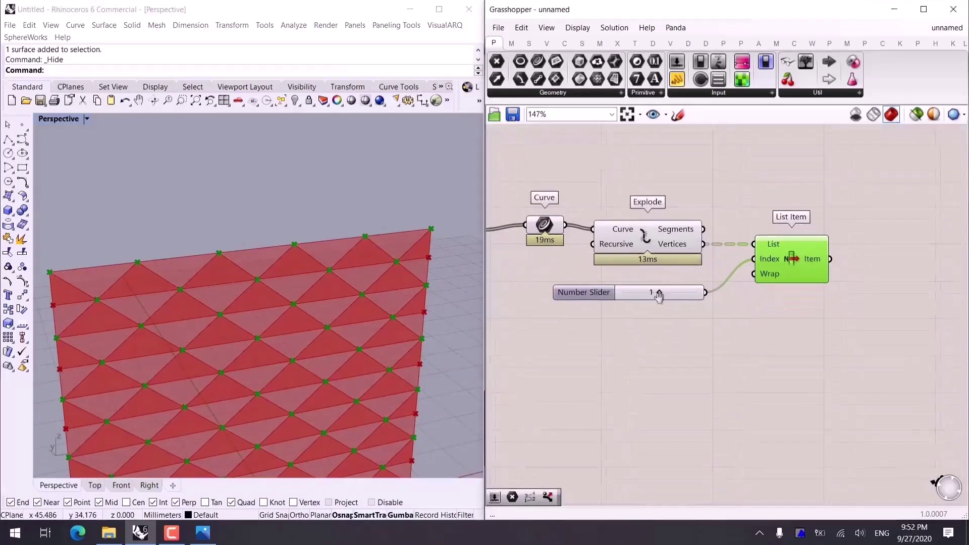
# Add a Move component and connect List Item's Item output to its Geometry input.
pyautogui.click(606, 315)
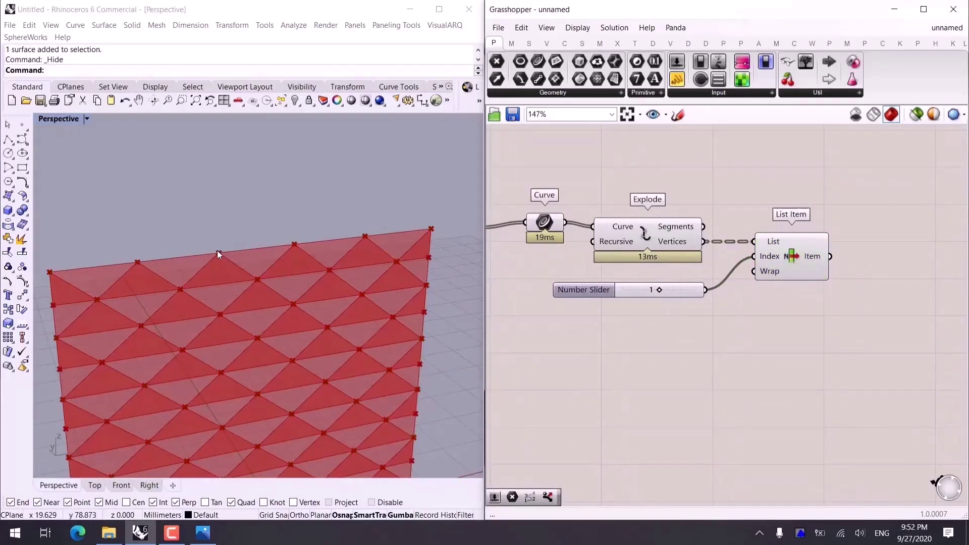
pyautogui.moveTo(932, 272); pyautogui.dragTo(798, 284, button='right')
pyautogui.doubleClick(798, 284)
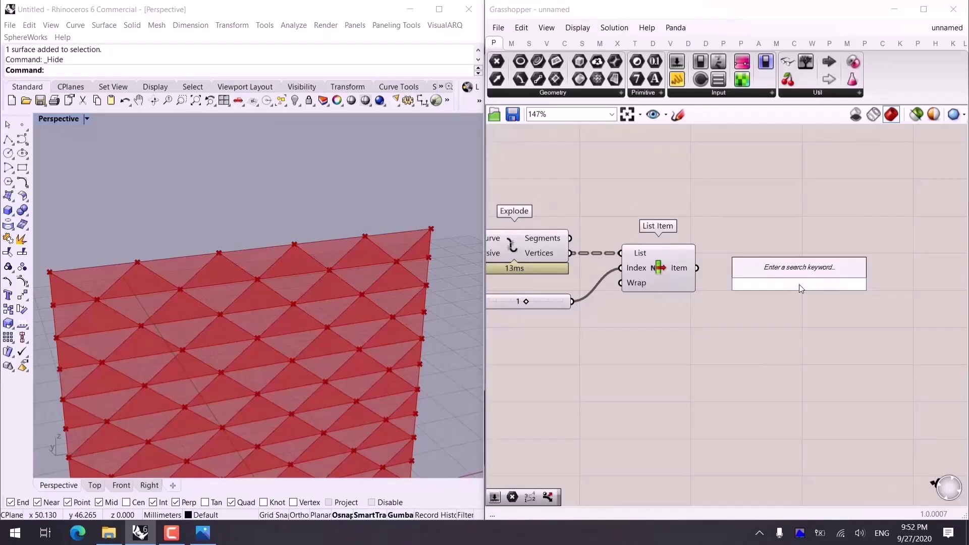
pyautogui.write('move')
pyautogui.press('Return')
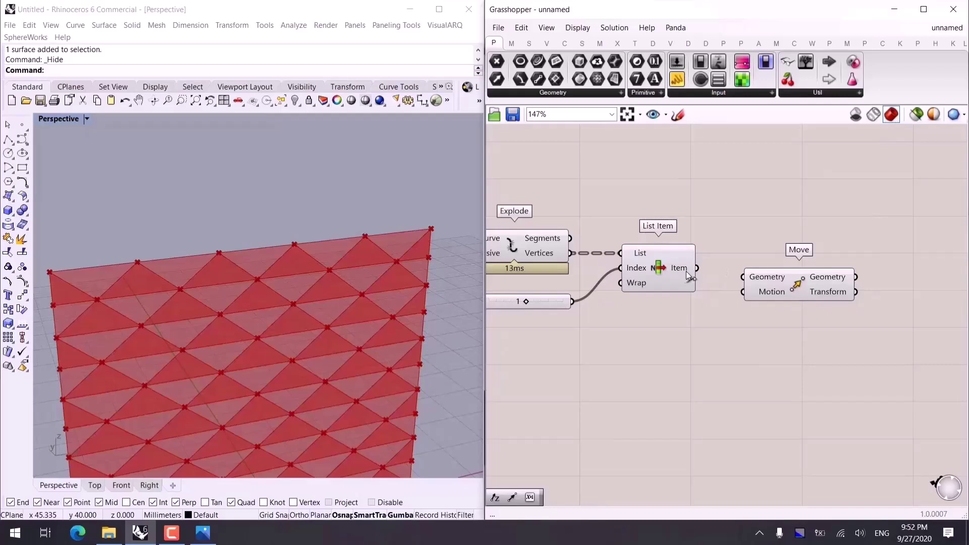
pyautogui.moveTo(697, 268); pyautogui.dragTo(742, 276)
pyautogui.scroll(-4, 346, 335)
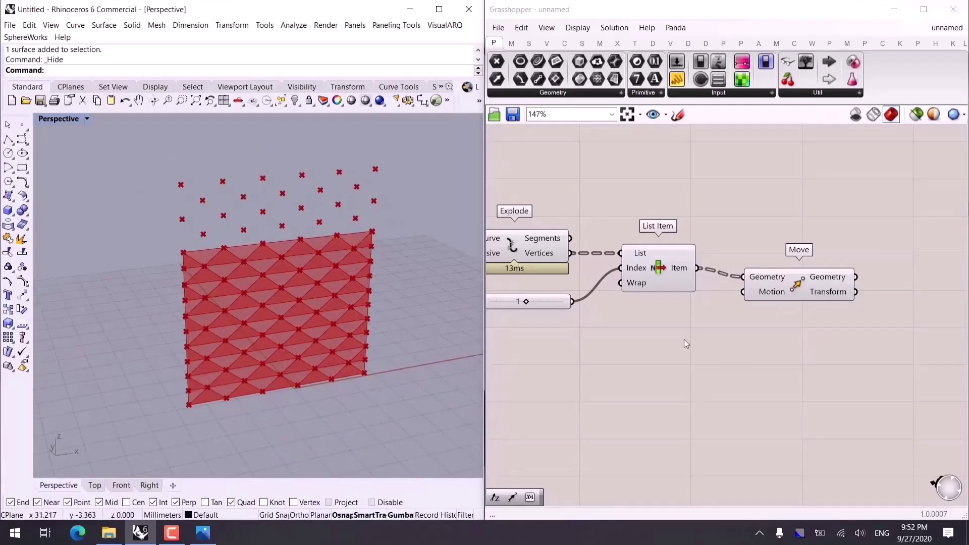
# Add a Unit Y component and connect its Unit vector output to Move's Motion input.
pyautogui.rightClick(707, 343)
pyautogui.click(704, 330)
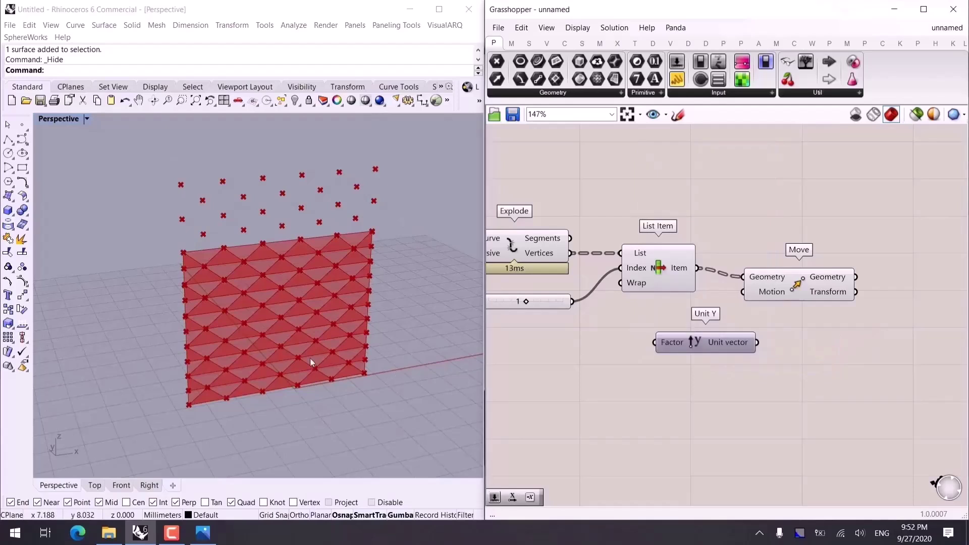
pyautogui.moveTo(756, 342); pyautogui.dragTo(743, 291)
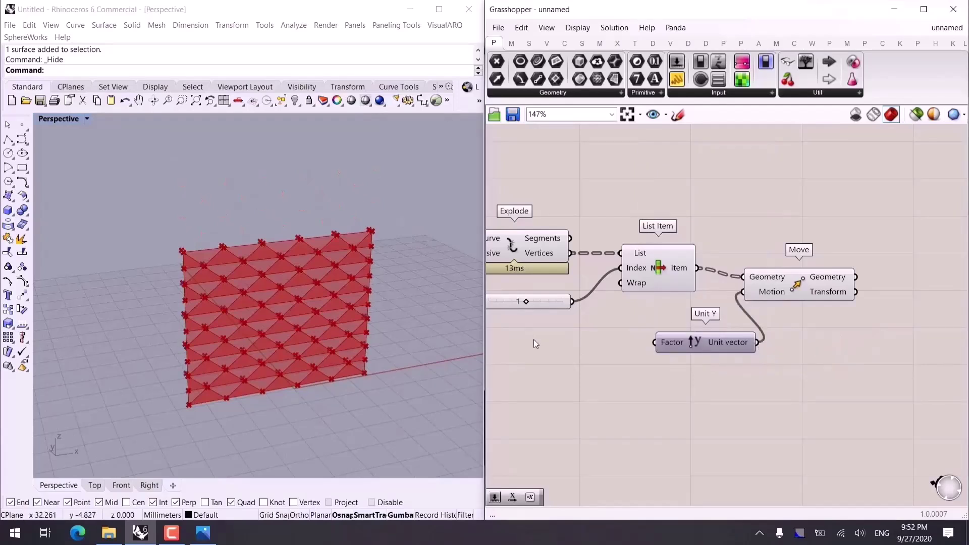
# Add a number slider and connect it to Unit Y's Factor input.
pyautogui.doubleClick(601, 352)
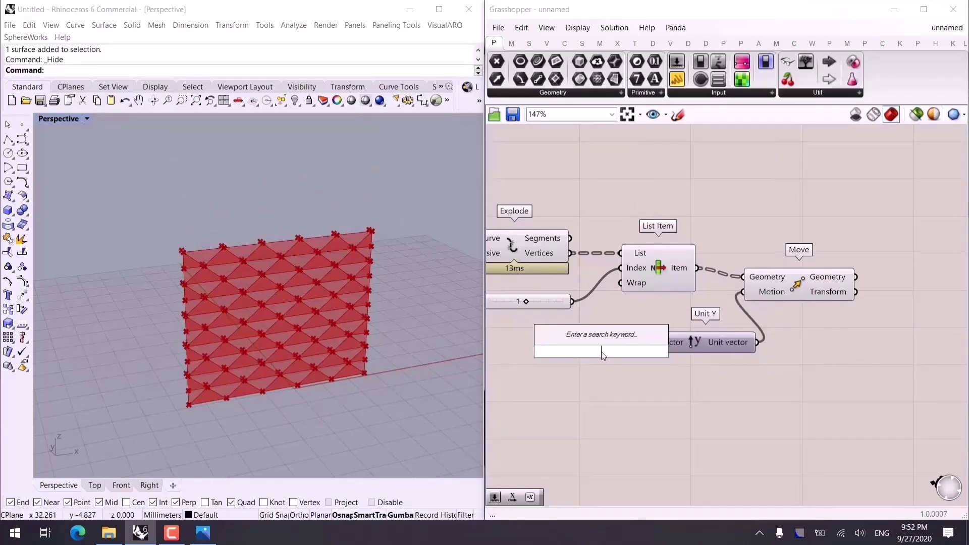
pyautogui.write('number slider')
pyautogui.press('Return')
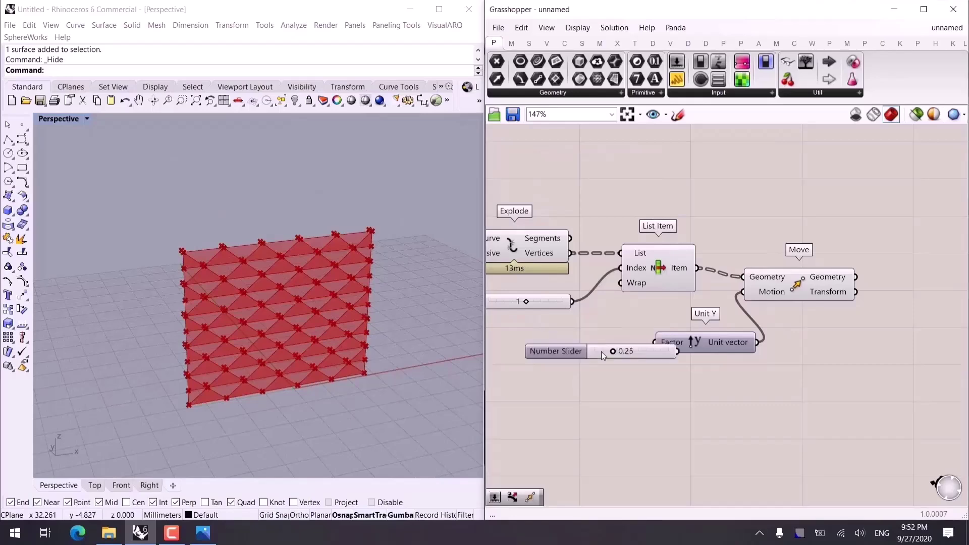
pyautogui.scroll(3, 605, 356)
pyautogui.moveTo(691, 357); pyautogui.dragTo(696, 328)
pyautogui.moveTo(263, 242); pyautogui.dragTo(237, 270, button='right')
pyautogui.scroll(3, 263, 273)
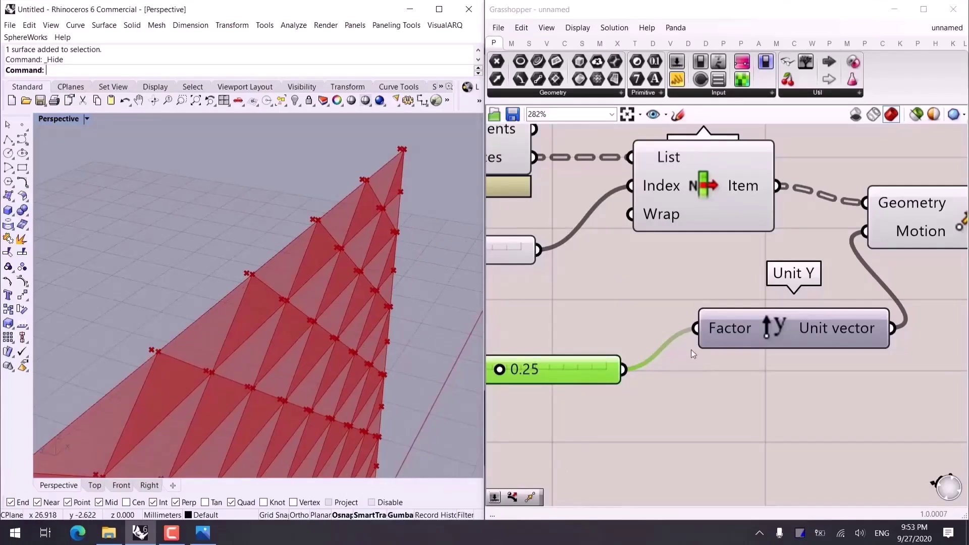
# Apply the expression -x to Unit Y's Factor input to reverse the move direction.
pyautogui.rightClick(718, 321)
pyautogui.moveTo(787, 412)
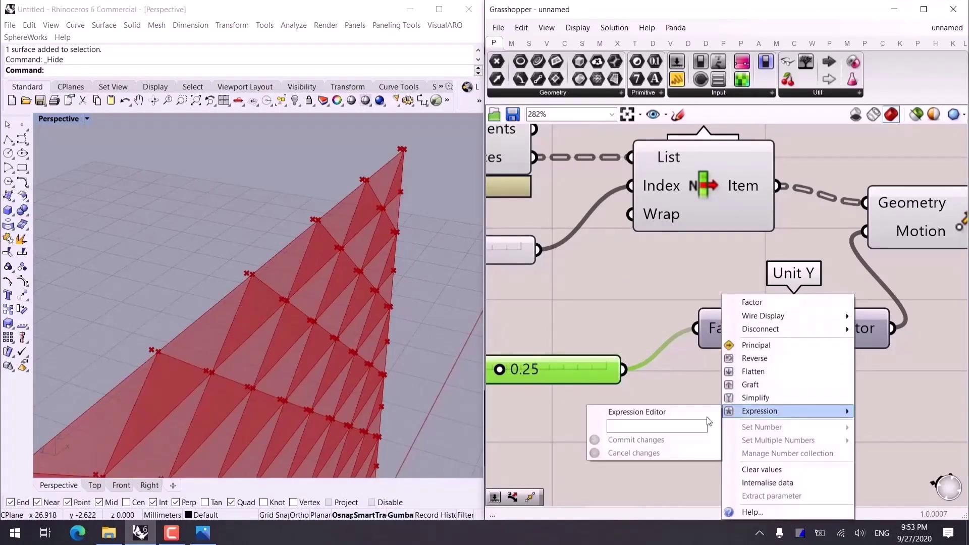
pyautogui.click(682, 426)
pyautogui.write('-x')
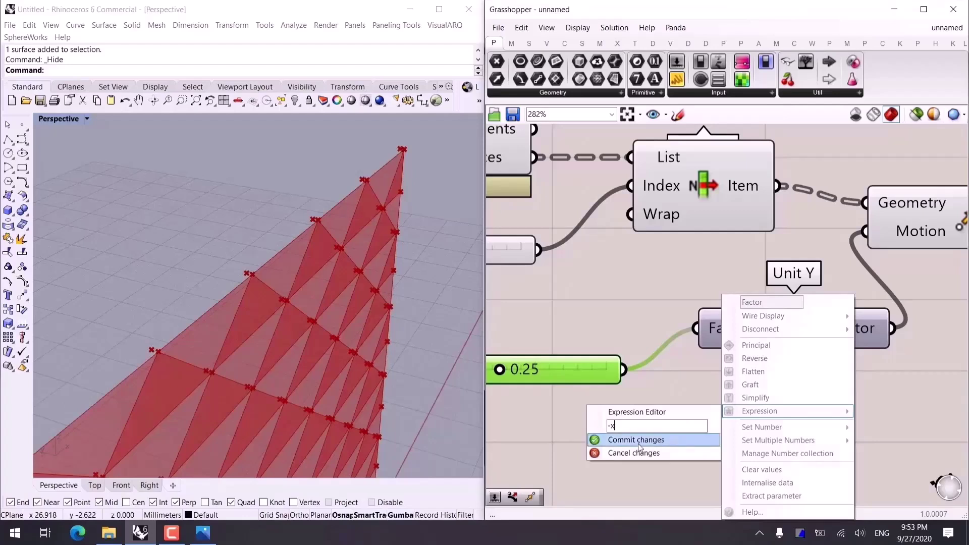
pyautogui.click(637, 439)
pyautogui.scroll(-1, 528, 407)
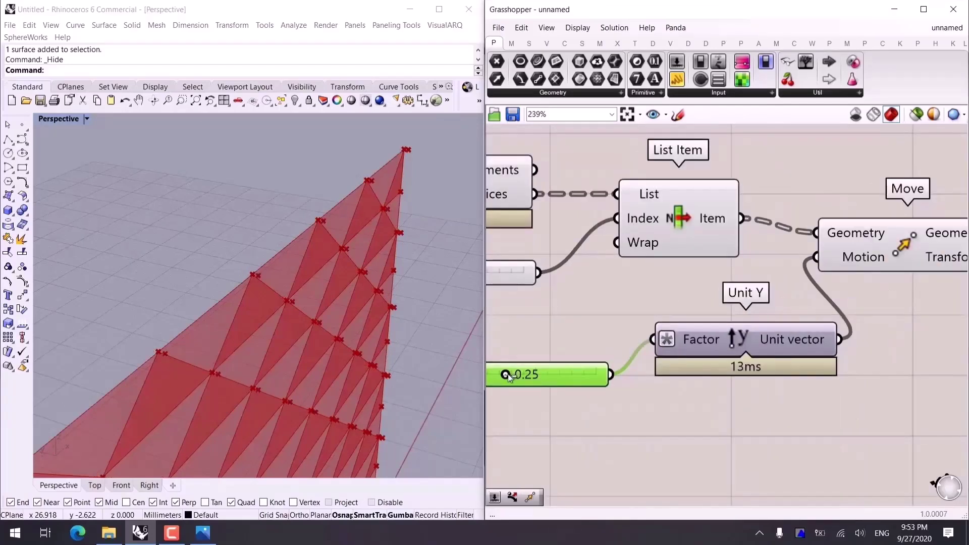
# Set the slider feeding Unit Y's Factor to 0.33 and check the offset of the moved points from the panels.
pyautogui.moveTo(505, 374)
pyautogui.mouseDown()
pyautogui.moveTo(559, 373)
pyautogui.moveTo(514, 373)
pyautogui.mouseUp()
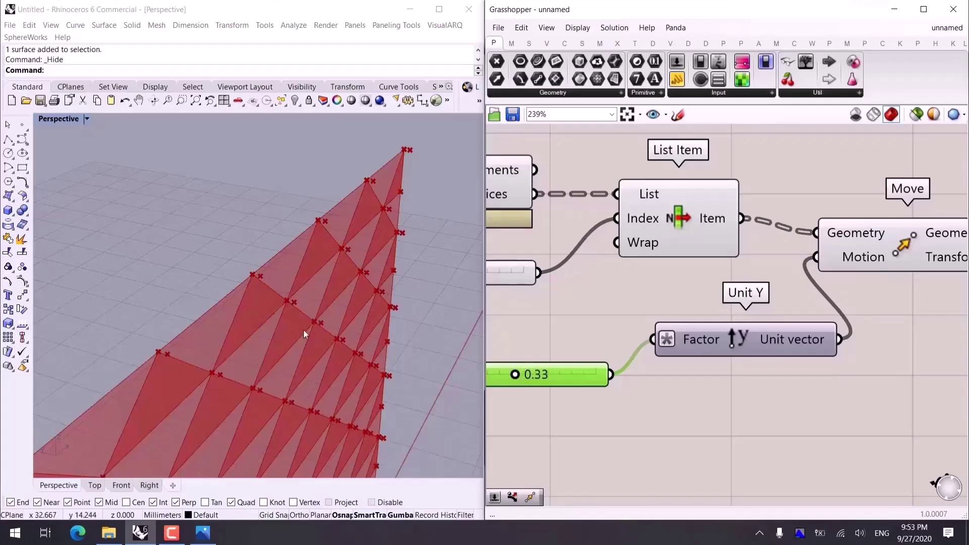
pyautogui.moveTo(304, 329); pyautogui.dragTo(251, 267, button='right')
pyautogui.scroll(6, 268, 259)
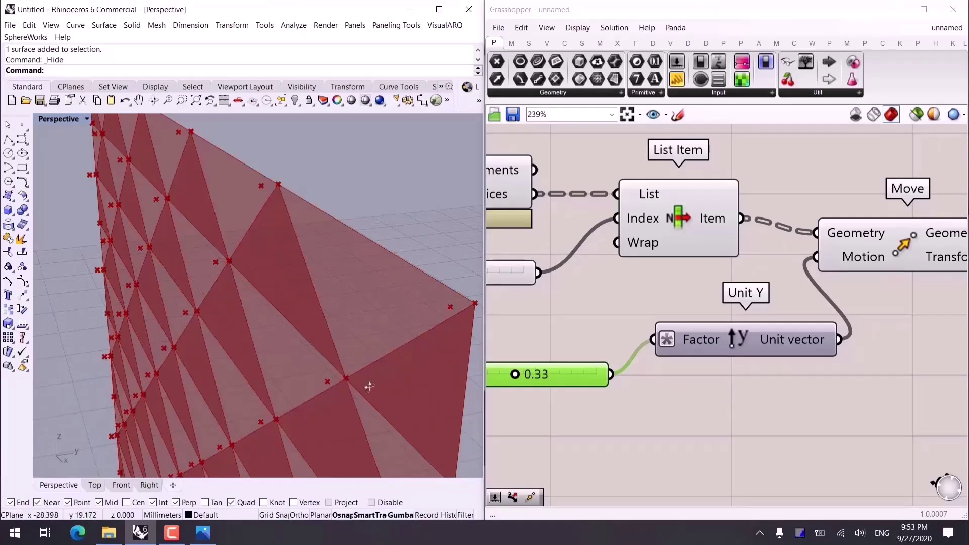
pyautogui.moveTo(370, 388); pyautogui.dragTo(384, 346, button='right')
pyautogui.scroll(5, 350, 202)
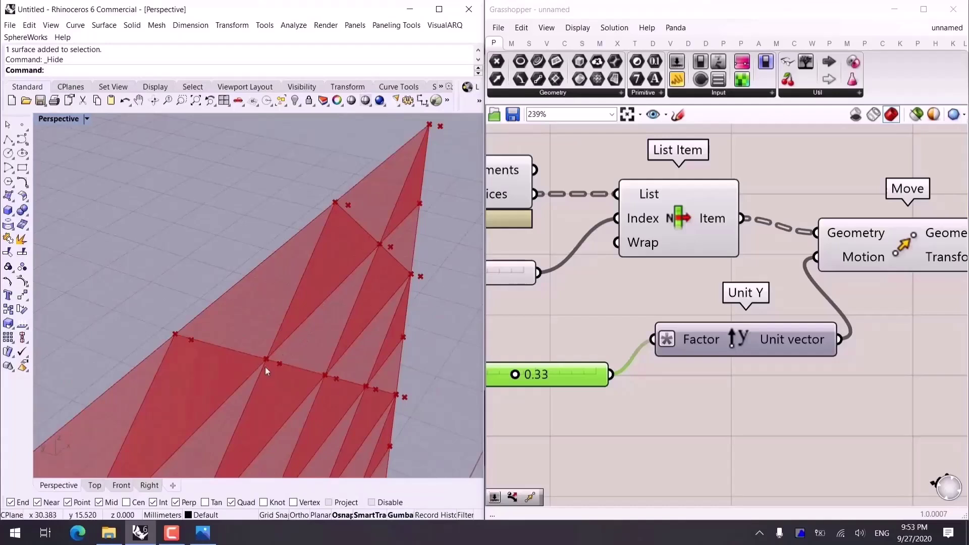
pyautogui.scroll(-3, 746, 390)
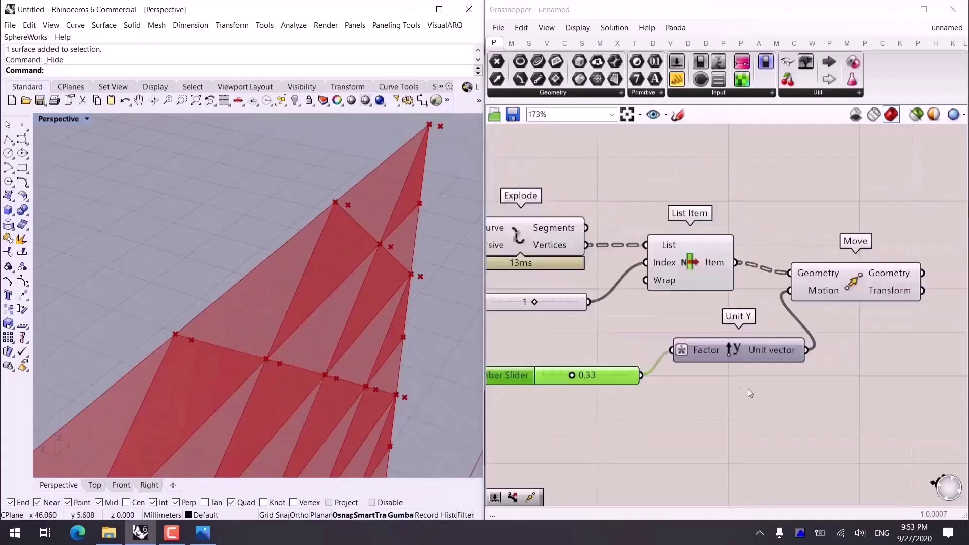
# Draw a sample surface from four corner points on the ground beside the panel wall in Rhino.
pyautogui.click(582, 44)
pyautogui.scroll(3, 350, 303)
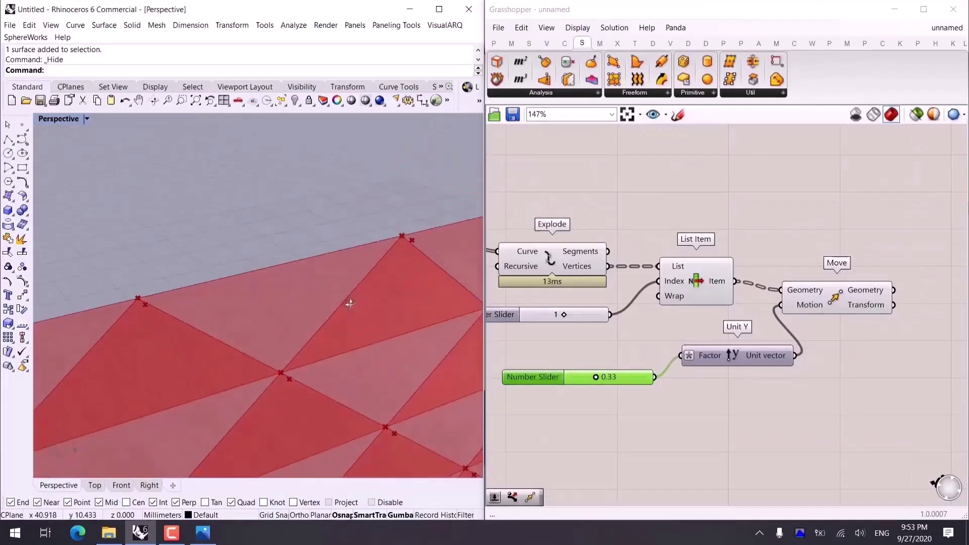
pyautogui.keyDown('shift'); pyautogui.moveTo(350, 300); pyautogui.dragTo(348, 283, button='right'); pyautogui.keyUp('shift')
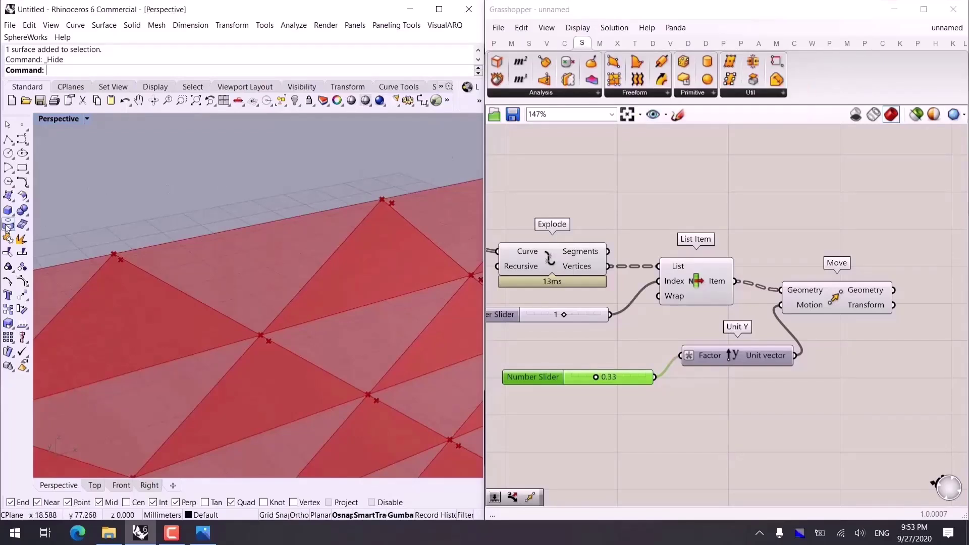
pyautogui.click(8, 196)
pyautogui.scroll(-5, 206, 275)
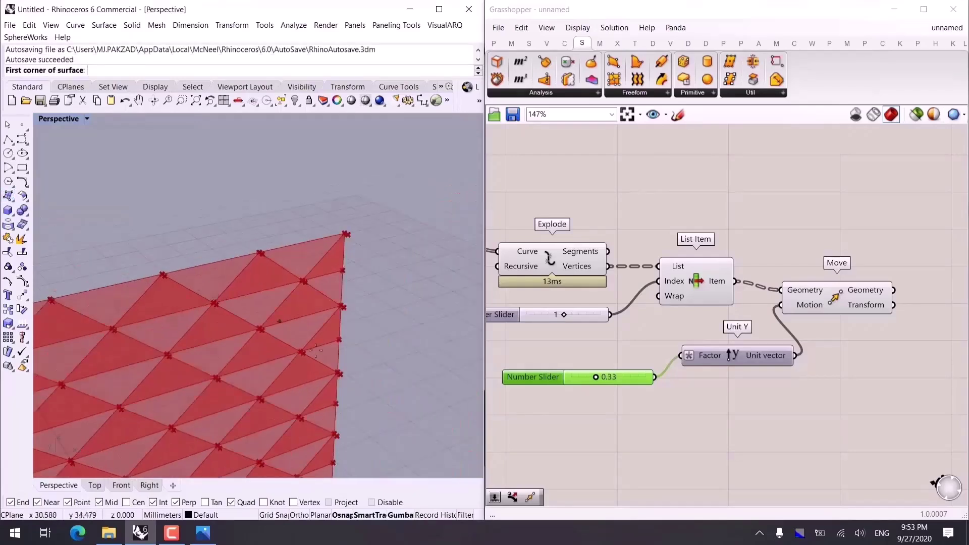
pyautogui.click(295, 400)
pyautogui.click(322, 305)
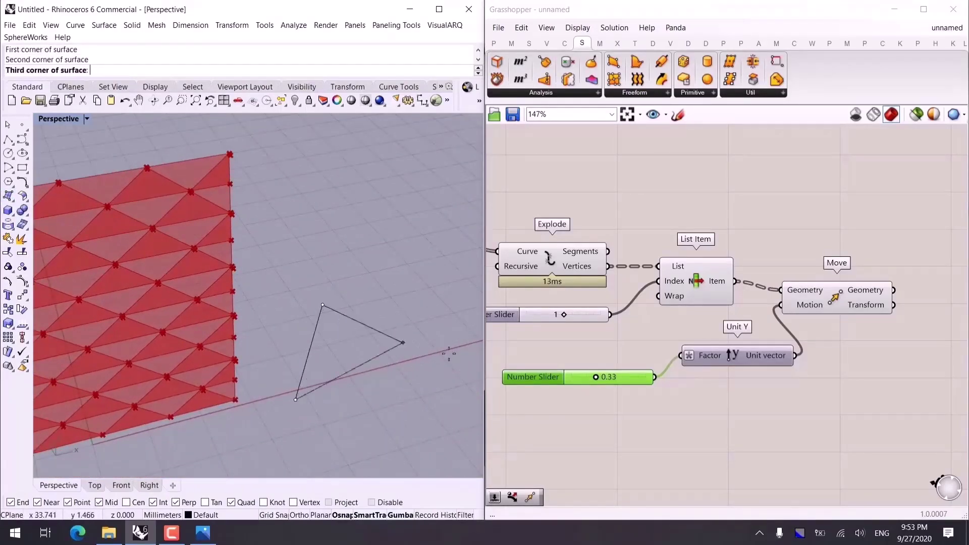
pyautogui.click(451, 353)
pyautogui.click(406, 441)
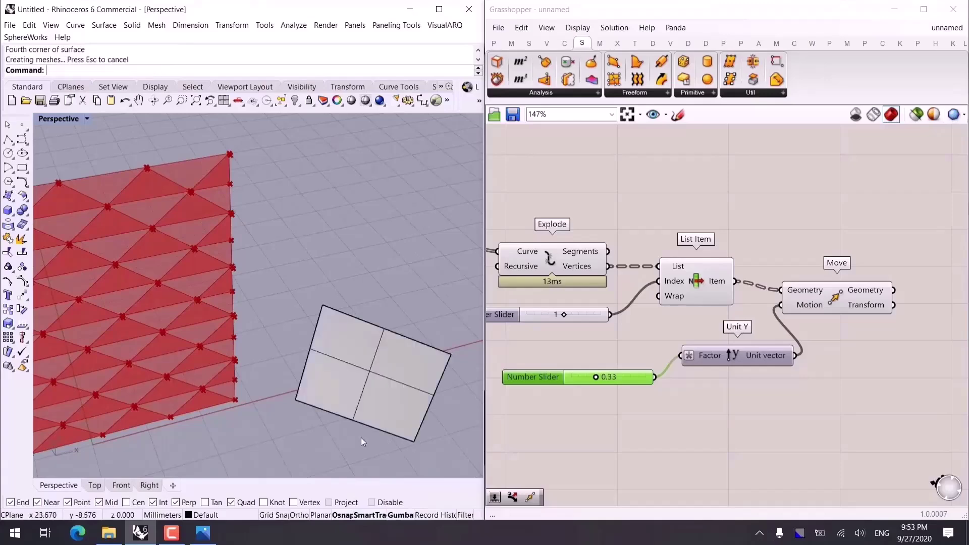
# Draw a second sample surface from three corner points, closing it on the first corner to form a triangle.
pyautogui.moveTo(361, 437); pyautogui.dragTo(313, 377, button='right')
pyautogui.rightClick(314, 373)
pyautogui.click(316, 393)
pyautogui.click(396, 276)
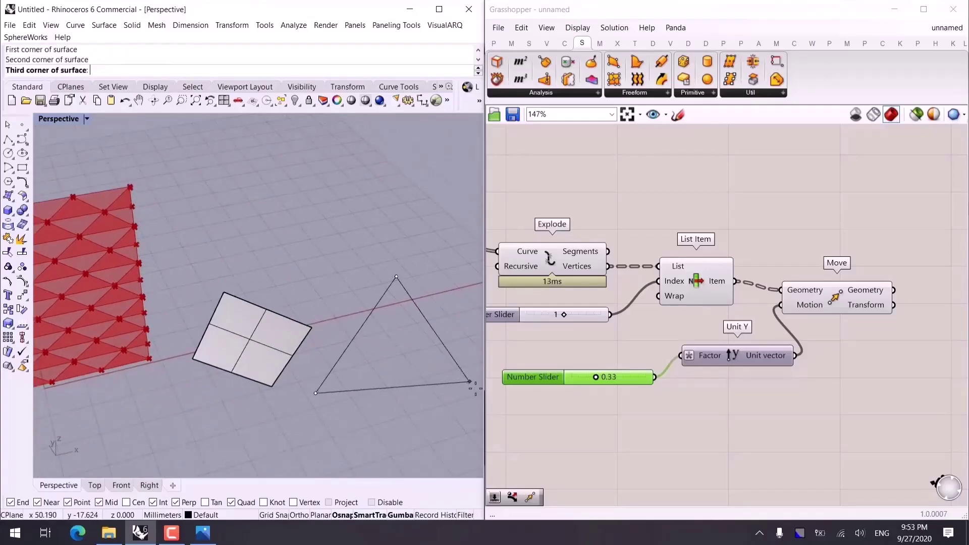
pyautogui.click(477, 393)
pyautogui.click(316, 394)
# Delete both sample surfaces from the Rhino scene.
pyautogui.moveTo(316, 394); pyautogui.dragTo(224, 436, button='right')
pyautogui.hotkey('ctrl', 'a')
pyautogui.press('Delete')
pyautogui.scroll(-3, 209, 401)
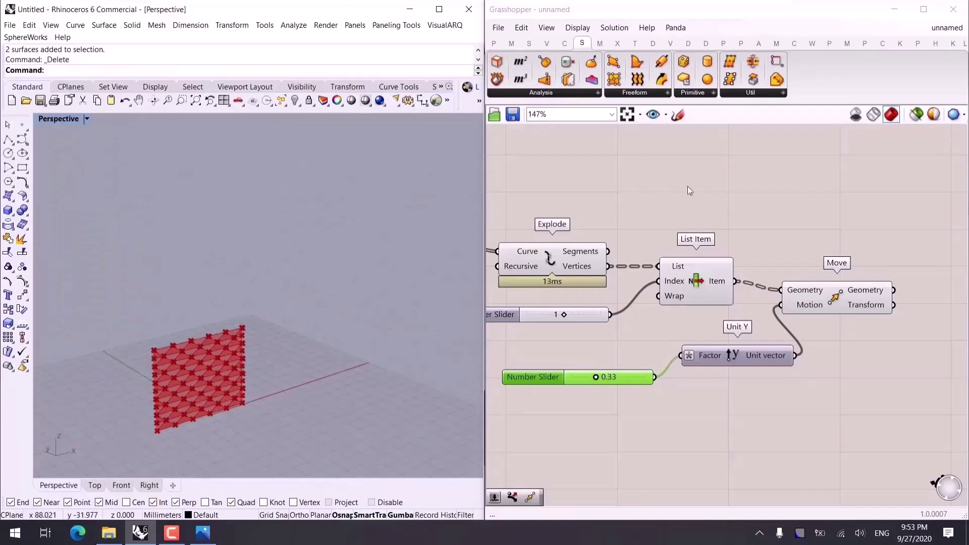
# Add a 4Point Surface component after Move and connect Move's Geometry output to its Corner A input.
pyautogui.click(710, 125)
pyautogui.moveTo(853, 345); pyautogui.dragTo(667, 270, button='right')
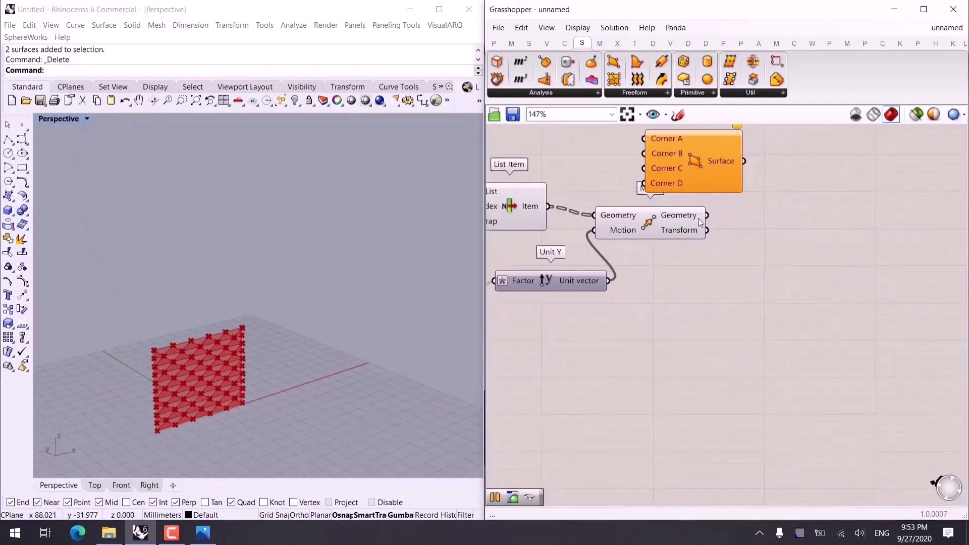
pyautogui.moveTo(711, 162); pyautogui.dragTo(826, 272)
pyautogui.keyDown('shift'); pyautogui.moveTo(370, 331); pyautogui.dragTo(268, 334, button='right'); pyautogui.keyUp('shift')
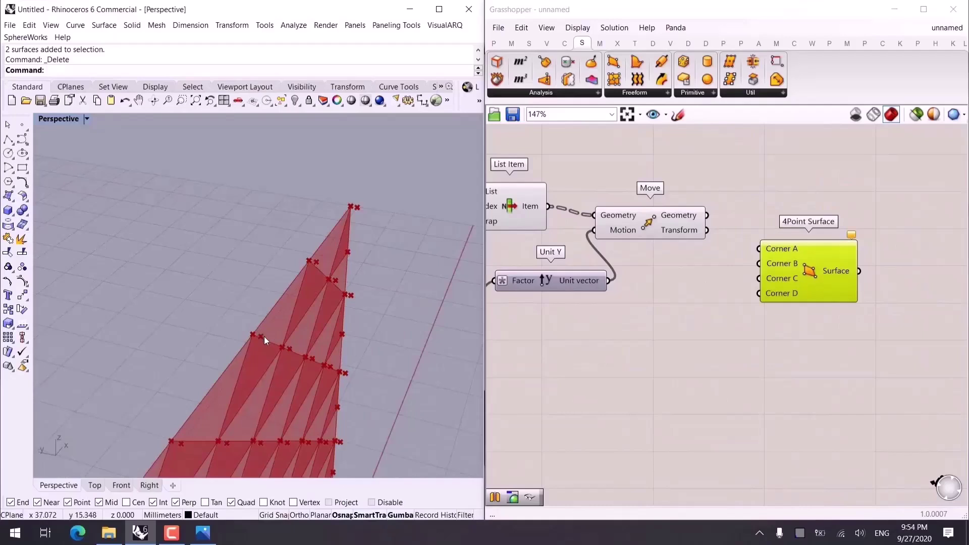
pyautogui.moveTo(708, 217); pyautogui.dragTo(838, 220)
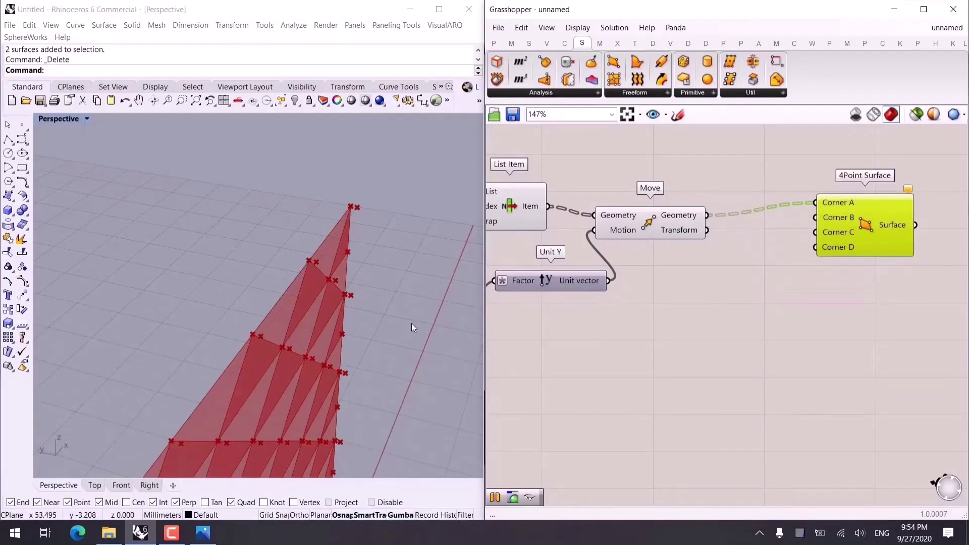
# Connect List Item's Item output to the Corner B input of 4Point Surface.
pyautogui.moveTo(412, 327); pyautogui.dragTo(162, 348, button='right')
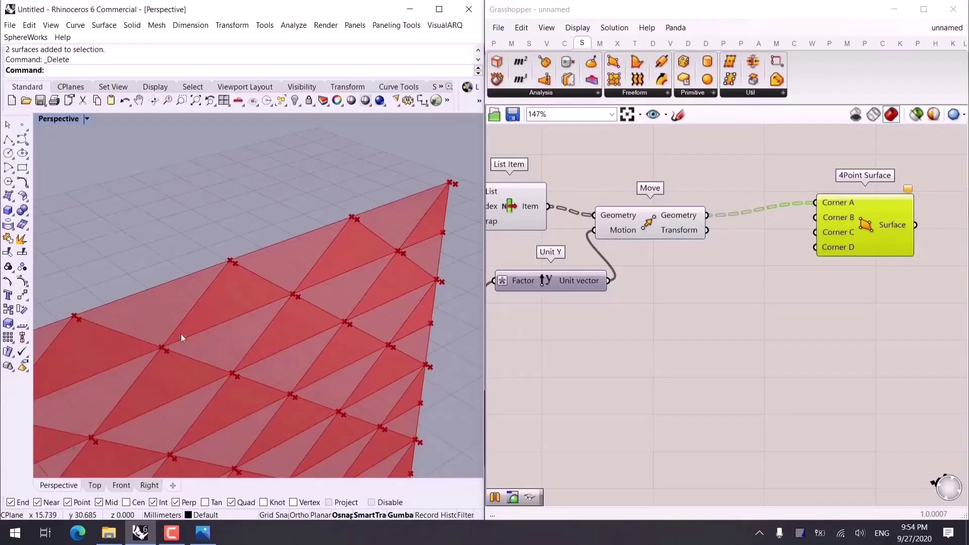
pyautogui.scroll(3, 226, 256)
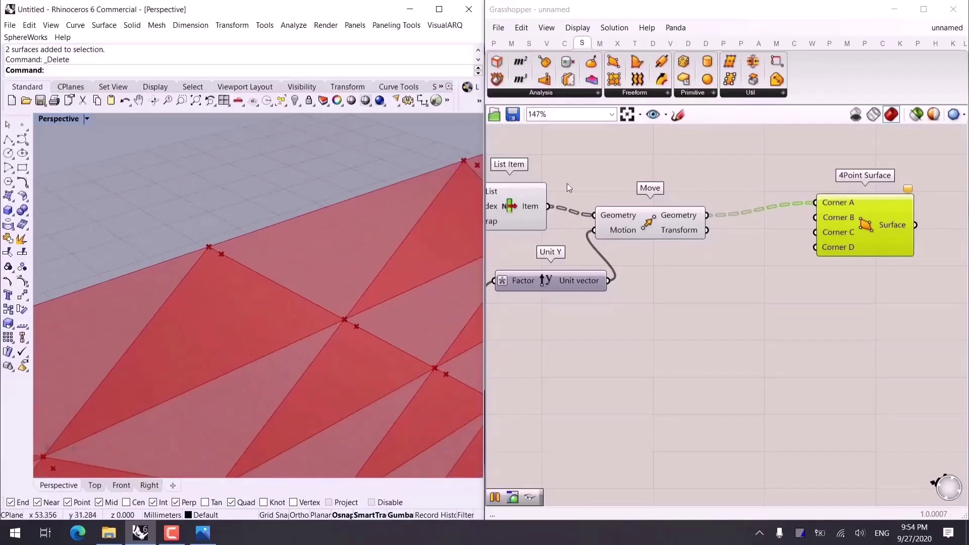
pyautogui.moveTo(707, 215); pyautogui.dragTo(815, 217)
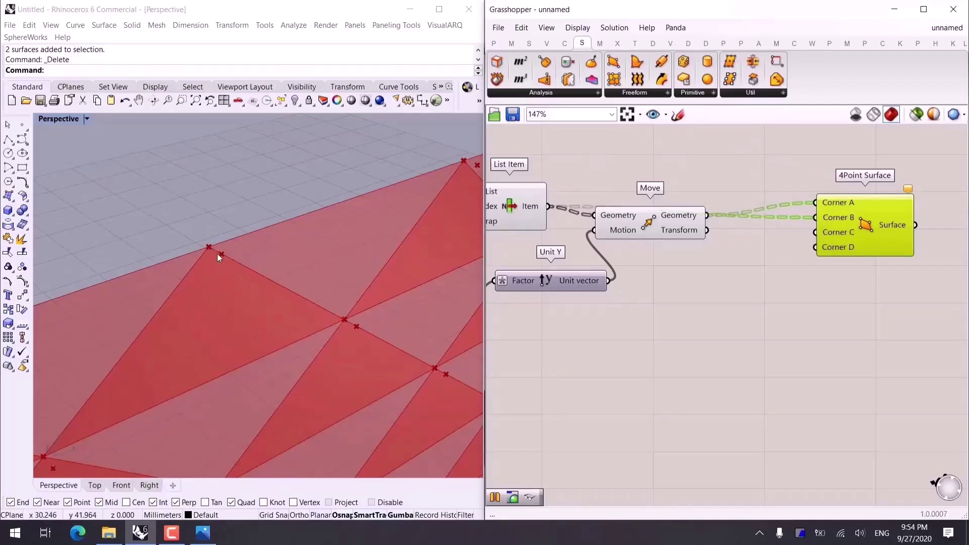
pyautogui.moveTo(696, 297); pyautogui.dragTo(783, 265, button='right')
pyautogui.scroll(-3, 735, 271)
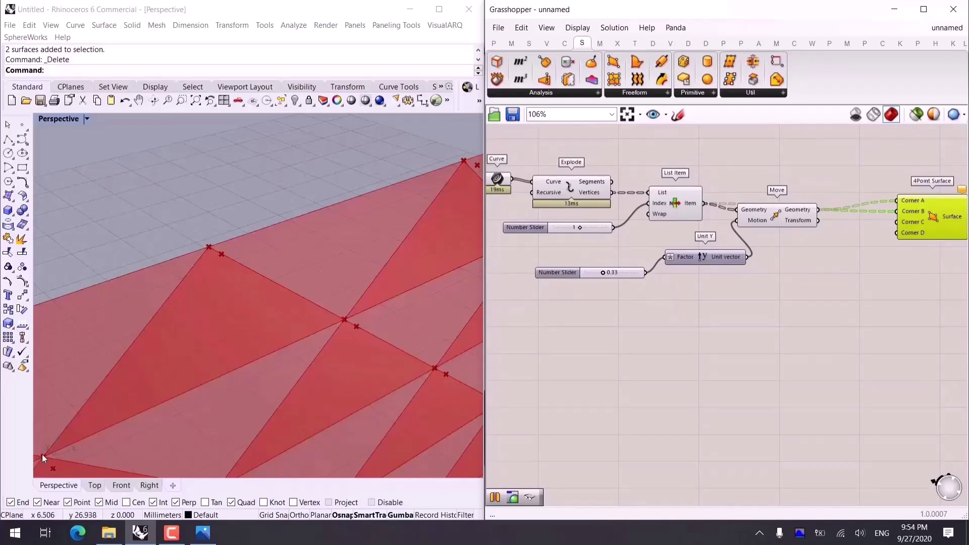
pyautogui.click(701, 332)
pyautogui.scroll(1, 701, 332)
pyautogui.moveTo(645, 218); pyautogui.dragTo(558, 251, button='right')
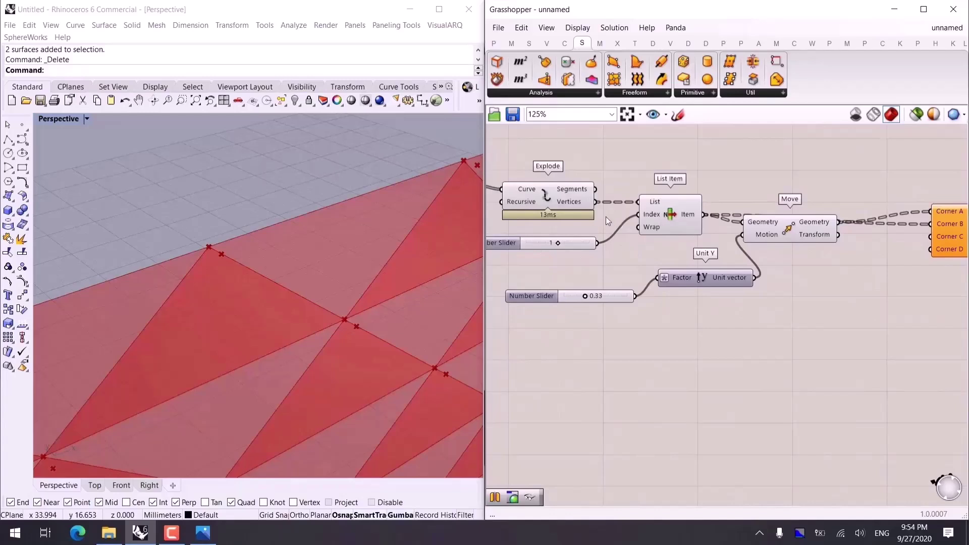
# Disconnect List Item's Item output from Move's Geometry input and from 4Point Surface's Corner B input.
pyautogui.moveTo(854, 245); pyautogui.dragTo(786, 253, button='right')
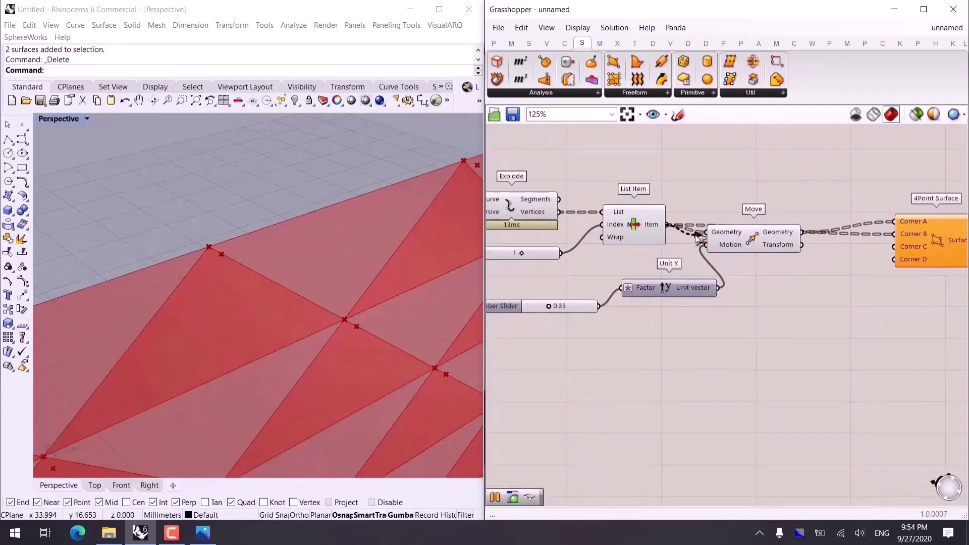
pyautogui.moveTo(698, 237); pyautogui.dragTo(900, 248)
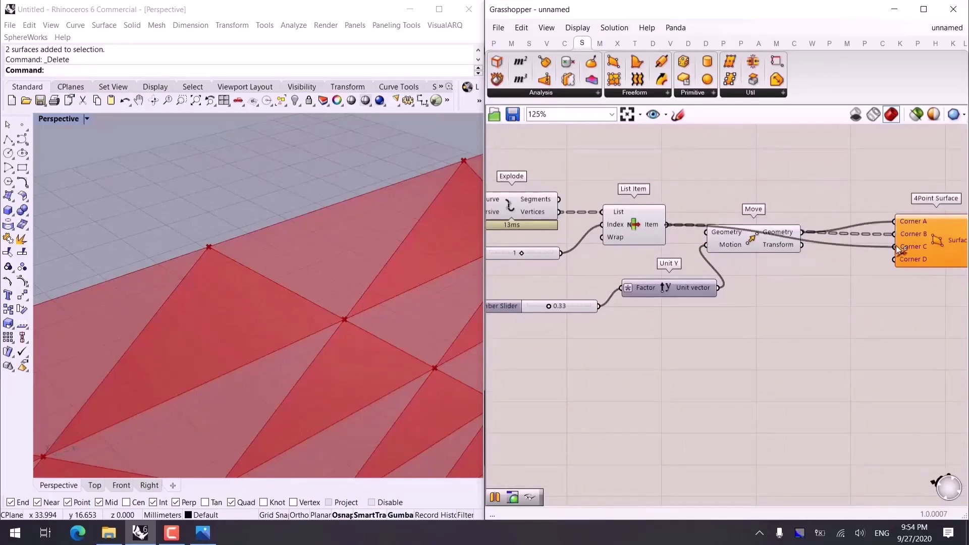
pyautogui.moveTo(561, 250); pyautogui.dragTo(626, 278, button='right')
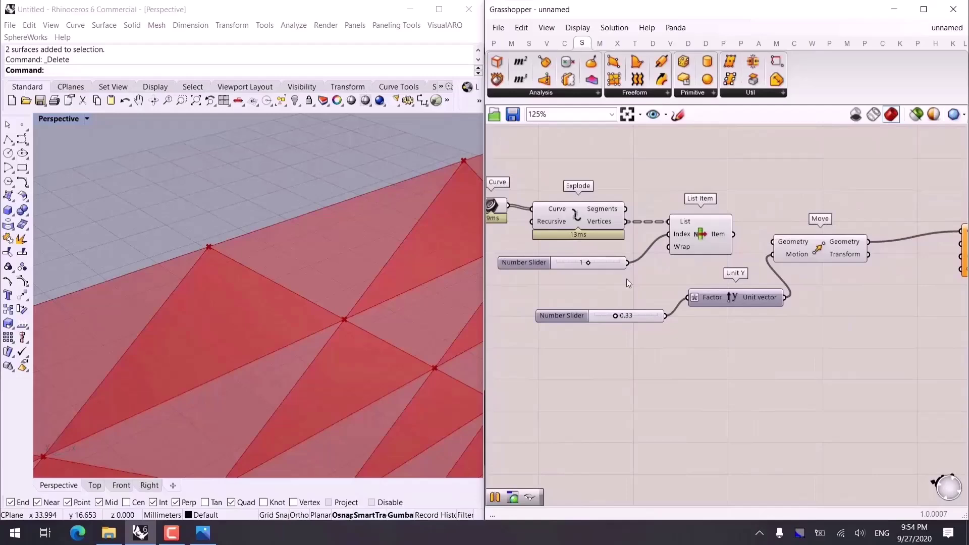
# Delete the number slider that feeds List Item's Index input.
pyautogui.moveTo(596, 256); pyautogui.dragTo(596, 255)
pyautogui.click(595, 255)
pyautogui.scroll(3, 791, 223)
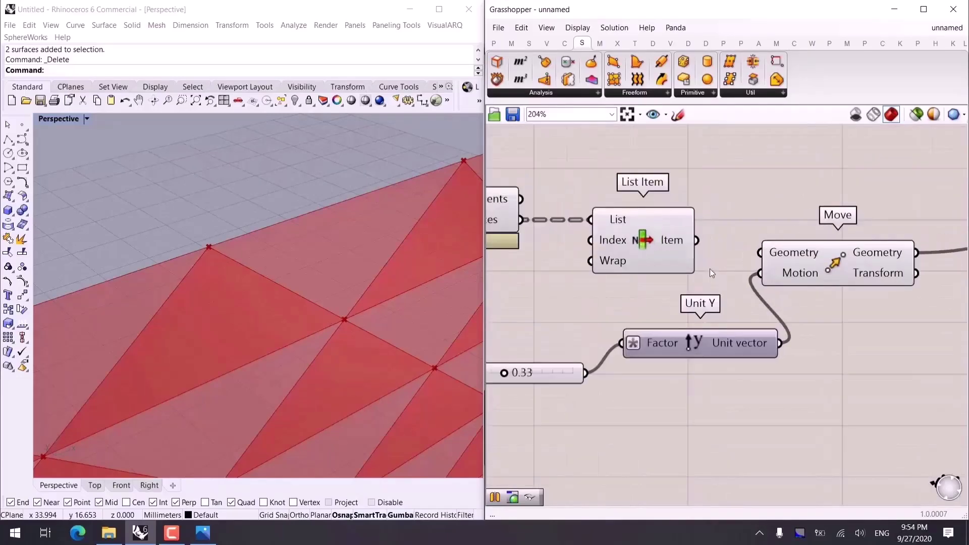
# Add the +1 and +2 outputs to List Item and connect the +1 output to Move's Geometry input.
pyautogui.scroll(3, 692, 263)
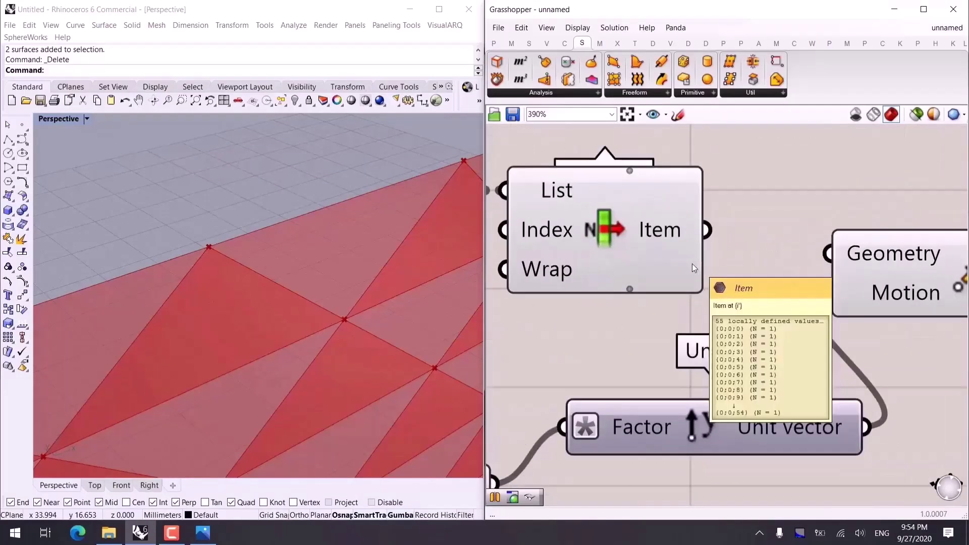
pyautogui.click(629, 290)
pyautogui.scroll(-2, 574, 254)
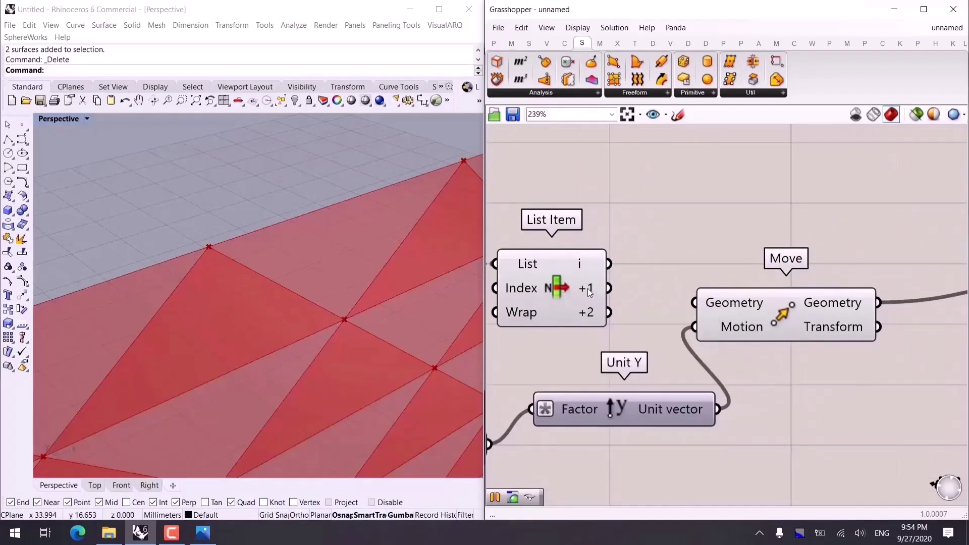
pyautogui.moveTo(631, 294); pyautogui.dragTo(602, 253, button='right')
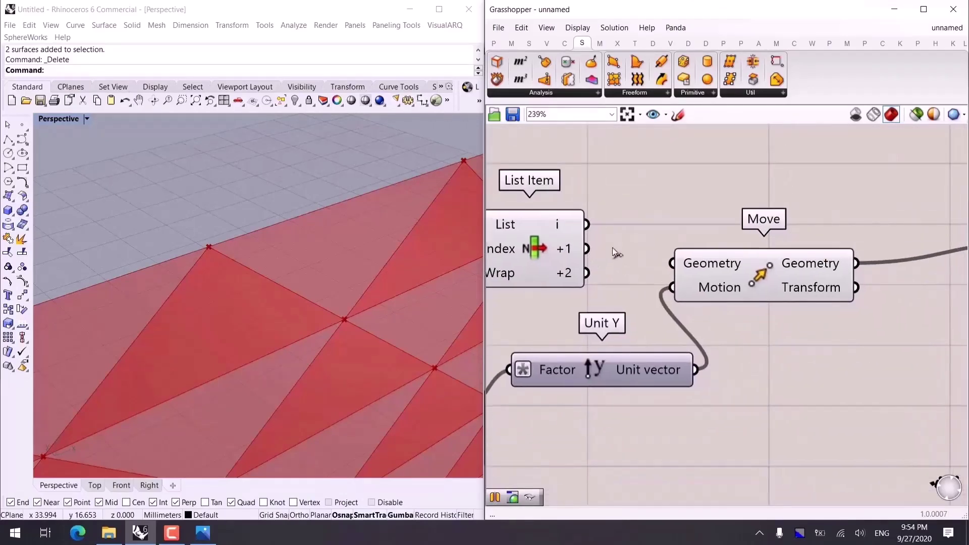
pyautogui.moveTo(586, 248); pyautogui.dragTo(671, 263)
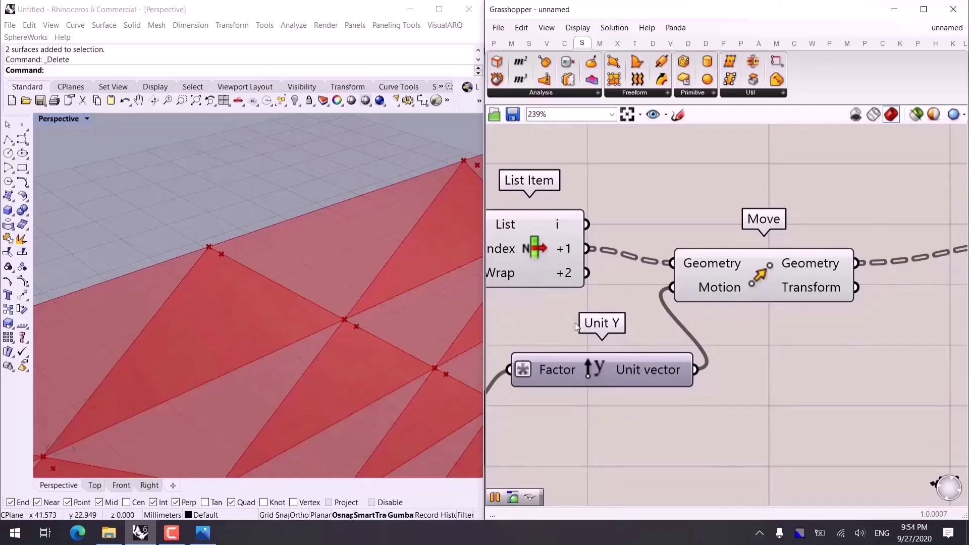
# Shift Move down and connect List Item's +1 output to 4Point Surface's Corner B and its i output to Corner C.
pyautogui.moveTo(576, 326); pyautogui.dragTo(503, 278, button='right')
pyautogui.scroll(-2, 586, 256)
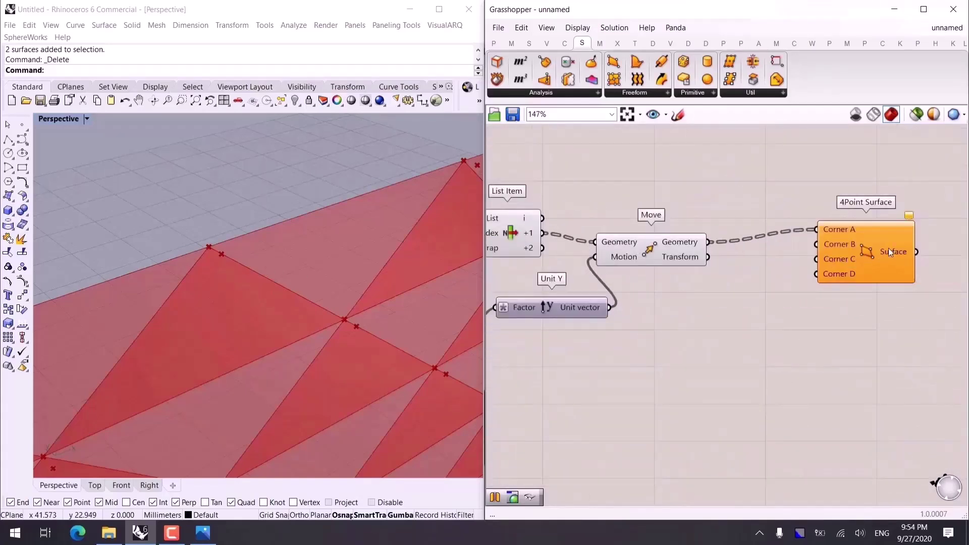
pyautogui.moveTo(646, 256); pyautogui.dragTo(670, 300)
pyautogui.moveTo(542, 232); pyautogui.dragTo(825, 246)
pyautogui.moveTo(544, 218); pyautogui.dragTo(831, 265)
pyautogui.moveTo(253, 293); pyautogui.dragTo(242, 239, button='right')
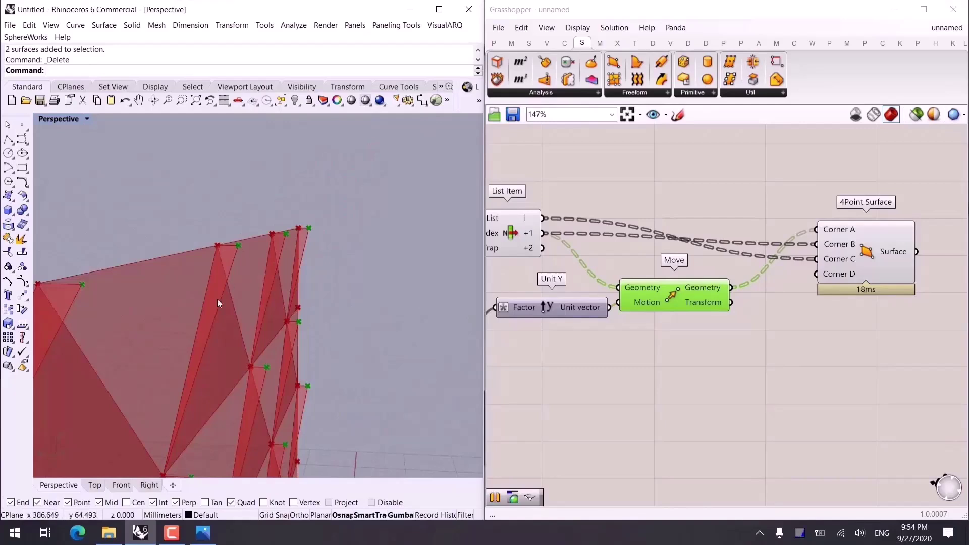
# Duplicate the 4Point Surface component below the original and connect List Item's +2 output to the copy's Corner C input.
pyautogui.scroll(-3, 637, 243)
pyautogui.moveTo(637, 243); pyautogui.dragTo(613, 222, button='right')
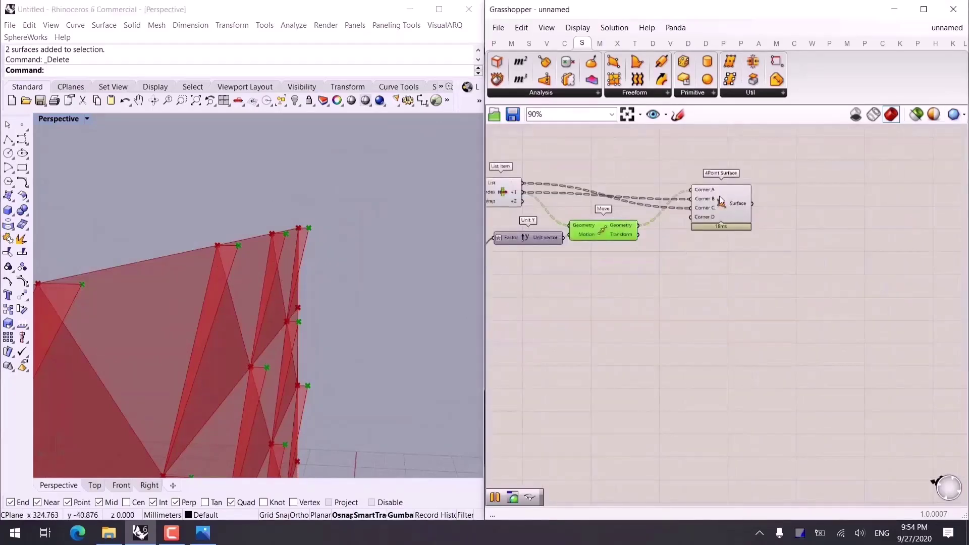
pyautogui.moveTo(719, 198); pyautogui.dragTo(721, 271)
pyautogui.click(779, 297)
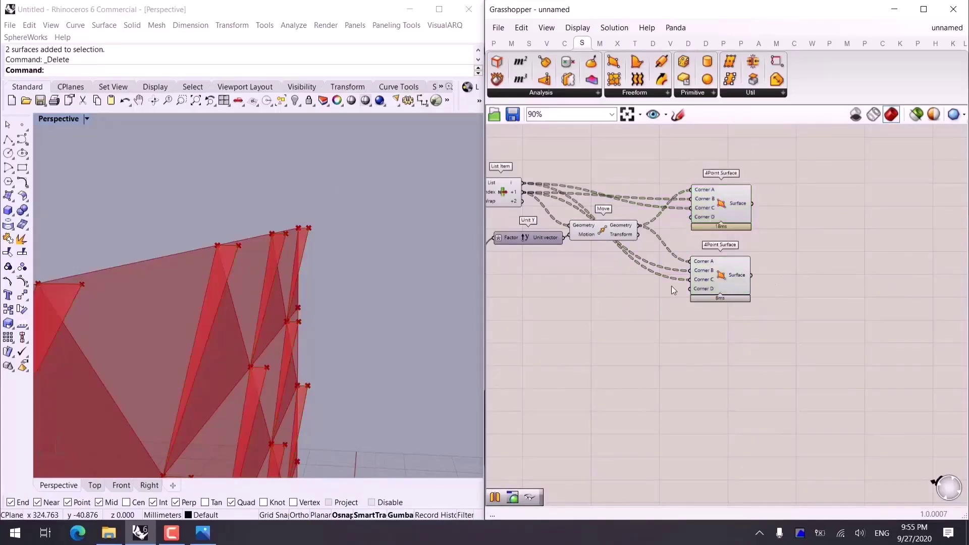
pyautogui.moveTo(523, 201); pyautogui.dragTo(696, 288)
pyautogui.scroll(10, 359, 315)
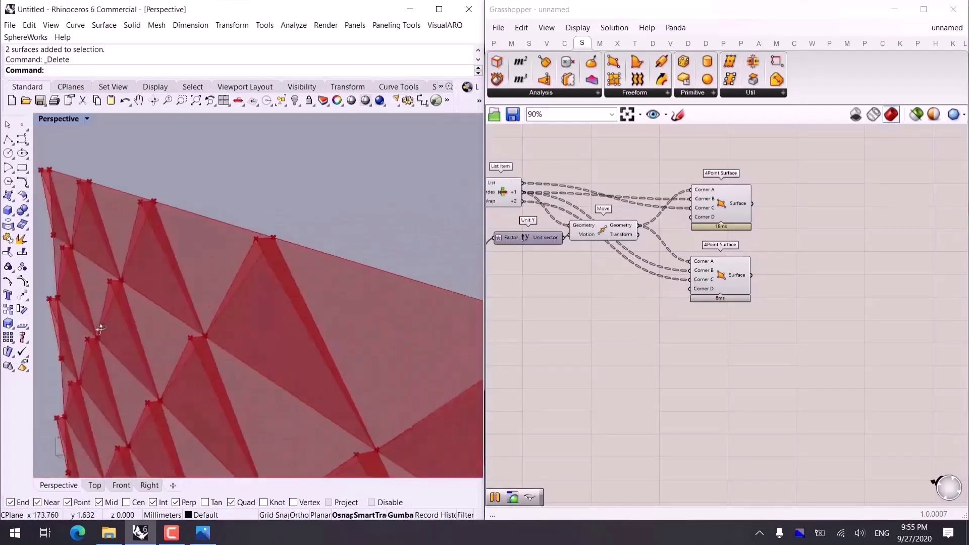
pyautogui.scroll(-5, 325, 315)
pyautogui.moveTo(324, 316); pyautogui.dragTo(446, 324, button='right')
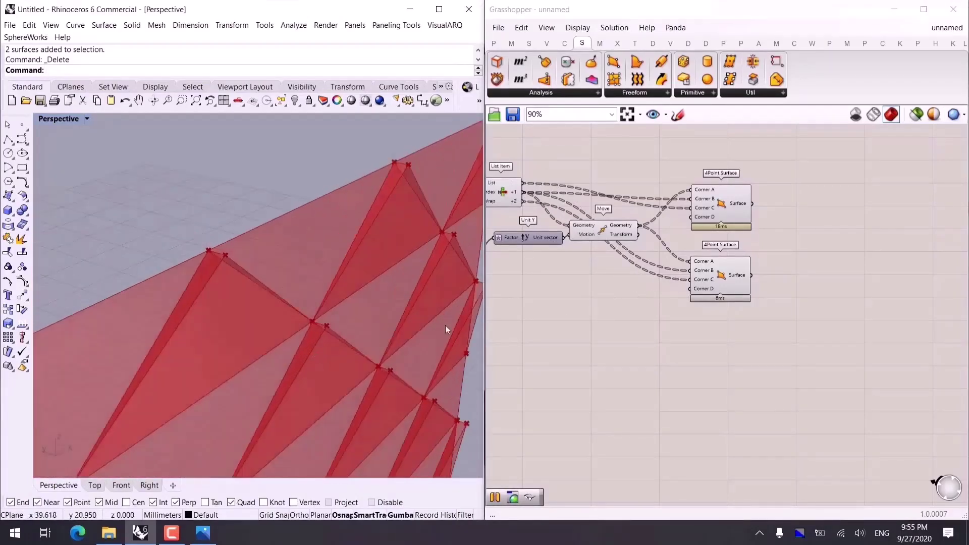
# Adjust the placement of the two 4Point Surface components on the canvas and clear the selection.
pyautogui.moveTo(772, 272); pyautogui.dragTo(656, 262, button='right')
pyautogui.moveTo(620, 269); pyautogui.dragTo(623, 260)
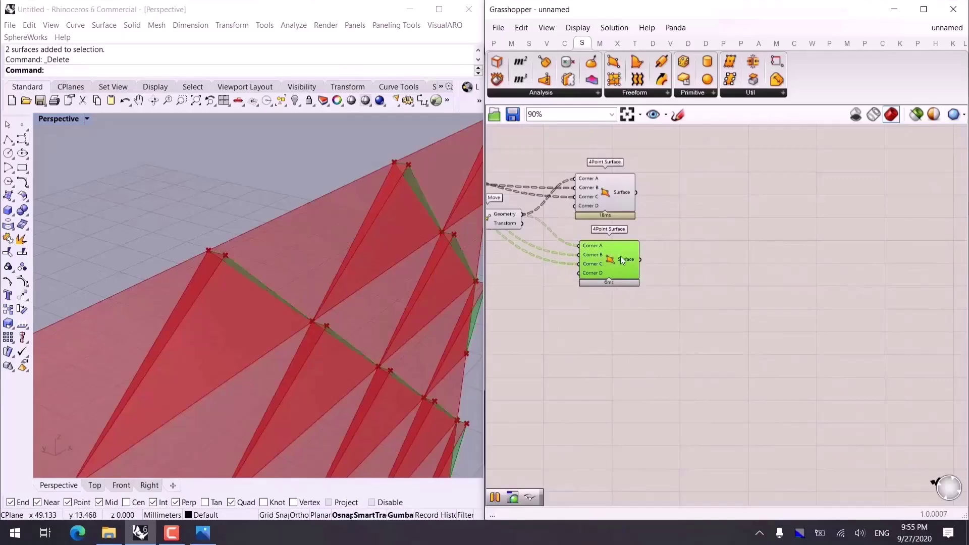
pyautogui.moveTo(611, 183); pyautogui.dragTo(614, 185)
pyautogui.click(738, 236)
# Compare the folded triangular panels in the model with the reference image Ref01.jpg and review the definition.
pyautogui.moveTo(303, 323); pyautogui.dragTo(283, 354, button='right')
pyautogui.click(203, 532)
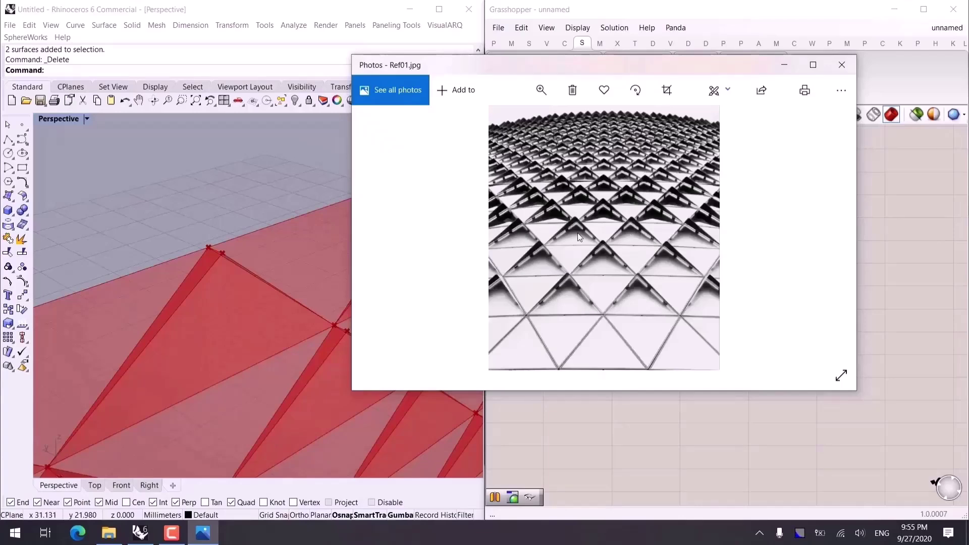
pyautogui.scroll(5, 577, 232)
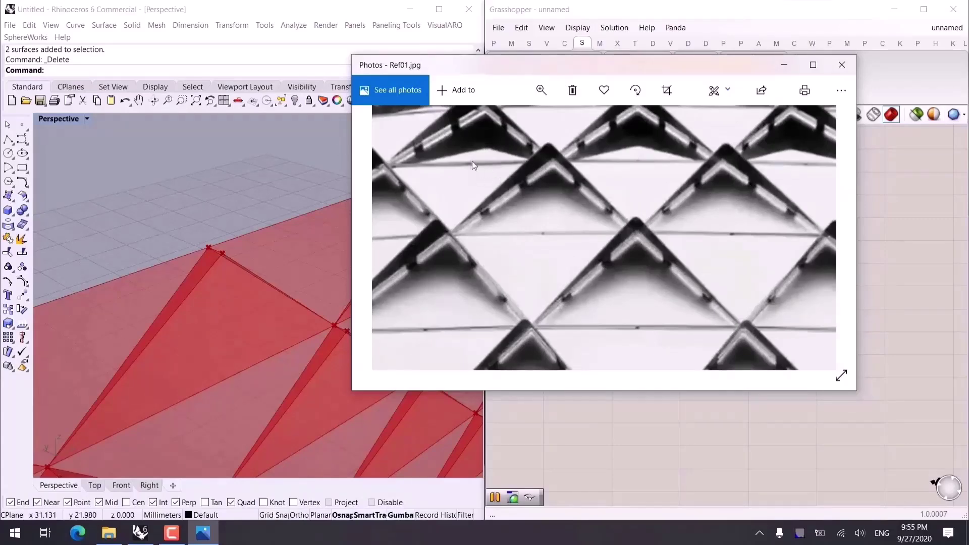
pyautogui.click(222, 177)
pyautogui.scroll(3, 643, 213)
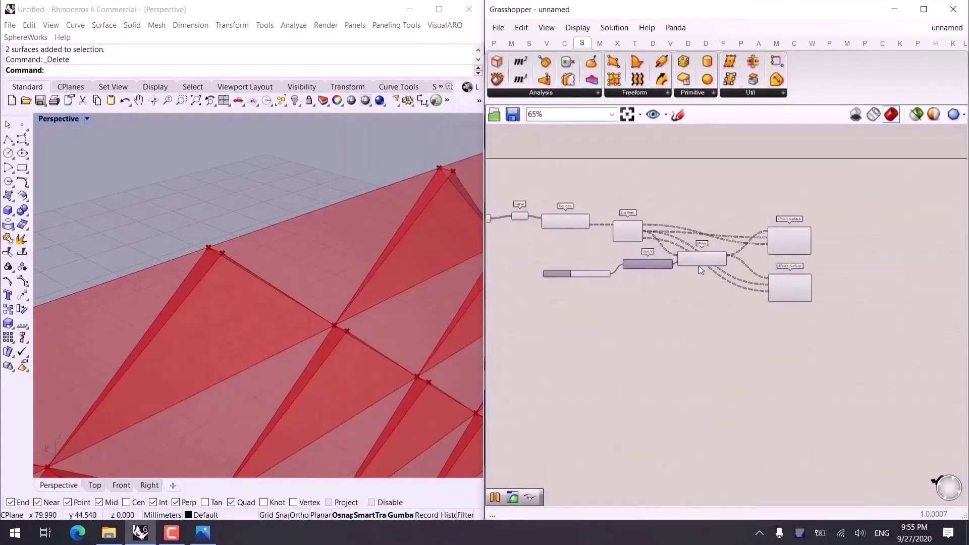
pyautogui.scroll(5, 699, 265)
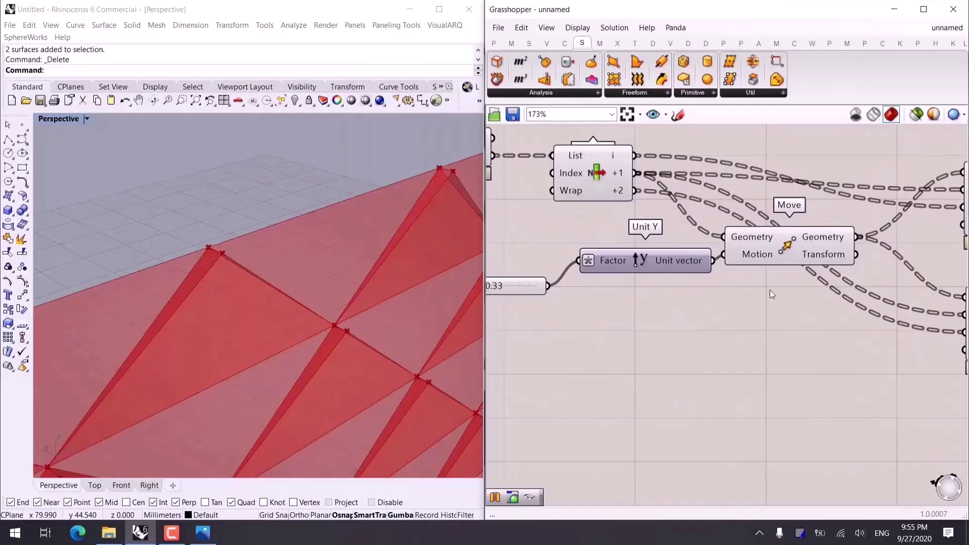
pyautogui.scroll(-2, 232, 262)
pyautogui.moveTo(233, 262); pyautogui.dragTo(338, 333, button='right')
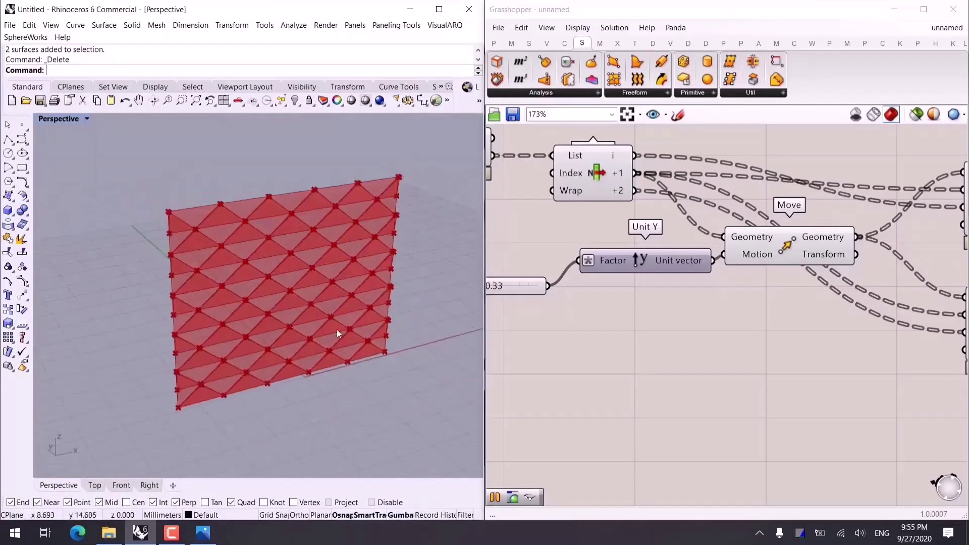
pyautogui.scroll(-3, 721, 335)
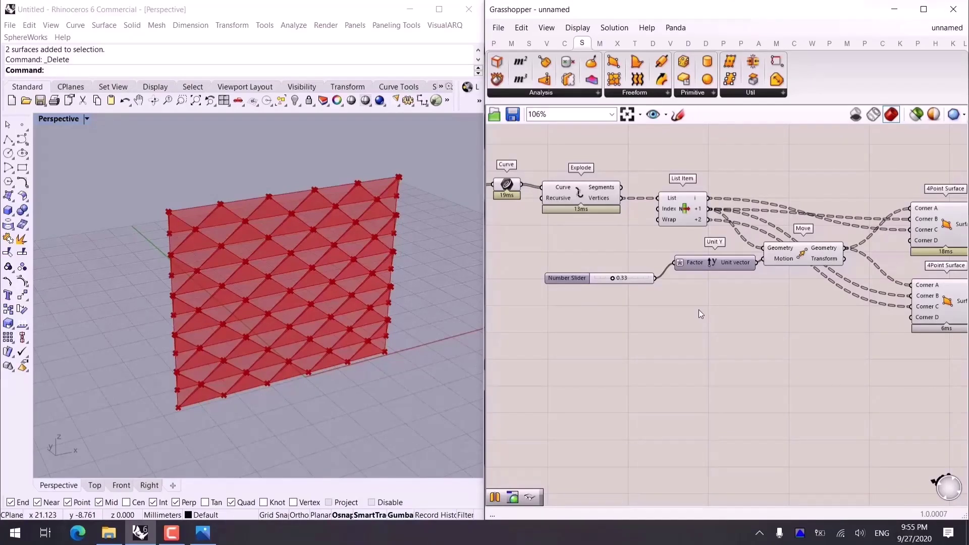
# Add an Evaluate Surface component below Triangle Panels B and connect the base Surface parameter to its Surface input.
pyautogui.moveTo(699, 310); pyautogui.dragTo(713, 362, button='right')
pyautogui.doubleClick(713, 362)
pyautogui.write('eva')
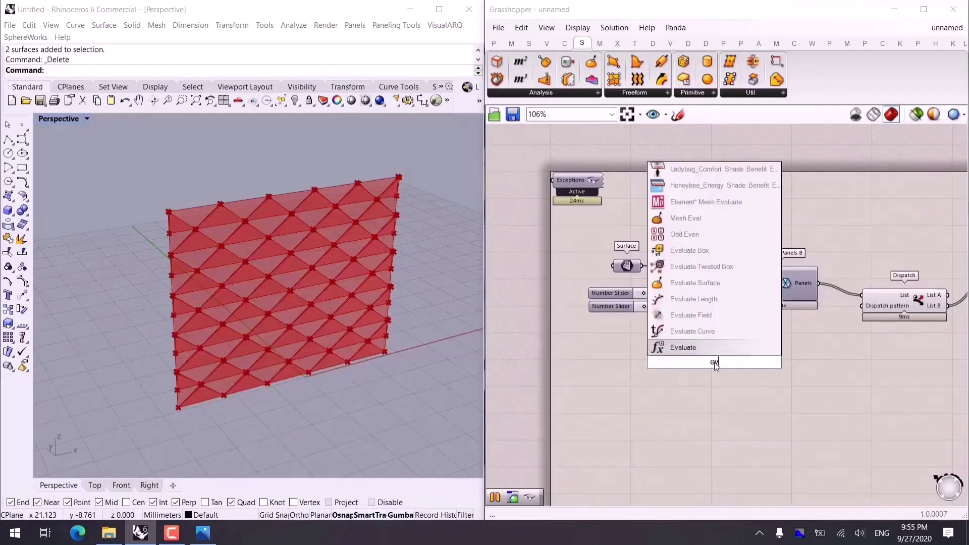
pyautogui.press('Up')
pyautogui.press('Up')
pyautogui.press('Up')
pyautogui.press('Return')
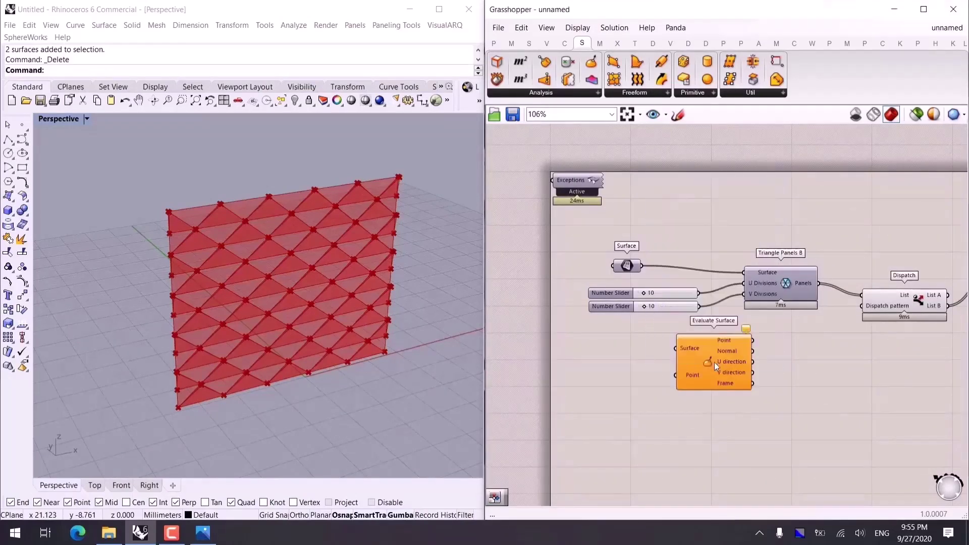
pyautogui.scroll(-1, 638, 255)
pyautogui.moveTo(644, 264); pyautogui.dragTo(672, 336)
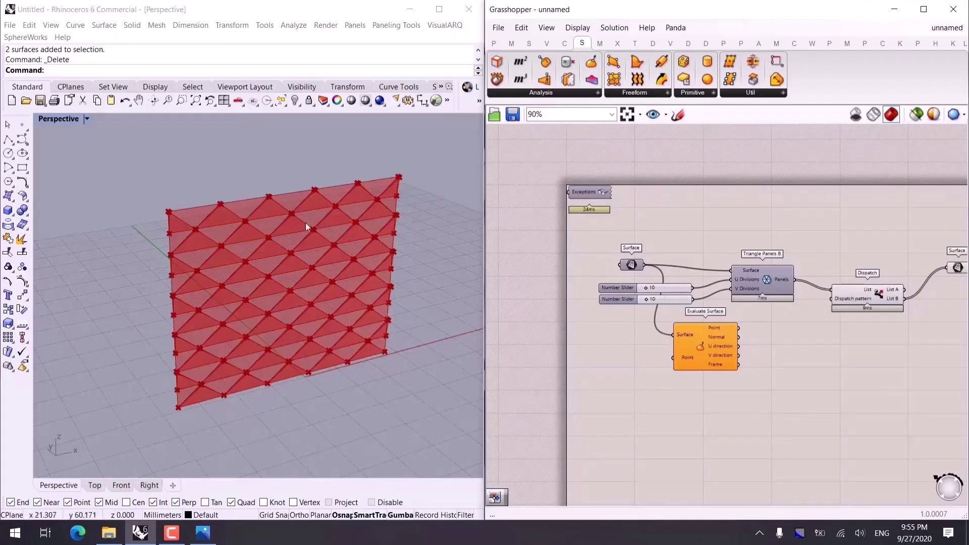
# Reparameterize Evaluate Surface's Surface input and move the component further down the canvas.
pyautogui.scroll(3, 708, 325)
pyautogui.rightClick(678, 336)
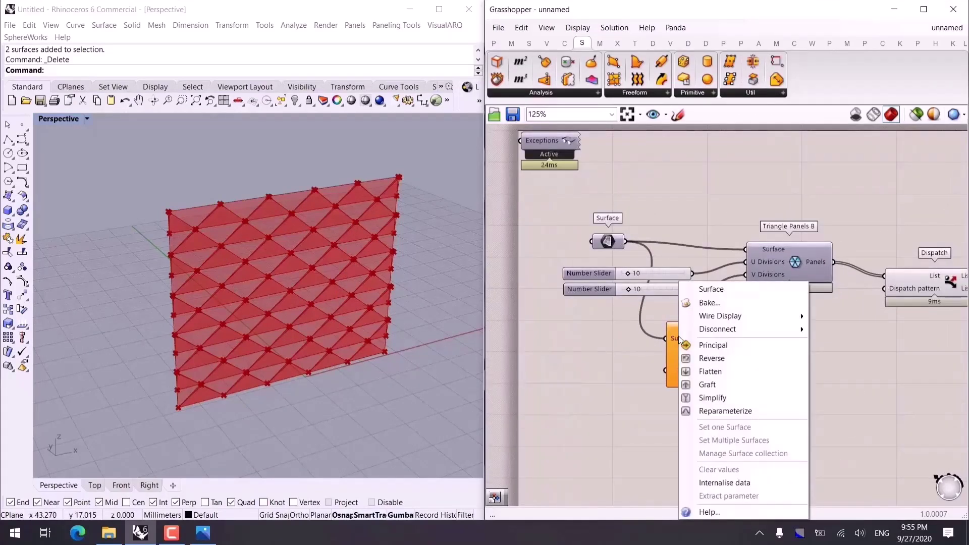
pyautogui.click(722, 410)
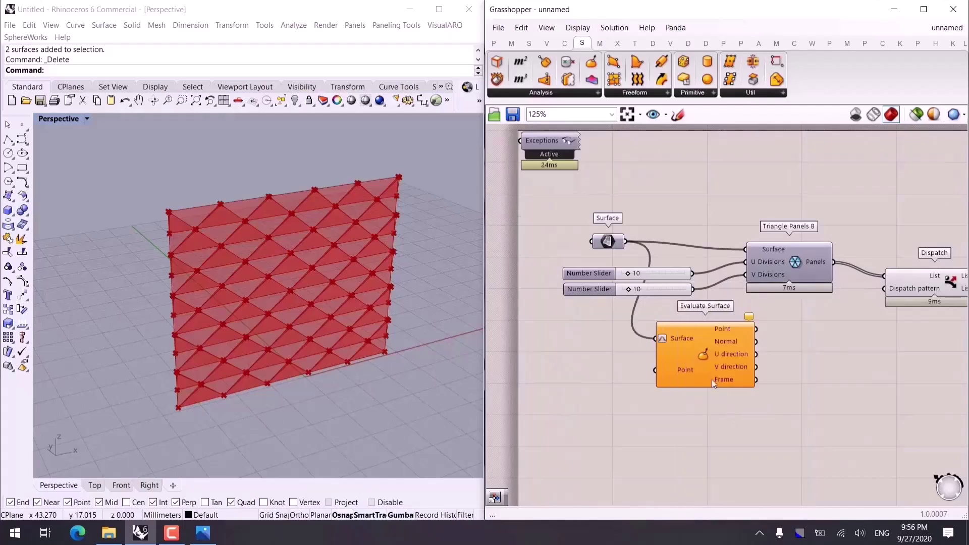
pyautogui.moveTo(712, 380); pyautogui.dragTo(759, 404)
# Add an MD Slider, connect it to Evaluate Surface's Point input, and move its handle to a second coordinate of 0.41.
pyautogui.click(643, 429)
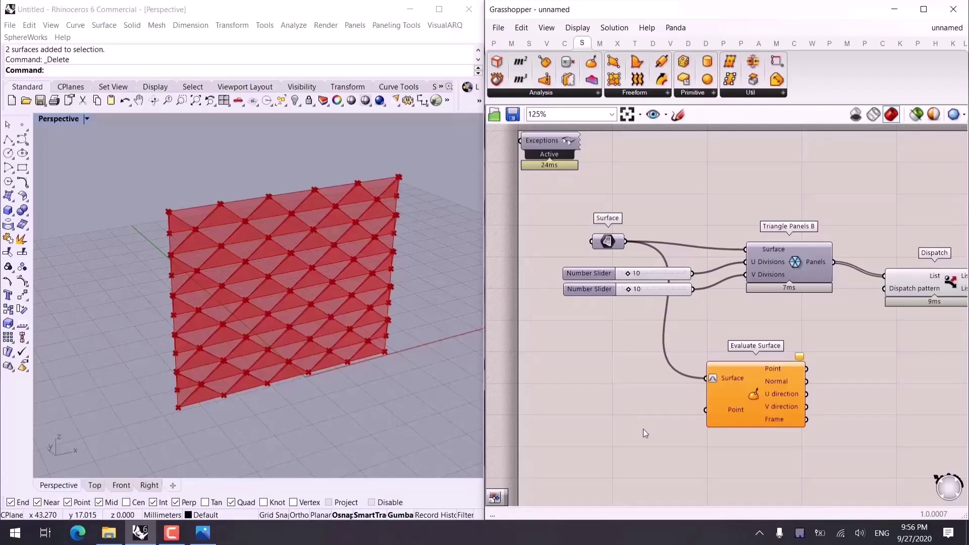
pyautogui.doubleClick(643, 429)
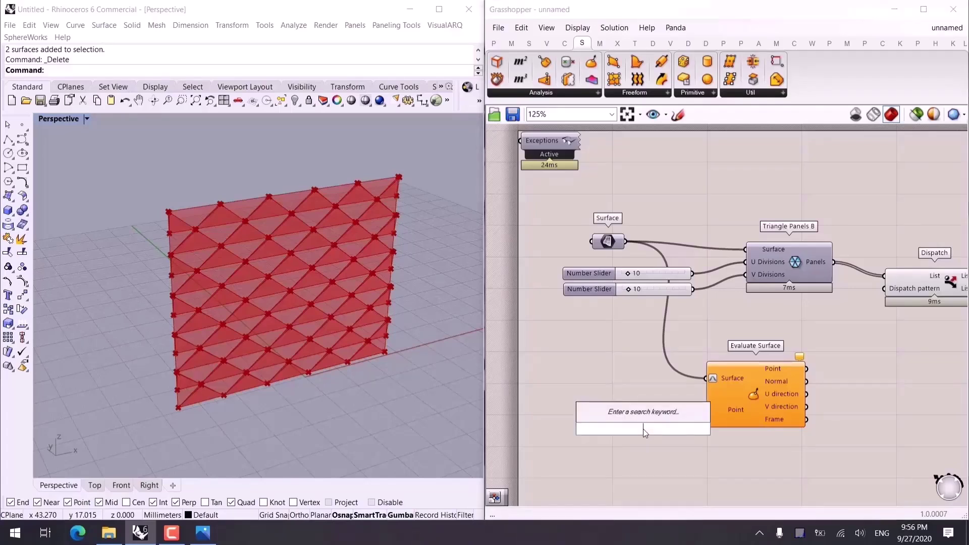
pyautogui.write('md')
pyautogui.press('Return')
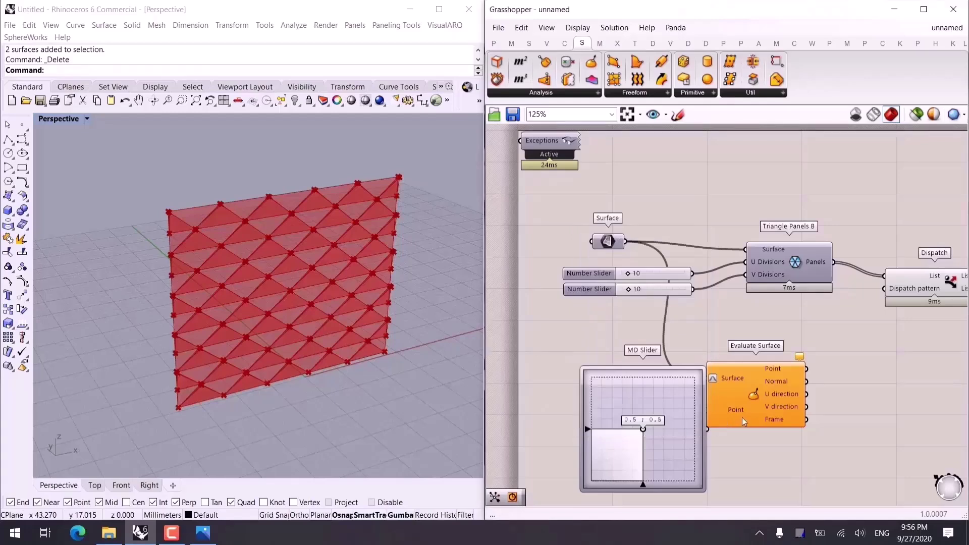
pyautogui.moveTo(742, 421); pyautogui.dragTo(833, 284, button='right')
pyautogui.moveTo(752, 305); pyautogui.dragTo(700, 343)
pyautogui.moveTo(749, 326); pyautogui.dragTo(796, 272)
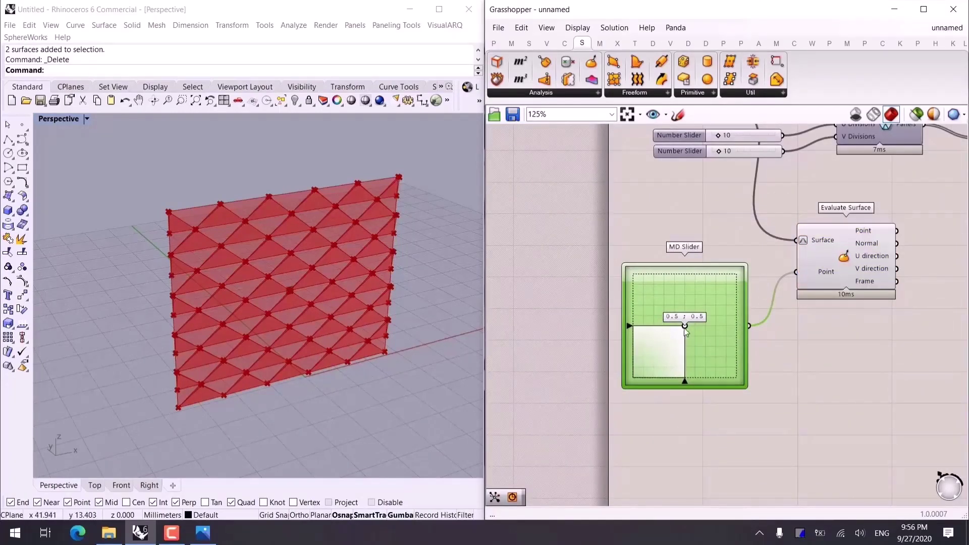
pyautogui.moveTo(685, 331); pyautogui.dragTo(704, 343)
# Add a Closest Point component and connect Evaluate Surface's Point output to its Cloud input.
pyautogui.moveTo(843, 344); pyautogui.dragTo(751, 328, button='right')
pyautogui.doubleClick(751, 327)
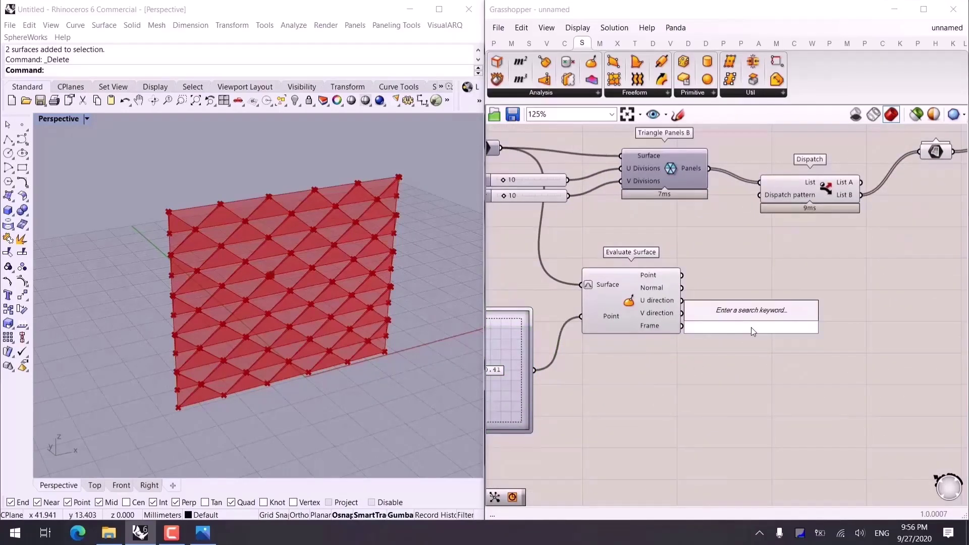
pyautogui.write('cp')
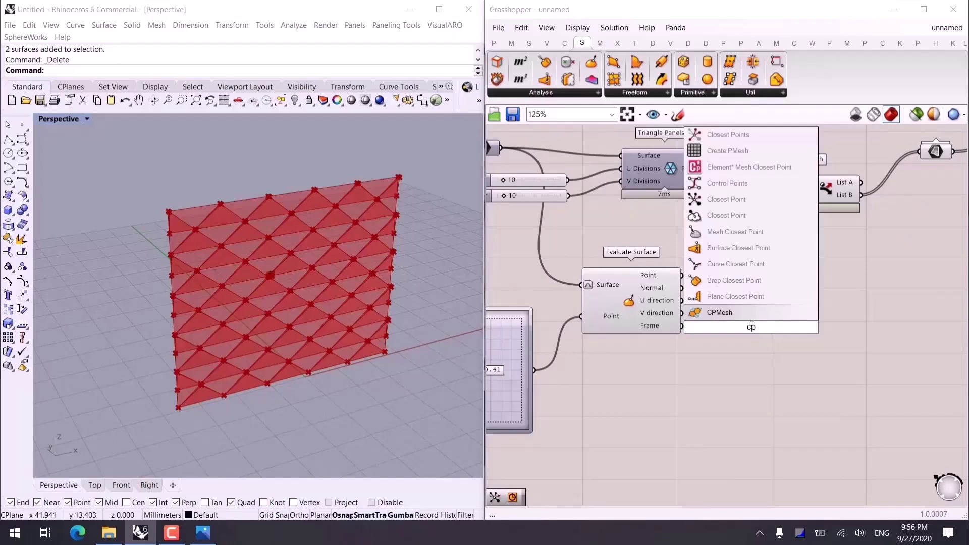
pyautogui.click(743, 199)
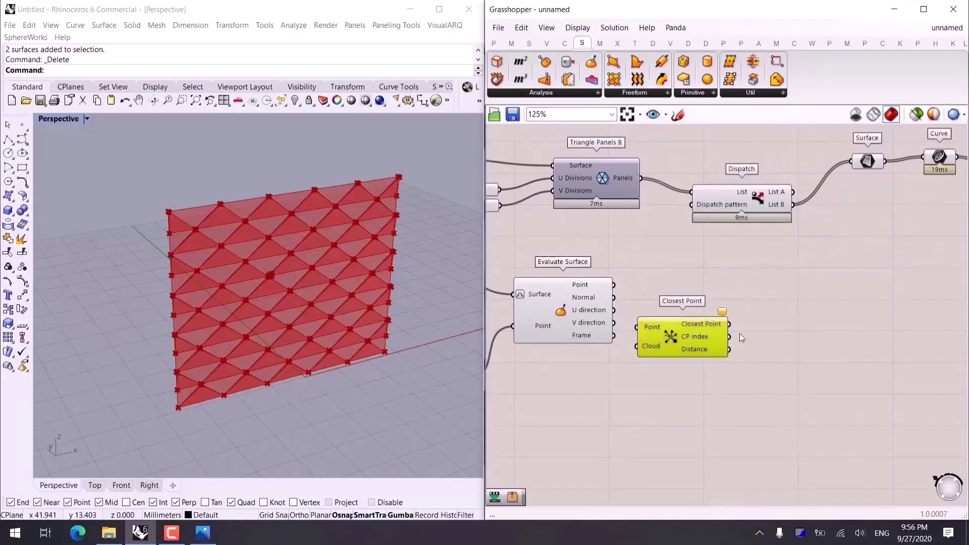
pyautogui.moveTo(693, 328); pyautogui.dragTo(853, 323)
pyautogui.moveTo(614, 285); pyautogui.dragTo(796, 342)
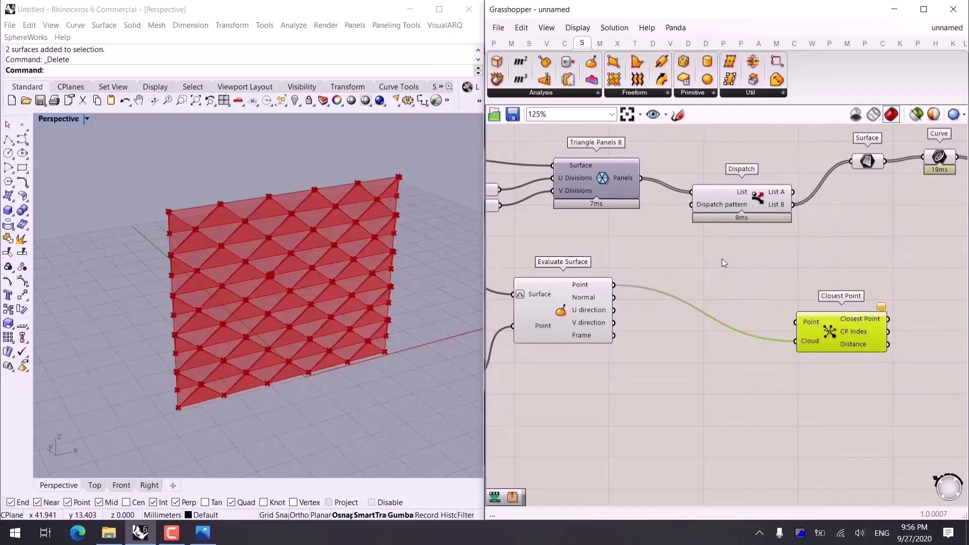
# Add an Area component below Dispatch and connect Triangle Panels B's Panels output to its Geometry input.
pyautogui.moveTo(722, 259); pyautogui.dragTo(733, 293, button='right')
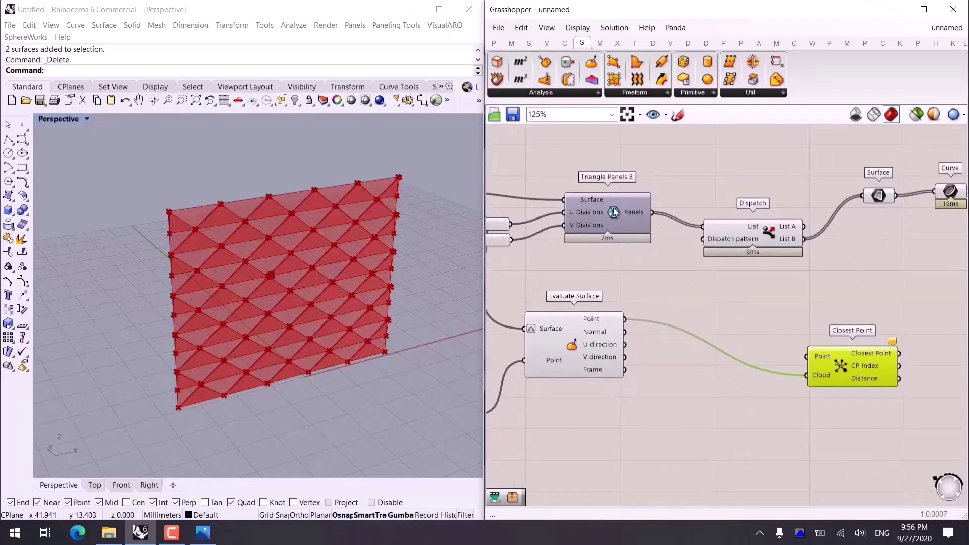
pyautogui.moveTo(807, 239); pyautogui.dragTo(669, 222, button='right')
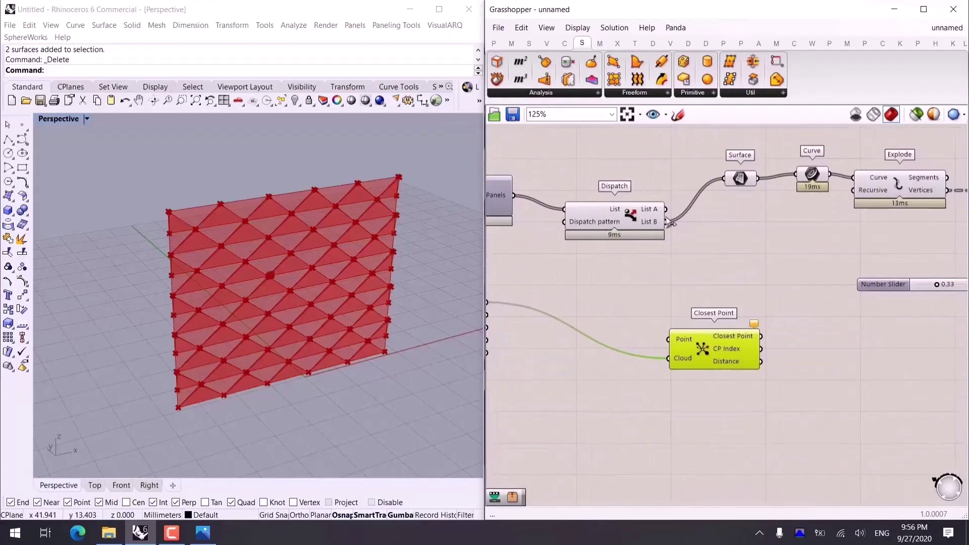
pyautogui.doubleClick(688, 269)
pyautogui.write('arca')
pyautogui.press('Return')
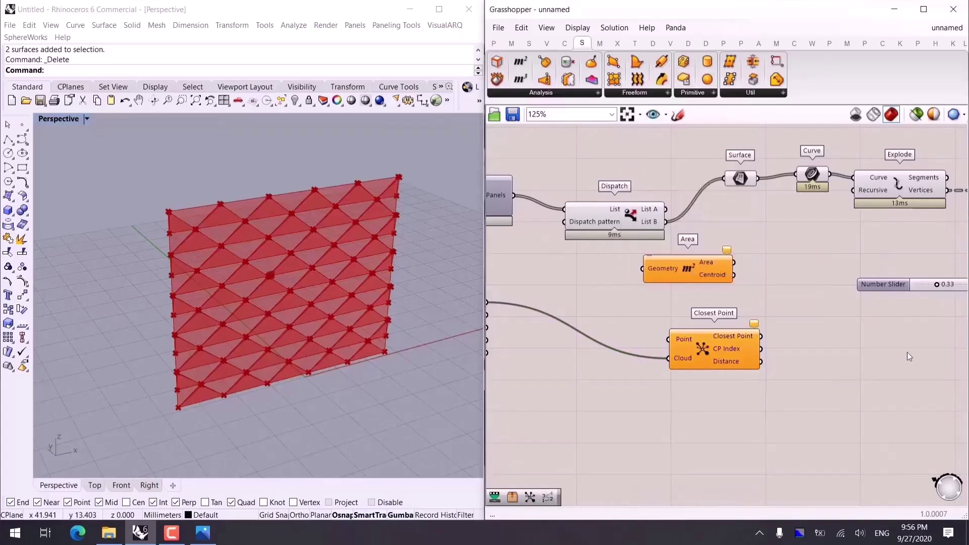
pyautogui.moveTo(517, 215); pyautogui.dragTo(607, 235, button='right')
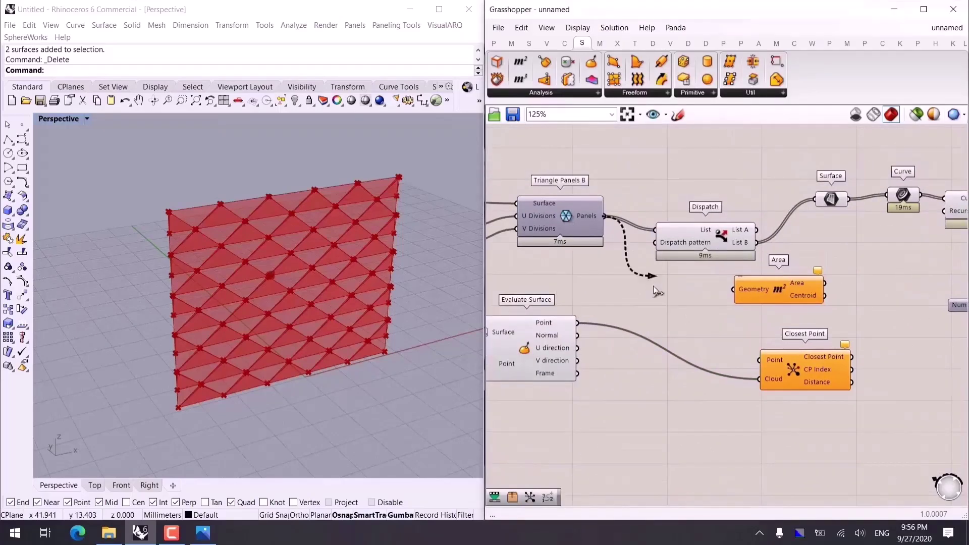
pyautogui.moveTo(653, 286); pyautogui.dragTo(739, 295)
pyautogui.moveTo(813, 295)
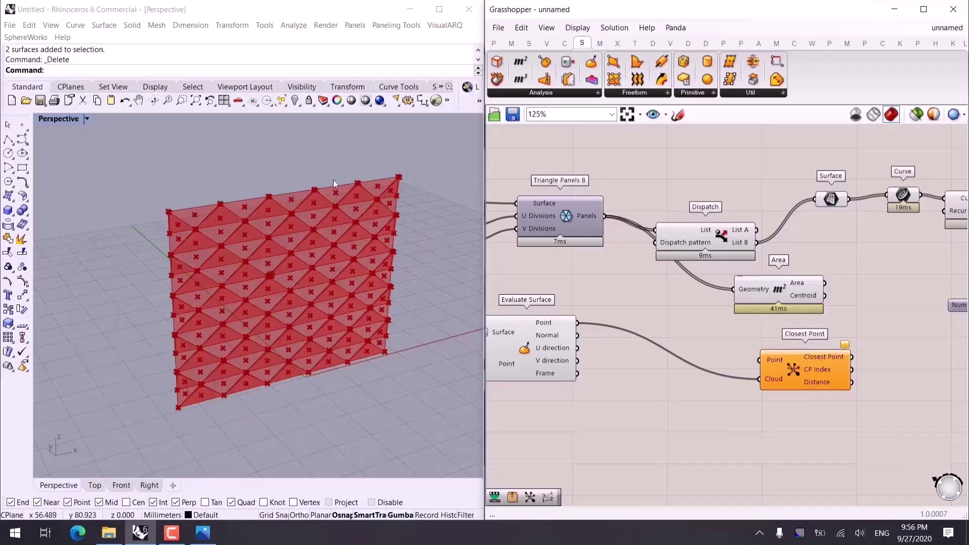
# Connect Dispatch's List B to Area's Geometry input, and Area's Centroid output to Closest Point's Point input.
pyautogui.moveTo(692, 236); pyautogui.dragTo(615, 229, button='right')
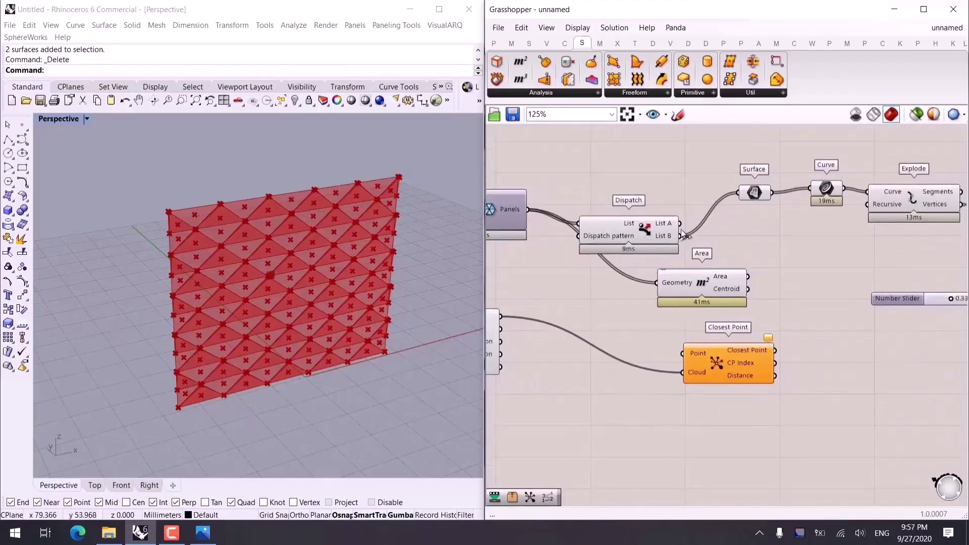
pyautogui.moveTo(680, 235); pyautogui.dragTo(660, 289)
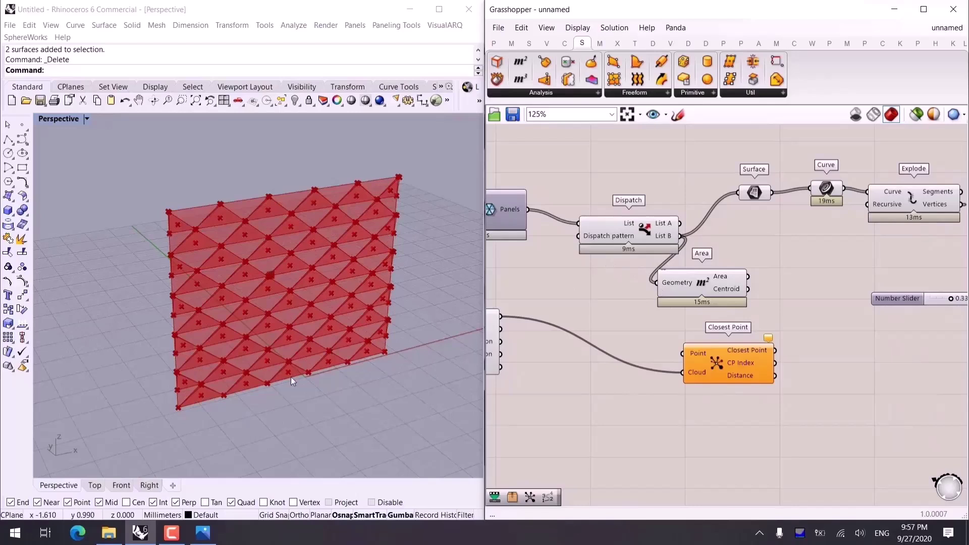
pyautogui.moveTo(748, 289); pyautogui.dragTo(682, 353)
# Add a Remap+ component beside Closest Point and connect Closest Point's Distance output to its data input.
pyautogui.moveTo(856, 400); pyautogui.dragTo(692, 372, button='right')
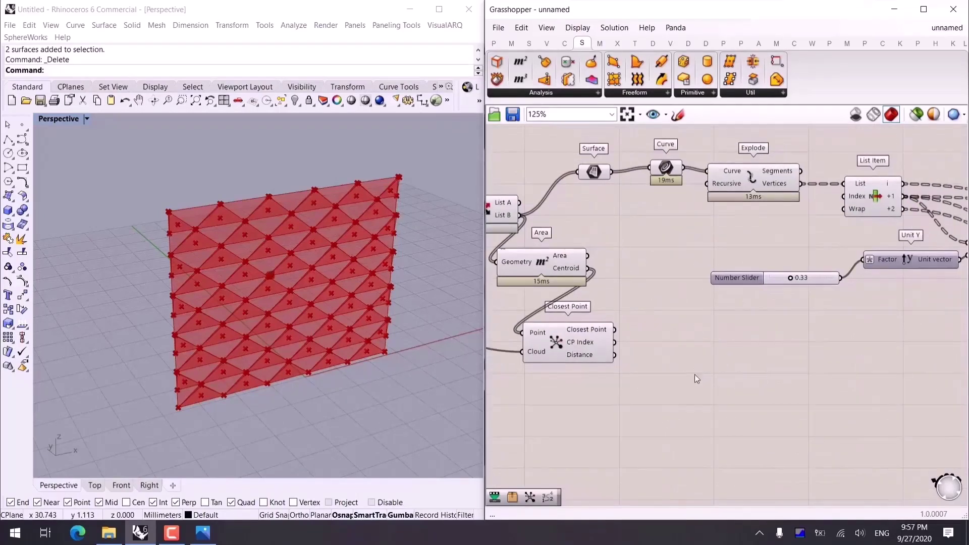
pyautogui.doubleClick(694, 374)
pyautogui.write('rema')
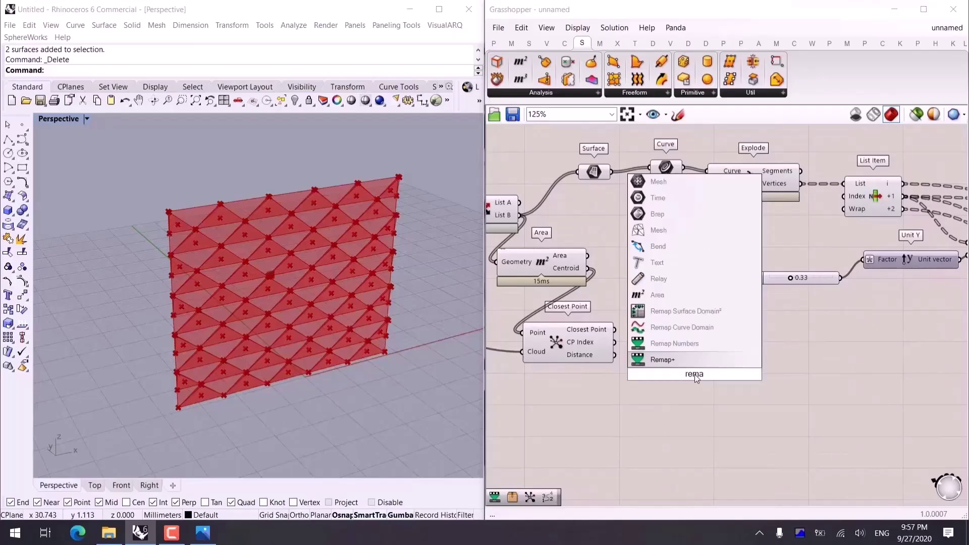
pyautogui.press('Return')
pyautogui.moveTo(646, 368); pyautogui.dragTo(685, 347, button='right')
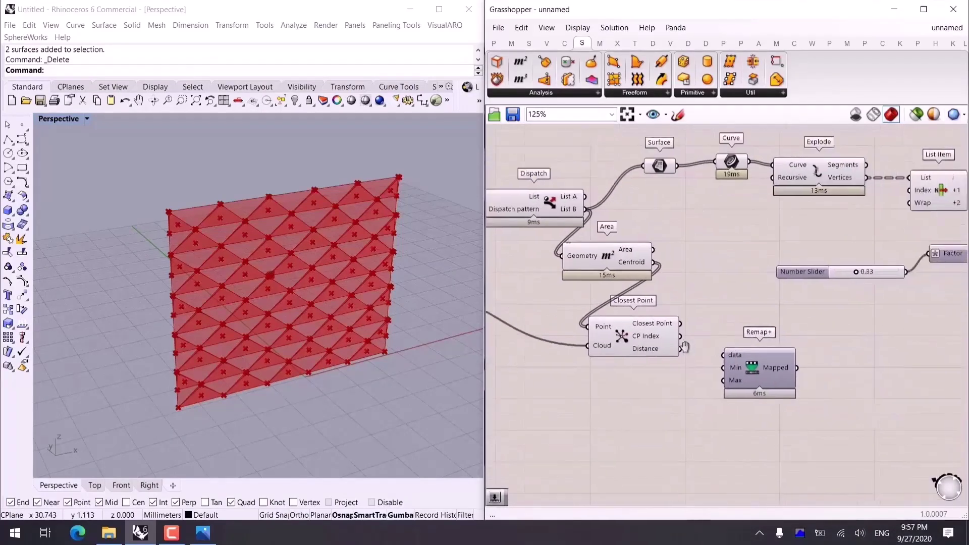
pyautogui.scroll(3, 685, 346)
pyautogui.moveTo(690, 356); pyautogui.dragTo(754, 358)
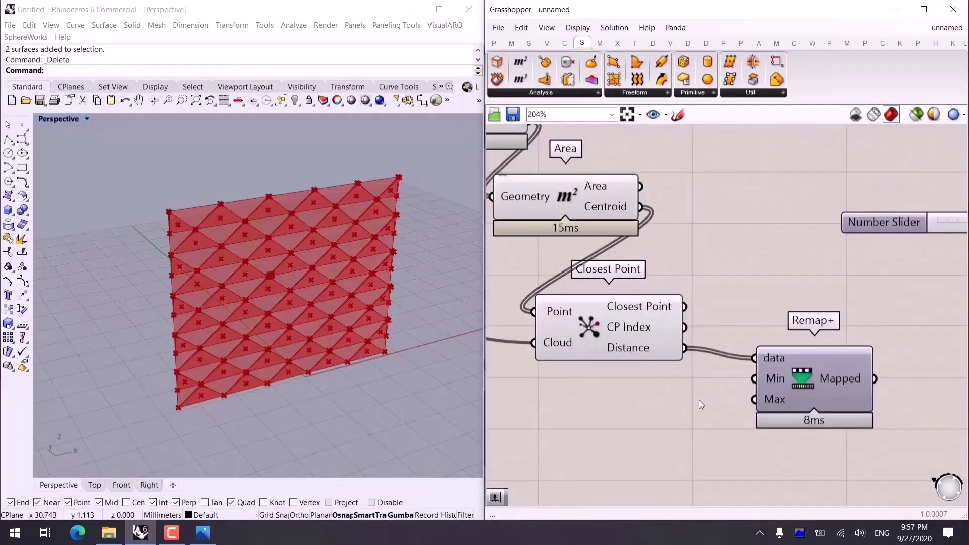
# Add two number sliders set to 0.39 and 1.25 and connect them to Remap+'s Min and Max inputs respectively.
pyautogui.doubleClick(698, 401)
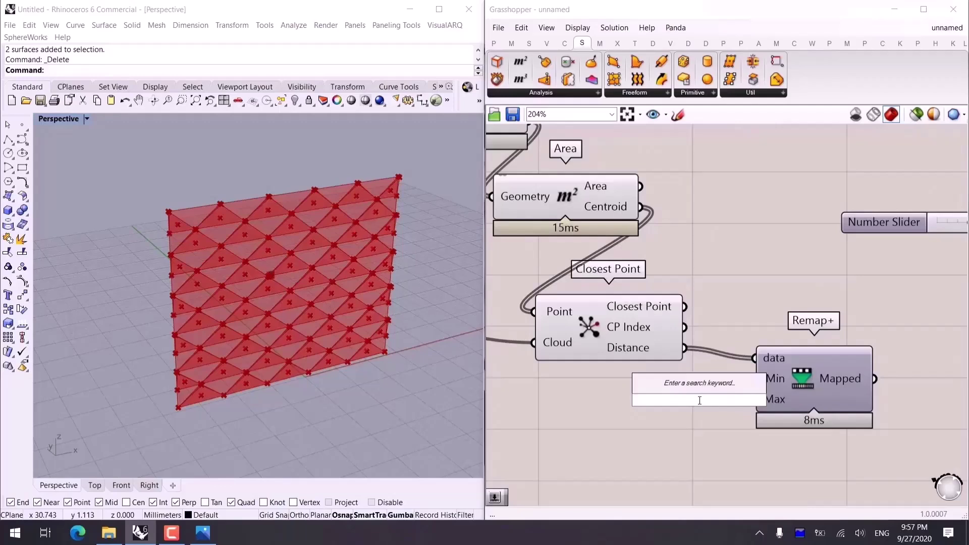
pyautogui.write('1.25')
pyautogui.press('Return')
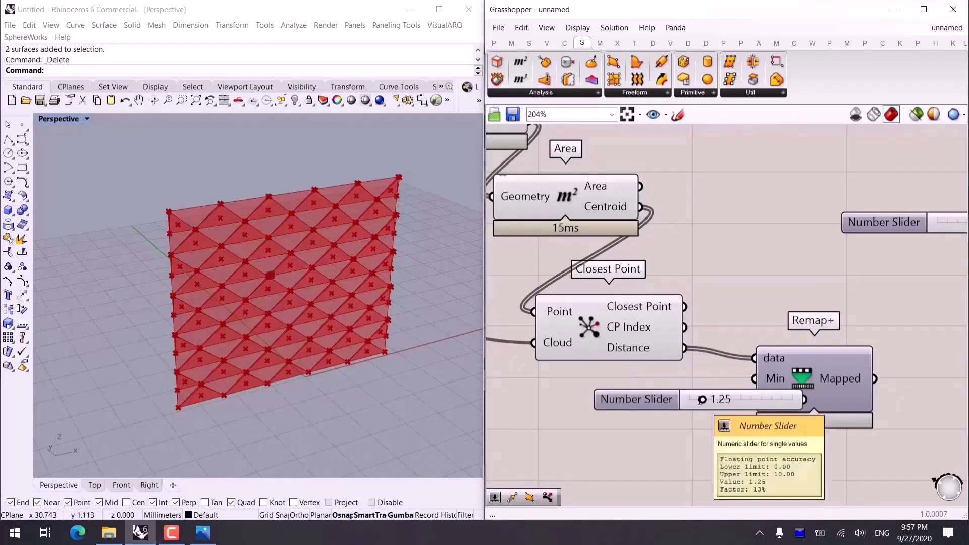
pyautogui.moveTo(643, 397); pyautogui.dragTo(547, 387)
pyautogui.moveTo(650, 395); pyautogui.dragTo(647, 423)
pyautogui.moveTo(608, 393); pyautogui.dragTo(597, 389)
pyautogui.moveTo(707, 389); pyautogui.dragTo(753, 378)
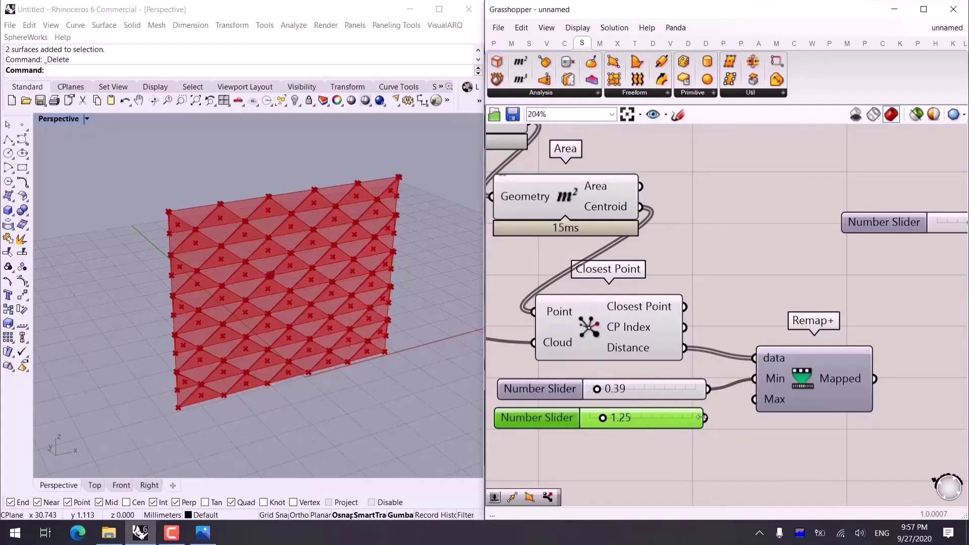
pyautogui.moveTo(704, 418); pyautogui.dragTo(753, 399)
# Connect Remap+'s Mapped output to Unit Y's Factor input and delete the 0.33 number slider.
pyautogui.scroll(-3, 910, 326)
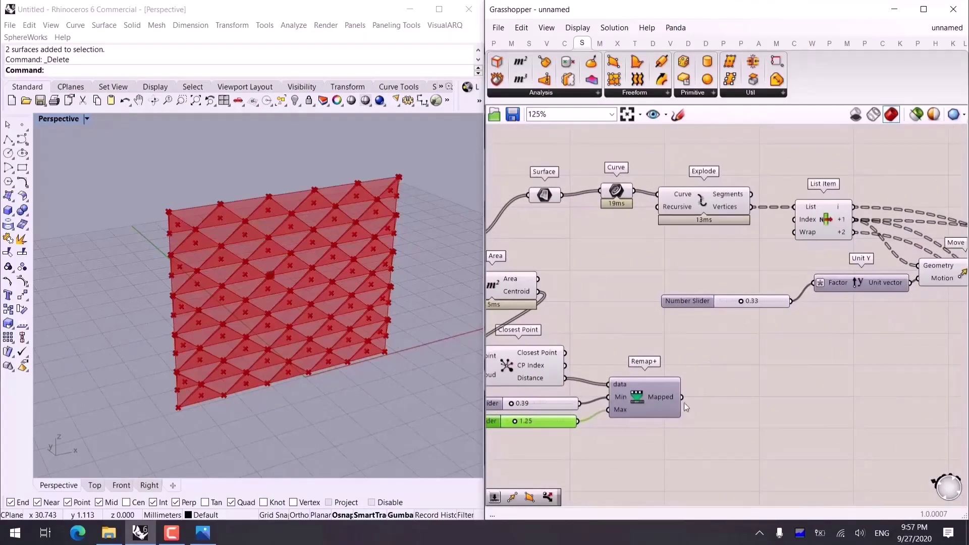
pyautogui.moveTo(681, 397); pyautogui.dragTo(815, 283)
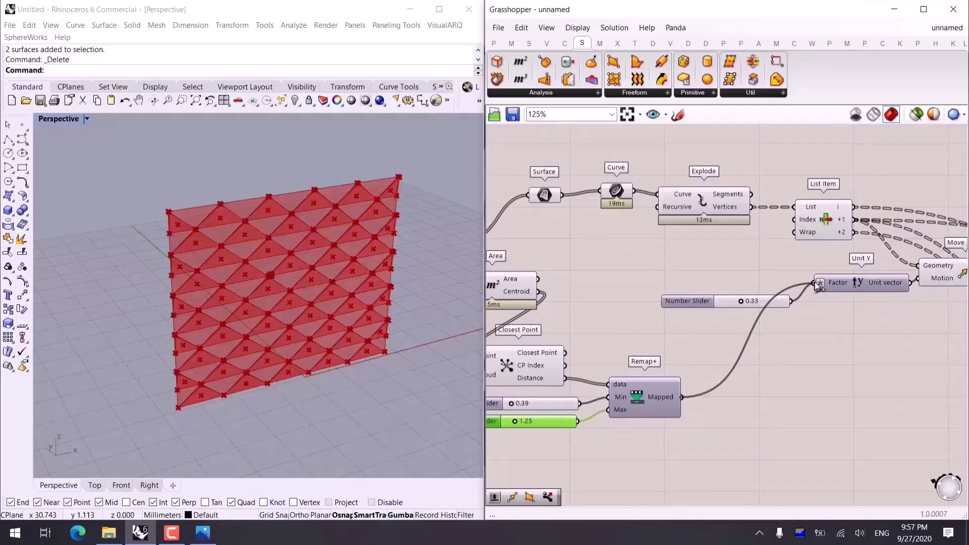
pyautogui.moveTo(690, 310); pyautogui.dragTo(657, 272)
pyautogui.press('Delete')
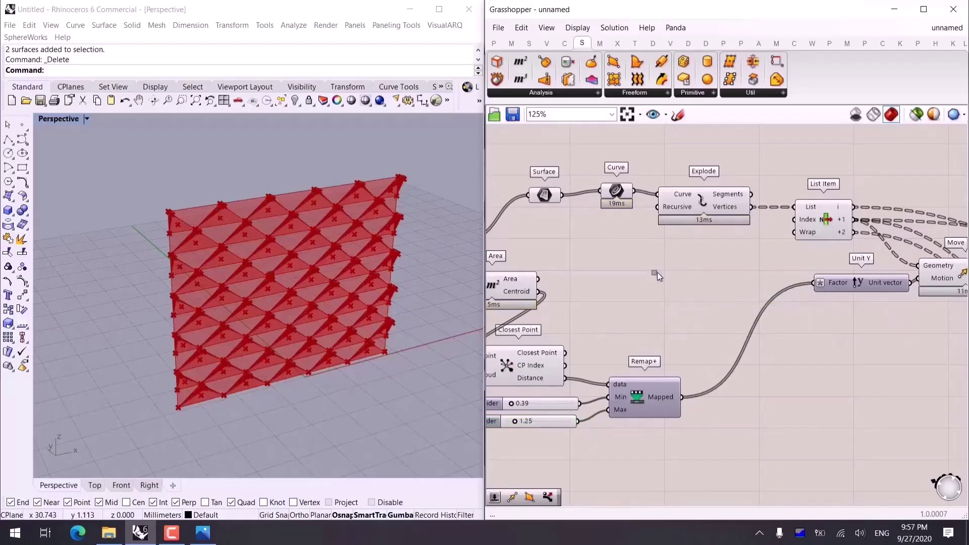
pyautogui.moveTo(253, 242); pyautogui.dragTo(297, 237, button='right')
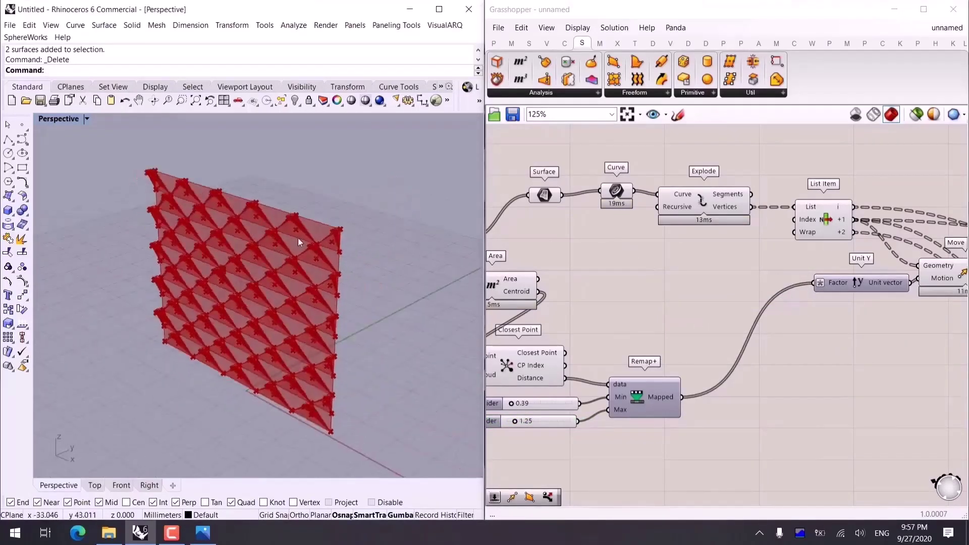
pyautogui.scroll(5, 299, 237)
pyautogui.scroll(-2, 707, 331)
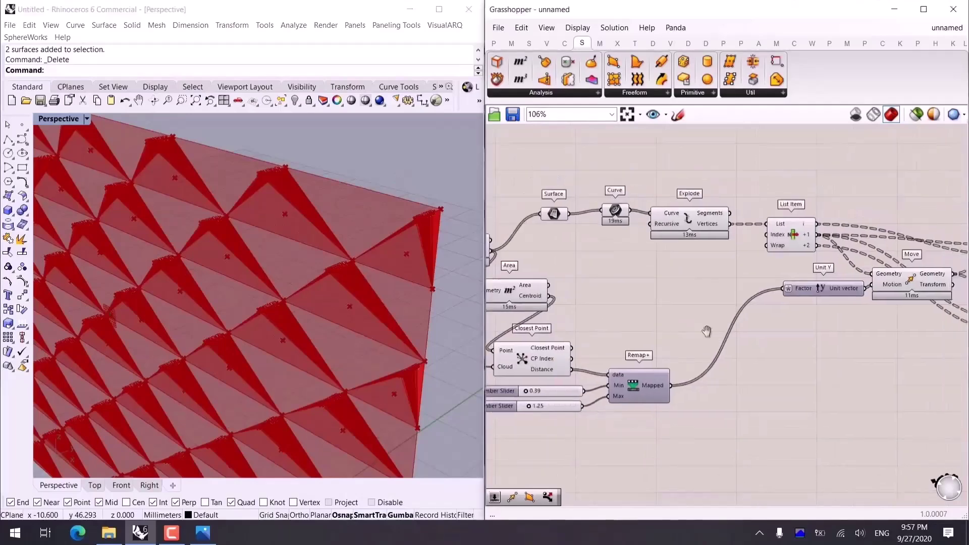
# Shift the Move component slightly, and undo that shift together with the slider deletion and the Factor rewiring.
pyautogui.moveTo(706, 330); pyautogui.dragTo(532, 335, button='right')
pyautogui.click(737, 275)
pyautogui.moveTo(737, 275); pyautogui.dragTo(746, 270)
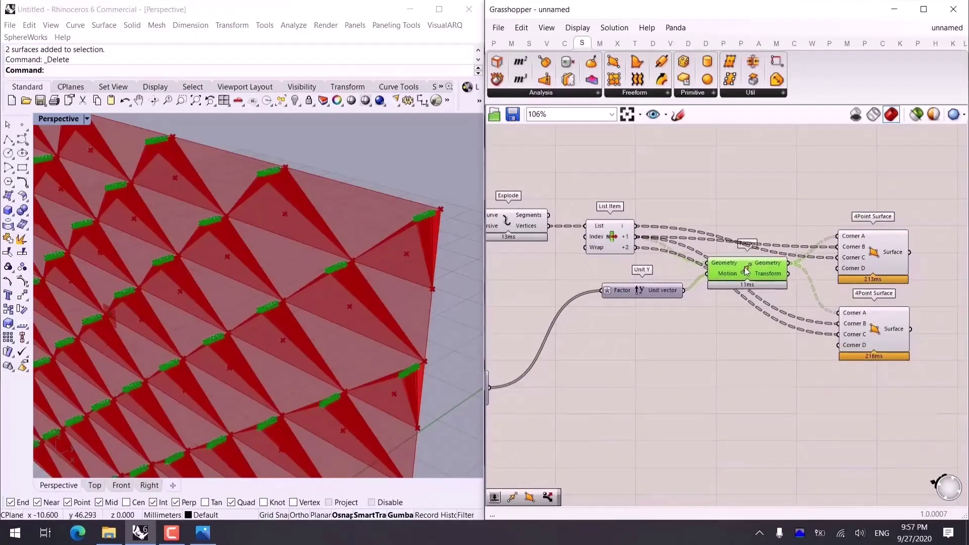
pyautogui.click(713, 297)
pyautogui.hotkey('ctrl', 'z')
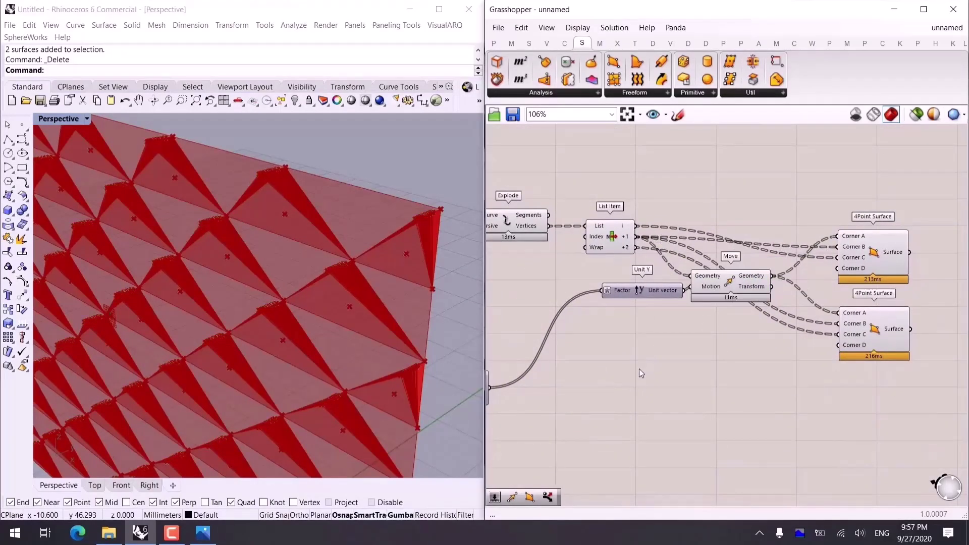
pyautogui.hotkey('ctrl', 'z')
pyautogui.moveTo(640, 341); pyautogui.dragTo(731, 328, button='right')
pyautogui.moveTo(383, 273); pyautogui.dragTo(237, 270, button='right')
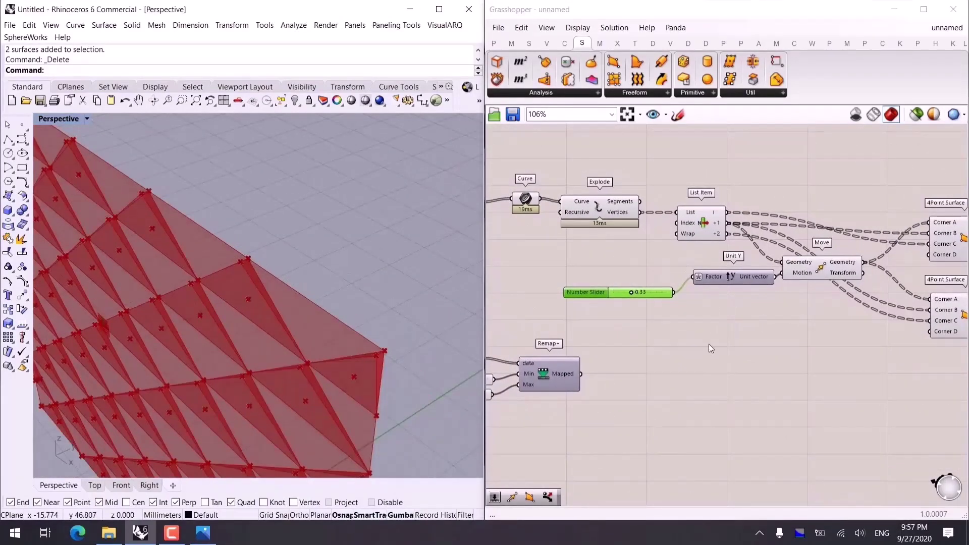
# Replace the 0.33 slider's connection to Unit Y's Factor input with Remap+'s Mapped output, keeping the slider on the canvas.
pyautogui.hotkey('ctrl', 'y')
pyautogui.click(613, 380)
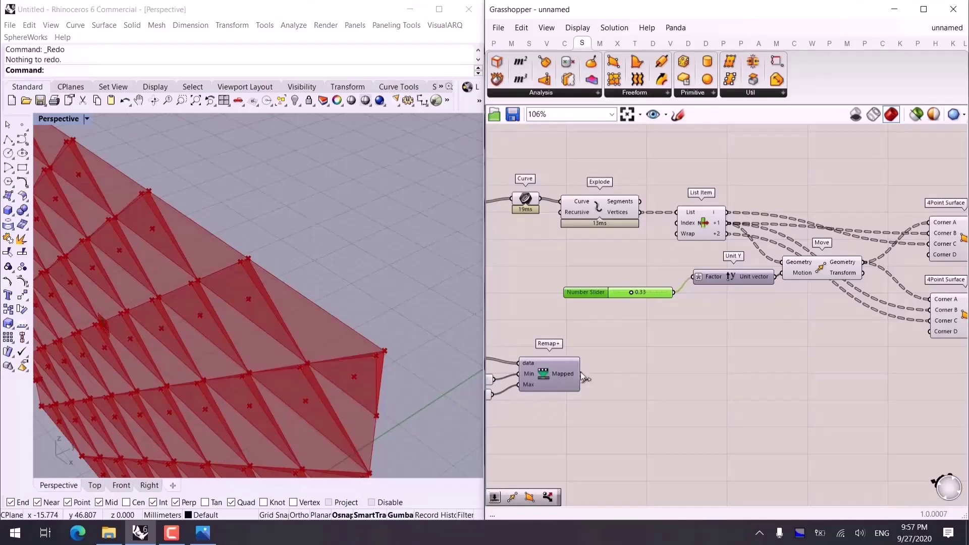
pyautogui.moveTo(583, 373); pyautogui.dragTo(695, 269)
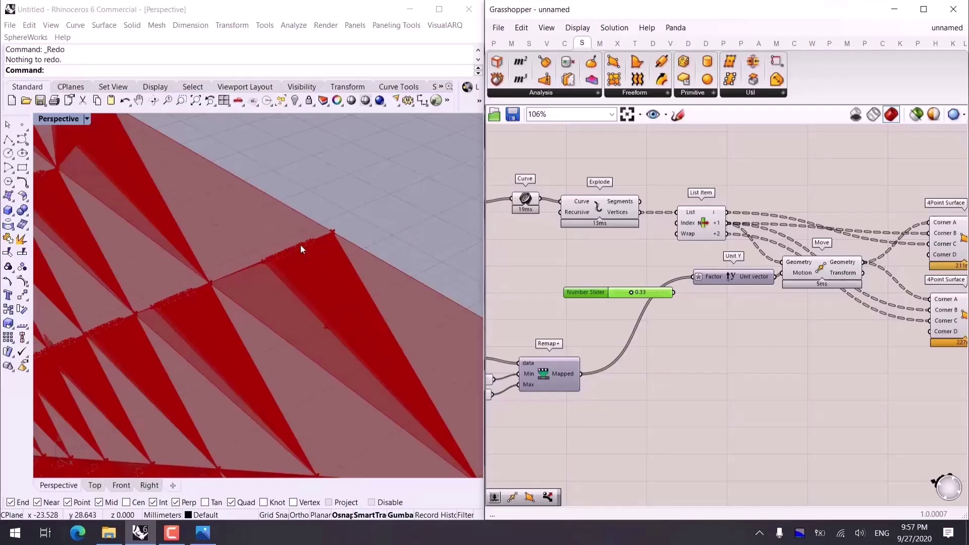
# Examine the moved panels and compare the data structures of Move's Geometry input and Unit Y's Unit vector output.
pyautogui.moveTo(313, 280); pyautogui.dragTo(307, 260, button='right')
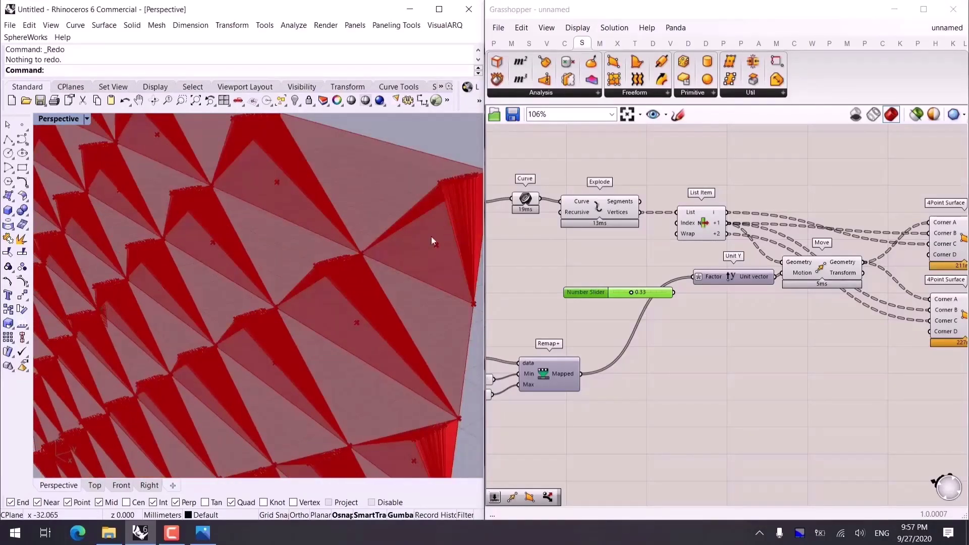
pyautogui.moveTo(785, 344); pyautogui.dragTo(684, 276, button='right')
pyautogui.scroll(4, 324, 255)
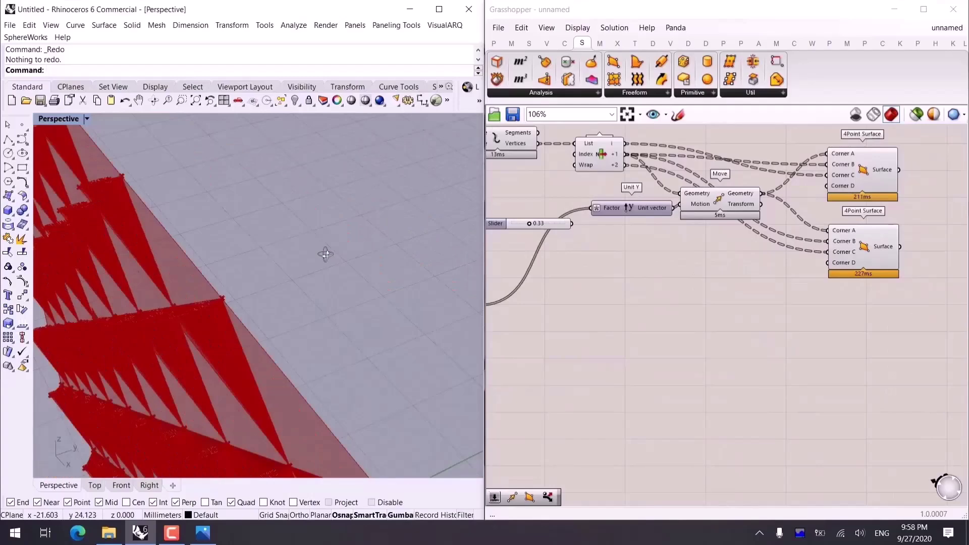
pyautogui.scroll(3, 601, 180)
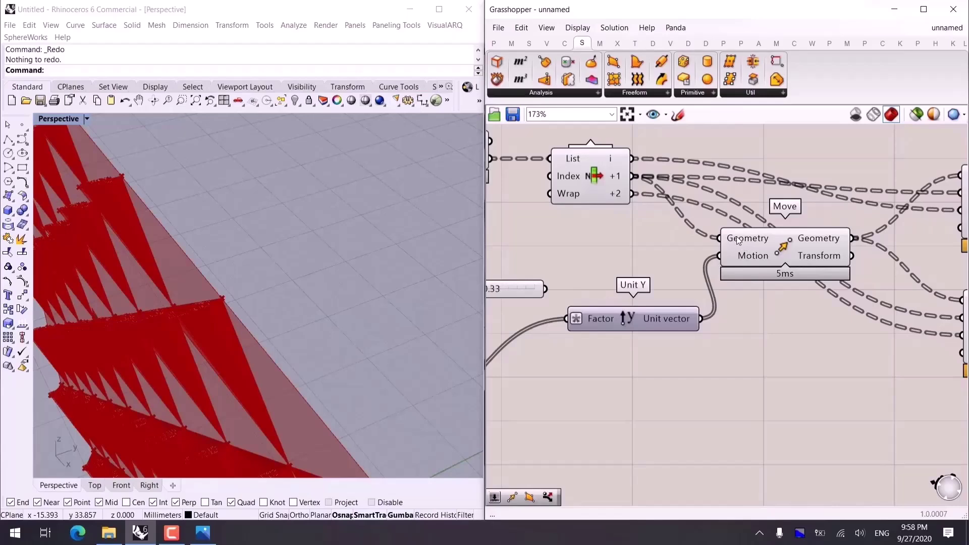
pyautogui.moveTo(738, 240)
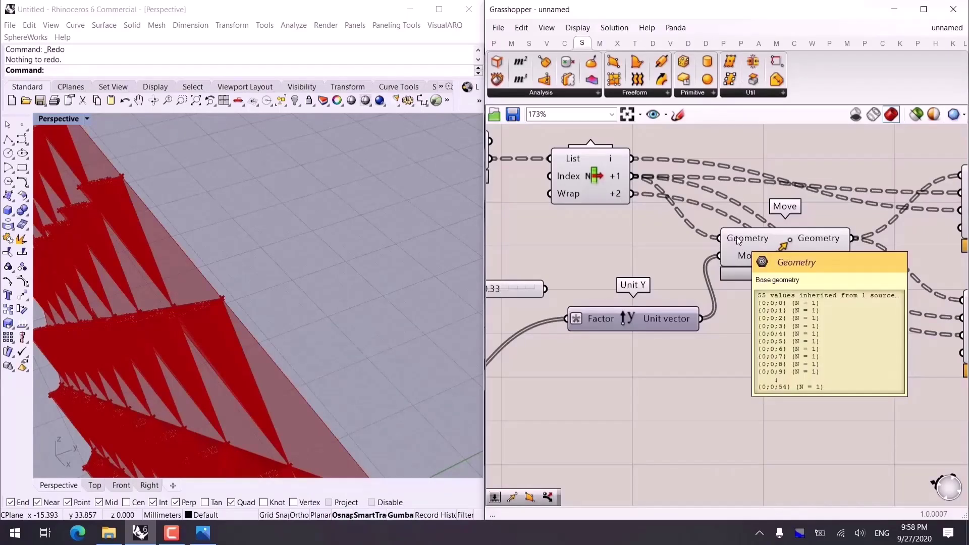
pyautogui.scroll(-2, 738, 241)
pyautogui.moveTo(786, 289)
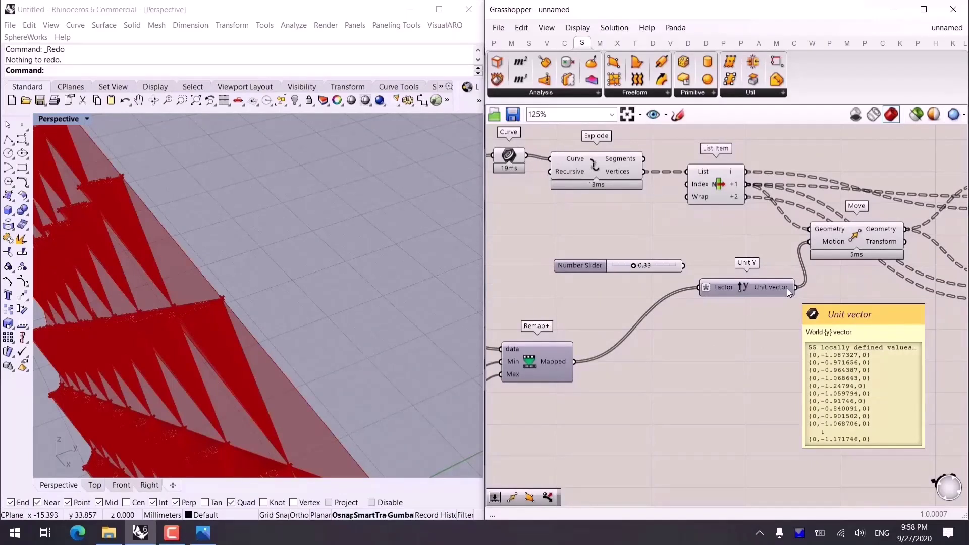
pyautogui.moveTo(786, 289); pyautogui.dragTo(688, 274, button='right')
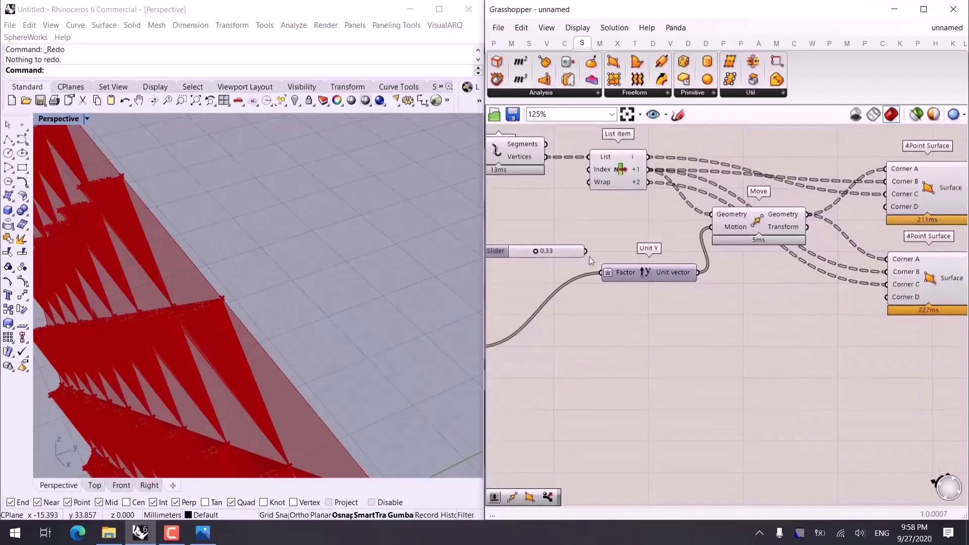
# Sketch a row of dashes above a divided bar with upward arrows on the canvas, and discard the sketch.
pyautogui.click(678, 115)
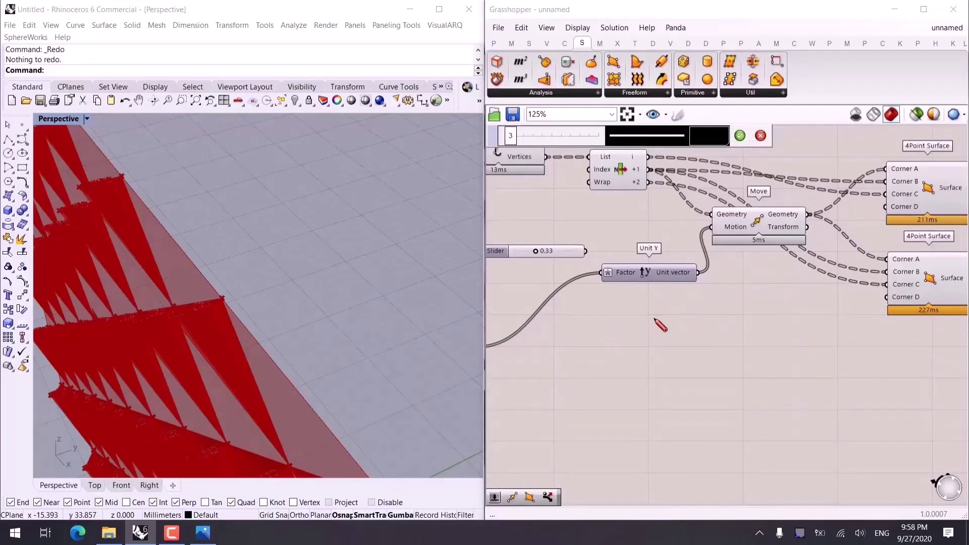
pyautogui.moveTo(654, 319); pyautogui.dragTo(799, 320)
pyautogui.moveTo(647, 385)
pyautogui.mouseDown()
pyautogui.moveTo(798, 388)
pyautogui.moveTo(655, 397)
pyautogui.moveTo(682, 379)
pyautogui.moveTo(734, 387)
pyautogui.mouseUp()
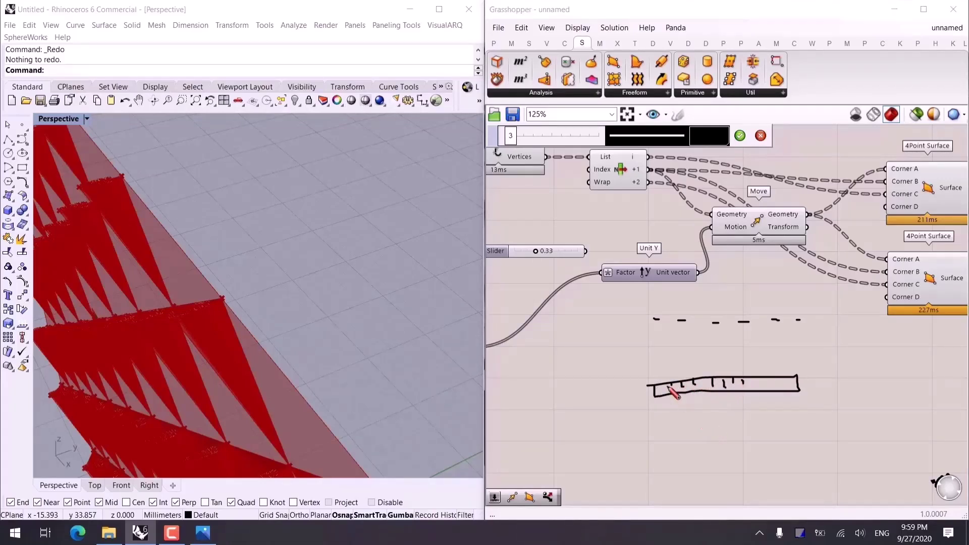
pyautogui.moveTo(671, 382); pyautogui.dragTo(658, 339)
pyautogui.moveTo(682, 384)
pyautogui.mouseDown()
pyautogui.moveTo(678, 349)
pyautogui.moveTo(687, 358)
pyautogui.moveTo(719, 347)
pyautogui.mouseUp()
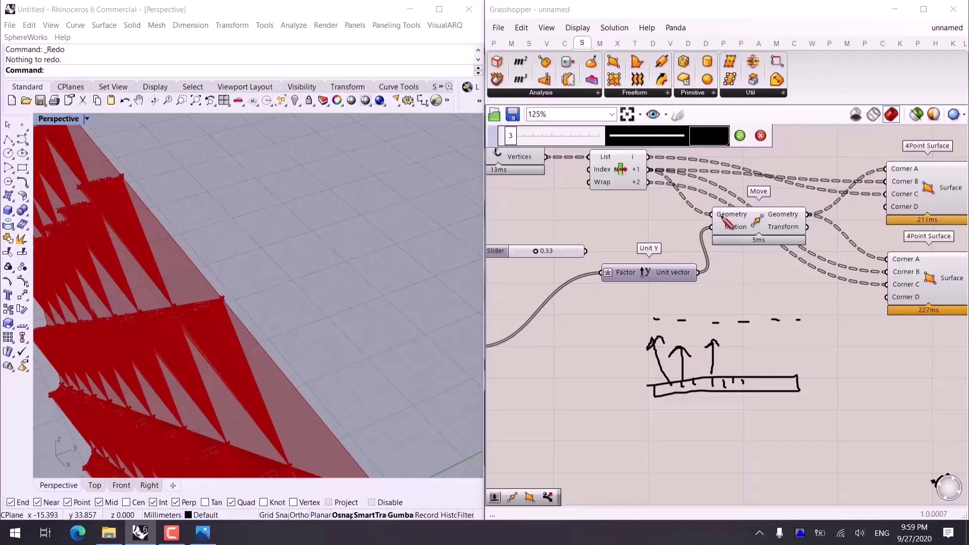
pyautogui.click(758, 136)
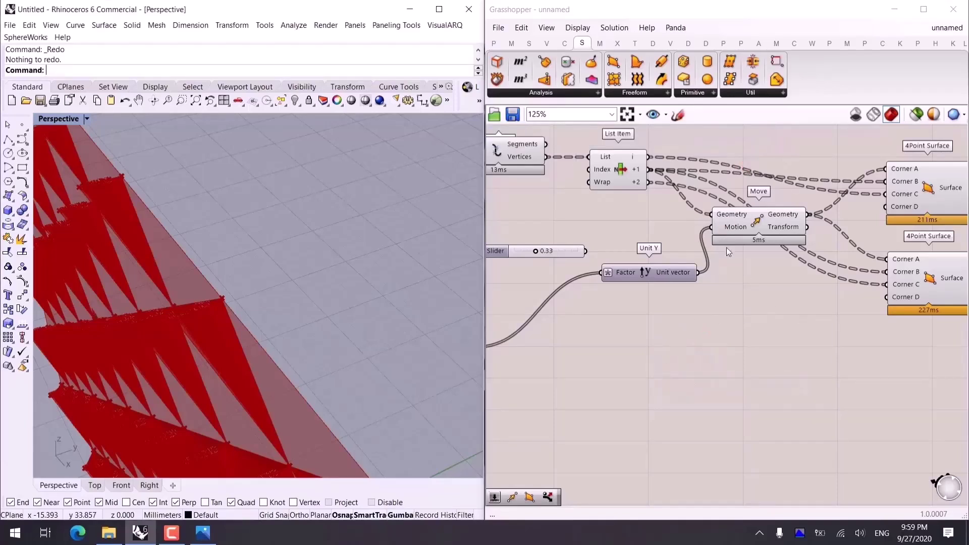
# Graft Unit Y's Unit vector output.
pyautogui.scroll(3, 702, 288)
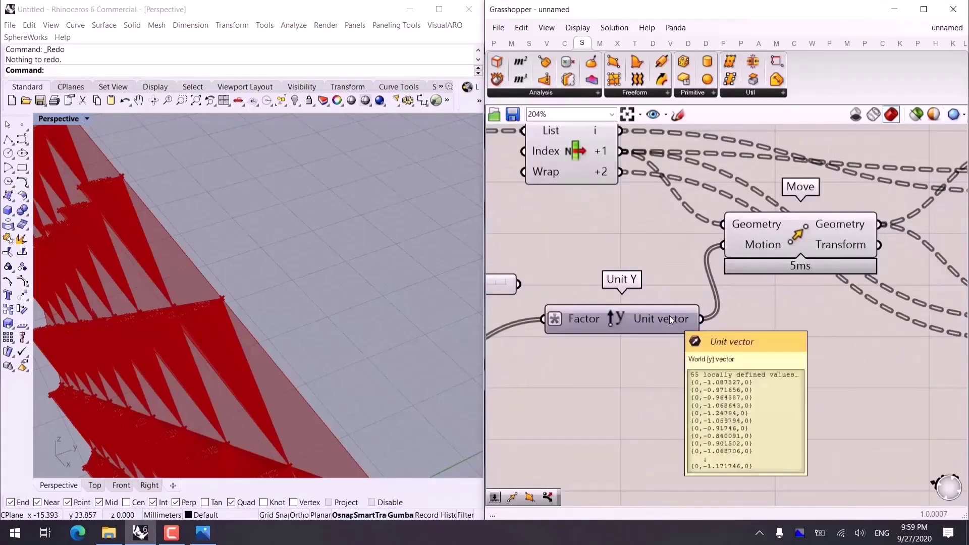
pyautogui.rightClick(676, 318)
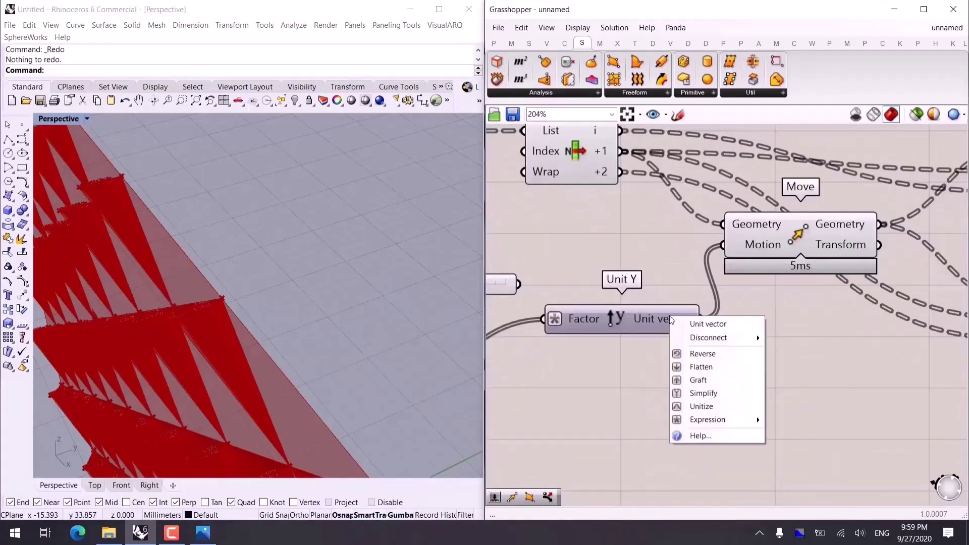
pyautogui.click(703, 380)
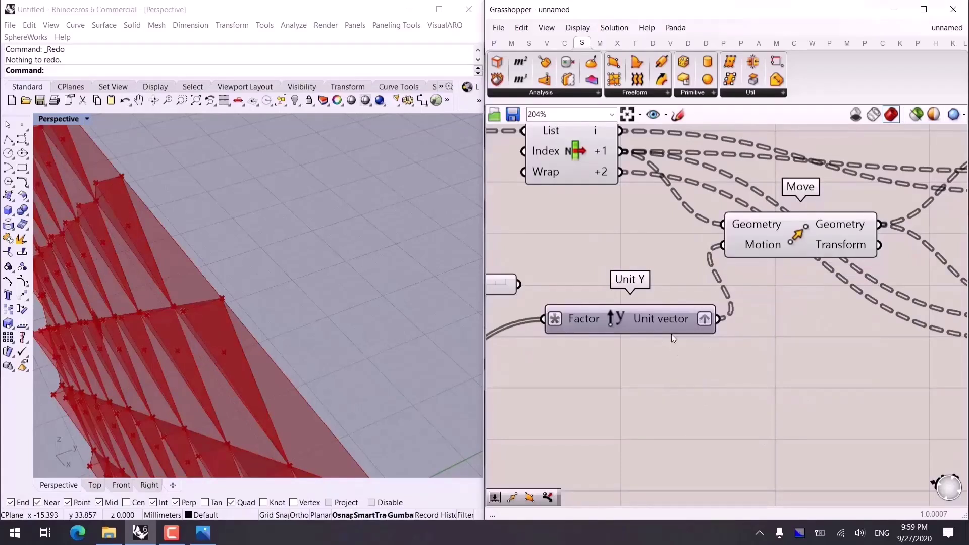
pyautogui.scroll(-2, 671, 334)
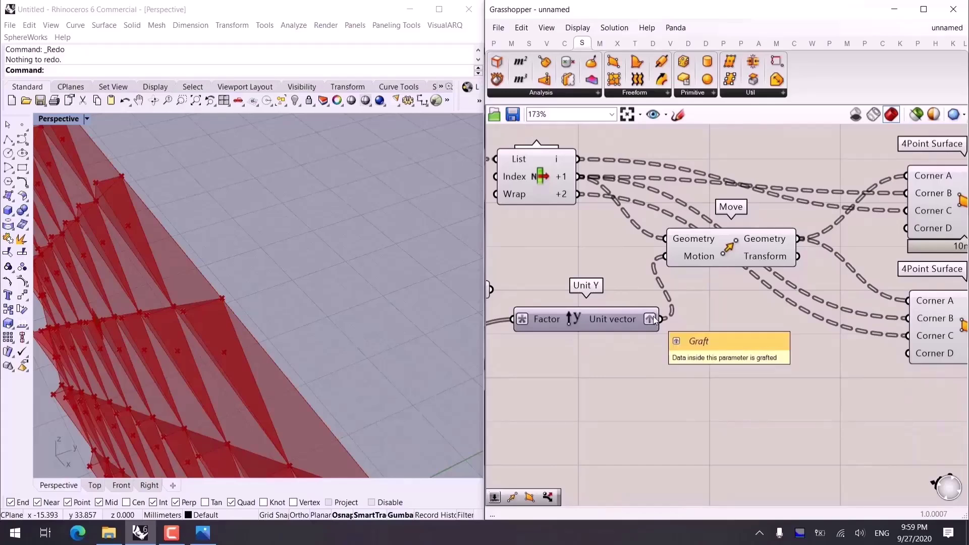
pyautogui.scroll(-3, 653, 316)
# Shift the movable surface point by setting the MD Slider to 0.68 ; 0.73.
pyautogui.moveTo(362, 366); pyautogui.dragTo(240, 355, button='right')
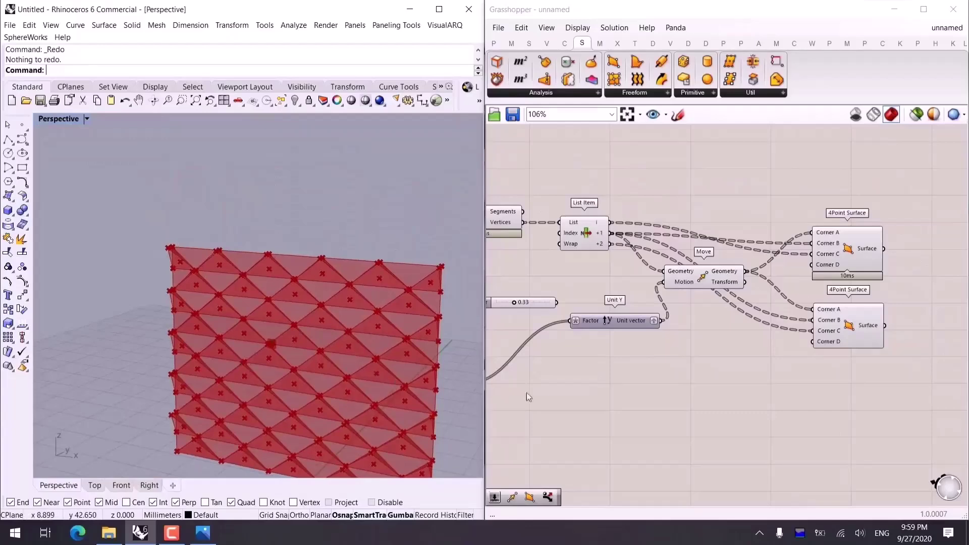
pyautogui.moveTo(526, 392); pyautogui.dragTo(612, 355, button='right')
pyautogui.scroll(5, 613, 356)
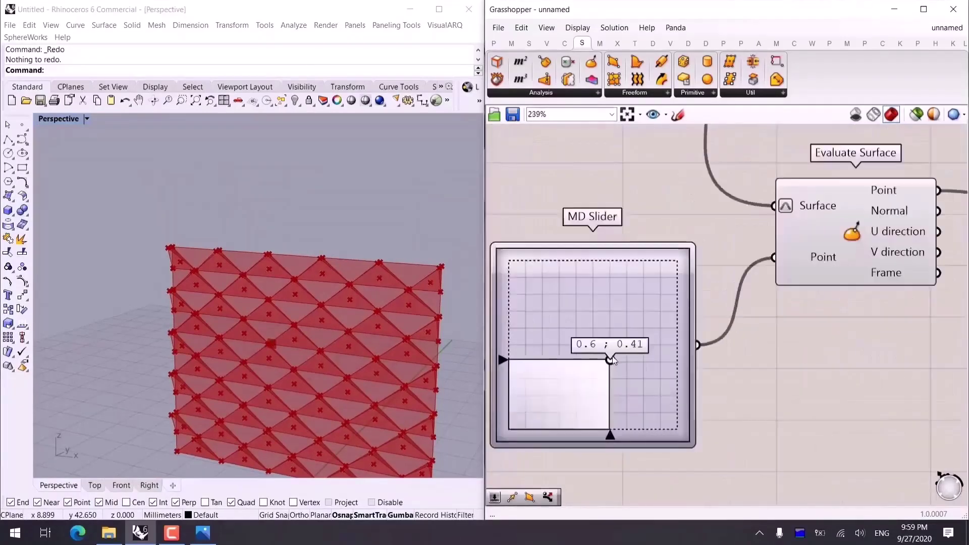
pyautogui.moveTo(610, 364); pyautogui.dragTo(626, 286)
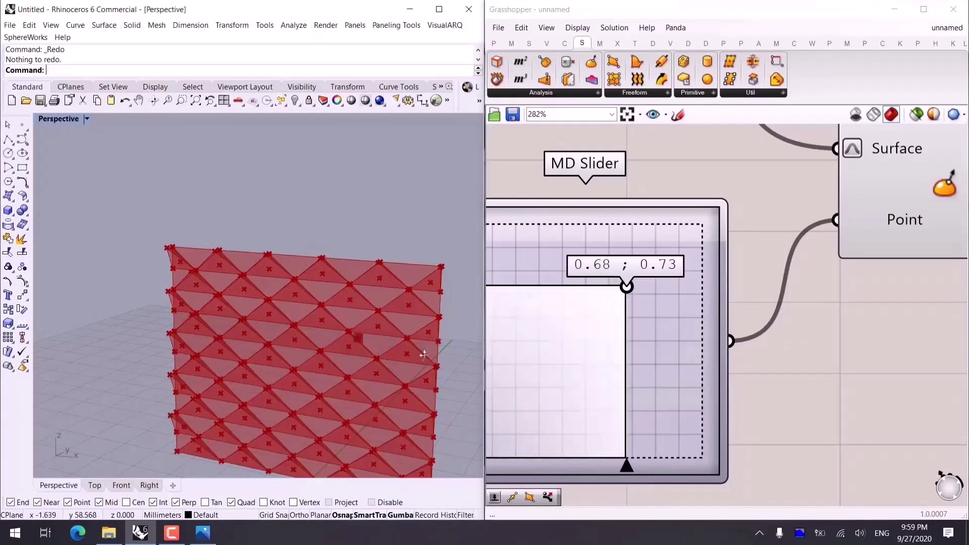
pyautogui.moveTo(422, 350); pyautogui.dragTo(454, 328, button='right')
# Turn off the preview of all components except Evaluate Surface and the two 4Point Surface components.
pyautogui.scroll(-10, 841, 322)
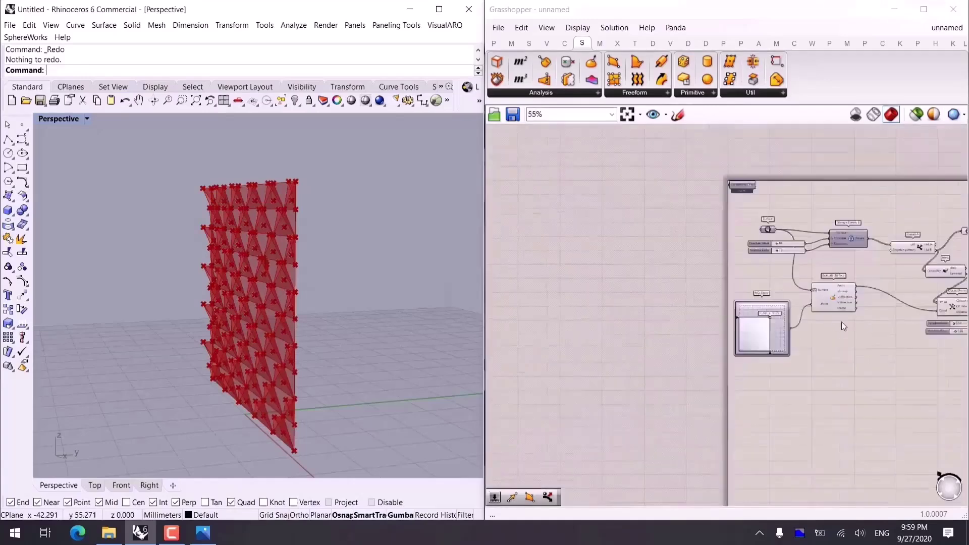
pyautogui.scroll(4, 791, 287)
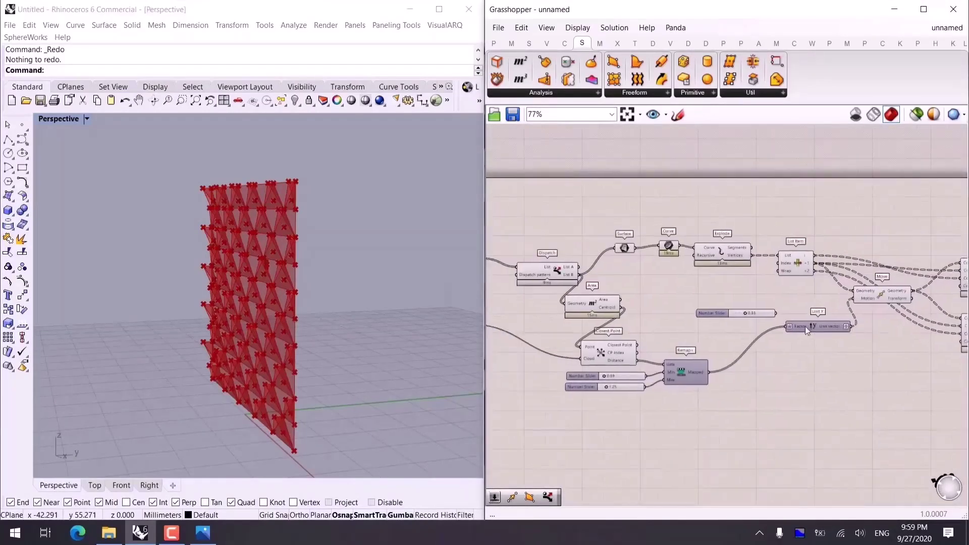
pyautogui.scroll(-4, 815, 349)
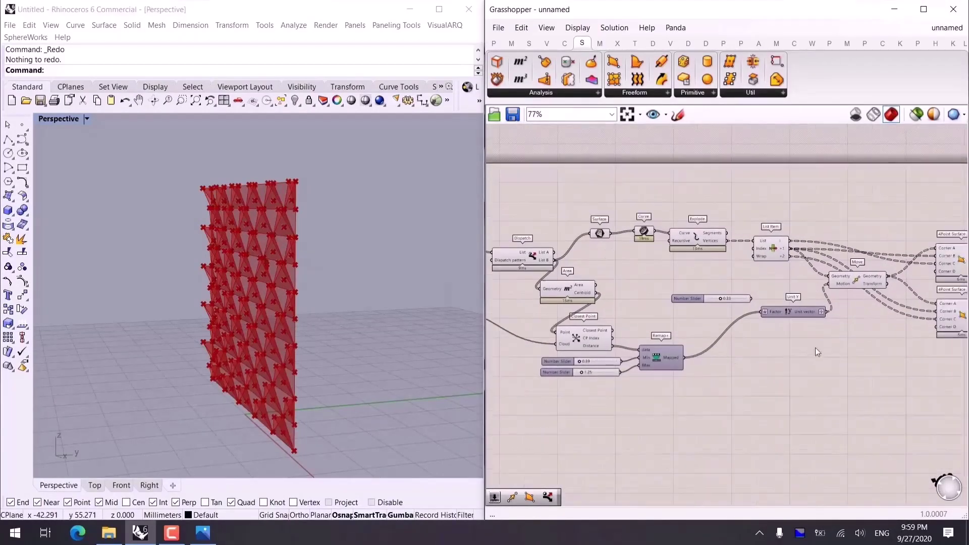
pyautogui.moveTo(840, 240); pyautogui.dragTo(641, 375)
pyautogui.middleClick(650, 377)
pyautogui.click(691, 343)
pyautogui.scroll(1, 651, 375)
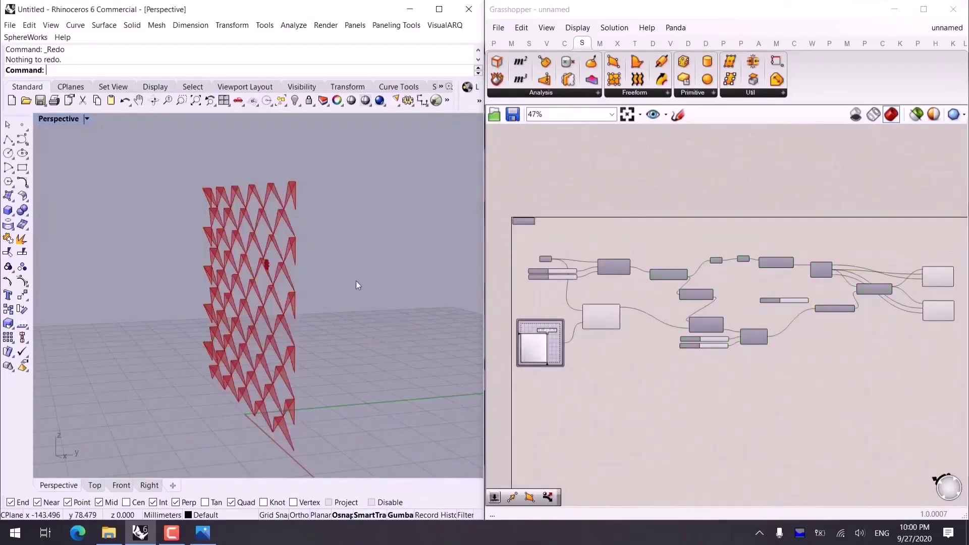
# Move Dispatch up level with the Surface component and add a Custom Preview component above the Surface and Curve components.
pyautogui.moveTo(355, 281); pyautogui.dragTo(412, 279, button='right')
pyautogui.scroll(5, 735, 323)
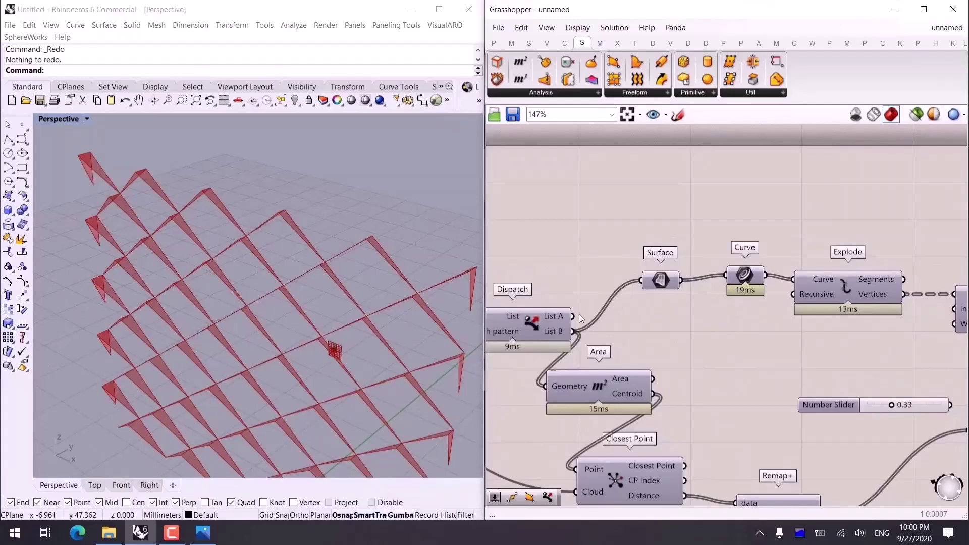
pyautogui.moveTo(517, 319); pyautogui.dragTo(534, 292)
pyautogui.click(622, 239)
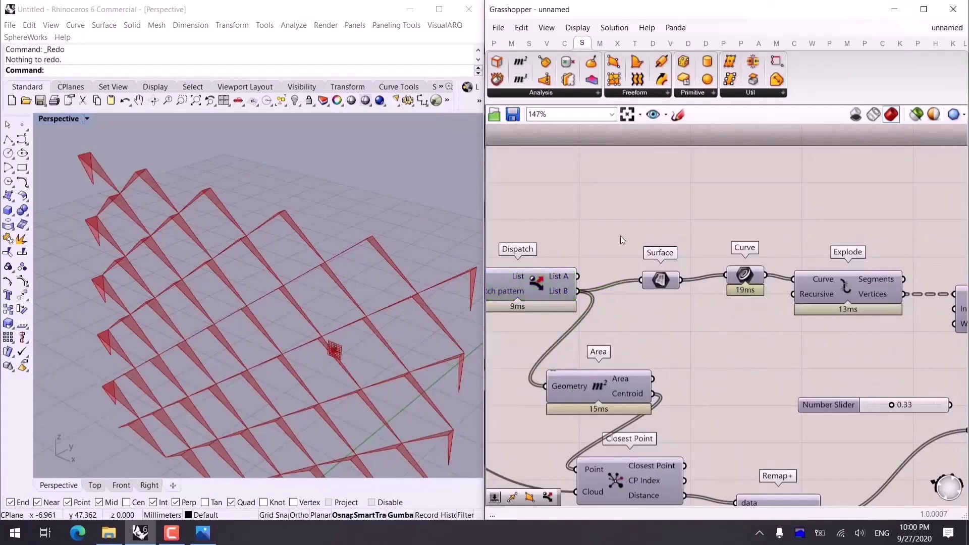
pyautogui.doubleClick(621, 236)
pyautogui.write('cus')
pyautogui.press('Up')
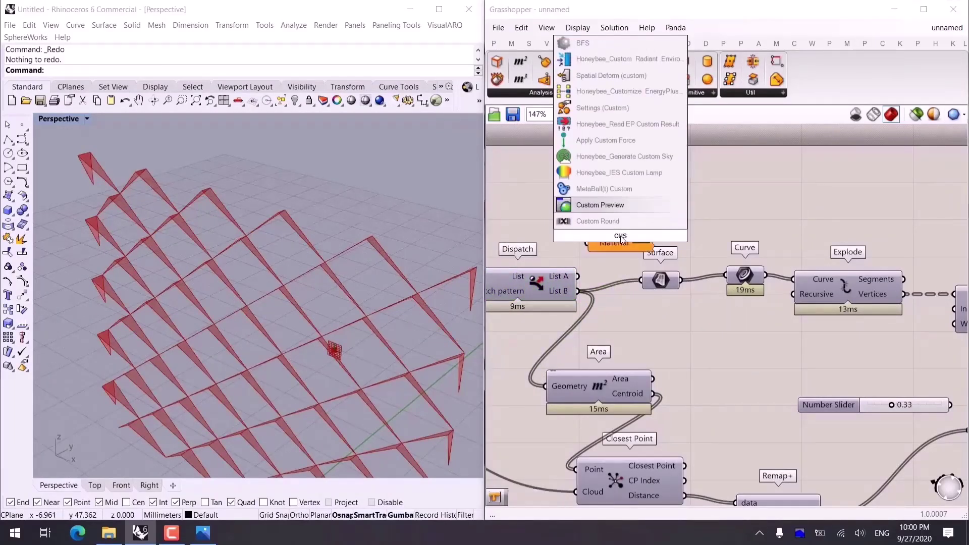
pyautogui.press('Return')
pyautogui.moveTo(620, 235); pyautogui.dragTo(704, 211)
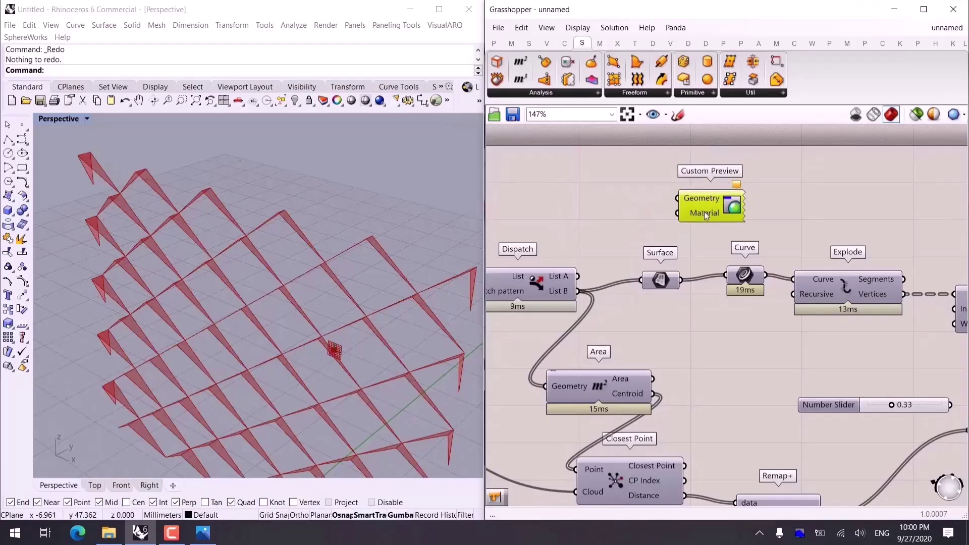
# Duplicate the Custom Preview and connect Dispatch's List A to the upper copy's Geometry and List B to the lower one's.
pyautogui.hotkey('ctrl', 'c')
pyautogui.hotkey('ctrl', 'v')
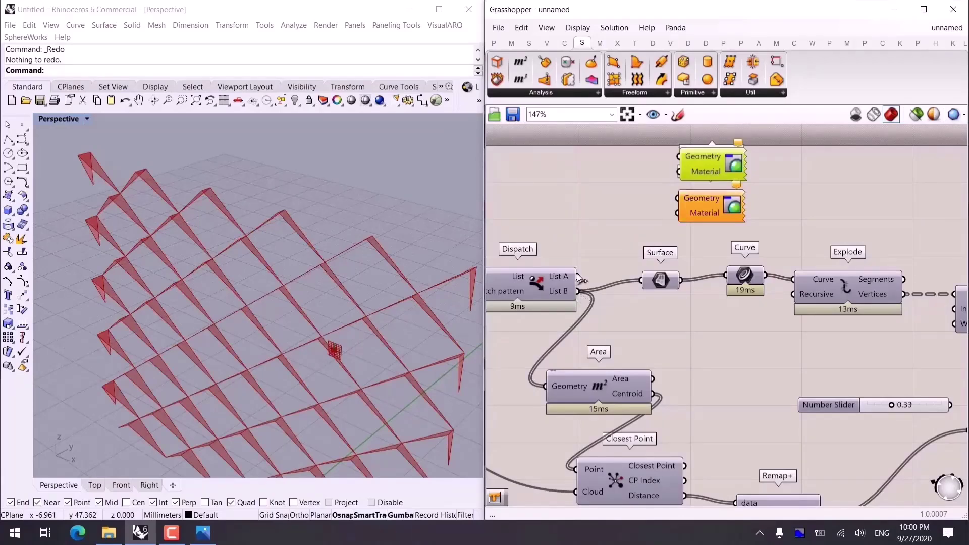
pyautogui.moveTo(578, 277); pyautogui.dragTo(678, 157)
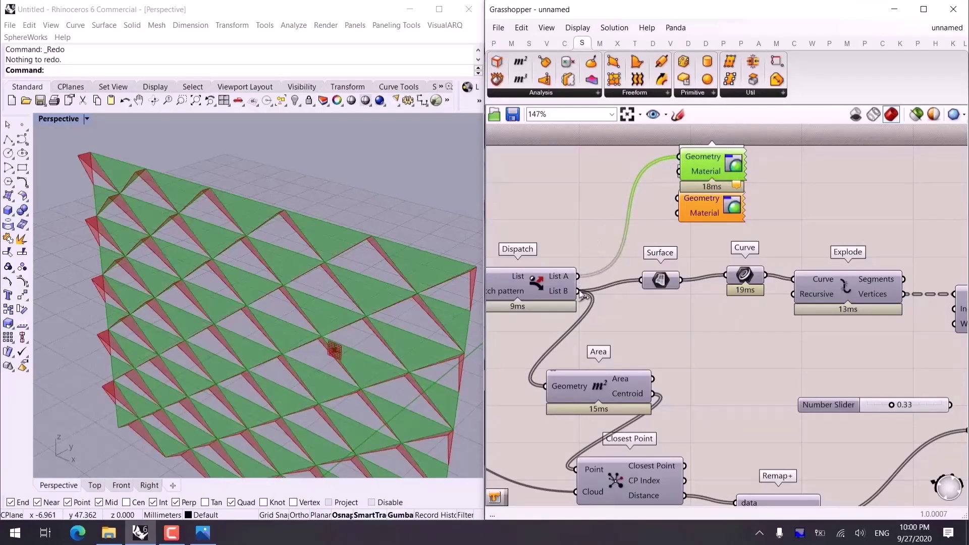
pyautogui.moveTo(578, 291); pyautogui.dragTo(678, 199)
# Add a white Colour Swatch and connect it to the Material input of the Custom Preview fed by List A.
pyautogui.doubleClick(567, 183)
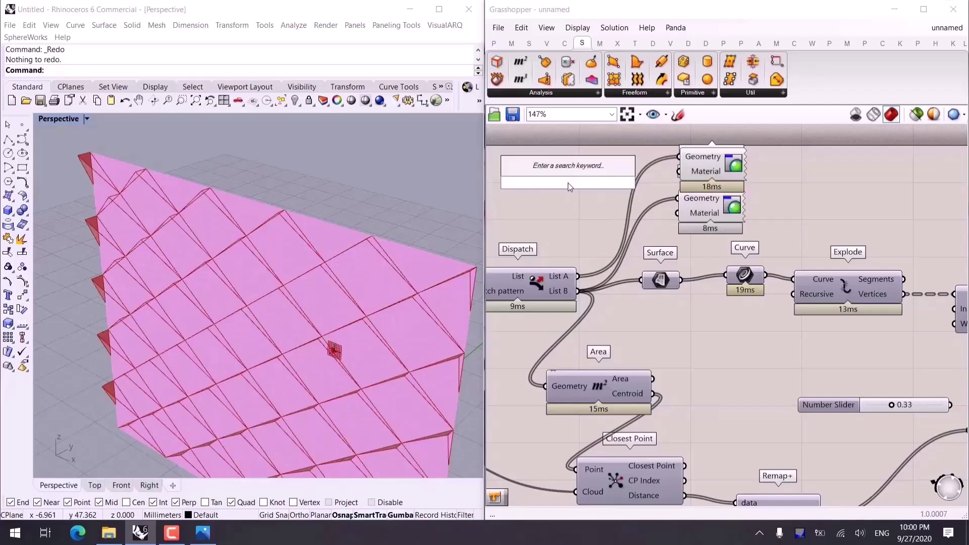
pyautogui.write('colour')
pyautogui.press('Return')
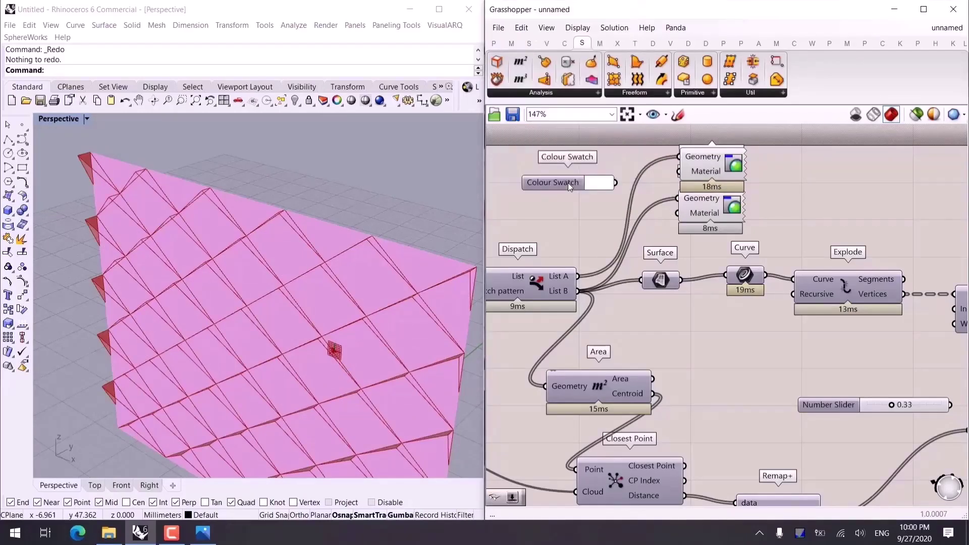
pyautogui.moveTo(615, 182); pyautogui.dragTo(678, 172)
pyautogui.moveTo(340, 222); pyautogui.dragTo(365, 251, button='right')
pyautogui.scroll(4, 365, 250)
pyautogui.scroll(-4, 858, 208)
# Relocate the Custom Preview fed by List B to the end of the definition, beyond the two 4Point Surface components.
pyautogui.moveTo(858, 208); pyautogui.dragTo(584, 266, button='right')
pyautogui.scroll(2, 507, 272)
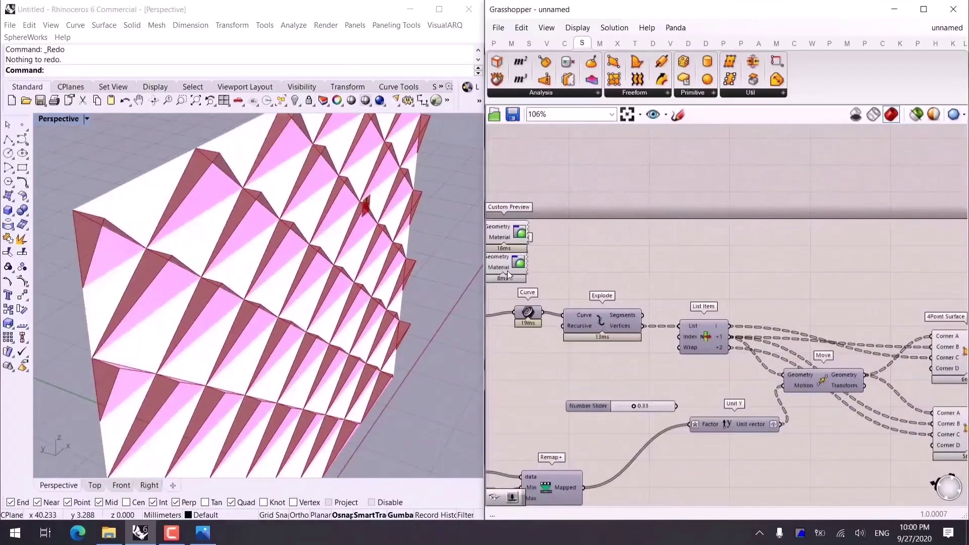
pyautogui.moveTo(508, 271); pyautogui.dragTo(921, 262)
pyautogui.moveTo(916, 294); pyautogui.dragTo(664, 309, button='right')
pyautogui.moveTo(678, 280); pyautogui.dragTo(947, 377)
pyautogui.moveTo(616, 399); pyautogui.dragTo(529, 322, button='right')
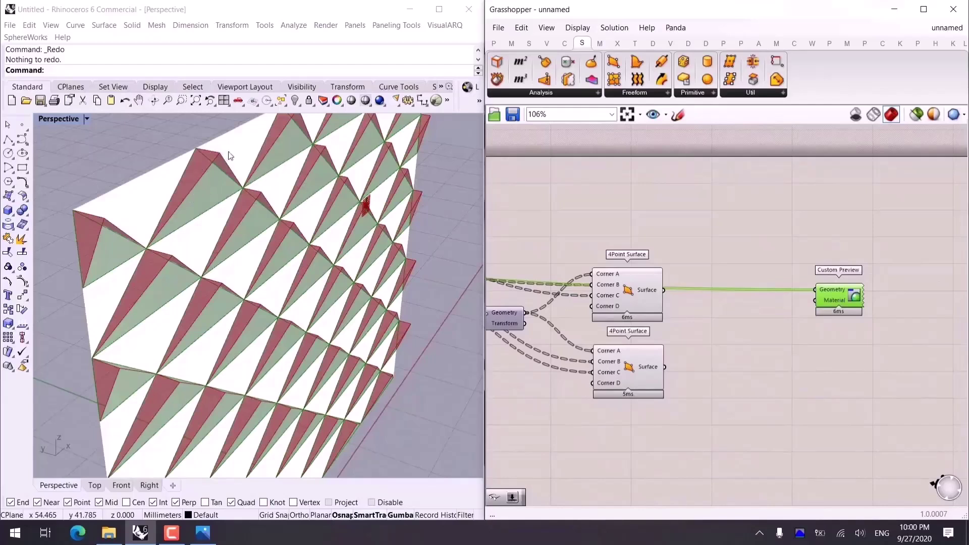
# Add a Brep Join component and connect the Surface outputs of both 4Point Surface components to its Breps input.
pyautogui.click(728, 330)
pyautogui.doubleClick(728, 330)
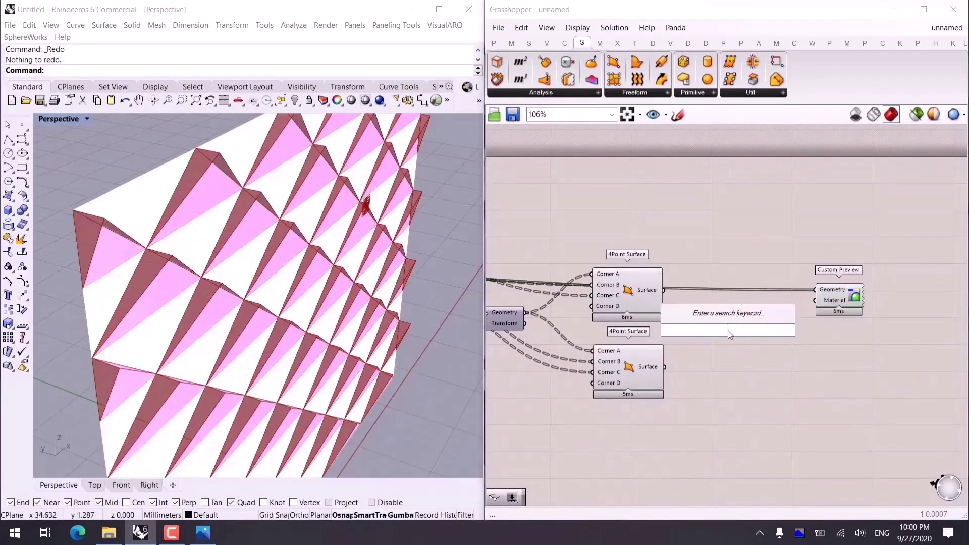
pyautogui.write('brep join')
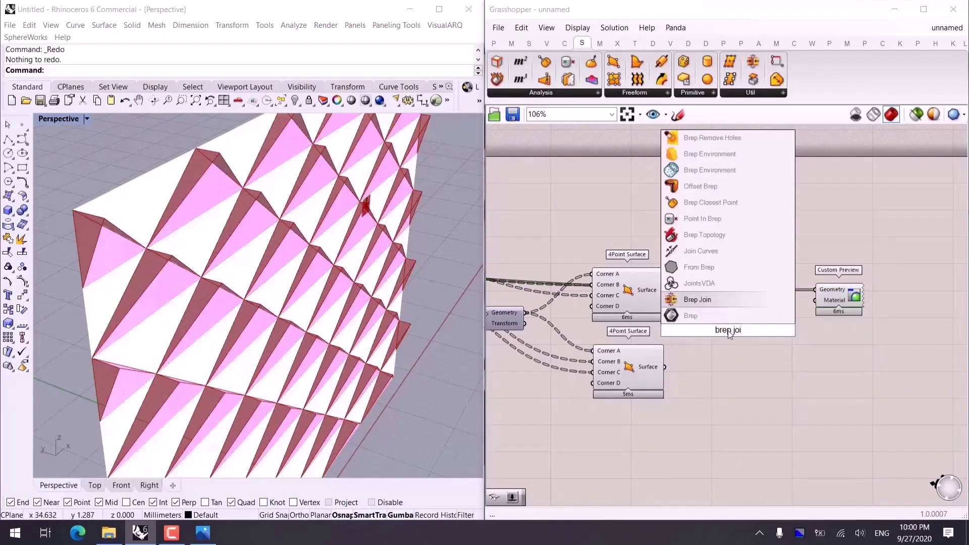
pyautogui.press('Return')
pyautogui.moveTo(665, 290); pyautogui.dragTo(697, 330)
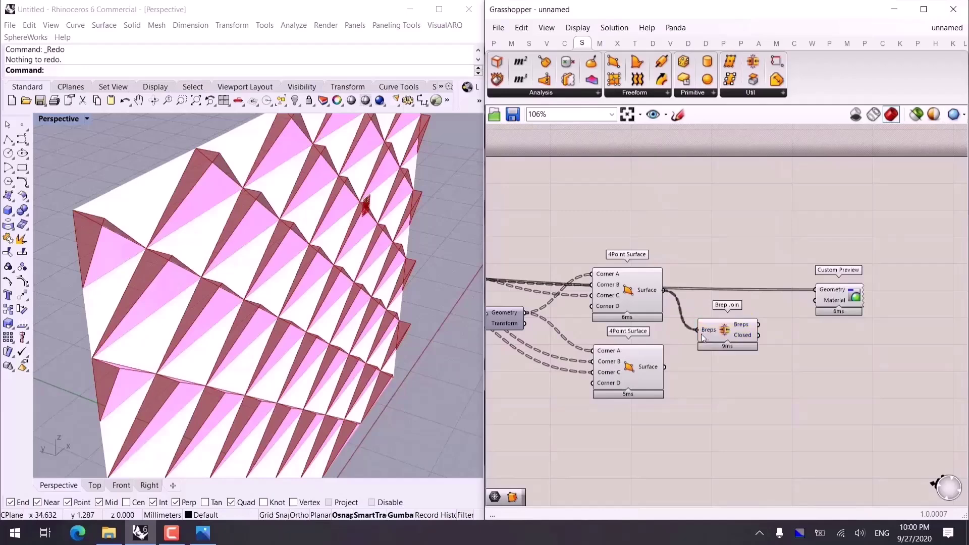
pyautogui.keyDown('shift'); pyautogui.moveTo(664, 367); pyautogui.dragTo(698, 330); pyautogui.keyUp('shift')
# Hide the 4Point Surface and Brep Join previews, and replace List B with Brep Join's Breps output in the relocated Custom Preview's Geometry.
pyautogui.moveTo(649, 220); pyautogui.dragTo(607, 416)
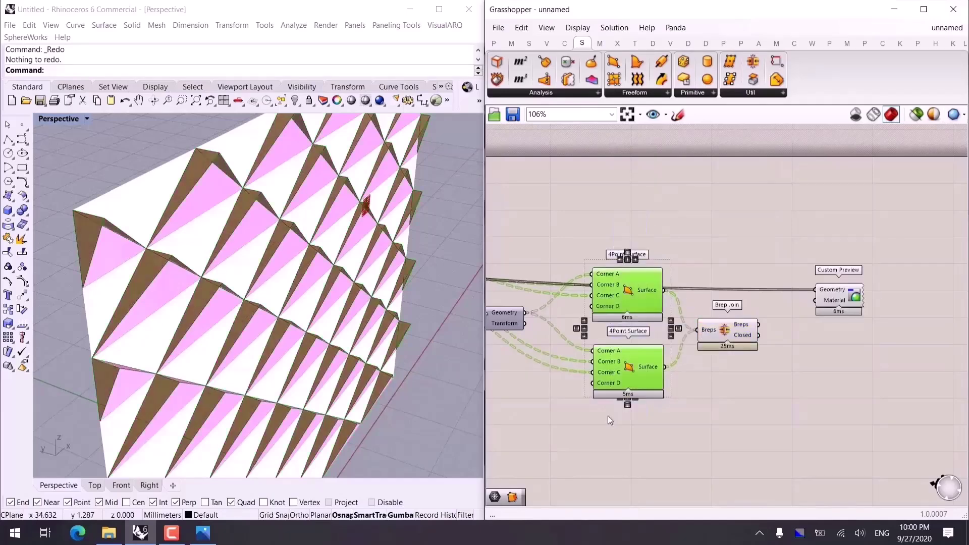
pyautogui.moveTo(744, 255); pyautogui.dragTo(823, 289)
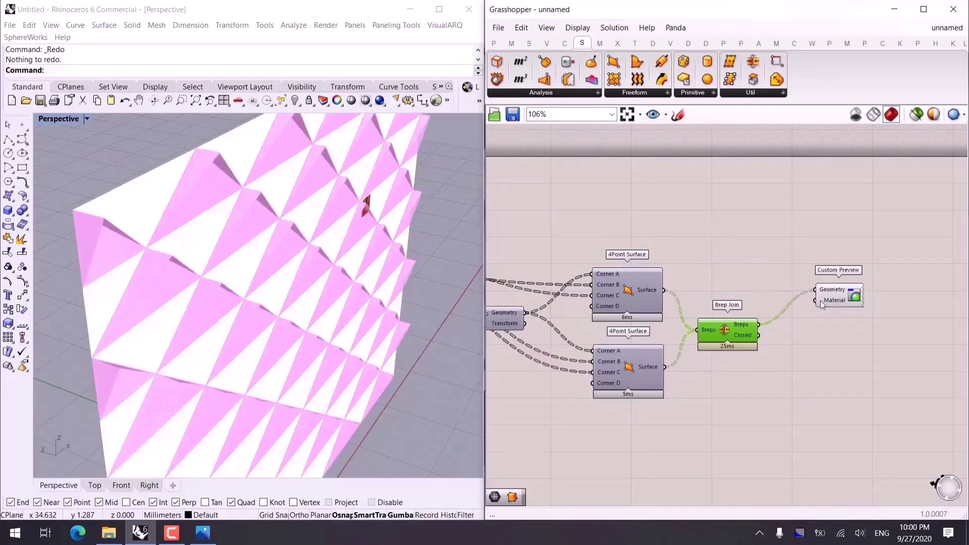
# Add a panel containing "blue" and connect it to the Material input of the Custom Preview fed by Brep Join.
pyautogui.doubleClick(798, 382)
pyautogui.write('//blue')
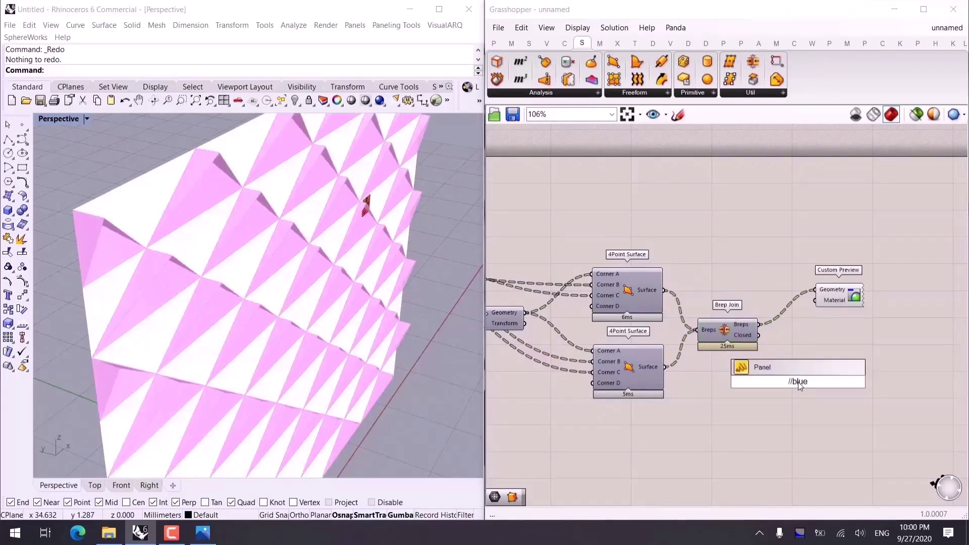
pyautogui.press('Return')
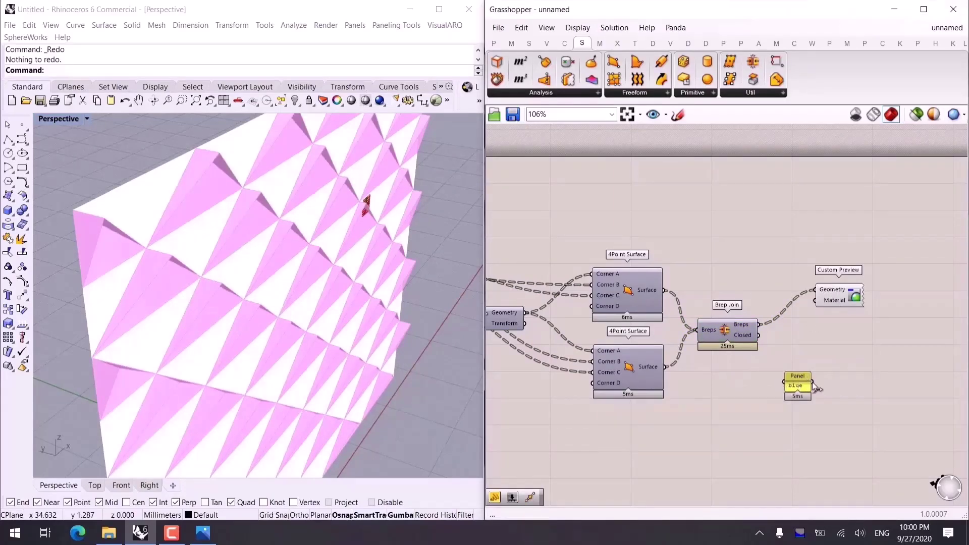
pyautogui.moveTo(812, 382); pyautogui.dragTo(816, 301)
pyautogui.scroll(-7, 340, 307)
pyautogui.moveTo(340, 307); pyautogui.dragTo(186, 302, button='right')
pyautogui.scroll(3, 187, 301)
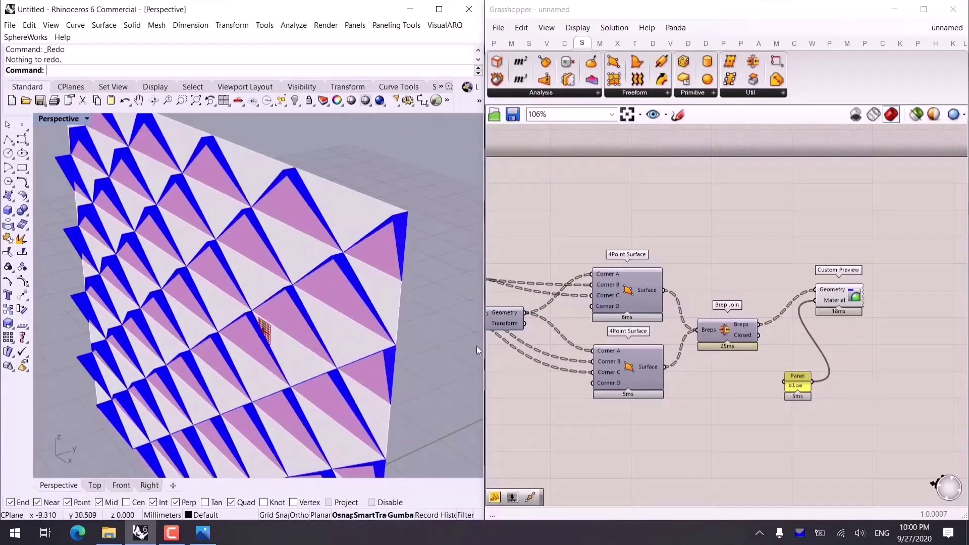
# Set Remap+'s Min slider to 0.14 and swap the two sliders' connections between the Min and Max inputs.
pyautogui.scroll(-3, 796, 344)
pyautogui.scroll(5, 623, 373)
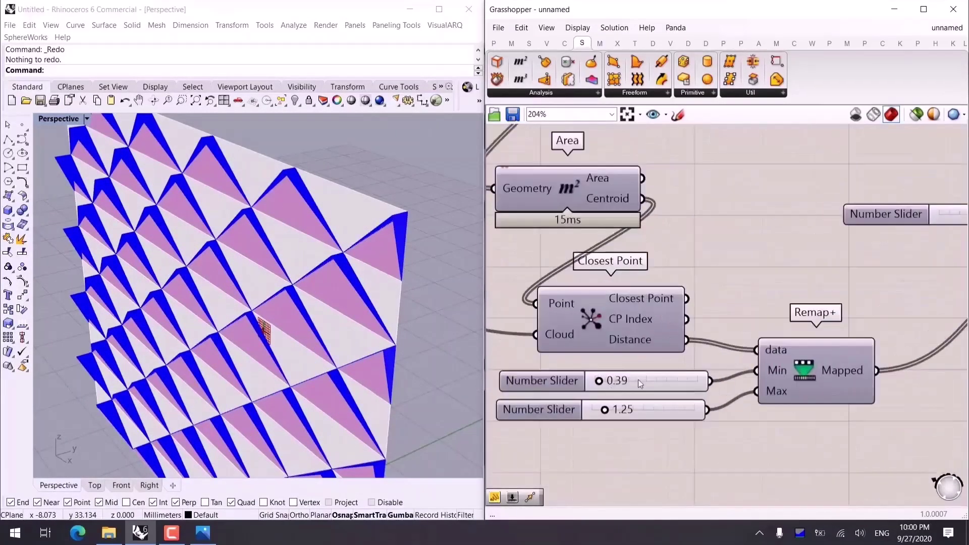
pyautogui.moveTo(599, 382)
pyautogui.mouseDown()
pyautogui.moveTo(611, 382)
pyautogui.moveTo(596, 377)
pyautogui.mouseUp()
pyautogui.moveTo(596, 372); pyautogui.dragTo(721, 352, button='right')
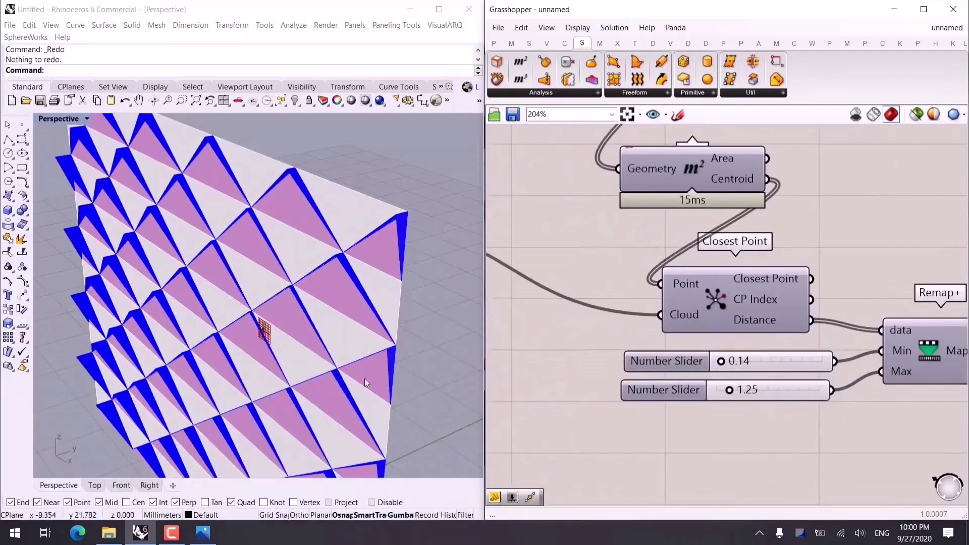
pyautogui.scroll(3, 121, 380)
pyautogui.keyDown('shift'); pyautogui.moveTo(120, 380); pyautogui.dragTo(184, 354, button='right'); pyautogui.keyUp('shift')
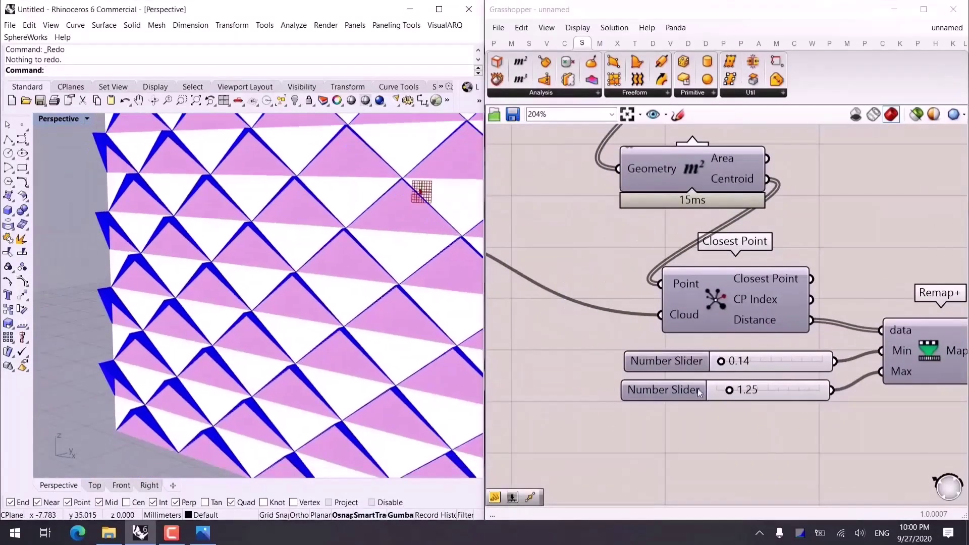
pyautogui.moveTo(323, 283); pyautogui.dragTo(410, 266, button='right')
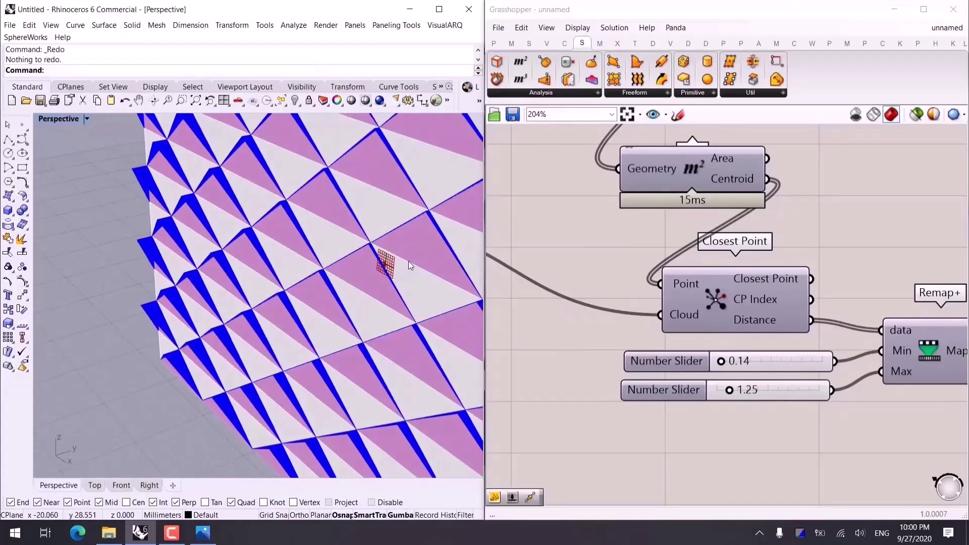
pyautogui.moveTo(820, 367); pyautogui.dragTo(712, 380, button='right')
pyautogui.moveTo(725, 404); pyautogui.dragTo(774, 401)
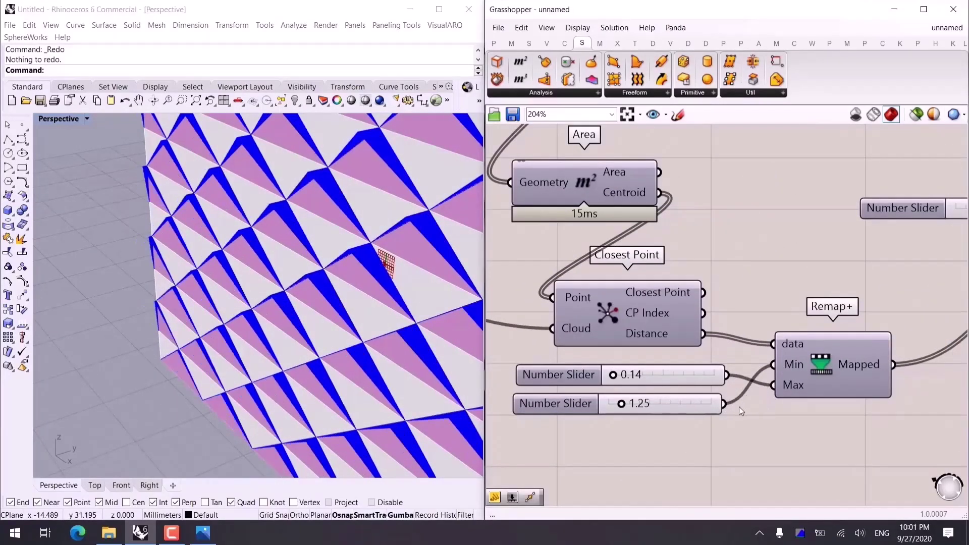
# Delete the two number sliders feeding Remap+'s Min and Max inputs.
pyautogui.moveTo(722, 453); pyautogui.dragTo(648, 366)
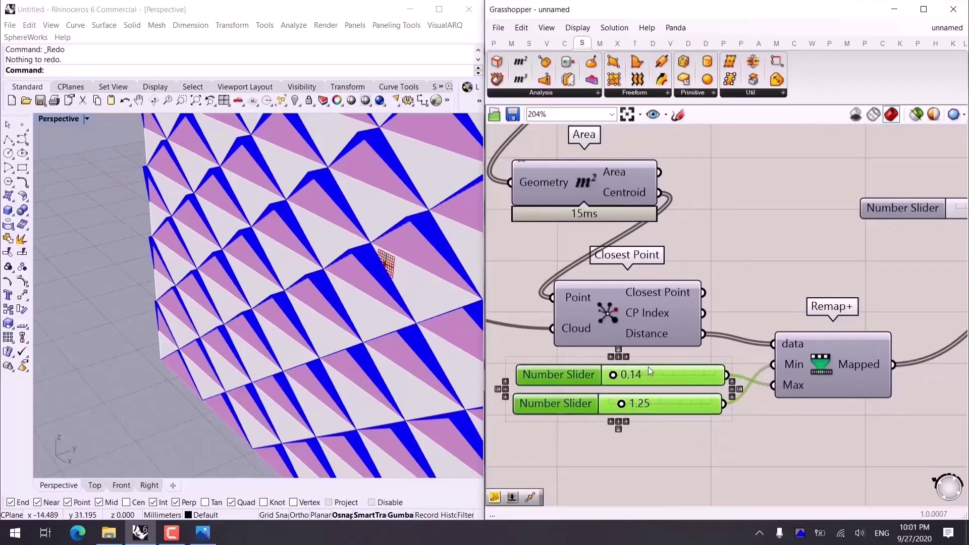
pyautogui.press('Delete')
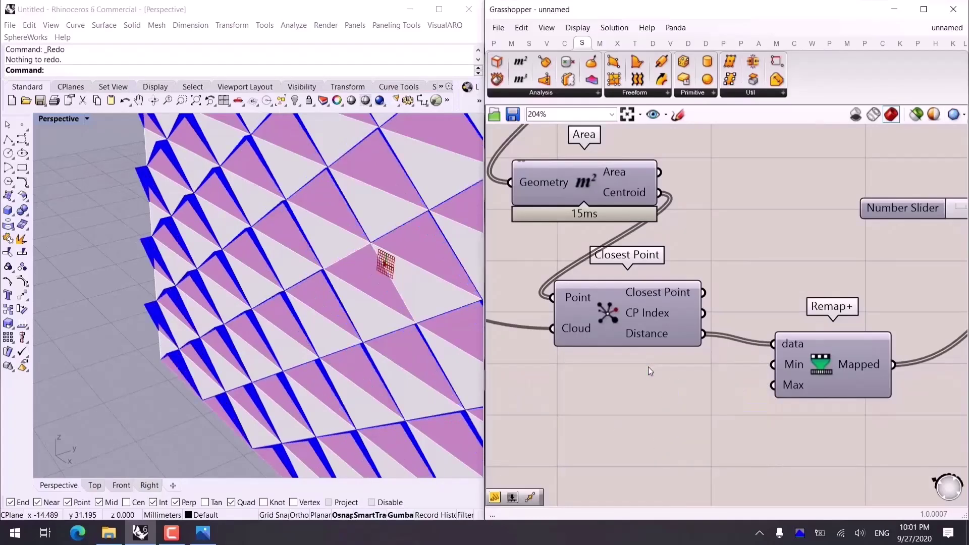
# Add a Graph Mapper component beside Remap+, below the Unit Y component.
pyautogui.scroll(-3, 693, 373)
pyautogui.doubleClick(800, 377)
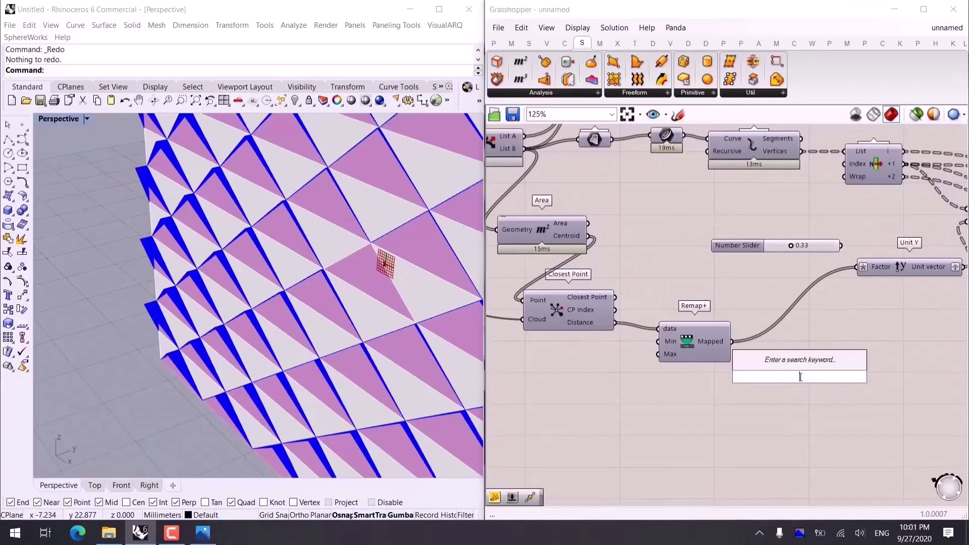
pyautogui.write('gra')
pyautogui.press('Up')
pyautogui.press('Up')
pyautogui.press('Up')
pyautogui.press('Up')
pyautogui.press('Up')
pyautogui.press('Up')
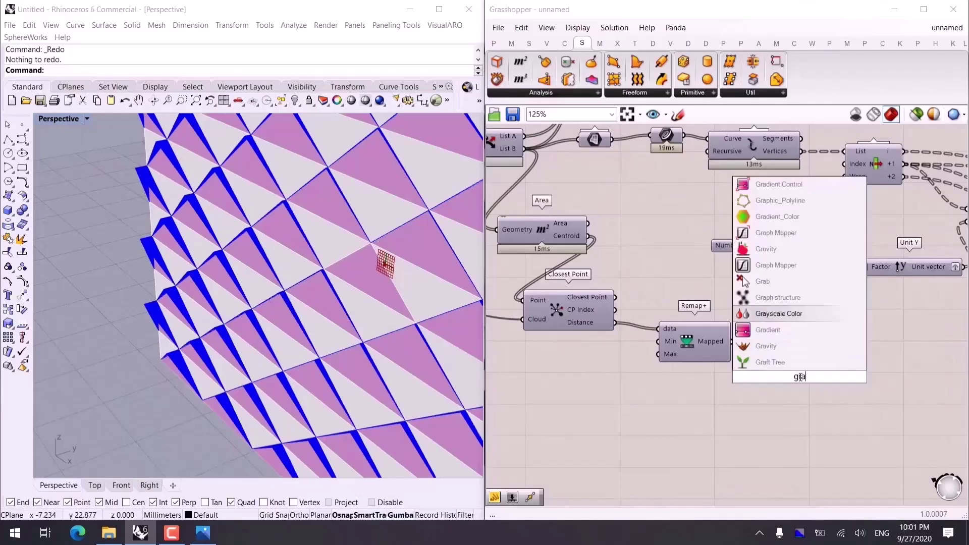
pyautogui.press('Return')
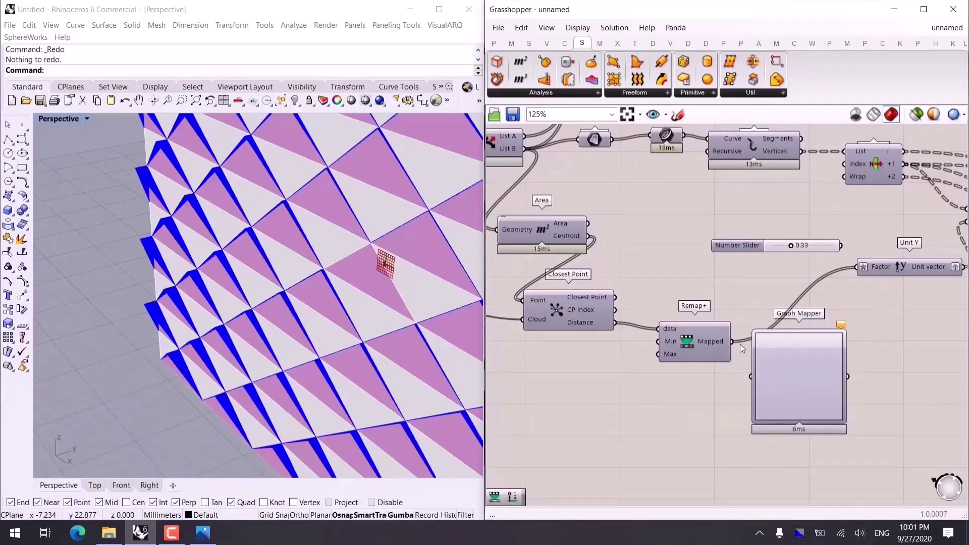
# Connect Remap+'s Mapped output to the Graph Mapper and set its graph type to Sine.
pyautogui.moveTo(732, 342); pyautogui.dragTo(751, 375)
pyautogui.rightClick(774, 371)
pyautogui.moveTo(817, 497)
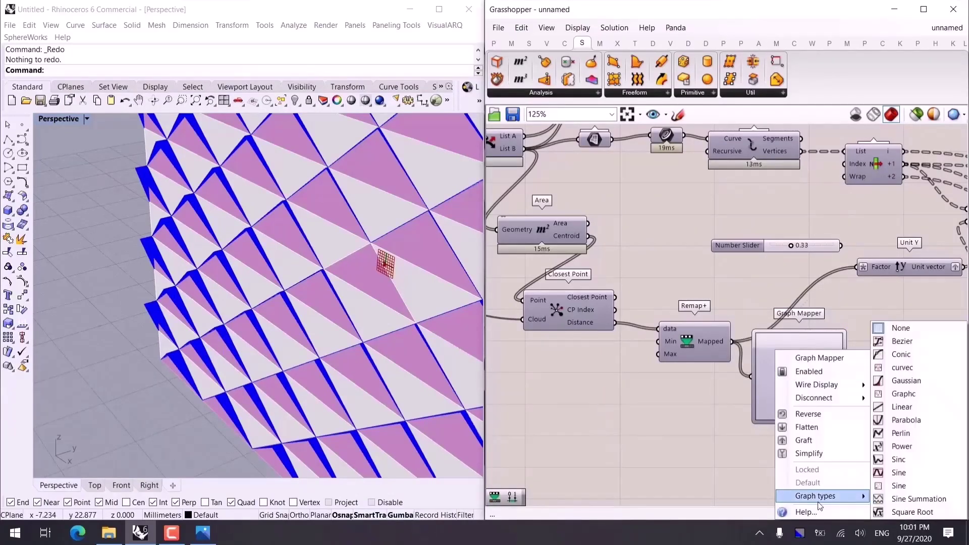
pyautogui.click(901, 473)
# Duplicate Remap+ after the Graph Mapper, feed its data input from the graph output, and connect Mapped to Unit Y's Factor.
pyautogui.moveTo(833, 388); pyautogui.dragTo(689, 399, button='right')
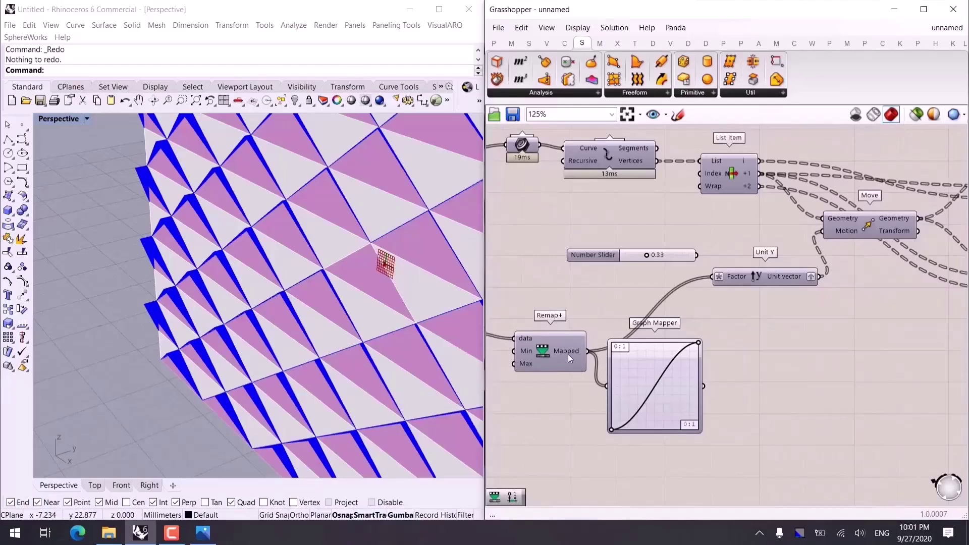
pyautogui.moveTo(570, 358); pyautogui.dragTo(822, 416)
pyautogui.moveTo(703, 387); pyautogui.dragTo(779, 401)
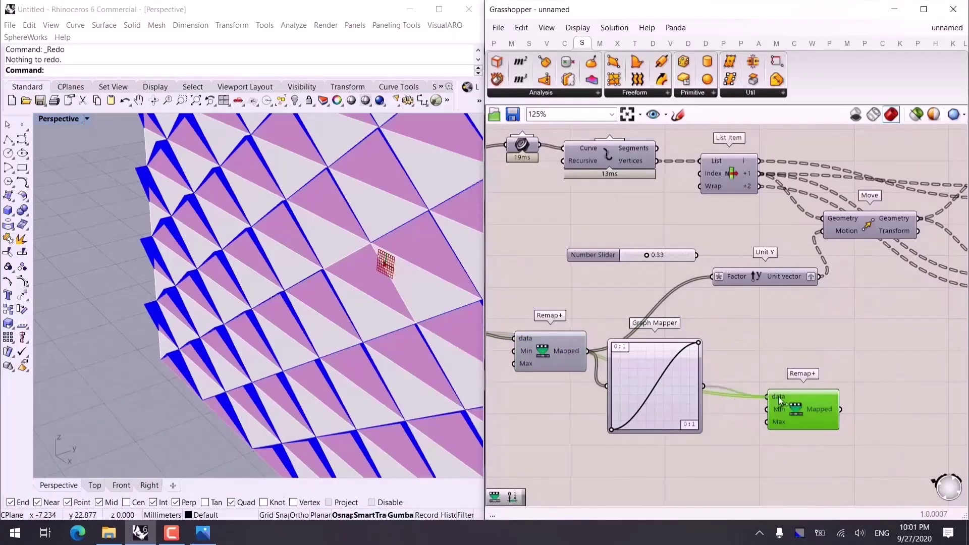
pyautogui.moveTo(840, 409); pyautogui.dragTo(712, 276)
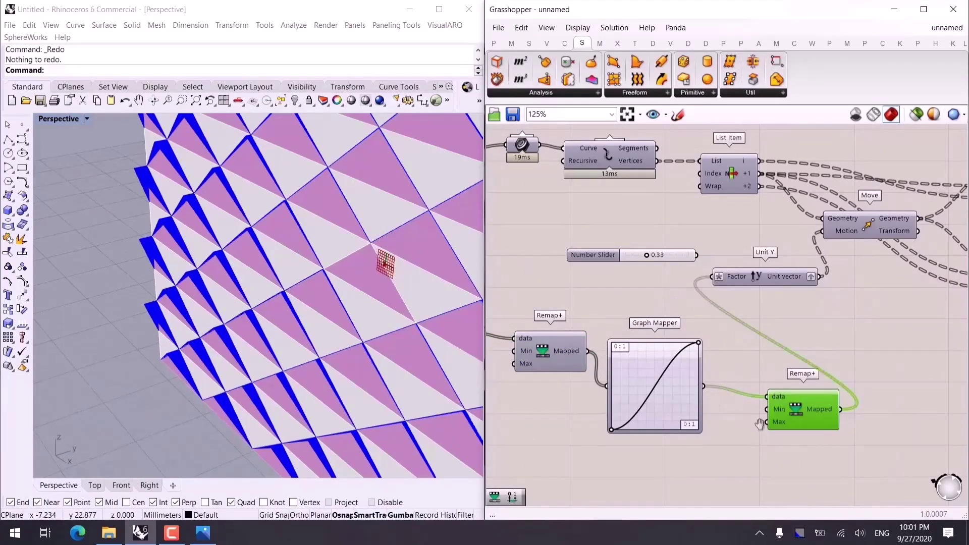
# Add number sliders of 0.5 and 1.25 and connect them to the second Remap+'s Min and Max inputs.
pyautogui.moveTo(759, 424); pyautogui.dragTo(739, 373, button='right')
pyautogui.doubleClick(740, 373)
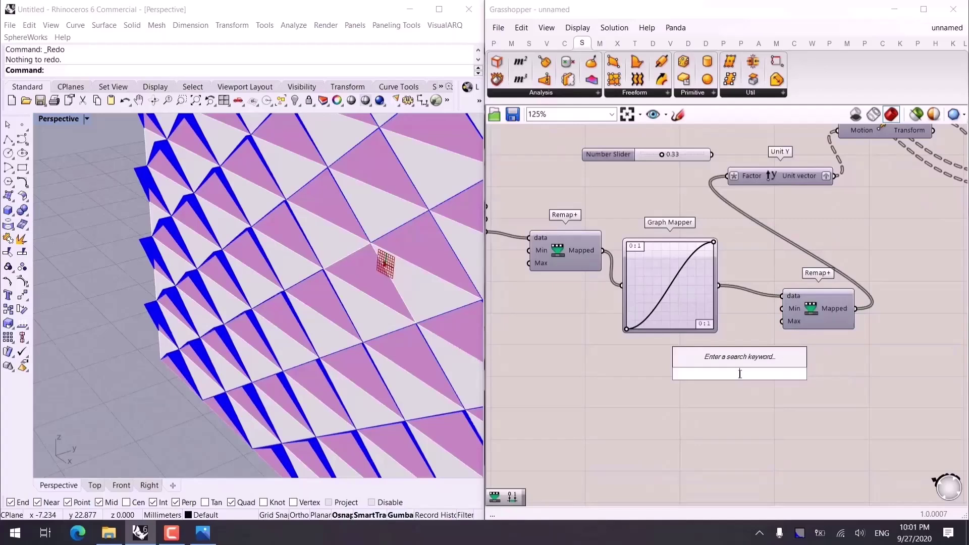
pyautogui.write('slider')
pyautogui.press('Return')
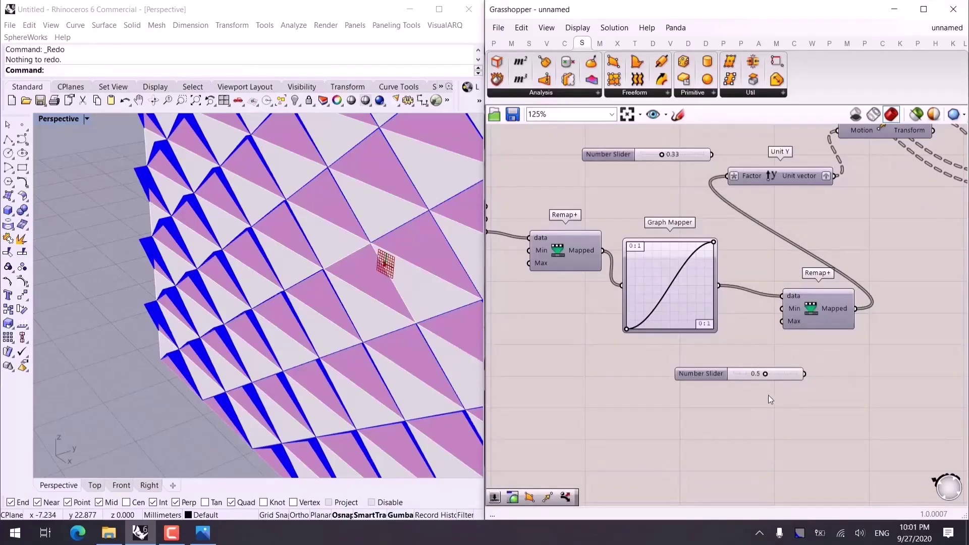
pyautogui.doubleClick(768, 395)
pyautogui.write('1.25')
pyautogui.press('Return')
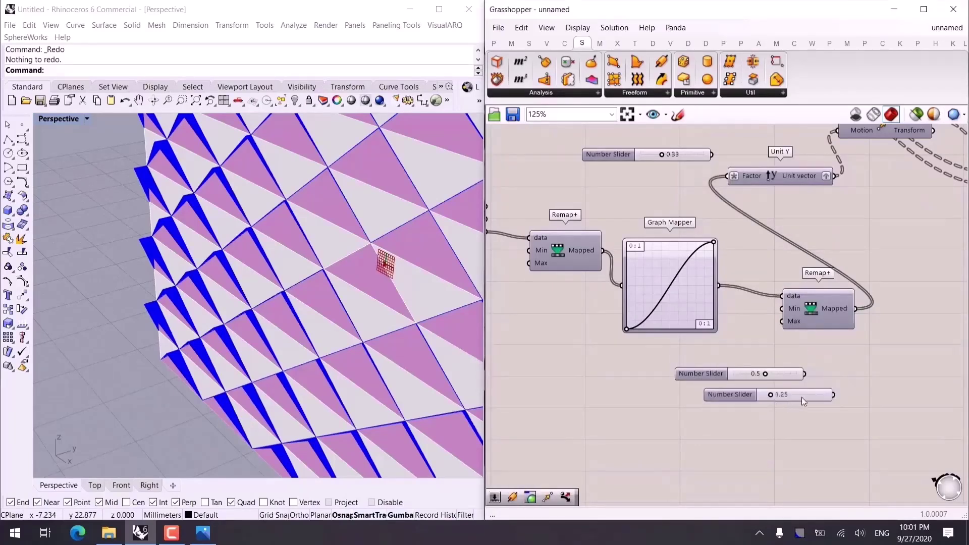
pyautogui.moveTo(801, 397); pyautogui.dragTo(785, 311)
pyautogui.moveTo(806, 392); pyautogui.dragTo(784, 321)
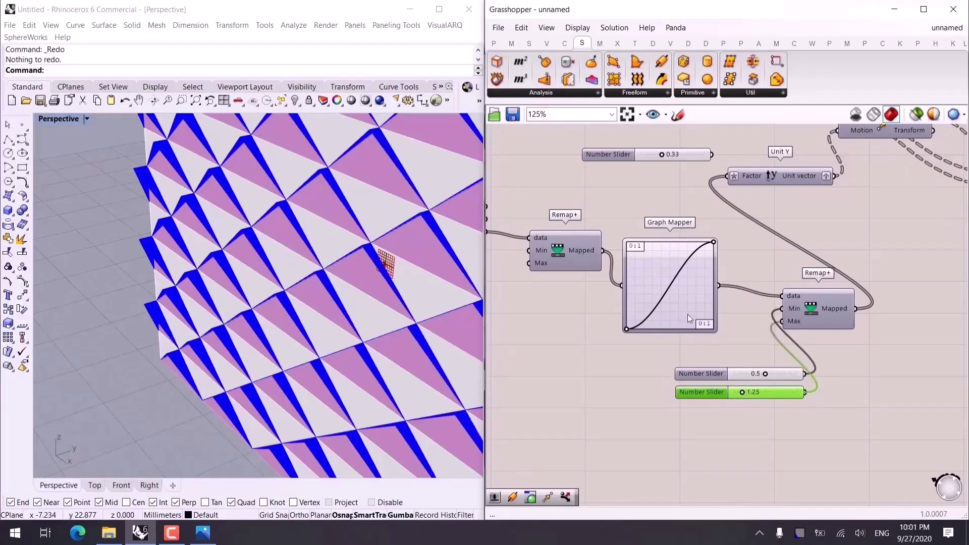
# Set both the U Divisions and V Divisions sliders of the triangle panels to 30.
pyautogui.moveTo(383, 313); pyautogui.dragTo(322, 320, button='right')
pyautogui.moveTo(607, 329); pyautogui.dragTo(835, 354, button='right')
pyautogui.scroll(-3, 836, 353)
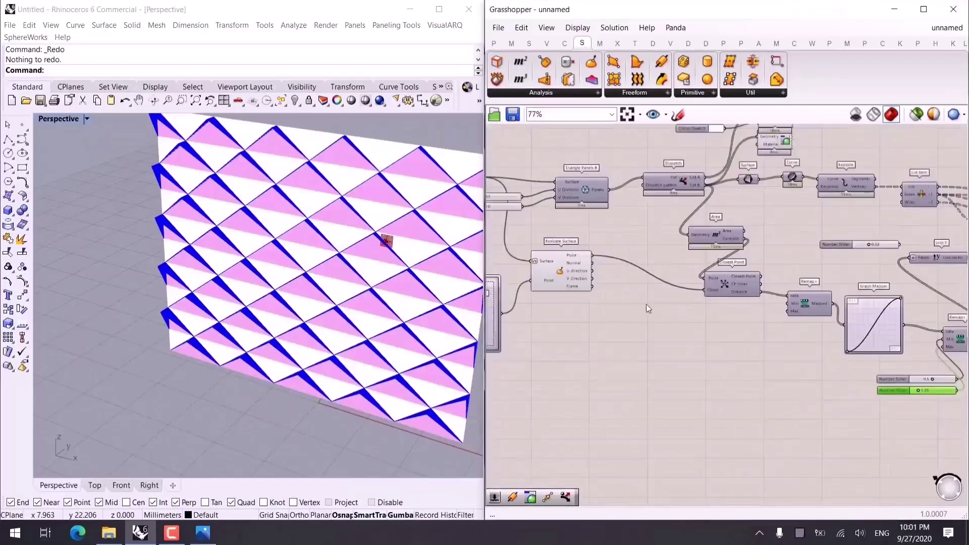
pyautogui.scroll(5, 646, 304)
pyautogui.doubleClick(647, 240)
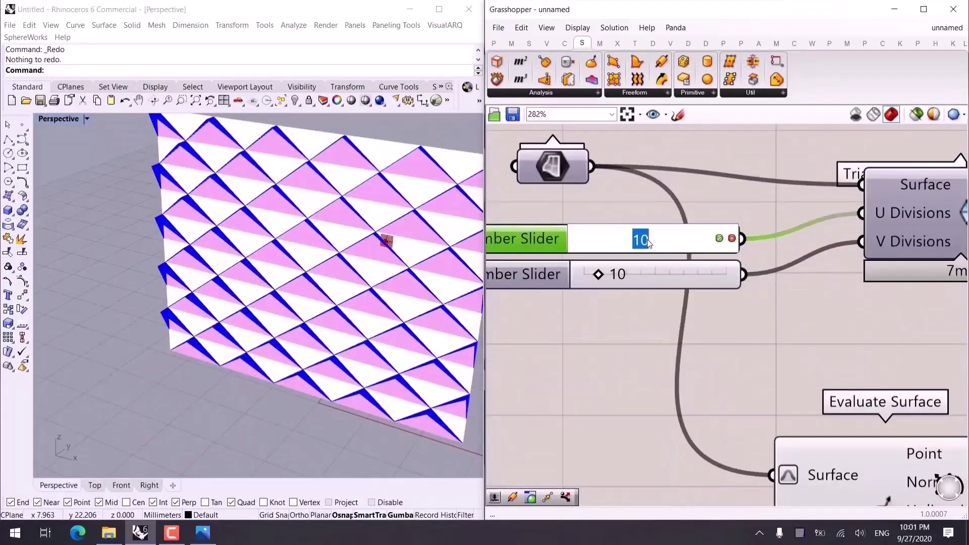
pyautogui.write('30')
pyautogui.press('Return')
pyautogui.click(677, 272)
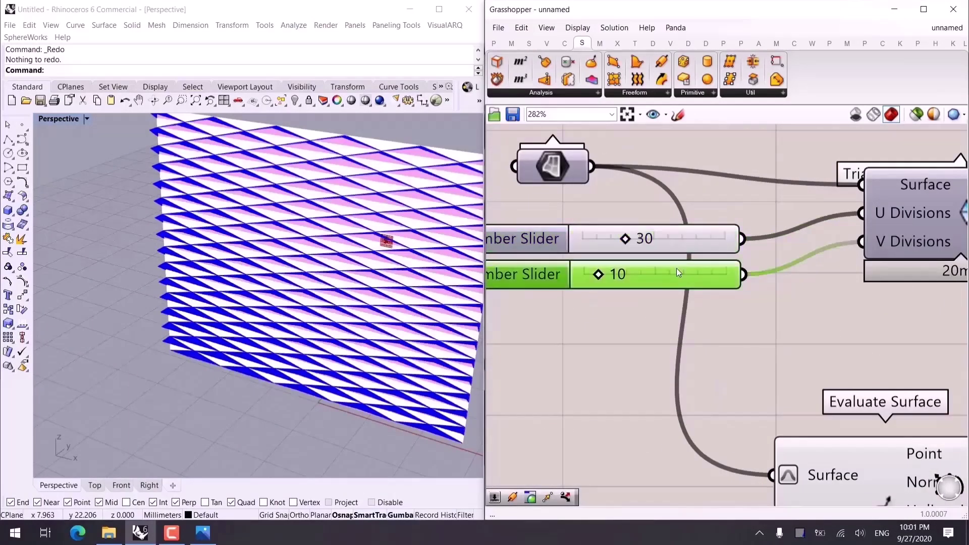
pyautogui.doubleClick(676, 272)
pyautogui.write('30')
pyautogui.press('Return')
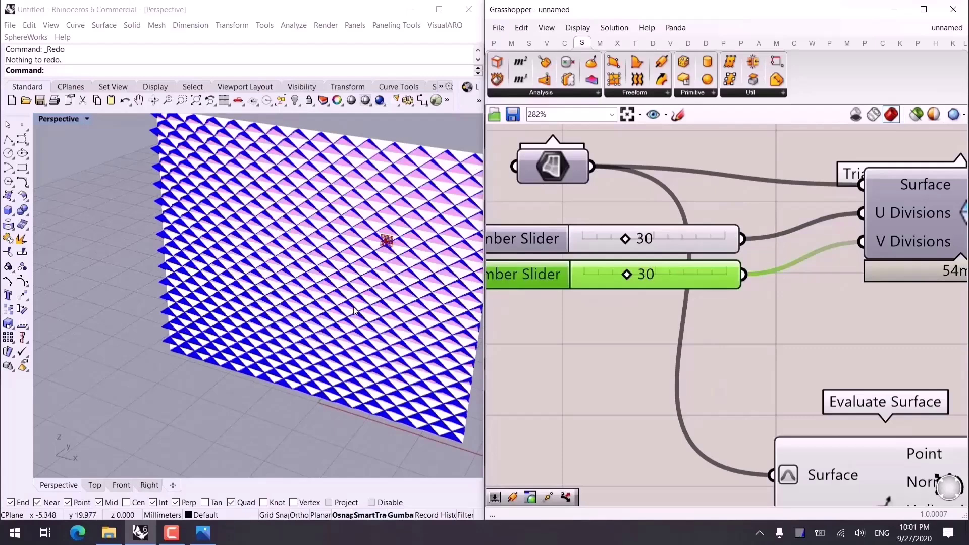
# Shorten the Graph Mapper's sine period to about four waves across the range and view the facade at an angle.
pyautogui.scroll(-5, 661, 371)
pyautogui.moveTo(949, 402); pyautogui.dragTo(808, 346, button='right')
pyautogui.scroll(3, 807, 347)
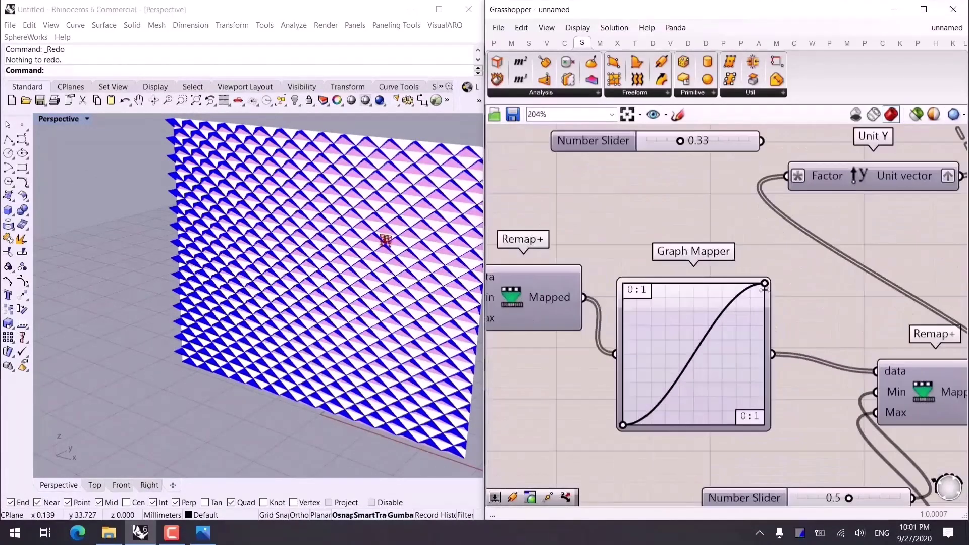
pyautogui.moveTo(747, 281); pyautogui.dragTo(641, 268)
pyautogui.moveTo(337, 289); pyautogui.dragTo(303, 282, button='right')
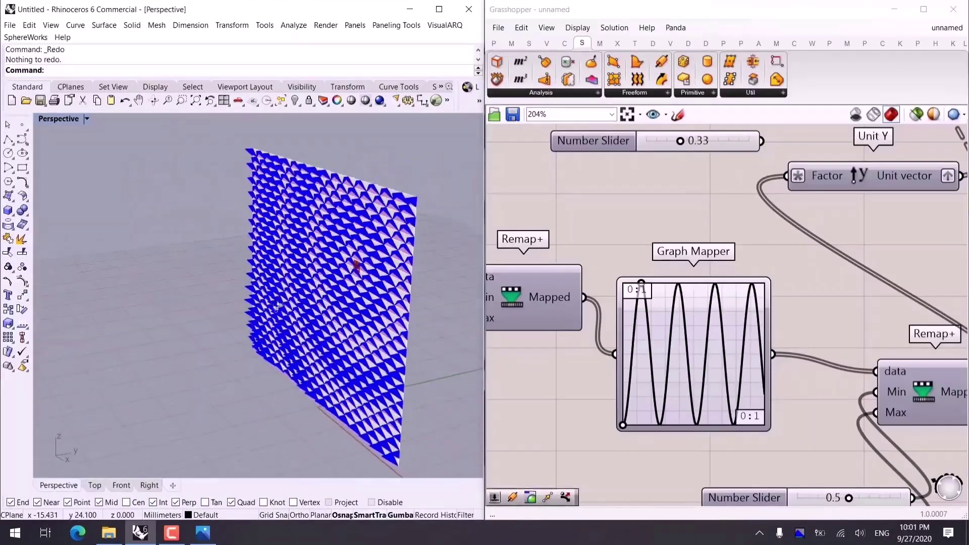
# Lengthen the Graph Mapper's sine period to one peak at about three quarters of the horizontal range.
pyautogui.moveTo(752, 374); pyautogui.dragTo(646, 259, button='right')
pyautogui.scroll(3, 646, 260)
pyautogui.moveTo(629, 244); pyautogui.dragTo(783, 281)
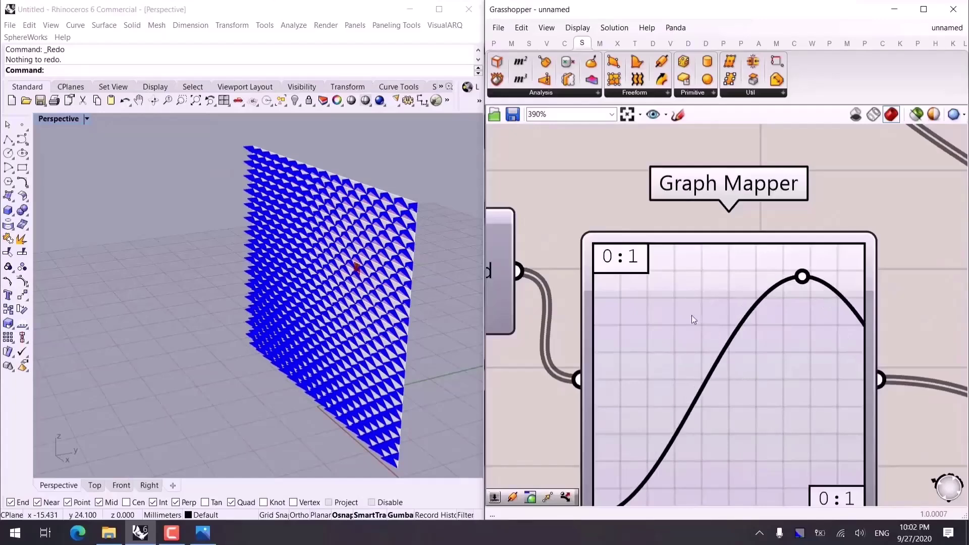
pyautogui.scroll(-5, 689, 318)
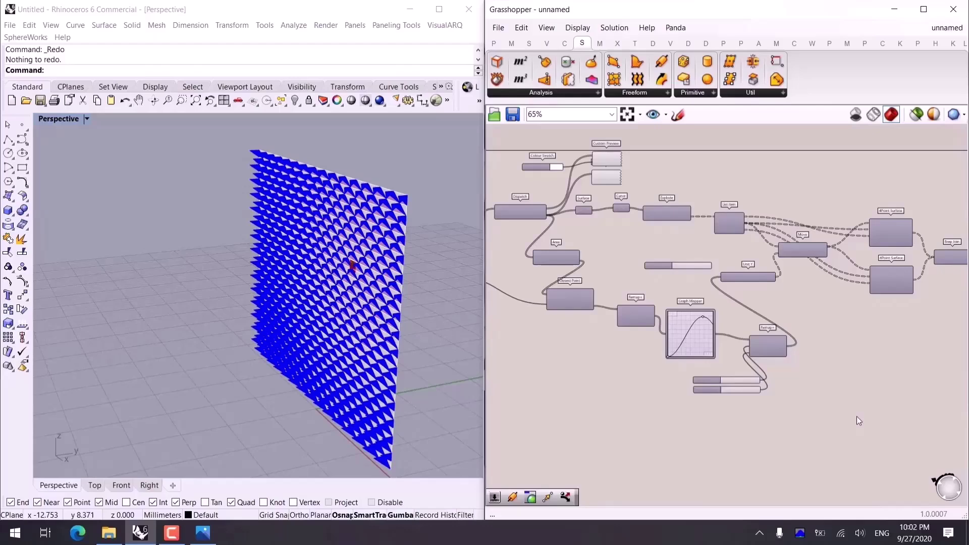
# Maximize the Grasshopper window and review the whole definition from the input surface to the Custom Preview components.
pyautogui.click(924, 9)
pyautogui.scroll(-2, 616, 189)
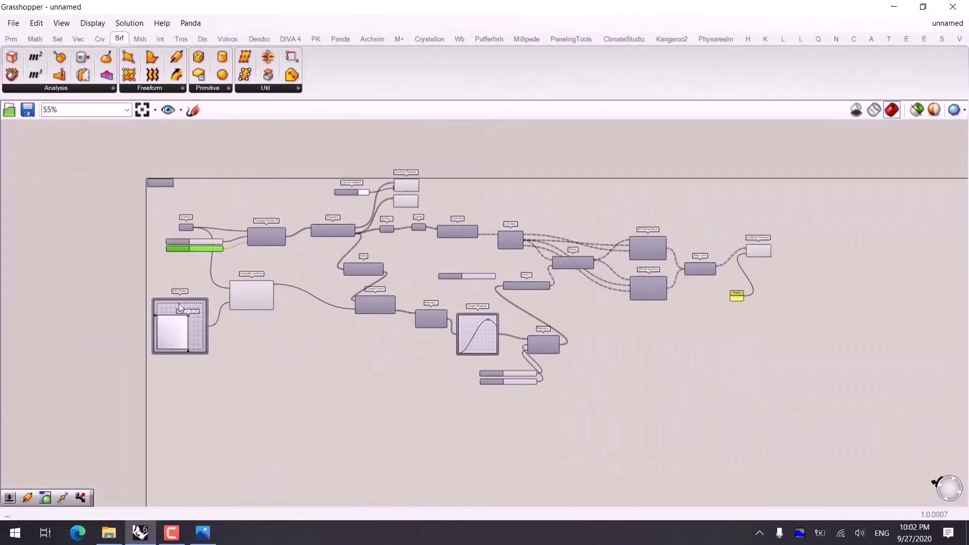
pyautogui.scroll(5, 480, 247)
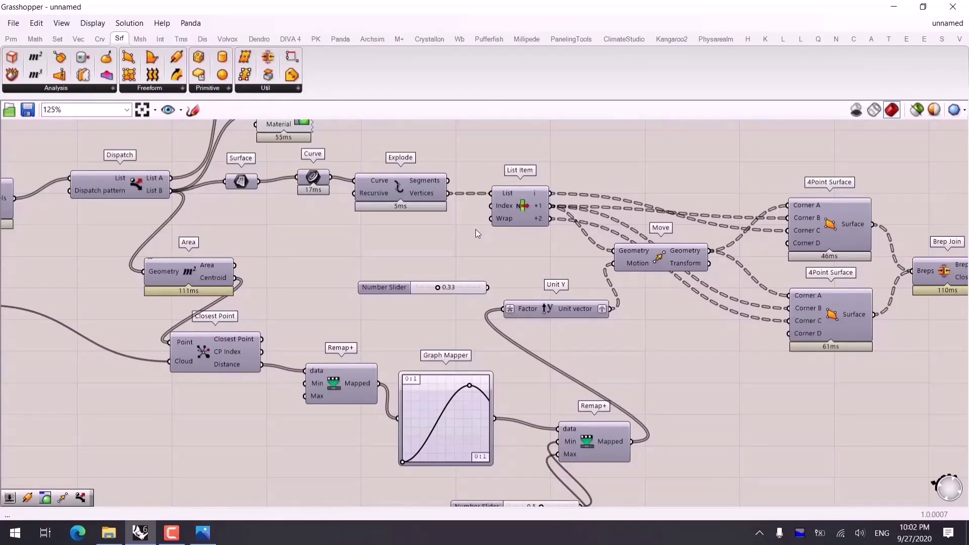
pyautogui.scroll(-5, 475, 229)
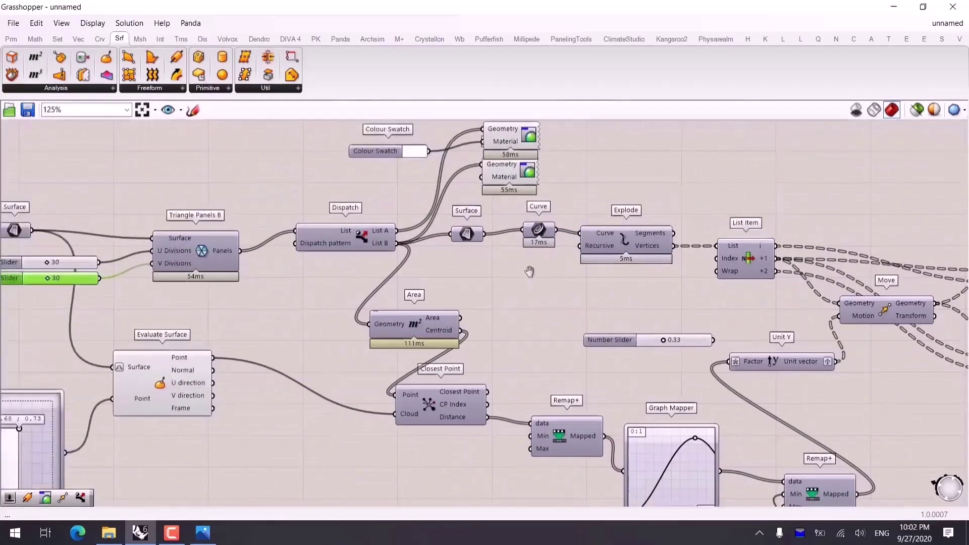
pyautogui.scroll(3, 370, 296)
pyautogui.moveTo(371, 296)
pyautogui.mouseDown(button='right')
pyautogui.moveTo(212, 273)
pyautogui.moveTo(206, 262)
pyautogui.mouseUp(button='right')
pyautogui.moveTo(410, 277)
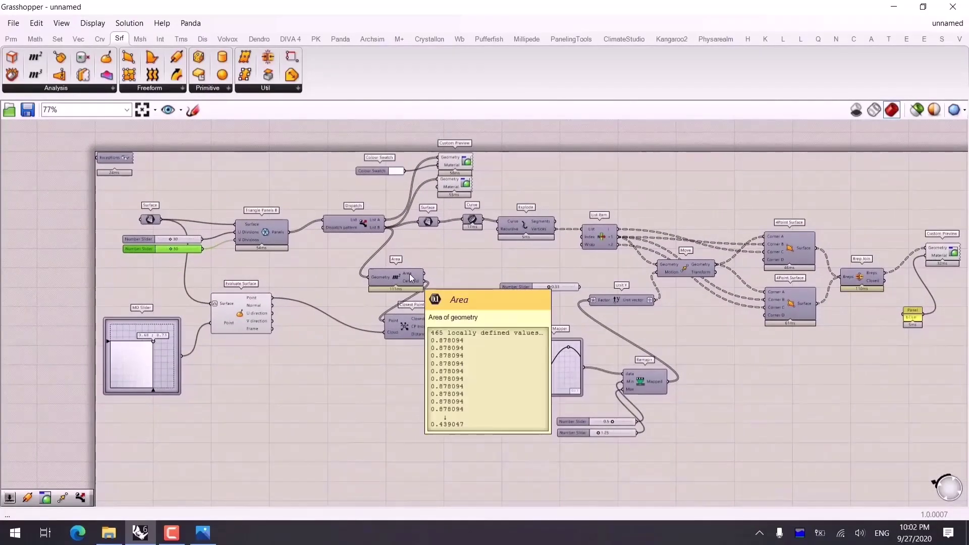
pyautogui.moveTo(450, 265); pyautogui.dragTo(440, 279, button='right')
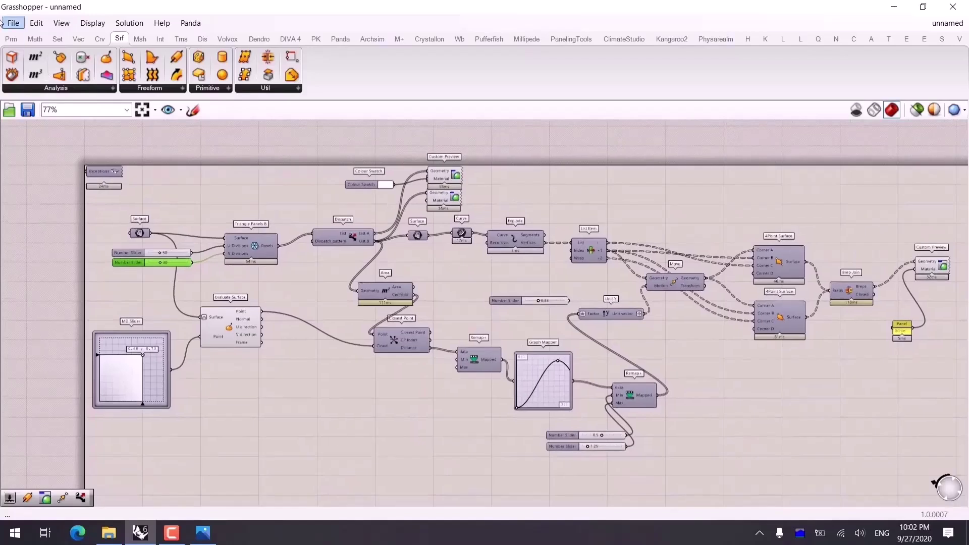
# Start a high-resolution image export of the definition and name the desktop image file Facade01.png.
pyautogui.click(13, 24)
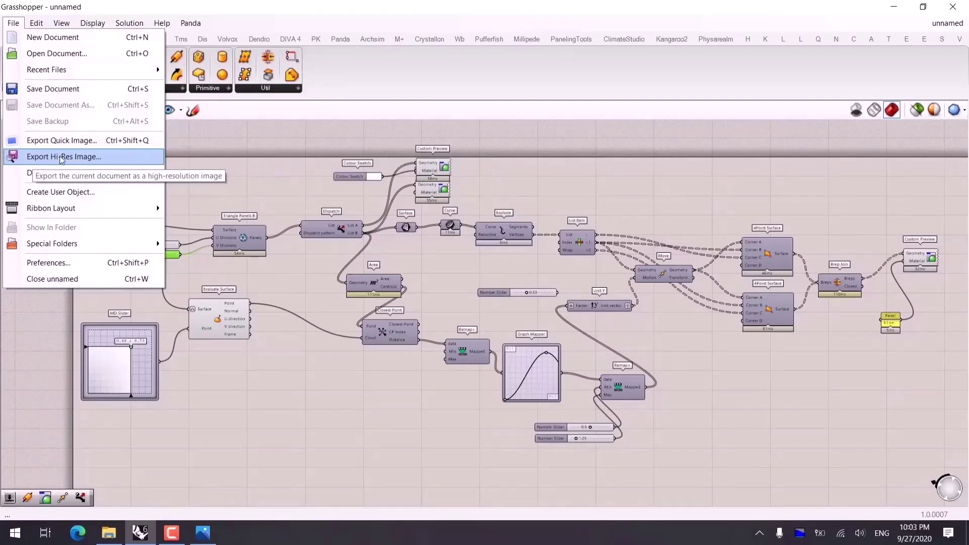
pyautogui.click(61, 160)
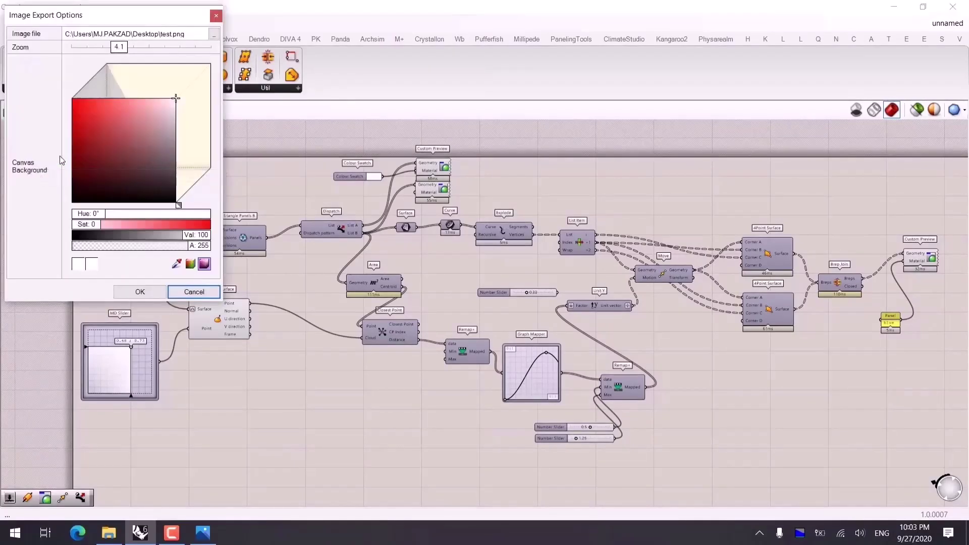
pyautogui.moveTo(158, 24); pyautogui.dragTo(285, 79)
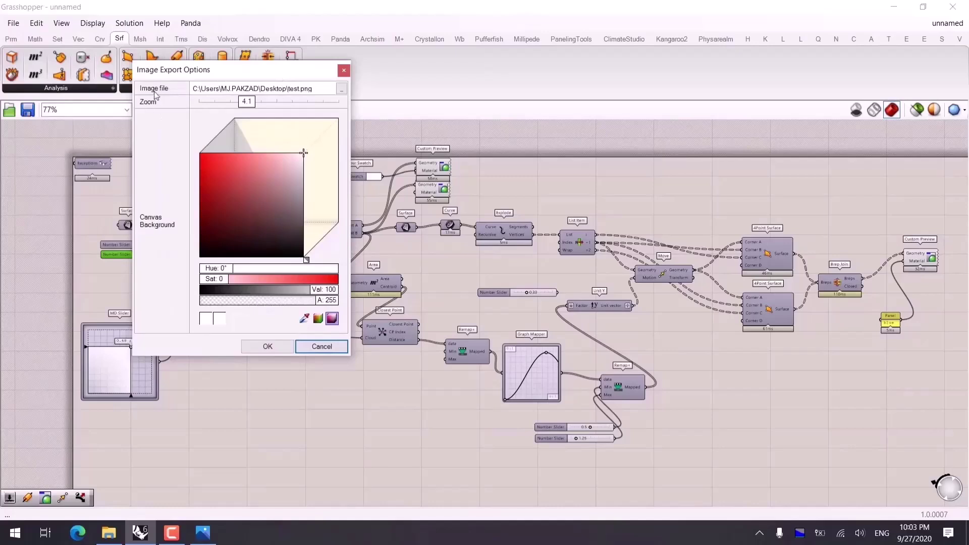
pyautogui.doubleClick(296, 88)
pyautogui.doubleClick(307, 88)
pyautogui.click(306, 89)
pyautogui.press('BackSpace')
pyautogui.press('BackSpace')
pyautogui.press('BackSpace')
pyautogui.press('BackSpace')
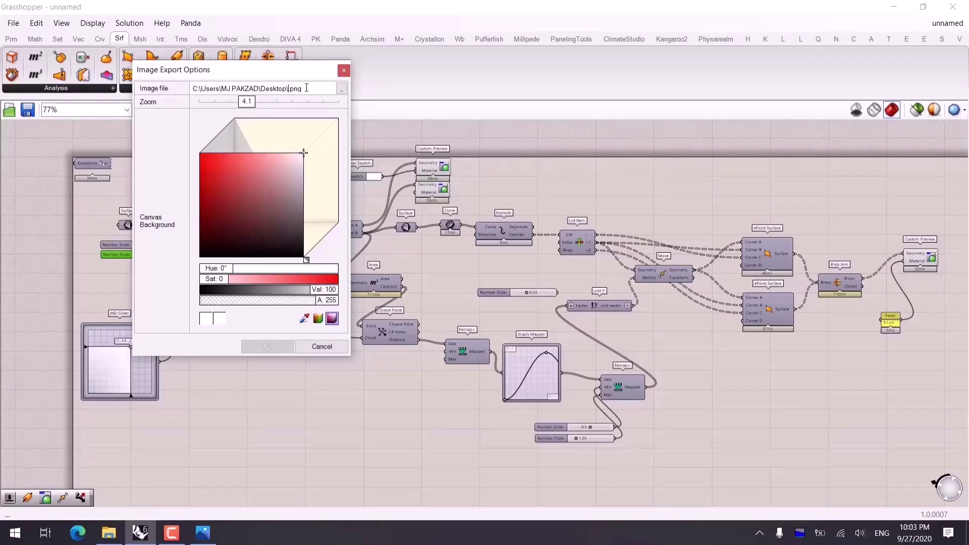
pyautogui.write('Facade')
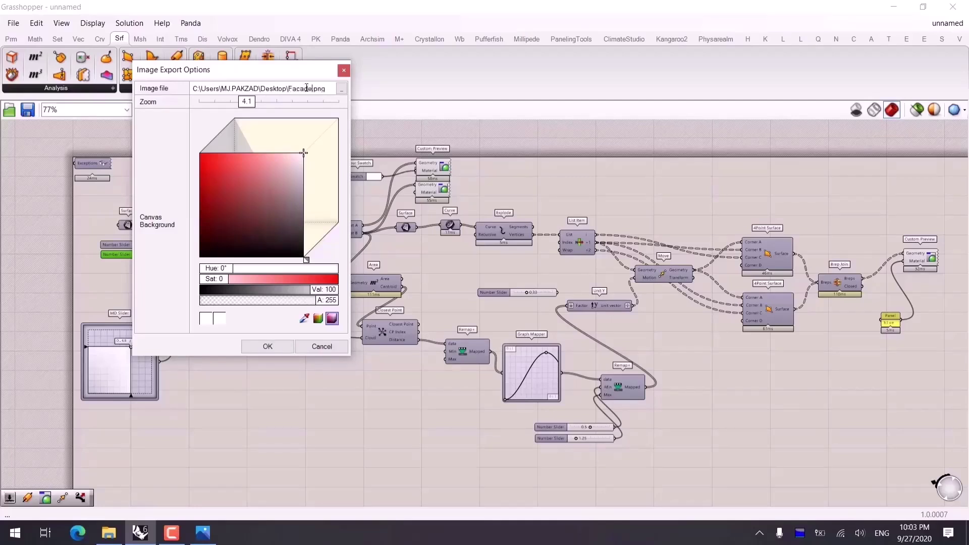
pyautogui.write('01')
pyautogui.moveTo(298, 70); pyautogui.dragTo(415, 56)
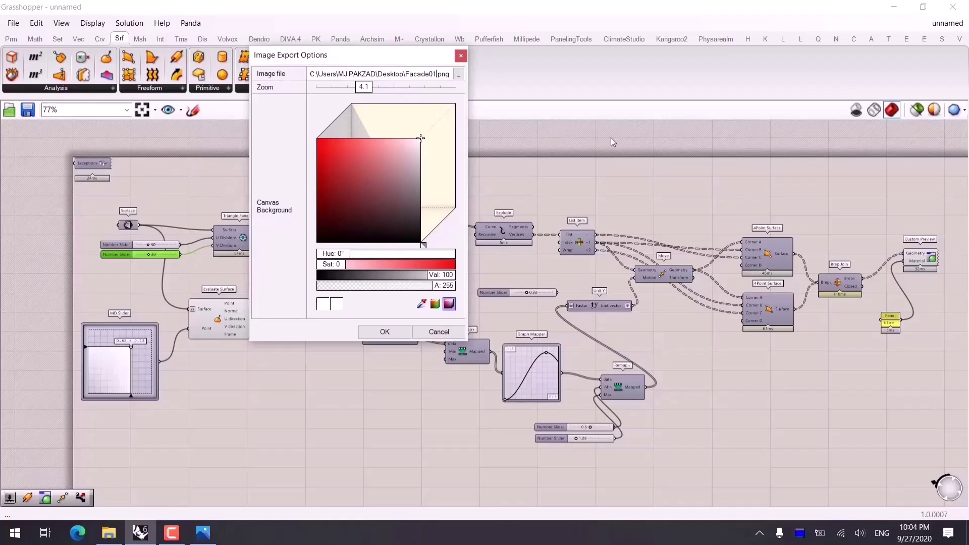
# Export the image at zoom 4.3 with a canvas background of hue 91°, saturation 69, value 63 and alpha 133.
pyautogui.moveTo(446, 291); pyautogui.dragTo(321, 286)
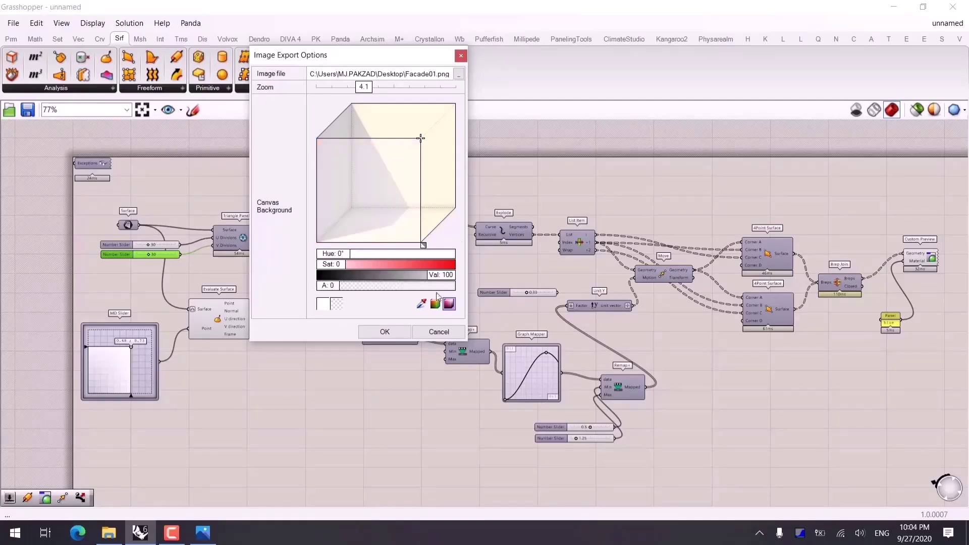
pyautogui.moveTo(337, 291); pyautogui.dragTo(388, 288)
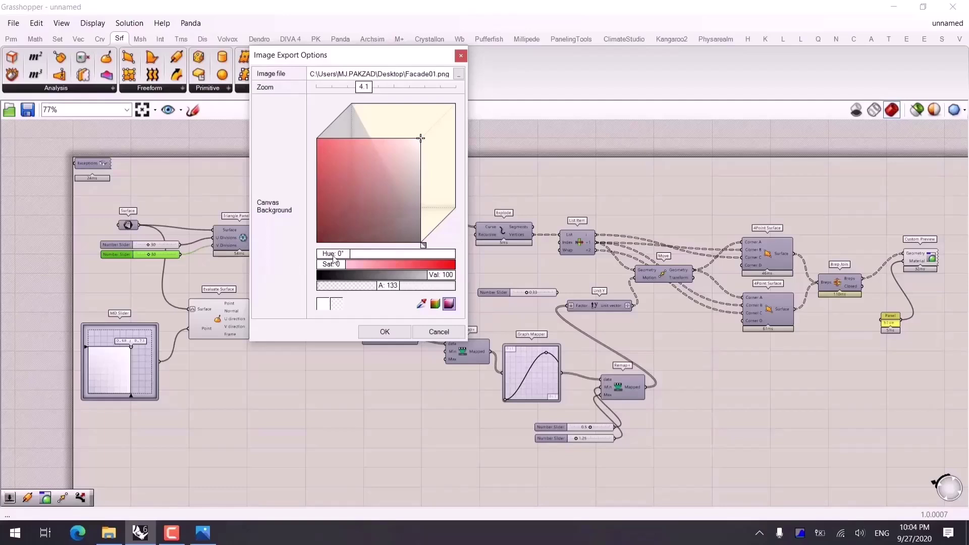
pyautogui.moveTo(335, 263)
pyautogui.mouseDown()
pyautogui.moveTo(397, 262)
pyautogui.moveTo(369, 260)
pyautogui.mouseUp()
pyautogui.moveTo(367, 151); pyautogui.dragTo(357, 169)
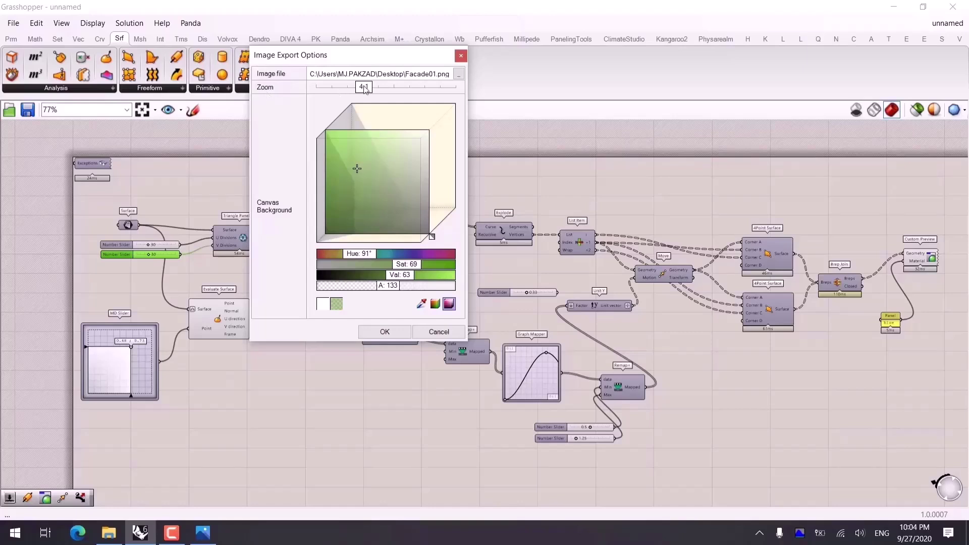
pyautogui.moveTo(365, 88)
pyautogui.mouseDown()
pyautogui.moveTo(376, 90)
pyautogui.moveTo(367, 91)
pyautogui.mouseUp()
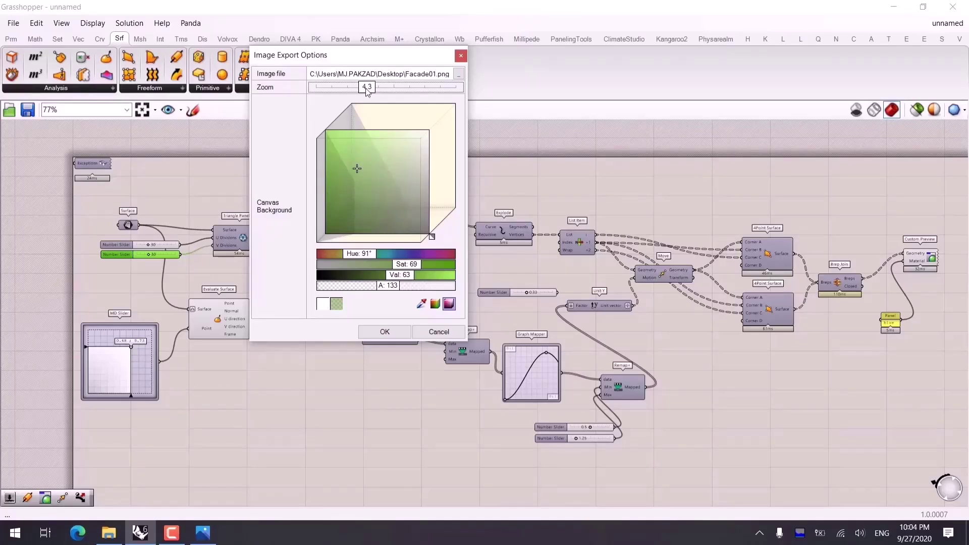
pyautogui.click(387, 332)
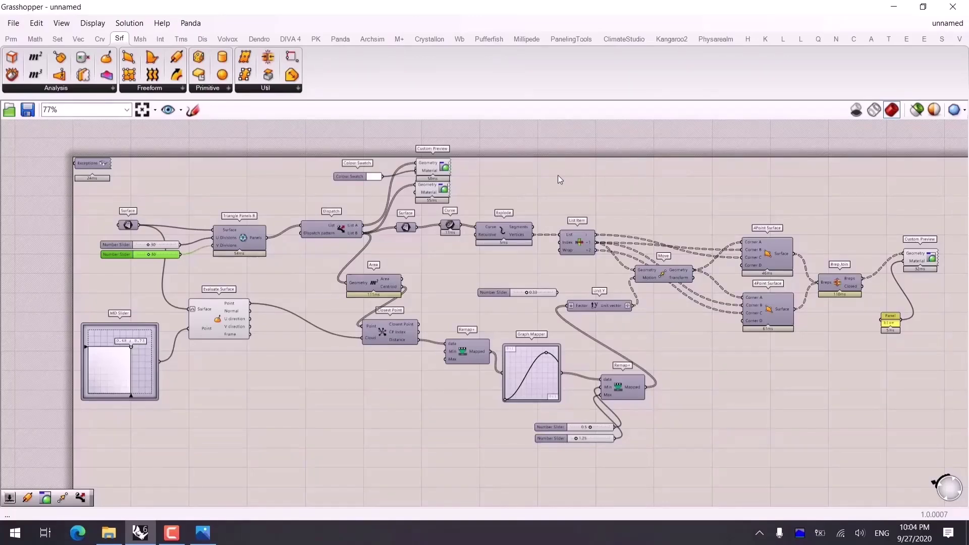
# Return to the side-by-side windows and examine the folded facade from its other side in Rhino's Perspective view.
pyautogui.scroll(-2, 485, 215)
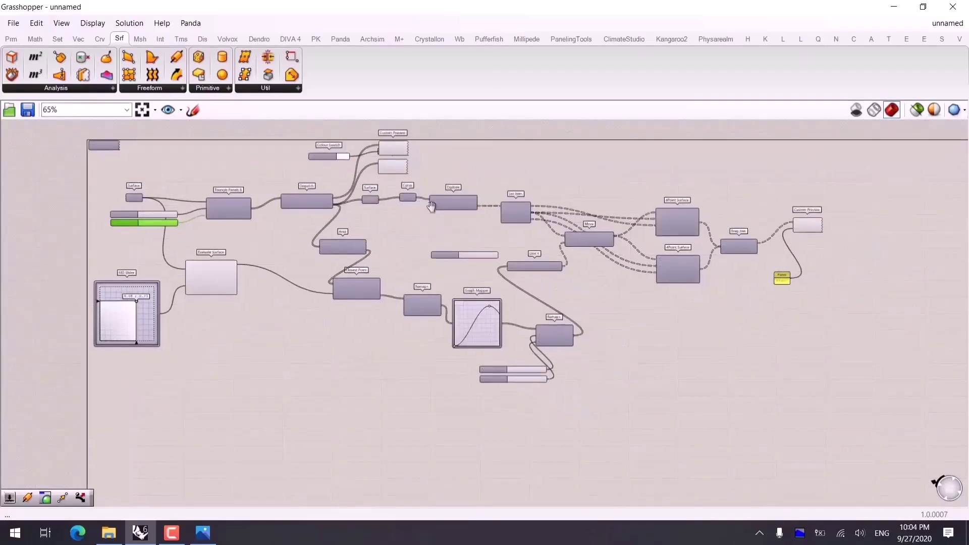
pyautogui.moveTo(431, 206)
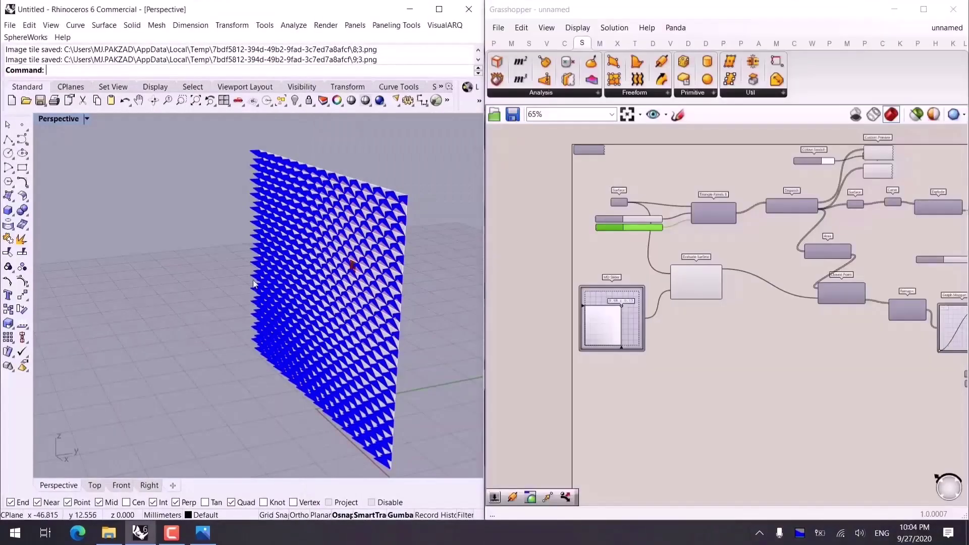
pyautogui.moveTo(254, 284); pyautogui.dragTo(283, 258, button='right')
pyautogui.scroll(3, 284, 258)
pyautogui.moveTo(196, 296); pyautogui.dragTo(83, 278, button='right')
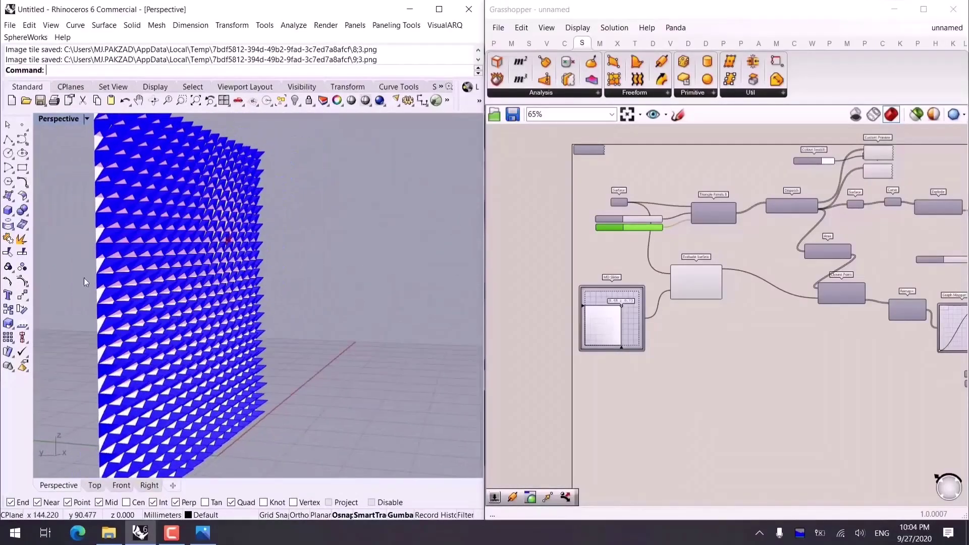
# Bake the joined folded panels from the Custom Preview with the blue material into Rhino.
pyautogui.moveTo(822, 318); pyautogui.dragTo(585, 322, button='right')
pyautogui.moveTo(828, 357); pyautogui.dragTo(599, 344, button='right')
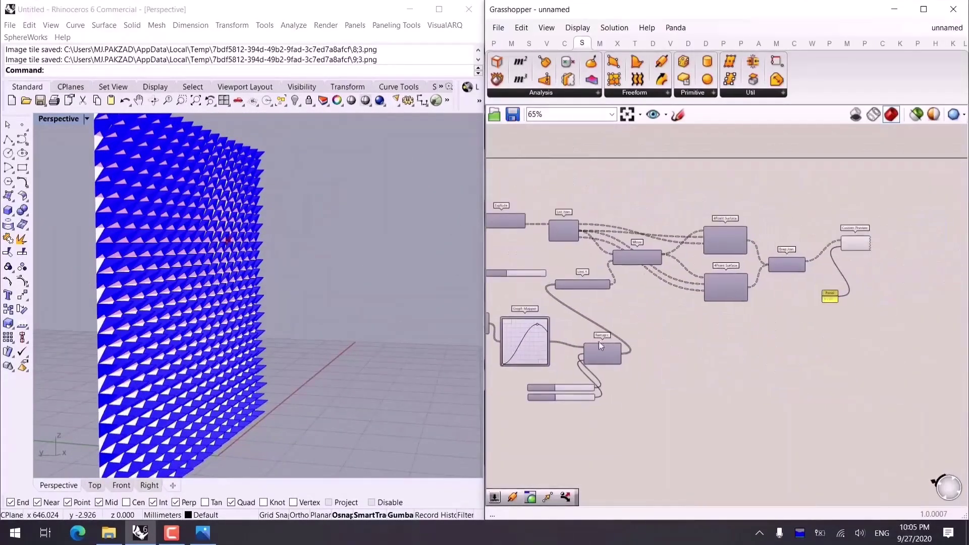
pyautogui.moveTo(293, 298); pyautogui.dragTo(403, 290, button='right')
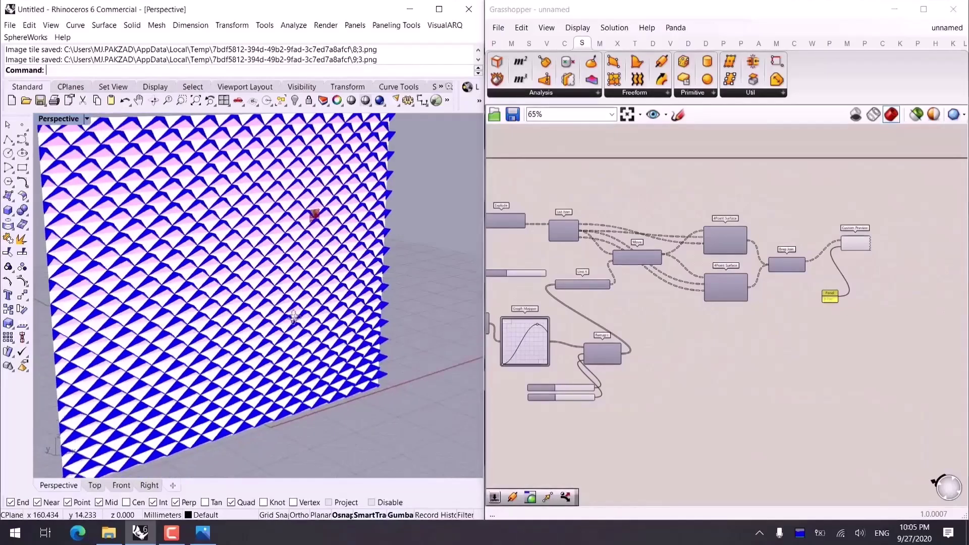
pyautogui.moveTo(881, 283); pyautogui.dragTo(785, 307, button='right')
pyautogui.scroll(2, 776, 273)
pyautogui.scroll(2, 778, 275)
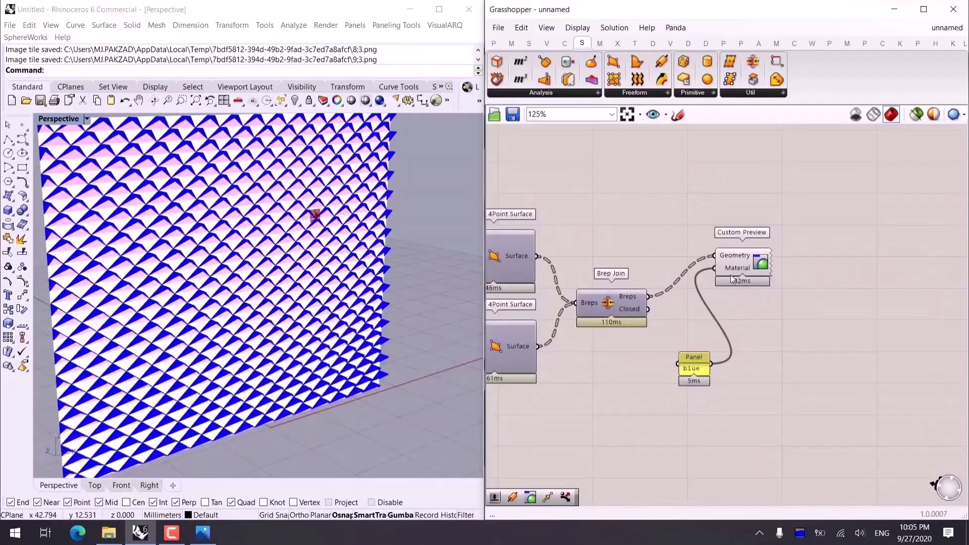
pyautogui.click(748, 258)
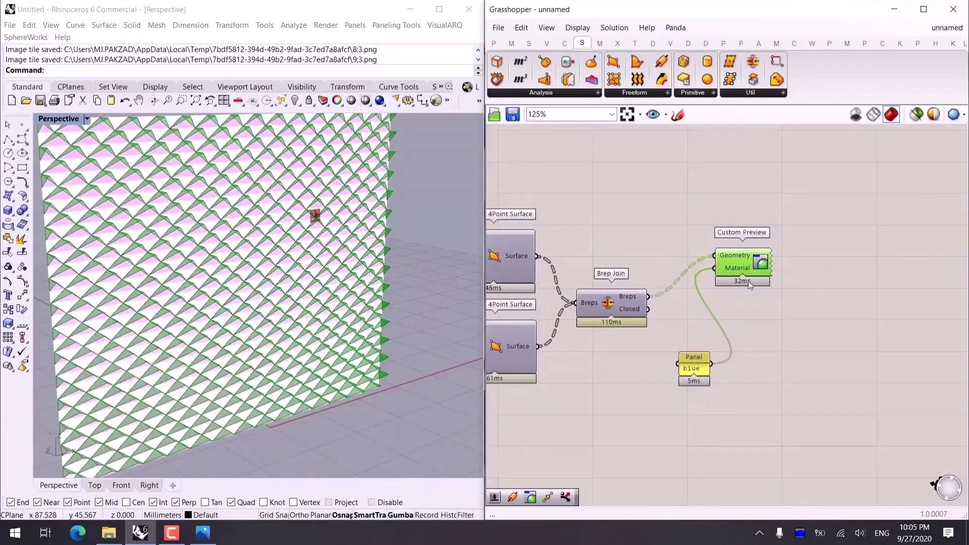
pyautogui.moveTo(303, 272); pyautogui.dragTo(232, 262, button='right')
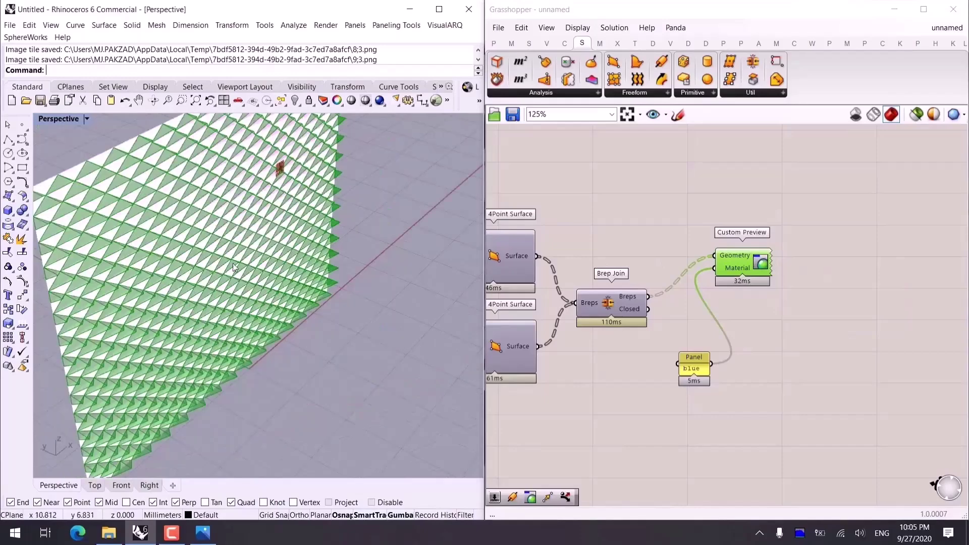
pyautogui.middleClick(757, 258)
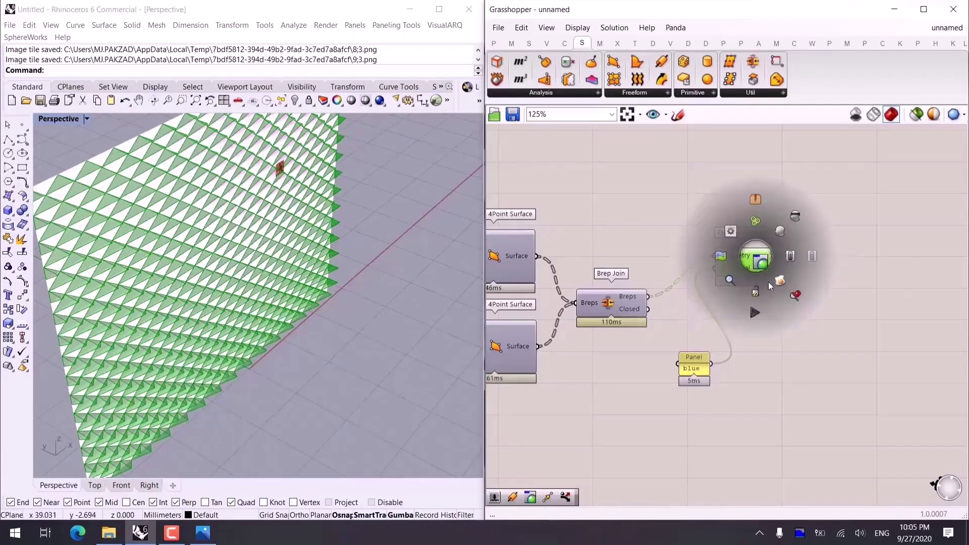
# Bake the two Custom Preview components fed by the Dispatch lists A and B into Rhino.
pyautogui.moveTo(335, 335); pyautogui.dragTo(283, 303, button='right')
pyautogui.moveTo(624, 182); pyautogui.dragTo(627, 214, button='right')
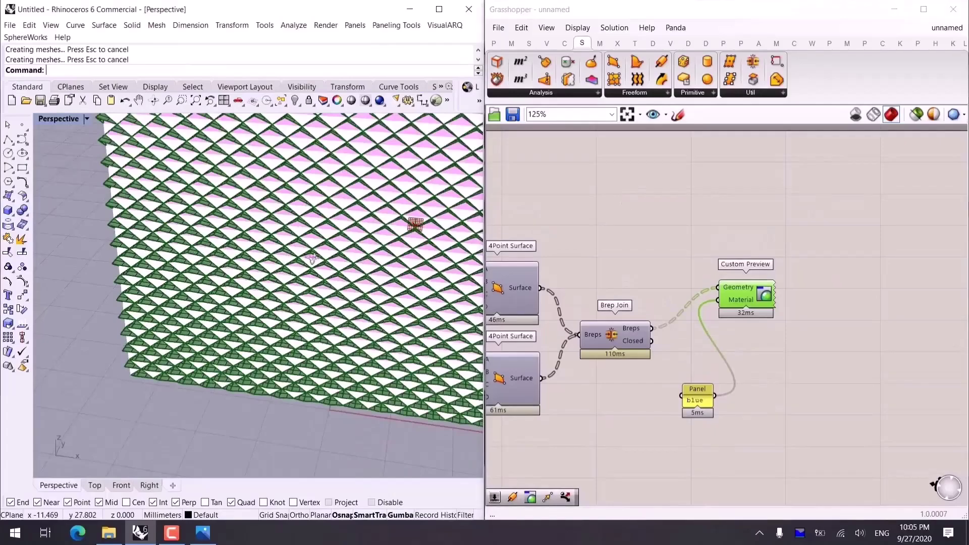
pyautogui.moveTo(309, 259)
pyautogui.mouseDown(button='right')
pyautogui.moveTo(354, 250)
pyautogui.moveTo(303, 262)
pyautogui.mouseUp(button='right')
pyautogui.moveTo(649, 242); pyautogui.dragTo(648, 237, button='right')
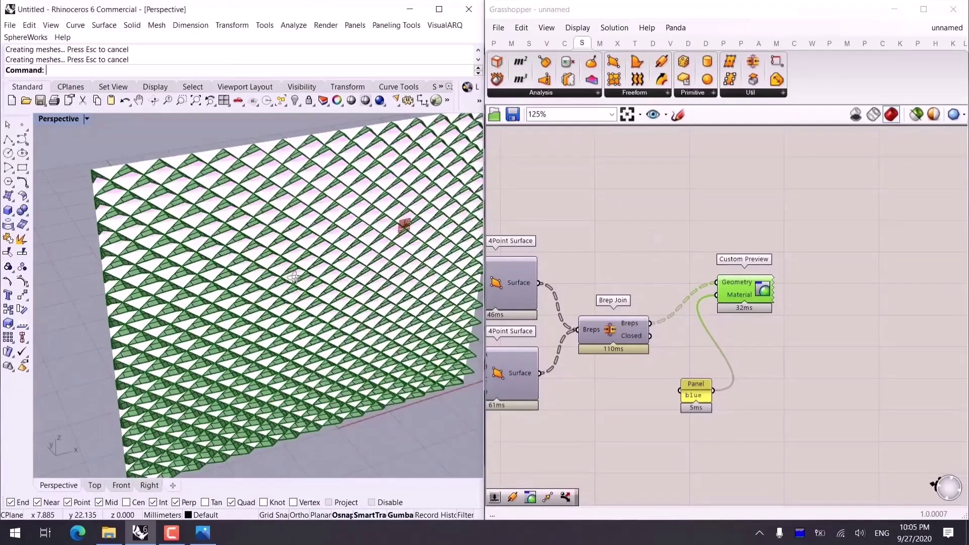
pyautogui.moveTo(302, 263); pyautogui.dragTo(242, 273, button='right')
pyautogui.scroll(-5, 659, 233)
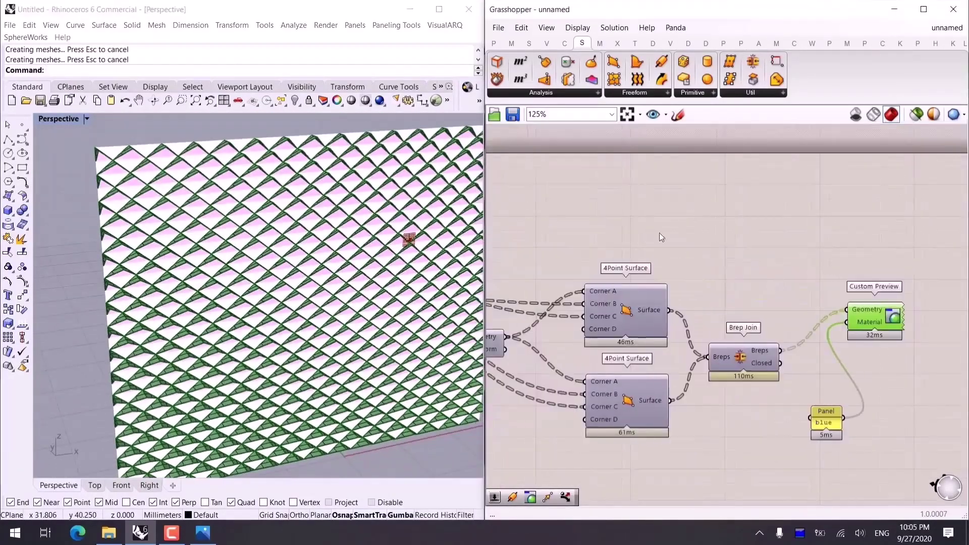
pyautogui.moveTo(659, 232); pyautogui.dragTo(794, 266, button='right')
pyautogui.scroll(3, 617, 268)
pyautogui.moveTo(617, 268); pyautogui.dragTo(671, 247, button='right')
pyautogui.moveTo(671, 246); pyautogui.dragTo(591, 303)
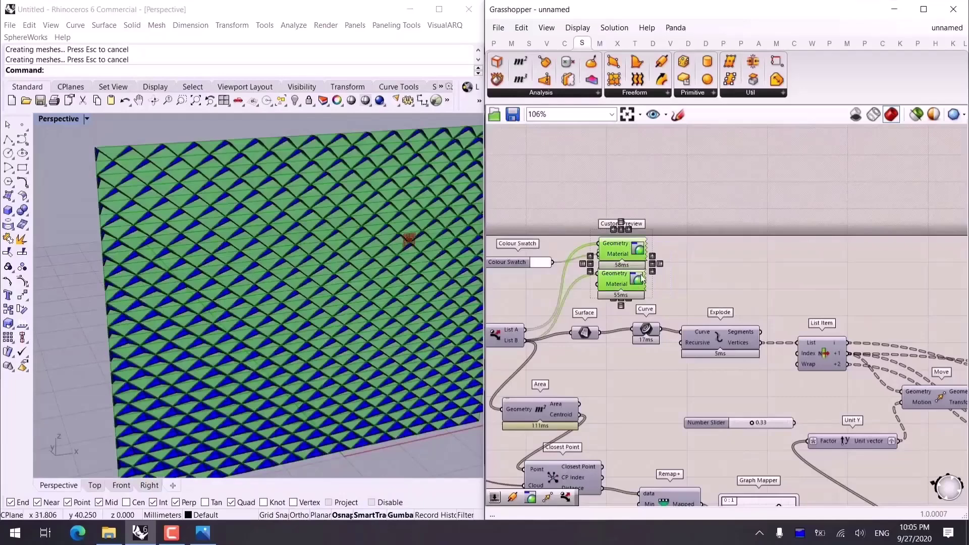
pyautogui.middleClick(753, 262)
pyautogui.click(777, 286)
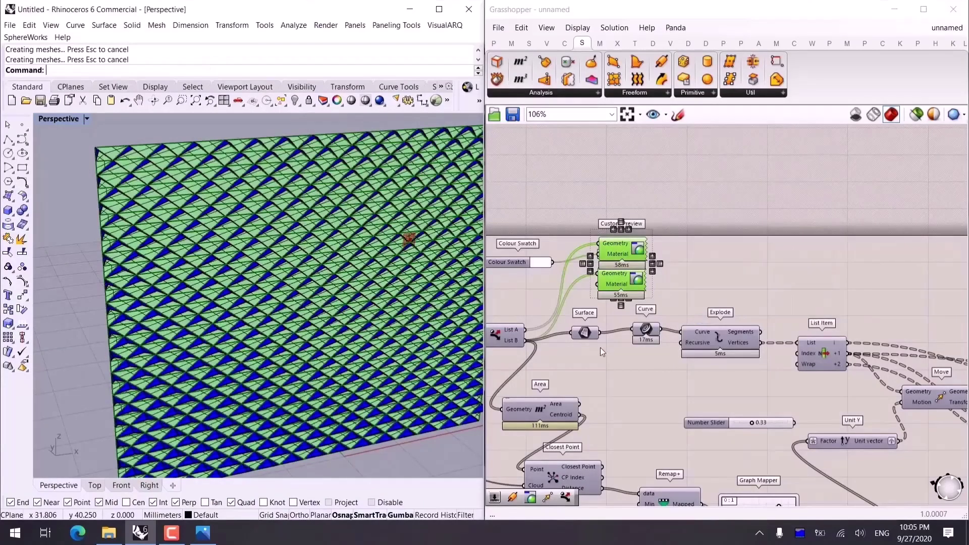
pyautogui.click(767, 251)
# Create a Make2D drawing of the whole baked facade from the Perspective view, using the View projection.
pyautogui.moveTo(297, 290); pyautogui.dragTo(302, 366, button='right')
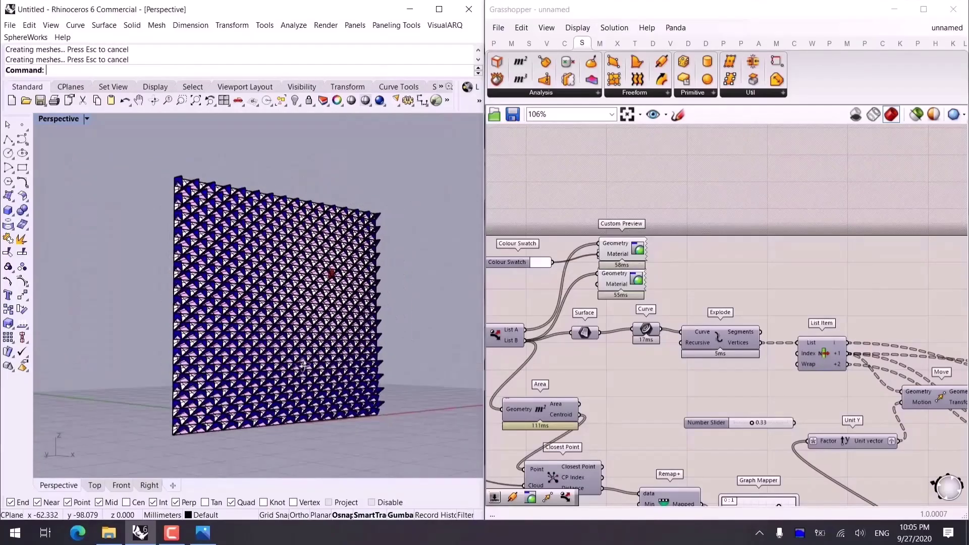
pyautogui.scroll(5, 281, 349)
pyautogui.scroll(-3, 276, 358)
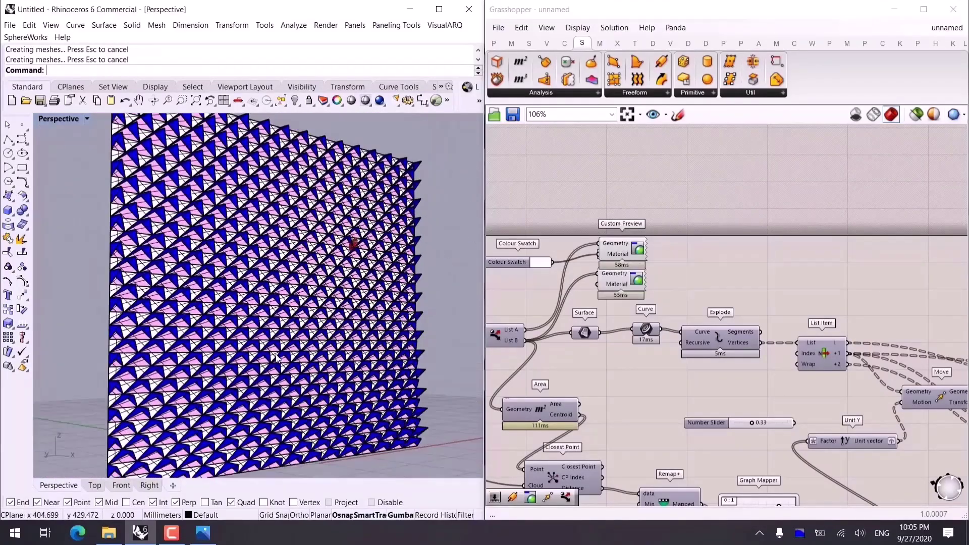
pyautogui.scroll(-5, 276, 357)
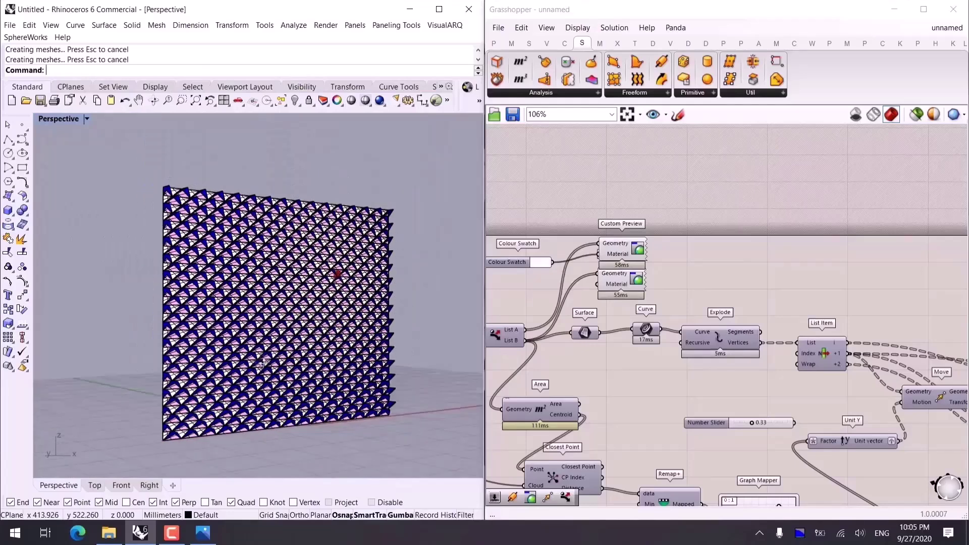
pyautogui.scroll(3, 265, 365)
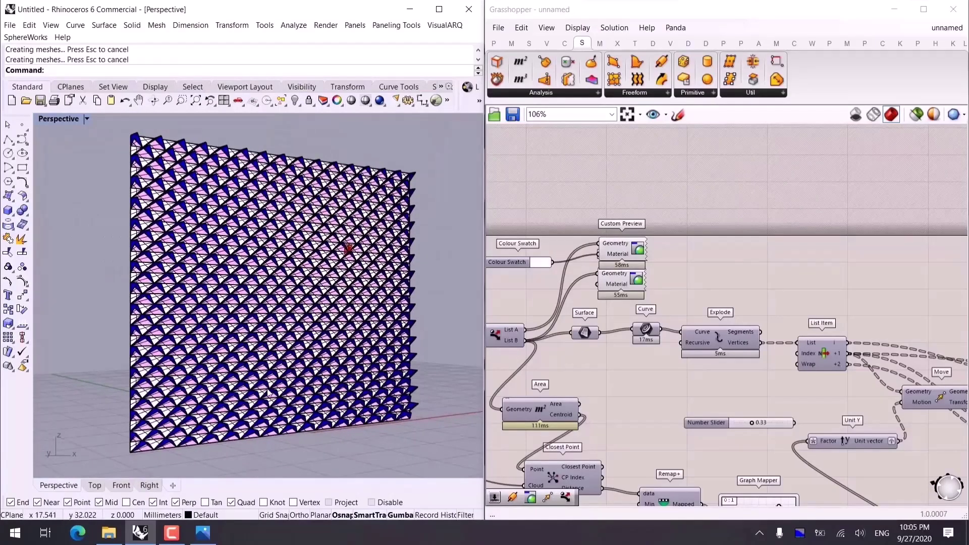
pyautogui.hotkey('ctrl', 'a')
pyautogui.write('Make')
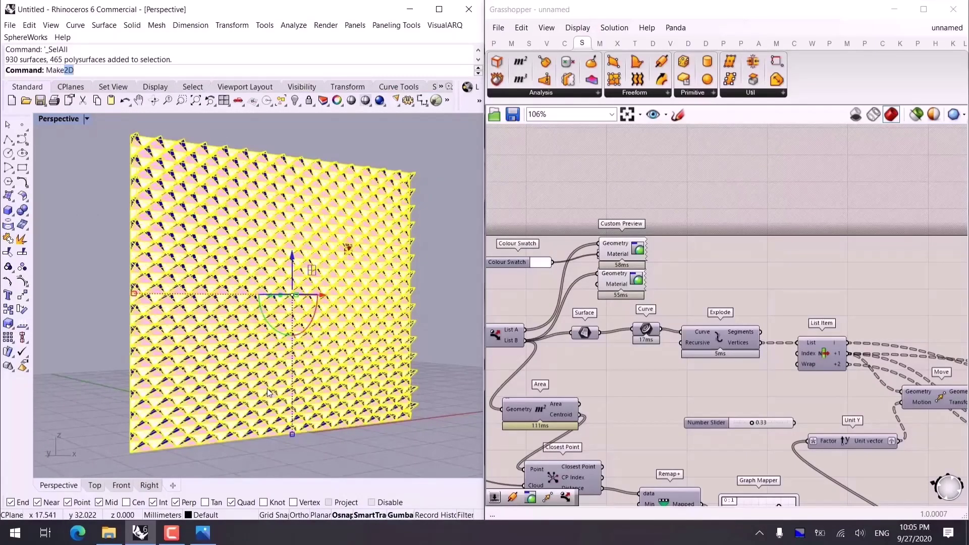
pyautogui.press('Return')
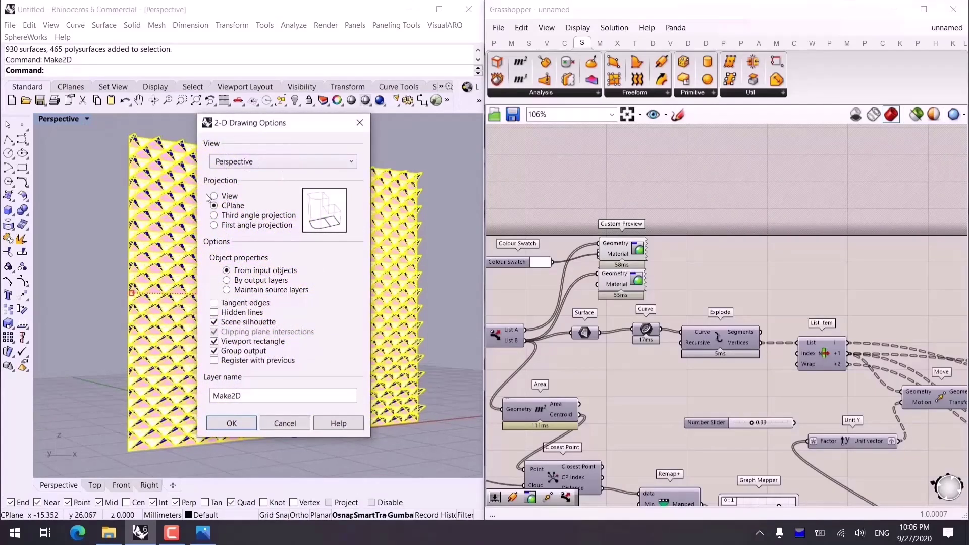
pyautogui.click(220, 197)
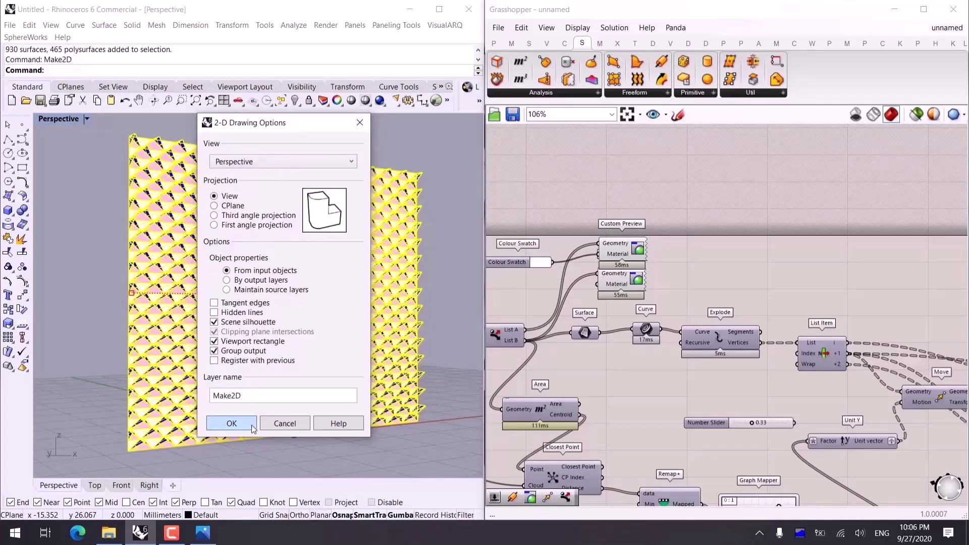
pyautogui.click(231, 423)
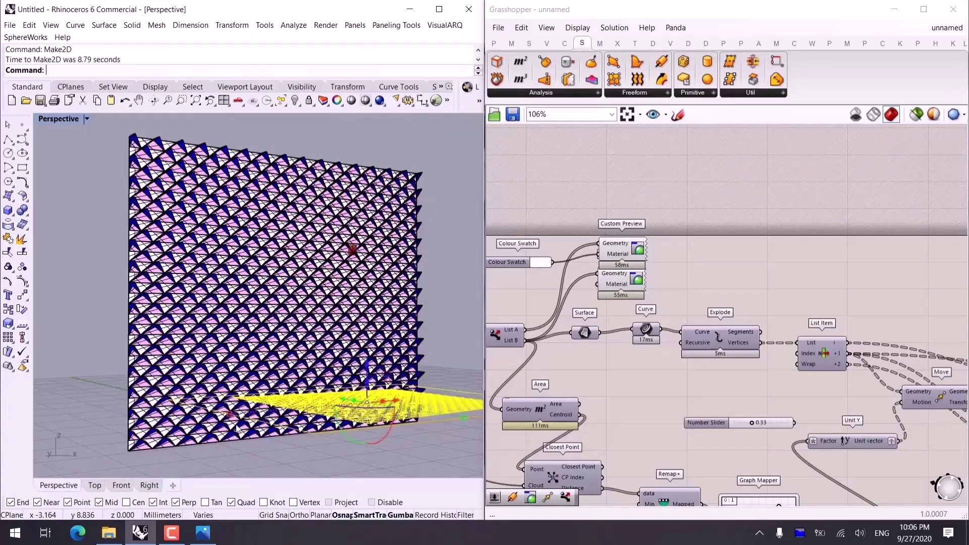
# In the Top view, move the 2D line drawing away from the facade and delete the viewport rectangle around it.
pyautogui.click(95, 485)
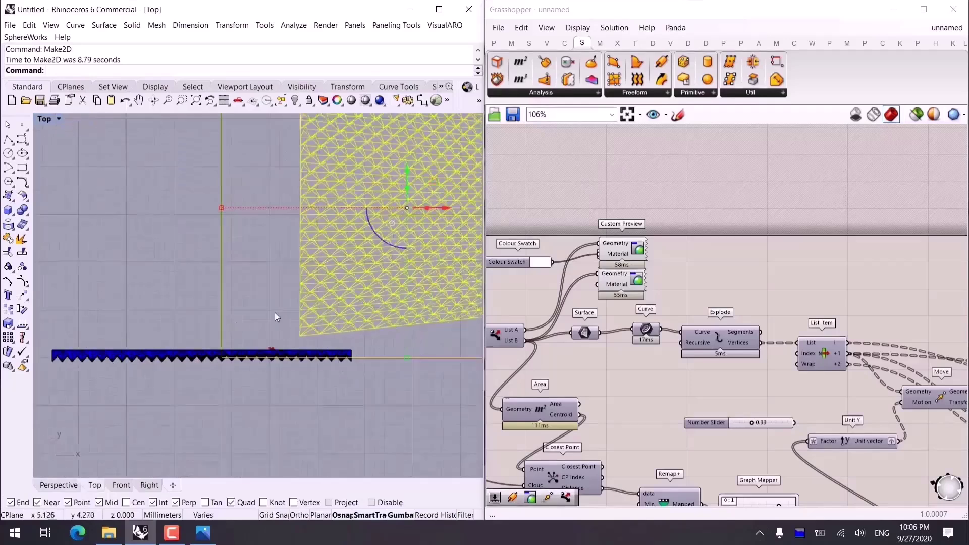
pyautogui.moveTo(275, 313); pyautogui.dragTo(118, 473, button='right')
pyautogui.moveTo(240, 364); pyautogui.dragTo(297, 253)
pyautogui.press('Delete')
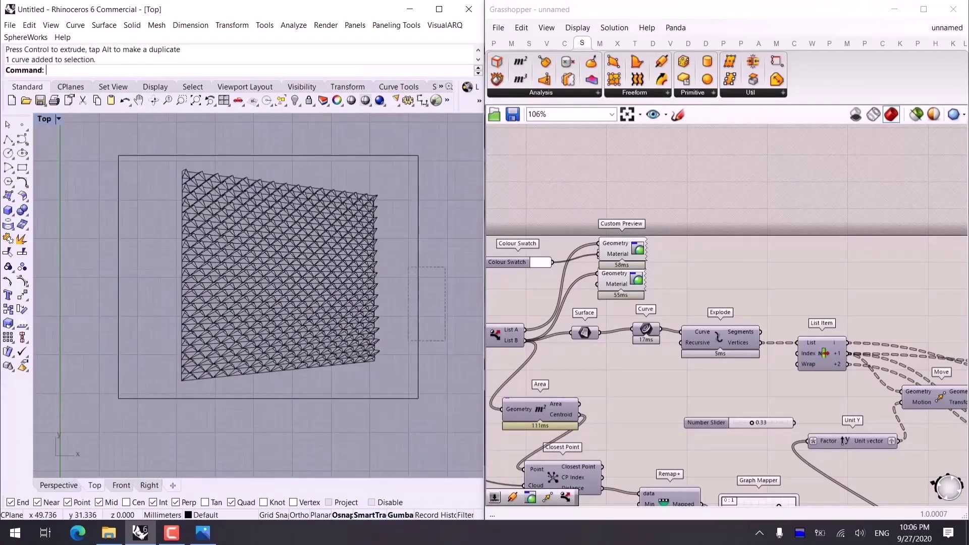
pyautogui.click(418, 317)
pyautogui.scroll(2, 159, 254)
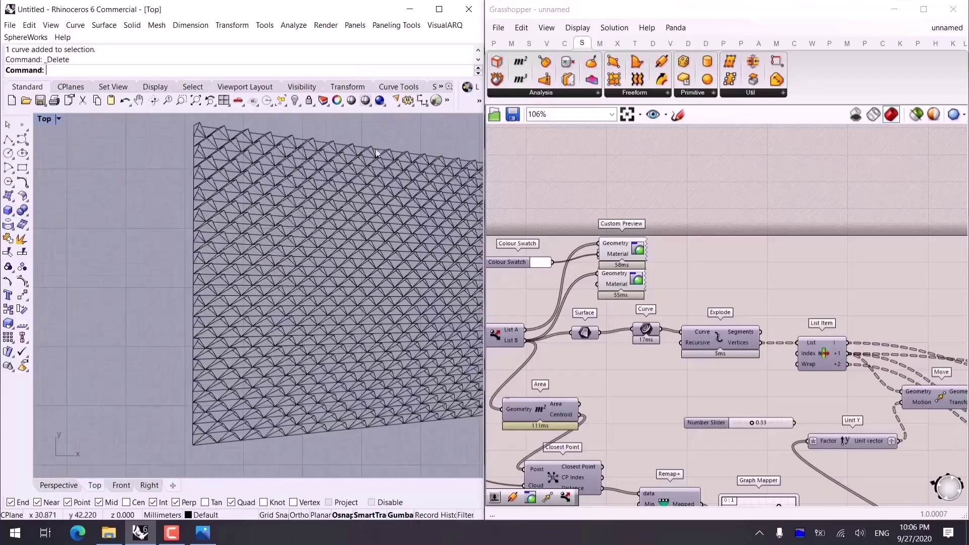
pyautogui.scroll(-2, 159, 254)
pyautogui.scroll(-8, 751, 337)
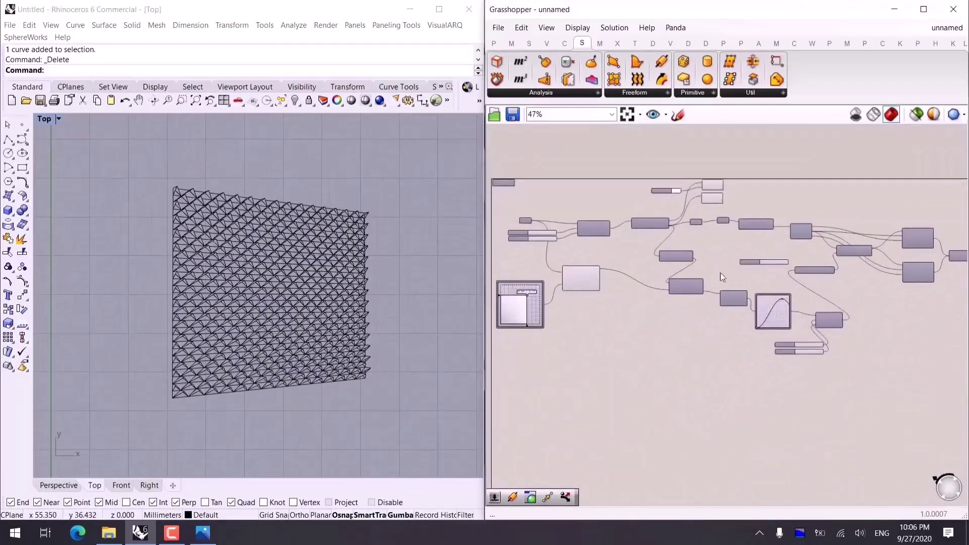
pyautogui.click(677, 114)
pyautogui.moveTo(602, 275)
pyautogui.mouseDown()
pyautogui.moveTo(678, 275)
pyautogui.moveTo(688, 348)
pyautogui.moveTo(637, 355)
pyautogui.moveTo(604, 303)
pyautogui.moveTo(601, 276)
pyautogui.mouseUp()
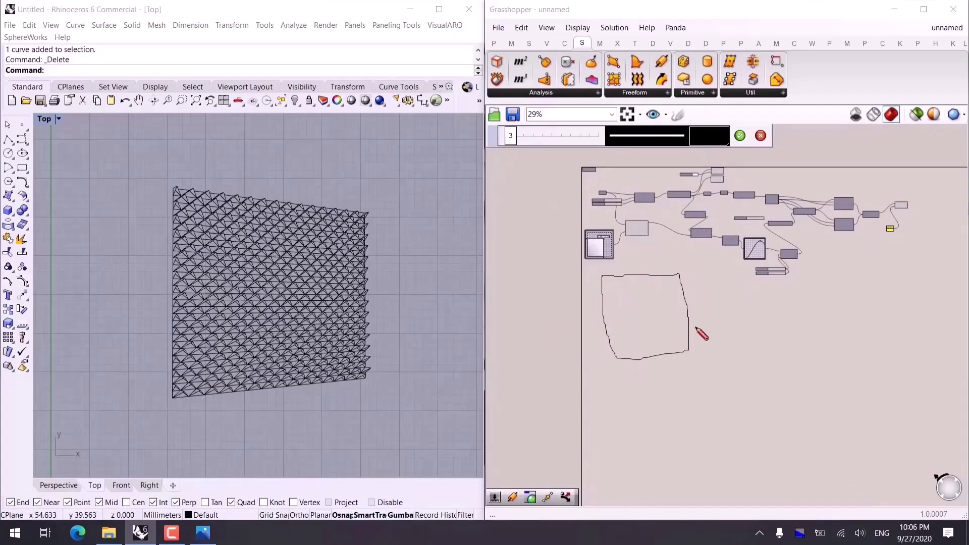
pyautogui.click(761, 135)
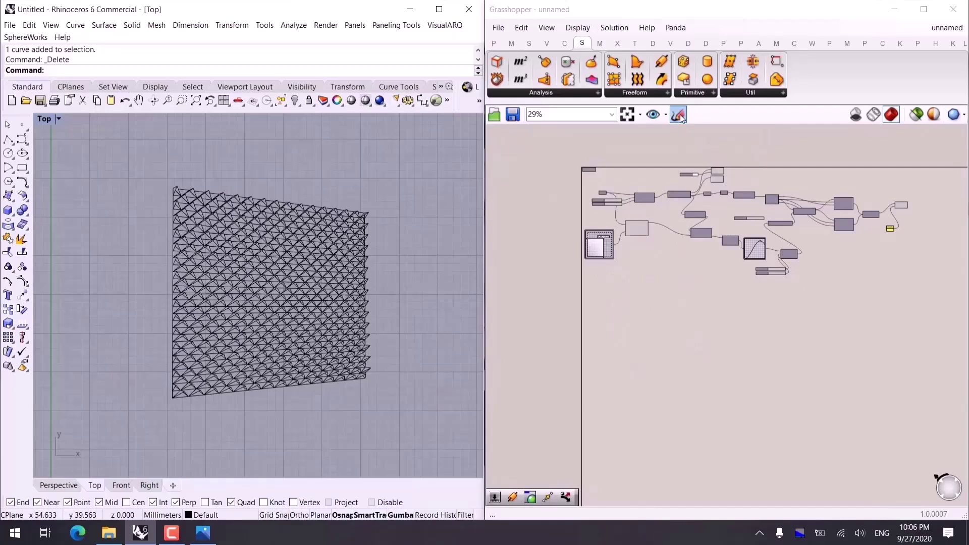
# Sketch a freehand square on the Grasshopper canvas below the definition and send that sketch to Rhino.
pyautogui.click(679, 116)
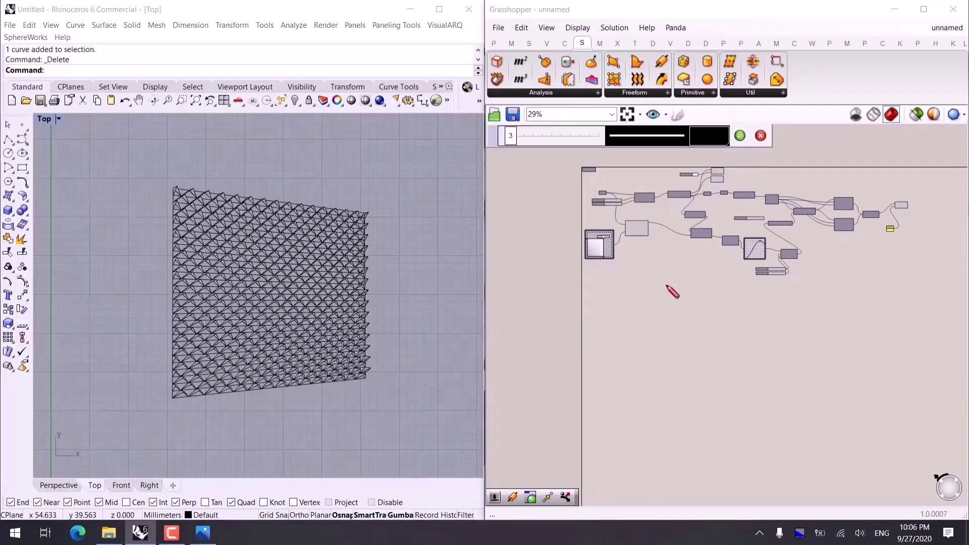
pyautogui.moveTo(625, 291)
pyautogui.mouseDown()
pyautogui.moveTo(712, 297)
pyautogui.moveTo(714, 372)
pyautogui.moveTo(646, 373)
pyautogui.moveTo(624, 289)
pyautogui.mouseUp()
pyautogui.click(740, 136)
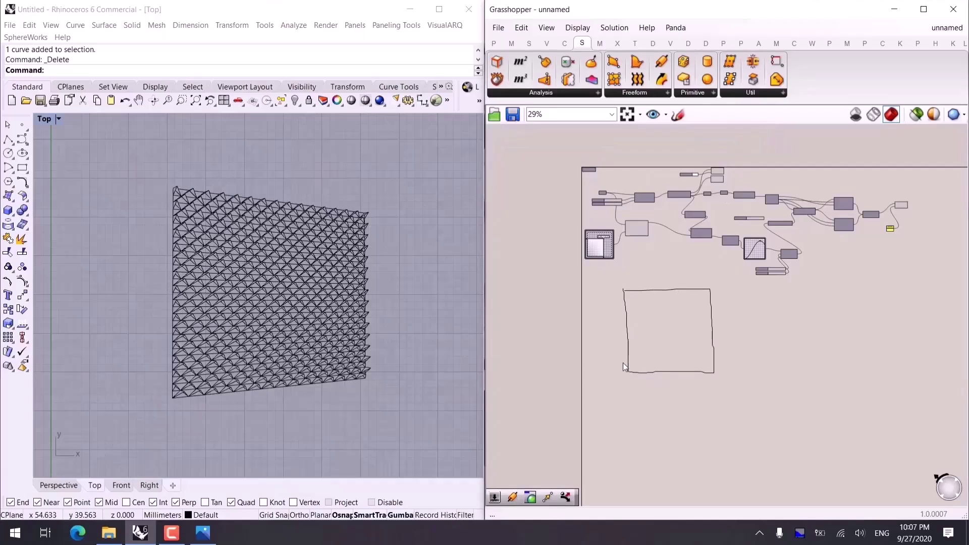
pyautogui.rightClick(650, 291)
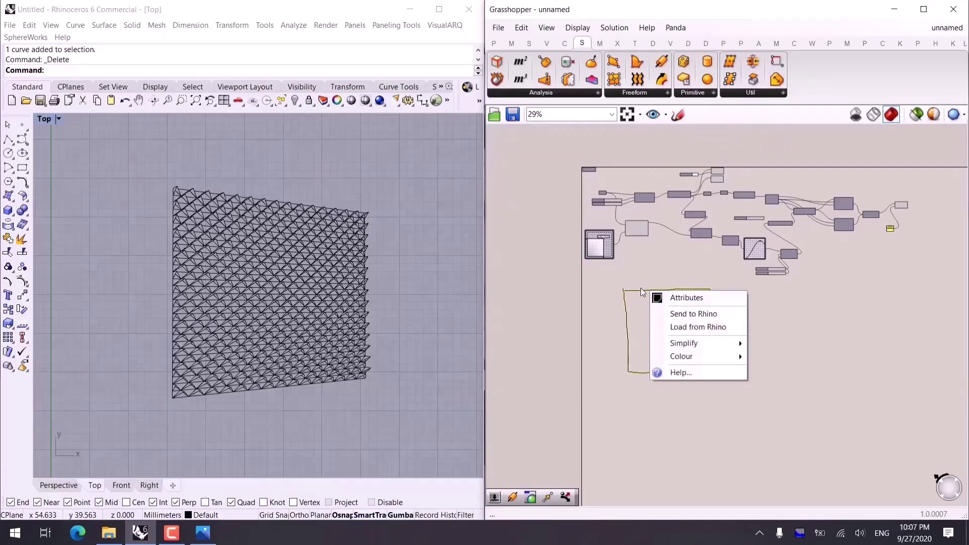
pyautogui.click(679, 316)
pyautogui.scroll(-6, 380, 354)
pyautogui.moveTo(384, 373)
pyautogui.mouseDown(button='right')
pyautogui.moveTo(341, 337)
pyautogui.moveTo(373, 406)
pyautogui.moveTo(356, 340)
pyautogui.mouseUp(button='right')
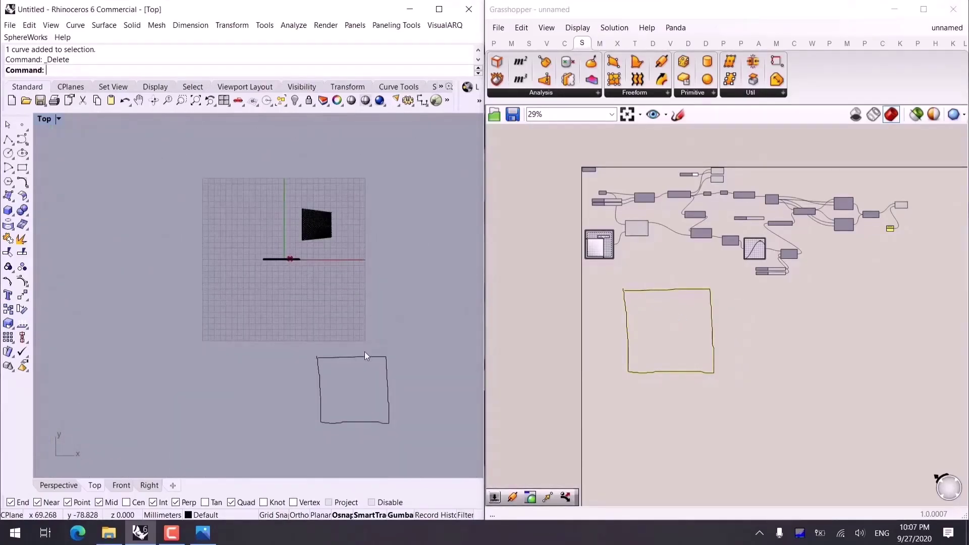
# Move the 2D facade drawing inside the sketched square in Rhino and scale it up to nearly fill the frame.
pyautogui.moveTo(280, 191); pyautogui.dragTo(346, 247)
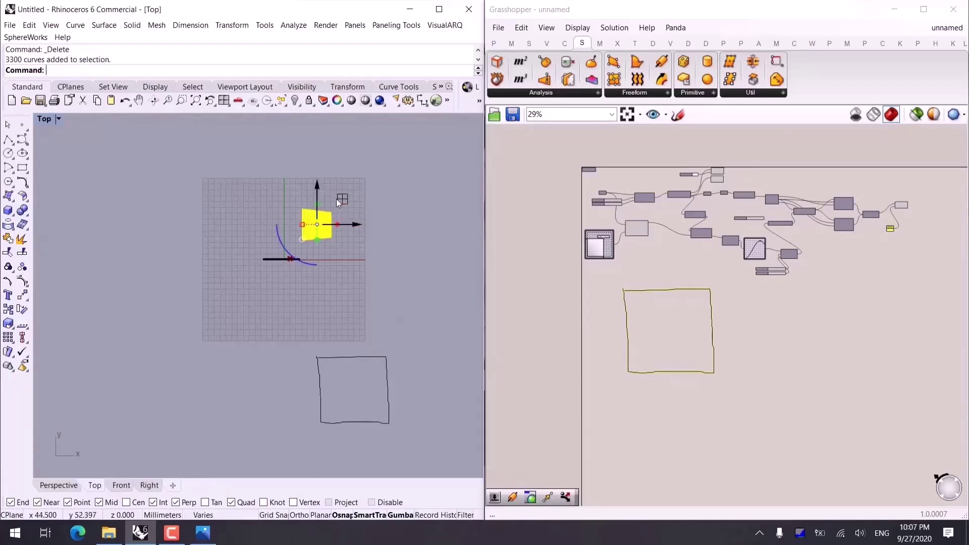
pyautogui.moveTo(341, 202)
pyautogui.mouseDown()
pyautogui.moveTo(368, 379)
pyautogui.moveTo(383, 362)
pyautogui.moveTo(343, 377)
pyautogui.mouseUp()
pyautogui.scroll(4, 352, 325)
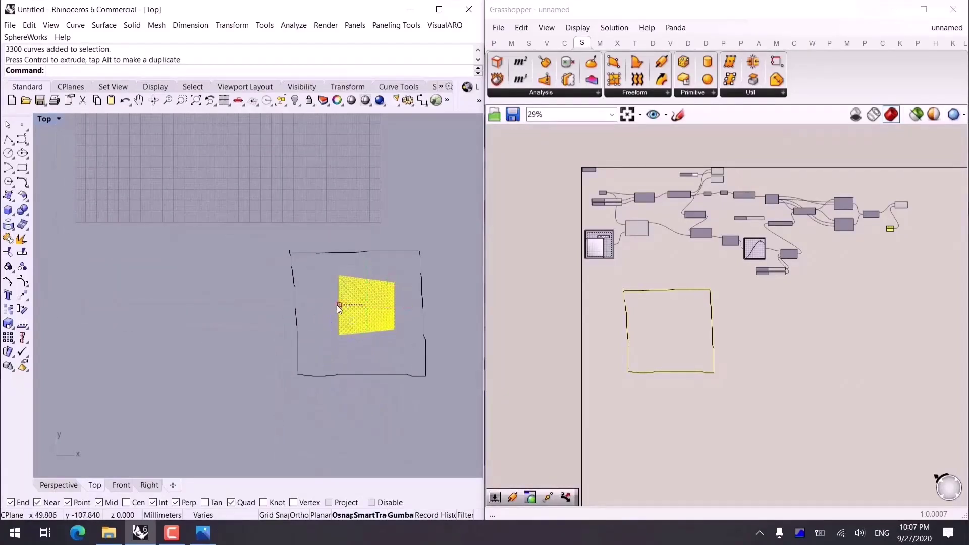
pyautogui.moveTo(337, 305); pyautogui.dragTo(315, 305)
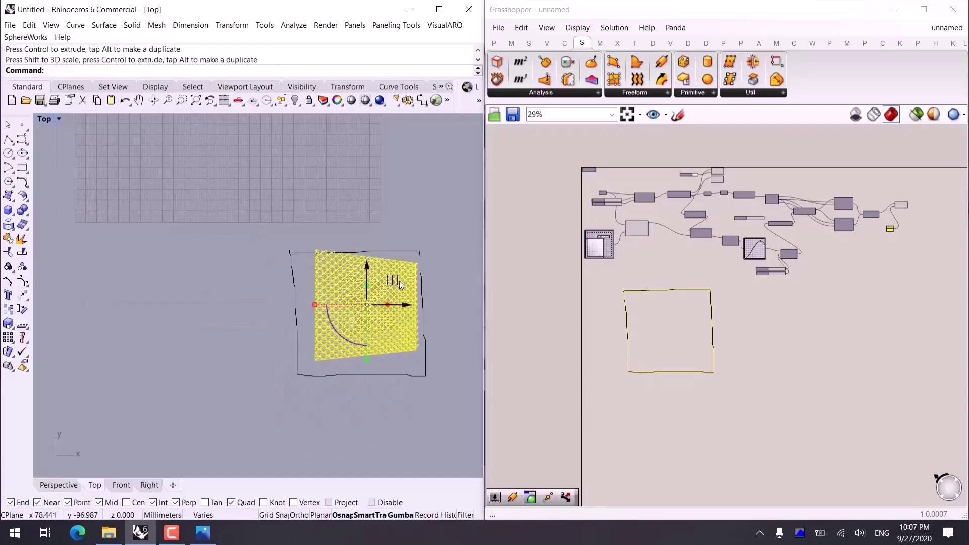
pyautogui.moveTo(396, 279); pyautogui.dragTo(393, 285)
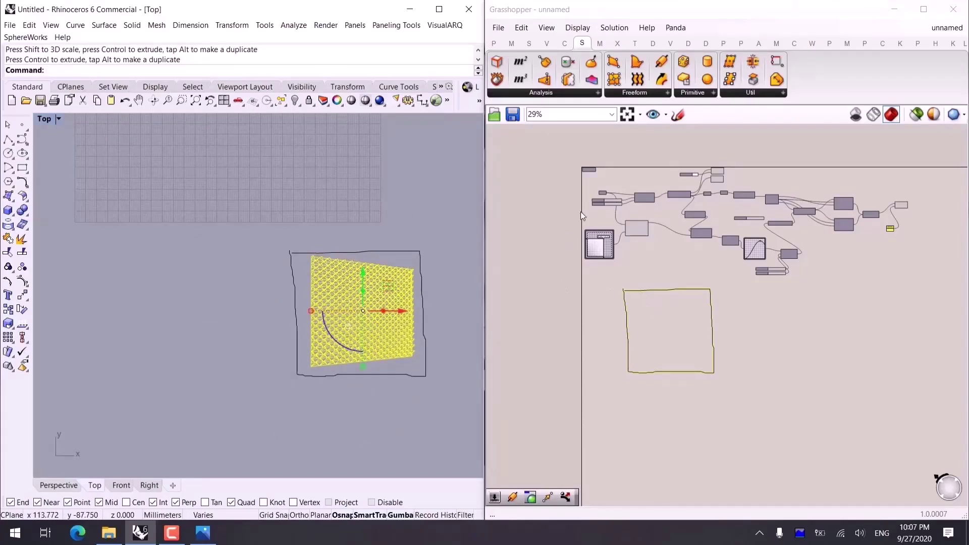
# Load the 2D facade curves from Rhino into the sketched square, leaving the square's outline out of the selection.
pyautogui.click(664, 289)
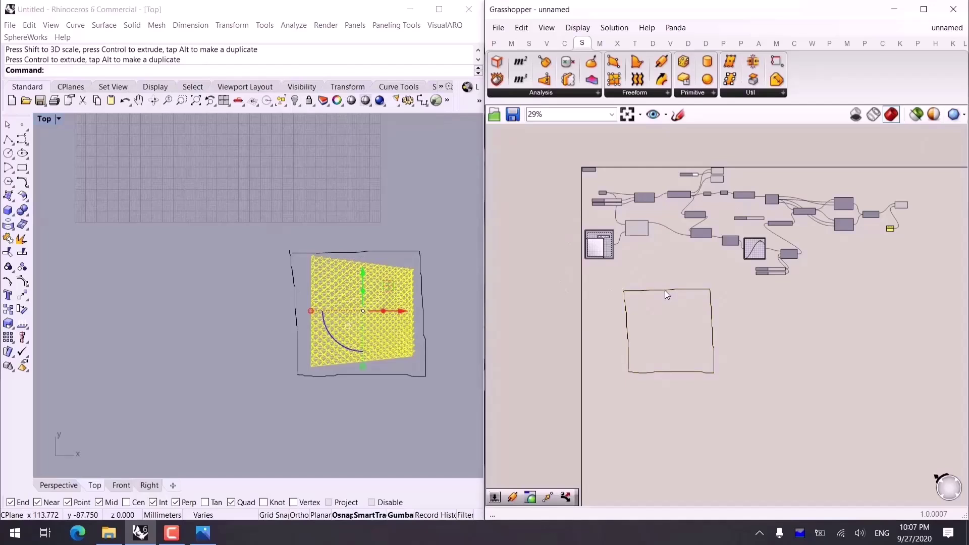
pyautogui.rightClick(664, 290)
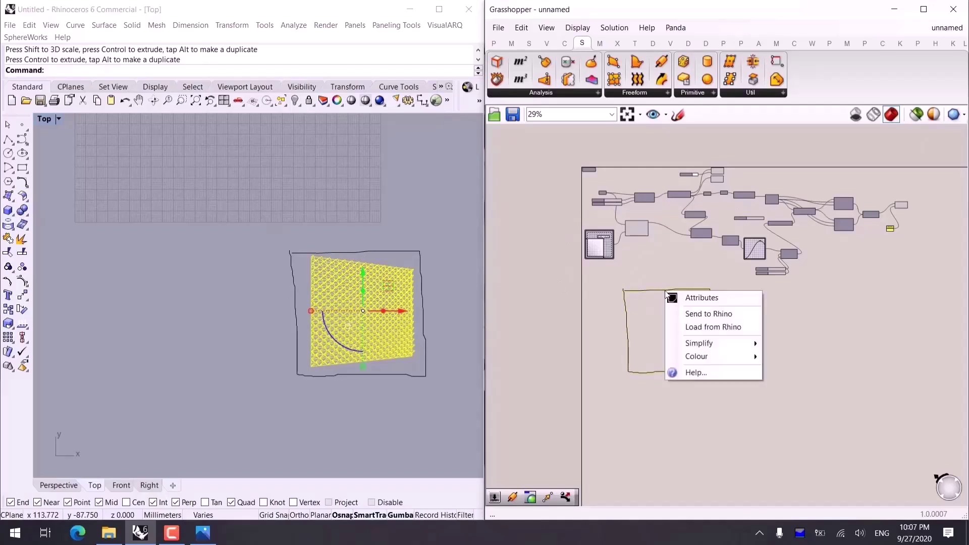
pyautogui.click(710, 328)
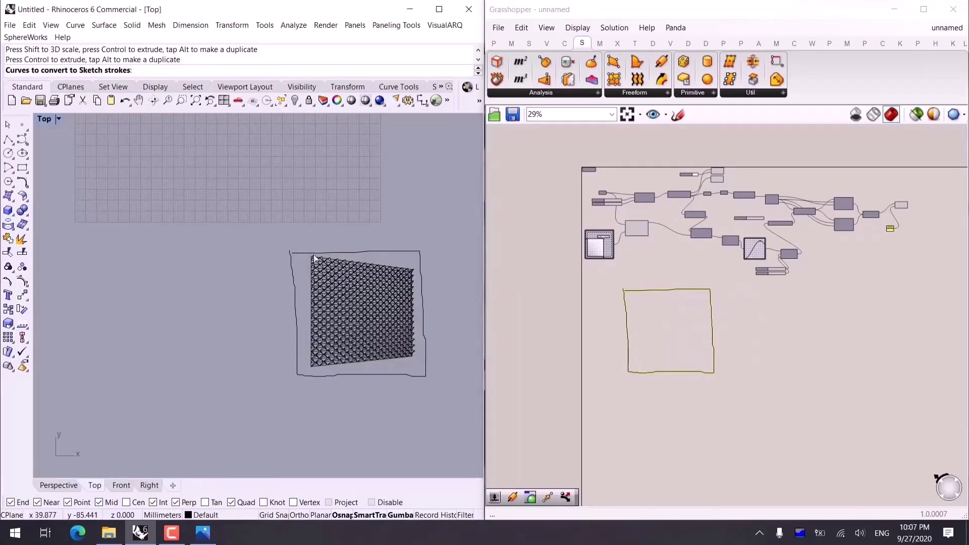
pyautogui.moveTo(302, 226); pyautogui.dragTo(424, 401)
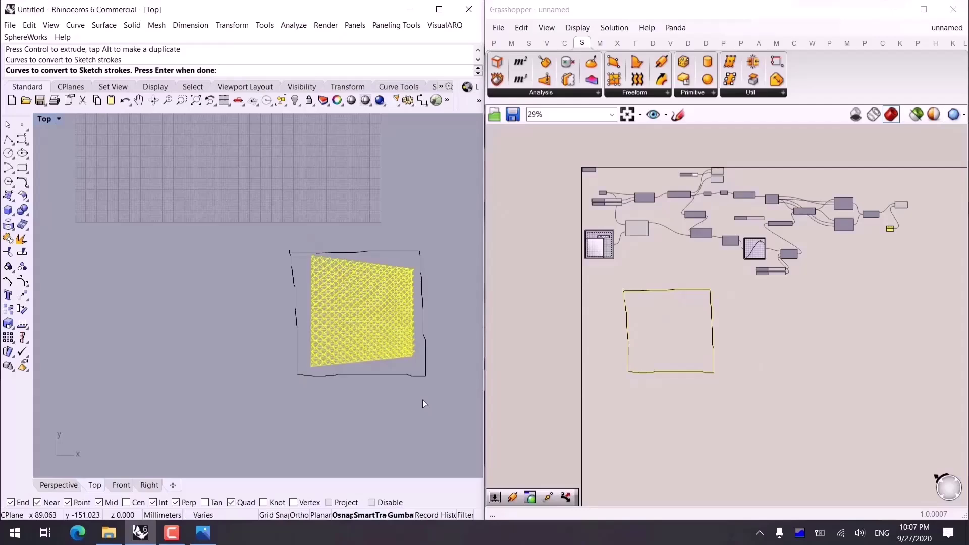
pyautogui.press('Return')
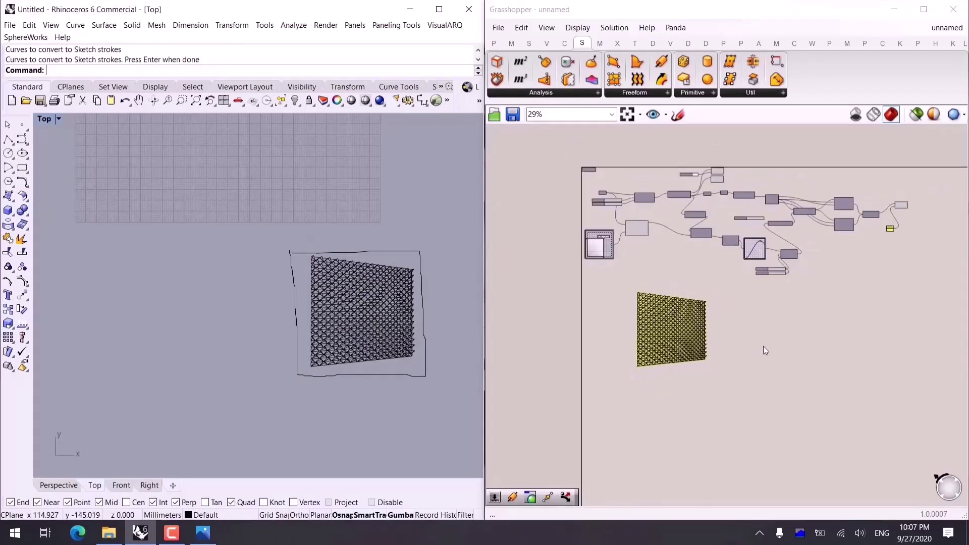
# Recolour the facade sketch on the canvas red and reduce its line width to 1.
pyautogui.scroll(5, 684, 311)
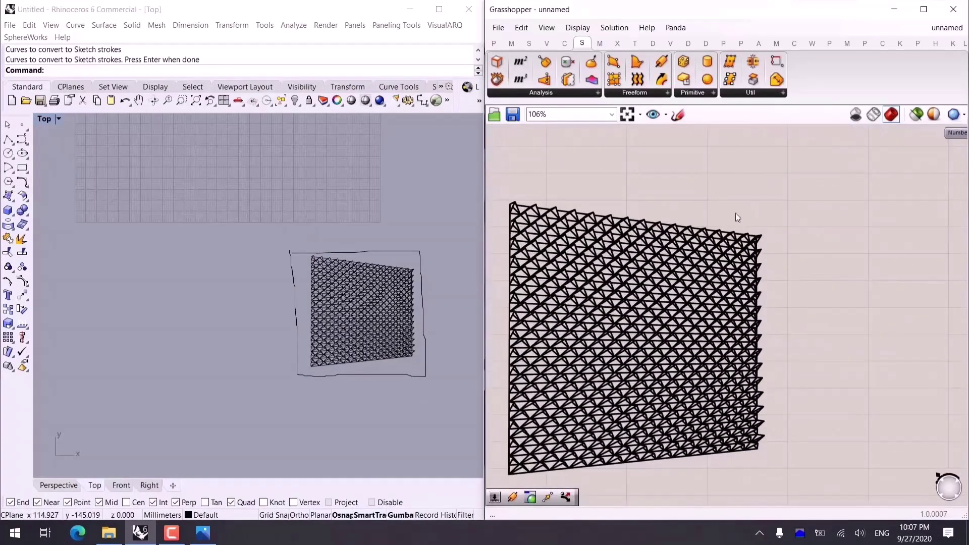
pyautogui.click(924, 10)
pyautogui.moveTo(309, 268); pyautogui.dragTo(536, 276, button='right')
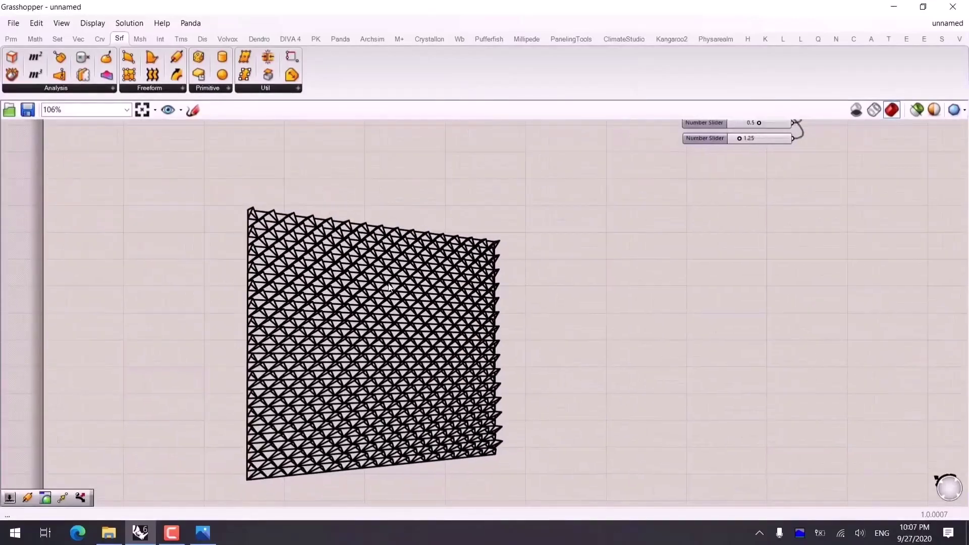
pyautogui.click(336, 382)
pyautogui.rightClick(386, 322)
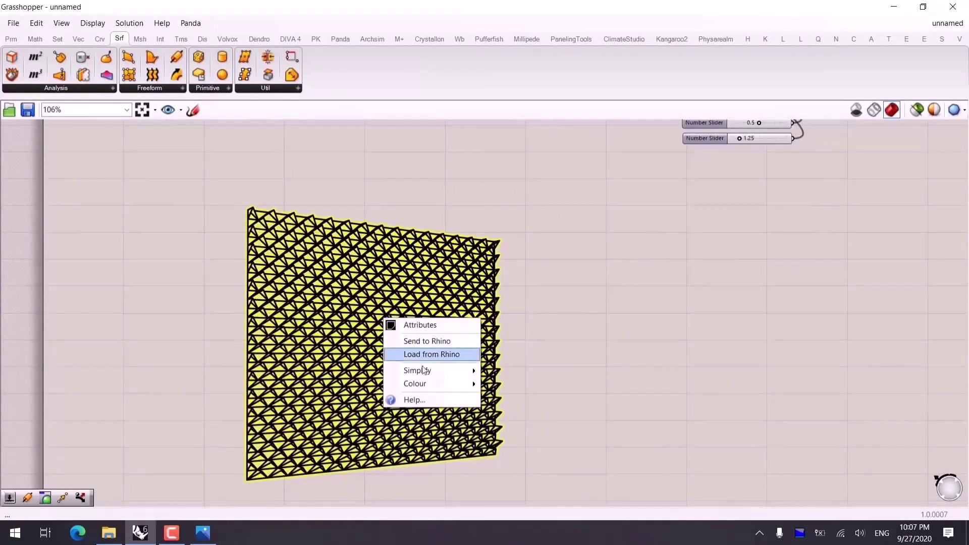
pyautogui.moveTo(427, 383)
pyautogui.moveTo(550, 383); pyautogui.dragTo(532, 377)
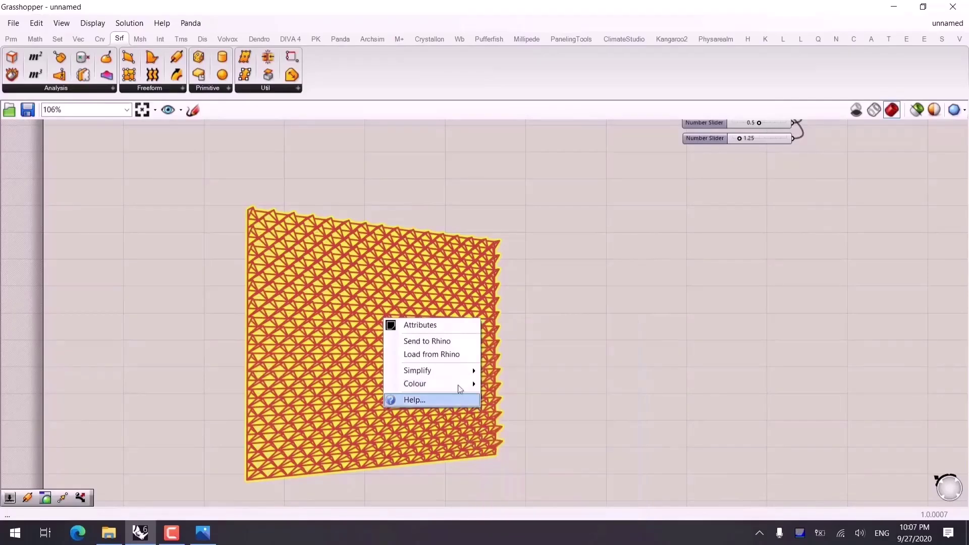
pyautogui.click(412, 325)
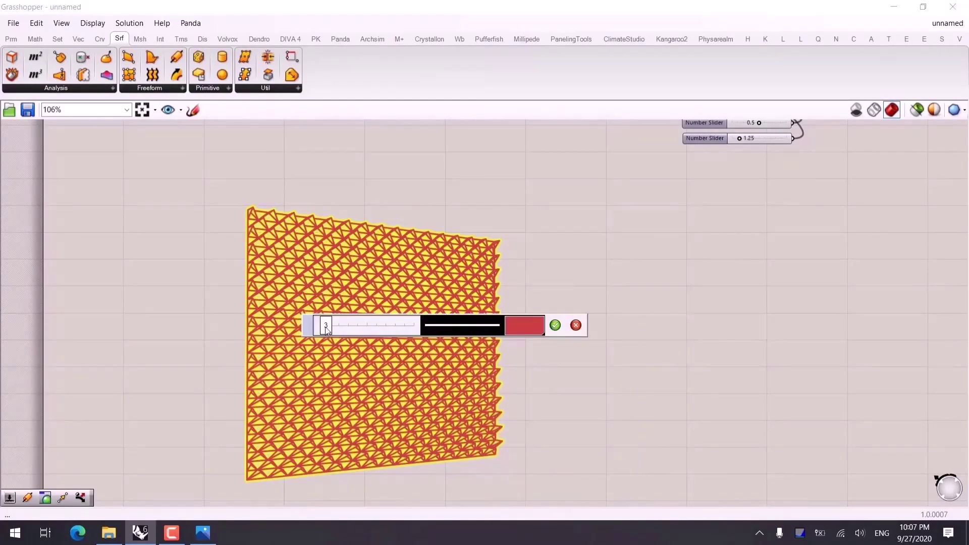
pyautogui.moveTo(326, 328); pyautogui.dragTo(318, 326)
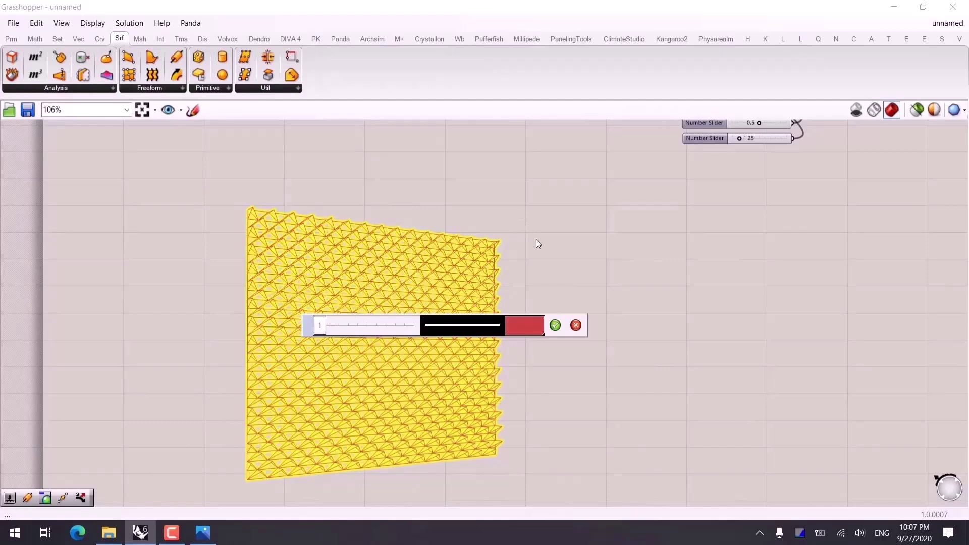
pyautogui.click(555, 325)
pyautogui.click(586, 252)
# Move the facade sketch to the right of the definition, level with its last components.
pyautogui.scroll(-4, 588, 298)
pyautogui.moveTo(589, 298); pyautogui.dragTo(510, 372, button='right')
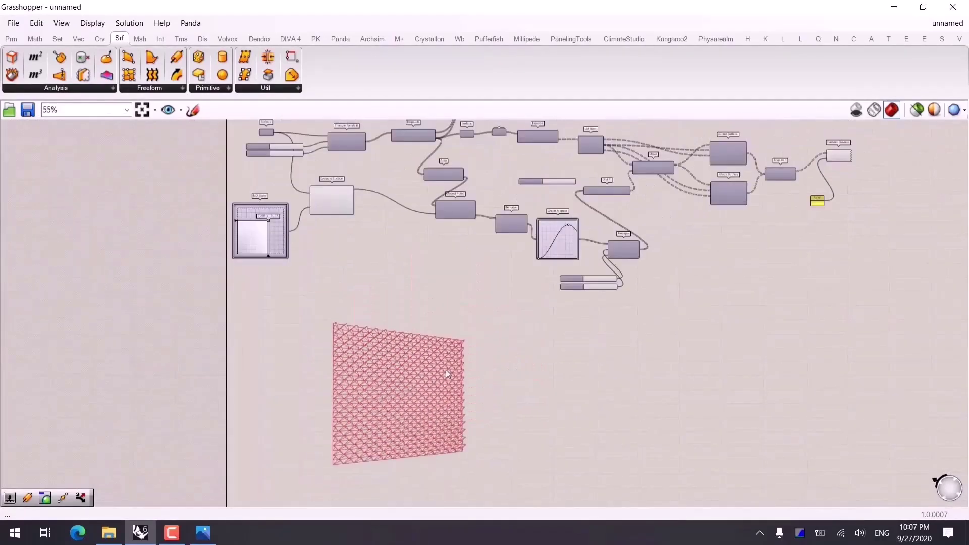
pyautogui.click(446, 374)
pyautogui.moveTo(417, 324); pyautogui.dragTo(353, 334)
pyautogui.click(456, 352)
pyautogui.scroll(-3, 456, 351)
pyautogui.moveTo(456, 351); pyautogui.dragTo(432, 359, button='right')
pyautogui.moveTo(332, 369); pyautogui.dragTo(728, 259)
pyautogui.click(795, 305)
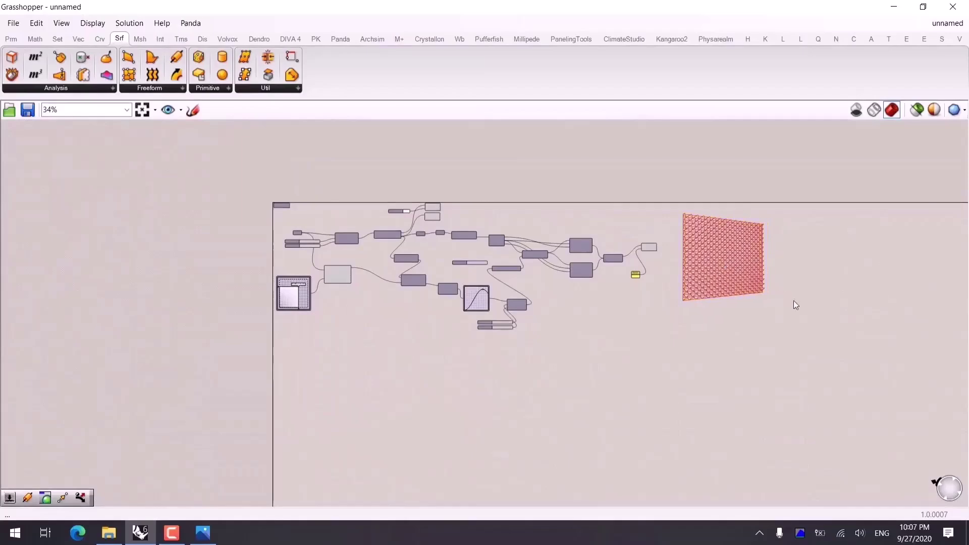
pyautogui.scroll(2, 761, 215)
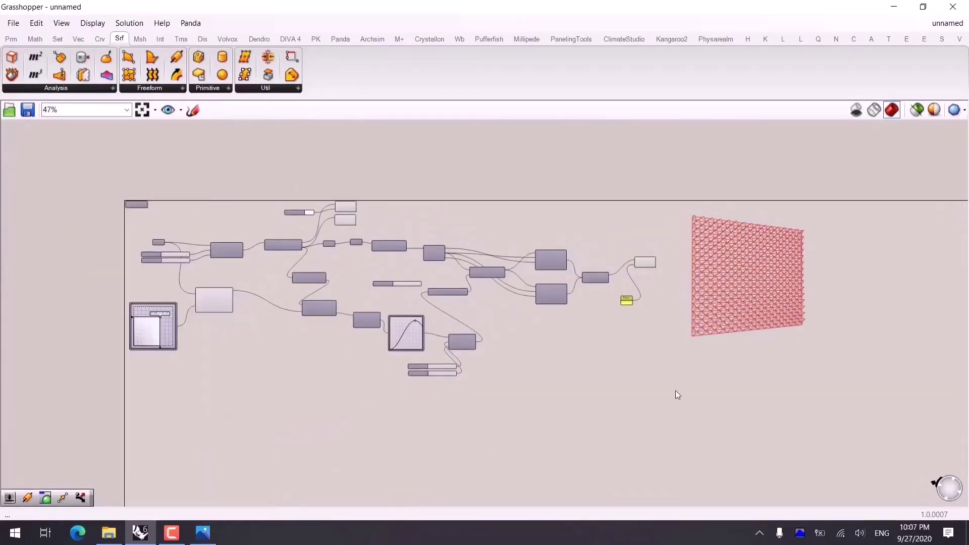
pyautogui.moveTo(563, 365); pyautogui.dragTo(601, 304, button='right')
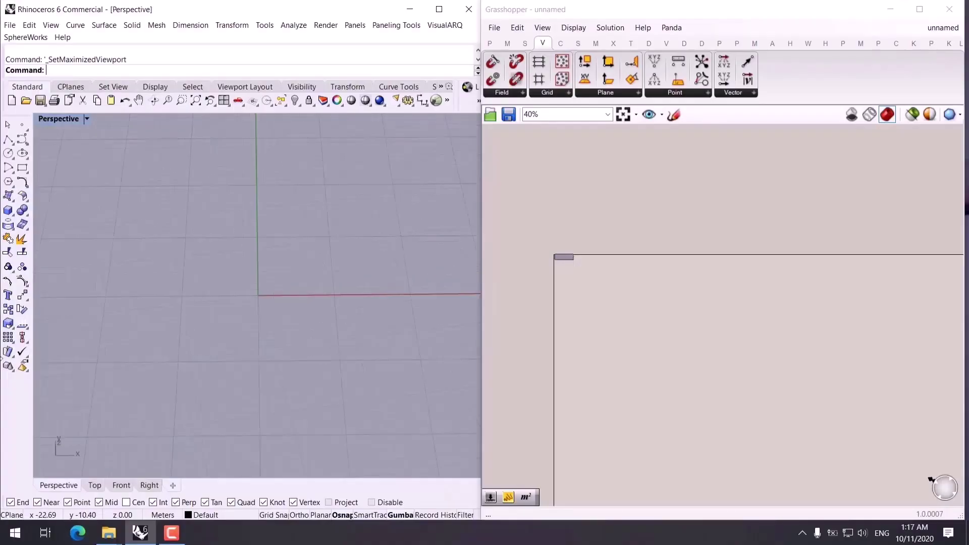
# Place a Square grid component on the empty canvas and show its grid in Rhino's Top view.
pyautogui.click(677, 242)
pyautogui.moveTo(676, 243); pyautogui.dragTo(664, 223, button='right')
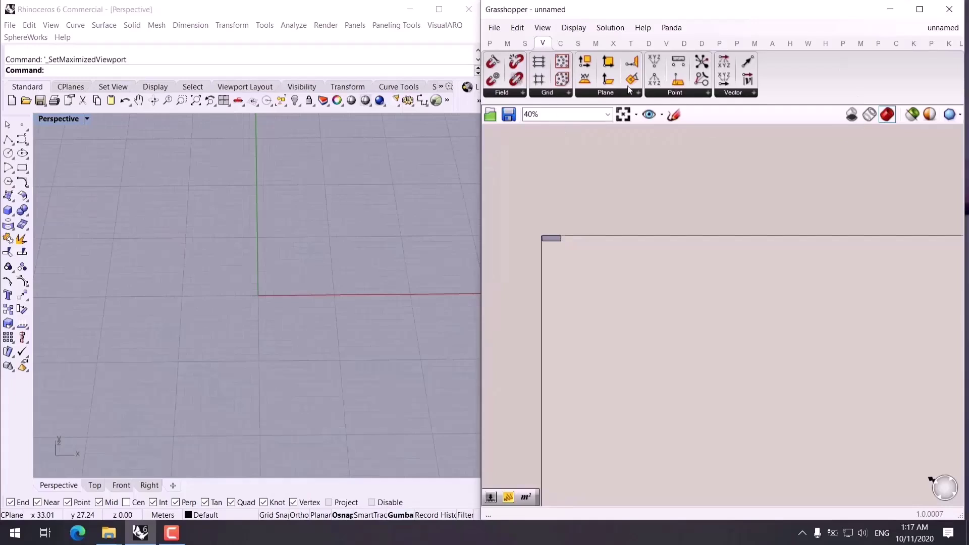
pyautogui.moveTo(538, 81); pyautogui.dragTo(662, 280)
pyautogui.scroll(2, 291, 289)
pyautogui.click(95, 487)
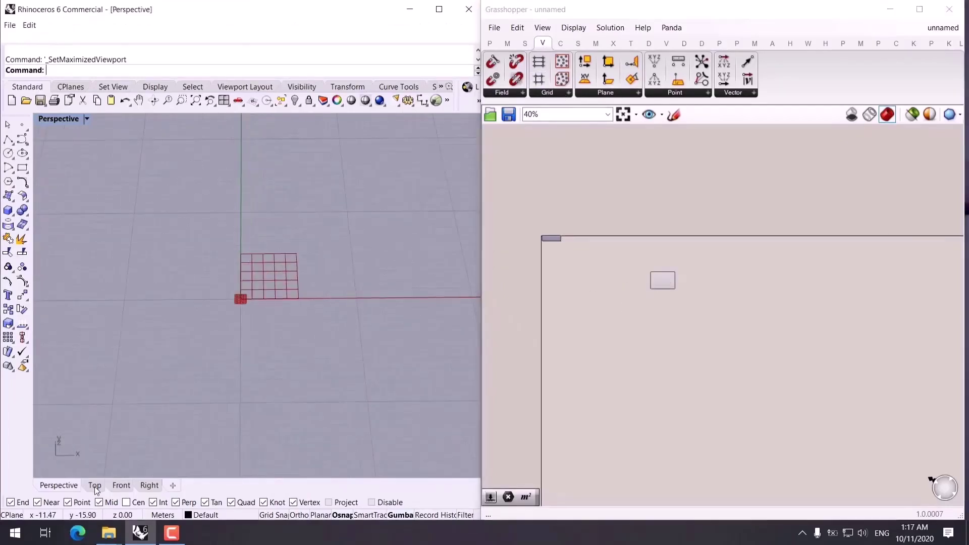
pyautogui.scroll(5, 643, 275)
# Add number sliders of 20 and 10 beside the Square grid component and align their left edges.
pyautogui.doubleClick(591, 272)
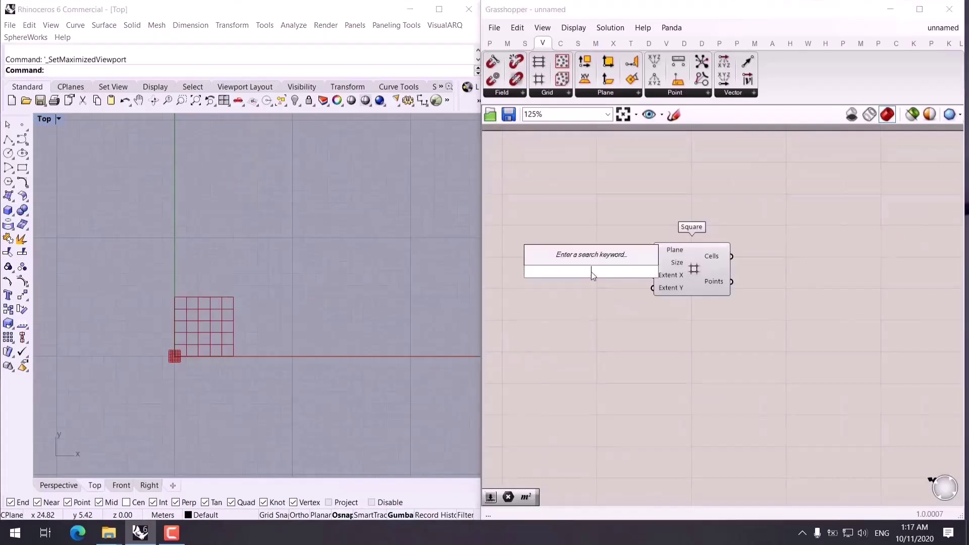
pyautogui.write('20')
pyautogui.press('Return')
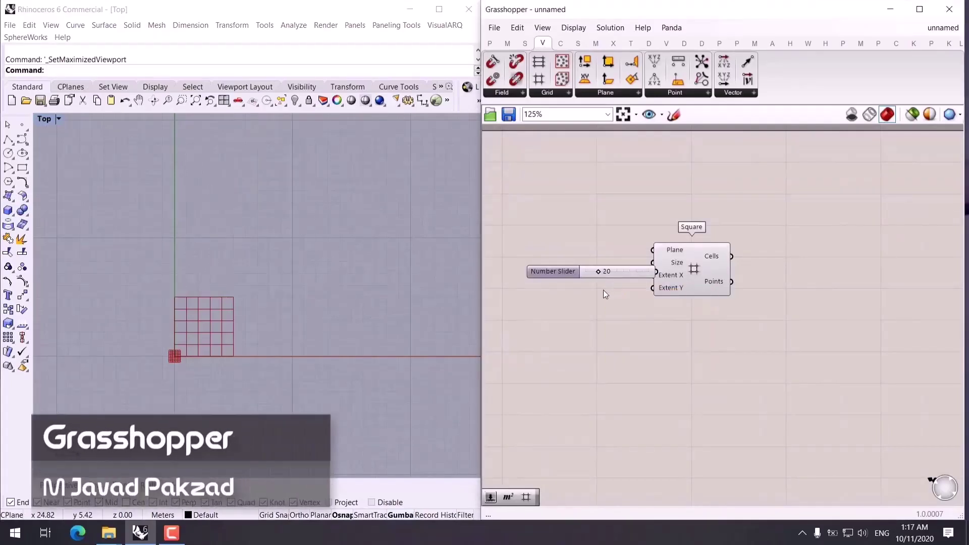
pyautogui.doubleClick(604, 289)
pyautogui.write('10')
pyautogui.press('Return')
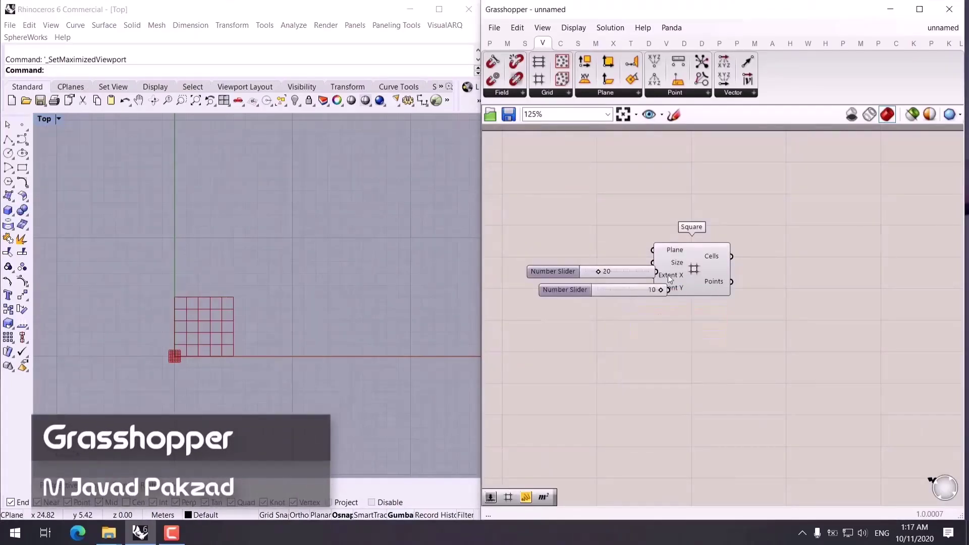
pyautogui.moveTo(670, 275); pyautogui.dragTo(695, 270)
pyautogui.click(659, 307)
pyautogui.moveTo(575, 277); pyautogui.dragTo(564, 254)
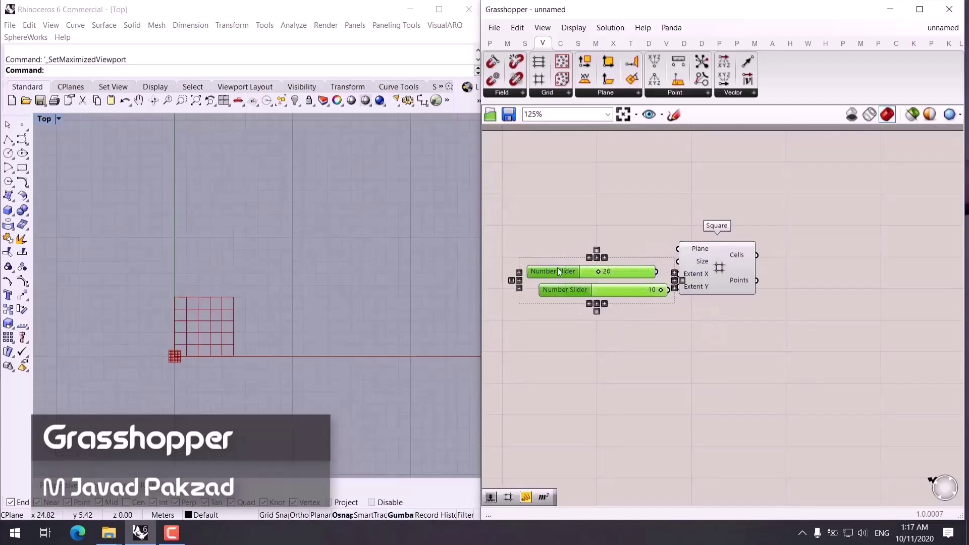
pyautogui.click(589, 258)
pyautogui.click(603, 241)
# Connect the 20 slider to the Square grid's Extent X and the 10 slider to its Extent Y.
pyautogui.click(711, 284)
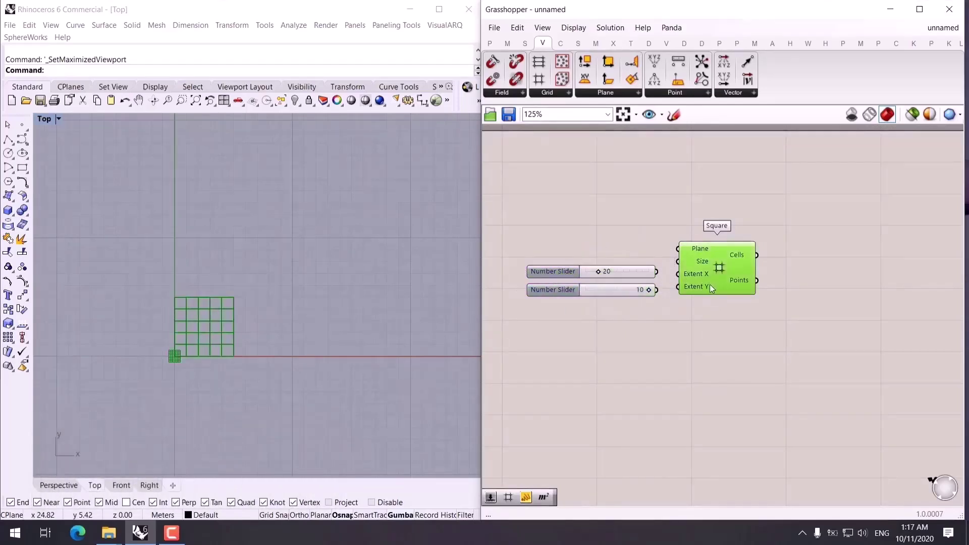
pyautogui.scroll(4, 643, 268)
pyautogui.moveTo(637, 274); pyautogui.dragTo(695, 317)
pyautogui.click(721, 408)
pyautogui.moveTo(722, 407); pyautogui.dragTo(682, 405, button='right')
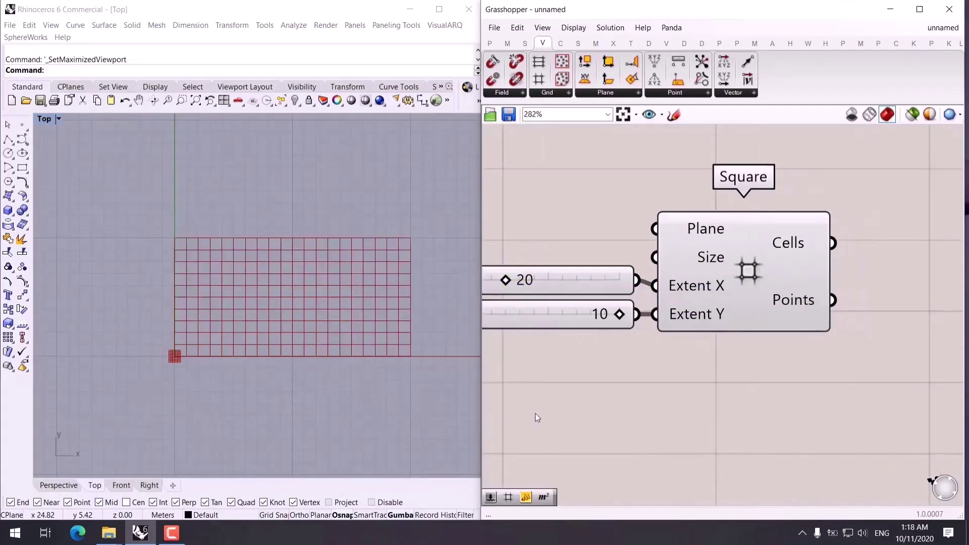
# Add an Area component and feed the Square grid's Cells into its Geometry input.
pyautogui.moveTo(772, 314); pyautogui.dragTo(669, 315, button='right')
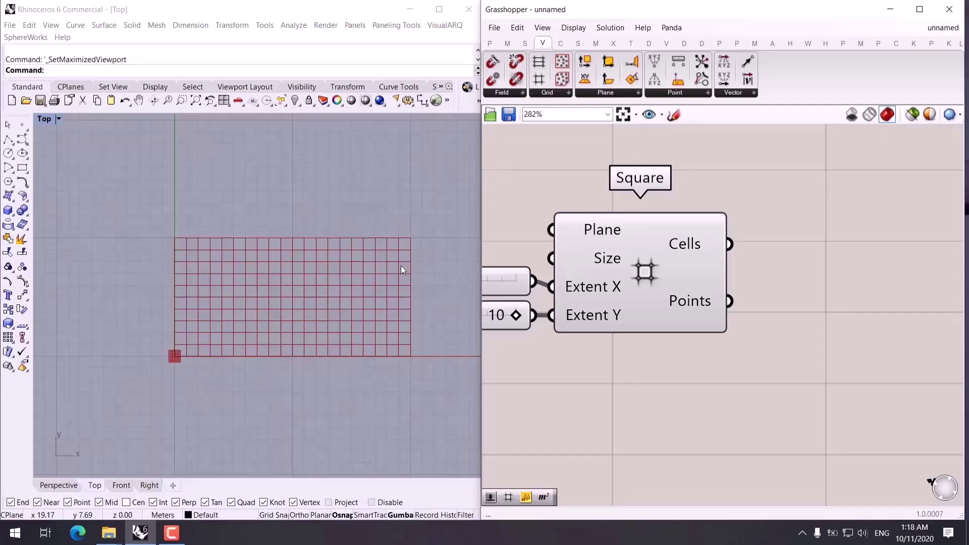
pyautogui.moveTo(848, 300); pyautogui.dragTo(745, 298, button='right')
pyautogui.doubleClick(746, 298)
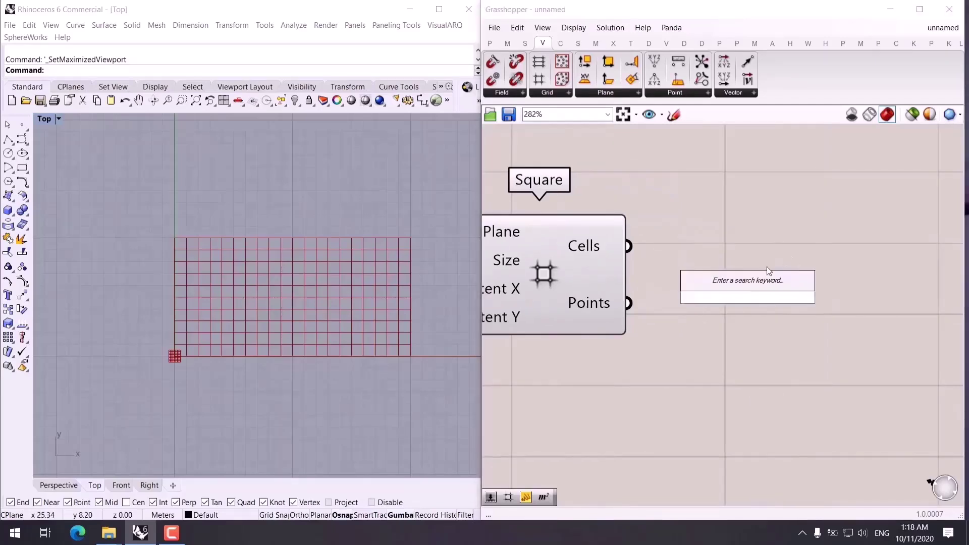
pyautogui.write('are')
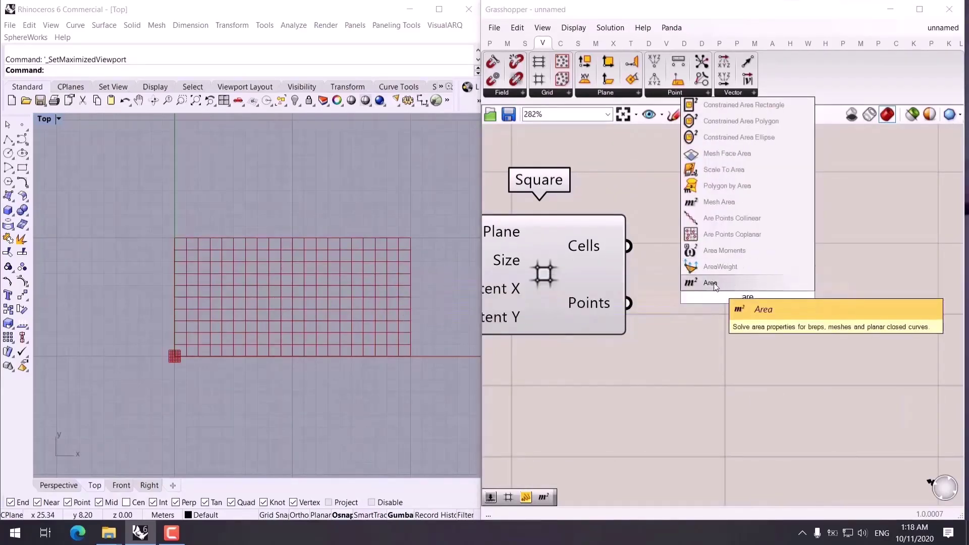
pyautogui.click(715, 286)
pyautogui.moveTo(650, 297); pyautogui.dragTo(628, 247)
pyautogui.moveTo(700, 365); pyautogui.dragTo(583, 410, button='right')
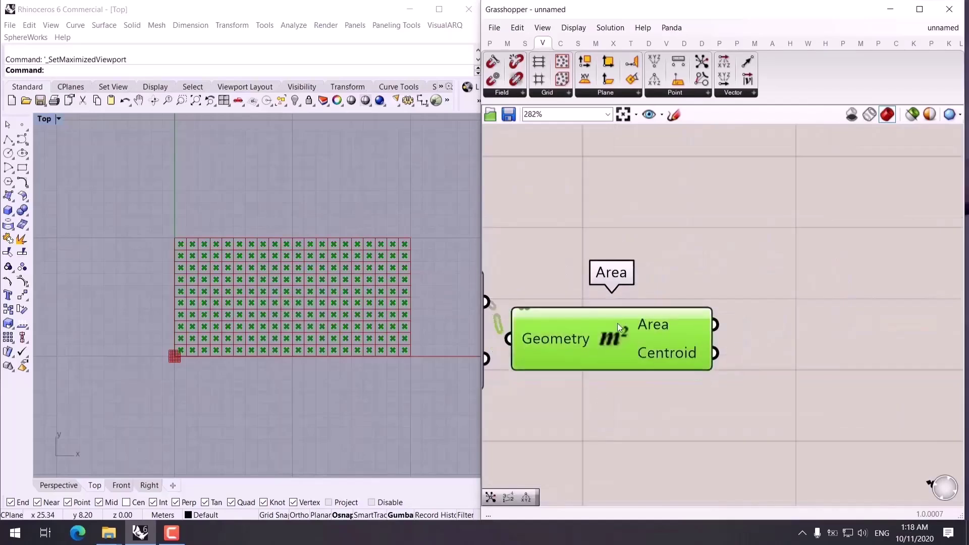
# Flatten the Cells output of the Square grid component.
pyautogui.moveTo(617, 323); pyautogui.dragTo(698, 293, button='right')
pyautogui.moveTo(519, 320); pyautogui.dragTo(586, 320, button='right')
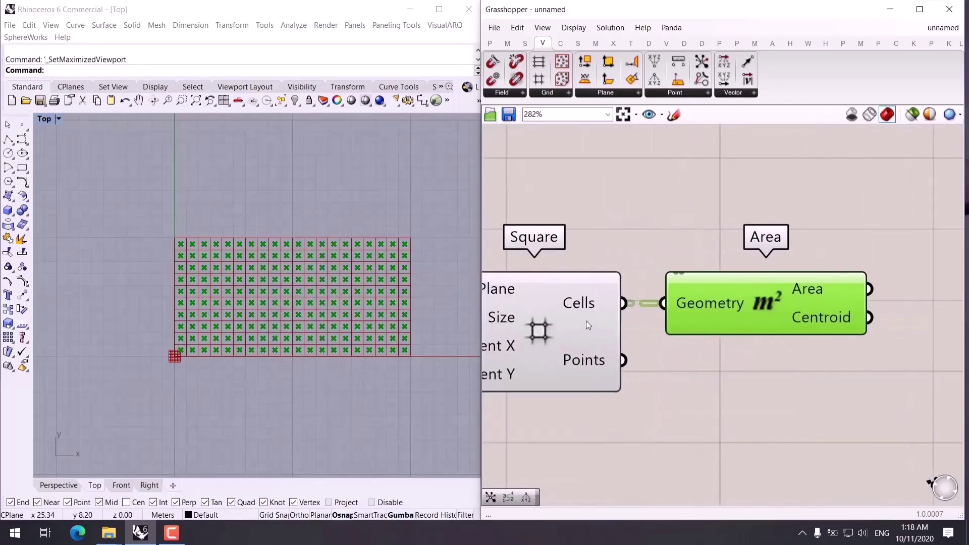
pyautogui.rightClick(596, 304)
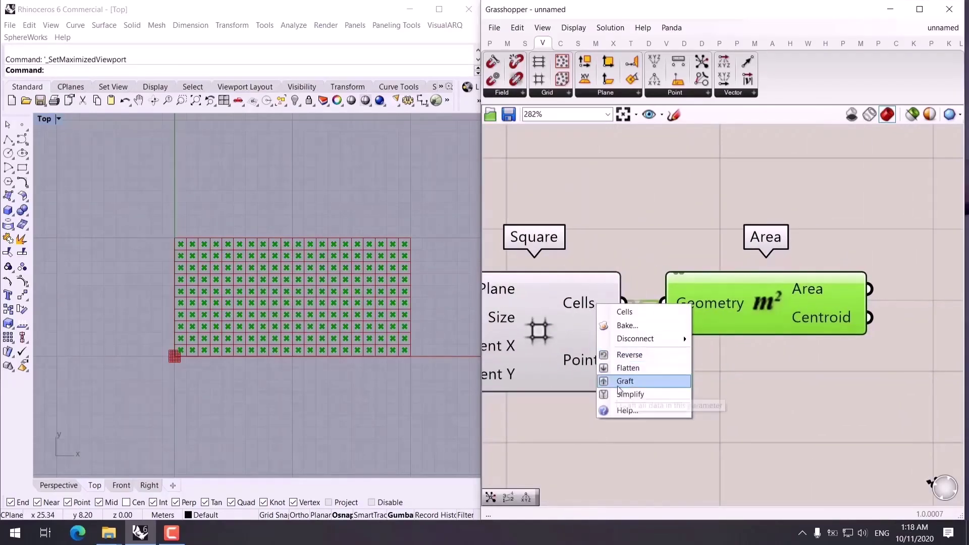
pyautogui.click(619, 367)
pyautogui.click(714, 429)
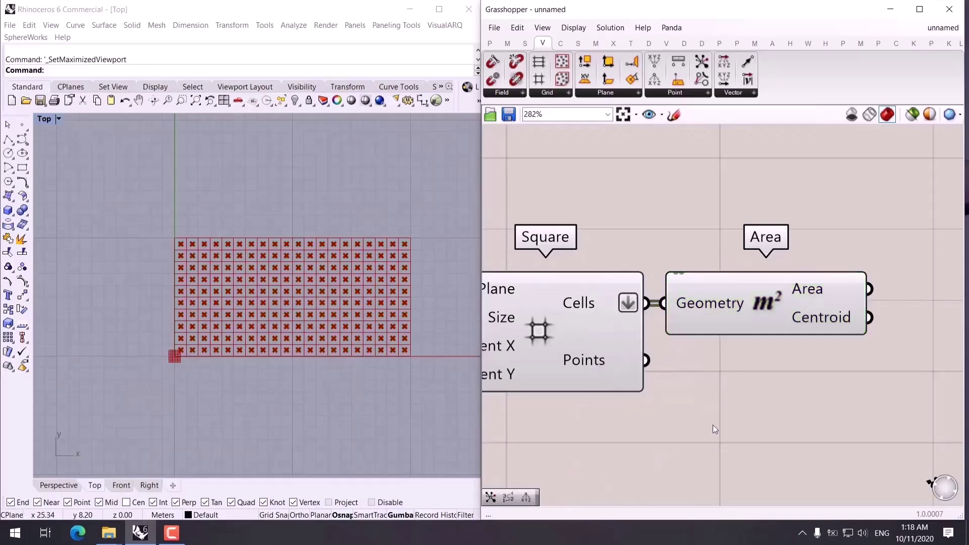
pyautogui.scroll(-2, 713, 424)
pyautogui.scroll(-2, 646, 371)
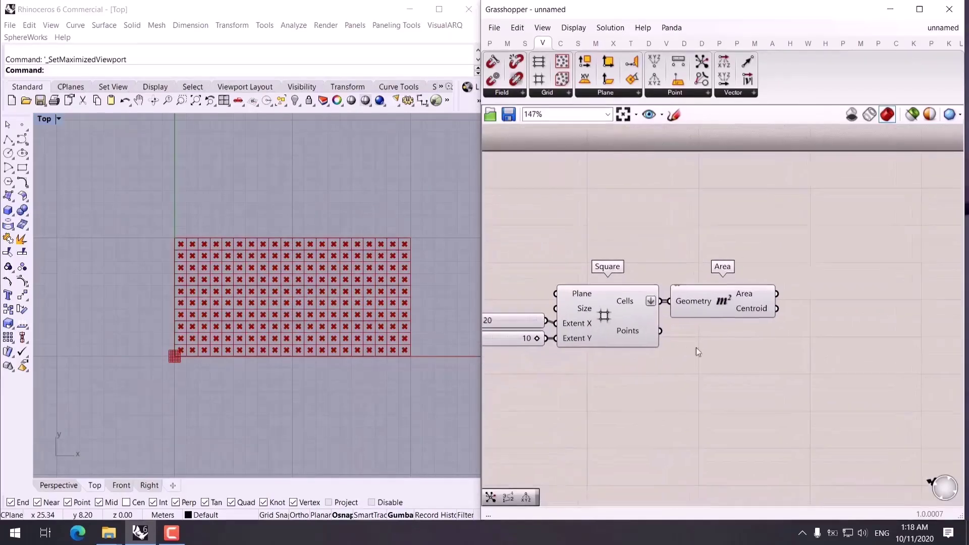
pyautogui.moveTo(695, 347); pyautogui.dragTo(701, 343, button='right')
pyautogui.moveTo(700, 343); pyautogui.dragTo(641, 311)
pyautogui.hotkey('ctrl', 'z')
pyautogui.click(741, 414)
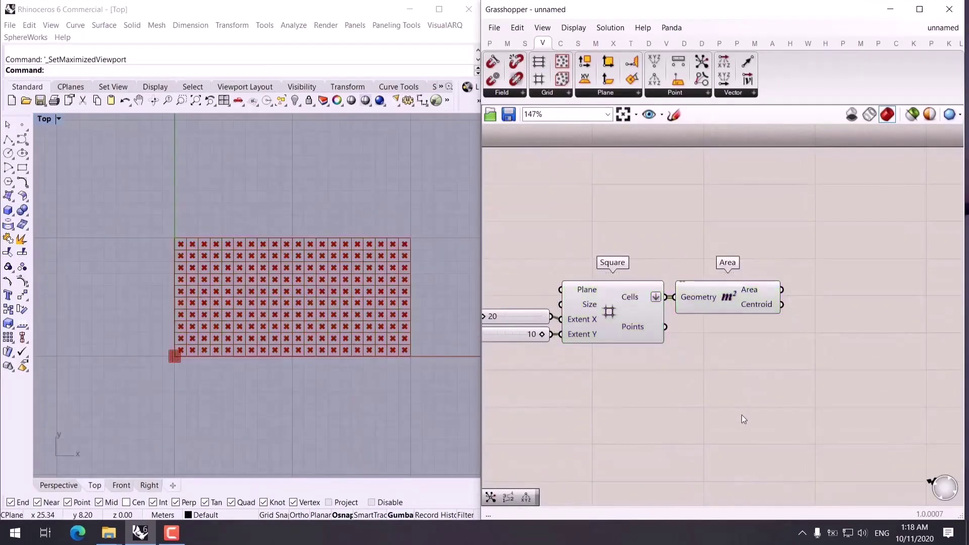
# Add a Scale component, feeding the grid's Cells into its Geometry and the Area component's Centroid into its Center.
pyautogui.doubleClick(771, 385)
pyautogui.write('sca')
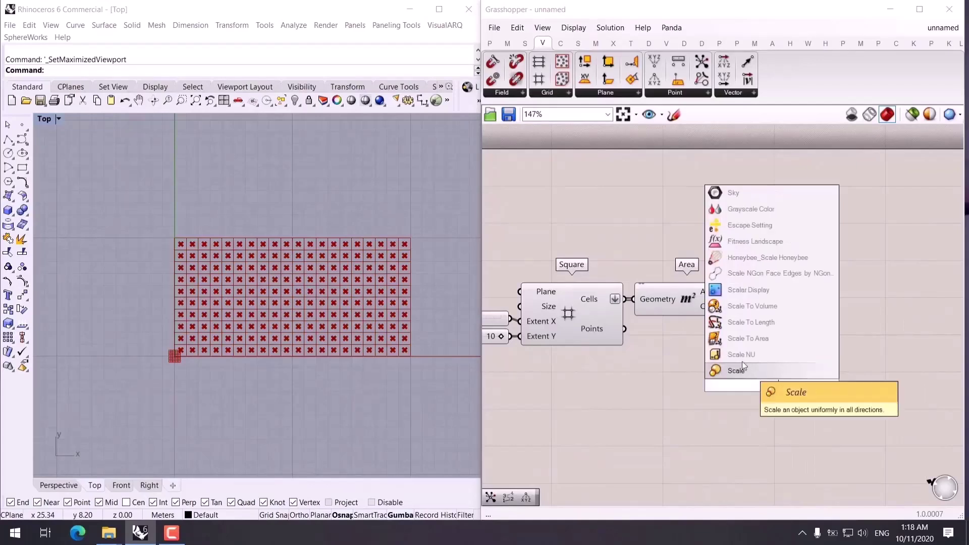
pyautogui.click(735, 370)
pyautogui.moveTo(703, 402); pyautogui.dragTo(785, 319)
pyautogui.moveTo(567, 308); pyautogui.dragTo(737, 303)
pyautogui.moveTo(798, 330); pyautogui.dragTo(801, 267)
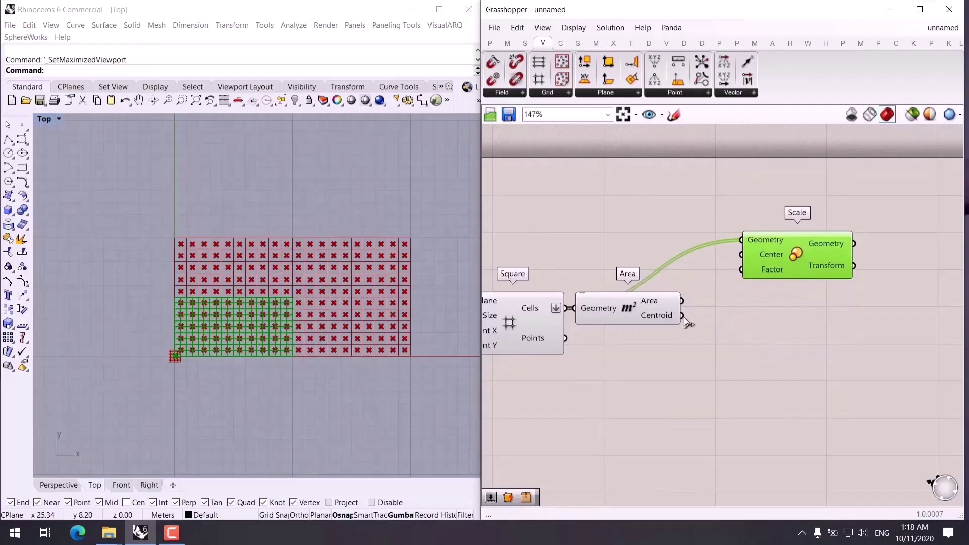
pyautogui.moveTo(682, 316); pyautogui.dragTo(742, 255)
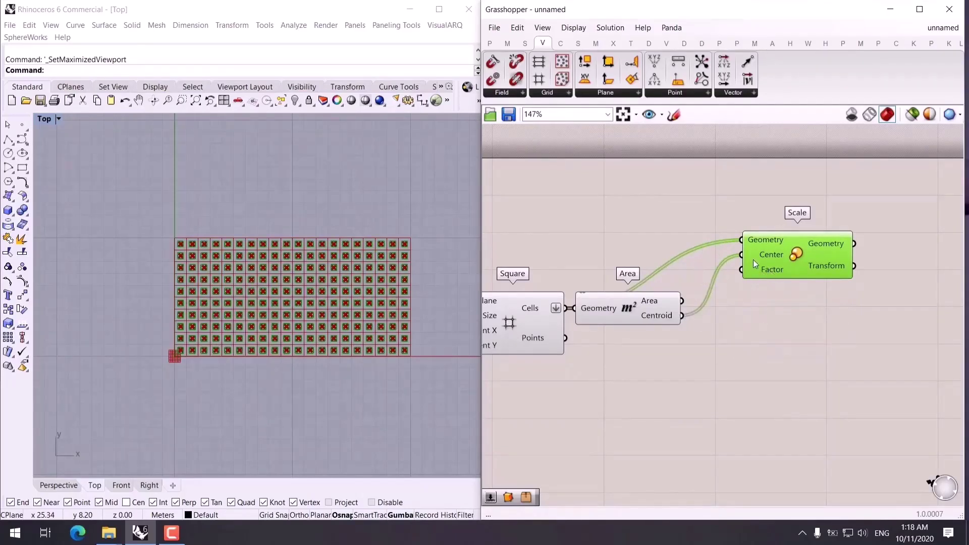
pyautogui.moveTo(670, 349); pyautogui.dragTo(646, 308)
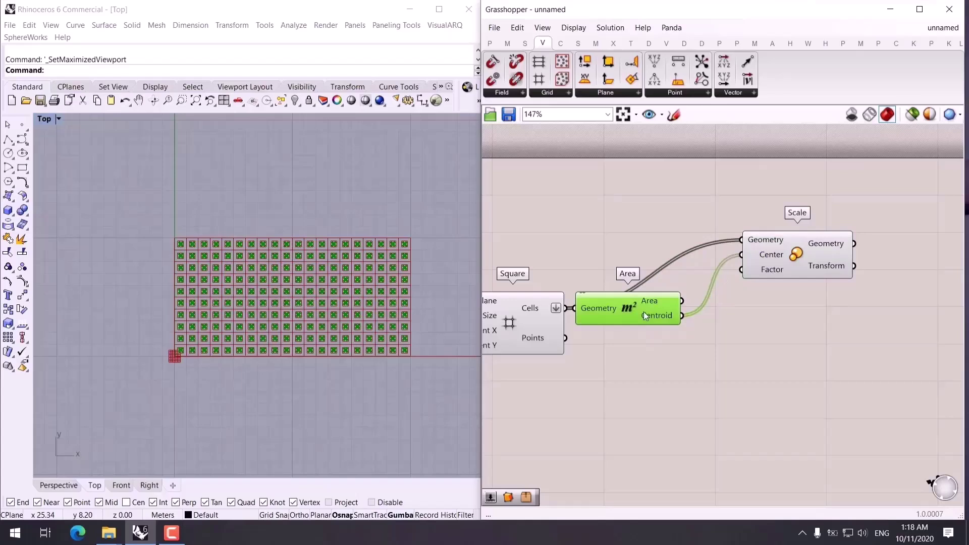
# Hide the preview of the Area component so only the grid and scaled squares remain displayed.
pyautogui.hotkey('ctrl', 'q')
pyautogui.moveTo(570, 335); pyautogui.dragTo(595, 341, button='right')
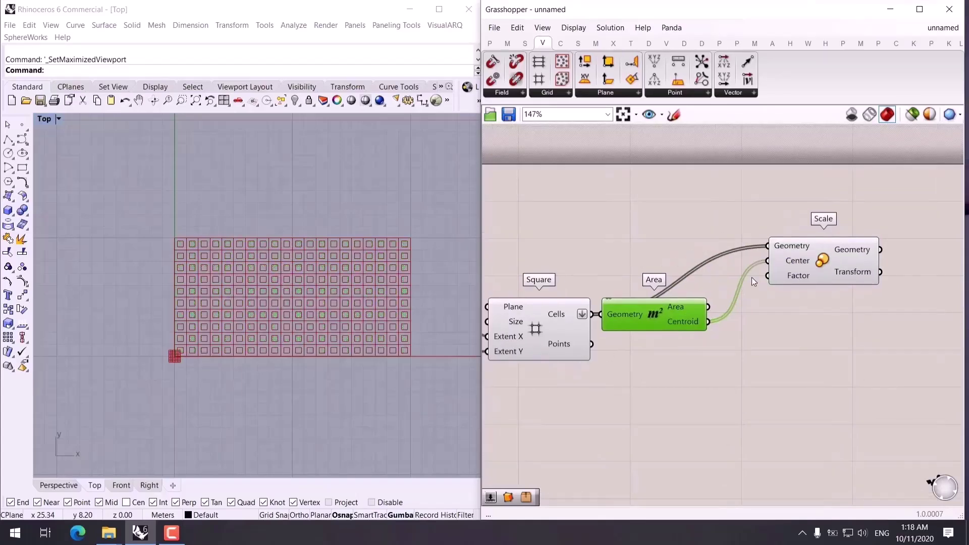
pyautogui.scroll(3, 177, 282)
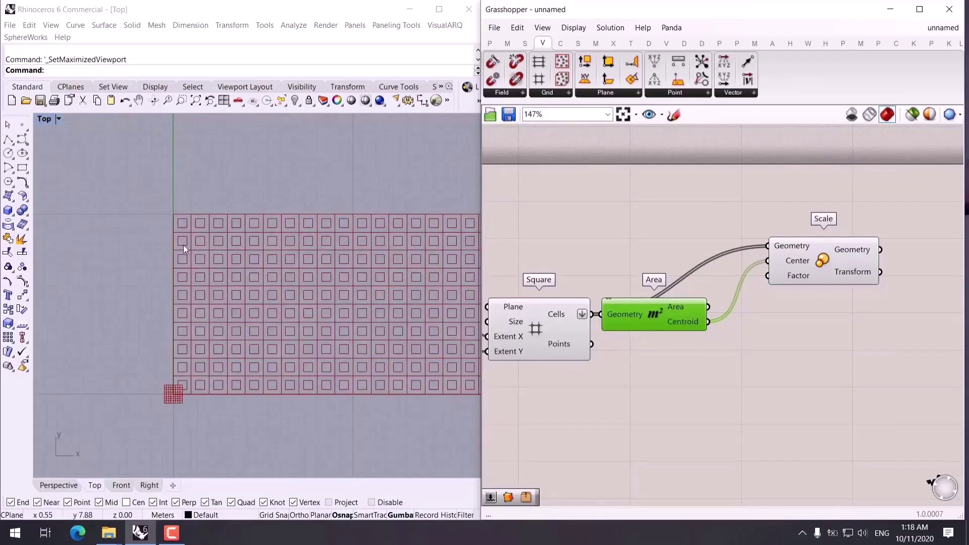
pyautogui.moveTo(181, 244); pyautogui.dragTo(126, 226, button='right')
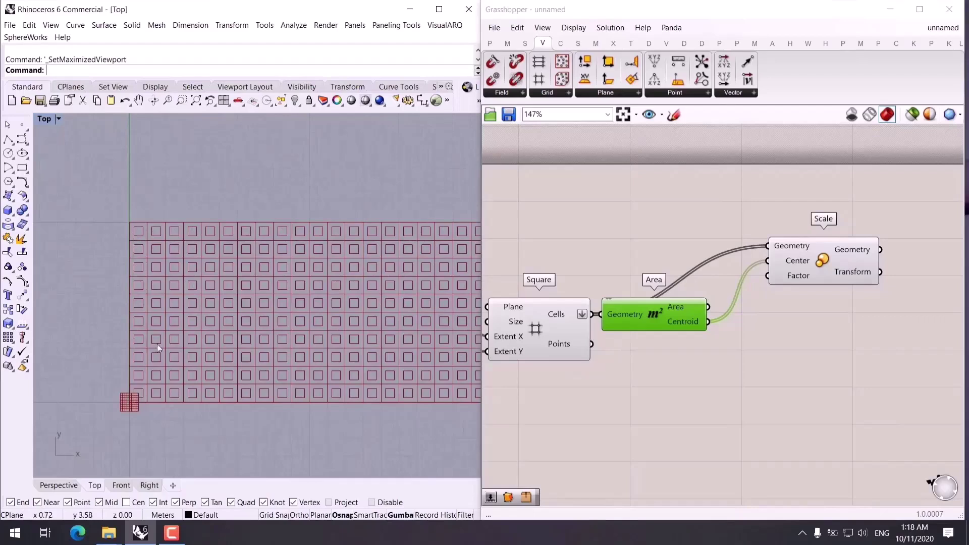
pyautogui.scroll(-2, 157, 343)
pyautogui.scroll(1, 338, 297)
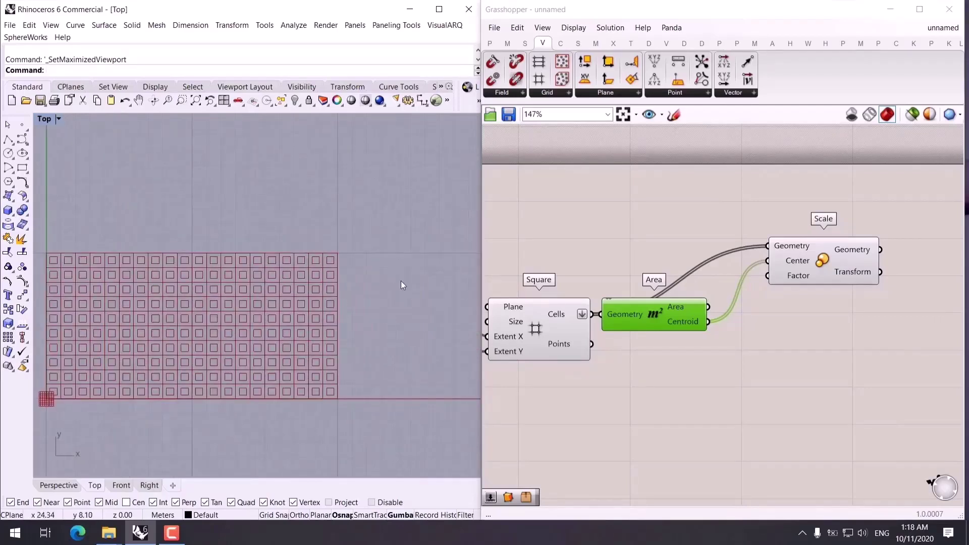
pyautogui.moveTo(361, 324); pyautogui.dragTo(385, 293, button='right')
pyautogui.moveTo(672, 368); pyautogui.dragTo(725, 342, button='right')
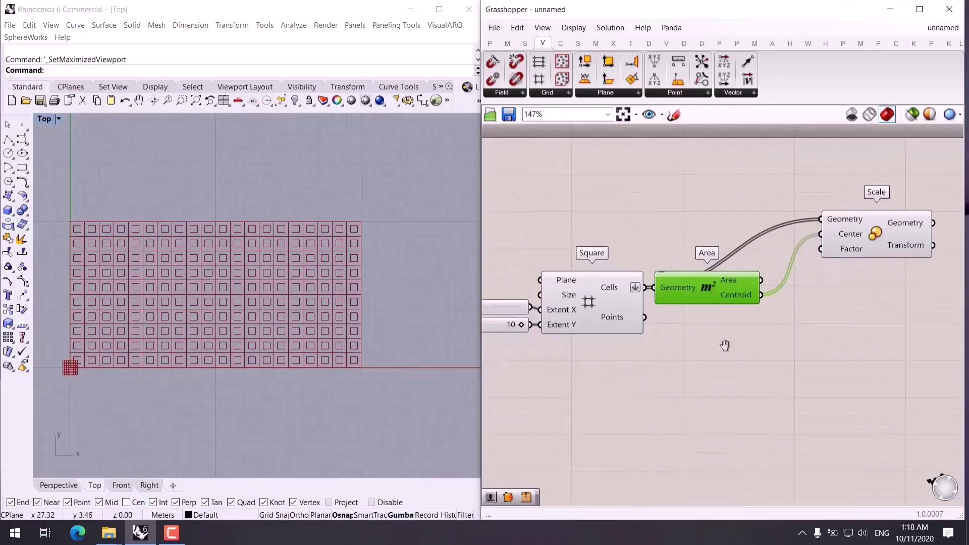
# Add a Deconstruct point component below Area and wire Area's Centroid output to its Point input.
pyautogui.click(764, 355)
pyautogui.doubleClick(765, 348)
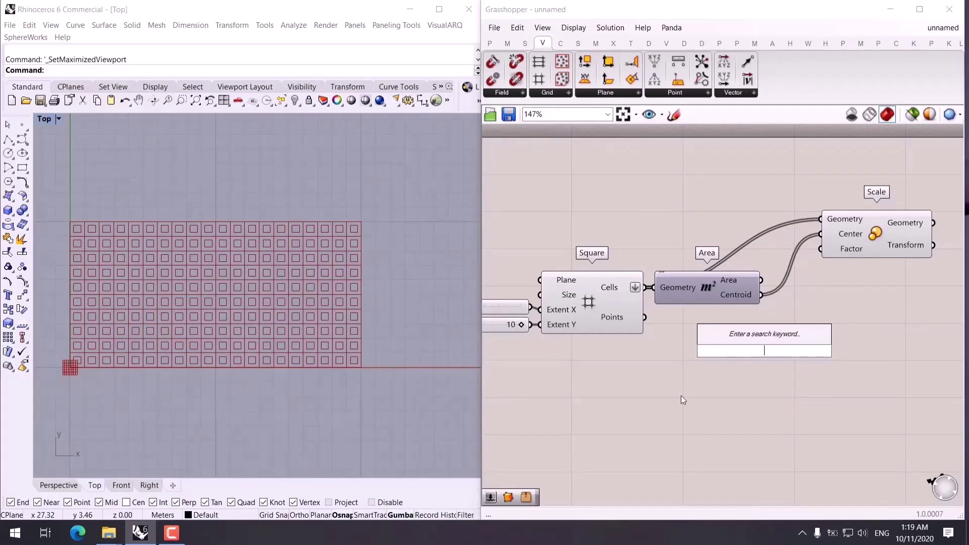
pyautogui.write('dec')
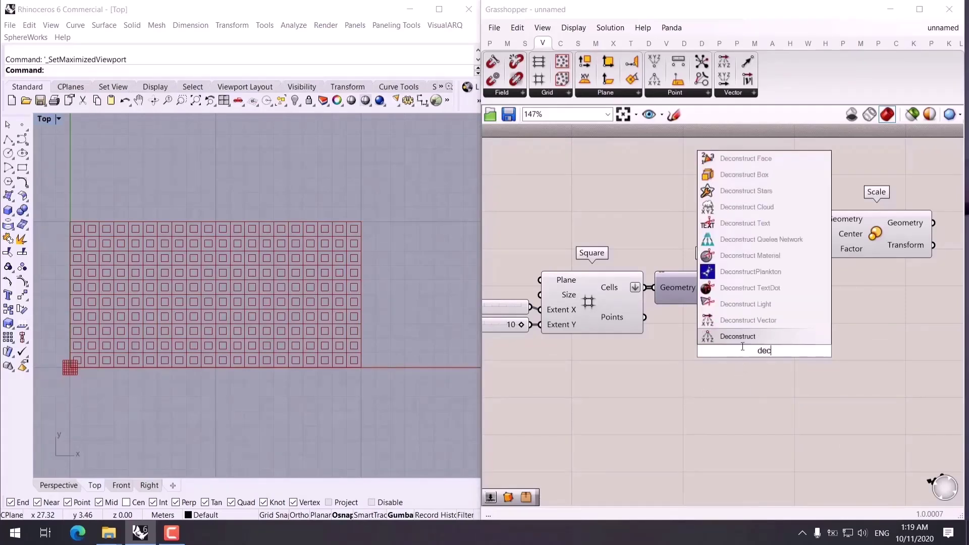
pyautogui.click(743, 340)
pyautogui.moveTo(746, 316); pyautogui.dragTo(631, 285, button='right')
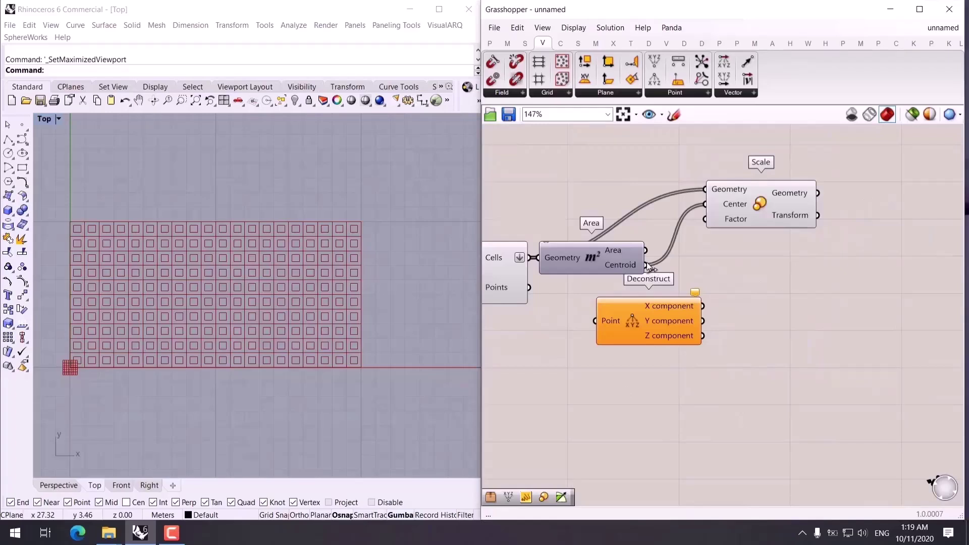
pyautogui.moveTo(633, 265)
pyautogui.moveTo(643, 265); pyautogui.dragTo(594, 321)
# Read the X component values of the cell centroids in a temporary, enlarged Panel and delete the Panel.
pyautogui.moveTo(724, 341); pyautogui.dragTo(650, 343, button='right')
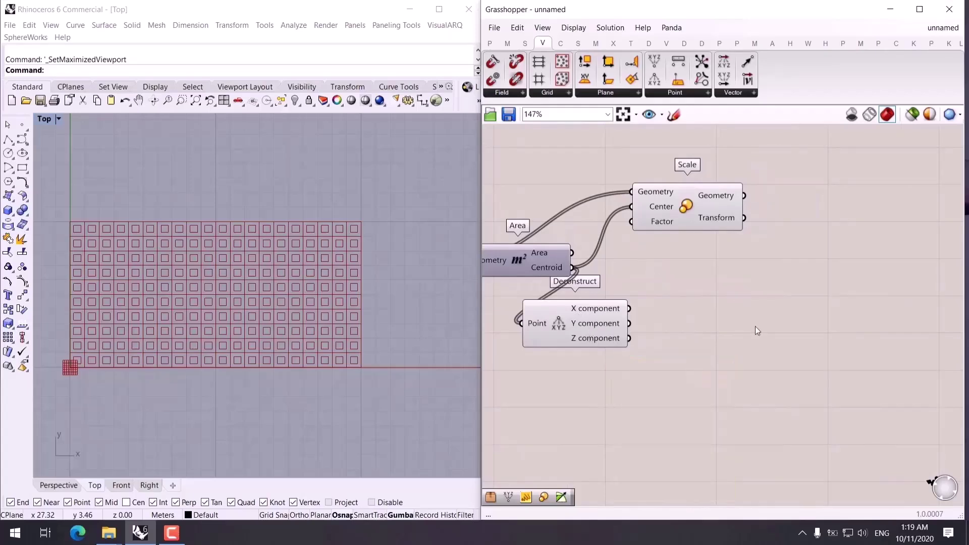
pyautogui.doubleClick(735, 338)
pyautogui.write('Panel')
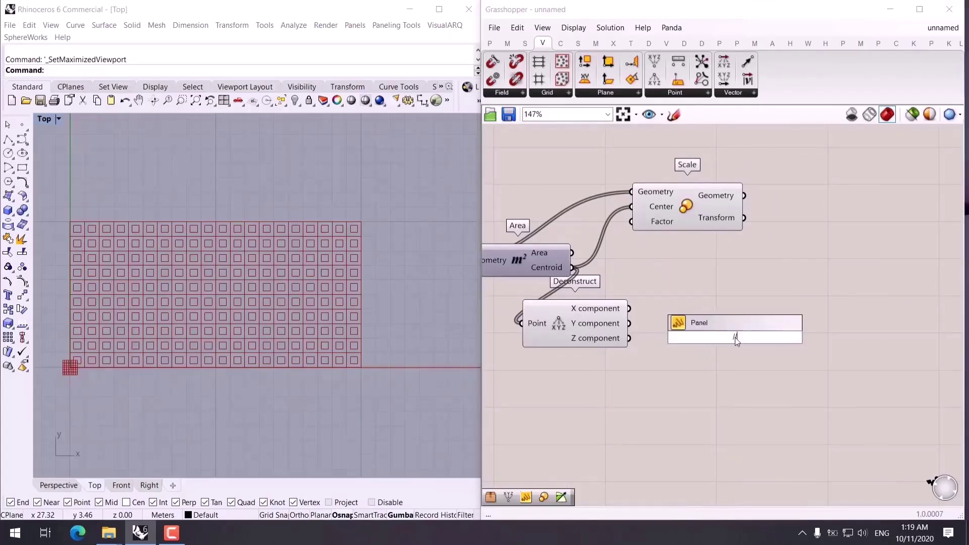
pyautogui.press('Return')
pyautogui.moveTo(635, 313); pyautogui.dragTo(674, 337)
pyautogui.moveTo(737, 371); pyautogui.dragTo(721, 295, button='right')
pyautogui.moveTo(717, 333); pyautogui.dragTo(708, 463)
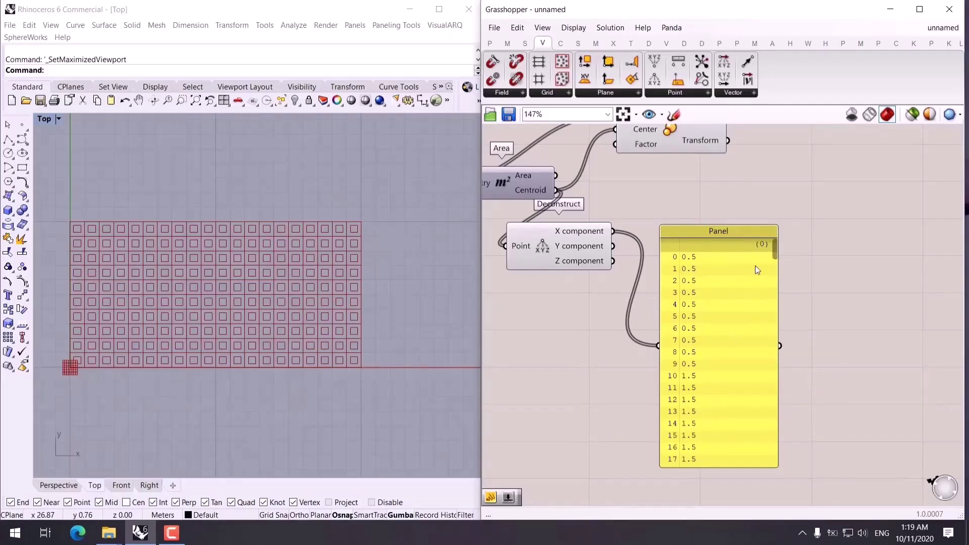
pyautogui.moveTo(776, 250); pyautogui.dragTo(774, 323)
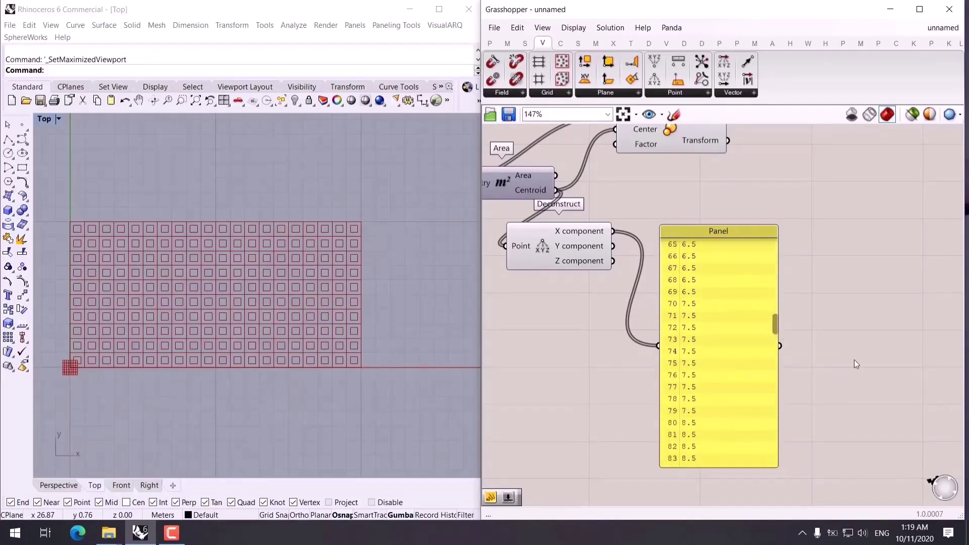
pyautogui.moveTo(837, 391); pyautogui.dragTo(736, 335)
pyautogui.press('Delete')
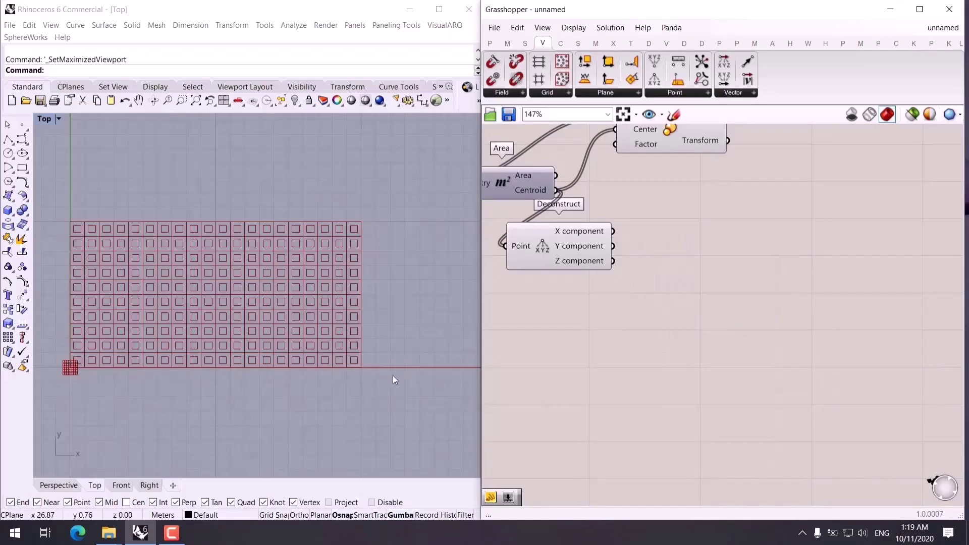
# Add a Remap+ component beside Deconstruct and wire the X component output to its data input.
pyautogui.moveTo(638, 277); pyautogui.dragTo(559, 337, button='right')
pyautogui.doubleClick(633, 316)
pyautogui.write('re')
pyautogui.click(616, 257)
pyautogui.moveTo(559, 338); pyautogui.dragTo(598, 287)
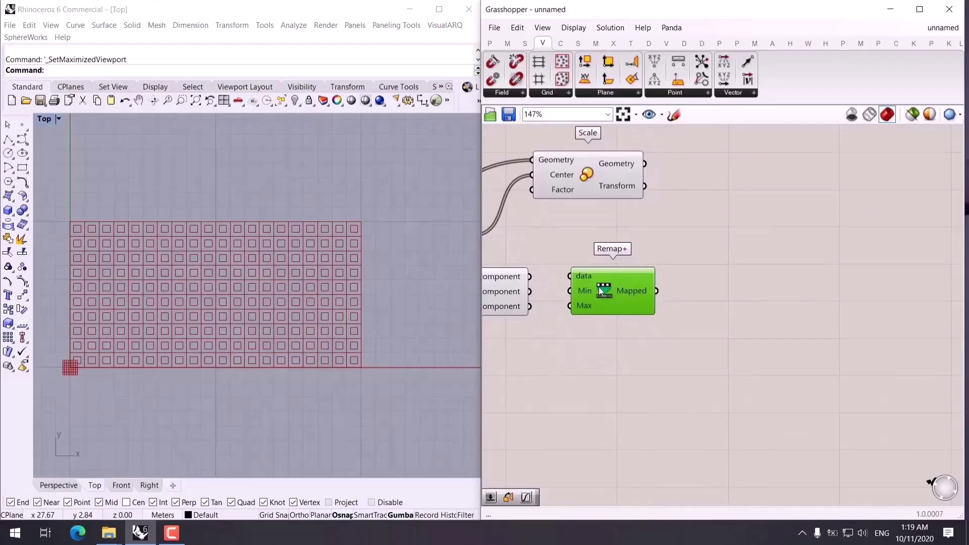
pyautogui.moveTo(505, 295); pyautogui.dragTo(630, 313, button='right')
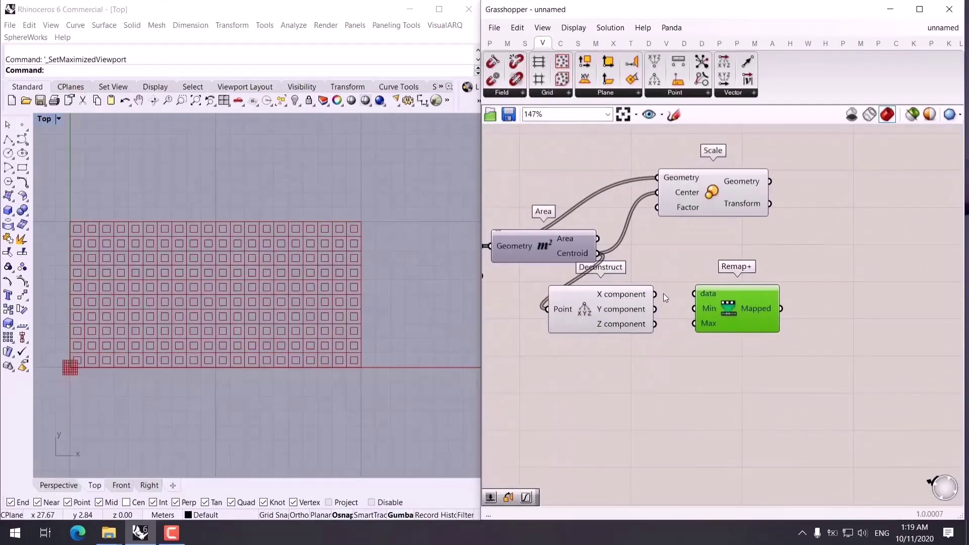
pyautogui.moveTo(654, 295); pyautogui.dragTo(733, 308)
# Create two number sliders below Deconstruct, one set to 0.15 and a duplicate set to 0.85.
pyautogui.click(613, 371)
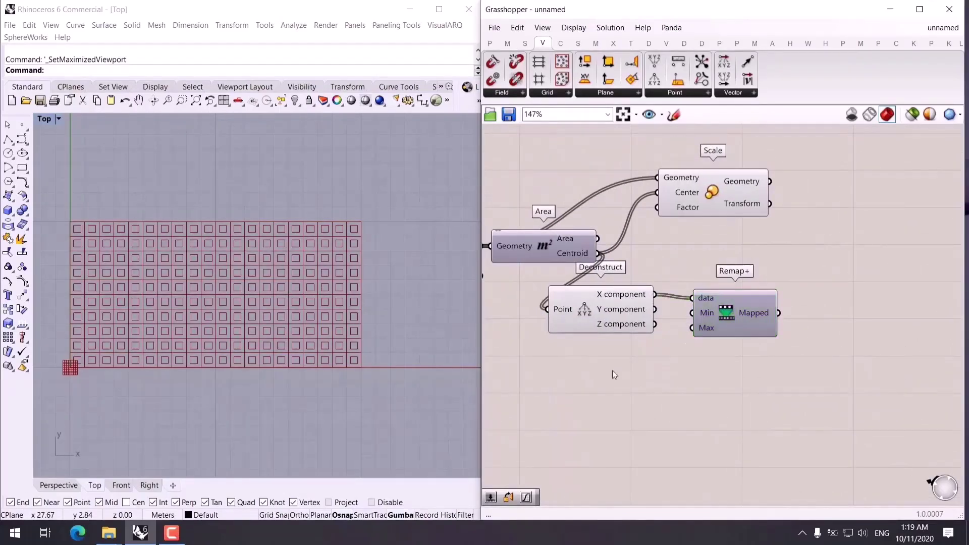
pyautogui.doubleClick(613, 371)
pyautogui.write('0.15')
pyautogui.press('Return')
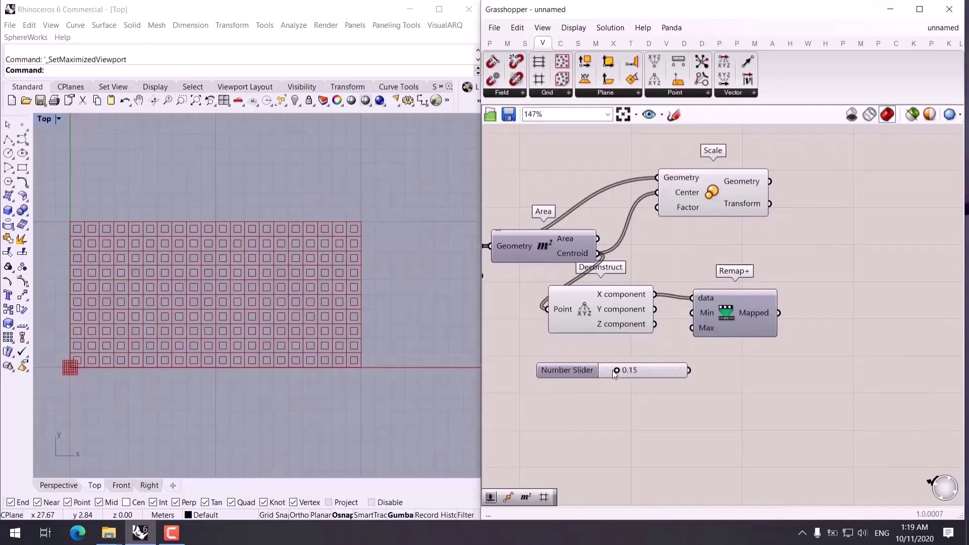
pyautogui.moveTo(646, 369)
pyautogui.mouseDown()
pyautogui.moveTo(628, 354)
pyautogui.moveTo(629, 369)
pyautogui.mouseUp()
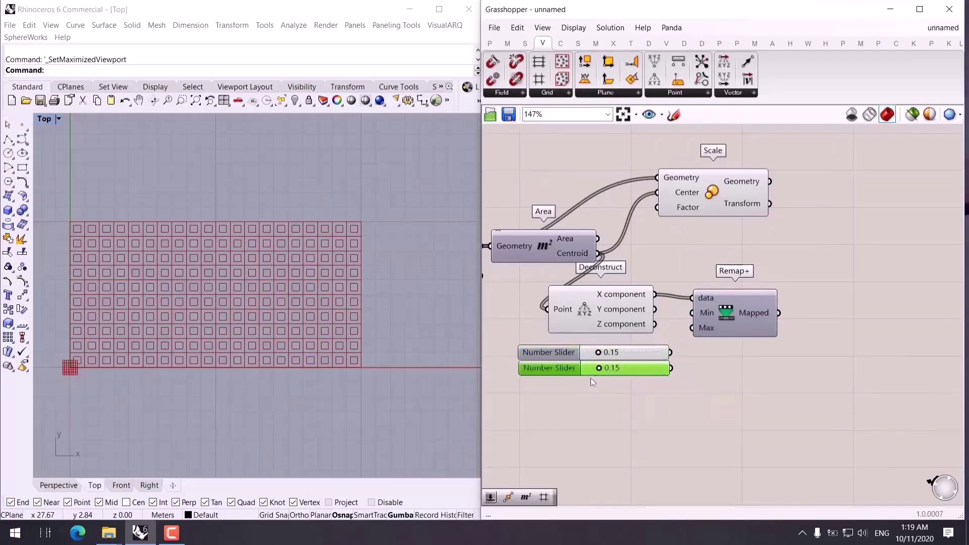
pyautogui.doubleClick(626, 370)
pyautogui.write('.85')
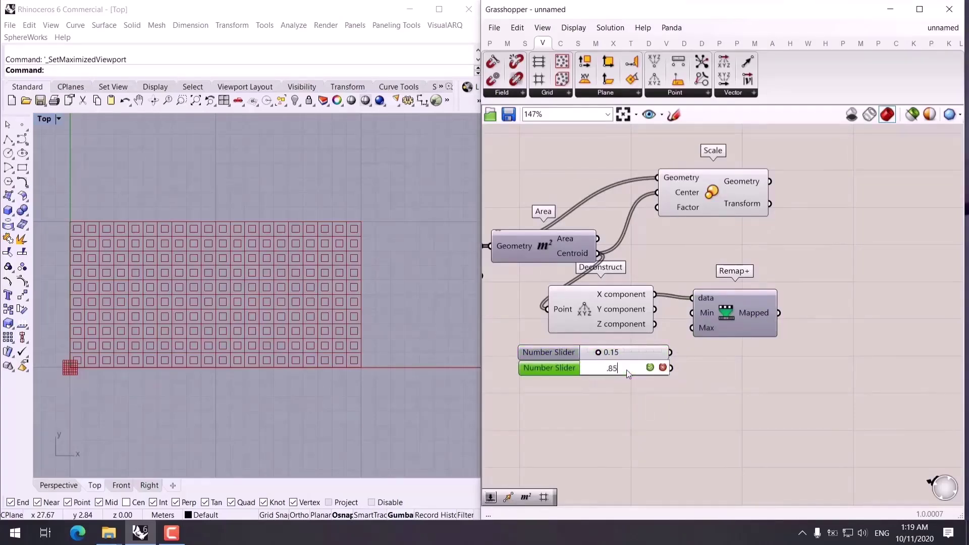
pyautogui.press('Return')
# Wire the 0.15 slider to Remap+'s Min, the 0.85 slider to its Max, and its Mapped output to Scale's Factor.
pyautogui.moveTo(670, 353); pyautogui.dragTo(697, 315)
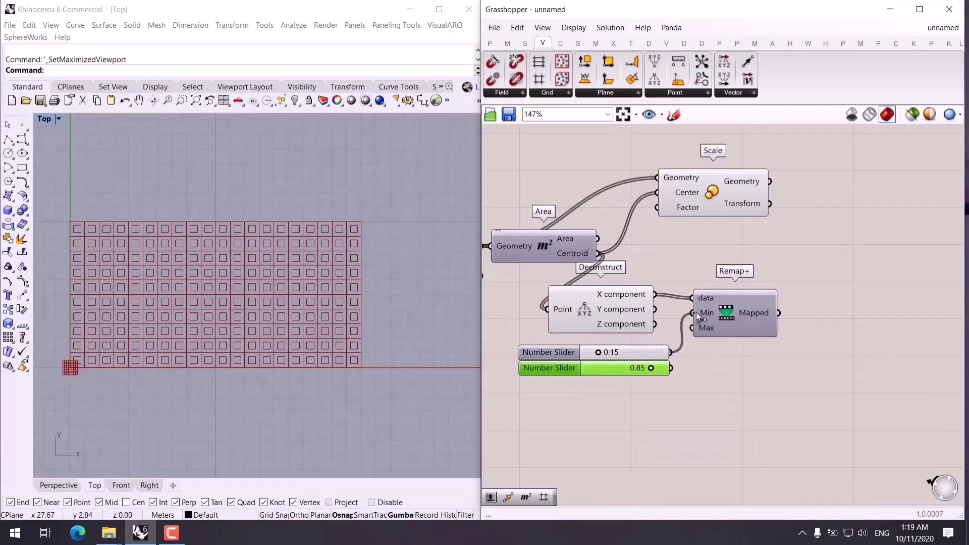
pyautogui.moveTo(670, 367); pyautogui.dragTo(699, 332)
pyautogui.moveTo(780, 313); pyautogui.dragTo(657, 207)
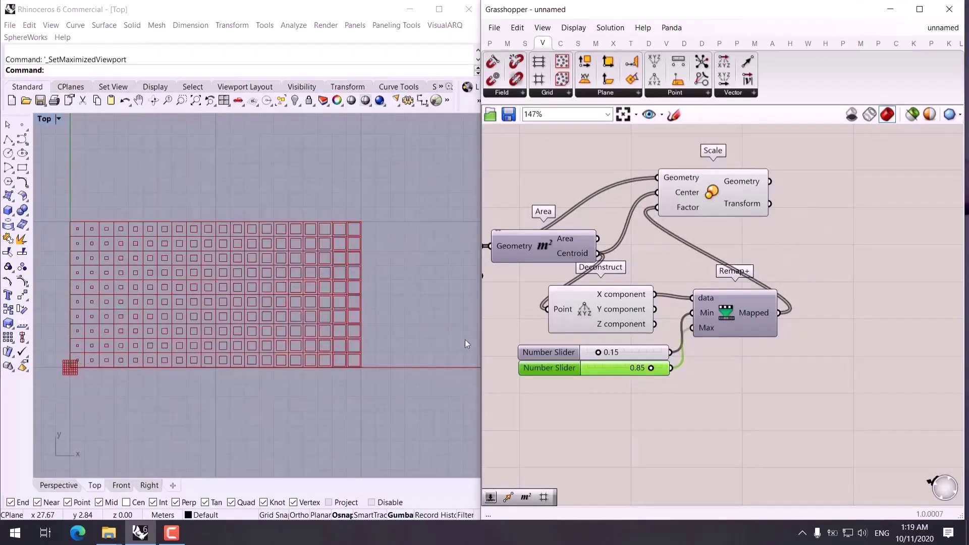
# Hide the previews of the Deconstruct and Square grid components.
pyautogui.moveTo(596, 311); pyautogui.dragTo(691, 315, button='right')
pyautogui.click(691, 315)
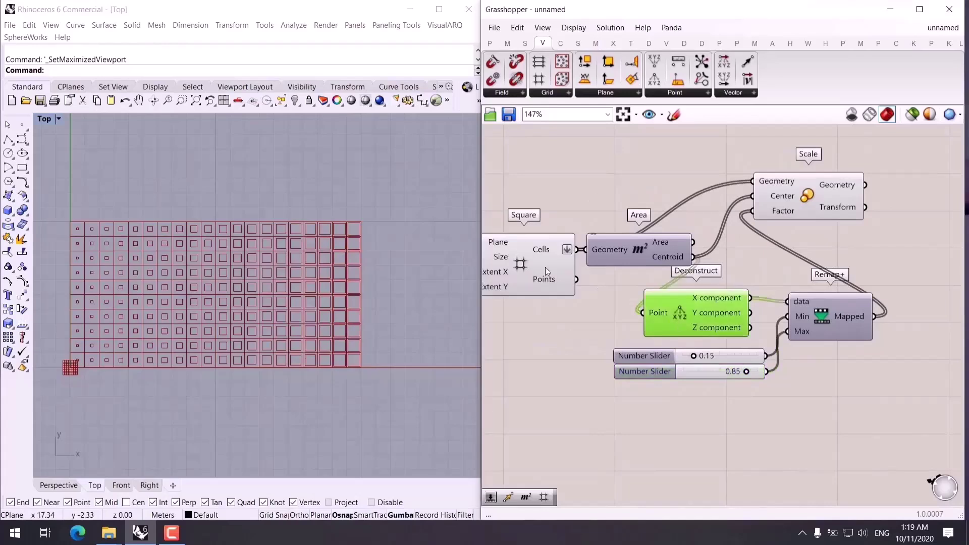
pyautogui.keyDown('shift'); pyautogui.click(541, 272); pyautogui.keyUp('shift')
pyautogui.click(529, 328)
pyautogui.moveTo(529, 370); pyautogui.dragTo(625, 362, button='right')
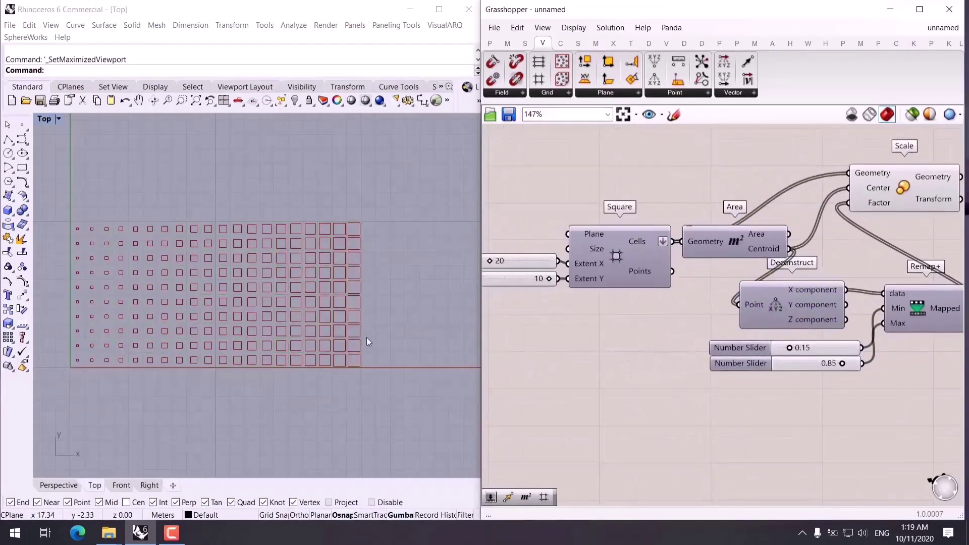
# Replace the Remap+ data input with Deconstruct's Y component so the squares scale along the Y direction.
pyautogui.moveTo(266, 338); pyautogui.dragTo(307, 328, button='right')
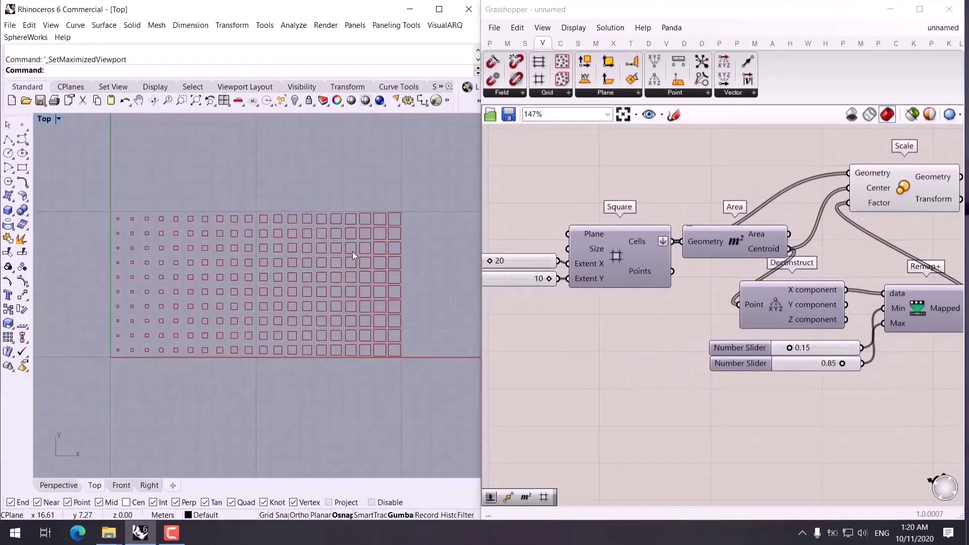
pyautogui.moveTo(848, 303); pyautogui.dragTo(691, 301, button='right')
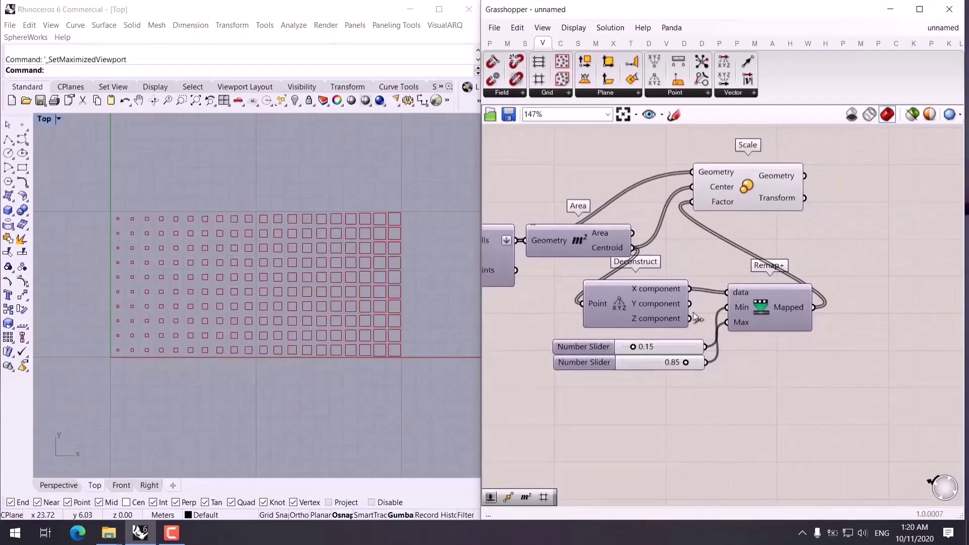
pyautogui.moveTo(691, 303); pyautogui.dragTo(727, 296)
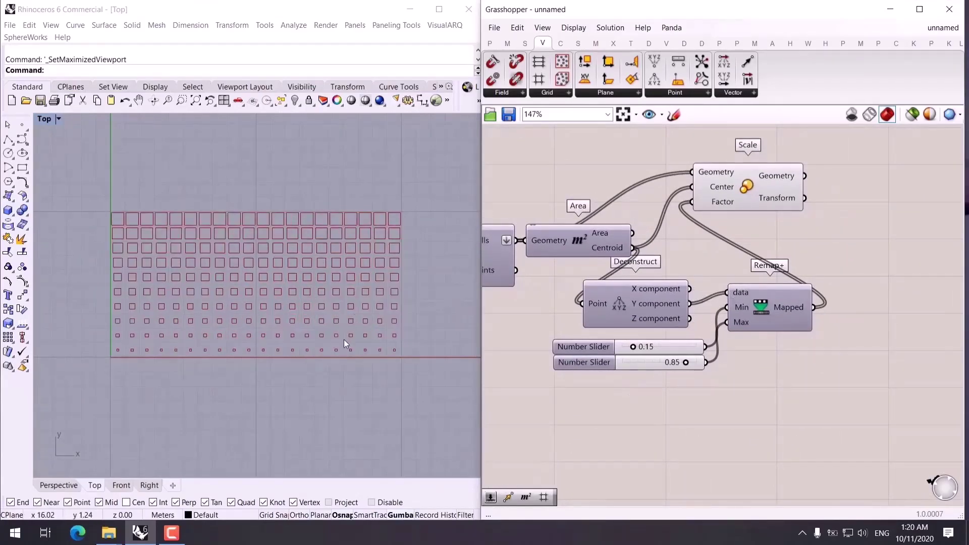
# Turn off the preview of the Scale component together with the connected components around it.
pyautogui.scroll(-4, 762, 353)
pyautogui.moveTo(877, 363); pyautogui.dragTo(744, 214)
pyautogui.middleClick(835, 240)
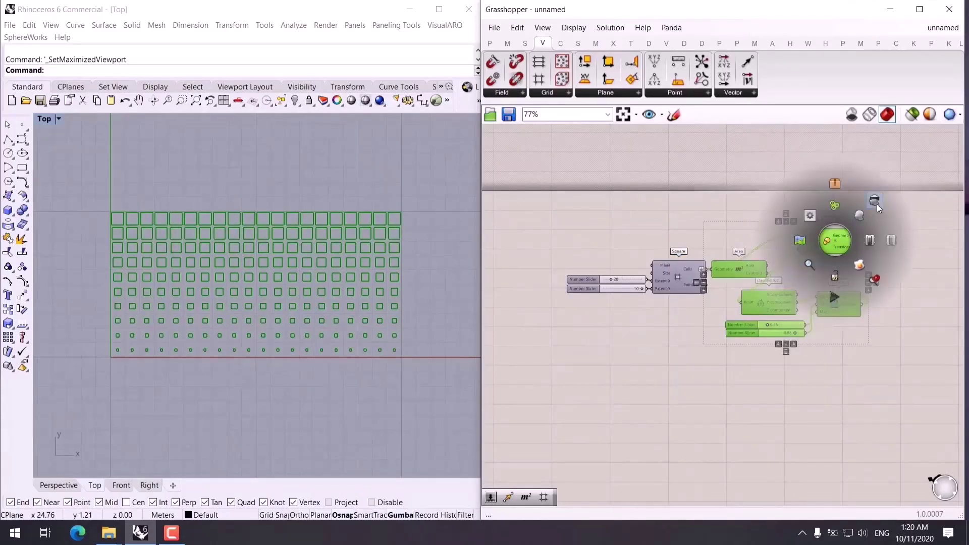
pyautogui.click(876, 204)
# Group all components of the square-grid scaling definition, including their number sliders.
pyautogui.moveTo(897, 213); pyautogui.dragTo(550, 369)
pyautogui.middleClick(700, 270)
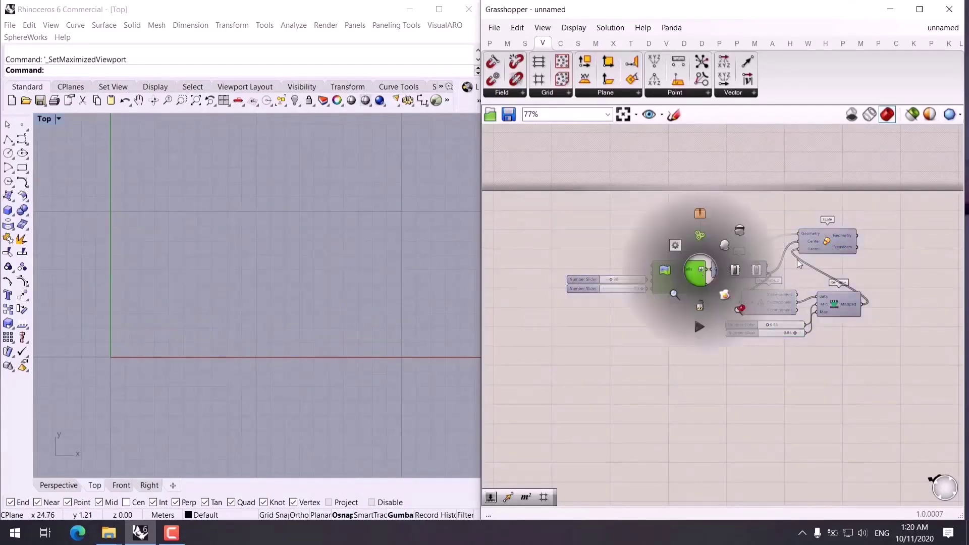
pyautogui.moveTo(891, 210); pyautogui.dragTo(552, 378)
pyautogui.middleClick(786, 276)
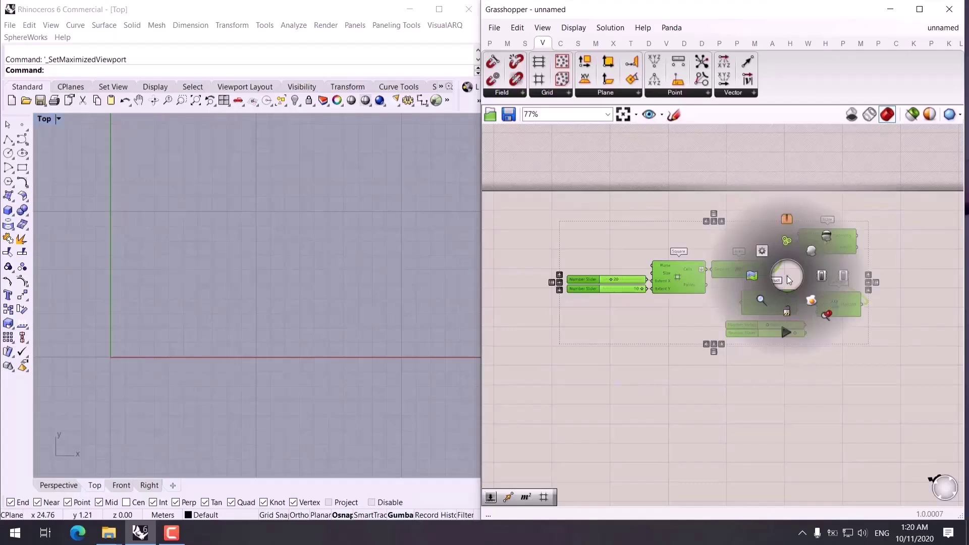
pyautogui.click(788, 243)
# Switch the Rhino viewport to Perspective and add a Surface parameter below the group on the Grasshopper canvas.
pyautogui.click(48, 487)
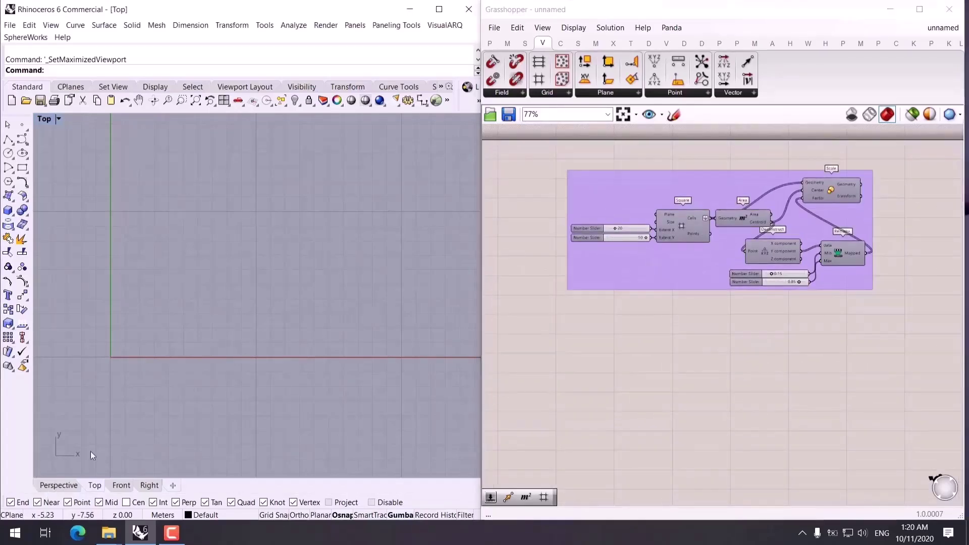
pyautogui.moveTo(201, 346); pyautogui.dragTo(277, 352, button='right')
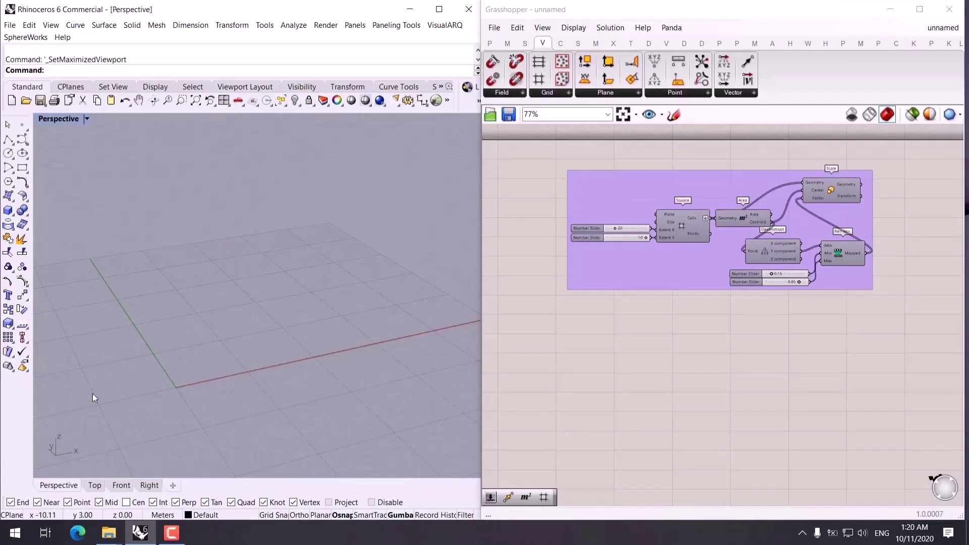
pyautogui.doubleClick(620, 383)
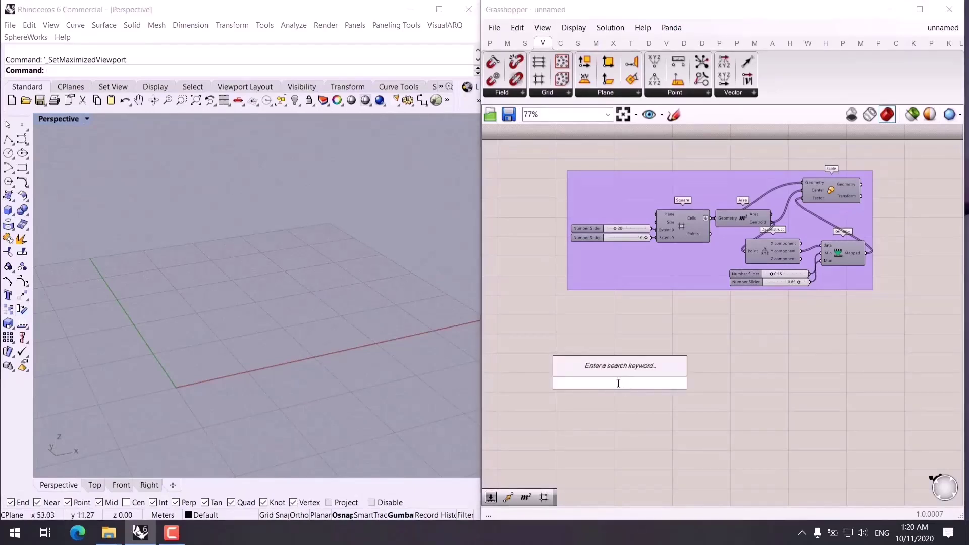
pyautogui.write('surface')
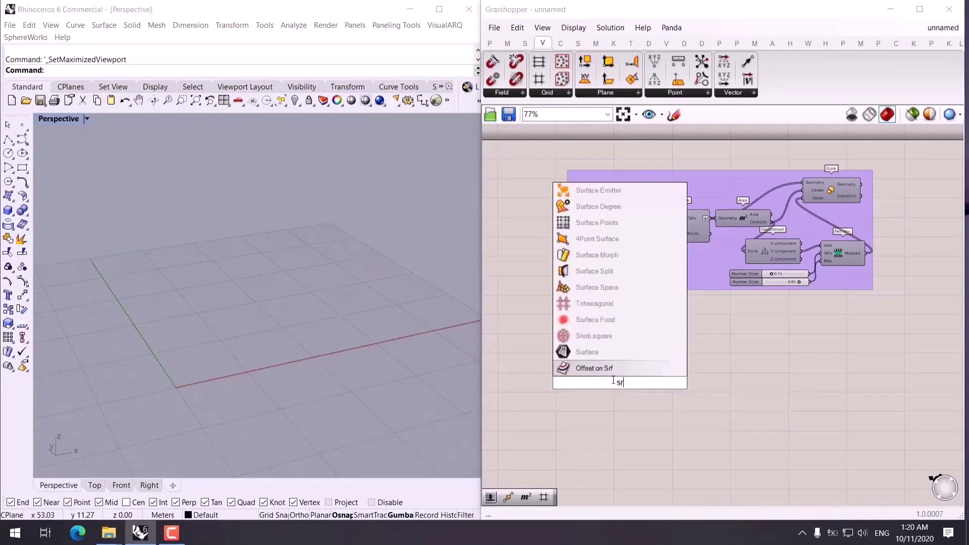
pyautogui.press('Return')
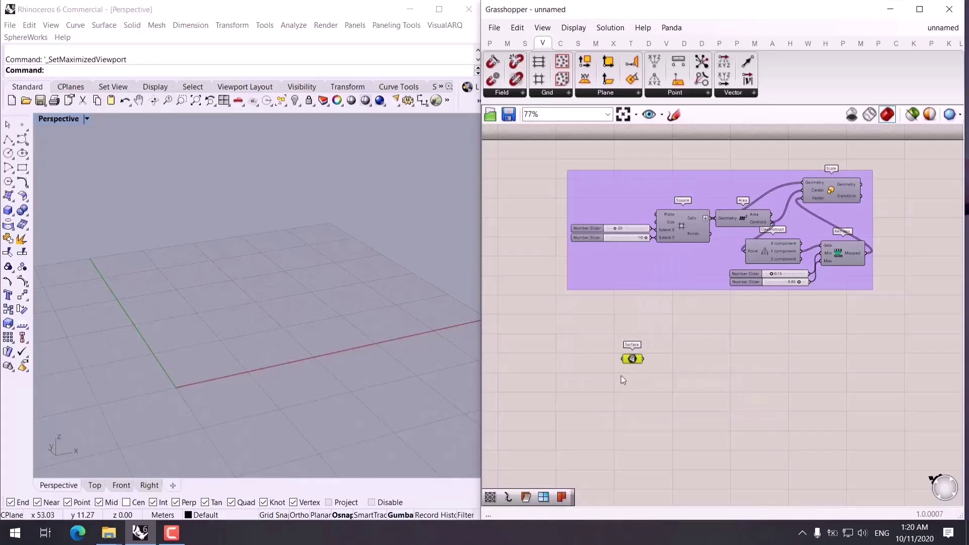
pyautogui.click(622, 379)
# Draw an interpolated curve on the ground plane in Rhino's Perspective viewport, passing just in front of the origin.
pyautogui.middleClick(183, 349)
pyautogui.click(191, 376)
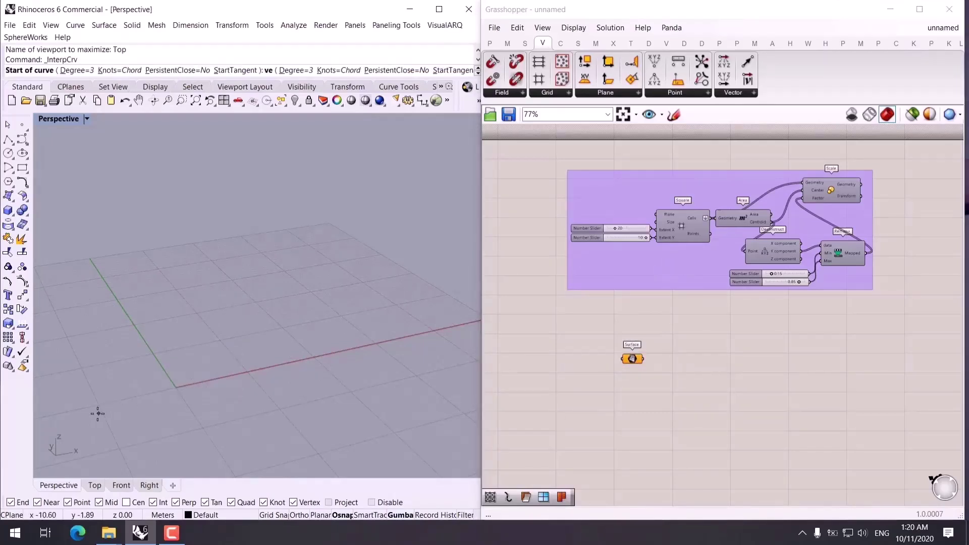
pyautogui.click(94, 413)
pyautogui.click(320, 362)
pyautogui.press('Return')
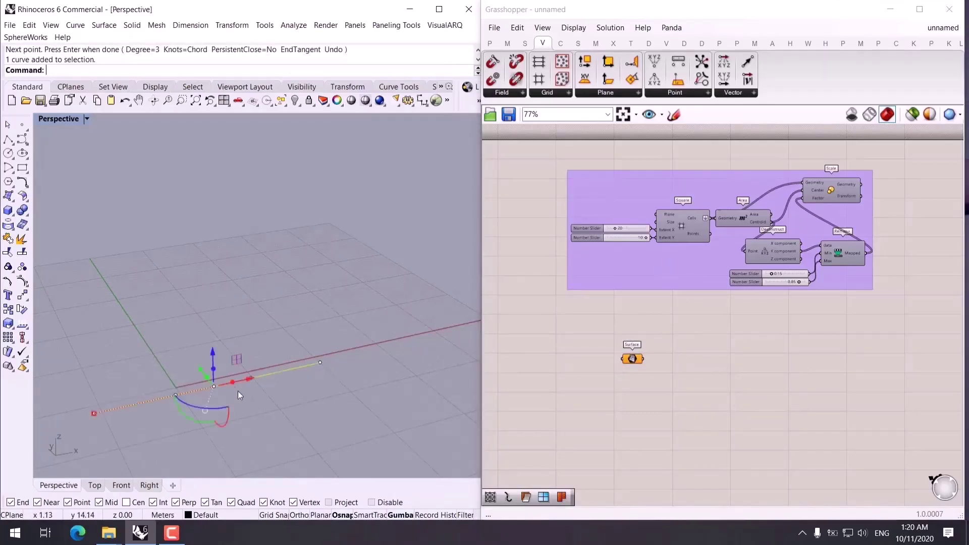
# Extrude the curve vertically into a curved wall surface and set the viewport display to Shaded.
pyautogui.moveTo(238, 390); pyautogui.dragTo(259, 405)
pyautogui.moveTo(203, 372); pyautogui.dragTo(210, 211)
pyautogui.click(256, 386)
pyautogui.click(222, 374)
pyautogui.moveTo(210, 211); pyautogui.dragTo(353, 264, button='right')
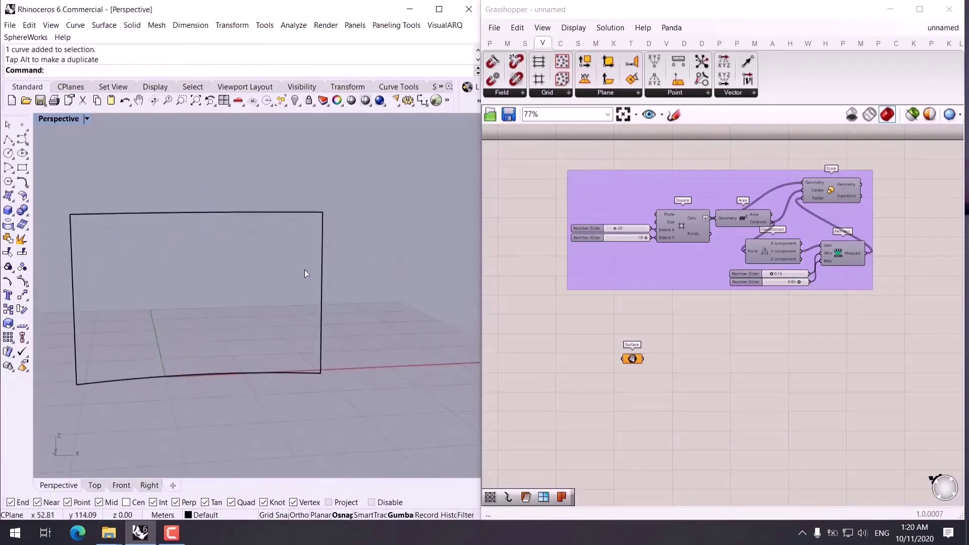
pyautogui.hotkey('ctrl', 'alt', 's')
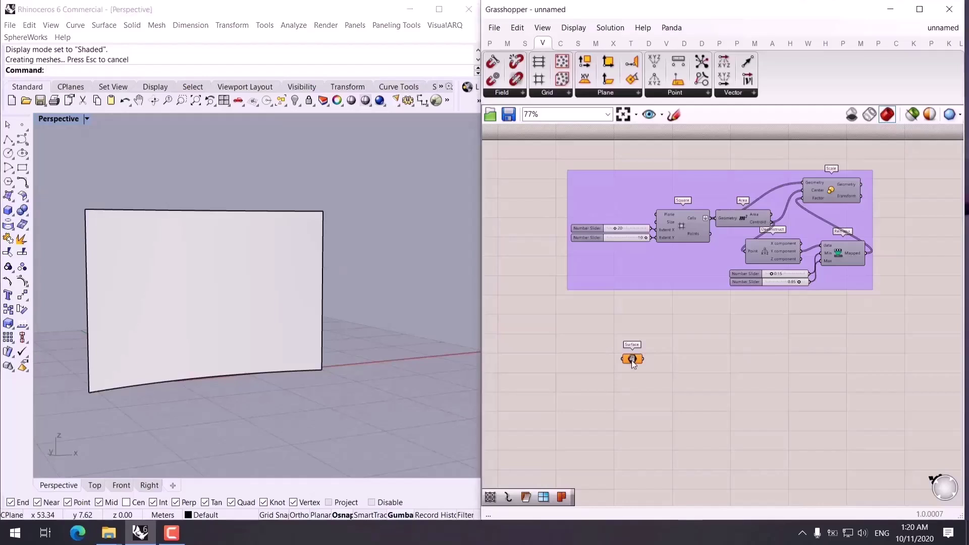
# Reference the curved Rhino wall surface in the Grasshopper Surface parameter.
pyautogui.rightClick(627, 359)
pyautogui.click(661, 427)
pyautogui.click(270, 352)
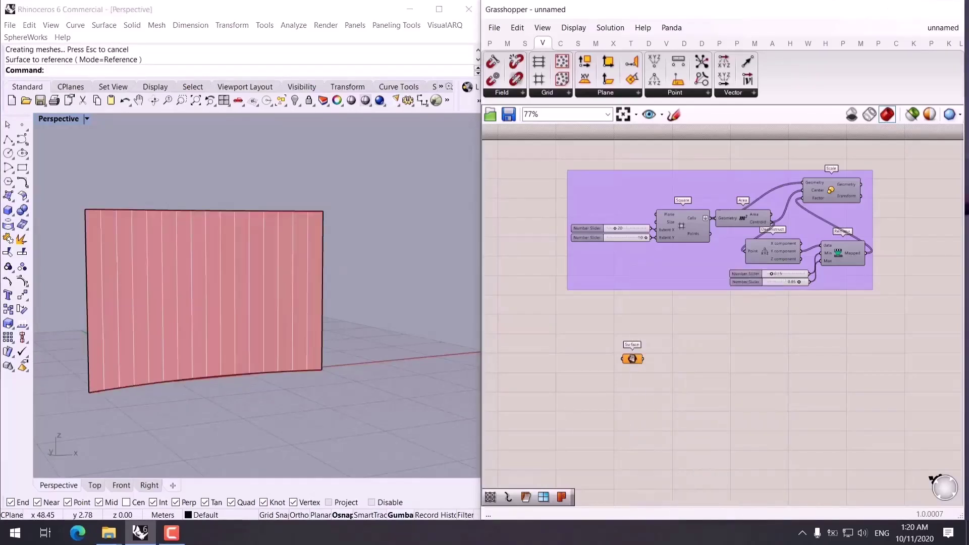
# Internalise the Surface parameter's data and delete the original curve and extrusion from Rhino.
pyautogui.click(271, 320)
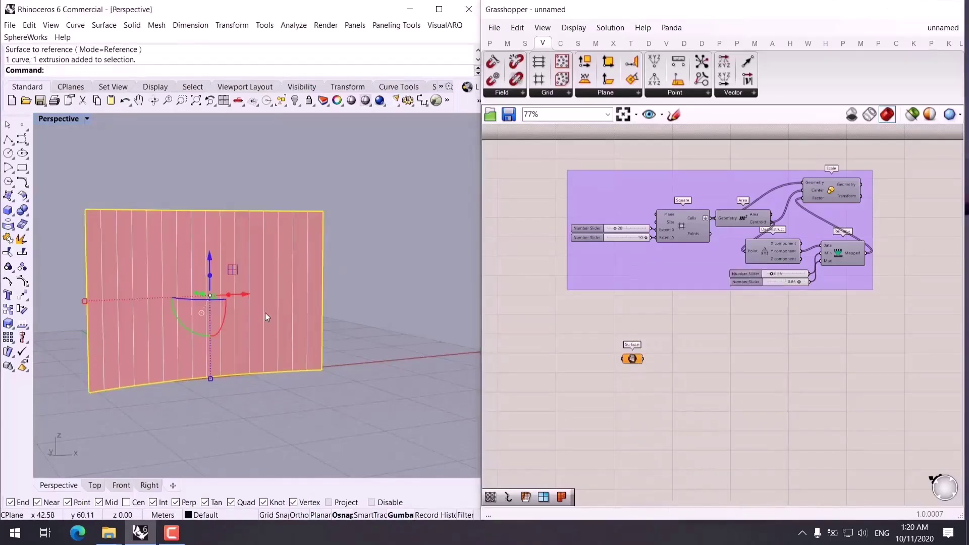
pyautogui.rightClick(632, 359)
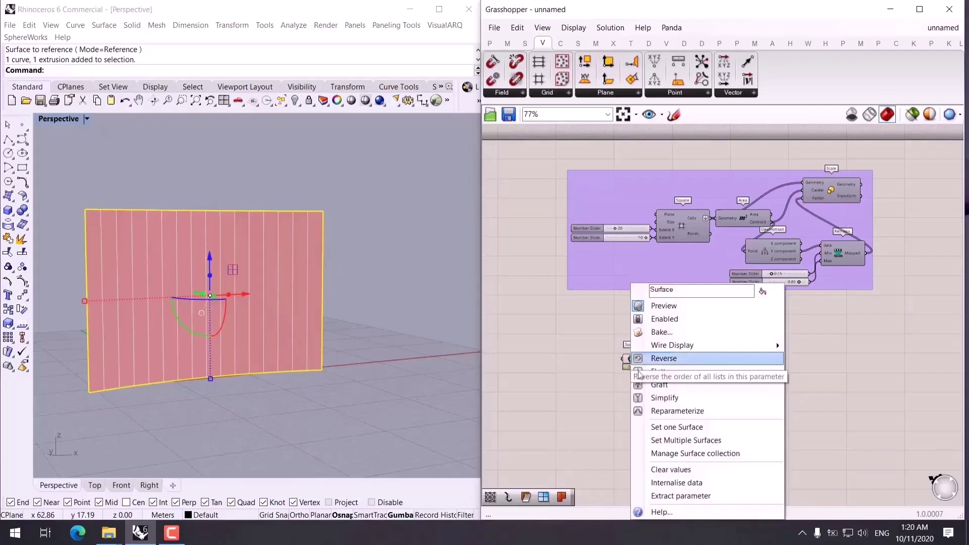
pyautogui.click(671, 480)
pyautogui.click(222, 292)
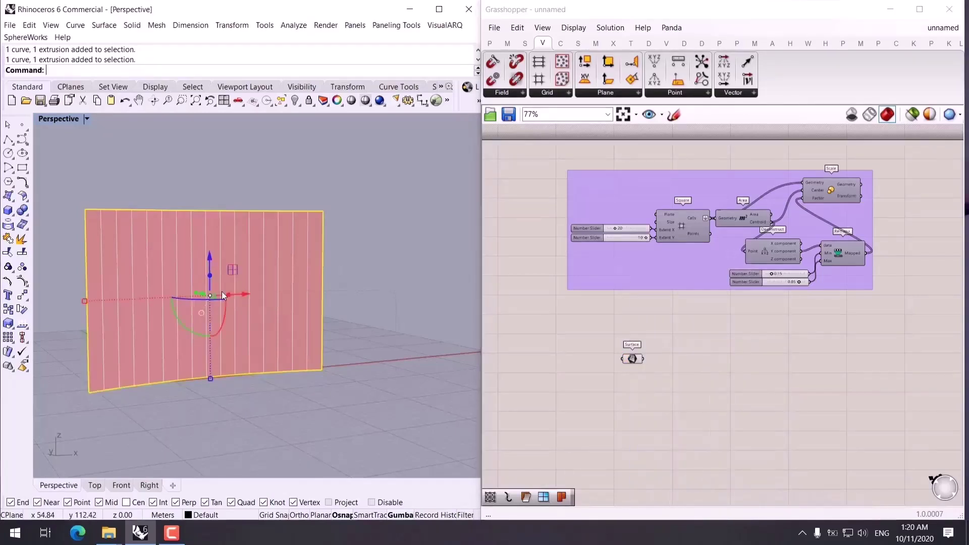
pyautogui.press('Delete')
pyautogui.click(632, 368)
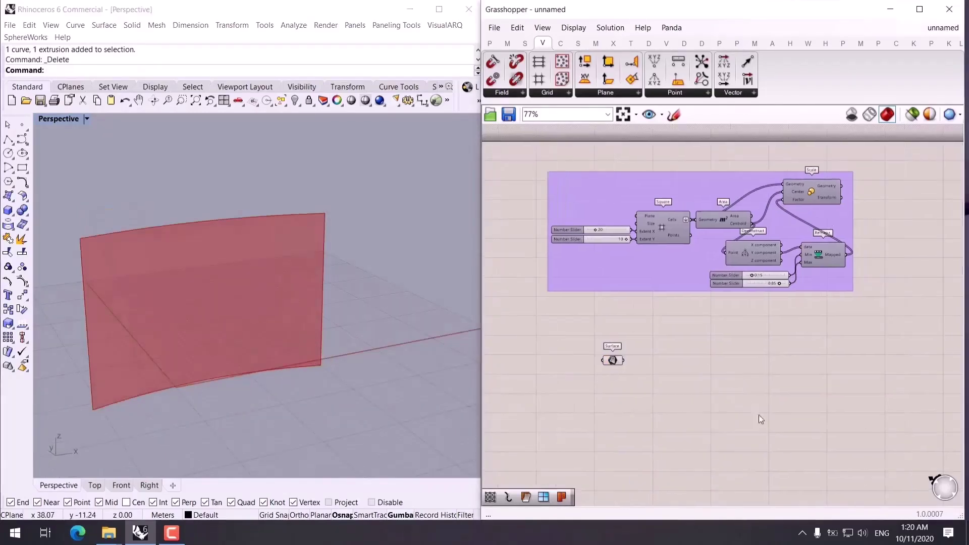
# Add a Diamond Panels component and connect the Surface parameter to its Surface input.
pyautogui.doubleClick(752, 373)
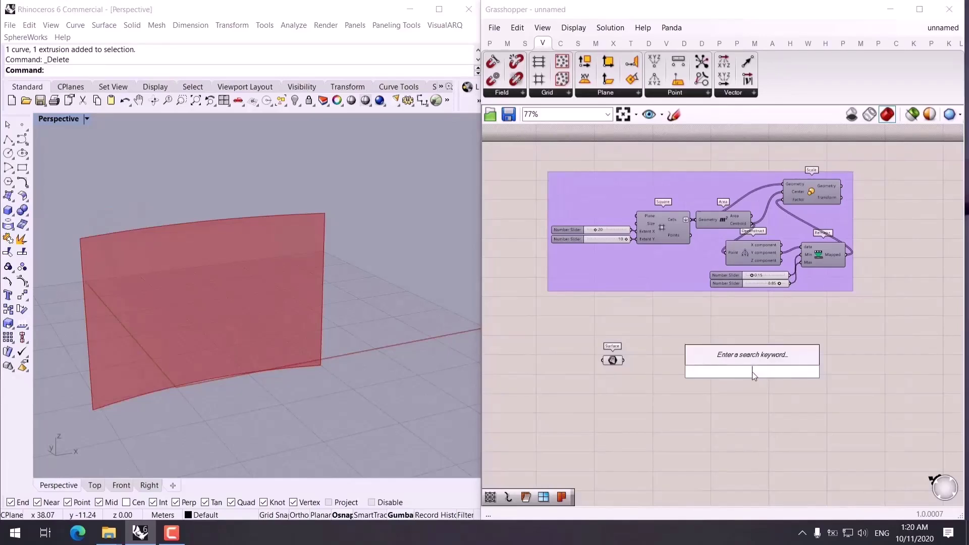
pyautogui.write('di')
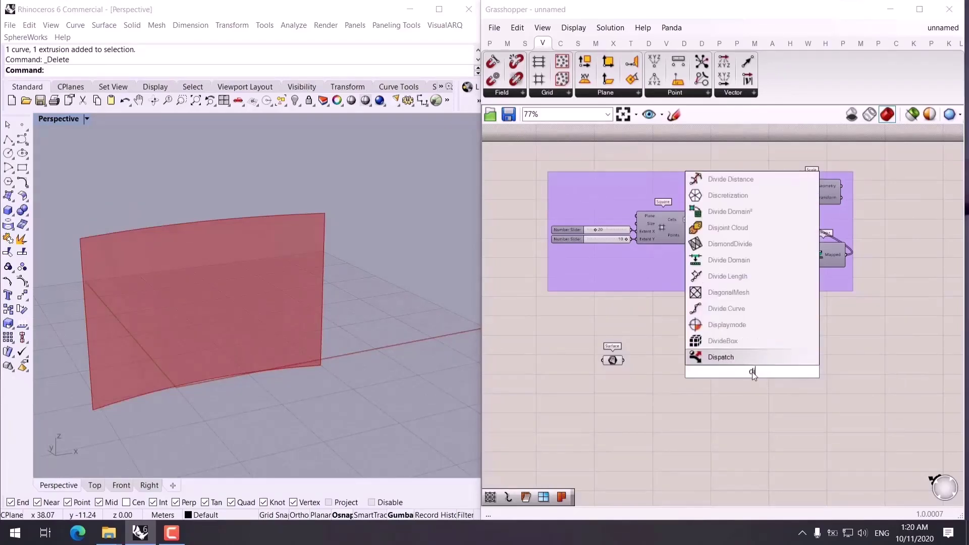
pyautogui.write('am')
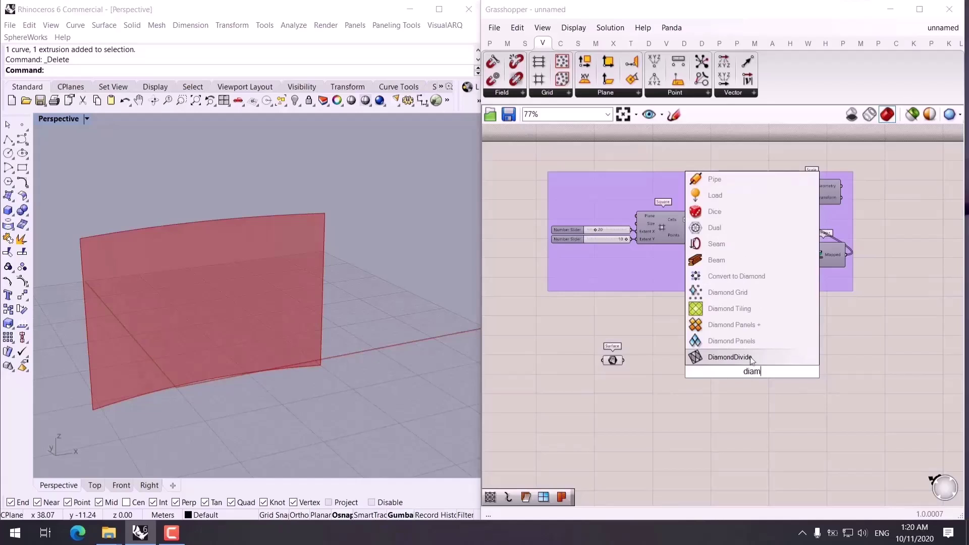
pyautogui.click(696, 340)
pyautogui.scroll(4, 693, 352)
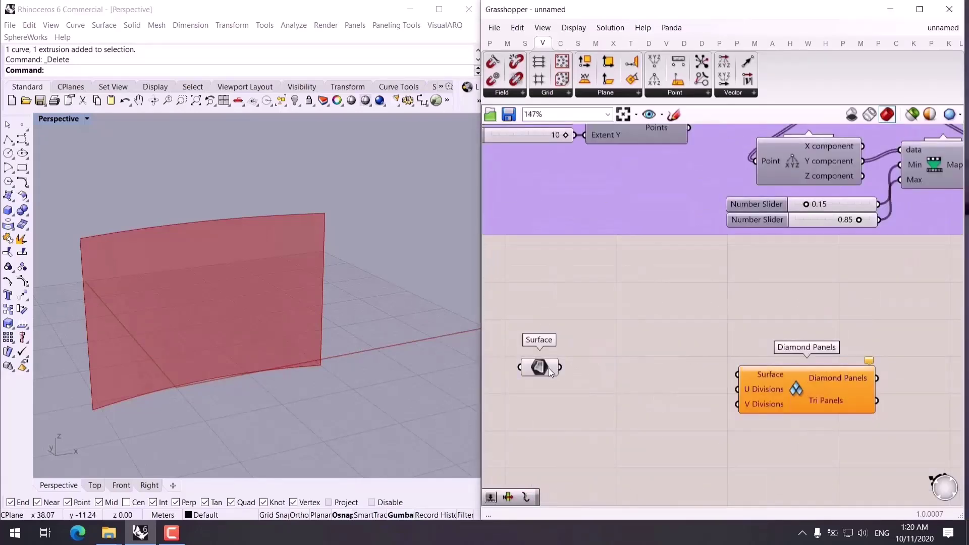
pyautogui.moveTo(549, 368); pyautogui.dragTo(736, 374)
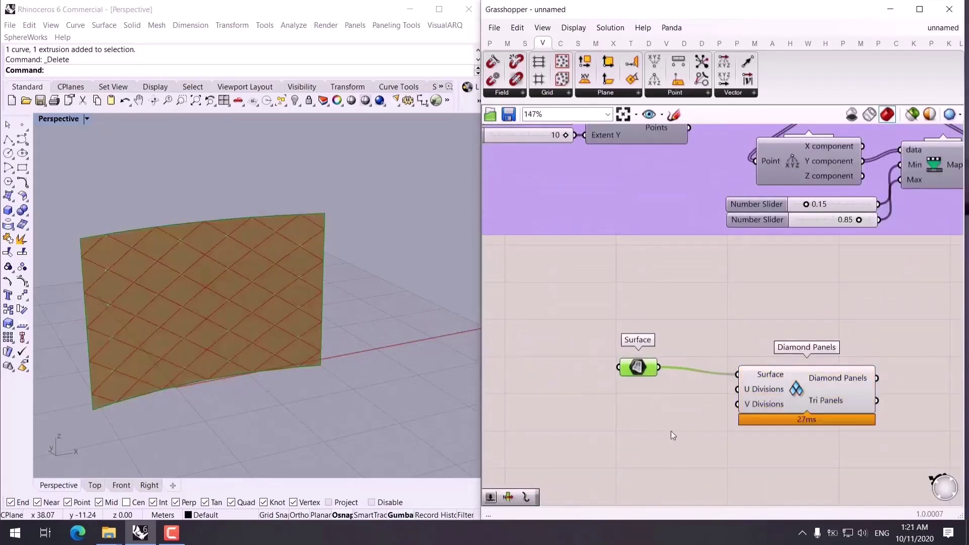
# Create two number sliders set to 20 and connect them to Diamond Panels' U Divisions and V Divisions.
pyautogui.click(669, 398)
pyautogui.doubleClick(668, 395)
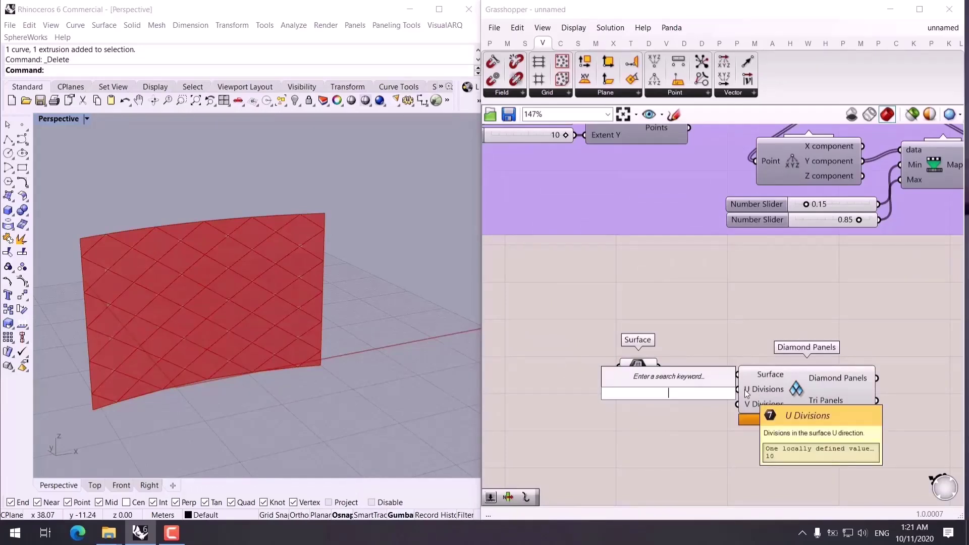
pyautogui.write('20')
pyautogui.press('Return')
pyautogui.moveTo(712, 392); pyautogui.dragTo(738, 404)
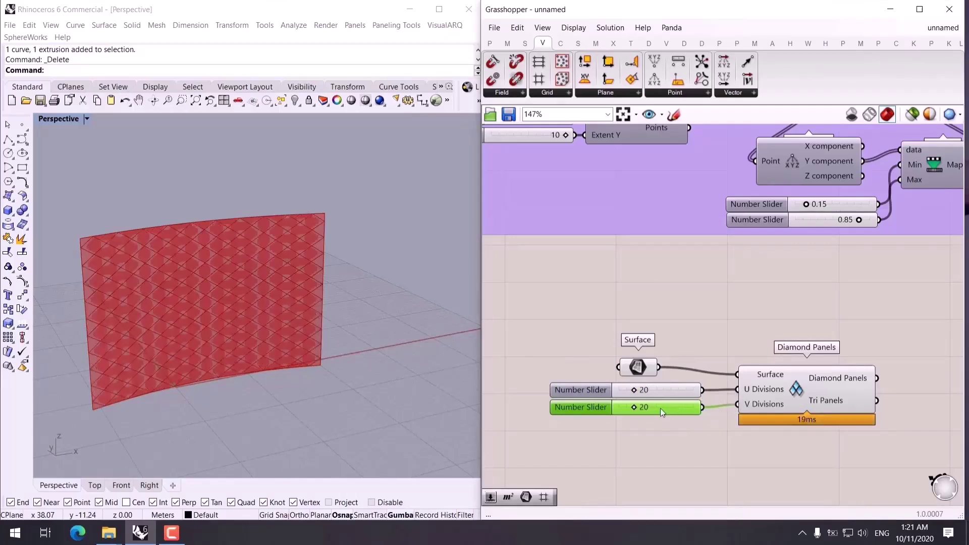
# Turn off the preview of the Surface parameter.
pyautogui.moveTo(668, 333); pyautogui.dragTo(628, 370)
pyautogui.moveTo(643, 383); pyautogui.dragTo(560, 363, button='right')
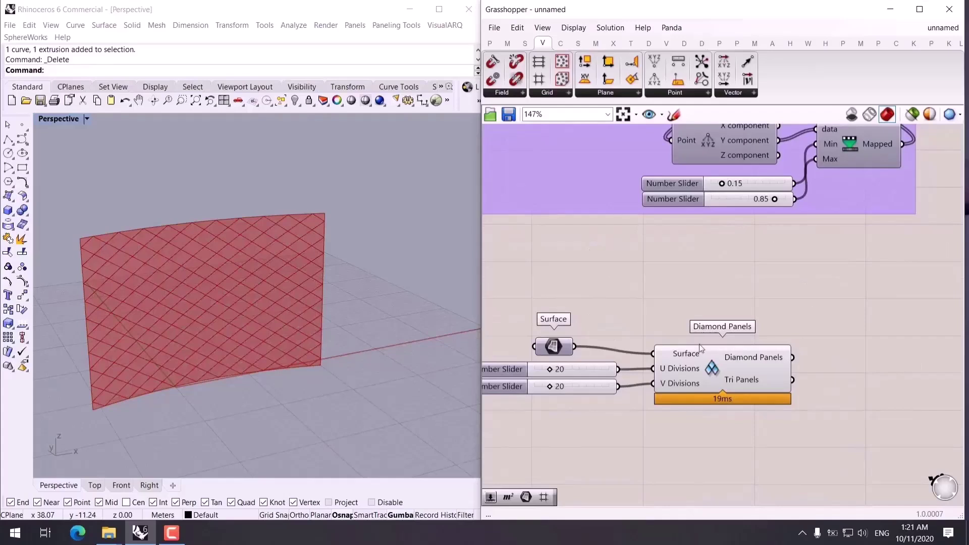
pyautogui.click(552, 347)
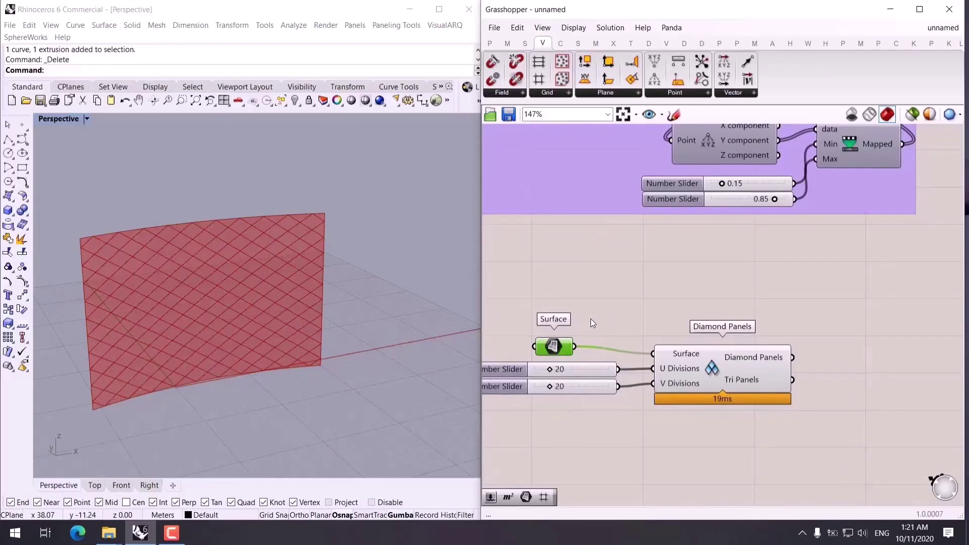
# Add an Area component beside Diamond Panels and feed the Diamond Panels output into its Geometry input.
pyautogui.moveTo(720, 313); pyautogui.dragTo(662, 294, button='right')
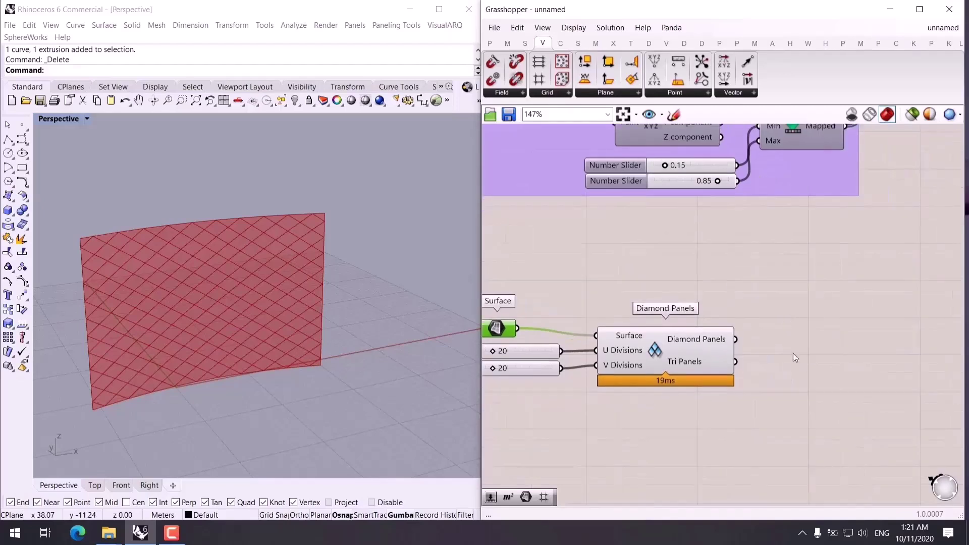
pyautogui.click(793, 360)
pyautogui.doubleClick(794, 374)
pyautogui.write('area')
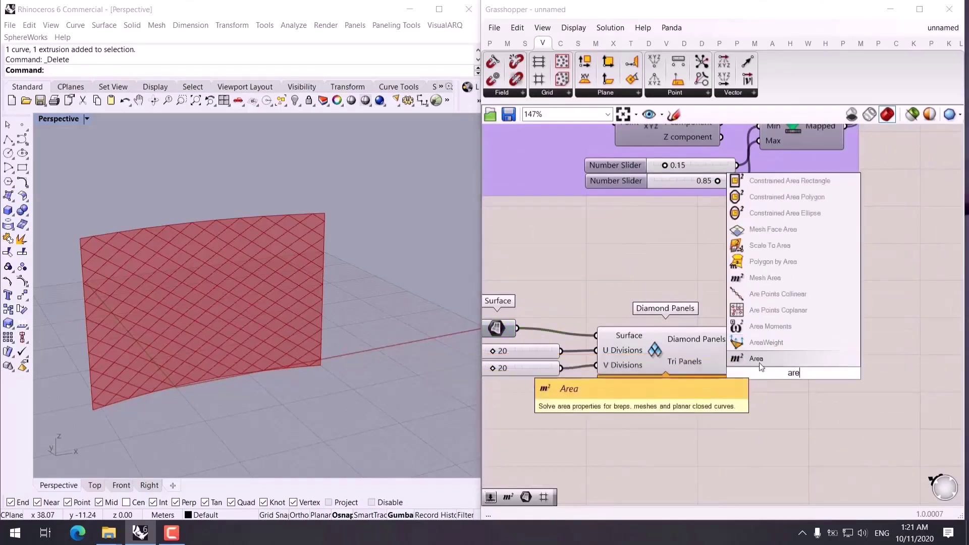
pyautogui.press('Return')
pyautogui.moveTo(767, 423); pyautogui.dragTo(682, 398, button='right')
pyautogui.moveTo(721, 334); pyautogui.dragTo(757, 292)
pyautogui.moveTo(682, 304); pyautogui.dragTo(643, 312)
# Add a Deconstruct component beside Area and connect the Centroid output to its Point input.
pyautogui.moveTo(673, 347); pyautogui.dragTo(580, 353, button='right')
pyautogui.click(746, 337)
pyautogui.doubleClick(744, 335)
pyautogui.write('deconstruct')
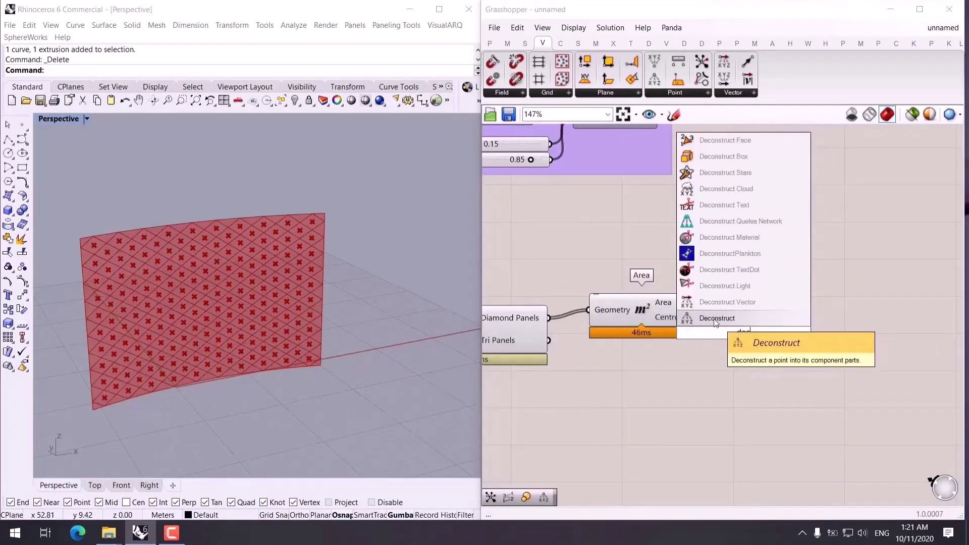
pyautogui.press('Return')
pyautogui.moveTo(717, 331); pyautogui.dragTo(762, 317)
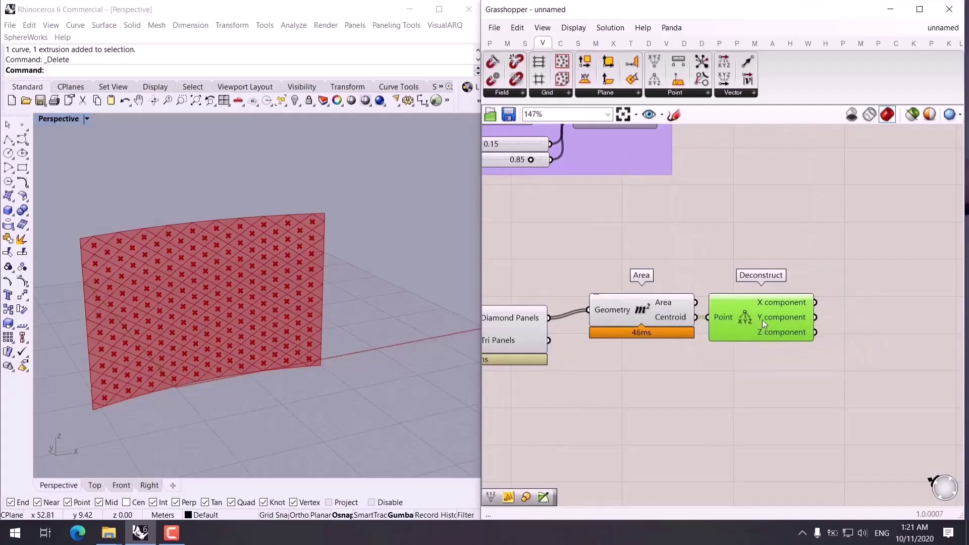
pyautogui.click(833, 372)
# Add a Remap+ component and connect Deconstruct's Z component to its data input.
pyautogui.moveTo(773, 335)
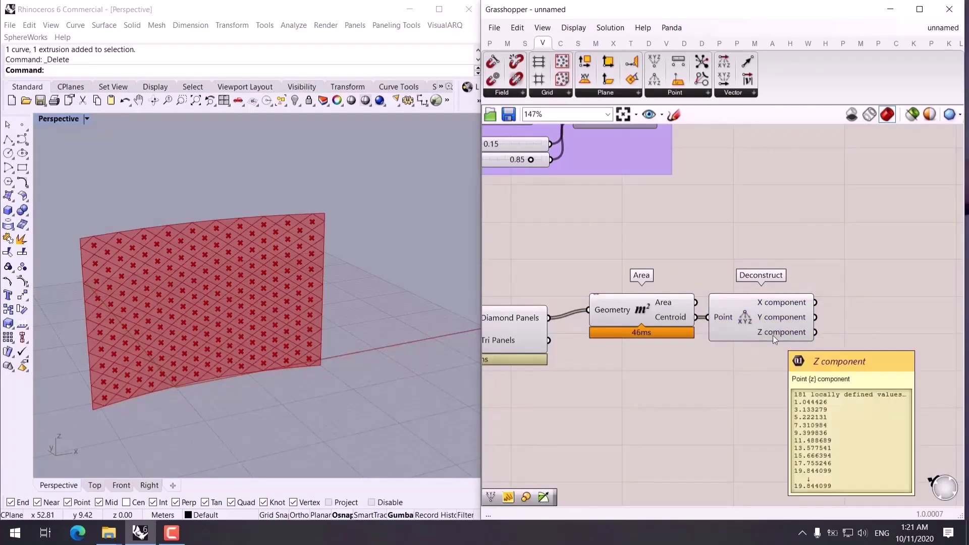
pyautogui.moveTo(820, 433); pyautogui.dragTo(772, 419, button='right')
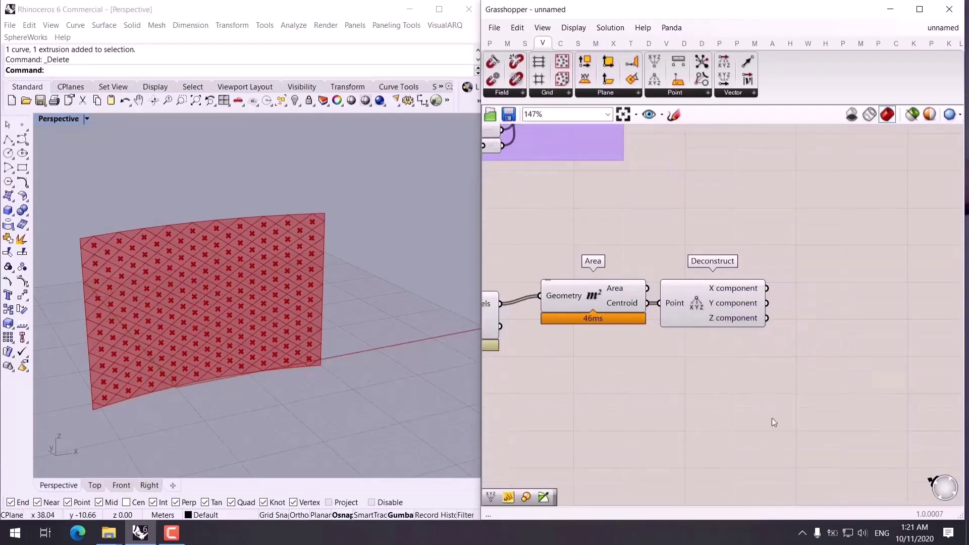
pyautogui.doubleClick(801, 383)
pyautogui.write('rem')
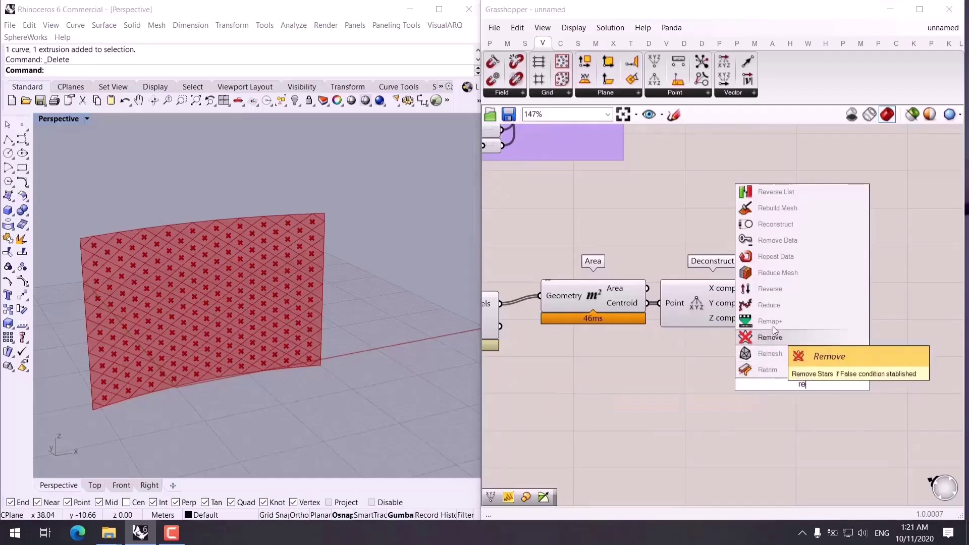
pyautogui.click(760, 384)
pyautogui.moveTo(760, 387); pyautogui.dragTo(722, 345, button='right')
pyautogui.moveTo(731, 277); pyautogui.dragTo(726, 330)
# Create number sliders of 0.15 and 0.92 and connect them to the Min and Max inputs of Remap+.
pyautogui.doubleClick(668, 390)
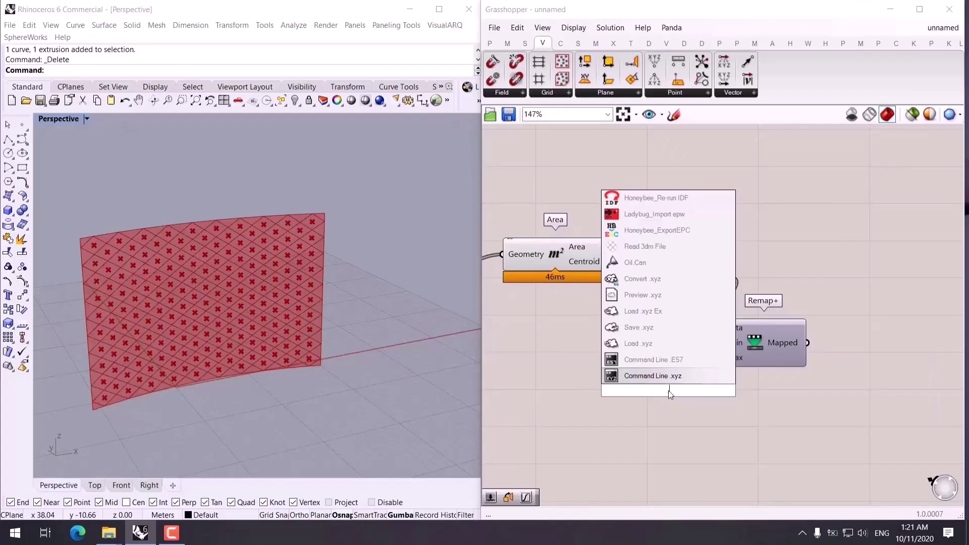
pyautogui.write('0.15')
pyautogui.press('Return')
pyautogui.moveTo(709, 390); pyautogui.dragTo(649, 372)
pyautogui.doubleClick(648, 373)
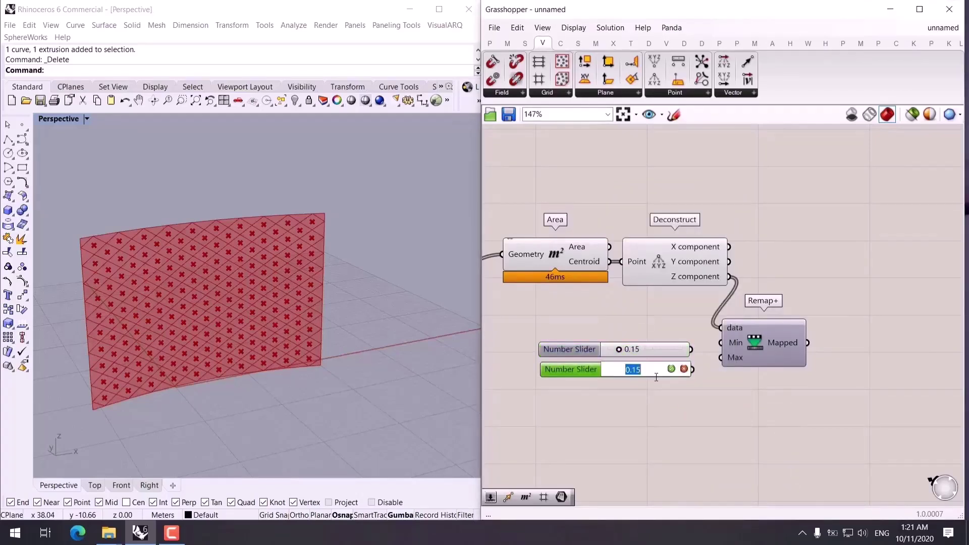
pyautogui.write('0.92')
pyautogui.press('Return')
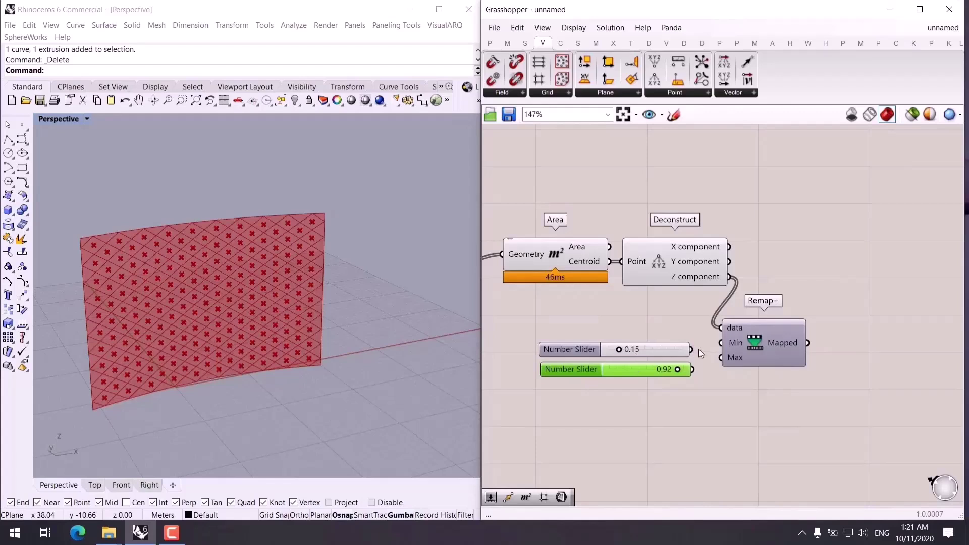
pyautogui.click(746, 387)
pyautogui.scroll(-2, 747, 388)
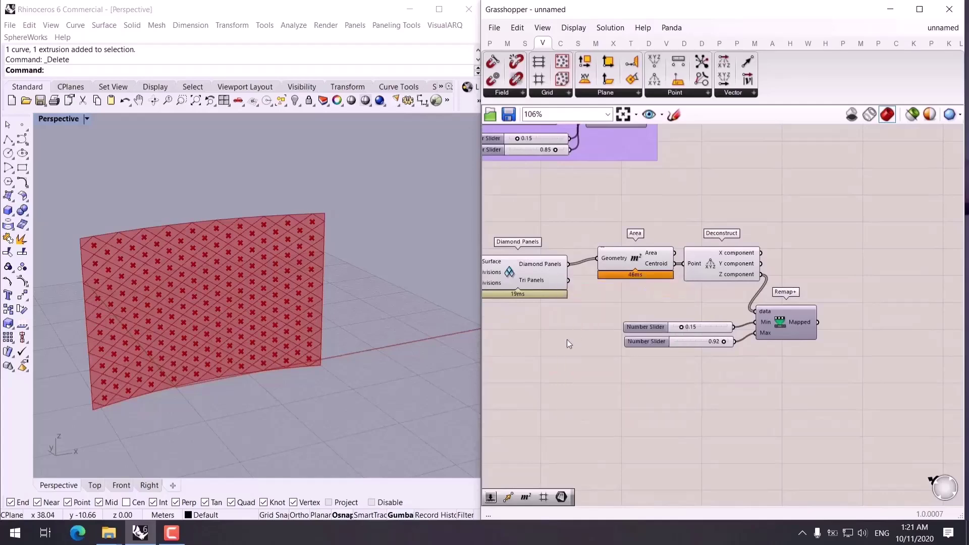
# Bring up the component palette containing the Generate, Panels and Structure tools, keeping Grasshopper beside the Rhino window.
pyautogui.click(960, 43)
pyautogui.doubleClick(852, 9)
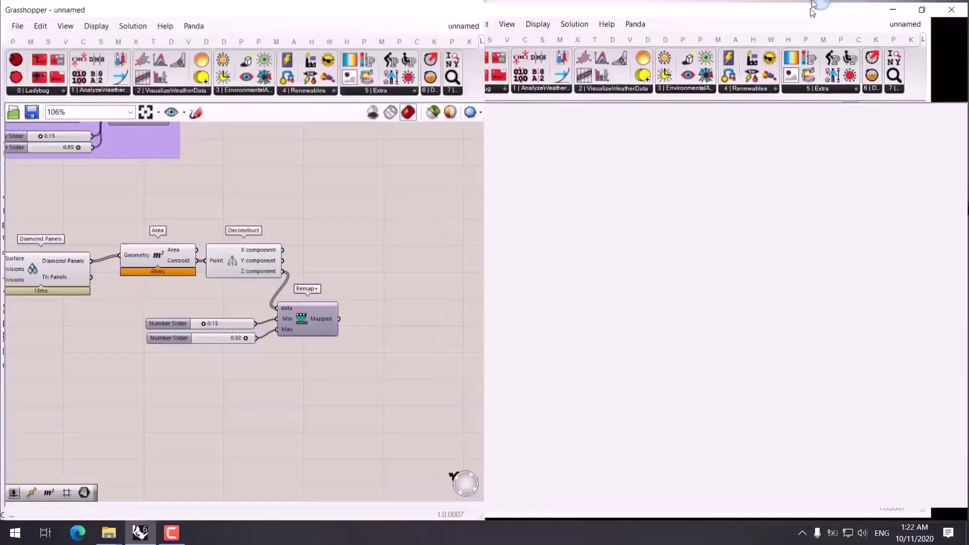
pyautogui.click(760, 41)
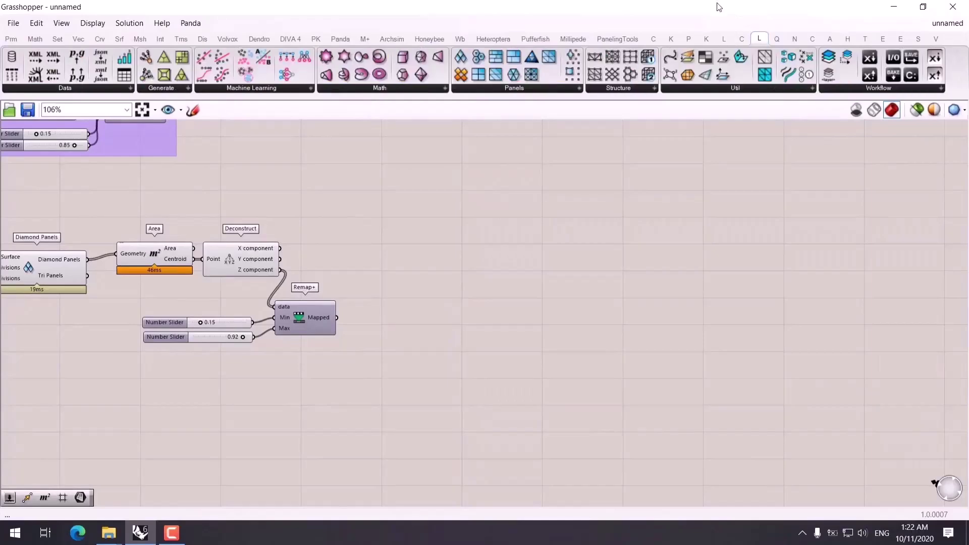
pyautogui.moveTo(718, 3); pyautogui.dragTo(968, 54)
pyautogui.click(401, 284)
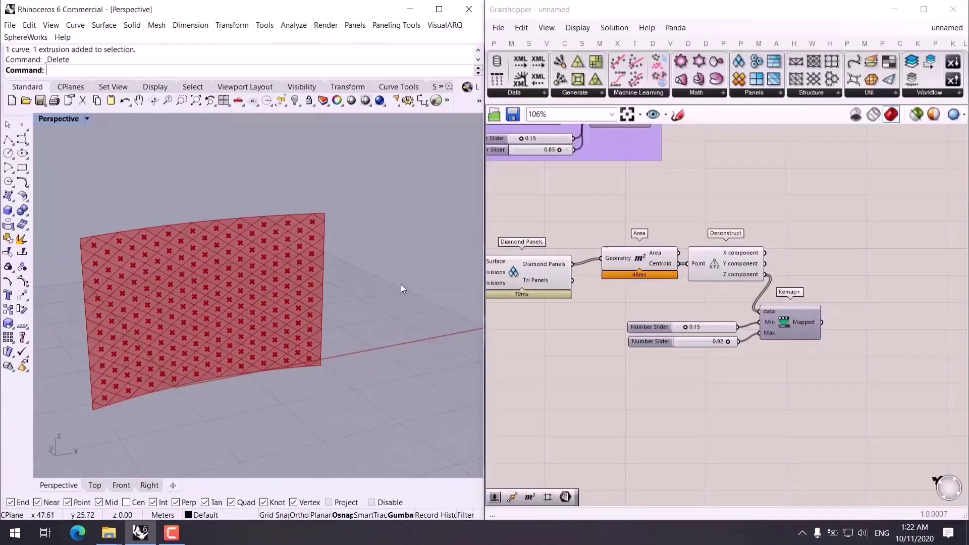
pyautogui.doubleClick(895, 282)
pyautogui.write('sca')
pyautogui.click(854, 269)
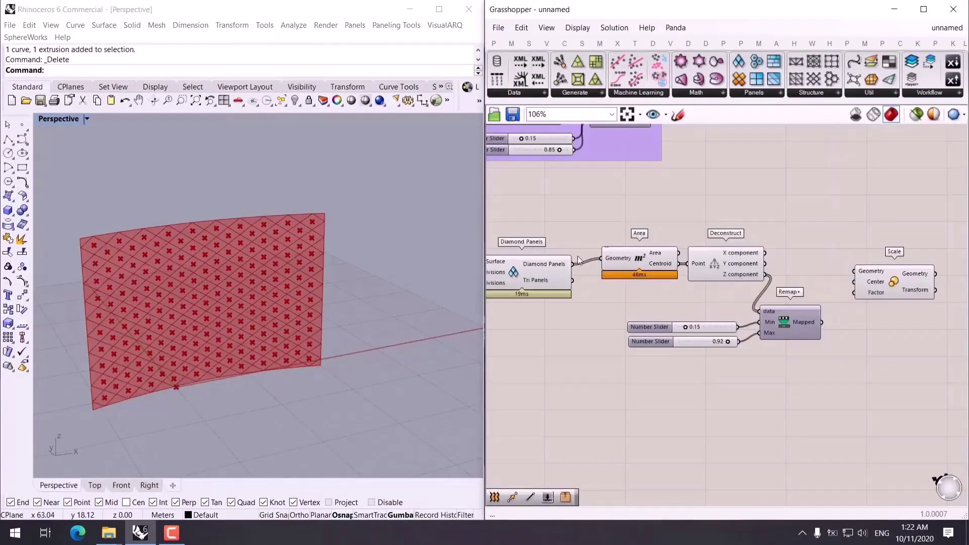
pyautogui.click(885, 280)
pyautogui.press('Delete')
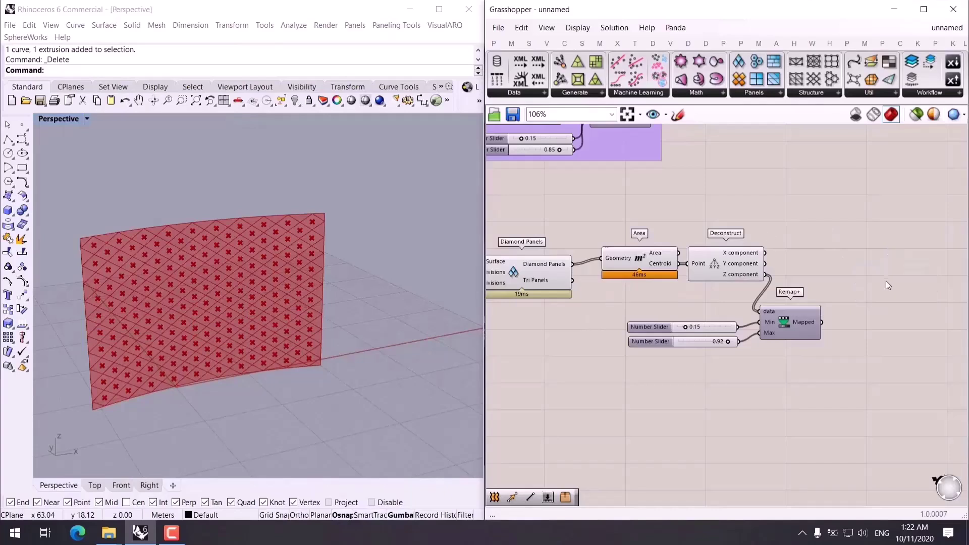
# Place a Panel Frame component from the Generate tools on the canvas above Remap+.
pyautogui.moveTo(578, 82); pyautogui.dragTo(832, 246)
pyautogui.click(582, 94)
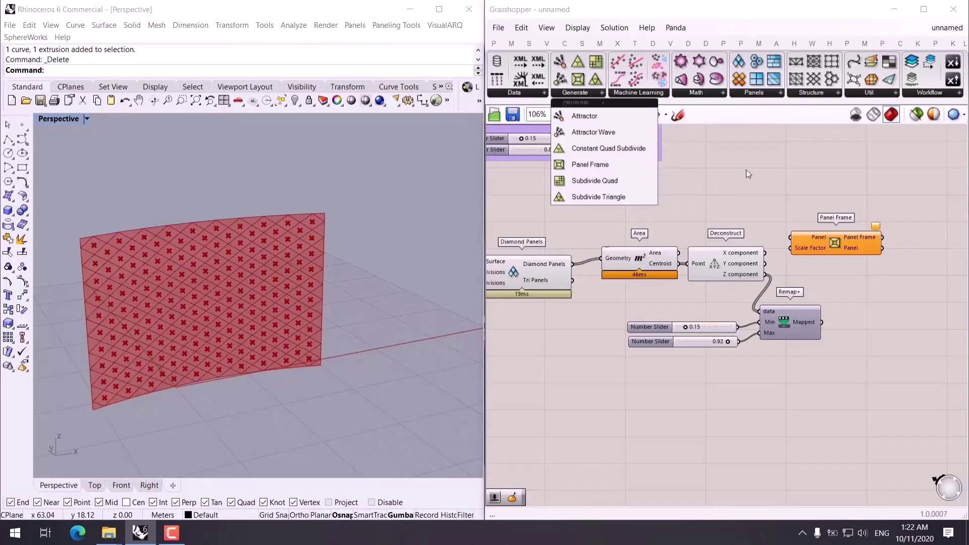
# Connect the Diamond Panels output to Panel Frame's Panel input and Remap+'s Mapped output to its Scale Factor input.
pyautogui.moveTo(846, 250); pyautogui.dragTo(810, 237, button='right')
pyautogui.click(809, 238)
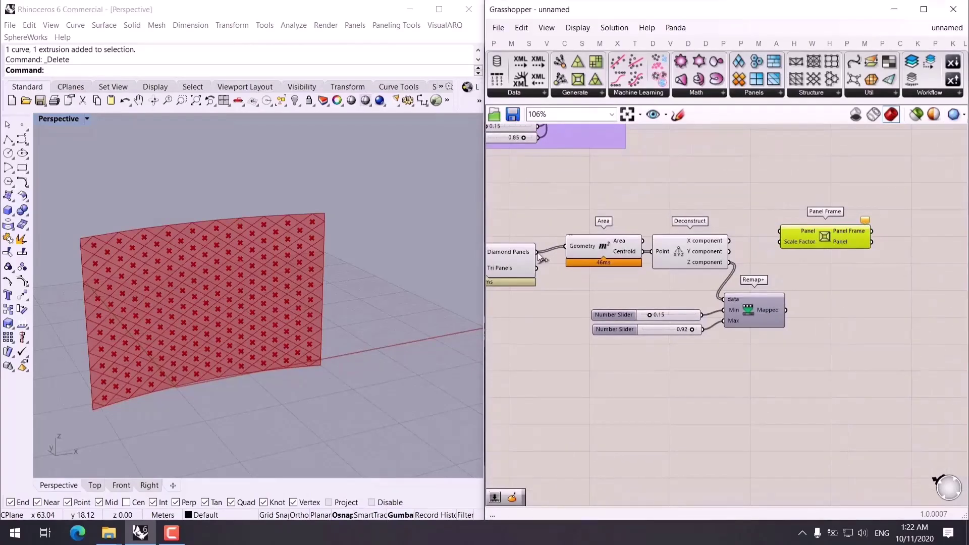
pyautogui.moveTo(537, 253); pyautogui.dragTo(879, 243)
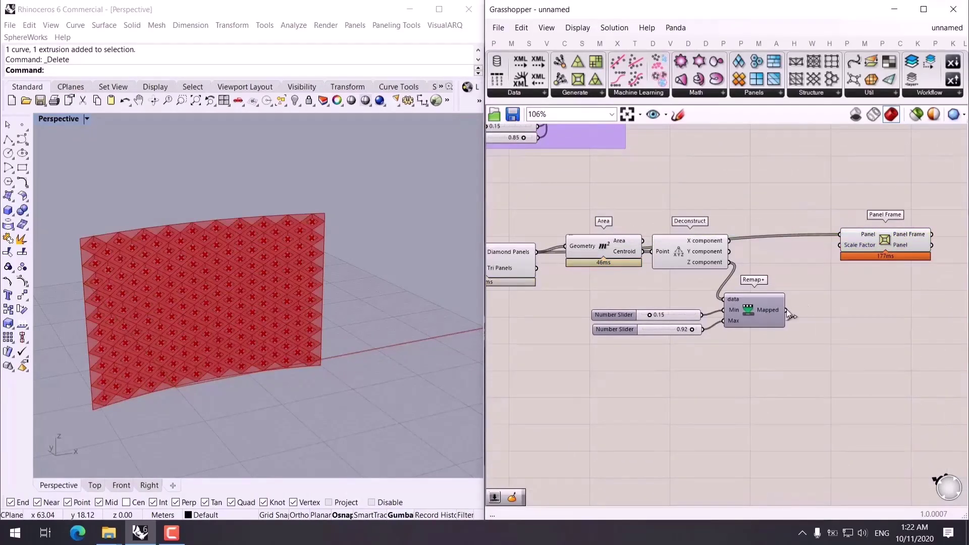
pyautogui.moveTo(786, 310); pyautogui.dragTo(841, 252)
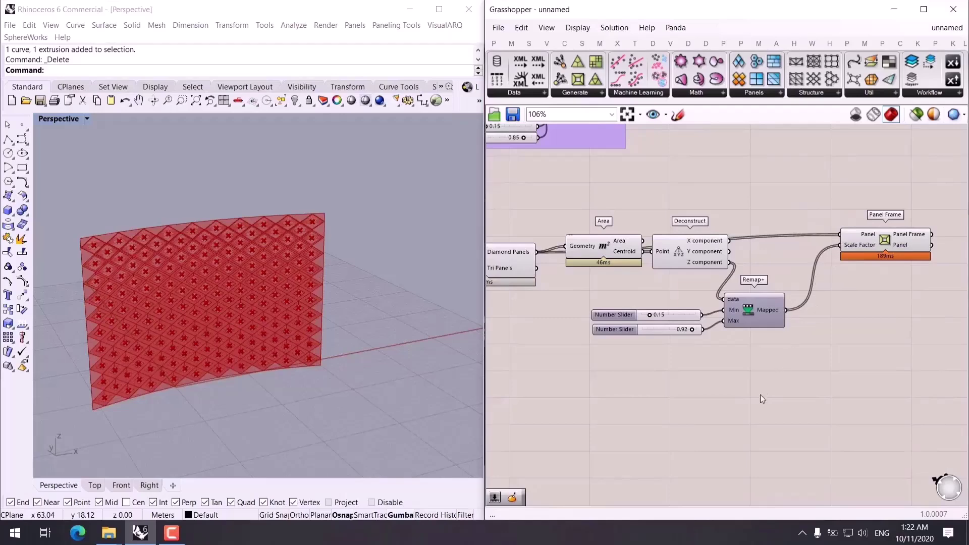
# Hide the previews of the Diamond Panels, Area and Deconstruct components.
pyautogui.moveTo(665, 377); pyautogui.dragTo(731, 375, button='right')
pyautogui.moveTo(230, 366); pyautogui.dragTo(233, 346, button='right')
pyautogui.scroll(-2, 875, 334)
pyautogui.moveTo(785, 237); pyautogui.dragTo(626, 298)
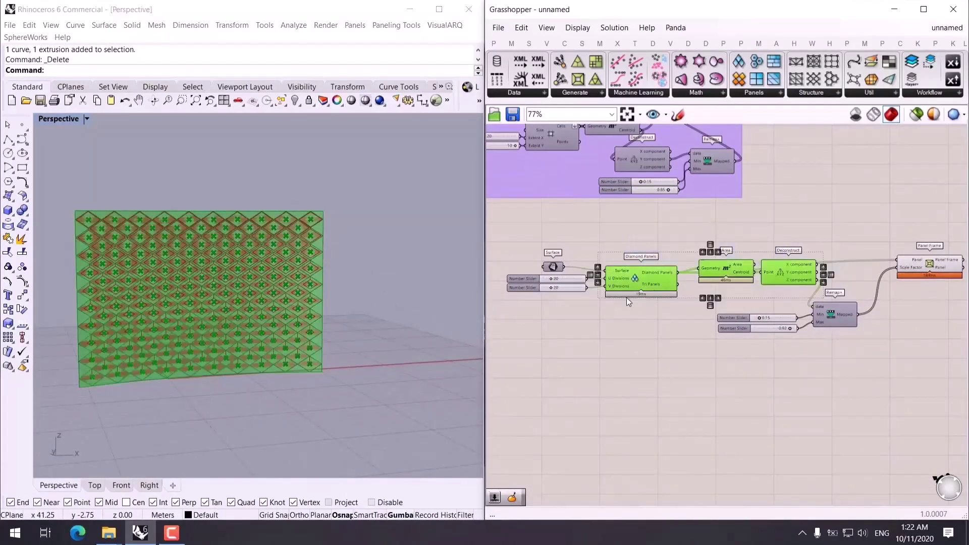
pyautogui.moveTo(307, 358); pyautogui.dragTo(323, 353, button='right')
pyautogui.click(800, 360)
# Add two Custom Preview components and connect Panel Frame's Panel Frame output to one and its Panel output to the other.
pyautogui.scroll(2, 767, 318)
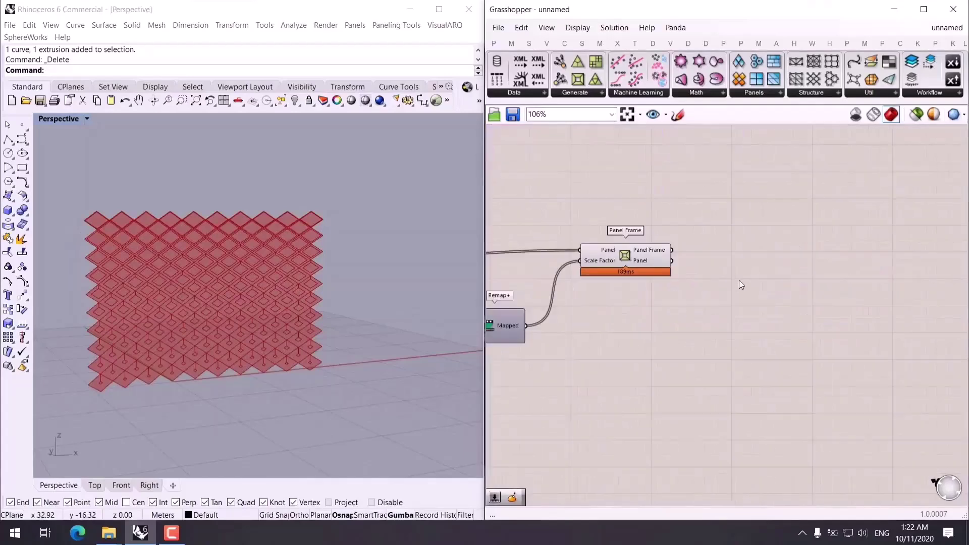
pyautogui.doubleClick(735, 265)
pyautogui.write('cus')
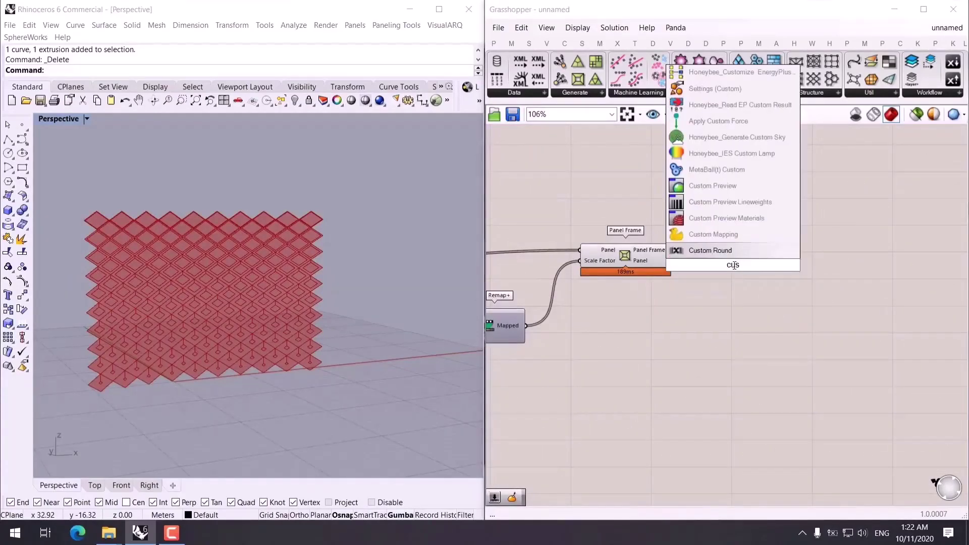
pyautogui.click(722, 185)
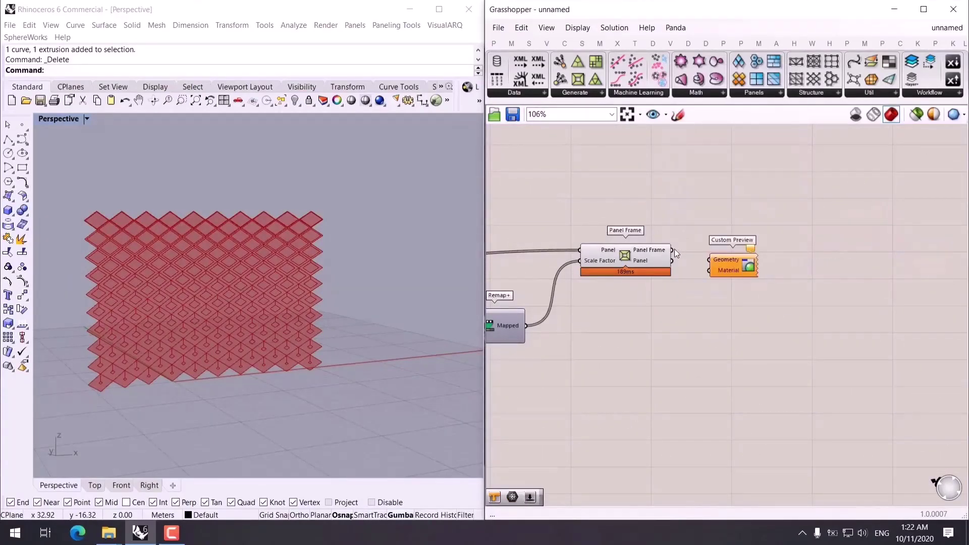
pyautogui.moveTo(674, 250); pyautogui.dragTo(710, 259)
pyautogui.moveTo(735, 272)
pyautogui.mouseDown()
pyautogui.moveTo(752, 205)
pyautogui.moveTo(737, 295)
pyautogui.moveTo(725, 286)
pyautogui.mouseUp()
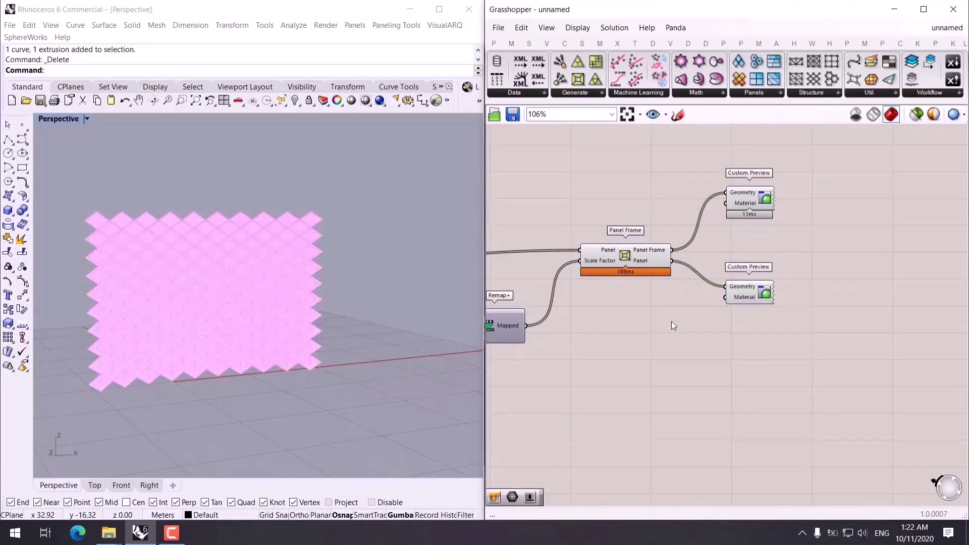
# Add a Colour Swatch set to blue with hue 212° and connect it to the Material input of the Panel output's Custom Preview.
pyautogui.doubleClick(671, 321)
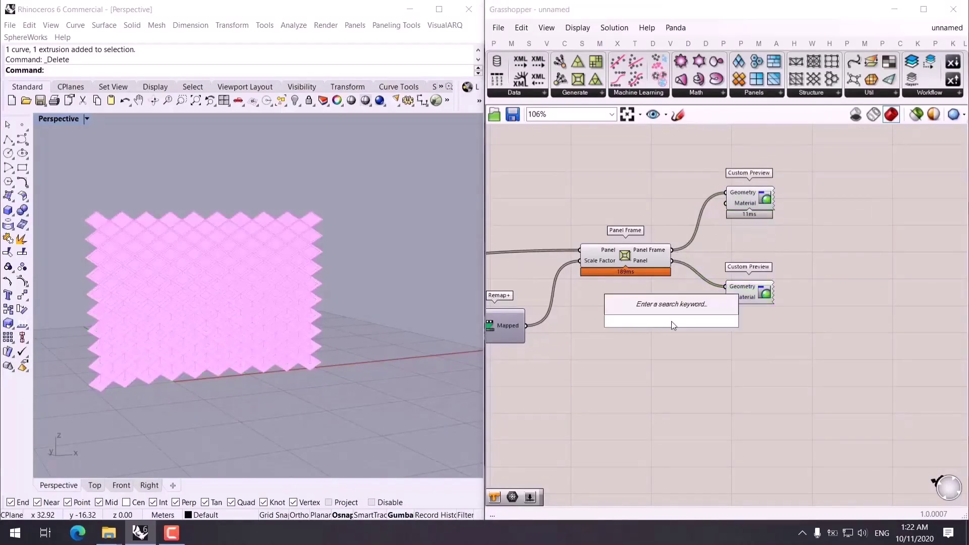
pyautogui.write('swa')
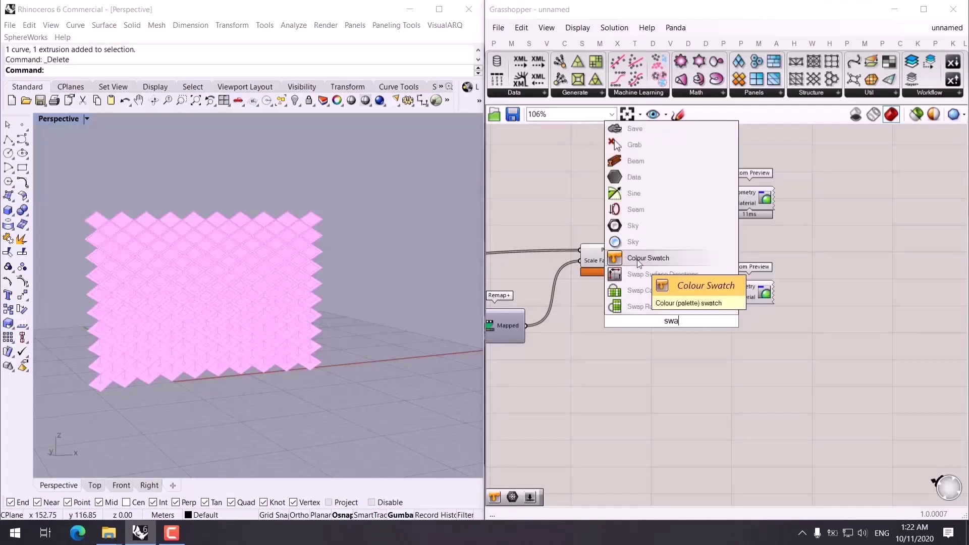
pyautogui.click(638, 263)
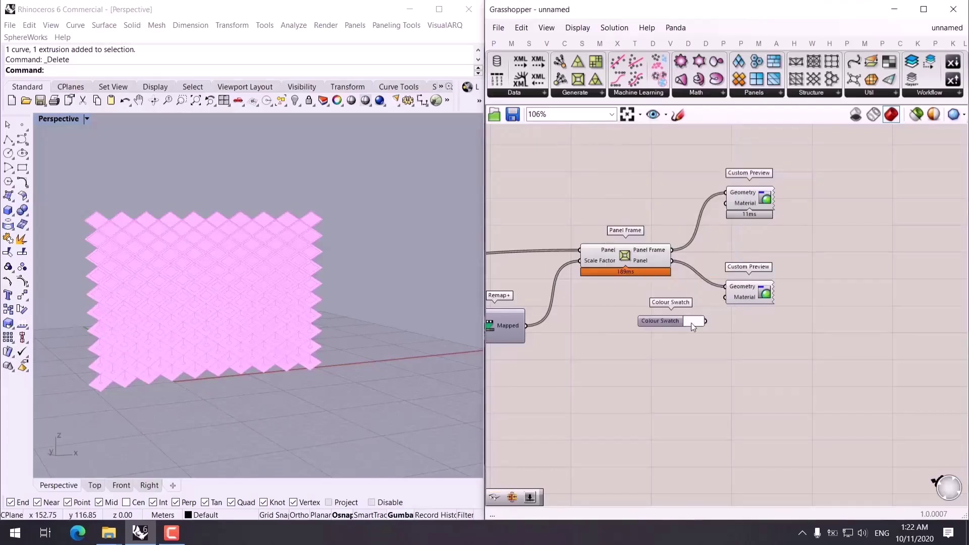
pyautogui.click(691, 323)
pyautogui.moveTo(795, 435); pyautogui.dragTo(813, 424)
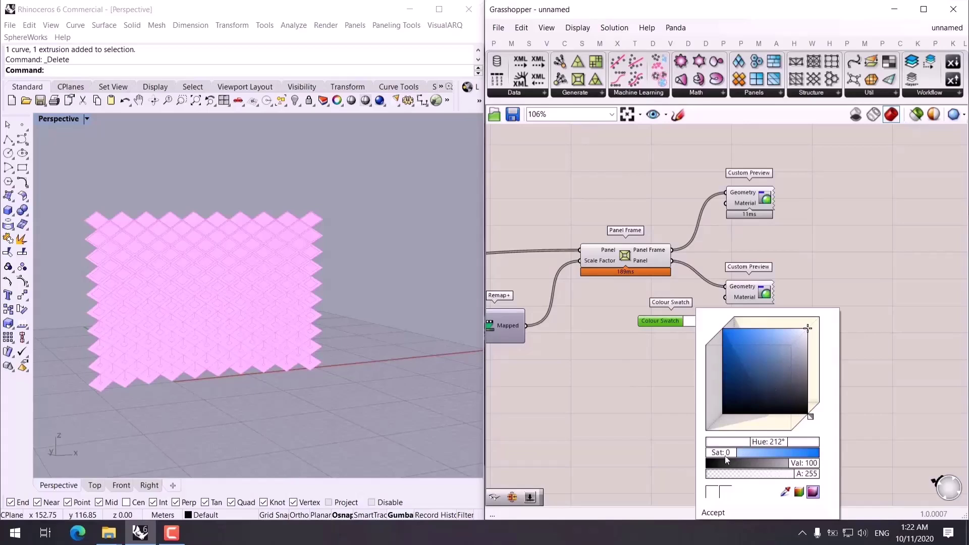
pyautogui.moveTo(726, 456)
pyautogui.mouseDown()
pyautogui.moveTo(761, 453)
pyautogui.moveTo(782, 471)
pyautogui.mouseUp()
pyautogui.click(713, 512)
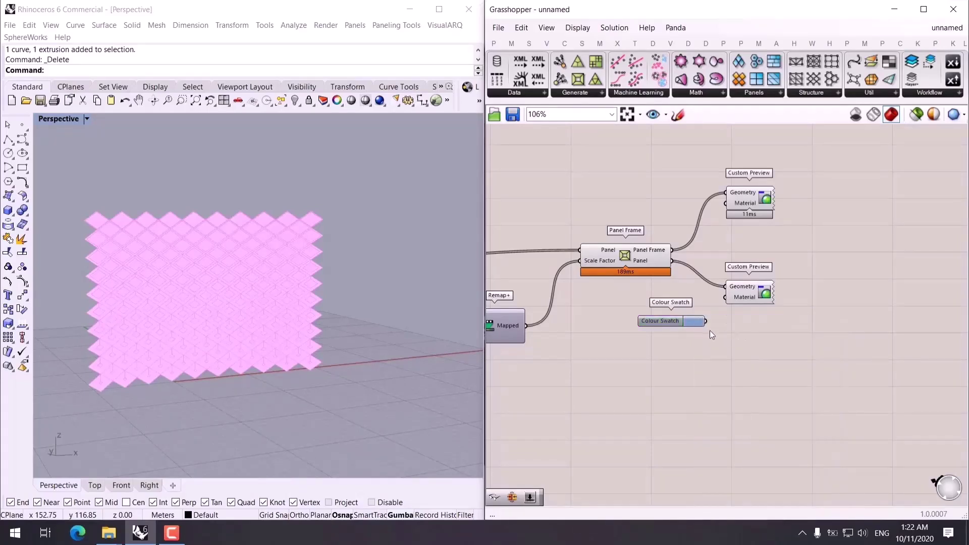
pyautogui.moveTo(706, 321); pyautogui.dragTo(727, 298)
pyautogui.moveTo(687, 344); pyautogui.dragTo(773, 359, button='right')
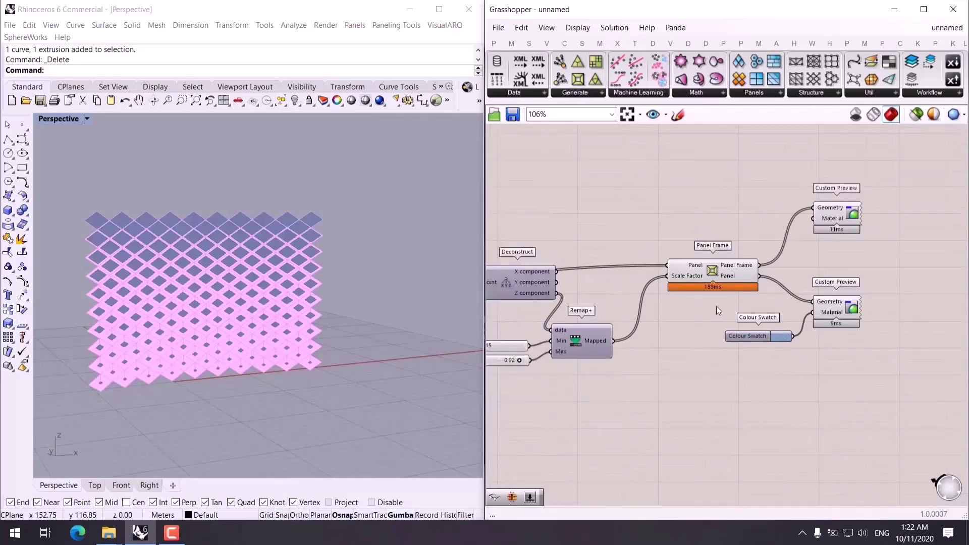
# Hide the preview of the Panel Frame component.
pyautogui.moveTo(716, 305); pyautogui.dragTo(691, 237)
pyautogui.click(692, 190)
pyautogui.moveTo(692, 191); pyautogui.dragTo(655, 168, button='right')
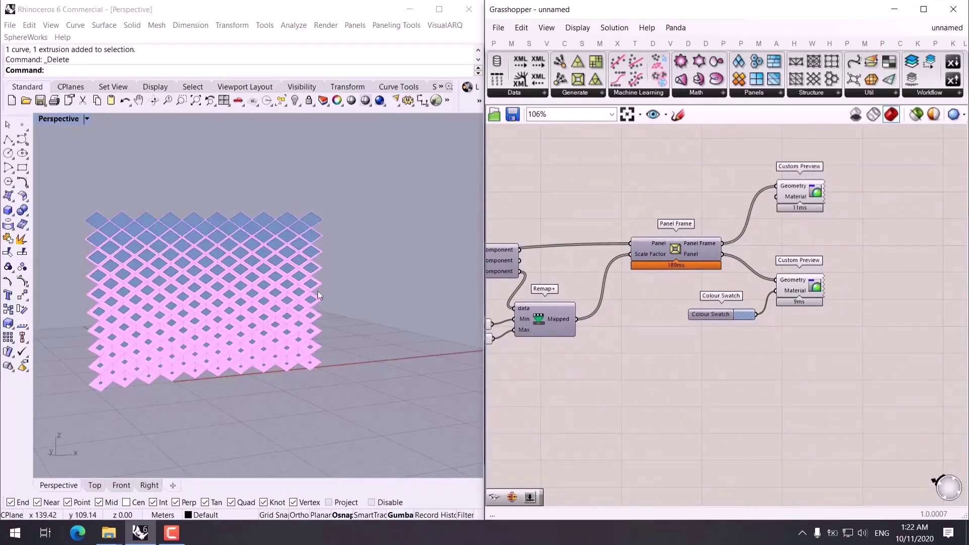
pyautogui.moveTo(318, 295); pyautogui.dragTo(286, 315, button='right')
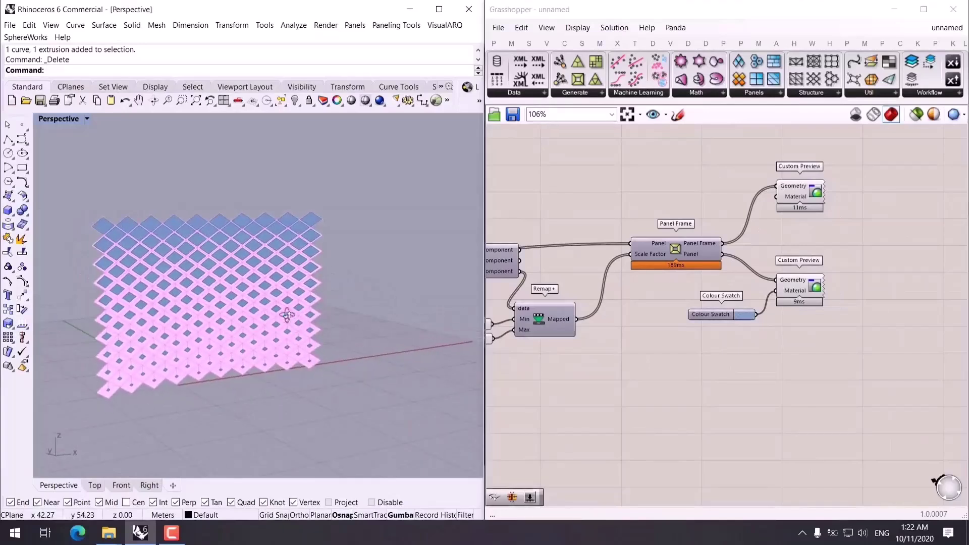
# Swap the Remap+ range inputs so the 0.92 slider feeds Min and the 0.15 slider feeds Max.
pyautogui.moveTo(601, 357); pyautogui.dragTo(740, 352, button='right')
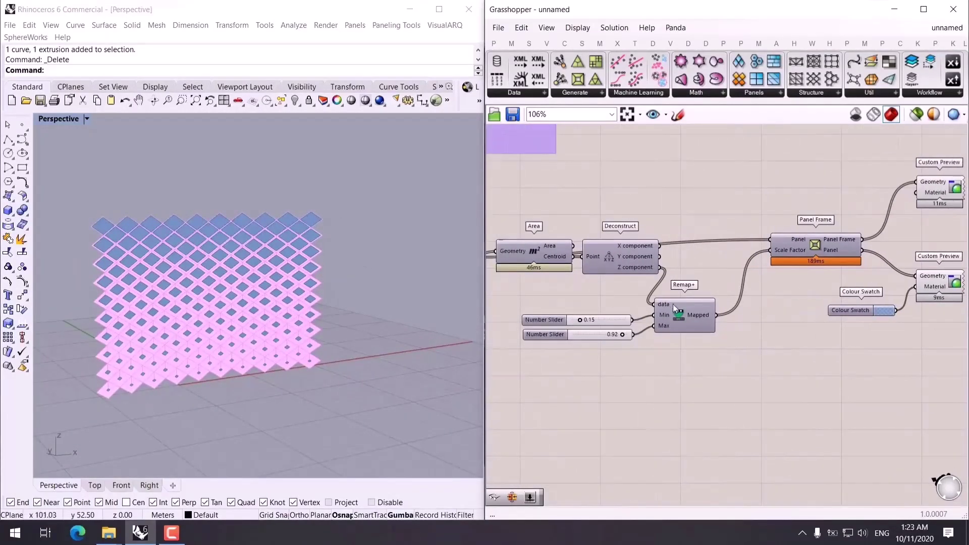
pyautogui.scroll(3, 688, 310)
pyautogui.moveTo(614, 324); pyautogui.dragTo(641, 317)
pyautogui.moveTo(275, 325); pyautogui.dragTo(233, 330, button='right')
pyautogui.moveTo(678, 317); pyautogui.dragTo(689, 343, button='right')
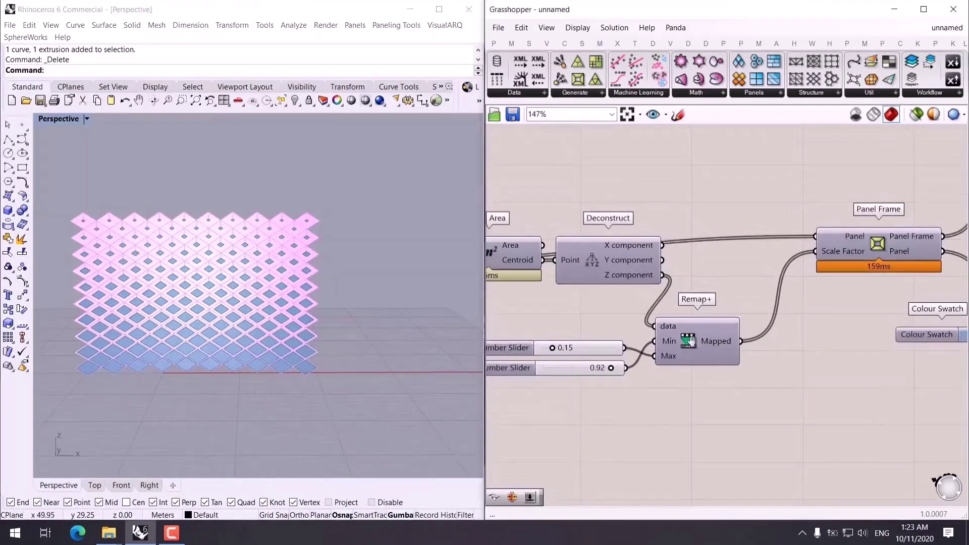
pyautogui.scroll(-2, 827, 343)
pyautogui.moveTo(237, 318); pyautogui.dragTo(278, 321, button='right')
# Group all components of the second definition, from the Surface parameter to the Custom Previews.
pyautogui.scroll(-3, 772, 274)
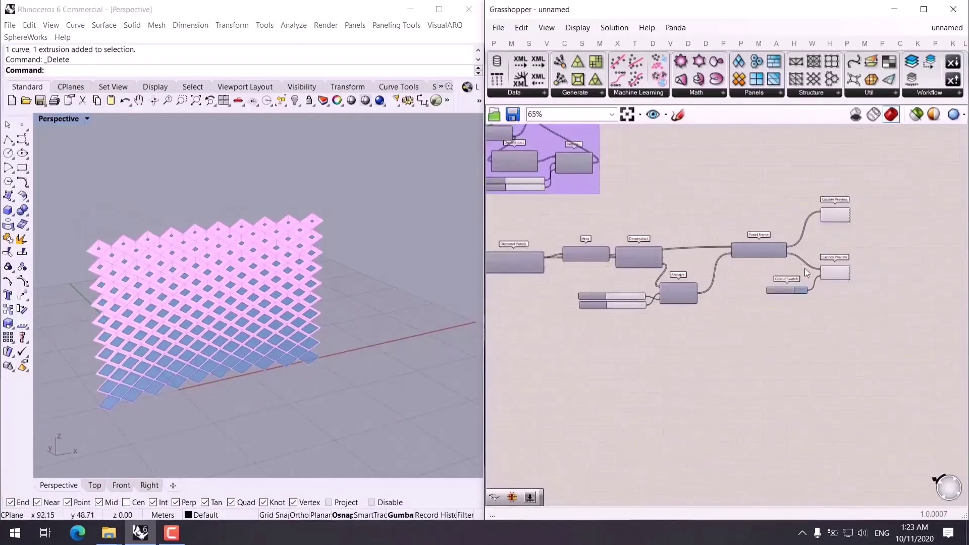
pyautogui.scroll(-4, 773, 320)
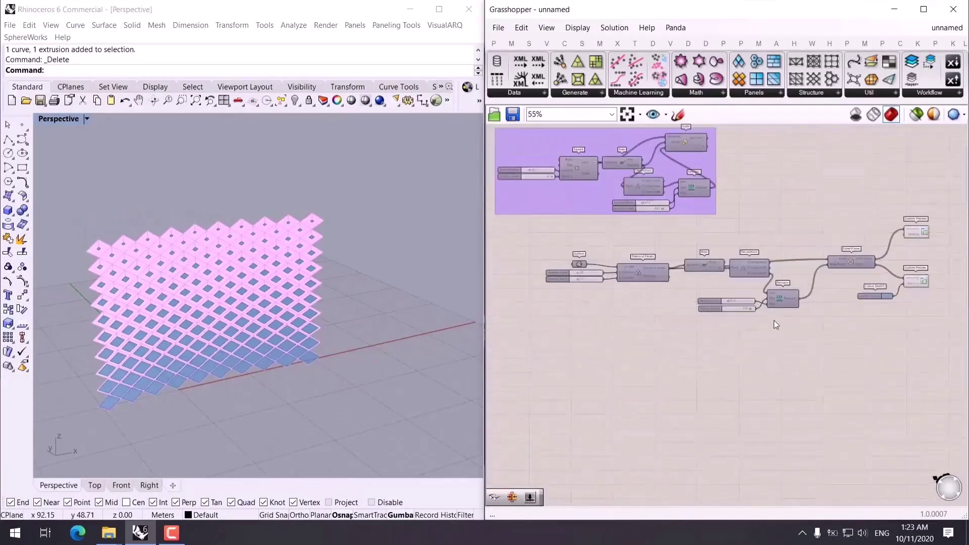
pyautogui.moveTo(932, 333); pyautogui.dragTo(524, 219)
pyautogui.middleClick(749, 261)
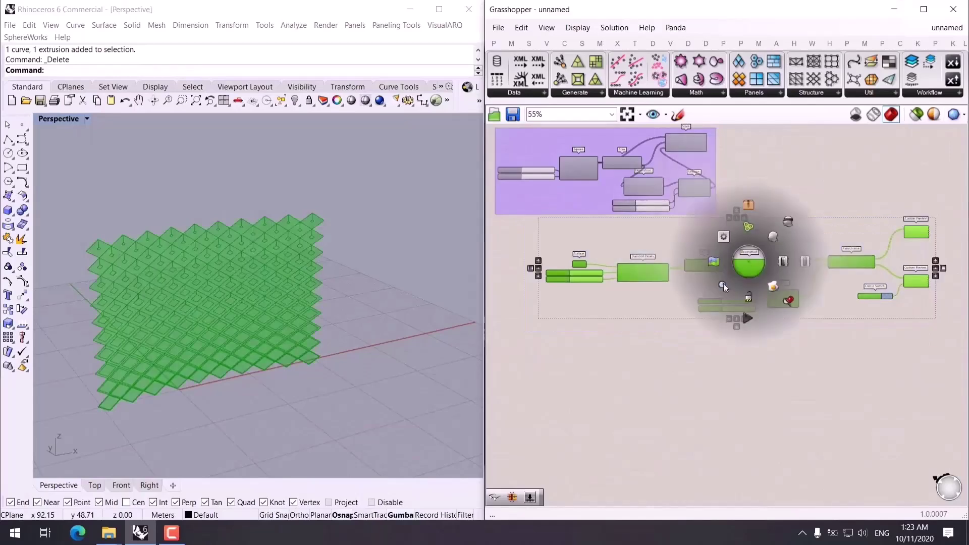
pyautogui.click(750, 228)
# Turn off the preview of all components in the new group and align the group under the first group's edge.
pyautogui.moveTo(769, 365); pyautogui.dragTo(806, 300, button='right')
pyautogui.middleClick(807, 289)
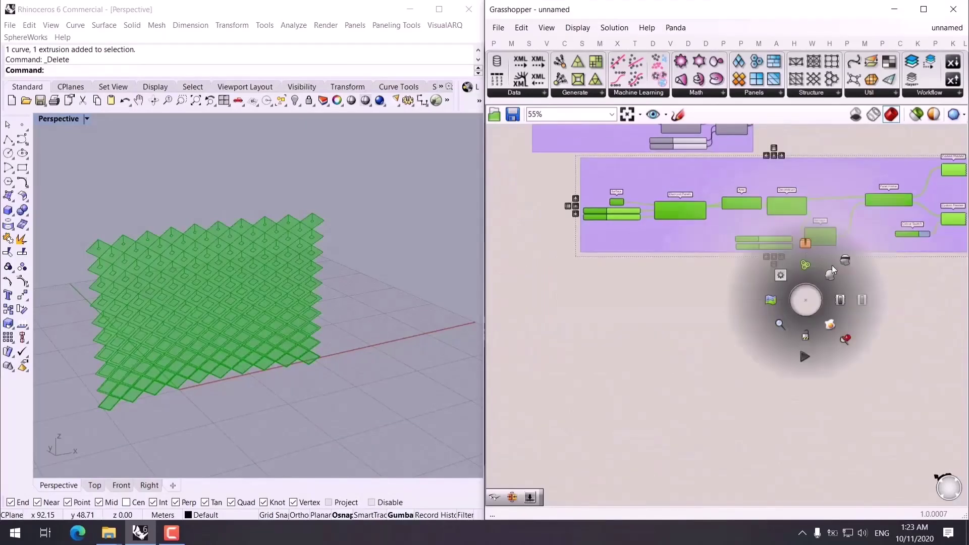
pyautogui.click(840, 262)
pyautogui.click(846, 265)
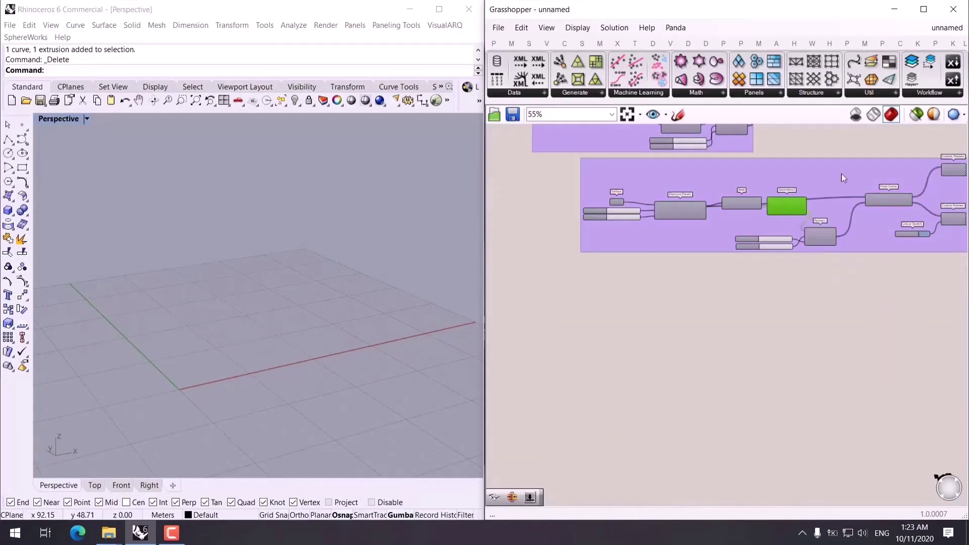
pyautogui.moveTo(841, 173); pyautogui.dragTo(795, 172)
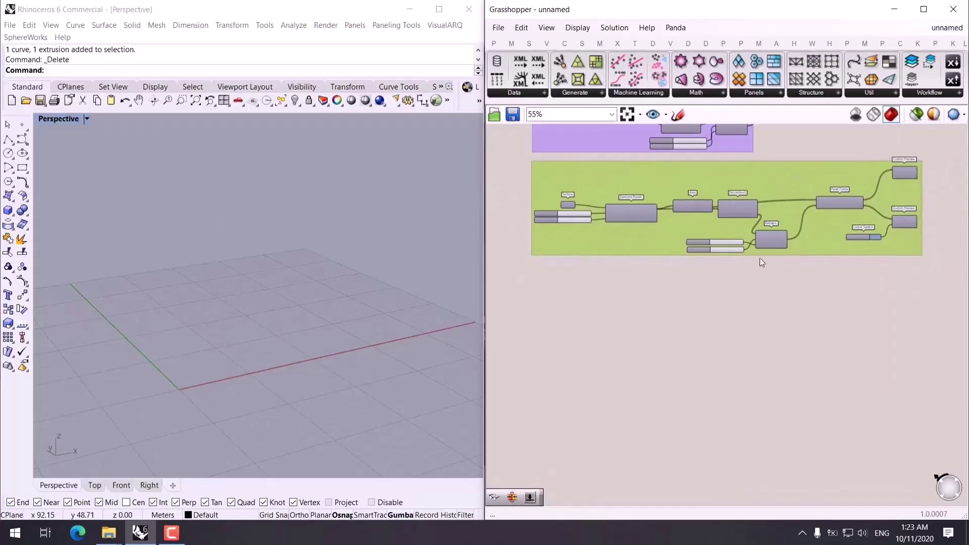
pyautogui.click(759, 260)
# Draw a vertical rectangle in the Rhino Perspective view, starting at the origin and running along the X axis.
pyautogui.moveTo(352, 335); pyautogui.dragTo(328, 323, button='right')
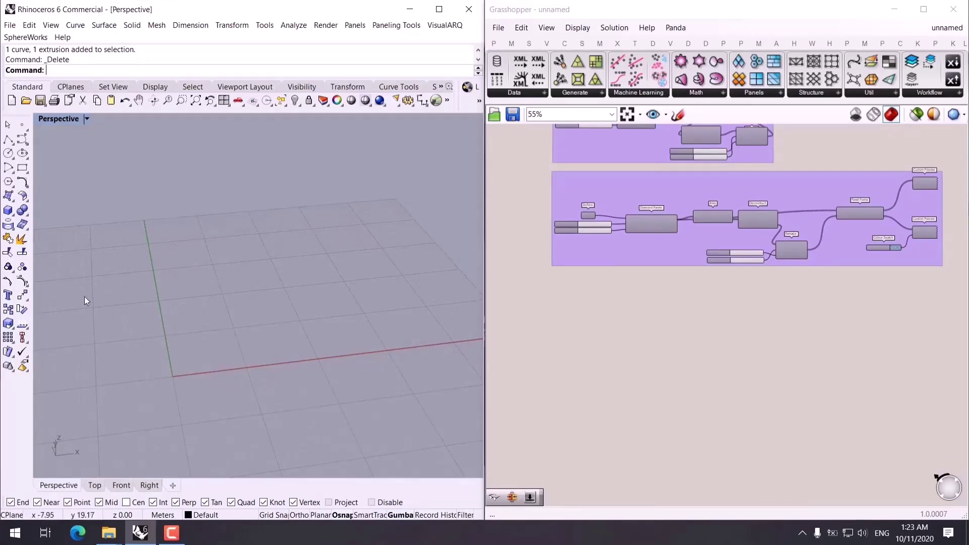
pyautogui.click(22, 168)
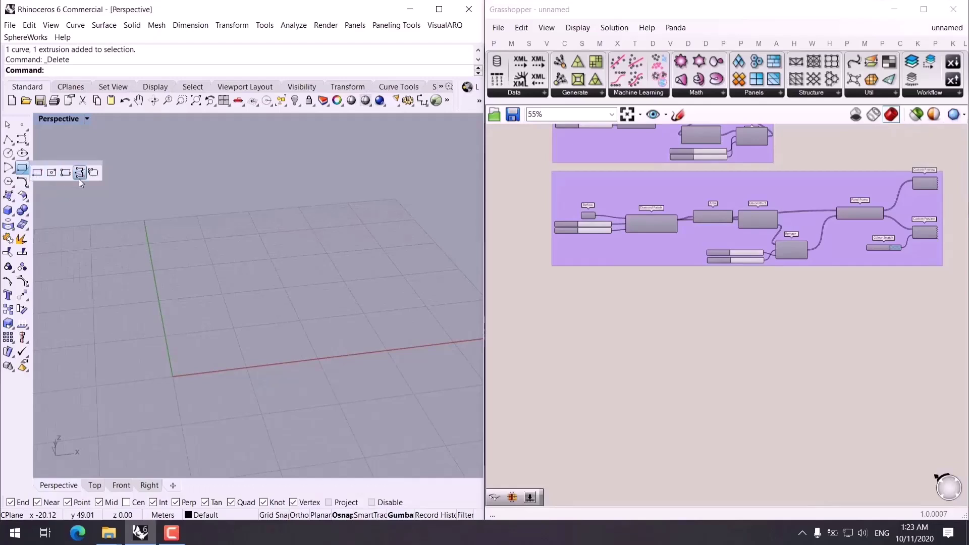
pyautogui.click(79, 173)
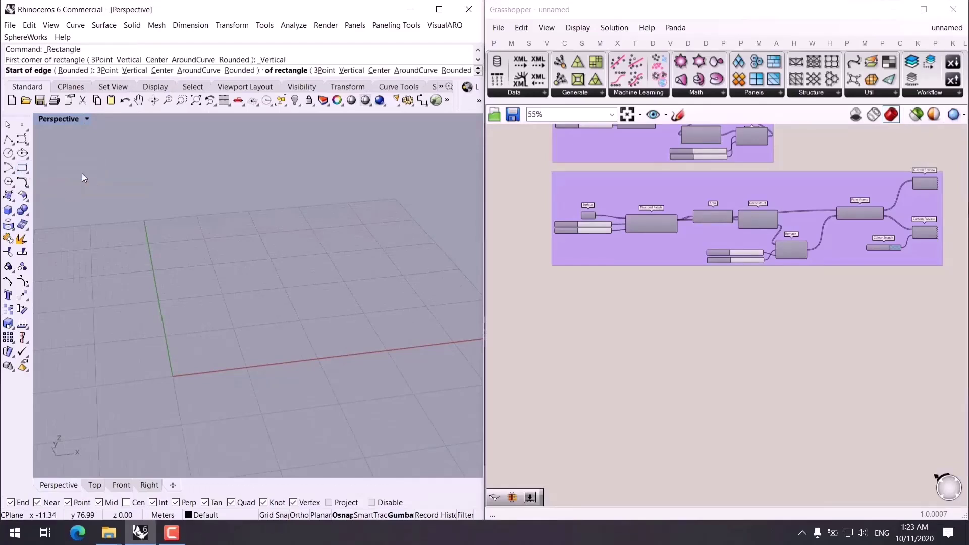
pyautogui.write('0')
pyautogui.press('Return')
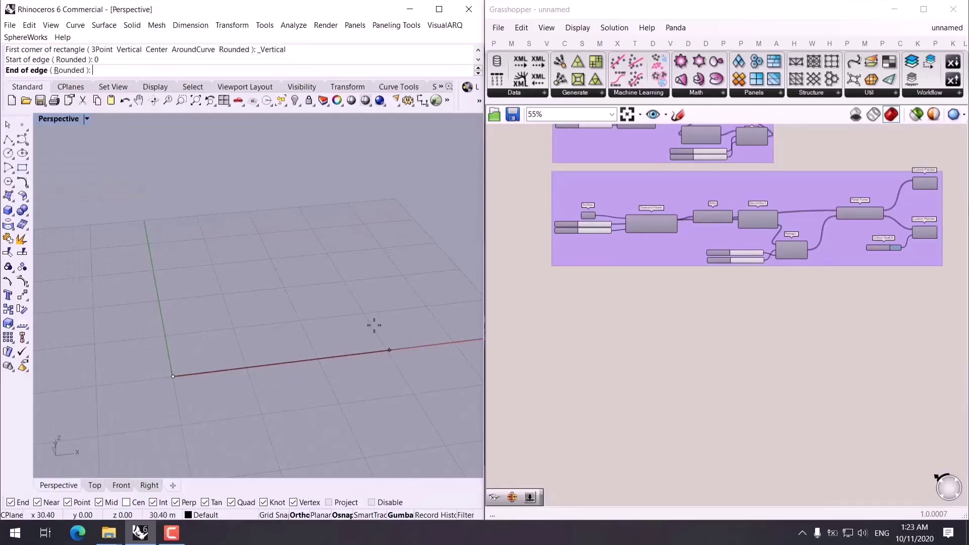
pyautogui.click(389, 350)
pyautogui.click(385, 154)
# Explode the rectangle into separate edges and rebuild them with a point count of 4 and degree 3.
pyautogui.moveTo(255, 195); pyautogui.dragTo(294, 247, button='right')
pyautogui.click(170, 217)
pyautogui.click(8, 324)
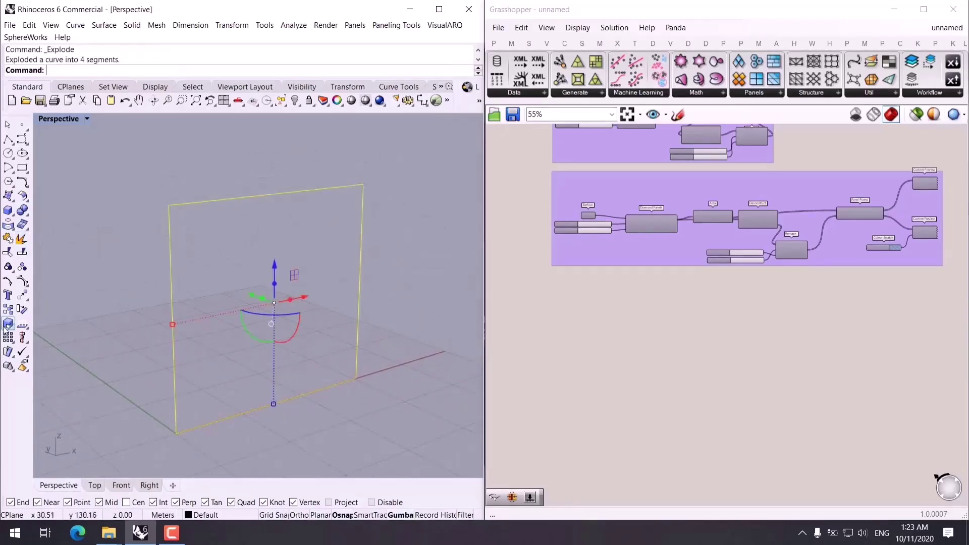
pyautogui.write('Rebuild')
pyautogui.press('Return')
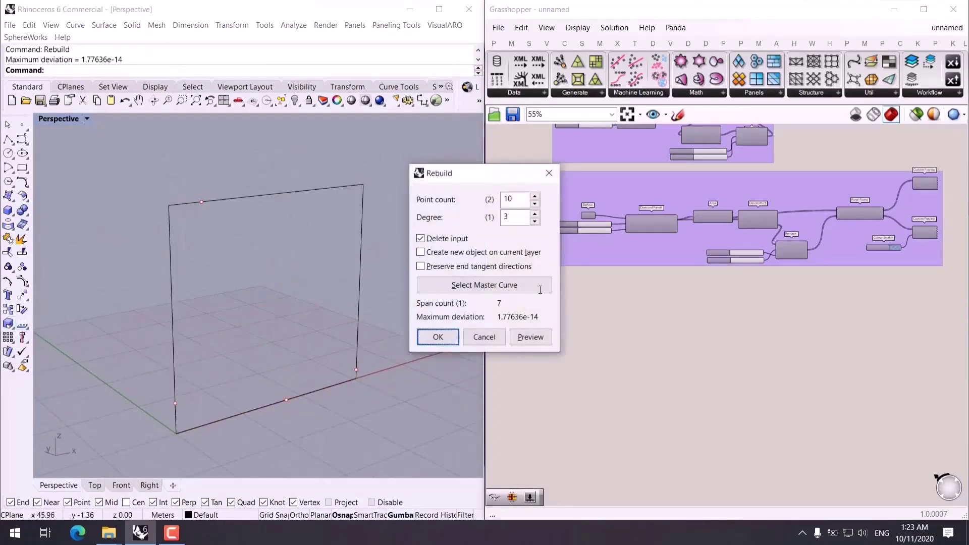
pyautogui.doubleClick(519, 200)
pyautogui.write('4')
pyautogui.click(438, 336)
# Ungroup the four edge curves and turn on their control points.
pyautogui.moveTo(370, 433); pyautogui.dragTo(108, 186)
pyautogui.hotkey('ctrl', 'shift', 'g')
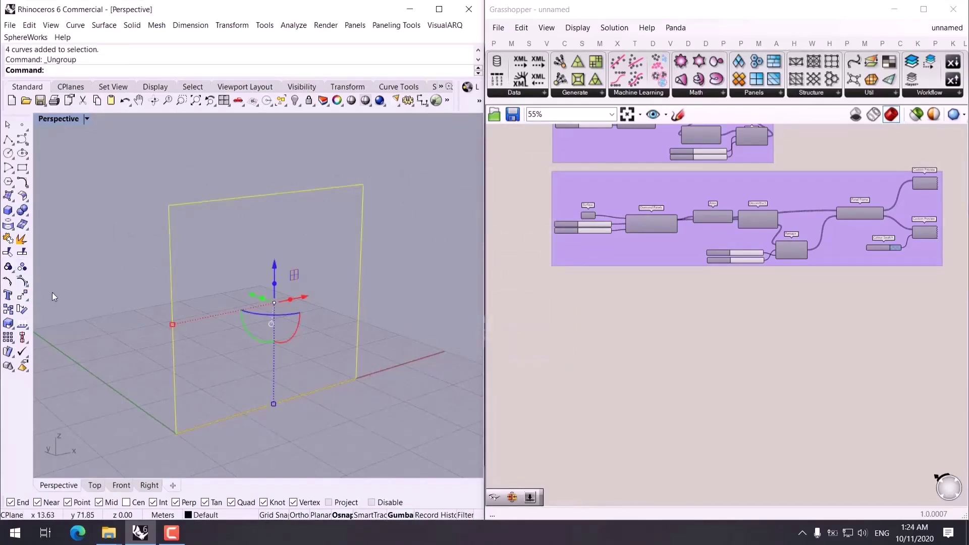
pyautogui.click(22, 281)
# Bend the edges by rotating one top and one bottom control point about the vertical axis and moving an upper side-edge point along Y.
pyautogui.click(243, 198)
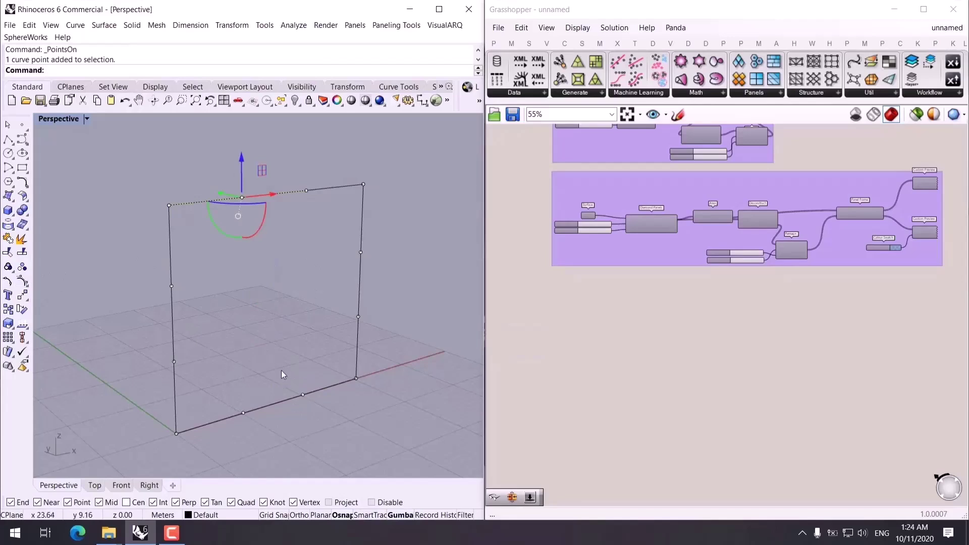
pyautogui.keyDown('shift'); pyautogui.moveTo(314, 397); pyautogui.dragTo(317, 403); pyautogui.keyUp('shift')
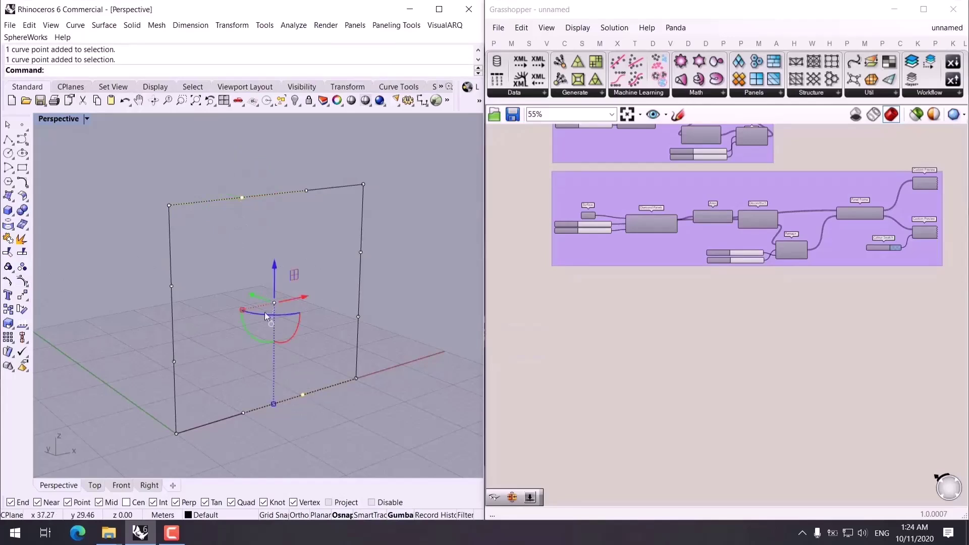
pyautogui.moveTo(266, 316); pyautogui.dragTo(400, 272)
pyautogui.moveTo(400, 272); pyautogui.dragTo(352, 276, button='right')
pyautogui.moveTo(357, 238); pyautogui.dragTo(405, 283)
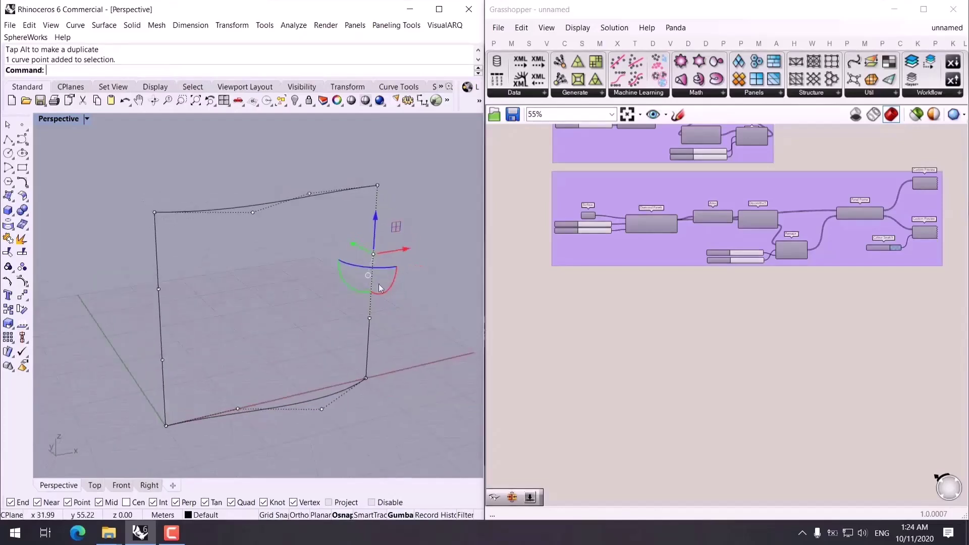
pyautogui.moveTo(353, 245); pyautogui.dragTo(329, 235)
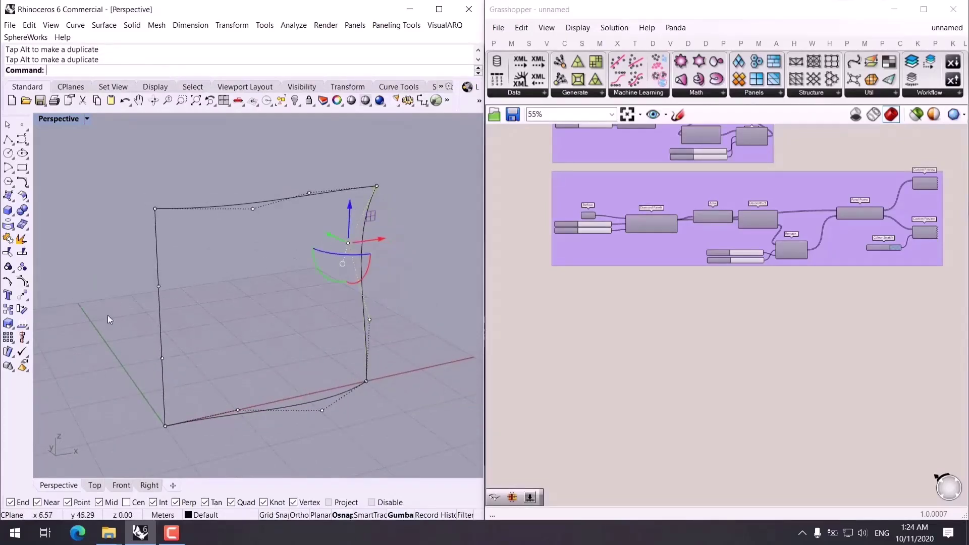
# Bend the vertical edge at the origin by moving its lower control point in negative Y, and turn off the control points.
pyautogui.moveTo(249, 336); pyautogui.dragTo(277, 331, button='right')
pyautogui.click(171, 357)
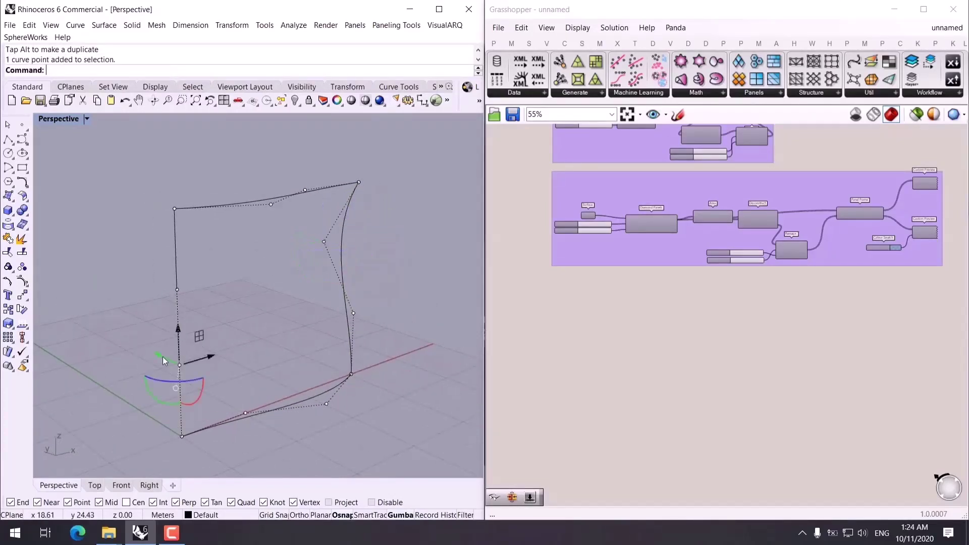
pyautogui.moveTo(171, 357); pyautogui.dragTo(191, 371)
pyautogui.press('Escape')
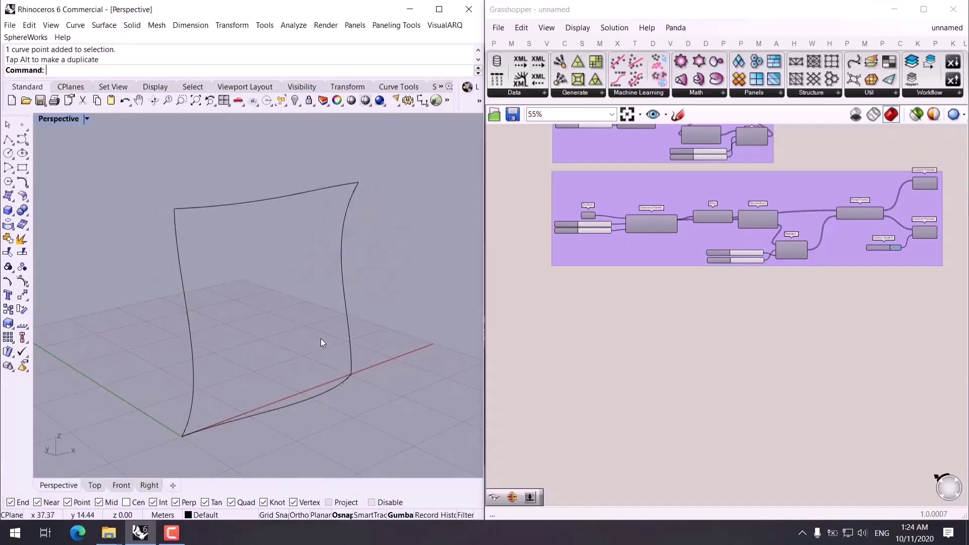
# Add a Network Surface component to an empty area of the Grasshopper canvas below the grouped definitions.
pyautogui.moveTo(320, 339)
pyautogui.mouseDown(button='right')
pyautogui.moveTo(389, 296)
pyautogui.moveTo(244, 318)
pyautogui.moveTo(90, 309)
pyautogui.moveTo(53, 292)
pyautogui.moveTo(171, 340)
pyautogui.moveTo(266, 320)
pyautogui.moveTo(335, 326)
pyautogui.moveTo(323, 342)
pyautogui.moveTo(313, 338)
pyautogui.mouseUp(button='right')
pyautogui.doubleClick(590, 355)
pyautogui.write('ne')
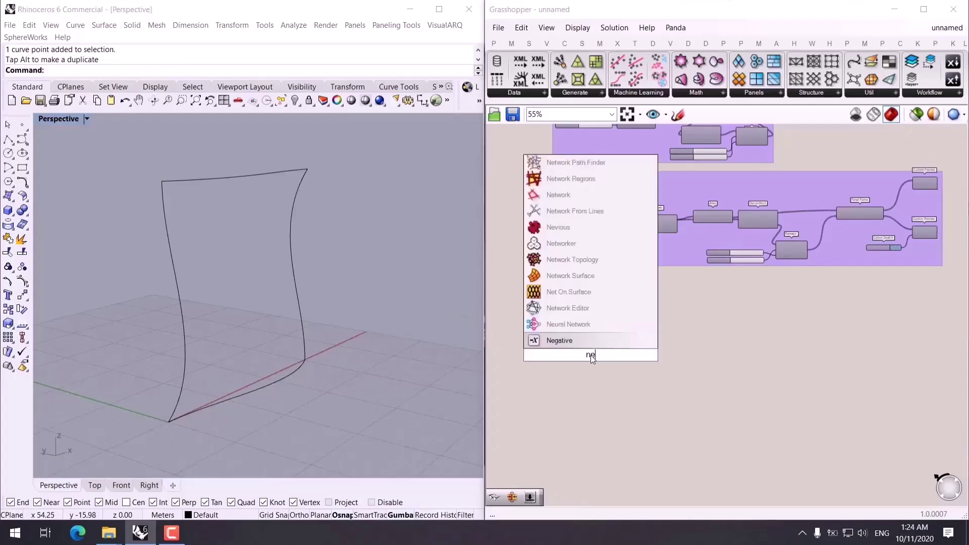
pyautogui.write('tw')
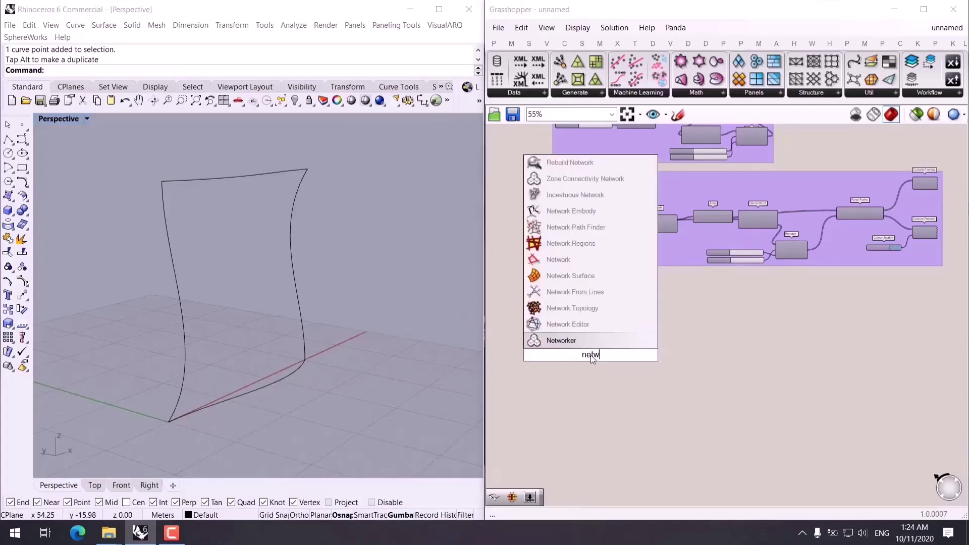
pyautogui.click(570, 276)
pyautogui.scroll(3, 558, 363)
pyautogui.scroll(2, 559, 362)
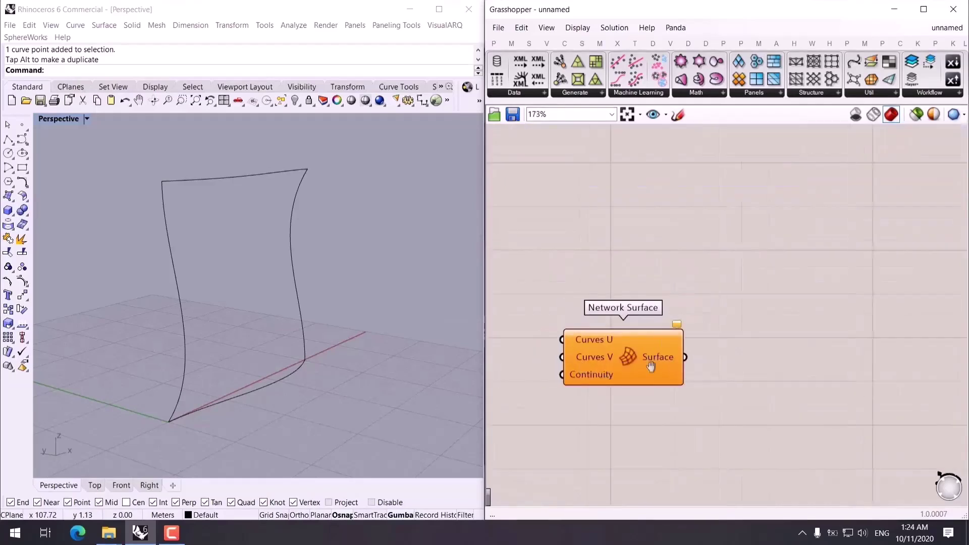
pyautogui.moveTo(586, 353); pyautogui.dragTo(677, 335, button='right')
# Assign the two vertical edge curves to the Network Surface's Curves U input.
pyautogui.rightClick(670, 334)
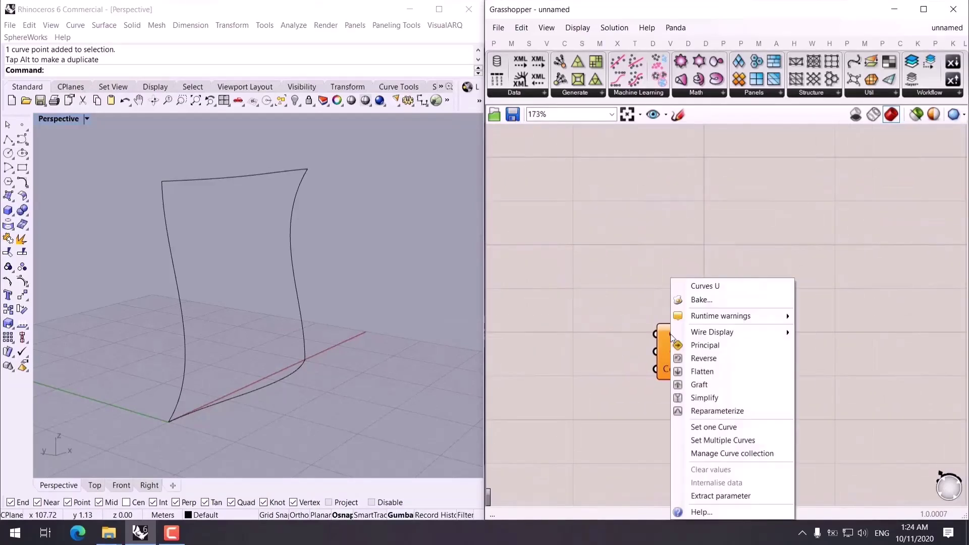
pyautogui.click(706, 440)
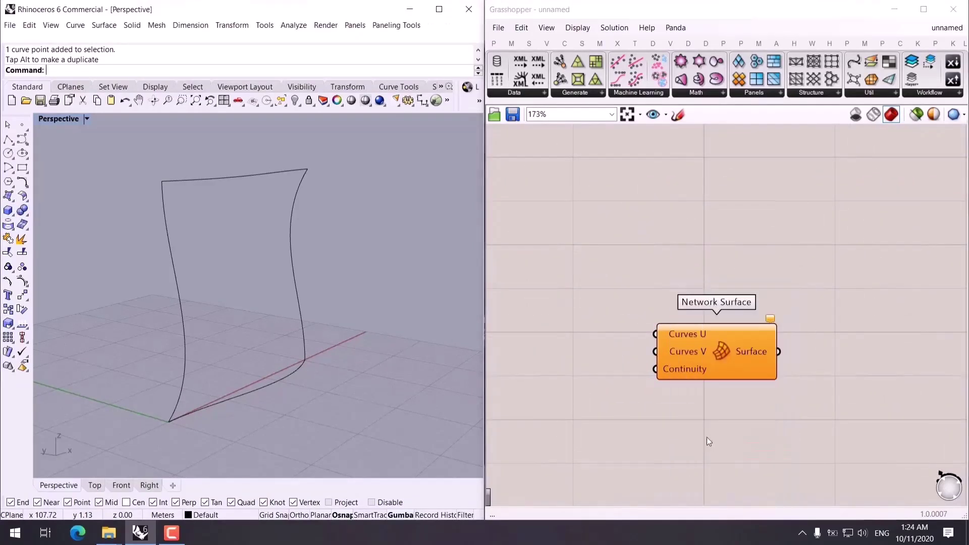
pyautogui.moveTo(374, 303); pyautogui.dragTo(253, 251)
pyautogui.moveTo(222, 305); pyautogui.dragTo(147, 274)
pyautogui.press('Return')
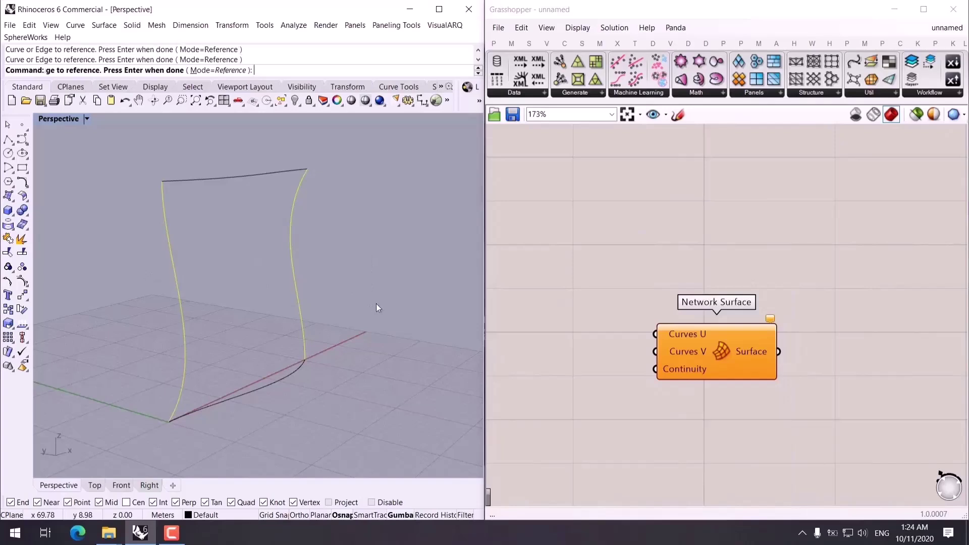
# Assign the bottom and top edge curves to the Network Surface's Curves V input and reposition the component.
pyautogui.rightClick(688, 349)
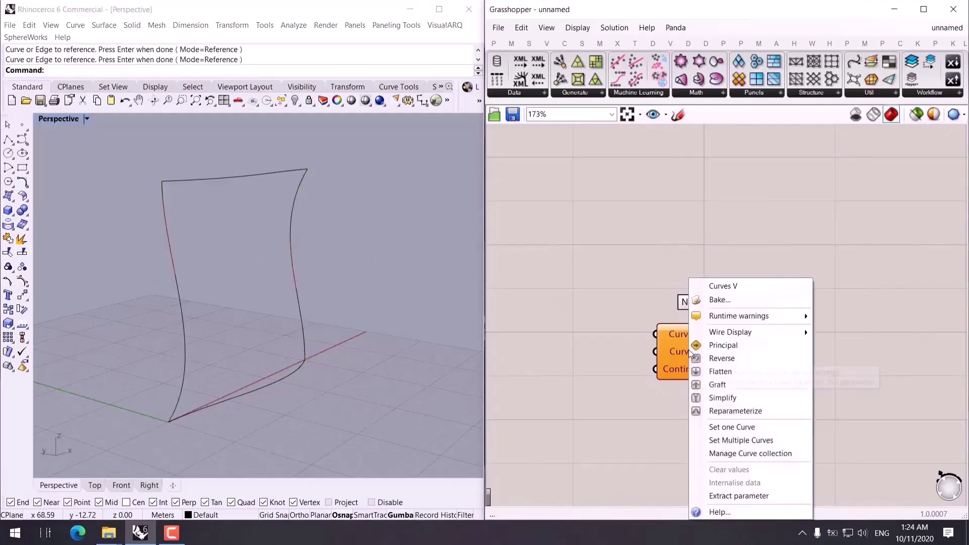
pyautogui.click(742, 440)
pyautogui.click(253, 386)
pyautogui.click(230, 175)
pyautogui.press('Return')
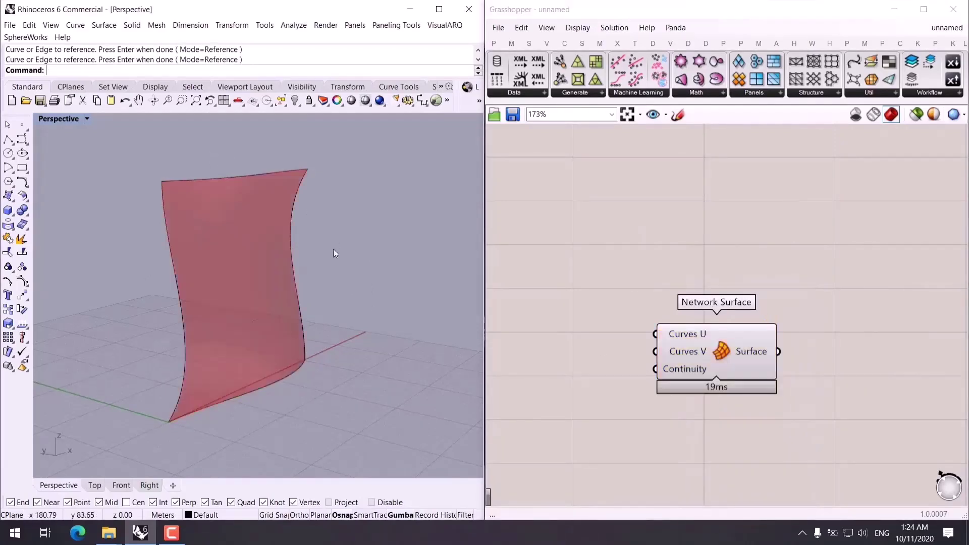
pyautogui.moveTo(333, 249); pyautogui.dragTo(111, 396, button='right')
pyautogui.moveTo(696, 389); pyautogui.dragTo(726, 331)
pyautogui.click(555, 348)
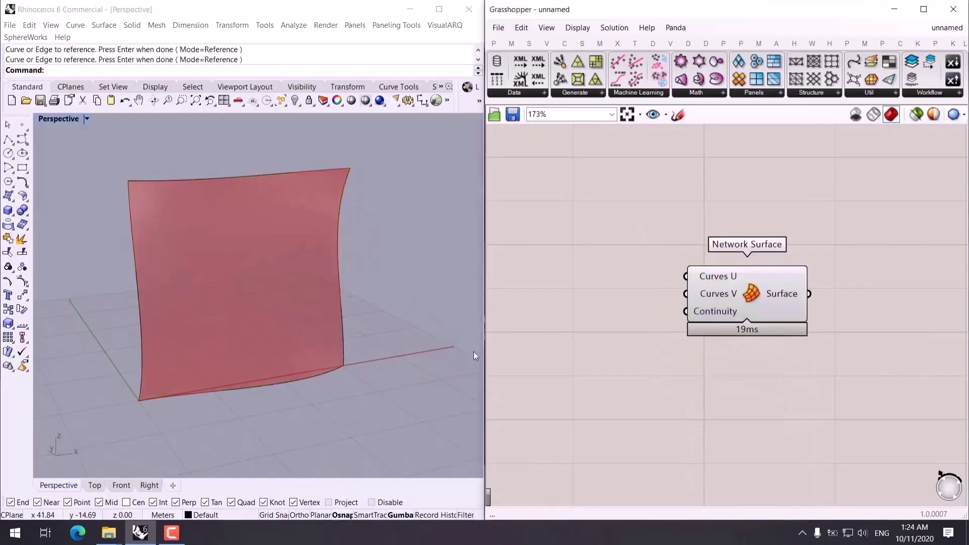
# Reshape the vertical edge at the origin by moving its lower control point in positive Y, bulging the surface outward.
pyautogui.click(136, 311)
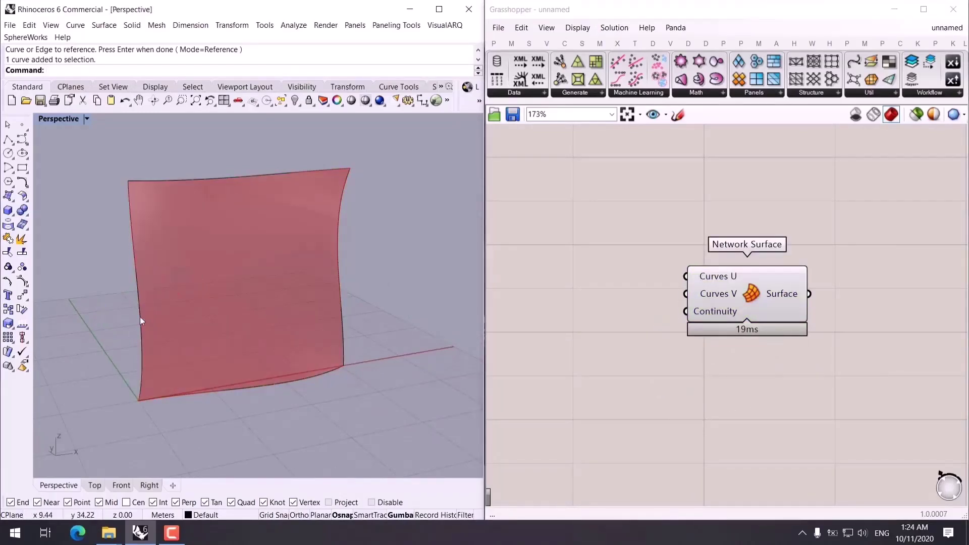
pyautogui.press('Return')
pyautogui.click(148, 278)
pyautogui.moveTo(162, 312); pyautogui.dragTo(194, 363, button='right')
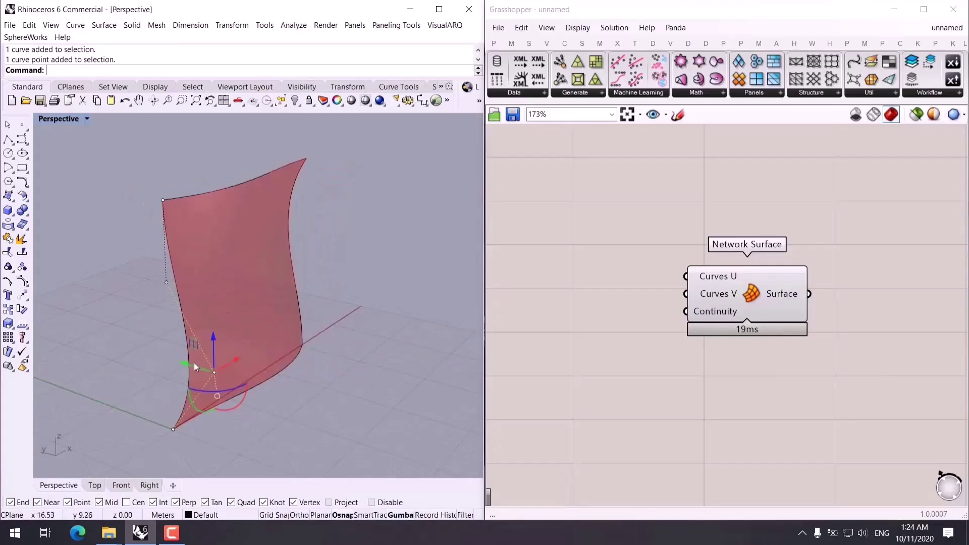
pyautogui.moveTo(194, 362); pyautogui.dragTo(112, 341)
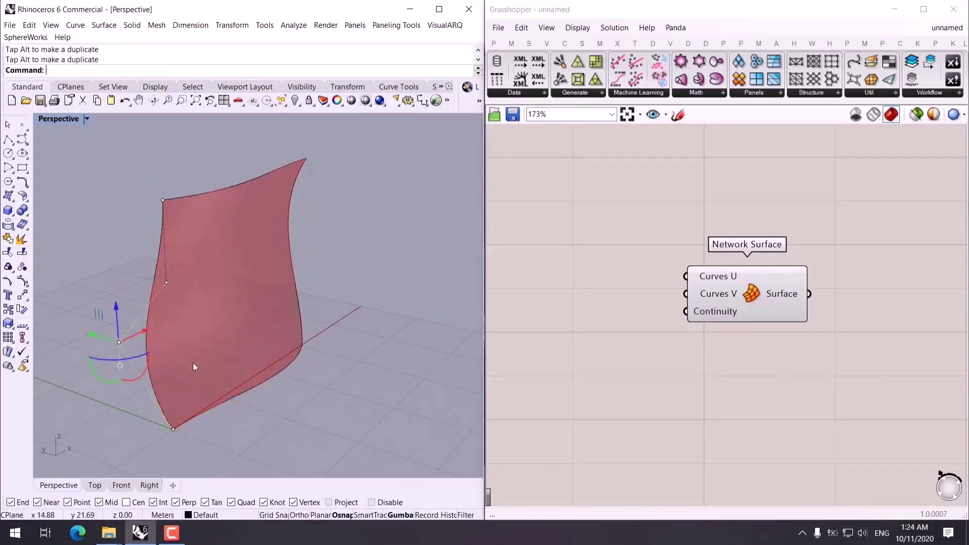
pyautogui.moveTo(192, 362); pyautogui.dragTo(91, 352, button='right')
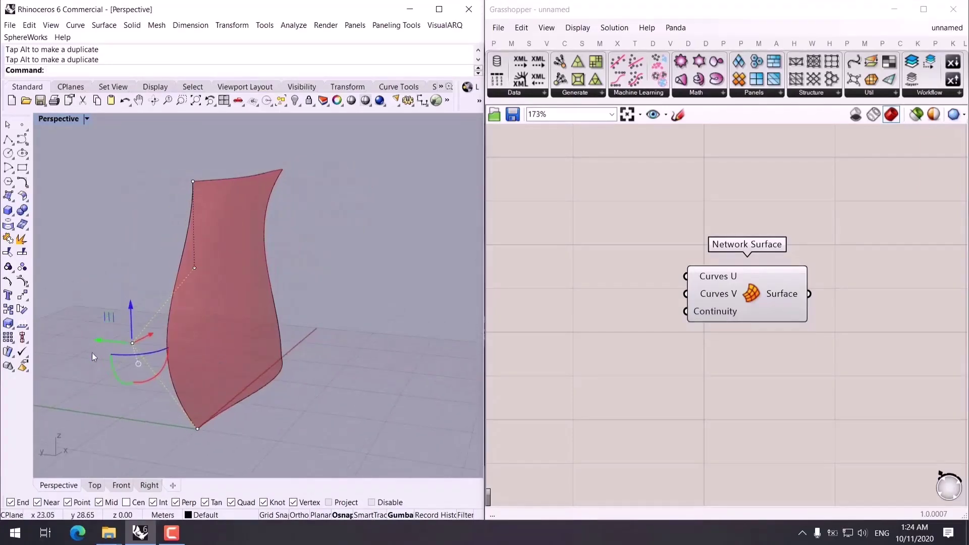
pyautogui.press('Escape')
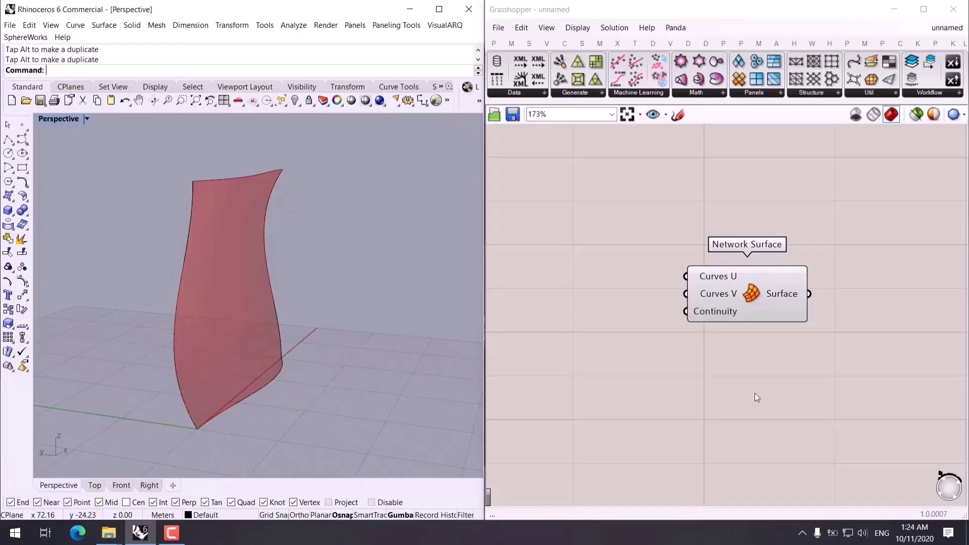
# Add a Surface Box component after the Network Surface and connect the network surface to its Surface input.
pyautogui.moveTo(755, 393); pyautogui.dragTo(696, 380, button='right')
pyautogui.moveTo(448, 274); pyautogui.dragTo(198, 240, button='right')
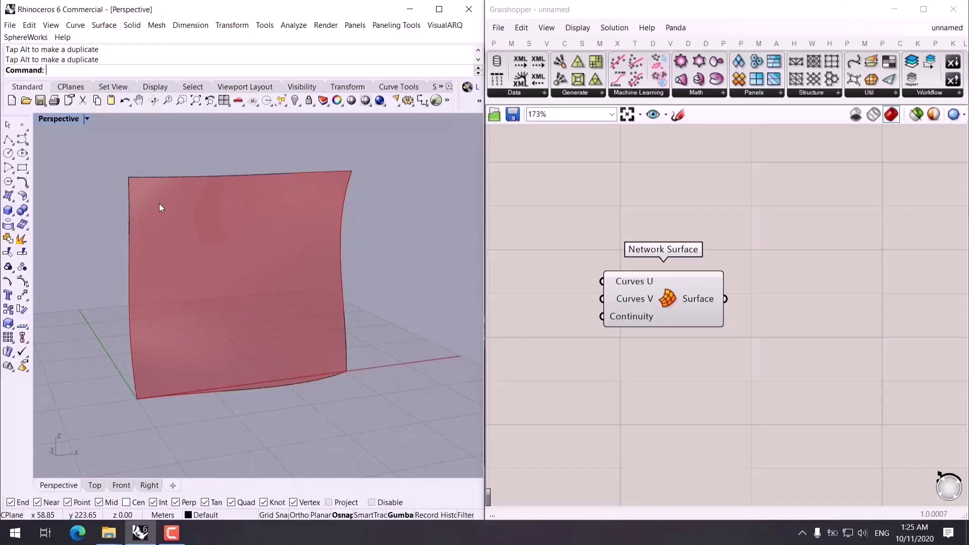
pyautogui.doubleClick(820, 319)
pyautogui.write('sur')
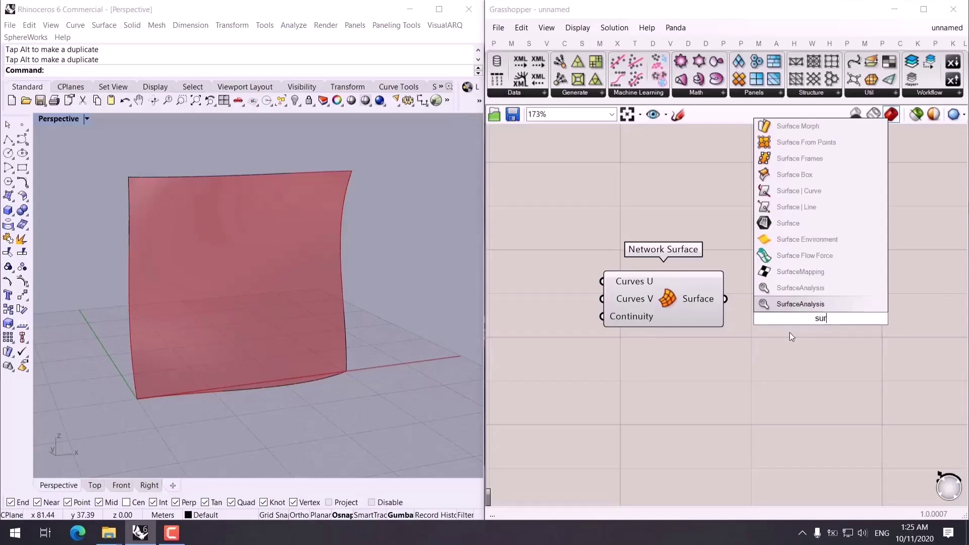
pyautogui.click(779, 173)
pyautogui.moveTo(725, 370); pyautogui.dragTo(609, 328, button='right')
pyautogui.moveTo(723, 293); pyautogui.dragTo(797, 318)
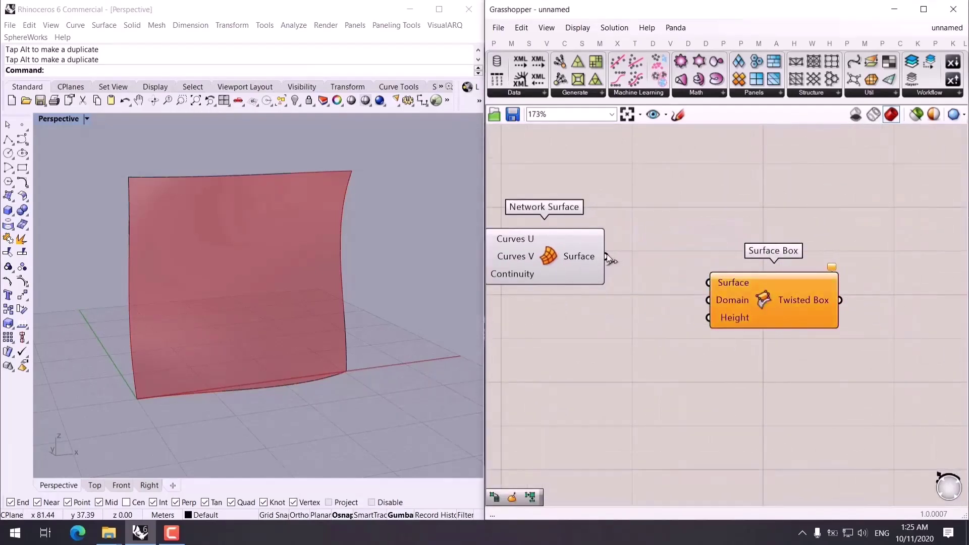
pyautogui.moveTo(721, 251); pyautogui.dragTo(708, 282)
pyautogui.moveTo(766, 362); pyautogui.dragTo(718, 337, button='right')
pyautogui.click(714, 282)
pyautogui.moveTo(714, 283); pyautogui.dragTo(772, 294)
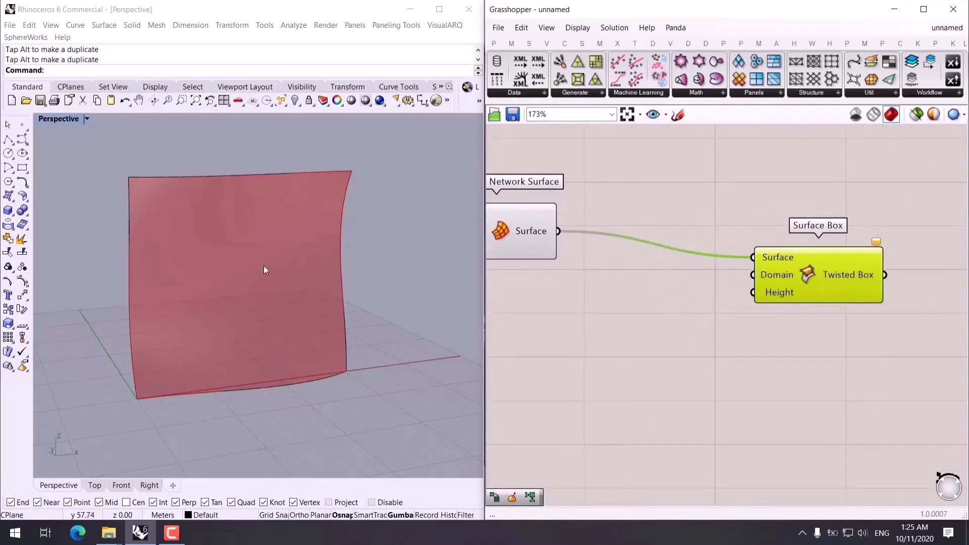
pyautogui.moveTo(569, 273); pyautogui.dragTo(623, 291, button='right')
# Add a Divide Domain² component fed by the network surface and connect its Segments to the Surface Box's Domain.
pyautogui.doubleClick(643, 336)
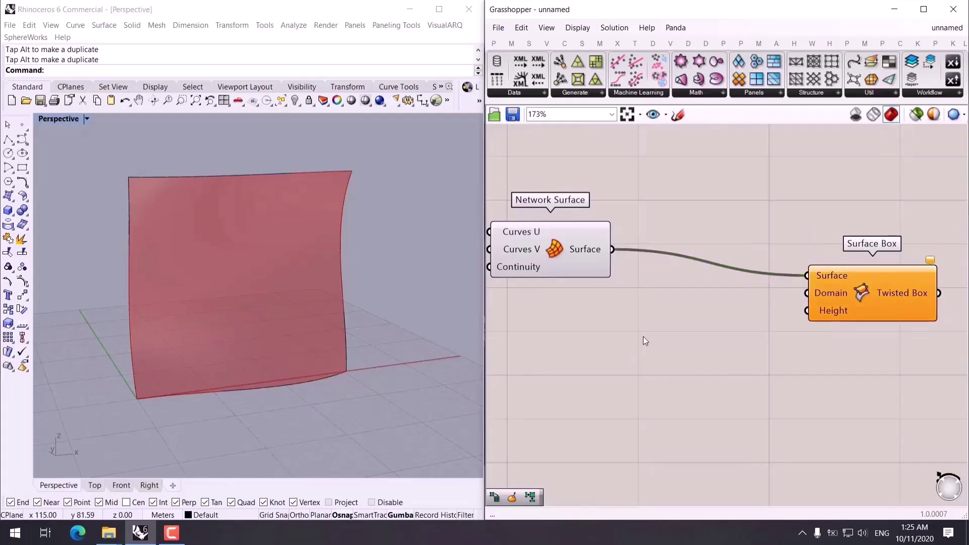
pyautogui.write('divi')
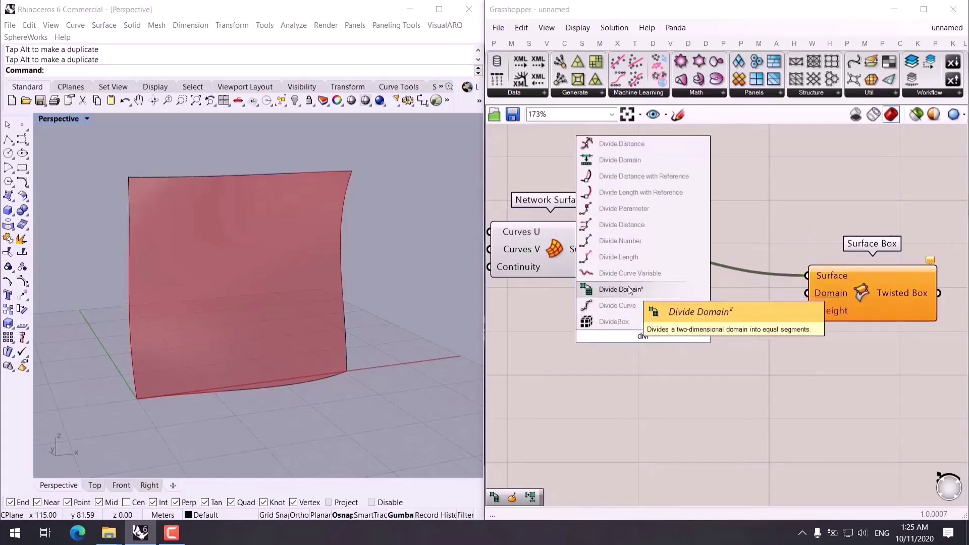
pyautogui.click(631, 289)
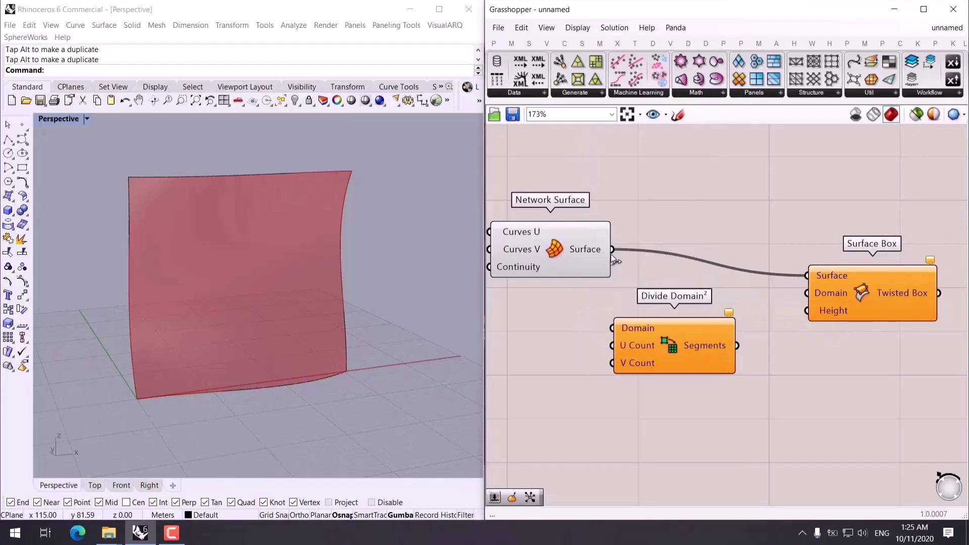
pyautogui.moveTo(611, 251); pyautogui.dragTo(615, 327)
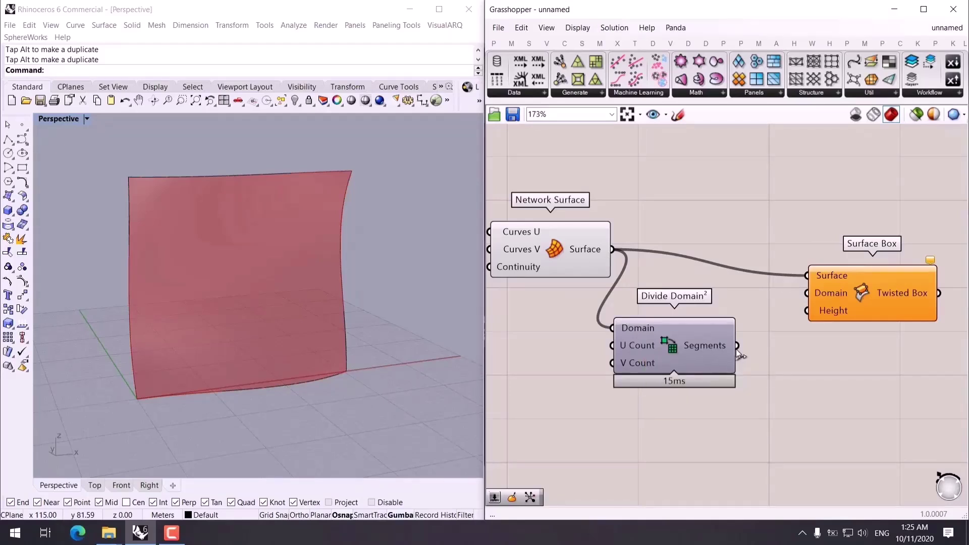
pyautogui.moveTo(737, 347); pyautogui.dragTo(816, 296)
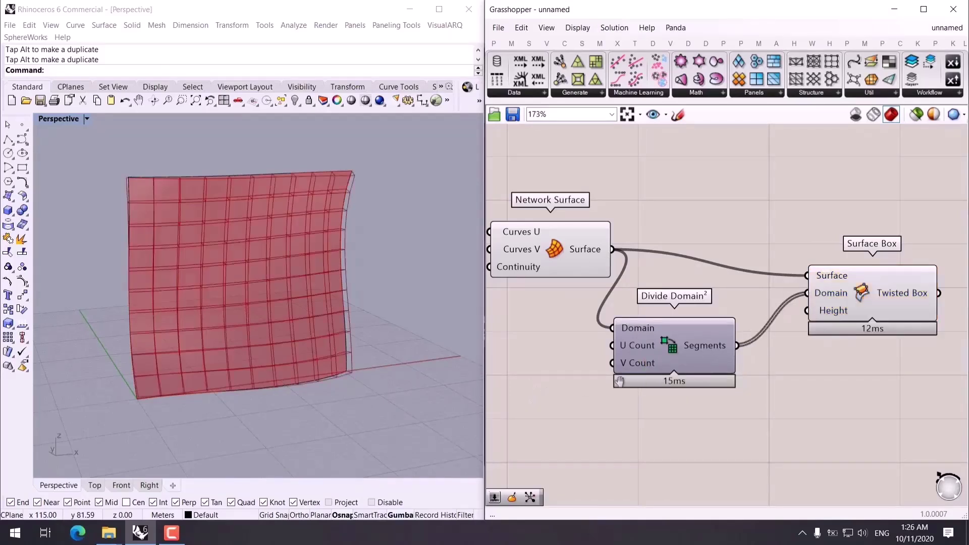
# Add two number sliders set to 20 and connect them to the U Count and V Count of Divide Domain².
pyautogui.moveTo(619, 381); pyautogui.dragTo(722, 364, button='right')
pyautogui.doubleClick(643, 335)
pyautogui.write('20')
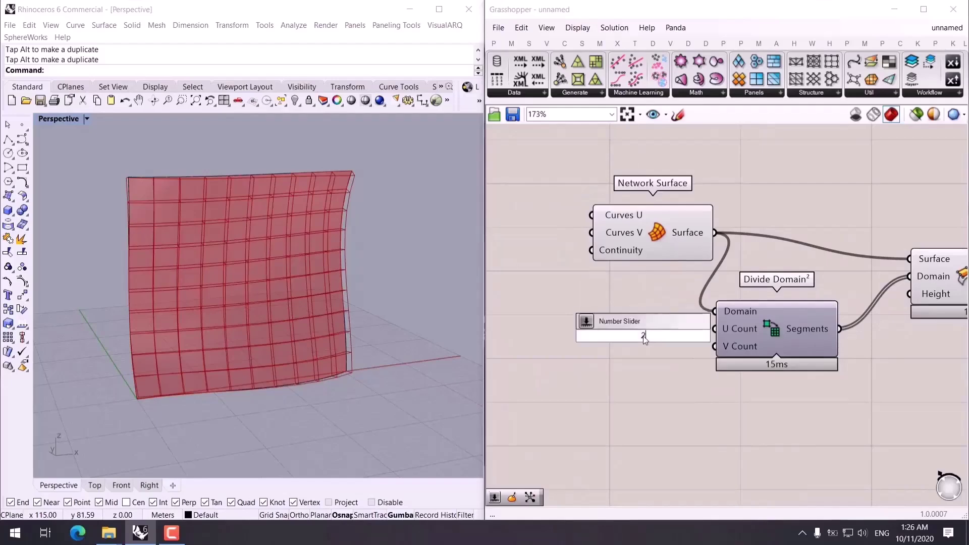
pyautogui.press('Return')
pyautogui.moveTo(683, 337); pyautogui.dragTo(648, 346)
pyautogui.moveTo(698, 322); pyautogui.dragTo(714, 328)
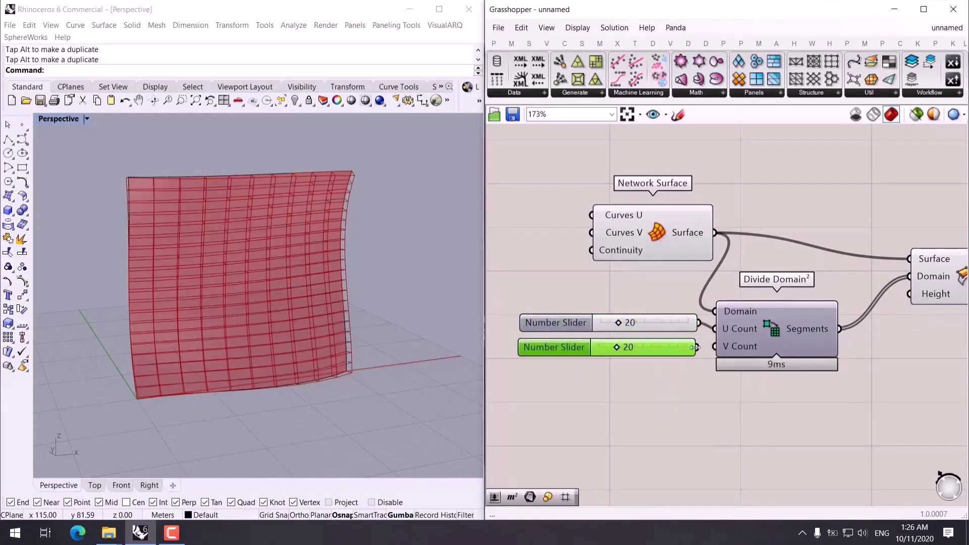
# Align the Surface Box with the Network Surface and place a Random component below Divide Domain².
pyautogui.moveTo(397, 423); pyautogui.dragTo(262, 238, button='right')
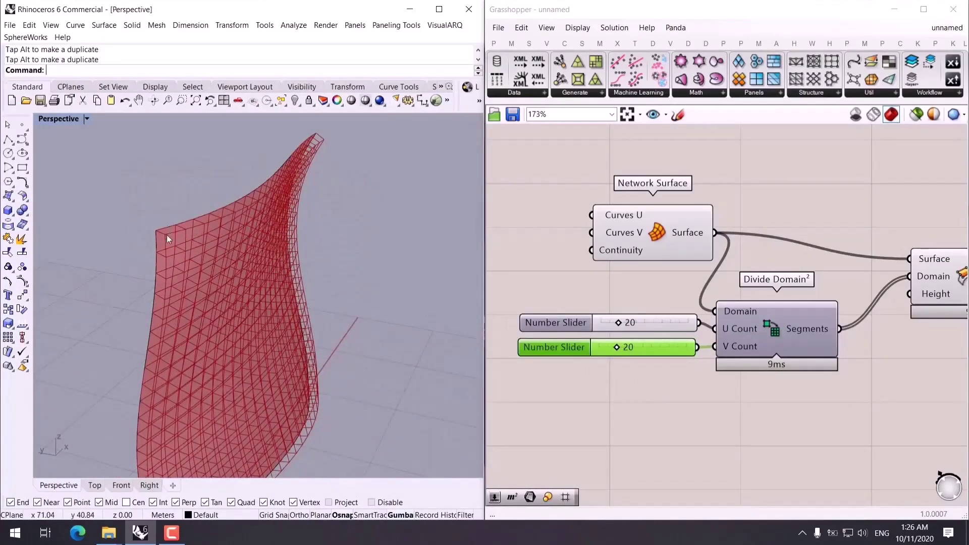
pyautogui.scroll(5, 166, 243)
pyautogui.scroll(-5, 140, 246)
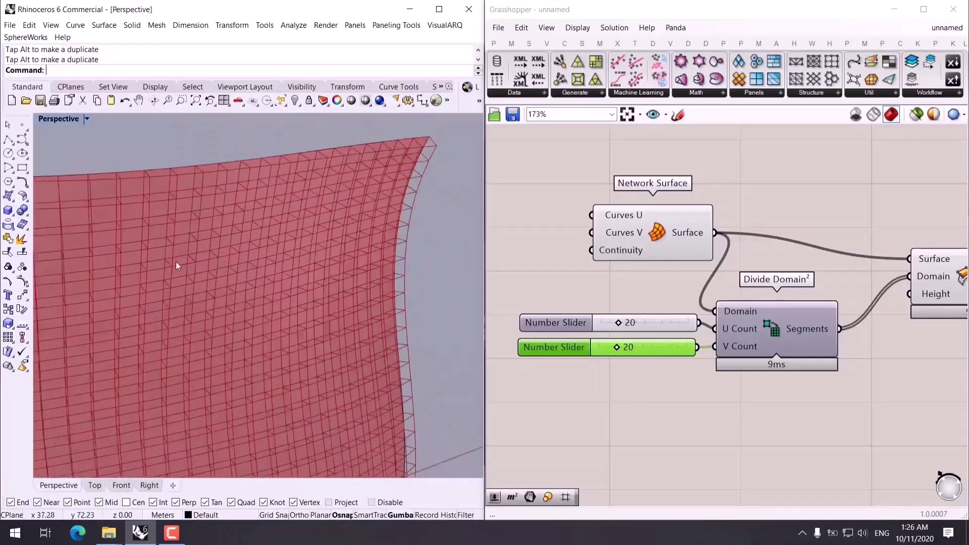
pyautogui.scroll(-4, 783, 393)
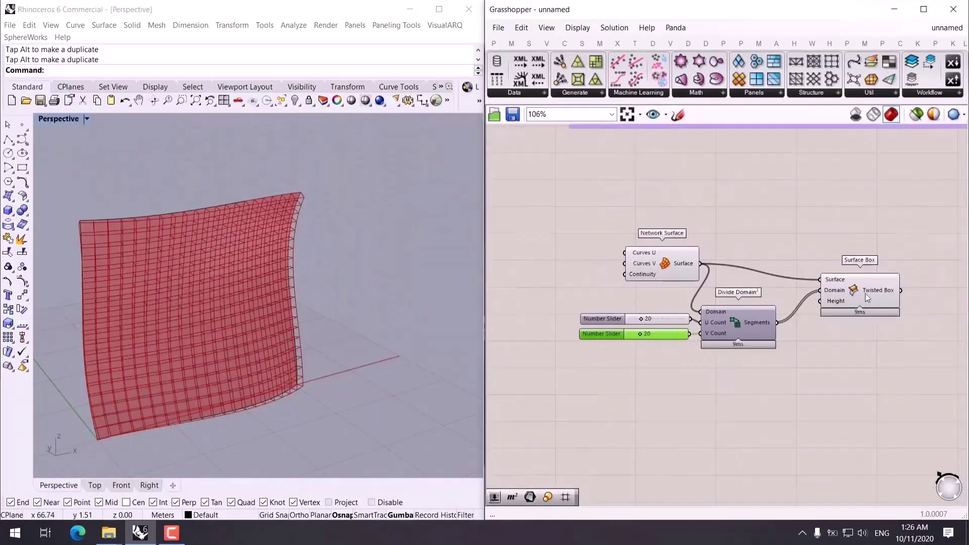
pyautogui.moveTo(865, 293); pyautogui.dragTo(852, 274)
pyautogui.doubleClick(737, 401)
pyautogui.write('r')
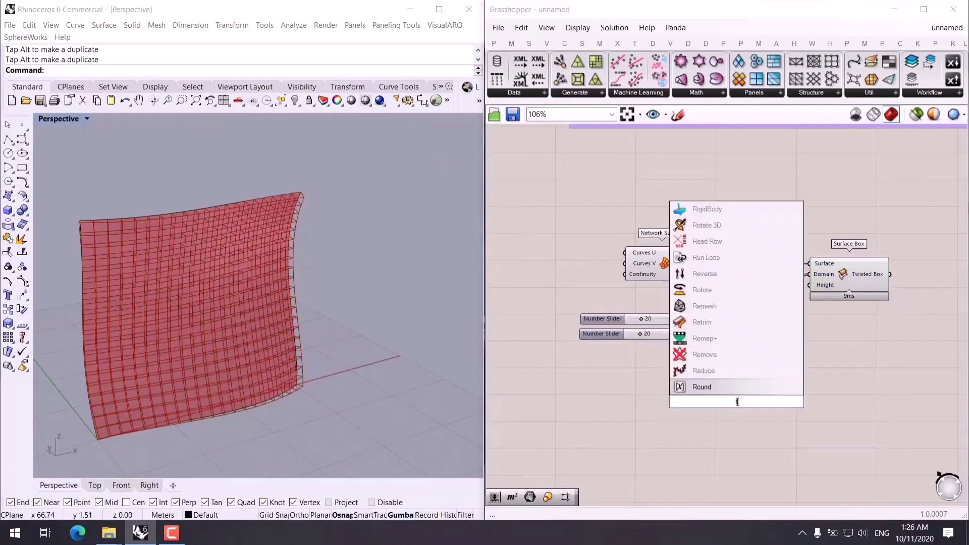
pyautogui.write('an')
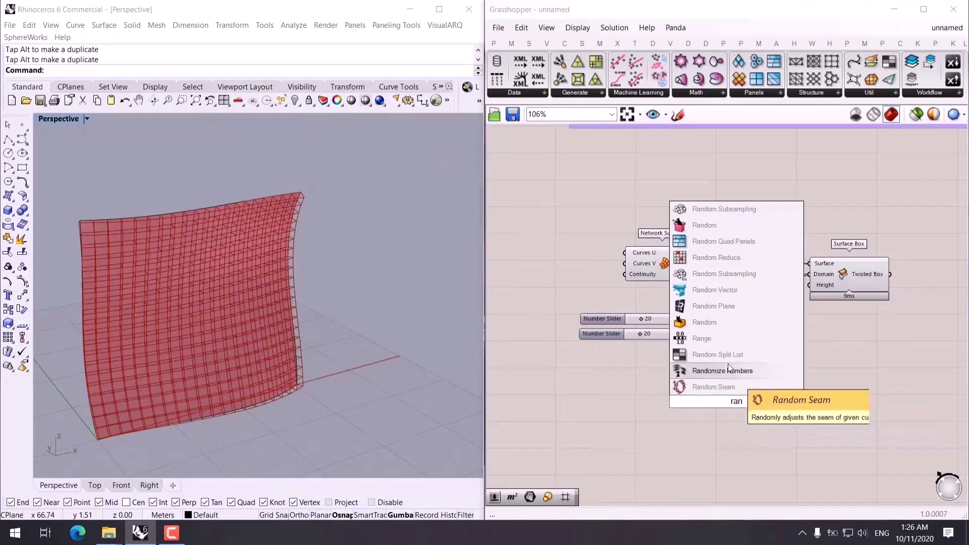
pyautogui.click(712, 323)
pyautogui.scroll(3, 736, 376)
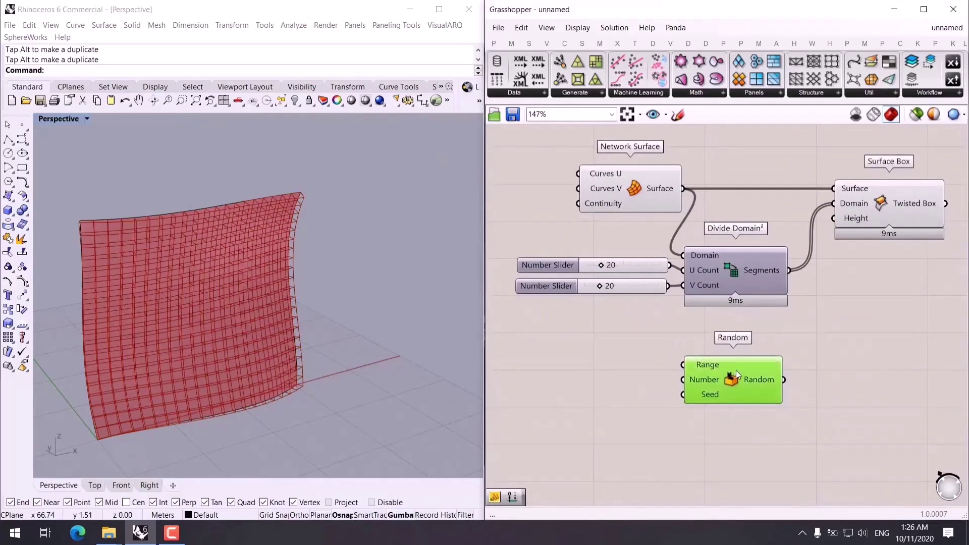
pyautogui.moveTo(736, 374); pyautogui.dragTo(745, 376)
pyautogui.click(811, 322)
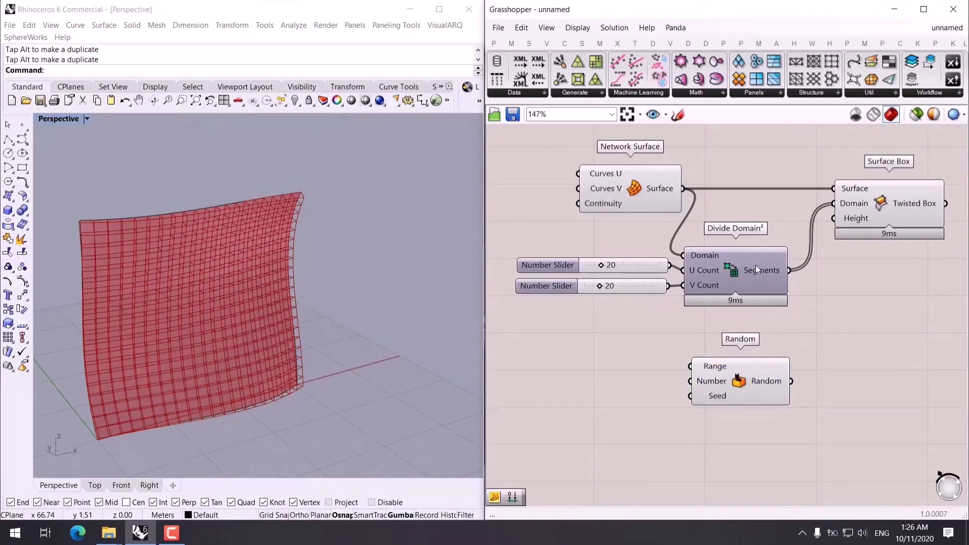
# Add a List Length component fed by the Divide Domain² Segments and connect its Length to the Random component's Number input.
pyautogui.doubleClick(818, 339)
pyautogui.write('lio')
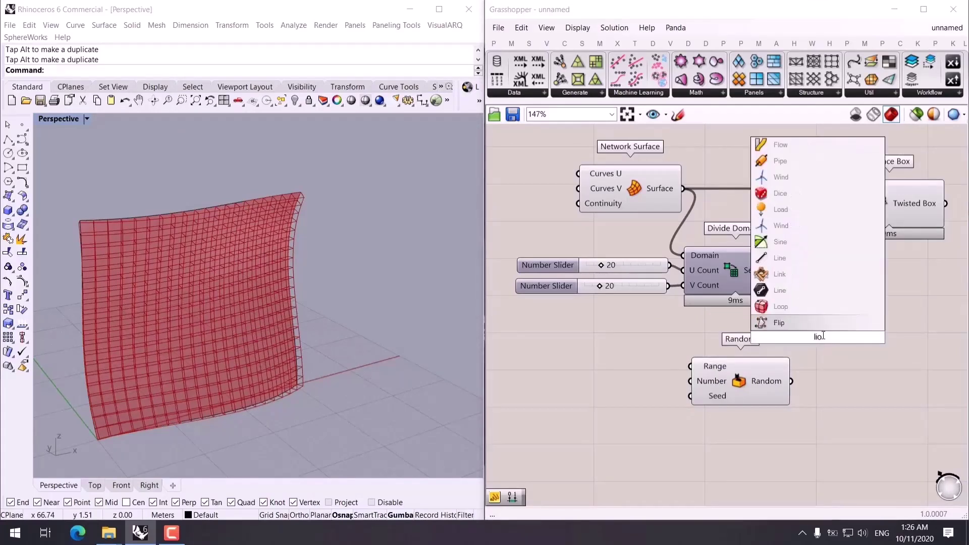
pyautogui.press('BackSpace')
pyautogui.write('st le')
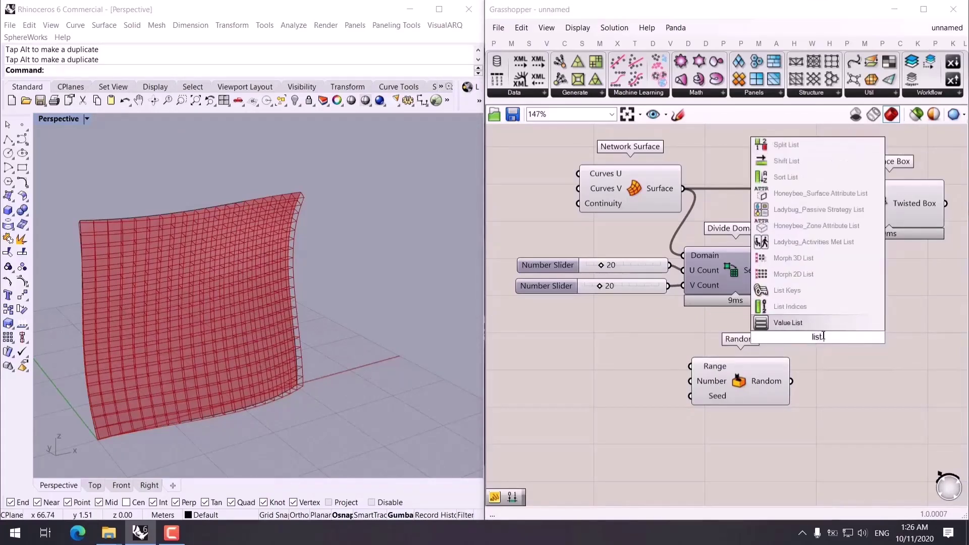
pyautogui.click(792, 305)
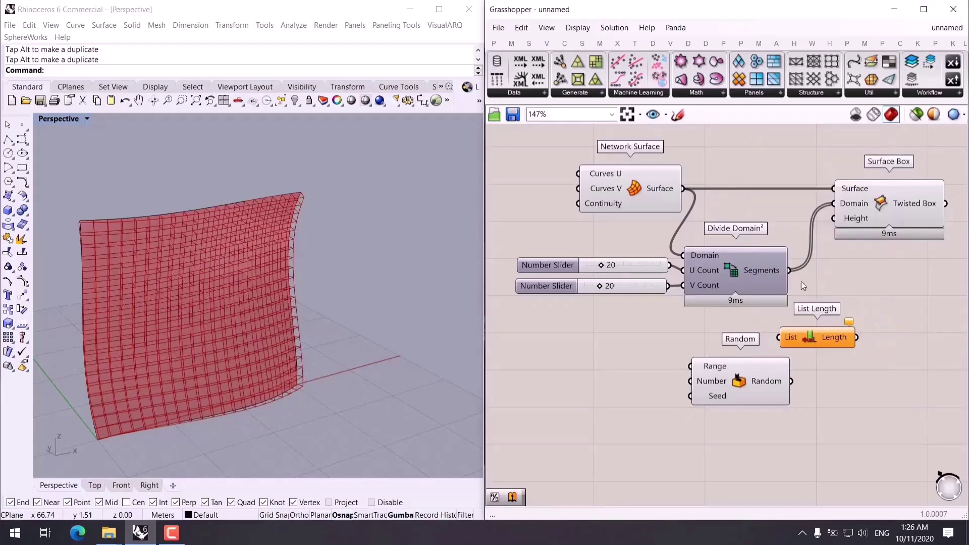
pyautogui.moveTo(790, 270); pyautogui.dragTo(842, 335)
pyautogui.moveTo(858, 365); pyautogui.dragTo(715, 382, button='right')
pyautogui.moveTo(639, 404); pyautogui.dragTo(863, 400)
pyautogui.moveTo(742, 352); pyautogui.dragTo(771, 399)
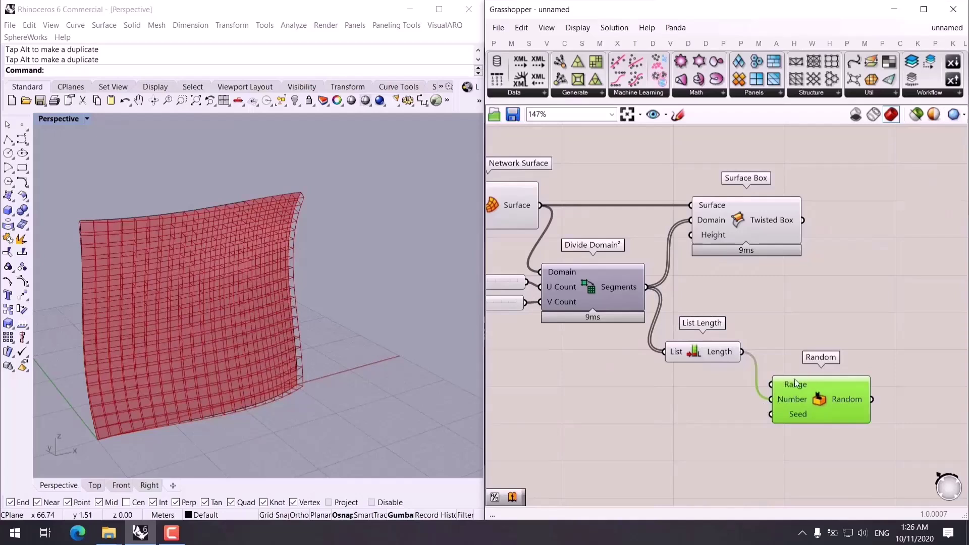
pyautogui.doubleClick(666, 404)
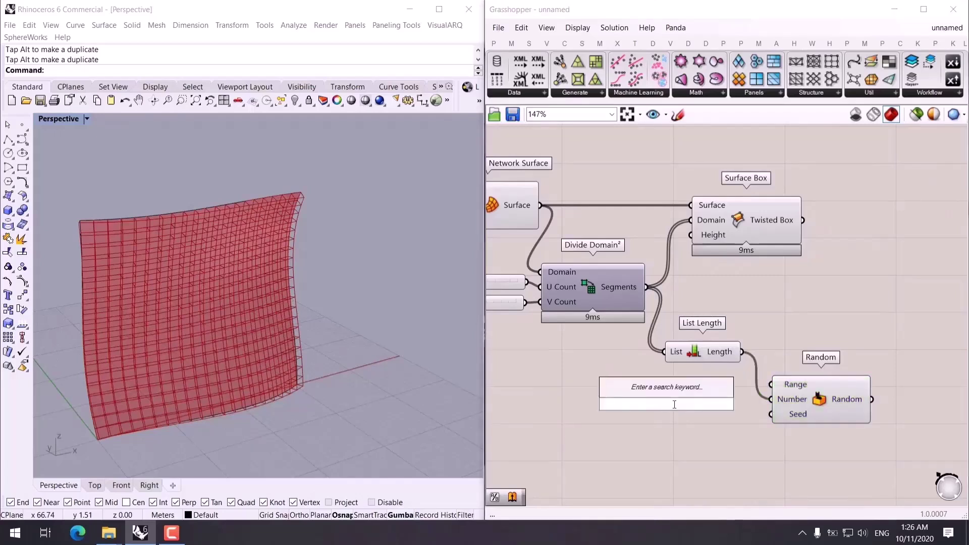
pyautogui.write('doma')
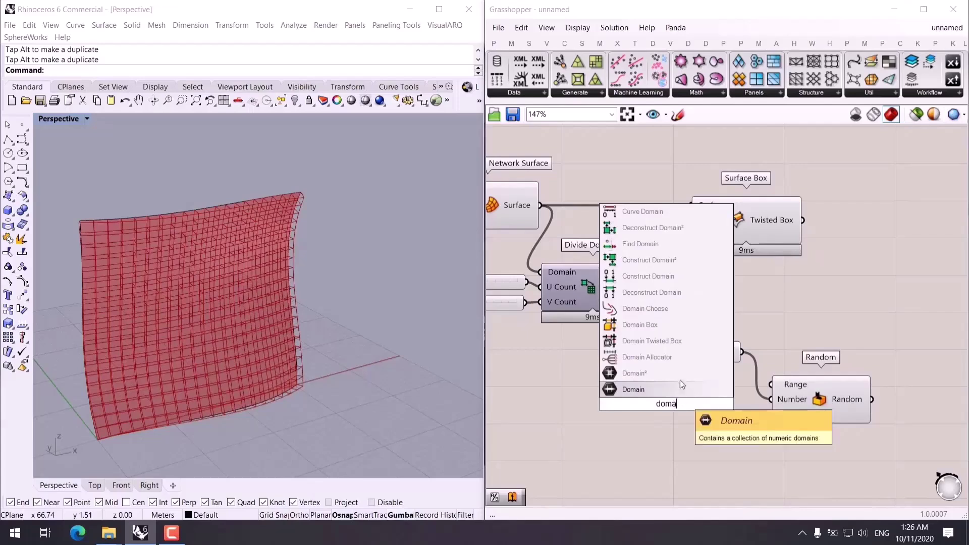
pyautogui.click(662, 297)
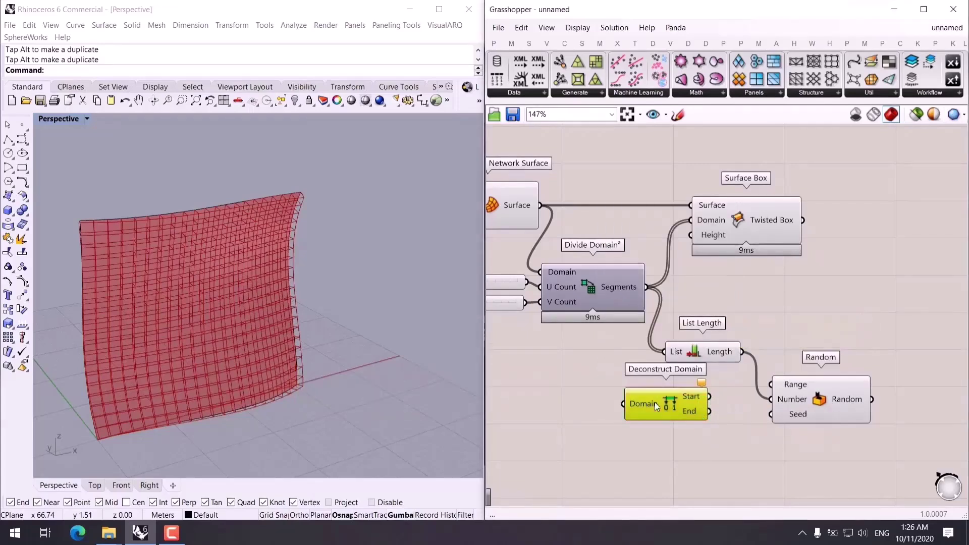
pyautogui.press('Delete')
# Add a Construct Domain component, connect its Domain to Random's Range input, and place it beside Random.
pyautogui.doubleClick(691, 430)
pyautogui.write('domain')
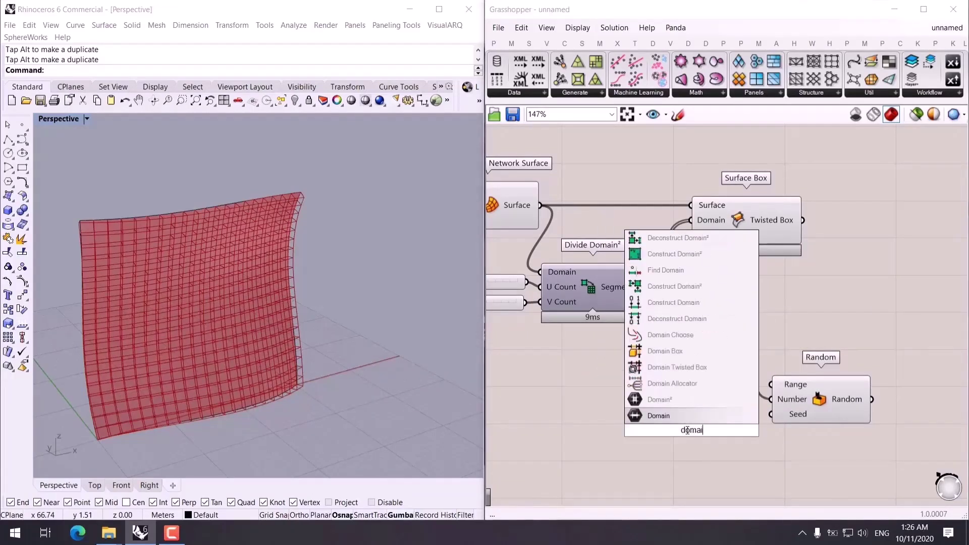
pyautogui.click(674, 304)
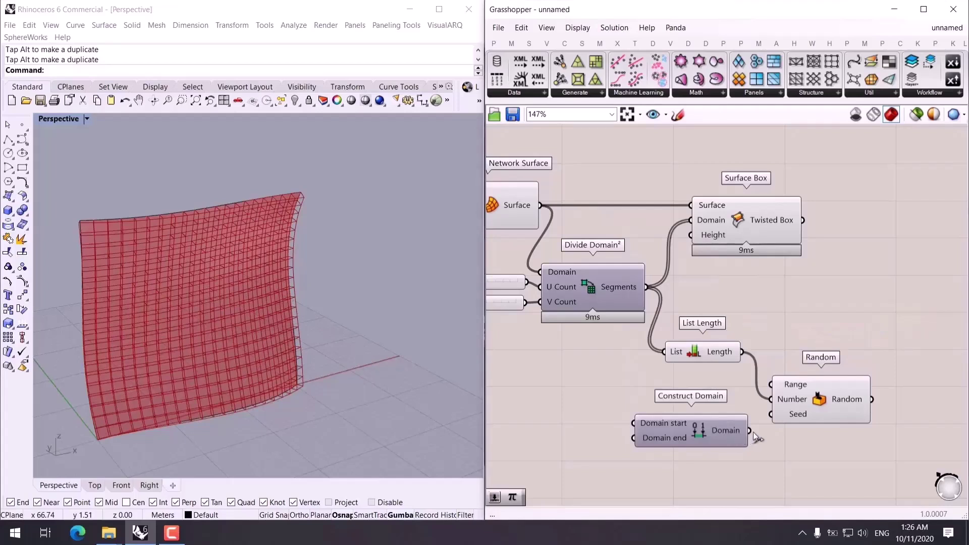
pyautogui.moveTo(749, 430); pyautogui.dragTo(771, 385)
pyautogui.moveTo(716, 425); pyautogui.dragTo(715, 385)
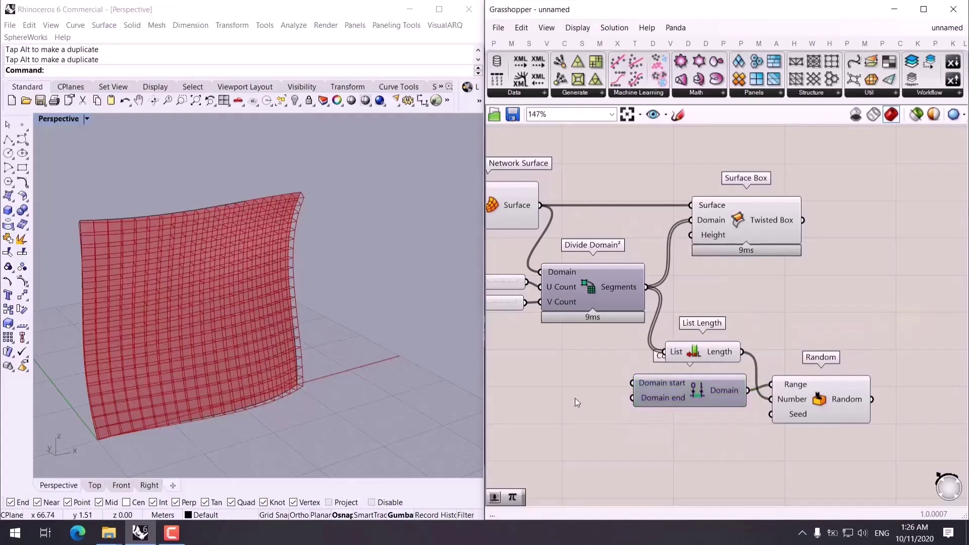
# Add number sliders of 1.2 and 2.5 and connect them to Construct Domain's Domain start and Domain end.
pyautogui.doubleClick(576, 401)
pyautogui.write('1.2')
pyautogui.press('Return')
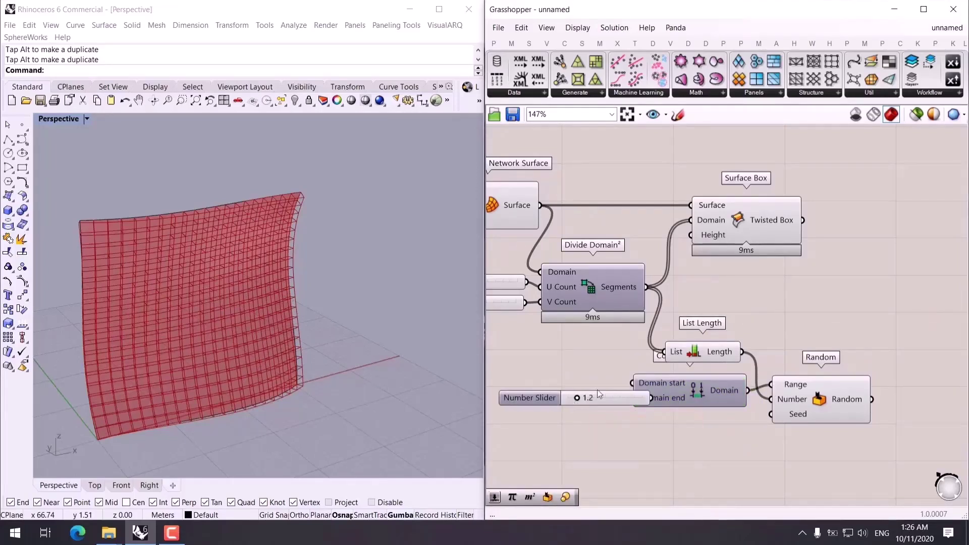
pyautogui.moveTo(599, 393); pyautogui.dragTo(632, 397)
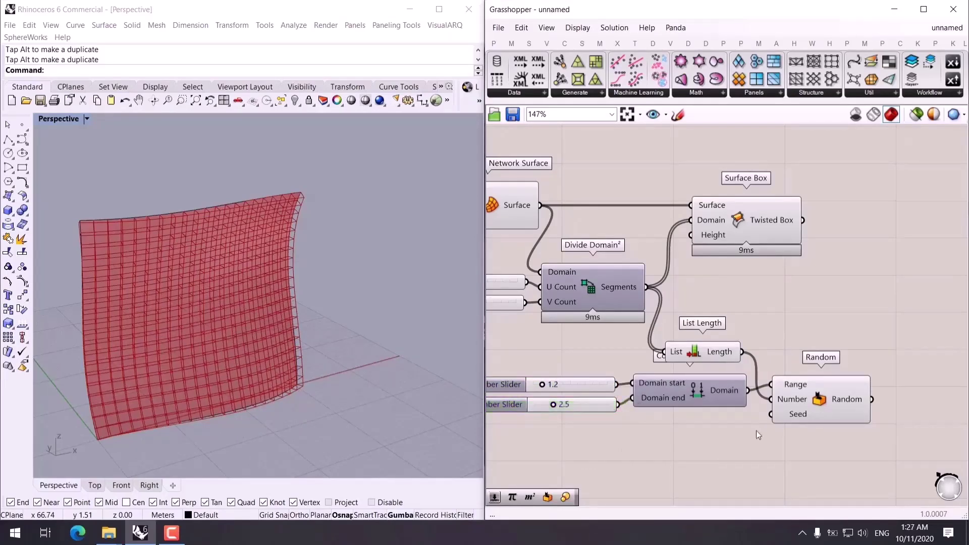
# Connect the Random output to the Surface Box's Height input.
pyautogui.scroll(-3, 782, 438)
pyautogui.moveTo(813, 432); pyautogui.dragTo(684, 322)
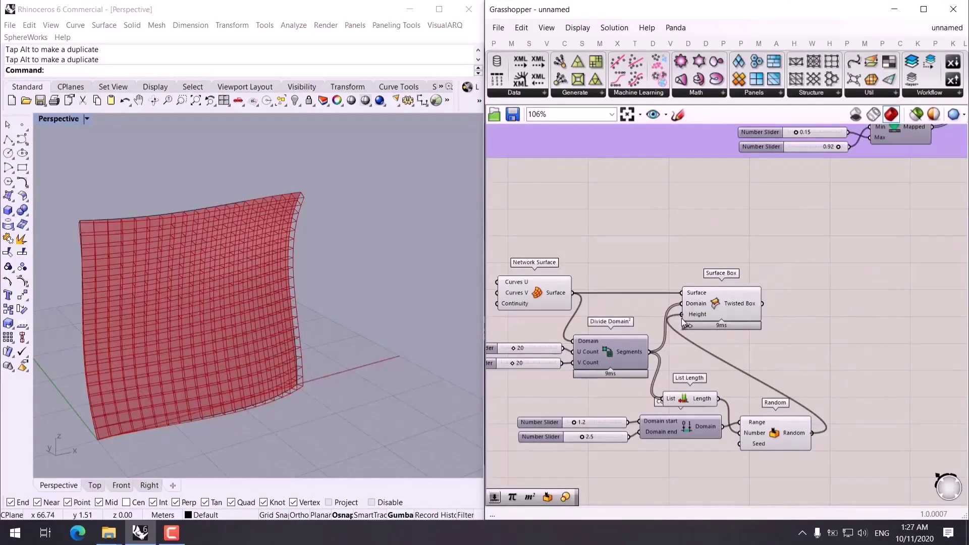
pyautogui.moveTo(253, 282); pyautogui.dragTo(201, 283, button='right')
# Turn off the preview of the Network Surface component so that only the twisted boxes are displayed.
pyautogui.scroll(-3, 631, 303)
pyautogui.moveTo(529, 302); pyautogui.dragTo(631, 313, button='right')
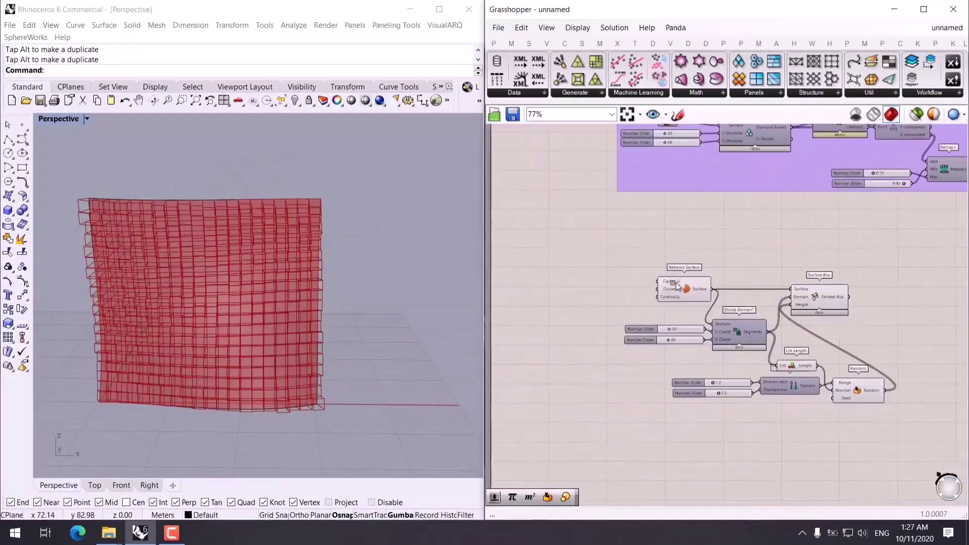
pyautogui.moveTo(688, 255); pyautogui.dragTo(631, 308)
pyautogui.click(949, 291)
pyautogui.moveTo(949, 292); pyautogui.dragTo(785, 313, button='right')
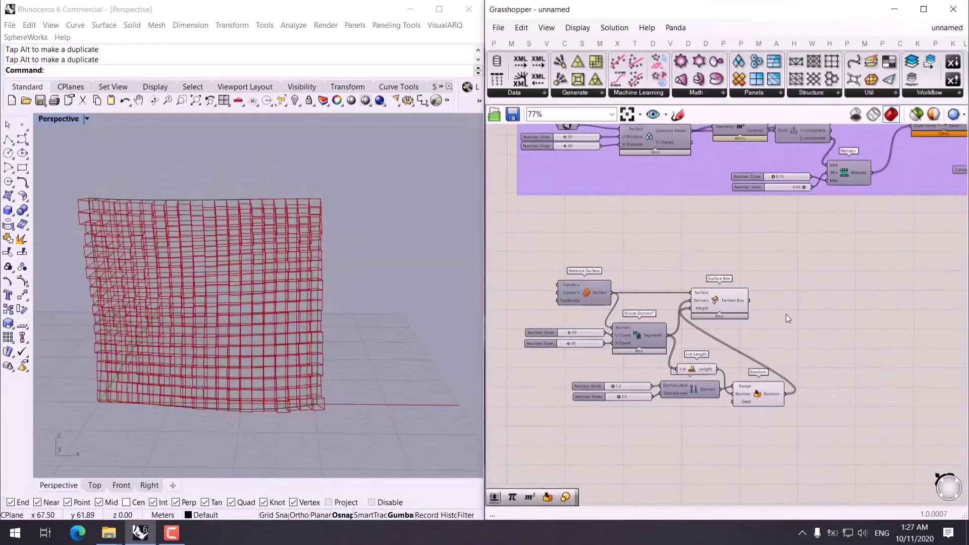
# Add a Custom Preview component and connect the Surface Box's Twisted Box output to its Geometry input.
pyautogui.scroll(3, 786, 308)
pyautogui.doubleClick(786, 308)
pyautogui.write('cus')
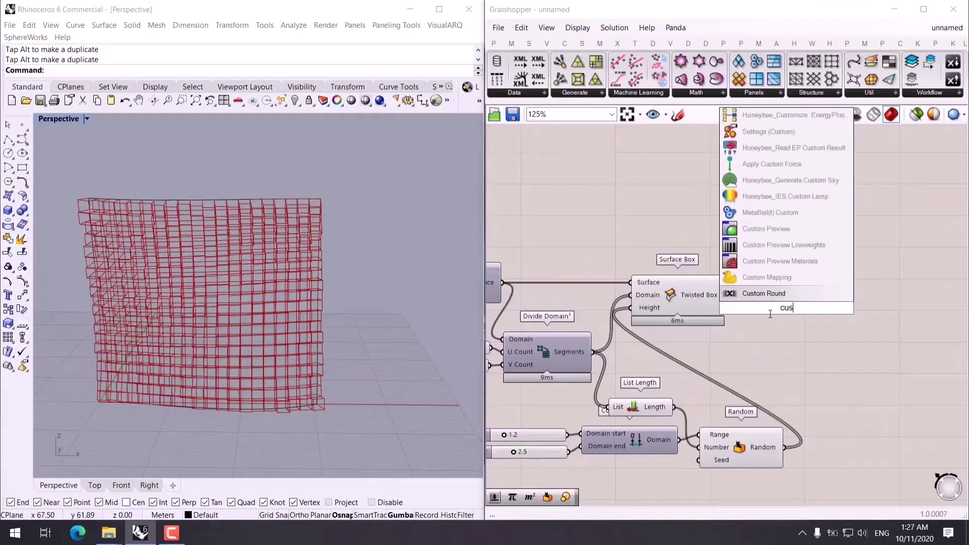
pyautogui.click(766, 229)
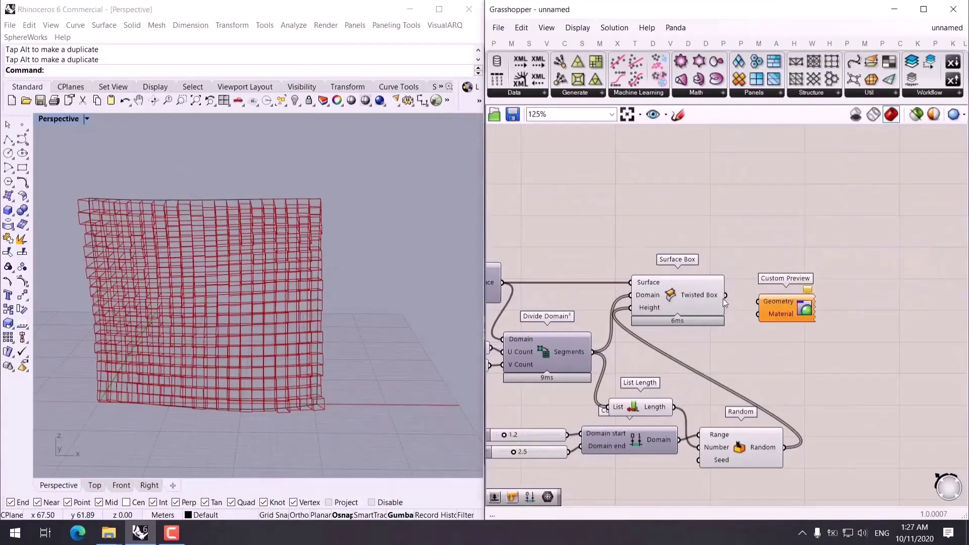
pyautogui.moveTo(725, 295); pyautogui.dragTo(758, 301)
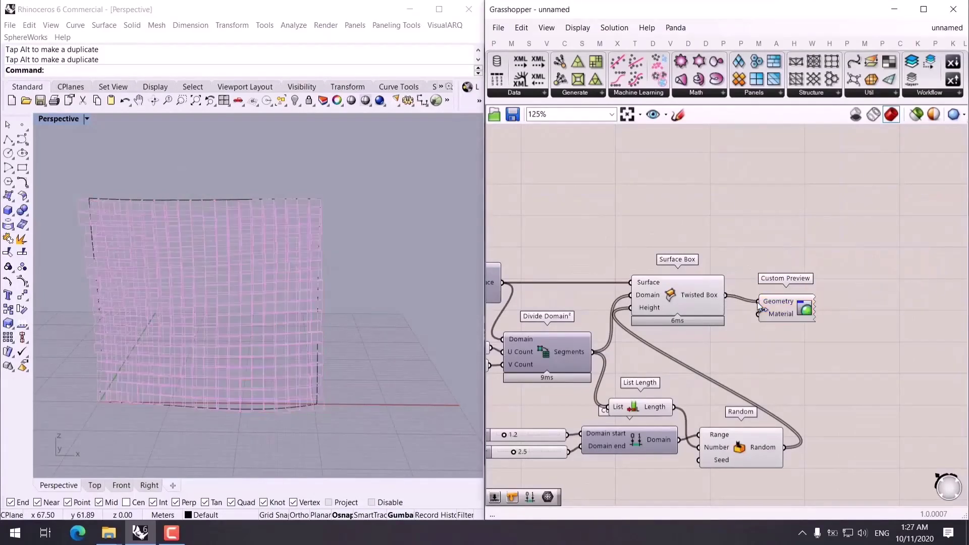
# Switch the Perspective viewport to Shaded display mode.
pyautogui.click(389, 263)
pyautogui.hotkey('ctrl', 'alt', 's')
pyautogui.moveTo(249, 319)
pyautogui.mouseDown(button='right')
pyautogui.moveTo(331, 305)
pyautogui.moveTo(172, 258)
pyautogui.moveTo(54, 265)
pyautogui.moveTo(396, 264)
pyautogui.moveTo(335, 237)
pyautogui.moveTo(354, 251)
pyautogui.moveTo(419, 257)
pyautogui.moveTo(44, 258)
pyautogui.mouseUp(button='right')
pyautogui.scroll(8, 177, 257)
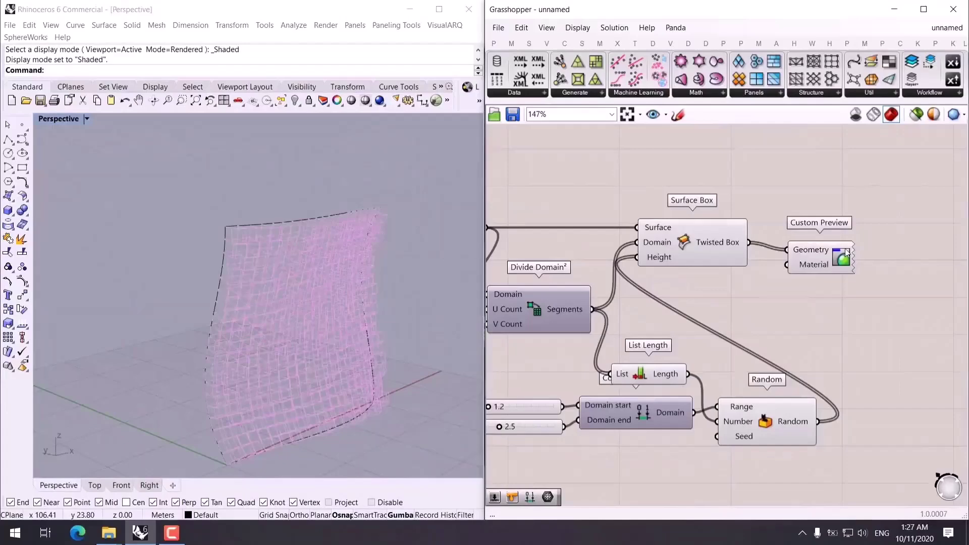
# Bake the Custom Preview geometry into Rhino and switch the Perspective viewport to Rendered display mode.
pyautogui.click(832, 260)
pyautogui.middleClick(832, 260)
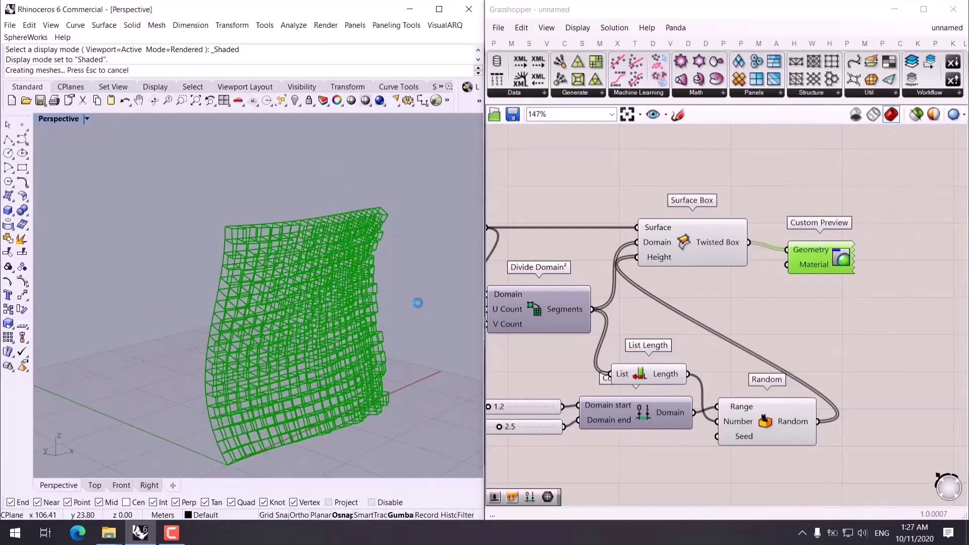
pyautogui.moveTo(422, 301)
pyautogui.mouseDown(button='right')
pyautogui.moveTo(357, 310)
pyautogui.moveTo(290, 293)
pyautogui.mouseUp(button='right')
pyautogui.hotkey('ctrl', 'alt', 'r')
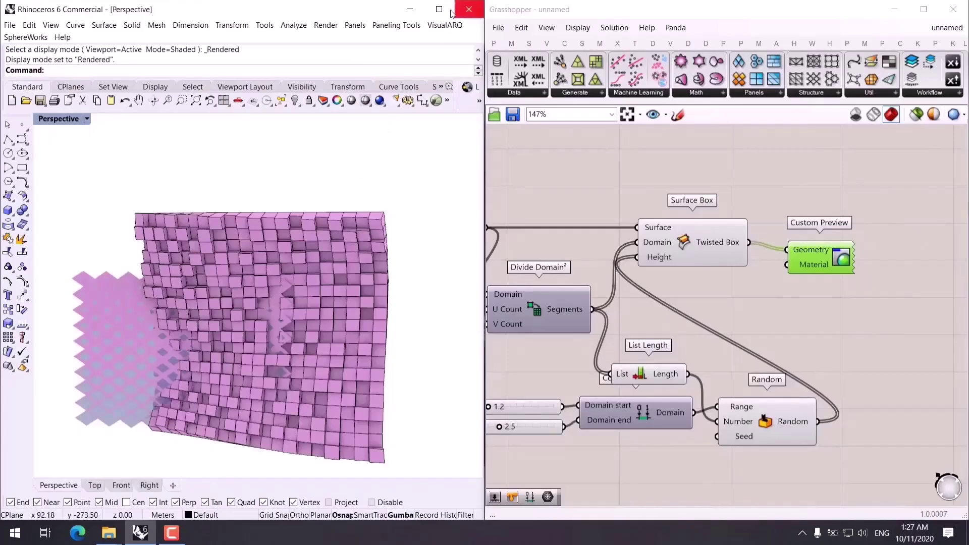
# Disable all components in the two purple groups above the twisted box definition.
pyautogui.scroll(-3, 760, 396)
pyautogui.scroll(-5, 759, 396)
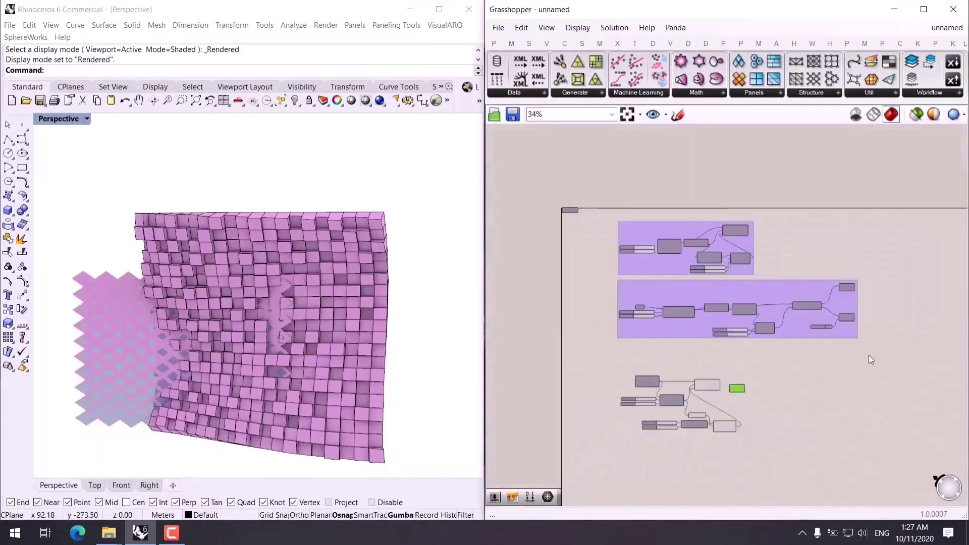
pyautogui.moveTo(868, 355); pyautogui.dragTo(607, 205)
pyautogui.middleClick(803, 237)
pyautogui.click(836, 238)
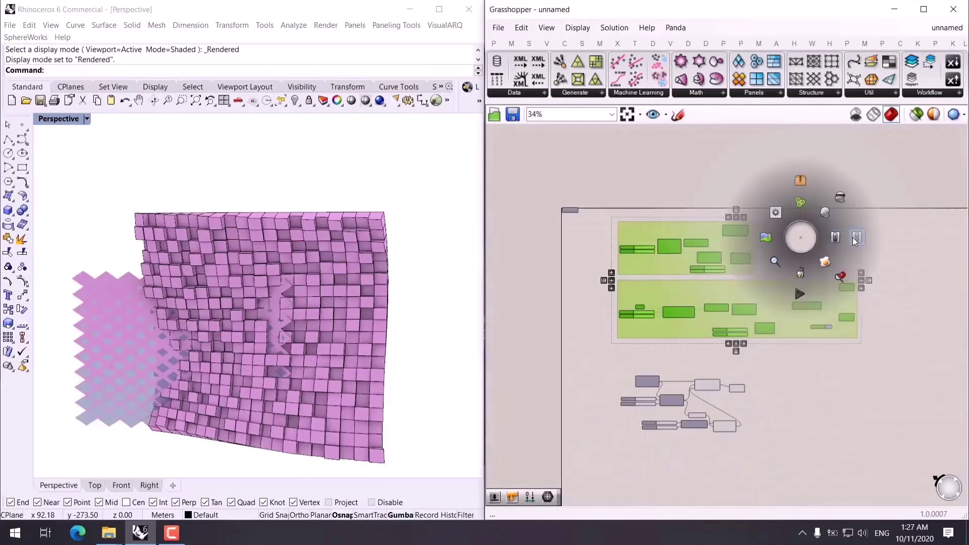
pyautogui.click(209, 319)
pyautogui.moveTo(240, 309); pyautogui.dragTo(498, 335, button='right')
pyautogui.click(709, 373)
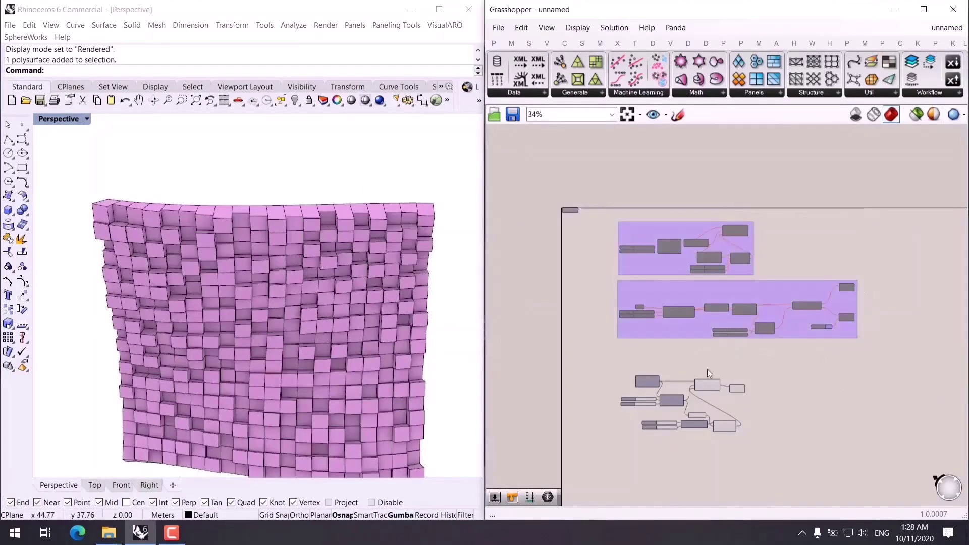
# Try deleting all Rhino objects, and undo both that deletion and the bake of the twisted boxes.
pyautogui.scroll(4, 745, 322)
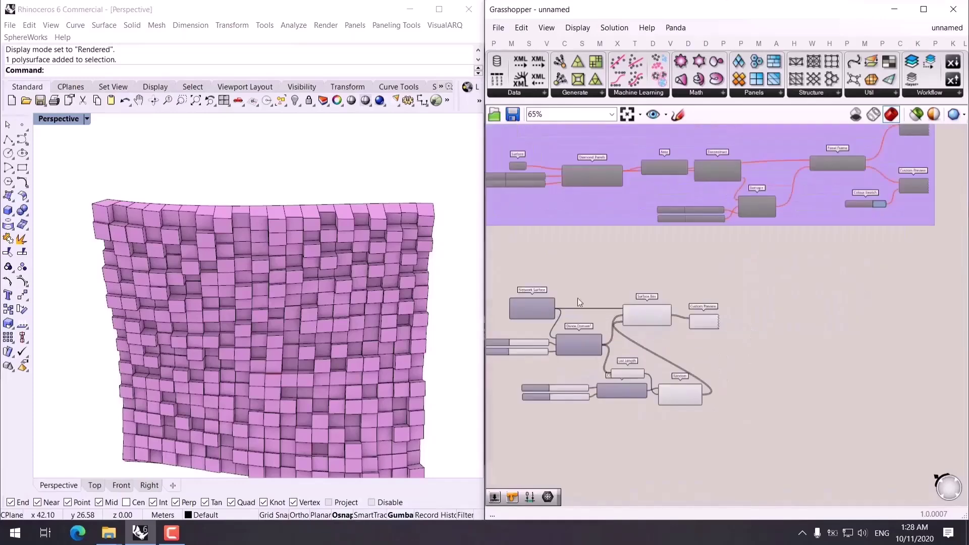
pyautogui.click(305, 190)
pyautogui.hotkey('ctrl', 'a')
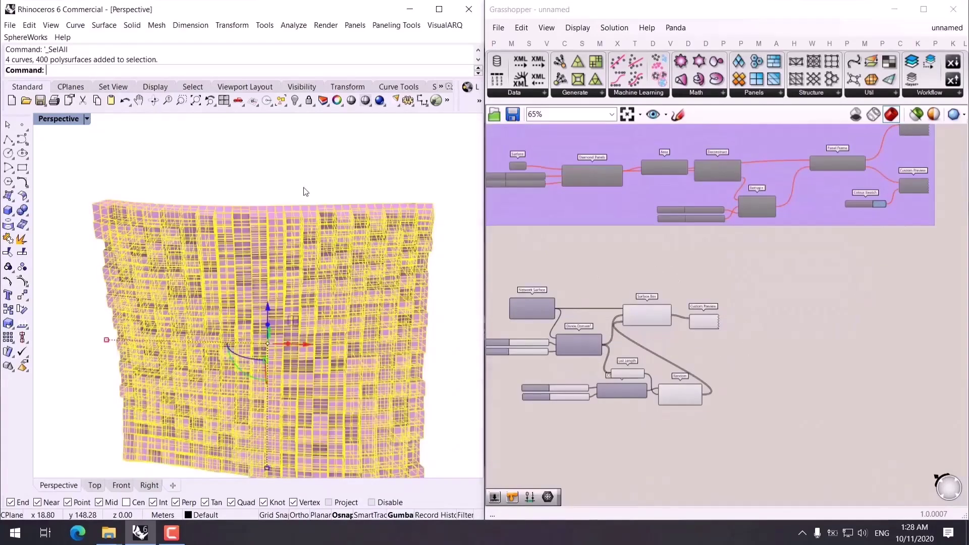
pyautogui.press('Delete')
pyautogui.hotkey('ctrl', 'z')
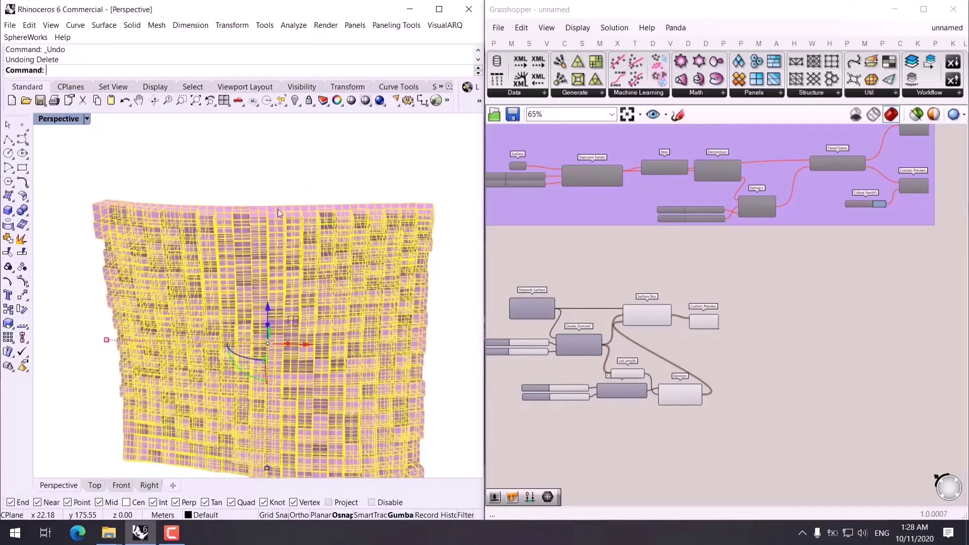
pyautogui.press('Escape')
pyautogui.hotkey('ctrl', 'z')
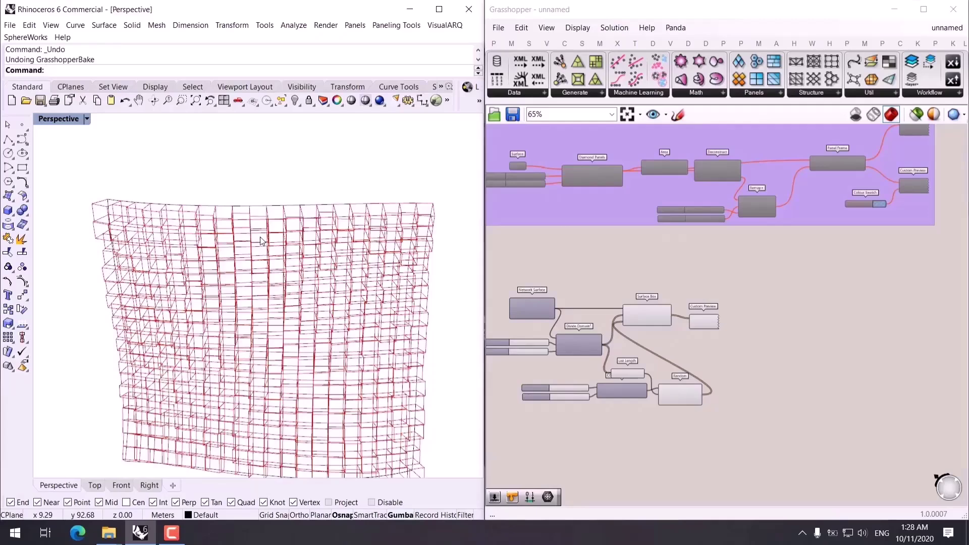
# Return the Perspective viewport to Shaded display mode.
pyautogui.hotkey('ctrl', 'alt', 's')
pyautogui.moveTo(260, 241); pyautogui.dragTo(323, 248, button='right')
pyautogui.click(689, 312)
# Review the twisted box definition from Network Surface through Divide Domain² and Random to Custom Preview.
pyautogui.scroll(3, 588, 295)
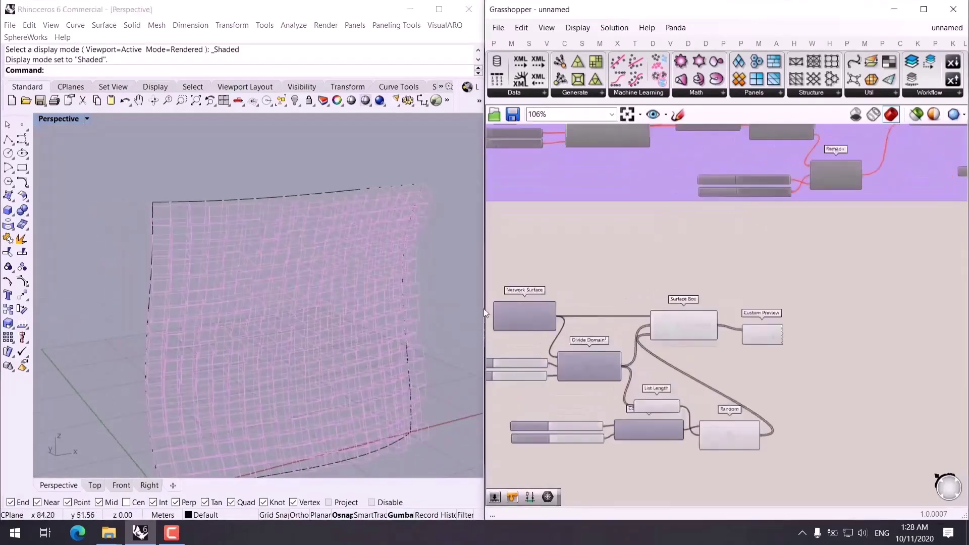
pyautogui.scroll(-2, 770, 293)
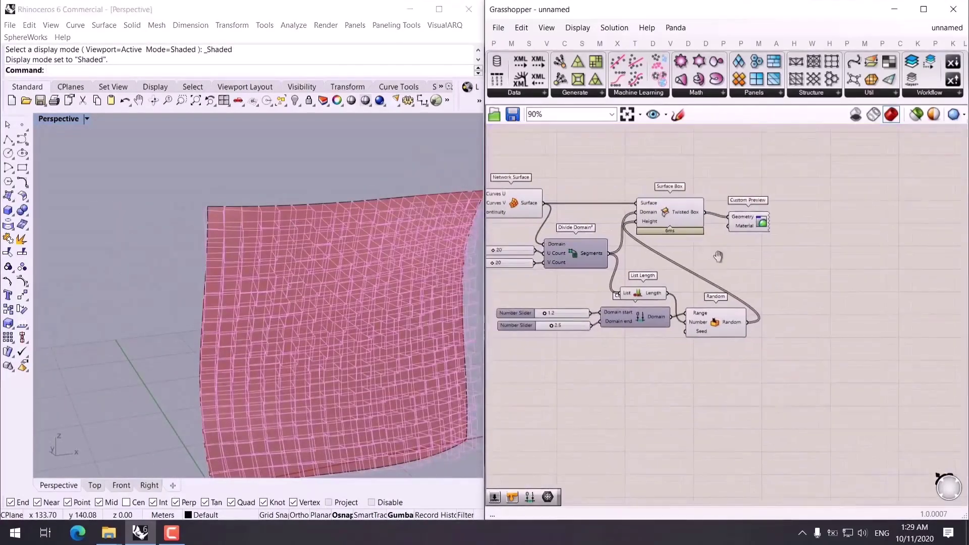
pyautogui.moveTo(853, 386); pyautogui.dragTo(496, 204)
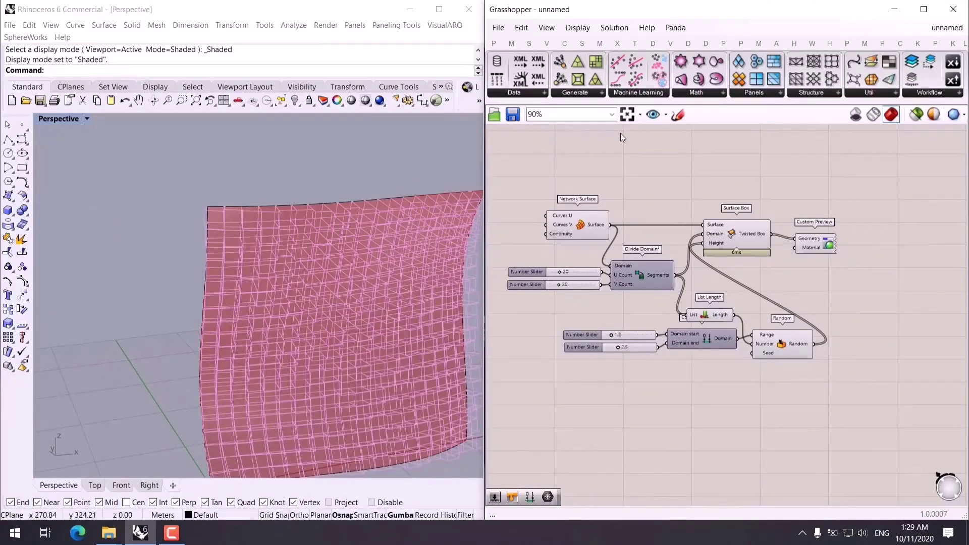
pyautogui.moveTo(808, 377); pyautogui.dragTo(801, 407, button='right')
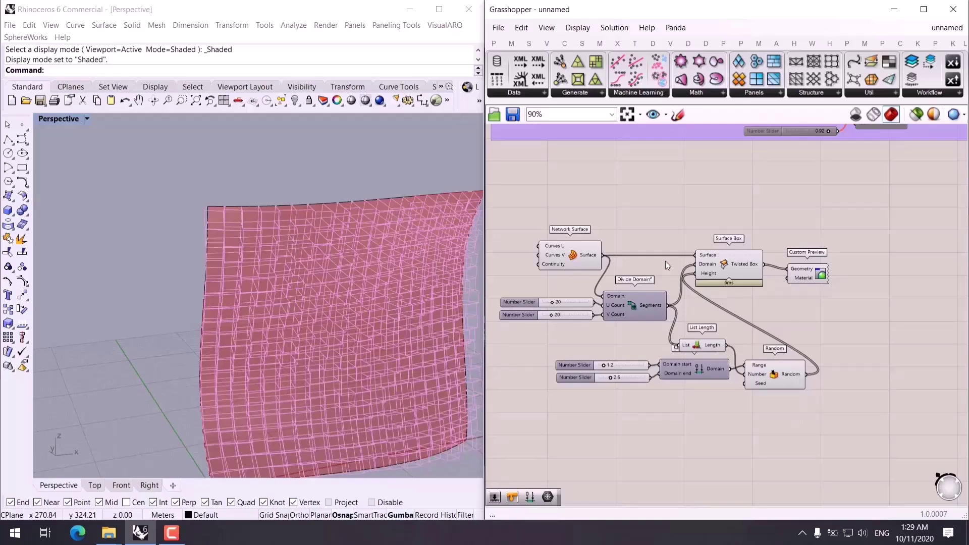
pyautogui.moveTo(688, 282); pyautogui.dragTo(717, 254, button='right')
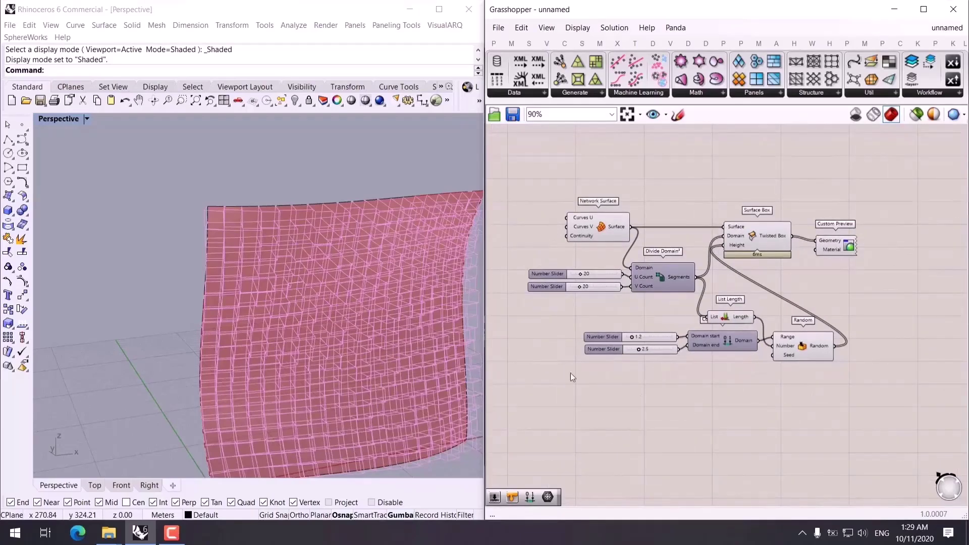
pyautogui.moveTo(817, 268); pyautogui.dragTo(739, 280, button='right')
pyautogui.click(689, 252)
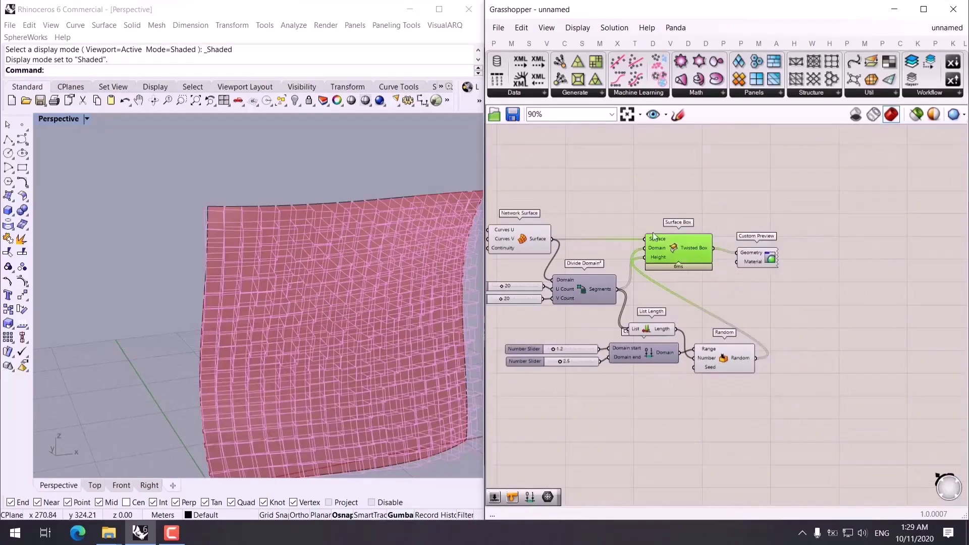
pyautogui.click(801, 326)
pyautogui.moveTo(768, 399); pyautogui.dragTo(819, 329, button='right')
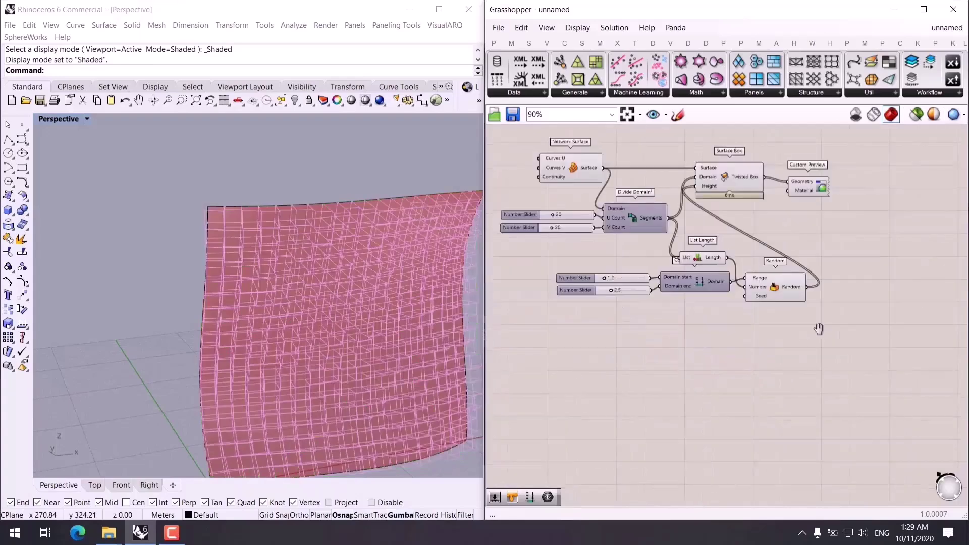
# Model a sphere with a radius of about 1 m on the ground plane in front of the network surface.
pyautogui.scroll(-3, 374, 370)
pyautogui.moveTo(282, 364); pyautogui.dragTo(161, 357, button='right')
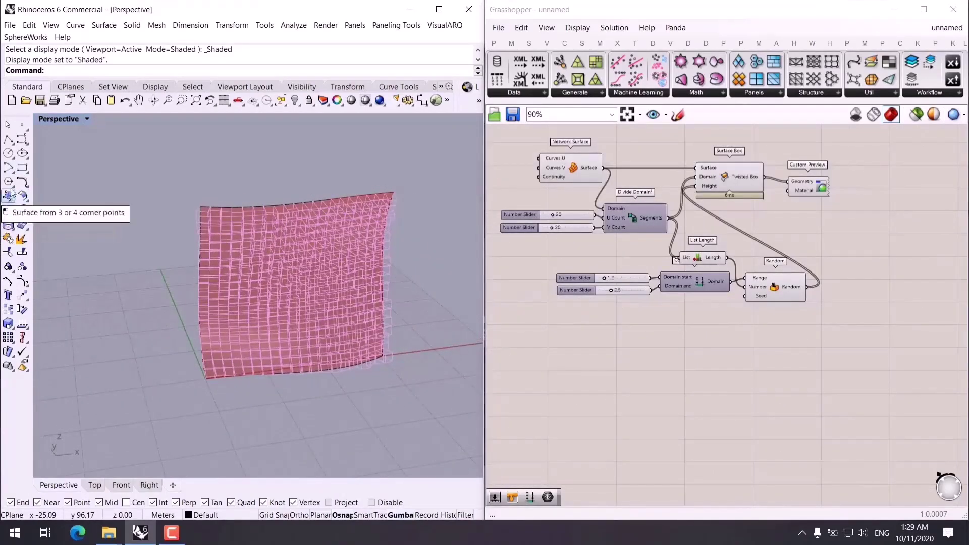
pyautogui.click(12, 216)
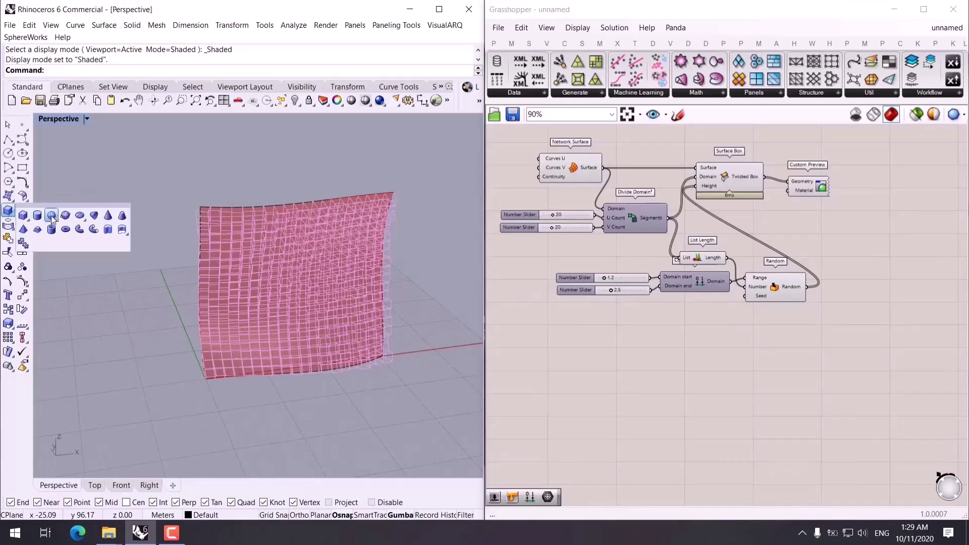
pyautogui.click(50, 216)
pyautogui.click(62, 372)
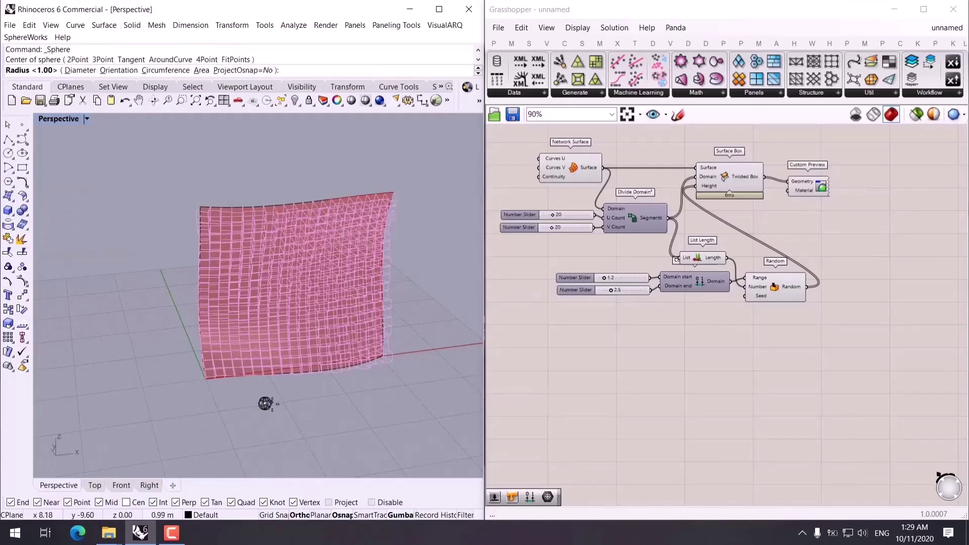
pyautogui.click(273, 404)
pyautogui.scroll(4, 281, 403)
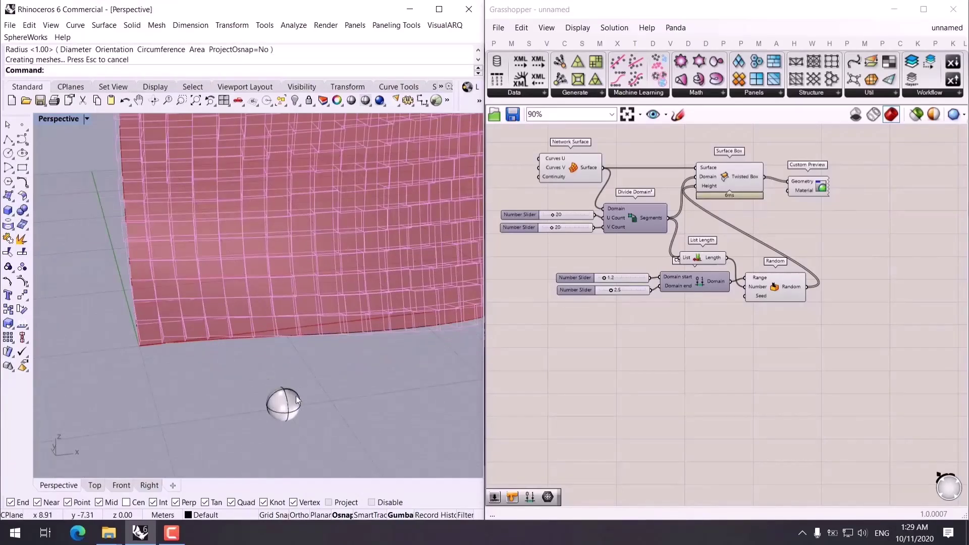
pyautogui.moveTo(297, 401); pyautogui.dragTo(336, 389, button='right')
pyautogui.scroll(-3, 244, 382)
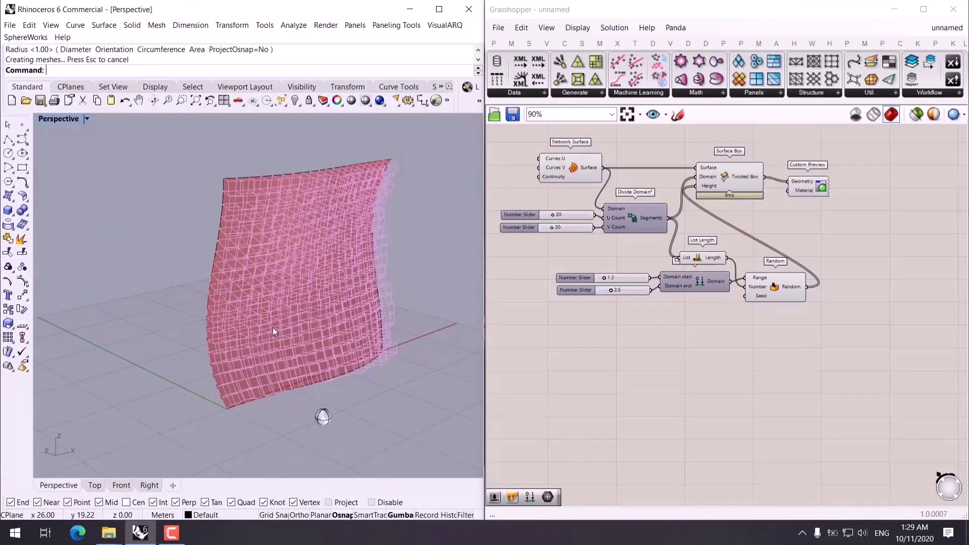
# Add a Brep parameter below the definition that references the sphere, and hide the original sphere in Rhino.
pyautogui.doubleClick(633, 373)
pyautogui.write('bre')
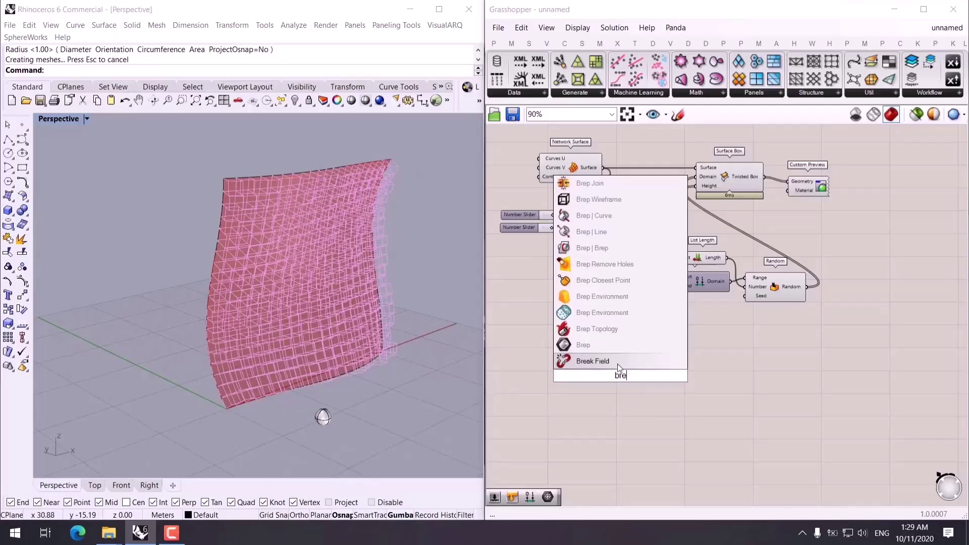
pyautogui.click(581, 346)
pyautogui.scroll(5, 606, 376)
pyautogui.rightClick(597, 379)
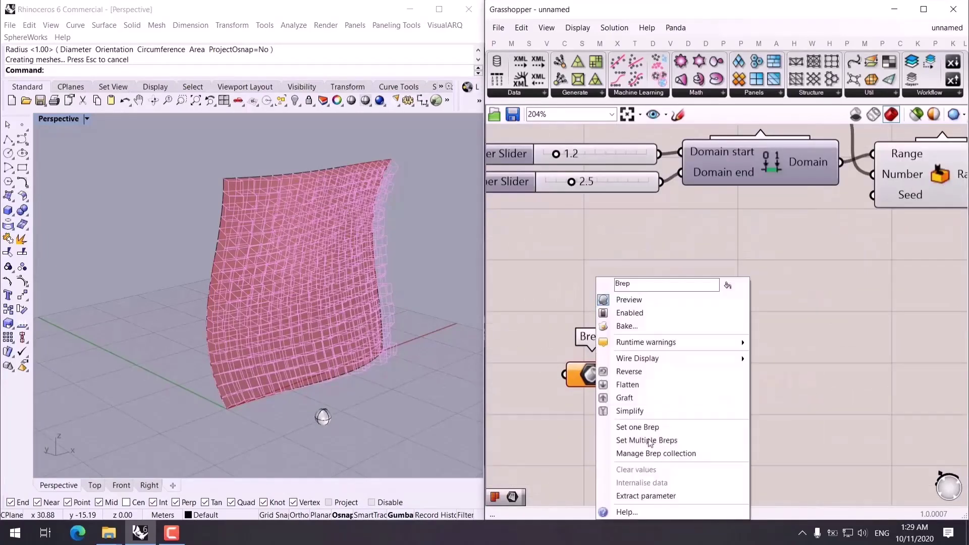
pyautogui.click(641, 426)
pyautogui.click(323, 419)
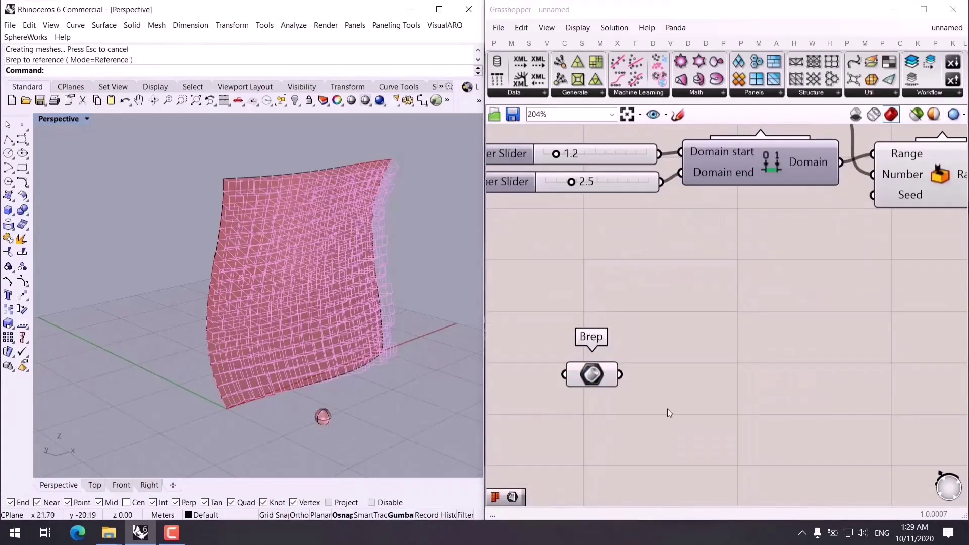
pyautogui.click(325, 417)
pyautogui.hotkey('ctrl', 'h')
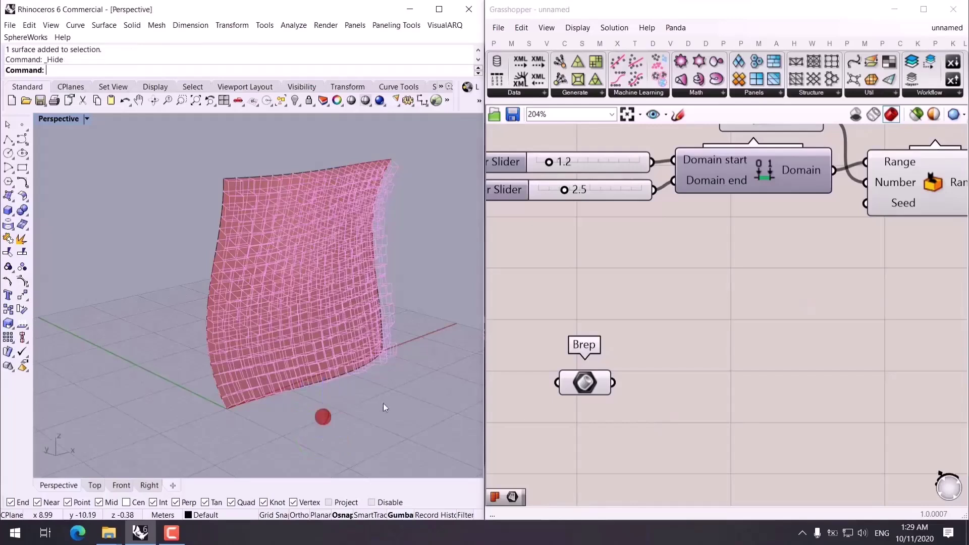
# Add a Bounding Box component and connect the Brep parameter to its Content input.
pyautogui.doubleClick(709, 401)
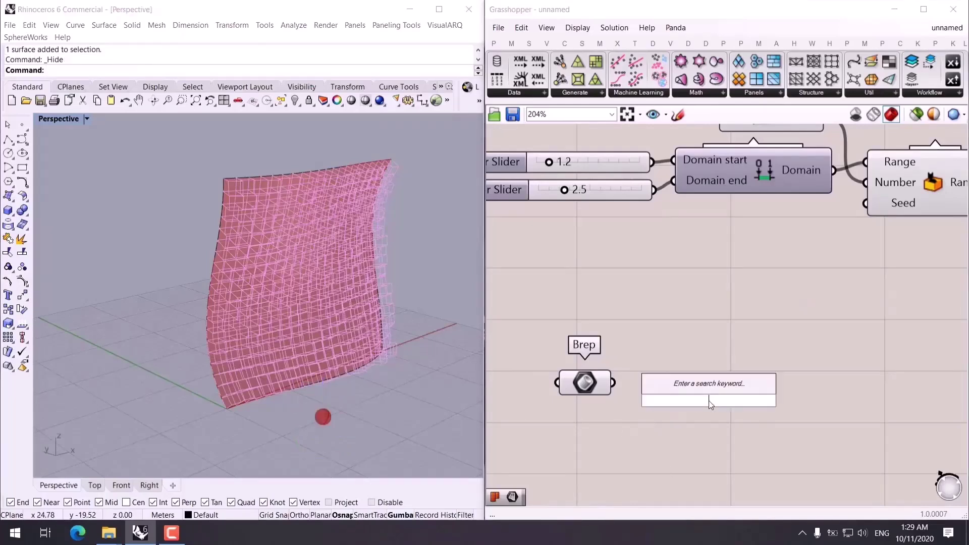
pyautogui.write('bb')
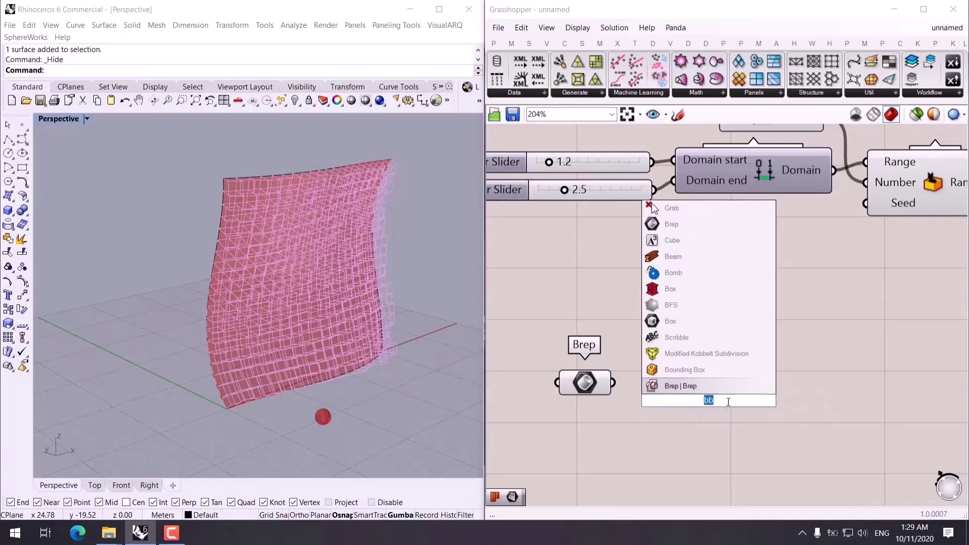
pyautogui.press('Return')
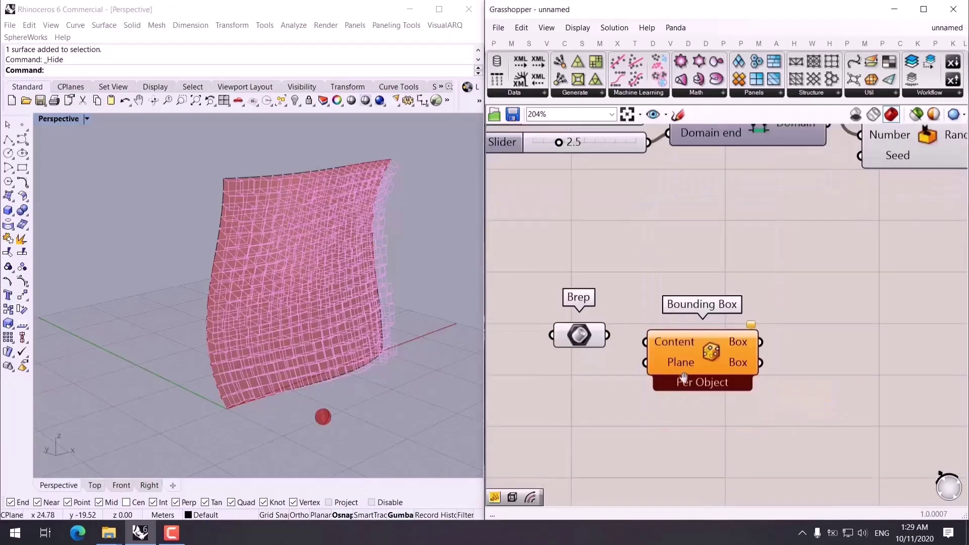
pyautogui.moveTo(607, 332); pyautogui.dragTo(650, 338)
pyautogui.scroll(3, 335, 423)
pyautogui.moveTo(335, 423); pyautogui.dragTo(277, 419, button='right')
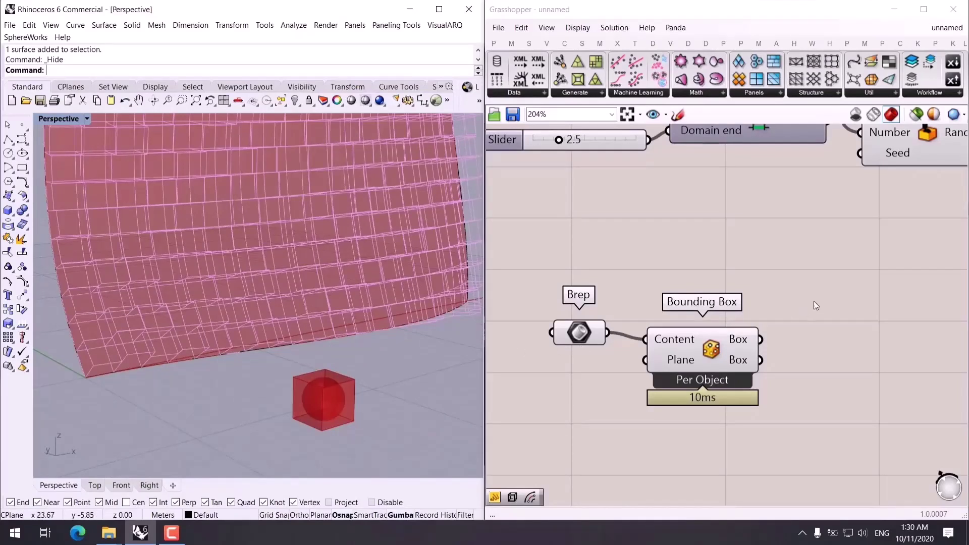
# Reposition the Brep and Bounding Box components together on the canvas below the Random component.
pyautogui.moveTo(813, 302); pyautogui.dragTo(695, 386, button='right')
pyautogui.scroll(-3, 732, 376)
pyautogui.moveTo(691, 425); pyautogui.dragTo(537, 335)
pyautogui.moveTo(610, 381); pyautogui.dragTo(677, 394)
pyautogui.click(651, 387)
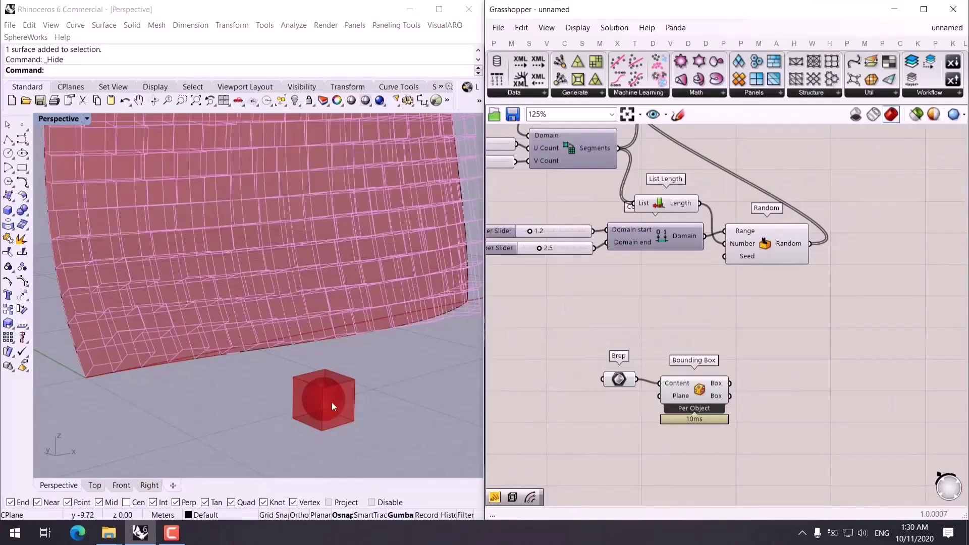
# Add a Box Morph component beside the Bounding Box component.
pyautogui.moveTo(338, 399); pyautogui.dragTo(226, 414, button='right')
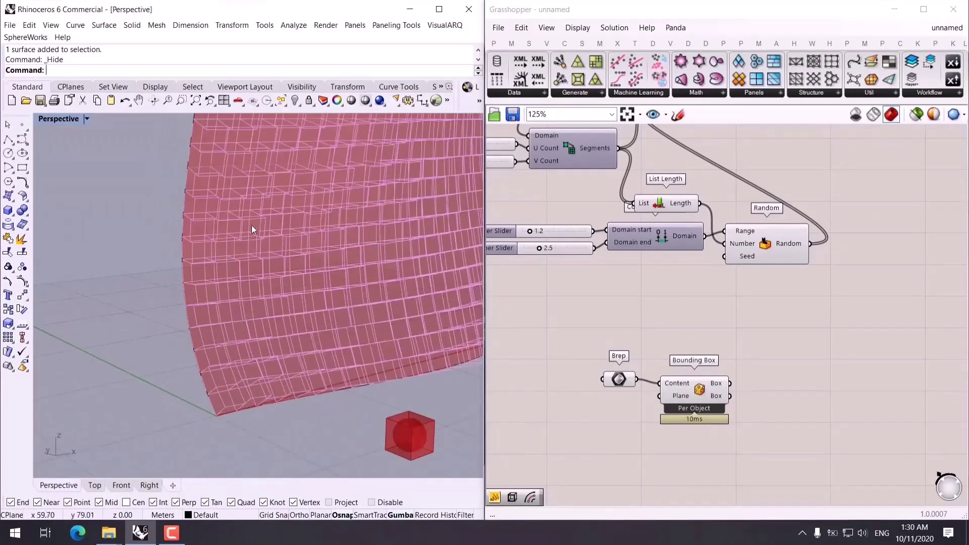
pyautogui.scroll(5, 252, 225)
pyautogui.scroll(-3, 796, 328)
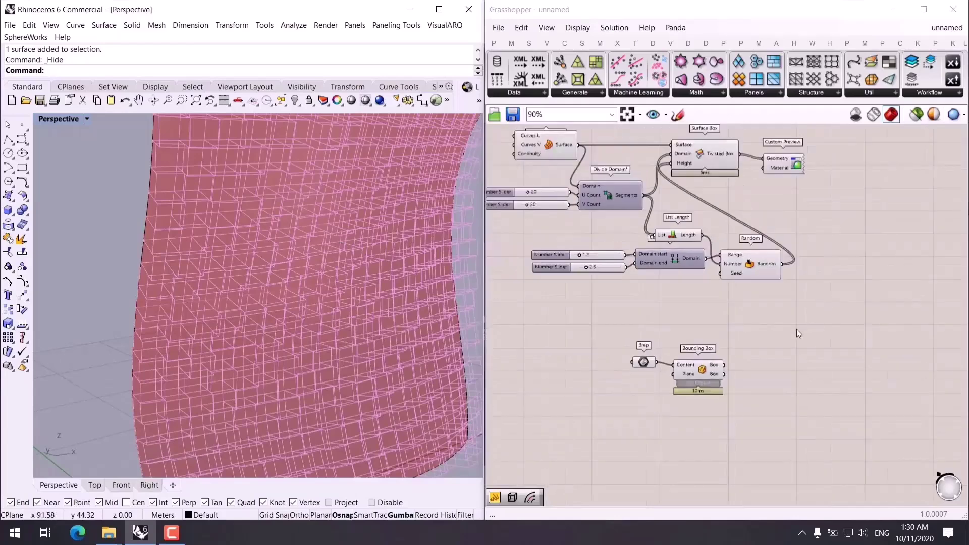
pyautogui.doubleClick(767, 344)
pyautogui.write('mor')
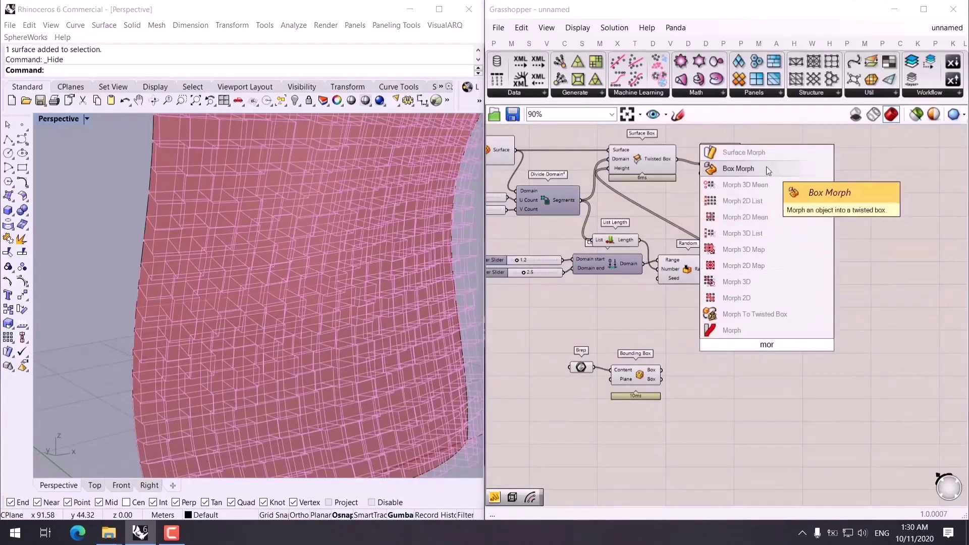
pyautogui.click(738, 168)
pyautogui.scroll(1, 752, 348)
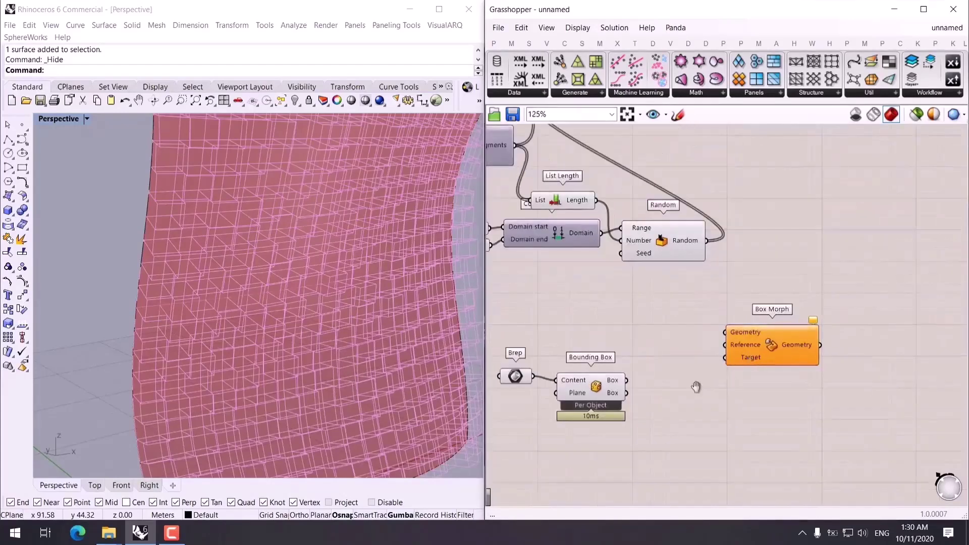
pyautogui.moveTo(697, 389); pyautogui.dragTo(744, 392, button='right')
pyautogui.scroll(-3, 372, 329)
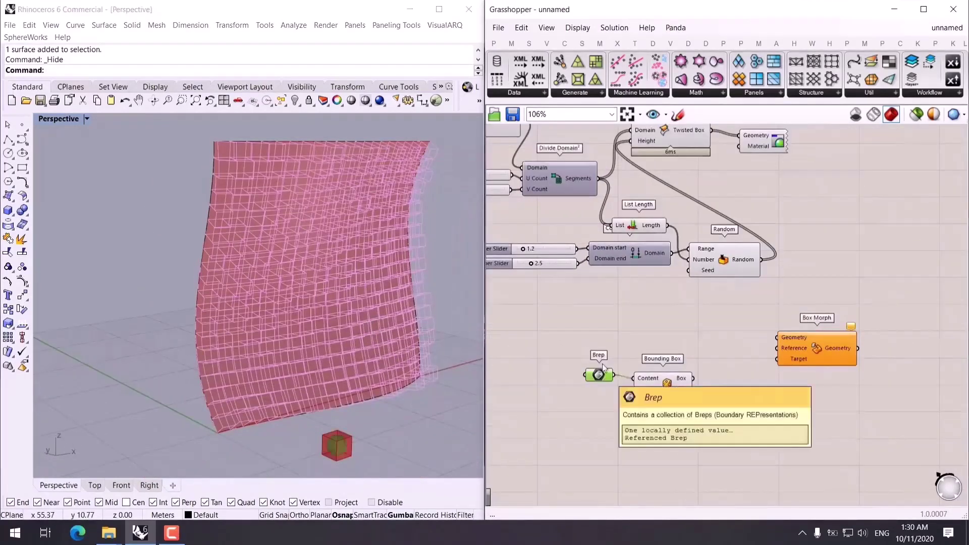
# Connect the Brep to Box Morph's Geometry, the bounding box to Reference, and the Surface Box's twisted boxes to Target.
pyautogui.moveTo(603, 373); pyautogui.dragTo(778, 337)
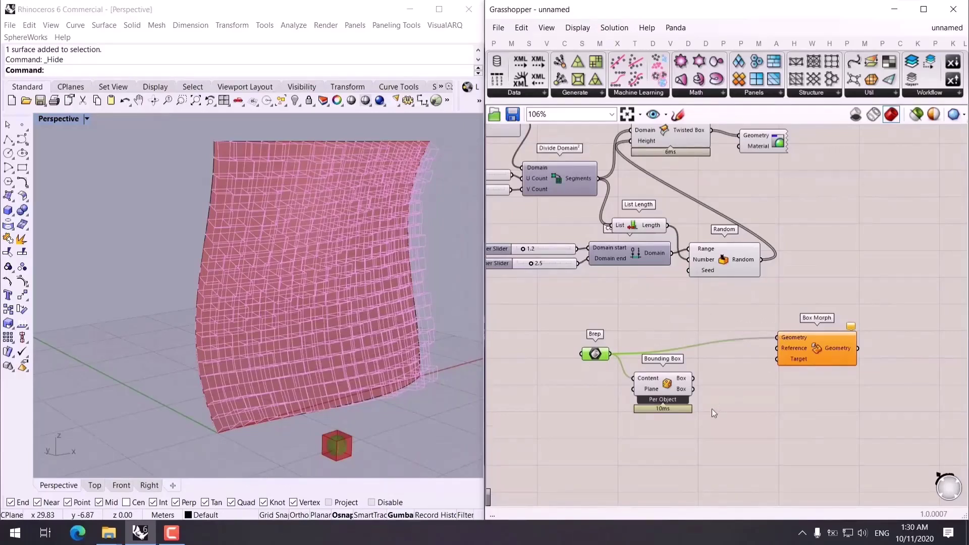
pyautogui.click(687, 381)
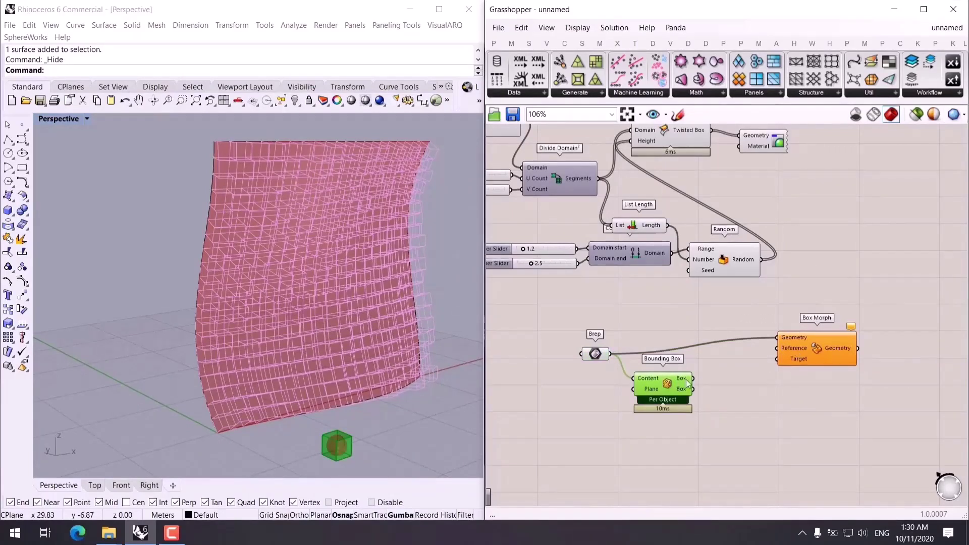
pyautogui.moveTo(691, 380); pyautogui.dragTo(783, 349)
pyautogui.scroll(-2, 744, 370)
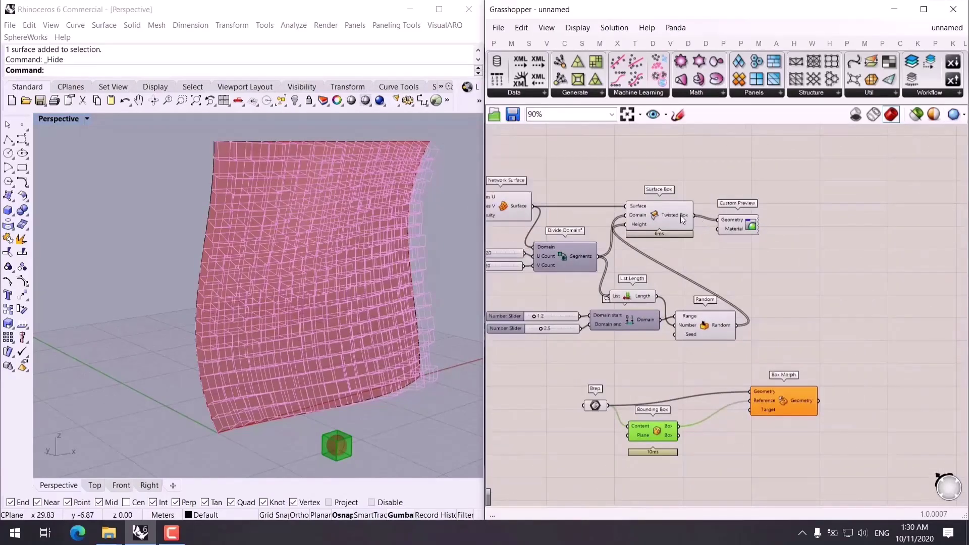
pyautogui.moveTo(695, 215); pyautogui.dragTo(750, 410)
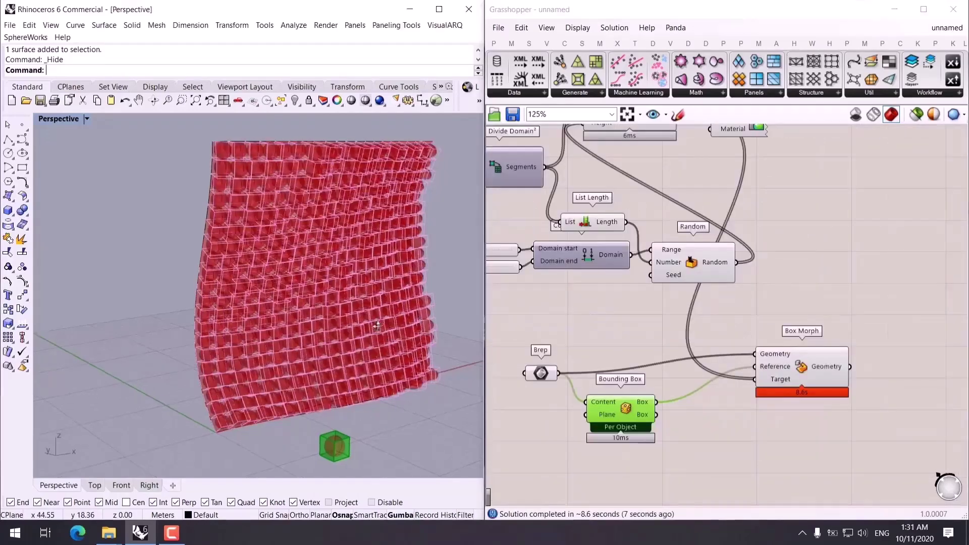
# Switch the Perspective viewport to Rendered display mode.
pyautogui.scroll(3, 366, 328)
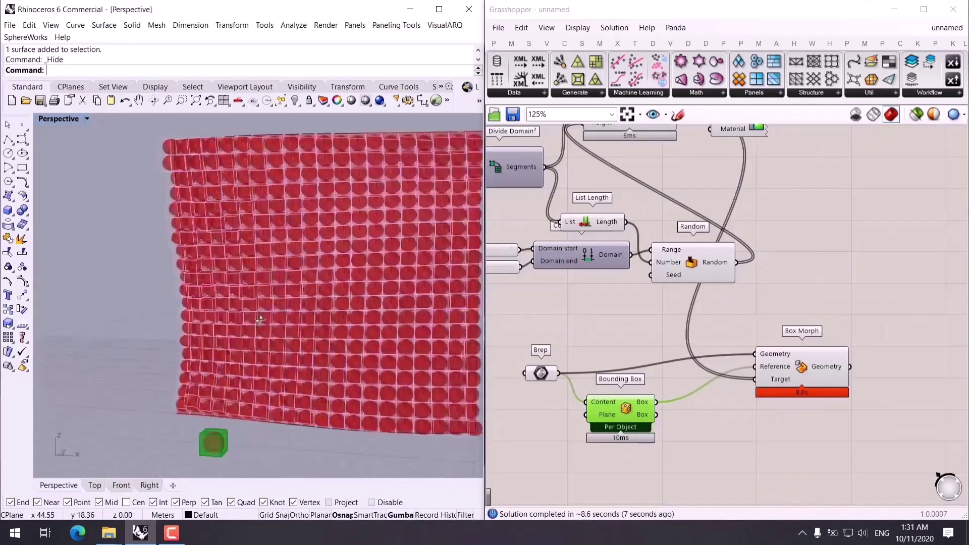
pyautogui.moveTo(366, 328); pyautogui.dragTo(399, 335, button='right')
pyautogui.hotkey('ctrl', 'alt', 'r')
# Move Custom Preview beside Box Morph and feed the morphed geometry into its Geometry input.
pyautogui.moveTo(772, 288); pyautogui.dragTo(663, 312, button='right')
pyautogui.scroll(-3, 663, 312)
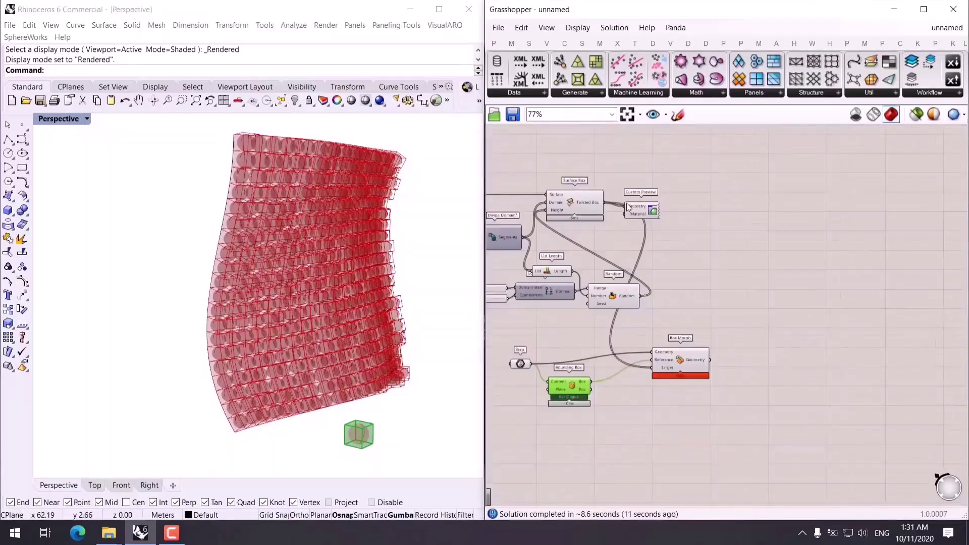
pyautogui.moveTo(643, 210); pyautogui.dragTo(782, 334)
pyautogui.scroll(3, 747, 353)
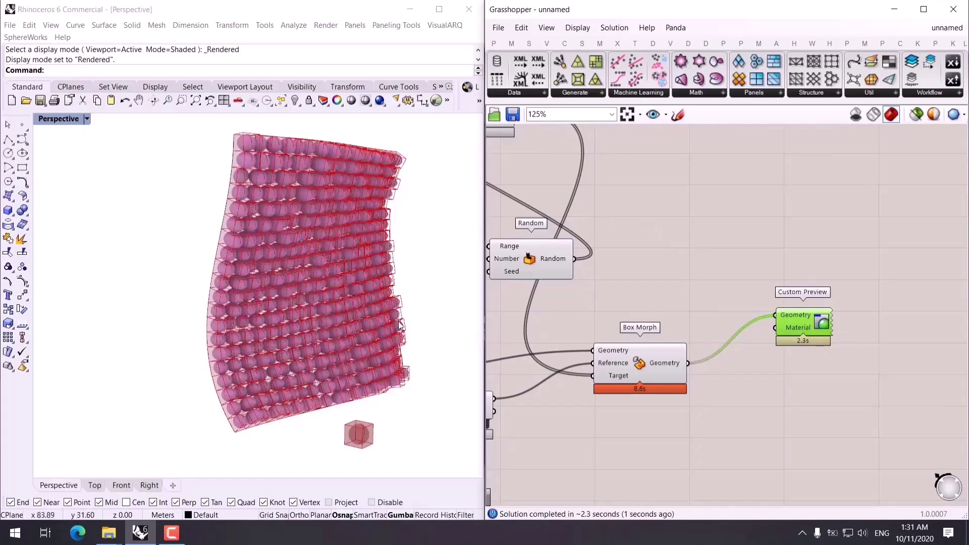
# Examine the morphed spheres from several angles and review the definition from Network Surface to Box Morph.
pyautogui.moveTo(352, 322)
pyautogui.mouseDown(button='right')
pyautogui.moveTo(195, 320)
pyautogui.moveTo(238, 305)
pyautogui.mouseUp(button='right')
pyautogui.moveTo(201, 275)
pyautogui.mouseDown(button='right')
pyautogui.moveTo(302, 288)
pyautogui.moveTo(429, 245)
pyautogui.moveTo(364, 293)
pyautogui.moveTo(208, 343)
pyautogui.moveTo(194, 384)
pyautogui.moveTo(237, 385)
pyautogui.mouseUp(button='right')
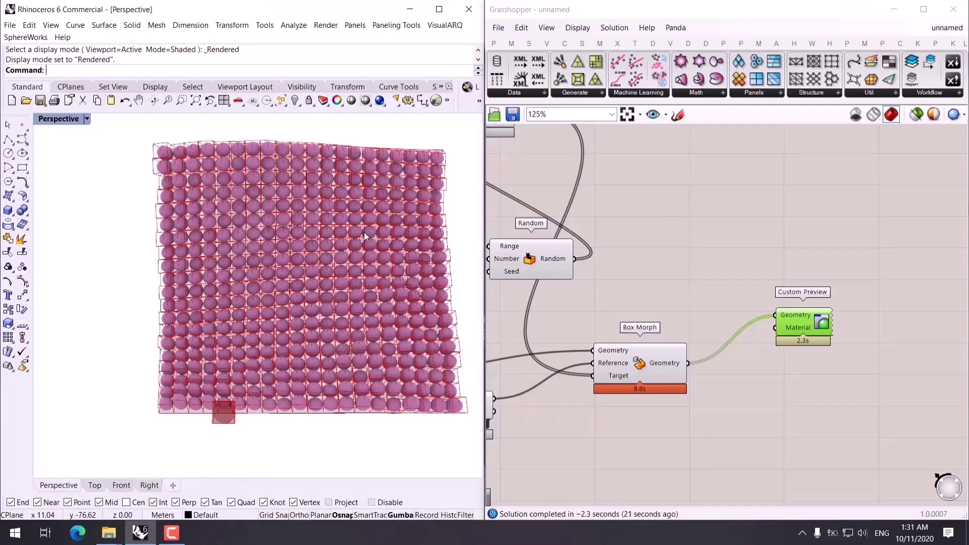
pyautogui.moveTo(283, 268); pyautogui.dragTo(343, 282, button='right')
pyautogui.scroll(-3, 586, 254)
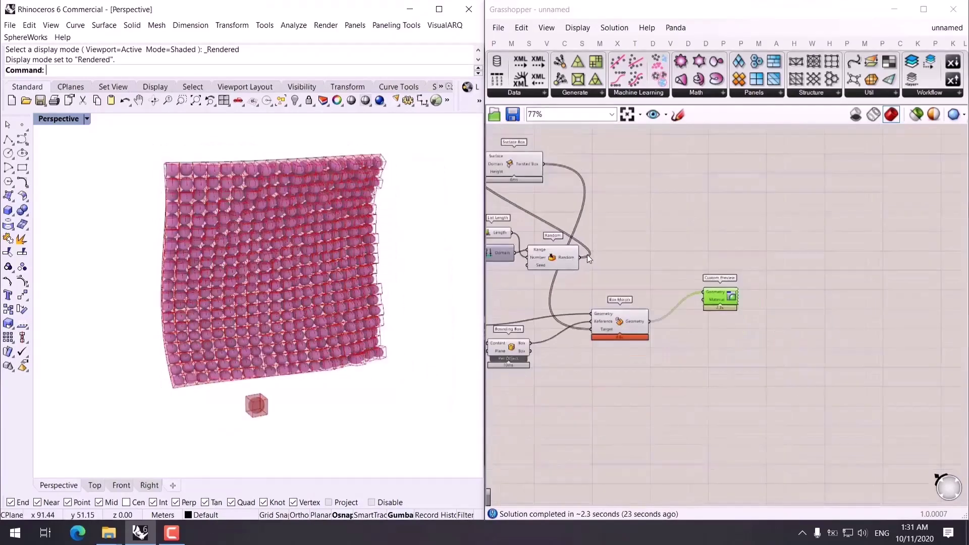
pyautogui.moveTo(586, 255); pyautogui.dragTo(750, 285, button='right')
pyautogui.scroll(2, 699, 230)
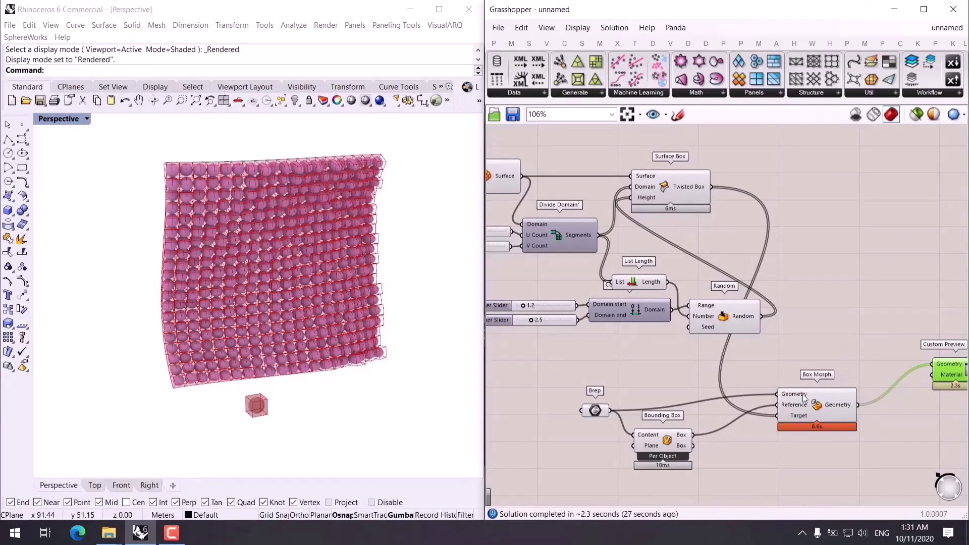
pyautogui.moveTo(799, 238); pyautogui.dragTo(872, 274, button='right')
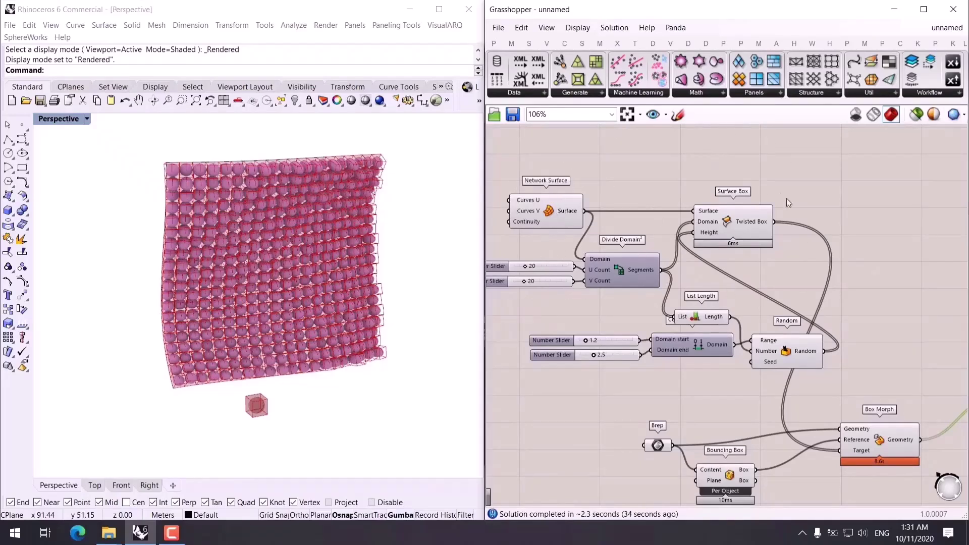
# Disable all components of the box morph definition, from Network Surface through Custom Preview.
pyautogui.scroll(-3, 773, 230)
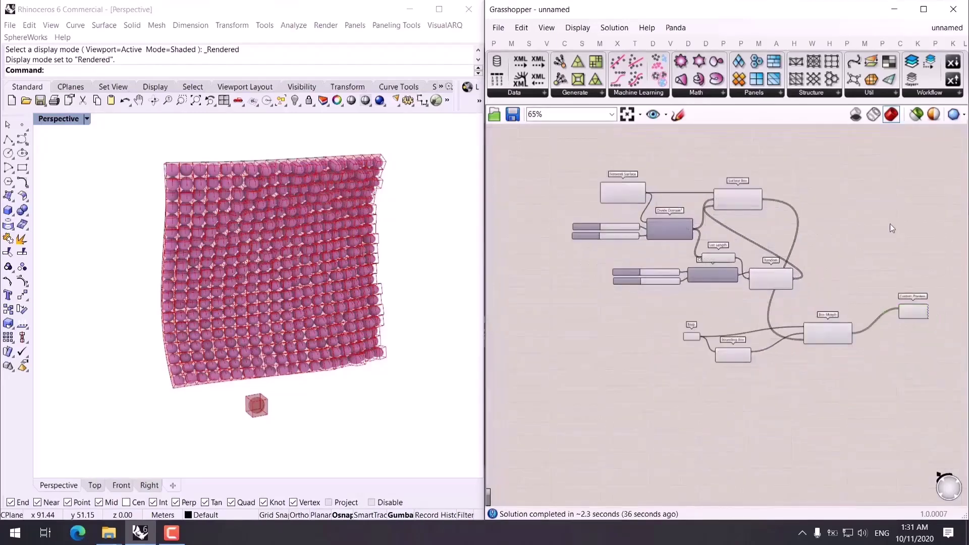
pyautogui.moveTo(957, 159); pyautogui.dragTo(537, 382)
pyautogui.moveTo(835, 209); pyautogui.dragTo(728, 250, button='right')
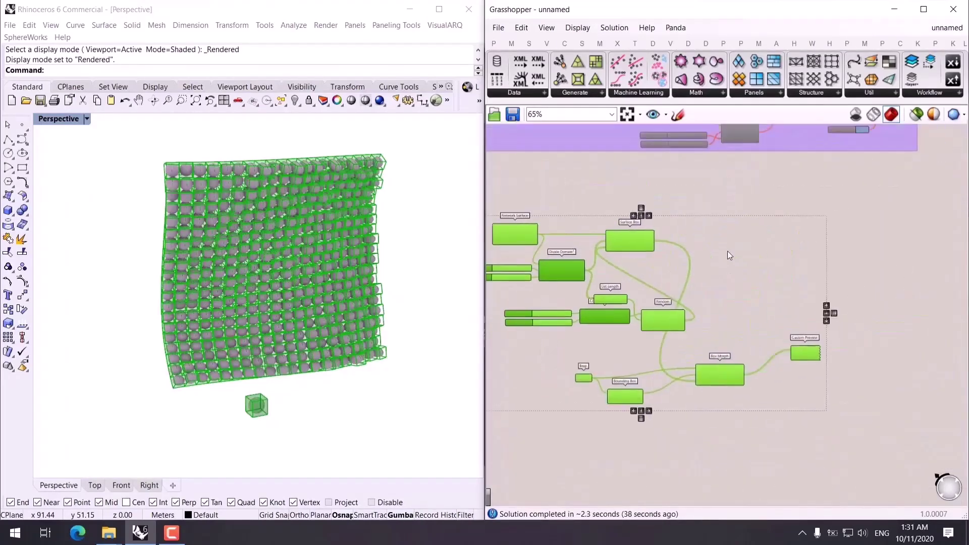
pyautogui.middleClick(727, 251)
pyautogui.click(783, 254)
# Internalise the referenced sphere's data in the Brep parameter.
pyautogui.scroll(5, 640, 359)
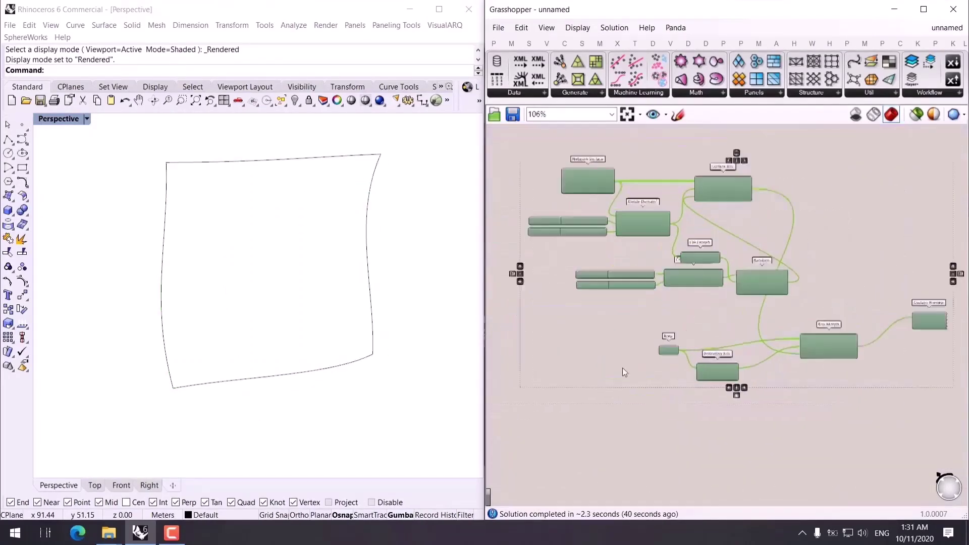
pyautogui.rightClick(700, 342)
pyautogui.click(756, 478)
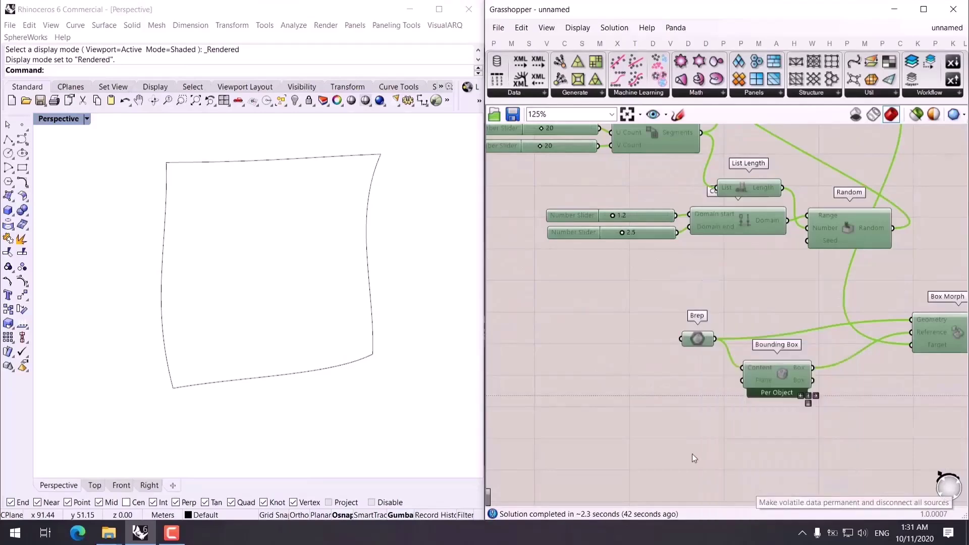
# Group all the components of the disabled box morph definition, from Network Surface through Custom Preview.
pyautogui.scroll(-3, 791, 429)
pyautogui.scroll(-3, 789, 430)
pyautogui.moveTo(865, 419); pyautogui.dragTo(575, 253)
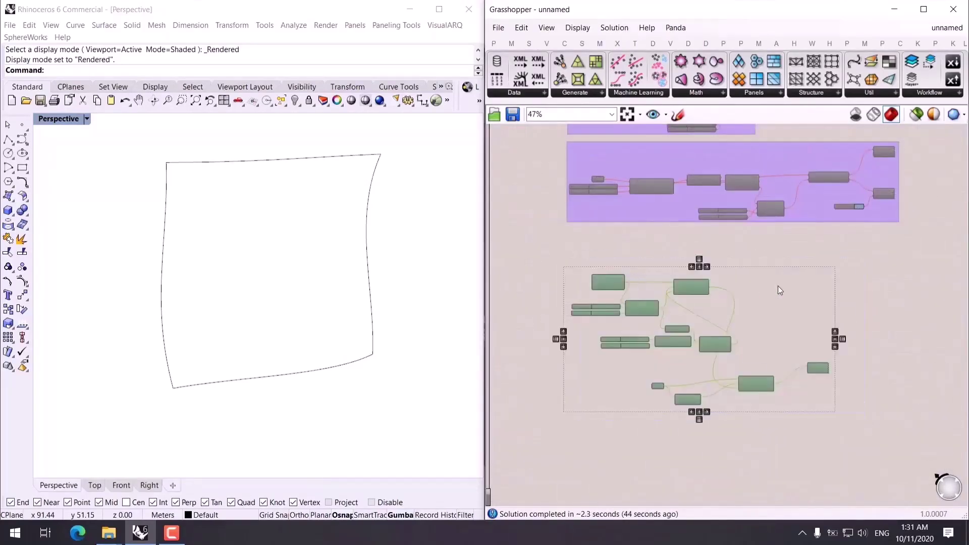
pyautogui.middleClick(777, 286)
pyautogui.click(776, 252)
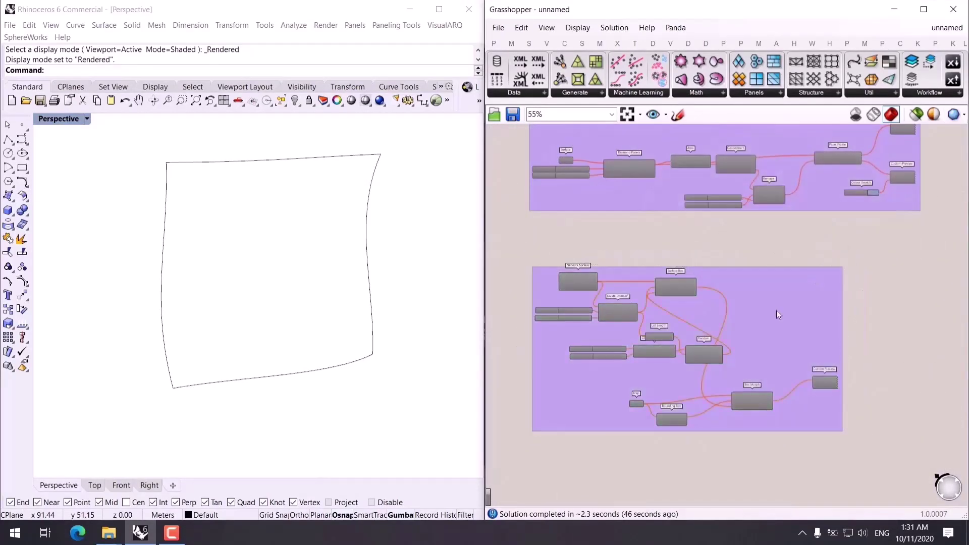
pyautogui.click(805, 326)
pyautogui.click(918, 300)
# Internalise the referenced curves in the Curves U and Curves V inputs of Network Surface.
pyautogui.scroll(6, 595, 240)
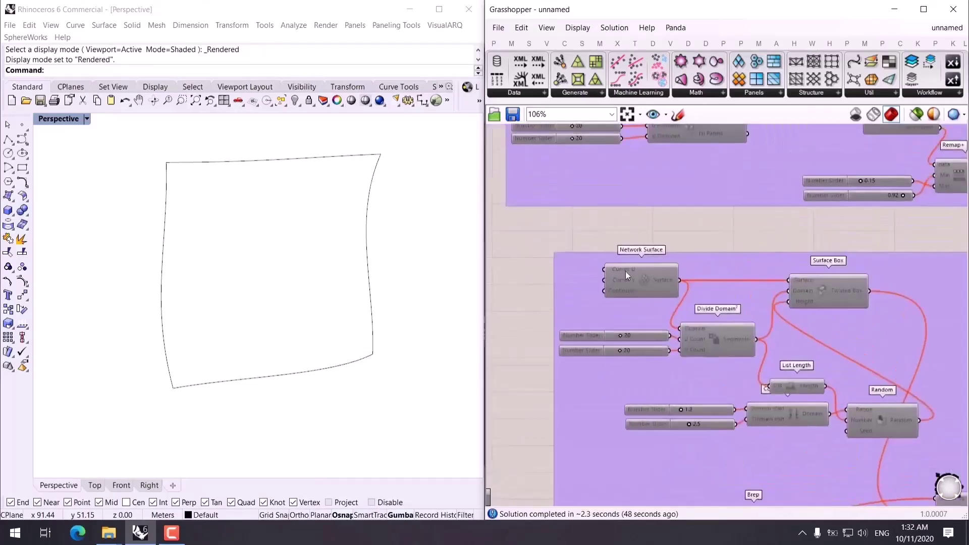
pyautogui.rightClick(610, 267)
pyautogui.click(661, 451)
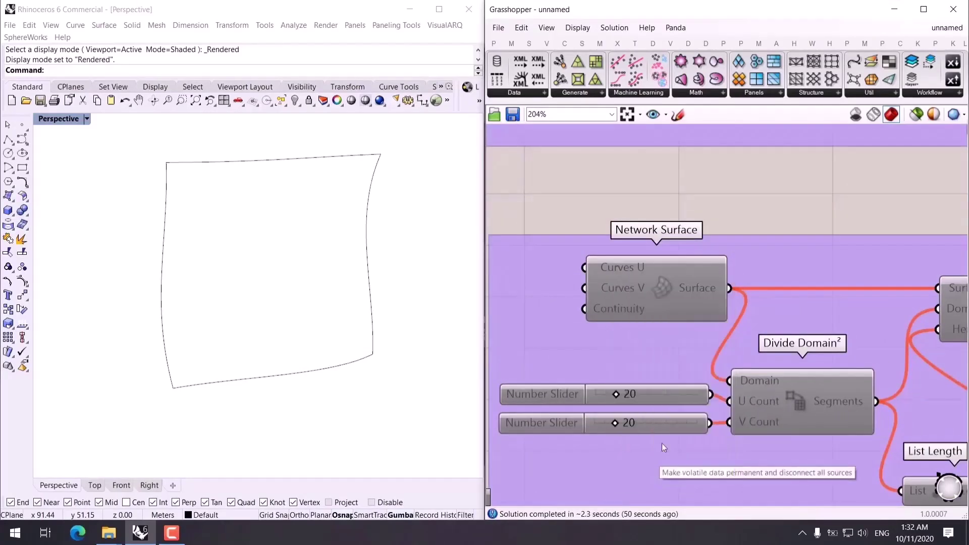
pyautogui.rightClick(610, 286)
pyautogui.click(660, 470)
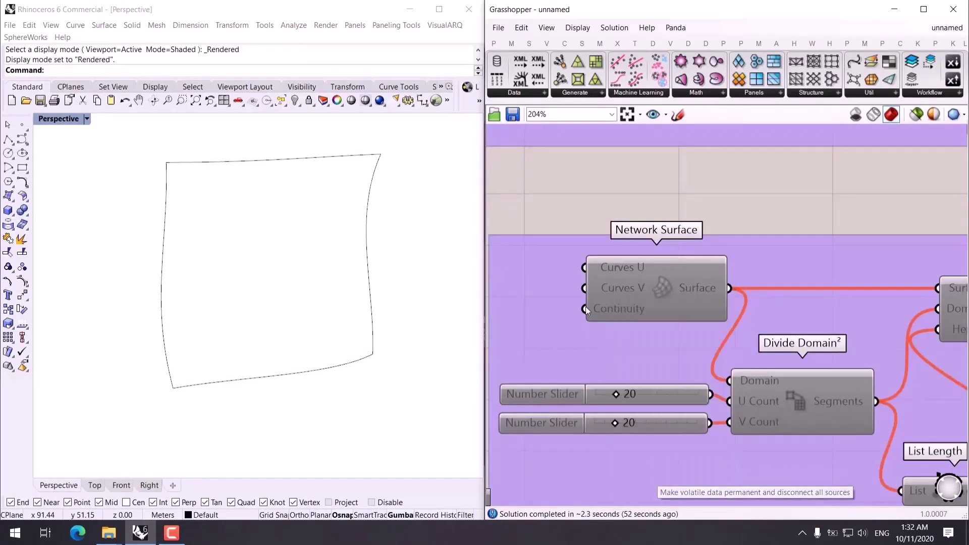
# Hide the four boundary curves together with the surface in Rhino and set the Perspective viewport to Shaded display.
pyautogui.scroll(-9, 360, 273)
pyautogui.moveTo(397, 220); pyautogui.dragTo(236, 380)
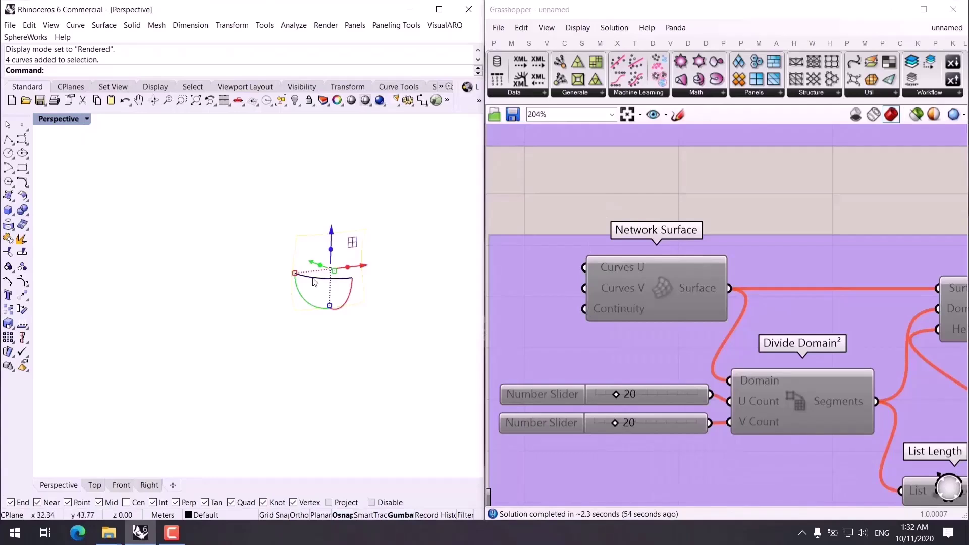
pyautogui.hotkey('ctrl', 'h')
pyautogui.hotkey('ctrl', 'alt', 'h')
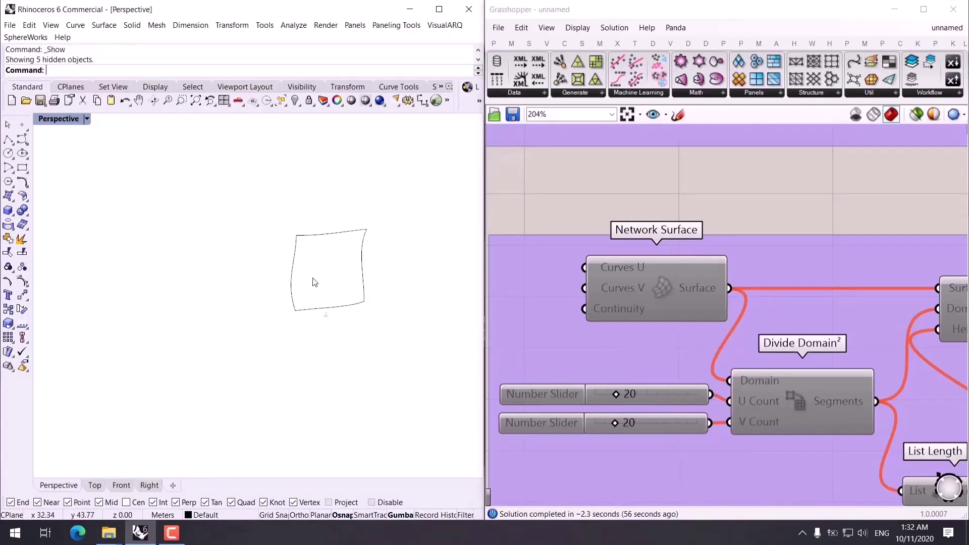
pyautogui.moveTo(423, 214); pyautogui.dragTo(212, 365)
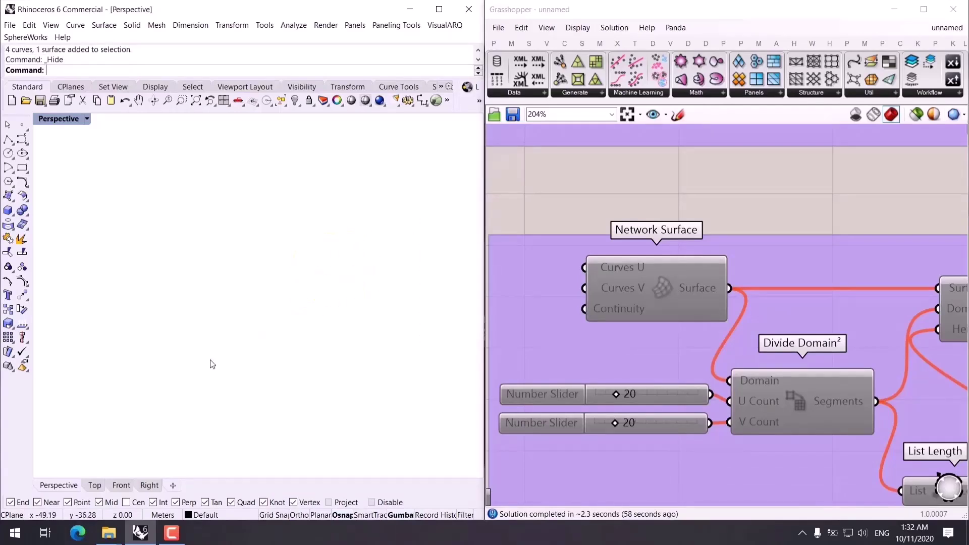
pyautogui.hotkey('ctrl', 'alt', 's')
pyautogui.scroll(-2, 291, 323)
pyautogui.scroll(2, 275, 351)
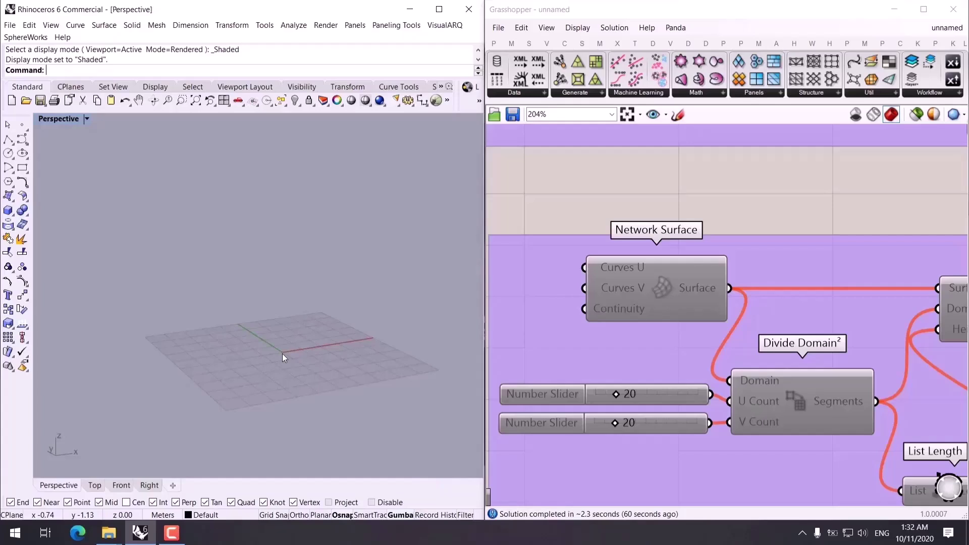
pyautogui.scroll(-3, 652, 336)
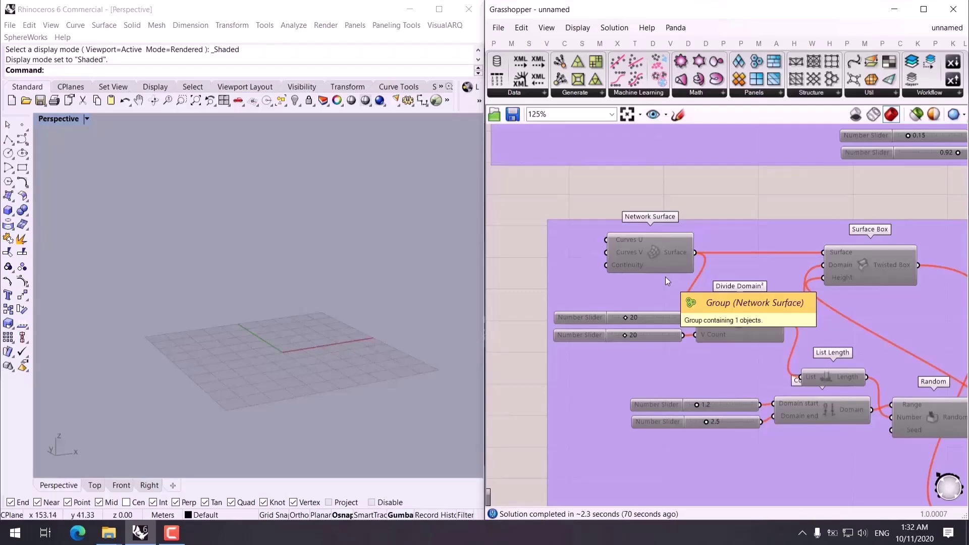
pyautogui.scroll(-3, 683, 347)
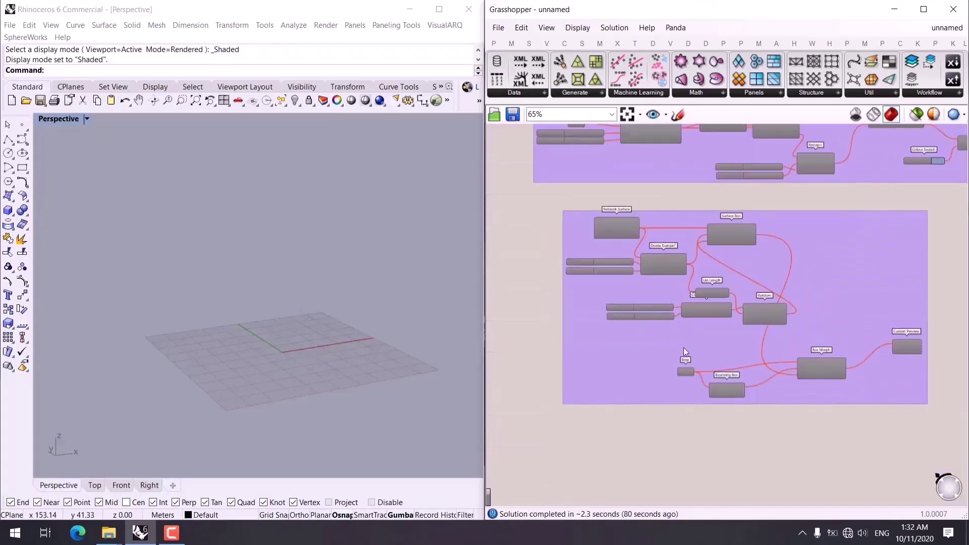
pyautogui.moveTo(841, 269); pyautogui.dragTo(812, 251)
pyautogui.click(724, 432)
pyautogui.moveTo(723, 432); pyautogui.dragTo(714, 357, button='right')
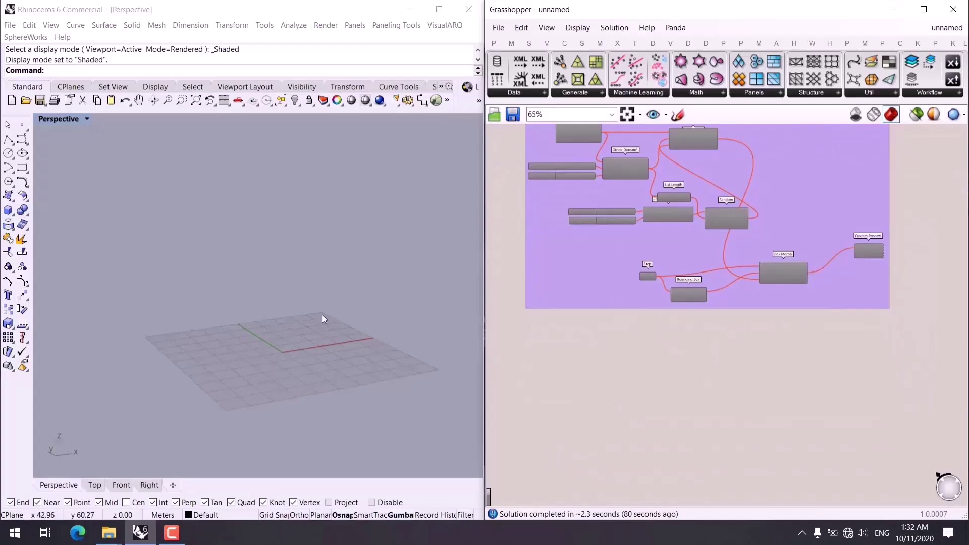
# Draw a circle centred on the origin in Rhino and stack two copies of it vertically above.
pyautogui.click(8, 153)
pyautogui.write('0')
pyautogui.press('Return')
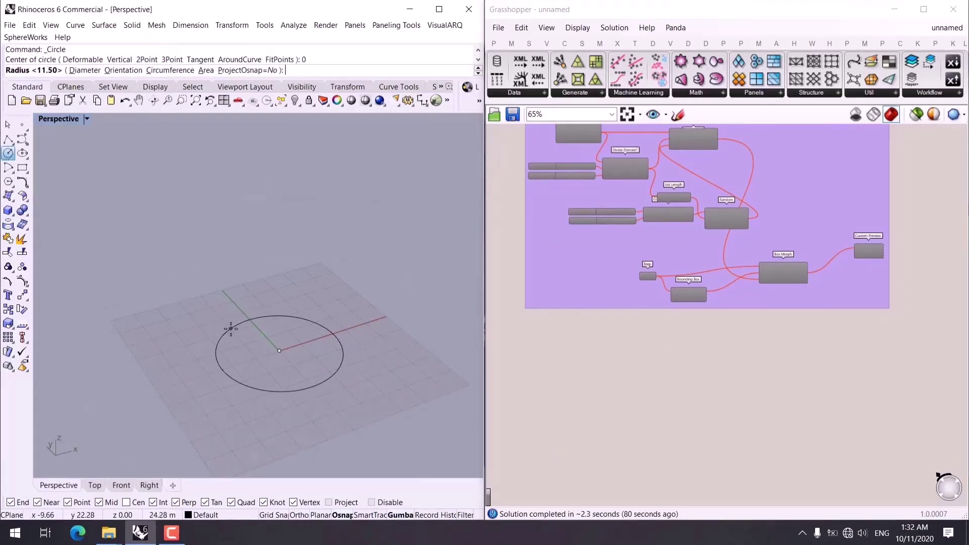
pyautogui.click(232, 328)
pyautogui.moveTo(237, 300); pyautogui.dragTo(237, 298)
pyautogui.scroll(-3, 236, 299)
pyautogui.moveTo(237, 299); pyautogui.dragTo(262, 303, button='right')
pyautogui.keyDown('alt'); pyautogui.moveTo(263, 347); pyautogui.dragTo(270, 243); pyautogui.keyUp('alt')
# Scale the middle circle down to roughly half its size and delete all three circles.
pyautogui.click(283, 343)
pyautogui.click(278, 343)
pyautogui.scroll(4, 273, 335)
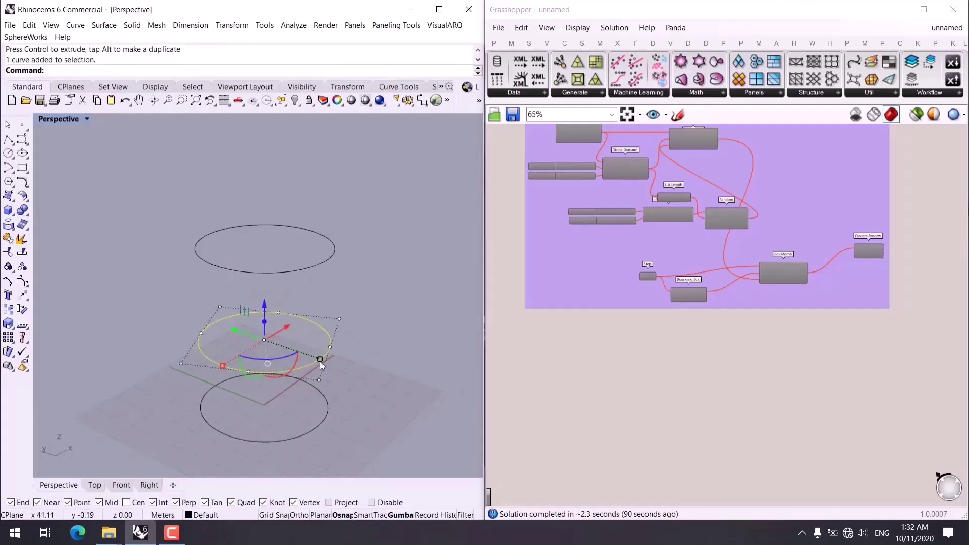
pyautogui.moveTo(320, 358); pyautogui.dragTo(302, 345)
pyautogui.press('Escape')
pyautogui.scroll(-3, 277, 372)
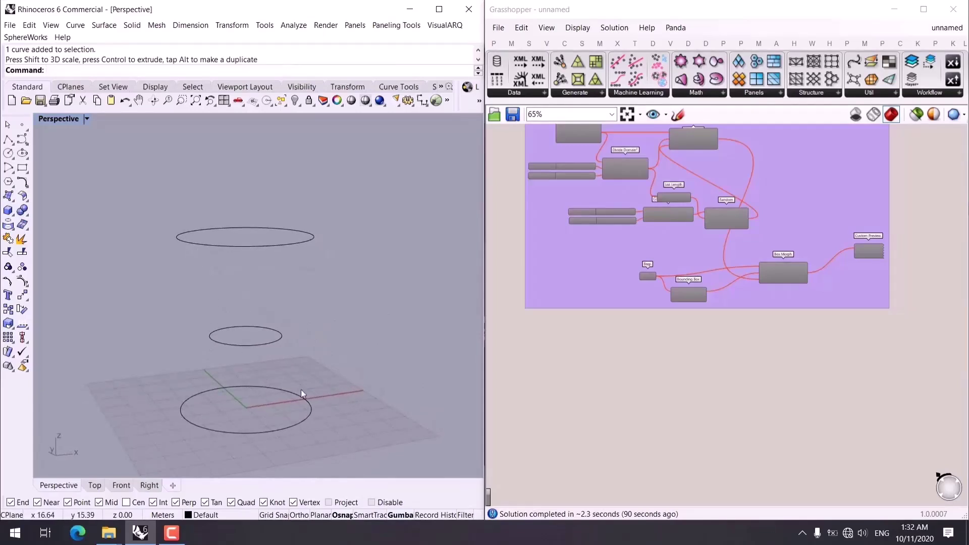
pyautogui.hotkey('ctrl', 'a')
pyautogui.press('Delete')
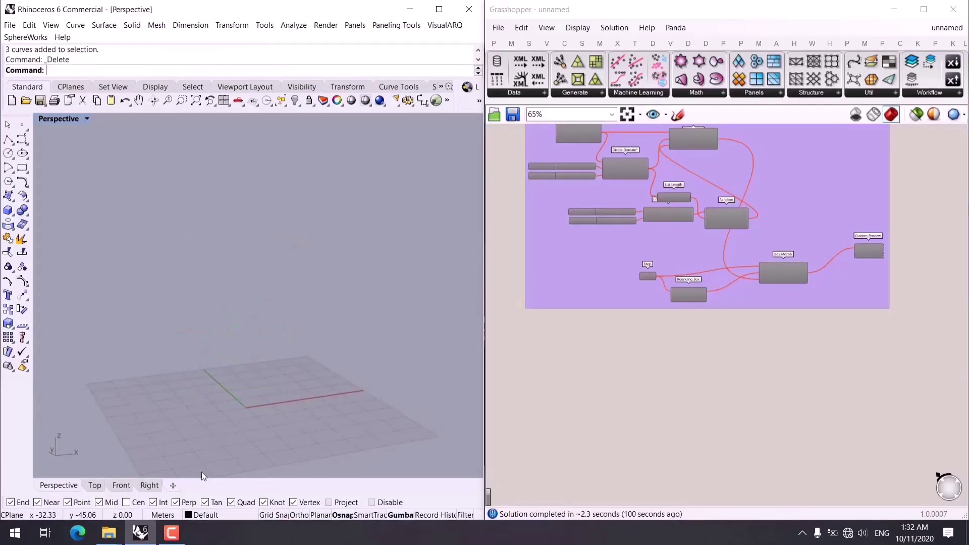
# Add a Circle component defined by plane and radius below the grouped box morph definition.
pyautogui.doubleClick(649, 396)
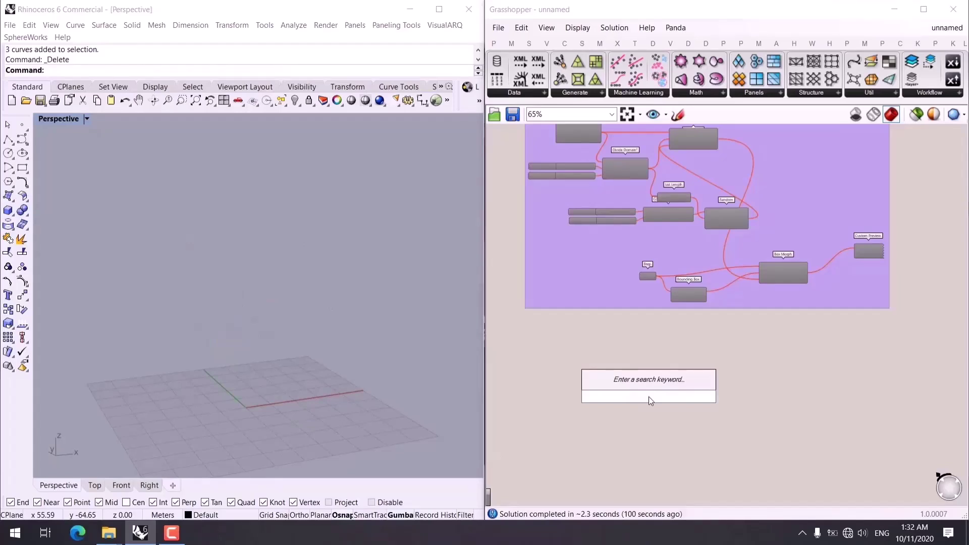
pyautogui.write('circ')
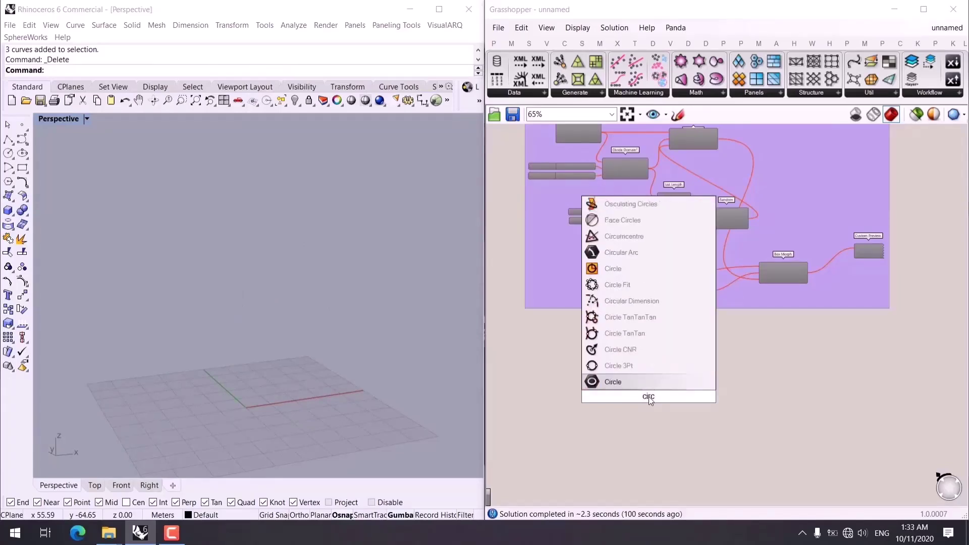
pyautogui.press('Return')
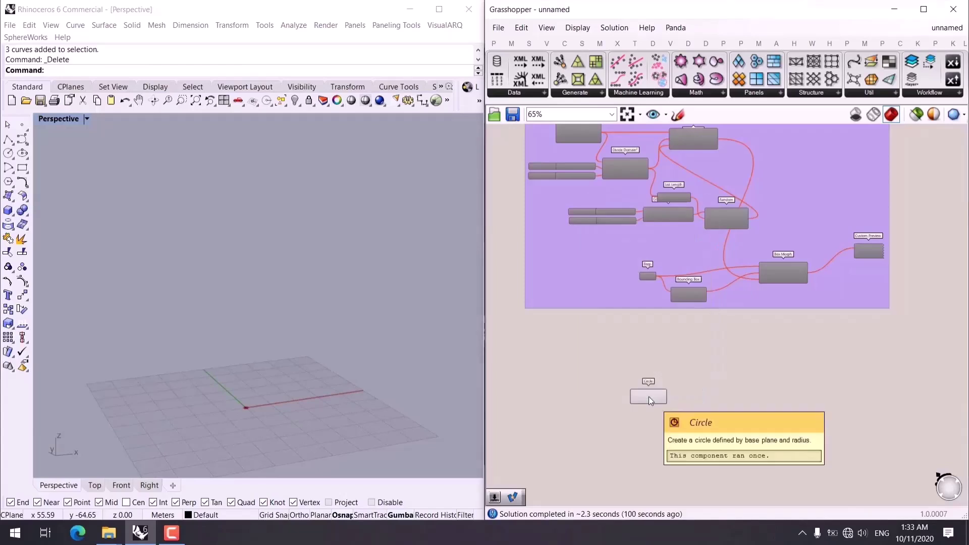
pyautogui.scroll(5, 649, 396)
# Add a Construct Point component and position the Circle component beside its Point output.
pyautogui.doubleClick(606, 376)
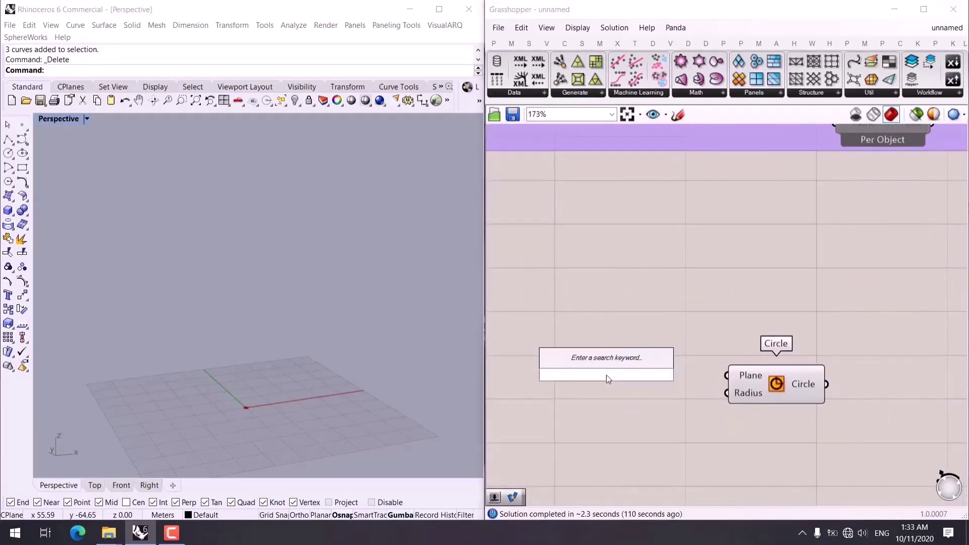
pyautogui.write('yz')
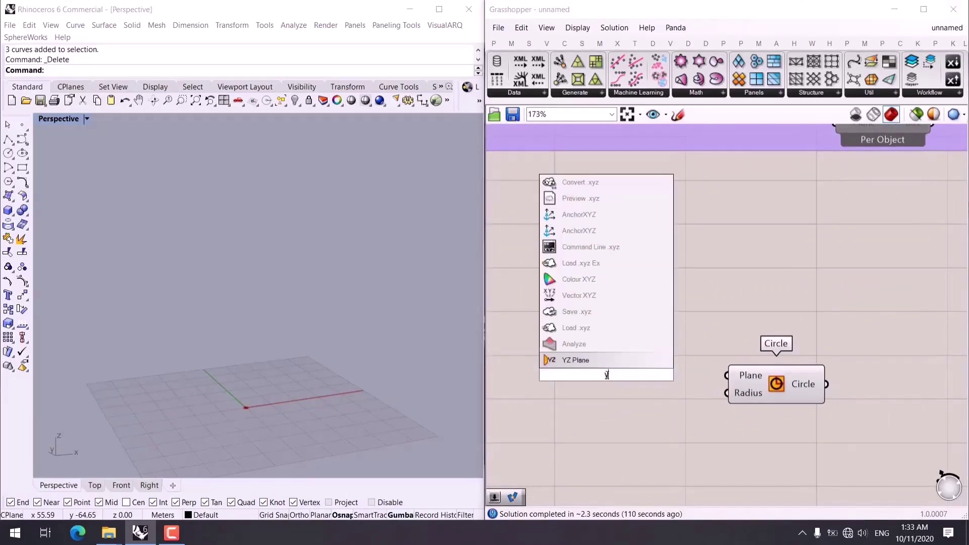
pyautogui.press('BackSpace')
pyautogui.press('BackSpace')
pyautogui.write('xyz')
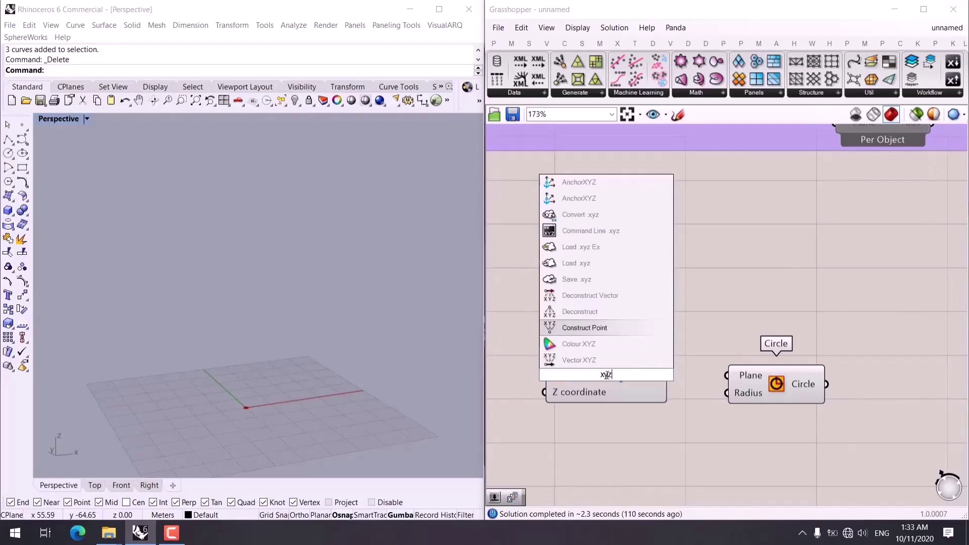
pyautogui.press('Return')
pyautogui.moveTo(621, 389); pyautogui.dragTo(621, 351, button='right')
pyautogui.moveTo(774, 347); pyautogui.dragTo(804, 361)
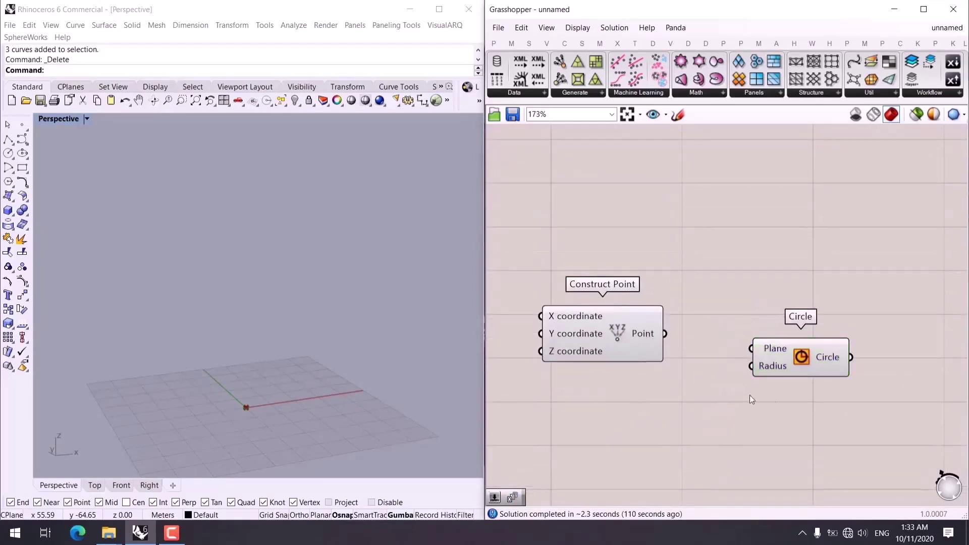
# Place a Gene Pool in front of the Construct Point inputs.
pyautogui.moveTo(616, 361); pyautogui.dragTo(736, 361, button='right')
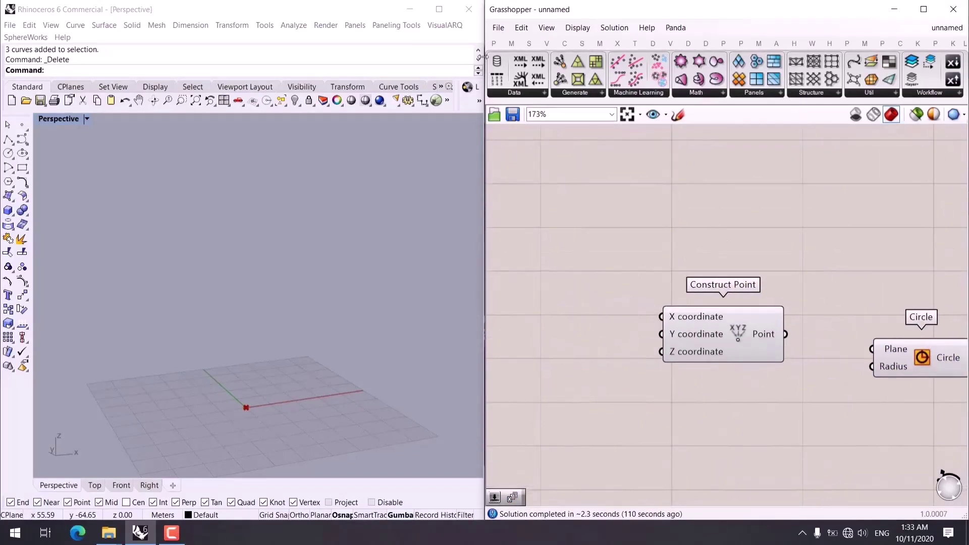
pyautogui.click(493, 43)
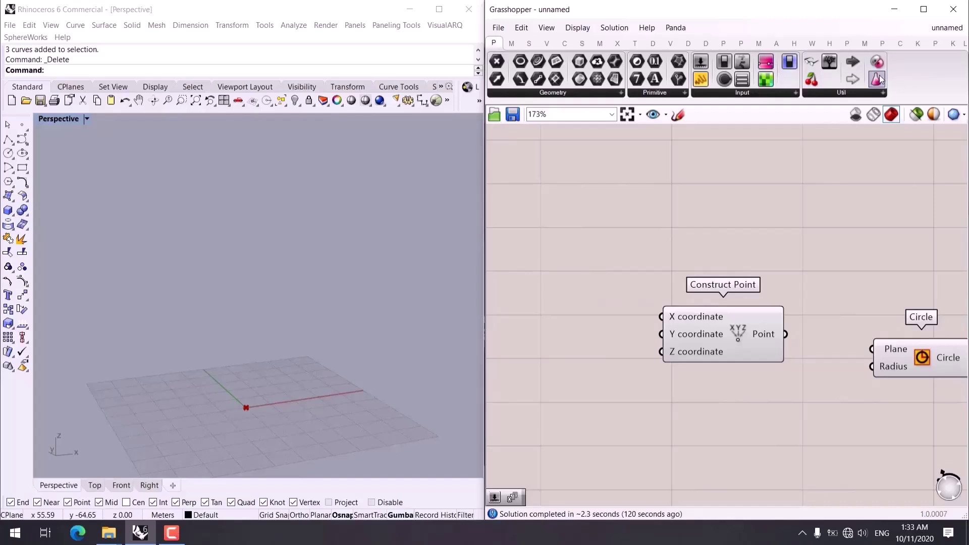
pyautogui.moveTo(878, 79); pyautogui.dragTo(562, 359)
# Configure the Gene Pool with a gene count of 3 and a maximum of 30.
pyautogui.rightClick(586, 324)
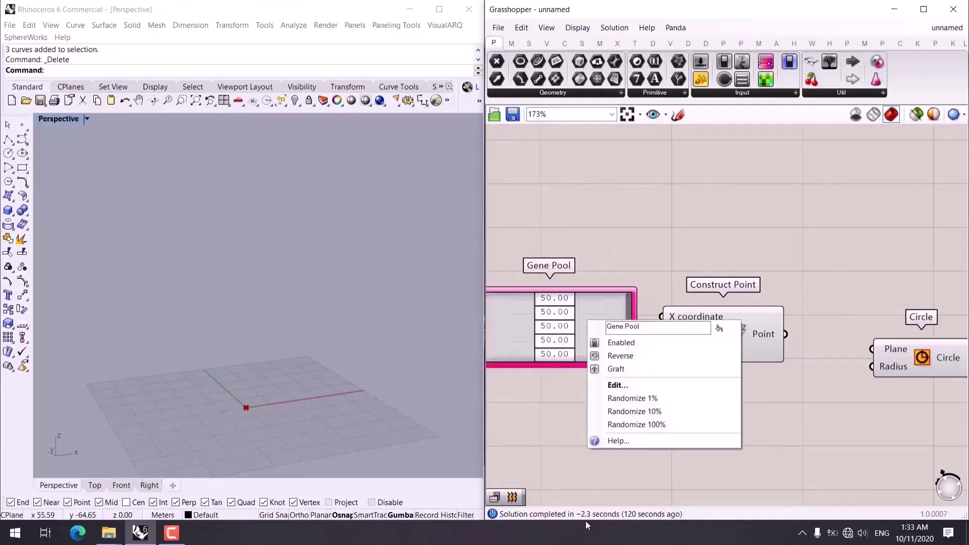
pyautogui.click(624, 386)
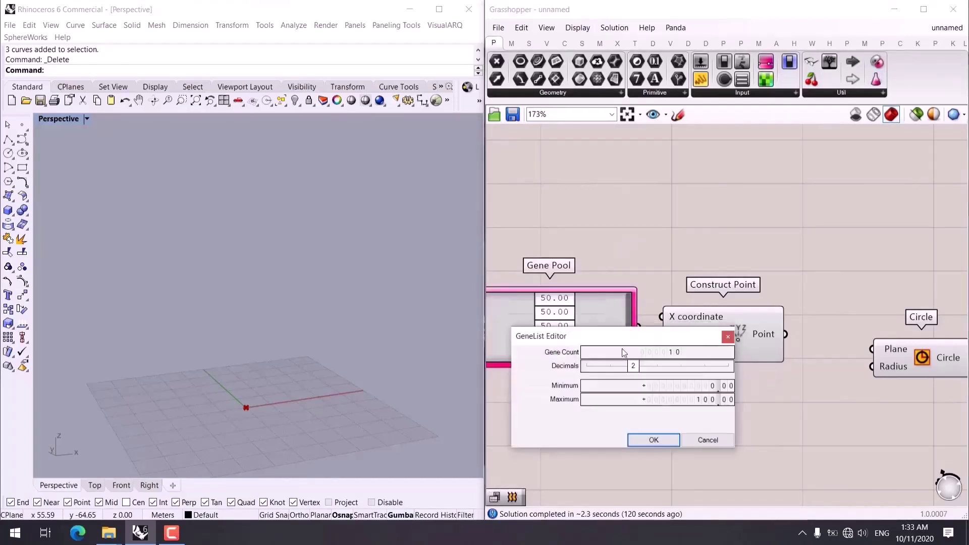
pyautogui.doubleClick(663, 353)
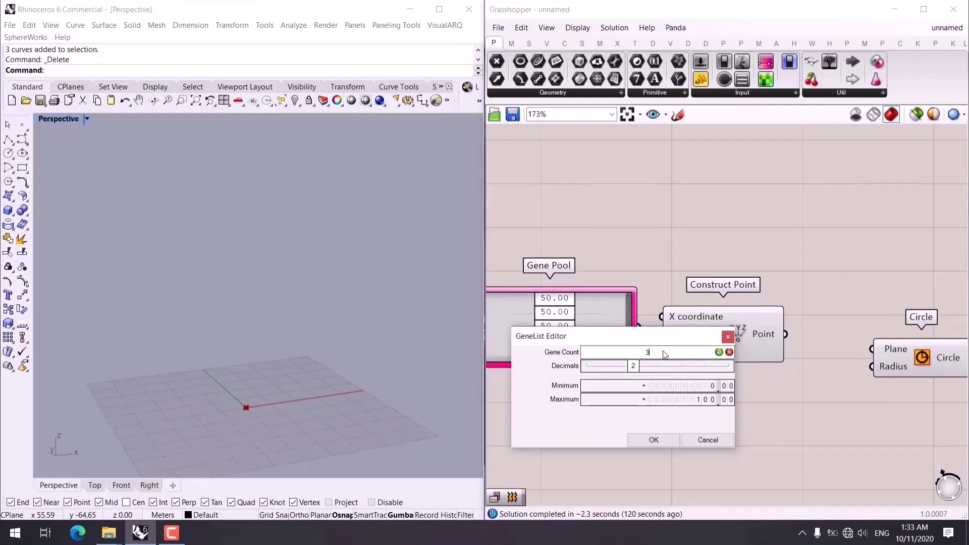
pyautogui.press('Return')
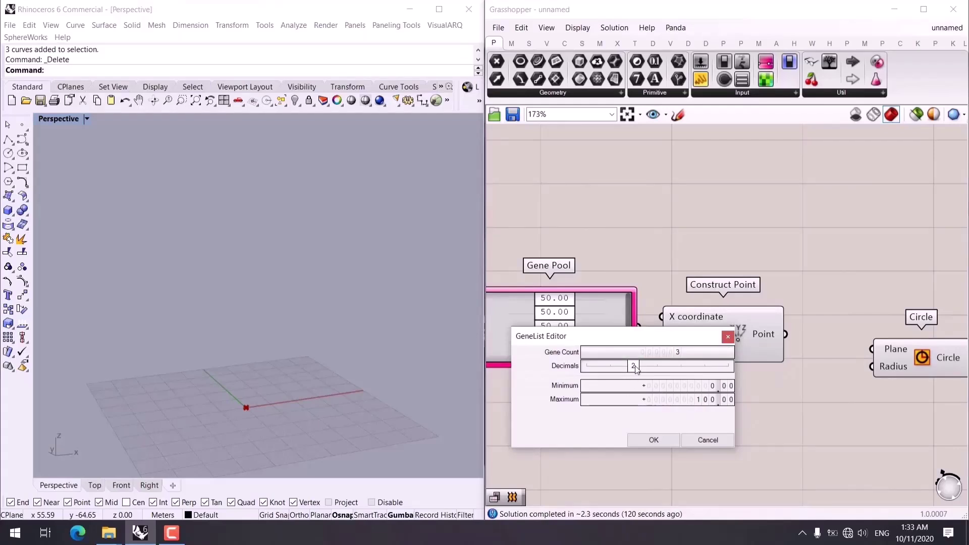
pyautogui.doubleClick(688, 402)
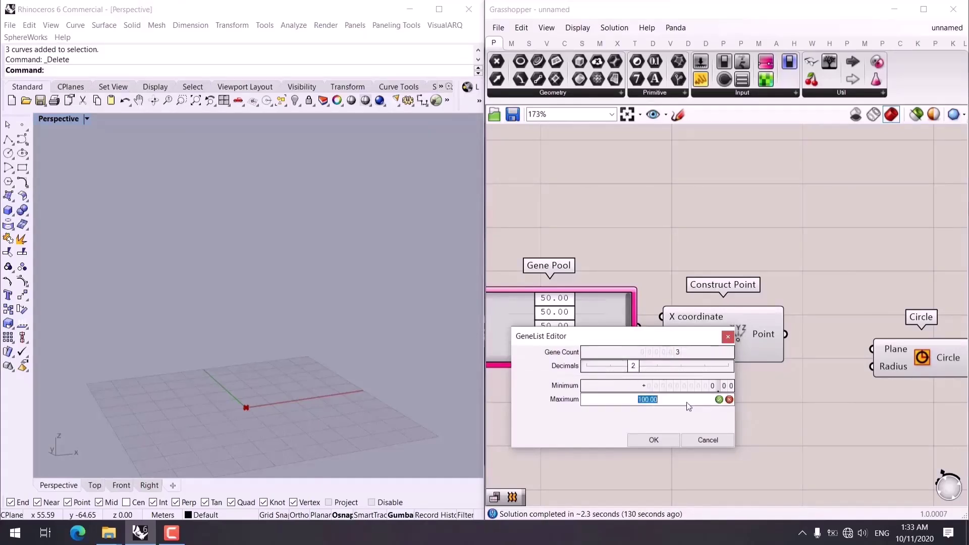
pyautogui.write('30')
pyautogui.press('Return')
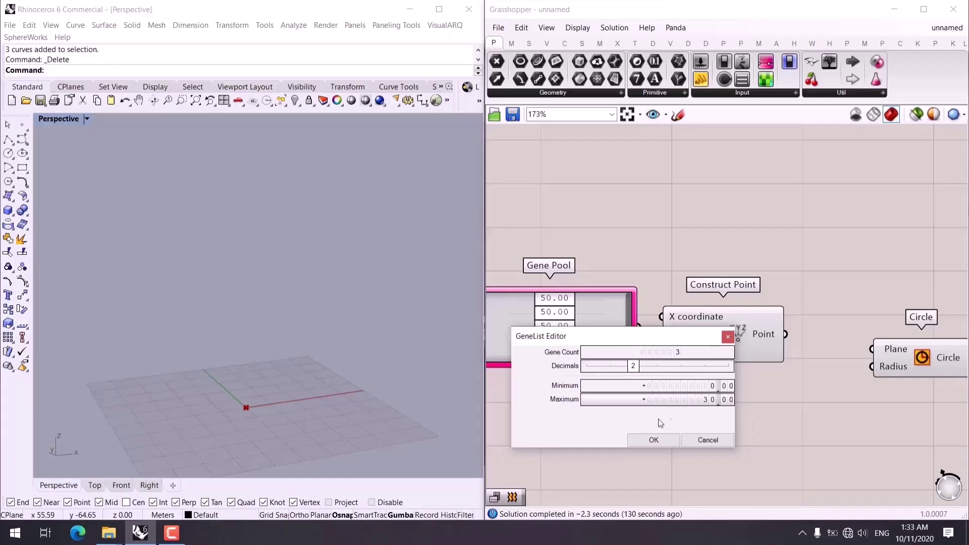
pyautogui.click(661, 439)
# Connect Construct Point's output to Circle's Plane input and the Gene Pool to the Z coordinate.
pyautogui.moveTo(799, 351); pyautogui.dragTo(770, 327, button='right')
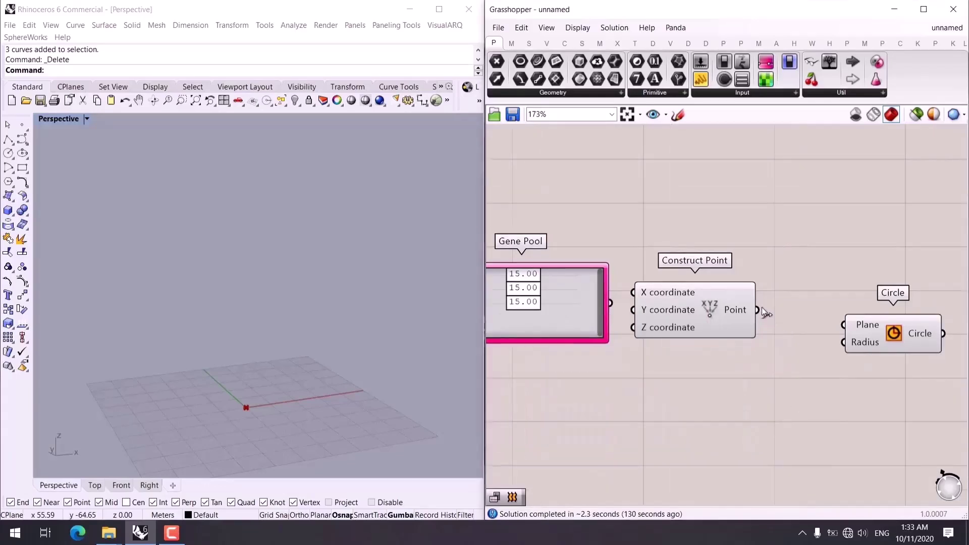
pyautogui.moveTo(757, 309); pyautogui.dragTo(843, 324)
pyautogui.moveTo(644, 313); pyautogui.dragTo(732, 319, button='right')
pyautogui.click(732, 319)
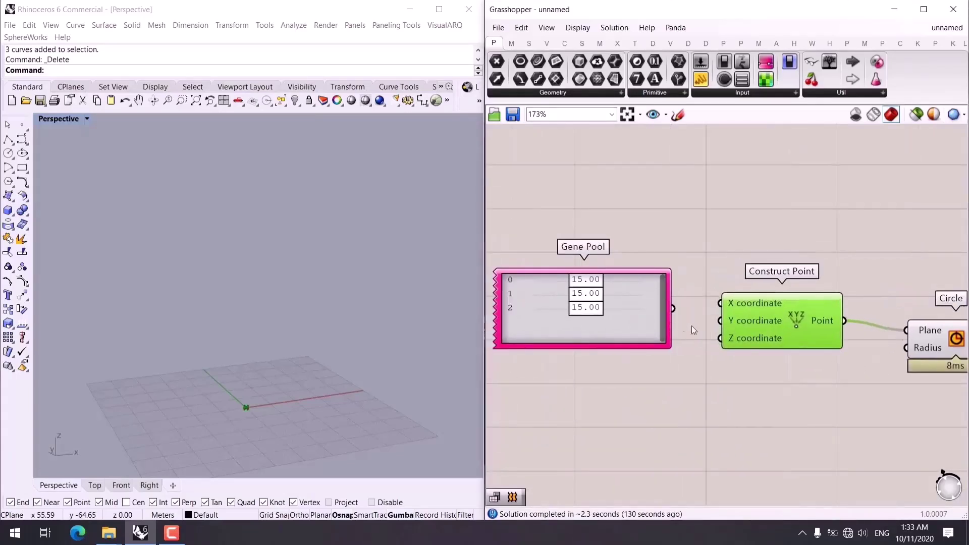
pyautogui.moveTo(676, 308); pyautogui.dragTo(721, 341)
# Set gene 0 to 0.00 and gene 2 to 30.00 in the Gene Pool.
pyautogui.moveTo(692, 372); pyautogui.dragTo(750, 395, button='right')
pyautogui.moveTo(654, 307); pyautogui.dragTo(453, 311)
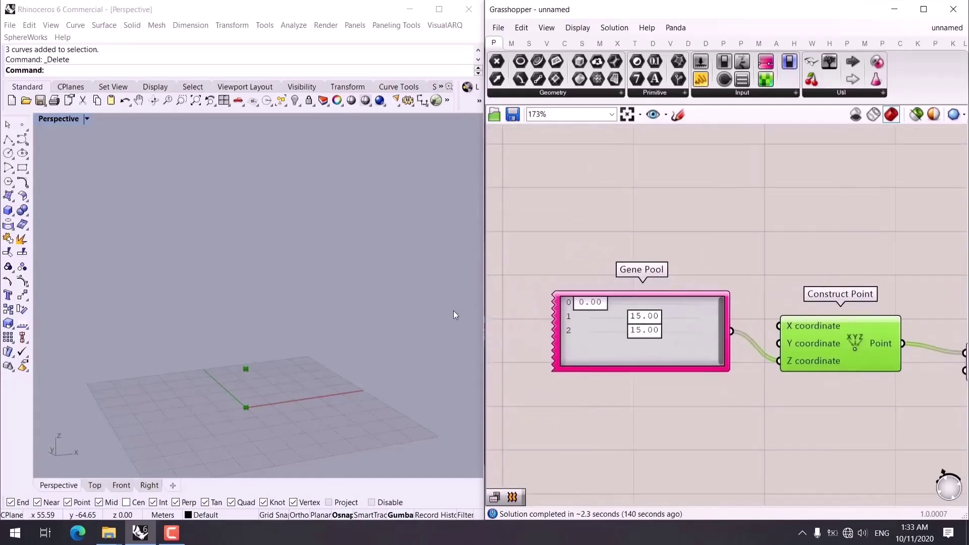
pyautogui.moveTo(644, 337); pyautogui.dragTo(699, 330)
pyautogui.moveTo(262, 391); pyautogui.dragTo(389, 398, button='right')
pyautogui.moveTo(756, 369); pyautogui.dragTo(696, 285, button='right')
pyautogui.scroll(-4, 695, 285)
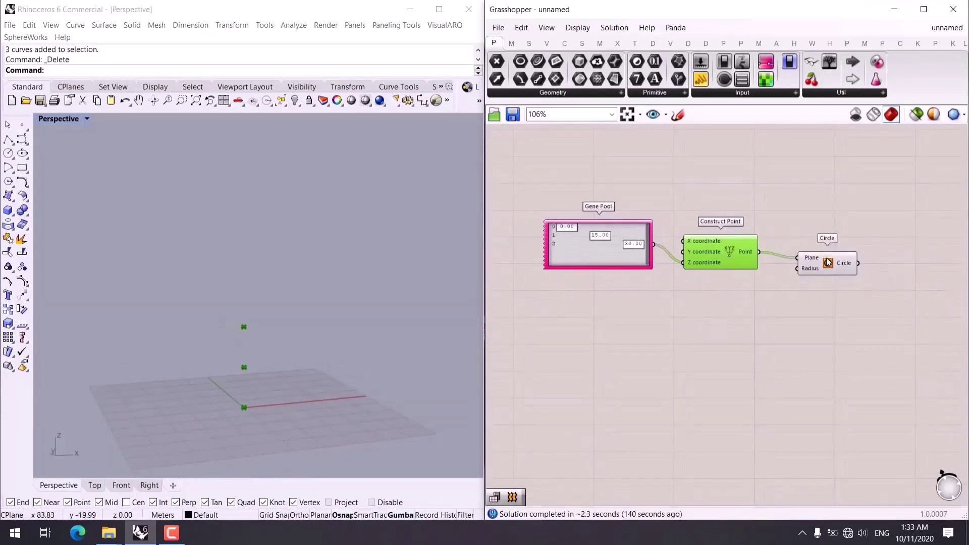
# Copy the Gene Pool below Construct Point and feed it into Circle's Radius, with genes set to 12.95, 6.96 and 12.67.
pyautogui.click(726, 332)
pyautogui.moveTo(620, 231); pyautogui.dragTo(781, 288)
pyautogui.scroll(2, 778, 315)
pyautogui.scroll(4, 696, 357)
pyautogui.moveTo(591, 345); pyautogui.dragTo(626, 363)
pyautogui.moveTo(742, 380); pyautogui.dragTo(666, 384)
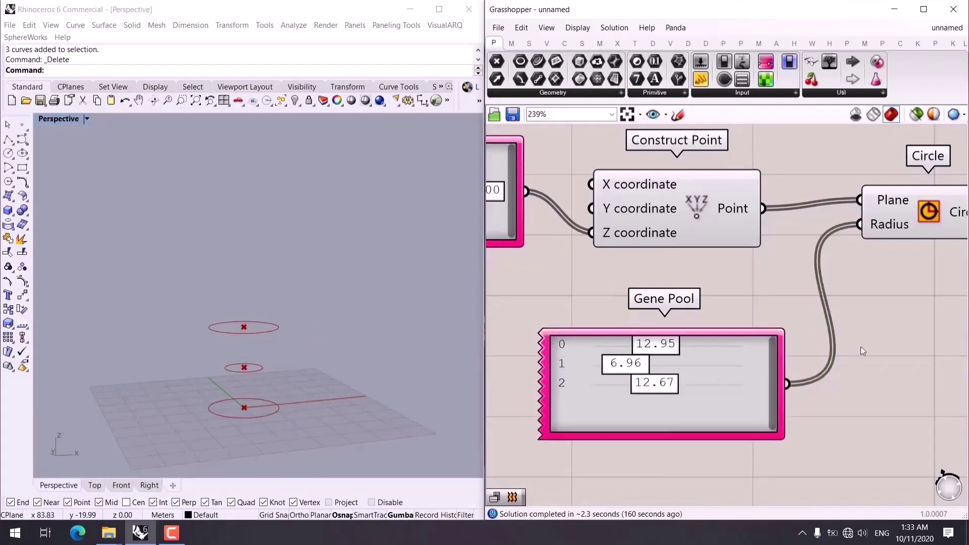
# Add a Divide Curve component after Circle and connect the Circle output to its Curve input.
pyautogui.scroll(-2, 543, 314)
pyautogui.scroll(3, 235, 336)
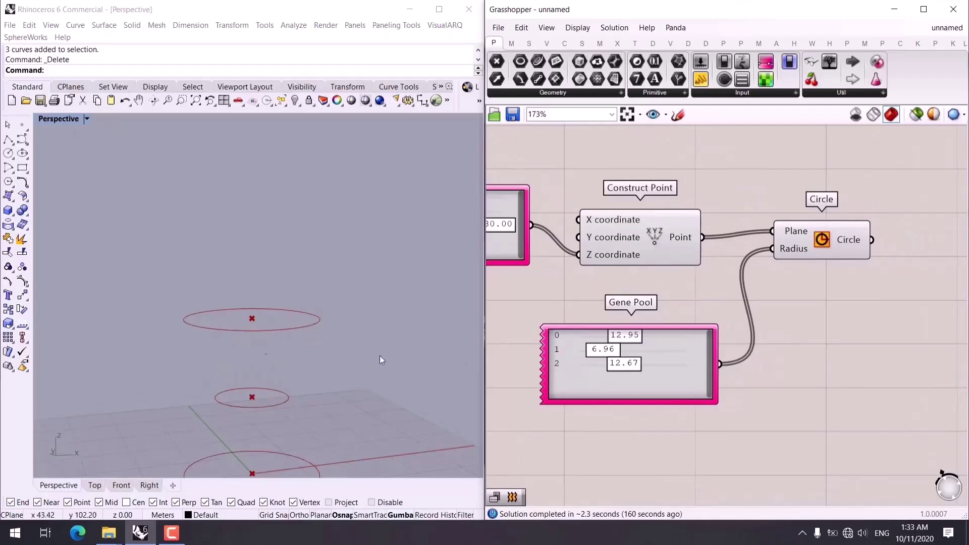
pyautogui.moveTo(496, 258); pyautogui.dragTo(617, 212, button='right')
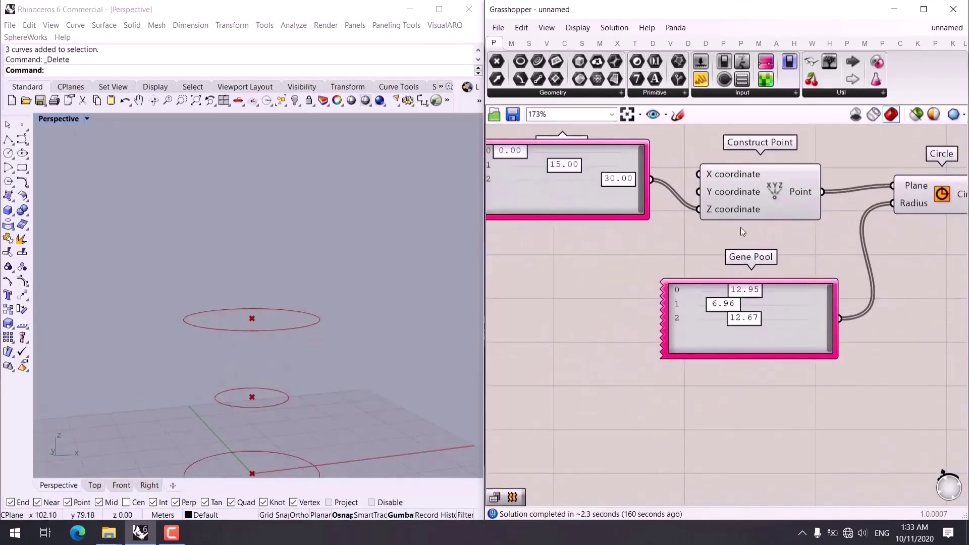
pyautogui.scroll(-3, 786, 266)
pyautogui.keyDown('shift'); pyautogui.moveTo(283, 323); pyautogui.dragTo(223, 234, button='right'); pyautogui.keyUp('shift')
pyautogui.moveTo(222, 268); pyautogui.dragTo(265, 256, button='right')
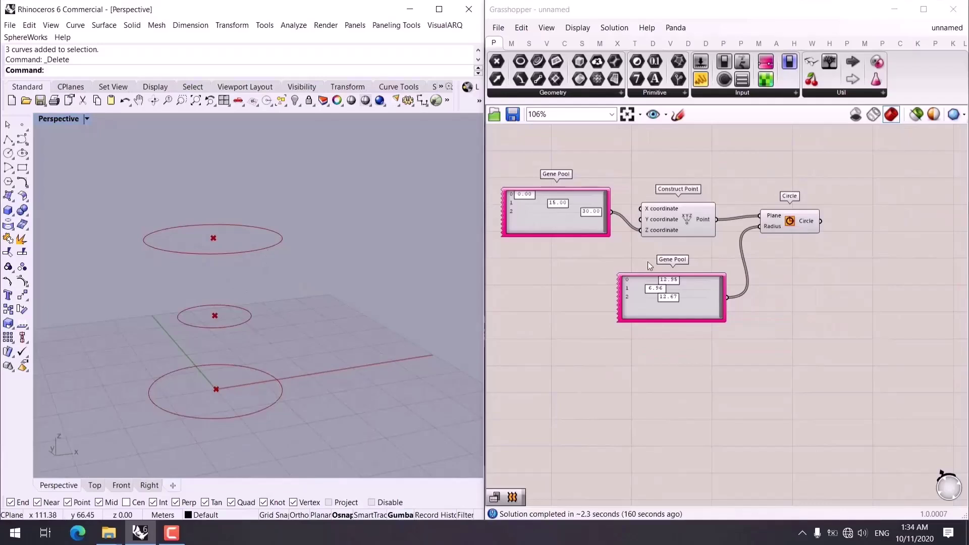
pyautogui.moveTo(816, 285); pyautogui.dragTo(732, 336, button='right')
pyautogui.doubleClick(822, 303)
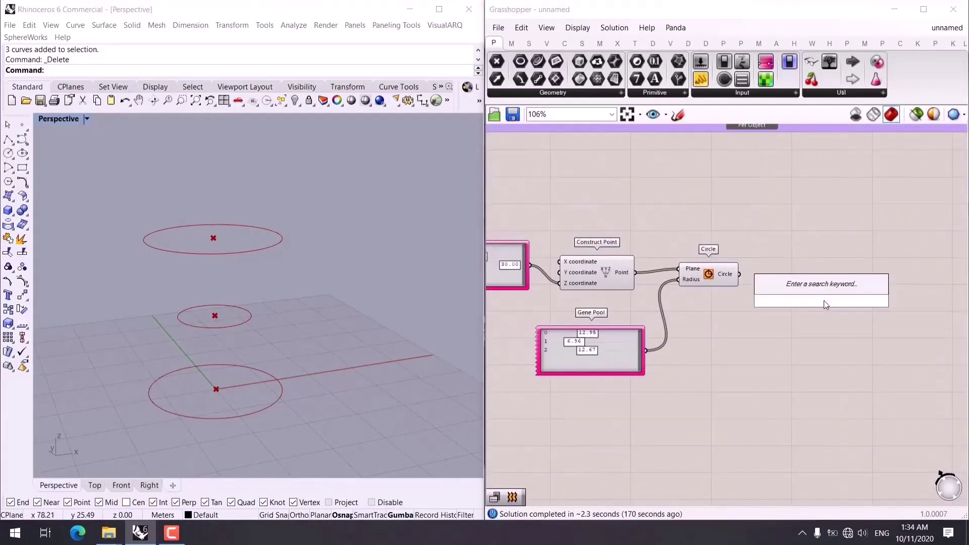
pyautogui.write('div')
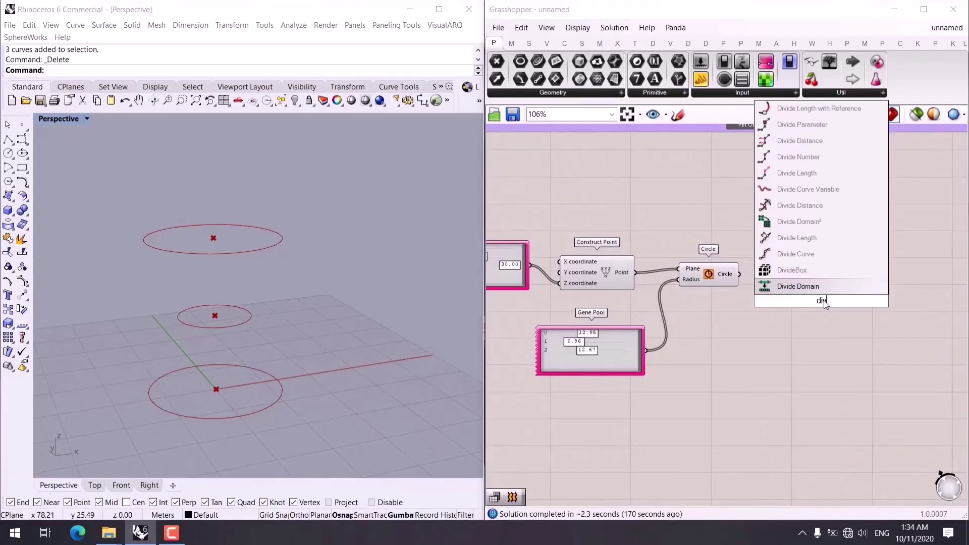
pyautogui.press('Up')
pyautogui.press('Up')
pyautogui.press('Return')
pyautogui.scroll(3, 821, 300)
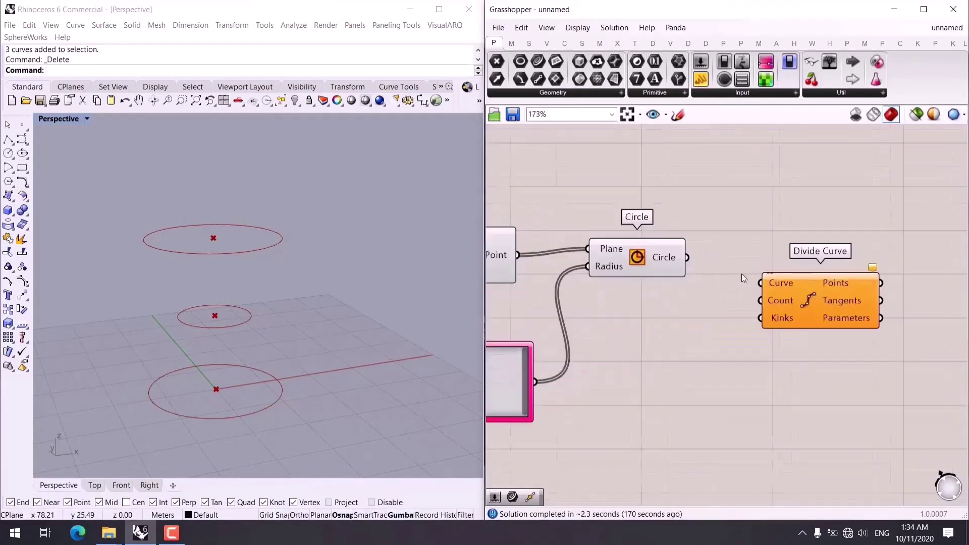
pyautogui.moveTo(760, 282); pyautogui.dragTo(686, 258)
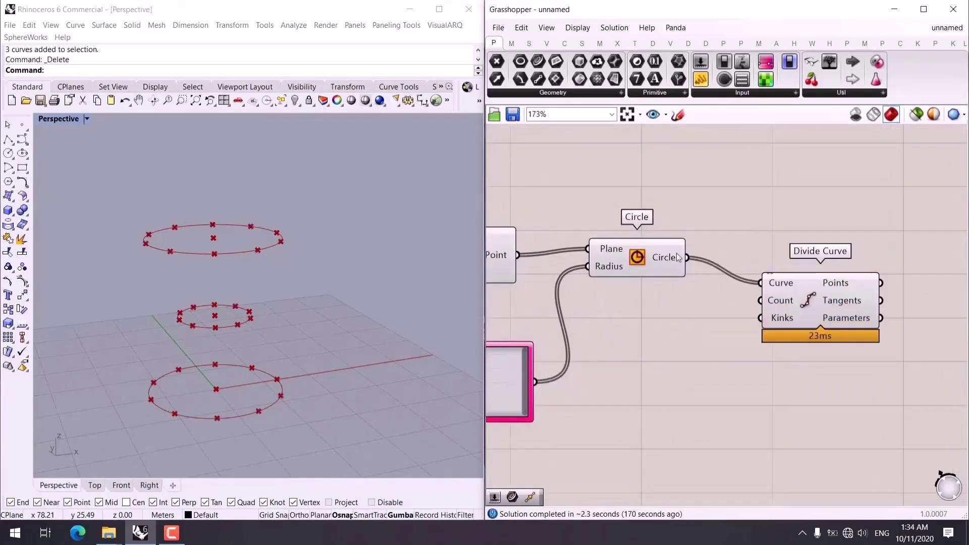
# Graft the Circle component's output and connect it to a new Param Viewer placed above Divide Curve.
pyautogui.moveTo(666, 259)
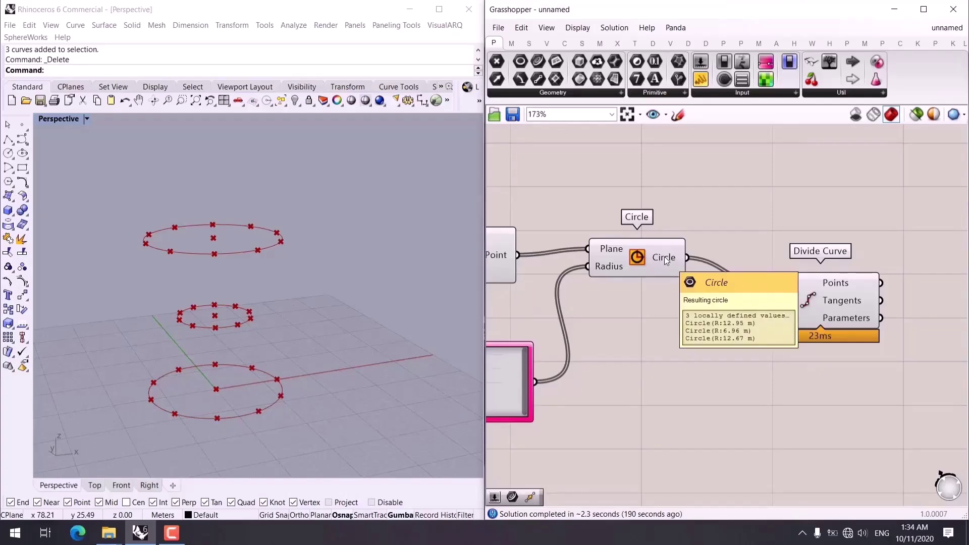
pyautogui.rightClick(664, 256)
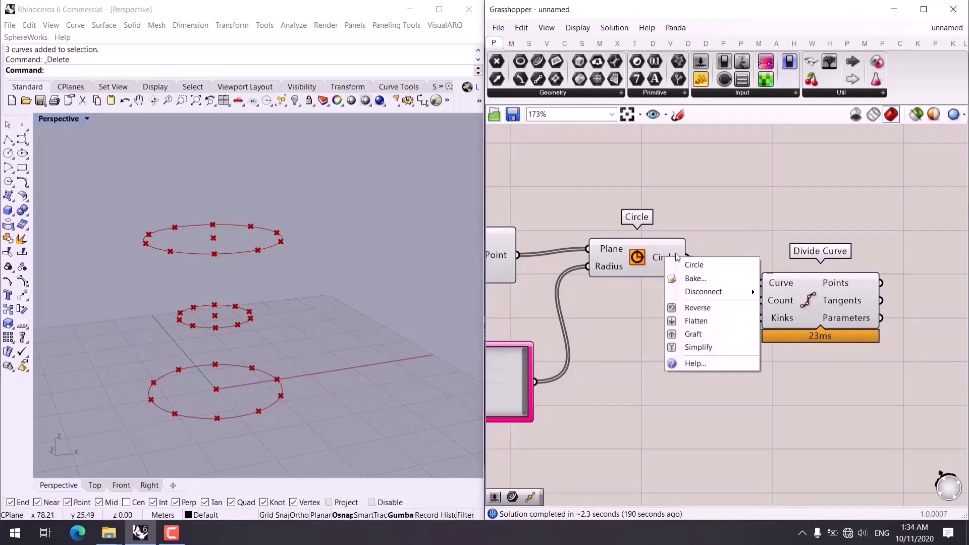
pyautogui.click(685, 334)
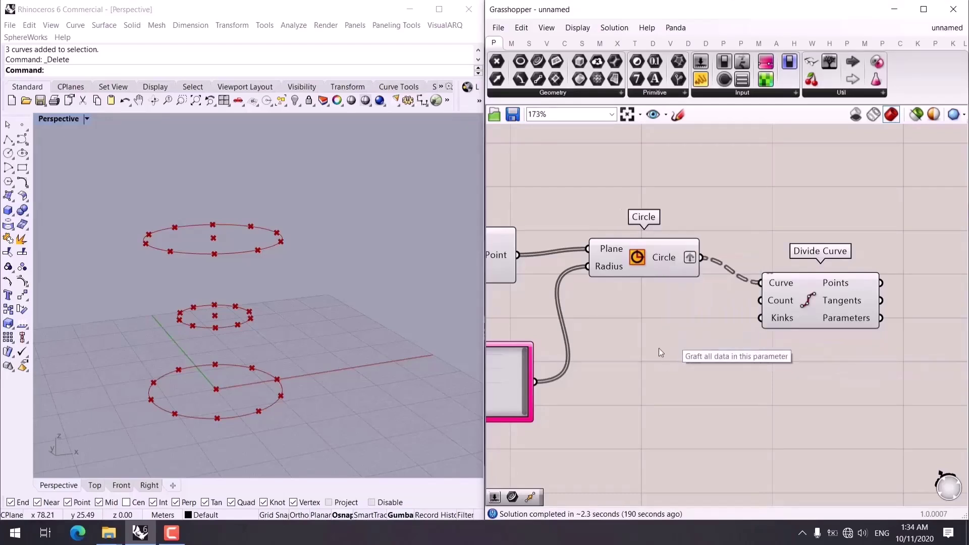
pyautogui.moveTo(682, 333); pyautogui.dragTo(634, 333, button='right')
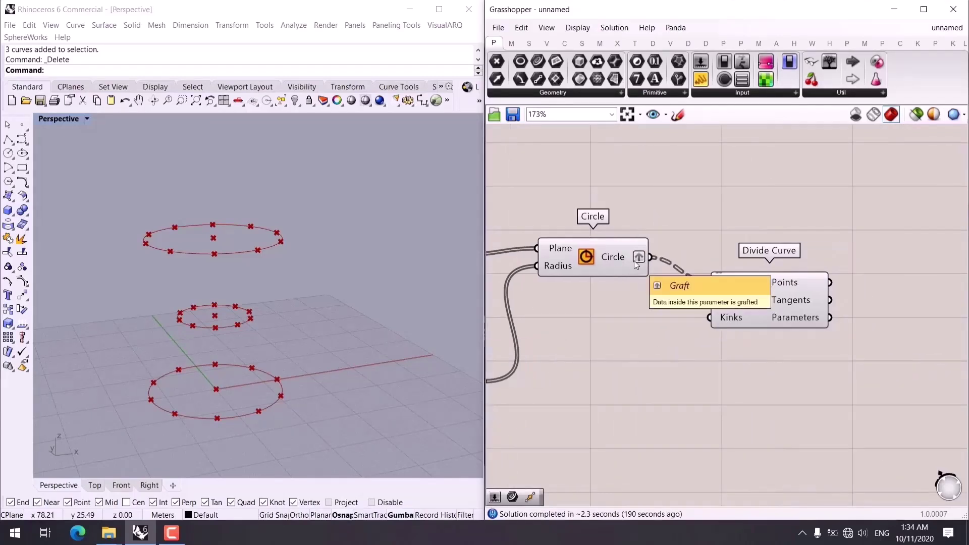
pyautogui.moveTo(829, 61); pyautogui.dragTo(728, 231)
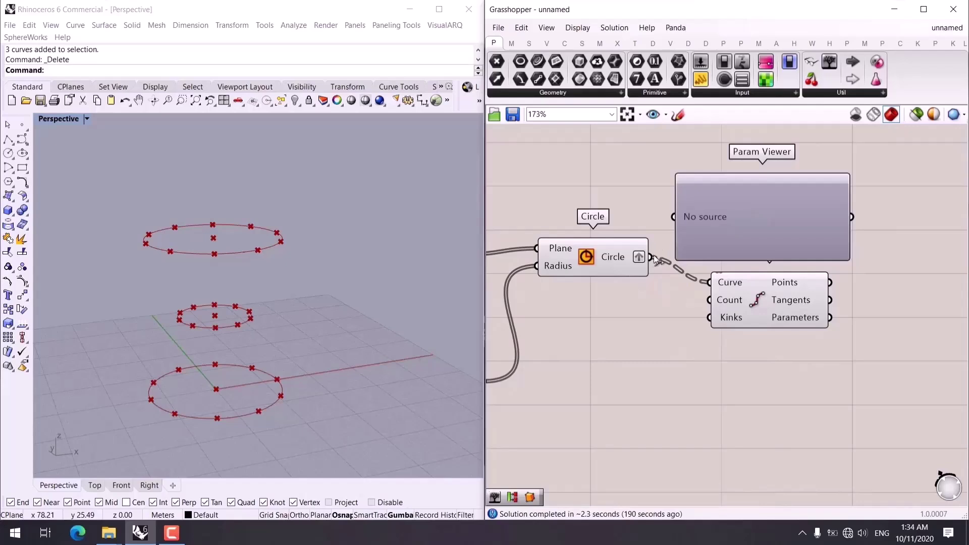
pyautogui.moveTo(653, 255); pyautogui.dragTo(674, 216)
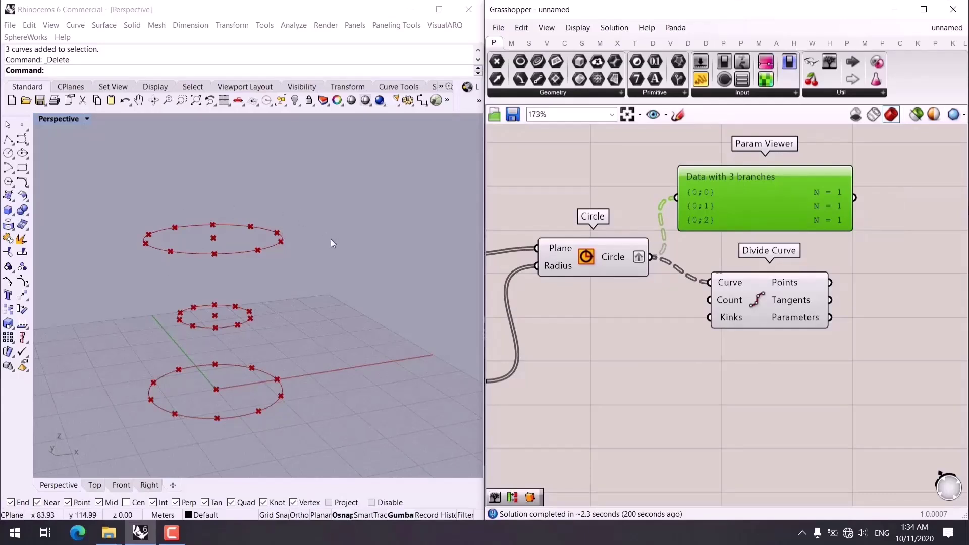
# Create a number slider with the value 16 and connect it to Divide Curve's Count input.
pyautogui.moveTo(598, 343); pyautogui.dragTo(644, 338, button='right')
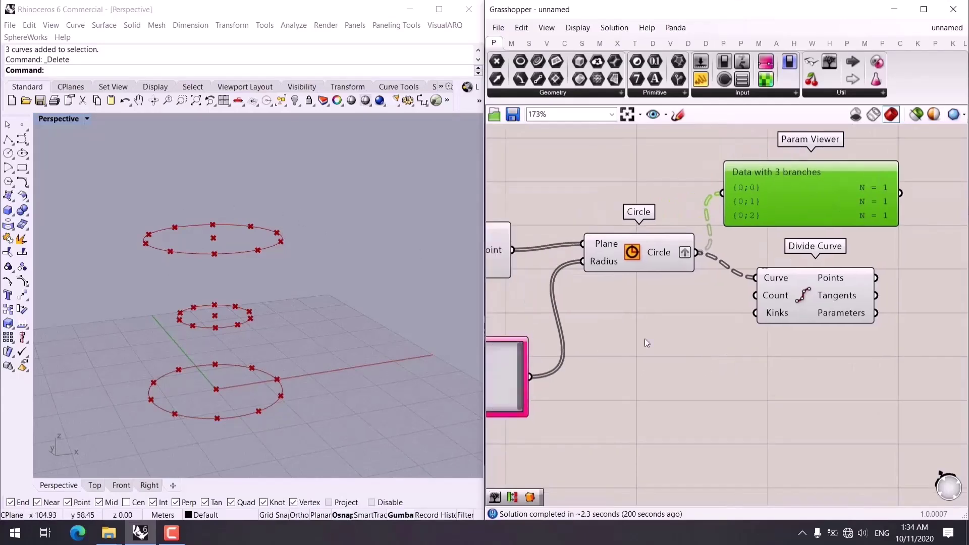
pyautogui.doubleClick(644, 338)
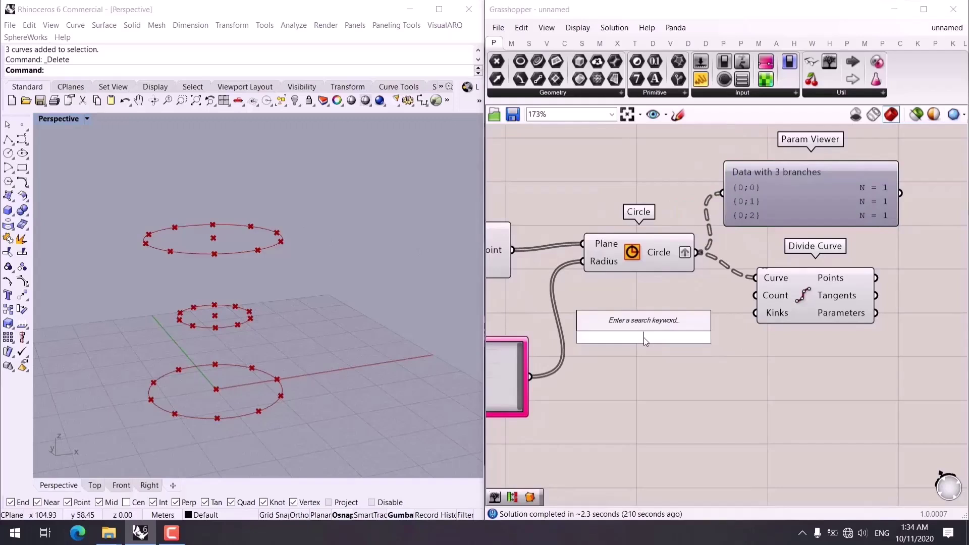
pyautogui.write('163')
pyautogui.press('Return')
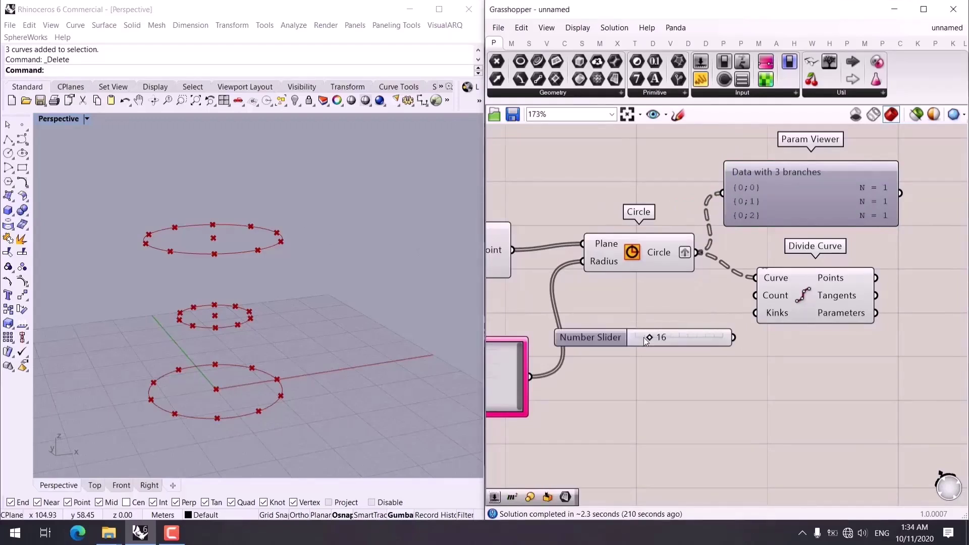
pyautogui.moveTo(738, 339); pyautogui.dragTo(756, 296)
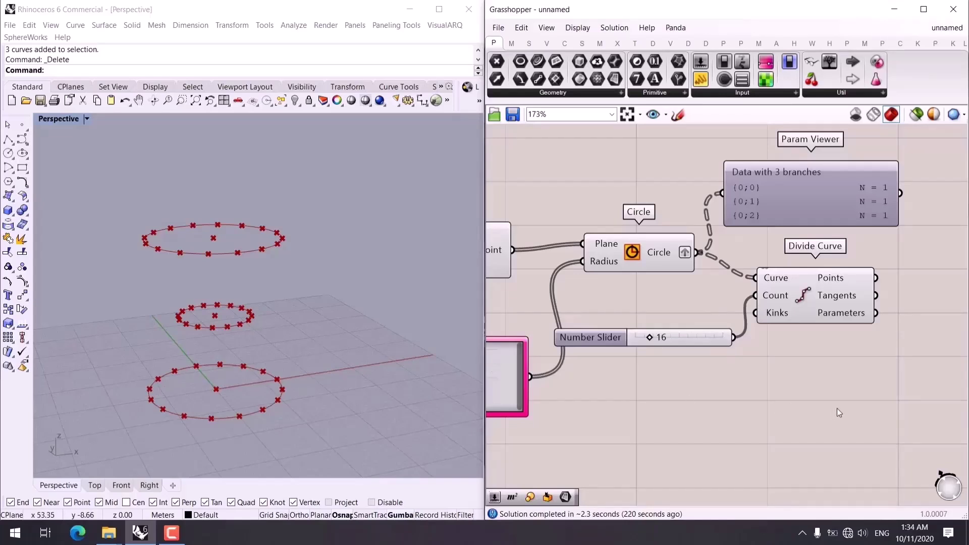
# Copy the Param Viewer to the far side of Divide Curve and connect Divide Curve's Points output to it.
pyautogui.moveTo(825, 419); pyautogui.dragTo(681, 433, button='right')
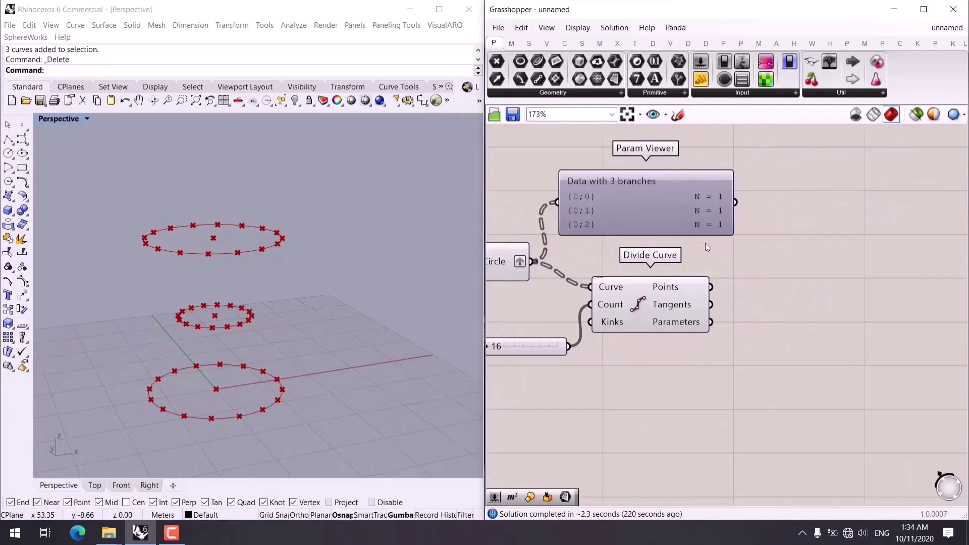
pyautogui.scroll(-2, 707, 248)
pyautogui.moveTo(641, 235); pyautogui.dragTo(783, 282)
pyautogui.moveTo(662, 279); pyautogui.dragTo(725, 266)
pyautogui.moveTo(764, 316); pyautogui.dragTo(752, 322, button='right')
pyautogui.scroll(3, 748, 244)
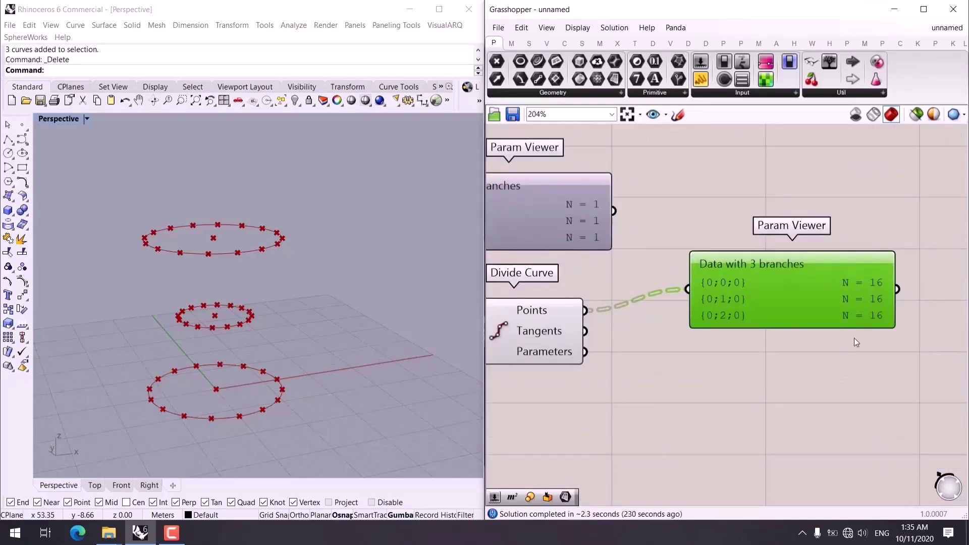
pyautogui.moveTo(765, 273); pyautogui.dragTo(772, 202)
pyautogui.click(780, 310)
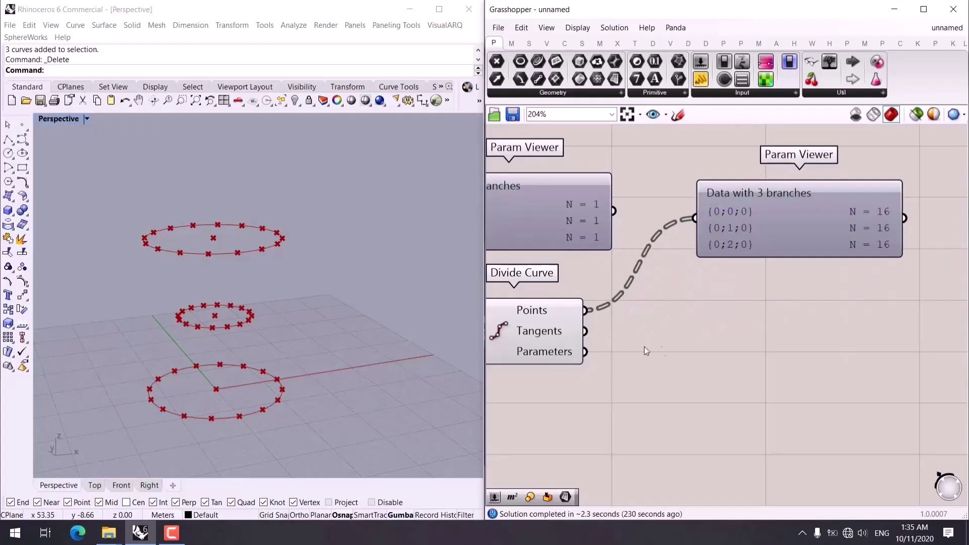
# Add an Interpolate component below the second Param Viewer and connect Divide Curve's Points to its Vertices input.
pyautogui.doubleClick(721, 338)
pyautogui.write('int')
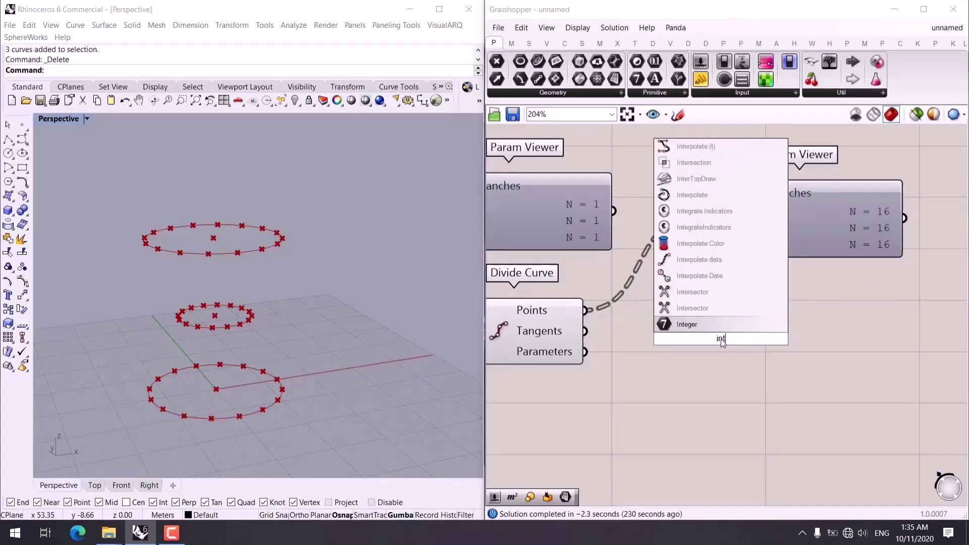
pyautogui.write('er')
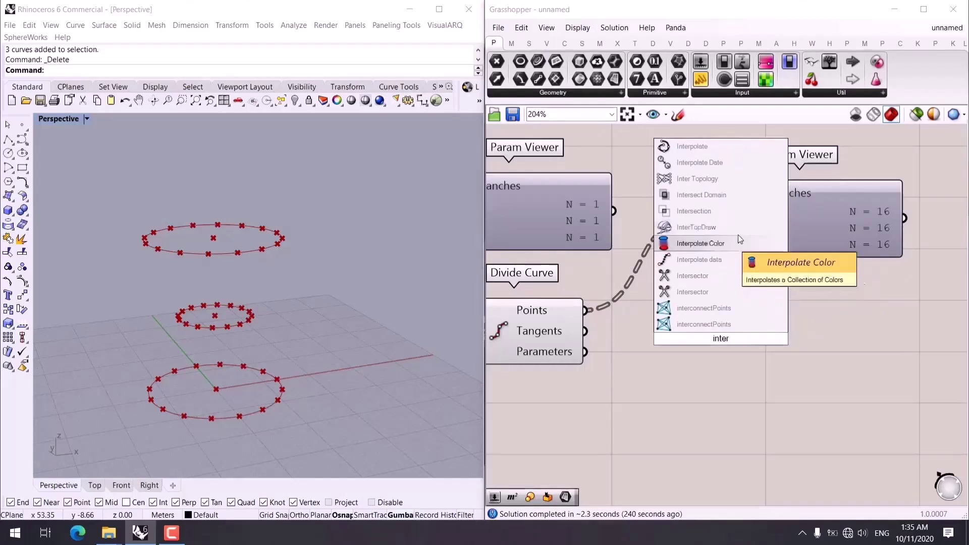
pyautogui.click(708, 150)
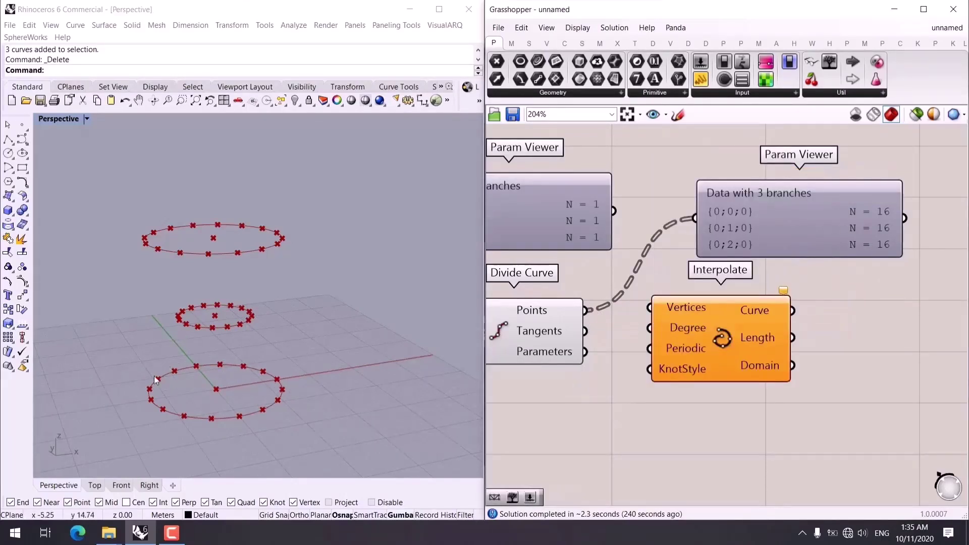
pyautogui.moveTo(586, 310); pyautogui.dragTo(650, 307)
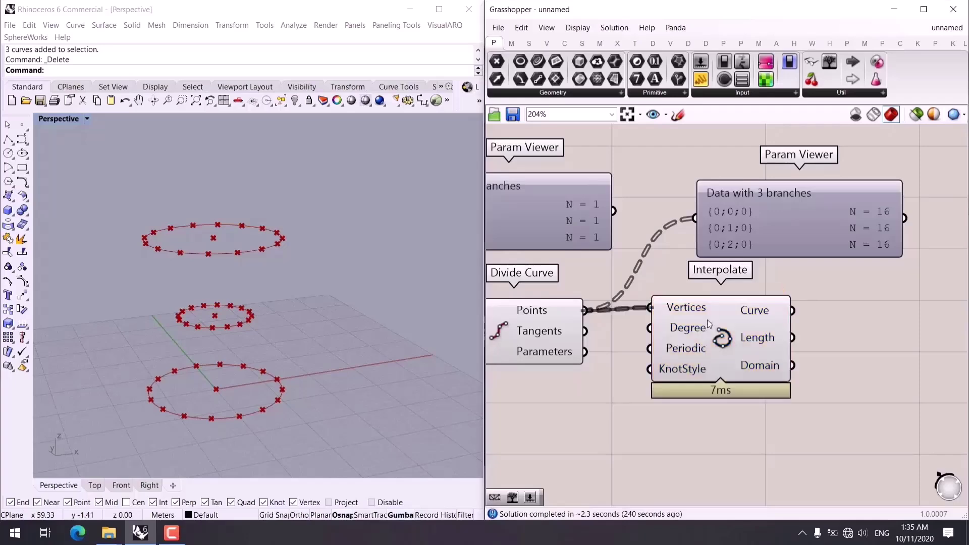
pyautogui.moveTo(707, 319); pyautogui.dragTo(732, 358)
pyautogui.scroll(-2, 657, 293)
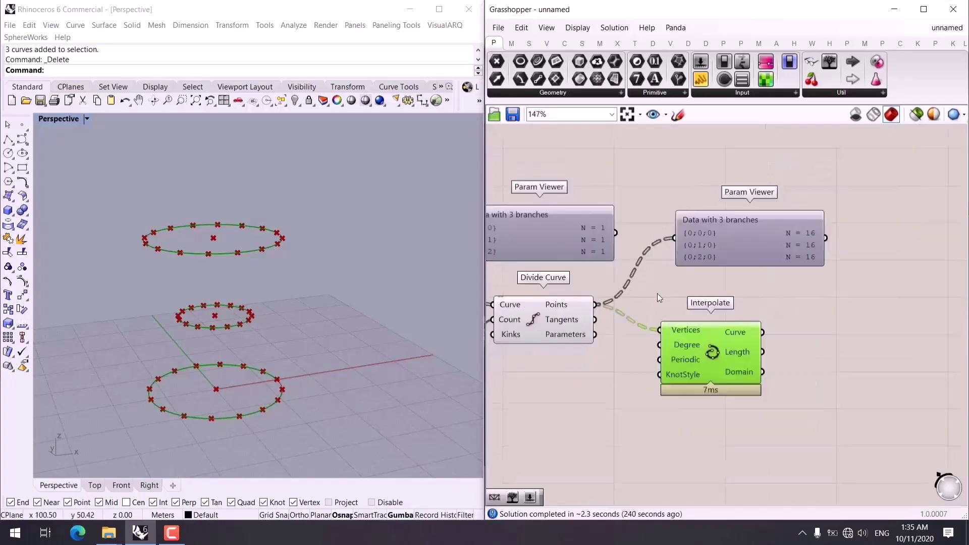
# Turn off the preview of all components upstream of Interpolate, and select Interpolate to highlight its curves.
pyautogui.scroll(-6, 810, 316)
pyautogui.moveTo(799, 352); pyautogui.dragTo(610, 274)
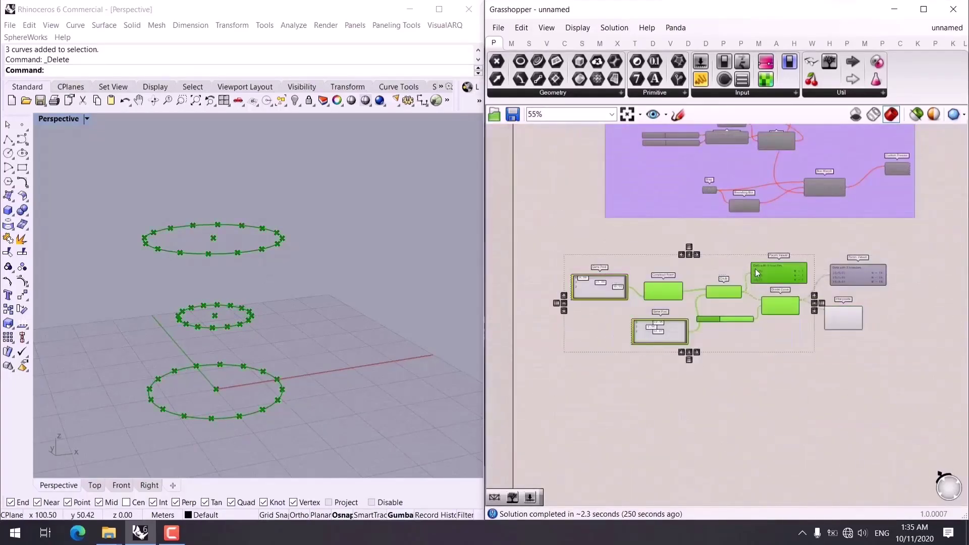
pyautogui.click(749, 340)
pyautogui.scroll(6, 858, 307)
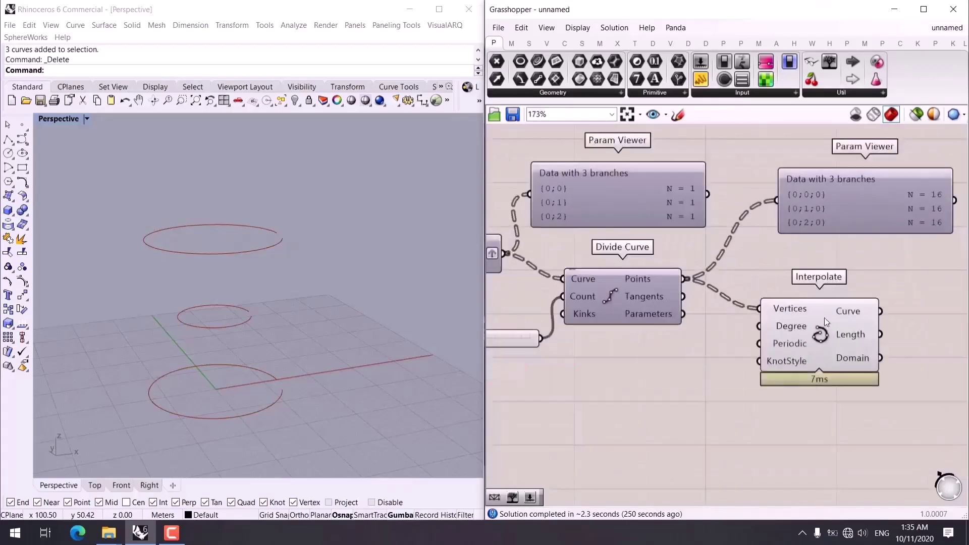
pyautogui.click(825, 316)
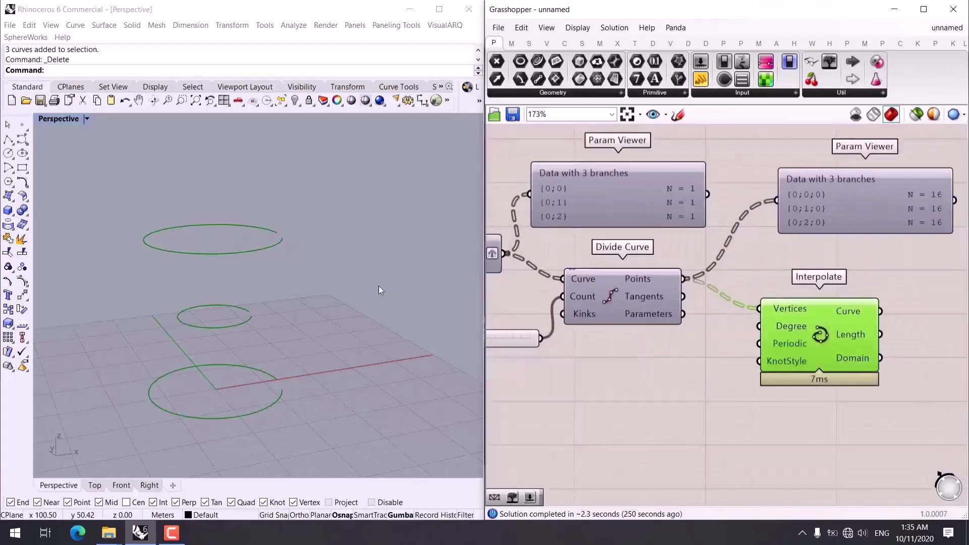
# Turn the preview of the Divide Curve component back on.
pyautogui.click(684, 376)
pyautogui.click(637, 295)
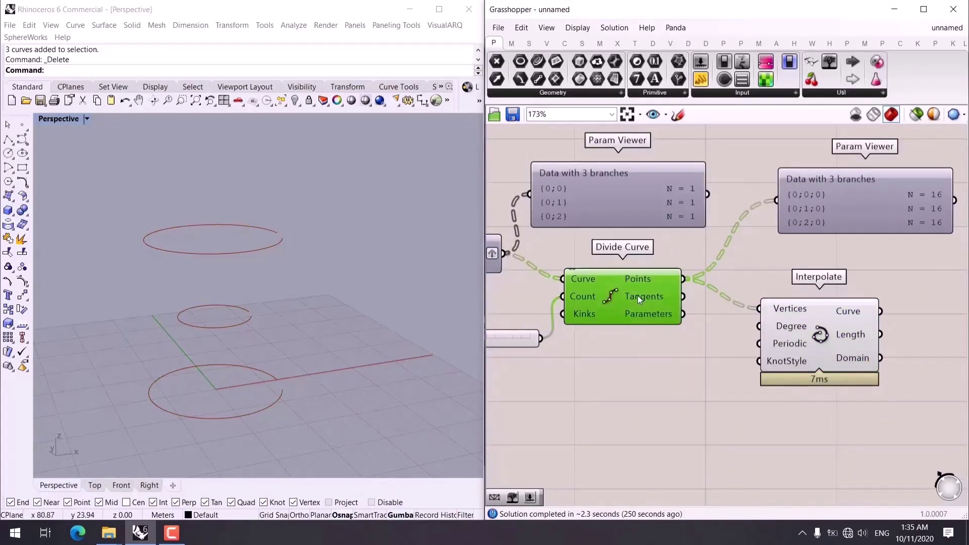
pyautogui.click(675, 373)
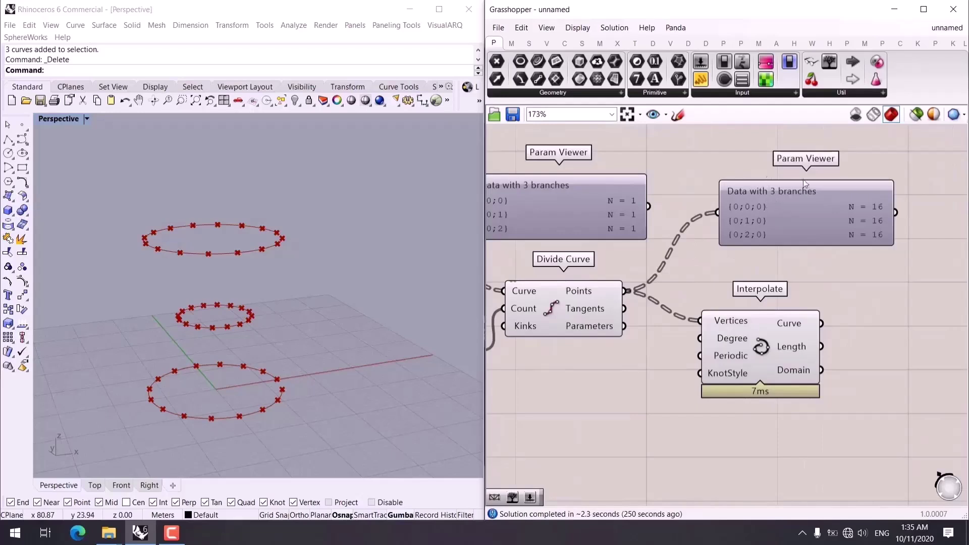
# Move Interpolate farther down and place a Flip Matrix component between it and Divide Curve.
pyautogui.moveTo(795, 206); pyautogui.dragTo(729, 216, button='right')
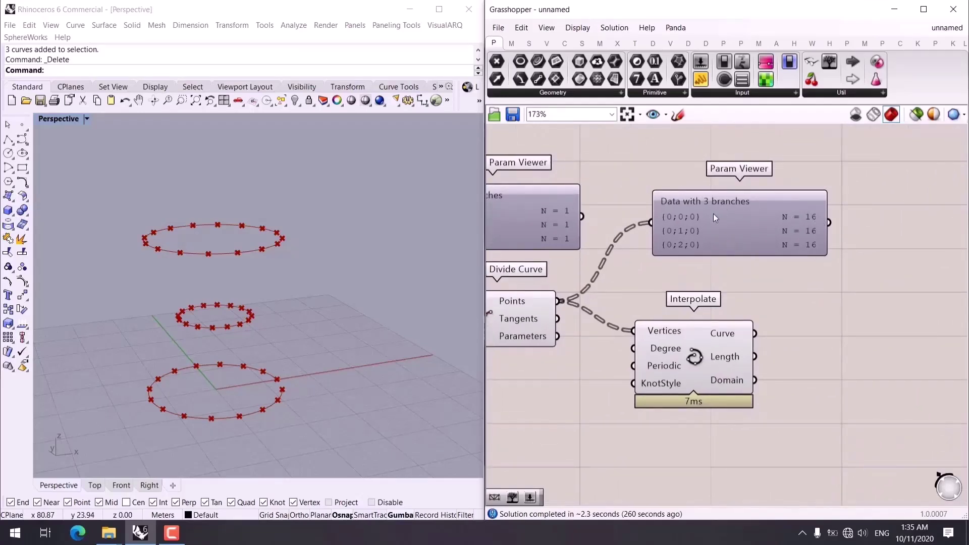
pyautogui.moveTo(677, 346); pyautogui.dragTo(761, 437)
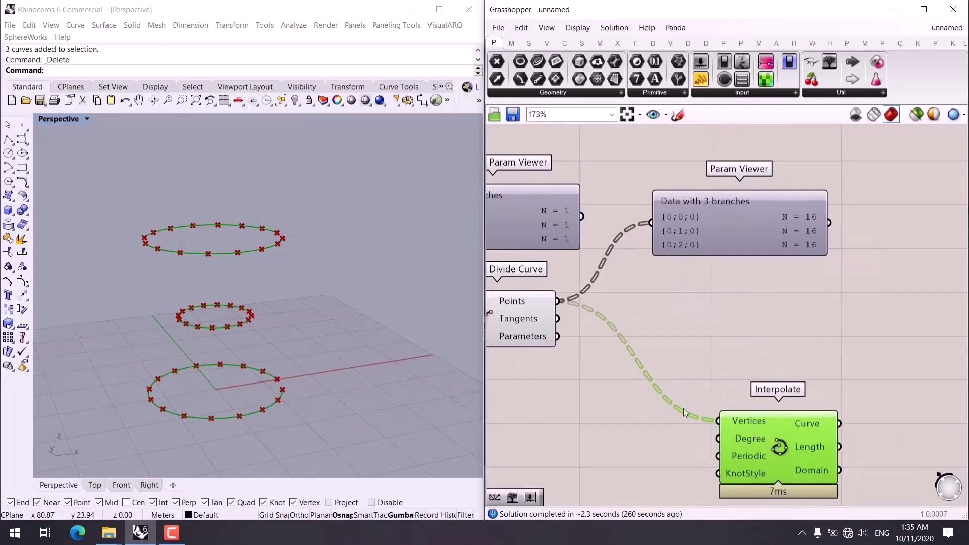
pyautogui.doubleClick(657, 329)
pyautogui.write('flip')
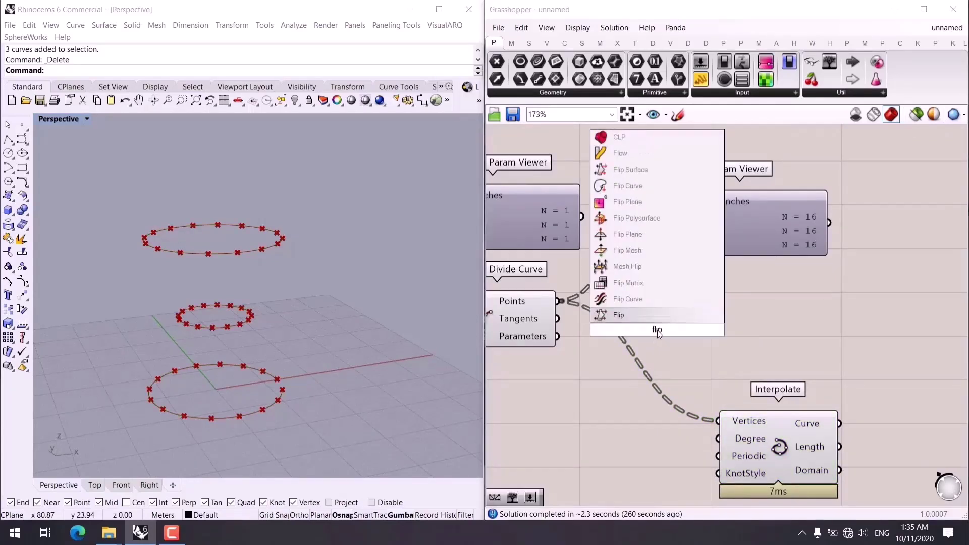
pyautogui.click(658, 283)
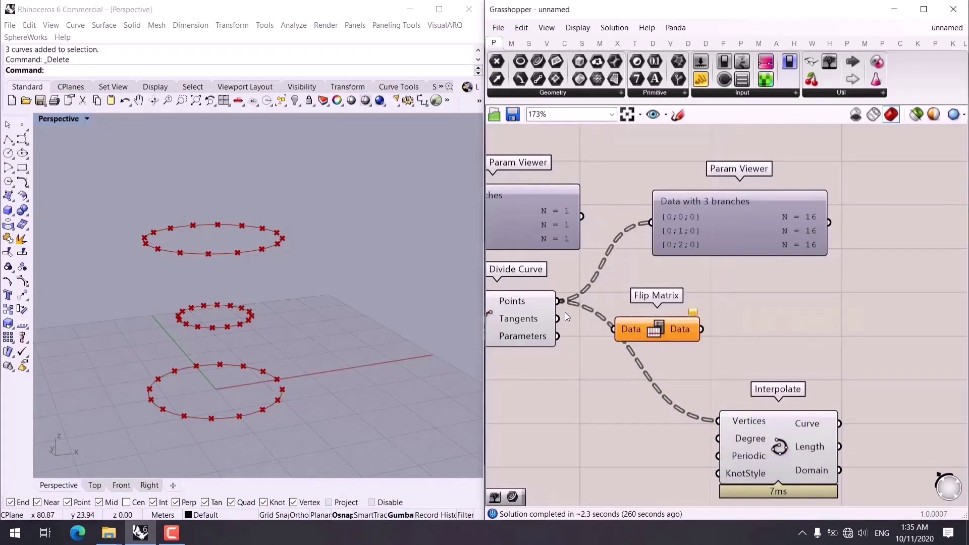
# Route Divide Curve's Points through Flip Matrix into Interpolate's Vertices input, and inspect the resulting vertical curves.
pyautogui.moveTo(559, 301); pyautogui.dragTo(717, 420)
pyautogui.click(666, 334)
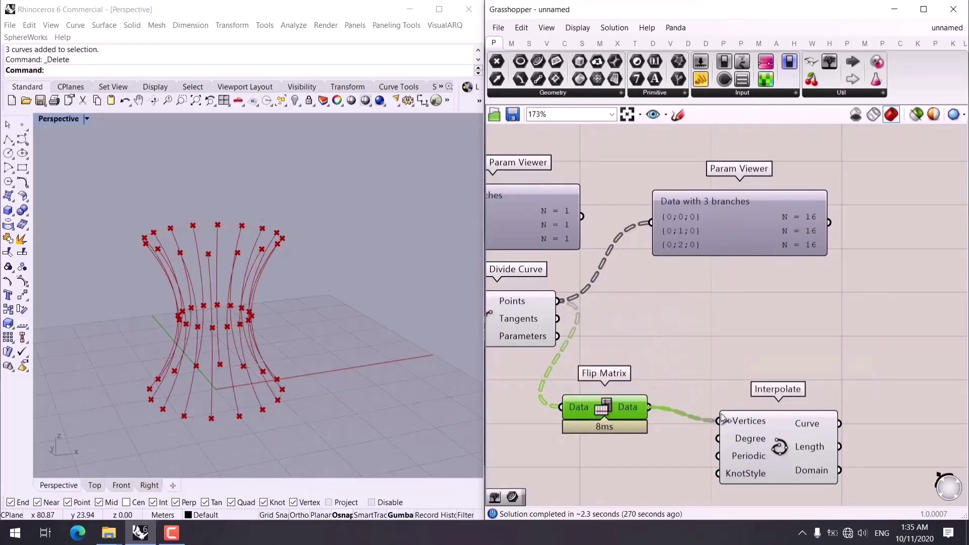
pyautogui.moveTo(252, 353); pyautogui.dragTo(146, 369, button='right')
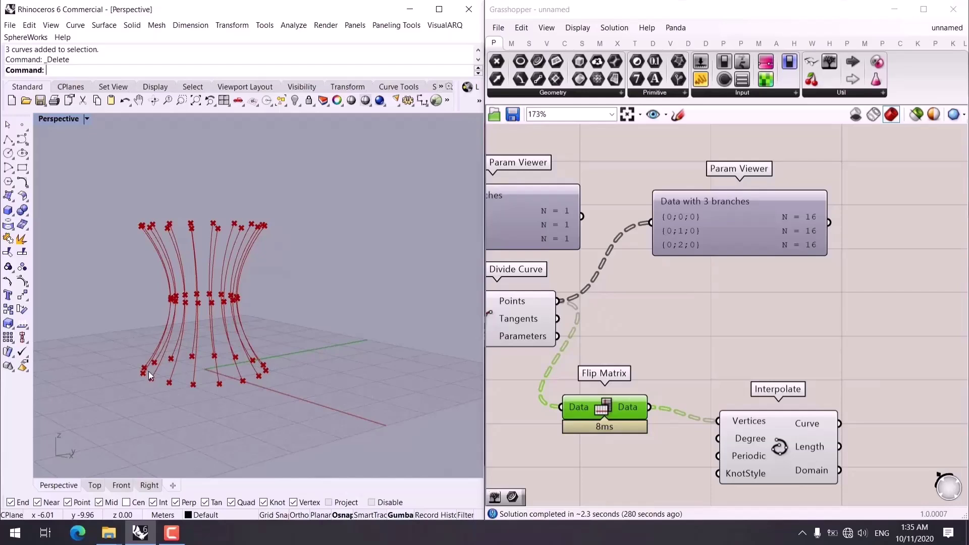
pyautogui.moveTo(235, 301); pyautogui.dragTo(263, 322, button='right')
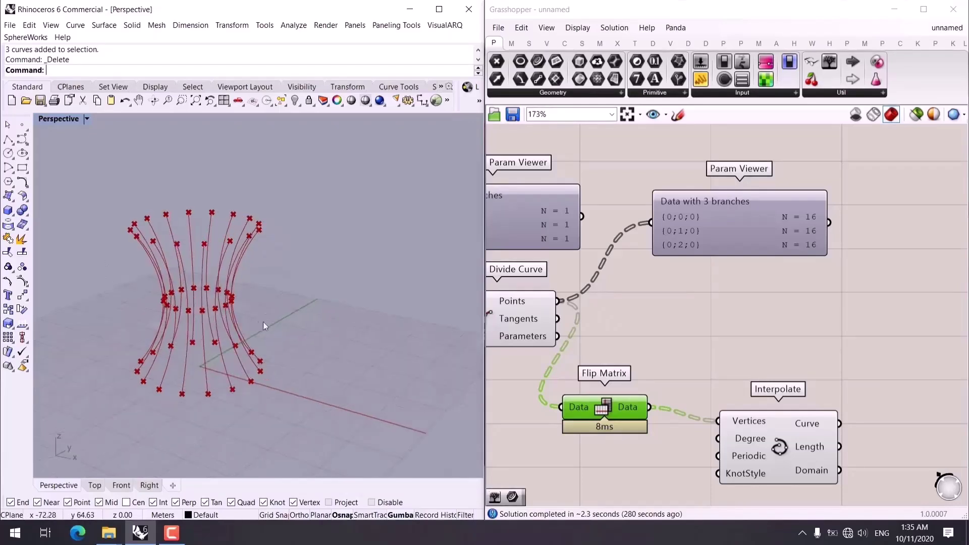
pyautogui.scroll(5, 211, 314)
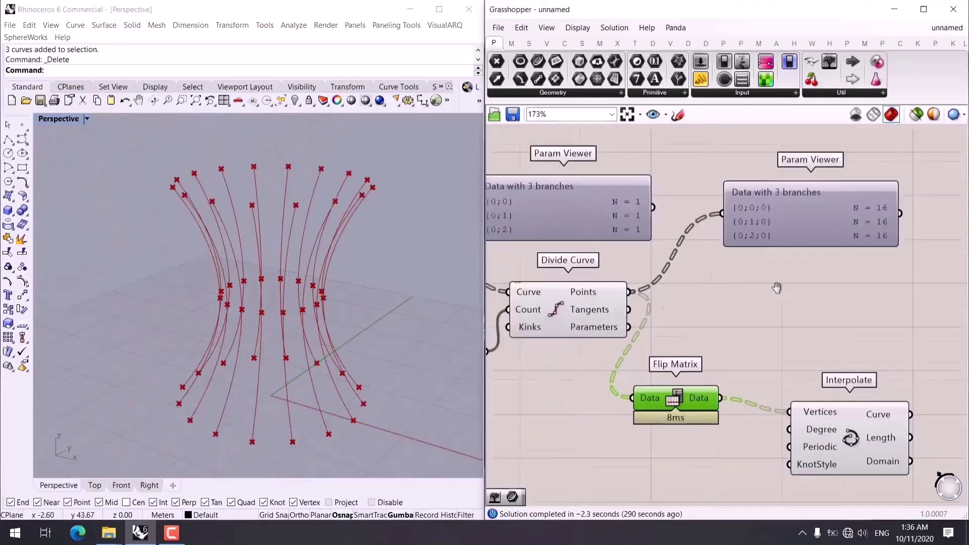
# Move Divide Curve, its Number Slider, Flip Matrix, Interpolate and the second Param Viewer away from Circle to make room for another component.
pyautogui.moveTo(722, 264); pyautogui.dragTo(720, 262)
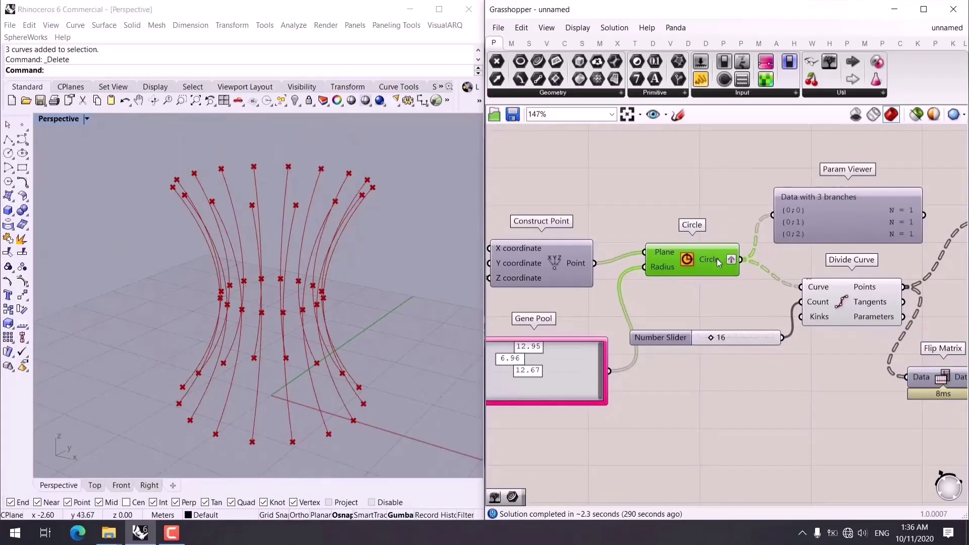
pyautogui.scroll(-2, 756, 323)
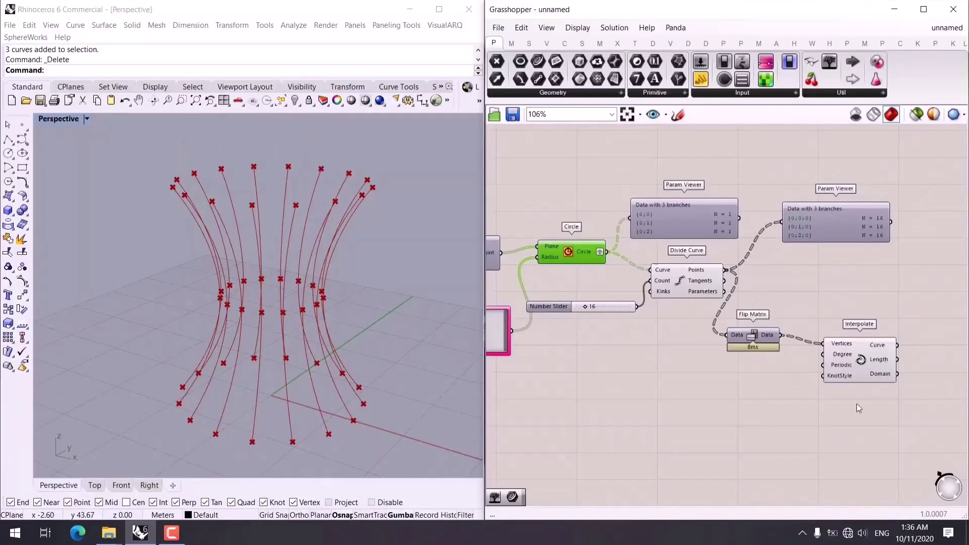
pyautogui.moveTo(897, 437); pyautogui.dragTo(606, 254)
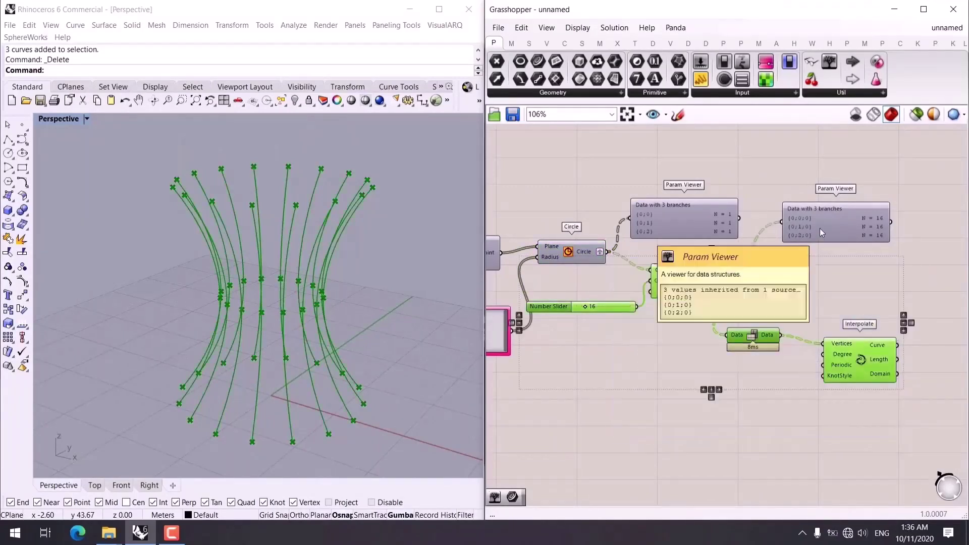
pyautogui.keyDown('shift'); pyautogui.click(819, 228); pyautogui.keyUp('shift')
pyautogui.moveTo(692, 302); pyautogui.dragTo(573, 265, button='right')
pyautogui.moveTo(574, 265); pyautogui.dragTo(769, 295)
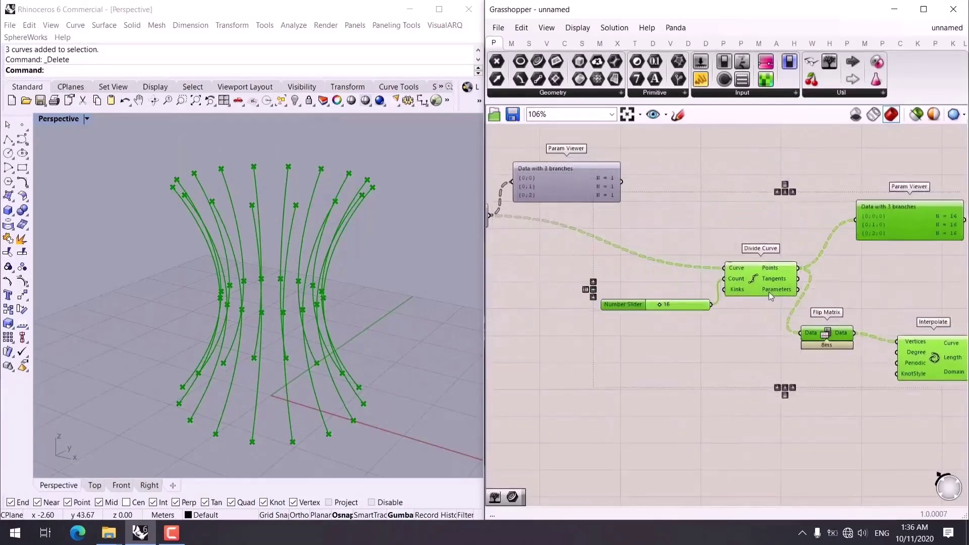
pyautogui.click(543, 277)
pyautogui.moveTo(543, 277); pyautogui.dragTo(595, 295, button='right')
# Add a Rotate component between Circle and Divide Curve and connect the Circle output to its Geometry input.
pyautogui.doubleClick(594, 296)
pyautogui.write('ro')
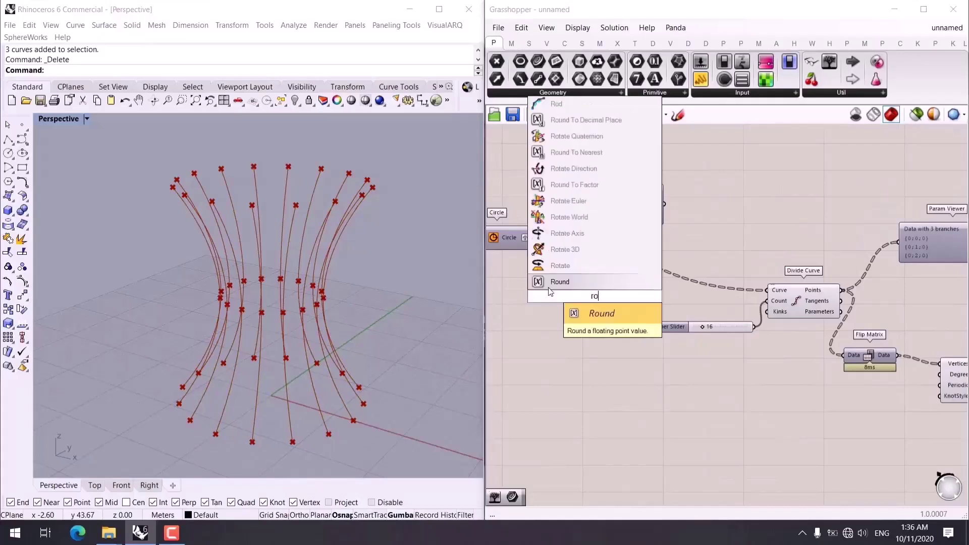
pyautogui.write('ta')
pyautogui.click(560, 282)
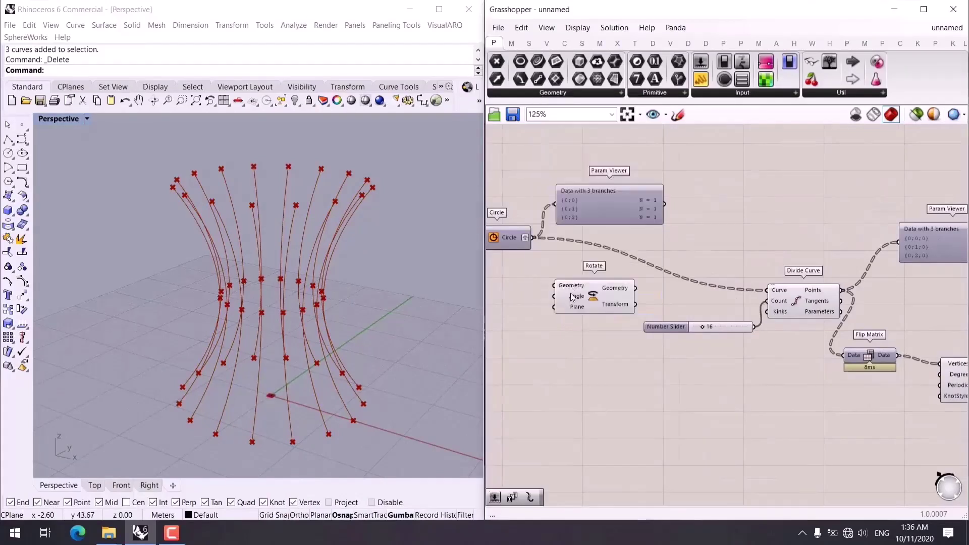
pyautogui.scroll(1, 580, 303)
pyautogui.moveTo(581, 303); pyautogui.dragTo(630, 218, button='right')
pyautogui.moveTo(627, 218); pyautogui.dragTo(744, 278)
# Add an Area component fed by the Circle output and connect its Centroid to Rotate's Plane input.
pyautogui.click(607, 304)
pyautogui.doubleClick(607, 304)
pyautogui.write('area')
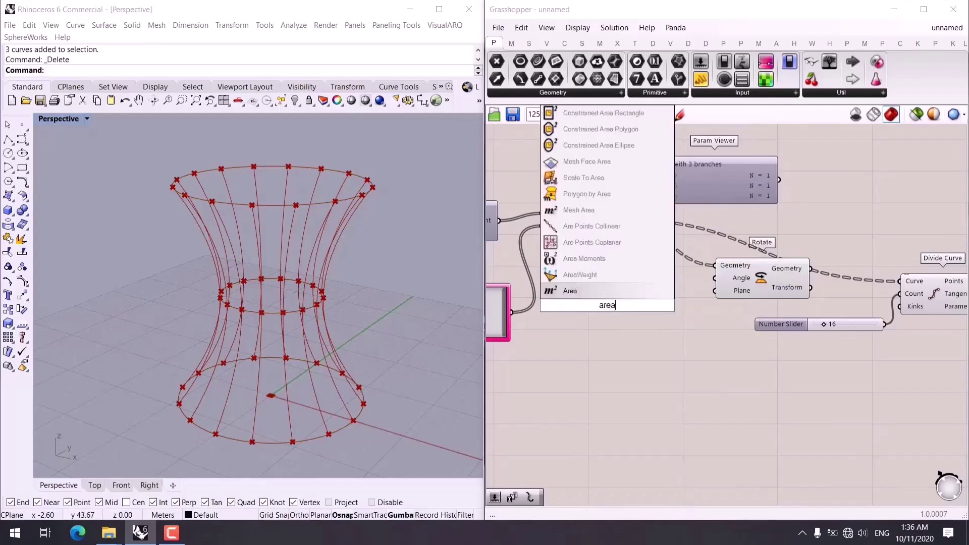
pyautogui.click(591, 291)
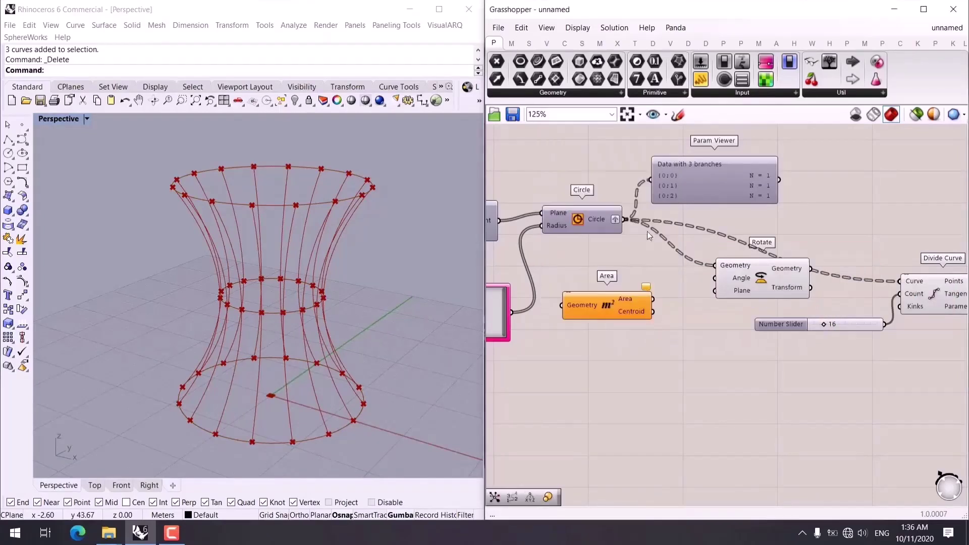
pyautogui.moveTo(626, 219); pyautogui.dragTo(562, 305)
pyautogui.moveTo(651, 316); pyautogui.dragTo(715, 290)
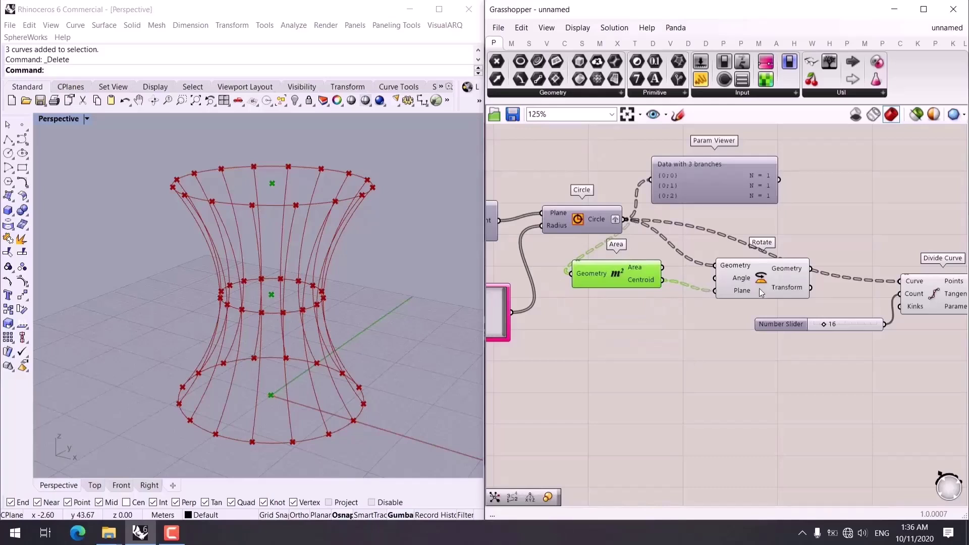
# Switch Rotate's Angle input to degrees.
pyautogui.scroll(3, 737, 284)
pyautogui.rightClick(727, 279)
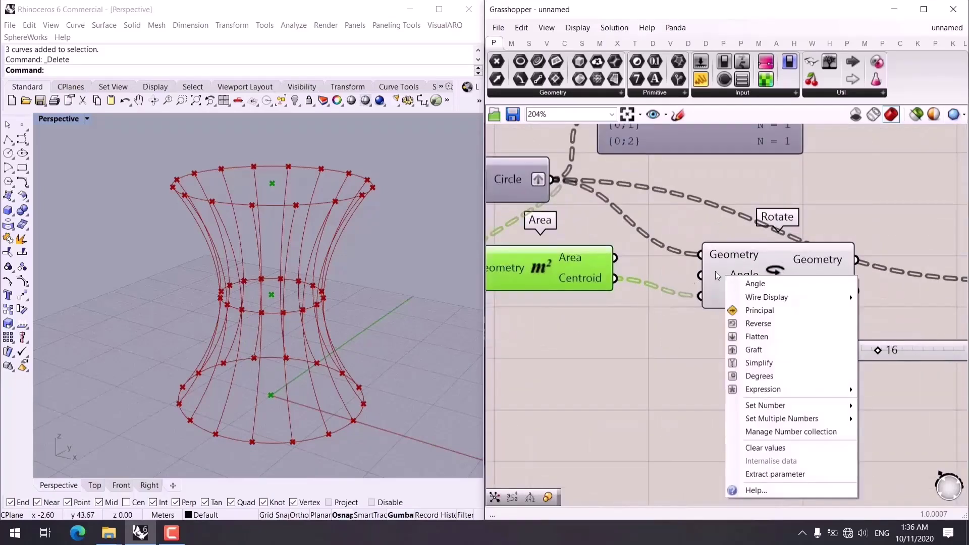
pyautogui.click(759, 376)
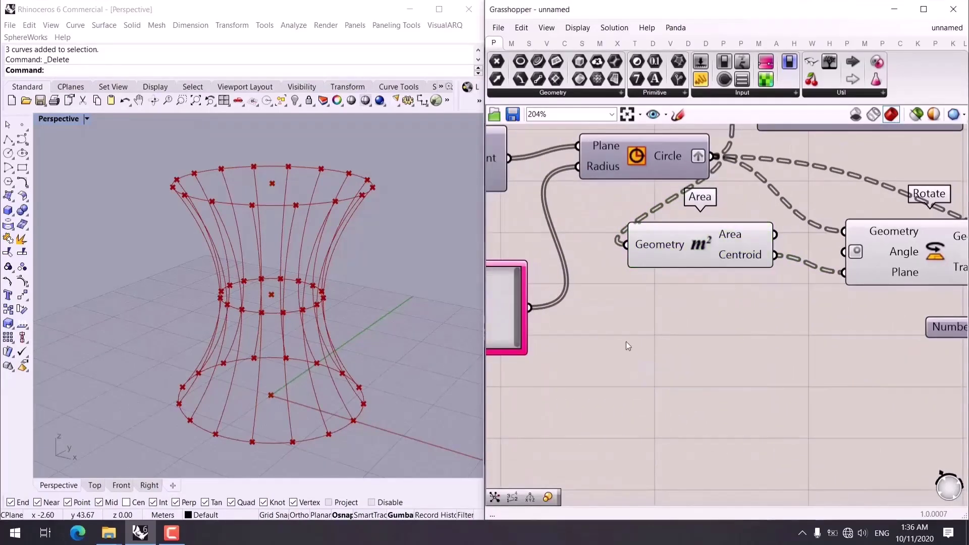
# Duplicate the radius Gene Pool below the Area component and set the copy's maximum to 120.
pyautogui.scroll(-3, 681, 342)
pyautogui.doubleClick(607, 323)
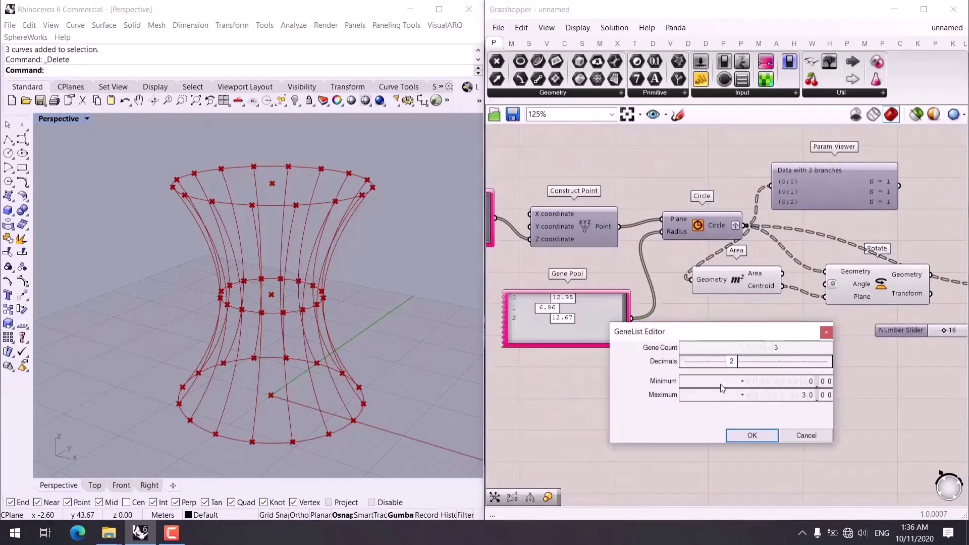
pyautogui.doubleClick(806, 396)
pyautogui.write('12')
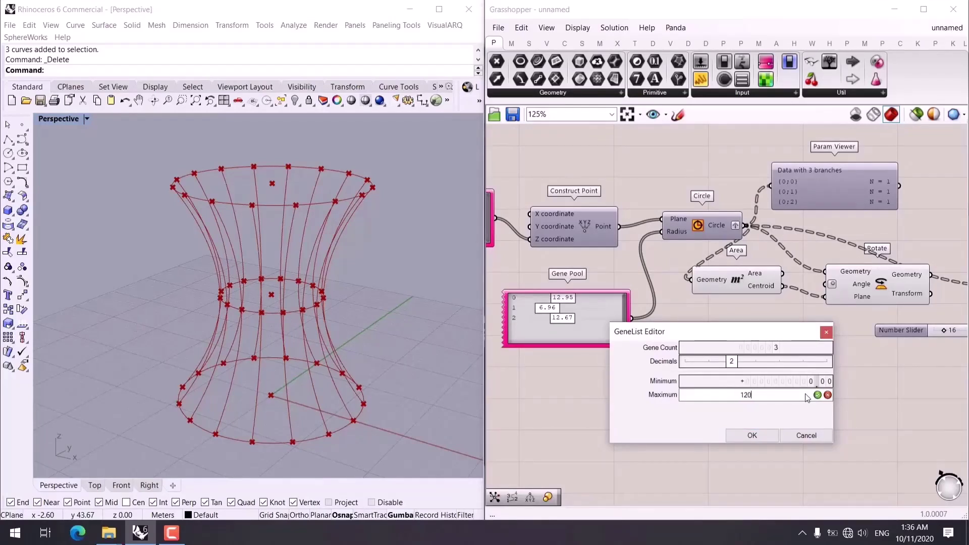
pyautogui.click(762, 435)
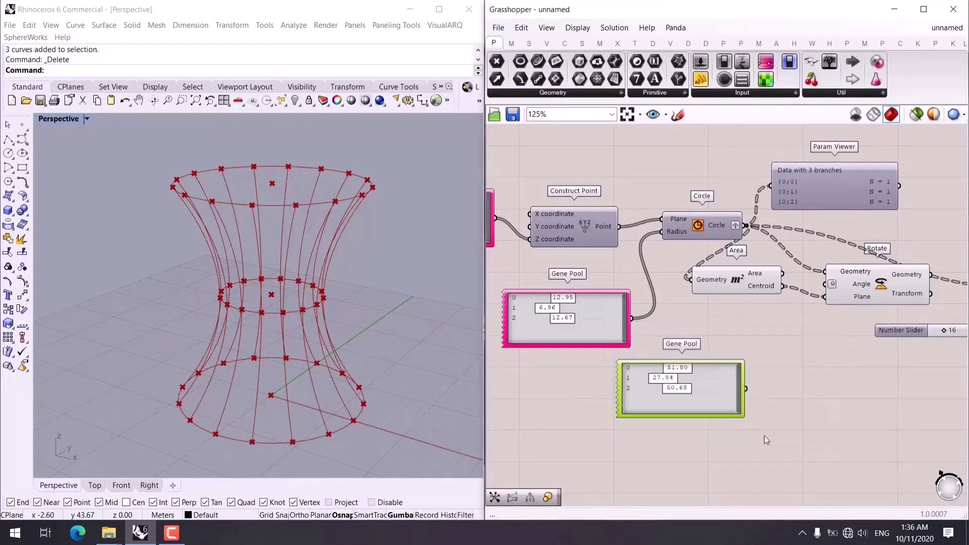
# Connect the duplicated Gene Pool to Rotate's Angle input.
pyautogui.scroll(3, 771, 322)
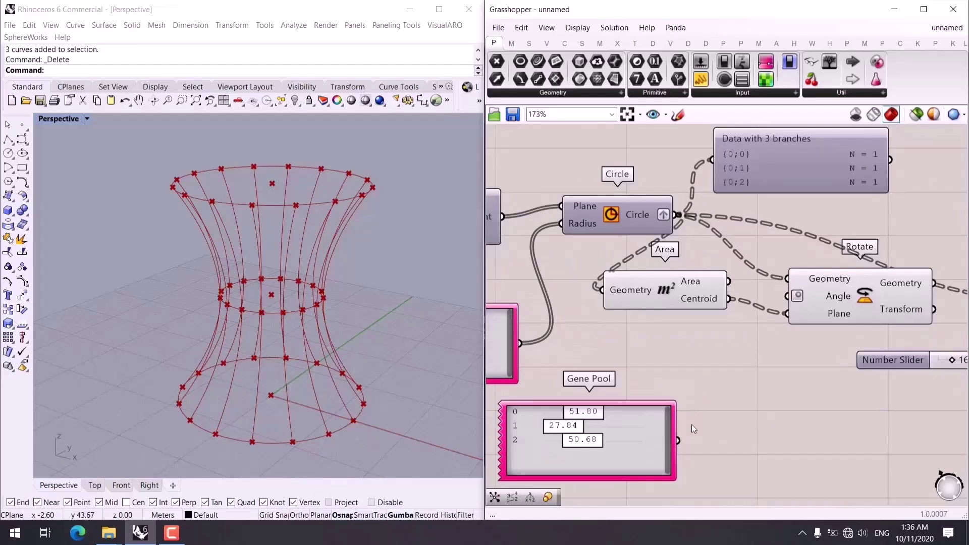
pyautogui.moveTo(679, 442); pyautogui.dragTo(797, 307)
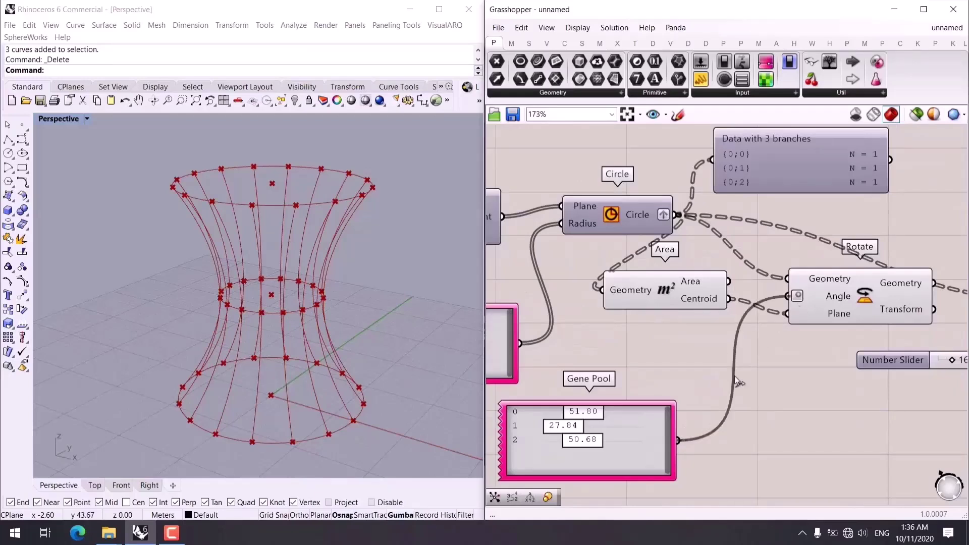
pyautogui.moveTo(734, 382); pyautogui.dragTo(634, 426)
pyautogui.moveTo(634, 426); pyautogui.dragTo(640, 382, button='right')
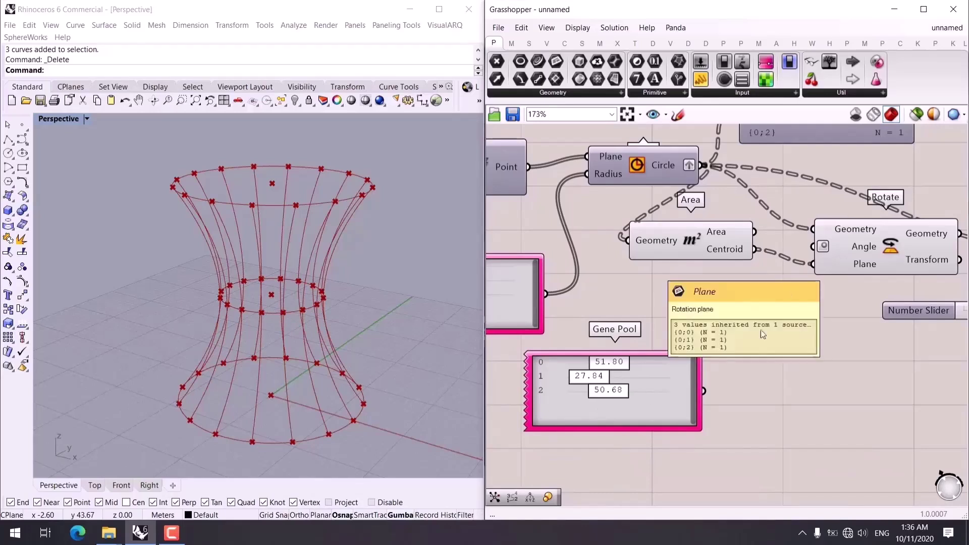
pyautogui.moveTo(705, 391); pyautogui.dragTo(814, 248)
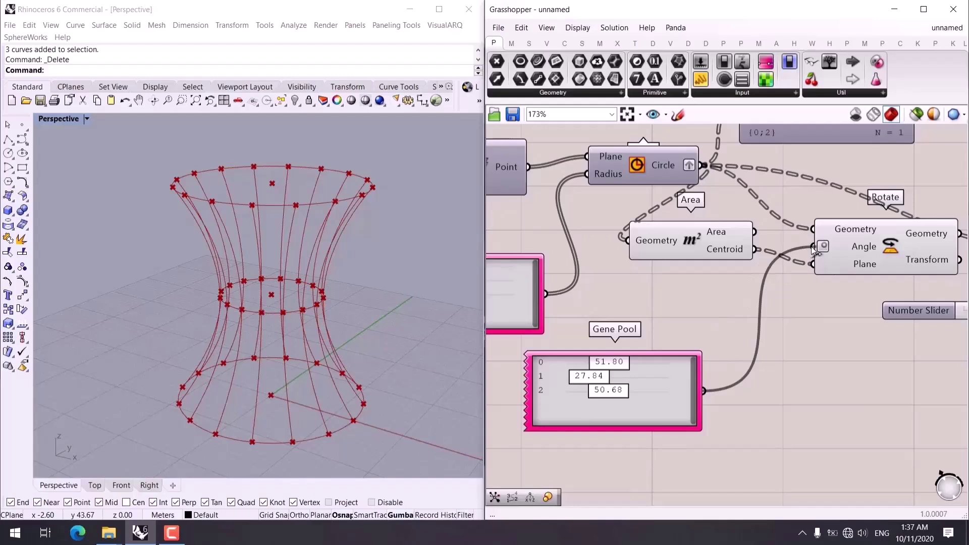
# Graft Rotate's Angle input so each circle receives its own rotation value.
pyautogui.moveTo(836, 314); pyautogui.dragTo(697, 330, button='right')
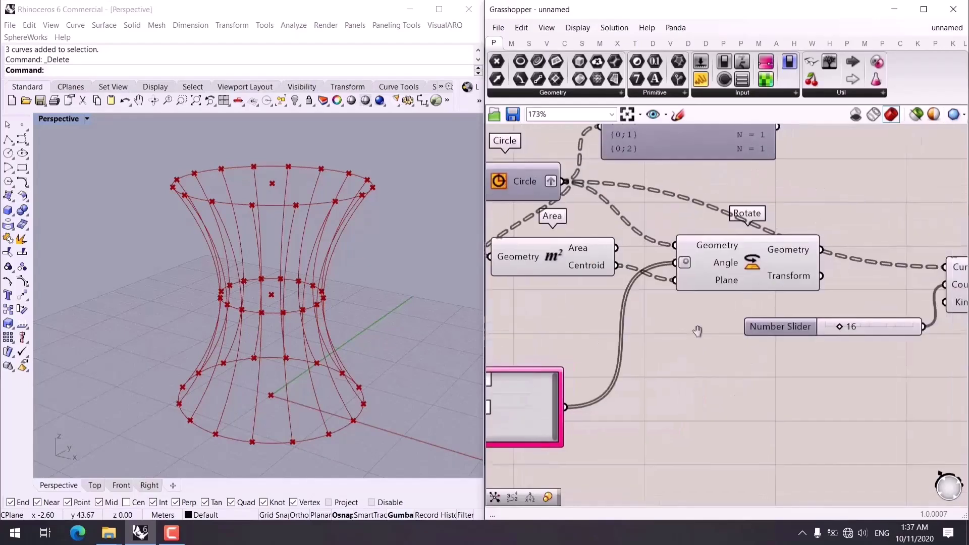
pyautogui.moveTo(813, 252)
pyautogui.rightClick(710, 258)
pyautogui.rightClick(698, 257)
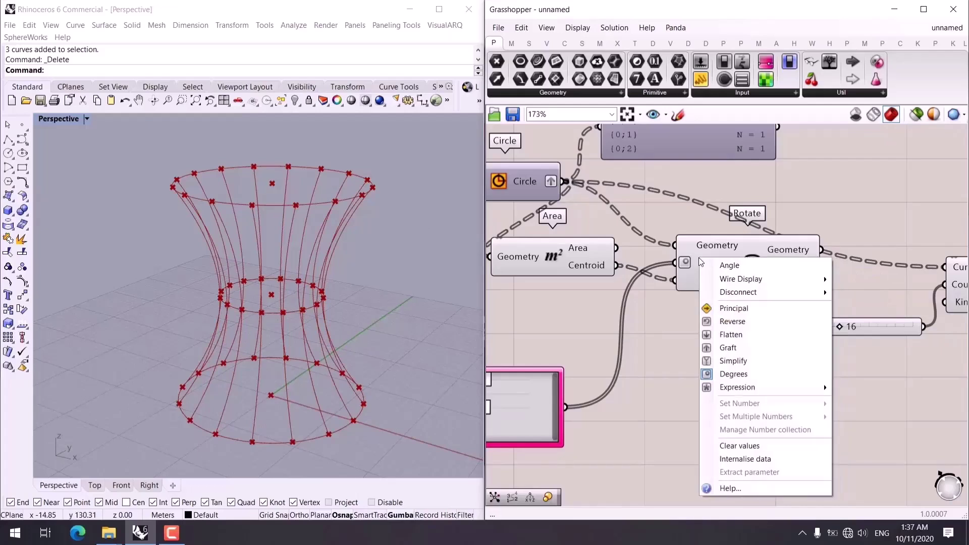
pyautogui.click(737, 348)
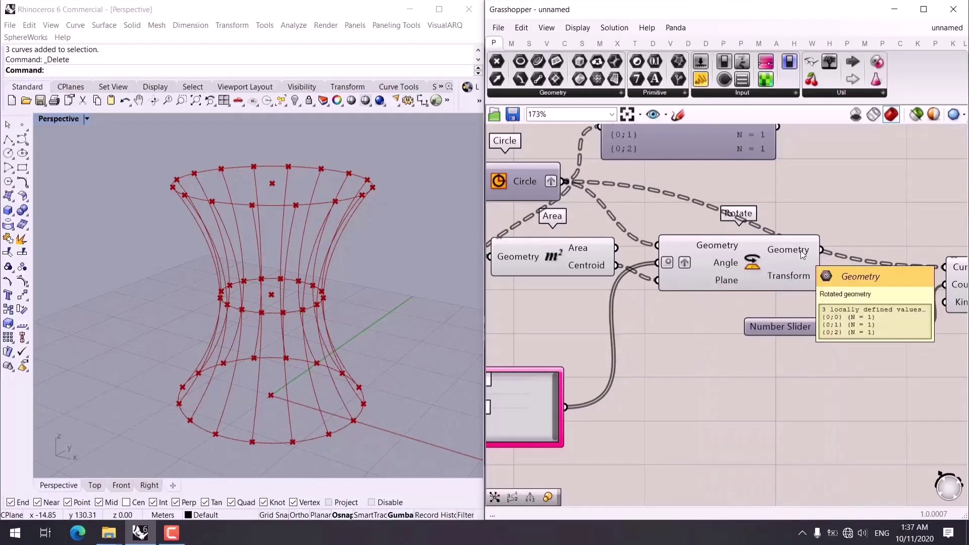
# Replace Divide Curve's Curve input with Rotate's Geometry output, and select Rotate to highlight the rotated circles.
pyautogui.moveTo(803, 255); pyautogui.dragTo(595, 269, button='right')
pyautogui.moveTo(614, 264); pyautogui.dragTo(757, 283)
pyautogui.moveTo(650, 379); pyautogui.dragTo(786, 351, button='right')
pyautogui.click(752, 246)
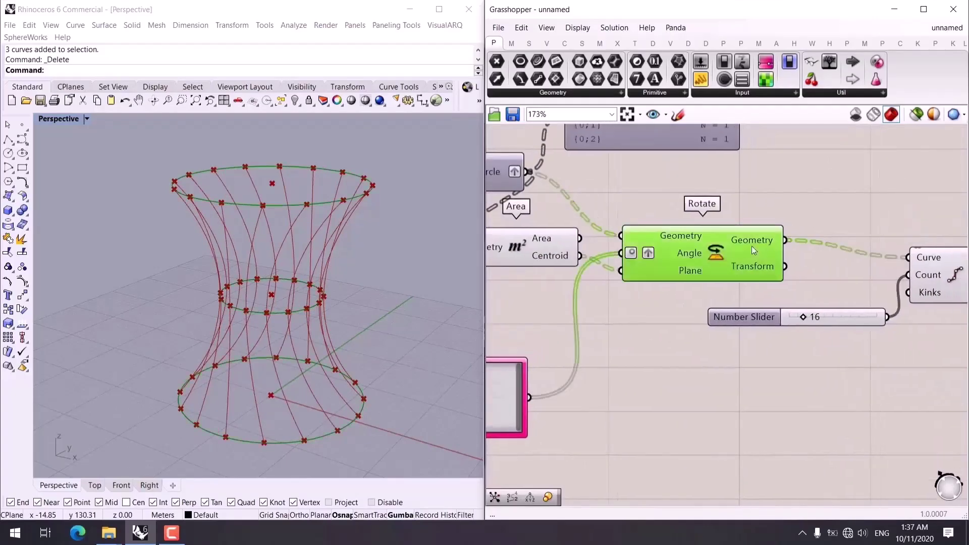
# Set the rotation Gene Pool's second value to 120.00 and its third value to 46.39.
pyautogui.moveTo(864, 242); pyautogui.dragTo(777, 261, button='right')
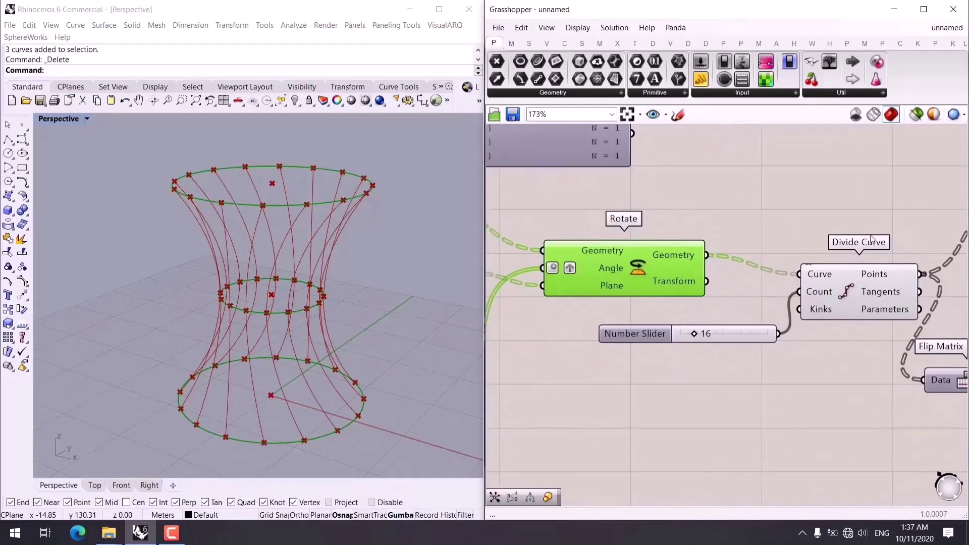
pyautogui.scroll(-2, 808, 285)
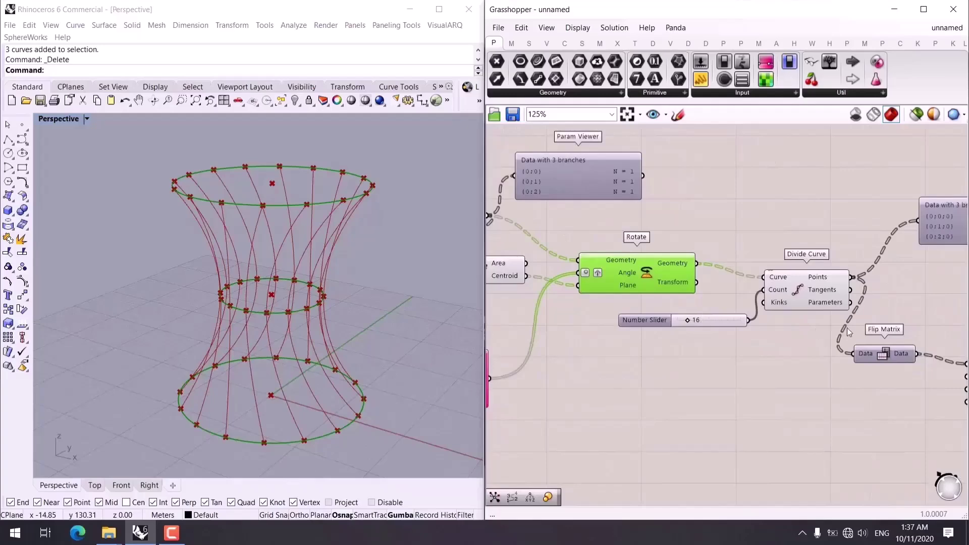
pyautogui.scroll(-2, 696, 305)
pyautogui.moveTo(697, 305); pyautogui.dragTo(938, 314, button='right')
pyautogui.scroll(2, 627, 348)
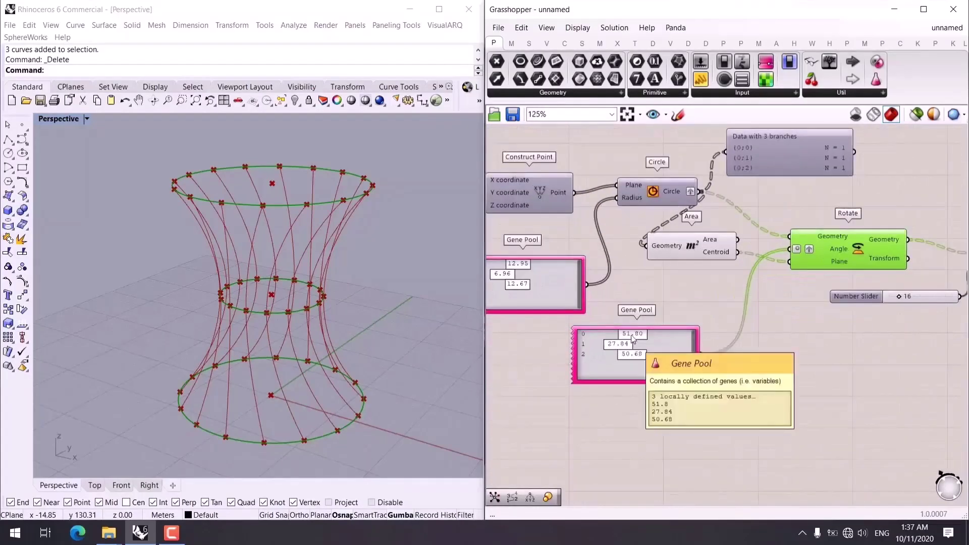
pyautogui.moveTo(622, 350); pyautogui.dragTo(700, 352)
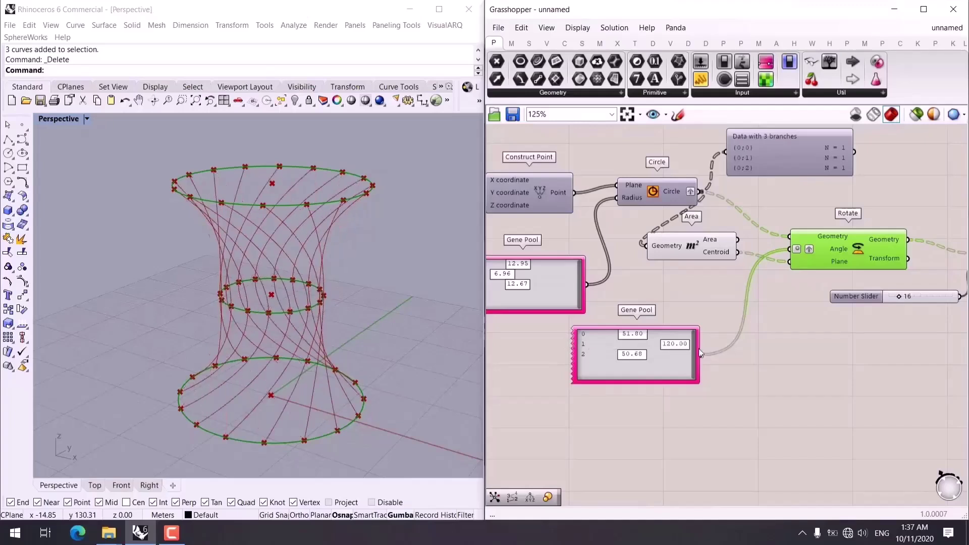
pyautogui.moveTo(631, 357); pyautogui.dragTo(631, 335)
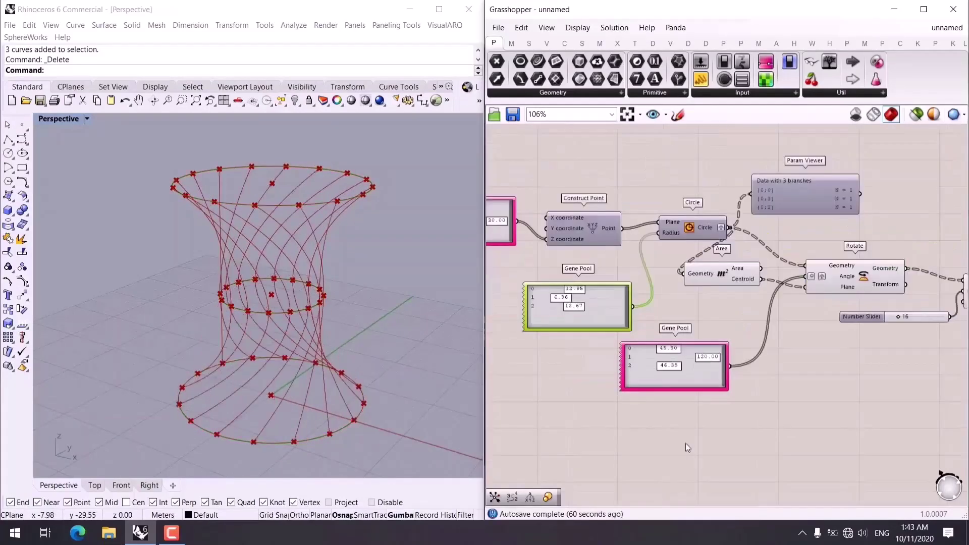
# Set the first and third values of the rotation Gene Pool to 0.00 and inspect the twisted curves.
pyautogui.scroll(-3, 810, 348)
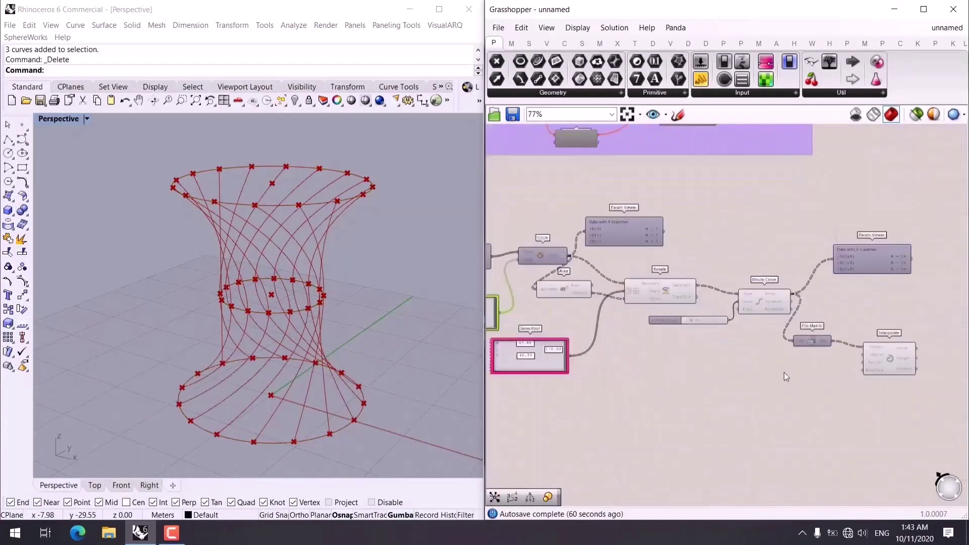
pyautogui.scroll(3, 674, 341)
pyautogui.moveTo(585, 352); pyautogui.dragTo(456, 353)
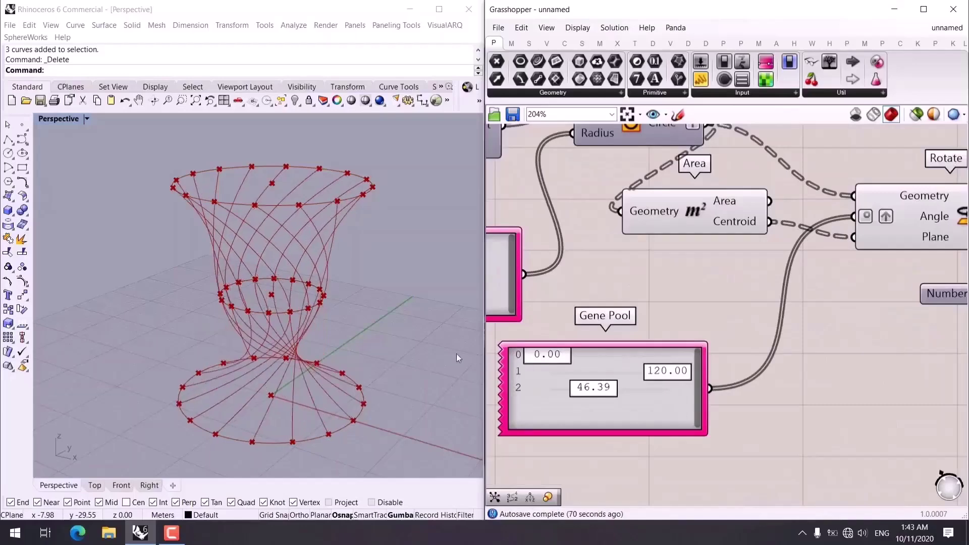
pyautogui.moveTo(487, 404); pyautogui.dragTo(454, 407)
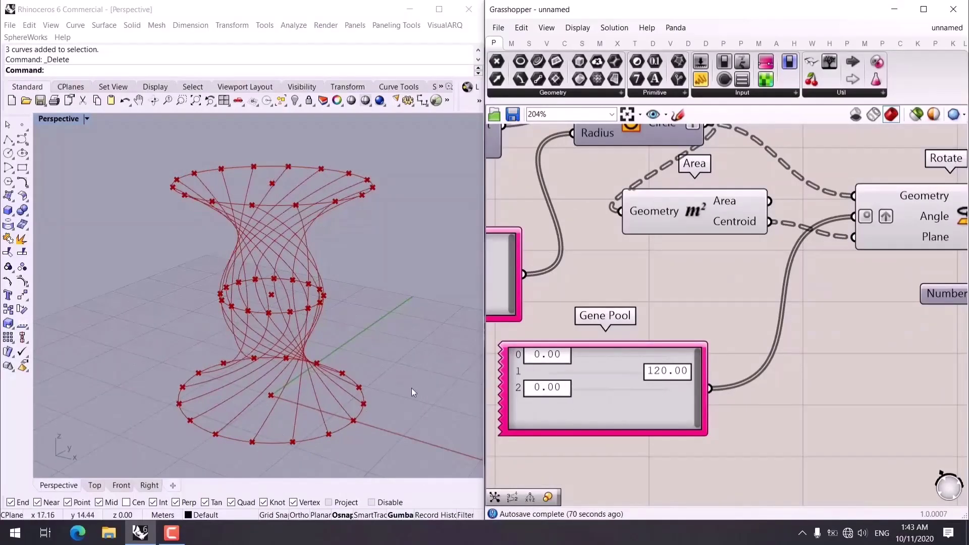
pyautogui.moveTo(411, 389); pyautogui.dragTo(433, 380, button='right')
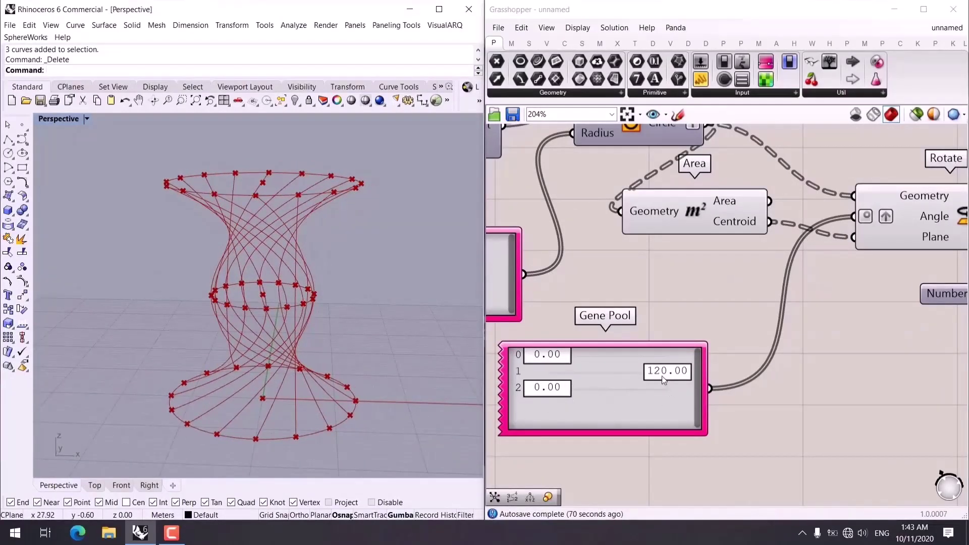
# Set the rotation Gene Pool's second value to 23.67.
pyautogui.moveTo(656, 371); pyautogui.dragTo(614, 406)
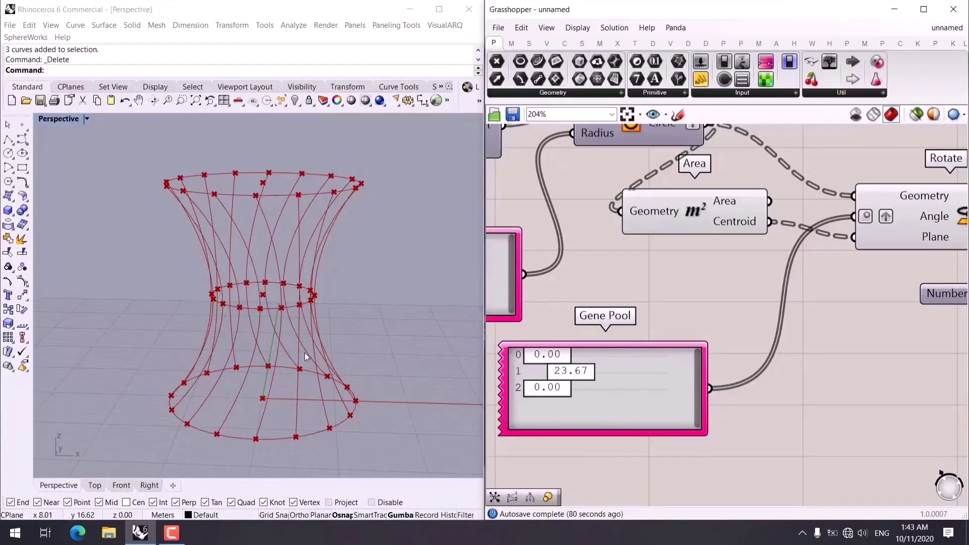
pyautogui.moveTo(304, 353)
pyautogui.mouseDown(button='right')
pyautogui.moveTo(129, 329)
pyautogui.moveTo(448, 277)
pyautogui.moveTo(304, 367)
pyautogui.mouseUp(button='right')
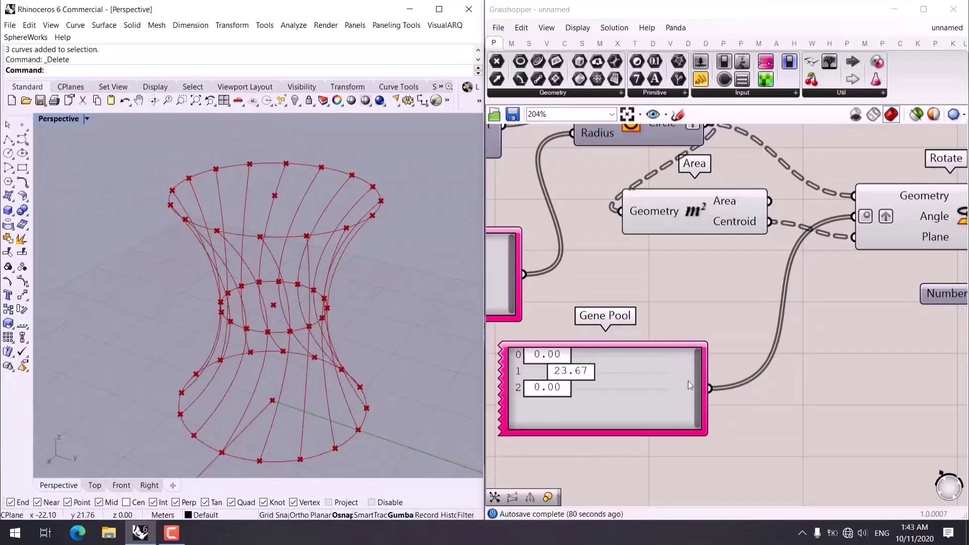
# Add a Mirror component and connect Interpolate's Curve output to its Geometry input.
pyautogui.scroll(-5, 688, 380)
pyautogui.moveTo(879, 365); pyautogui.dragTo(749, 365, button='right')
pyautogui.scroll(3, 747, 364)
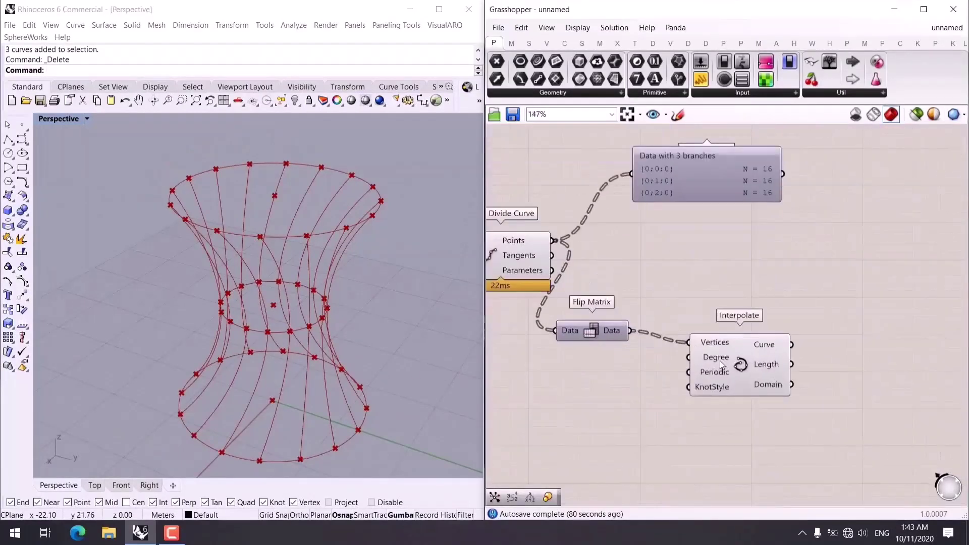
pyautogui.click(731, 356)
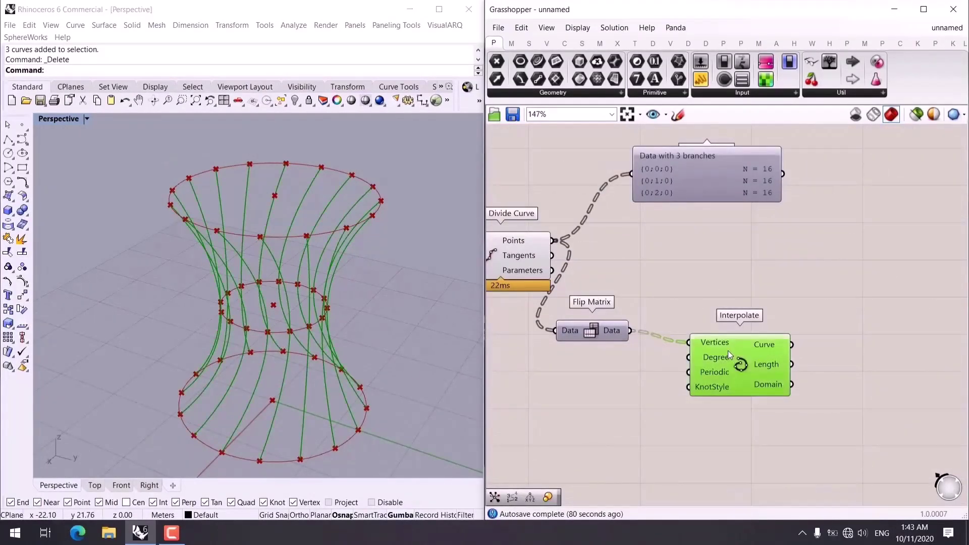
pyautogui.doubleClick(862, 387)
pyautogui.write('mir')
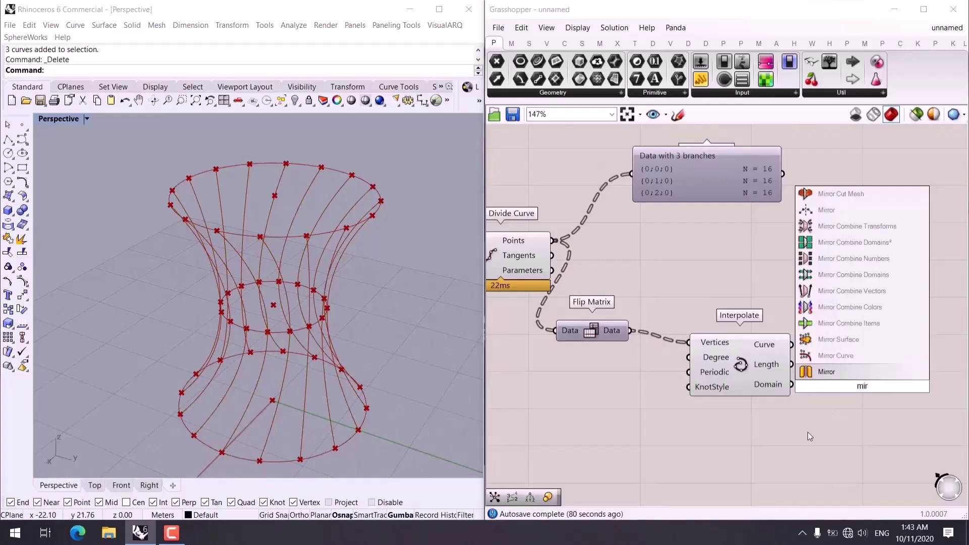
pyautogui.press('Return')
pyautogui.moveTo(804, 380); pyautogui.dragTo(792, 344)
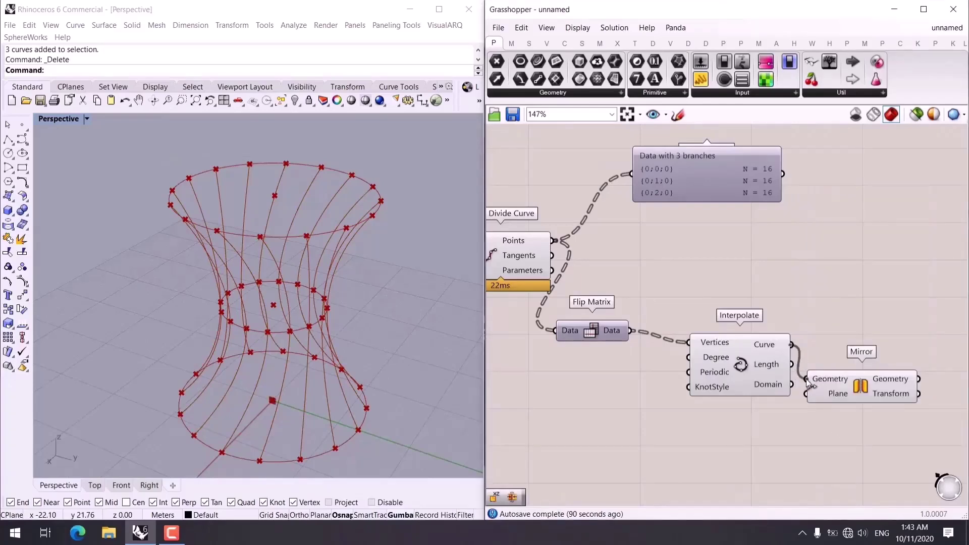
# Examine where the mirrored curves cross the originals, highlighting the Interpolate curves for comparison.
pyautogui.moveTo(343, 425); pyautogui.dragTo(296, 402, button='right')
pyautogui.scroll(8, 247, 202)
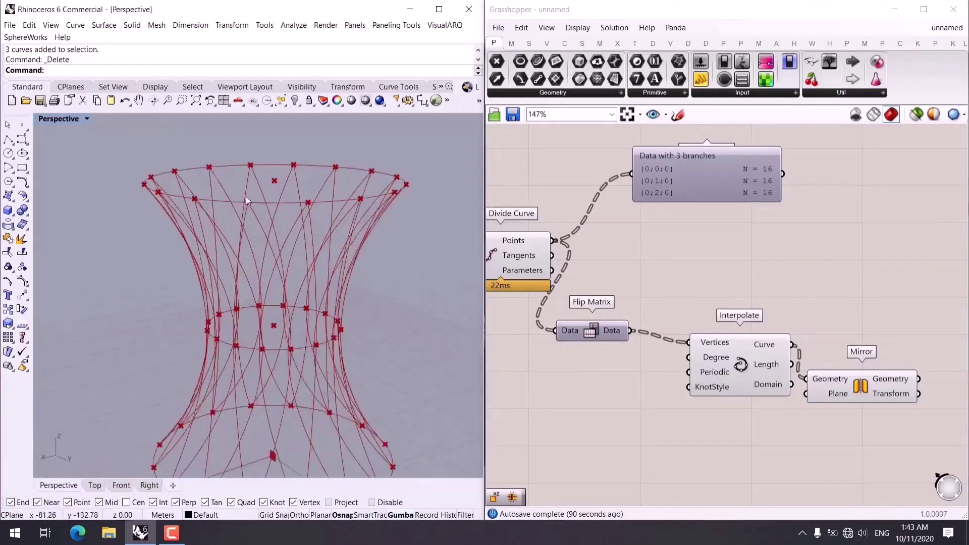
pyautogui.moveTo(266, 220); pyautogui.dragTo(232, 239, button='right')
pyautogui.scroll(4, 299, 273)
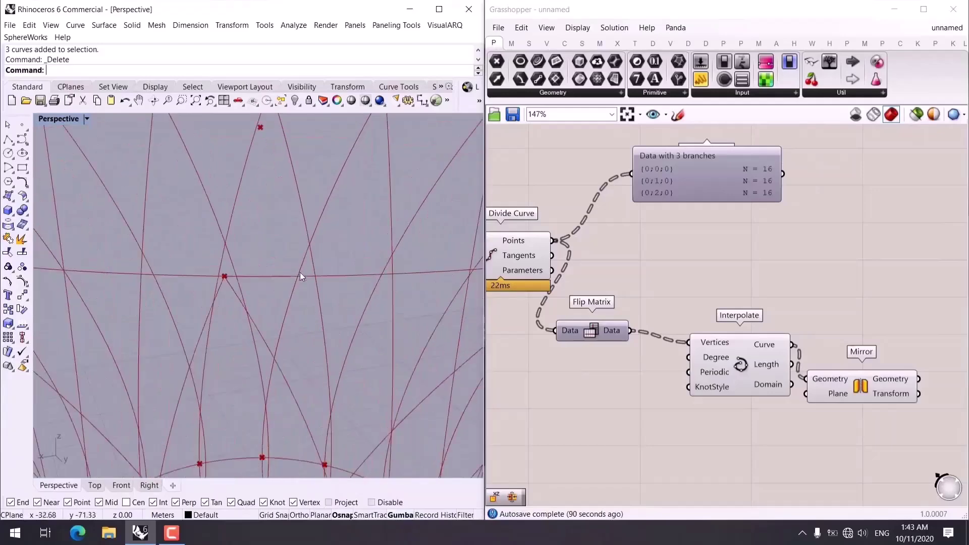
pyautogui.scroll(-12, 372, 320)
pyautogui.moveTo(800, 384); pyautogui.dragTo(624, 322, button='right')
pyautogui.click(765, 301)
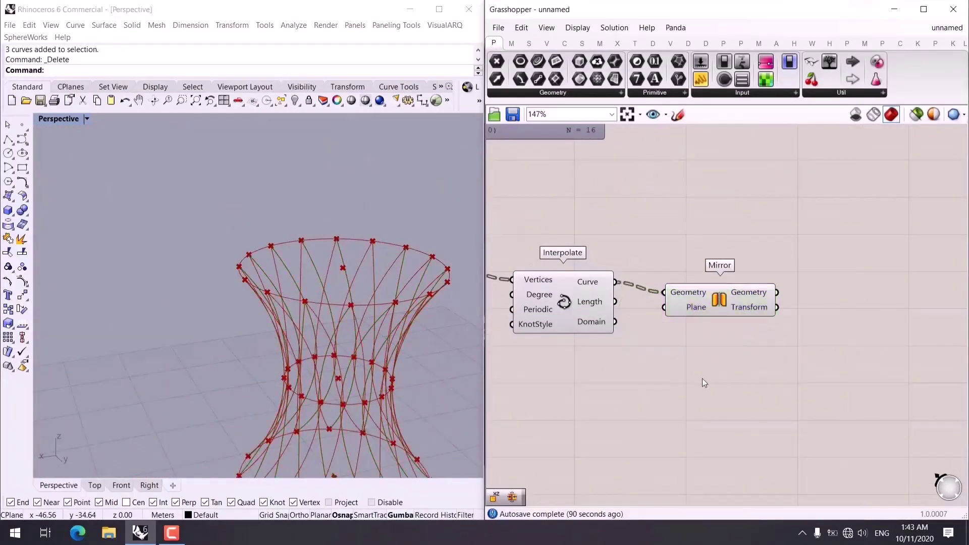
pyautogui.click(561, 293)
# Add a Loft component above Circle and connect Circle's output to its Curves input.
pyautogui.scroll(-3, 665, 261)
pyautogui.moveTo(665, 261); pyautogui.dragTo(839, 310, button='right')
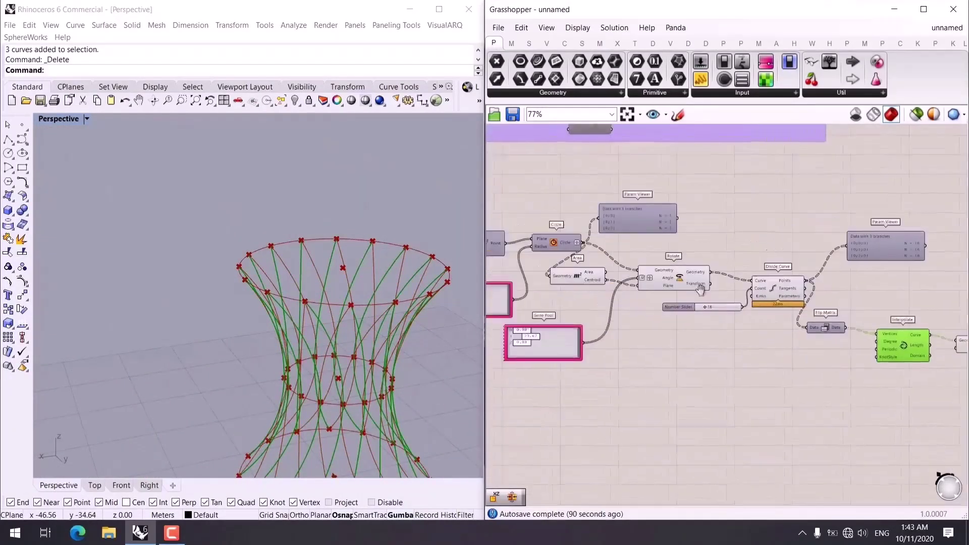
pyautogui.scroll(1, 665, 260)
pyautogui.click(659, 256)
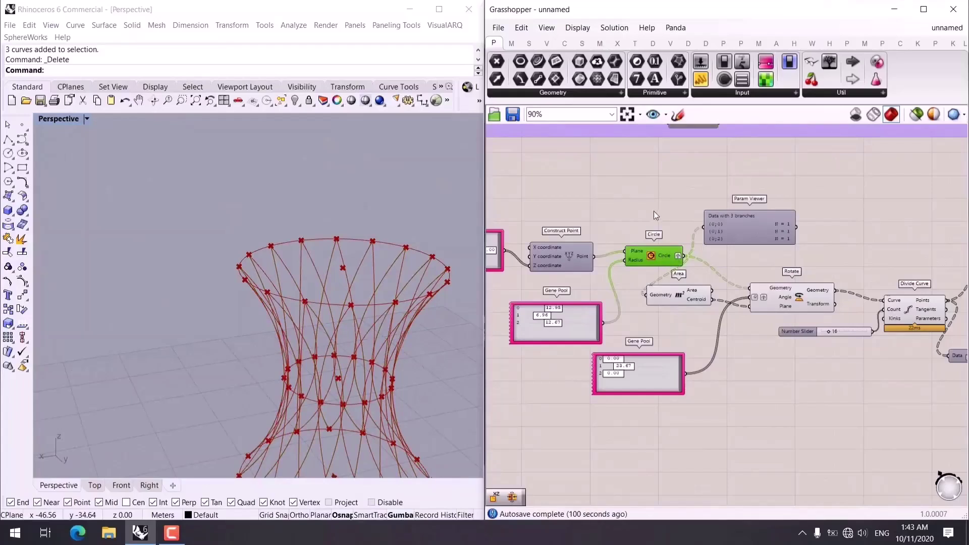
pyautogui.doubleClick(658, 204)
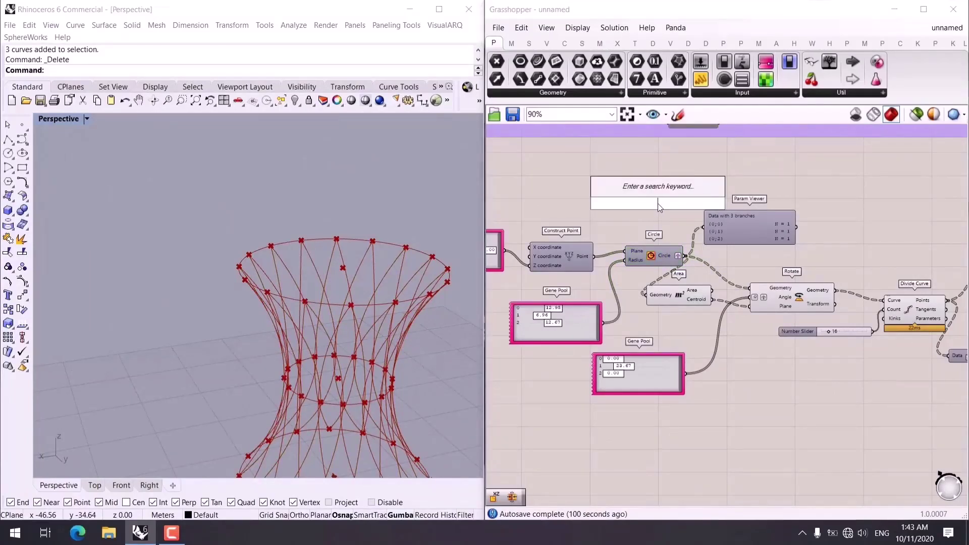
pyautogui.write('loft')
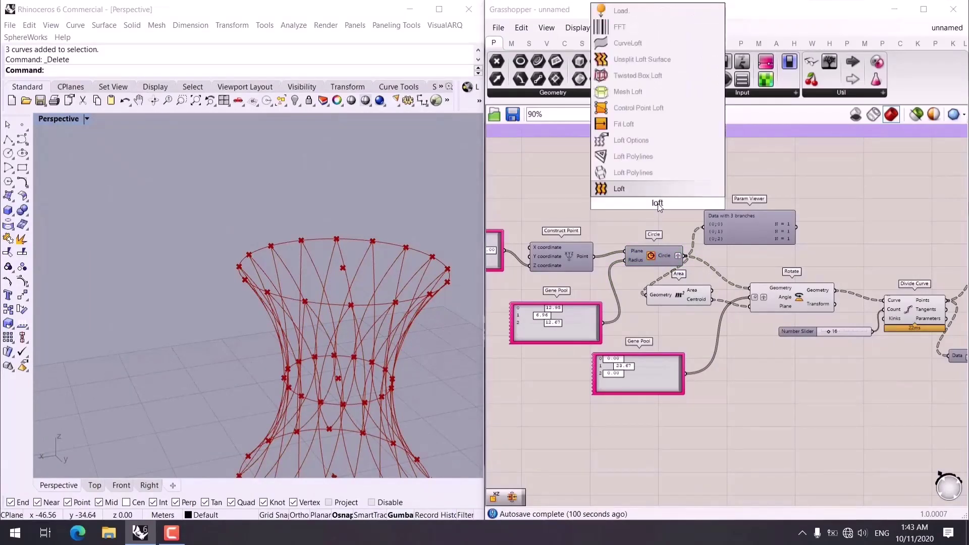
pyautogui.press('Return')
pyautogui.scroll(3, 658, 204)
pyautogui.moveTo(696, 280); pyautogui.dragTo(653, 190)
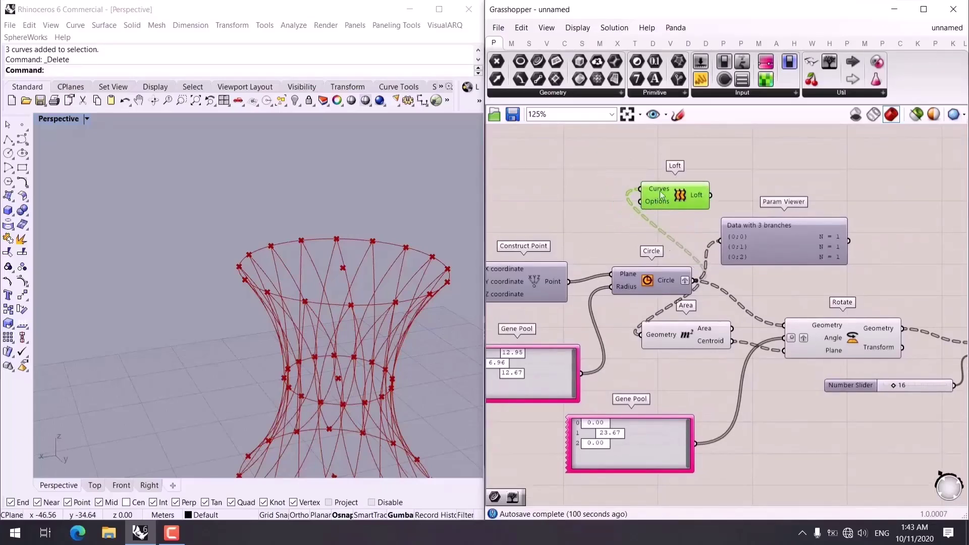
# Flatten Loft's Curves input so all the circles form a single lofted surface.
pyautogui.rightClick(654, 191)
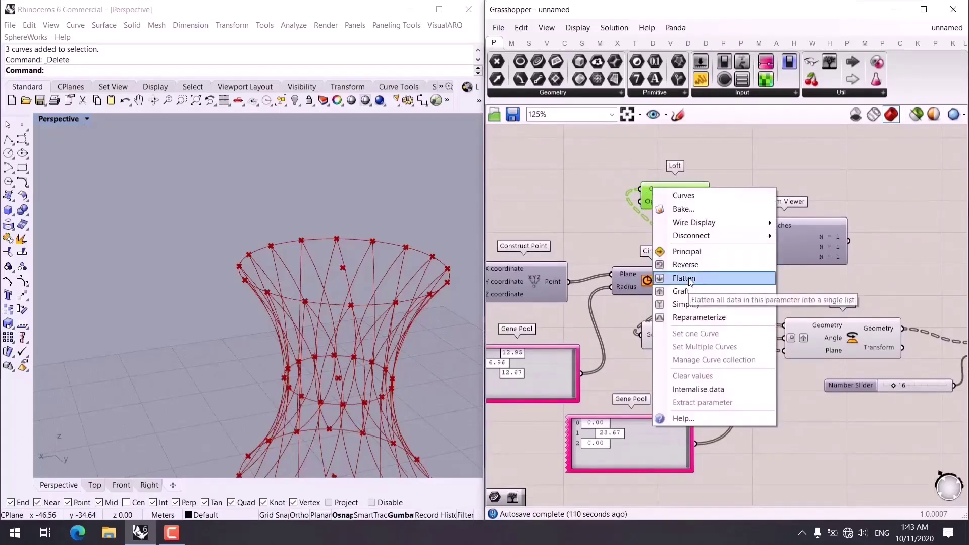
pyautogui.click(671, 277)
pyautogui.scroll(-5, 383, 356)
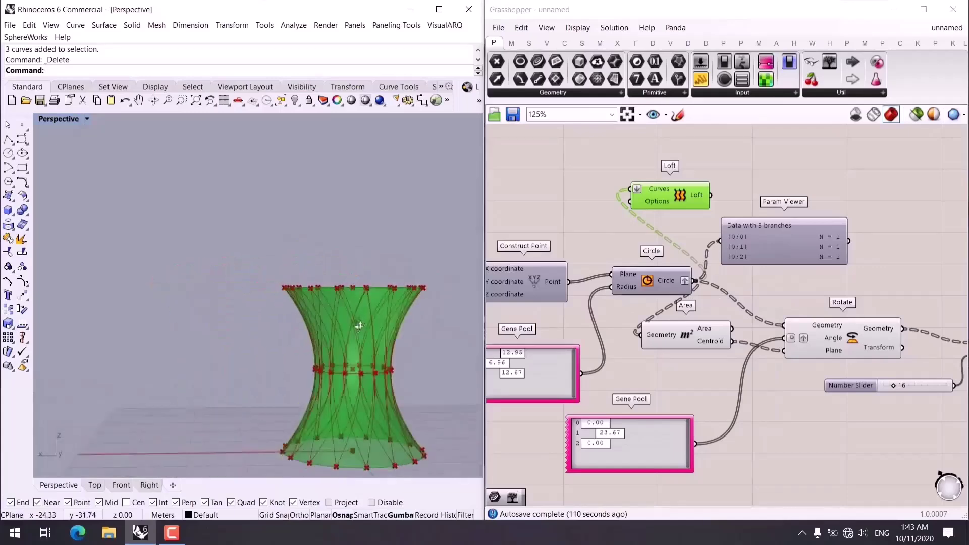
pyautogui.scroll(-3, 732, 337)
# Move the Loft component to just above Mirror and inspect the lofted surface with its curves.
pyautogui.scroll(-4, 733, 337)
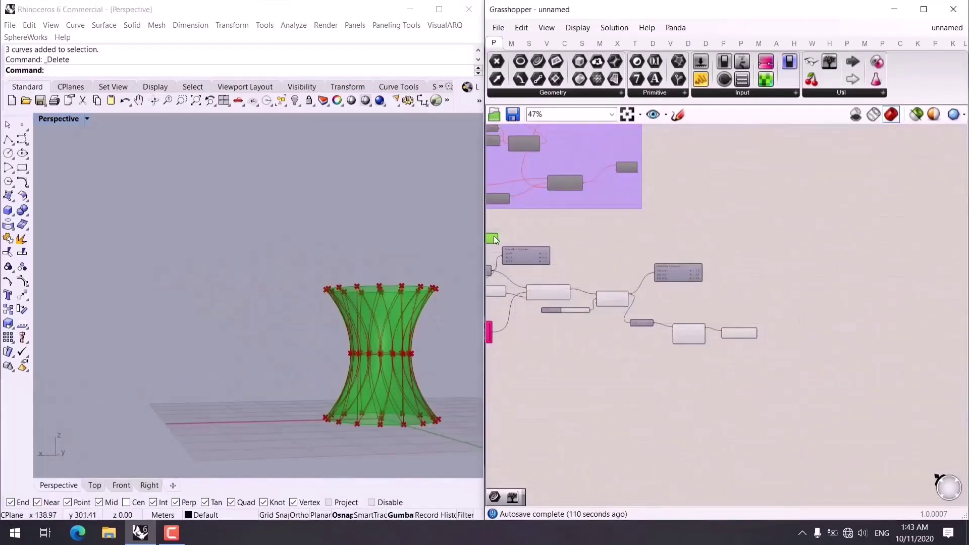
pyautogui.moveTo(495, 238); pyautogui.dragTo(753, 298)
pyautogui.scroll(5, 755, 305)
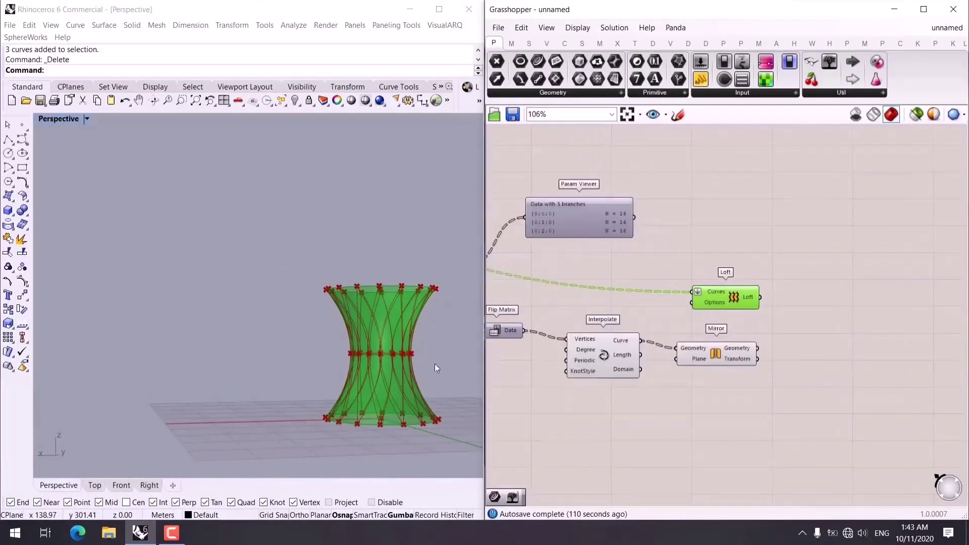
pyautogui.moveTo(435, 363); pyautogui.dragTo(382, 375, button='right')
pyautogui.scroll(2, 363, 359)
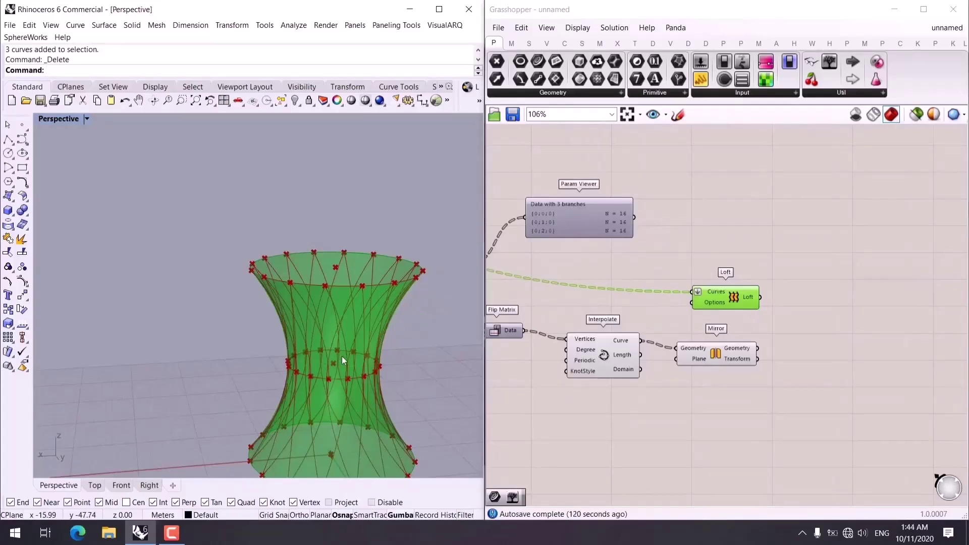
pyautogui.click(762, 337)
# Add a Surface Split component beside Loft and Mirror.
pyautogui.moveTo(761, 338); pyautogui.dragTo(715, 333, button='right')
pyautogui.doubleClick(792, 343)
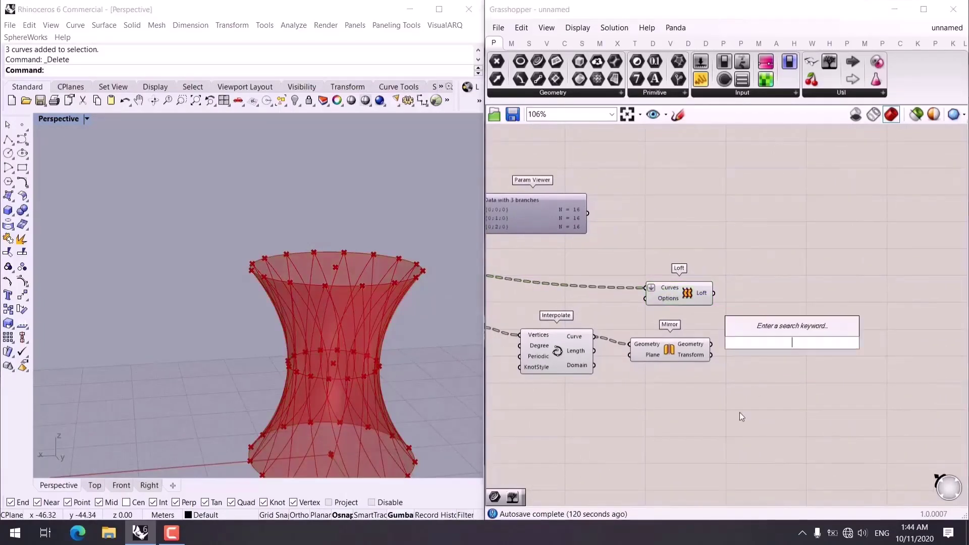
pyautogui.write('sur')
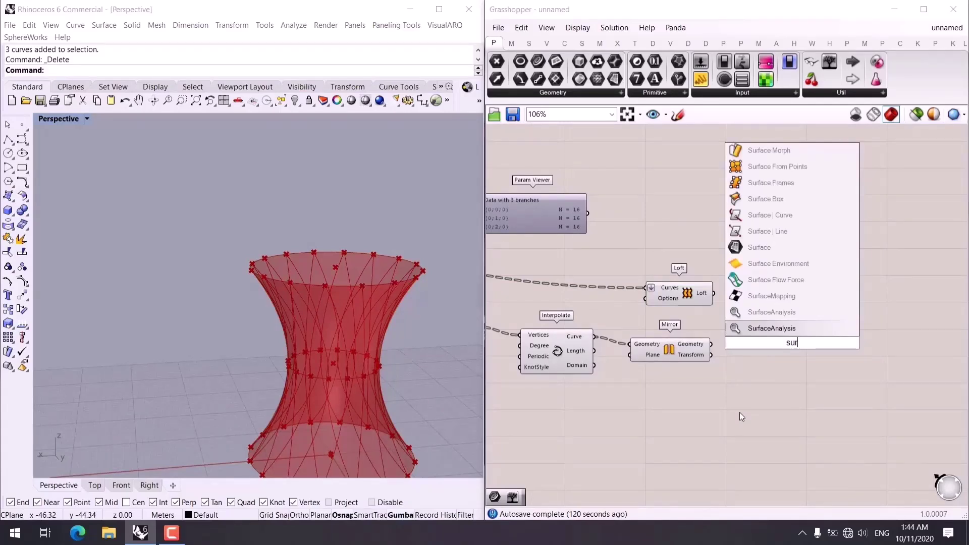
pyautogui.write('face s')
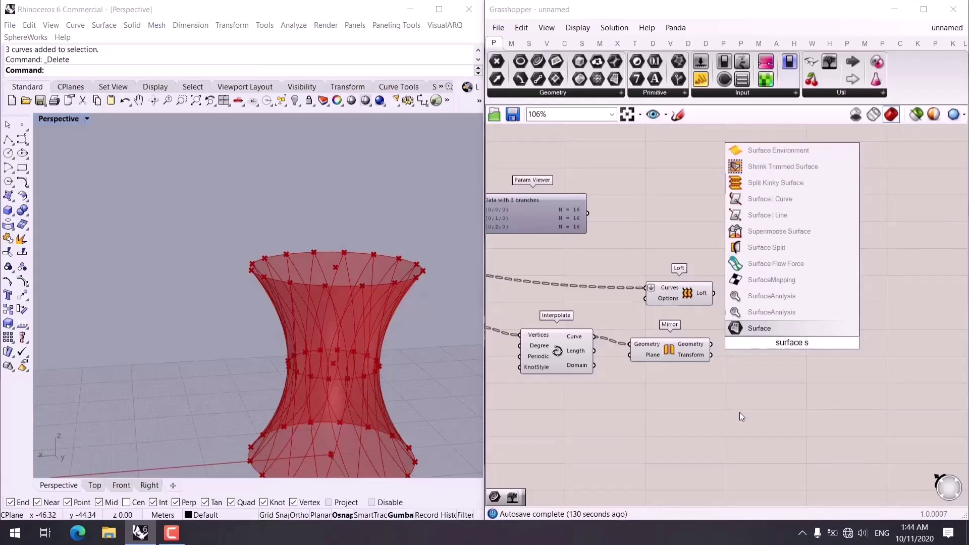
pyautogui.write('pl')
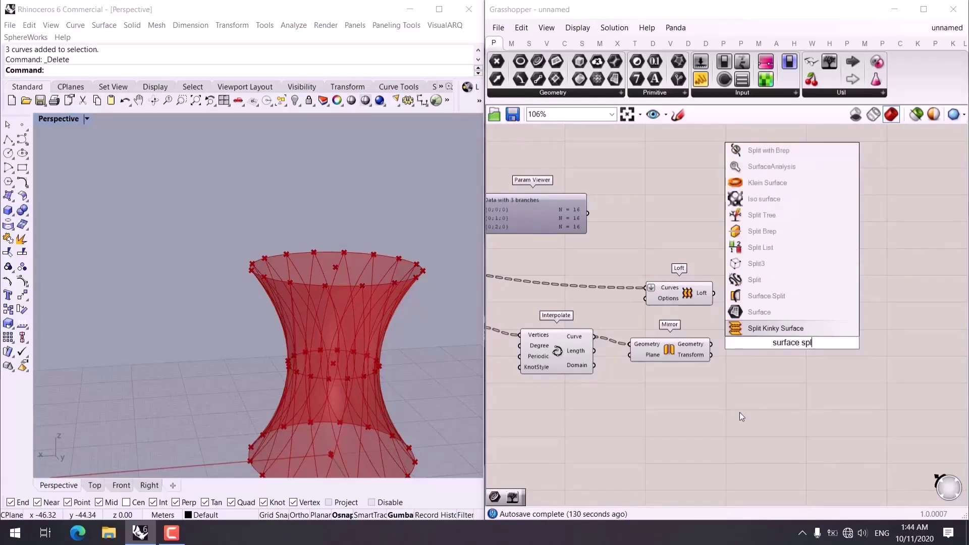
pyautogui.press('Up')
pyautogui.press('Up')
pyautogui.press('Return')
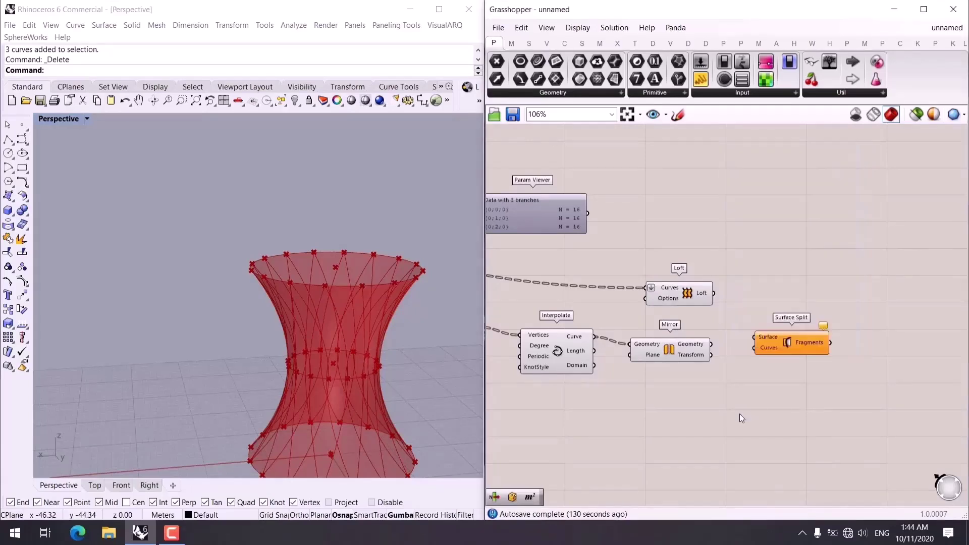
# Connect Loft's output to Surface Split's Surface input.
pyautogui.scroll(3, 763, 352)
pyautogui.scroll(1, 764, 353)
pyautogui.moveTo(711, 269); pyautogui.dragTo(825, 296)
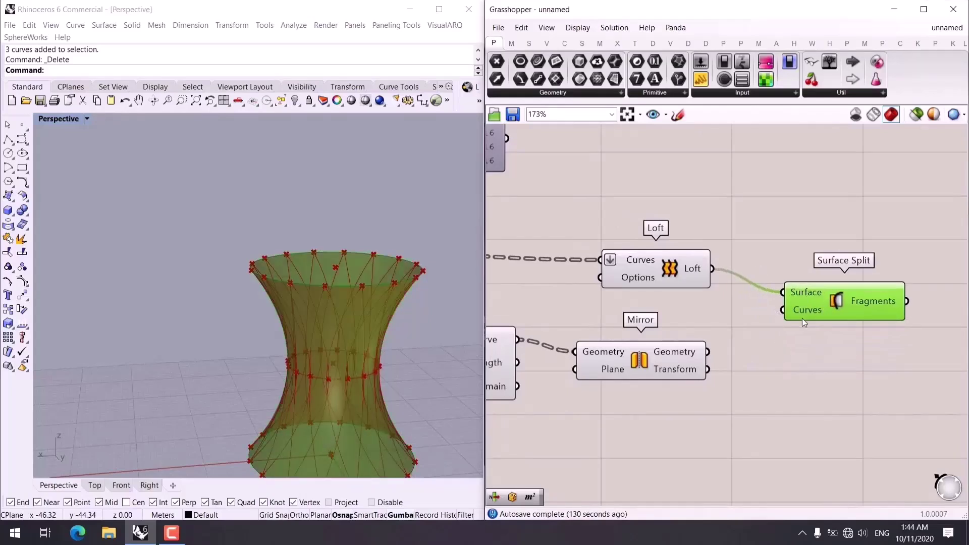
# Highlight the mirrored and original curves in turn, and flatten Surface Split's Curves input.
pyautogui.moveTo(718, 402); pyautogui.dragTo(816, 379, button='right')
pyautogui.click(770, 331)
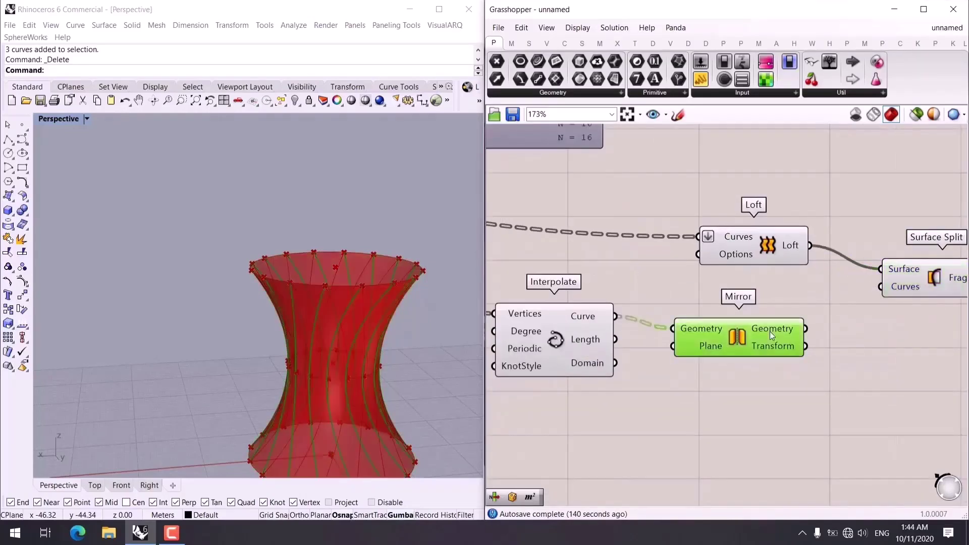
pyautogui.click(583, 323)
pyautogui.click(833, 312)
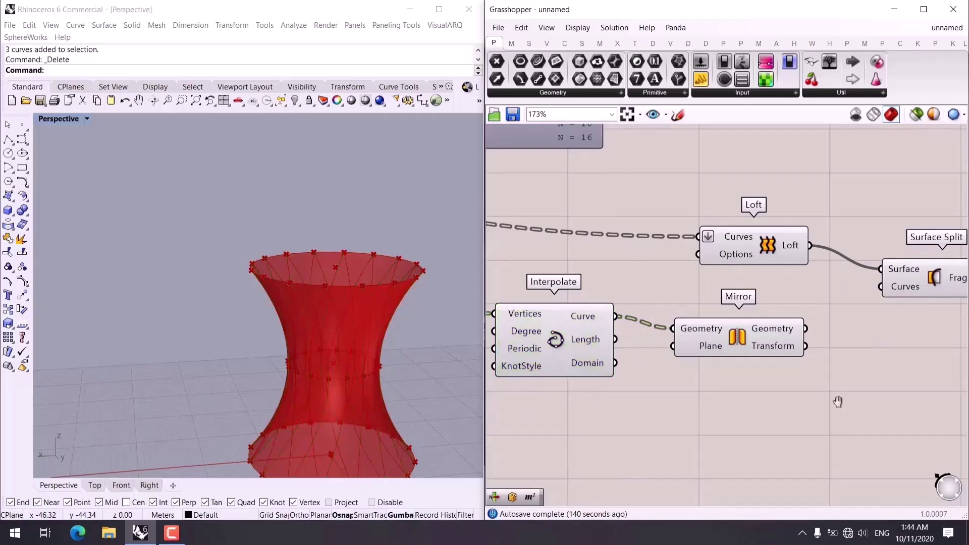
pyautogui.moveTo(899, 291); pyautogui.dragTo(879, 275, button='right')
pyautogui.rightClick(878, 275)
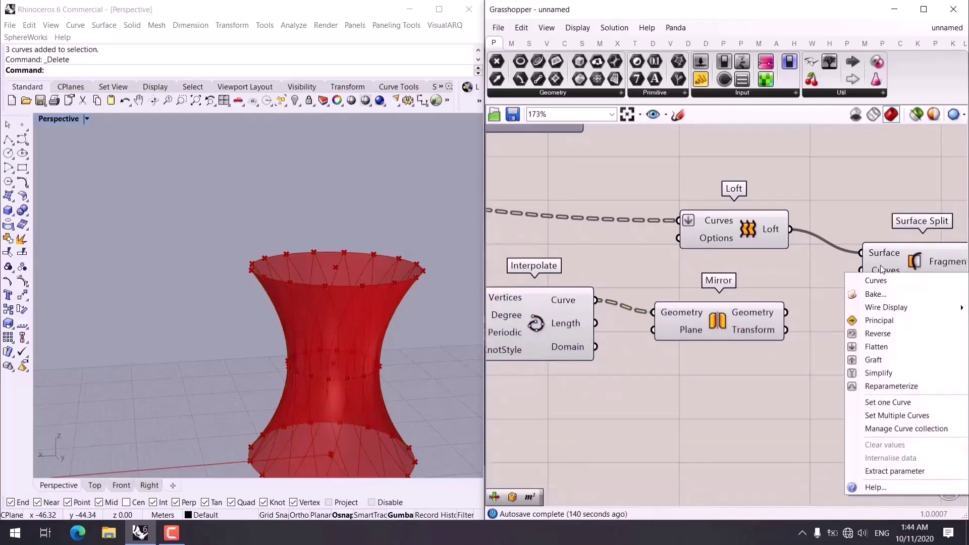
pyautogui.click(876, 347)
# Connect both Mirror's Geometry output and Interpolate's Curve output to Surface Split's Curves input.
pyautogui.moveTo(792, 328); pyautogui.dragTo(767, 346, button='right')
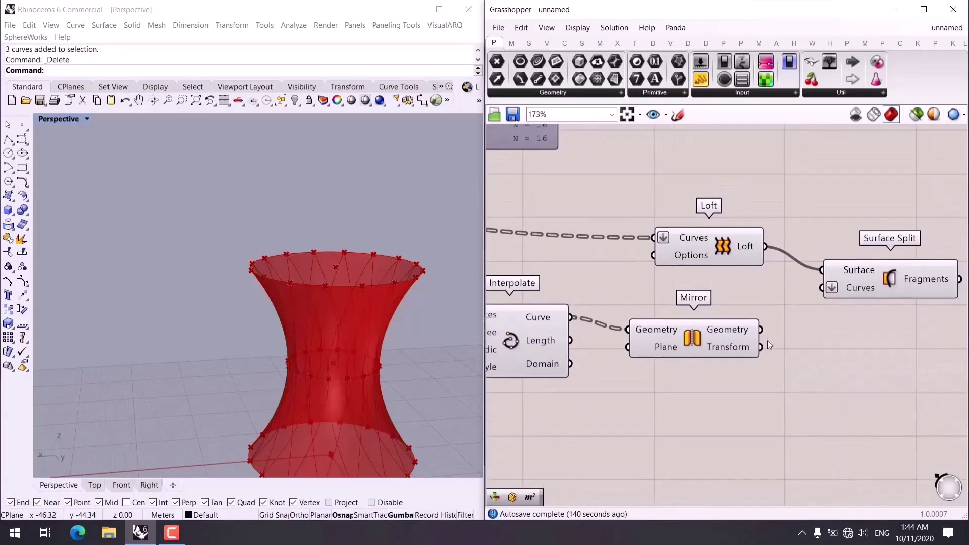
pyautogui.moveTo(760, 329); pyautogui.dragTo(819, 288)
pyautogui.keyDown('shift'); pyautogui.moveTo(572, 317); pyautogui.dragTo(821, 290); pyautogui.keyUp('shift')
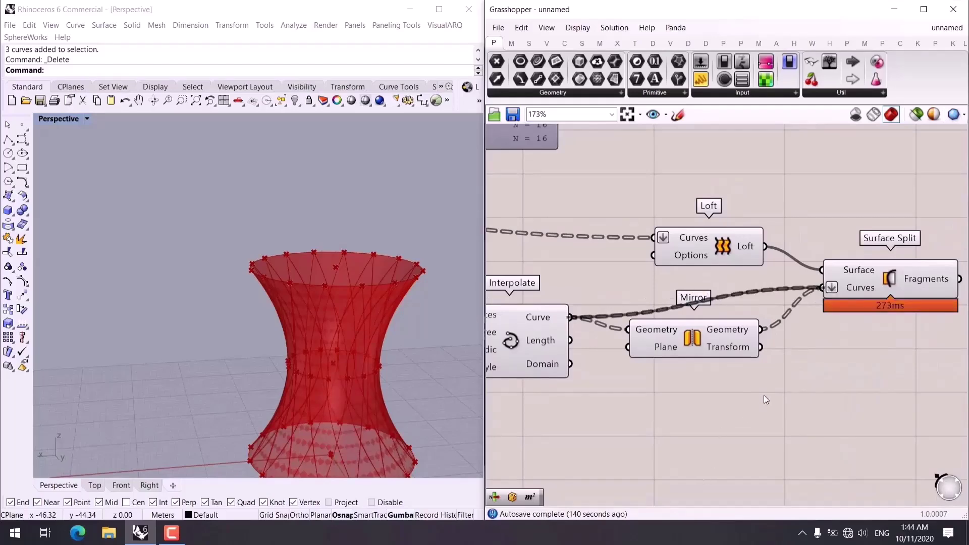
# Turn off the preview of the components preceding Surface Split, and inspect the split surface alone.
pyautogui.scroll(-8, 807, 353)
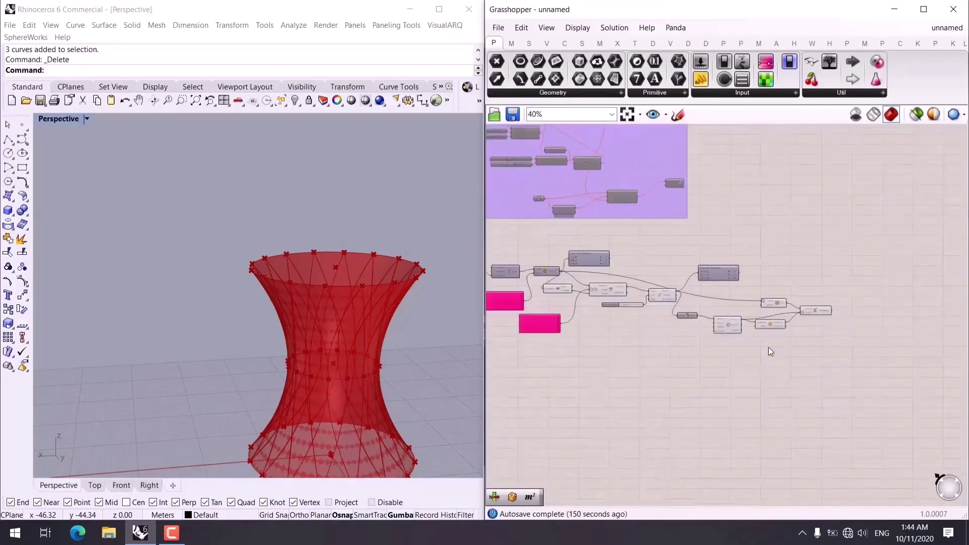
pyautogui.moveTo(786, 271); pyautogui.dragTo(557, 368)
pyautogui.middleClick(735, 303)
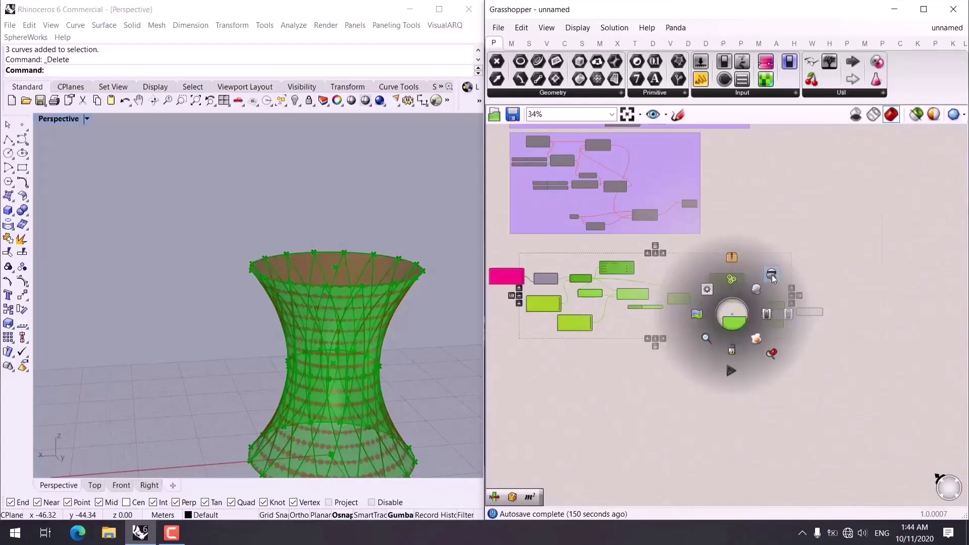
pyautogui.click(733, 281)
pyautogui.moveTo(365, 353); pyautogui.dragTo(454, 343, button='right')
pyautogui.scroll(5, 833, 313)
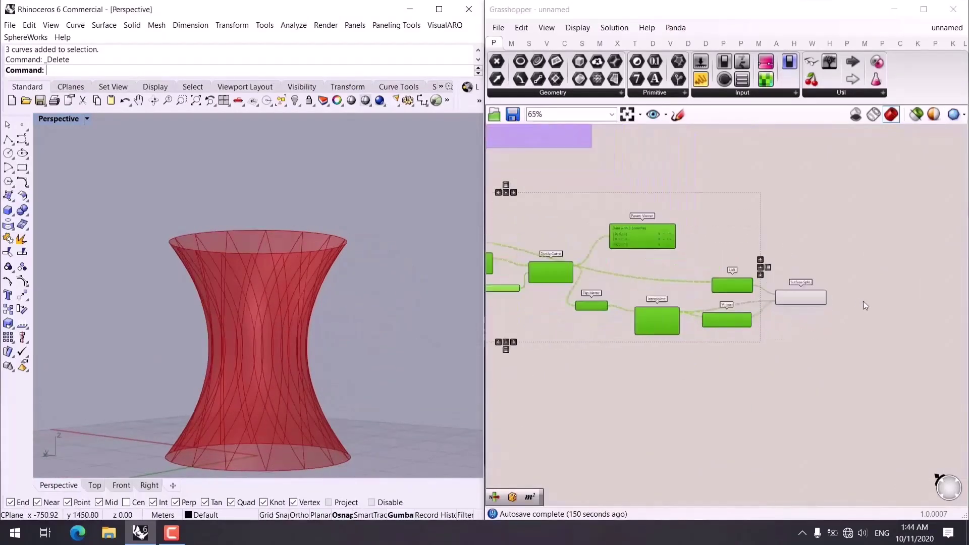
# Bake the Surface Split fragments into Rhino and inspect the baked surfaces up close.
pyautogui.click(796, 293)
pyautogui.middleClick(802, 288)
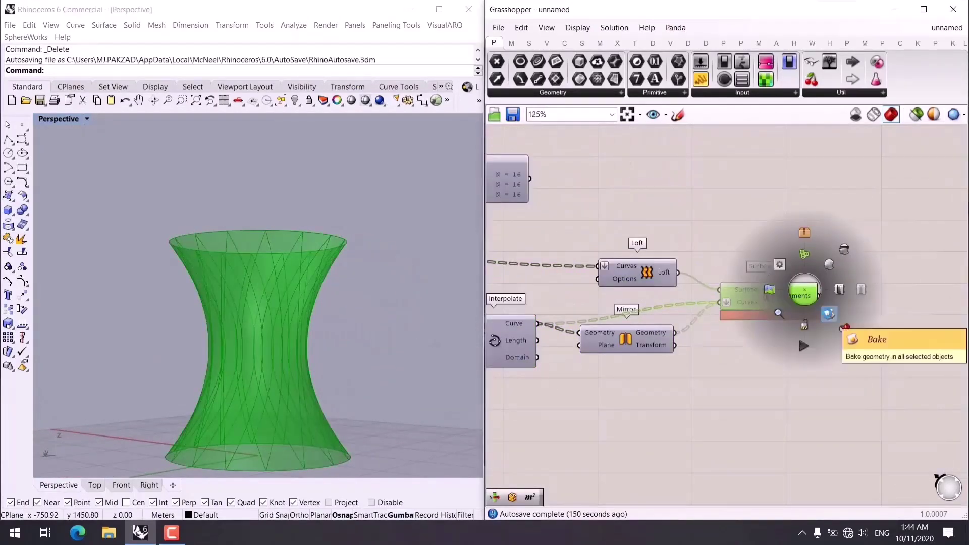
pyautogui.scroll(1, 803, 290)
pyautogui.scroll(5, 267, 336)
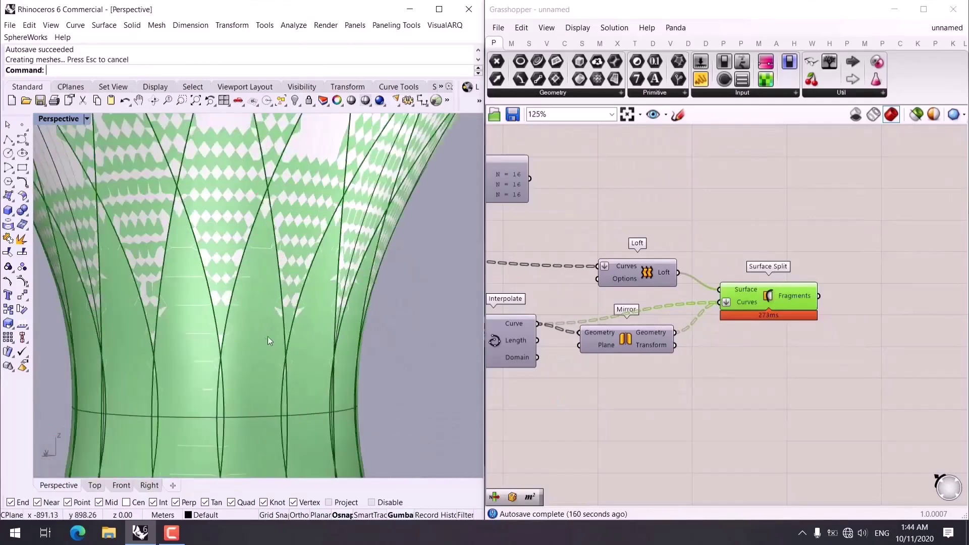
# Select several baked fragments at the waist and rim of the vase surface in turn to examine the individual pieces.
pyautogui.click(264, 340)
pyautogui.click(220, 168)
pyautogui.click(210, 310)
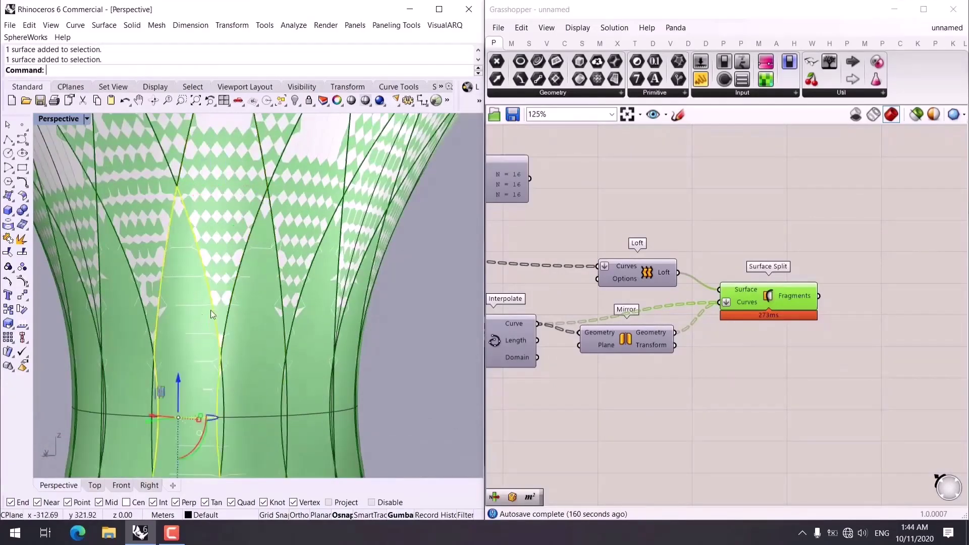
pyautogui.scroll(-4, 237, 310)
pyautogui.click(242, 262)
pyautogui.click(268, 233)
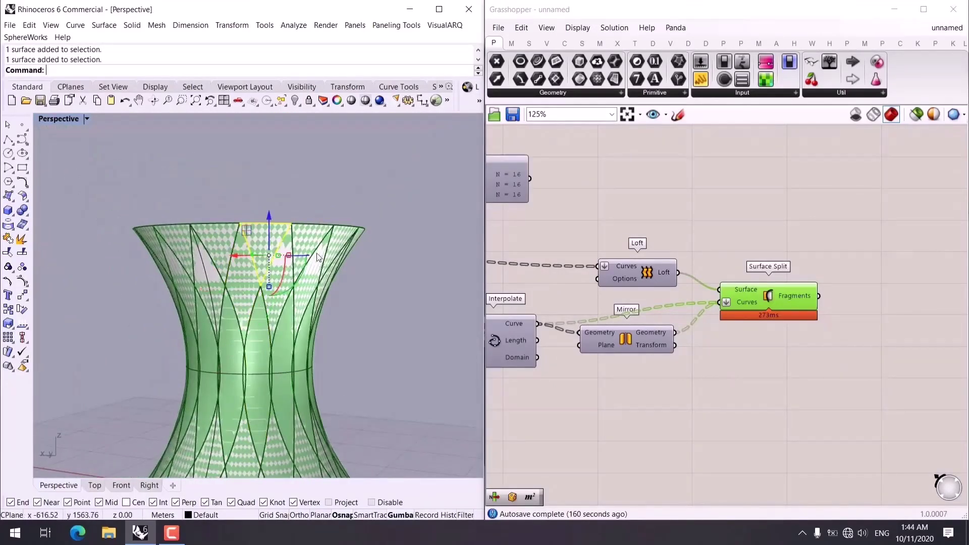
pyautogui.click(312, 237)
pyautogui.click(415, 287)
pyautogui.scroll(-5, 390, 361)
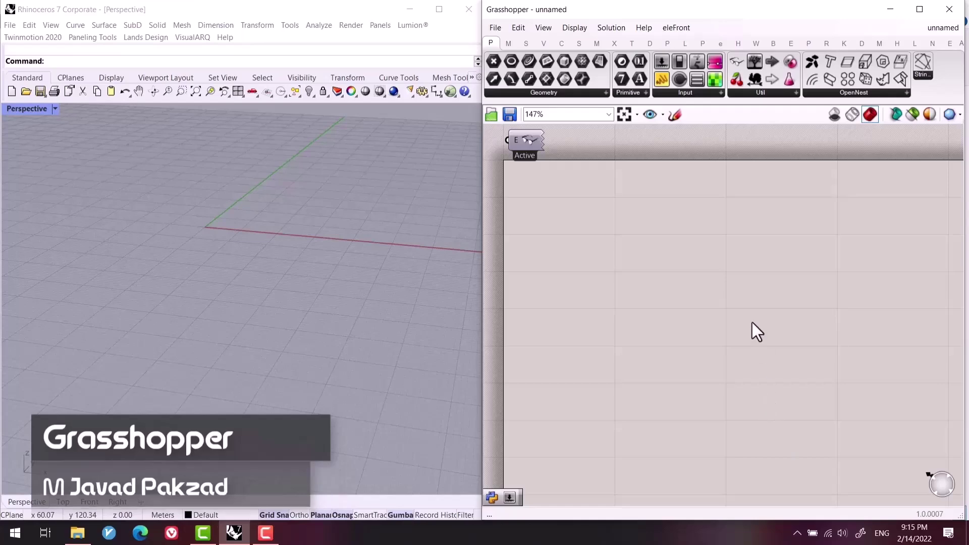
# Maximize the new Grasshopper definition and place a Mirror Combine Items component on the canvas.
pyautogui.moveTo(229, 353); pyautogui.dragTo(259, 359, button='right')
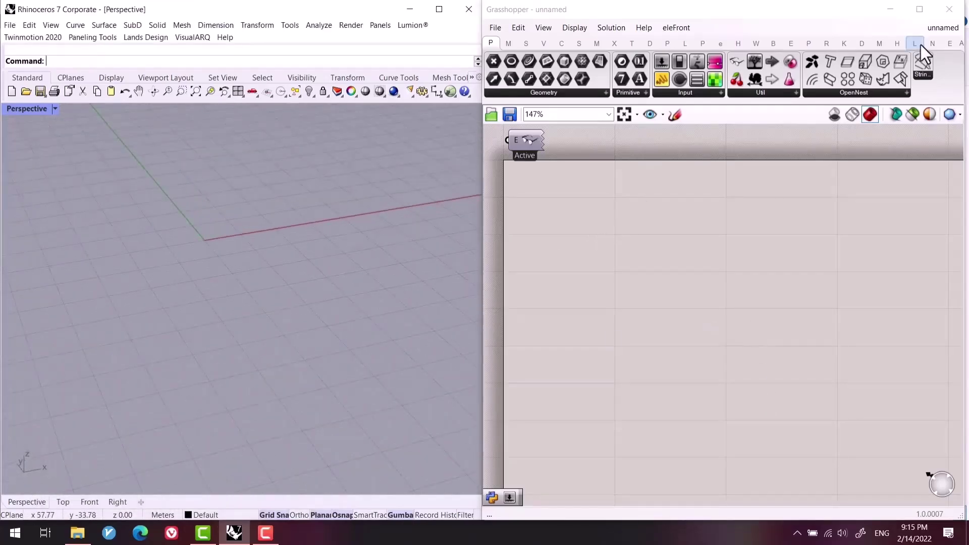
pyautogui.click(919, 11)
pyautogui.doubleClick(634, 218)
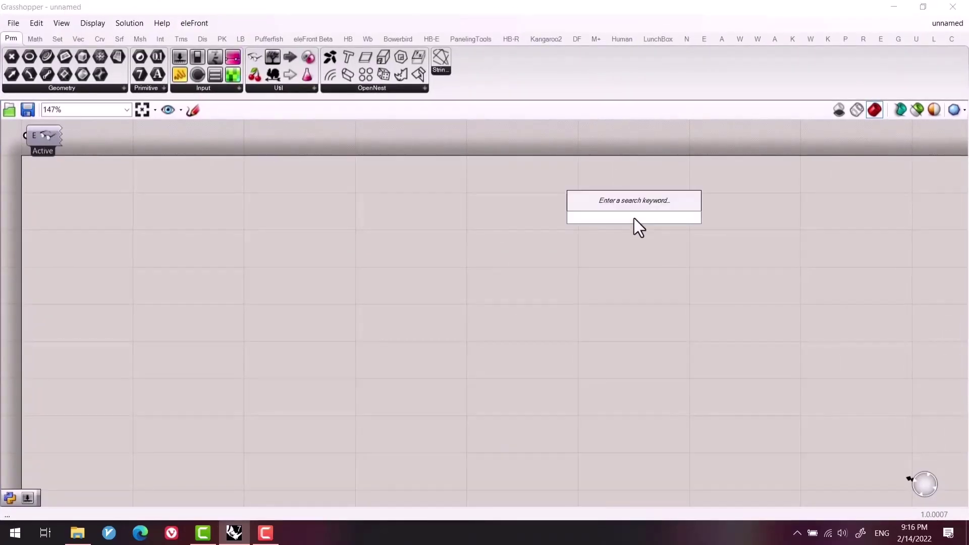
pyautogui.write('mir')
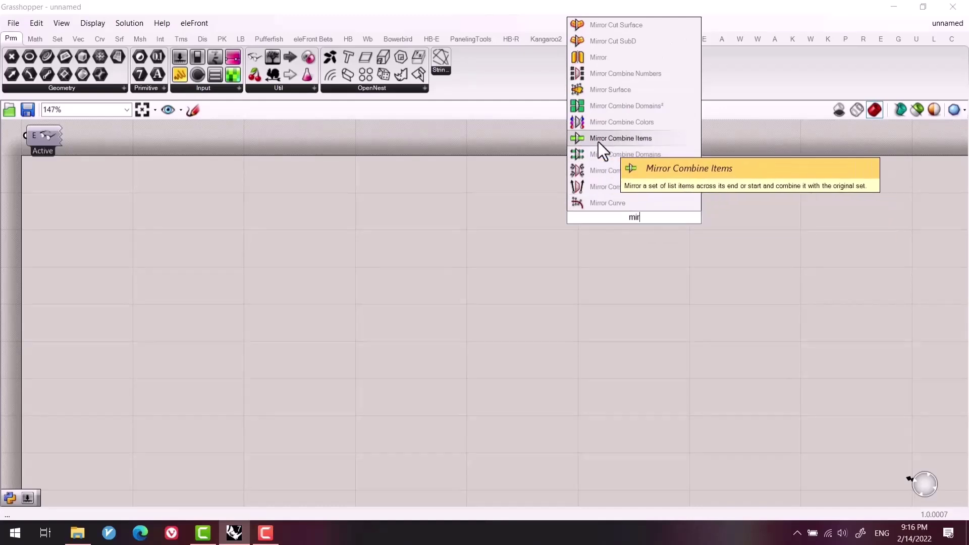
pyautogui.click(616, 137)
pyautogui.moveTo(622, 217); pyautogui.dragTo(353, 266)
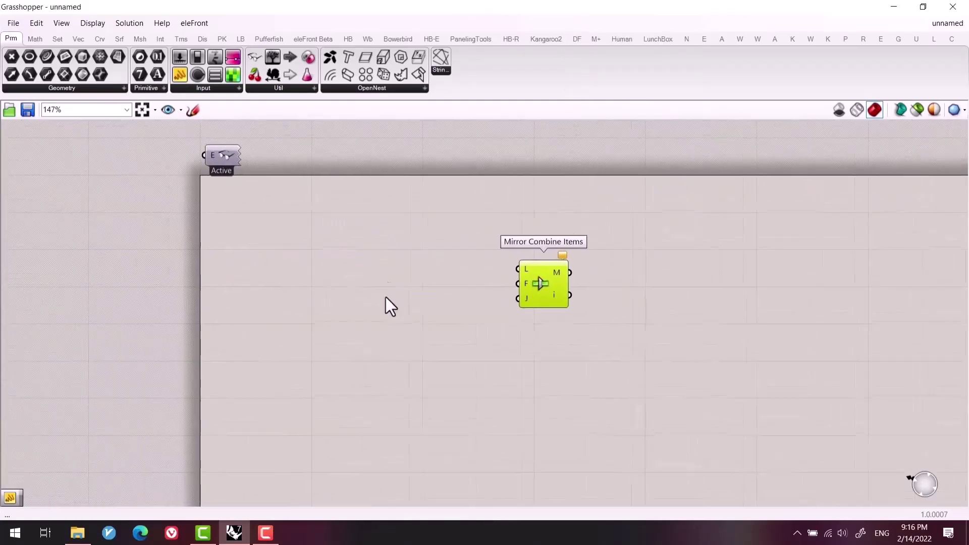
# Add a panel containing the numbers 1 to 7, each on its own line.
pyautogui.doubleClick(326, 265)
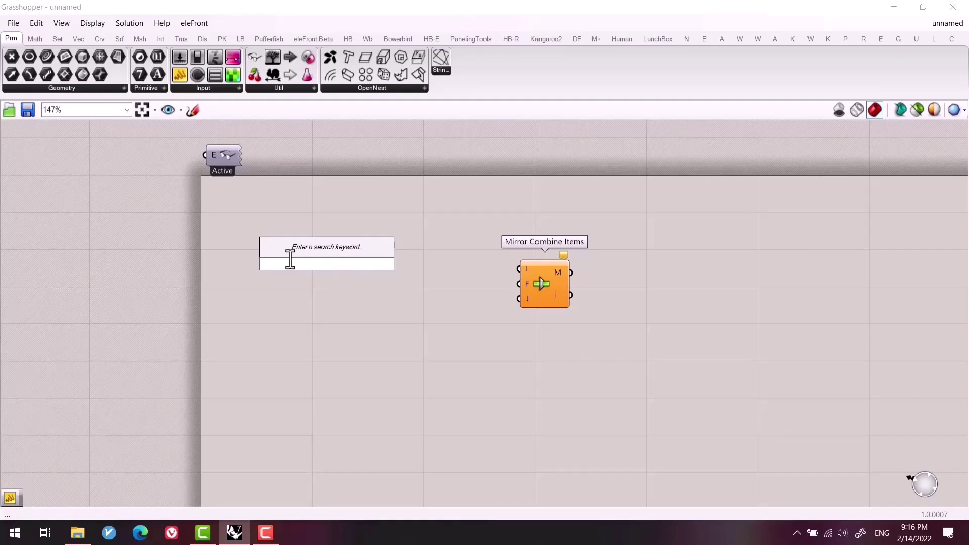
pyautogui.write('panel')
pyautogui.press('Return')
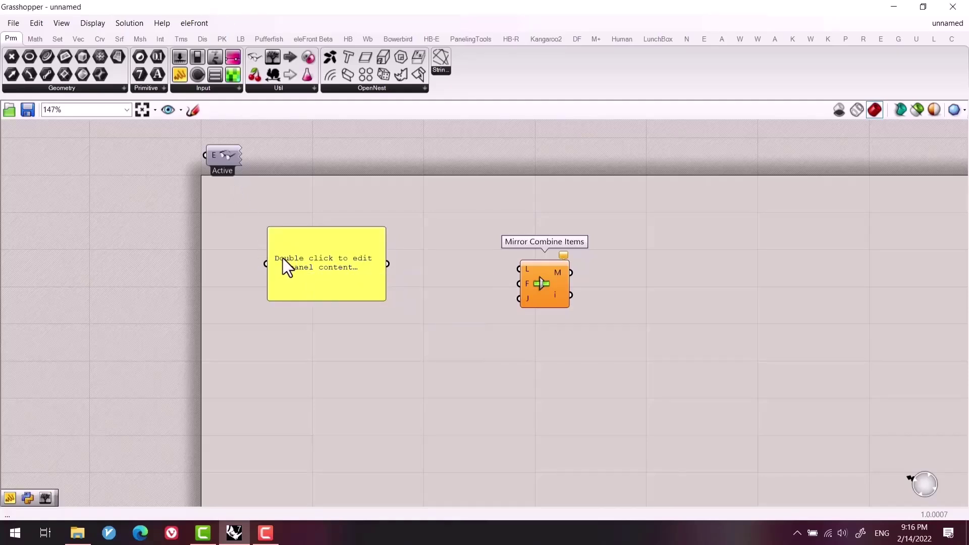
pyautogui.doubleClick(282, 258)
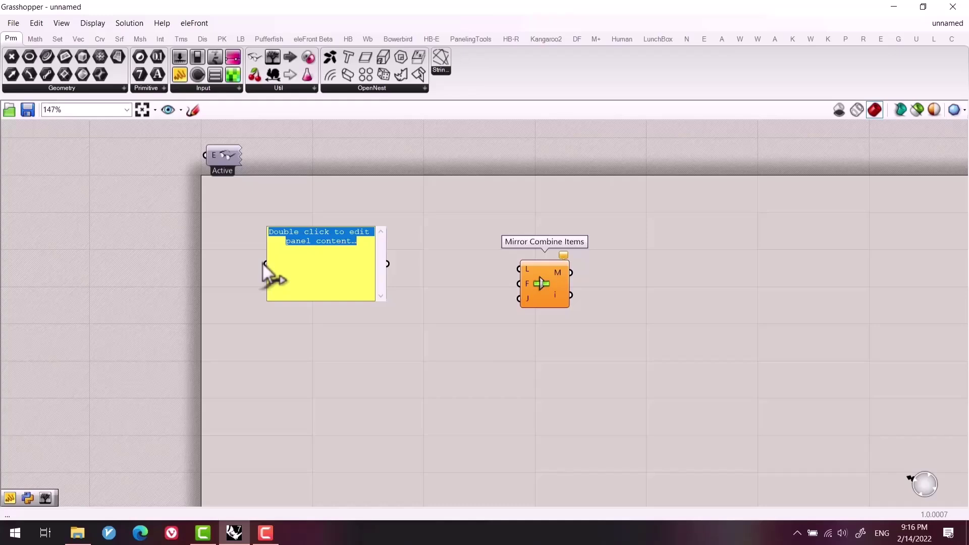
pyautogui.write('1 2 3 4 5')
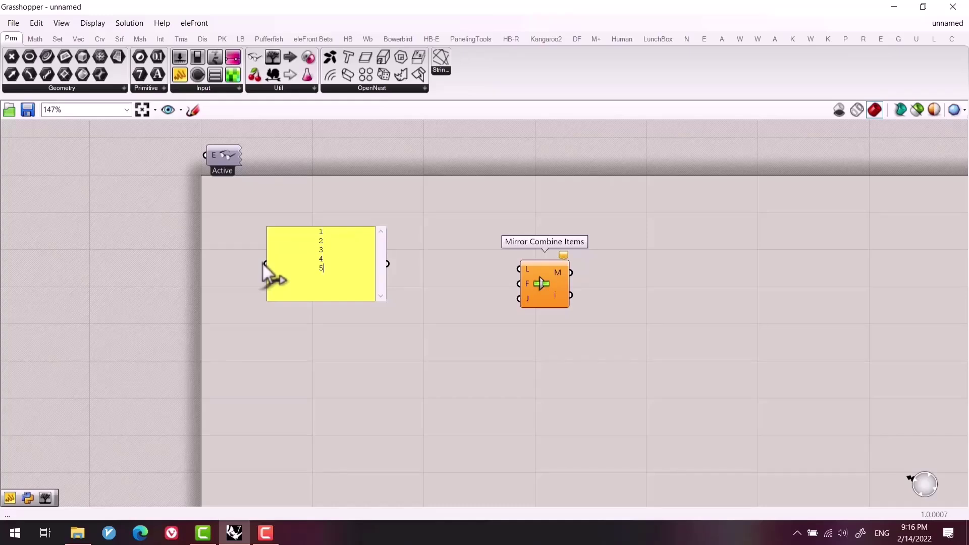
pyautogui.write(' 6 7')
pyautogui.click(457, 329)
# Turn off Multiline Data for the number panel, narrow it, and place it beside Mirror Combine Items.
pyautogui.moveTo(340, 241); pyautogui.dragTo(343, 241, button='right')
pyautogui.rightClick(343, 241)
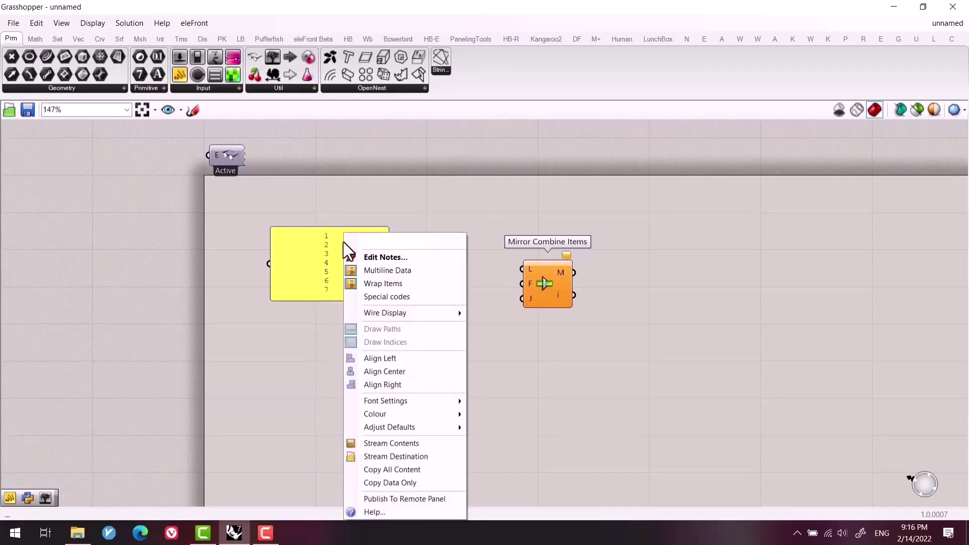
pyautogui.click(373, 271)
pyautogui.moveTo(389, 285); pyautogui.dragTo(295, 332)
pyautogui.moveTo(294, 281); pyautogui.dragTo(392, 262)
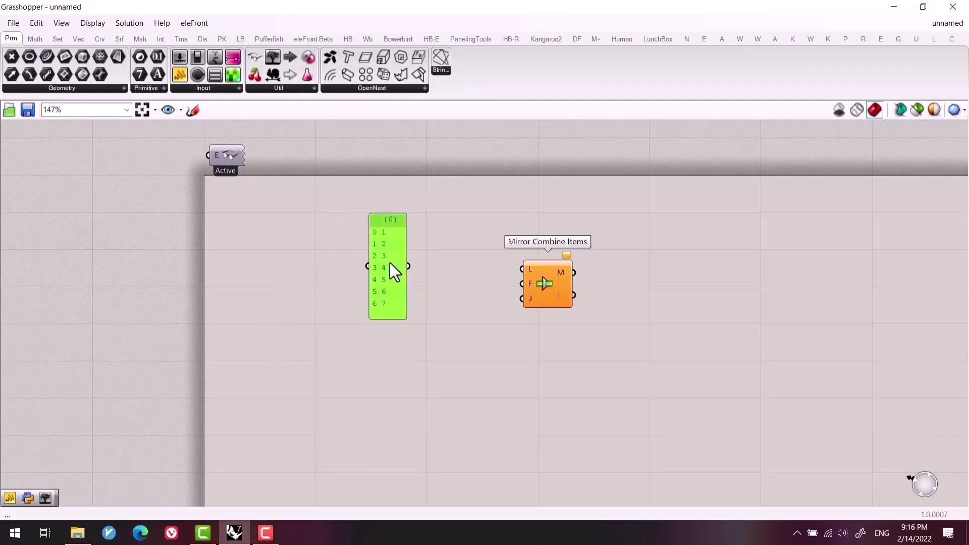
pyautogui.click(418, 359)
pyautogui.moveTo(435, 335); pyautogui.dragTo(347, 352, button='right')
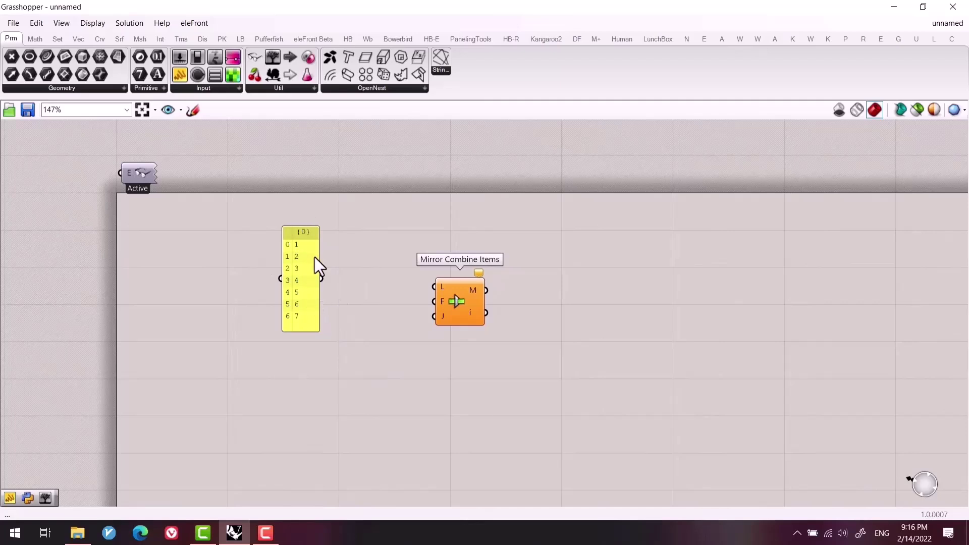
# Connect the number panel to Mirror Combine Items' L input, and show its M output in a new, enlarged panel.
pyautogui.scroll(2, 314, 257)
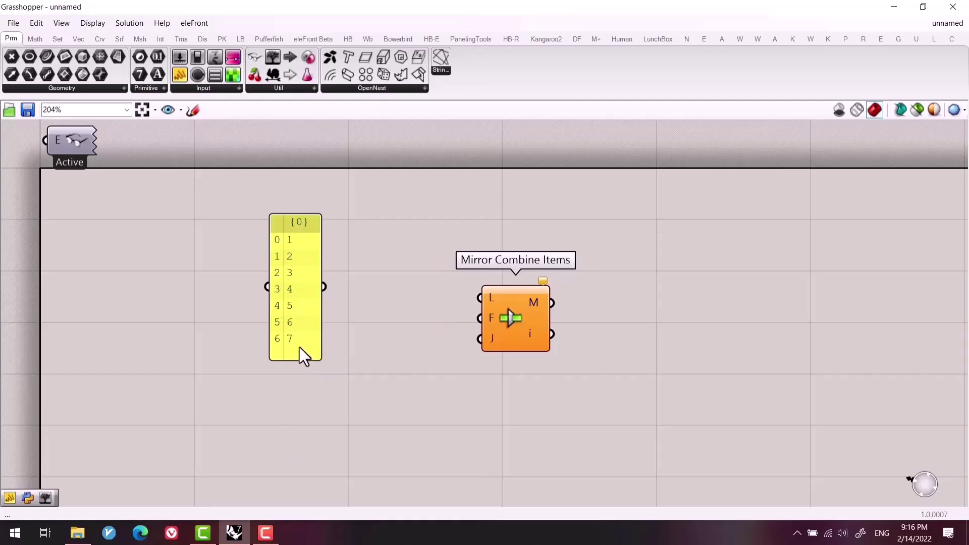
pyautogui.moveTo(325, 286); pyautogui.dragTo(488, 305)
pyautogui.moveTo(614, 323); pyautogui.dragTo(567, 320, button='right')
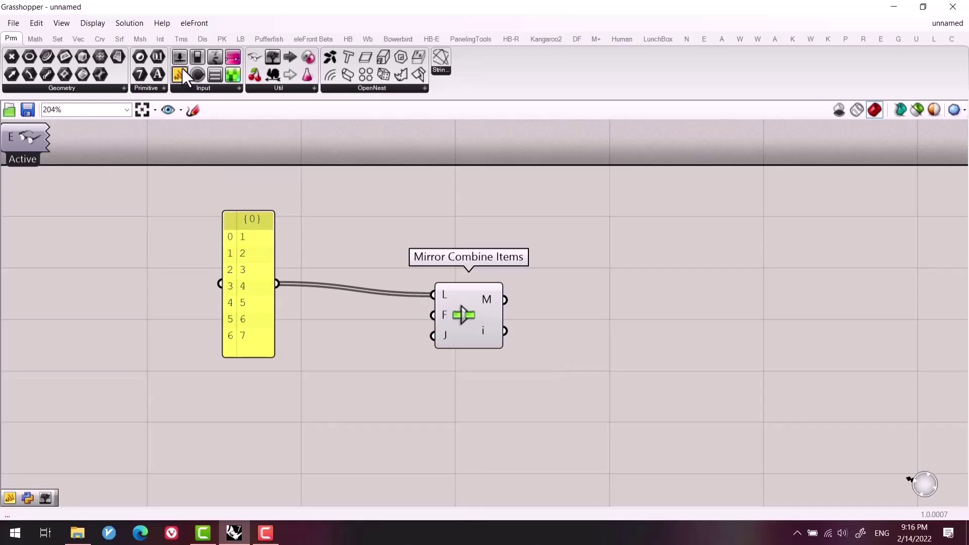
pyautogui.moveTo(180, 75); pyautogui.dragTo(656, 288)
pyautogui.moveTo(505, 299); pyautogui.dragTo(597, 305)
pyautogui.moveTo(646, 326); pyautogui.dragTo(648, 438)
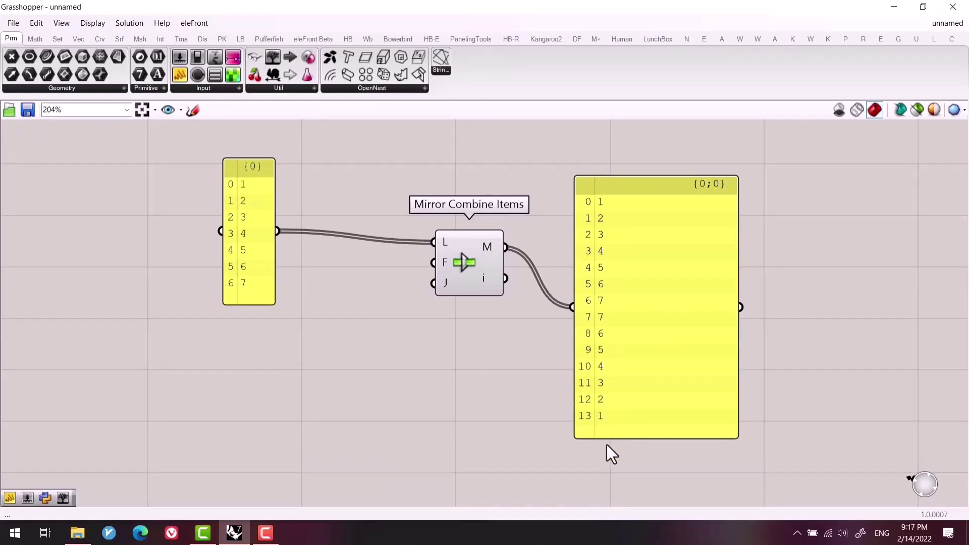
# Add a Boolean Toggle and connect it to Mirror Combine Items' F input.
pyautogui.moveTo(387, 362); pyautogui.dragTo(417, 370, button='right')
pyautogui.doubleClick(410, 293)
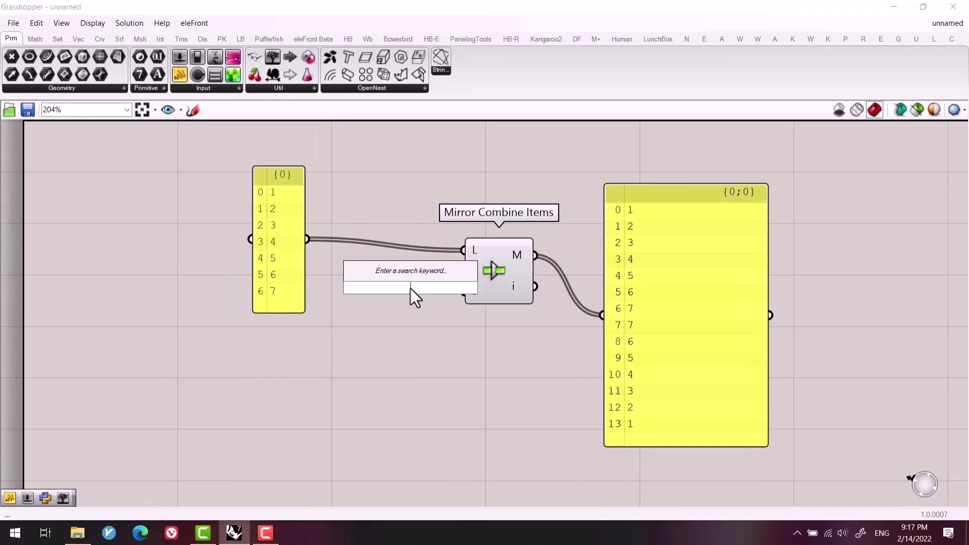
pyautogui.write('bool')
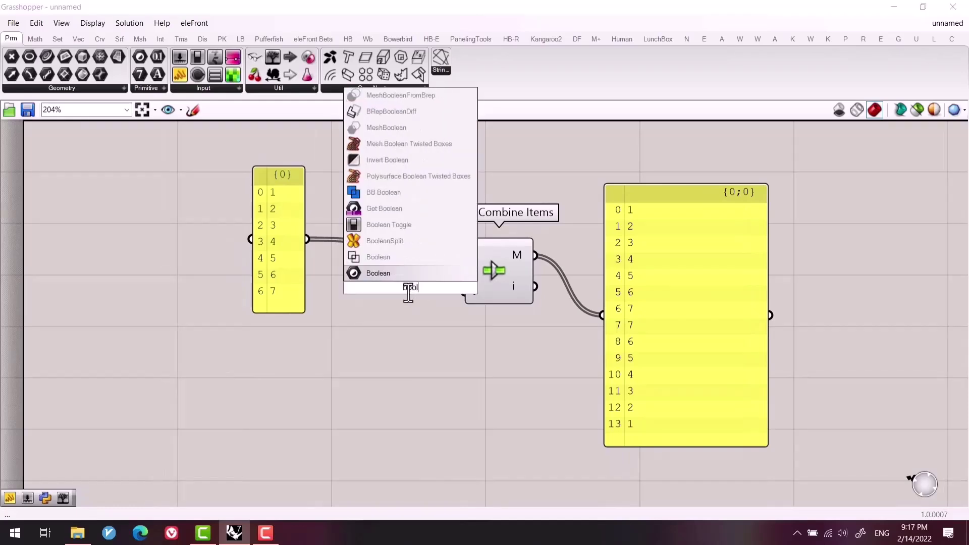
pyautogui.press('Up')
pyautogui.press('Up')
pyautogui.press('Up')
pyautogui.press('Return')
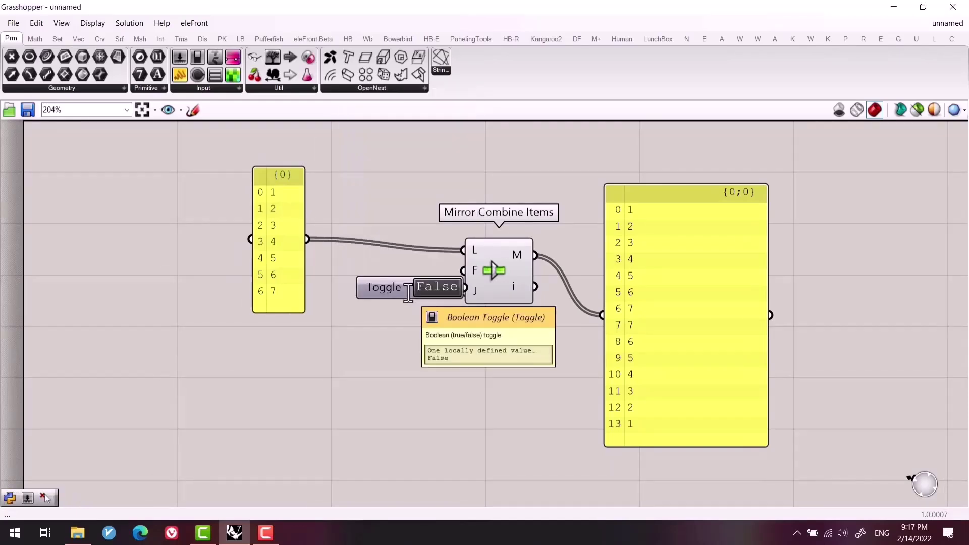
pyautogui.moveTo(418, 314); pyautogui.dragTo(389, 330)
pyautogui.moveTo(439, 299); pyautogui.dragTo(463, 270)
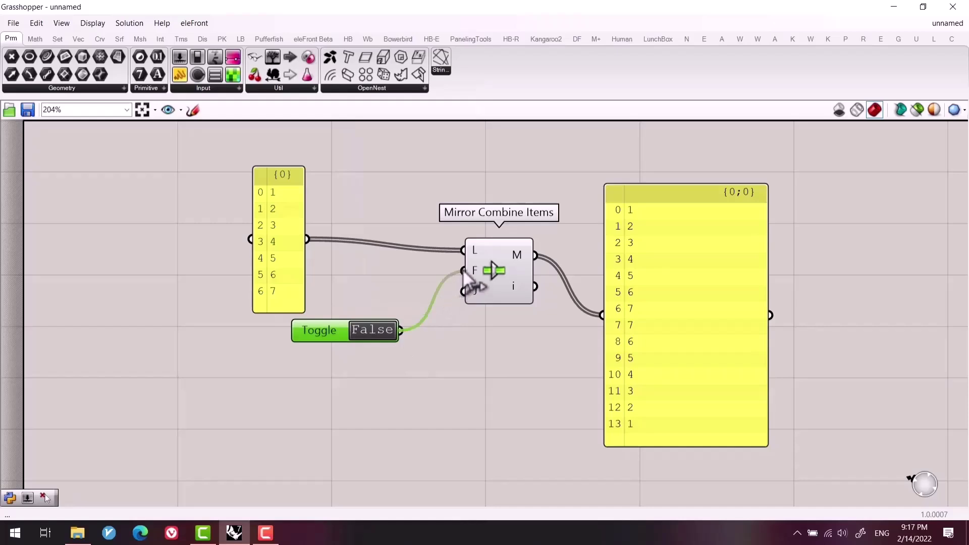
# Try the F toggle at True, align it with its input, and set it back to False.
pyautogui.doubleClick(372, 331)
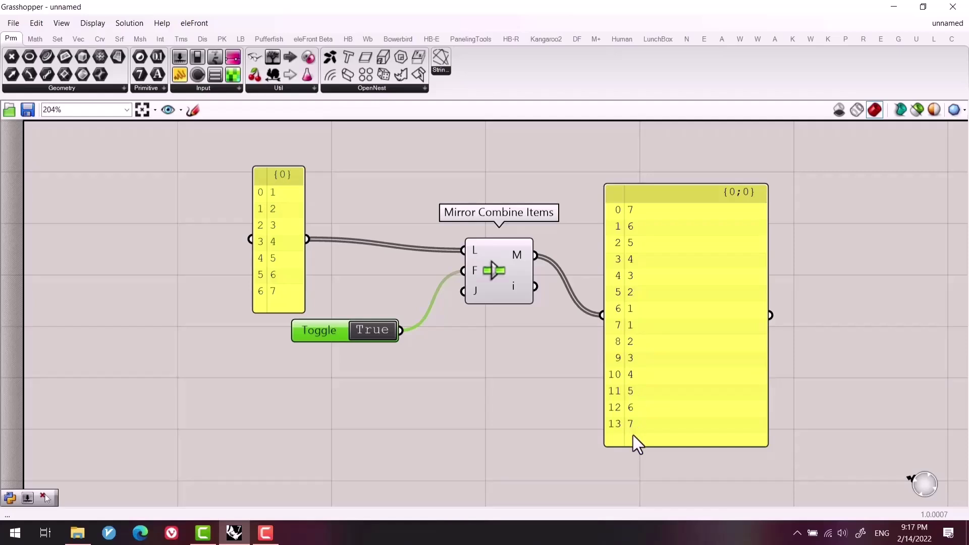
pyautogui.moveTo(334, 335); pyautogui.dragTo(364, 275)
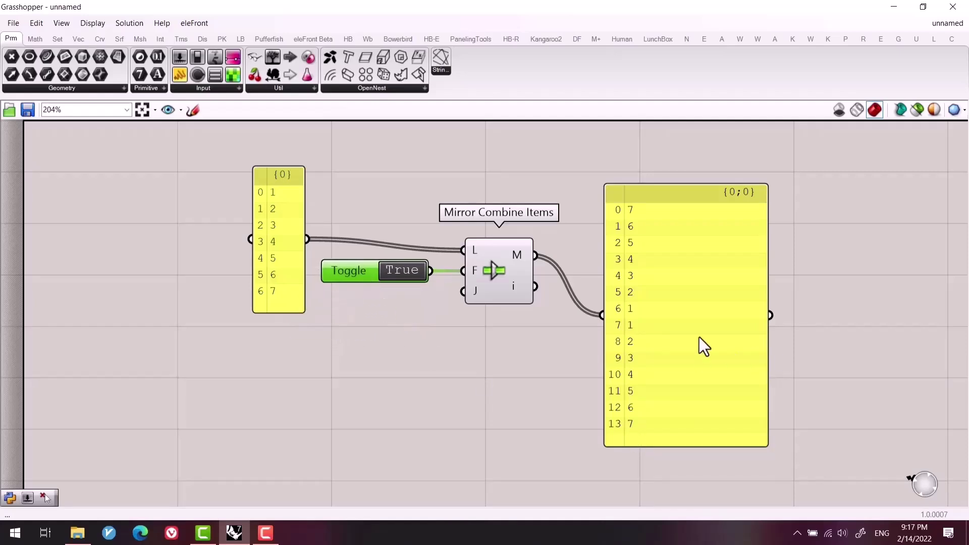
pyautogui.doubleClick(402, 269)
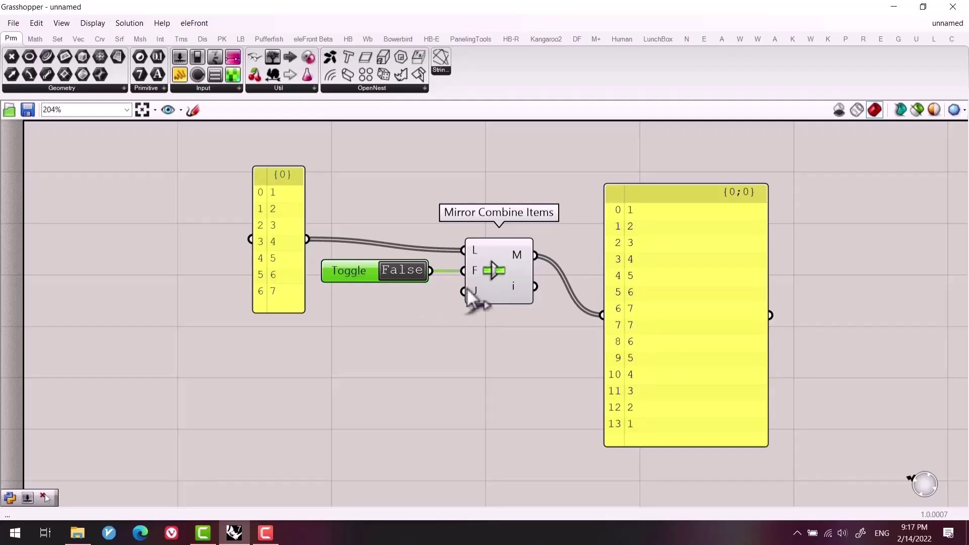
# Duplicate the toggle for Mirror Combine Items' J input, try it at True, and set it back to False.
pyautogui.keyDown('alt'); pyautogui.moveTo(359, 270); pyautogui.dragTo(371, 290); pyautogui.keyUp('alt')
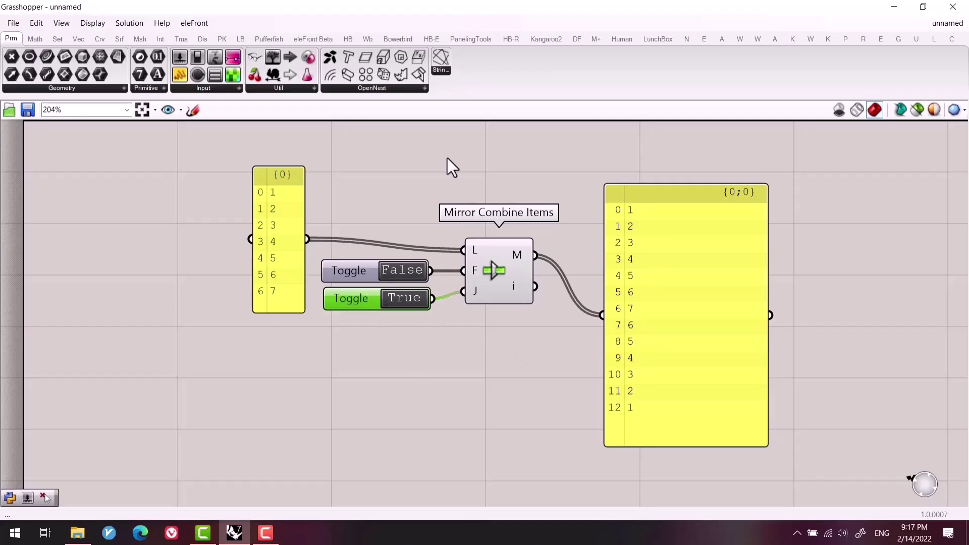
pyautogui.scroll(-2, 308, 307)
pyautogui.moveTo(366, 302); pyautogui.dragTo(424, 284, button='right')
pyautogui.click(431, 286)
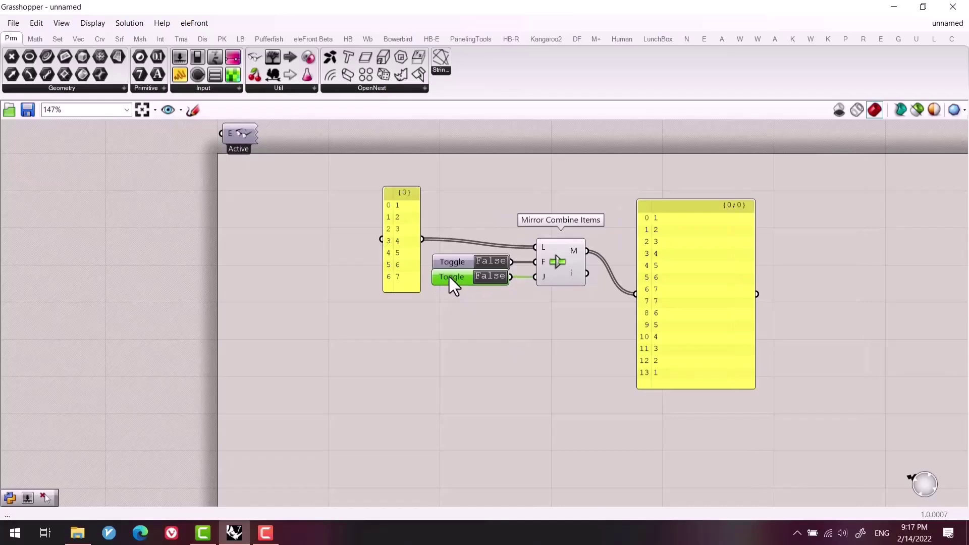
# Align the result panel with Mirror Combine Items, view the i output in it, and reconnect the M output.
pyautogui.moveTo(692, 314); pyautogui.dragTo(690, 271)
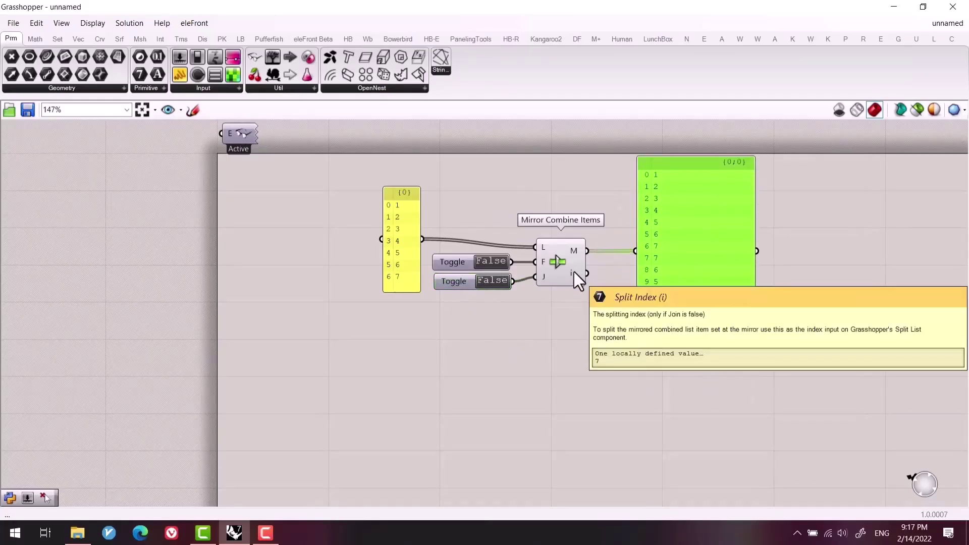
pyautogui.moveTo(631, 259); pyautogui.dragTo(637, 255)
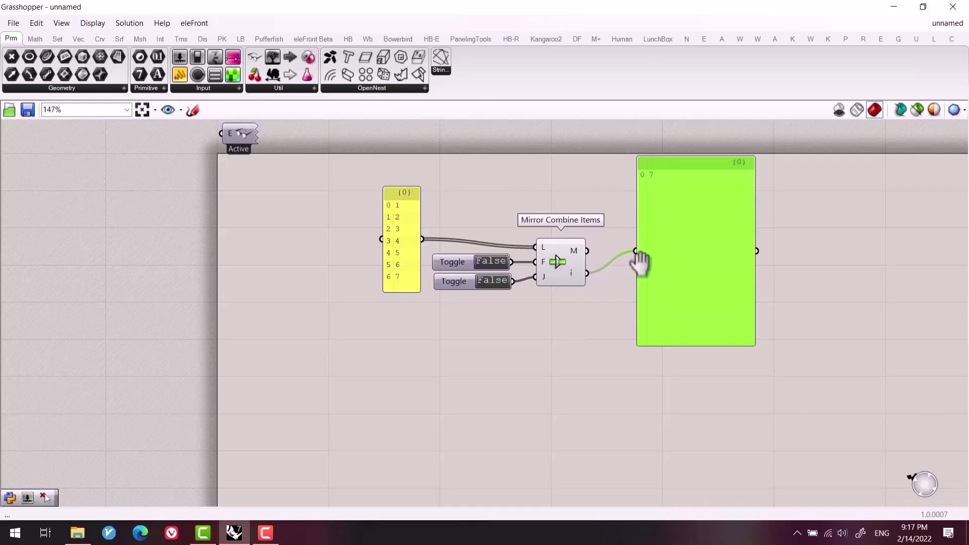
pyautogui.moveTo(651, 202); pyautogui.dragTo(631, 221, button='right')
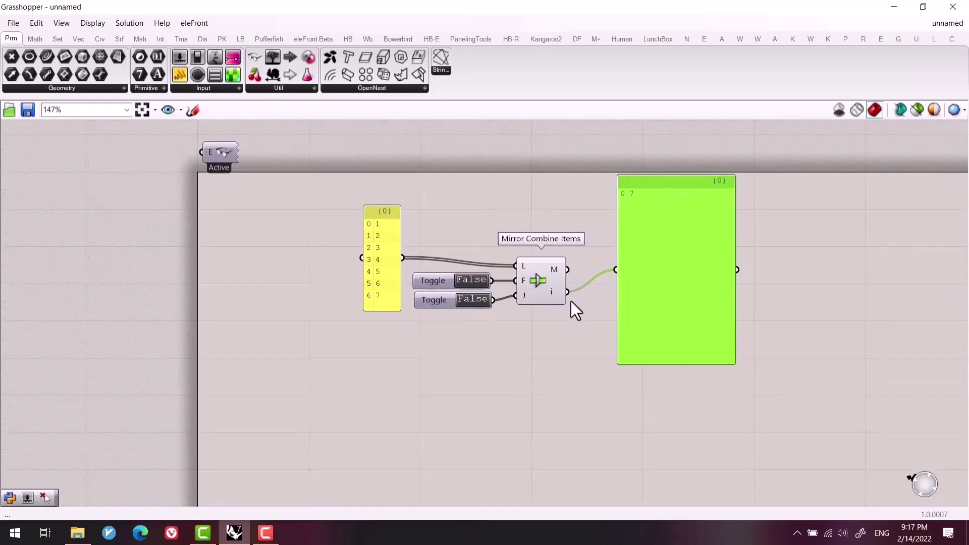
pyautogui.moveTo(567, 269); pyautogui.dragTo(616, 270)
# Restore Grasshopper to half the screen, and draw a straight open interpolated curve across the Rhino Perspective view.
pyautogui.scroll(-3, 500, 365)
pyautogui.moveTo(506, 9); pyautogui.dragTo(964, 163)
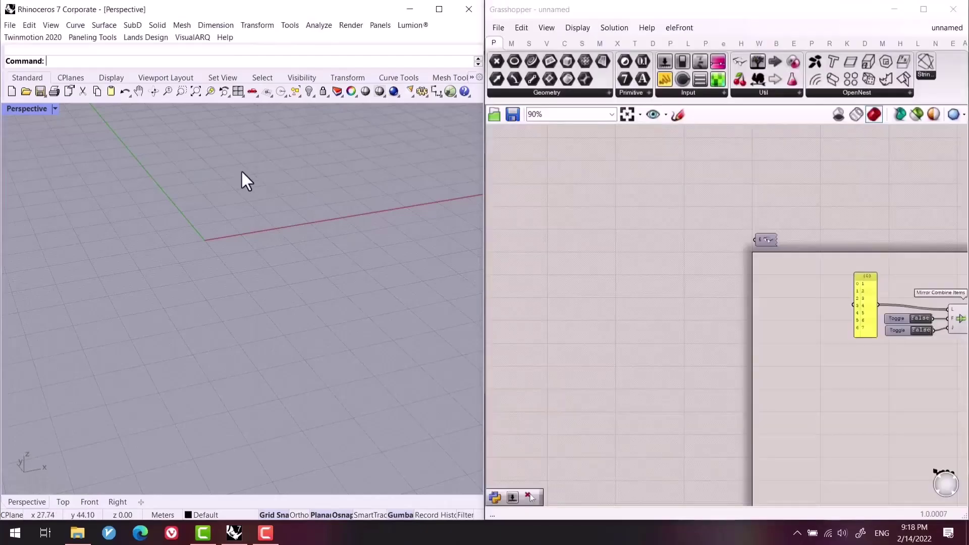
pyautogui.click(240, 170)
pyautogui.middleClick(225, 285)
pyautogui.click(210, 272)
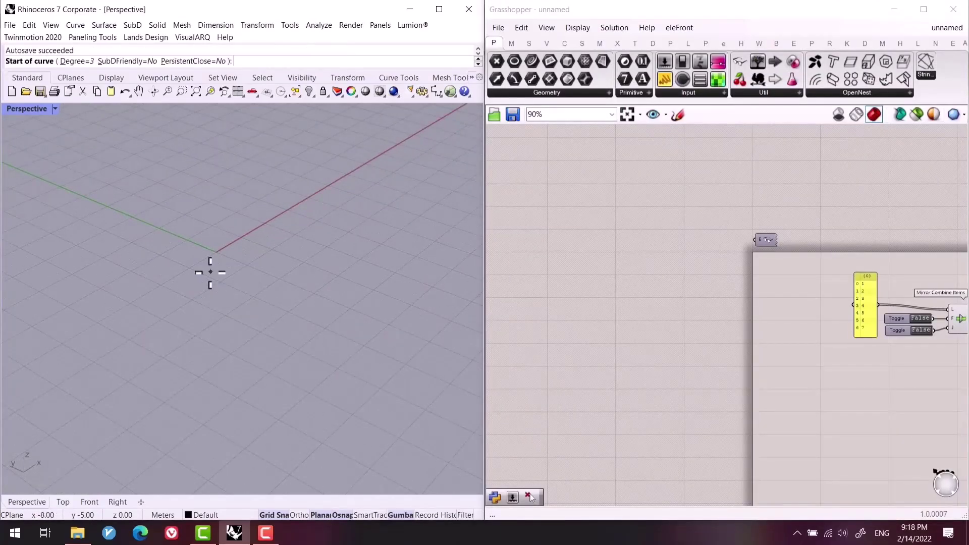
pyautogui.click(201, 261)
pyautogui.click(199, 311)
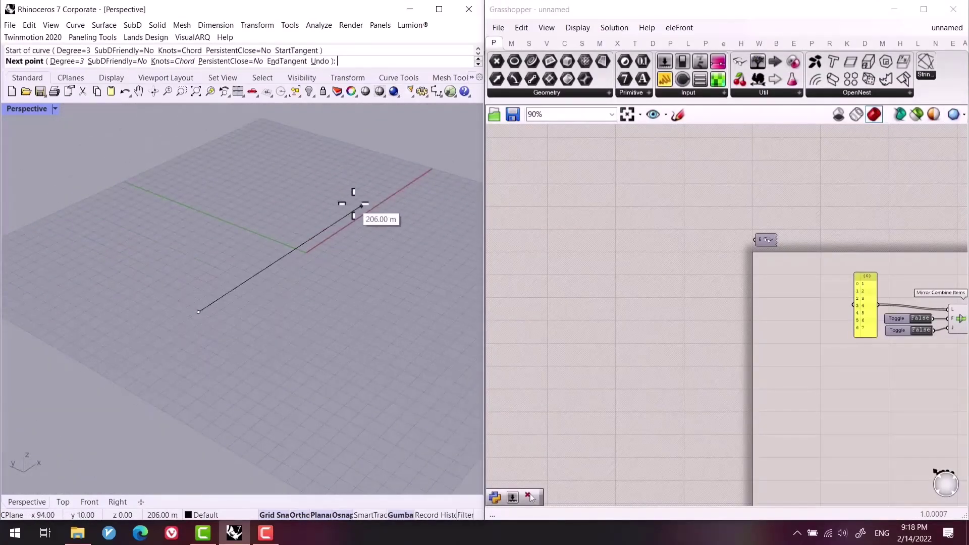
pyautogui.click(325, 230)
pyautogui.press('Return')
# Reshape the straight curve into a bend by moving its inner control points.
pyautogui.click(316, 235)
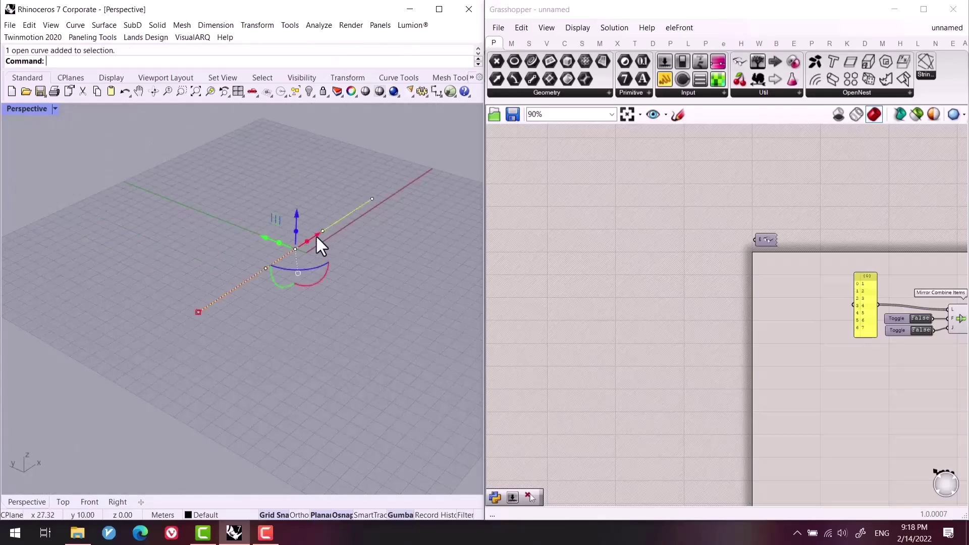
pyautogui.moveTo(204, 225); pyautogui.dragTo(288, 294)
pyautogui.moveTo(252, 262); pyautogui.dragTo(200, 135)
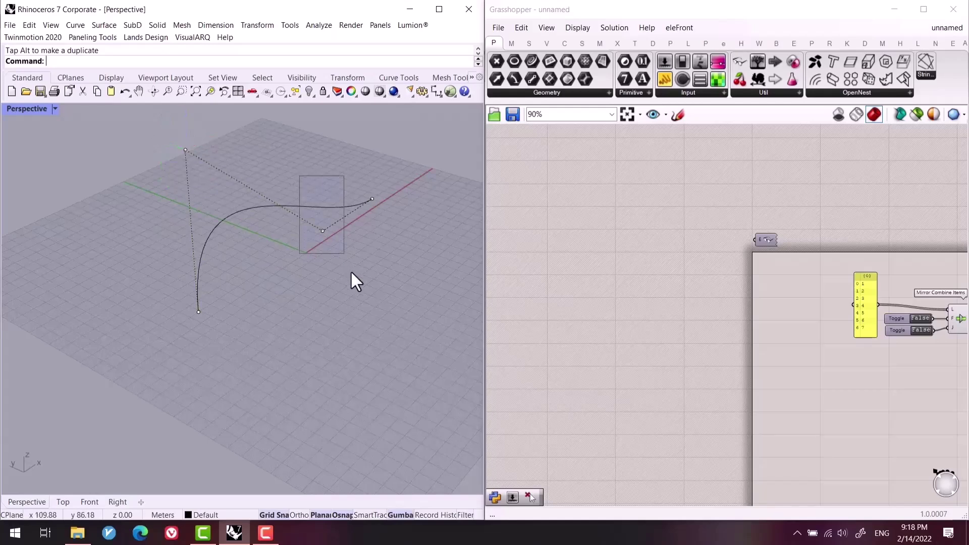
pyautogui.click(312, 228)
pyautogui.moveTo(313, 228); pyautogui.dragTo(392, 295)
pyautogui.click(395, 189)
pyautogui.press('Escape')
# Show the curve's control points again and move one upward to bend the curve further.
pyautogui.moveTo(396, 189); pyautogui.dragTo(250, 311, button='right')
pyautogui.press('F10')
pyautogui.click(123, 399)
pyautogui.moveTo(184, 340); pyautogui.dragTo(170, 247)
pyautogui.press('Escape')
pyautogui.moveTo(346, 271); pyautogui.dragTo(383, 283, button='right')
pyautogui.moveTo(895, 393); pyautogui.dragTo(701, 340, button='right')
pyautogui.moveTo(641, 391); pyautogui.dragTo(621, 326, button='right')
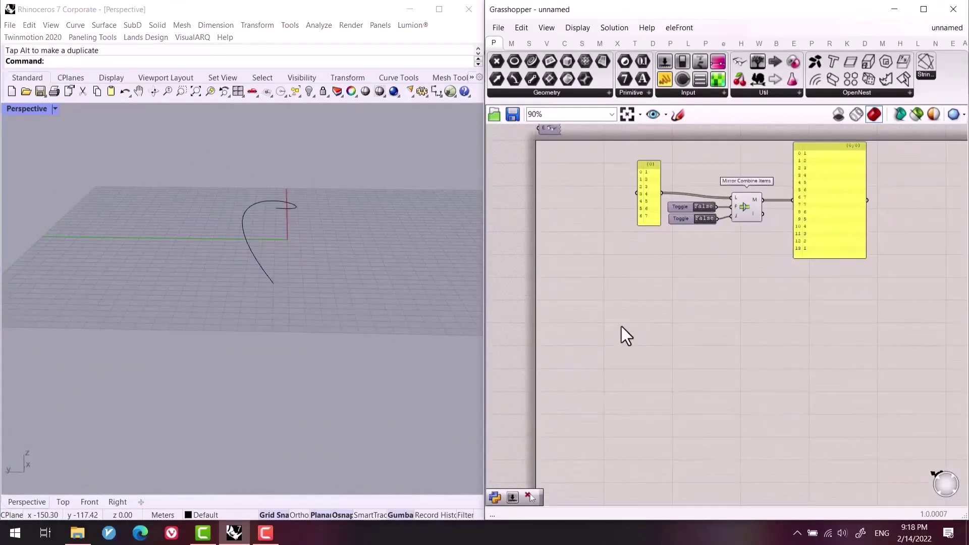
# Add a Curve parameter to the canvas and reference the existing Rhino curve in it.
pyautogui.doubleClick(622, 325)
pyautogui.write('crv')
pyautogui.click(590, 310)
pyautogui.scroll(3, 611, 322)
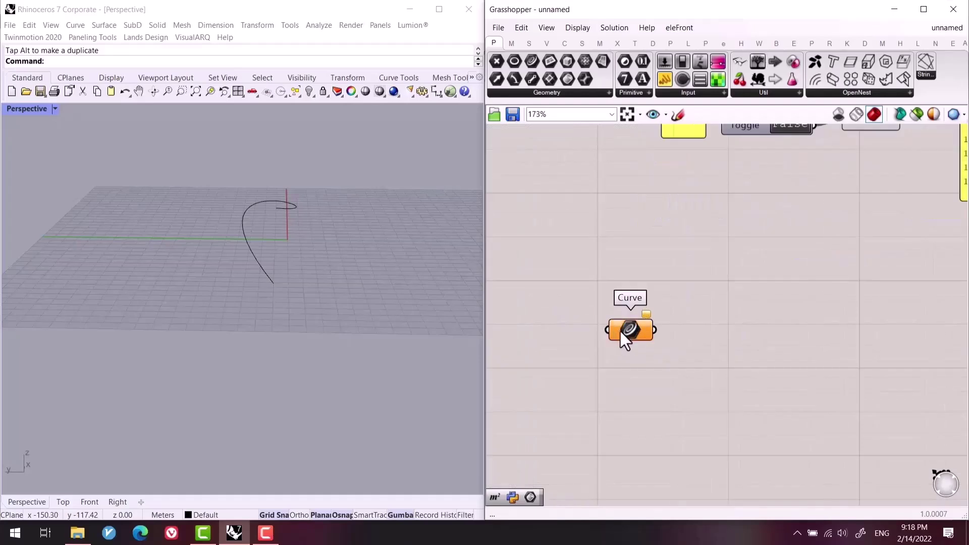
pyautogui.rightClick(620, 331)
pyautogui.click(671, 427)
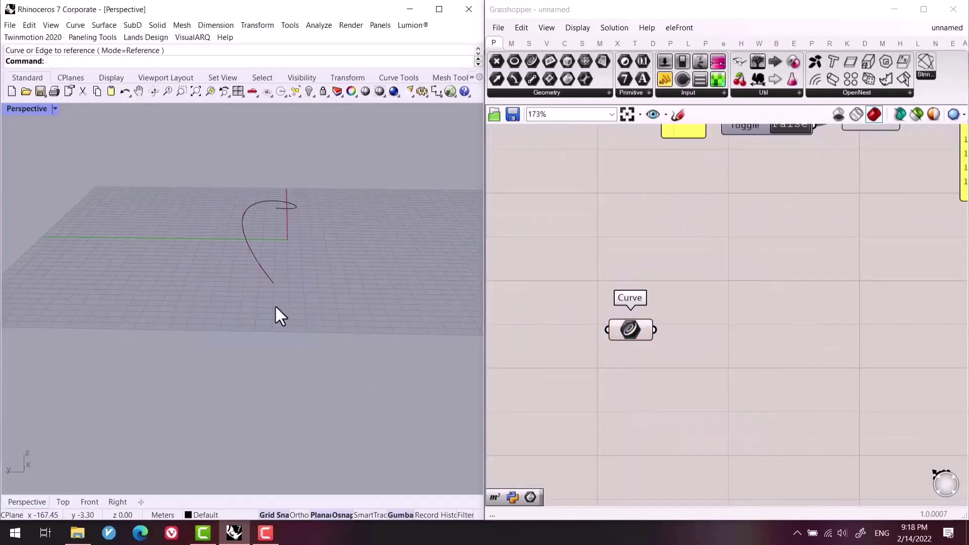
pyautogui.moveTo(283, 321); pyautogui.dragTo(186, 210)
# Hide the original curve in Rhino and reposition the Curve parameter on the canvas.
pyautogui.hotkey('ctrl', 'h')
pyautogui.moveTo(188, 213); pyautogui.dragTo(237, 330, button='right')
pyautogui.moveTo(632, 330); pyautogui.dragTo(669, 286)
pyautogui.moveTo(669, 286); pyautogui.dragTo(598, 351, button='right')
pyautogui.moveTo(319, 313); pyautogui.dragTo(263, 328, button='right')
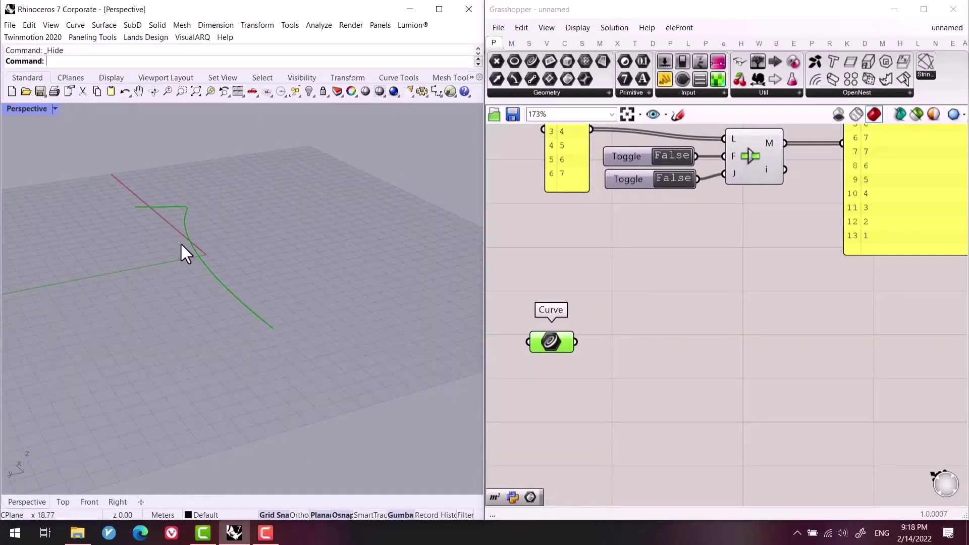
pyautogui.moveTo(180, 242); pyautogui.dragTo(212, 227, button='right')
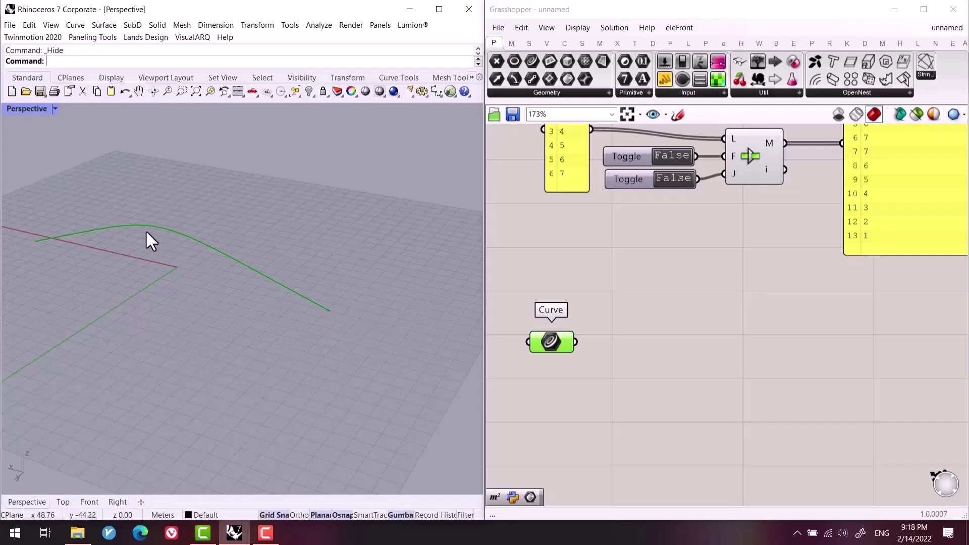
# Add a Perp Frames component, feed it the Curve parameter, and line the parameter up with it.
pyautogui.doubleClick(716, 370)
pyautogui.write('pep')
pyautogui.press('BackSpace')
pyautogui.write('rp')
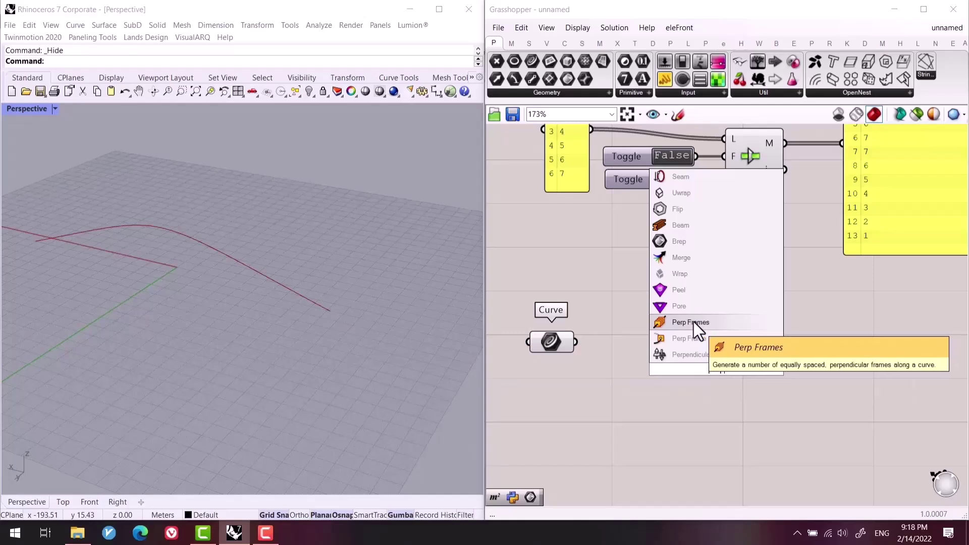
pyautogui.click(693, 322)
pyautogui.moveTo(605, 334); pyautogui.dragTo(688, 351)
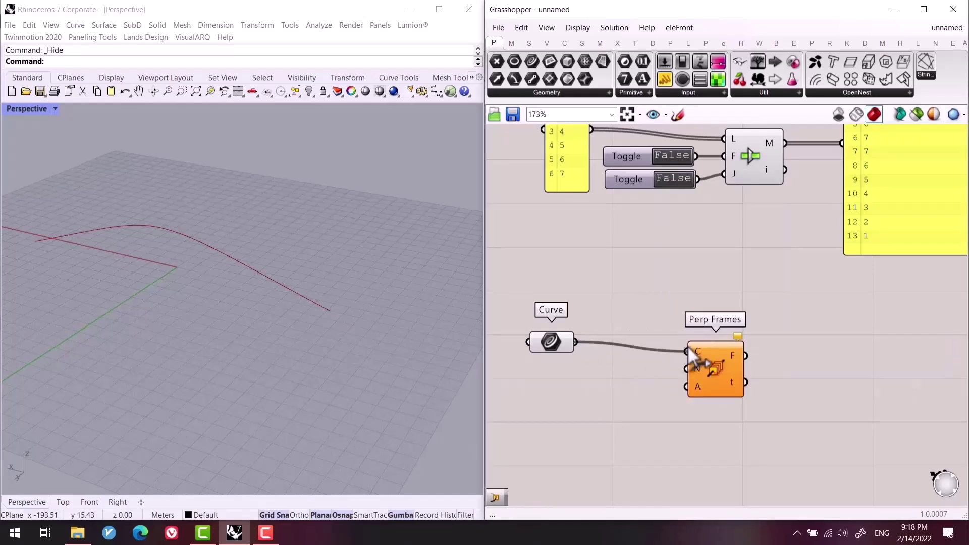
pyautogui.moveTo(559, 346); pyautogui.dragTo(595, 360)
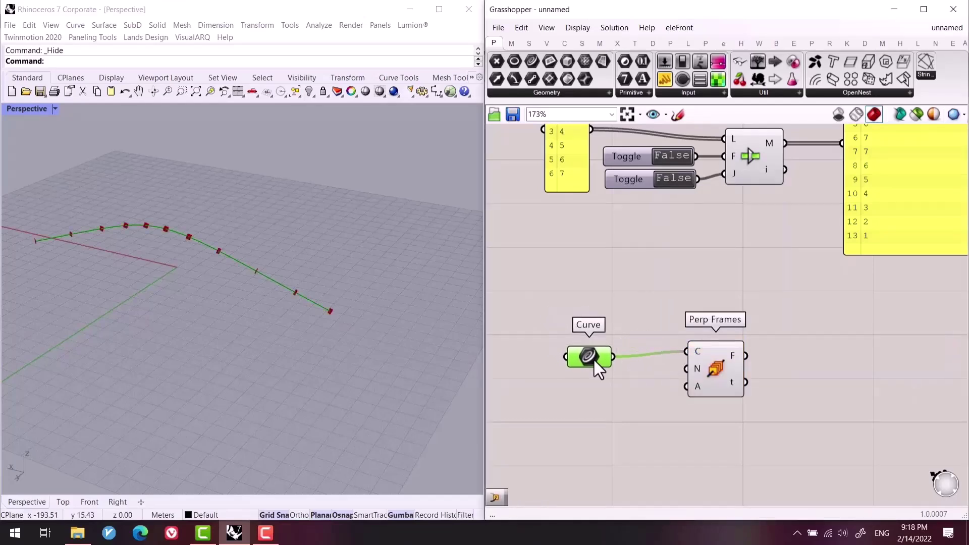
# Add a number slider of 24 and connect it to the Perp Frames count input.
pyautogui.doubleClick(586, 389)
pyautogui.write('24')
pyautogui.press('Return')
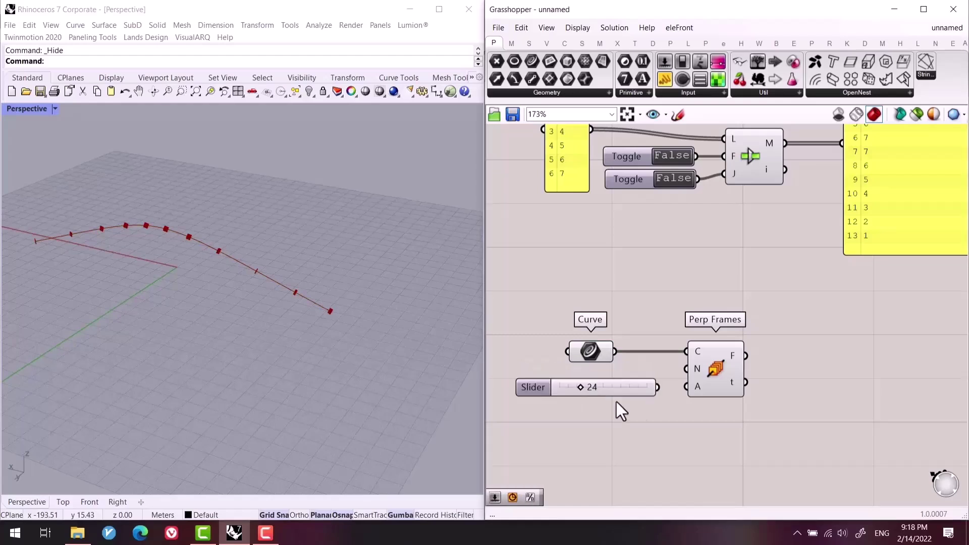
pyautogui.moveTo(659, 387); pyautogui.dragTo(687, 369)
pyautogui.moveTo(263, 352); pyautogui.dragTo(168, 342, button='right')
pyautogui.moveTo(631, 383); pyautogui.dragTo(584, 369)
# Add a plane-and-radius Circle component and use the perpendicular frames as its planes.
pyautogui.doubleClick(842, 387)
pyautogui.write('circ')
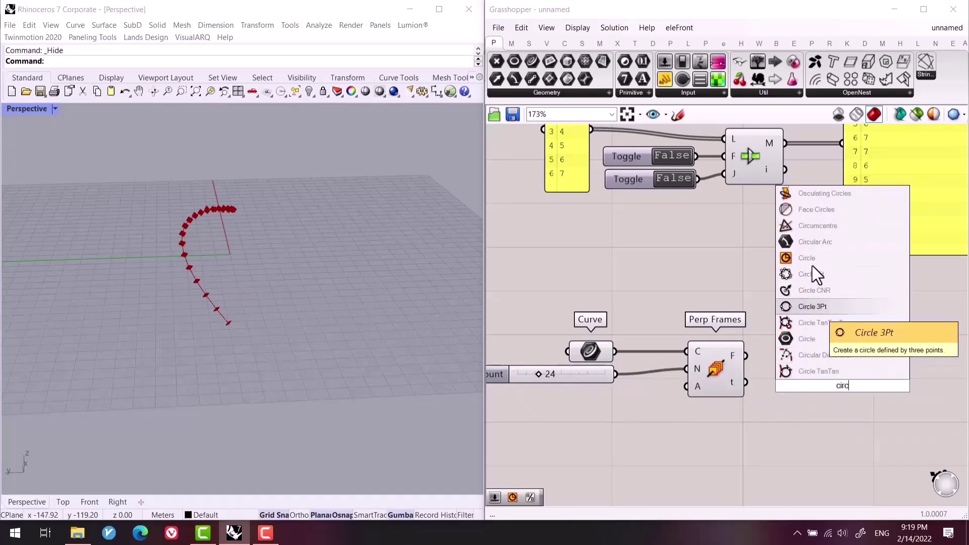
pyautogui.click(811, 260)
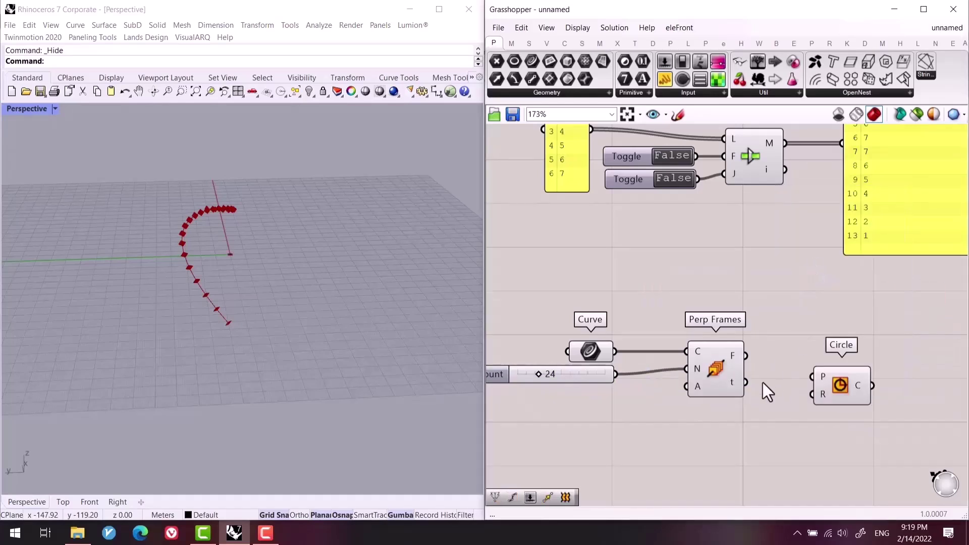
pyautogui.moveTo(745, 359); pyautogui.dragTo(811, 376)
# Try driving the circles' radius with a 2.5 number slider, and delete that slider.
pyautogui.scroll(5, 212, 305)
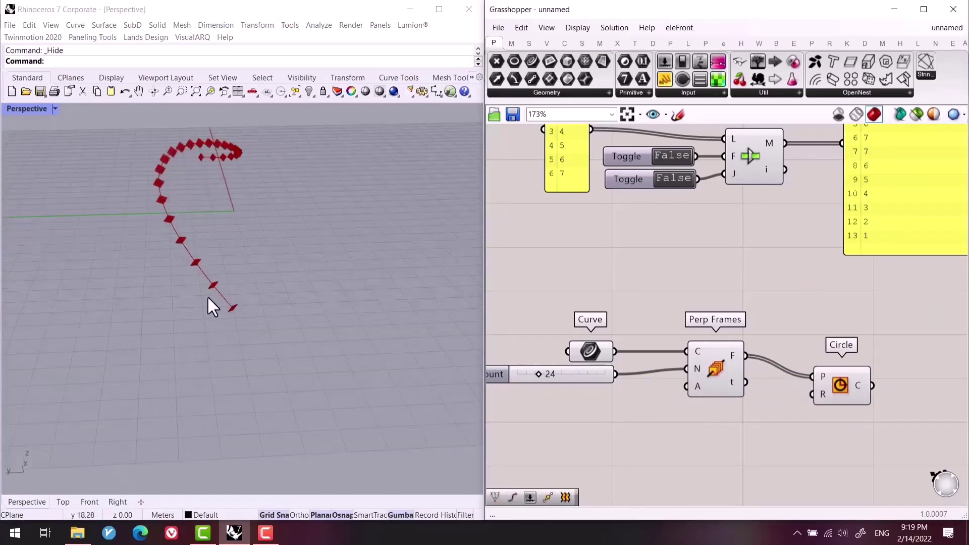
pyautogui.scroll(3, 248, 331)
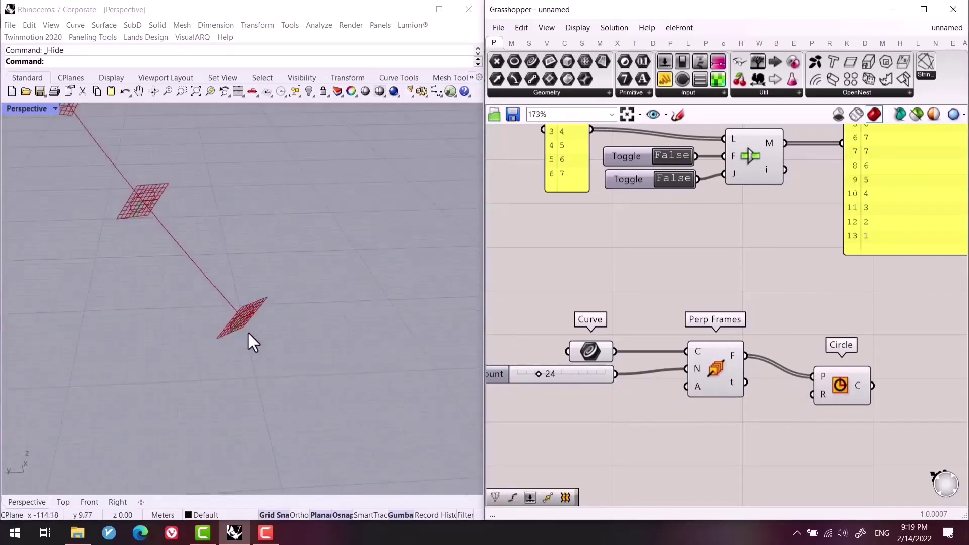
pyautogui.doubleClick(736, 468)
pyautogui.write('2')
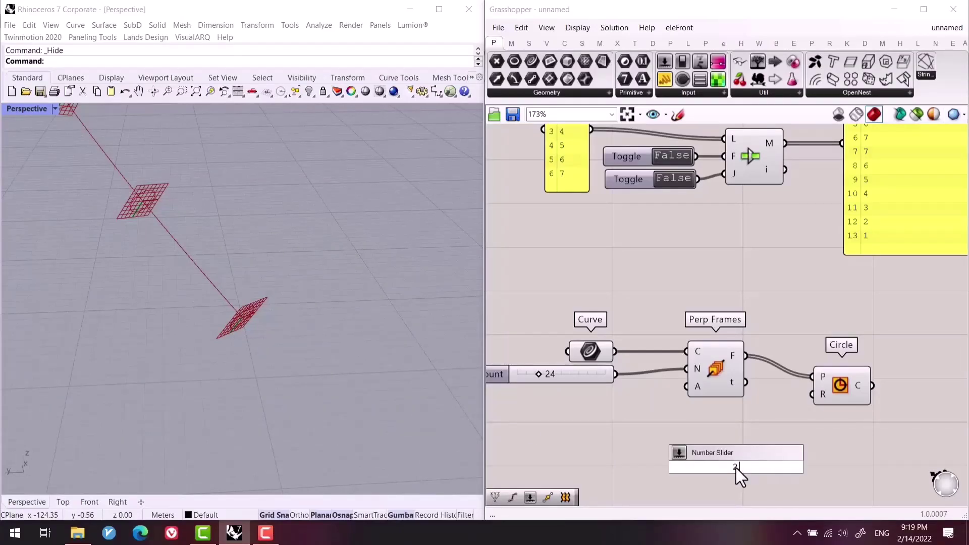
pyautogui.write('3.5')
pyautogui.press('Return')
pyautogui.moveTo(806, 420); pyautogui.dragTo(812, 394)
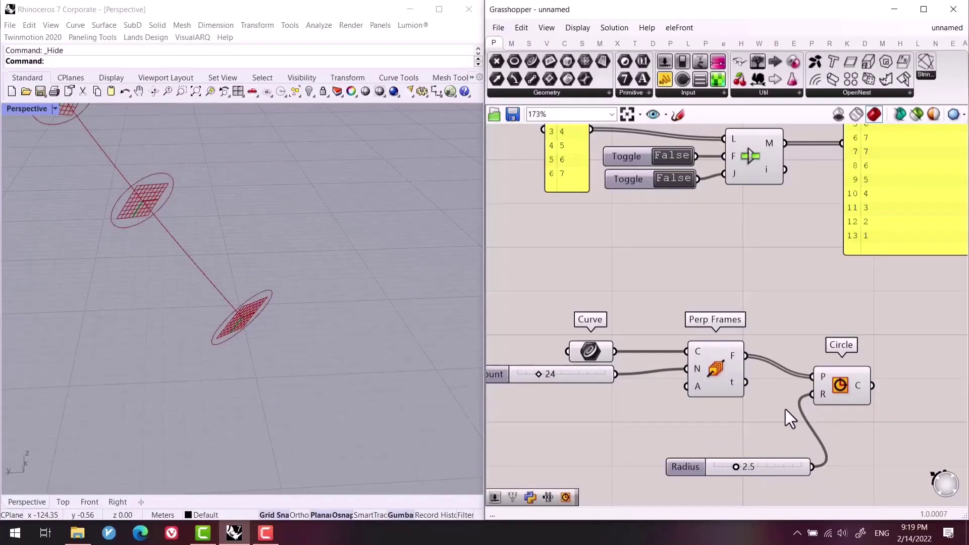
pyautogui.scroll(-5, 173, 380)
pyautogui.scroll(5, 185, 367)
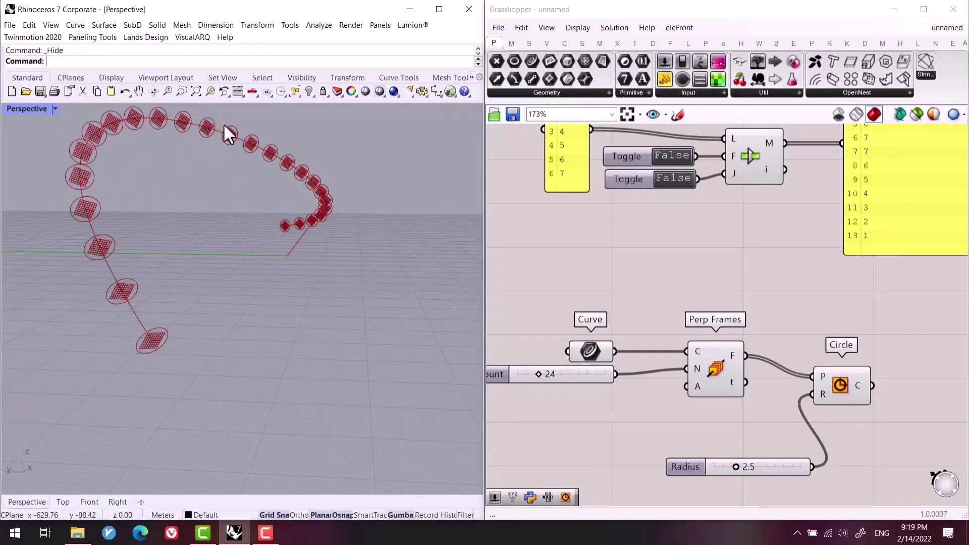
pyautogui.scroll(-1, 834, 441)
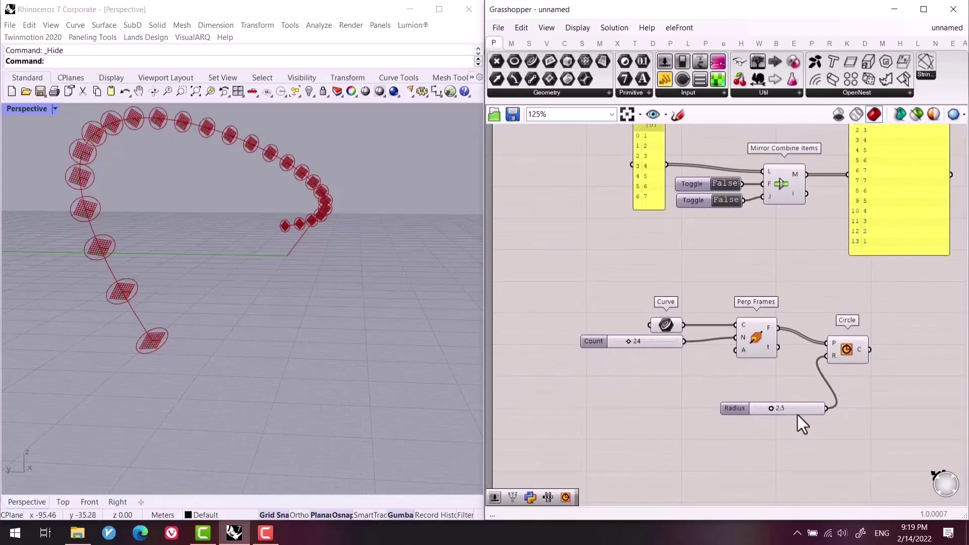
pyautogui.click(796, 413)
pyautogui.press('Delete')
# Add a Range component and place it below Perp Frames.
pyautogui.doubleClick(751, 432)
pyautogui.write('range')
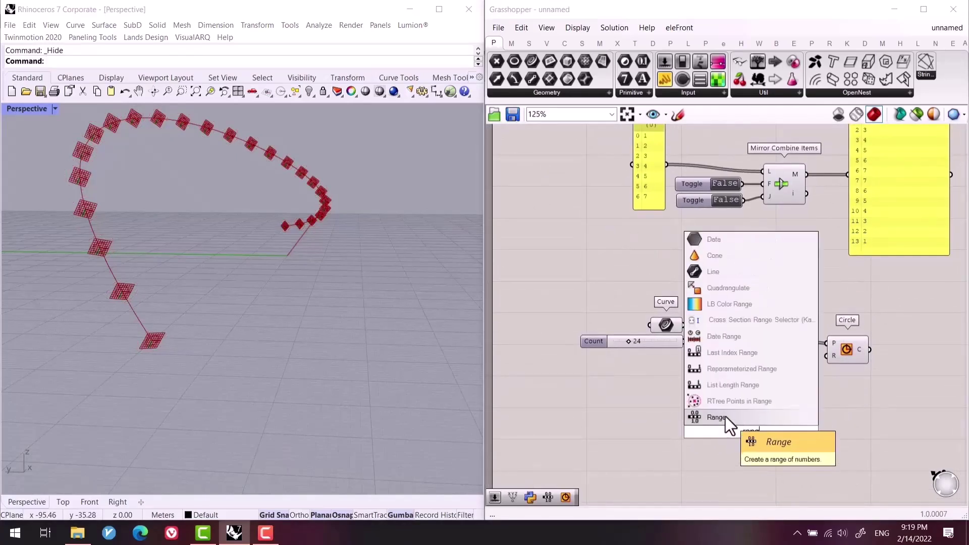
pyautogui.click(725, 417)
pyautogui.moveTo(759, 428); pyautogui.dragTo(758, 406)
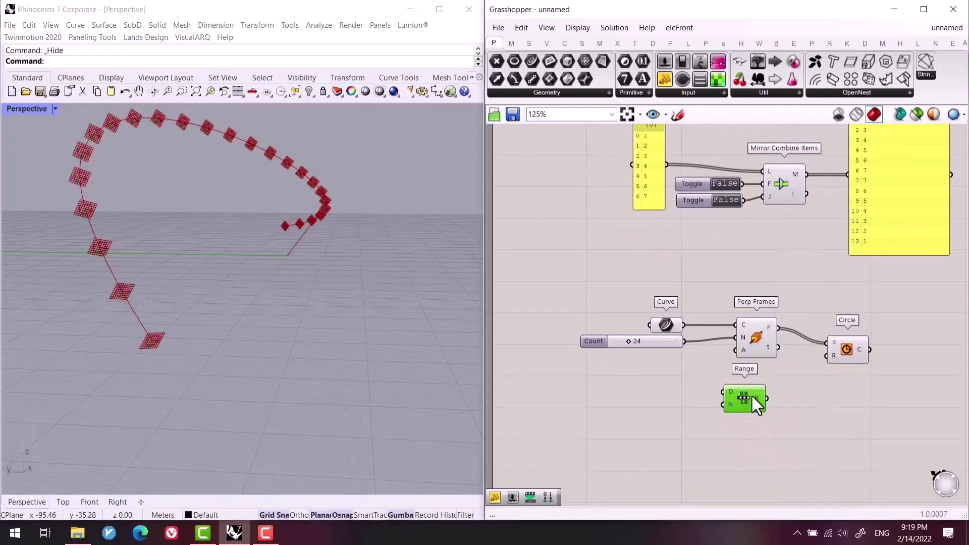
pyautogui.scroll(1, 689, 408)
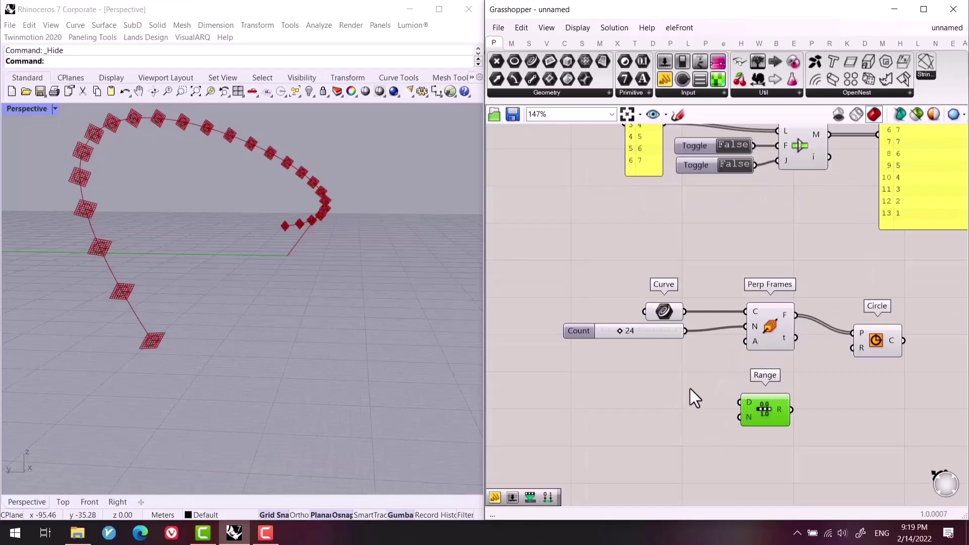
# Add a Construct Domain component and connect its output to the Range's domain input.
pyautogui.doubleClick(689, 391)
pyautogui.write('do')
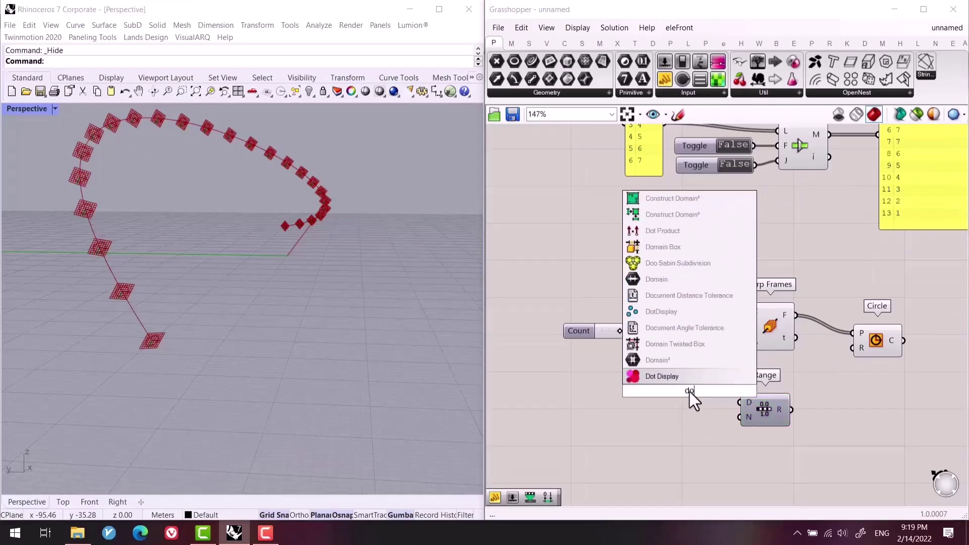
pyautogui.press('BackSpace')
pyautogui.press('BackSpace')
pyautogui.write('con')
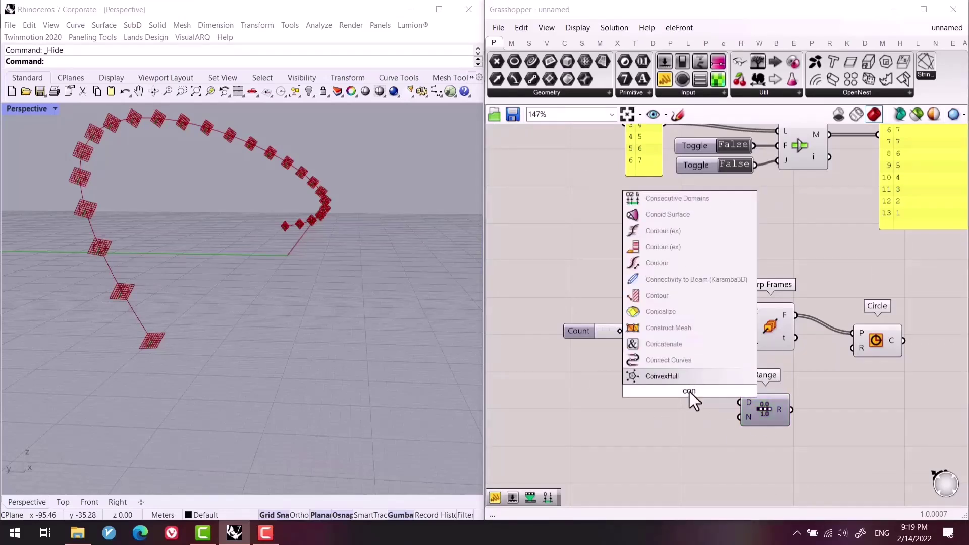
pyautogui.write('struct')
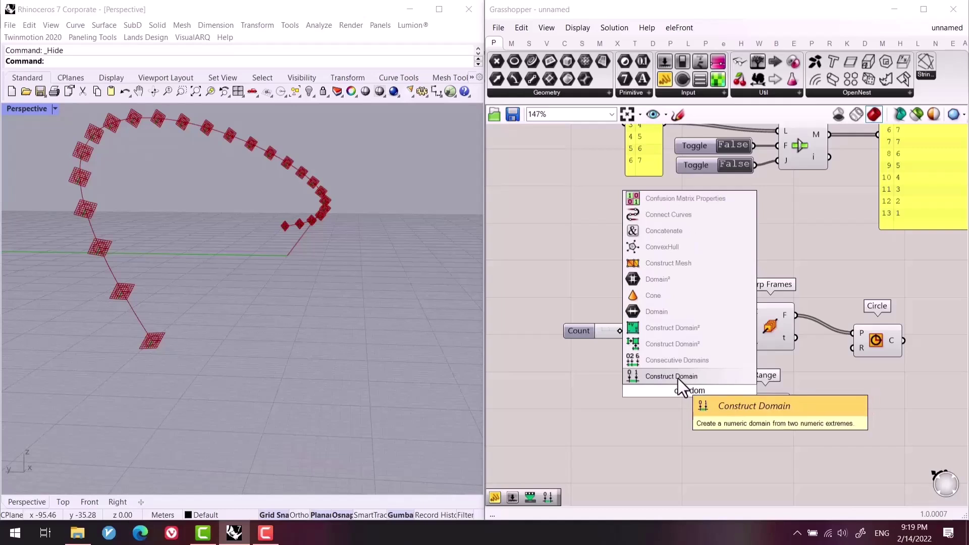
pyautogui.click(677, 379)
pyautogui.moveTo(715, 391); pyautogui.dragTo(740, 402)
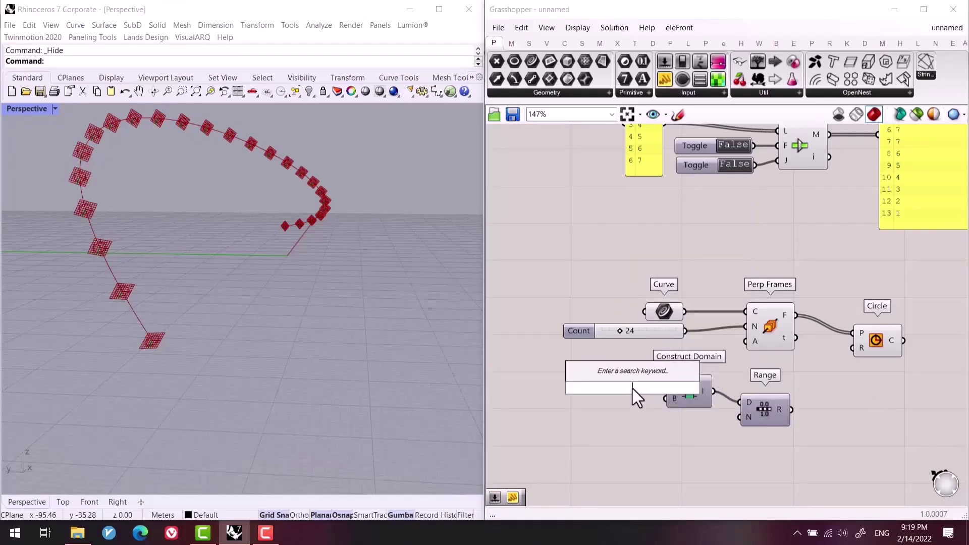
# Drive the Construct Domain with two sliders, 1.8 for the domain start and 6.8 for the domain end.
pyautogui.doubleClick(632, 389)
pyautogui.write('1.8')
pyautogui.press('Return')
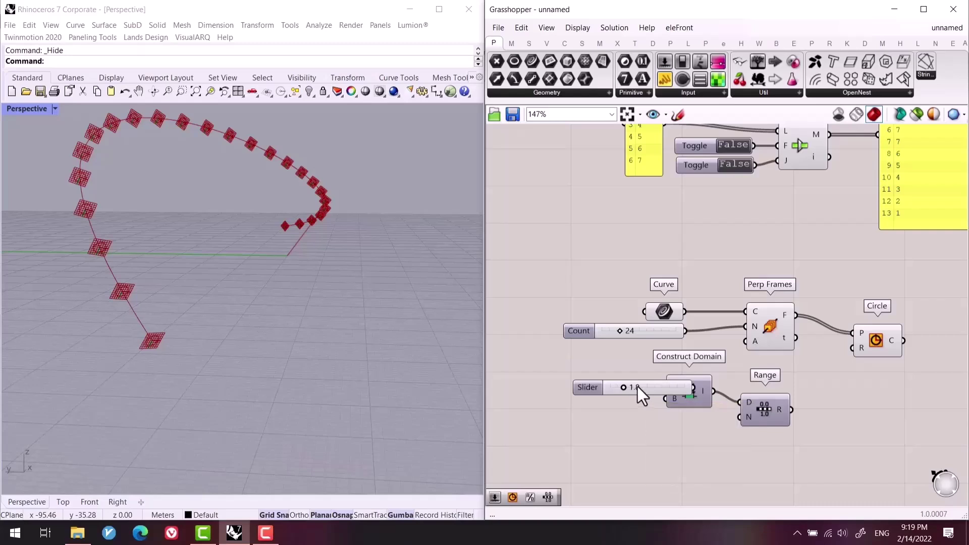
pyautogui.moveTo(637, 387); pyautogui.dragTo(607, 406)
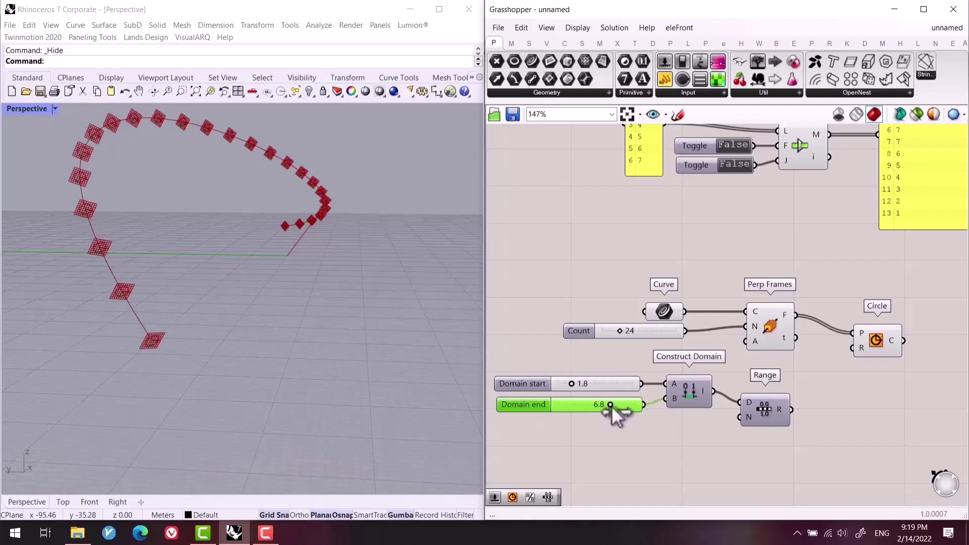
pyautogui.click(629, 460)
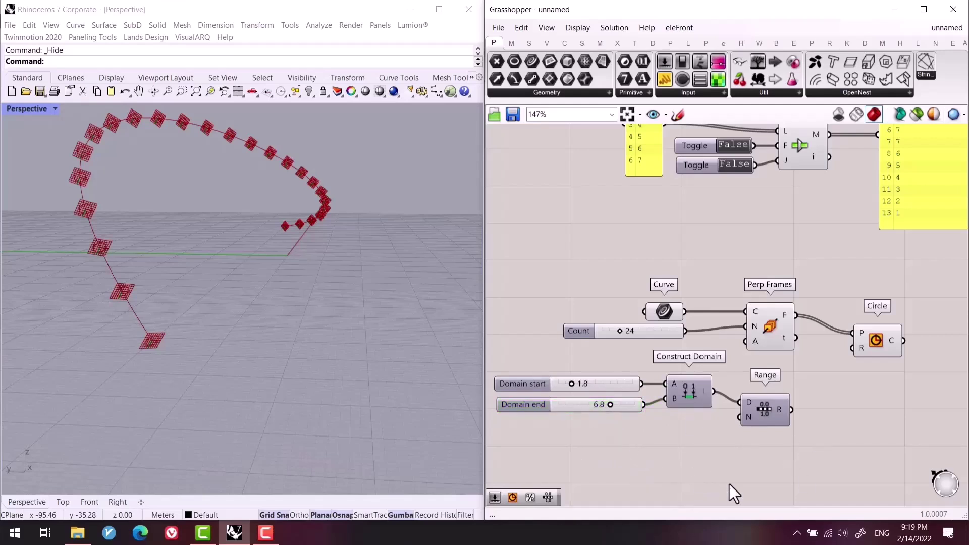
# Restrict the Count slider to even numbers.
pyautogui.moveTo(195, 341); pyautogui.dragTo(144, 353, button='right')
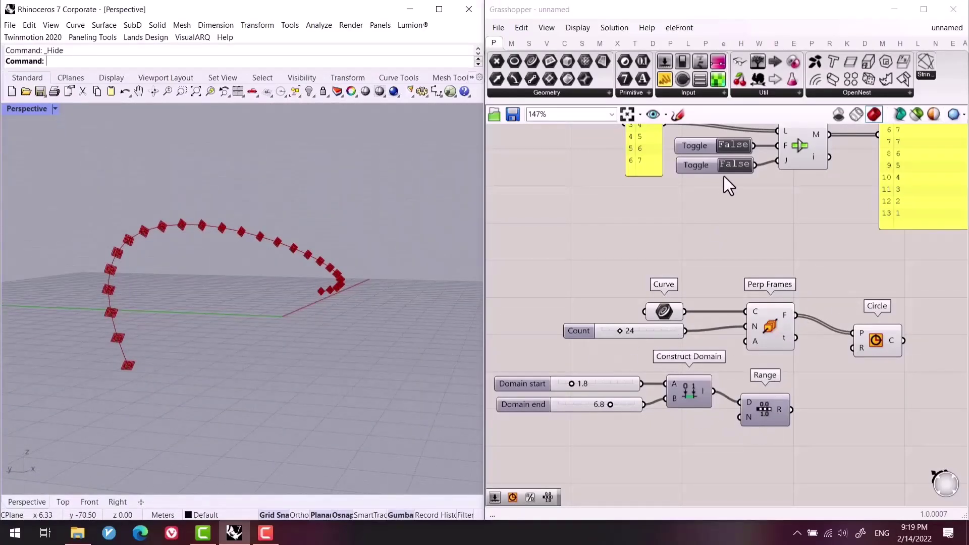
pyautogui.moveTo(731, 186); pyautogui.dragTo(697, 243, button='right')
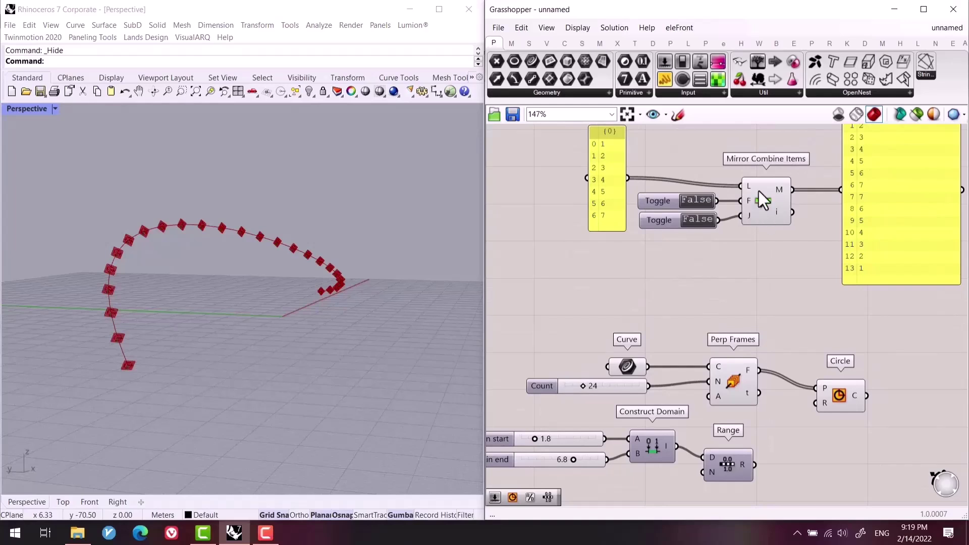
pyautogui.moveTo(856, 204); pyautogui.dragTo(821, 241, button='right')
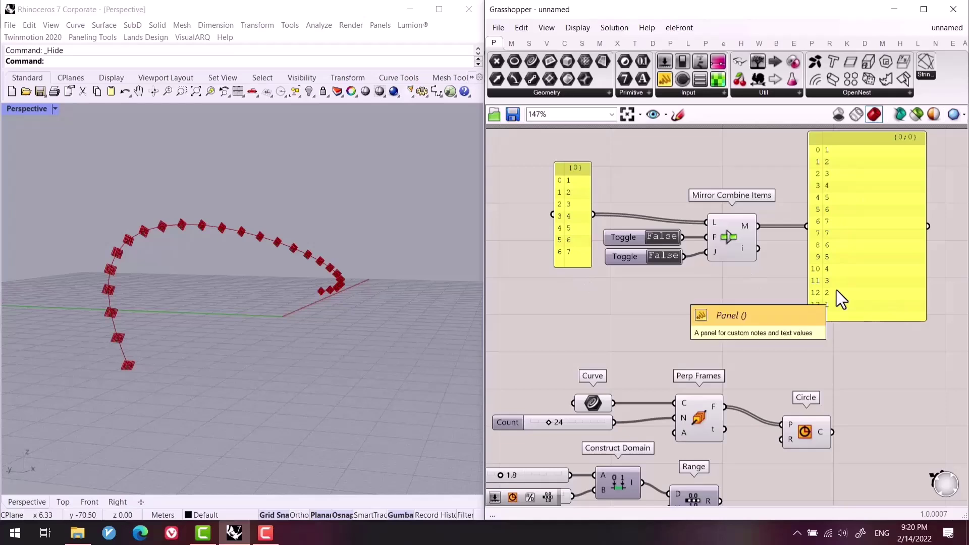
pyautogui.click(613, 332)
pyautogui.doubleClick(614, 331)
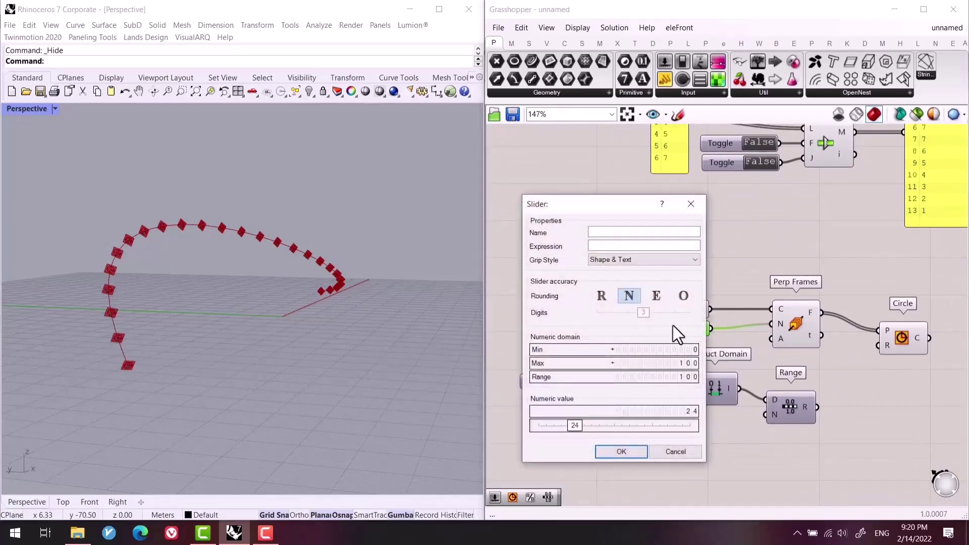
pyautogui.click(682, 296)
pyautogui.click(655, 296)
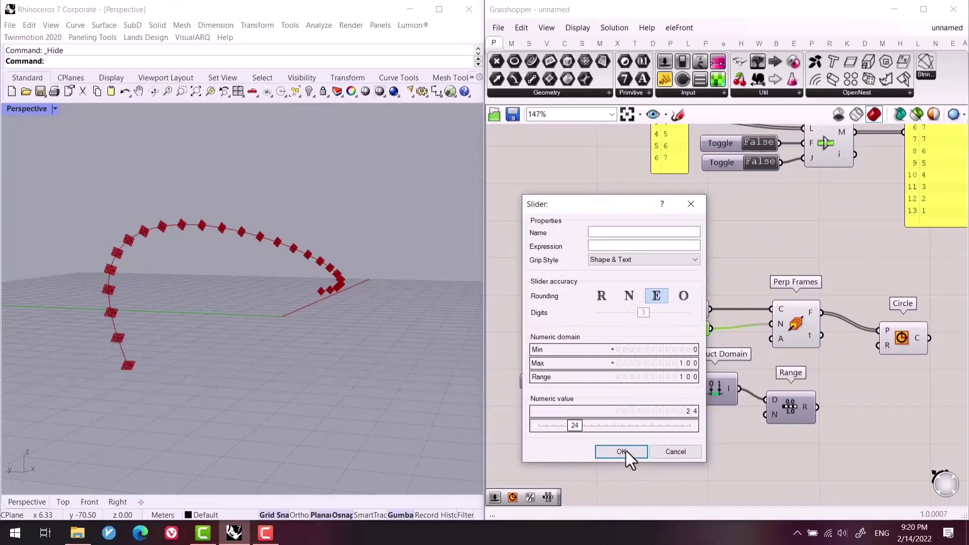
pyautogui.click(622, 451)
pyautogui.moveTo(665, 446); pyautogui.dragTo(691, 376, button='right')
pyautogui.doubleClick(692, 376)
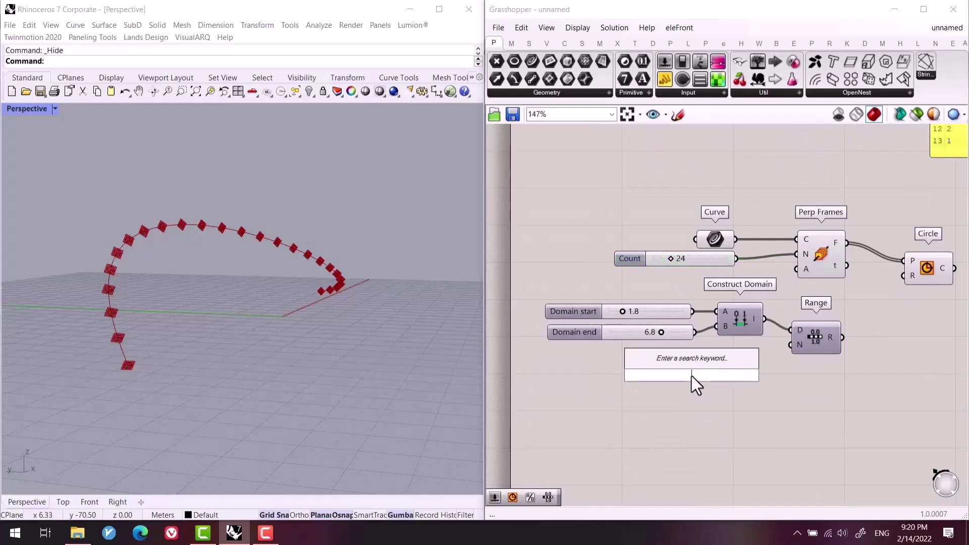
pyautogui.write('division')
pyautogui.press('Return')
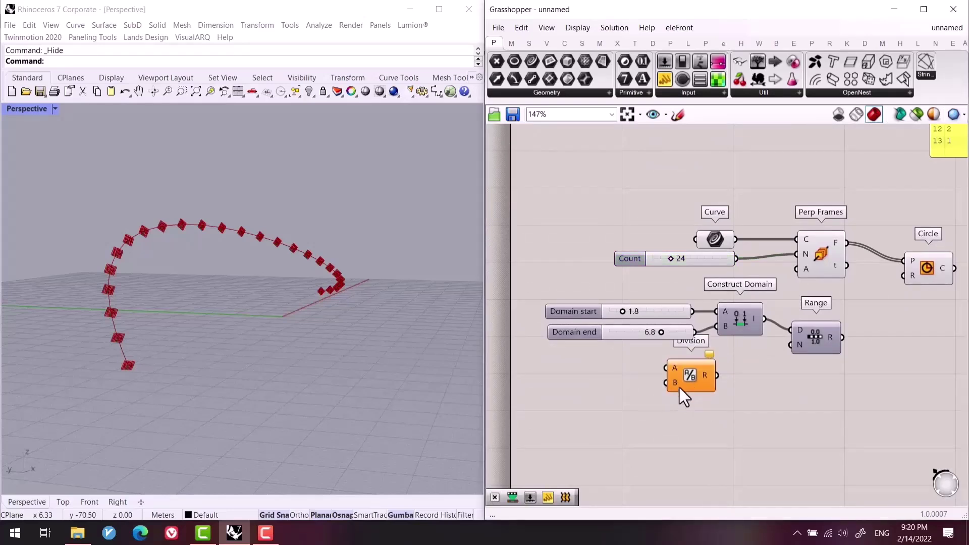
pyautogui.click(680, 387)
pyautogui.press('Delete')
# Divide the Count slider's value by 2 and use the result for the Range's number of steps.
pyautogui.doubleClick(682, 398)
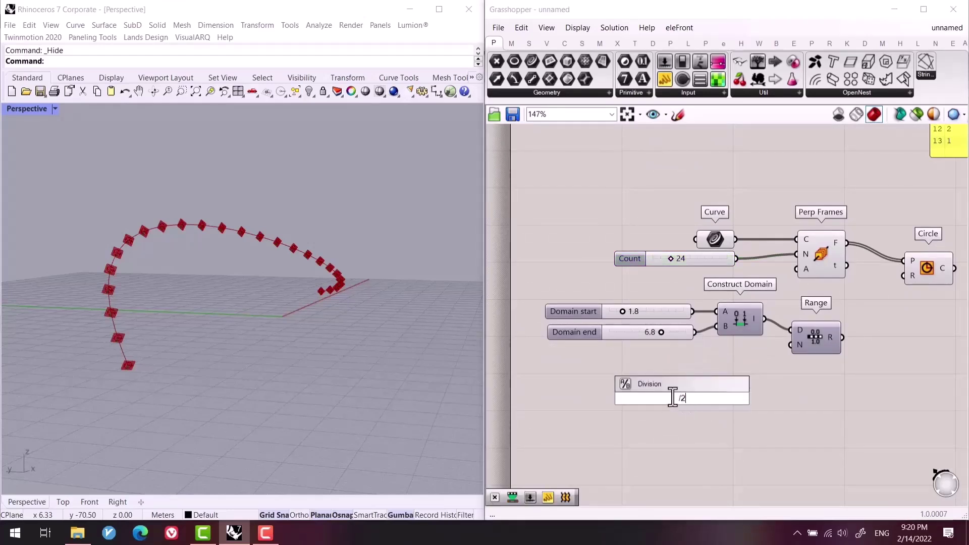
pyautogui.write('/2')
pyautogui.press('Return')
pyautogui.moveTo(734, 257); pyautogui.dragTo(793, 344)
pyautogui.moveTo(788, 406); pyautogui.dragTo(674, 499, button='right')
pyautogui.moveTo(690, 249); pyautogui.dragTo(640, 306, button='right')
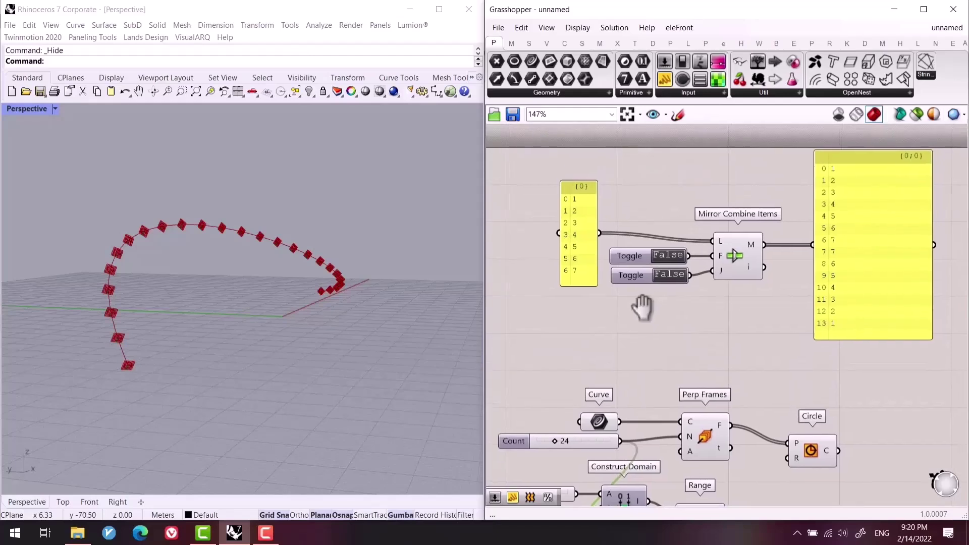
# Switch the toggle on the example Mirror Combine Items' J input to True and back to False to compare the mirrored lists.
pyautogui.moveTo(268, 297)
pyautogui.mouseDown(button='right')
pyautogui.moveTo(238, 296)
pyautogui.moveTo(216, 325)
pyautogui.moveTo(286, 292)
pyautogui.moveTo(268, 287)
pyautogui.mouseUp(button='right')
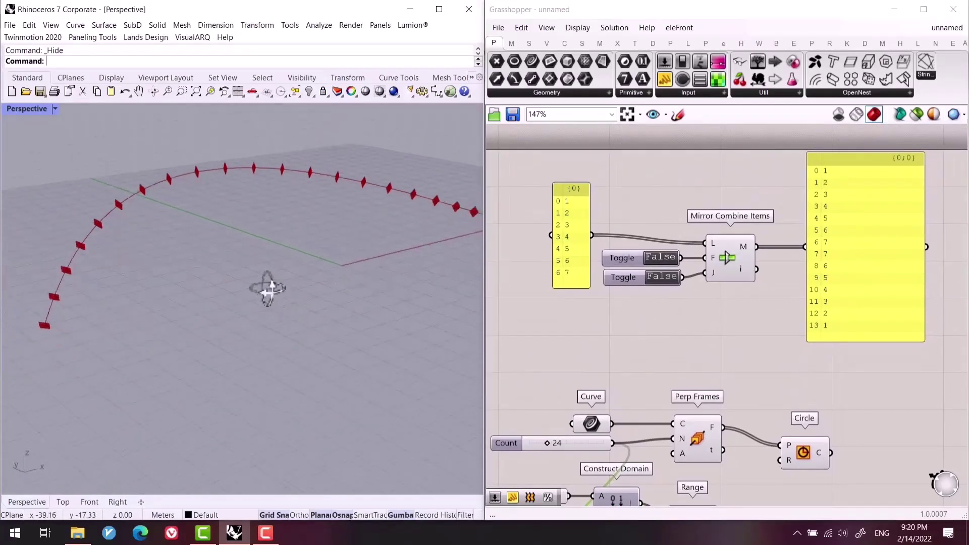
pyautogui.moveTo(772, 387); pyautogui.dragTo(620, 380, button='right')
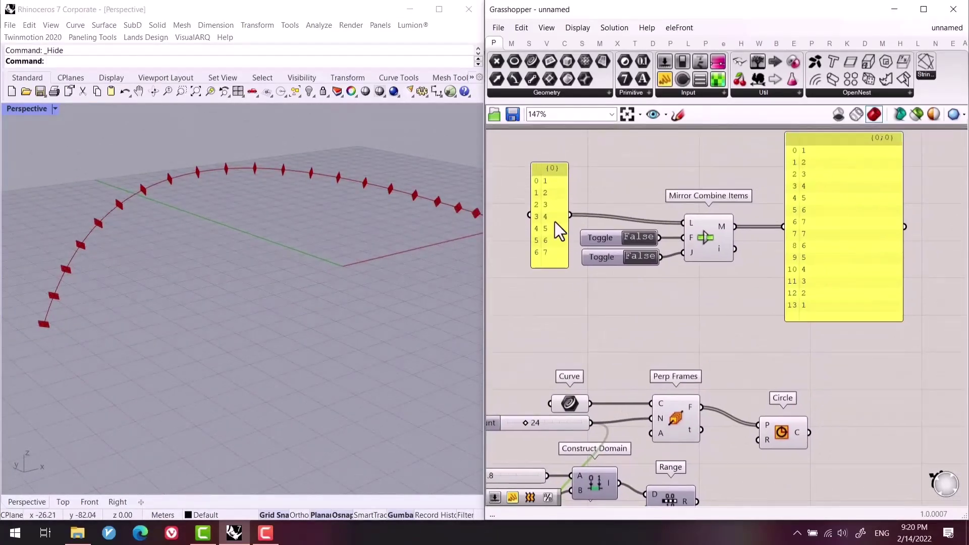
pyautogui.doubleClick(641, 255)
pyautogui.moveTo(627, 315); pyautogui.dragTo(632, 348, button='right')
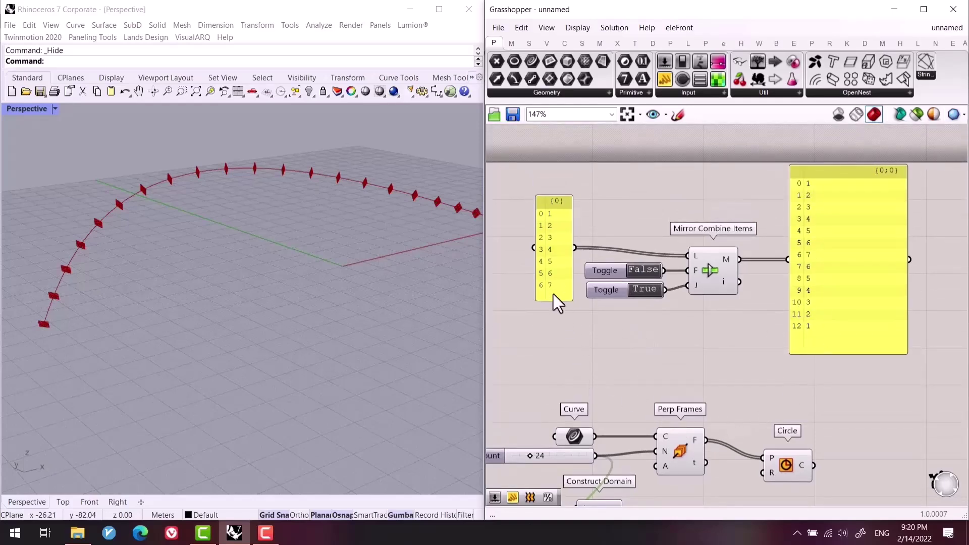
pyautogui.doubleClick(643, 290)
pyautogui.scroll(-2, 695, 334)
pyautogui.moveTo(679, 409); pyautogui.dragTo(727, 300, button='right')
pyautogui.moveTo(742, 370); pyautogui.dragTo(702, 416, button='right')
pyautogui.scroll(2, 727, 390)
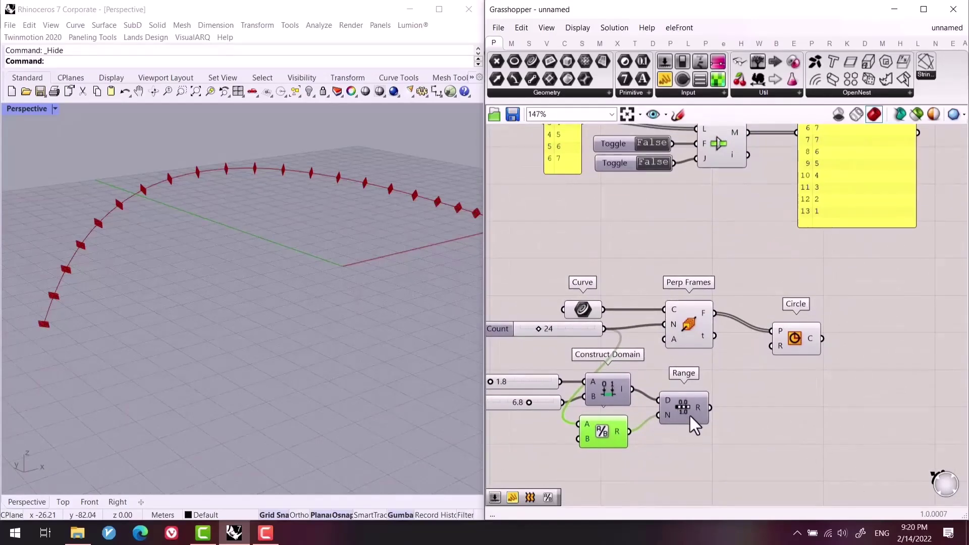
# Add a panel on the Range output and stretch it taller to read the list of values.
pyautogui.click(766, 406)
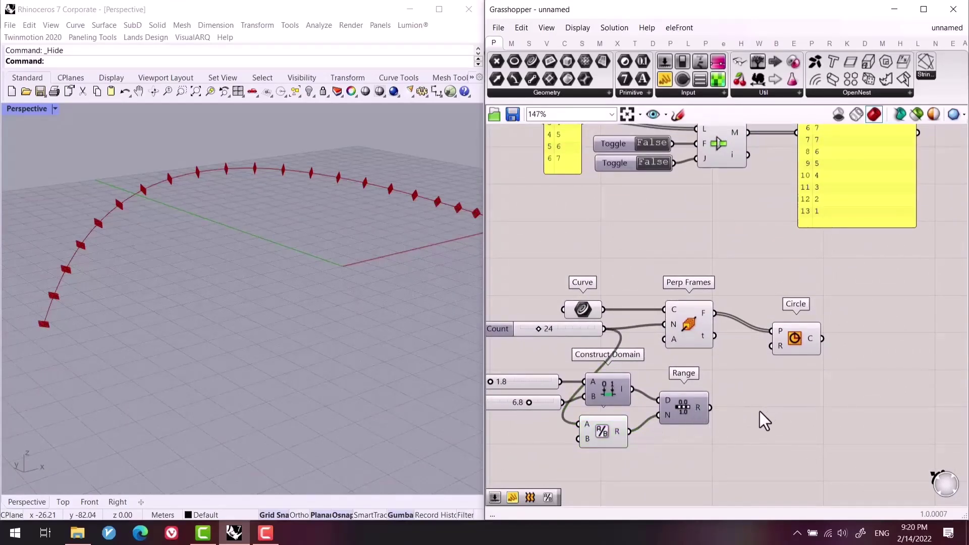
pyautogui.doubleClick(759, 411)
pyautogui.write('panel')
pyautogui.press('Return')
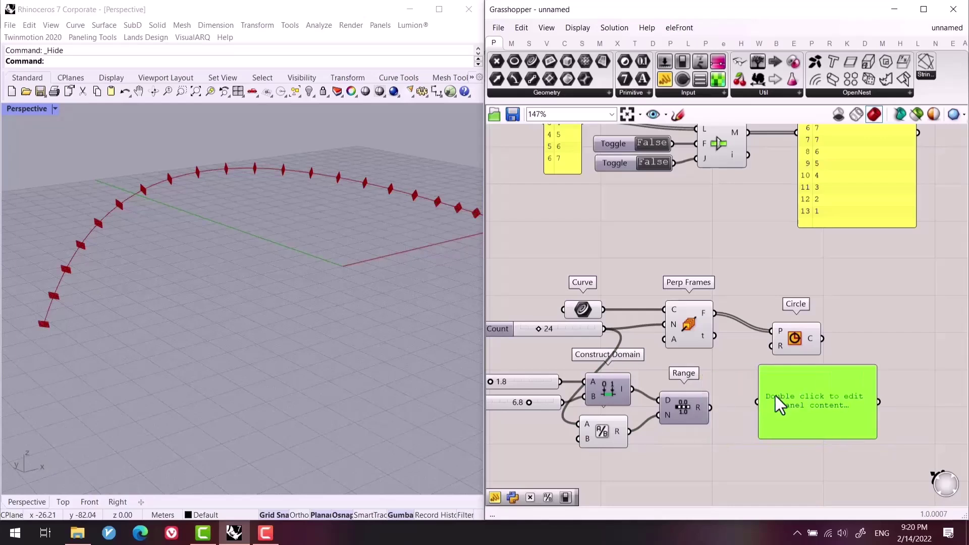
pyautogui.moveTo(710, 408); pyautogui.dragTo(757, 401)
pyautogui.moveTo(805, 425); pyautogui.dragTo(786, 377, button='right')
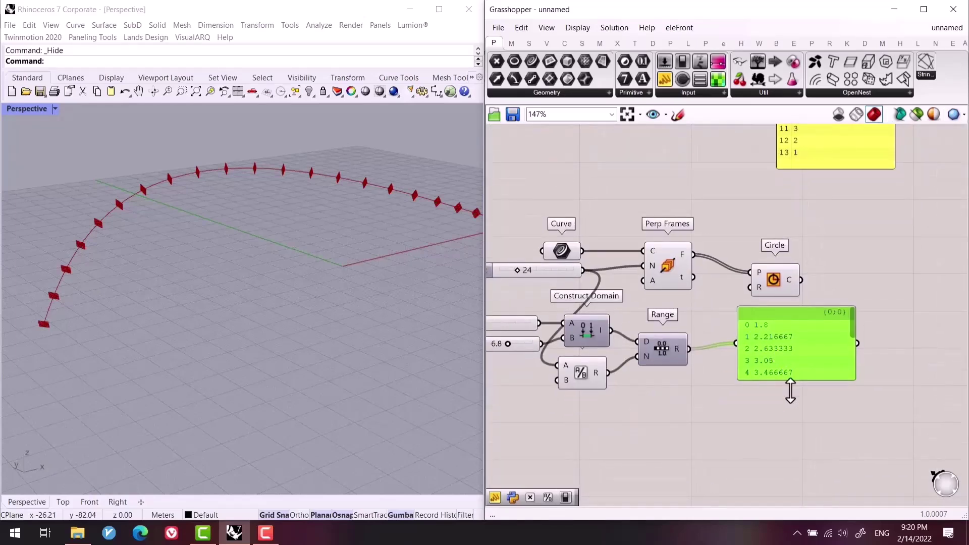
pyautogui.moveTo(790, 391); pyautogui.dragTo(790, 454)
pyautogui.moveTo(813, 407); pyautogui.dragTo(829, 336, button='right')
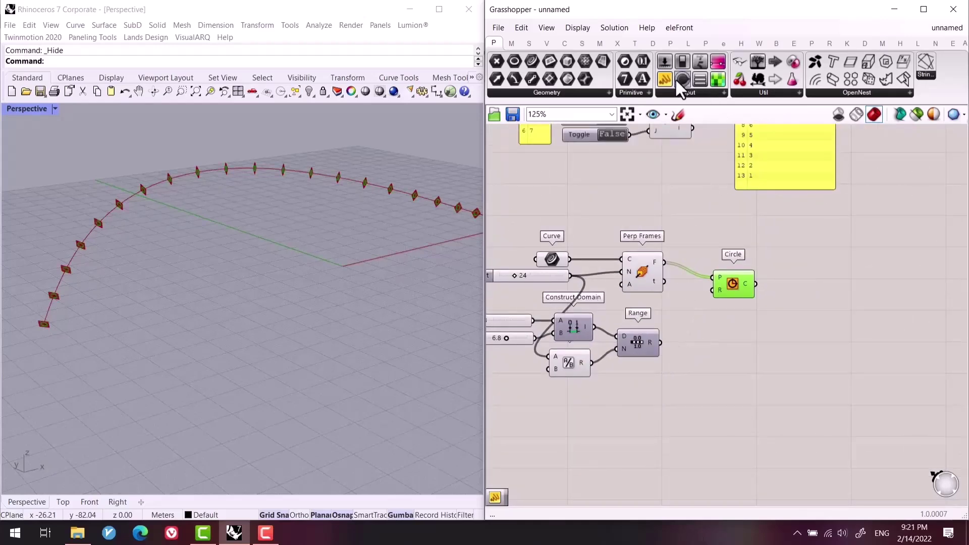
# Read all the Range values through another enlarged panel on its output and delete the panel.
pyautogui.moveTo(681, 78); pyautogui.dragTo(707, 377)
pyautogui.scroll(3, 616, 362)
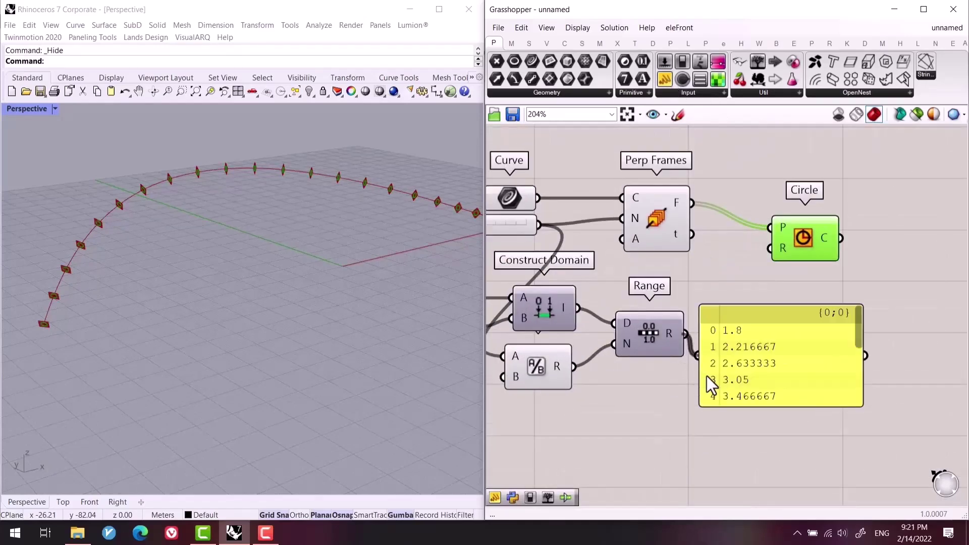
pyautogui.moveTo(762, 347); pyautogui.dragTo(665, 335, button='right')
pyautogui.moveTo(659, 394); pyautogui.dragTo(659, 486)
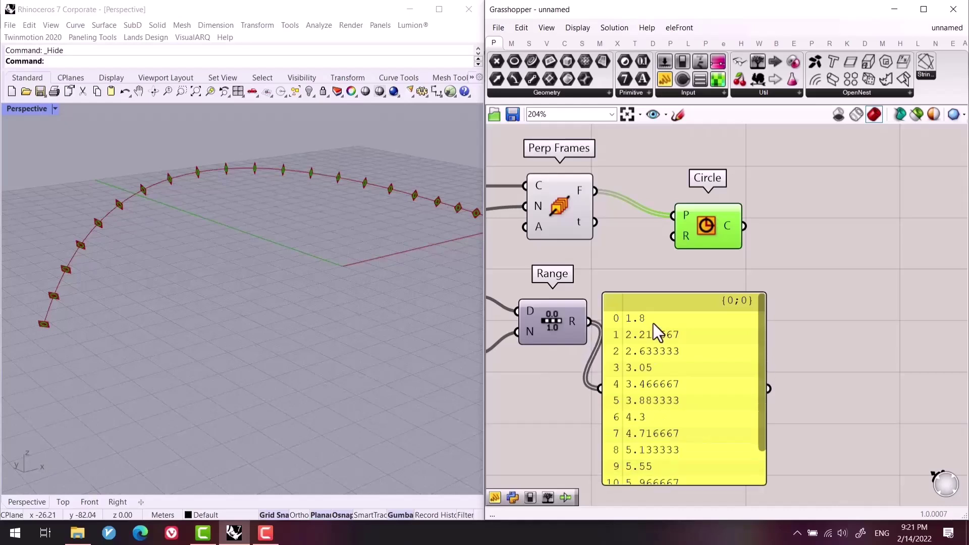
pyautogui.moveTo(762, 367); pyautogui.dragTo(758, 435)
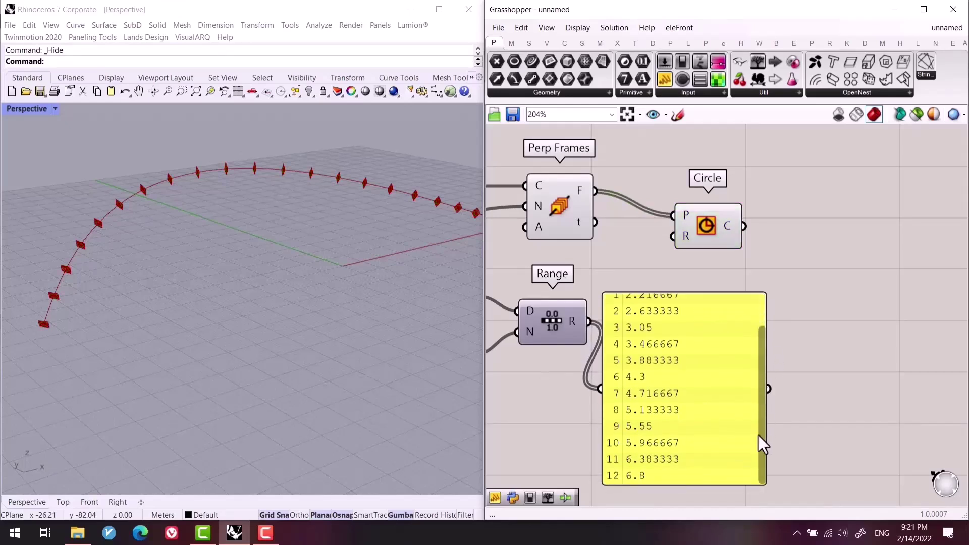
pyautogui.moveTo(662, 407); pyautogui.dragTo(677, 371)
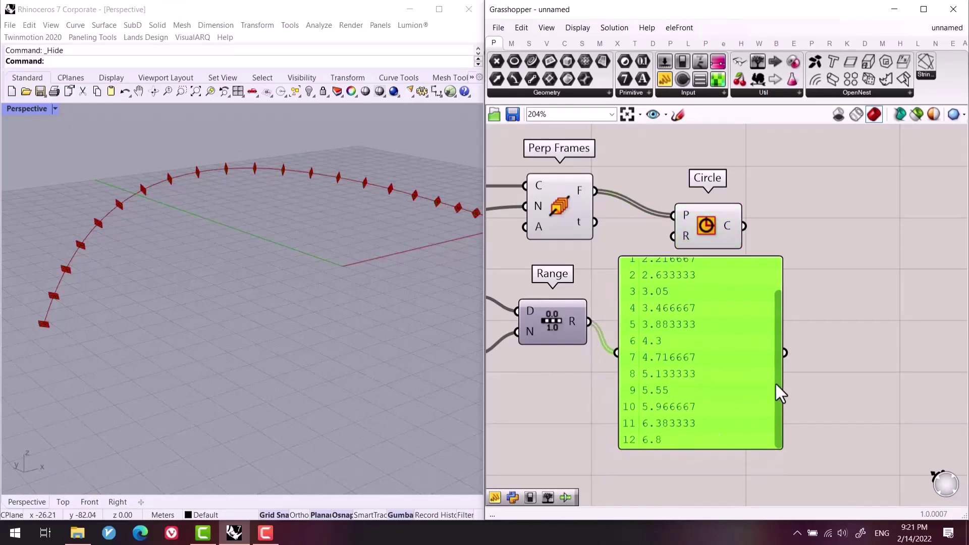
pyautogui.moveTo(776, 384); pyautogui.dragTo(777, 336)
pyautogui.press('Delete')
# Examine the list of frames coming out of the Perp Frames component.
pyautogui.scroll(-3, 818, 389)
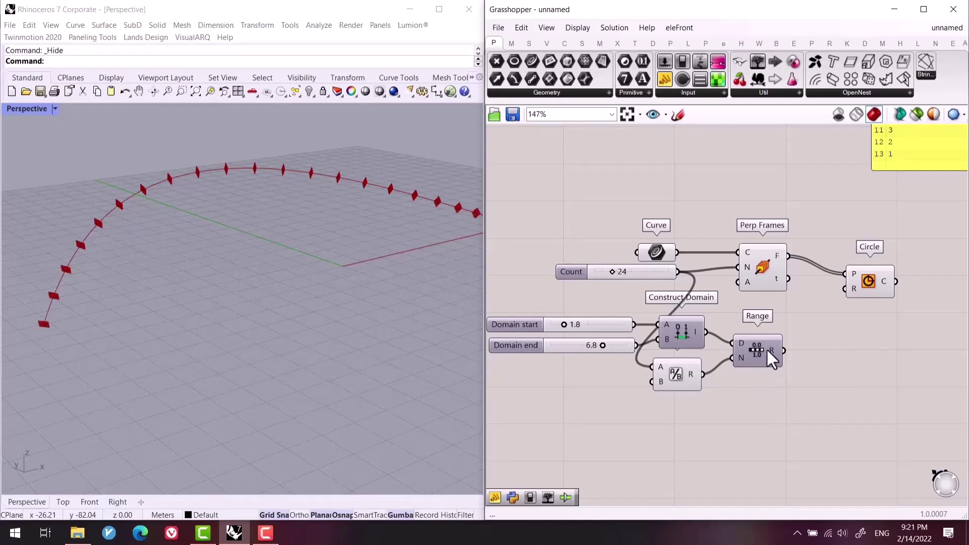
pyautogui.moveTo(841, 334); pyautogui.dragTo(789, 352, button='right')
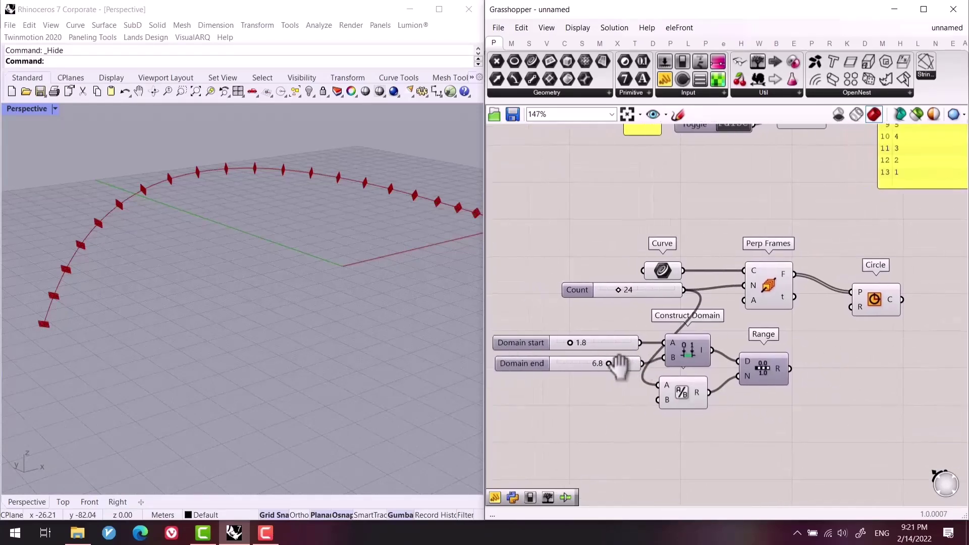
pyautogui.scroll(1, 673, 344)
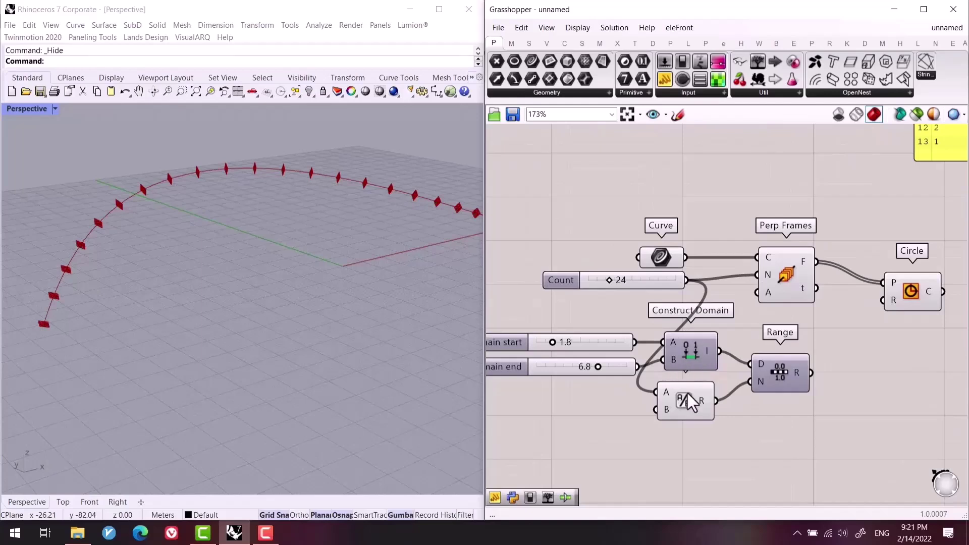
pyautogui.moveTo(814, 379); pyautogui.dragTo(642, 453, button='right')
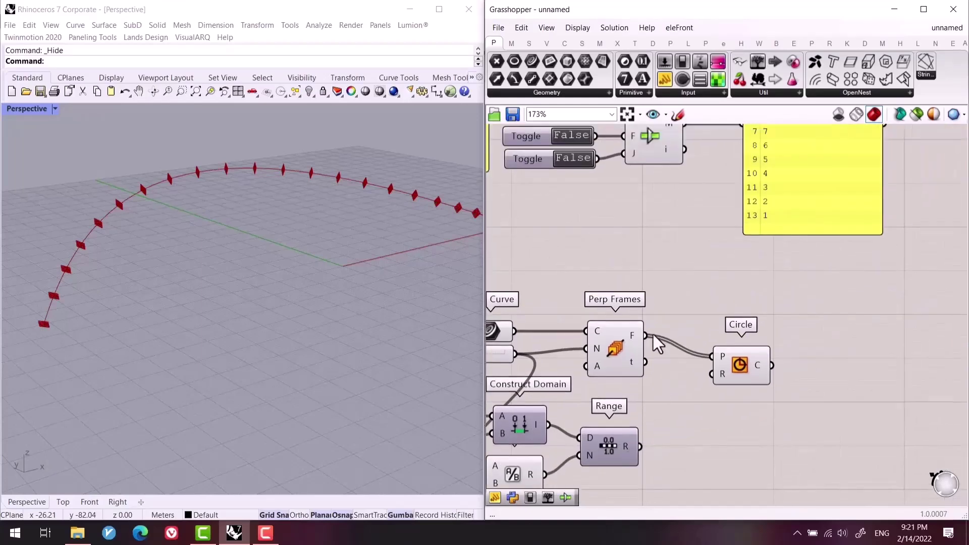
pyautogui.moveTo(637, 332)
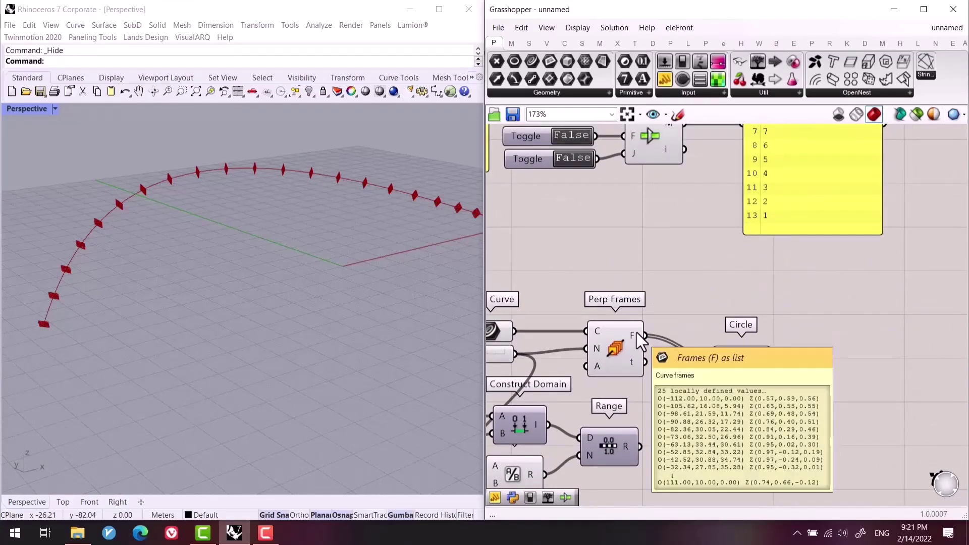
# Connect a temporary panel to the Range output for comparison with the frames and remove it.
pyautogui.doubleClick(671, 429)
pyautogui.write('panel')
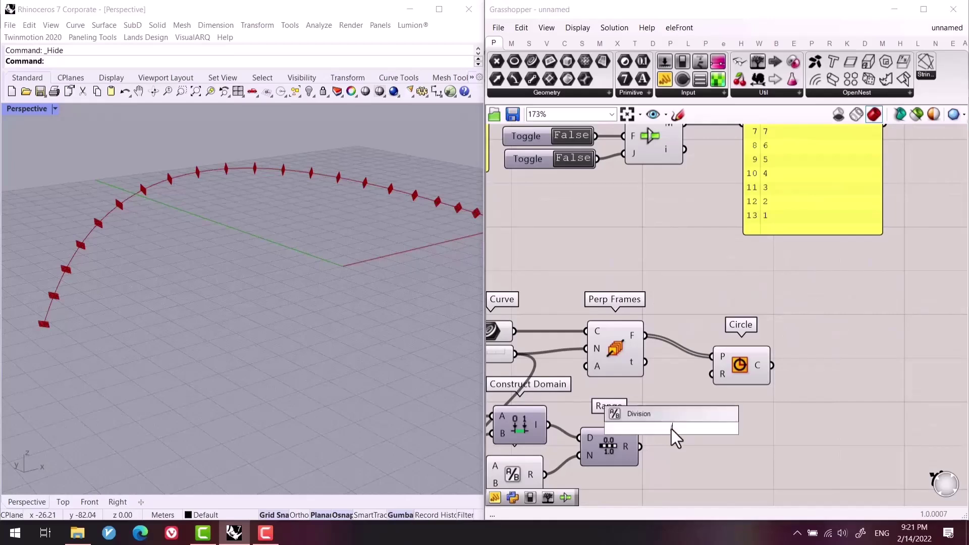
pyautogui.press('Return')
pyautogui.moveTo(640, 446); pyautogui.dragTo(699, 425)
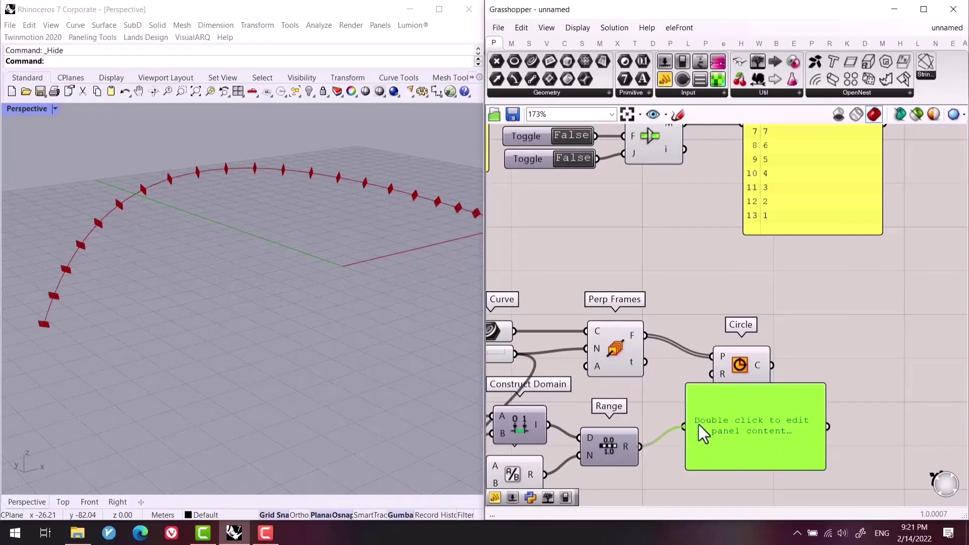
pyautogui.moveTo(714, 445); pyautogui.dragTo(733, 329, button='right')
pyautogui.moveTo(761, 353); pyautogui.dragTo(752, 391)
pyautogui.press('Delete')
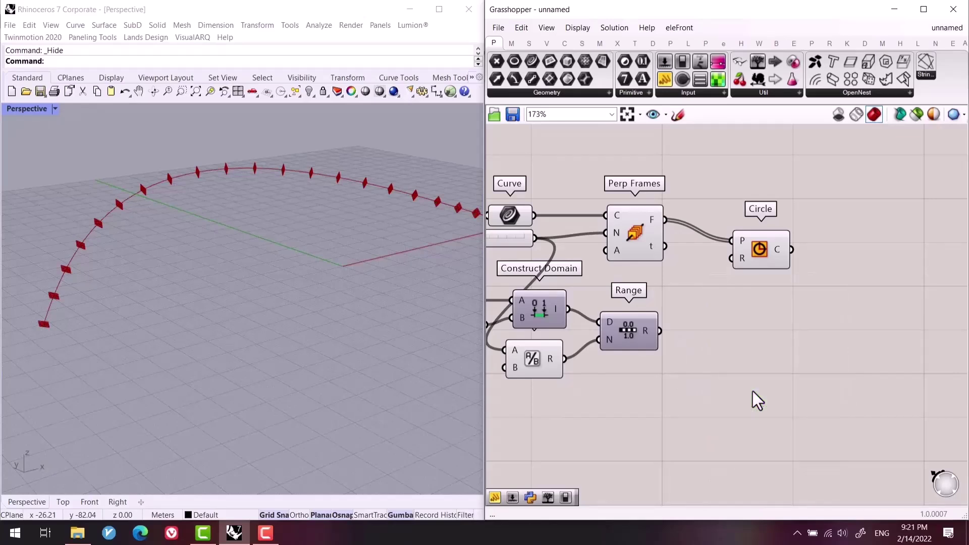
# Add a second Mirror Combine Items component beside the Range and feed the Range values into its L input.
pyautogui.scroll(-2, 753, 392)
pyautogui.moveTo(753, 392); pyautogui.dragTo(705, 423, button='right')
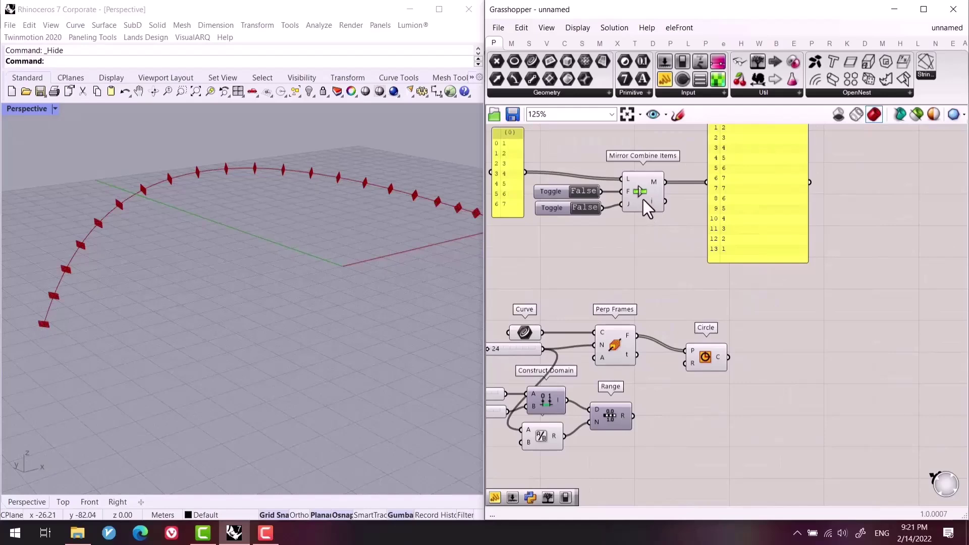
pyautogui.doubleClick(712, 424)
pyautogui.write('mirr')
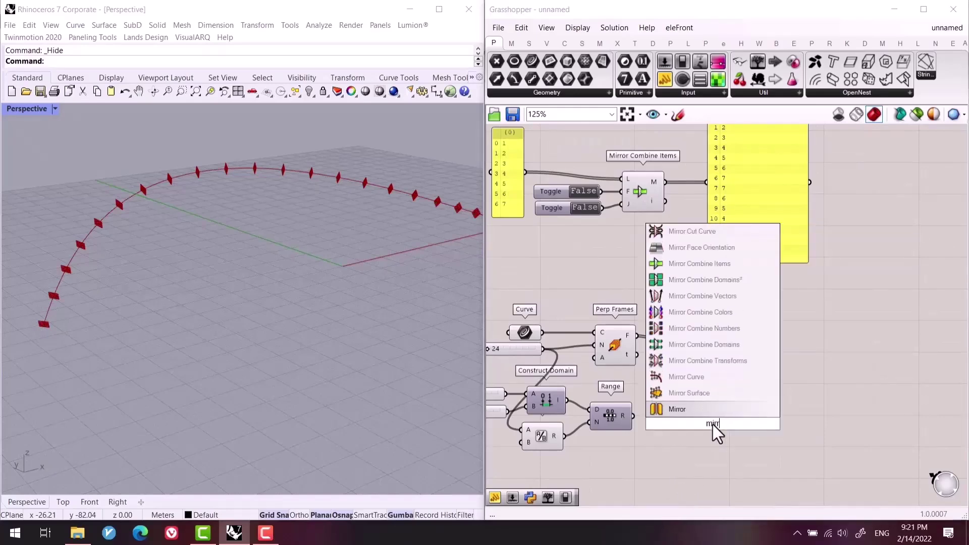
pyautogui.click(699, 264)
pyautogui.scroll(4, 656, 417)
pyautogui.moveTo(606, 414); pyautogui.dragTo(714, 399)
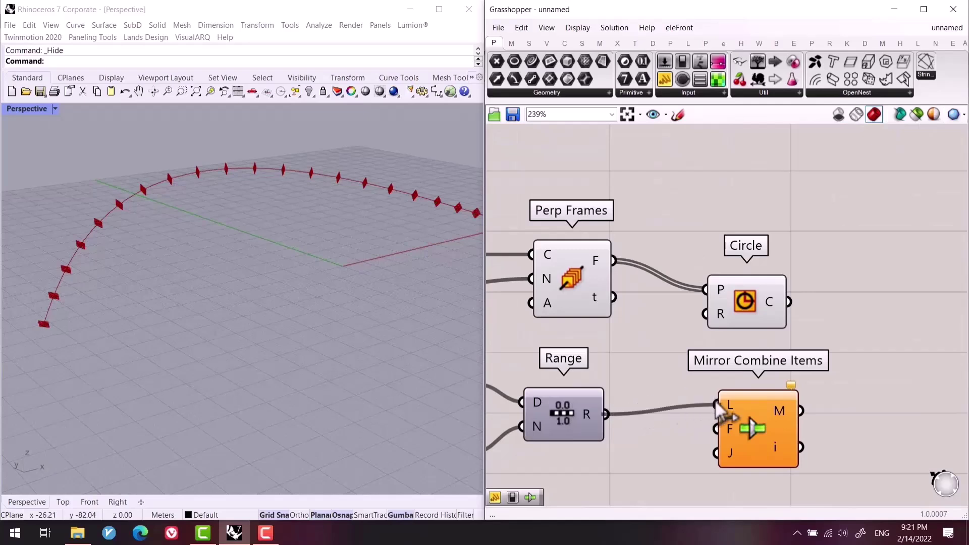
# Create a panel containing 1 and connect it to the new Mirror Combine Items' J input.
pyautogui.moveTo(634, 466); pyautogui.dragTo(695, 422, button='right')
pyautogui.doubleClick(694, 422)
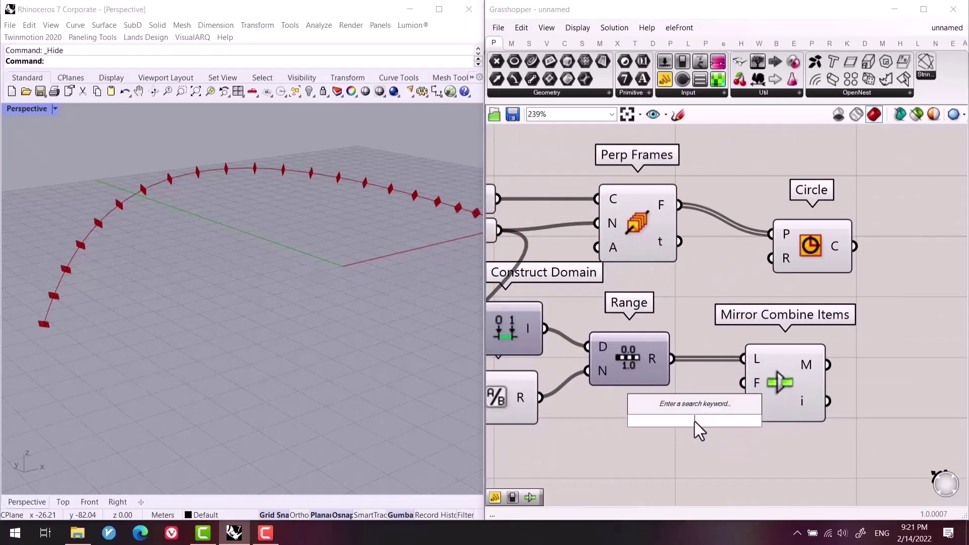
pyautogui.write('1')
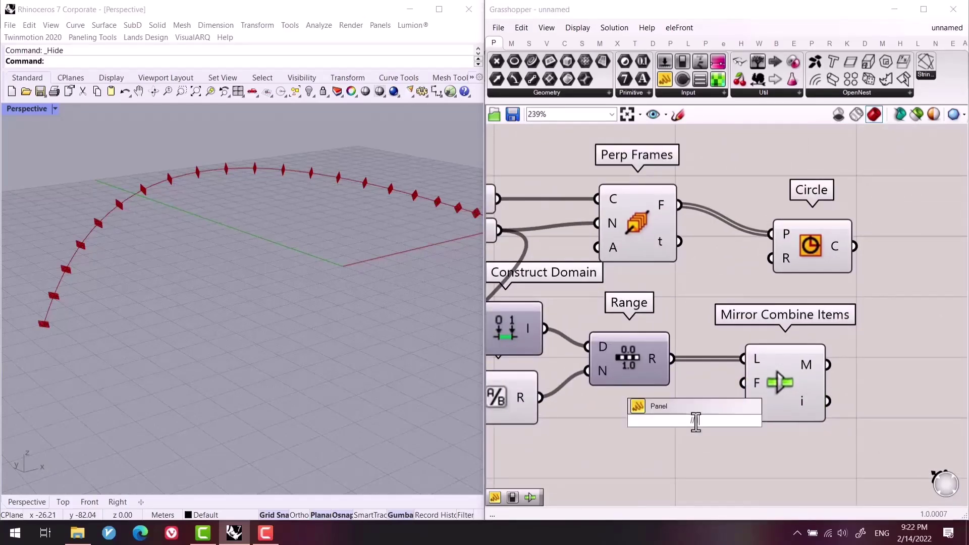
pyautogui.press('Return')
pyautogui.moveTo(716, 421); pyautogui.dragTo(741, 406)
# Inspect the mirrored values in a temporary panel on the M output and compare them with the Perp Frames list.
pyautogui.moveTo(901, 379); pyautogui.dragTo(812, 406, button='right')
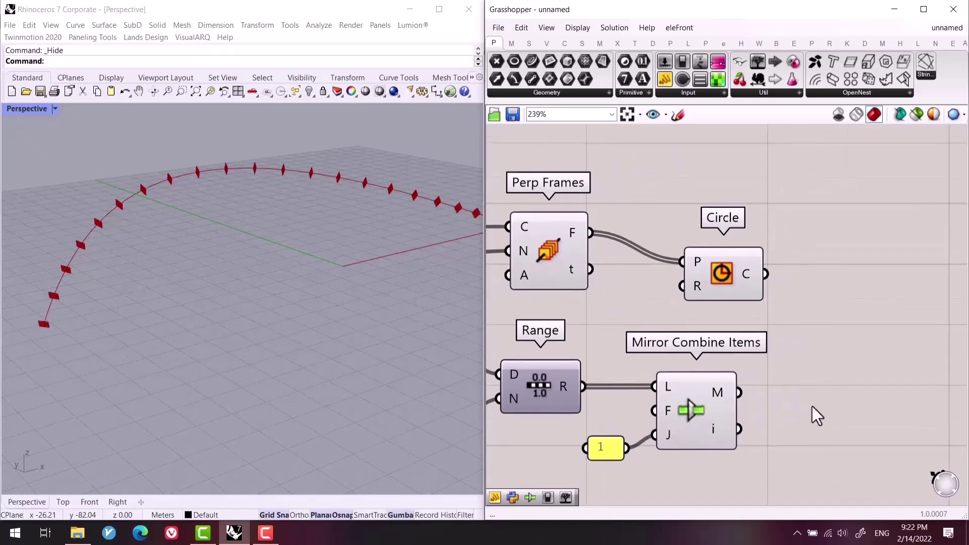
pyautogui.doubleClick(813, 407)
pyautogui.write('//')
pyautogui.click(780, 395)
pyautogui.moveTo(764, 394); pyautogui.dragTo(795, 388)
pyautogui.moveTo(856, 425); pyautogui.dragTo(727, 390, button='right')
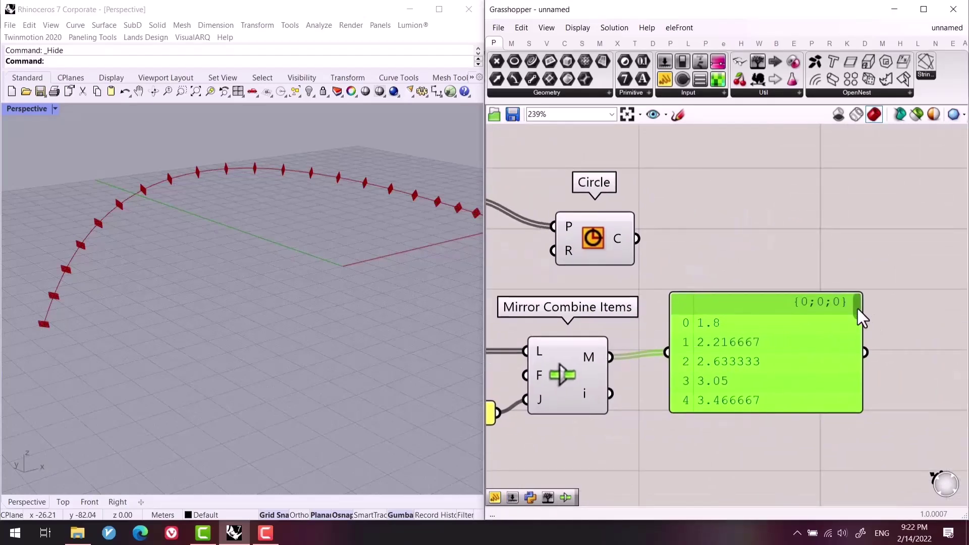
pyautogui.moveTo(858, 309); pyautogui.dragTo(859, 399)
pyautogui.moveTo(741, 380); pyautogui.dragTo(789, 437, button='right')
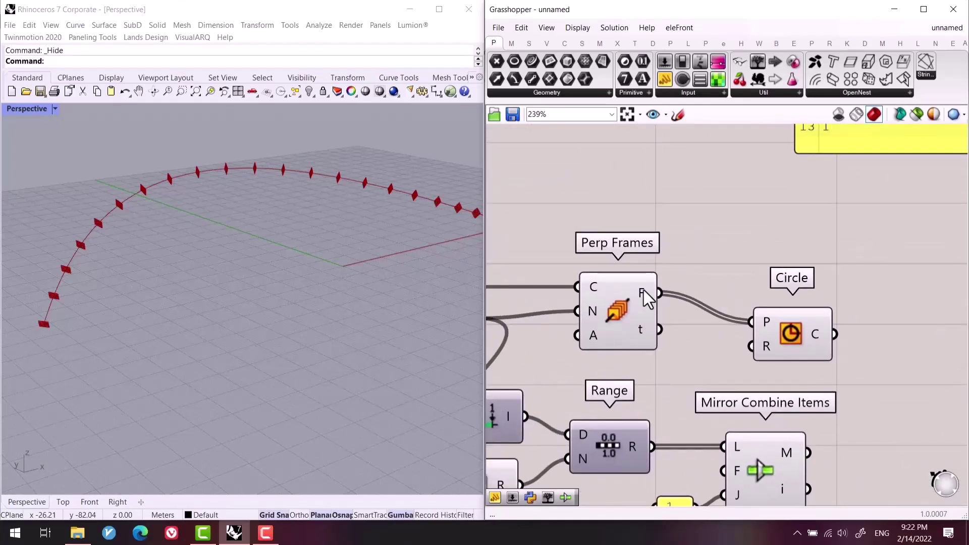
pyautogui.moveTo(643, 299)
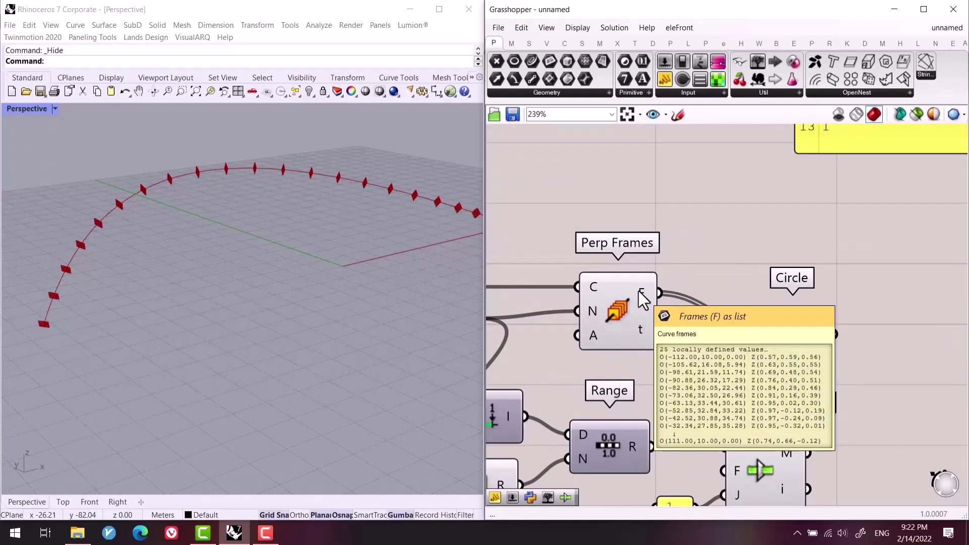
# Connect the Mirror Combine Items' M output to the Circle's radius input and move the Circle component farther along the graph.
pyautogui.scroll(-2, 704, 323)
pyautogui.moveTo(780, 393); pyautogui.dragTo(746, 319)
pyautogui.moveTo(232, 328); pyautogui.dragTo(454, 348, button='right')
pyautogui.moveTo(828, 372); pyautogui.dragTo(664, 403, button='right')
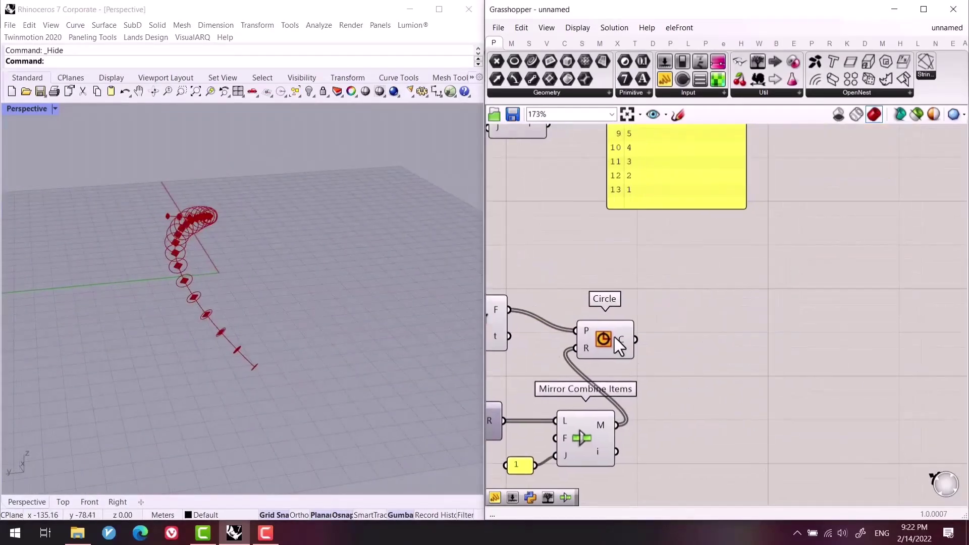
pyautogui.moveTo(614, 337); pyautogui.dragTo(683, 310)
# Turn off the preview of every component except Circle.
pyautogui.scroll(-6, 899, 417)
pyautogui.moveTo(898, 416); pyautogui.dragTo(926, 333, button='right')
pyautogui.click(824, 393)
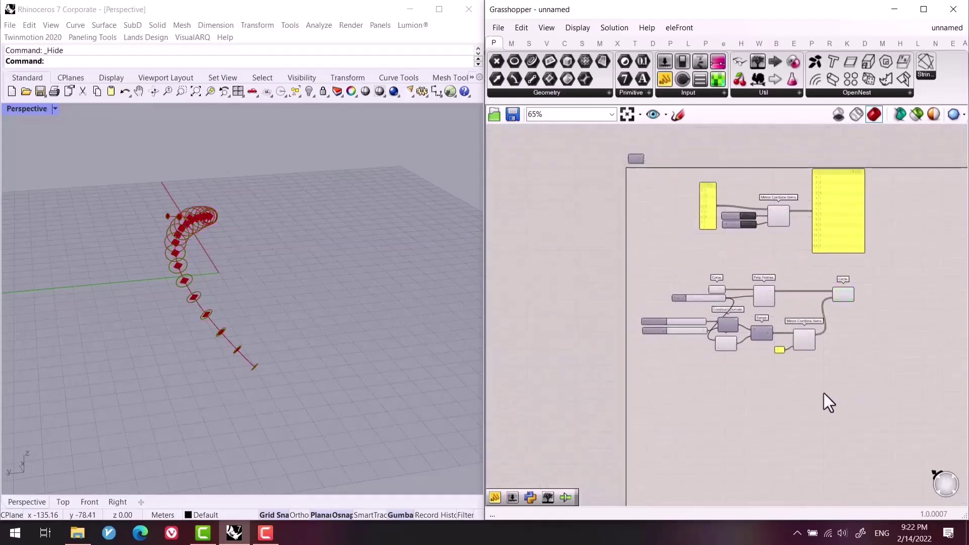
pyautogui.moveTo(824, 393); pyautogui.dragTo(705, 169)
pyautogui.middleClick(795, 205)
pyautogui.click(818, 195)
pyautogui.click(831, 347)
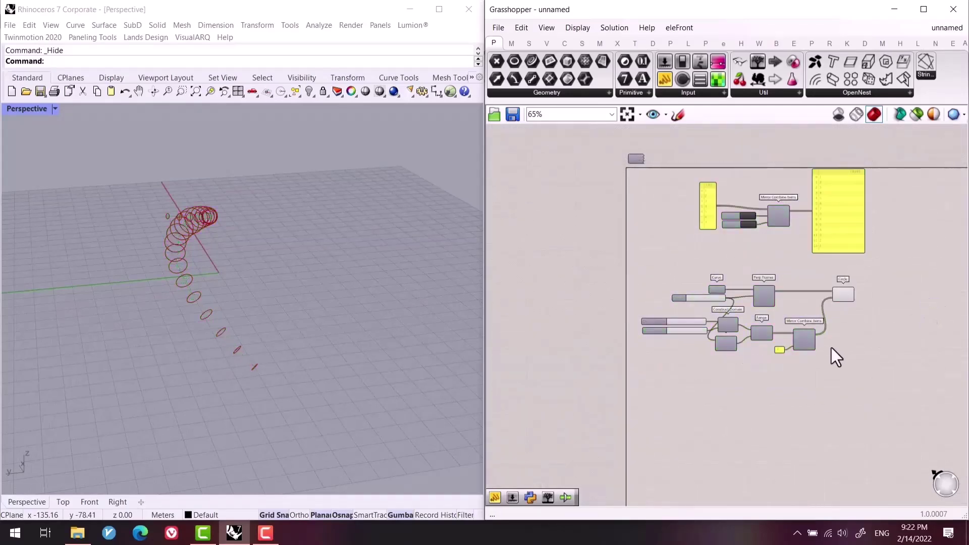
# Add a Loft component and feed the circles into its curves input.
pyautogui.moveTo(212, 343); pyautogui.dragTo(444, 338, button='right')
pyautogui.moveTo(901, 303); pyautogui.dragTo(777, 329, button='right')
pyautogui.scroll(5, 772, 327)
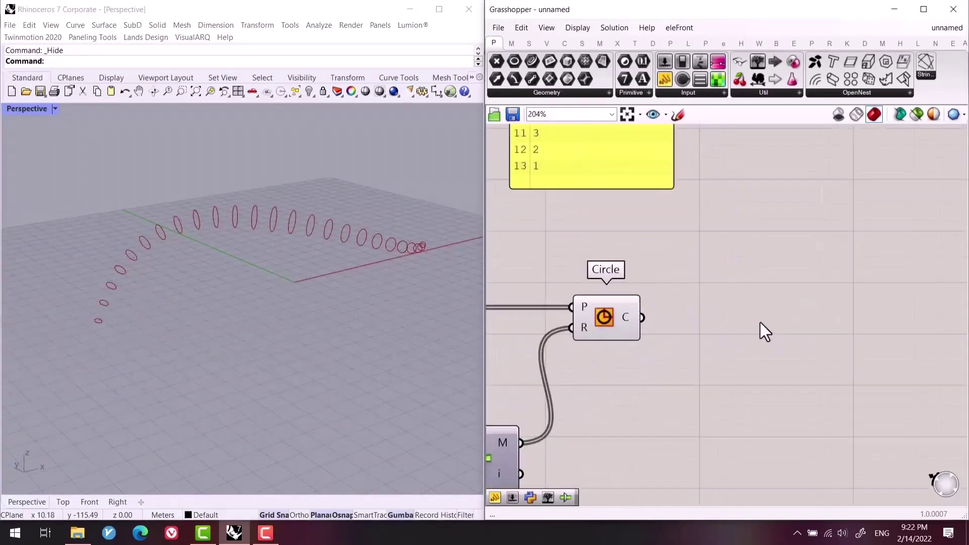
pyautogui.doubleClick(759, 323)
pyautogui.write('lof')
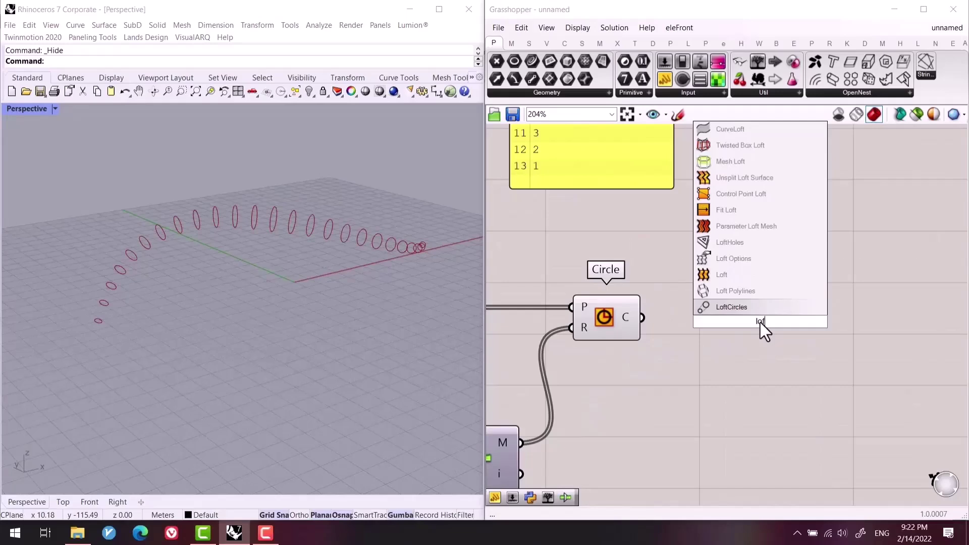
pyautogui.click(725, 274)
pyautogui.moveTo(642, 317); pyautogui.dragTo(693, 332)
# Turn off the preview of the Circle and Loft components after viewing the lofted tube from another angle.
pyautogui.click(603, 320)
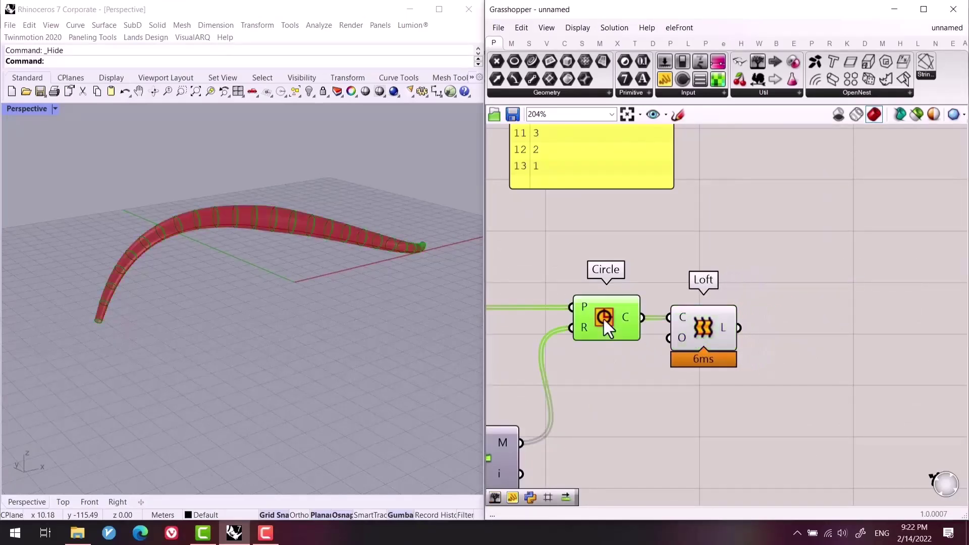
pyautogui.moveTo(126, 290); pyautogui.dragTo(434, 273, button='right')
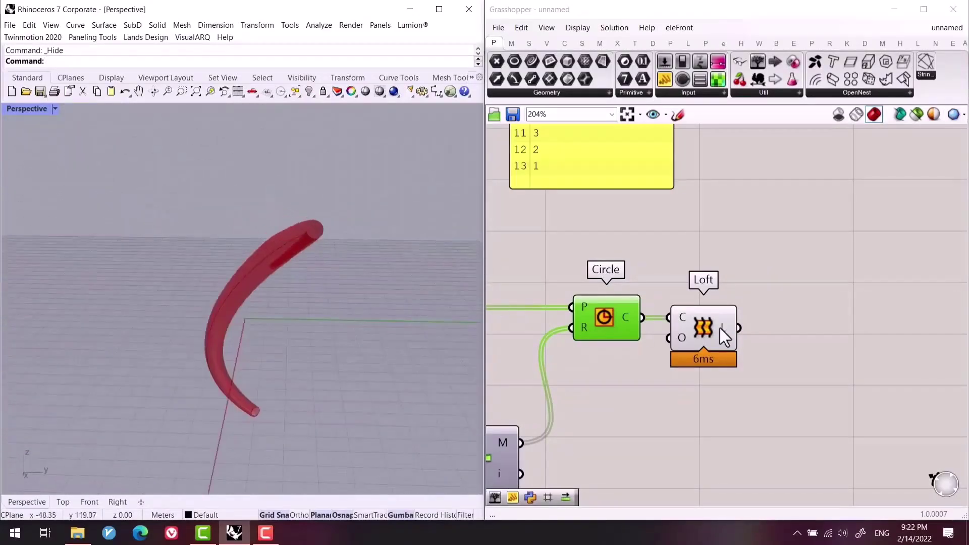
pyautogui.click(720, 331)
pyautogui.hotkey('ctrl', 'q')
pyautogui.click(681, 417)
# Duplicate the Curve, Count slider and Perp Frames components into the empty canvas area below the tube definition.
pyautogui.scroll(-5, 937, 372)
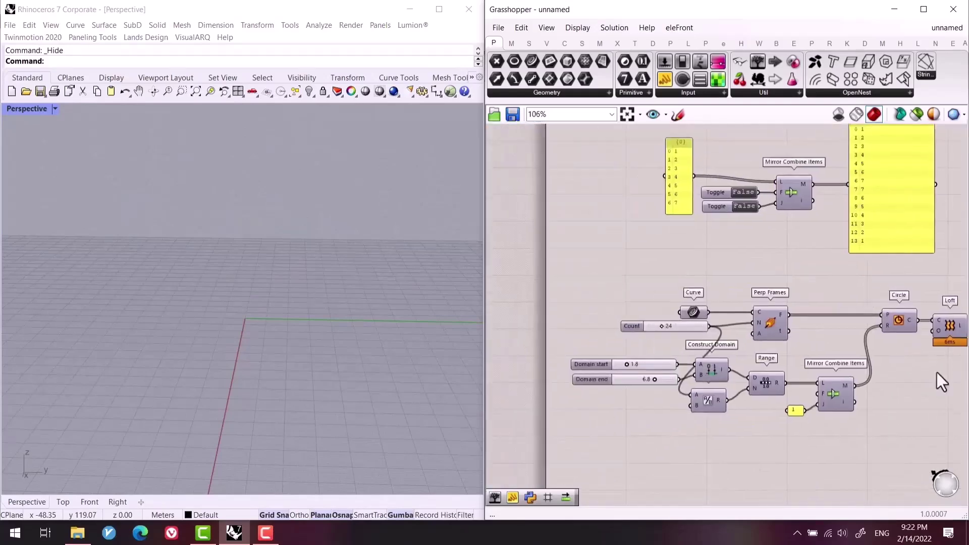
pyautogui.scroll(1, 766, 383)
pyautogui.moveTo(764, 260); pyautogui.dragTo(626, 329)
pyautogui.scroll(-4, 693, 308)
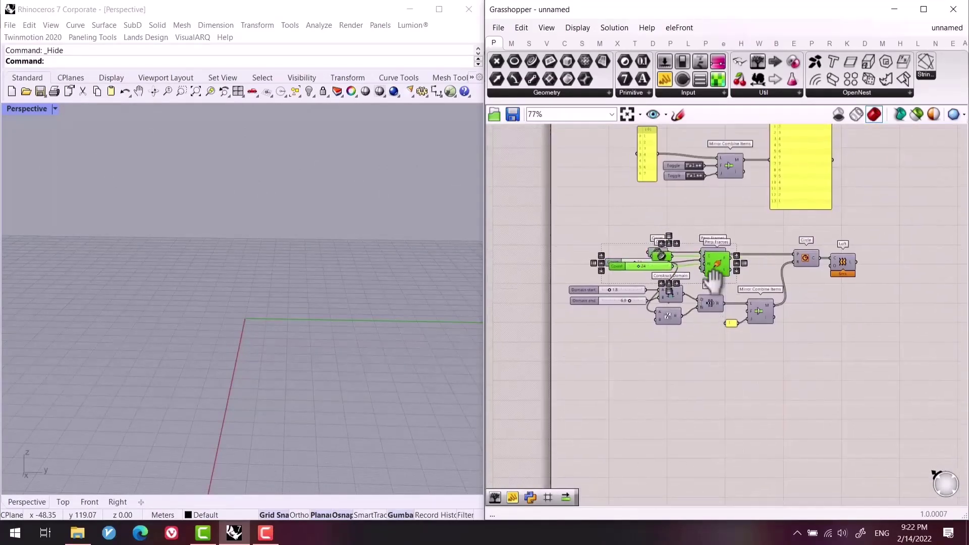
pyautogui.hotkey('ctrl', 'c')
pyautogui.hotkey('ctrl', 'v')
pyautogui.scroll(4, 707, 407)
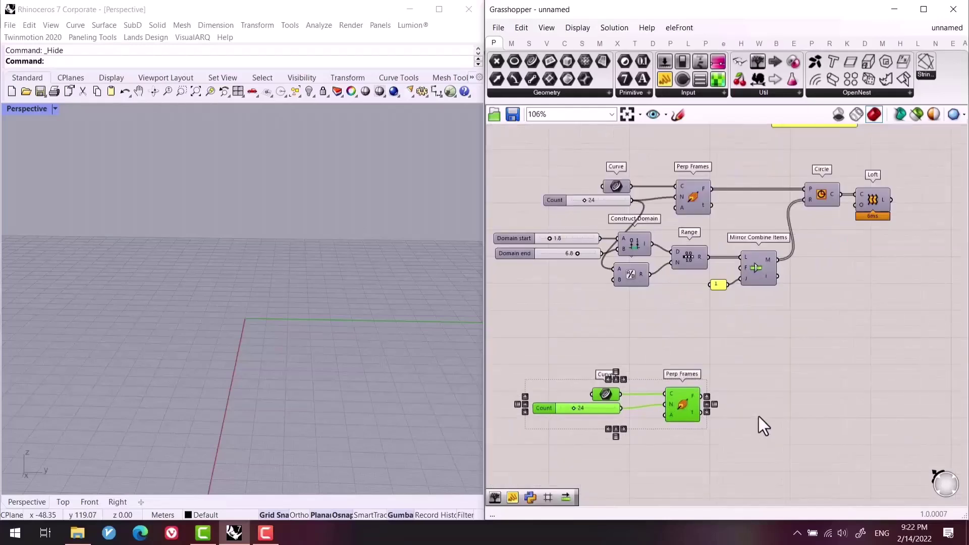
pyautogui.click(785, 429)
# Temporarily preview the copied Curve and Perp Frames to examine the frames along the curve, and hide them again.
pyautogui.click(709, 377)
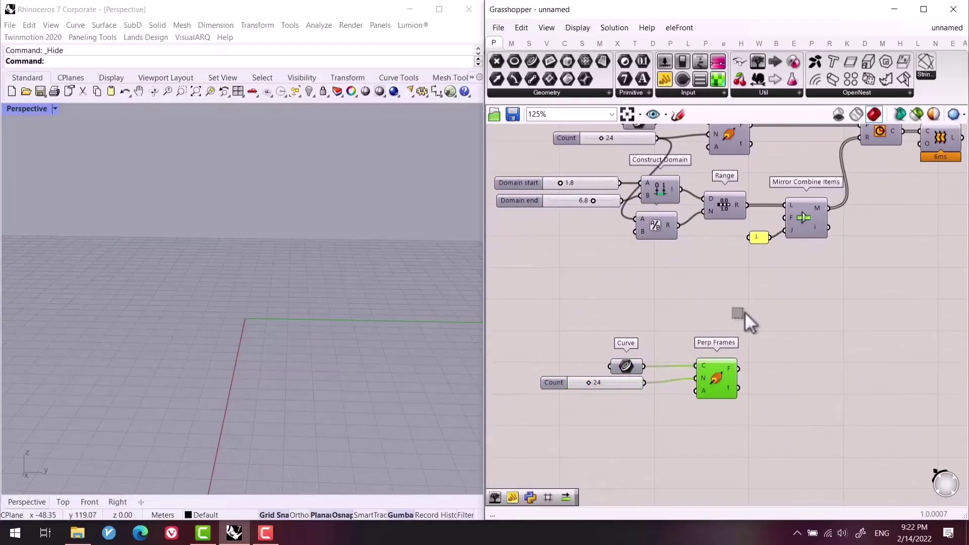
pyautogui.moveTo(743, 311); pyautogui.dragTo(610, 388)
pyautogui.click(751, 346)
pyautogui.moveTo(130, 329); pyautogui.dragTo(154, 331, button='right')
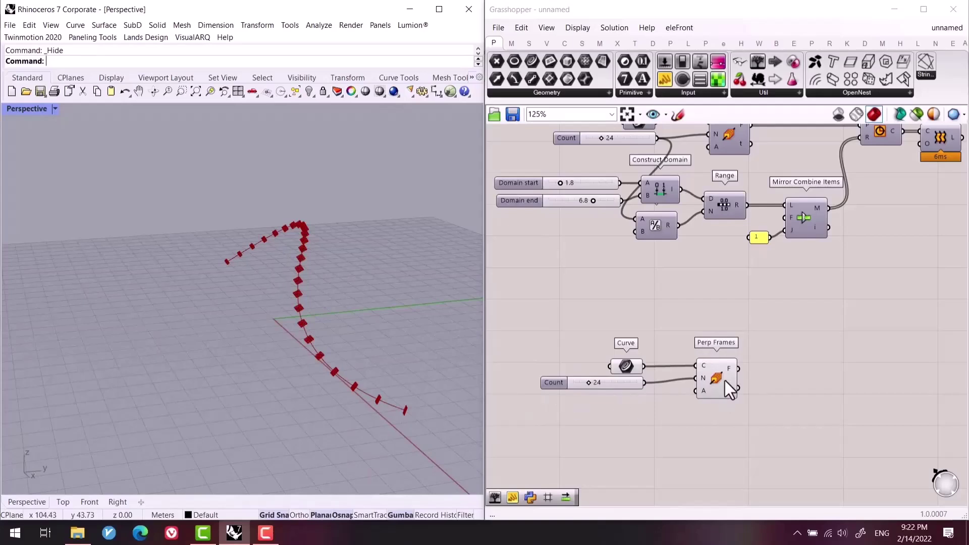
pyautogui.moveTo(777, 317); pyautogui.dragTo(495, 457)
pyautogui.middleClick(742, 346)
pyautogui.click(783, 318)
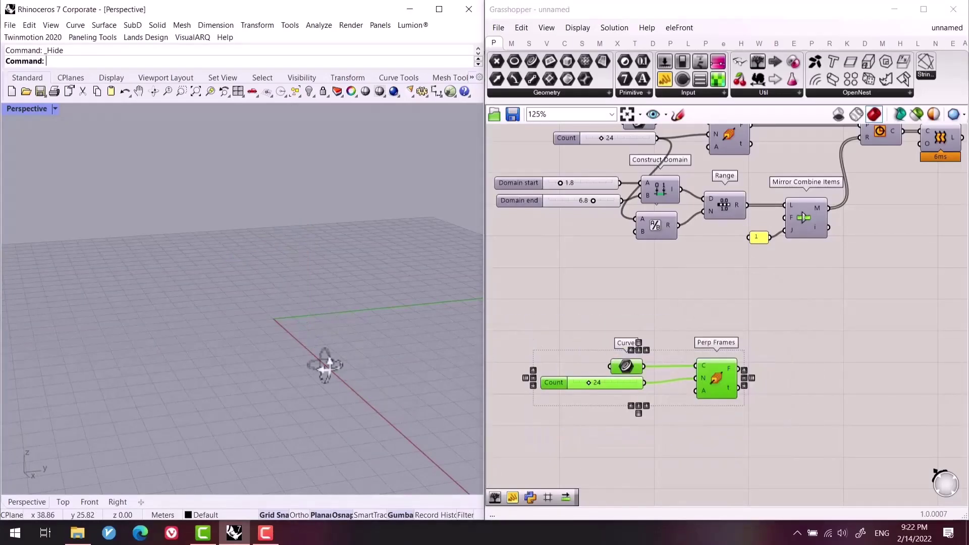
pyautogui.moveTo(324, 365); pyautogui.dragTo(253, 388, button='right')
pyautogui.moveTo(796, 368); pyautogui.dragTo(791, 308, button='right')
pyautogui.click(778, 387)
pyautogui.doubleClick(778, 387)
pyautogui.write('perp')
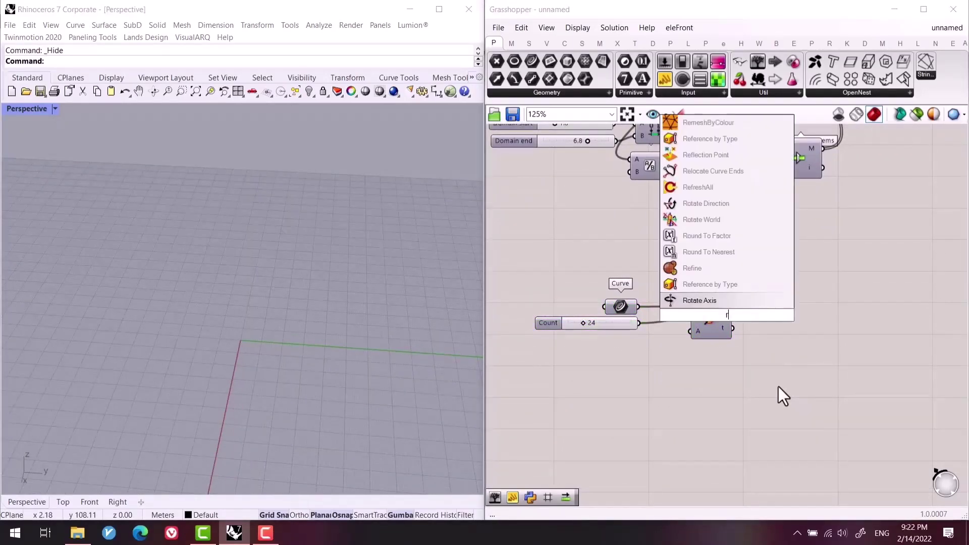
pyautogui.moveTo(870, 191); pyautogui.dragTo(722, 383, button='right')
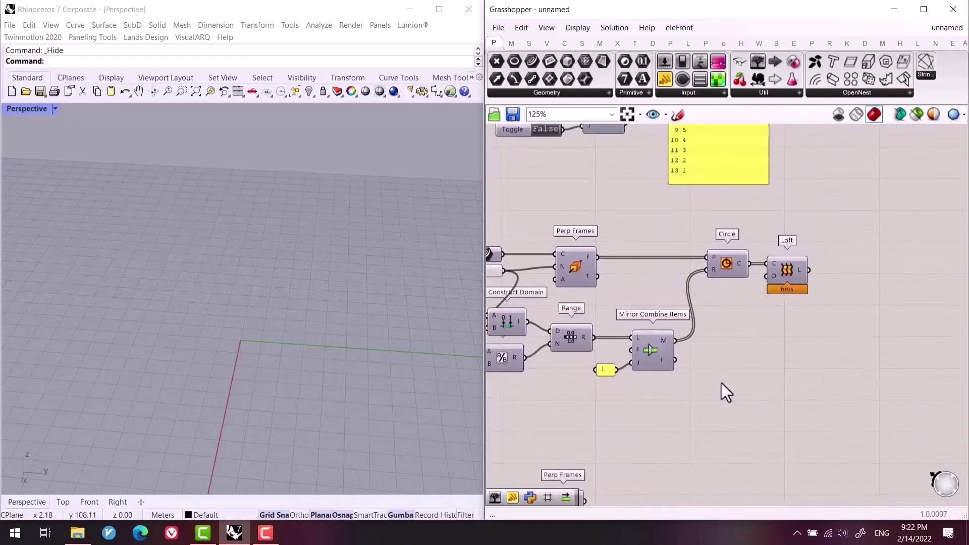
pyautogui.moveTo(558, 483); pyautogui.dragTo(740, 342, button='right')
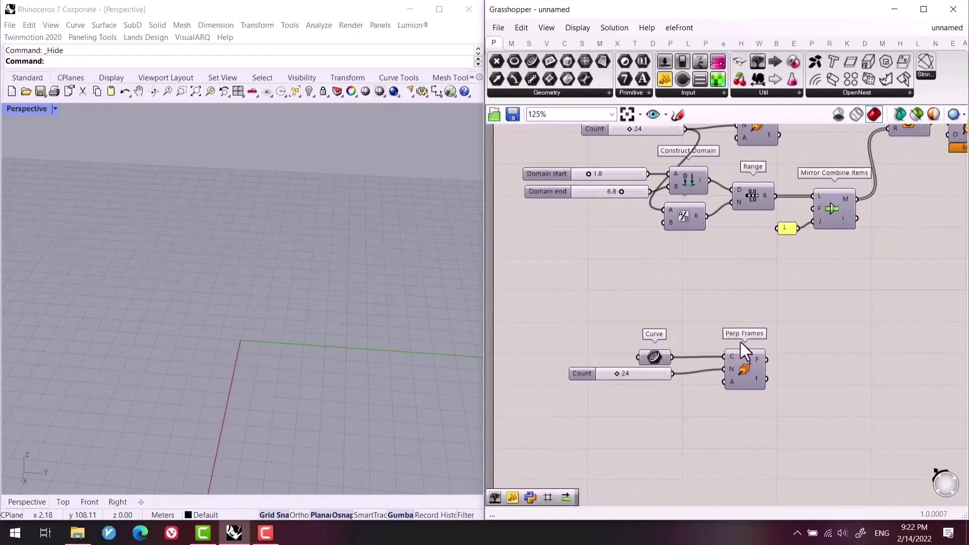
# Add a Rectangle component beside the copied Perp Frames, move it lower and examine its output in the Top view.
pyautogui.doubleClick(835, 346)
pyautogui.write('rectangle')
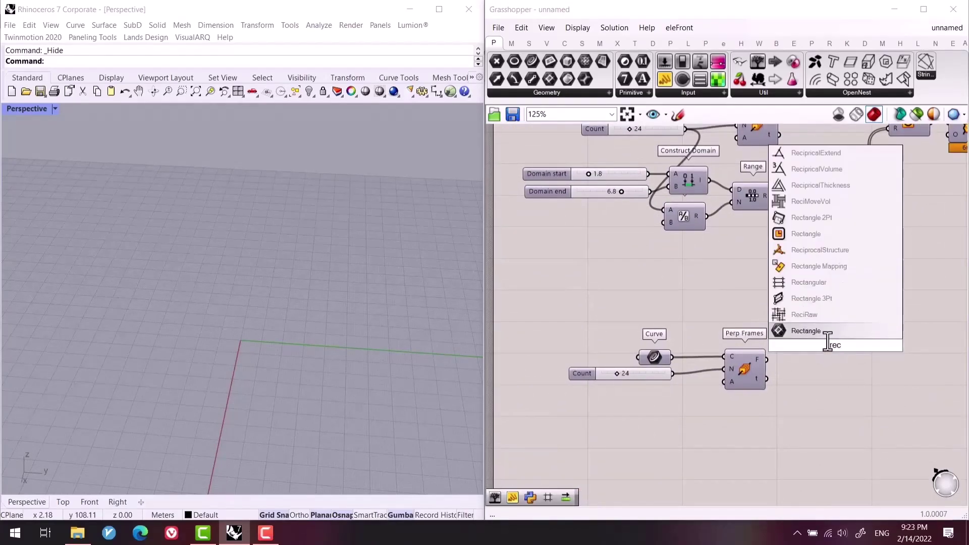
pyautogui.click(820, 243)
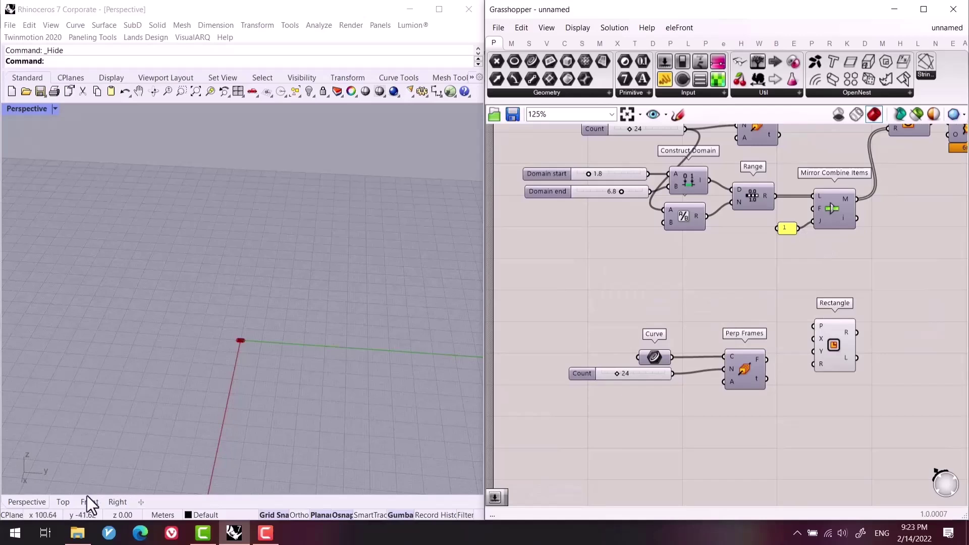
pyautogui.click(64, 501)
pyautogui.scroll(3, 206, 285)
pyautogui.scroll(3, 614, 287)
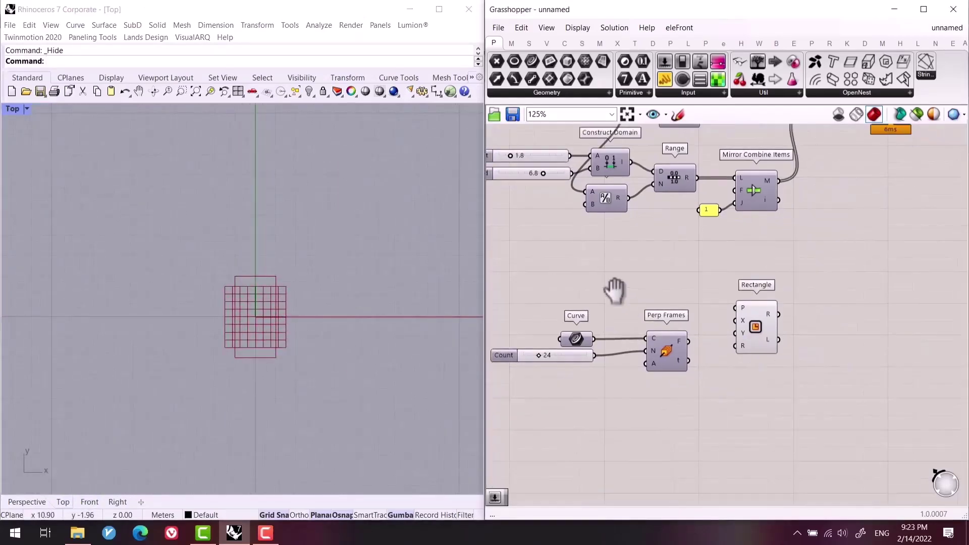
pyautogui.moveTo(666, 262); pyautogui.dragTo(736, 378)
pyautogui.scroll(-1, 733, 370)
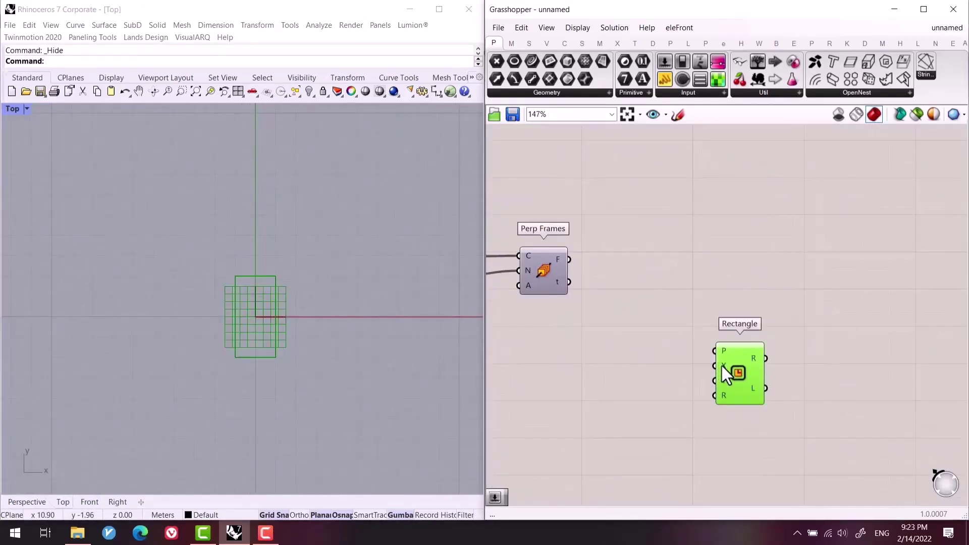
# Check the default domains stored in the Rectangle's X and Y inputs.
pyautogui.rightClick(718, 366)
pyautogui.moveTo(758, 428)
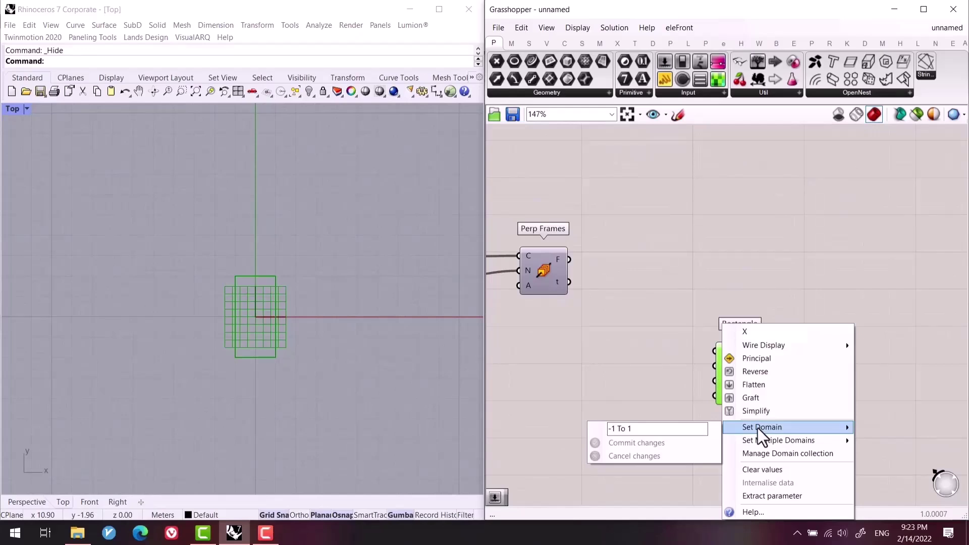
pyautogui.click(588, 369)
pyautogui.rightClick(724, 380)
pyautogui.moveTo(782, 428)
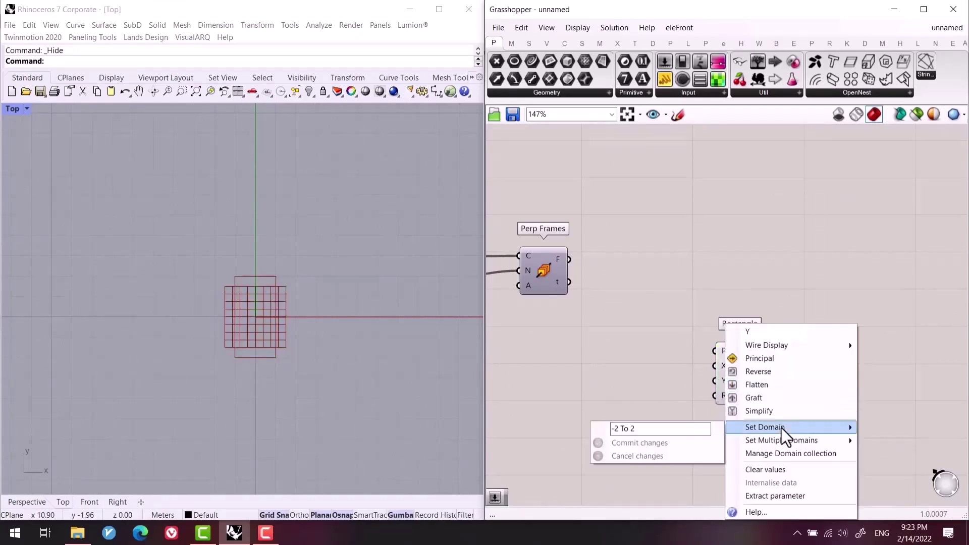
pyautogui.click(644, 384)
# Add two Construct Domain components and feed them into the Rectangle's X and Y inputs.
pyautogui.doubleClick(644, 382)
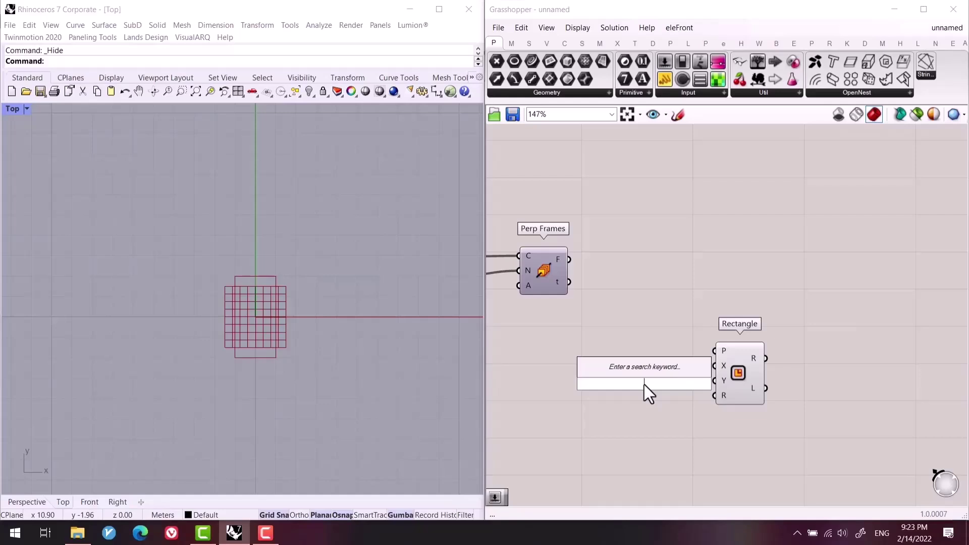
pyautogui.write('dom')
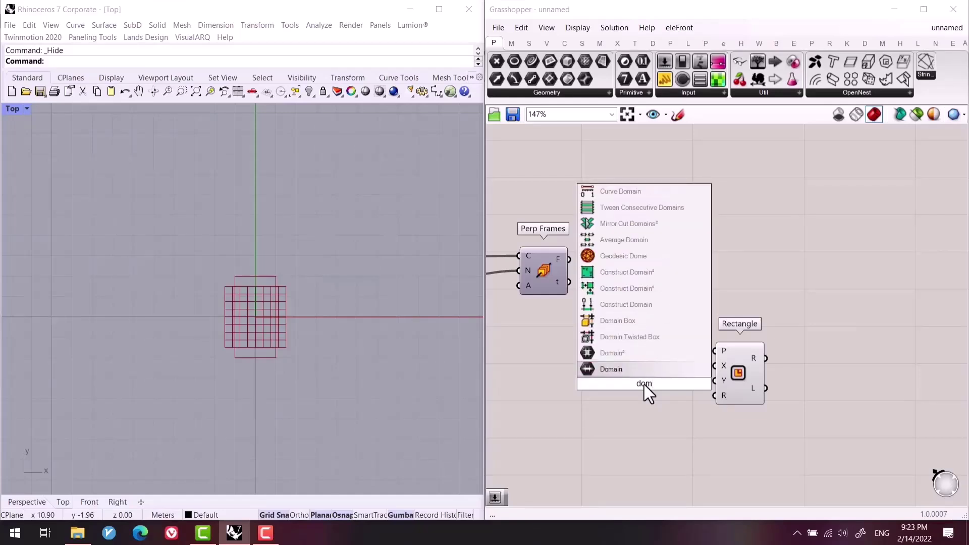
pyautogui.click(651, 304)
pyautogui.moveTo(673, 382); pyautogui.dragTo(714, 381)
pyautogui.keyDown('alt'); pyautogui.moveTo(644, 383); pyautogui.dragTo(713, 365); pyautogui.keyUp('alt')
# Add an integer Number Slider ranging from -5 to 5 and duplicate it.
pyautogui.moveTo(520, 365); pyautogui.dragTo(675, 359, button='right')
pyautogui.doubleClick(674, 360)
pyautogui.write('-')
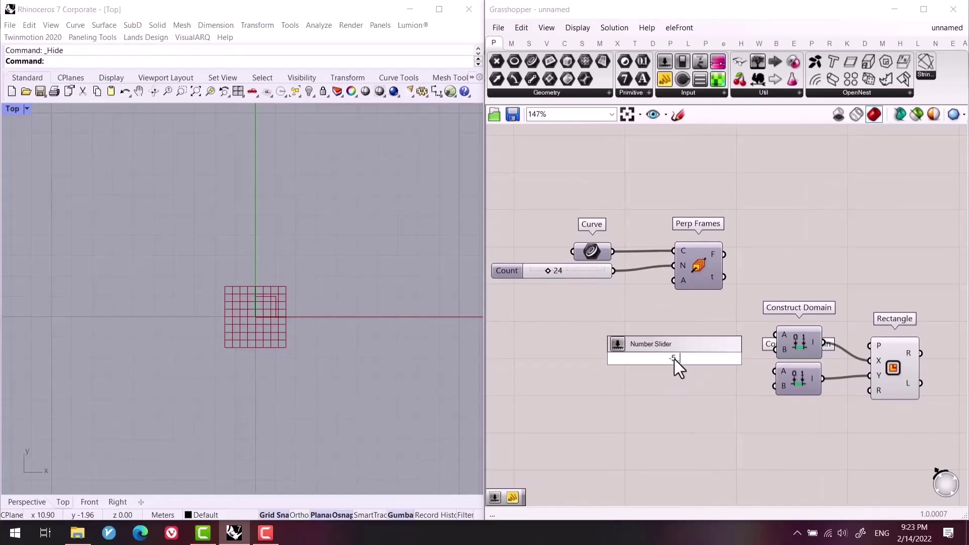
pyautogui.write('5..5')
pyautogui.press('Return')
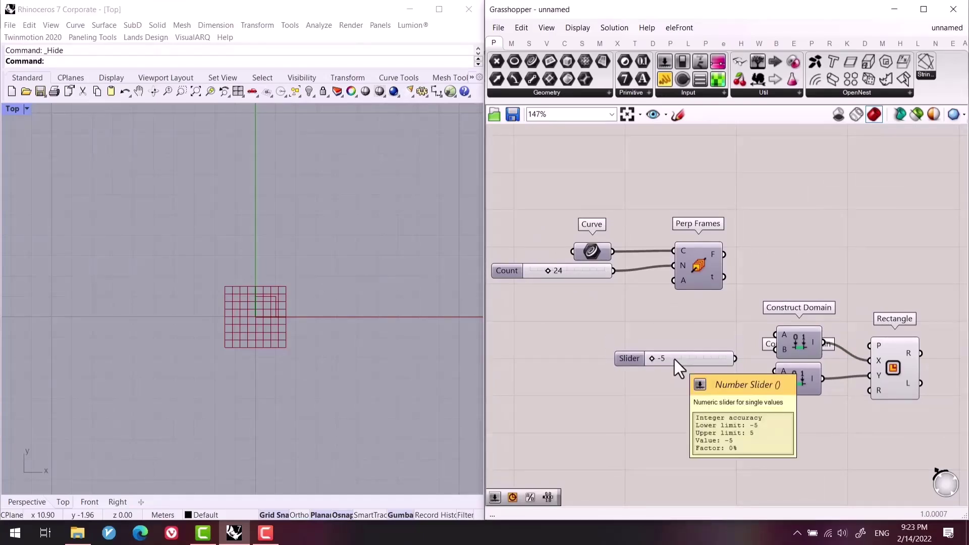
pyautogui.hotkey('ctrl', 'c')
pyautogui.hotkey('ctrl', 'v')
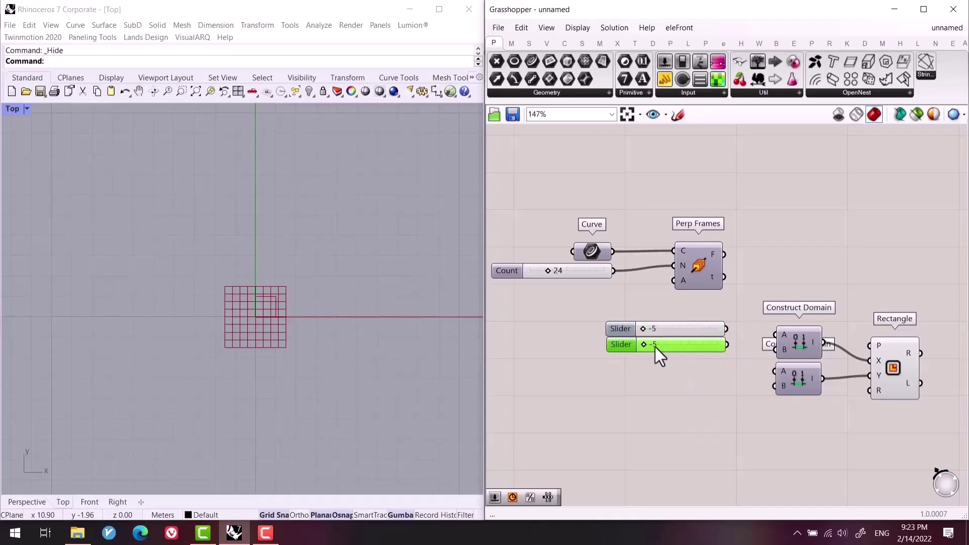
# Feed start and end sliders into both Construct Domains' A and B inputs, using -5 for the starts and 5 for the ends.
pyautogui.moveTo(646, 344); pyautogui.dragTo(775, 349)
pyautogui.moveTo(679, 366); pyautogui.dragTo(632, 382)
pyautogui.moveTo(697, 382); pyautogui.dragTo(775, 372)
pyautogui.moveTo(689, 397); pyautogui.dragTo(773, 386)
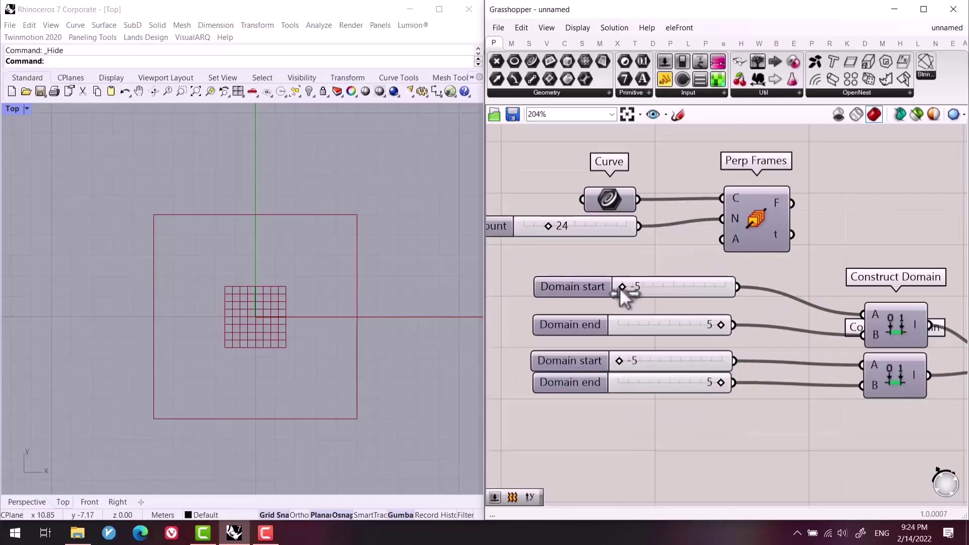
# Try a start of -4 and an end of 4 on the X domain's sliders and undo both changes.
pyautogui.moveTo(619, 287); pyautogui.dragTo(626, 288)
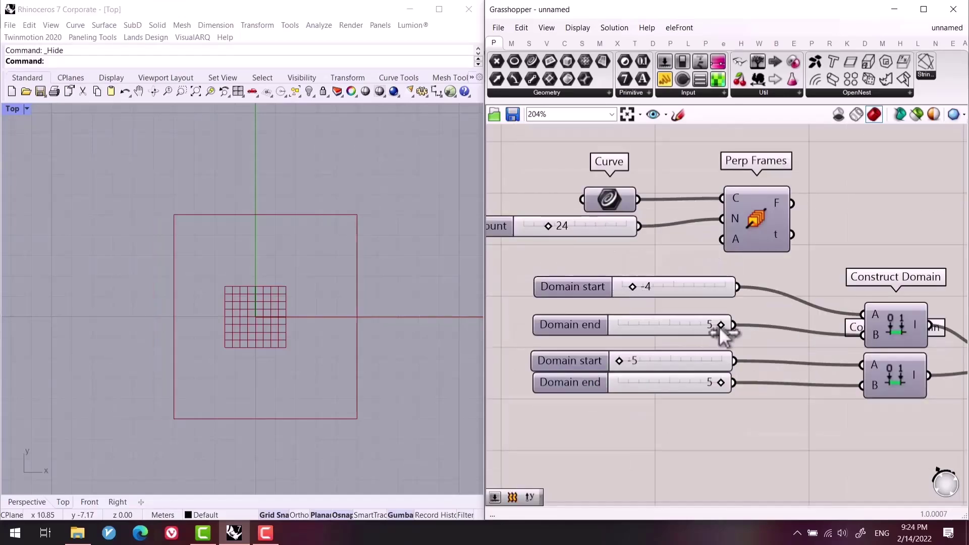
pyautogui.moveTo(715, 326); pyautogui.dragTo(713, 326)
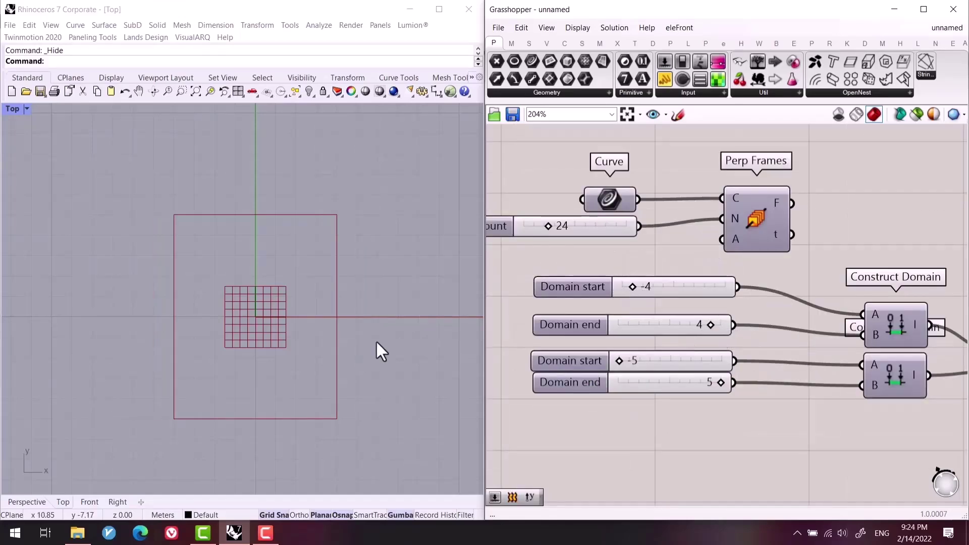
pyautogui.hotkey('ctrl', 'z')
pyautogui.hotkey('ctrl', 'z')
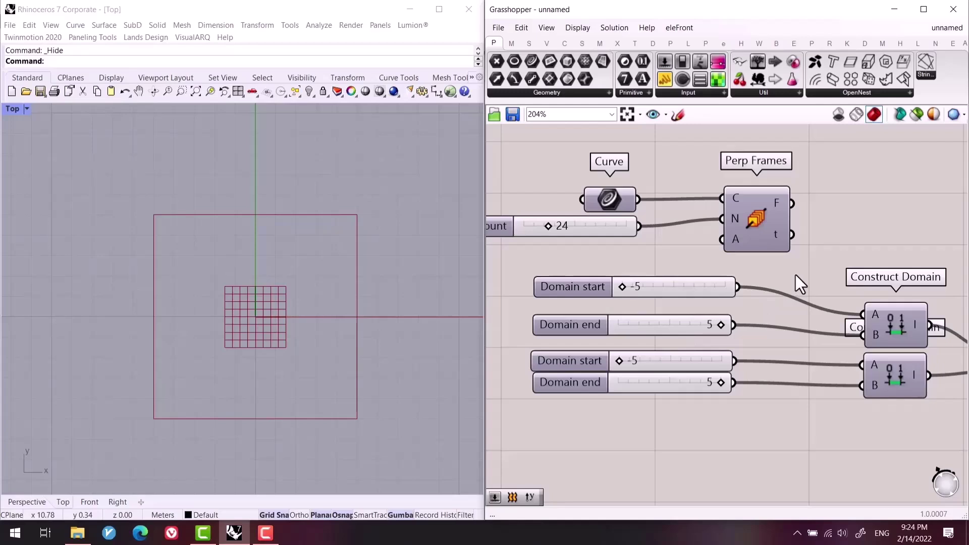
# Add a Negative component that feeds the X domain's B input from its start slider, and delete the X domain's end slider.
pyautogui.doubleClick(795, 275)
pyautogui.write('neg')
pyautogui.press('Return')
pyautogui.moveTo(738, 287); pyautogui.dragTo(776, 278)
pyautogui.moveTo(787, 276); pyautogui.dragTo(862, 334)
pyautogui.click(682, 327)
pyautogui.press('Delete')
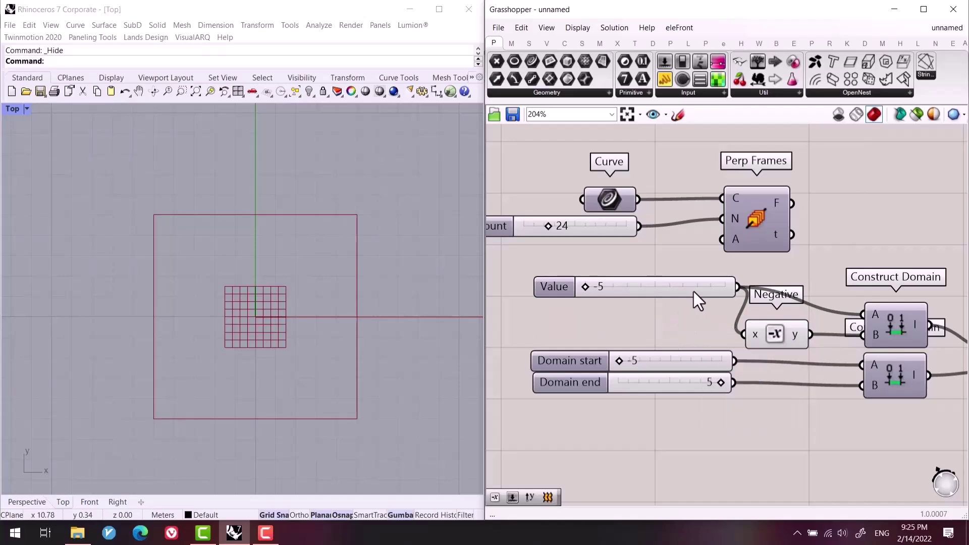
# Duplicate the Negative component for the Y domain's B input, delete that domain's end slider and move both remaining sliders farther from the components.
pyautogui.moveTo(693, 284); pyautogui.dragTo(640, 292)
pyautogui.moveTo(783, 338); pyautogui.dragTo(747, 384)
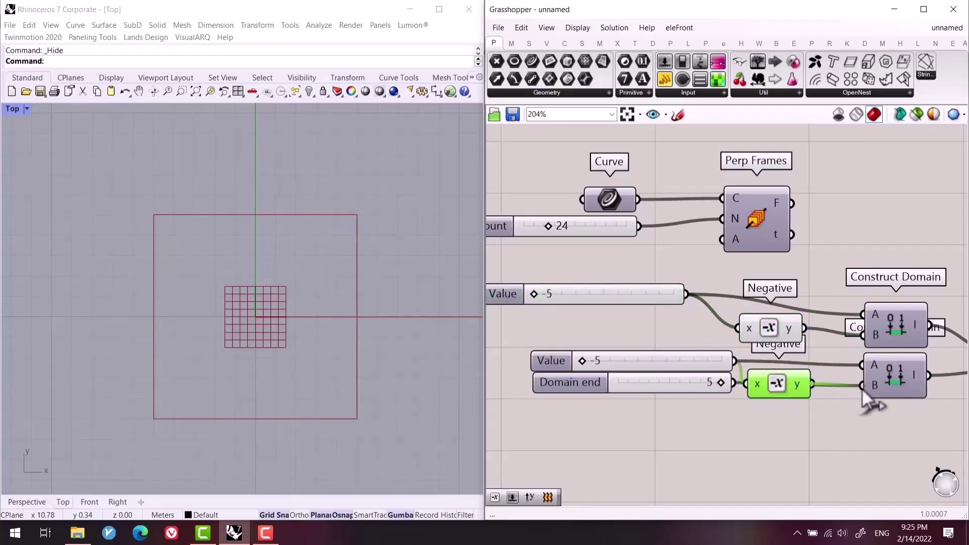
pyautogui.click(692, 382)
pyautogui.press('Delete')
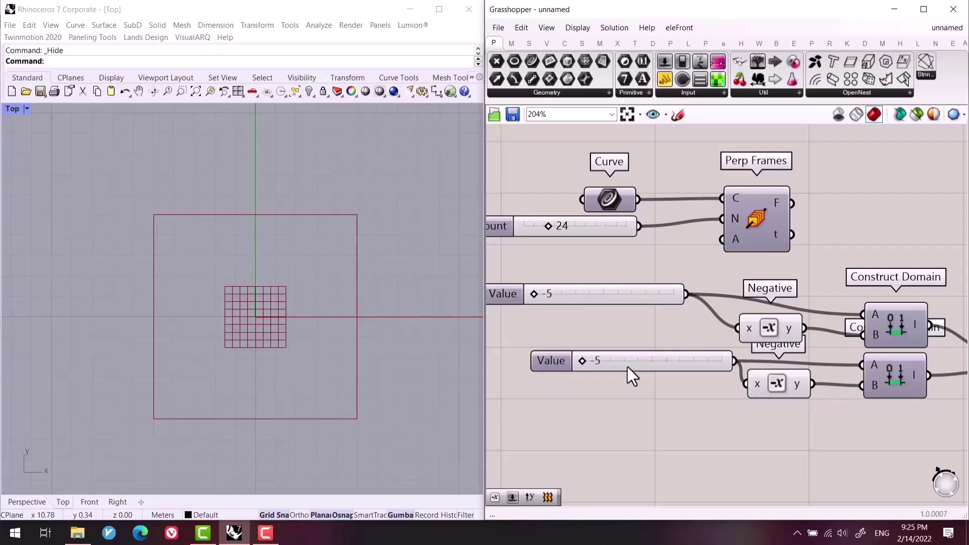
pyautogui.moveTo(629, 365); pyautogui.dragTo(581, 368)
pyautogui.moveTo(638, 403); pyautogui.dragTo(746, 443, button='right')
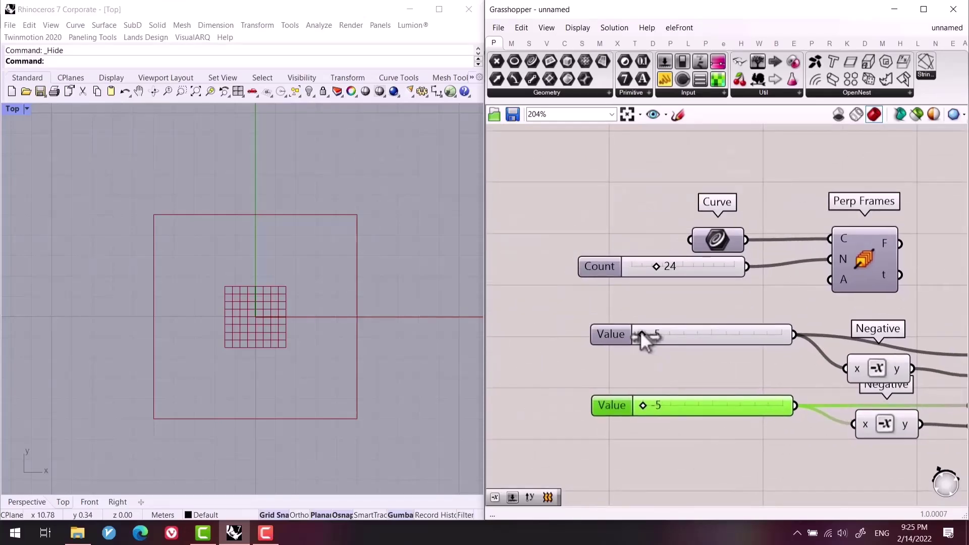
pyautogui.moveTo(641, 334)
pyautogui.mouseDown()
pyautogui.moveTo(772, 338)
pyautogui.moveTo(640, 337)
pyautogui.mouseUp()
pyautogui.moveTo(649, 405); pyautogui.dragTo(588, 433)
pyautogui.moveTo(719, 439); pyautogui.dragTo(649, 422, button='right')
pyautogui.scroll(-1, 675, 388)
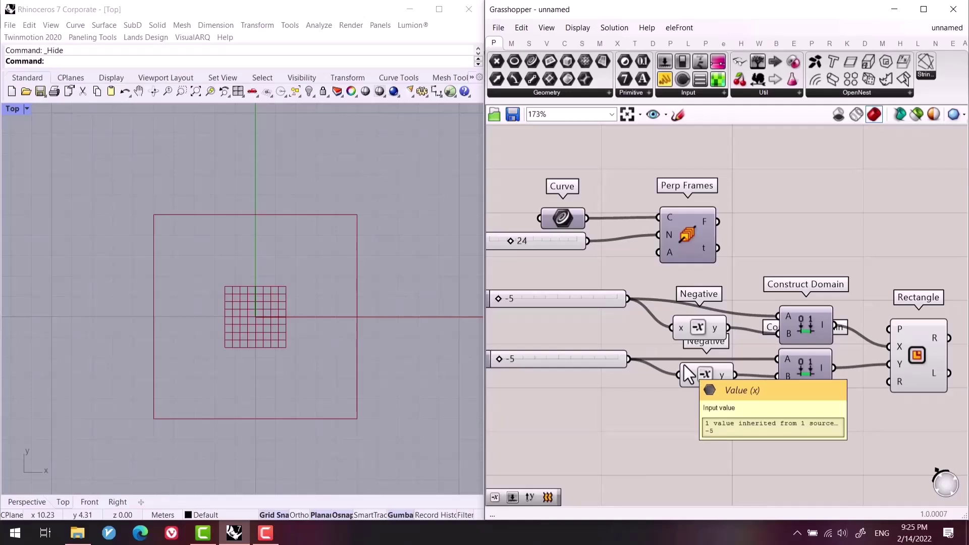
pyautogui.moveTo(687, 375); pyautogui.dragTo(638, 446, button='right')
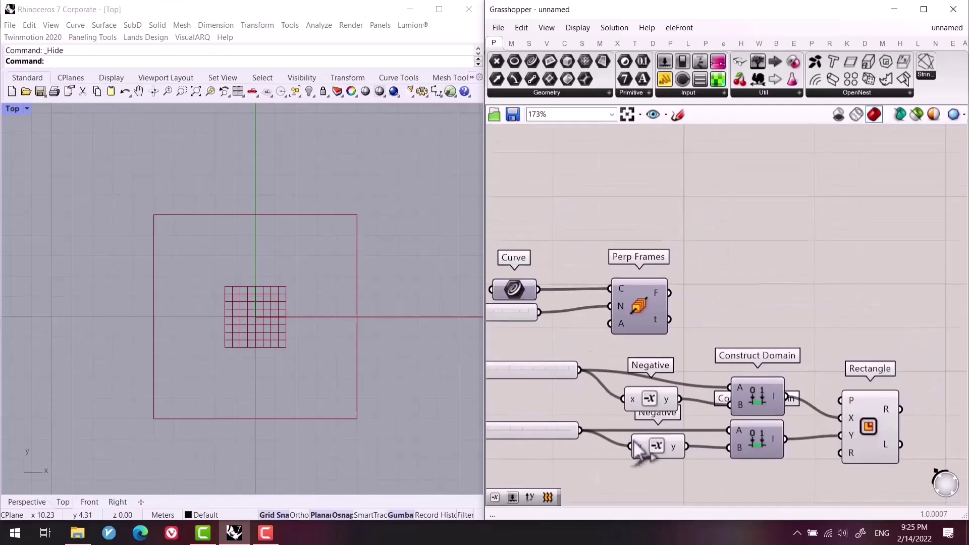
# Return to the Perspective view and turn on the preview of the copied Curve and Perp Frames.
pyautogui.click(27, 502)
pyautogui.moveTo(259, 369); pyautogui.dragTo(353, 353, button='right')
pyautogui.moveTo(719, 220); pyautogui.dragTo(529, 297)
pyautogui.middleClick(615, 289)
pyautogui.click(637, 263)
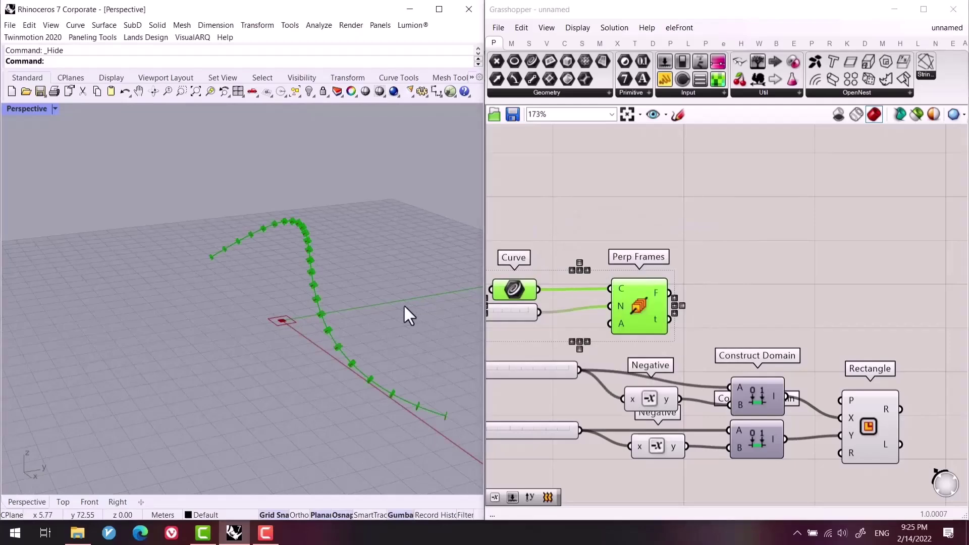
pyautogui.moveTo(403, 303); pyautogui.dragTo(231, 288, button='right')
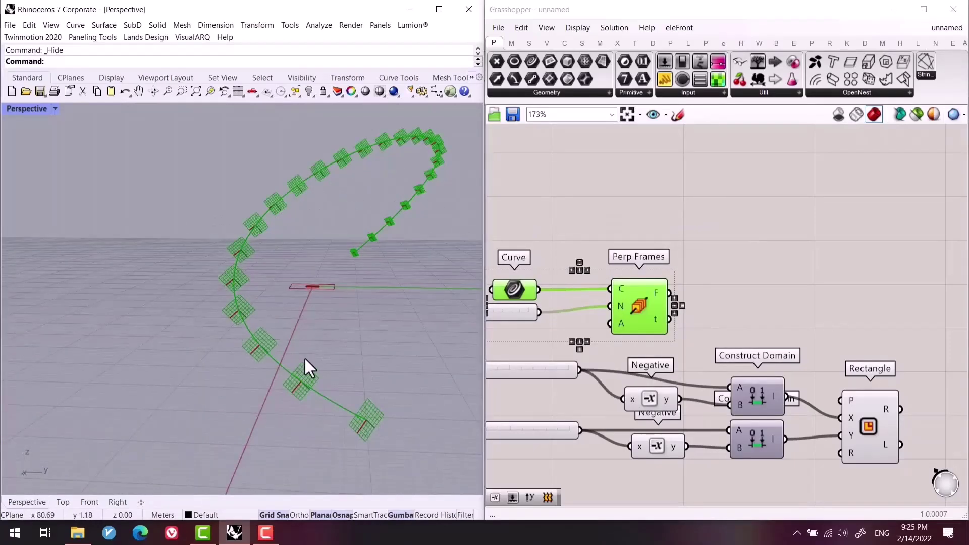
# Connect the Perp Frames' F output to the Rectangle's P input and view the rectangles along the curve.
pyautogui.moveTo(769, 317); pyautogui.dragTo(726, 262, button='right')
pyautogui.moveTo(627, 237); pyautogui.dragTo(805, 341)
pyautogui.moveTo(443, 362); pyautogui.dragTo(423, 328, button='right')
pyautogui.moveTo(496, 318); pyautogui.dragTo(602, 323, button='right')
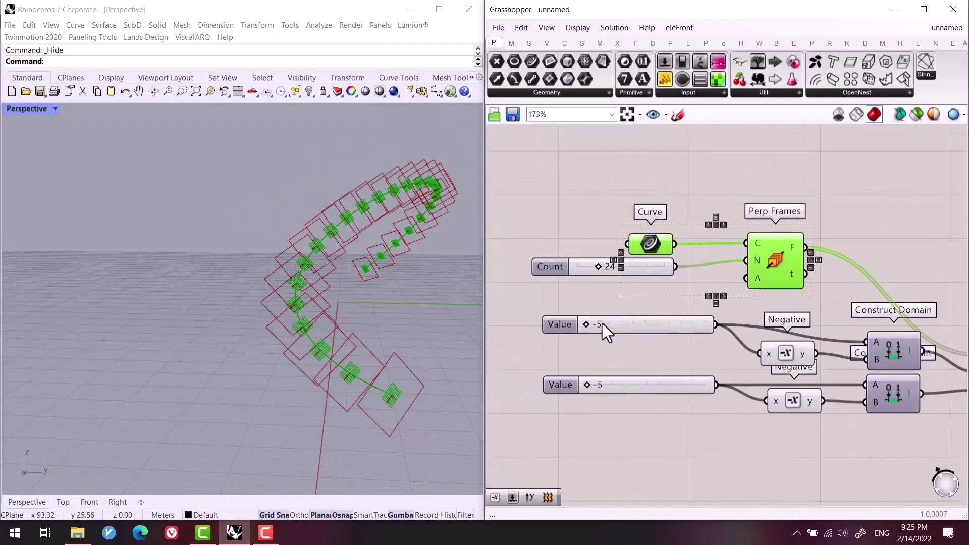
# Set the X domain's start slider to -3 and the Y domain's to -2, and view the resized rectangles.
pyautogui.moveTo(587, 326); pyautogui.dragTo(609, 329)
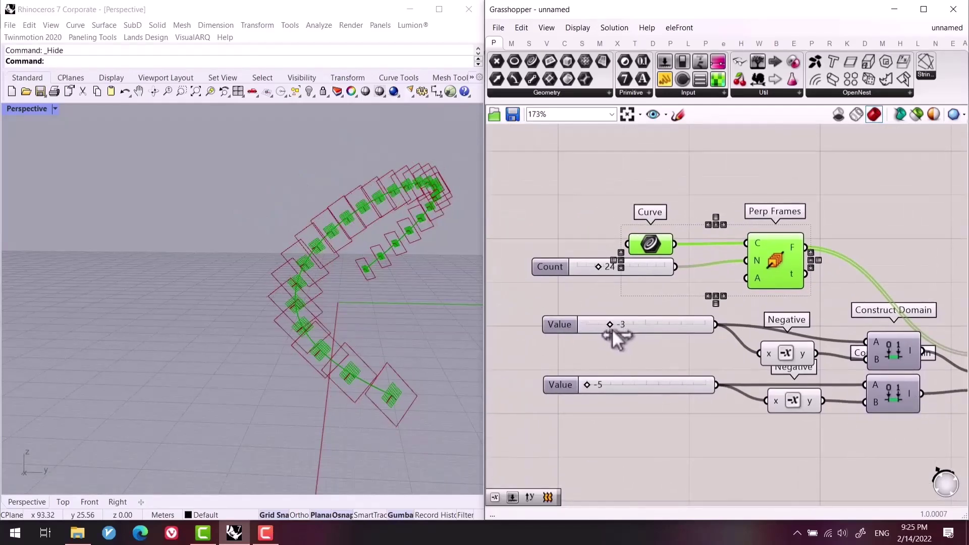
pyautogui.moveTo(592, 385); pyautogui.dragTo(618, 388)
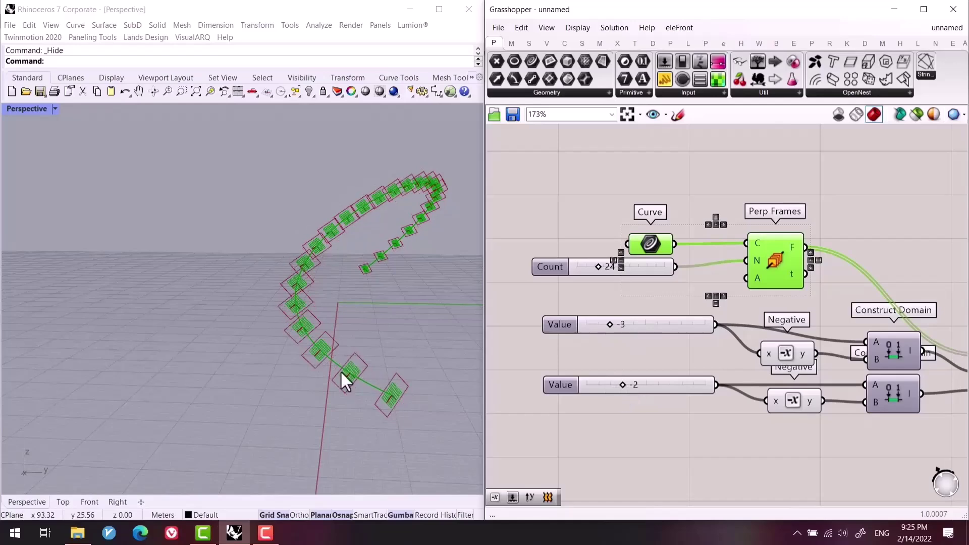
pyautogui.moveTo(341, 372); pyautogui.dragTo(252, 323, button='right')
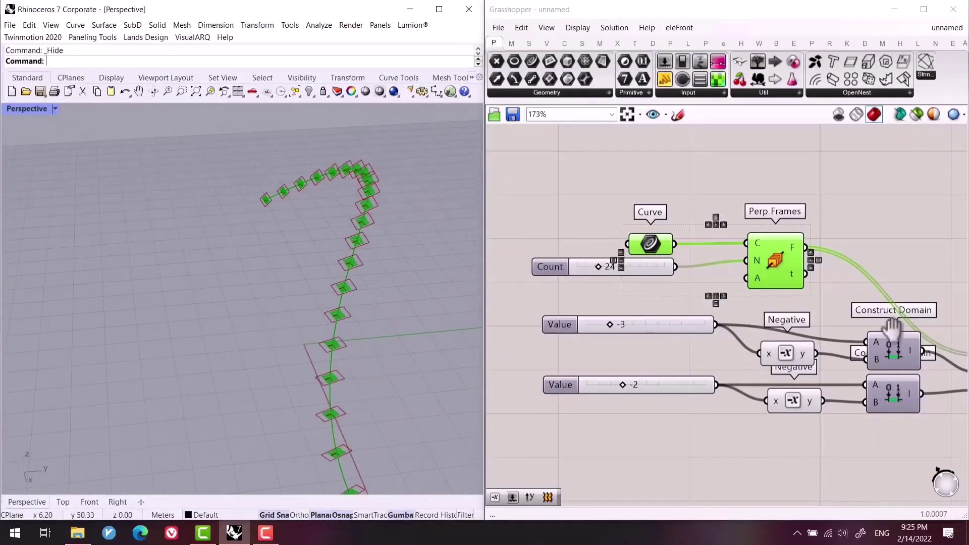
# Move the Rectangle component farther from the two Construct Domain components and view its selected rectangles along the curve.
pyautogui.scroll(-1, 720, 318)
pyautogui.moveTo(890, 329); pyautogui.dragTo(686, 318, button='right')
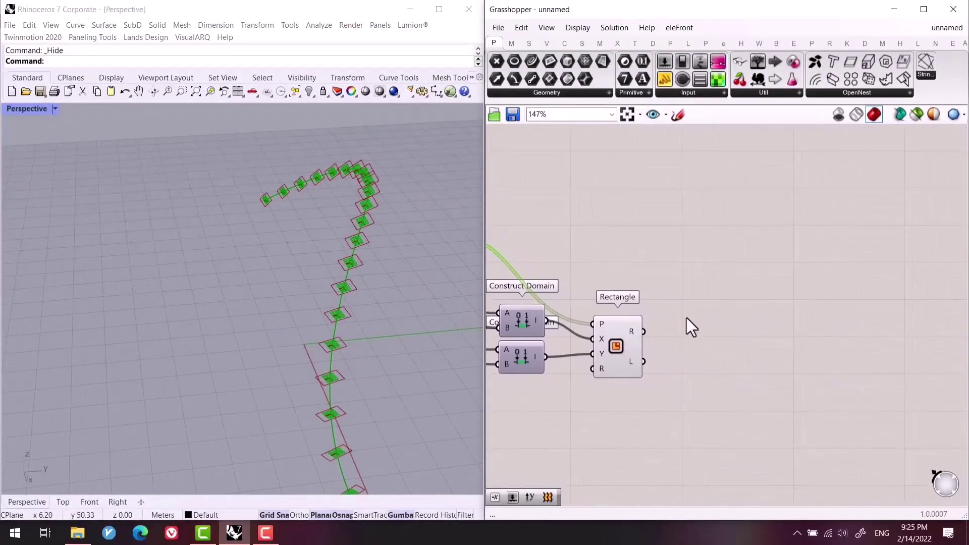
pyautogui.click(670, 344)
pyautogui.moveTo(399, 340); pyautogui.dragTo(405, 335, button='right')
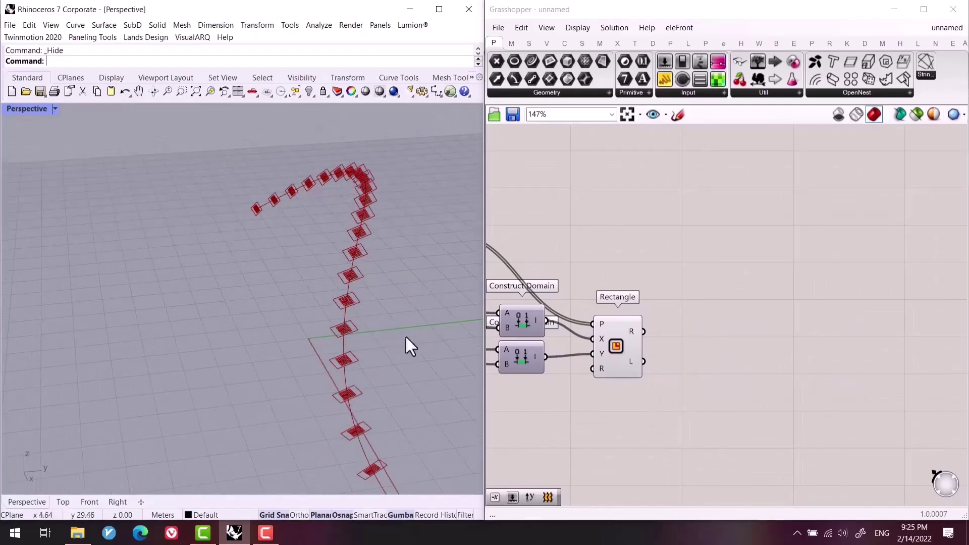
pyautogui.moveTo(541, 359)
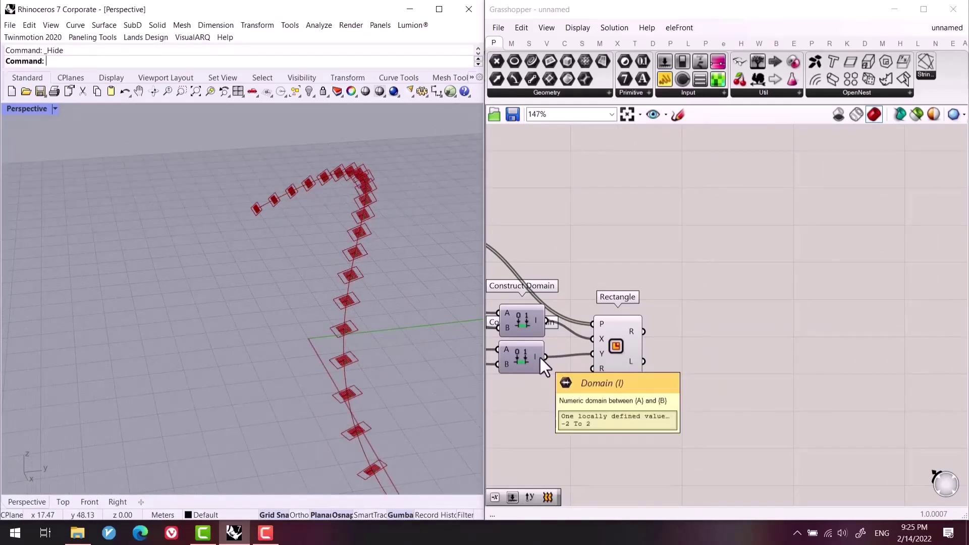
pyautogui.moveTo(624, 342); pyautogui.dragTo(729, 340, button='right')
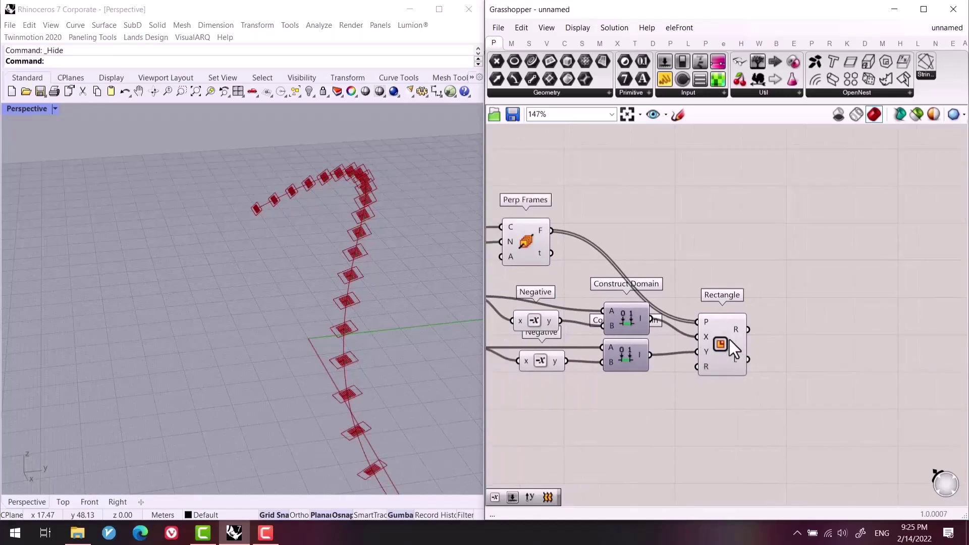
pyautogui.moveTo(729, 340); pyautogui.dragTo(793, 305)
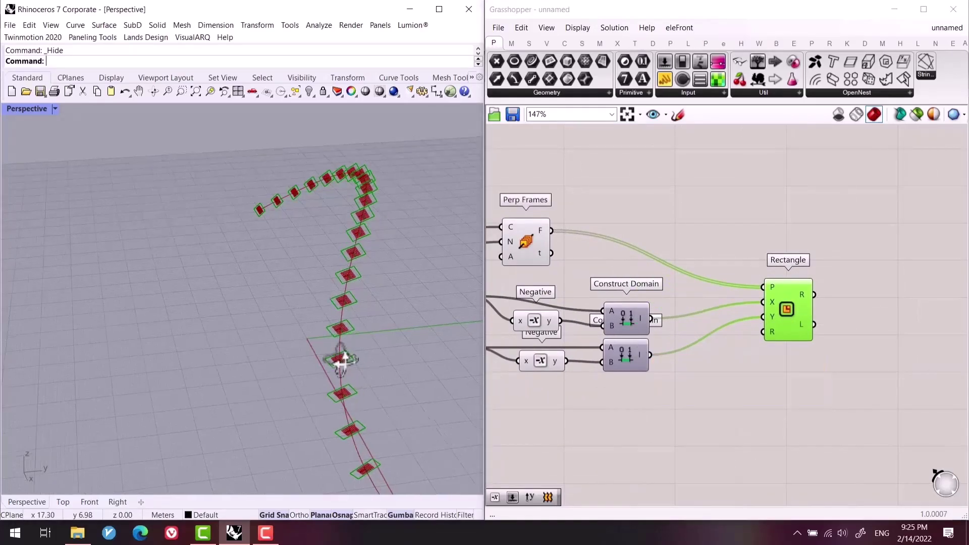
pyautogui.moveTo(340, 356); pyautogui.dragTo(341, 346, button='right')
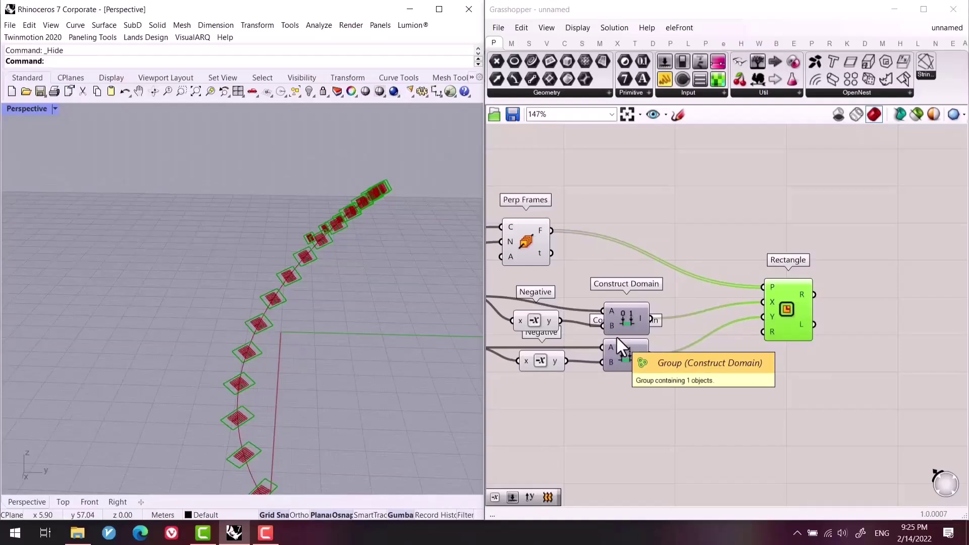
# Copy the Mirror Combine Items component with its panel of 1, place the copy below the Rectangle component and shift the Rectangle clear of it.
pyautogui.moveTo(796, 180); pyautogui.dragTo(665, 341, button='right')
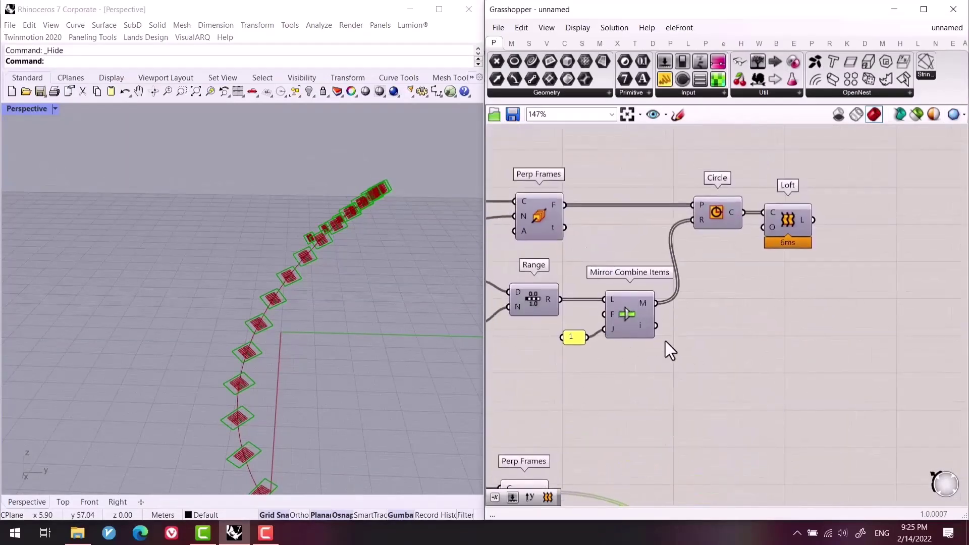
pyautogui.click(630, 318)
pyautogui.moveTo(635, 363); pyautogui.dragTo(584, 333)
pyautogui.moveTo(664, 362); pyautogui.dragTo(645, 310, button='right')
pyautogui.hotkey('ctrl', 'c')
pyautogui.hotkey('ctrl', 'v')
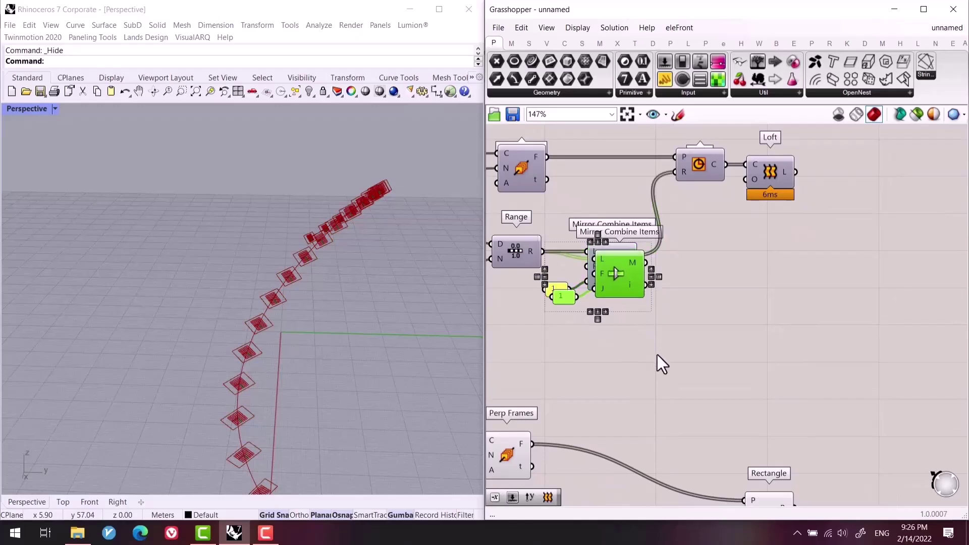
pyautogui.moveTo(657, 355); pyautogui.dragTo(661, 269, button='right')
pyautogui.moveTo(619, 188); pyautogui.dragTo(740, 499)
pyautogui.moveTo(766, 240); pyautogui.dragTo(824, 213)
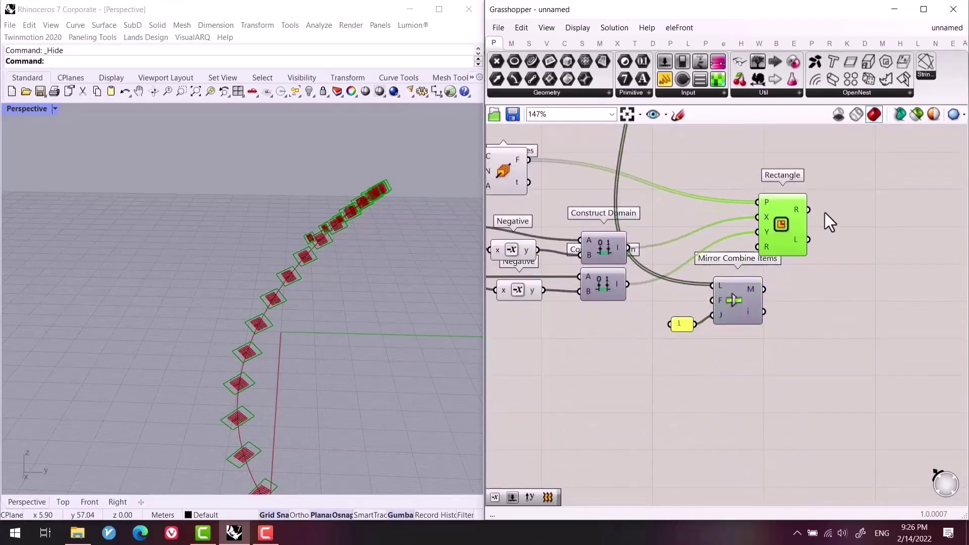
# Move the copied Mirror Combine Items and its panel well below the rectangle definition.
pyautogui.scroll(1, 706, 253)
pyautogui.moveTo(625, 286); pyautogui.dragTo(446, 245, button='right')
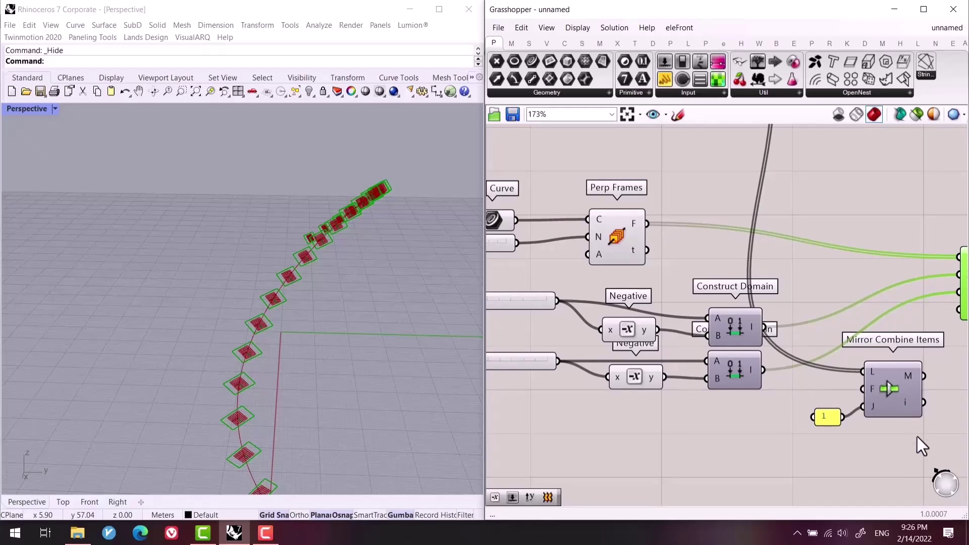
pyautogui.moveTo(916, 437); pyautogui.dragTo(802, 403)
pyautogui.moveTo(872, 451); pyautogui.dragTo(796, 383, button='right')
pyautogui.scroll(-3, 797, 382)
pyautogui.moveTo(806, 340); pyautogui.dragTo(826, 449)
pyautogui.click(870, 352)
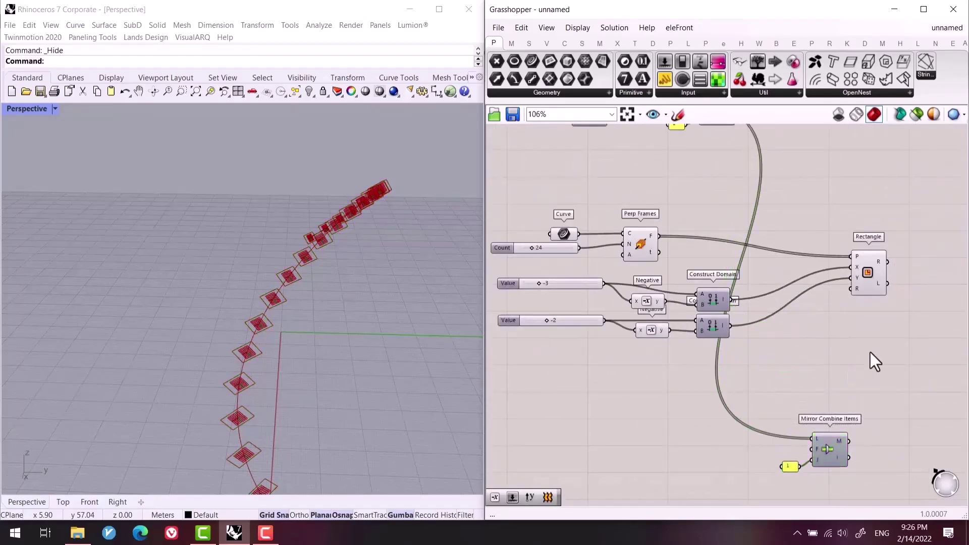
# Inspect the rectangles from another angle and move the Rectangle component farther away to make room for more components.
pyautogui.moveTo(236, 417); pyautogui.dragTo(225, 397, button='right')
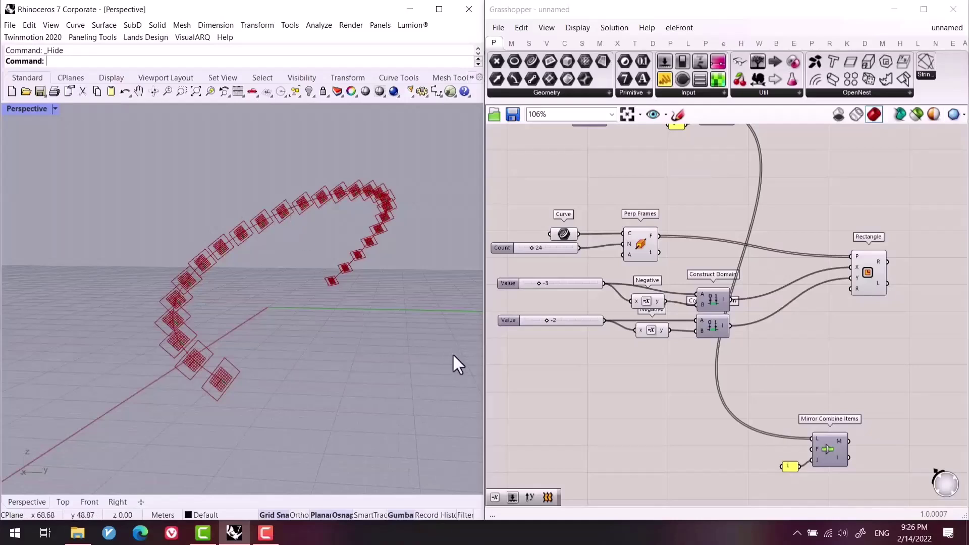
pyautogui.moveTo(656, 302); pyautogui.dragTo(547, 381, button='right')
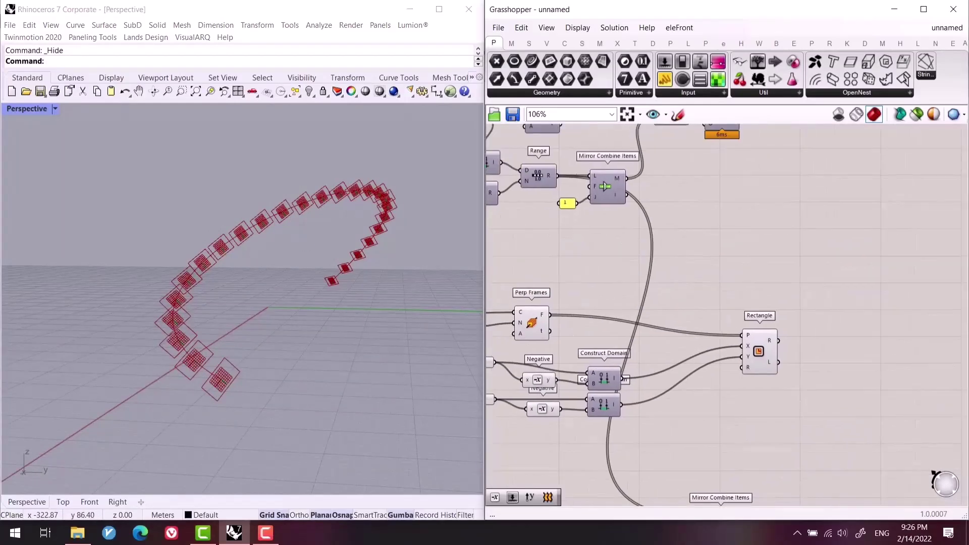
pyautogui.moveTo(756, 358); pyautogui.dragTo(816, 322)
pyautogui.click(706, 400)
pyautogui.moveTo(510, 381); pyautogui.dragTo(603, 376, button='right')
pyautogui.scroll(1, 603, 376)
pyautogui.moveTo(587, 368)
pyautogui.mouseDown()
pyautogui.moveTo(580, 371)
pyautogui.moveTo(596, 378)
pyautogui.moveTo(587, 378)
pyautogui.mouseUp()
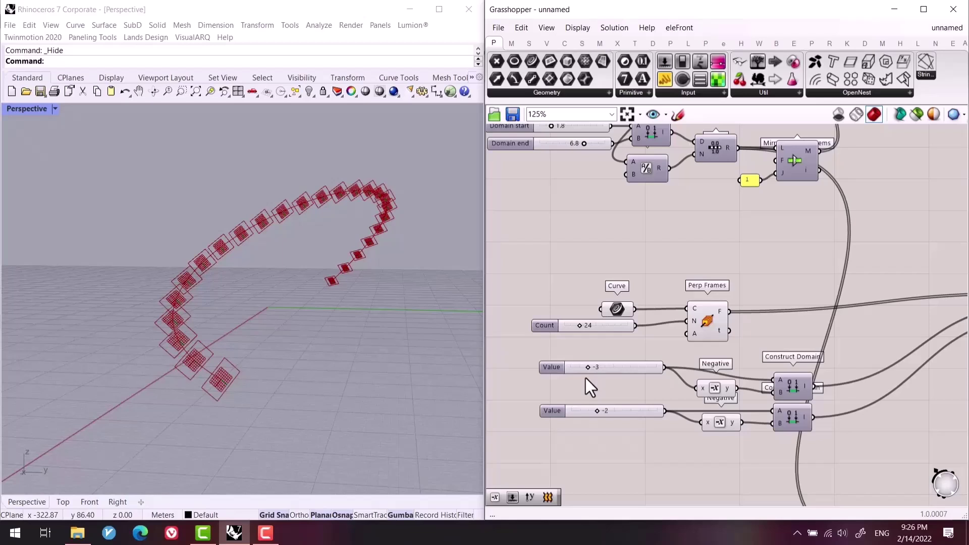
# Add a Range component in the free space below the Y domain's Negative component.
pyautogui.scroll(-2, 605, 323)
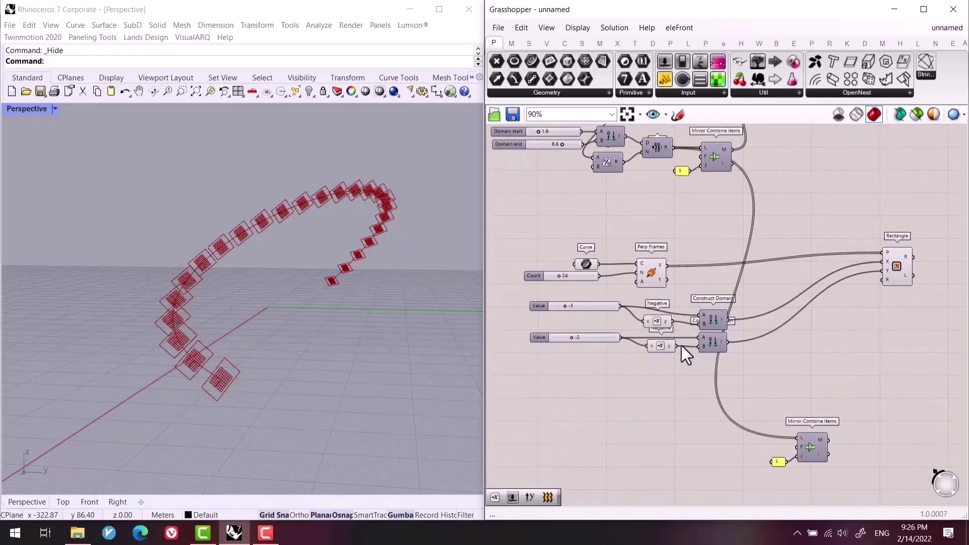
pyautogui.doubleClick(658, 424)
pyautogui.write('range')
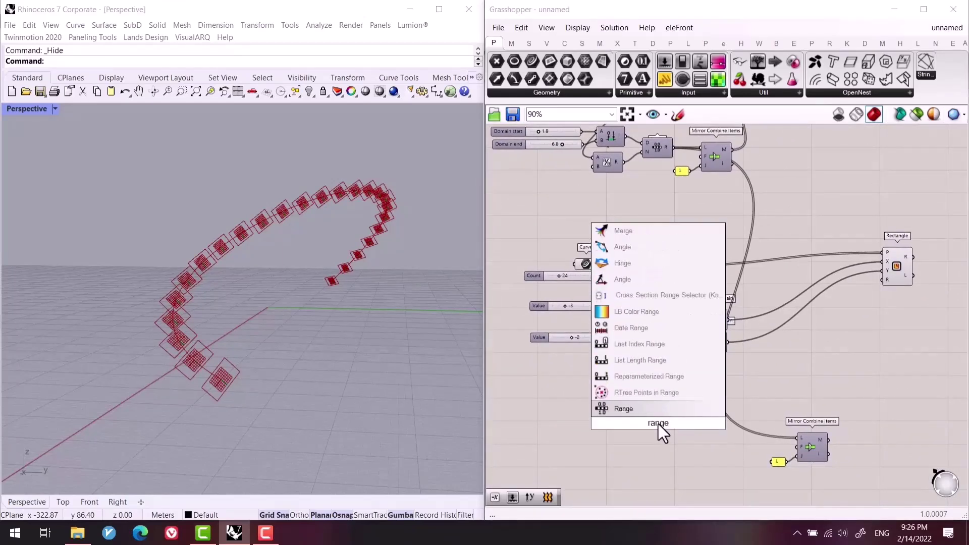
pyautogui.press('Return')
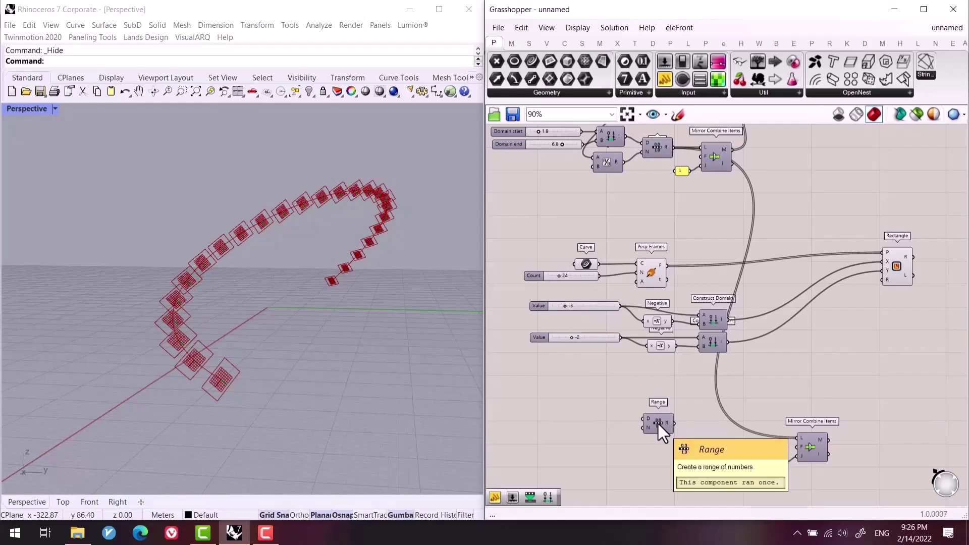
pyautogui.scroll(2, 658, 424)
pyautogui.moveTo(662, 407); pyautogui.dragTo(658, 382, button='right')
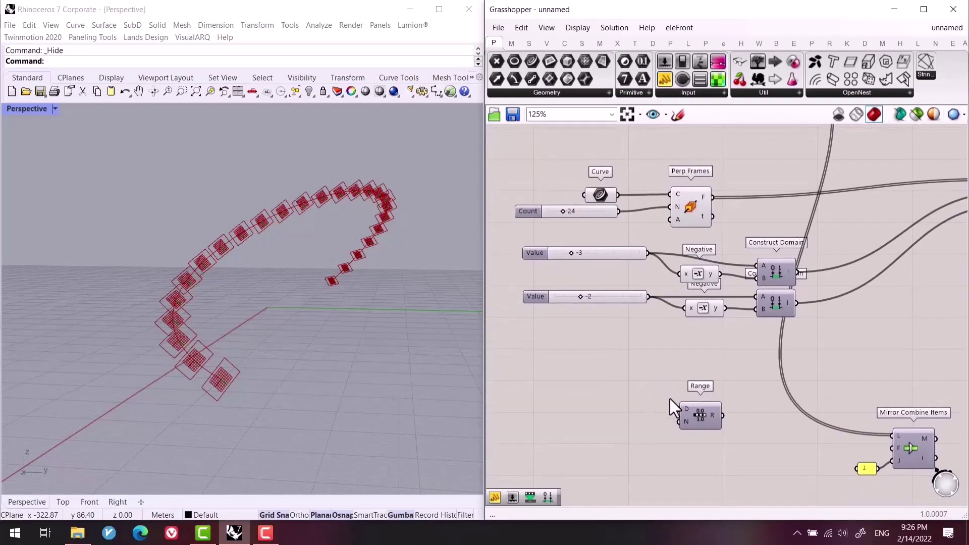
pyautogui.scroll(1, 700, 445)
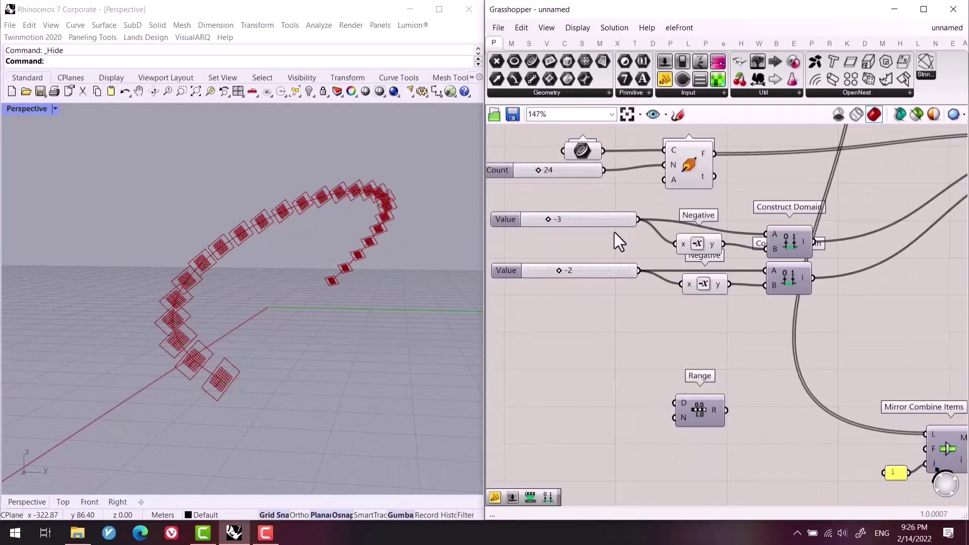
# Add a Division component beside the Range, feed the Count slider into its A input and its result into the Range's N input.
pyautogui.moveTo(561, 172); pyautogui.dragTo(559, 170)
pyautogui.doubleClick(571, 407)
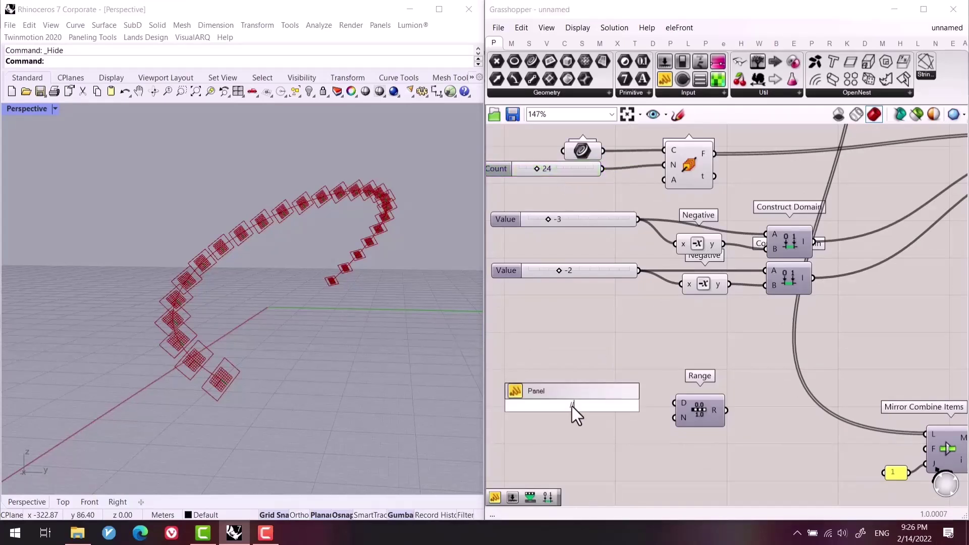
pyautogui.press('Return')
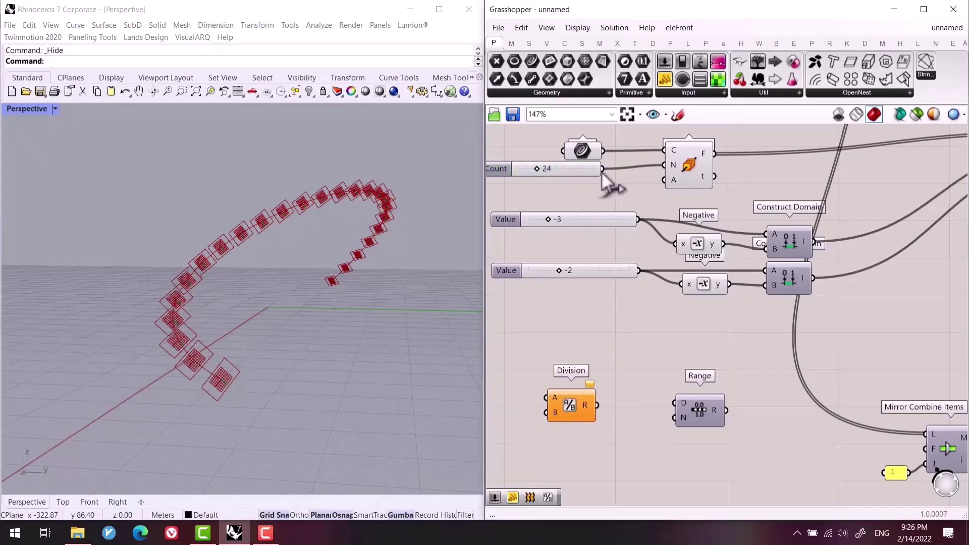
pyautogui.moveTo(602, 170); pyautogui.dragTo(676, 417)
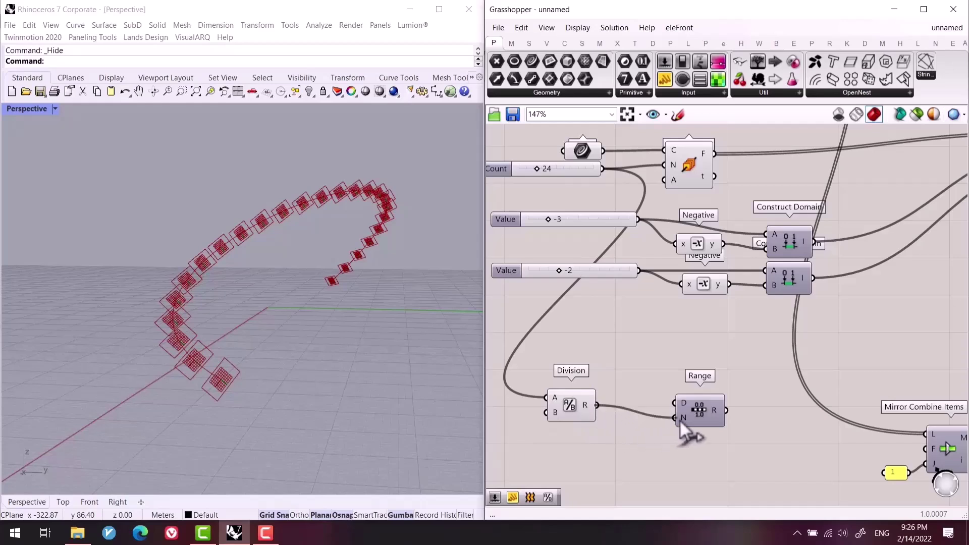
pyautogui.moveTo(588, 410); pyautogui.dragTo(642, 424)
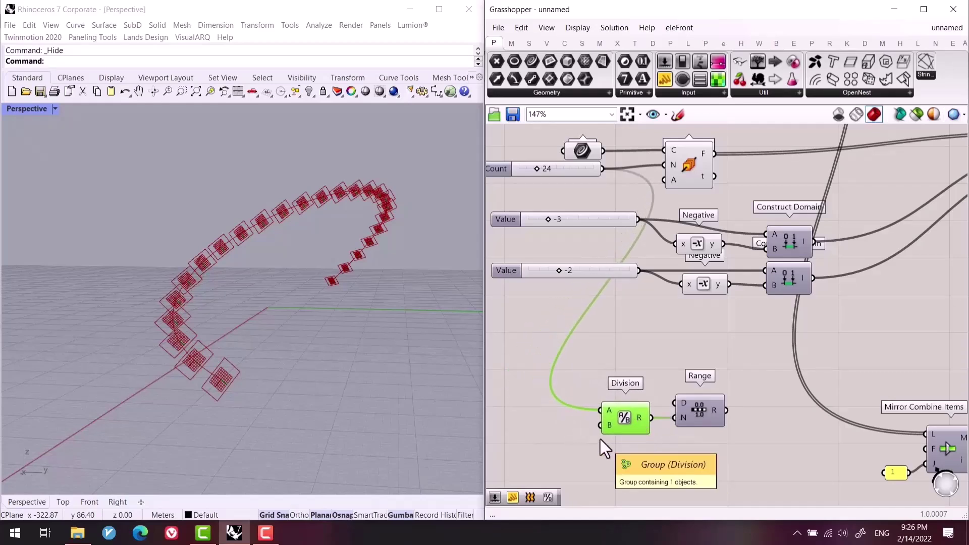
# Add a Construct Domain component, connect its output to the Range's D input and place it just above the Division.
pyautogui.moveTo(636, 393); pyautogui.dragTo(714, 388, button='right')
pyautogui.doubleClick(659, 352)
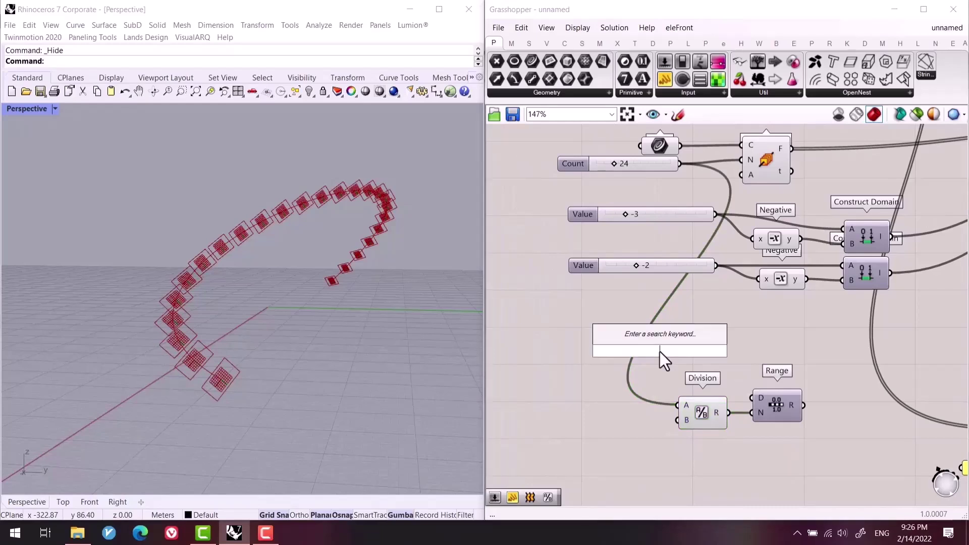
pyautogui.write('do co')
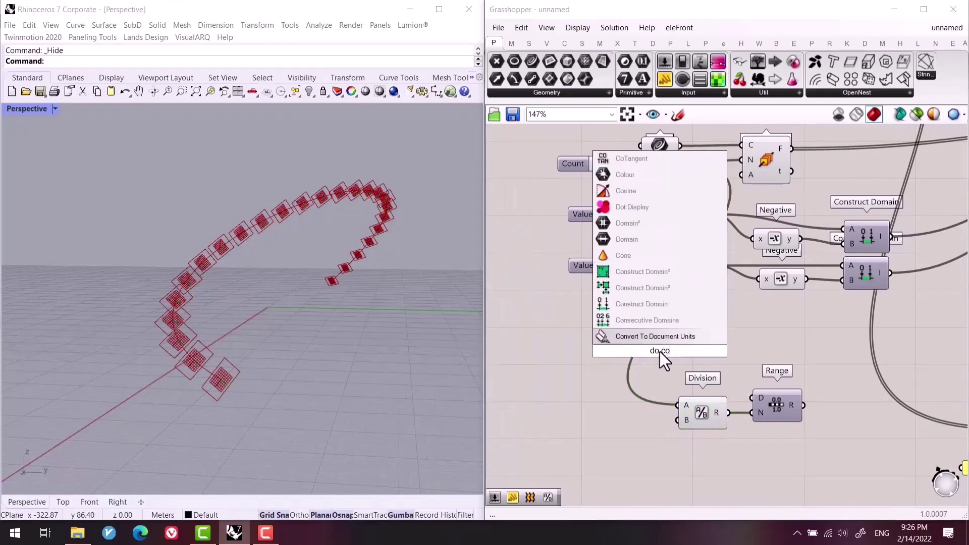
pyautogui.press('Return')
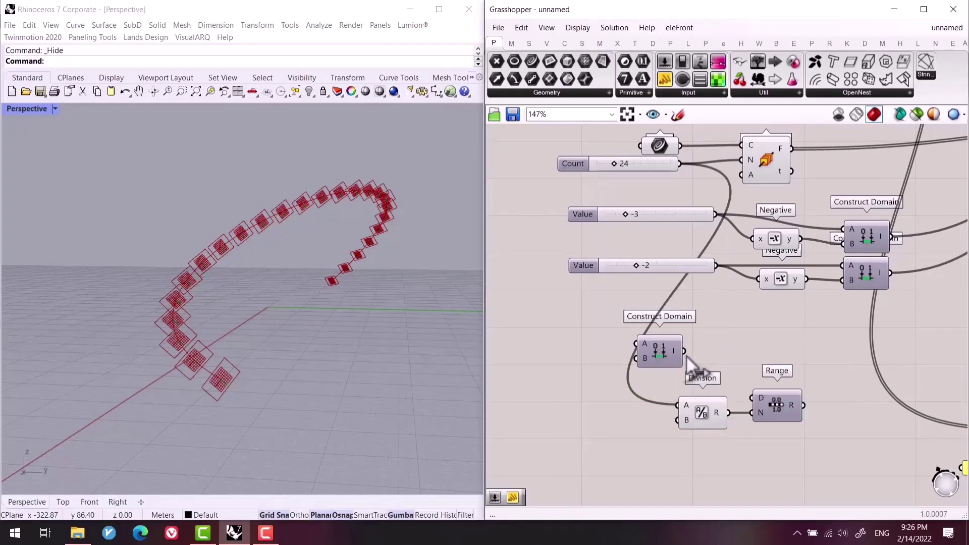
pyautogui.moveTo(685, 352); pyautogui.dragTo(744, 388)
pyautogui.moveTo(666, 352); pyautogui.dragTo(709, 372)
pyautogui.moveTo(520, 344); pyautogui.dragTo(576, 346, button='right')
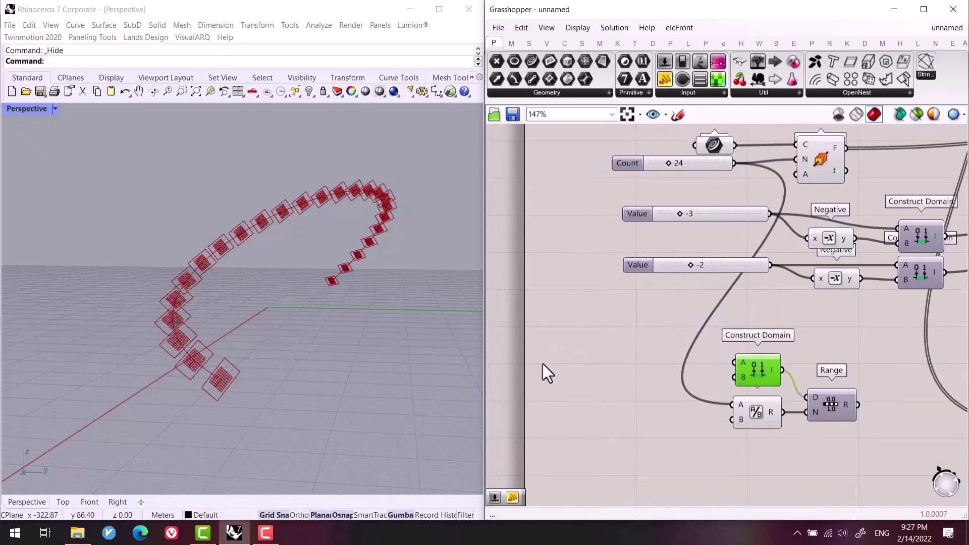
# Add a number slider of -6 with two decimal digits and connect it to the new Construct Domain's A input.
pyautogui.doubleClick(614, 360)
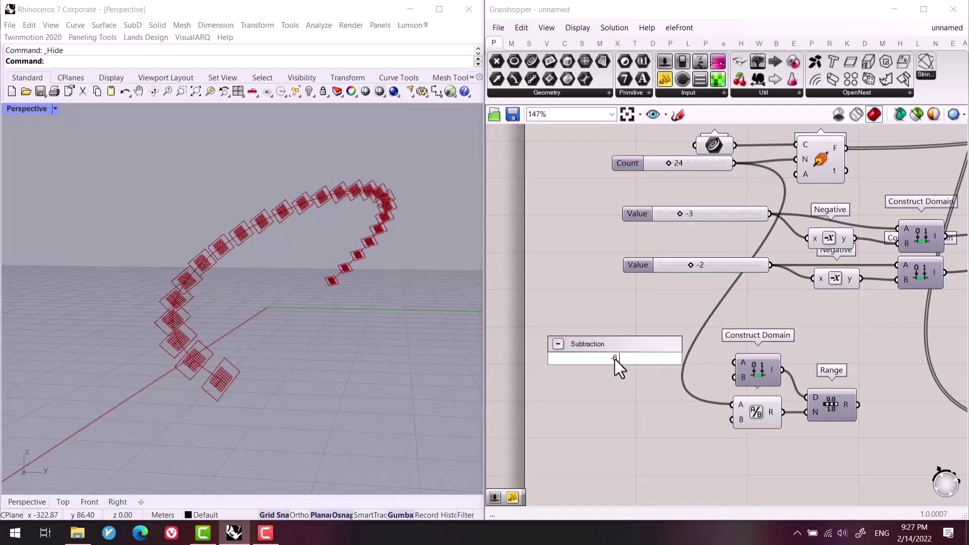
pyautogui.write('-6')
pyautogui.press('Return')
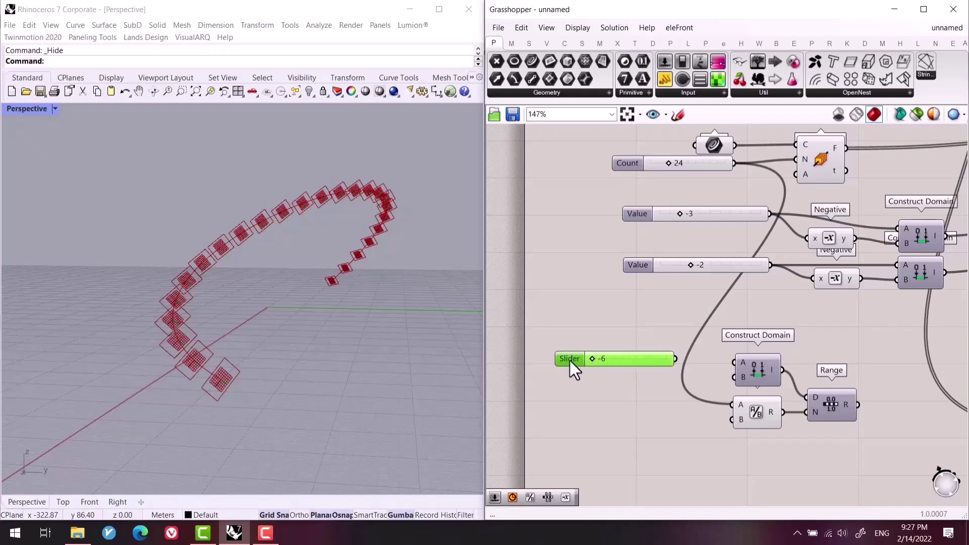
pyautogui.doubleClick(571, 362)
pyautogui.moveTo(598, 340); pyautogui.dragTo(582, 343)
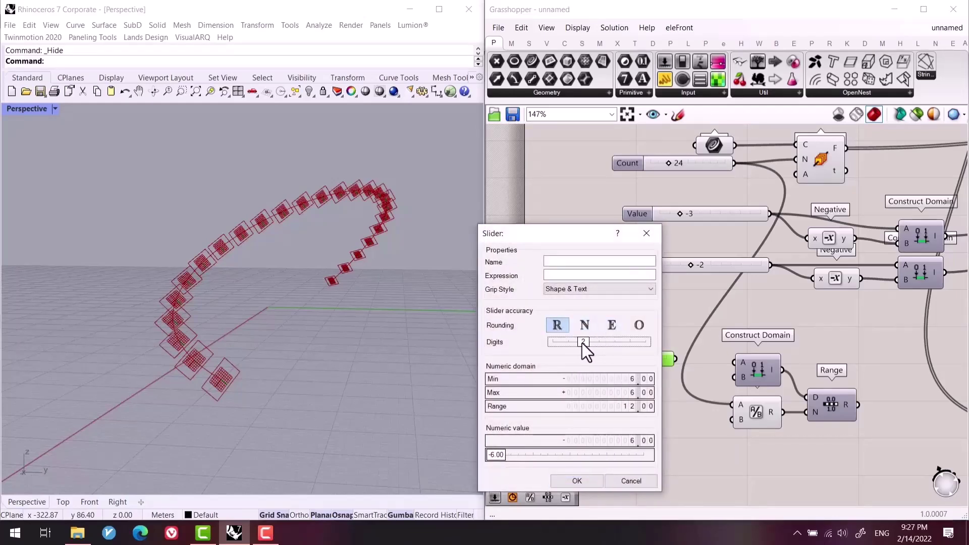
pyautogui.click(588, 482)
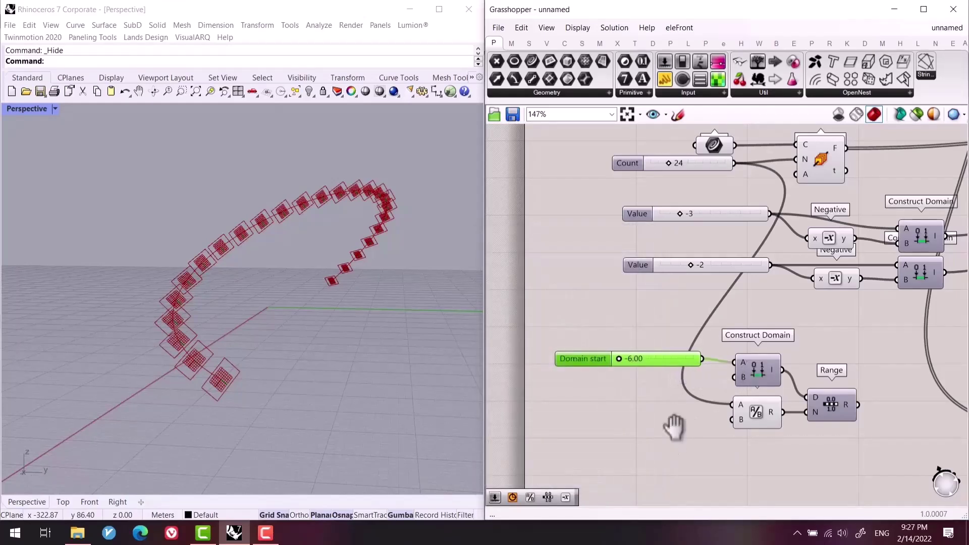
pyautogui.moveTo(675, 426); pyautogui.dragTo(654, 427, button='right')
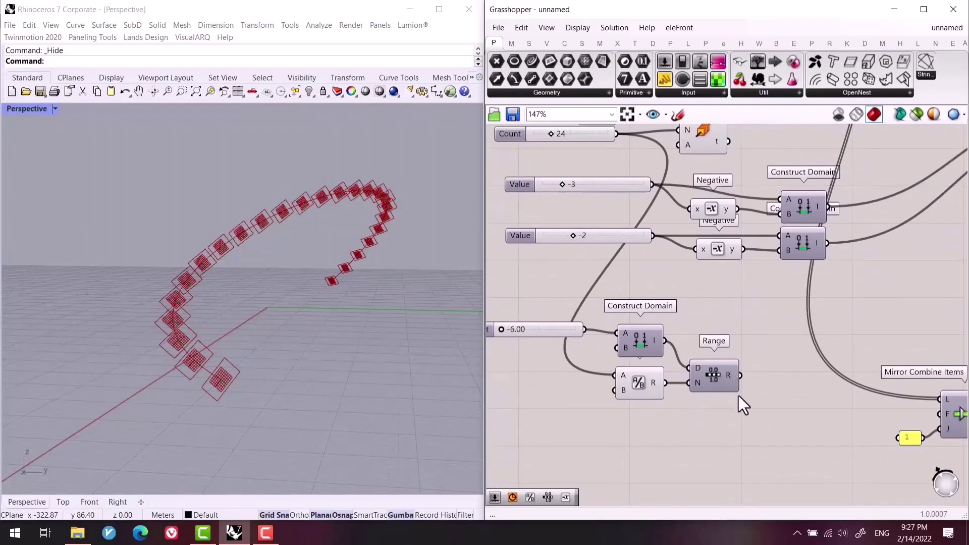
# Duplicate the Domain start slider with its Construct Domain, Division and Range components directly below the originals.
pyautogui.moveTo(737, 385); pyautogui.dragTo(691, 396, button='right')
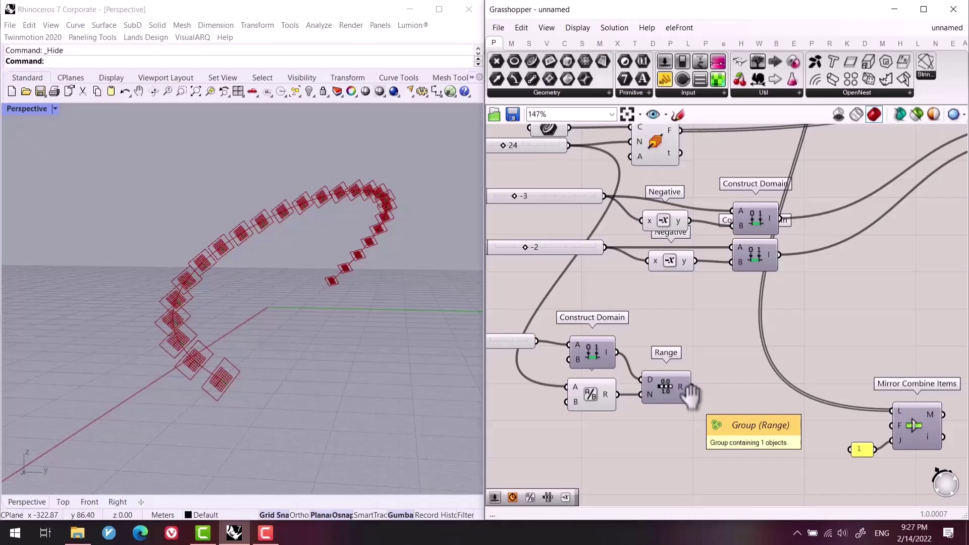
pyautogui.moveTo(662, 392); pyautogui.dragTo(722, 392, button='right')
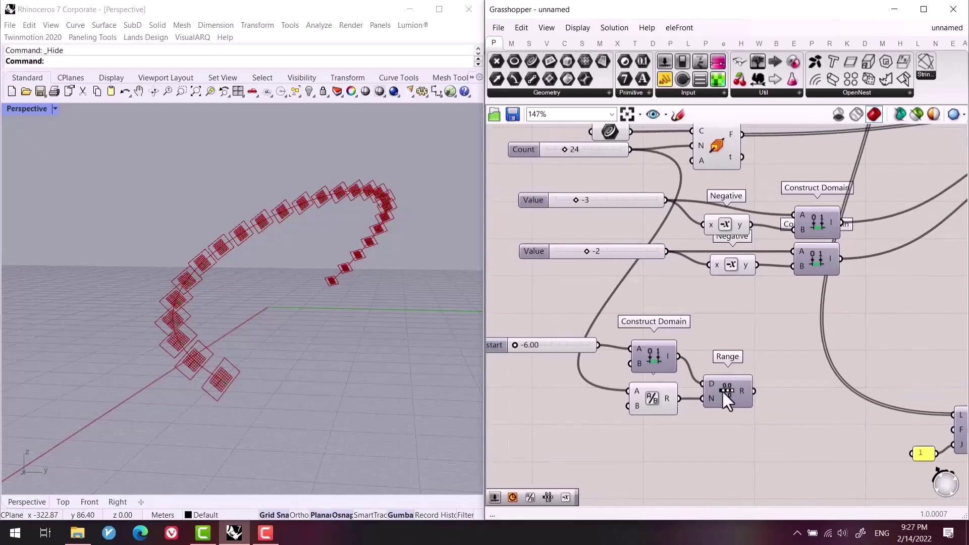
pyautogui.click(723, 392)
pyautogui.moveTo(706, 429); pyautogui.dragTo(758, 408, button='right')
pyautogui.click(788, 408)
pyautogui.moveTo(777, 428); pyautogui.dragTo(612, 307)
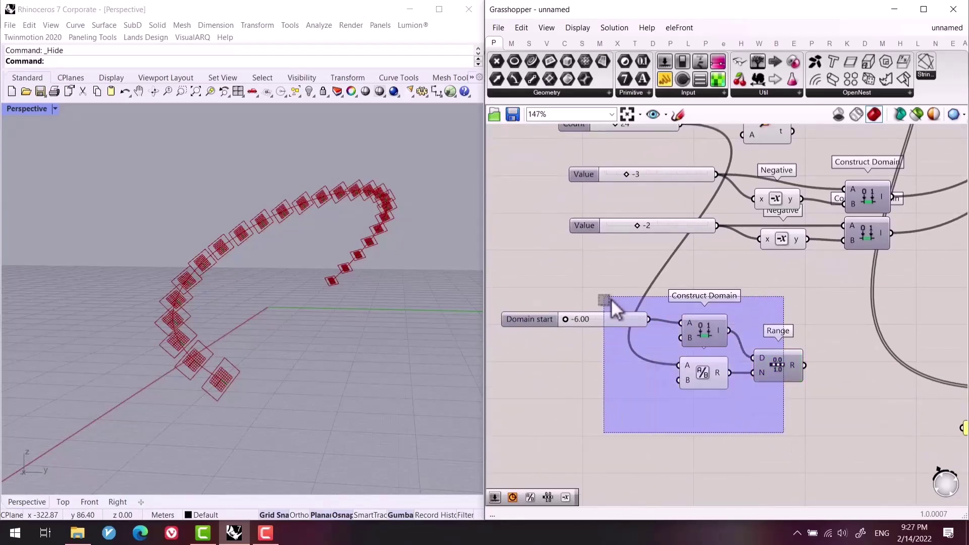
pyautogui.keyDown('alt'); pyautogui.moveTo(711, 286); pyautogui.dragTo(708, 386); pyautogui.keyUp('alt')
pyautogui.click(828, 368)
# Set the copied slider to -1.28 and reconnect it to the copied Construct Domain's A input.
pyautogui.click(605, 380)
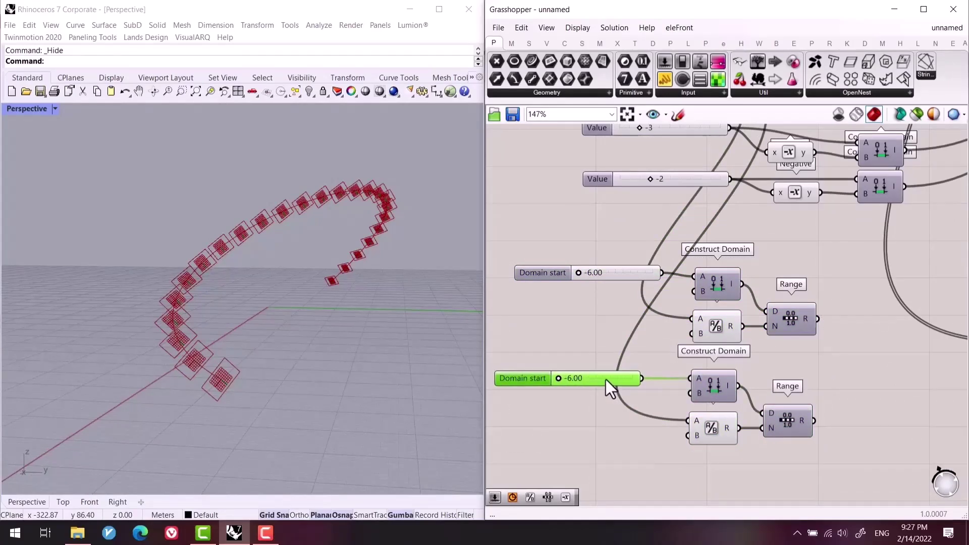
pyautogui.scroll(1, 607, 380)
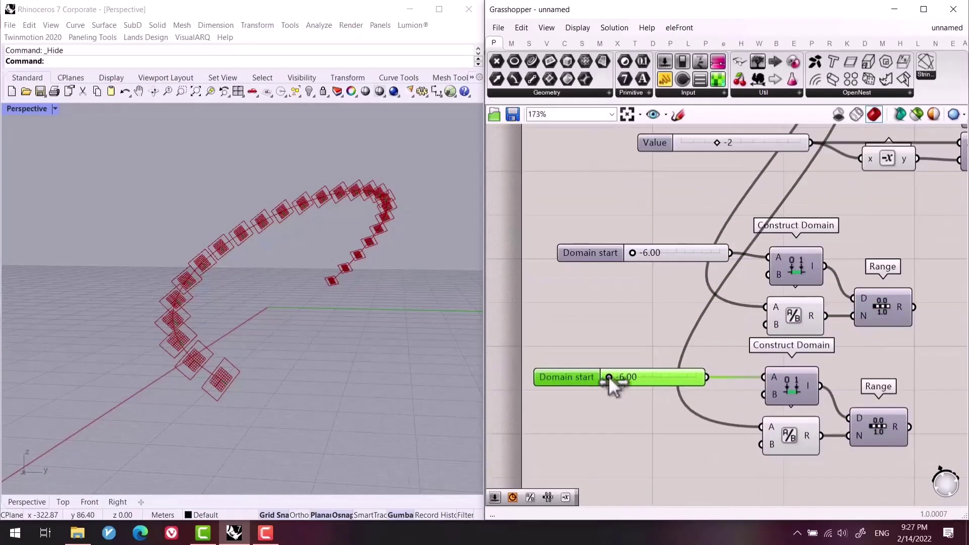
pyautogui.keyDown('ctrl'); pyautogui.moveTo(765, 377); pyautogui.dragTo(709, 382); pyautogui.keyUp('ctrl')
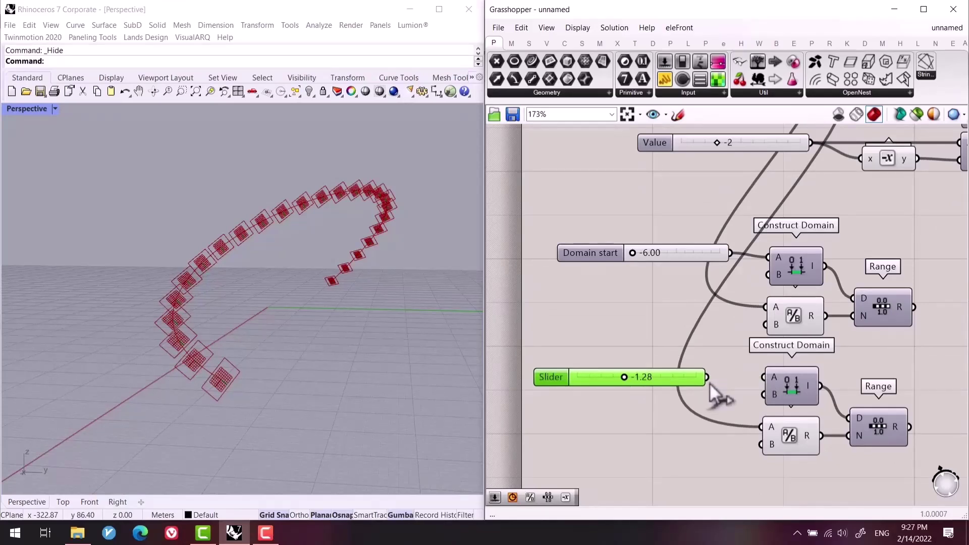
pyautogui.moveTo(709, 382); pyautogui.dragTo(731, 352, button='right')
pyautogui.moveTo(731, 353); pyautogui.dragTo(789, 354)
pyautogui.moveTo(787, 386); pyautogui.dragTo(810, 376, button='right')
# Add a Negative component between the two sliders, feed it from the -6.00 slider, and move that slider away from its Construct Domain.
pyautogui.doubleClick(700, 297)
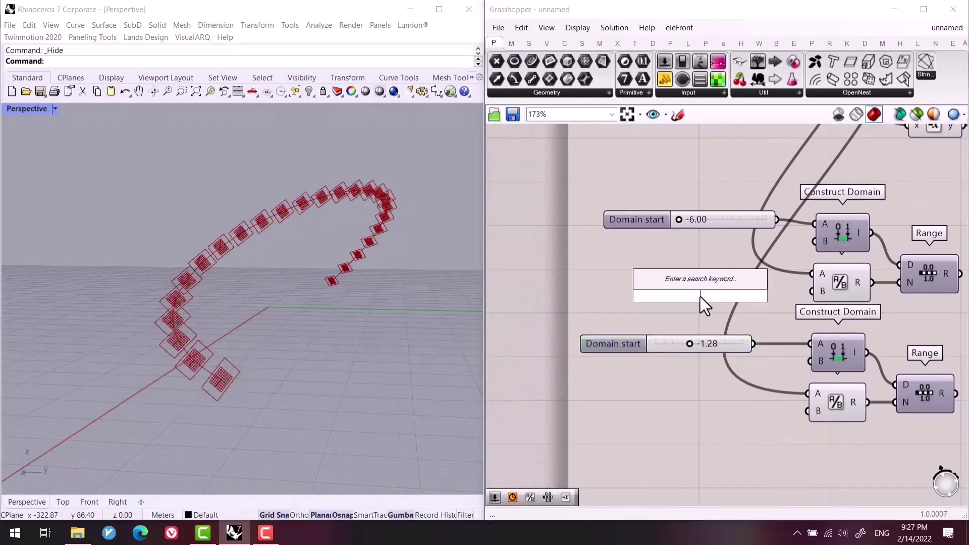
pyautogui.write('-')
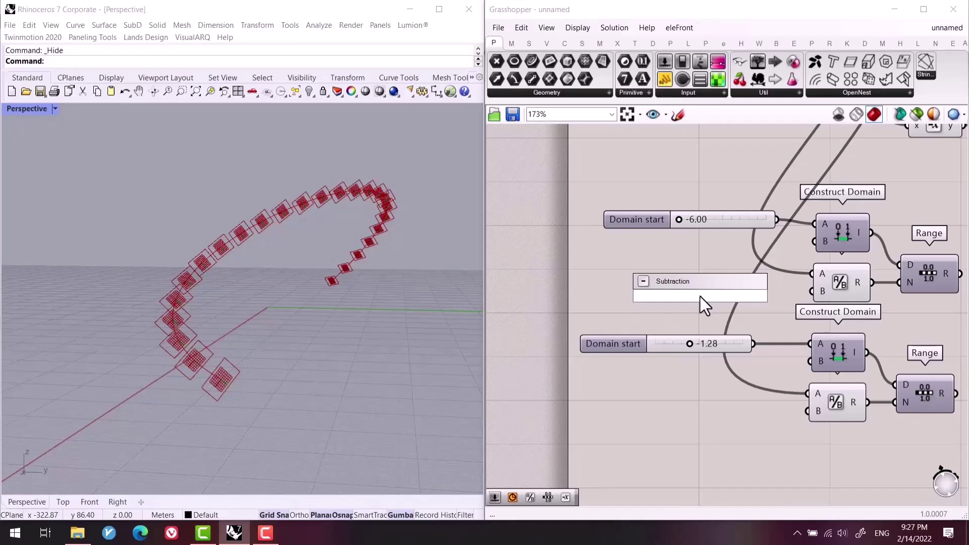
pyautogui.write('x')
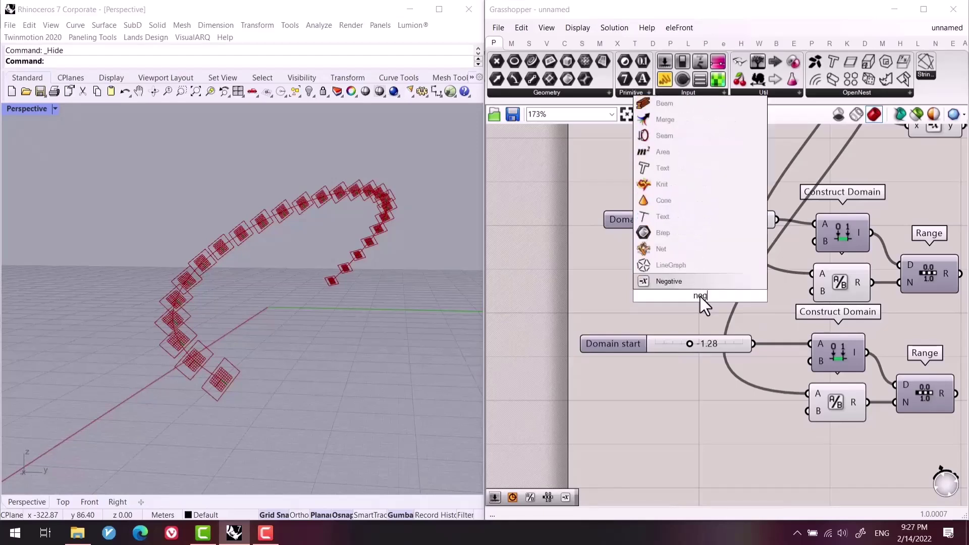
pyautogui.press('Return')
pyautogui.moveTo(777, 220); pyautogui.dragTo(673, 297)
pyautogui.moveTo(716, 220); pyautogui.dragTo(671, 220)
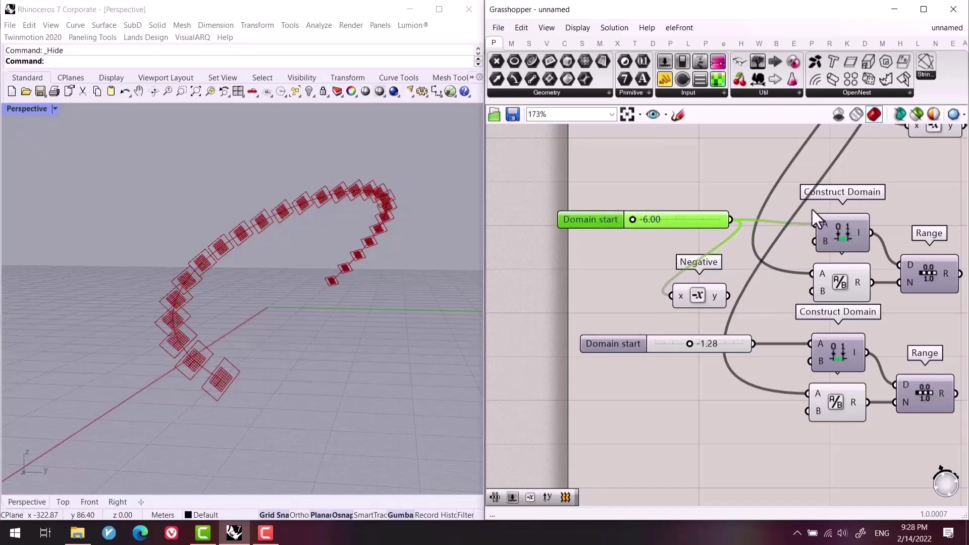
pyautogui.moveTo(755, 308); pyautogui.dragTo(727, 285, button='right')
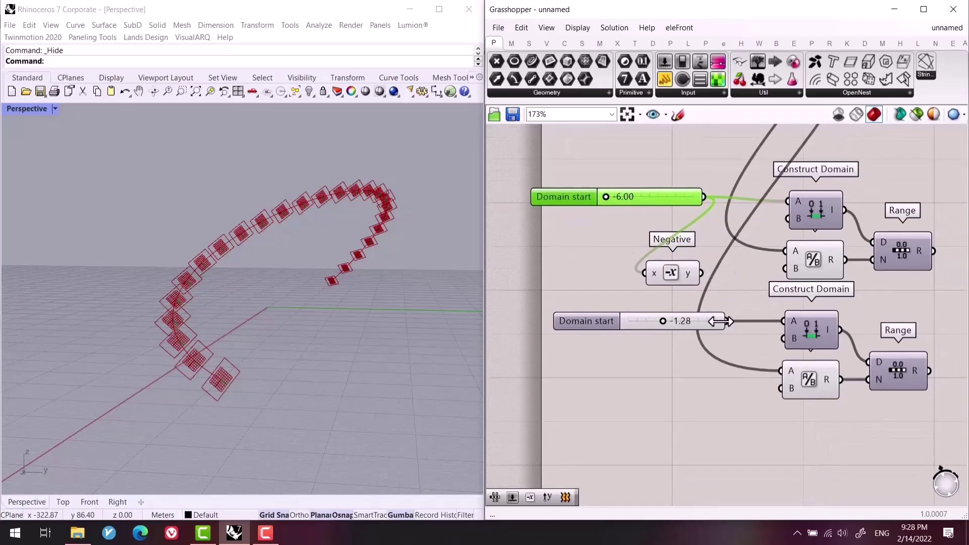
# Connect the Negative to the lower Construct Domain's A, rewire the -1.28 slider to the upper one's B, and place that slider below the Negative.
pyautogui.hotkey('ctrl', 'z')
pyautogui.moveTo(701, 273); pyautogui.dragTo(783, 321)
pyautogui.moveTo(694, 323); pyautogui.dragTo(788, 219)
pyautogui.moveTo(637, 223); pyautogui.dragTo(586, 301)
# Duplicate the Negative component, feed the copy from the -1.28 slider and connect its output to the lower Construct Domain's B input.
pyautogui.click(671, 273)
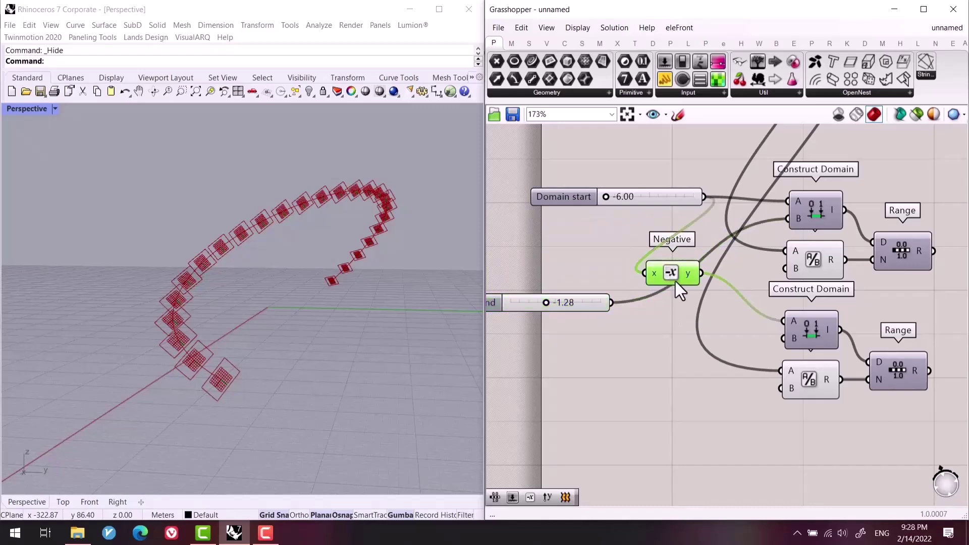
pyautogui.keyDown('alt'); pyautogui.moveTo(671, 273); pyautogui.dragTo(680, 328); pyautogui.keyUp('alt')
pyautogui.moveTo(611, 302); pyautogui.dragTo(654, 329)
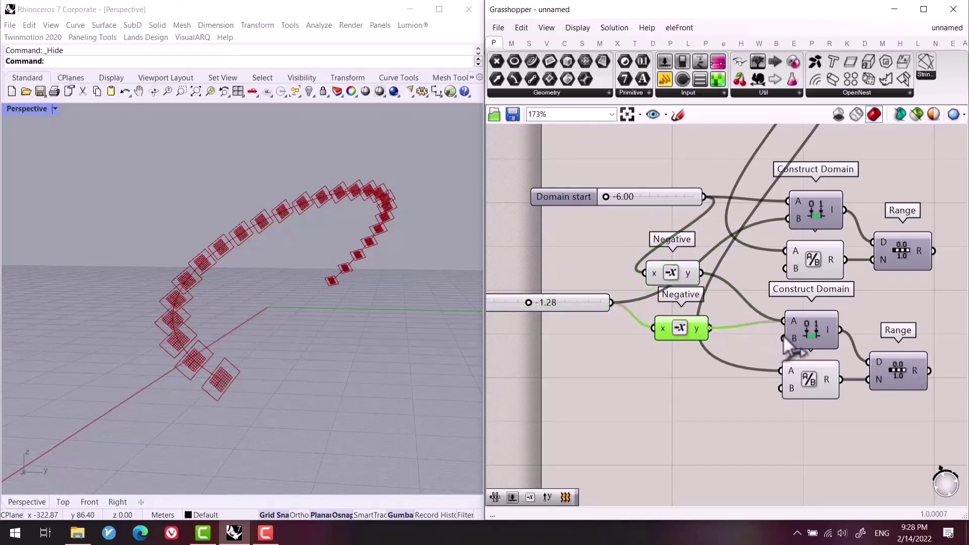
pyautogui.moveTo(699, 356); pyautogui.dragTo(510, 374, button='right')
# Add a Panel beside the upper Range, connect the Range's output to it and enlarge the panel to read the values.
pyautogui.doubleClick(800, 322)
pyautogui.write('panel')
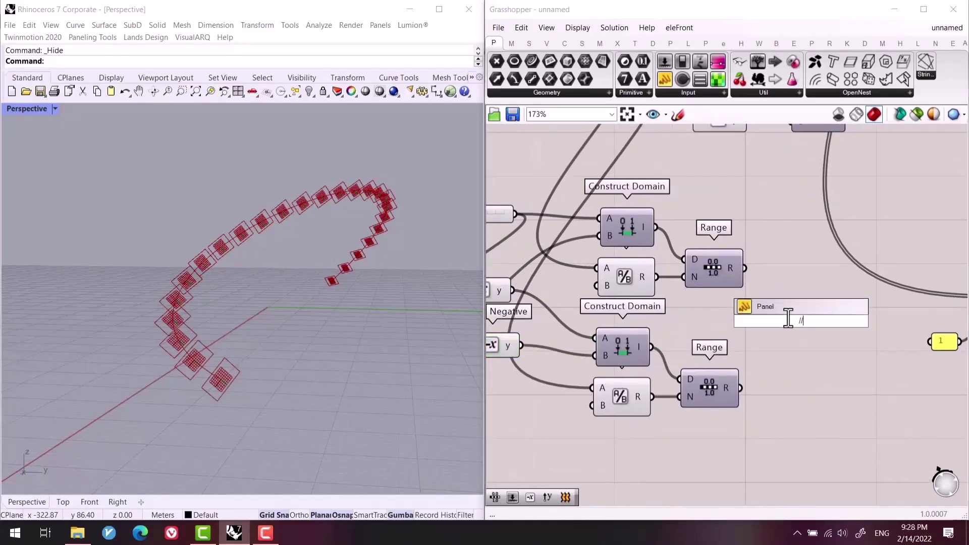
pyautogui.press('Return')
pyautogui.moveTo(746, 268); pyautogui.dragTo(732, 318)
pyautogui.moveTo(776, 328); pyautogui.dragTo(717, 344, button='right')
pyautogui.moveTo(716, 346); pyautogui.dragTo(781, 293)
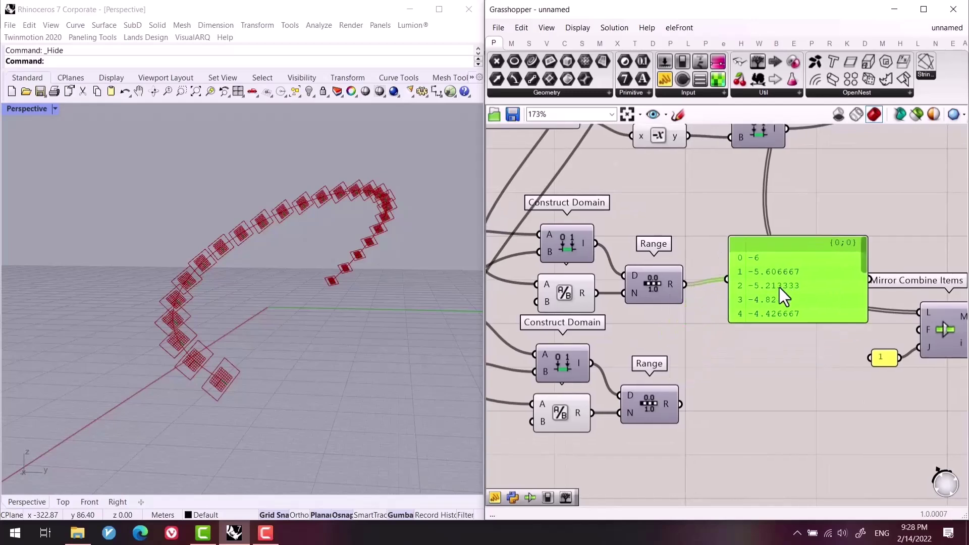
pyautogui.moveTo(776, 331); pyautogui.dragTo(778, 396)
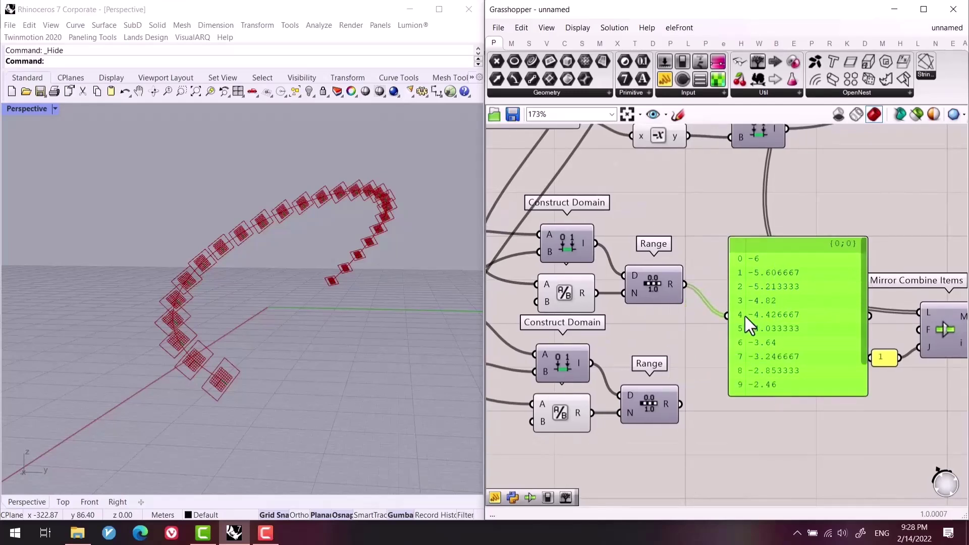
# Copy the panel below for the lower Range's output, compare the values and delete both panels.
pyautogui.moveTo(745, 317); pyautogui.dragTo(747, 448)
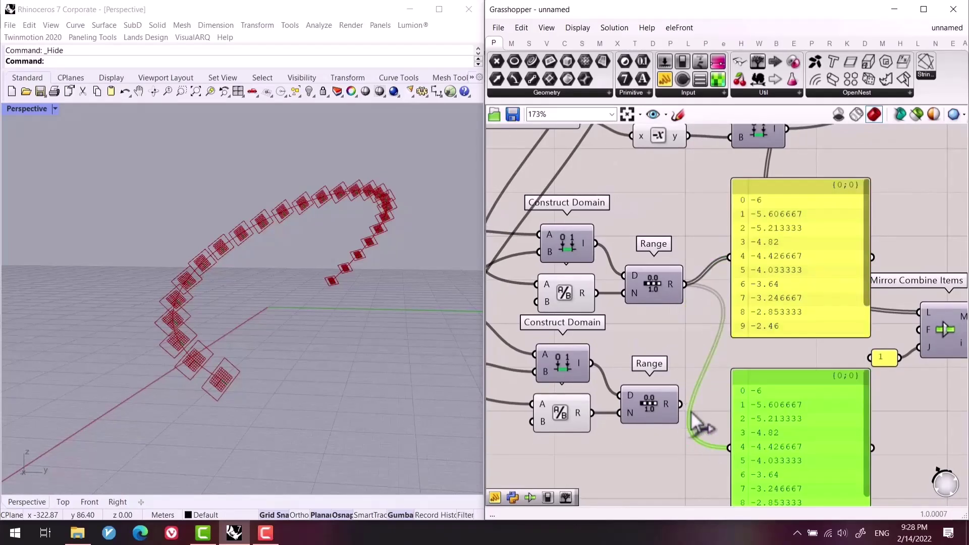
pyautogui.moveTo(690, 410); pyautogui.dragTo(729, 447)
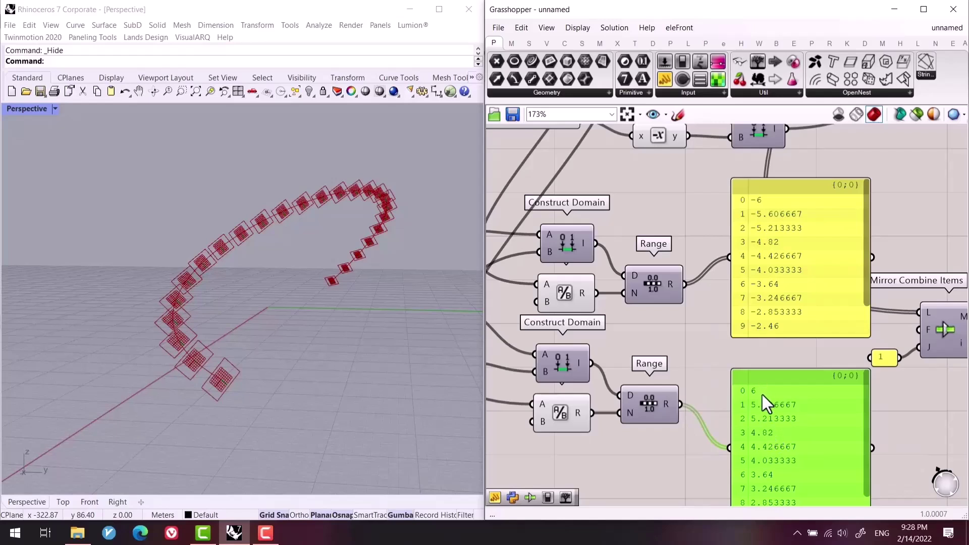
pyautogui.press('Delete')
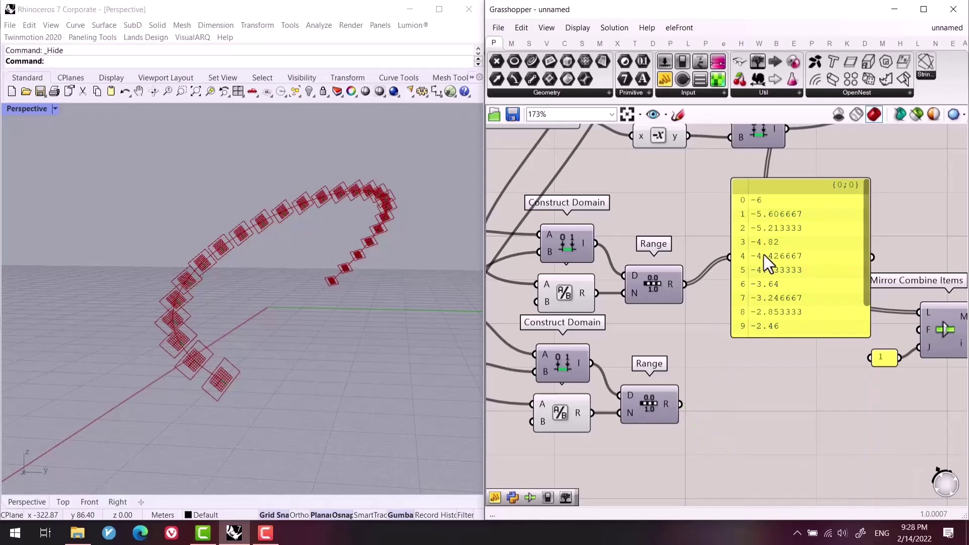
pyautogui.click(764, 254)
pyautogui.press('Delete')
# Add a Construct Domain component beside the two Ranges, with the upper Range feeding A and the lower Range feeding B.
pyautogui.moveTo(761, 311); pyautogui.dragTo(722, 353, button='right')
pyautogui.scroll(-3, 723, 353)
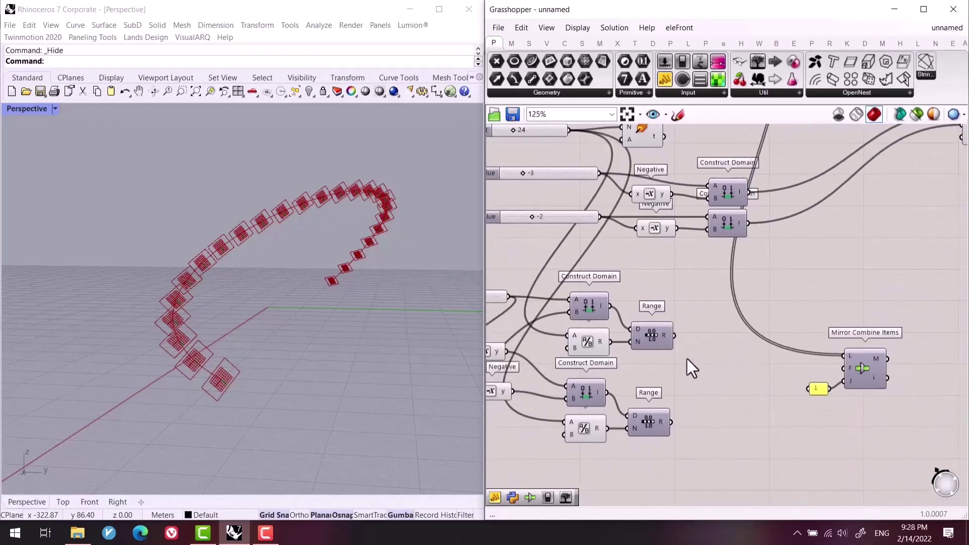
pyautogui.doubleClick(725, 371)
pyautogui.write('do')
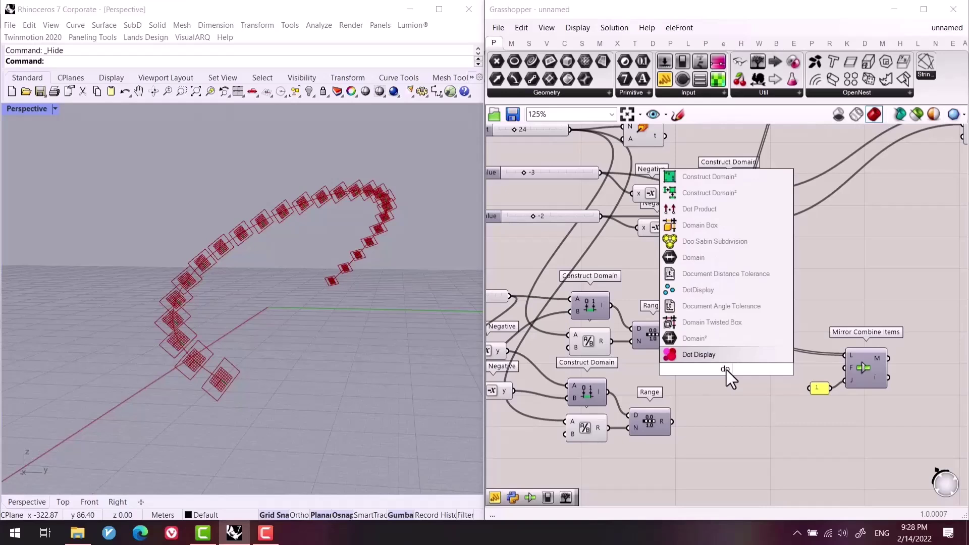
pyautogui.write('m')
pyautogui.press('Return')
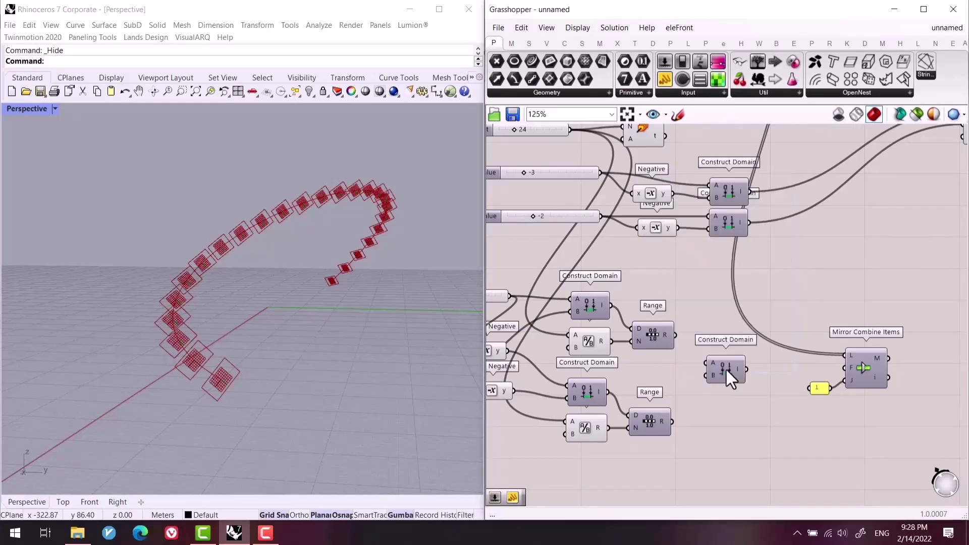
pyautogui.scroll(3, 726, 371)
pyautogui.moveTo(694, 362); pyautogui.dragTo(701, 377)
# Add a Panel for the new Construct Domain's output and enlarge it to read the resulting domains.
pyautogui.moveTo(780, 400); pyautogui.dragTo(733, 409, button='right')
pyautogui.doubleClick(757, 410)
pyautogui.write('//')
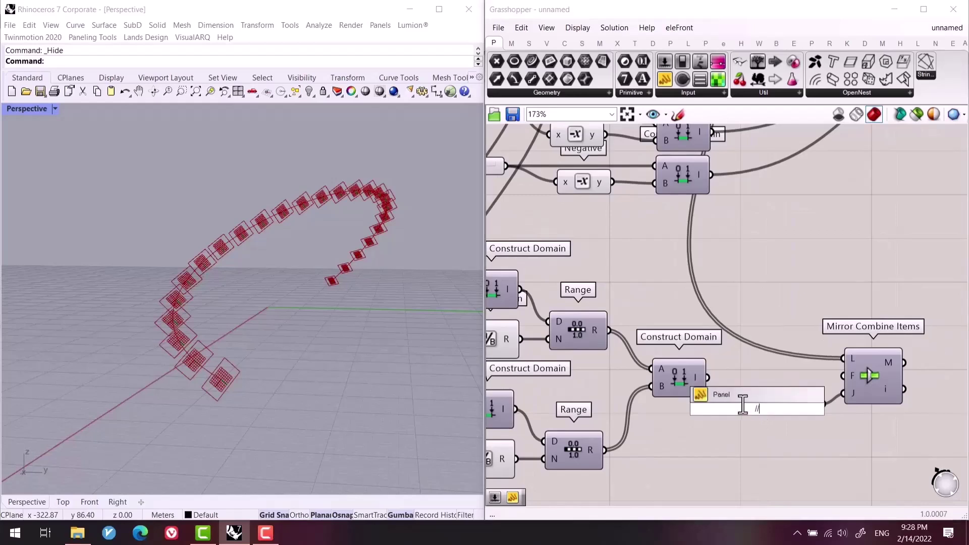
pyautogui.press('Return')
pyautogui.moveTo(722, 375)
pyautogui.mouseDown()
pyautogui.moveTo(770, 355)
pyautogui.moveTo(733, 387)
pyautogui.mouseUp()
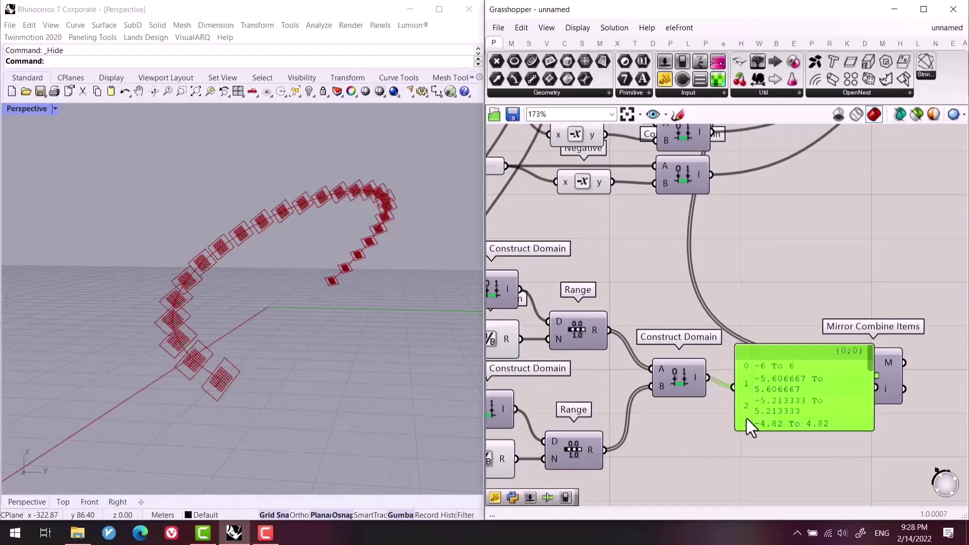
pyautogui.moveTo(780, 432); pyautogui.dragTo(777, 453)
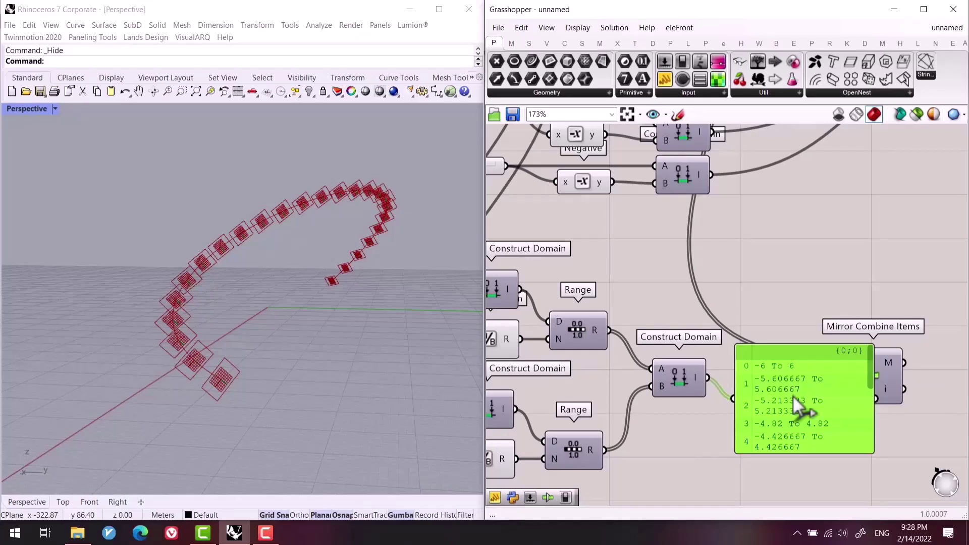
pyautogui.moveTo(792, 395); pyautogui.dragTo(732, 366, button='right')
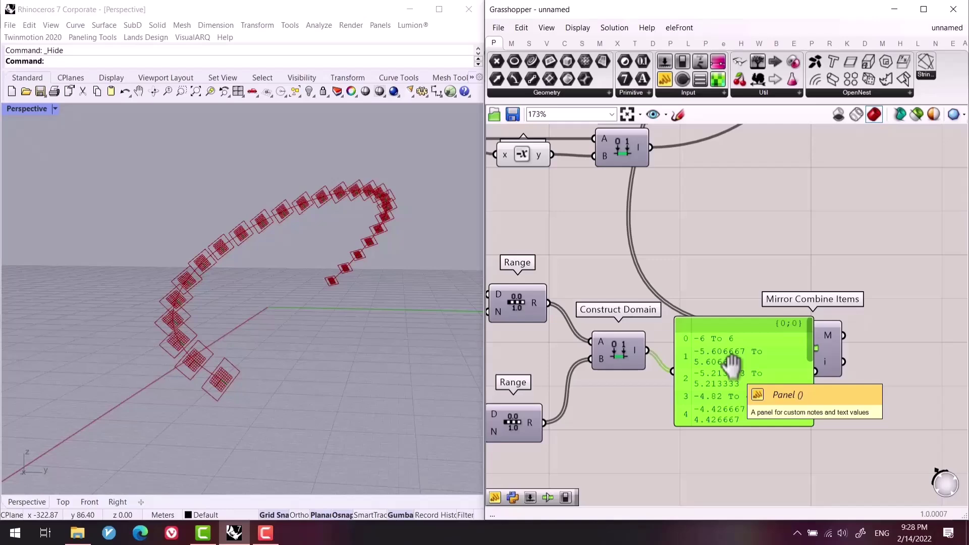
# Copy the Rectangle component with its connections down beside Mirror Combine Items, and delete the panel showing the domains.
pyautogui.moveTo(737, 343); pyautogui.dragTo(640, 491, button='right')
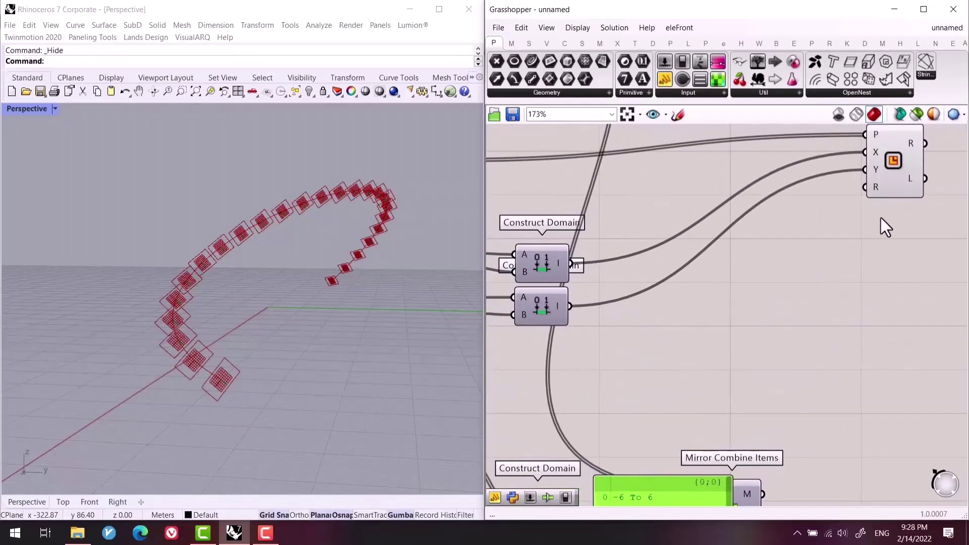
pyautogui.scroll(-2, 880, 217)
pyautogui.click(876, 165)
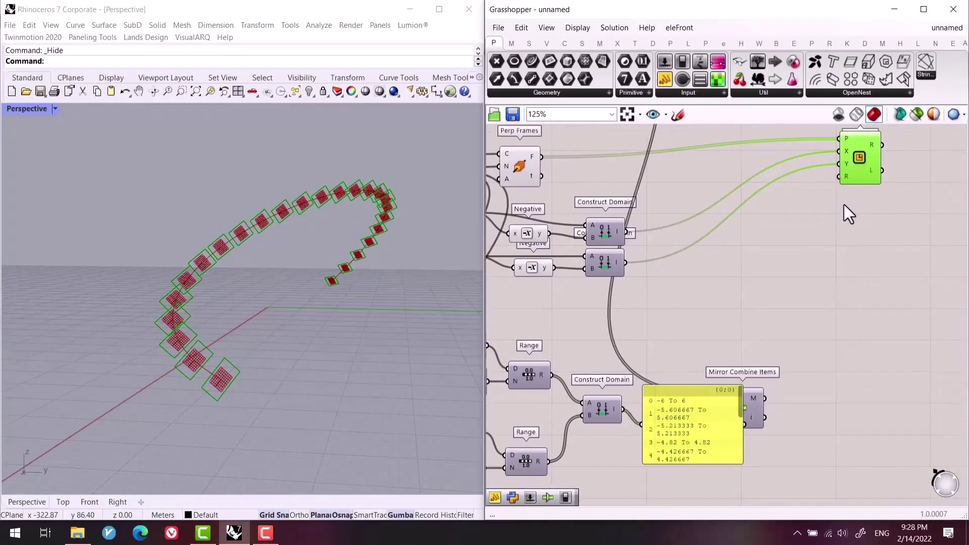
pyautogui.moveTo(864, 173); pyautogui.dragTo(844, 375)
pyautogui.moveTo(711, 448); pyautogui.dragTo(731, 374, button='right')
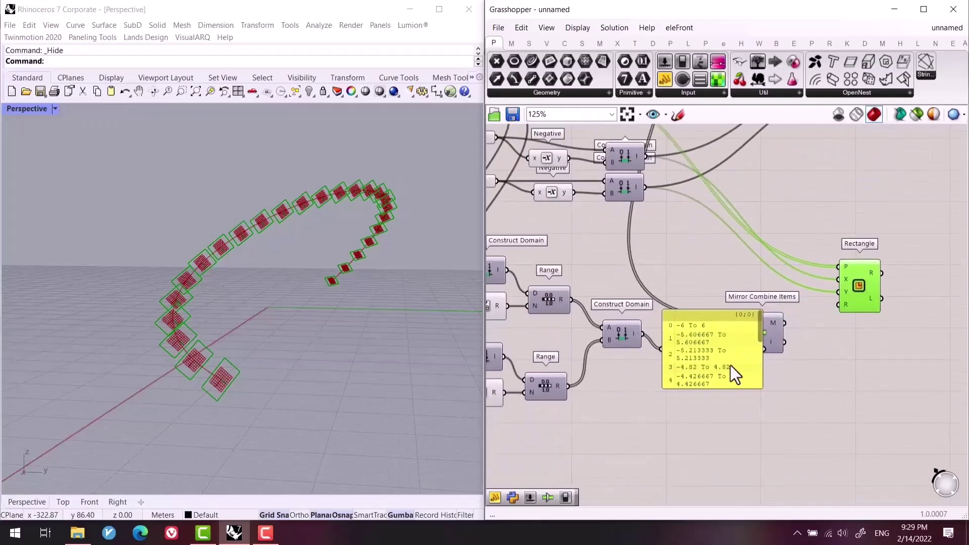
pyautogui.moveTo(730, 366); pyautogui.dragTo(735, 410)
pyautogui.press('Delete')
# Turn off the preview of Perp Frames, the X and Y domain components and the original Rectangle.
pyautogui.moveTo(712, 270); pyautogui.dragTo(783, 400, button='right')
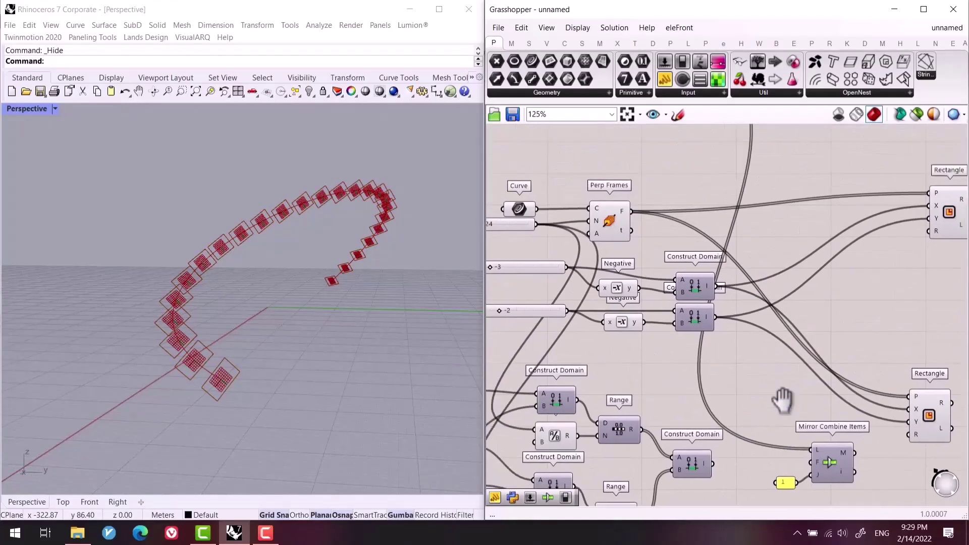
pyautogui.scroll(-2, 783, 400)
pyautogui.moveTo(923, 210); pyautogui.dragTo(625, 348)
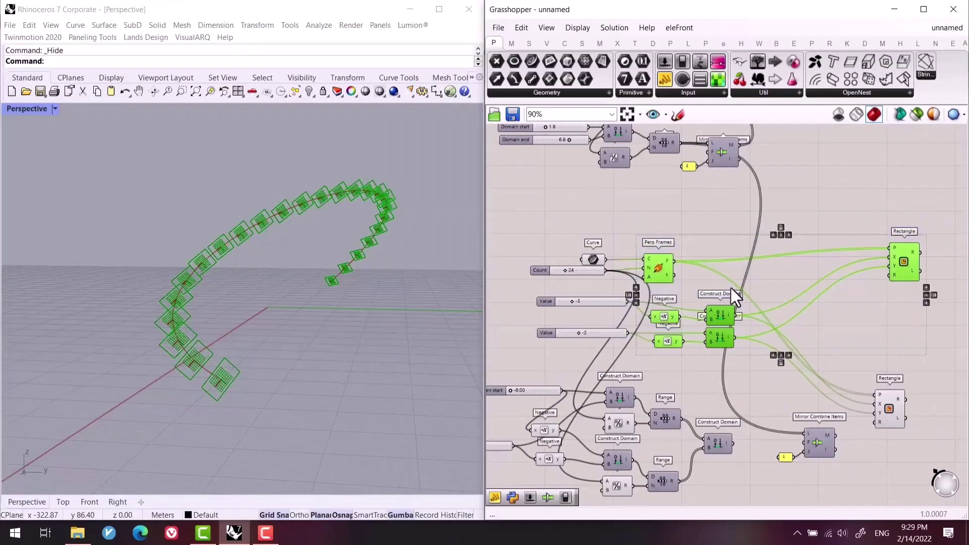
pyautogui.middleClick(730, 288)
pyautogui.click(822, 337)
pyautogui.scroll(2, 873, 393)
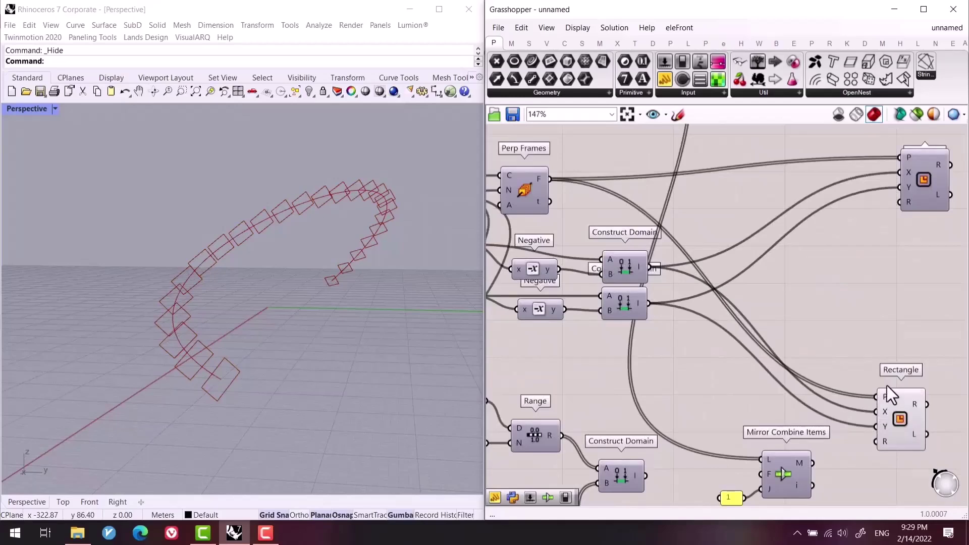
# Connect the new Construct Domain's output to the copied Rectangle's X and Y inputs, and move Mirror Combine Items slightly down.
pyautogui.moveTo(632, 479); pyautogui.dragTo(654, 421, button='right')
pyautogui.moveTo(667, 419); pyautogui.dragTo(898, 355)
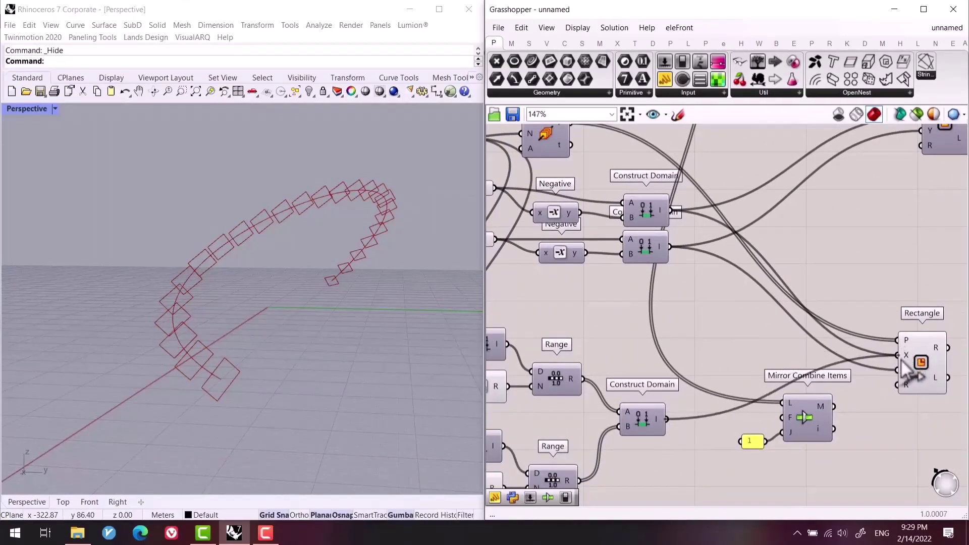
pyautogui.moveTo(666, 419); pyautogui.dragTo(898, 370)
pyautogui.moveTo(303, 399); pyautogui.dragTo(249, 398, button='right')
pyautogui.moveTo(807, 413); pyautogui.dragTo(814, 436)
# Add a Panel to the lower Construct Domain's output and read through the listed domains.
pyautogui.moveTo(766, 457); pyautogui.dragTo(800, 409, button='right')
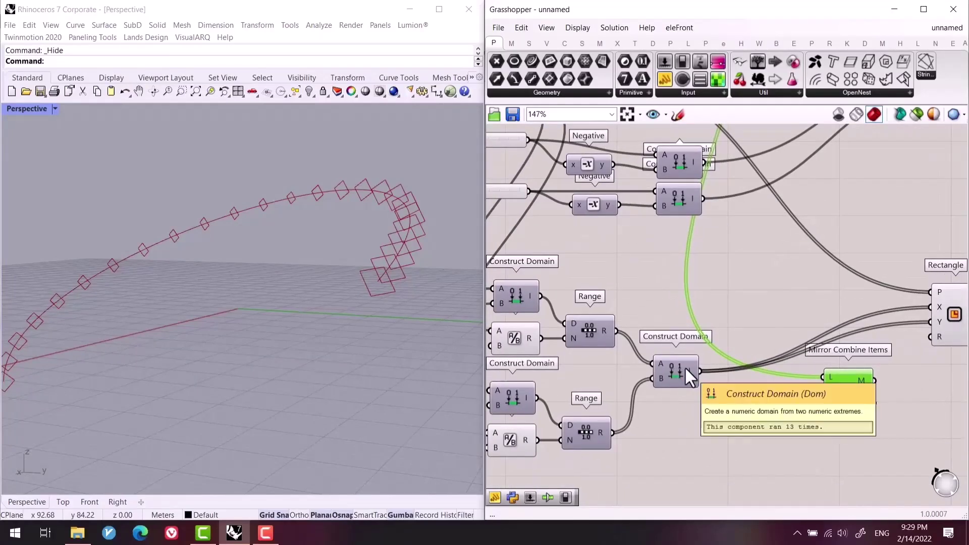
pyautogui.moveTo(710, 393); pyautogui.dragTo(694, 376, button='right')
pyautogui.doubleClick(697, 393)
pyautogui.write('panel')
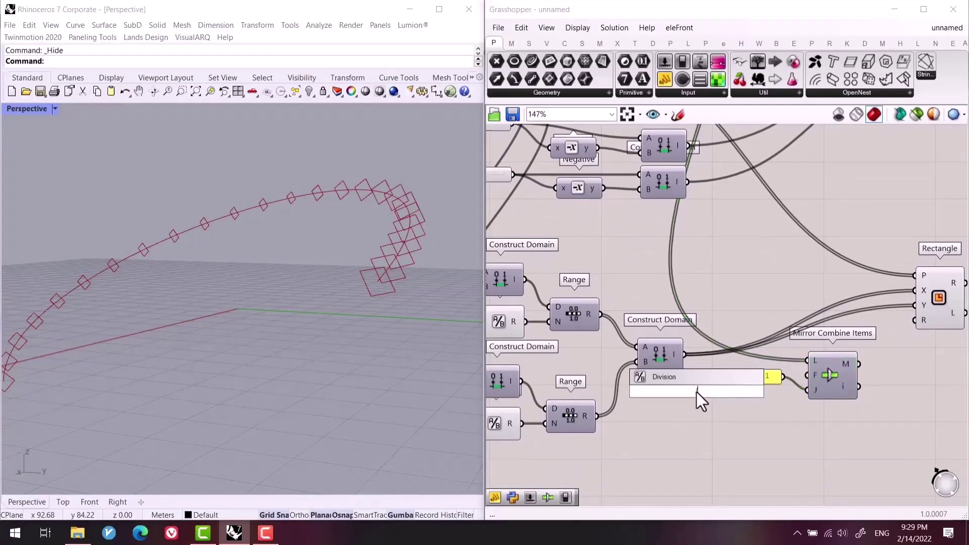
pyautogui.press('Return')
pyautogui.moveTo(686, 380); pyautogui.dragTo(717, 409)
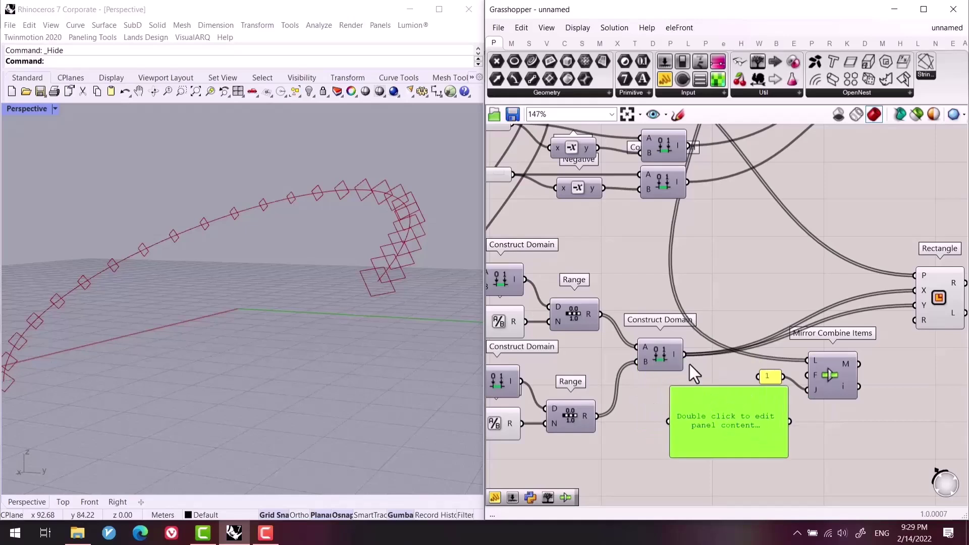
pyautogui.moveTo(655, 408); pyautogui.dragTo(661, 420)
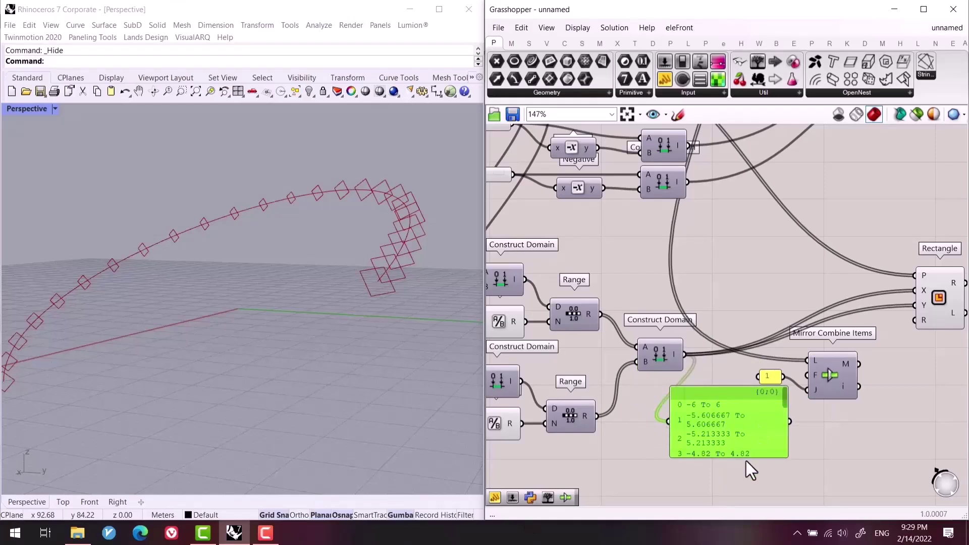
pyautogui.moveTo(785, 400); pyautogui.dragTo(780, 457)
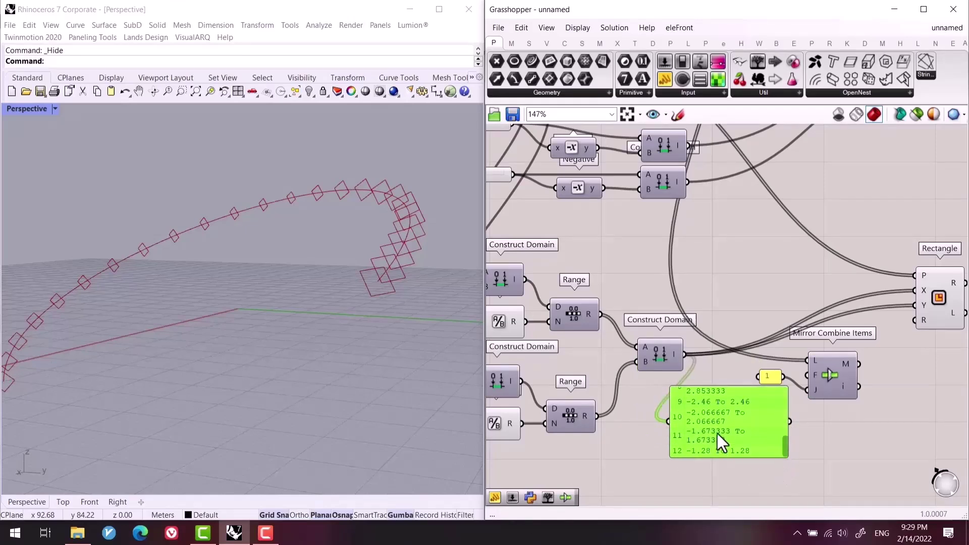
# Move the final Construct Domain toward Rectangle and insert Mirror Combine Items with its panel between the upper Range and Construct Domain's A input.
pyautogui.moveTo(737, 284); pyautogui.dragTo(725, 410, button='right')
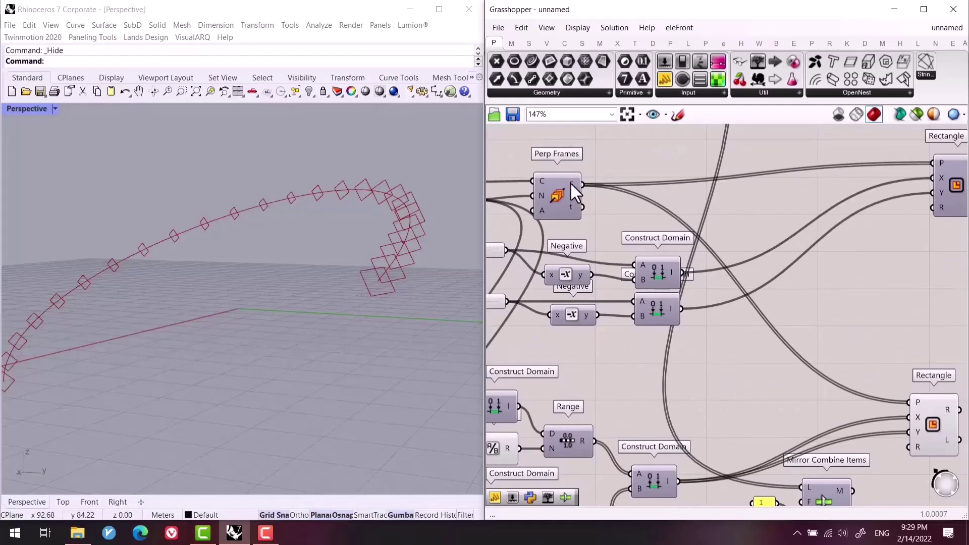
pyautogui.scroll(-3, 666, 182)
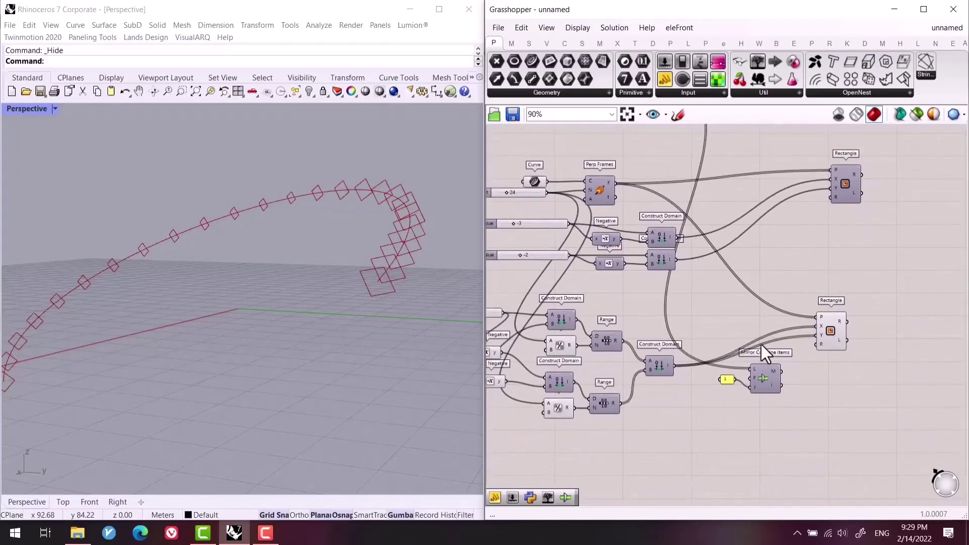
pyautogui.click(761, 385)
pyautogui.scroll(3, 661, 373)
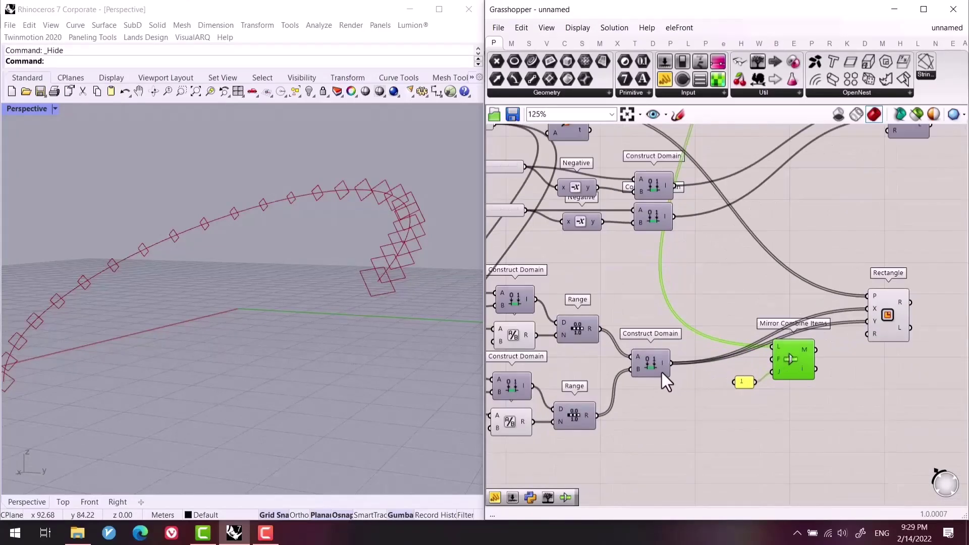
pyautogui.moveTo(672, 361); pyautogui.dragTo(715, 370)
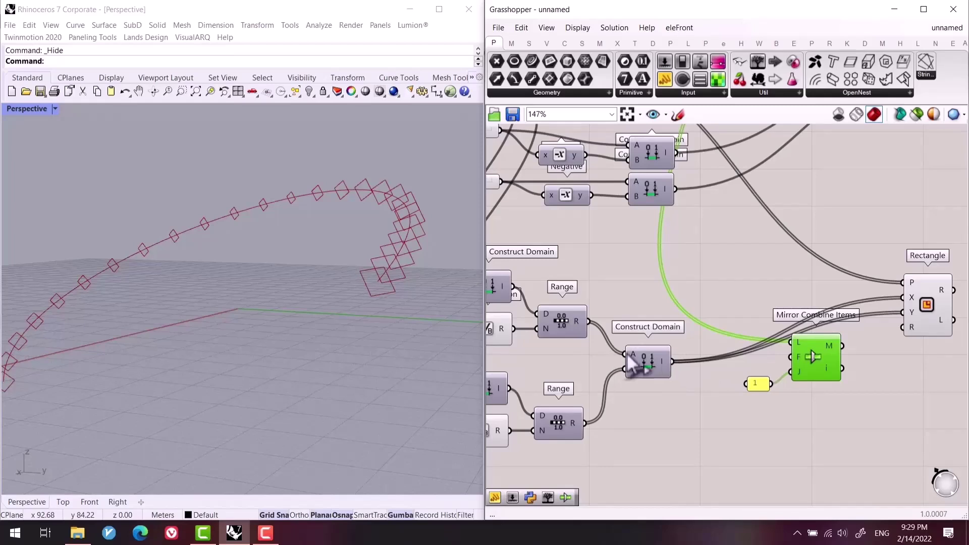
pyautogui.moveTo(626, 353); pyautogui.dragTo(777, 285)
pyautogui.moveTo(835, 429); pyautogui.dragTo(746, 366)
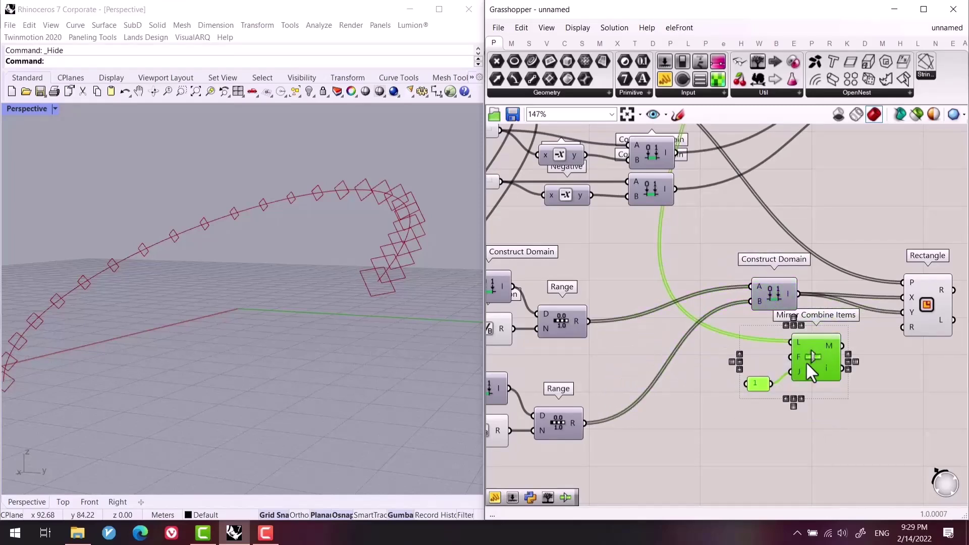
pyautogui.moveTo(806, 362); pyautogui.dragTo(677, 327)
pyautogui.click(606, 312)
pyautogui.moveTo(588, 321); pyautogui.dragTo(750, 286)
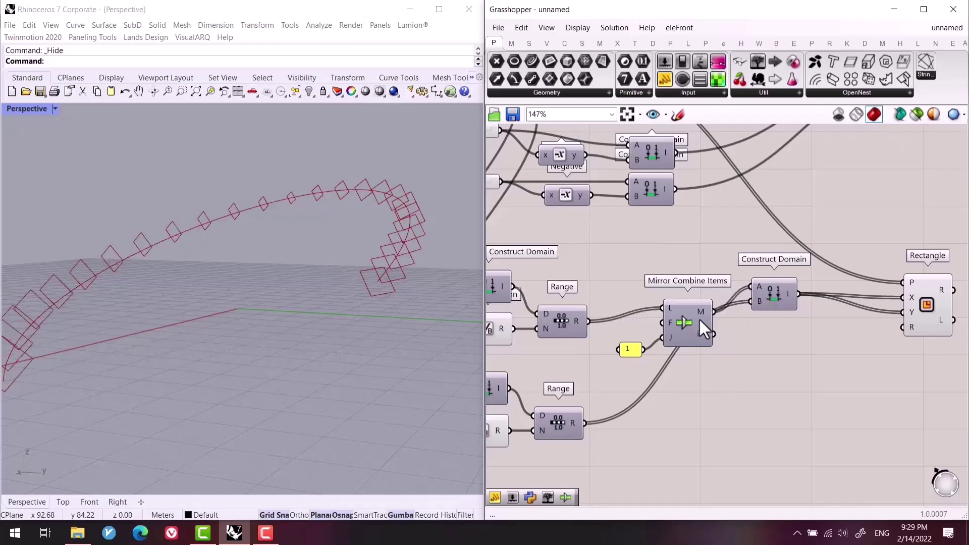
# Copy Mirror Combine Items below and wire it between the lower Range and Construct Domain's B input, sharing the same panel for J.
pyautogui.keyDown('alt'); pyautogui.moveTo(684, 342); pyautogui.dragTo(780, 319); pyautogui.keyUp('alt')
pyautogui.moveTo(384, 341); pyautogui.dragTo(285, 358, button='right')
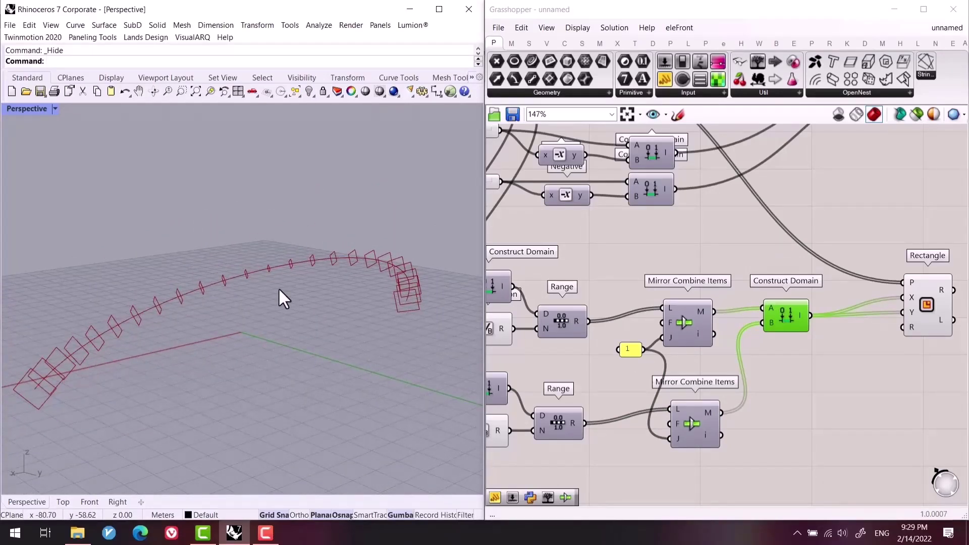
# Try the lower definition's sliders with Domain start at 3.43 and Value at -4.36.
pyautogui.moveTo(577, 377); pyautogui.dragTo(730, 338, button='right')
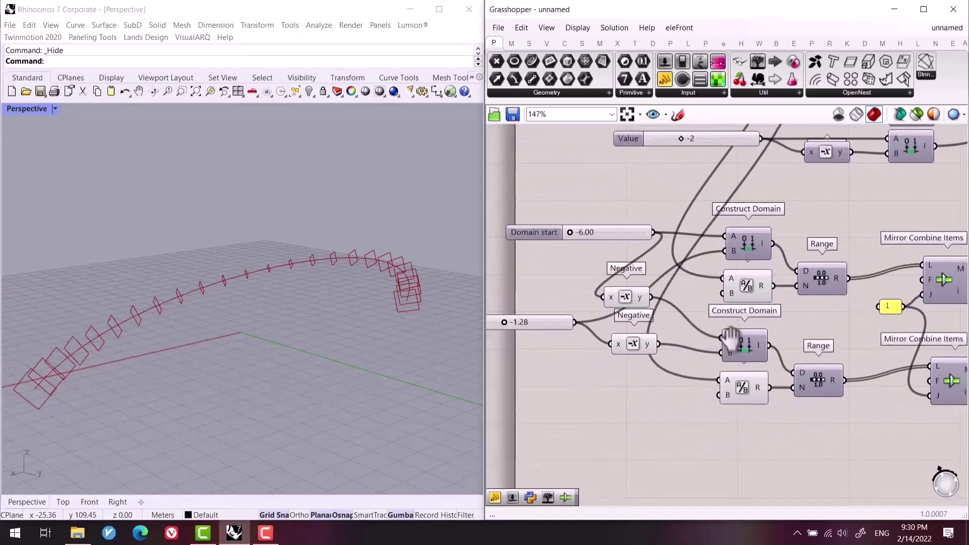
pyautogui.scroll(3, 668, 267)
pyautogui.moveTo(631, 255); pyautogui.dragTo(691, 253)
pyautogui.moveTo(541, 378); pyautogui.dragTo(667, 377, button='right')
pyautogui.moveTo(667, 377); pyautogui.dragTo(631, 375)
pyautogui.moveTo(823, 257); pyautogui.dragTo(832, 262)
pyautogui.moveTo(404, 318); pyautogui.dragTo(353, 321, button='right')
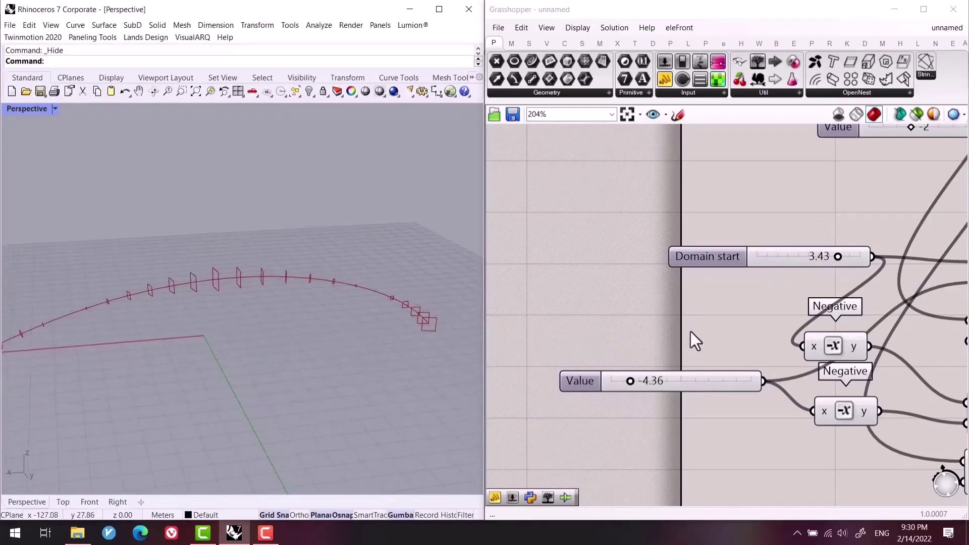
# Try a Domain start of 6.00 and a Value of 1.71, and inspect the rectangles along the curve.
pyautogui.moveTo(834, 254); pyautogui.dragTo(914, 257)
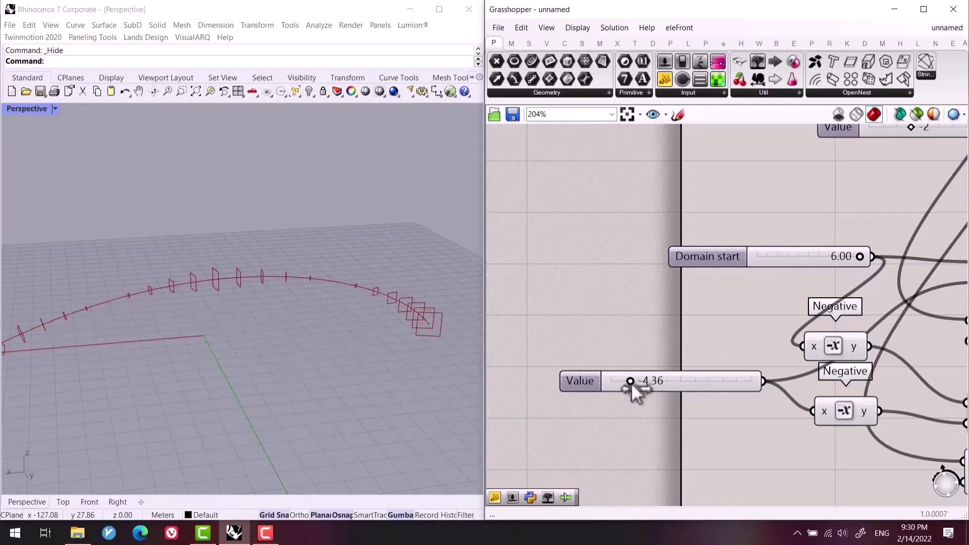
pyautogui.moveTo(631, 383); pyautogui.dragTo(701, 380)
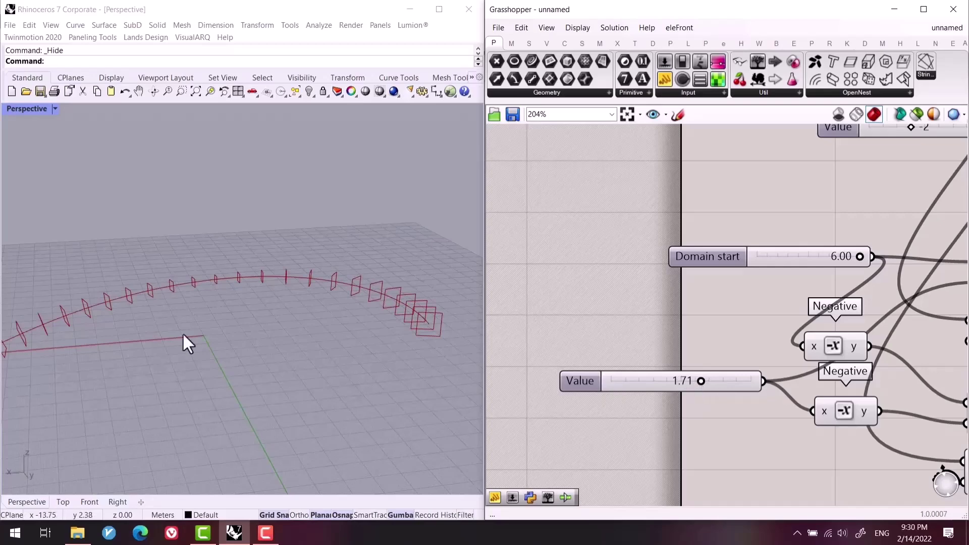
pyautogui.moveTo(183, 332); pyautogui.dragTo(220, 327, button='right')
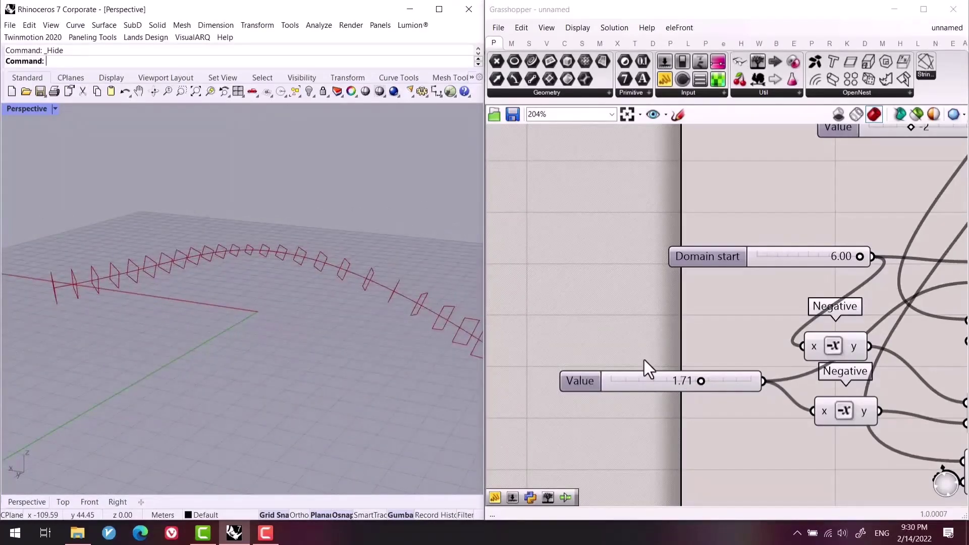
# Try a Domain start of -5.08 and a Value of -4.19, and inspect the rectangles from another angle.
pyautogui.moveTo(861, 255); pyautogui.dragTo(766, 256)
pyautogui.moveTo(690, 382); pyautogui.dragTo(631, 382)
pyautogui.moveTo(454, 385); pyautogui.dragTo(302, 359, button='right')
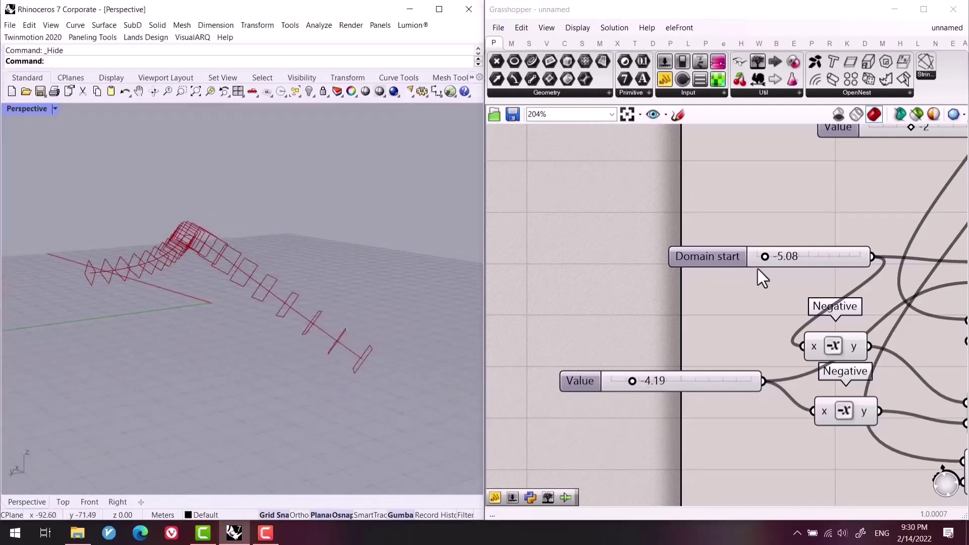
# Set the lower definition's Domain start slider to -1.72 and its Value slider to -6.00.
pyautogui.moveTo(765, 256); pyautogui.dragTo(793, 257)
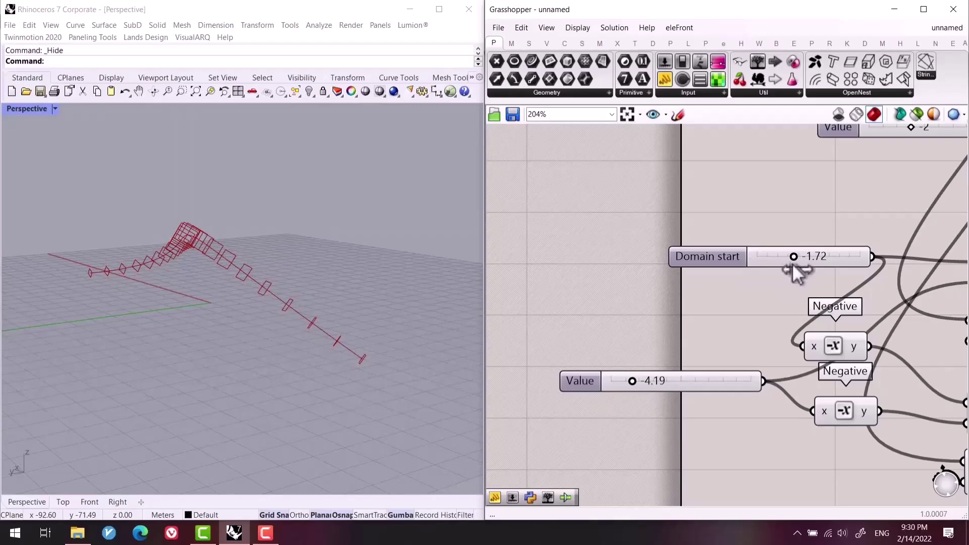
pyautogui.moveTo(321, 349)
pyautogui.mouseDown(button='right')
pyautogui.moveTo(243, 356)
pyautogui.moveTo(372, 352)
pyautogui.moveTo(326, 362)
pyautogui.mouseUp(button='right')
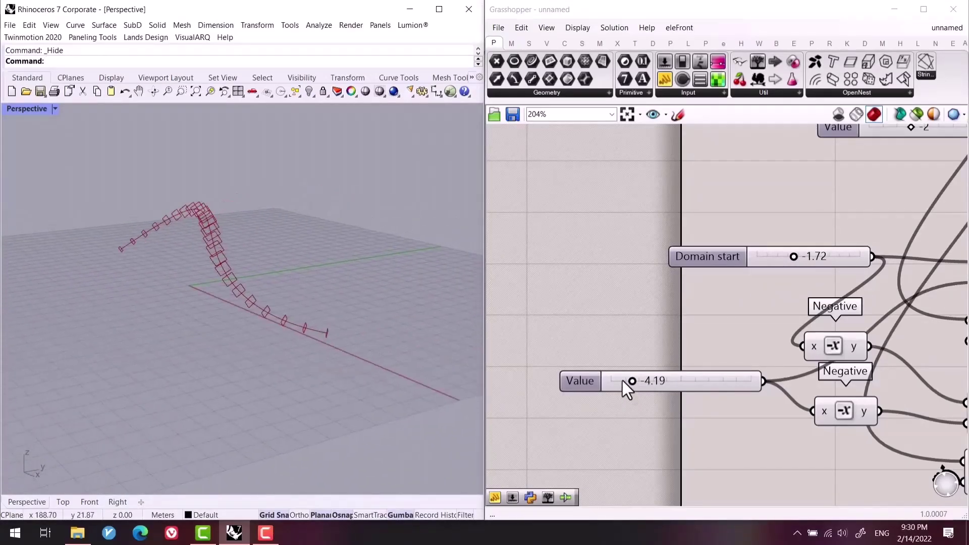
pyautogui.click(631, 379)
pyautogui.moveTo(631, 381); pyautogui.dragTo(607, 377)
pyautogui.moveTo(218, 317); pyautogui.dragTo(362, 268, button='right')
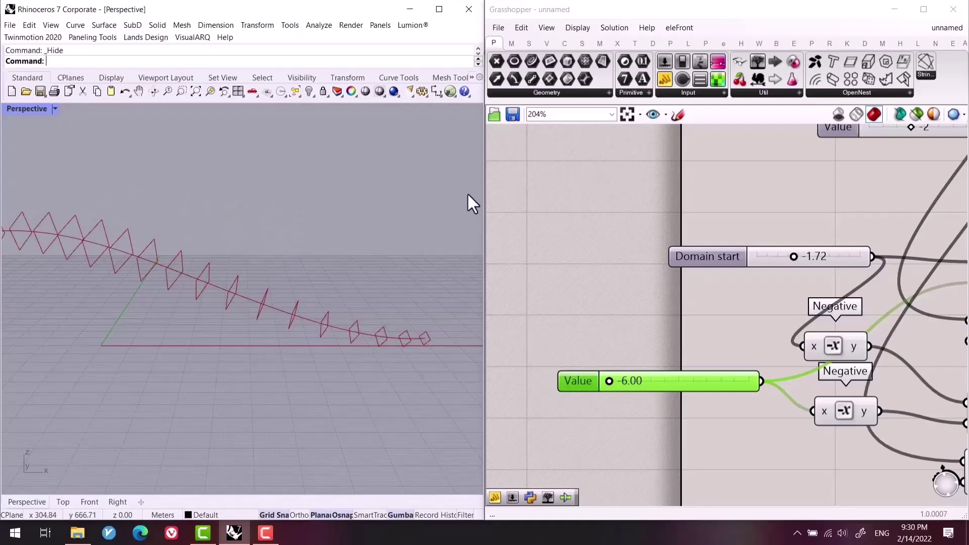
# Try to copy the lower rectangle definition together with Curve and Perp Frames to the space below.
pyautogui.click(612, 325)
pyautogui.scroll(-5, 627, 357)
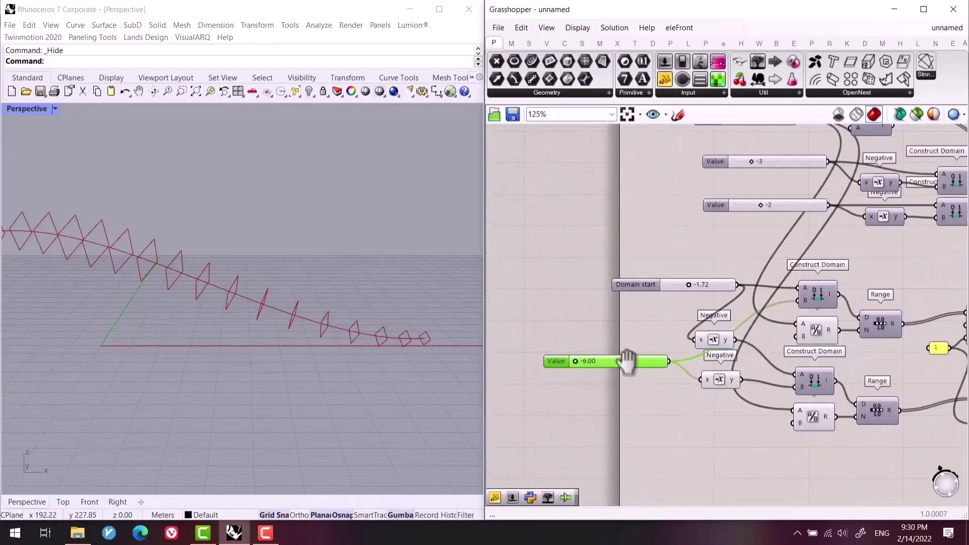
pyautogui.moveTo(713, 386); pyautogui.dragTo(618, 440, button='right')
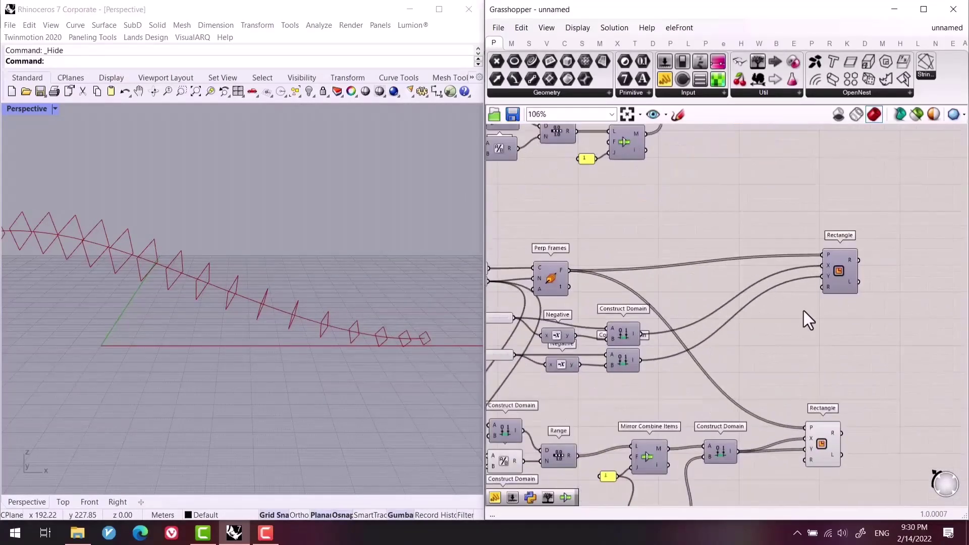
pyautogui.moveTo(840, 364); pyautogui.dragTo(915, 359, button='right')
pyautogui.scroll(-1, 904, 390)
pyautogui.moveTo(923, 431); pyautogui.dragTo(545, 323)
pyautogui.scroll(5, 693, 260)
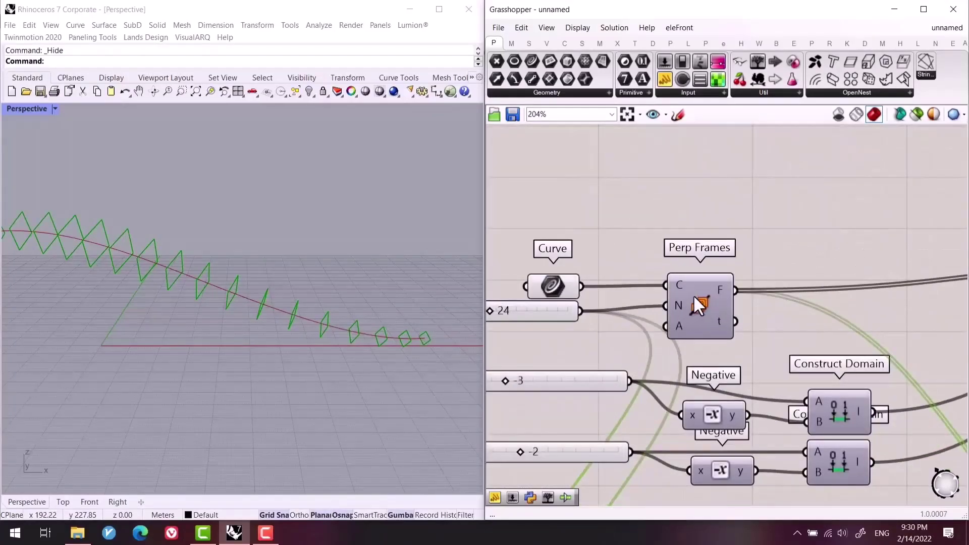
pyautogui.keyDown('shift'); pyautogui.click(693, 295); pyautogui.keyUp('shift')
pyautogui.scroll(-8, 608, 373)
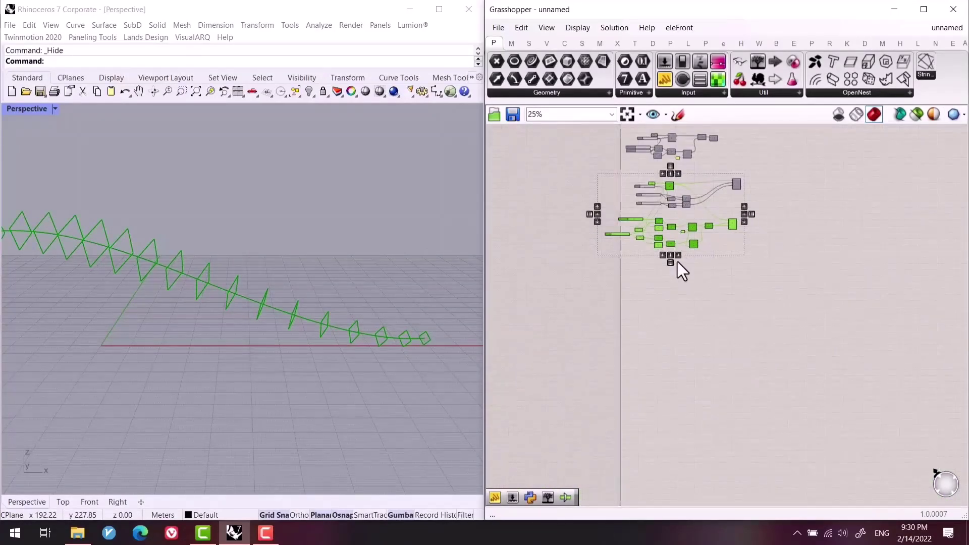
pyautogui.keyDown('alt'); pyautogui.moveTo(671, 185); pyautogui.dragTo(693, 287); pyautogui.keyUp('alt')
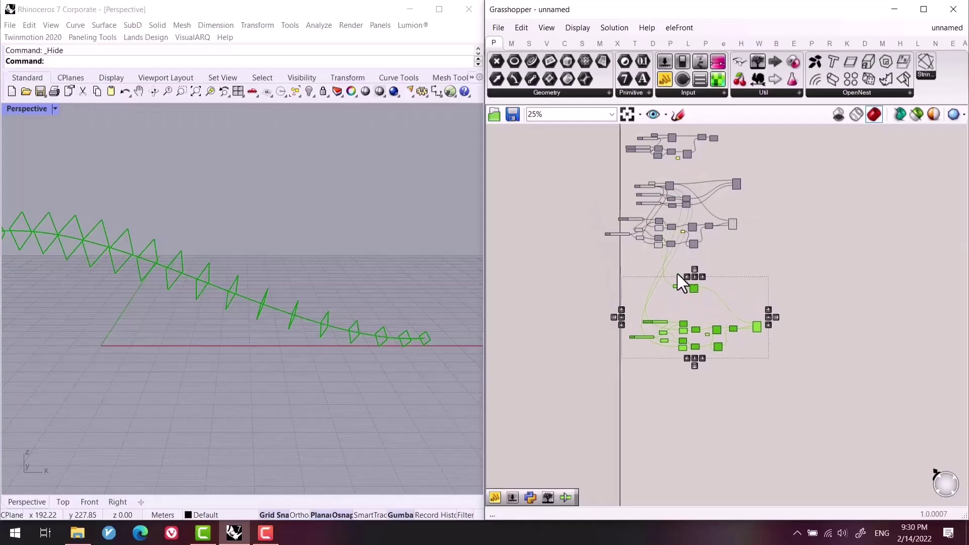
# Try to move the duplicated components off the originals, and undo the duplication.
pyautogui.scroll(4, 722, 313)
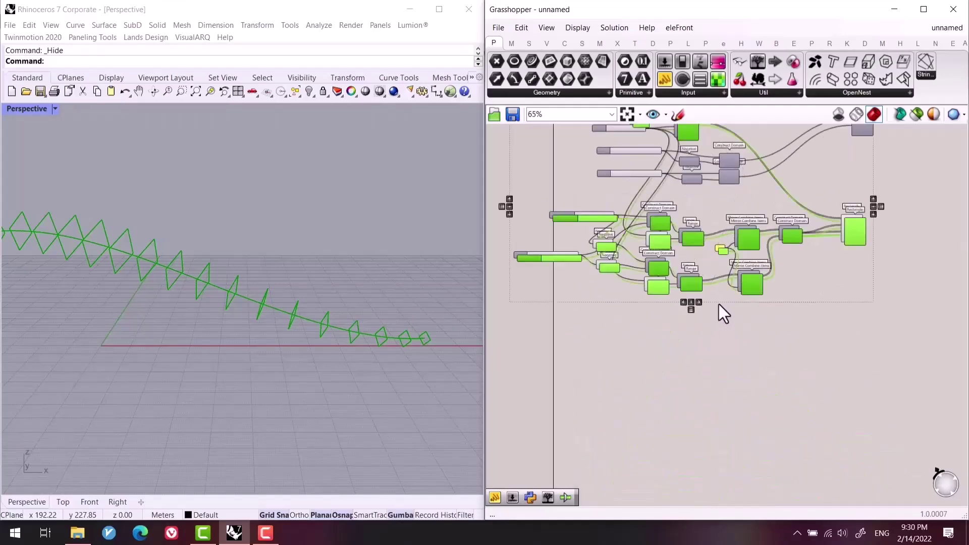
pyautogui.moveTo(718, 304); pyautogui.dragTo(713, 378, button='right')
pyautogui.scroll(1, 682, 212)
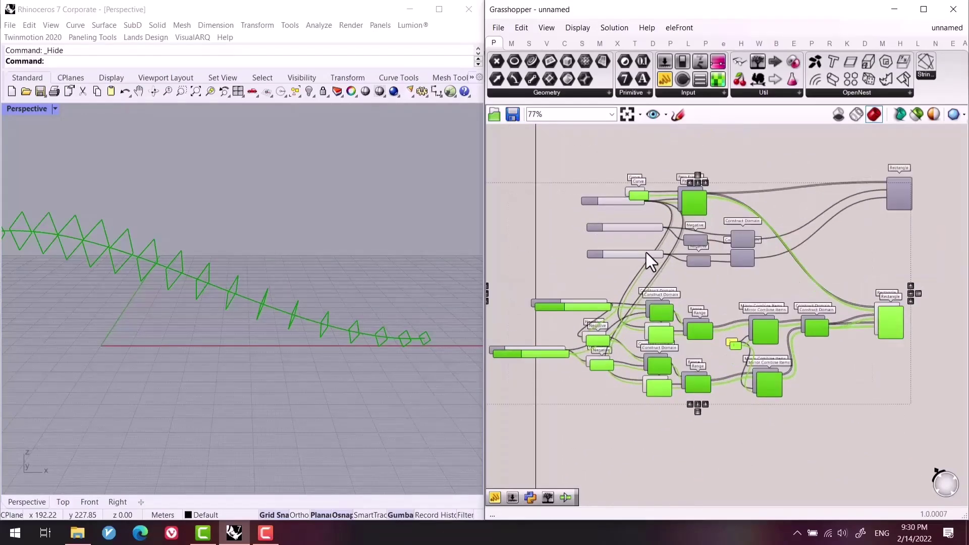
pyautogui.moveTo(686, 369); pyautogui.dragTo(638, 340, button='right')
pyautogui.scroll(1, 659, 348)
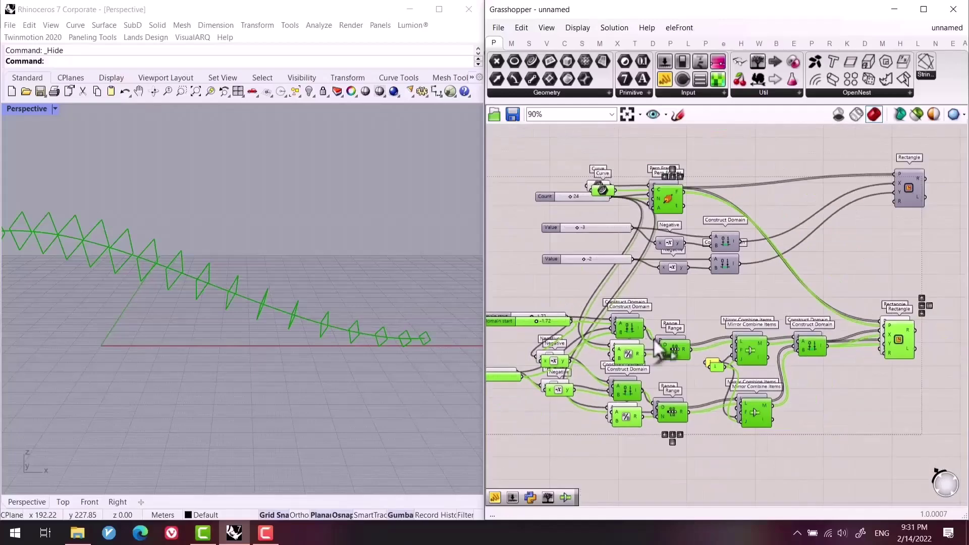
pyautogui.moveTo(679, 213); pyautogui.dragTo(685, 402)
pyautogui.hotkey('ctrl', 'z')
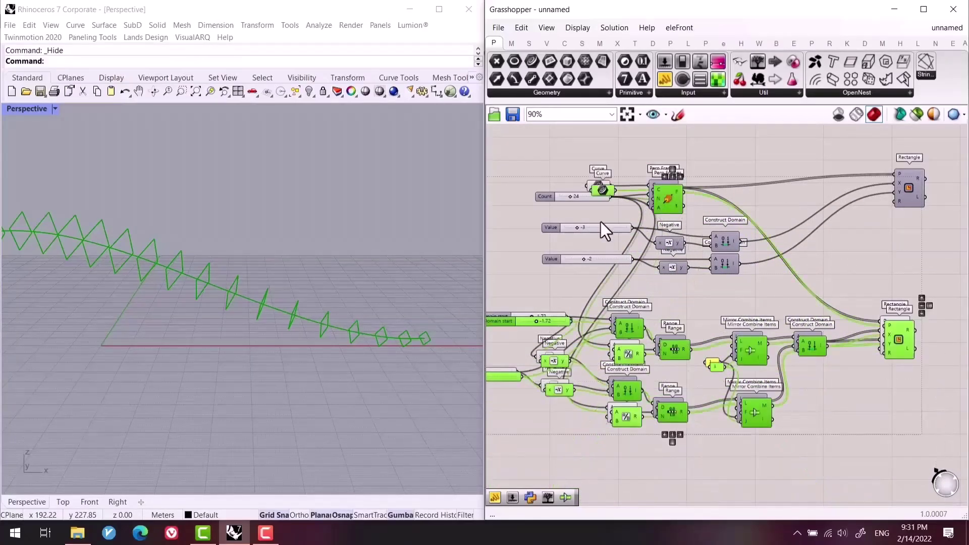
pyautogui.scroll(-2, 621, 199)
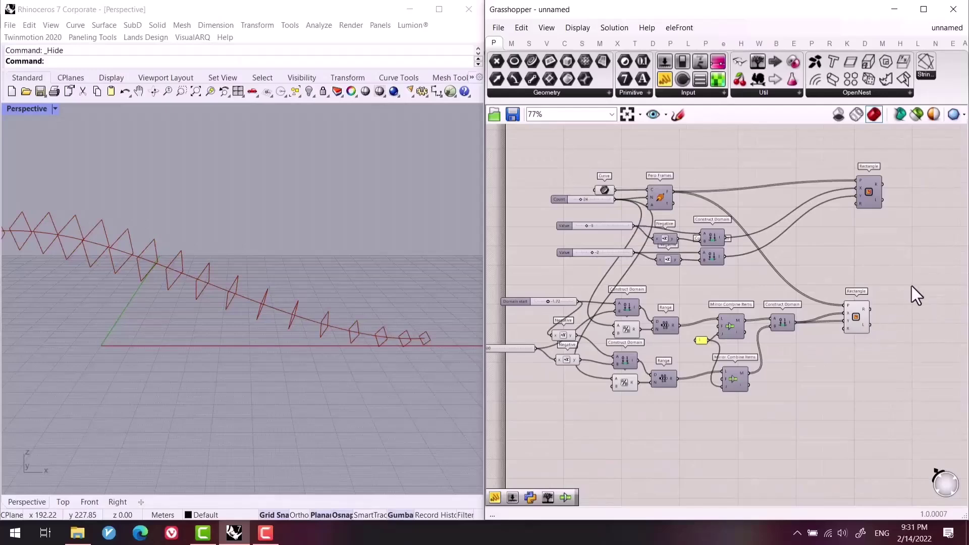
# Duplicate the lower rectangle definition together with the Count slider, Curve and Perp Frames into the empty space below.
pyautogui.moveTo(908, 294); pyautogui.dragTo(460, 467)
pyautogui.scroll(3, 610, 256)
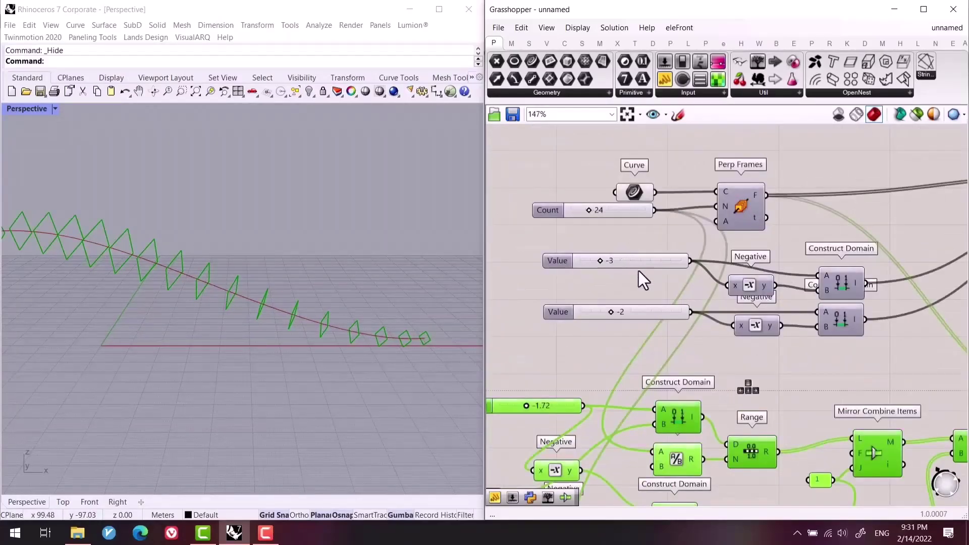
pyautogui.keyDown('shift'); pyautogui.click(619, 212); pyautogui.keyUp('shift')
pyautogui.keyDown('shift'); pyautogui.click(634, 192); pyautogui.keyUp('shift')
pyautogui.keyDown('shift'); pyautogui.click(743, 210); pyautogui.keyUp('shift')
pyautogui.scroll(-4, 743, 210)
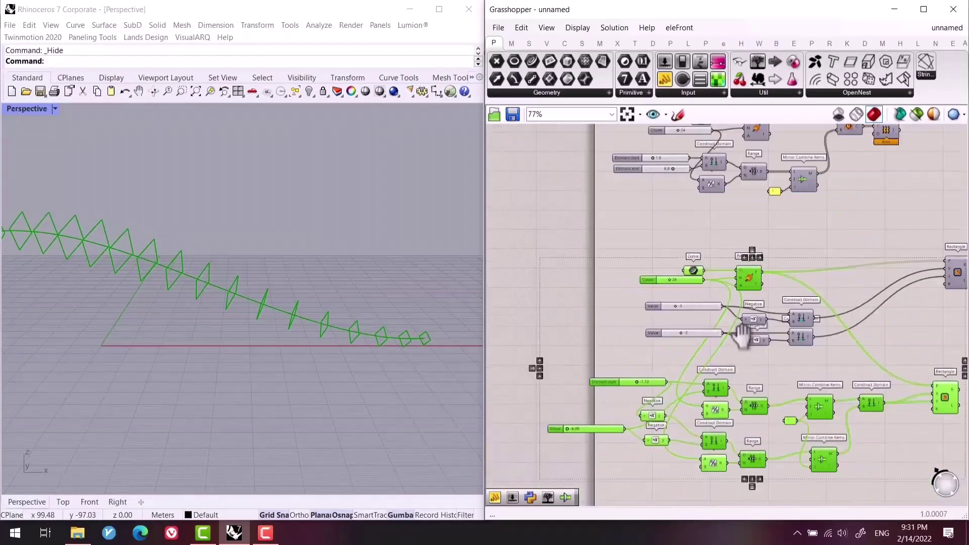
pyautogui.moveTo(736, 325); pyautogui.dragTo(648, 305, button='right')
pyautogui.scroll(-2, 676, 328)
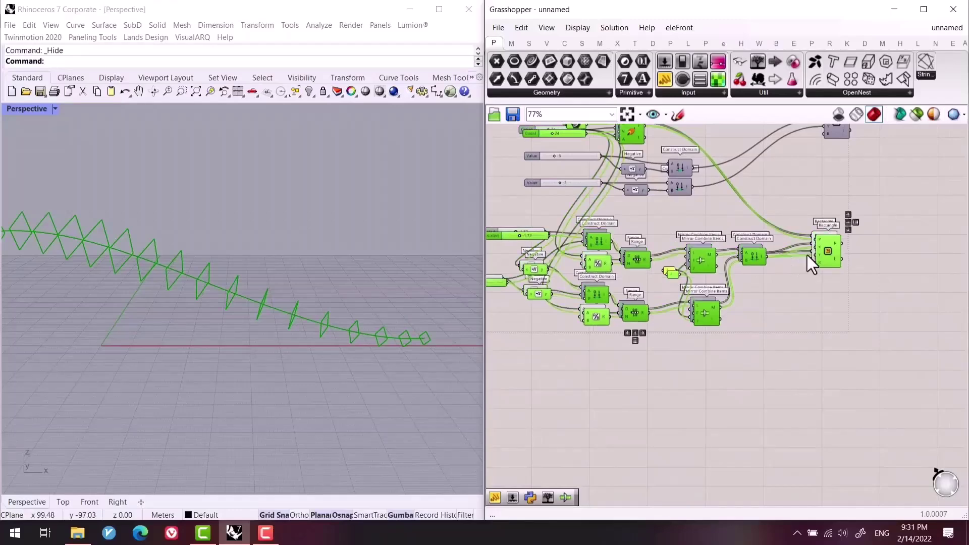
pyautogui.scroll(-2, 806, 248)
pyautogui.scroll(1, 820, 310)
pyautogui.click(764, 320)
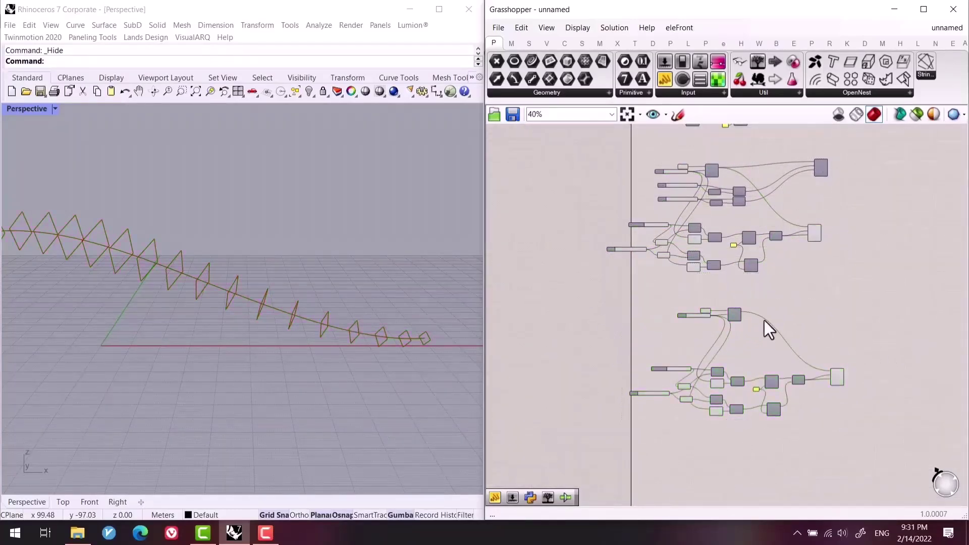
# Move the duplicated Curve, Count slider and Perp Frames down closer to the rest of the duplicated definition.
pyautogui.scroll(1, 764, 319)
pyautogui.moveTo(756, 284); pyautogui.dragTo(612, 357)
pyautogui.moveTo(702, 316); pyautogui.dragTo(675, 368)
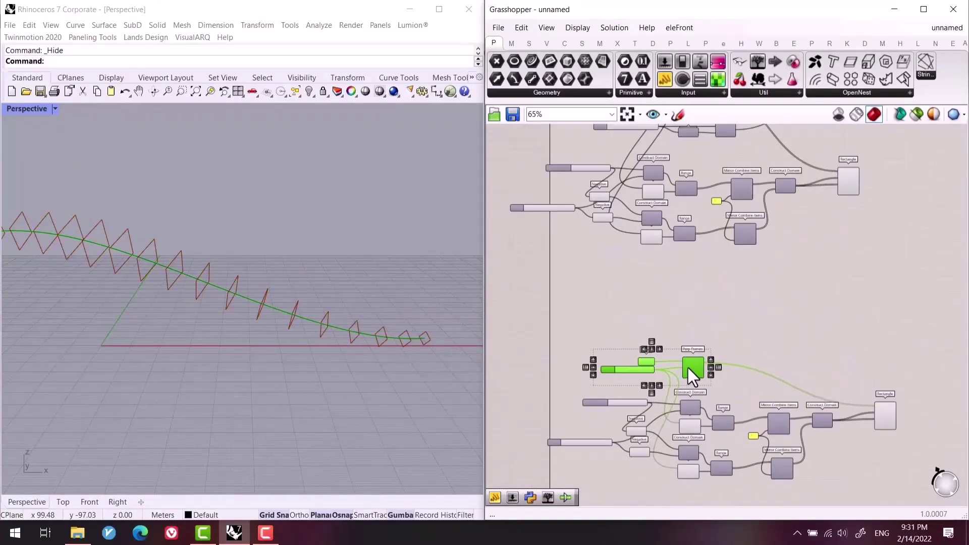
# Delete the original mirrored-range rectangle components beneath the simple rectangle definition, keeping the duplicated set below.
pyautogui.moveTo(867, 238); pyautogui.dragTo(874, 332, button='right')
pyautogui.scroll(2, 871, 329)
pyautogui.moveTo(891, 410); pyautogui.dragTo(519, 307)
pyautogui.press('Delete')
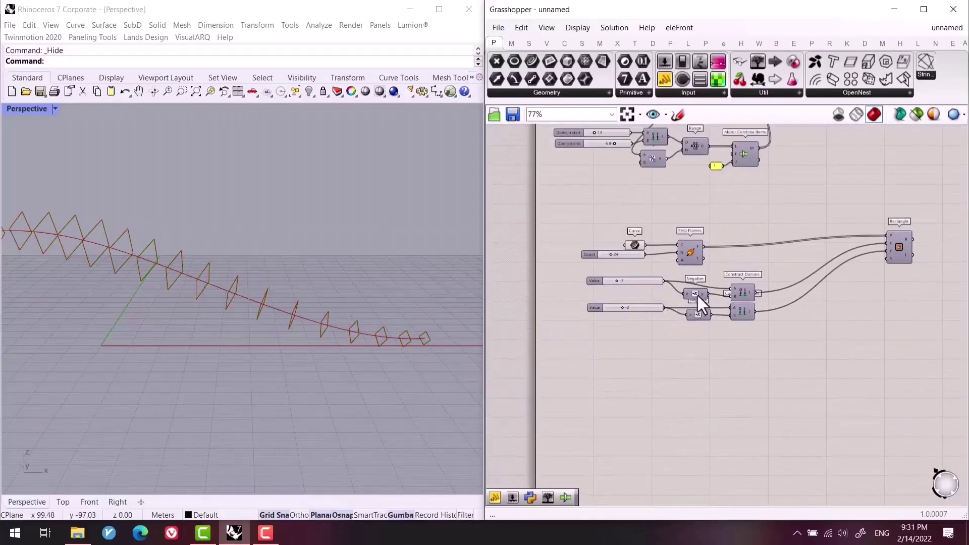
# Disable the preview of the entire simple rectangle definition, from Curve and Perp Frames through Rectangle.
pyautogui.scroll(3, 698, 296)
pyautogui.scroll(-4, 621, 292)
pyautogui.moveTo(904, 339); pyautogui.dragTo(454, 216)
pyautogui.middleClick(734, 236)
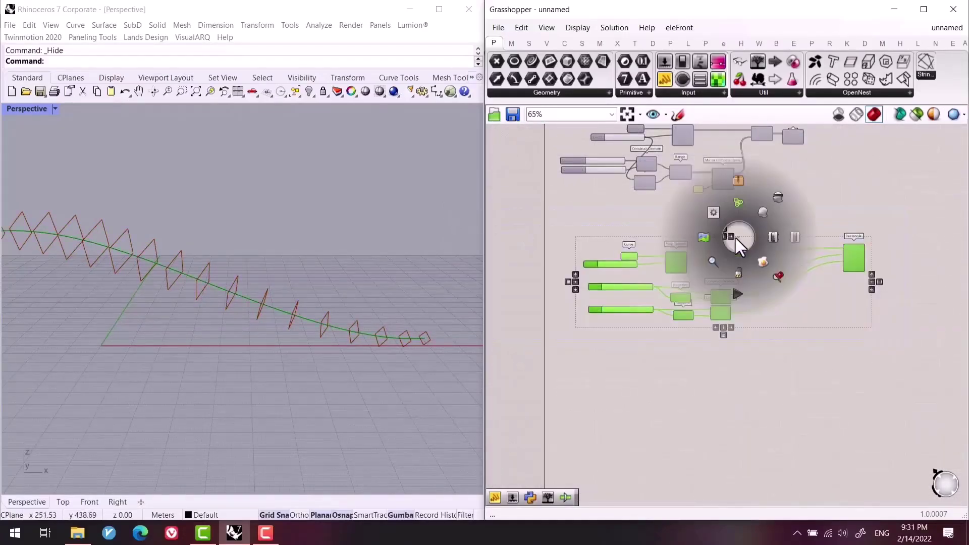
pyautogui.click(778, 200)
pyautogui.click(795, 299)
# Move the whole duplicated mirrored-range definition up to just below the simple rectangle definition.
pyautogui.scroll(-3, 800, 302)
pyautogui.moveTo(801, 295); pyautogui.dragTo(774, 225, button='right')
pyautogui.moveTo(881, 371); pyautogui.dragTo(605, 470)
pyautogui.moveTo(818, 425); pyautogui.dragTo(830, 303)
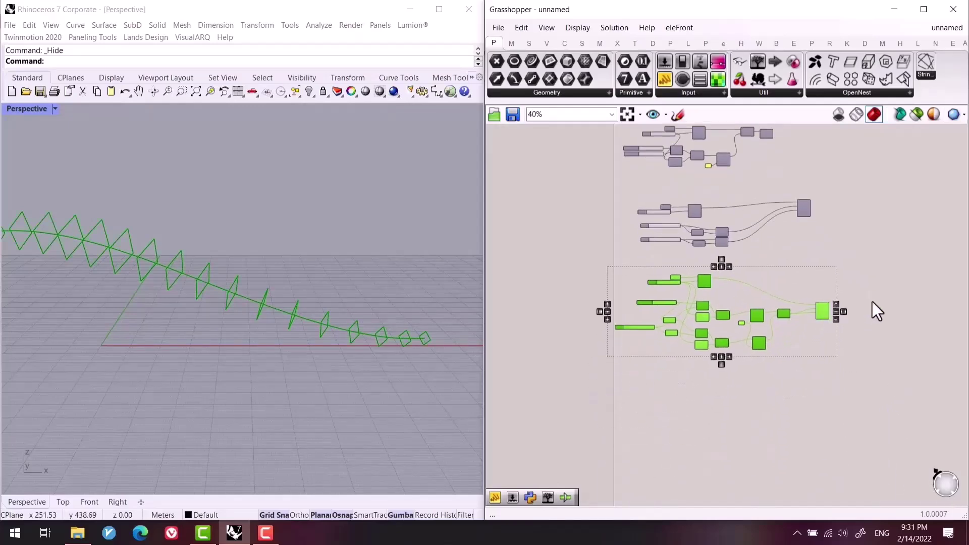
# Stack the -1.72 slider directly above the -6.00 slider and move the lower Negative component closer to the upper one.
pyautogui.click(876, 309)
pyautogui.scroll(2, 658, 303)
pyautogui.scroll(3, 656, 298)
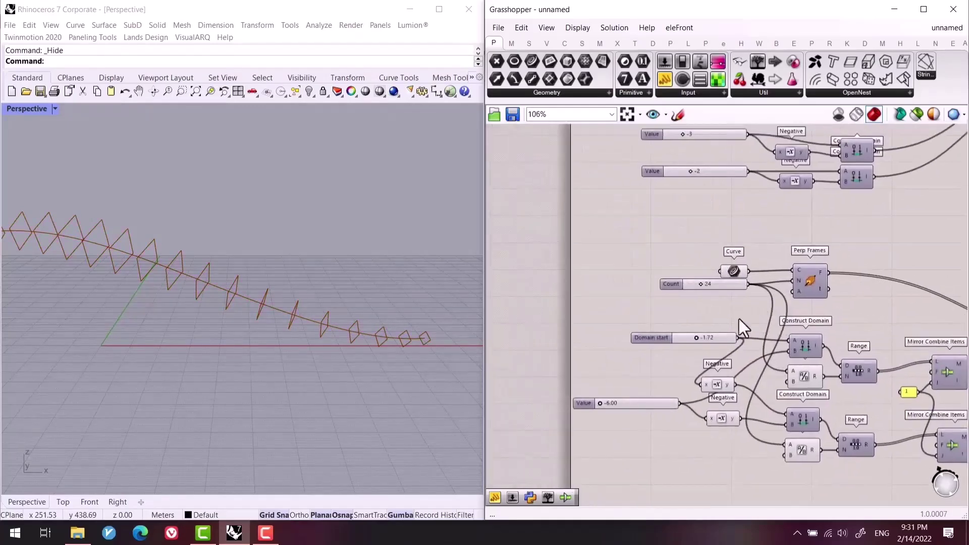
pyautogui.click(706, 344)
pyautogui.moveTo(689, 343); pyautogui.dragTo(648, 361)
pyautogui.moveTo(721, 418)
pyautogui.mouseDown()
pyautogui.moveTo(721, 385)
pyautogui.moveTo(723, 410)
pyautogui.moveTo(724, 400)
pyautogui.mouseUp()
# Align the two Construct Domain and two Division components of the mirrored-range definition in one vertical column.
pyautogui.click(817, 486)
pyautogui.moveTo(816, 486); pyautogui.dragTo(793, 462, button='right')
pyautogui.moveTo(793, 462); pyautogui.dragTo(780, 314)
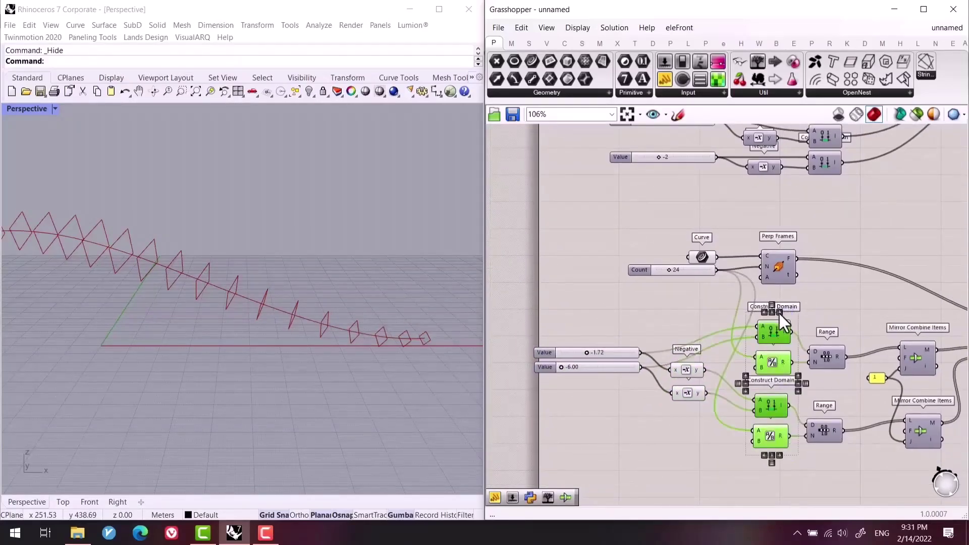
pyautogui.middleClick(777, 310)
pyautogui.click(810, 276)
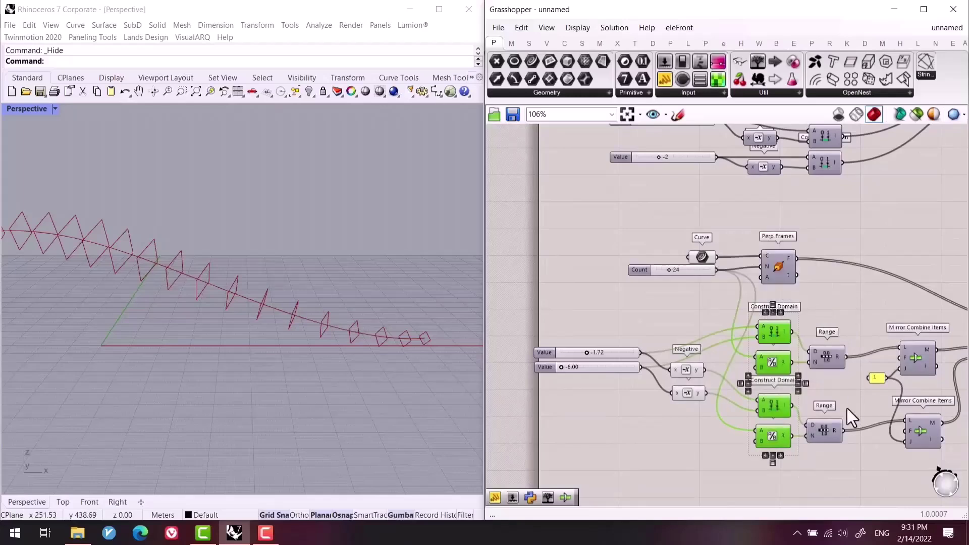
# Move the lower Range and lower Mirror Combine Items components up close beneath their upper counterparts.
pyautogui.moveTo(832, 425); pyautogui.dragTo(831, 388)
pyautogui.moveTo(895, 425); pyautogui.dragTo(811, 416, button='right')
pyautogui.moveTo(837, 414); pyautogui.dragTo(834, 382)
pyautogui.click(787, 411)
pyautogui.scroll(3, 788, 397)
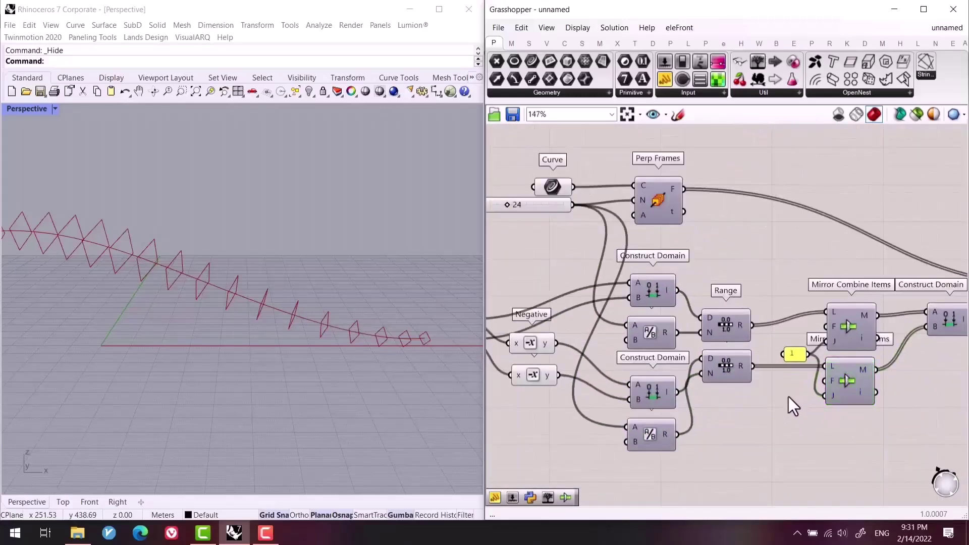
pyautogui.scroll(3, 800, 359)
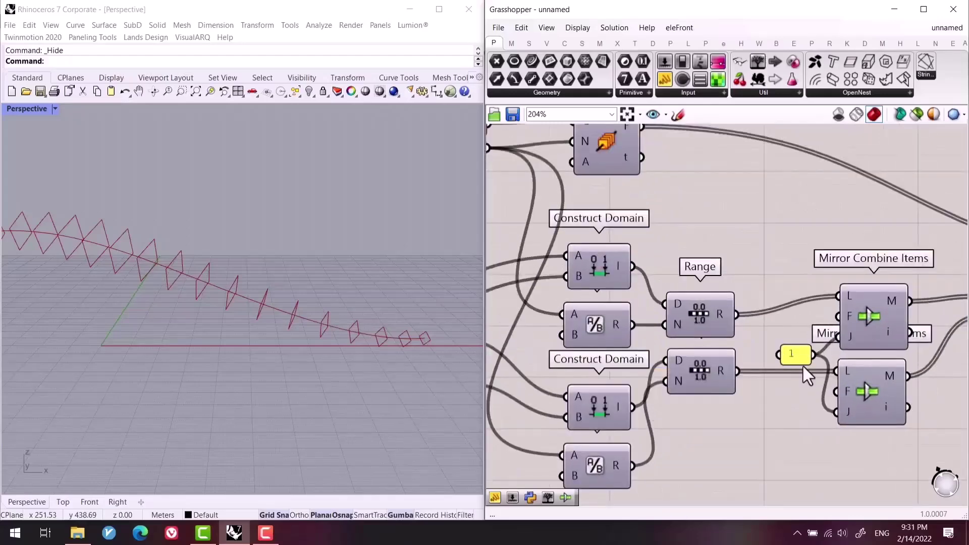
# Move the mirrored-range definition's Rectangle component closer to the Construct Domain that feeds it.
pyautogui.moveTo(957, 349); pyautogui.dragTo(795, 367, button='right')
pyautogui.click(786, 365)
pyautogui.scroll(-2, 786, 368)
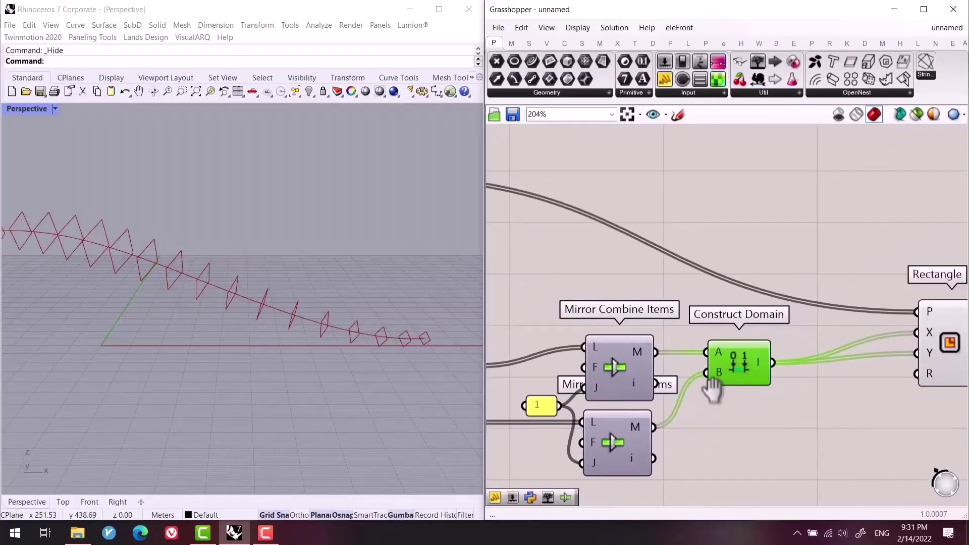
pyautogui.moveTo(845, 367); pyautogui.dragTo(789, 365)
pyautogui.moveTo(568, 282); pyautogui.dragTo(785, 377, button='right')
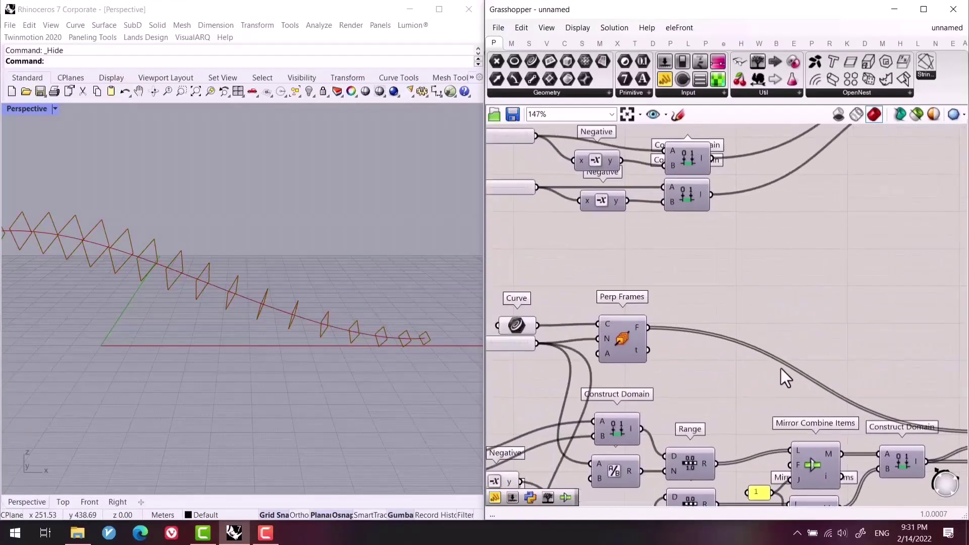
pyautogui.click(620, 341)
pyautogui.click(724, 297)
# Copy the Loft component from the circle definition beside the lower Rectangle and feed it the Rectangle's R output.
pyautogui.scroll(-5, 328, 369)
pyautogui.moveTo(305, 370); pyautogui.dragTo(222, 376, button='right')
pyautogui.scroll(-2, 612, 357)
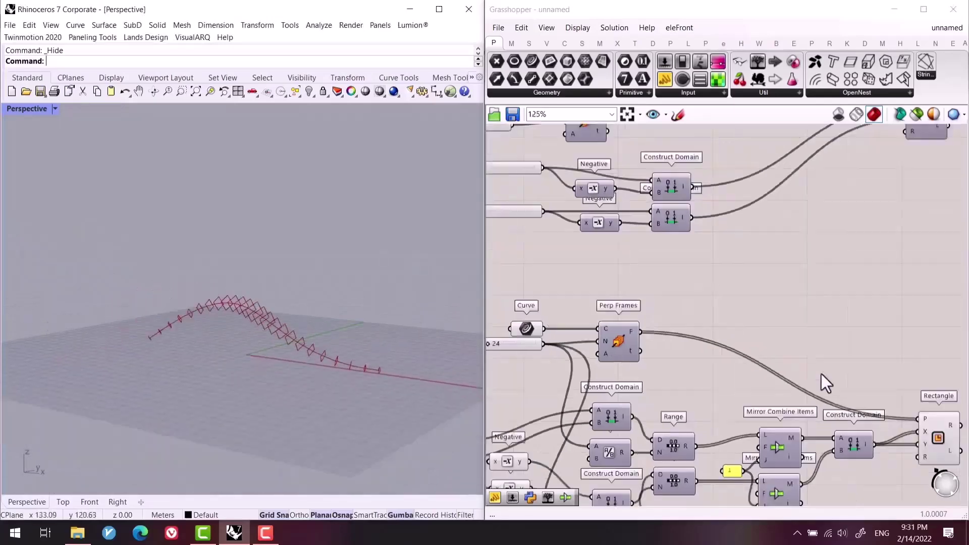
pyautogui.moveTo(954, 356); pyautogui.dragTo(730, 343, button='right')
pyautogui.scroll(-4, 747, 363)
pyautogui.scroll(3, 658, 202)
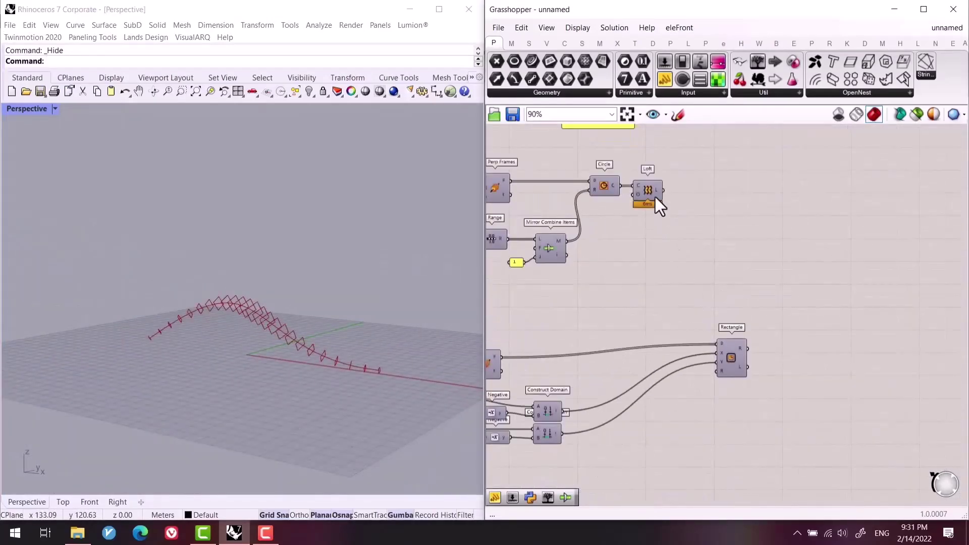
pyautogui.click(652, 194)
pyautogui.keyDown('alt'); pyautogui.moveTo(819, 486); pyautogui.dragTo(819, 486); pyautogui.keyUp('alt')
pyautogui.moveTo(819, 486); pyautogui.dragTo(795, 253, button='right')
pyautogui.scroll(2, 778, 290)
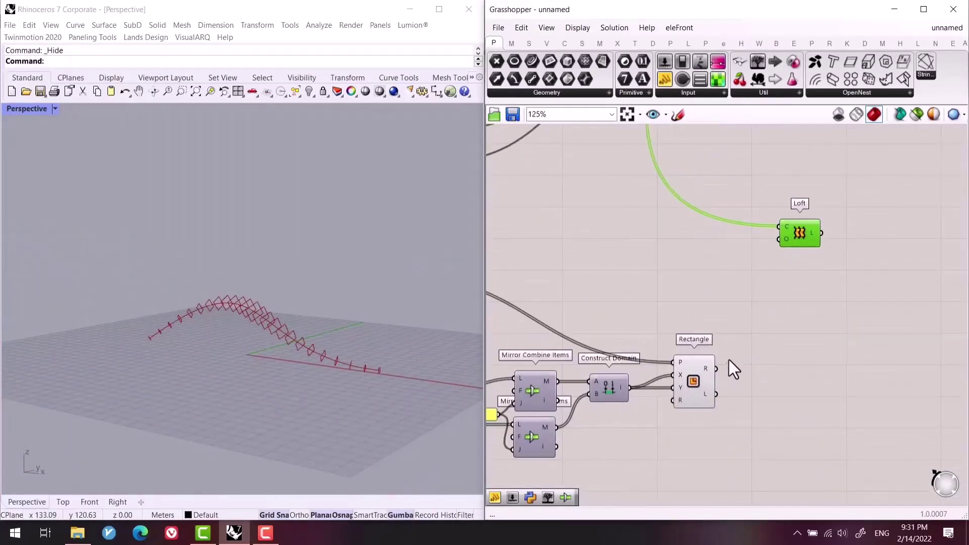
pyautogui.moveTo(715, 369); pyautogui.dragTo(766, 368)
# Turn off the Rectangle's preview, turn on the Loft's preview, and examine the lofted surface from several angles.
pyautogui.click(699, 371)
pyautogui.hotkey('ctrl', 'q')
pyautogui.middleClick(773, 367)
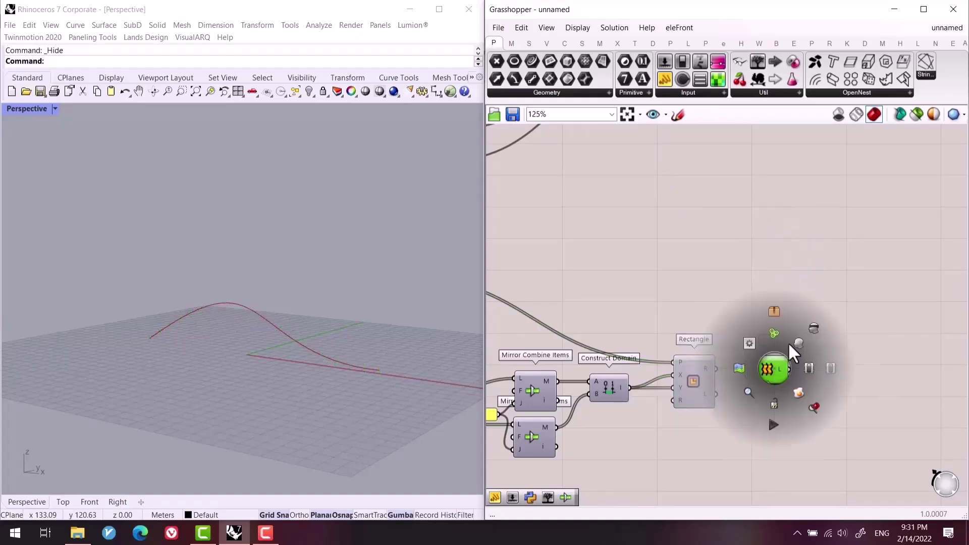
pyautogui.click(792, 343)
pyautogui.moveTo(316, 356); pyautogui.dragTo(293, 362, button='right')
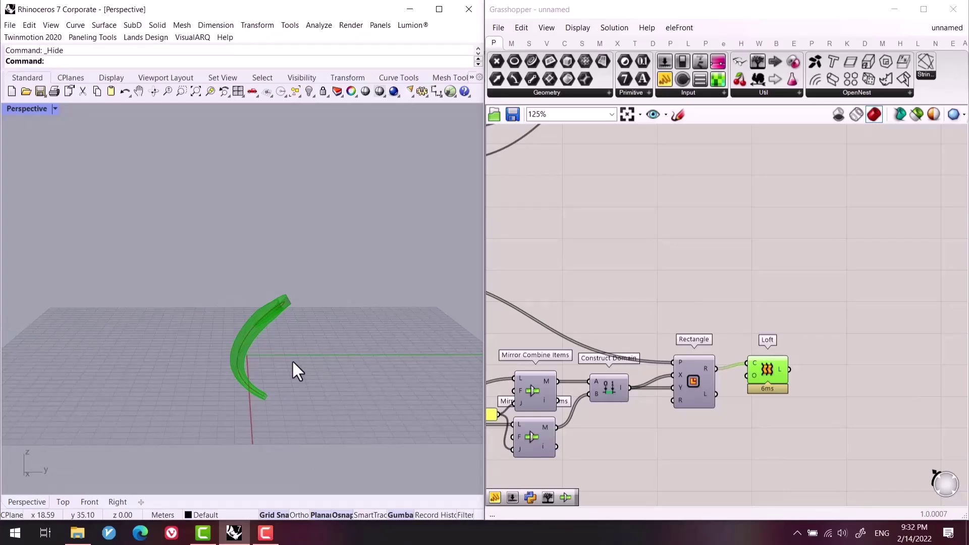
pyautogui.moveTo(291, 359); pyautogui.dragTo(208, 384, button='right')
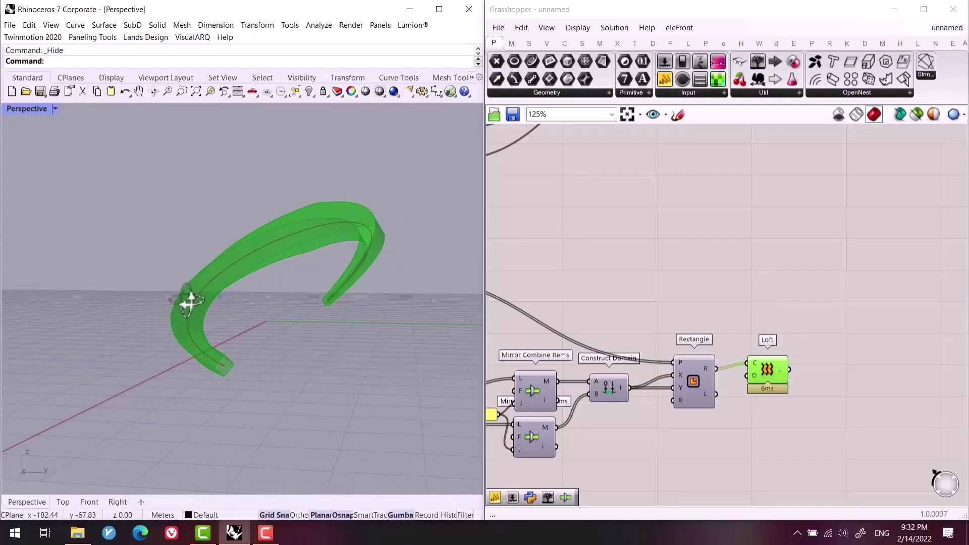
pyautogui.moveTo(188, 303); pyautogui.dragTo(292, 333, button='right')
# Turn off the Loft's preview and turn the lower Rectangle's preview back on.
pyautogui.middleClick(775, 369)
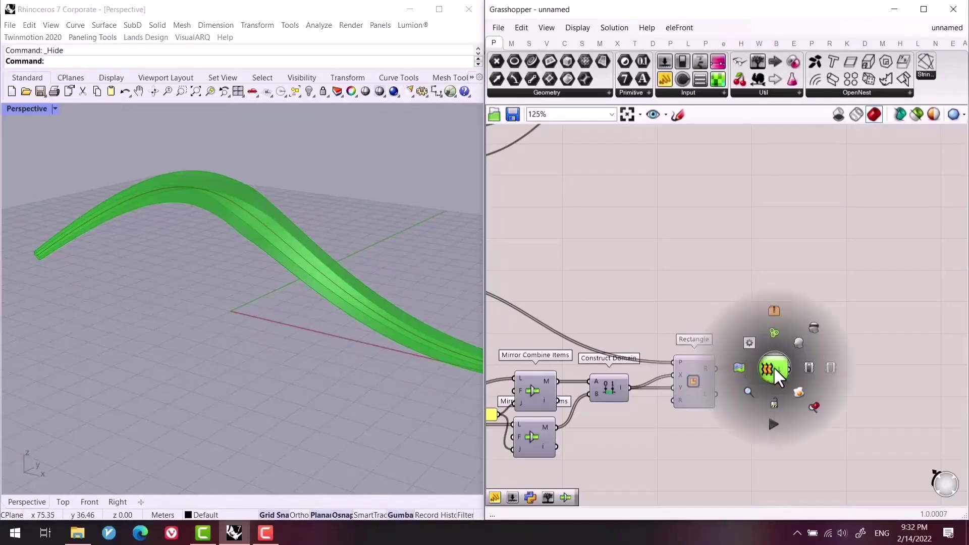
pyautogui.click(817, 329)
pyautogui.click(690, 371)
pyautogui.middleClick(690, 372)
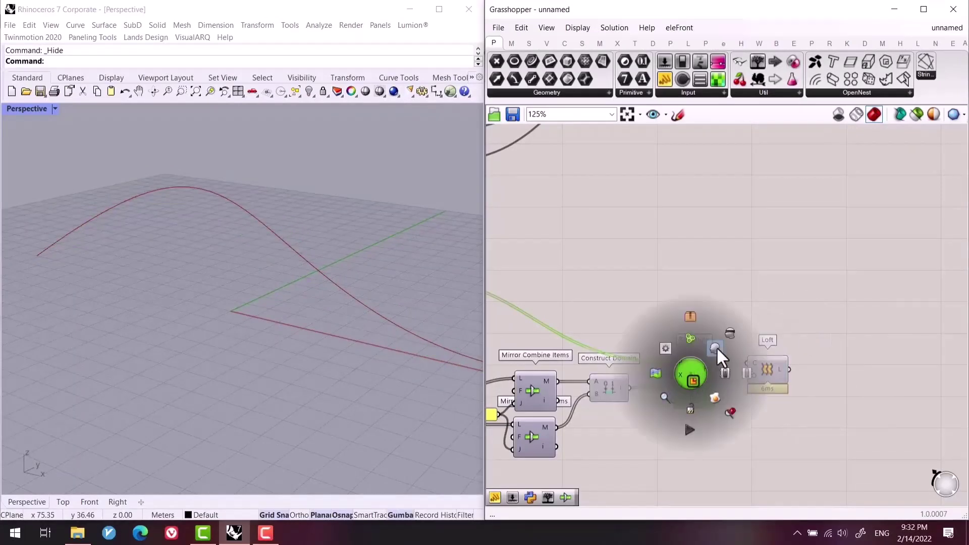
pyautogui.moveTo(377, 343); pyautogui.dragTo(229, 322, button='right')
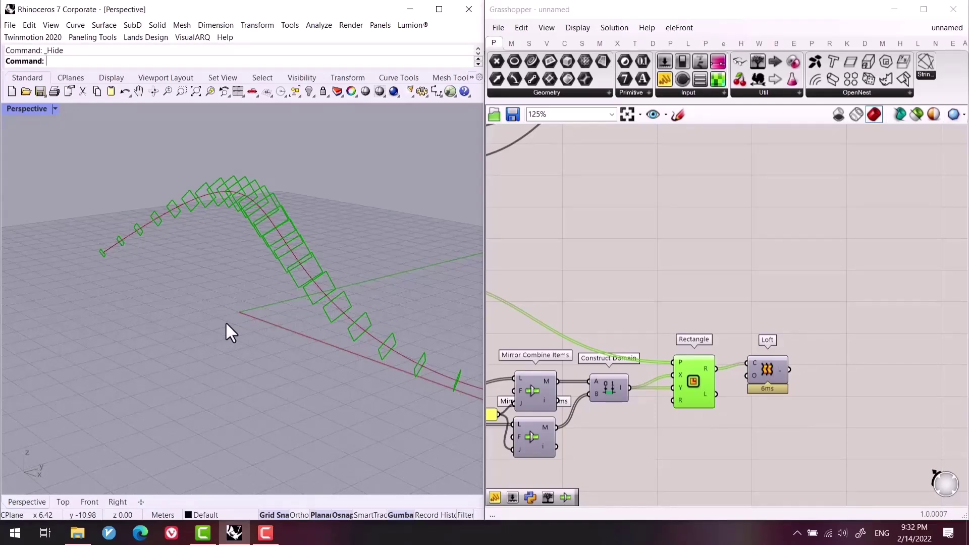
# Make room before the Loft, add a Rotate component, and connect the Rectangle's R output to its G input.
pyautogui.moveTo(777, 371); pyautogui.dragTo(859, 384)
pyautogui.moveTo(700, 384); pyautogui.dragTo(654, 384, button='right')
pyautogui.doubleClick(761, 346)
pyautogui.write('rotat')
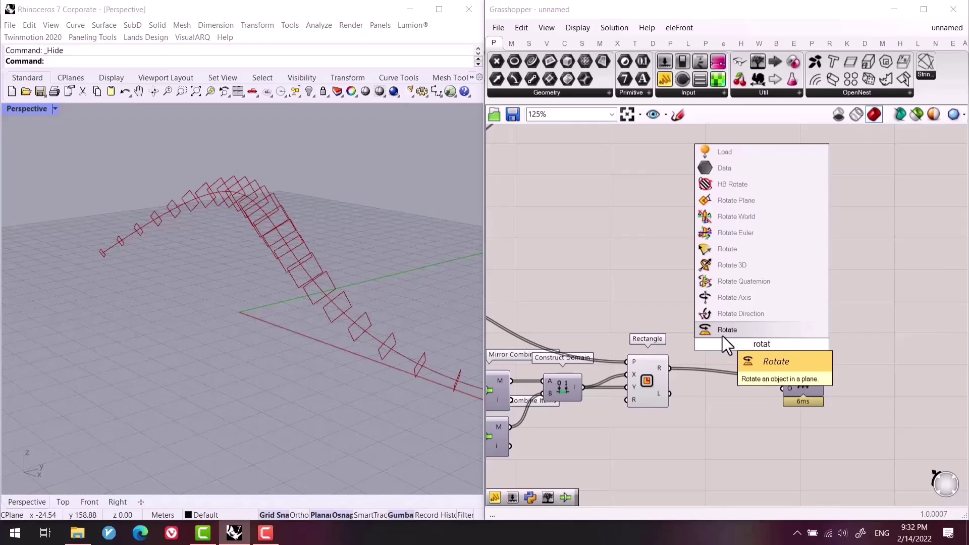
pyautogui.click(705, 332)
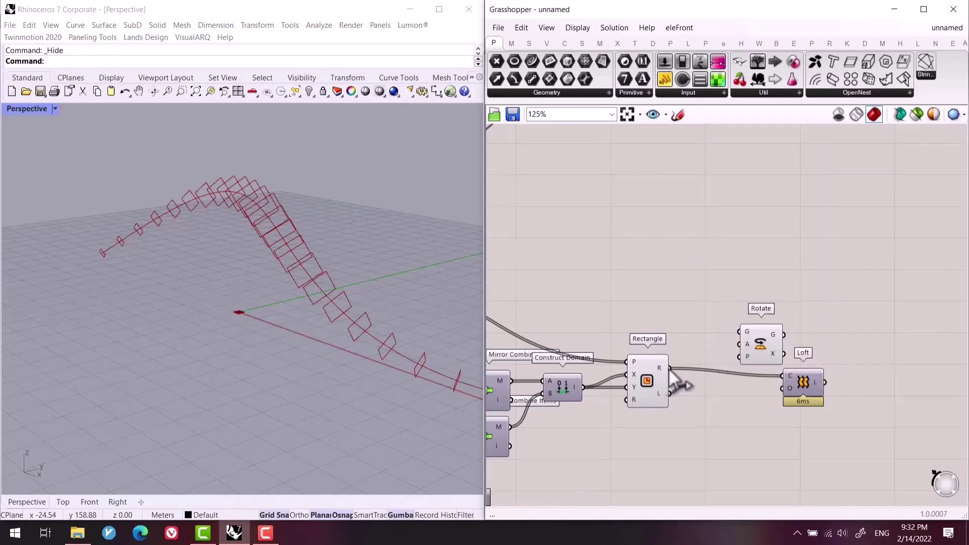
pyautogui.moveTo(669, 368); pyautogui.dragTo(738, 331)
# Connect the Perp Frames F output to the Rotate component's P input so each rectangle rotates in its own frame.
pyautogui.moveTo(372, 361); pyautogui.dragTo(267, 359, button='right')
pyautogui.click(760, 339)
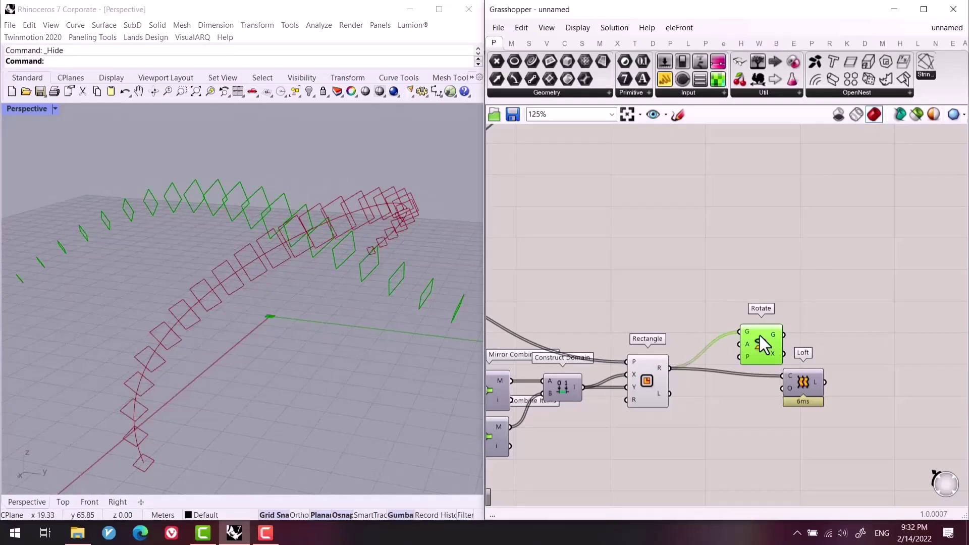
pyautogui.moveTo(759, 335); pyautogui.dragTo(760, 327)
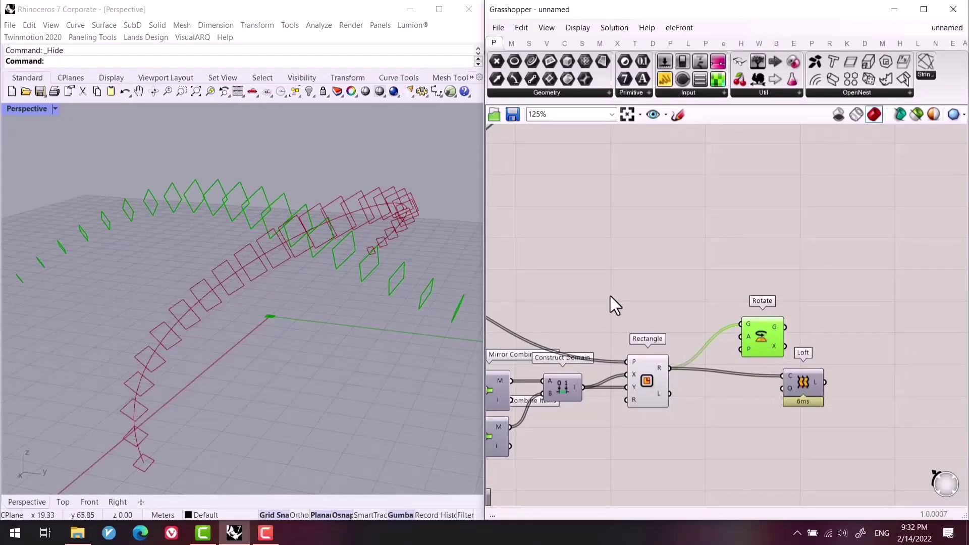
pyautogui.moveTo(613, 302); pyautogui.dragTo(822, 339, button='right')
pyautogui.scroll(-2, 757, 323)
pyautogui.scroll(2, 602, 335)
pyautogui.moveTo(536, 281); pyautogui.dragTo(964, 372)
pyautogui.moveTo(918, 360); pyautogui.dragTo(914, 367)
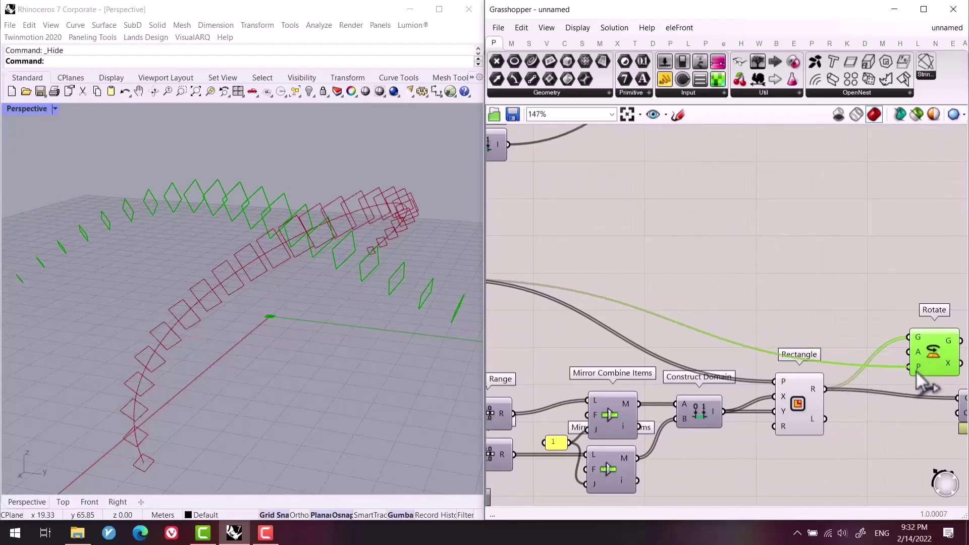
pyautogui.click(181, 374)
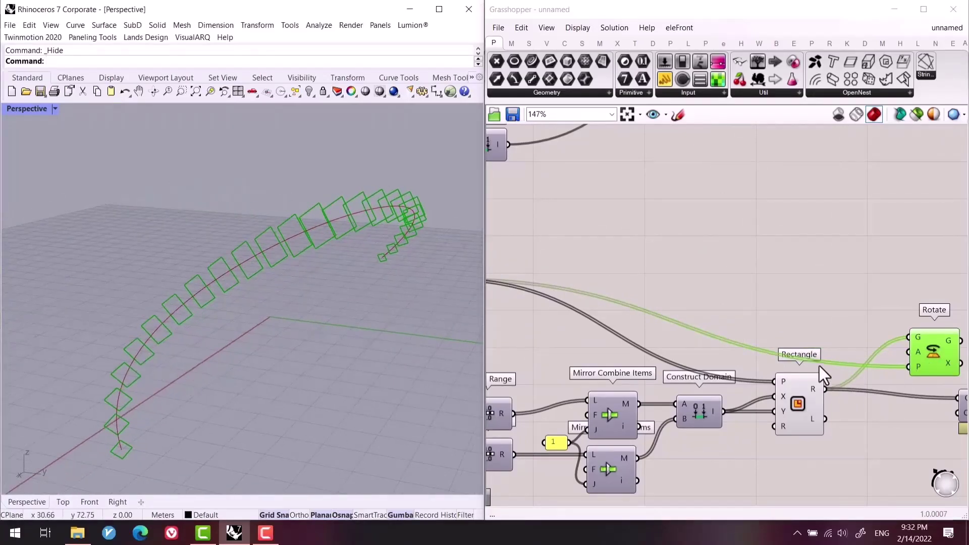
# Set the Rotate component's angle input A to Degrees.
pyautogui.moveTo(819, 365); pyautogui.dragTo(820, 311, button='right')
pyautogui.scroll(3, 812, 303)
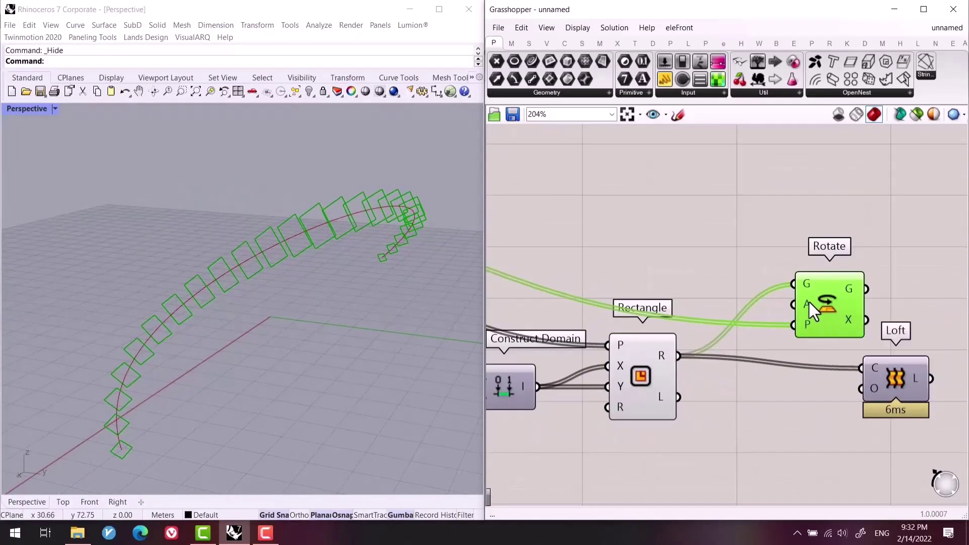
pyautogui.scroll(2, 810, 318)
pyautogui.rightClick(783, 274)
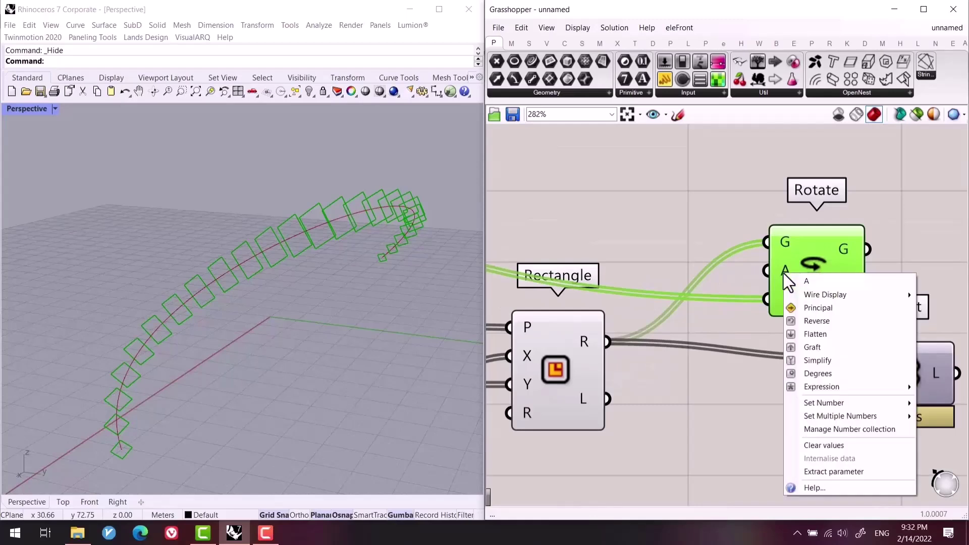
pyautogui.click(819, 373)
# Try driving the Rotate angle with a slider created at 24.3, vary its value, and delete the slider.
pyautogui.scroll(-2, 802, 404)
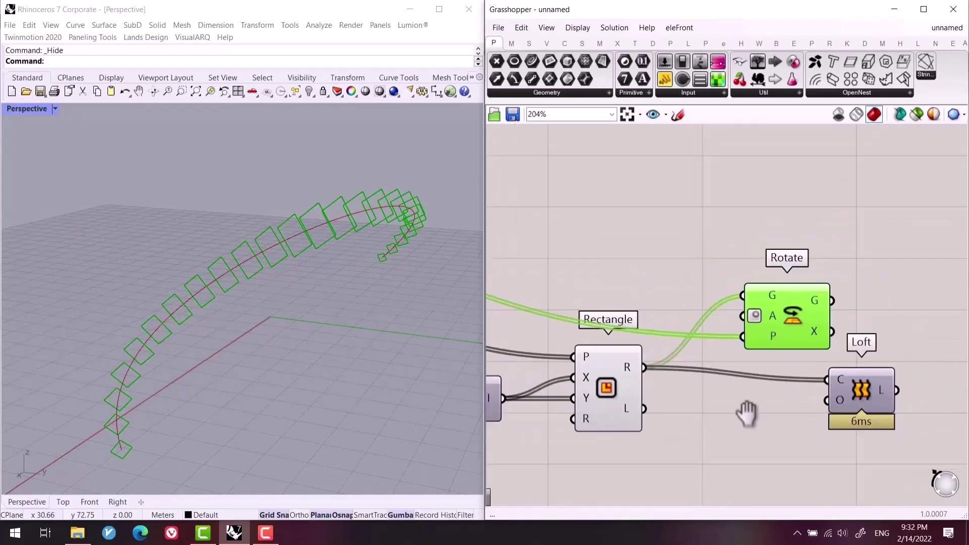
pyautogui.doubleClick(722, 449)
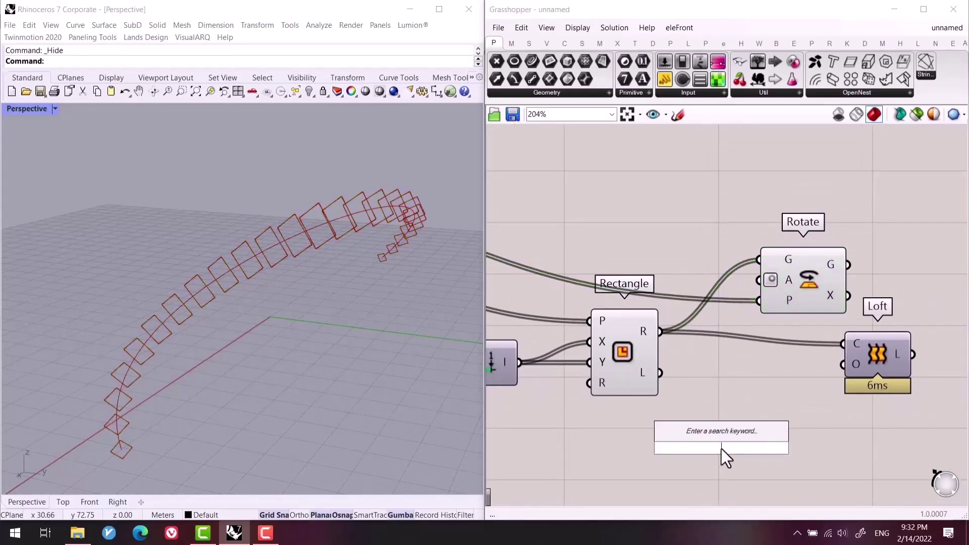
pyautogui.write('24.3')
pyautogui.press('Return')
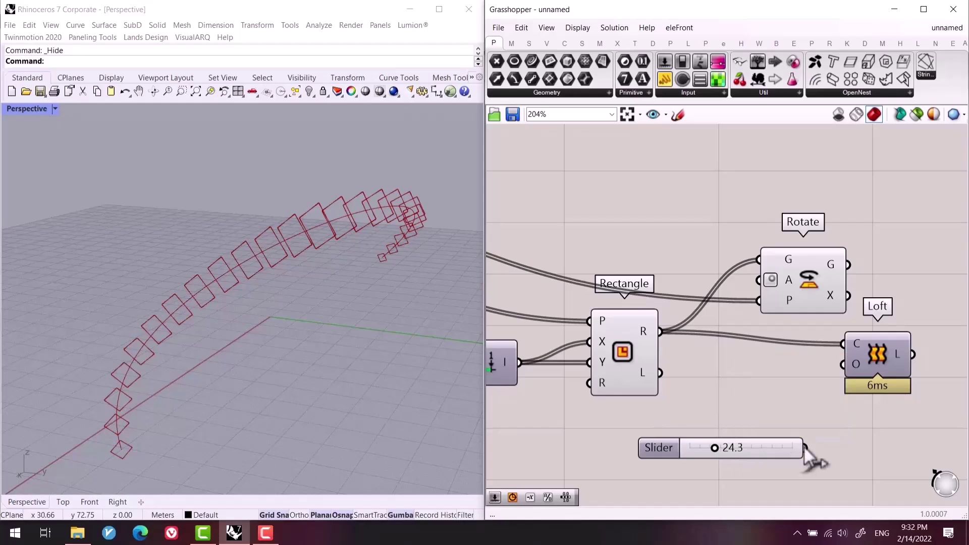
pyautogui.moveTo(804, 448); pyautogui.dragTo(760, 280)
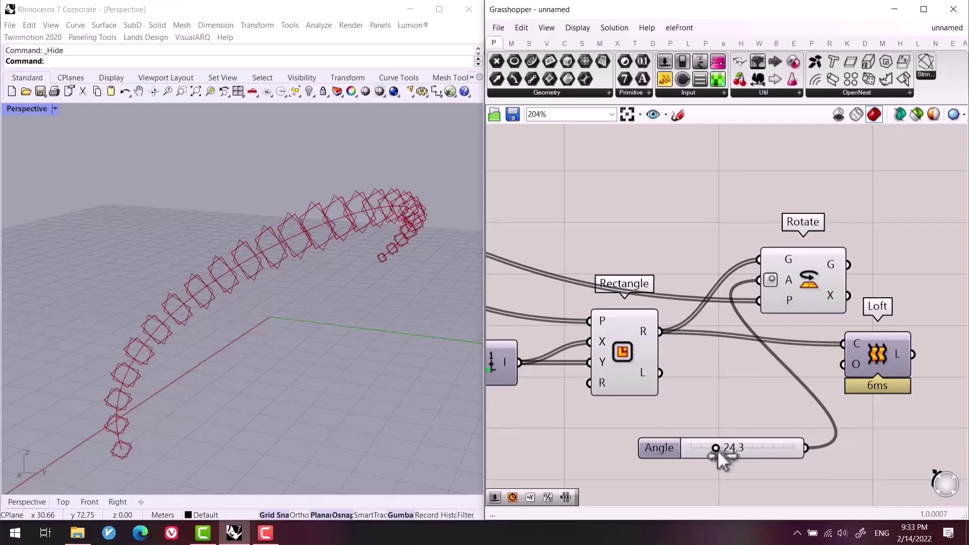
pyautogui.moveTo(717, 449); pyautogui.dragTo(687, 447)
pyautogui.moveTo(772, 482); pyautogui.dragTo(722, 426)
pyautogui.press('Delete')
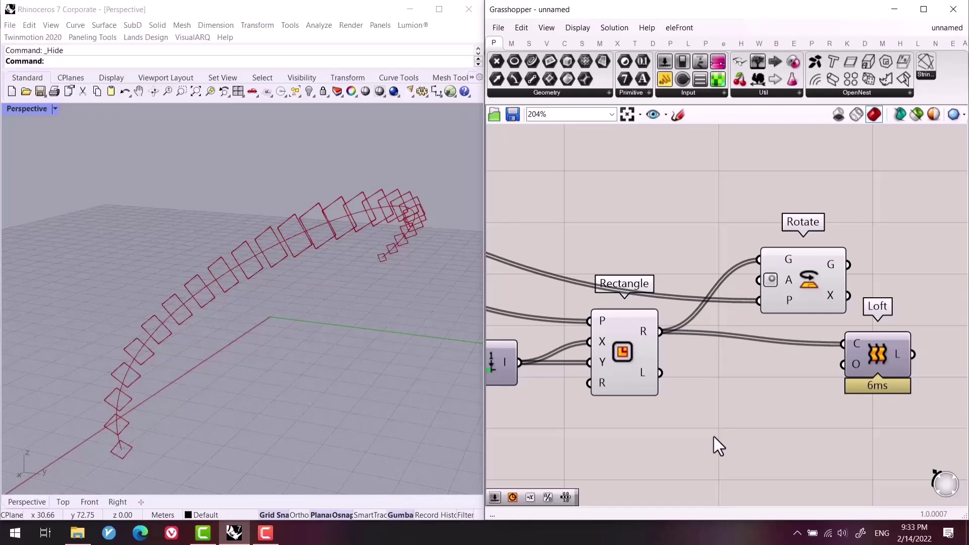
# Add a second Construct Domain component in the free canvas area below the Rectangle component.
pyautogui.moveTo(713, 437); pyautogui.dragTo(731, 383, button='right')
pyautogui.scroll(-3, 691, 396)
pyautogui.doubleClick(732, 383)
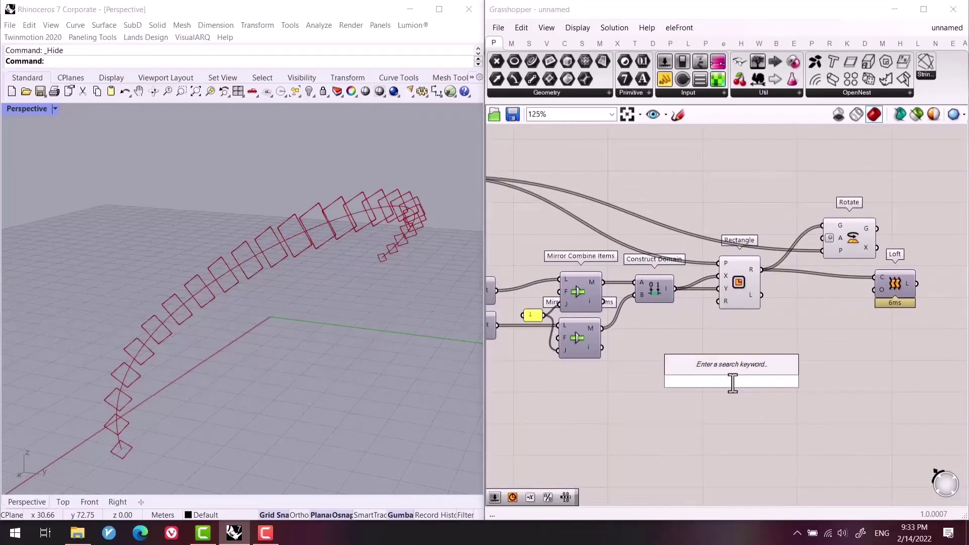
pyautogui.write('co dom')
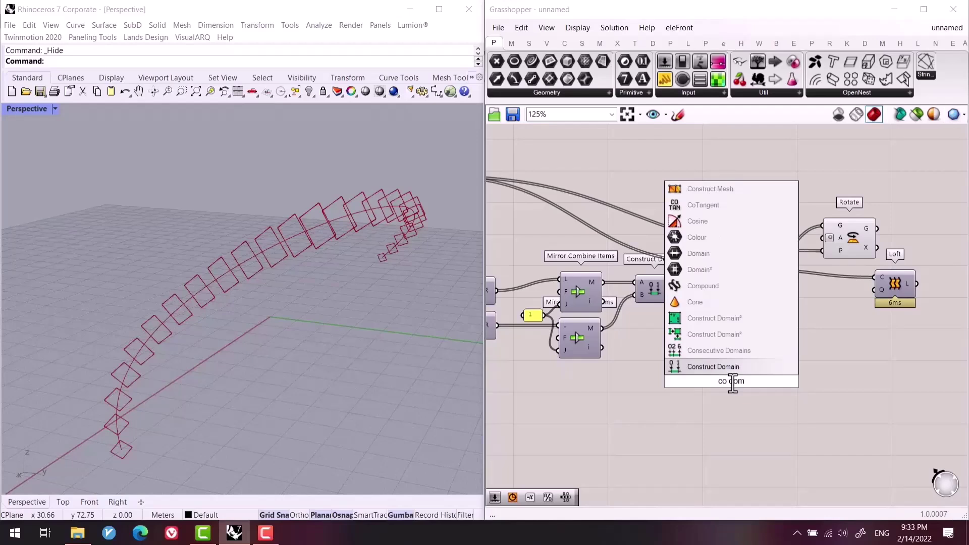
pyautogui.press('Return')
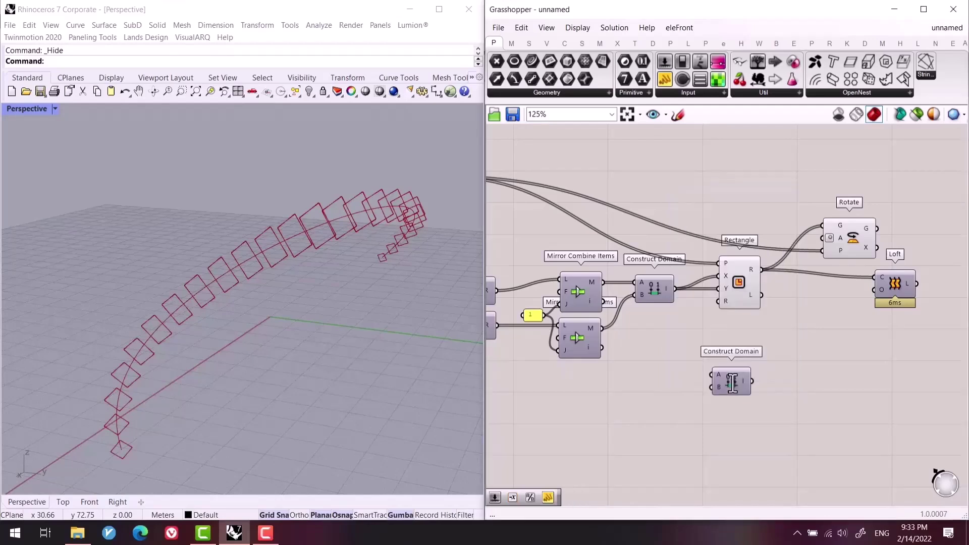
# Create a 0 to 100 slider set to 0 and a duplicate below it set to 90.
pyautogui.doubleClick(616, 388)
pyautogui.write('0')
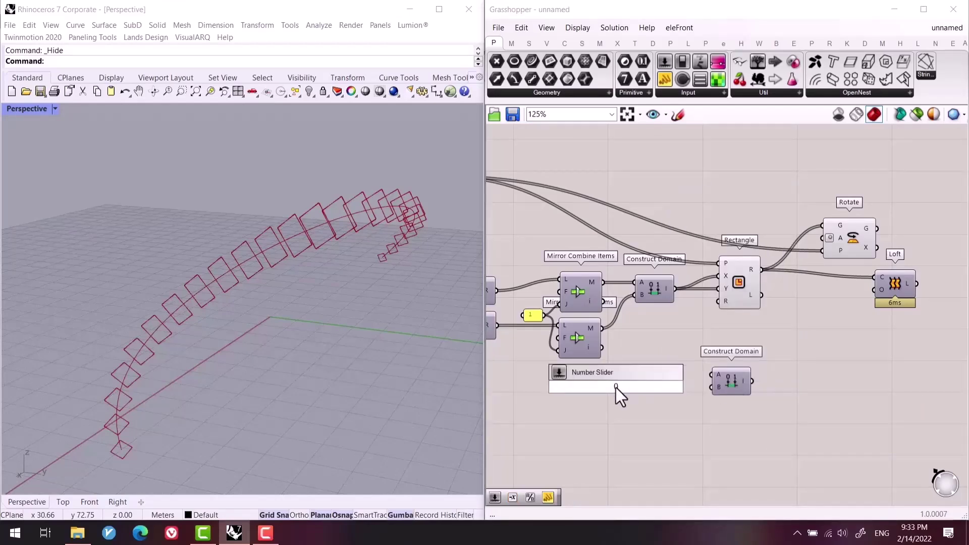
pyautogui.write('<90<100')
pyautogui.press('Return')
pyautogui.scroll(5, 616, 388)
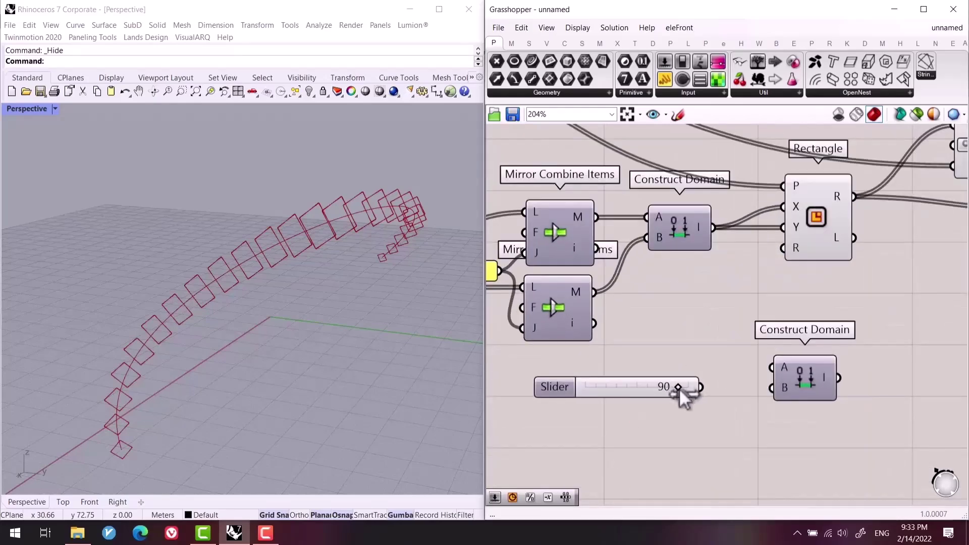
pyautogui.moveTo(682, 392); pyautogui.dragTo(581, 389)
pyautogui.keyDown('alt'); pyautogui.moveTo(663, 415); pyautogui.dragTo(703, 404); pyautogui.keyUp('alt')
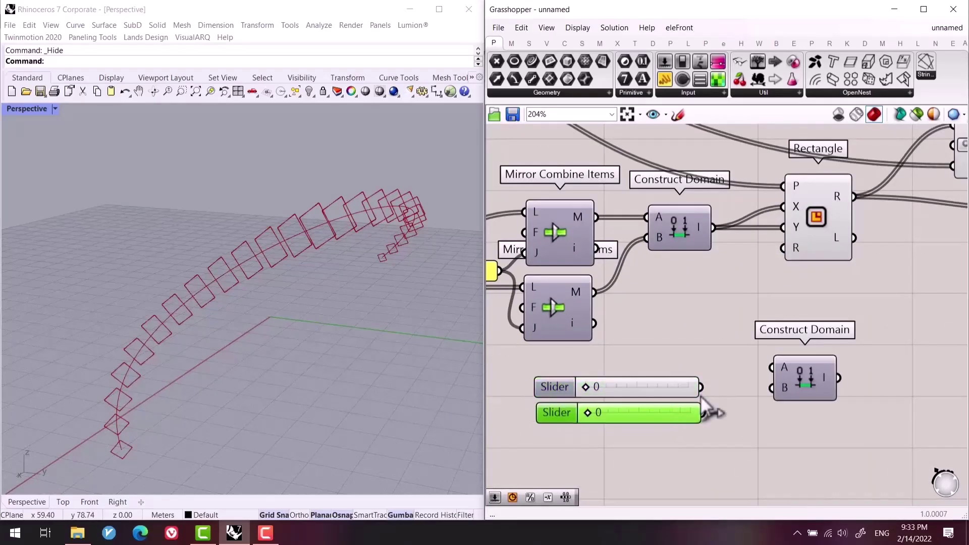
pyautogui.moveTo(586, 413); pyautogui.dragTo(680, 425)
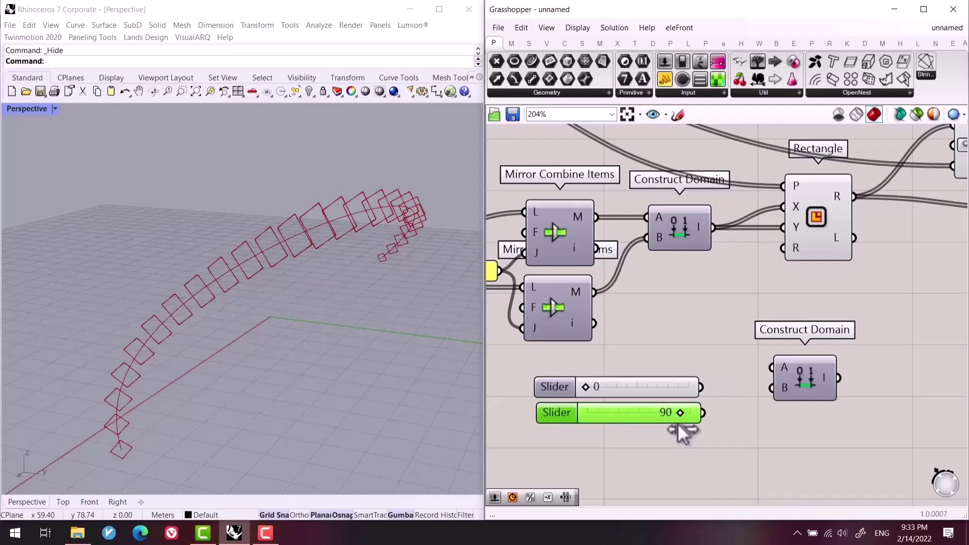
# Connect the 0 slider to the new Construct Domain's A input and the 90 slider to B, and align the component with them.
pyautogui.moveTo(700, 385); pyautogui.dragTo(771, 388)
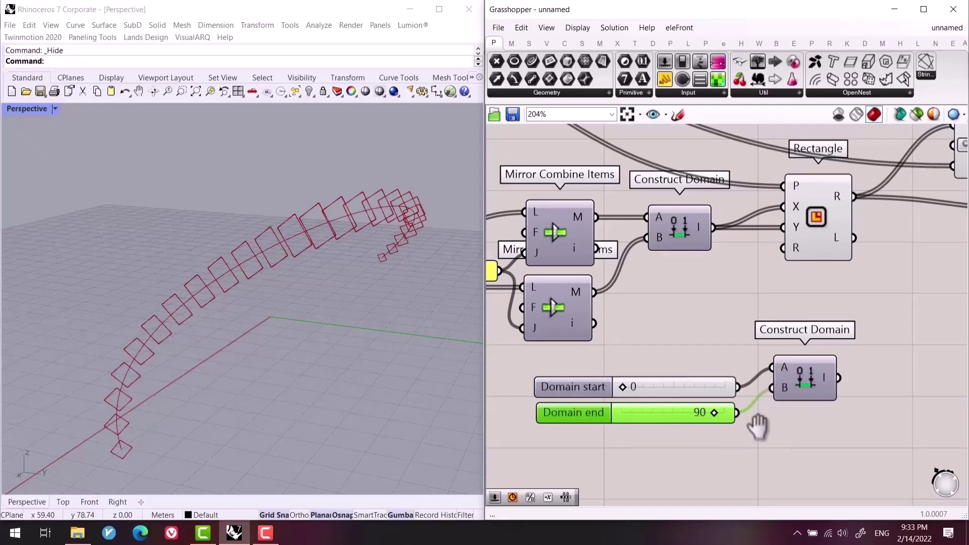
pyautogui.moveTo(757, 426); pyautogui.dragTo(661, 415, button='right')
pyautogui.click(690, 389)
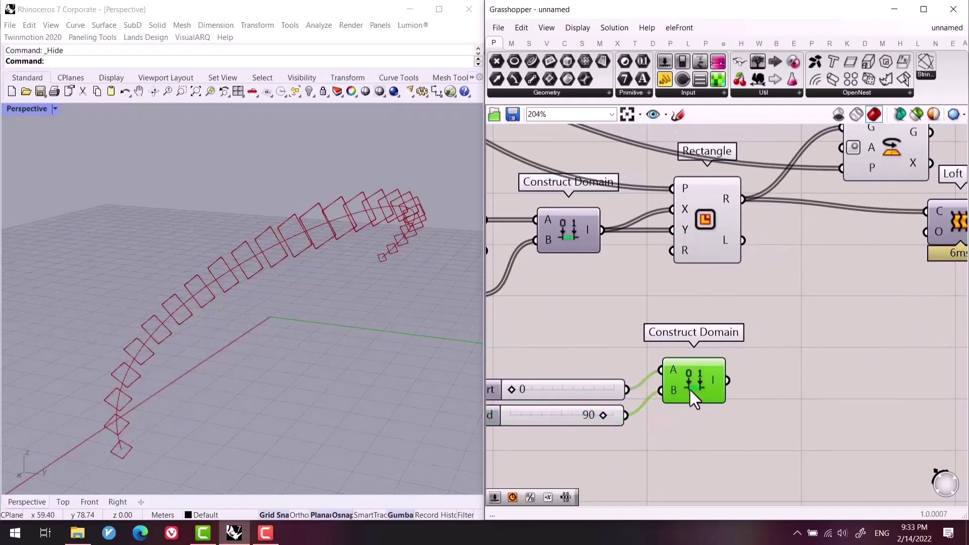
pyautogui.moveTo(690, 390); pyautogui.dragTo(680, 408)
pyautogui.click(750, 413)
pyautogui.moveTo(780, 428); pyautogui.dragTo(711, 434, button='right')
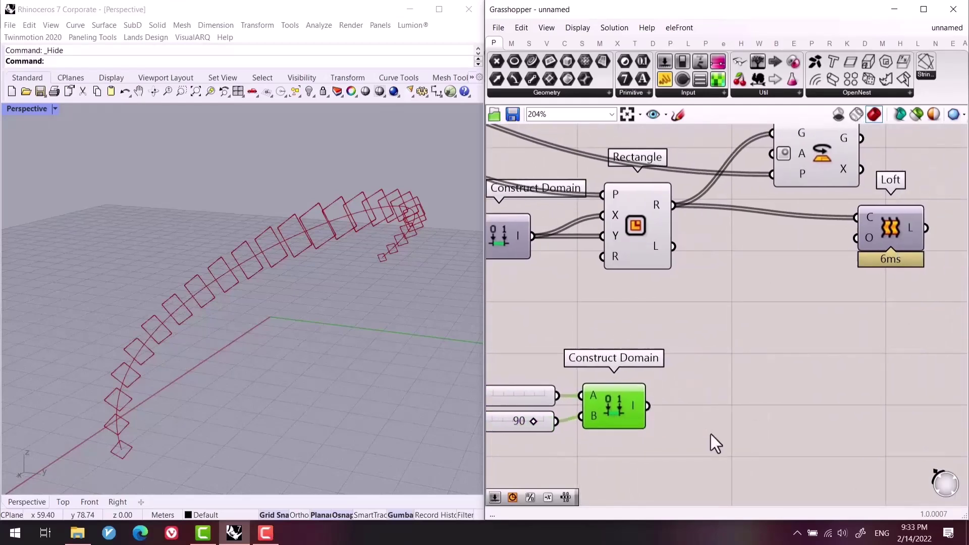
# Add a Range component beside the new Construct Domain and connect the domain's I output to its D input.
pyautogui.doubleClick(725, 413)
pyautogui.write('range')
pyautogui.press('Return')
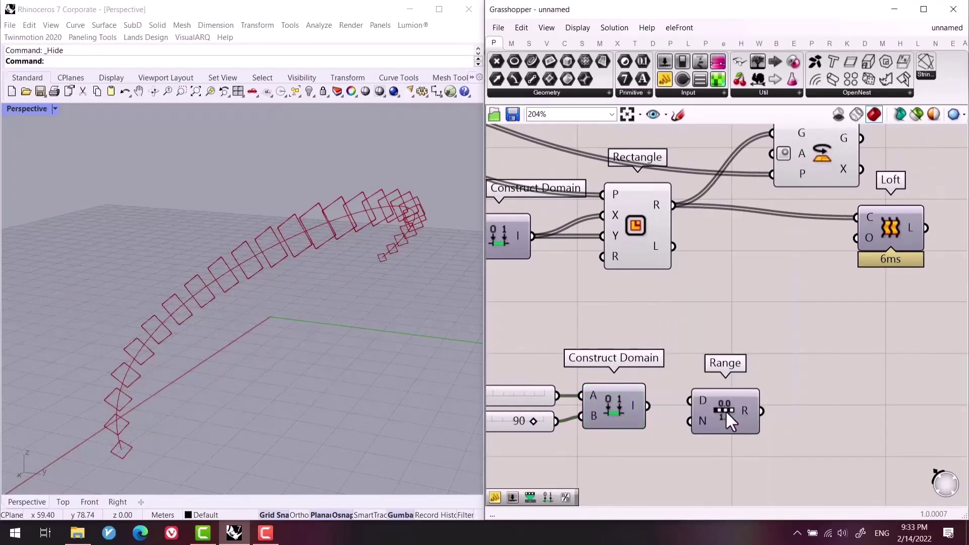
pyautogui.moveTo(648, 405); pyautogui.dragTo(696, 402)
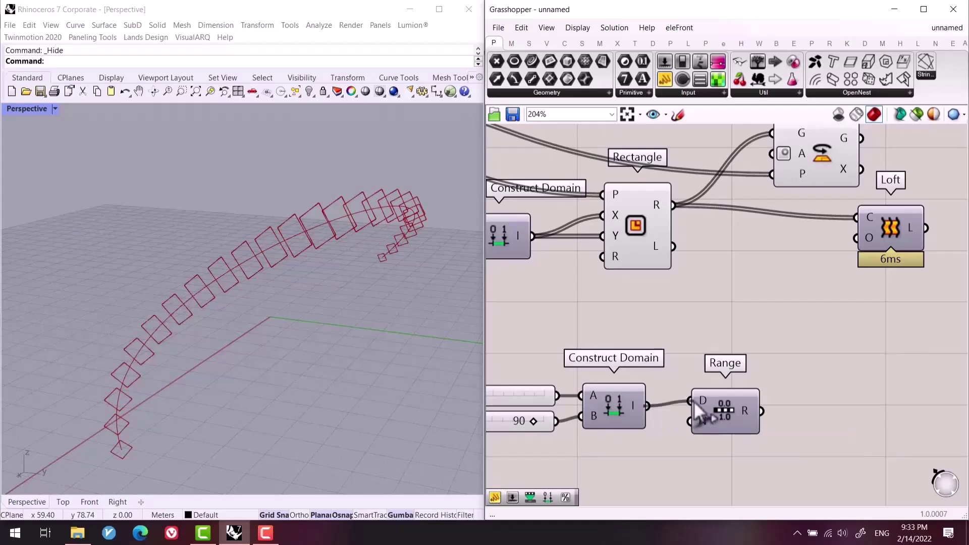
pyautogui.click(719, 413)
pyautogui.click(707, 354)
# Connect the upper Division's R output to the N inputs of the lower and new Range components, deleting the duplicate lower Division.
pyautogui.scroll(-5, 707, 354)
pyautogui.moveTo(876, 371); pyautogui.dragTo(584, 218, button='right')
pyautogui.scroll(1, 690, 335)
pyautogui.scroll(3, 648, 362)
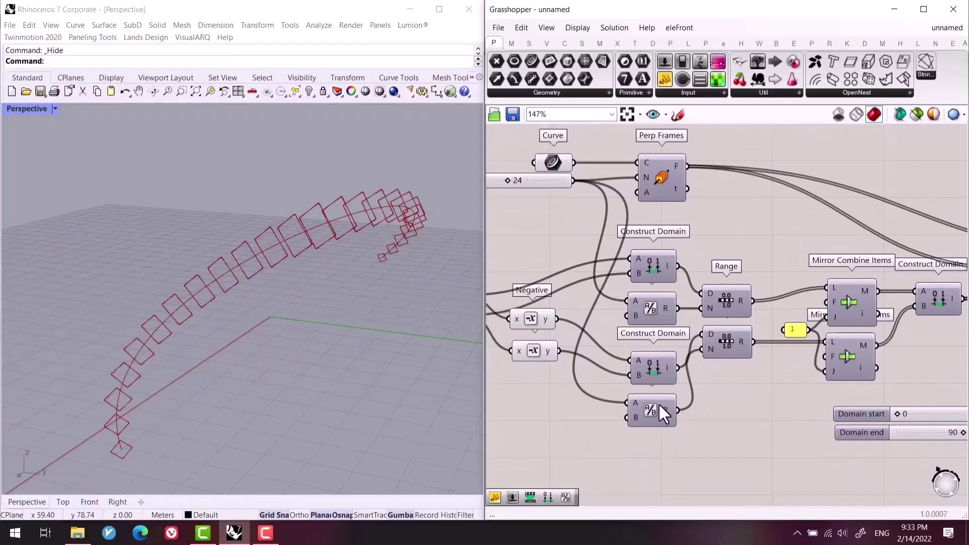
pyautogui.moveTo(658, 403); pyautogui.dragTo(676, 408, button='right')
pyautogui.moveTo(675, 409); pyautogui.dragTo(668, 433)
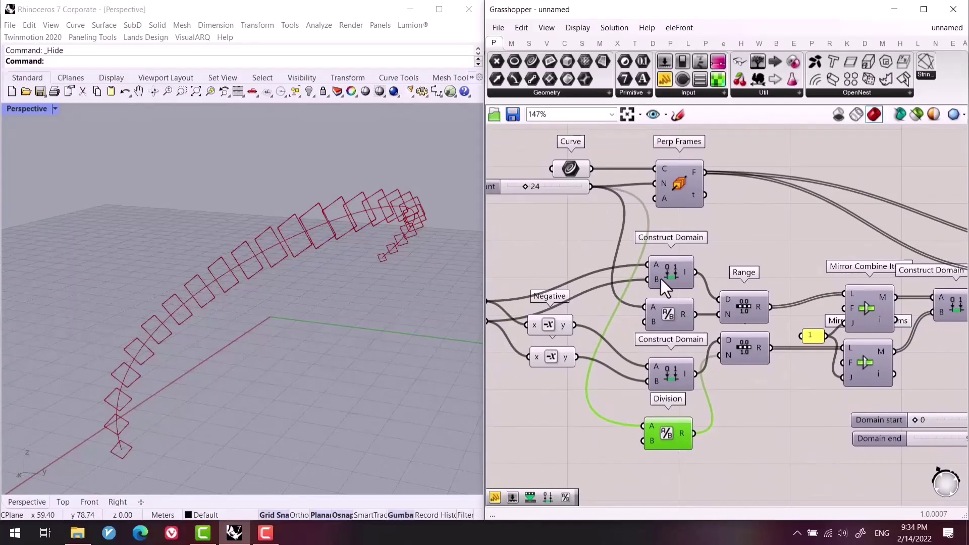
pyautogui.moveTo(695, 313); pyautogui.dragTo(720, 356)
pyautogui.press('Delete')
pyautogui.scroll(-2, 717, 407)
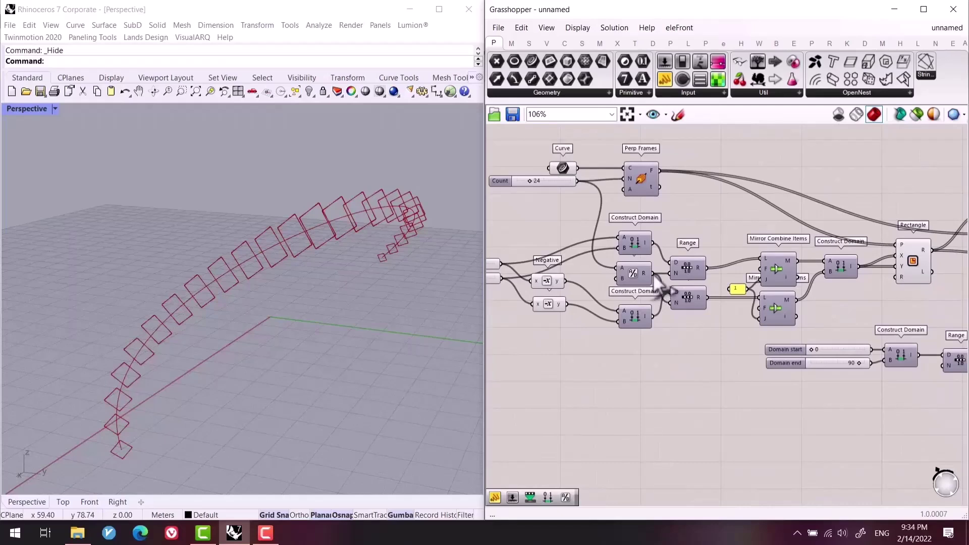
pyautogui.moveTo(651, 273); pyautogui.dragTo(897, 310)
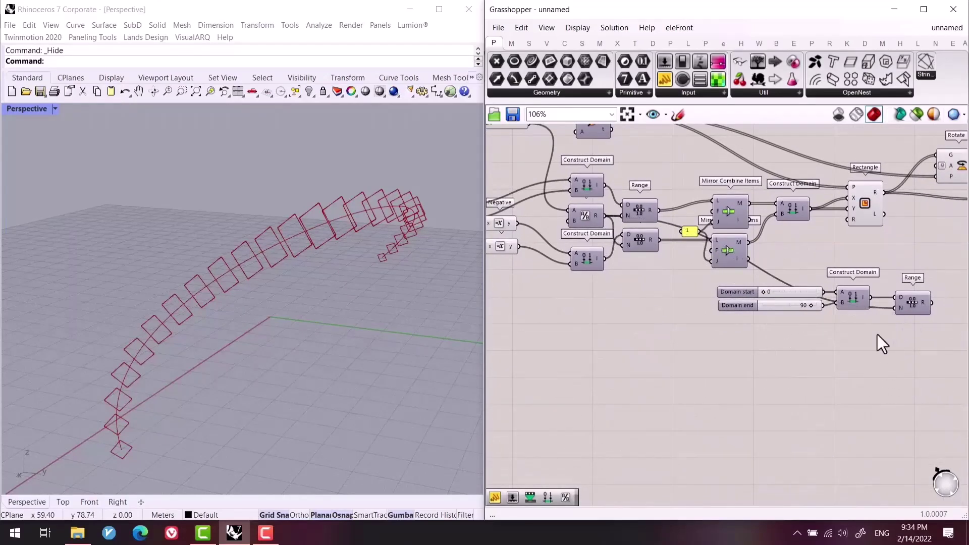
# Check the new Range's values through to the end of the list in a temporary Panel, and delete the panel.
pyautogui.moveTo(798, 406); pyautogui.dragTo(627, 443, button='right')
pyautogui.scroll(3, 671, 379)
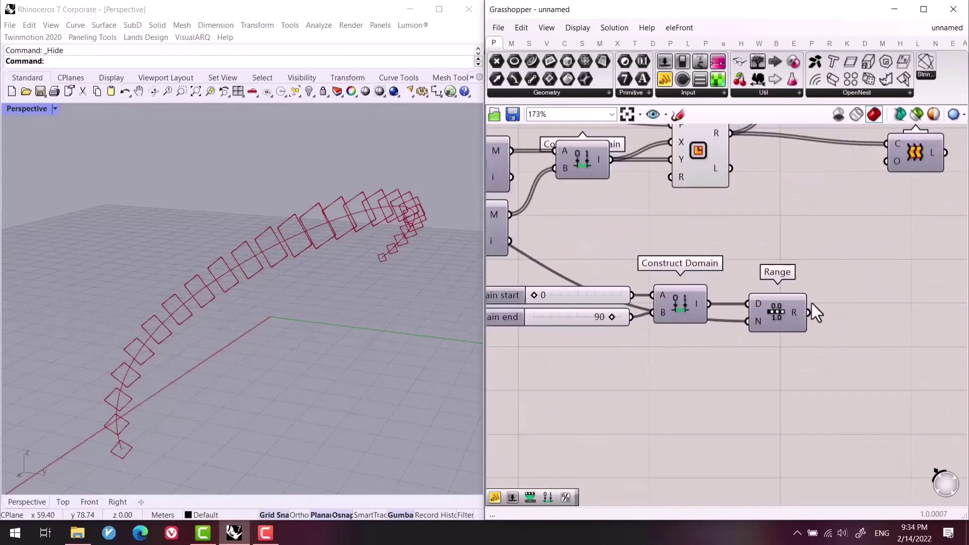
pyautogui.doubleClick(852, 314)
pyautogui.write('panel')
pyautogui.press('Return')
pyautogui.moveTo(851, 314); pyautogui.dragTo(706, 313, button='right')
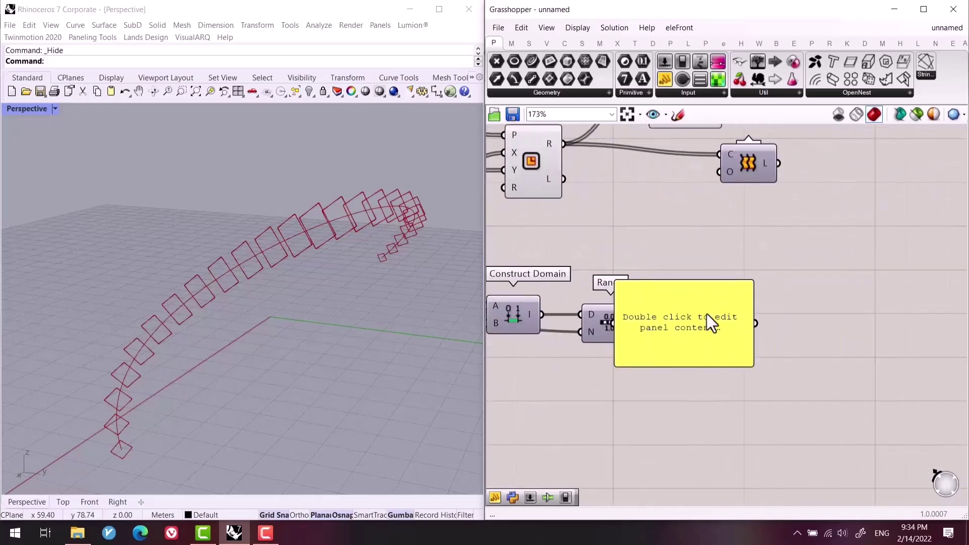
pyautogui.moveTo(707, 314); pyautogui.dragTo(752, 314)
pyautogui.moveTo(643, 322); pyautogui.dragTo(659, 325)
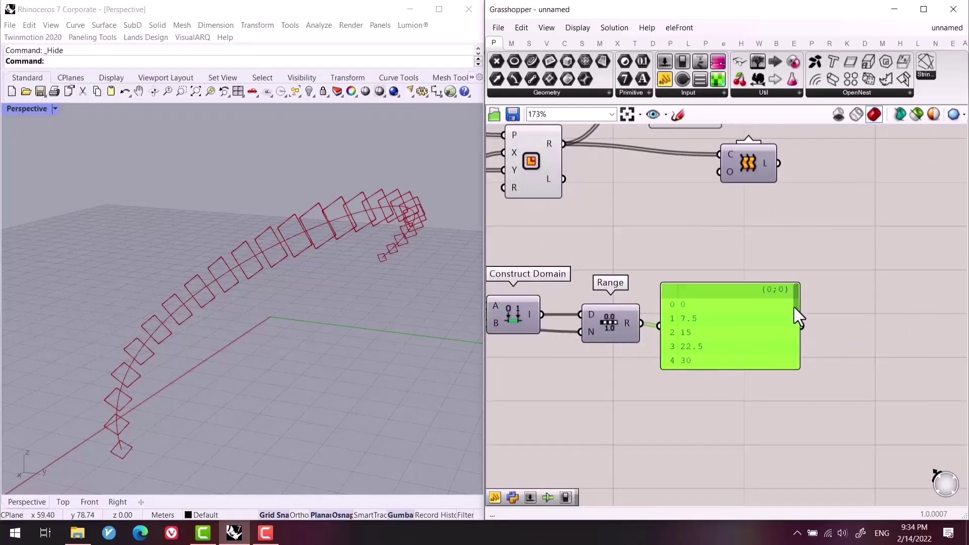
pyautogui.moveTo(795, 306); pyautogui.dragTo(794, 361)
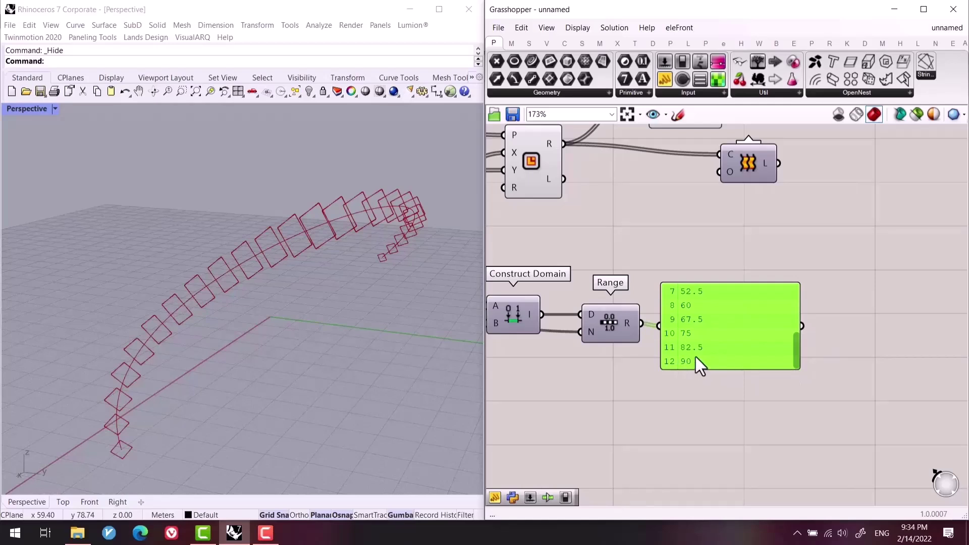
pyautogui.press('Delete')
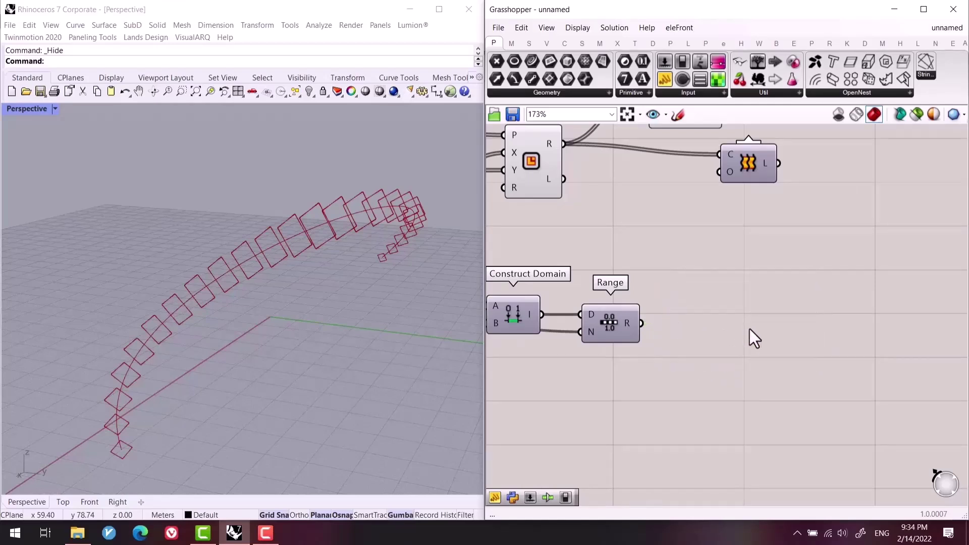
pyautogui.moveTo(749, 329); pyautogui.dragTo(700, 374, button='right')
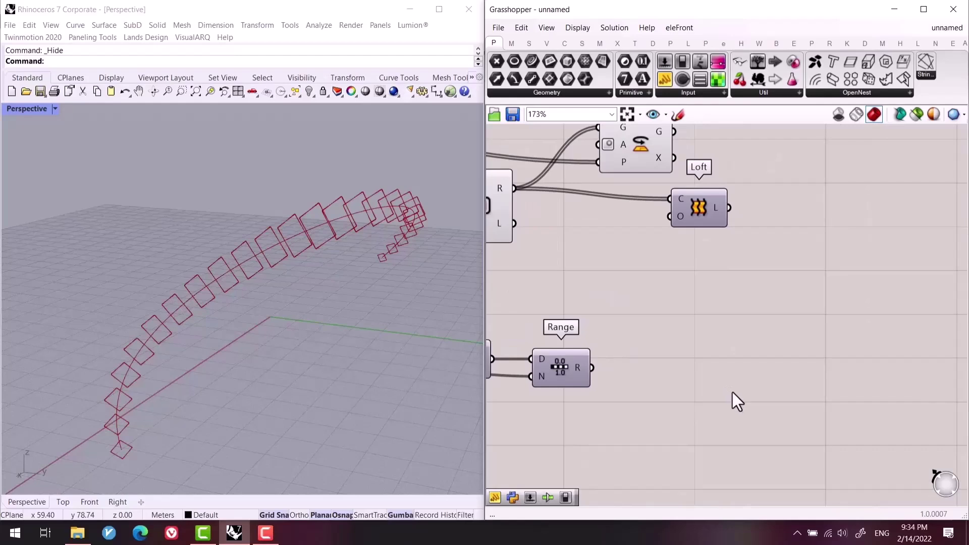
pyautogui.doubleClick(731, 392)
pyautogui.write('mi')
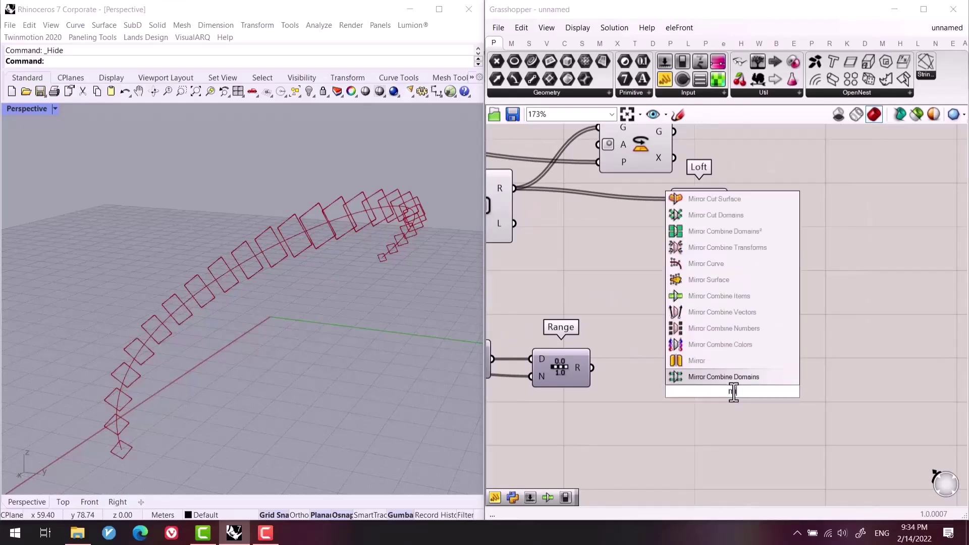
pyautogui.press('Return')
pyautogui.hotkey('ctrl', 'z')
# Add a Mirror Combine Items component next to the new Range and connect the Range's R output to its L input.
pyautogui.doubleClick(727, 315)
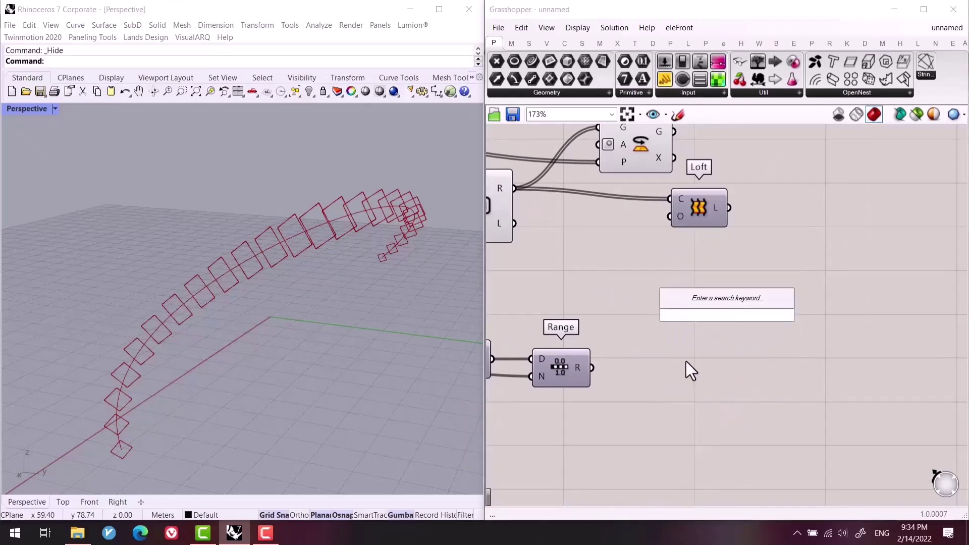
pyautogui.write('mirr')
pyautogui.click(742, 199)
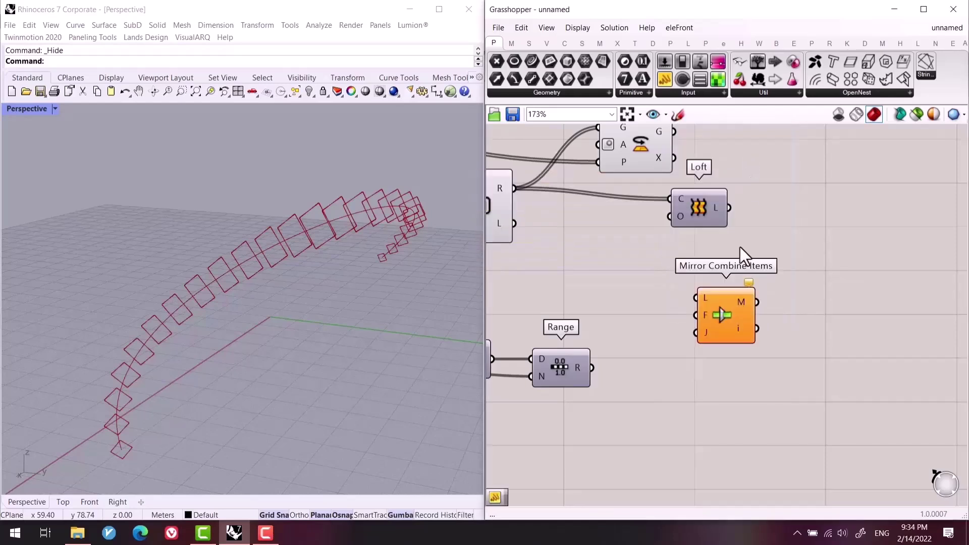
pyautogui.moveTo(736, 328); pyautogui.dragTo(714, 406)
pyautogui.moveTo(656, 367); pyautogui.dragTo(671, 373)
pyautogui.doubleClick(737, 375)
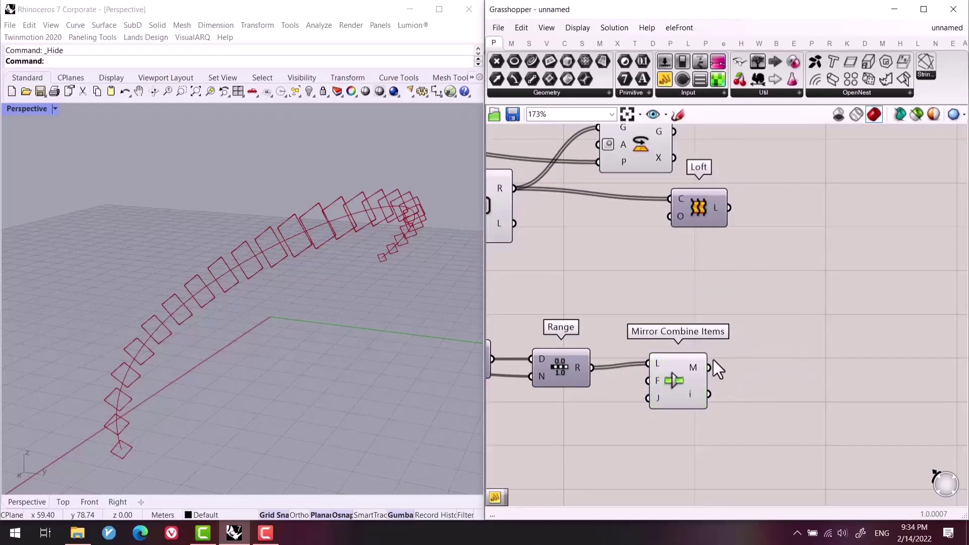
# Invert the J input of the new Mirror Combine Items and align the component with the Range.
pyautogui.moveTo(695, 364)
pyautogui.rightClick(653, 398)
pyautogui.click(680, 411)
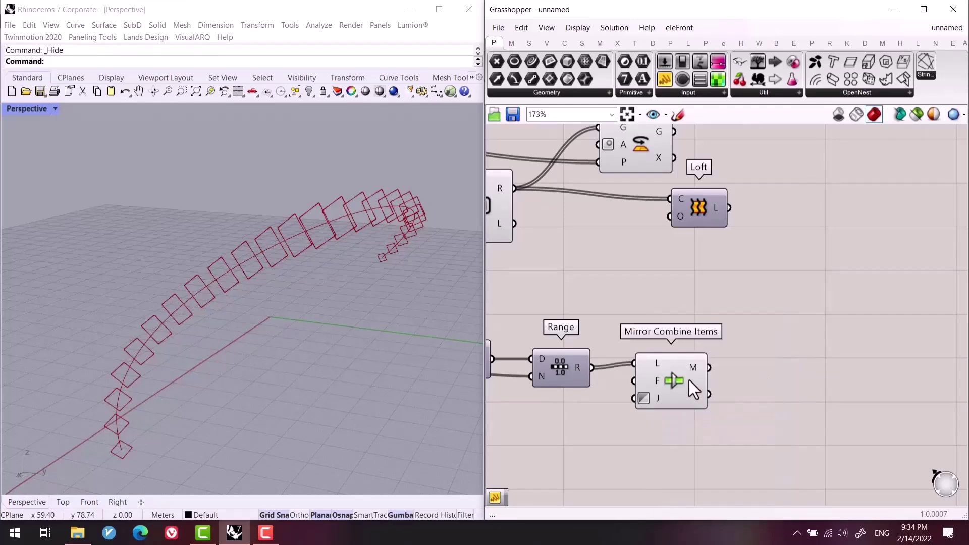
pyautogui.moveTo(688, 380); pyautogui.dragTo(682, 382)
pyautogui.click(735, 336)
# Connect the new Mirror Combine Items' M output to the Rotate component's A input to rotate the rectangles progressively.
pyautogui.moveTo(735, 336); pyautogui.dragTo(744, 376, button='right')
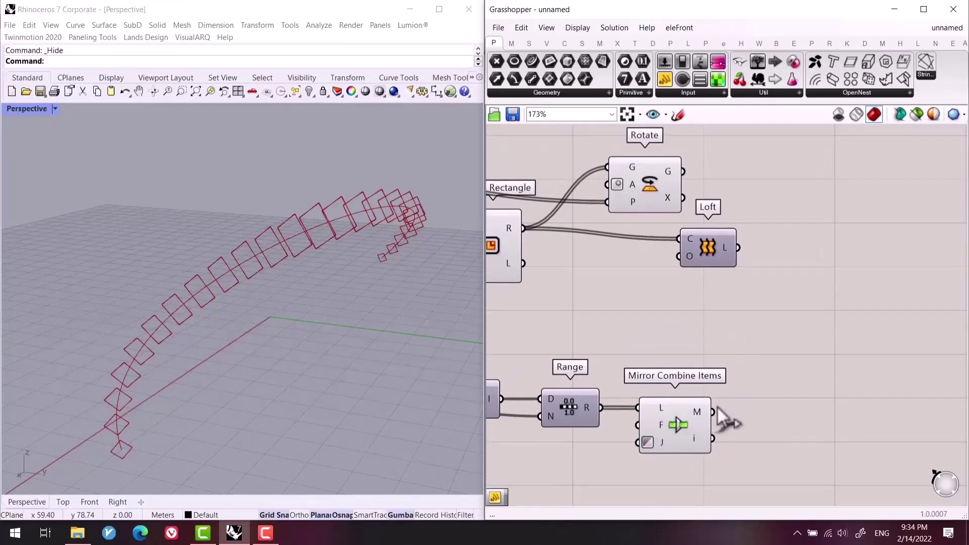
pyautogui.moveTo(713, 412); pyautogui.dragTo(607, 184)
pyautogui.moveTo(243, 352); pyautogui.dragTo(331, 329, button='right')
# Turn off the preview of the Rectangle component to leave only the rotated rectangles in the viewport.
pyautogui.moveTo(661, 261); pyautogui.dragTo(823, 309, button='right')
pyautogui.click(661, 299)
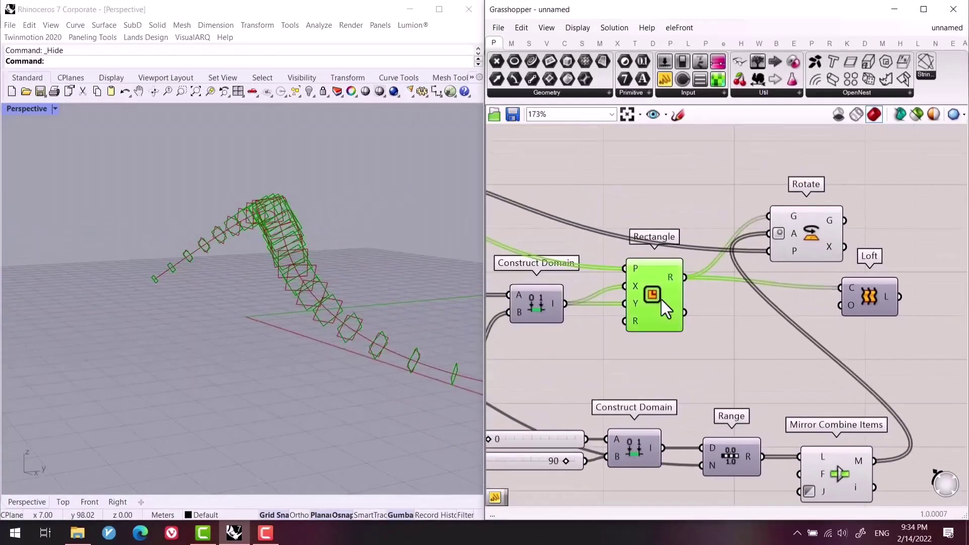
pyautogui.middleClick(662, 296)
pyautogui.click(704, 253)
pyautogui.moveTo(293, 364); pyautogui.dragTo(341, 382, button='right')
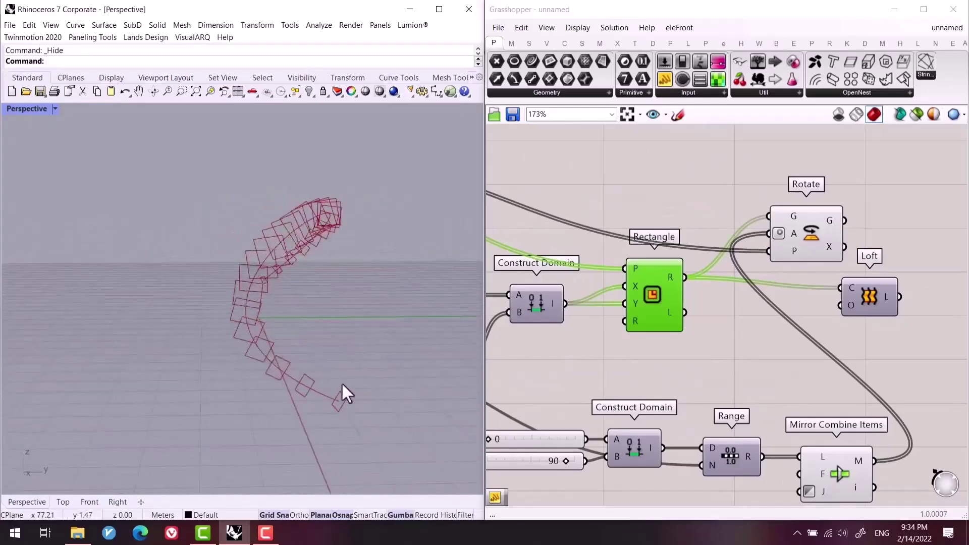
# Raise the Domain end slider's maximum to several hundred to allow larger rotation angles.
pyautogui.moveTo(550, 457); pyautogui.dragTo(719, 405, button='right')
pyautogui.doubleClick(613, 411)
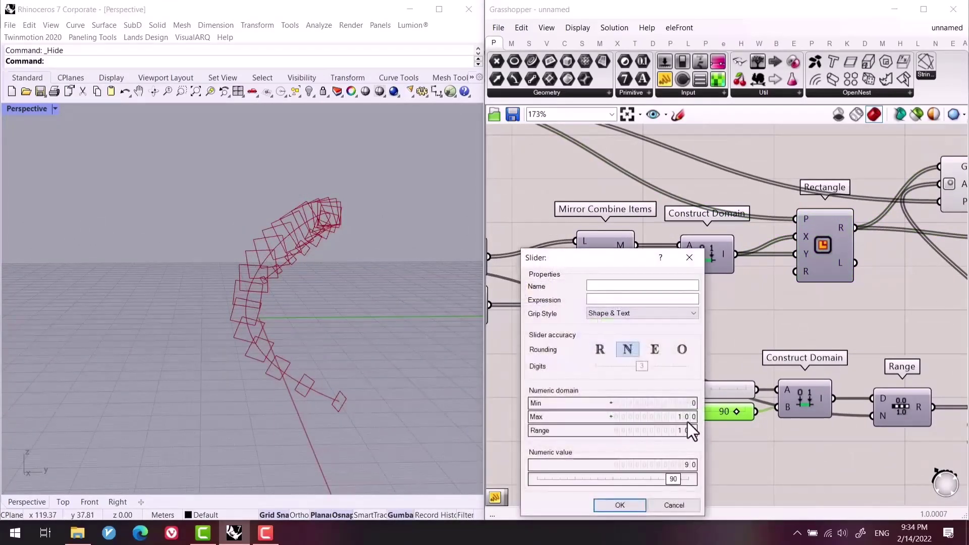
pyautogui.scroll(6, 677, 418)
pyautogui.click(623, 505)
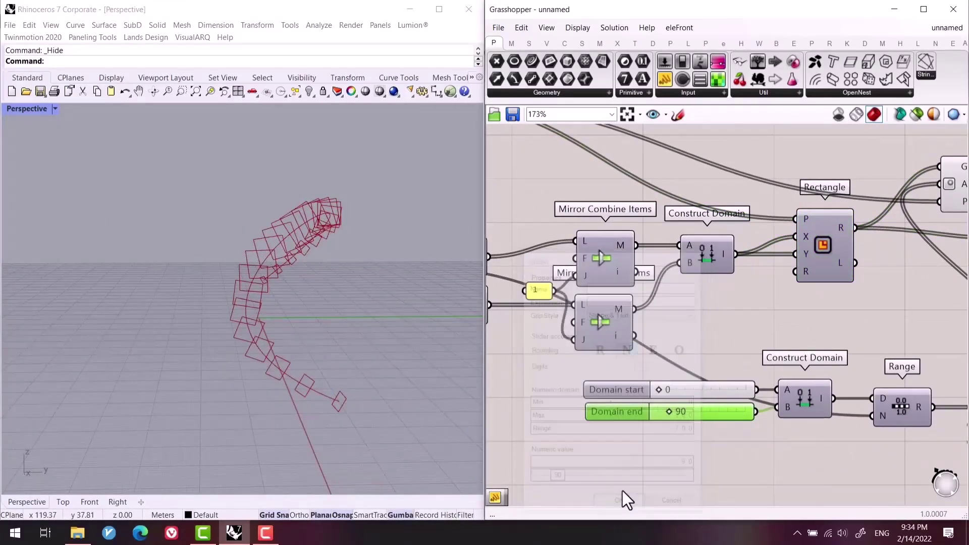
# Move the Loft further along, feed its C input from Rotate's G output instead of the Rectangle, and align Rotate with it.
pyautogui.moveTo(623, 490); pyautogui.dragTo(798, 341, button='right')
pyautogui.click(799, 341)
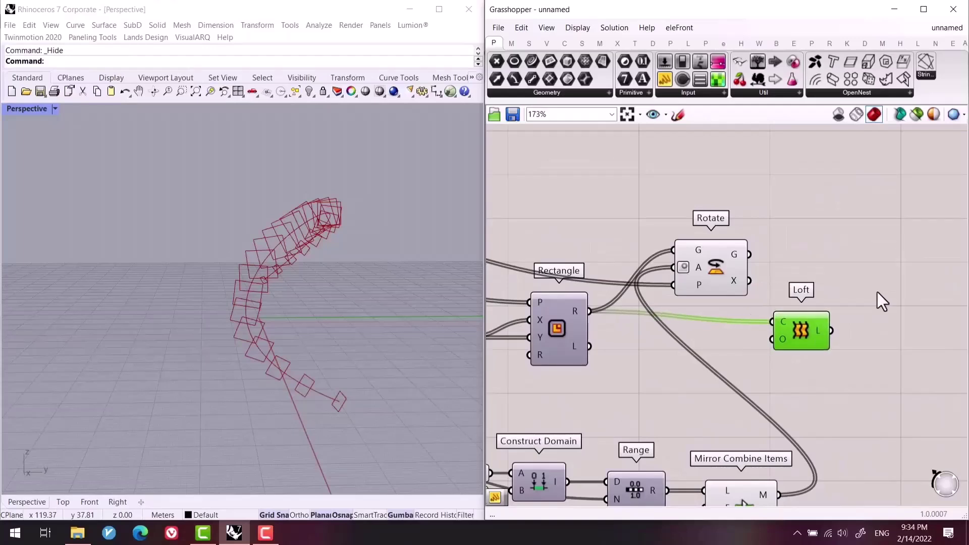
pyautogui.moveTo(881, 301); pyautogui.dragTo(903, 302)
pyautogui.moveTo(750, 254); pyautogui.dragTo(868, 283)
pyautogui.click(704, 256)
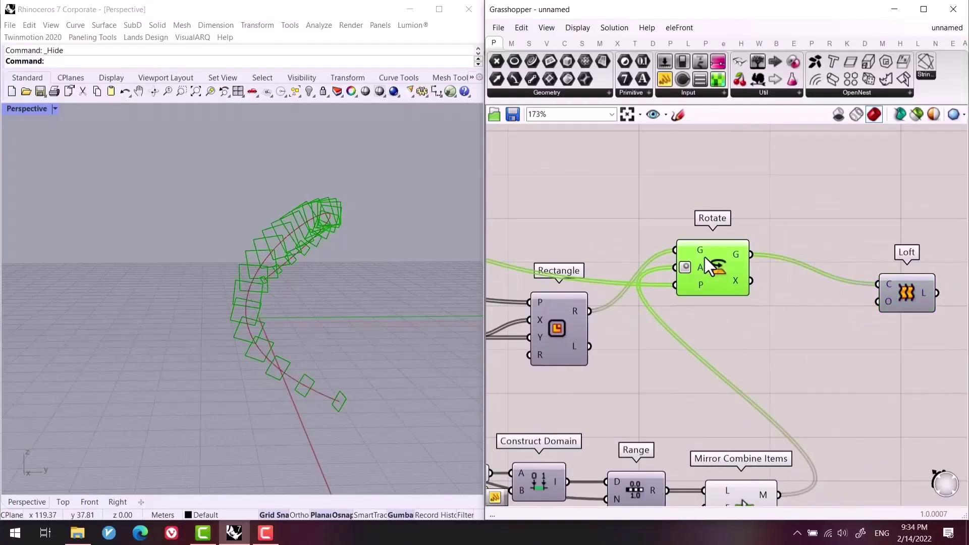
pyautogui.moveTo(704, 257); pyautogui.dragTo(749, 286)
pyautogui.click(918, 293)
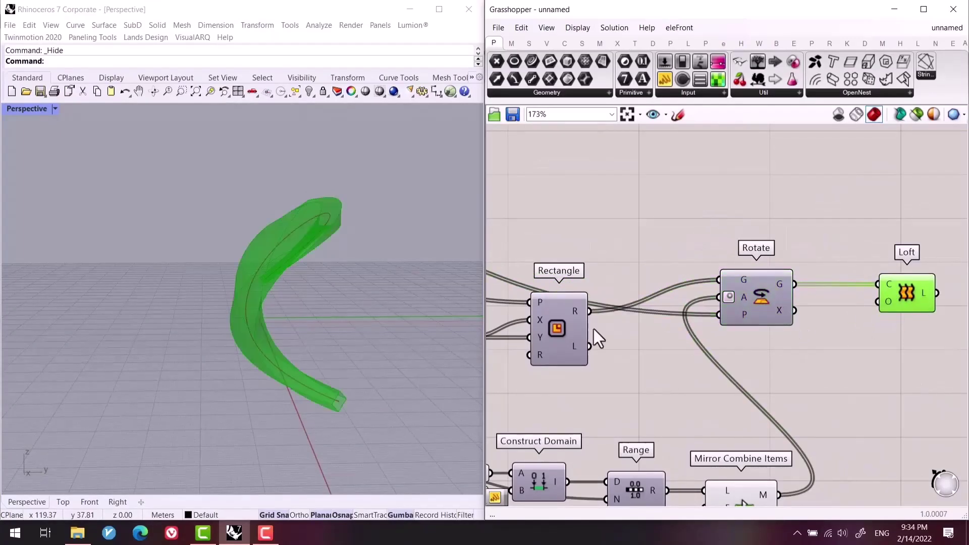
# Add a Custom Preview component, feed its G input from Loft's L output, and turn off the Loft's own preview.
pyautogui.moveTo(383, 338); pyautogui.dragTo(216, 357, button='right')
pyautogui.click(947, 368)
pyautogui.moveTo(858, 374); pyautogui.dragTo(753, 361, button='right')
pyautogui.moveTo(270, 377); pyautogui.dragTo(297, 377, button='right')
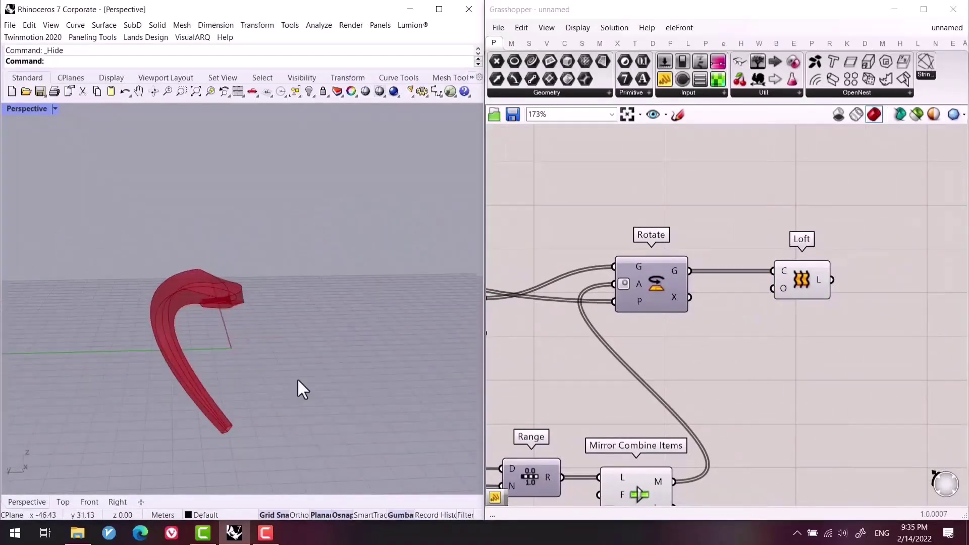
pyautogui.doubleClick(869, 334)
pyautogui.write('cu pre')
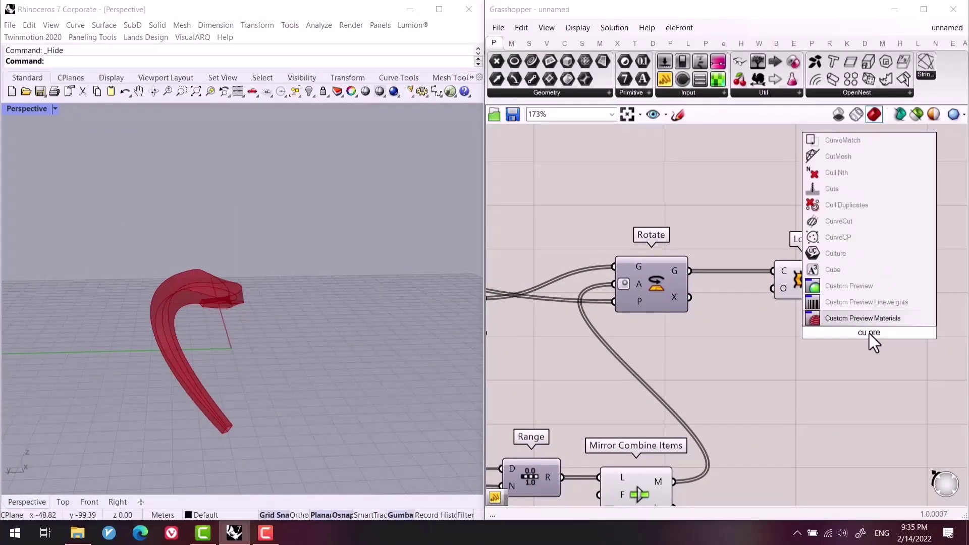
pyautogui.press('Up')
pyautogui.press('Up')
pyautogui.press('Return')
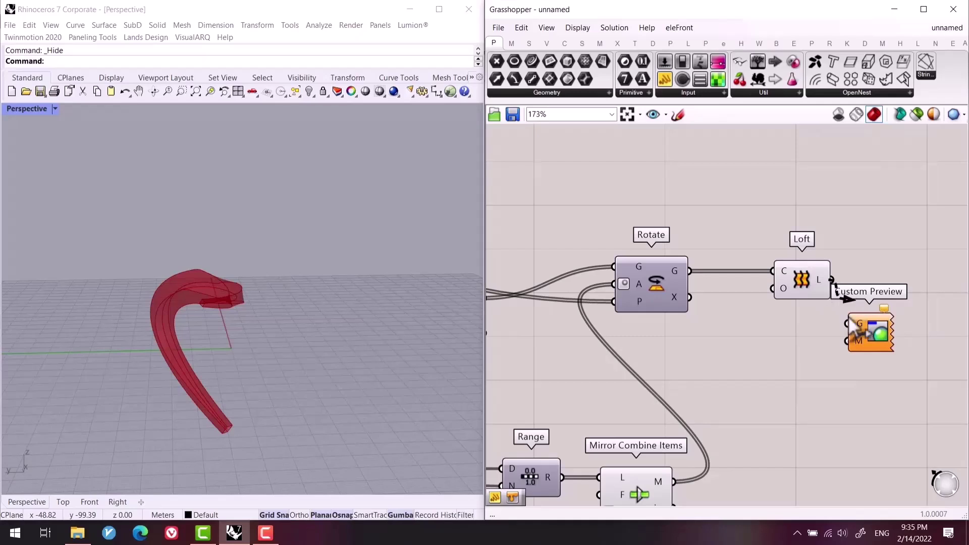
pyautogui.moveTo(848, 316); pyautogui.dragTo(847, 323)
pyautogui.click(809, 275)
pyautogui.click(760, 367)
# Raise the rotation range's Domain end slider to 591 to twist the loft more tightly.
pyautogui.moveTo(237, 391); pyautogui.dragTo(463, 398, button='right')
pyautogui.moveTo(532, 477); pyautogui.dragTo(757, 349, button='right')
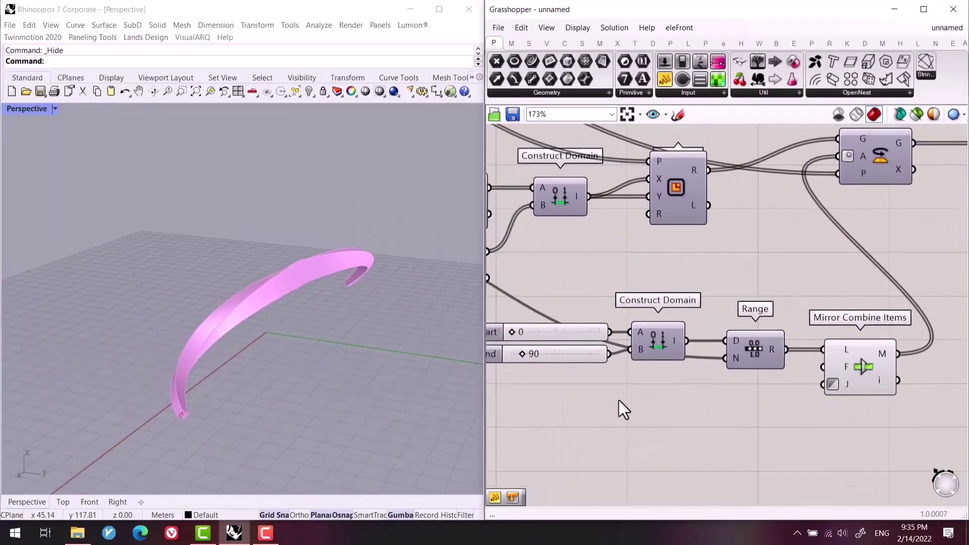
pyautogui.moveTo(618, 400); pyautogui.dragTo(714, 389, button='right')
pyautogui.scroll(2, 619, 335)
pyautogui.moveTo(620, 335); pyautogui.dragTo(703, 335)
pyautogui.moveTo(289, 355)
pyautogui.mouseDown(button='right')
pyautogui.moveTo(21, 335)
pyautogui.moveTo(413, 347)
pyautogui.moveTo(282, 353)
pyautogui.mouseUp(button='right')
pyautogui.scroll(1, 762, 316)
pyautogui.moveTo(695, 337); pyautogui.dragTo(700, 338)
pyautogui.moveTo(325, 357); pyautogui.dragTo(210, 359, button='right')
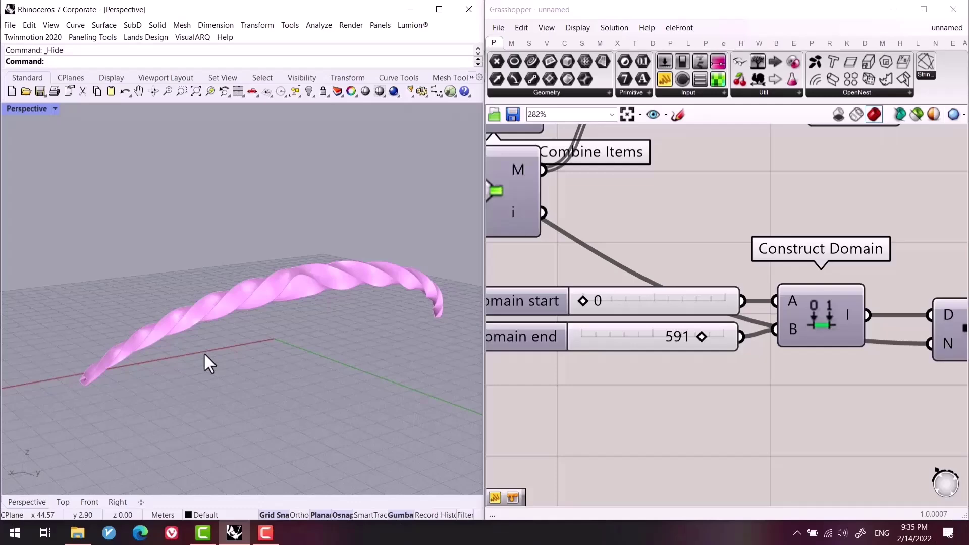
pyautogui.moveTo(282, 348); pyautogui.dragTo(402, 353, button='right')
# Move the Custom Preview component further from the Loft and turn the Loft's own preview back on.
pyautogui.moveTo(898, 336); pyautogui.dragTo(755, 357, button='right')
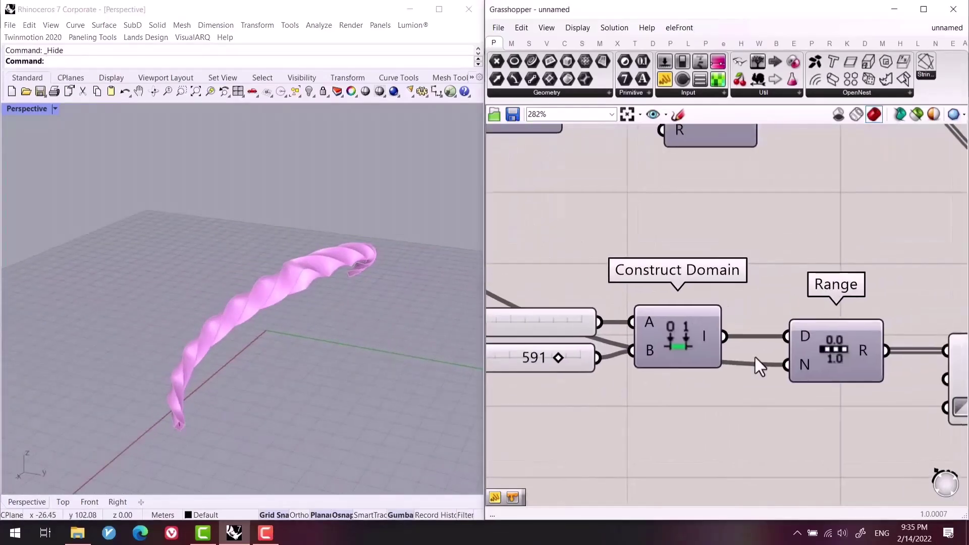
pyautogui.scroll(-2, 754, 357)
pyautogui.moveTo(853, 343); pyautogui.dragTo(652, 391, button='right')
pyautogui.moveTo(898, 232); pyautogui.dragTo(616, 354, button='right')
pyautogui.moveTo(744, 348); pyautogui.dragTo(877, 394)
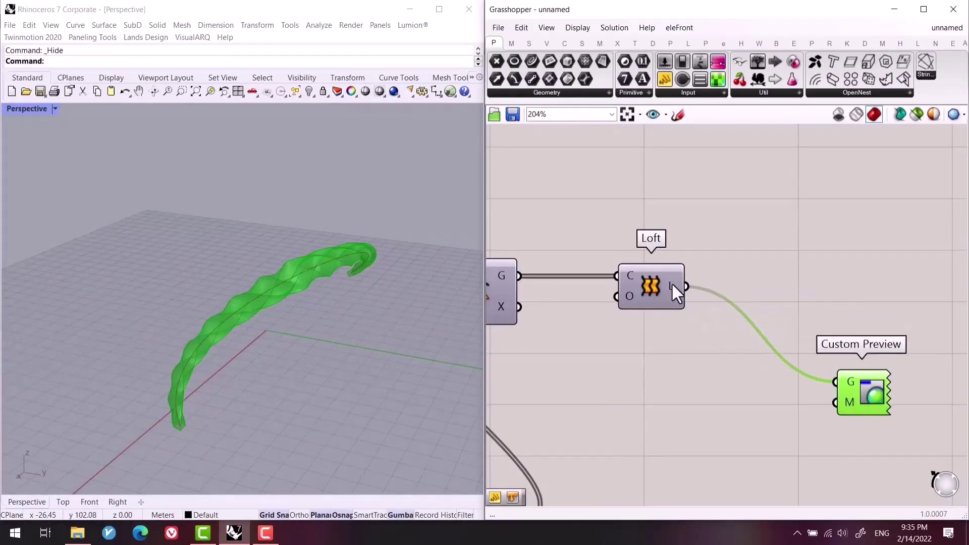
pyautogui.click(659, 283)
pyautogui.middleClick(660, 284)
pyautogui.click(686, 259)
pyautogui.click(688, 253)
# Add a Deconstruct Brep component beside the Loft and connect Loft's L output to its B input.
pyautogui.scroll(2, 244, 308)
pyautogui.moveTo(244, 307); pyautogui.dragTo(270, 307, button='right')
pyautogui.doubleClick(750, 258)
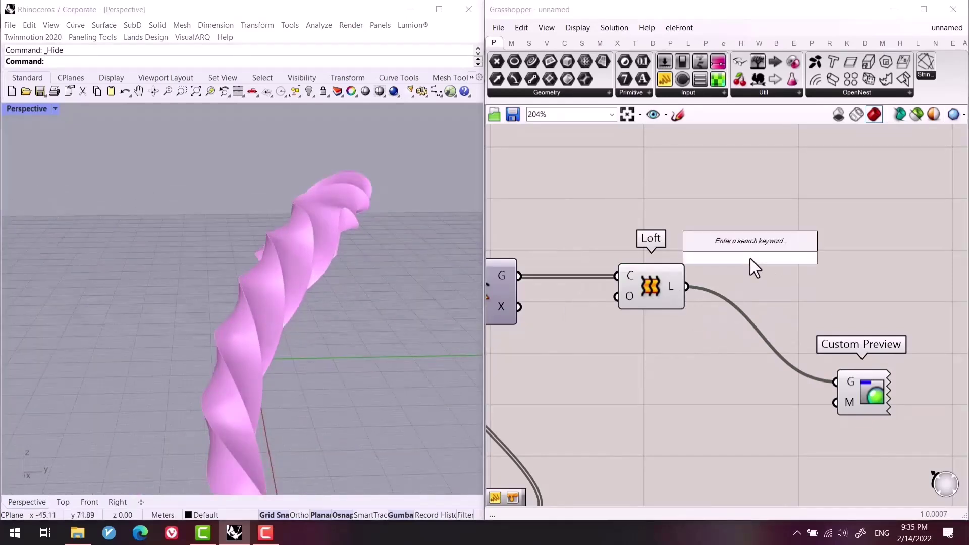
pyautogui.write('dec')
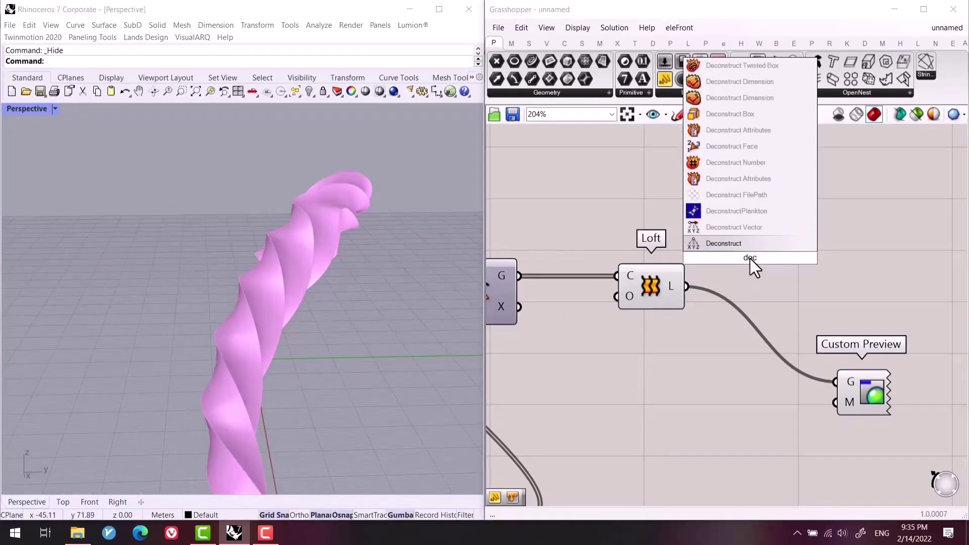
pyautogui.write(' bre')
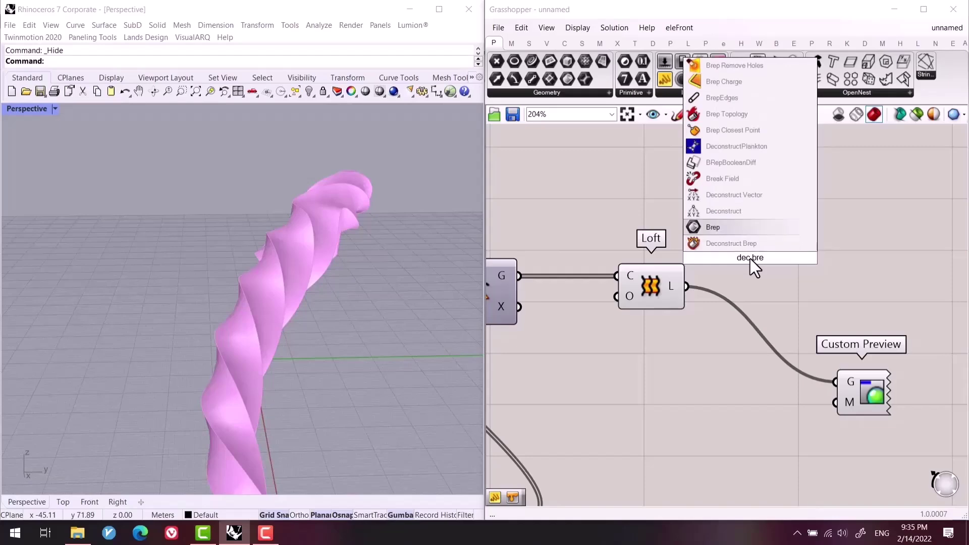
pyautogui.press('Return')
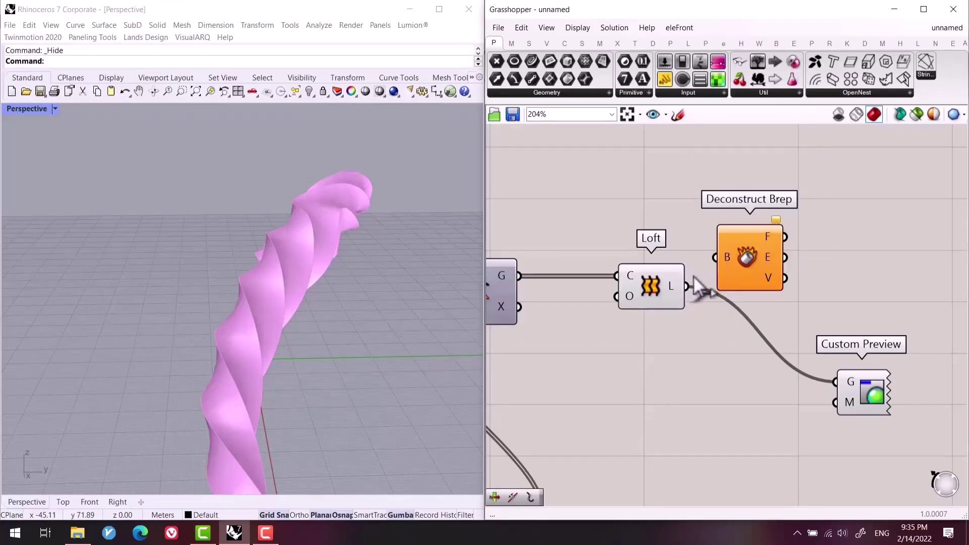
pyautogui.moveTo(686, 286); pyautogui.dragTo(751, 243)
pyautogui.moveTo(299, 340); pyautogui.dragTo(301, 274, button='right')
# Turn off the previews of the Loft and Custom Preview components.
pyautogui.click(656, 281)
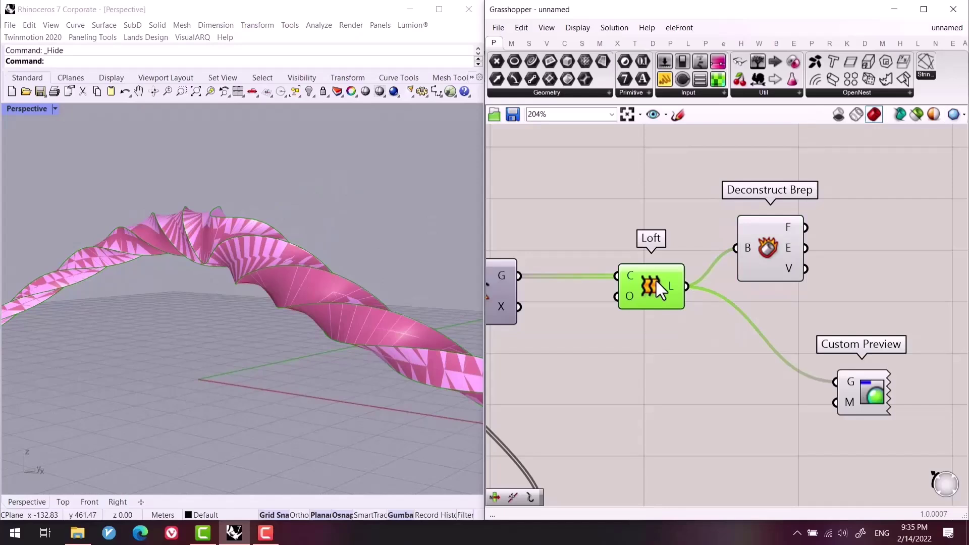
pyautogui.click(688, 335)
pyautogui.click(864, 393)
pyautogui.moveTo(356, 337); pyautogui.dragTo(292, 331, button='right')
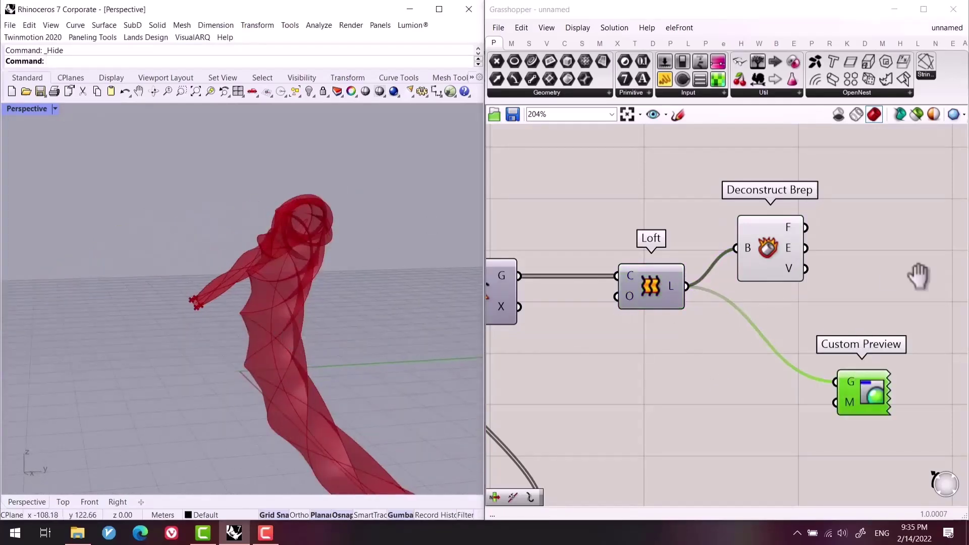
# Add a Quad Panels component and connect Deconstruct Brep's F output to its Srf input.
pyautogui.moveTo(919, 277); pyautogui.dragTo(793, 322, button='right')
pyautogui.click(778, 255)
pyautogui.doubleClick(790, 260)
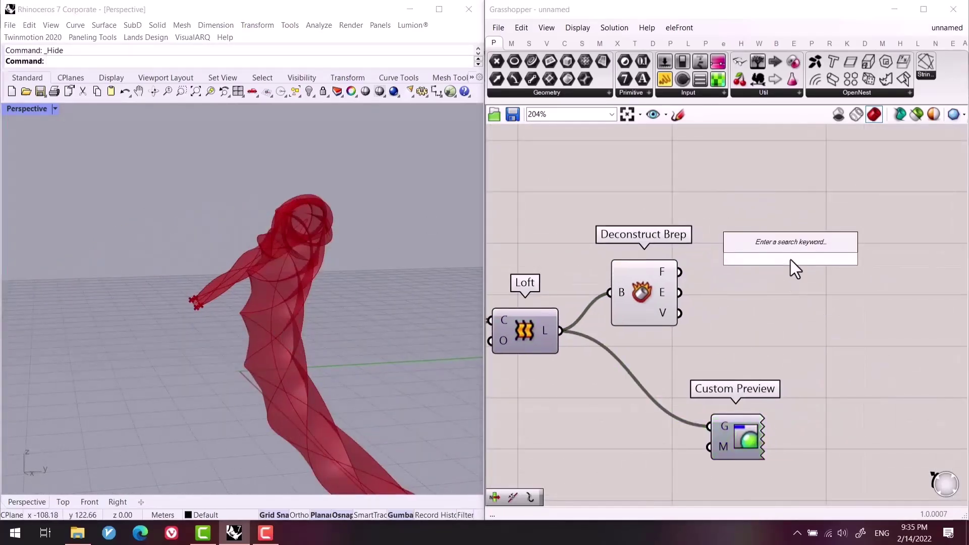
pyautogui.write('panel')
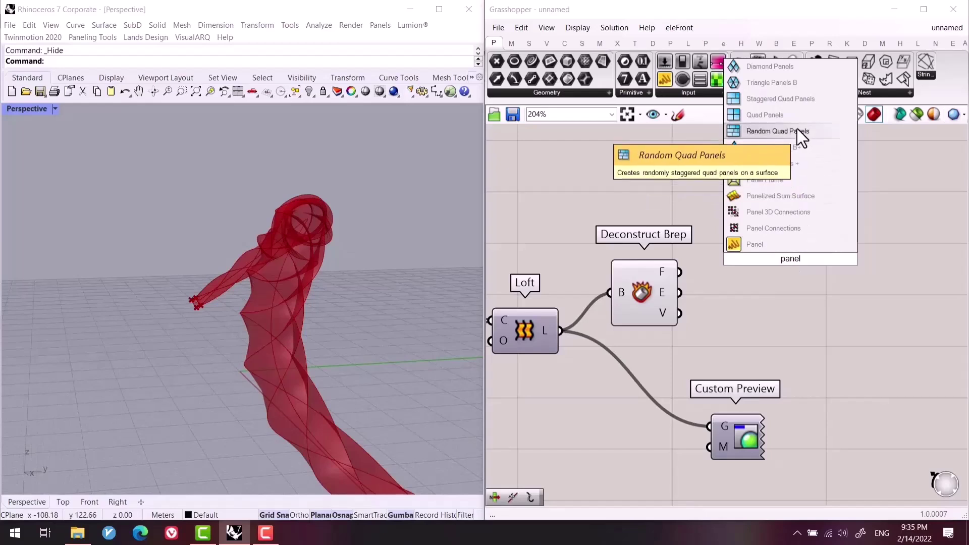
pyautogui.click(764, 115)
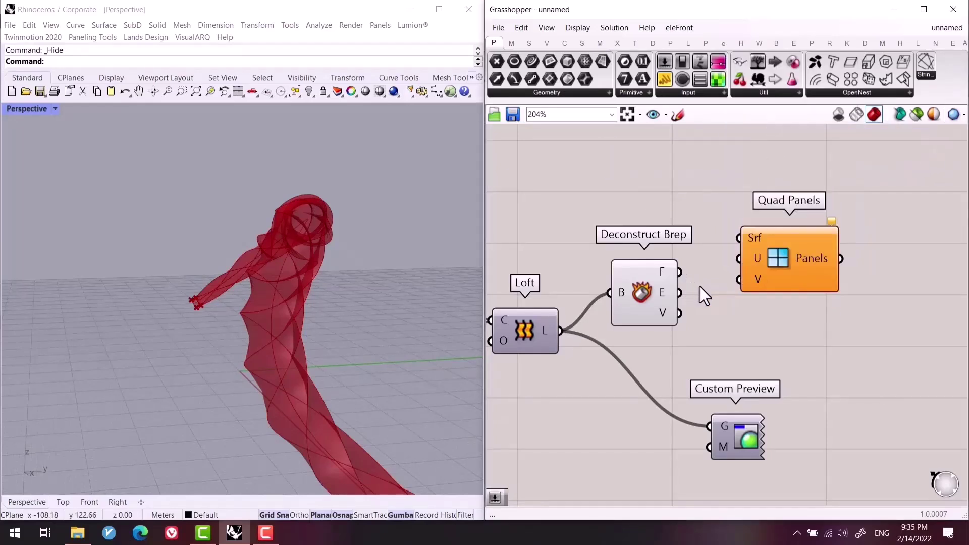
pyautogui.moveTo(768, 254); pyautogui.dragTo(846, 277)
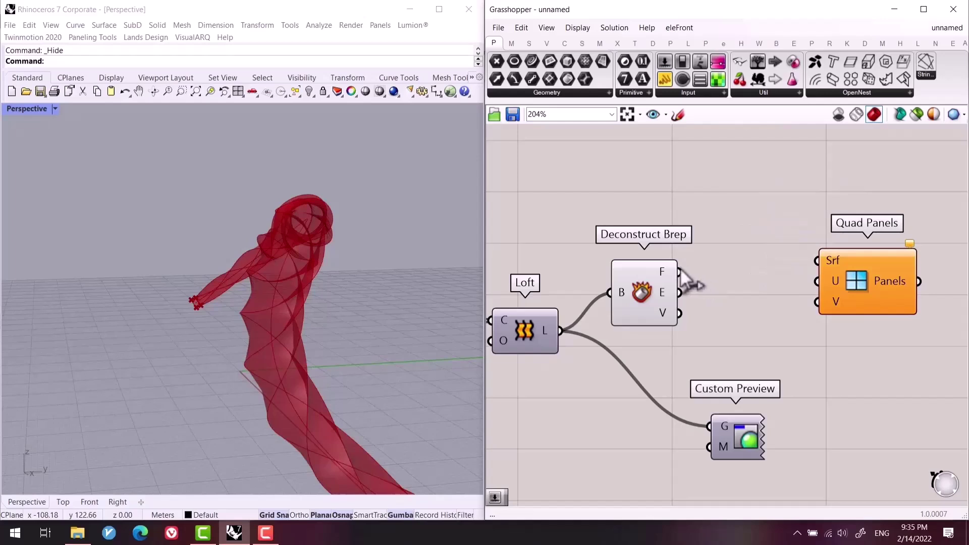
pyautogui.moveTo(680, 272); pyautogui.dragTo(818, 260)
# Create two number sliders set to 46 and connect them to the U and V inputs of Quad Panels.
pyautogui.moveTo(741, 328); pyautogui.dragTo(728, 328, button='right')
pyautogui.doubleClick(728, 328)
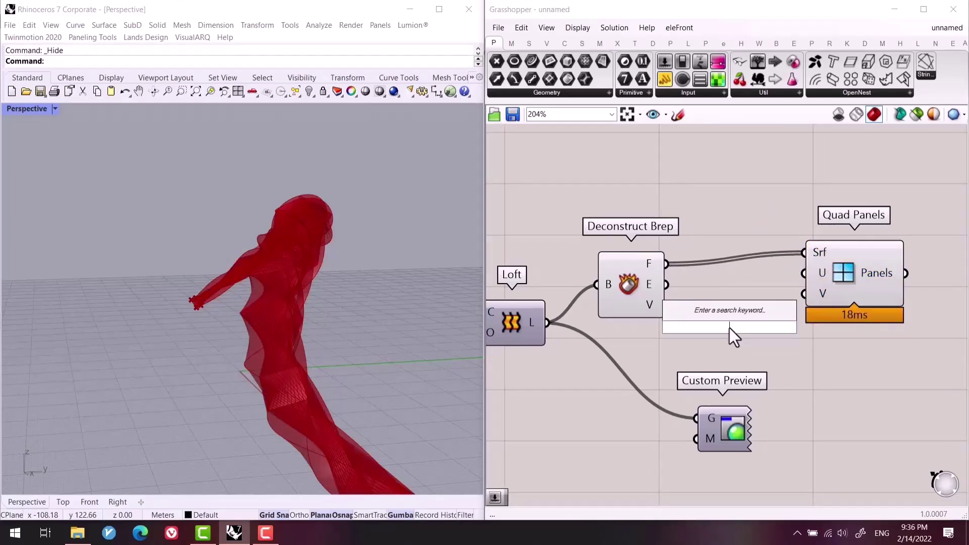
pyautogui.write('slider')
pyautogui.press('Return')
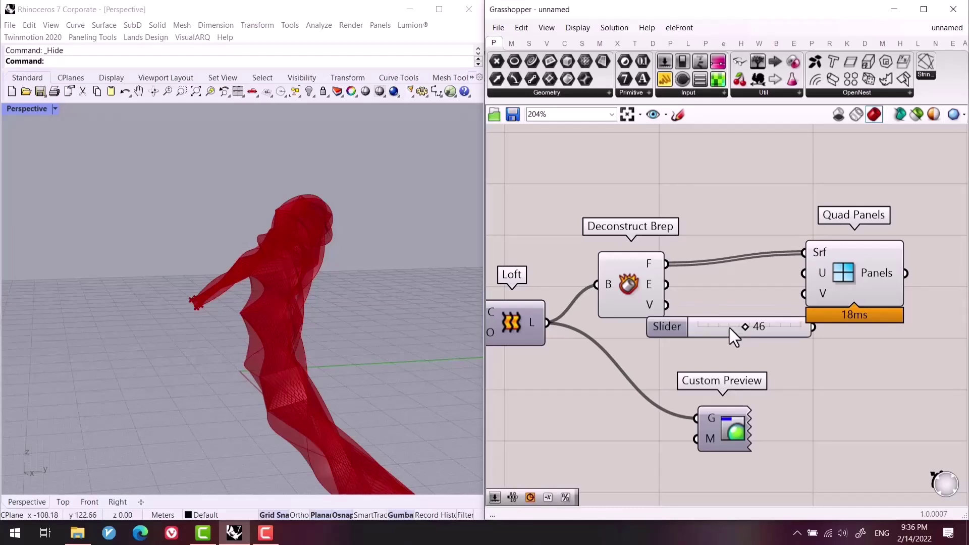
pyautogui.keyDown('alt'); pyautogui.moveTo(749, 344); pyautogui.dragTo(750, 348); pyautogui.keyUp('alt')
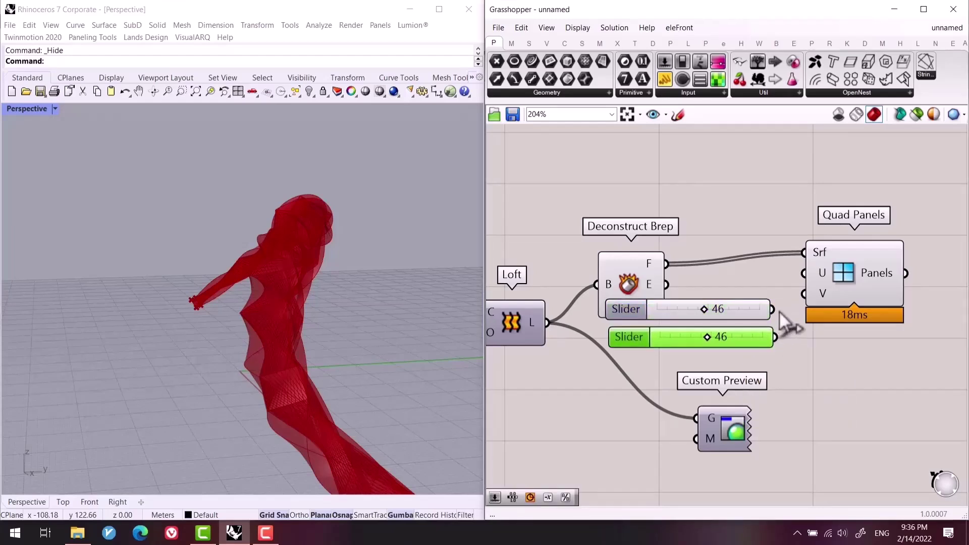
pyautogui.moveTo(816, 275); pyautogui.dragTo(815, 275)
pyautogui.moveTo(775, 338); pyautogui.dragTo(813, 298)
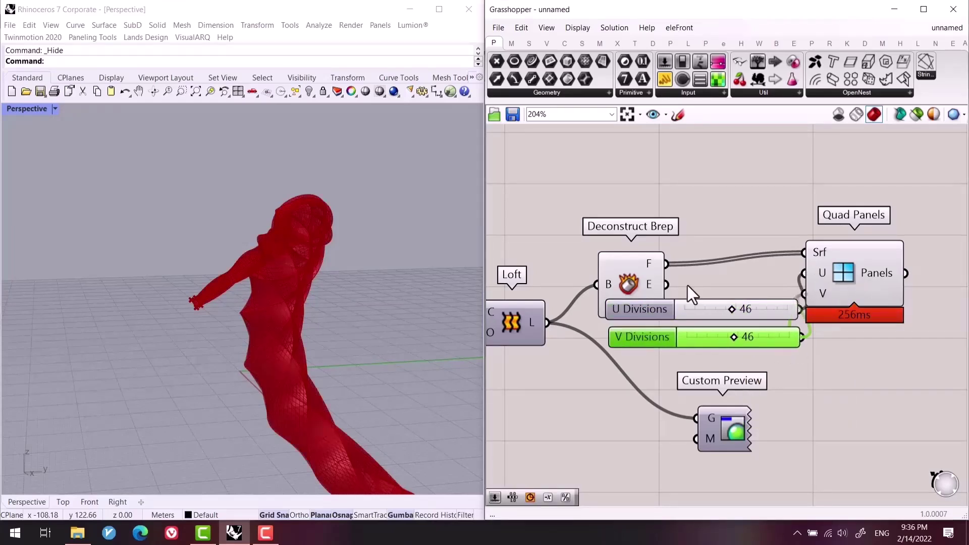
# Turn off the preview of Deconstruct Brep and inspect the quad panels on the twisted surface up close.
pyautogui.click(629, 270)
pyautogui.click(692, 179)
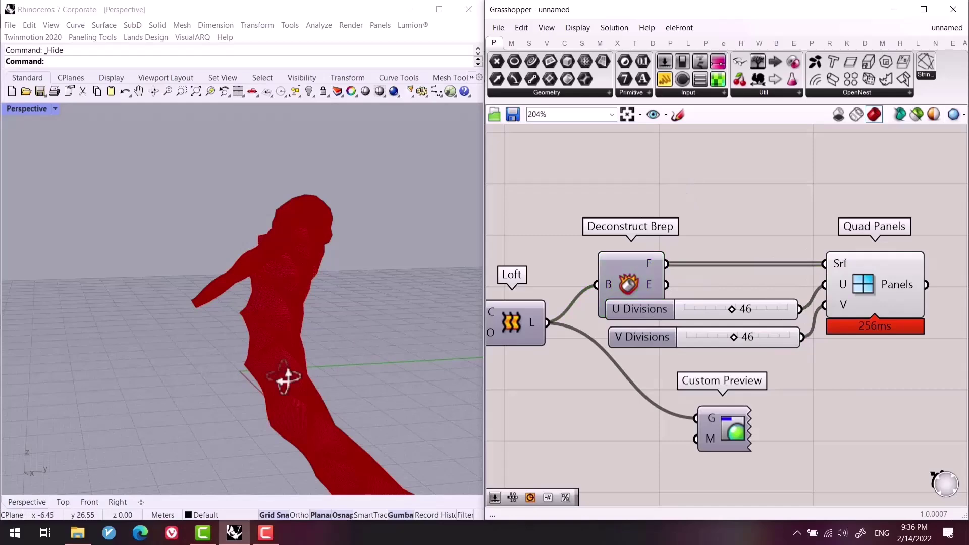
pyautogui.moveTo(283, 378); pyautogui.dragTo(207, 355, button='right')
pyautogui.scroll(5, 206, 353)
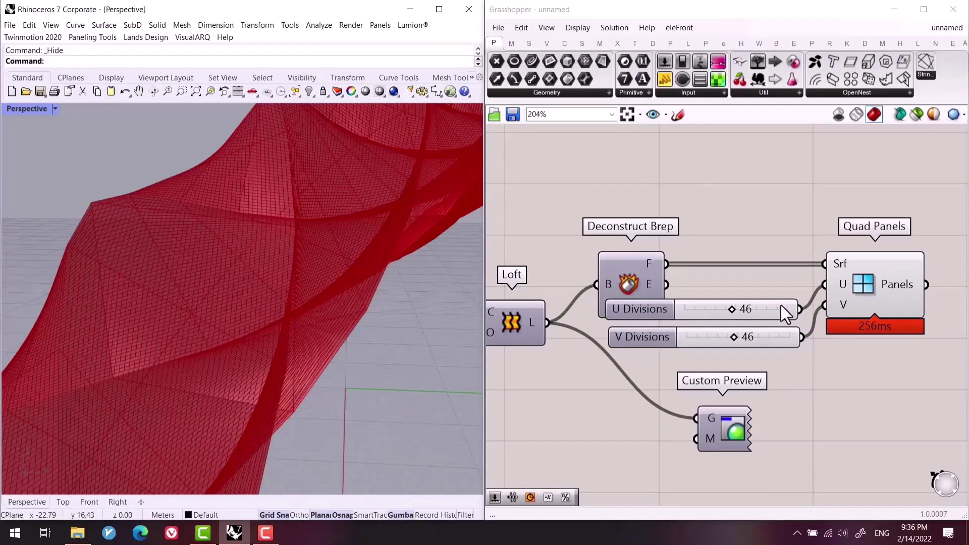
# Try a U Divisions value of 32 for the quad panels.
pyautogui.doubleClick(777, 306)
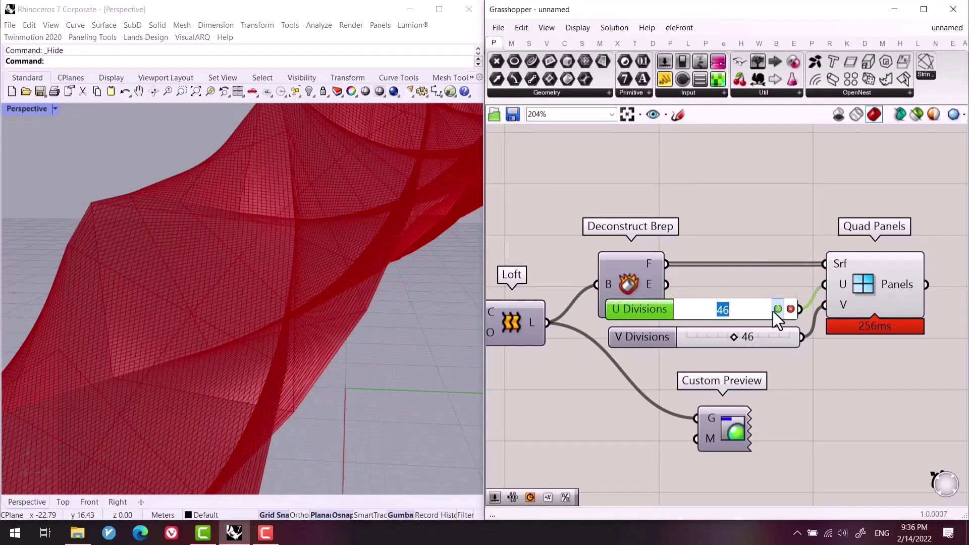
pyautogui.write('32')
pyautogui.click(778, 308)
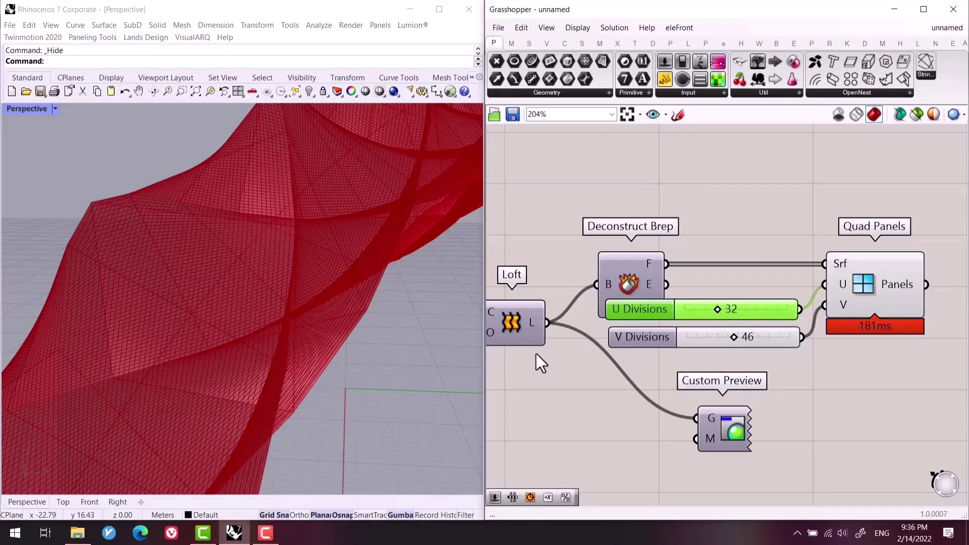
pyautogui.scroll(-5, 261, 386)
pyautogui.moveTo(260, 386); pyautogui.dragTo(240, 381, button='right')
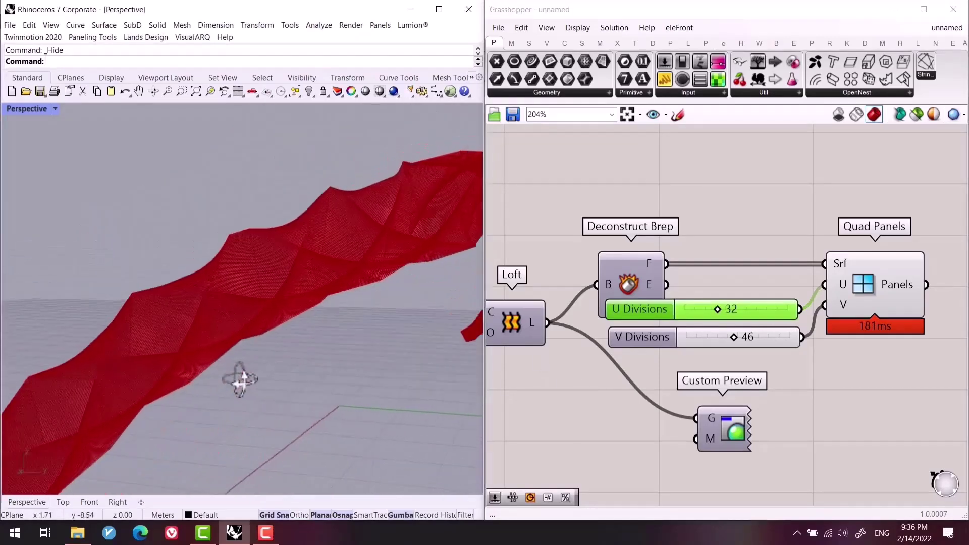
# Lower the V Divisions slider to 8 and set U Divisions to 80.
pyautogui.moveTo(733, 338); pyautogui.dragTo(765, 309)
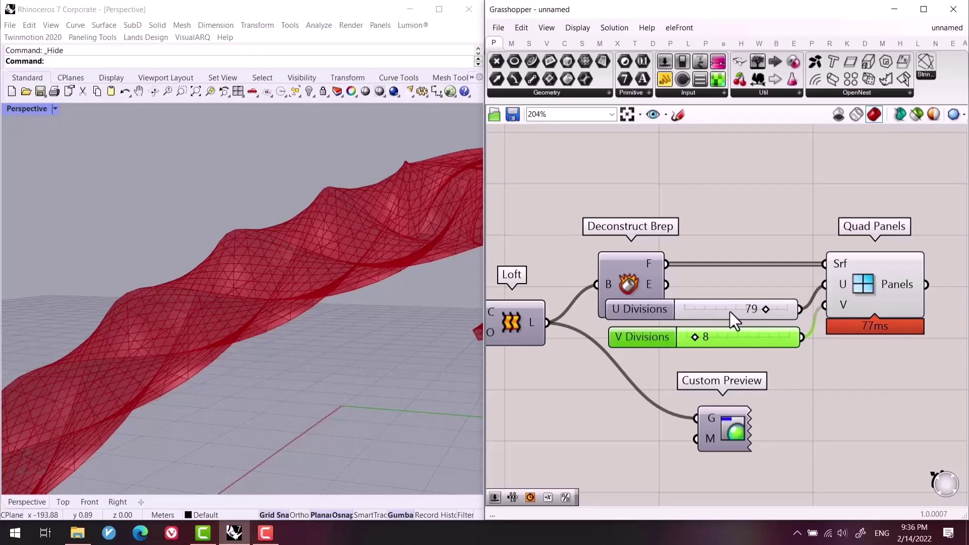
pyautogui.doubleClick(747, 306)
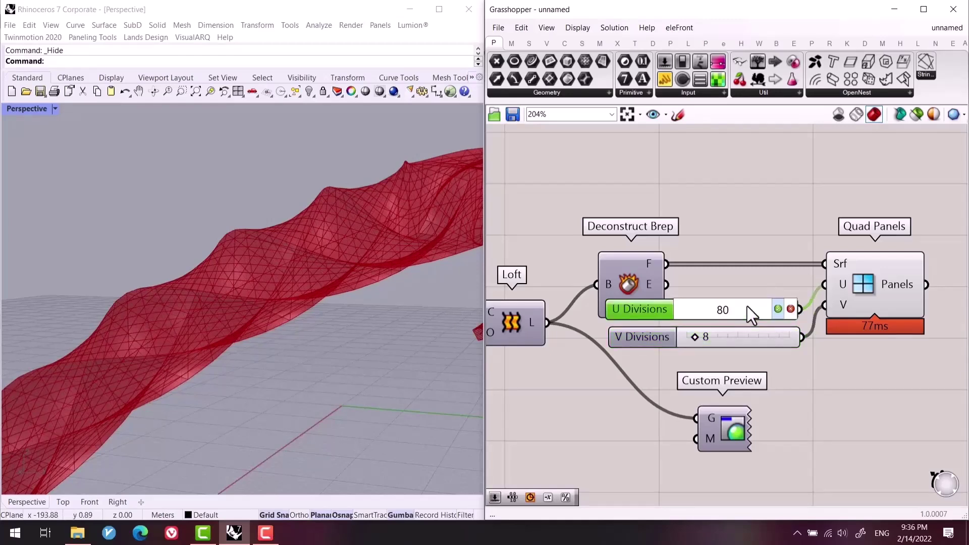
pyautogui.press('Return')
# Try 6 V divisions on the quad panels and settle on a V Divisions value of 4.
pyautogui.click(713, 337)
pyautogui.doubleClick(713, 338)
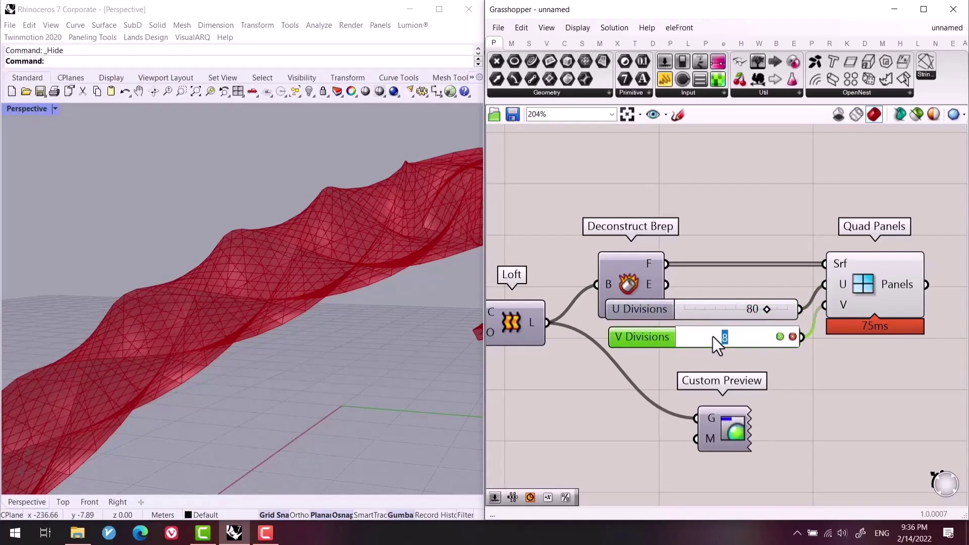
pyautogui.write('6')
pyautogui.press('Return')
pyautogui.moveTo(310, 347); pyautogui.dragTo(476, 352, button='right')
pyautogui.doubleClick(731, 331)
pyautogui.write('4')
pyautogui.press('Return')
# Add a Panel Frame component and connect the Panels output of Quad Panels to its Panel input.
pyautogui.moveTo(656, 371); pyautogui.dragTo(511, 353, button='right')
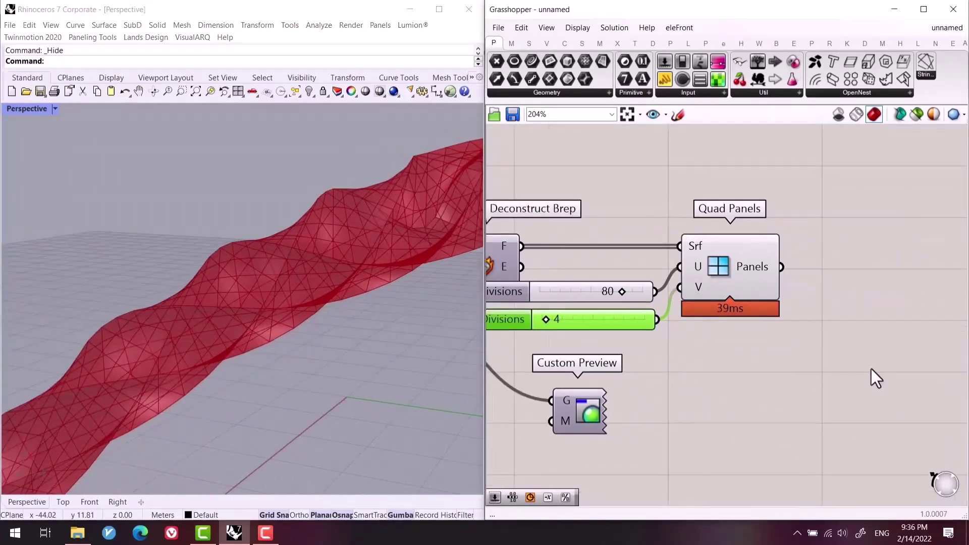
pyautogui.doubleClick(889, 284)
pyautogui.write('frame')
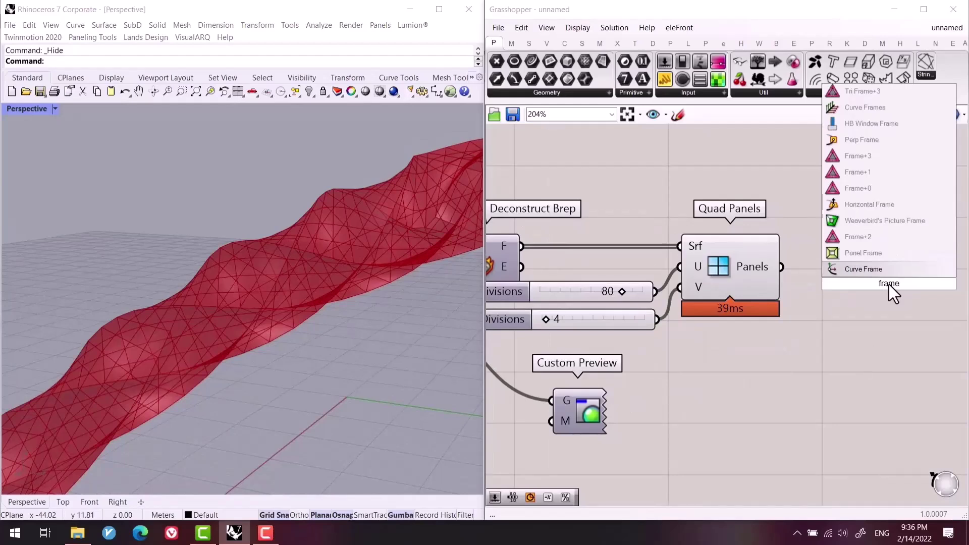
pyautogui.press('Escape')
pyautogui.doubleClick(856, 278)
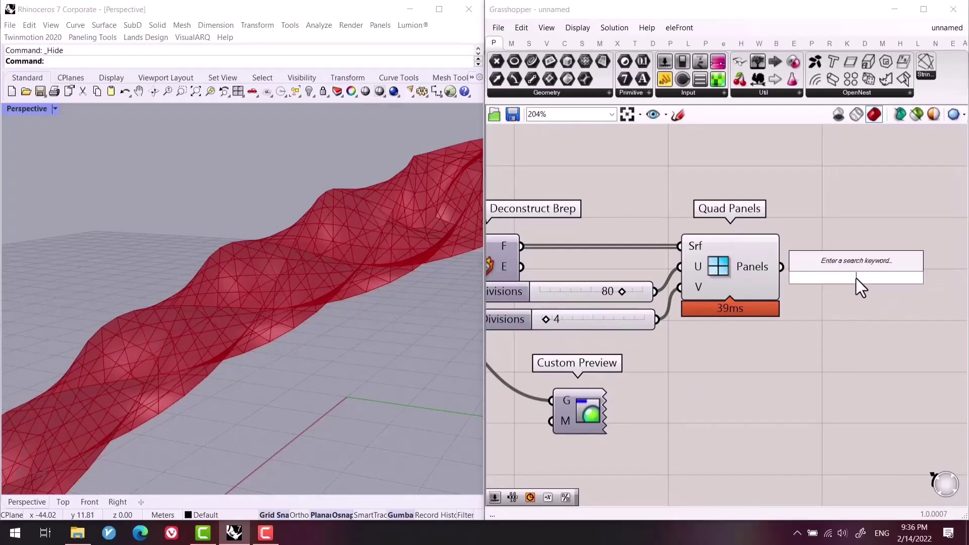
pyautogui.write('frame')
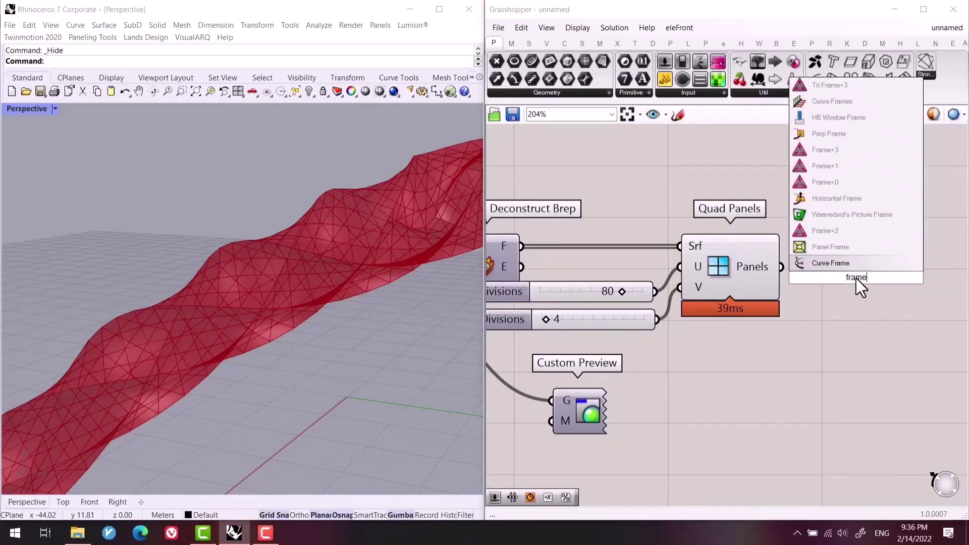
pyautogui.click(854, 249)
pyautogui.moveTo(763, 255); pyautogui.dragTo(781, 263)
# Turn off the preview of Quad Panels to leave only the panel frame geometry in the viewport.
pyautogui.click(712, 269)
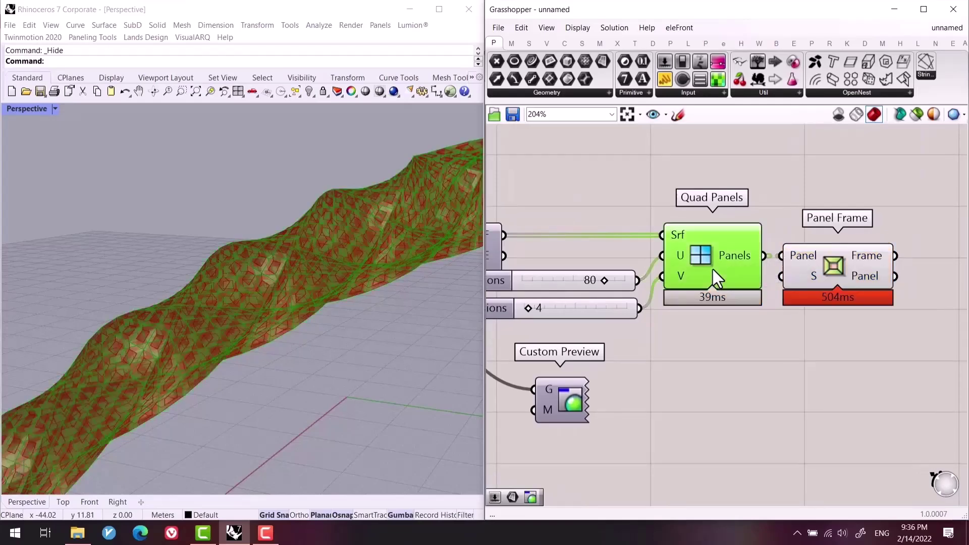
pyautogui.moveTo(225, 398); pyautogui.dragTo(238, 378, button='right')
pyautogui.scroll(6, 151, 379)
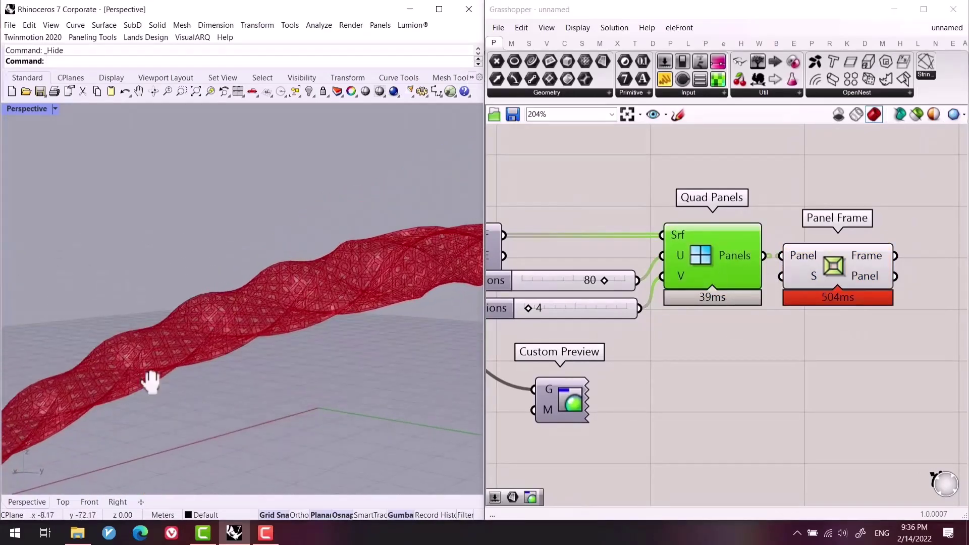
# Move Panel Frame farther from Quad Panels and flatten the Panels output of Quad Panels.
pyautogui.scroll(-3, 767, 373)
pyautogui.click(762, 364)
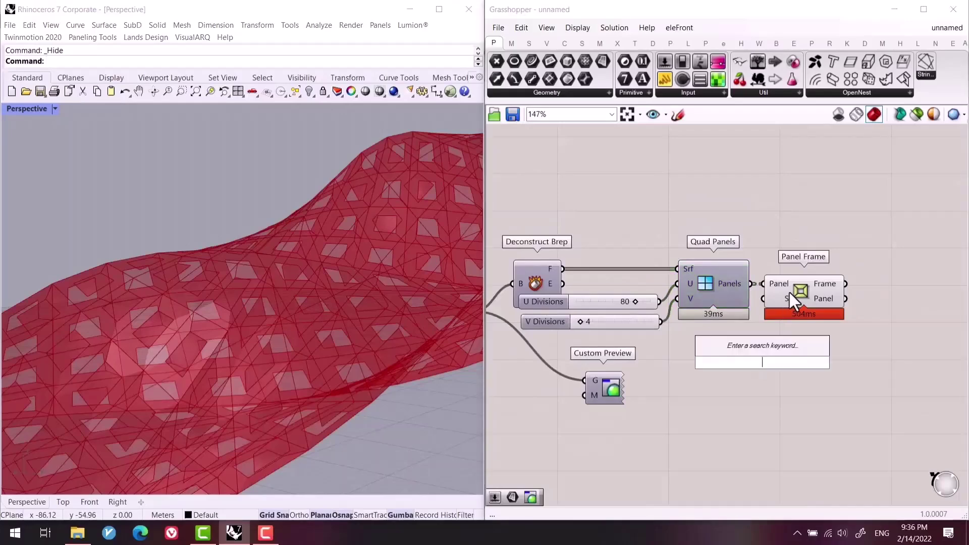
pyautogui.moveTo(789, 293); pyautogui.dragTo(830, 292)
pyautogui.rightClick(735, 281)
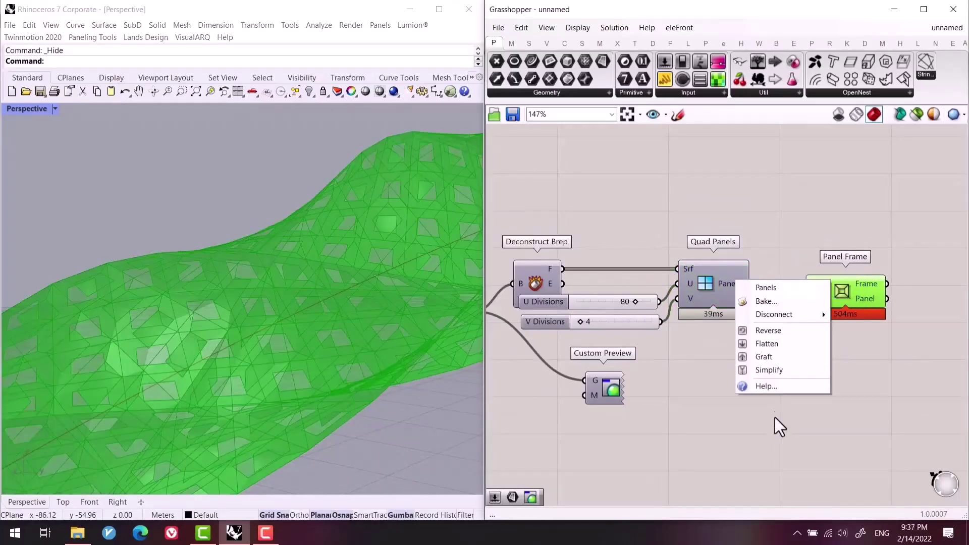
pyautogui.click(766, 343)
pyautogui.scroll(2, 821, 300)
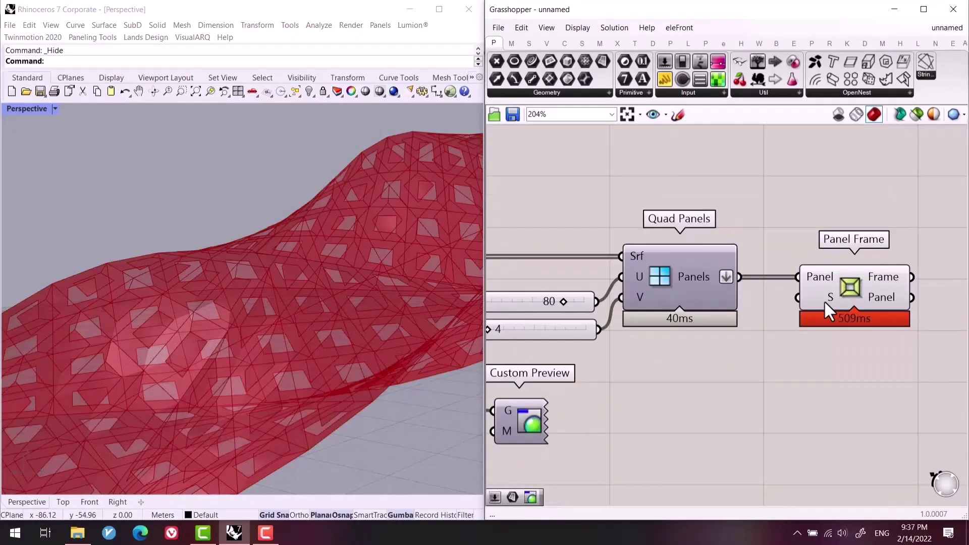
# Add a number slider with value 0.2, connect it to the S input of Panel Frame and place it beneath.
pyautogui.doubleClick(777, 353)
pyautogui.write('2')
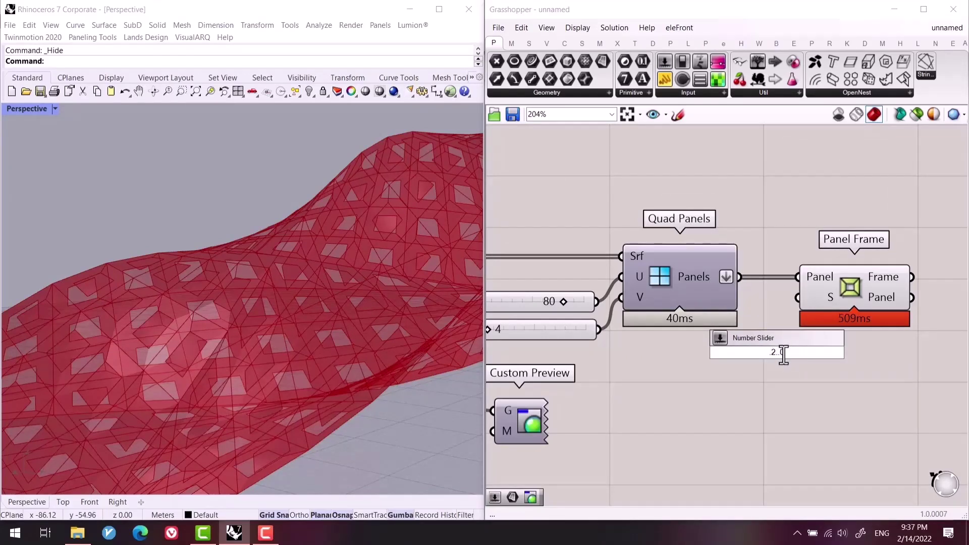
pyautogui.press('Return')
pyautogui.moveTo(808, 354); pyautogui.dragTo(801, 317)
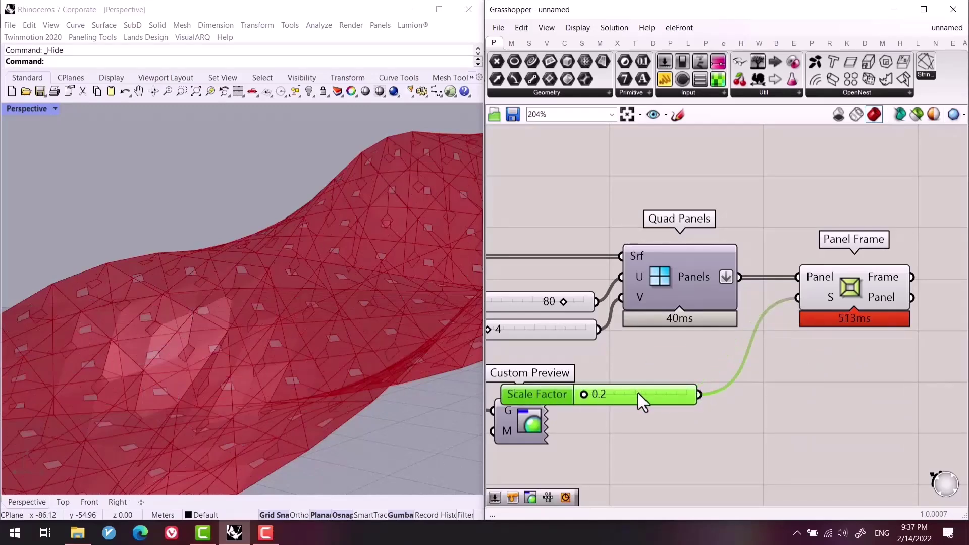
pyautogui.moveTo(638, 393); pyautogui.dragTo(767, 396)
# Set the Scale Factor slider of Panel Frame to 0.7 and inspect the frames on the twisted surface.
pyautogui.scroll(2, 676, 388)
pyautogui.click(750, 452)
pyautogui.scroll(-3, 570, 399)
pyautogui.moveTo(392, 370); pyautogui.dragTo(218, 388, button='right')
pyautogui.scroll(-2, 712, 365)
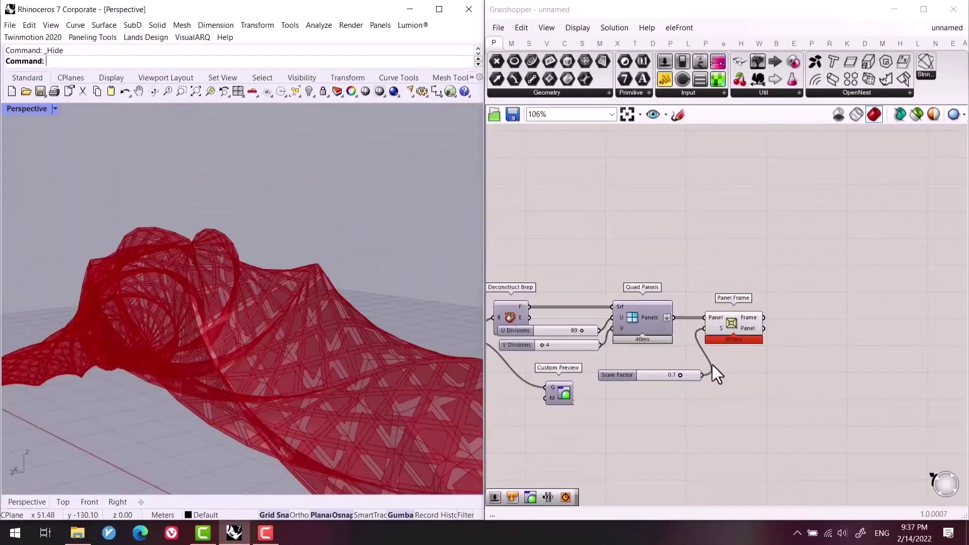
pyautogui.scroll(-1, 605, 368)
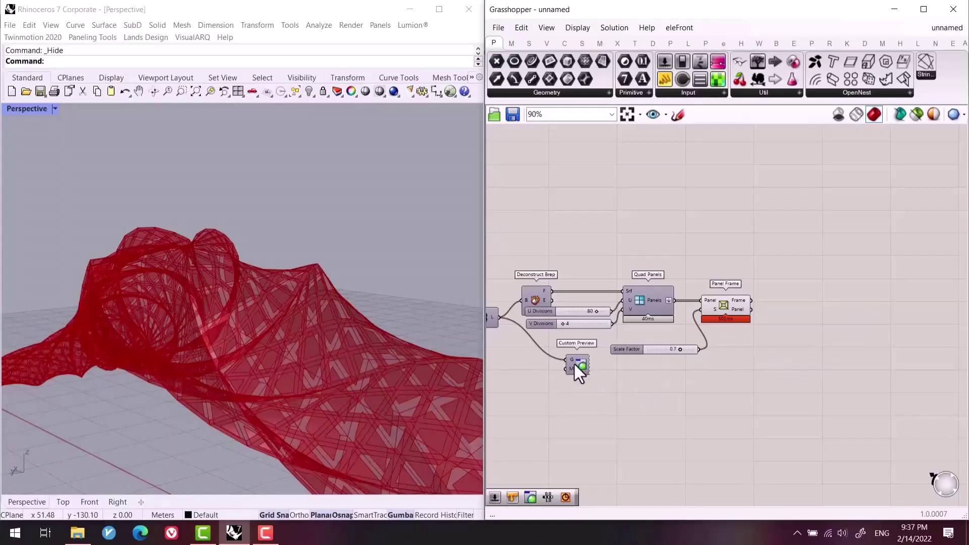
# Move Custom Preview beyond Panel Frame, connect the Frame output to its G input, and turn off the Panel Frame preview.
pyautogui.moveTo(574, 365); pyautogui.dragTo(807, 279)
pyautogui.scroll(4, 771, 285)
pyautogui.moveTo(733, 314); pyautogui.dragTo(889, 279)
pyautogui.click(689, 316)
pyautogui.click(879, 263)
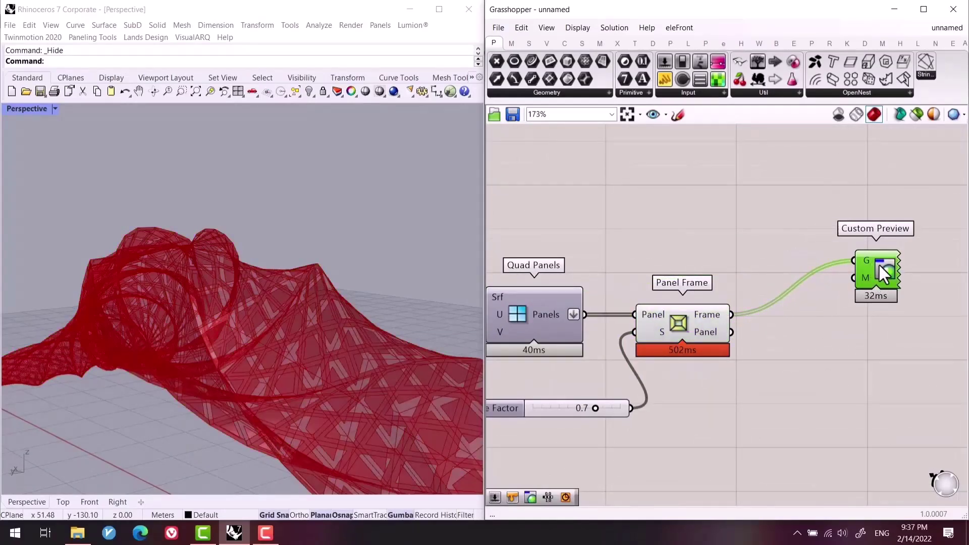
pyautogui.click(698, 327)
pyautogui.click(717, 280)
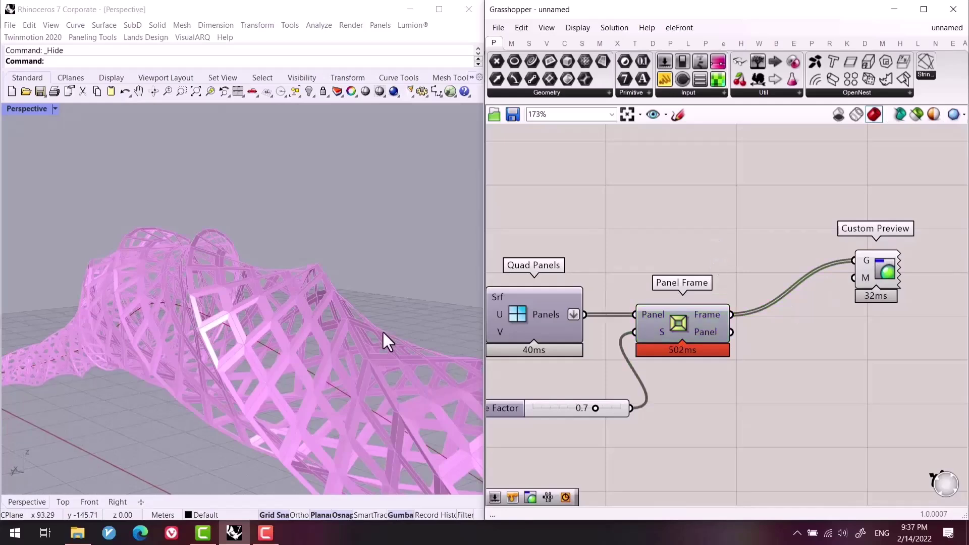
# Duplicate the Custom Preview below the original and connect the Panel output of Panel Frame to the copy's G input.
pyautogui.scroll(-5, 288, 346)
pyautogui.moveTo(288, 346); pyautogui.dragTo(223, 383, button='right')
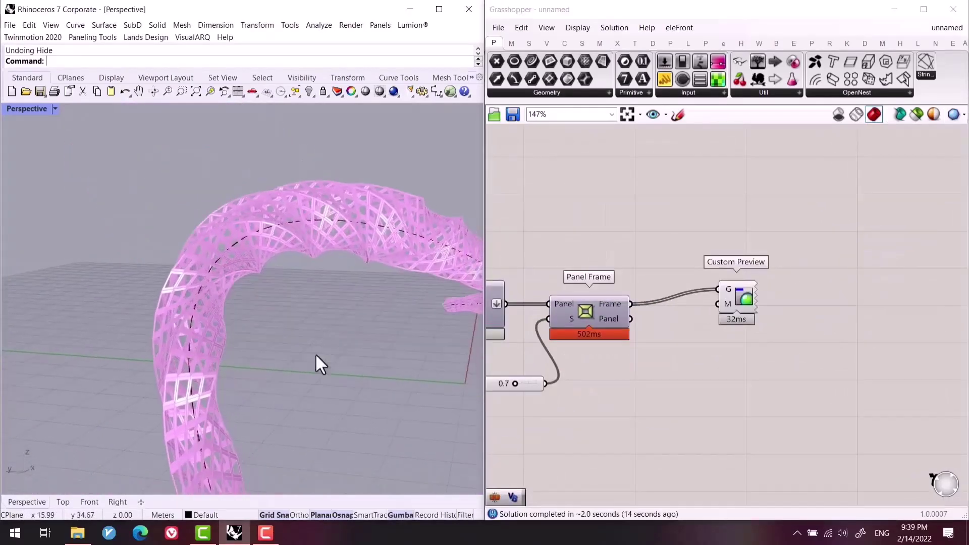
pyautogui.moveTo(316, 353); pyautogui.dragTo(283, 343, button='right')
pyautogui.scroll(3, 217, 380)
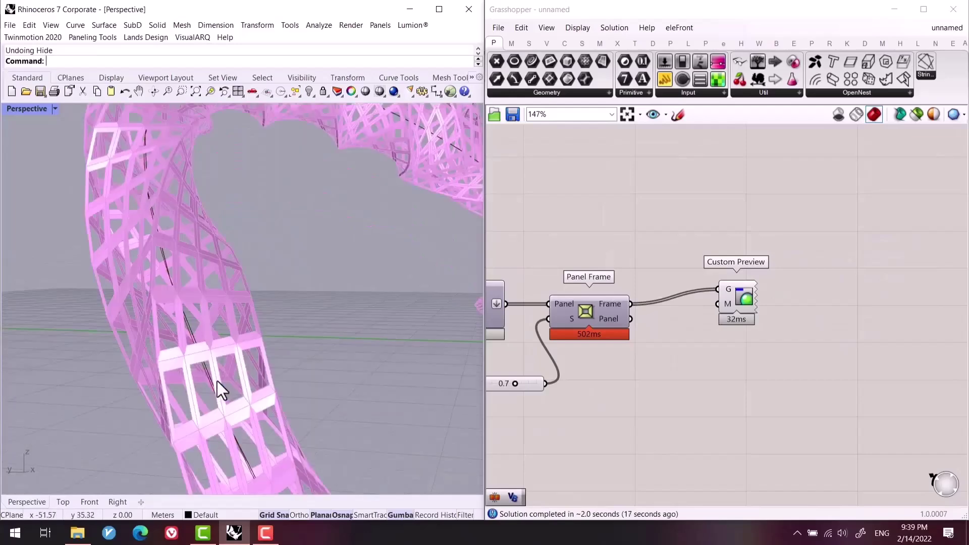
pyautogui.moveTo(639, 357); pyautogui.dragTo(643, 382, button='right')
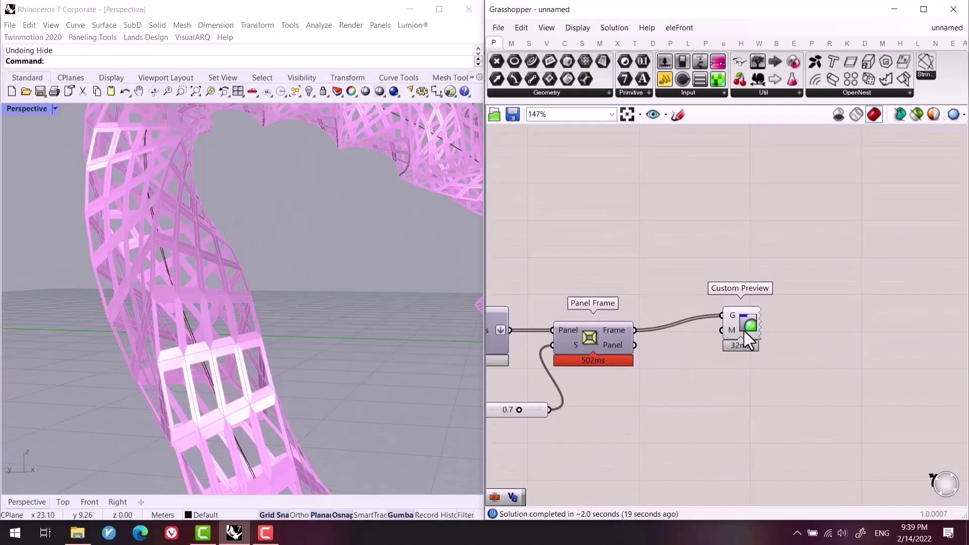
pyautogui.click(744, 331)
pyautogui.moveTo(716, 358); pyautogui.dragTo(728, 395)
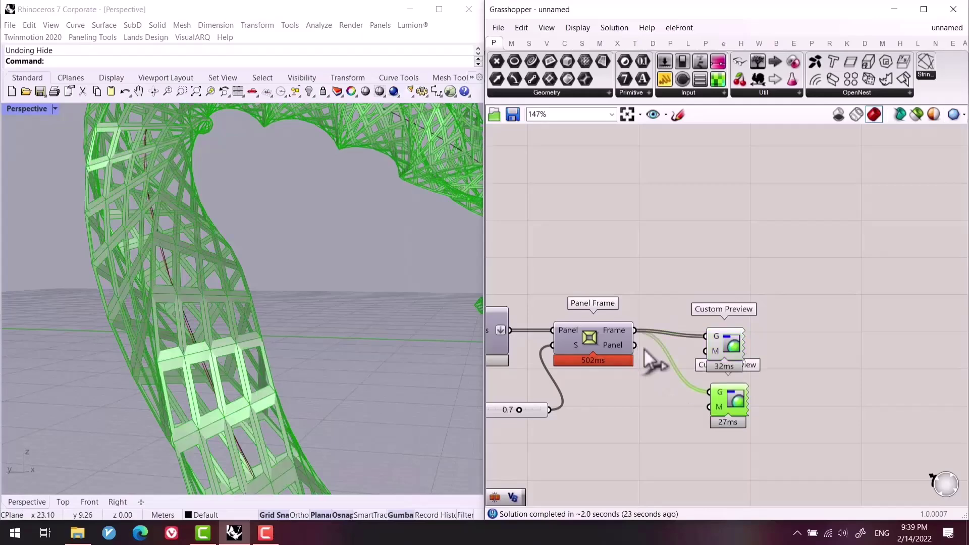
pyautogui.moveTo(644, 347); pyautogui.dragTo(635, 345)
# Add a text panel containing "blue" and connect it to the M input of the lower Custom Preview.
pyautogui.doubleClick(655, 437)
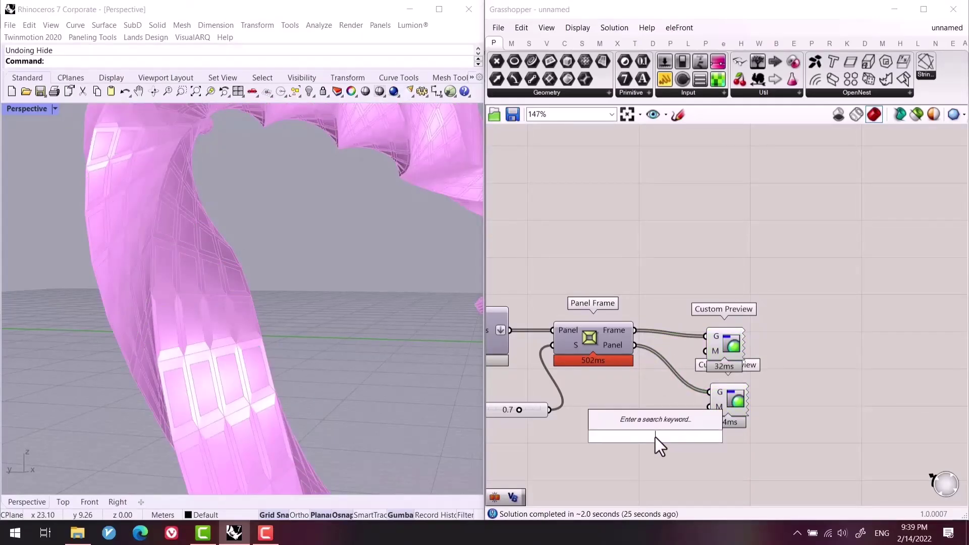
pyautogui.write('//blue')
pyautogui.press('Return')
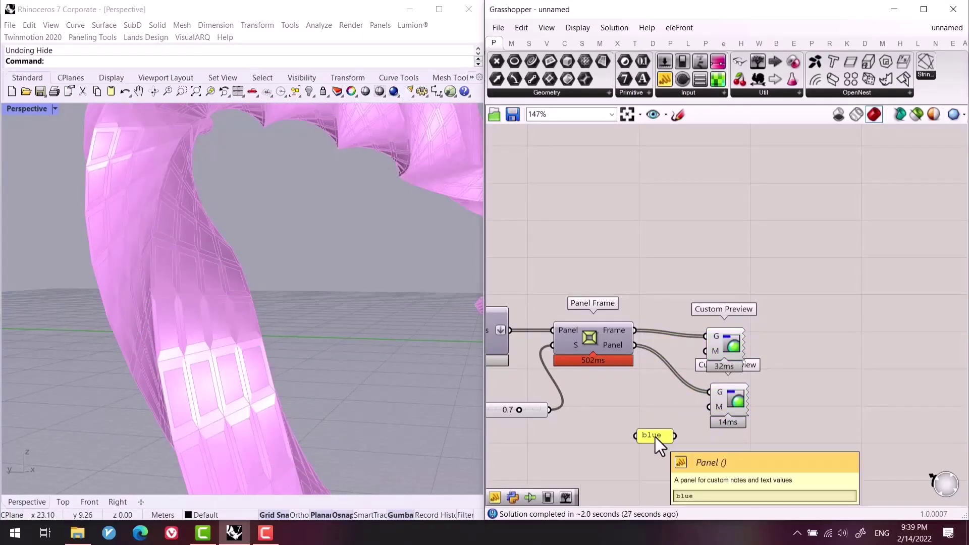
pyautogui.scroll(2, 655, 437)
pyautogui.moveTo(679, 433); pyautogui.dragTo(724, 394)
# Change the color text in the panel feeding the lower Custom Preview to gray.
pyautogui.scroll(-5, 324, 342)
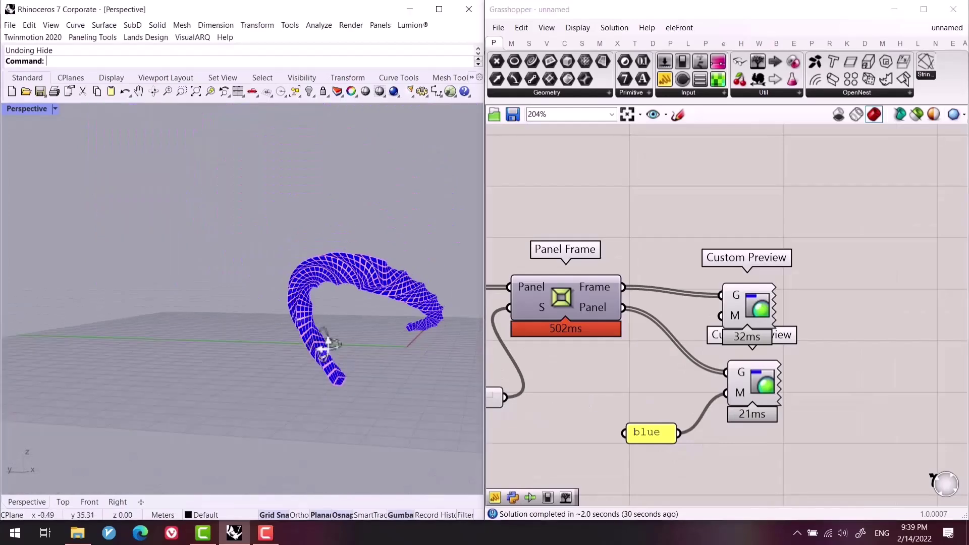
pyautogui.moveTo(324, 342); pyautogui.dragTo(364, 298, button='right')
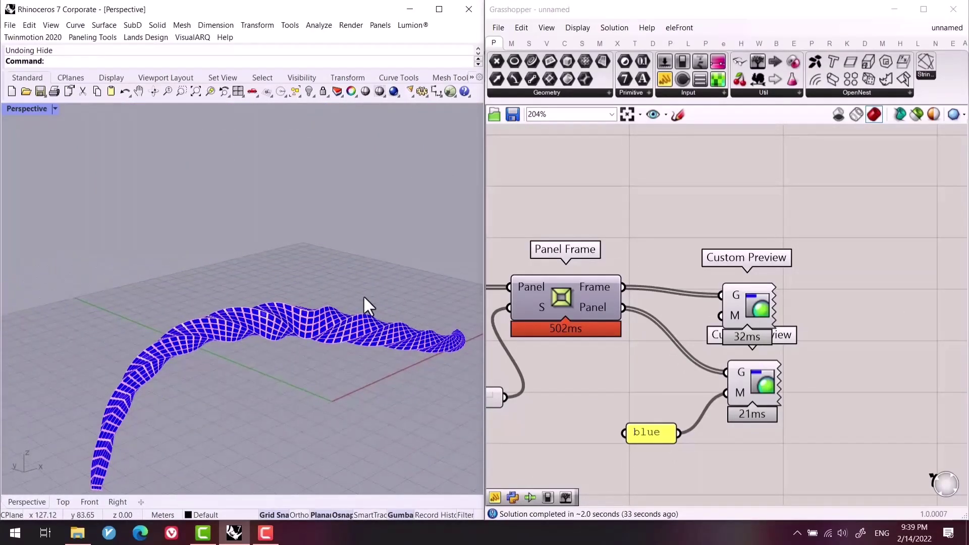
pyautogui.scroll(3, 720, 434)
pyautogui.doubleClick(635, 437)
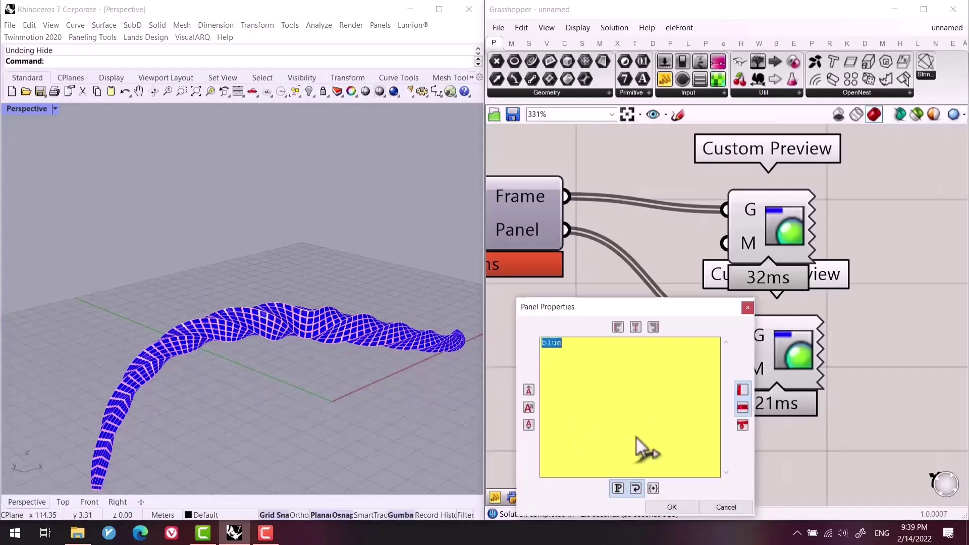
pyautogui.write('gr')
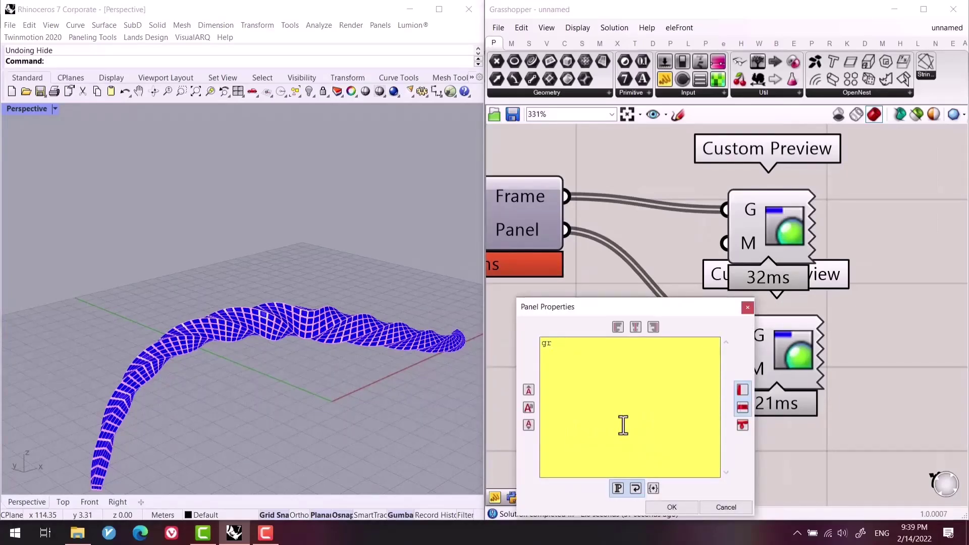
pyautogui.write('ey')
pyautogui.click(676, 506)
pyautogui.scroll(-3, 342, 383)
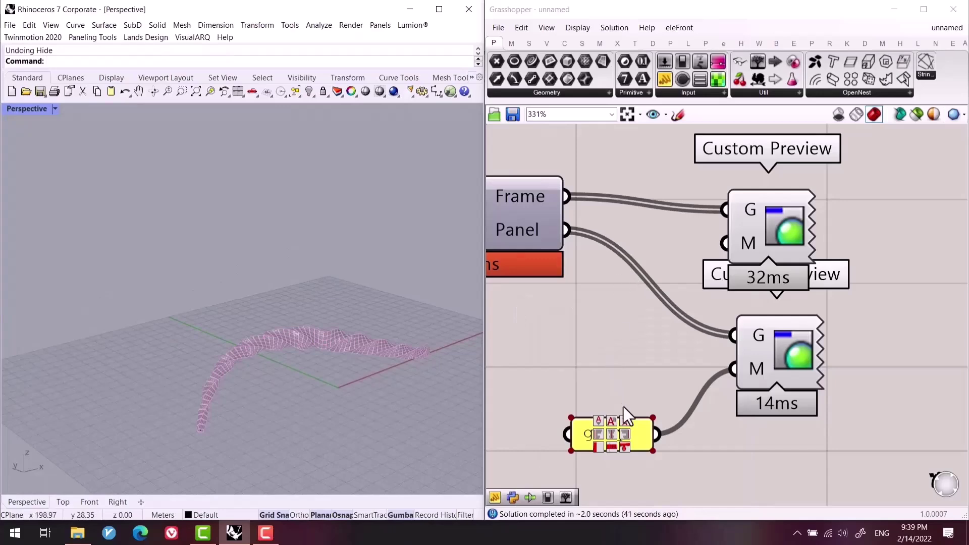
# Add a white Colour Swatch and connect it to the M input of the upper Custom Preview.
pyautogui.scroll(-2, 661, 461)
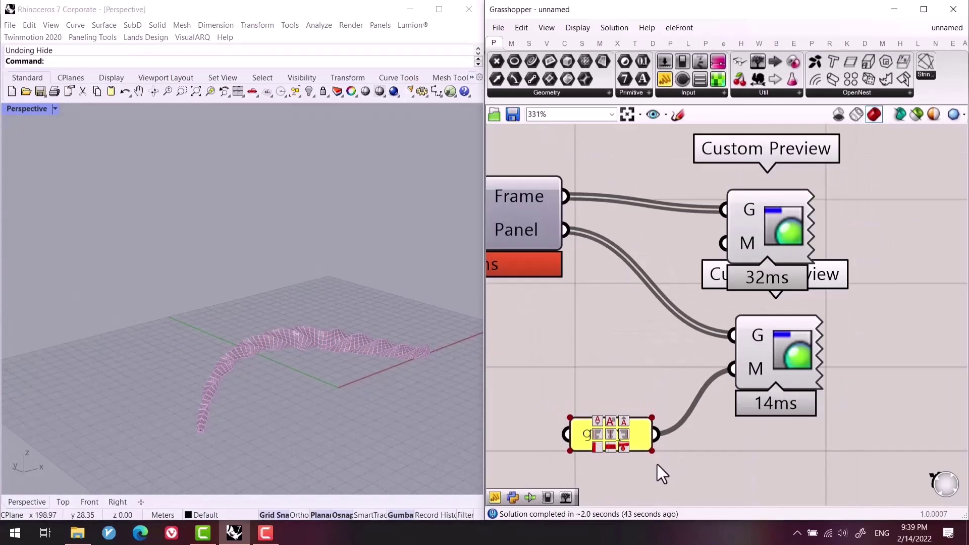
pyautogui.scroll(-1, 699, 398)
pyautogui.doubleClick(643, 334)
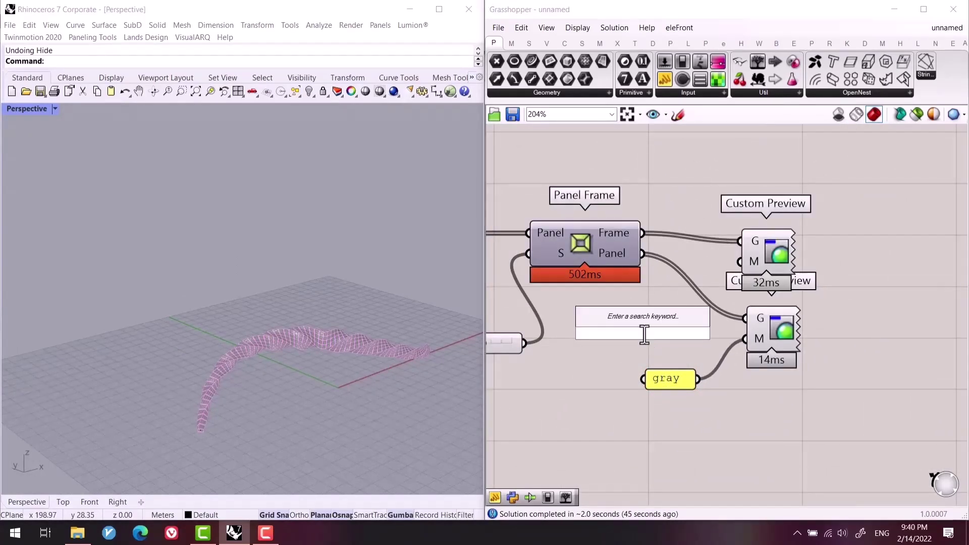
pyautogui.write('swatch')
pyautogui.press('Up')
pyautogui.press('Up')
pyautogui.press('Up')
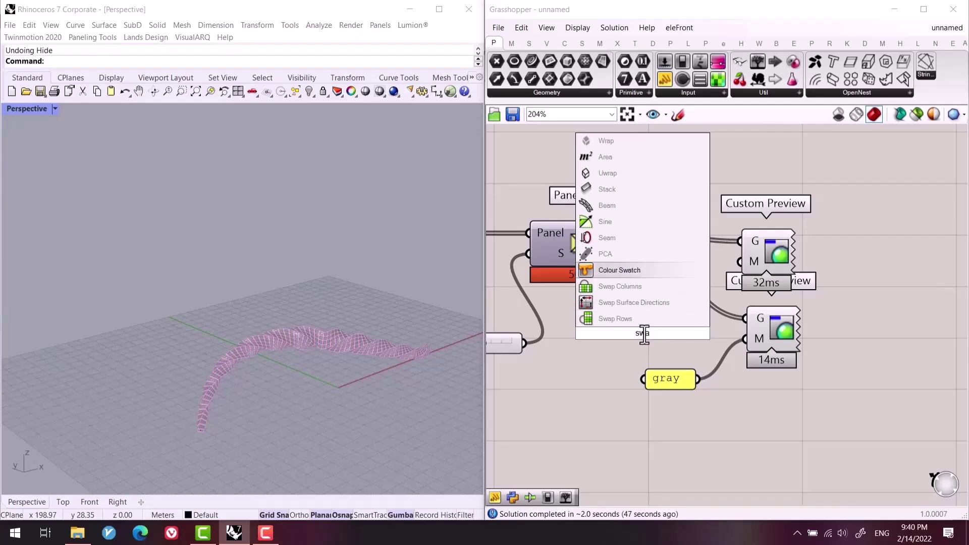
pyautogui.press('Return')
pyautogui.scroll(2, 696, 323)
pyautogui.moveTo(686, 340); pyautogui.dragTo(754, 242)
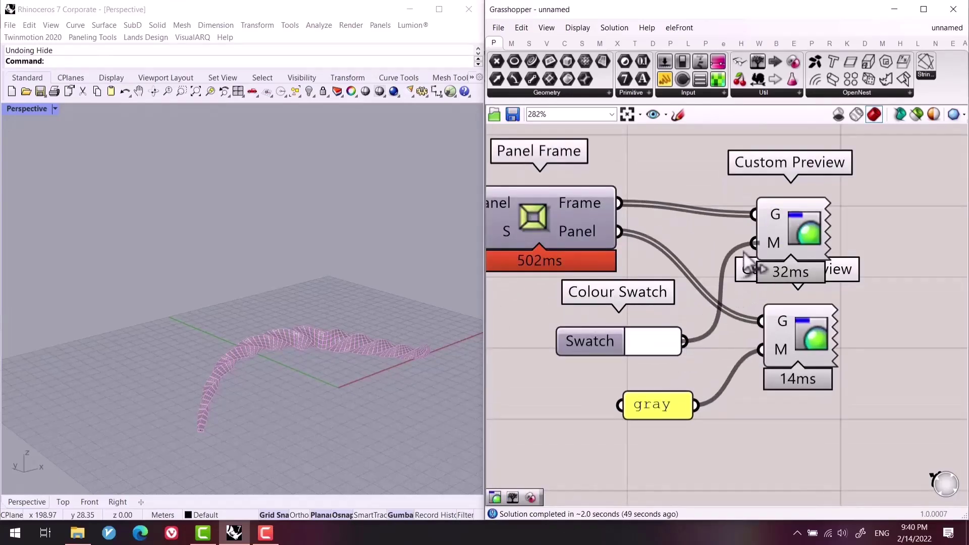
# Turn off the preview of both Custom Preview components and turn on the preview of Panel Frame.
pyautogui.scroll(-4, 662, 429)
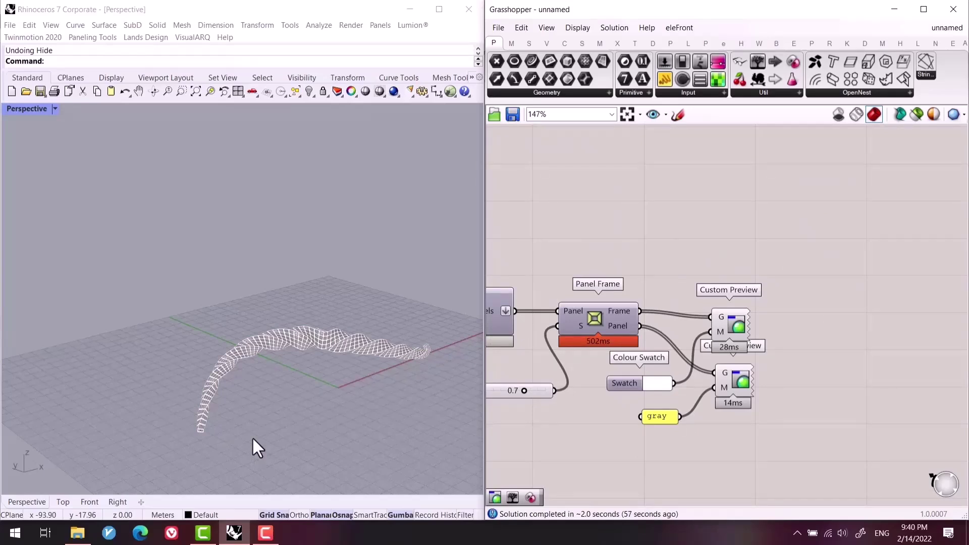
pyautogui.moveTo(779, 389); pyautogui.dragTo(801, 361, button='right')
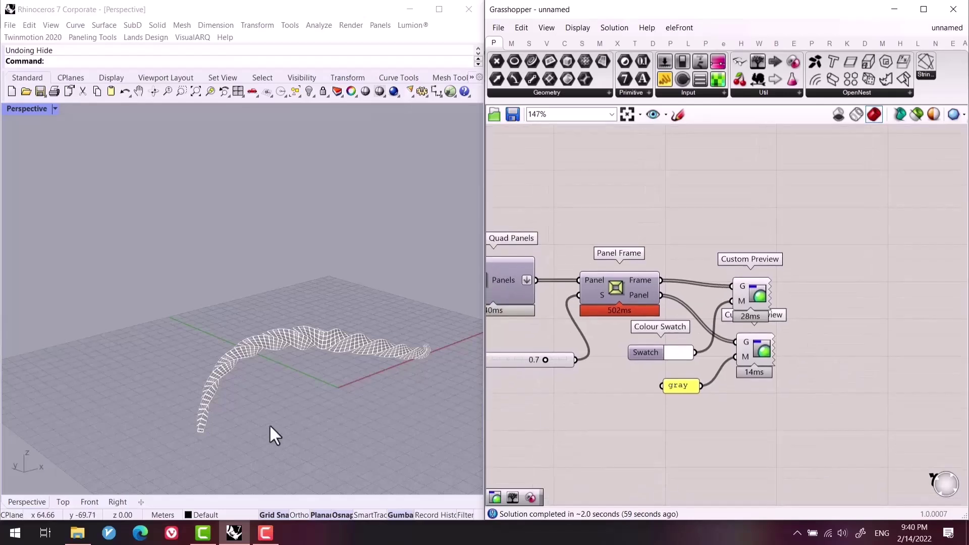
pyautogui.moveTo(271, 433); pyautogui.dragTo(313, 380, button='right')
pyautogui.click(786, 379)
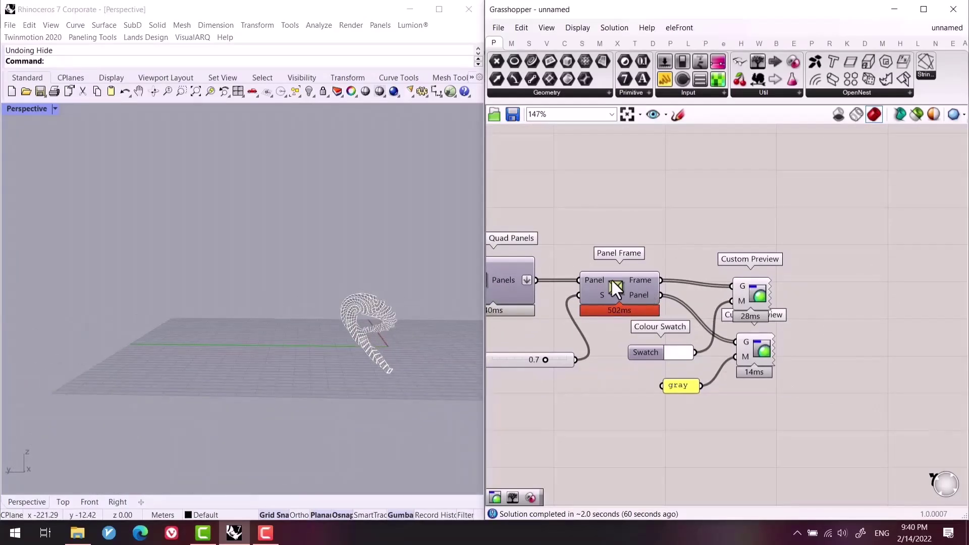
pyautogui.moveTo(610, 279); pyautogui.dragTo(578, 288, button='right')
pyautogui.moveTo(718, 313); pyautogui.dragTo(725, 321)
pyautogui.moveTo(750, 406); pyautogui.dragTo(638, 302)
pyautogui.middleClick(695, 259)
pyautogui.click(732, 218)
pyautogui.click(591, 290)
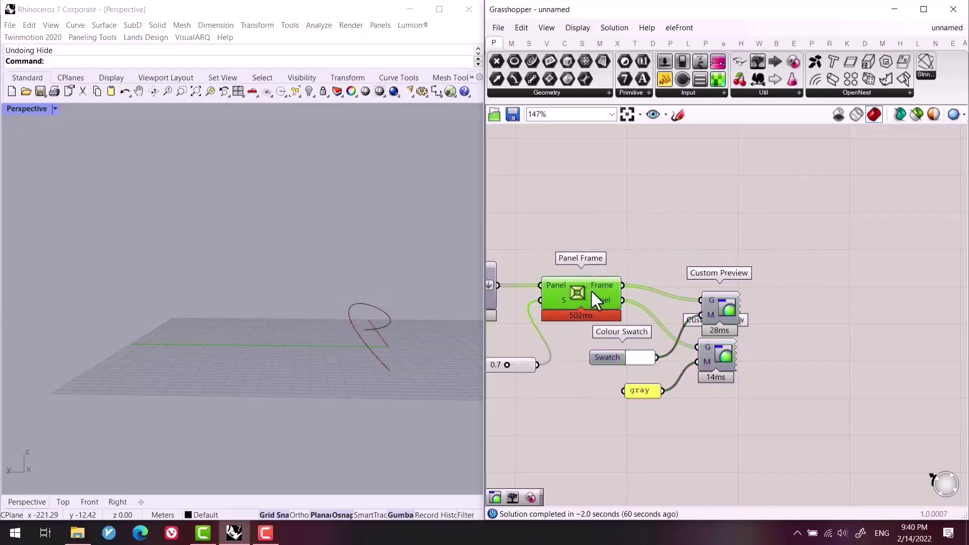
pyautogui.click(638, 232)
# Add a Polar Array component above the Custom Preview components.
pyautogui.moveTo(347, 368); pyautogui.dragTo(723, 211, button='right')
pyautogui.doubleClick(722, 211)
pyautogui.write('arr')
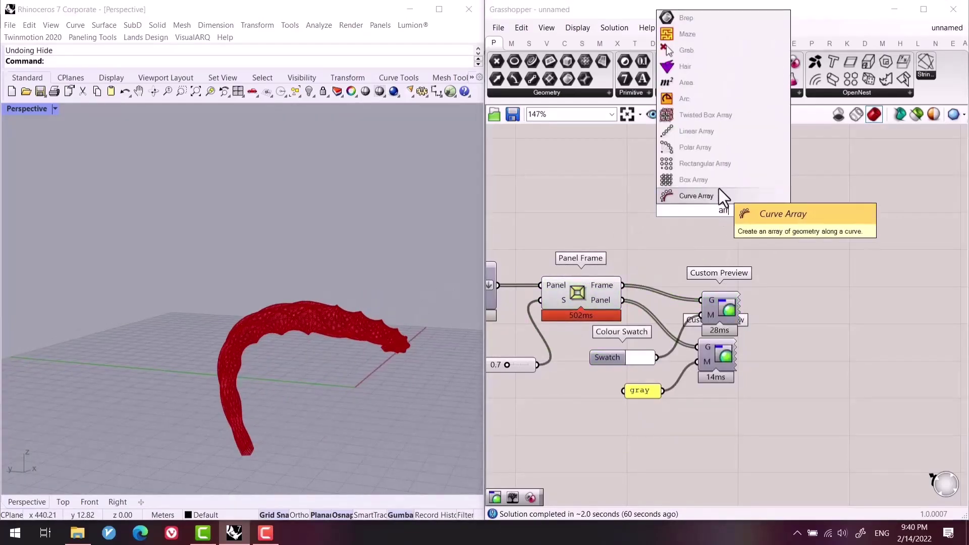
pyautogui.click(710, 154)
pyautogui.scroll(5, 661, 261)
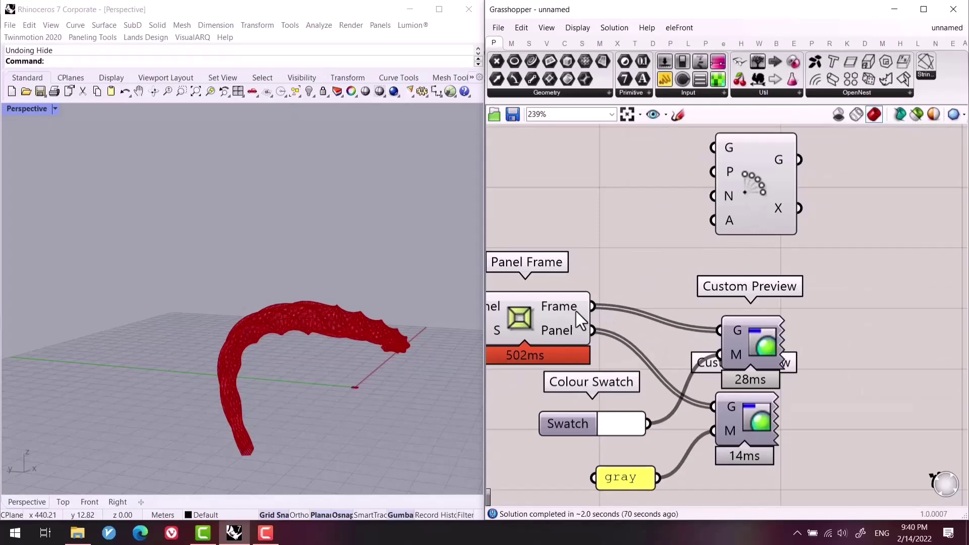
pyautogui.moveTo(576, 311); pyautogui.dragTo(758, 337, button='right')
pyautogui.scroll(-3, 575, 338)
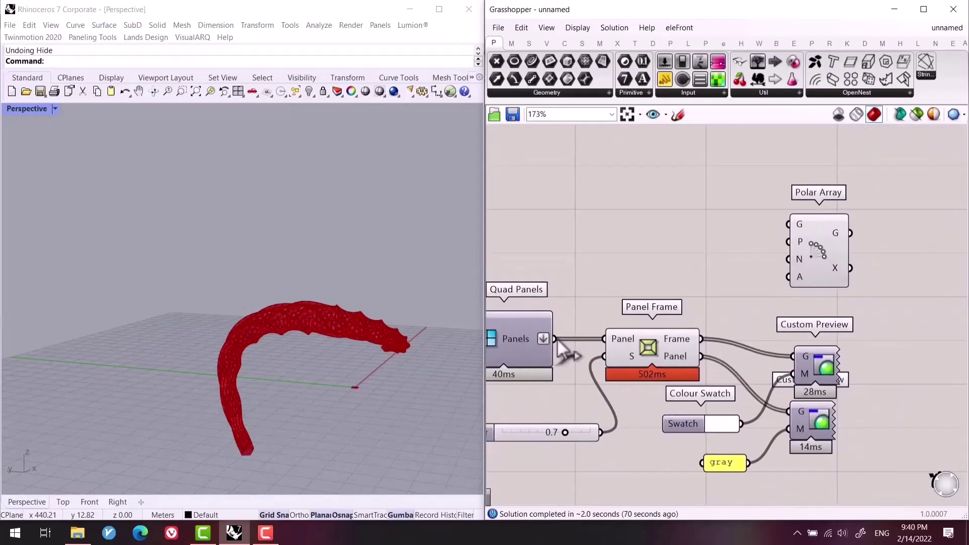
# Turn off the preview of Panel Frame and show the Quad Panels geometry instead.
pyautogui.moveTo(556, 337); pyautogui.dragTo(669, 218)
pyautogui.click(644, 348)
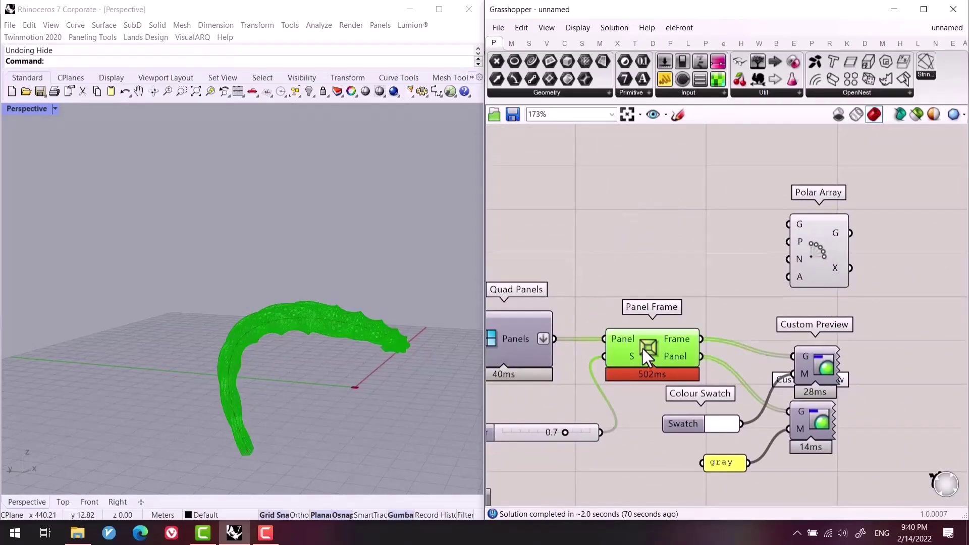
pyautogui.click(504, 329)
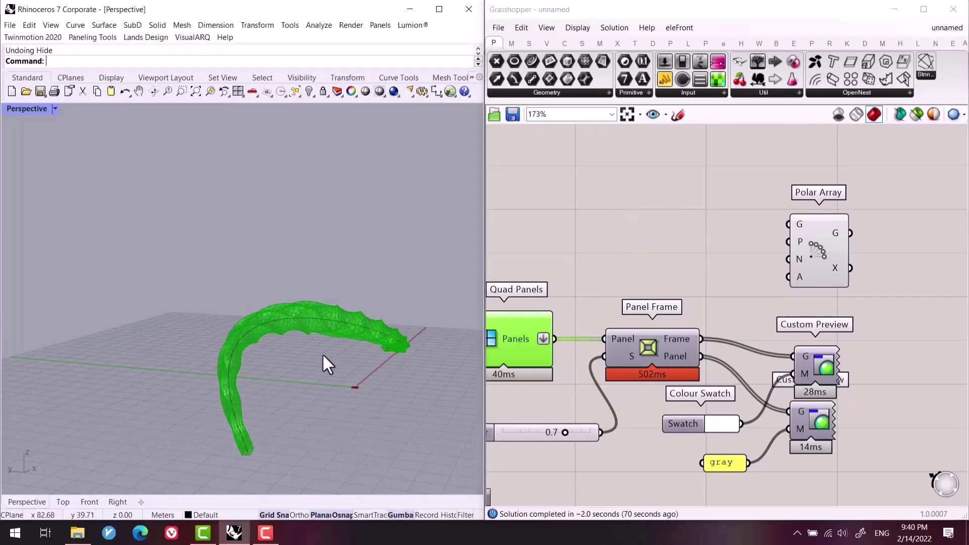
# Connect the Panels output of Quad Panels to the G input of Polar Array and turn off the Polar Array preview.
pyautogui.scroll(2, 323, 353)
pyautogui.moveTo(554, 337); pyautogui.dragTo(789, 224)
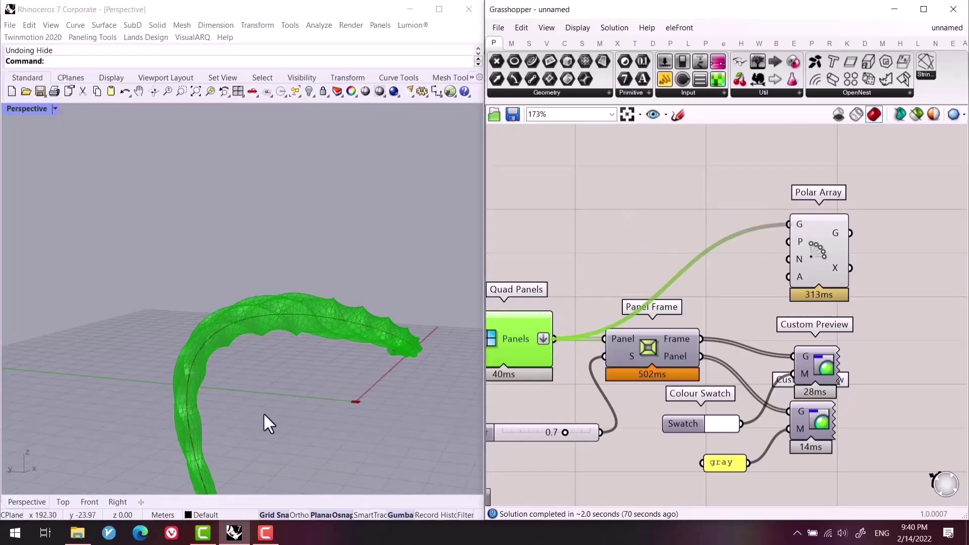
pyautogui.scroll(-2, 289, 399)
pyautogui.moveTo(292, 405); pyautogui.dragTo(443, 377, button='right')
pyautogui.click(804, 273)
pyautogui.hotkey('ctrl', 'q')
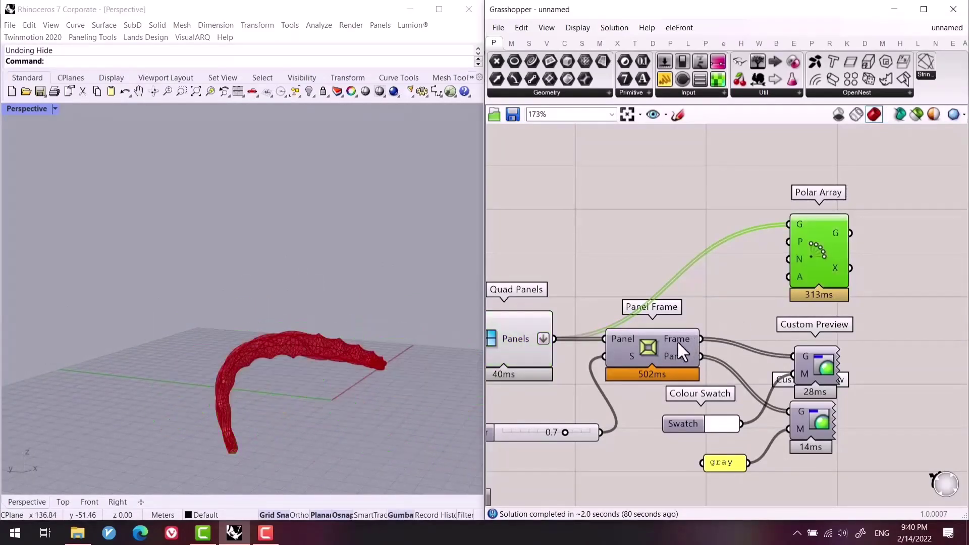
# Turn off the preview of Quad Panels and both Custom Preview components.
pyautogui.click(678, 342)
pyautogui.moveTo(876, 465); pyautogui.dragTo(747, 371)
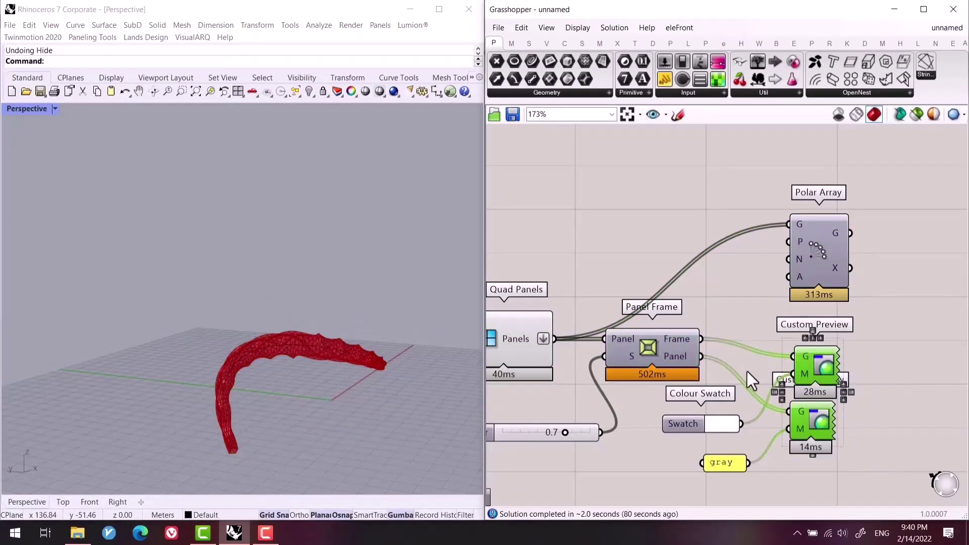
pyautogui.click(504, 344)
pyautogui.moveTo(623, 364); pyautogui.dragTo(818, 331, button='right')
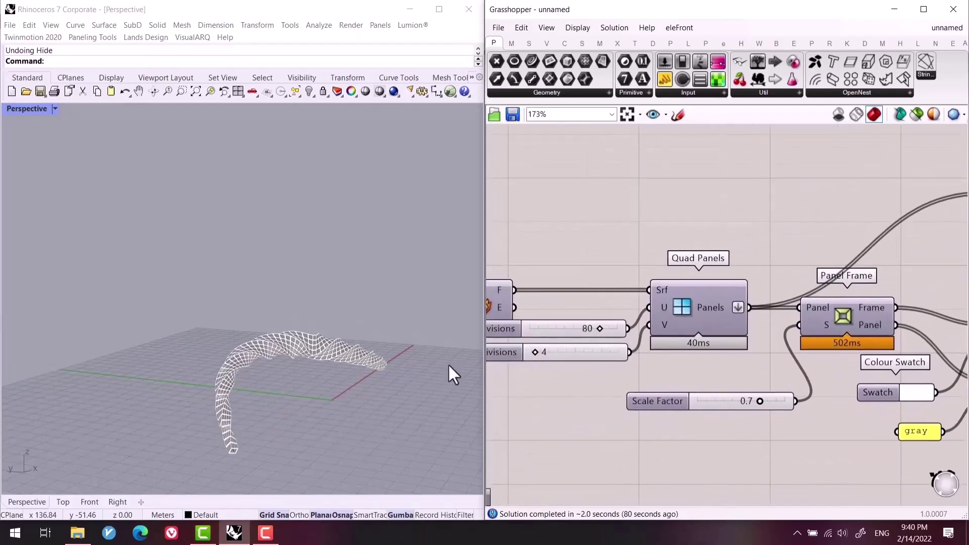
pyautogui.moveTo(450, 372); pyautogui.dragTo(152, 384, button='right')
pyautogui.scroll(-5, 720, 363)
pyautogui.moveTo(858, 368); pyautogui.dragTo(803, 292)
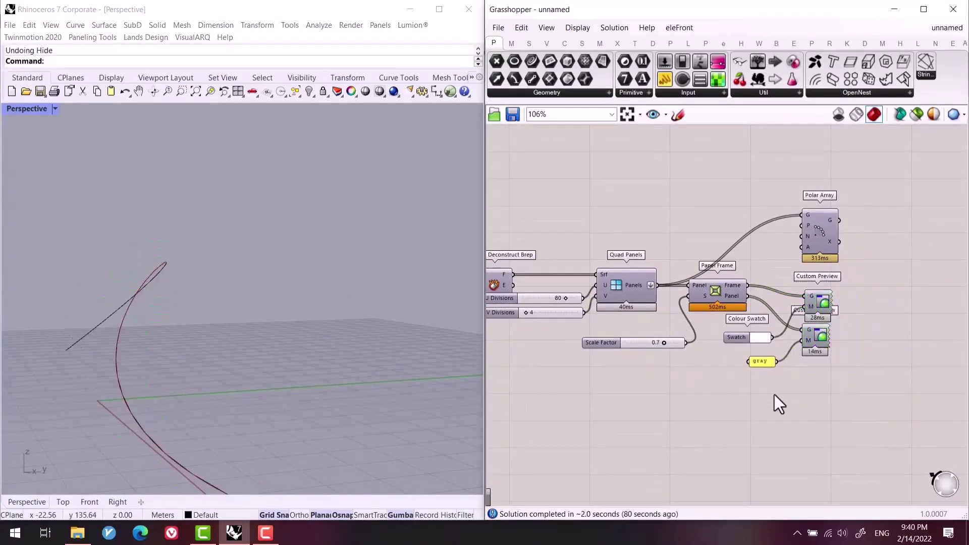
# Turn on the preview of the Loft component.
pyautogui.moveTo(775, 402); pyautogui.dragTo(725, 366, button='right')
pyautogui.scroll(3, 725, 366)
pyautogui.scroll(3, 724, 366)
pyautogui.click(675, 303)
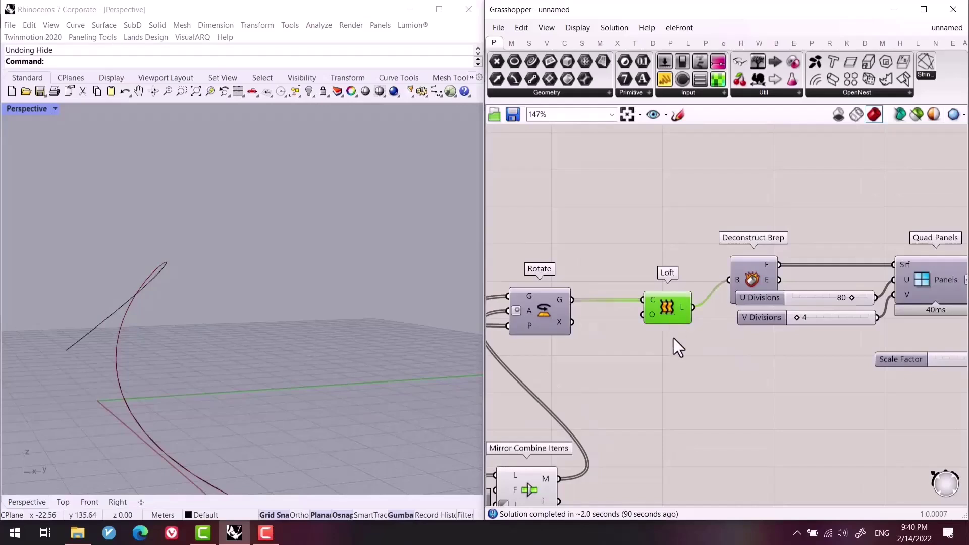
pyautogui.moveTo(201, 379); pyautogui.dragTo(242, 383, button='right')
# Group the panel components from Deconstruct Brep through Polar Array and Custom Preview, and move the group up away from Loft.
pyautogui.scroll(-6, 813, 368)
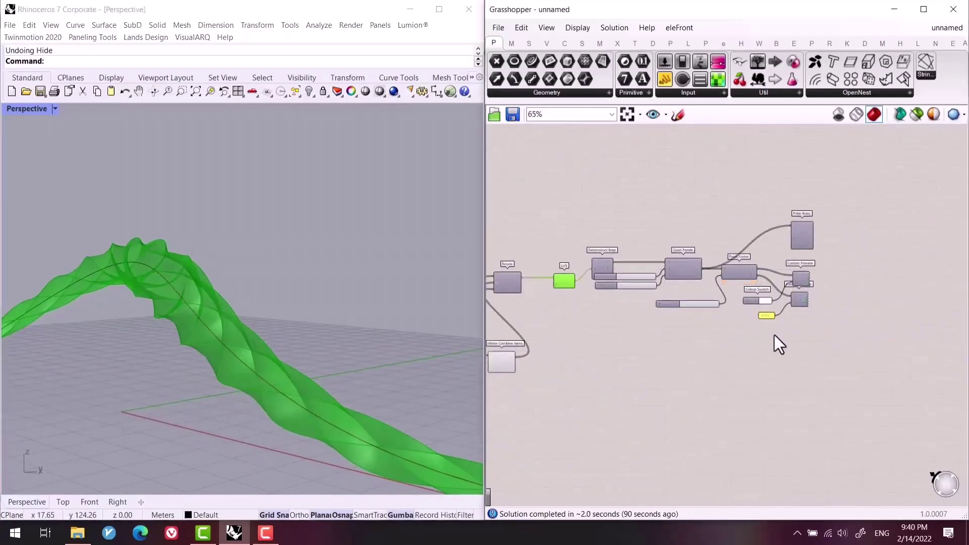
pyautogui.moveTo(848, 336); pyautogui.dragTo(618, 265)
pyautogui.middleClick(649, 253)
pyautogui.click(655, 235)
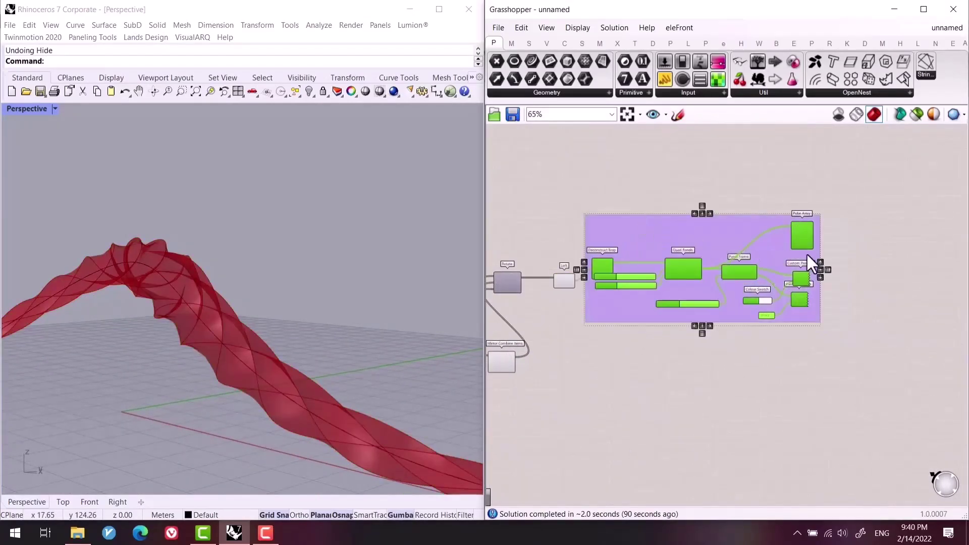
pyautogui.moveTo(784, 230); pyautogui.dragTo(804, 163)
pyautogui.click(825, 284)
pyautogui.moveTo(359, 357); pyautogui.dragTo(297, 356, button='right')
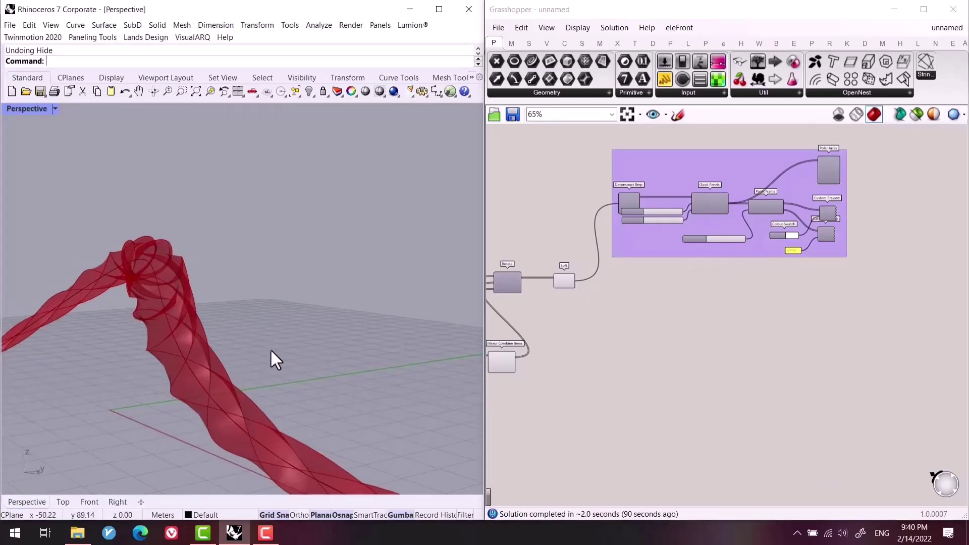
# Add an Isotrim component beside Loft, below the purple group.
pyautogui.scroll(5, 605, 277)
pyautogui.click(619, 301)
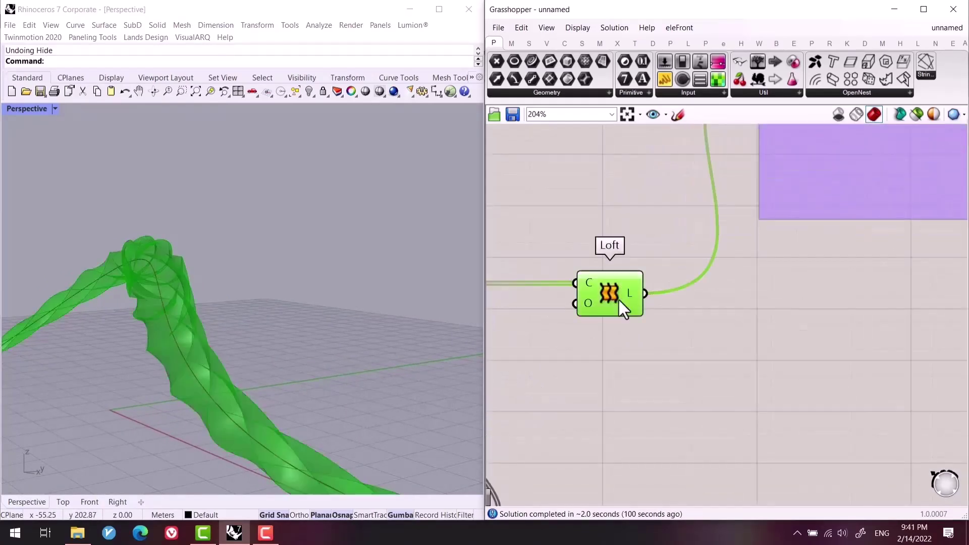
pyautogui.moveTo(619, 301); pyautogui.dragTo(619, 308)
pyautogui.moveTo(312, 373); pyautogui.dragTo(259, 476, button='right')
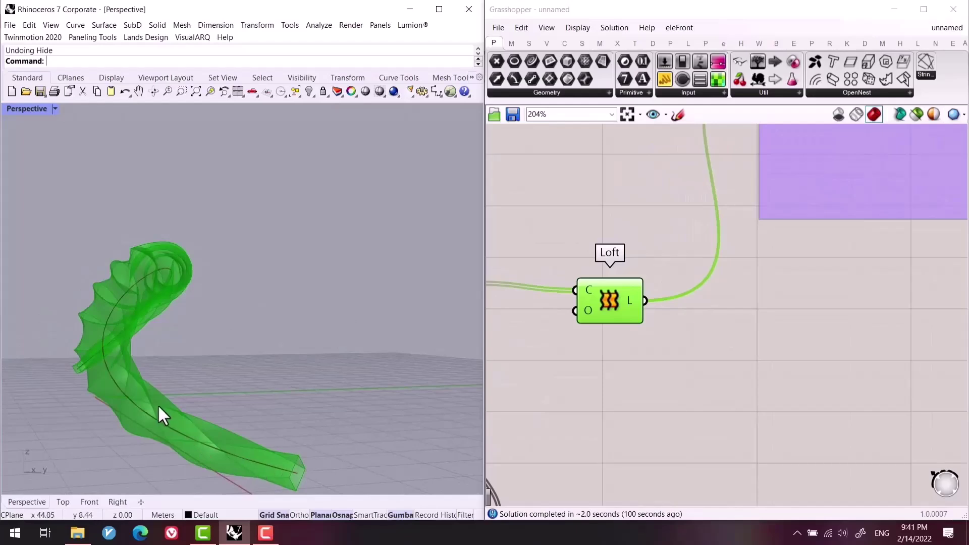
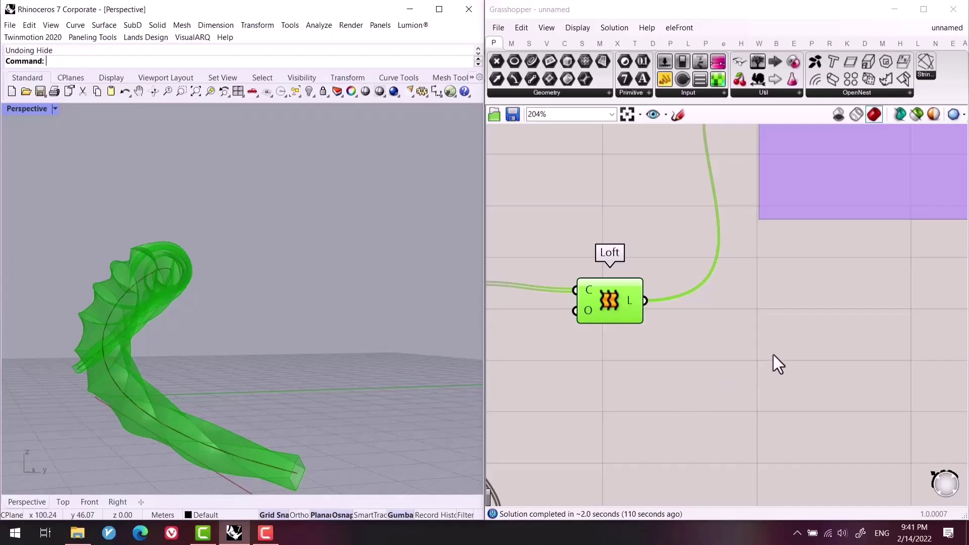
pyautogui.click(785, 347)
pyautogui.doubleClick(785, 346)
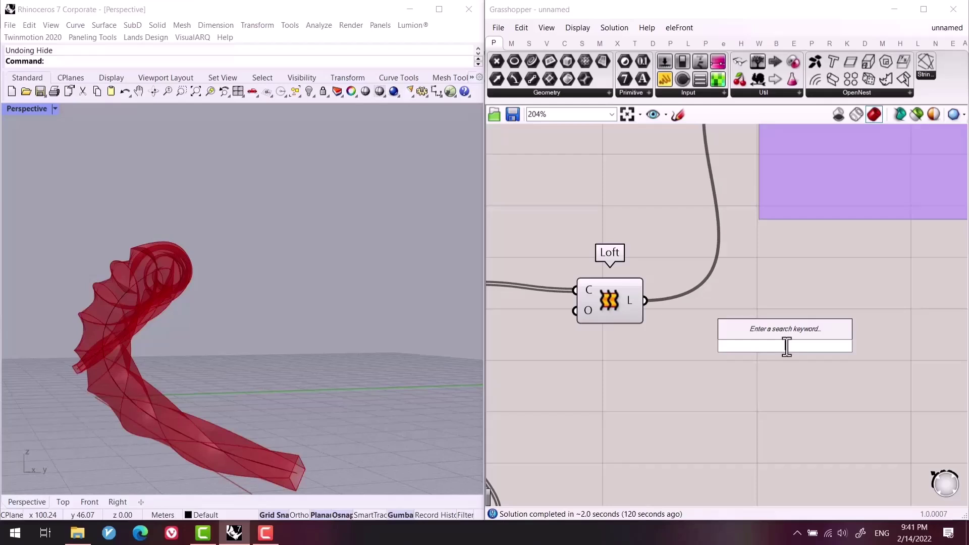
pyautogui.write('iso')
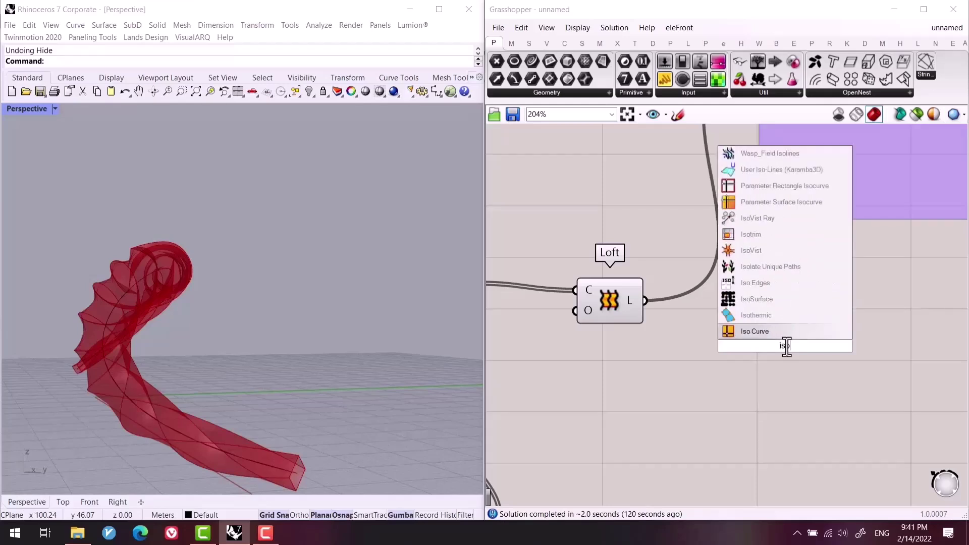
pyautogui.write('tr')
pyautogui.press('Return')
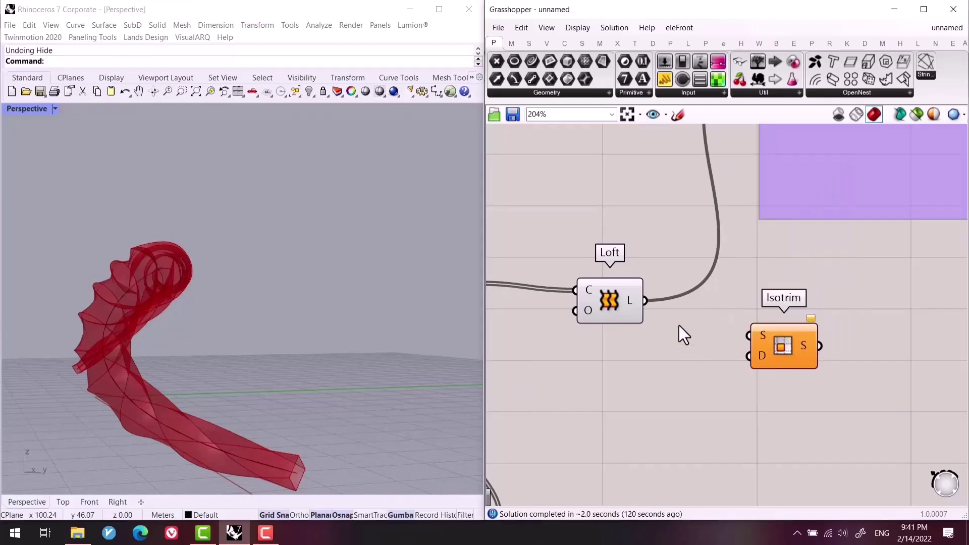
# Add a Deconstruct Brep between Loft and Isotrim, wiring Loft's L output into B and its F output into Isotrim's S input.
pyautogui.doubleClick(646, 376)
pyautogui.write('de bre')
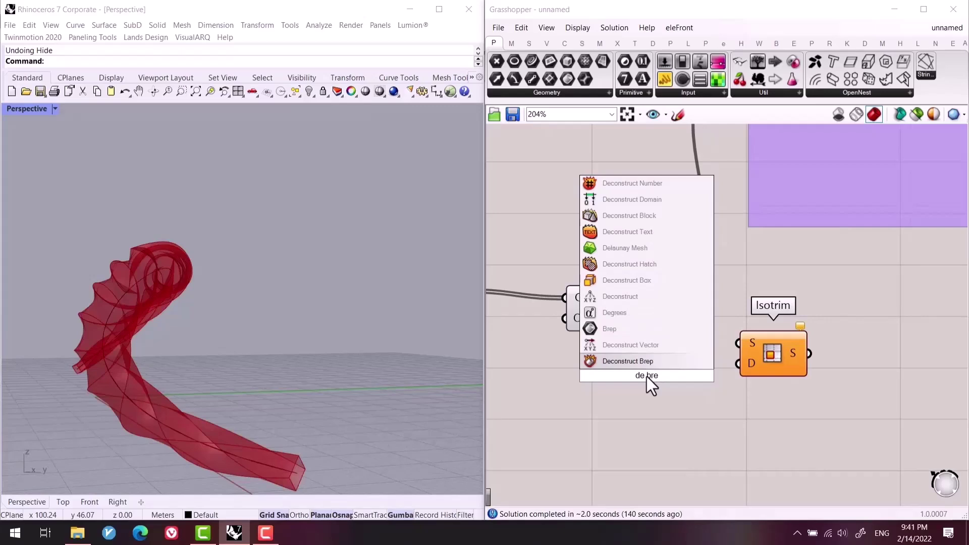
pyautogui.press('Return')
pyautogui.moveTo(635, 311); pyautogui.dragTo(604, 366)
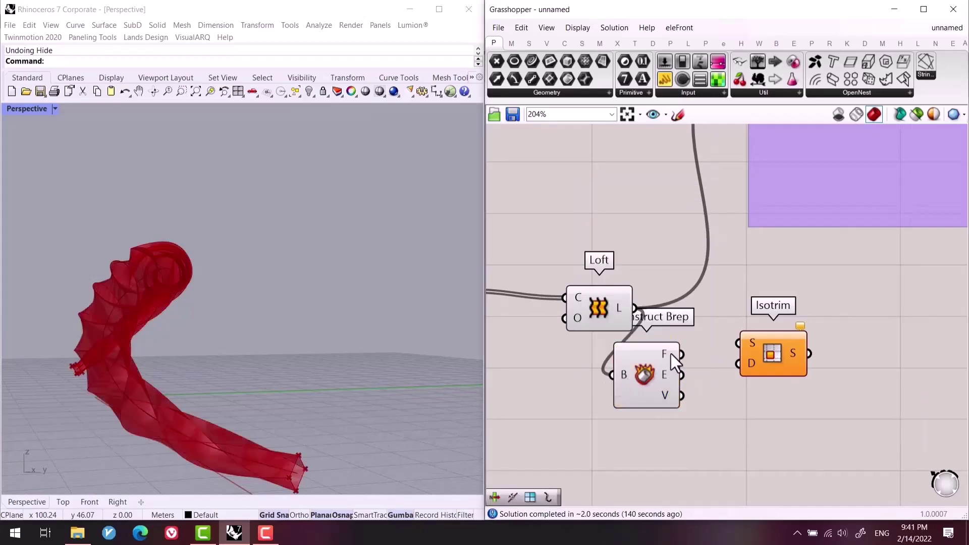
pyautogui.moveTo(680, 353); pyautogui.dragTo(738, 343)
pyautogui.moveTo(664, 375); pyautogui.dragTo(685, 361)
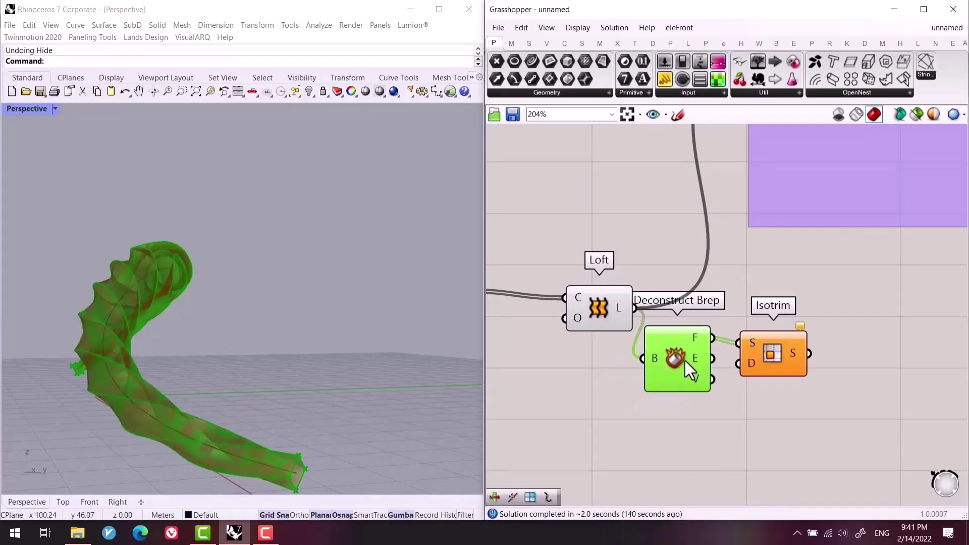
# Turn off the preview of Loft and the new Deconstruct Brep, and move Isotrim farther away from them.
pyautogui.moveTo(666, 444); pyautogui.dragTo(590, 266)
pyautogui.hotkey('ctrl', 'a')
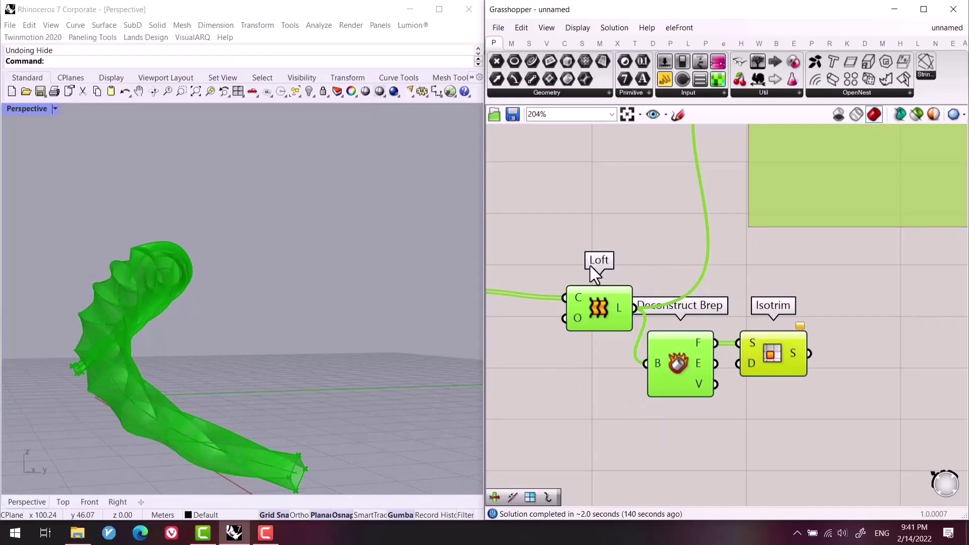
pyautogui.click(675, 249)
pyautogui.moveTo(671, 445); pyautogui.dragTo(562, 271)
pyautogui.moveTo(706, 492); pyautogui.dragTo(717, 497)
pyautogui.moveTo(795, 340); pyautogui.dragTo(859, 340)
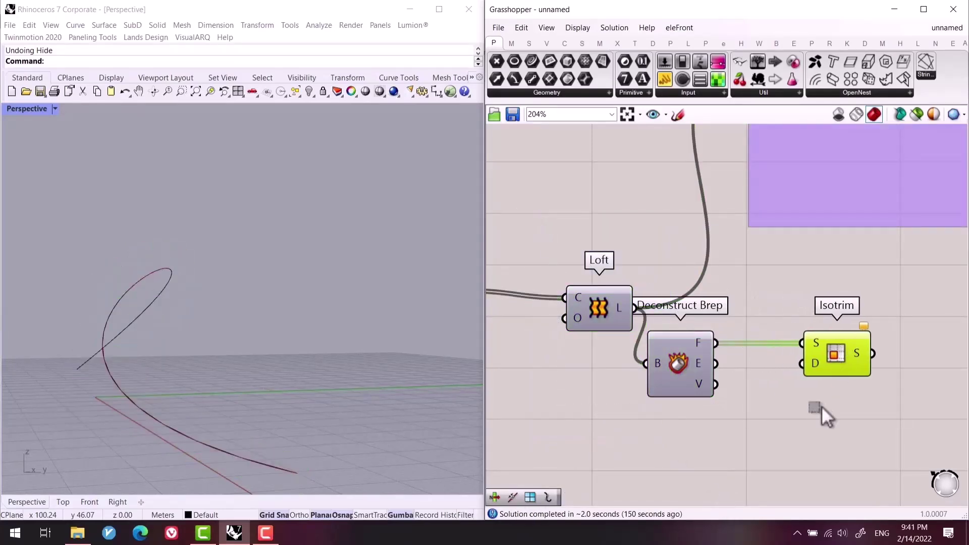
pyautogui.click(821, 405)
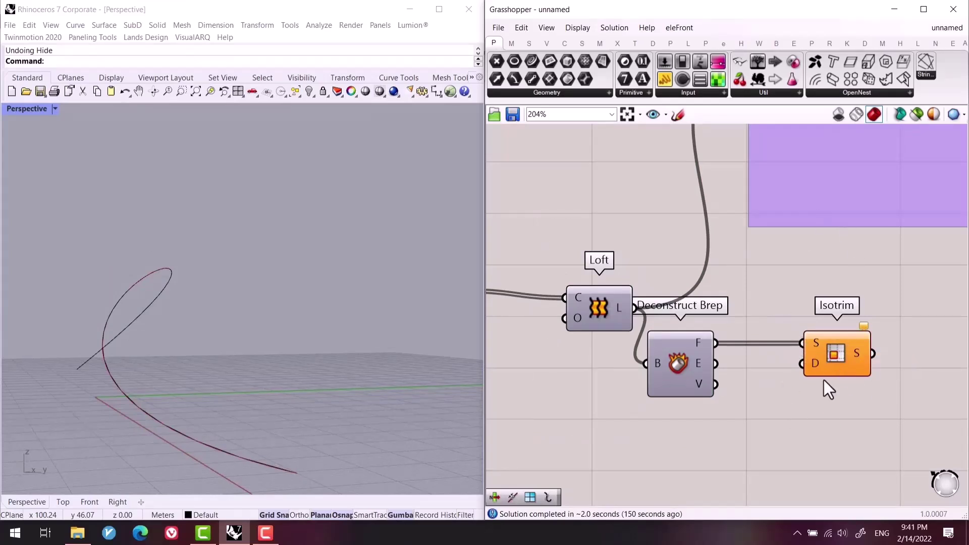
# Add a Divide Domain² component below Deconstruct Brep and connect its S output to Isotrim's D input.
pyautogui.doubleClick(773, 441)
pyautogui.write('divi')
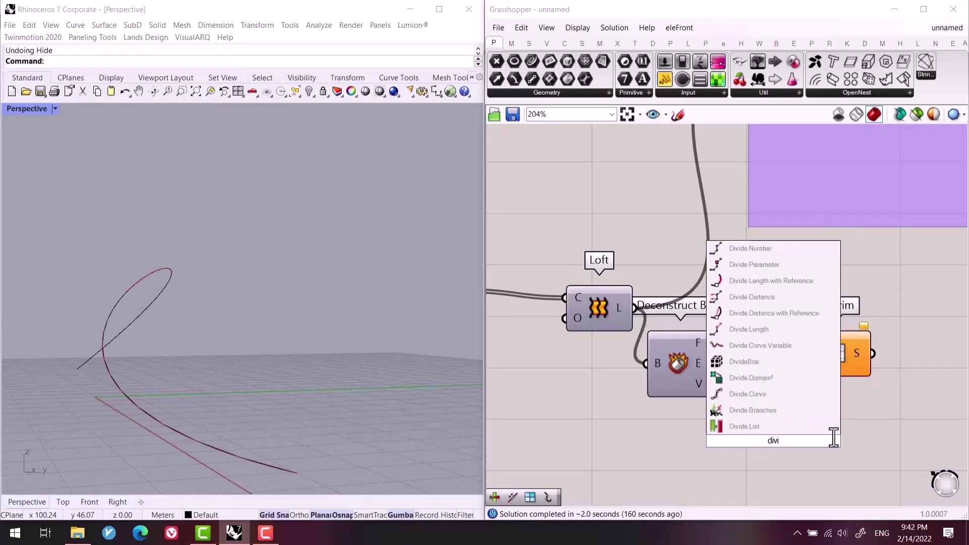
pyautogui.click(777, 378)
pyautogui.moveTo(742, 467); pyautogui.dragTo(795, 373)
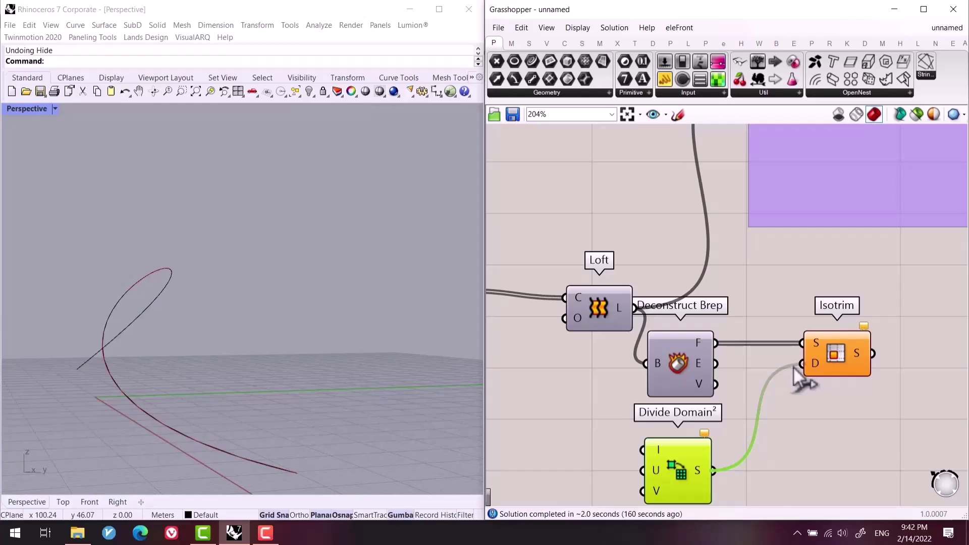
pyautogui.moveTo(714, 470); pyautogui.dragTo(805, 365)
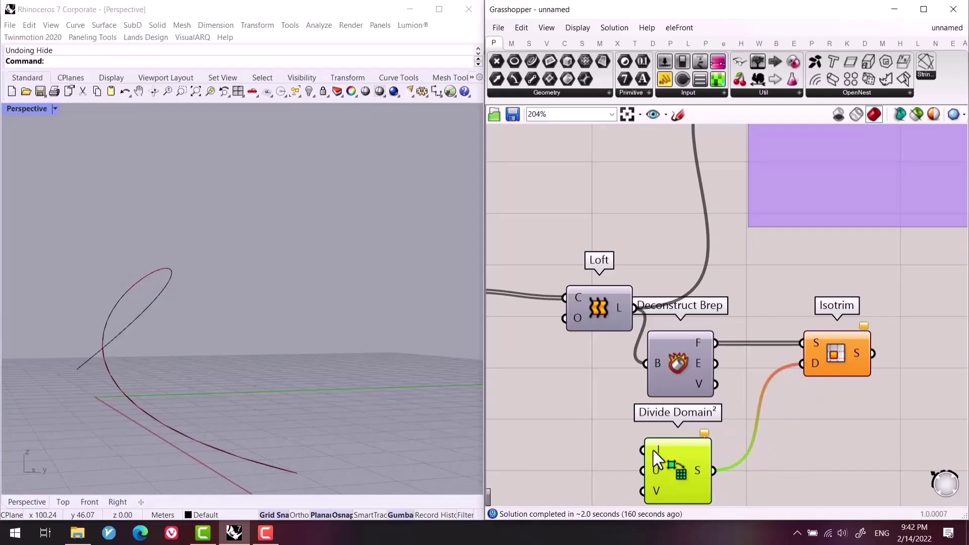
# Connect the F output of Deconstruct Brep to the I input of Divide Domain².
pyautogui.moveTo(652, 450); pyautogui.dragTo(682, 416, button='right')
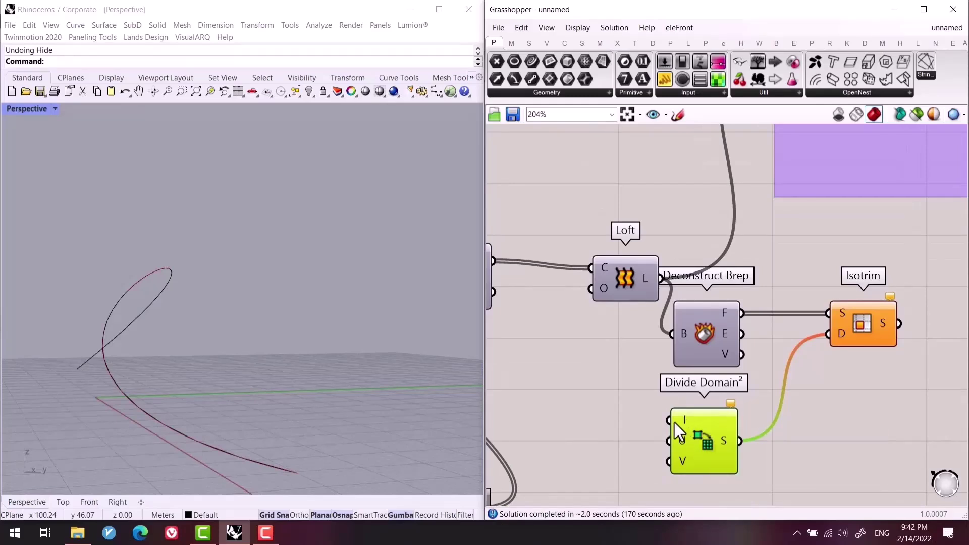
pyautogui.moveTo(662, 432); pyautogui.dragTo(723, 447, button='right')
pyautogui.scroll(-2, 757, 376)
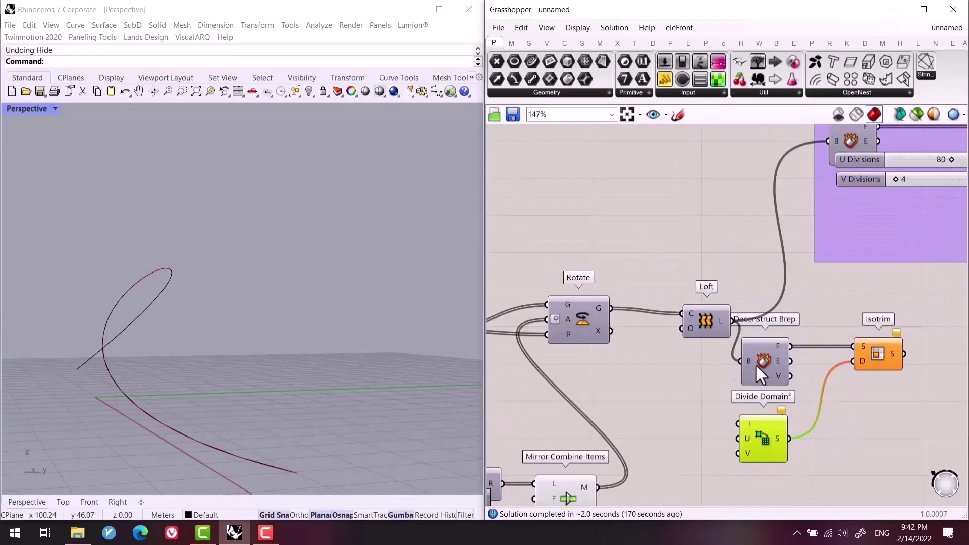
pyautogui.scroll(2, 755, 365)
pyautogui.moveTo(814, 319); pyautogui.dragTo(746, 426)
pyautogui.scroll(-1, 676, 341)
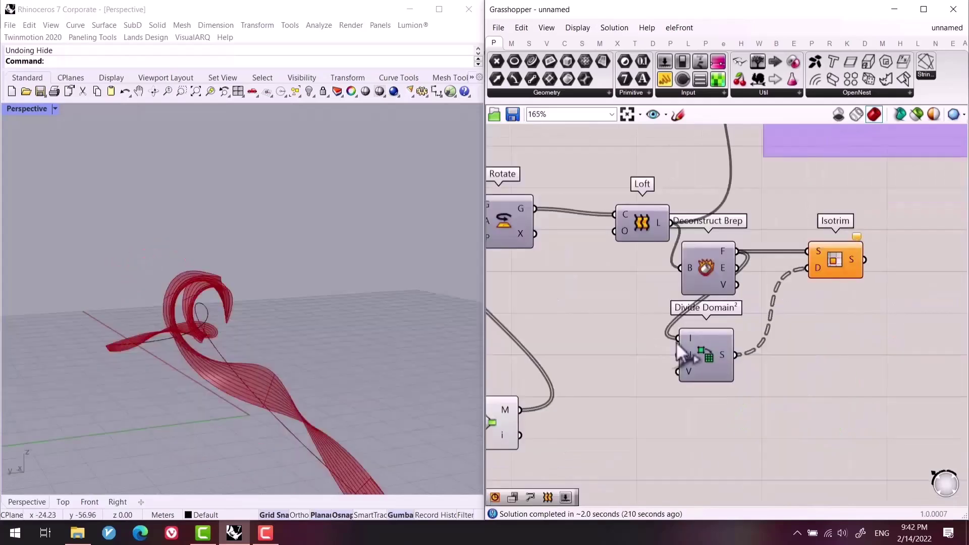
pyautogui.moveTo(653, 351); pyautogui.dragTo(688, 357, button='right')
# Add a Param Viewer below Isotrim and connect Divide Domain²'s S output to it to inspect the data branches.
pyautogui.scroll(2, 757, 323)
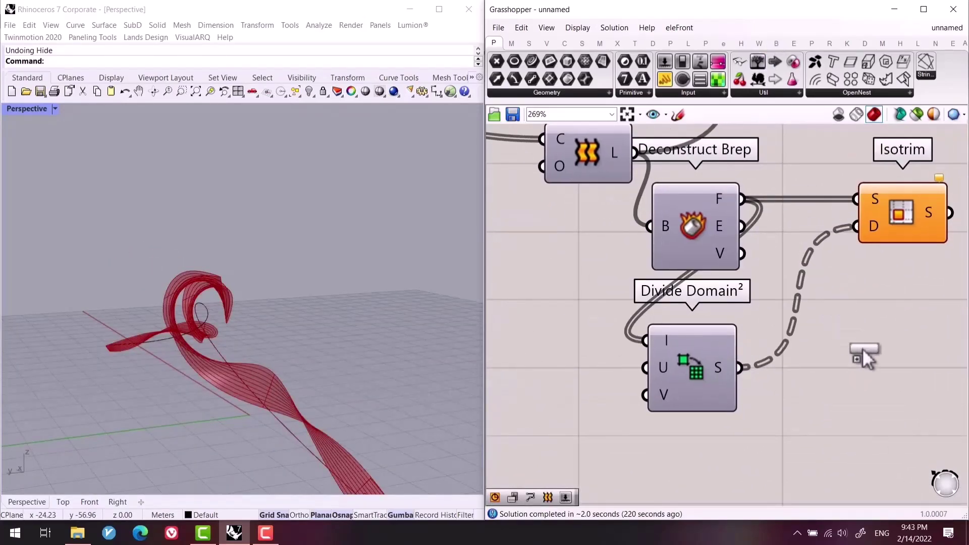
pyautogui.moveTo(862, 353); pyautogui.dragTo(858, 354)
pyautogui.moveTo(622, 291); pyautogui.dragTo(755, 364)
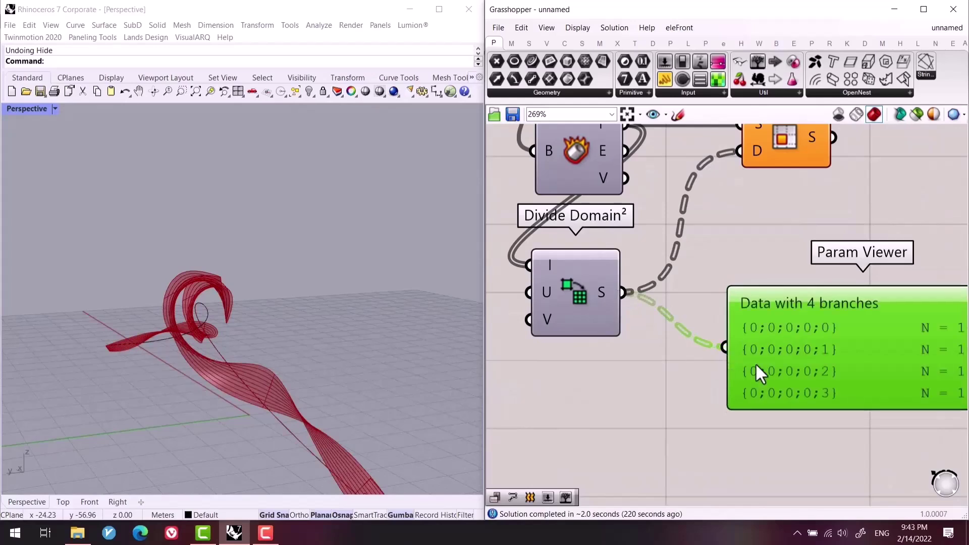
pyautogui.moveTo(731, 326); pyautogui.dragTo(766, 359, button='right')
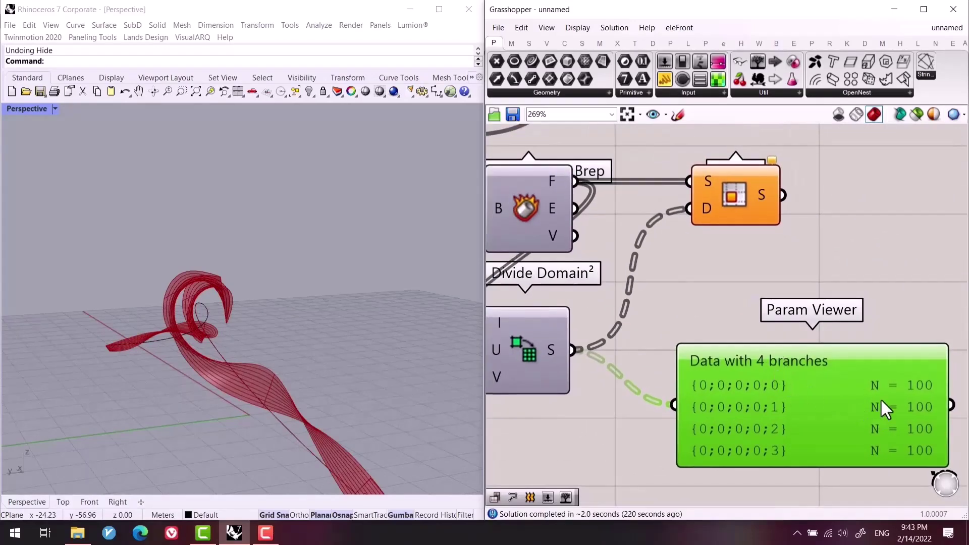
pyautogui.moveTo(657, 333); pyautogui.dragTo(696, 351, button='right')
# Feed Deconstruct Brep's F output into the Param Viewer instead, and graft that F output.
pyautogui.moveTo(614, 199); pyautogui.dragTo(717, 420)
pyautogui.moveTo(790, 411); pyautogui.dragTo(616, 255, button='right')
pyautogui.rightClick(611, 250)
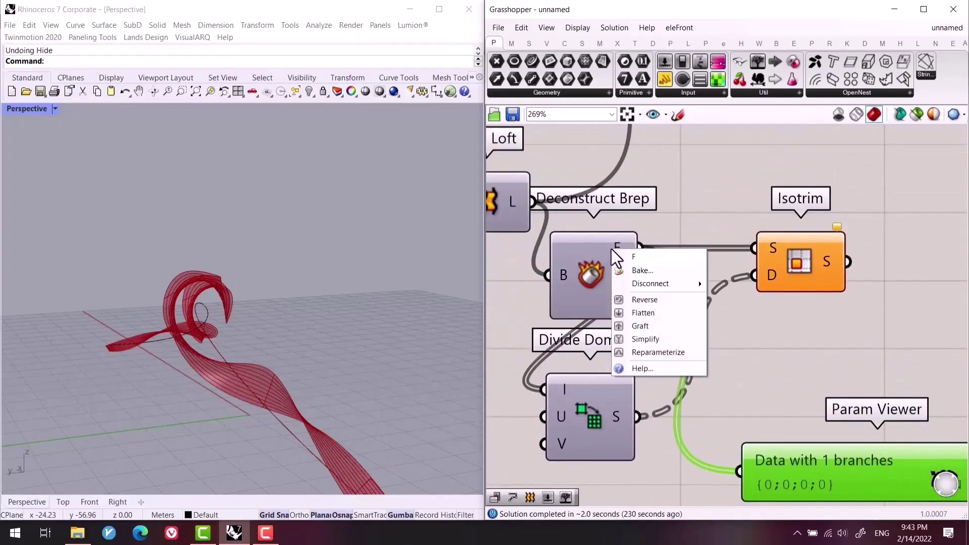
pyautogui.click(656, 326)
# Add a number slider set to 1 and connect it to the U input of Divide Domain².
pyautogui.moveTo(601, 425); pyautogui.dragTo(681, 353, button='right')
pyautogui.doubleClick(540, 357)
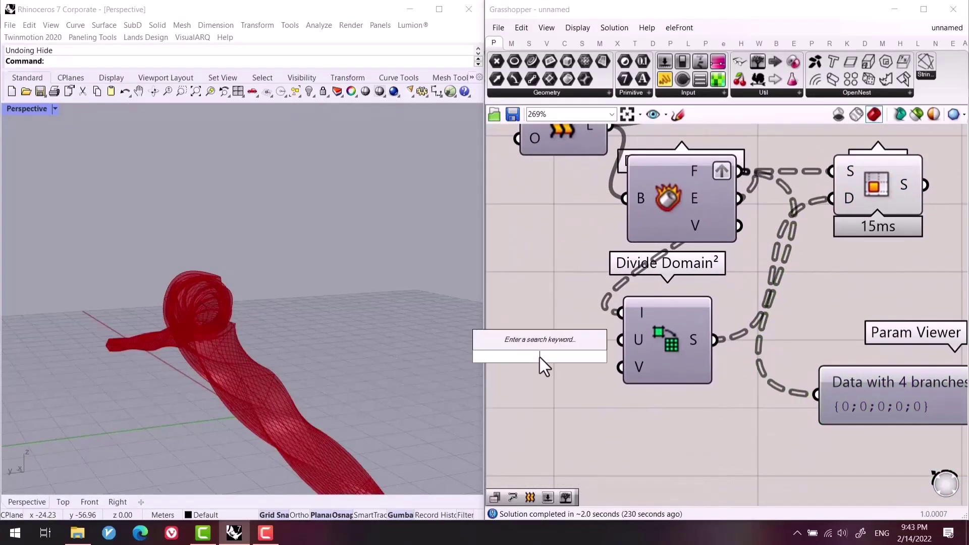
pyautogui.write('1')
pyautogui.press('Return')
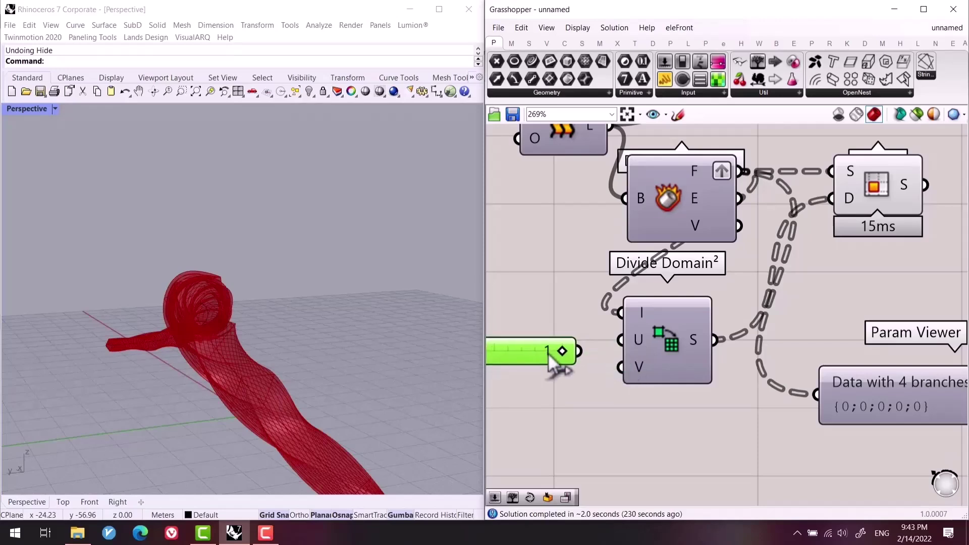
pyautogui.moveTo(586, 351); pyautogui.dragTo(620, 339)
pyautogui.moveTo(608, 362); pyautogui.dragTo(740, 339, button='right')
# Add a number slider set to 8, connect it to the V input of Divide Domain² and place it under the U Count slider.
pyautogui.doubleClick(695, 371)
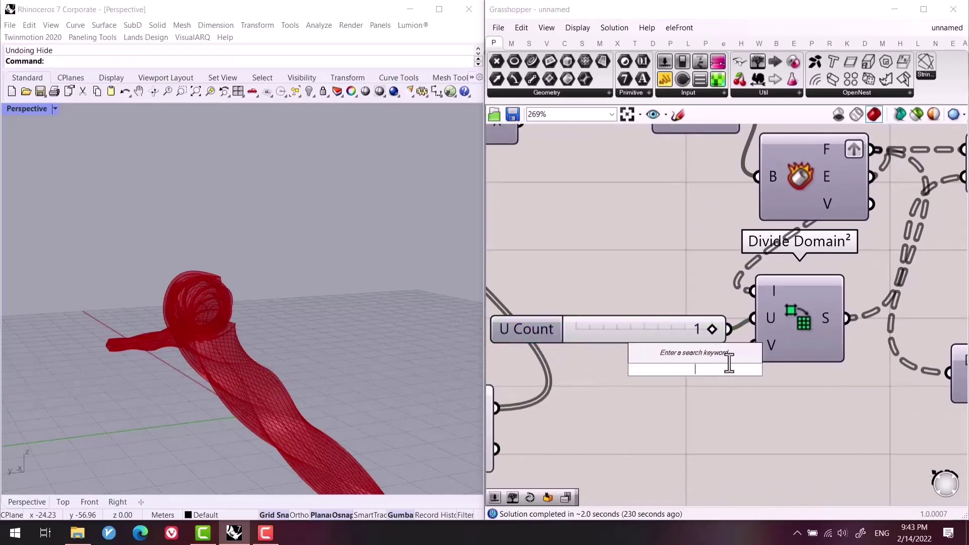
pyautogui.moveTo(268, 385); pyautogui.dragTo(479, 398, button='right')
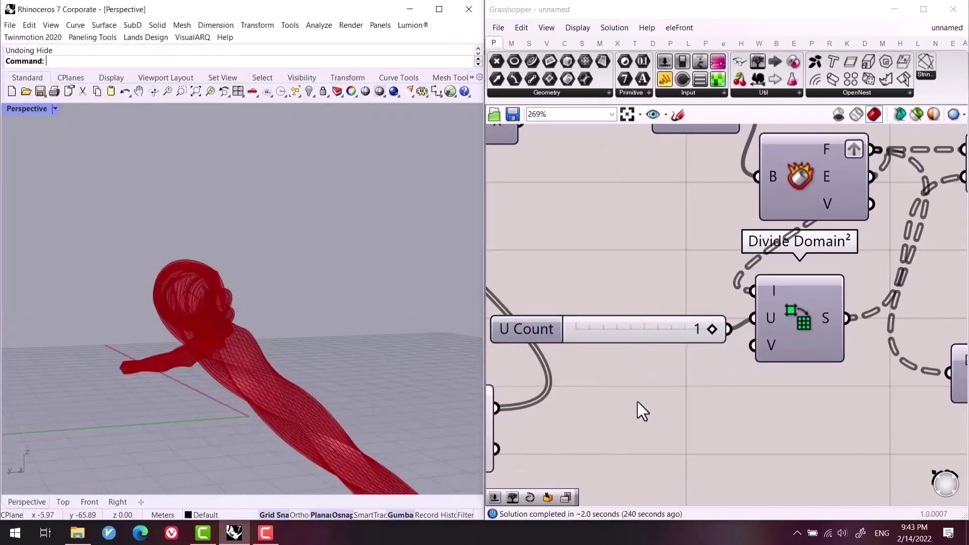
pyautogui.doubleClick(655, 380)
pyautogui.write('8')
pyautogui.press('Return')
pyautogui.moveTo(759, 379); pyautogui.dragTo(753, 346)
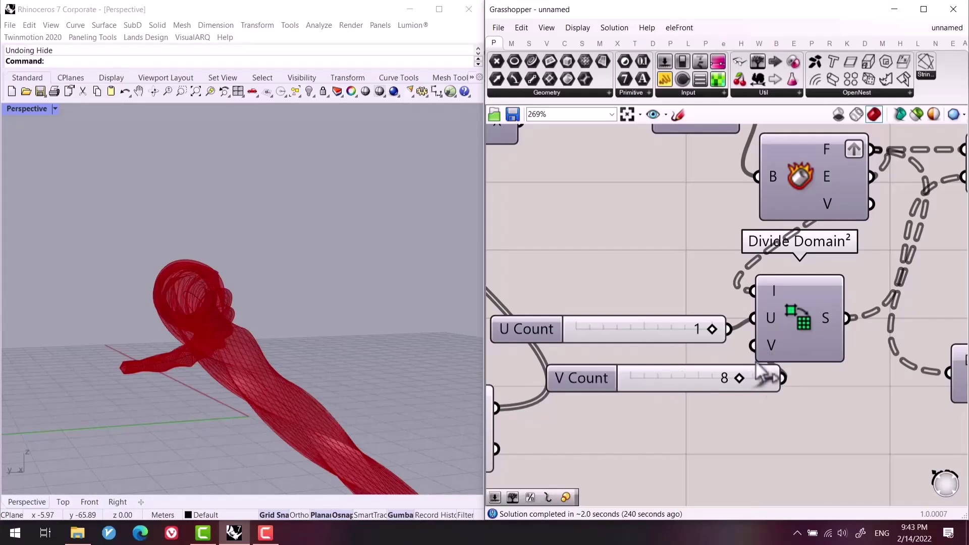
pyautogui.click(704, 376)
pyautogui.moveTo(713, 396); pyautogui.dragTo(590, 426, button='right')
# Check the data structure of Isotrim's output and search for a "dis" component to add beside it.
pyautogui.click(864, 381)
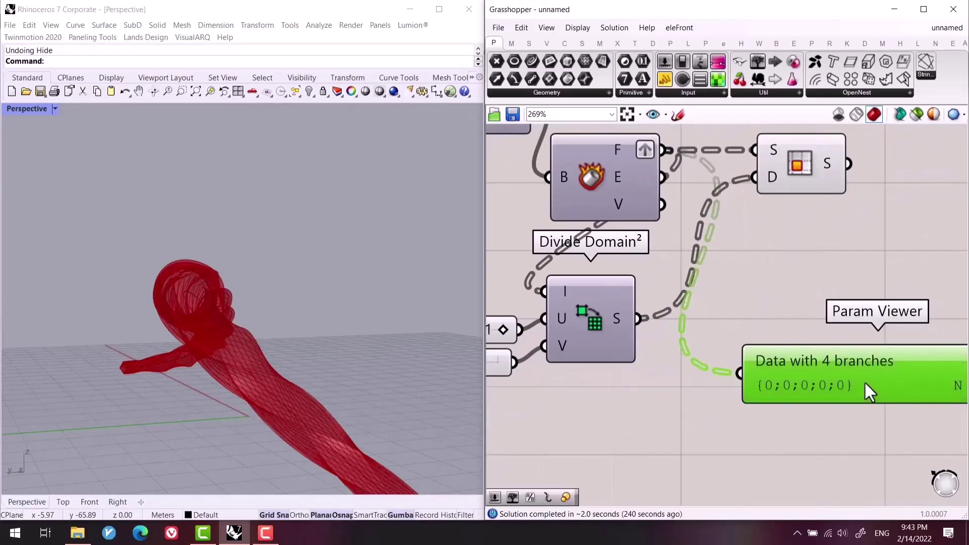
pyautogui.moveTo(864, 381); pyautogui.dragTo(780, 432, button='right')
pyautogui.click(759, 256)
pyautogui.moveTo(759, 256); pyautogui.dragTo(656, 307, button='right')
pyautogui.moveTo(670, 291)
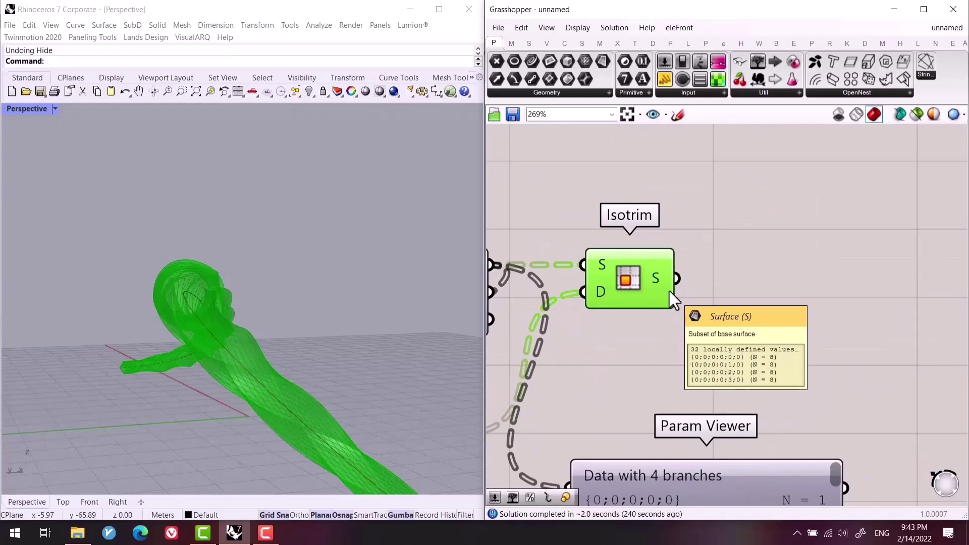
pyautogui.moveTo(750, 300); pyautogui.dragTo(714, 328, button='right')
pyautogui.click(757, 314)
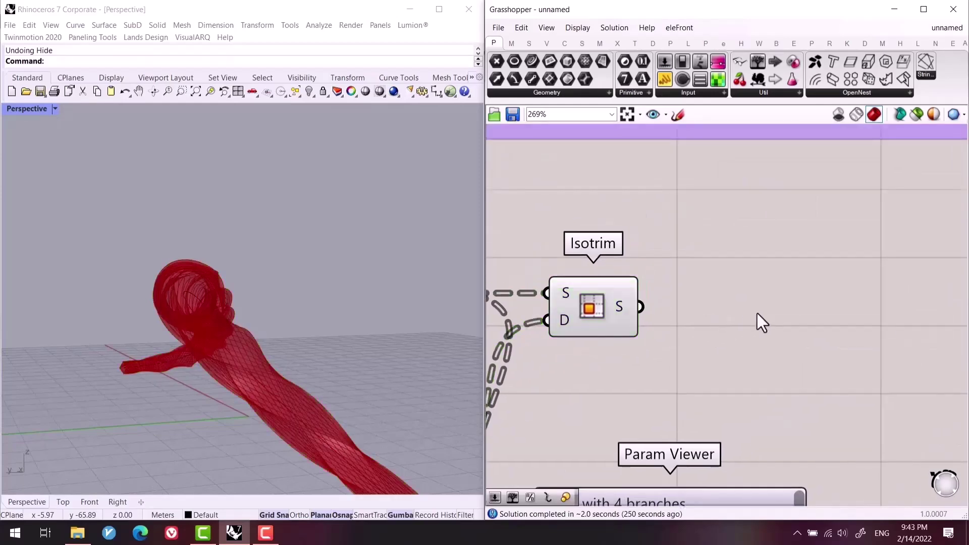
pyautogui.doubleClick(757, 313)
pyautogui.write('dis')
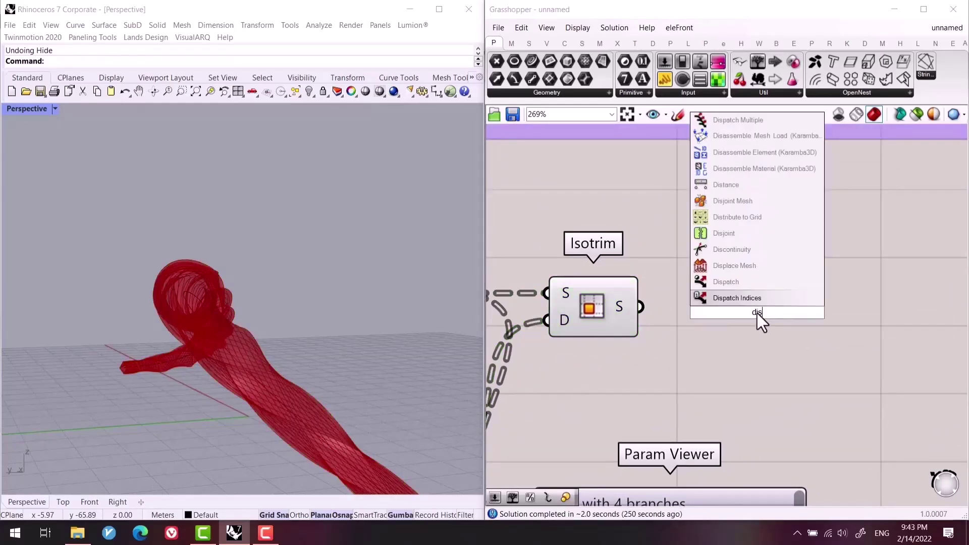
# Add a Dispatch component and connect Isotrim's surface output to its List input.
pyautogui.press('Up')
pyautogui.press('Return')
pyautogui.moveTo(640, 306); pyautogui.dragTo(710, 299)
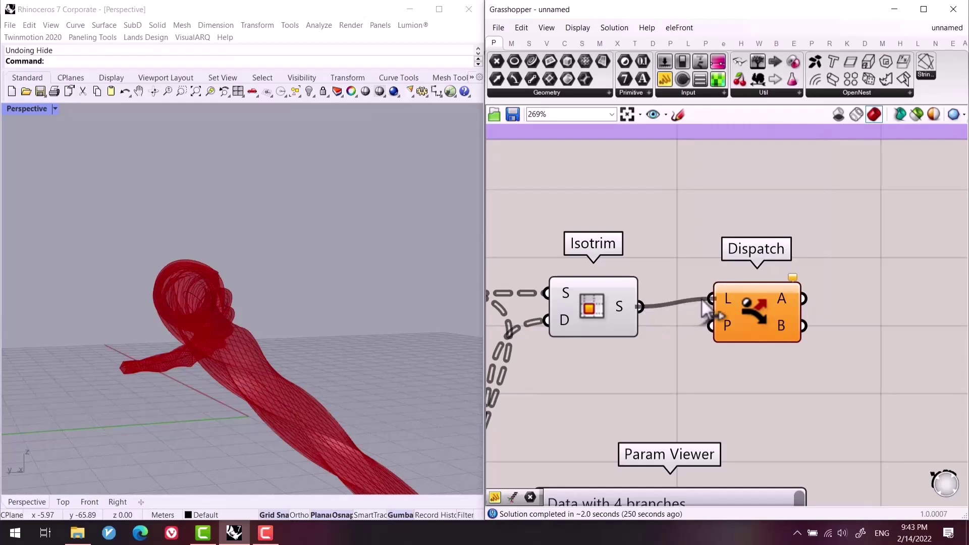
pyautogui.moveTo(703, 305); pyautogui.dragTo(712, 266, button='right')
# Add a Custom Preview component and connect Dispatch's A output to its geometry input.
pyautogui.doubleClick(871, 289)
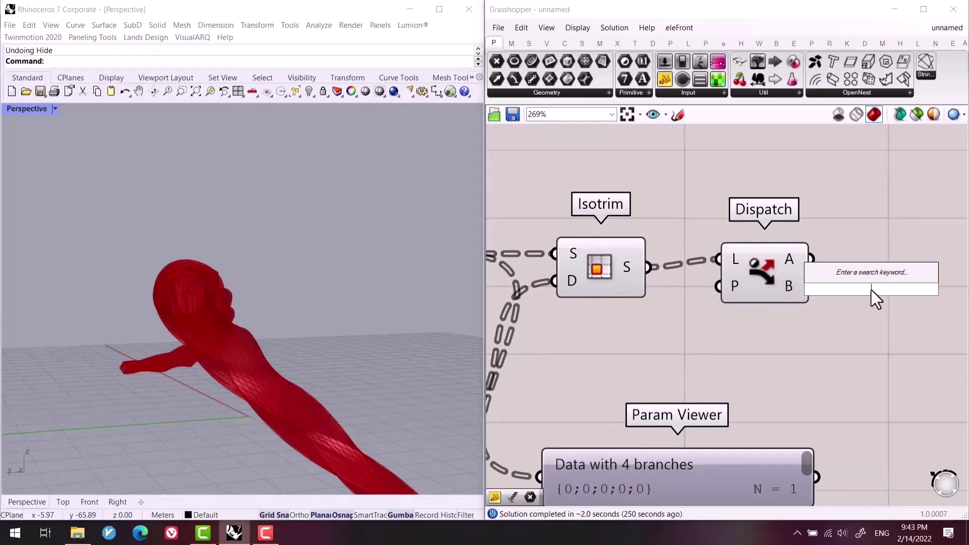
pyautogui.write('cu')
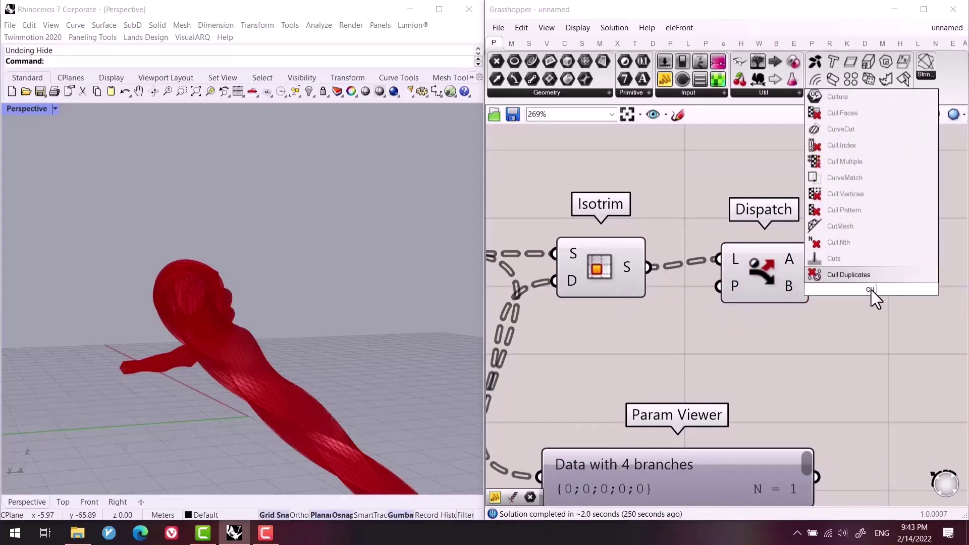
pyautogui.write('st')
pyautogui.press('Up')
pyautogui.press('Up')
pyautogui.press('Return')
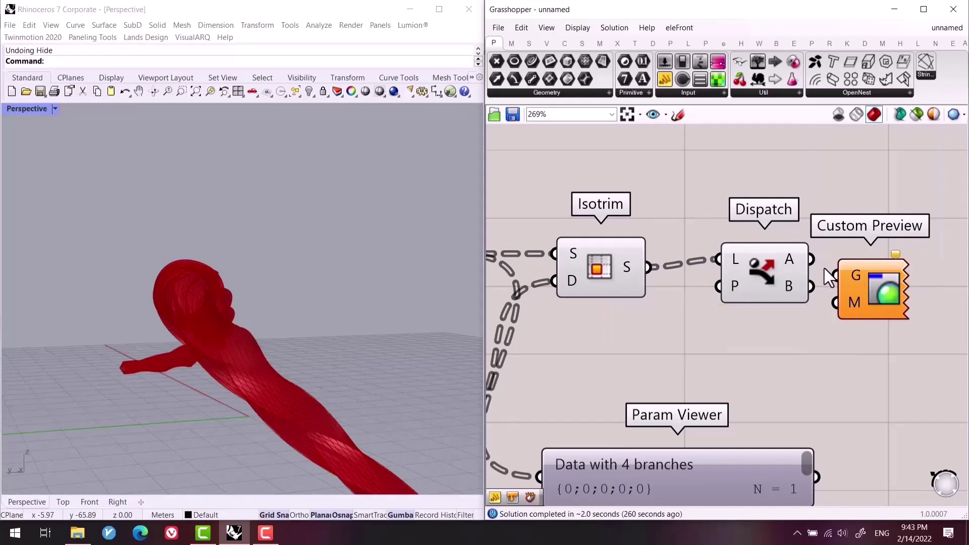
pyautogui.moveTo(810, 259); pyautogui.dragTo(921, 264)
# Turn off the preview of the Isotrim and Dispatch components.
pyautogui.moveTo(802, 333); pyautogui.dragTo(537, 240)
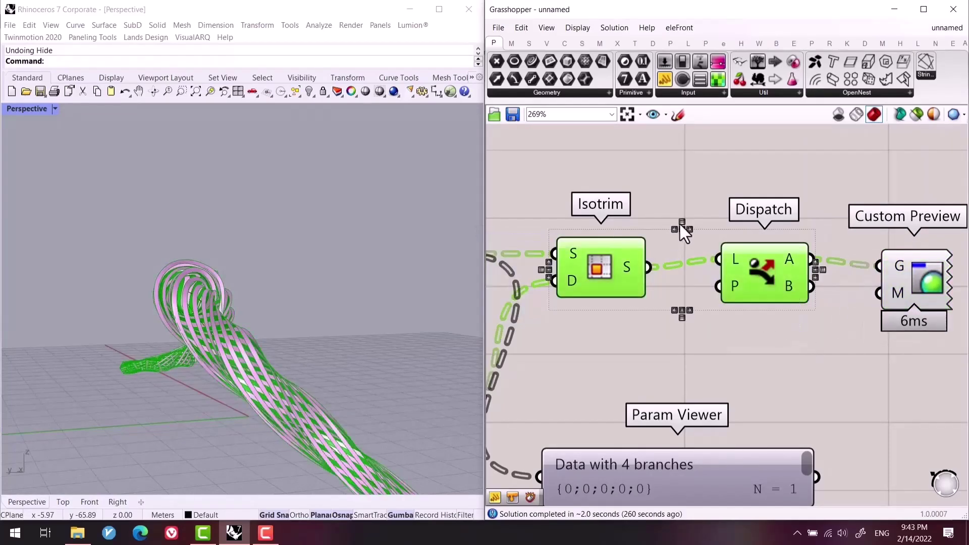
pyautogui.middleClick(684, 212)
pyautogui.click(719, 186)
pyautogui.moveTo(255, 372); pyautogui.dragTo(601, 320, button='right')
pyautogui.scroll(2, 685, 201)
pyautogui.scroll(-2, 706, 227)
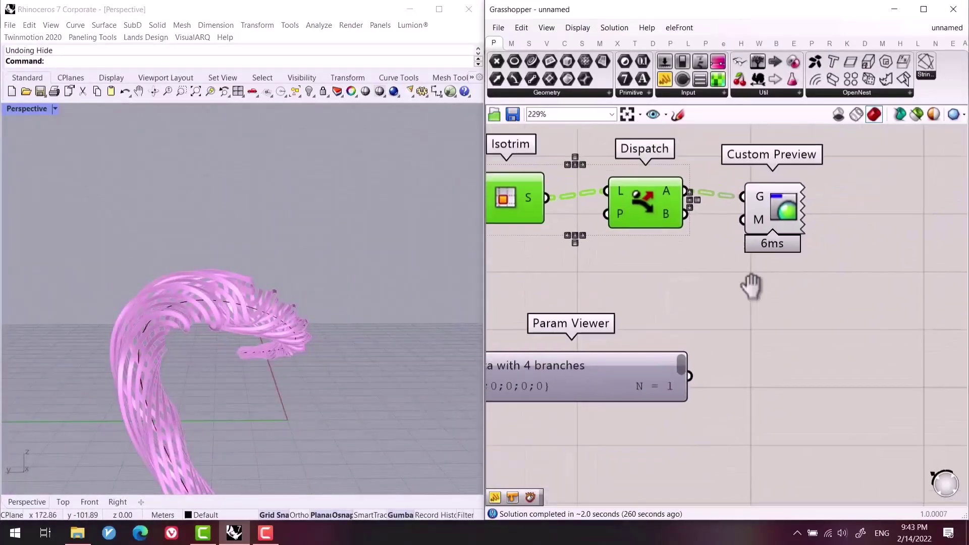
# Preview Dispatch's B output with a copy of the Custom Preview, coloured by a white Colour Swatch.
pyautogui.moveTo(758, 207); pyautogui.dragTo(887, 318)
pyautogui.moveTo(674, 223); pyautogui.dragTo(853, 305)
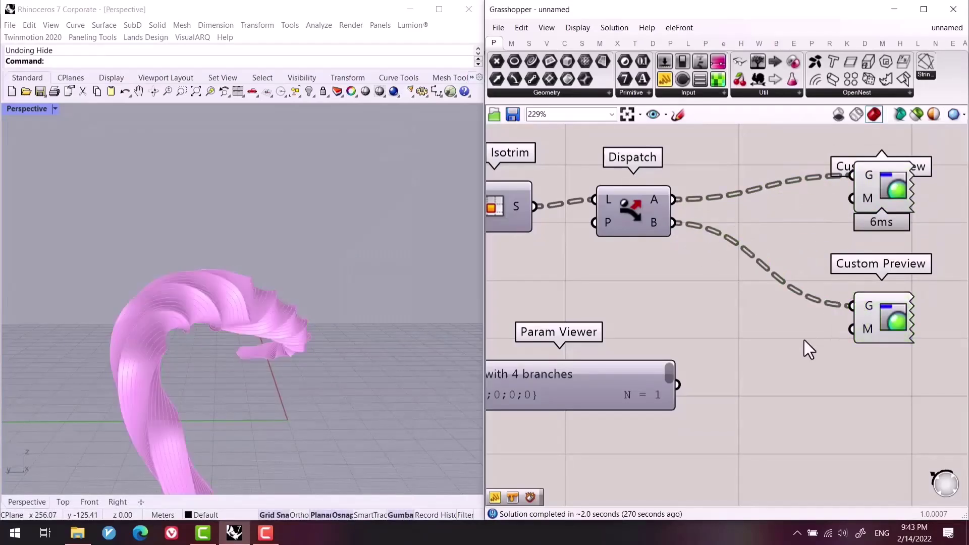
pyautogui.doubleClick(804, 340)
pyautogui.write('swa')
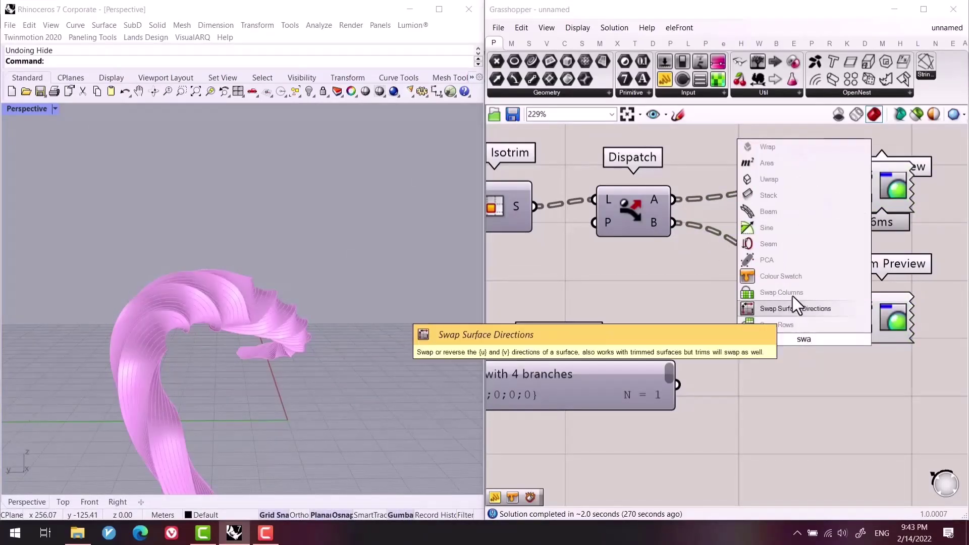
pyautogui.click(779, 276)
pyautogui.moveTo(781, 338); pyautogui.dragTo(851, 329)
pyautogui.click(265, 365)
pyautogui.moveTo(265, 364); pyautogui.dragTo(91, 383, button='right')
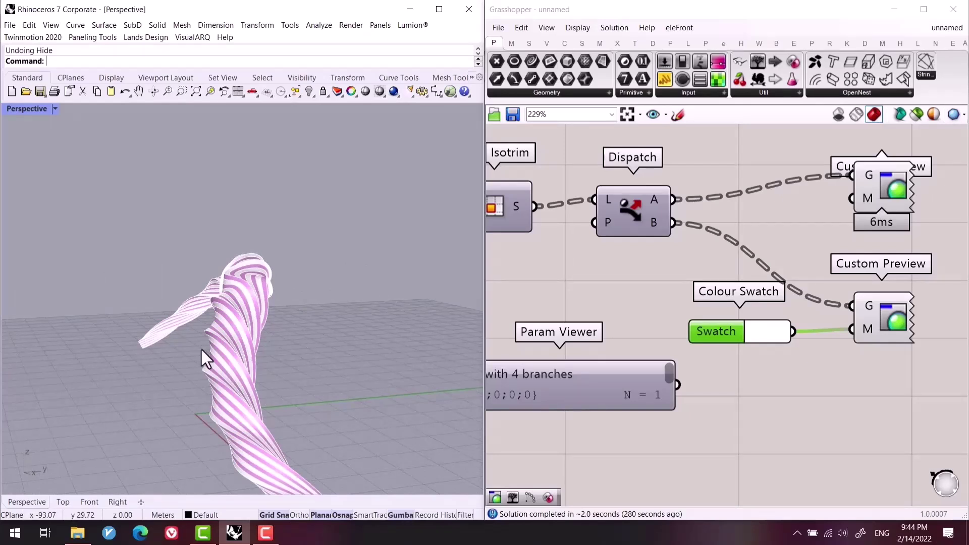
# Examine the data structure of Dispatch's List input and the alternating strips on the twisted surface.
pyautogui.moveTo(619, 209); pyautogui.dragTo(657, 280, button='right')
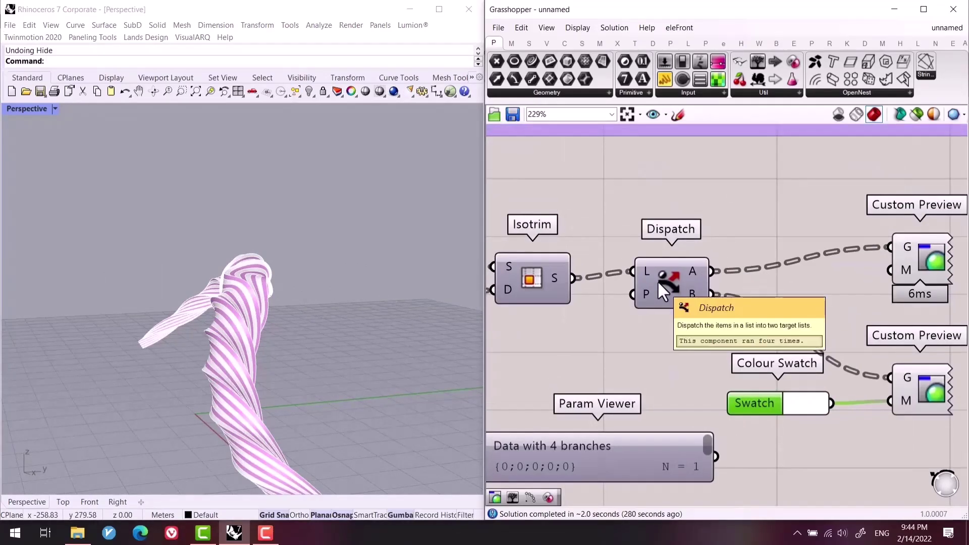
pyautogui.moveTo(649, 273)
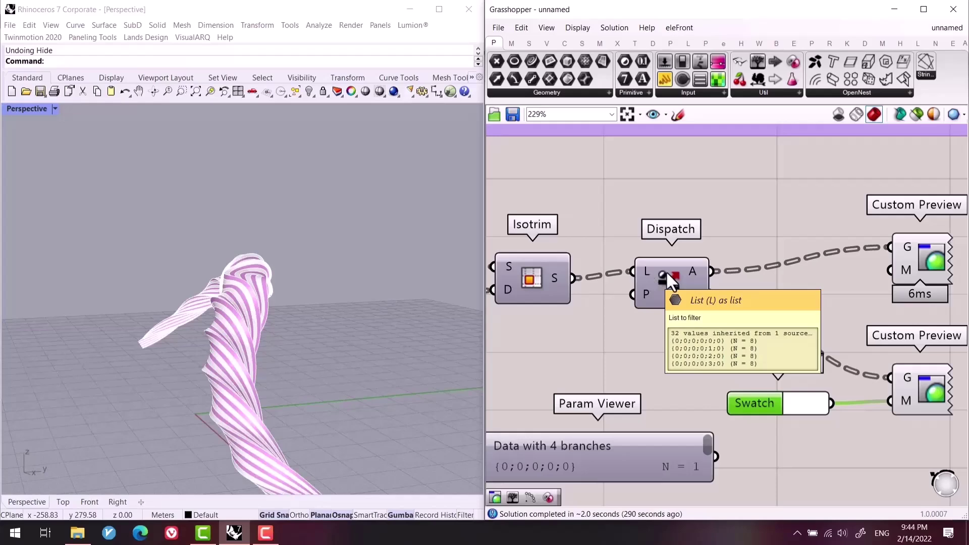
pyautogui.moveTo(339, 310); pyautogui.dragTo(399, 391, button='right')
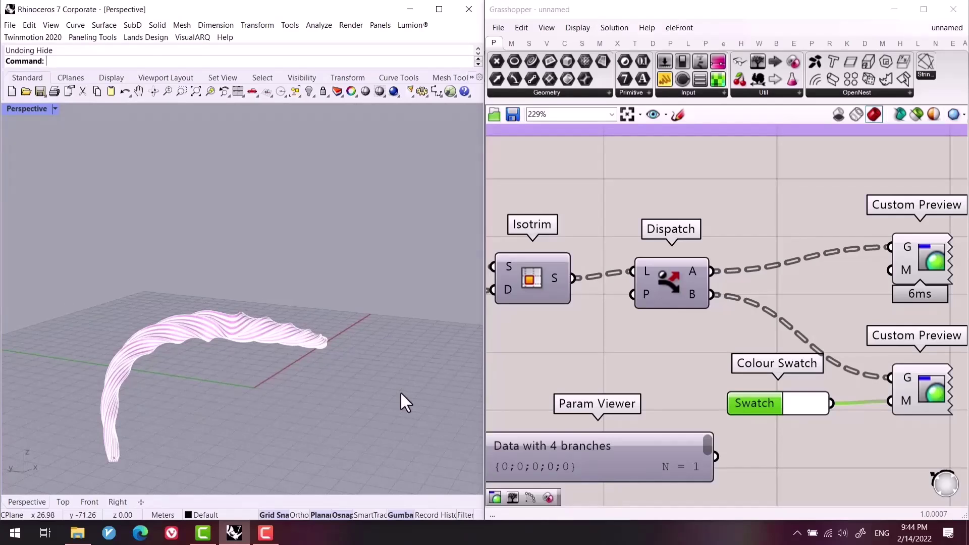
pyautogui.scroll(5, 244, 328)
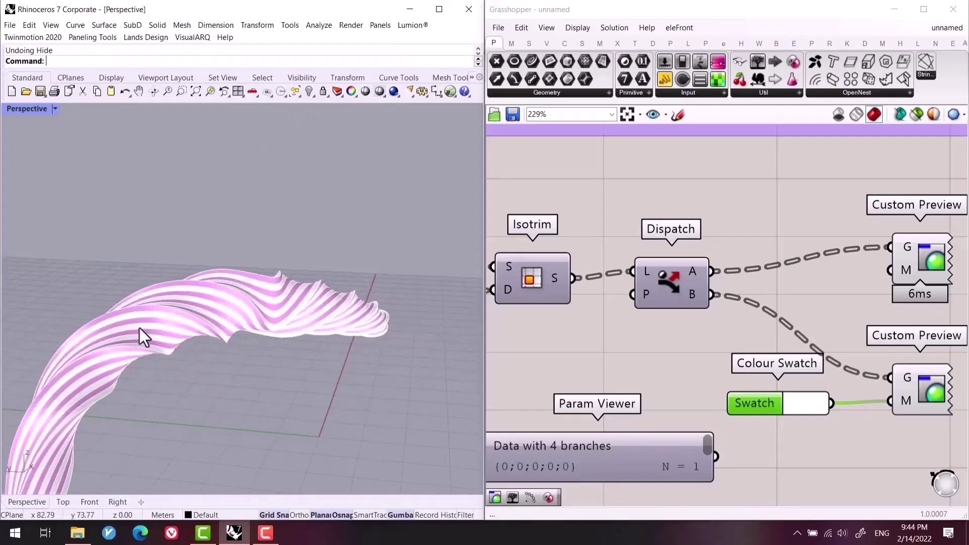
pyautogui.scroll(3, 139, 328)
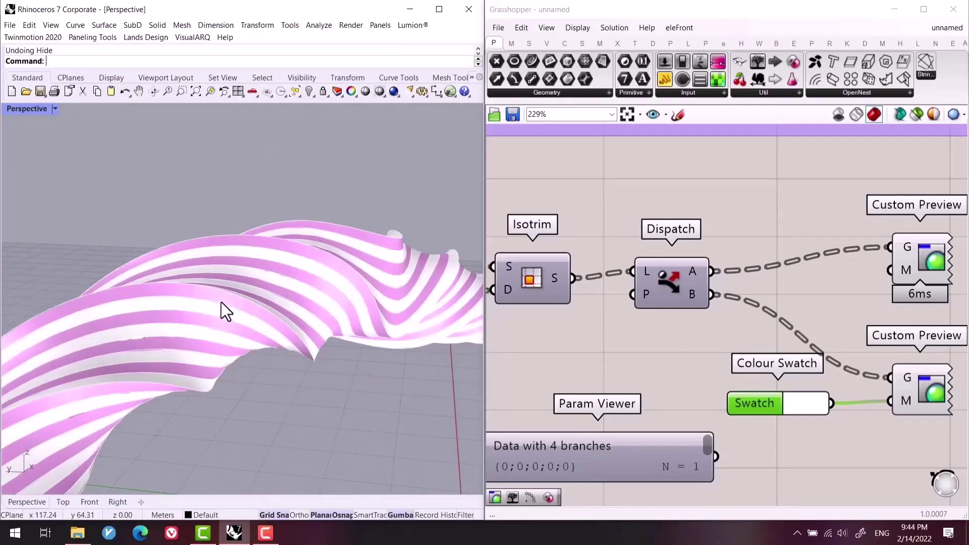
pyautogui.moveTo(220, 309); pyautogui.dragTo(256, 320, button='right')
pyautogui.moveTo(740, 311); pyautogui.dragTo(659, 329, button='right')
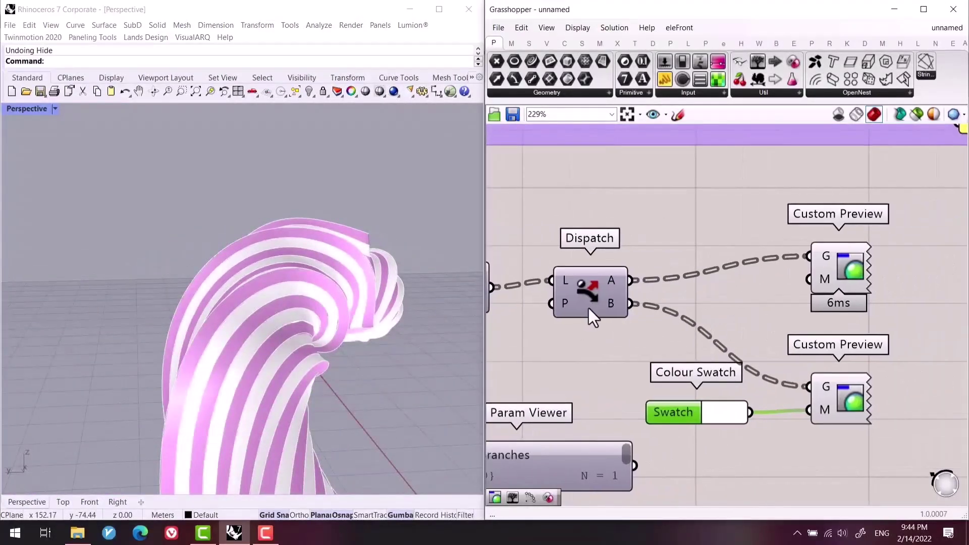
pyautogui.moveTo(346, 298); pyautogui.dragTo(401, 259, button='right')
# Set the slider feeding the V input of Divide Domain² to 2.
pyautogui.moveTo(706, 343); pyautogui.dragTo(660, 425, button='right')
pyautogui.scroll(2, 660, 425)
pyautogui.moveTo(650, 428); pyautogui.dragTo(543, 431)
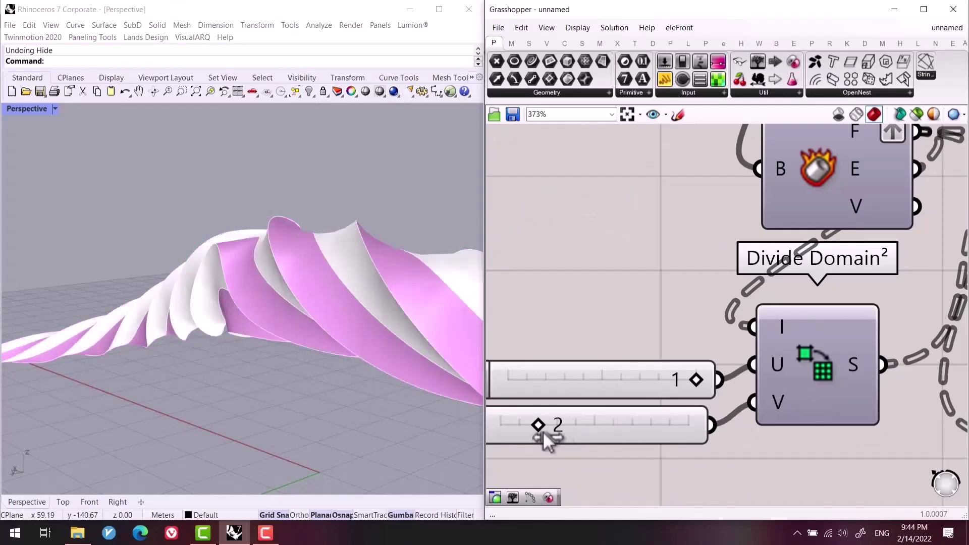
pyautogui.moveTo(283, 349); pyautogui.dragTo(205, 335, button='right')
pyautogui.moveTo(789, 374); pyautogui.dragTo(583, 349, button='right')
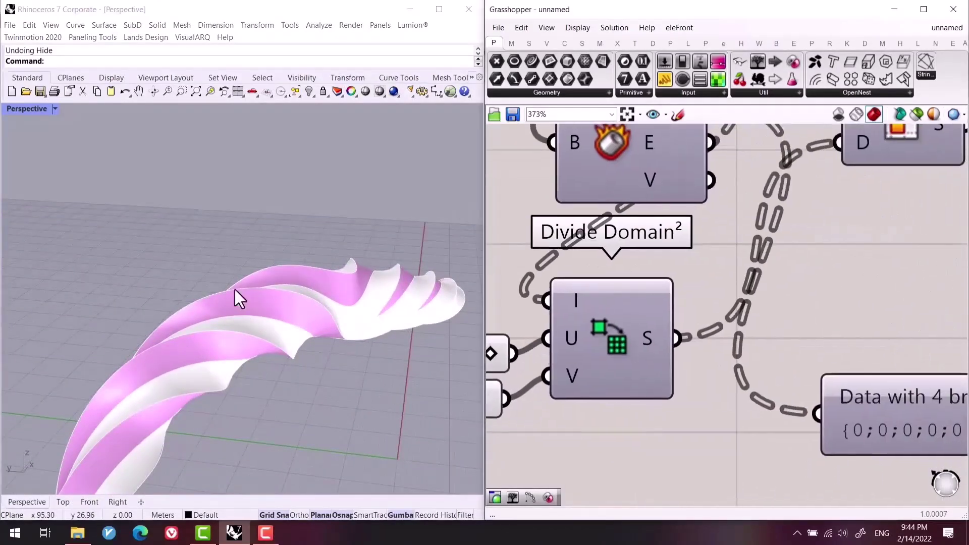
# Duplicate the Quad Panels component to panel Dispatch's A surfaces, and feed its panels to the upper Custom Preview.
pyautogui.scroll(-4, 584, 347)
pyautogui.moveTo(762, 324); pyautogui.dragTo(782, 322, button='right')
pyautogui.click(837, 310)
pyautogui.click(850, 332)
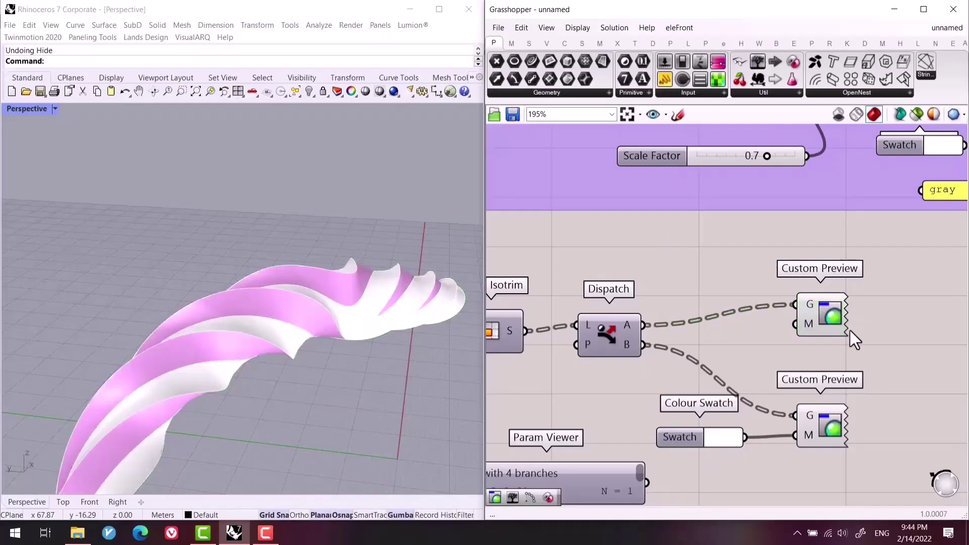
pyautogui.moveTo(745, 274); pyautogui.dragTo(725, 357, button='right')
pyautogui.scroll(-4, 663, 346)
pyautogui.click(629, 225)
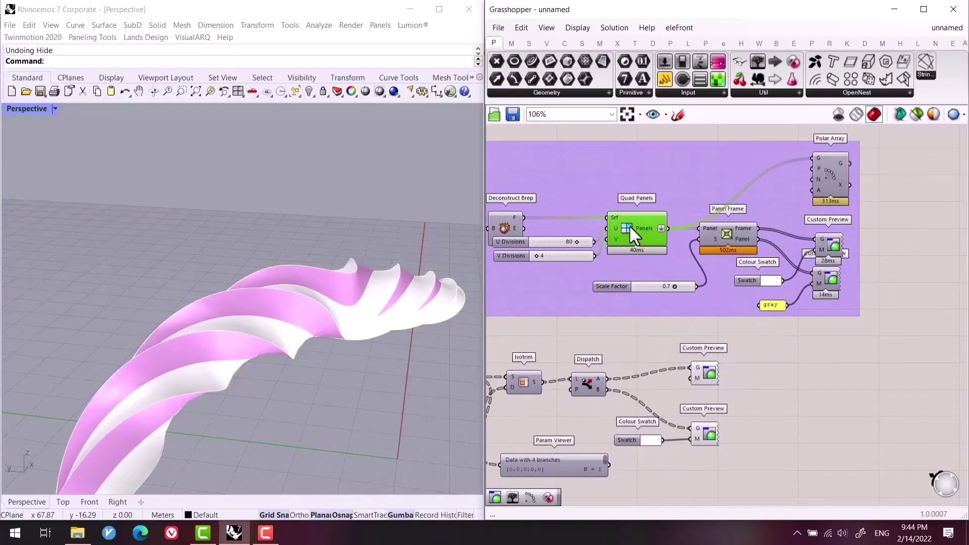
pyautogui.keyDown('alt'); pyautogui.moveTo(627, 242); pyautogui.dragTo(732, 364); pyautogui.keyUp('alt')
pyautogui.scroll(3, 632, 368)
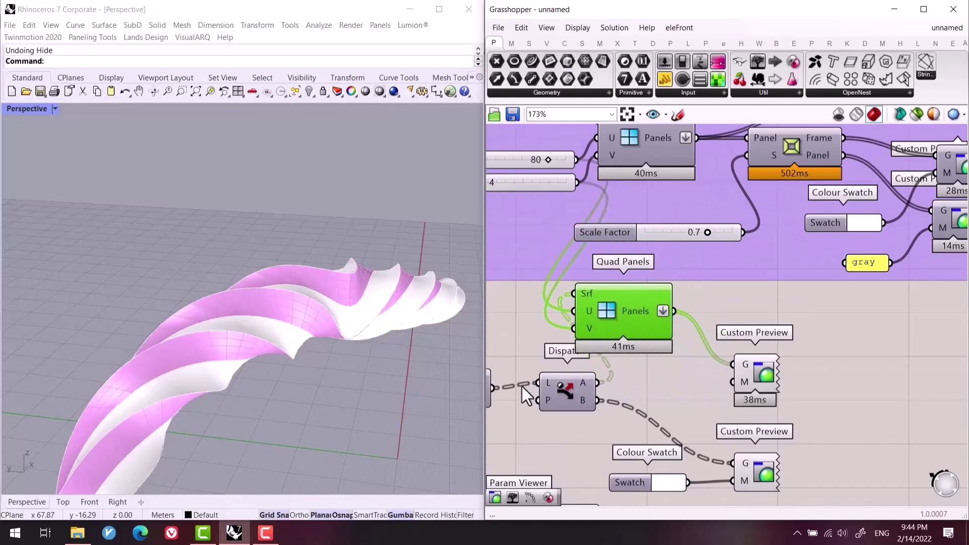
pyautogui.moveTo(257, 308); pyautogui.dragTo(266, 313, button='right')
pyautogui.moveTo(734, 369); pyautogui.dragTo(684, 374, button='right')
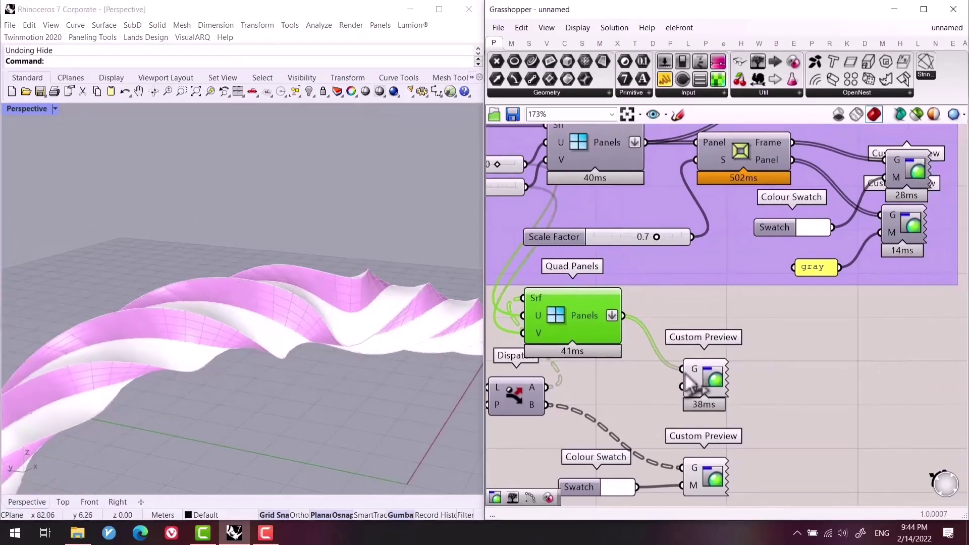
# Insert a Panel Frame between the copied Quad Panels and its Custom Preview, previewing the Frame output.
pyautogui.moveTo(722, 380); pyautogui.dragTo(862, 397)
pyautogui.click(744, 337)
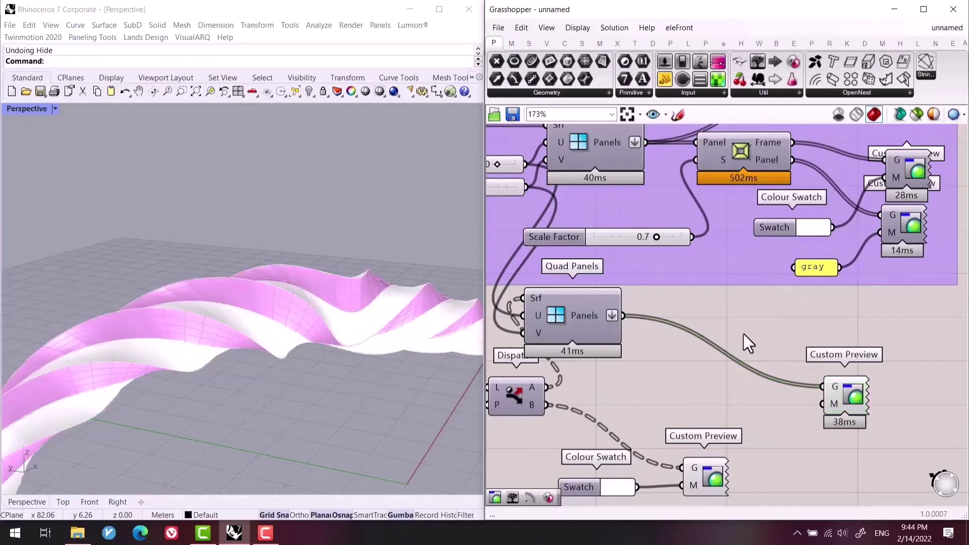
pyautogui.doubleClick(744, 334)
pyautogui.write('panel')
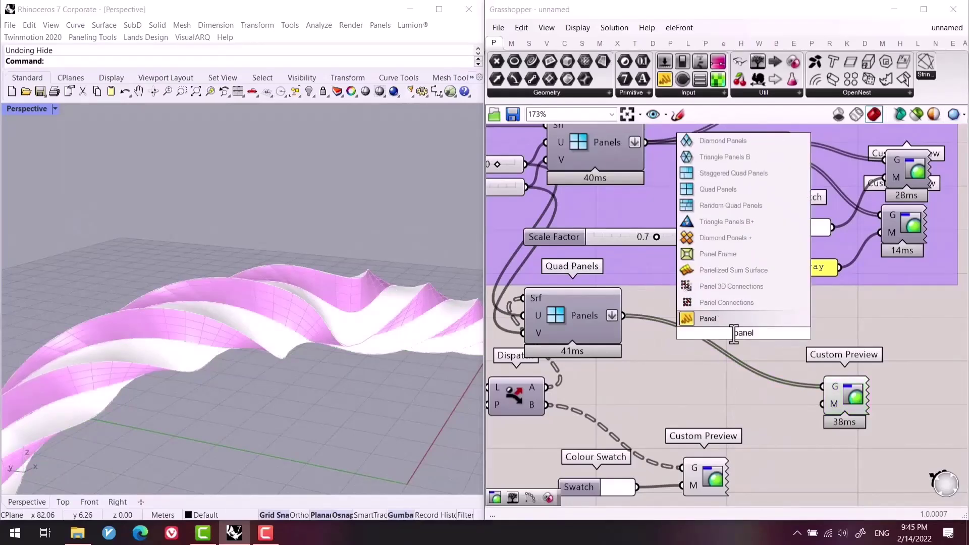
pyautogui.click(740, 256)
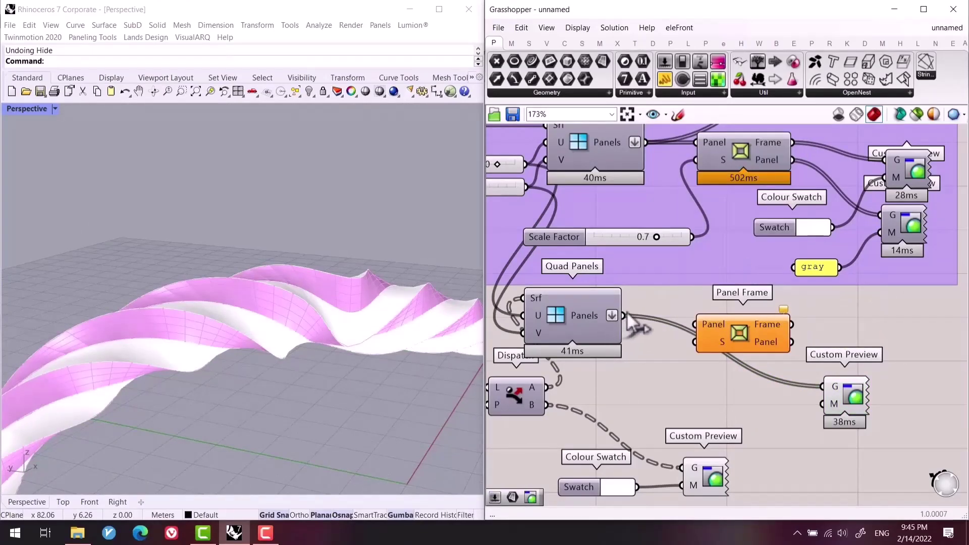
pyautogui.moveTo(792, 324); pyautogui.dragTo(822, 387)
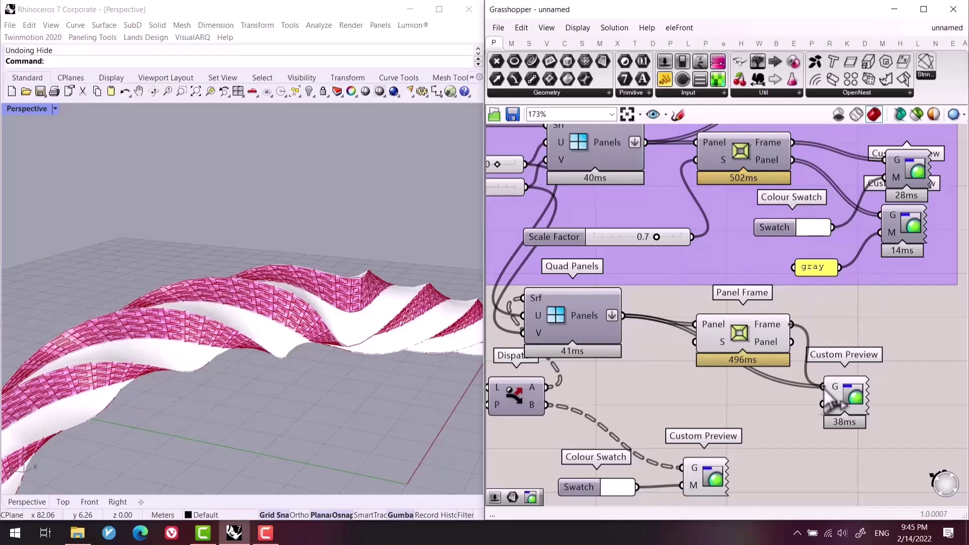
pyautogui.click(749, 333)
pyautogui.click(755, 390)
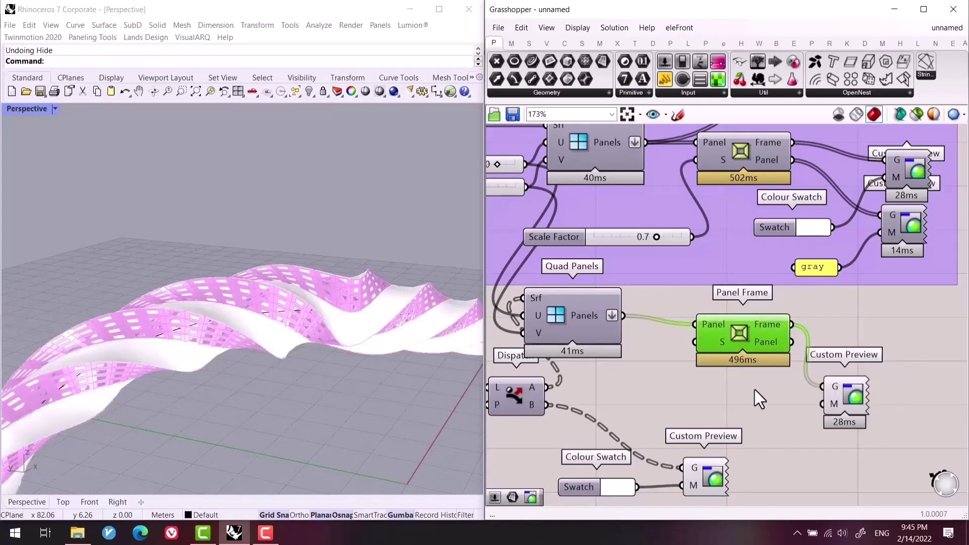
pyautogui.moveTo(304, 348); pyautogui.dragTo(276, 376, button='right')
# Duplicate the V Divisions slider and connect the copy to the lower Quad Panels' V input.
pyautogui.moveTo(632, 367); pyautogui.dragTo(750, 400, button='right')
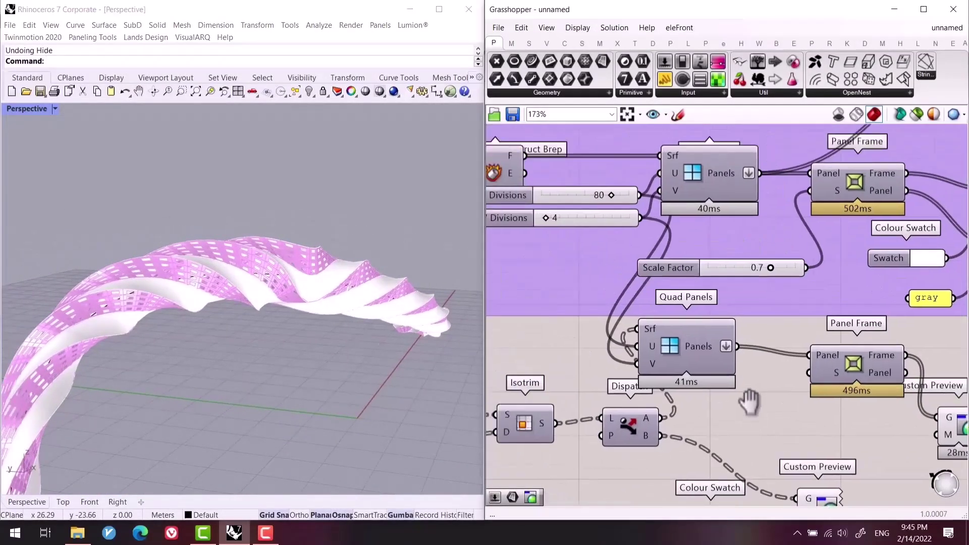
pyautogui.moveTo(595, 222); pyautogui.dragTo(656, 369)
pyautogui.scroll(1, 572, 378)
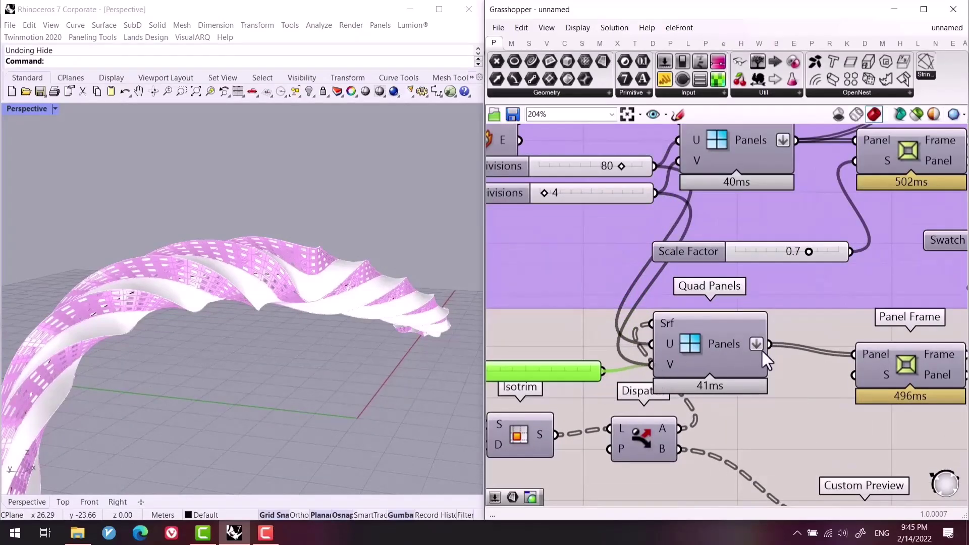
# Set the copied V Divisions slider to 2.
pyautogui.moveTo(540, 366); pyautogui.dragTo(786, 344, button='right')
pyautogui.scroll(3, 841, 331)
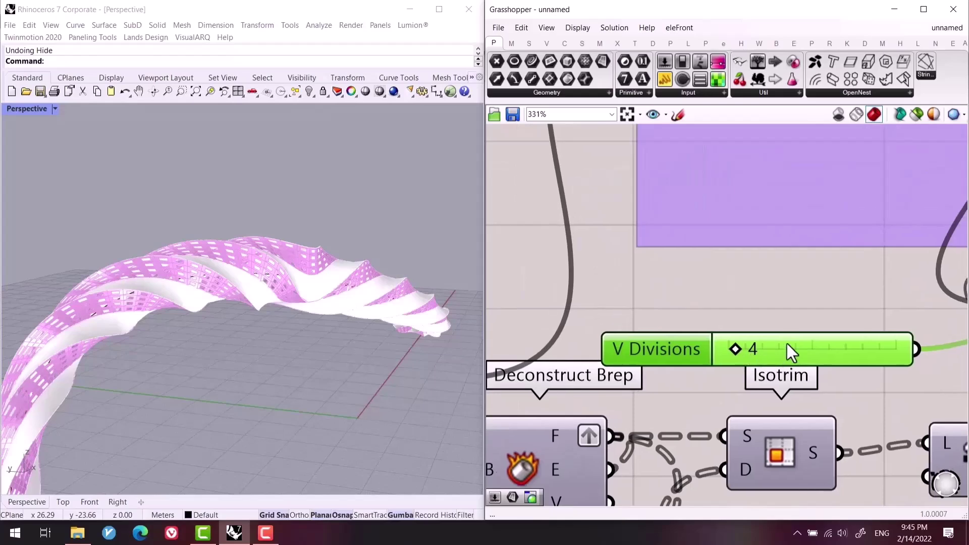
pyautogui.doubleClick(794, 343)
pyautogui.write('2')
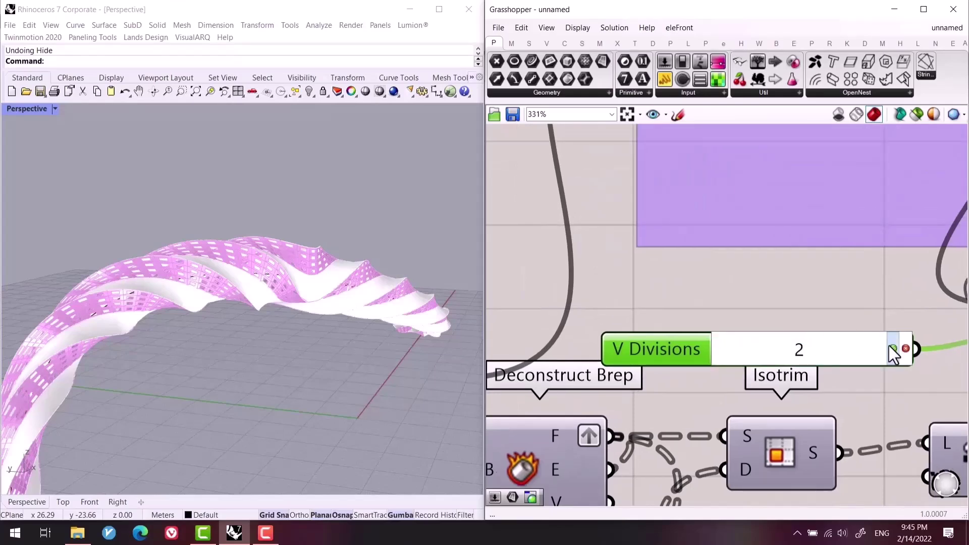
pyautogui.click(893, 348)
pyautogui.moveTo(272, 298); pyautogui.dragTo(304, 203, button='right')
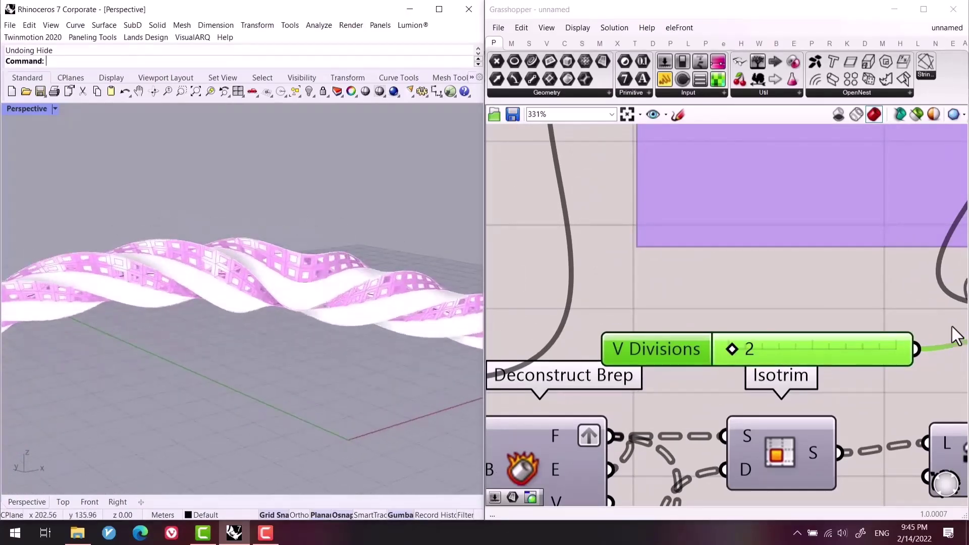
pyautogui.click(828, 327)
# Reposition the frame's Custom Preview directly beside the lower Panel Frame component.
pyautogui.scroll(-2, 719, 317)
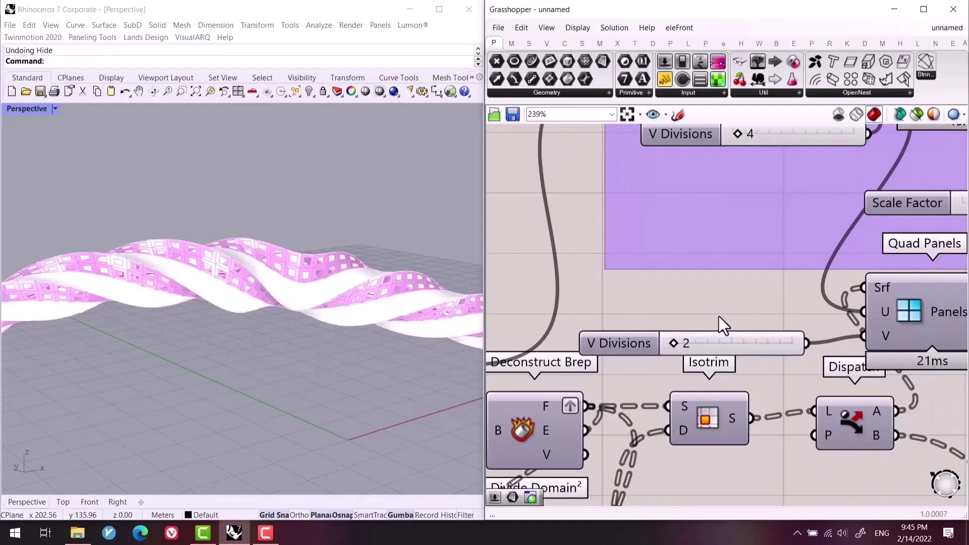
pyautogui.scroll(-2, 718, 317)
pyautogui.moveTo(719, 316); pyautogui.dragTo(633, 294, button='right')
pyautogui.scroll(-2, 741, 343)
pyautogui.moveTo(741, 344); pyautogui.dragTo(627, 359, button='right')
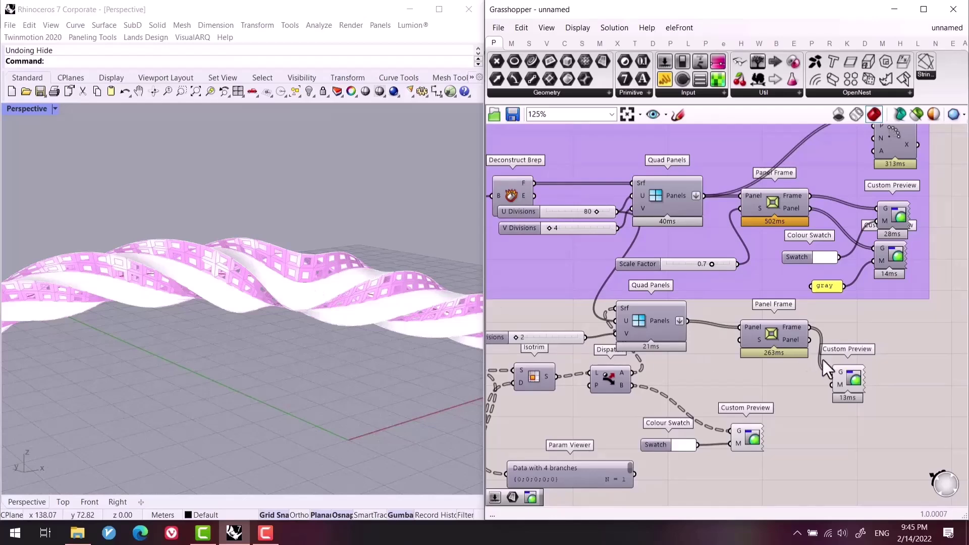
pyautogui.moveTo(847, 384); pyautogui.dragTo(859, 349)
pyautogui.click(853, 388)
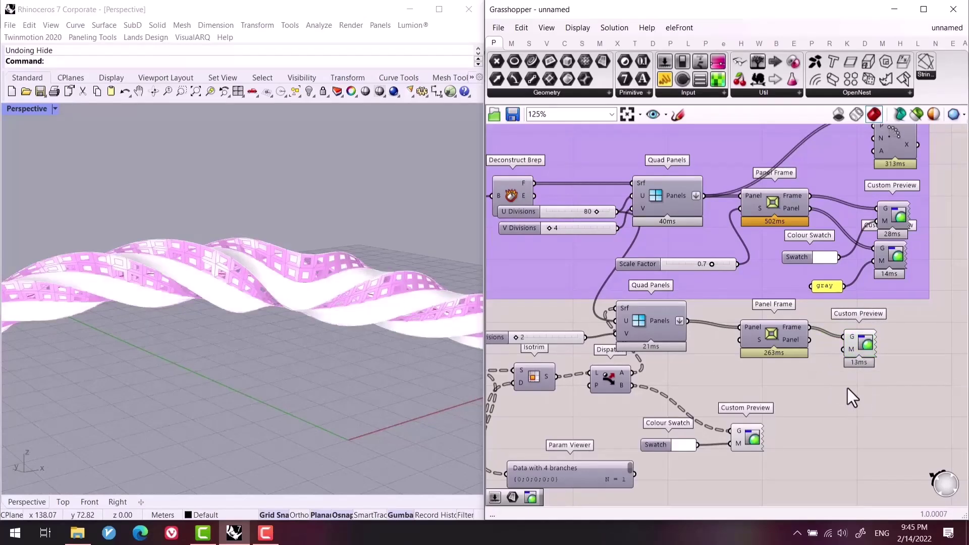
pyautogui.scroll(-8, 846, 388)
pyautogui.moveTo(784, 384); pyautogui.dragTo(781, 384, button='right')
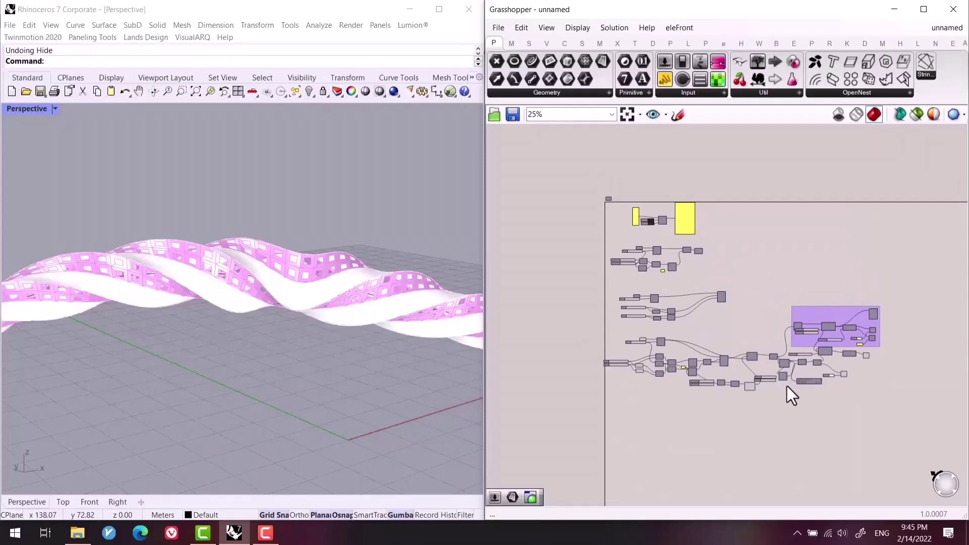
pyautogui.scroll(2, 788, 386)
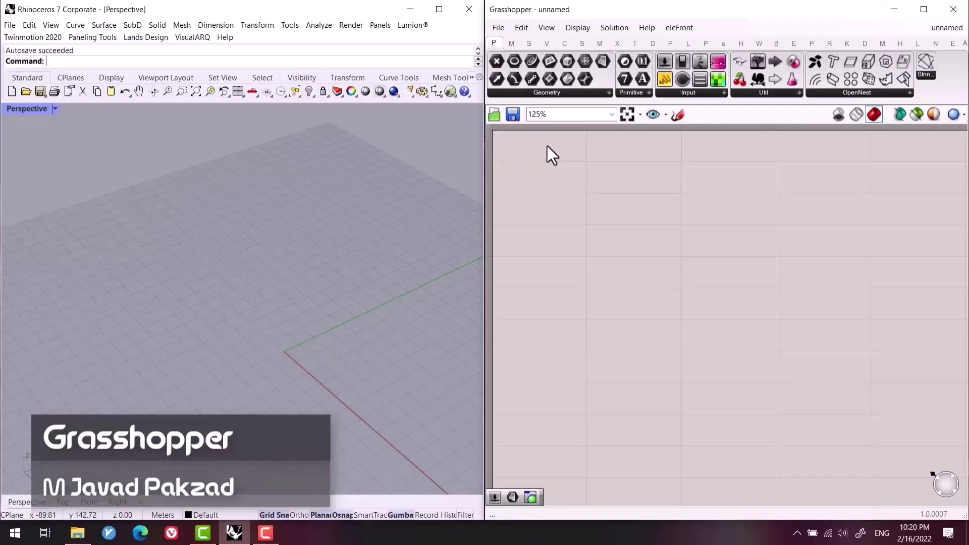
# Draw a closed freeform interpolated curve through seven points on the ground plane around the origin.
pyautogui.moveTo(292, 336); pyautogui.dragTo(251, 342, button='right')
pyautogui.middleClick(190, 370)
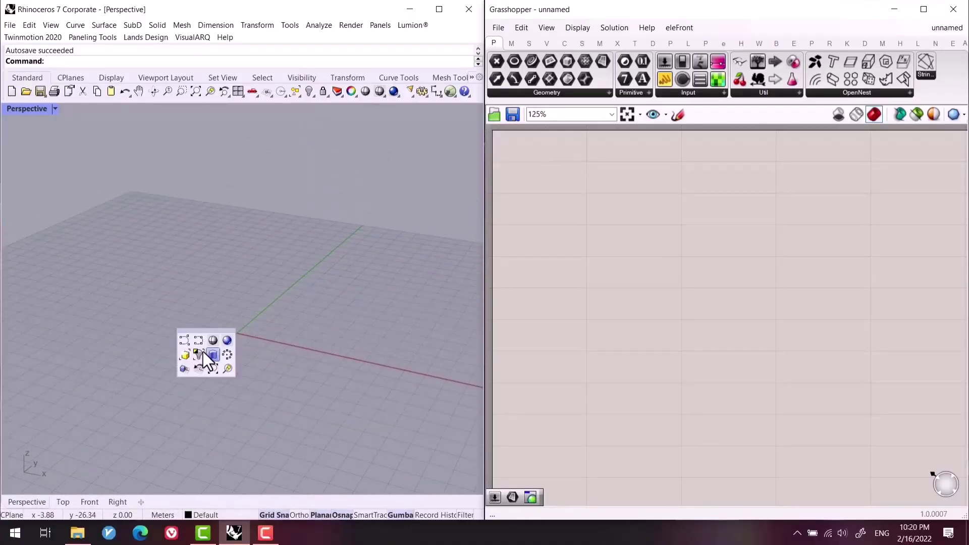
pyautogui.click(194, 344)
pyautogui.click(194, 344)
pyautogui.click(188, 327)
pyautogui.click(205, 301)
pyautogui.click(288, 287)
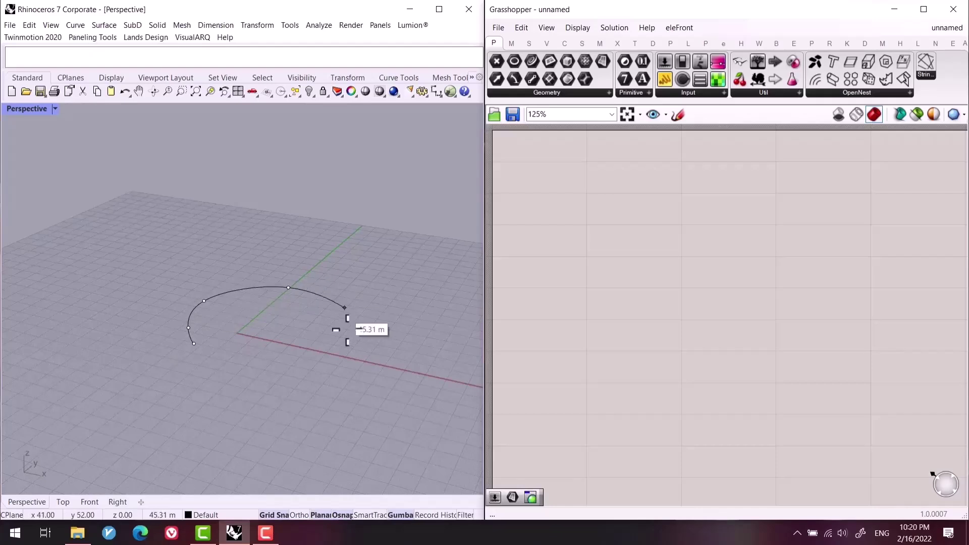
pyautogui.click(346, 312)
pyautogui.click(321, 347)
pyautogui.click(267, 348)
pyautogui.click(193, 343)
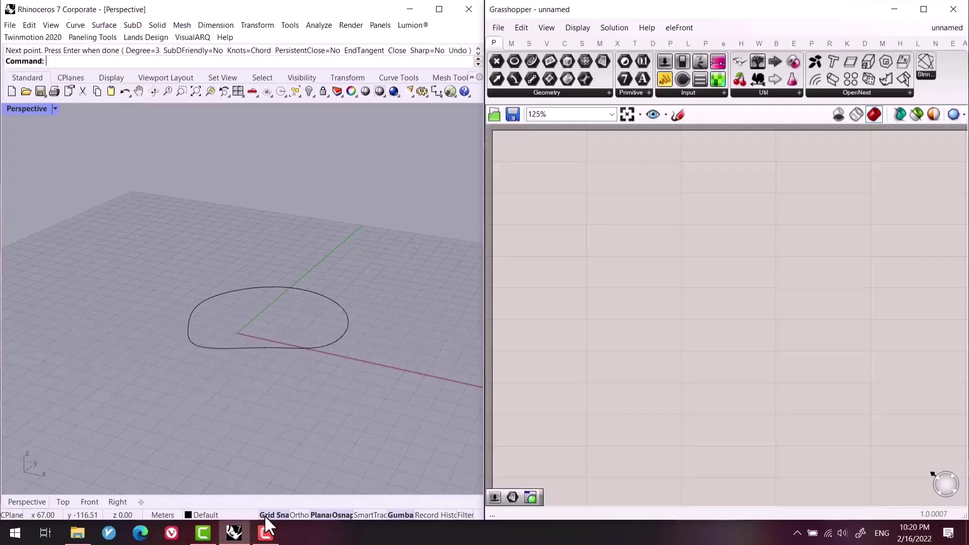
# Copy the closed curve vertically above the original and tilt the copy.
pyautogui.moveTo(264, 422); pyautogui.dragTo(251, 393, button='right')
pyautogui.click(291, 367)
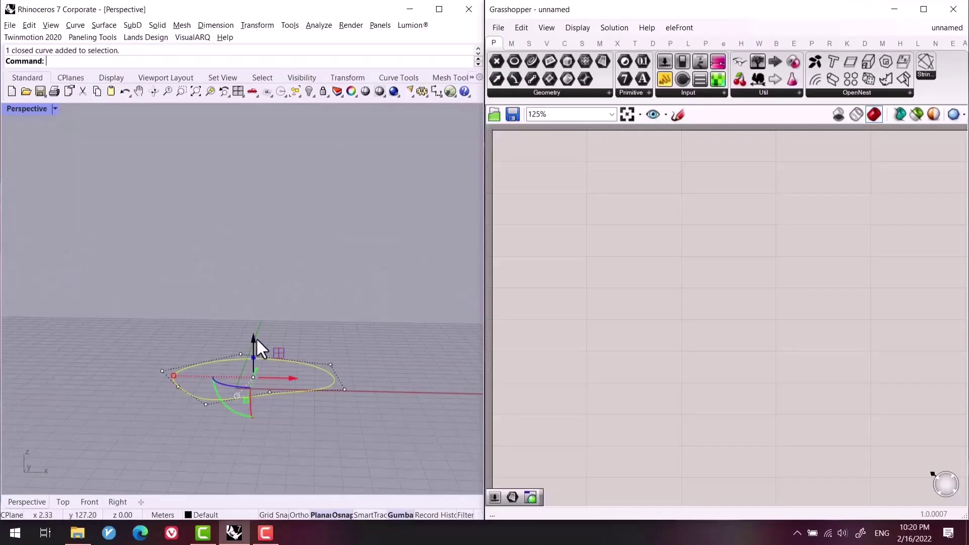
pyautogui.moveTo(256, 337); pyautogui.dragTo(251, 212)
pyautogui.press('alt')
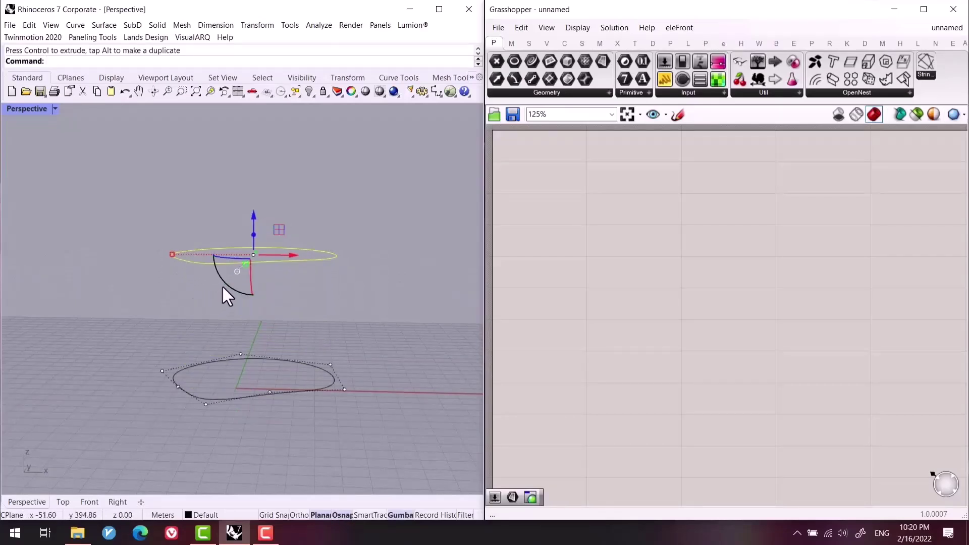
pyautogui.moveTo(223, 288); pyautogui.dragTo(247, 291)
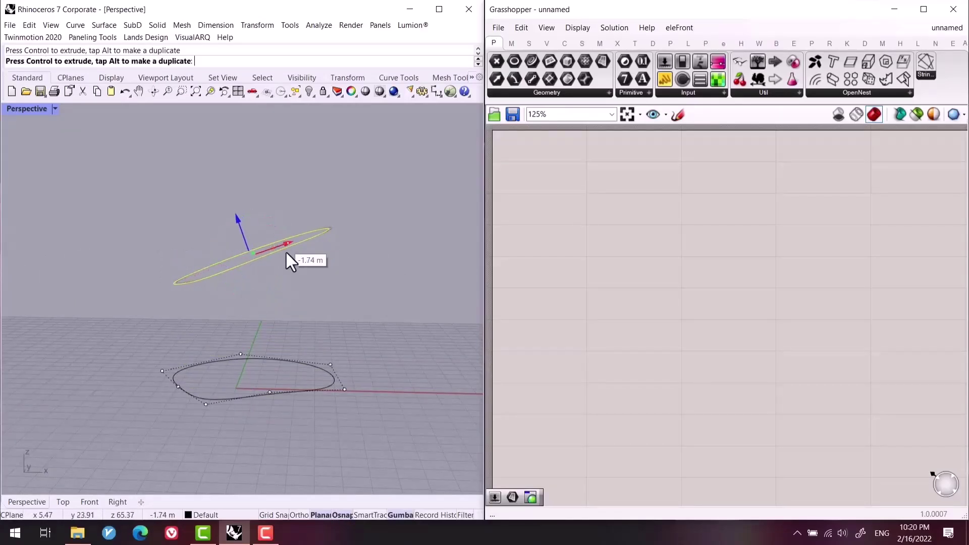
pyautogui.press('Escape')
pyautogui.moveTo(286, 252); pyautogui.dragTo(93, 313, button='right')
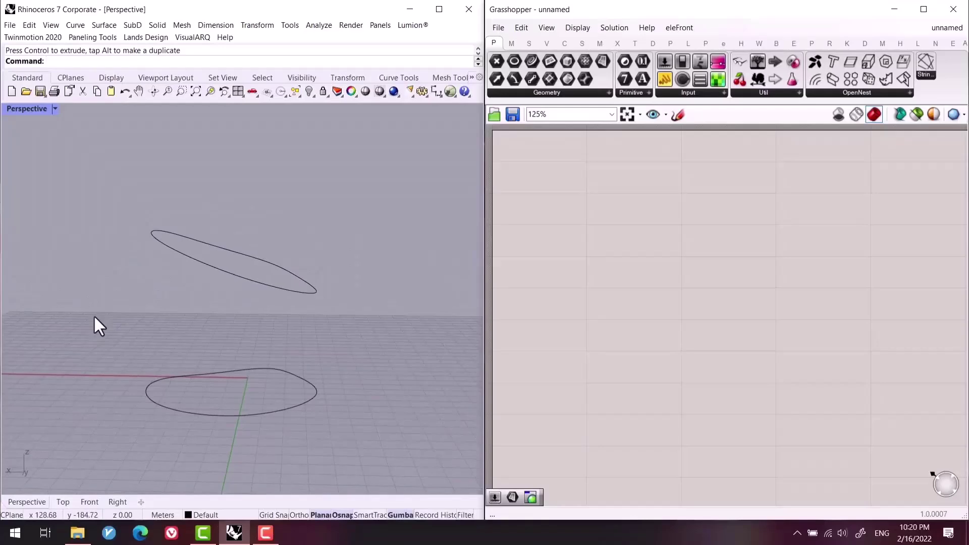
# Create 5 tween curves between the upper and lower closed curves with history recording enabled.
pyautogui.write('TweenCurves')
pyautogui.press('Return')
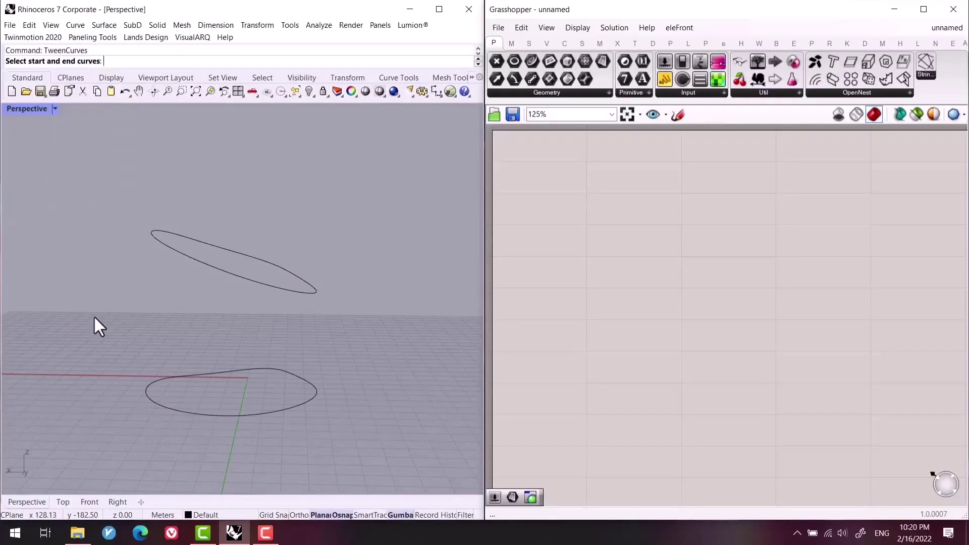
pyautogui.click(283, 293)
pyautogui.click(316, 404)
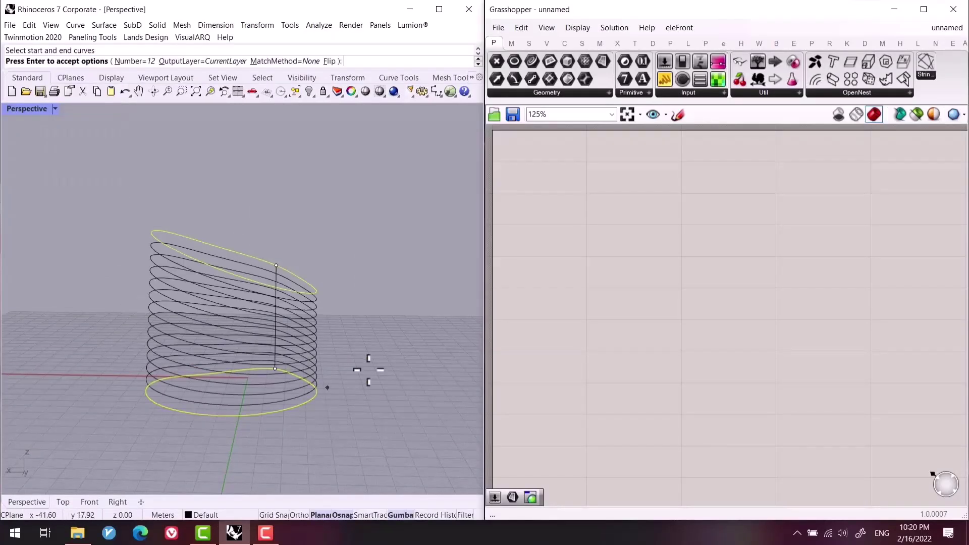
pyautogui.moveTo(368, 372); pyautogui.dragTo(137, 290, button='right')
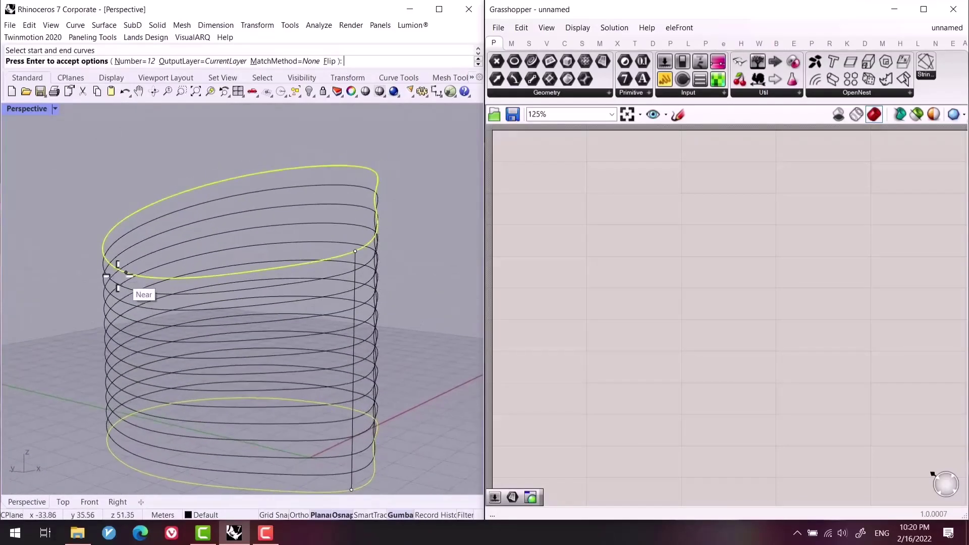
pyautogui.click(145, 63)
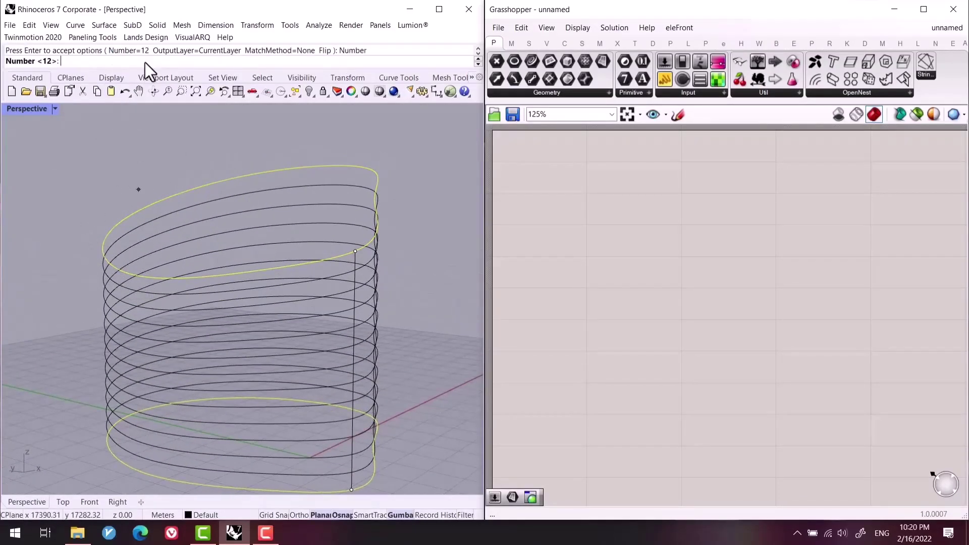
pyautogui.write('5')
pyautogui.press('Return')
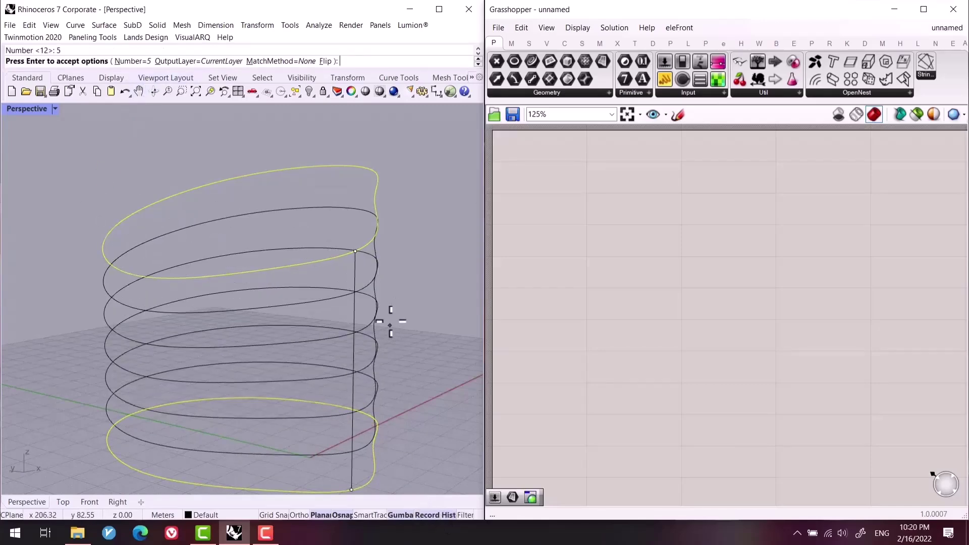
pyautogui.press('Return')
# Reshape the top curve by lowering a control point at one end and raising one at the opposite end.
pyautogui.moveTo(407, 296); pyautogui.dragTo(282, 287, button='right')
pyautogui.click(302, 243)
pyautogui.scroll(-4, 302, 258)
pyautogui.moveTo(422, 162); pyautogui.dragTo(390, 250)
pyautogui.moveTo(134, 251); pyautogui.dragTo(183, 168)
# Reshape the bottom curve by moving control points at its two opposite ends vertically.
pyautogui.click(222, 420)
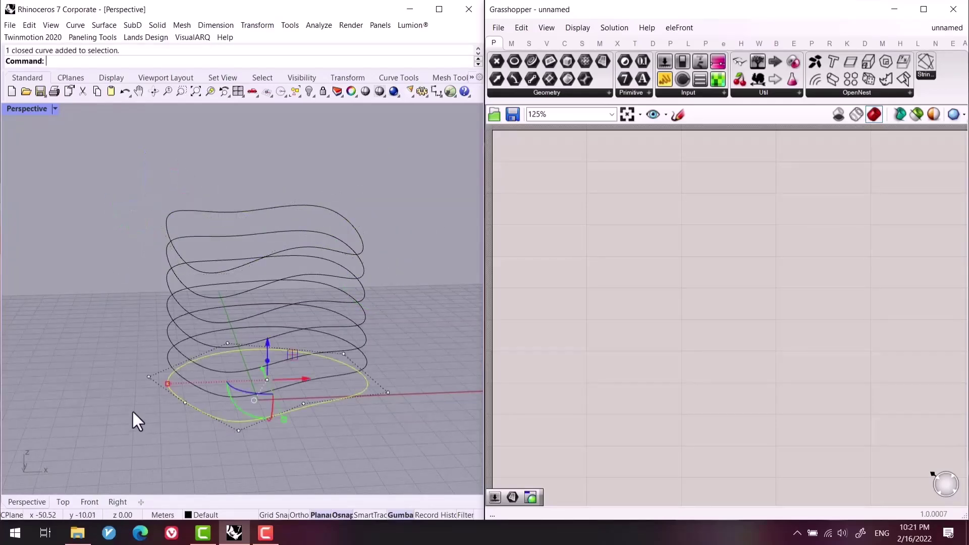
pyautogui.click(147, 349)
pyautogui.moveTo(147, 349); pyautogui.dragTo(151, 472)
pyautogui.click(387, 392)
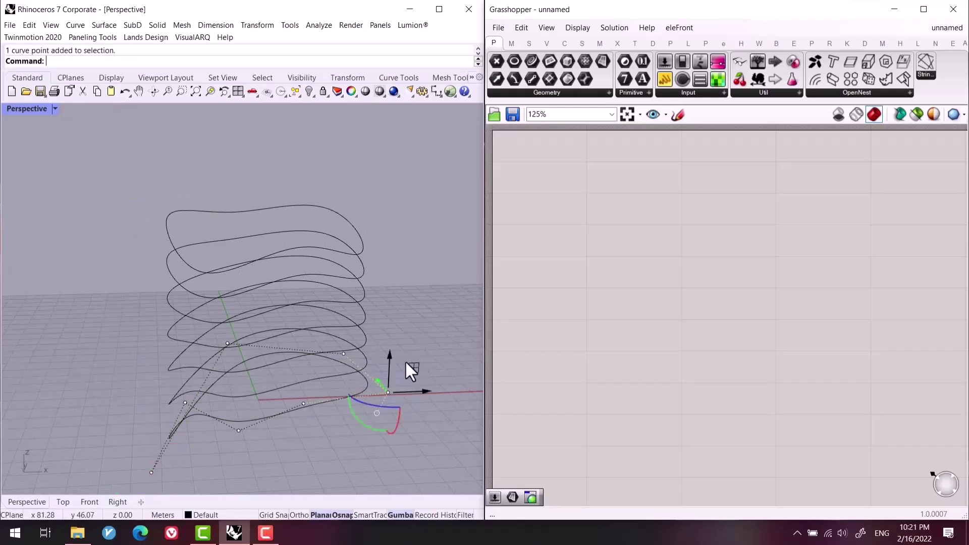
pyautogui.moveTo(394, 359); pyautogui.dragTo(395, 292)
pyautogui.moveTo(396, 292); pyautogui.dragTo(371, 273, button='right')
pyautogui.moveTo(292, 383); pyautogui.dragTo(346, 425, button='right')
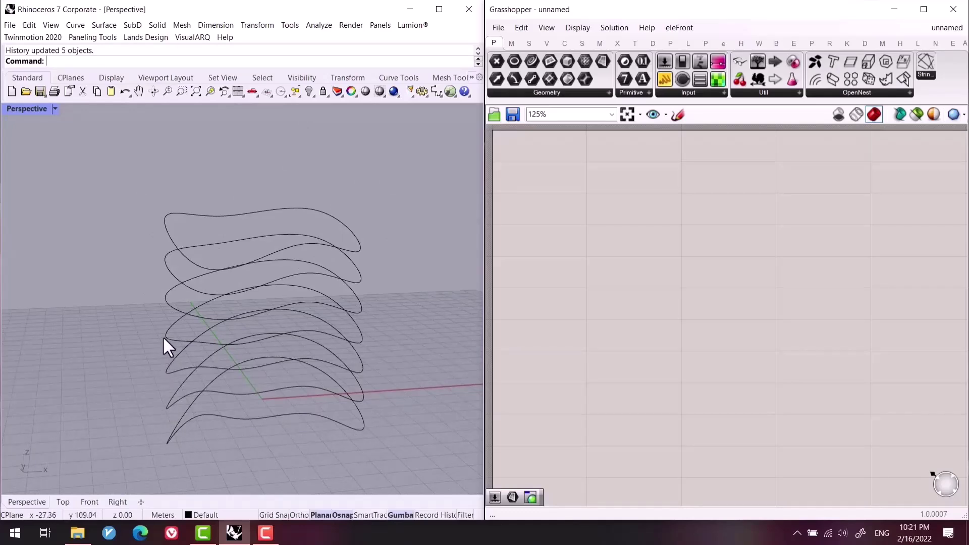
pyautogui.moveTo(162, 336); pyautogui.dragTo(168, 319, button='right')
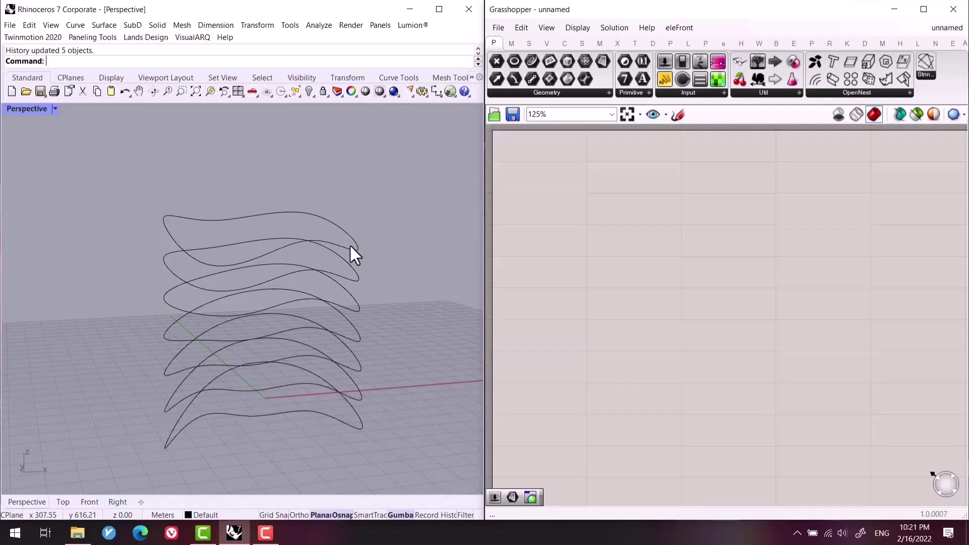
# Delete all curves from the Rhino model.
pyautogui.hotkey('ctrl', 'a')
pyautogui.press('Delete')
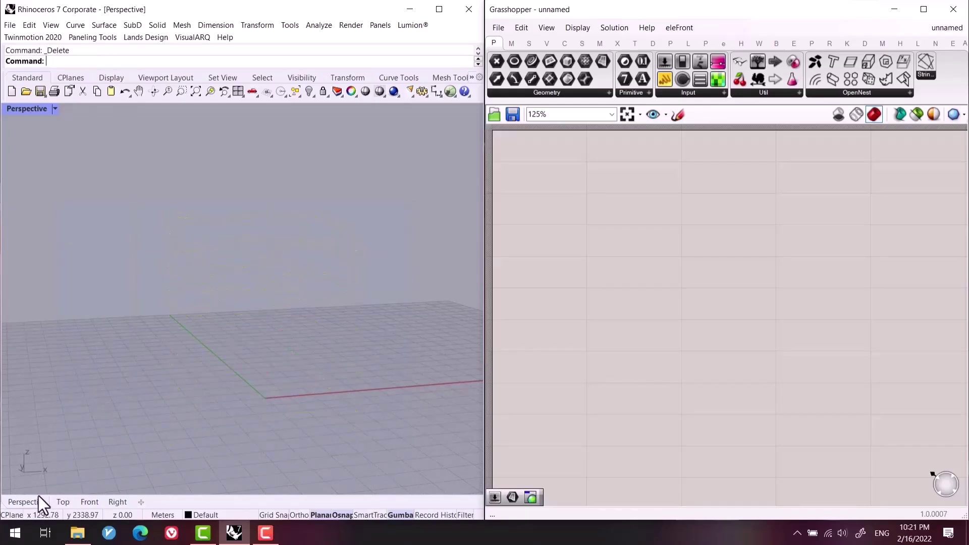
pyautogui.moveTo(419, 353); pyautogui.dragTo(275, 336, button='right')
pyautogui.write('TweenCurves')
pyautogui.press('Return')
pyautogui.press('Escape')
# Place the component-name labelling utility at the Grasshopper canvas corner and add a Circle component below it.
pyautogui.moveTo(721, 210); pyautogui.dragTo(694, 250, button='right')
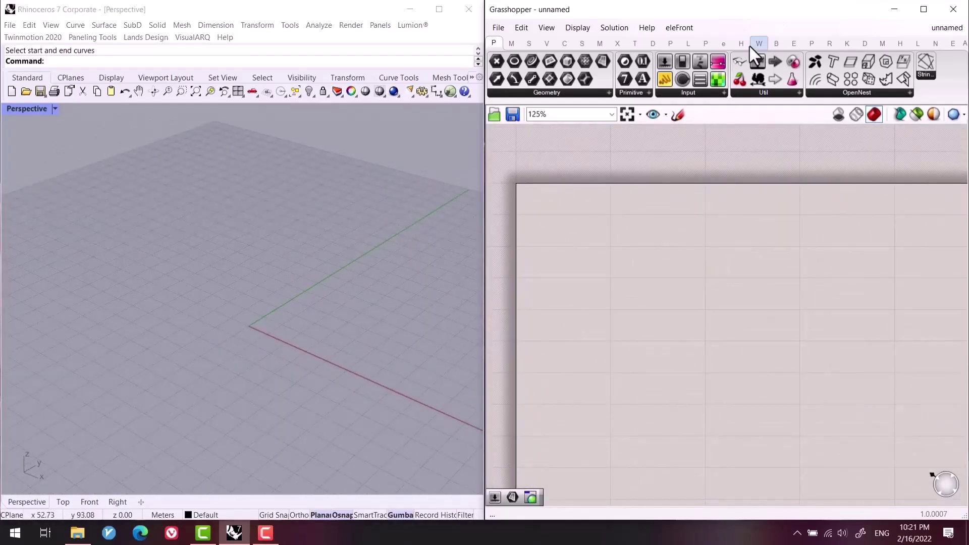
pyautogui.moveTo(755, 59); pyautogui.dragTo(522, 165)
pyautogui.doubleClick(559, 244)
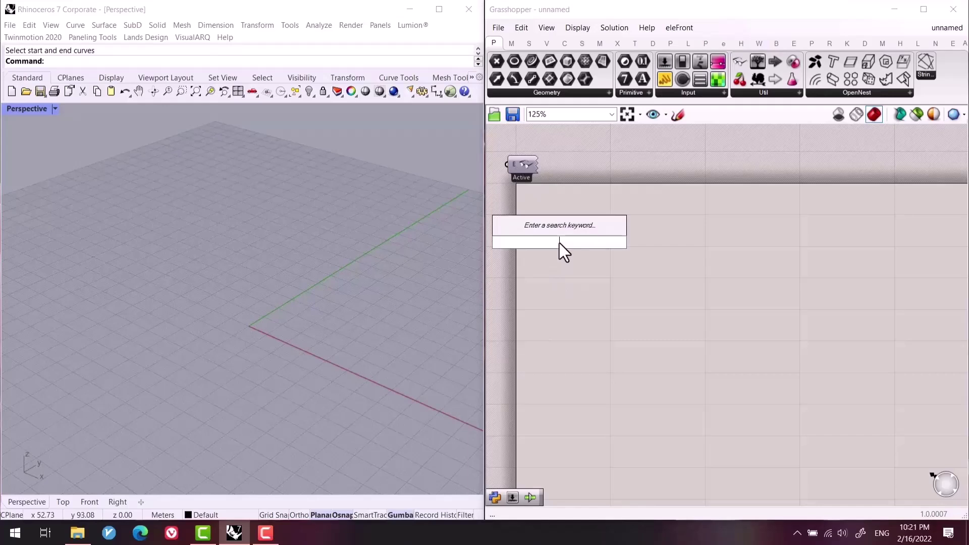
pyautogui.write('circle')
pyautogui.press('Return')
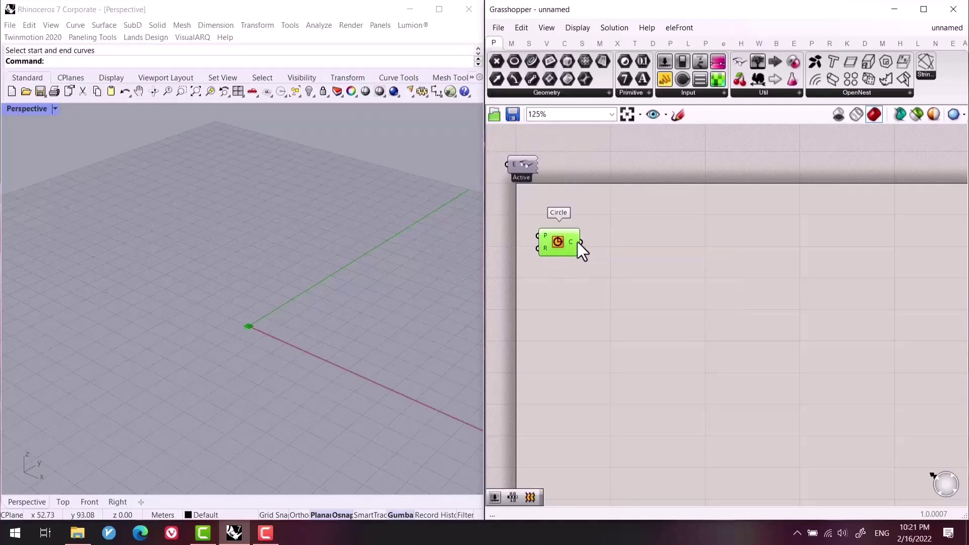
pyautogui.moveTo(290, 331); pyautogui.dragTo(367, 346, button='right')
pyautogui.moveTo(559, 244); pyautogui.dragTo(664, 254)
# Connect two number sliders set to 12.5 and 9.8 to the Circle's radius input.
pyautogui.doubleClick(608, 329)
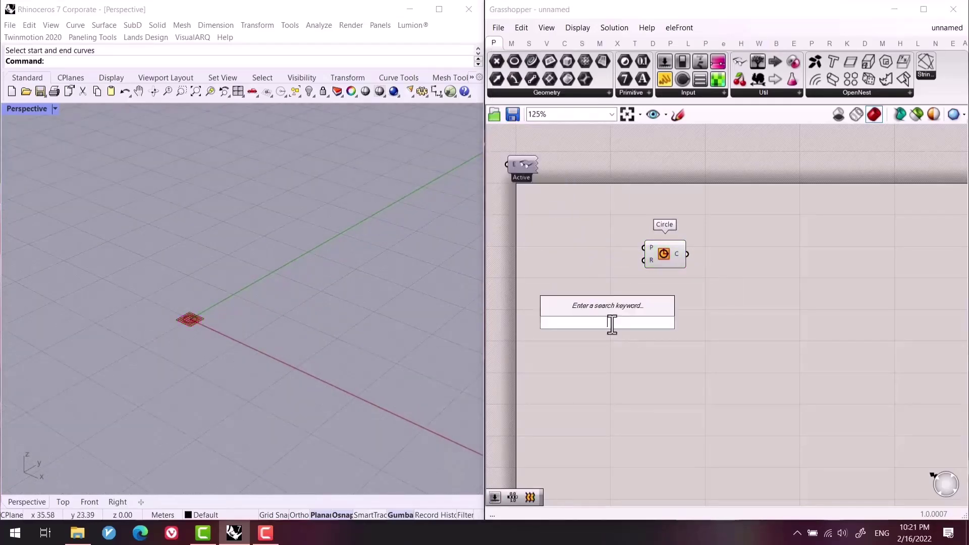
pyautogui.write('12')
pyautogui.press('Return')
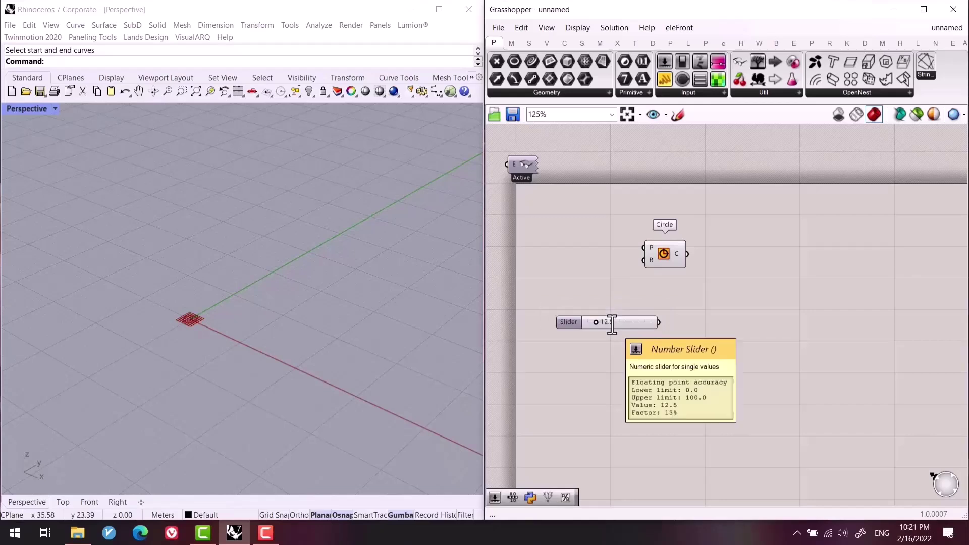
pyautogui.moveTo(636, 327); pyautogui.dragTo(556, 278)
pyautogui.scroll(1, 600, 264)
pyautogui.click(610, 340)
pyautogui.moveTo(579, 286); pyautogui.dragTo(629, 340, button='right')
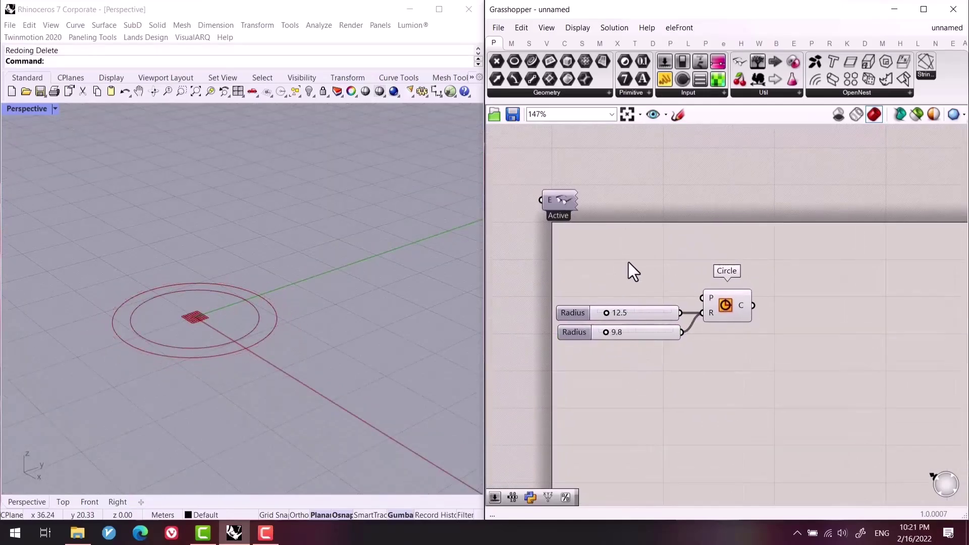
# Add an XY Plane component above the radius sliders and connect it to the Circle's plane input.
pyautogui.doubleClick(612, 270)
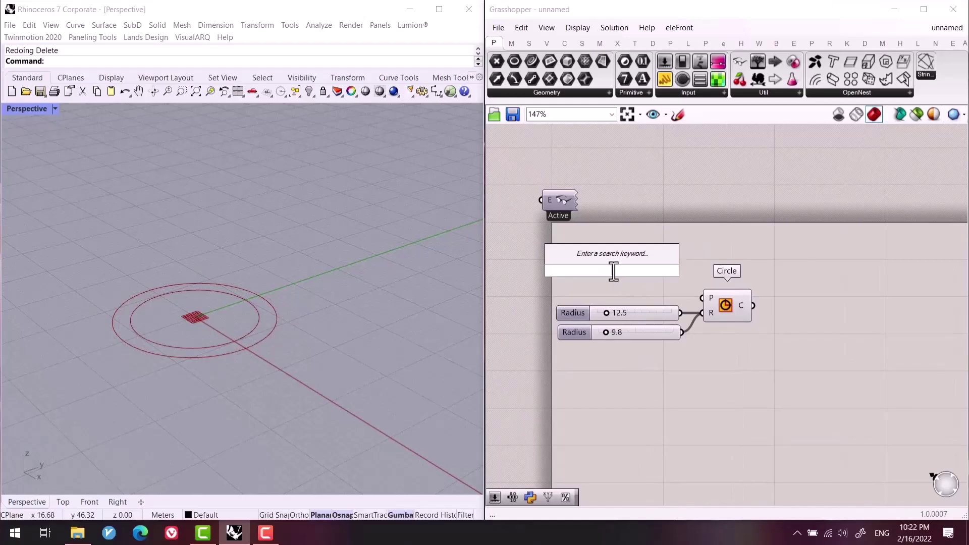
pyautogui.write('x')
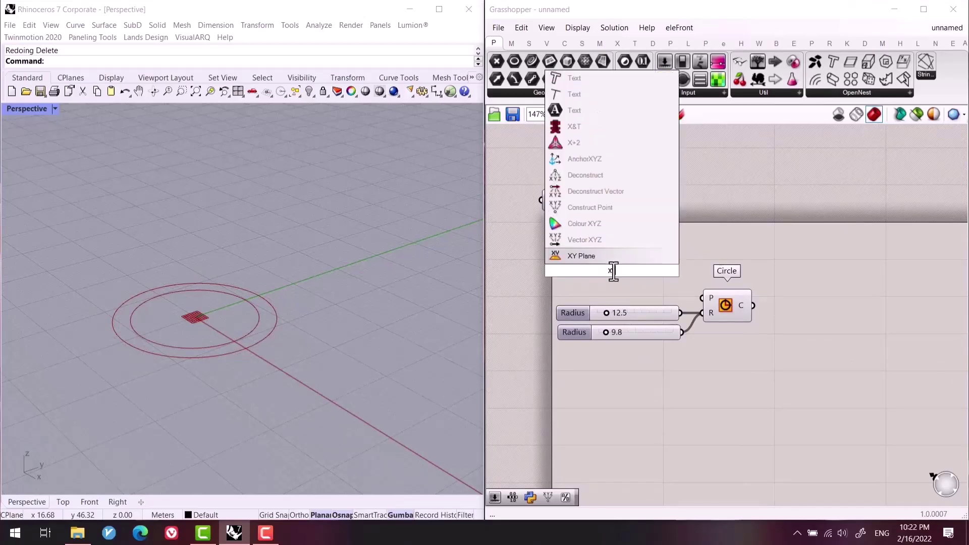
pyautogui.press('Return')
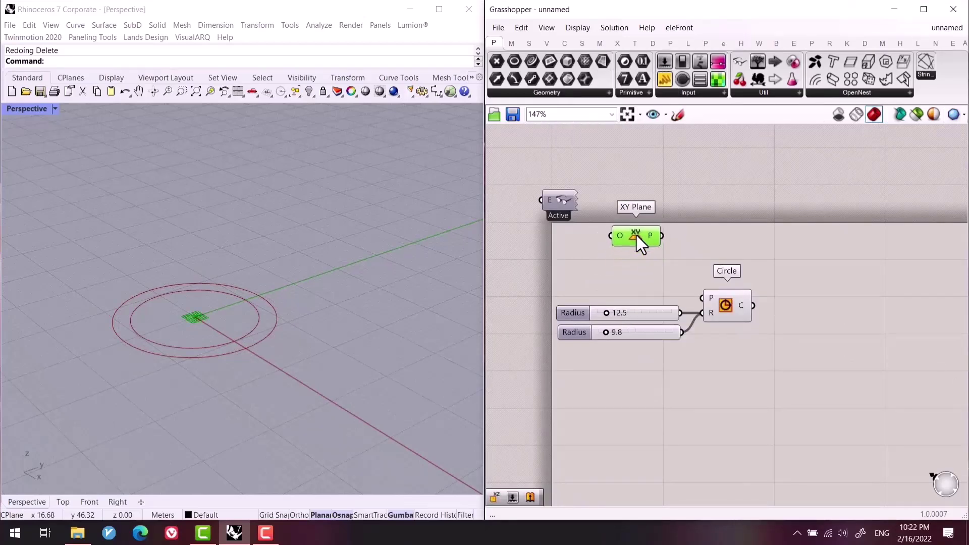
pyautogui.moveTo(637, 236)
pyautogui.keyDown('alt'); pyautogui.mouseDown()
pyautogui.moveTo(636, 263)
pyautogui.moveTo(702, 297)
pyautogui.mouseUp(); pyautogui.keyUp('alt')
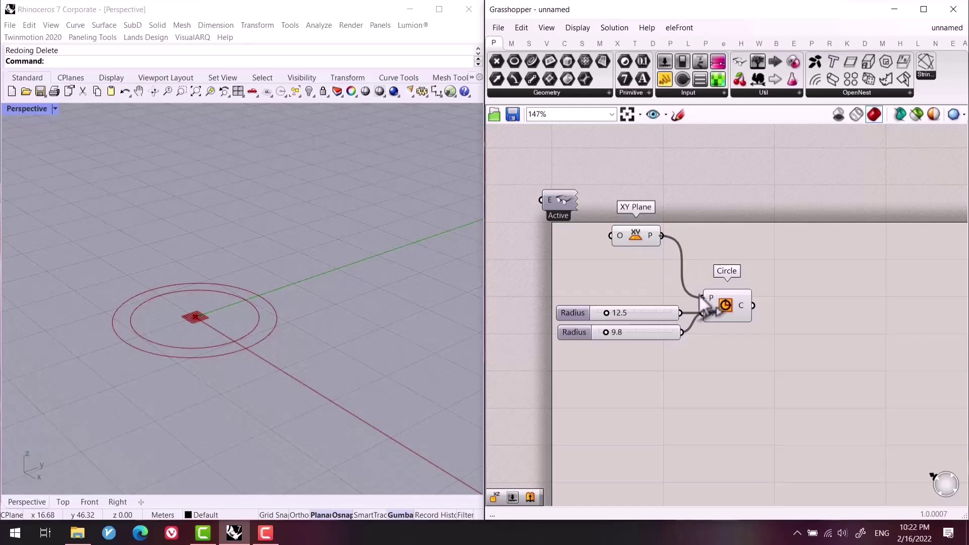
# Add a YZ Plane beneath the XY Plane and feed both planes into the Circle's plane input.
pyautogui.doubleClick(623, 266)
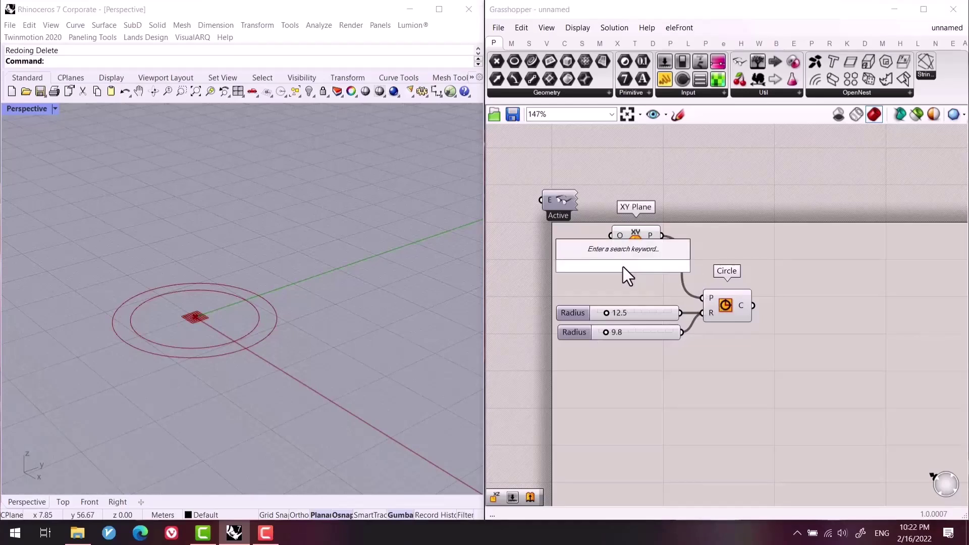
pyautogui.write('yz')
pyautogui.press('Return')
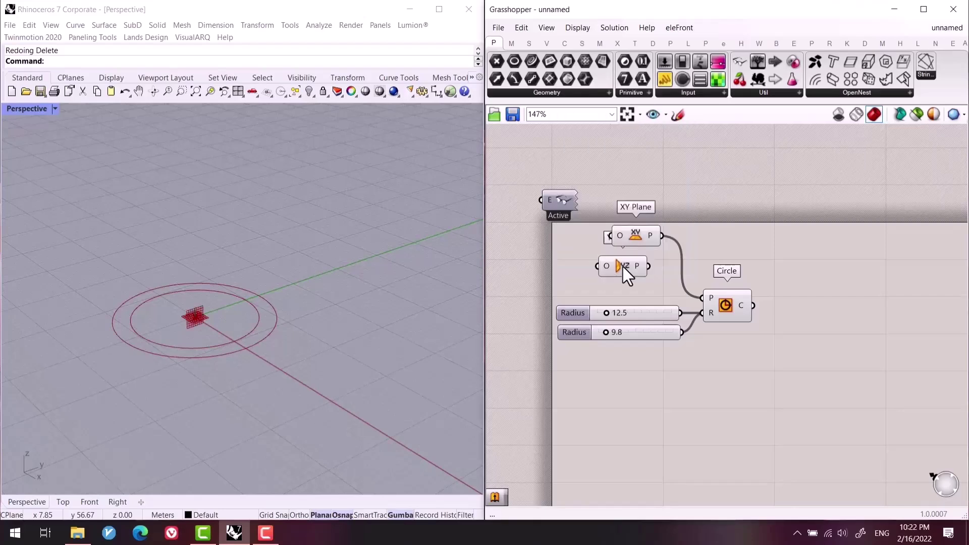
pyautogui.moveTo(649, 265); pyautogui.dragTo(702, 298)
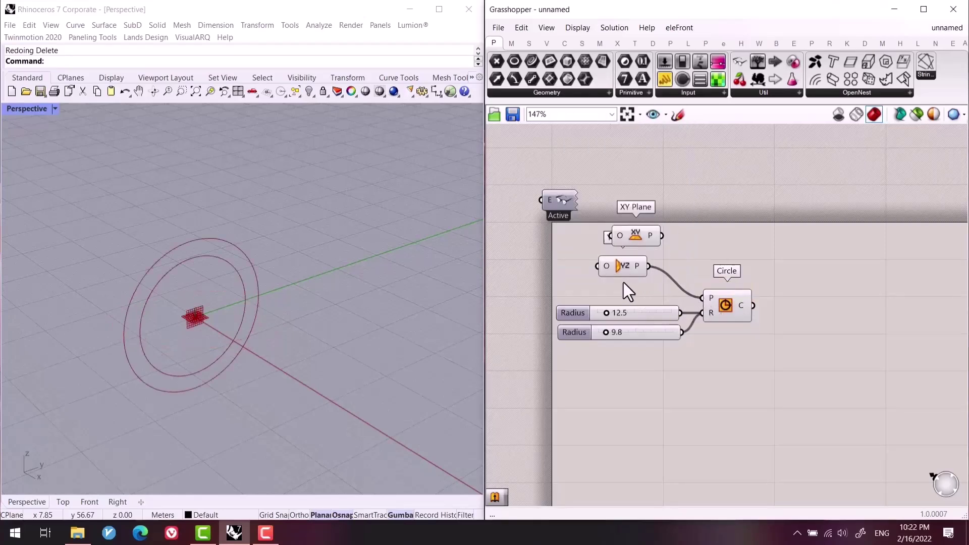
pyautogui.click(628, 271)
pyautogui.keyDown('ctrl'); pyautogui.keyDown('shift'); pyautogui.moveTo(647, 262); pyautogui.dragTo(702, 298); pyautogui.keyUp('shift'); pyautogui.keyUp('ctrl')
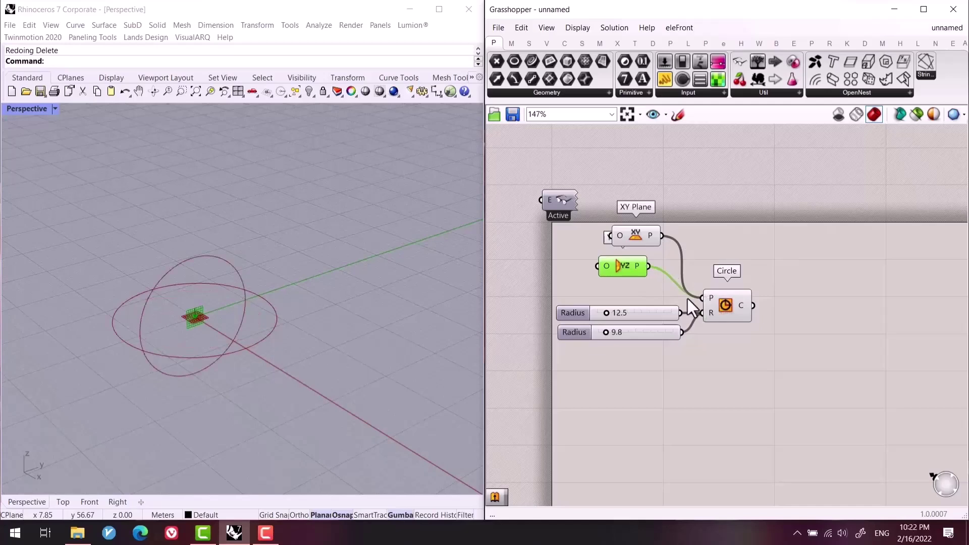
pyautogui.moveTo(237, 363); pyautogui.dragTo(270, 331, button='right')
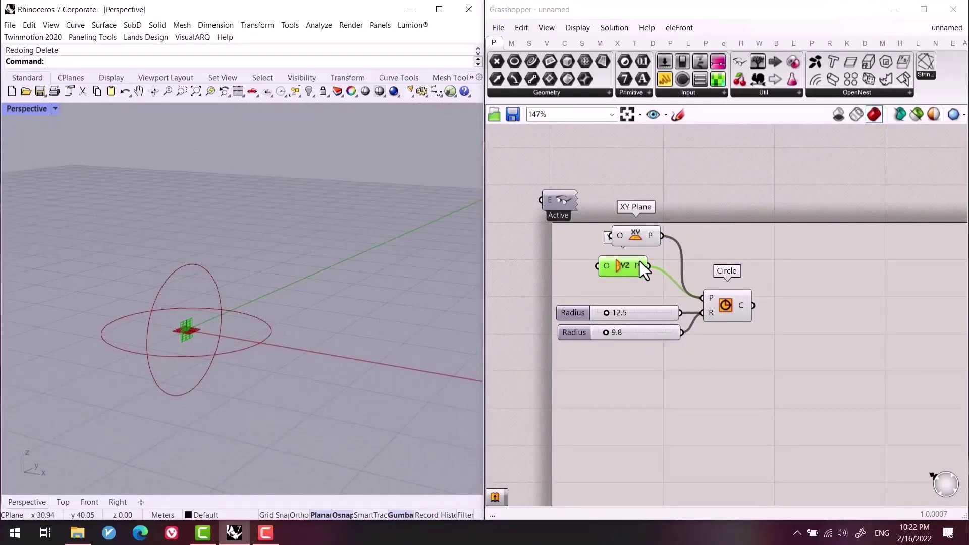
pyautogui.moveTo(636, 266)
pyautogui.mouseDown()
pyautogui.moveTo(647, 275)
pyautogui.moveTo(647, 258)
pyautogui.mouseUp()
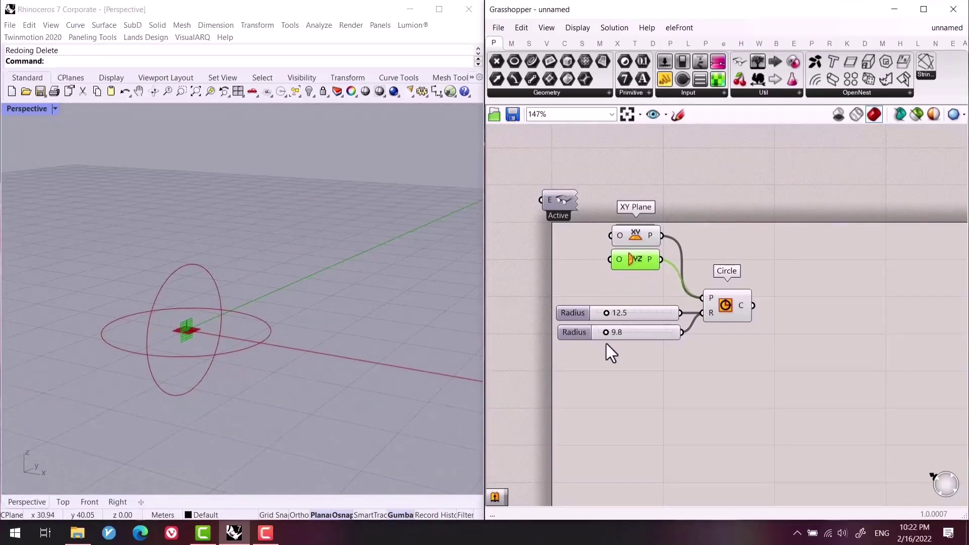
# Set the second radius slider to 7.1.
pyautogui.moveTo(602, 336); pyautogui.dragTo(603, 332)
pyautogui.moveTo(307, 359); pyautogui.dragTo(260, 388, button='right')
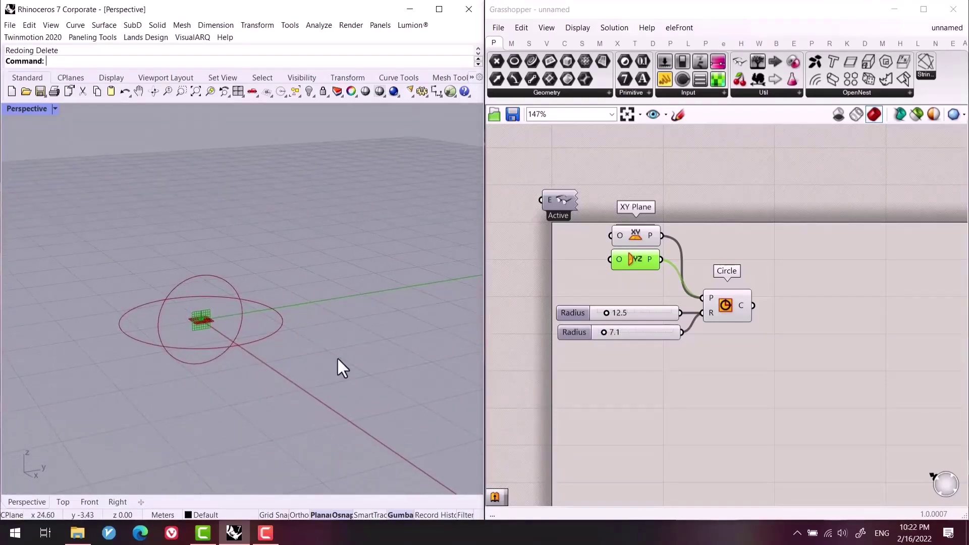
# Add a Point parameter beside the YZ Plane and connect it to the YZ Plane's origin input.
pyautogui.moveTo(549, 282); pyautogui.dragTo(609, 301, button='right')
pyautogui.click(636, 288)
pyautogui.doubleClick(623, 289)
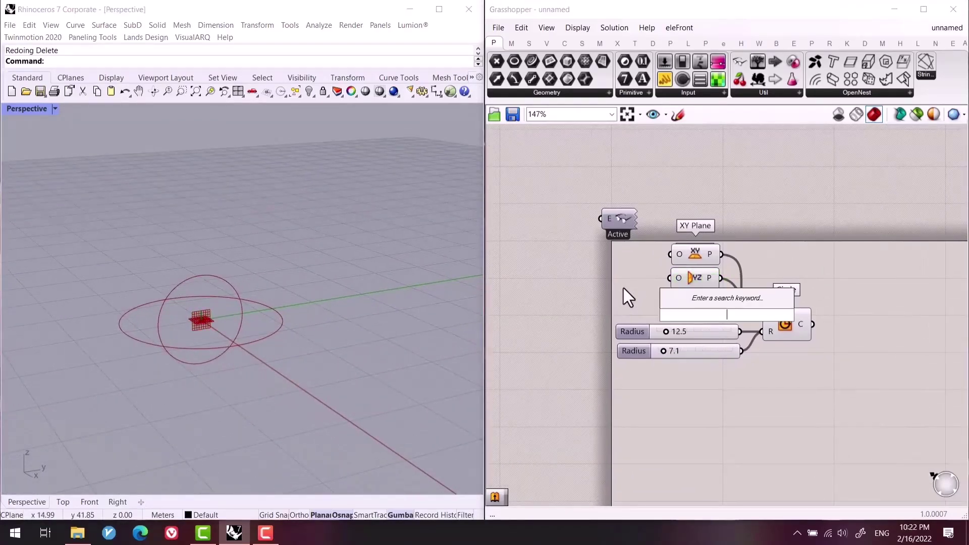
pyautogui.write('pt')
pyautogui.press('Up')
pyautogui.press('Up')
pyautogui.press('Return')
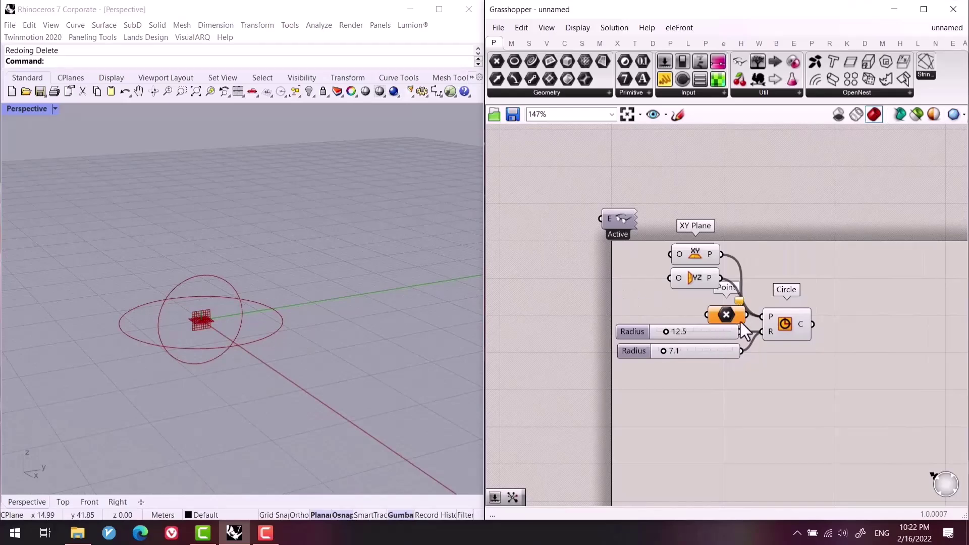
pyautogui.moveTo(670, 278); pyautogui.dragTo(636, 284)
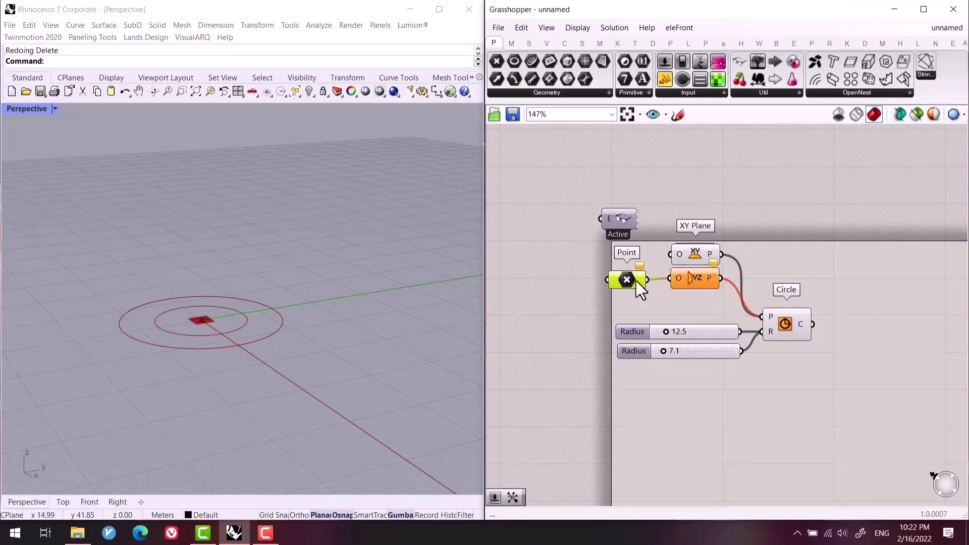
# Assign a single Rhino point at coordinate 0 to the Point parameter and raise it vertically above the horizontal circle.
pyautogui.rightClick(638, 277)
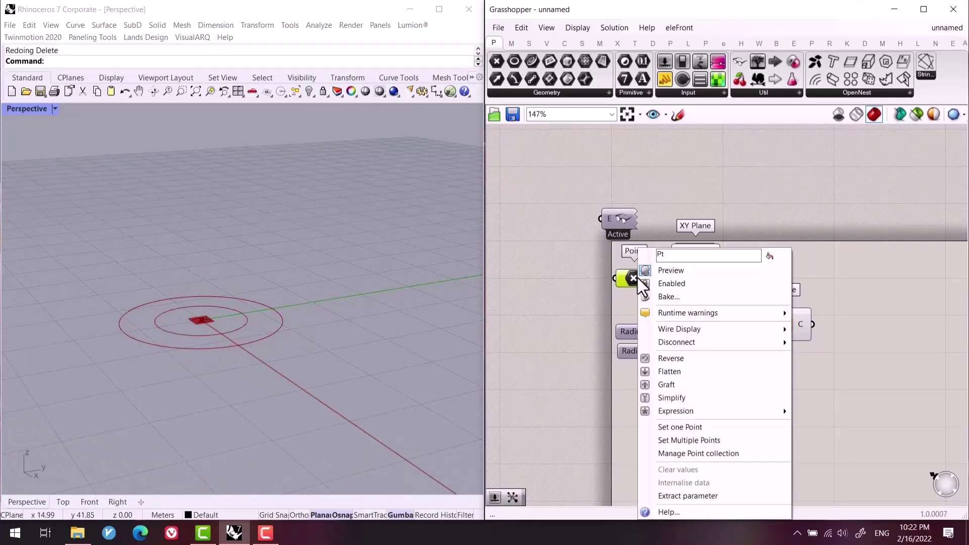
pyautogui.click(687, 426)
pyautogui.write('0')
pyautogui.press('Return')
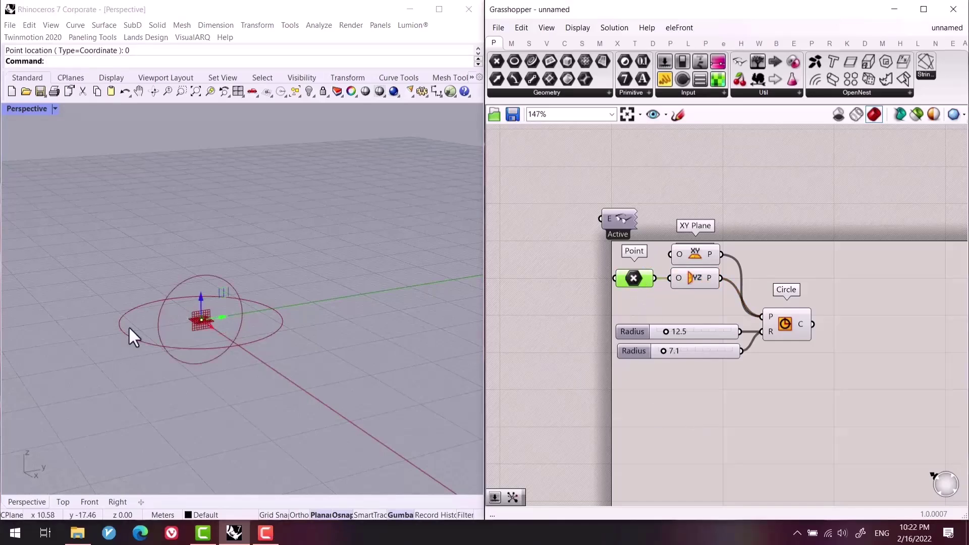
pyautogui.moveTo(198, 299); pyautogui.dragTo(197, 204)
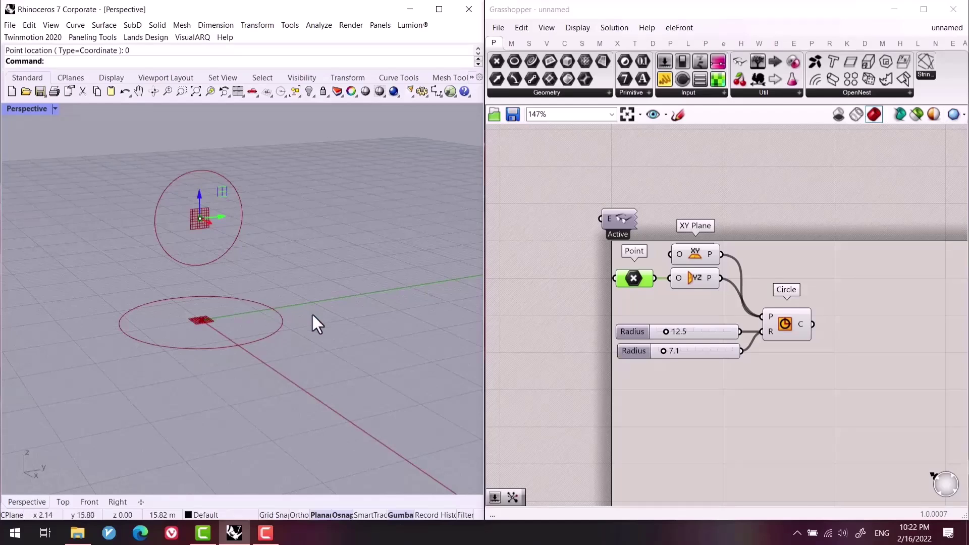
pyautogui.moveTo(313, 325); pyautogui.dragTo(283, 335, button='right')
# Move the Point, planes, radius sliders and Circle together further down the canvas.
pyautogui.click(808, 439)
pyautogui.moveTo(804, 441); pyautogui.dragTo(732, 473, button='right')
pyautogui.moveTo(726, 454); pyautogui.dragTo(565, 259)
pyautogui.moveTo(609, 287); pyautogui.dragTo(649, 339)
pyautogui.click(832, 391)
pyautogui.moveTo(831, 391); pyautogui.dragTo(789, 368, button='right')
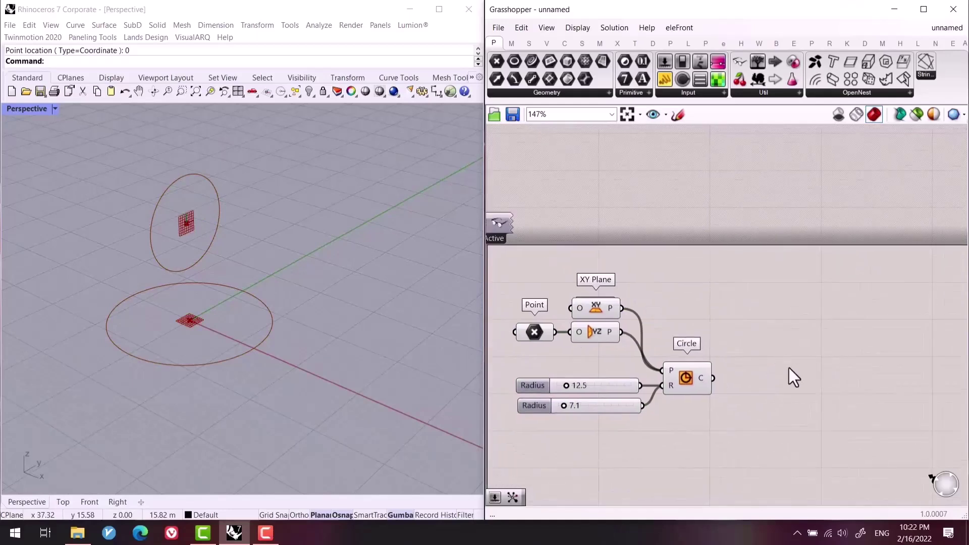
pyautogui.doubleClick(789, 367)
pyautogui.write('list')
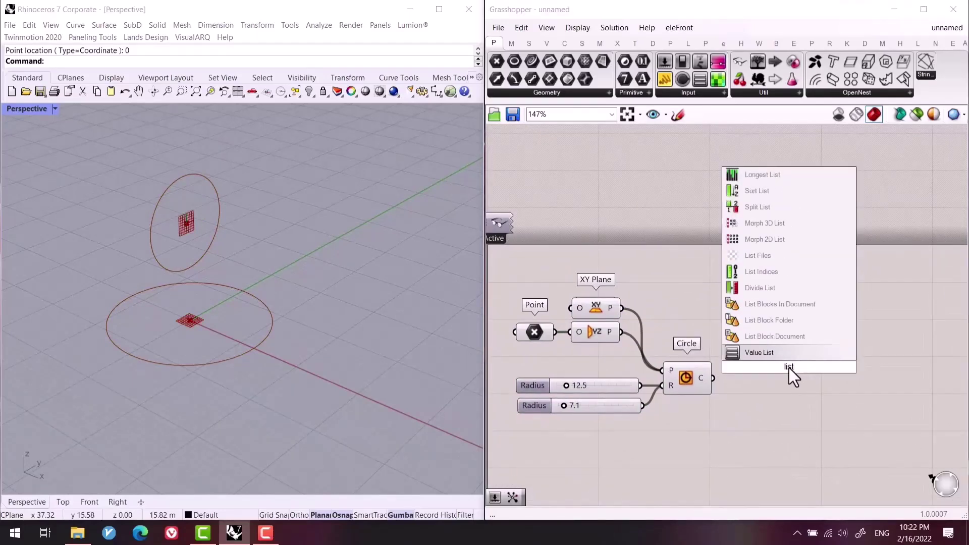
pyautogui.press('Up')
pyautogui.press('Up')
pyautogui.press('Up')
pyautogui.press('Escape')
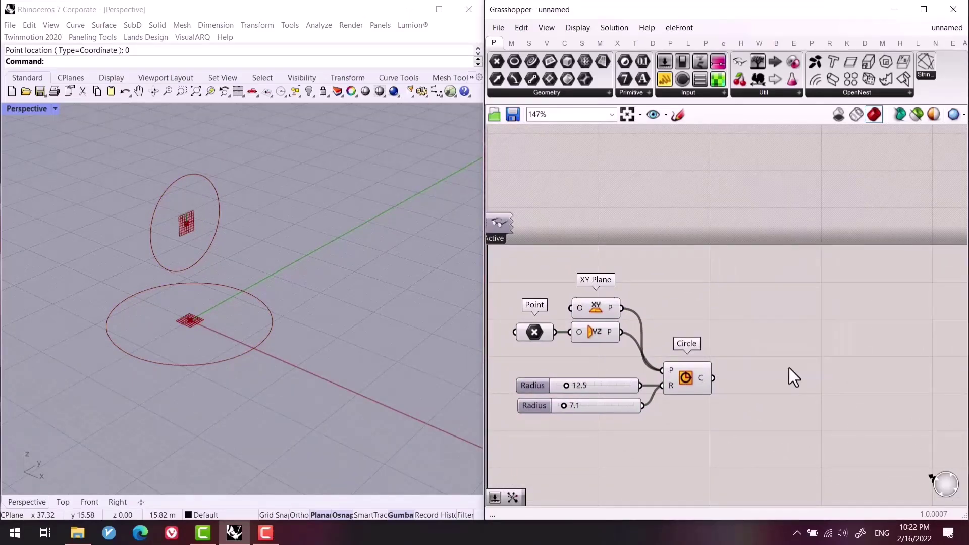
# Add a List Item component after the Circle and feed the Circle's output into its list input.
pyautogui.doubleClick(788, 367)
pyautogui.write('list it')
pyautogui.press('Return')
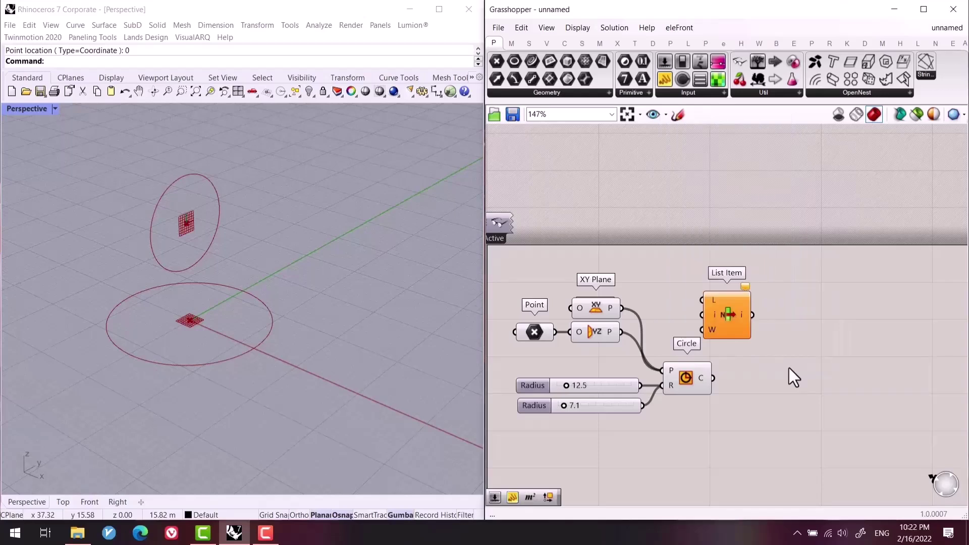
pyautogui.scroll(3, 761, 329)
pyautogui.moveTo(634, 229); pyautogui.dragTo(712, 359)
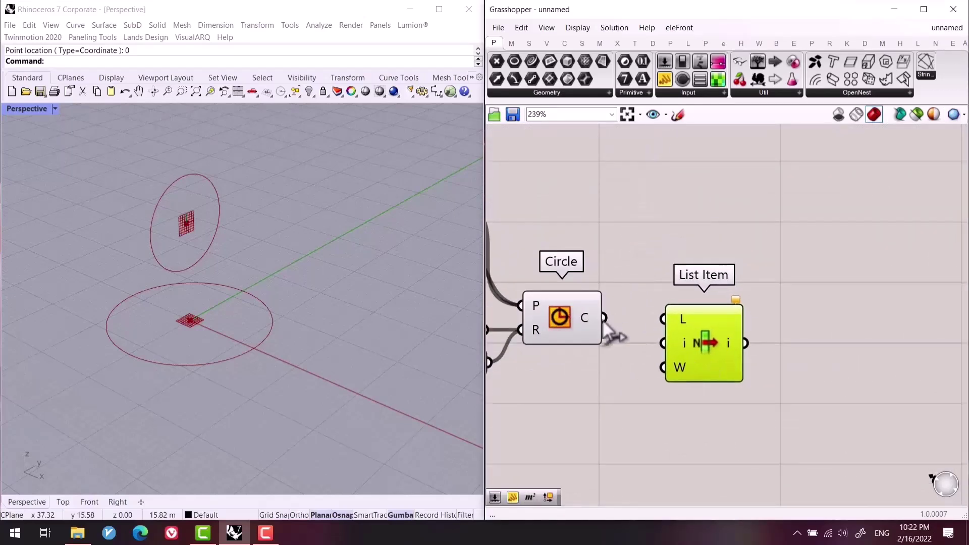
pyautogui.moveTo(604, 317); pyautogui.dragTo(664, 319)
pyautogui.click(783, 395)
# Add a second output (+1) to the List Item component.
pyautogui.scroll(2, 719, 376)
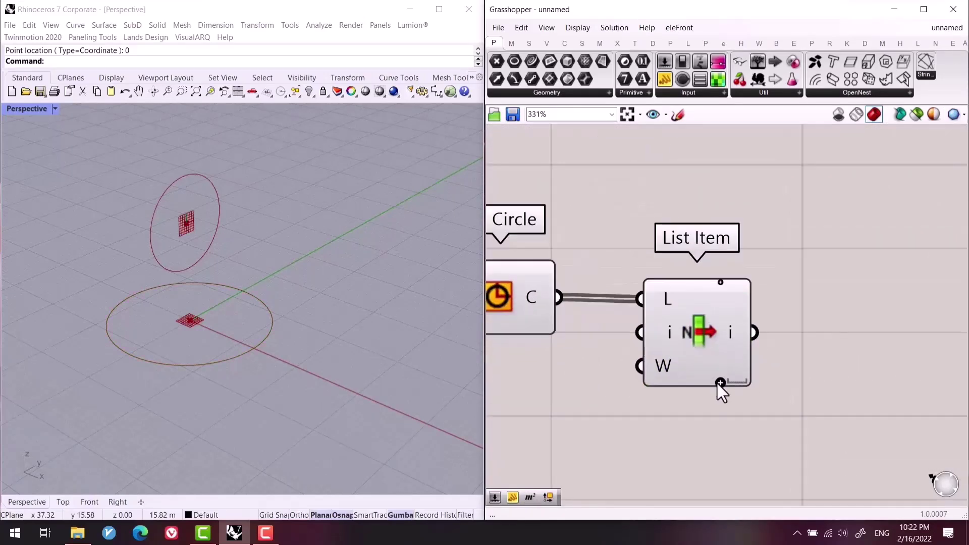
pyautogui.click(720, 385)
pyautogui.moveTo(747, 347); pyautogui.dragTo(678, 340, button='right')
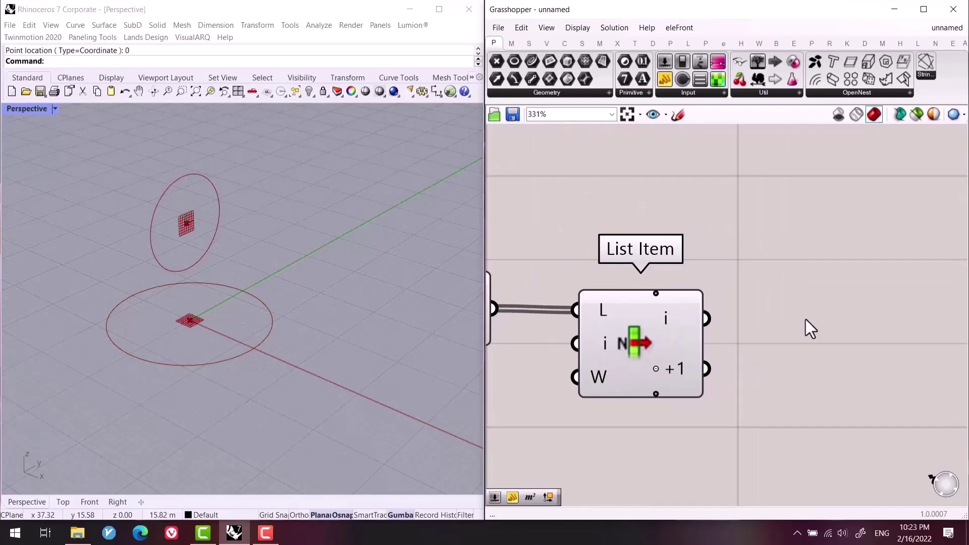
# Add a Tween Curve component, connect List Item outputs i and +1 to inputs A and B, and space it further out.
pyautogui.doubleClick(838, 320)
pyautogui.write('tween')
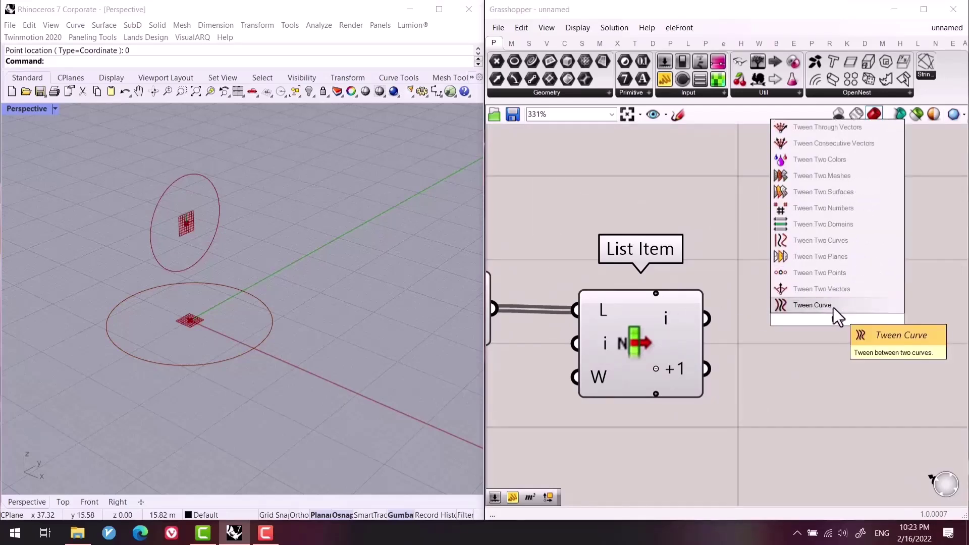
pyautogui.click(827, 306)
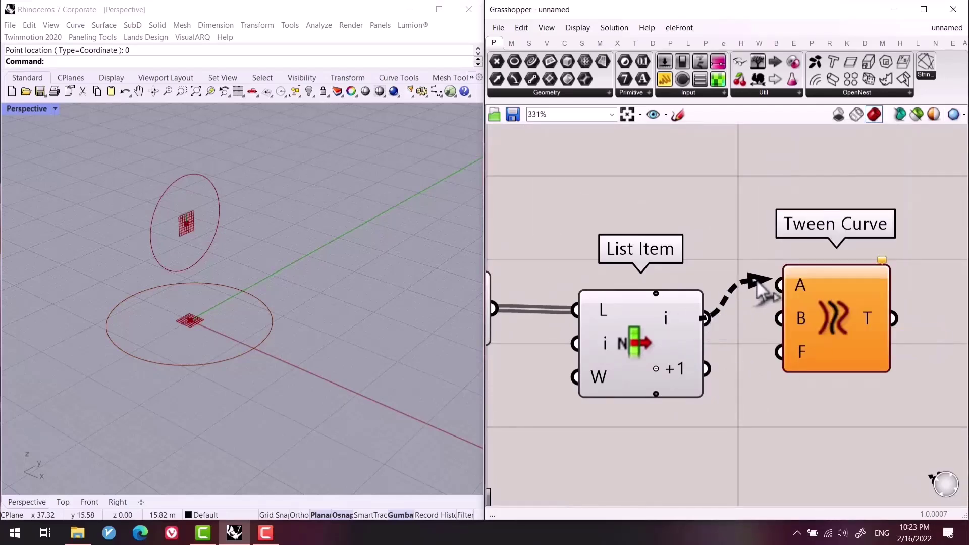
pyautogui.moveTo(756, 279); pyautogui.dragTo(769, 279)
pyautogui.moveTo(727, 348); pyautogui.dragTo(780, 318)
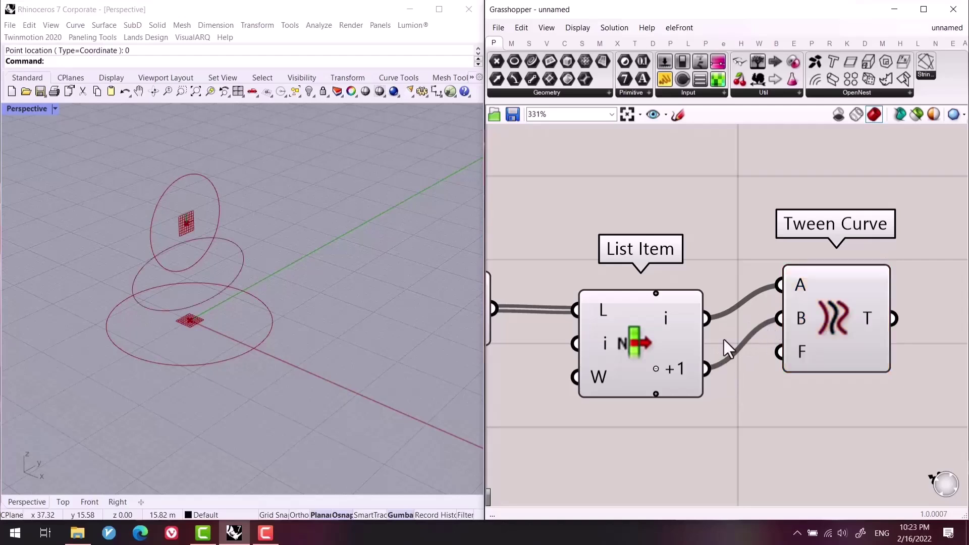
pyautogui.moveTo(286, 356); pyautogui.dragTo(244, 329, button='right')
pyautogui.moveTo(834, 321); pyautogui.dragTo(777, 219, button='right')
pyautogui.moveTo(776, 219); pyautogui.dragTo(863, 252)
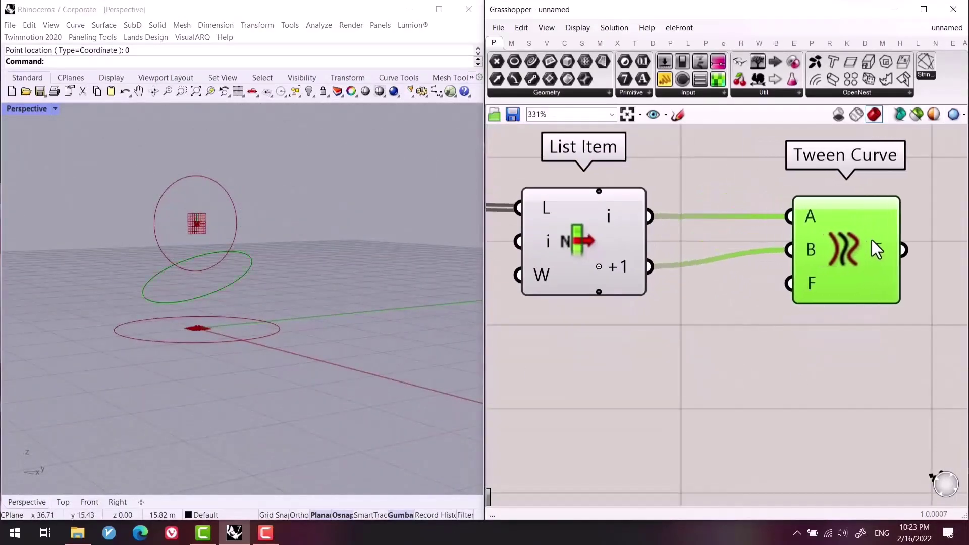
# Connect a new 0.34 number slider to Tween Curve's factor input and adjust it to 0.55.
pyautogui.doubleClick(756, 329)
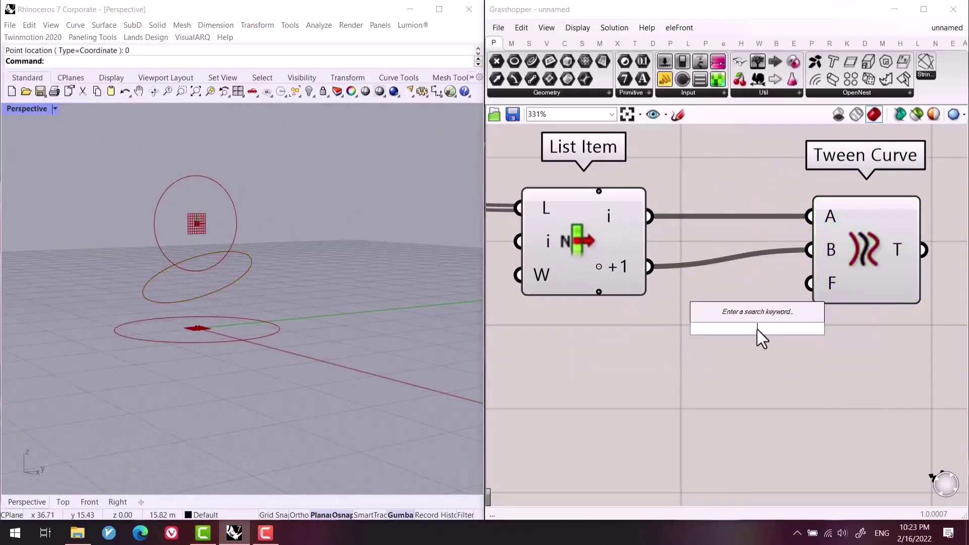
pyautogui.write('0.34')
pyautogui.press('Return')
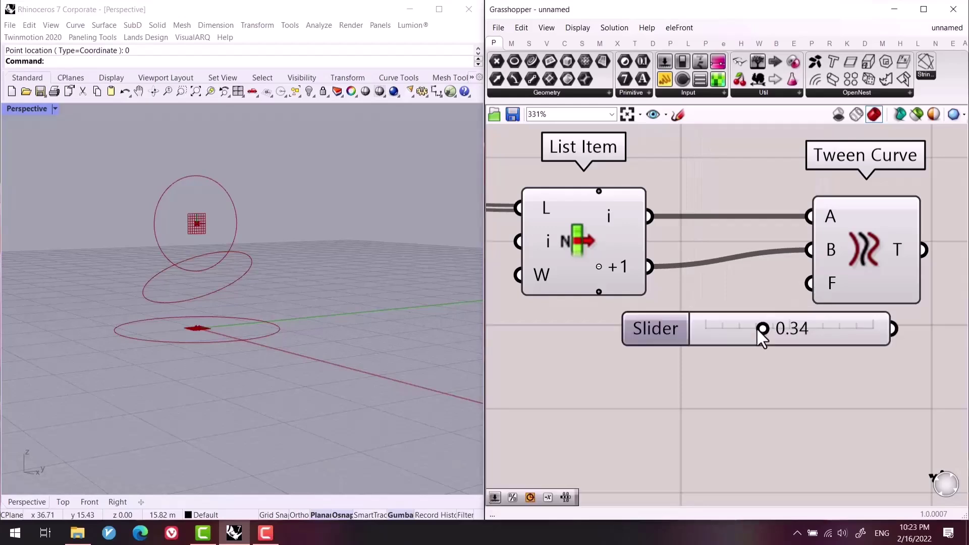
pyautogui.moveTo(818, 331); pyautogui.dragTo(651, 361)
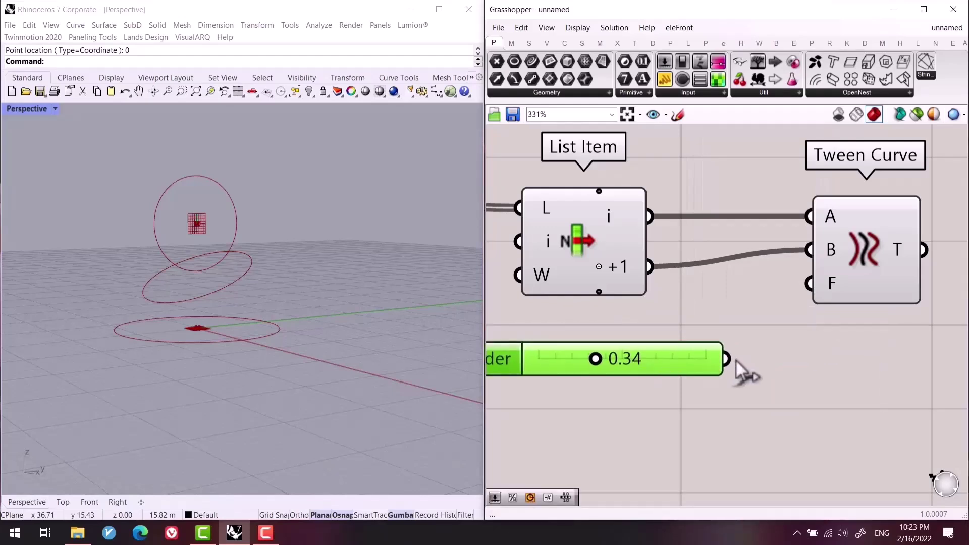
pyautogui.moveTo(735, 359); pyautogui.dragTo(833, 283)
pyautogui.moveTo(607, 354); pyautogui.dragTo(635, 358)
pyautogui.moveTo(102, 347); pyautogui.dragTo(325, 324, button='right')
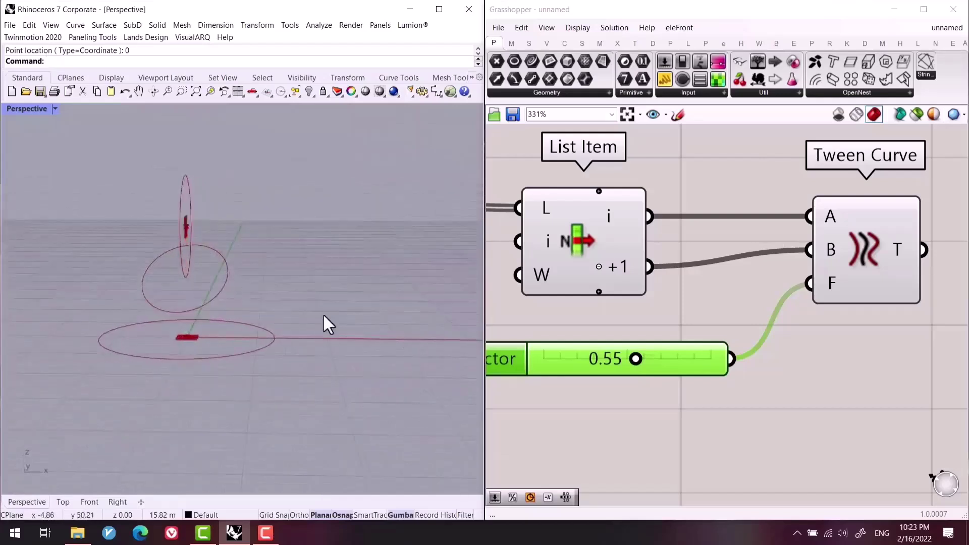
# Add a Range component below the List Item and check its domain setting.
pyautogui.moveTo(670, 335); pyautogui.dragTo(884, 359, button='right')
pyautogui.doubleClick(787, 389)
pyautogui.write('range')
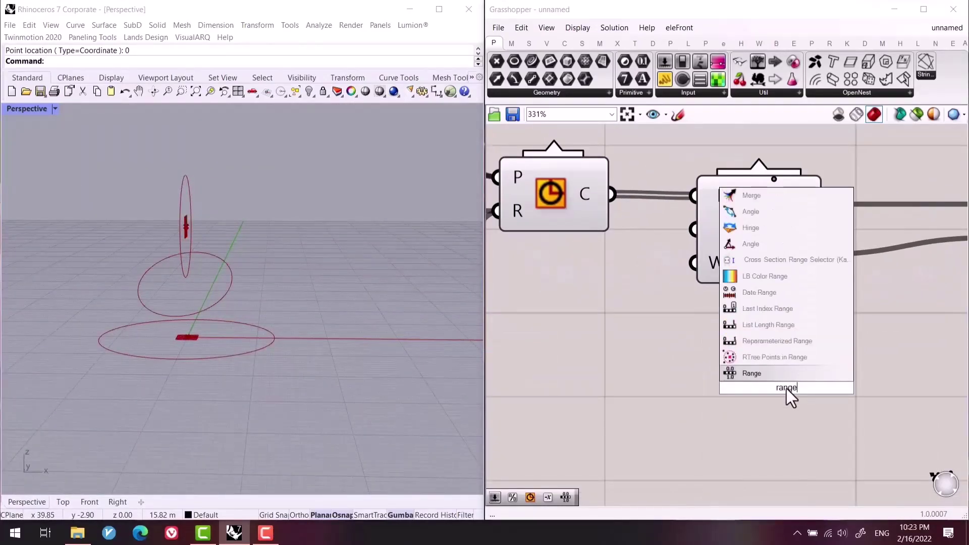
pyautogui.press('Return')
pyautogui.scroll(-3, 785, 387)
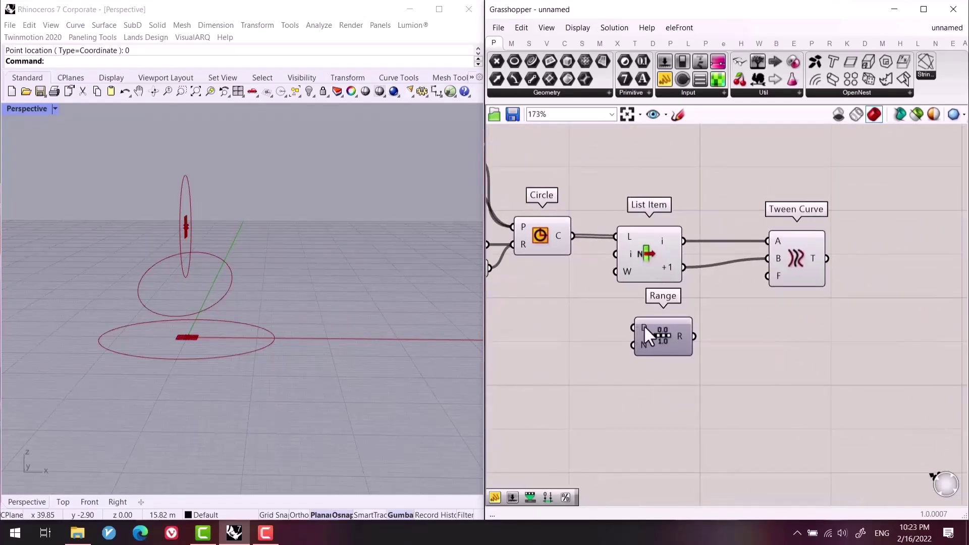
pyautogui.rightClick(644, 326)
pyautogui.moveTo(705, 433)
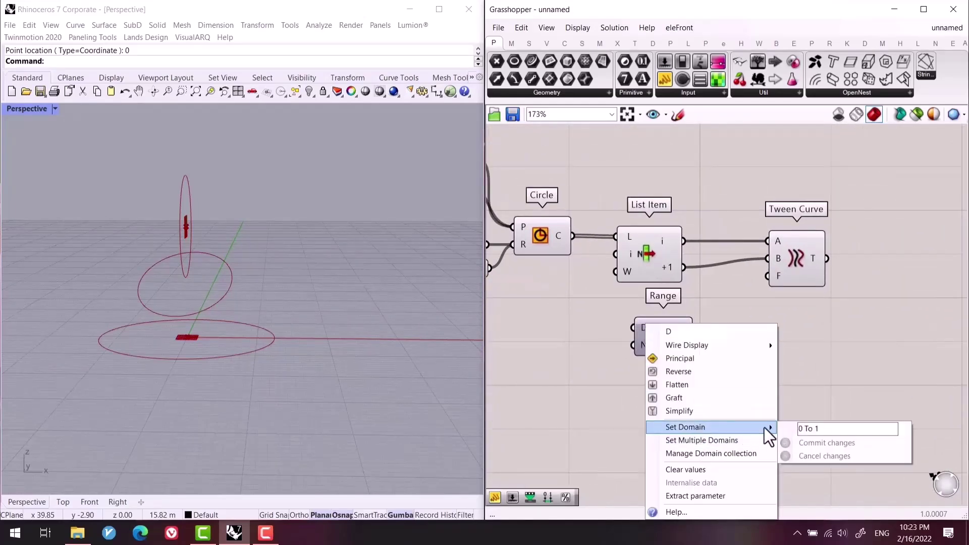
pyautogui.click(836, 370)
# Connect a number slider set to 12 to the Range's N input and feed the Range into Tween Curve's factor input.
pyautogui.doubleClick(552, 361)
pyautogui.write('12')
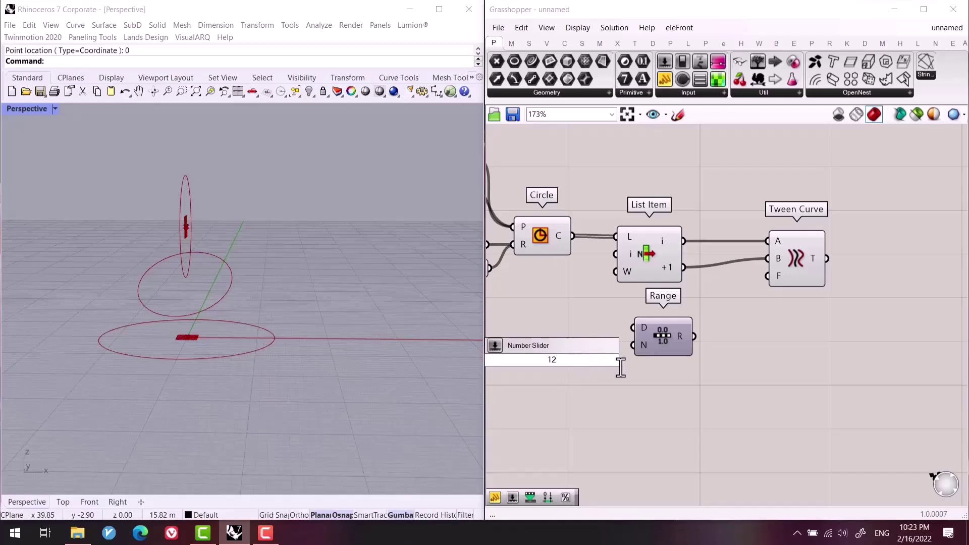
pyautogui.press('Return')
pyautogui.moveTo(625, 361); pyautogui.dragTo(634, 346)
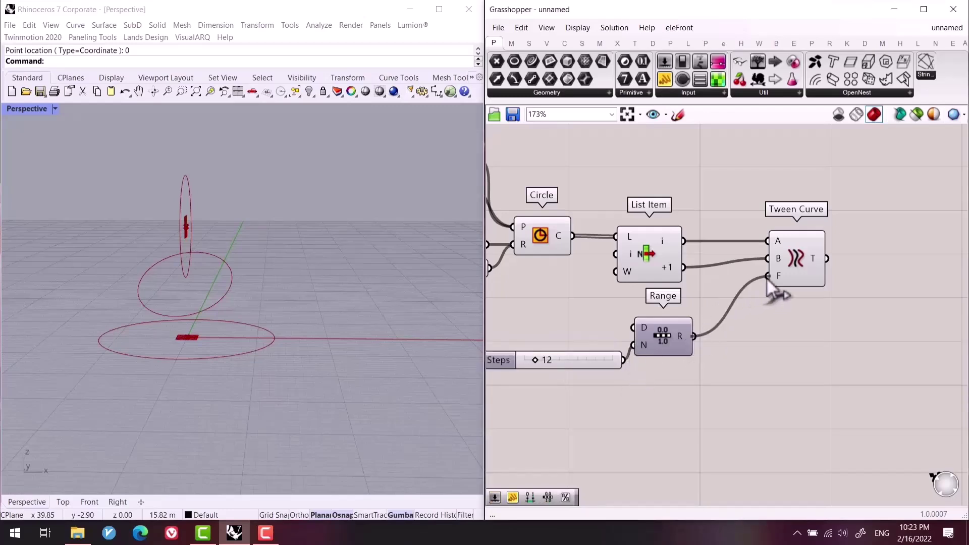
pyautogui.moveTo(766, 277); pyautogui.dragTo(767, 276)
pyautogui.moveTo(297, 316)
pyautogui.mouseDown(button='right')
pyautogui.moveTo(328, 307)
pyautogui.moveTo(288, 323)
pyautogui.mouseUp(button='right')
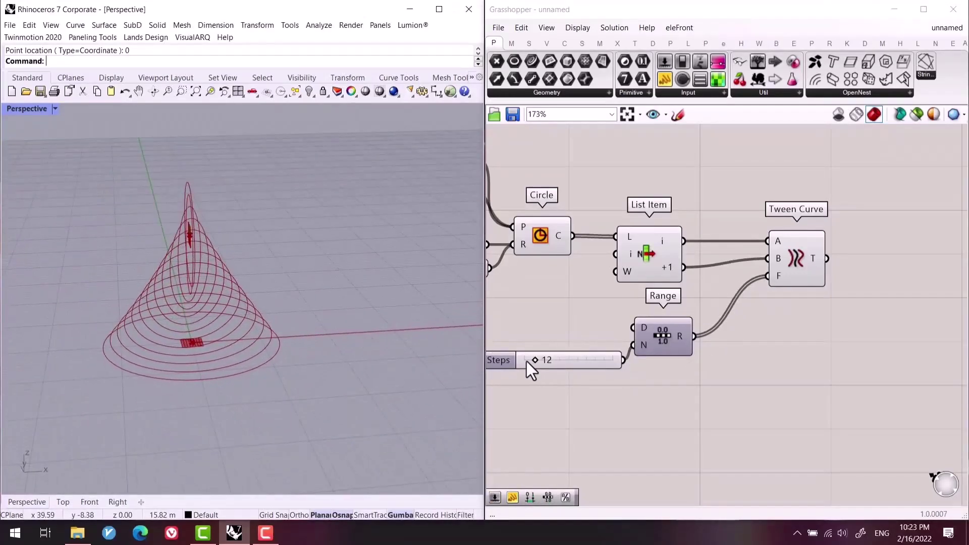
# Set the Steps slider to 5 and disconnect the Range from Tween Curve's factor input.
pyautogui.moveTo(528, 362)
pyautogui.mouseDown()
pyautogui.moveTo(541, 361)
pyautogui.moveTo(528, 360)
pyautogui.mouseUp()
pyautogui.keyDown('ctrl'); pyautogui.moveTo(718, 374); pyautogui.dragTo(791, 313); pyautogui.keyUp('ctrl')
pyautogui.moveTo(764, 382); pyautogui.dragTo(796, 401, button='right')
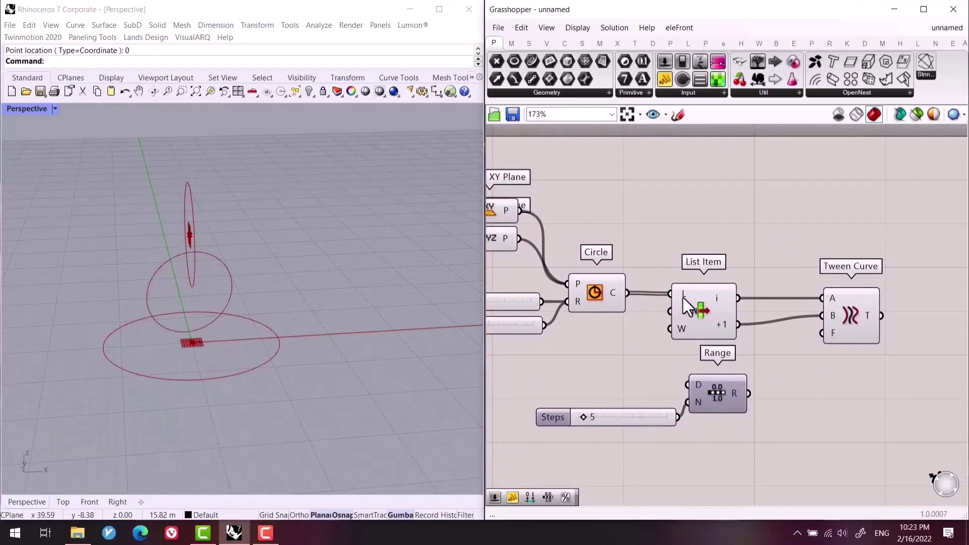
pyautogui.click(715, 306)
pyautogui.click(733, 206)
pyautogui.moveTo(730, 322); pyautogui.dragTo(812, 328, button='right')
pyautogui.moveTo(570, 246); pyautogui.dragTo(553, 247, button='right')
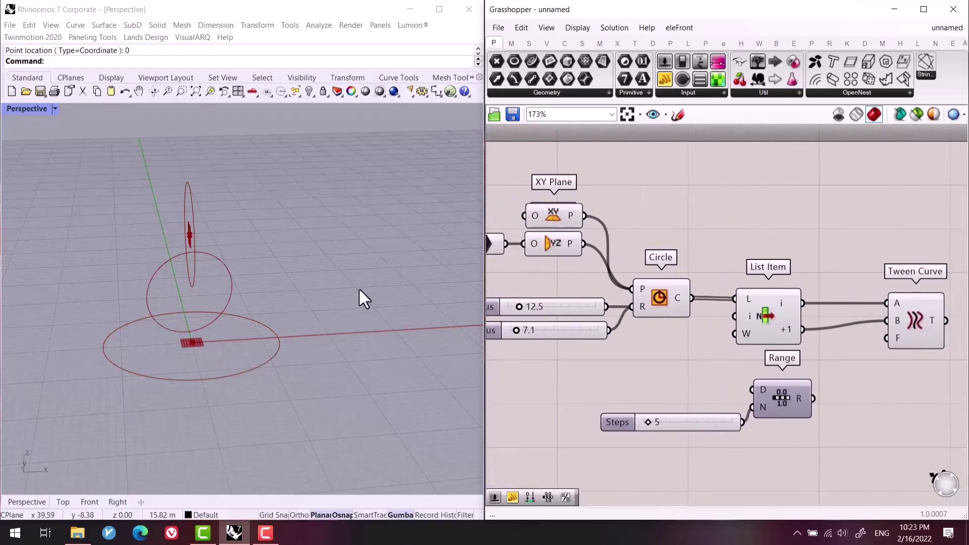
pyautogui.moveTo(358, 287); pyautogui.dragTo(251, 299, button='right')
# Add a Rotate component above the List Item and connect the List Item's +1 output to its geometry input.
pyautogui.doubleClick(813, 226)
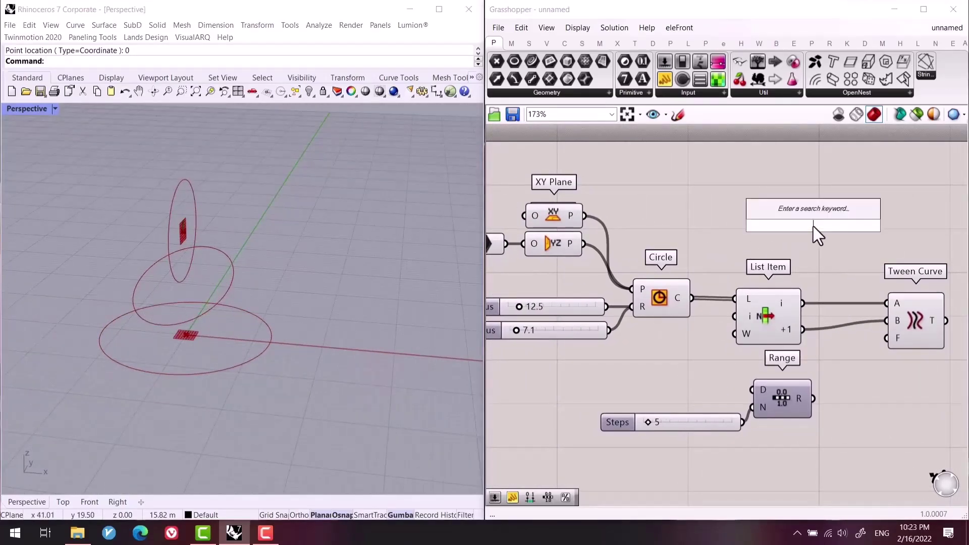
pyautogui.write('rota')
pyautogui.press('Return')
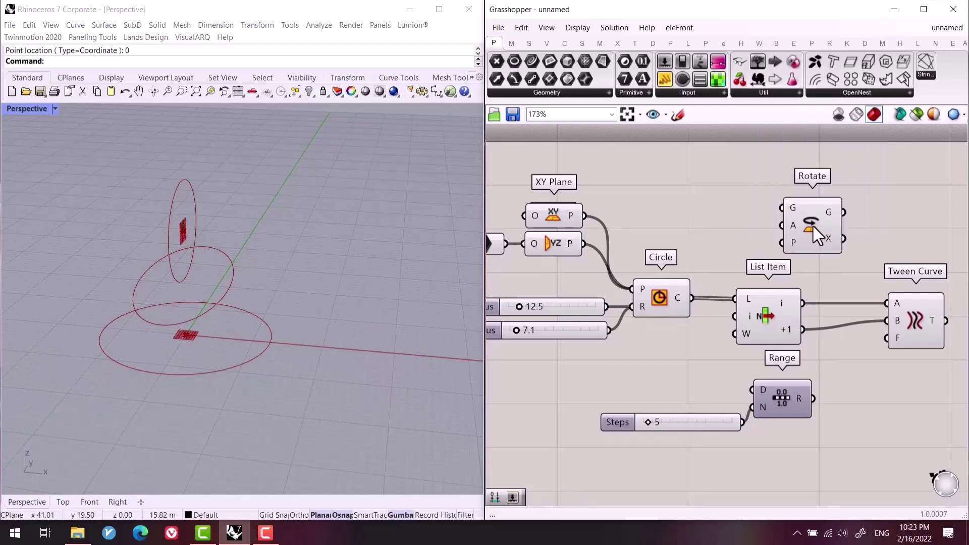
pyautogui.scroll(1, 759, 369)
pyautogui.moveTo(764, 262); pyautogui.dragTo(801, 249)
pyautogui.click(737, 340)
pyautogui.click(794, 386)
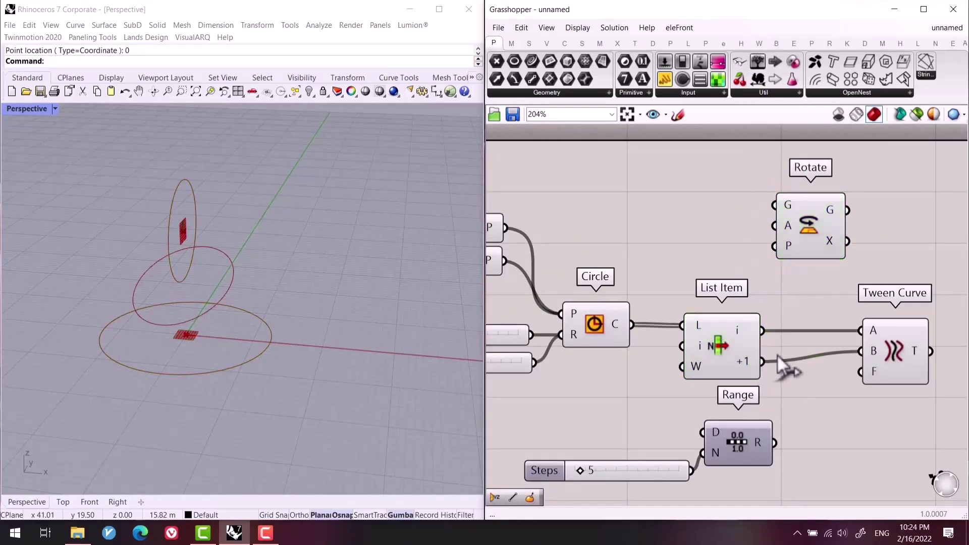
pyautogui.moveTo(766, 360); pyautogui.dragTo(775, 205)
pyautogui.moveTo(260, 292); pyautogui.dragTo(248, 262, button='right')
# Extract the Rotate component's plane input as a separate Plane parameter and place it beside Rotate.
pyautogui.rightClick(808, 255)
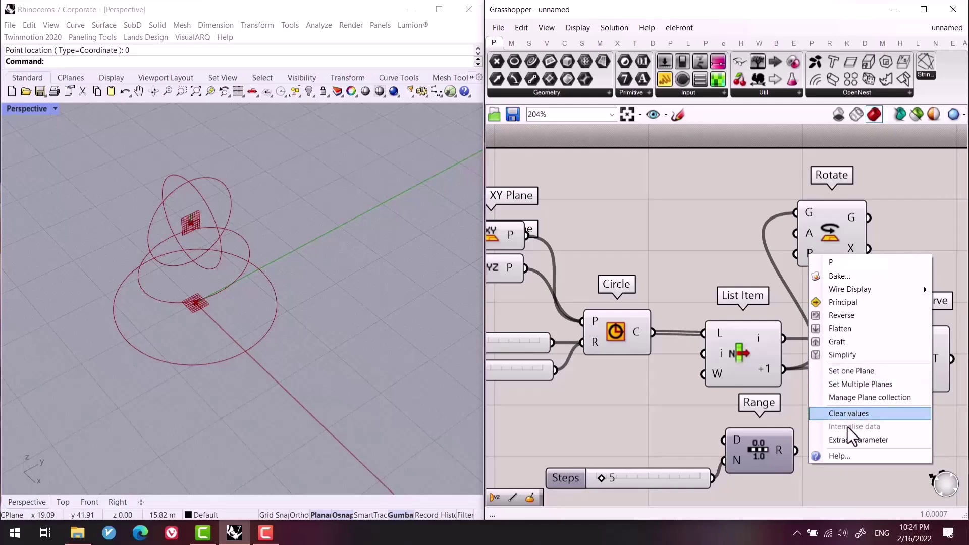
pyautogui.click(858, 440)
pyautogui.moveTo(692, 257); pyautogui.dragTo(701, 246)
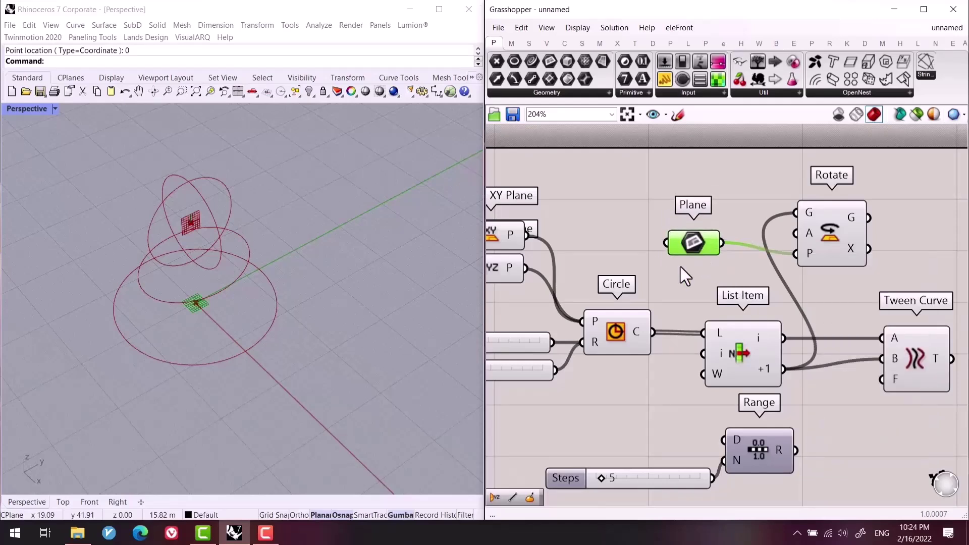
pyautogui.moveTo(302, 346)
pyautogui.mouseDown(button='right')
pyautogui.moveTo(303, 324)
pyautogui.moveTo(308, 330)
pyautogui.mouseUp(button='right')
pyautogui.moveTo(823, 232); pyautogui.dragTo(950, 274, button='right')
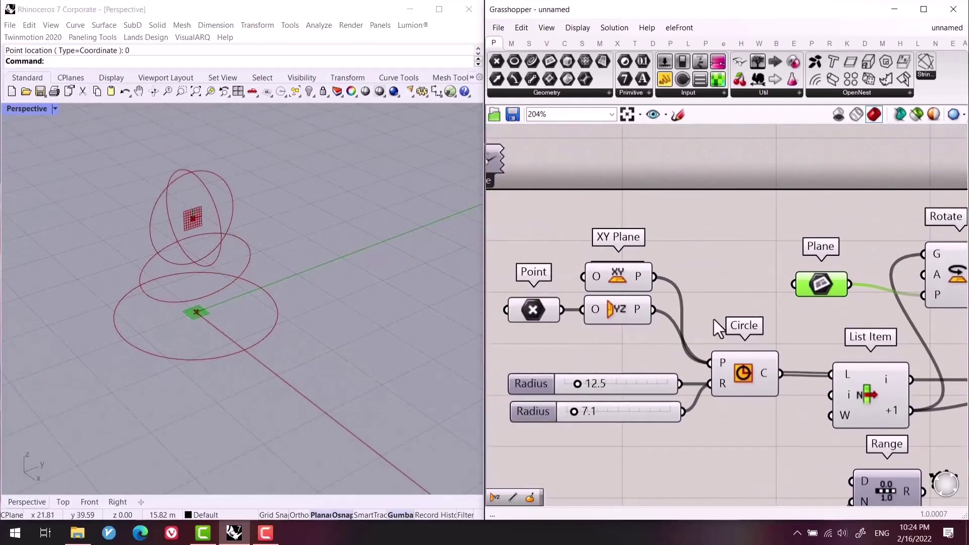
# Move the Plane parameter down beside the Circle and List Item components and set Rotate's angle input to degrees.
pyautogui.moveTo(713, 320); pyautogui.dragTo(649, 339, button='right')
pyautogui.moveTo(756, 306); pyautogui.dragTo(754, 343)
pyautogui.click(819, 286)
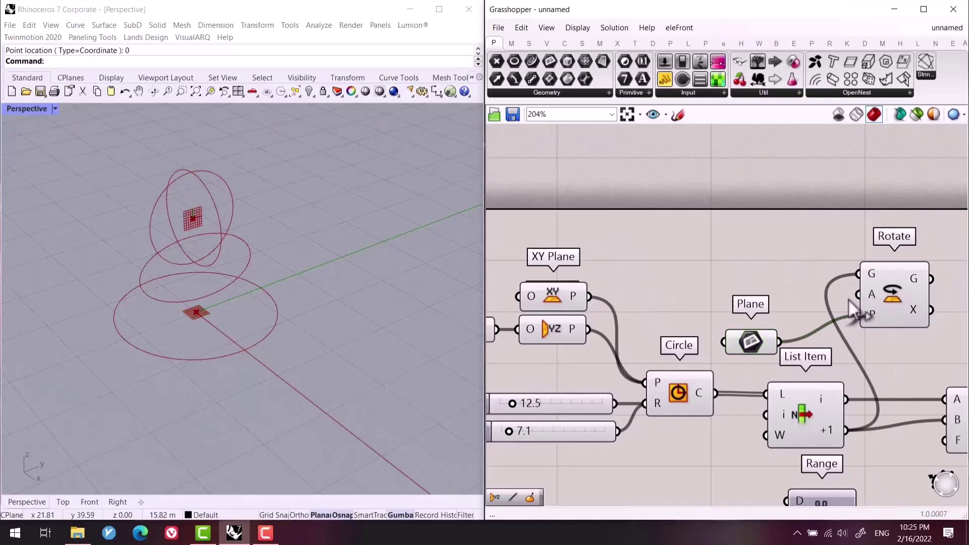
pyautogui.moveTo(853, 312); pyautogui.dragTo(860, 314)
pyautogui.moveTo(661, 274); pyautogui.dragTo(640, 257, button='right')
pyautogui.rightClick(844, 278)
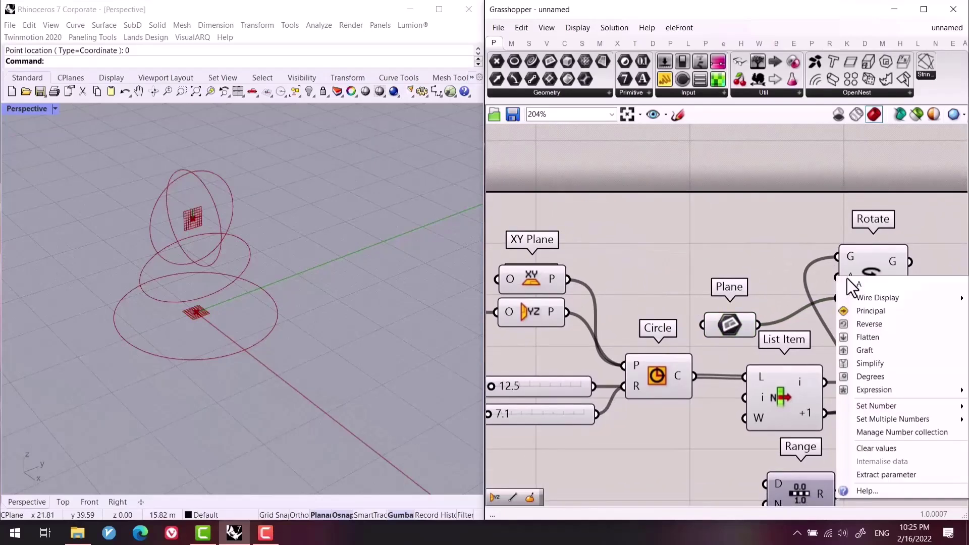
pyautogui.click(867, 376)
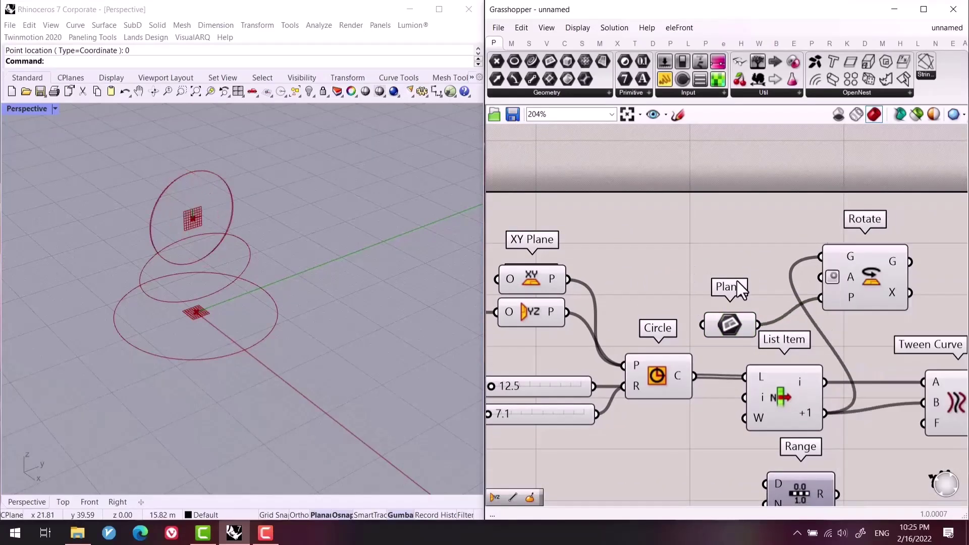
# Add a number slider, connect it to Rotate's angle input, set it to 48 and place it above the Plane parameter.
pyautogui.doubleClick(736, 272)
pyautogui.write('1')
pyautogui.press('Return')
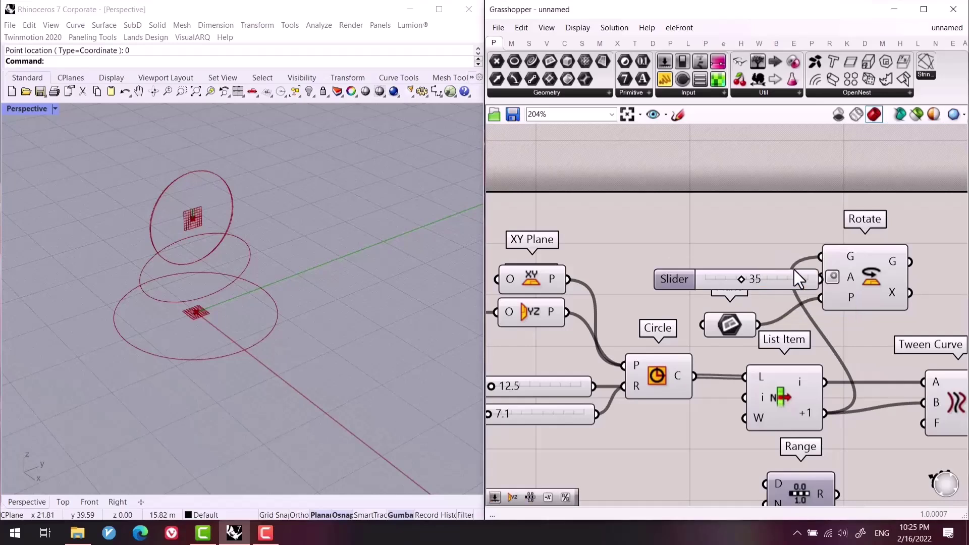
pyautogui.moveTo(795, 270); pyautogui.dragTo(820, 277)
pyautogui.moveTo(706, 262)
pyautogui.mouseDown()
pyautogui.moveTo(755, 265)
pyautogui.moveTo(687, 271)
pyautogui.moveTo(738, 274)
pyautogui.moveTo(717, 276)
pyautogui.mouseUp()
pyautogui.moveTo(275, 310); pyautogui.dragTo(312, 286, button='right')
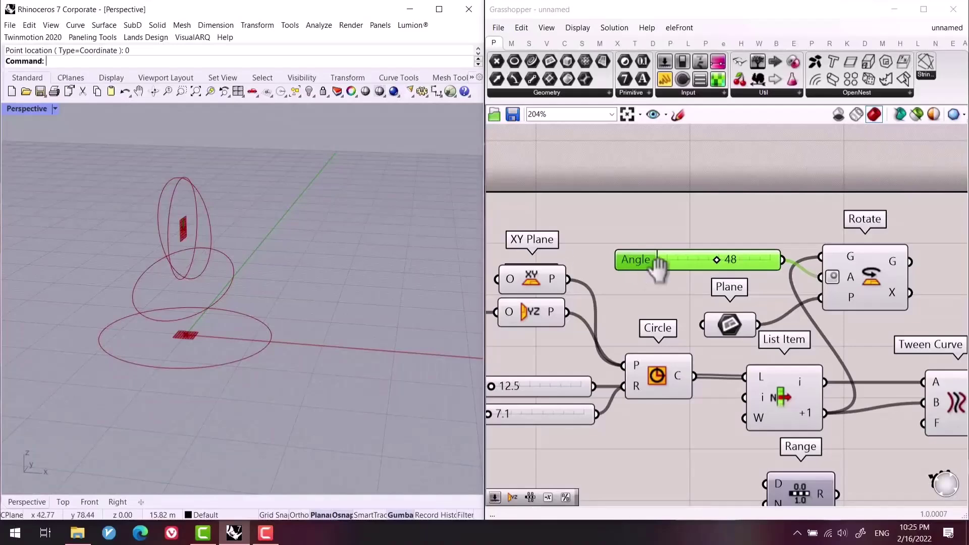
pyautogui.moveTo(648, 259); pyautogui.dragTo(766, 249, button='right')
pyautogui.moveTo(754, 249); pyautogui.dragTo(738, 194)
# Add an XZ Plane component, connect it to Rotate's plane input and delete the replaced Plane parameter.
pyautogui.doubleClick(787, 255)
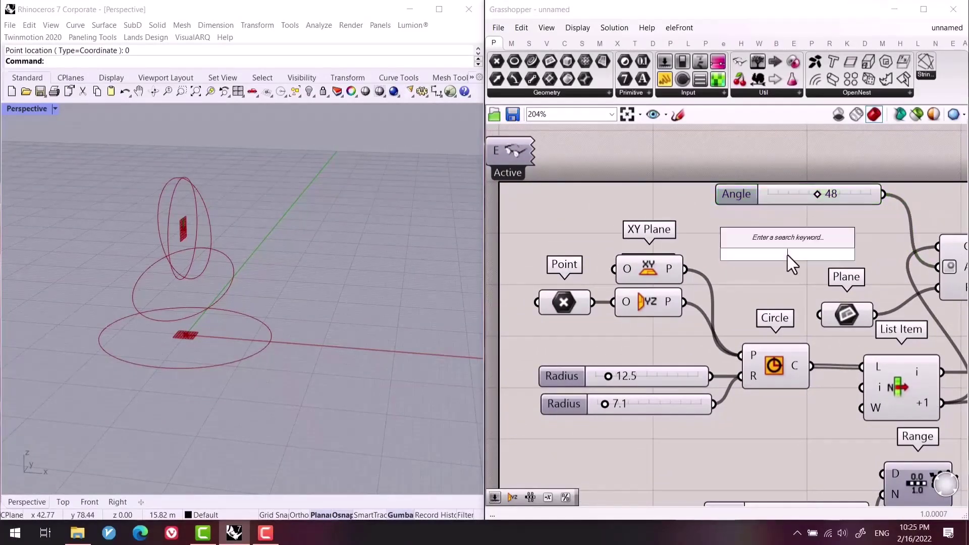
pyautogui.write('xz')
pyautogui.press('Return')
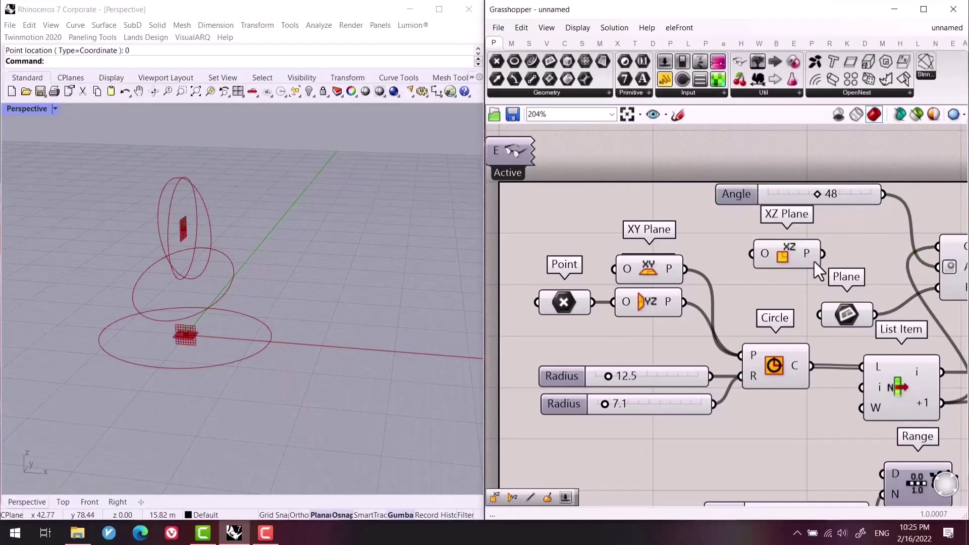
pyautogui.moveTo(880, 258); pyautogui.dragTo(937, 288)
pyautogui.click(848, 316)
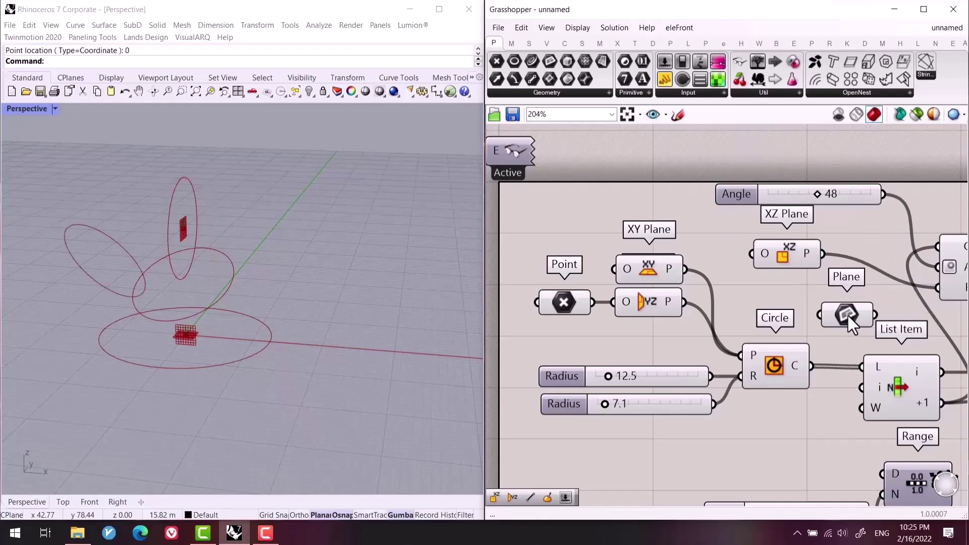
pyautogui.press('Delete')
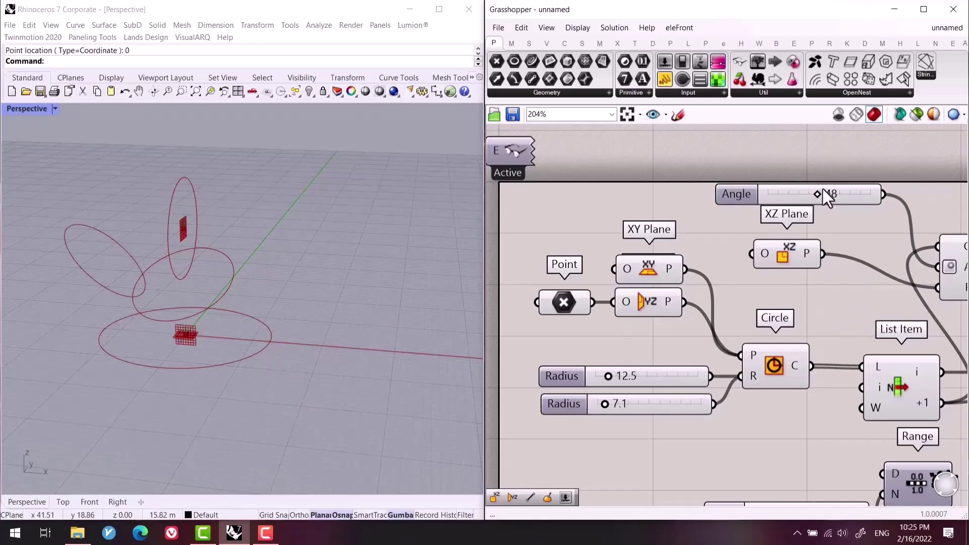
# Set the Angle slider to 3 and connect the Point to the XZ Plane's origin input, placing that component nearer to Rotate.
pyautogui.moveTo(816, 193); pyautogui.dragTo(771, 194)
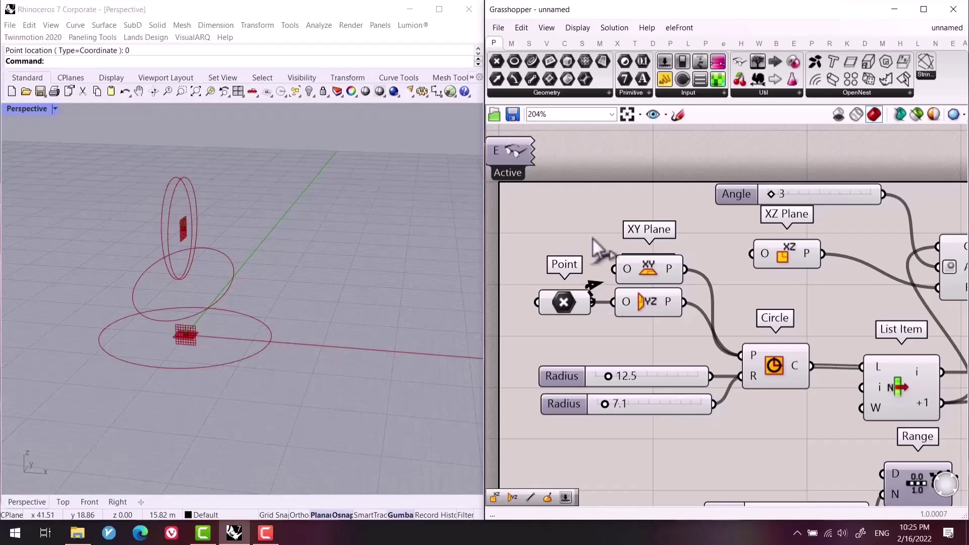
pyautogui.moveTo(593, 301); pyautogui.dragTo(746, 247)
pyautogui.moveTo(766, 267); pyautogui.dragTo(678, 295, button='right')
pyautogui.moveTo(687, 288); pyautogui.dragTo(753, 317)
# Turn off the previews of the List Item, XY Plane, YZ Plane and XZ Plane components.
pyautogui.click(786, 414)
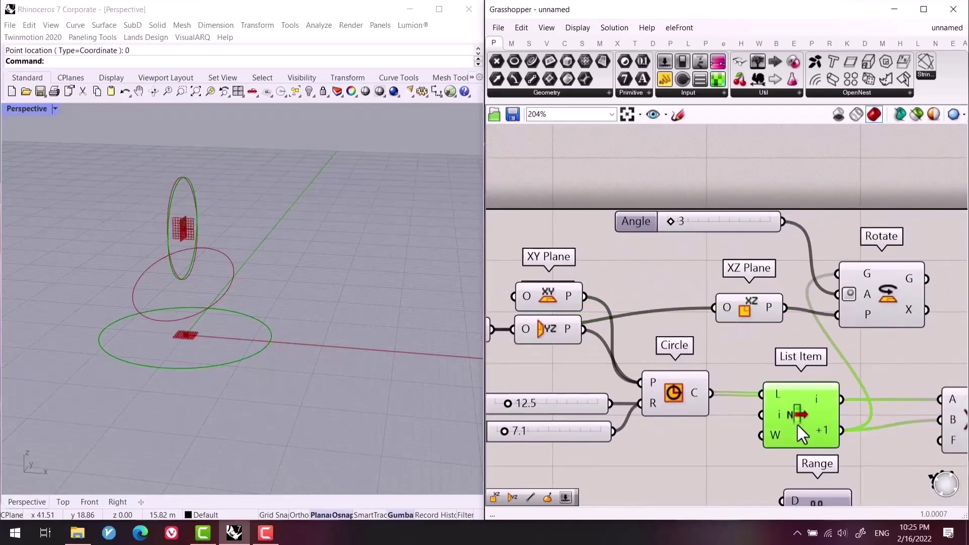
pyautogui.moveTo(723, 382); pyautogui.dragTo(718, 327, button='right')
pyautogui.moveTo(590, 212); pyautogui.dragTo(518, 306)
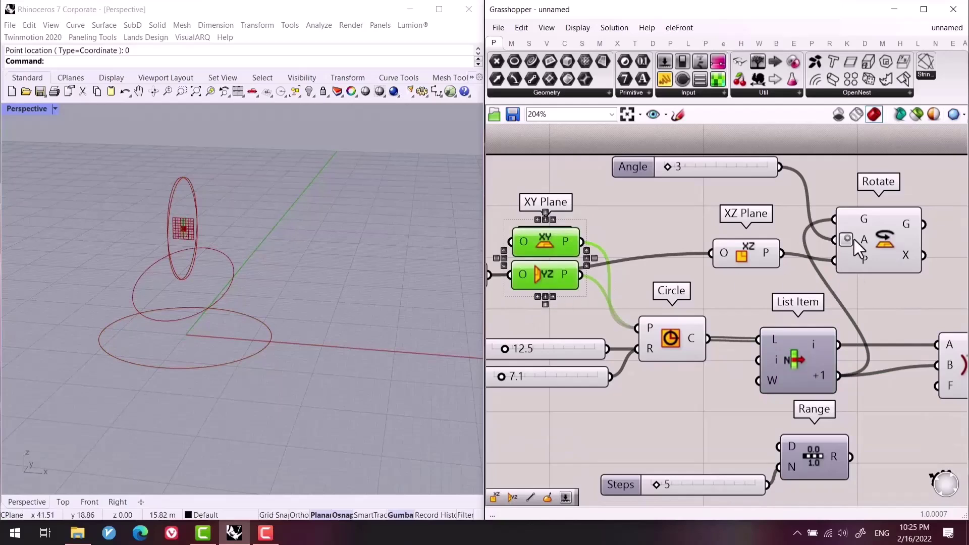
pyautogui.click(854, 240)
pyautogui.moveTo(809, 288); pyautogui.dragTo(642, 258, button='right')
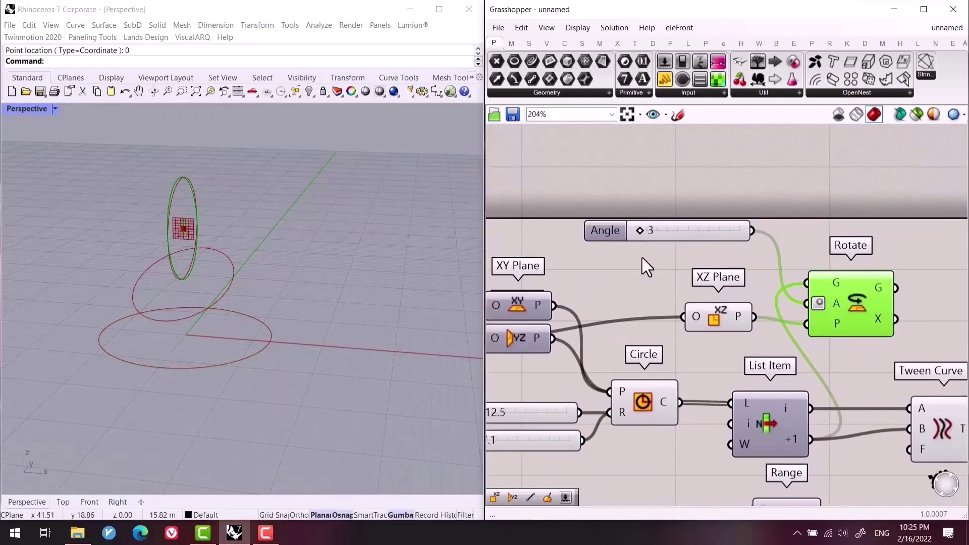
pyautogui.click(721, 319)
# Set the Angle slider to 18 and connect Rotate's geometry output to Tween Curve's B input.
pyautogui.moveTo(641, 235)
pyautogui.mouseDown()
pyautogui.moveTo(710, 237)
pyautogui.moveTo(635, 232)
pyautogui.moveTo(675, 235)
pyautogui.moveTo(649, 233)
pyautogui.mouseUp()
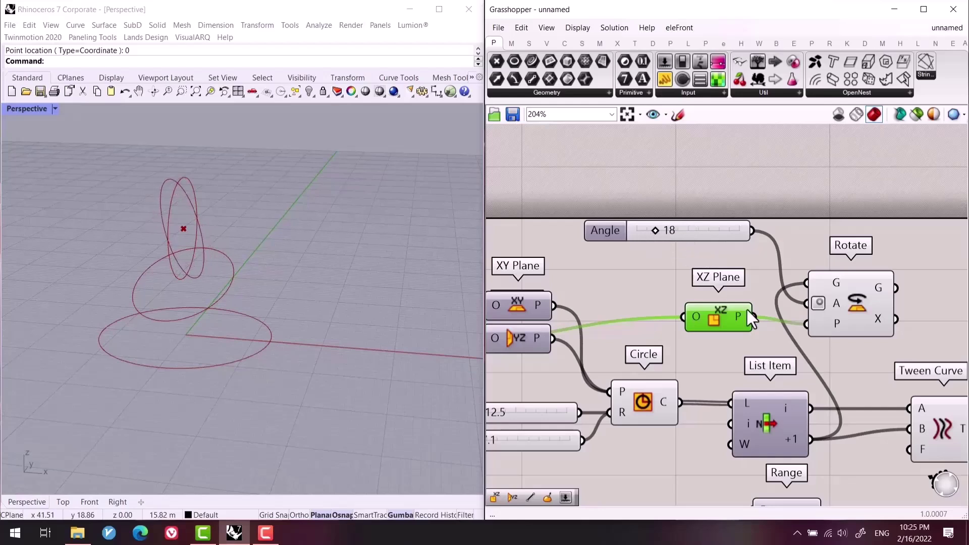
pyautogui.moveTo(879, 320); pyautogui.dragTo(798, 262, button='right')
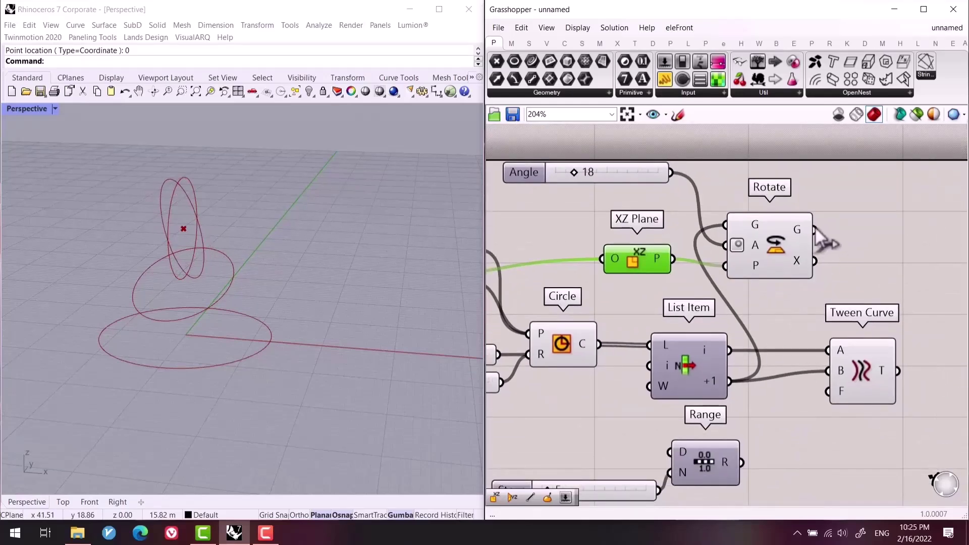
pyautogui.moveTo(815, 230); pyautogui.dragTo(828, 371)
pyautogui.moveTo(743, 424); pyautogui.dragTo(822, 407, button='right')
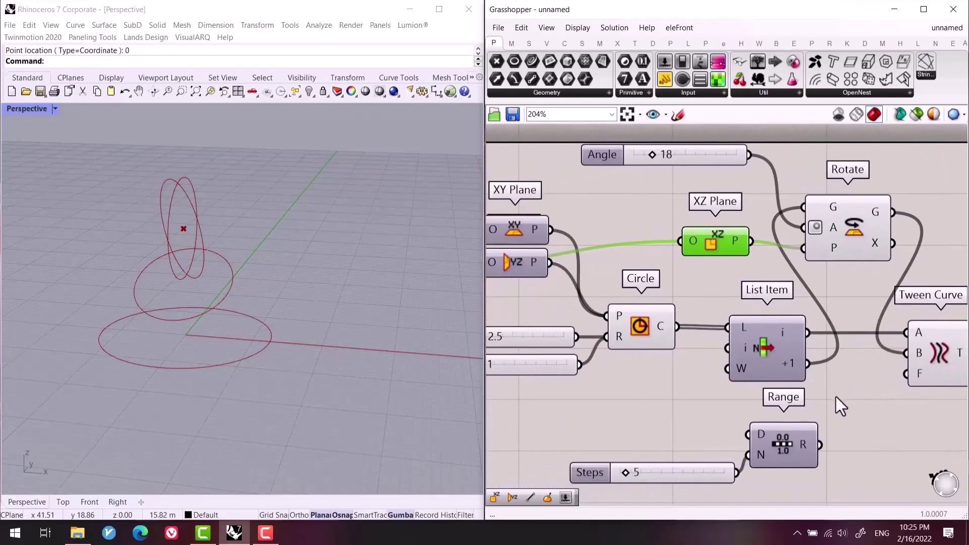
pyautogui.moveTo(790, 347); pyautogui.dragTo(761, 350, button='right')
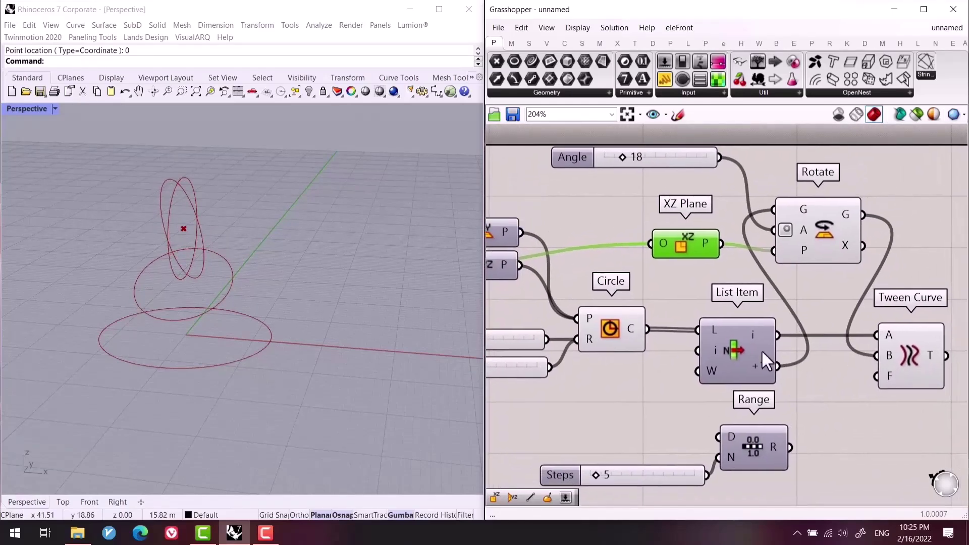
# Turn off the preview of the Circle component.
pyautogui.click(613, 334)
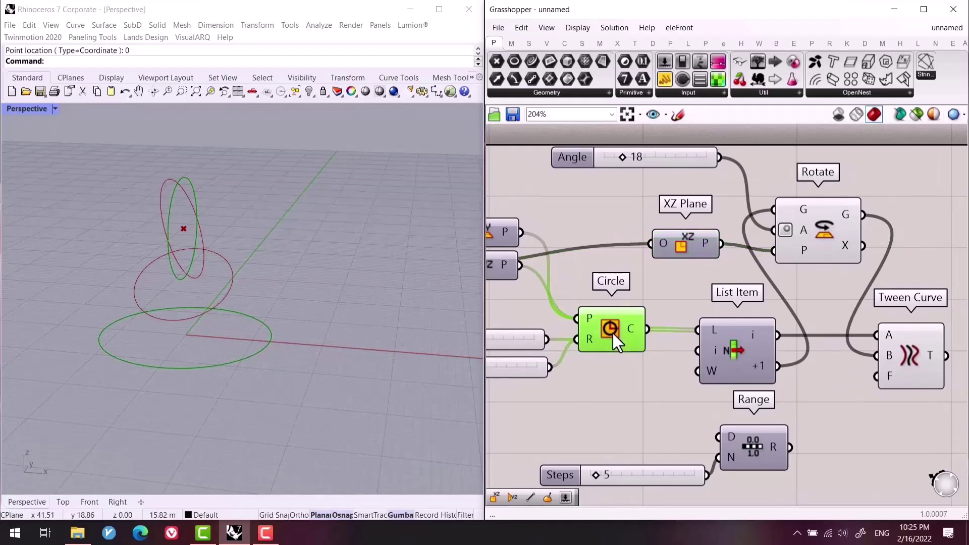
pyautogui.click(811, 431)
pyautogui.click(758, 341)
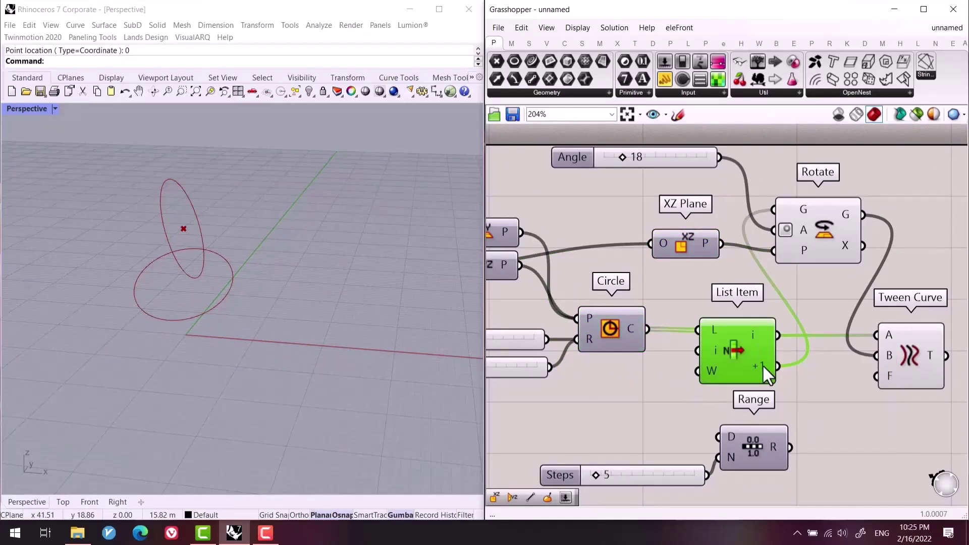
pyautogui.moveTo(761, 364); pyautogui.dragTo(716, 356, button='right')
pyautogui.click(750, 374)
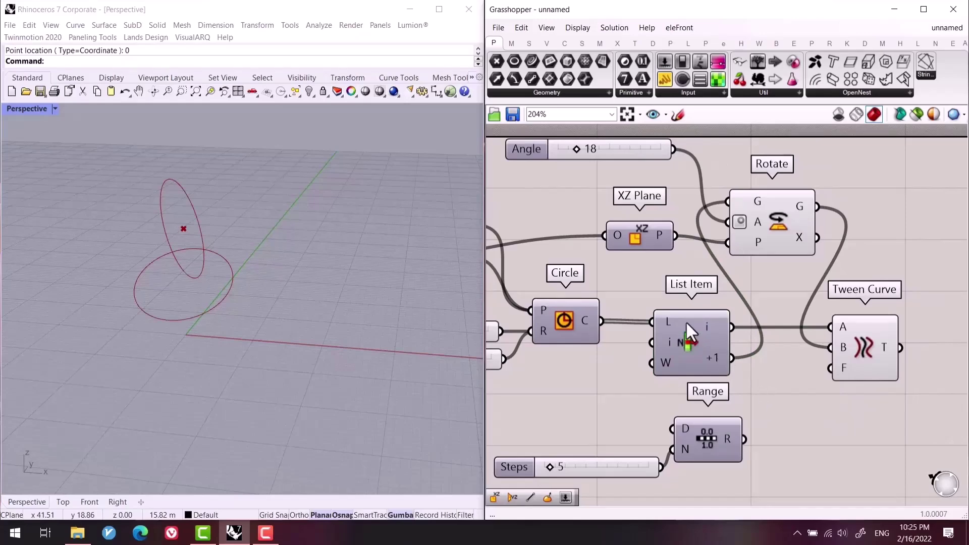
# Add a Curve parameter below Tween Curve and connect the List Item's i output to it.
pyautogui.moveTo(787, 407); pyautogui.dragTo(751, 400, button='right')
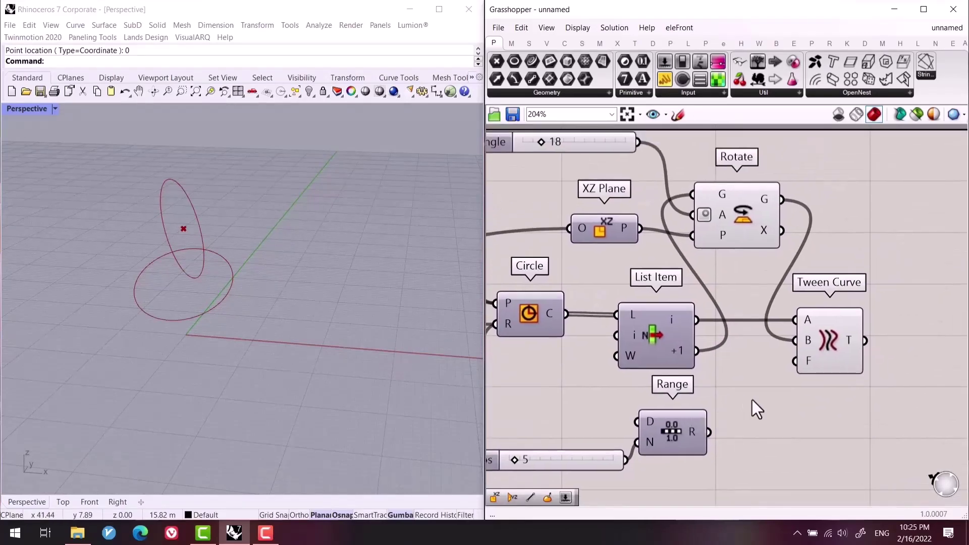
pyautogui.rightClick(752, 400)
pyautogui.click(724, 390)
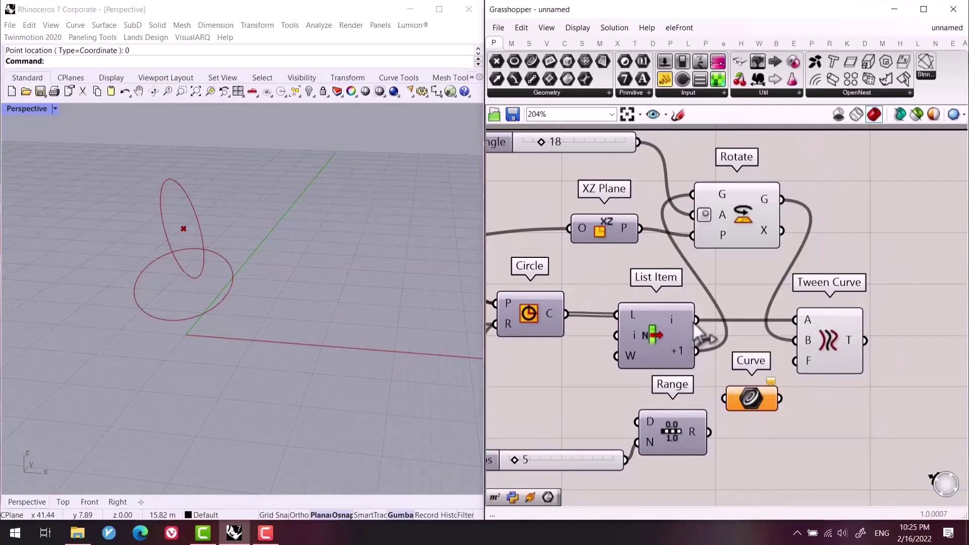
pyautogui.moveTo(696, 326); pyautogui.dragTo(728, 399)
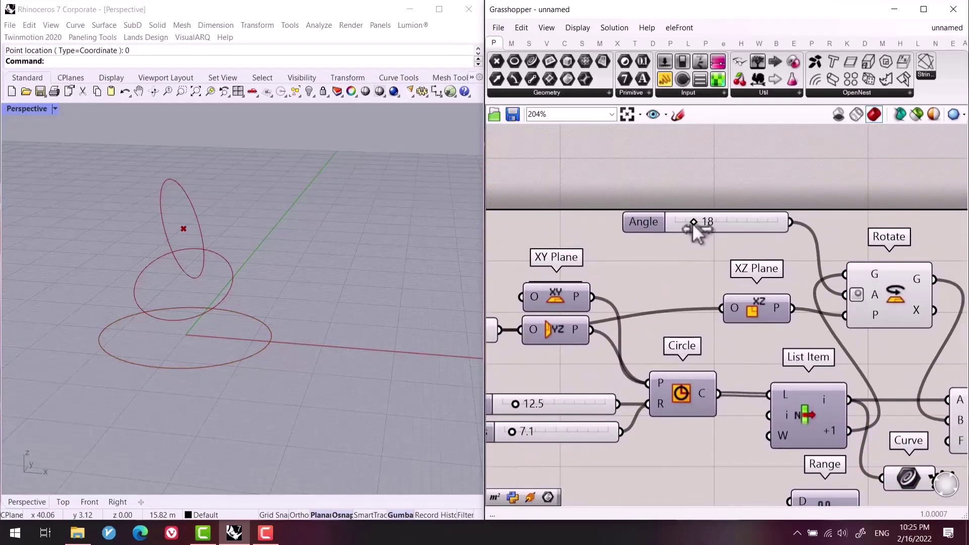
# Move the raised circle's Point higher and farther from the base circle, and set the Angle slider to 33.
pyautogui.moveTo(691, 222); pyautogui.dragTo(717, 222)
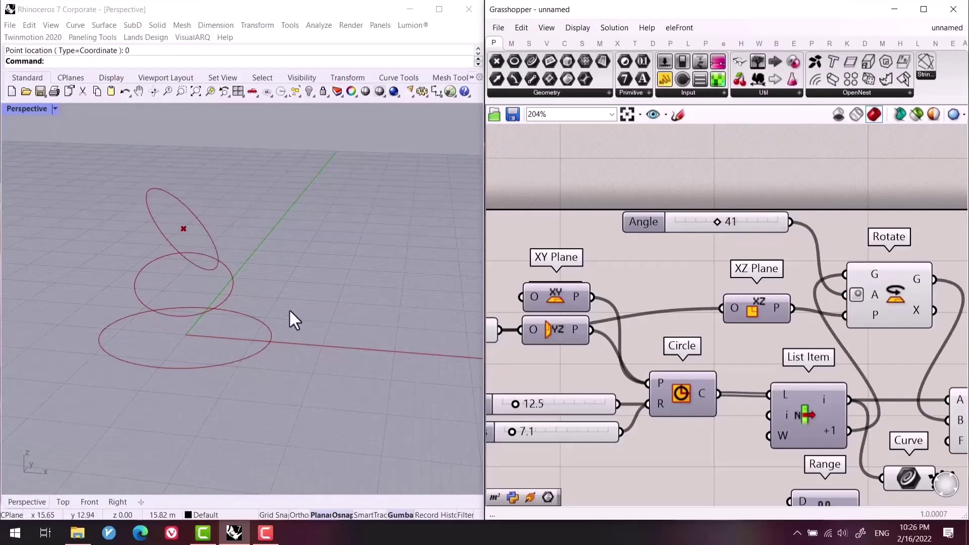
pyautogui.moveTo(290, 311); pyautogui.dragTo(309, 295, button='right')
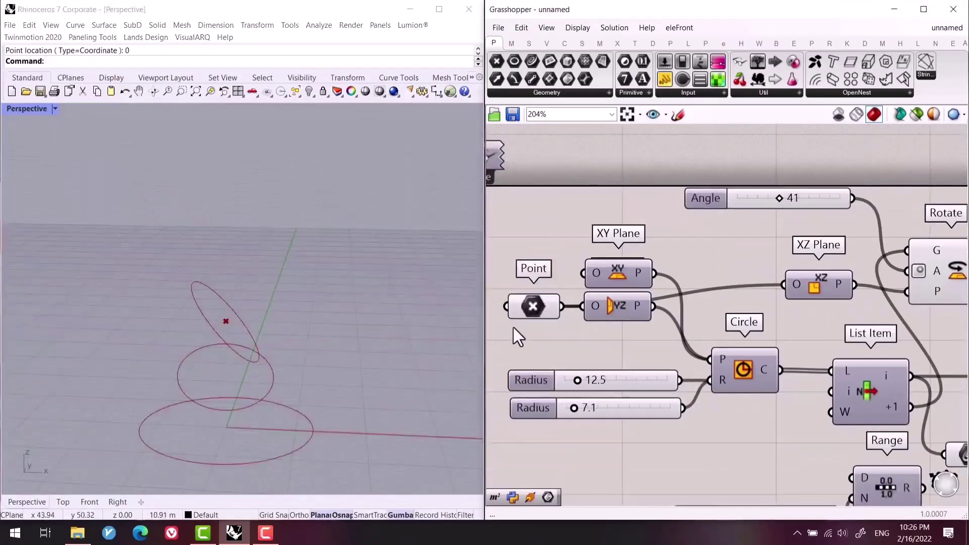
pyautogui.click(524, 310)
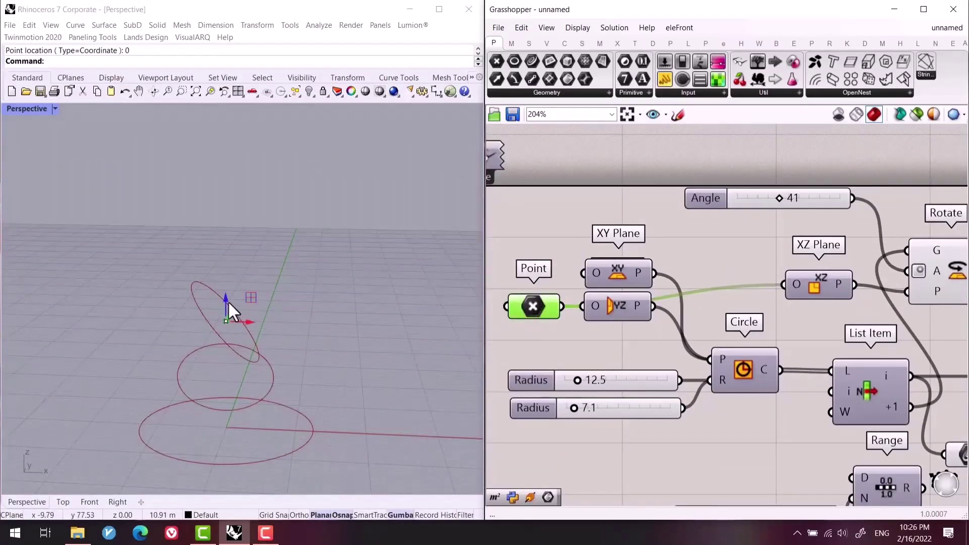
pyautogui.moveTo(228, 301); pyautogui.dragTo(444, 255)
pyautogui.moveTo(777, 209); pyautogui.dragTo(731, 311, button='right')
pyautogui.moveTo(734, 300)
pyautogui.mouseDown()
pyautogui.moveTo(792, 298)
pyautogui.moveTo(700, 298)
pyautogui.moveTo(722, 299)
pyautogui.mouseUp()
pyautogui.moveTo(760, 359); pyautogui.dragTo(693, 285, button='right')
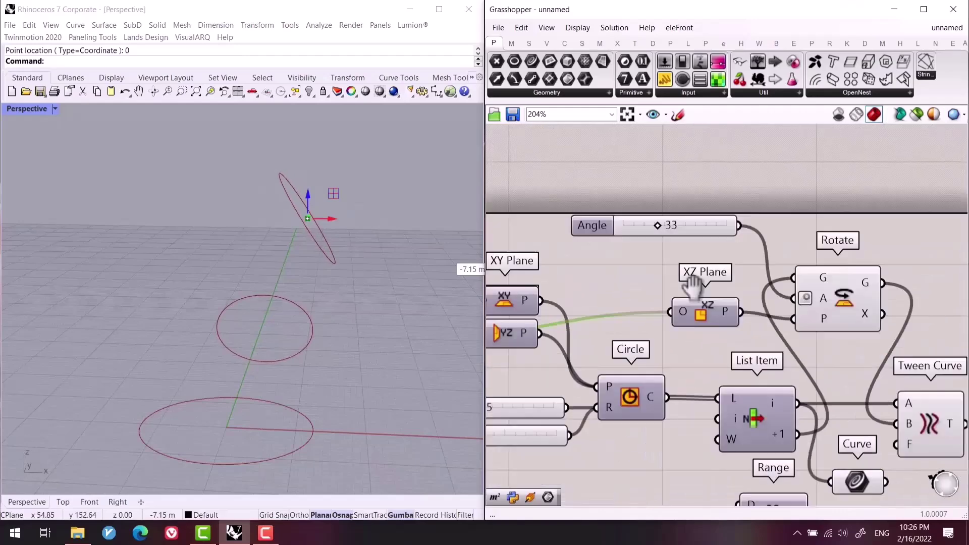
# Connect the Range output to Tween Curve's F input and move the Curve parameter below Tween Curve.
pyautogui.scroll(-2, 706, 354)
pyautogui.moveTo(729, 376); pyautogui.dragTo(792, 324)
pyautogui.moveTo(776, 359); pyautogui.dragTo(833, 398)
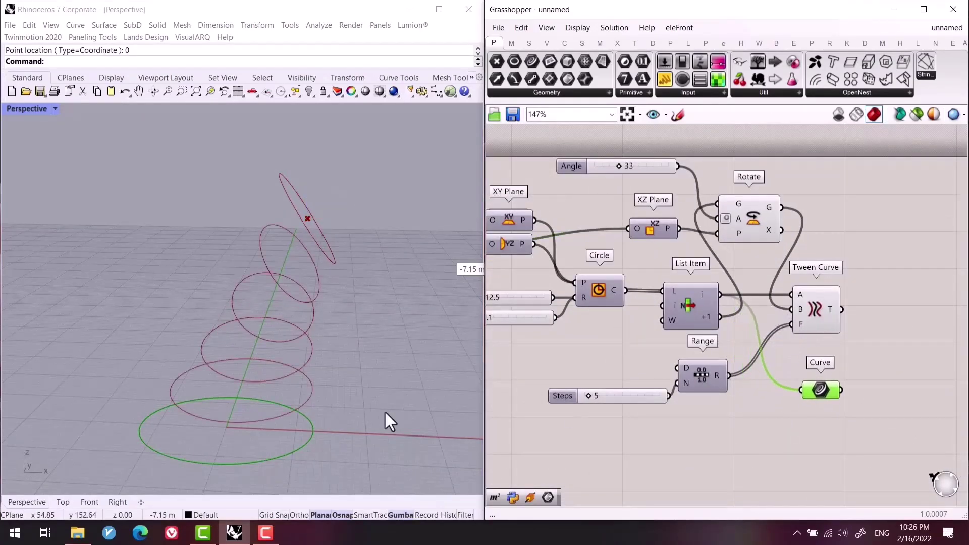
# Set the Steps slider to 14 and orbit around the tweened circles.
pyautogui.moveTo(389, 422); pyautogui.dragTo(344, 398, button='right')
pyautogui.scroll(3, 583, 413)
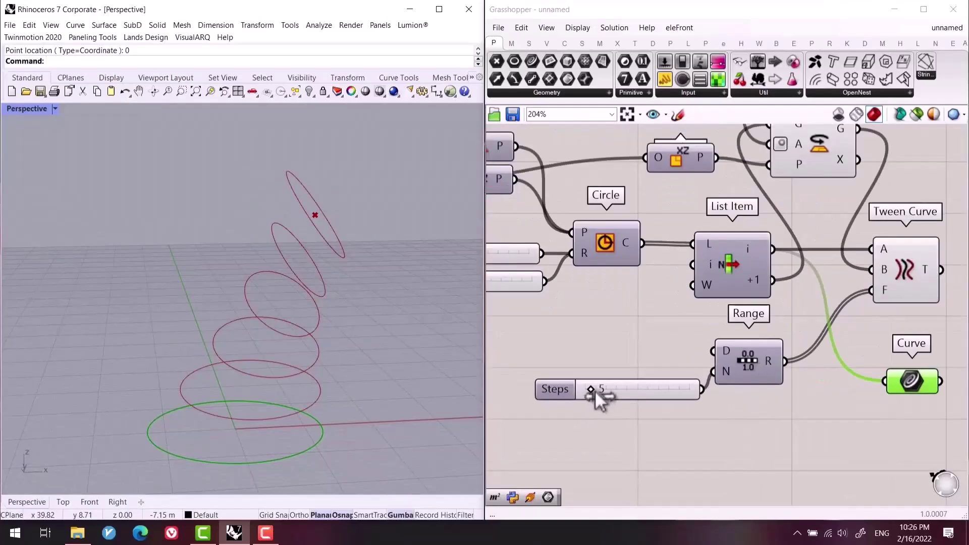
pyautogui.moveTo(595, 389); pyautogui.dragTo(604, 389)
pyautogui.moveTo(283, 389); pyautogui.dragTo(343, 396, button='right')
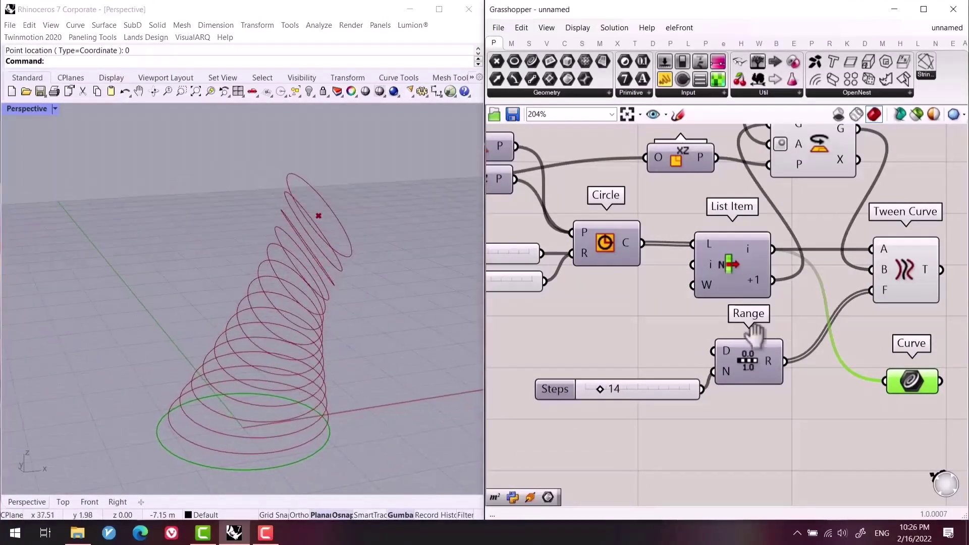
# Move Tween Curve farther from Rotate and turn off the previews of Rotate and the Curve parameter.
pyautogui.moveTo(906, 269); pyautogui.dragTo(713, 333, button='right')
pyautogui.click(834, 302)
pyautogui.click(656, 150)
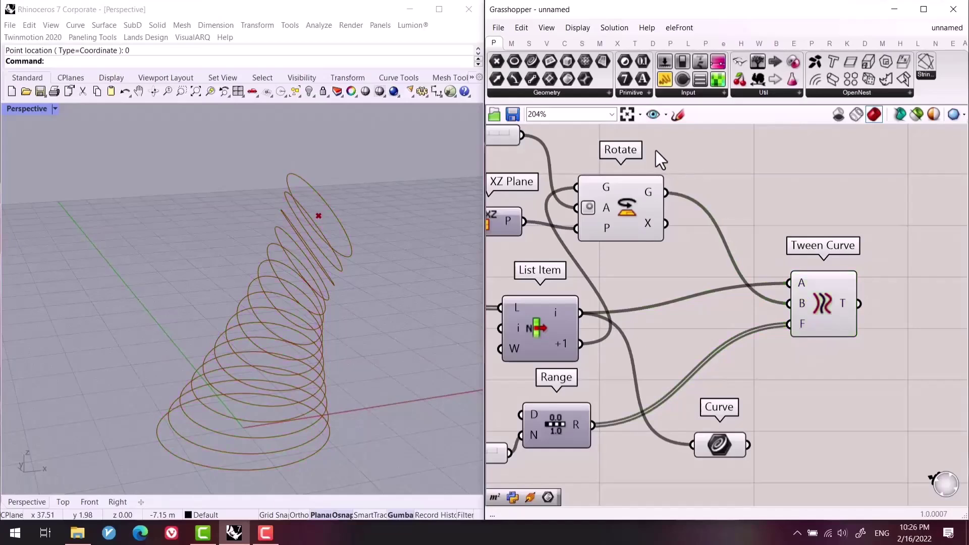
pyautogui.click(656, 237)
pyautogui.moveTo(656, 237); pyautogui.dragTo(697, 275, button='right')
pyautogui.moveTo(591, 302); pyautogui.dragTo(647, 231, button='right')
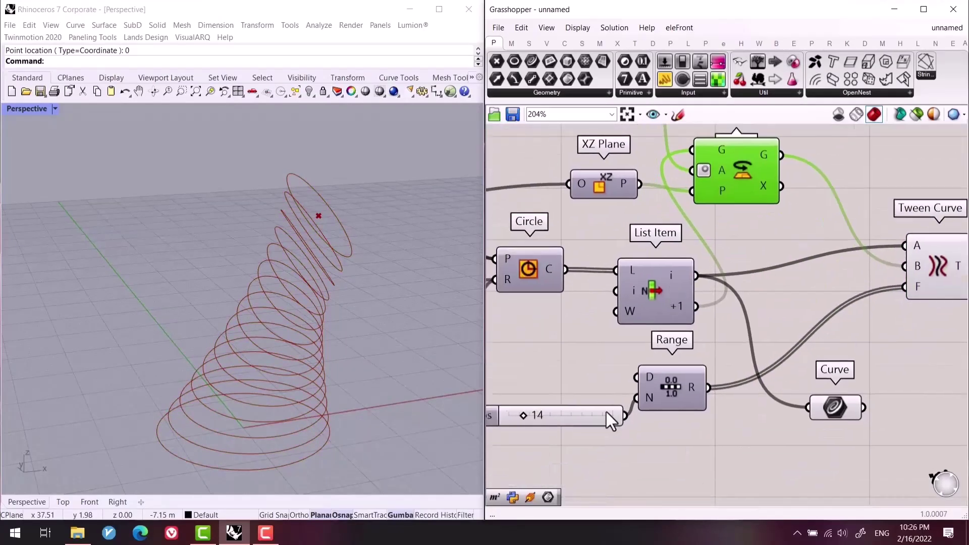
pyautogui.moveTo(855, 438); pyautogui.dragTo(807, 388)
pyautogui.moveTo(837, 365); pyautogui.dragTo(790, 347, button='right')
pyautogui.click(840, 347)
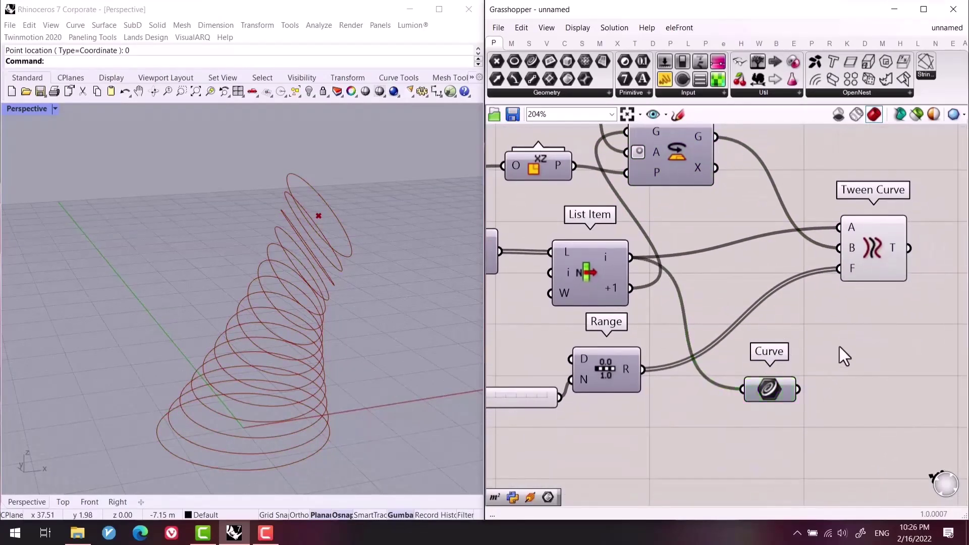
# Add a Loft component and connect Tween Curve's T output to its C input, viewing the surface up close.
pyautogui.moveTo(876, 241); pyautogui.dragTo(713, 324, button='right')
pyautogui.moveTo(713, 324); pyautogui.dragTo(744, 310)
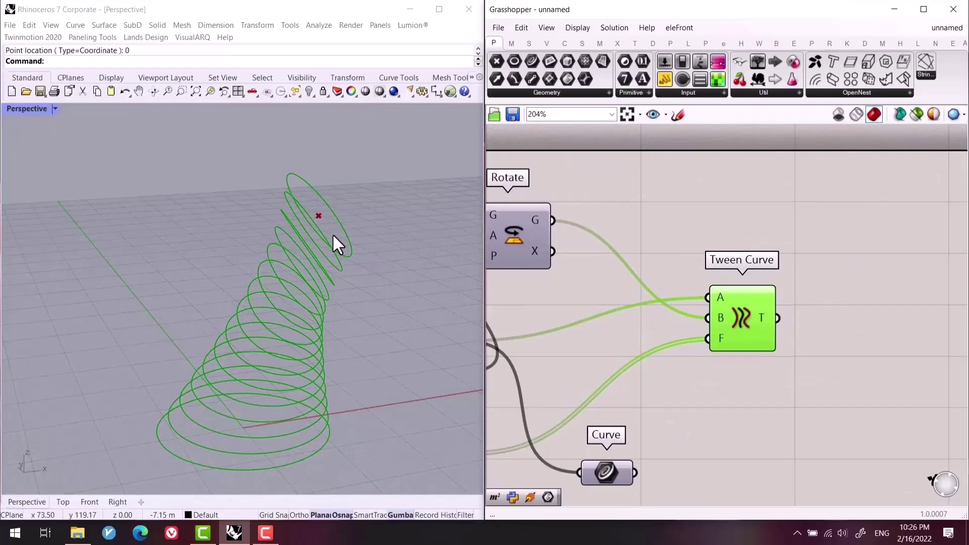
pyautogui.doubleClick(848, 347)
pyautogui.write('loft')
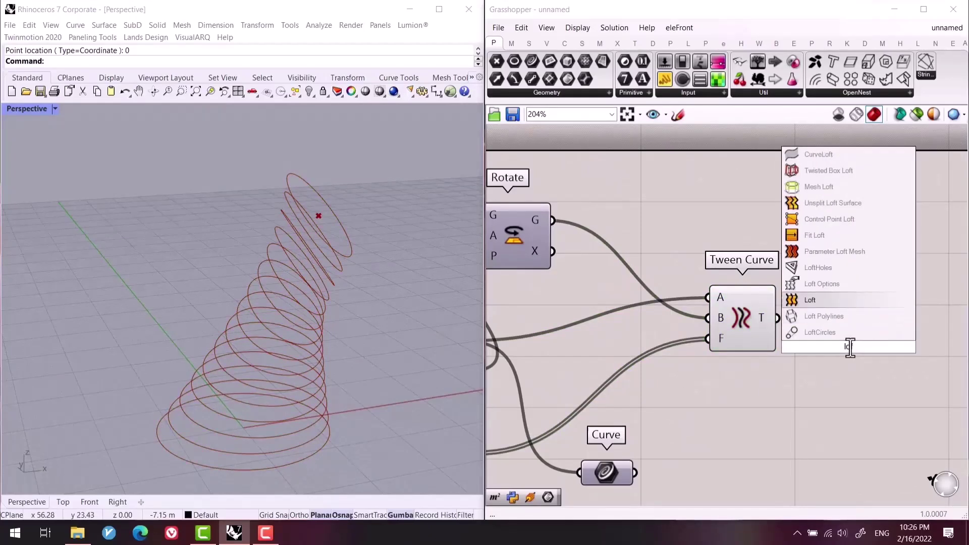
pyautogui.press('Return')
pyautogui.scroll(2, 850, 348)
pyautogui.moveTo(771, 323); pyautogui.dragTo(810, 338)
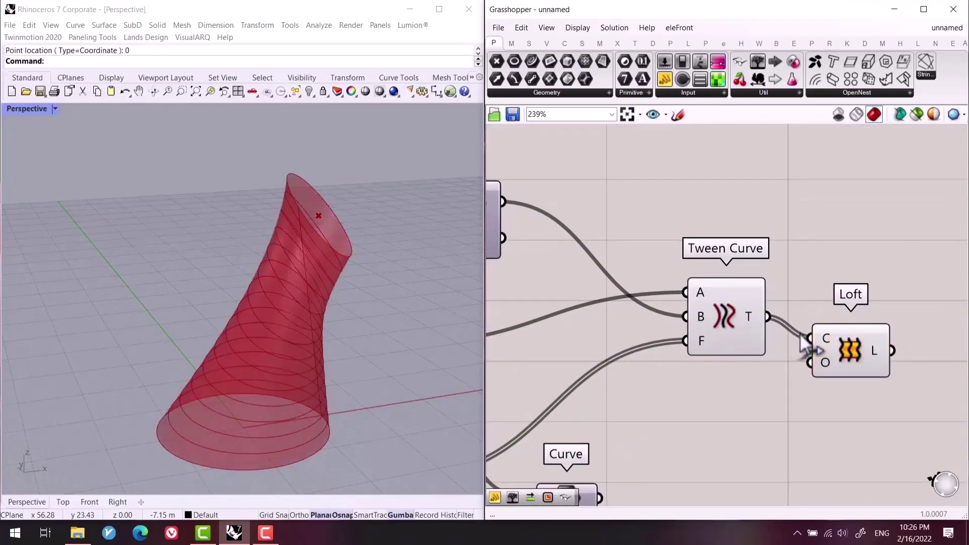
pyautogui.moveTo(383, 343); pyautogui.dragTo(338, 345, button='right')
pyautogui.scroll(4, 147, 448)
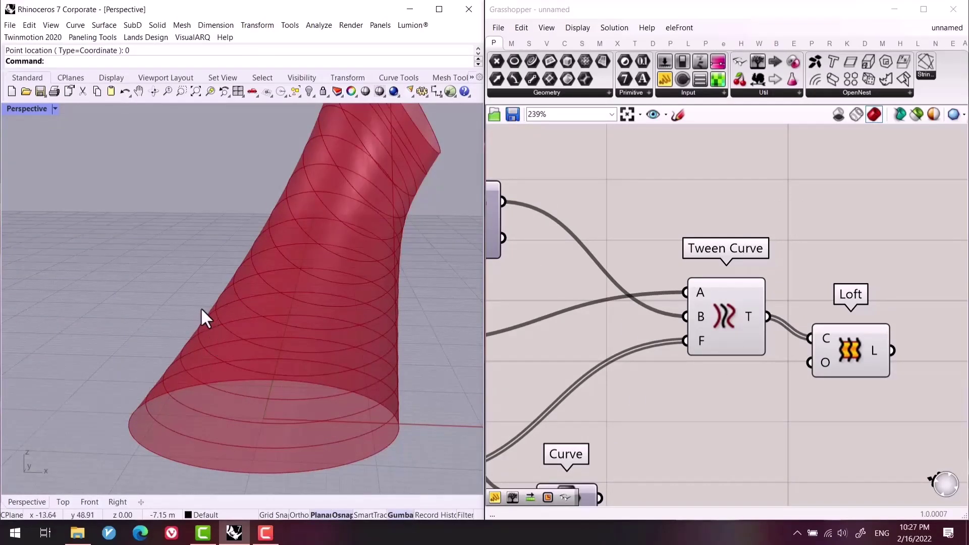
# Move Loft up and farther from Tween Curve to free space below it.
pyautogui.click(789, 426)
pyautogui.moveTo(854, 332); pyautogui.dragTo(768, 298, button='right')
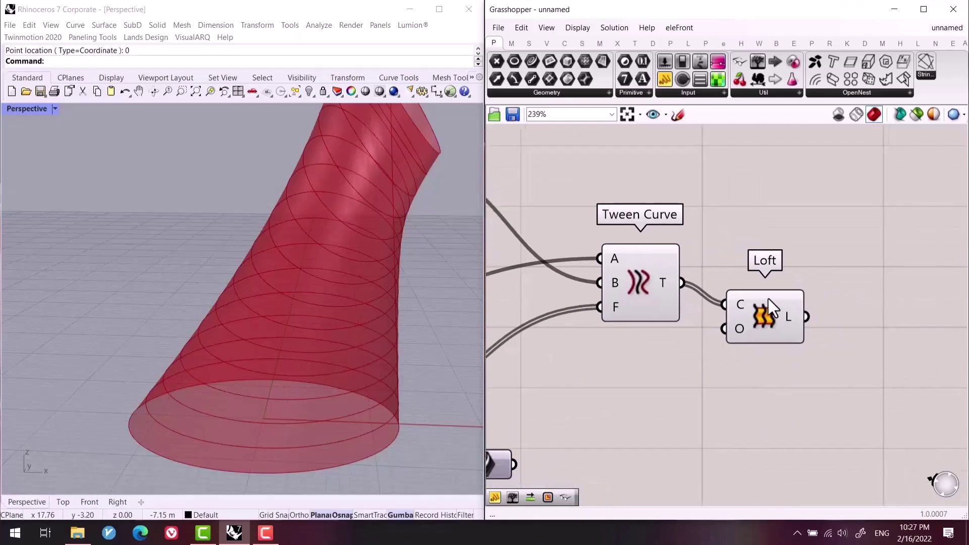
pyautogui.moveTo(768, 299); pyautogui.dragTo(814, 205)
pyautogui.doubleClick(833, 320)
pyautogui.write('d')
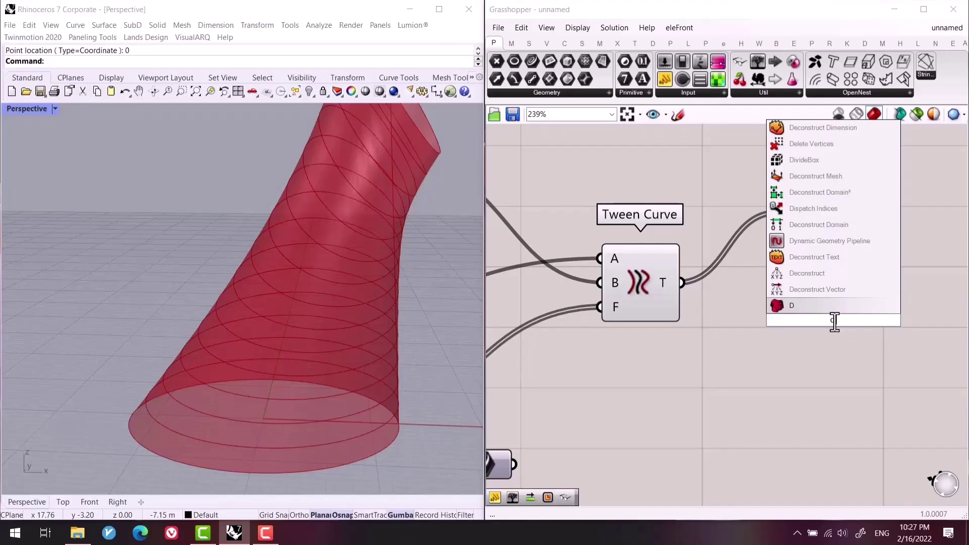
pyautogui.write('is')
pyautogui.press('BackSpace')
pyautogui.press('BackSpace')
pyautogui.press('BackSpace')
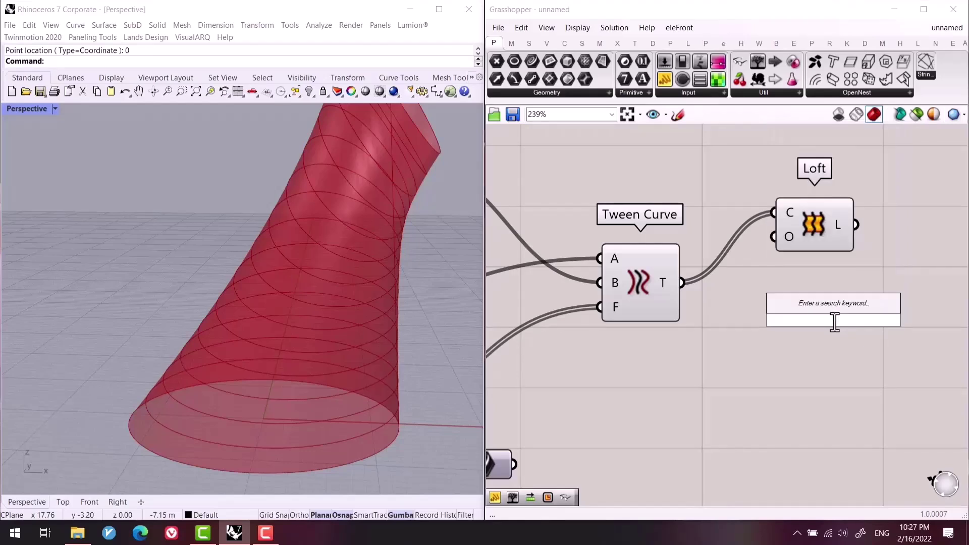
pyautogui.press('Escape')
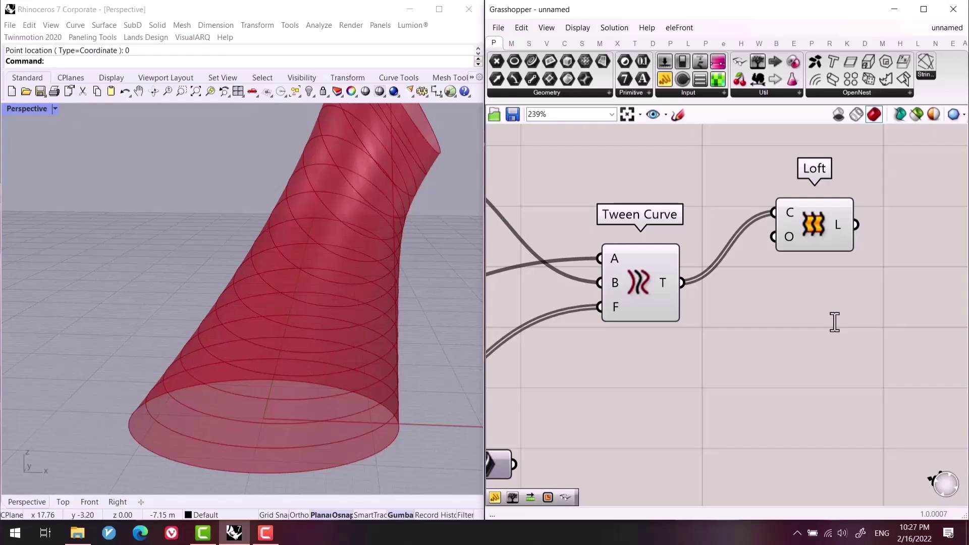
# Add a Dispatch component below Loft and connect Tween Curve's T output to its L input.
pyautogui.doubleClick(816, 326)
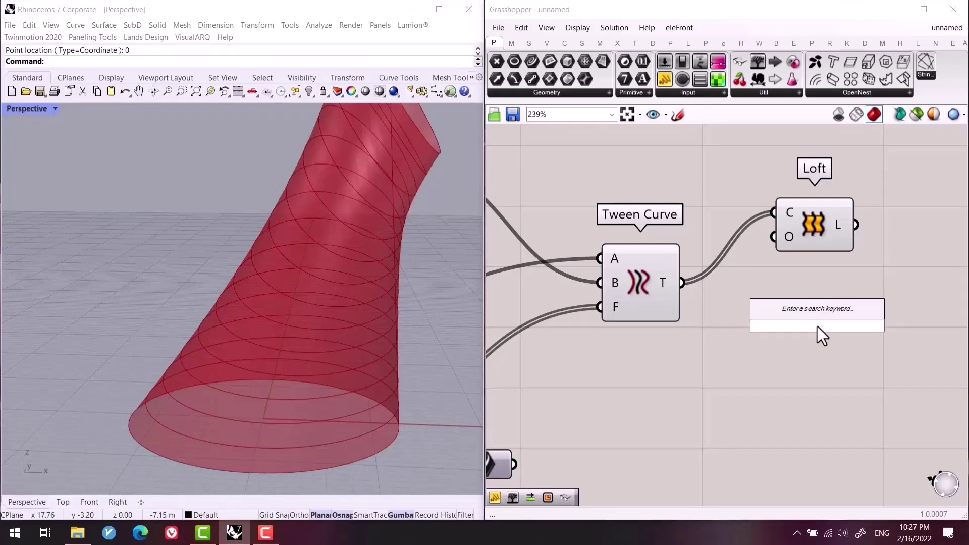
pyautogui.write('dis')
pyautogui.press('Return')
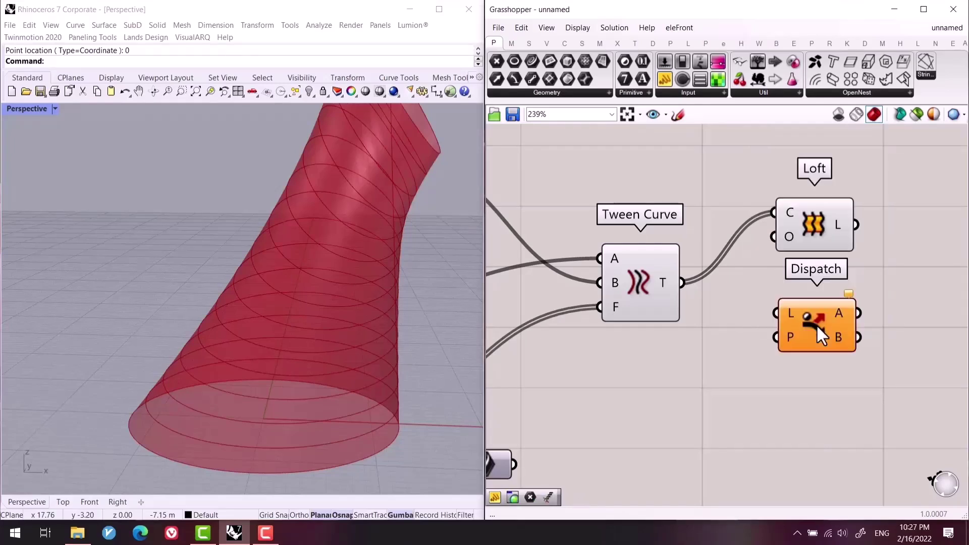
pyautogui.scroll(2, 777, 320)
pyautogui.moveTo(652, 273); pyautogui.dragTo(775, 310)
pyautogui.moveTo(849, 341); pyautogui.dragTo(845, 381)
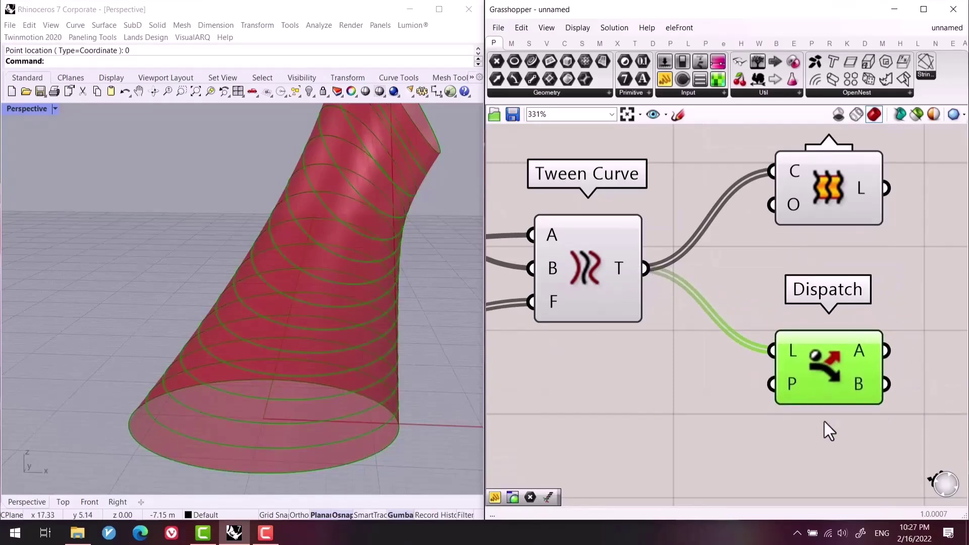
# Set Dispatch's P pattern to True, True, False, False.
pyautogui.scroll(2, 808, 378)
pyautogui.rightClick(807, 366)
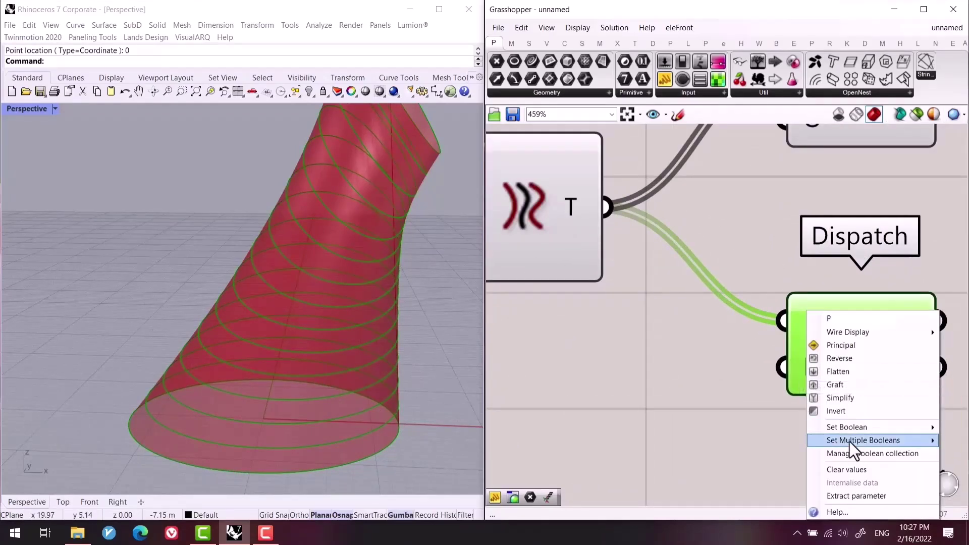
pyautogui.moveTo(849, 441)
pyautogui.moveTo(698, 315); pyautogui.dragTo(657, 307)
pyautogui.click(701, 308)
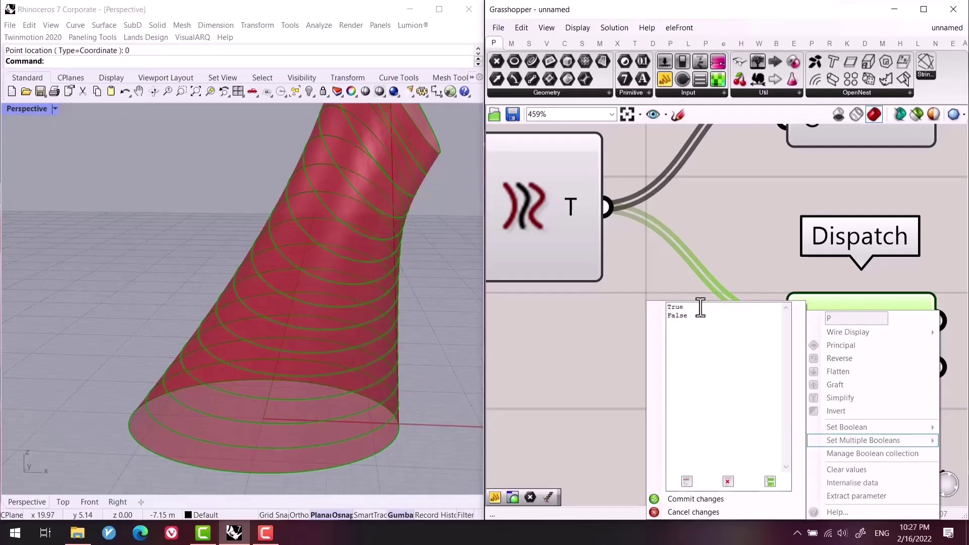
pyautogui.press('Return')
pyautogui.write('True')
pyautogui.doubleClick(677, 324)
pyautogui.click(676, 500)
pyautogui.click(610, 412)
# Feed Dispatch's A output into a Curve parameter and examine which circles it passes on.
pyautogui.scroll(-3, 609, 412)
pyautogui.moveTo(573, 418); pyautogui.dragTo(480, 416, button='right')
pyautogui.rightClick(802, 341)
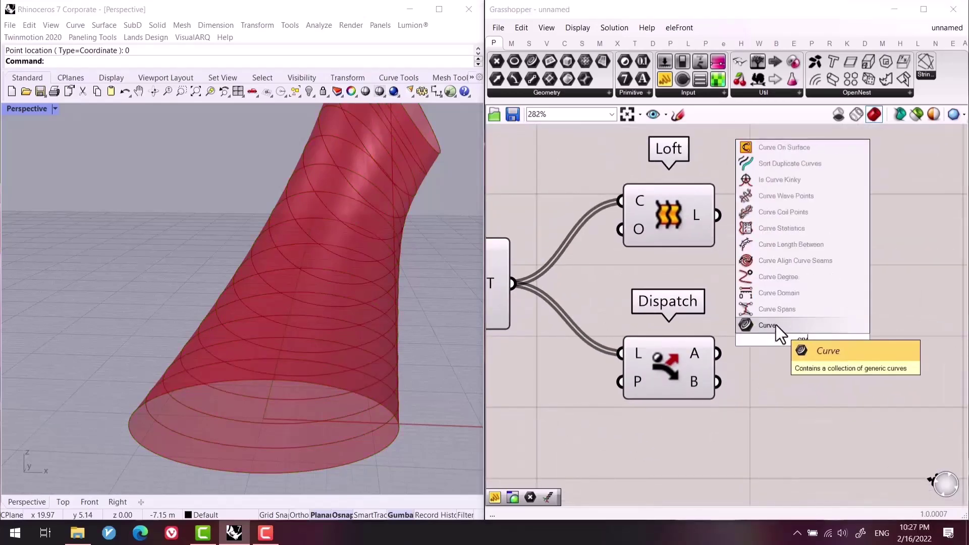
pyautogui.click(756, 326)
pyautogui.moveTo(718, 353); pyautogui.dragTo(791, 336)
pyautogui.click(790, 336)
pyautogui.moveTo(305, 448); pyautogui.dragTo(199, 426, button='right')
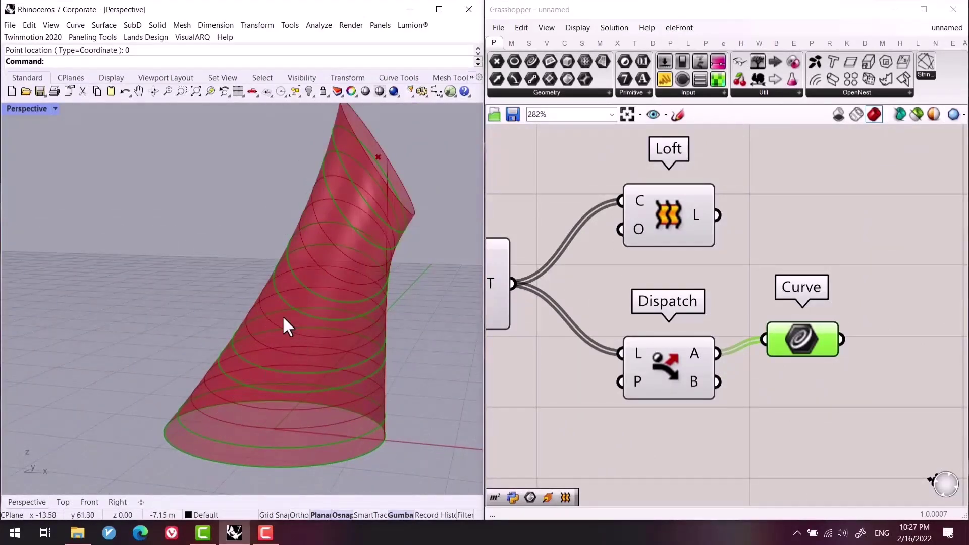
# Delete the Curve parameter attached to Dispatch's A output.
pyautogui.click(764, 431)
pyautogui.moveTo(791, 342); pyautogui.dragTo(731, 313, button='right')
pyautogui.click(732, 313)
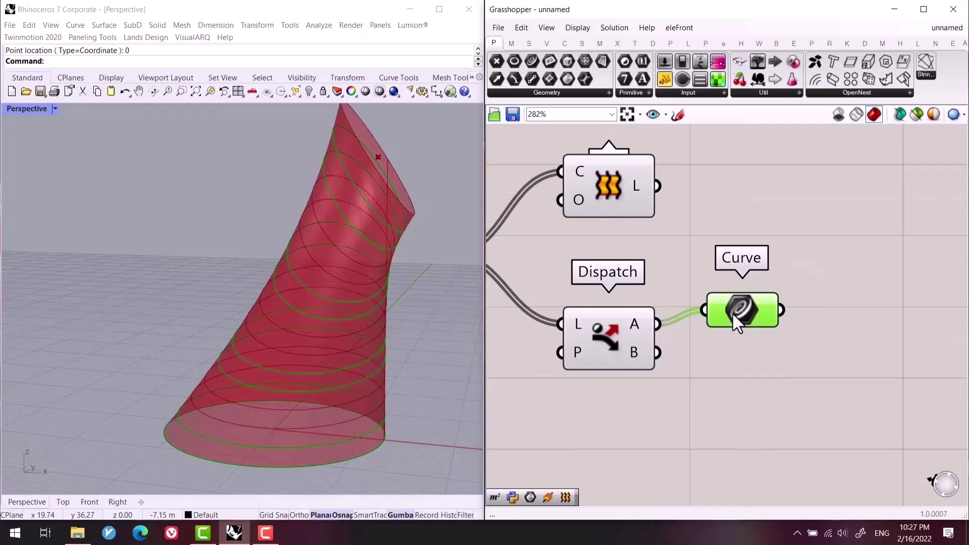
pyautogui.press('Delete')
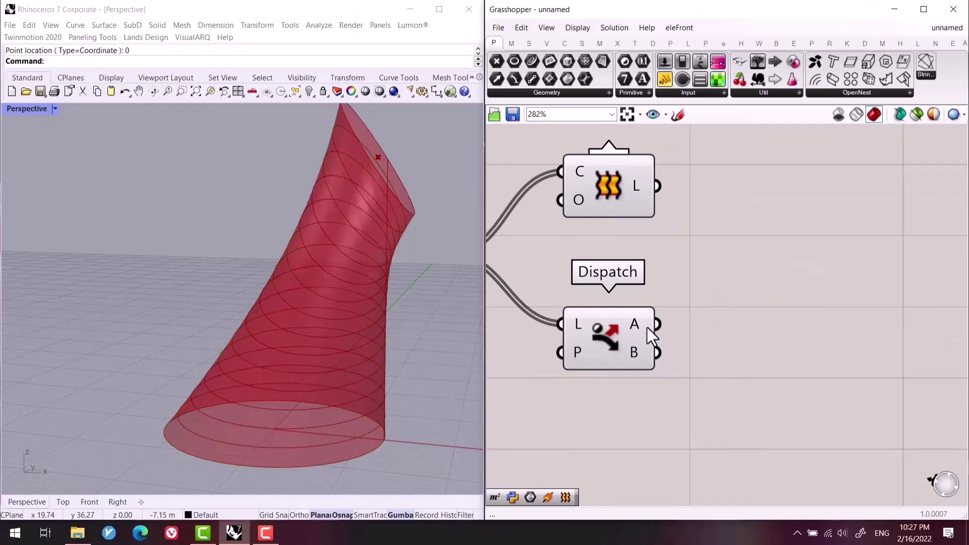
# Add an Offset Curve component below Dispatch and connect Dispatch's B output to its curve input C.
pyautogui.doubleClick(726, 366)
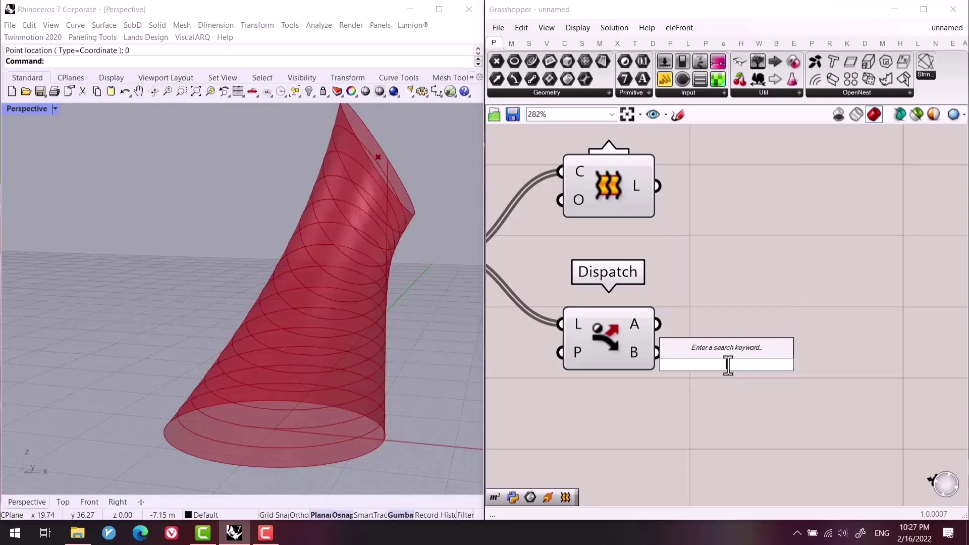
pyautogui.write('offset')
pyautogui.click(713, 329)
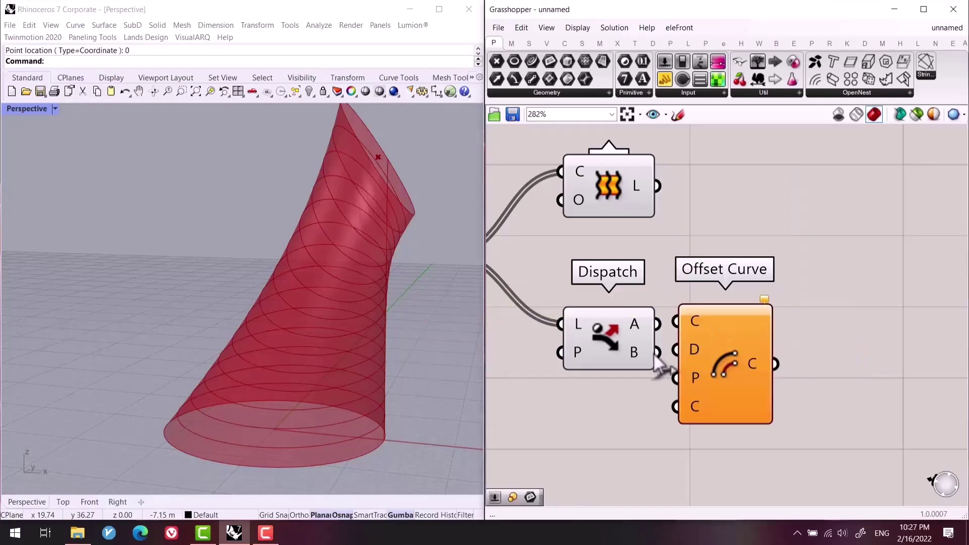
pyautogui.moveTo(764, 399); pyautogui.dragTo(850, 484)
pyautogui.moveTo(658, 352); pyautogui.dragTo(763, 404)
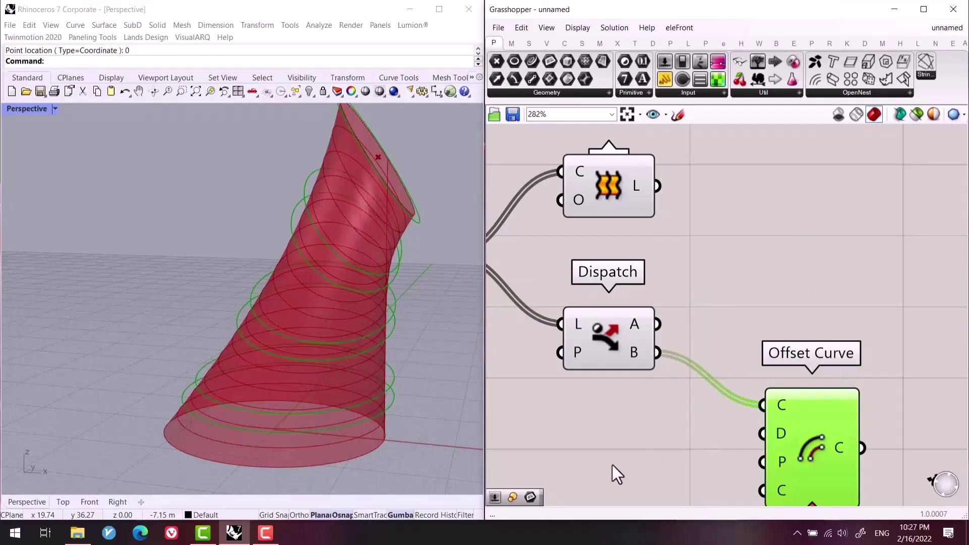
pyautogui.moveTo(286, 432); pyautogui.dragTo(414, 449, button='right')
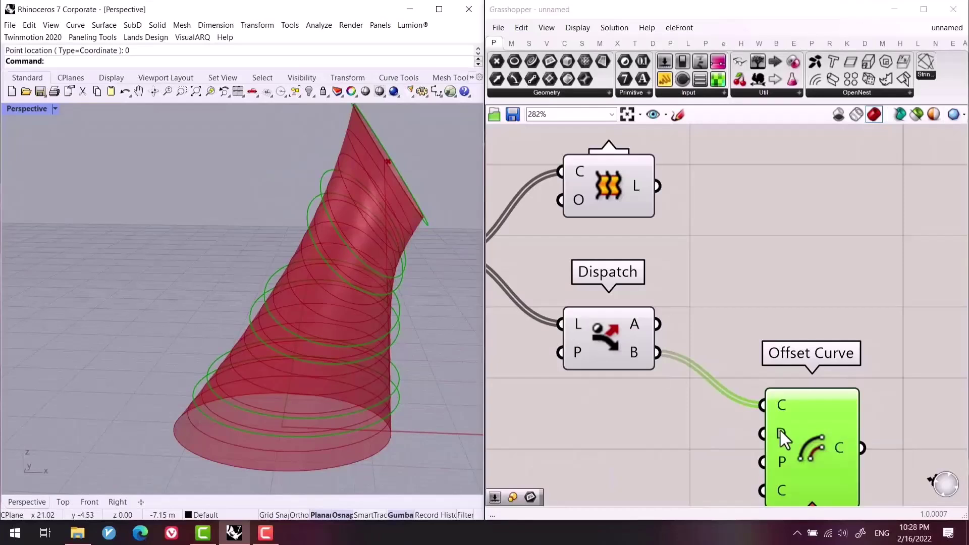
# Create a 1.23 number slider, connect it to Offset Curve's D input and set it to 0.56.
pyautogui.moveTo(780, 431); pyautogui.dragTo(779, 385, button='right')
pyautogui.rightClick(780, 386)
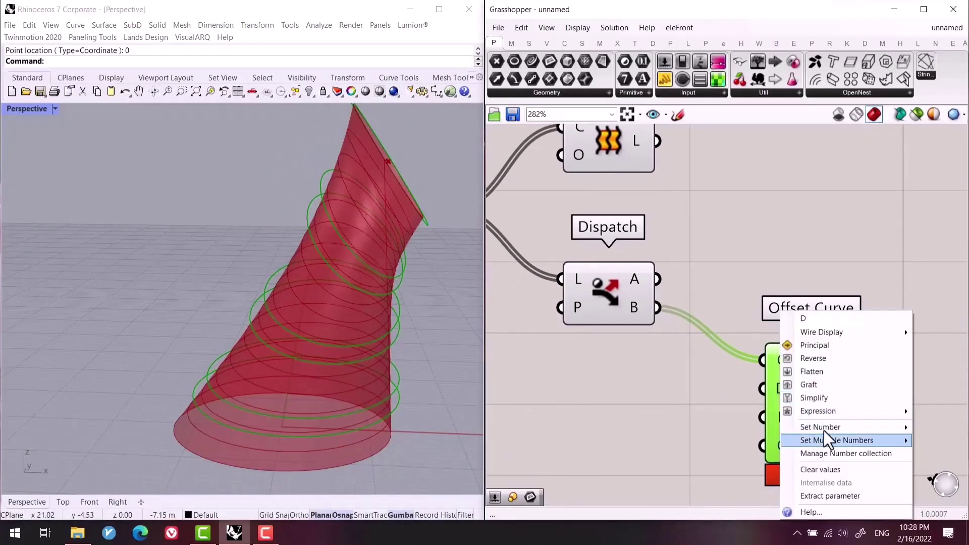
pyautogui.moveTo(828, 428)
pyautogui.doubleClick(695, 393)
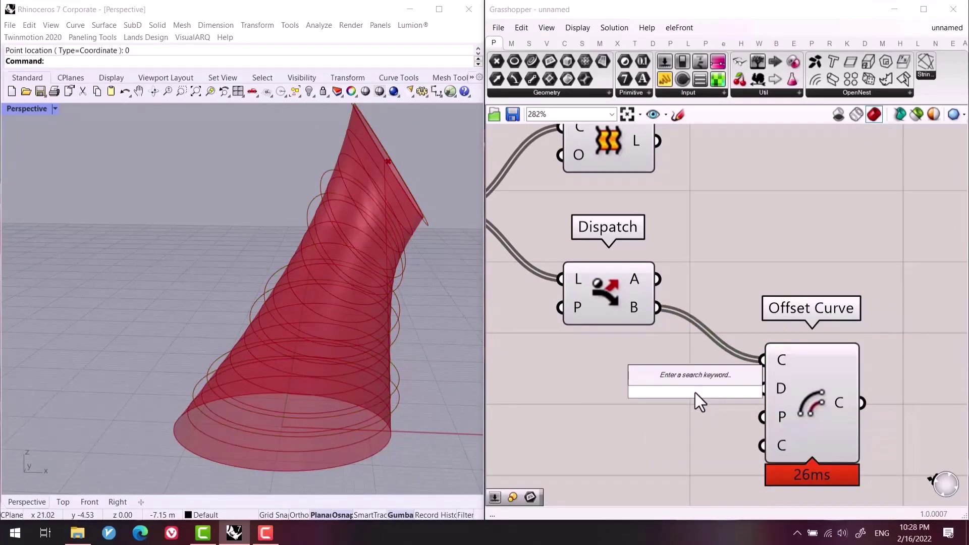
pyautogui.write('1.23')
pyautogui.press('Return')
pyautogui.moveTo(729, 398); pyautogui.dragTo(609, 399)
pyautogui.moveTo(721, 386); pyautogui.dragTo(762, 388)
pyautogui.moveTo(514, 393); pyautogui.dragTo(564, 392)
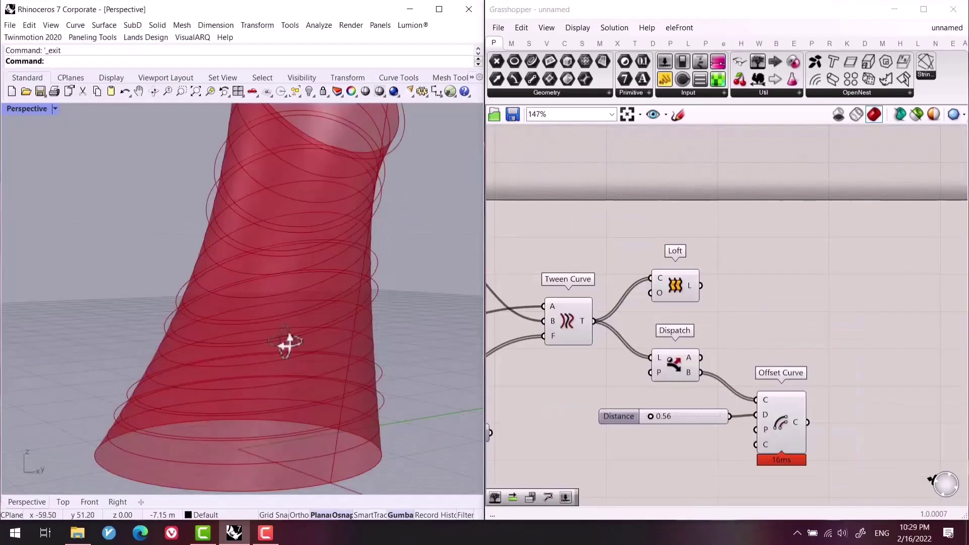
# Shift Offset Curve down slightly and add a Curve parameter above it, fed by Dispatch's A output.
pyautogui.moveTo(288, 343); pyautogui.dragTo(303, 353, button='right')
pyautogui.click(782, 440)
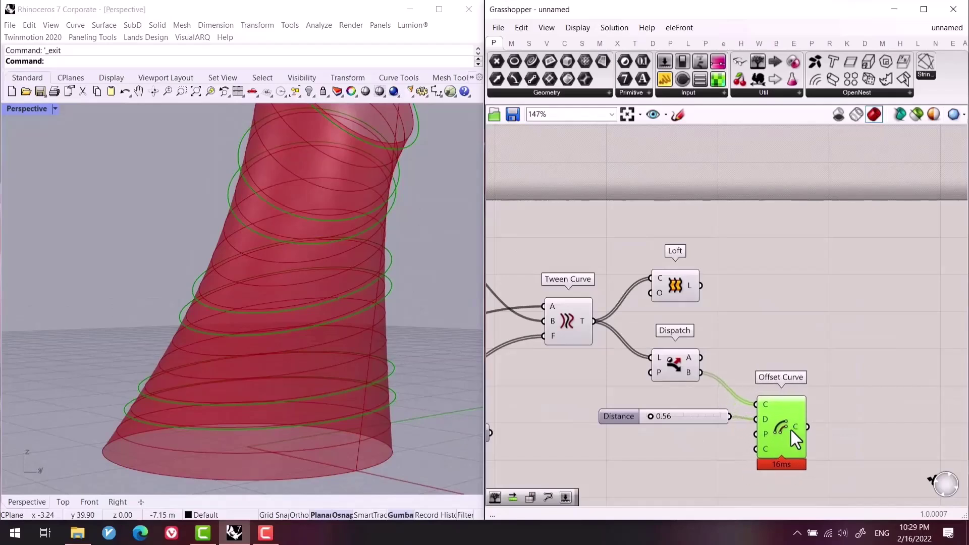
pyautogui.moveTo(792, 430); pyautogui.dragTo(786, 433)
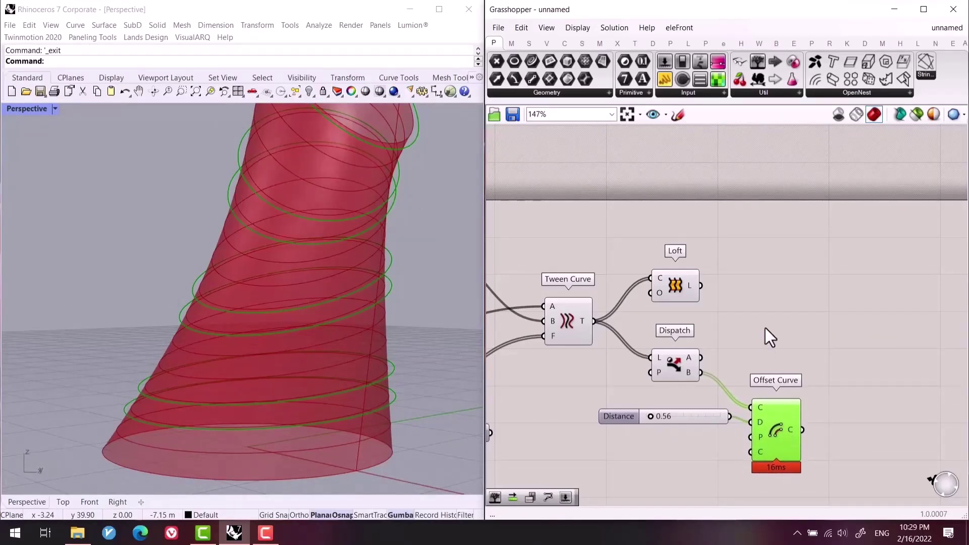
pyautogui.doubleClick(770, 337)
pyautogui.write('crv')
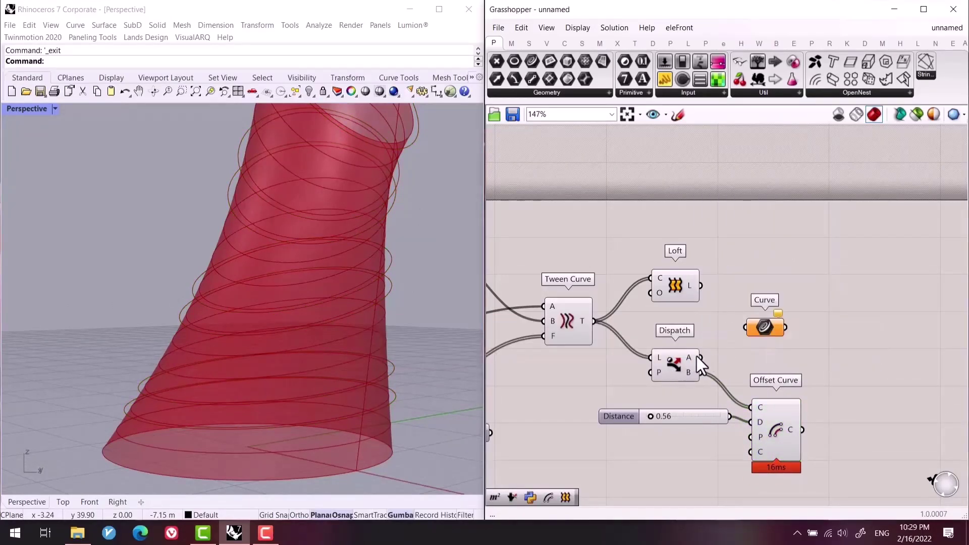
pyautogui.moveTo(737, 335); pyautogui.dragTo(772, 343)
pyautogui.click(771, 432)
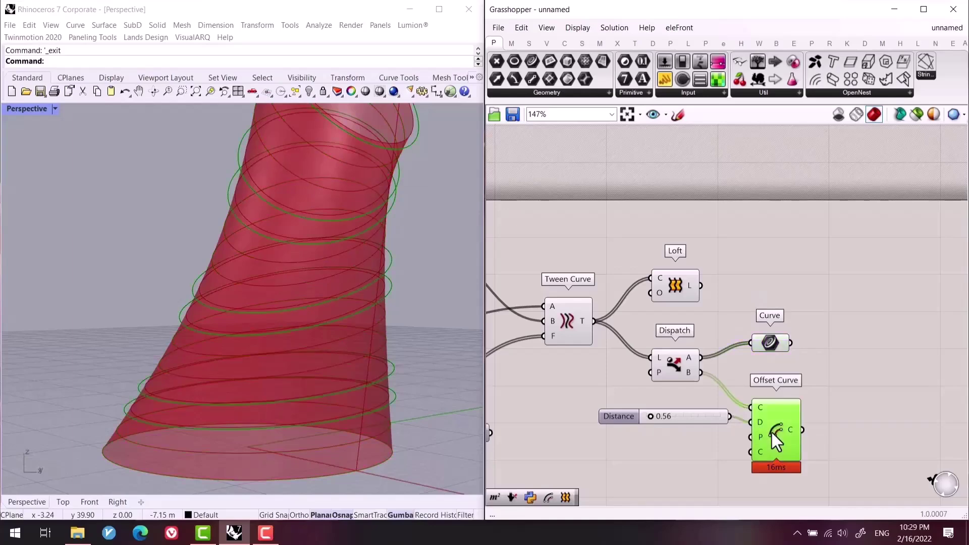
# Turn off the previews of Tween Curve, Loft and Dispatch.
pyautogui.moveTo(698, 429); pyautogui.dragTo(506, 232)
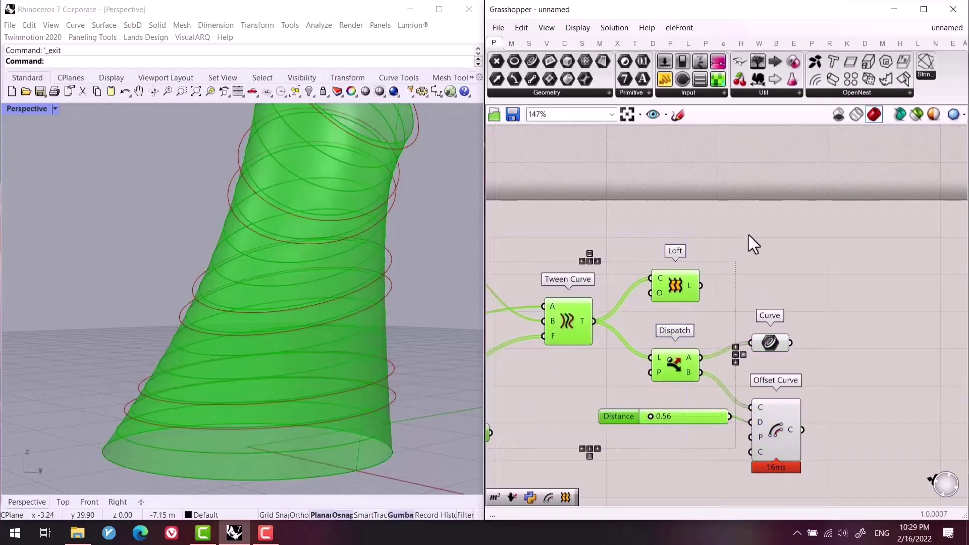
pyautogui.moveTo(691, 241); pyautogui.dragTo(586, 419)
pyautogui.middleClick(741, 311)
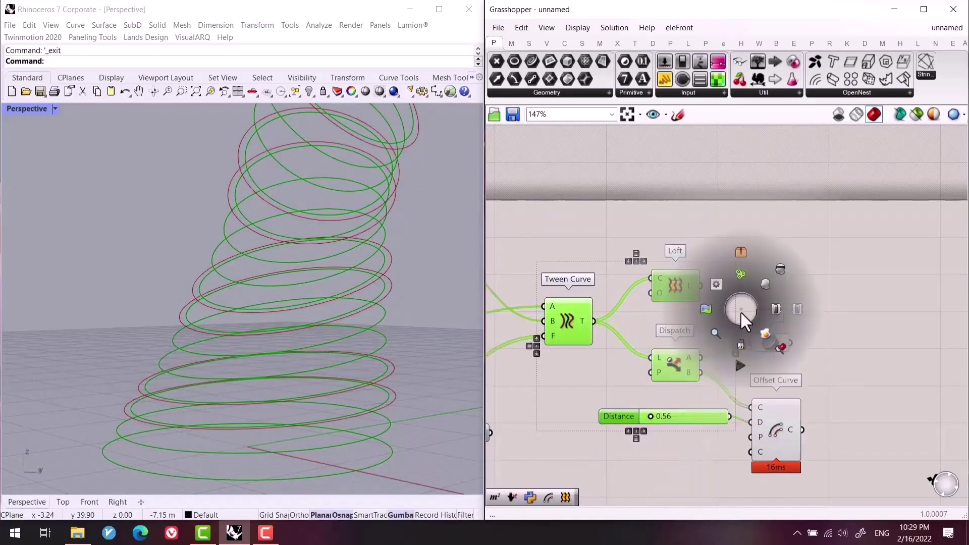
pyautogui.click(781, 270)
pyautogui.moveTo(134, 493); pyautogui.dragTo(125, 415, button='right')
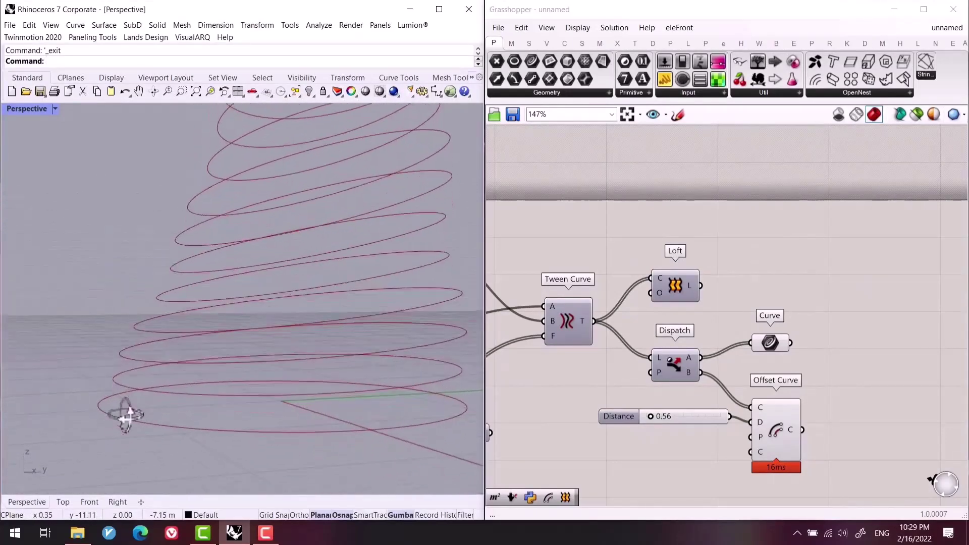
# Set the Distance slider to 0.66 and highlight the circles held by the Curve parameter.
pyautogui.scroll(2, 632, 410)
pyautogui.moveTo(637, 404)
pyautogui.mouseDown()
pyautogui.moveTo(649, 404)
pyautogui.moveTo(639, 404)
pyautogui.mouseUp()
pyautogui.click(812, 304)
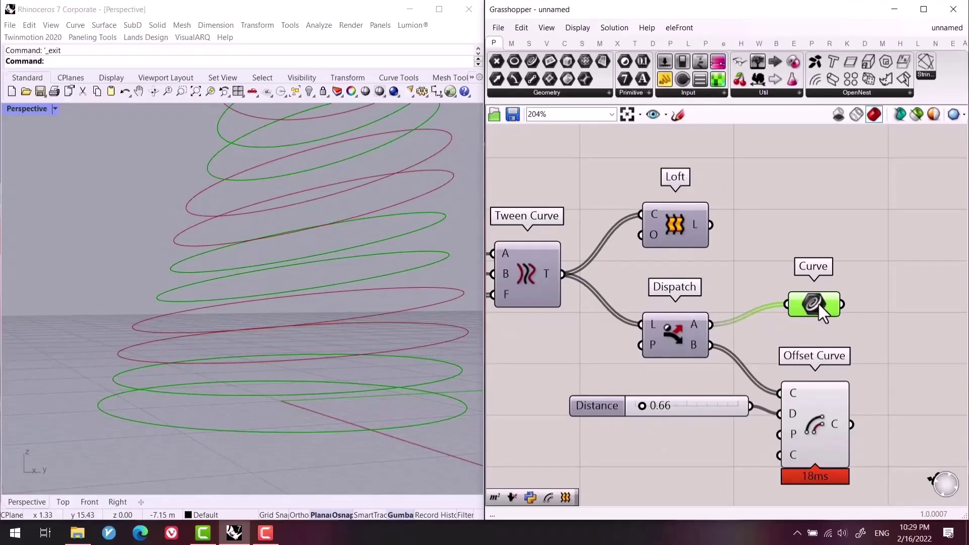
# Add a Weave component and move it away from the Curve parameter and Offset Curve.
pyautogui.moveTo(956, 325); pyautogui.dragTo(838, 340, button='right')
pyautogui.doubleClick(838, 340)
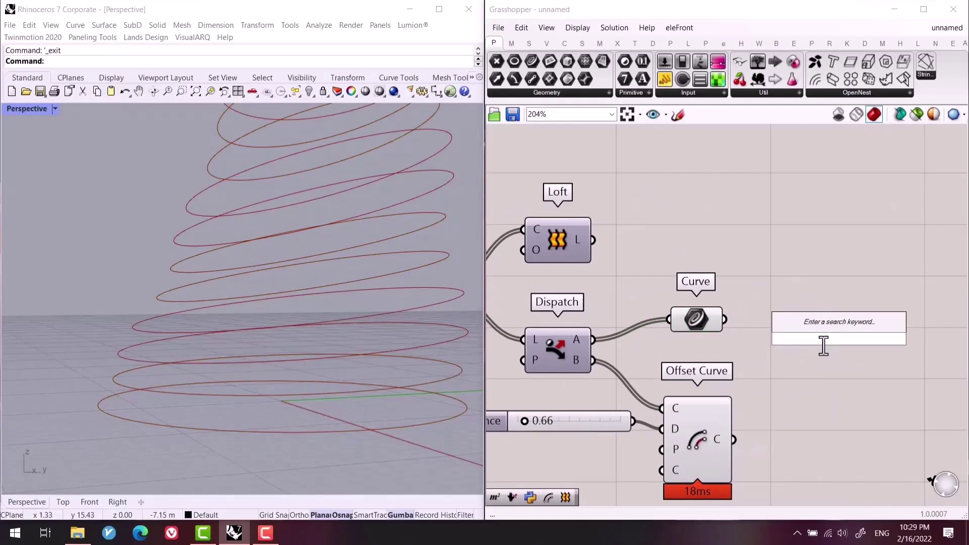
pyautogui.write('weave')
pyautogui.press('Return')
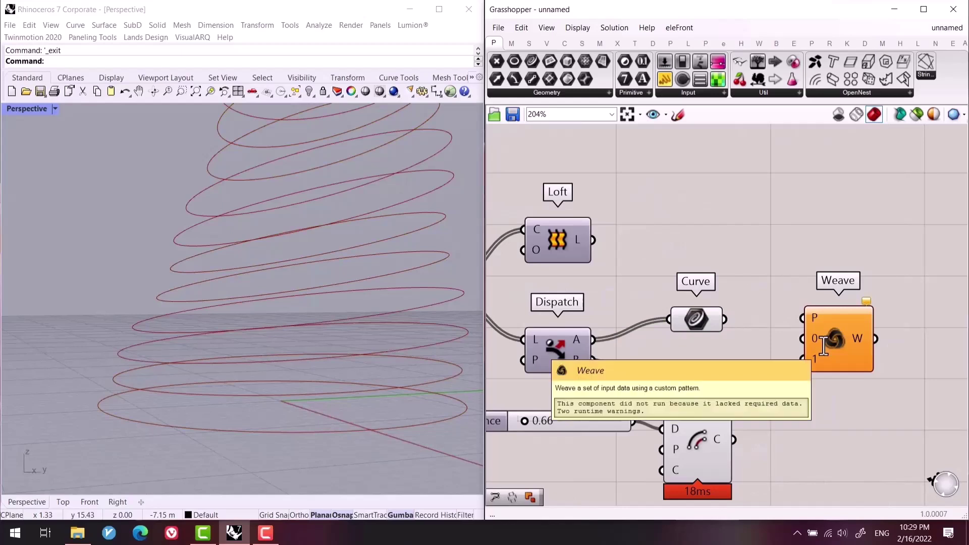
pyautogui.moveTo(865, 341); pyautogui.dragTo(925, 350)
# Move Weave farther out and add a Panel containing the values 1, 1, 0, 0 on separate lines.
pyautogui.click(764, 348)
pyautogui.doubleClick(783, 317)
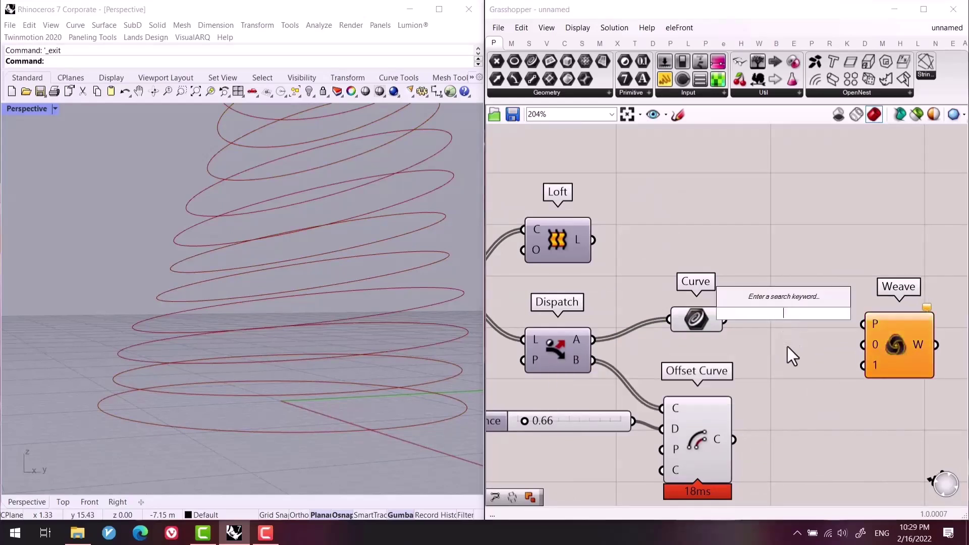
pyautogui.write('panel')
pyautogui.press('Return')
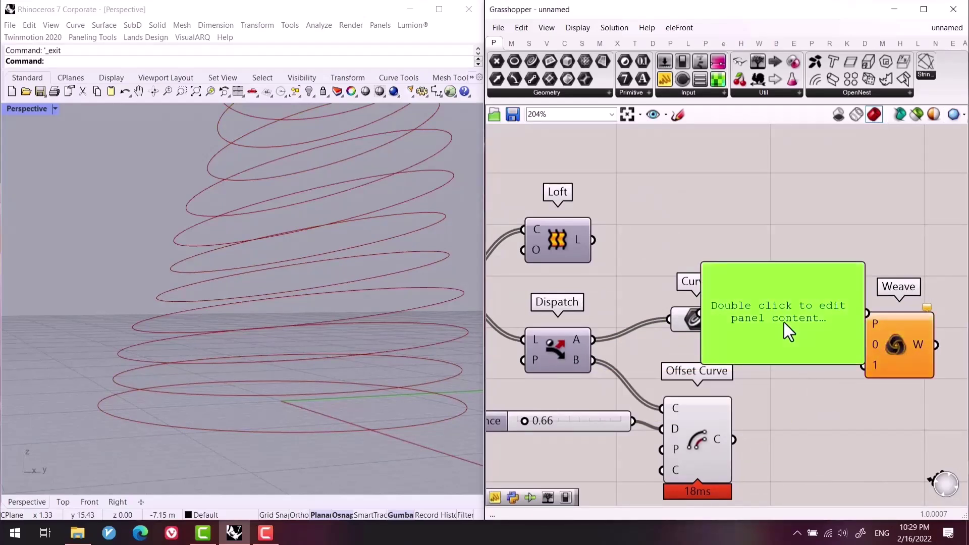
pyautogui.doubleClick(783, 323)
pyautogui.write('1')
pyautogui.press('Return')
pyautogui.write('1')
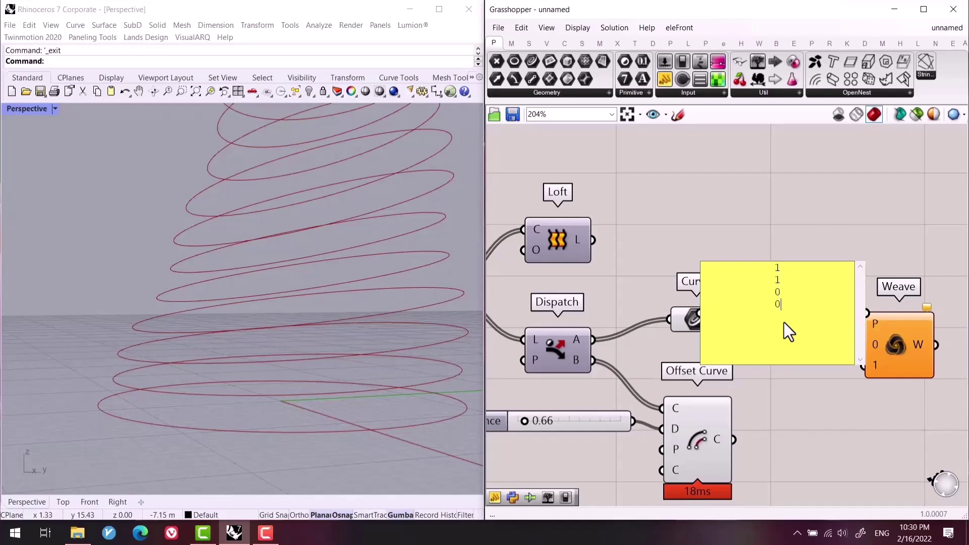
pyautogui.click(741, 229)
# Turn off the panel's Multiline Data option, narrow the panel and move it up, clear of Weave and the Curve parameter.
pyautogui.rightClick(762, 280)
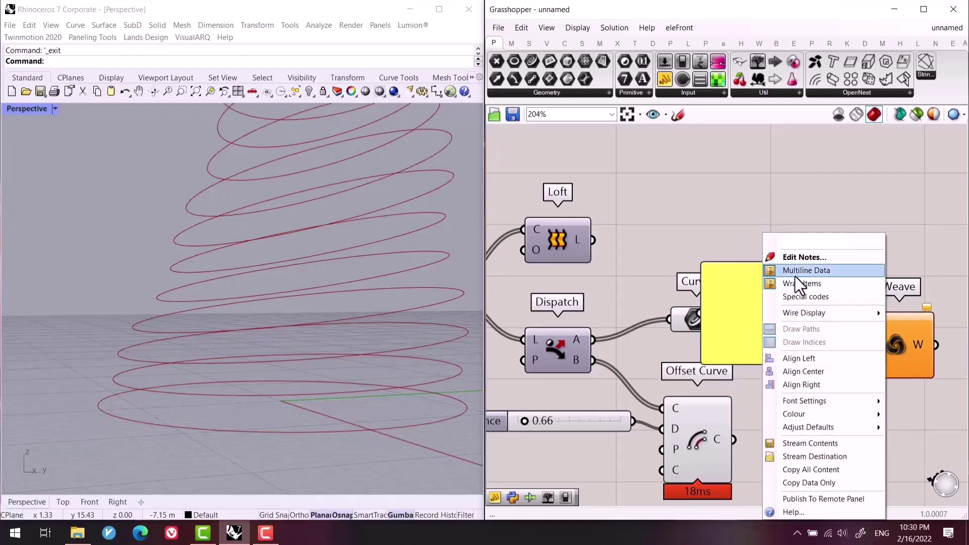
pyautogui.click(803, 278)
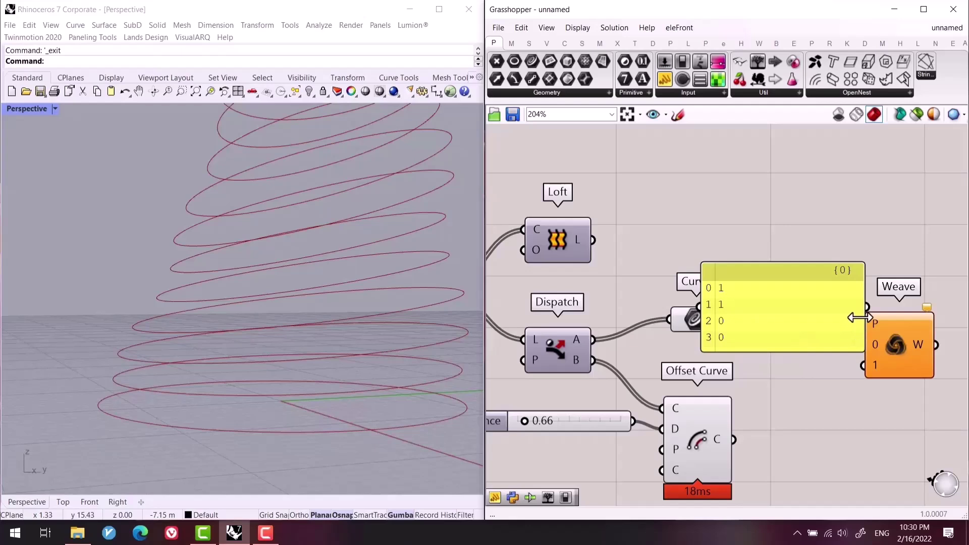
pyautogui.moveTo(858, 317); pyautogui.dragTo(759, 317)
pyautogui.moveTo(759, 293); pyautogui.dragTo(811, 235)
# Lower the Curve parameter, then wire it to Weave's stream 1 input and Offset Curve's output to stream 0.
pyautogui.click(696, 321)
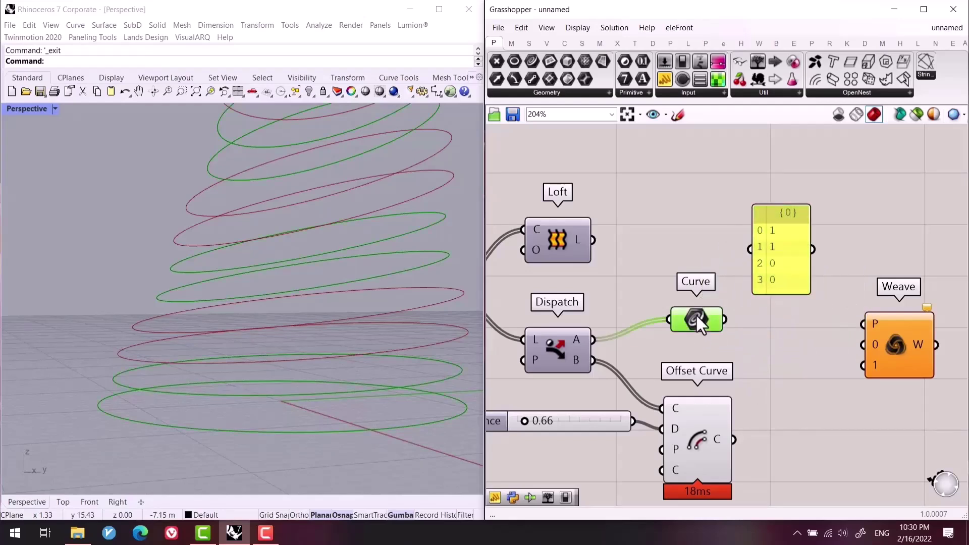
pyautogui.moveTo(701, 324); pyautogui.dragTo(702, 348)
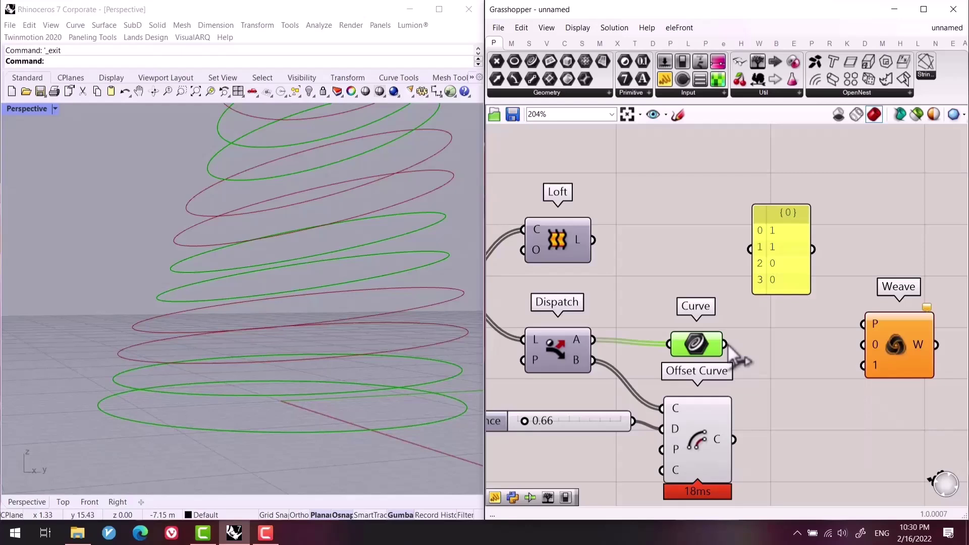
pyautogui.moveTo(736, 439); pyautogui.dragTo(866, 358)
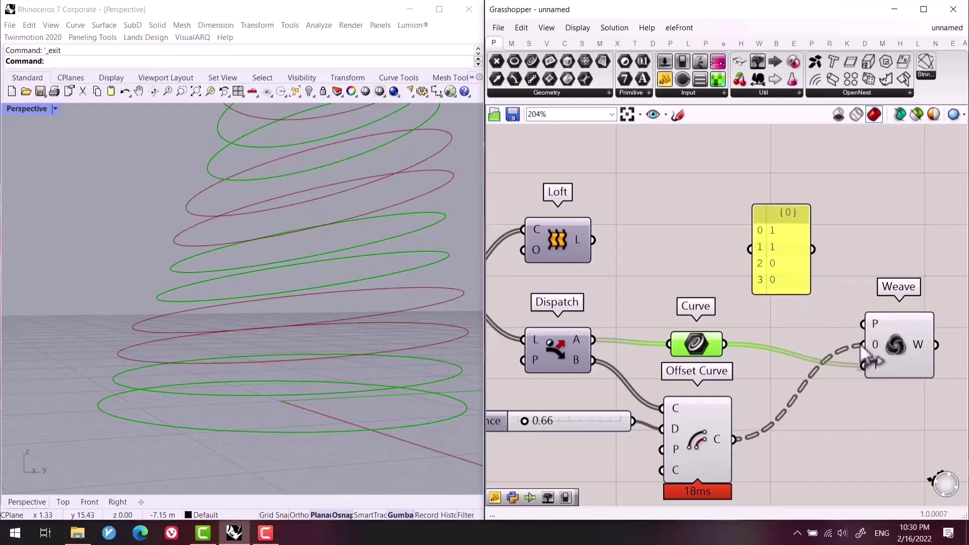
# Flatten Offset Curve's C output and connect the 1, 1, 0, 0 panel to Weave's pattern input.
pyautogui.rightClick(718, 437)
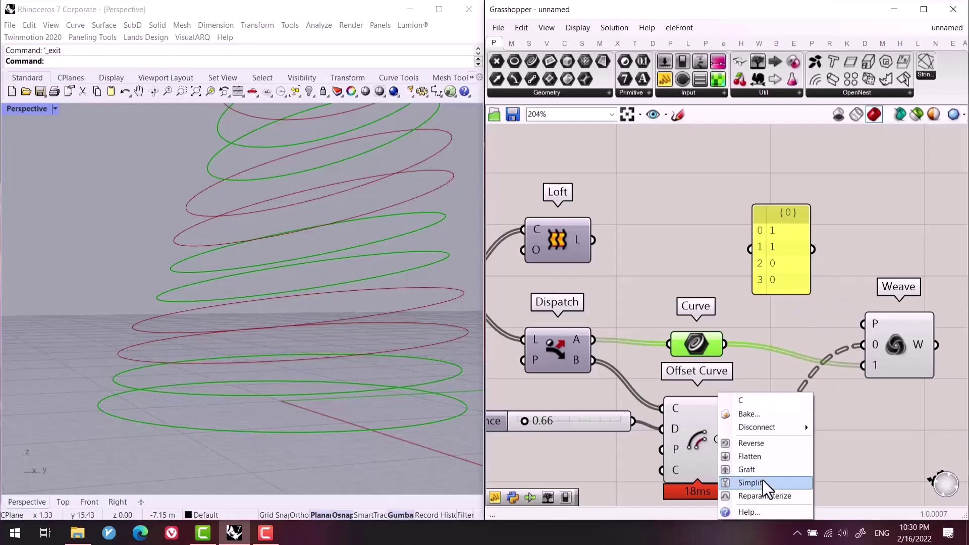
pyautogui.click(767, 482)
pyautogui.moveTo(813, 248); pyautogui.dragTo(863, 324)
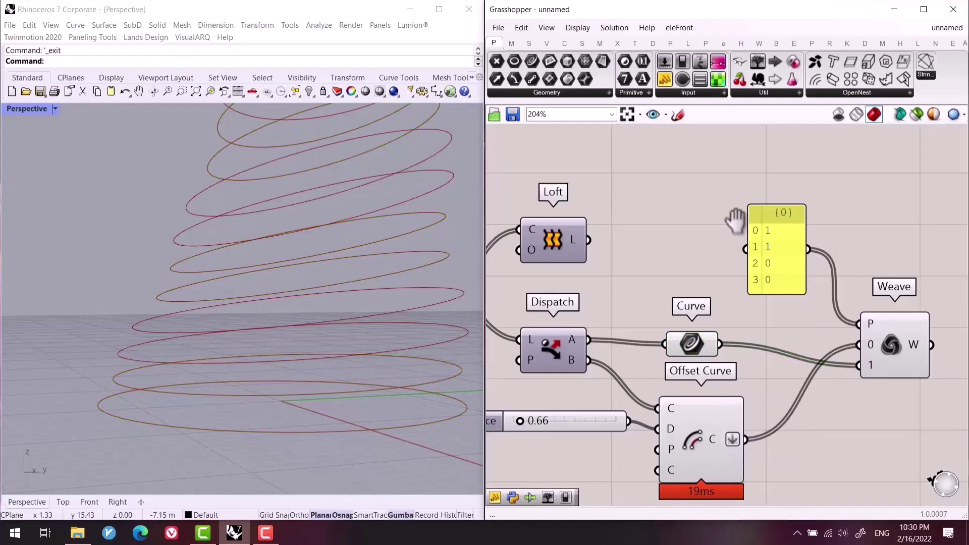
# Add a Point List component beside Weave.
pyautogui.moveTo(914, 352); pyautogui.dragTo(791, 331, button='right')
pyautogui.click(791, 331)
pyautogui.moveTo(880, 343); pyautogui.dragTo(811, 341, button='right')
pyautogui.doubleClick(810, 333)
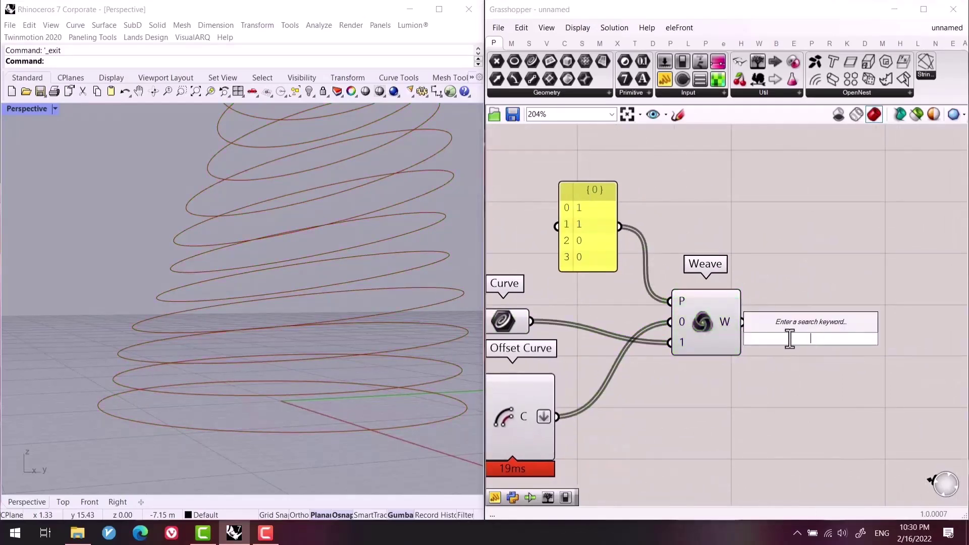
pyautogui.write('point')
pyautogui.press('Return')
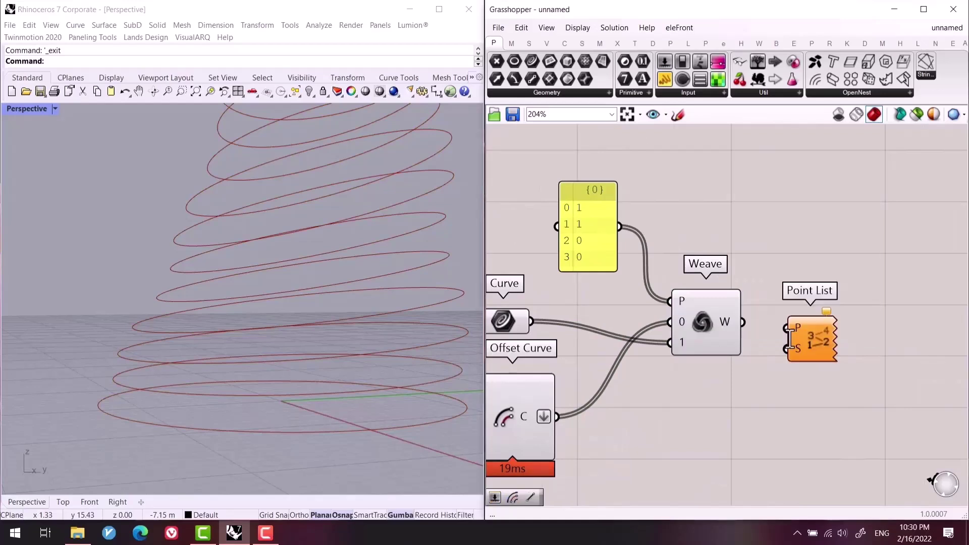
# Add a Point On Curve component near Weave's output, below Point List.
pyautogui.doubleClick(758, 383)
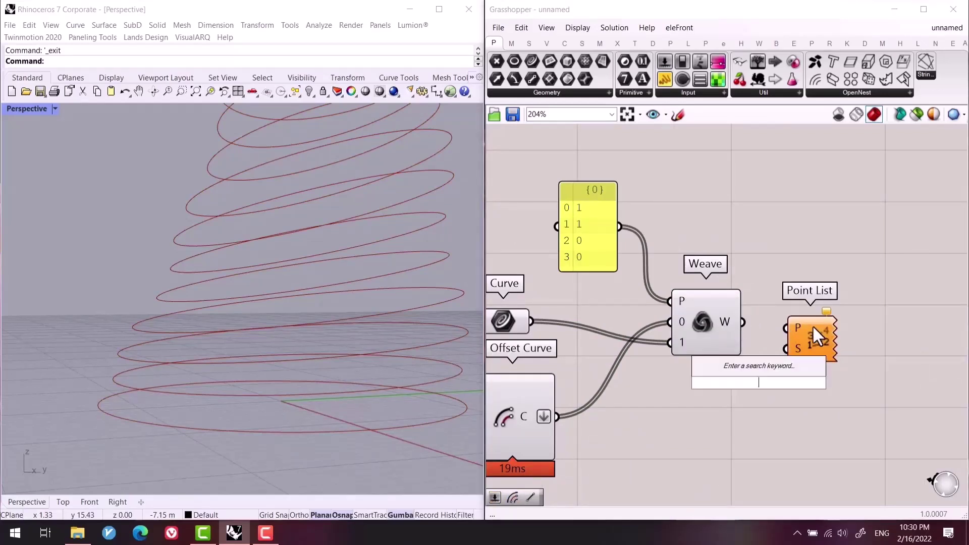
pyautogui.write('c')
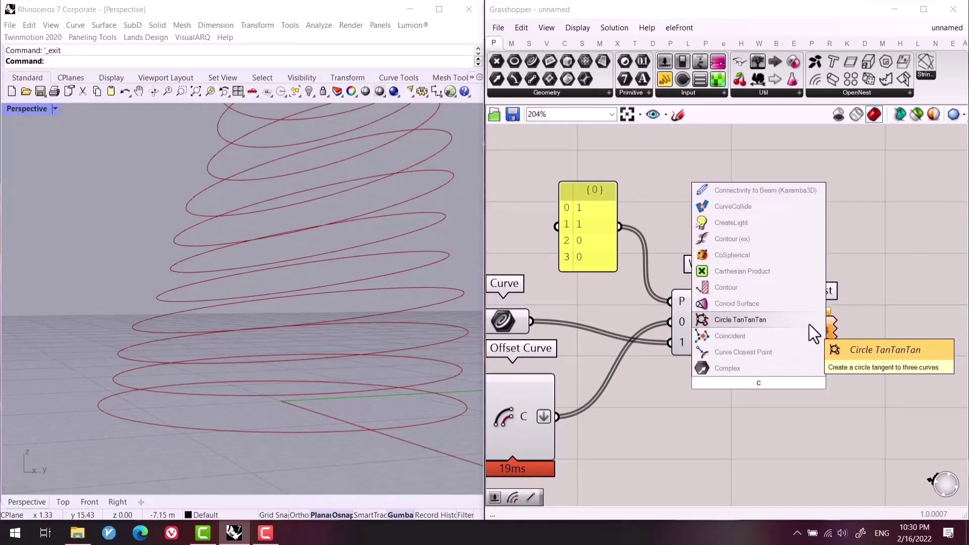
pyautogui.press('BackSpace')
pyautogui.write('point on')
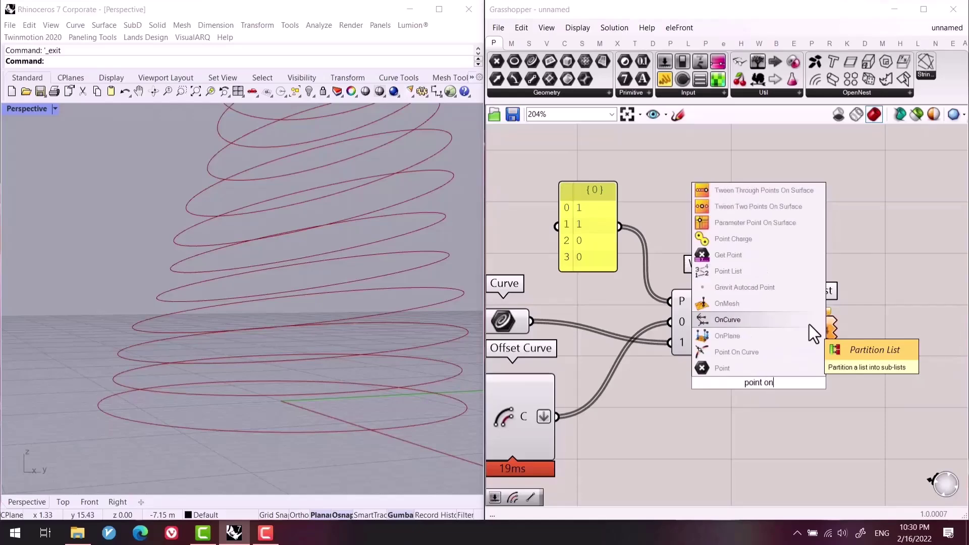
pyautogui.click(810, 325)
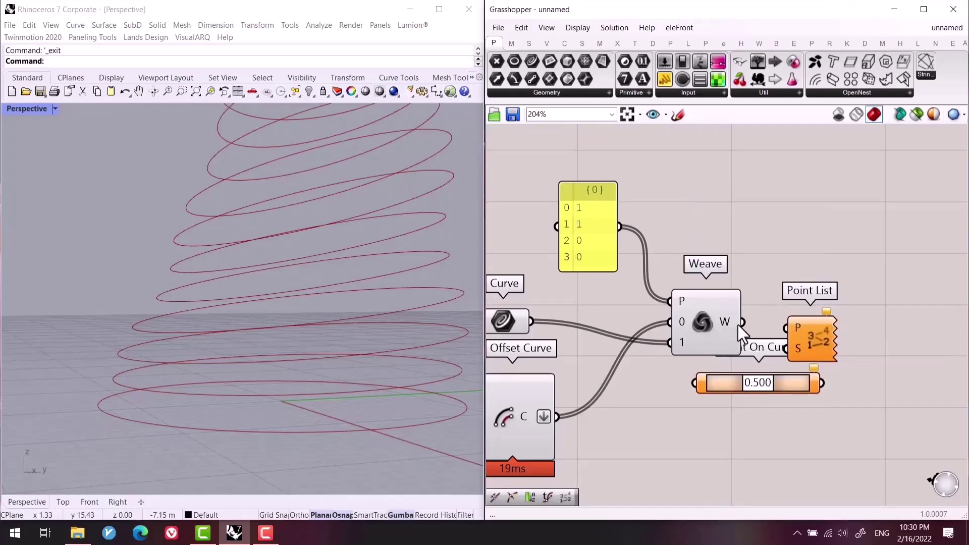
# Feed Weave's output into Point On Curve and its points into Point List's P input, spacing the components out beyond Weave.
pyautogui.moveTo(741, 323); pyautogui.dragTo(700, 382)
pyautogui.moveTo(798, 350); pyautogui.dragTo(679, 353, button='right')
pyautogui.moveTo(681, 353); pyautogui.dragTo(782, 382)
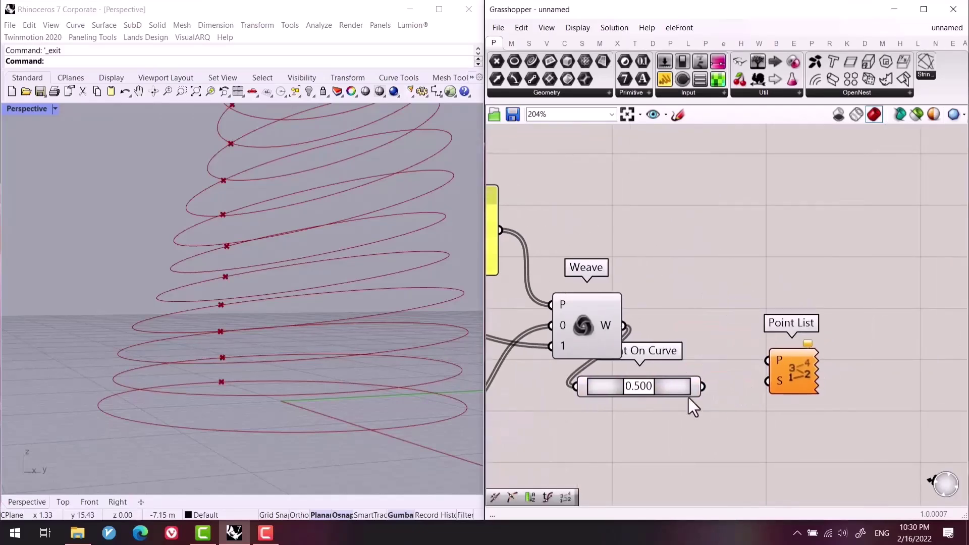
pyautogui.scroll(-1, 688, 398)
pyautogui.moveTo(307, 418); pyautogui.dragTo(474, 399, button='right')
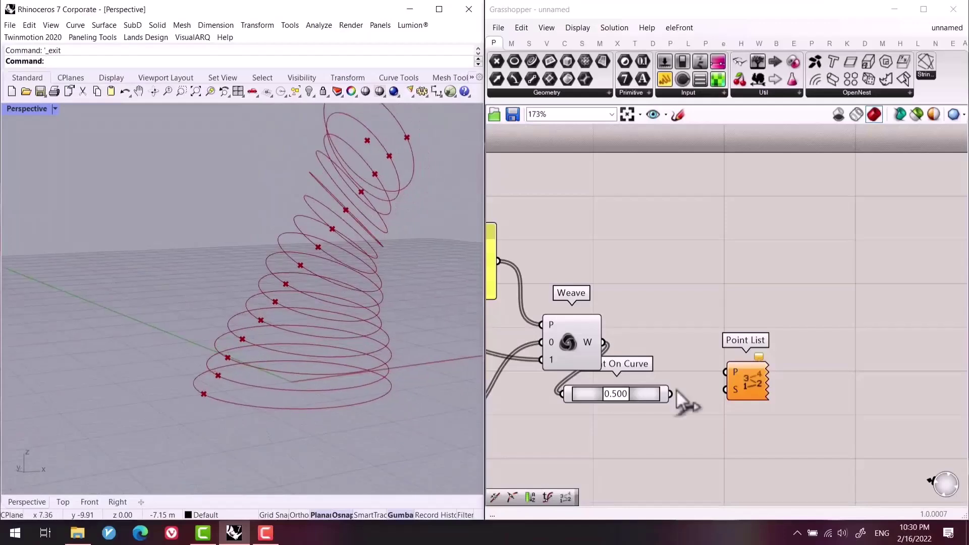
pyautogui.moveTo(670, 394); pyautogui.dragTo(710, 356)
pyautogui.click(643, 393)
pyautogui.scroll(2, 644, 392)
# Add a number slider set to 1.23 below Point On Curve and connect it to Point List's S input.
pyautogui.doubleClick(677, 413)
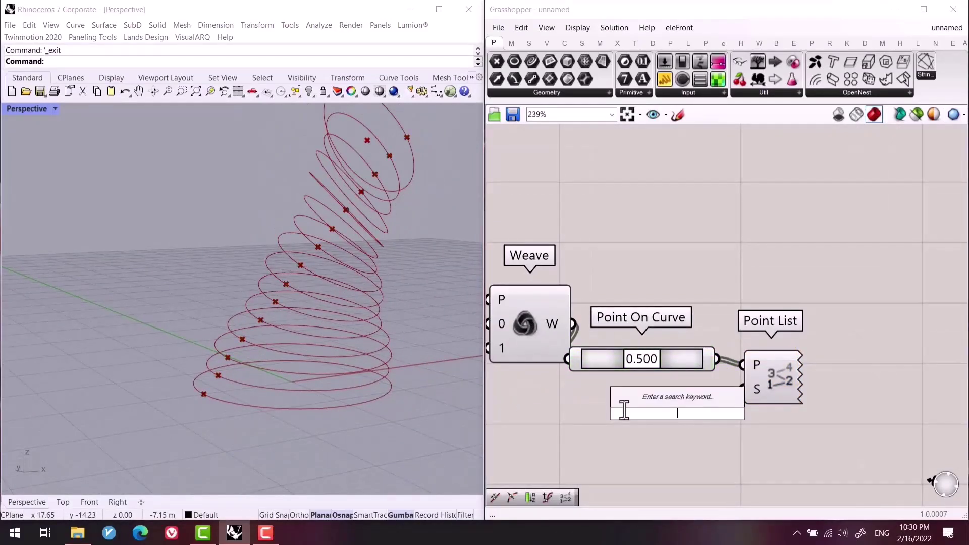
pyautogui.write('12')
pyautogui.press('Return')
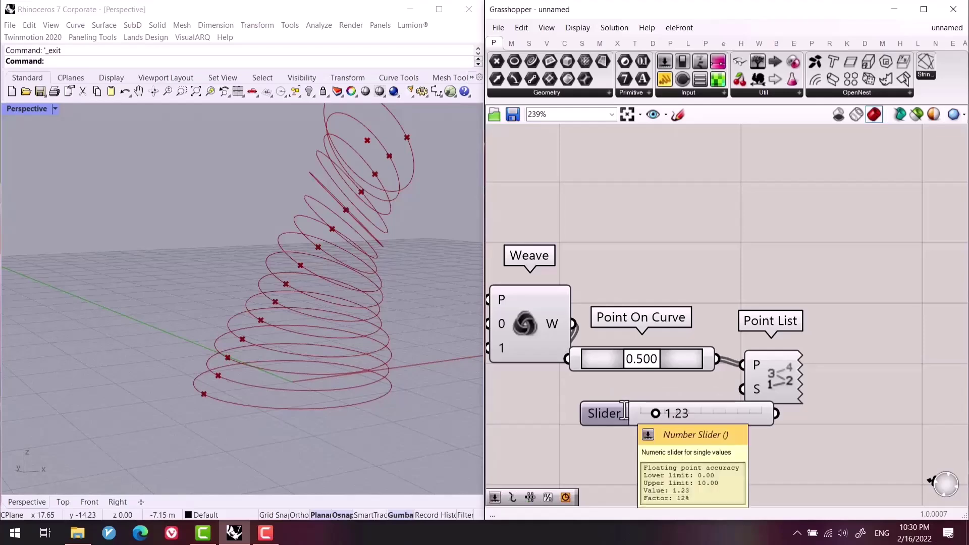
pyautogui.moveTo(658, 418); pyautogui.dragTo(576, 417)
pyautogui.moveTo(695, 415); pyautogui.dragTo(746, 399)
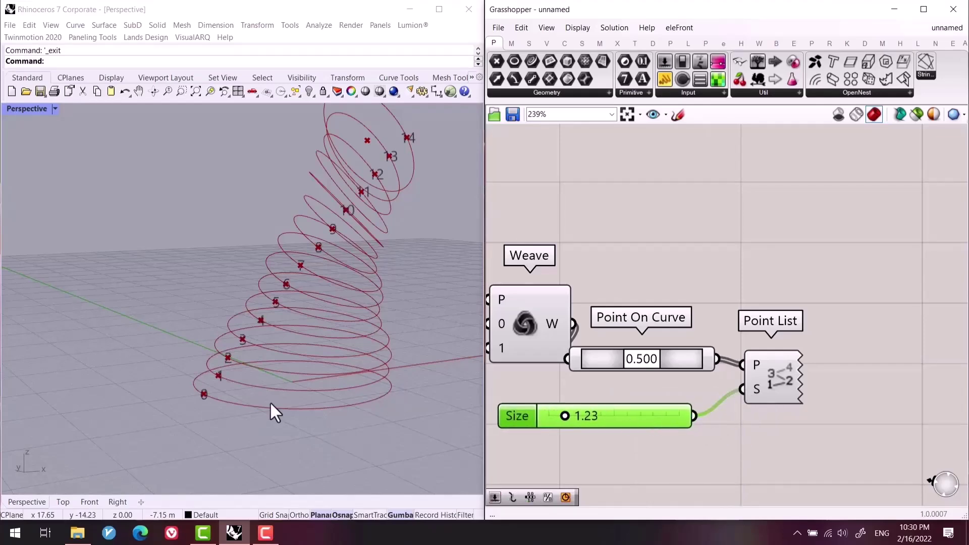
# Turn off the previews of Point On Curve and Point List, and move them with the Size slider below Weave.
pyautogui.scroll(3, 243, 404)
pyautogui.keyDown('shift'); pyautogui.moveTo(292, 310); pyautogui.dragTo(277, 339, button='right'); pyautogui.keyUp('shift')
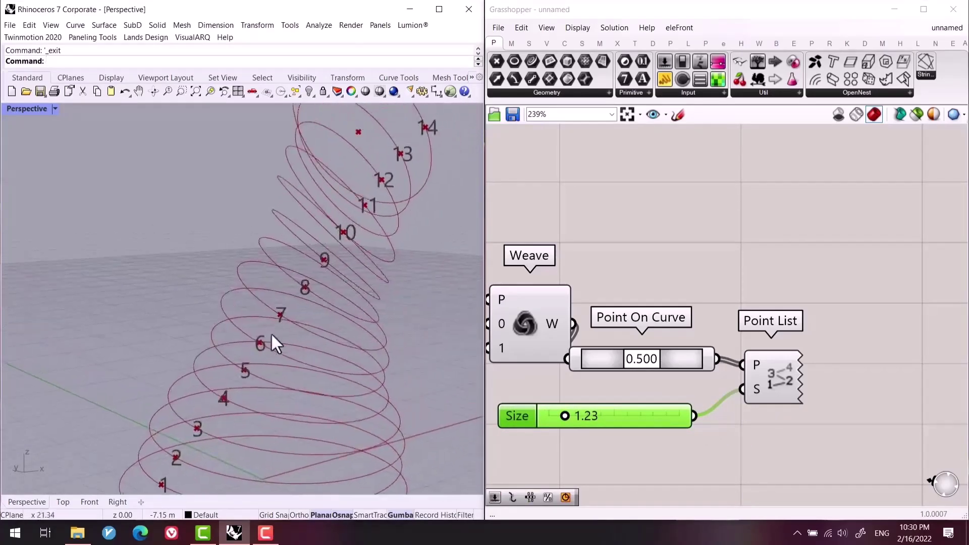
pyautogui.scroll(-2, 697, 302)
pyautogui.moveTo(792, 288); pyautogui.dragTo(530, 406)
pyautogui.middleClick(687, 336)
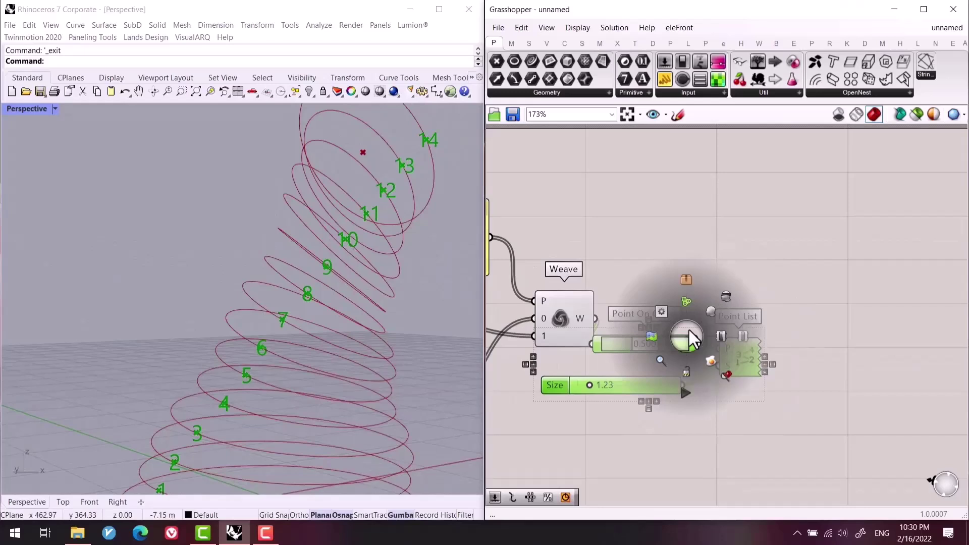
pyautogui.click(726, 297)
pyautogui.moveTo(759, 360); pyautogui.dragTo(729, 485)
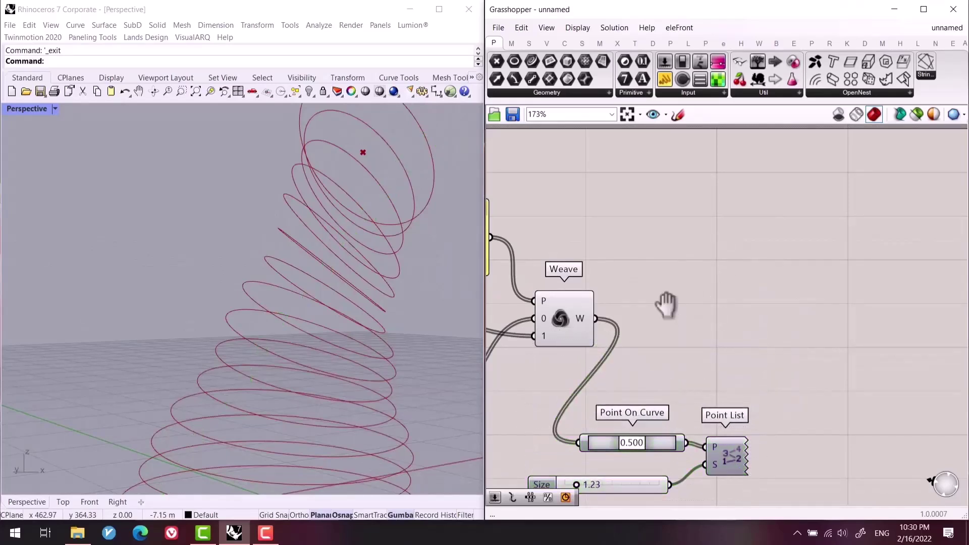
# Add a Loft component after Weave, connect the woven curves to its C input and view the lofted surface.
pyautogui.moveTo(666, 304); pyautogui.dragTo(713, 314, button='right')
pyautogui.doubleClick(713, 314)
pyautogui.write('loft')
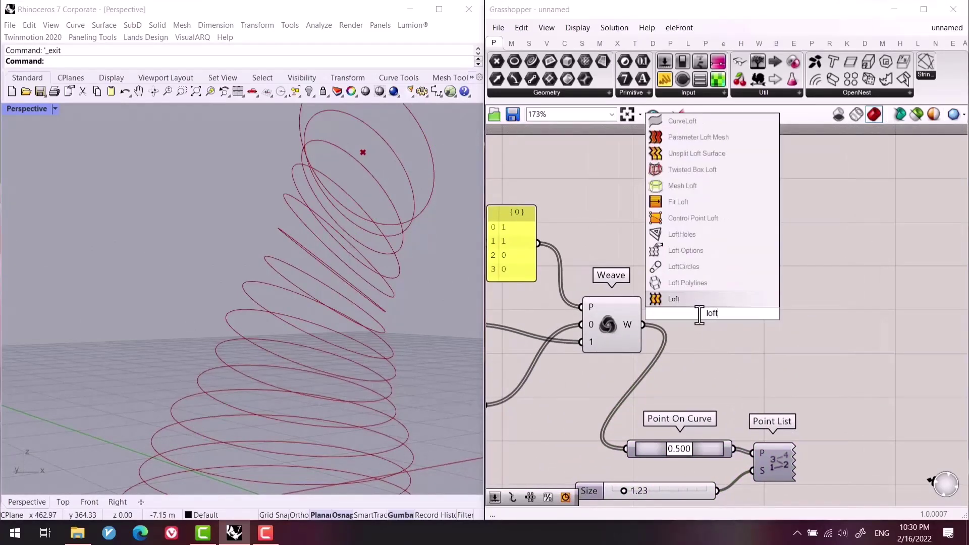
pyautogui.press('Return')
pyautogui.moveTo(643, 325); pyautogui.dragTo(755, 303)
pyautogui.moveTo(414, 348); pyautogui.dragTo(322, 367, button='right')
pyautogui.scroll(3, 326, 368)
pyautogui.scroll(3, 727, 367)
pyautogui.click(704, 368)
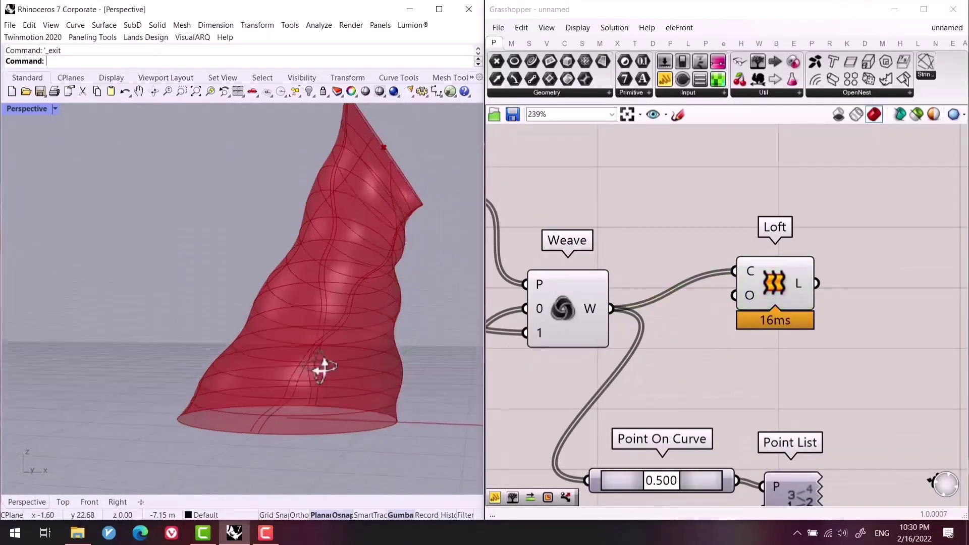
# Select the Point parameter at the start of the definition and raise its referenced point vertically in the Rhino viewport.
pyautogui.scroll(-3, 613, 346)
pyautogui.moveTo(612, 346); pyautogui.dragTo(624, 329, button='right')
pyautogui.click(638, 329)
pyautogui.scroll(-3, 360, 224)
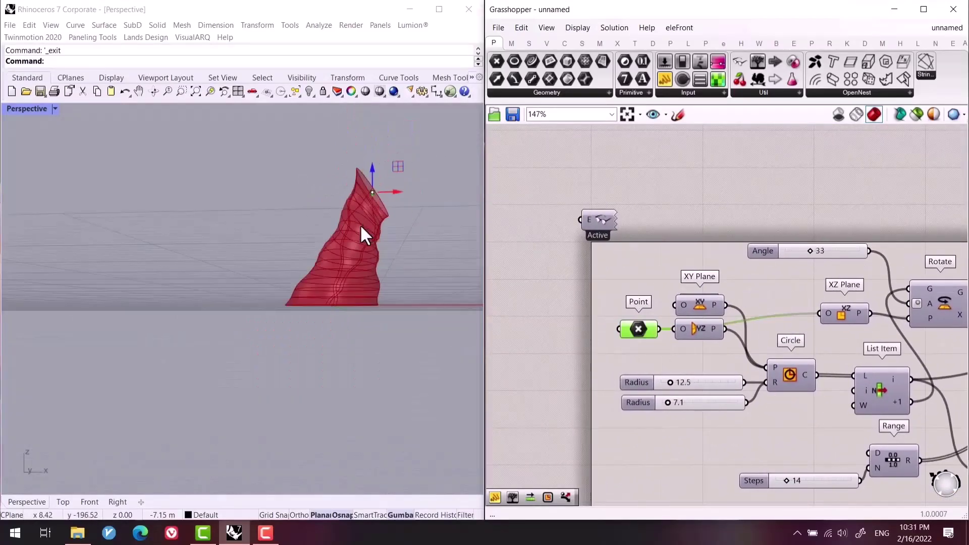
pyautogui.moveTo(359, 224); pyautogui.dragTo(339, 316, button='right')
pyautogui.moveTo(338, 315); pyautogui.dragTo(333, 272)
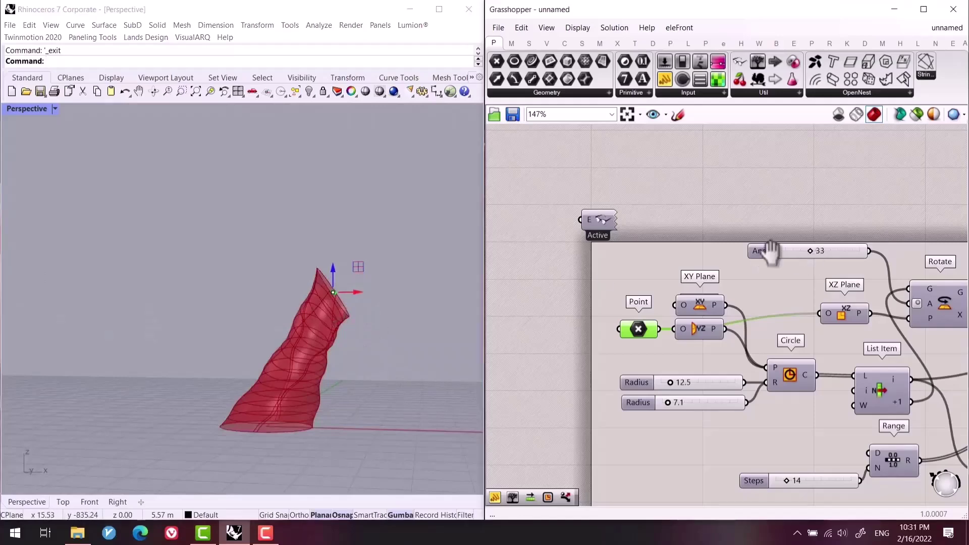
# Set the Angle slider feeding Rotate to 12.
pyautogui.moveTo(771, 251); pyautogui.dragTo(679, 275, button='right')
pyautogui.scroll(1, 679, 275)
pyautogui.moveTo(675, 261); pyautogui.dragTo(655, 253)
pyautogui.moveTo(655, 253); pyautogui.dragTo(624, 208, button='right')
pyautogui.moveTo(304, 339); pyautogui.dragTo(324, 389, button='right')
# Increase Offset Curve's Distance slider to 1.54.
pyautogui.moveTo(645, 417); pyautogui.dragTo(595, 304, button='right')
pyautogui.scroll(-2, 779, 374)
pyautogui.scroll(3, 779, 374)
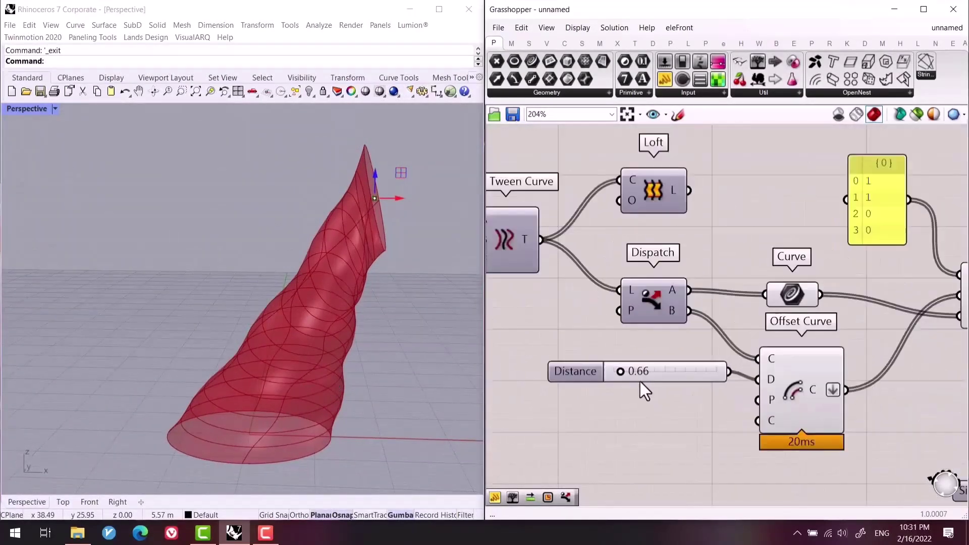
pyautogui.moveTo(619, 368)
pyautogui.mouseDown()
pyautogui.moveTo(632, 368)
pyautogui.moveTo(604, 368)
pyautogui.moveTo(638, 369)
pyautogui.moveTo(628, 368)
pyautogui.mouseUp()
pyautogui.moveTo(628, 368); pyautogui.dragTo(703, 402, button='right')
pyautogui.scroll(-1, 706, 412)
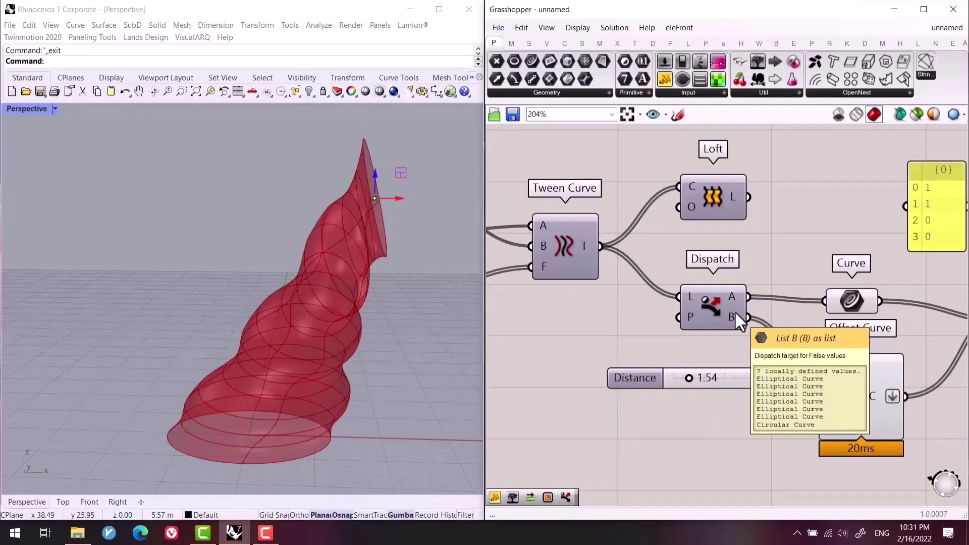
pyautogui.moveTo(736, 379); pyautogui.dragTo(731, 378)
# Examine the lofted form's base and trace the definition from Tween Curve back to the Circle component's Radius sliders.
pyautogui.moveTo(192, 444)
pyautogui.mouseDown(button='right')
pyautogui.moveTo(140, 415)
pyautogui.moveTo(196, 440)
pyautogui.mouseUp(button='right')
pyautogui.scroll(-1, 579, 379)
pyautogui.moveTo(580, 378); pyautogui.dragTo(718, 303, button='right')
pyautogui.scroll(-1, 675, 337)
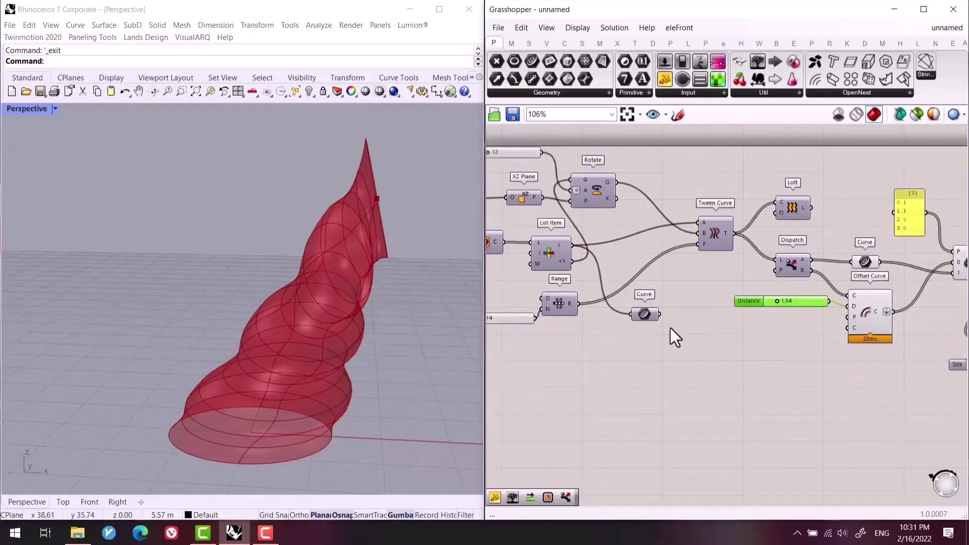
pyautogui.moveTo(444, 323); pyautogui.dragTo(351, 388, button='right')
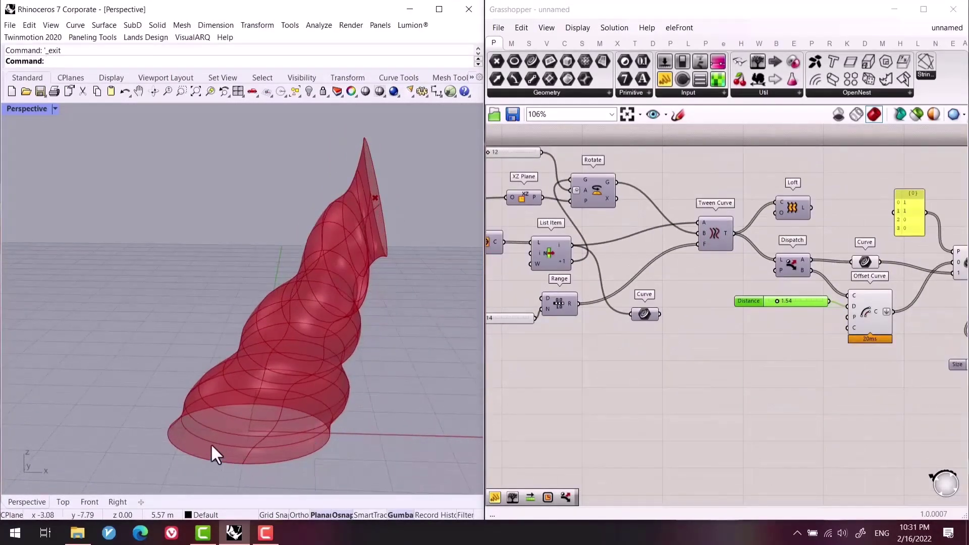
pyautogui.moveTo(725, 335); pyautogui.dragTo(677, 404, button='right')
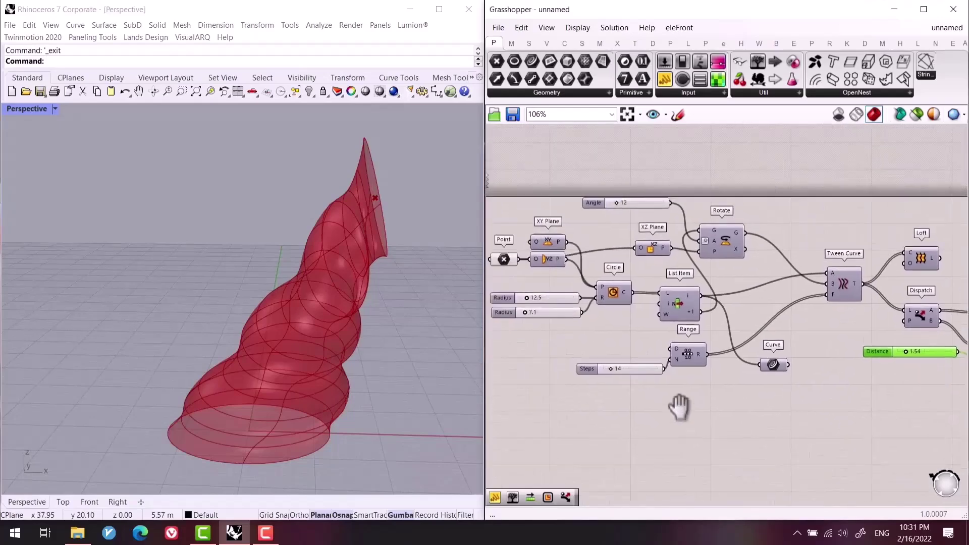
pyautogui.scroll(4, 598, 333)
pyautogui.scroll(1, 661, 324)
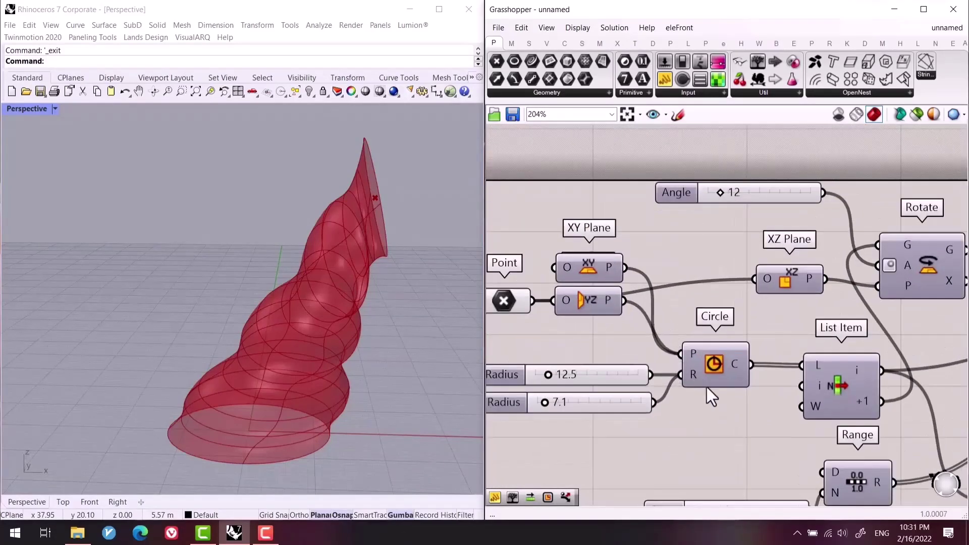
pyautogui.moveTo(734, 375); pyautogui.dragTo(740, 349, button='right')
pyautogui.moveTo(237, 383); pyautogui.dragTo(217, 419, button='right')
pyautogui.moveTo(534, 406); pyautogui.dragTo(658, 335, button='right')
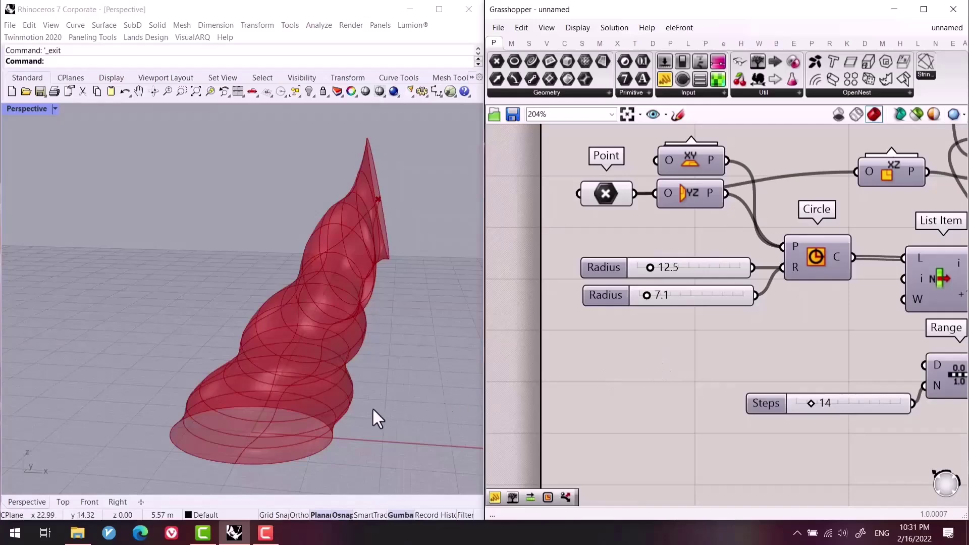
# Duplicate the whole definition directly below the original and turn off the preview of the original components.
pyautogui.scroll(-7, 612, 357)
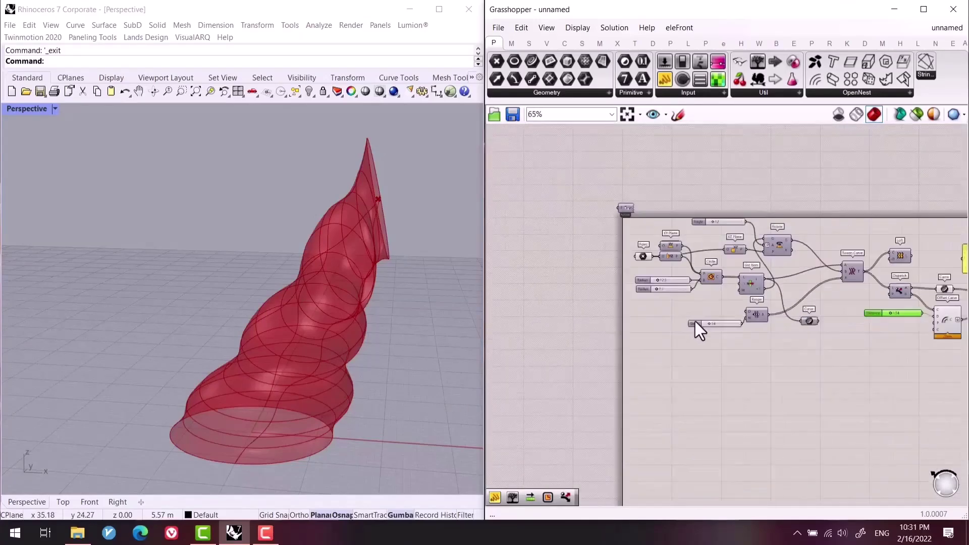
pyautogui.scroll(-5, 808, 383)
pyautogui.moveTo(860, 383); pyautogui.dragTo(661, 272)
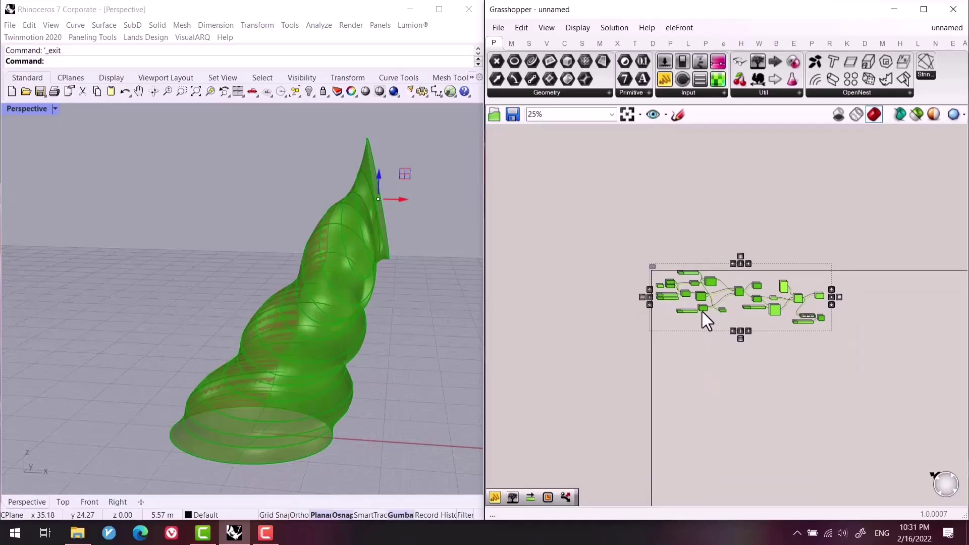
pyautogui.keyDown('alt'); pyautogui.moveTo(701, 312); pyautogui.dragTo(701, 383); pyautogui.keyUp('alt')
pyautogui.moveTo(861, 240); pyautogui.dragTo(658, 299)
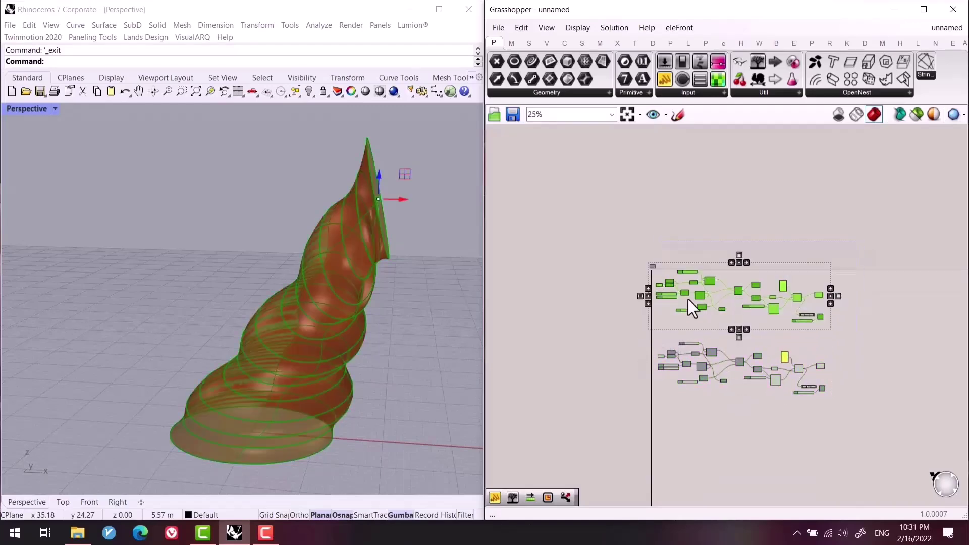
pyautogui.middleClick(701, 293)
pyautogui.click(735, 263)
pyautogui.scroll(8, 707, 404)
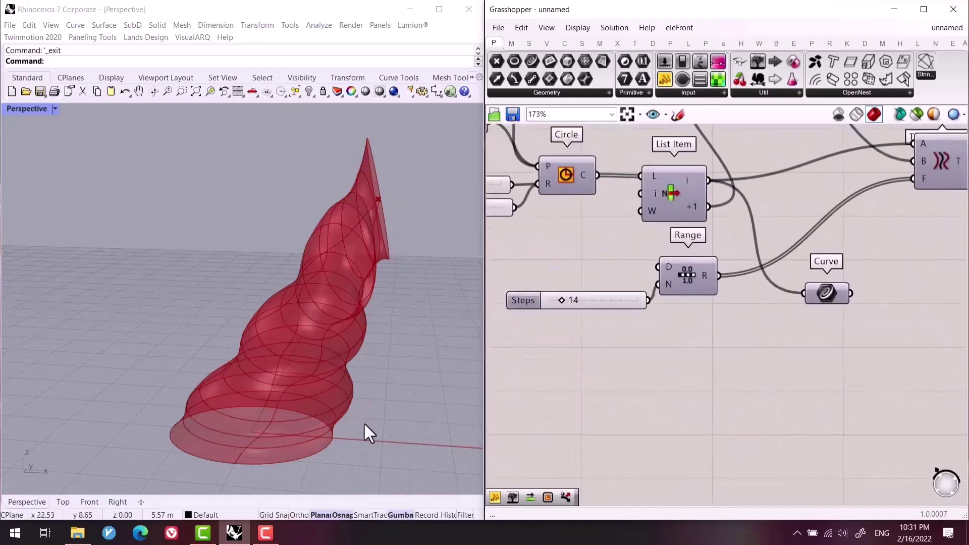
# Draw a deformable circle centred on the origin in the Rhino viewport, slightly larger than the lofted form's base.
pyautogui.scroll(-3, 320, 395)
pyautogui.rightClick(301, 389)
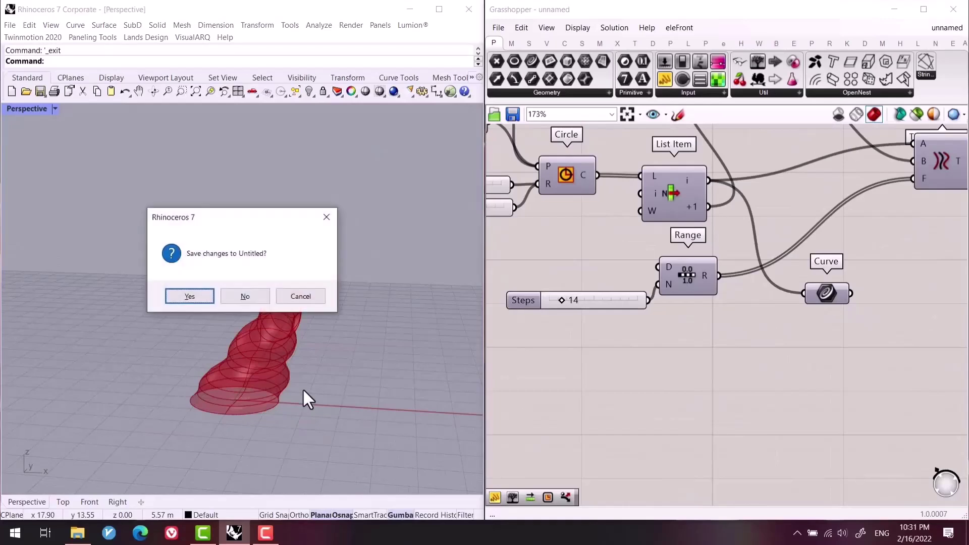
pyautogui.press('Escape')
pyautogui.press('Return')
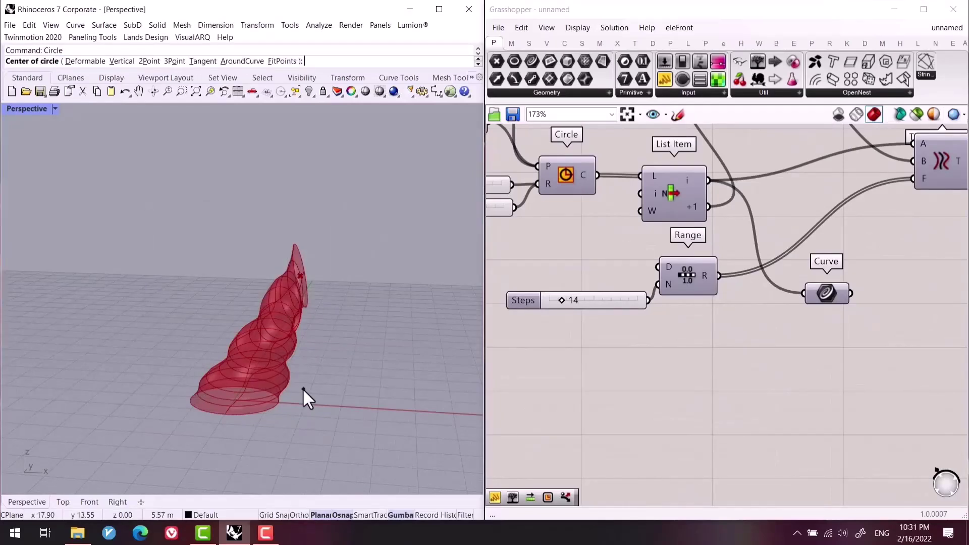
pyautogui.click(85, 61)
pyautogui.moveTo(364, 262); pyautogui.dragTo(386, 260, button='right')
pyautogui.click(234, 397)
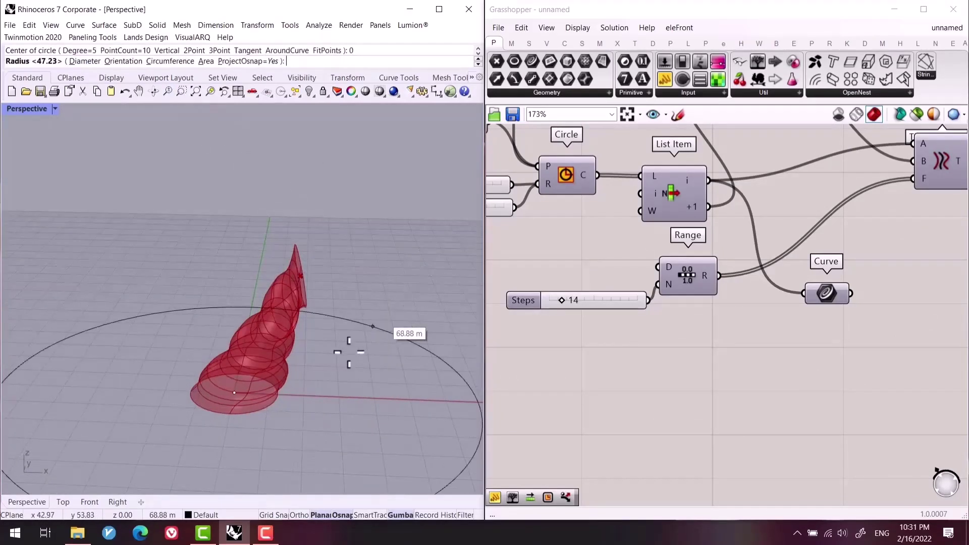
pyautogui.click(274, 402)
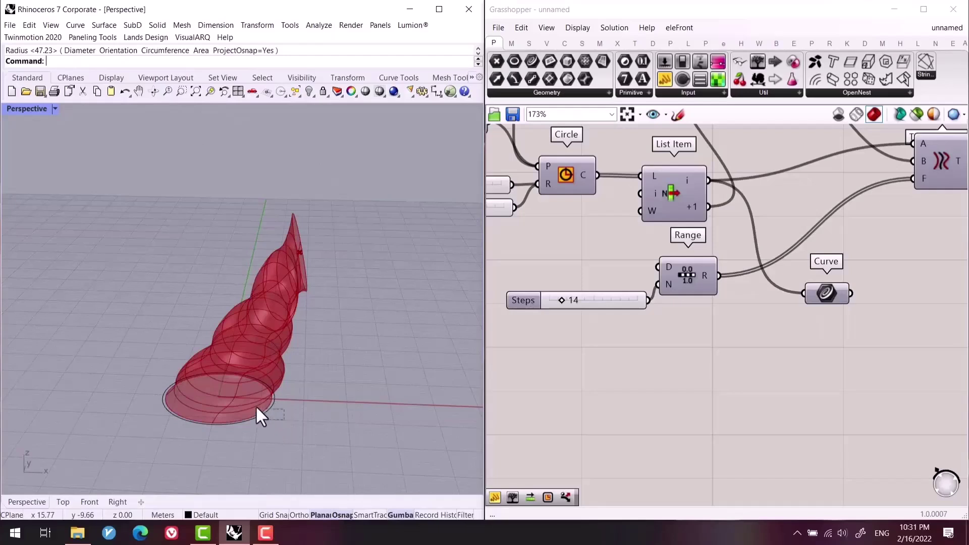
# Copy the deformable circle vertically upward, scale the copy down, tilt it and shift it over the upper part of the form.
pyautogui.click(255, 405)
pyautogui.scroll(2, 257, 418)
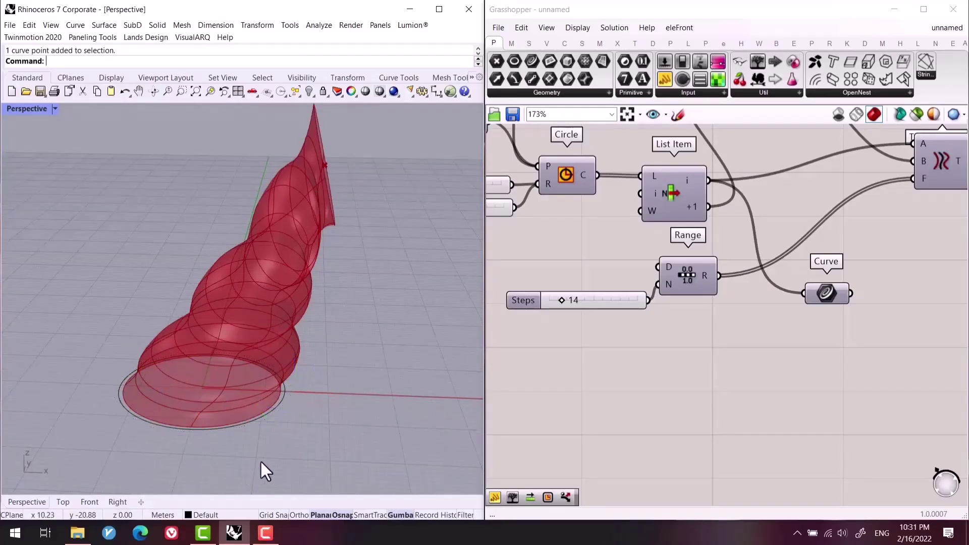
pyautogui.click(216, 375)
pyautogui.moveTo(208, 357); pyautogui.dragTo(190, 285)
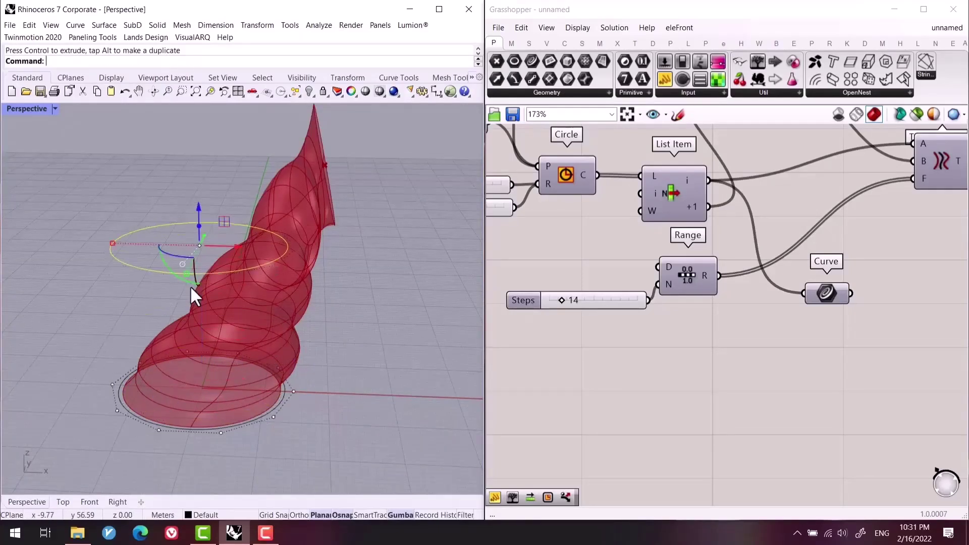
pyautogui.moveTo(114, 244); pyautogui.dragTo(130, 255)
pyautogui.moveTo(182, 273); pyautogui.dragTo(156, 261)
pyautogui.moveTo(229, 243); pyautogui.dragTo(325, 223)
# Select several control points around the base circle and raise them vertically so the curve becomes wavy.
pyautogui.click(271, 423)
pyautogui.click(273, 409)
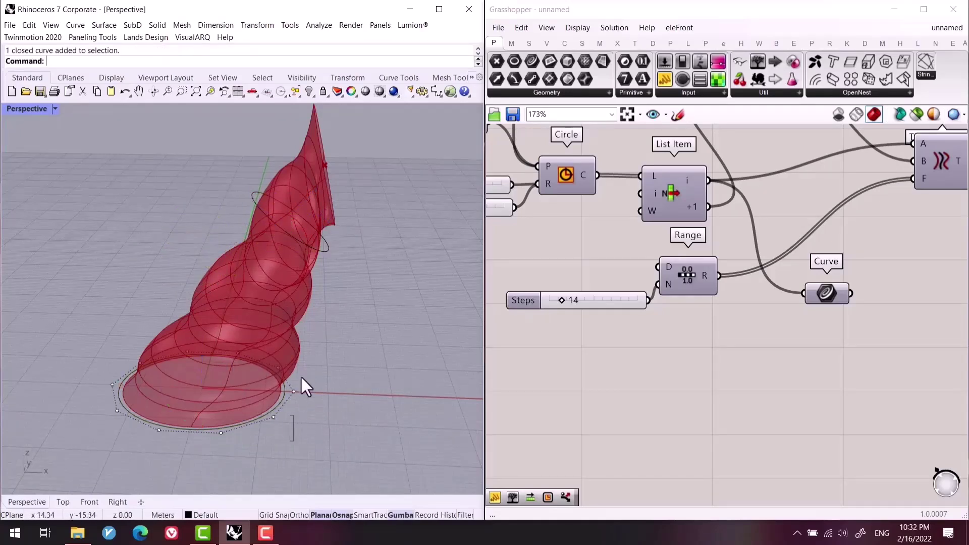
pyautogui.click(293, 391)
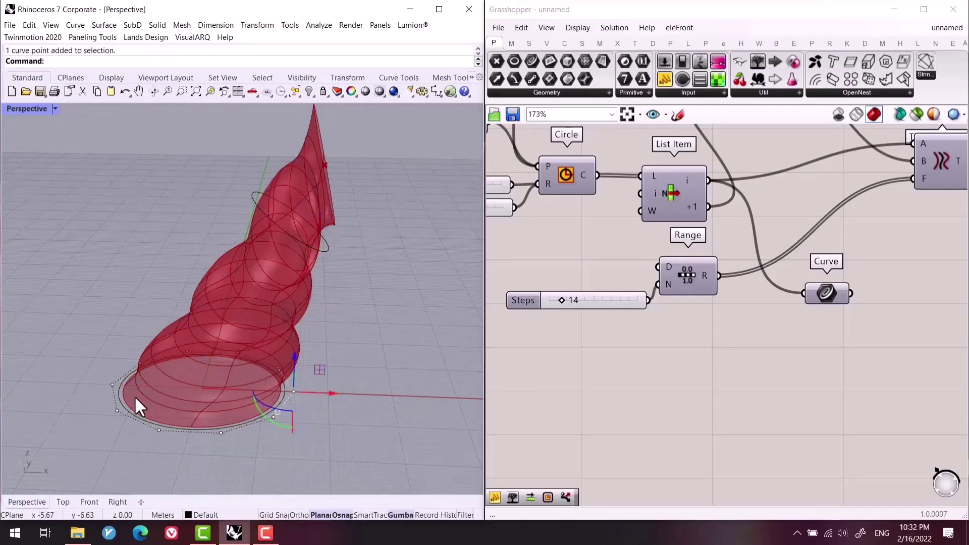
pyautogui.keyDown('shift'); pyautogui.click(111, 385); pyautogui.keyUp('shift')
pyautogui.moveTo(234, 428); pyautogui.dragTo(234, 427)
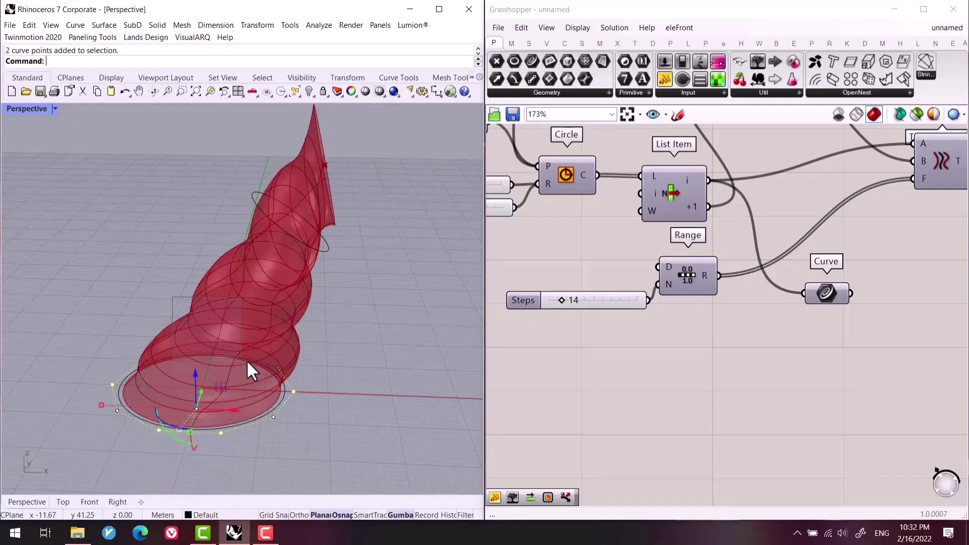
pyautogui.moveTo(203, 351); pyautogui.dragTo(197, 300)
pyautogui.moveTo(231, 320); pyautogui.dragTo(372, 341, button='right')
# Add a Curve parameter to the duplicated definition and reference the wavy base curve and the tilted upper circle in it.
pyautogui.rightClick(597, 364)
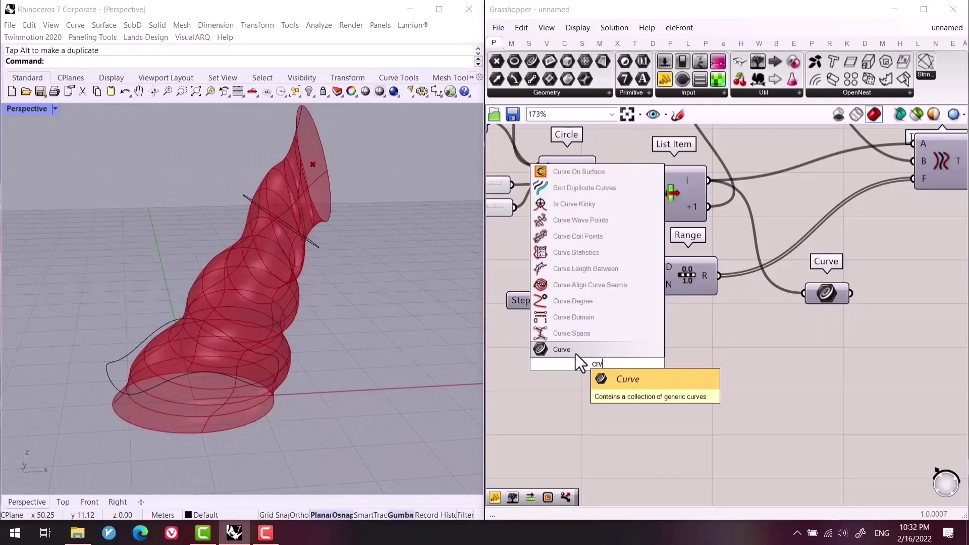
pyautogui.click(575, 354)
pyautogui.rightClick(591, 366)
pyautogui.click(649, 440)
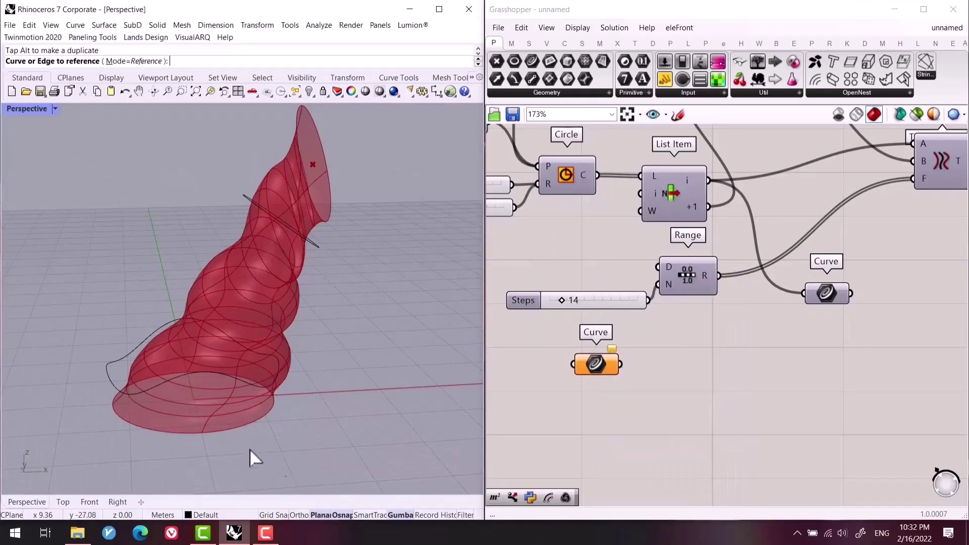
pyautogui.click(266, 377)
pyautogui.click(305, 238)
pyautogui.rightClick(361, 304)
pyautogui.moveTo(394, 364); pyautogui.dragTo(156, 367, button='right')
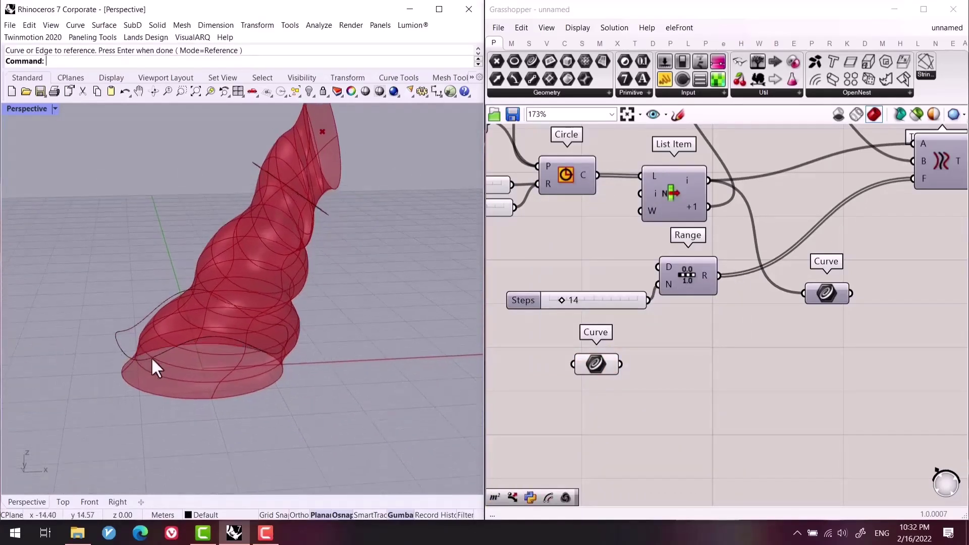
# Place the new Curve parameter just above the Circle component and feed it into List Item's L input in place of Circle.
pyautogui.moveTo(595, 364); pyautogui.dragTo(533, 471)
pyautogui.scroll(-3, 646, 409)
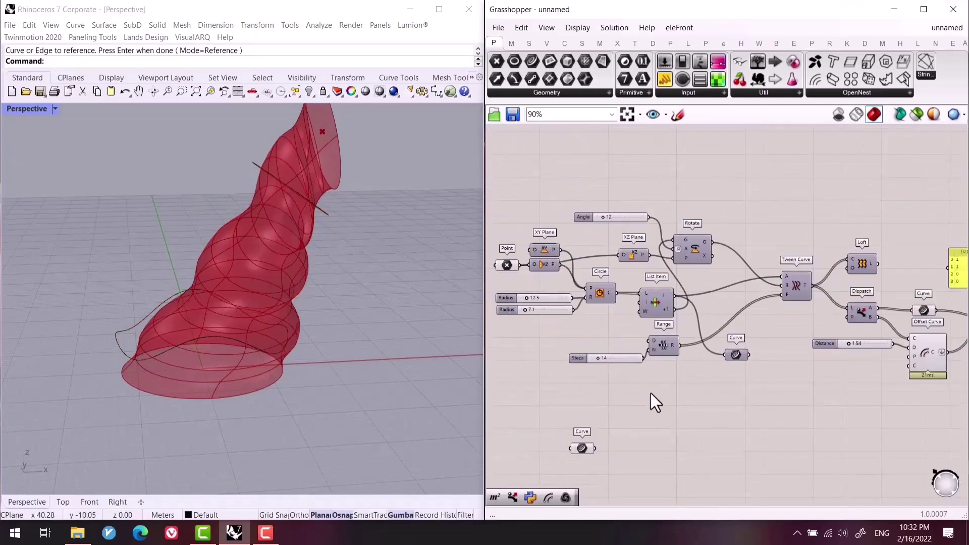
pyautogui.moveTo(705, 427); pyautogui.dragTo(732, 247)
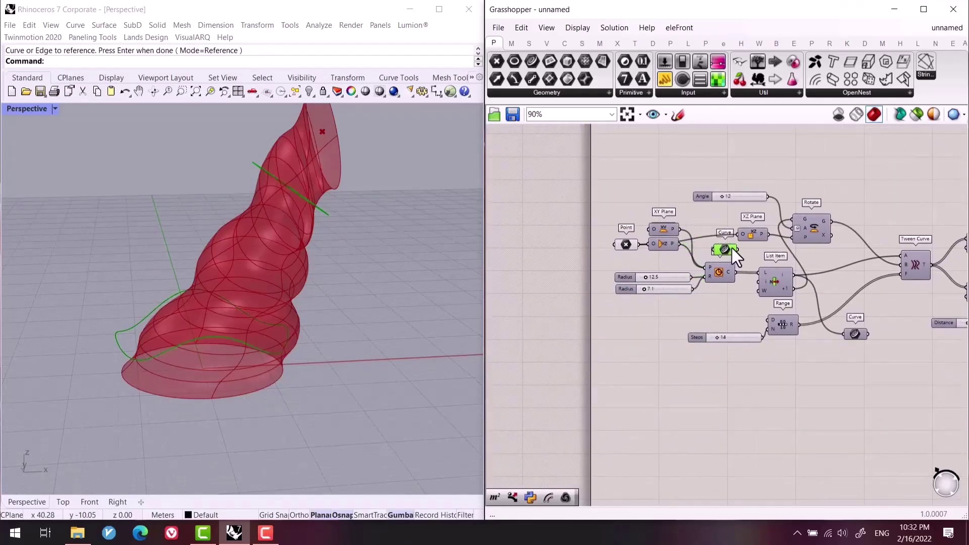
pyautogui.scroll(3, 726, 250)
pyautogui.scroll(2, 718, 284)
pyautogui.moveTo(704, 289); pyautogui.dragTo(783, 338)
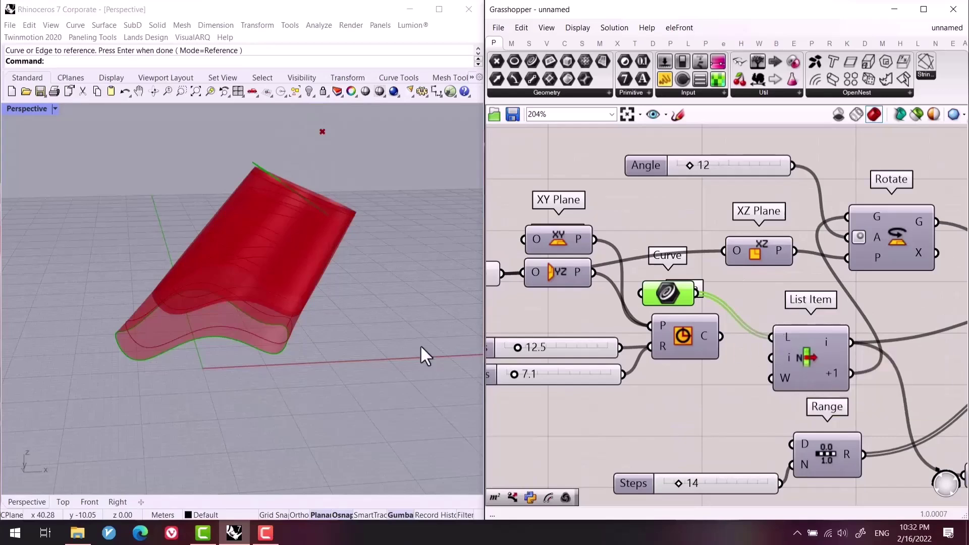
pyautogui.moveTo(202, 348); pyautogui.dragTo(215, 352, button='right')
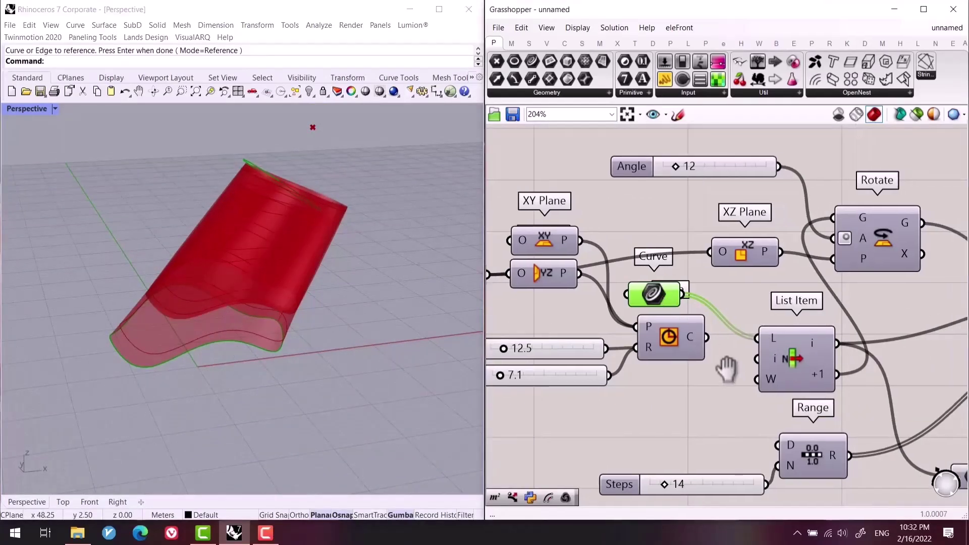
pyautogui.moveTo(724, 368); pyautogui.dragTo(615, 362, button='right')
pyautogui.moveTo(607, 333); pyautogui.dragTo(622, 335)
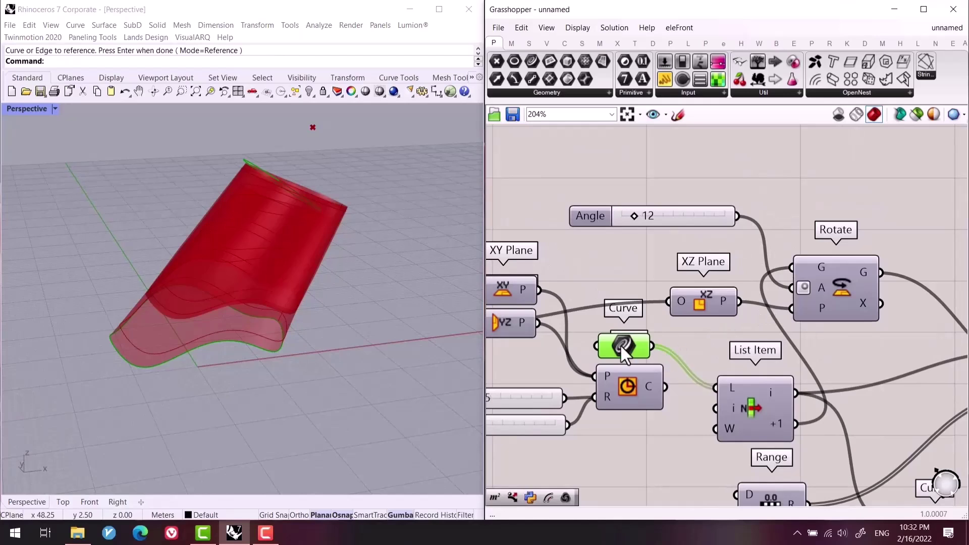
# Examine the lofted result and trace how the Curve parameter, XZ Plane and Rotate lead towards Tween Curve.
pyautogui.moveTo(604, 315); pyautogui.dragTo(675, 316, button='right')
pyautogui.moveTo(780, 301); pyautogui.dragTo(783, 316)
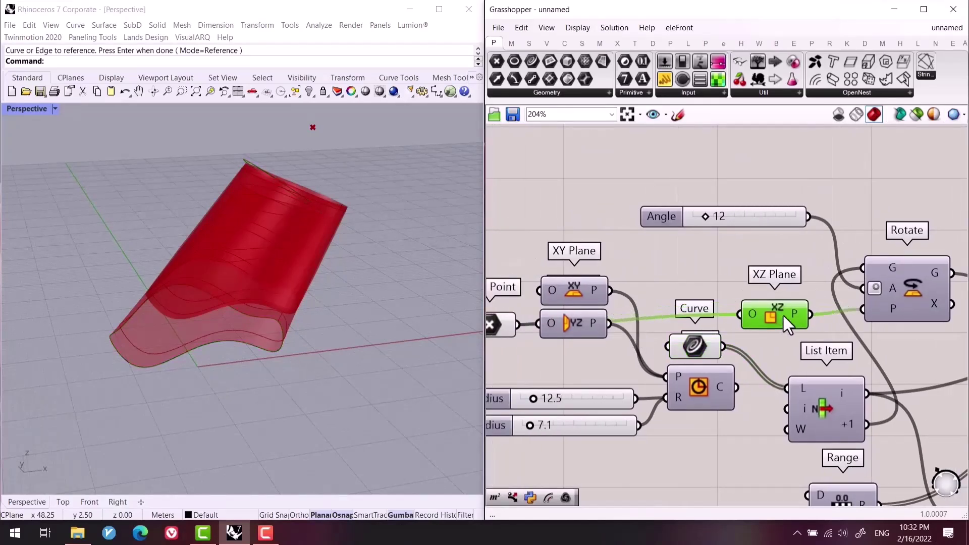
pyautogui.moveTo(340, 301); pyautogui.dragTo(349, 303, button='right')
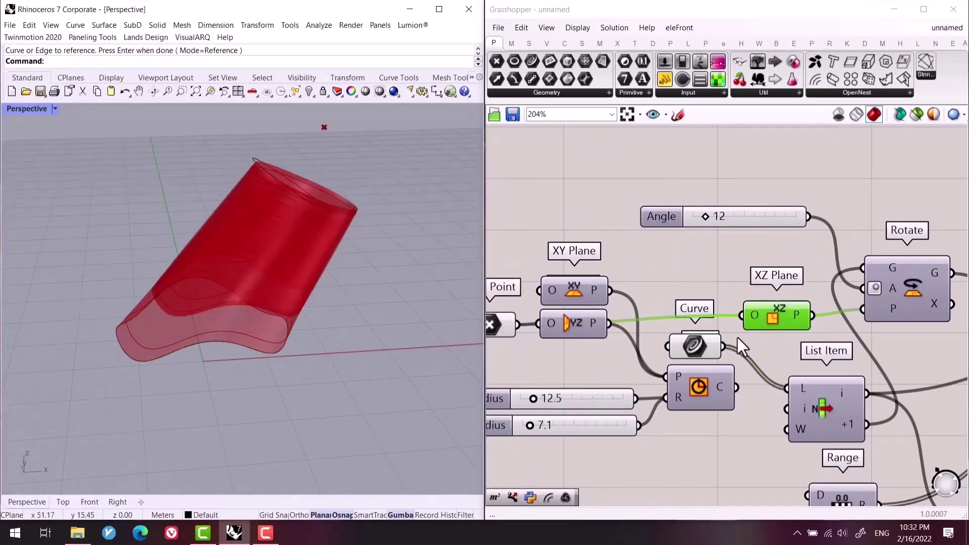
pyautogui.click(697, 343)
pyautogui.click(779, 317)
pyautogui.moveTo(778, 315); pyautogui.dragTo(693, 299, button='right')
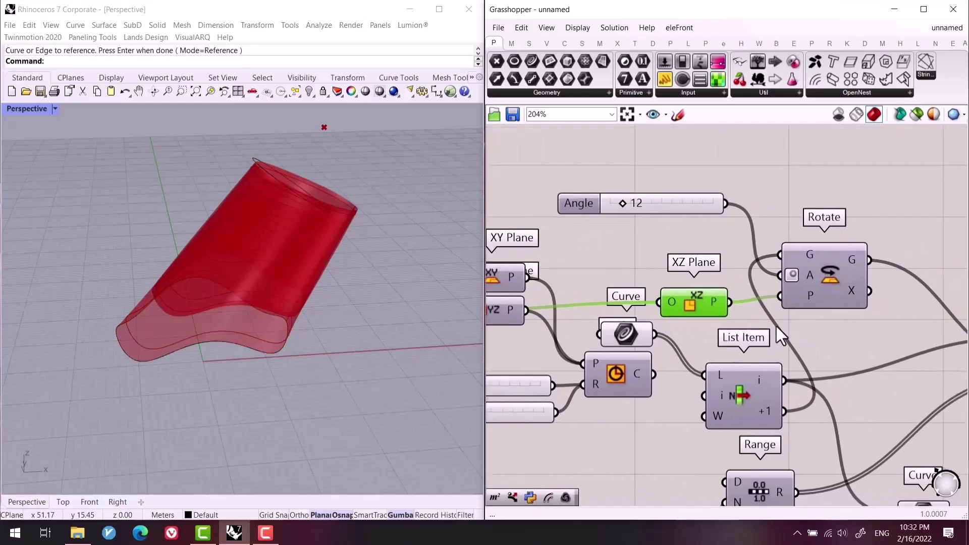
pyautogui.scroll(-1, 706, 282)
pyautogui.moveTo(723, 262); pyautogui.dragTo(670, 255, button='right')
# Connect List Item's +1 output directly to Tween Curve's B input and delete Rotate, XZ Plane and the Angle slider.
pyautogui.moveTo(670, 254); pyautogui.dragTo(694, 238)
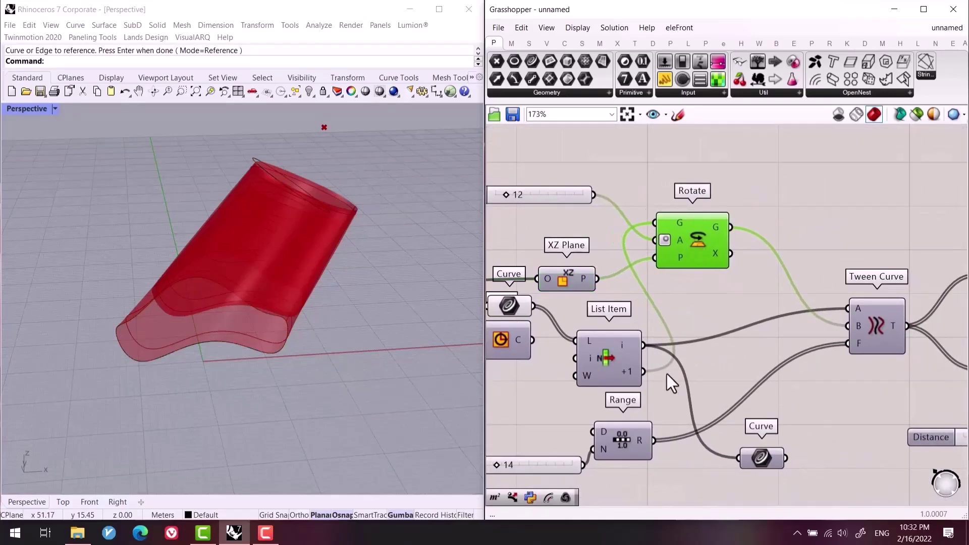
pyautogui.moveTo(701, 349); pyautogui.dragTo(848, 325)
pyautogui.moveTo(760, 182); pyautogui.dragTo(574, 286)
pyautogui.moveTo(605, 287); pyautogui.dragTo(722, 287, button='right')
pyautogui.scroll(-3, 722, 288)
pyautogui.press('Delete')
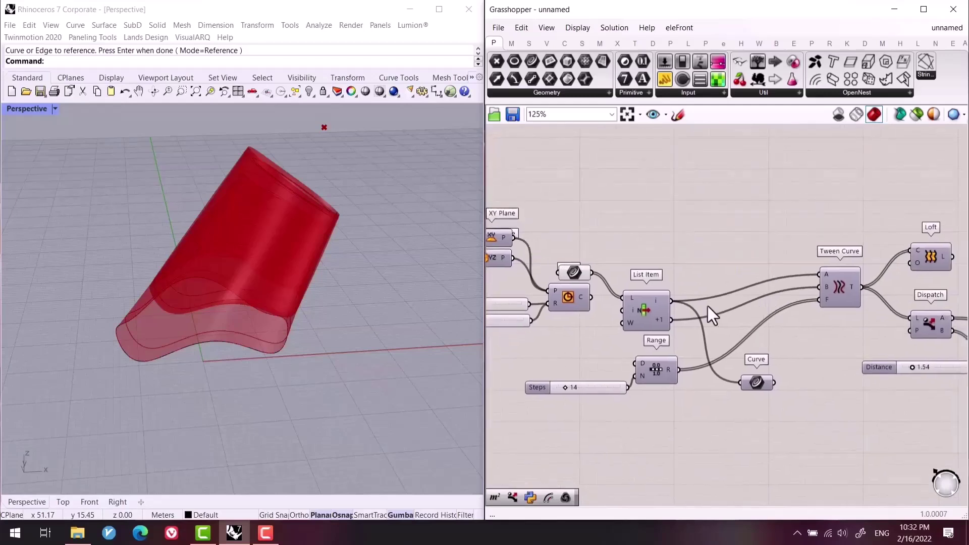
# Turn on the preview of the Tween Curve component in the duplicated definition.
pyautogui.moveTo(704, 346); pyautogui.dragTo(548, 336, button='right')
pyautogui.moveTo(881, 367); pyautogui.dragTo(795, 361, button='right')
pyautogui.click(787, 323)
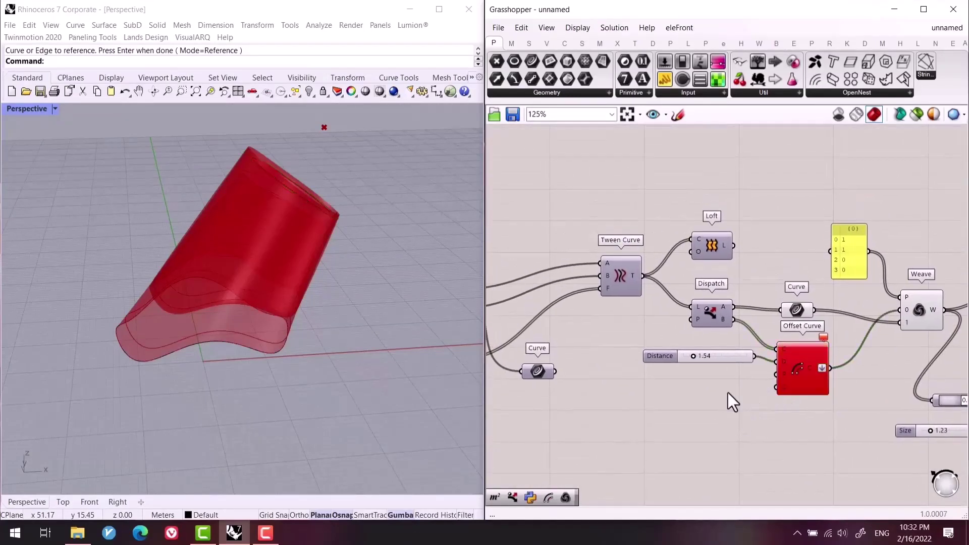
pyautogui.click(618, 285)
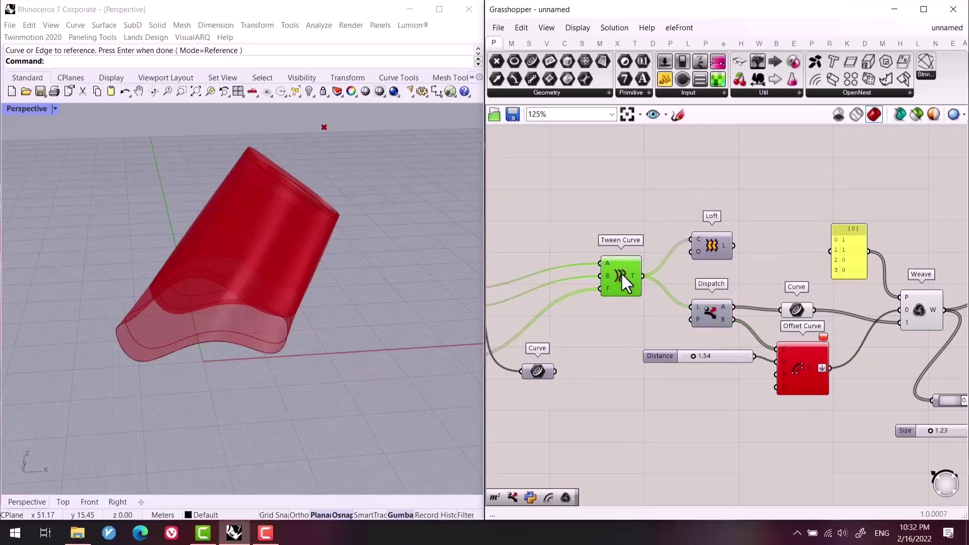
pyautogui.middleClick(621, 272)
pyautogui.click(653, 244)
# Turn off the preview of the components after Dispatch, from Curve and Offset Curve through Weave to the final Loft and Point List.
pyautogui.scroll(-3, 776, 241)
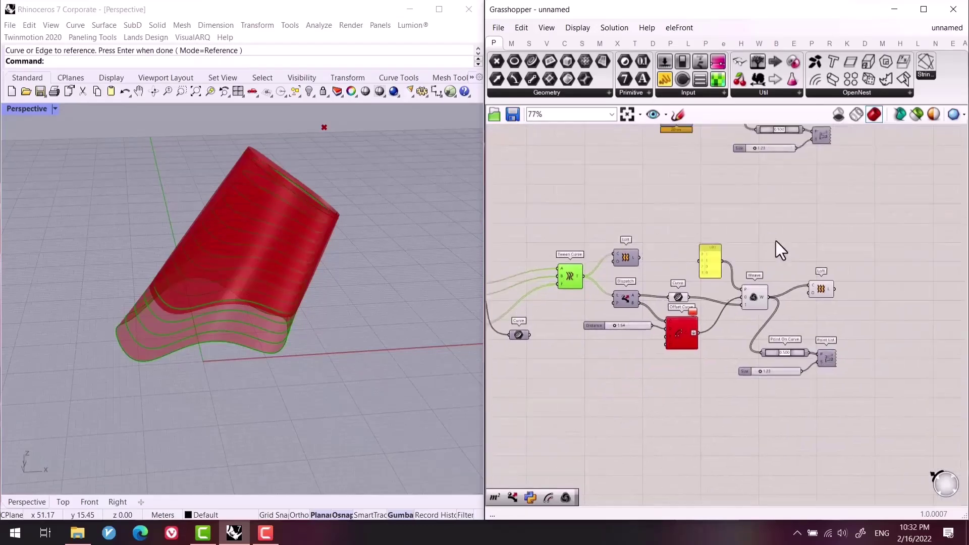
pyautogui.moveTo(868, 217); pyautogui.dragTo(656, 386)
pyautogui.middleClick(770, 288)
pyautogui.click(811, 255)
pyautogui.moveTo(376, 309); pyautogui.dragTo(286, 298, button='right')
pyautogui.moveTo(313, 343); pyautogui.dragTo(302, 290, button='right')
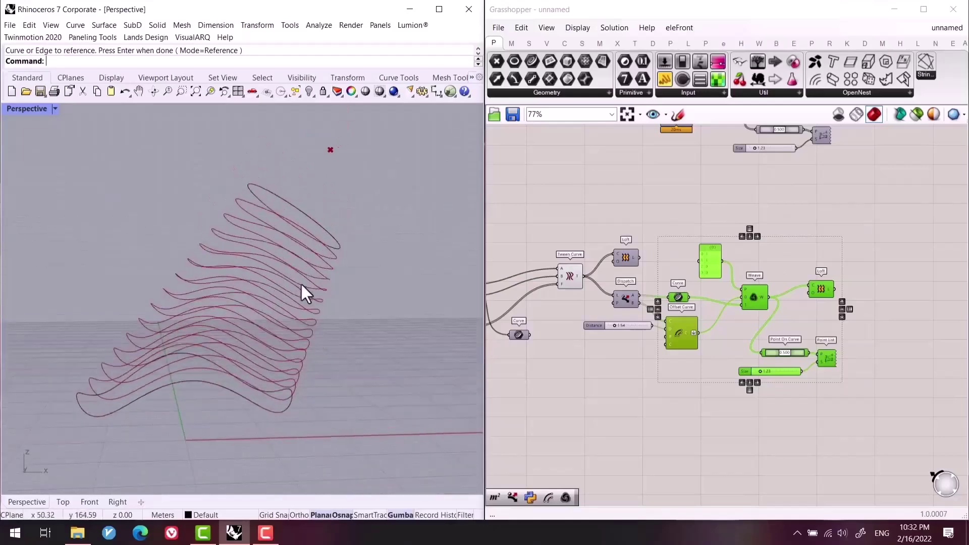
# Show the preview of the Loft fed directly by Tween Curve and hide it again.
pyautogui.scroll(5, 622, 289)
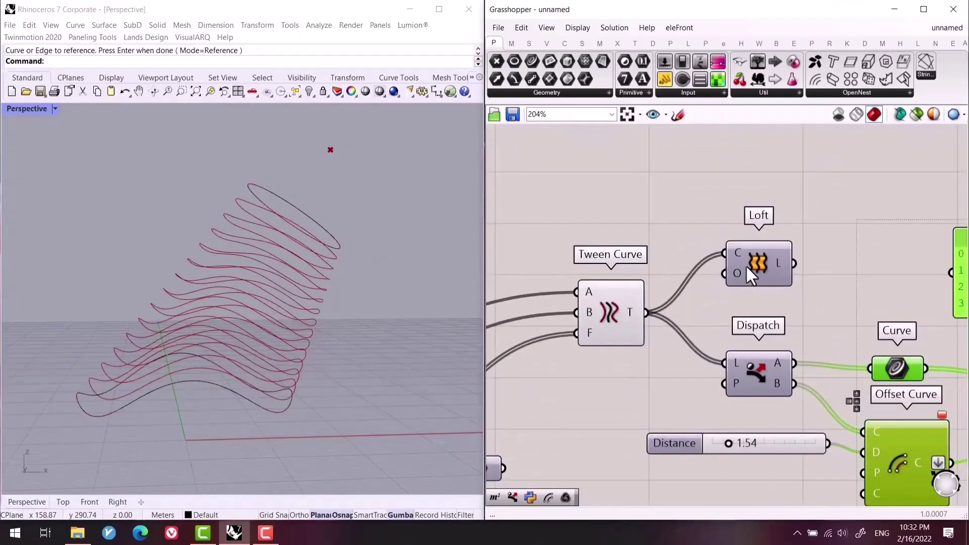
pyautogui.click(746, 264)
pyautogui.press('space')
pyautogui.click(786, 237)
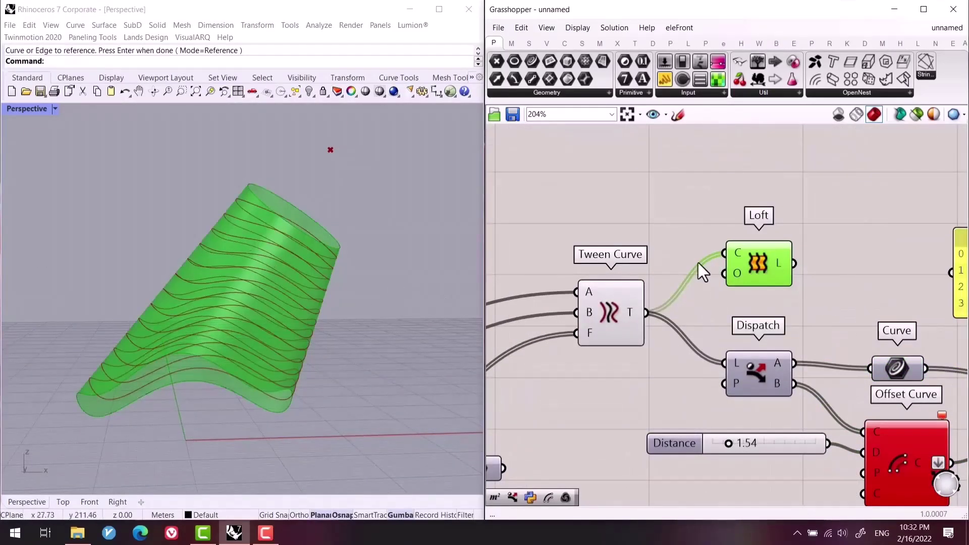
pyautogui.press('space')
pyautogui.click(764, 225)
# Check Dispatch and its Curve output, and turn off the preview of Tween Curve.
pyautogui.click(758, 373)
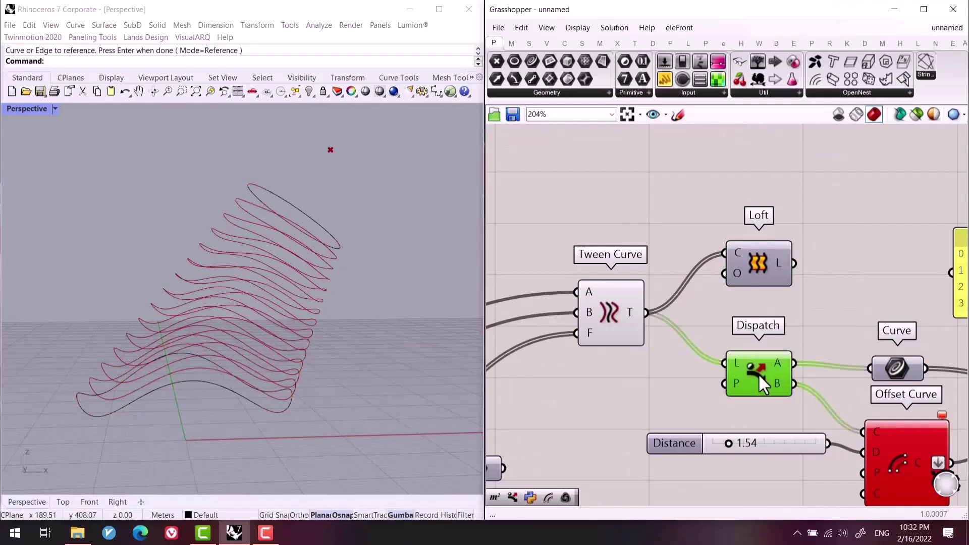
pyautogui.moveTo(758, 374); pyautogui.dragTo(625, 359, button='right')
pyautogui.click(767, 347)
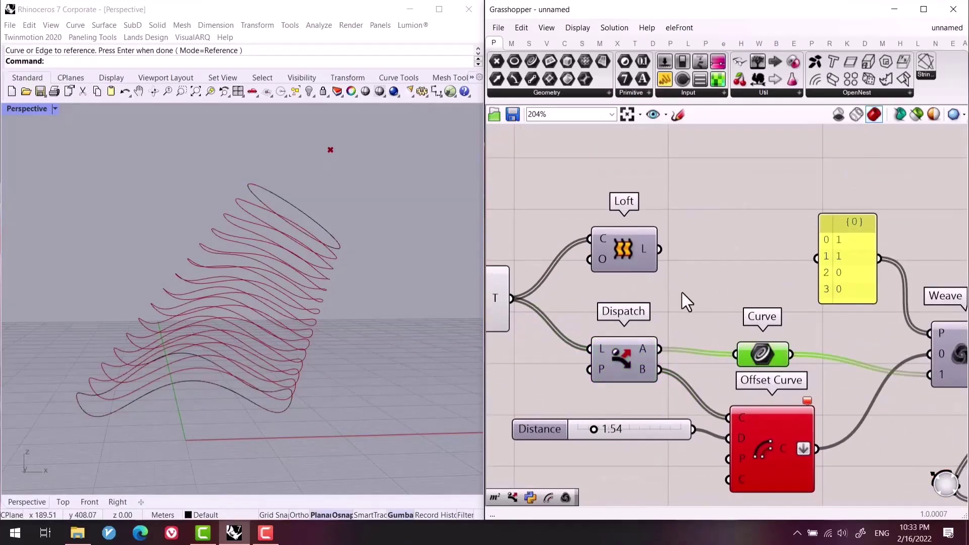
pyautogui.moveTo(648, 255); pyautogui.dragTo(791, 250, button='right')
pyautogui.click(623, 293)
pyautogui.hotkey('ctrl', 'q')
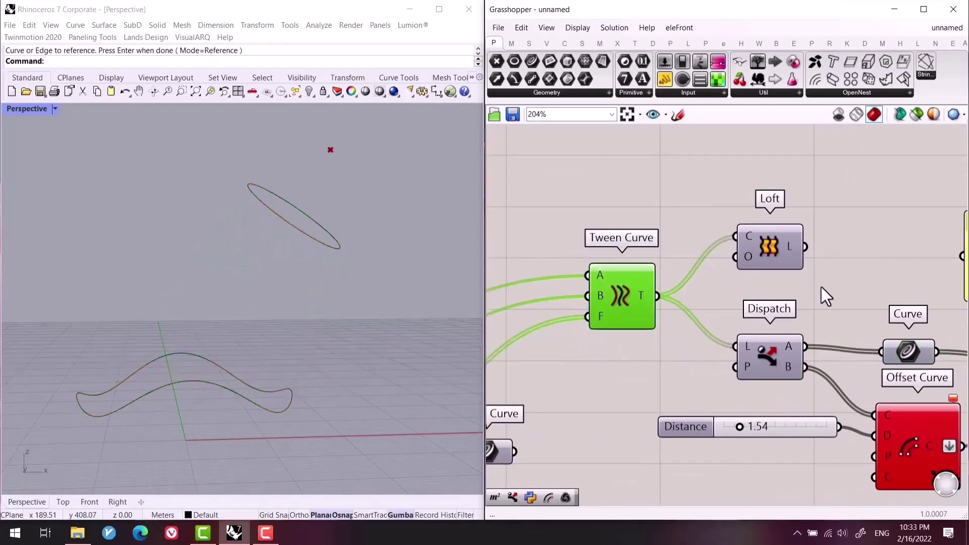
# Turn on the preview of the Curve component fed by Dispatch output A and move it above Dispatch.
pyautogui.click(821, 286)
pyautogui.moveTo(821, 286)
pyautogui.mouseDown(button='right')
pyautogui.moveTo(843, 277)
pyautogui.moveTo(818, 292)
pyautogui.mouseUp(button='right')
pyautogui.click(818, 299)
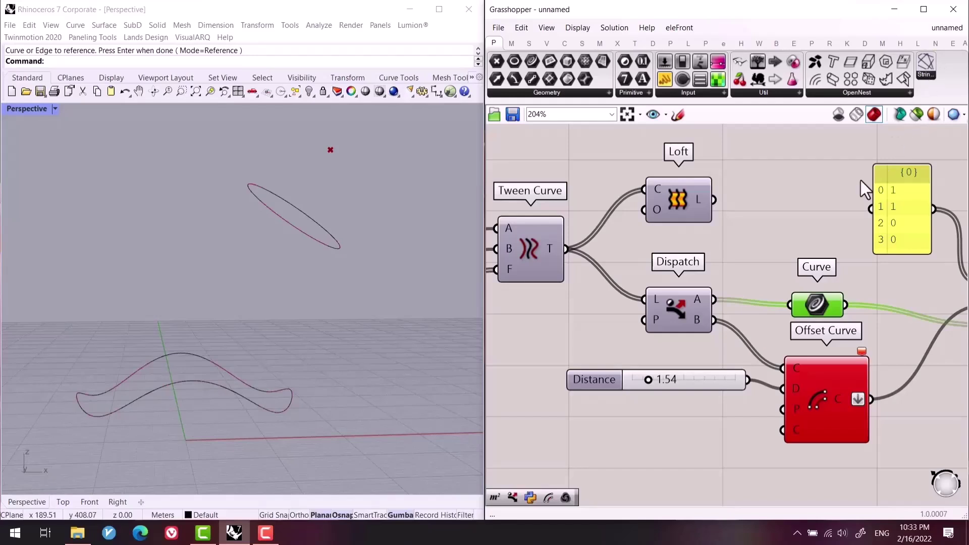
pyautogui.hotkey('ctrl', 'q')
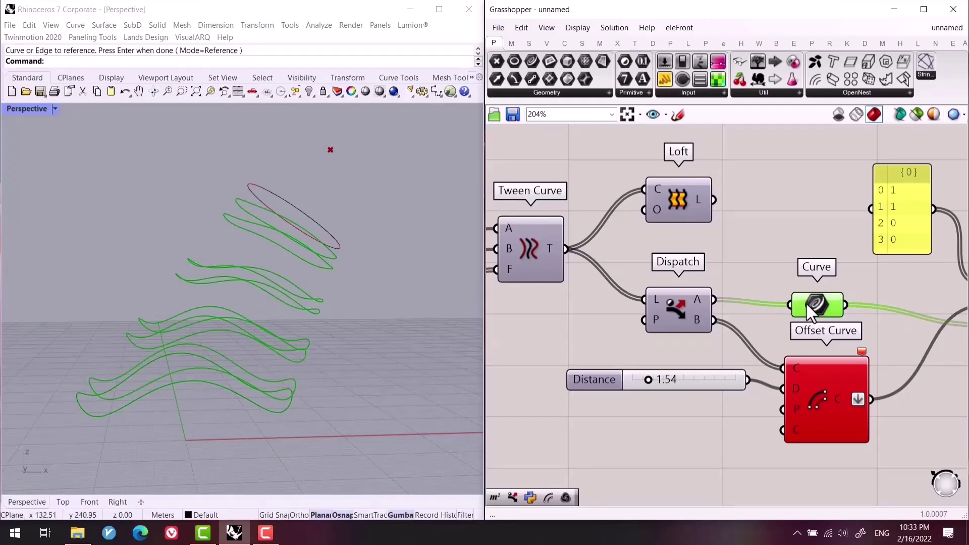
pyautogui.moveTo(806, 302); pyautogui.dragTo(799, 233)
# Check Dispatch output B through a temporary copy of the Curve component and delete the copy.
pyautogui.hotkey('ctrl', 'v')
pyautogui.moveTo(713, 320); pyautogui.dragTo(790, 296)
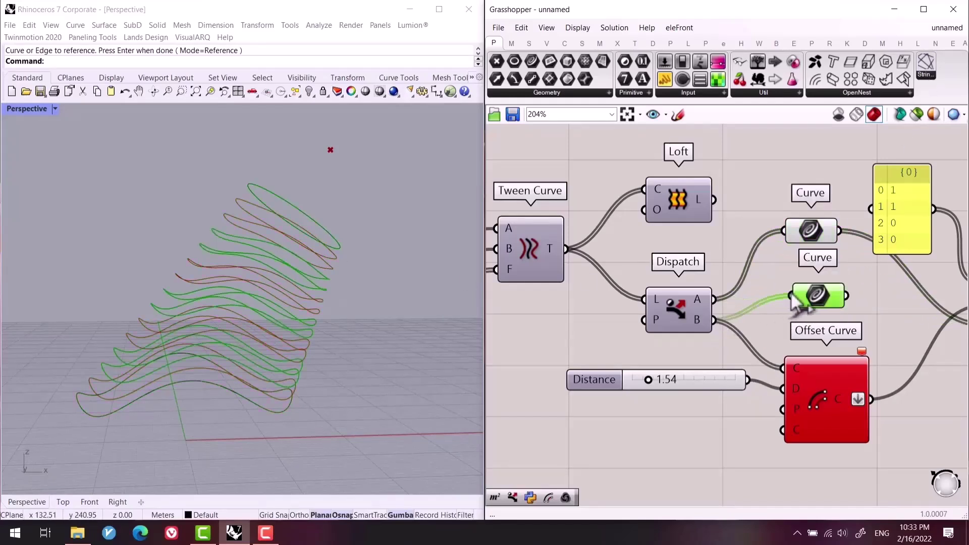
pyautogui.press('Delete')
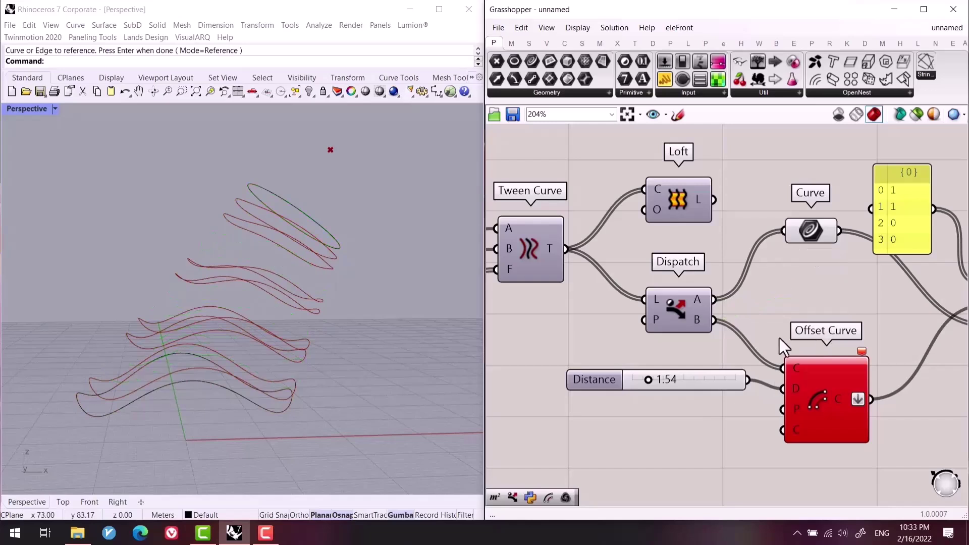
# Check the Offset Curve error and add an Offset Curve Loose component below it.
pyautogui.moveTo(362, 389); pyautogui.dragTo(346, 403, button='right')
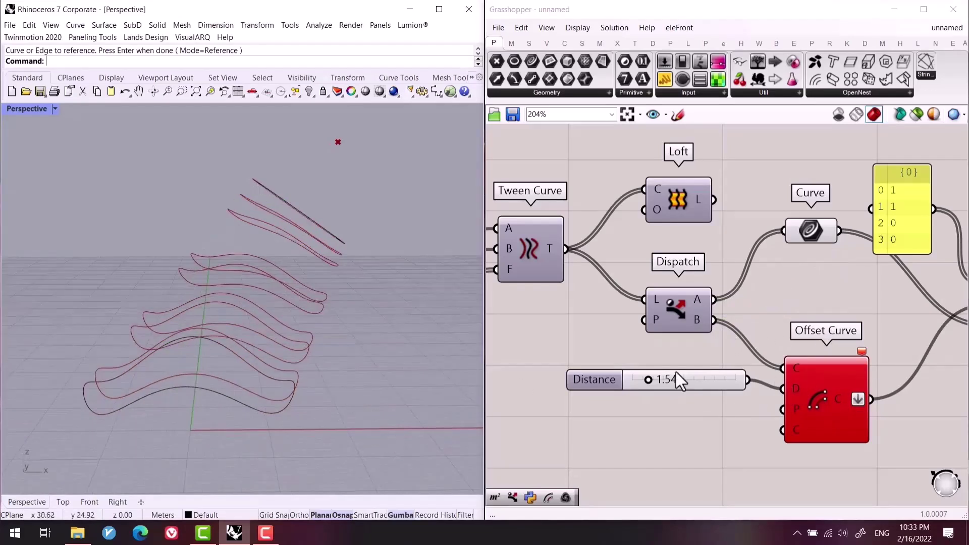
pyautogui.moveTo(883, 389); pyautogui.dragTo(808, 377, button='right')
pyautogui.click(787, 338)
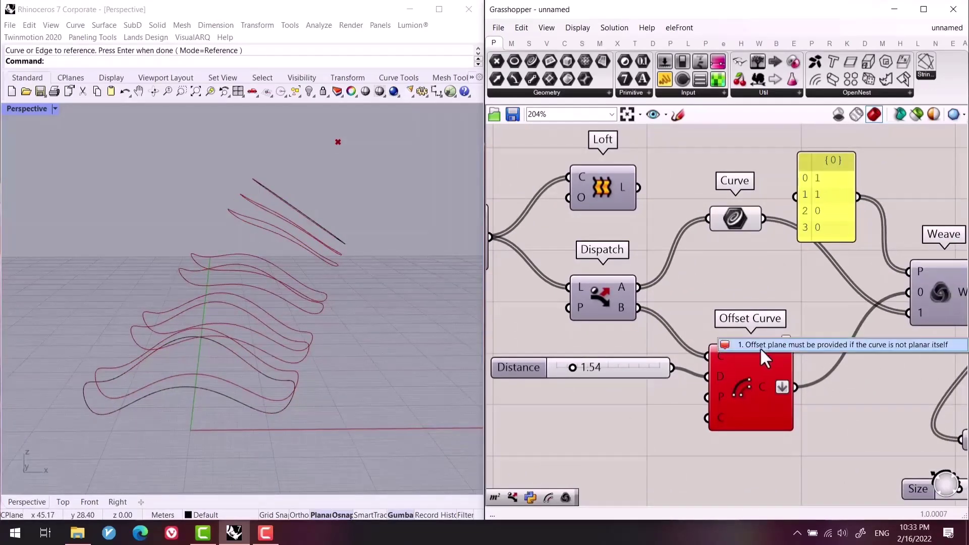
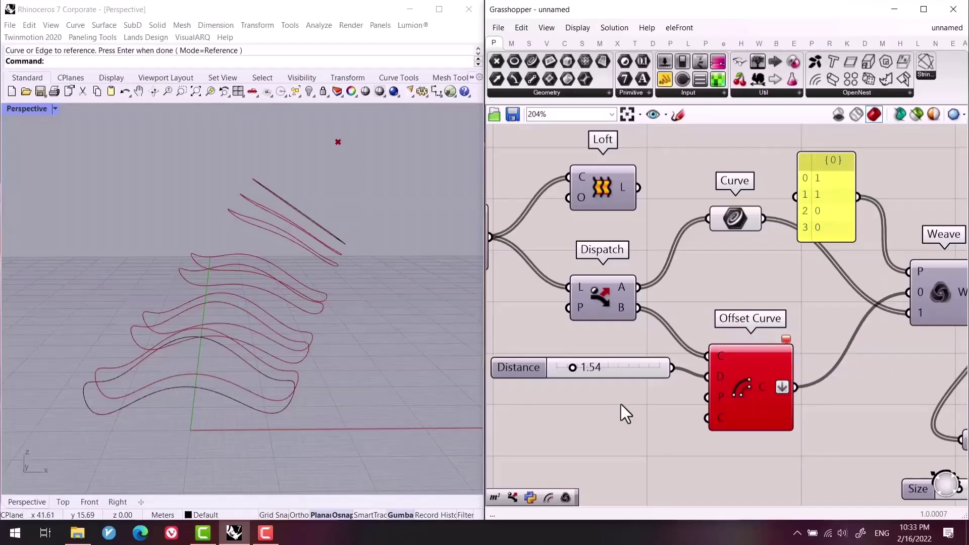
pyautogui.scroll(-2, 646, 399)
pyautogui.moveTo(738, 369); pyautogui.dragTo(730, 362)
pyautogui.click(694, 420)
pyautogui.doubleClick(694, 421)
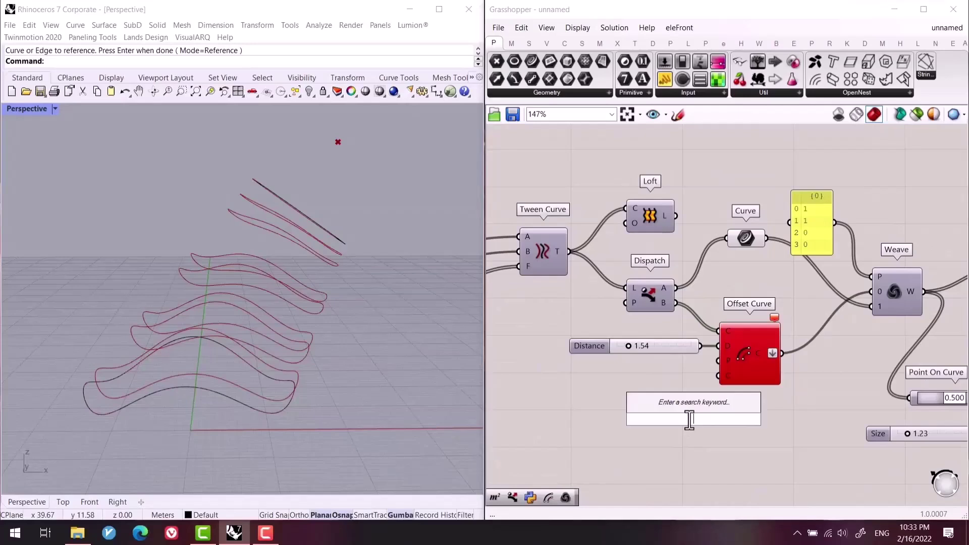
pyautogui.write('off')
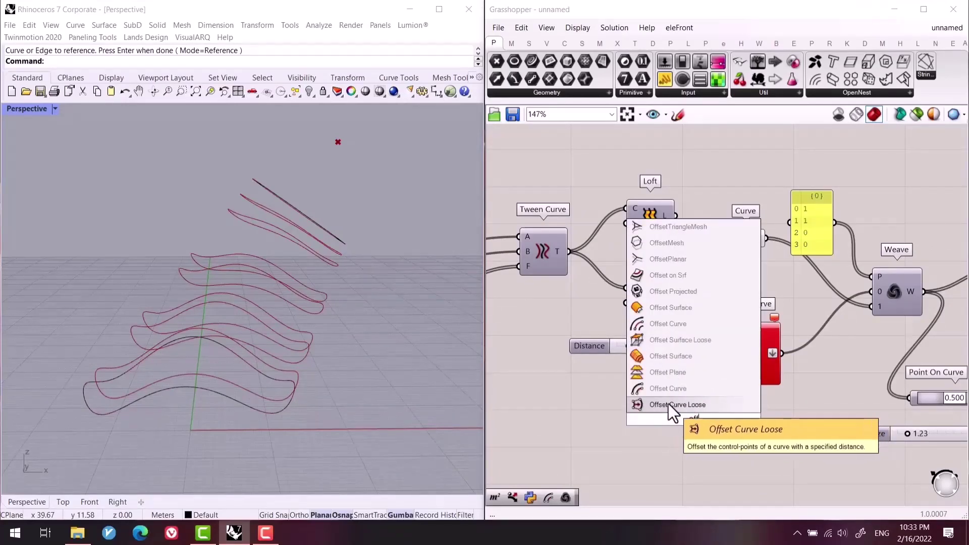
pyautogui.click(671, 404)
# Replace Offset Curve with Offset Curve Loose, fed by Dispatch output B and the Distance slider and wired into Weave input 0.
pyautogui.scroll(2, 677, 323)
pyautogui.moveTo(679, 220); pyautogui.dragTo(666, 361)
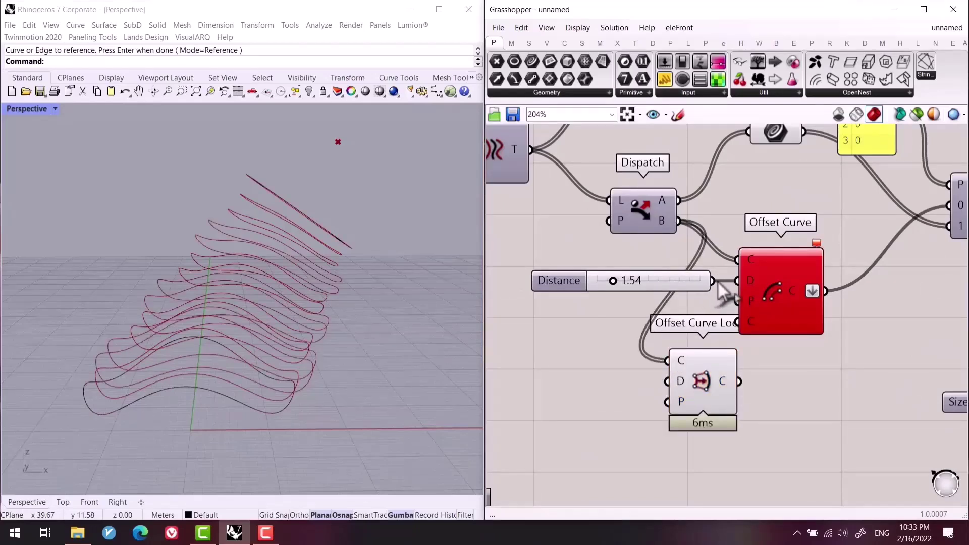
pyautogui.moveTo(711, 280); pyautogui.dragTo(667, 381)
pyautogui.moveTo(733, 395); pyautogui.dragTo(701, 386, button='right')
pyautogui.moveTo(672, 386); pyautogui.dragTo(770, 270)
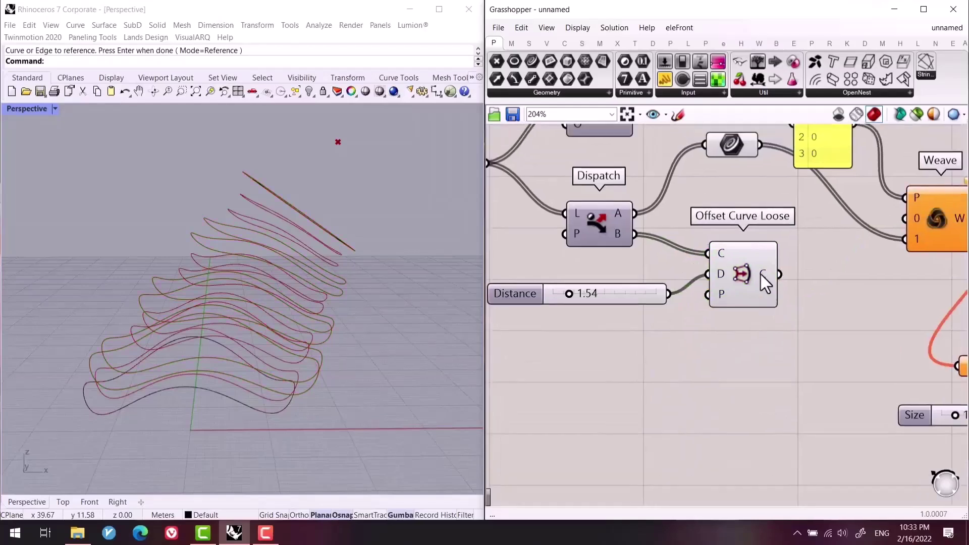
pyautogui.click(761, 274)
pyautogui.moveTo(780, 274); pyautogui.dragTo(905, 239)
# Turn off the preview of the Curve component after Dispatch and turn on that of the Loft after Weave.
pyautogui.scroll(-2, 767, 312)
pyautogui.scroll(-1, 767, 312)
pyautogui.click(634, 231)
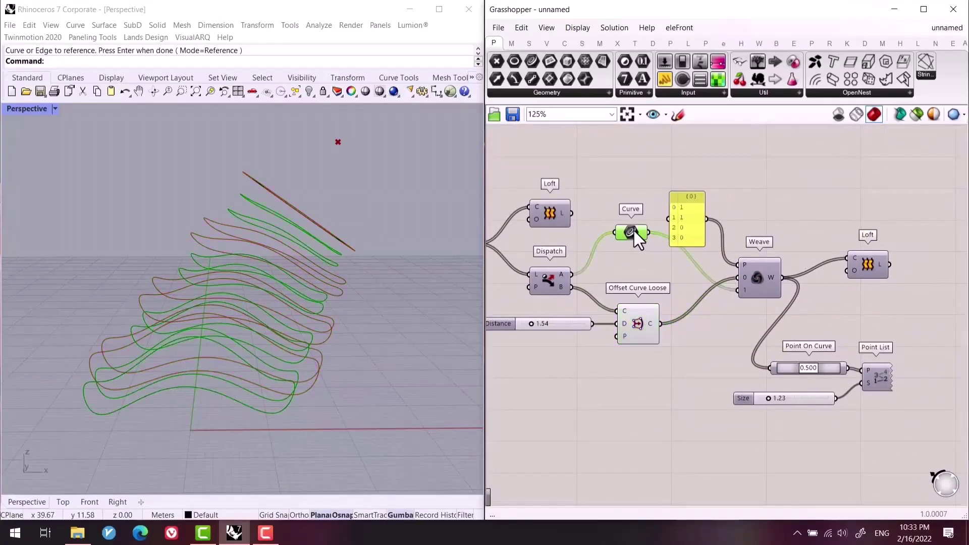
pyautogui.click(857, 268)
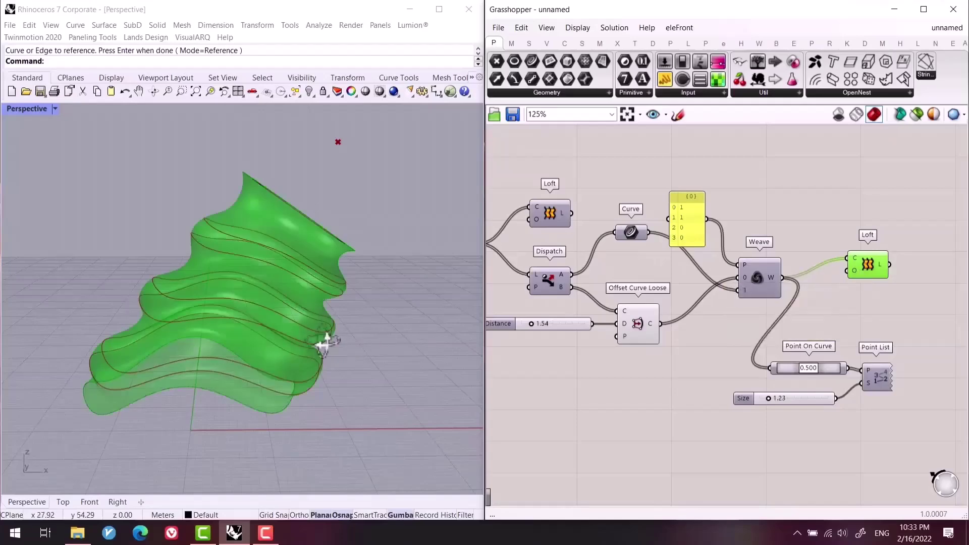
pyautogui.moveTo(325, 342); pyautogui.dragTo(357, 357, button='right')
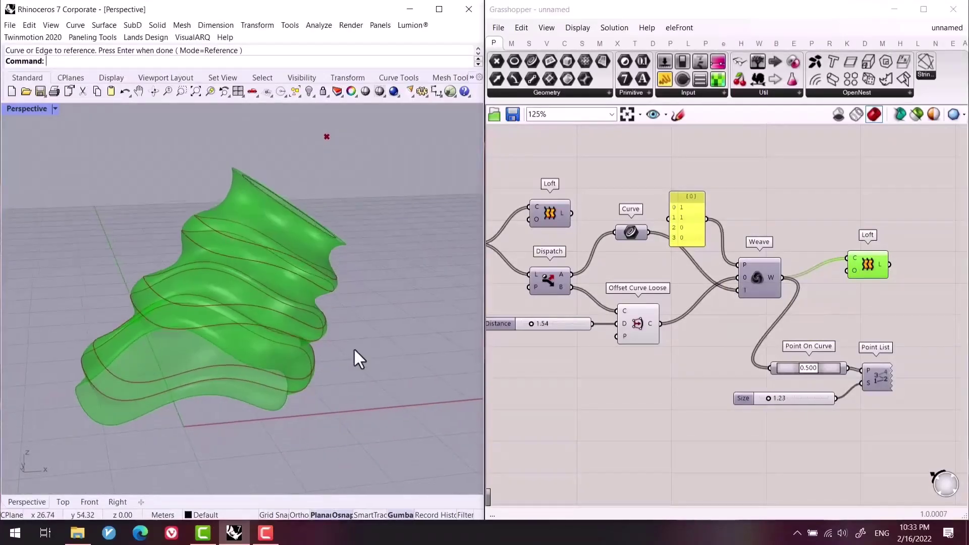
pyautogui.click(699, 404)
# Reshape the bottom Rhino curve by moving one of its right-hand control points downward.
pyautogui.scroll(-2, 753, 389)
pyautogui.moveTo(308, 318); pyautogui.dragTo(292, 396, button='right')
pyautogui.click(295, 397)
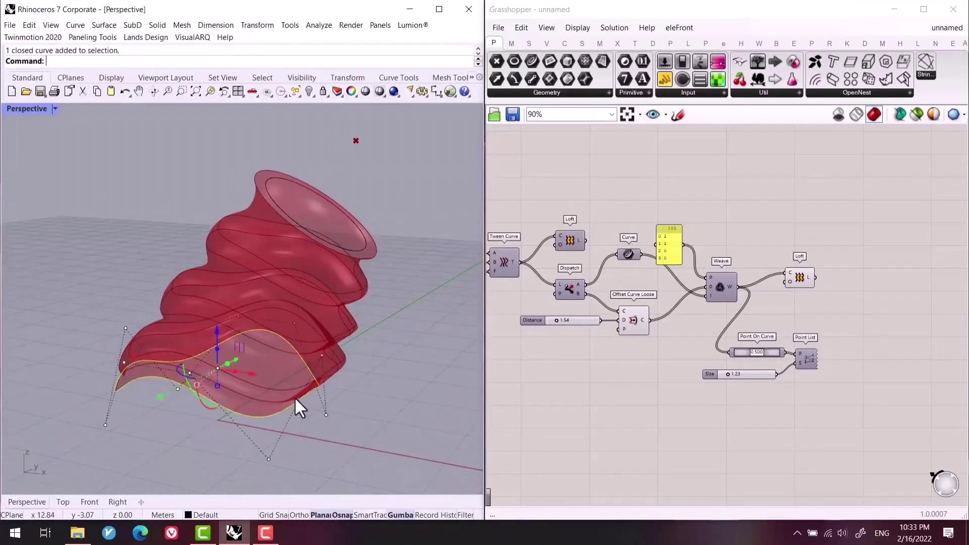
pyautogui.click(321, 355)
pyautogui.moveTo(319, 340); pyautogui.dragTo(315, 377)
# Move the control point at the bottom curve's left end outward and undo its last move.
pyautogui.moveTo(417, 404); pyautogui.dragTo(97, 434, button='right')
pyautogui.click(86, 410)
pyautogui.click(71, 355)
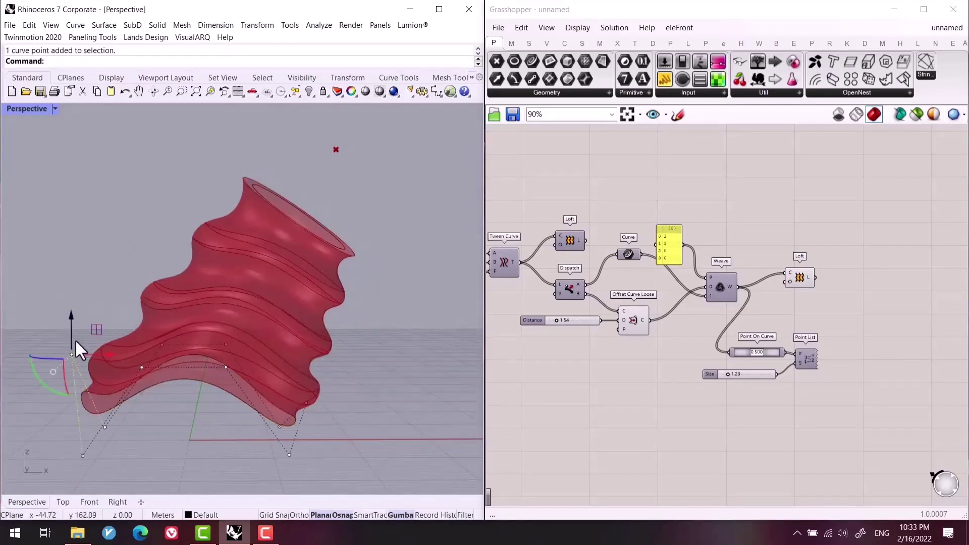
pyautogui.moveTo(101, 355); pyautogui.dragTo(30, 398)
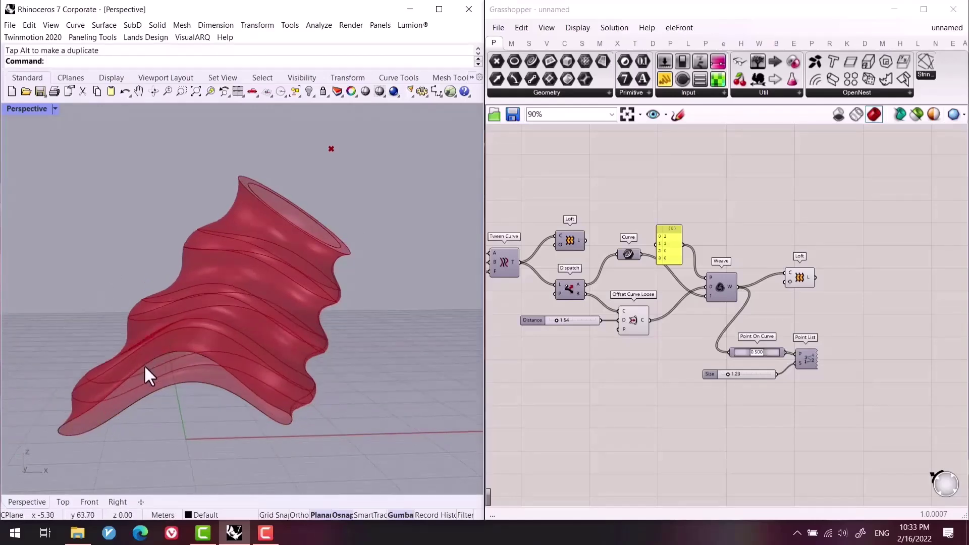
pyautogui.hotkey('ctrl', 'z')
pyautogui.moveTo(336, 379)
pyautogui.mouseDown(button='right')
pyautogui.moveTo(235, 371)
pyautogui.moveTo(341, 394)
pyautogui.mouseUp(button='right')
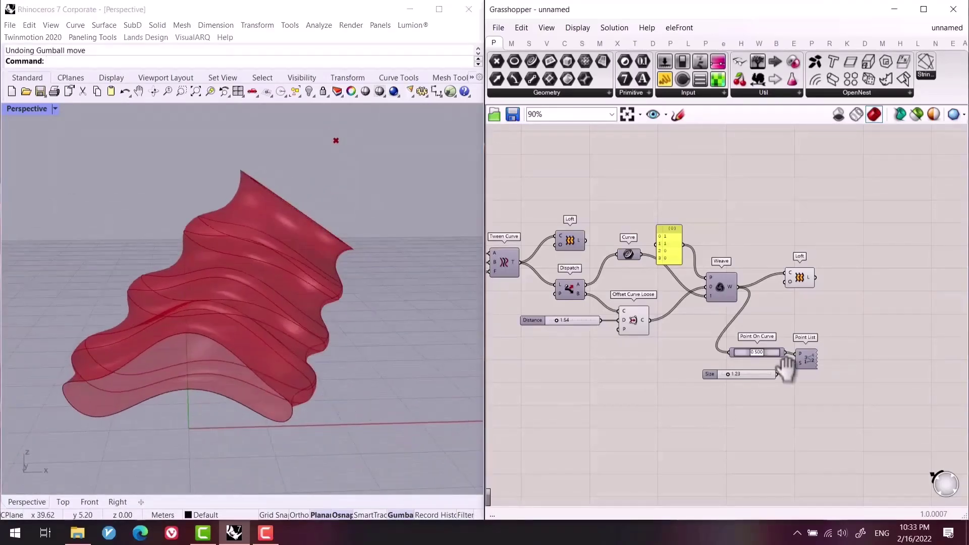
# Move the Curve parameter holding the referenced Rhino curves away from the Circle component, above List Item.
pyautogui.moveTo(727, 364); pyautogui.dragTo(811, 327, button='right')
pyautogui.moveTo(283, 348); pyautogui.dragTo(294, 319, button='right')
pyautogui.scroll(-4, 653, 355)
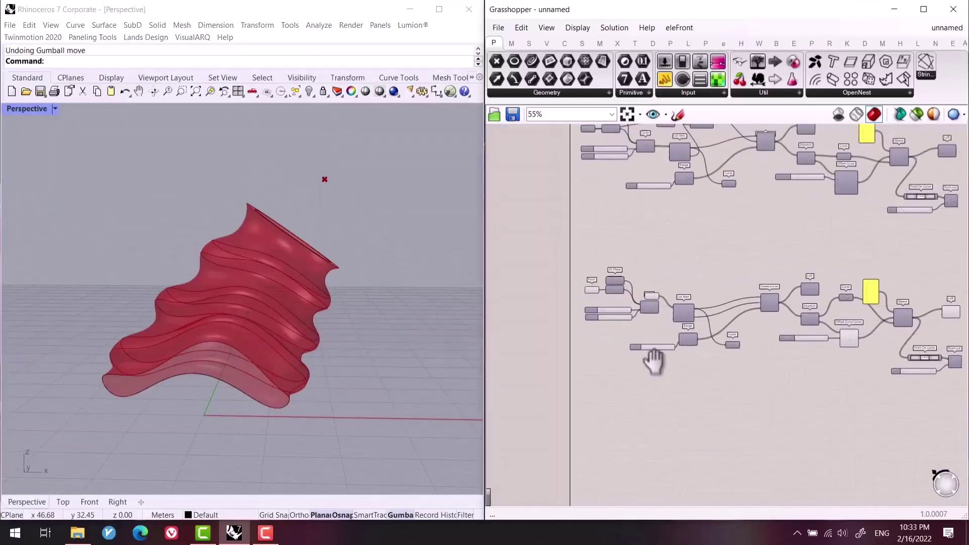
pyautogui.scroll(8, 678, 335)
pyautogui.moveTo(800, 350); pyautogui.dragTo(788, 304)
pyautogui.moveTo(832, 304); pyautogui.dragTo(752, 296, button='right')
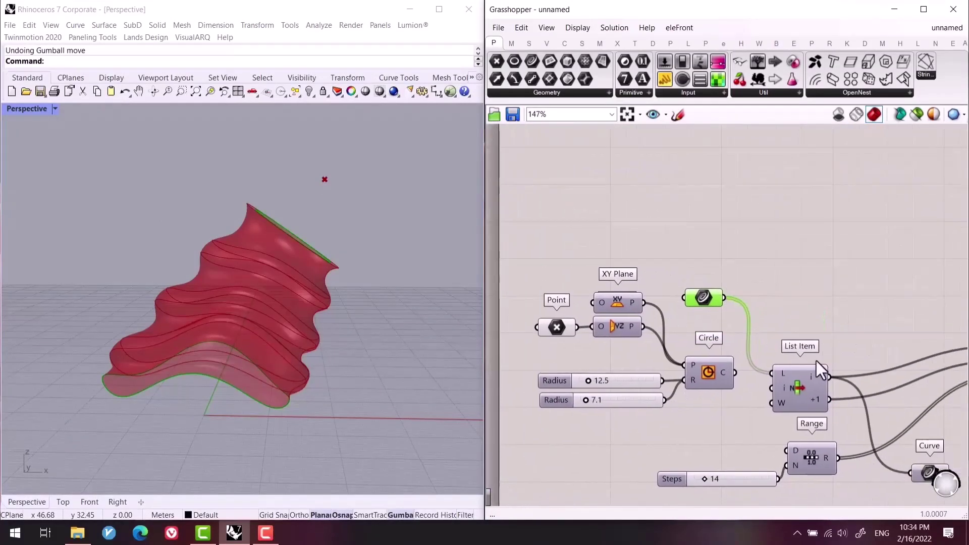
pyautogui.moveTo(814, 404); pyautogui.dragTo(745, 345, button='right')
pyautogui.click(783, 241)
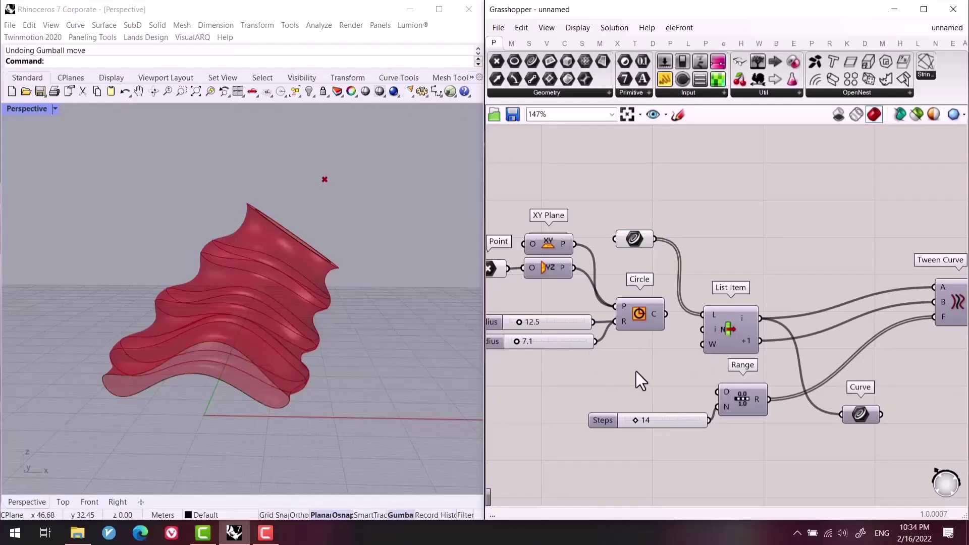
# Delete the unused Point, plane, Circle and Radius slider components from the duplicated definition.
pyautogui.moveTo(599, 374); pyautogui.dragTo(652, 393, button='right')
pyautogui.moveTo(687, 396); pyautogui.dragTo(527, 276)
pyautogui.press('Delete')
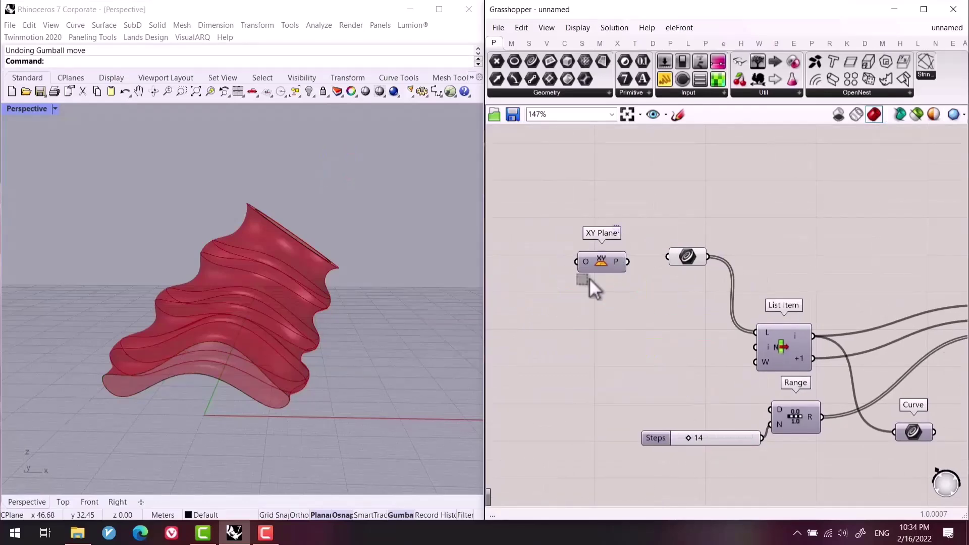
pyautogui.moveTo(589, 278); pyautogui.dragTo(416, 258, button='right')
# Set the Steps slider of Range to 31 and move the referenced Curve parameter closer to List Item.
pyautogui.click(553, 407)
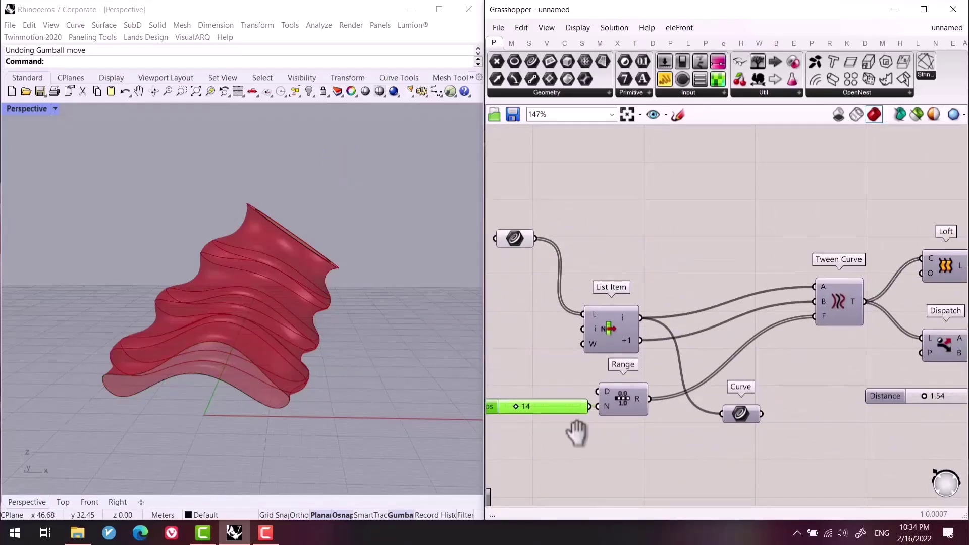
pyautogui.scroll(2, 604, 409)
pyautogui.moveTo(598, 405); pyautogui.dragTo(615, 407)
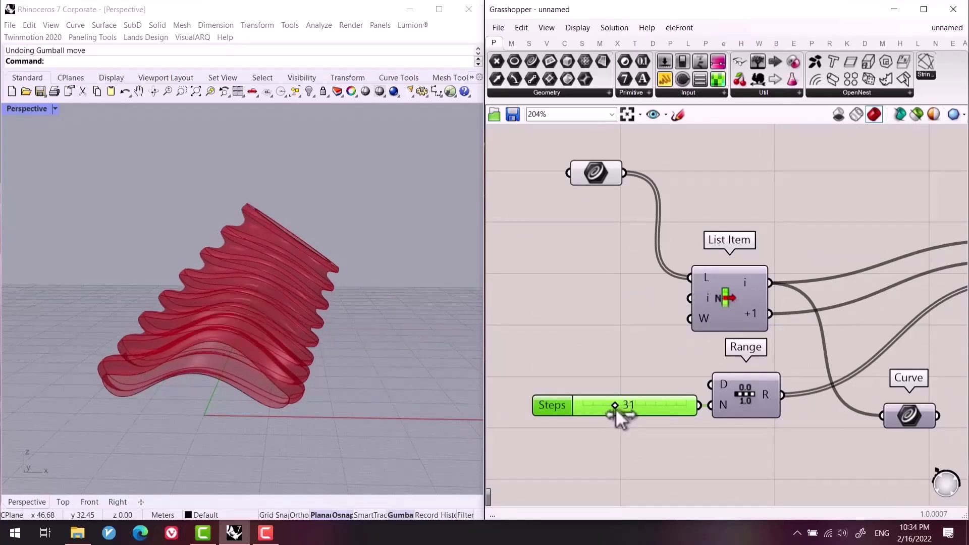
pyautogui.moveTo(550, 272); pyautogui.dragTo(552, 296, button='right')
pyautogui.scroll(-3, 706, 338)
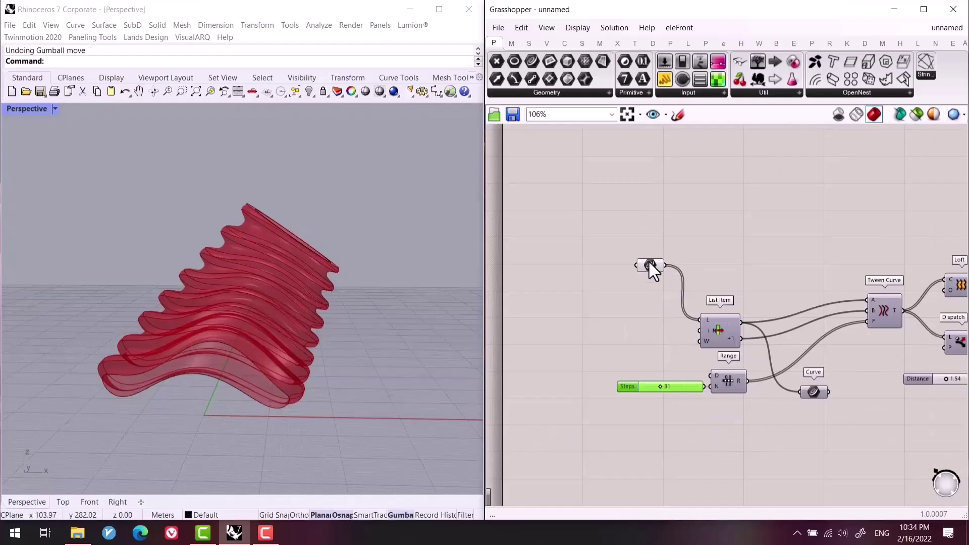
pyautogui.moveTo(649, 264); pyautogui.dragTo(632, 295)
# Raise the top Rhino curve and rotate it to a steeper tilt to stretch the rippled form upward.
pyautogui.click(323, 257)
pyautogui.moveTo(319, 274); pyautogui.dragTo(303, 211, button='right')
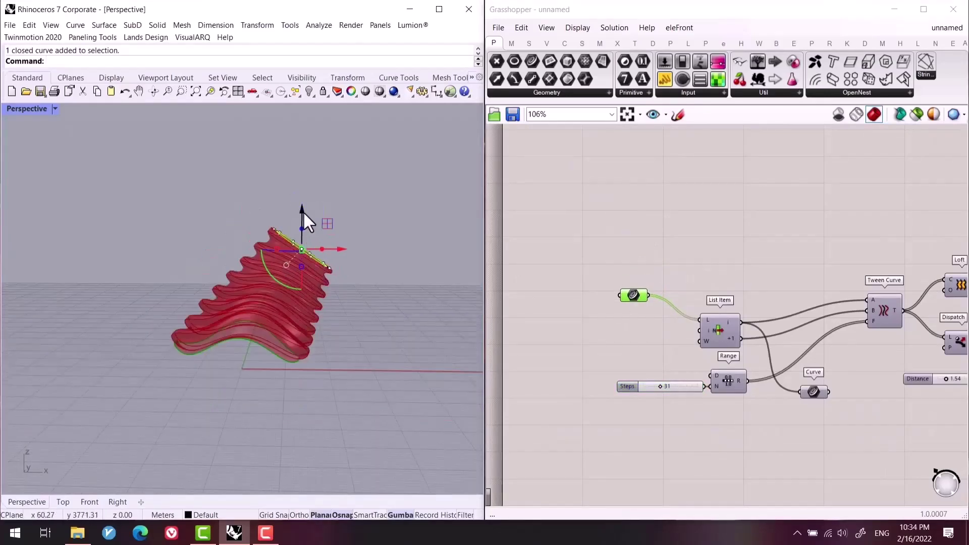
pyautogui.moveTo(302, 211); pyautogui.dragTo(323, 154)
pyautogui.moveTo(287, 207); pyautogui.dragTo(290, 238)
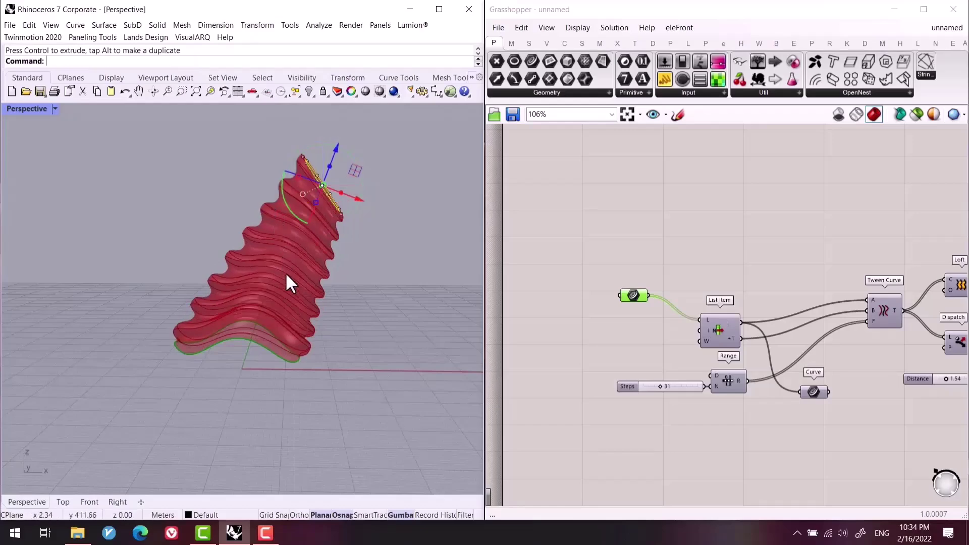
pyautogui.moveTo(285, 282); pyautogui.dragTo(340, 331, button='right')
pyautogui.press('Escape')
# Add a Project component and feed its geometry input with the bottom curve from List Item's i output.
pyautogui.scroll(3, 192, 365)
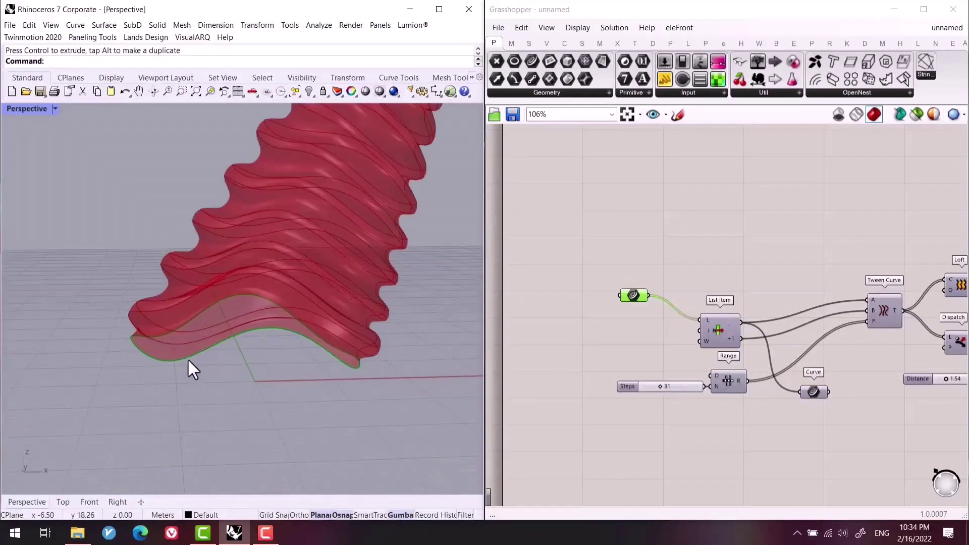
pyautogui.click(187, 359)
pyautogui.scroll(3, 651, 430)
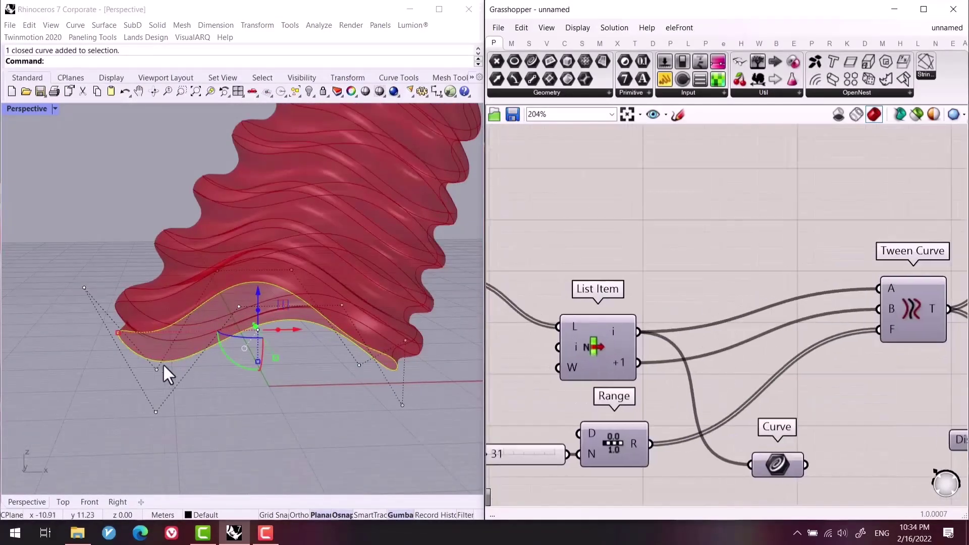
pyautogui.doubleClick(655, 271)
pyautogui.write('pro')
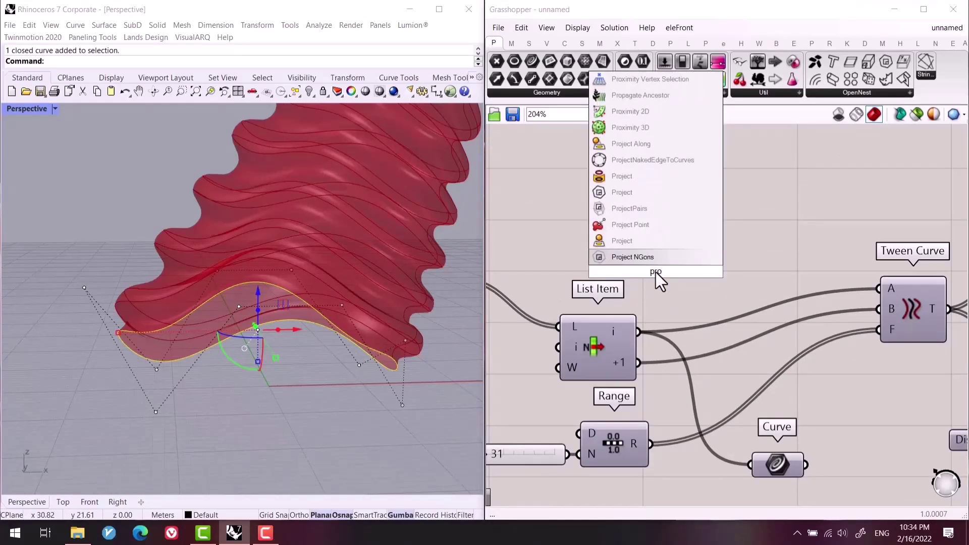
pyautogui.click(646, 241)
pyautogui.moveTo(638, 332); pyautogui.dragTo(674, 239)
pyautogui.moveTo(320, 422); pyautogui.dragTo(364, 475, button='right')
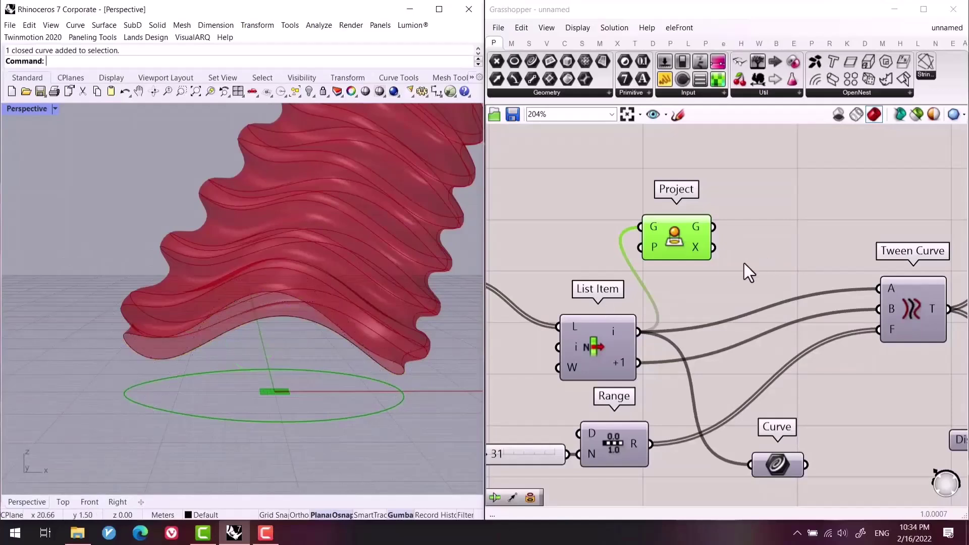
# Add a Loft between the projected curve and the bottom curve from List Item, with Project moved above List Item.
pyautogui.doubleClick(783, 214)
pyautogui.write('lof')
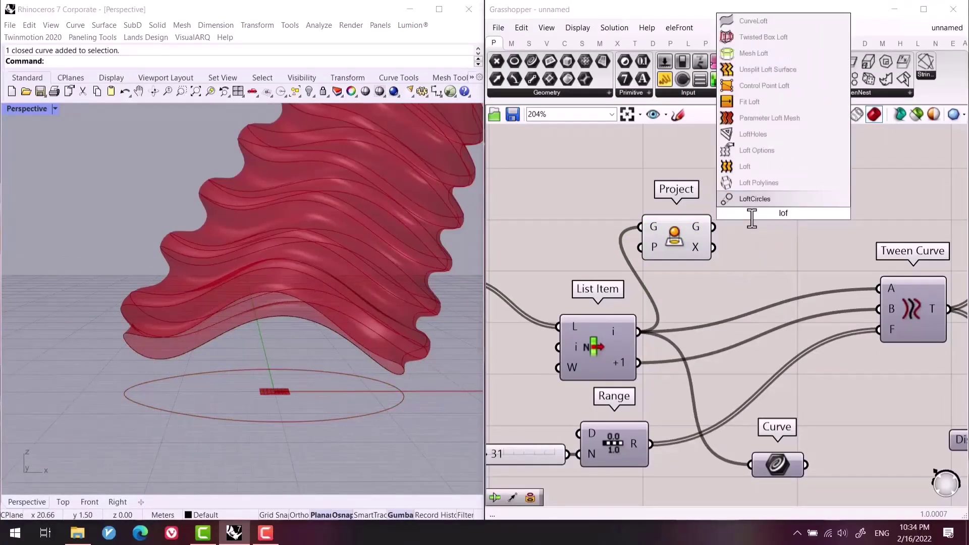
pyautogui.click(745, 166)
pyautogui.moveTo(712, 227); pyautogui.dragTo(749, 203)
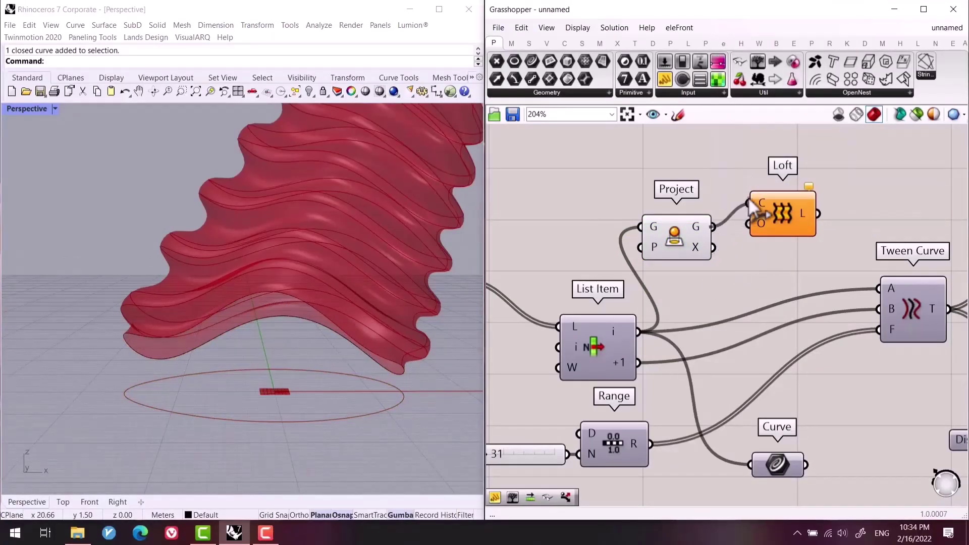
pyautogui.moveTo(674, 237); pyautogui.dragTo(640, 202)
pyautogui.keyDown('shift'); pyautogui.moveTo(637, 331); pyautogui.dragTo(749, 203); pyautogui.keyUp('shift')
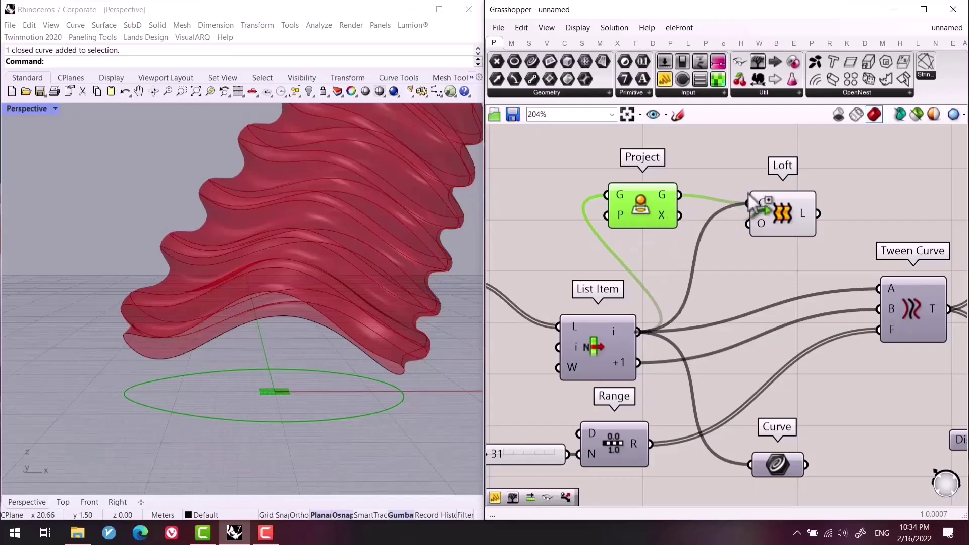
pyautogui.moveTo(268, 379); pyautogui.dragTo(313, 372, button='right')
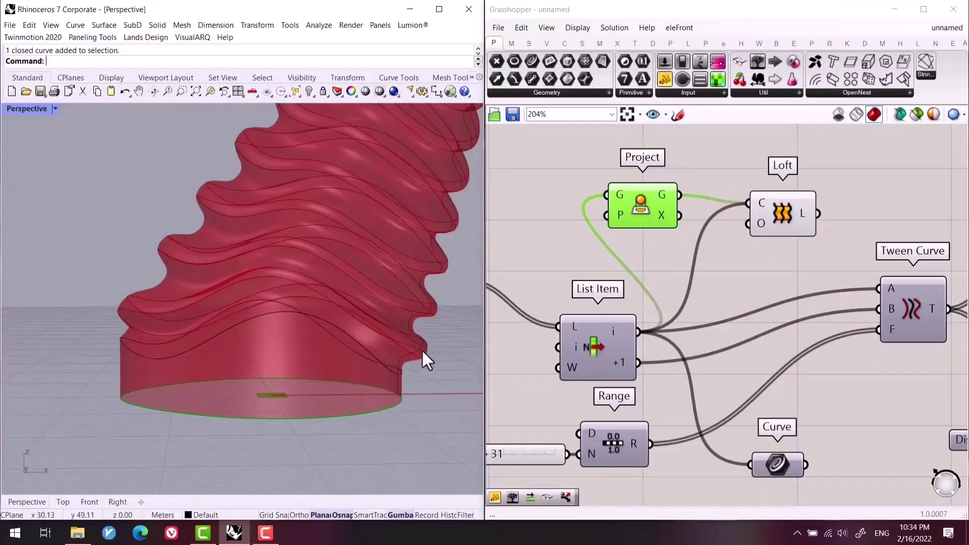
# Rearrange the base Loft and Project components, and add a Scale component with its geometry input fed by the projected curve.
pyautogui.moveTo(422, 349); pyautogui.dragTo(372, 348, button='right')
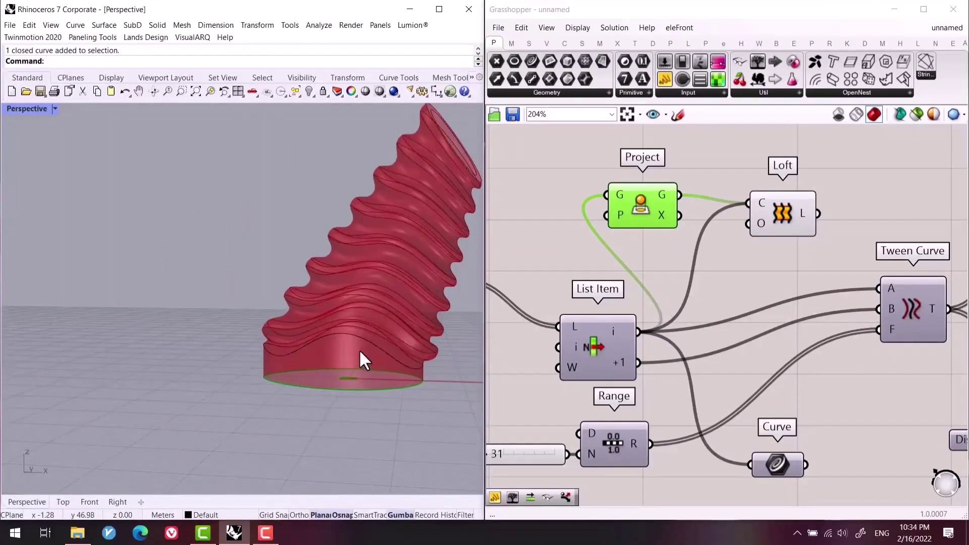
pyautogui.moveTo(691, 288); pyautogui.dragTo(806, 356, button='right')
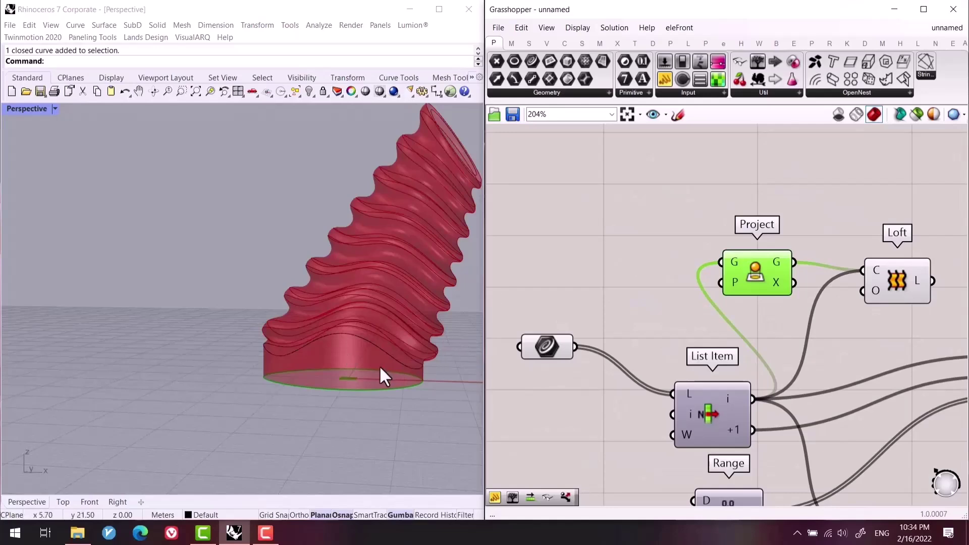
pyautogui.moveTo(904, 280); pyautogui.dragTo(835, 284, button='right')
pyautogui.moveTo(835, 284); pyautogui.dragTo(882, 315)
pyautogui.moveTo(687, 277); pyautogui.dragTo(617, 271)
pyautogui.doubleClick(704, 255)
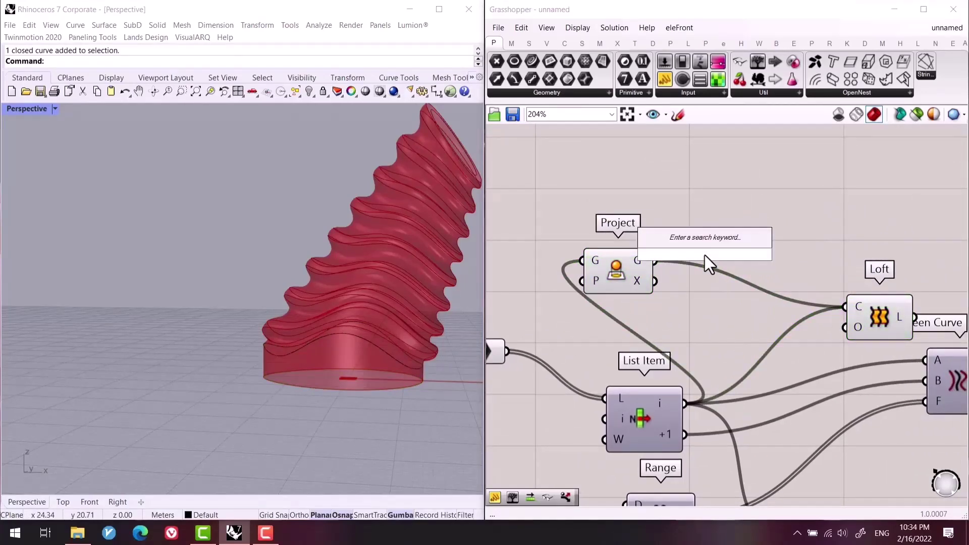
pyautogui.write('scale')
pyautogui.click(680, 168)
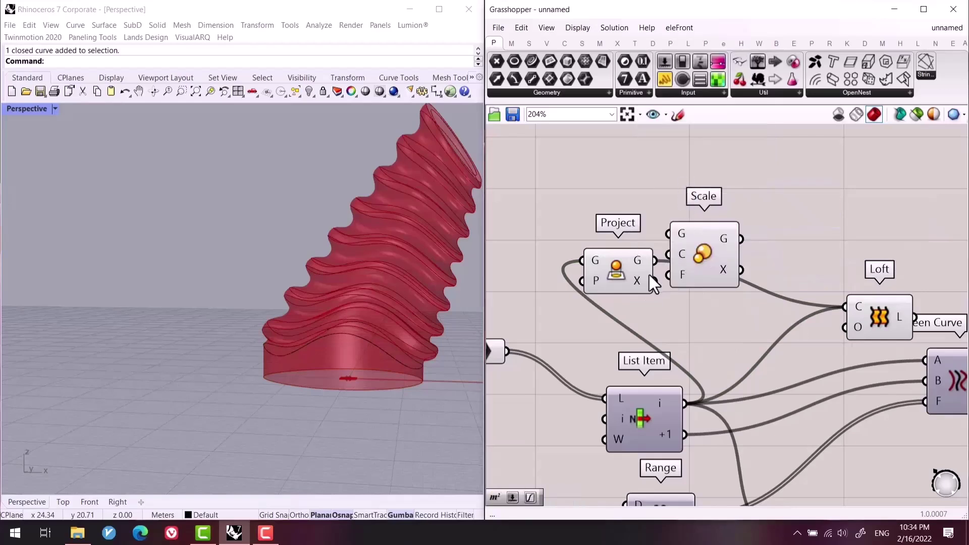
pyautogui.moveTo(703, 256); pyautogui.dragTo(763, 253)
# Add an Area component for the projected curve and use its centroid as the Scale component's center.
pyautogui.doubleClick(708, 323)
pyautogui.write('a')
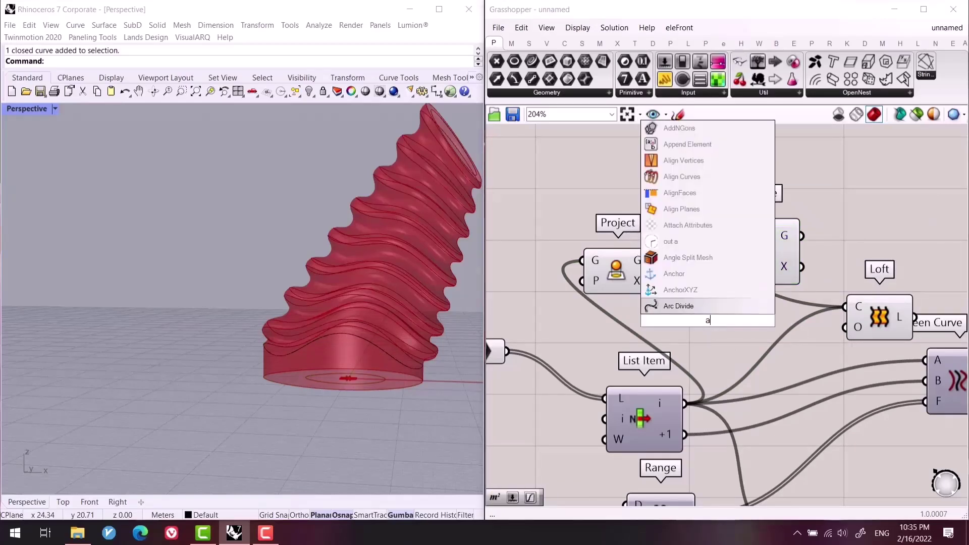
pyautogui.write('rea')
pyautogui.click(677, 290)
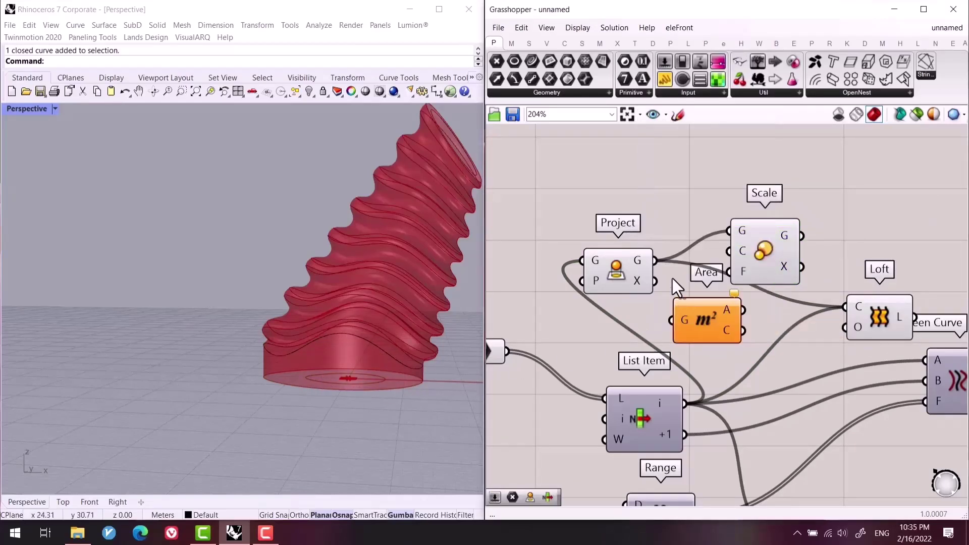
pyautogui.moveTo(655, 260); pyautogui.dragTo(804, 240)
# Add a 0.75 number slider and connect it to the Scale component's factor input.
pyautogui.doubleClick(742, 302)
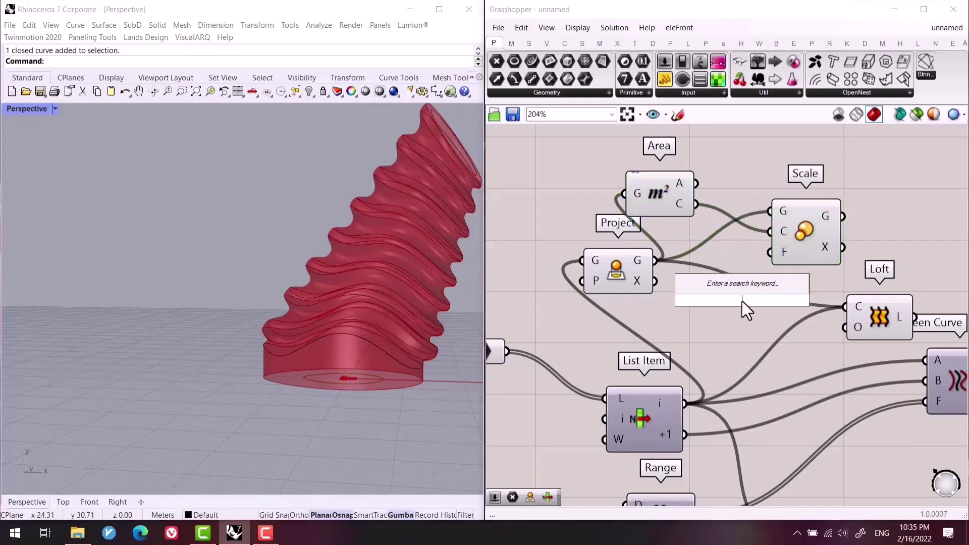
pyautogui.write('0.75')
pyautogui.press('Return')
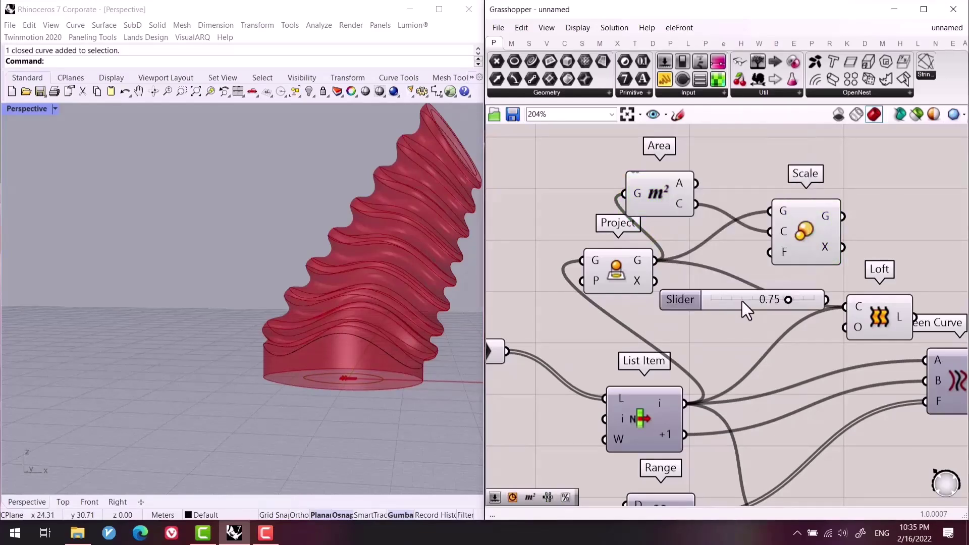
pyautogui.moveTo(719, 303); pyautogui.dragTo(650, 319)
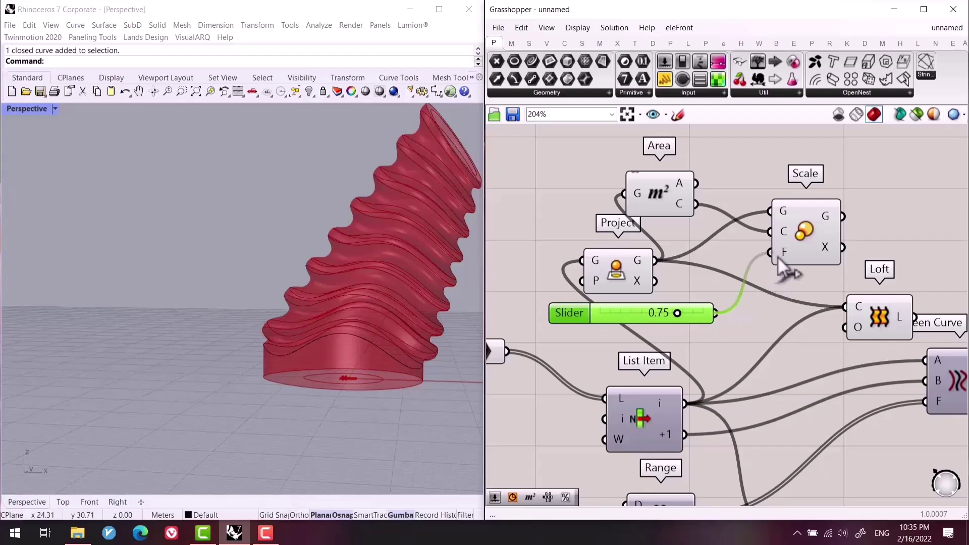
pyautogui.moveTo(777, 256); pyautogui.dragTo(749, 240, button='right')
# Rewire the base Loft to run between the scaled curve and the bottom curve from List Item's i output.
pyautogui.moveTo(814, 201); pyautogui.dragTo(817, 292)
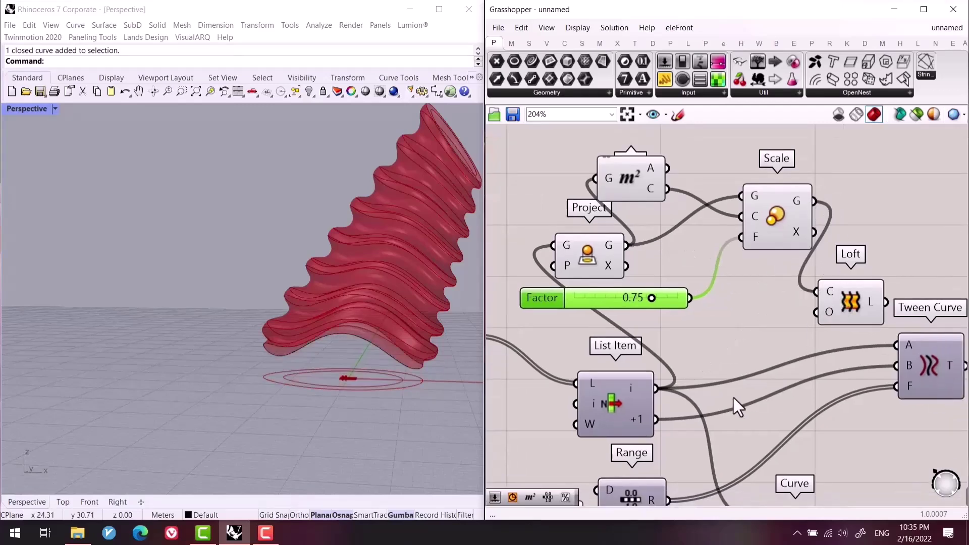
pyautogui.moveTo(730, 365); pyautogui.dragTo(720, 335, button='right')
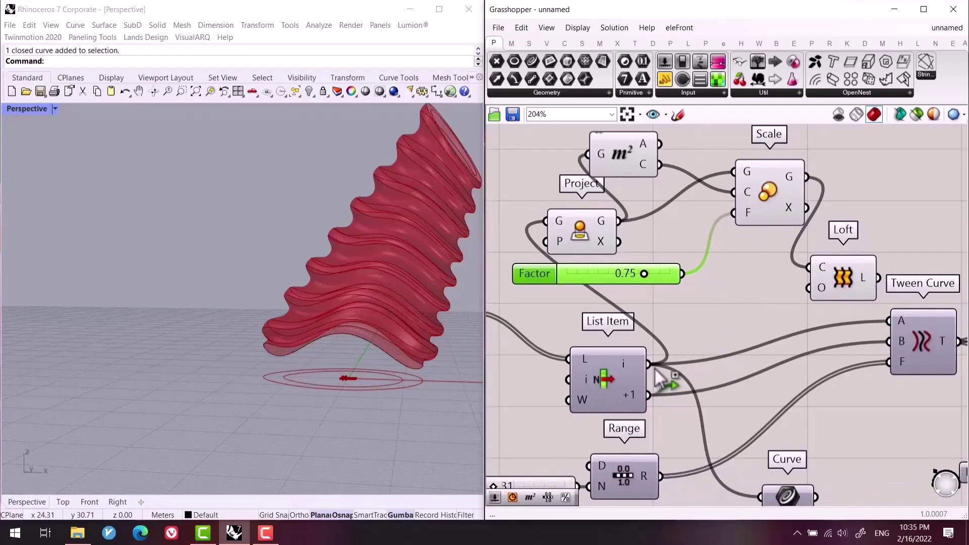
pyautogui.keyDown('shift'); pyautogui.moveTo(655, 369); pyautogui.dragTo(810, 267); pyautogui.keyUp('shift')
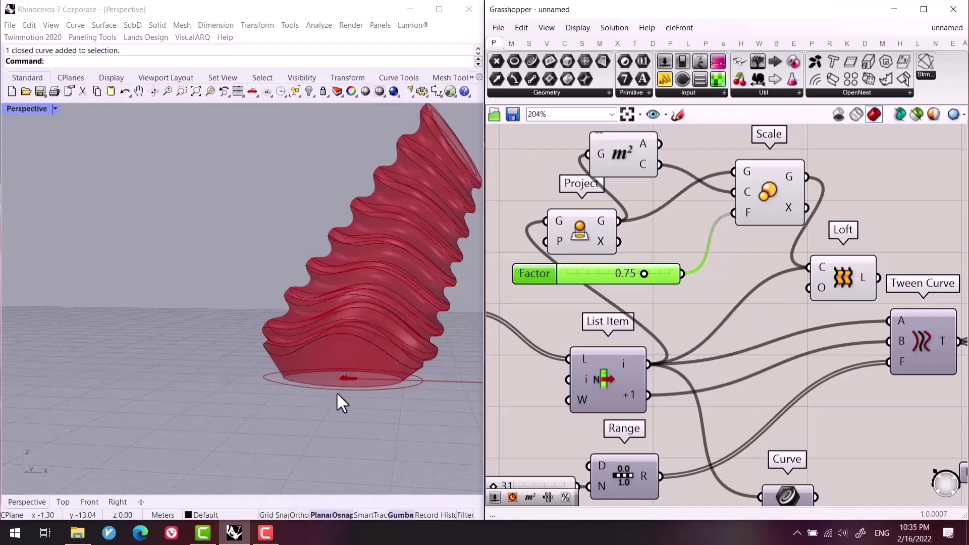
pyautogui.moveTo(337, 395)
pyautogui.mouseDown(button='right')
pyautogui.moveTo(363, 389)
pyautogui.moveTo(354, 389)
pyautogui.mouseUp(button='right')
# Turn off the preview of the Area, Project and Scale components and place the base Loft beside Scale.
pyautogui.moveTo(786, 211); pyautogui.dragTo(836, 294, button='right')
pyautogui.moveTo(846, 173); pyautogui.dragTo(616, 355)
pyautogui.middleClick(737, 280)
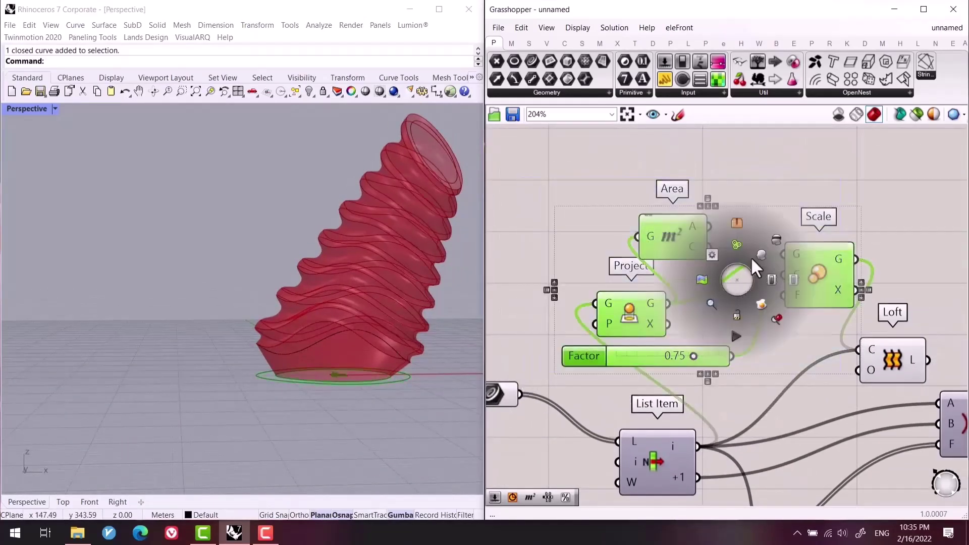
pyautogui.moveTo(315, 377); pyautogui.dragTo(323, 359, button='right')
pyautogui.moveTo(876, 344); pyautogui.dragTo(626, 354, button='right')
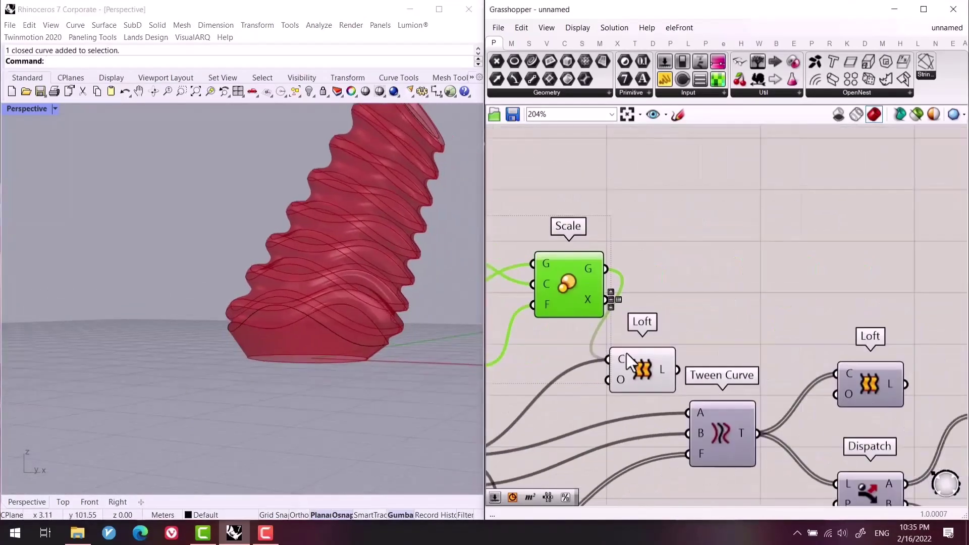
pyautogui.moveTo(626, 353); pyautogui.dragTo(651, 275)
pyautogui.moveTo(778, 293); pyautogui.dragTo(752, 297, button='right')
pyautogui.doubleClick(764, 295)
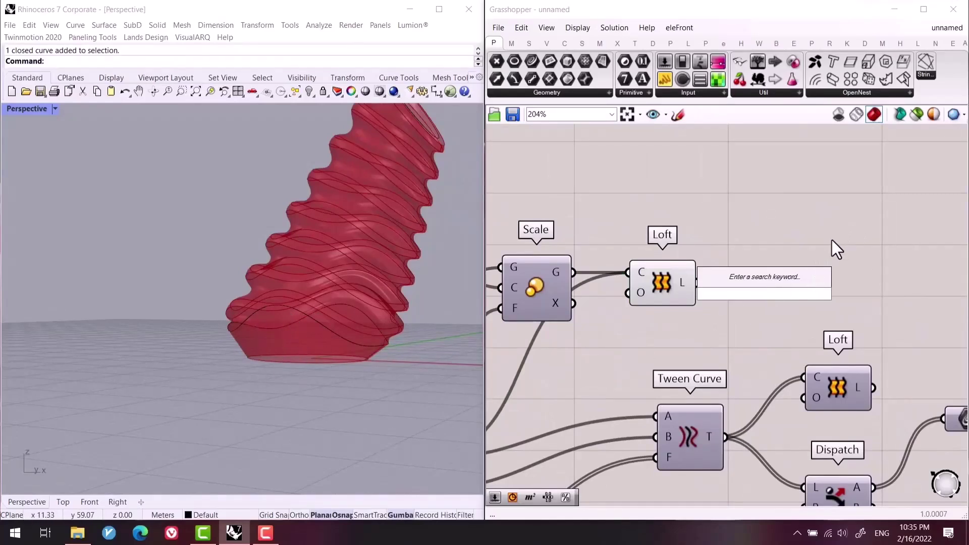
pyautogui.click(812, 240)
pyautogui.doubleClick(754, 299)
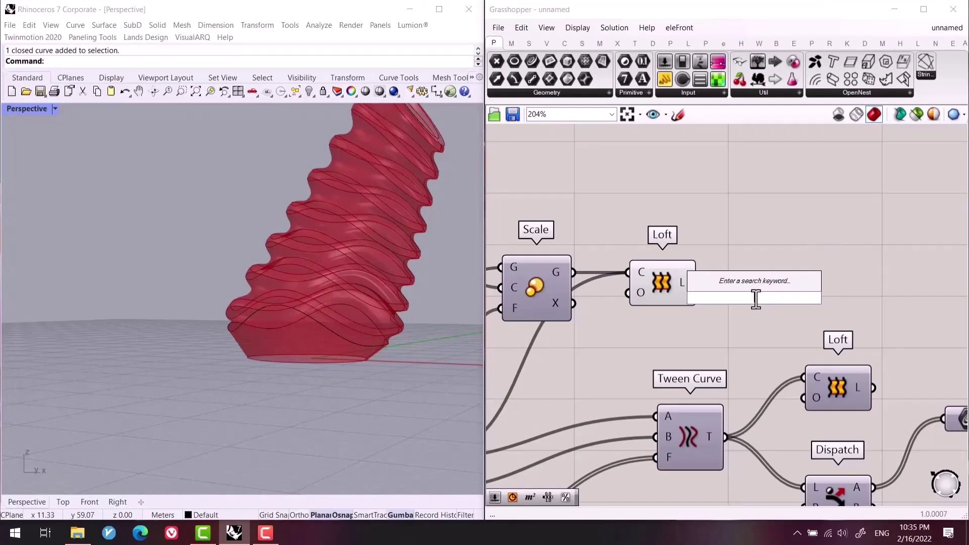
pyautogui.write('panel')
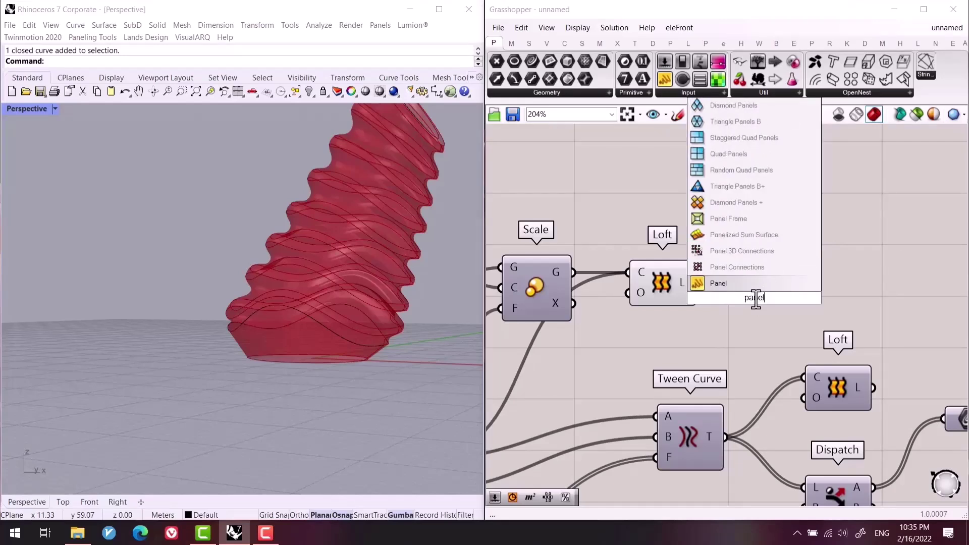
pyautogui.click(751, 218)
pyautogui.press('Delete')
# Add a Quad Panels component, connect the base Loft's output to its surface input, and shift the Loft upward.
pyautogui.doubleClick(755, 247)
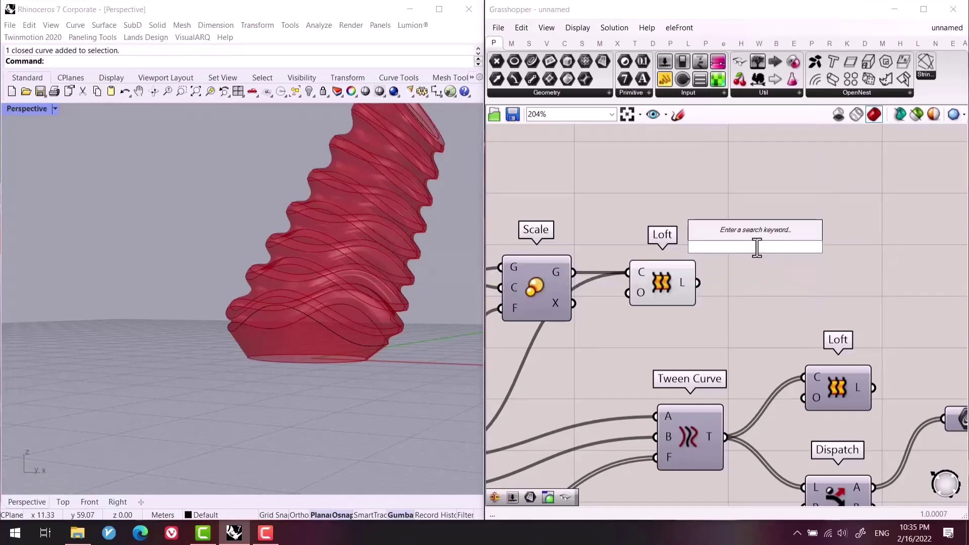
pyautogui.write('panel')
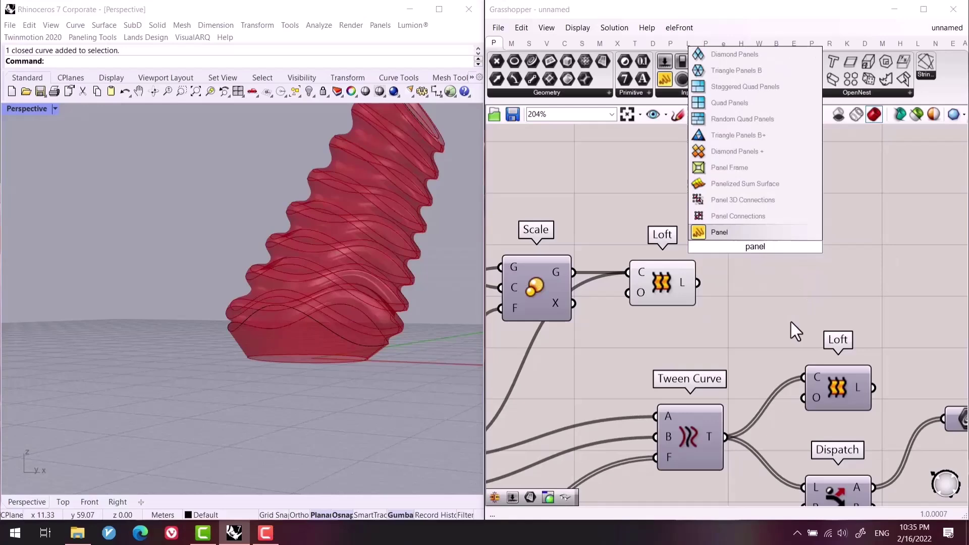
pyautogui.click(726, 103)
pyautogui.scroll(2, 737, 249)
pyautogui.moveTo(684, 296); pyautogui.dragTo(787, 251)
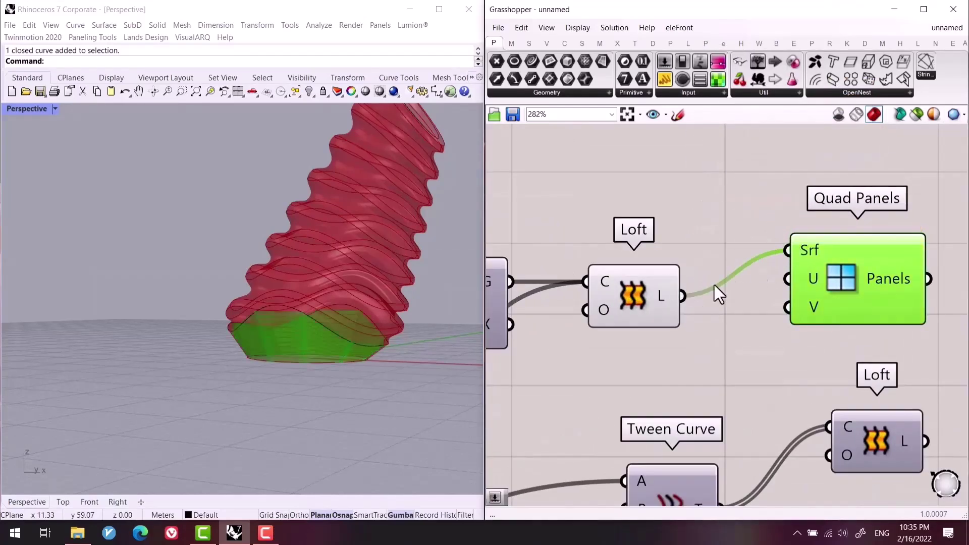
pyautogui.moveTo(650, 305); pyautogui.dragTo(645, 248)
pyautogui.scroll(5, 324, 372)
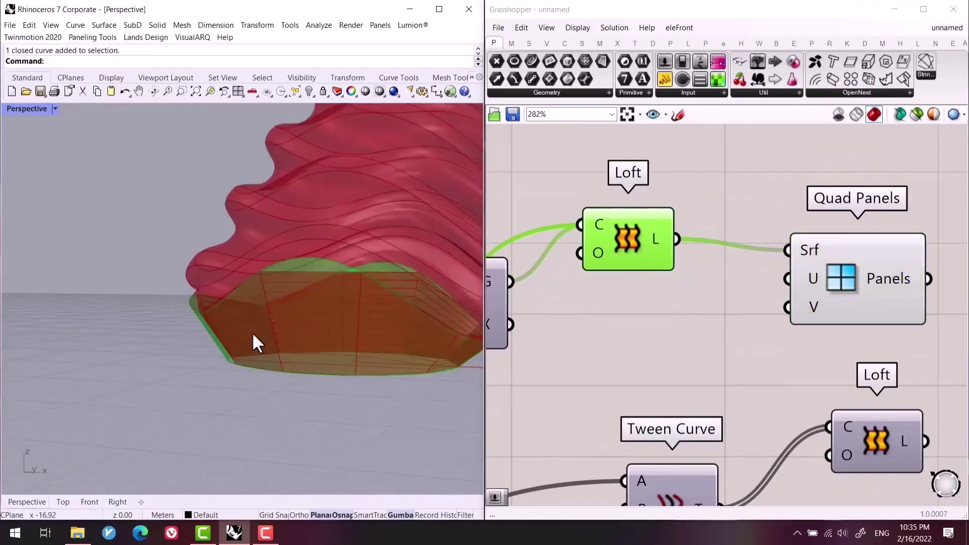
# Add a number slider for the Quad Panels U divisions and set it to 4.
pyautogui.doubleClick(674, 374)
pyautogui.write('12')
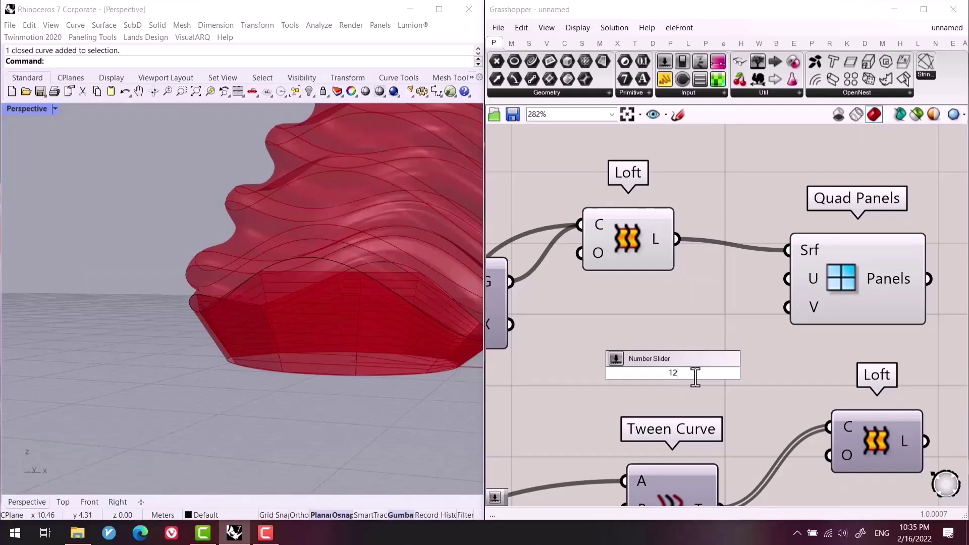
pyautogui.press('Return')
pyautogui.moveTo(695, 372); pyautogui.dragTo(630, 324)
pyautogui.moveTo(722, 324); pyautogui.dragTo(787, 278)
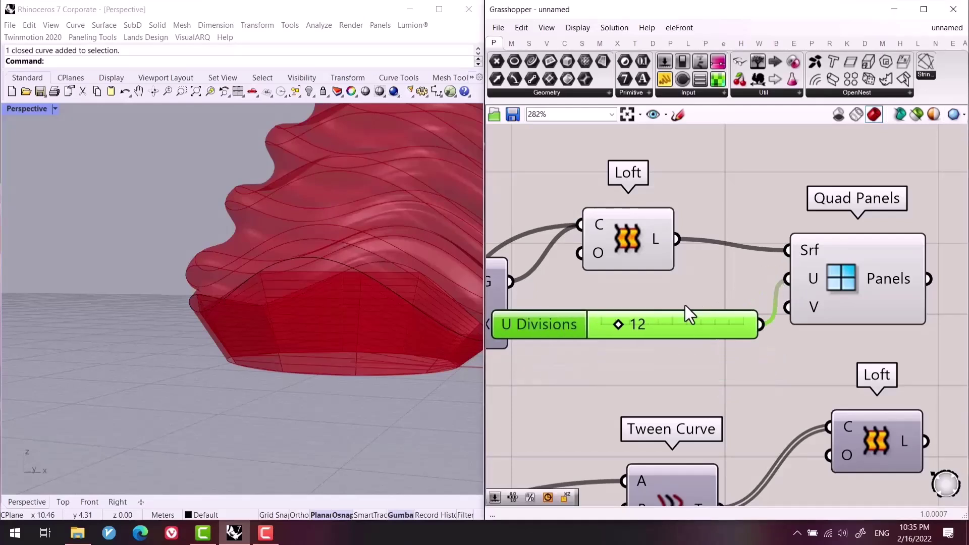
pyautogui.moveTo(680, 314); pyautogui.dragTo(669, 293)
pyautogui.moveTo(611, 306); pyautogui.dragTo(599, 304)
# Duplicate the U Divisions slider, connect the copy to the Quad Panels V input, and set it to 30.
pyautogui.hotkey('ctrl', 'c')
pyautogui.hotkey('ctrl', 'v')
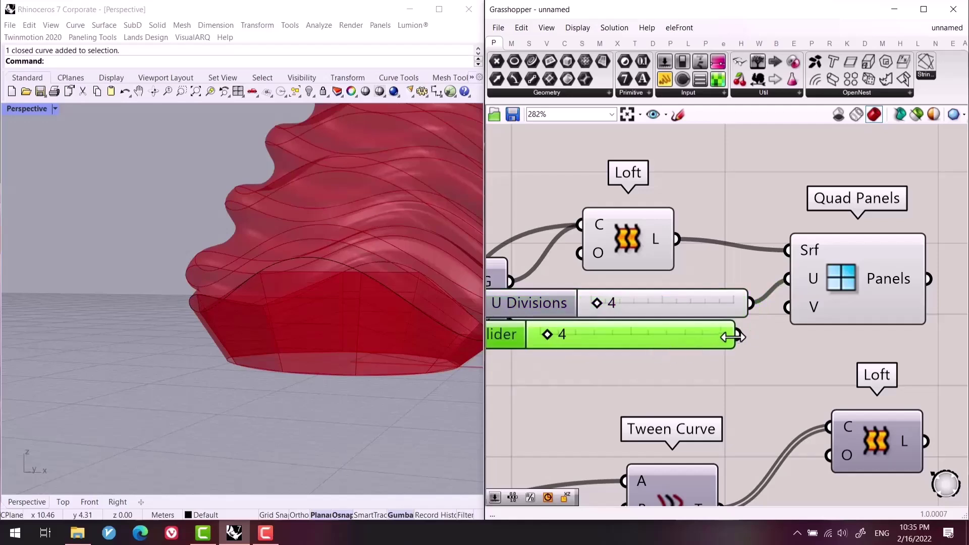
pyautogui.moveTo(737, 334); pyautogui.dragTo(787, 307)
pyautogui.moveTo(577, 336); pyautogui.dragTo(622, 334)
# Set the U Divisions slider of Quad Panels to 1.
pyautogui.moveTo(328, 371); pyautogui.dragTo(396, 371, button='right')
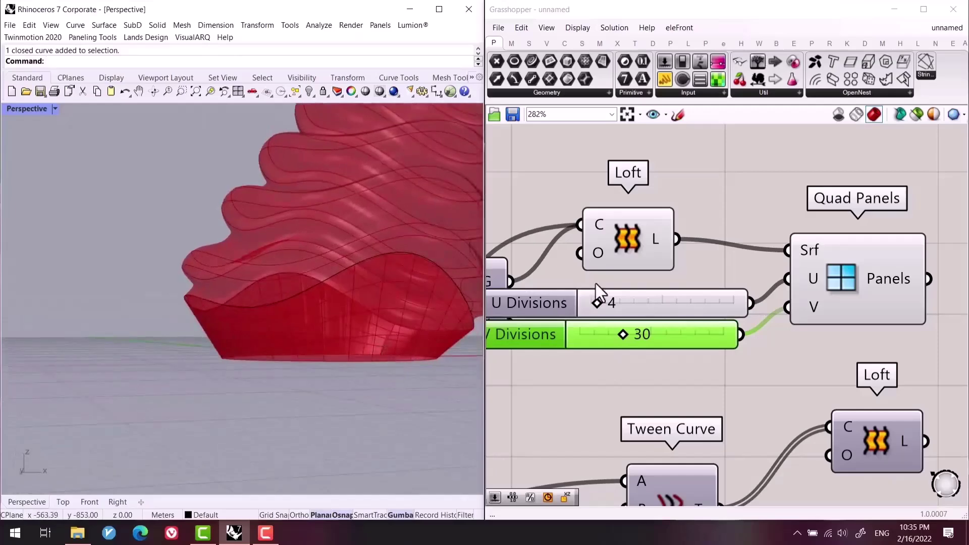
pyautogui.scroll(2, 596, 284)
pyautogui.moveTo(596, 308); pyautogui.dragTo(592, 309)
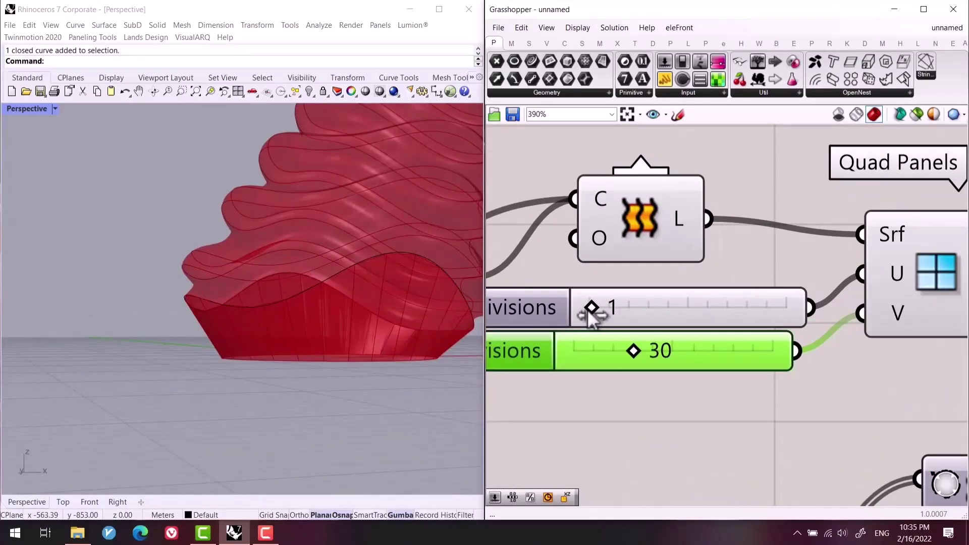
pyautogui.moveTo(363, 351); pyautogui.dragTo(313, 359, button='right')
pyautogui.scroll(-2, 497, 328)
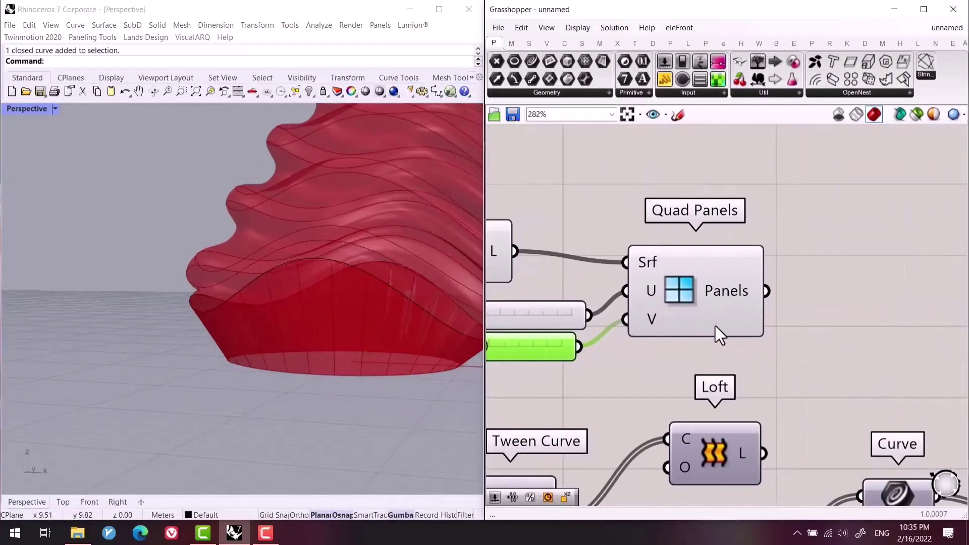
# Add a Panel Frame component and feed its Panel input with the Quad Panels output.
pyautogui.moveTo(715, 326); pyautogui.dragTo(632, 327, button='right')
pyautogui.doubleClick(748, 304)
pyautogui.write('Pa')
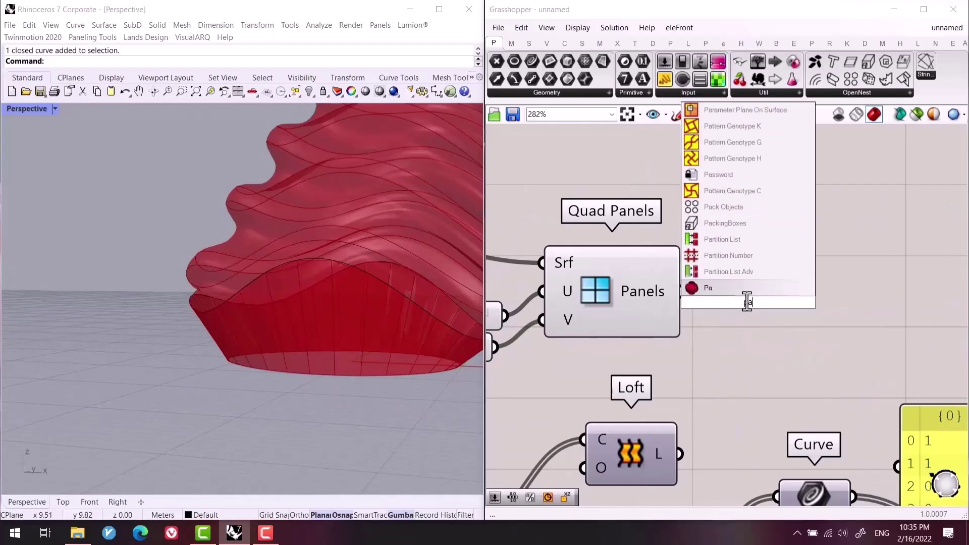
pyautogui.write('nel')
pyautogui.click(741, 224)
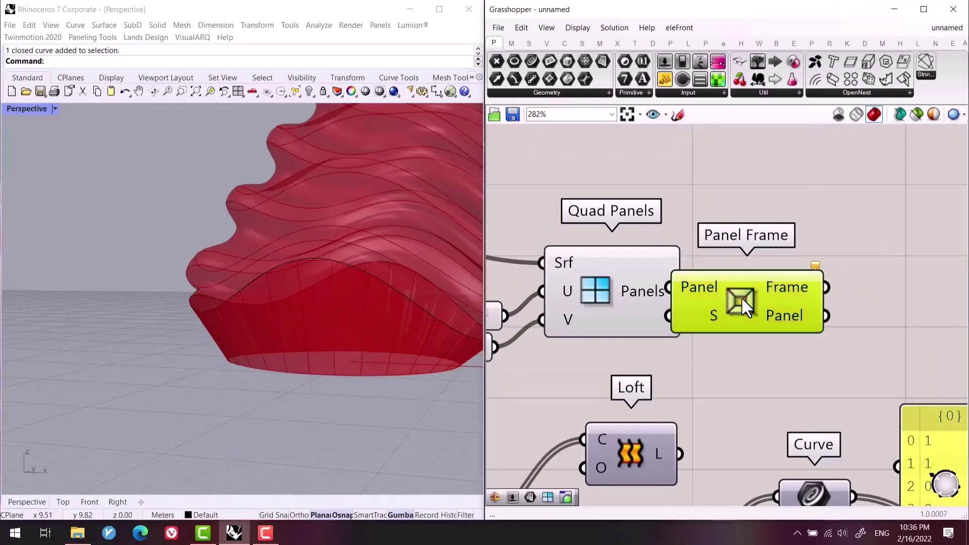
pyautogui.moveTo(741, 297); pyautogui.dragTo(783, 294)
pyautogui.moveTo(681, 291); pyautogui.dragTo(711, 284)
# Turn off the preview of Quad Panels and the base Loft so only the panel frames display at the base.
pyautogui.moveTo(670, 352); pyautogui.dragTo(616, 265)
pyautogui.moveTo(555, 391); pyautogui.dragTo(735, 396, button='right')
pyautogui.moveTo(605, 172); pyautogui.dragTo(515, 290)
pyautogui.moveTo(379, 379); pyautogui.dragTo(357, 382, button='right')
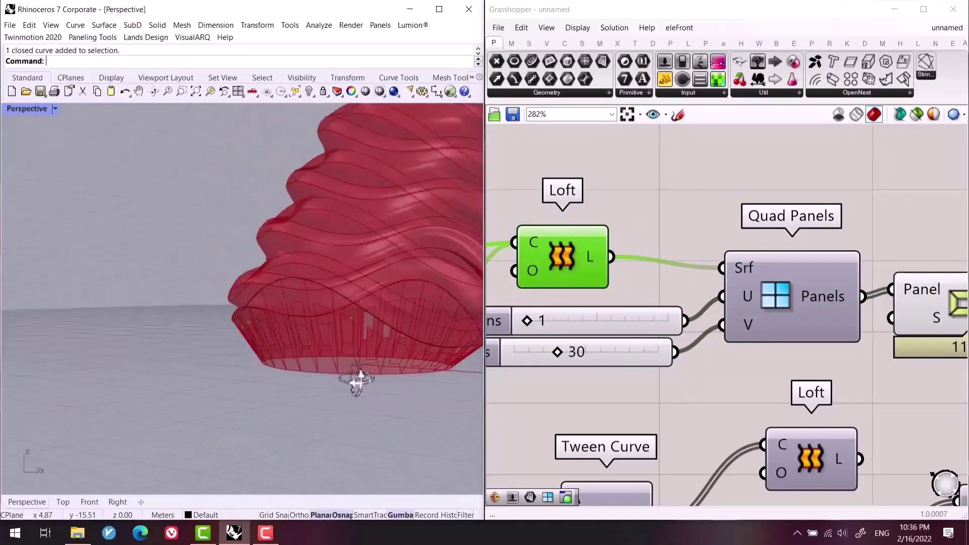
pyautogui.scroll(1, 688, 330)
pyautogui.moveTo(905, 332); pyautogui.dragTo(792, 320, button='right')
pyautogui.scroll(-2, 782, 327)
pyautogui.moveTo(699, 354); pyautogui.dragTo(835, 378, button='right')
pyautogui.scroll(1, 666, 367)
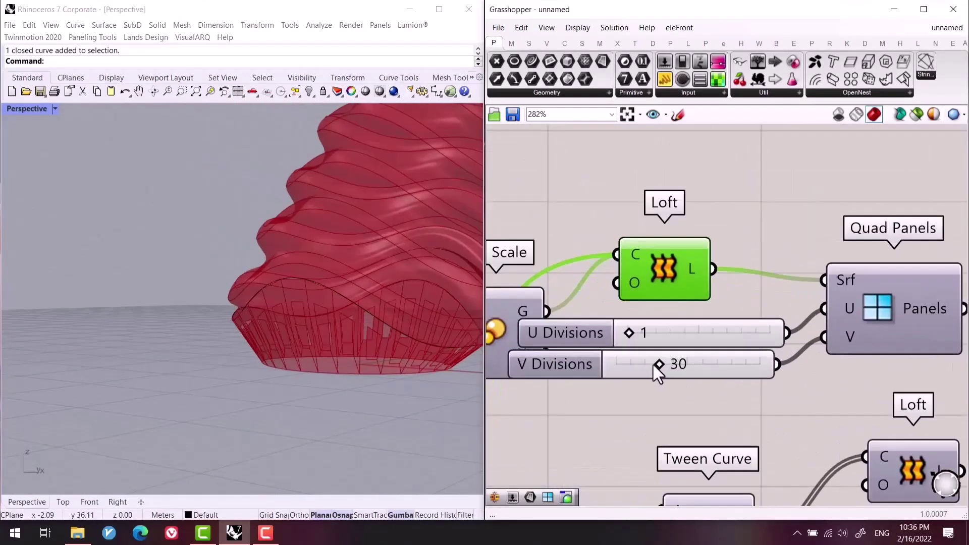
pyautogui.moveTo(658, 365)
pyautogui.mouseDown()
pyautogui.moveTo(649, 365)
pyautogui.moveTo(658, 366)
pyautogui.mouseUp()
pyautogui.moveTo(658, 367); pyautogui.dragTo(819, 371, button='right')
pyautogui.scroll(-1, 818, 371)
# Add a Custom Preview component and connect Panel Frame's Frame output to its geometry input.
pyautogui.doubleClick(825, 353)
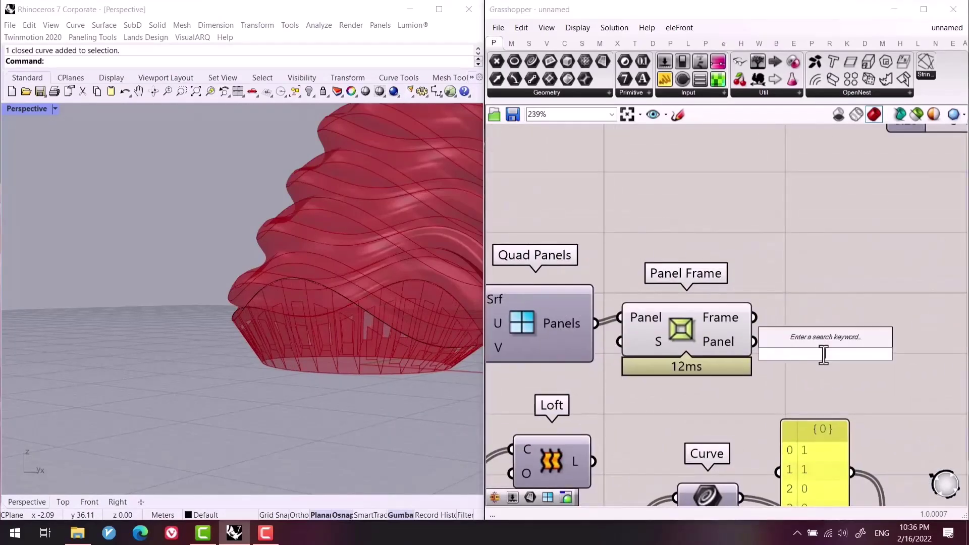
pyautogui.write('culre')
pyautogui.press('BackSpace')
pyautogui.press('BackSpace')
pyautogui.press('BackSpace')
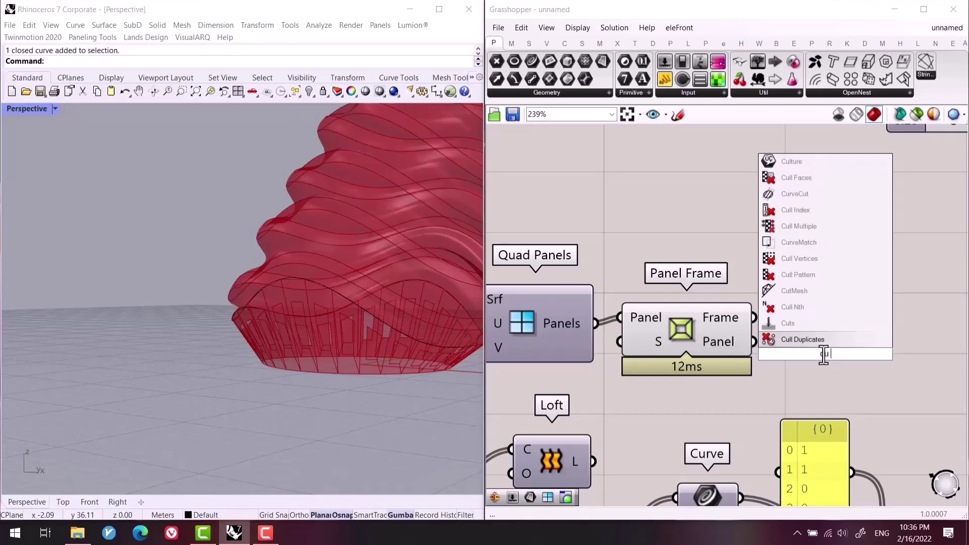
pyautogui.write('pre')
pyautogui.click(782, 304)
pyautogui.moveTo(754, 317); pyautogui.dragTo(793, 342)
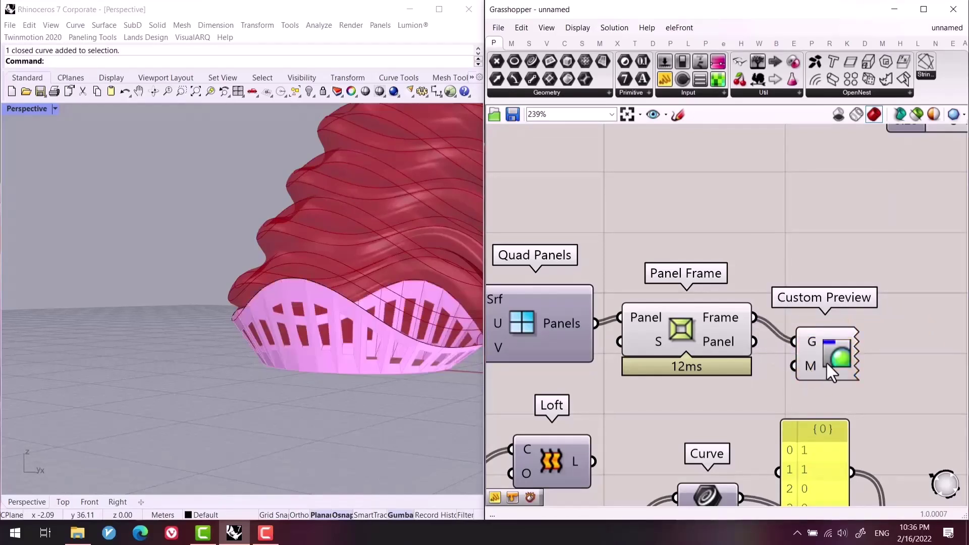
pyautogui.moveTo(686, 338); pyautogui.dragTo(894, 237, button='right')
pyautogui.moveTo(639, 361); pyautogui.dragTo(773, 301, button='right')
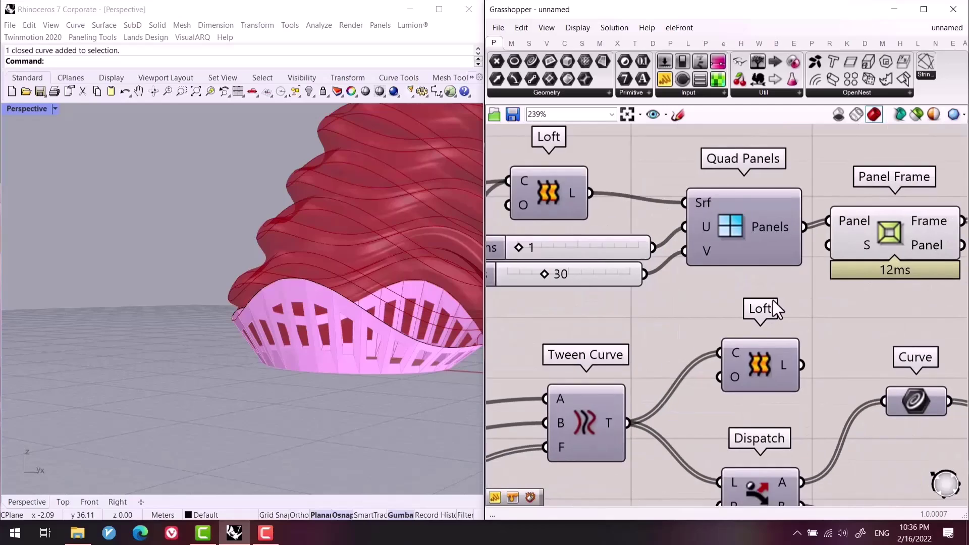
# Add a number slider and connect it to Panel Frame's S input, placing it beneath Quad Panels.
pyautogui.doubleClick(773, 301)
pyautogui.write('slider')
pyautogui.press('Return')
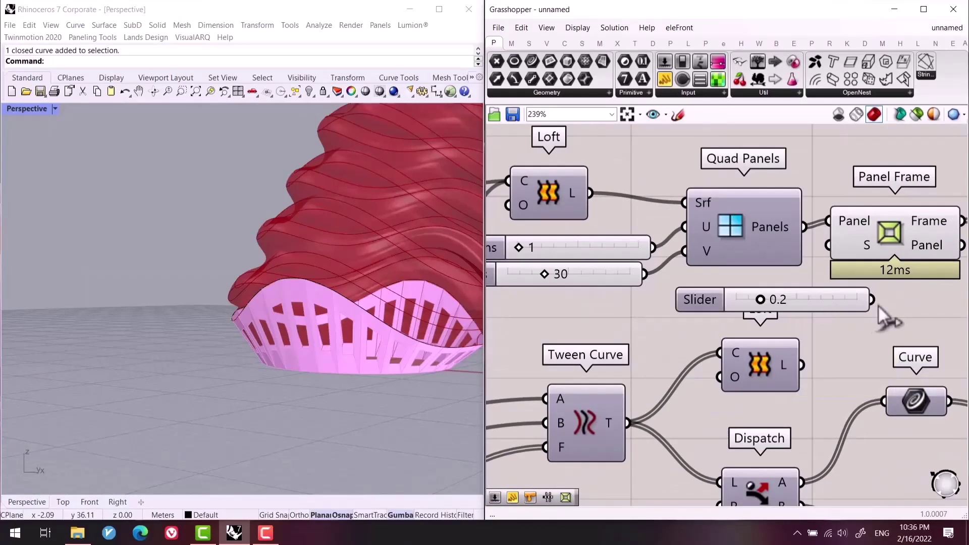
pyautogui.moveTo(872, 300); pyautogui.dragTo(837, 251)
pyautogui.moveTo(826, 303); pyautogui.dragTo(735, 304)
pyautogui.scroll(2, 325, 350)
pyautogui.scroll(1, 678, 333)
# Give the Scale Factor slider two decimal digits and set it to 0.90 to thin the panel frames.
pyautogui.doubleClick(594, 304)
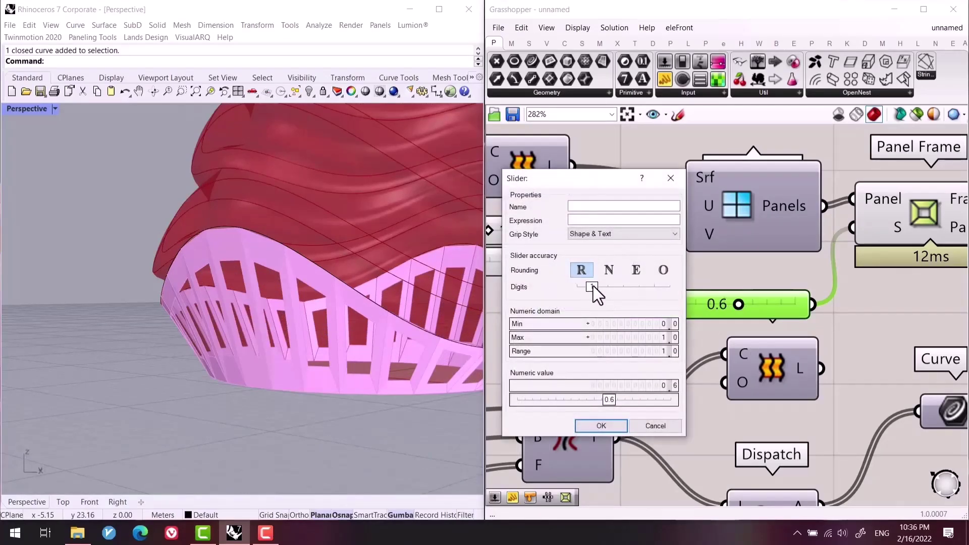
pyautogui.moveTo(592, 288); pyautogui.dragTo(614, 286)
pyautogui.click(603, 427)
pyautogui.moveTo(739, 304); pyautogui.dragTo(781, 306)
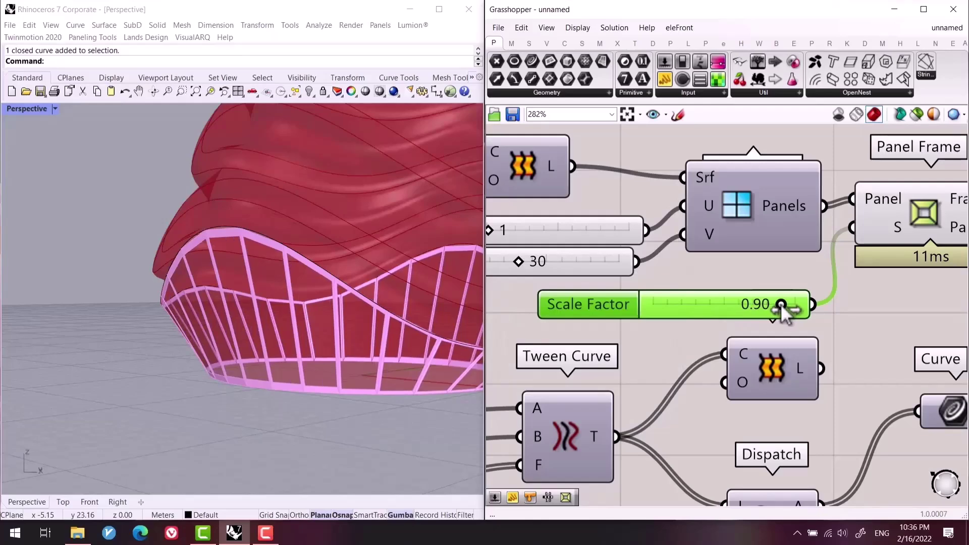
pyautogui.click(901, 318)
pyautogui.scroll(-3, 787, 352)
pyautogui.moveTo(895, 186); pyautogui.dragTo(808, 311)
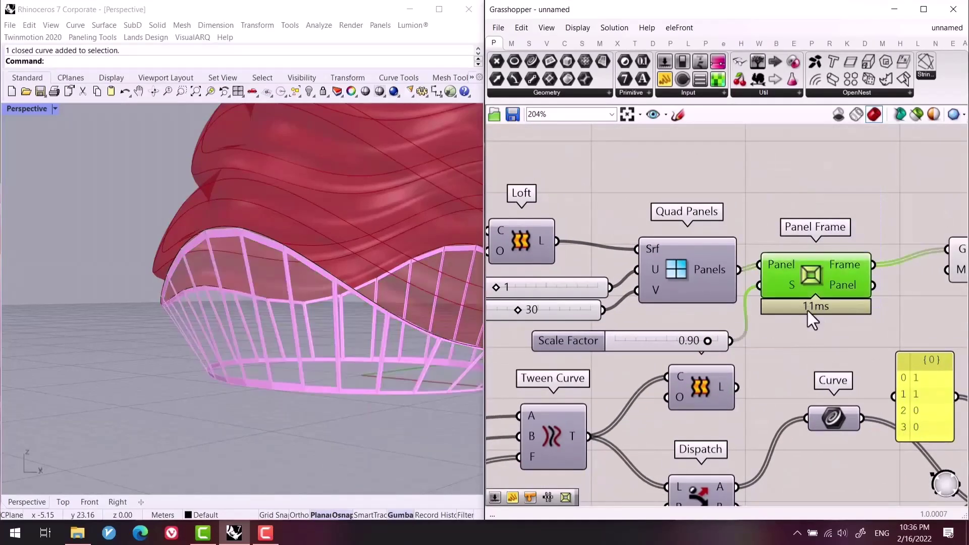
pyautogui.moveTo(354, 353); pyautogui.dragTo(548, 320, button='right')
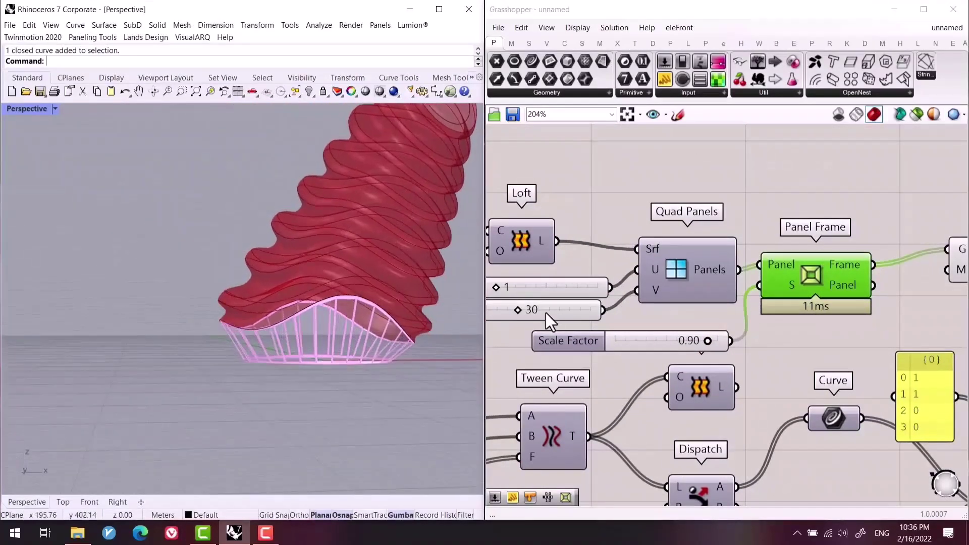
pyautogui.moveTo(906, 304); pyautogui.dragTo(735, 361, button='right')
pyautogui.doubleClick(739, 354)
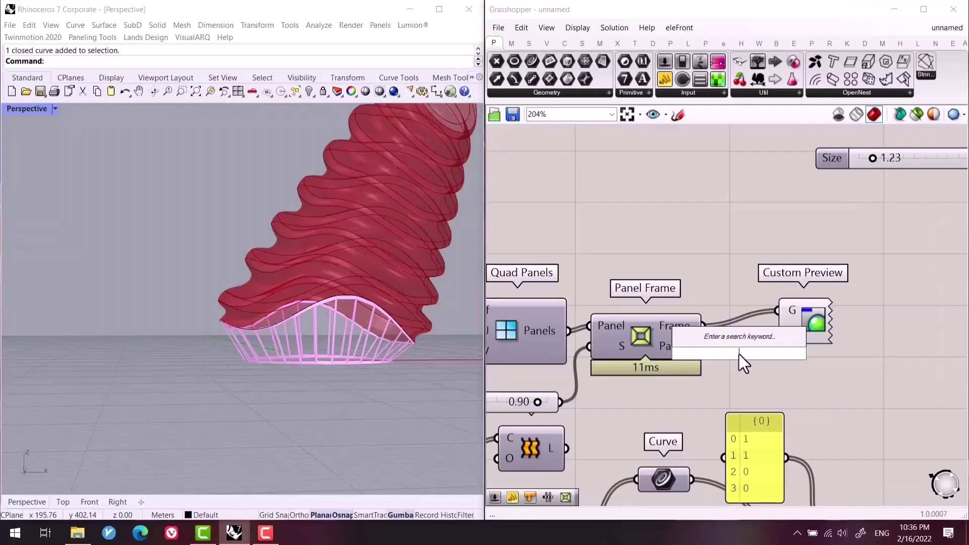
pyautogui.write('panel')
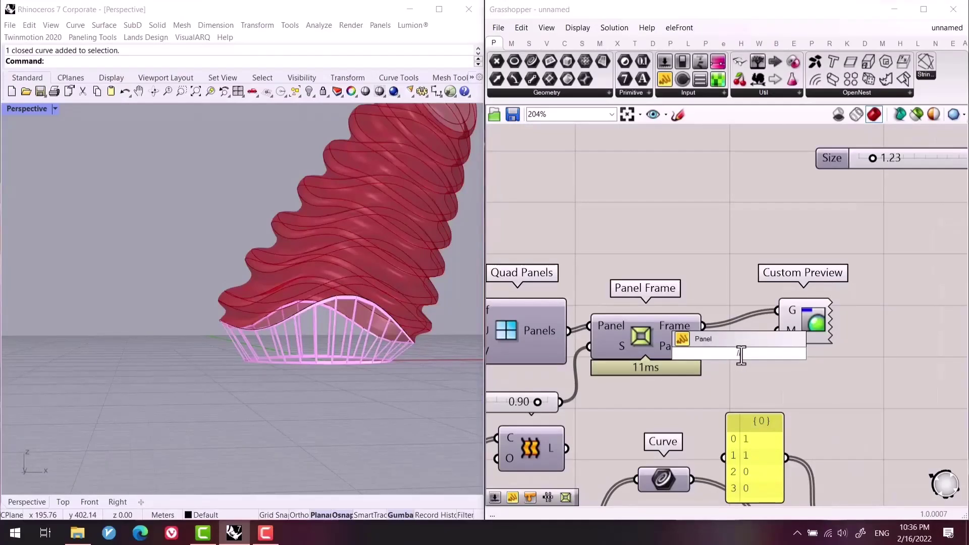
pyautogui.press('Escape')
# Add a Colour Swatch in dark olive grey (hue 64, saturation 17, value 33) and connect it to Custom Preview's M input.
pyautogui.doubleClick(741, 354)
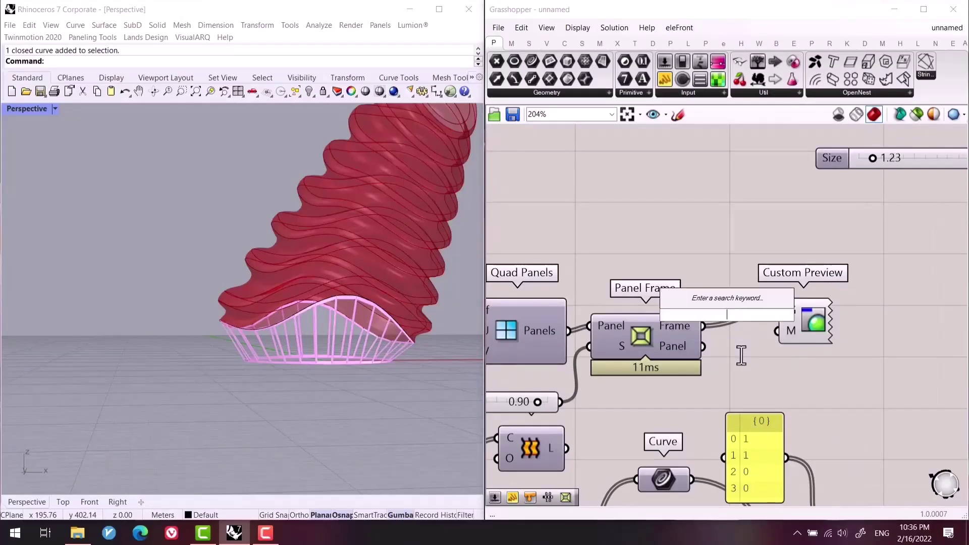
pyautogui.write('swatch')
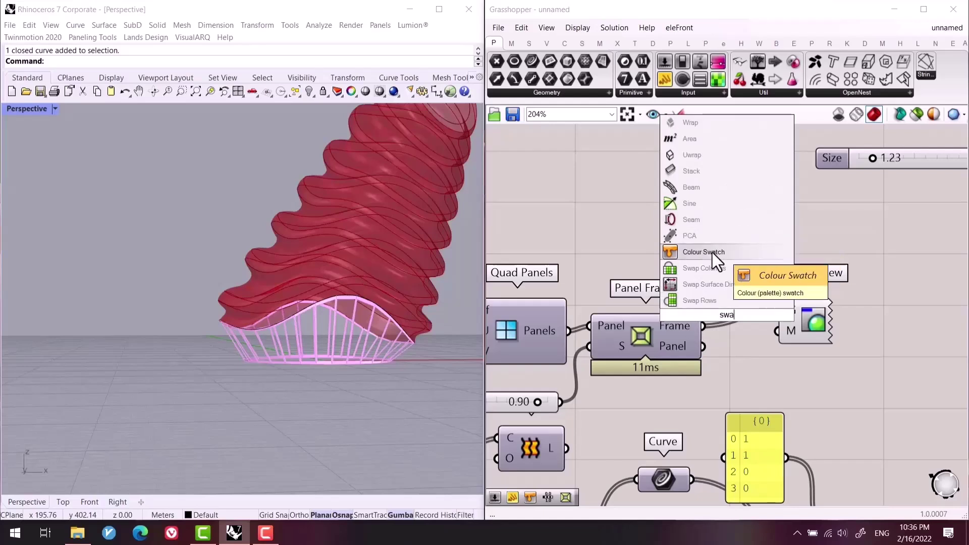
pyautogui.click(712, 252)
pyautogui.click(748, 314)
pyautogui.moveTo(842, 431)
pyautogui.mouseDown()
pyautogui.moveTo(857, 424)
pyautogui.moveTo(850, 428)
pyautogui.mouseUp()
pyautogui.click(823, 401)
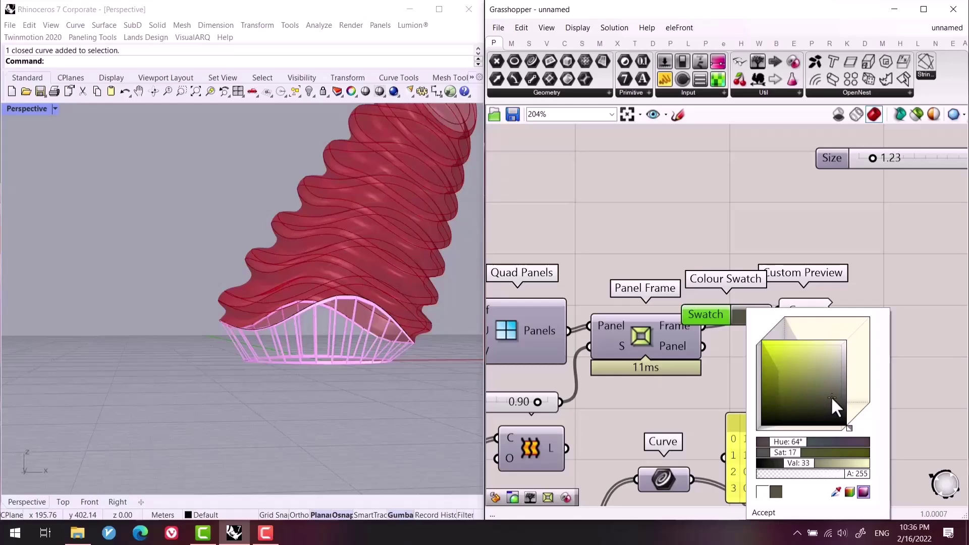
pyautogui.click(736, 298)
pyautogui.moveTo(721, 312); pyautogui.dragTo(777, 331)
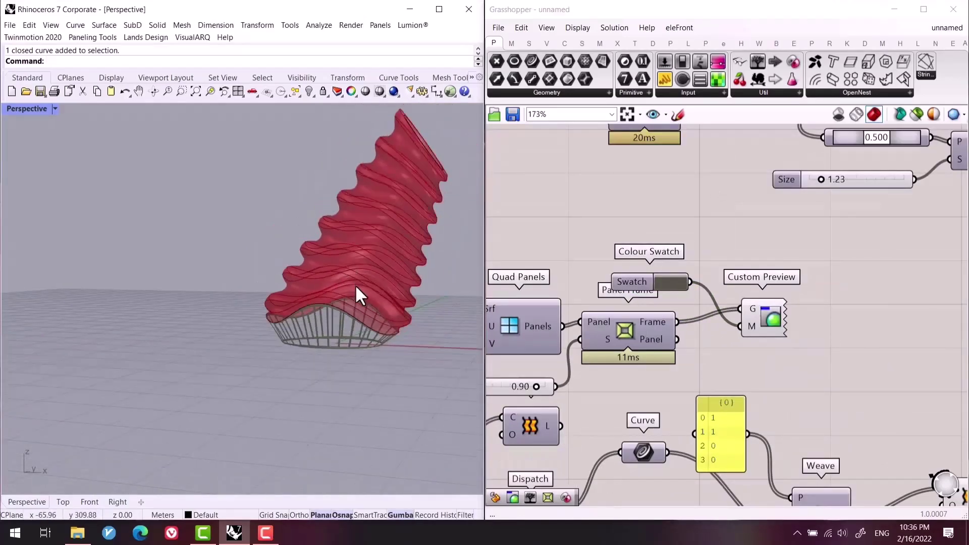
# Duplicate the closed curve at the top of the form sideways along X and flip the copy to the opposite tilt.
pyautogui.moveTo(358, 296); pyautogui.dragTo(302, 224, button='right')
pyautogui.click(285, 151)
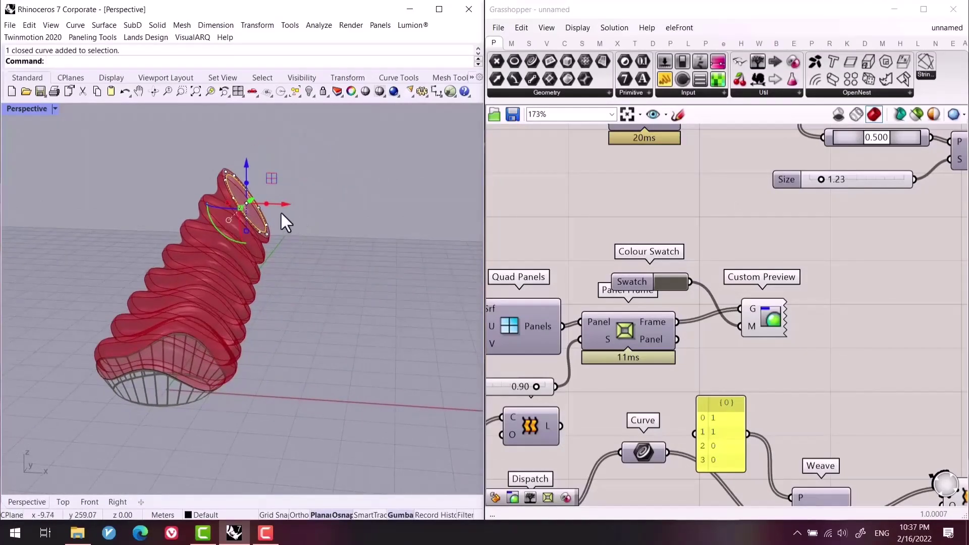
pyautogui.keyDown('shift'); pyautogui.moveTo(350, 289); pyautogui.dragTo(259, 222, button='right'); pyautogui.keyUp('shift')
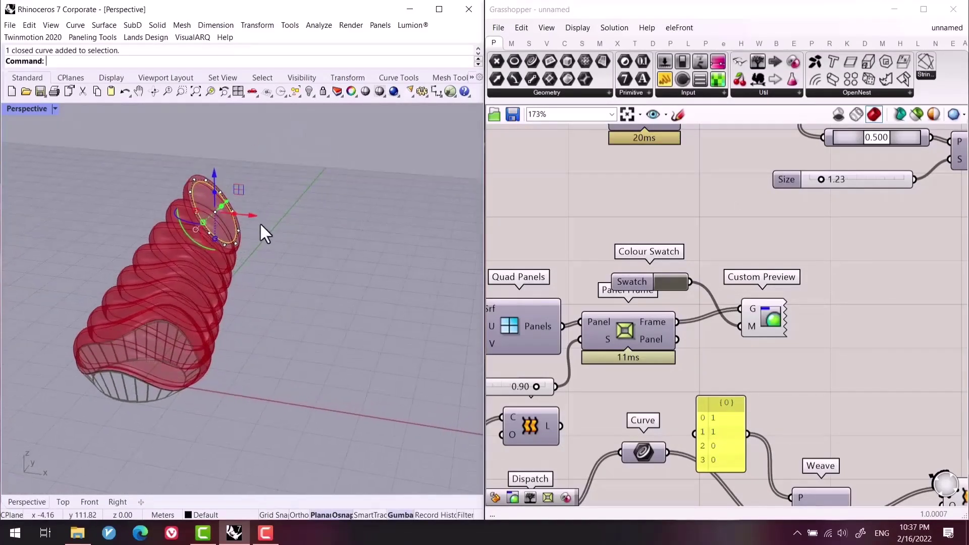
pyautogui.moveTo(255, 214); pyautogui.dragTo(306, 232)
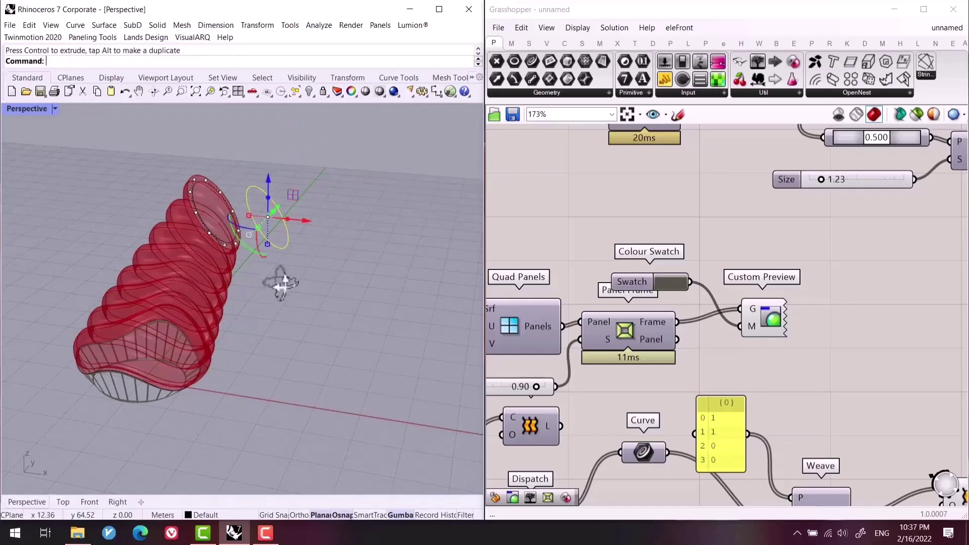
pyautogui.moveTo(277, 277); pyautogui.dragTo(290, 251, button='right')
pyautogui.click(268, 199)
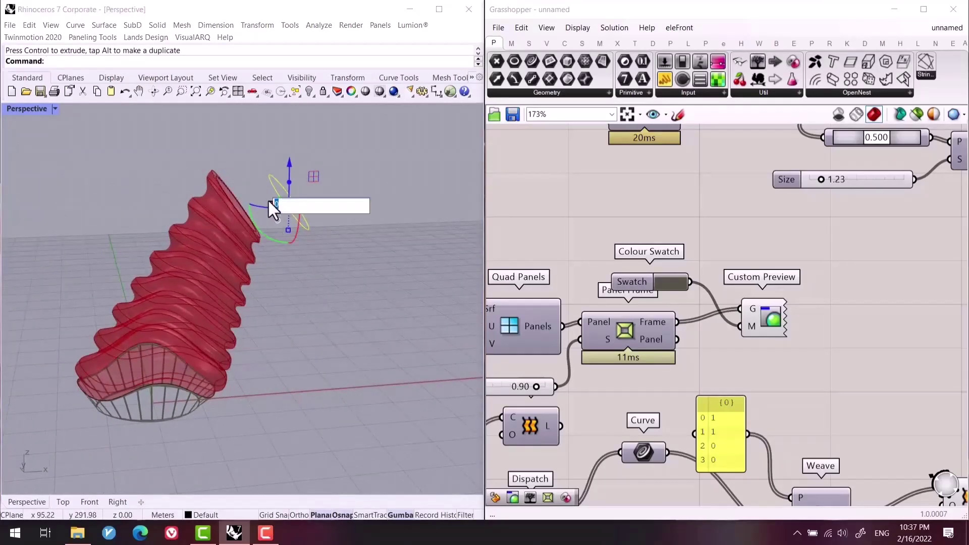
pyautogui.press('Escape')
pyautogui.click(290, 297)
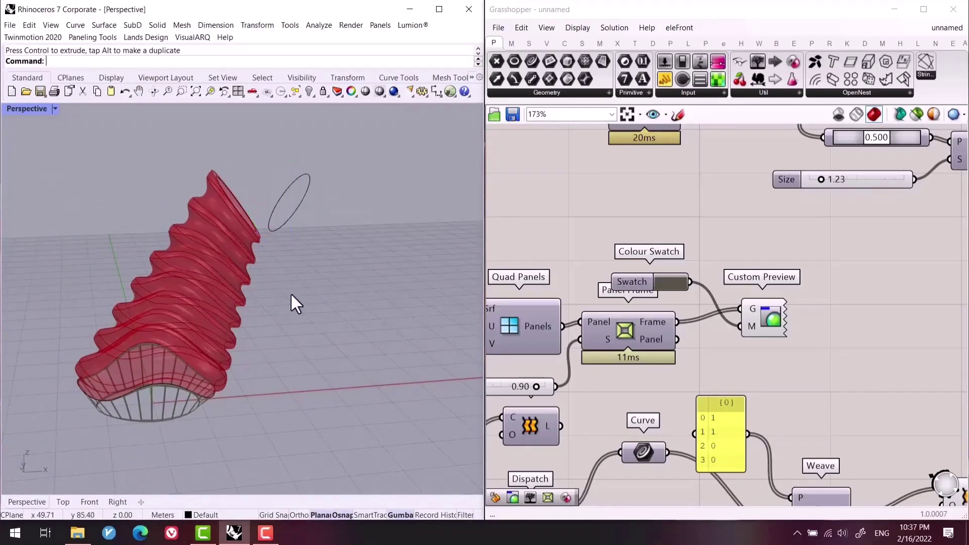
pyautogui.moveTo(290, 298); pyautogui.dragTo(262, 298, button='right')
# Duplicate the lower definition's tween, dispatch, offset, weave and loft components into the space below, leaving out the base scaling and panel components.
pyautogui.scroll(-5, 703, 392)
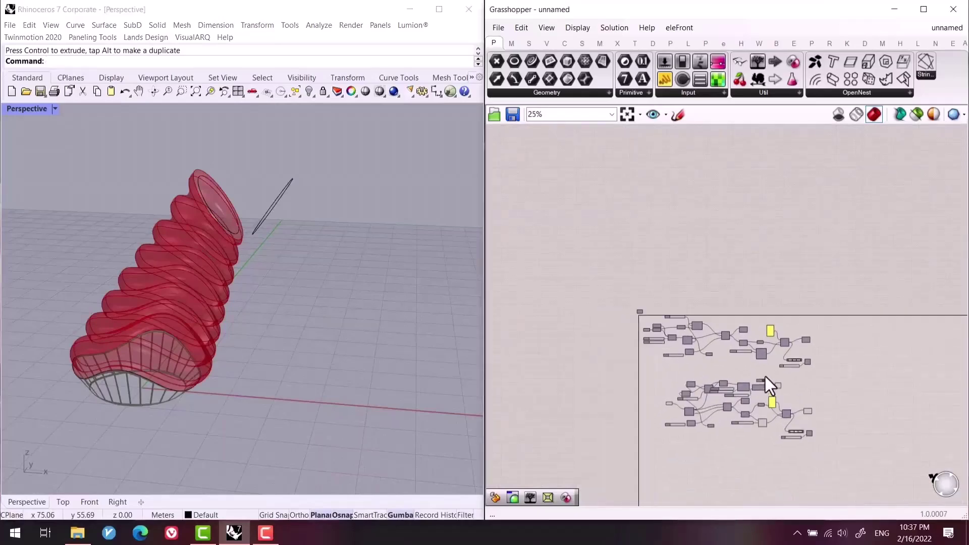
pyautogui.scroll(2, 793, 404)
pyautogui.moveTo(867, 447); pyautogui.dragTo(588, 302)
pyautogui.scroll(2, 685, 375)
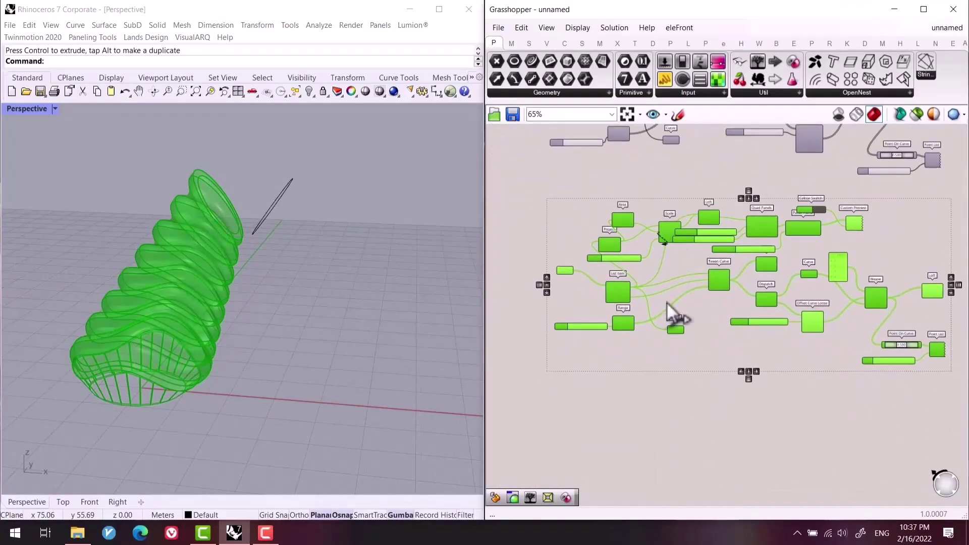
pyautogui.scroll(-3, 653, 311)
pyautogui.scroll(5, 679, 267)
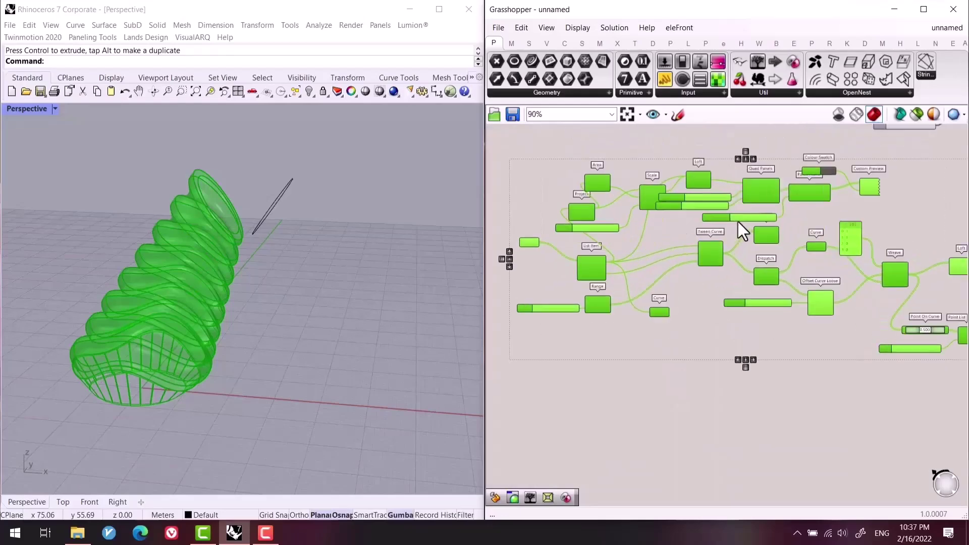
pyautogui.scroll(1, 772, 209)
pyautogui.scroll(2, 901, 281)
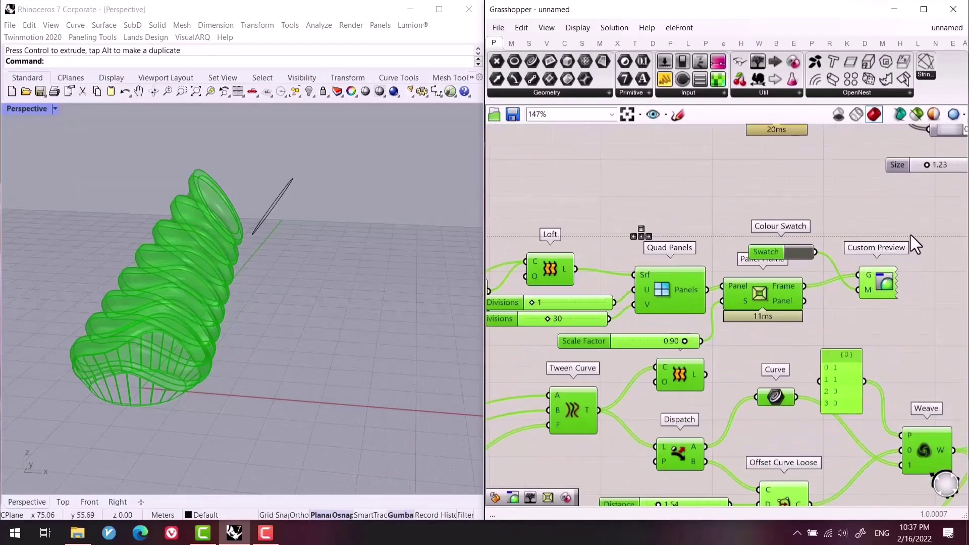
pyautogui.moveTo(907, 227); pyautogui.dragTo(667, 314)
pyautogui.moveTo(642, 245); pyautogui.dragTo(718, 248, button='right')
pyautogui.keyDown('ctrl'); pyautogui.moveTo(678, 240); pyautogui.dragTo(597, 322); pyautogui.keyUp('ctrl')
pyautogui.moveTo(597, 322); pyautogui.dragTo(680, 289, button='right')
pyautogui.keyDown('ctrl'); pyautogui.moveTo(657, 218); pyautogui.dragTo(601, 302); pyautogui.keyUp('ctrl')
pyautogui.moveTo(601, 302); pyautogui.dragTo(695, 299, button='right')
pyautogui.keyDown('ctrl'); pyautogui.click(629, 255); pyautogui.keyUp('ctrl')
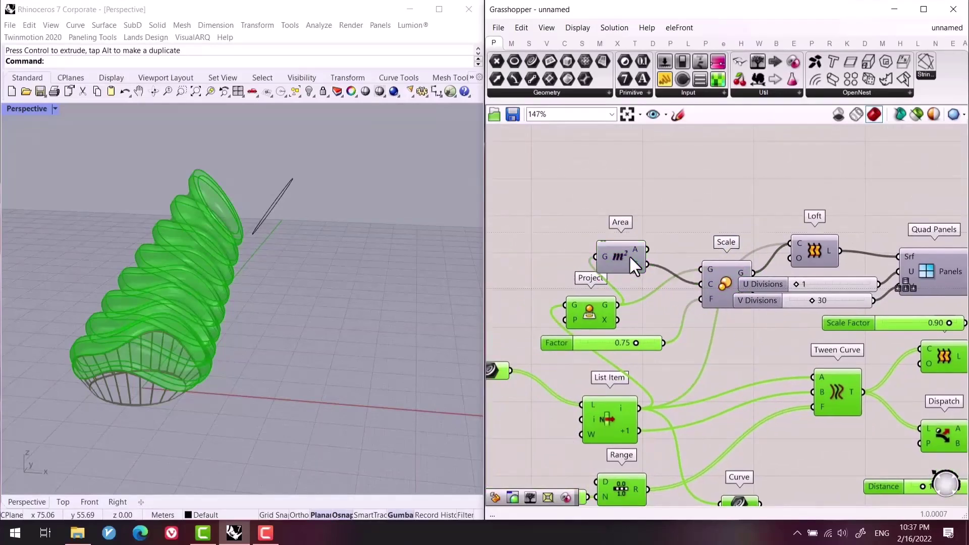
pyautogui.keyDown('ctrl'); pyautogui.click(587, 325); pyautogui.keyUp('ctrl')
pyautogui.scroll(-2, 587, 325)
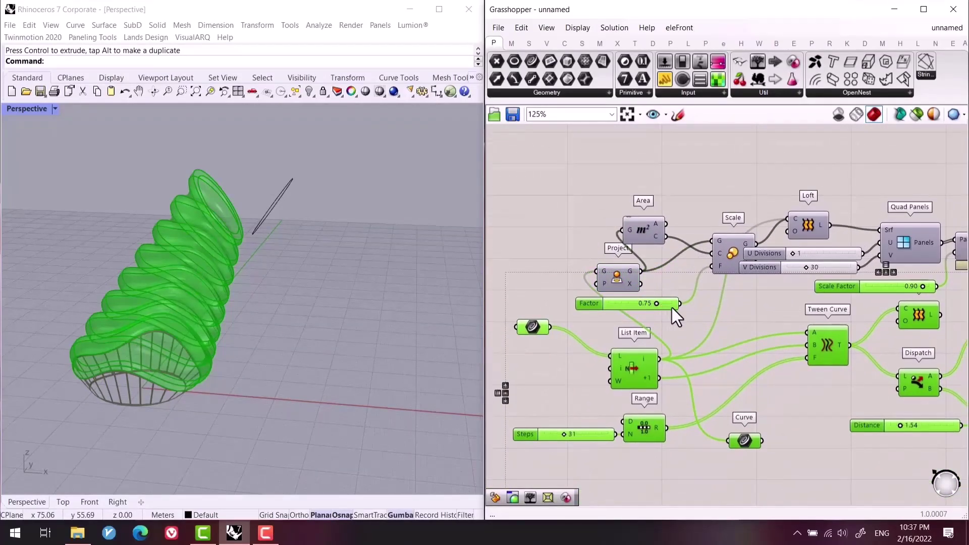
pyautogui.keyDown('ctrl'); pyautogui.moveTo(674, 305); pyautogui.dragTo(649, 286); pyautogui.keyUp('ctrl')
pyautogui.moveTo(839, 321); pyautogui.dragTo(640, 356, button='right')
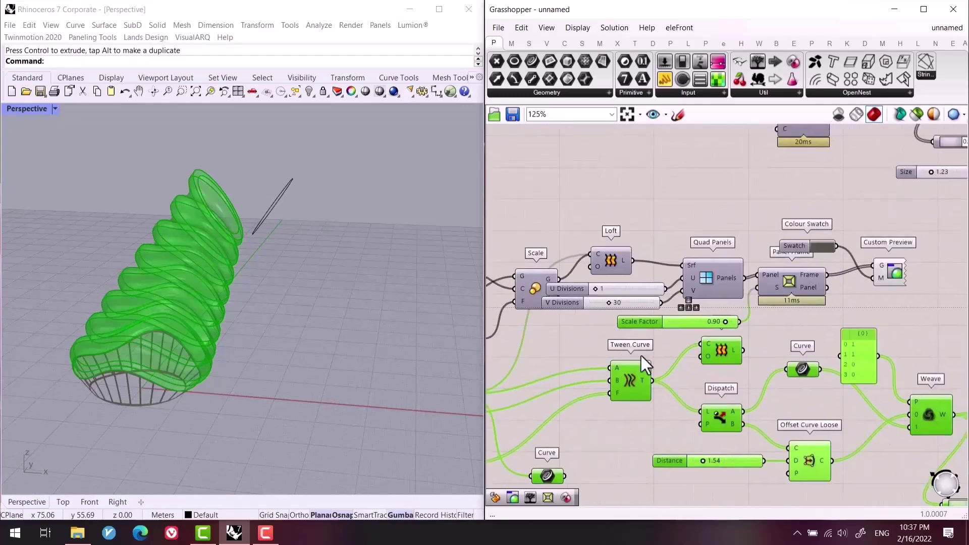
pyautogui.scroll(2, 780, 334)
pyautogui.scroll(-7, 725, 268)
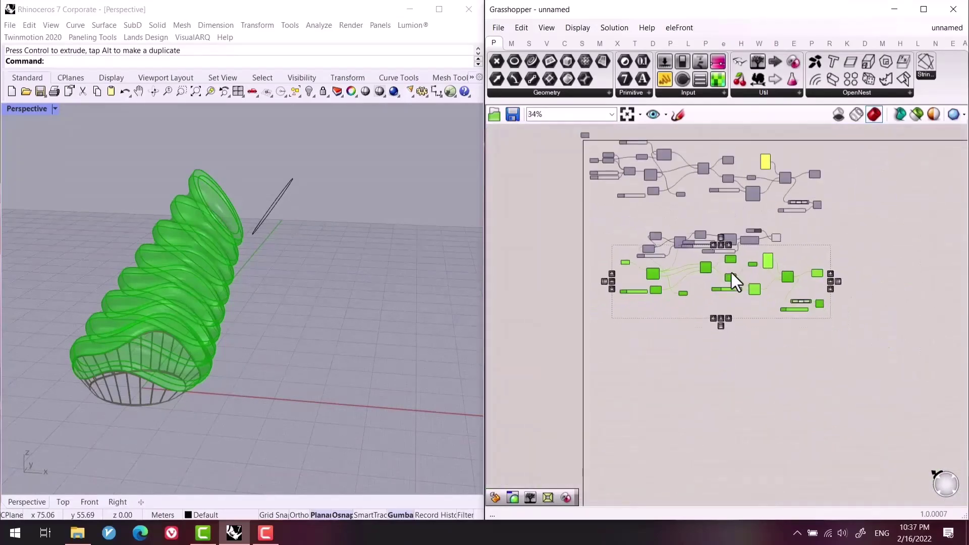
pyautogui.moveTo(731, 273); pyautogui.dragTo(744, 226, button='right')
pyautogui.moveTo(779, 218); pyautogui.dragTo(779, 291)
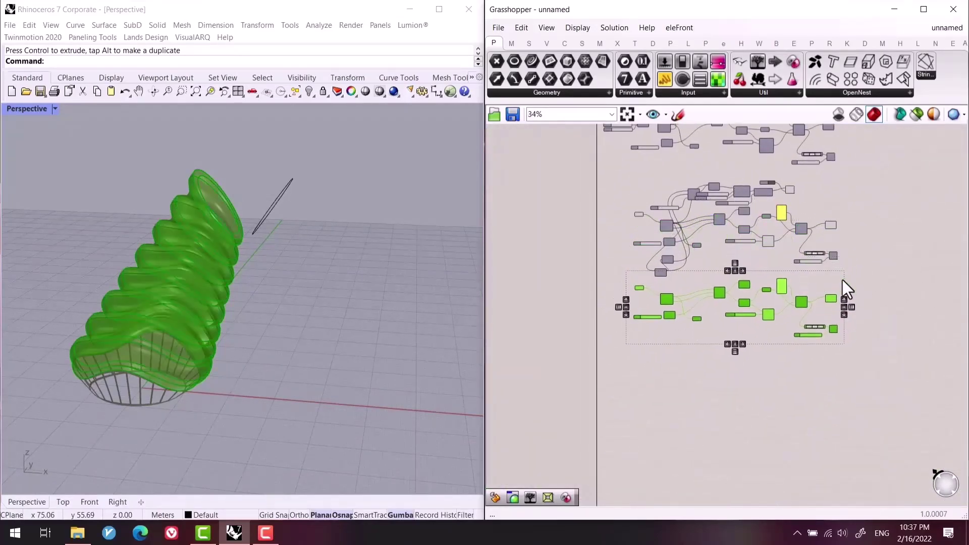
pyautogui.click(843, 280)
# Move the Project and Area components back beside the Scale component above List Item.
pyautogui.scroll(5, 676, 295)
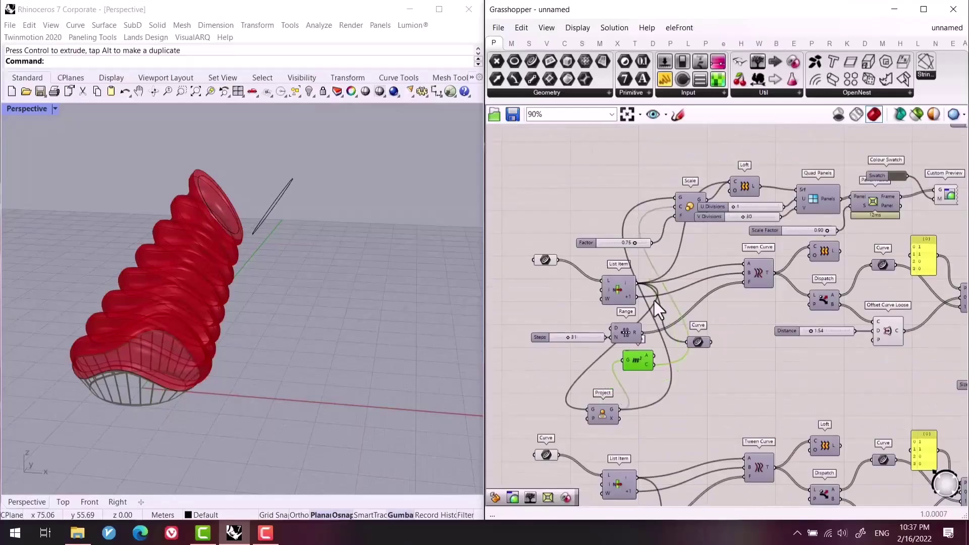
pyautogui.moveTo(637, 356); pyautogui.dragTo(660, 387)
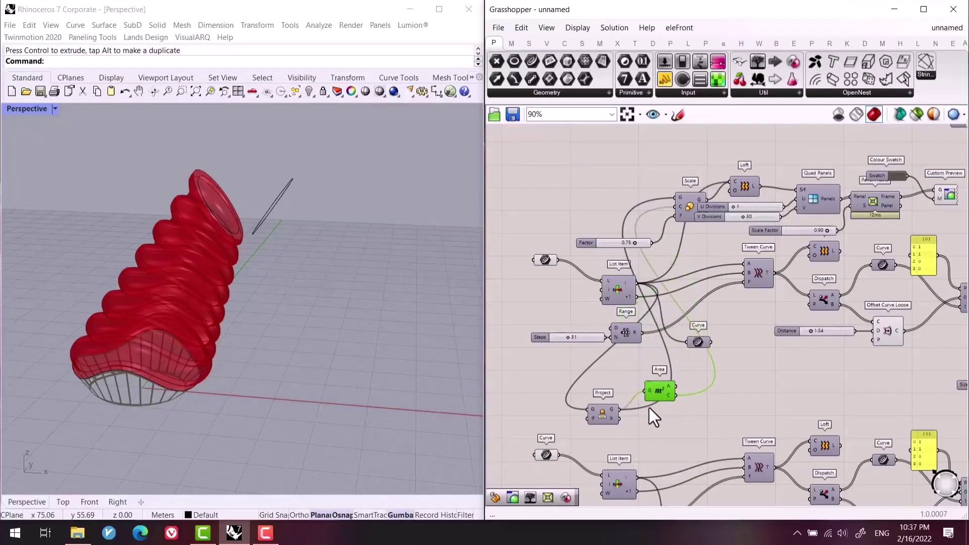
pyautogui.moveTo(651, 450); pyautogui.dragTo(581, 406)
pyautogui.moveTo(637, 414); pyautogui.dragTo(639, 211)
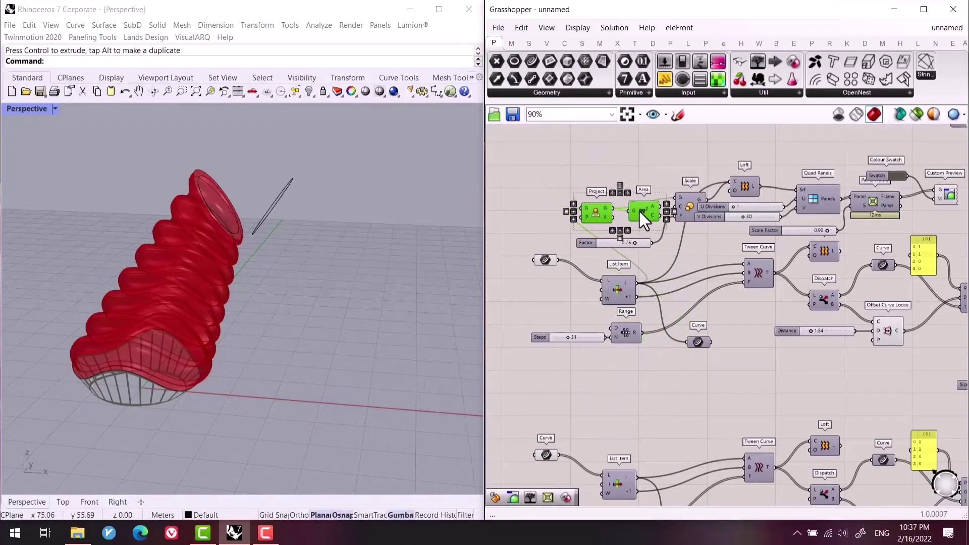
# Set the duplicated definition's Curve parameter to reference the form's top curve and its tilted copy.
pyautogui.scroll(3, 581, 356)
pyautogui.click(589, 353)
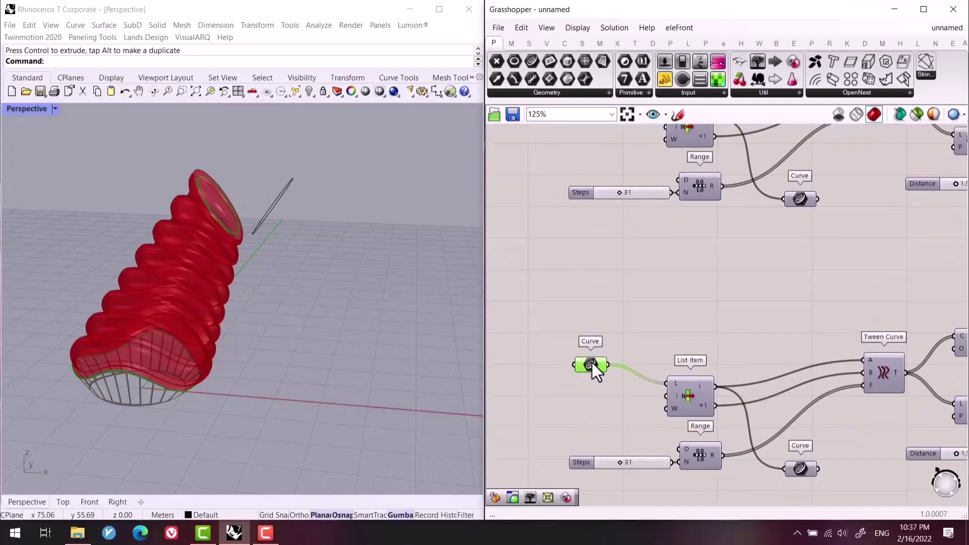
pyautogui.rightClick(591, 362)
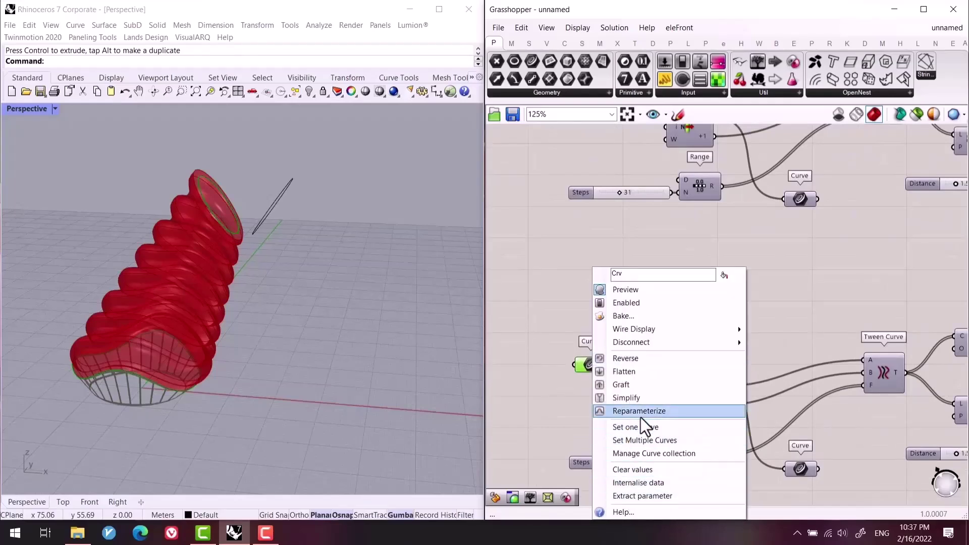
pyautogui.click(641, 442)
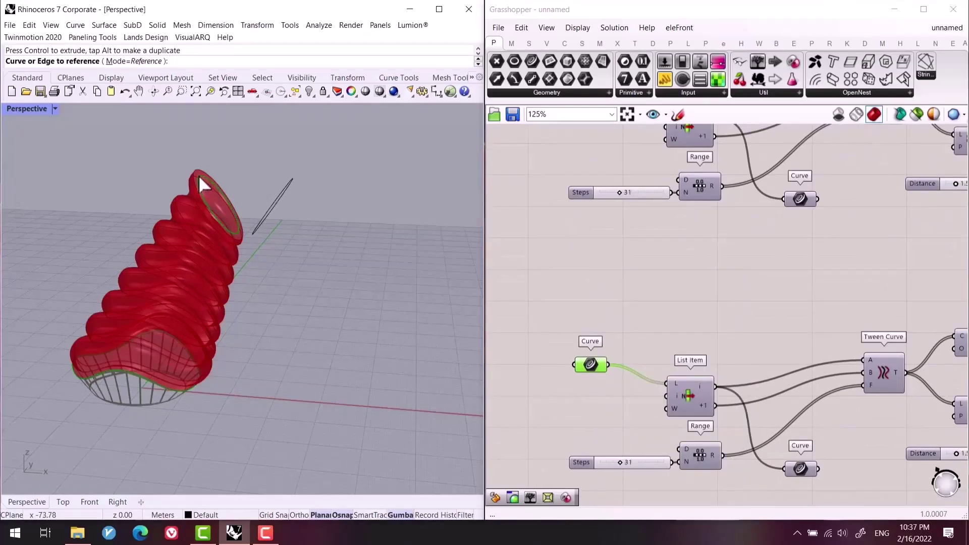
pyautogui.click(200, 176)
pyautogui.press('Return')
pyautogui.moveTo(238, 309); pyautogui.dragTo(300, 320, button='right')
pyautogui.click(580, 296)
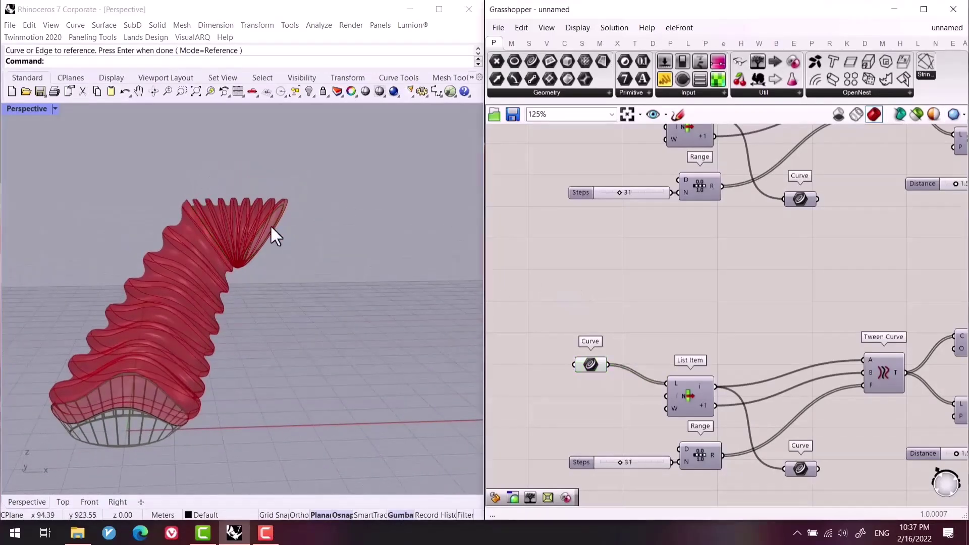
# Raise the tilted end curve of the upper section and enlarge it.
pyautogui.click(276, 226)
pyautogui.moveTo(305, 232); pyautogui.dragTo(305, 203)
pyautogui.moveTo(305, 202); pyautogui.dragTo(281, 255, button='right')
pyautogui.scroll(2, 282, 255)
pyautogui.moveTo(291, 243); pyautogui.dragTo(323, 296)
pyautogui.click(309, 285)
# Set the duplicated definition's Steps slider to 24.
pyautogui.moveTo(497, 296); pyautogui.dragTo(612, 365, button='right')
pyautogui.scroll(2, 554, 358)
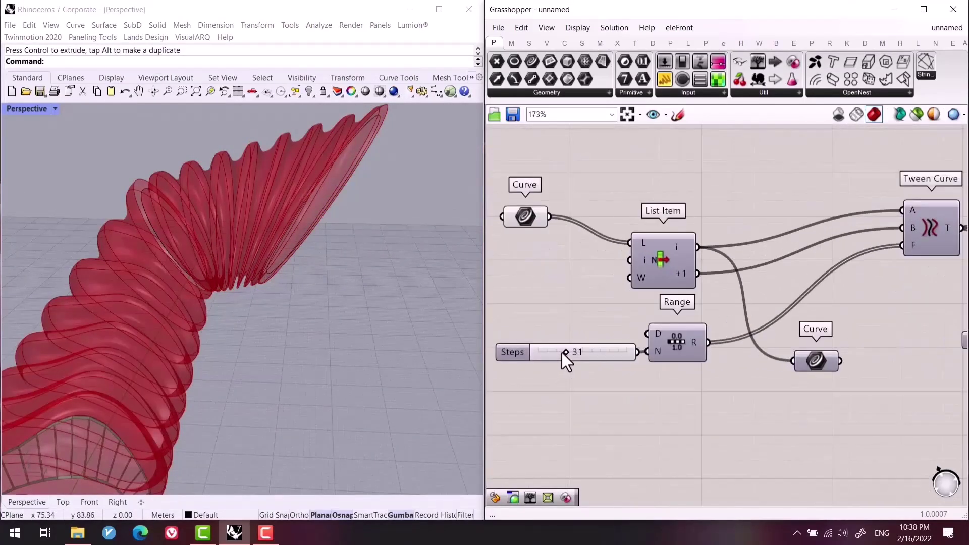
pyautogui.moveTo(563, 353); pyautogui.dragTo(558, 352)
pyautogui.scroll(-3, 318, 323)
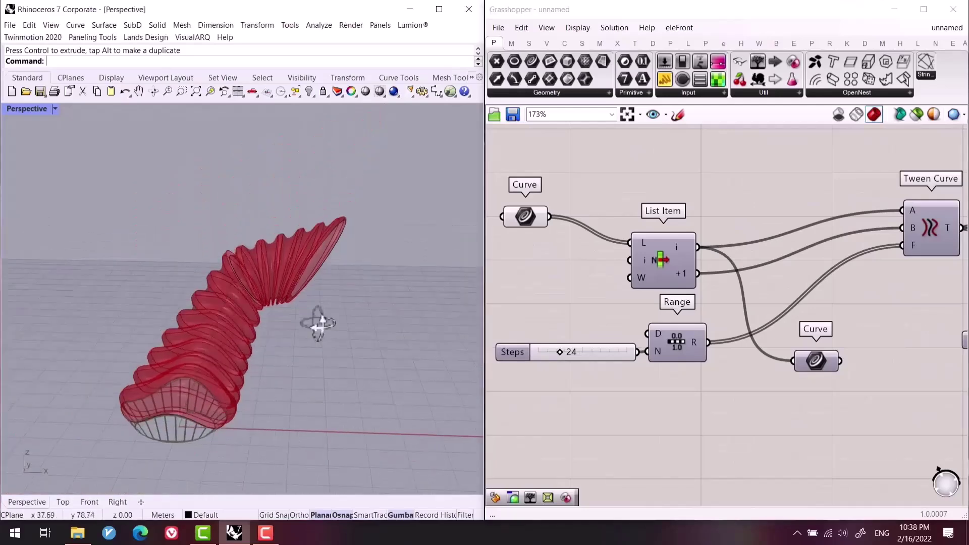
# Copy the base section's lower wavy curve about 45 m along the X axis and scale the copy vertically until it flips.
pyautogui.click(314, 268)
pyautogui.moveTo(314, 267); pyautogui.dragTo(305, 306, button='right')
pyautogui.press('Escape')
pyautogui.click(232, 398)
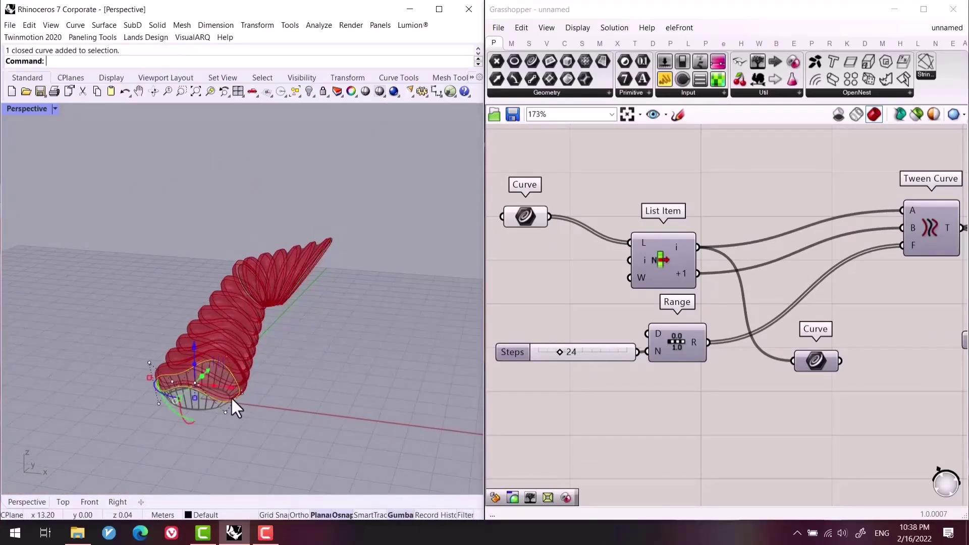
pyautogui.moveTo(236, 386); pyautogui.dragTo(368, 385)
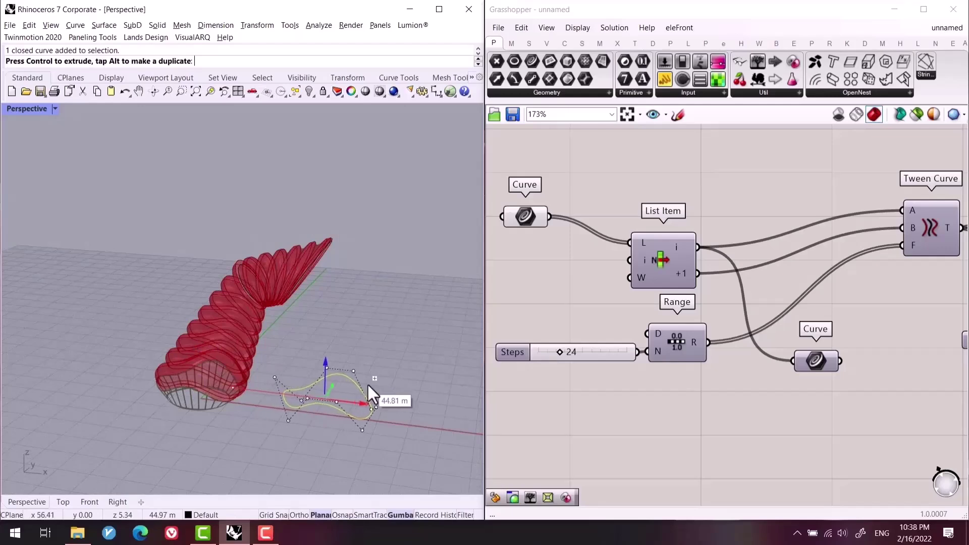
pyautogui.moveTo(325, 411); pyautogui.dragTo(323, 343)
pyautogui.moveTo(360, 309); pyautogui.dragTo(378, 318, button='right')
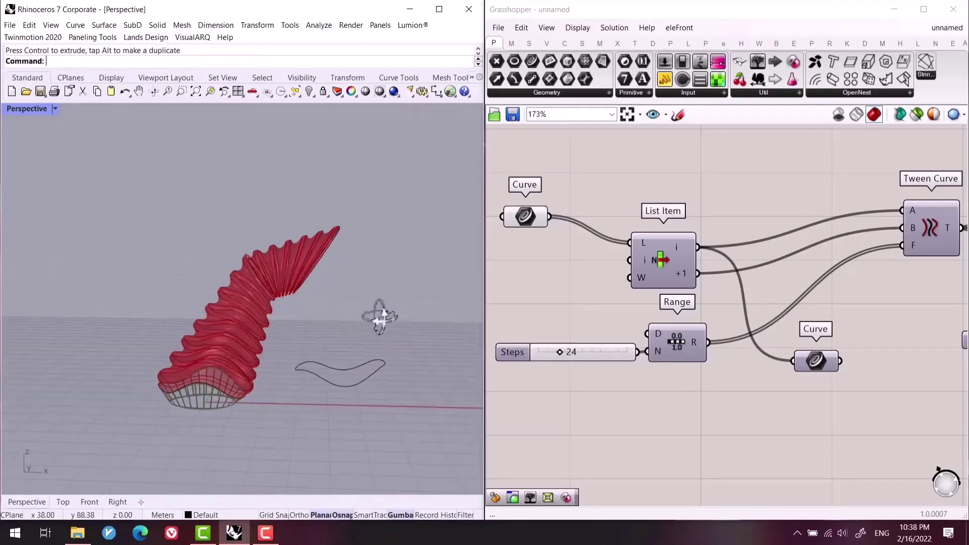
# Delete the Point On Curve, Size slider and Point List components from the upper section's definition.
pyautogui.scroll(-5, 537, 355)
pyautogui.scroll(4, 925, 291)
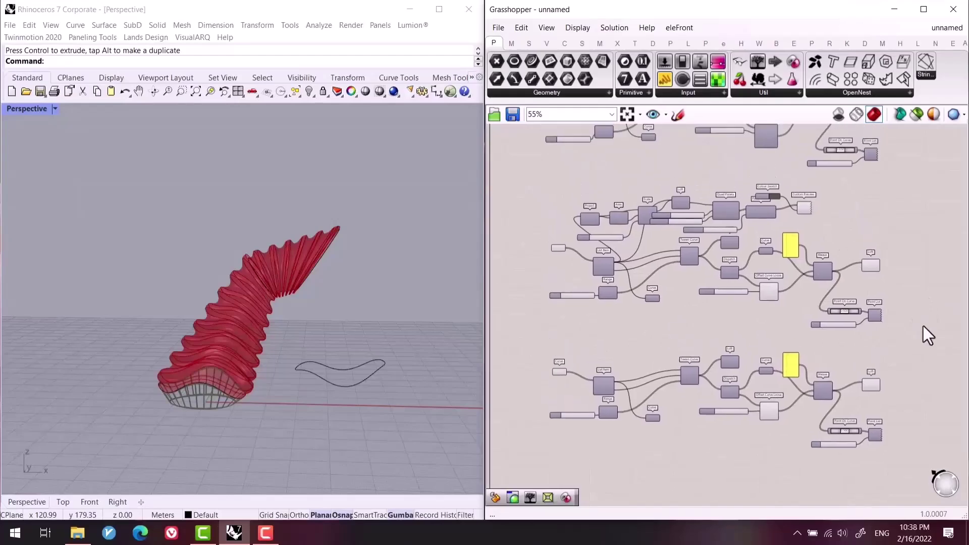
pyautogui.moveTo(858, 337)
pyautogui.mouseDown(button='right')
pyautogui.moveTo(880, 343)
pyautogui.moveTo(861, 347)
pyautogui.moveTo(868, 328)
pyautogui.mouseUp(button='right')
pyautogui.moveTo(904, 291); pyautogui.dragTo(882, 439, button='right')
pyautogui.moveTo(864, 454); pyautogui.dragTo(756, 387)
pyautogui.moveTo(736, 310); pyautogui.dragTo(853, 344, button='right')
pyautogui.scroll(-2, 858, 346)
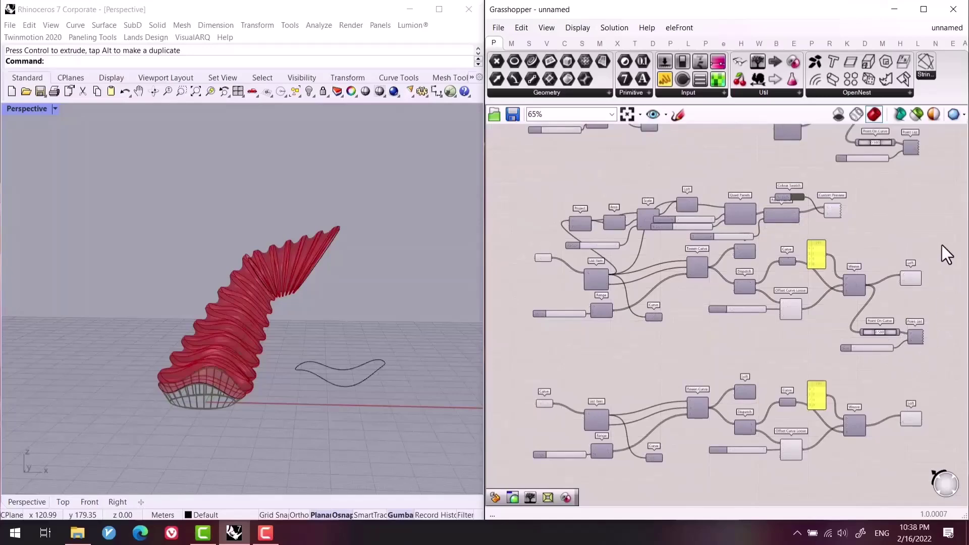
# Duplicate the first leg's whole definition, including the framed quad-panel base, below the upper section's definition.
pyautogui.moveTo(934, 189); pyautogui.dragTo(520, 333)
pyautogui.scroll(-1, 629, 328)
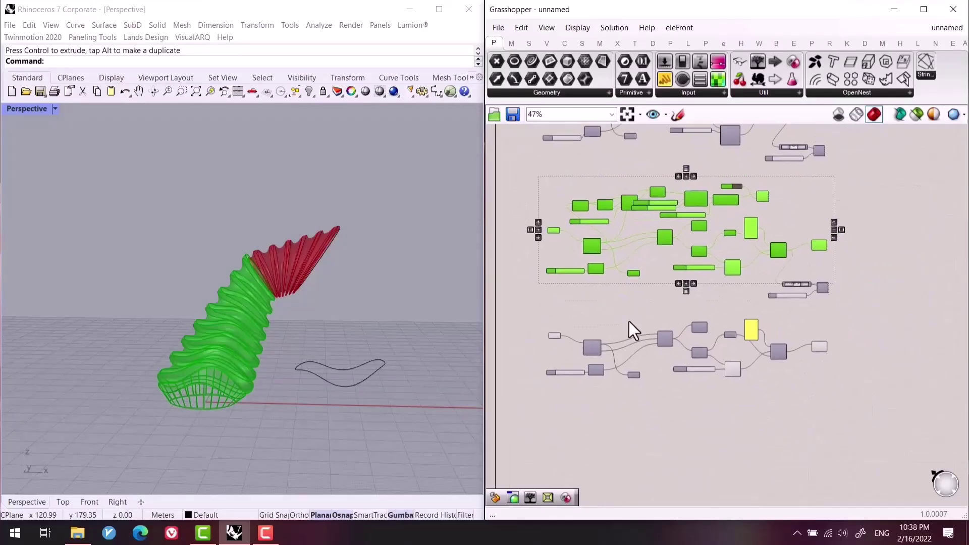
pyautogui.keyDown('alt'); pyautogui.moveTo(697, 217); pyautogui.dragTo(685, 411); pyautogui.keyUp('alt')
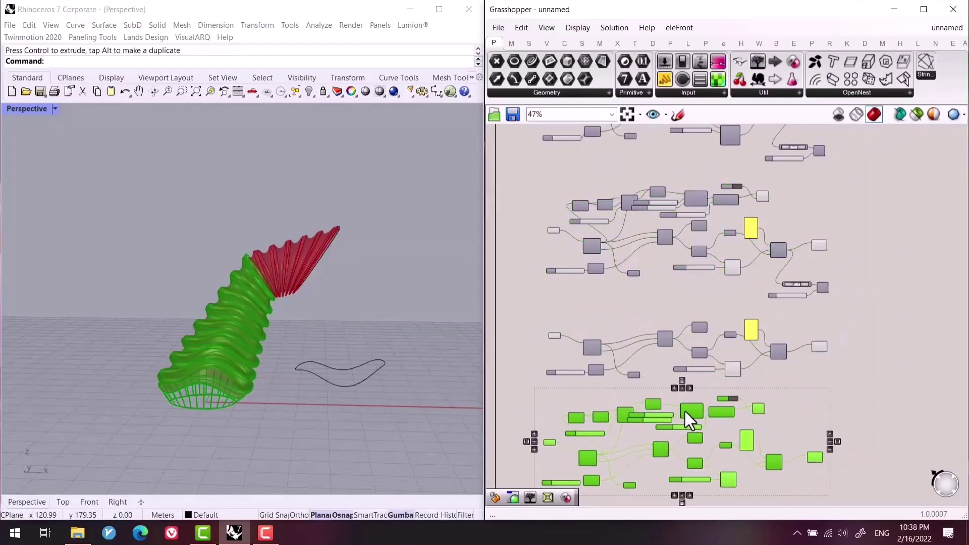
pyautogui.click(858, 367)
# Set the new definition's Curve parameter to reference the copied base curve and the upper section's tilted end curve.
pyautogui.moveTo(499, 437); pyautogui.dragTo(537, 392, button='right')
pyautogui.scroll(5, 637, 398)
pyautogui.click(664, 395)
pyautogui.rightClick(665, 395)
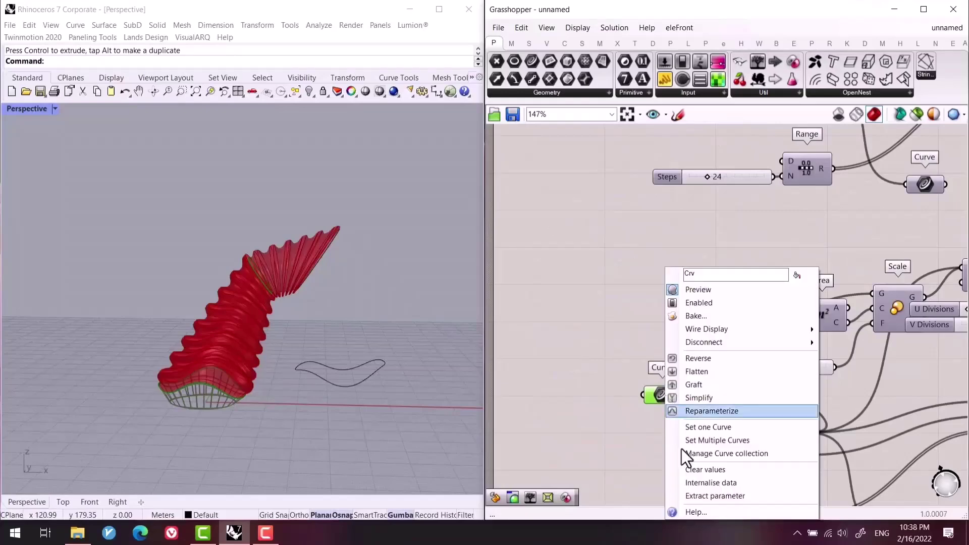
pyautogui.click(717, 440)
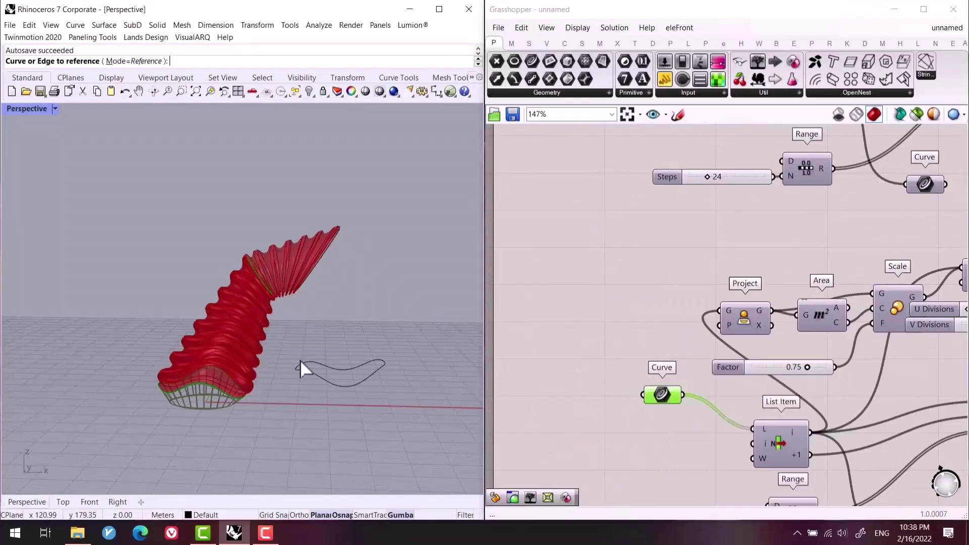
pyautogui.click(361, 386)
pyautogui.press('Return')
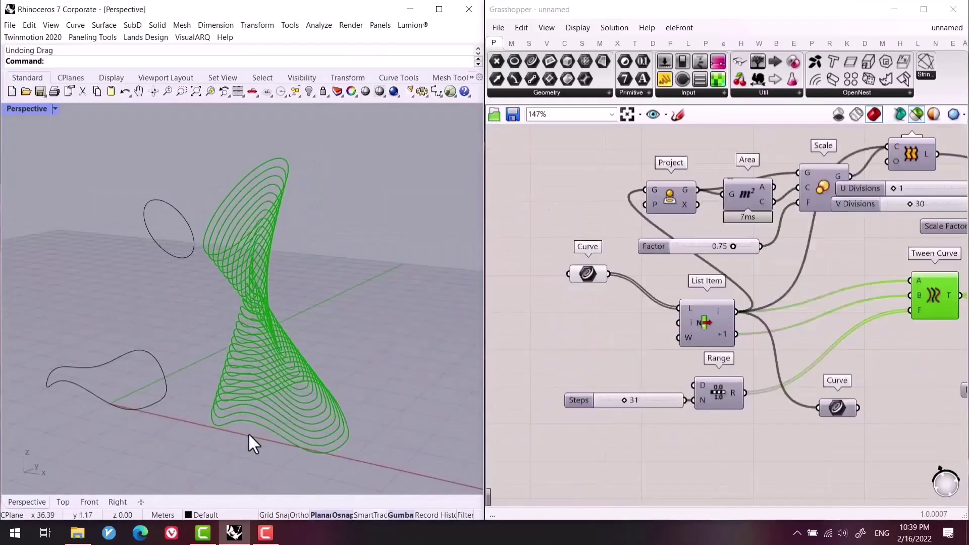
# Move the copied base curve farther out along the X axis and restore the preview of unselected components.
pyautogui.click(246, 430)
pyautogui.moveTo(238, 426); pyautogui.dragTo(342, 433)
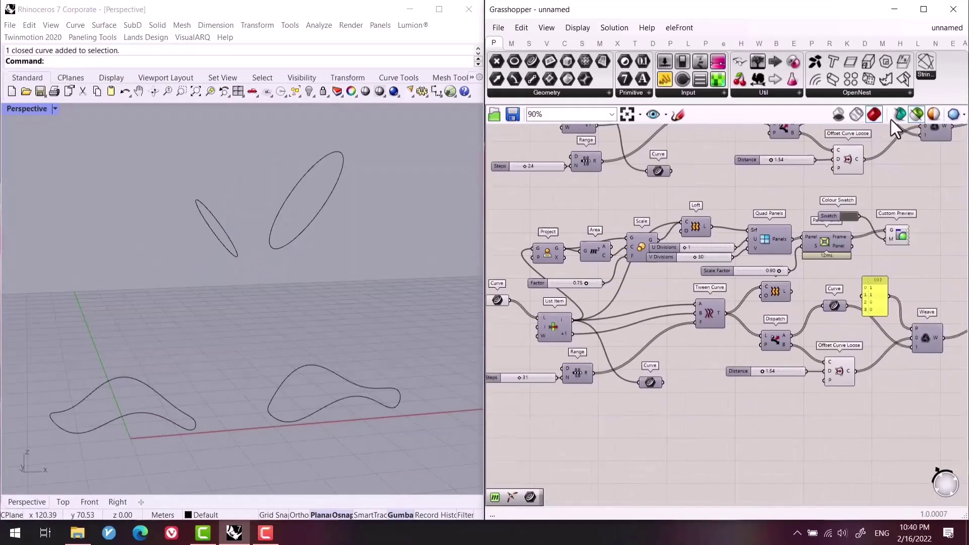
pyautogui.click(917, 114)
# Examine the arch from several angles, with the second leg's Curve parameter selected to check its referenced curves.
pyautogui.moveTo(302, 340); pyautogui.dragTo(298, 313, button='right')
pyautogui.moveTo(583, 373); pyautogui.dragTo(641, 380, button='right')
pyautogui.scroll(3, 556, 318)
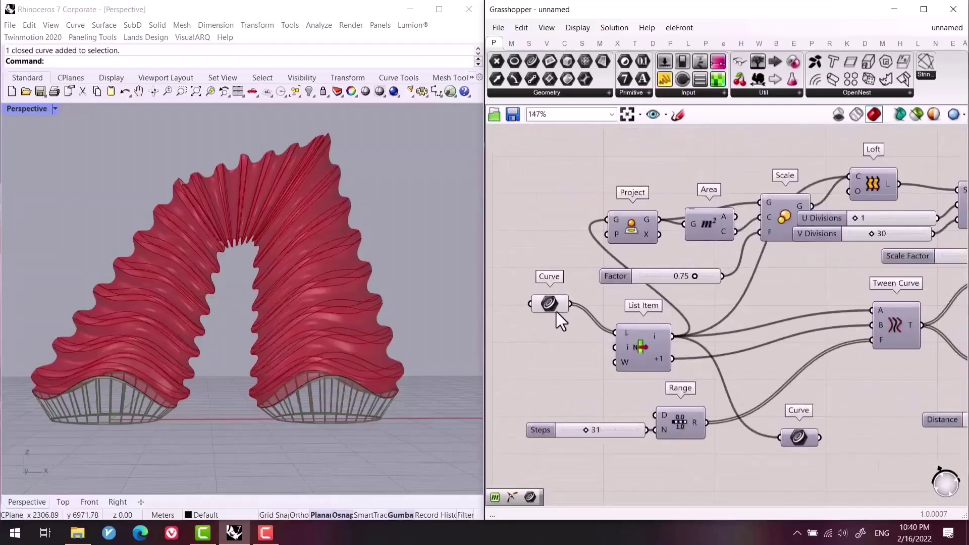
pyautogui.click(524, 317)
pyautogui.moveTo(572, 351); pyautogui.dragTo(558, 365, button='right')
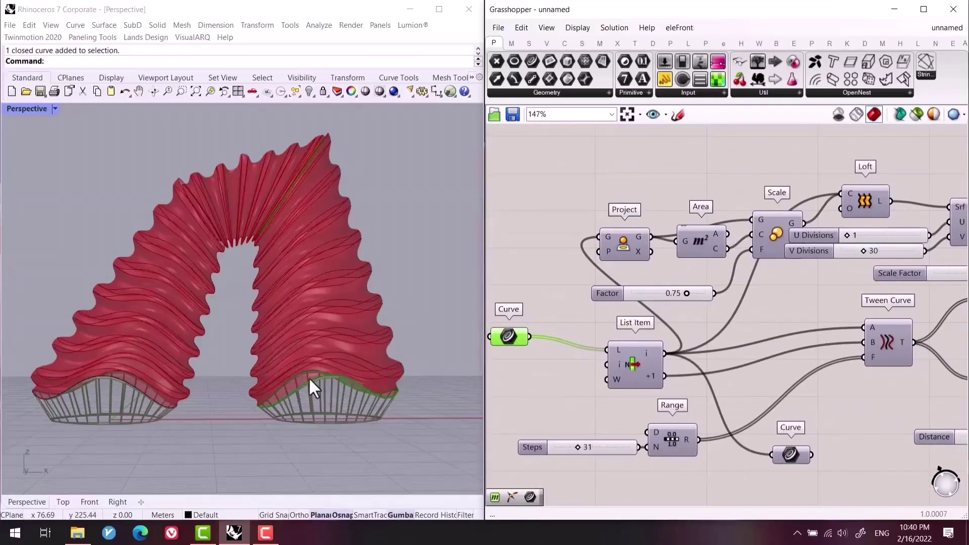
pyautogui.moveTo(642, 352); pyautogui.dragTo(623, 335, button='right')
pyautogui.moveTo(354, 434); pyautogui.dragTo(340, 296, button='right')
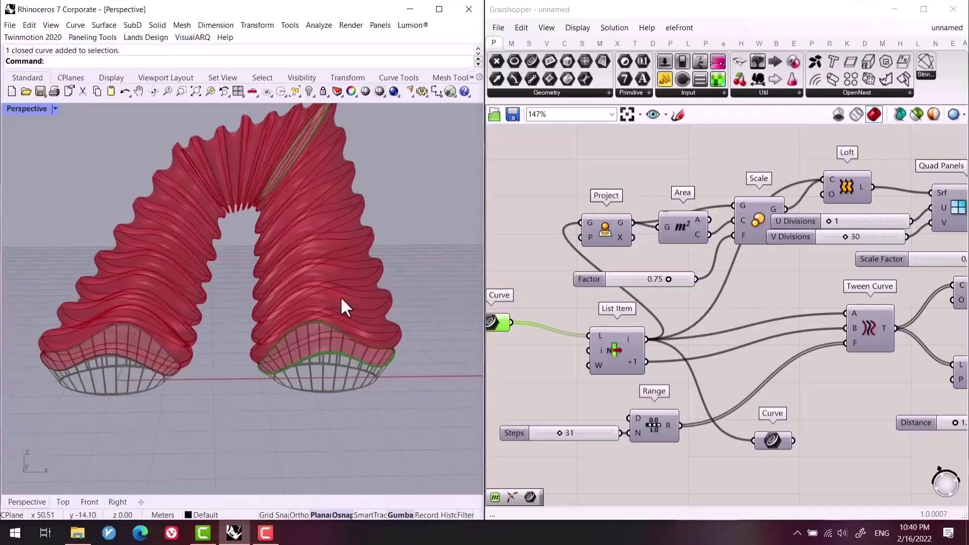
pyautogui.moveTo(319, 182); pyautogui.dragTo(229, 368, button='right')
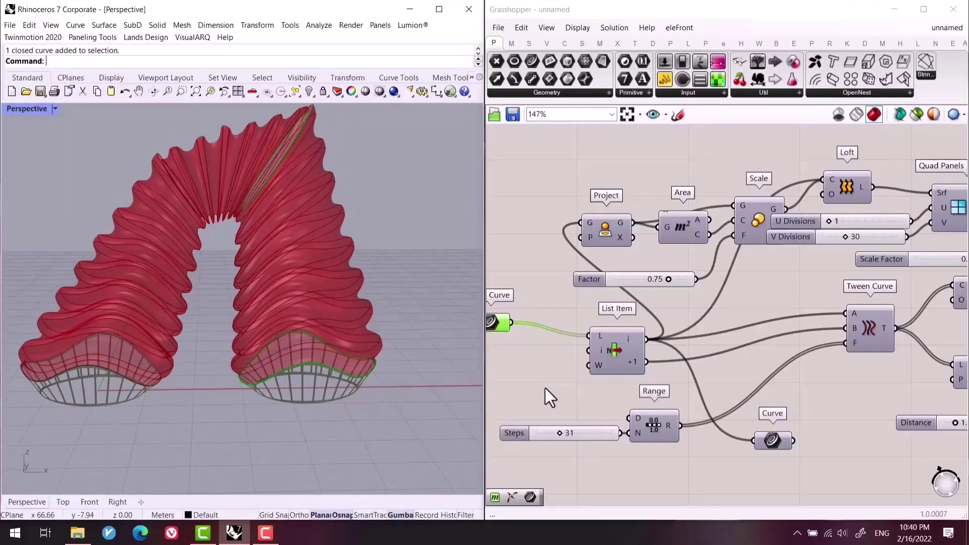
pyautogui.moveTo(519, 357); pyautogui.dragTo(637, 320, button='right')
pyautogui.moveTo(614, 293); pyautogui.dragTo(632, 298)
pyautogui.moveTo(363, 353); pyautogui.dragTo(328, 384, button='right')
pyautogui.moveTo(807, 409); pyautogui.dragTo(596, 456, button='right')
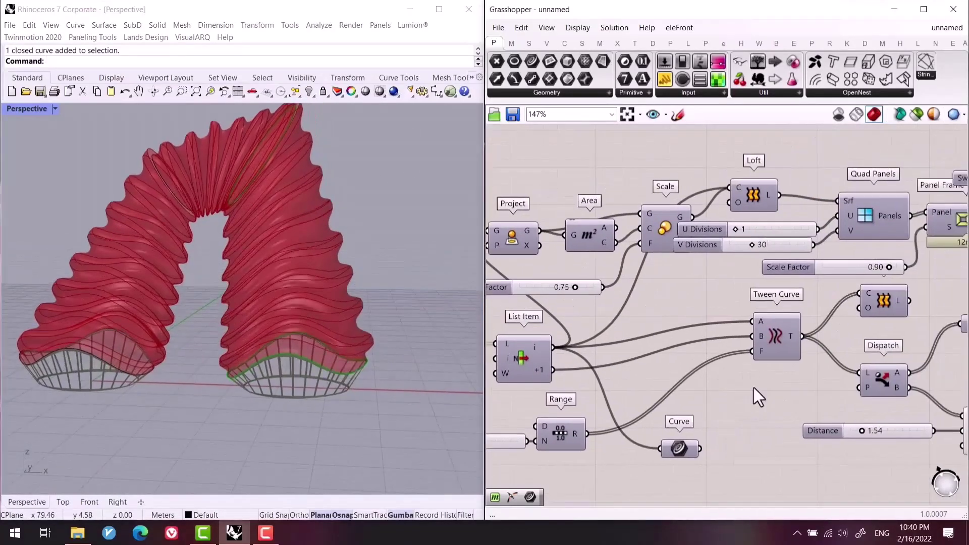
# Show the second leg's base curve control points, lower an outer point about 6.9 m and raise a point on the inner side.
pyautogui.click(333, 371)
pyautogui.press('F10')
pyautogui.click(384, 338)
pyautogui.moveTo(389, 315); pyautogui.dragTo(385, 357)
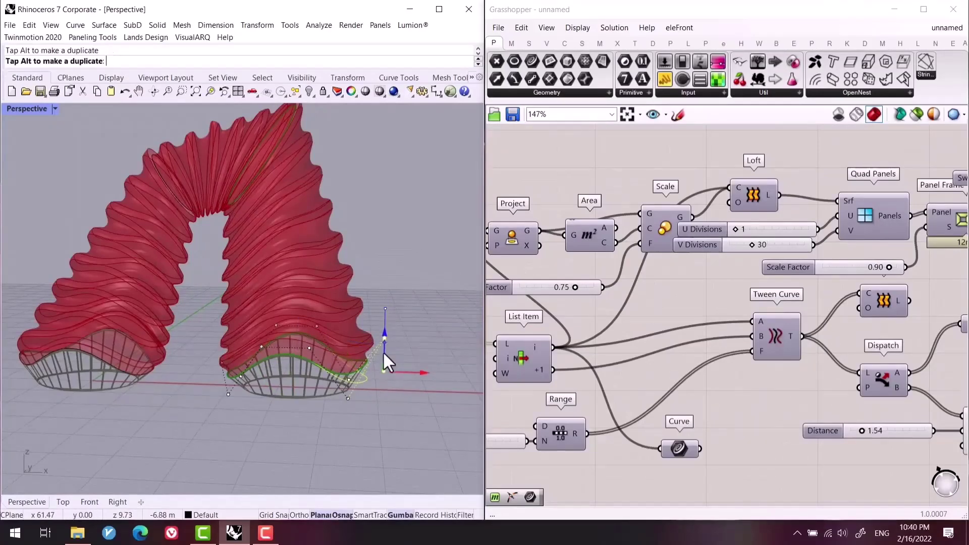
pyautogui.click(222, 362)
pyautogui.moveTo(226, 350); pyautogui.dragTo(225, 258)
pyautogui.moveTo(253, 255); pyautogui.dragTo(297, 335, button='right')
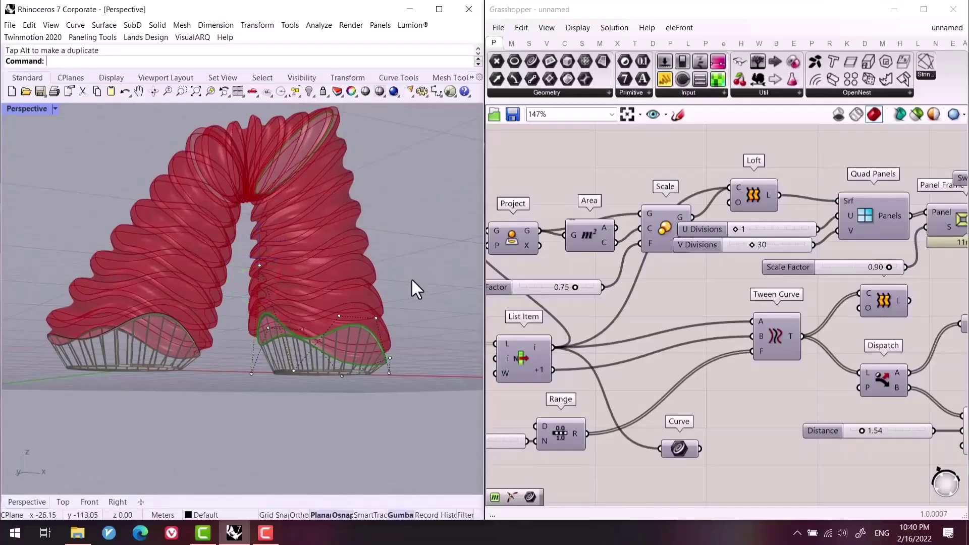
pyautogui.moveTo(415, 288); pyautogui.dragTo(313, 293, button='right')
# Stack the second leg's Custom Preview and final Loft together with the final Lofts of the upper section and first leg.
pyautogui.scroll(-3, 845, 319)
pyautogui.moveTo(845, 319); pyautogui.dragTo(652, 377, button='right')
pyautogui.moveTo(672, 361); pyautogui.dragTo(816, 318)
pyautogui.moveTo(773, 462); pyautogui.dragTo(800, 359)
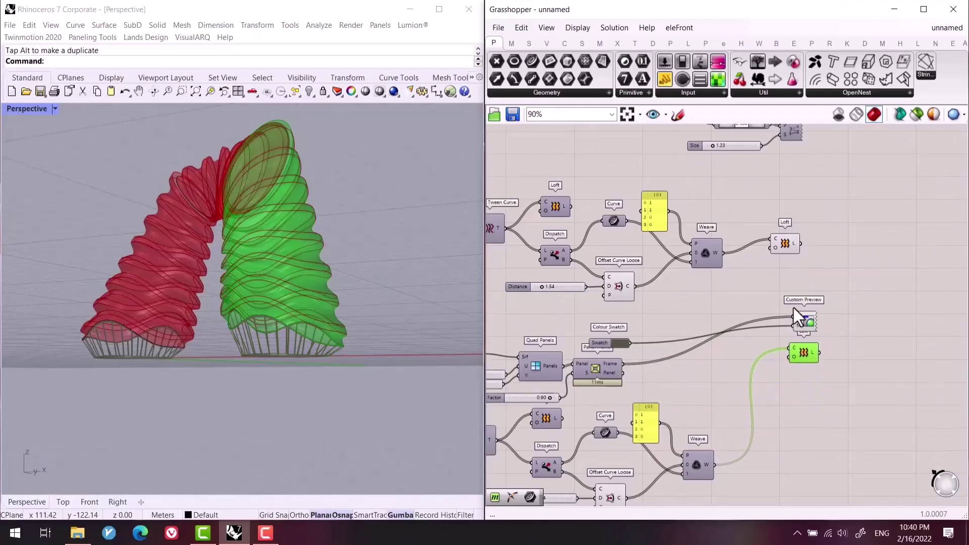
pyautogui.moveTo(787, 243); pyautogui.dragTo(802, 280)
pyautogui.moveTo(805, 288); pyautogui.dragTo(816, 309, button='right')
pyautogui.moveTo(806, 141); pyautogui.dragTo(806, 202, button='right')
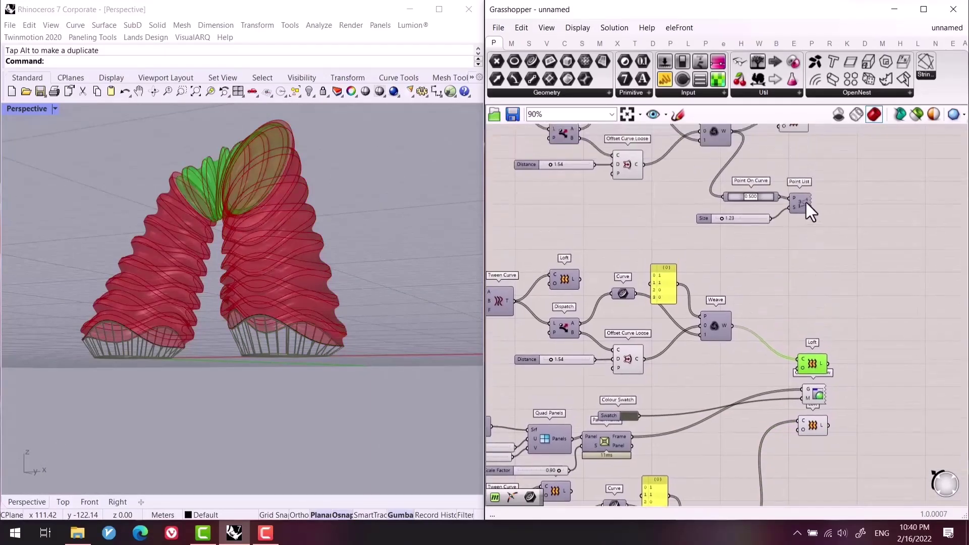
pyautogui.moveTo(777, 126); pyautogui.dragTo(777, 176, button='right')
pyautogui.click(776, 179)
pyautogui.moveTo(779, 183); pyautogui.dragTo(802, 402)
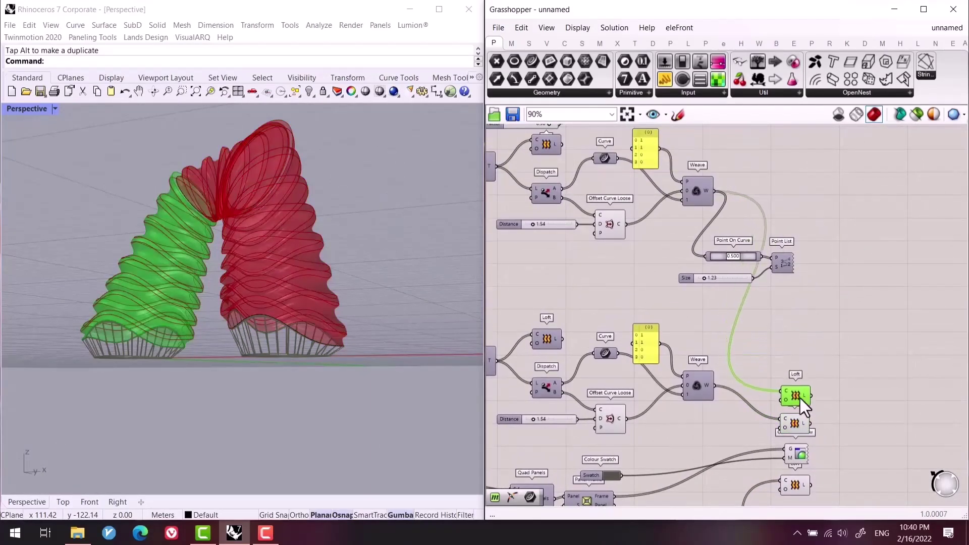
# Add the first leg's Custom Preview to the stack and move all five output components clear of the definitions.
pyautogui.moveTo(831, 289); pyautogui.dragTo(836, 340, button='right')
pyautogui.click(836, 339)
pyautogui.scroll(-5, 812, 283)
pyautogui.scroll(1, 768, 253)
pyautogui.click(838, 388)
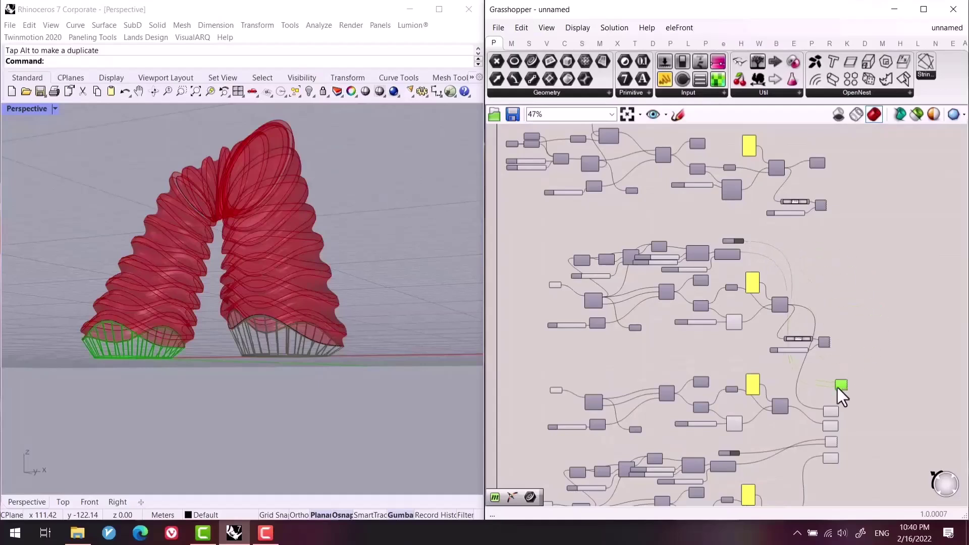
pyautogui.keyDown('shift'); pyautogui.moveTo(829, 448); pyautogui.dragTo(899, 344); pyautogui.keyUp('shift')
# Bake the five stacked Loft and Custom Preview components into Rhino and turn off the Grasshopper preview.
pyautogui.middleClick(900, 337)
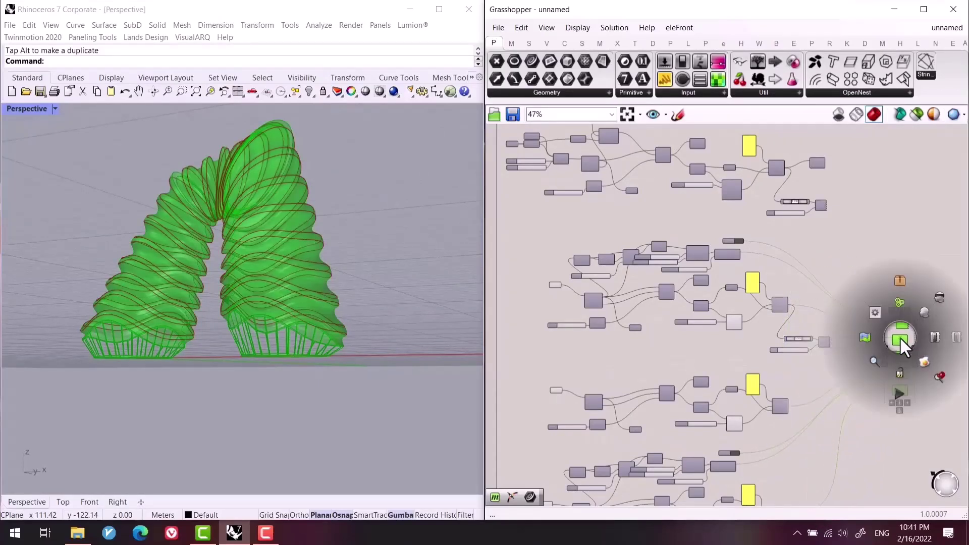
pyautogui.click(924, 361)
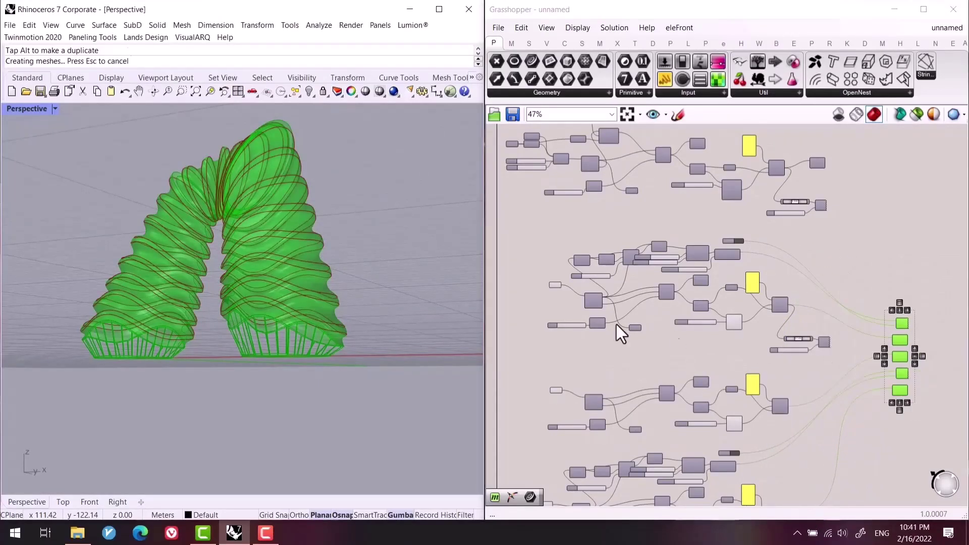
pyautogui.click(917, 218)
pyautogui.click(838, 114)
pyautogui.moveTo(454, 275); pyautogui.dragTo(408, 313, button='right')
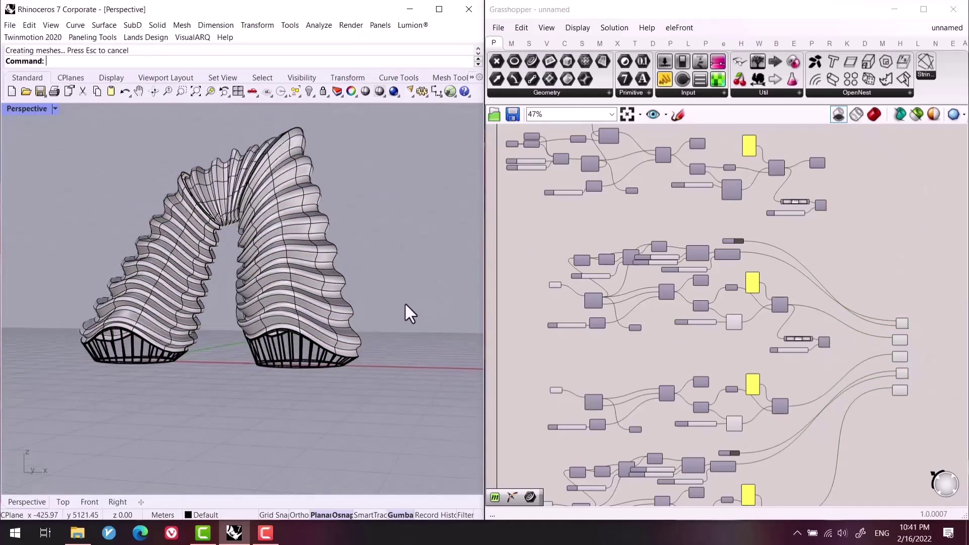
# Inspect the baked arch in Shaded display, up close at the second leg's surface and framed base.
pyautogui.hotkey('ctrl', 'alt', 'r')
pyautogui.moveTo(350, 333); pyautogui.dragTo(327, 352, button='right')
pyautogui.hotkey('ctrl', 'alt', 's')
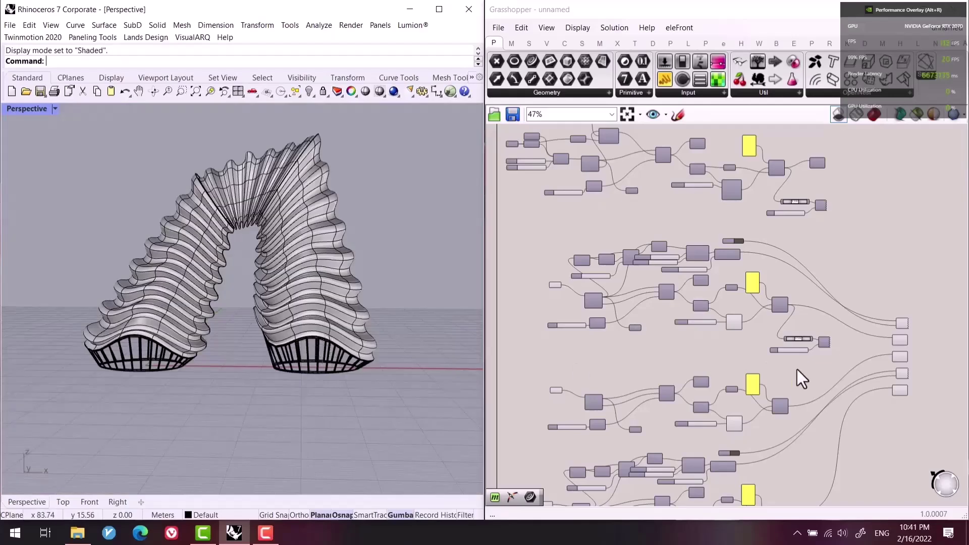
pyautogui.scroll(6, 797, 369)
pyautogui.scroll(3, 343, 317)
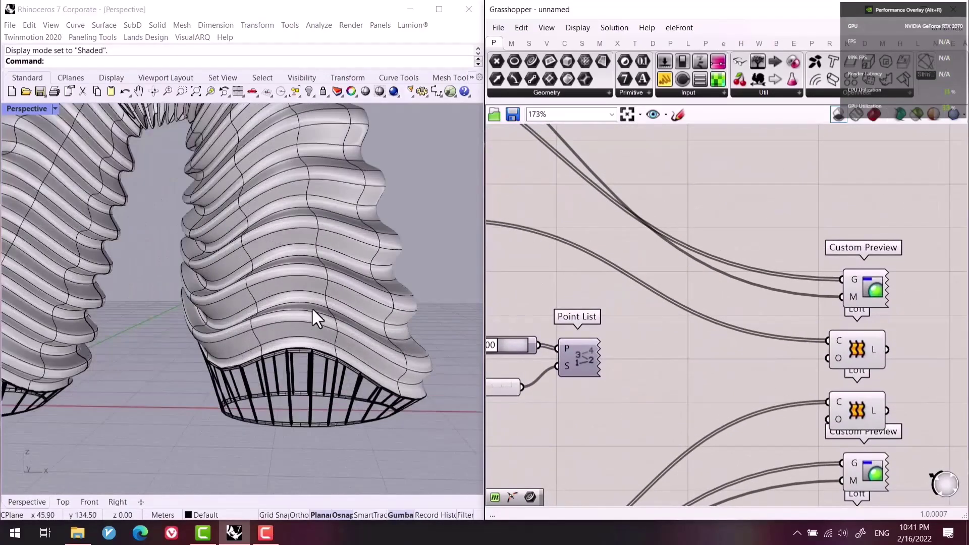
pyautogui.click(307, 304)
pyautogui.moveTo(959, 340); pyautogui.dragTo(894, 346, button='right')
pyautogui.scroll(-3, 343, 442)
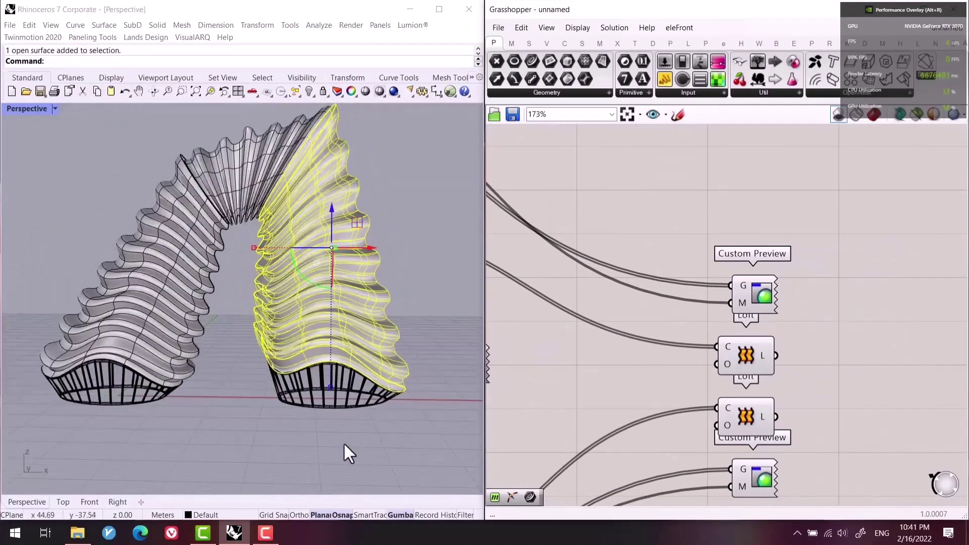
pyautogui.hotkey('ctrl', 'a')
pyautogui.hotkey('ctrl', 'h')
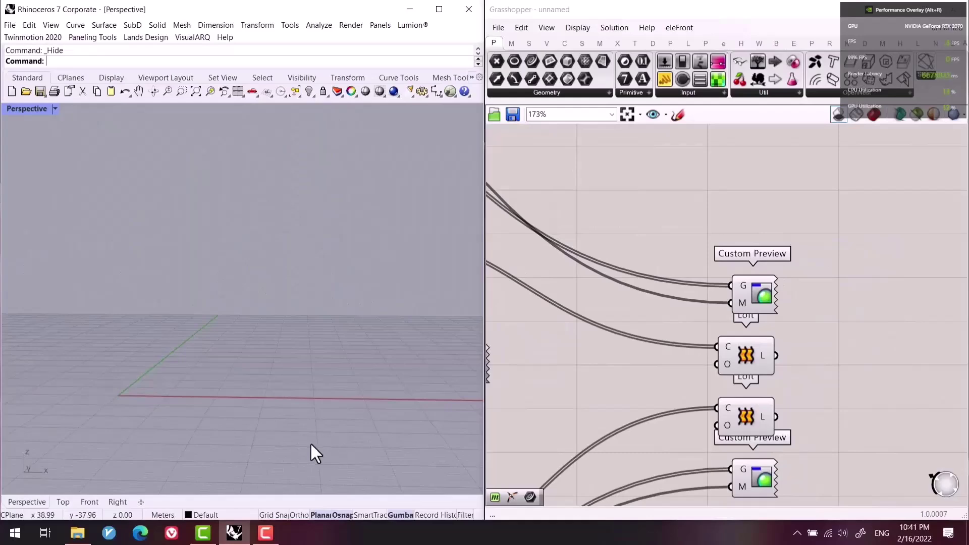
pyautogui.hotkey('ctrl', 'z')
# Hide all baked objects and curves in Rhino and turn the shaded Grasshopper preview back on.
pyautogui.scroll(-2, 373, 454)
pyautogui.hotkey('ctrl', 'a')
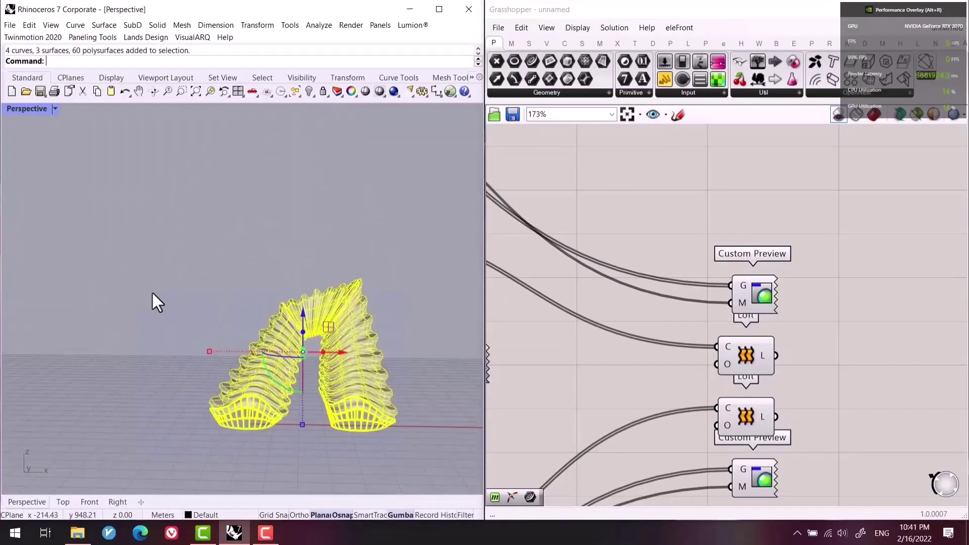
pyautogui.hotkey('ctrl', 'h')
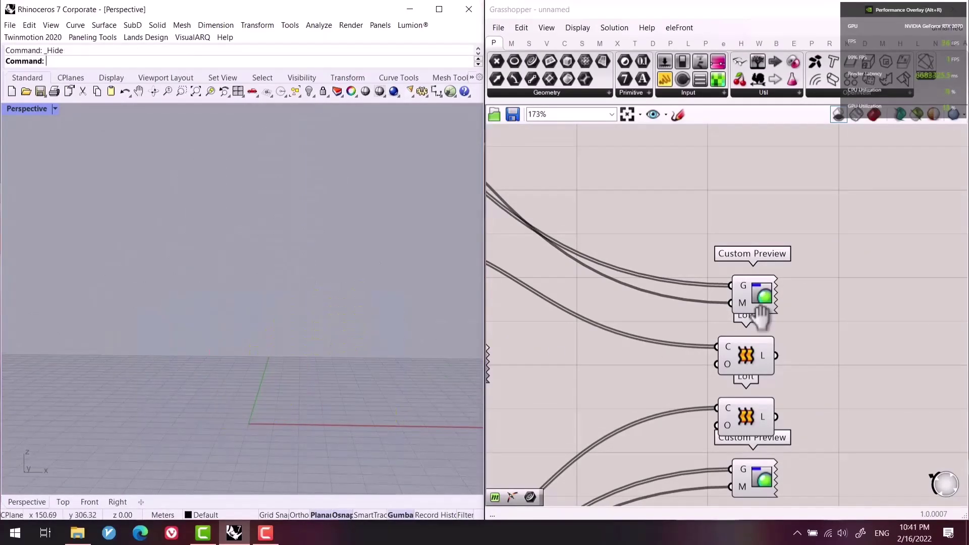
pyautogui.moveTo(836, 286); pyautogui.dragTo(810, 243, button='right')
pyautogui.click(874, 114)
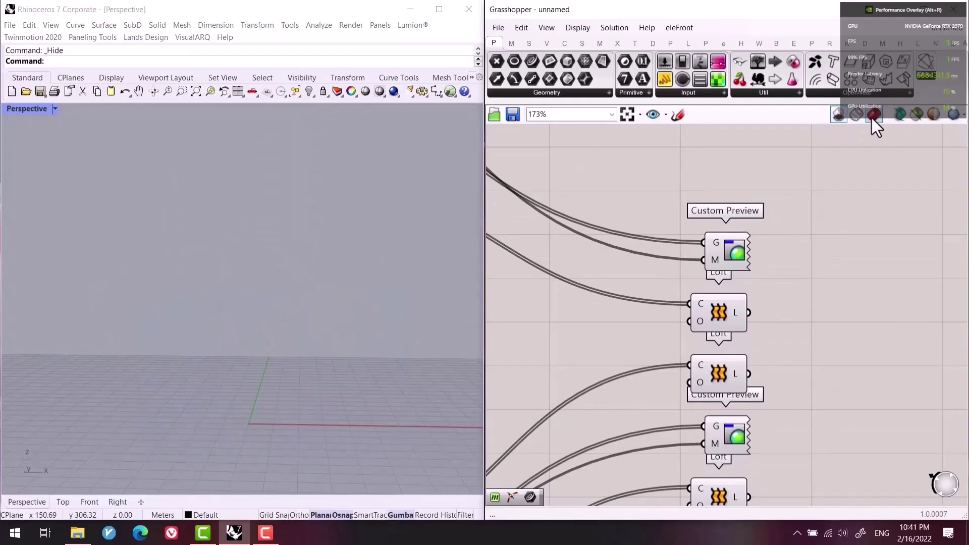
pyautogui.scroll(4, 234, 385)
pyautogui.scroll(3, 658, 359)
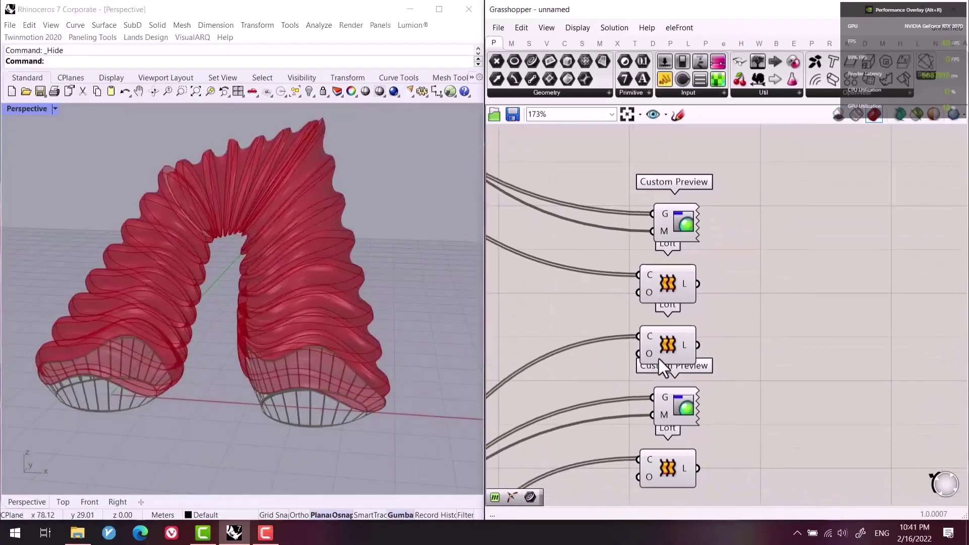
# Select the upper section's final Loft and inspect where it meets the two legs.
pyautogui.click(674, 333)
pyautogui.scroll(10, 283, 237)
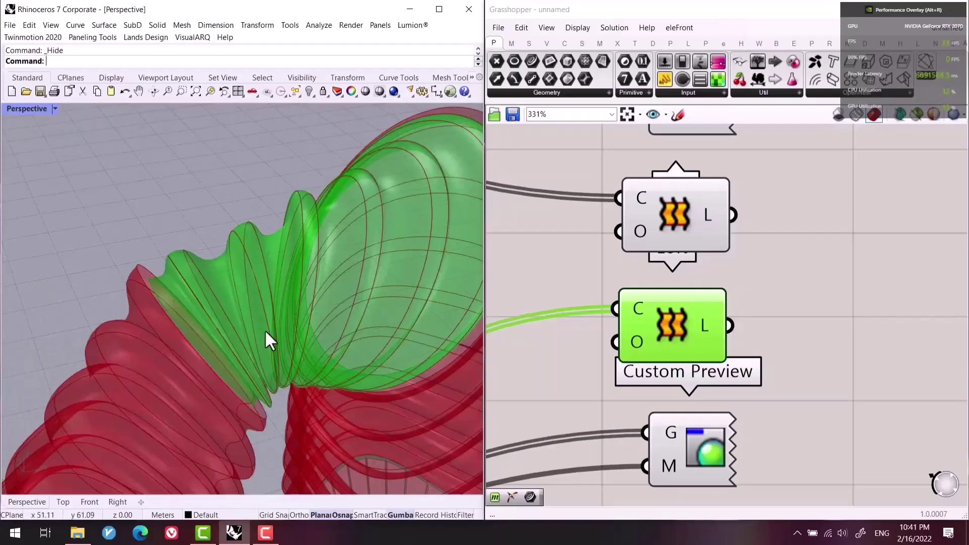
pyautogui.scroll(-10, 302, 301)
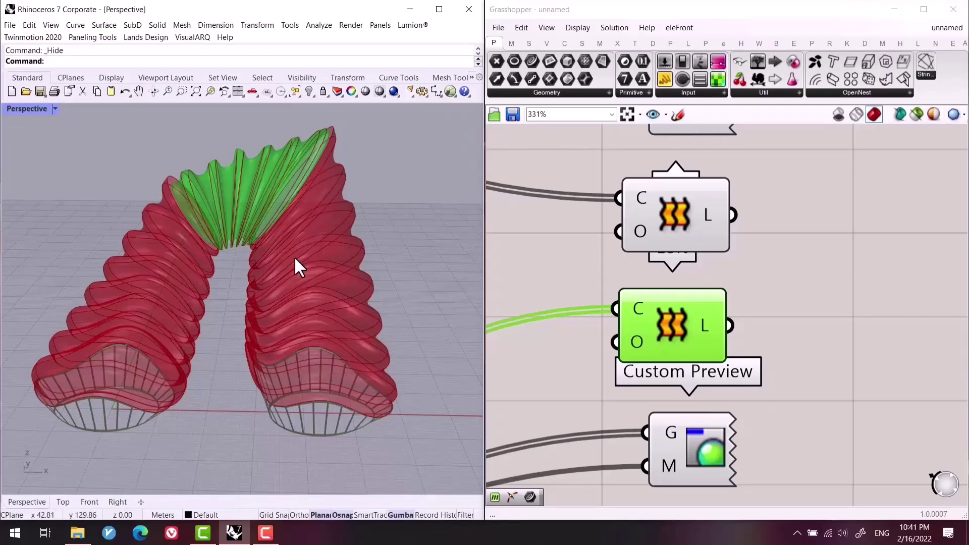
pyautogui.moveTo(328, 246); pyautogui.dragTo(323, 282, button='right')
pyautogui.scroll(-4, 545, 353)
pyautogui.moveTo(593, 329); pyautogui.dragTo(753, 280, button='right')
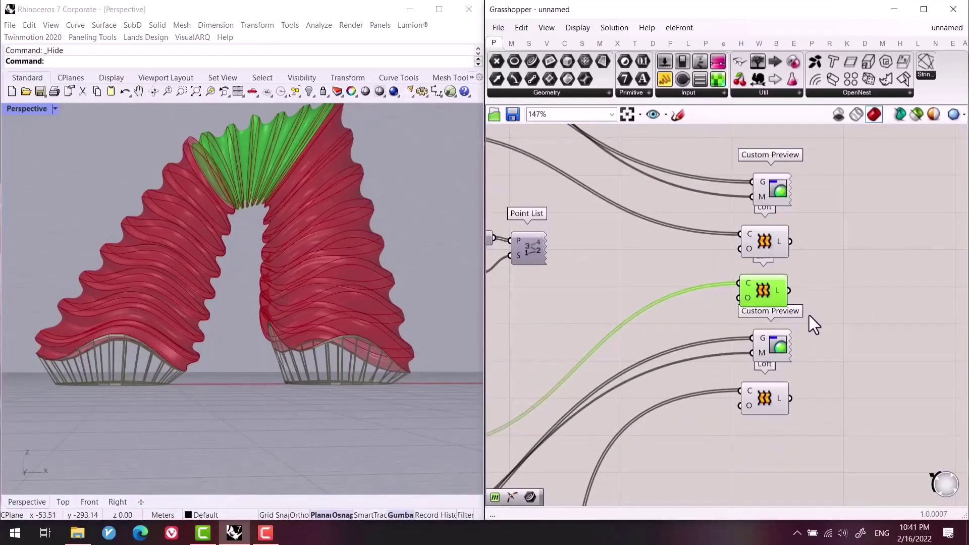